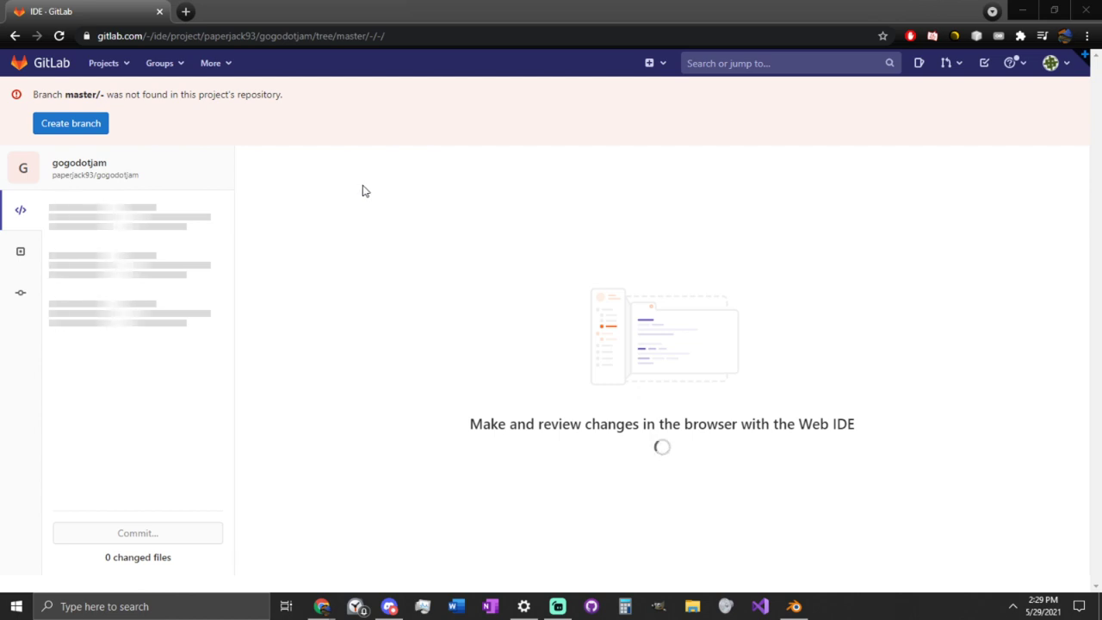
- Launch Godot_v3.3.2-stable_mono_win64.exe from the Godot folder on the Large Storage (D:) drive and close the file browser
left_click(691, 606)
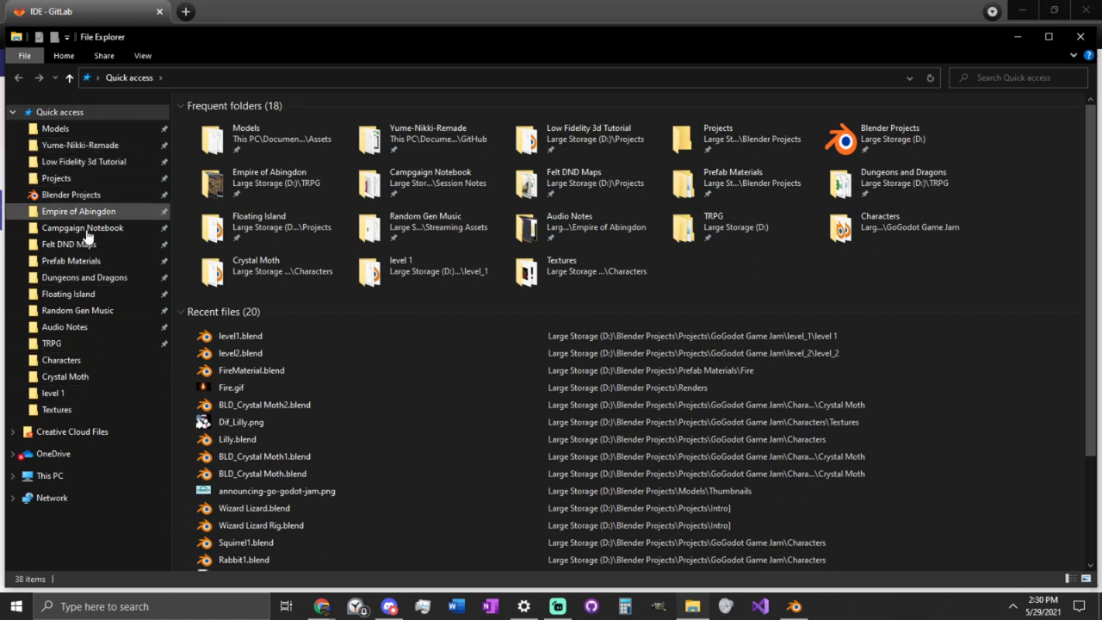
left_click(52, 475)
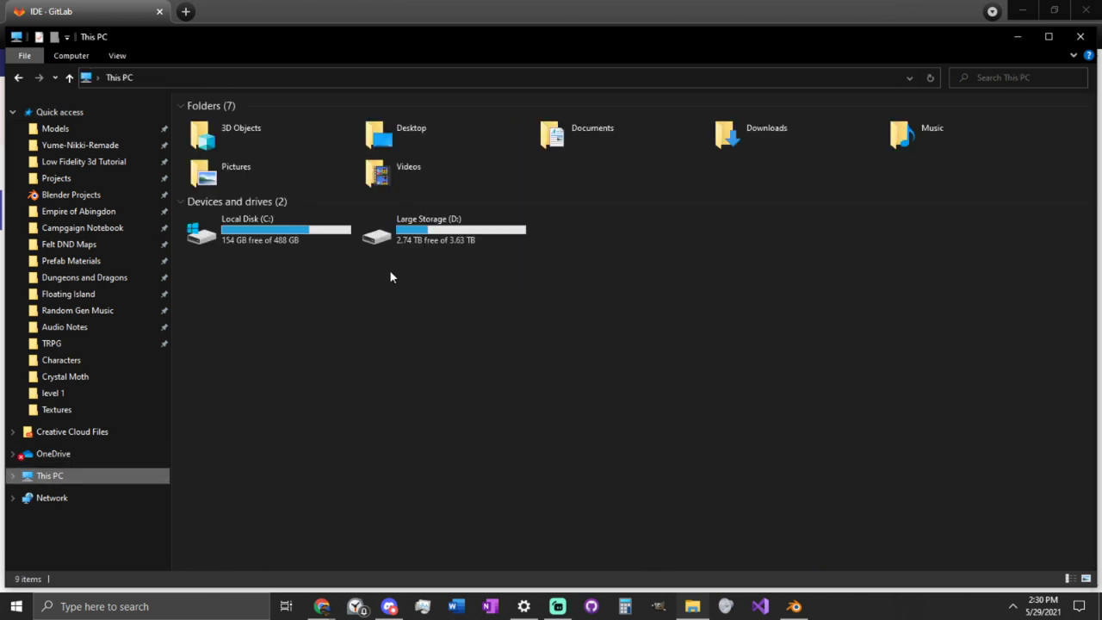
double_click(409, 242)
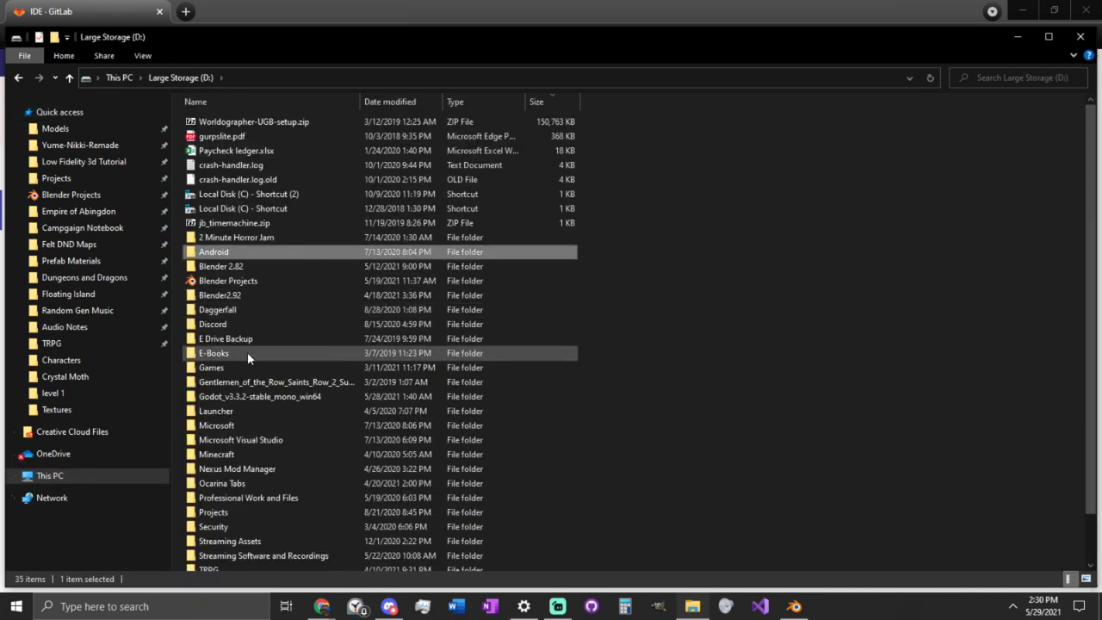
double_click(228, 396)
double_click(289, 125)
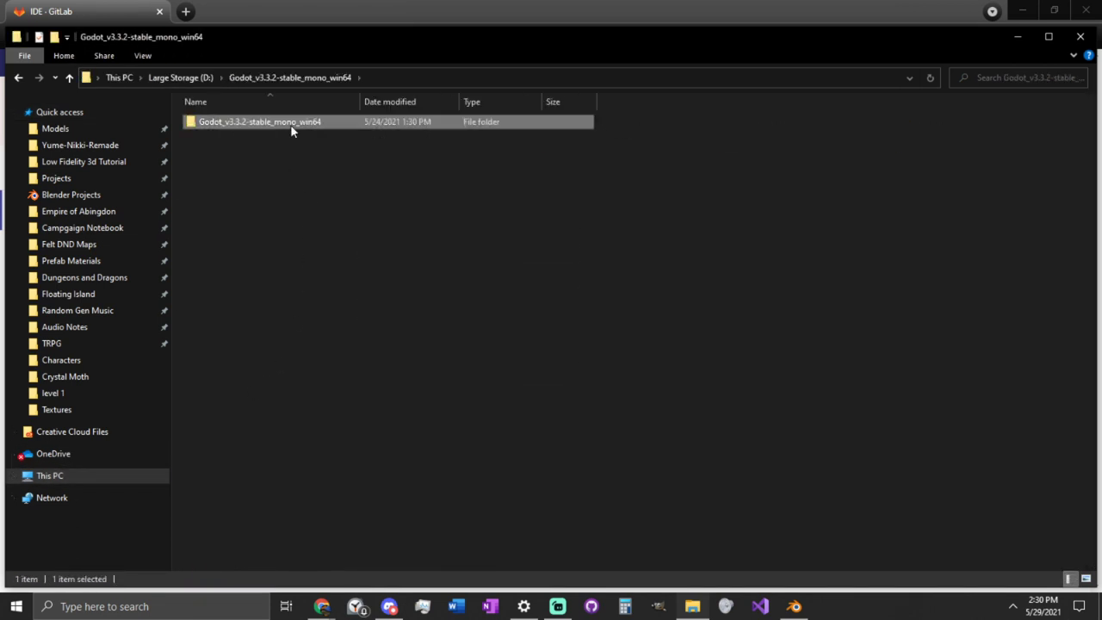
double_click(275, 135)
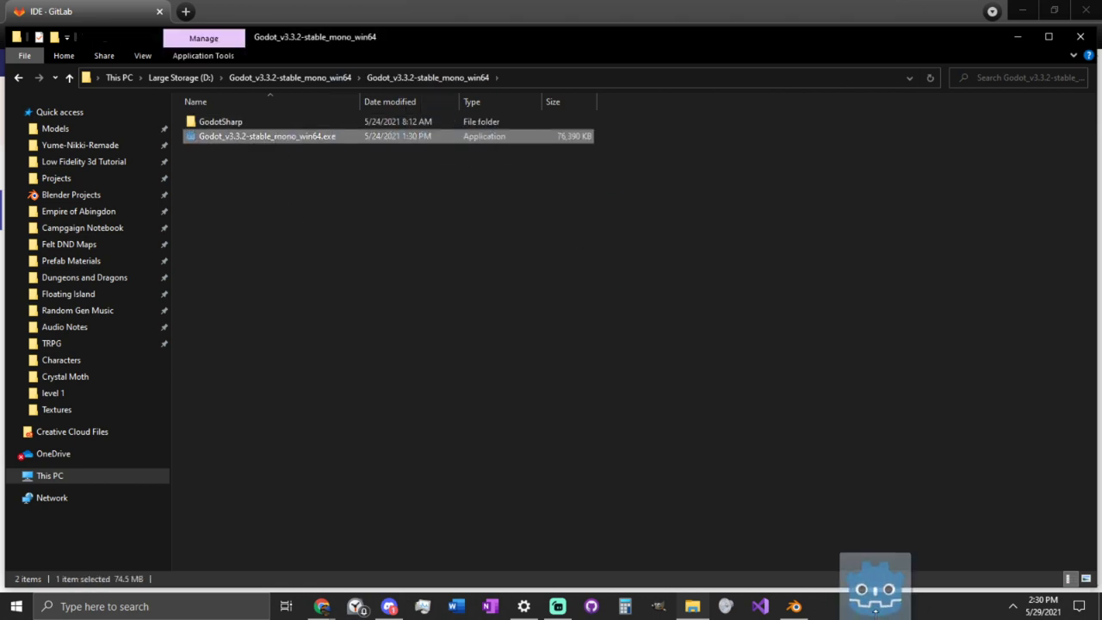
left_click(1077, 37)
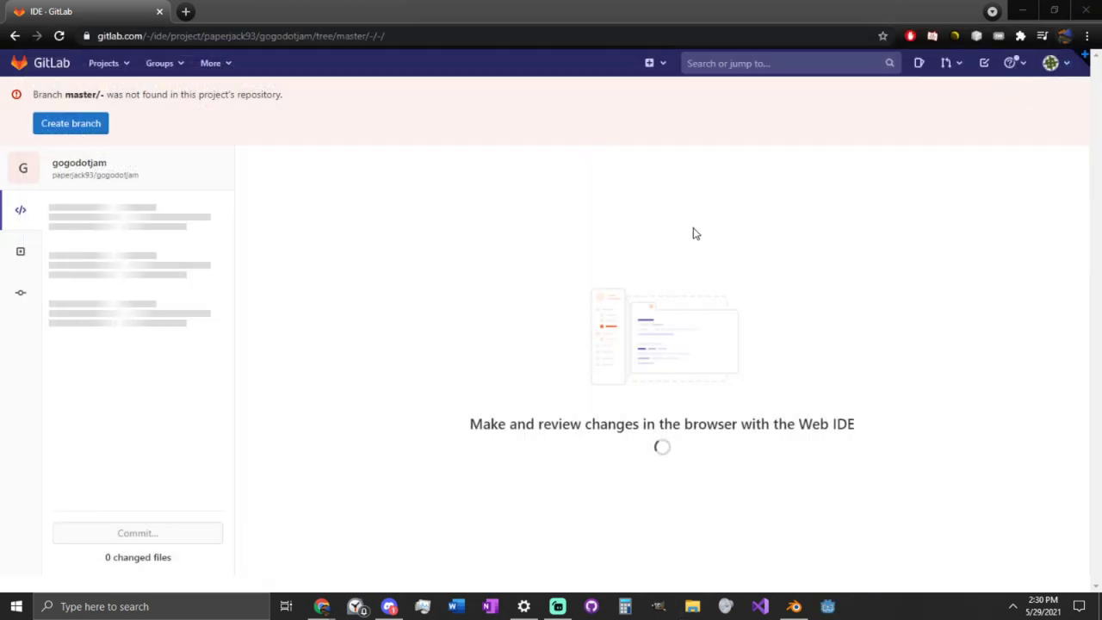
- Download the master branch of the gogodotjam GitLab project as a ZIP archive and show the file in its folder
left_click(55, 37)
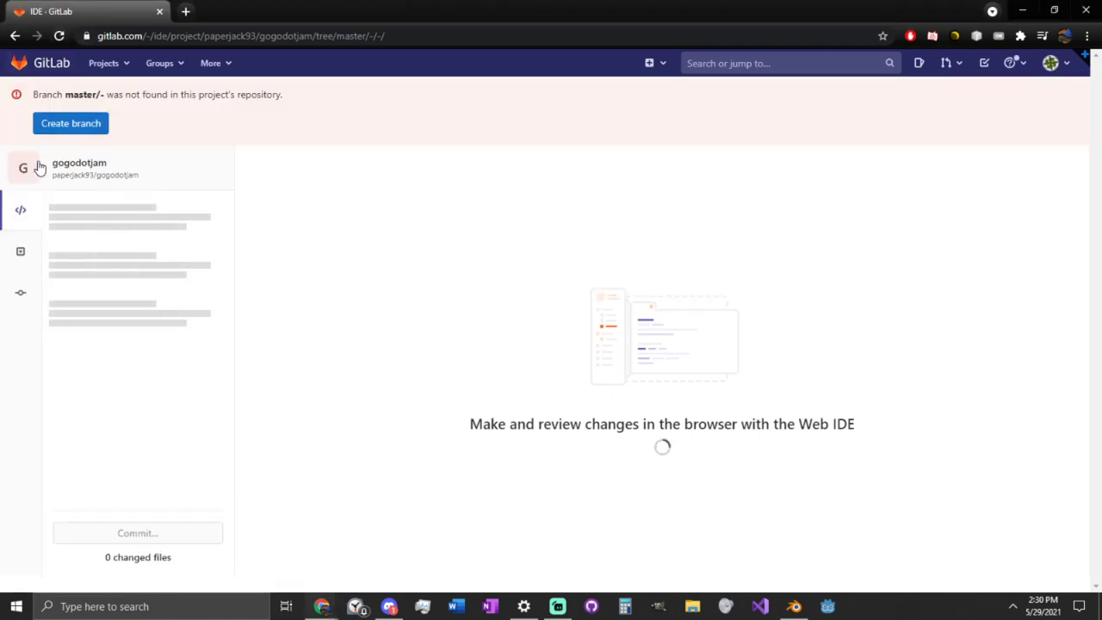
left_click(108, 161)
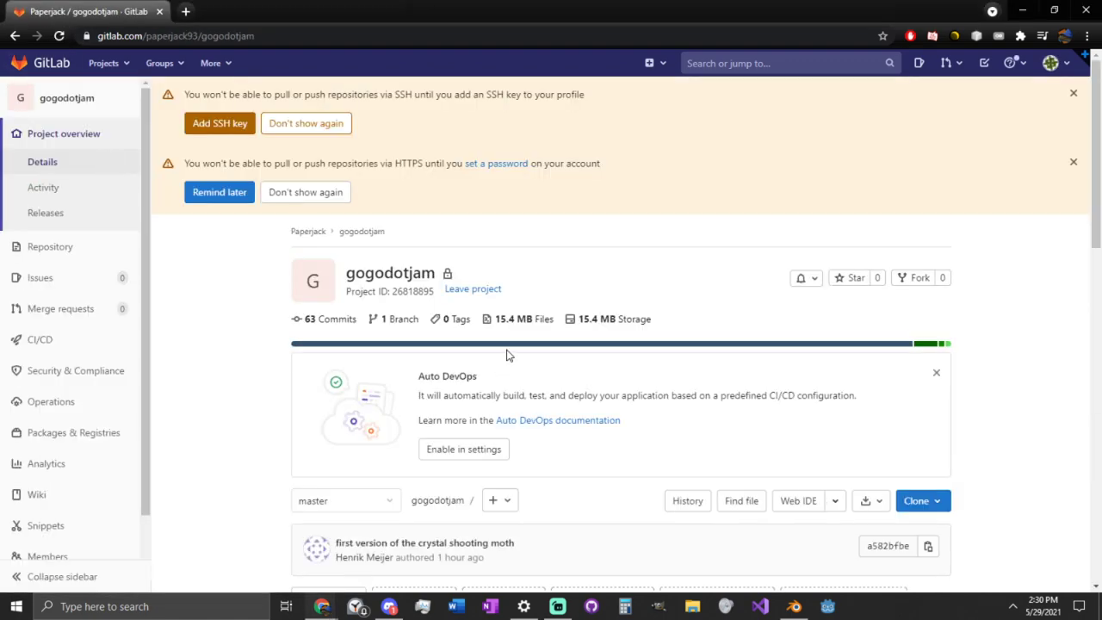
scroll(507, 352, "down", 3)
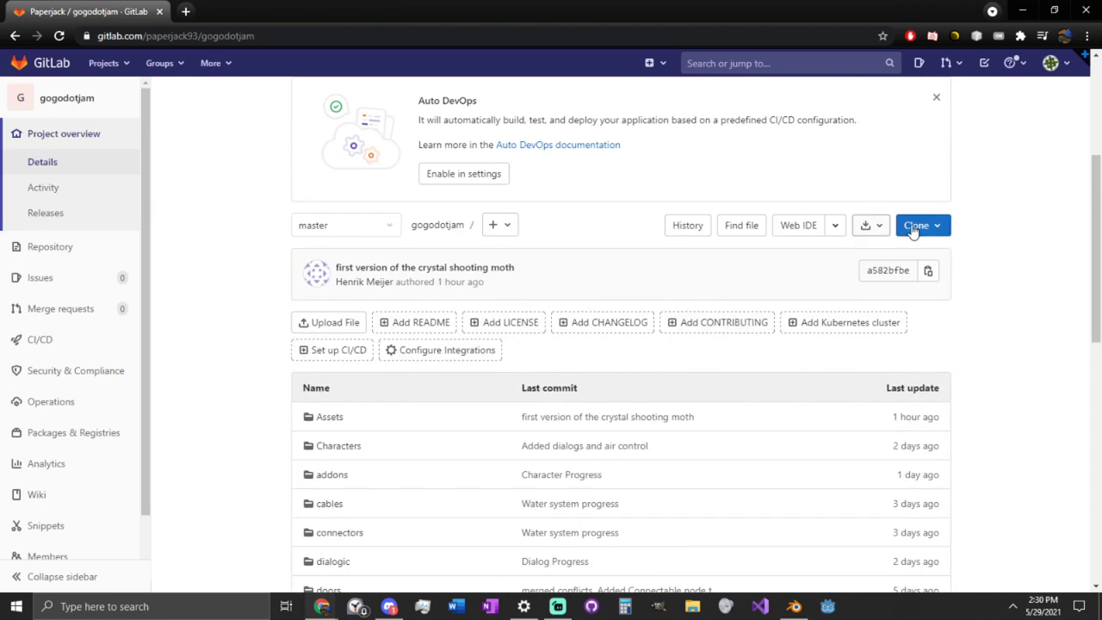
left_click(867, 224)
left_click(761, 282)
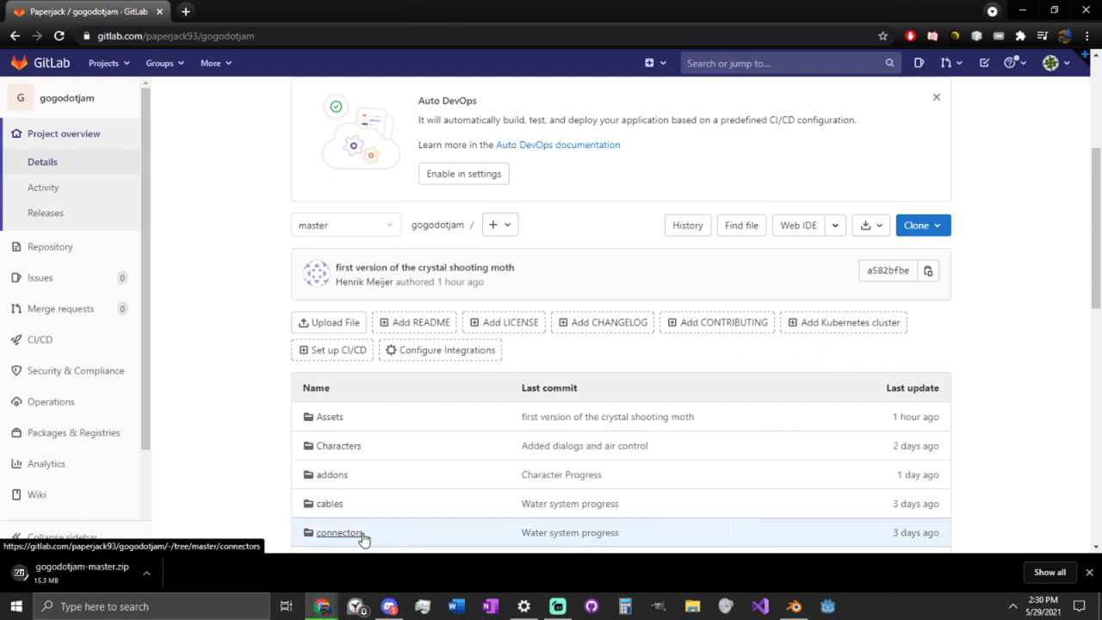
left_click(145, 573)
left_click(173, 532)
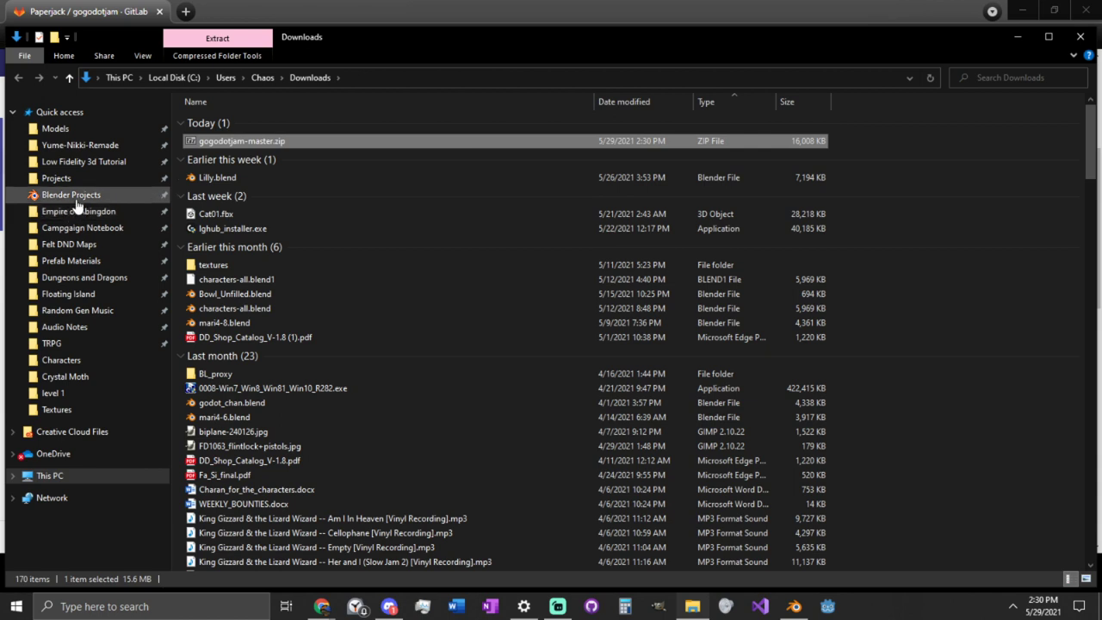
- Delete the old gogodotjam-master folder from the Projects folder under Blender Projects
left_click(57, 177)
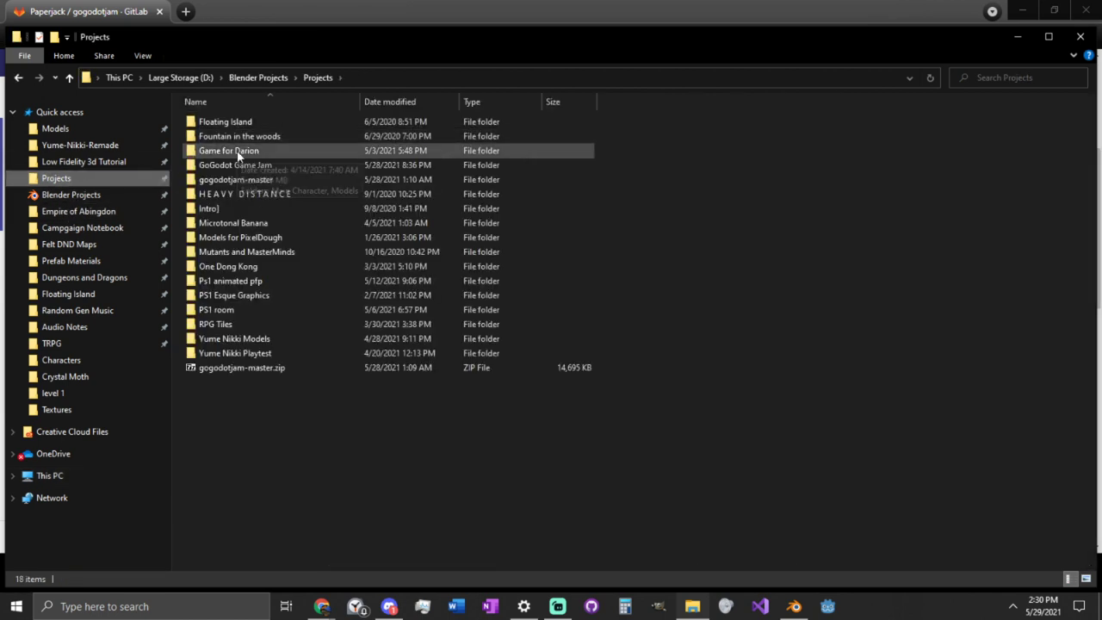
left_click(236, 178)
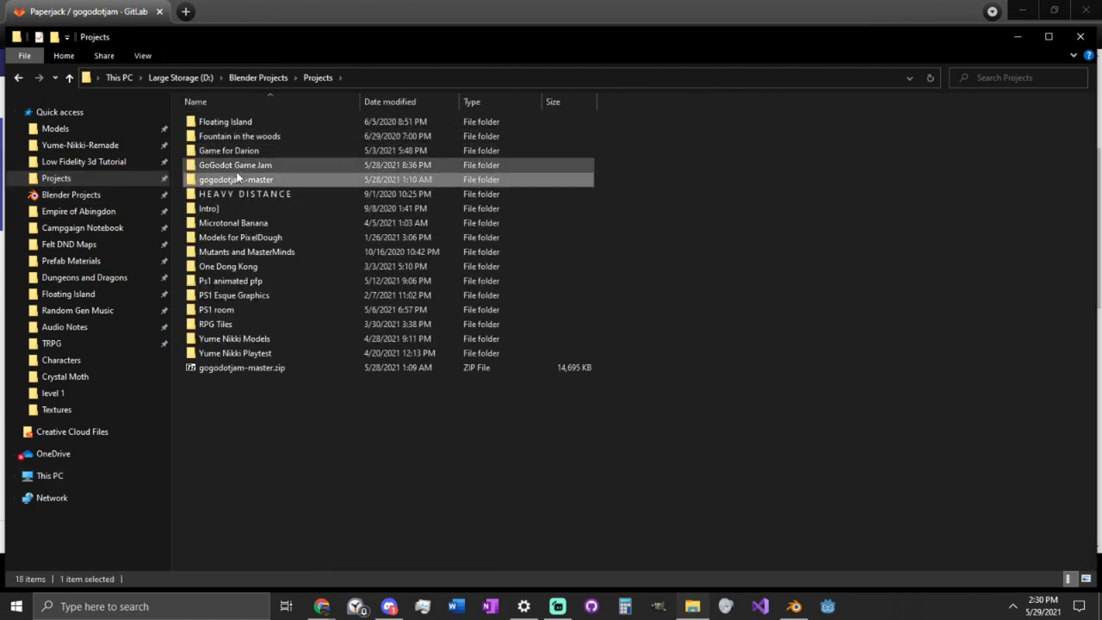
left_click(242, 181)
left_click(234, 425)
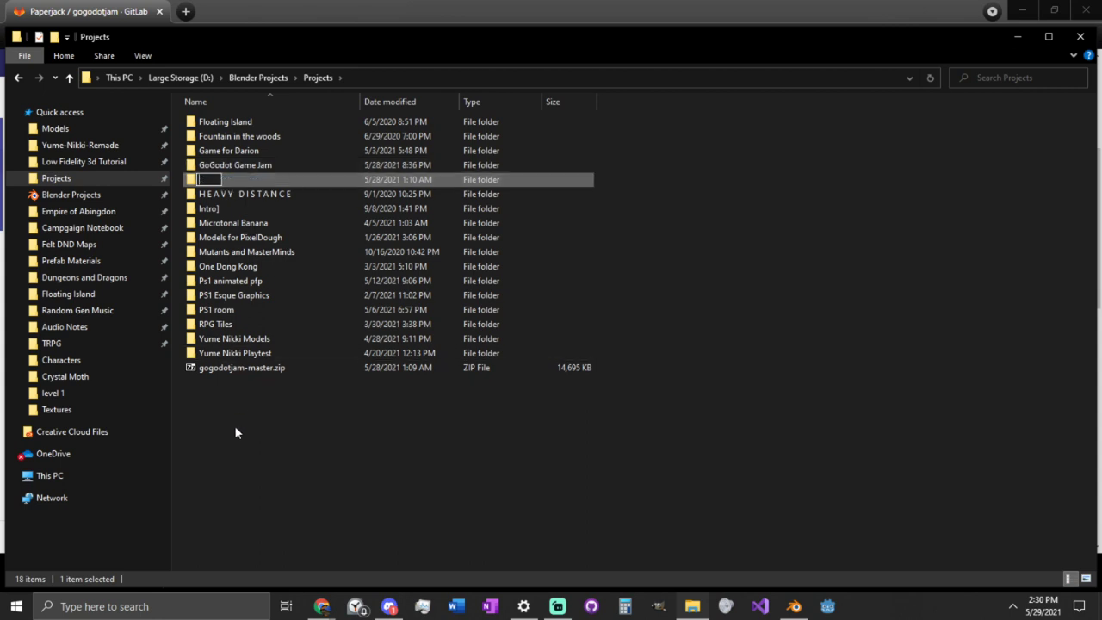
left_click(321, 178)
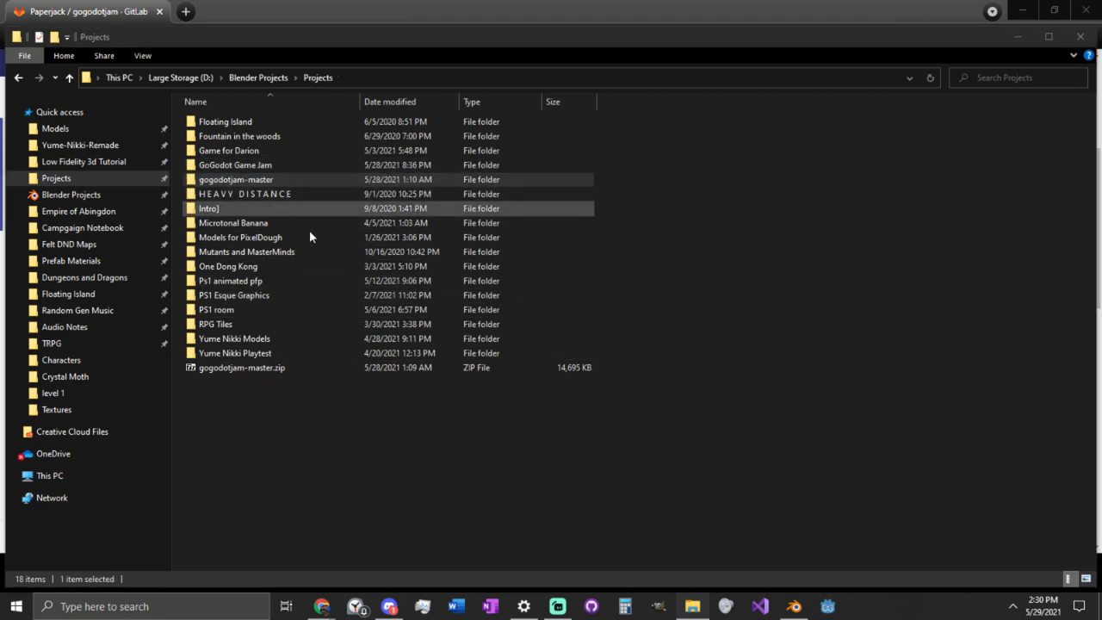
key("Delete")
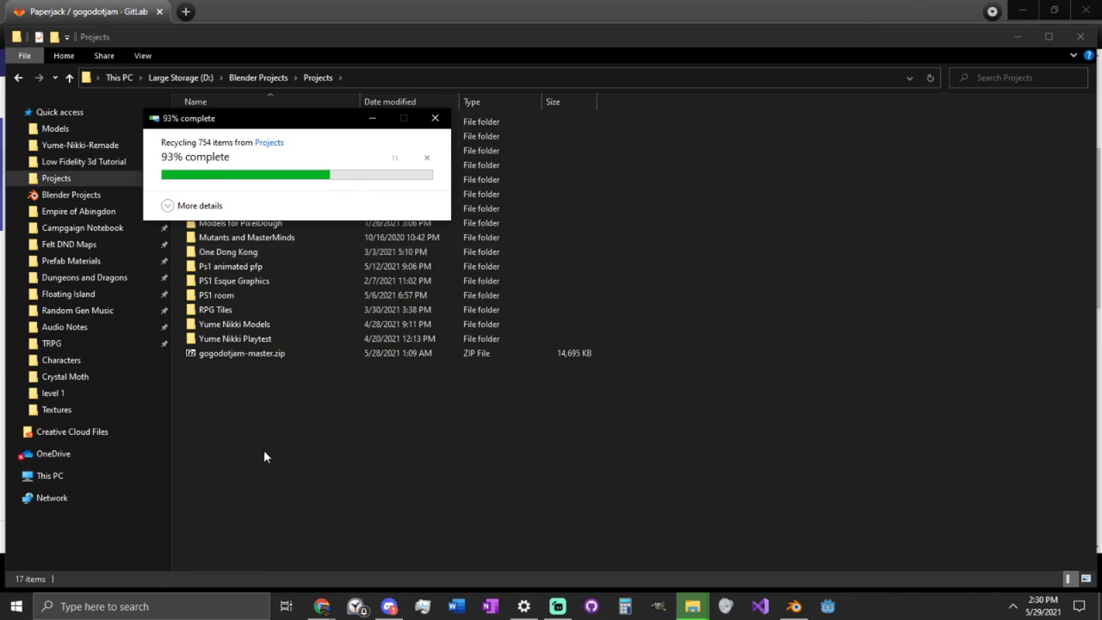
- Replace the old gogodotjam-master.zip in the Projects folder with the newly downloaded archive
left_click(286, 354)
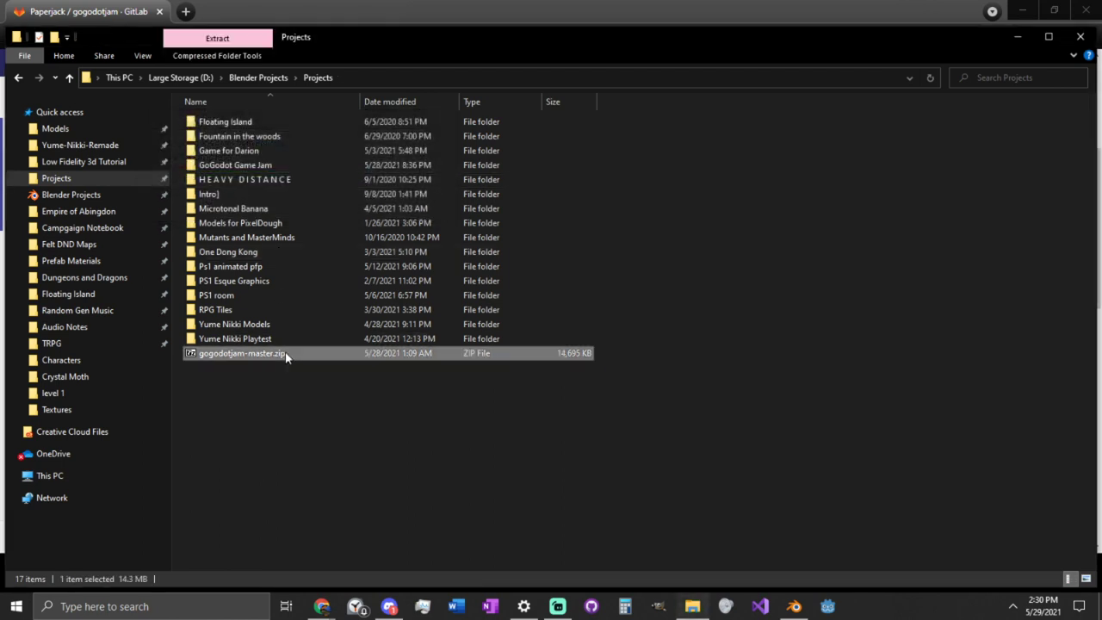
key("Delete")
key("ctrl+z")
left_click(351, 447)
- Extract gogodotjam-master.zip with 7-Zip into a gogodotjam-master folder in Projects, replacing all conflicting files
right_click(285, 354)
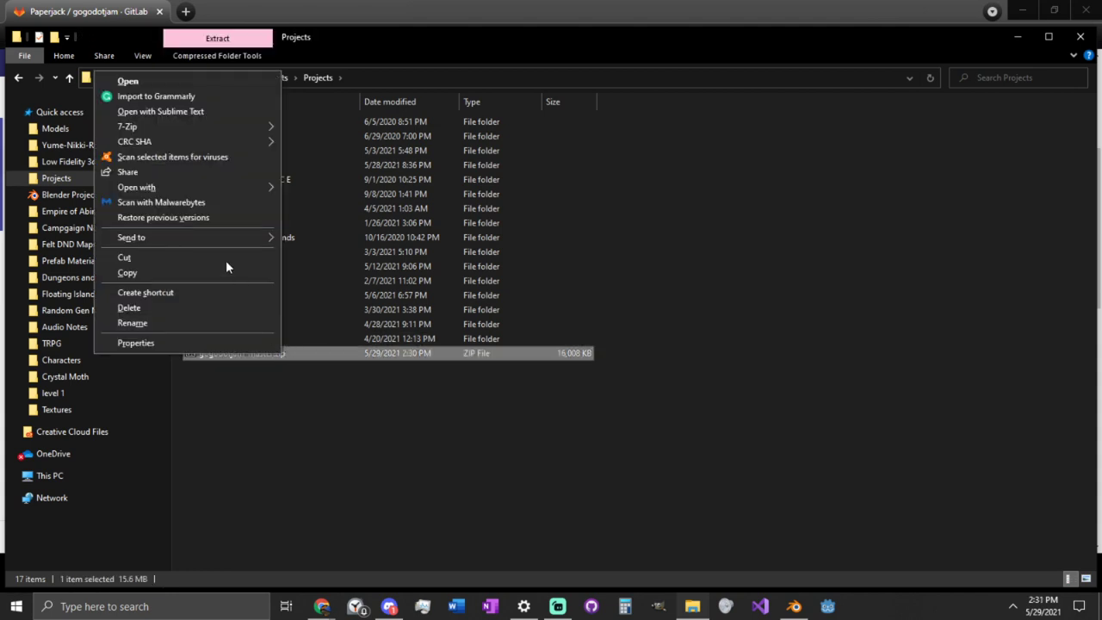
mouse_move(236, 126)
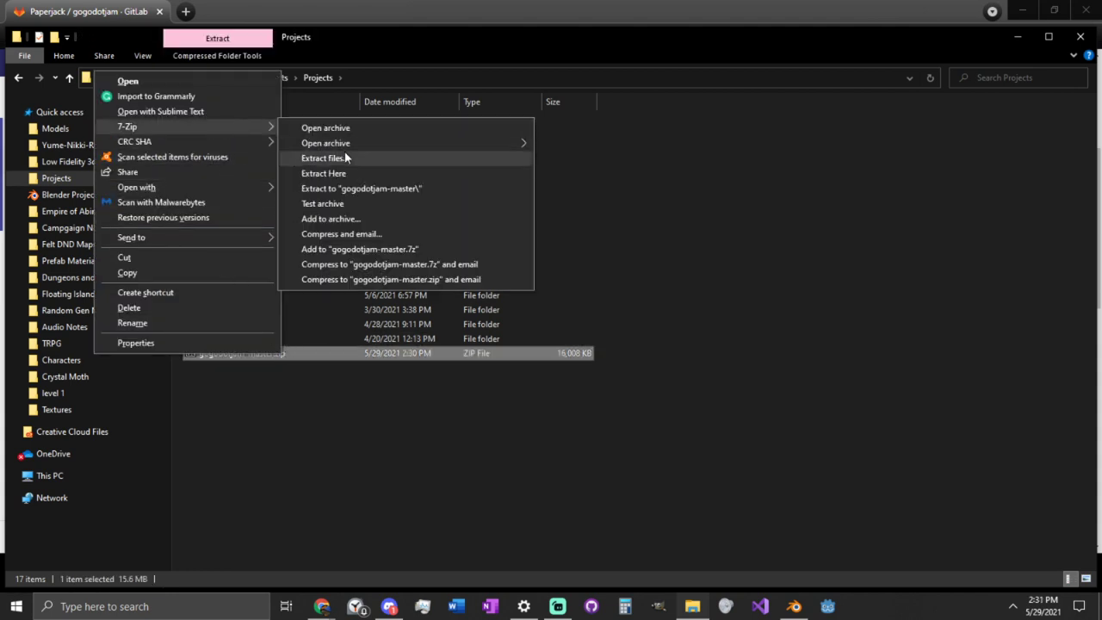
left_click(327, 158)
left_click(531, 390)
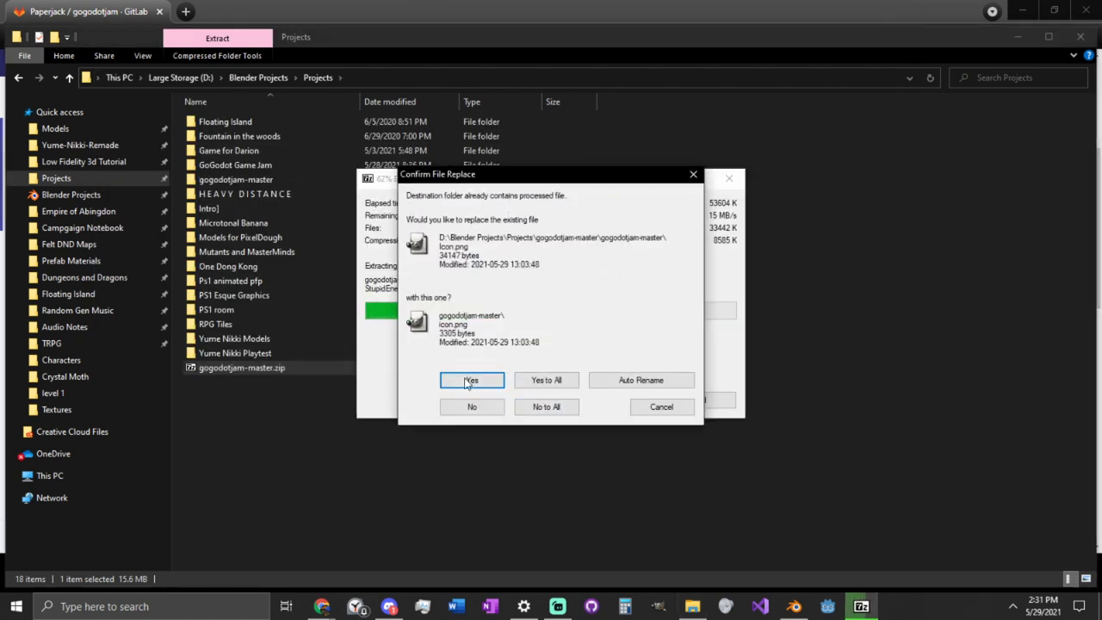
left_click(572, 379)
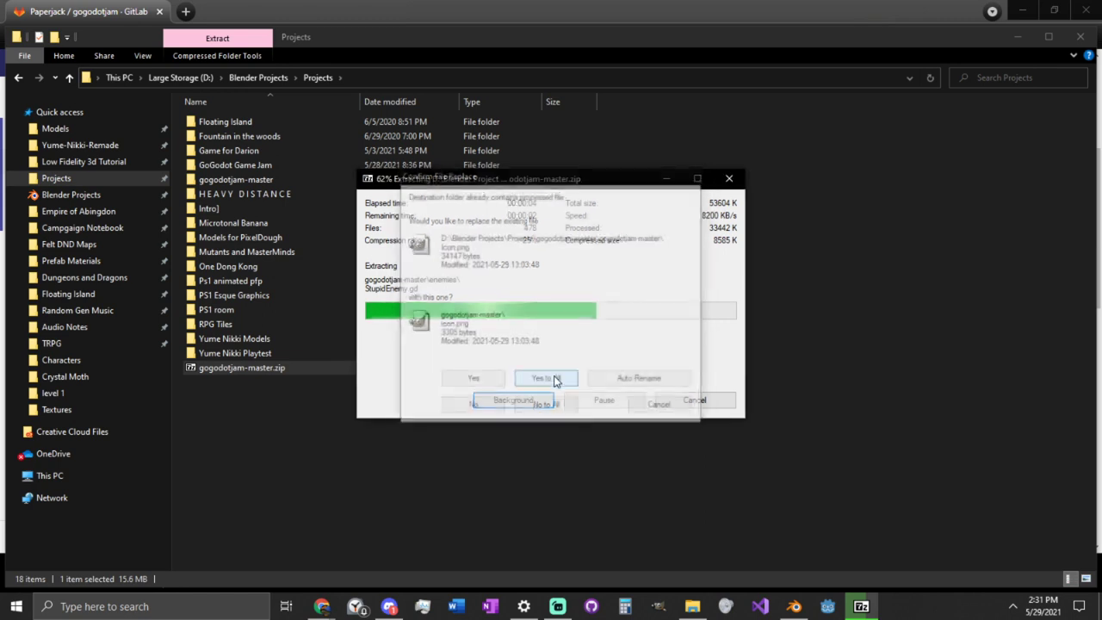
left_click(346, 387)
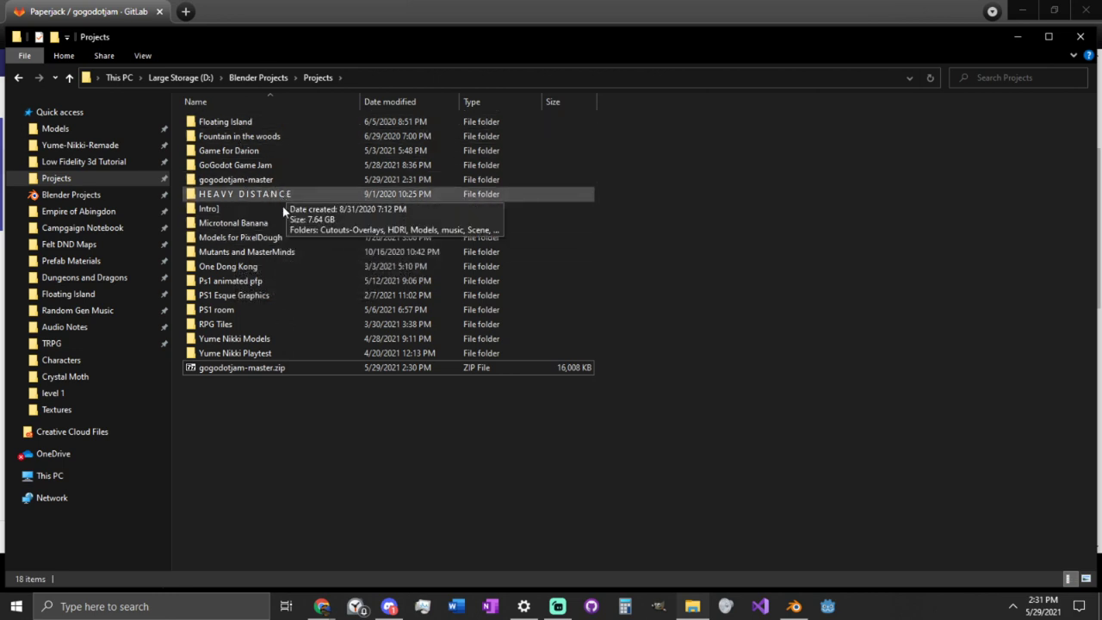
- Open the nested gogodotjam-master folder and examine the extracted project files
double_click(294, 180)
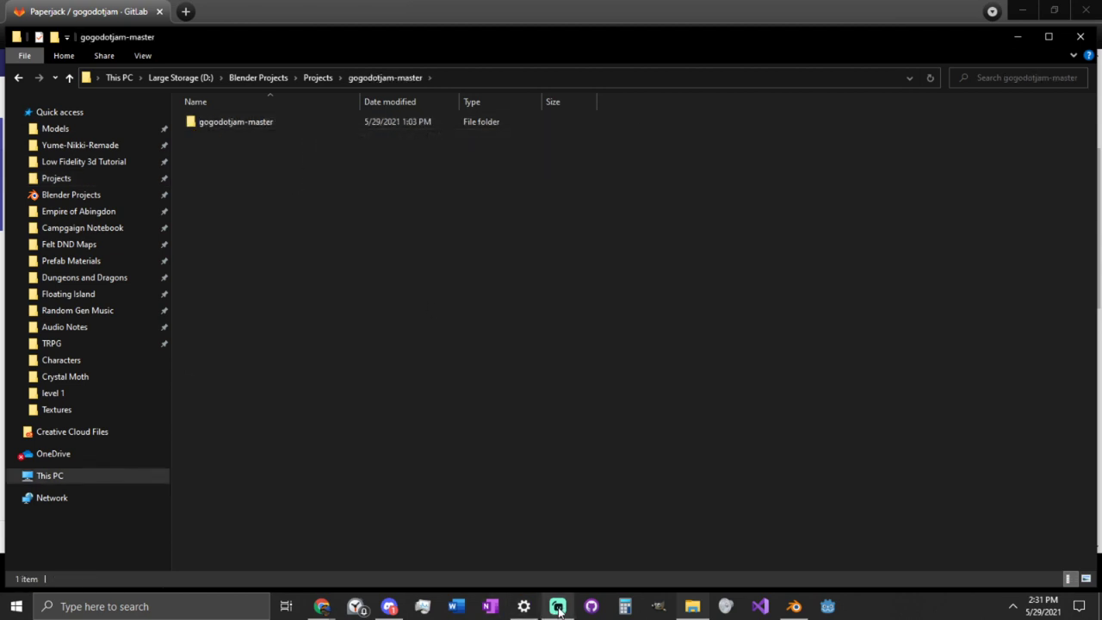
left_click(280, 126)
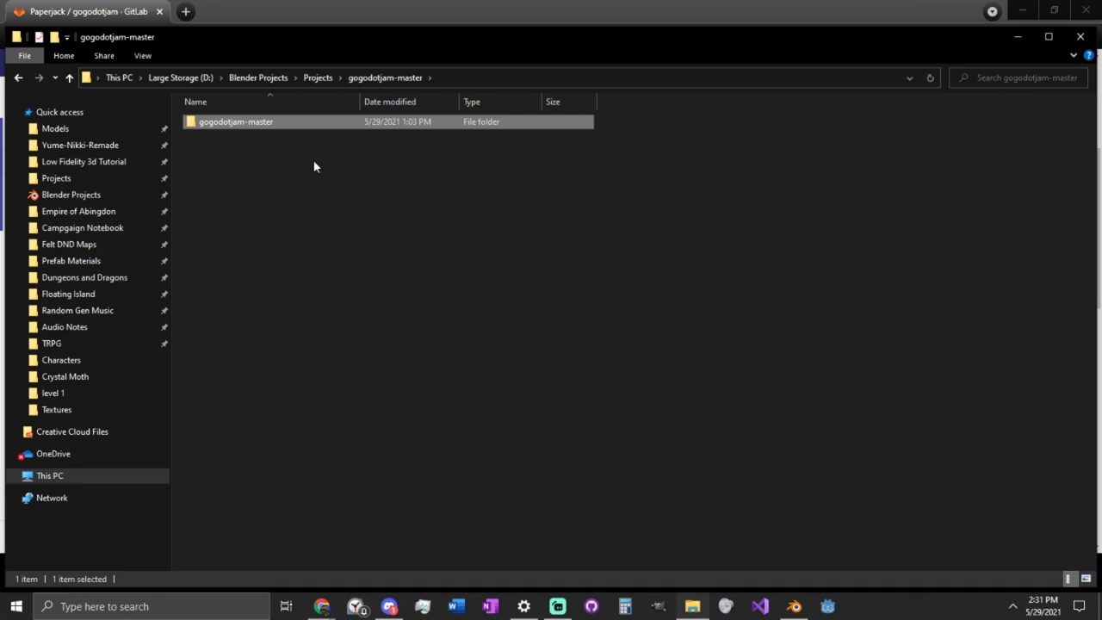
double_click(330, 121)
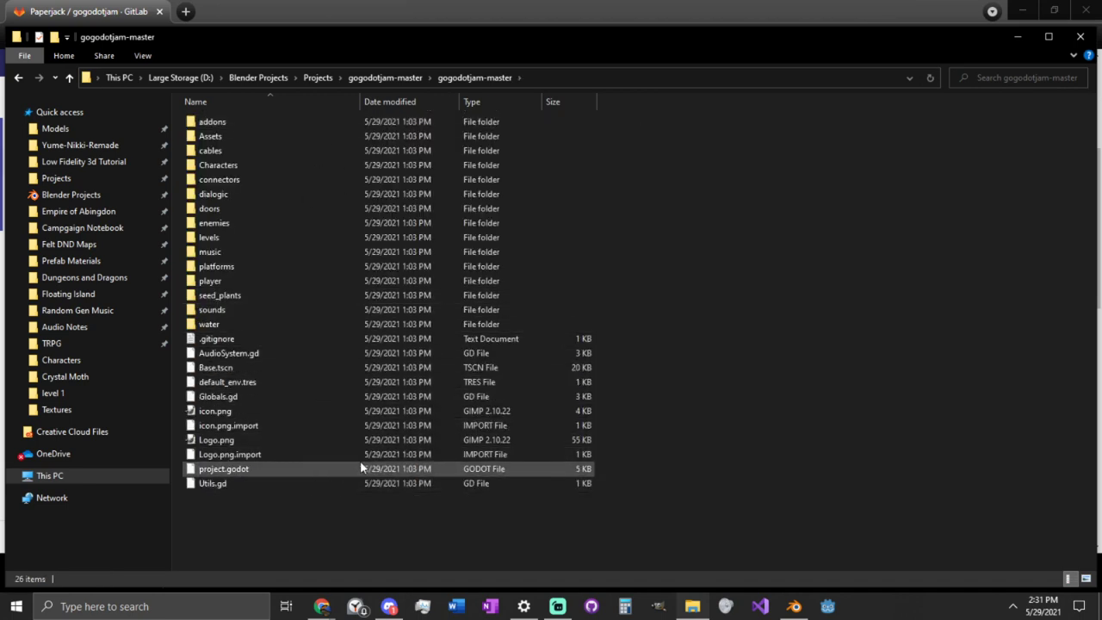
- Switch to the Godot Project Manager and remove all missing projects from the list
left_click(828, 604)
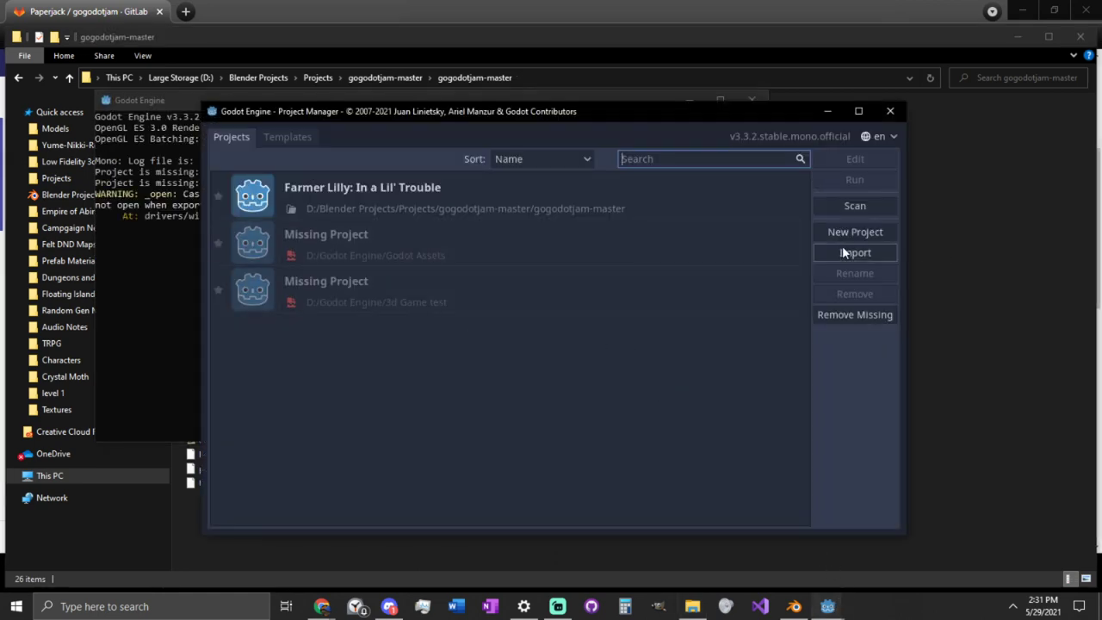
left_click(842, 316)
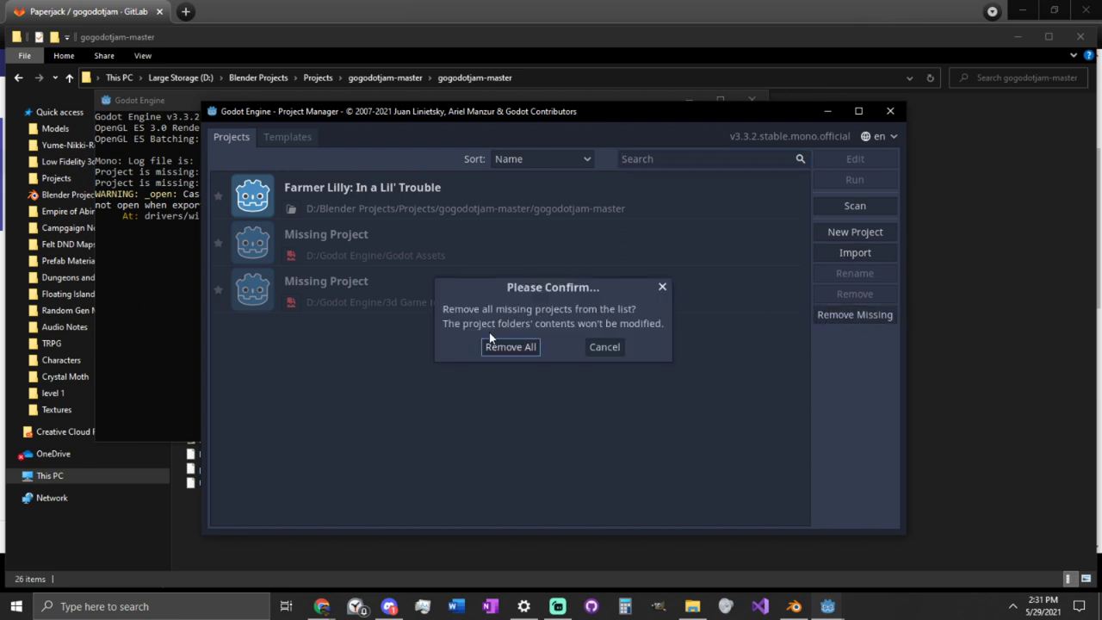
left_click(509, 347)
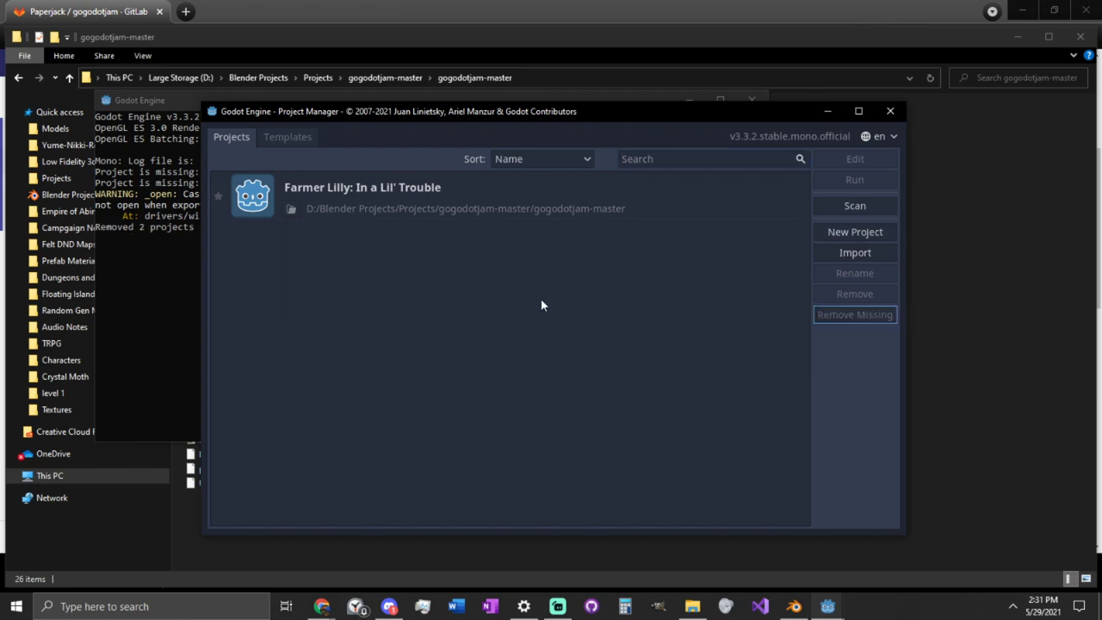
- Open the Farmer Lilly: In a Lil' Trouble project for editing and dismiss the add-on and C# support warnings
double_click(273, 203)
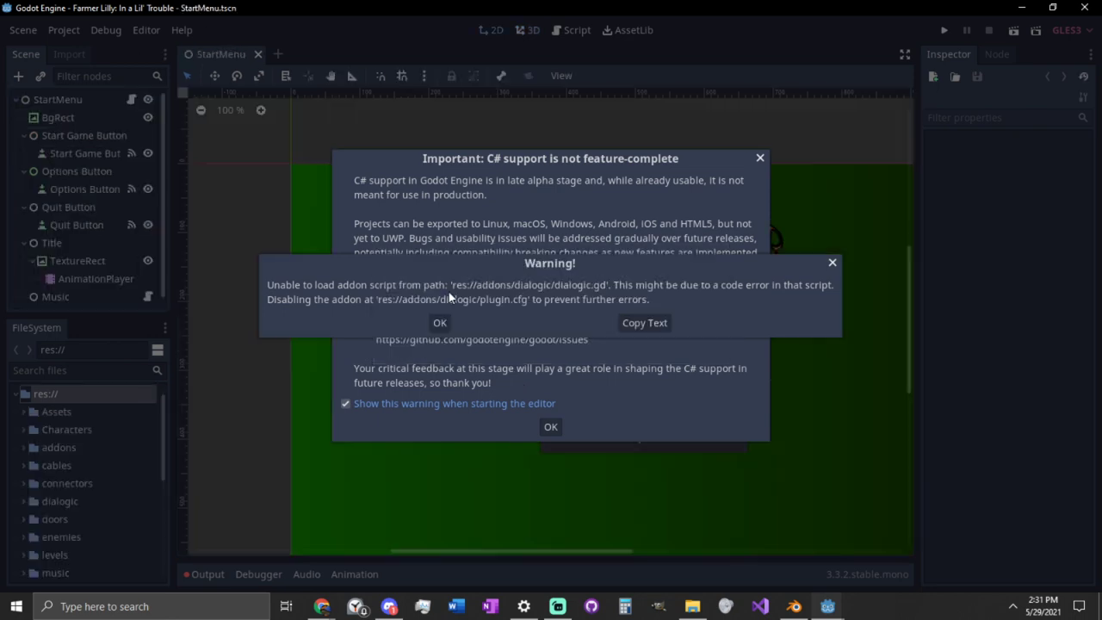
left_click(440, 322)
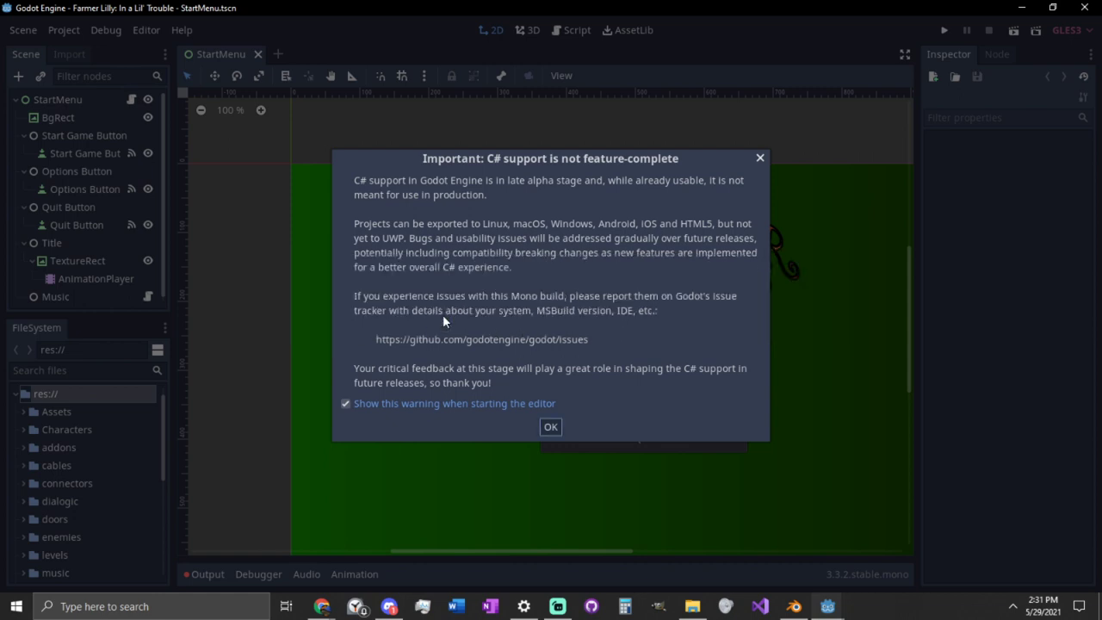
left_click(550, 428)
scroll(625, 372, "down", 1)
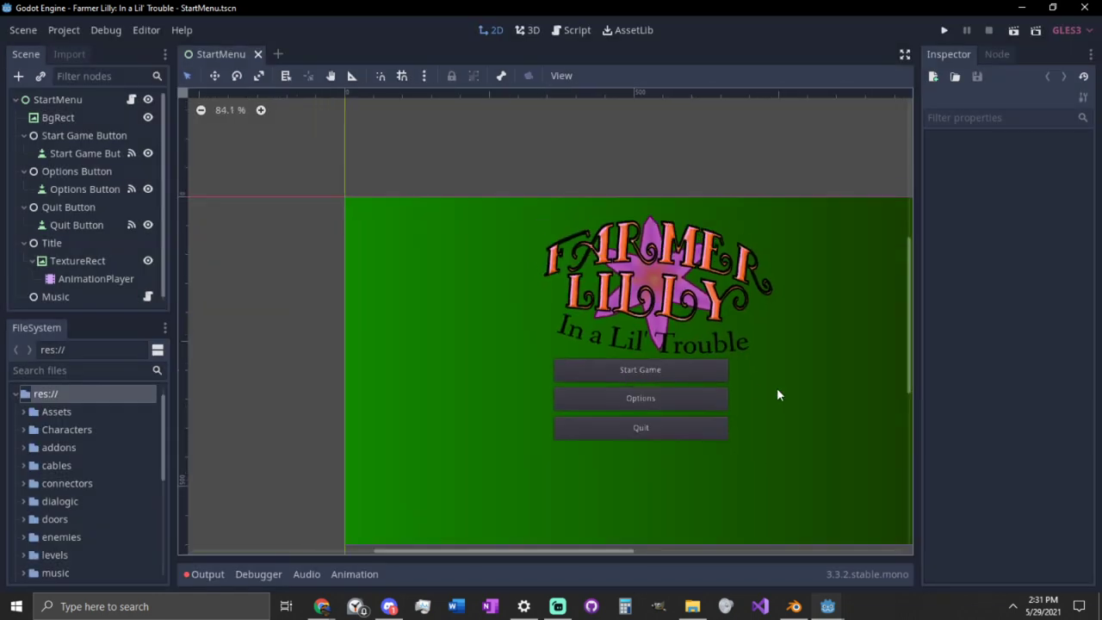
middle_click_drag(777, 387, 721, 371)
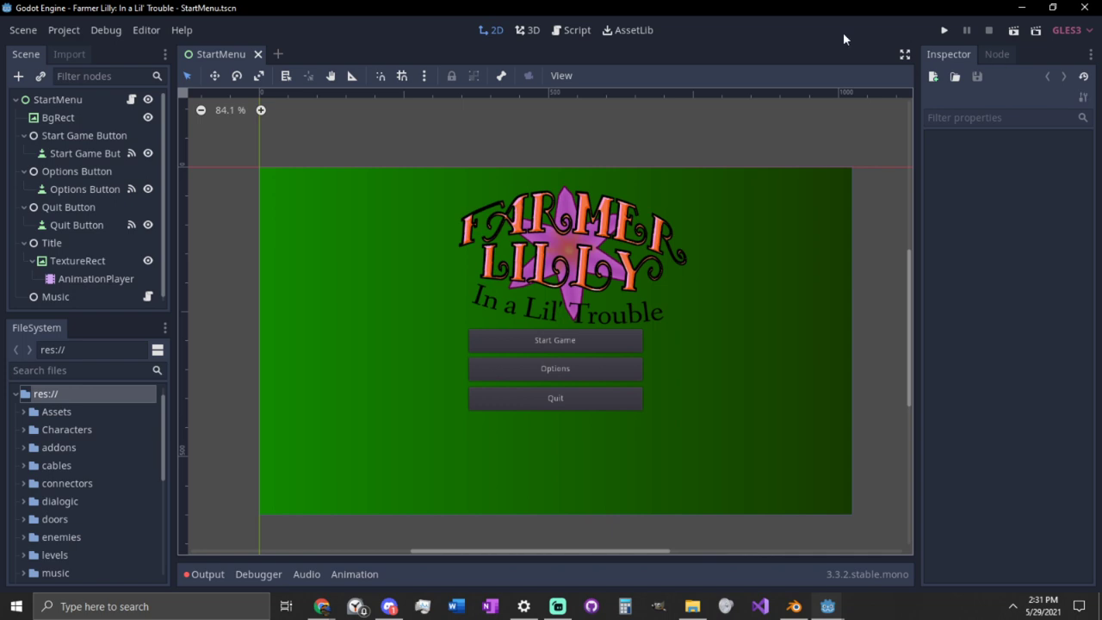
- Run the Farmer Lilly project and lower the running game's volume to about 11 in the Windows volume mixer
left_click(945, 31)
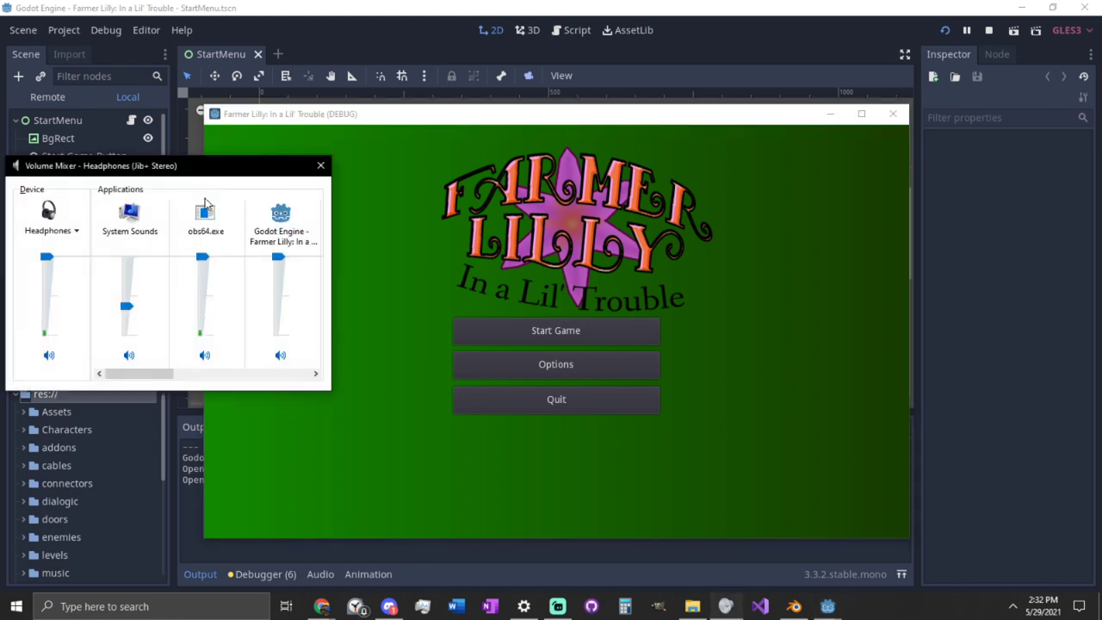
left_click_drag(282, 310, 280, 257)
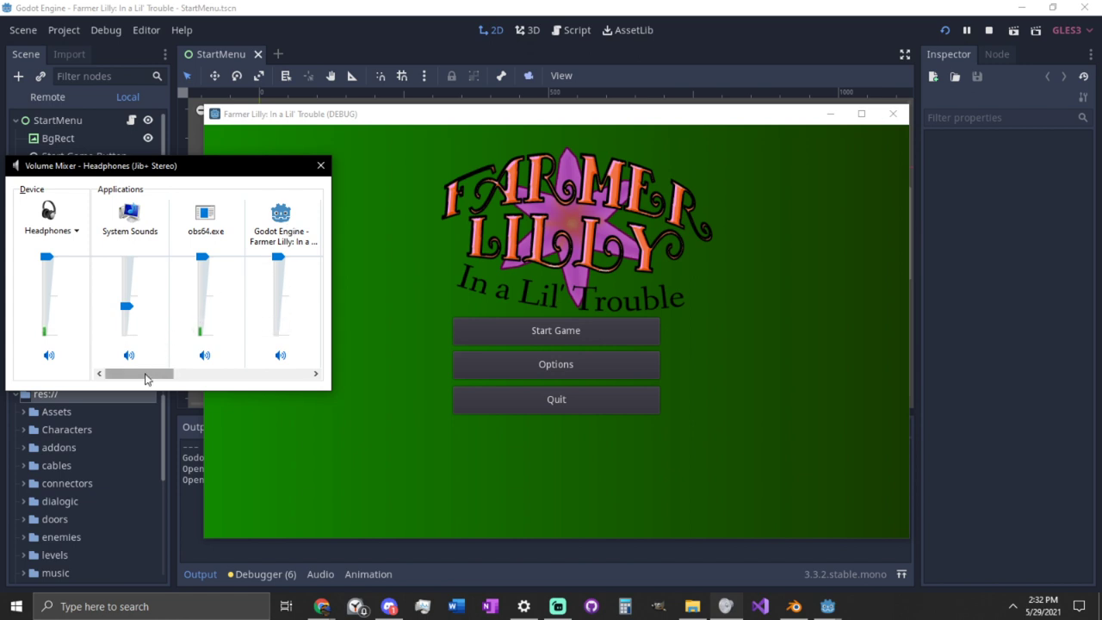
left_click_drag(148, 373, 312, 383)
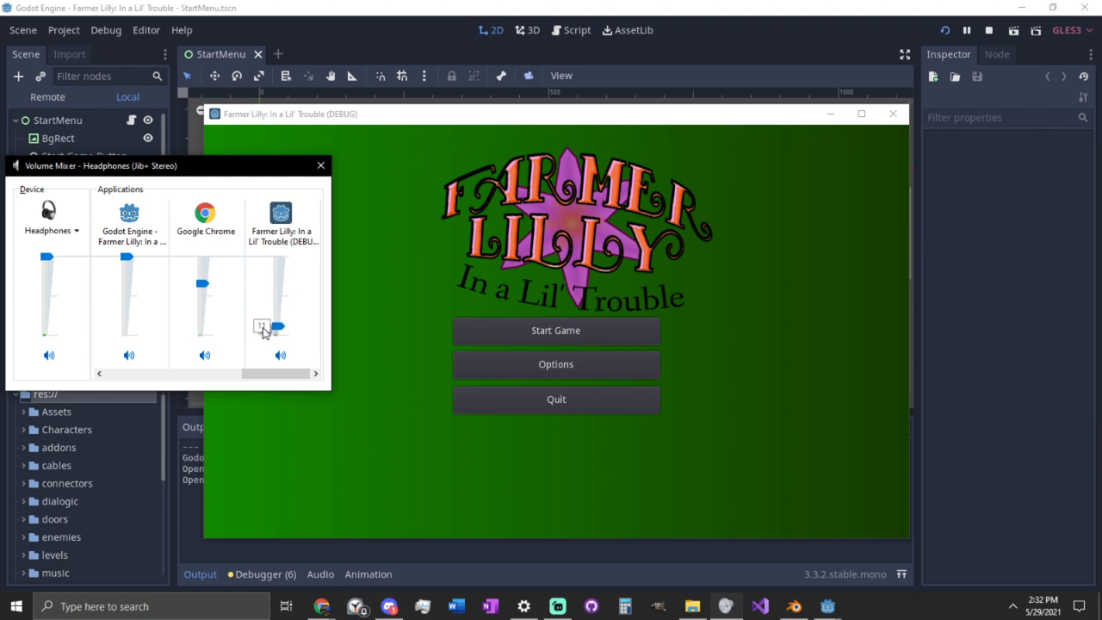
- Close the volume mixer, start the game and walk the mouse character around the picnic blanket in the first level
left_click(324, 165)
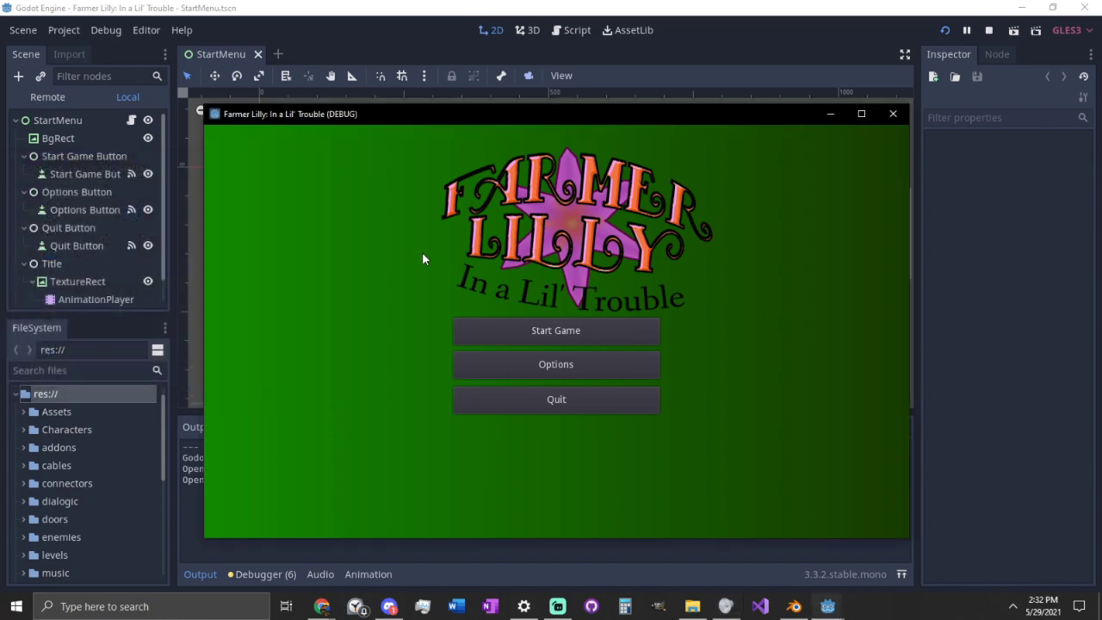
left_click(535, 328)
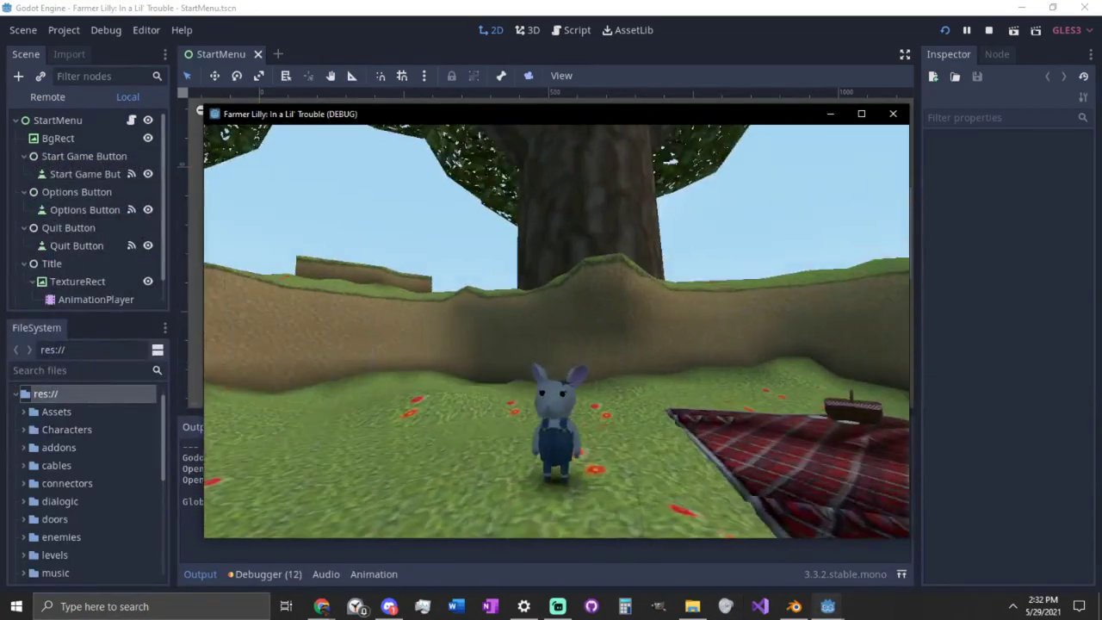
key("w")
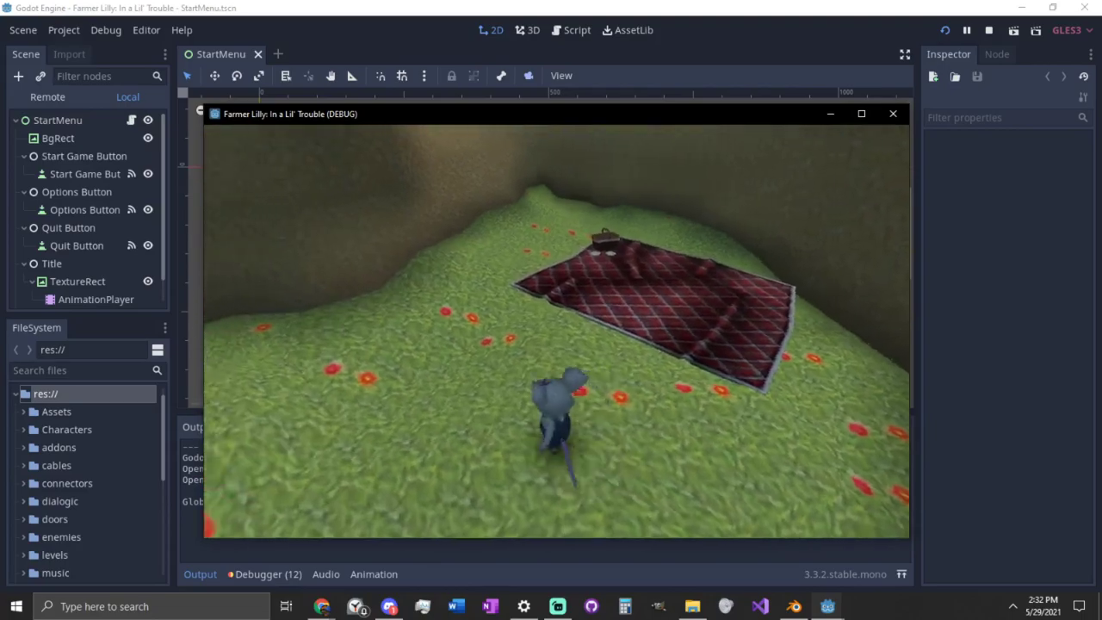
key("w")
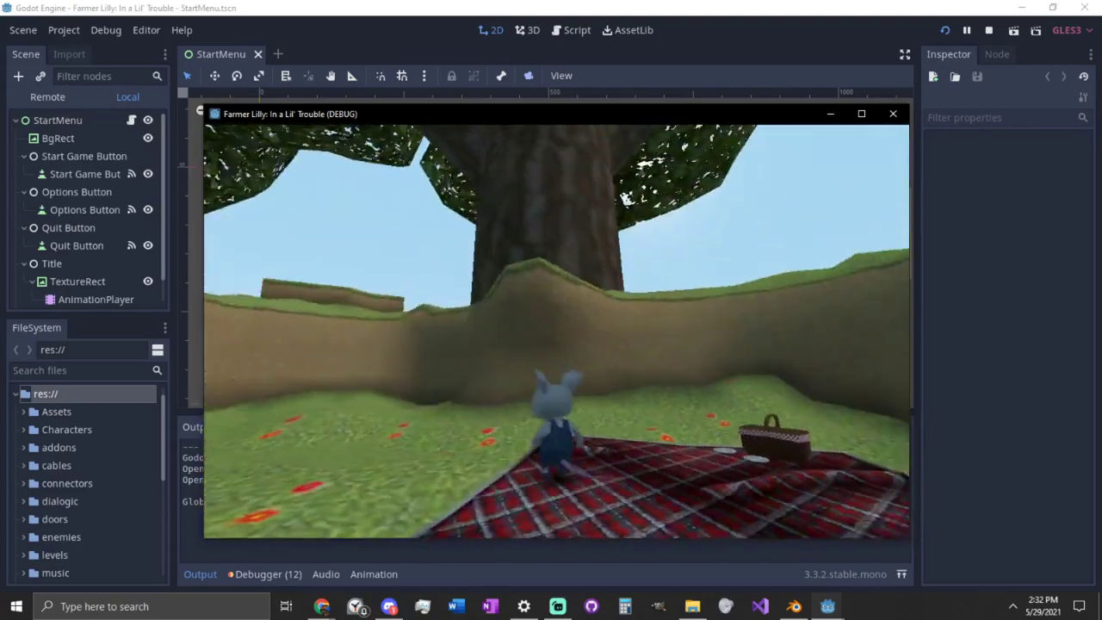
key("space")
key("w")
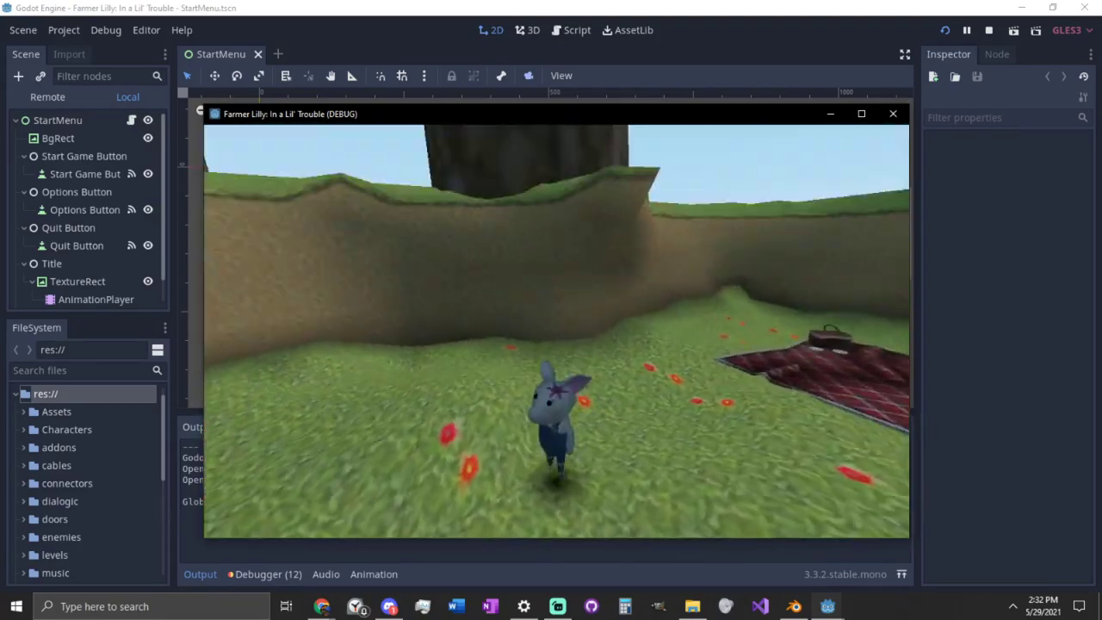
key("w")
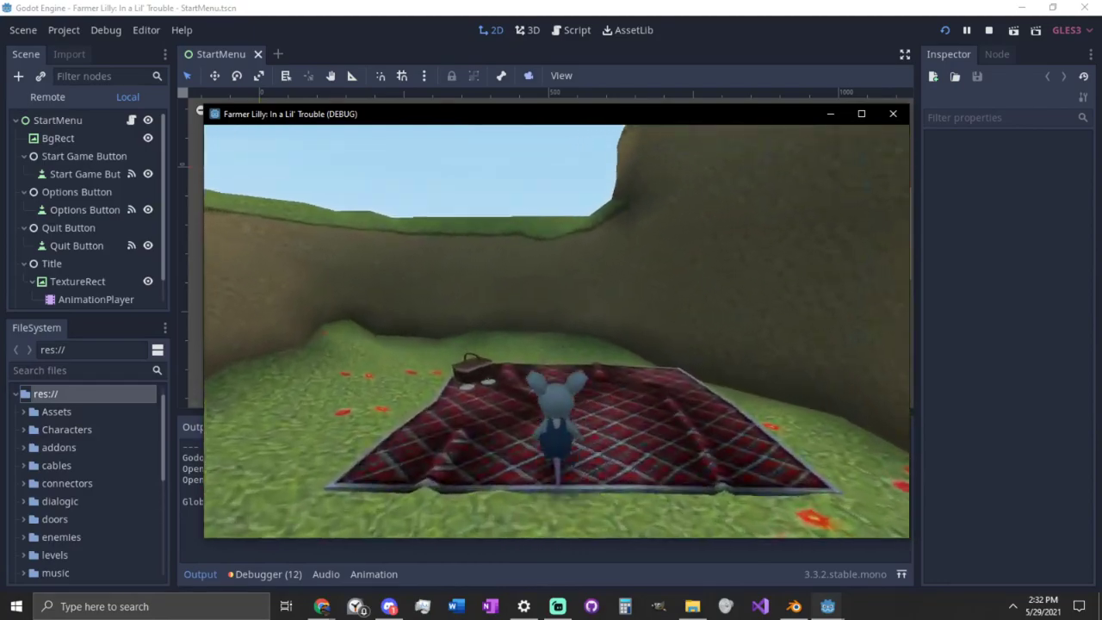
key("w")
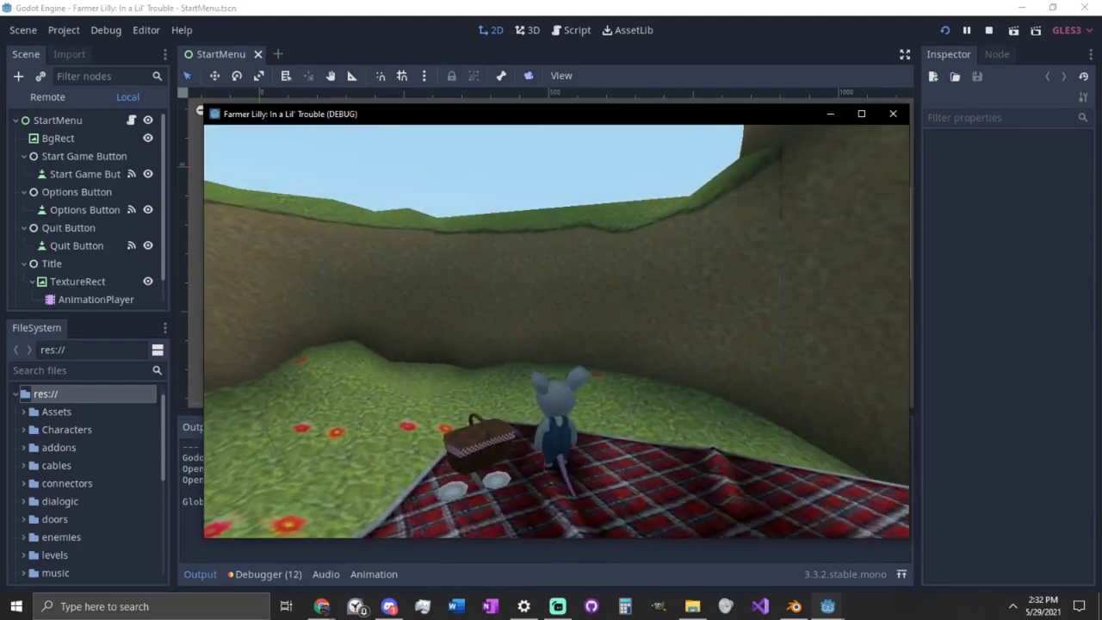
key("d")
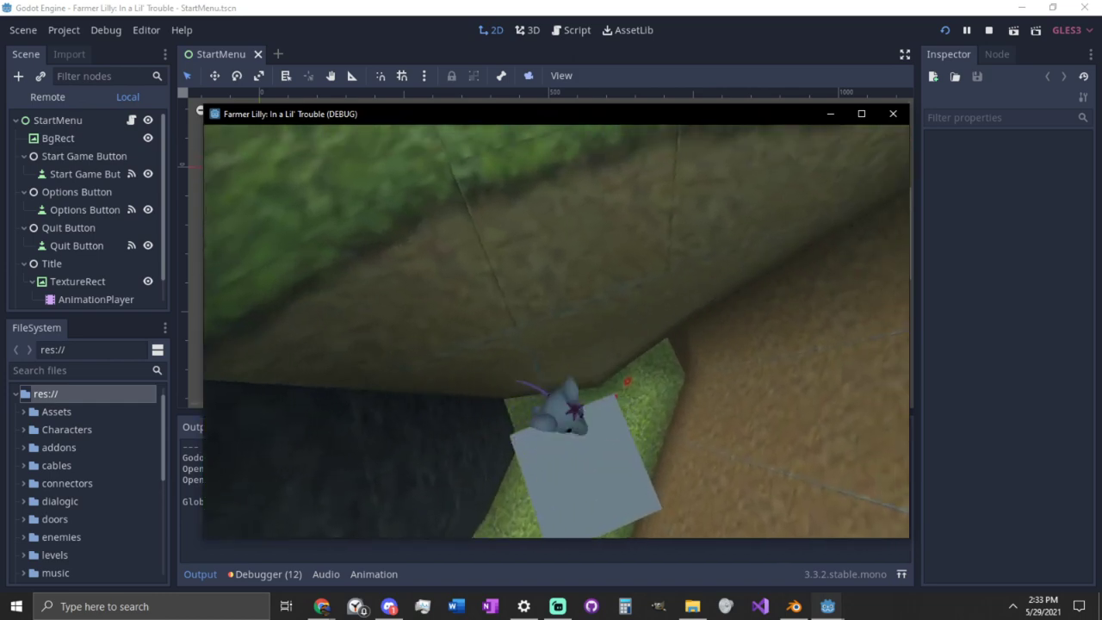
- Run and jump the character through the narrow grassy passage between the dirt and rock walls
key("space")
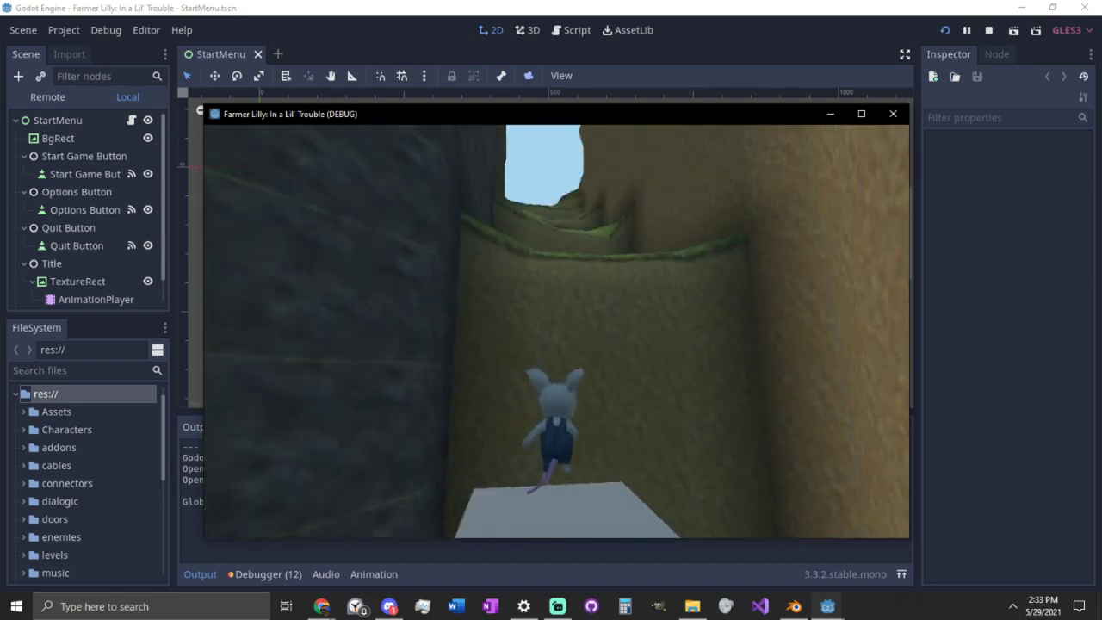
key("w")
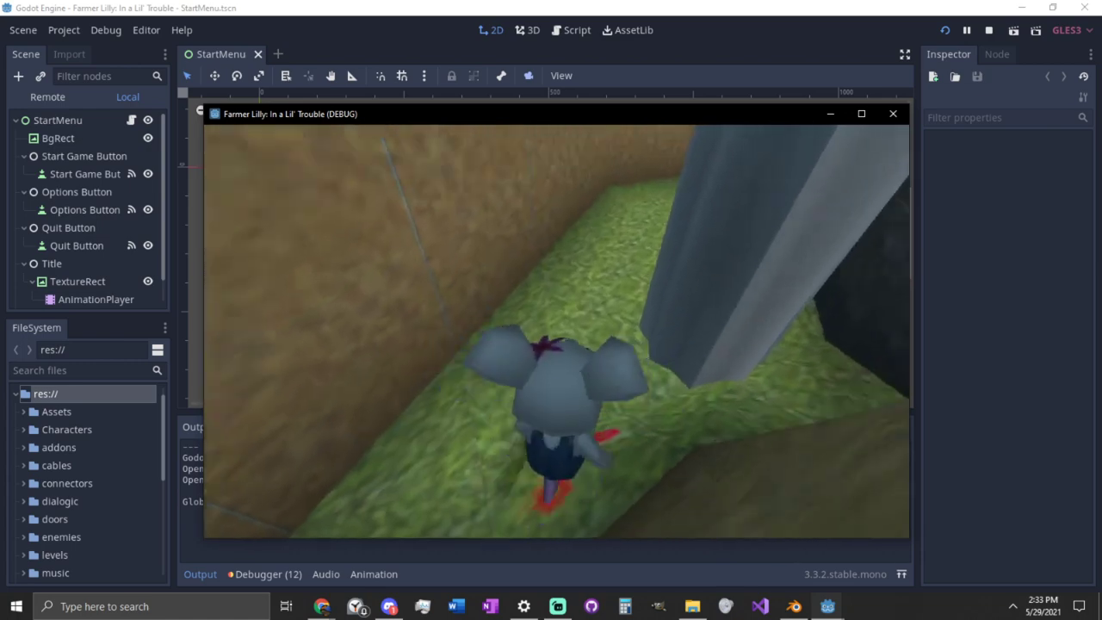
key("s")
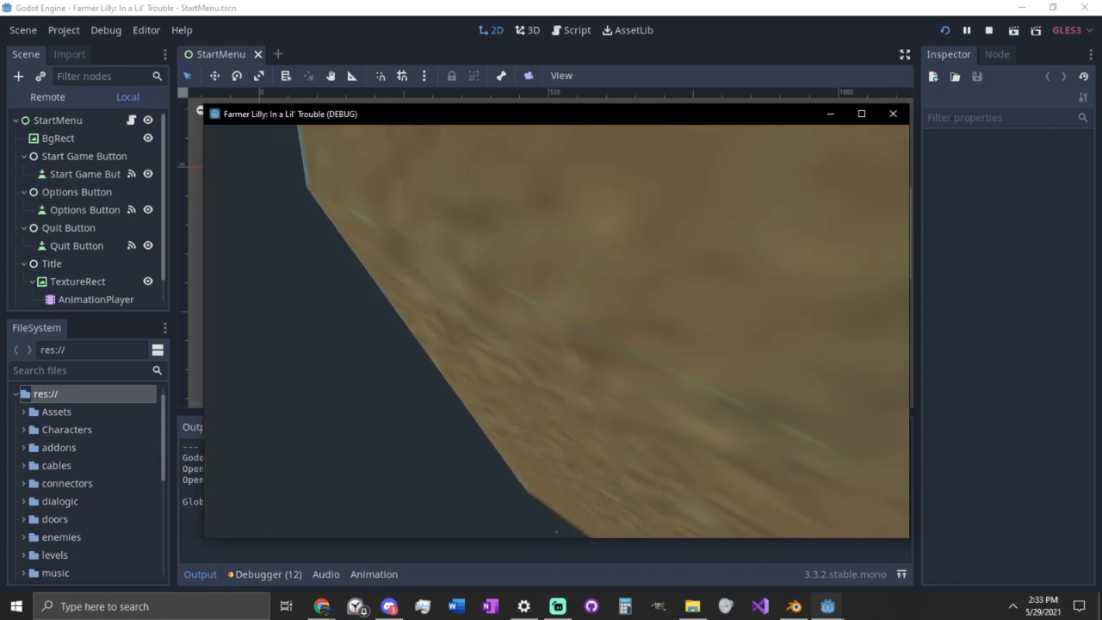
key("space")
key("s")
key("w")
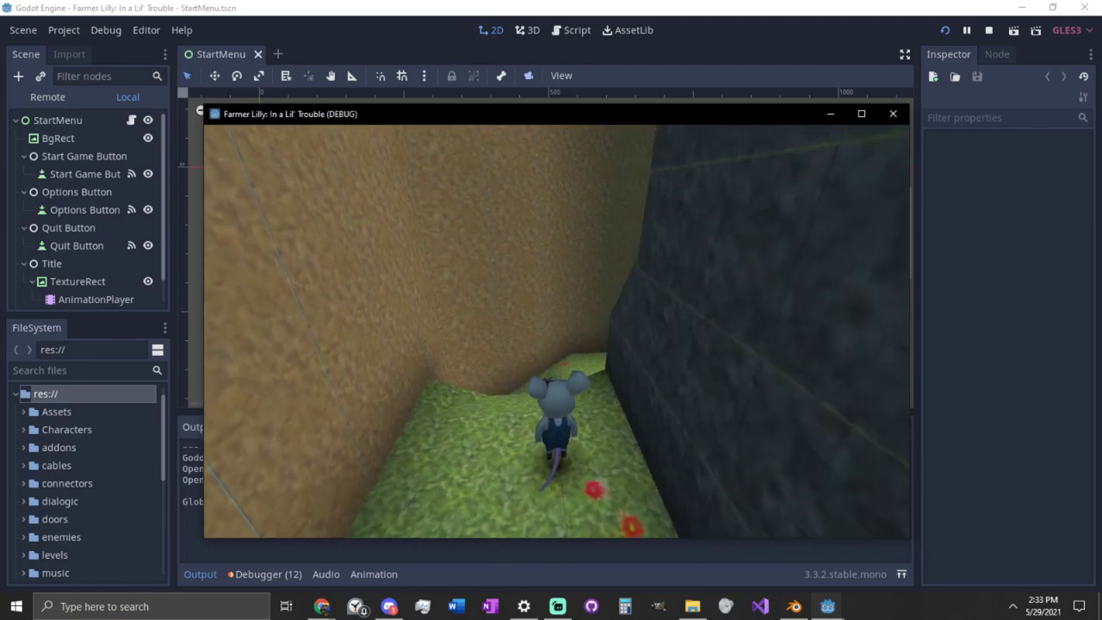
- Stop the running game and quit the Godot editor
key("Escape")
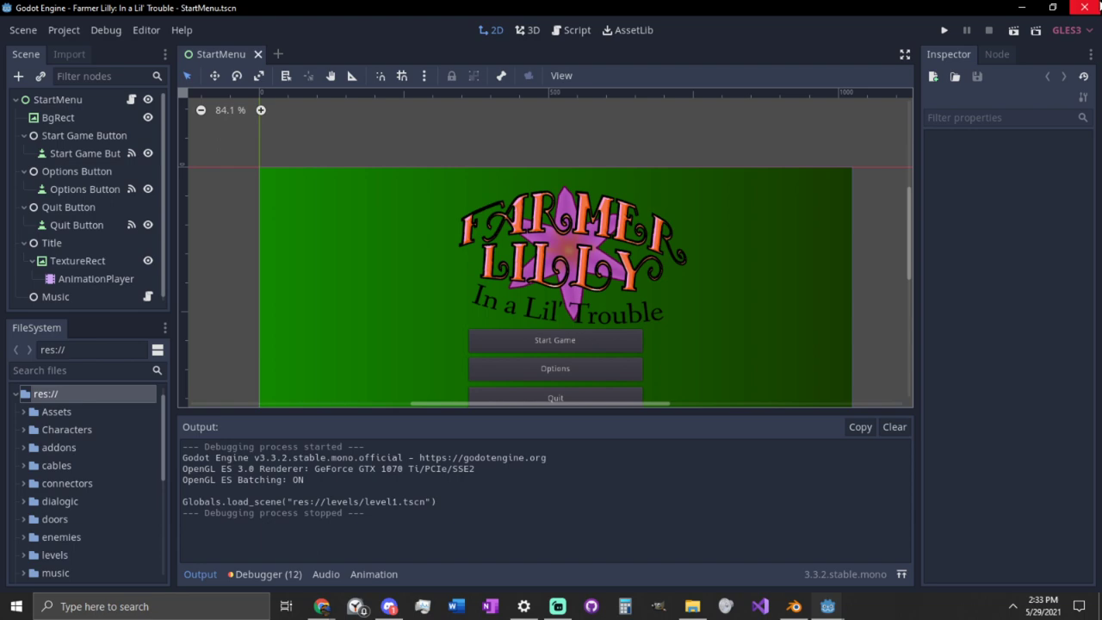
left_click(1084, 8)
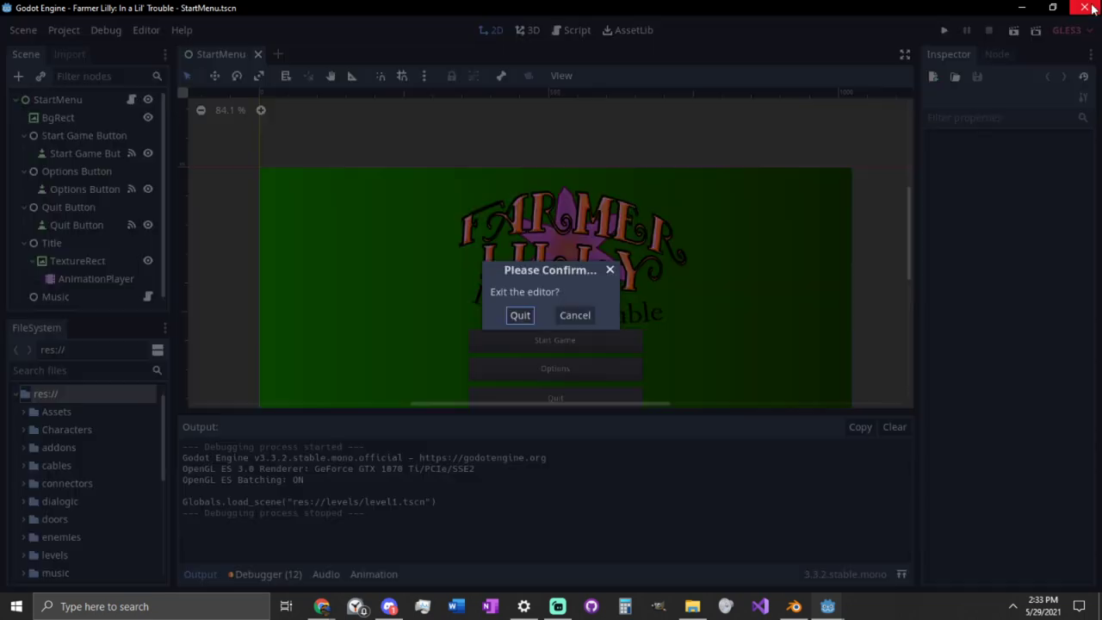
left_click(527, 319)
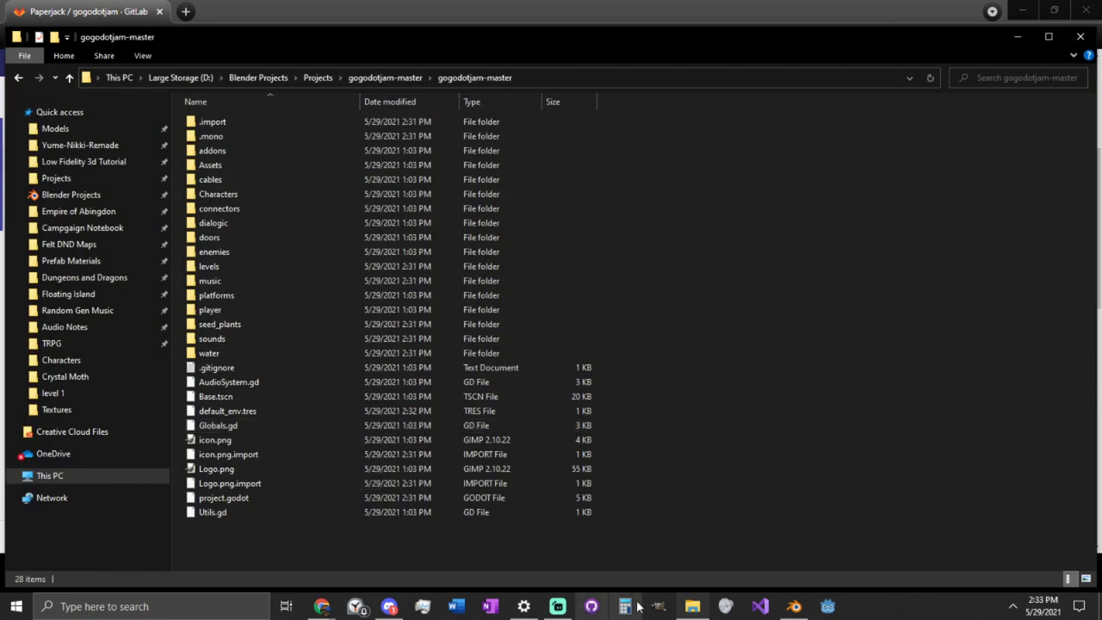
- Close the Visual Studio 2019 start window and switch to Blender
left_click(774, 610)
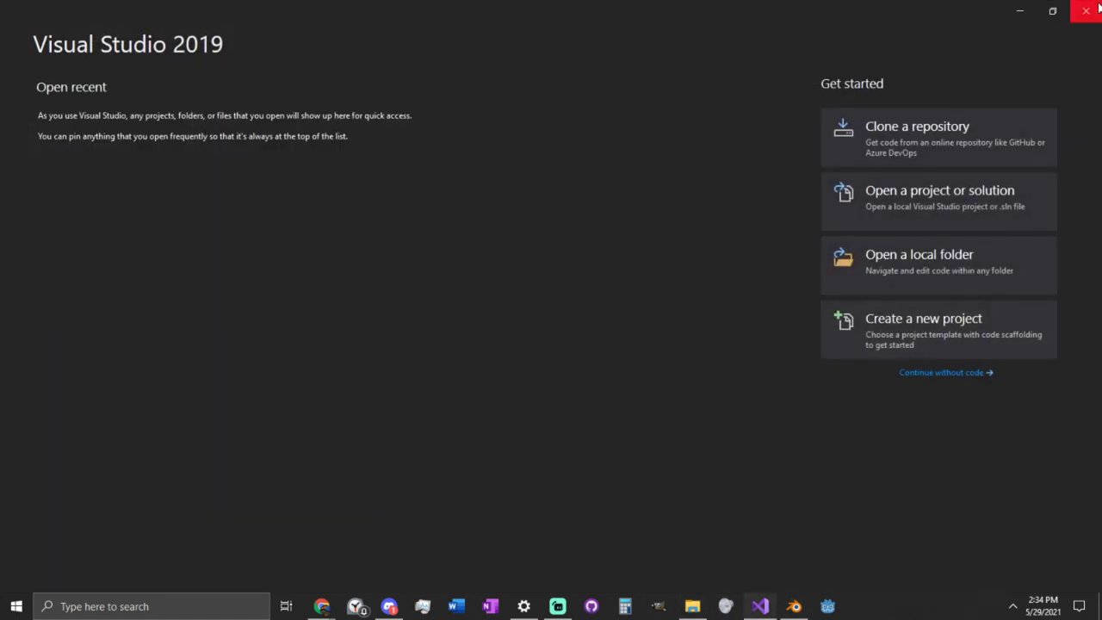
left_click(1086, 9)
left_click(793, 607)
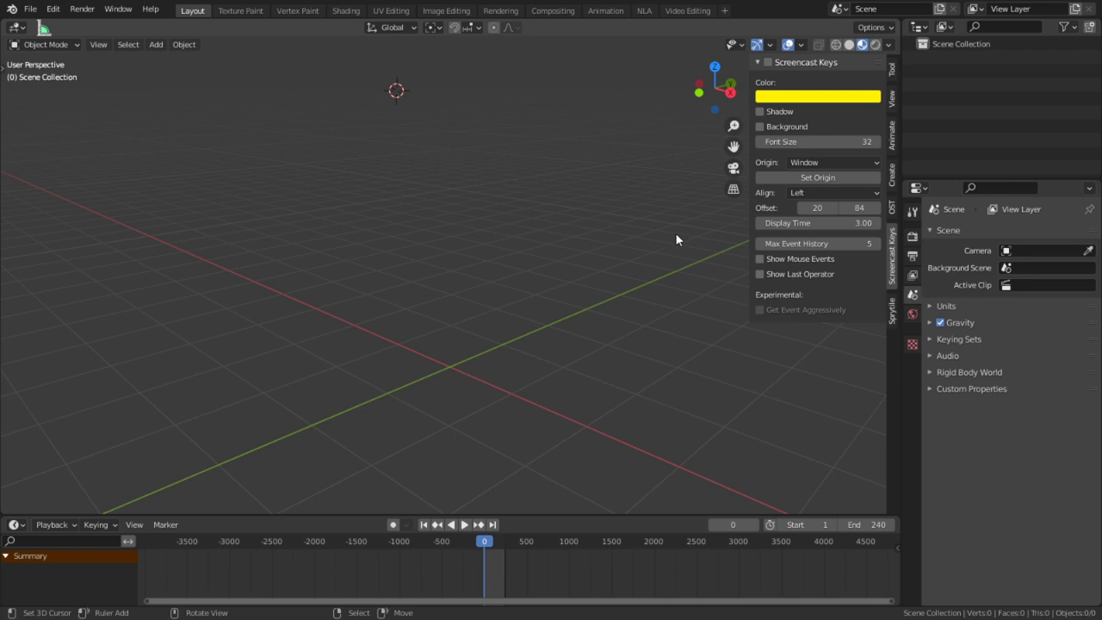
- Reset the 3D cursor to the world origin and add a plane mesh there
right_click(528, 330, "shift")
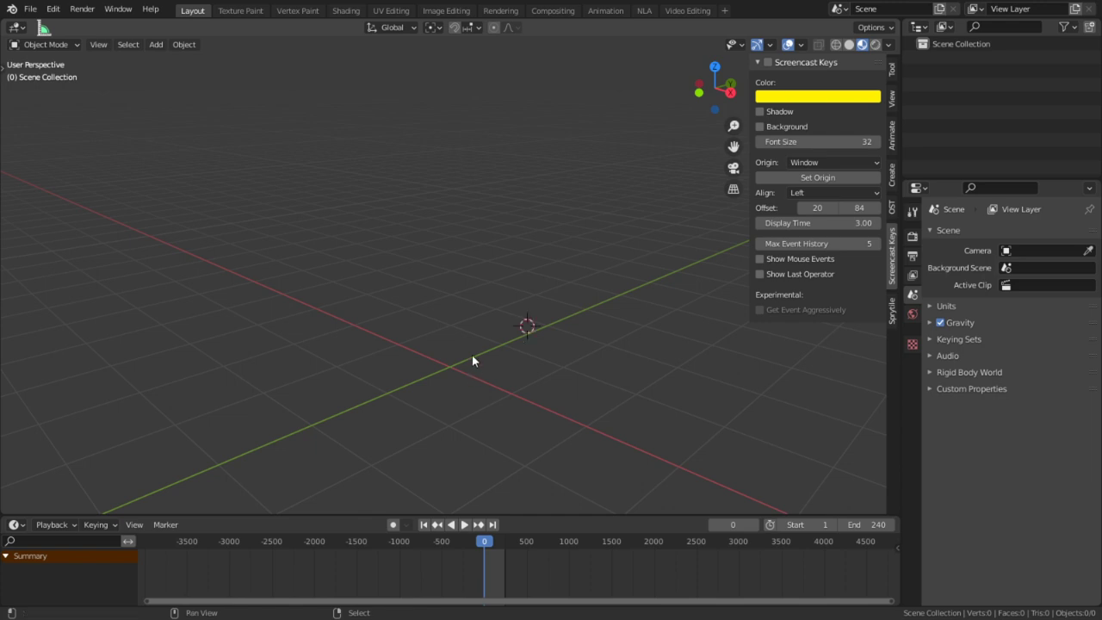
key("shift+s")
left_click(425, 396)
key("shift+a")
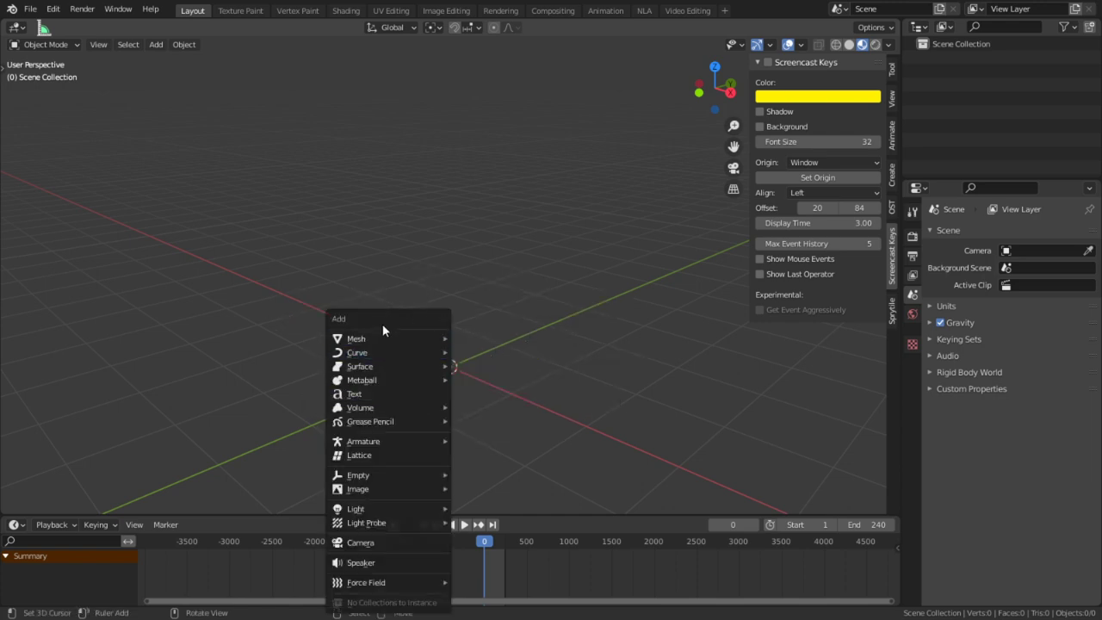
mouse_move(412, 336)
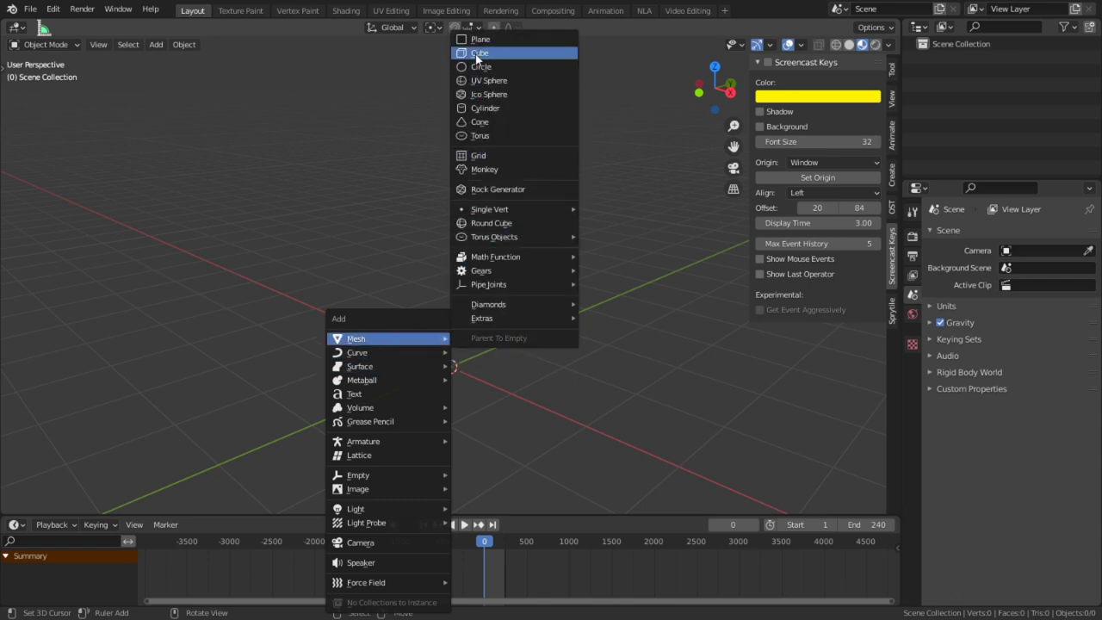
left_click(519, 38)
- Enter Edit Mode on the plane and select a single edge of it in edge select mode
key("Tab")
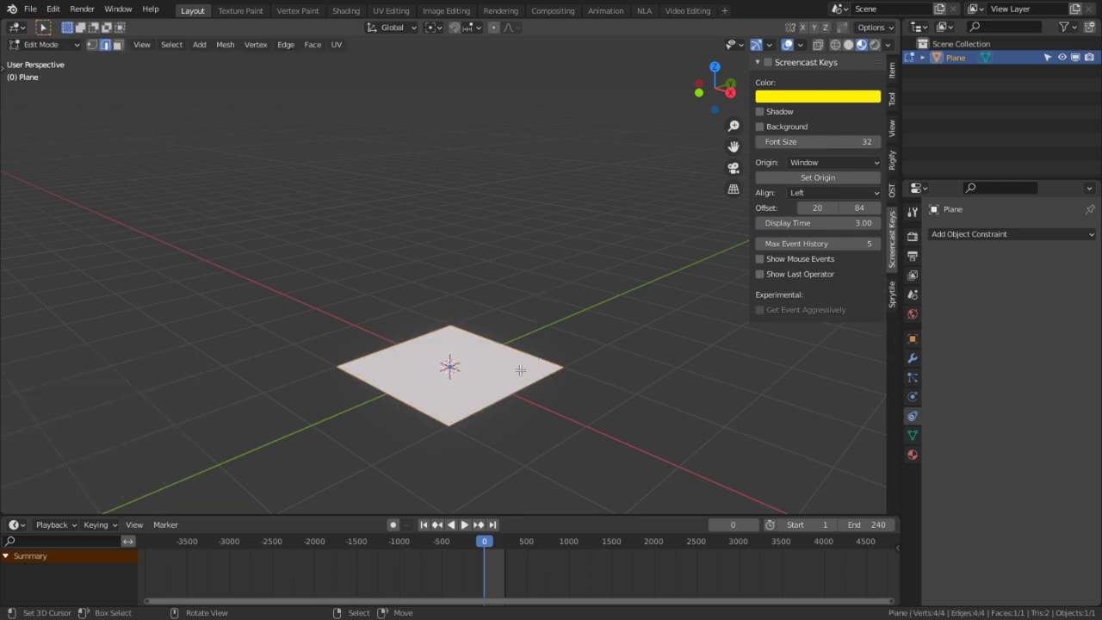
key("2")
left_click(406, 394)
middle_click_drag(543, 309, 528, 405)
middle_click_drag(494, 356, 495, 354)
scroll(495, 354, "up", 4)
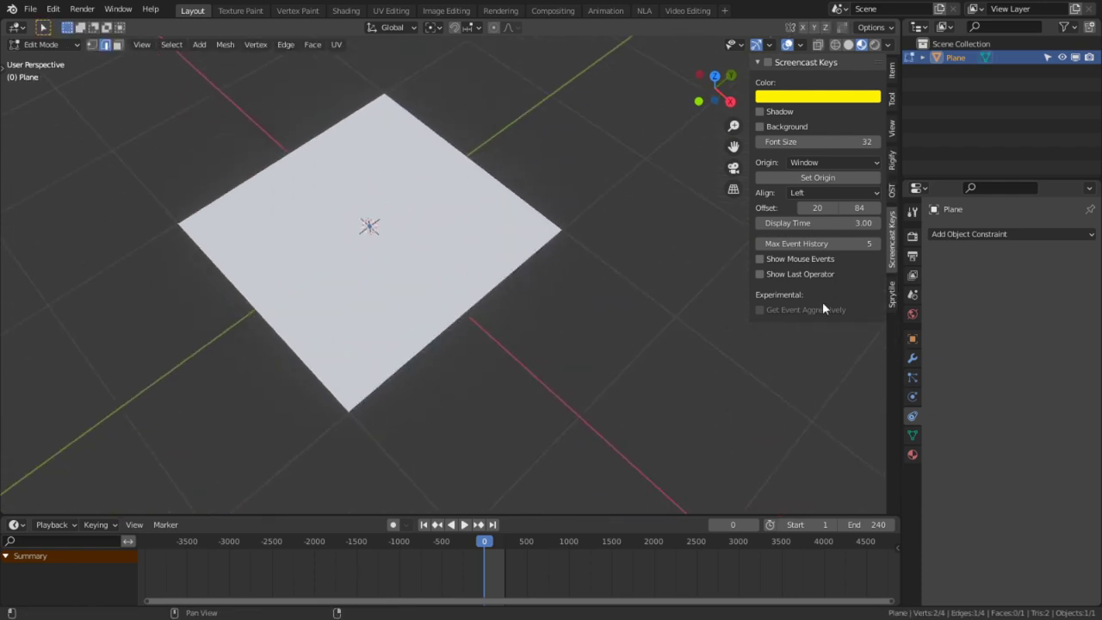
- Open the plane's mesh data properties and check the list of meshes stored in the file
left_click(912, 434)
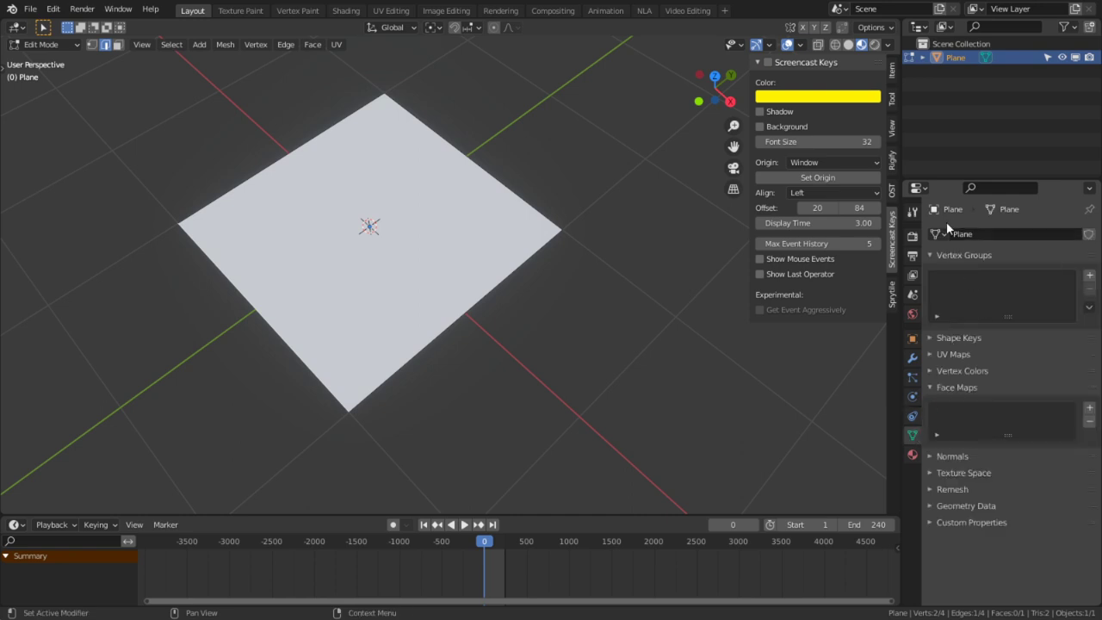
left_click(938, 234)
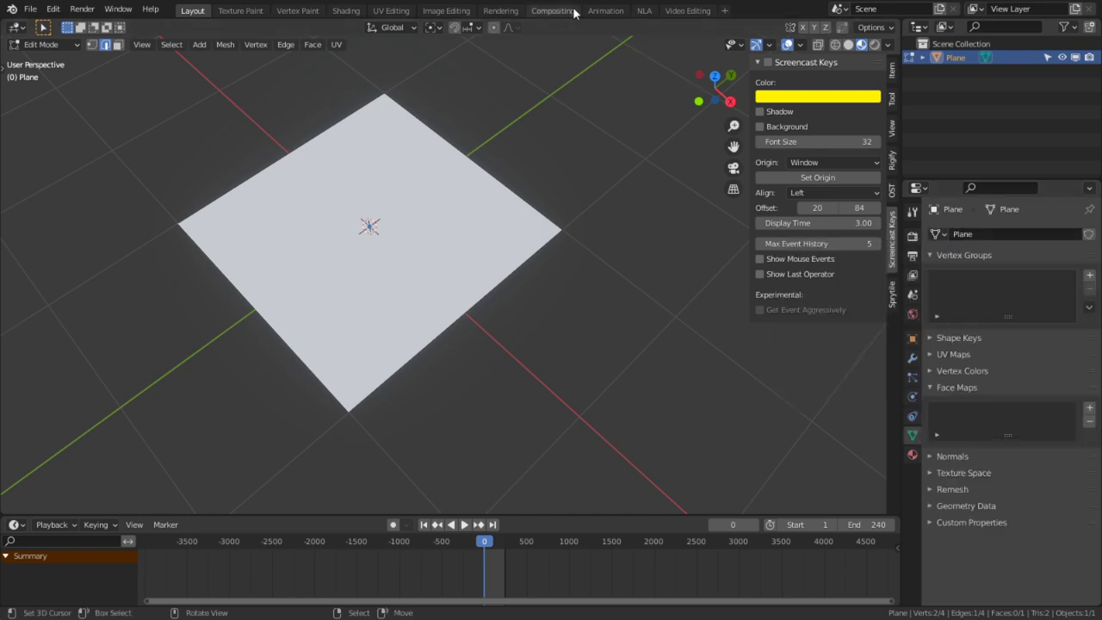
middle_click_drag(107, 215, 213, 300)
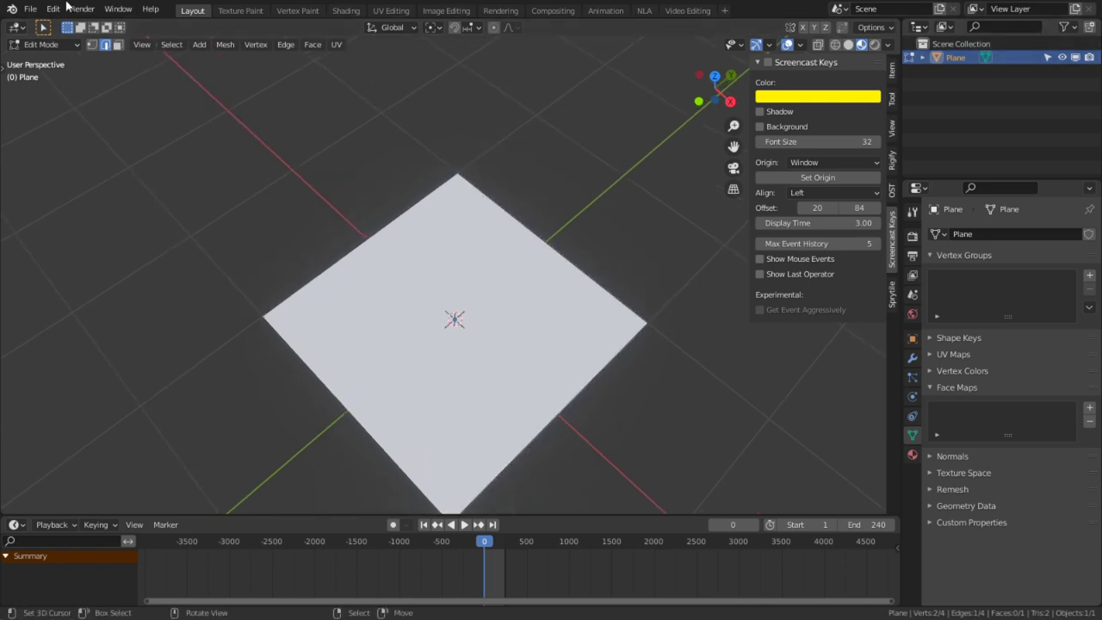
- Clean up the file by purging all unused data-blocks
left_click(36, 10)
mouse_move(65, 241)
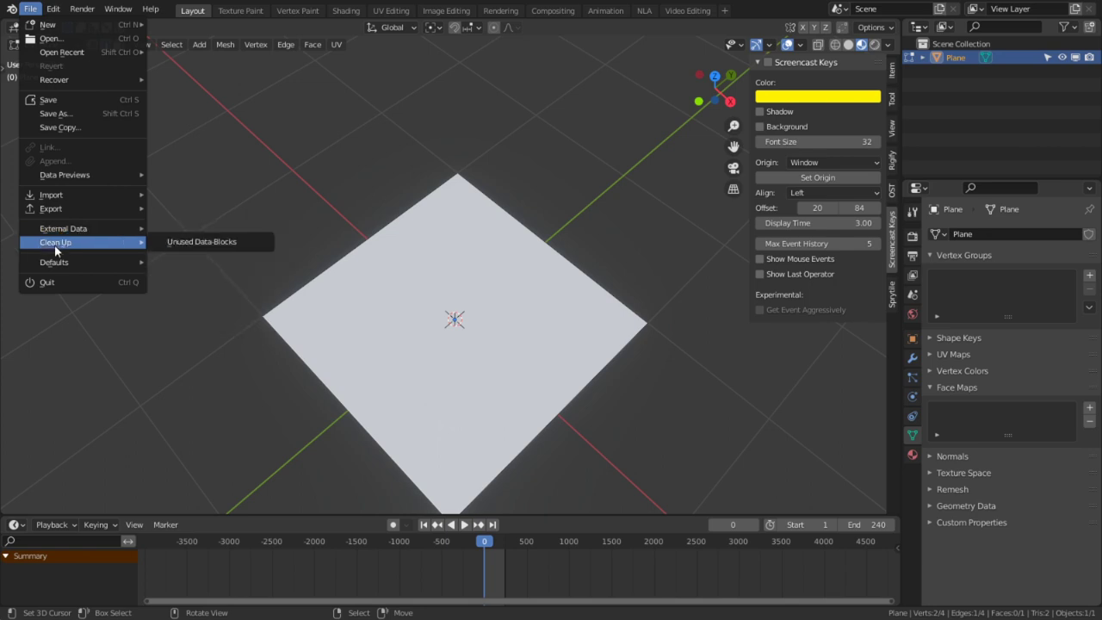
left_click(243, 241)
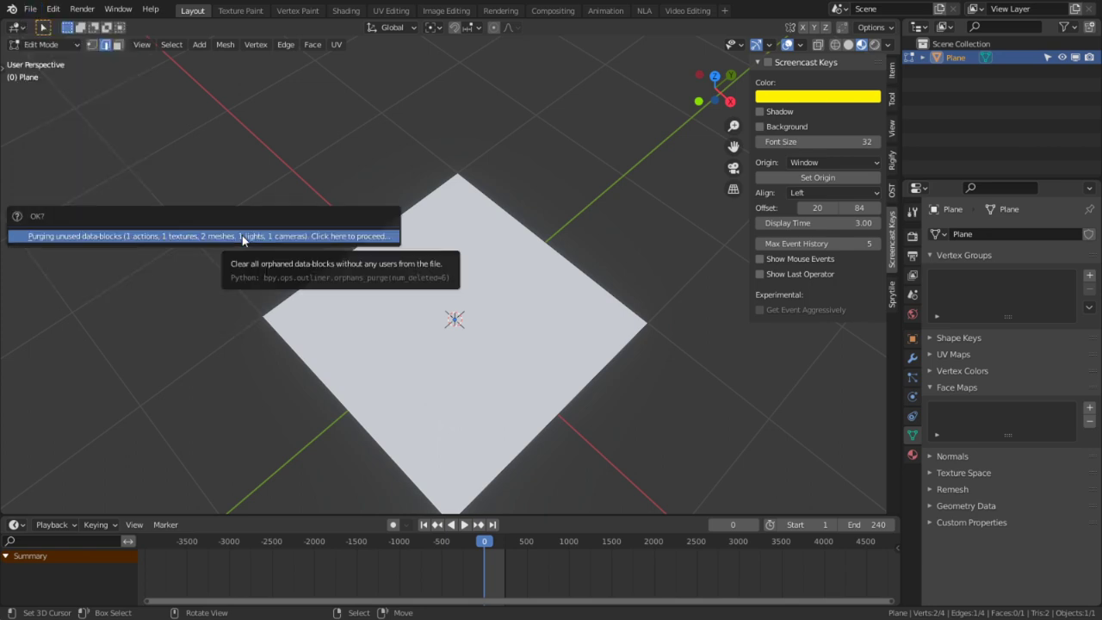
left_click(243, 238)
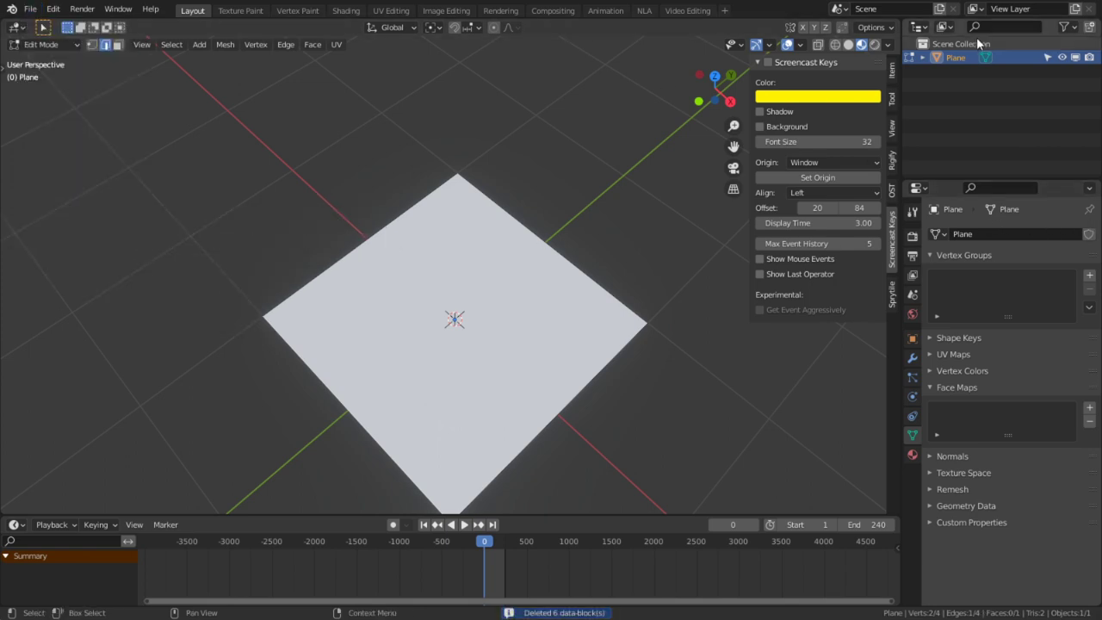
- Set the outliner's display mode to Blender File and delete the RigifyBase armatures from AdolecentFemale to Child
left_click(945, 27)
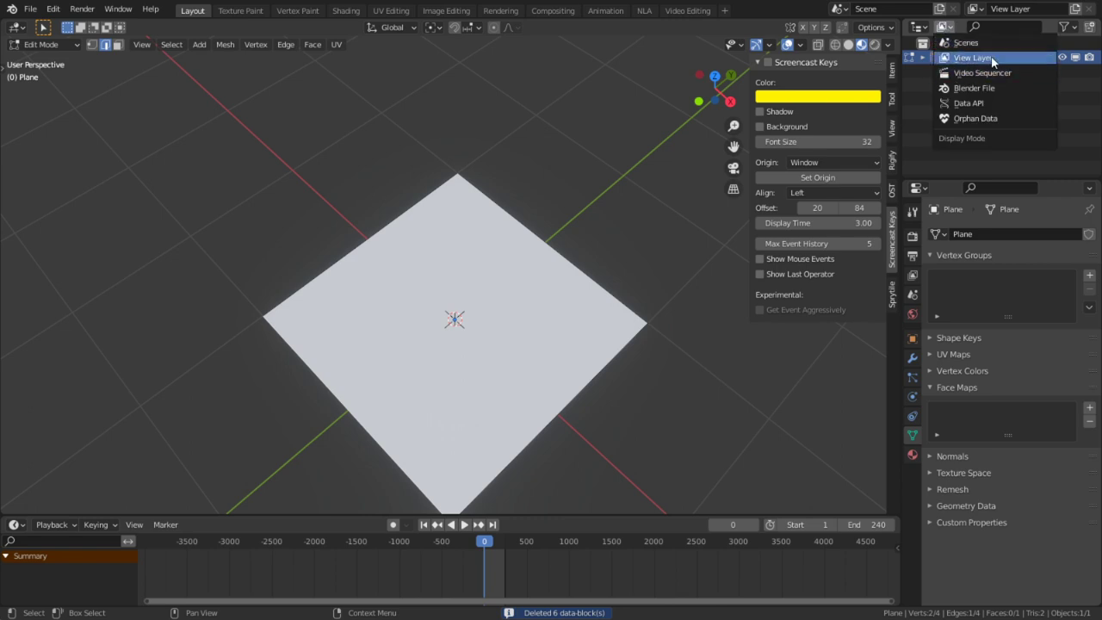
left_click(977, 87)
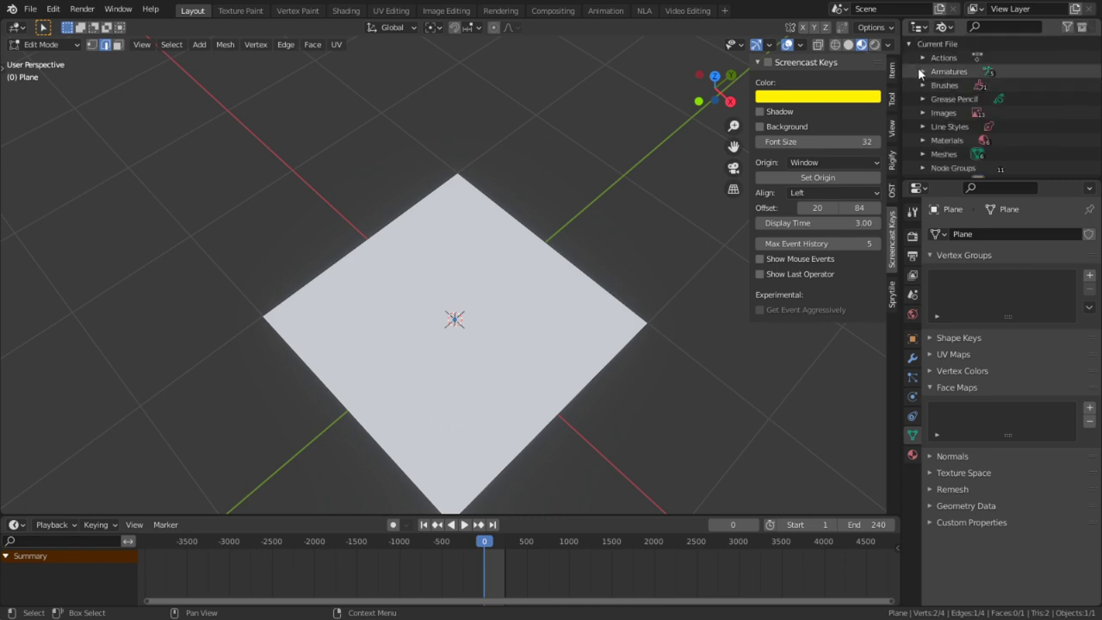
left_click(920, 72)
left_click(1003, 85)
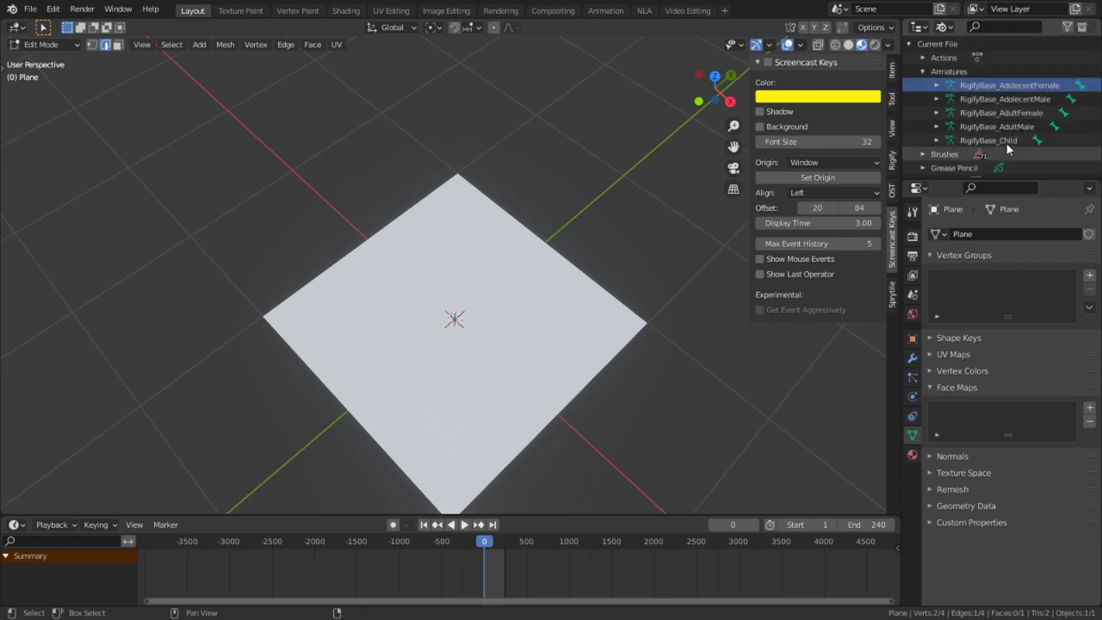
left_click(1005, 142, "shift")
right_click(972, 99)
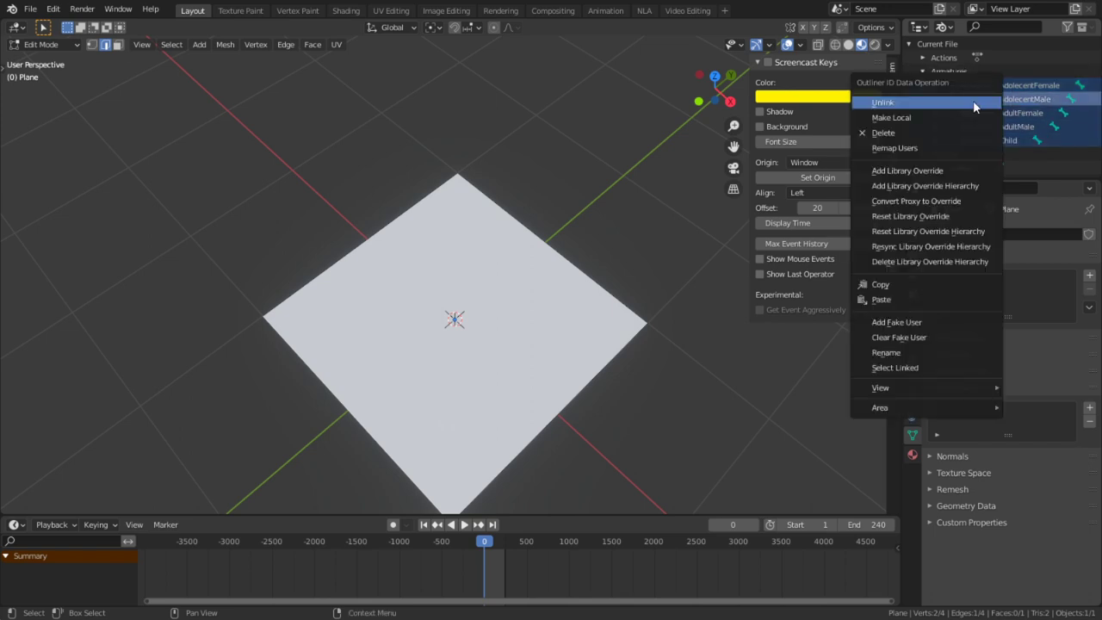
left_click(972, 100)
right_click(972, 100)
left_click(912, 132)
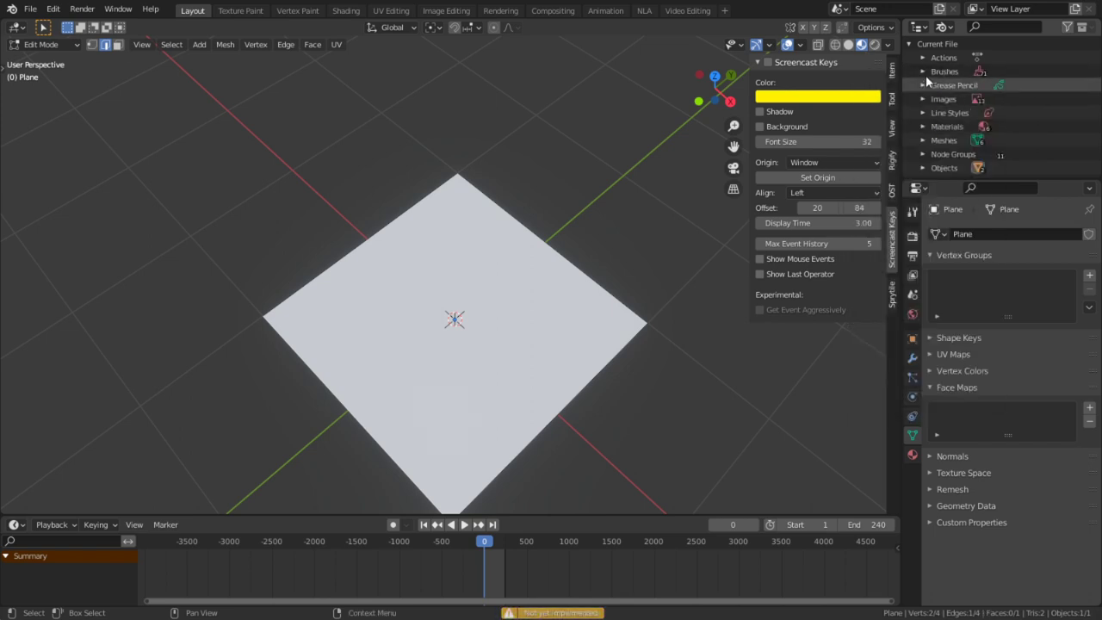
- Delete all image data-blocks from the file, from DitherPattern.png through TEX_Skybox.jpg
left_click(919, 101)
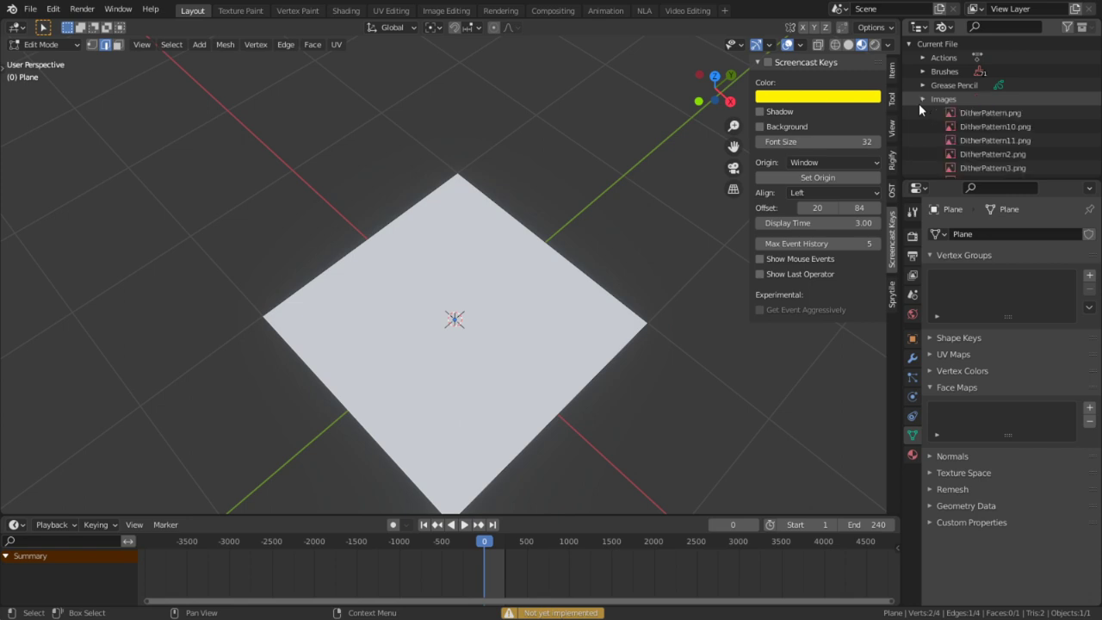
scroll(994, 123, "down", 6)
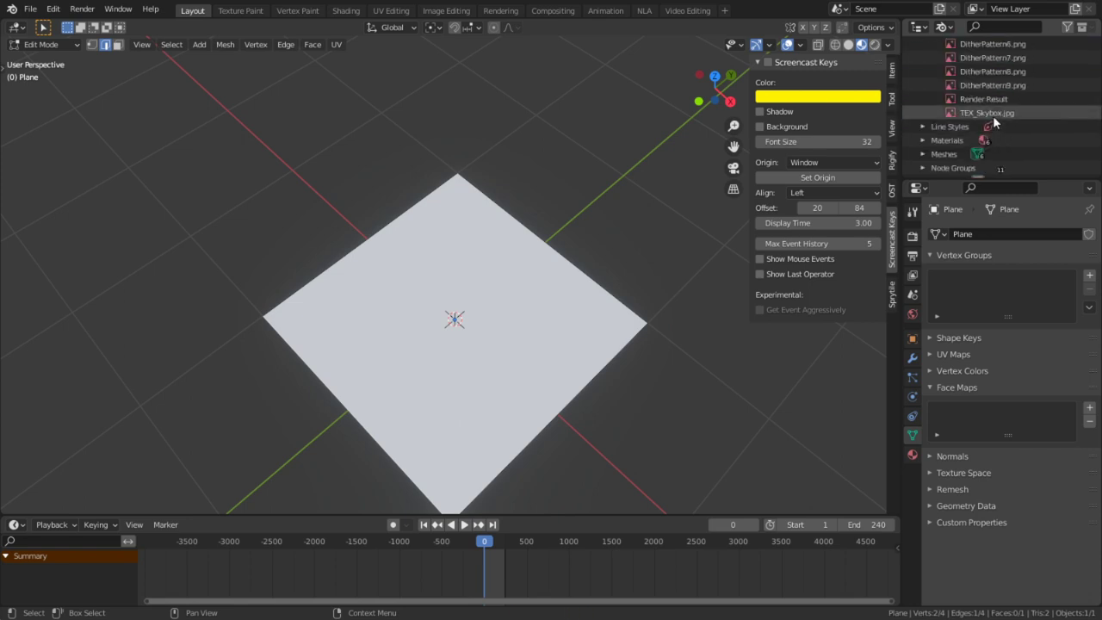
left_click(994, 116, "shift")
right_click(997, 102)
left_click(998, 100)
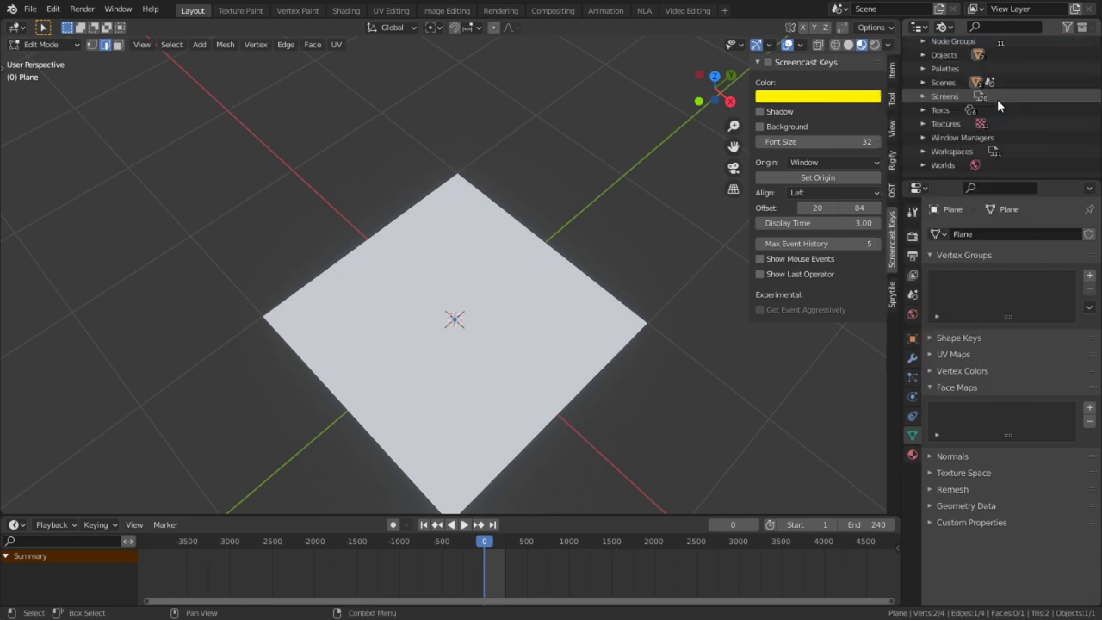
- Delete all material data-blocks, from Dots Stroke through Text Material
scroll(997, 99, "up", 4)
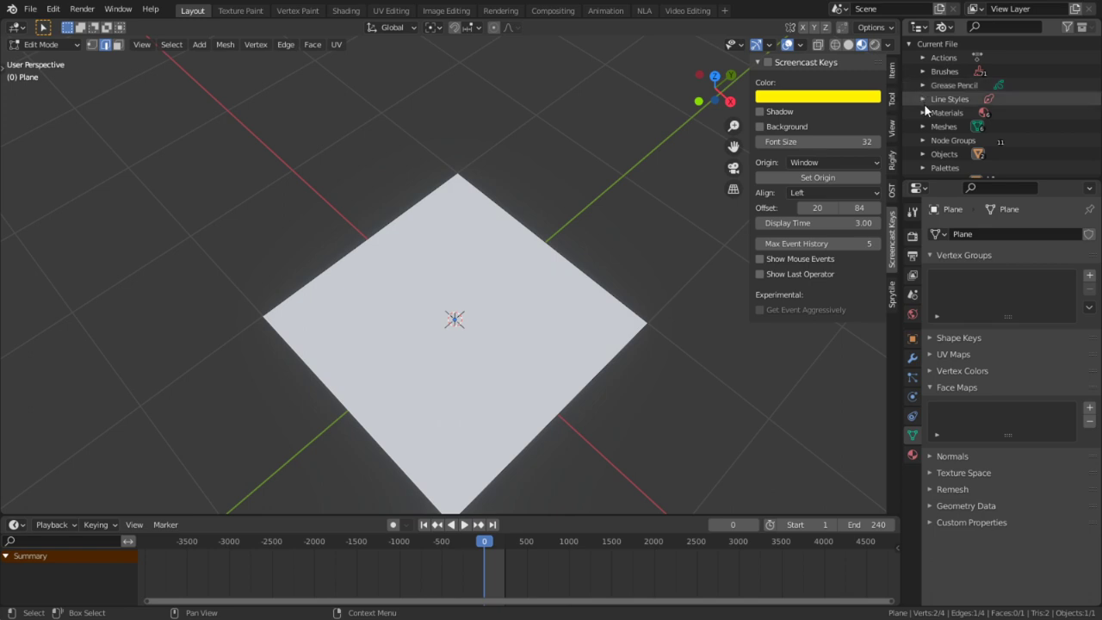
left_click(923, 113)
left_click(985, 126)
scroll(986, 126, "down", 2)
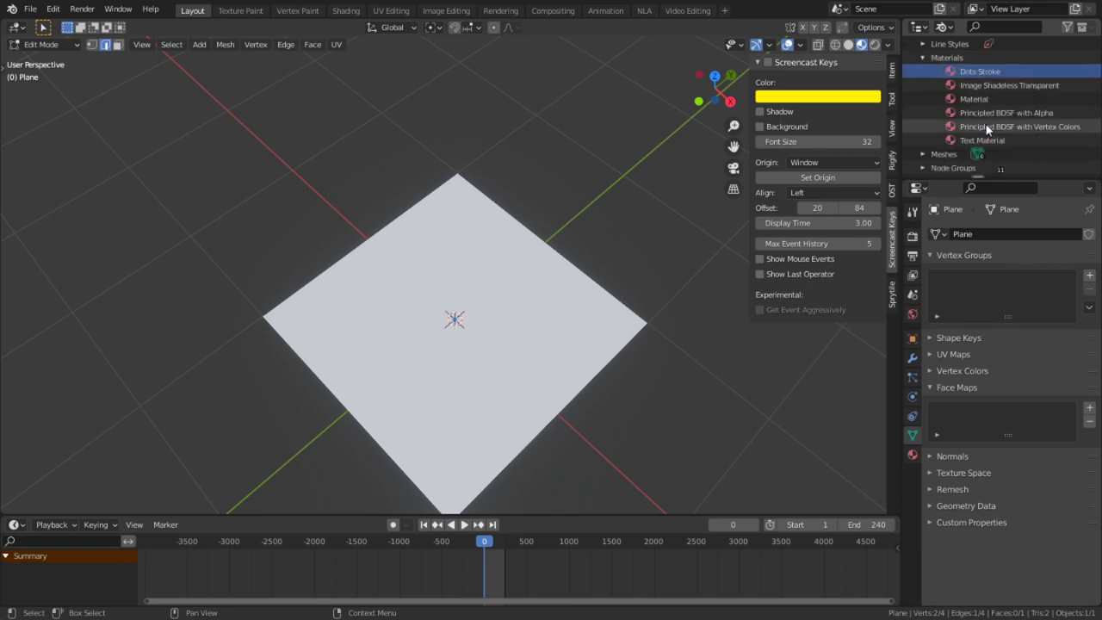
left_click(999, 140, "shift")
right_click(1004, 120)
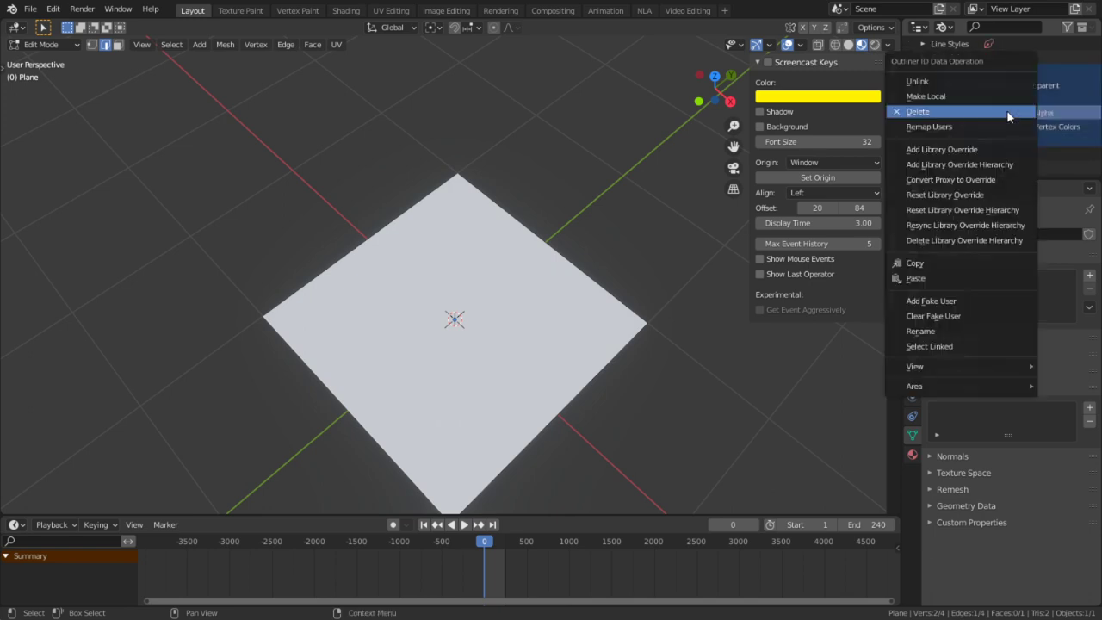
left_click(1006, 111)
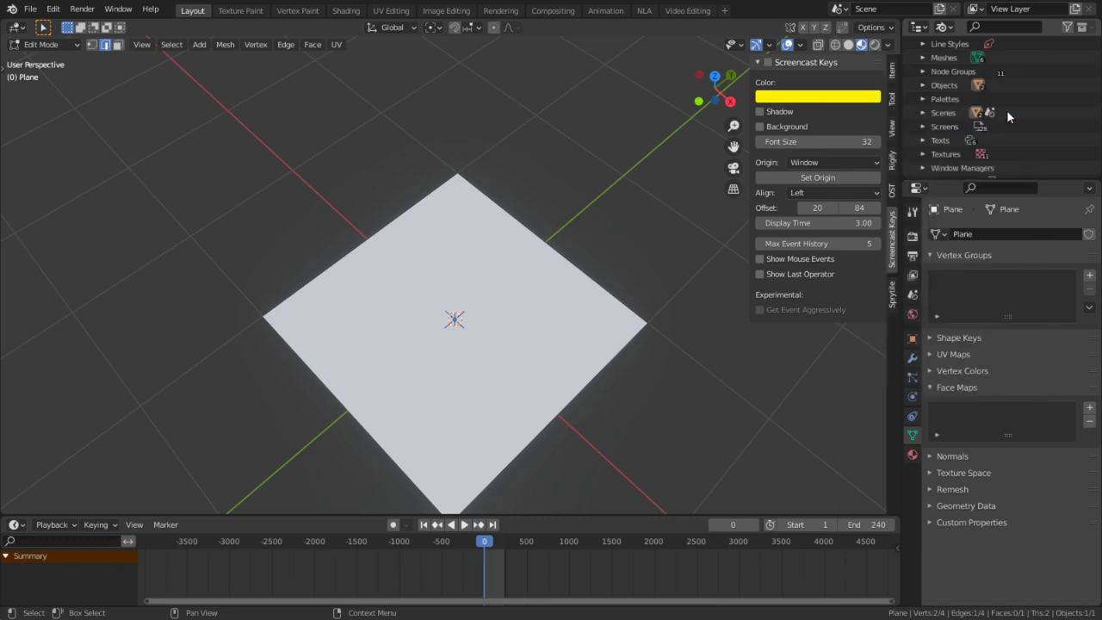
- Delete the Default Character object from the file's objects, keeping only the Plane
left_click(920, 84)
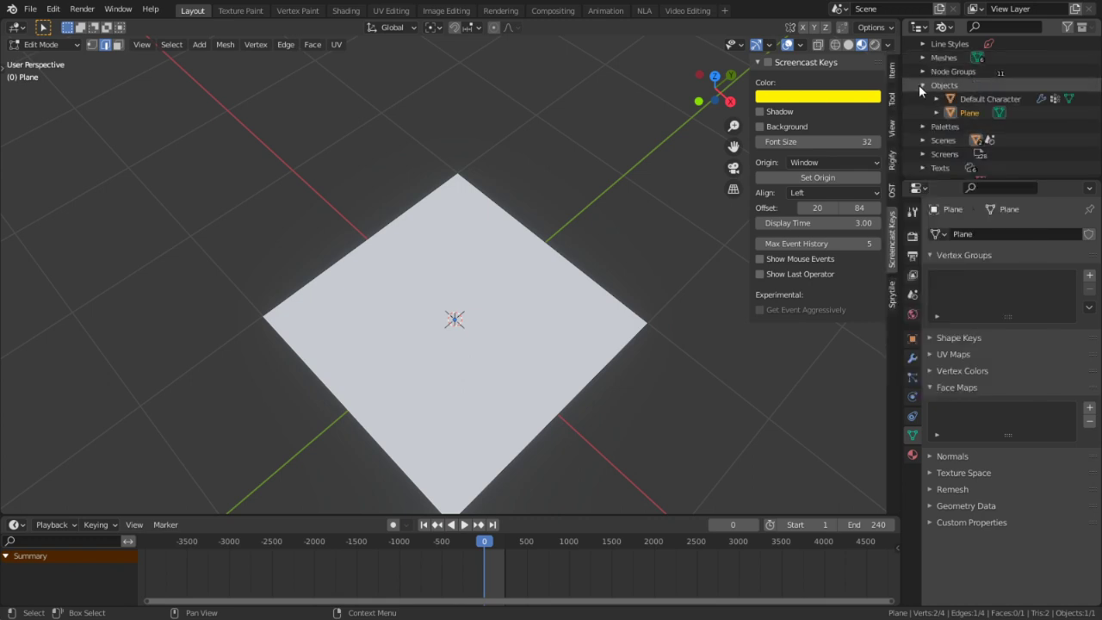
left_click(994, 101)
key("Delete")
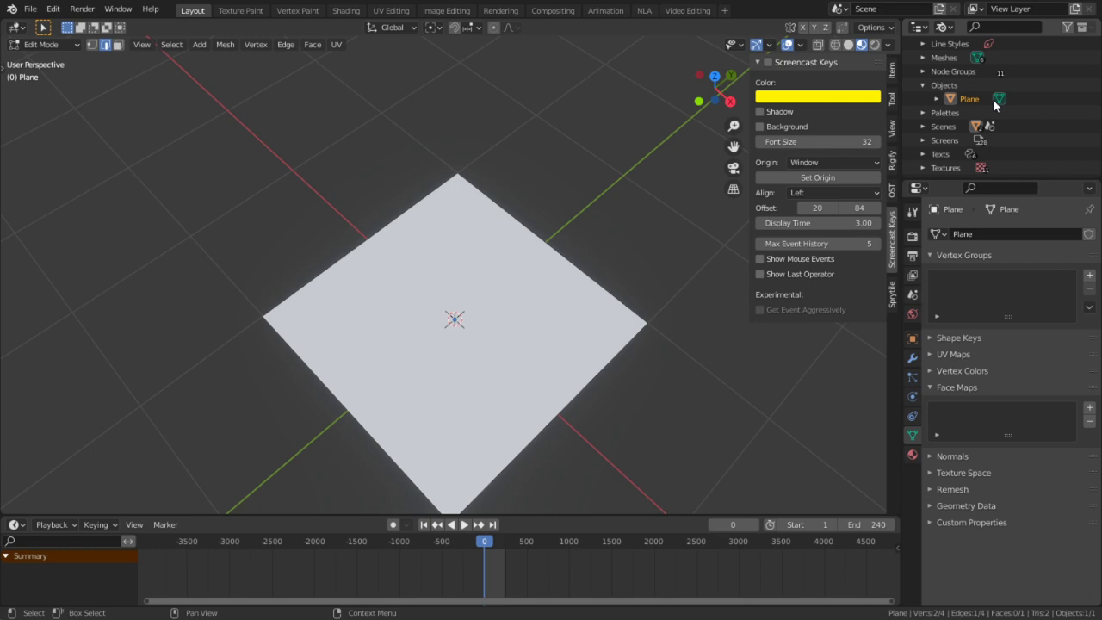
left_click(937, 97)
left_click(922, 85)
- Delete all HumanBase meshes from the file's mesh data, starting with HumanBase_AdolecentFemale and keeping the Plane mesh
scroll(927, 108, "up", 2)
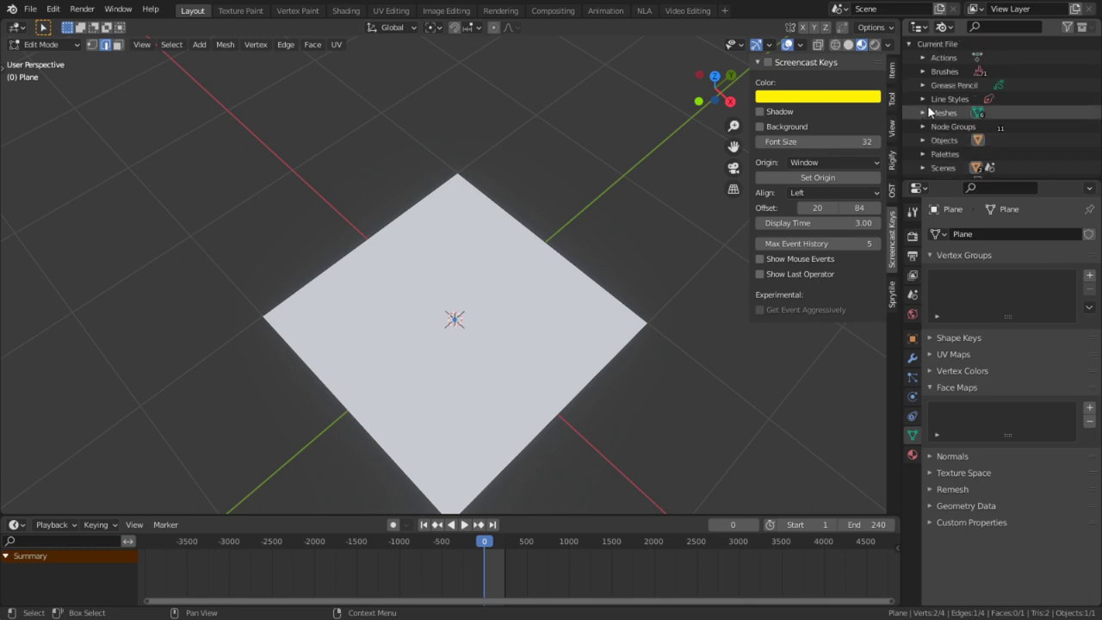
left_click(925, 113)
left_click(1007, 126)
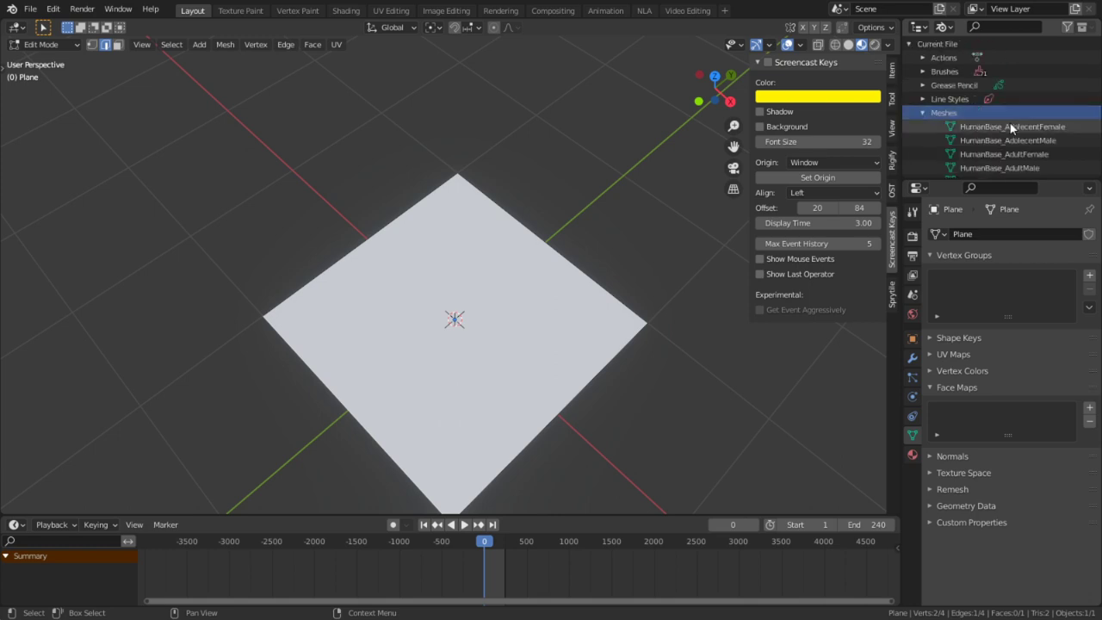
scroll(1008, 126, "down", 2)
left_click(1006, 126, "shift")
right_click(998, 125)
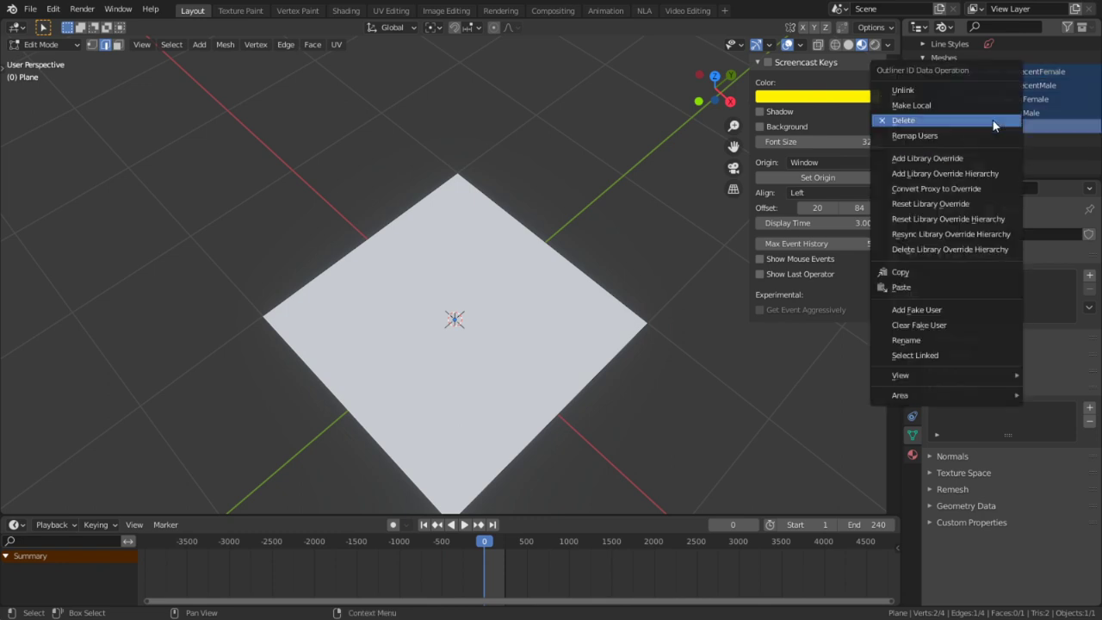
left_click(995, 120)
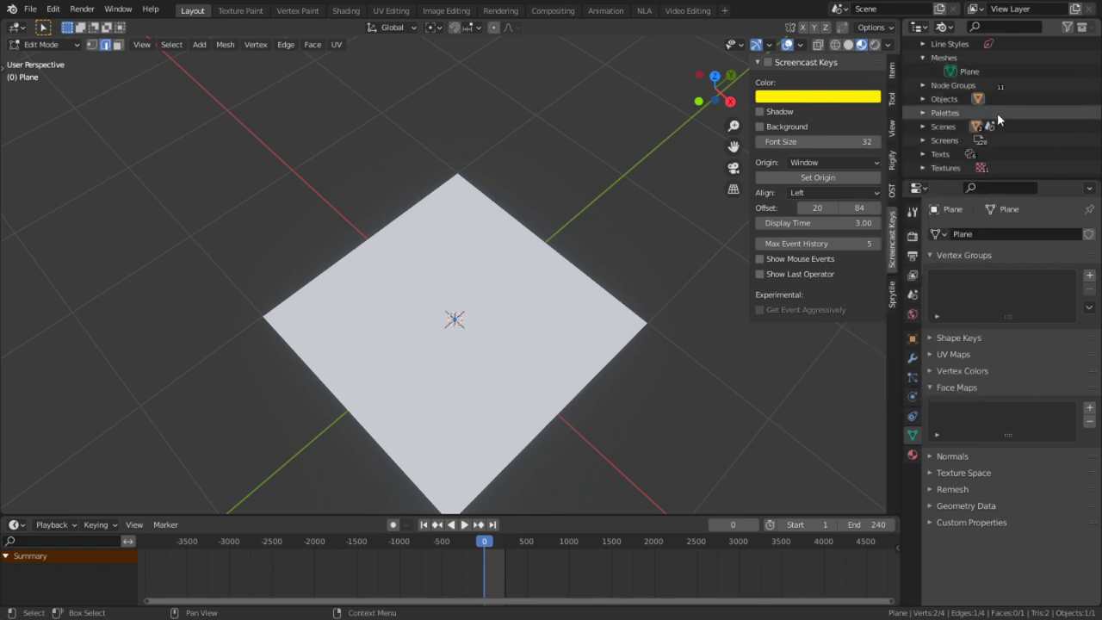
left_click(921, 62)
- Delete the node groups from Basic Color Layer through Texture Color Compressor.001, keeping UV Coordinates
left_click(922, 72)
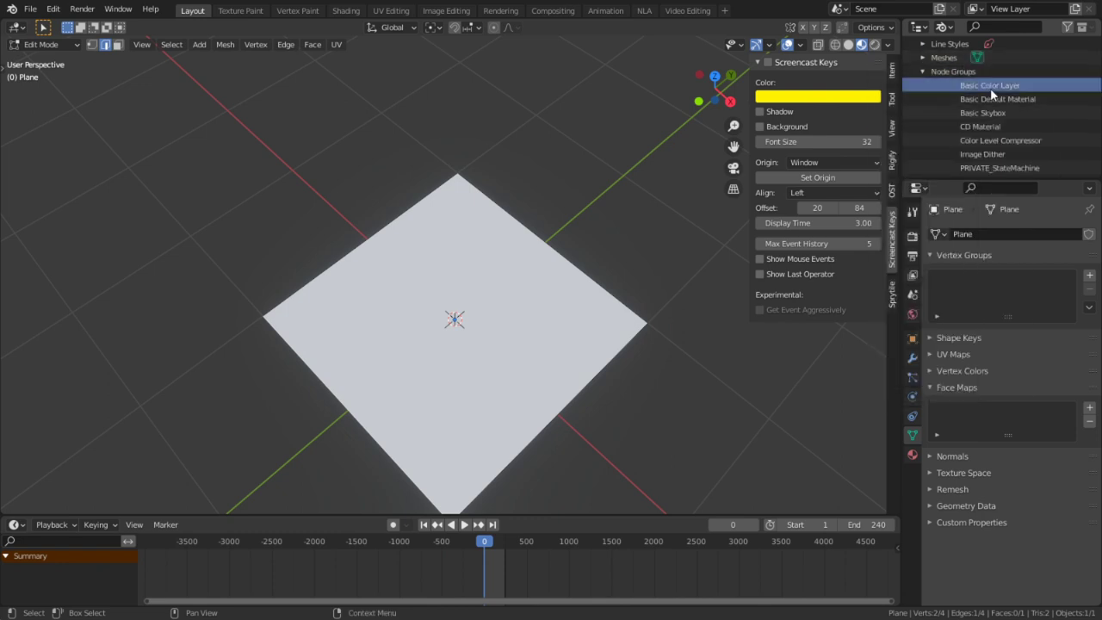
scroll(990, 90, "down", 3)
scroll(989, 92, "down", 1)
left_click(991, 123, "shift")
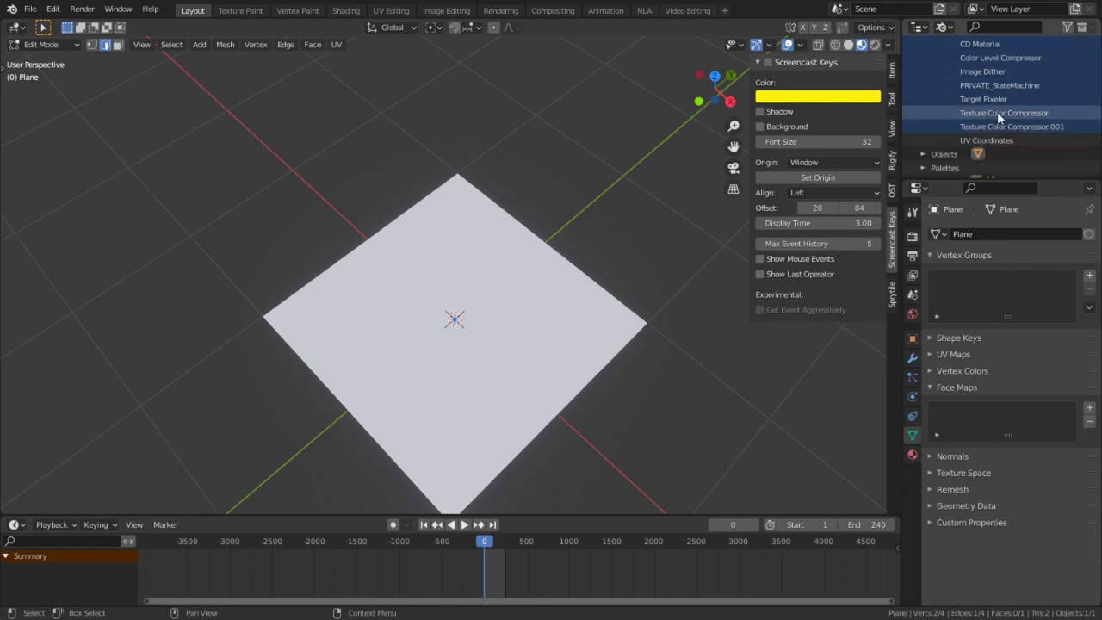
right_click(997, 111)
left_click(997, 112)
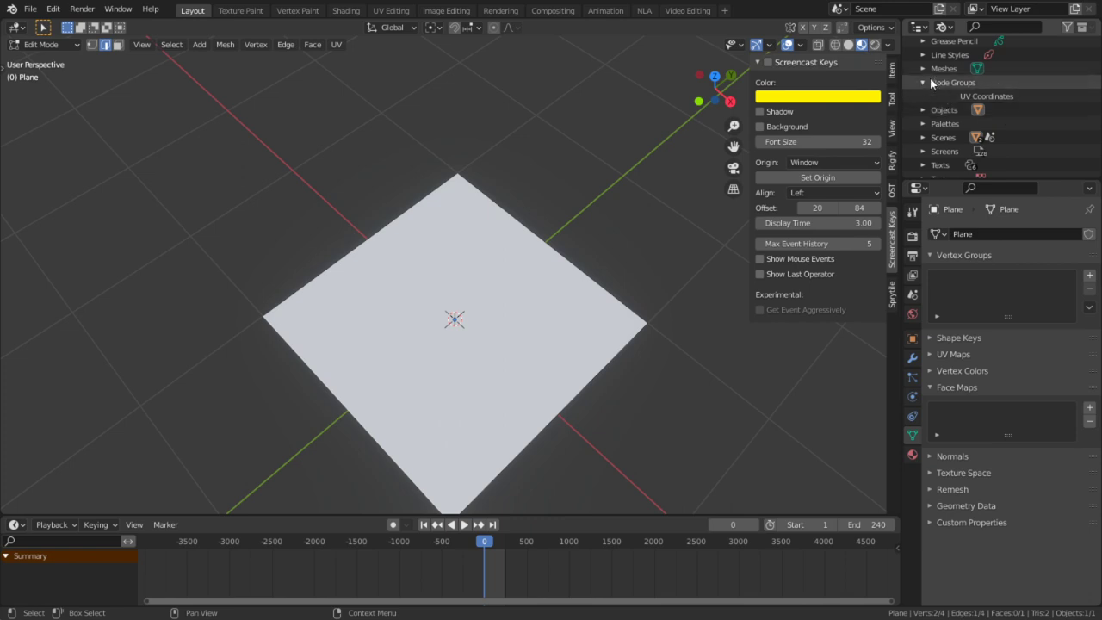
left_click(924, 83)
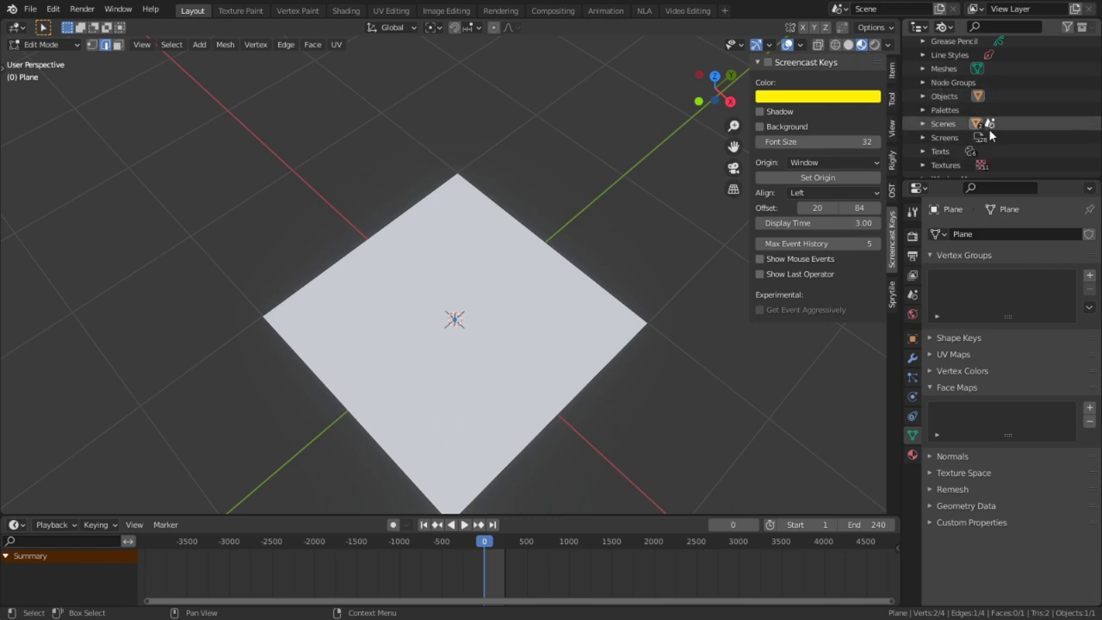
- Delete all texture data-blocks, from DitherPattern01 through DitherPattern11
left_click(923, 123)
left_click(923, 123)
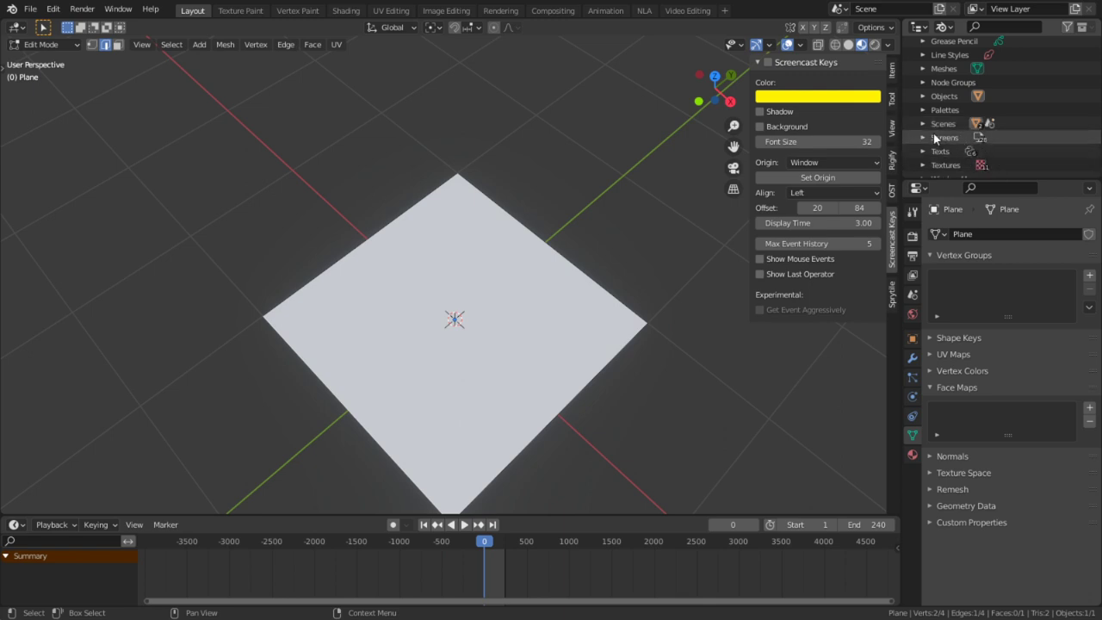
left_click(924, 165)
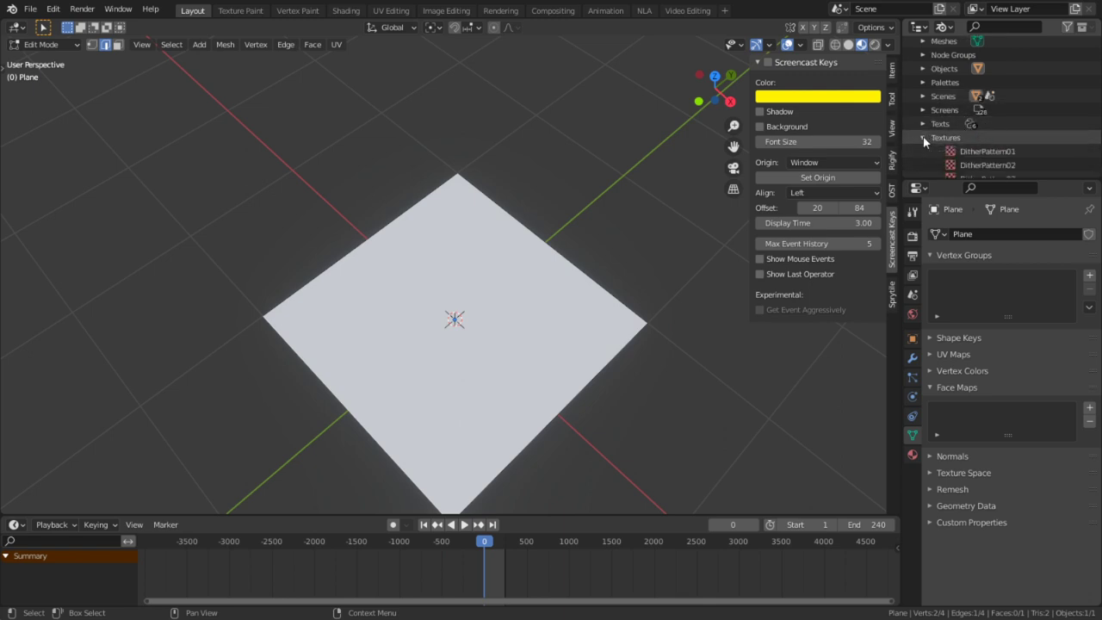
scroll(1035, 132, "down", 3)
left_click(1018, 102)
scroll(1014, 111, "down", 4)
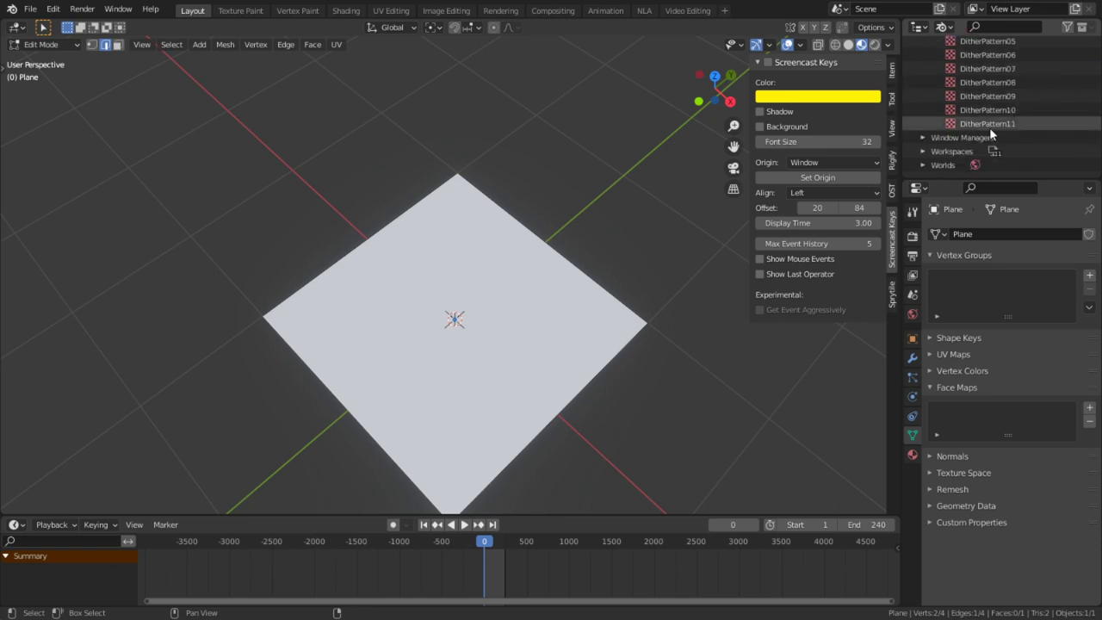
left_click(991, 127, "shift")
right_click(993, 131)
left_click(993, 127)
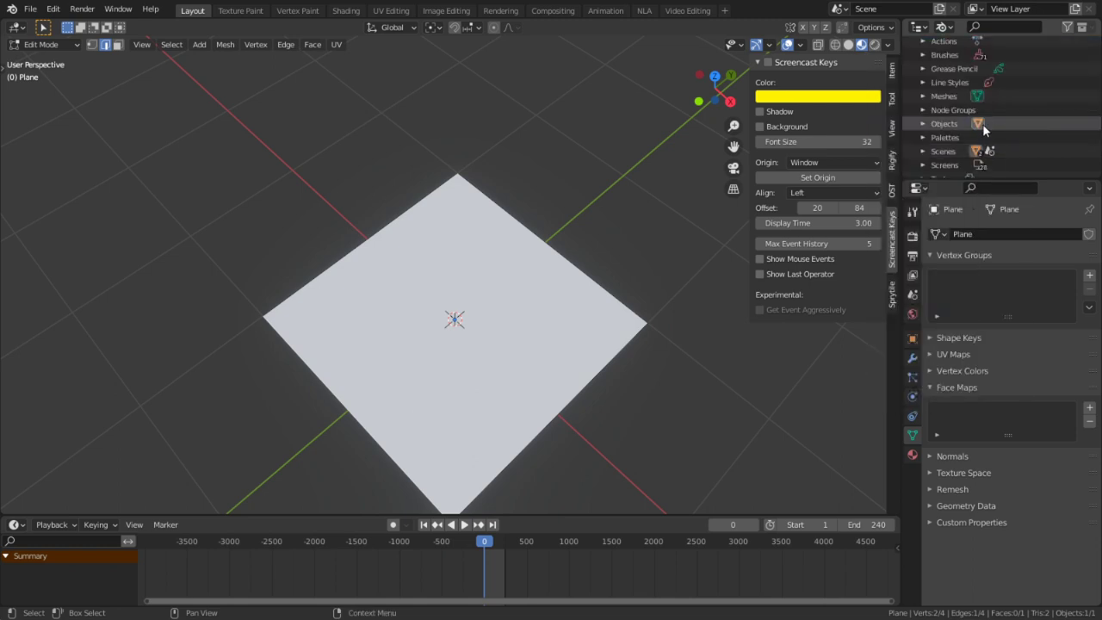
- Set the outliner's display mode back to View Layer
scroll(966, 126, "down", 2)
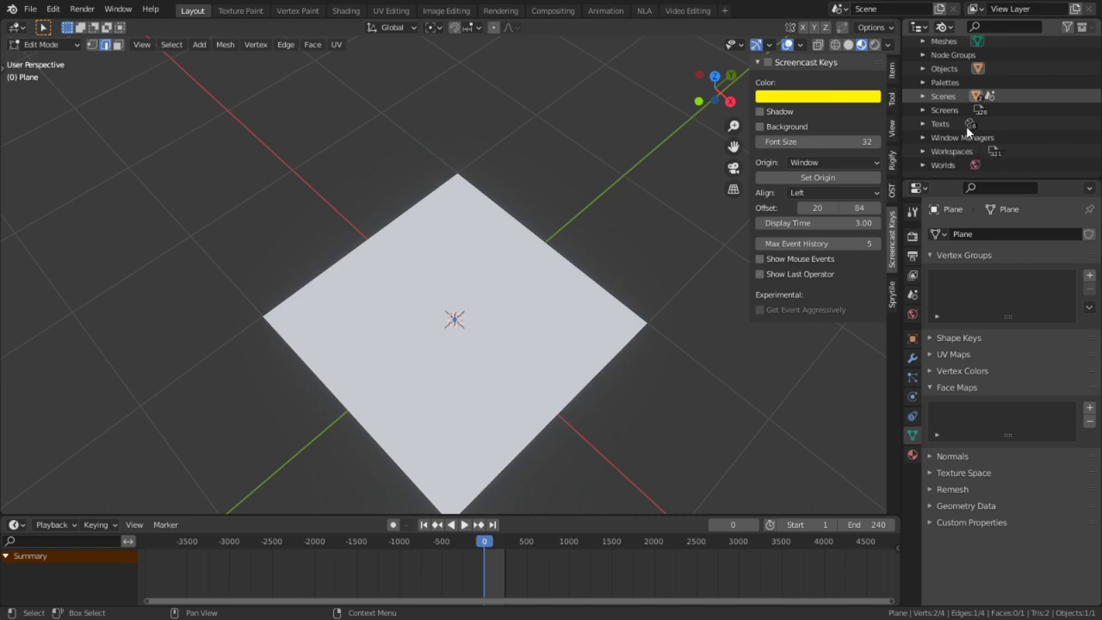
left_click(944, 27)
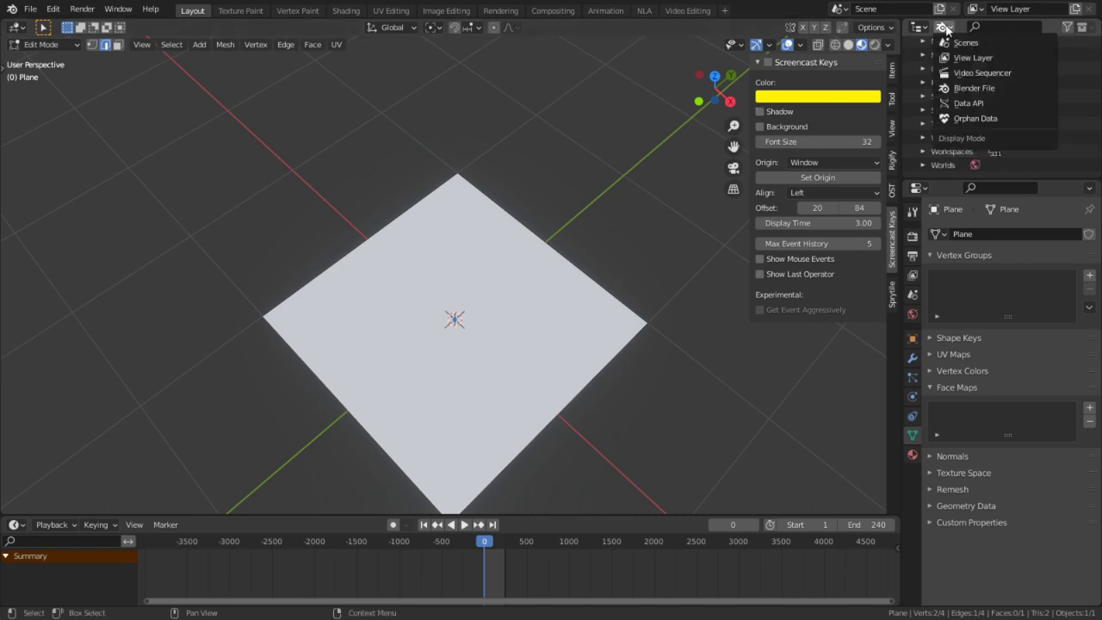
left_click(1006, 57)
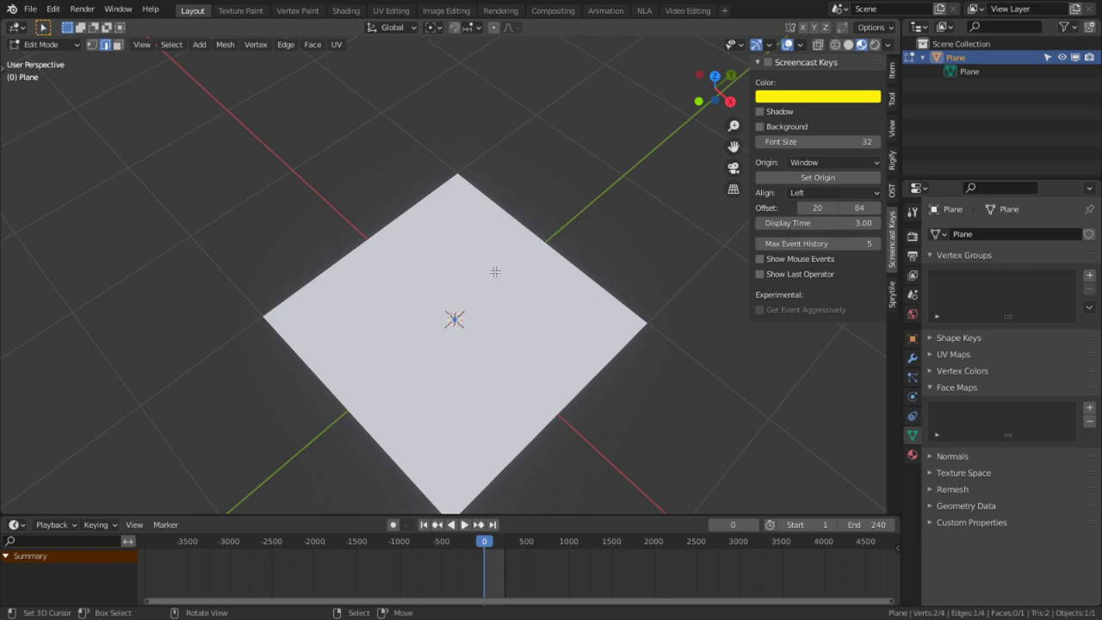
- Enable Auto Merge Vertices and scale the plane's selected edge to 0, collapsing the plane into a triangle
key("Tab")
key("Tab")
middle_click_drag(330, 417, 395, 242)
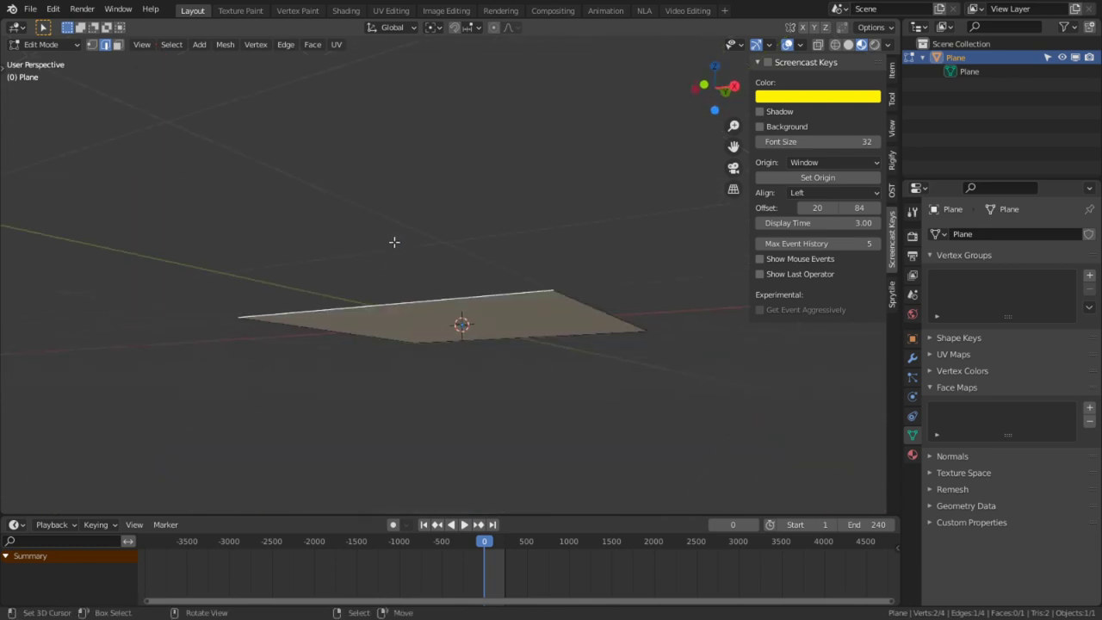
left_click(843, 30)
middle_click_drag(611, 137, 623, 233)
key("s")
key("0")
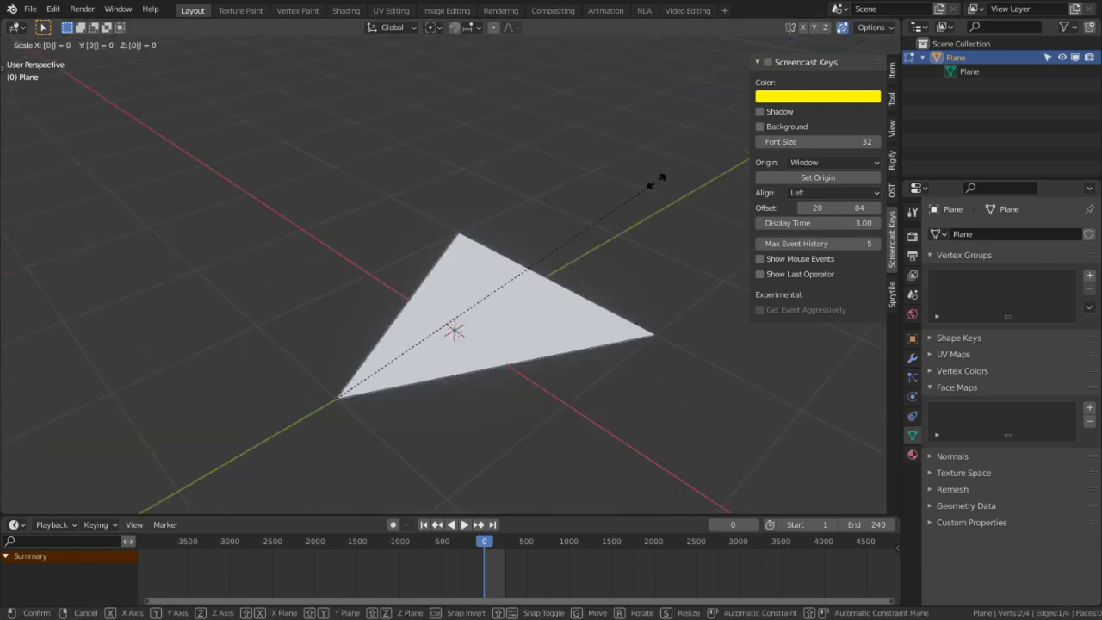
key("Return")
- Select the whole triangle and scale it down to about 0.283
middle_click_drag(610, 194, 637, 215)
key("a")
key("s")
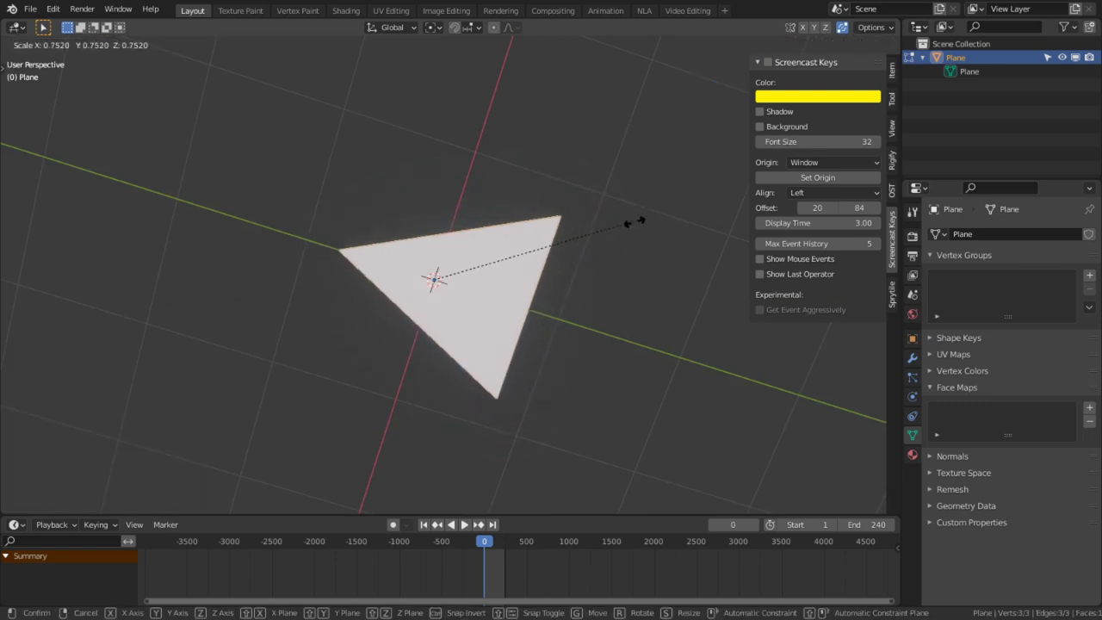
left_click(509, 253)
- Switch to Object Mode and open the file browser for appending data from another Blender file
left_click(30, 9)
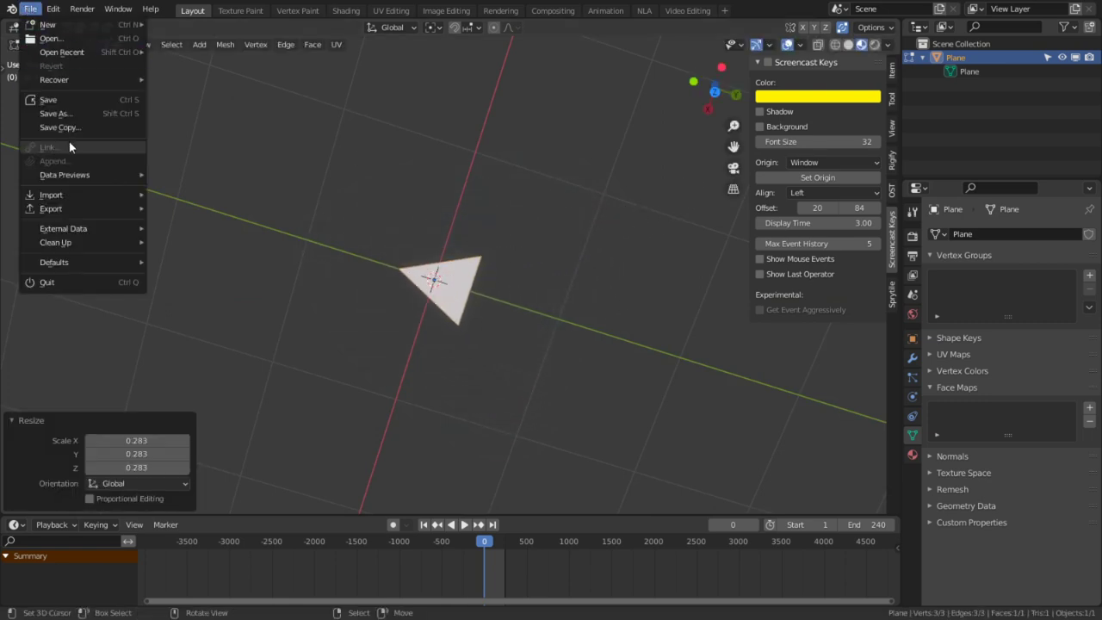
key("Tab")
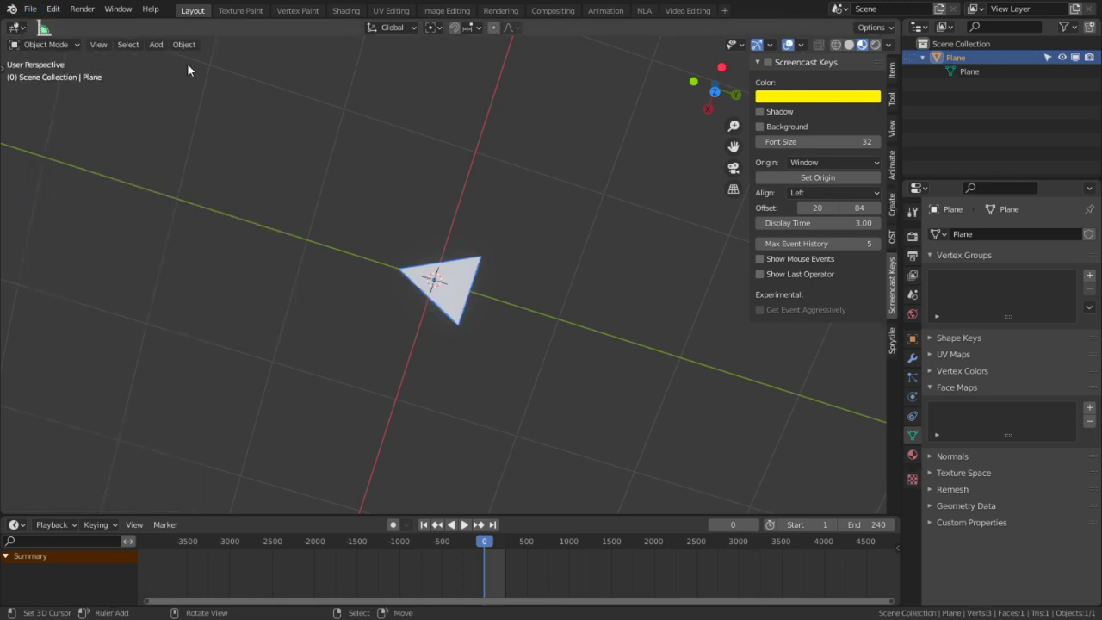
left_click(34, 11)
left_click(62, 165)
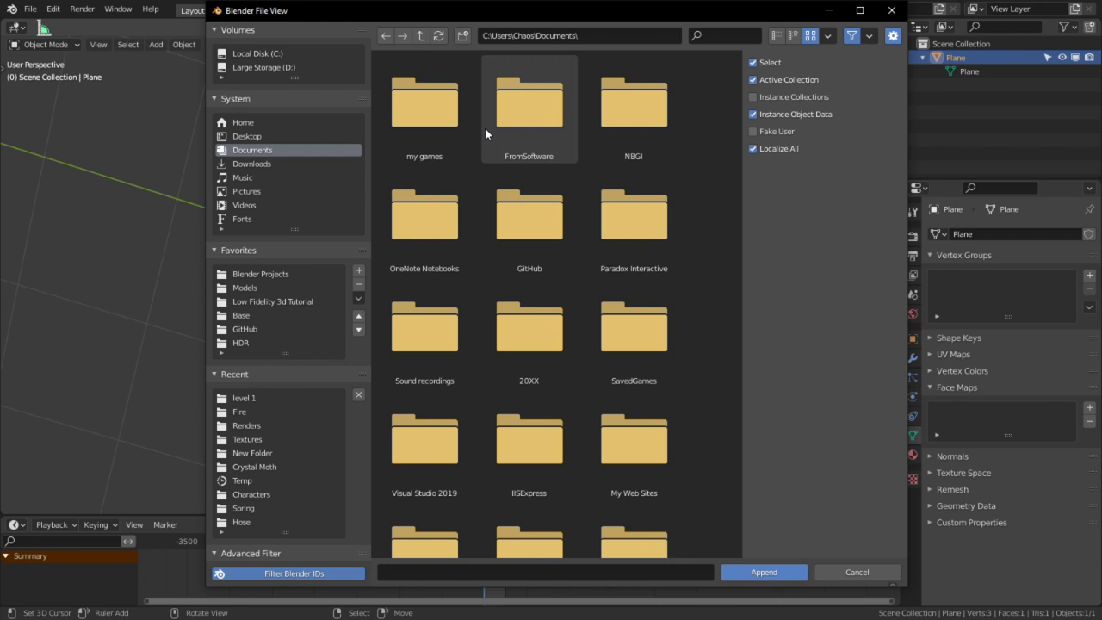
- Browse from Blender Projects to Projects\GoGodot Game Jam\Assets\Plate and open BLD_Plate.blend to list its data categories
left_click(285, 276)
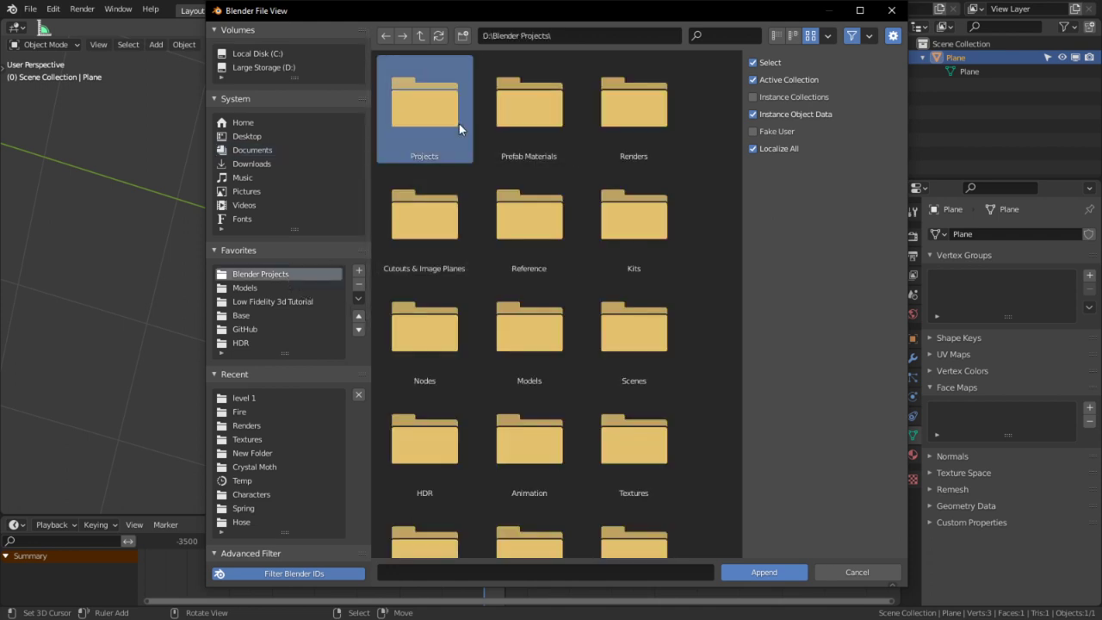
double_click(459, 123)
double_click(530, 113)
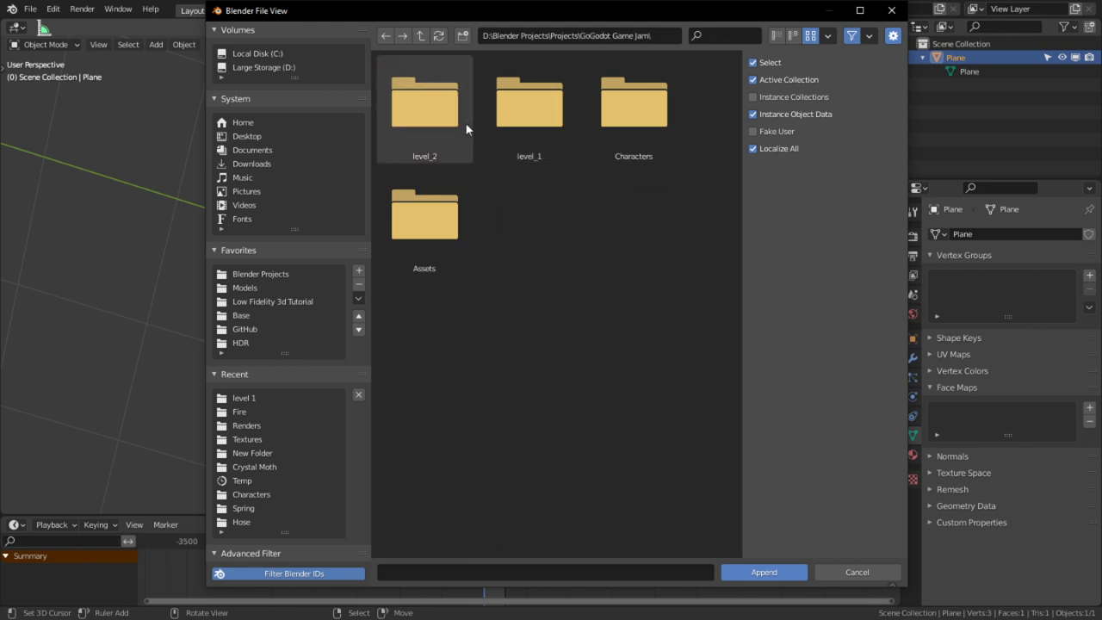
left_click(447, 246)
double_click(423, 199)
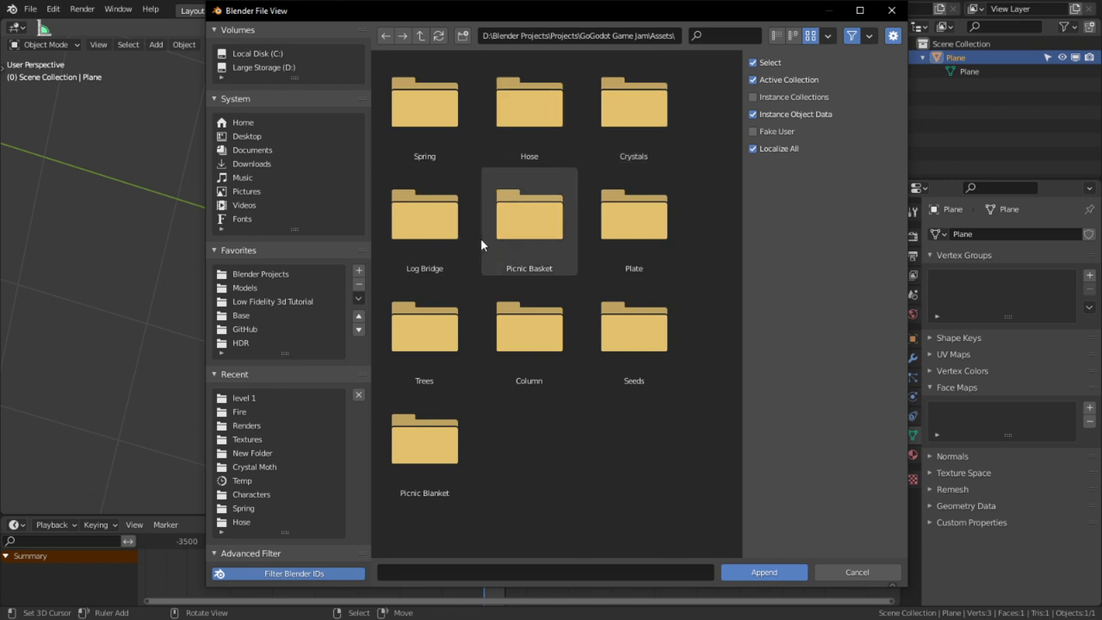
double_click(604, 251)
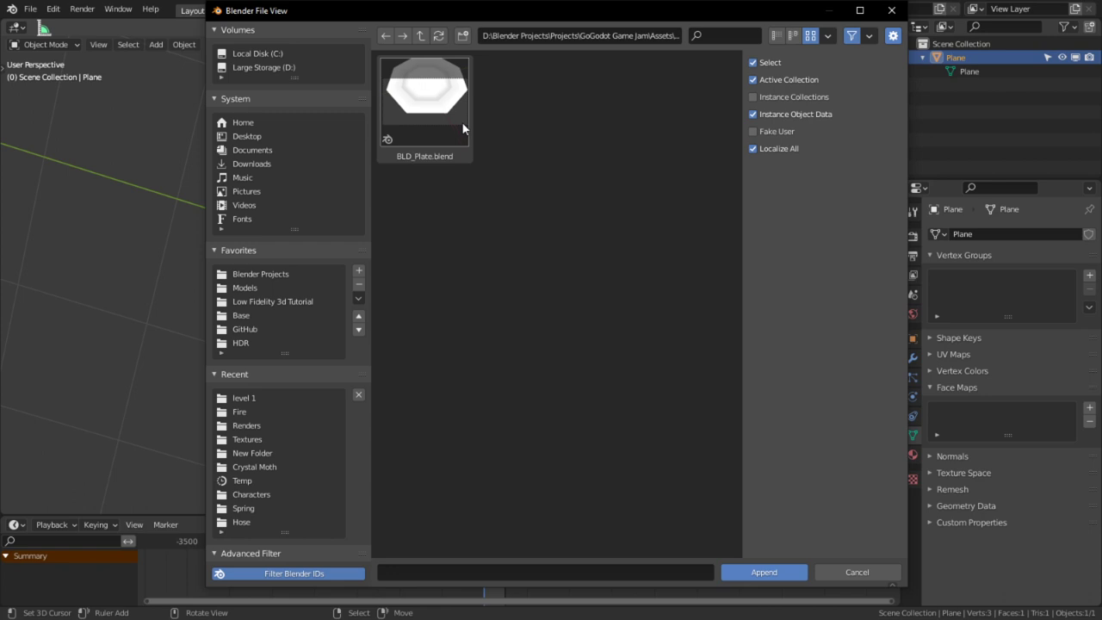
double_click(462, 128)
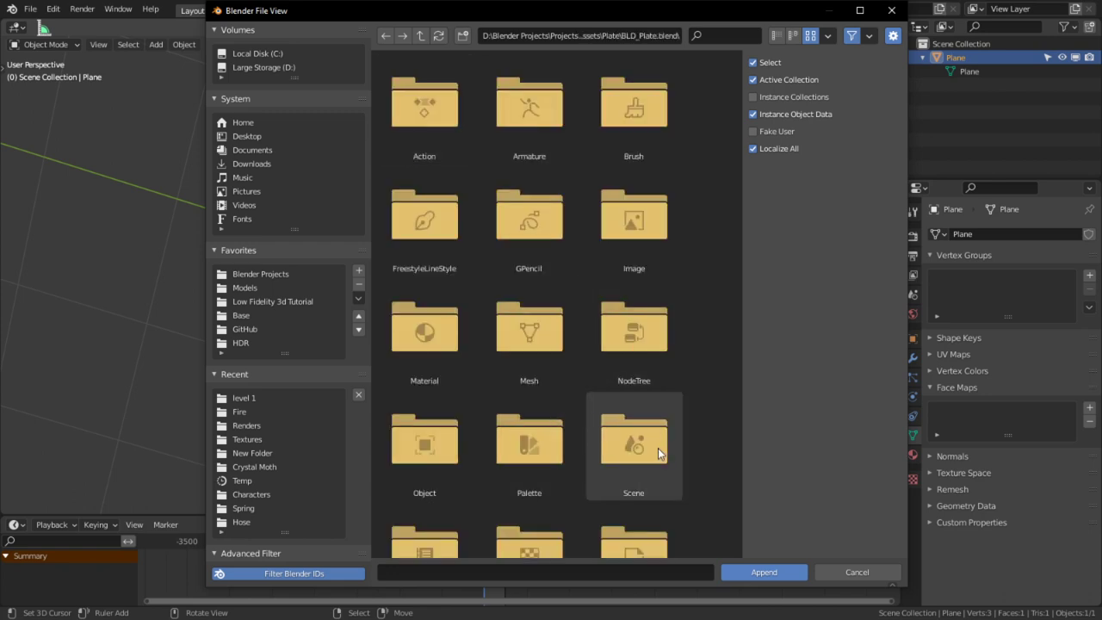
- Append the Plate mesh from the Mesh data of BLD_Plate.blend
scroll(658, 450, "down", 2)
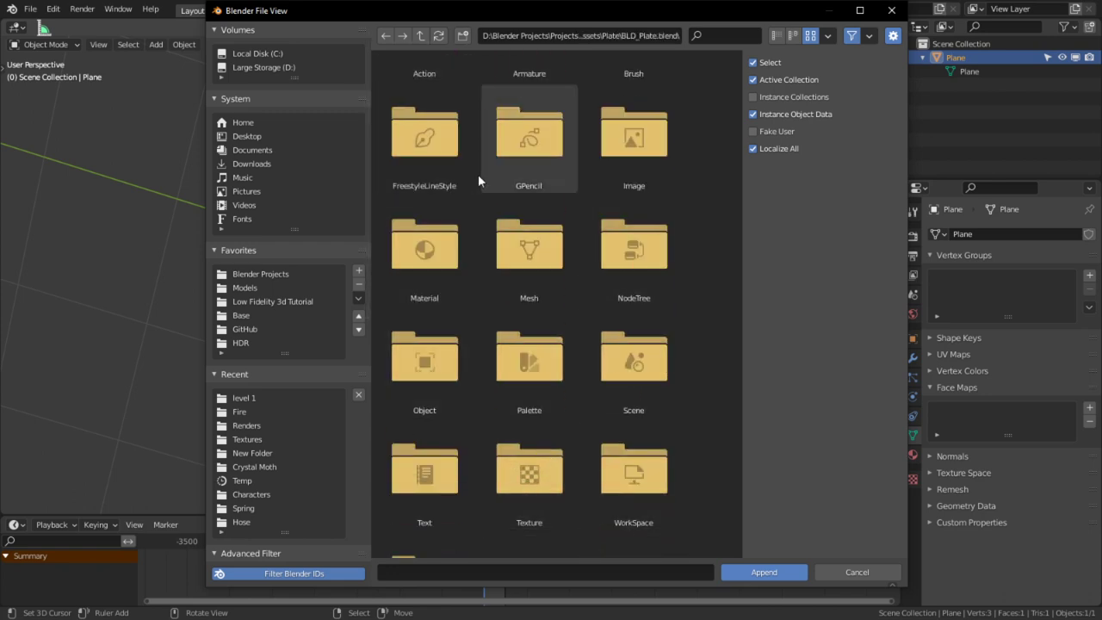
scroll(500, 268, "down", 2)
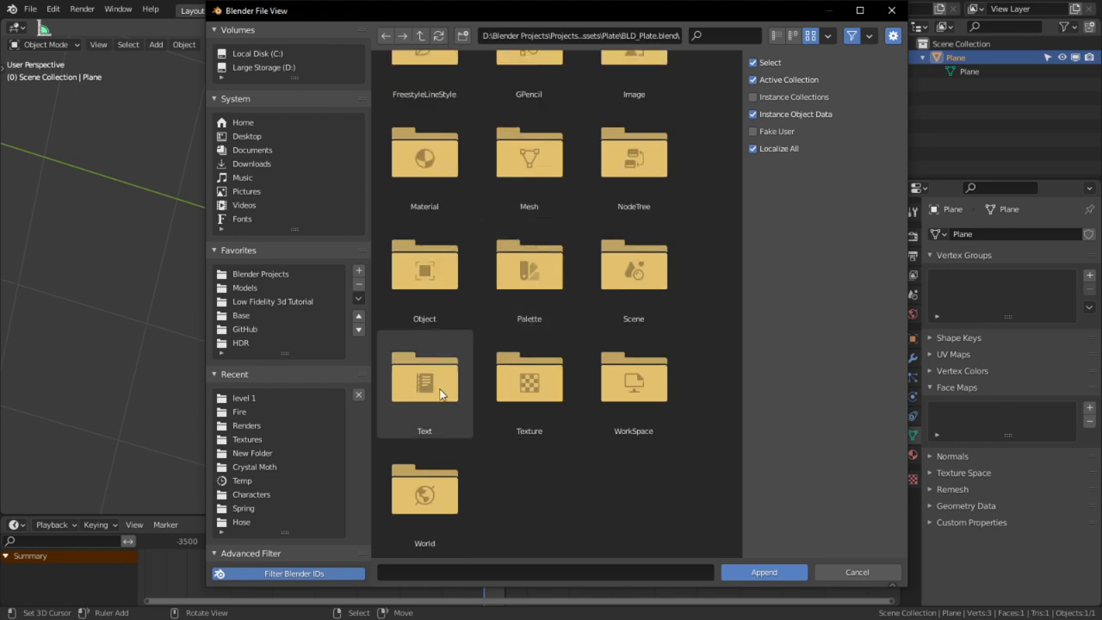
scroll(478, 413, "up", 3)
left_click(553, 361)
double_click(552, 362)
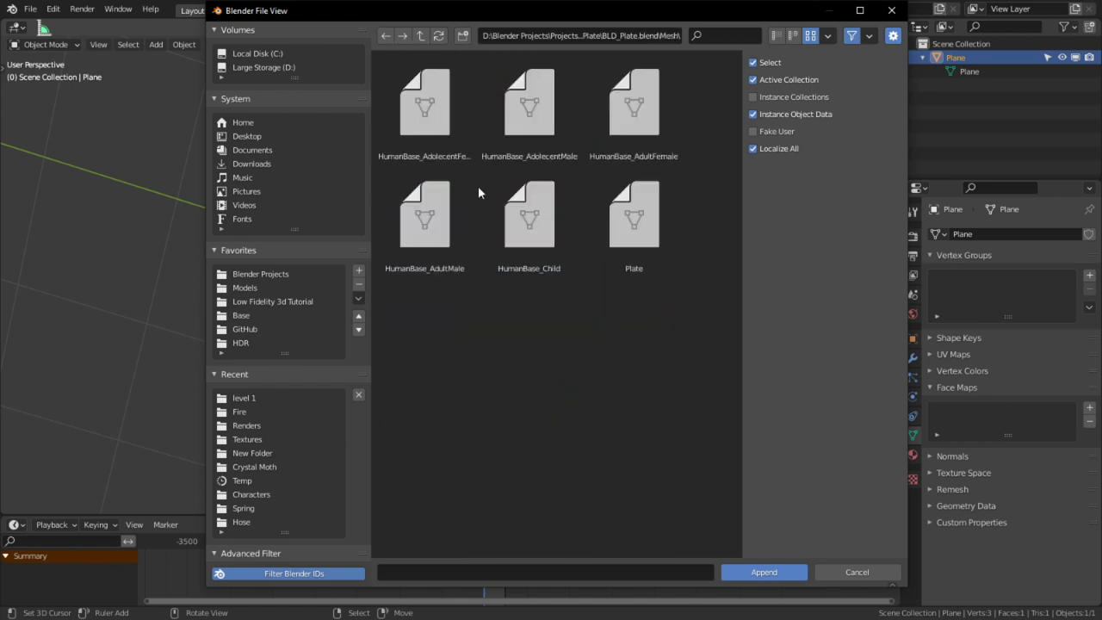
double_click(642, 222)
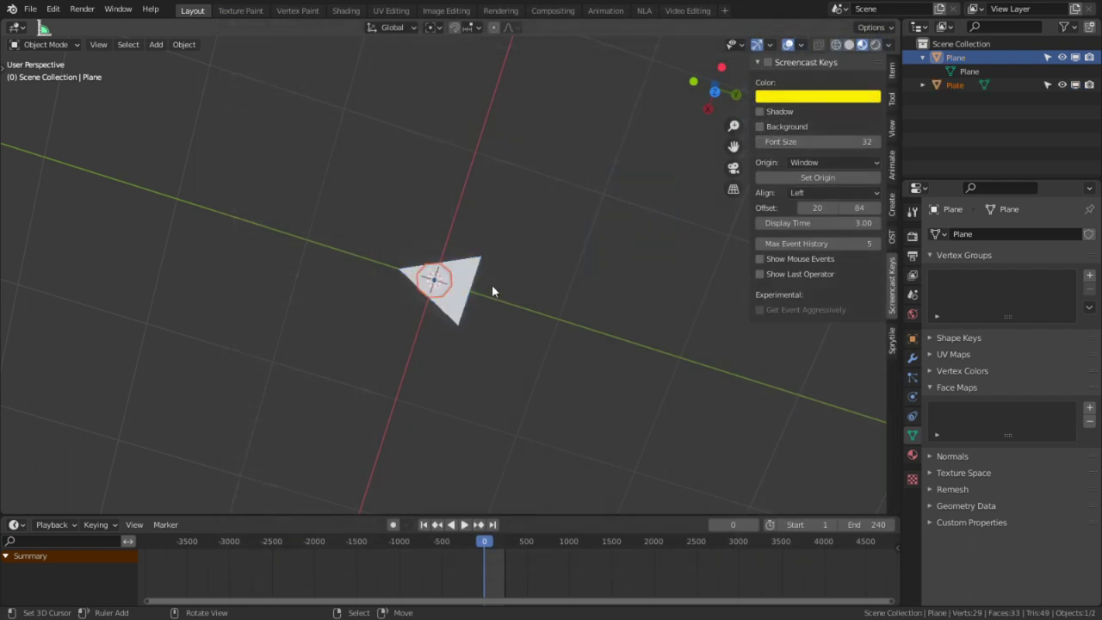
- Scale the triangle's mesh down to 0.388 in Edit Mode so it roughly fits the plate
middle_click_drag(489, 362, 472, 311)
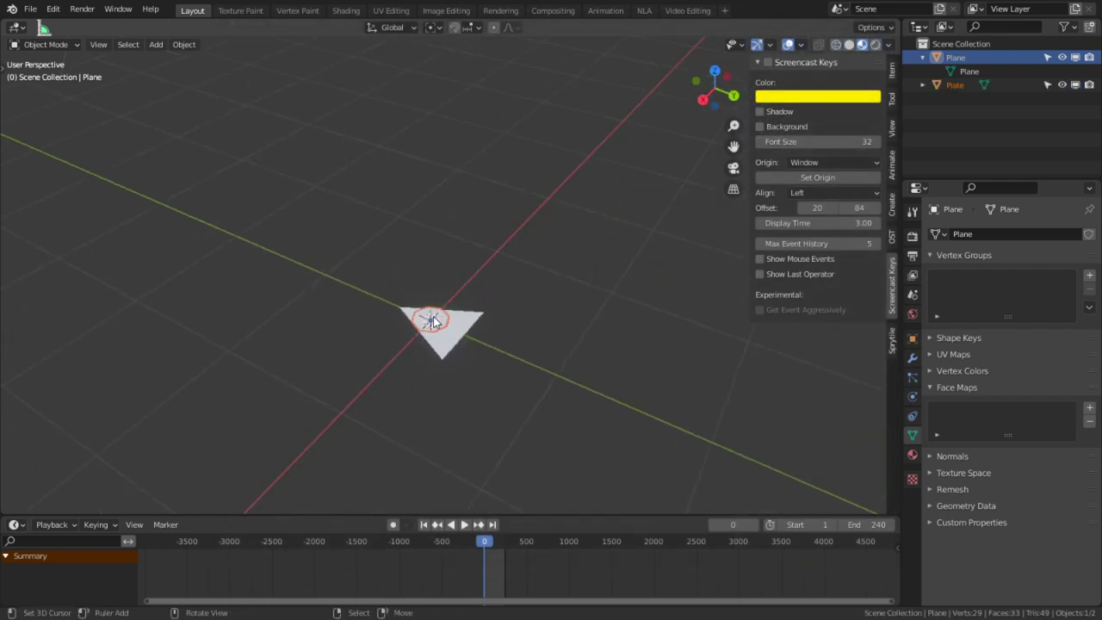
scroll(423, 378, "up", 5)
scroll(411, 393, "up", 6)
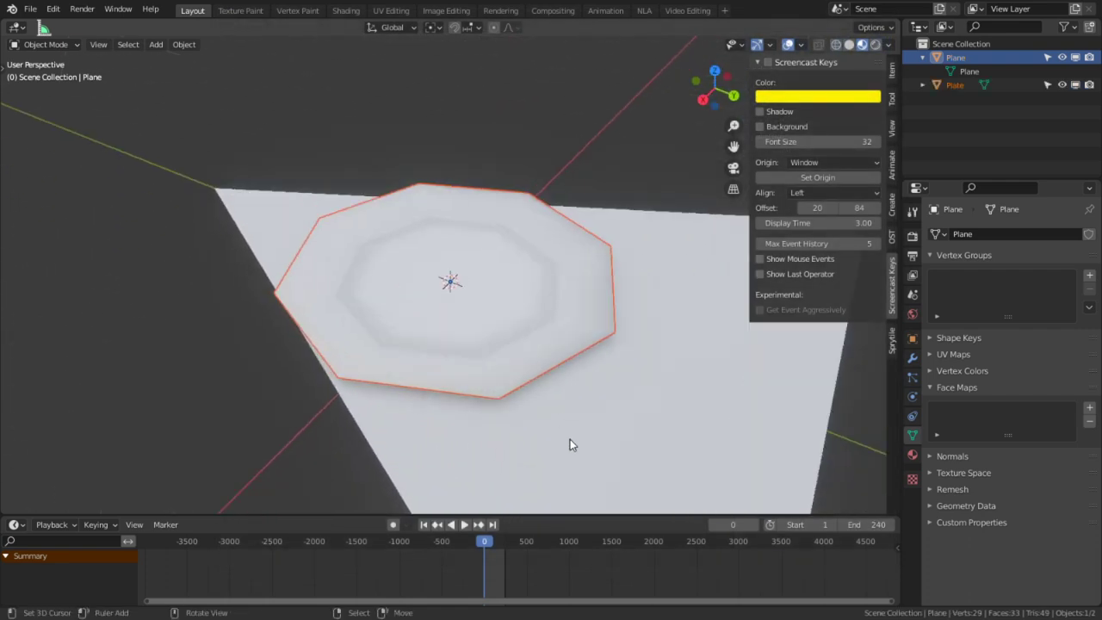
scroll(572, 431, "down", 3)
middle_click_drag(576, 410, 574, 379)
key("Tab")
key("s")
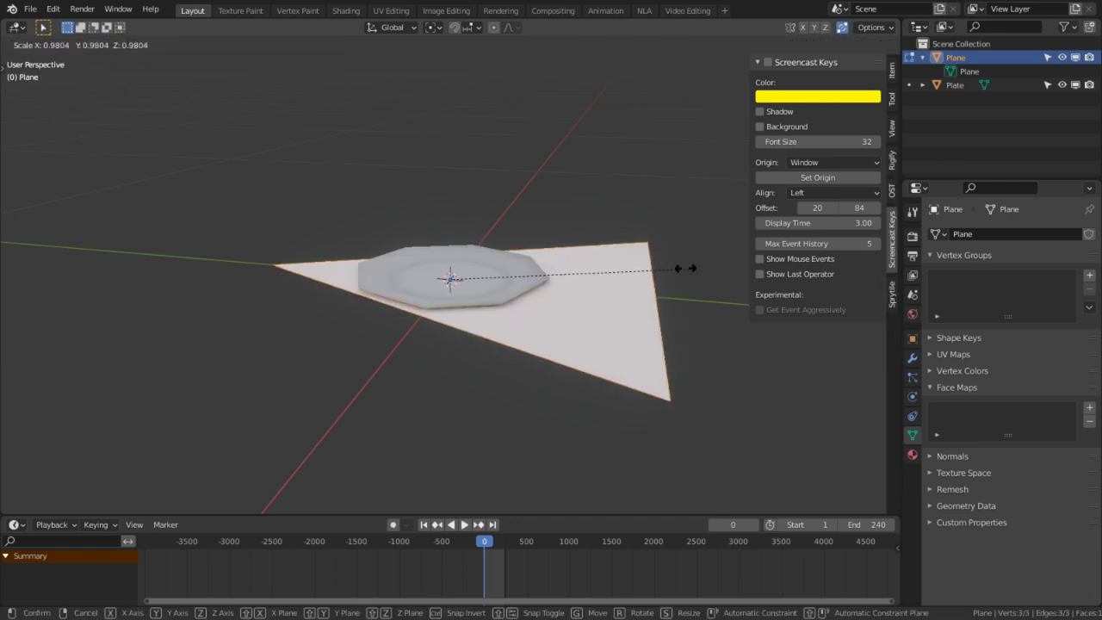
left_click(543, 293)
key("g")
key("z")
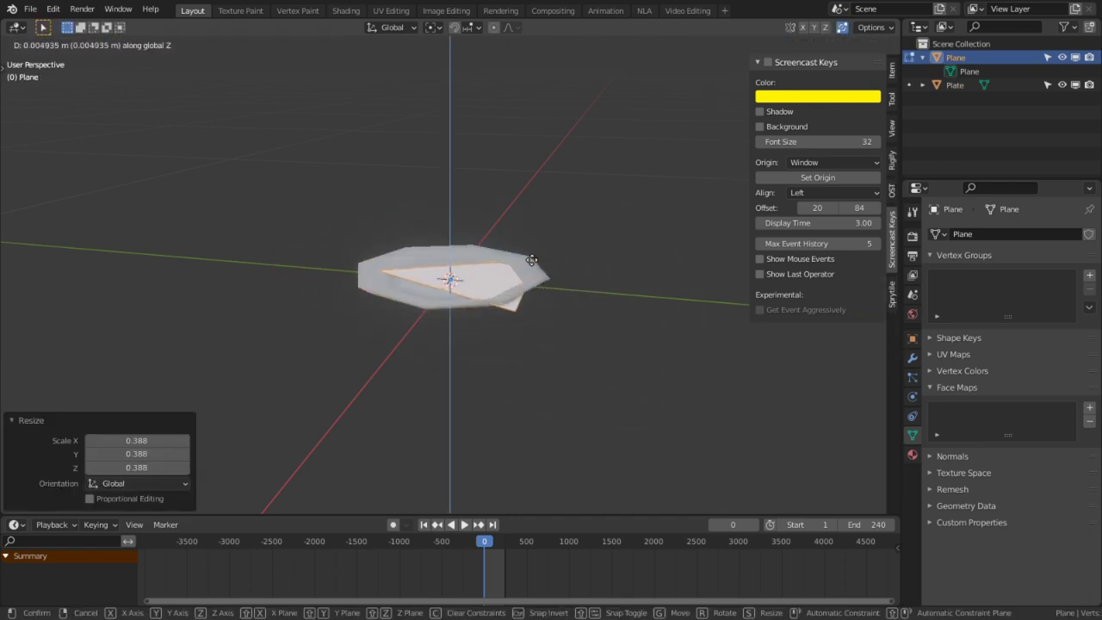
right_click(540, 246)
- Move the triangle object up along Z by about 0.0048 m in Object Mode
middle_click_drag(542, 250, 581, 205)
scroll(583, 241, "up", 4)
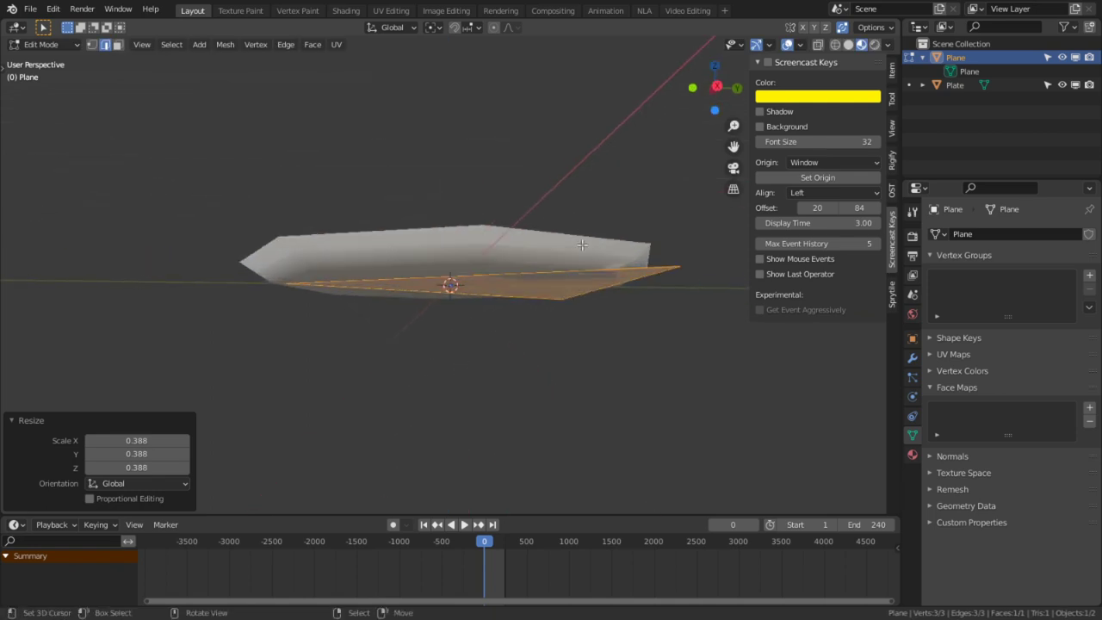
middle_click_drag(583, 243, 583, 292)
scroll(576, 276, "up", 1)
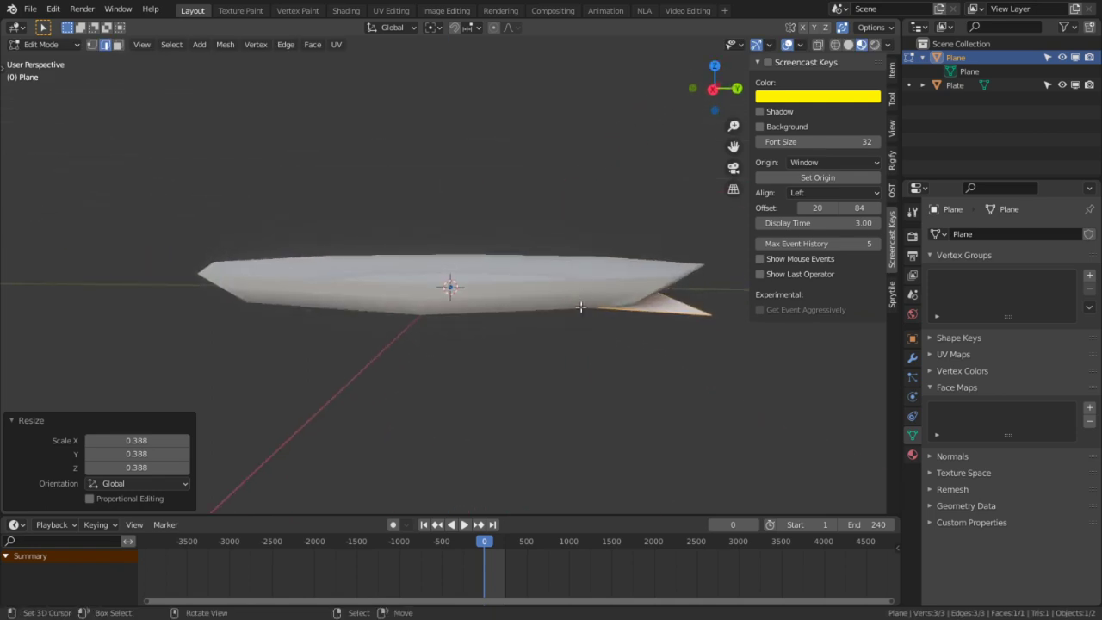
key("Tab")
key("g")
key("z")
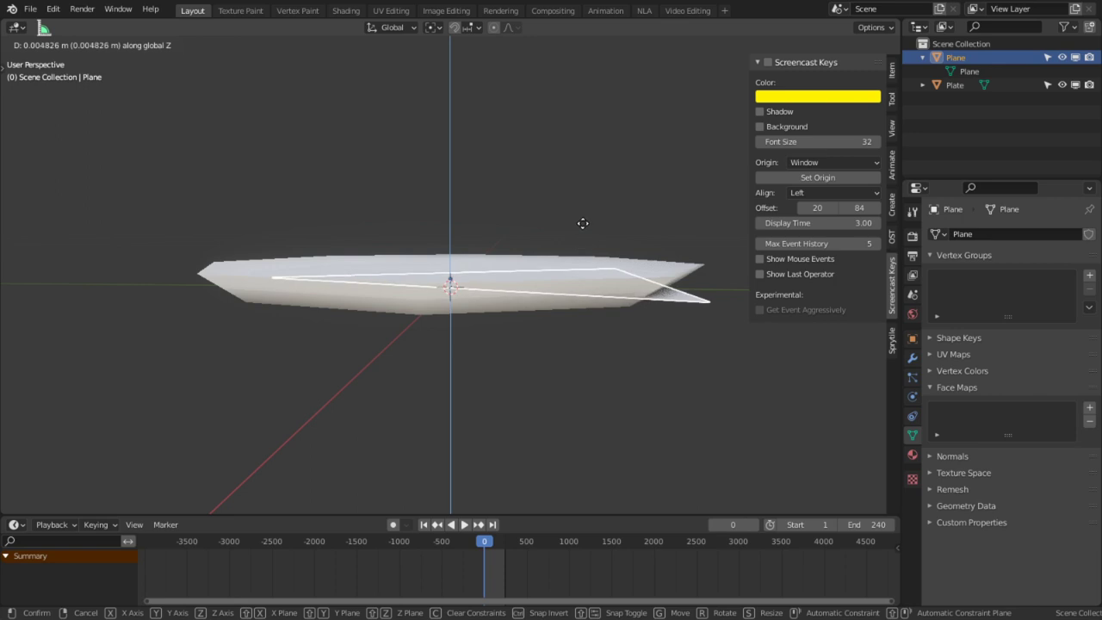
left_click(582, 227)
- Scale the triangle's mesh down to 0.576 and narrow it along the X axis
middle_click_drag(583, 226, 560, 314)
key("Tab")
key("s")
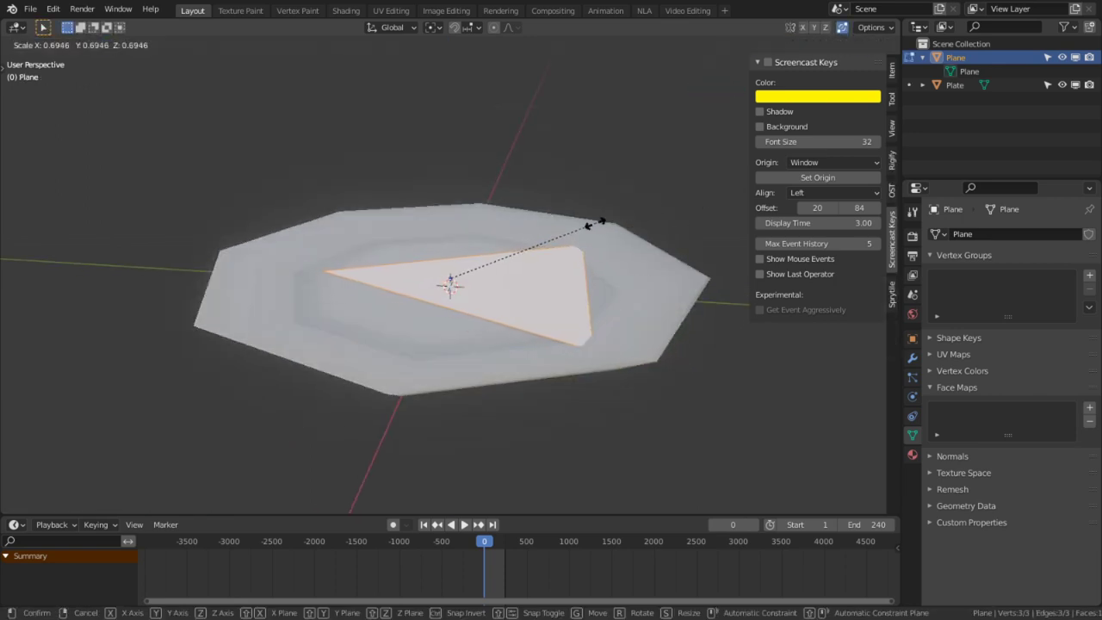
left_click(274, 270)
middle_click_drag(274, 270, 434, 324)
key("s")
key("x")
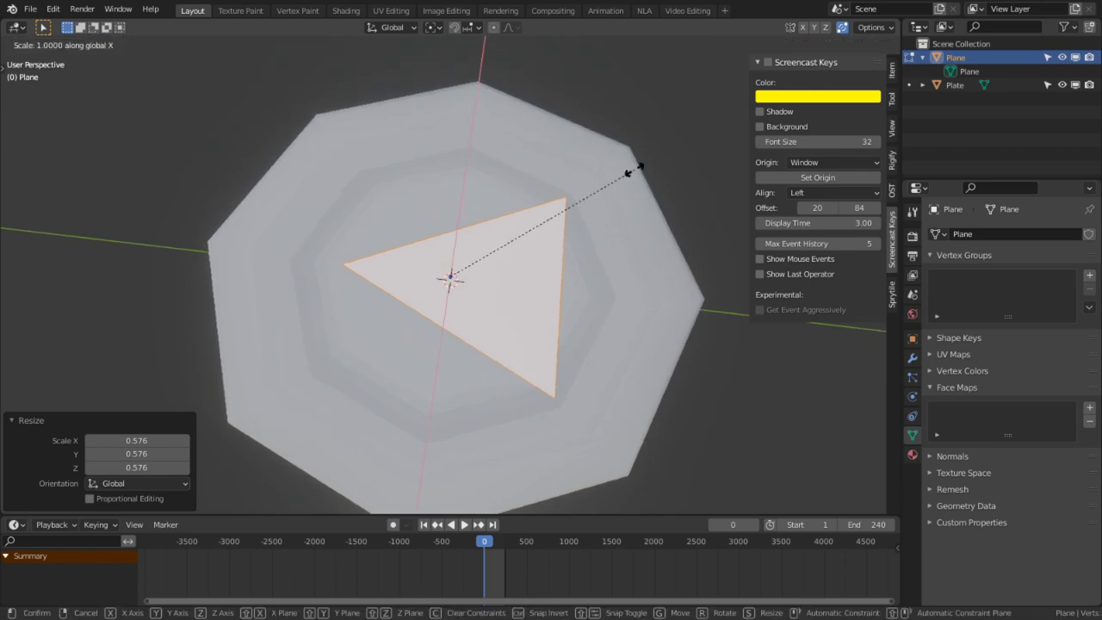
left_click(578, 204)
- Snap the 3D cursor to the selected triangle and set the triangle object's origin to the 3D cursor
middle_click_drag(577, 203, 607, 273)
key("shift+s")
left_click(523, 389)
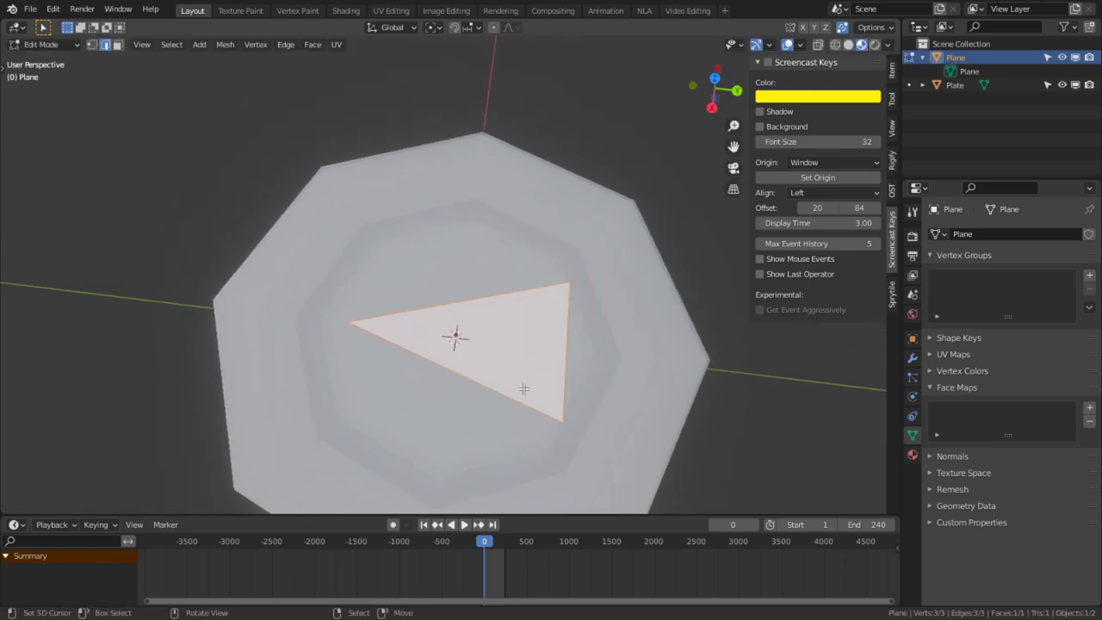
key("q")
key("Tab")
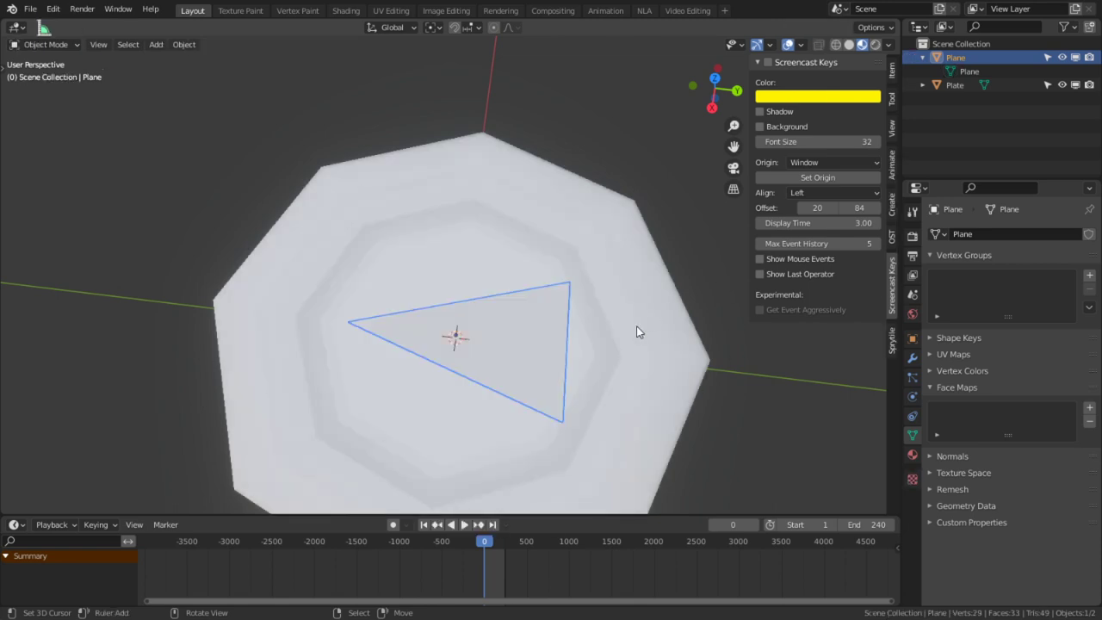
key("q")
left_click(592, 355)
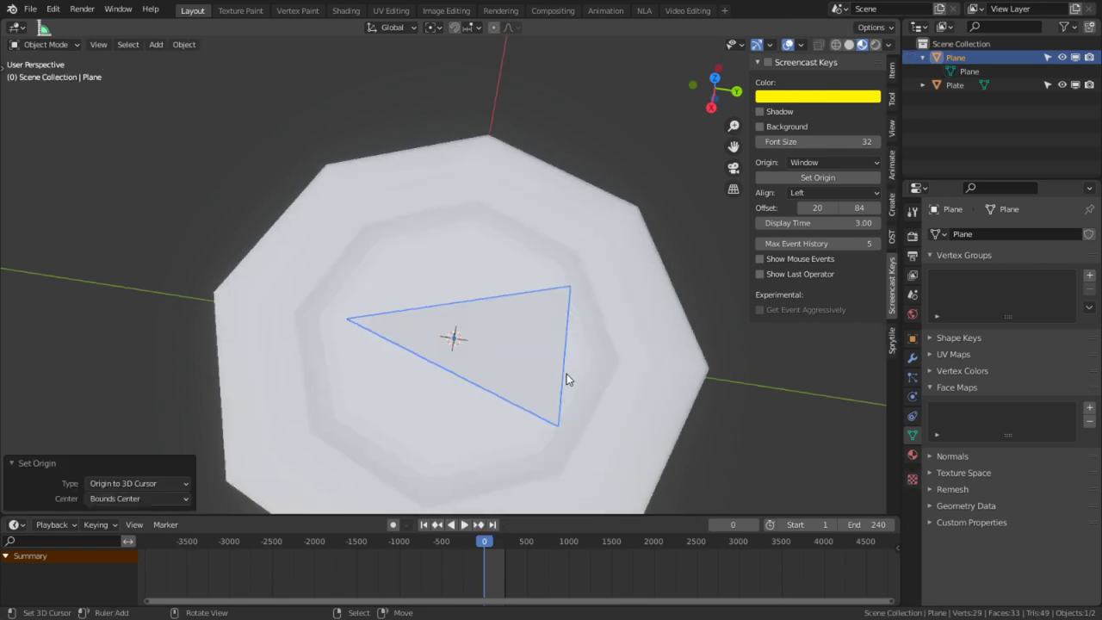
- Extrude the triangle face upward along Z by about 0.05 m to form a wedge
key("Tab")
middle_click_drag(608, 401, 597, 266)
key("e")
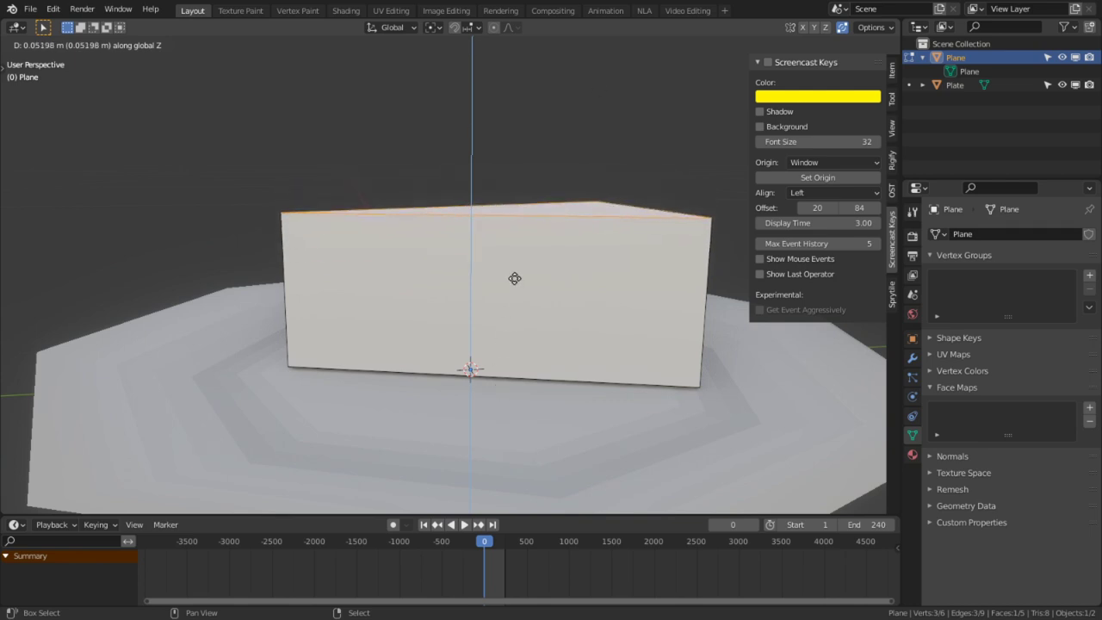
left_click(505, 328)
- Select the whole wedge and shade its faces smooth
middle_click_drag(534, 302, 543, 405)
key("a")
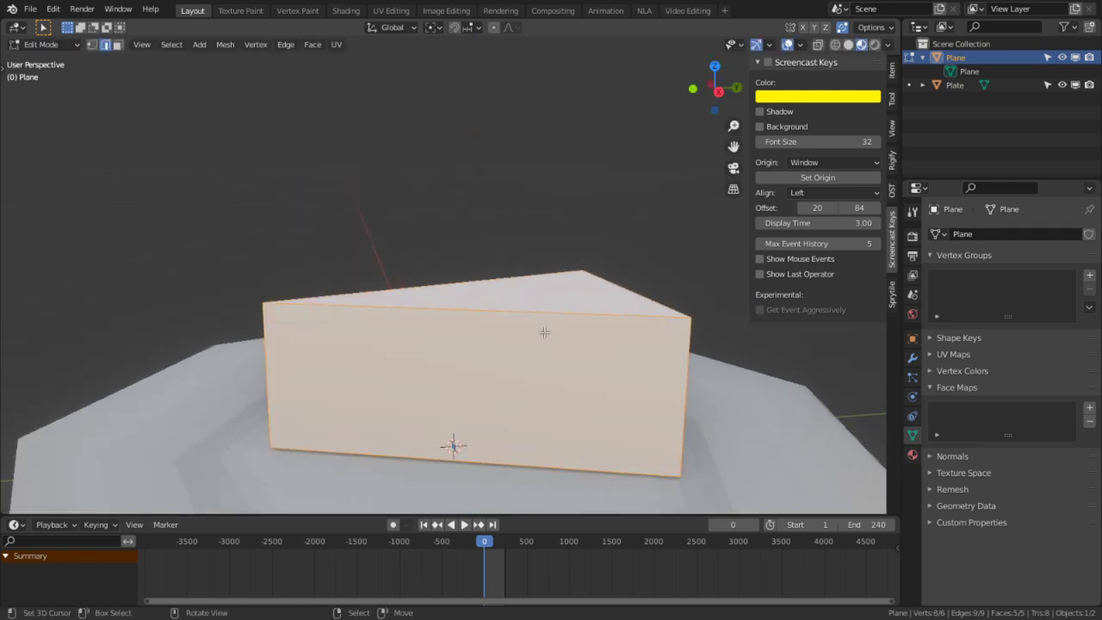
key("q")
left_click(541, 399)
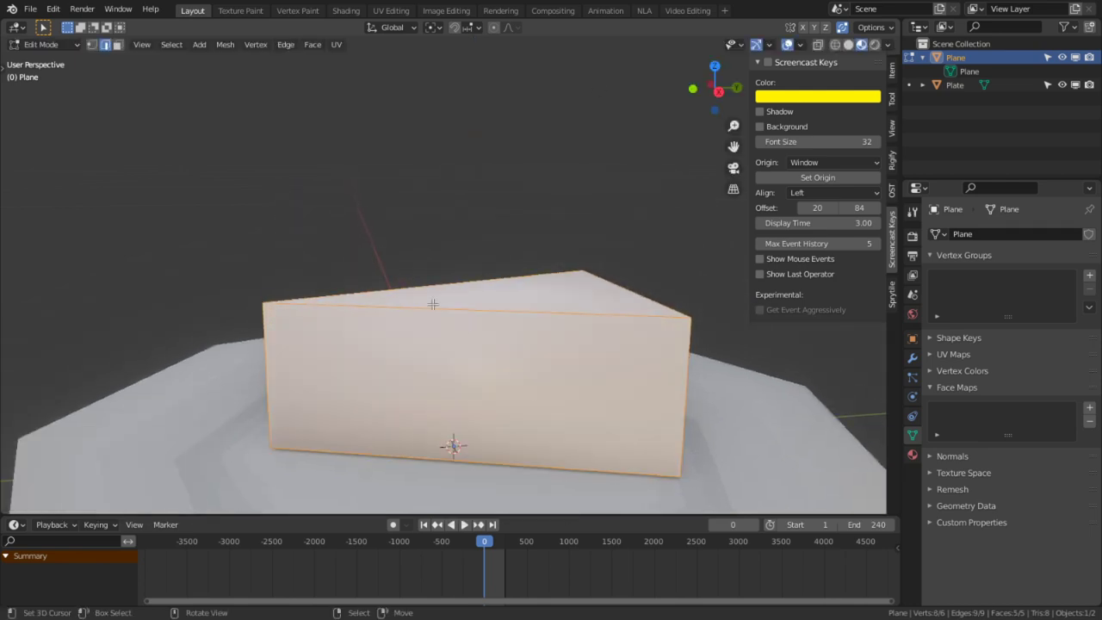
key("Tab")
mouse_move(433, 302)
middle_mouse_down()
mouse_move(563, 298)
mouse_move(405, 327)
mouse_move(349, 309)
mouse_move(433, 320)
mouse_move(425, 392)
mouse_move(508, 339)
mouse_move(494, 312)
mouse_move(507, 333)
middle_mouse_up()
key("Tab")
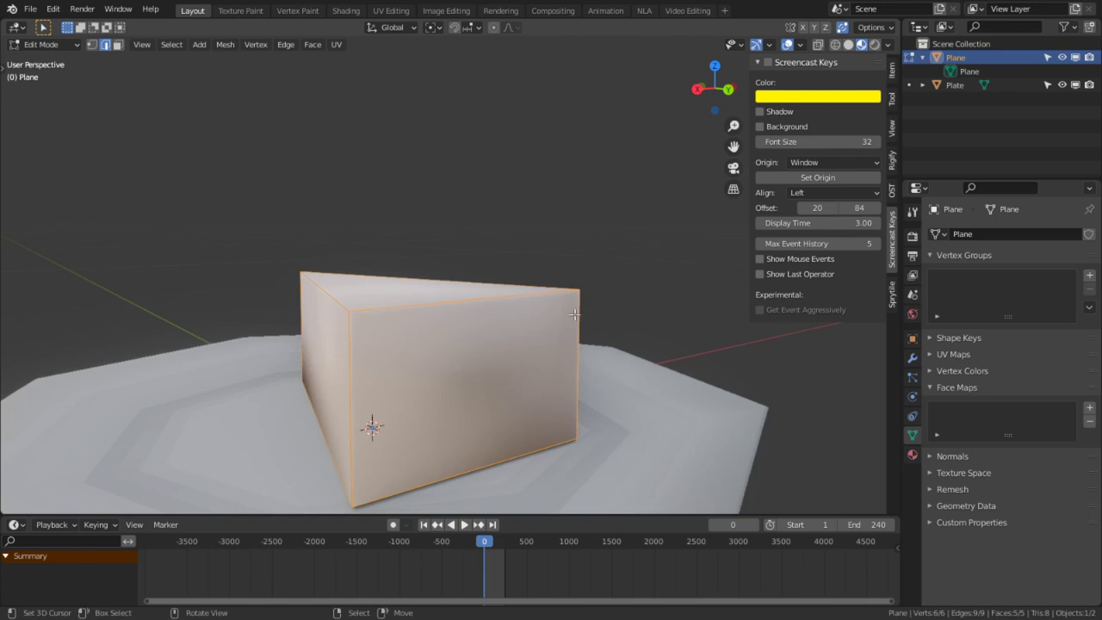
- Try beveling all edges of the wedge and its three vertical edges alone by about 0.0018 m, and undo the bevel
key("ctrl+b")
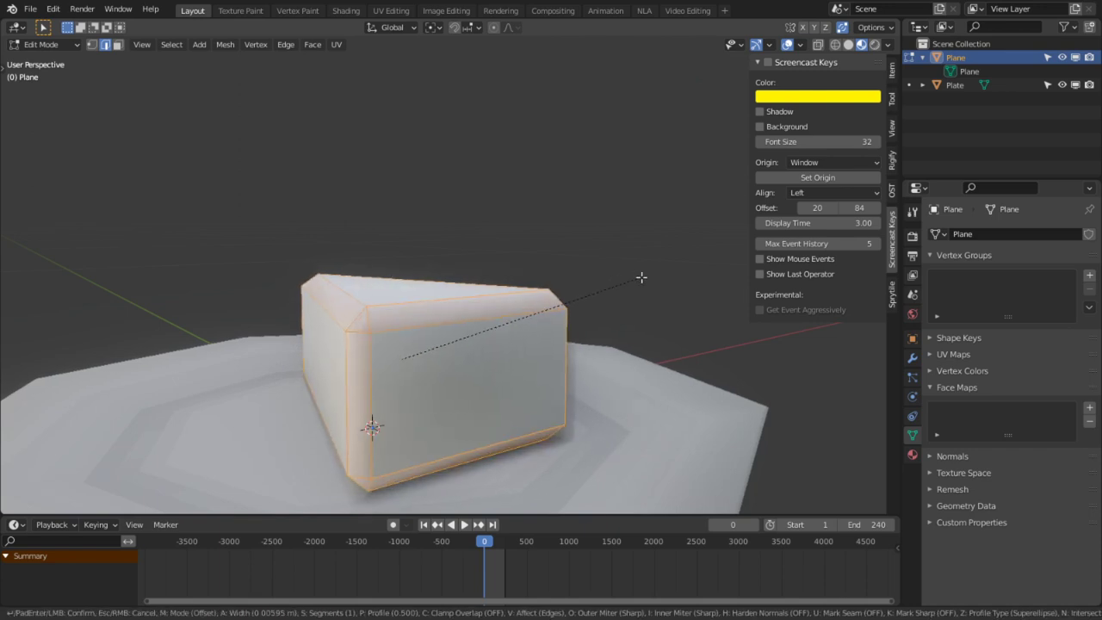
right_click(622, 285)
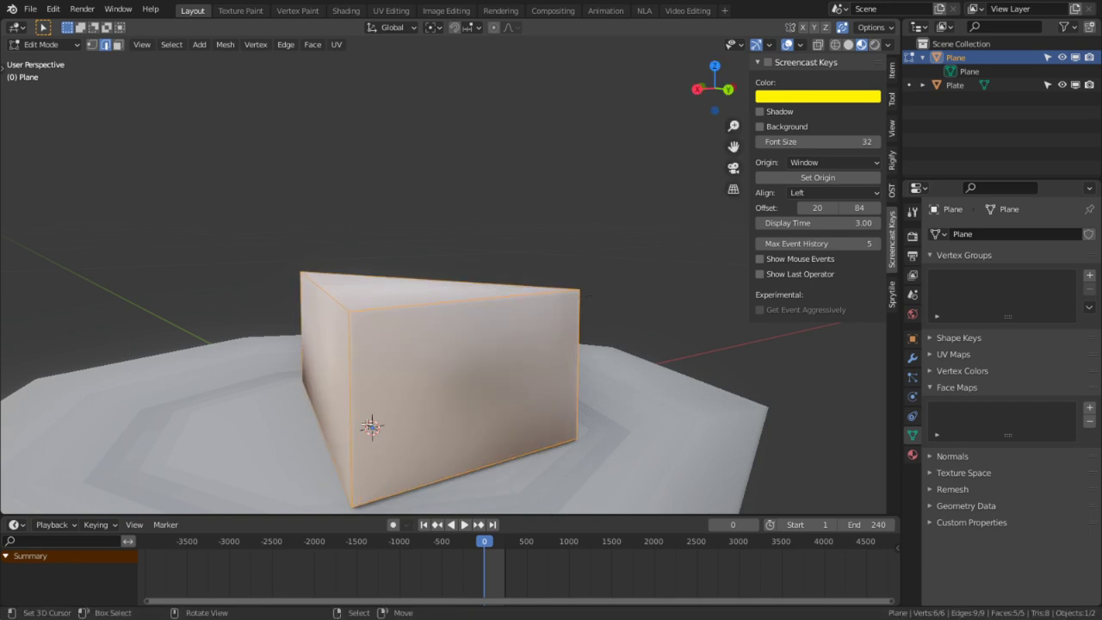
left_click(348, 401, "ctrl+alt")
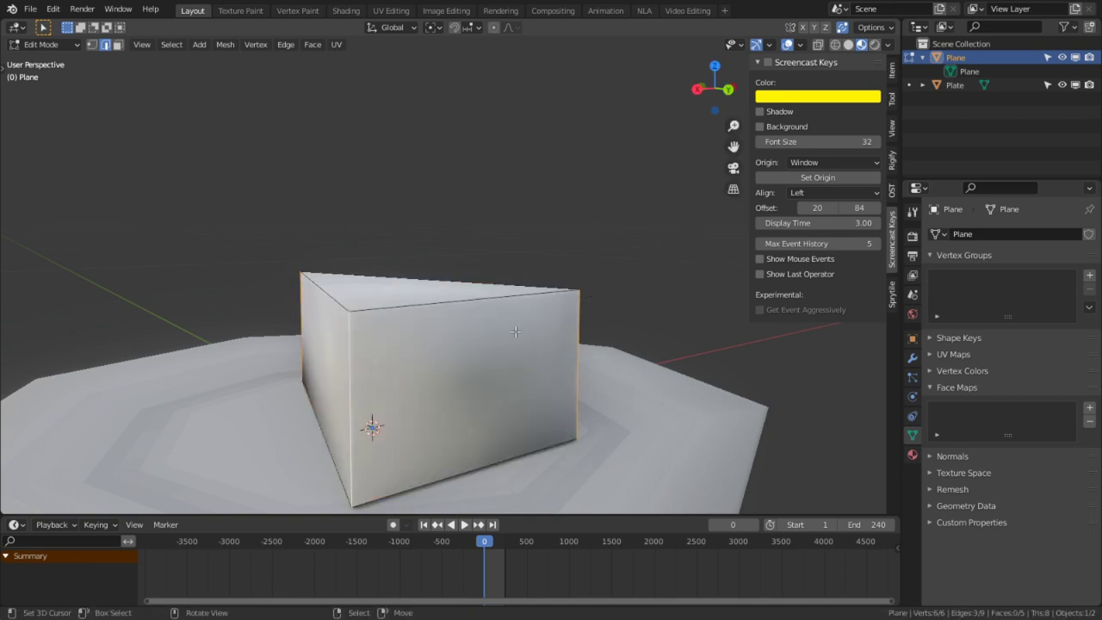
key("ctrl+b")
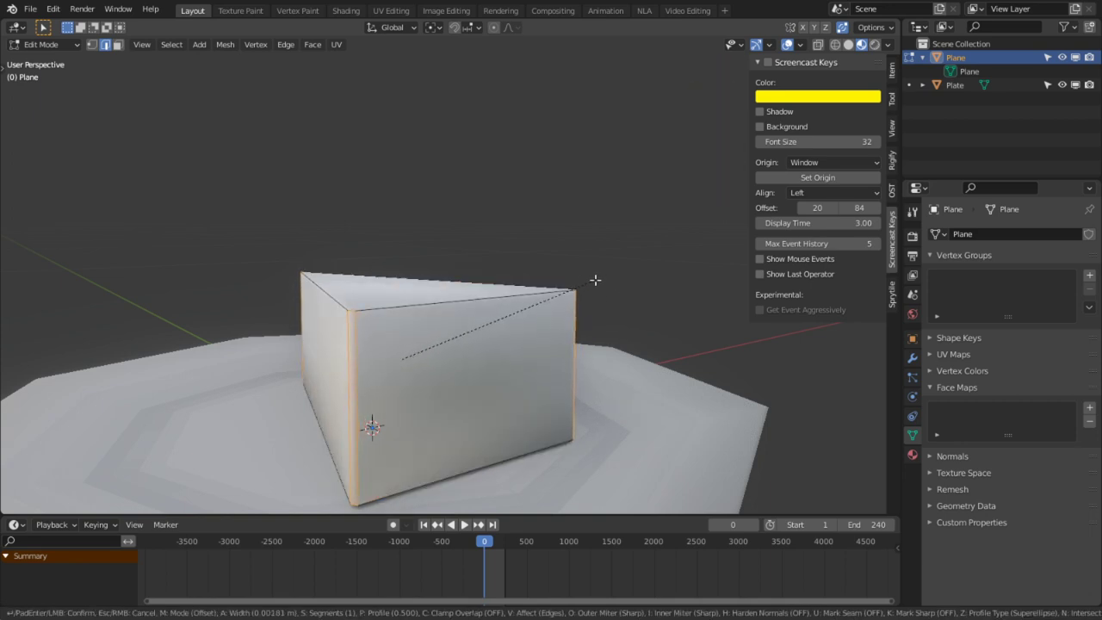
left_click(595, 280)
key("Tab")
middle_click_drag(413, 366, 428, 389)
scroll(328, 366, "down", 5)
key("Tab")
scroll(427, 389, "up", 4)
key("ctrl+z")
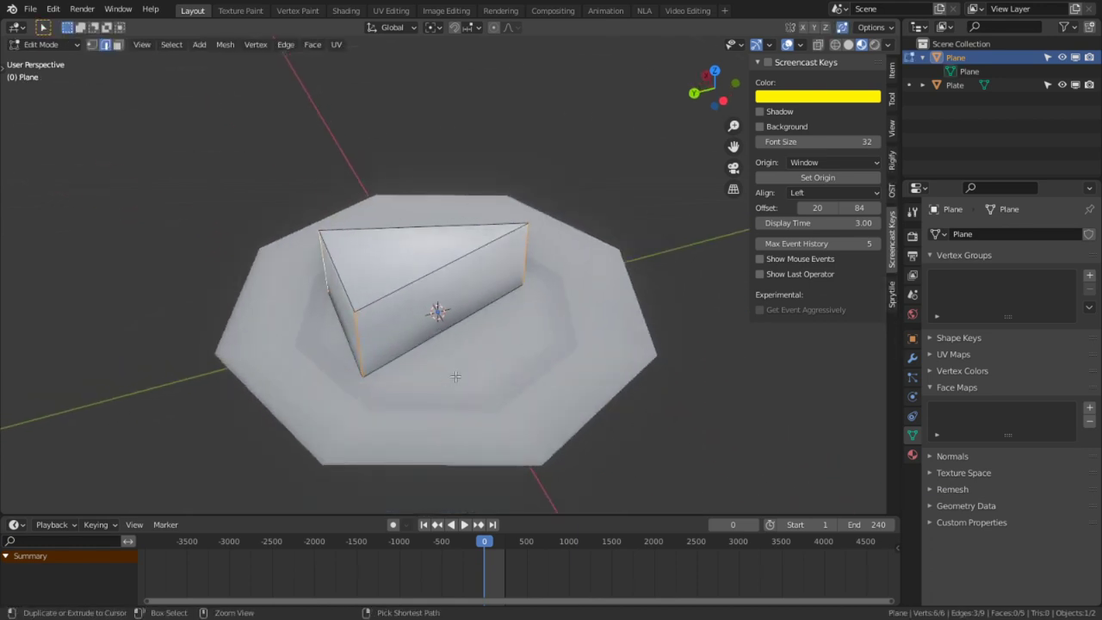
- Place the 3D cursor on the wedge's top face and add a mesh circle there in Object Mode
middle_click_drag(455, 376, 505, 380)
key("Tab")
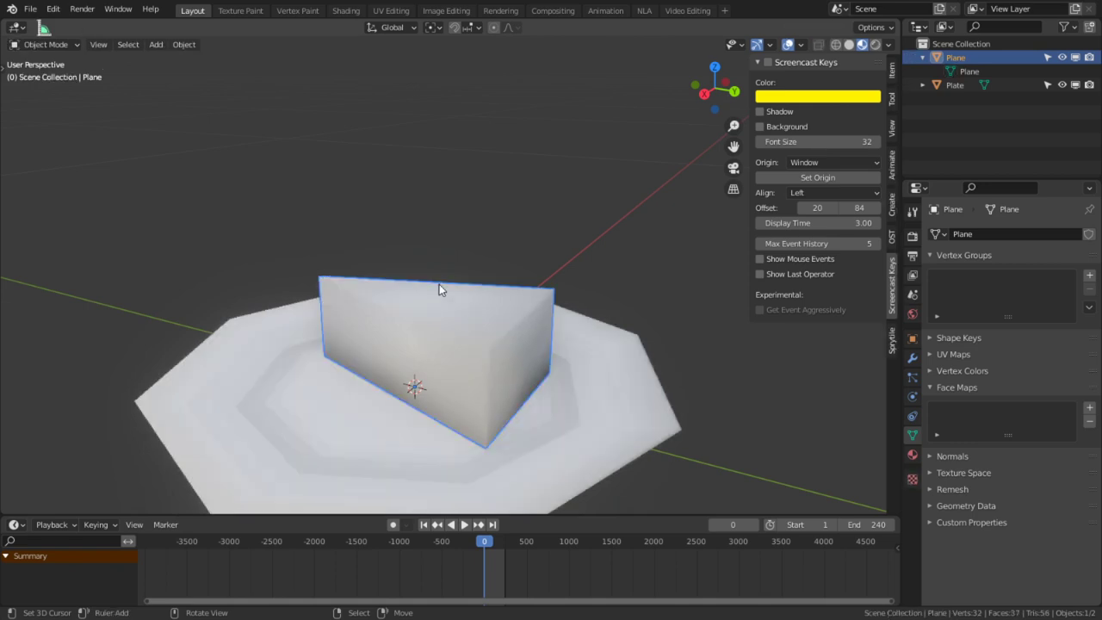
scroll(438, 322, "up", 2)
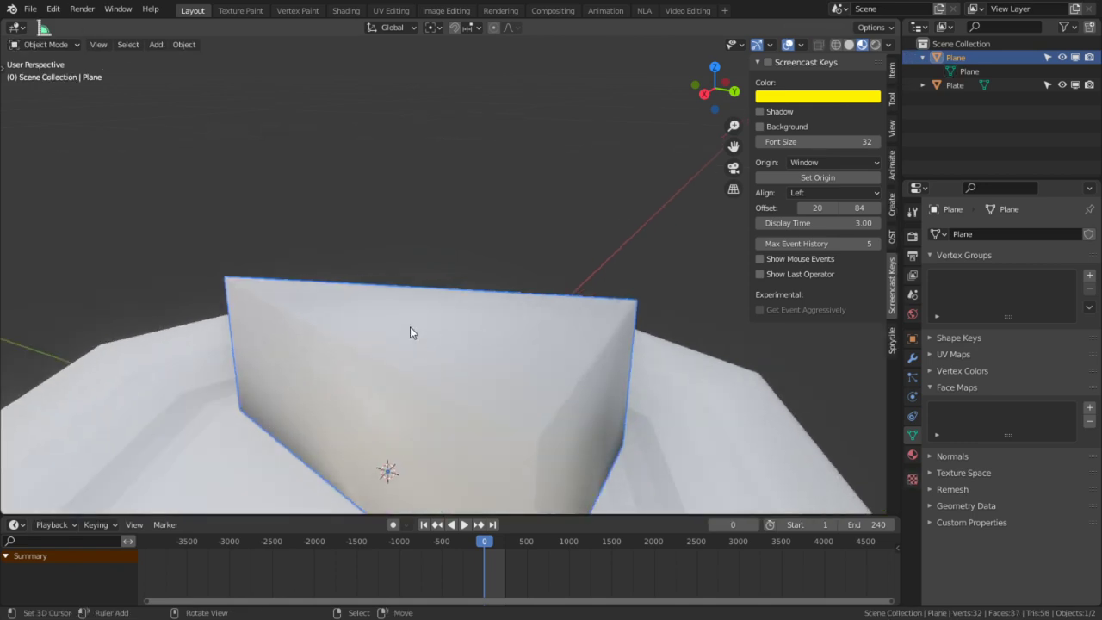
key("shift+a")
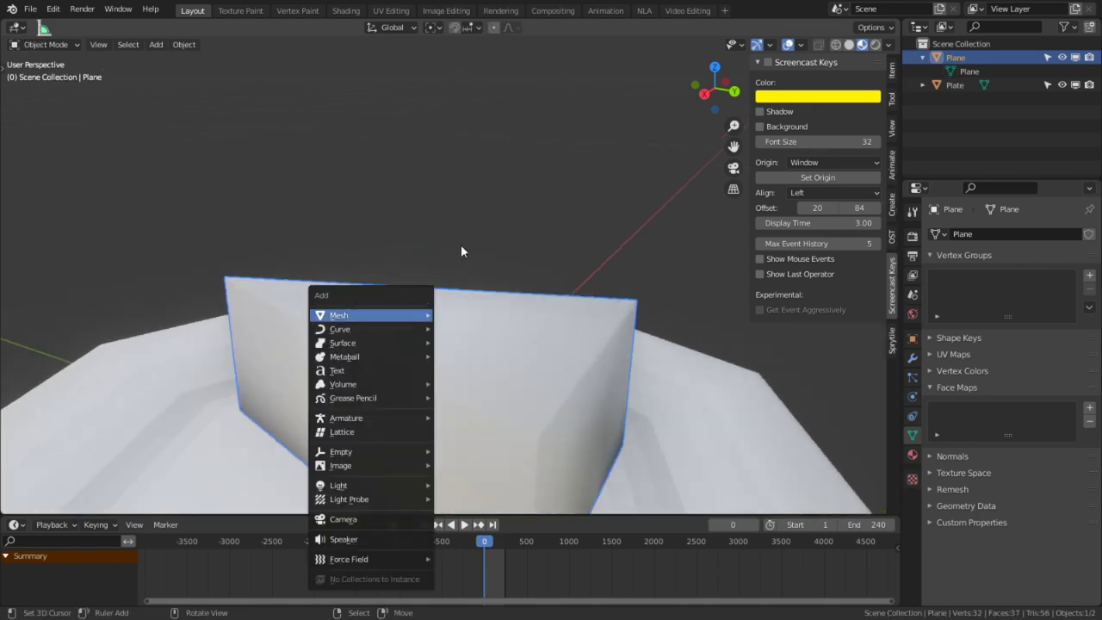
mouse_move(394, 320)
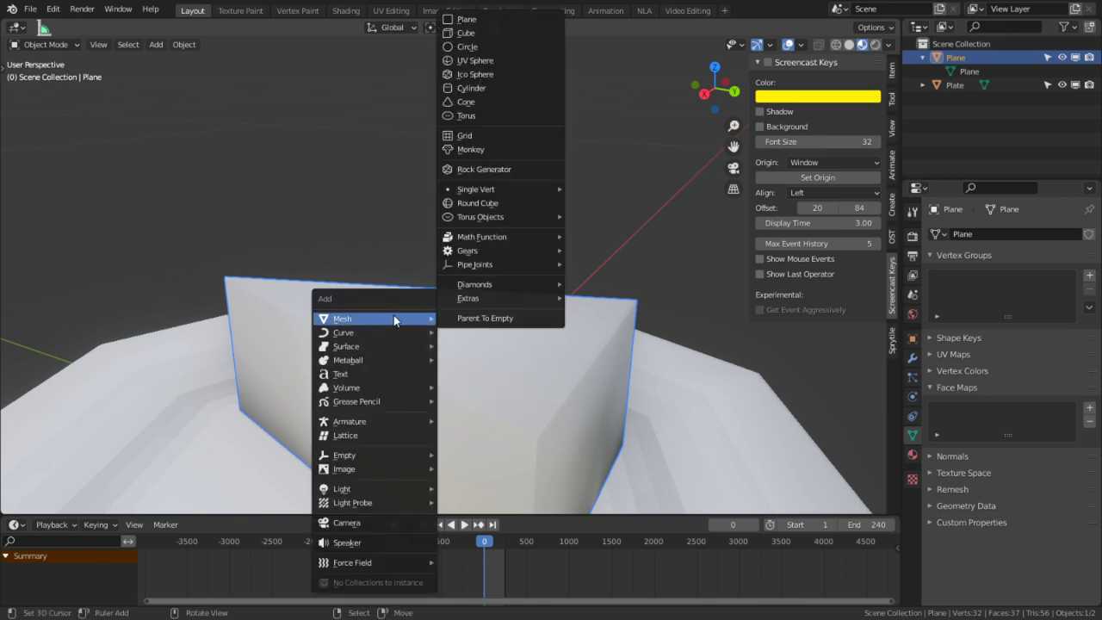
left_click(467, 46)
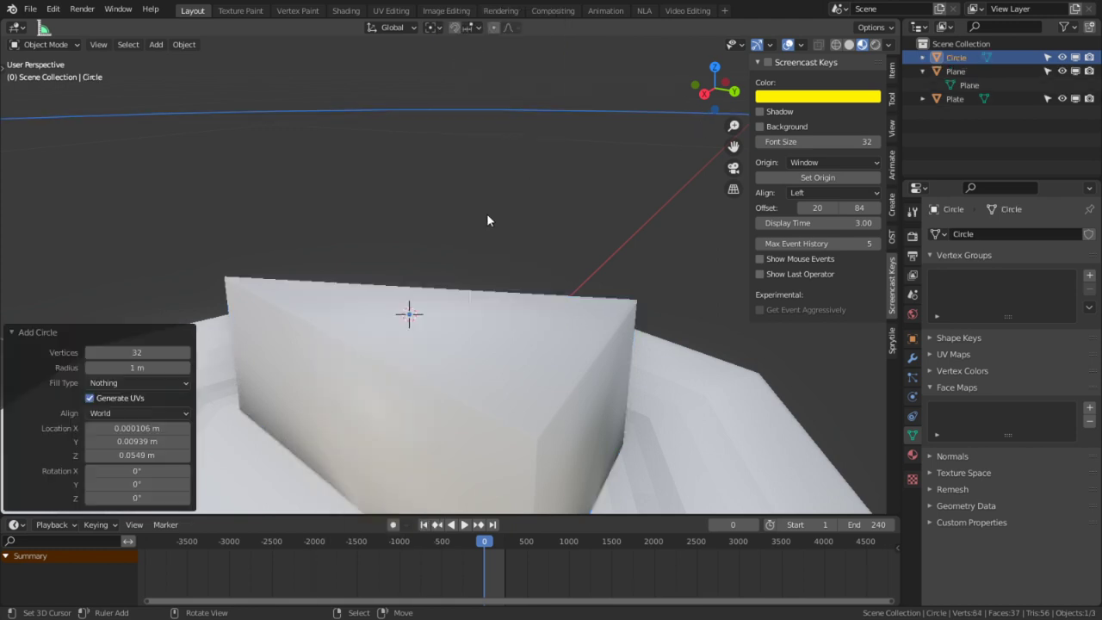
- Set the new circle to 6 vertices and scale it down to about 0.027 in Edit Mode
left_click(129, 352)
type("6")
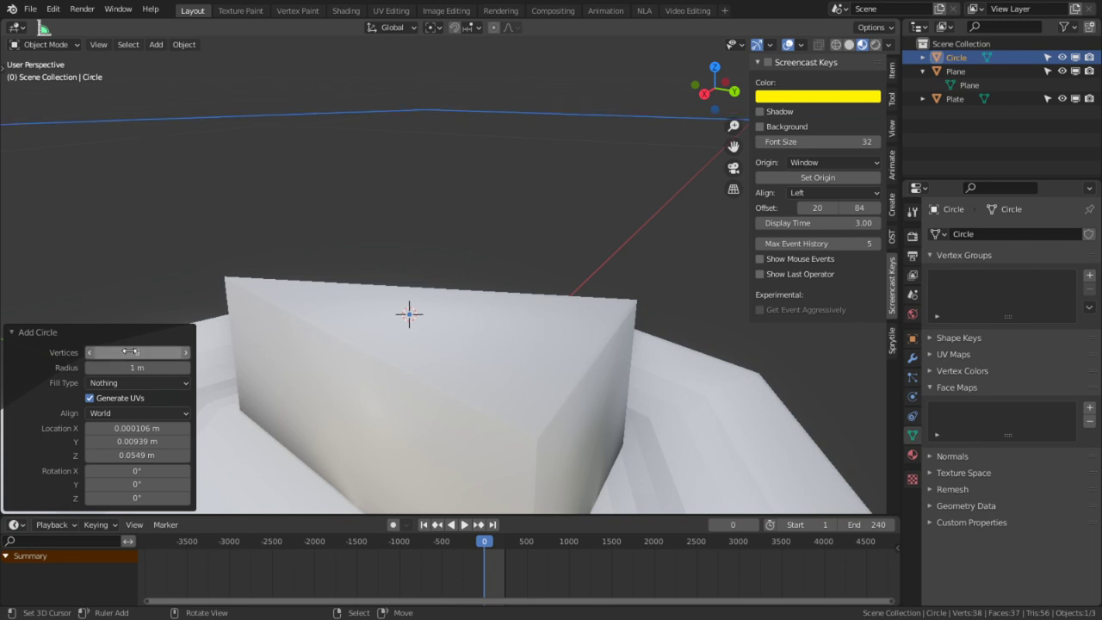
key("Return")
scroll(564, 261, "down", 4)
key("Tab")
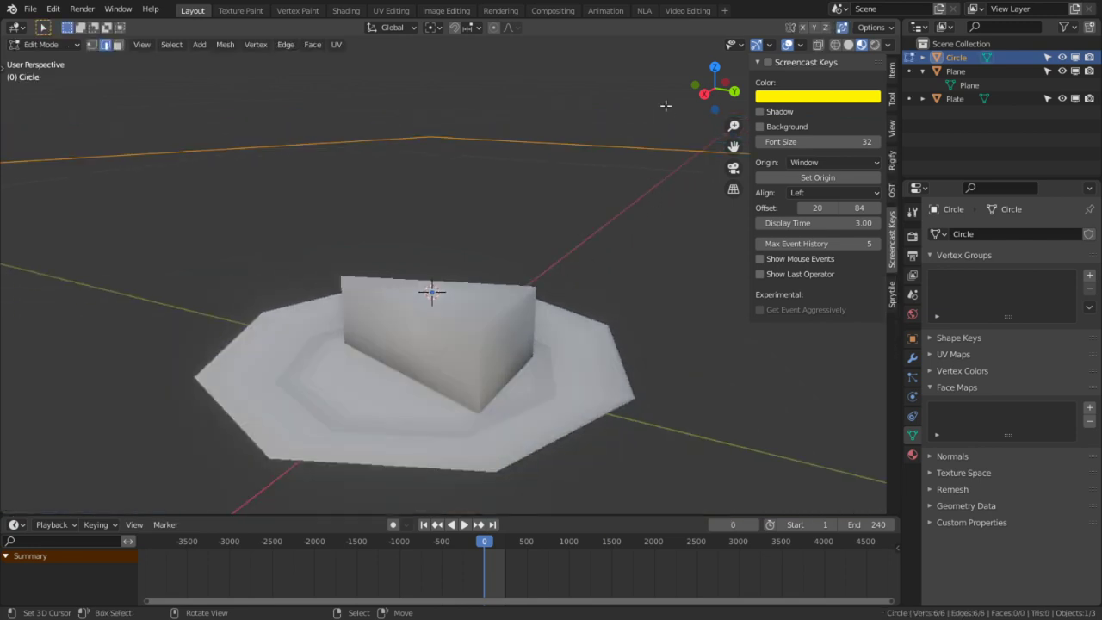
key("s")
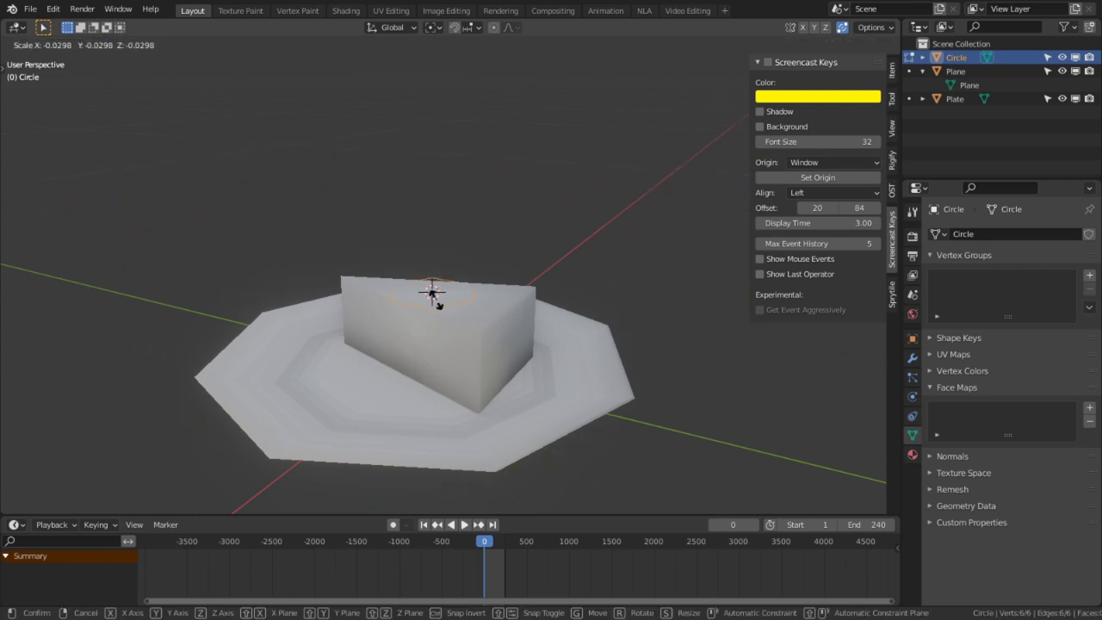
left_click(433, 292)
scroll(509, 341, "up", 5)
scroll(508, 341, "up", 1)
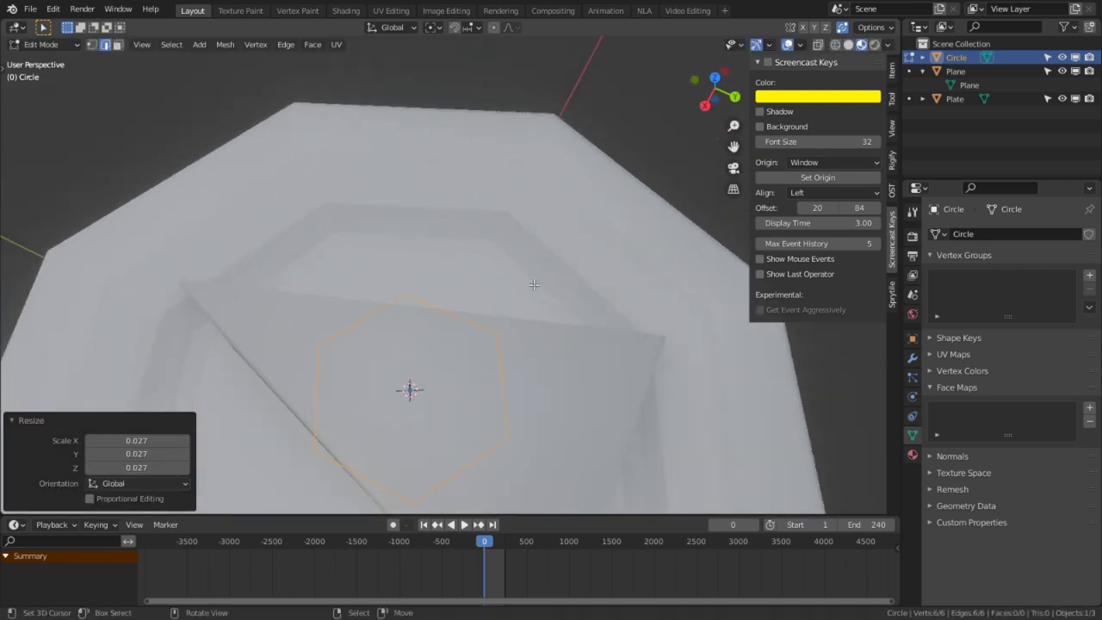
- Shrink the hexagon further on the wedge's top face, scaling it by about 0.86 and again by about 0.76
key("Tab")
key("Tab")
key("s")
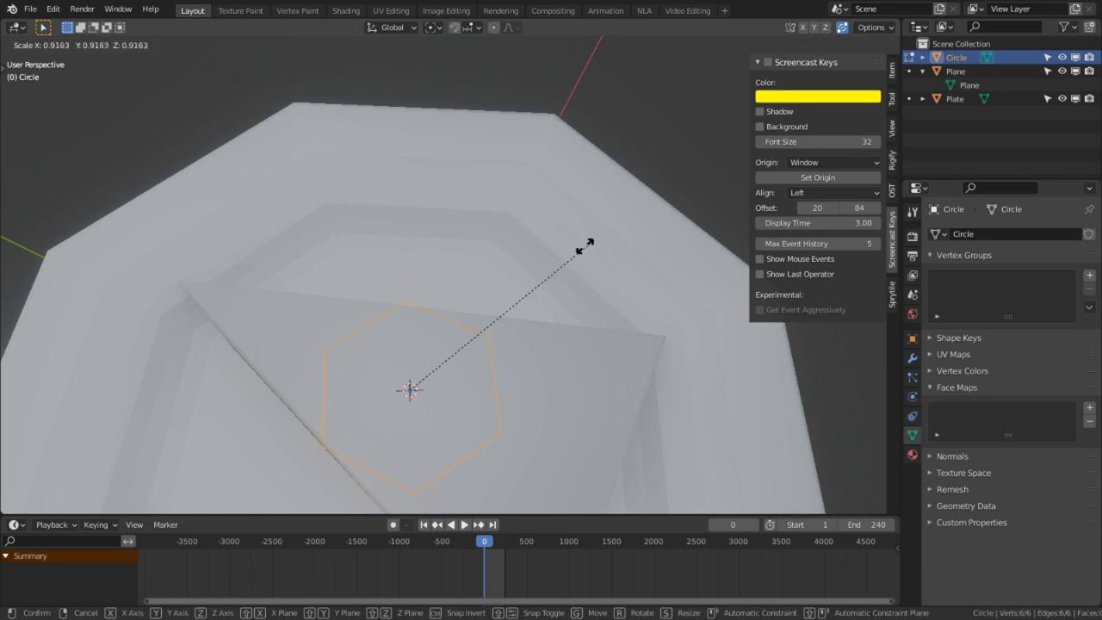
left_click(470, 323)
middle_click_drag(470, 323, 480, 273)
key("s")
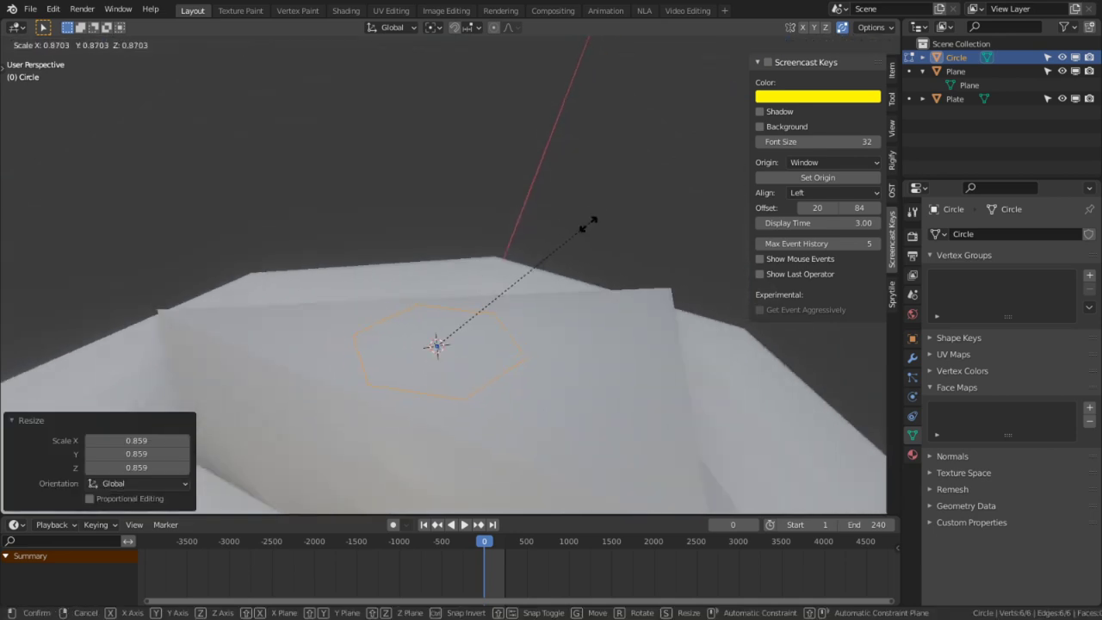
left_click(568, 238)
- Extrude the hexagon outline upward along Z by about 0.003 m
middle_click_drag(558, 276, 553, 249)
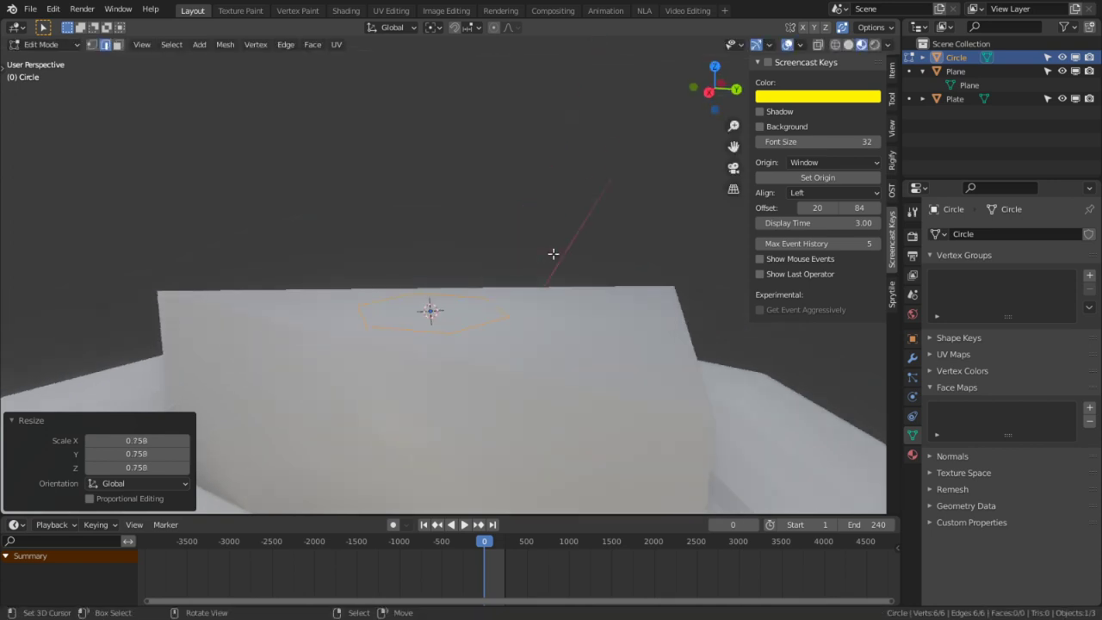
key("e")
key("z")
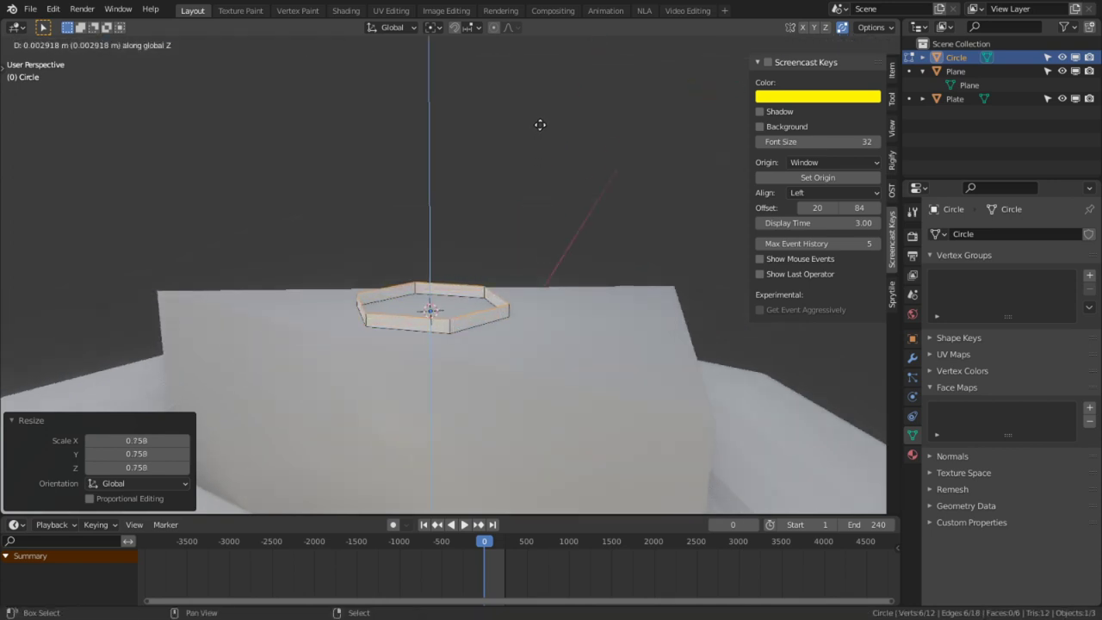
left_click(541, 125)
middle_click_drag(528, 190, 468, 279)
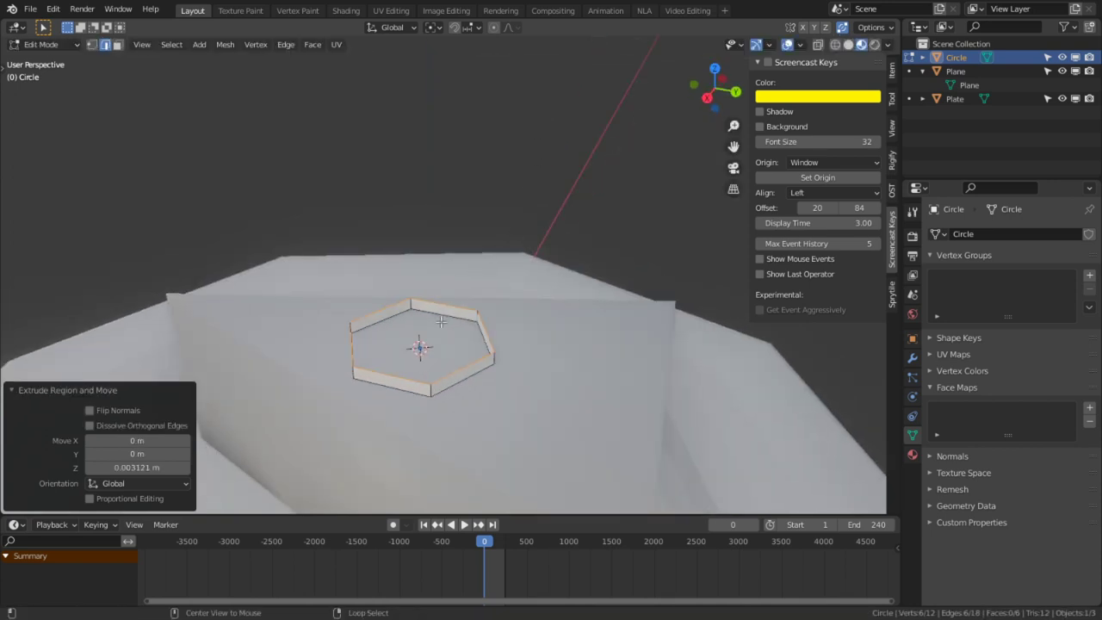
- Fill the hexagon's bottom loop with a face and scale it inward to about 0.8
key("alt+f")
key("s")
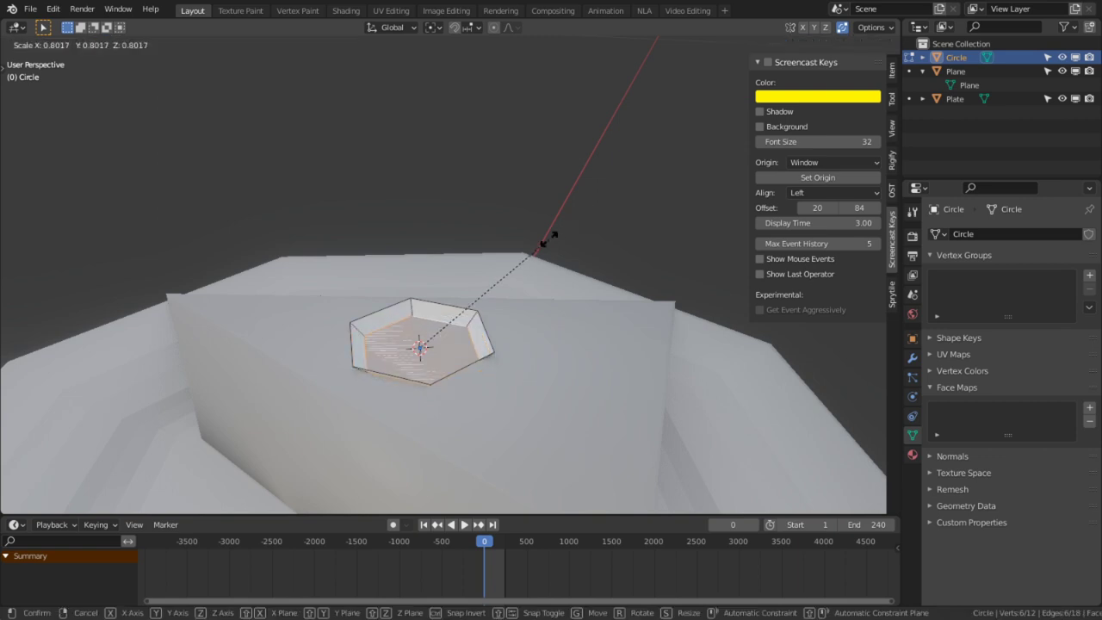
left_click(548, 238)
scroll(456, 338, "up", 3)
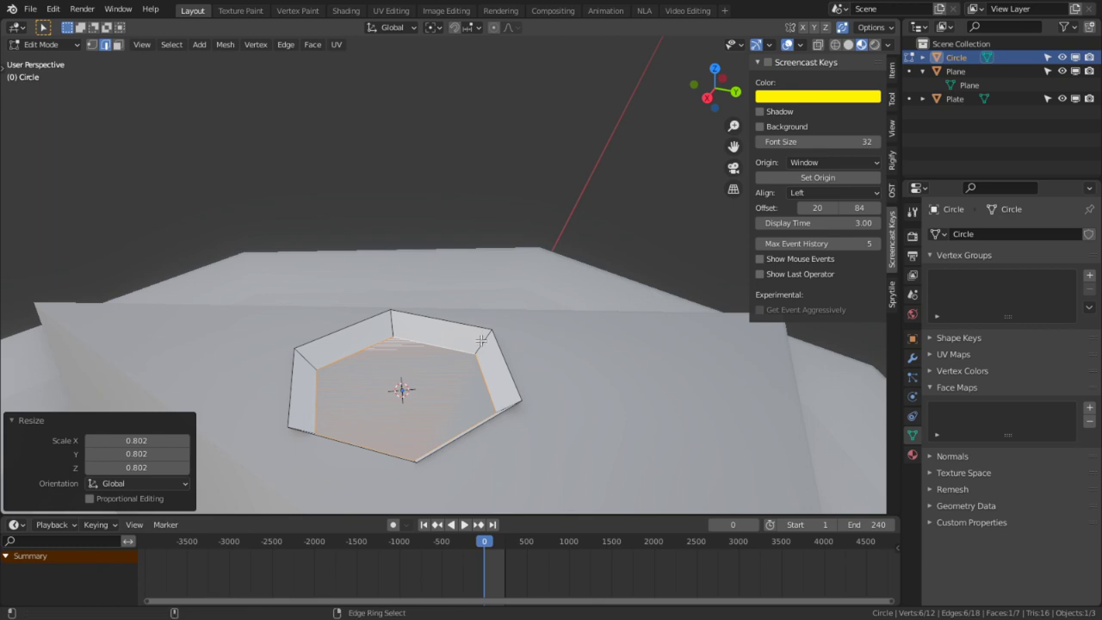
- Select the top and bottom edge loops of the hexagonal ring and subdivide them with one cut
left_click(441, 320, "shift")
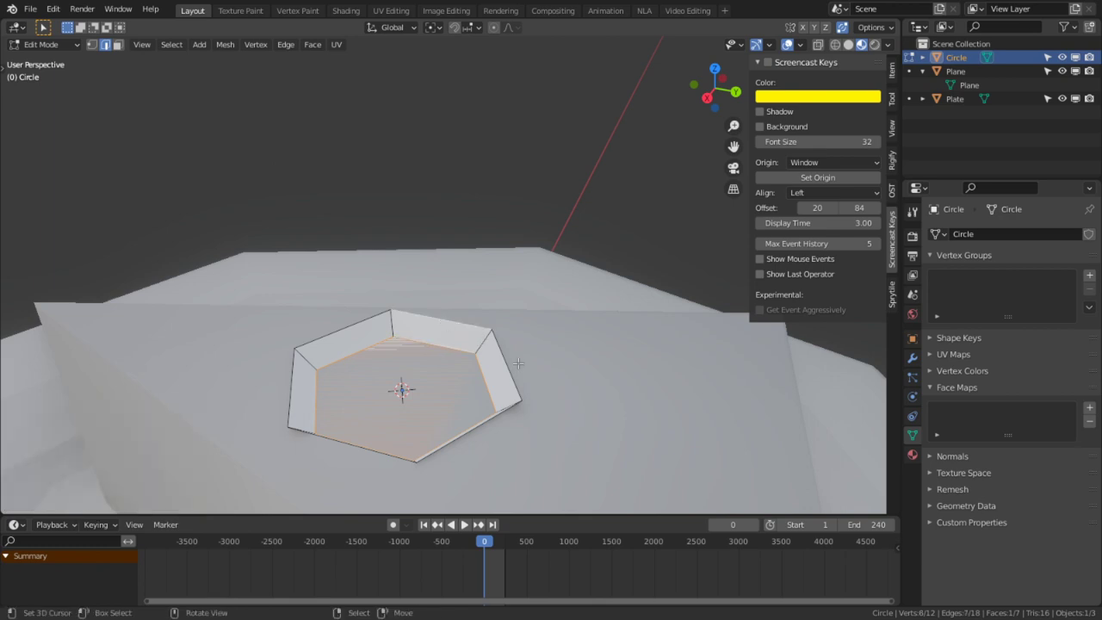
left_click(615, 152)
key("3")
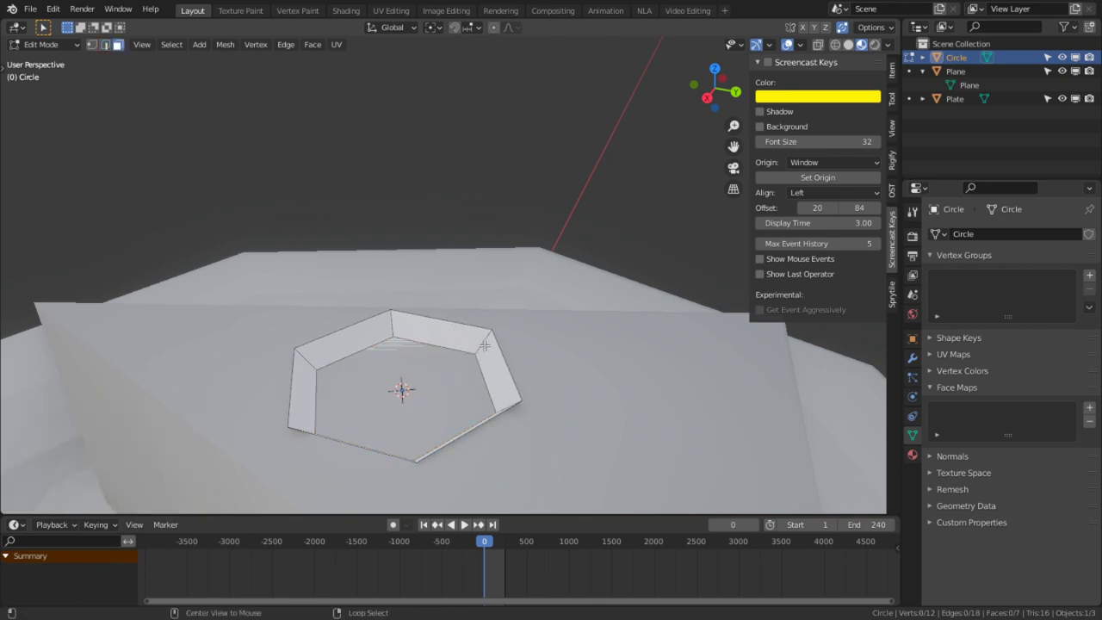
left_click(484, 345, "alt")
key("2")
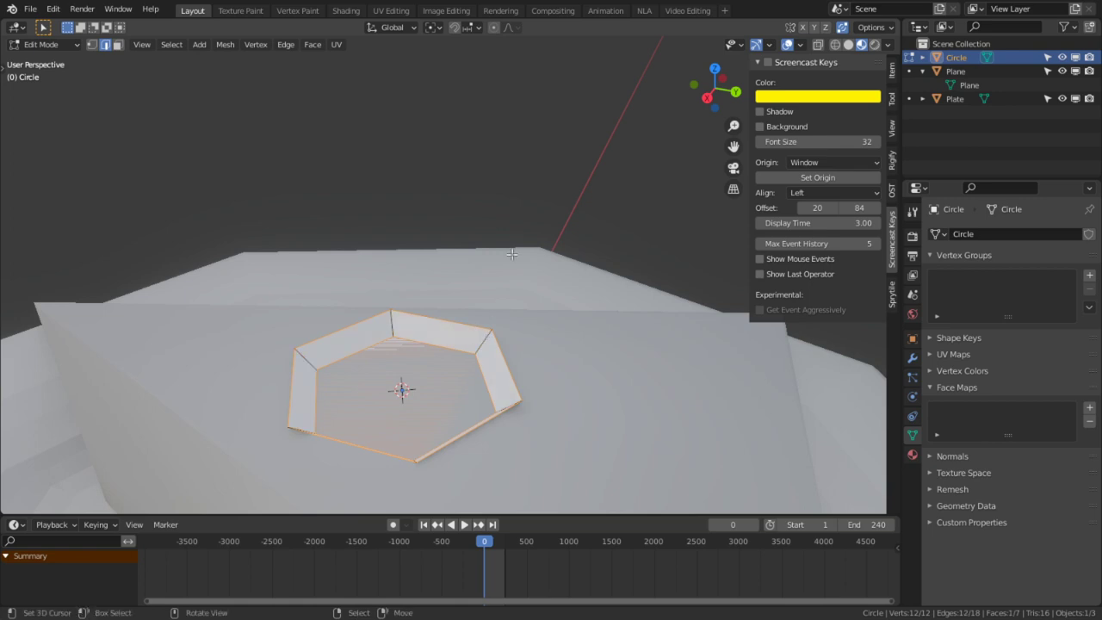
right_click(509, 272)
left_click(490, 235)
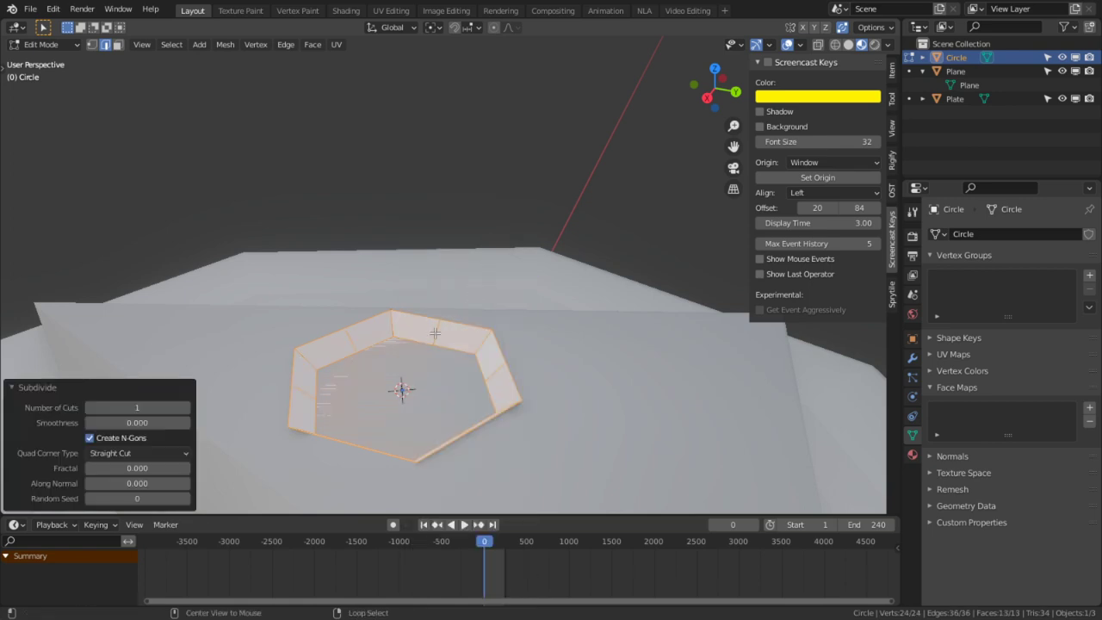
left_click(435, 333)
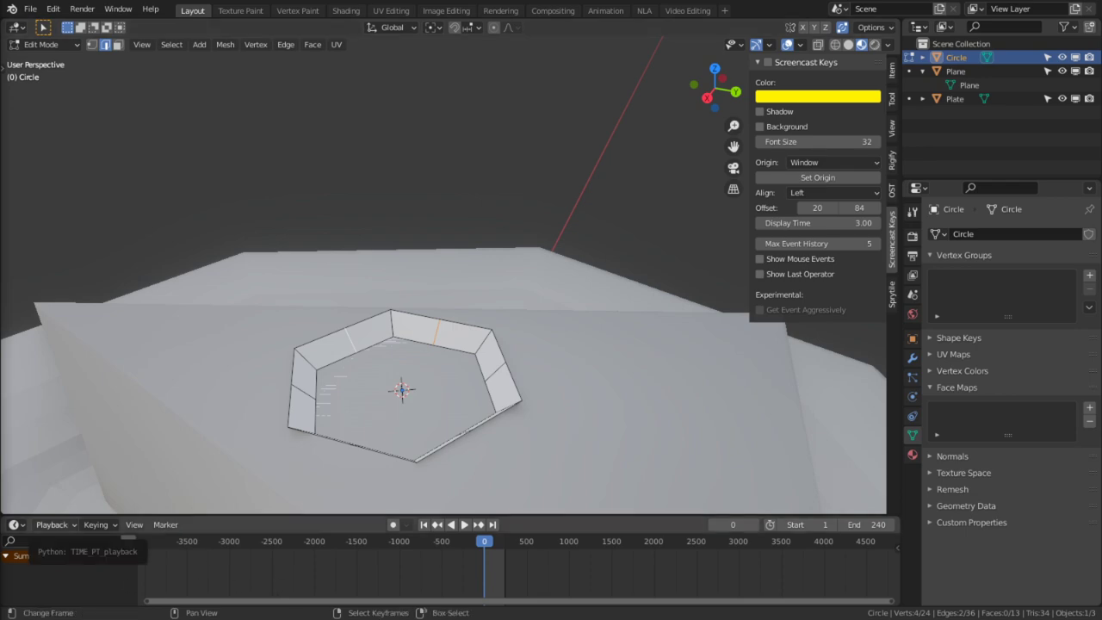
key("super")
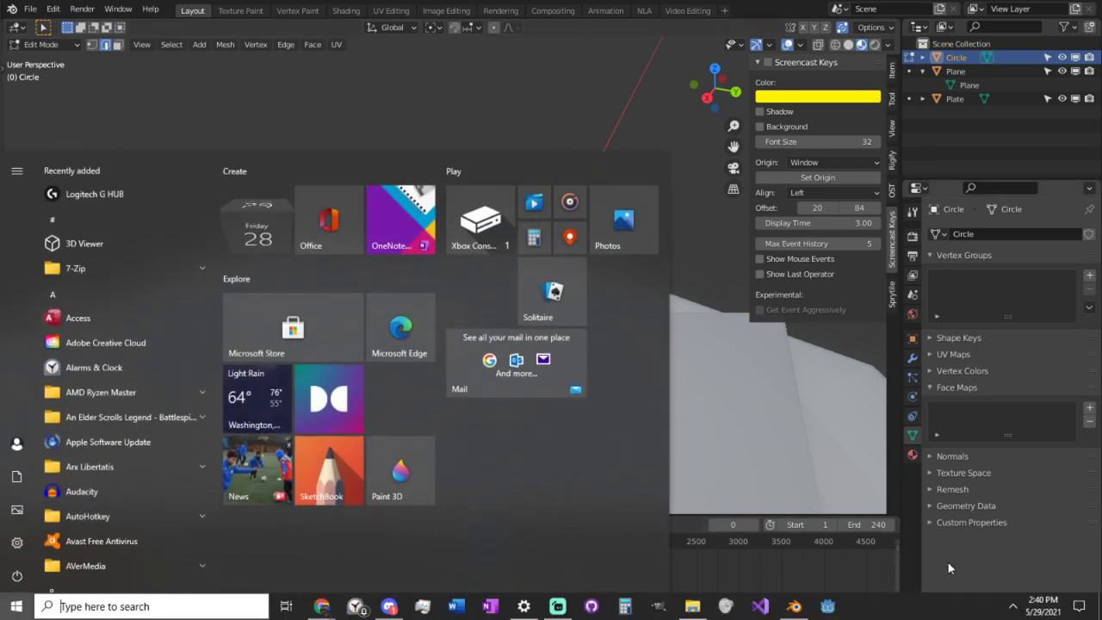
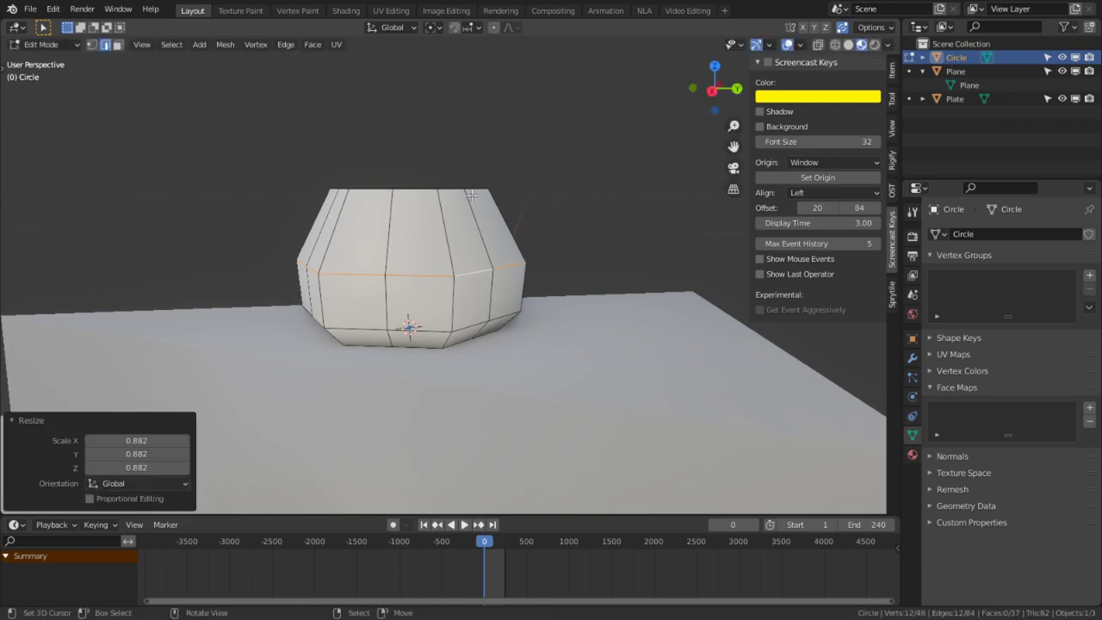
- Scale the topmost edge loop of the rounded form by about 1.14 and lower it along Z by about 0.0032 m
left_click(448, 188, "alt")
key("s")
left_click(608, 120)
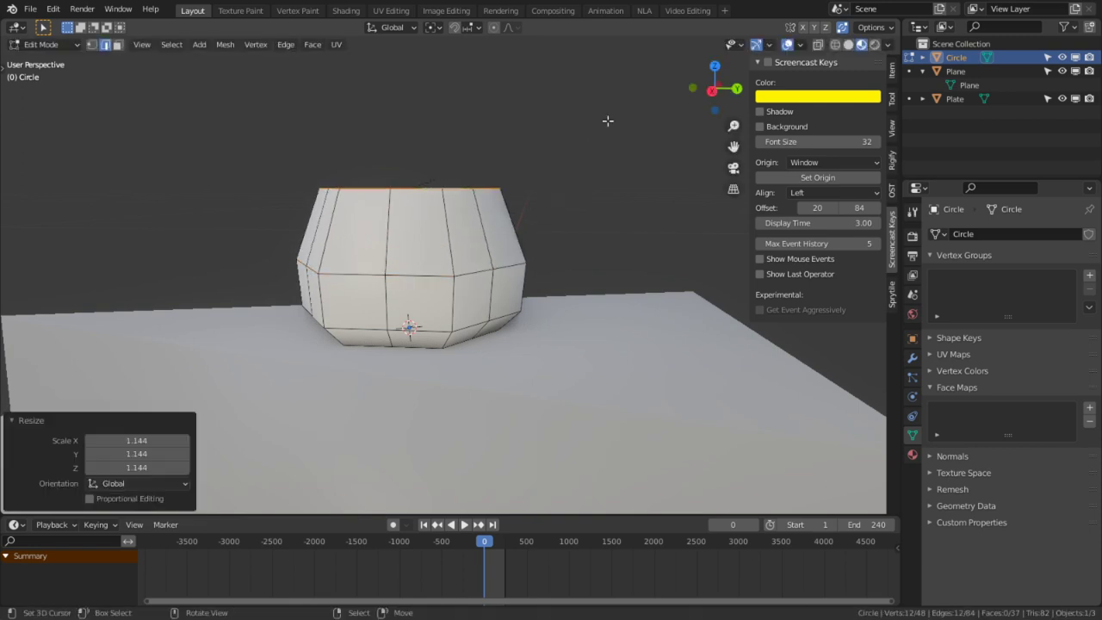
key("g")
key("z")
left_click(612, 96)
- Extrude the top loop upward along Z by about 0.0099 m and narrow it by scaling to about 0.54 and again by about 0.91
key("e")
key("z")
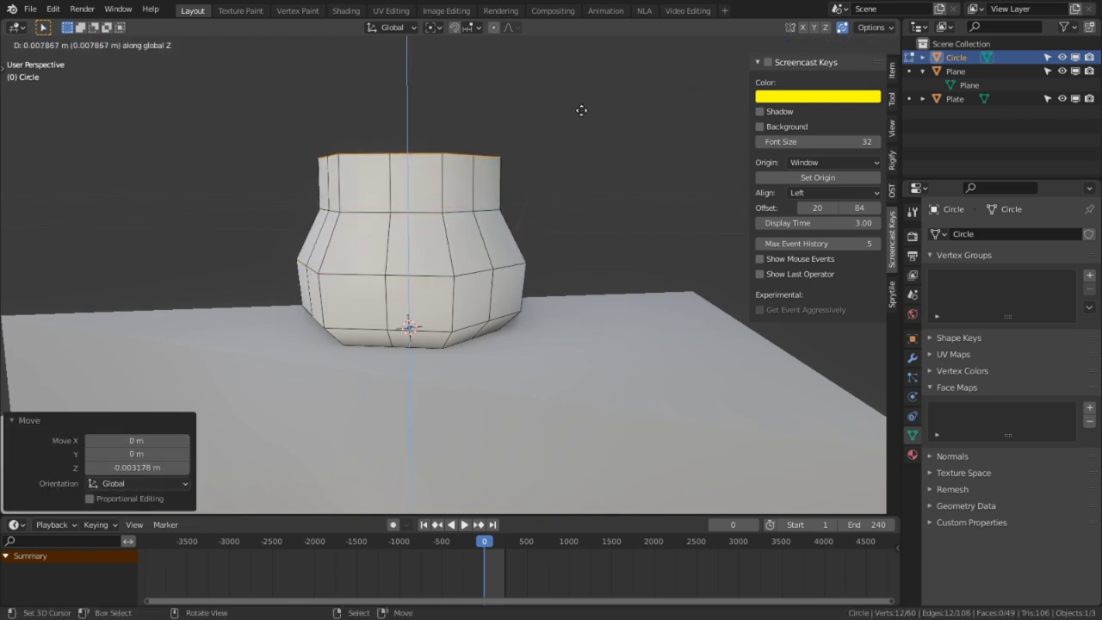
left_click(582, 97)
key("s")
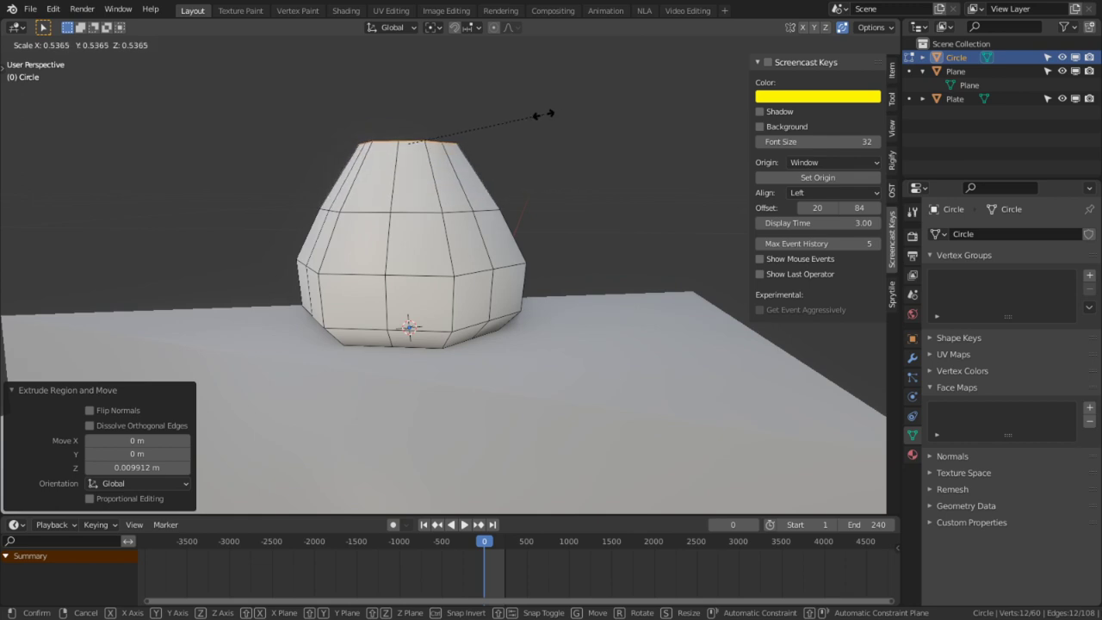
left_click(540, 115)
key("s")
left_click(563, 108)
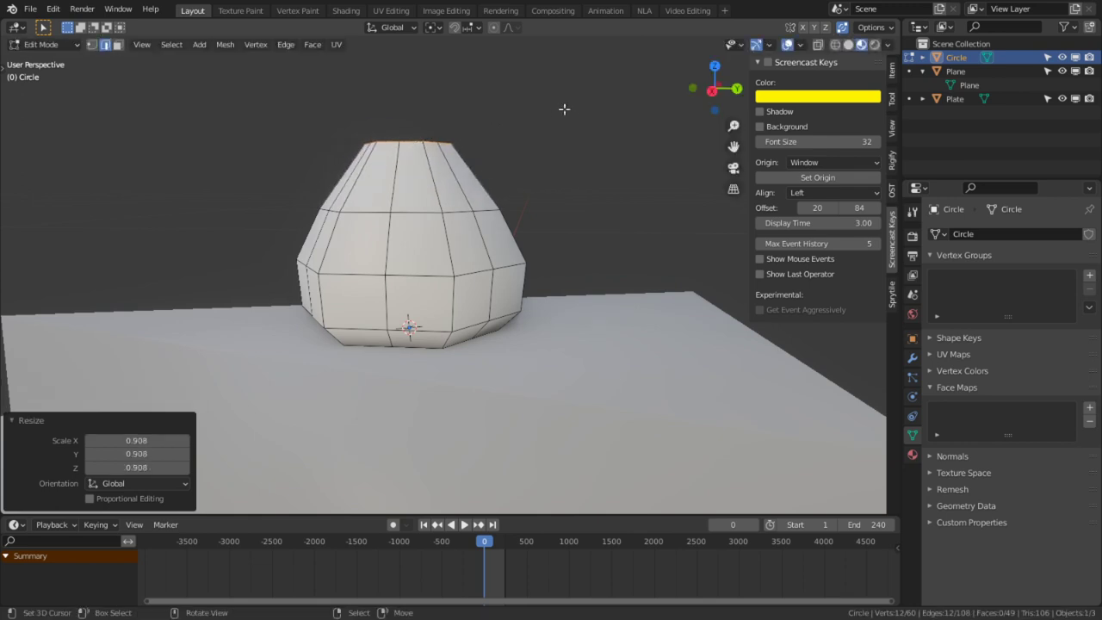
- Extrude the top loop along Z by about 0.012 m and collapse it into a single tip with scale 0
middle_click_drag(563, 108, 524, 261)
key("e")
key("z")
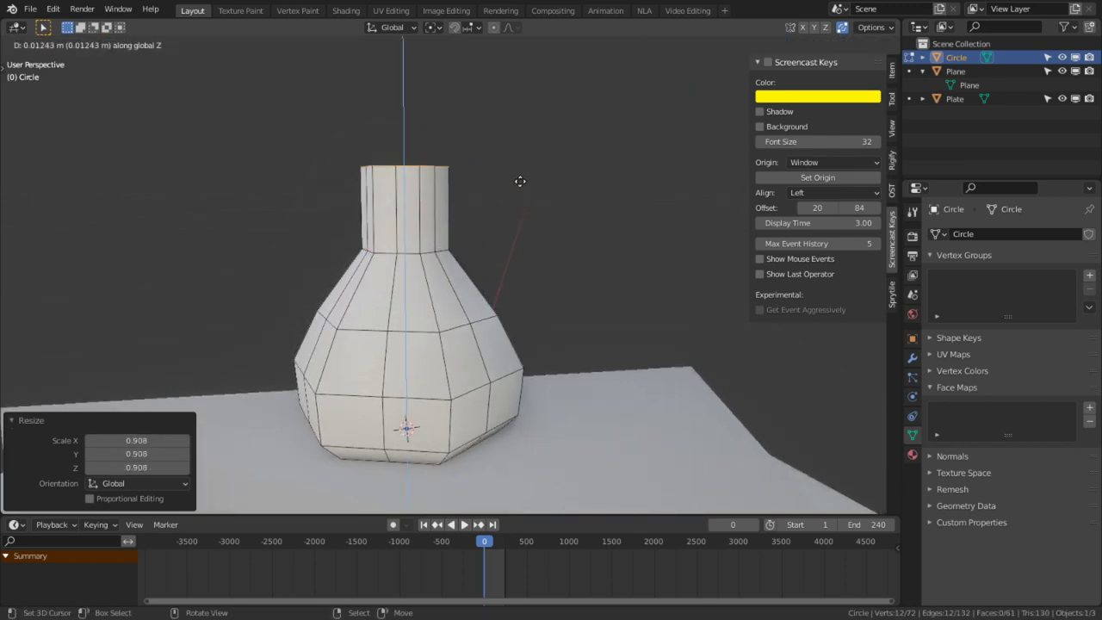
left_click(522, 180)
key("s")
key("0")
key("Return")
- Lower the tip vertex along Z by about 0.0049 m
key("1")
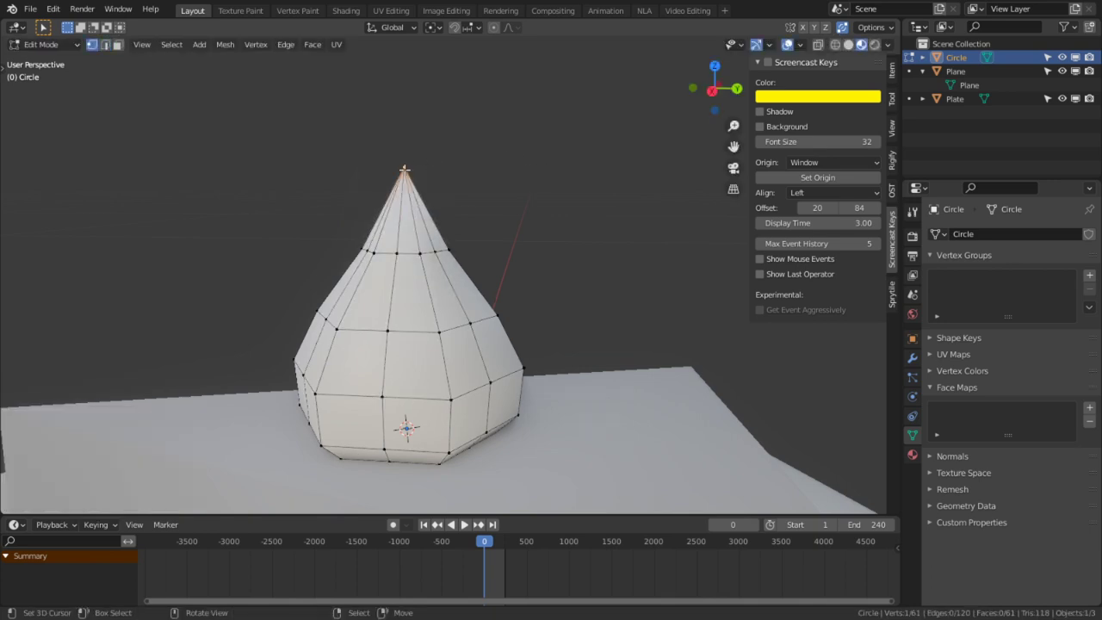
key("g")
key("z")
left_click(415, 403)
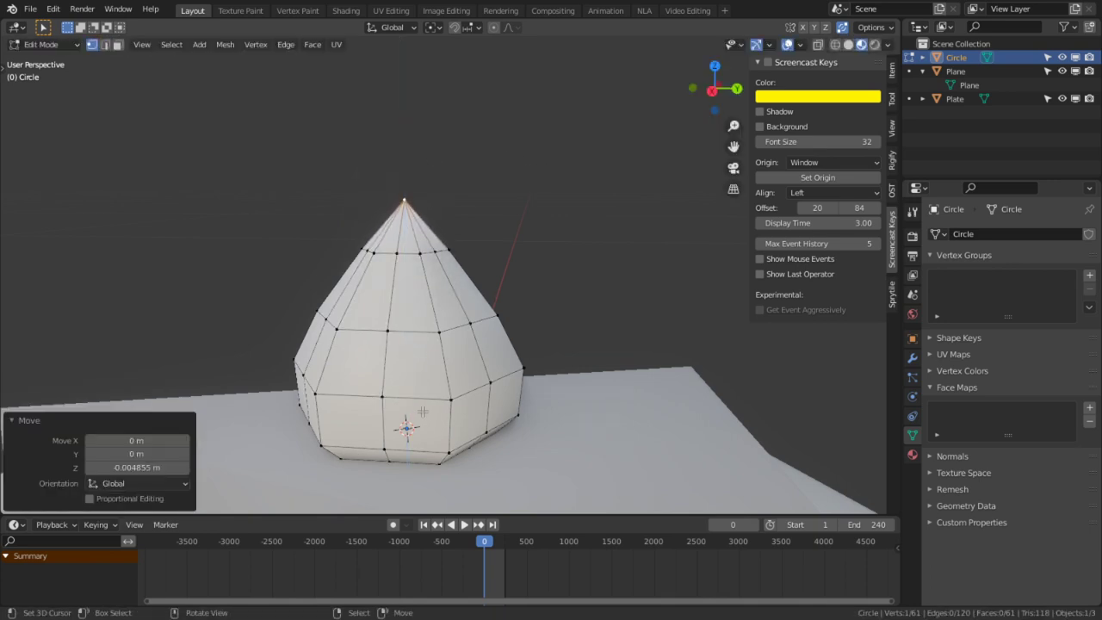
- Select every other vertical edge loop all the way around the pointed dollop
middle_click_drag(415, 402, 388, 259)
key("2")
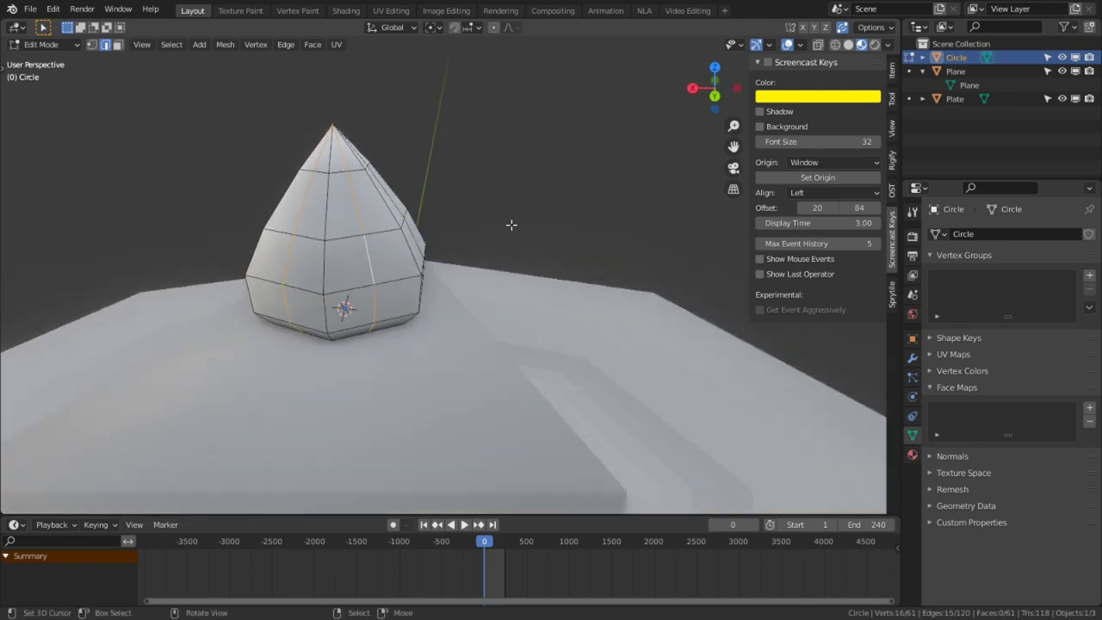
middle_click_drag(542, 217, 448, 243)
left_click(447, 237, "alt+shift")
middle_click_drag(675, 230, 547, 281)
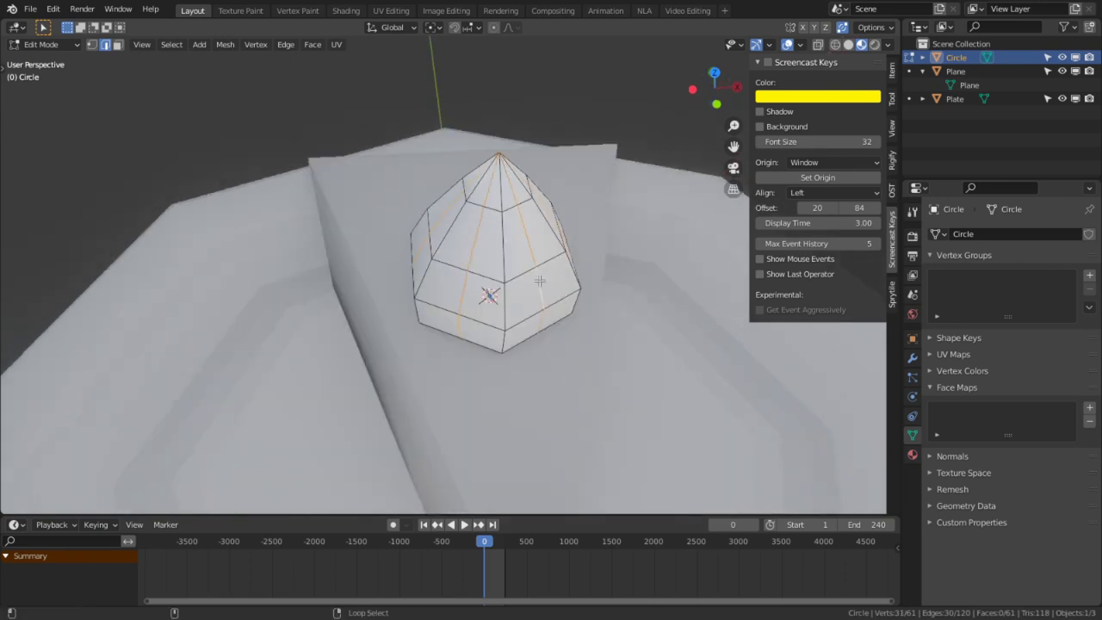
key("s")
key("shift+z")
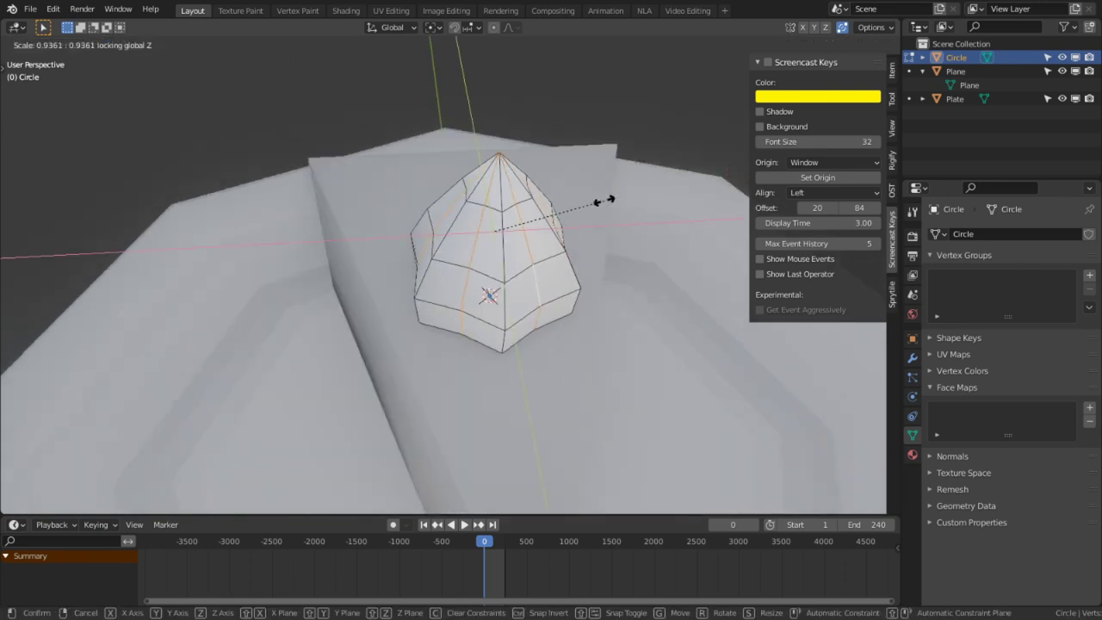
left_click(603, 200)
- Shrink the selected vertical edge loops inward along their normals by about 0.0022 m to form grooves
key("alt+s")
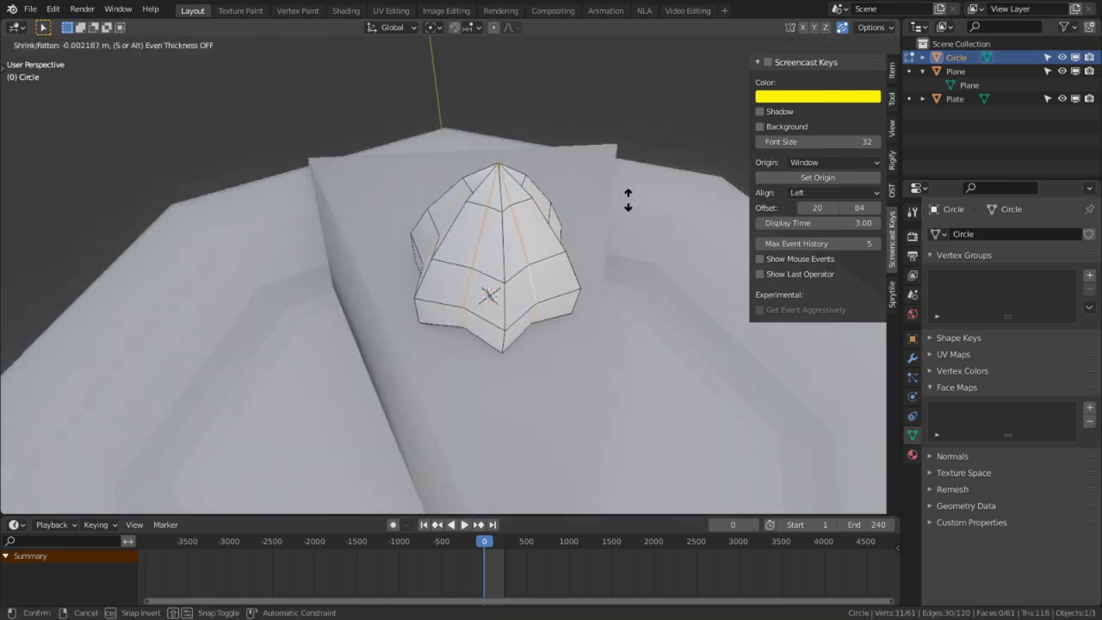
left_click(628, 202)
- Twist the dollop by rotating its tip vertex about 329° around Z with smooth proportional editing at size 0.08
key("1")
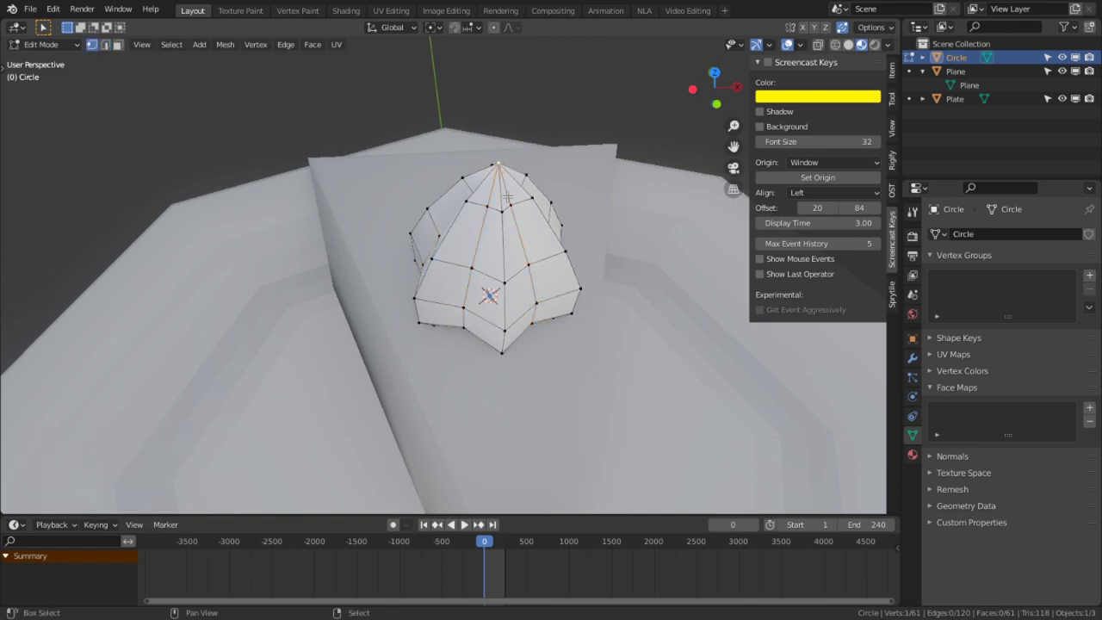
scroll(507, 197, "up", 3)
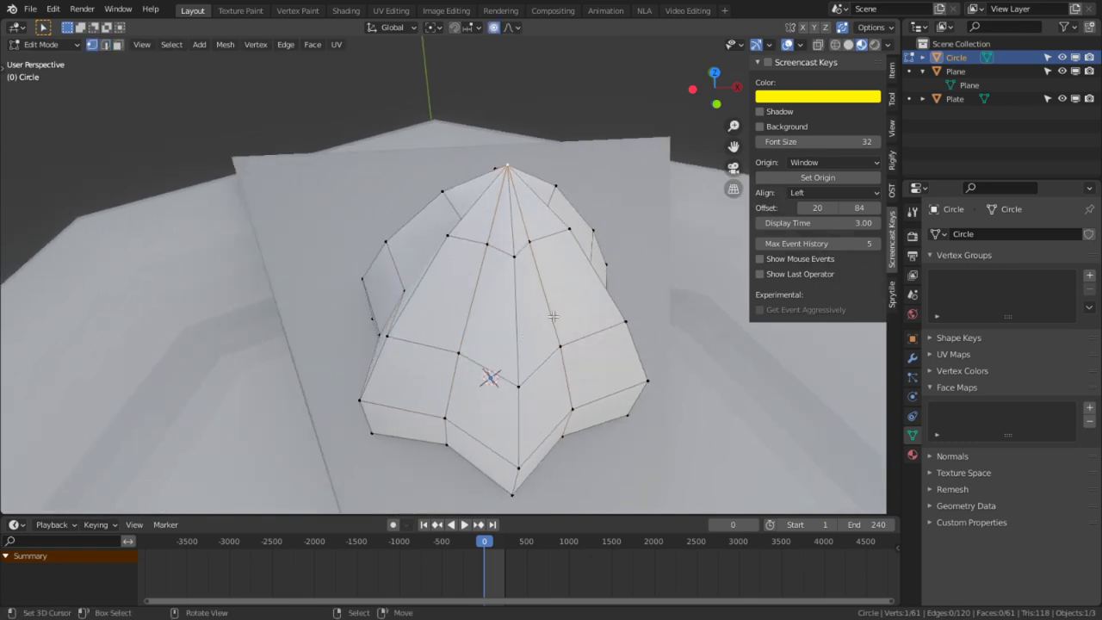
middle_click_drag(552, 317, 618, 224)
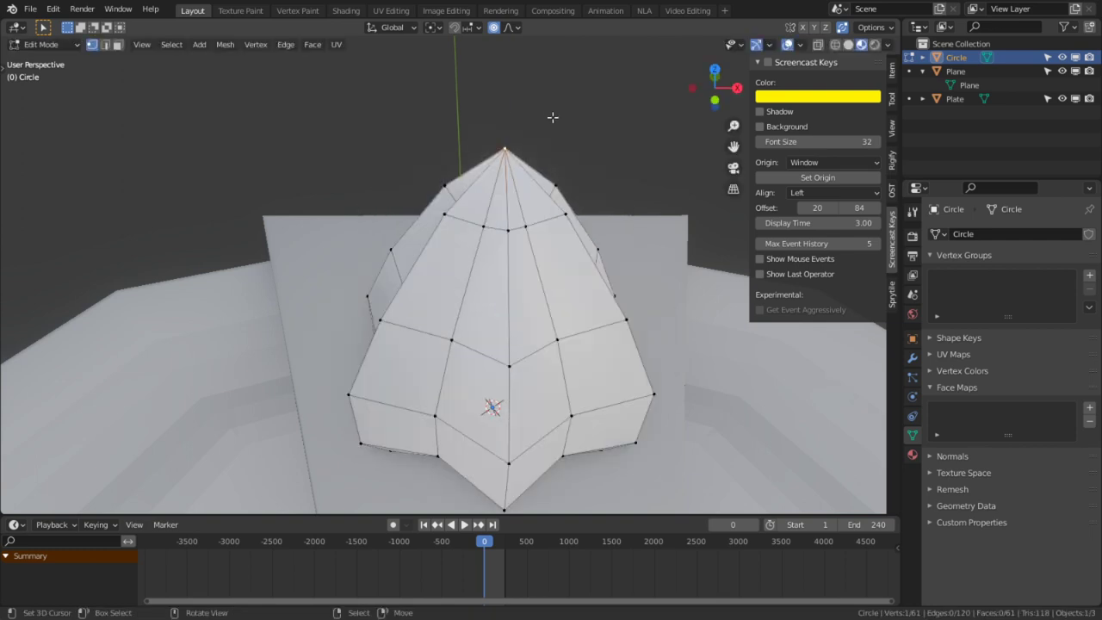
key("r")
key("z")
scroll(369, 185, "up", 5)
scroll(369, 185, "up", 20)
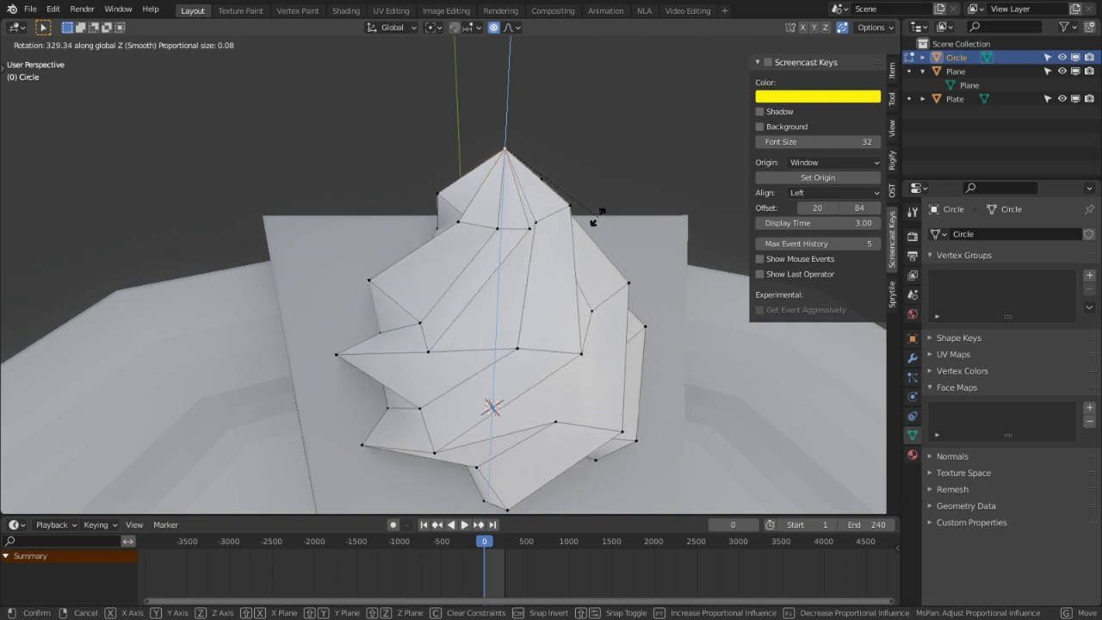
left_click(522, 308)
- Select the whole twisted dollop and shade its faces smooth
middle_click_drag(522, 309, 438, 265)
key("a")
key("q")
left_click(438, 265)
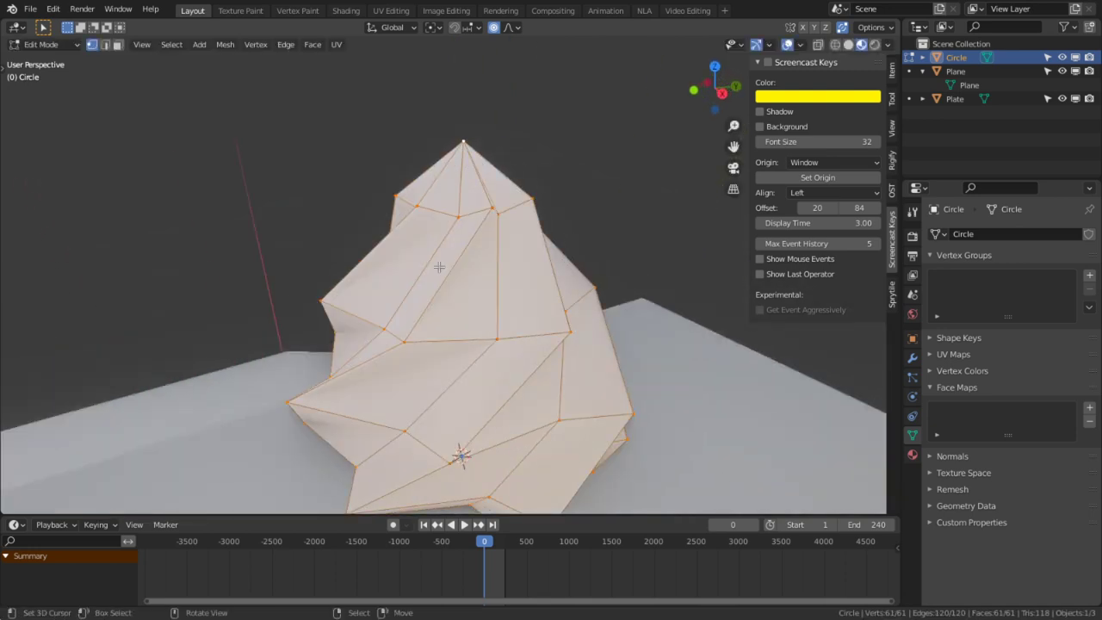
- Select the groove edge loops all the way around the dollop and mark them sharp
key("2")
left_click(466, 267)
key("alt+a")
middle_click_drag(466, 268, 516, 263)
left_click(442, 297, "alt+shift")
key("ctrl+e")
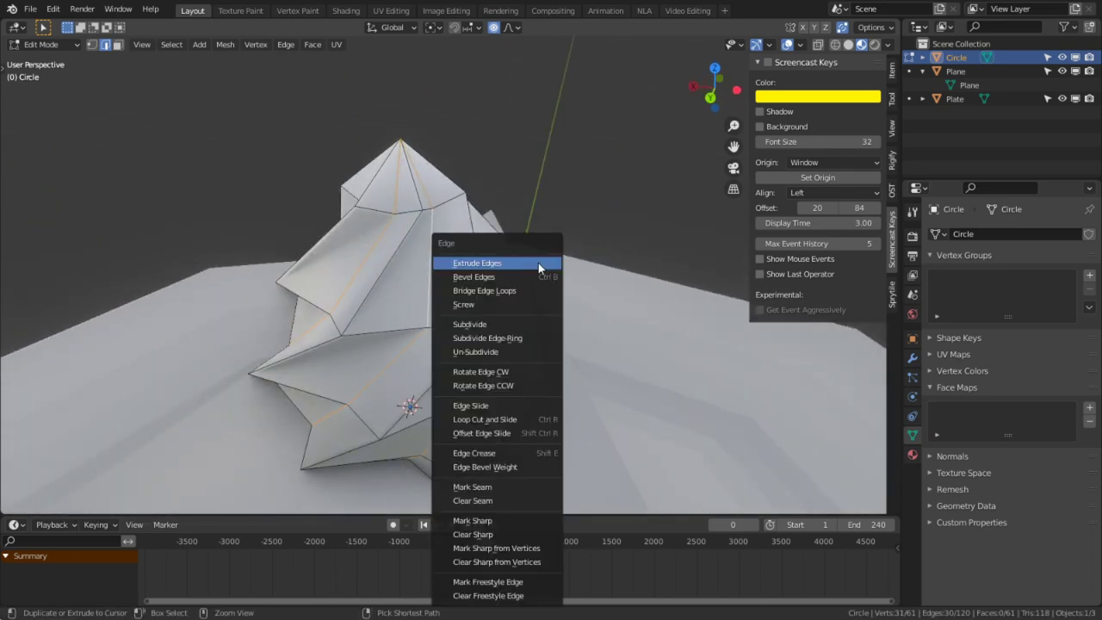
left_click(482, 520)
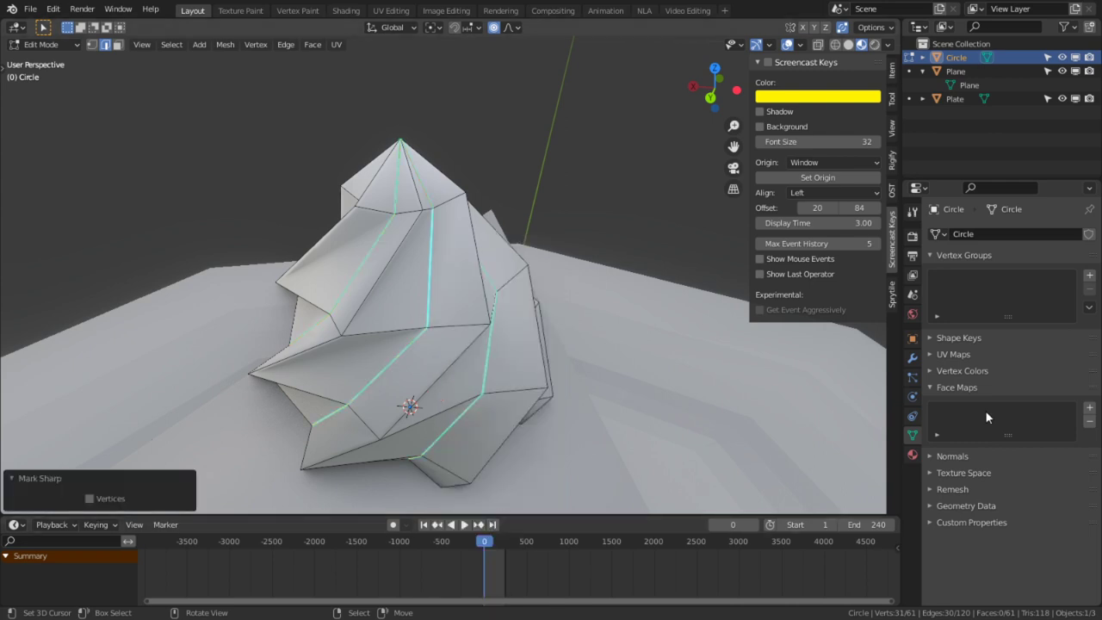
- Enable Auto Smooth for the dollop's normals at an angle of 180° and check the shading in Object Mode
left_click(975, 355)
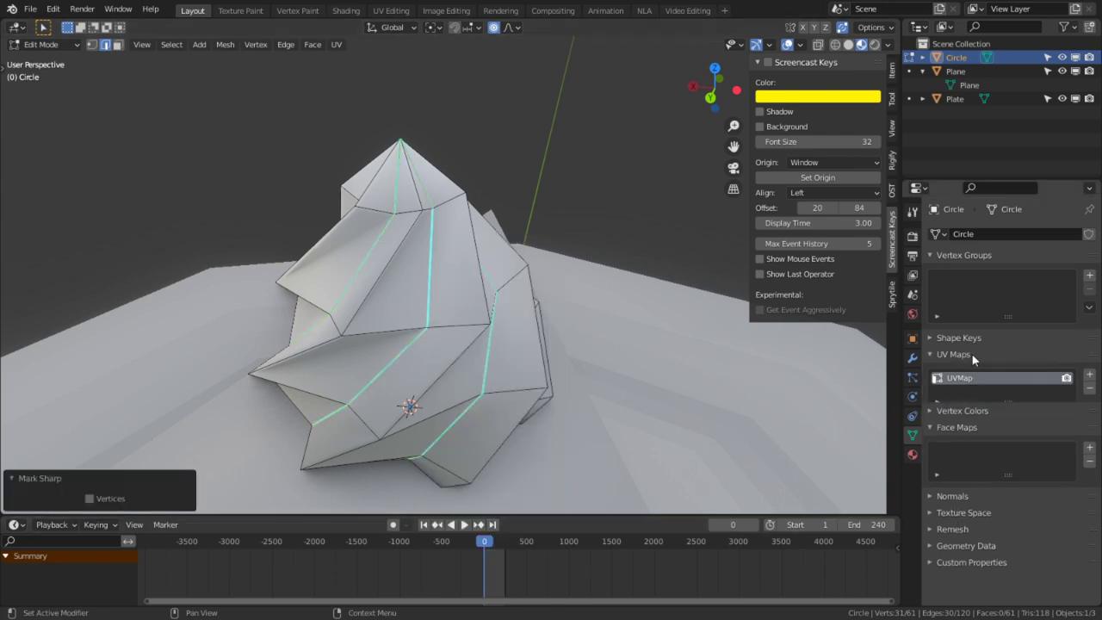
left_click(970, 353)
left_click(987, 473)
left_click(974, 454)
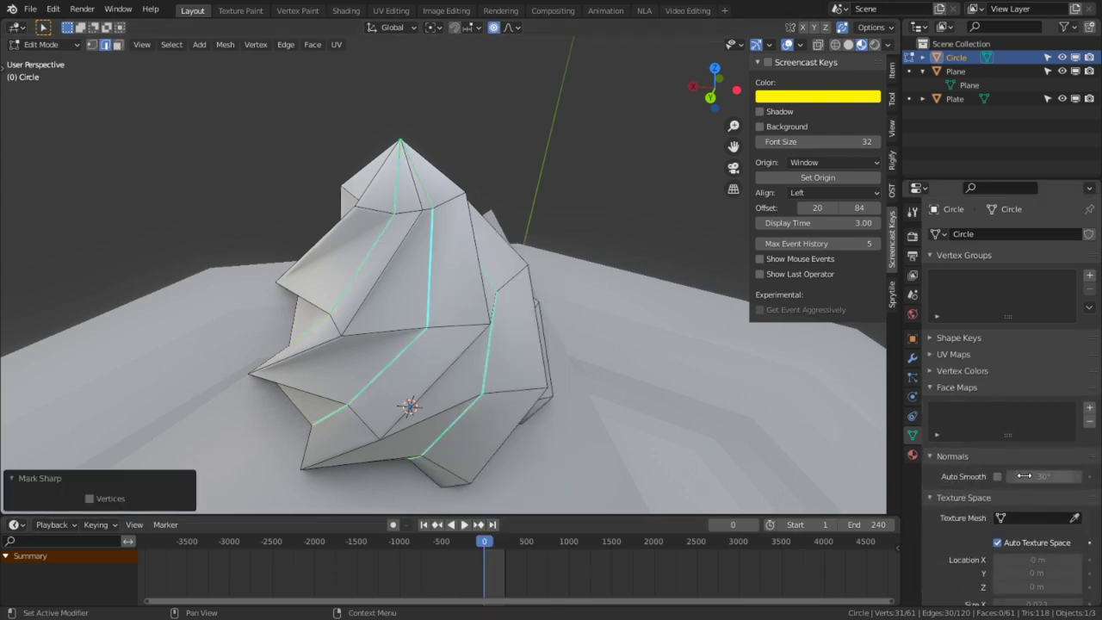
left_click(996, 476)
left_click_drag(1043, 476, 1076, 479)
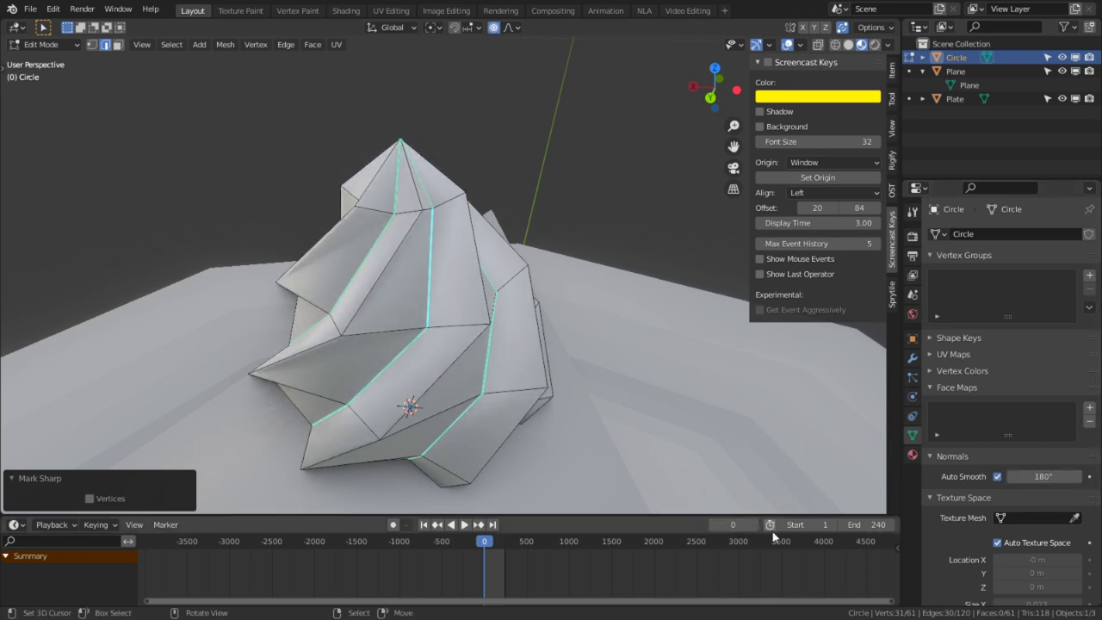
key("Tab")
middle_click_drag(406, 278, 458, 258)
- Triangulate two neighbouring side faces just below the dollop's tip section
key("Tab")
key("3")
right_click(358, 291)
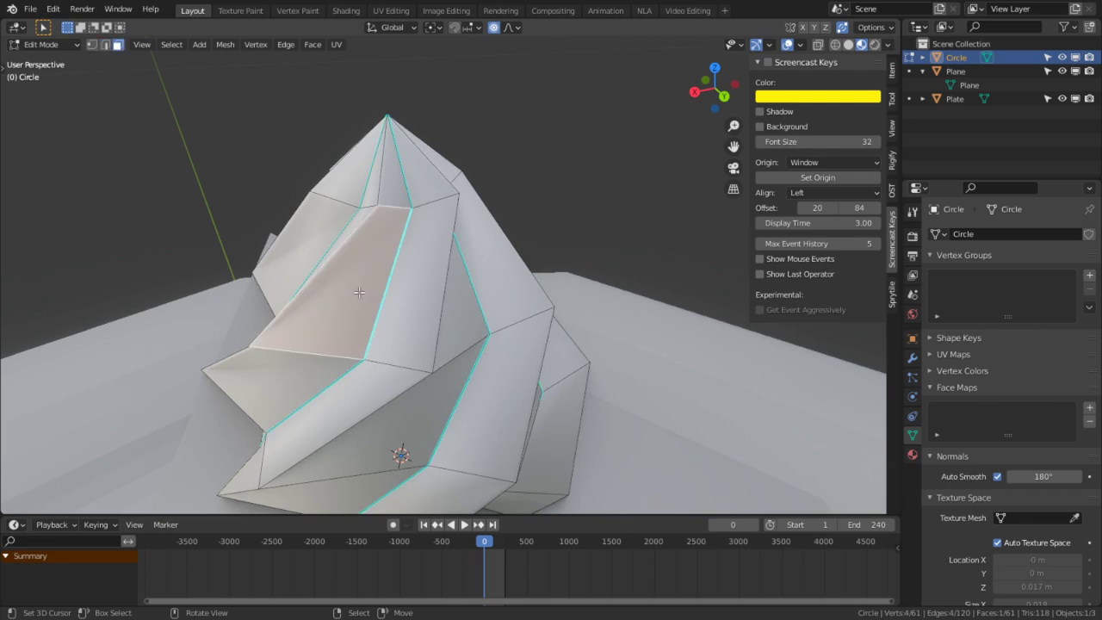
key("ctrl+t")
right_click(304, 256)
key("ctrl+t")
middle_click_drag(330, 266, 401, 266)
- Try triangulating the whole dollop to compare its shading, and undo that full triangulation
key("a")
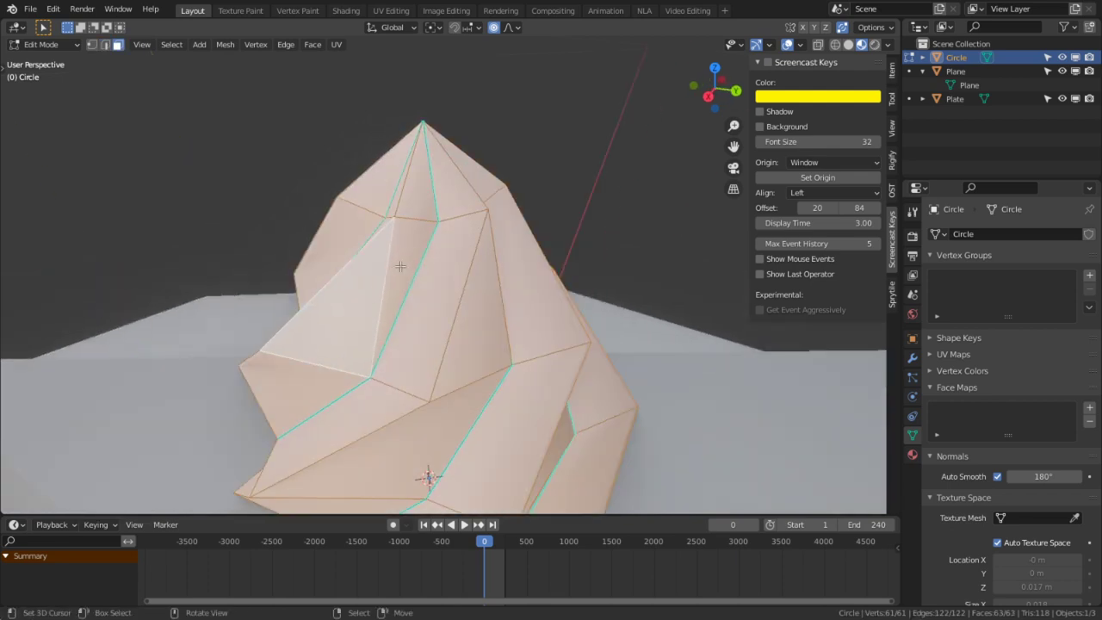
key("ctrl+t")
middle_click_drag(487, 302, 423, 289)
key("Tab")
key("Tab")
key("2")
key("alt+a")
key("ctrl+z")
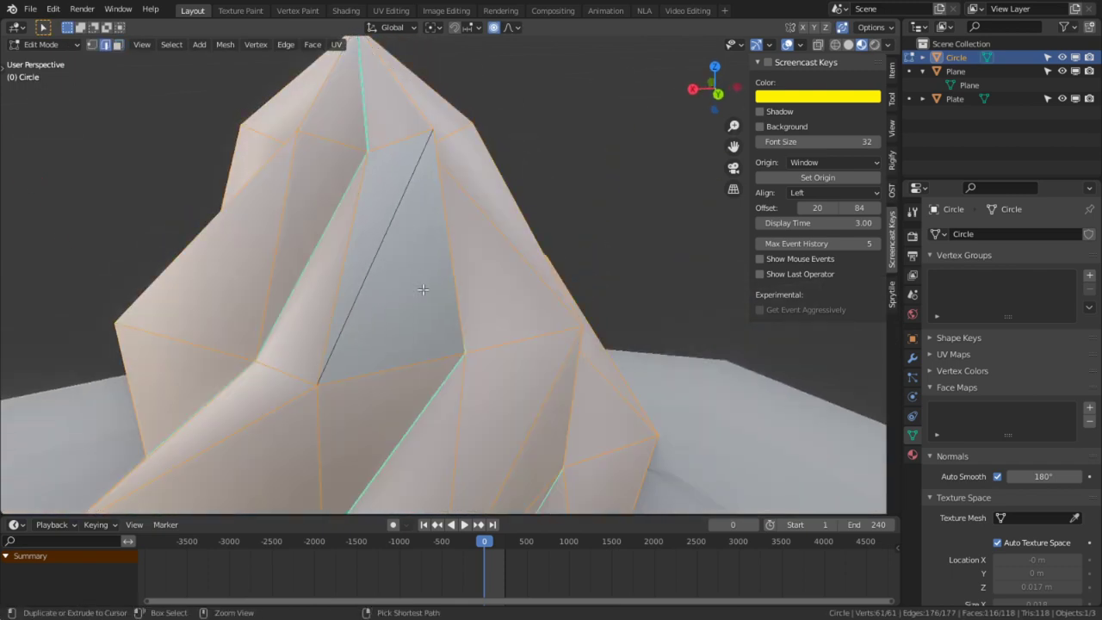
key("Tab")
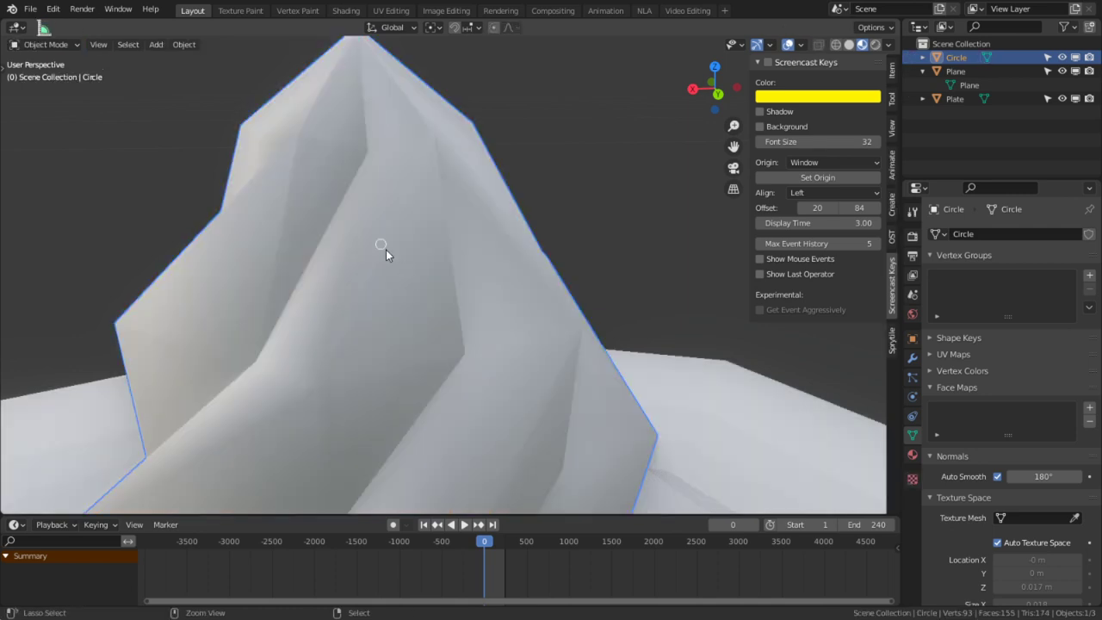
key("Tab")
key("q")
key("Tab")
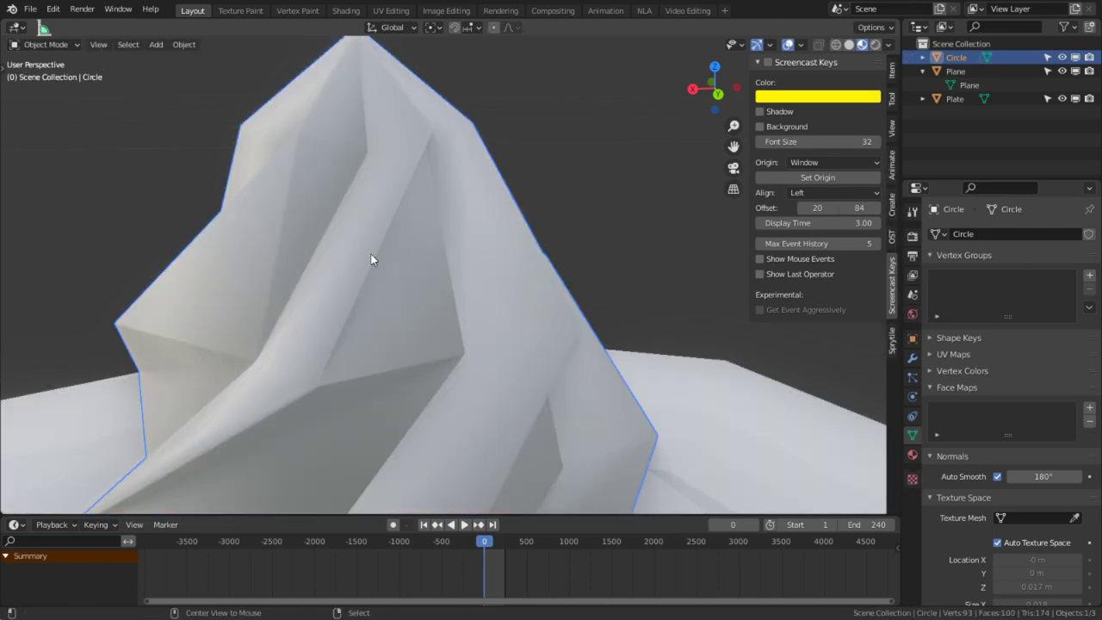
- Select the sharp-marked groove edge loops around the dollop
key("Tab")
key("2")
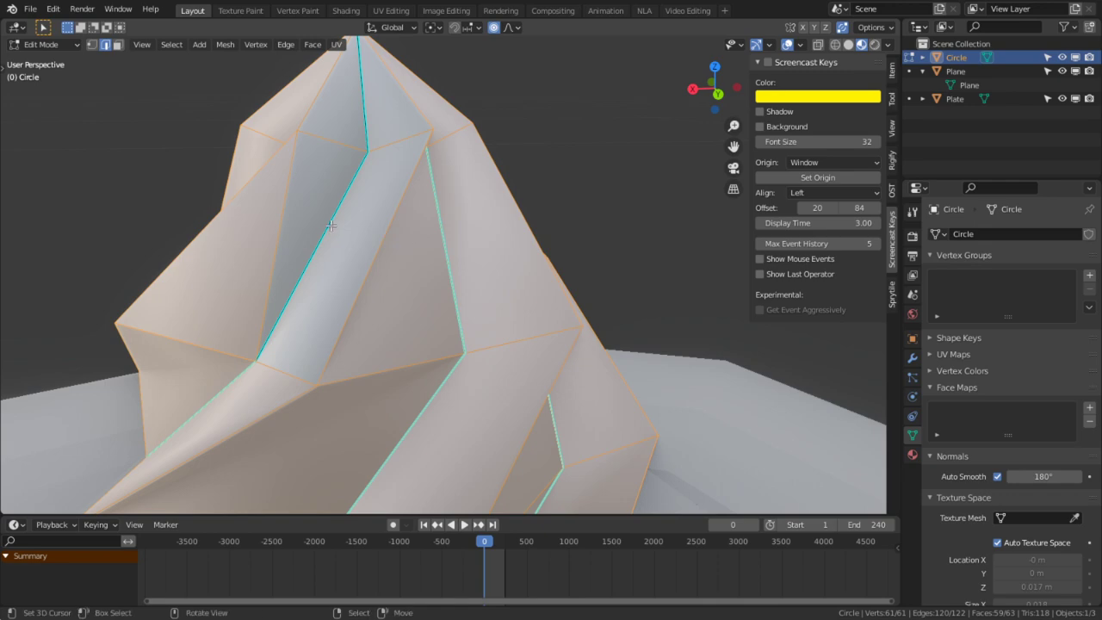
left_click(331, 225, "alt")
middle_click_drag(454, 255, 376, 285)
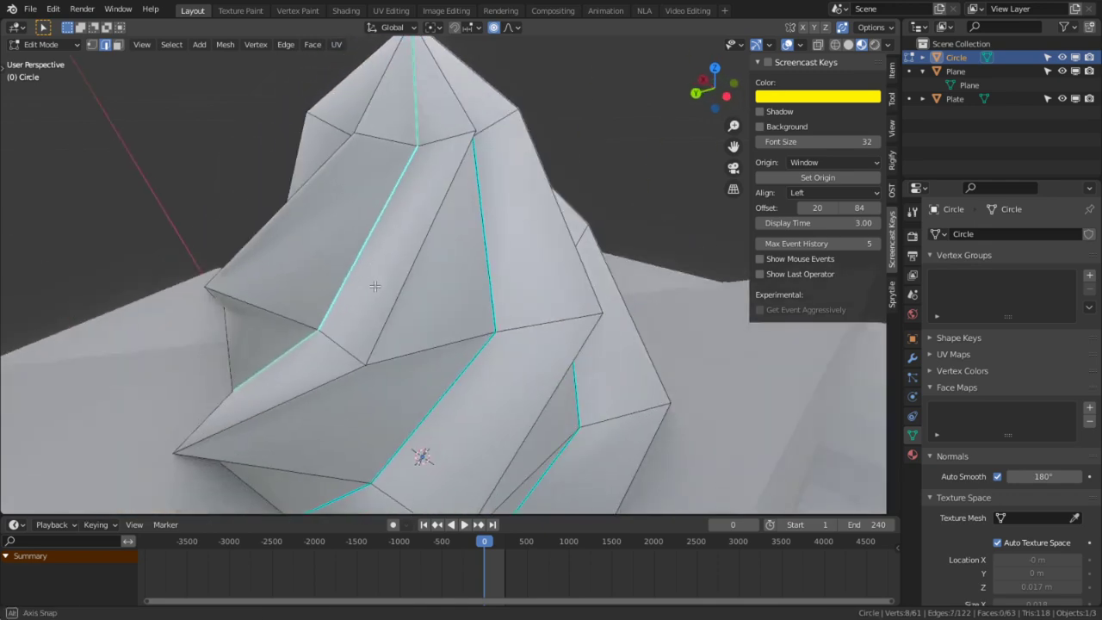
left_click(490, 259, "alt+shift")
middle_click_drag(565, 268, 479, 238)
left_click(568, 248, "alt+shift")
left_click(583, 309, "alt+shift")
left_click(402, 266, "alt+shift")
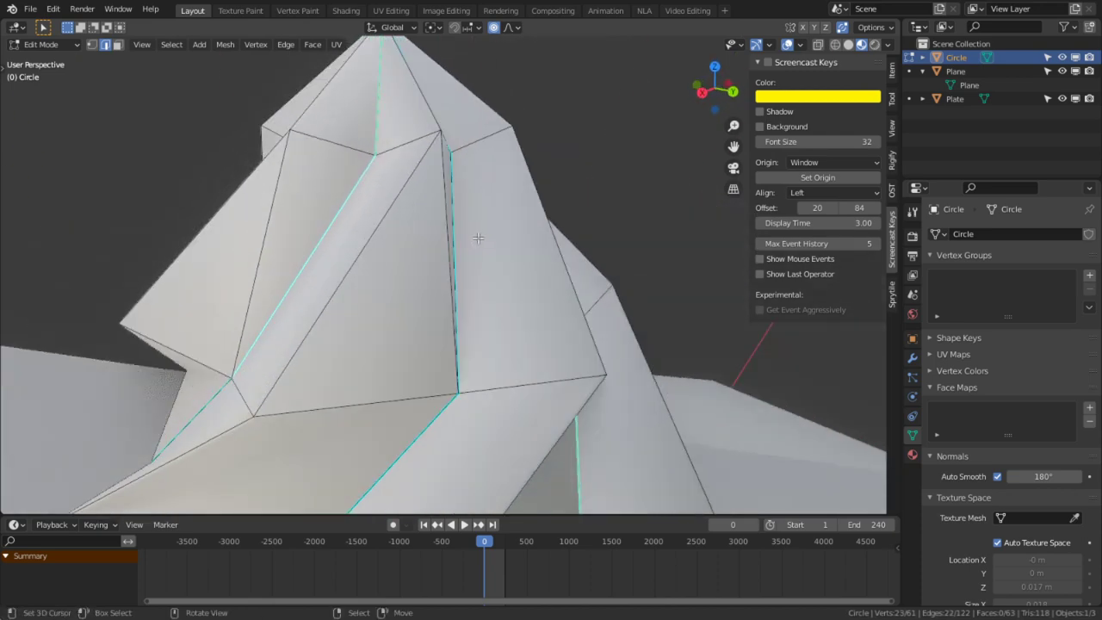
- Fatten the selected groove loops outward by about 0.00197 m with proportional editing off to make the grooves shallower
key("s")
key("Escape")
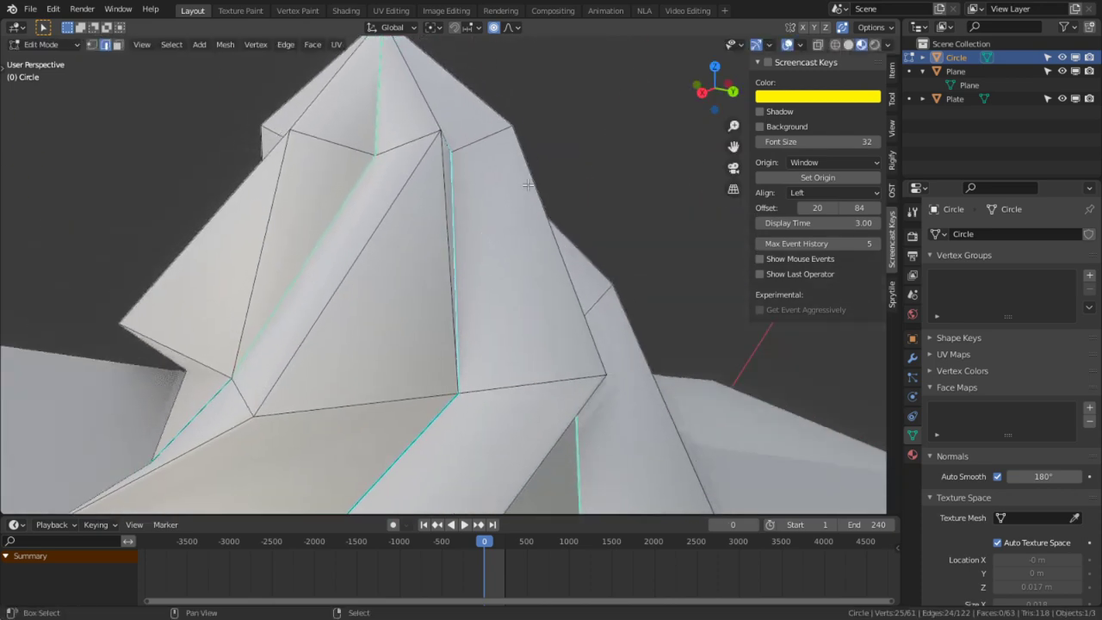
key("alt+s")
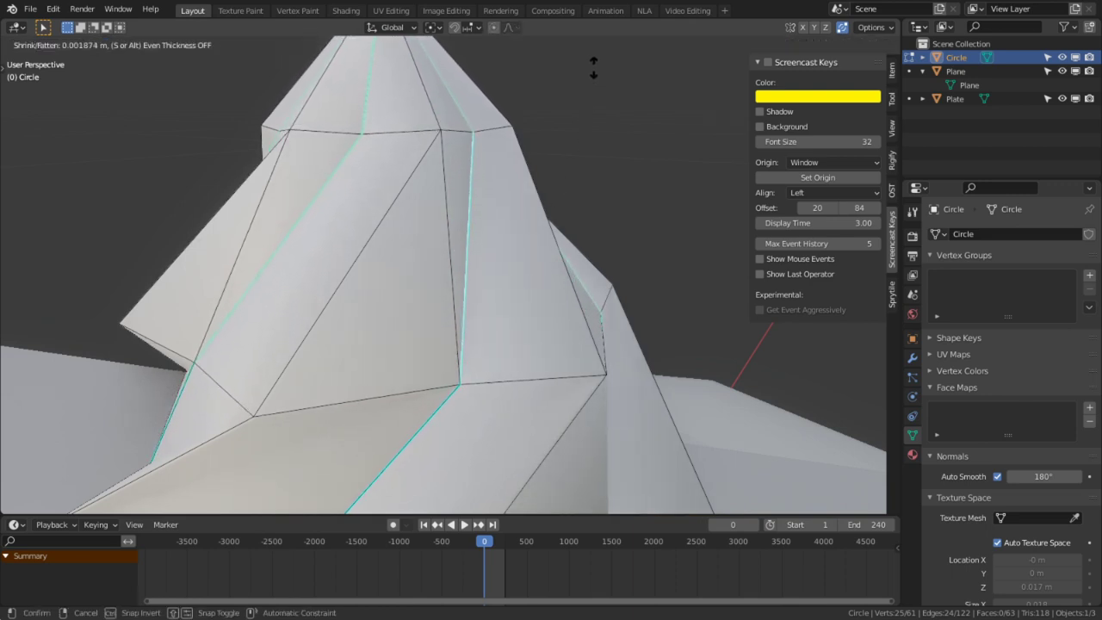
left_click(580, 109)
scroll(547, 202, "down", 3)
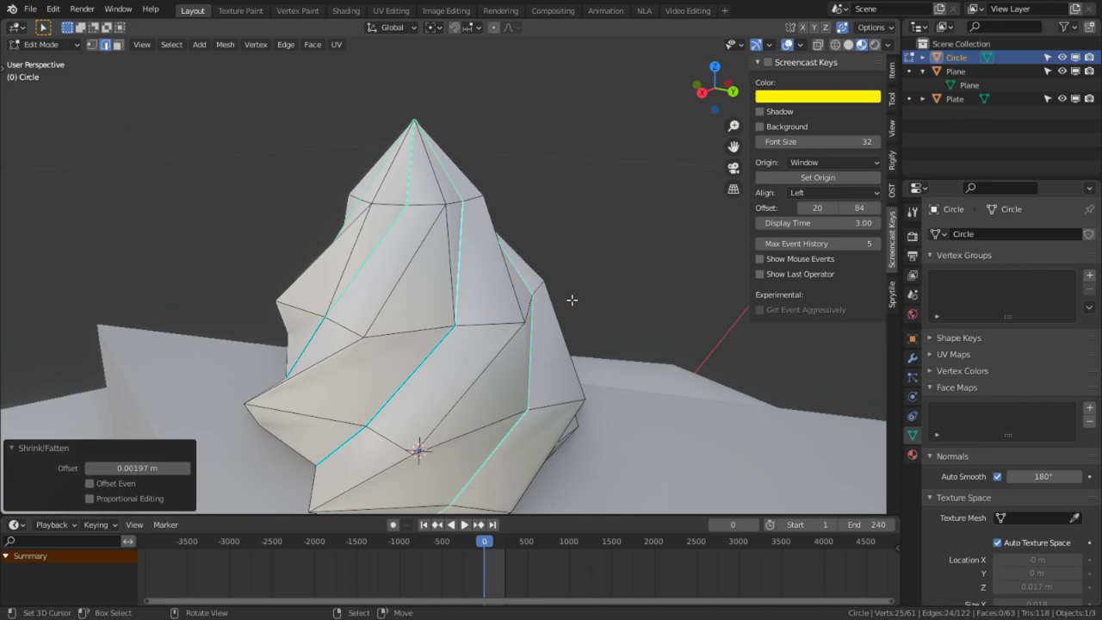
- Triangulate the whole dollop and merge its vertices by distance at 0.0001 m
scroll(572, 300, "up", 3)
key("Tab")
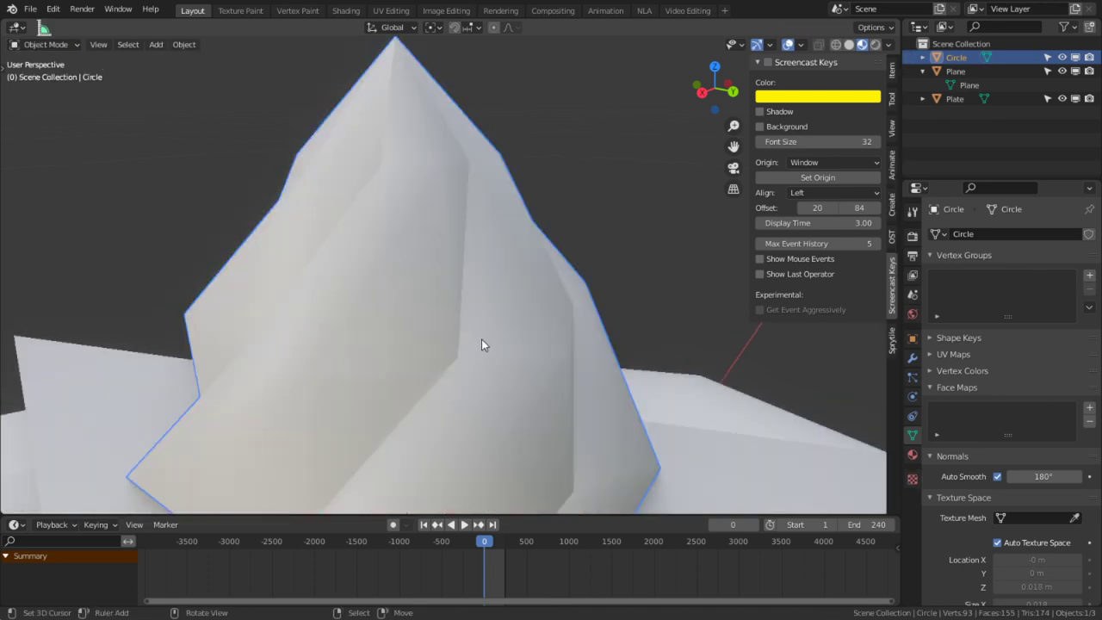
middle_click_drag(481, 345, 519, 277)
key("Tab")
right_click(534, 285)
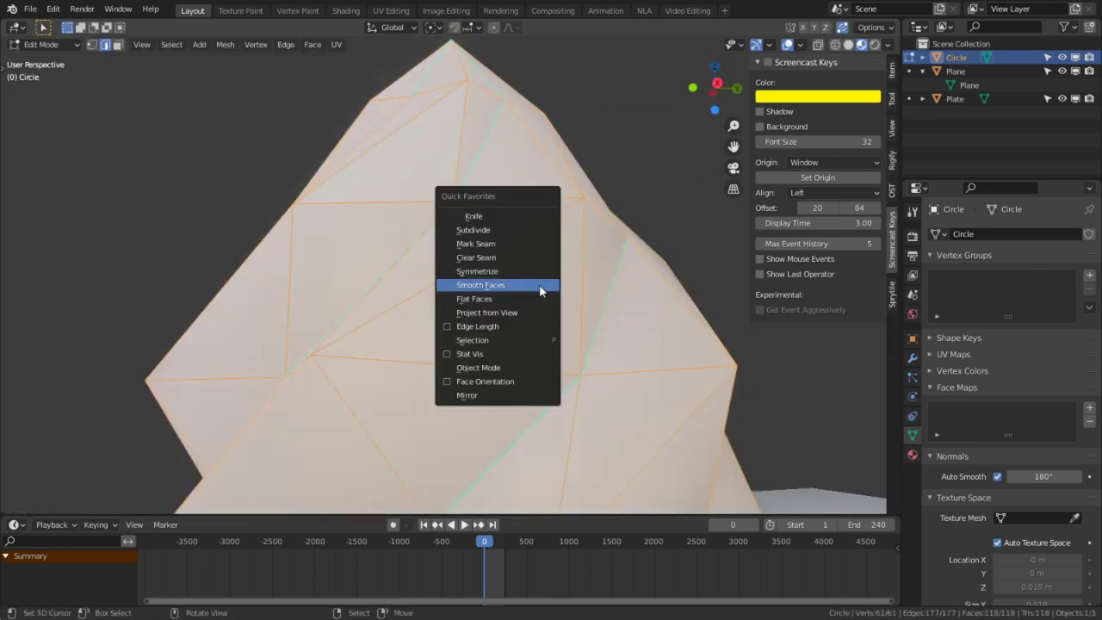
key("Escape")
key("m")
left_click(488, 340)
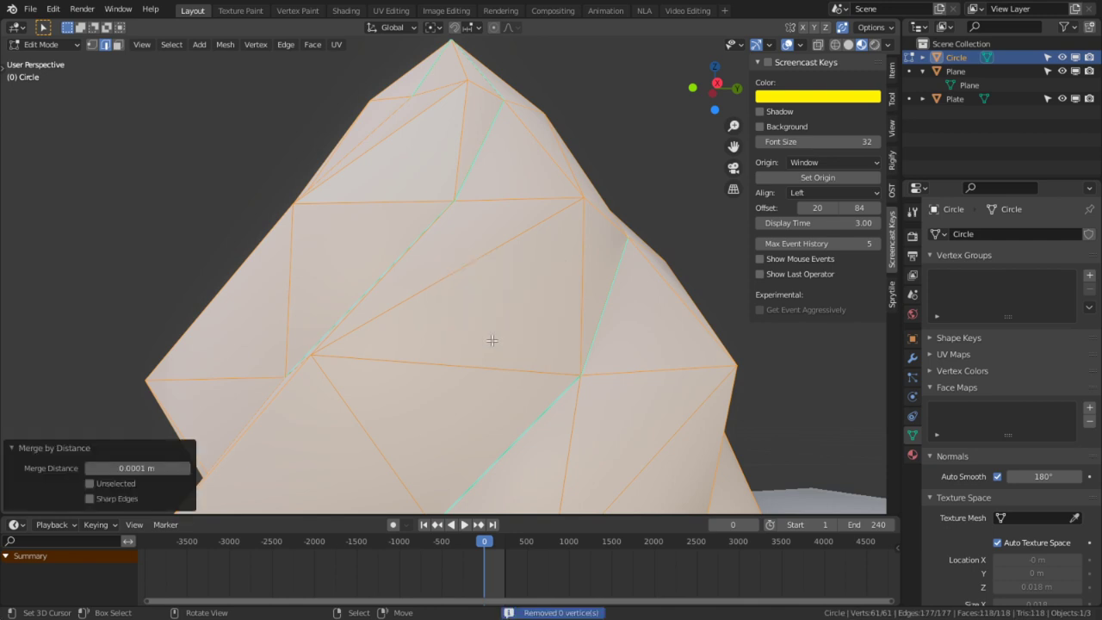
middle_click_drag(491, 342, 654, 199)
key("alt+a")
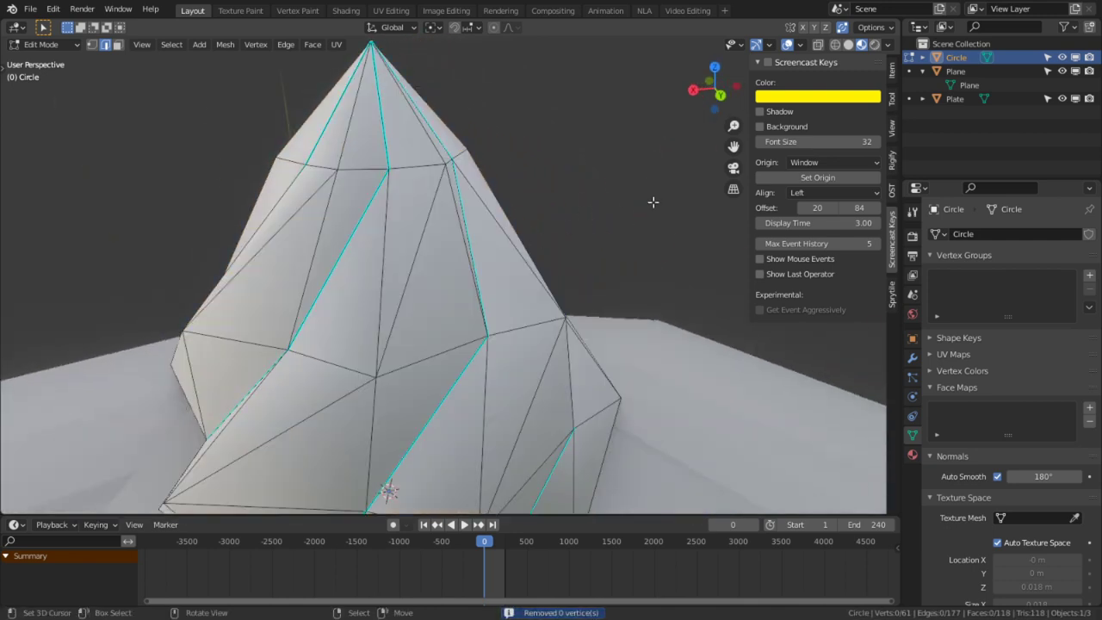
- Check the dollop's fit on top of the slice and isolate it in local view
scroll(624, 231, "down", 4)
key("Tab")
middle_click_drag(541, 272, 440, 344)
key("Tab")
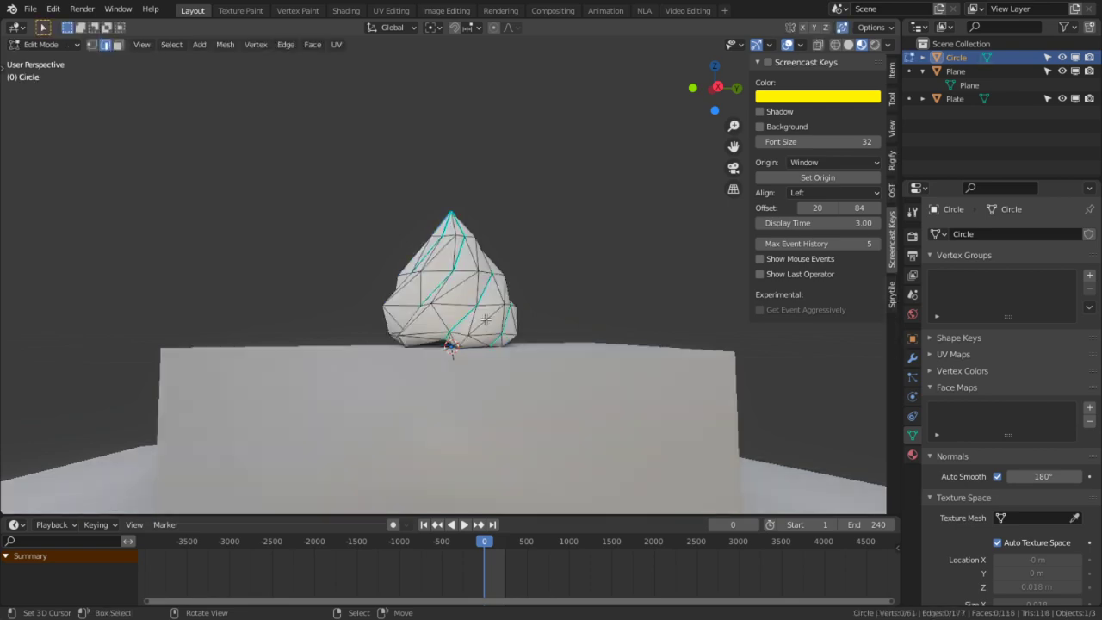
scroll(446, 338, "up", 4)
scroll(447, 339, "up", 2)
middle_click_drag(447, 339, 495, 330)
key("KP_Divide")
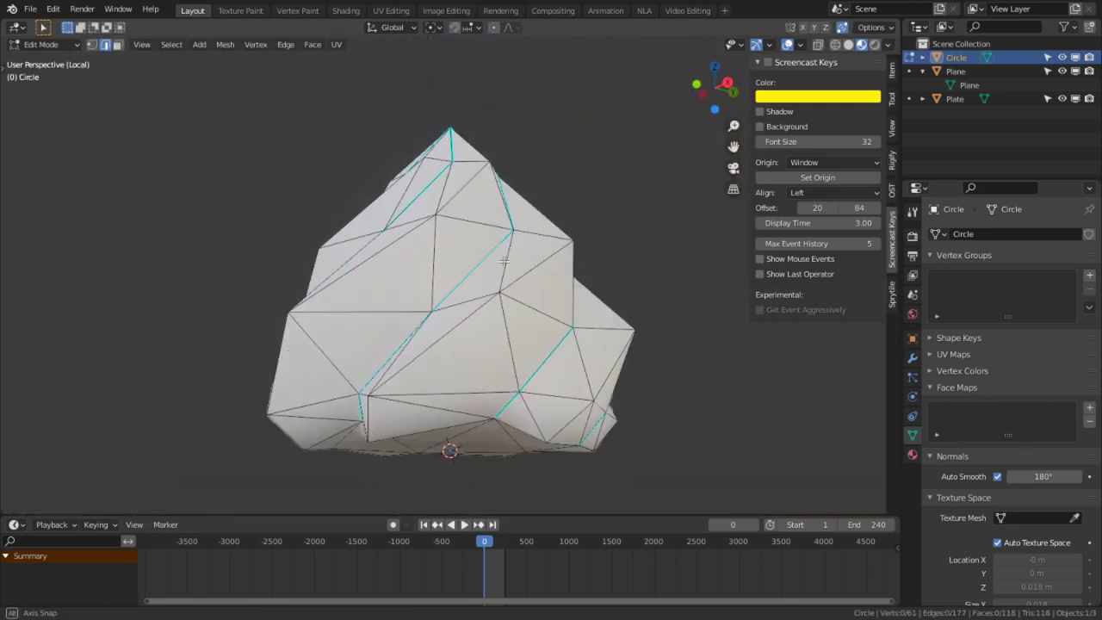
- Select all faces of the dollop's base from the bottom view with Circle Select
middle_click_drag(648, 331, 685, 306)
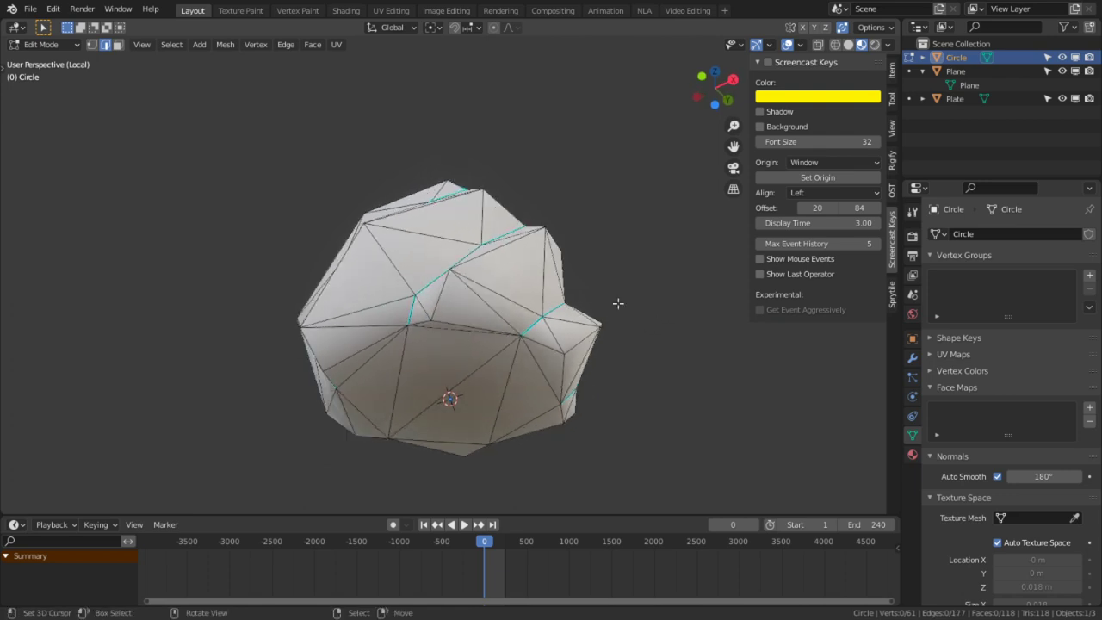
key("ctrl+KP_7")
key("3")
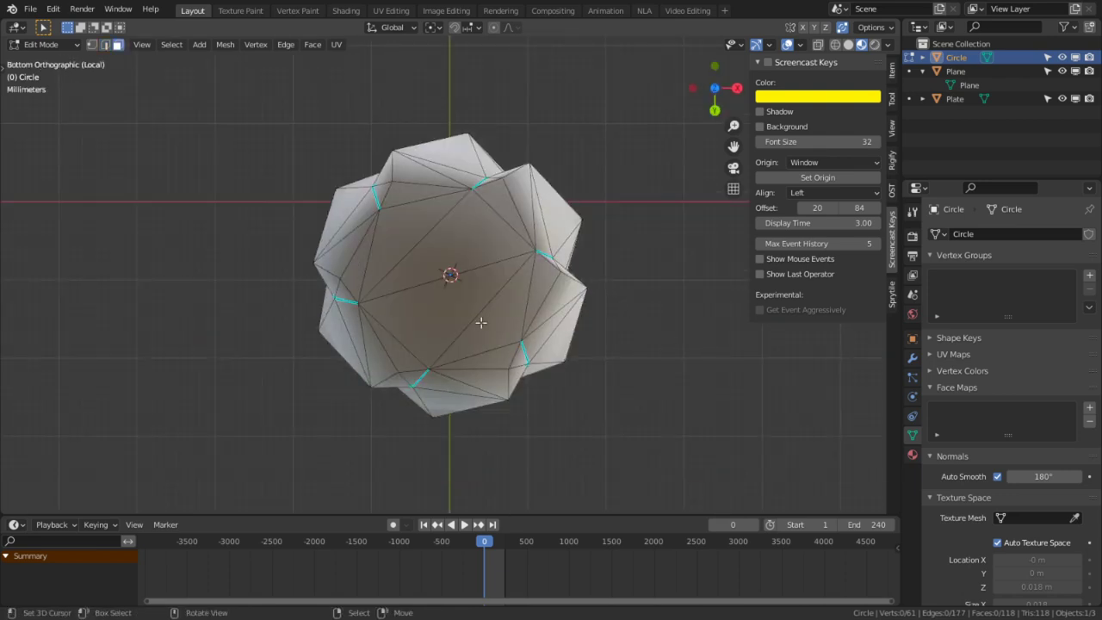
key("c")
mouse_move(420, 229)
left_mouse_down()
mouse_move(393, 295)
mouse_move(411, 327)
mouse_move(460, 330)
mouse_move(507, 299)
left_mouse_up()
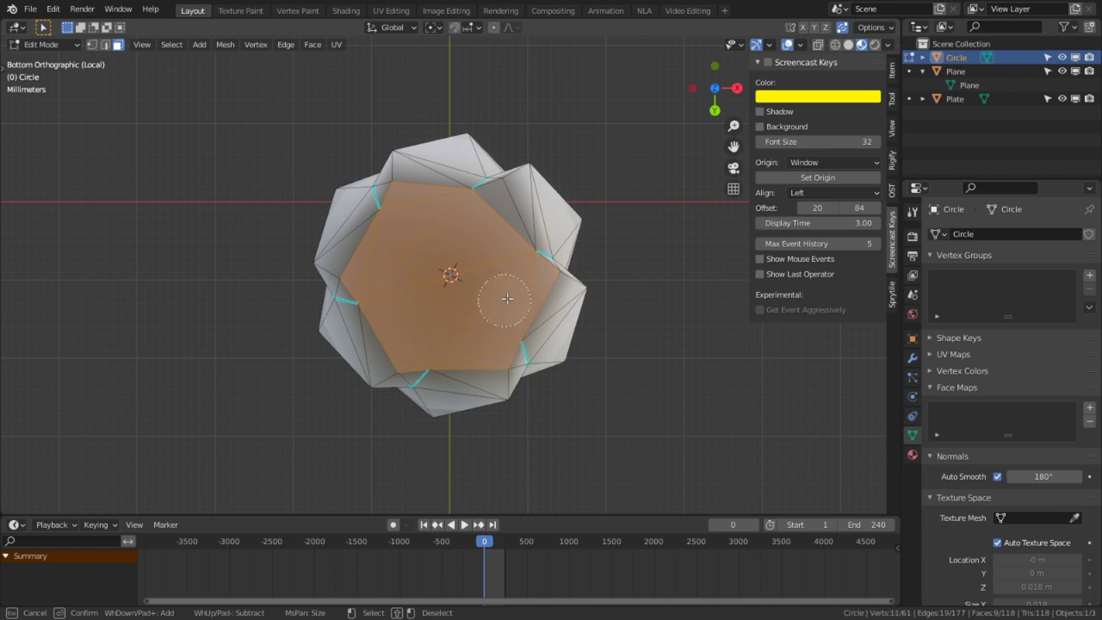
left_click_drag(491, 251, 495, 232)
right_click(495, 233)
- Flatten the selected base faces by scaling them to 0 along Z
middle_click_drag(475, 105, 496, 315)
key("s")
key("z")
key("0")
key("Return")
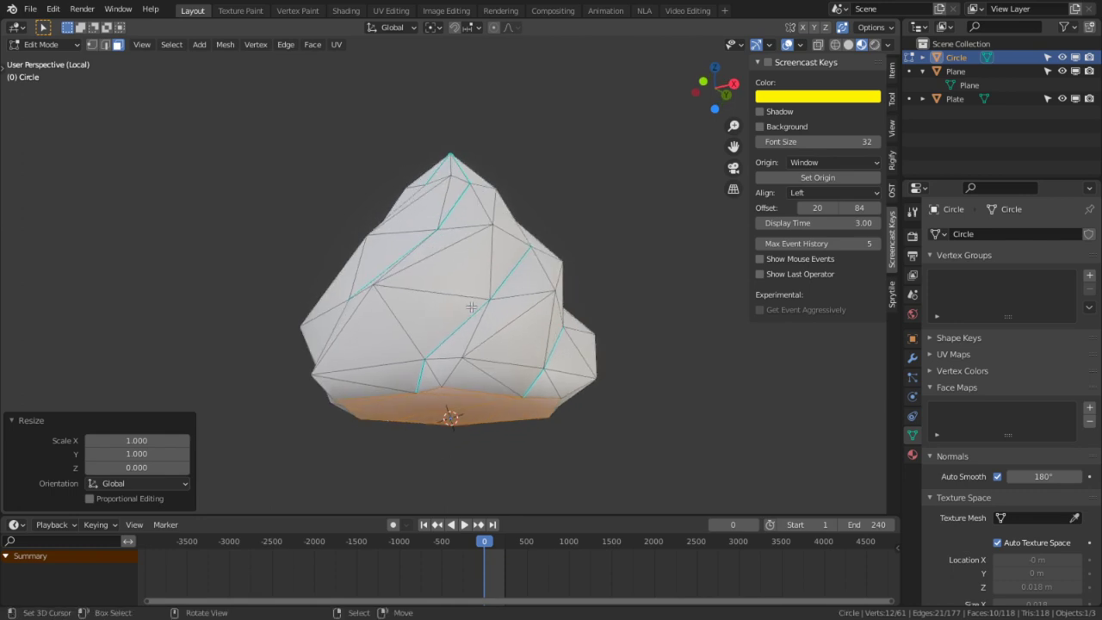
key("Tab")
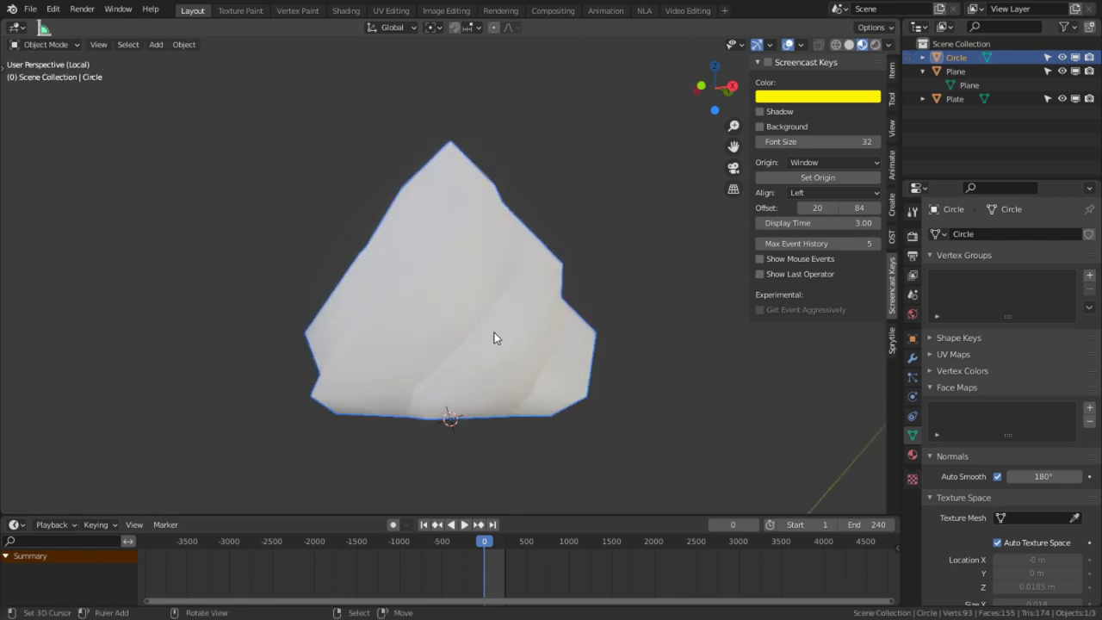
- Leave local view and lower the whole dollop mesh by about 0.0013 m along Z onto the slice
key("KP_Divide")
key("Tab")
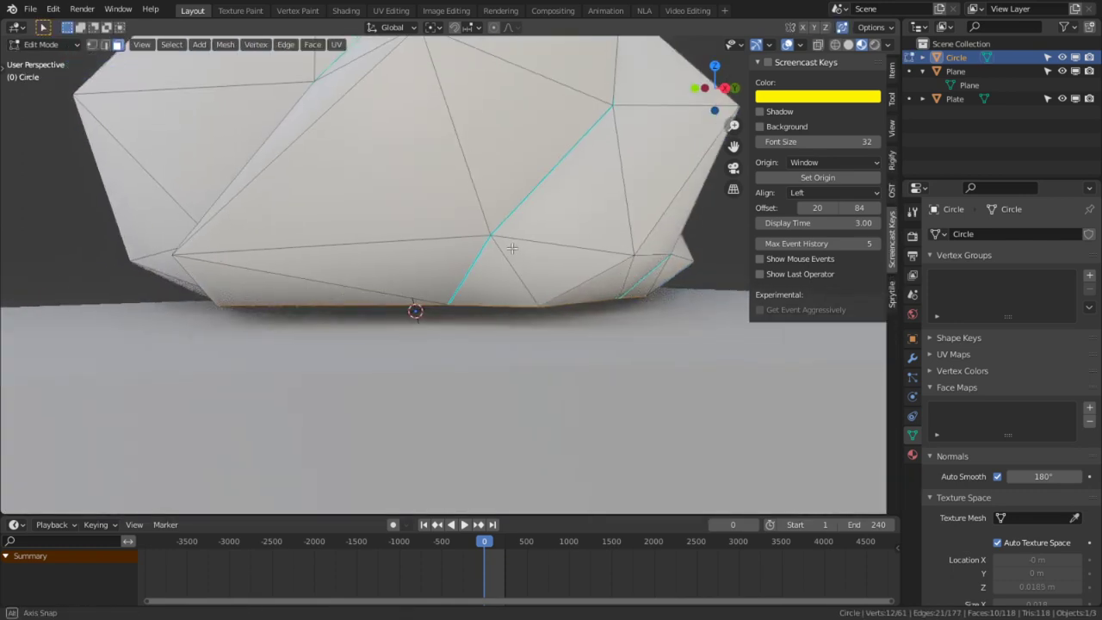
key("a")
key("g")
key("z")
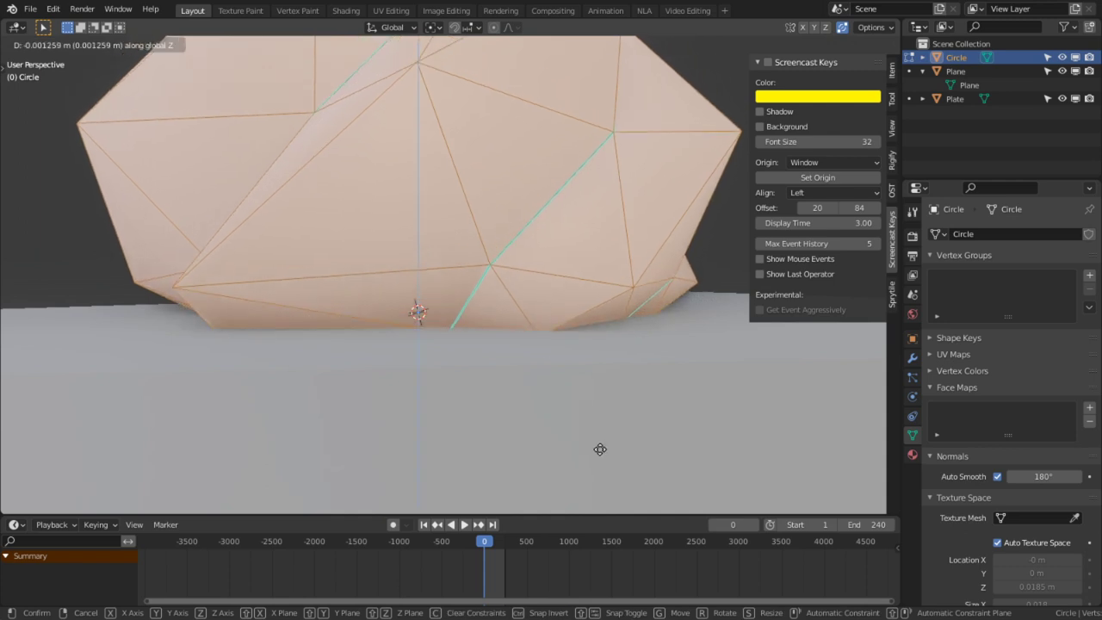
left_click(586, 459)
key("Tab")
scroll(551, 362, "down", 4)
middle_click_drag(532, 324, 432, 338)
scroll(432, 338, "up", 3)
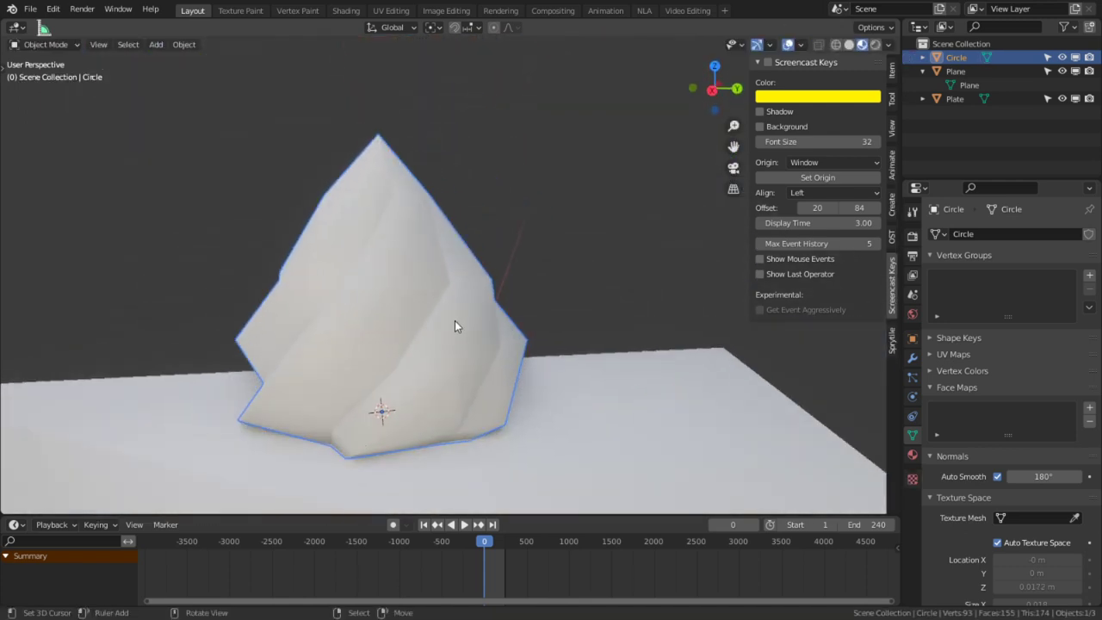
- Move an edge on the dollop's upper side with smooth proportional editing at size 0.02 to make the shape less regular
key("Tab")
middle_click_drag(484, 256, 424, 258)
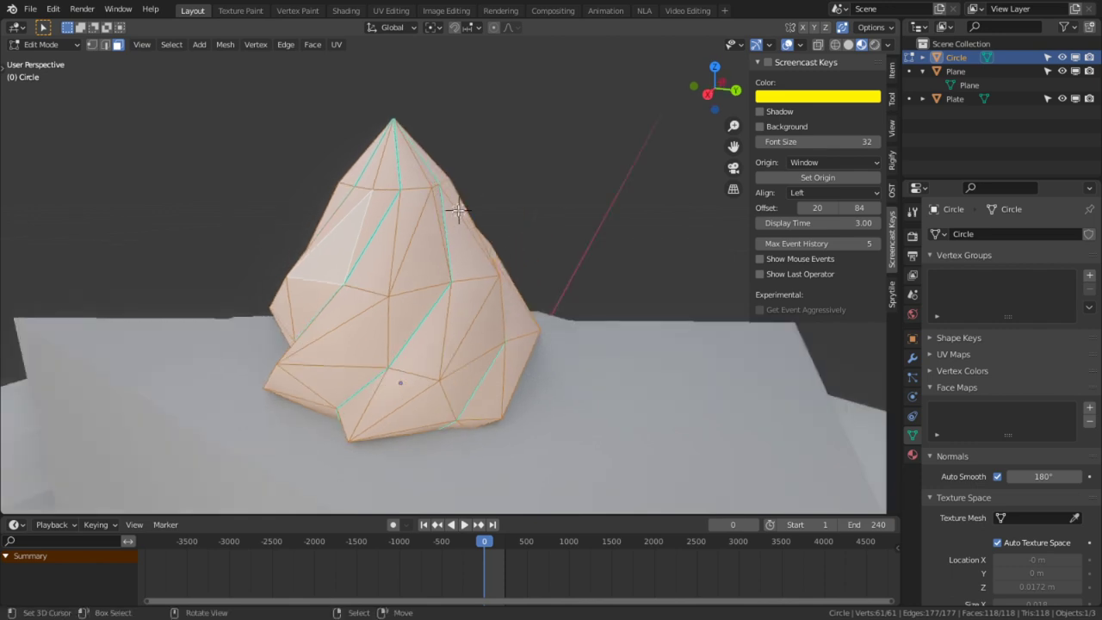
key("2")
middle_click_drag(508, 215, 619, 163)
left_click(490, 212)
key("o")
key("g")
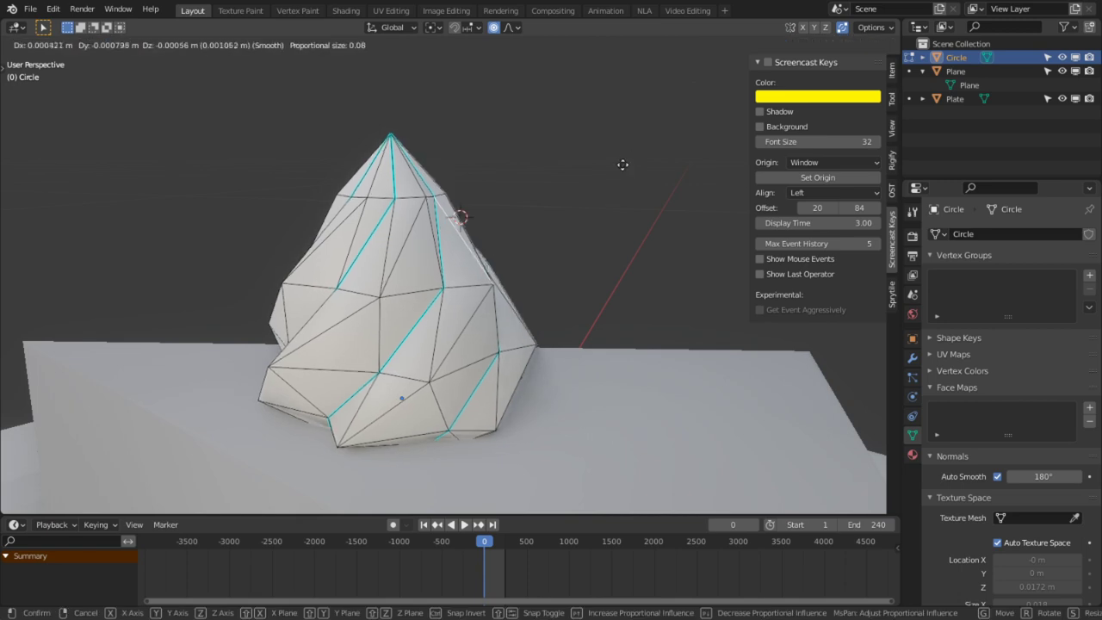
scroll(594, 193, "up", 14)
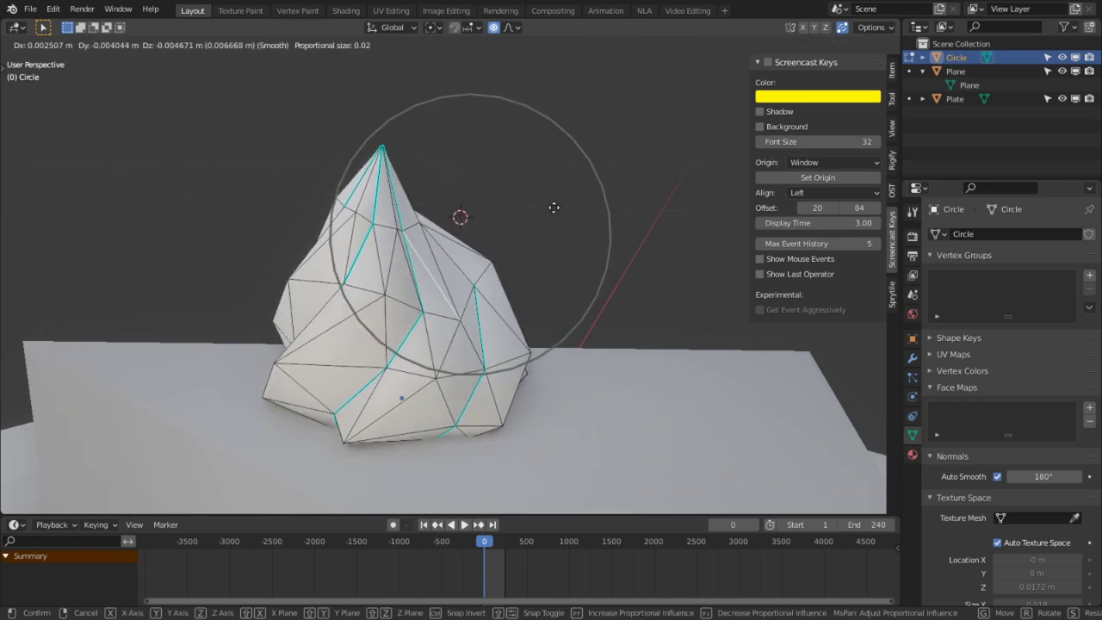
left_click(661, 167)
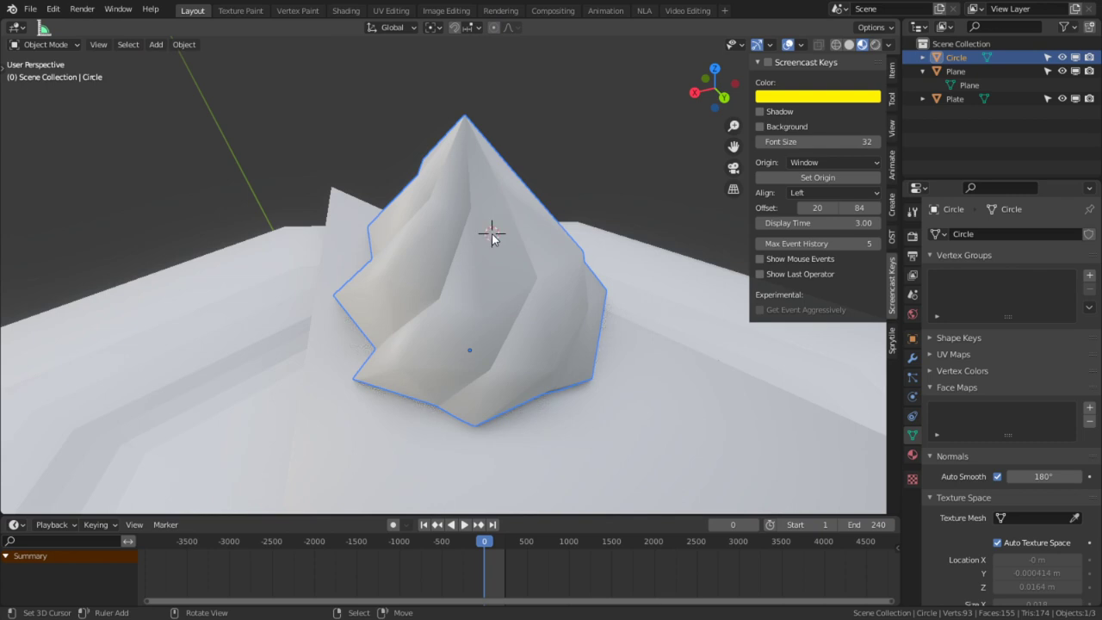
- Add a UV sphere at the 3D cursor on the dollop with 6 segments and 4 rings
key("shift+a")
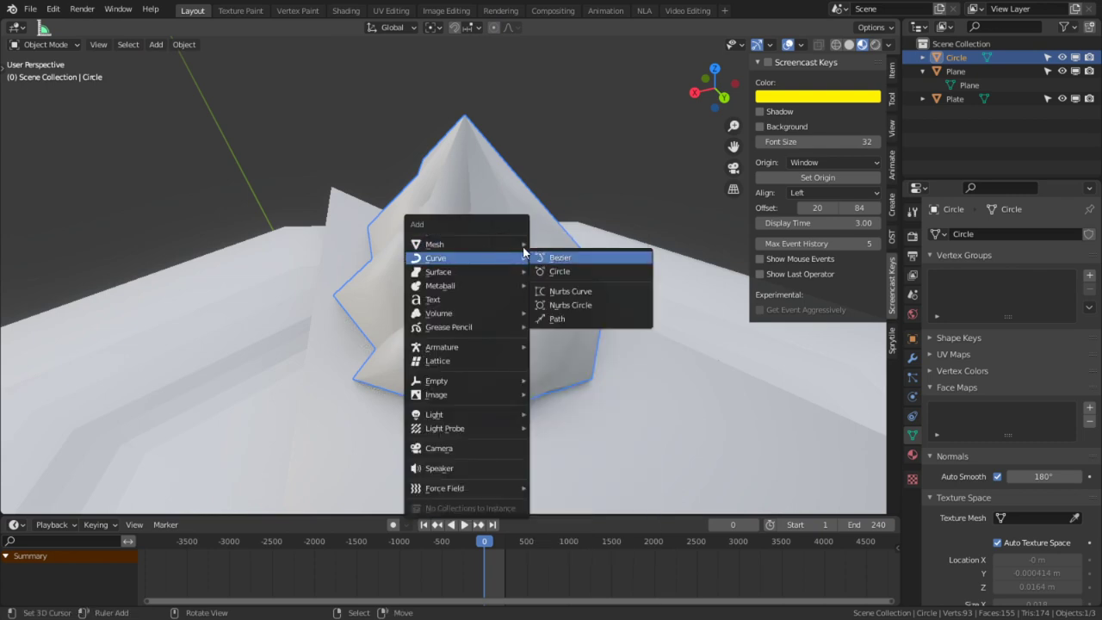
mouse_move(501, 244)
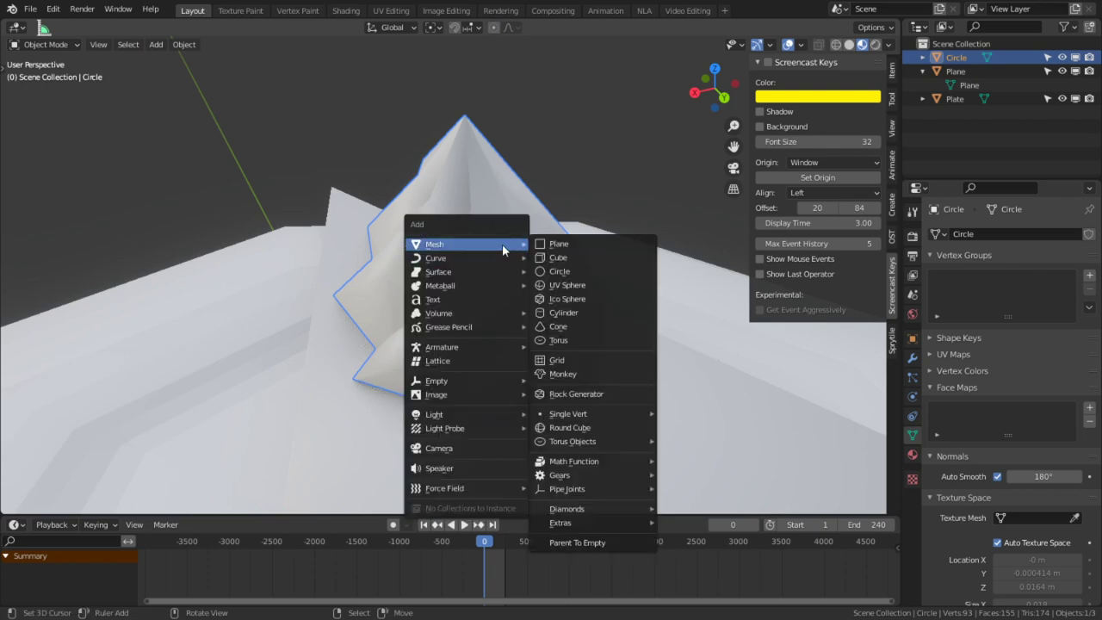
left_click(584, 288)
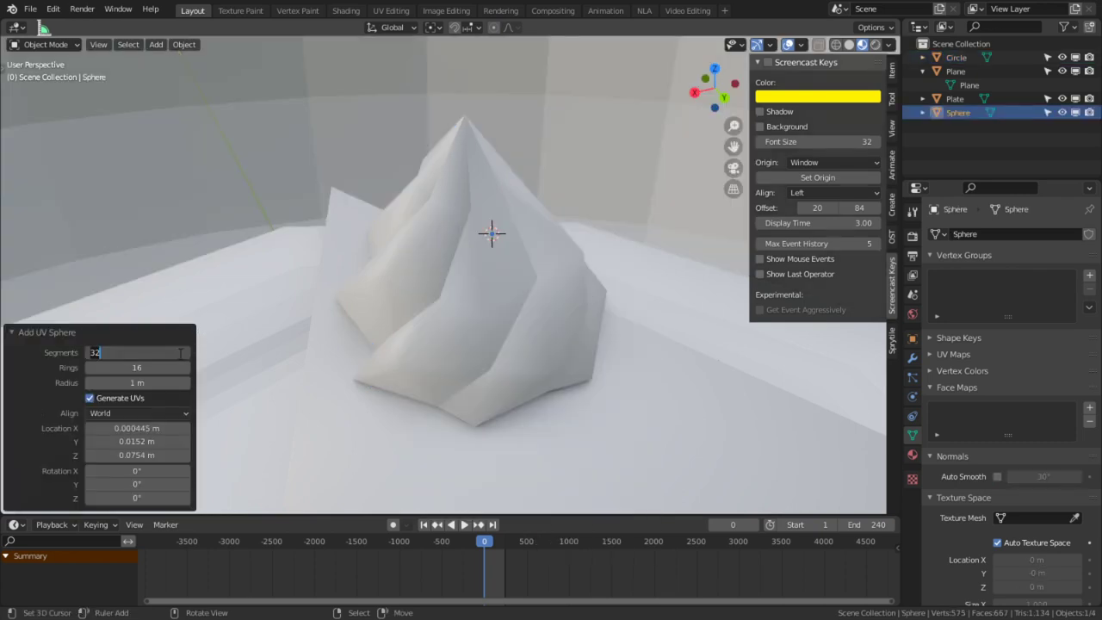
key("Return")
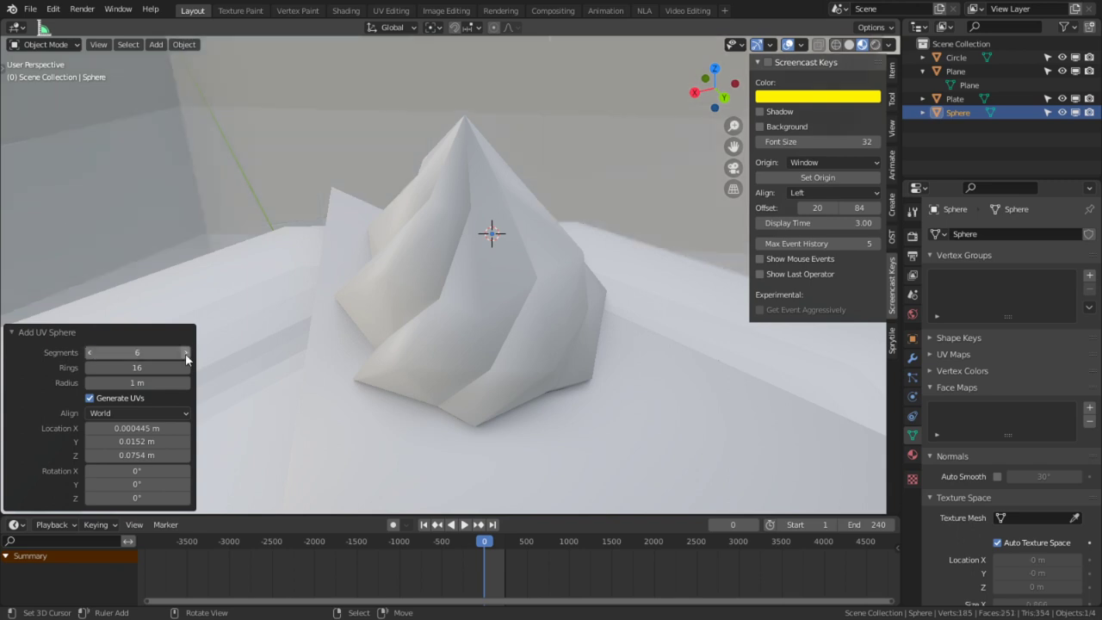
left_click(147, 368)
type("4")
key("Return")
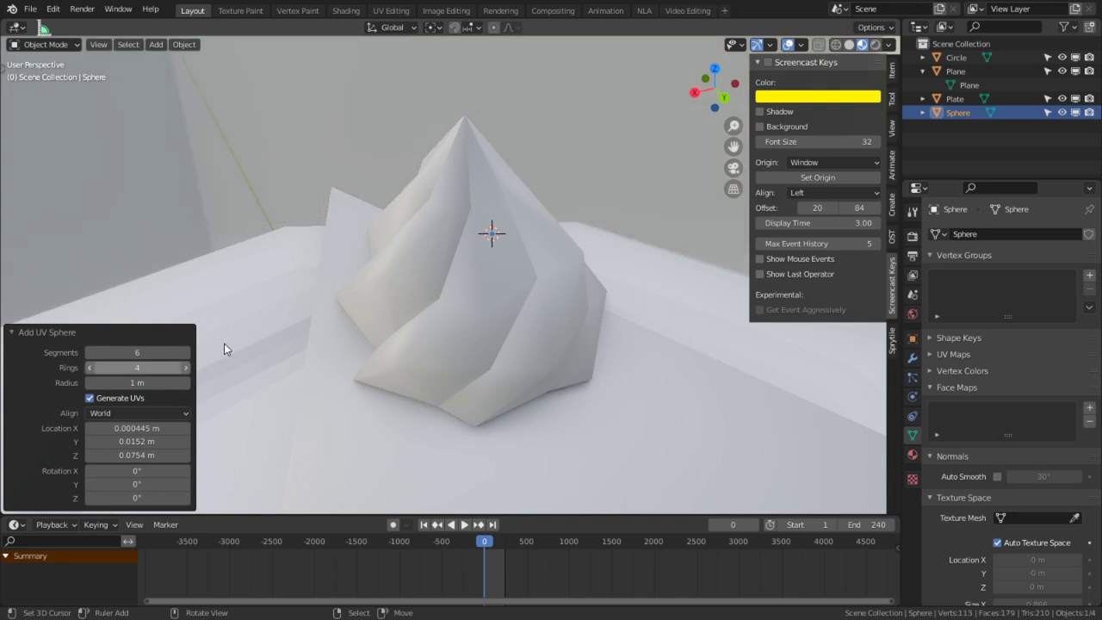
- Scale the sphere down by about 0.079, 0.108 and 0.895 in succession to a small ball on the dollop's side
key("KP_Divide")
key("s")
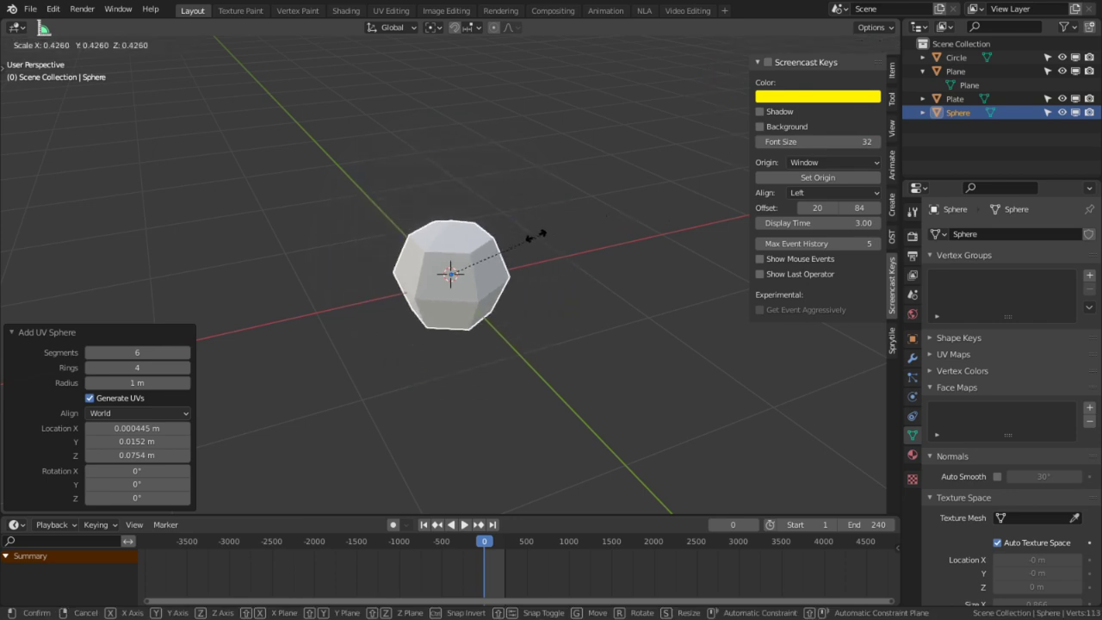
left_click(464, 270)
key("KP_Divide")
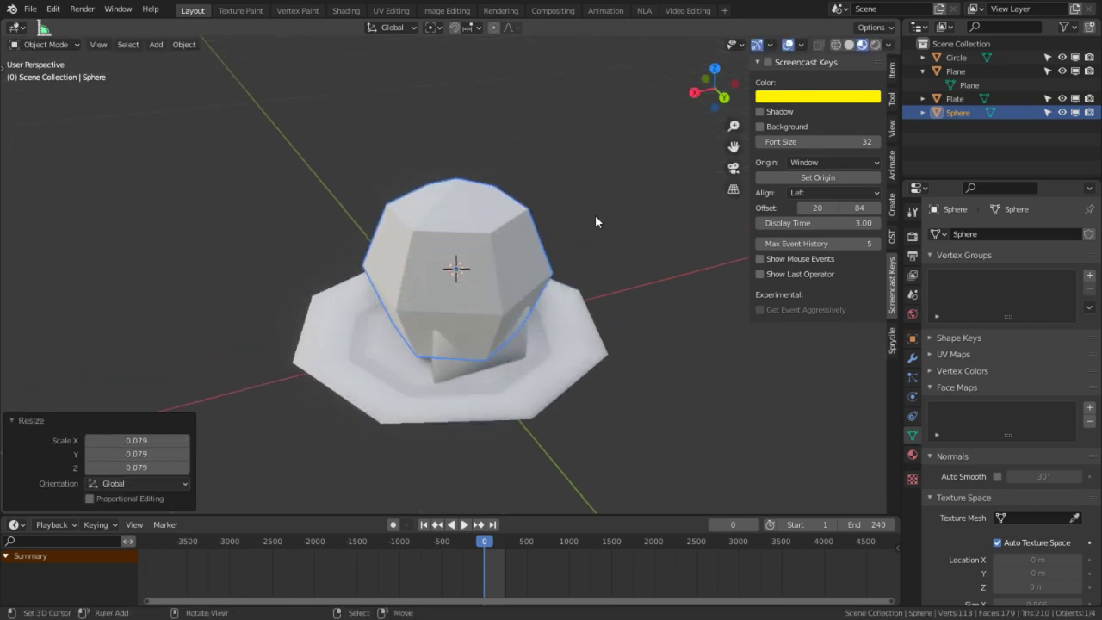
key("s")
left_click(467, 262)
key("KP_Decimal")
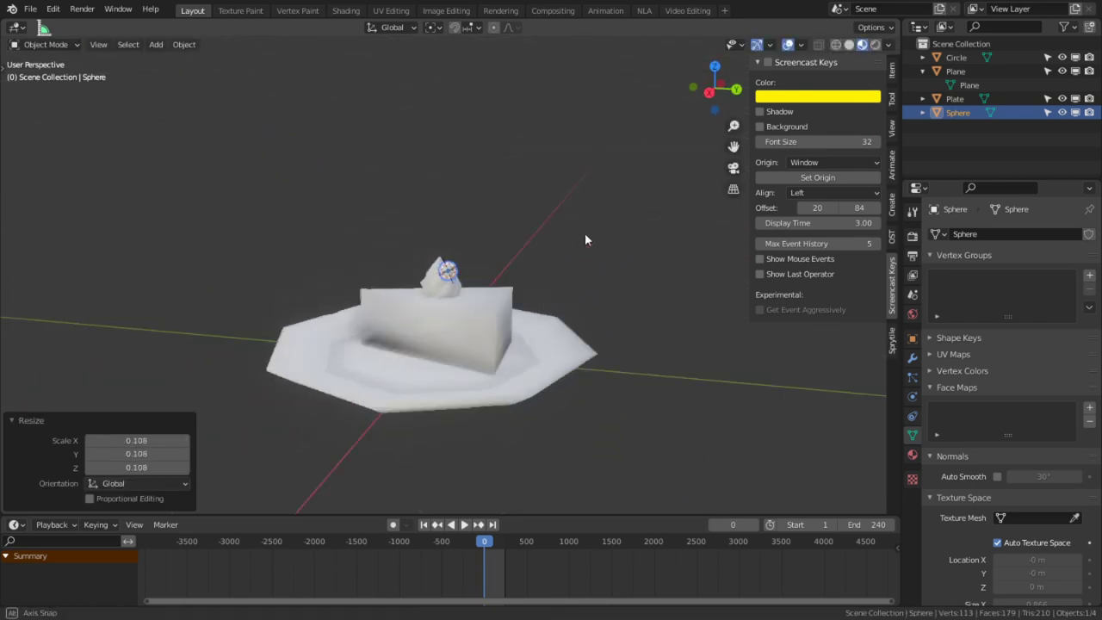
key("s")
left_click(588, 193)
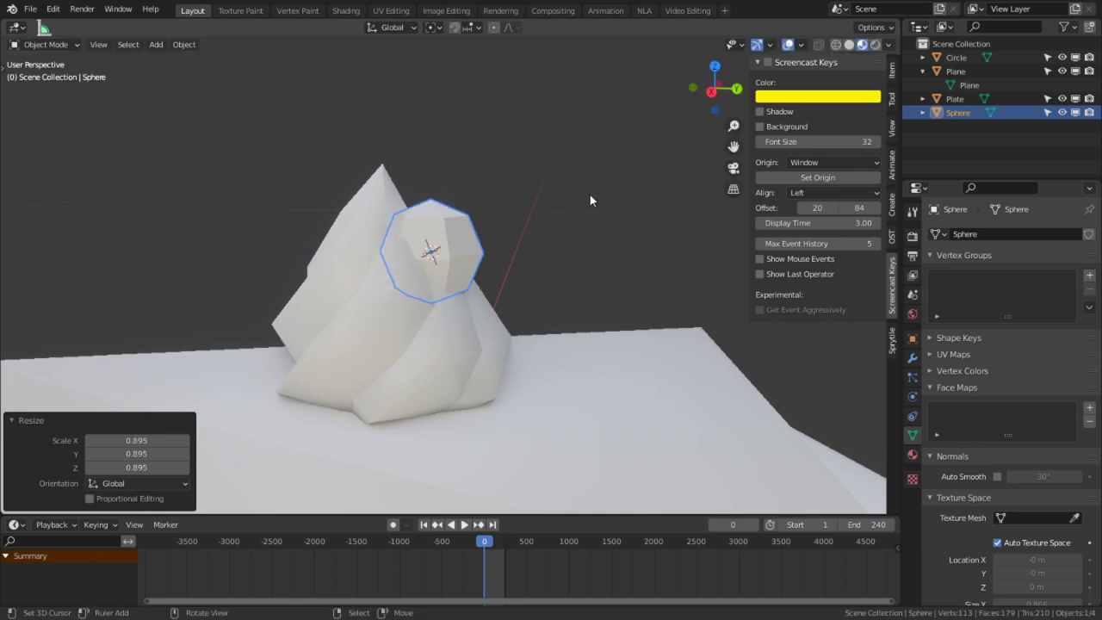
- Shade the sphere's mesh smooth and rotate it about -22.4° around X
key("Tab")
key("q")
left_click(590, 198)
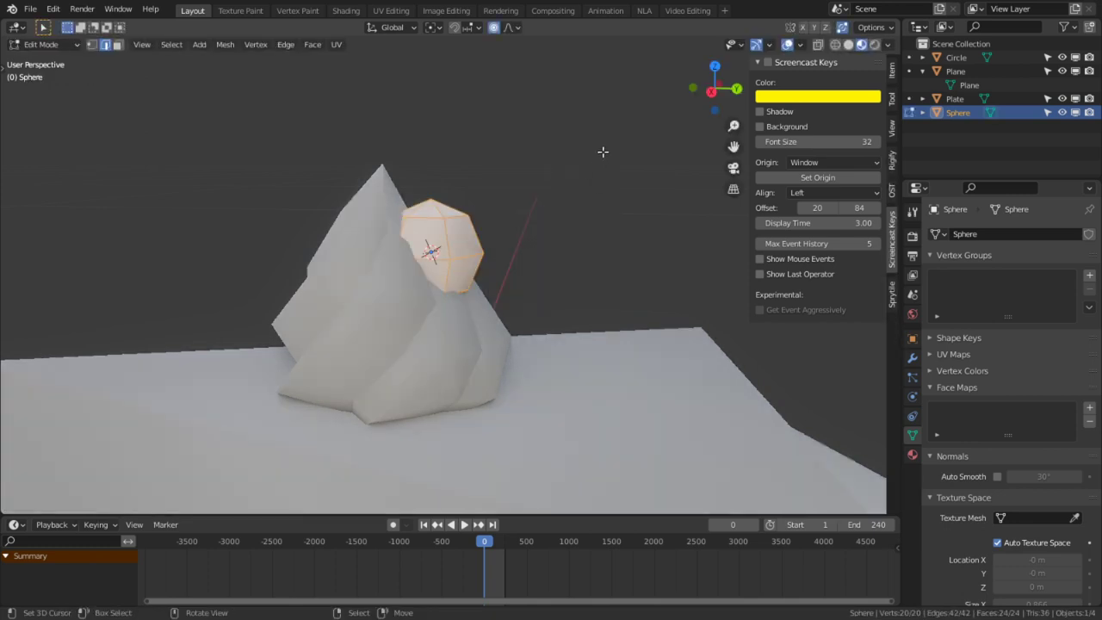
key("r")
key("x")
left_click(632, 223)
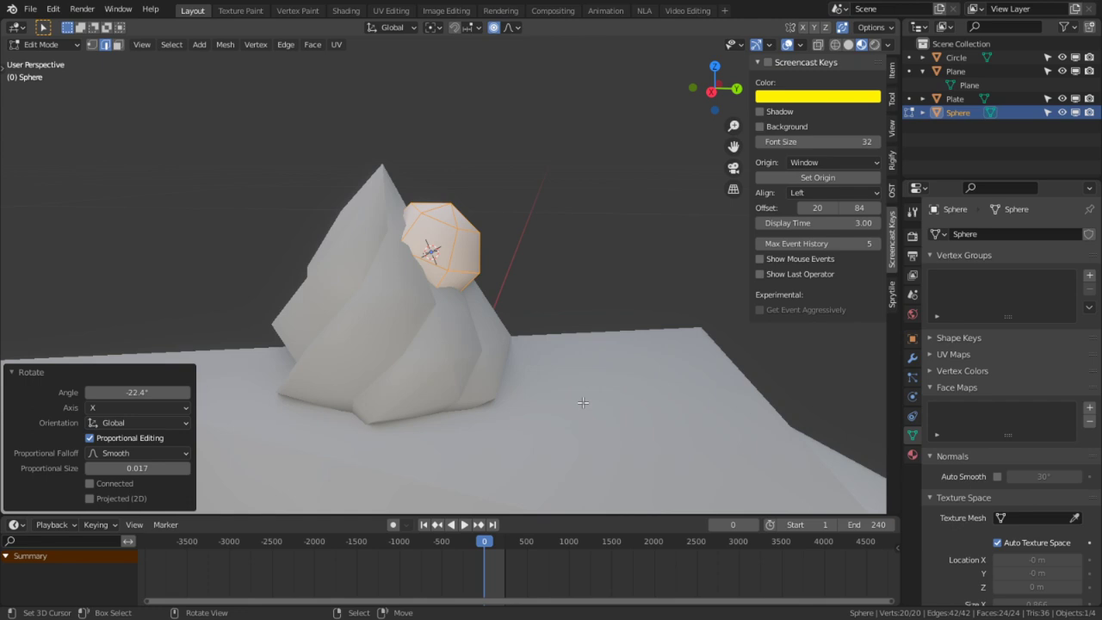
- Place the 3D cursor on the sphere's top pole and add a 3-vertex circle there within the sphere's mesh
middle_click_drag(556, 253, 455, 259)
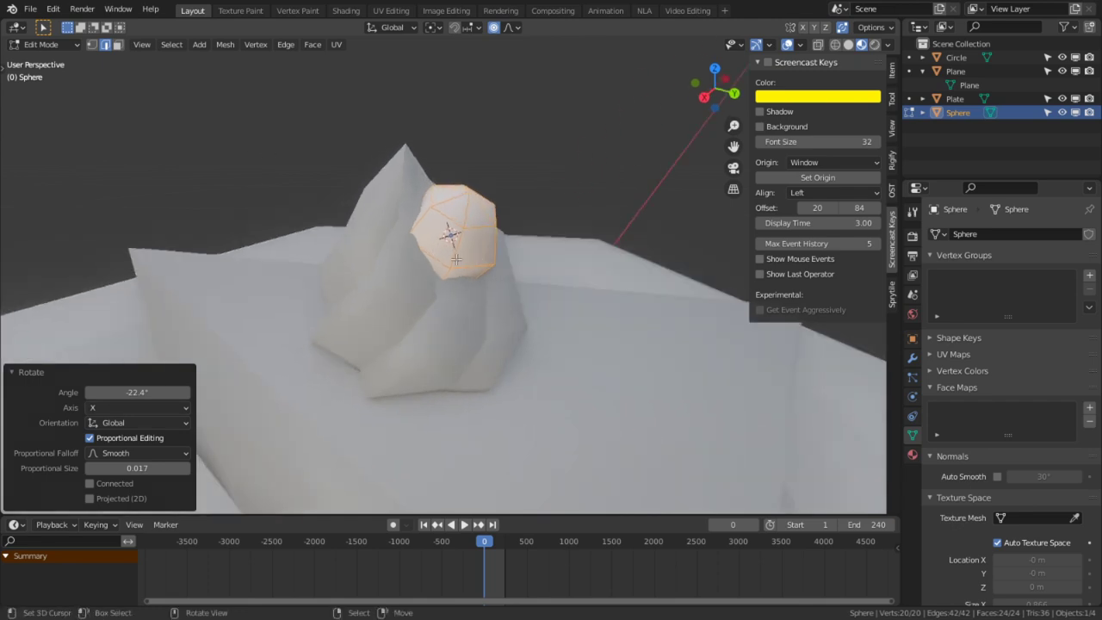
middle_click(468, 197, "alt")
scroll(468, 248, "up", 5)
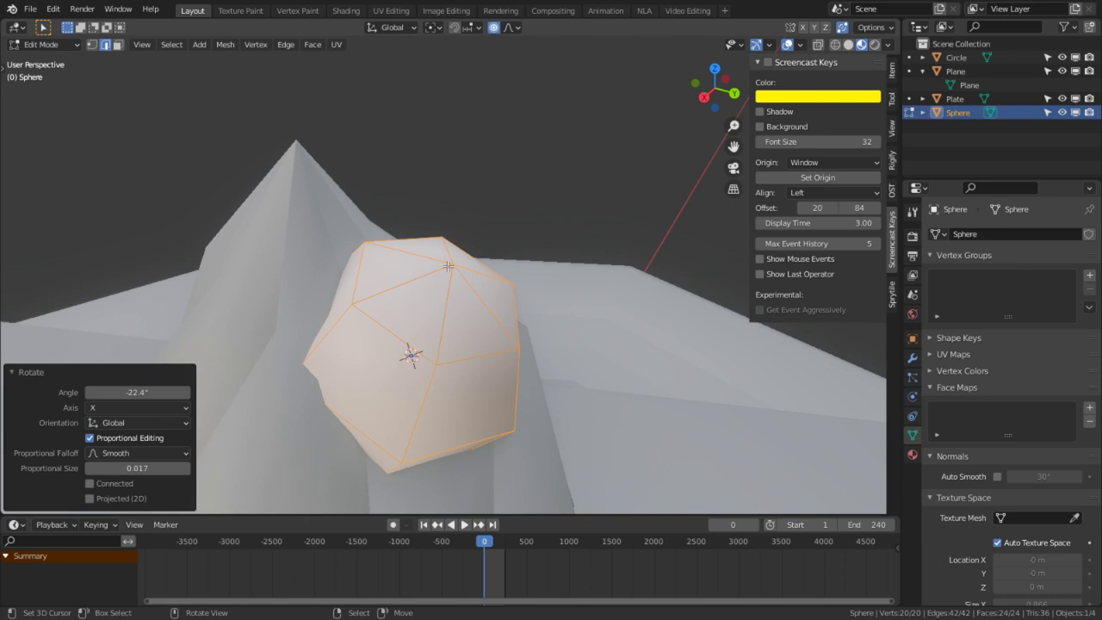
key("Tab")
key("shift+a")
key("Escape")
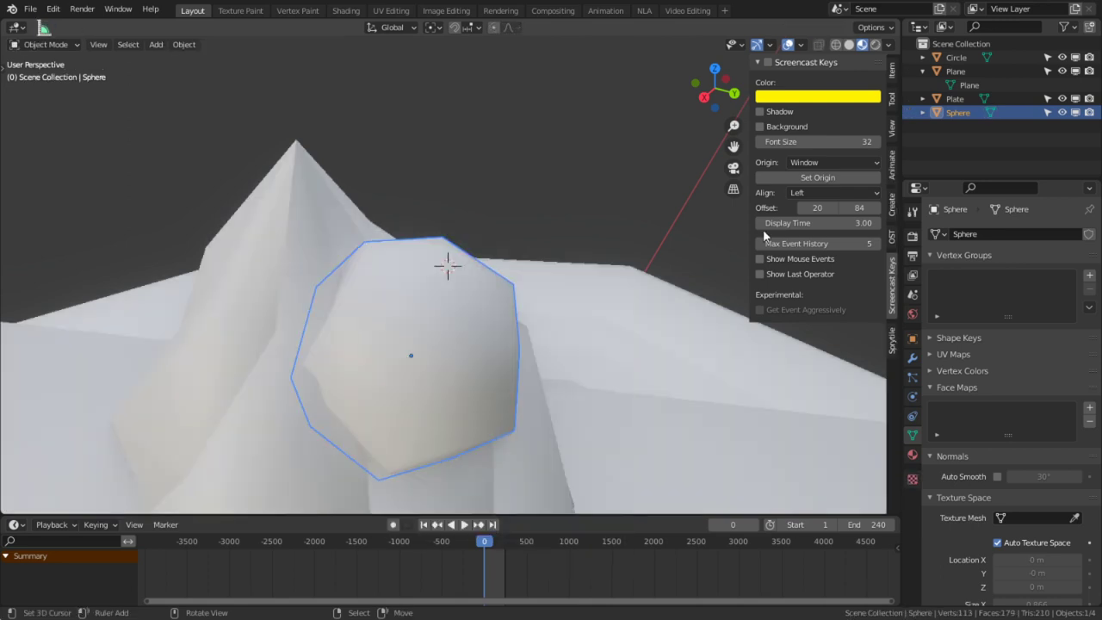
key("Tab")
key("shift+a")
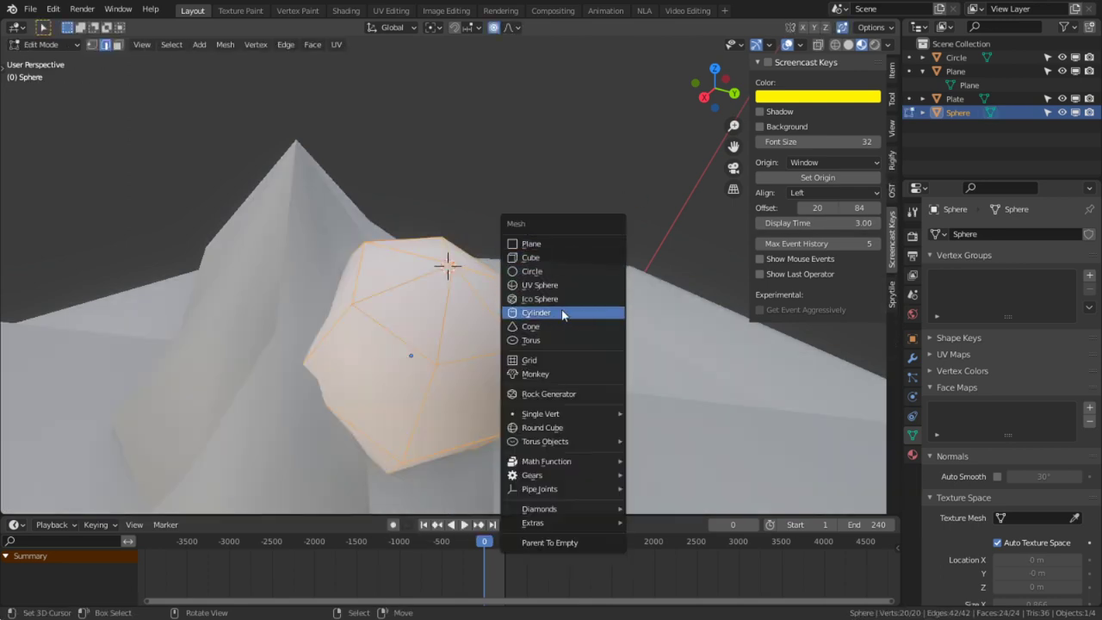
left_click(555, 271)
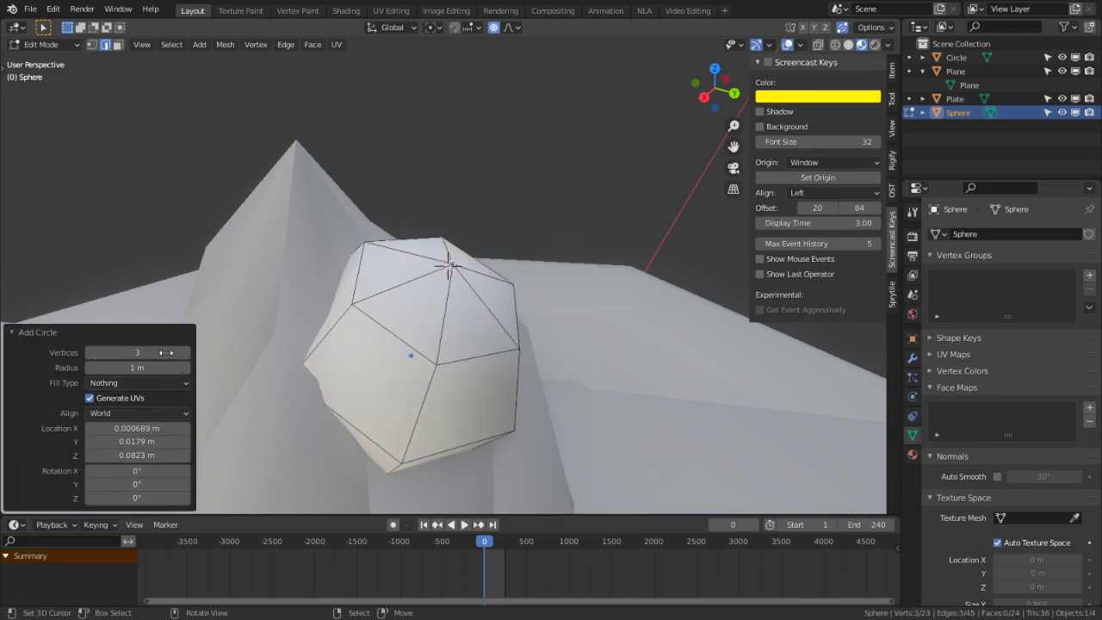
- Turn off proportional editing, change the transform pivot point, and shrink the triangle by factors of about 0.045 and 0.1
scroll(500, 317, "down", 10)
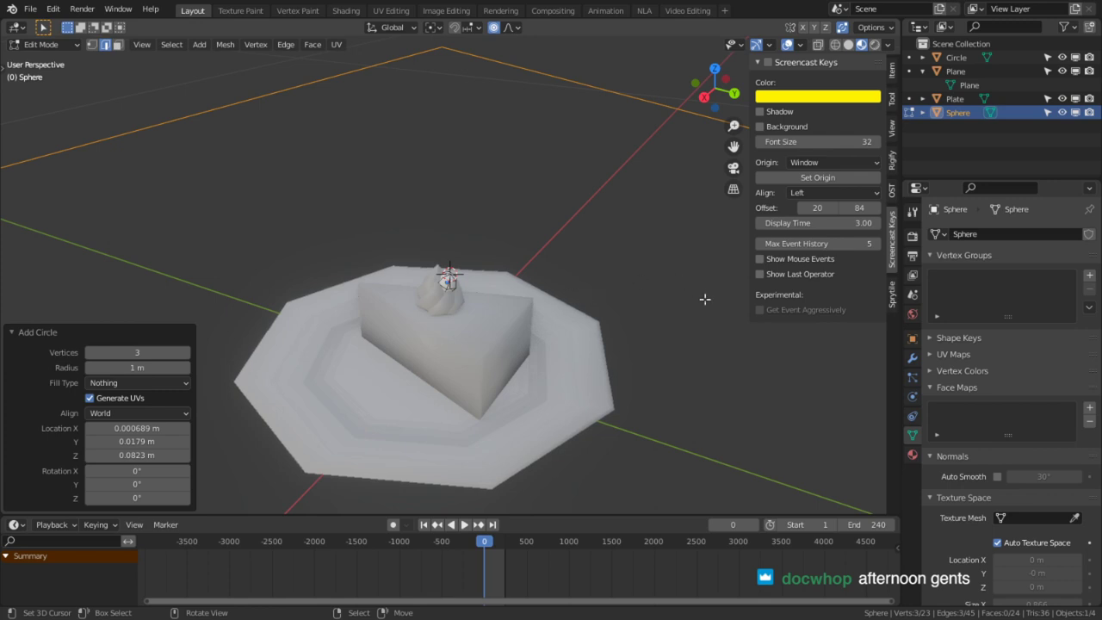
key("s")
left_click(420, 130)
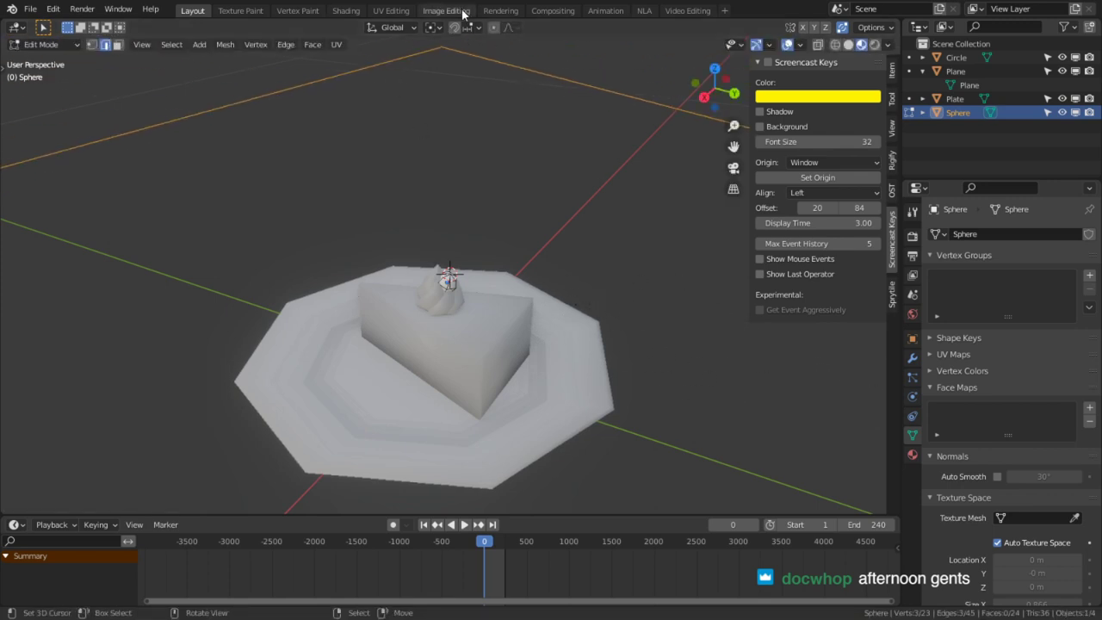
left_click(434, 26)
left_click(464, 58)
key("s")
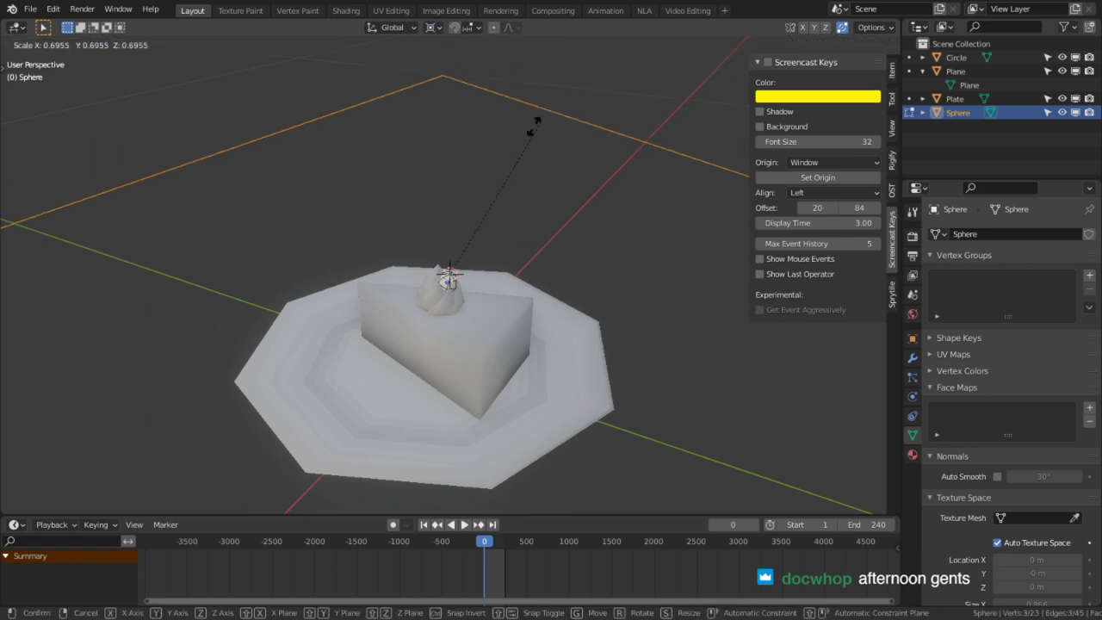
left_click(607, 235)
left_click(461, 277)
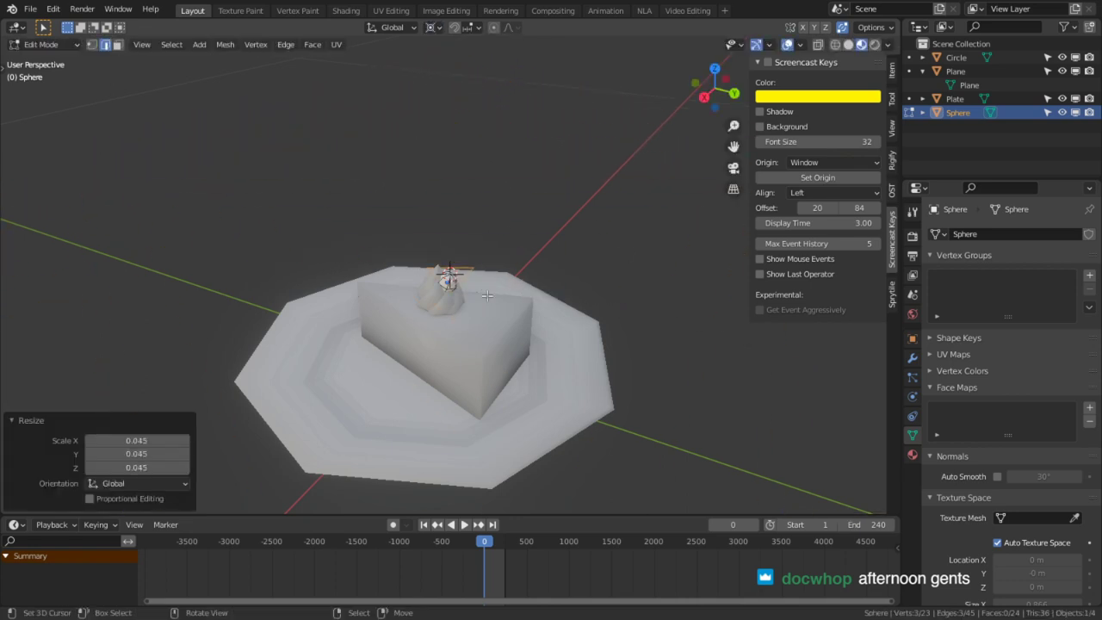
scroll(517, 267, "up", 8)
key("s")
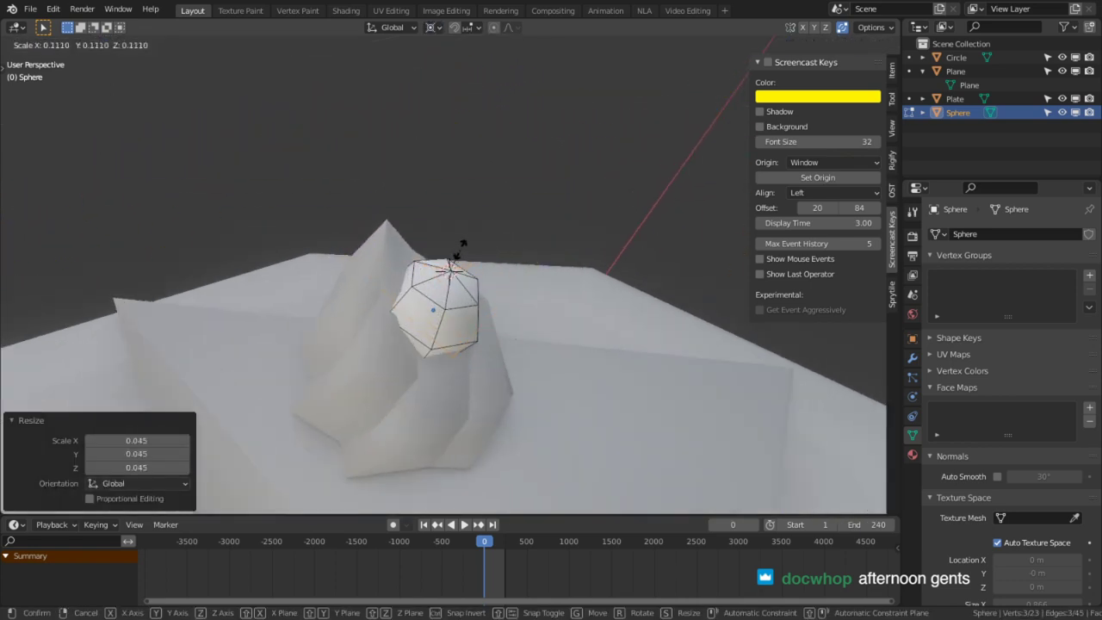
left_click(443, 256)
- Tilt and resize the triangle on the sphere's top and sink it about 0.00056 m along Z as a stem base
scroll(516, 246, "up", 4)
key("g")
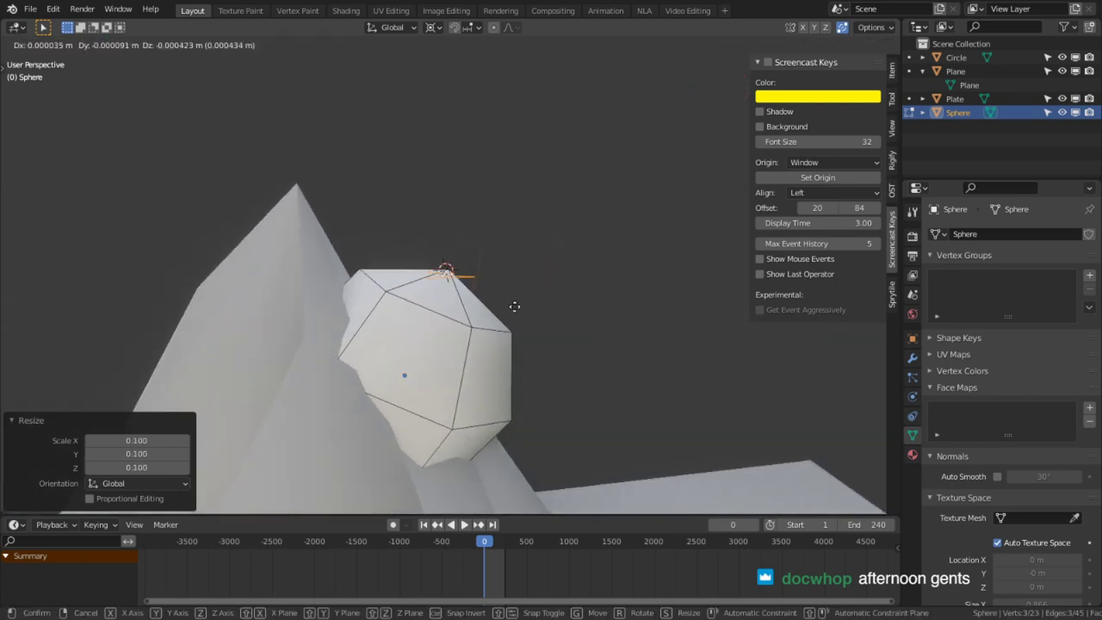
left_click(499, 315)
key("r")
left_click(592, 288)
key("s")
left_click(623, 261)
key("g")
left_click(618, 345)
- Extrude the triangle from the side view into a bent three-segment stem that rises diagonally and ends in a long horizontal section
scroll(502, 202, "down", 3)
middle_click_drag(488, 207, 483, 180)
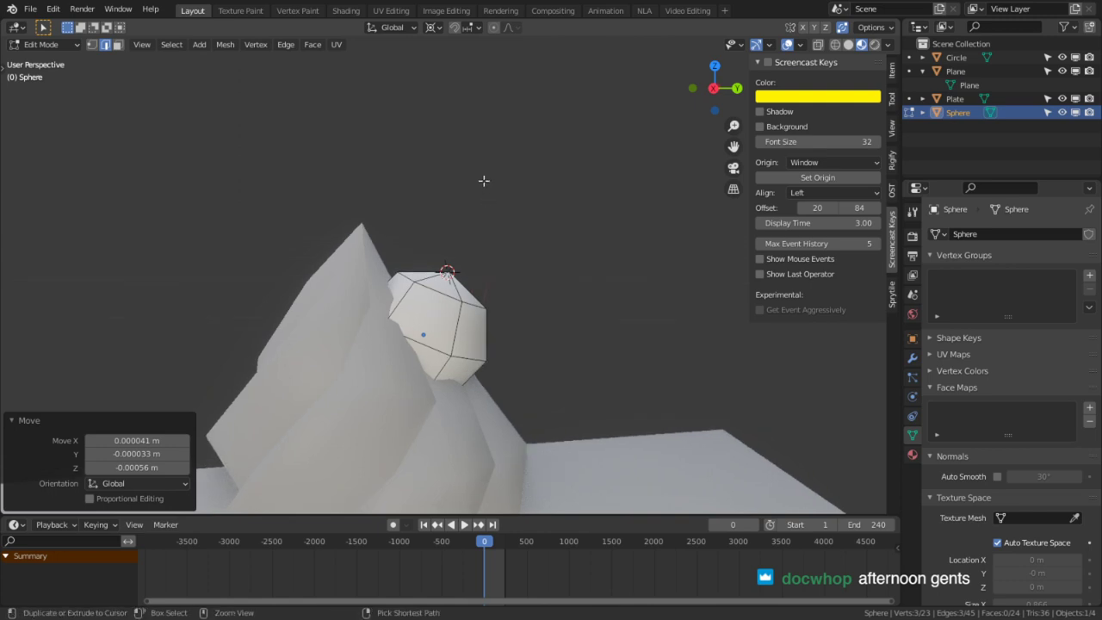
right_click(455, 235, "ctrl")
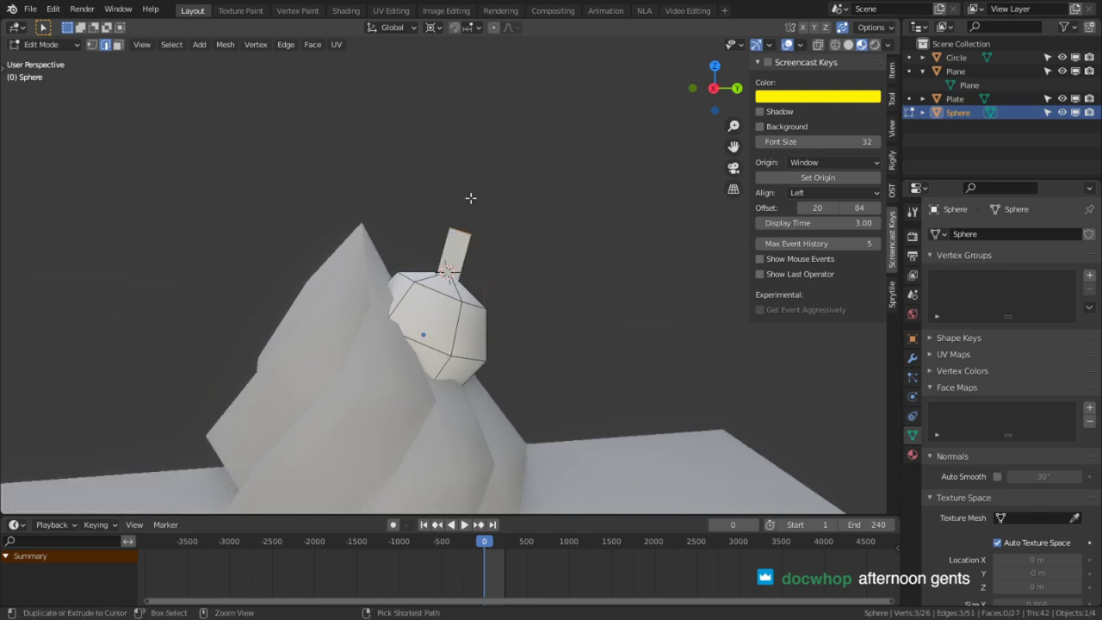
right_click(514, 165, "ctrl")
right_click(663, 165, "ctrl")
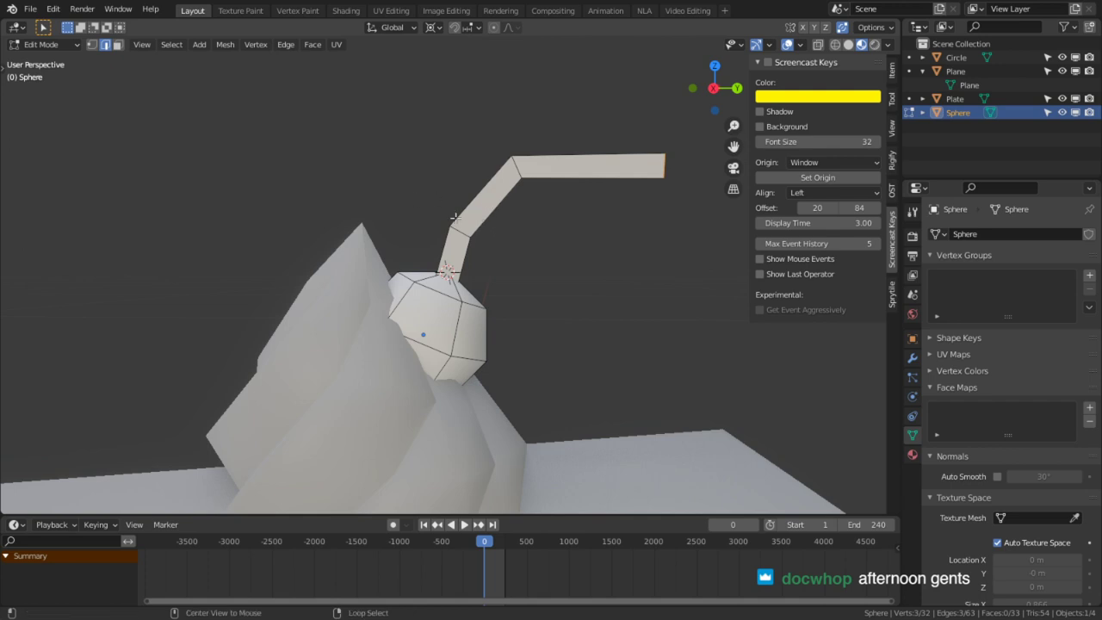
- Select the stem's two middle edge loops and thin them using Shrink/Fatten with an offset of about 0.0997 m
right_click(519, 163, "alt+shift")
key("s")
right_click(591, 148)
key("alt+s")
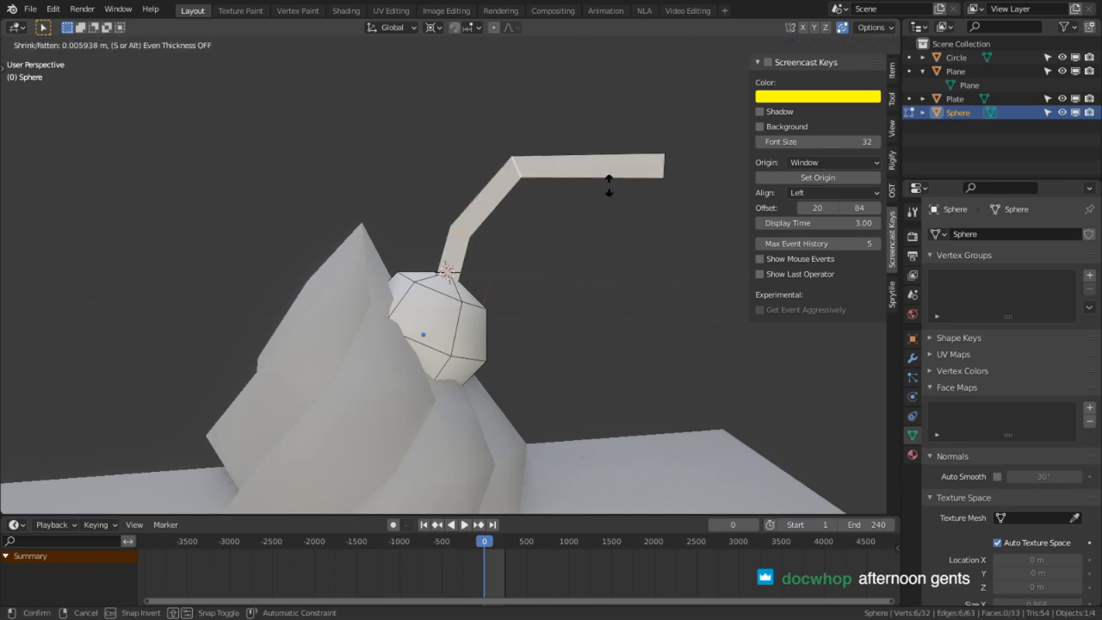
left_click(619, 215)
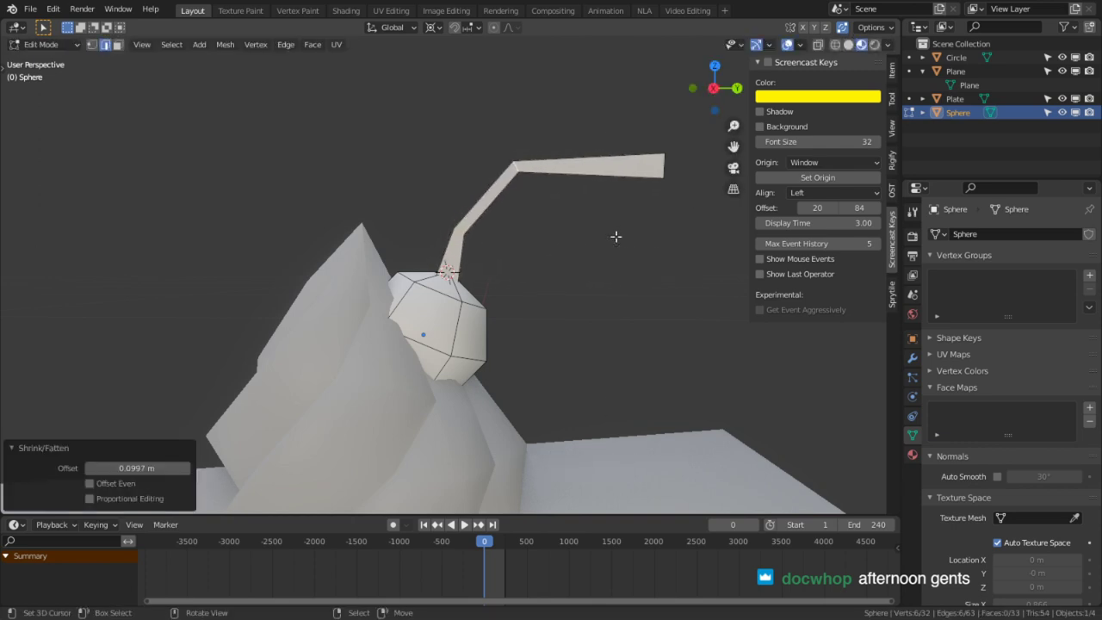
- Select the edge loop at the stem's open outer end and fill it with a face
middle_click_drag(614, 238, 583, 236)
right_click(586, 226, "alt")
key("f")
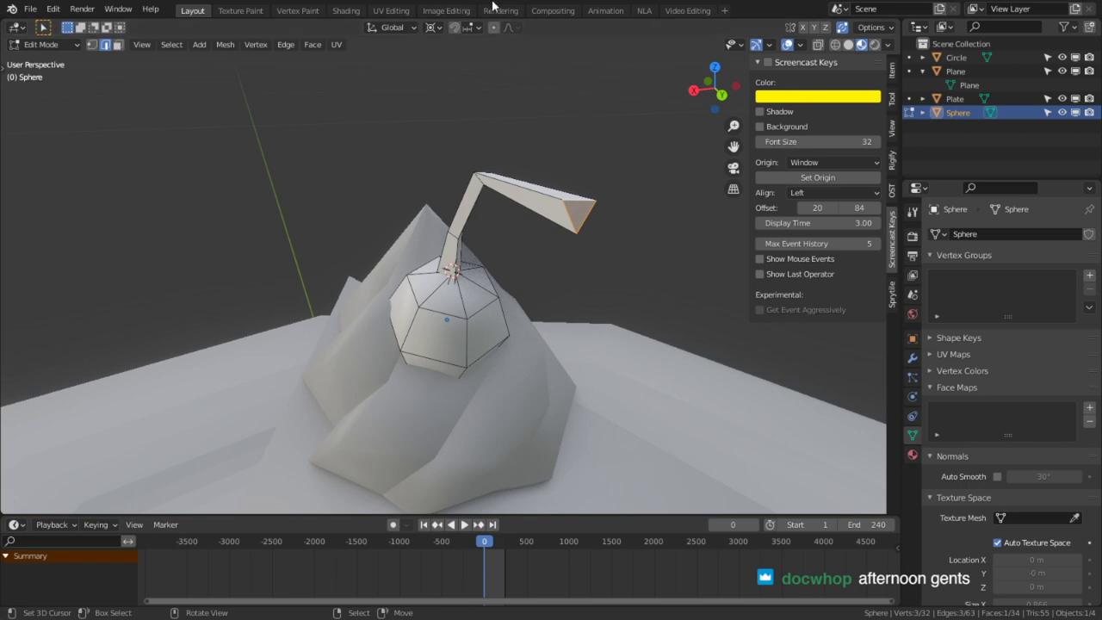
- Examine the linked stem geometry and its joint with the sphere up close, and check the overall shape from the side
middle_click_drag(420, 278, 460, 281)
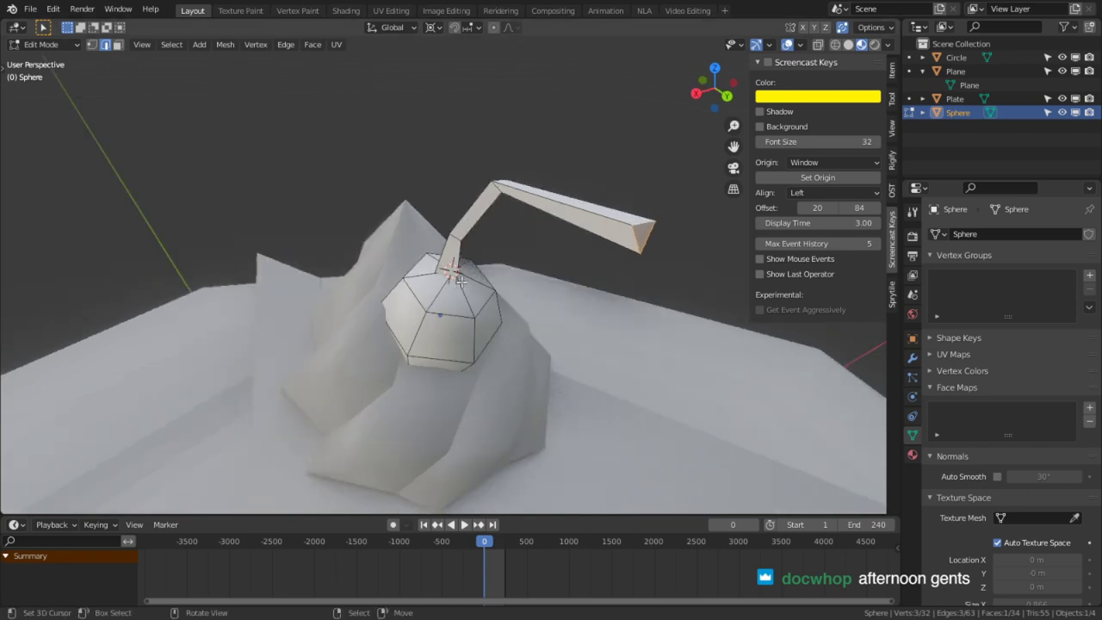
key("l")
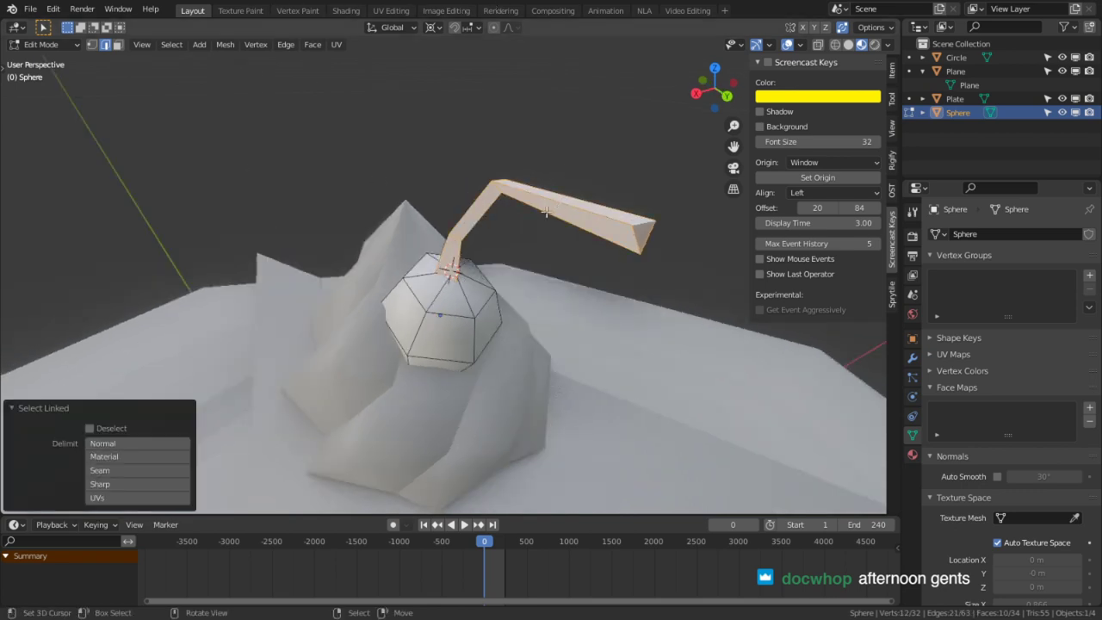
scroll(435, 292, "up", 3)
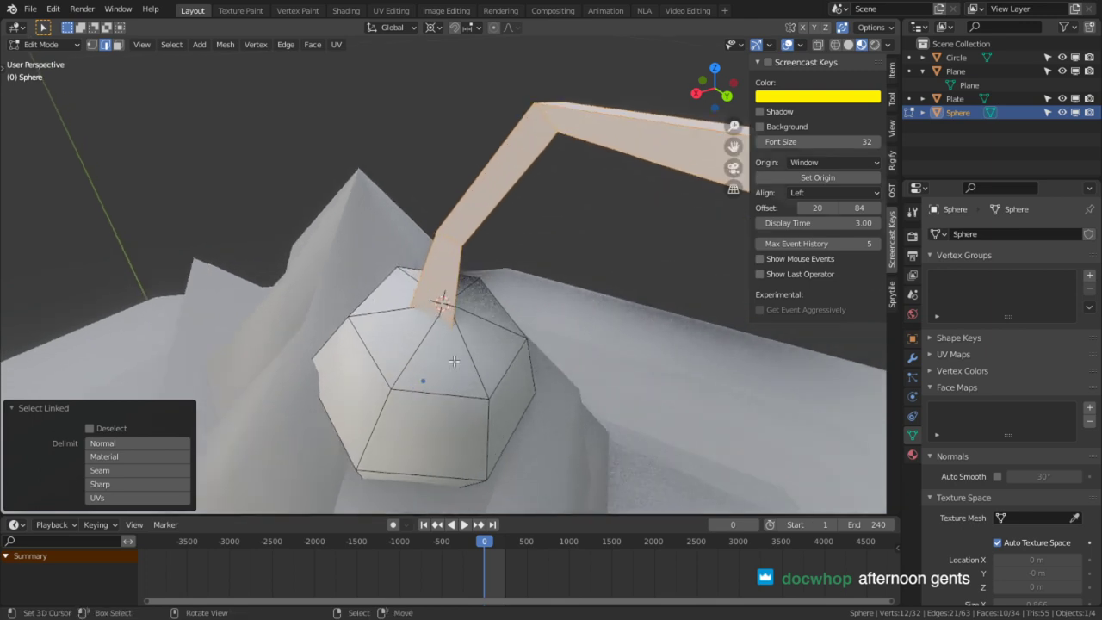
scroll(430, 351, "up", 3)
middle_click_drag(434, 353, 572, 252)
scroll(487, 317, "up", 5)
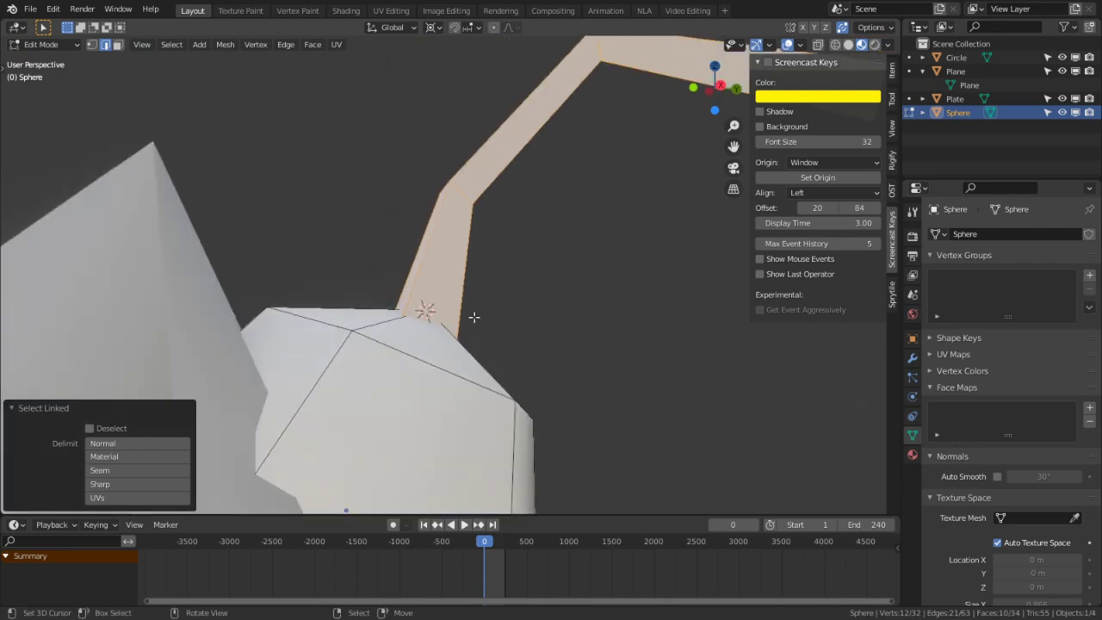
left_click(619, 271)
scroll(508, 325, "down", 8)
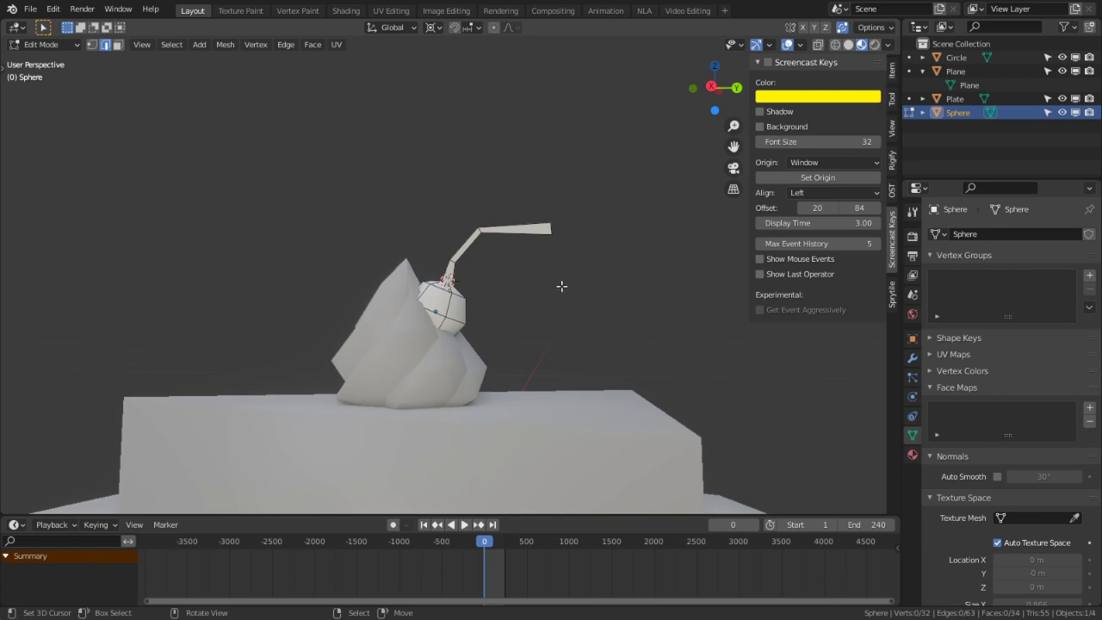
scroll(562, 251, "up", 2)
key("Tab")
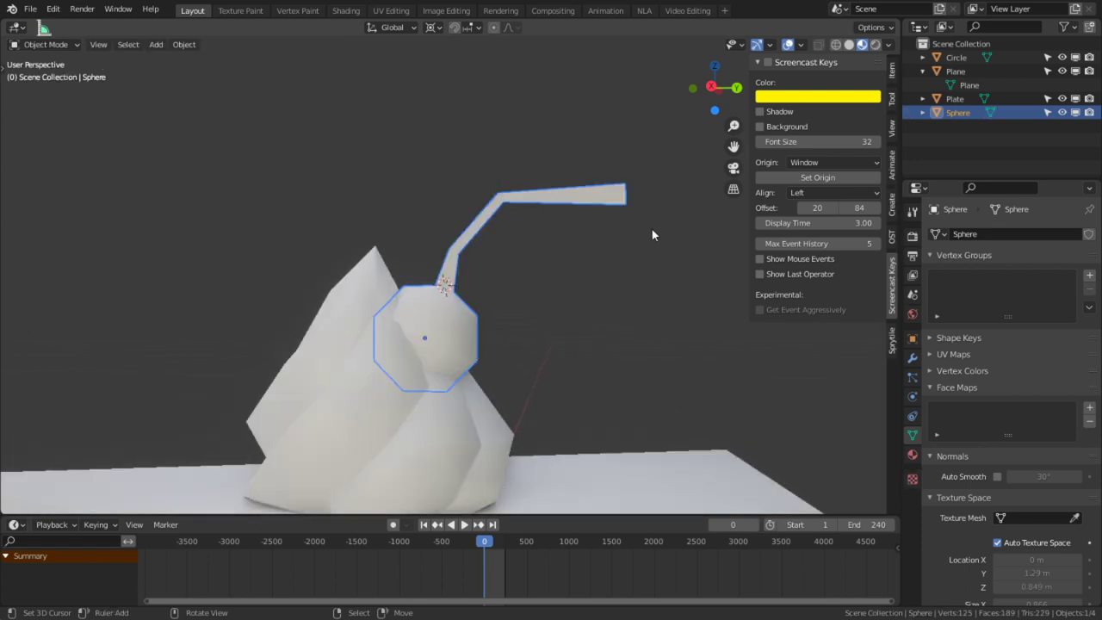
key("Tab")
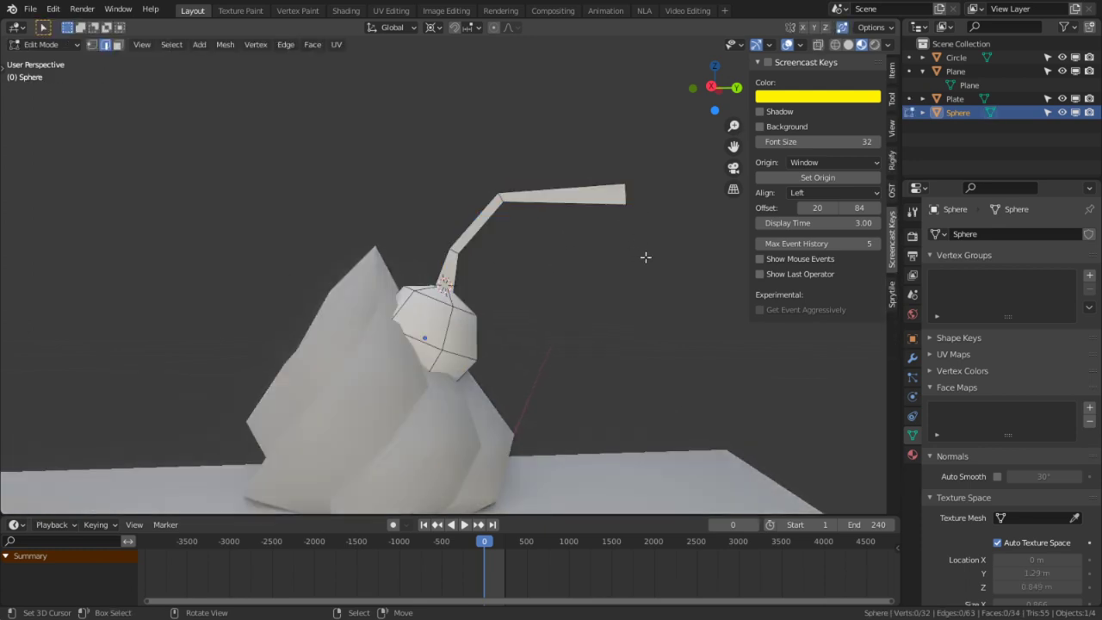
- Select the three vertices at the stem's far end in wireframe and move them about -0.0024 m in Y and 0.0029 m up in Z
key("z")
left_click(541, 275)
right_click(540, 275, "shift")
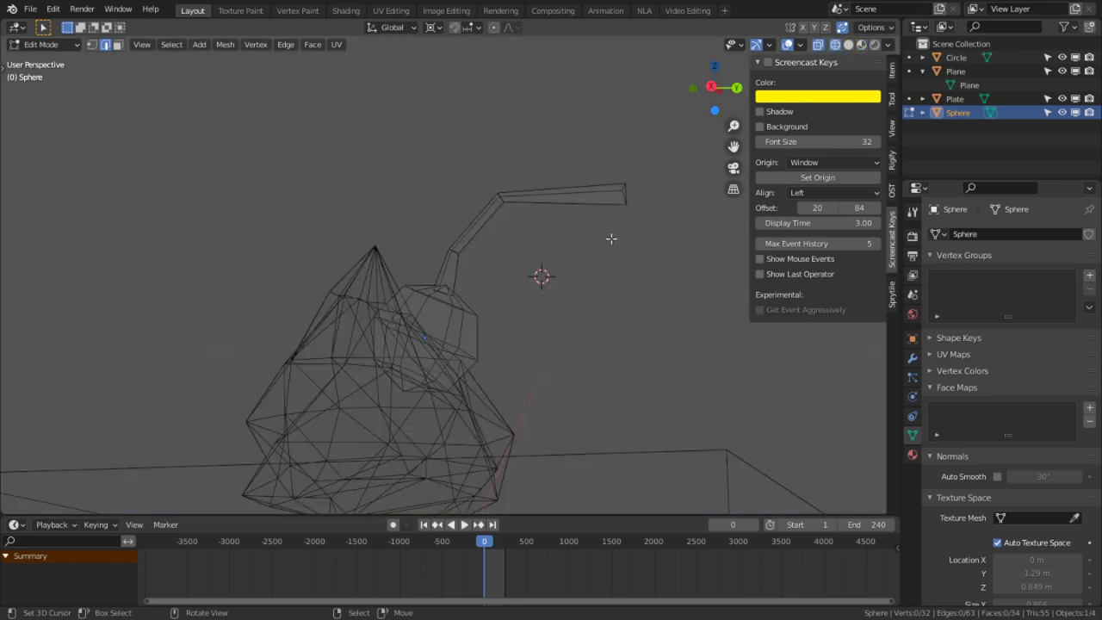
key("a")
key("alt+a")
key("1")
key("c")
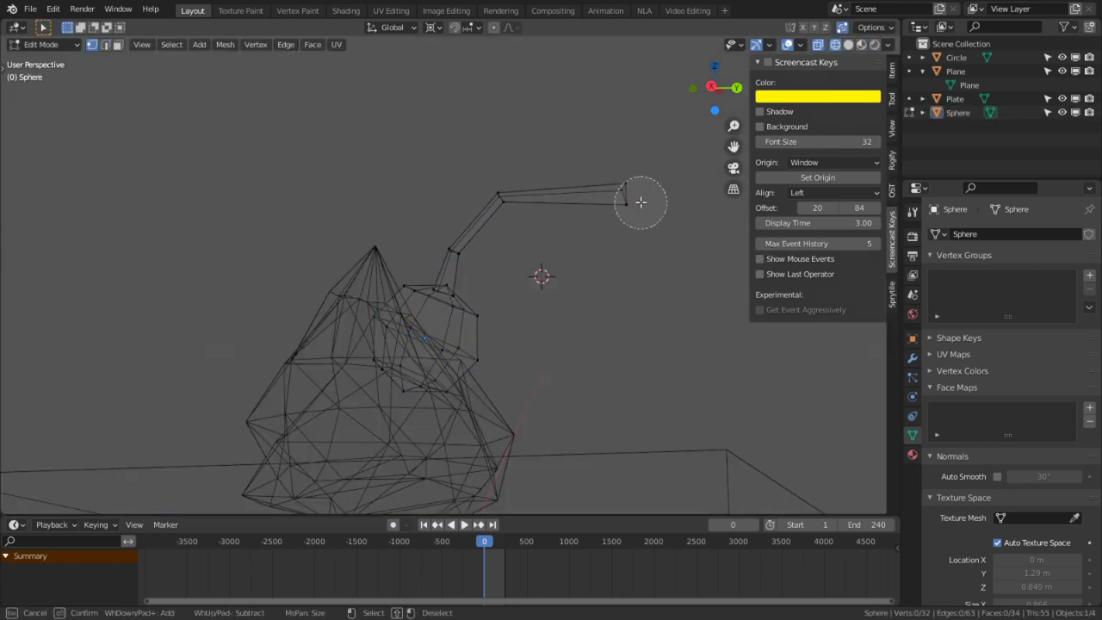
left_click(640, 202)
right_click(642, 207)
key("g")
left_click(596, 154)
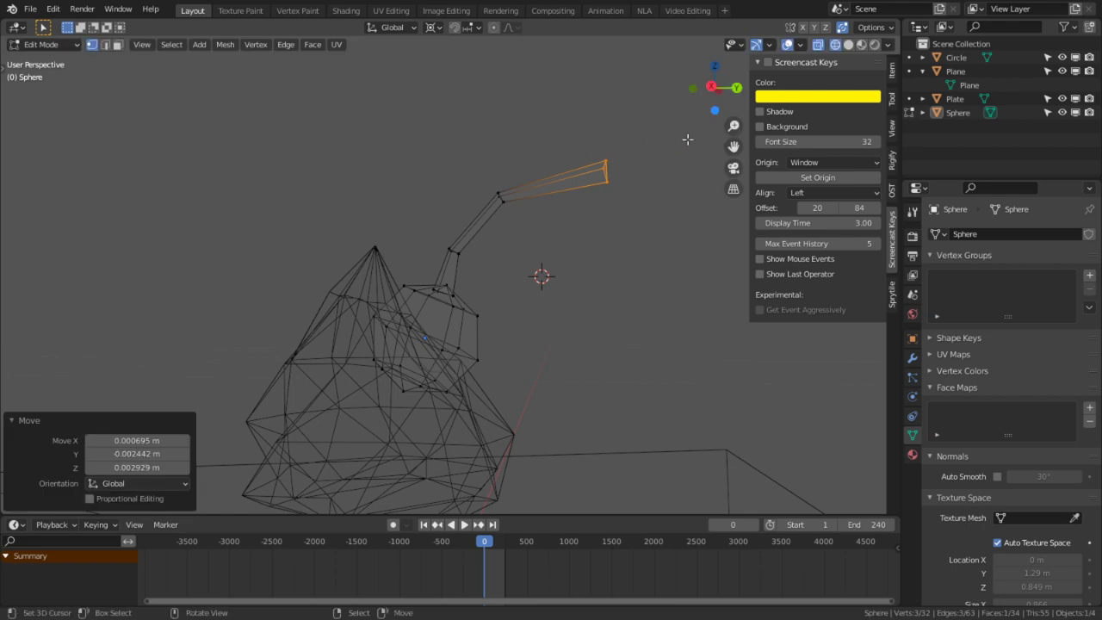
- Set the transform pivot to Bounding Box Center and scale the stem's far end down to about 0.471
key("s")
right_click(629, 109)
left_click(433, 27)
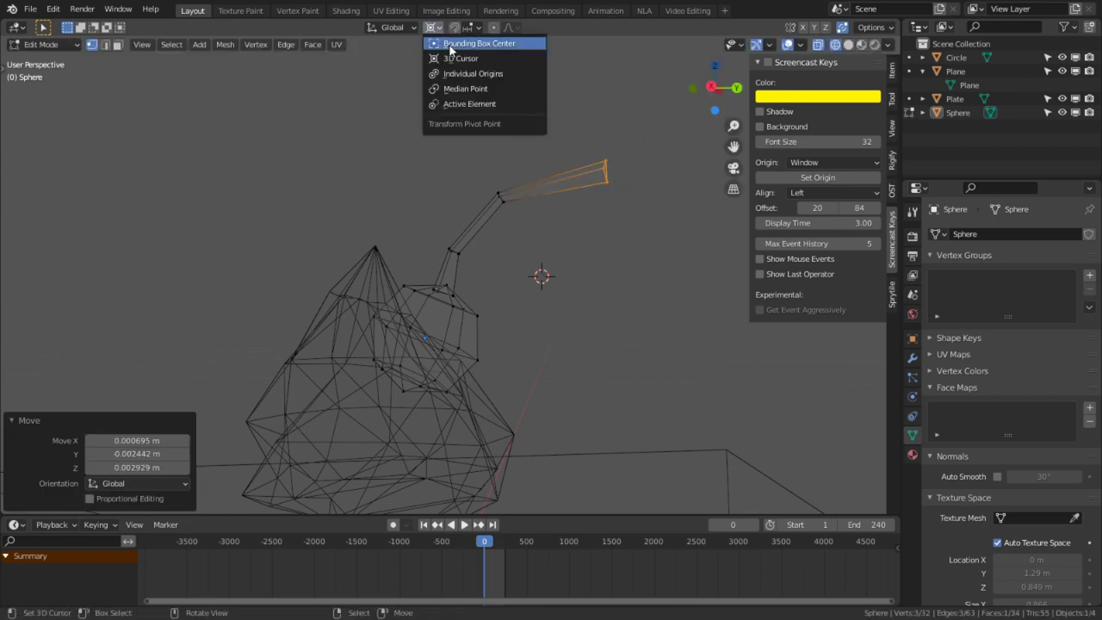
left_click(449, 44)
key("s")
left_click(647, 76)
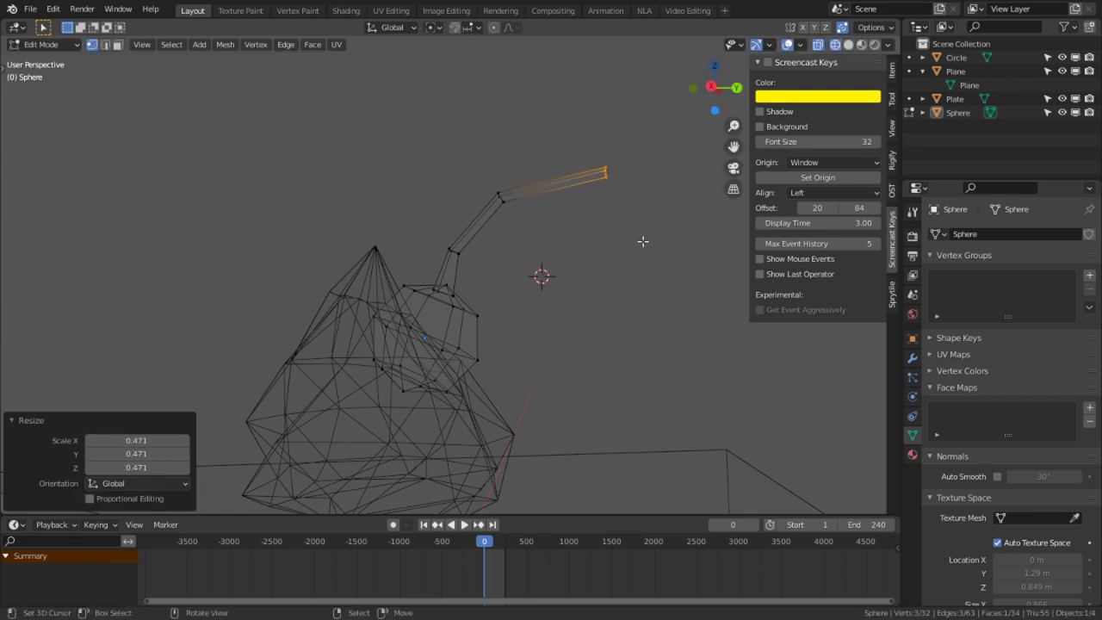
middle_click_drag(642, 241, 631, 253)
key("Tab")
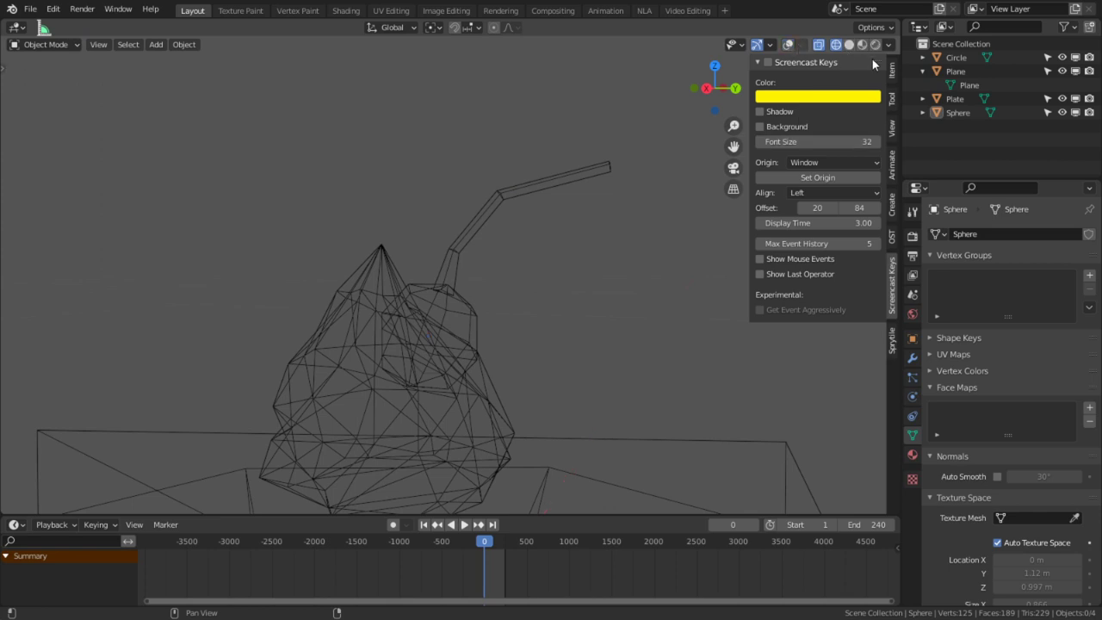
- Select the dollop and the cherry in solid shading and move them together about 0.02 m along the Y axis
left_click(849, 44)
mouse_move(705, 172)
middle_mouse_down()
mouse_move(645, 243)
mouse_move(516, 237)
mouse_move(416, 304)
mouse_move(345, 291)
middle_mouse_up()
left_click(474, 311)
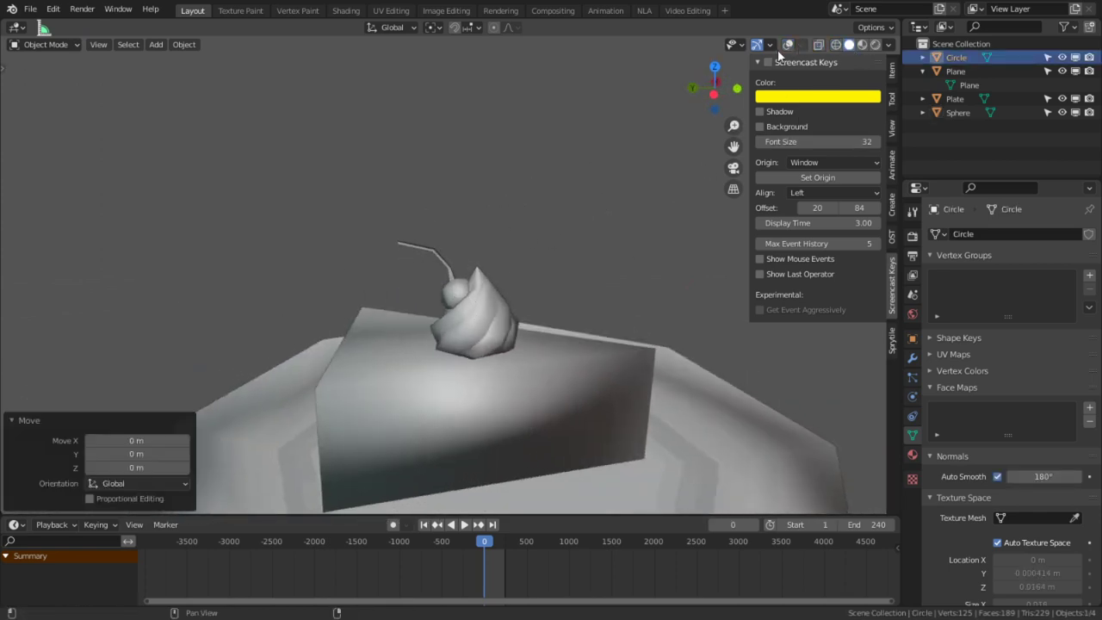
left_click(448, 288, "shift")
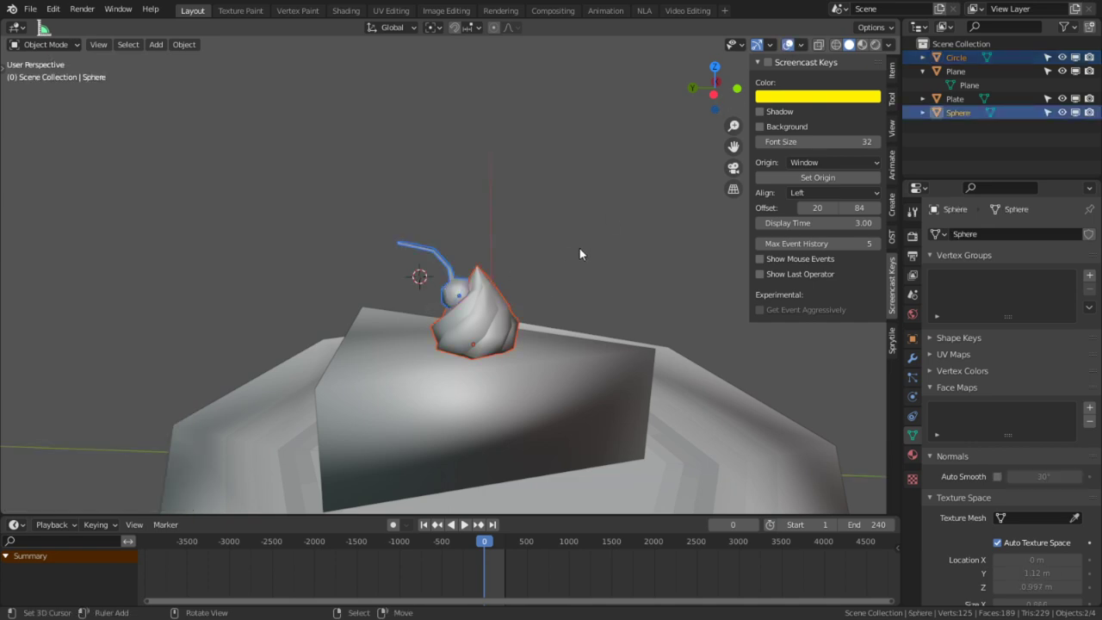
key("g")
key("y")
left_click(549, 226)
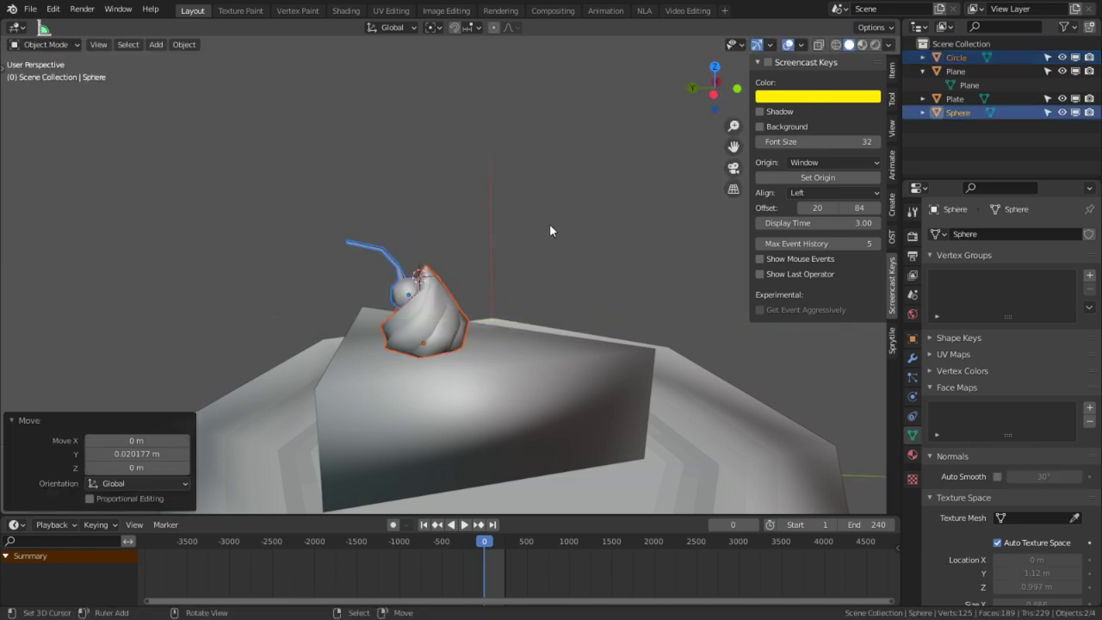
- Scale the dollop and cherry up together to about 1.147 and apply their scale
key("s")
left_click(561, 200)
middle_click_drag(561, 199, 538, 288)
key("ctrl+a")
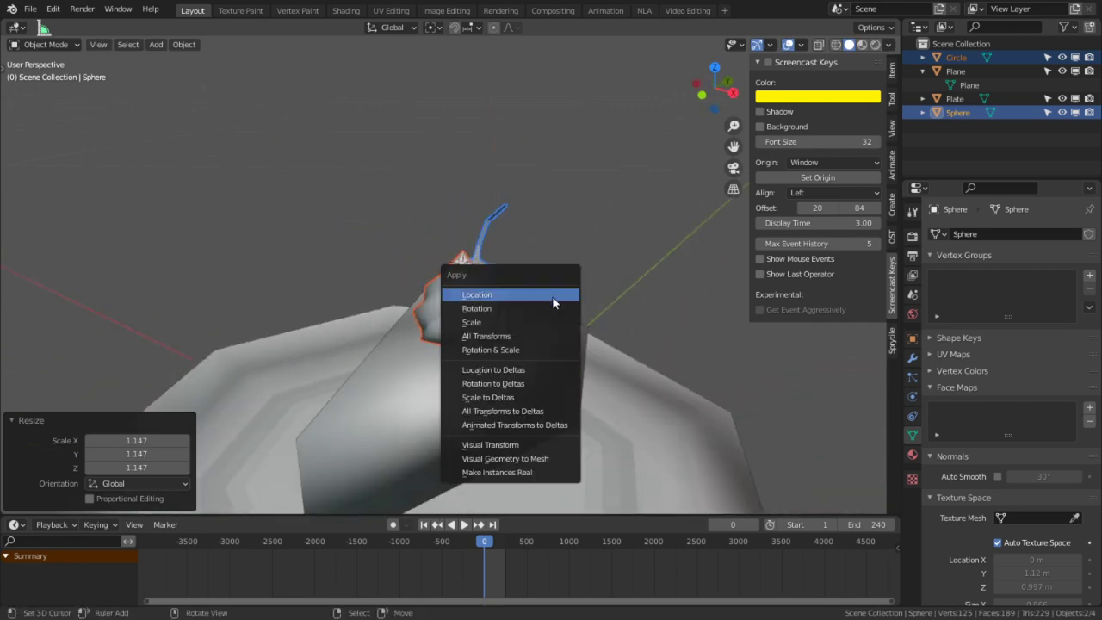
left_click(521, 324)
- Select the whole linked stem of the cherry in Edit Mode and shade its faces smooth
middle_click_drag(521, 325, 496, 205)
scroll(496, 205, "up", 4)
key("Tab")
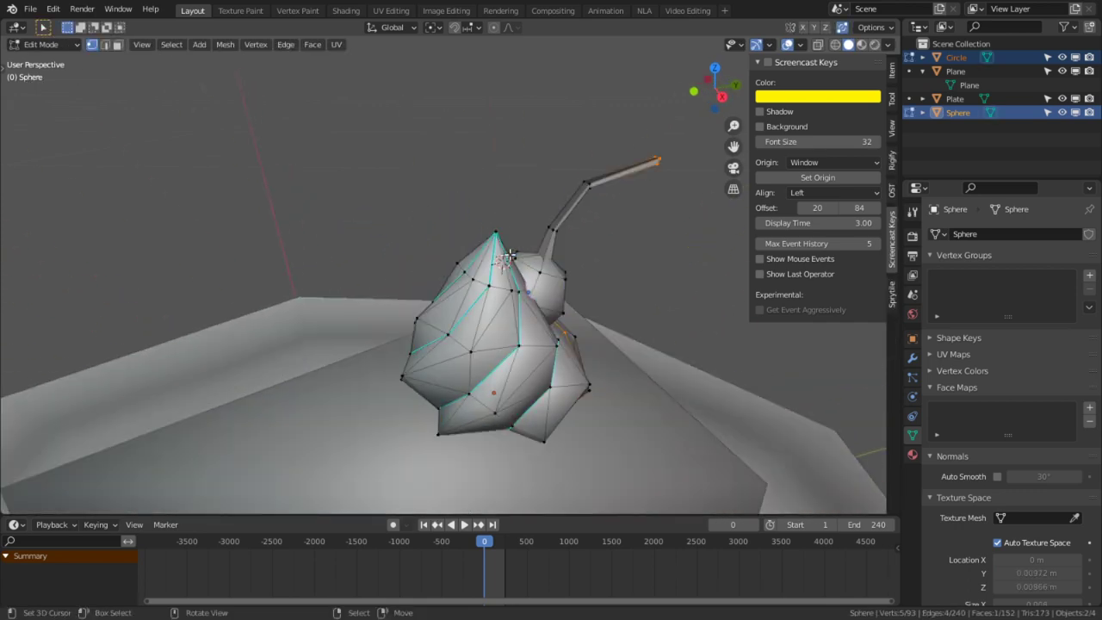
key("l")
key("q")
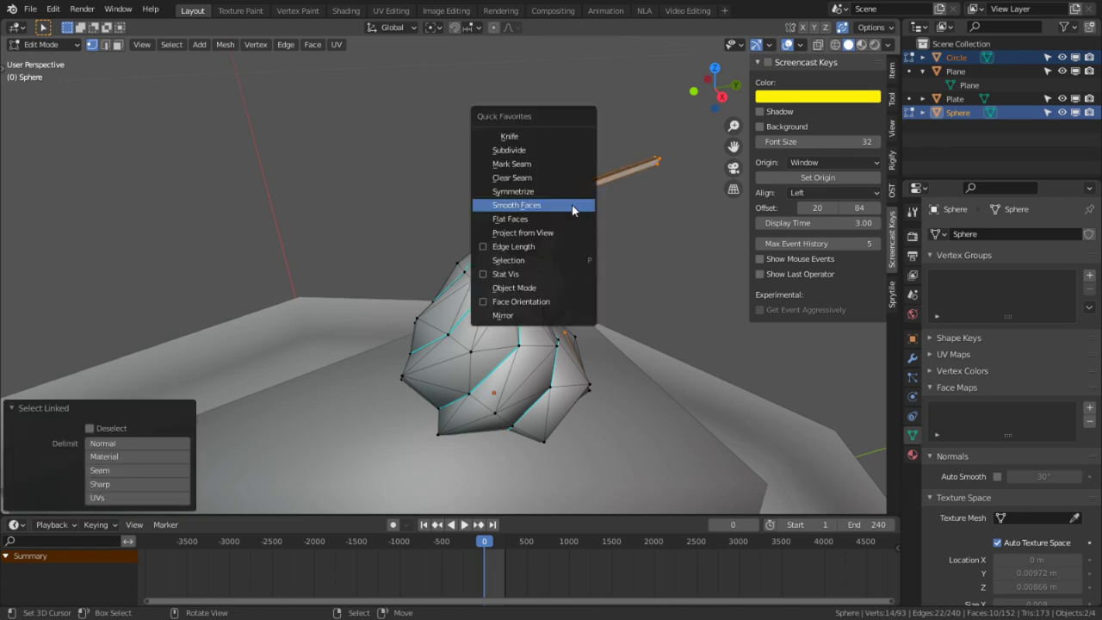
left_click(574, 204)
key("Tab")
middle_click_drag(574, 205, 521, 253)
- Recalculate the outside normals of all dollop and cherry geometry and change the viewport to material preview shading
key("Tab")
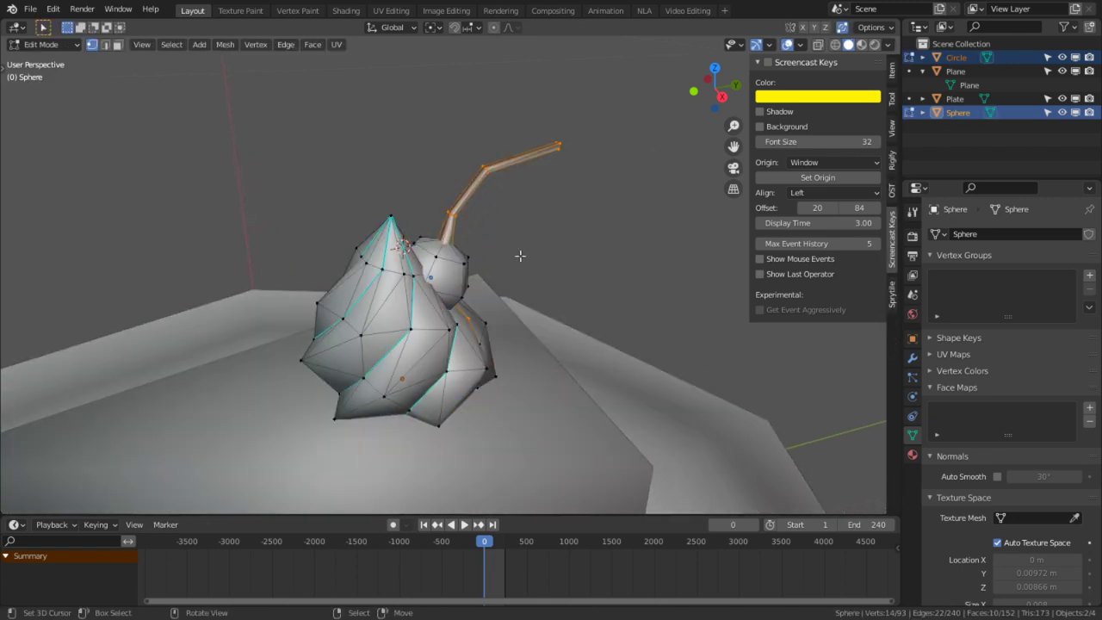
key("a")
key("alt+n")
left_click(522, 276)
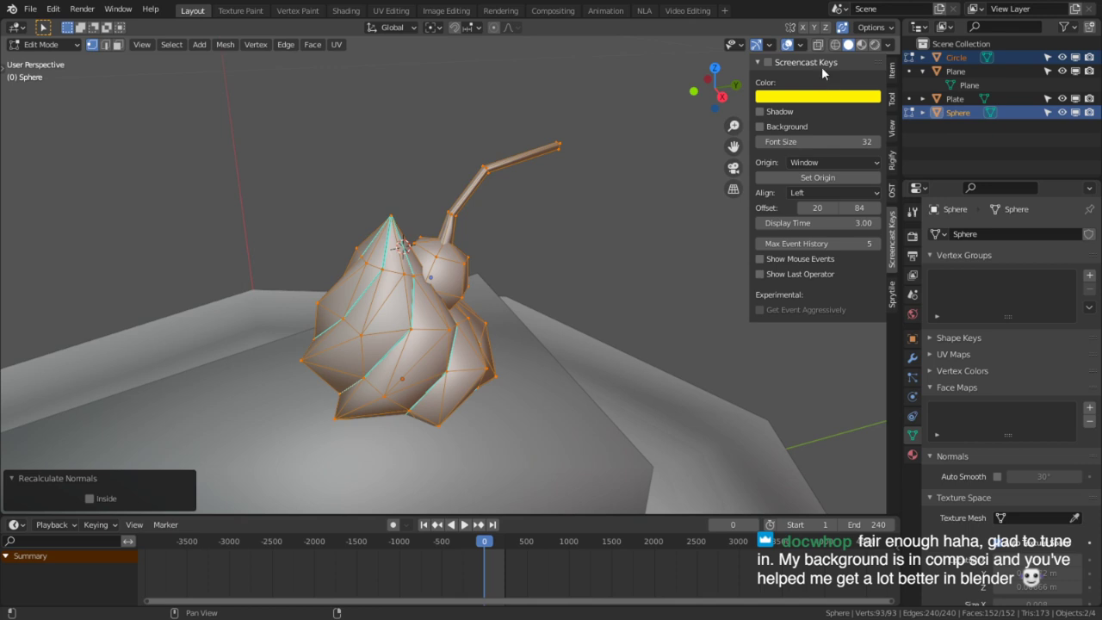
left_click(858, 46)
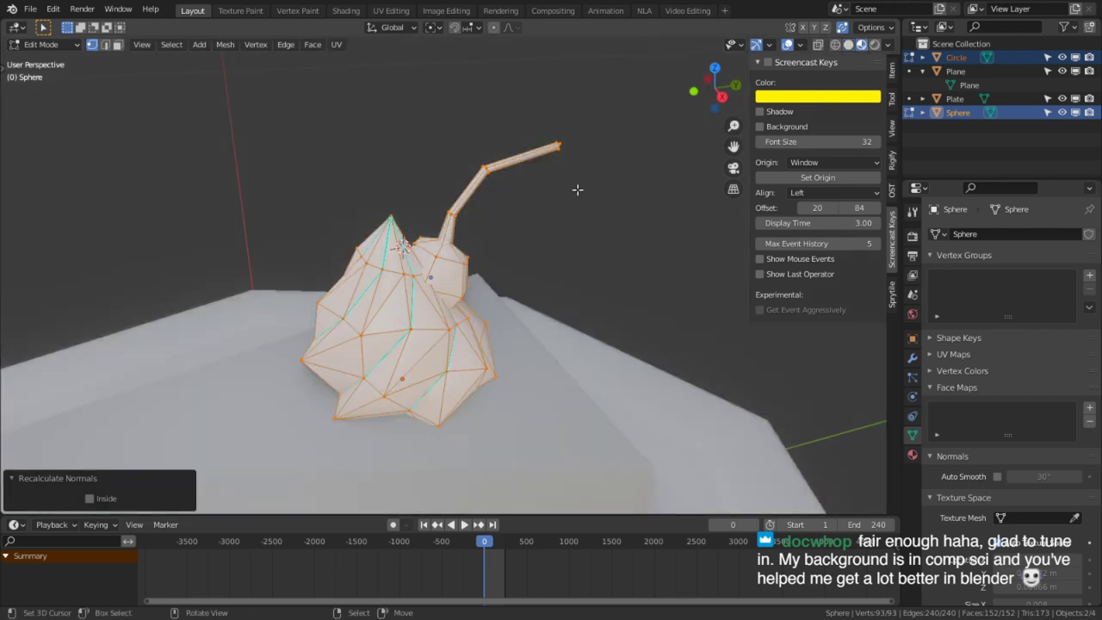
- Select the face at the stem's far end and inset it by about 0.00066 m
key("alt+a")
middle_click(543, 152, "alt")
scroll(546, 225, "up", 6)
middle_click_drag(546, 230, 616, 237)
key("3")
right_click(540, 268)
key("i")
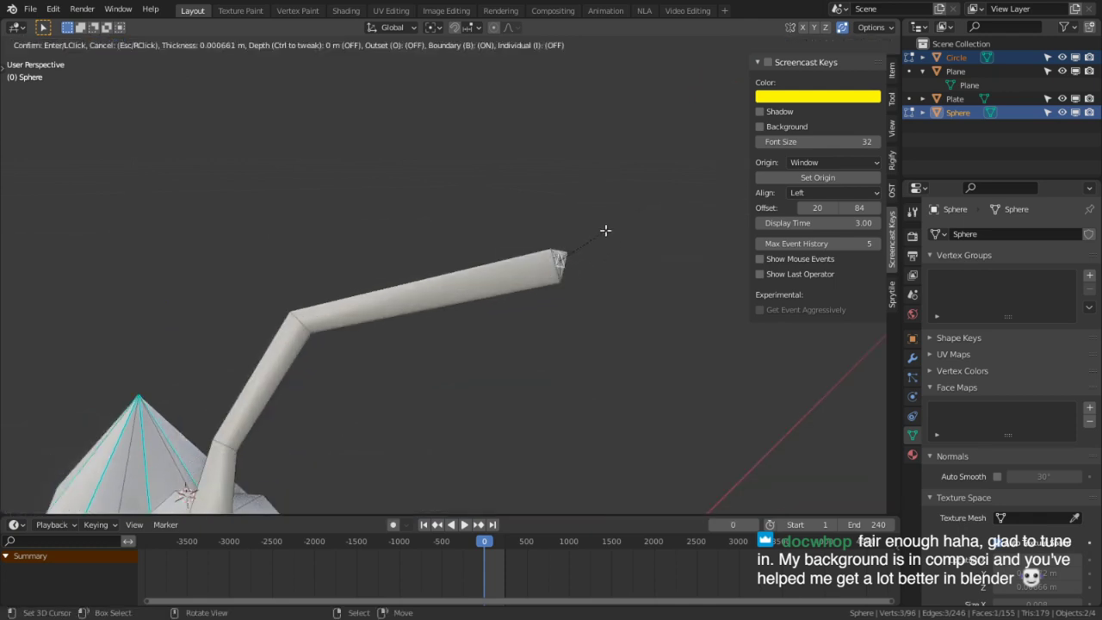
left_click(605, 231)
- Collapse the inset face at the stem's end to a single point and push it outward into a short pointed tip
key("s")
left_click(608, 230)
middle_click_drag(583, 244, 389, 296)
key("alt+s")
left_click(686, 185)
key("Tab")
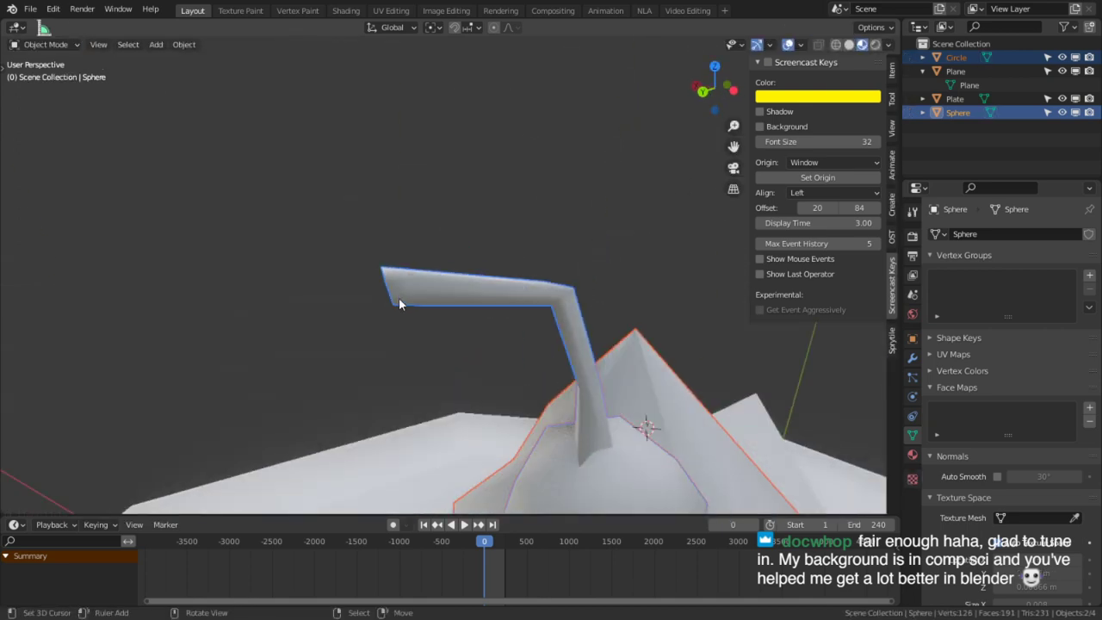
- Check the finished stem up close, switch to the Shading workspace and frame the dollop and cherry in the view
middle_click_drag(536, 342, 560, 303)
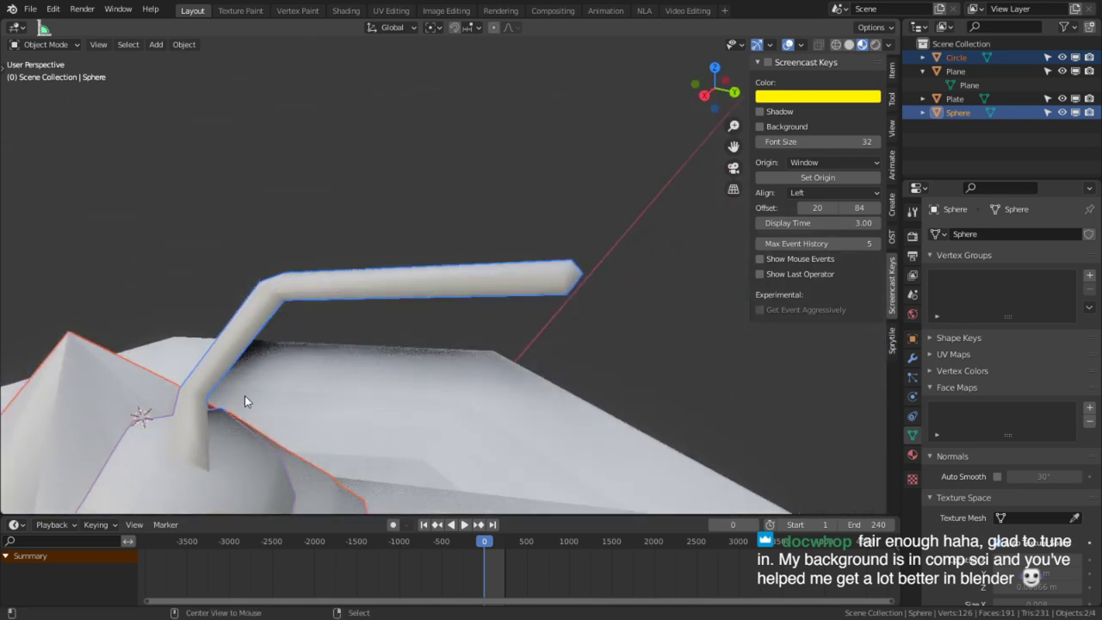
middle_click(198, 416, "alt")
middle_click_drag(256, 430, 347, 383)
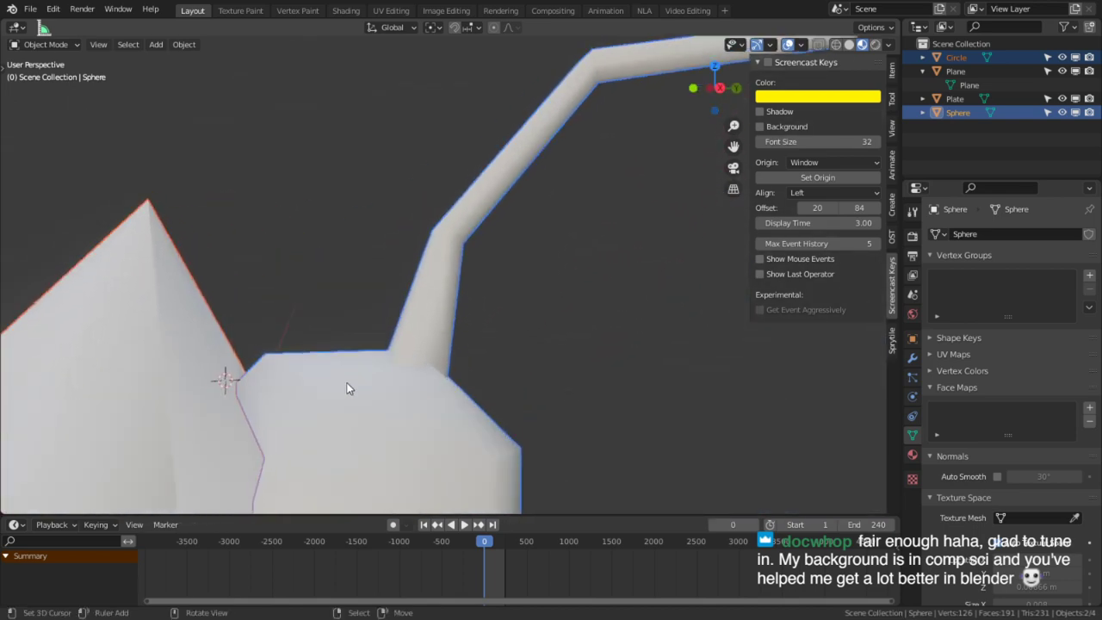
scroll(429, 385, "down", 6)
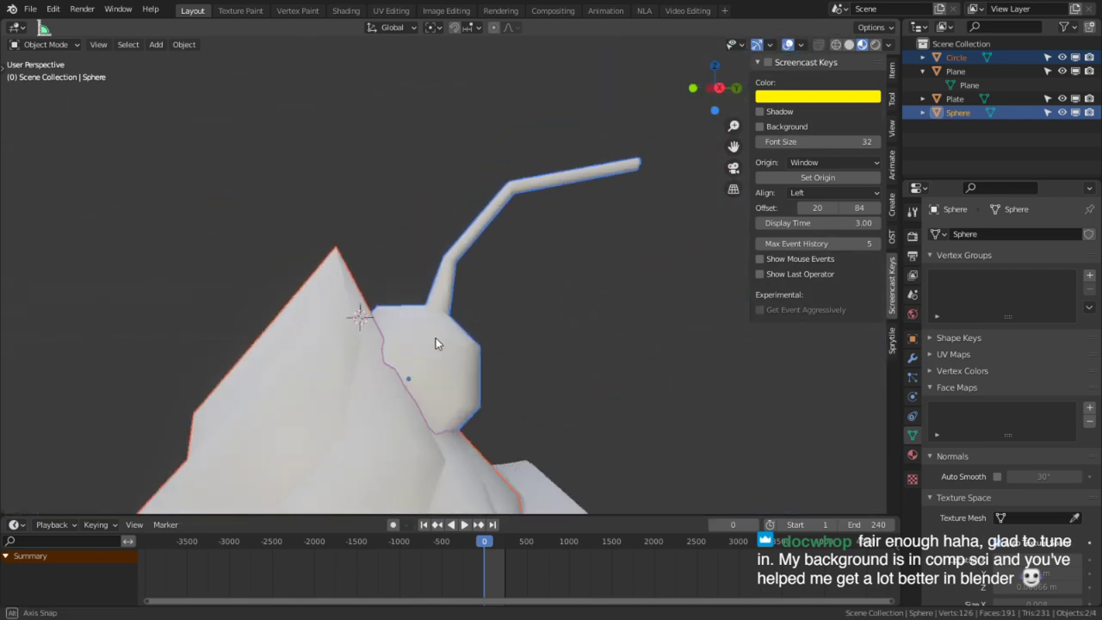
middle_click_drag(436, 337, 420, 395)
key("Tab")
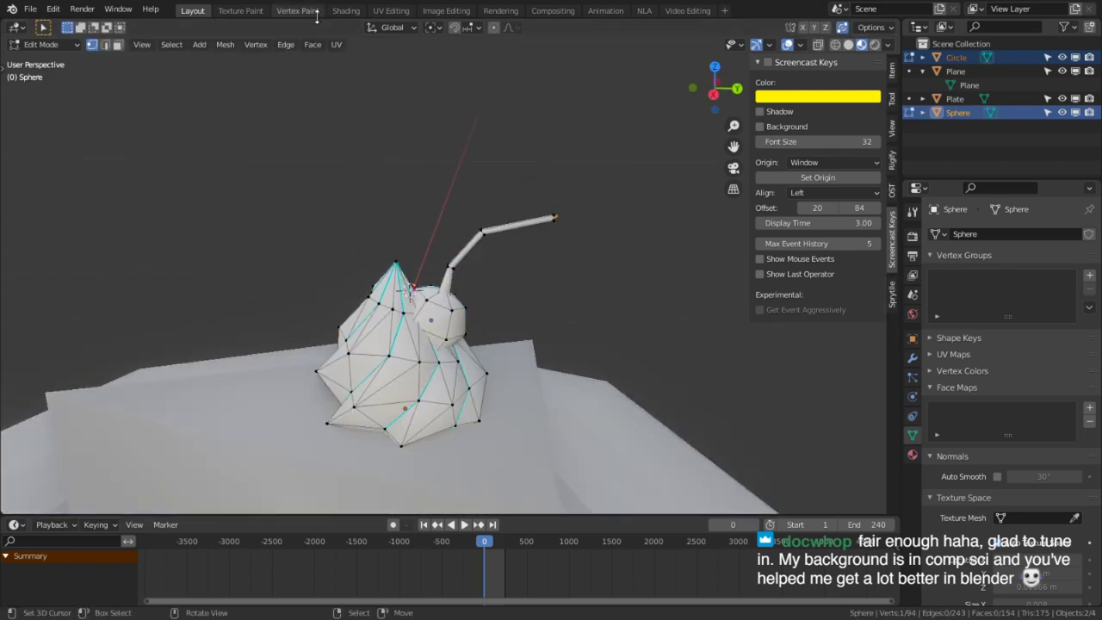
left_click(342, 11)
key("a")
key("KP_Decimal")
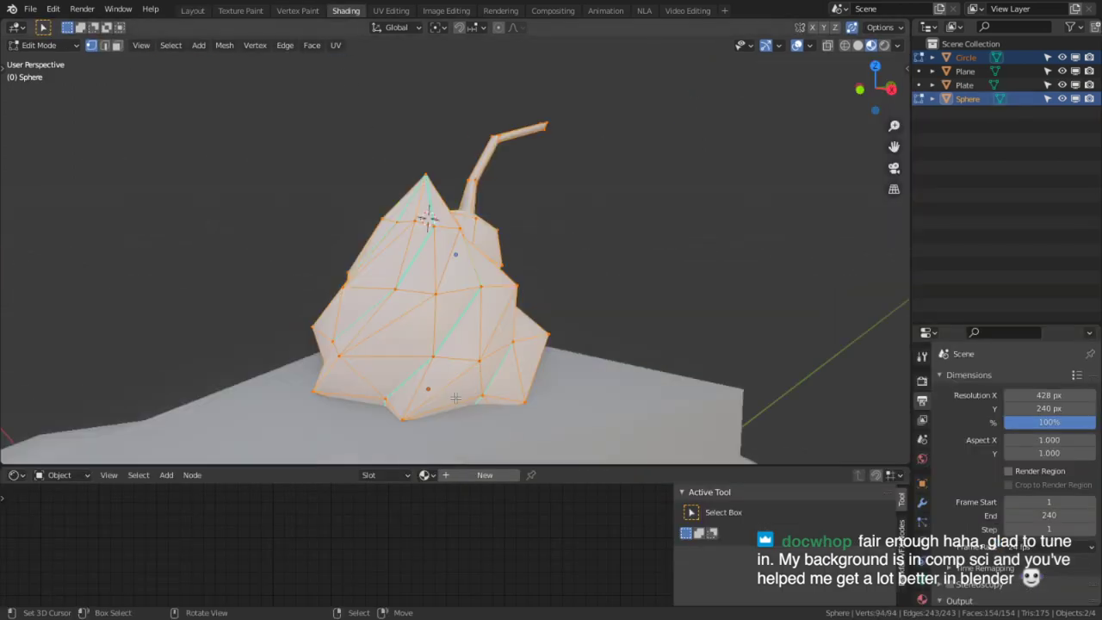
key("Tab")
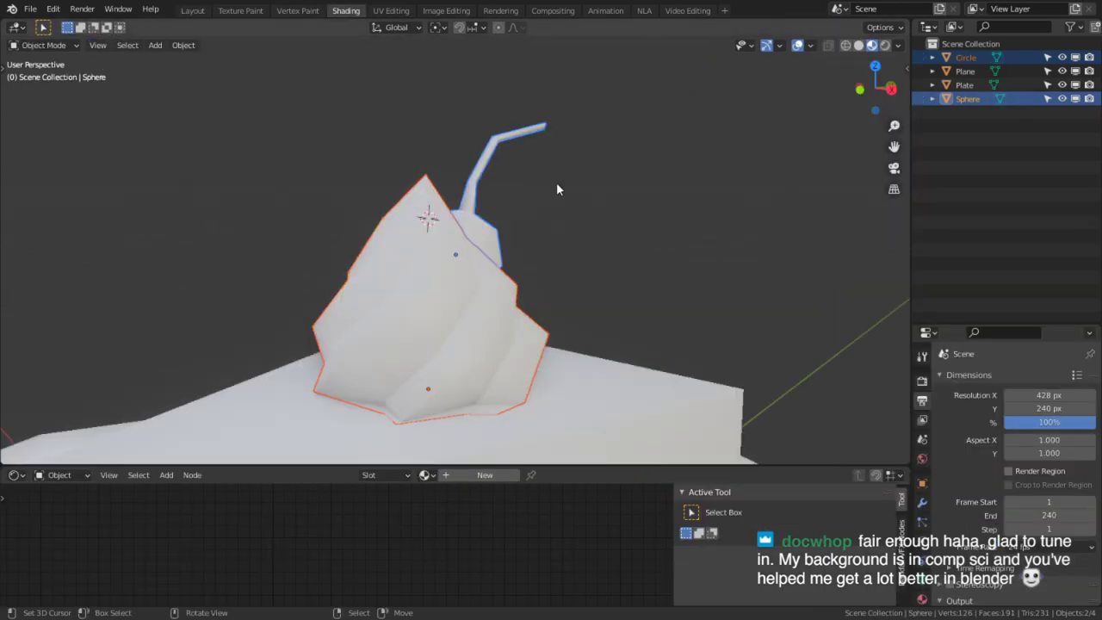
- Create a new material for the cherry and name it Vertex Colors
left_click(492, 475)
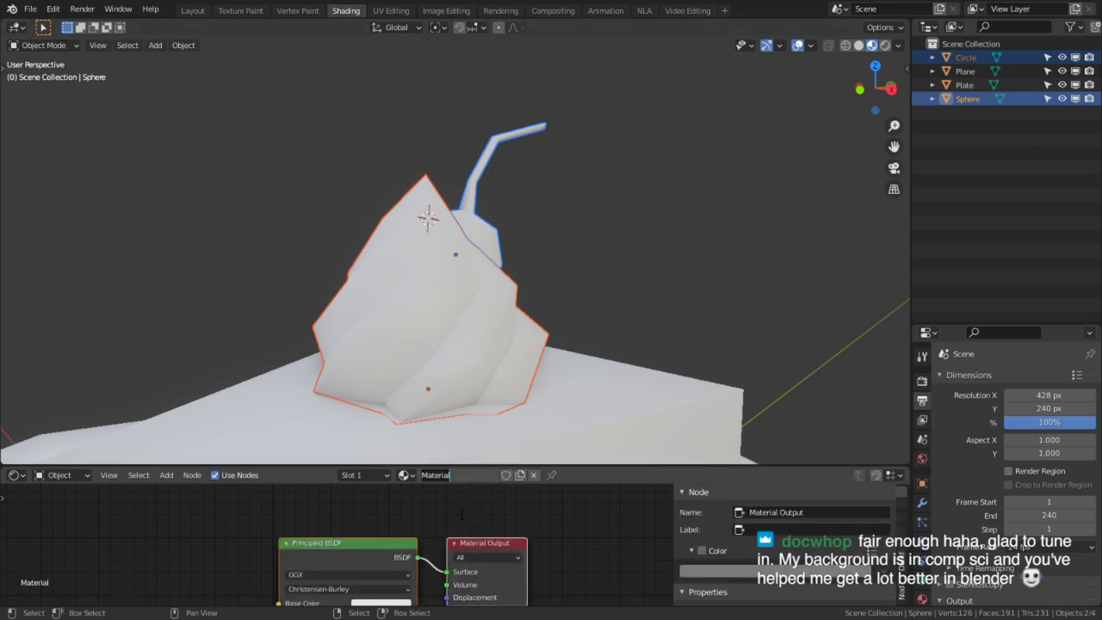
type("Vertex Colors")
key("Return")
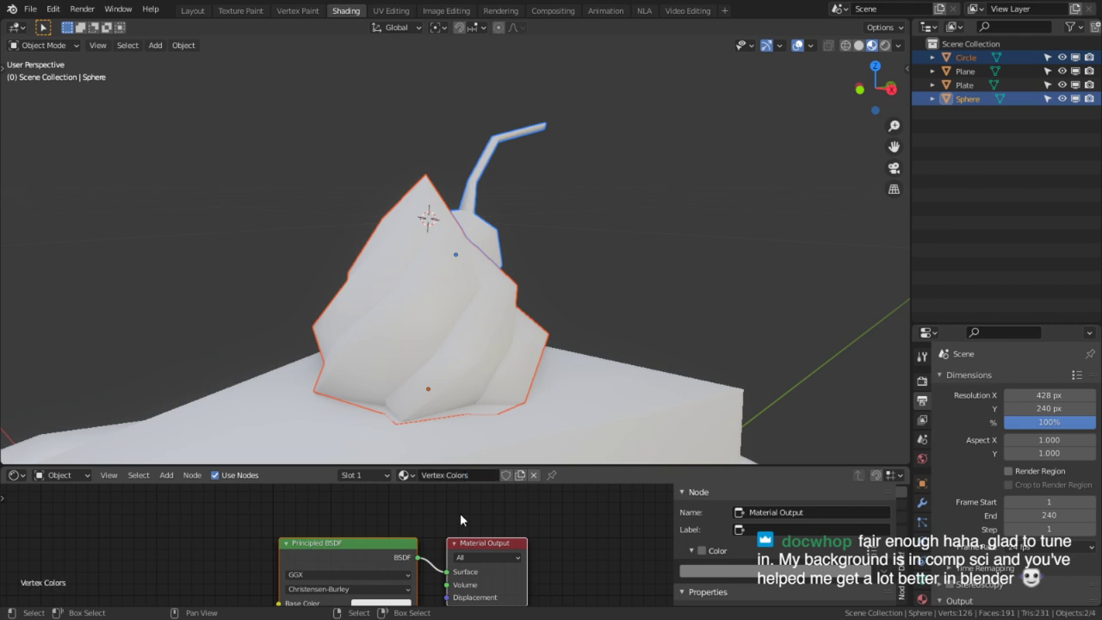
- Replace the Principled BSDF with a Diffuse BSDF node and connect it to the Material Output's Surface input
key("ctrl+space")
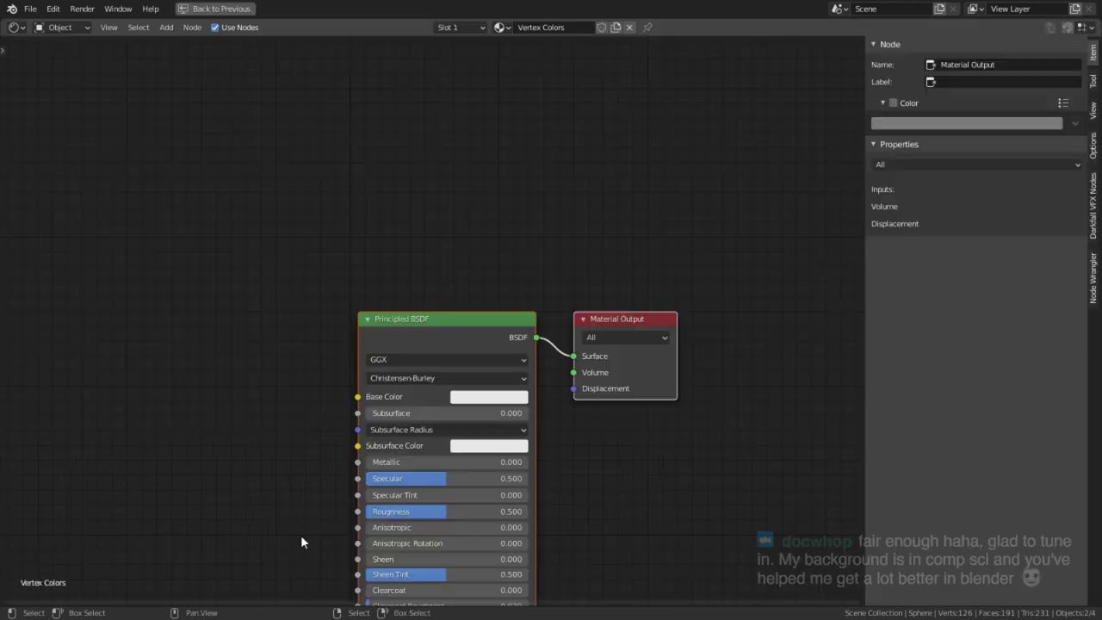
left_click(411, 342)
key("x")
key("shift+a")
left_click(421, 339)
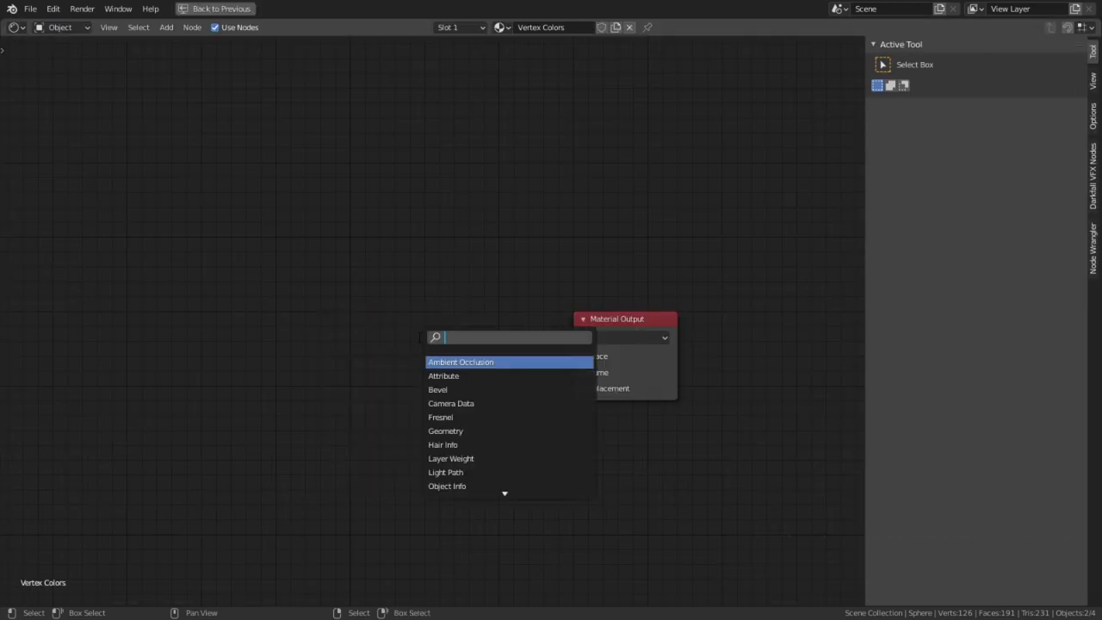
type("diff")
key("Return")
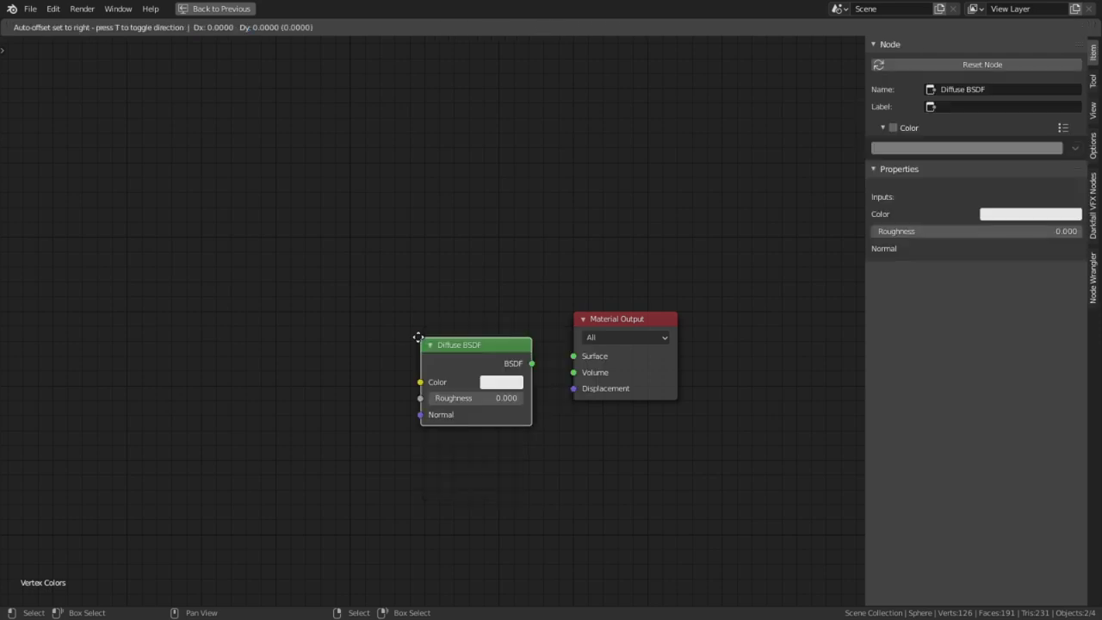
left_click(417, 337)
left_click_drag(531, 364, 572, 360)
- Add a Vertex Color node and connect its Color output to the Diffuse BSDF's Color input
key("shift+a")
left_click(337, 339)
type("vert")
key("Return")
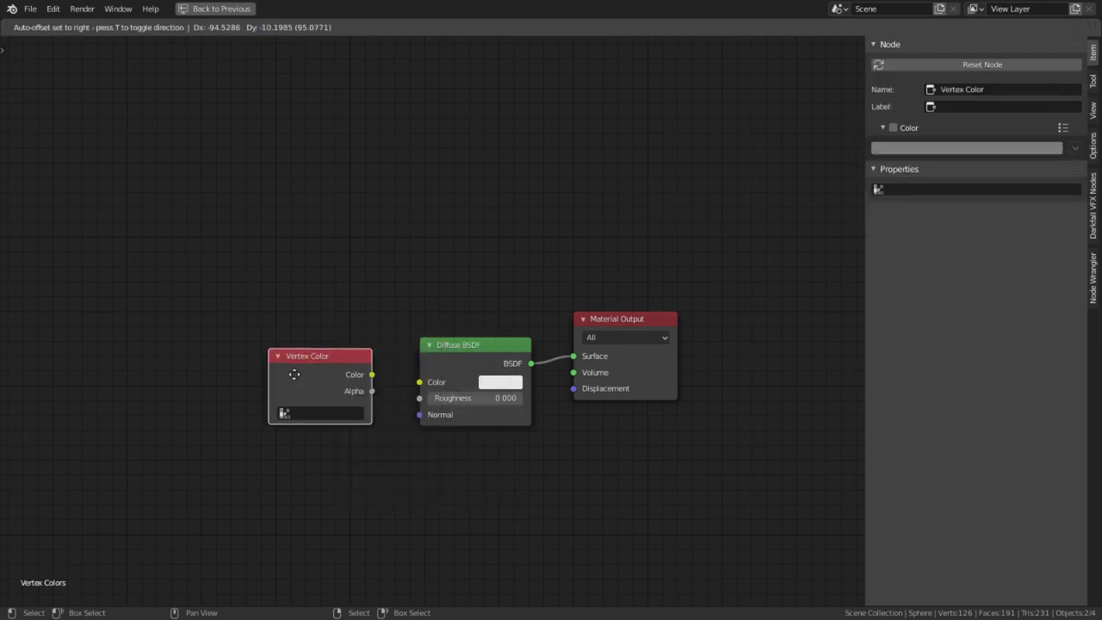
left_click(360, 380)
left_click_drag(366, 377, 421, 380)
key("ctrl+space")
middle_click_drag(607, 206, 460, 268)
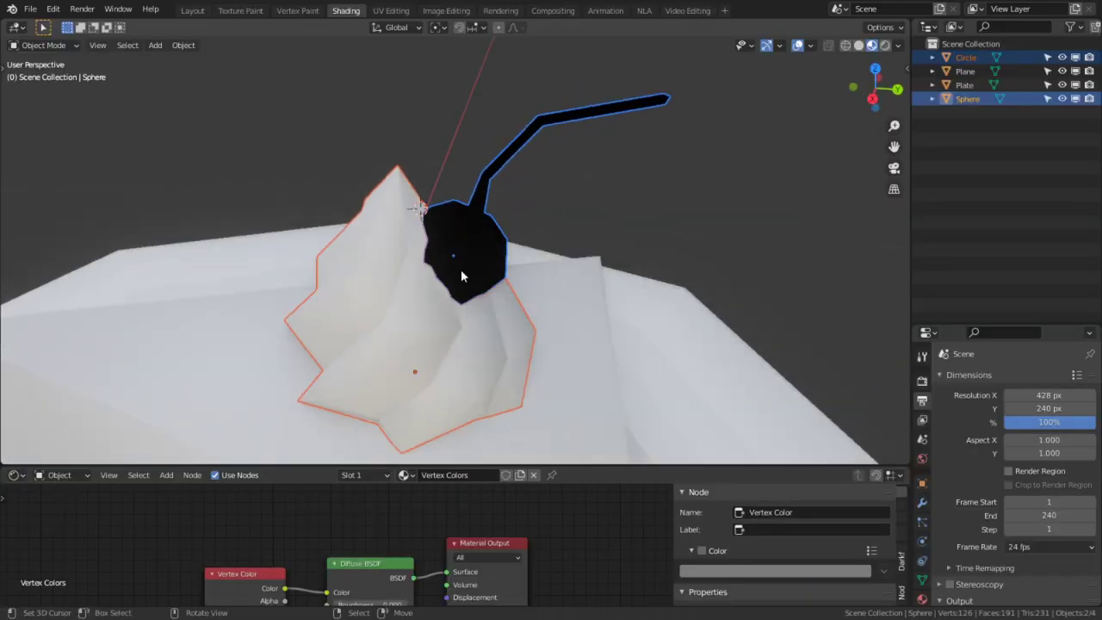
- Assign the existing Vertex Colors material to the dollop
left_click(429, 401)
left_click(426, 475)
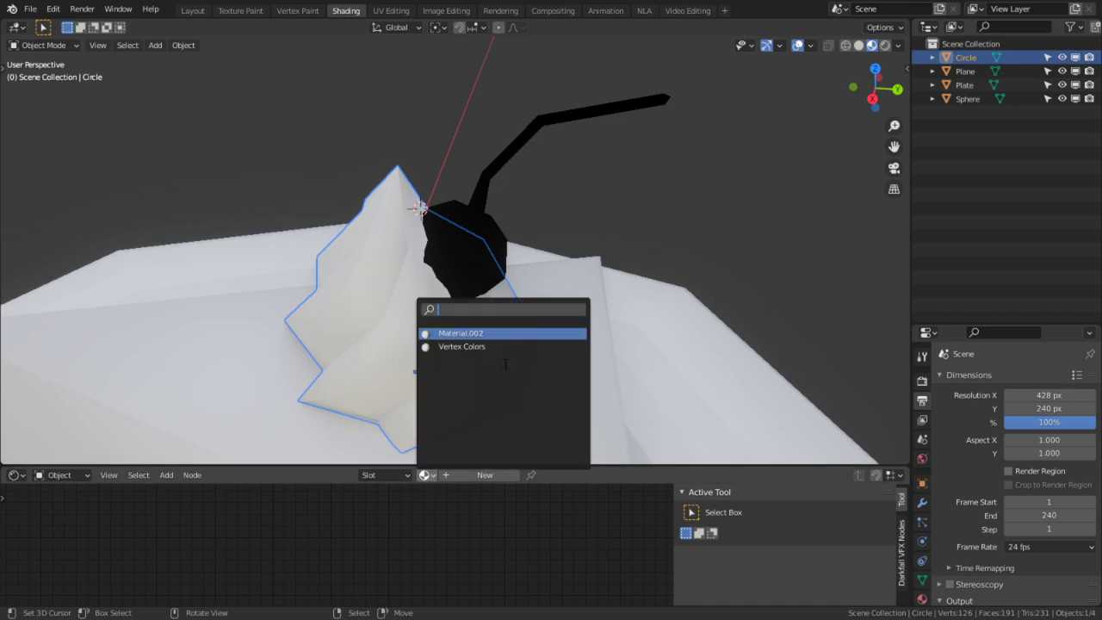
left_click(456, 347)
middle_click_drag(591, 381, 590, 364)
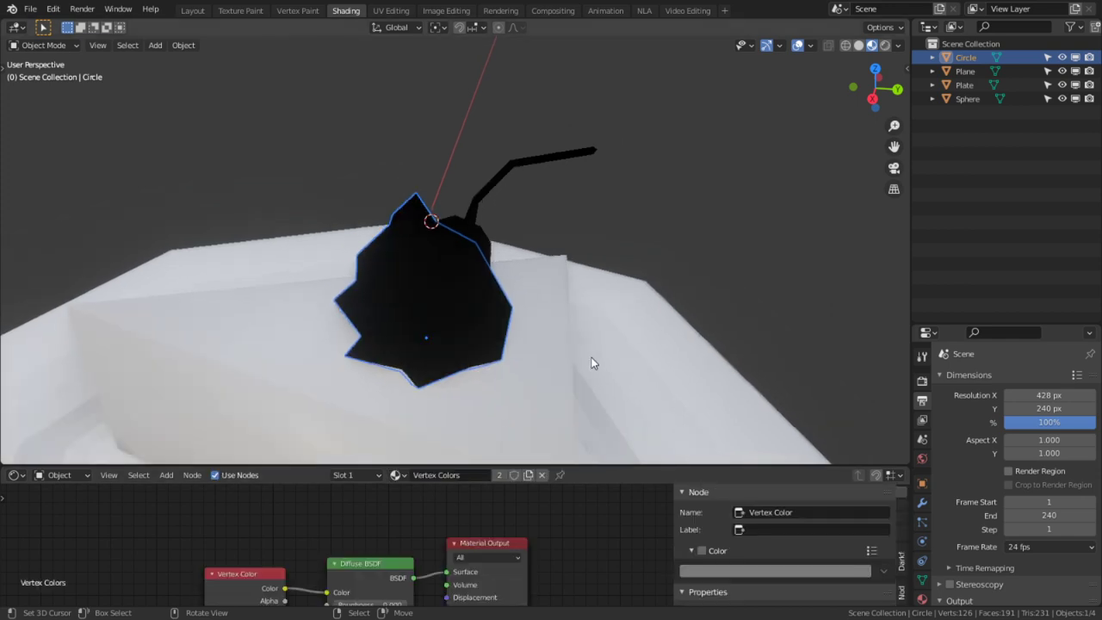
- Assign the existing Material.002 to the cake slice and look over its node setup
left_click(575, 368)
left_click(426, 475)
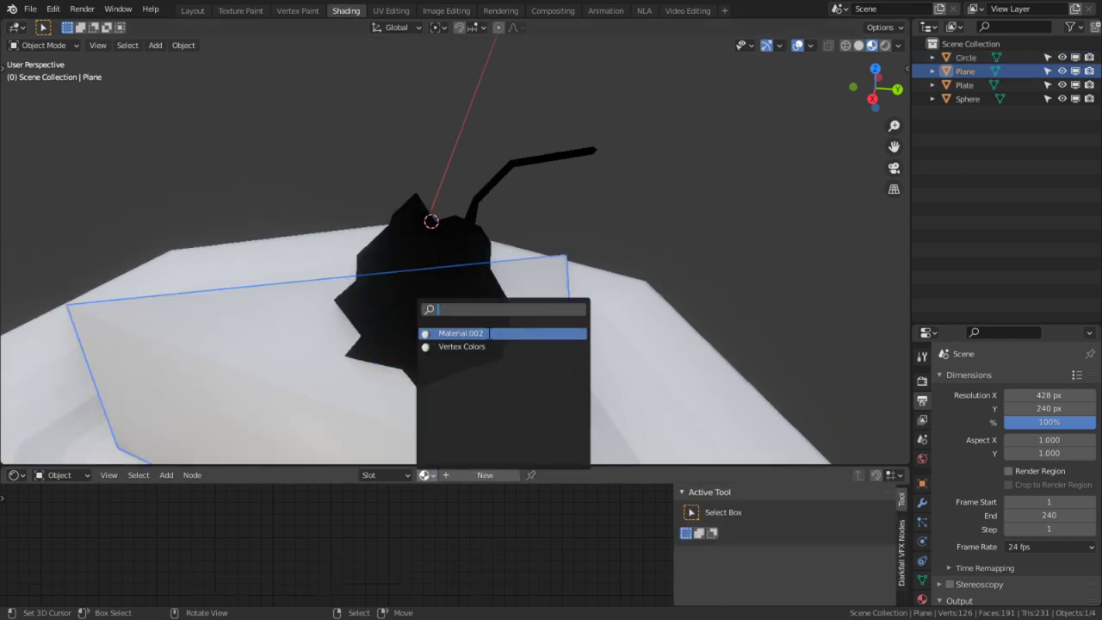
left_click(465, 333)
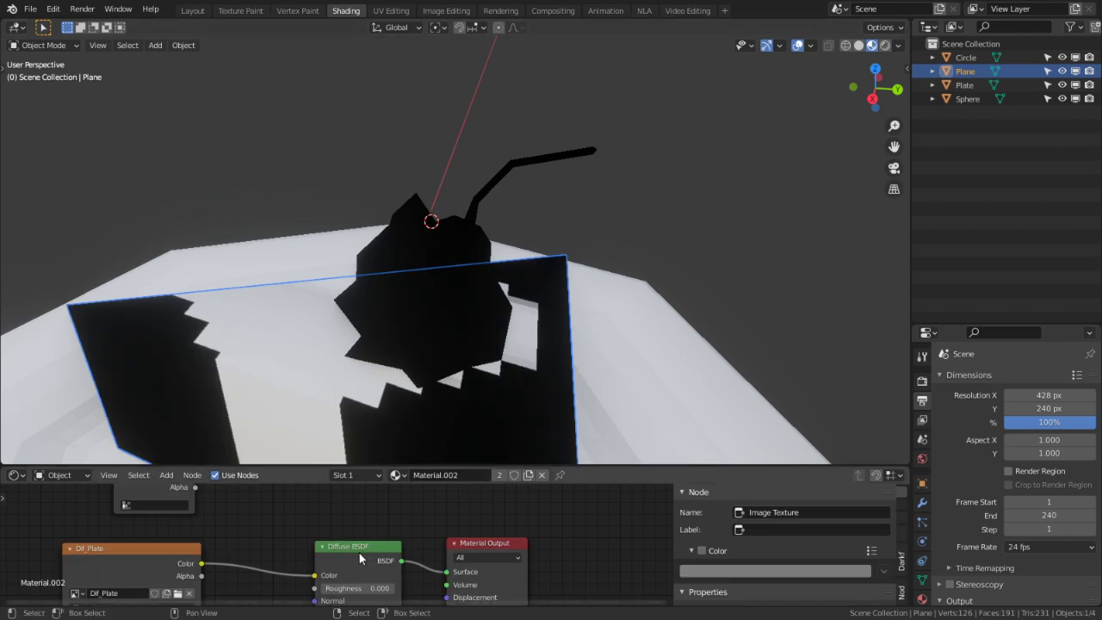
middle_click_drag(359, 553, 352, 503)
key("ctrl+space")
key("ctrl+space")
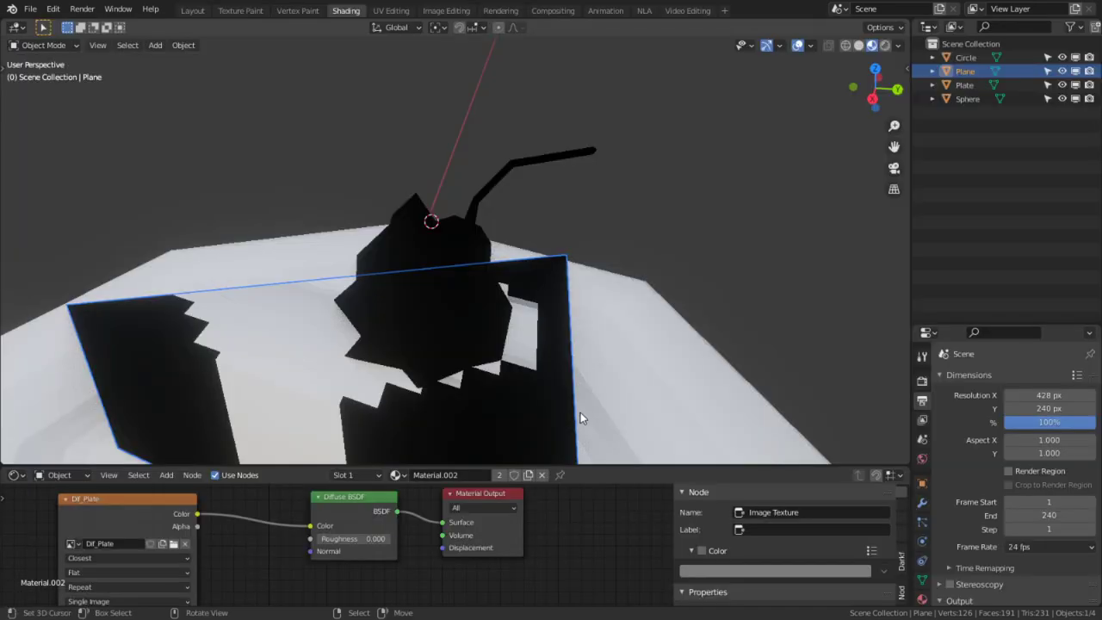
- Make a separate copy of the cake slice's material and rename it Cake
left_click(498, 474)
left_click(459, 475)
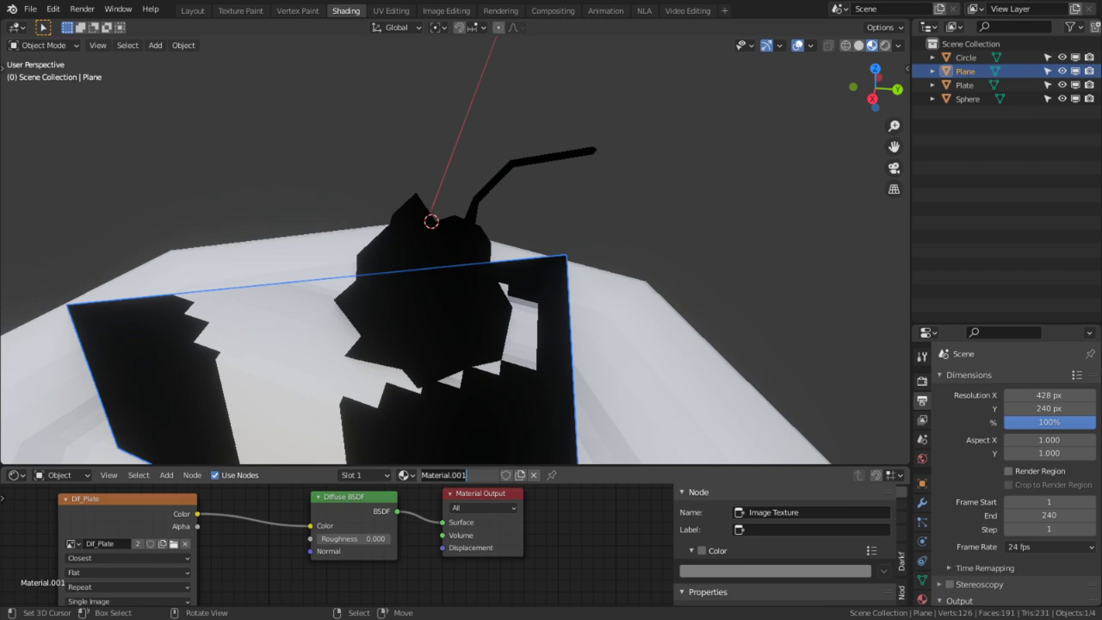
type("Cake")
key("Return")
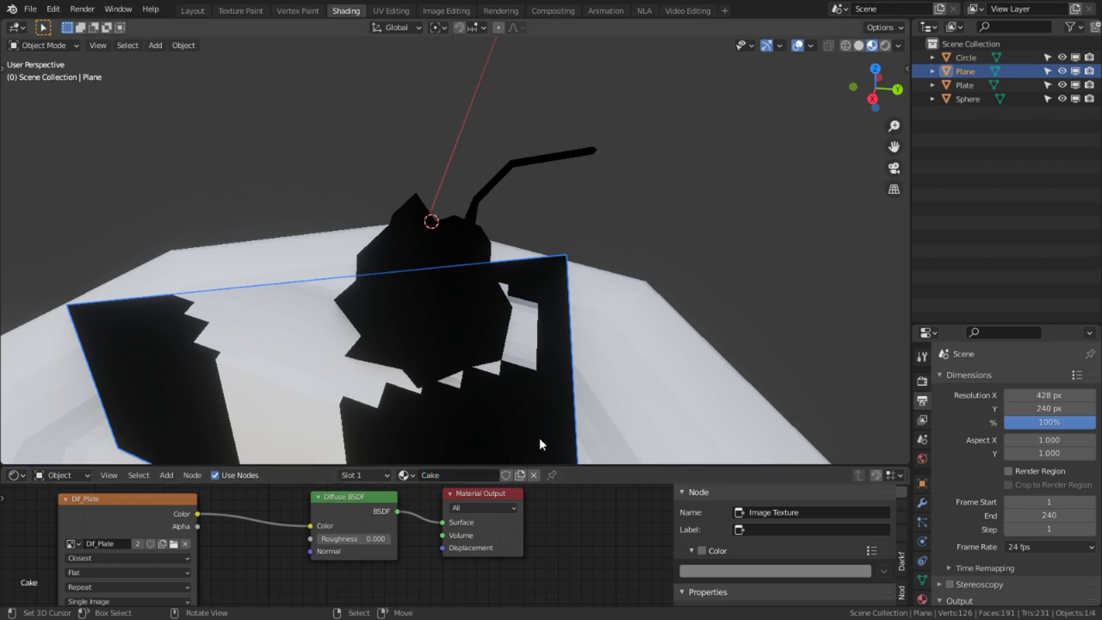
- Hide the plate and check which materials the dollop and the cake slice use
left_click(527, 304)
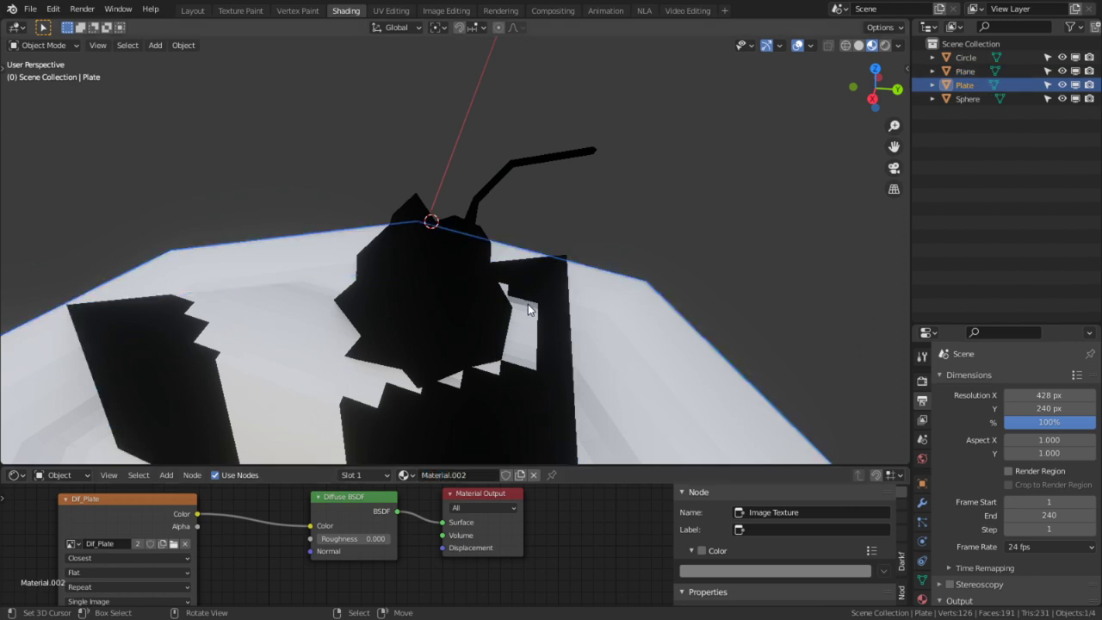
left_click(401, 392)
left_click(673, 325)
key("h")
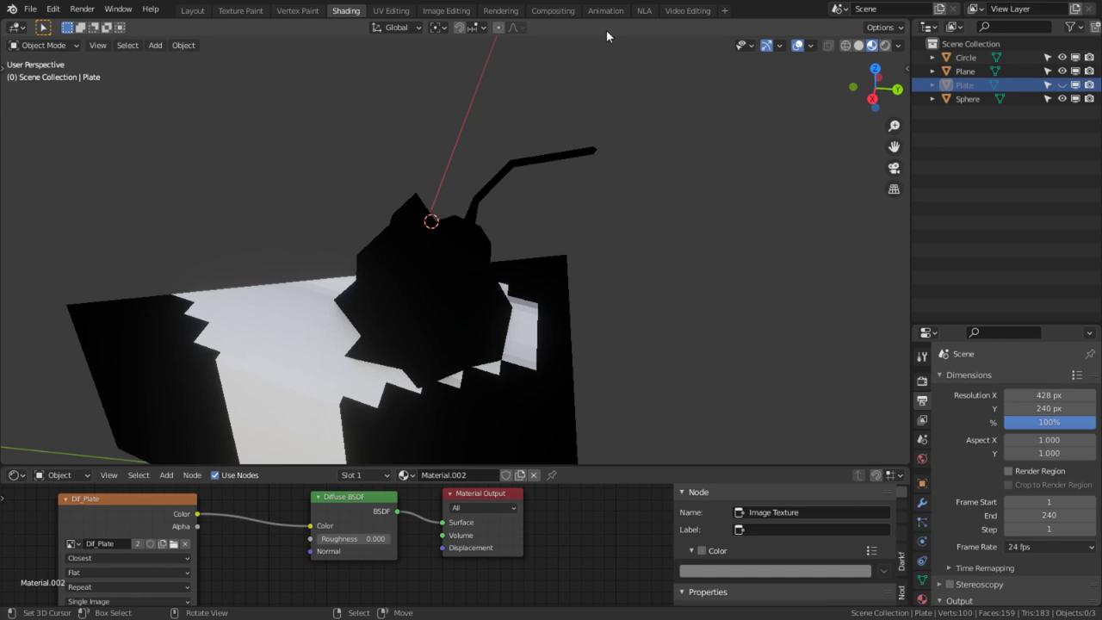
left_click(490, 356)
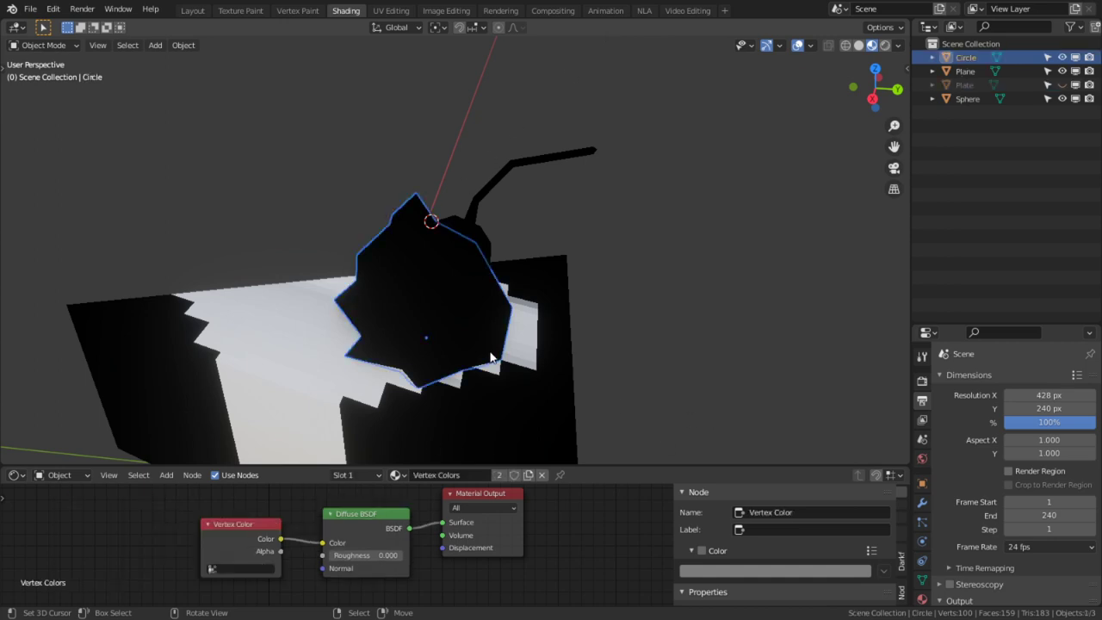
left_click(503, 393)
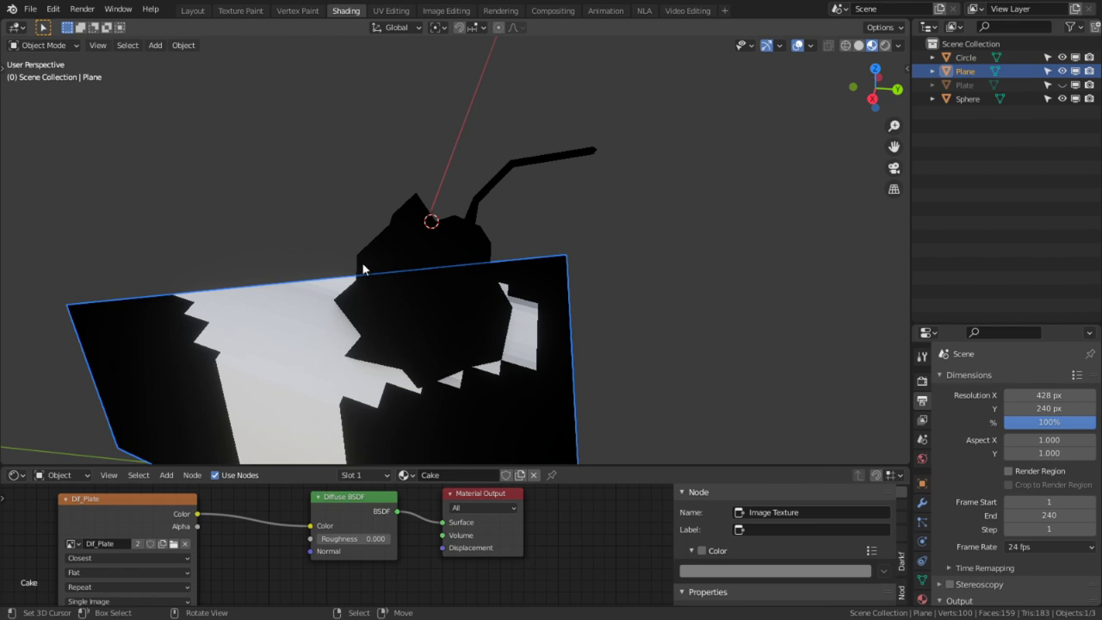
- Create a vertex colour layer on the cherry by switching it to Vertex Paint mode
left_click(458, 252)
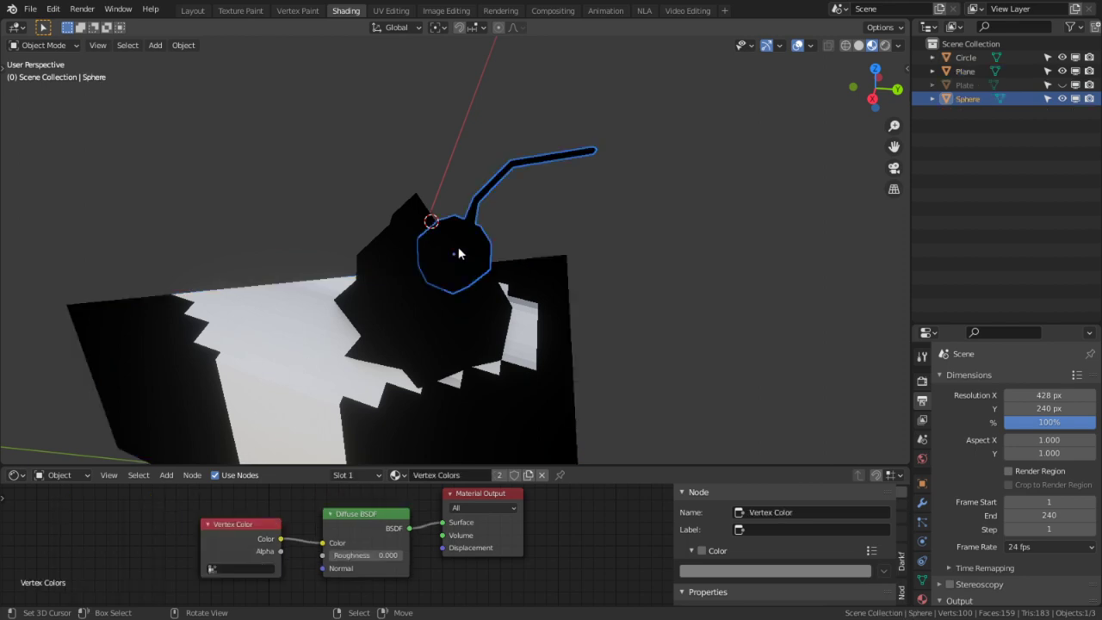
scroll(473, 237, "up", 5)
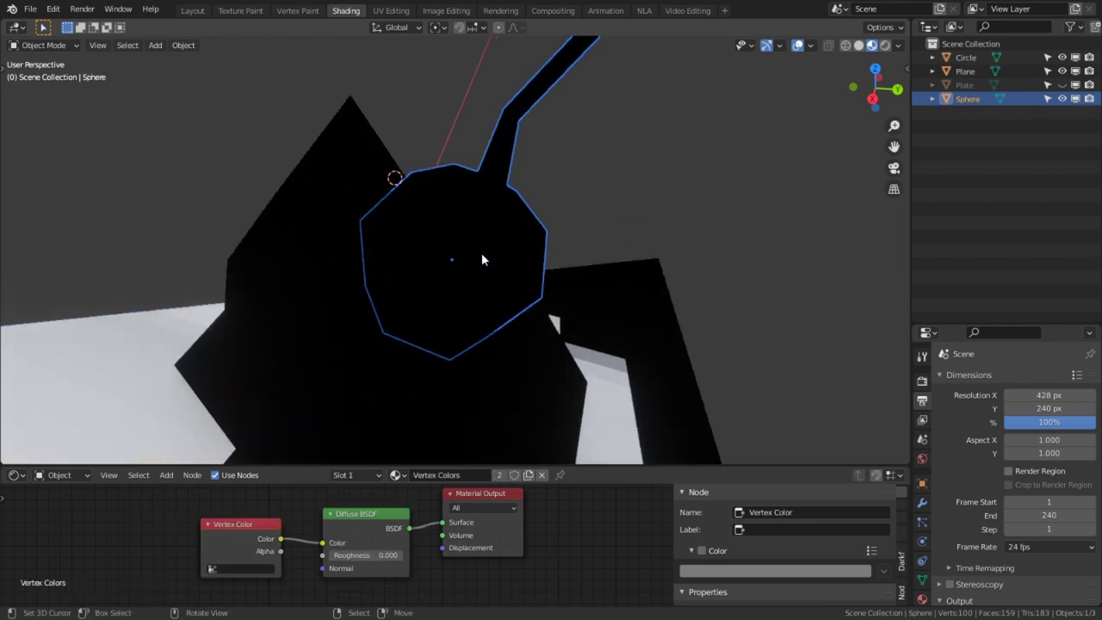
mouse_move(481, 252)
middle_mouse_down()
mouse_move(483, 211)
mouse_move(499, 234)
middle_mouse_up()
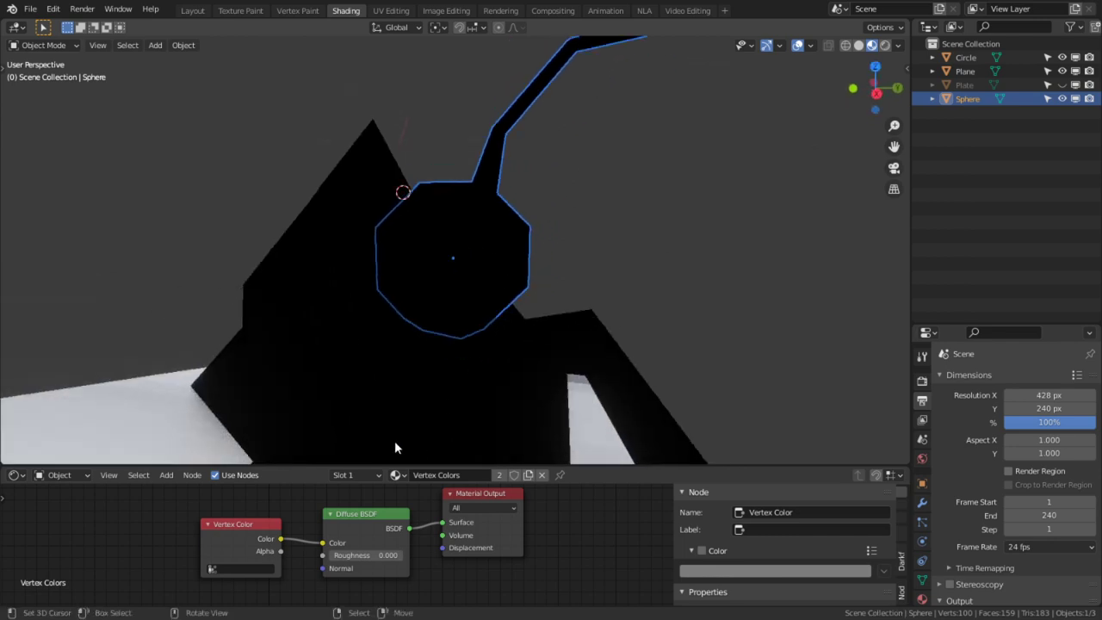
left_click(43, 45)
left_click(64, 121)
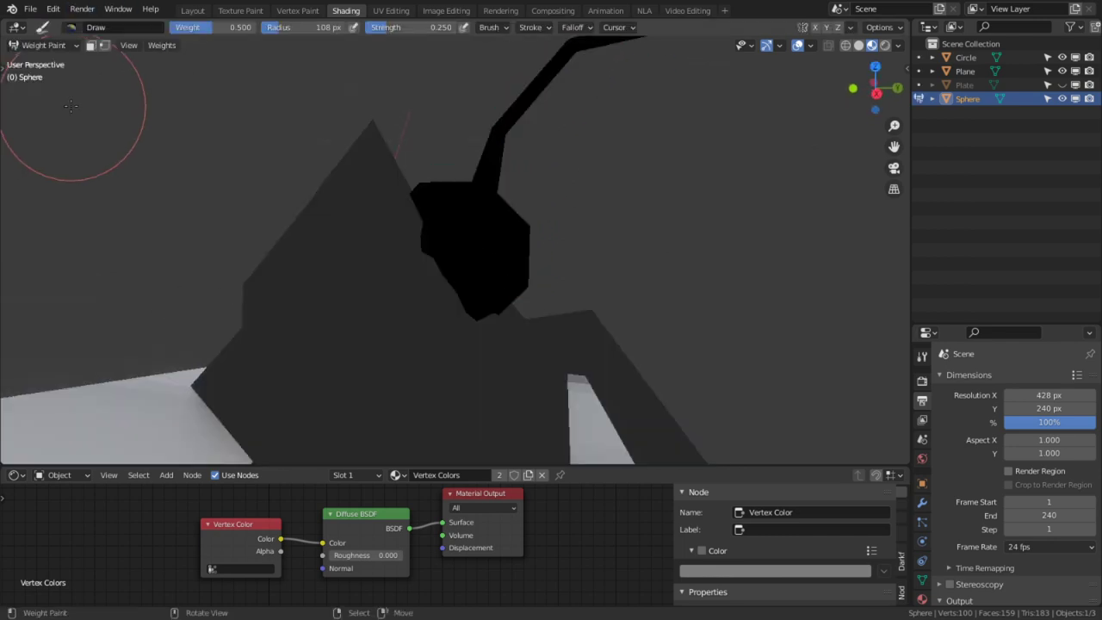
left_click(64, 46)
left_click(75, 105)
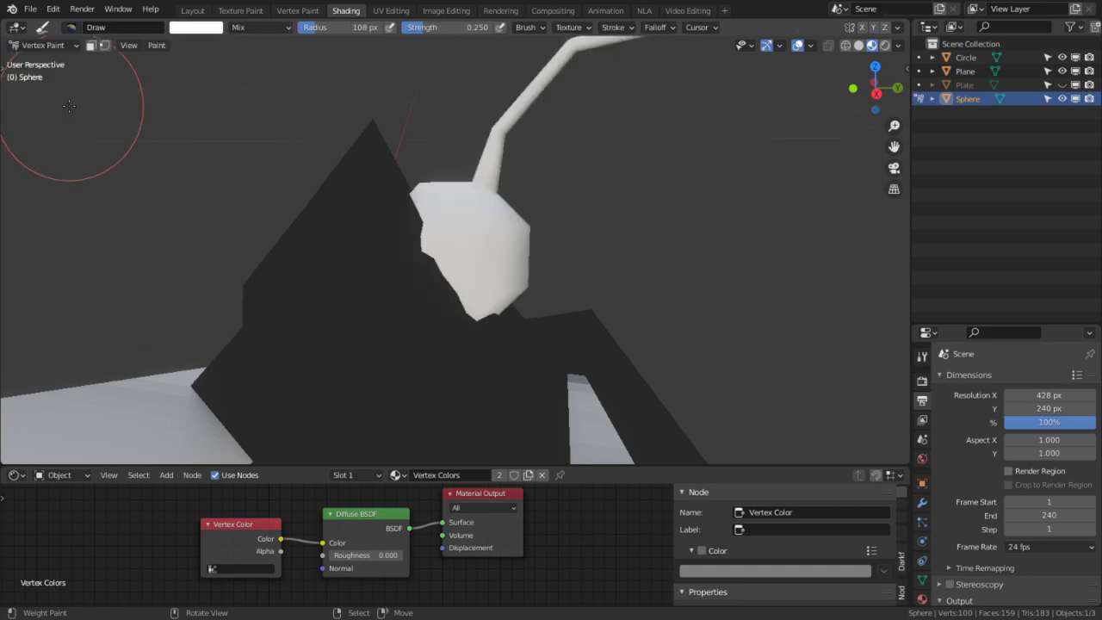
- Give the dollop a vertex colour layer through Vertex Paint mode, and return it to Object Mode
key("Tab")
key("Tab")
key("ctrl+Tab")
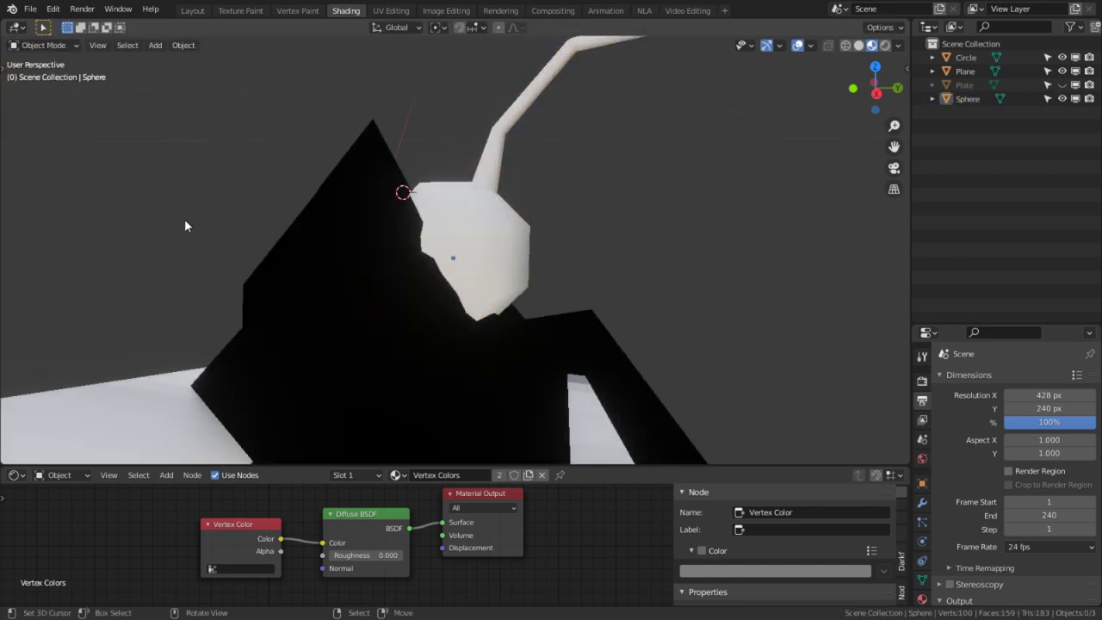
left_click(280, 243)
left_click(52, 44)
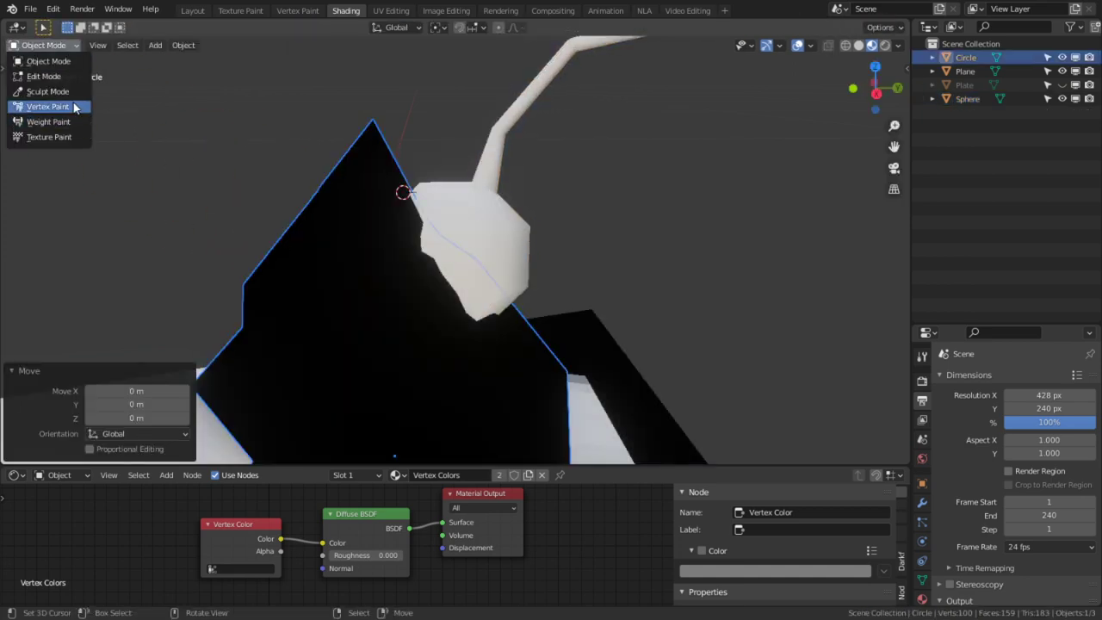
left_click(76, 108)
key("Tab")
left_click(43, 44)
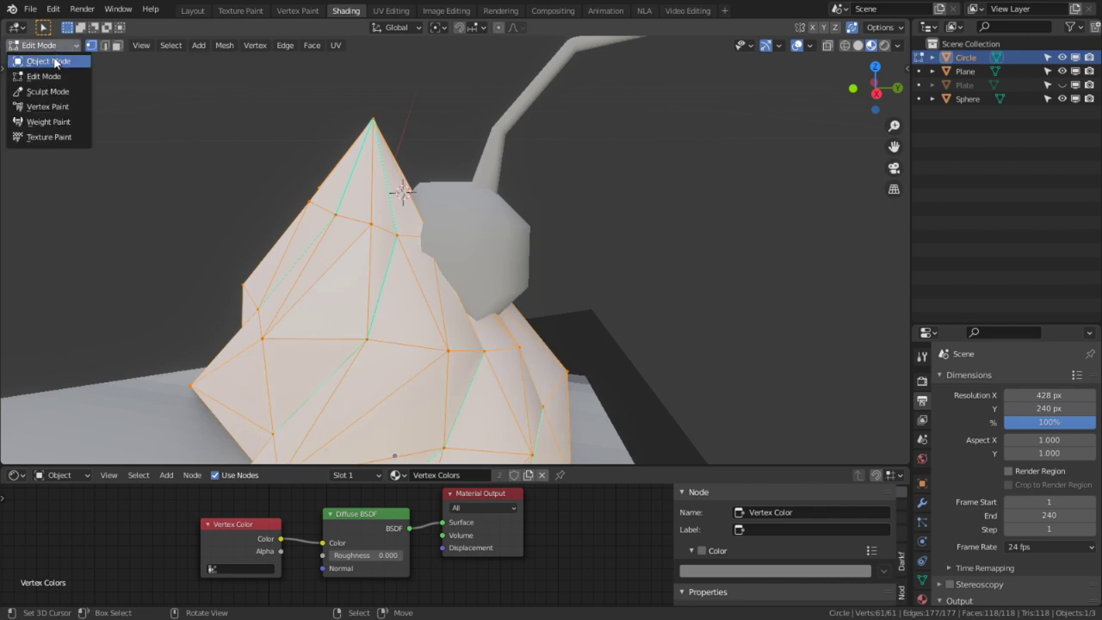
left_click(52, 61)
- Put the cherry in Vertex Paint mode and set the brush colour to dark red (H 0.969, S 0.835, V 0.385)
left_click(502, 237)
key("Tab")
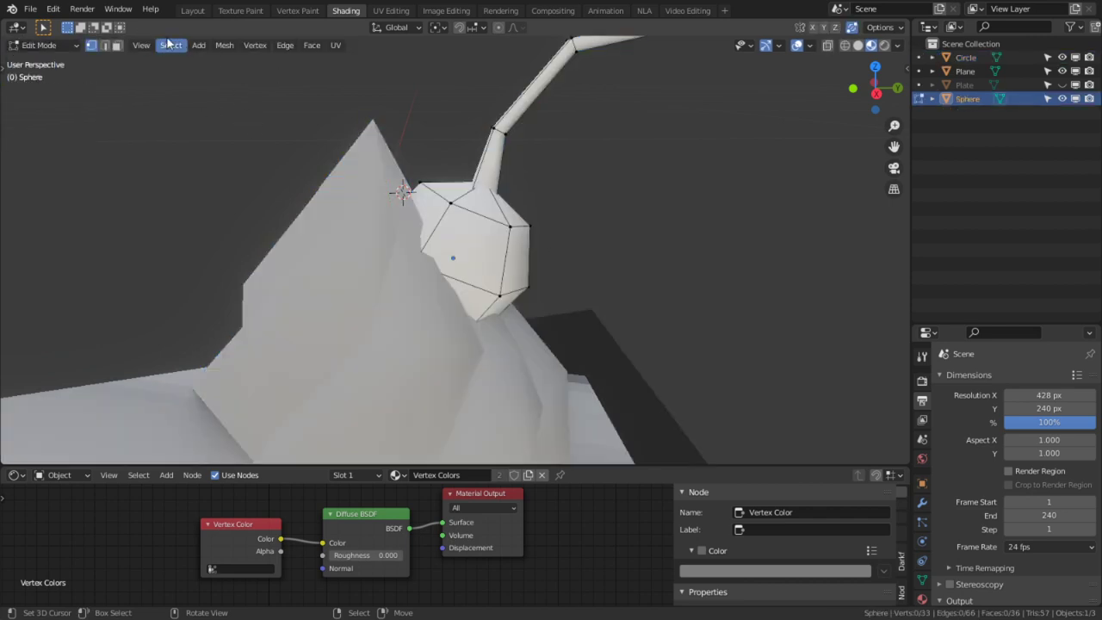
left_click(48, 45)
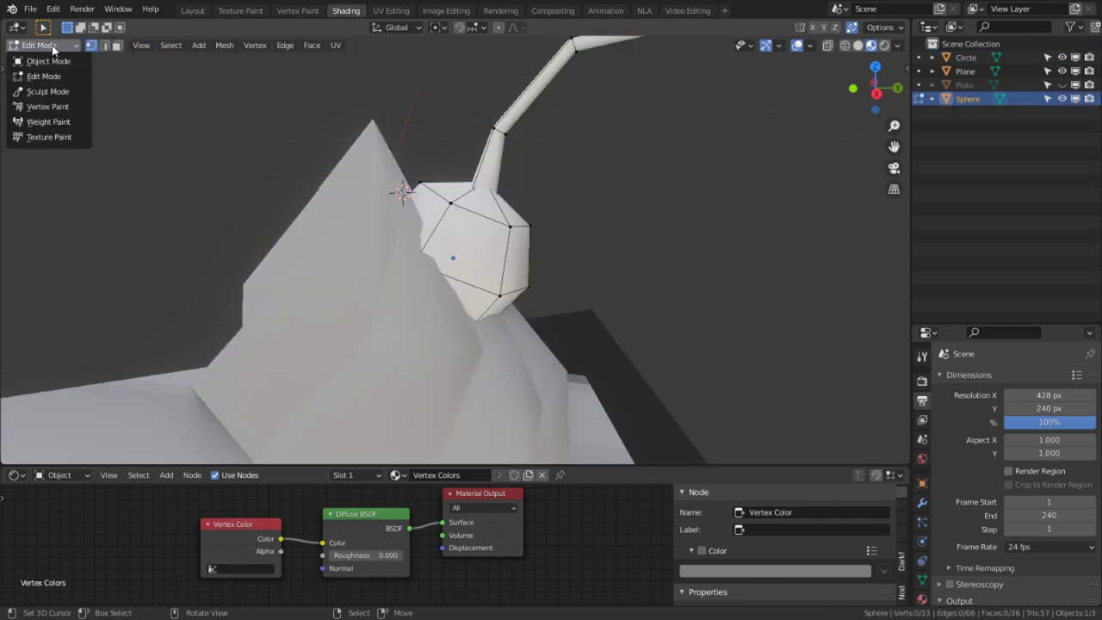
left_click(65, 107)
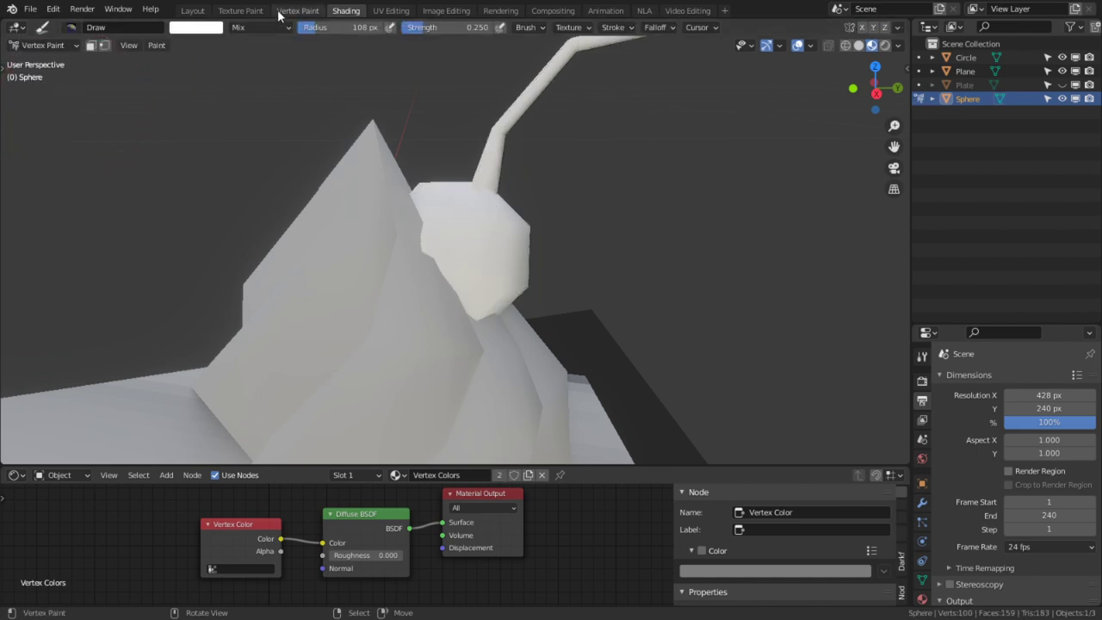
left_click(200, 32)
left_click_drag(258, 103, 224, 144)
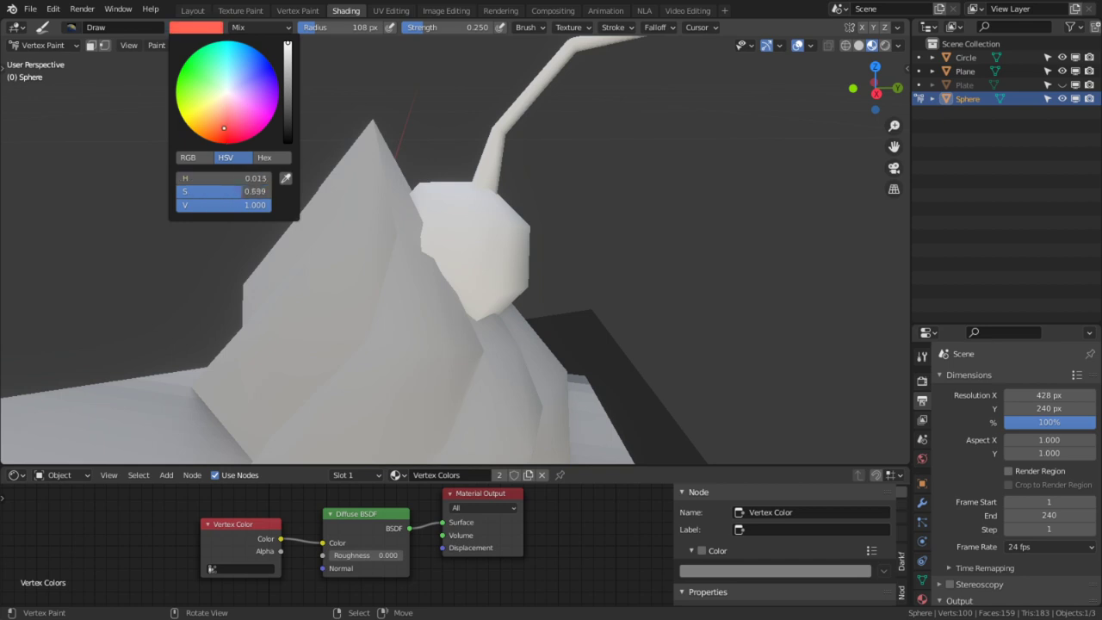
left_click_drag(291, 80, 288, 105)
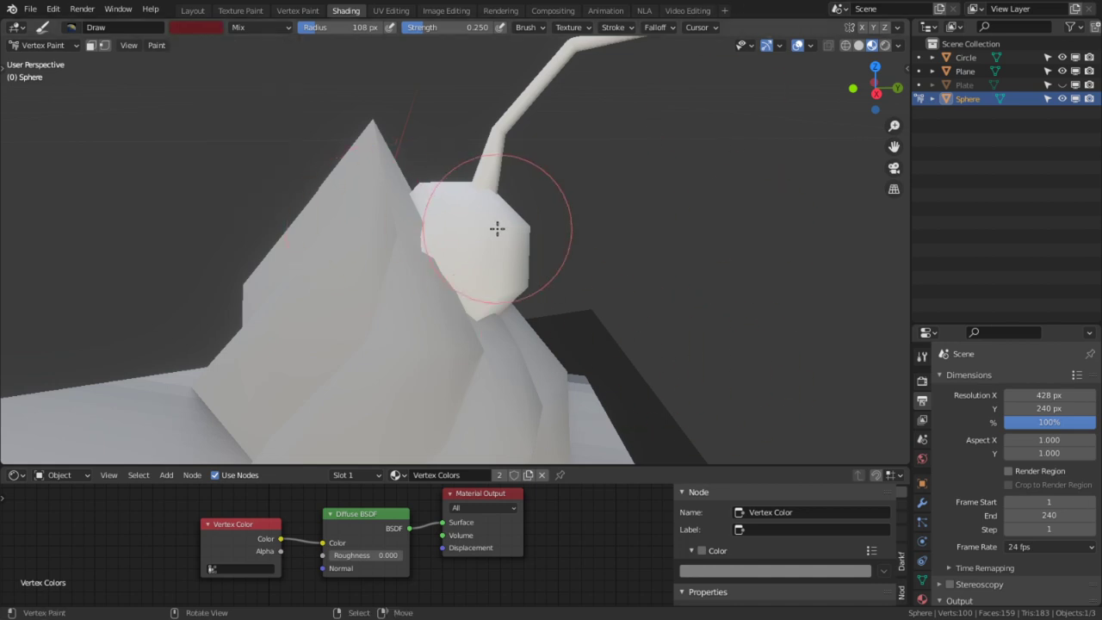
- Mask painting to the cherry's body without the stem, fill it with the dark red, and isolate the cherry in local view
left_click(92, 46)
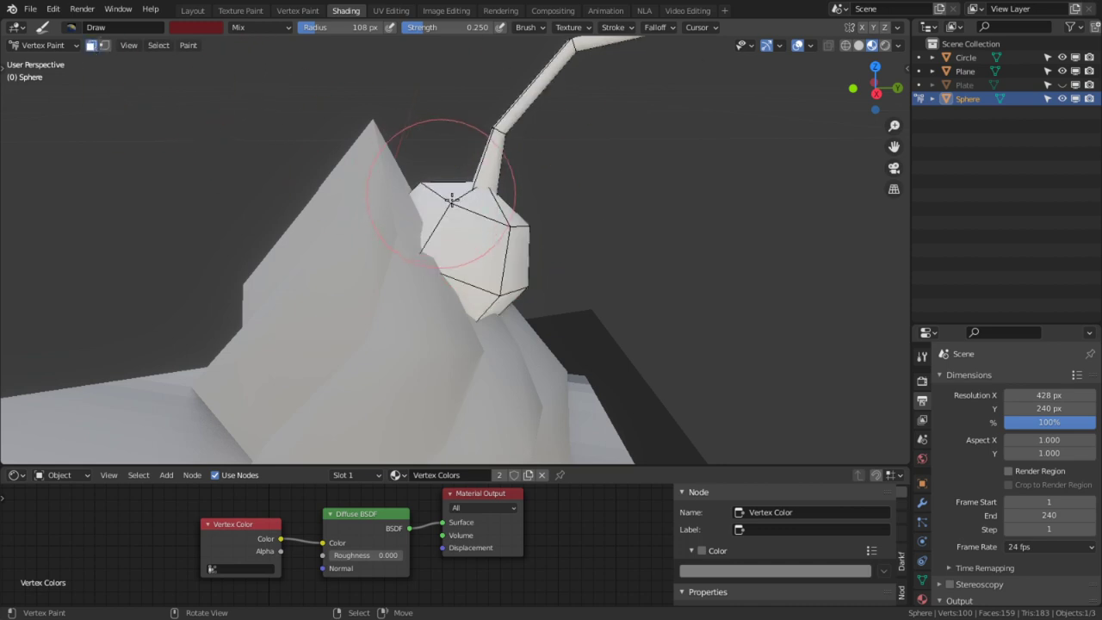
key("alt+a")
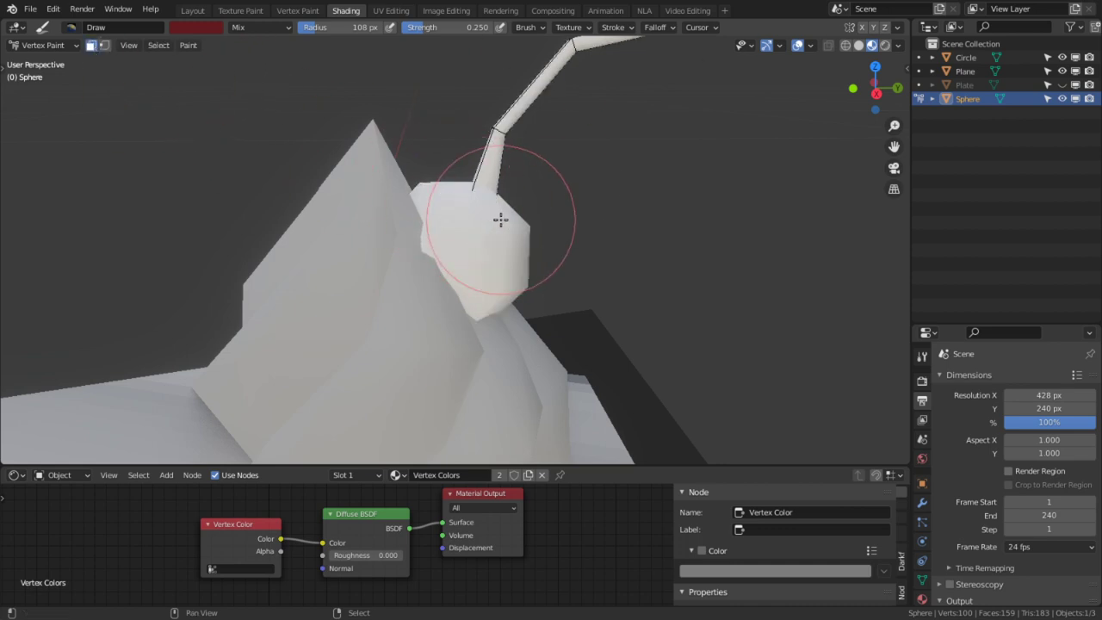
key("shift+k")
middle_click_drag(510, 242, 376, 229)
scroll(387, 226, "up", 4)
middle_click_drag(449, 215, 369, 206)
key("slash")
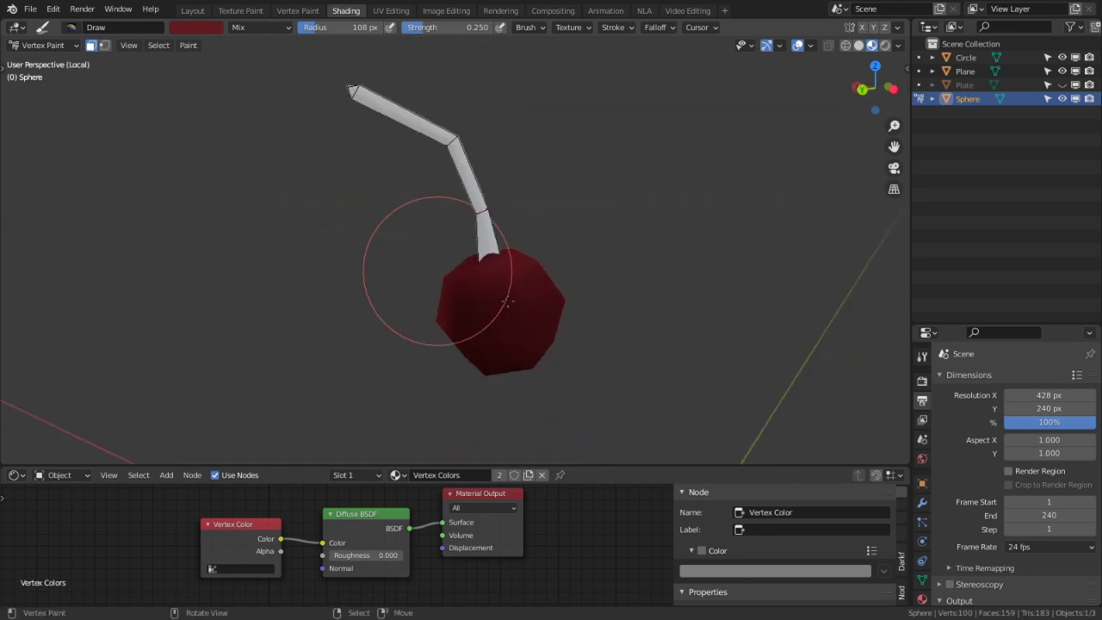
left_click_drag(437, 270, 461, 258, "alt")
left_click_drag(565, 337, 516, 297, "alt")
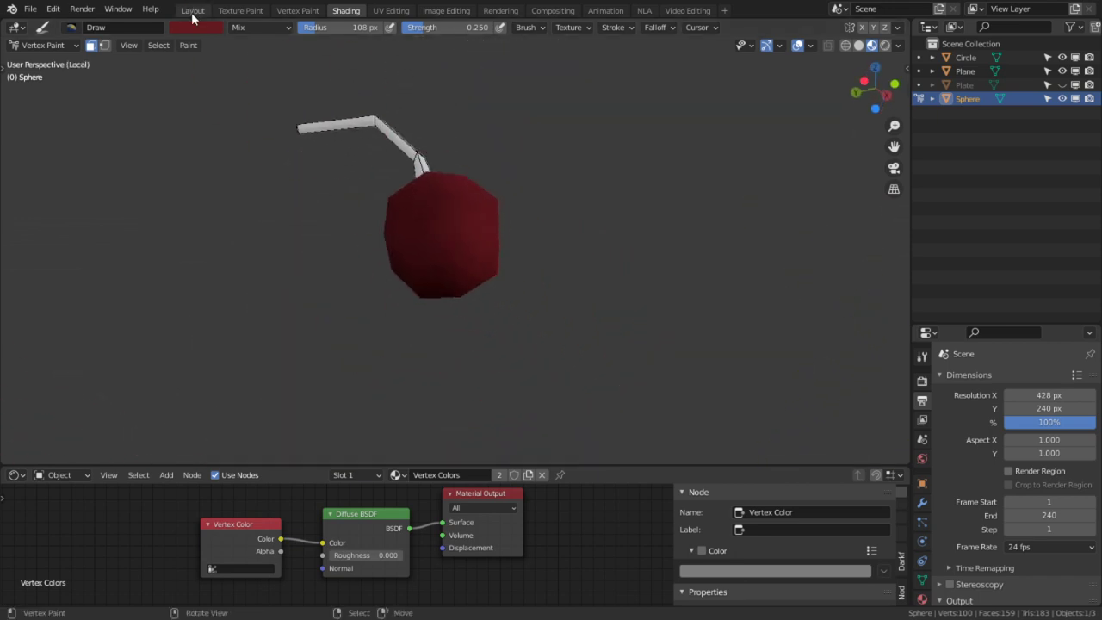
- Darken the red brush colour to V 0.183, set the strength to 0.909, and shade the cherry's underside
left_click(197, 28)
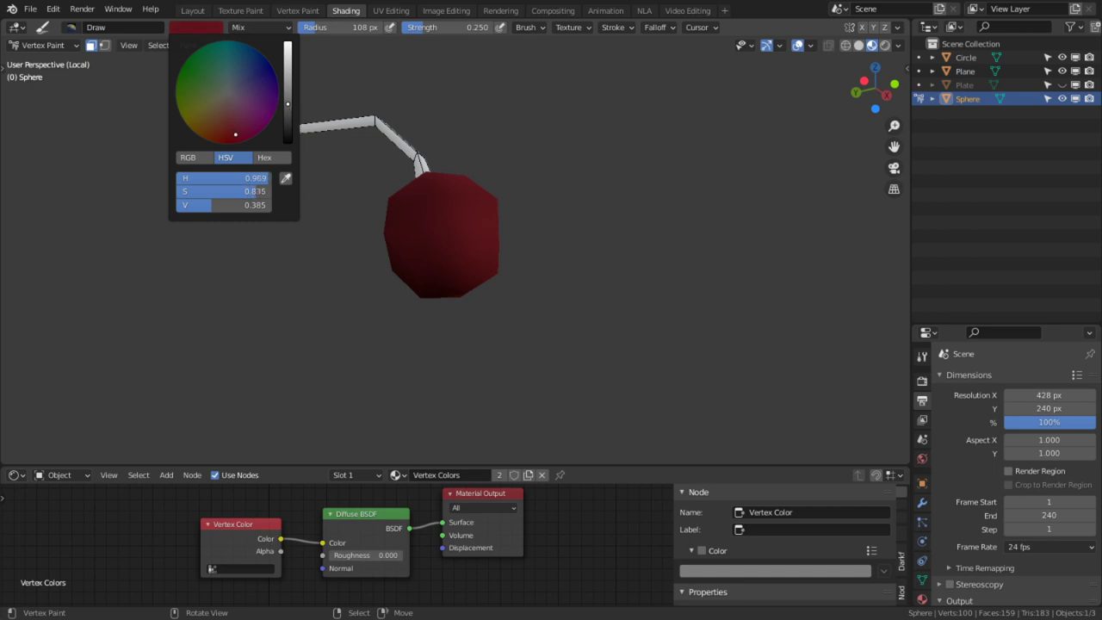
left_click_drag(288, 104, 287, 127)
left_click_drag(492, 308, 471, 287, "alt")
scroll(479, 284, "up", 3)
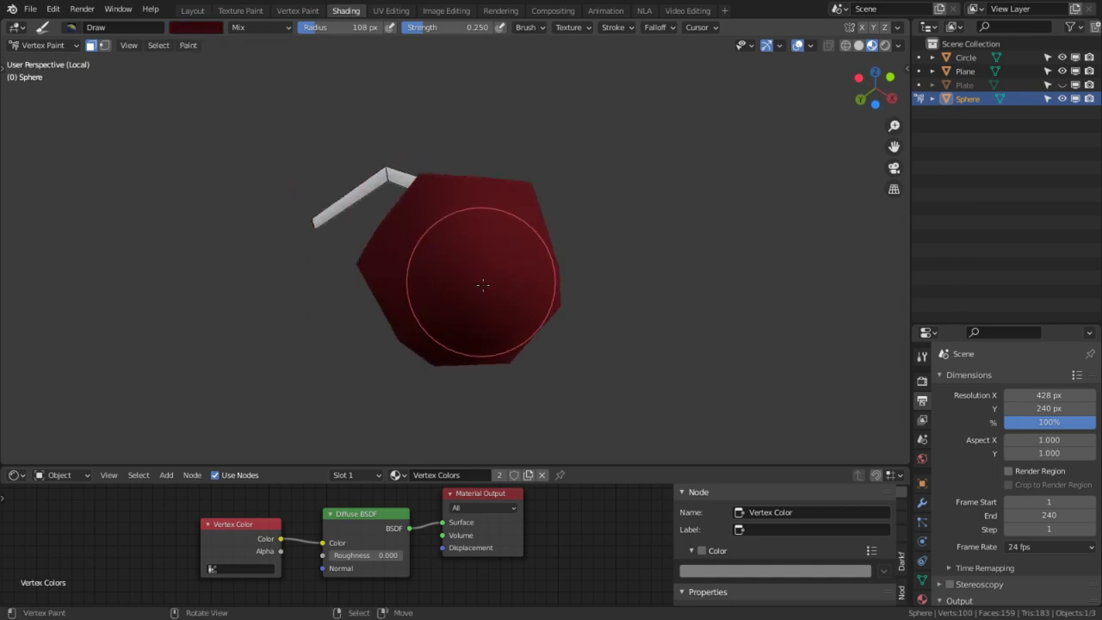
key("shift+f")
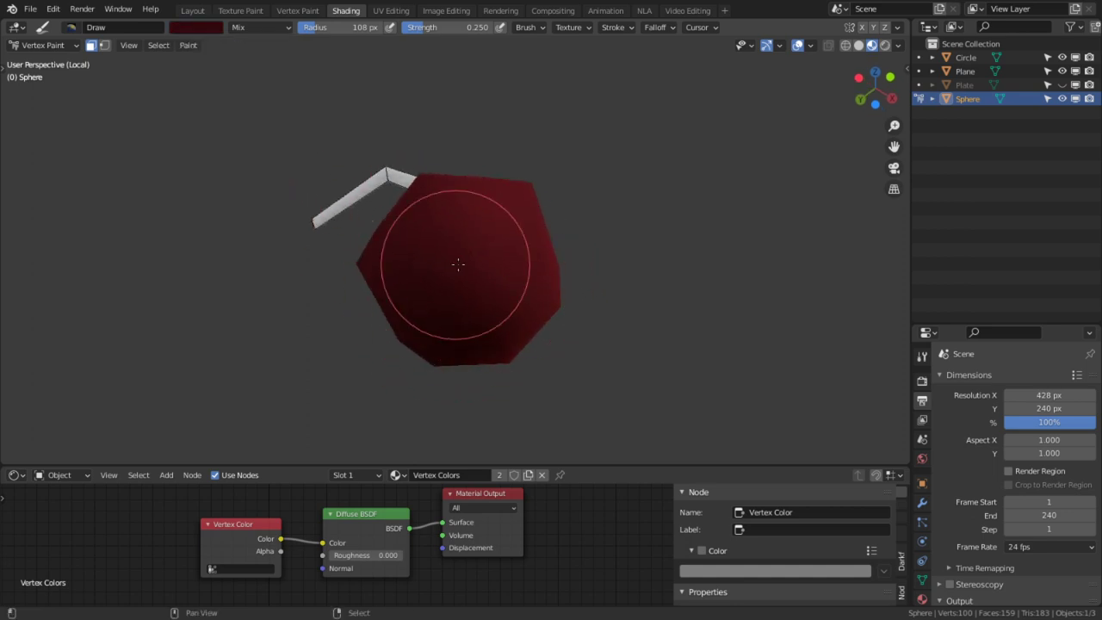
left_click(516, 273)
mouse_move(460, 268)
left_mouse_down()
mouse_move(522, 278)
mouse_move(467, 352)
mouse_move(573, 315)
mouse_move(445, 237)
left_mouse_up()
middle_click_drag(633, 318, 435, 389)
middle_click_drag(534, 172, 495, 241)
- Set the brush blend mode to Add and paint lighter red areas on the cherry's upper body
left_click(265, 28)
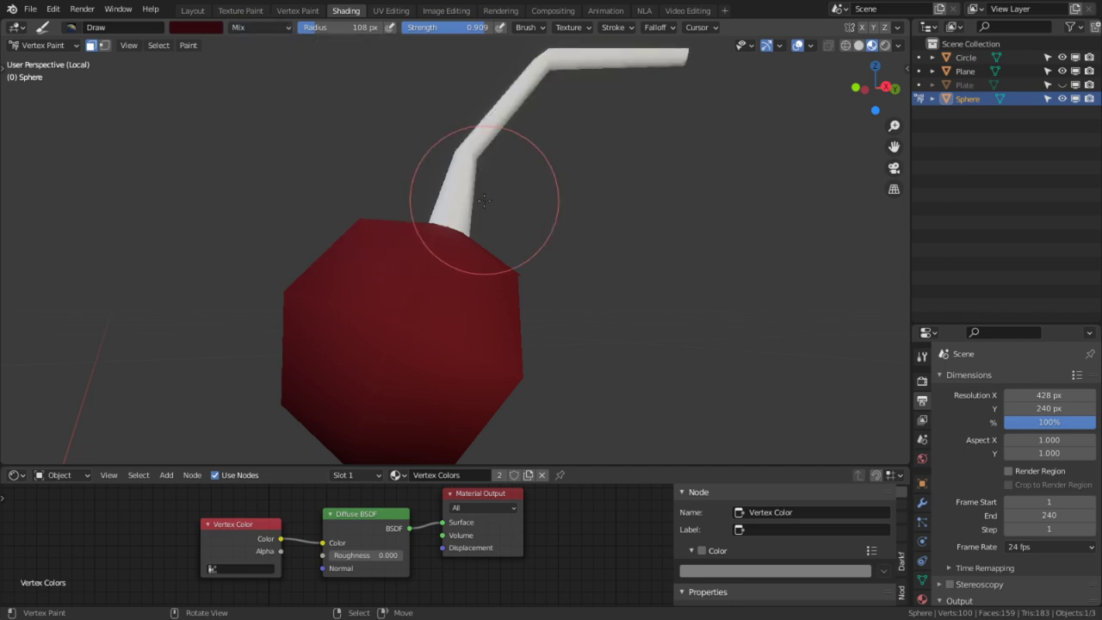
left_click(265, 29)
left_click(258, 165)
middle_click_drag(565, 266, 451, 290)
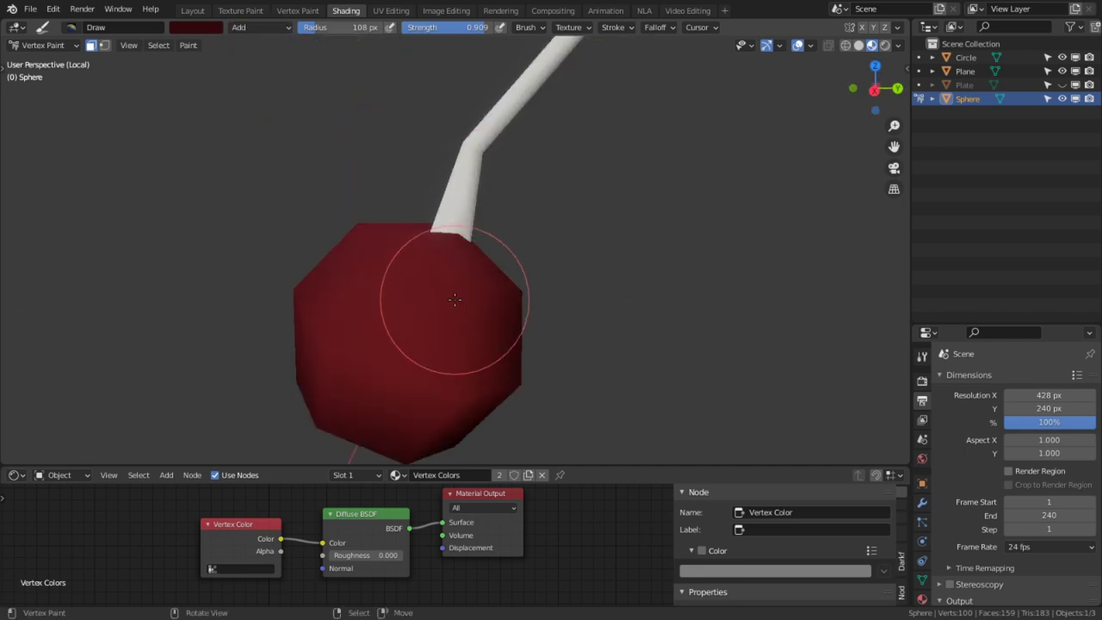
mouse_move(402, 287)
left_mouse_down()
mouse_move(442, 324)
mouse_move(396, 267)
mouse_move(379, 285)
left_mouse_up()
mouse_move(518, 334)
middle_mouse_down()
mouse_move(403, 340)
mouse_move(433, 297)
middle_mouse_up()
left_click_drag(505, 284, 521, 304)
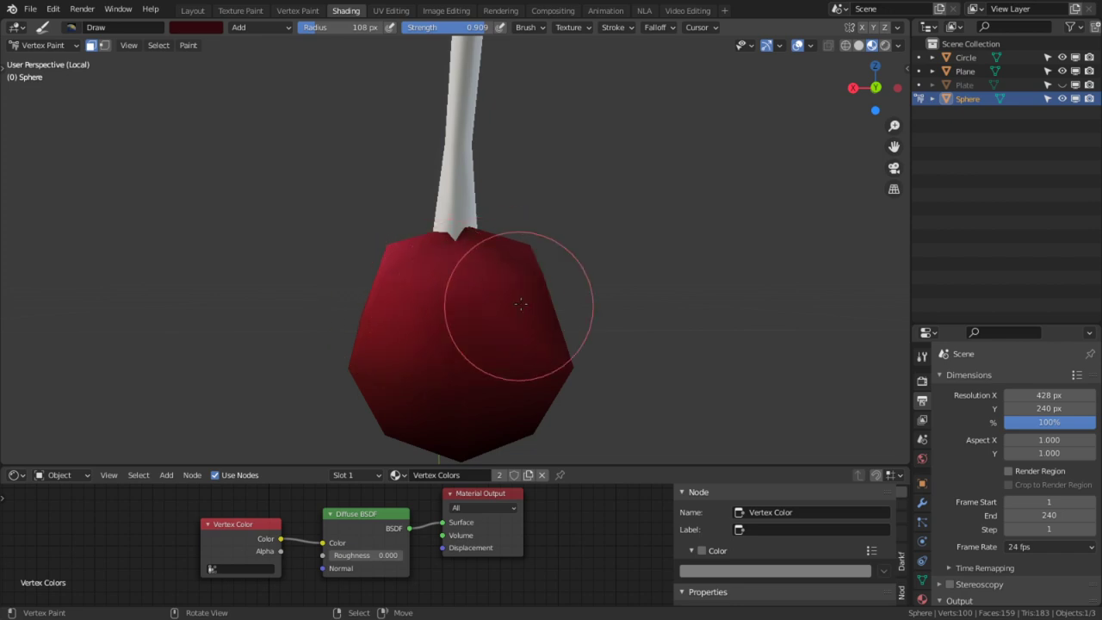
- Switch the viewport to Solid shading with Flat lighting and brighten the cherry's remaining dark side
middle_click_drag(520, 305, 469, 288)
left_click(858, 45)
left_click(897, 45)
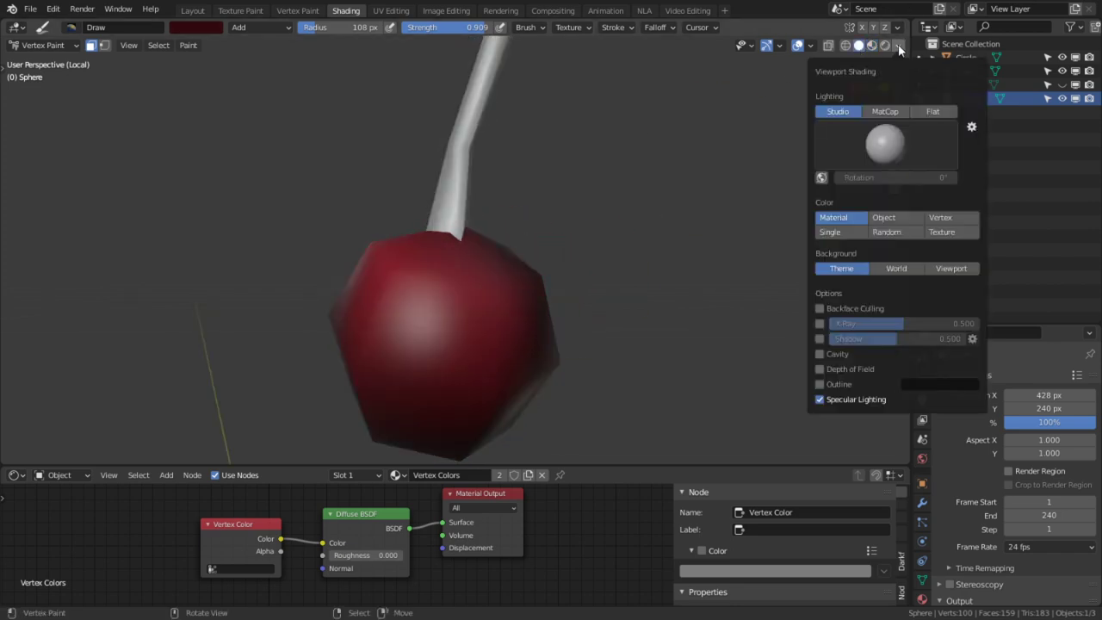
left_click(934, 111)
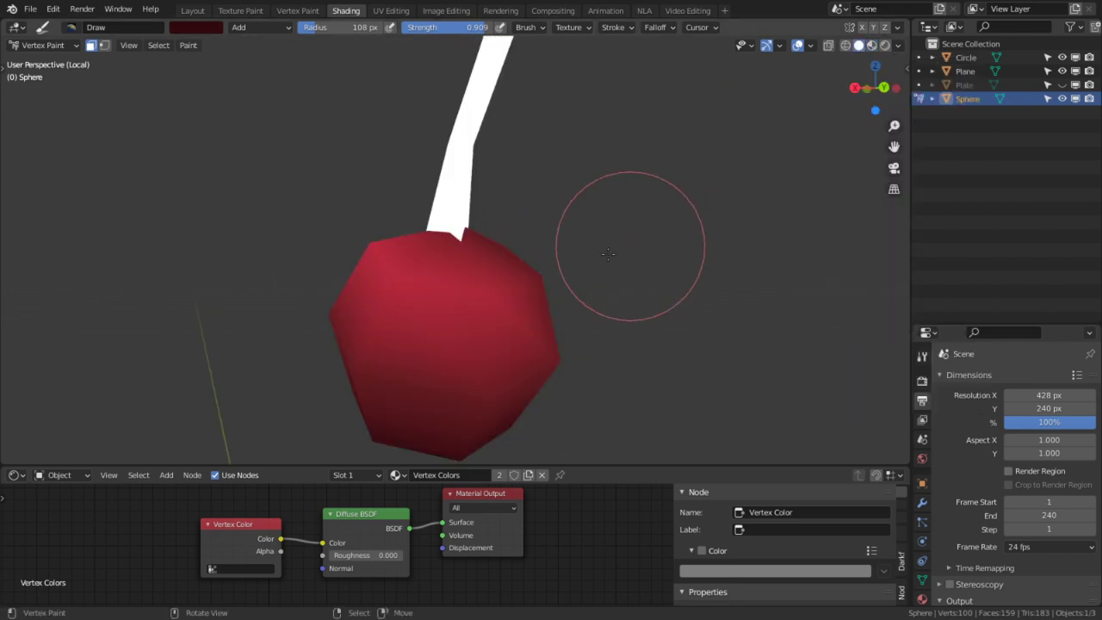
middle_click_drag(603, 227, 501, 289)
left_click_drag(533, 356, 530, 363)
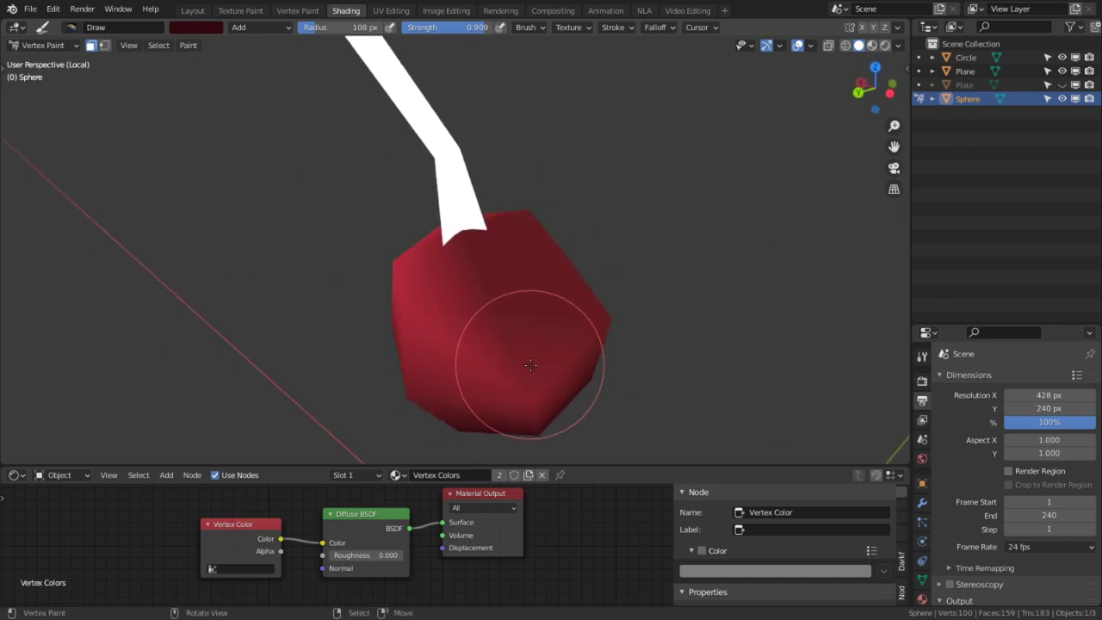
- Set the brush colour to olive with H 0.158, S 0.297 and V 0.265, and fill only the cherry's stem with it
middle_click_drag(339, 226, 372, 192)
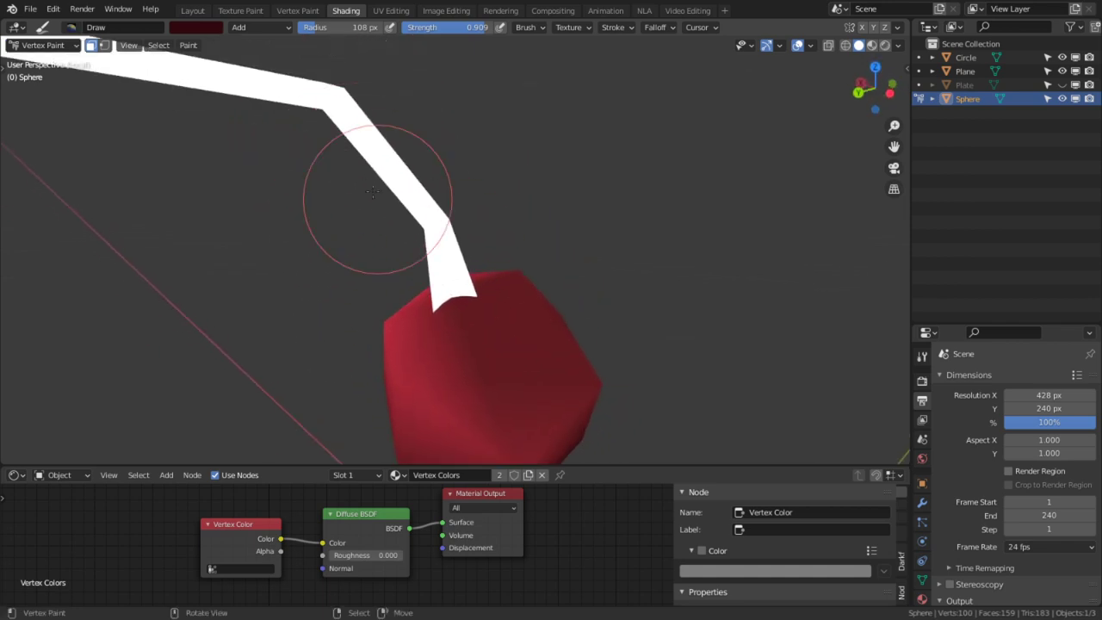
left_click(217, 26)
left_click_drag(242, 110, 221, 49)
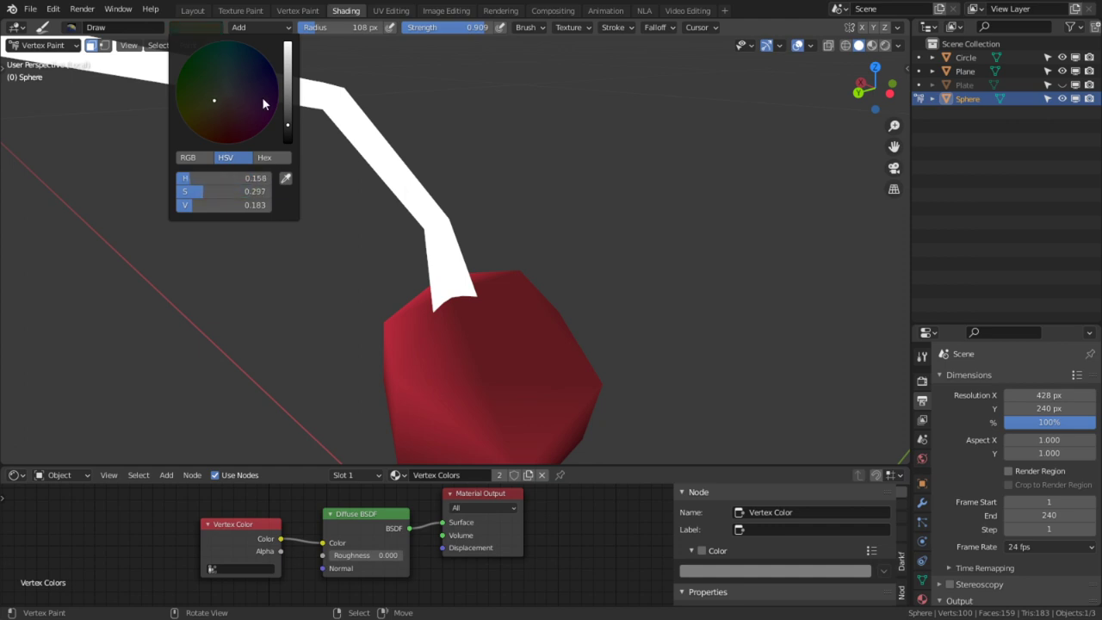
left_click_drag(289, 121, 288, 117)
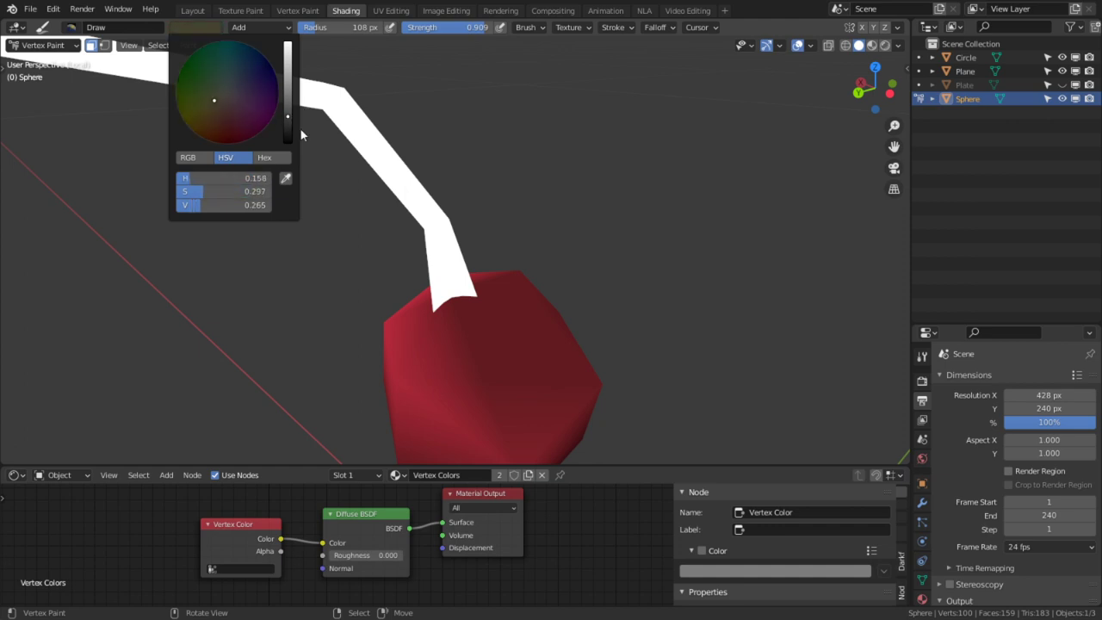
key("alt+a")
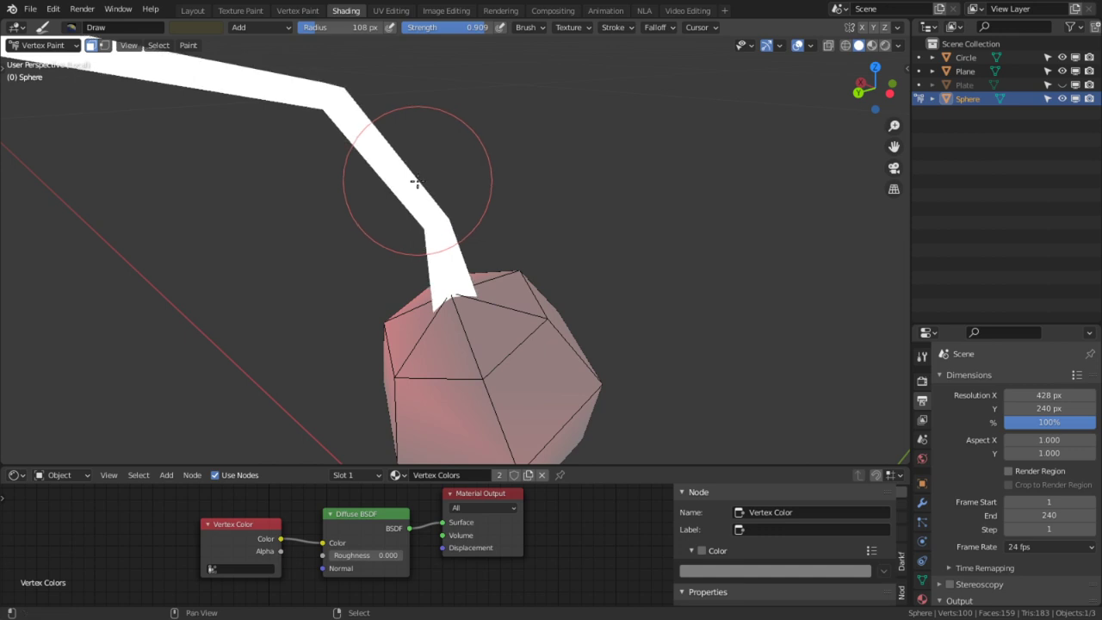
key("shift+k")
mouse_move(393, 191)
middle_mouse_down()
mouse_move(393, 209)
mouse_move(579, 214)
mouse_move(504, 216)
middle_mouse_up()
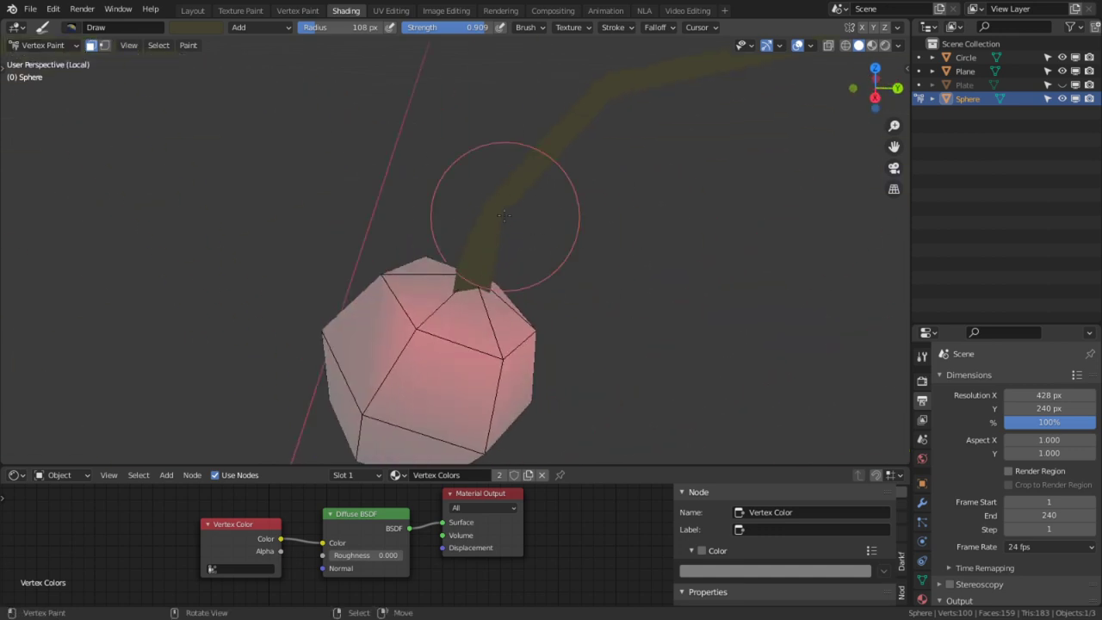
- Darken the olive brush colour slightly and hide the cherry's body faces with face masking active
left_click(105, 46)
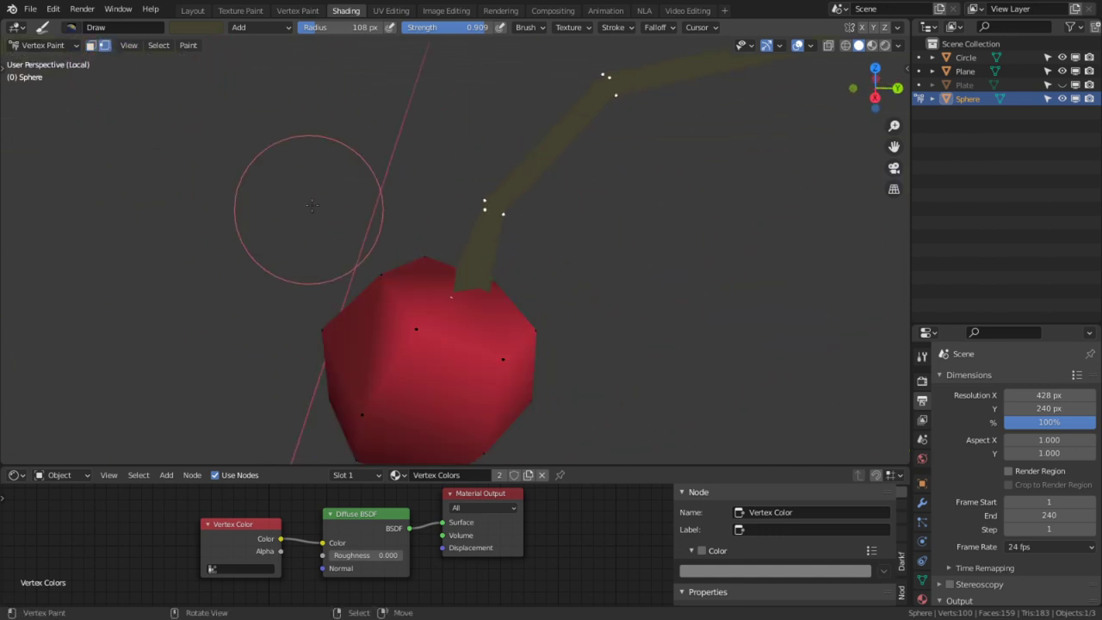
left_click(220, 28)
left_click_drag(292, 115, 292, 121)
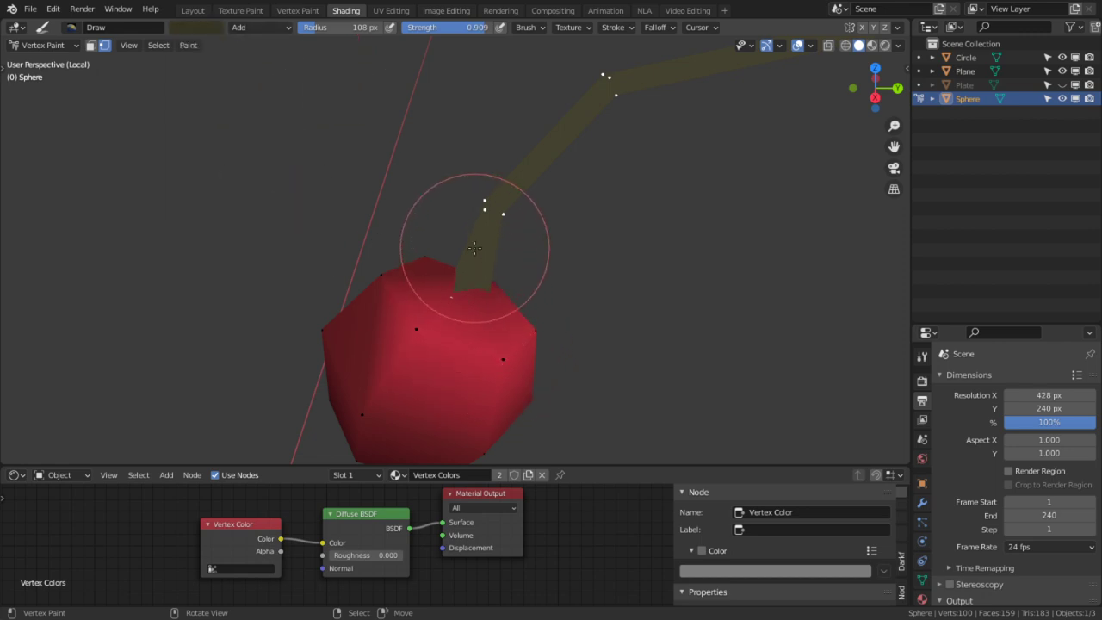
left_click(104, 46)
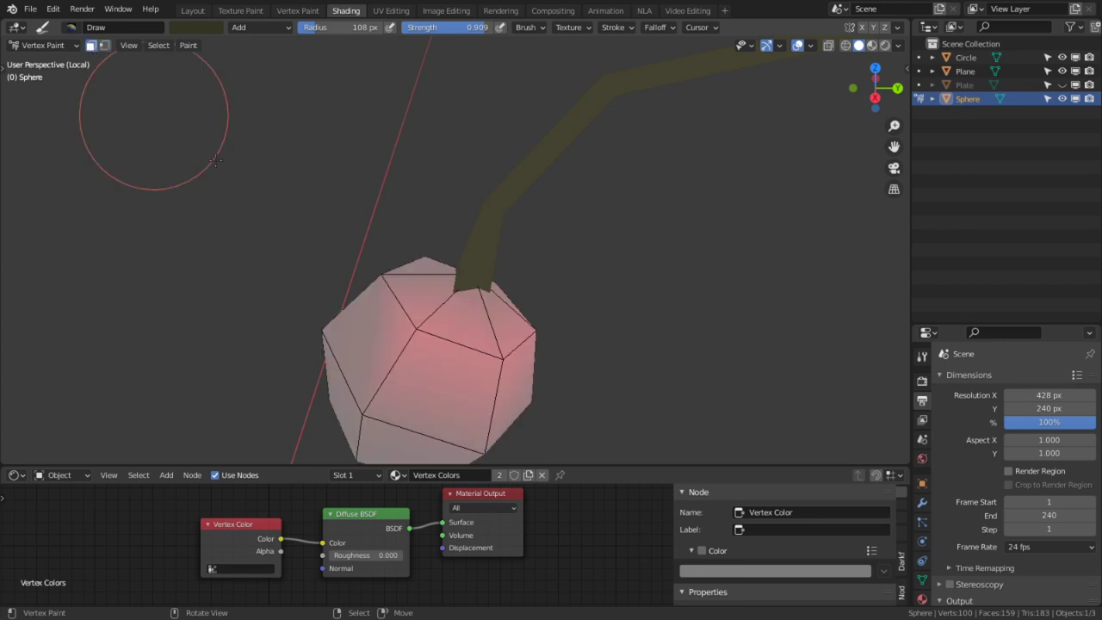
key("shift+h")
- Set the brush blend mode to Mix and shade the base of the stem darker on all sides
middle_click_drag(454, 293, 471, 287)
left_click_drag(472, 279, 377, 250)
key("ctrl+z")
left_click(271, 30)
left_click(267, 48)
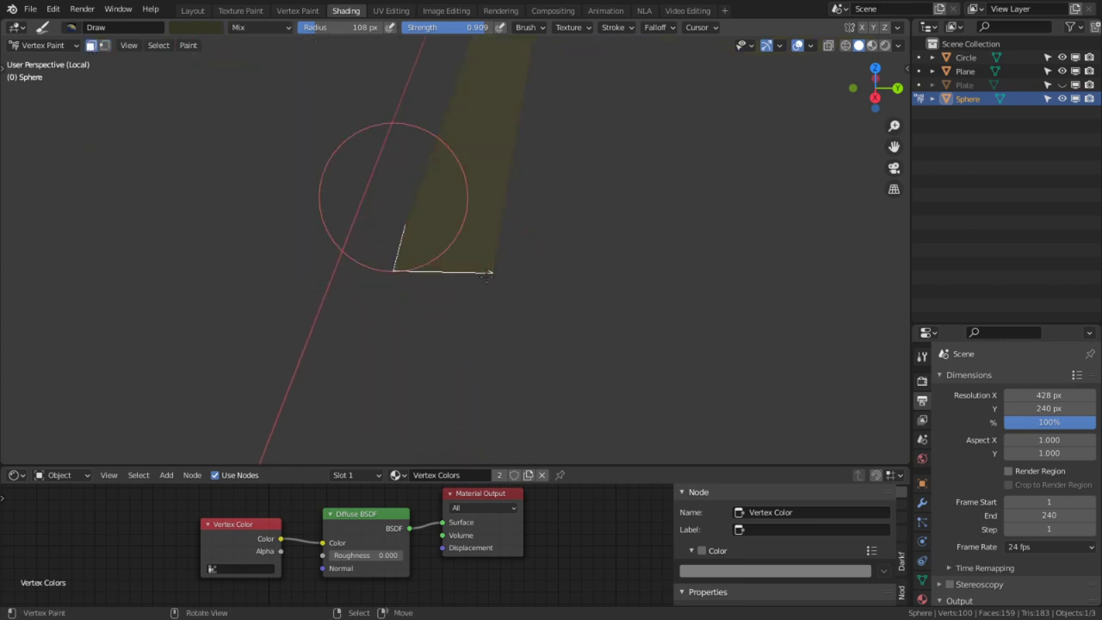
mouse_move(399, 246)
middle_mouse_down()
mouse_move(480, 280)
mouse_move(508, 405)
middle_mouse_up()
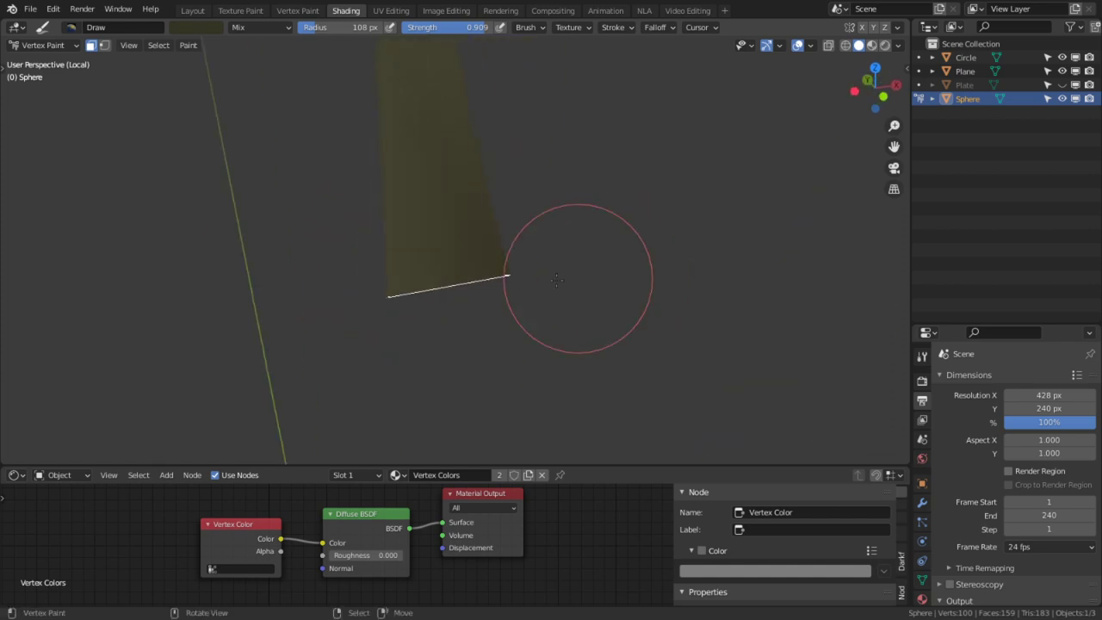
middle_click_drag(398, 327, 497, 263)
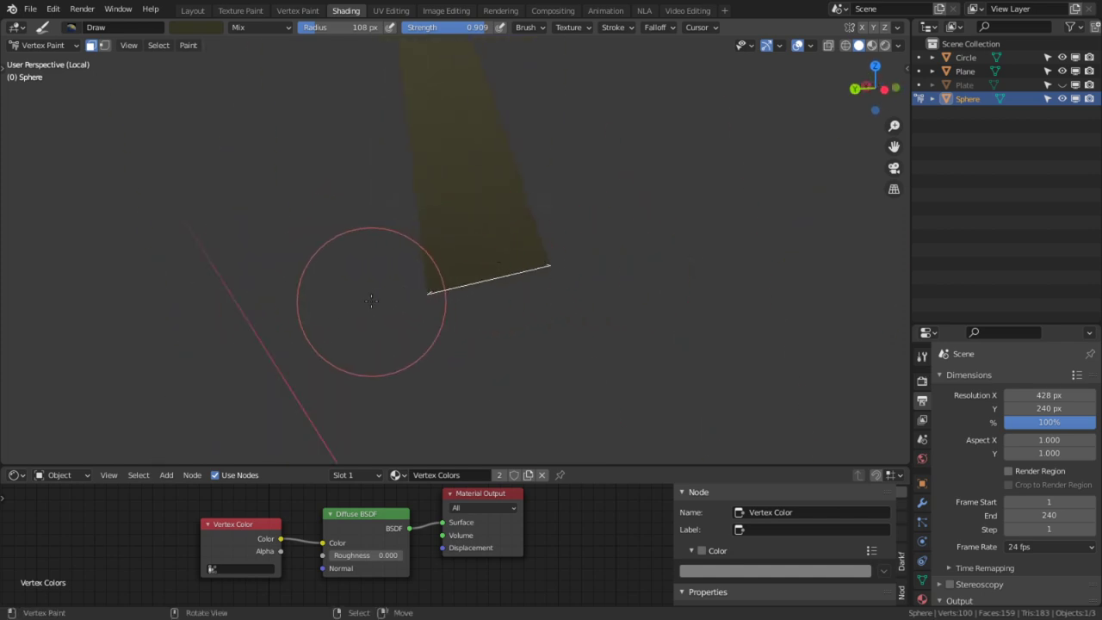
- Shift the brush colour to dark green, set the blend mode to Add, and lighten the stem's outer end
scroll(367, 294, "down", 5)
middle_click_drag(406, 213, 489, 347, "shift")
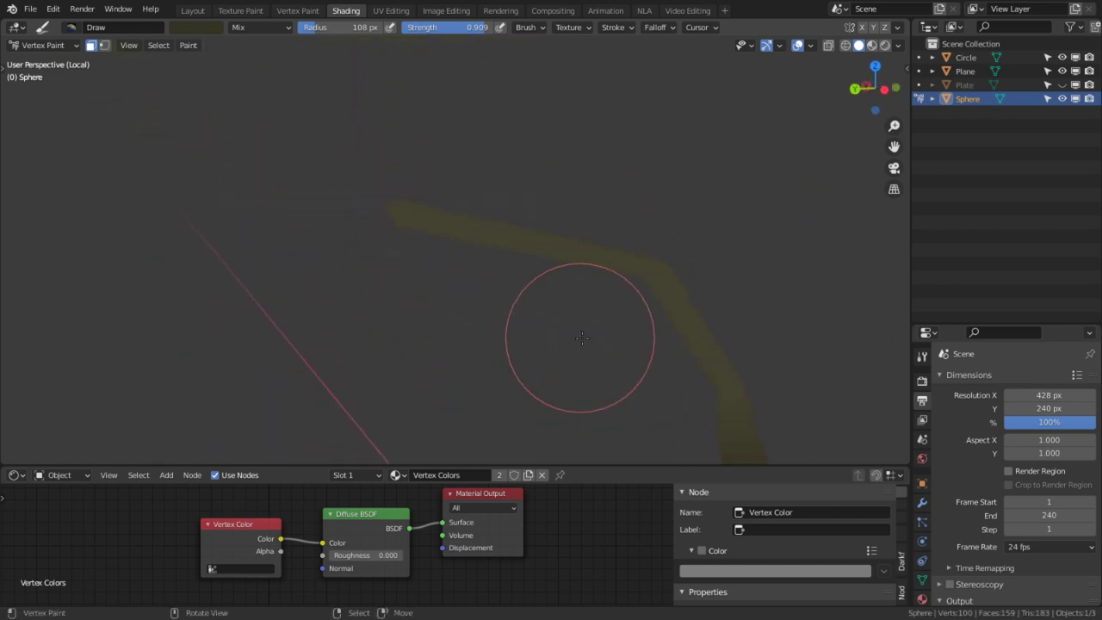
middle_click_drag(582, 336, 467, 184)
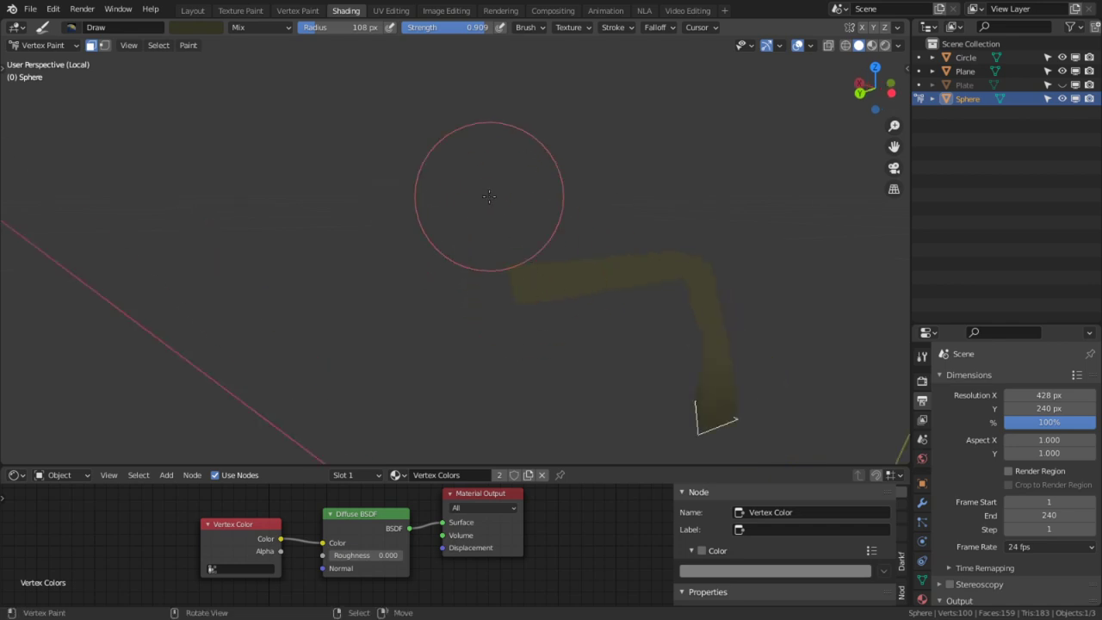
left_click(187, 28)
left_click(247, 28)
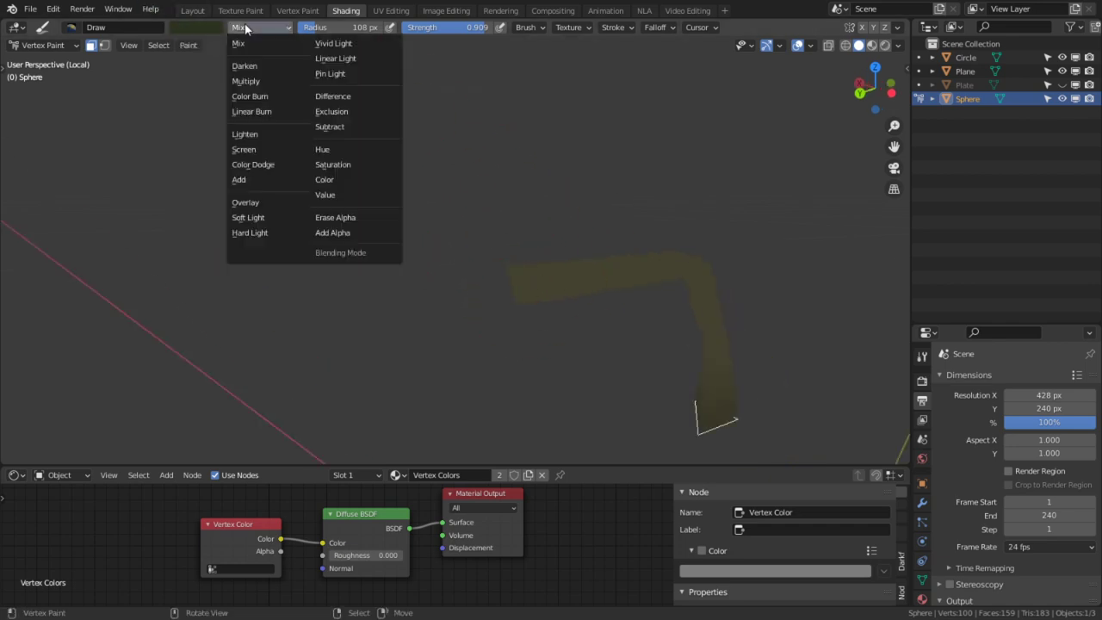
left_click(245, 180)
left_click_drag(413, 221, 517, 270)
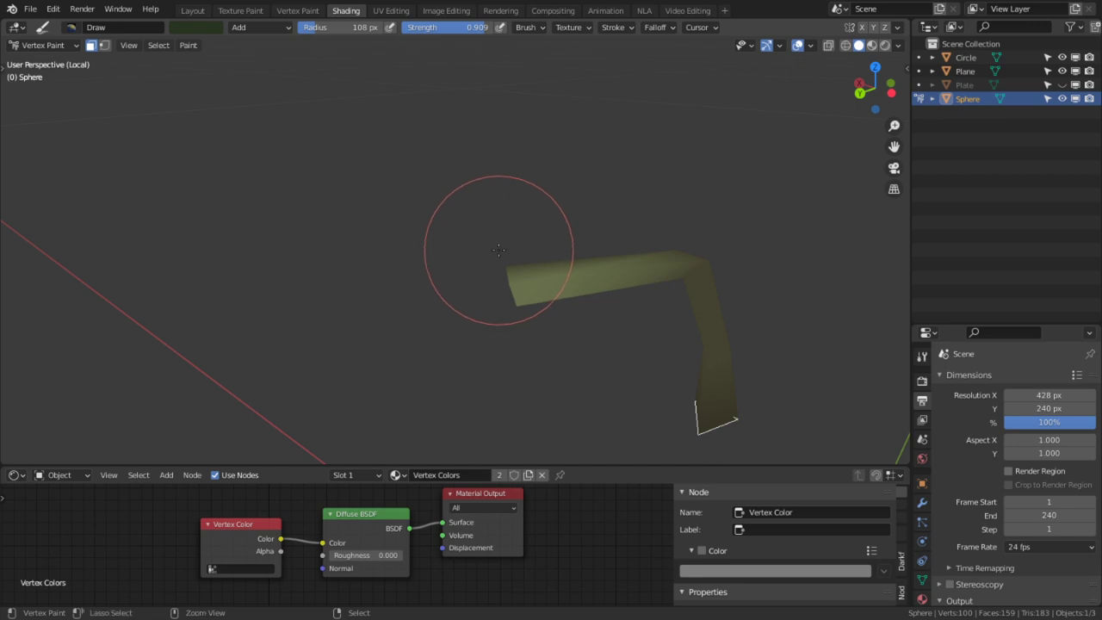
- Sample the light green from the stem's tip for a Mix brush, and reveal the hidden cherry faces
mouse_move(467, 238)
middle_mouse_down()
mouse_move(516, 303)
mouse_move(398, 261)
mouse_move(393, 221)
middle_mouse_up()
key("s")
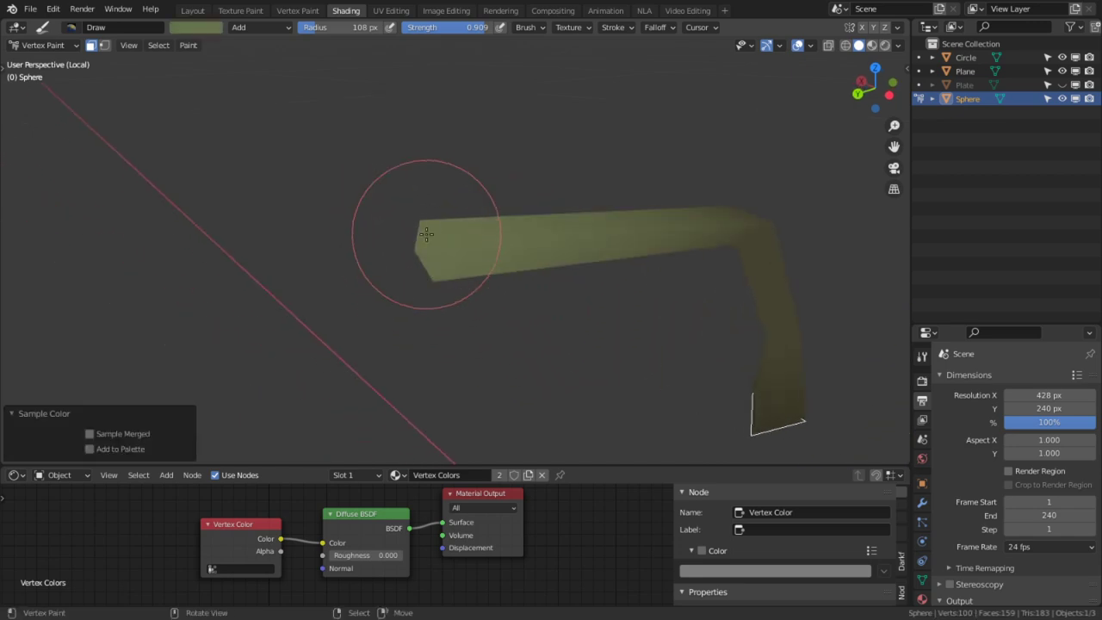
left_click(245, 26)
left_click(258, 43)
mouse_move(368, 233)
middle_mouse_down()
mouse_move(661, 234)
mouse_move(468, 305)
mouse_move(442, 246)
mouse_move(521, 284)
middle_mouse_up()
key("alt+h")
scroll(521, 284, "down", 4)
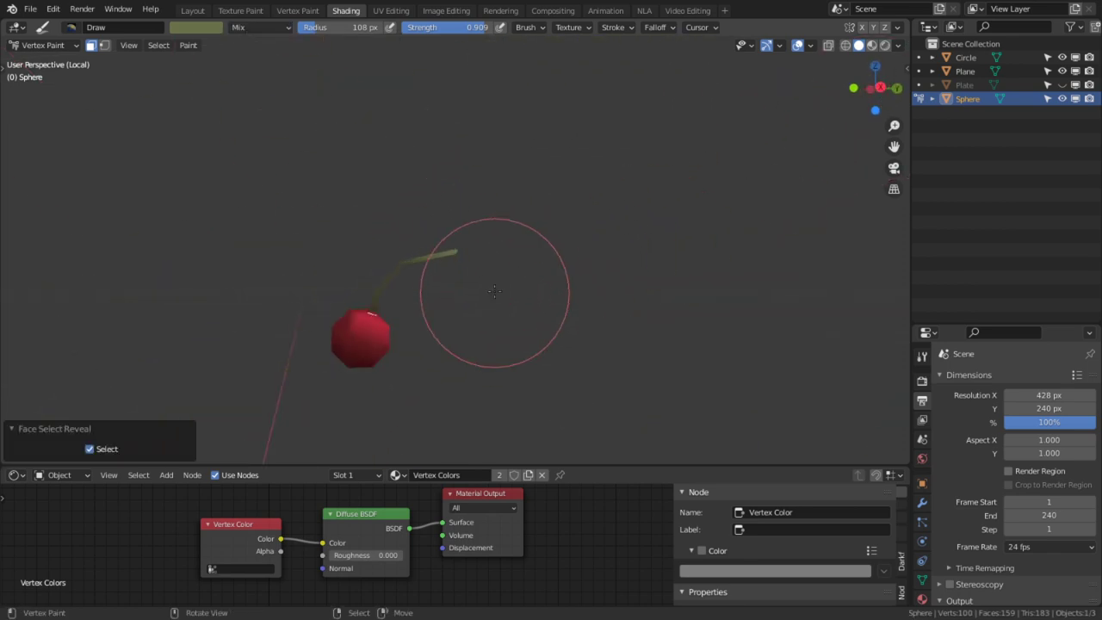
- Display the paint tools and switch from the Draw brush to the Blur brush for the cherry's body
left_click(34, 45)
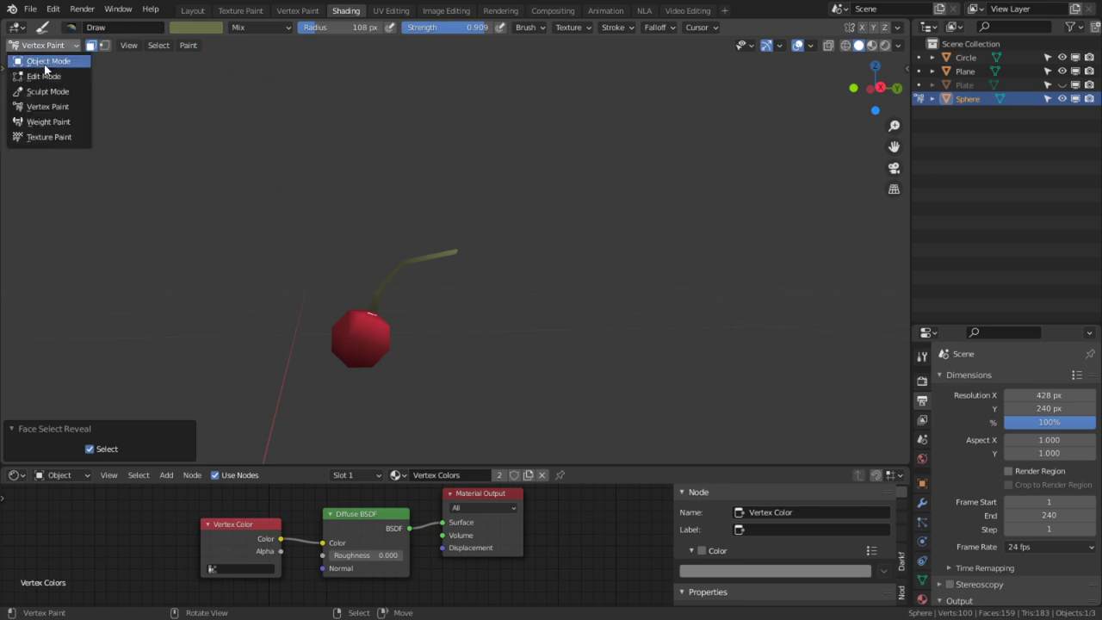
key("t")
left_click(29, 101)
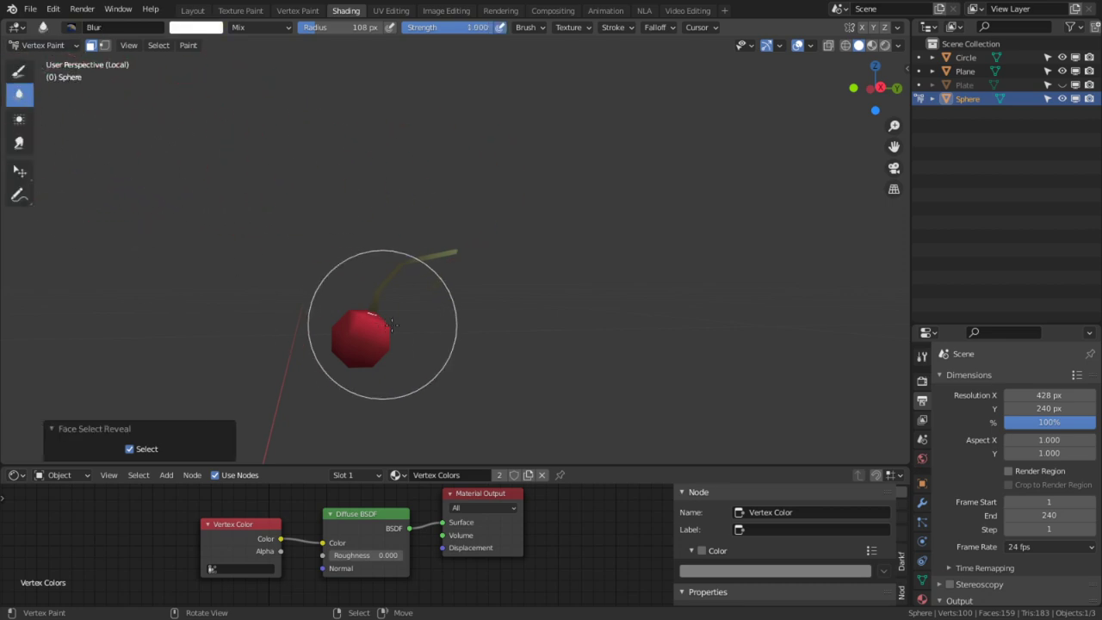
scroll(354, 332, "up", 5)
middle_click_drag(354, 344, 476, 170, "shift")
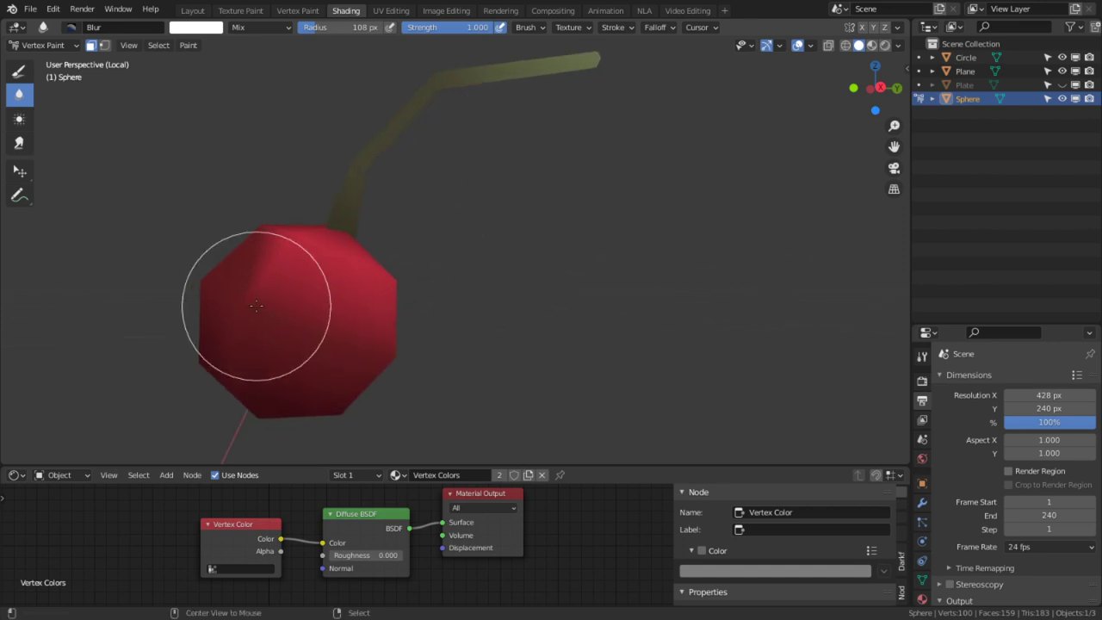
middle_click_drag(256, 307, 271, 402)
mouse_move(271, 403)
middle_mouse_down("shift")
mouse_move(376, 400)
mouse_move(371, 336)
middle_mouse_up("shift")
scroll(371, 336, "up", 4)
- Try blurring the colours on the cherry's upper body at full brush strength
mouse_move(458, 188)
left_mouse_down()
mouse_move(428, 227)
mouse_move(447, 109)
left_mouse_up()
key("ctrl+z")
left_click(492, 132)
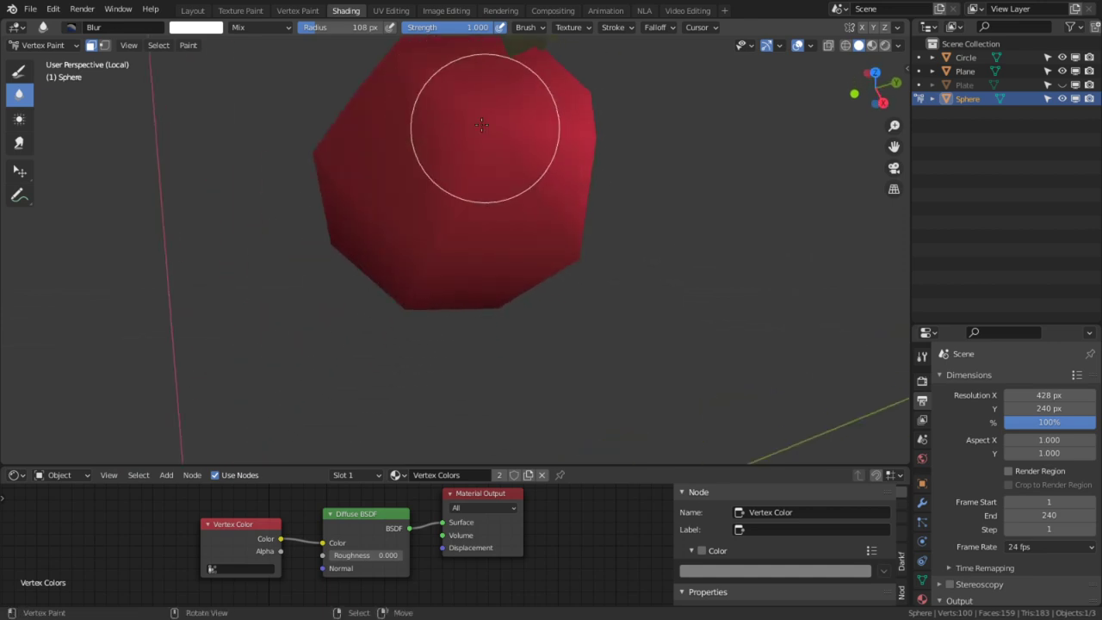
key("ctrl+z")
- Set the Blur brush strength to 0.261 and smooth the colour transitions around the cherry's body
key("shift+f")
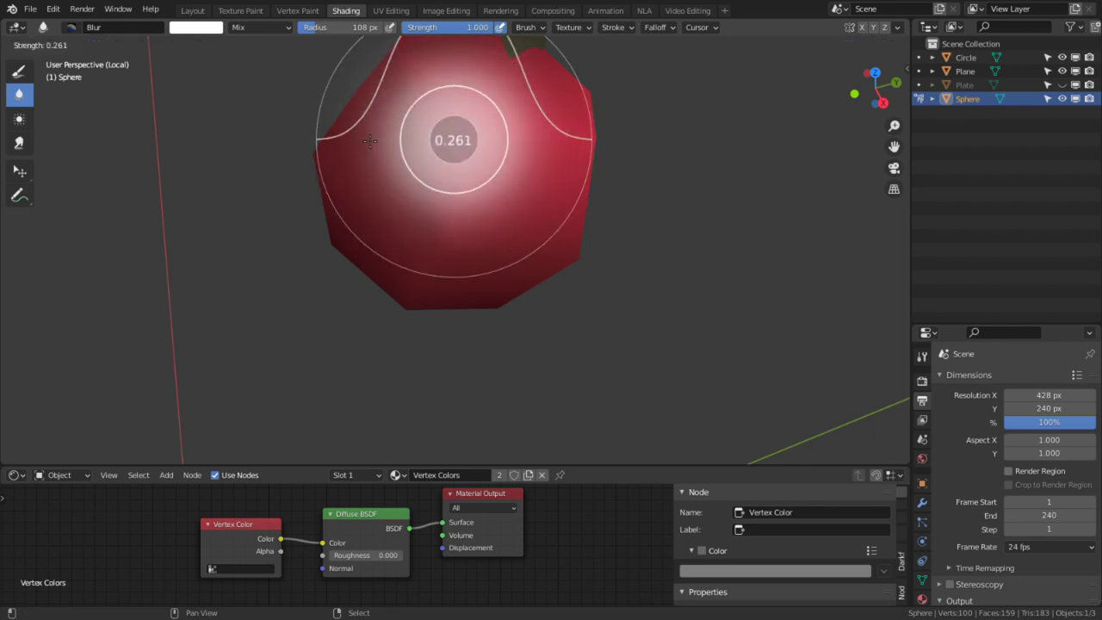
left_click(517, 135)
mouse_move(448, 160)
middle_mouse_down()
mouse_move(461, 149)
mouse_move(434, 143)
middle_mouse_up()
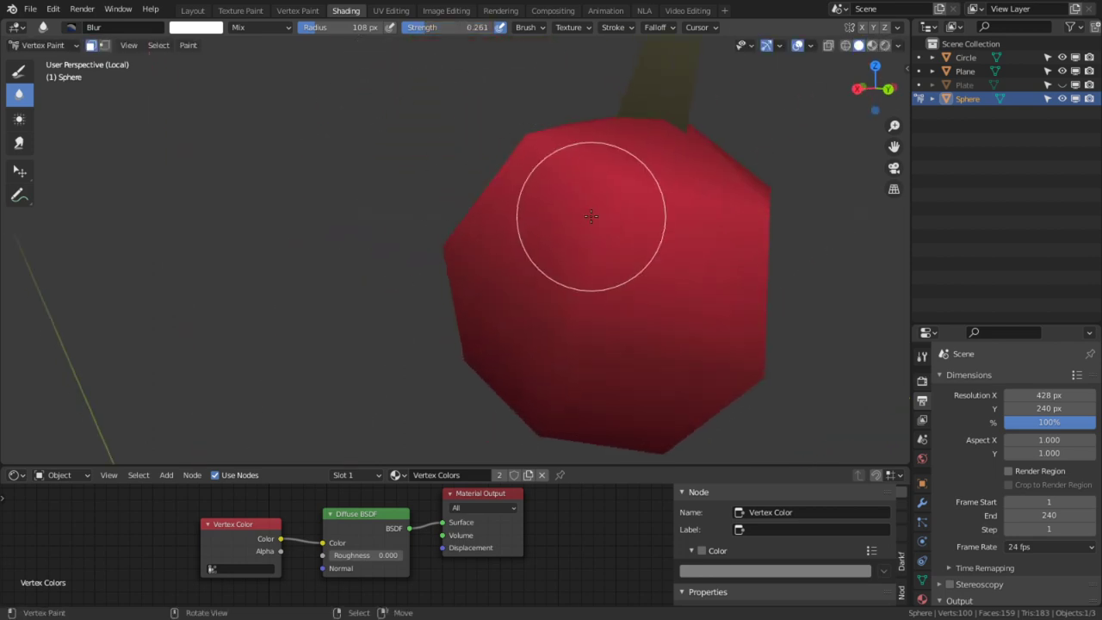
middle_click_drag(762, 211, 658, 234)
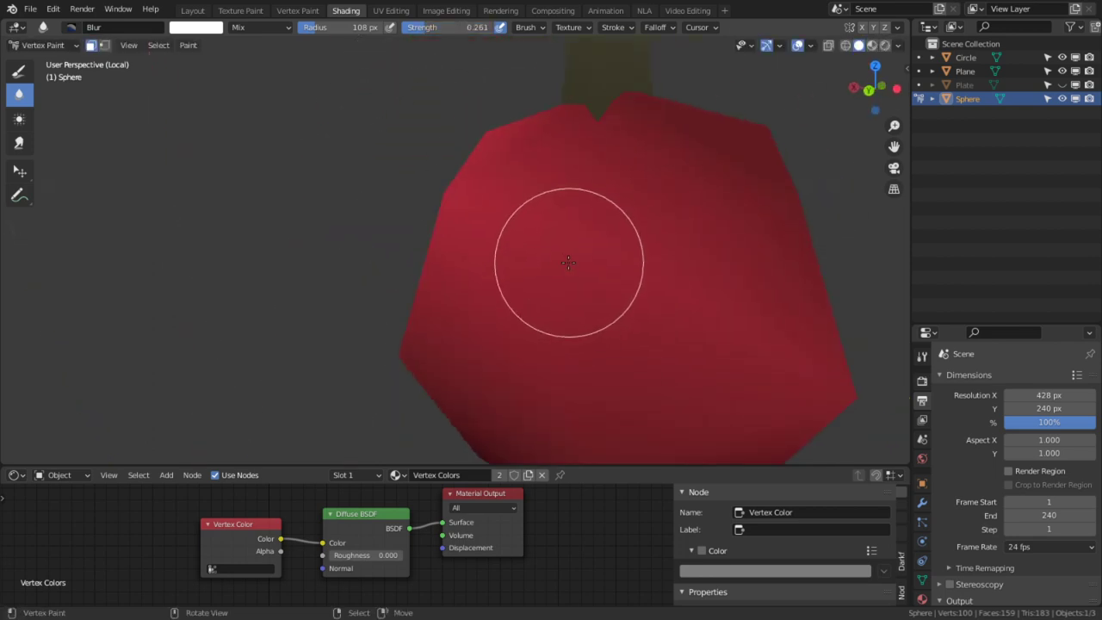
scroll(760, 300, "down", 5)
mouse_move(688, 276)
middle_mouse_down()
mouse_move(479, 225)
mouse_move(430, 236)
middle_mouse_up()
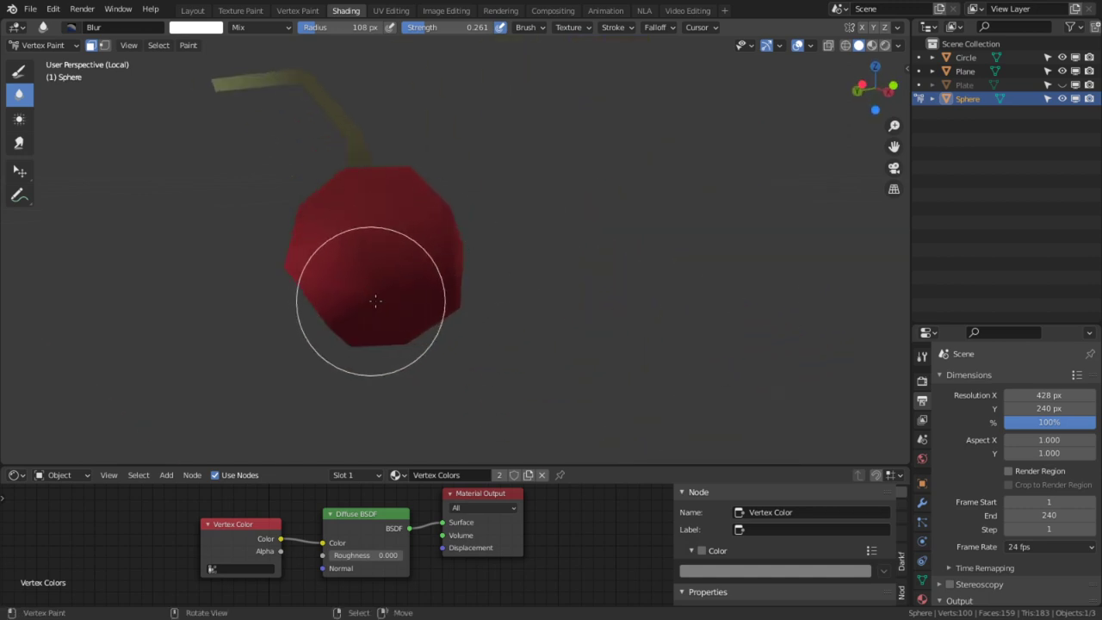
middle_click_drag(504, 319, 397, 299)
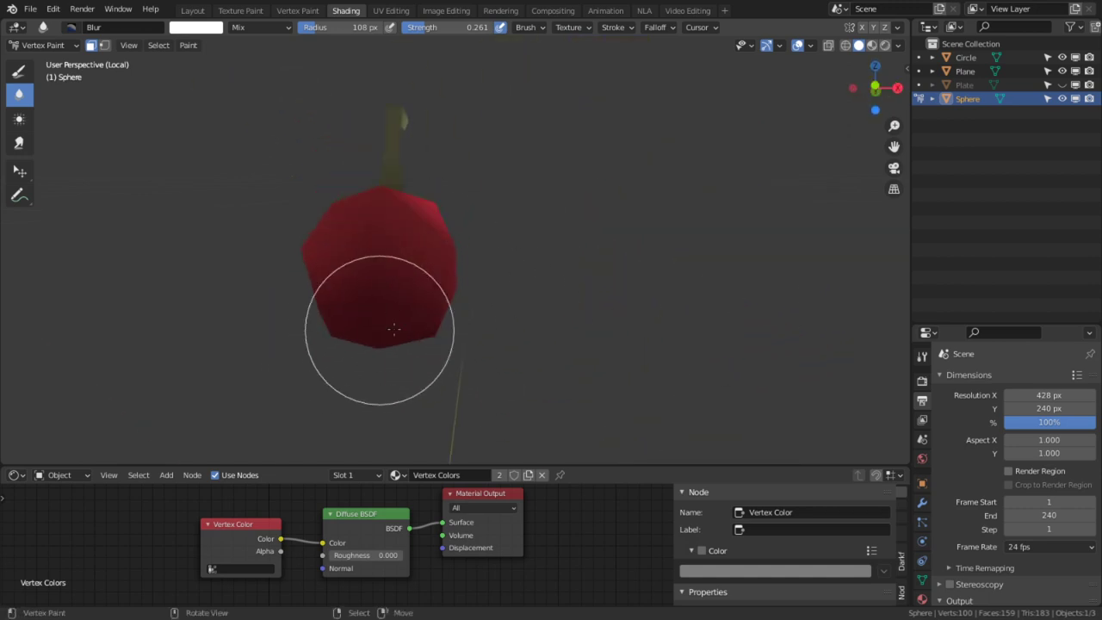
mouse_move(461, 336)
middle_mouse_down()
mouse_move(521, 327)
mouse_move(439, 349)
middle_mouse_up()
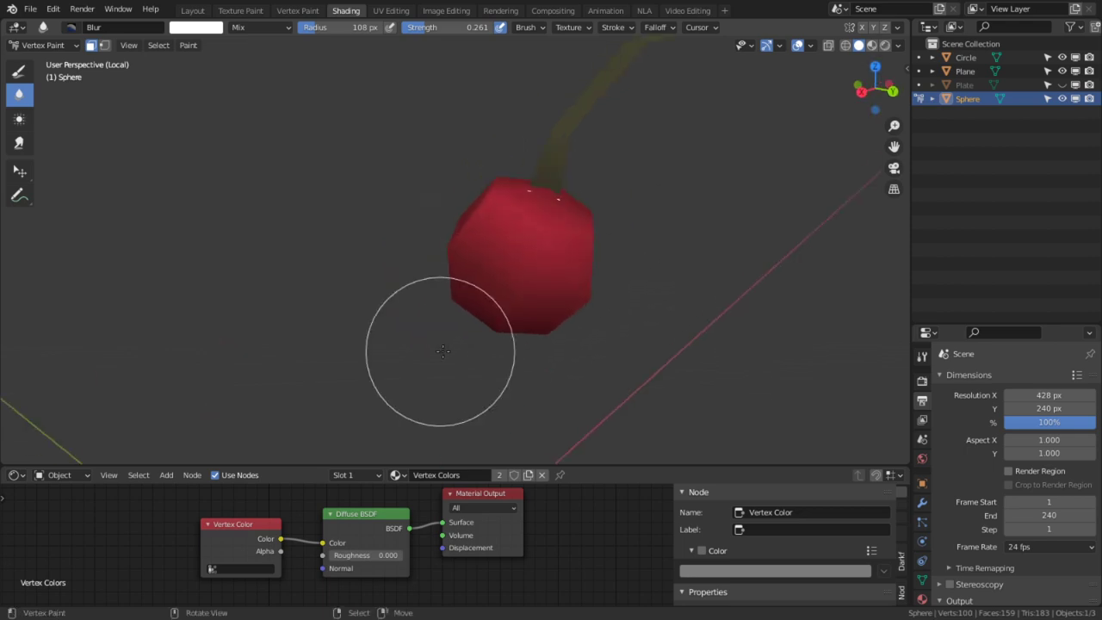
- Return to Object Mode, switch to Material Preview shading, and leave local view to show the whole cake
scroll(444, 350, "down", 3)
key("Tab")
key("Tab")
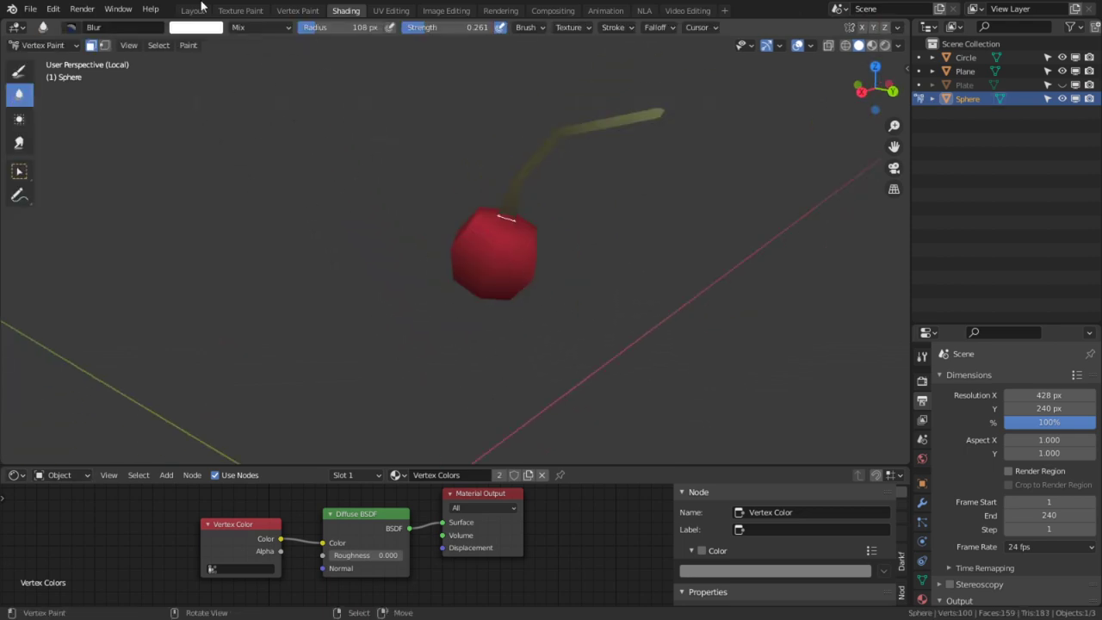
left_click(49, 45)
left_click(52, 60)
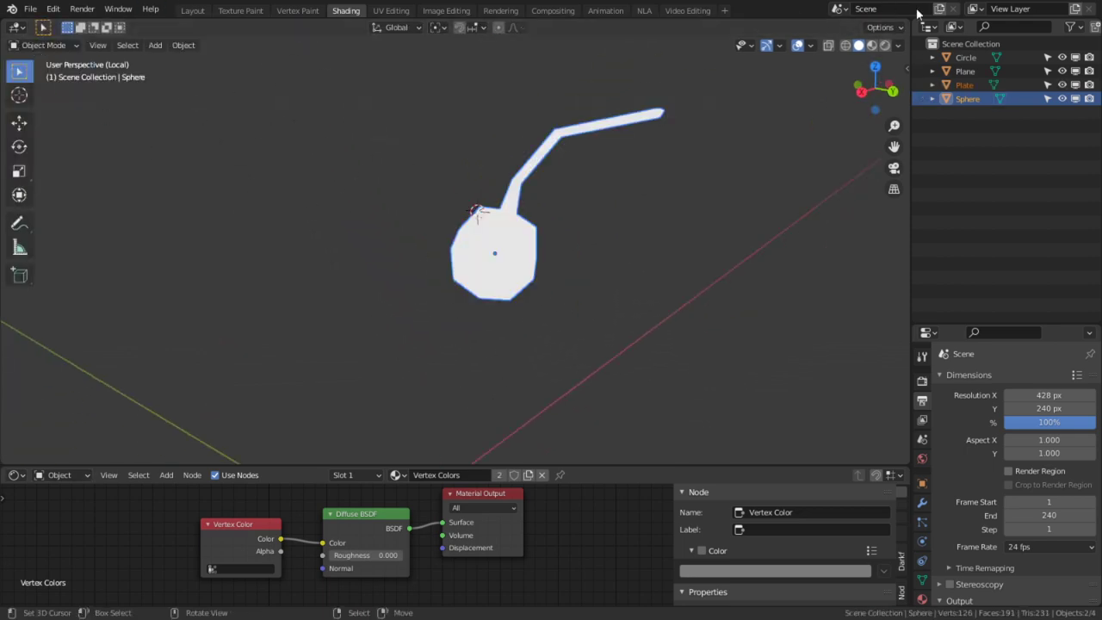
left_click(871, 45)
key("KP_Divide")
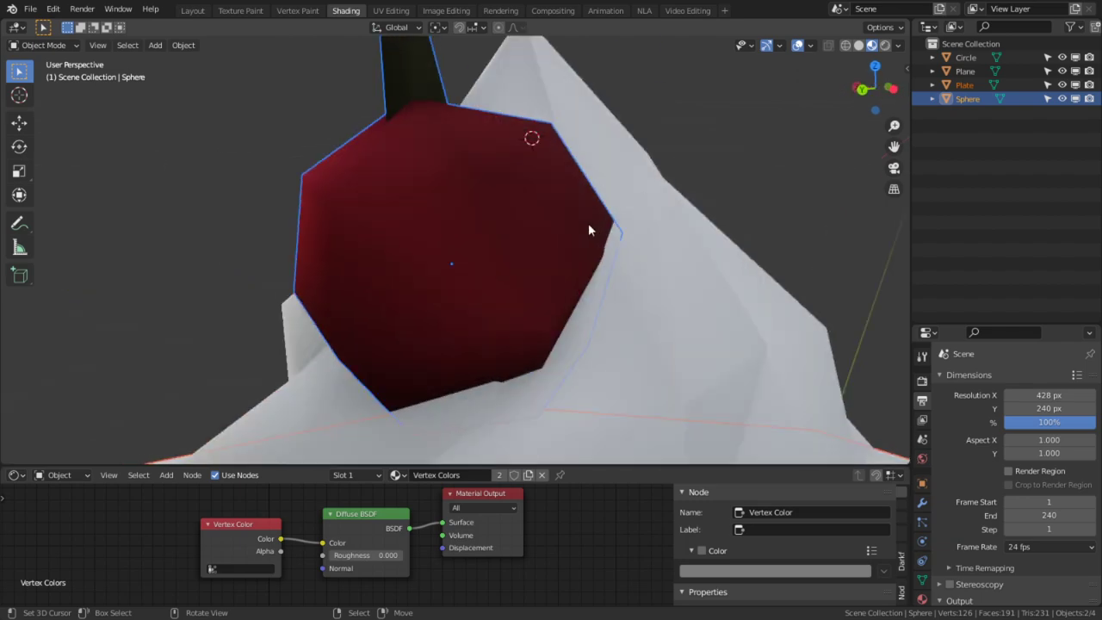
- Select one sharp-marked edge near the dollop's tip in Edit Mode and isolate the dollop in local view
left_click(498, 354)
key("Tab")
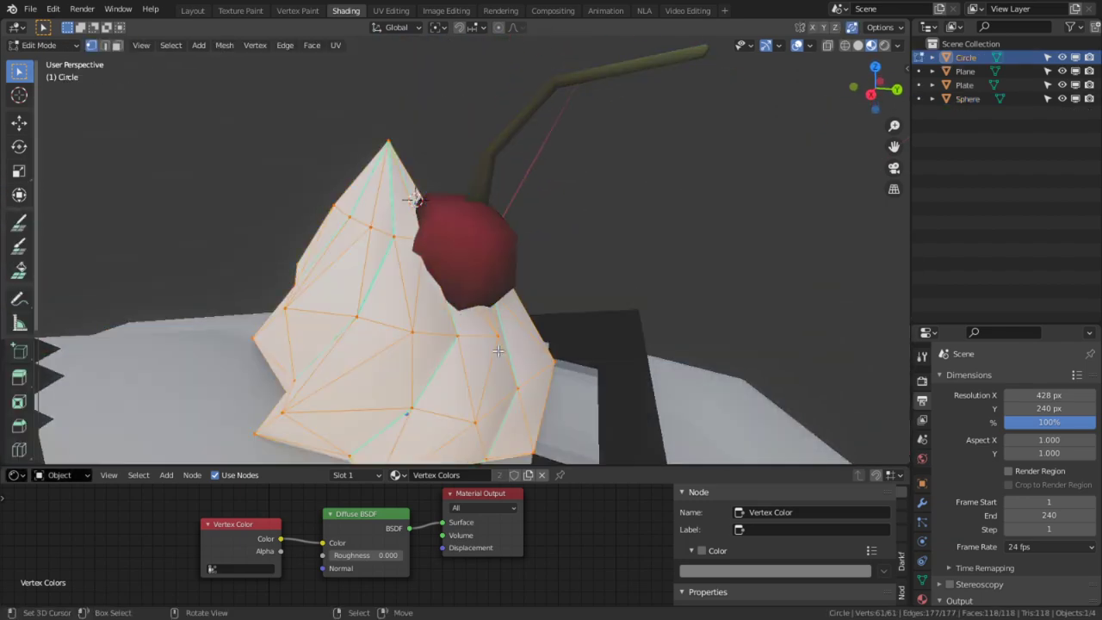
right_click(388, 211, "alt")
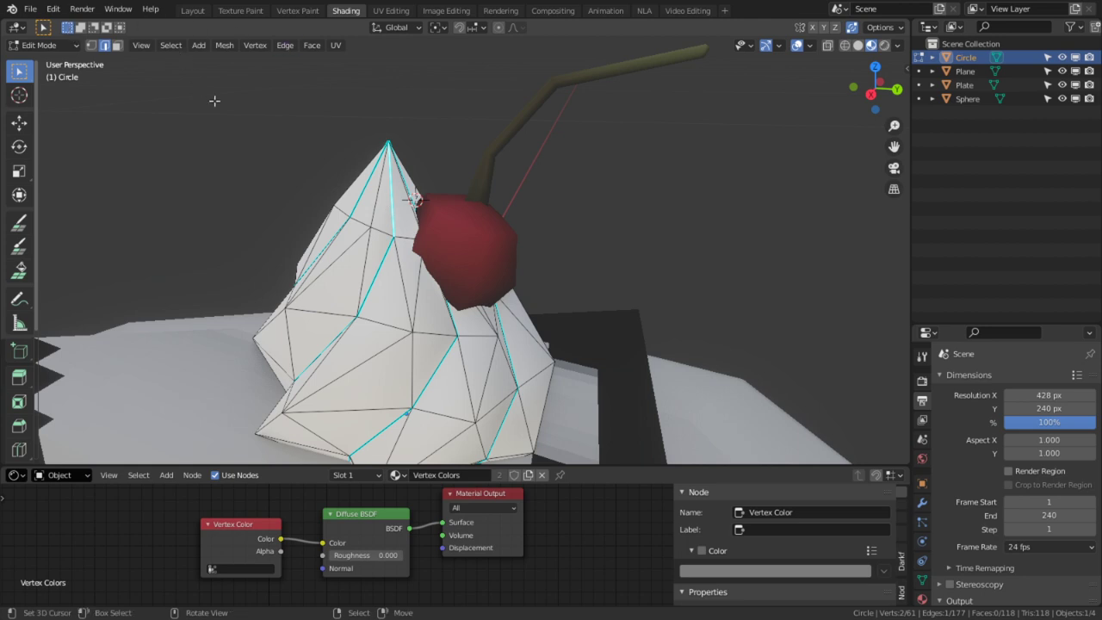
key("KP_Divide")
- Extend the selection to all sharp-marked edges of the isolated dollop by selecting edges with similar sharpness
middle_click_drag(332, 189, 479, 265)
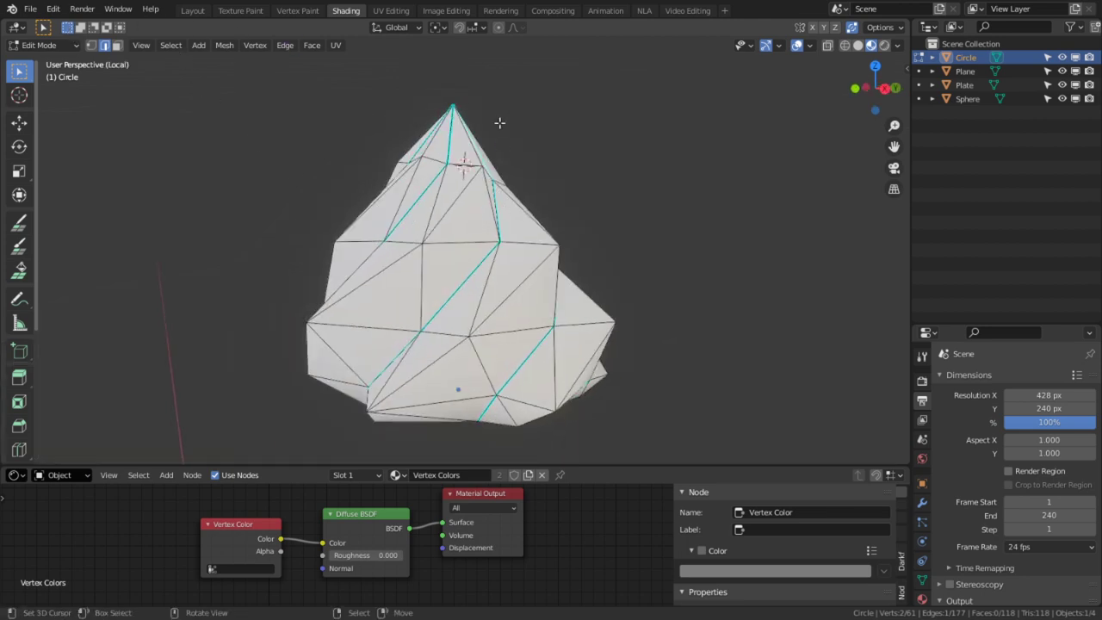
middle_click_drag(274, 366, 357, 337)
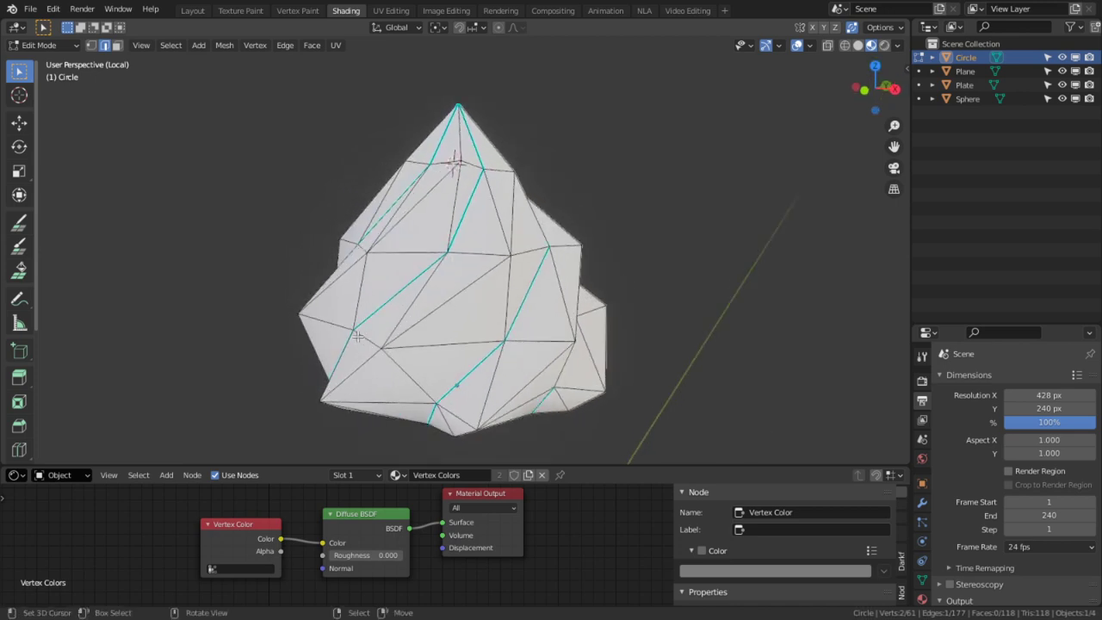
left_click(169, 48)
mouse_move(249, 197)
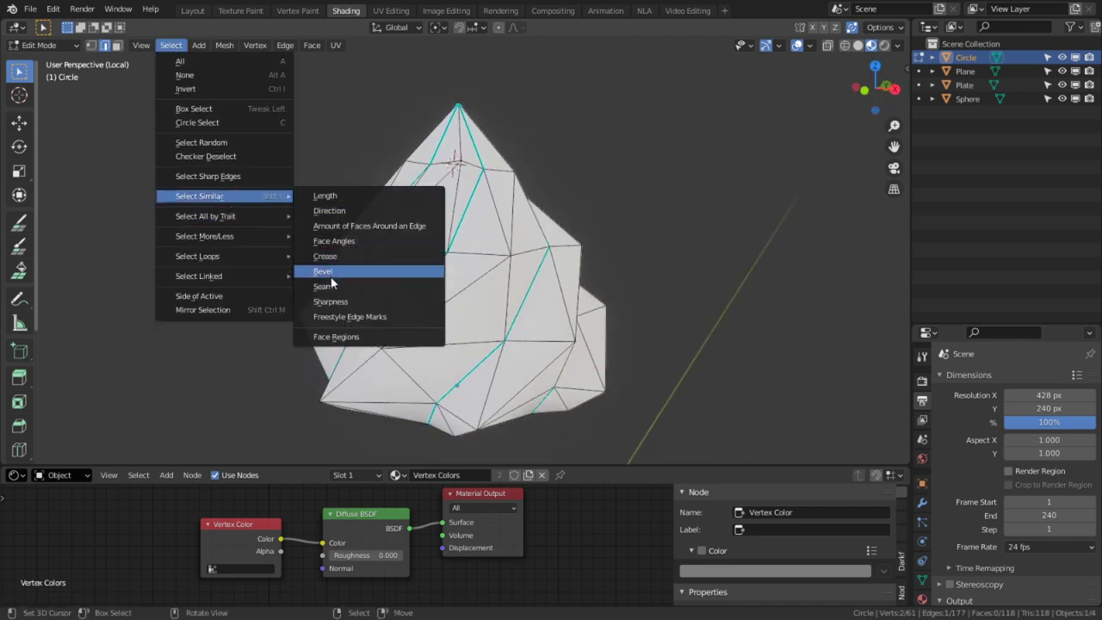
left_click(331, 301)
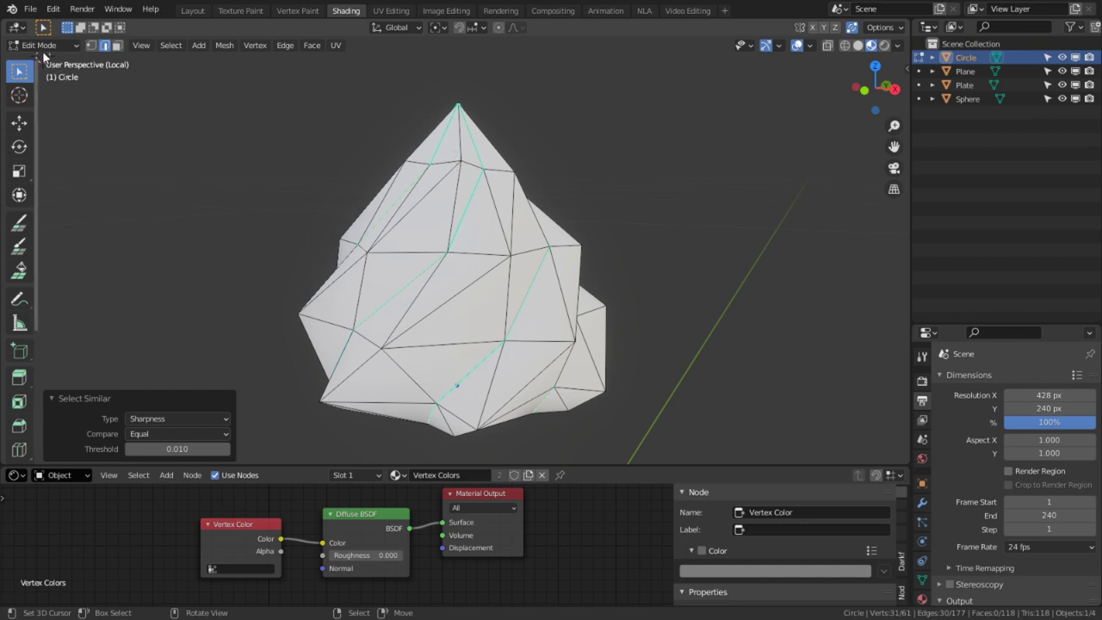
- Switch the dollop to Vertex Paint with vertex selection masking, and shade the selected sharp-edge vertices with a light grey
left_click(43, 46)
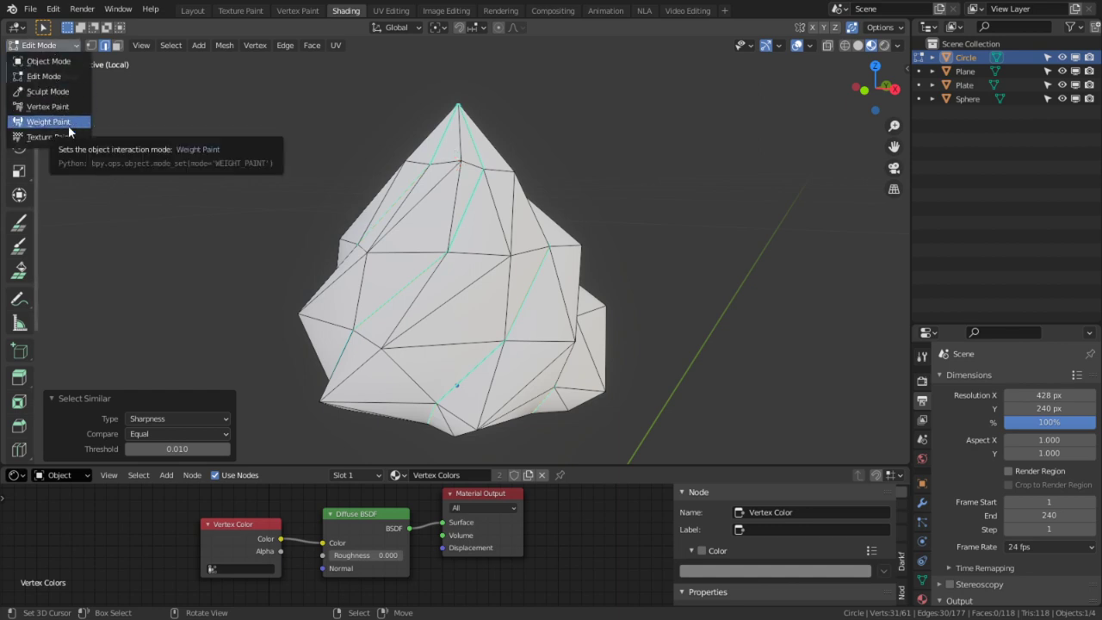
left_click(48, 106)
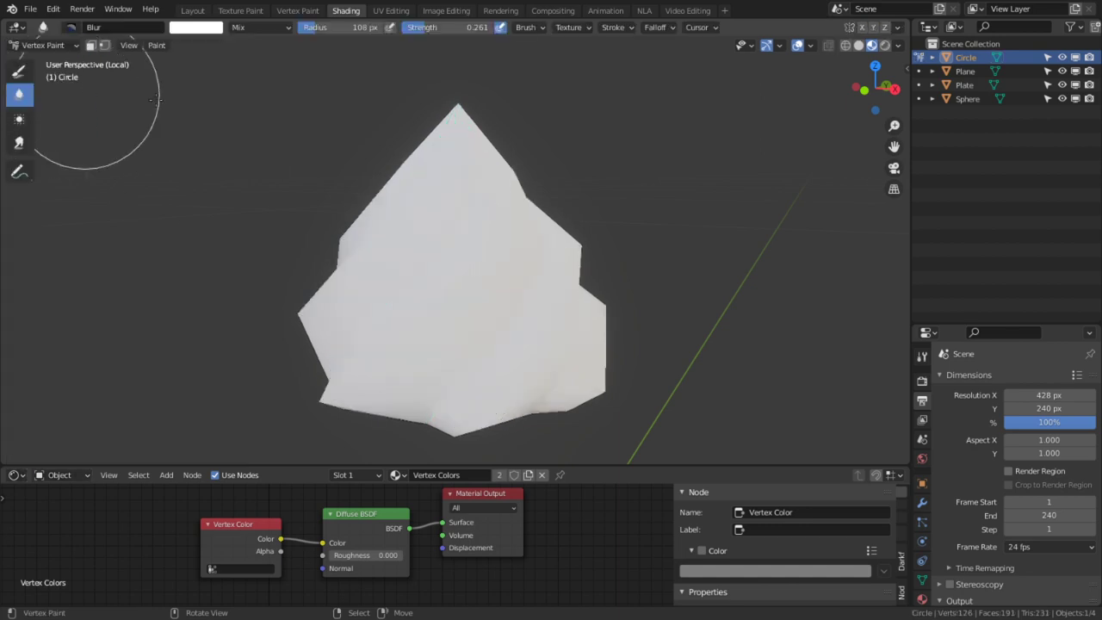
left_click(196, 28)
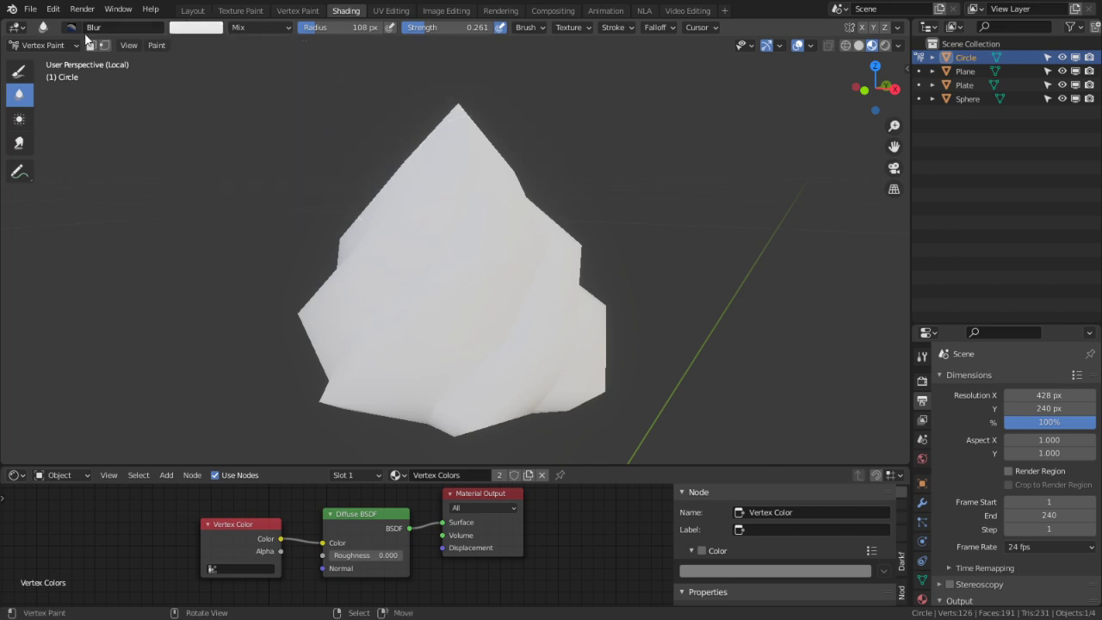
mouse_move(581, 113)
middle_mouse_down()
mouse_move(314, 143)
mouse_move(422, 140)
mouse_move(414, 102)
middle_mouse_up()
left_click(201, 27)
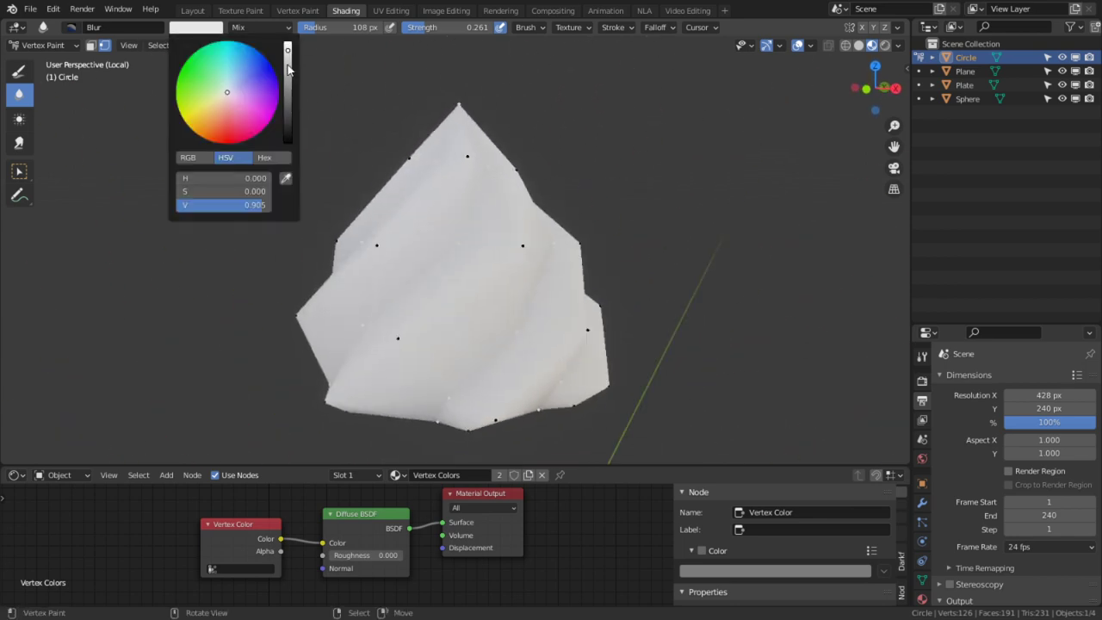
- Return the dollop to Object Mode and leave local view to show the whole cake
key("Tab")
left_click(362, 216)
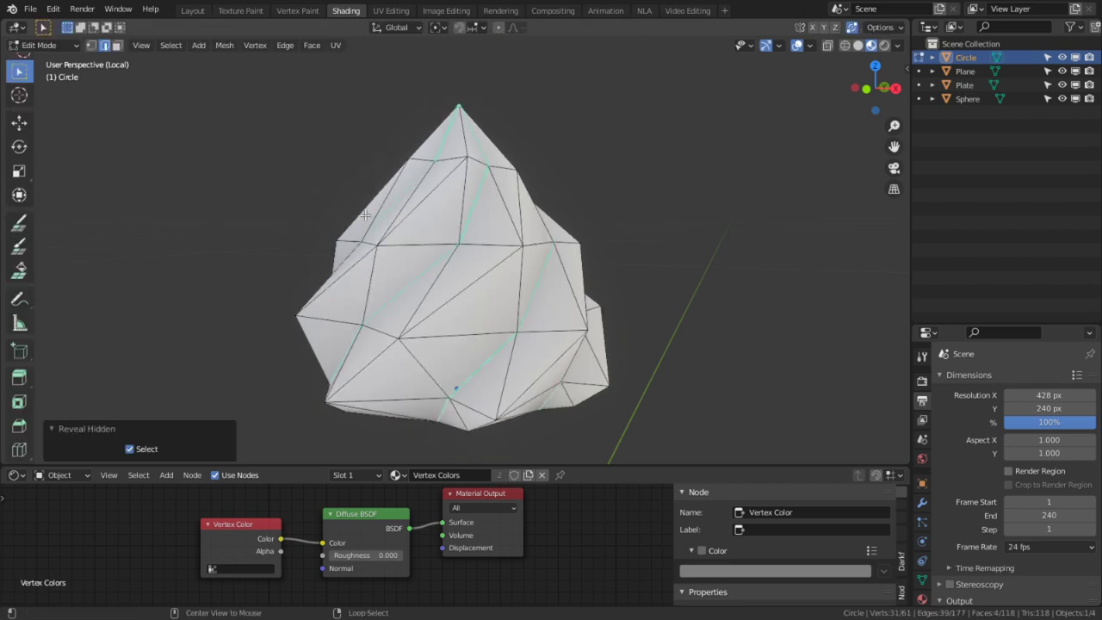
key("Tab")
left_click(45, 45)
left_click(48, 61)
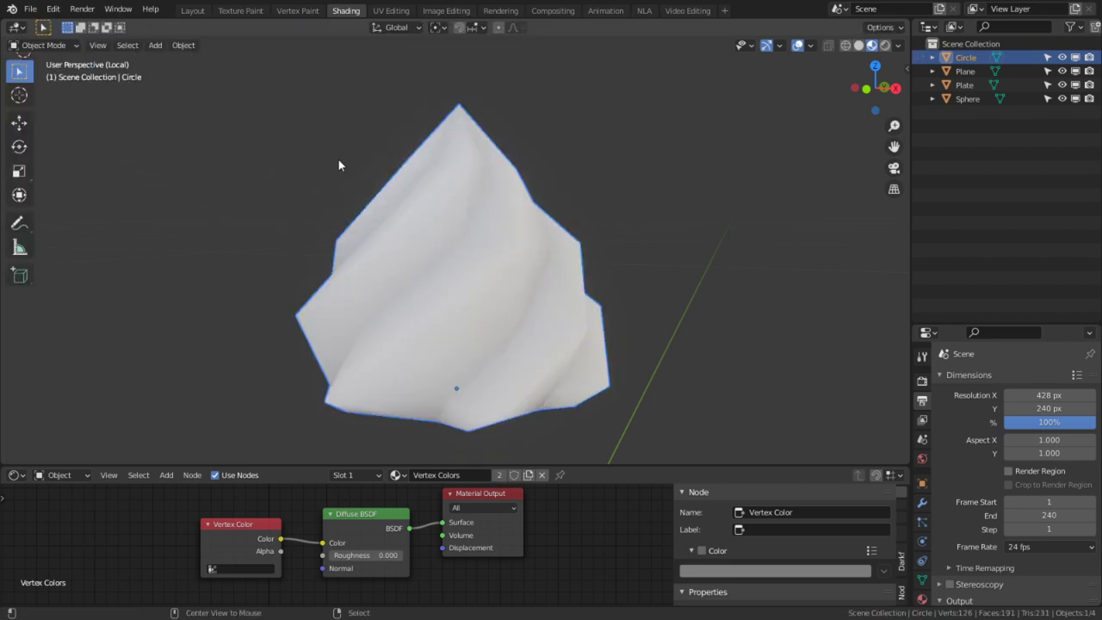
key("KP_Divide")
- Open the cake slice in Edit Mode, select its whole linked mesh, and isolate it in local view
middle_click_drag(362, 160, 464, 545)
left_click(472, 225)
key("Tab")
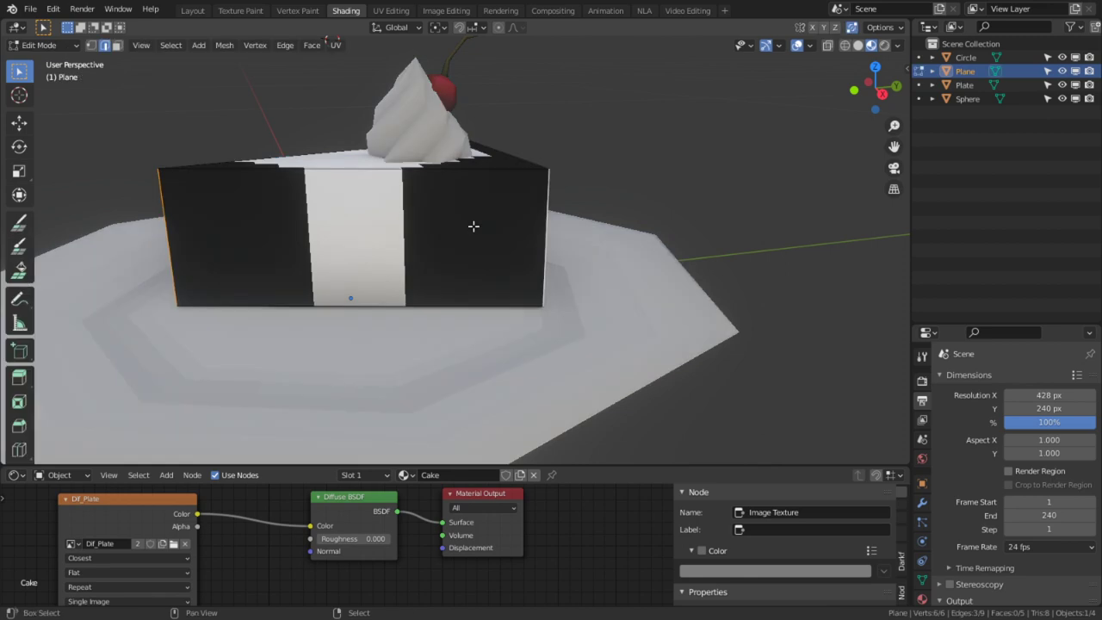
middle_click_drag(472, 225, 549, 299, "shift")
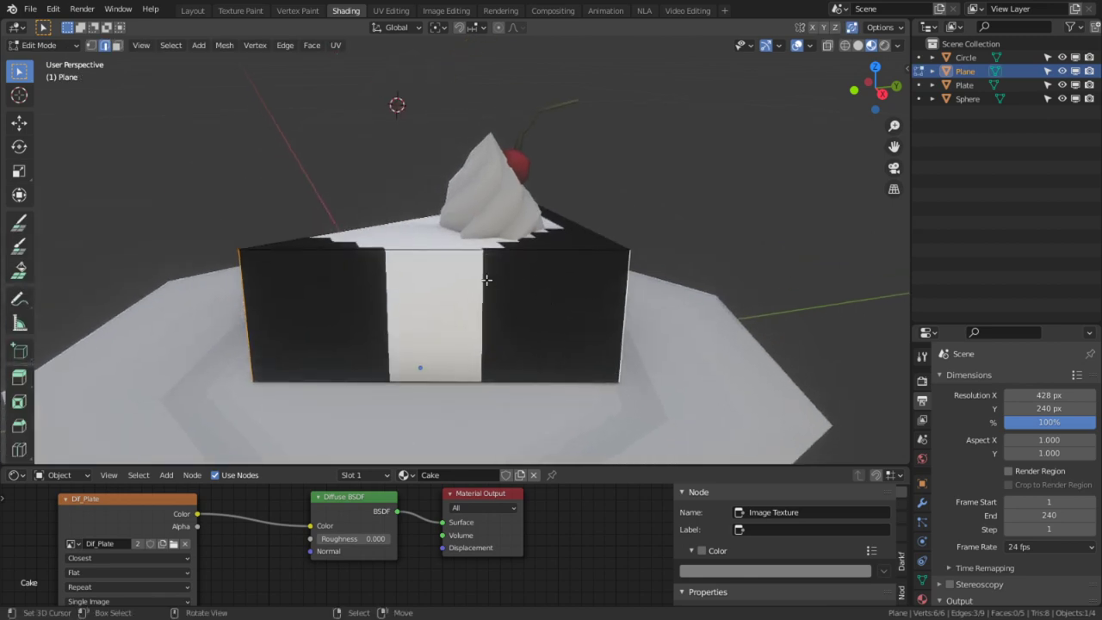
key("l")
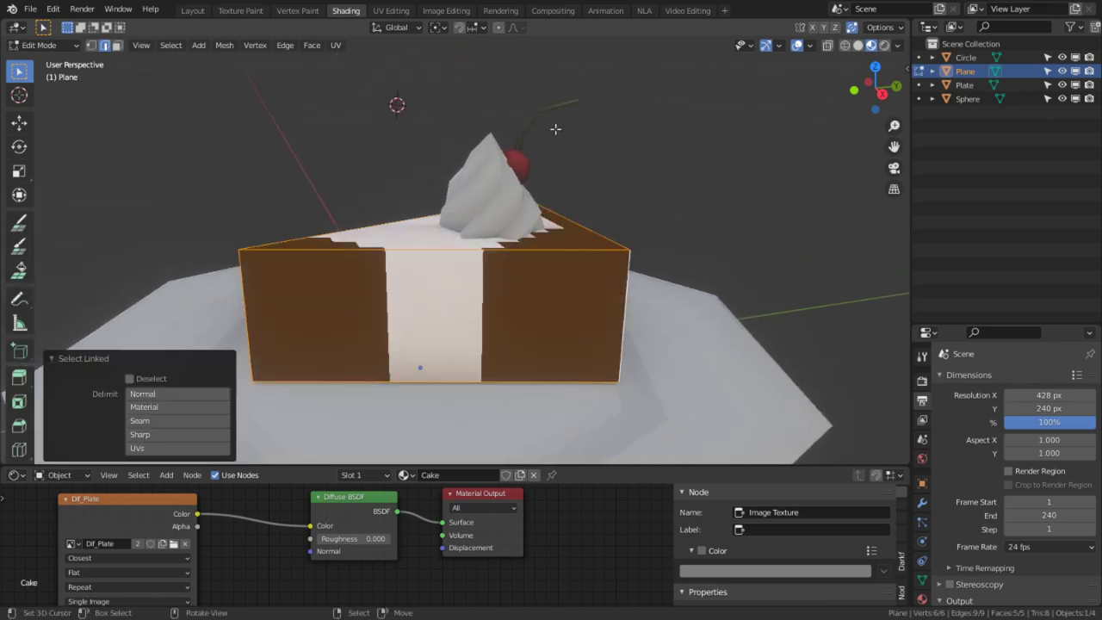
key("KP_Divide")
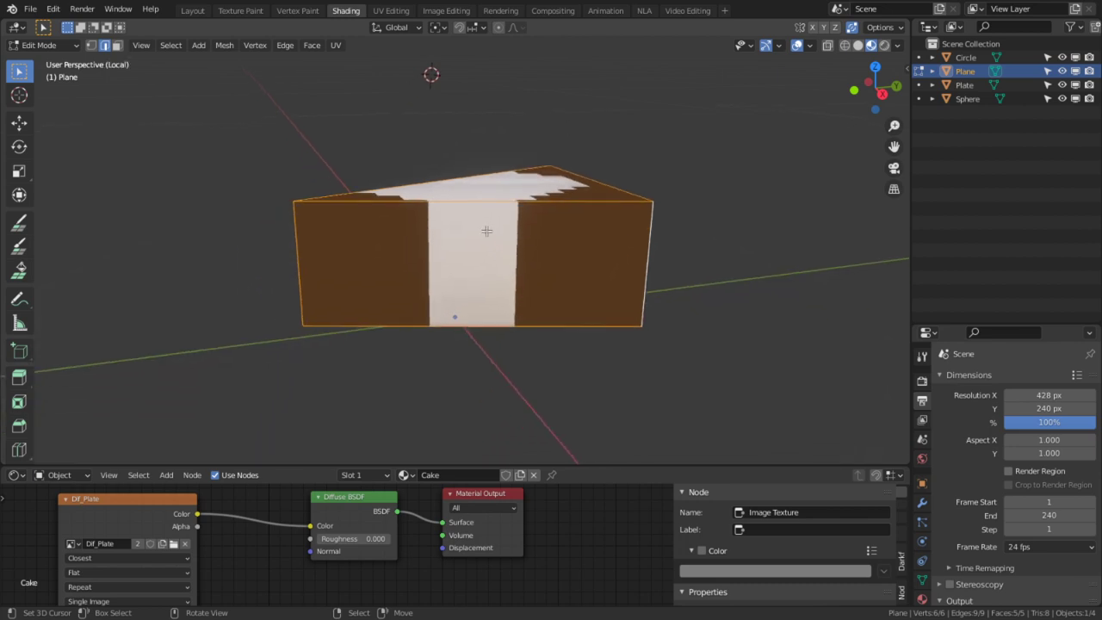
- Mark all edges of the cake slice as seams and unwrap its faces with the Angle Based method
key("q")
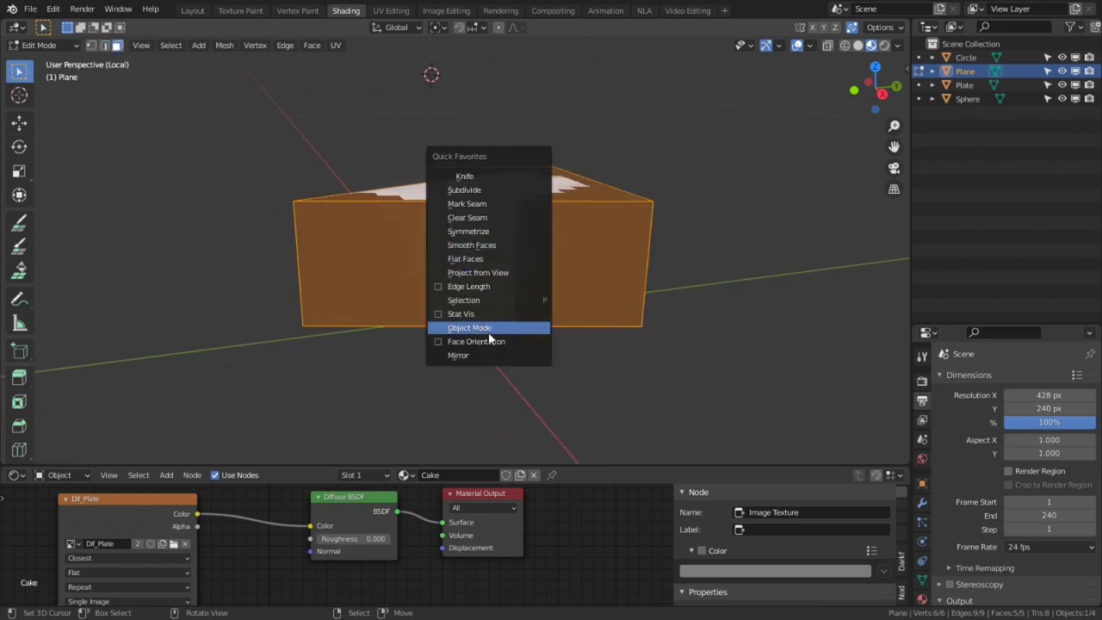
left_click(489, 203)
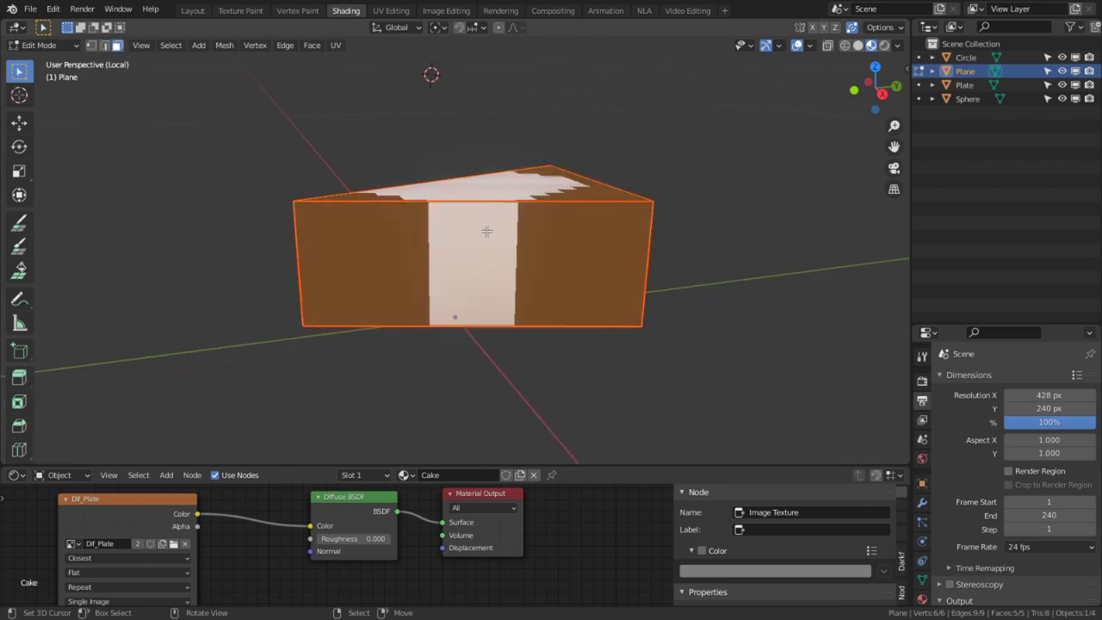
key("u")
left_click(475, 232)
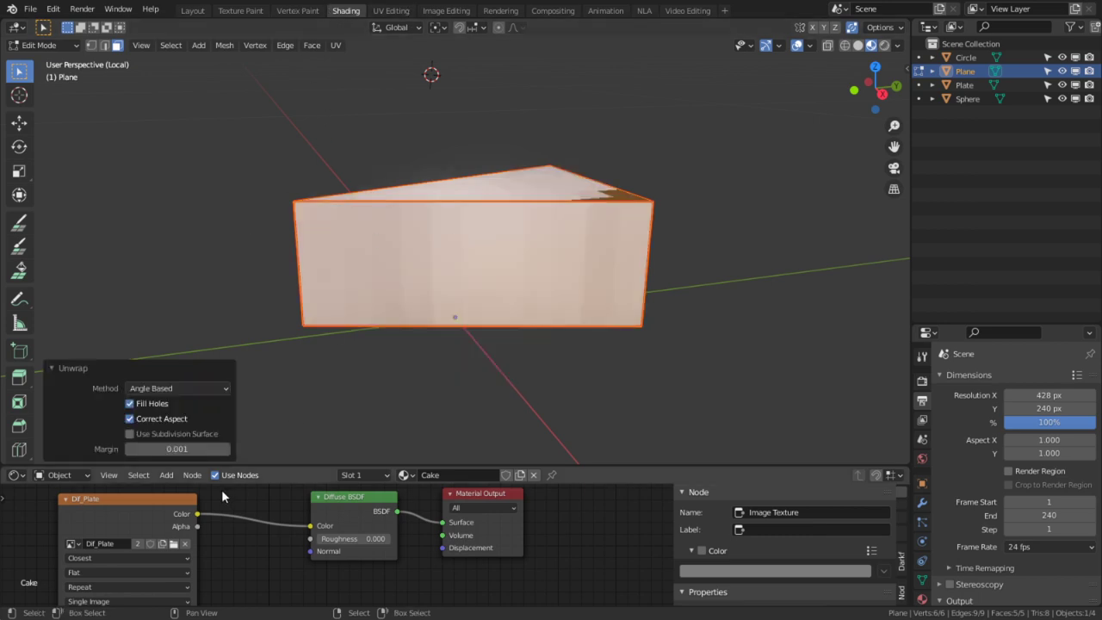
- Delete the Dif_Plate texture node from the Cake material and place a new empty Image Texture node beside the Diffuse BSDF
key("x")
key("shift+a")
mouse_move(172, 519)
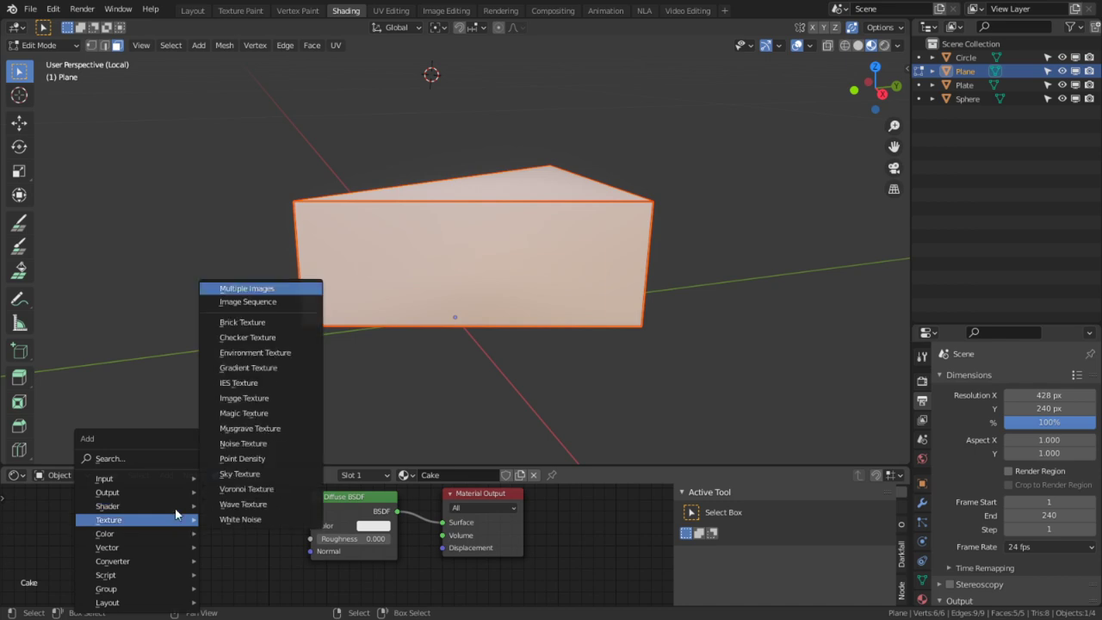
left_click(298, 301)
left_click(95, 503)
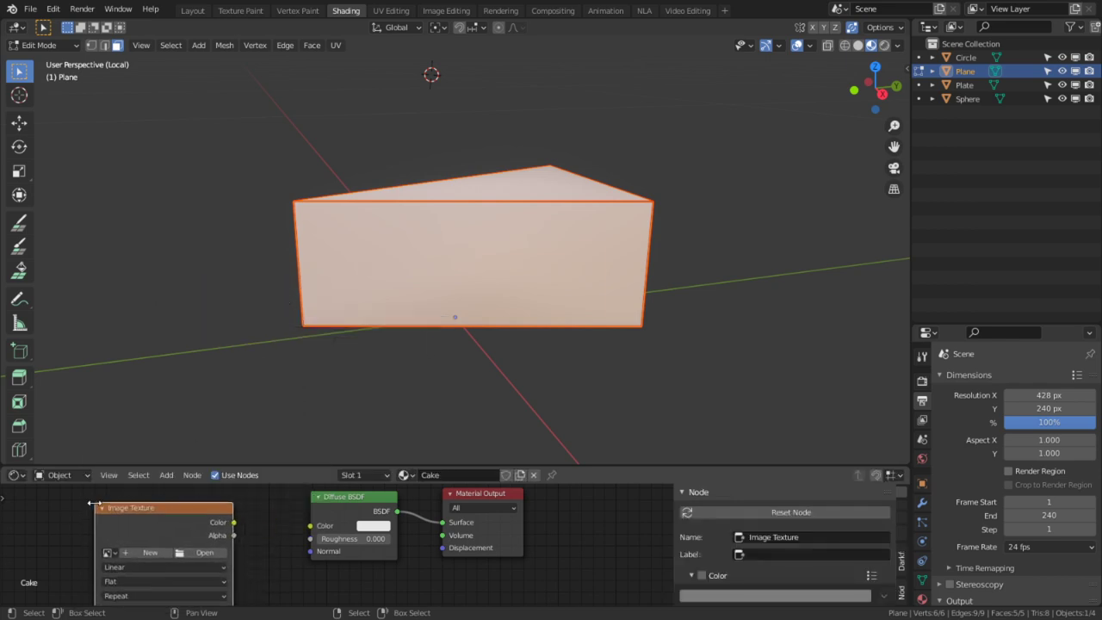
- Feed the Image Texture's color into the Diffuse BSDF color and create a new blank image named Untitled for it
left_click_drag(233, 522, 310, 525)
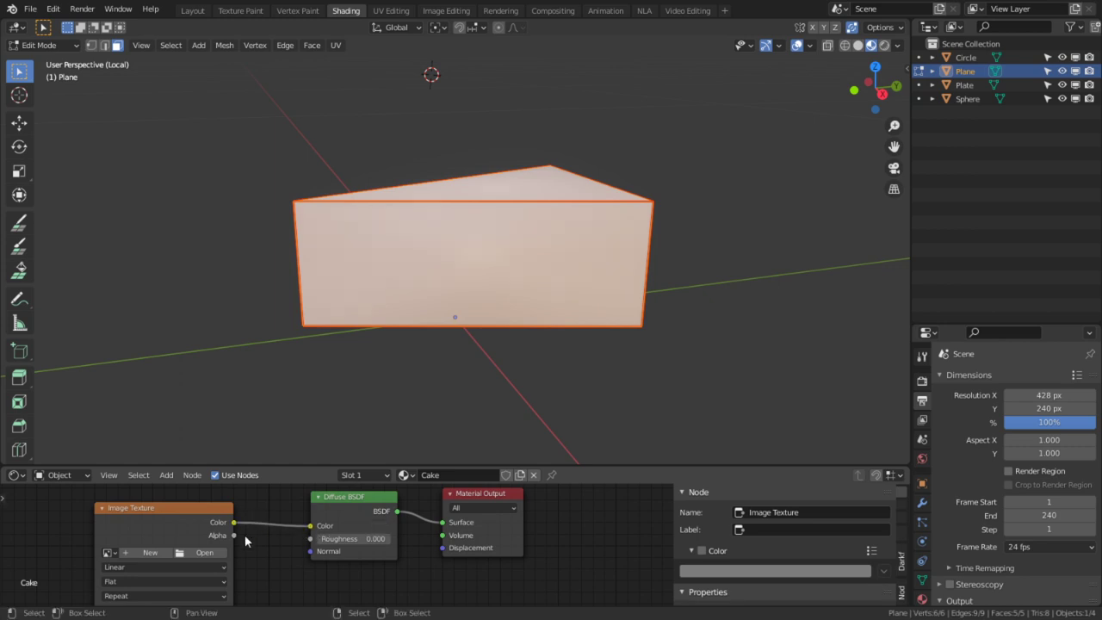
left_click(149, 552)
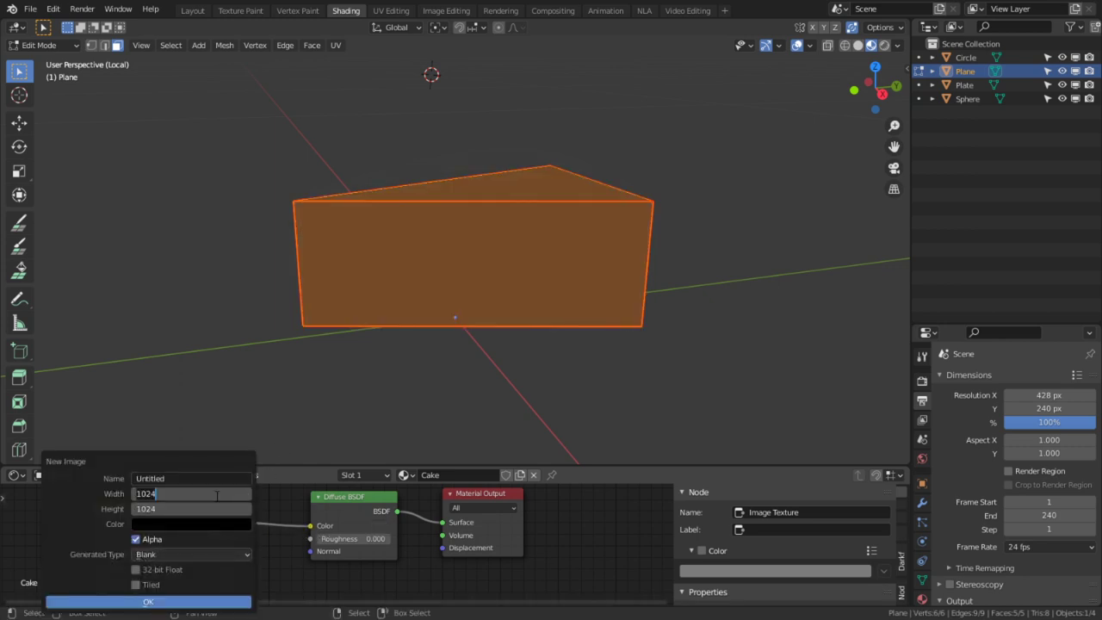
left_click(167, 595)
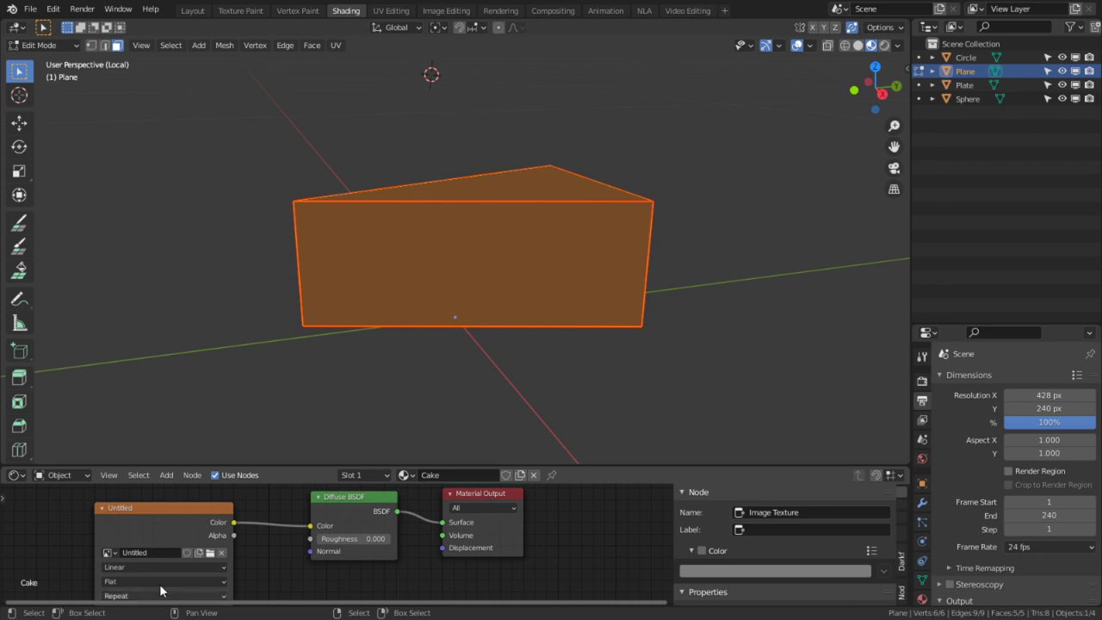
- Switch to the UV Editing workspace and maximize the UV editor around the cake's UV layout
left_click(390, 11)
key("ctrl+space")
scroll(308, 365, "up", 4)
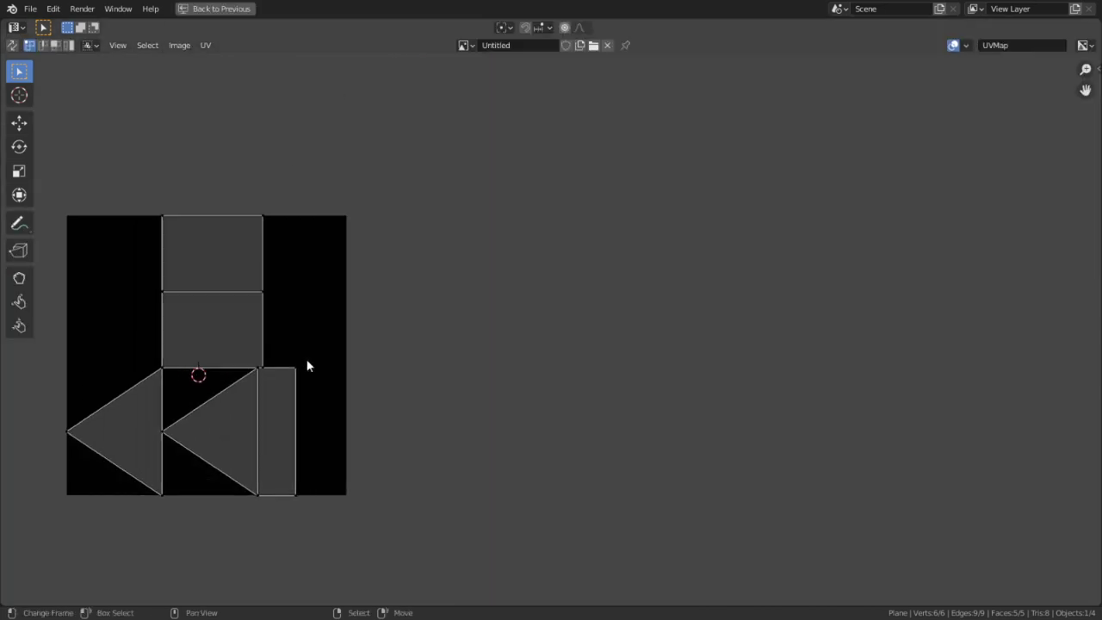
middle_click_drag(342, 348, 450, 316)
scroll(369, 336, "up", 3)
middle_click_drag(339, 326, 516, 312)
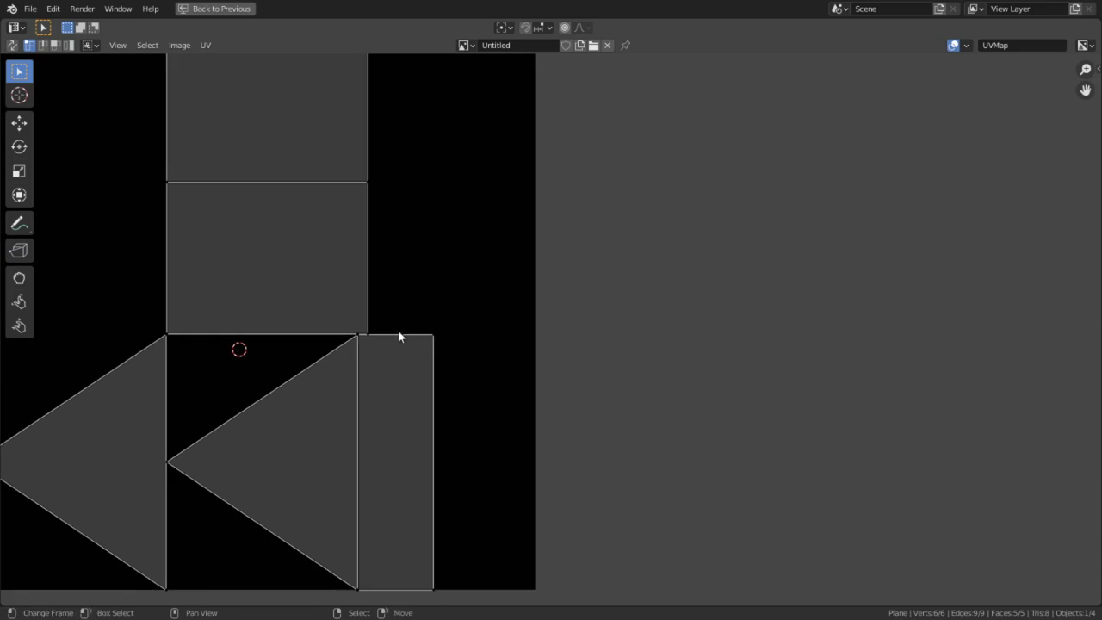
- Select all of the cake's UVs and pack the islands
key("a")
scroll(392, 353, "down", 4)
key("q")
key("Escape")
key("q")
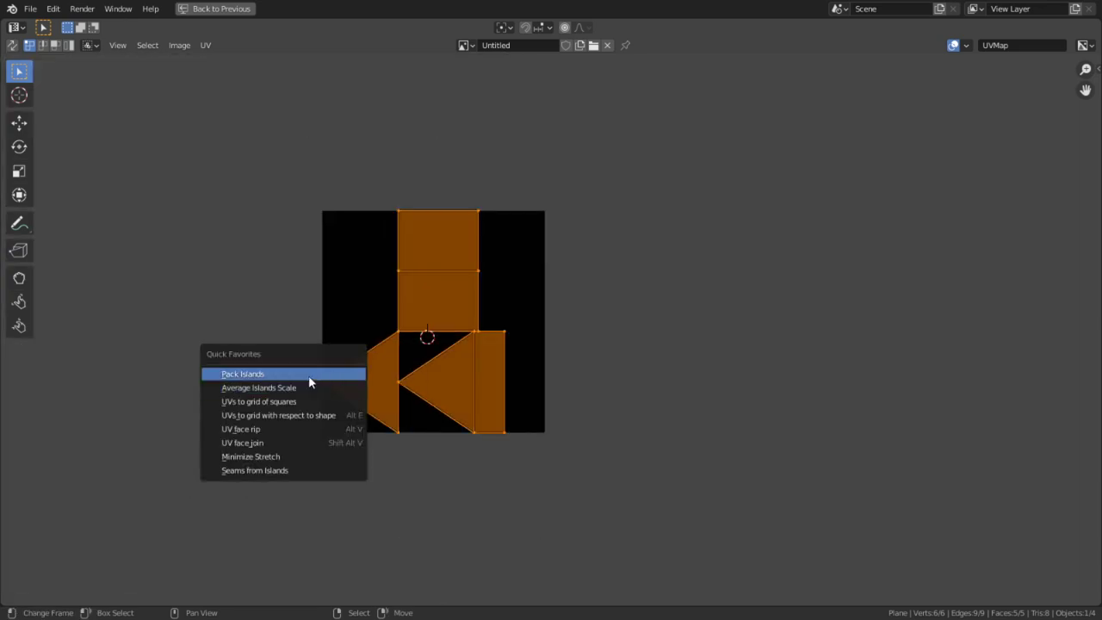
left_click(309, 375)
key("q")
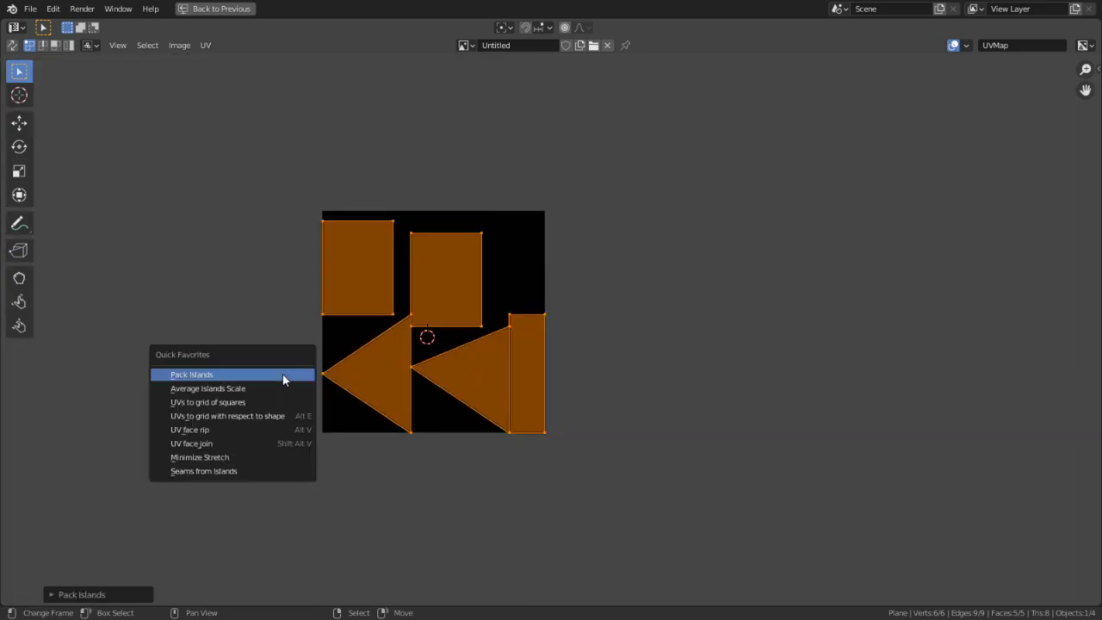
left_click(282, 374)
- Unwrap all faces of the cake mesh
right_click(544, 343)
key("a")
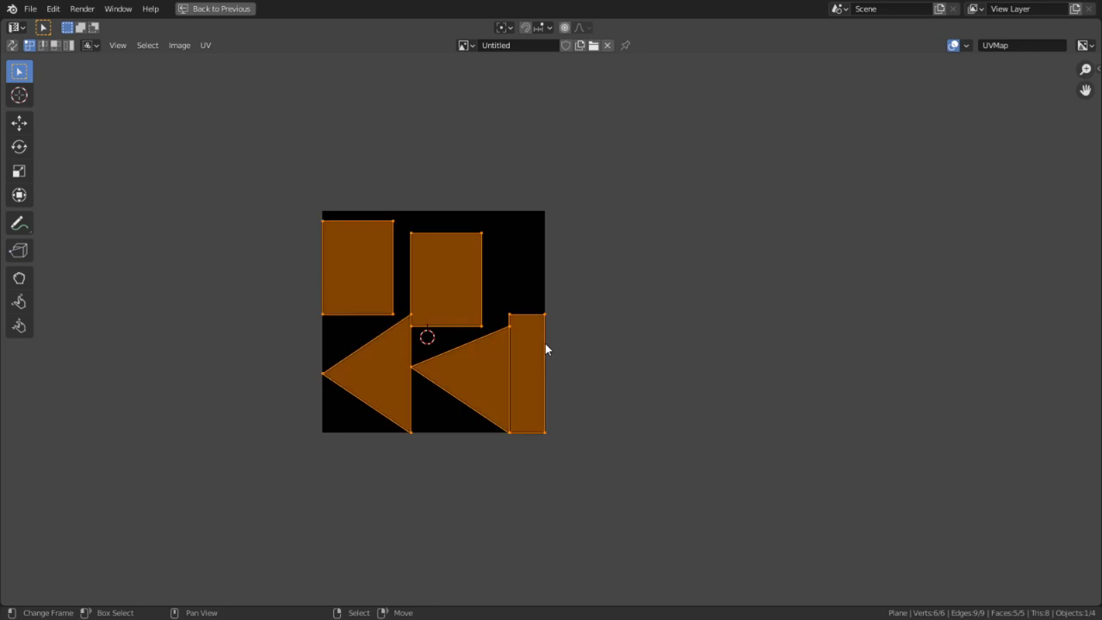
key("u")
left_click(545, 344)
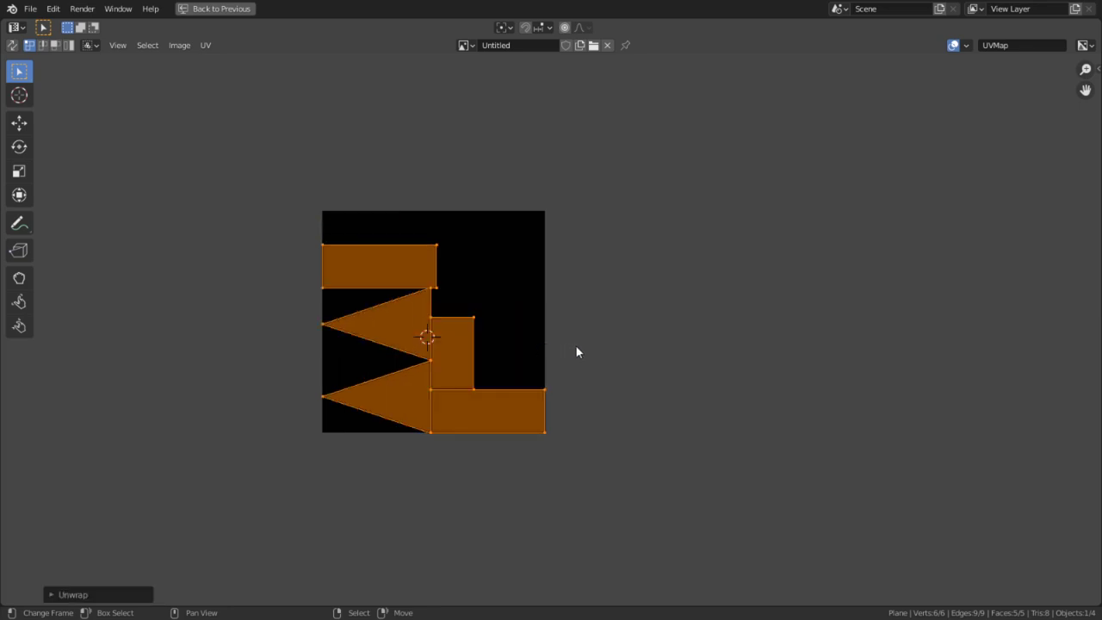
- Restore the split editor layout, leave Edit Mode and apply the cake object's scale
key("ctrl+space")
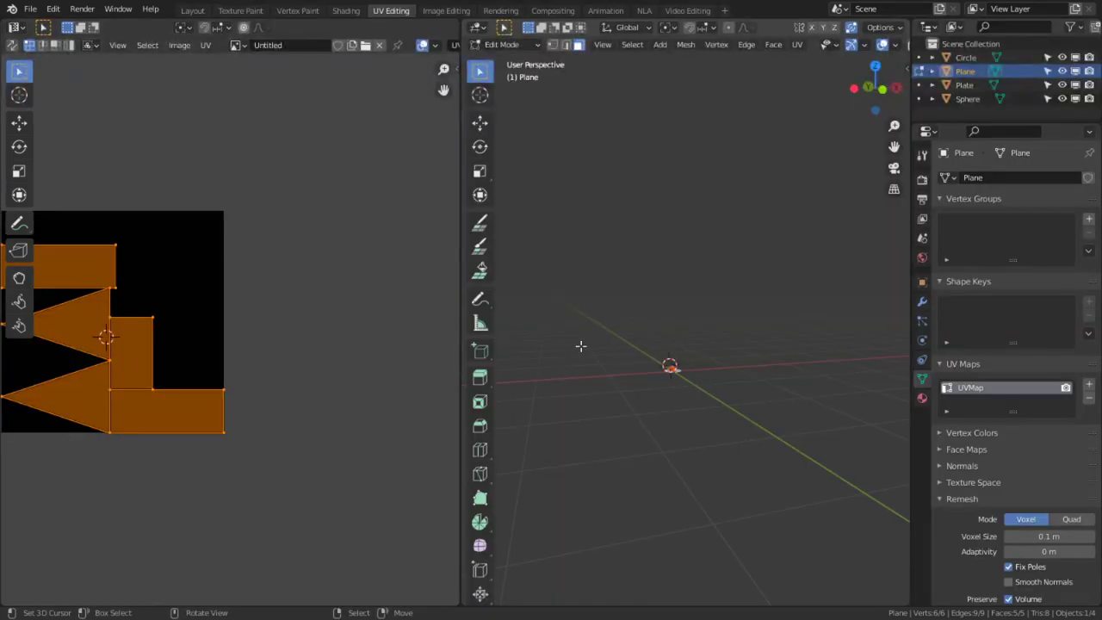
key("Tab")
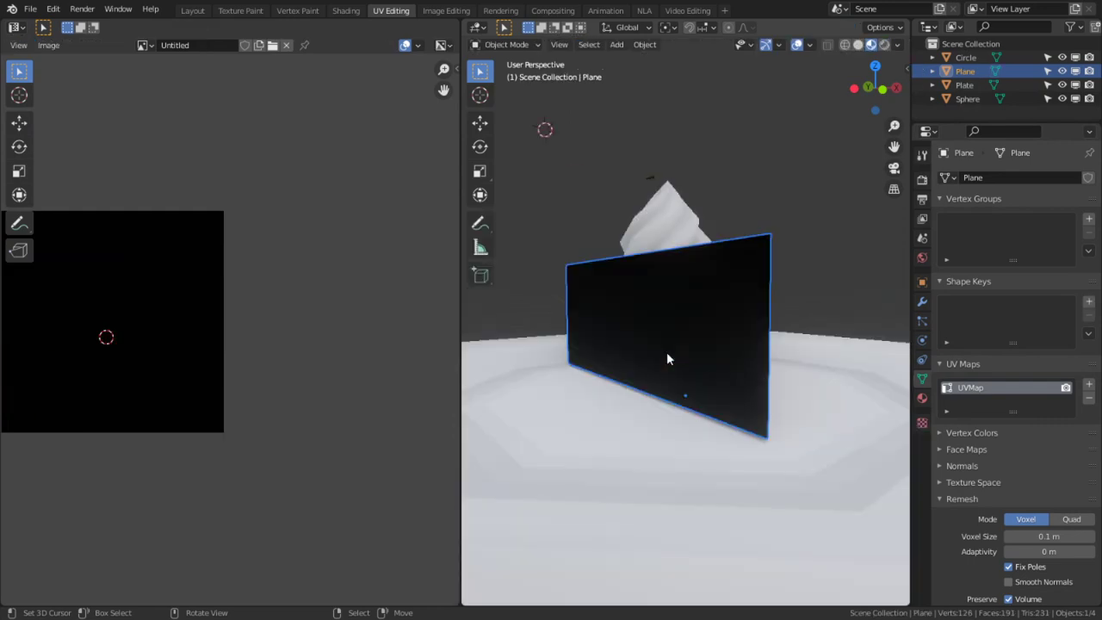
left_click(666, 351)
left_click(683, 334)
key("ctrl+a")
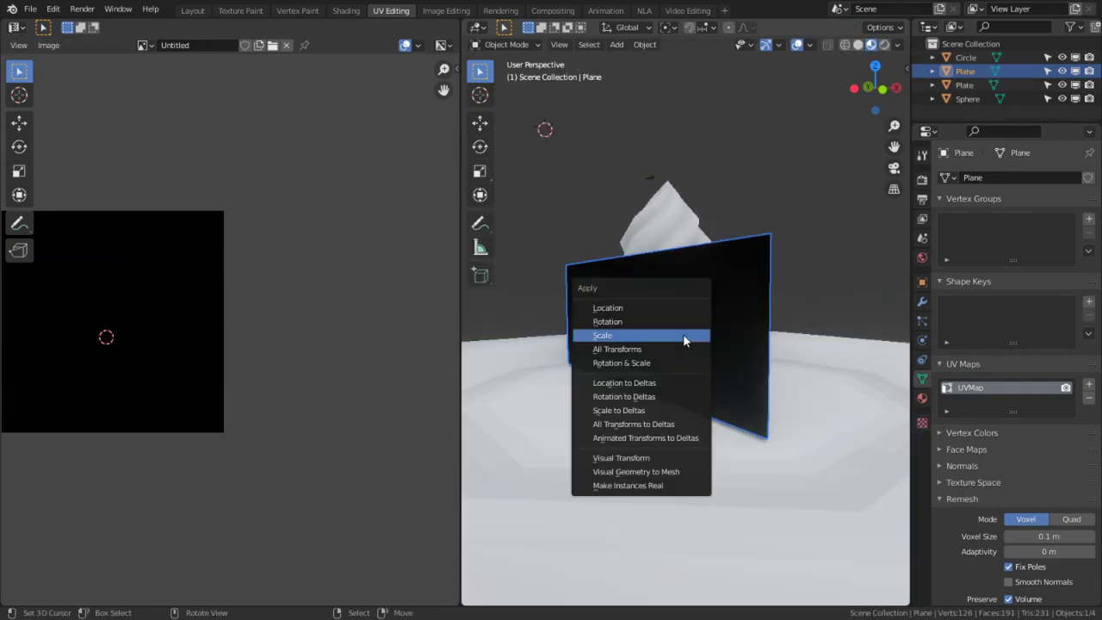
left_click(684, 337)
- Return to Edit Mode and unwrap the cake again using its applied scale
key("Tab")
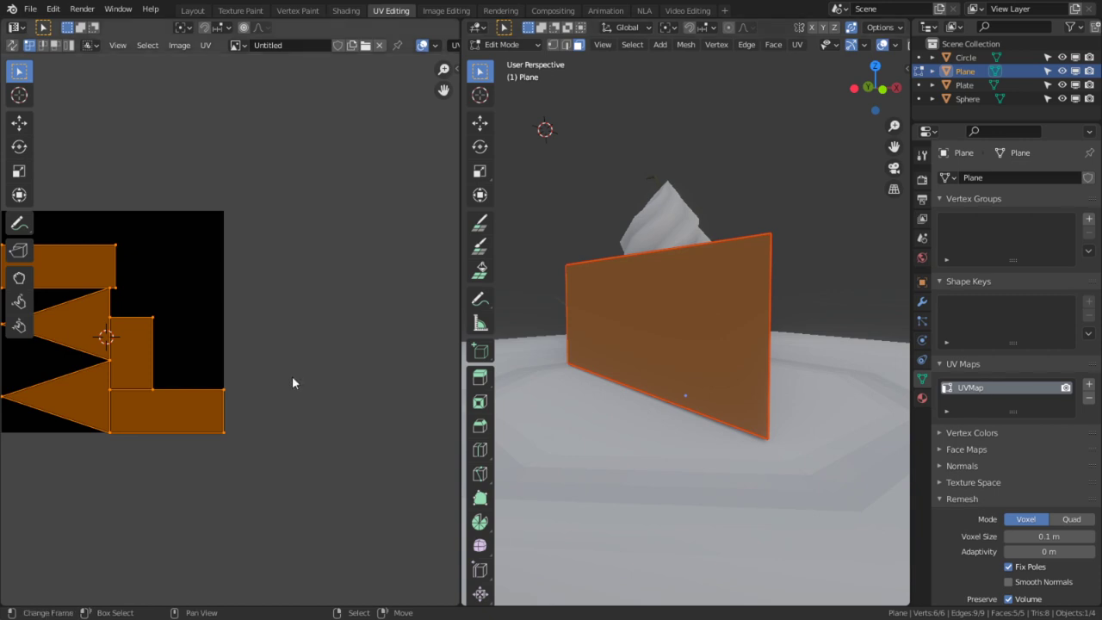
key("u")
left_click(258, 396)
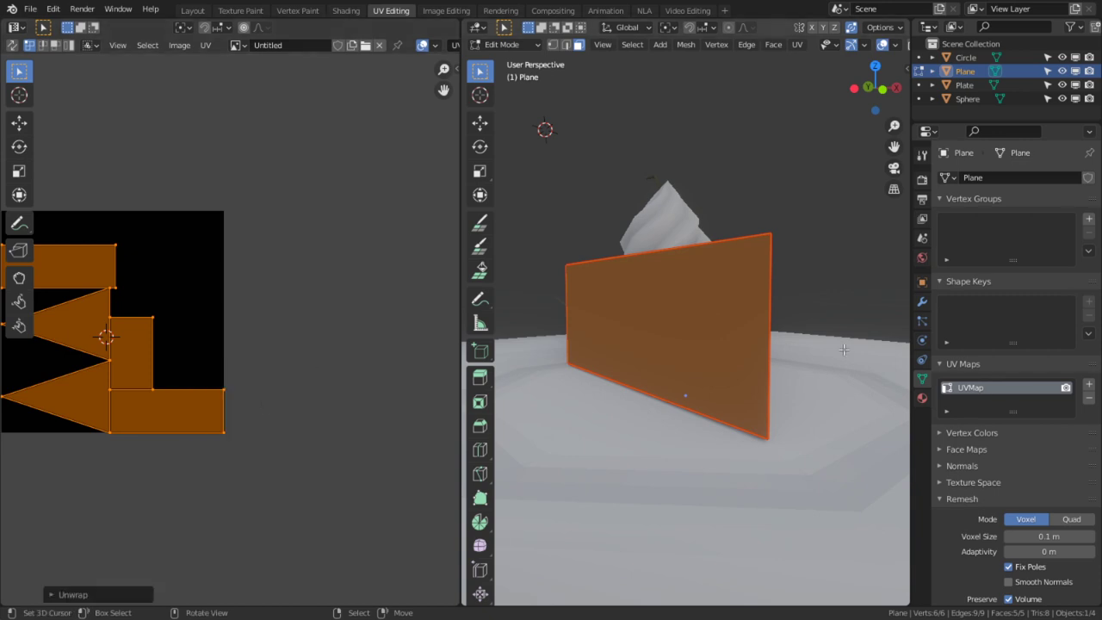
- Select only the three vertical side faces of the cake slice
middle_click_drag(843, 349, 806, 369)
key("alt+a")
left_click(745, 335)
left_click(740, 328, "shift")
left_click(807, 369, "shift")
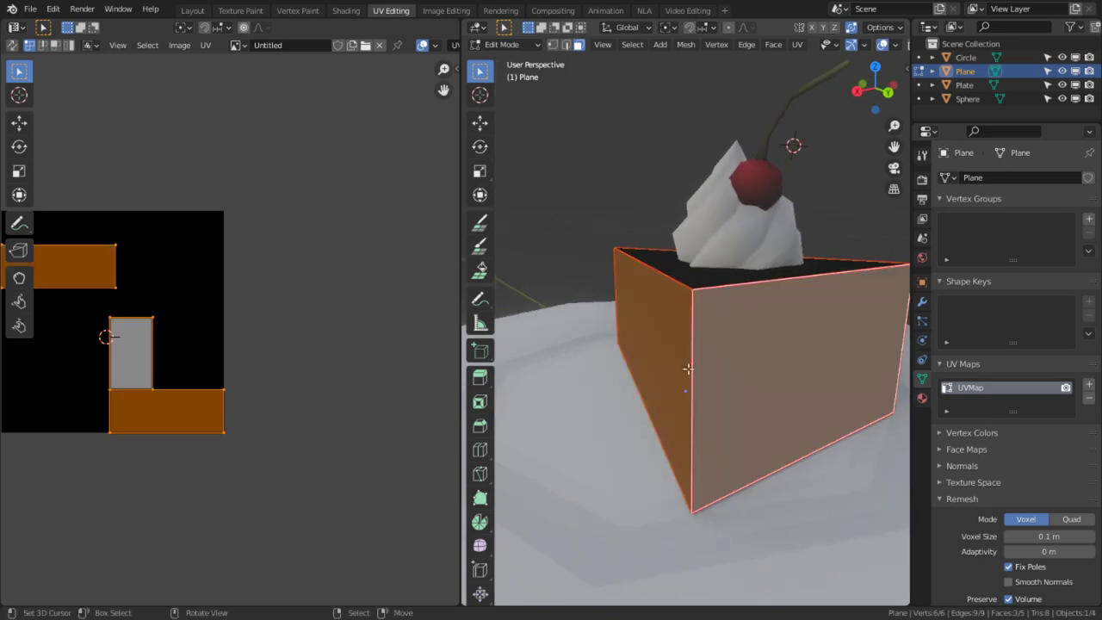
- Rotate the UV island of the cake's shortest side face by 90 degrees
left_click(133, 356)
type("r")
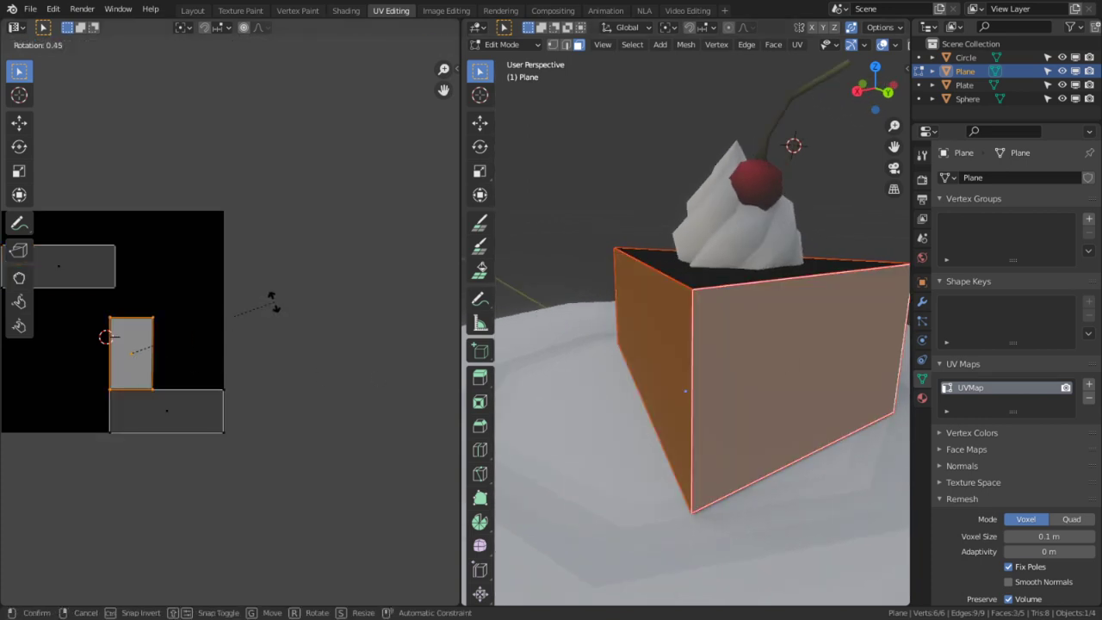
type("90")
left_click(277, 303)
- Pack the three side islands with Rotate turned off
key("a")
key("q")
left_click(278, 303)
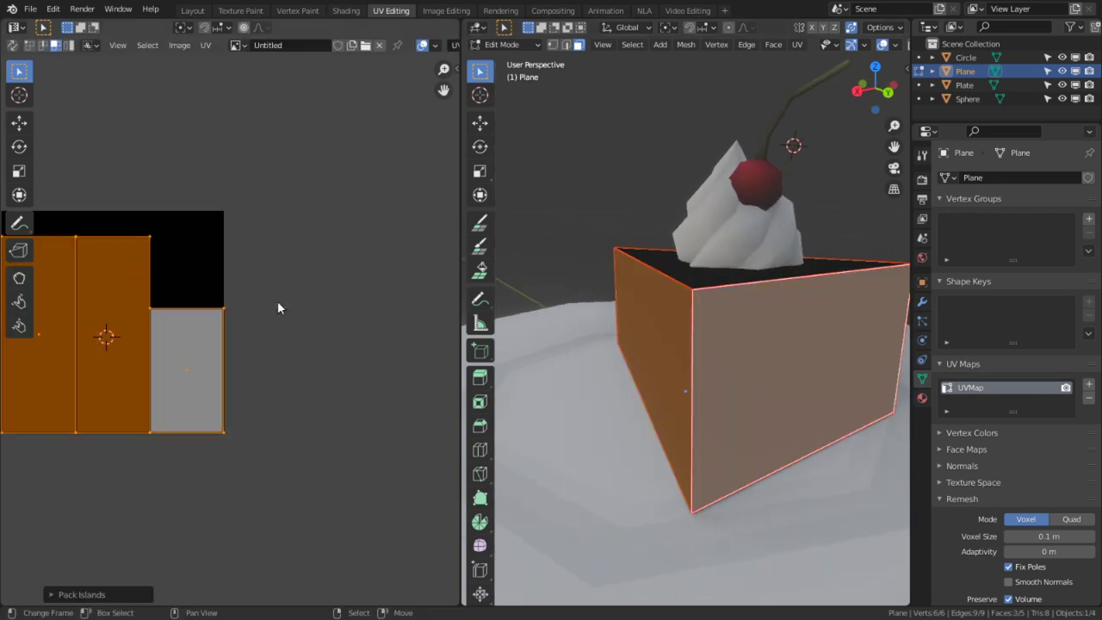
left_click(91, 597)
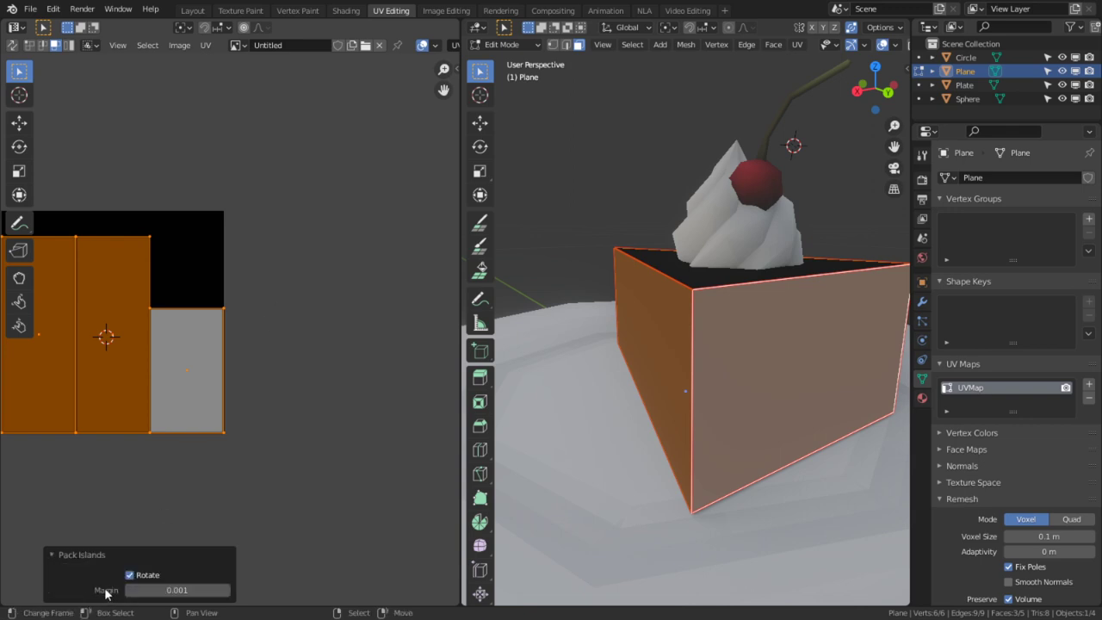
left_click(129, 575)
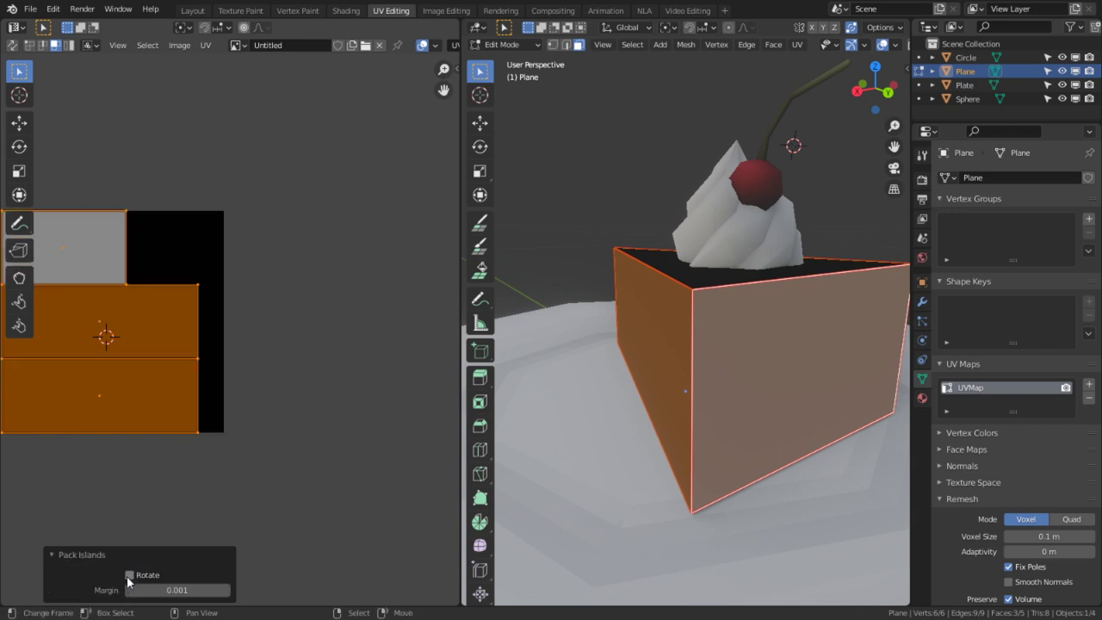
- Maximize the UV editor and snap the 2D cursor to the center of the lowest side island
key("ctrl+space")
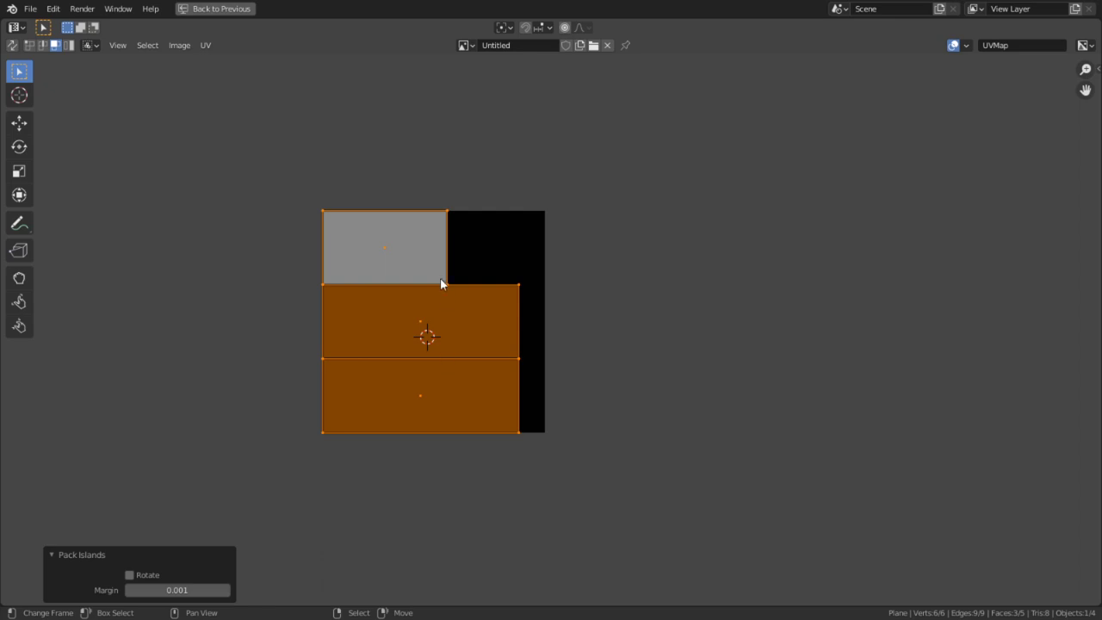
right_click(431, 408)
key("shift+s")
left_click(443, 480)
right_click(454, 317)
key("shift+s")
left_click(454, 399)
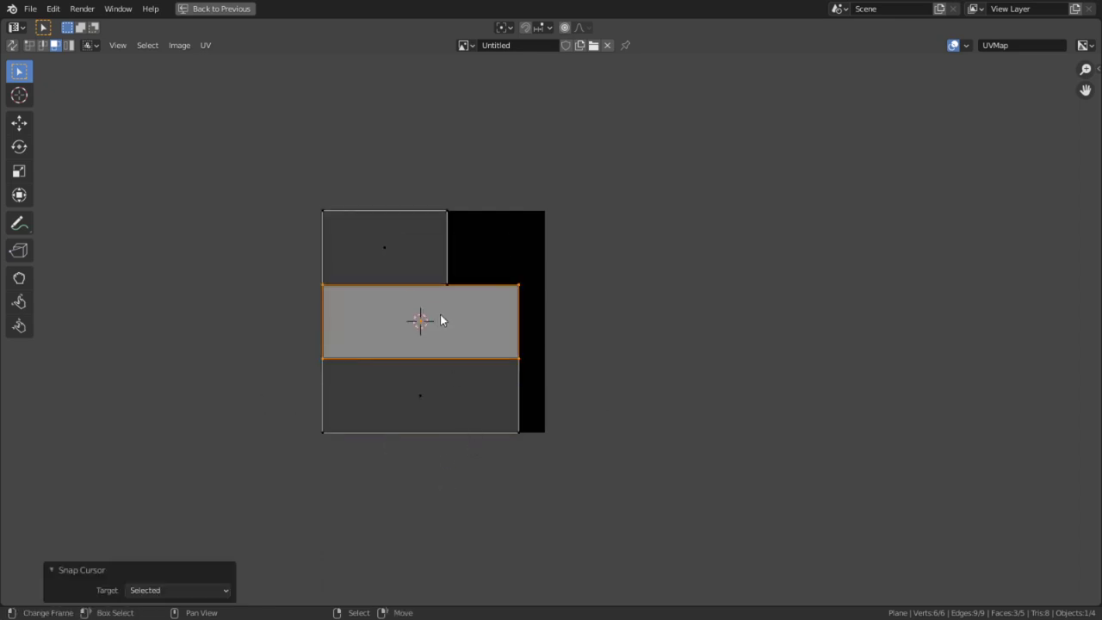
right_click(430, 397)
key("shift+s")
left_click(448, 479)
- Stack the middle and upper side islands on the lowest one by snapping them to the 2D cursor with offset
key("shift+s")
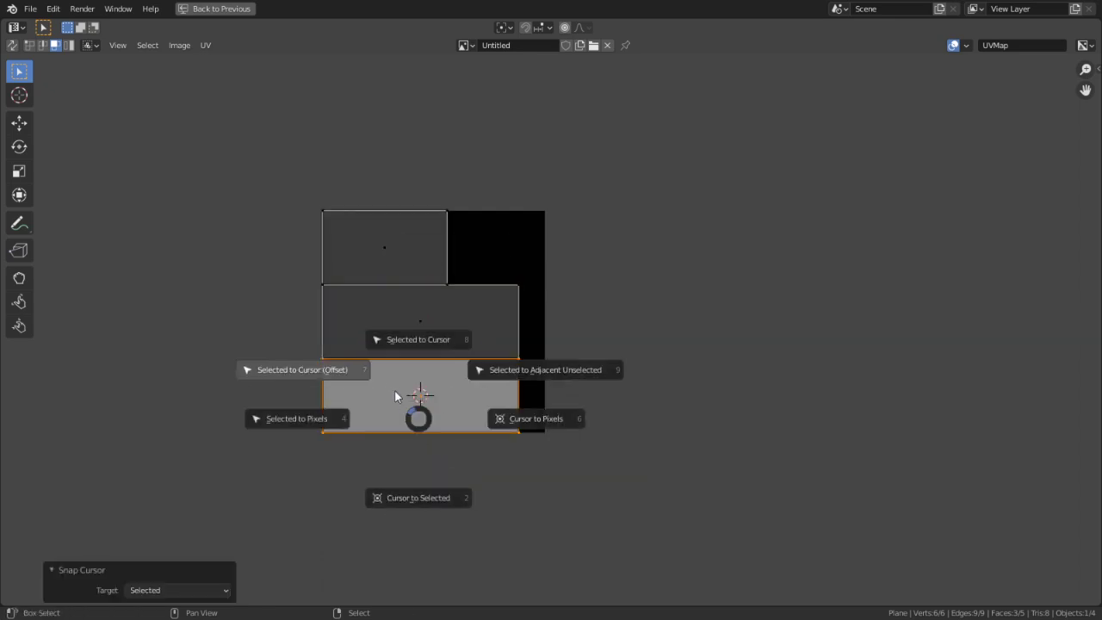
left_click(371, 362)
right_click(382, 337)
key("shift+s")
left_click(328, 290)
right_click(384, 260)
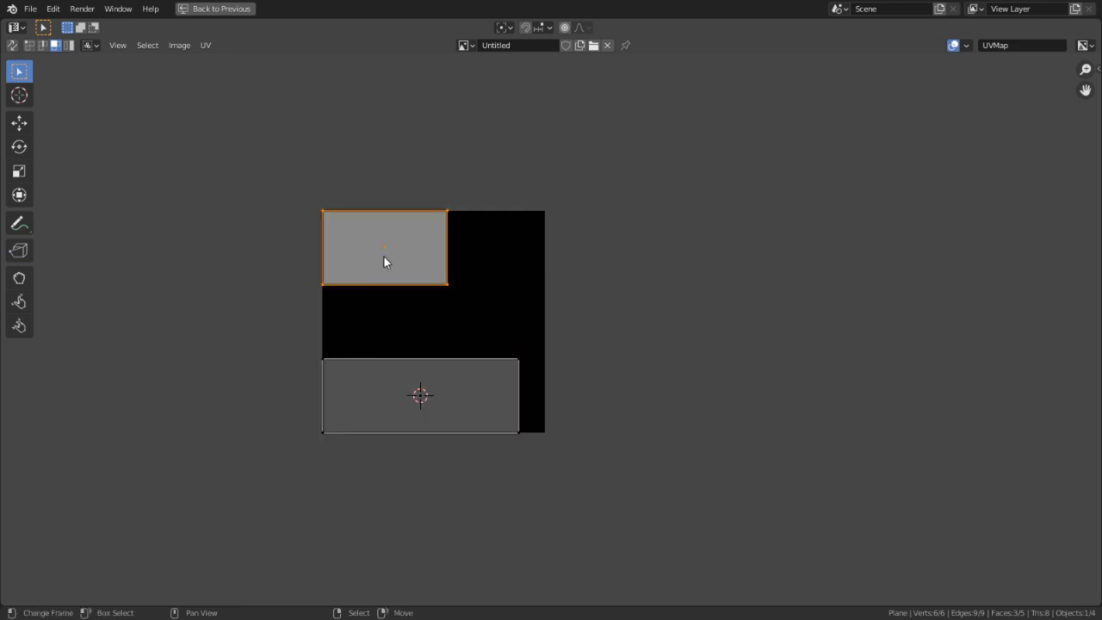
key("shift+s")
left_click(333, 214)
- Switch to vertex selection and snap the 2D cursor to the lower-left corner vertex of the stacked side islands
scroll(331, 440, "up", 1)
key("1")
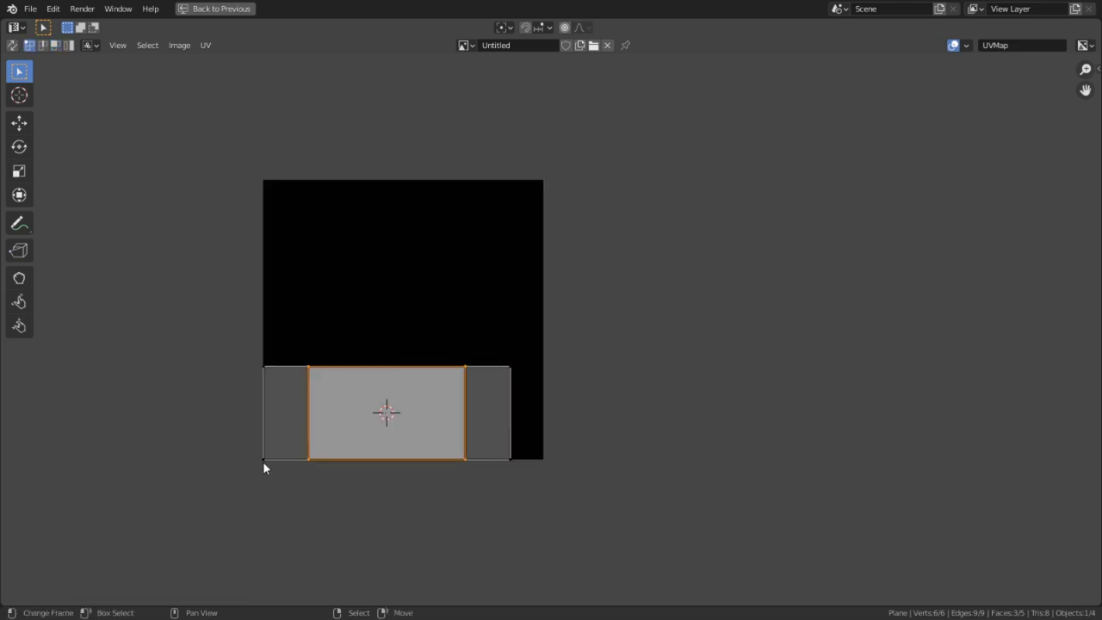
right_click(263, 461)
key("shift+s")
left_click(310, 561)
- Bring all of the cake's faces into the UV layout and average the scale of all islands
key("a")
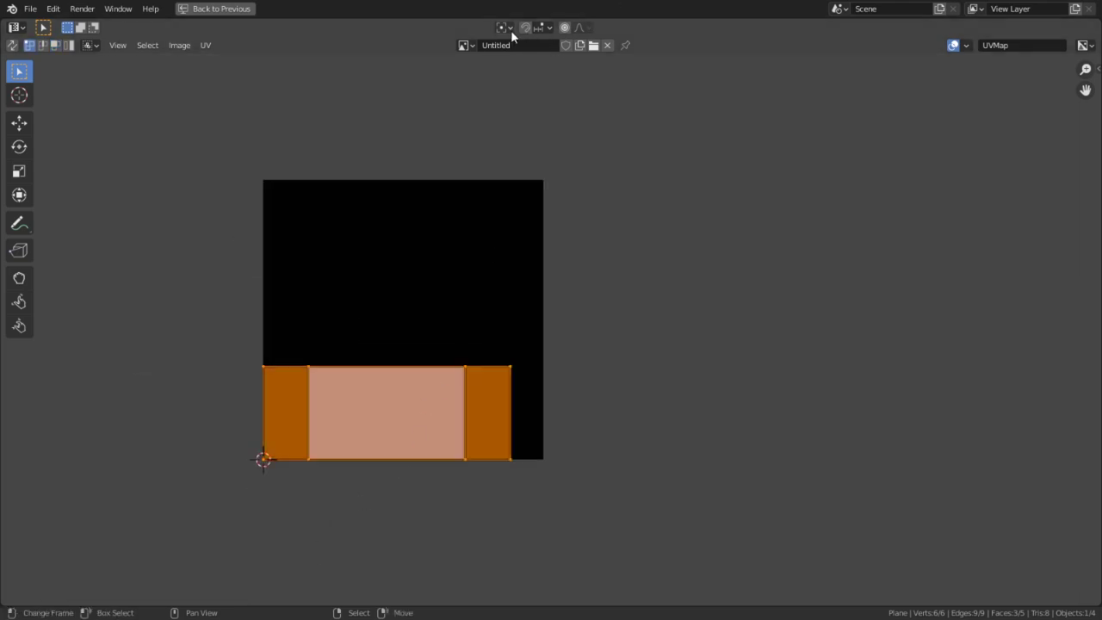
key("alt+h")
key("a")
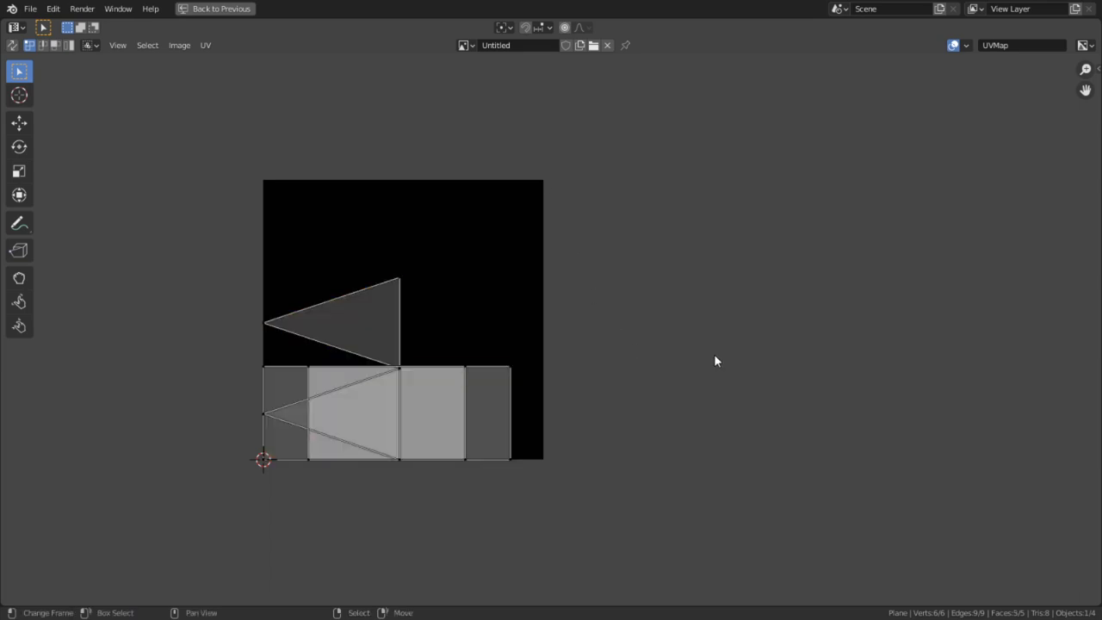
key("a")
key("q")
left_click(705, 369)
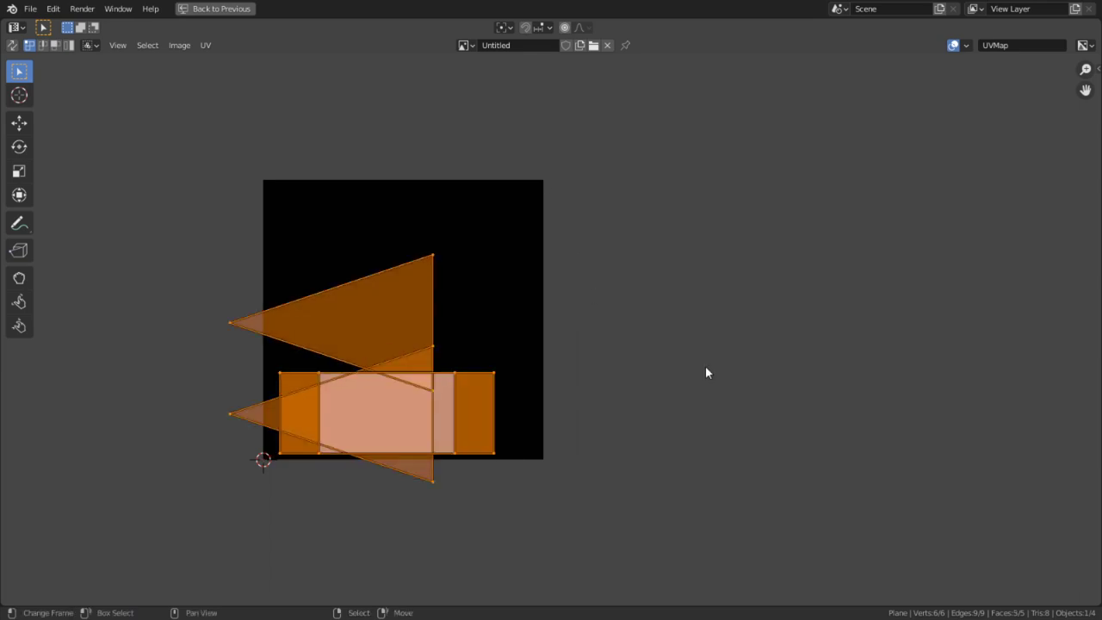
- Switch to island selection and rotate each of the two triangular islands by 90 degrees
key("a")
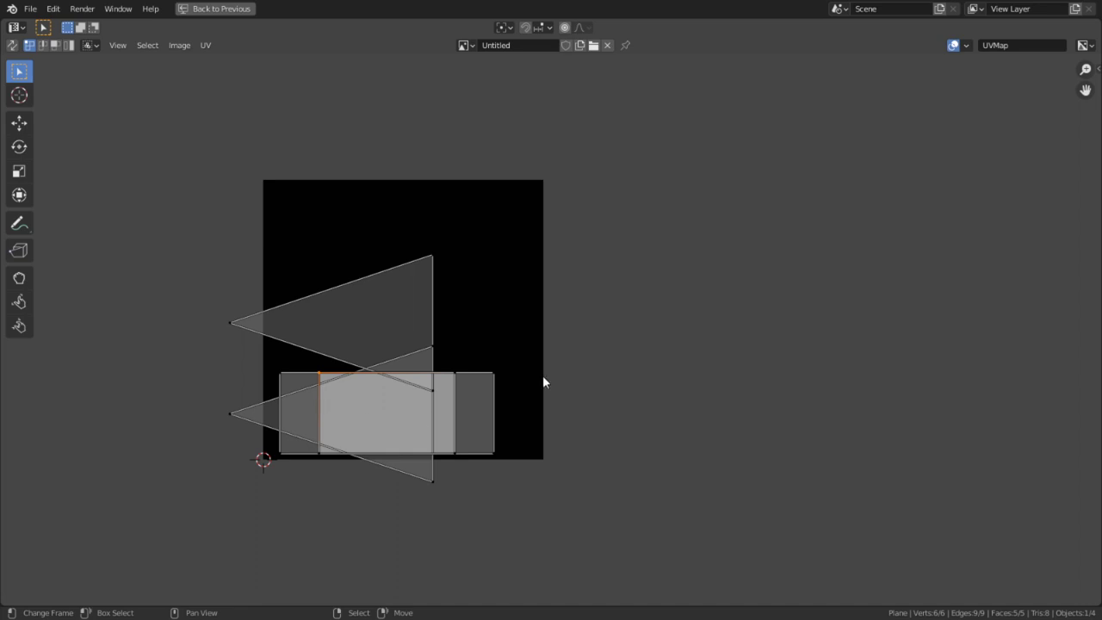
key("4")
left_click(389, 436)
left_click(366, 325)
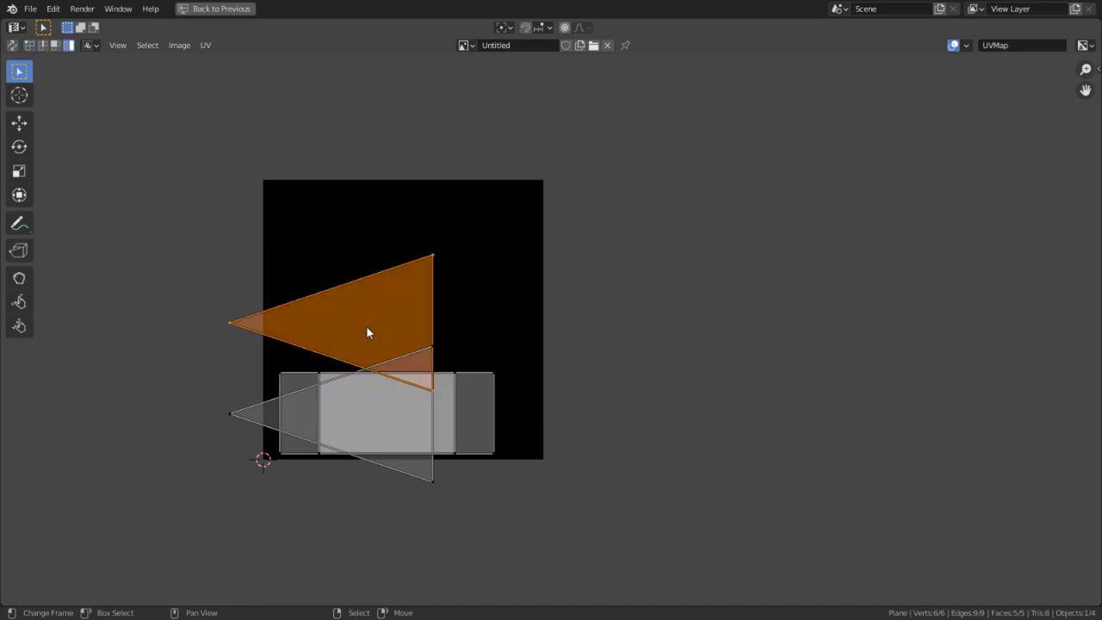
type("r90")
key("Return")
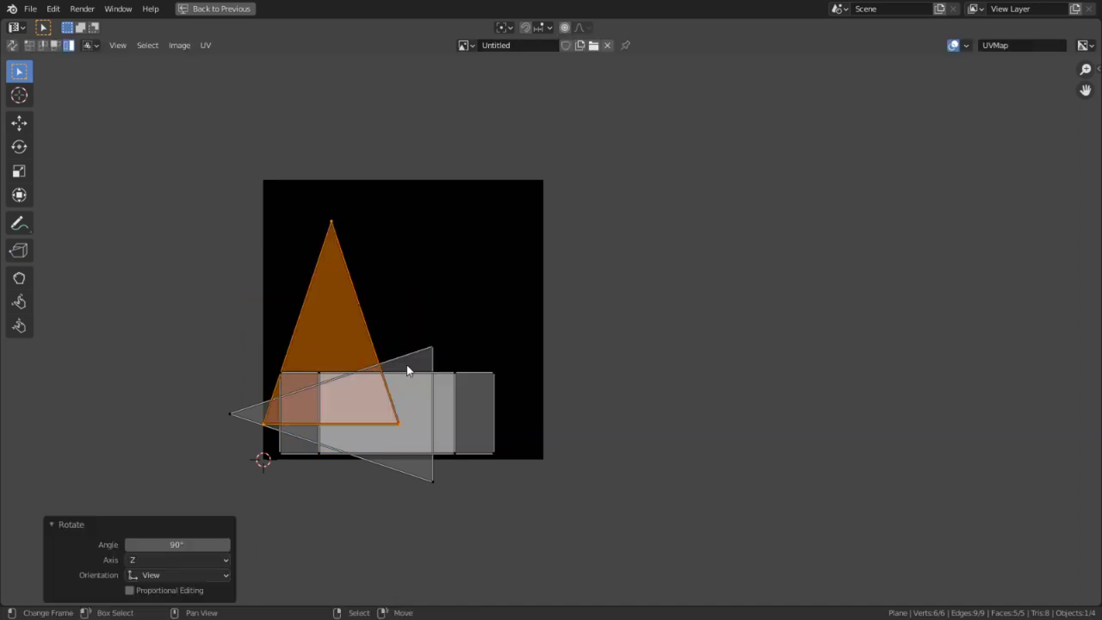
left_click(411, 377)
left_click(422, 355)
type("r90")
key("Return")
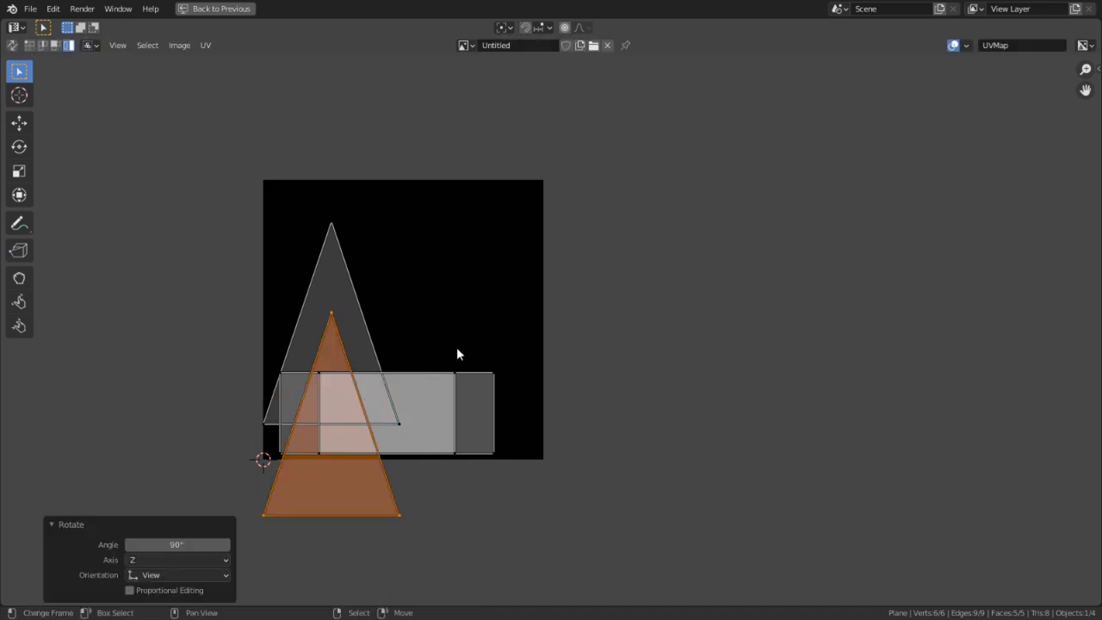
- Move both triangular islands up and apart so that they clear the stacked side islands
key("g")
left_click(508, 271)
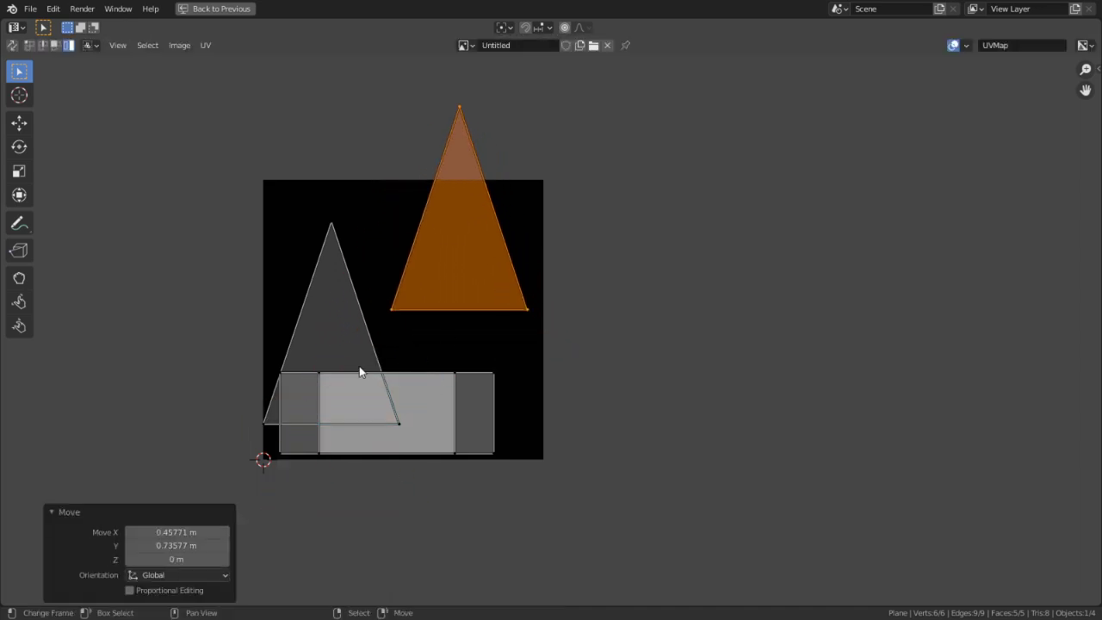
left_click(358, 369)
key("g")
left_click(253, 155)
- Select all the stacked side islands and move them flush into the lower-left corner of the image, within its bounds
left_click(632, 351)
key("c")
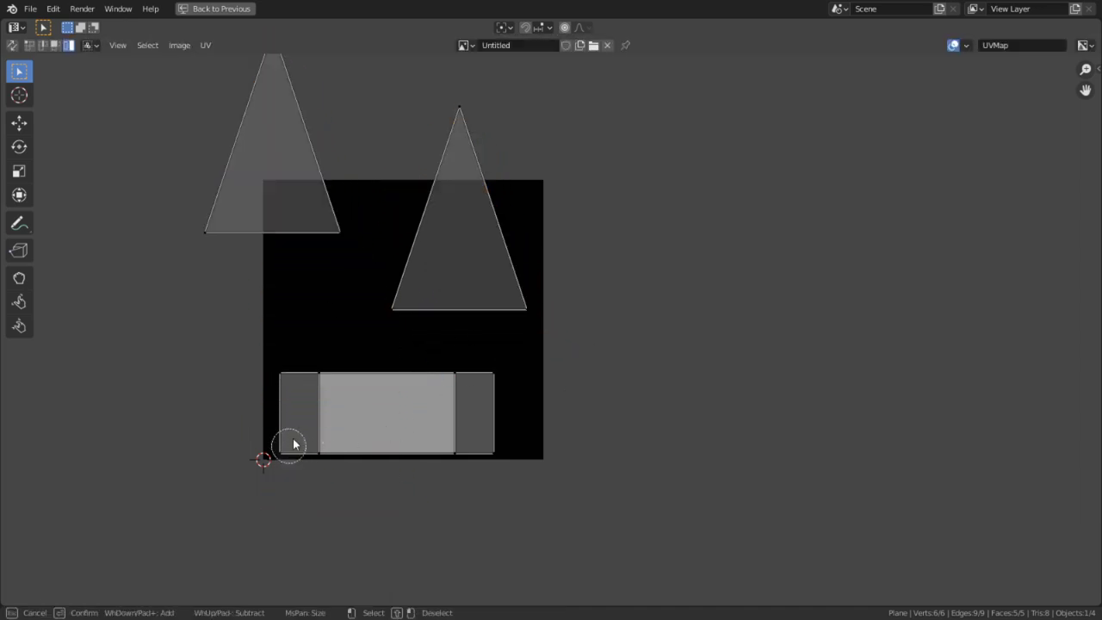
left_click_drag(290, 443, 313, 371)
key("Escape")
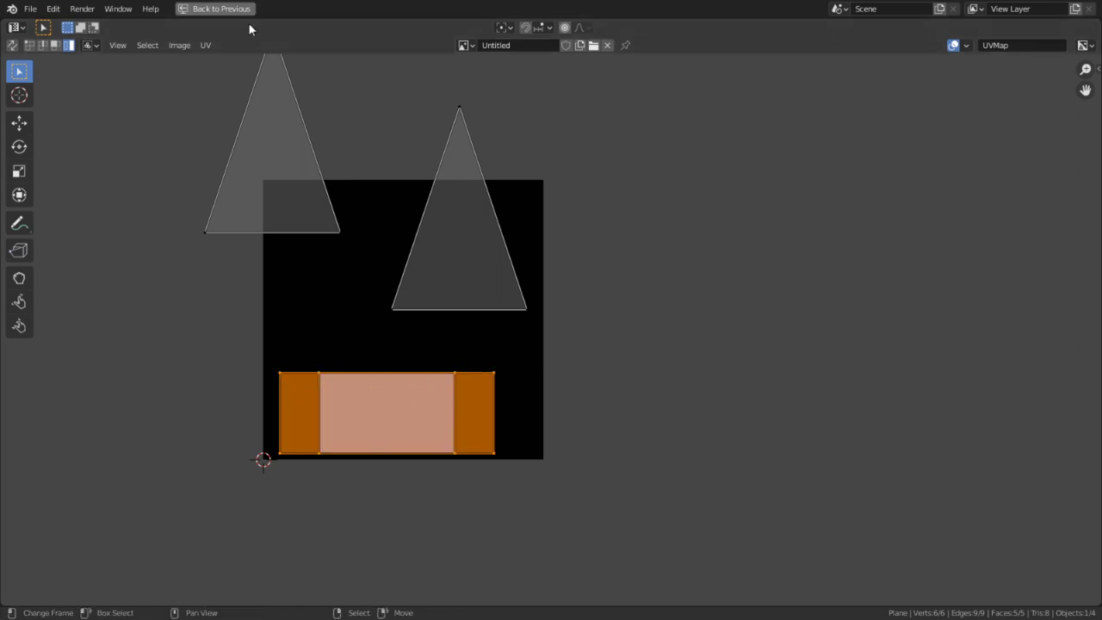
left_click(207, 45)
left_click(263, 116)
key("g")
left_click(334, 357)
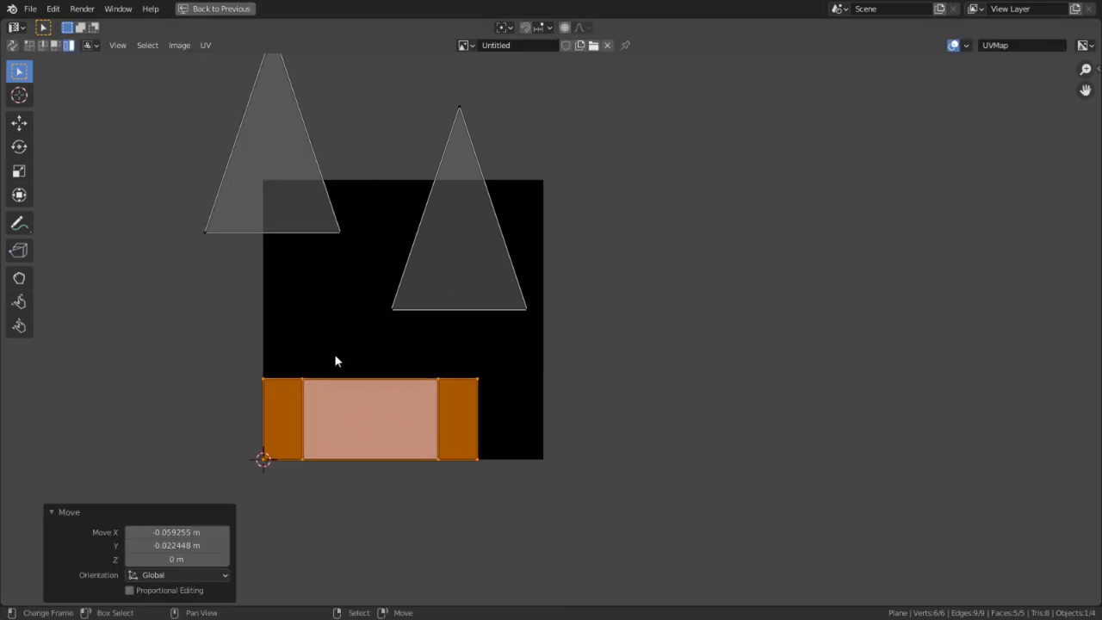
- Set the pivot point to the 2D cursor and try scaling the stacked side islands from the image's lower-left corner
left_click(504, 27)
left_click(532, 74)
key("s")
key("Escape")
key("s")
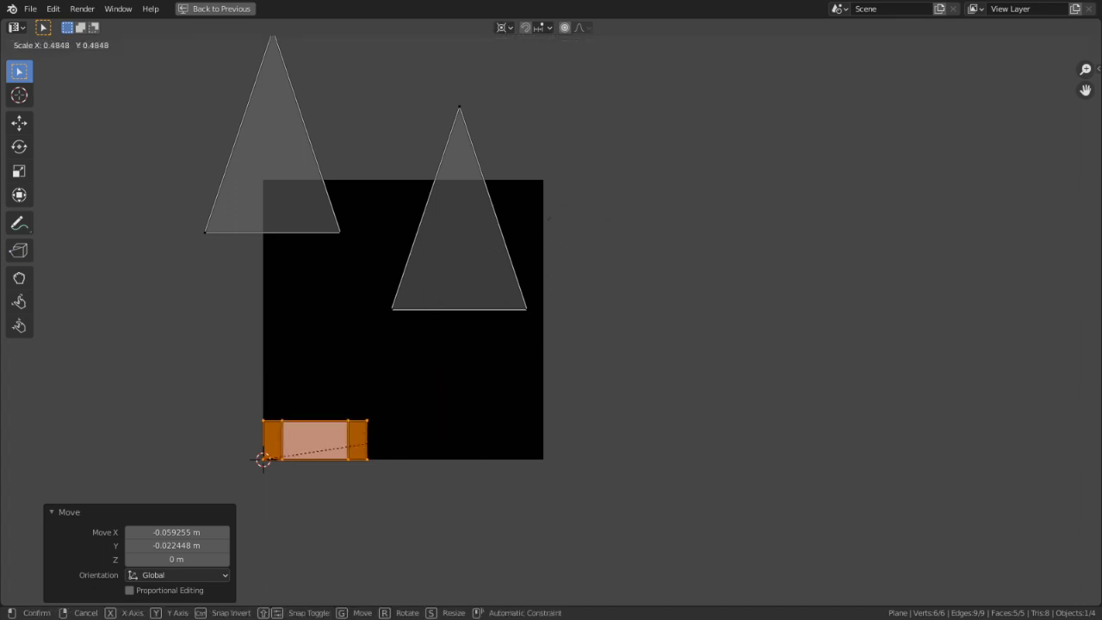
key("Escape")
- Set the 2D cursor location to X 0 and Y 0 so that it sits exactly on the image's lower-left corner
middle_click_drag(547, 441, 597, 354)
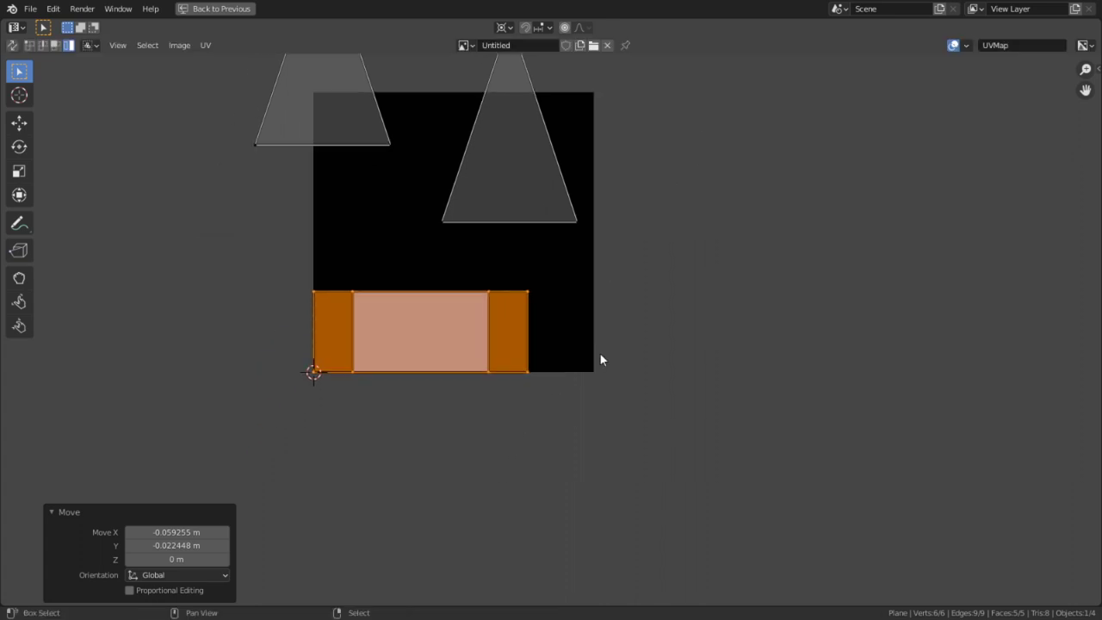
scroll(597, 353, "up", 4)
middle_click_drag(310, 436, 730, 346)
key("n")
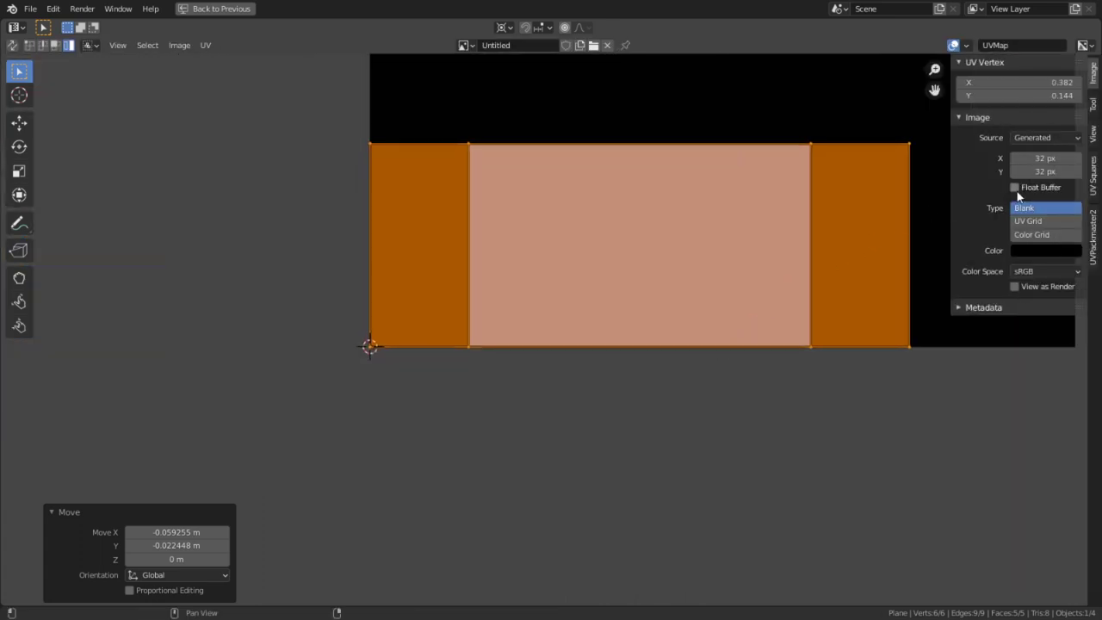
left_click(1093, 135)
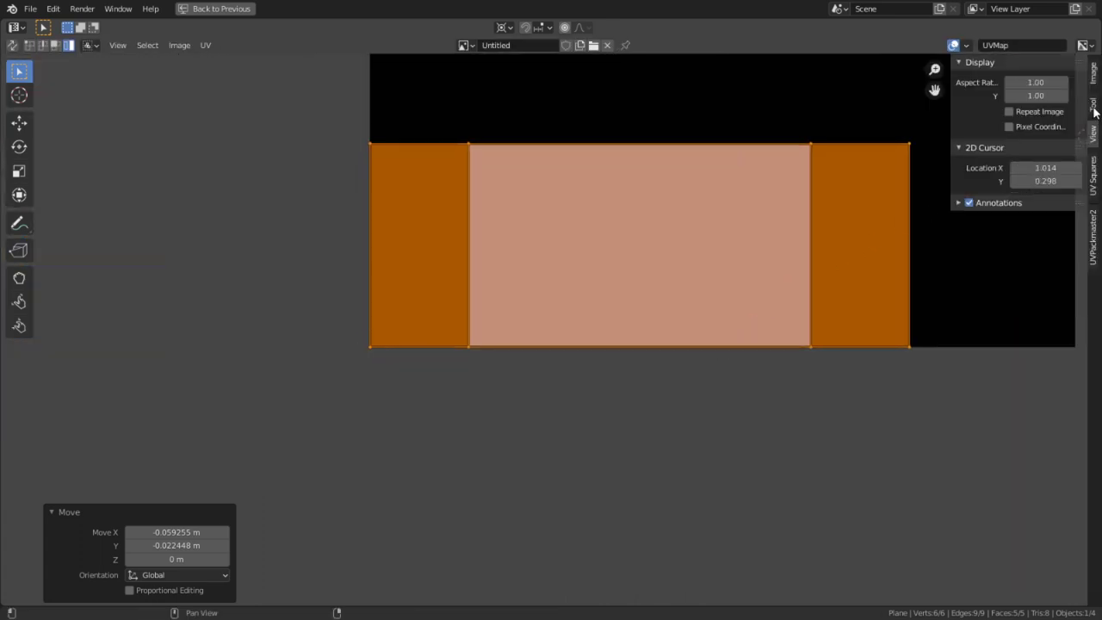
left_click(1051, 167)
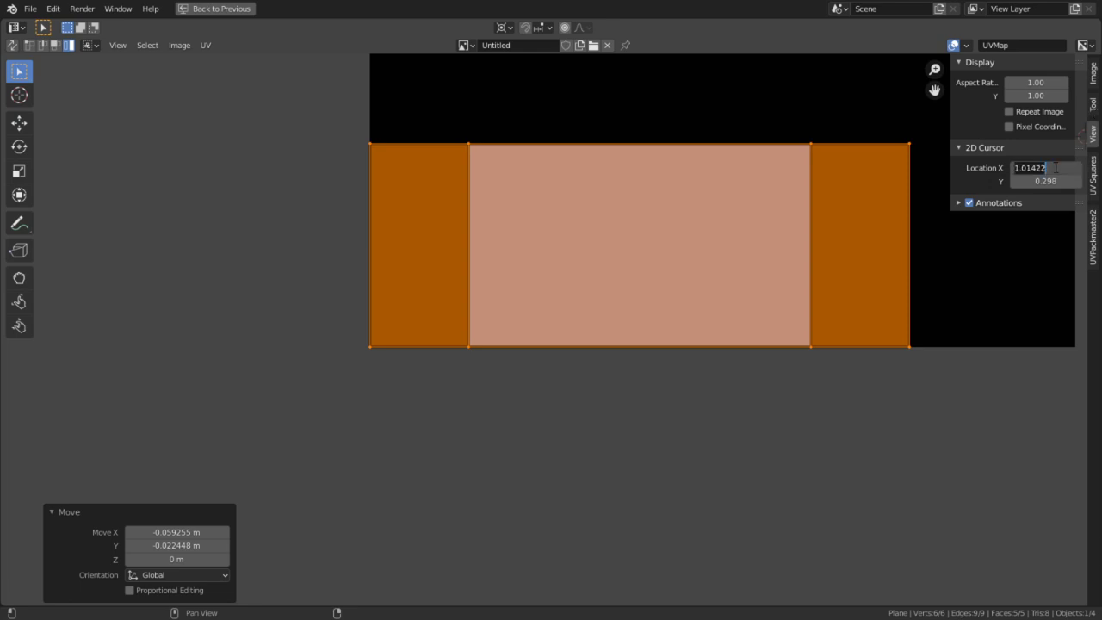
type("0")
key("Return")
left_click(1047, 181)
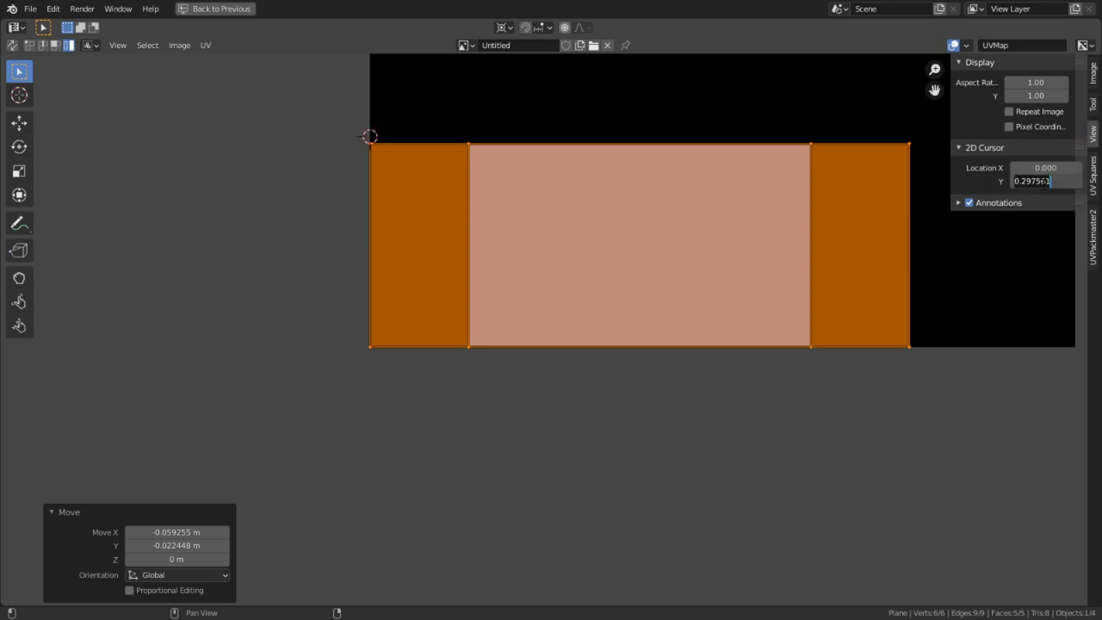
type("0")
key("Return")
key("s")
right_click(634, 334)
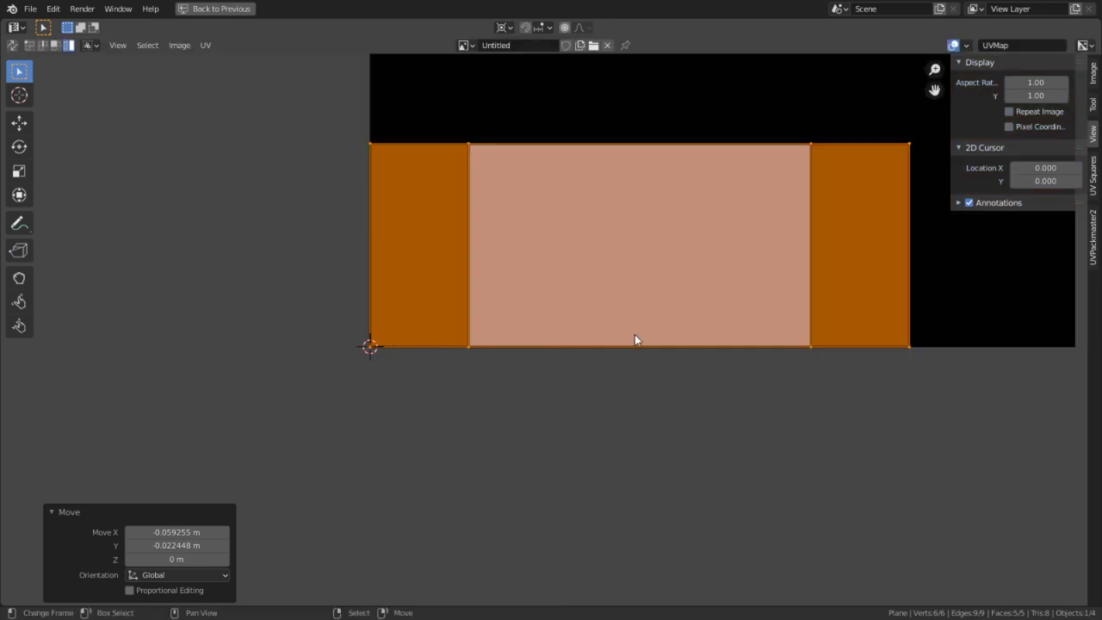
- Scale the stacked side islands up by about 1.308 to span the image's full width, and snap them to pixels
middle_click_drag(605, 345, 354, 428)
middle_click_drag(571, 359, 392, 430)
scroll(549, 411, "up", 2)
middle_click_drag(548, 410, 454, 284)
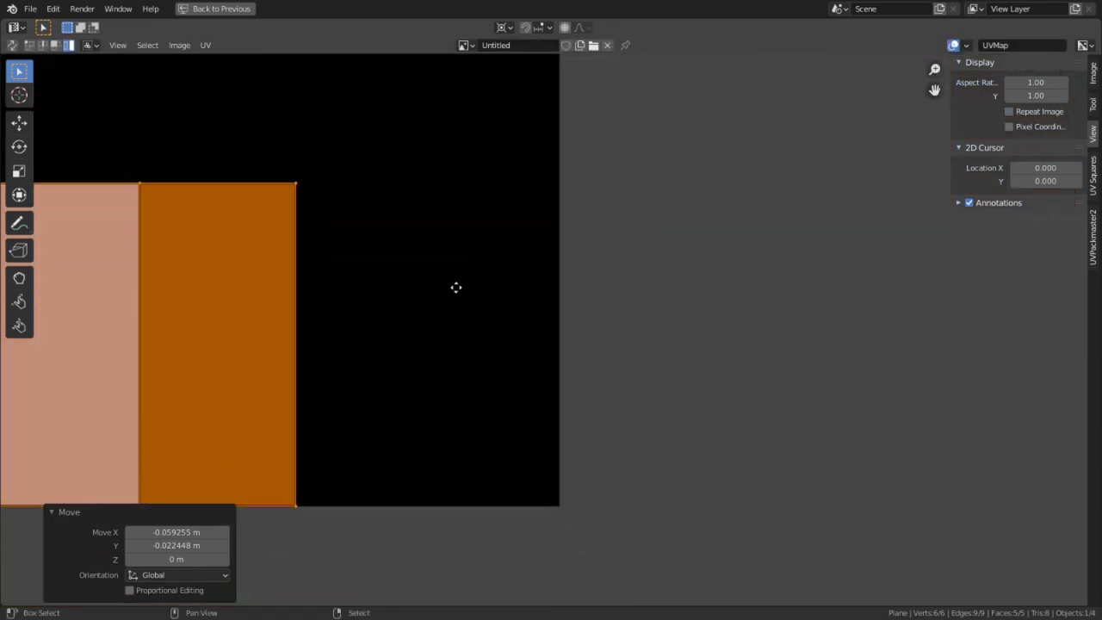
key("s")
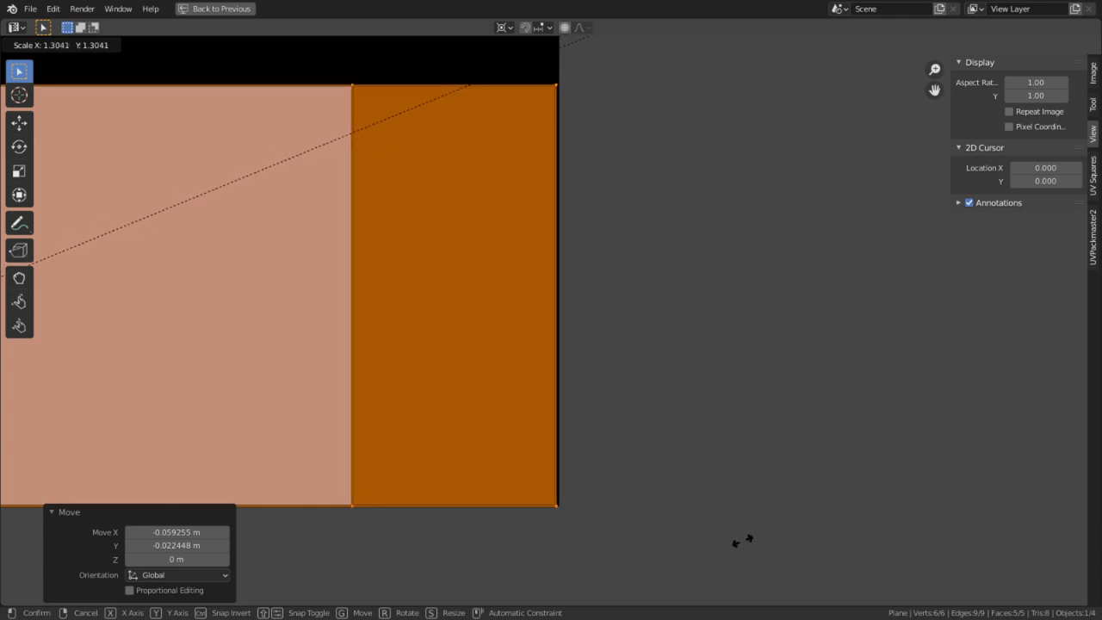
left_click(775, 515)
key("shift+s")
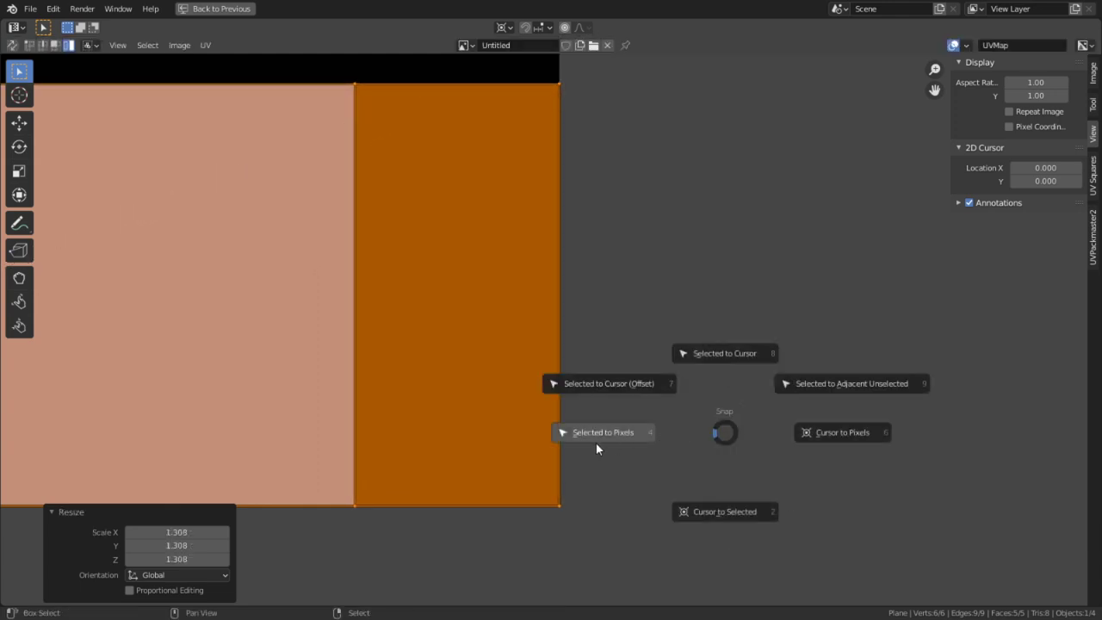
left_click(597, 442)
- Deselect the side islands, switch to face selection and move the right-hand triangle down until its tip meets the image's top edge
scroll(474, 345, "down", 6)
middle_click_drag(473, 345, 472, 395)
key("c")
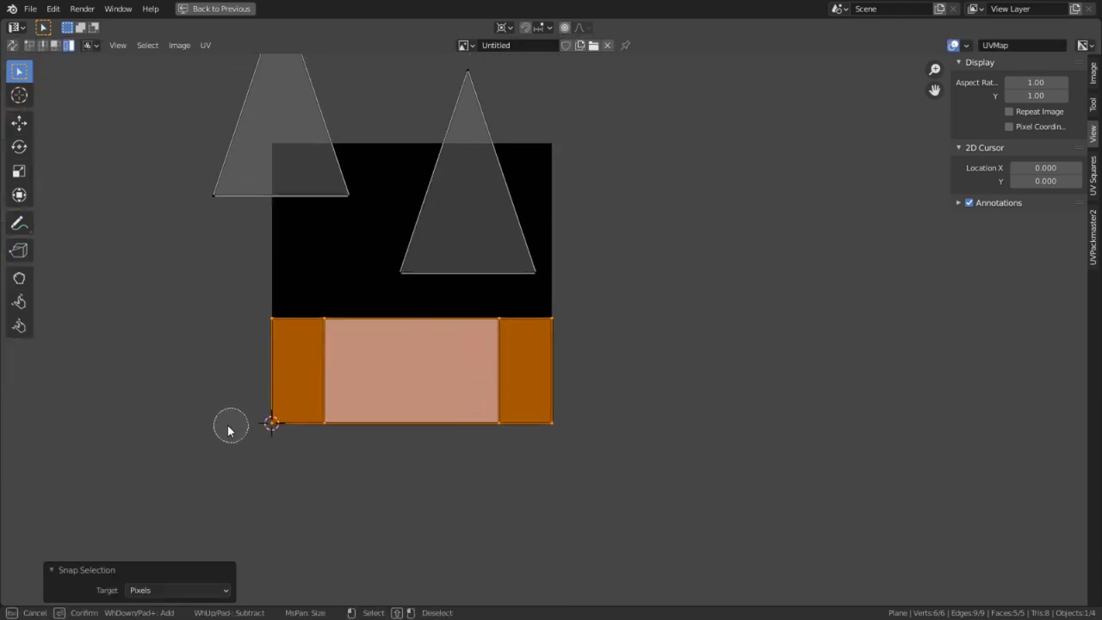
middle_click_drag(229, 425, 592, 412)
key("Escape")
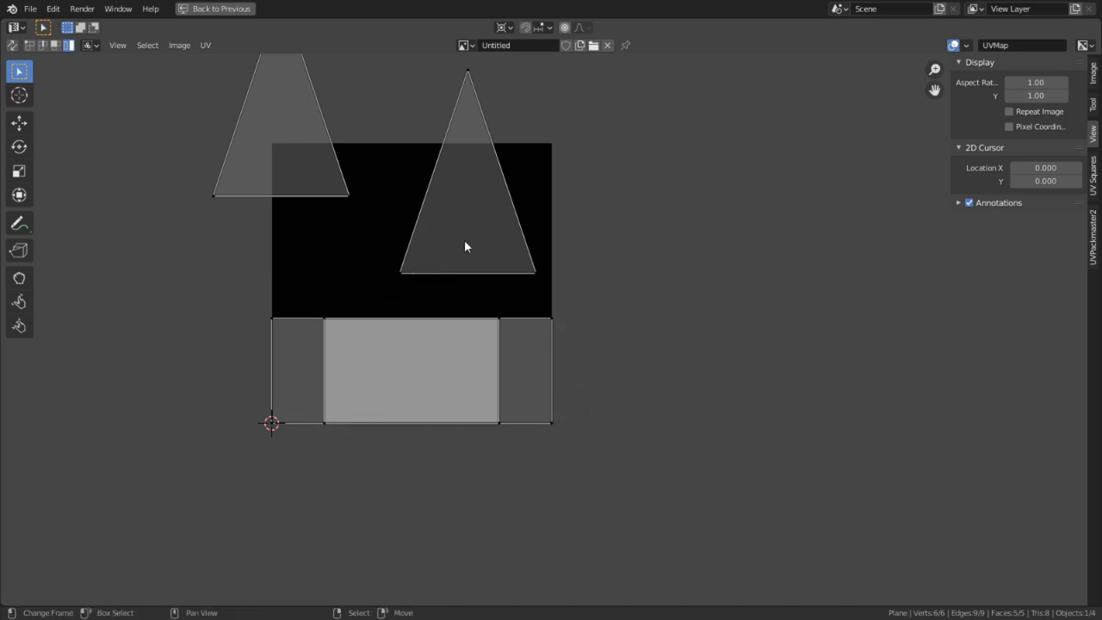
key("3")
right_click_drag(465, 236, 469, 236)
- Rotate this triangle by 90 degrees and move it flush into the image's upper-left corner
key("r")
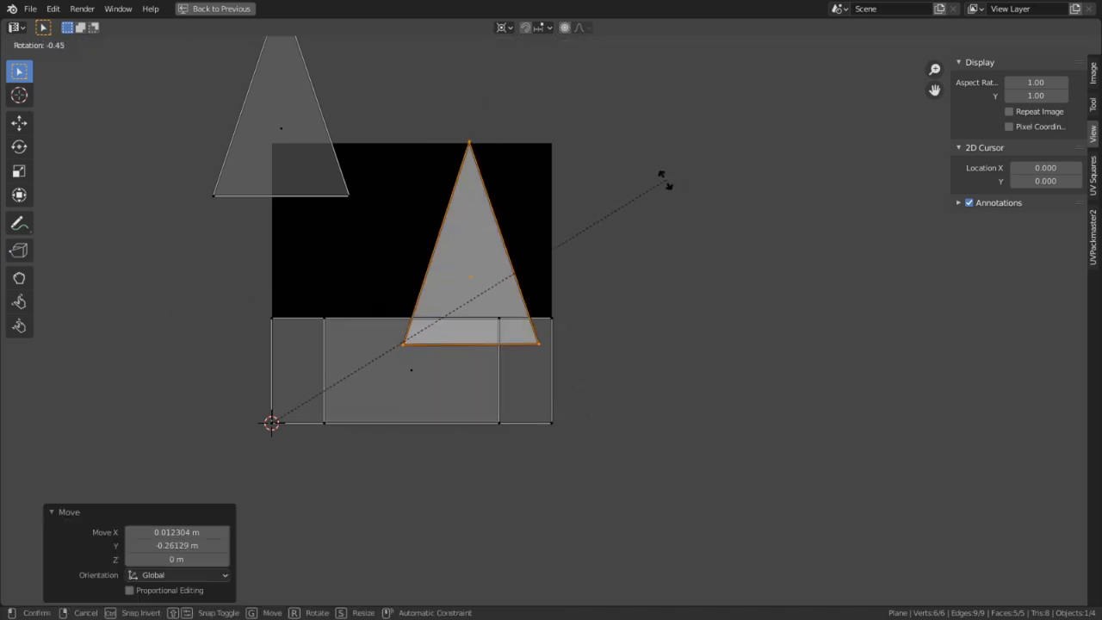
key("Escape")
type("r")
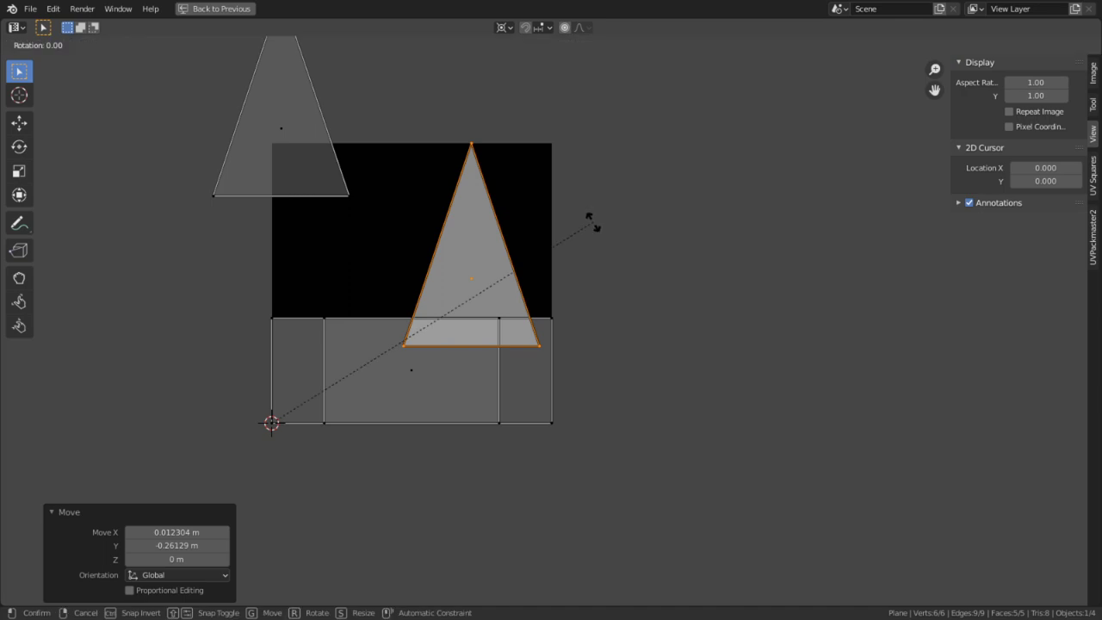
type("90")
key("Return")
key("g")
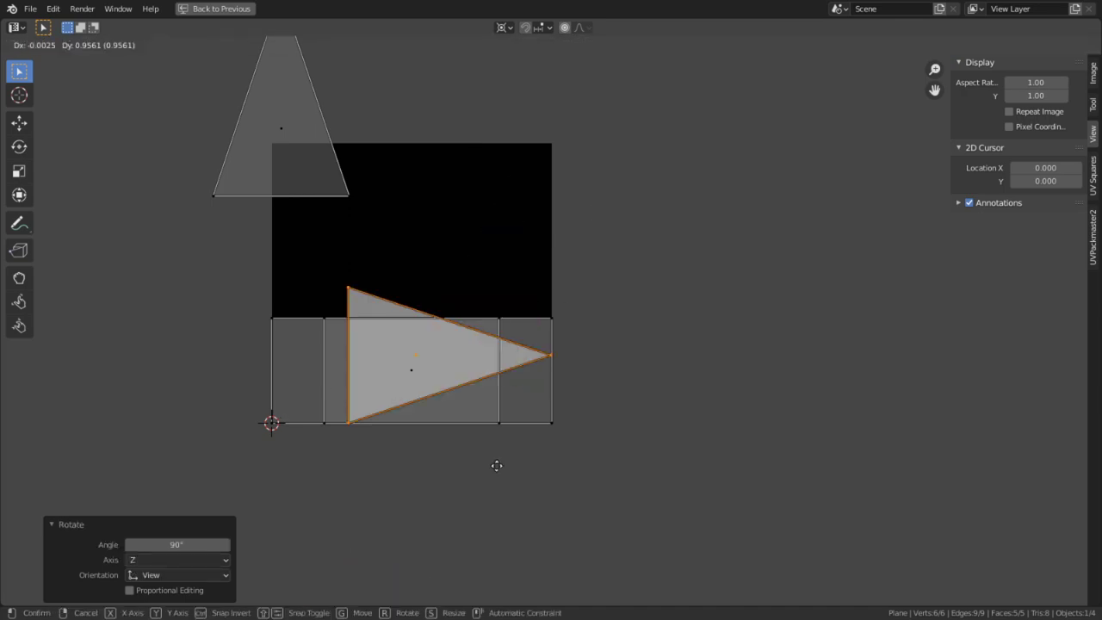
left_click(258, 515)
- Rotate the other triangle by 90 degrees and mirror it with a scale of -1 along X
middle_click_drag(354, 202, 351, 275)
right_click(321, 177)
type("r")
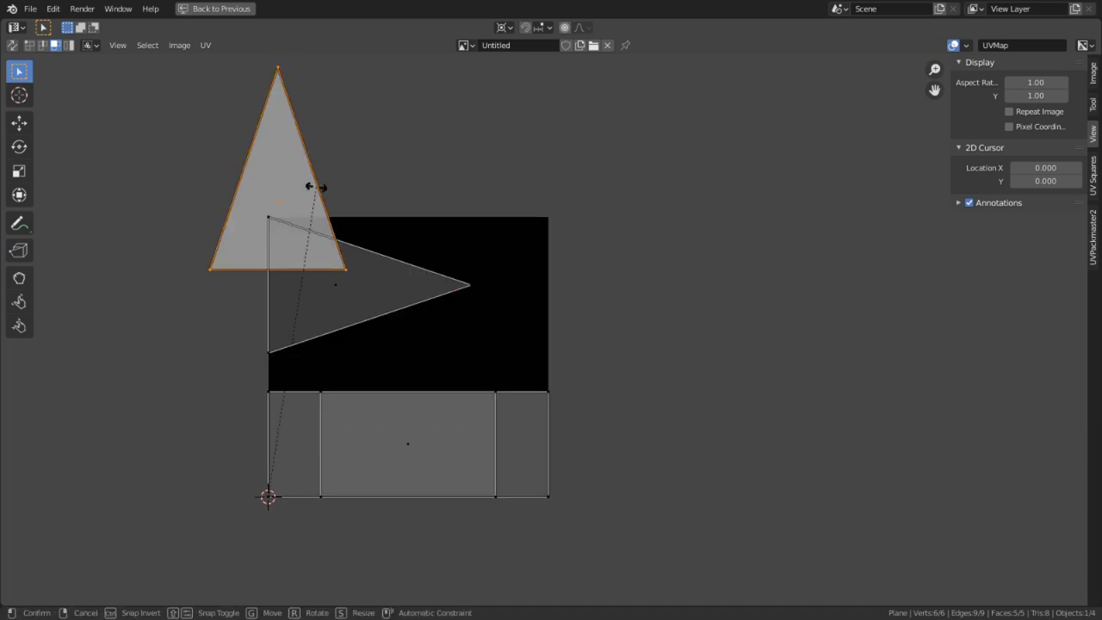
type("90")
key("Return")
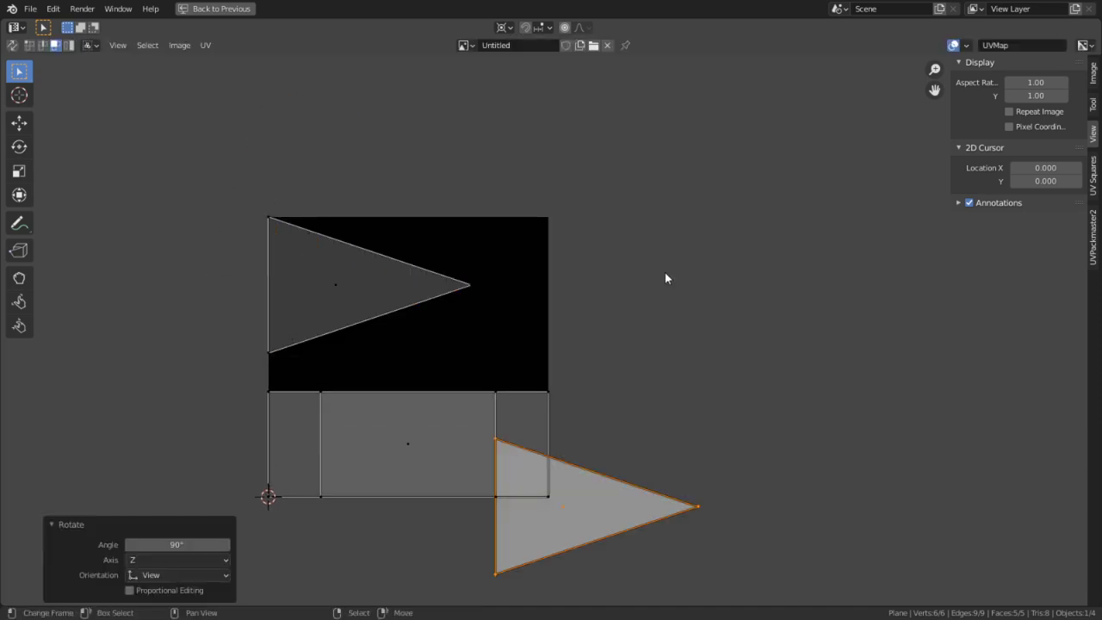
type("sx-1")
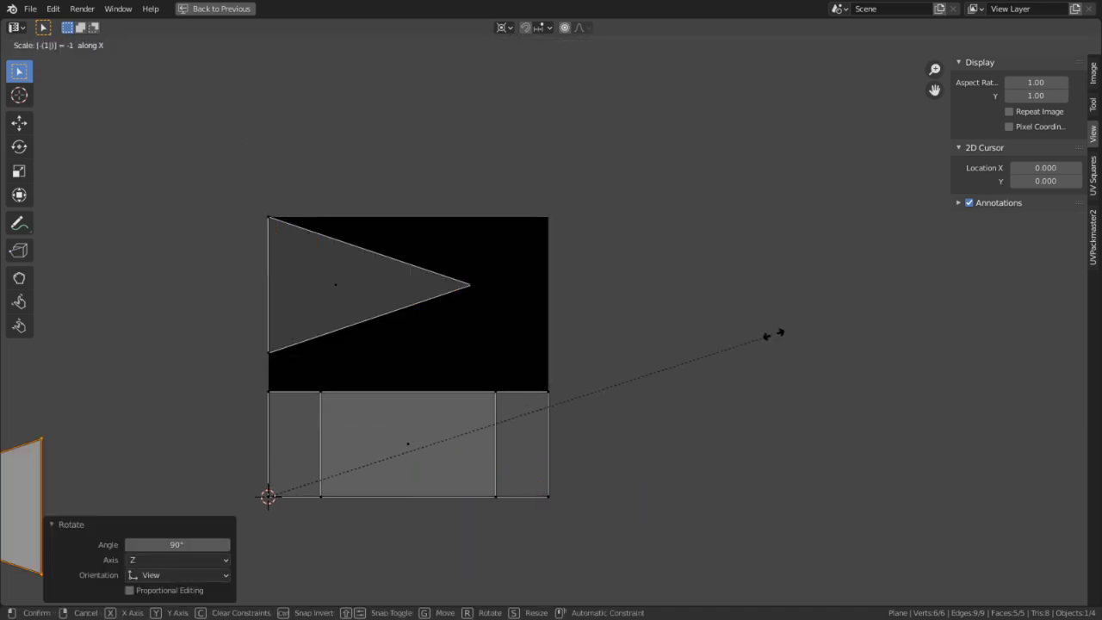
key("Return")
- Move the mirrored triangle against the image's right edge, nested beneath the first triangle and above the side islands
scroll(386, 455, "down", 4)
key("g")
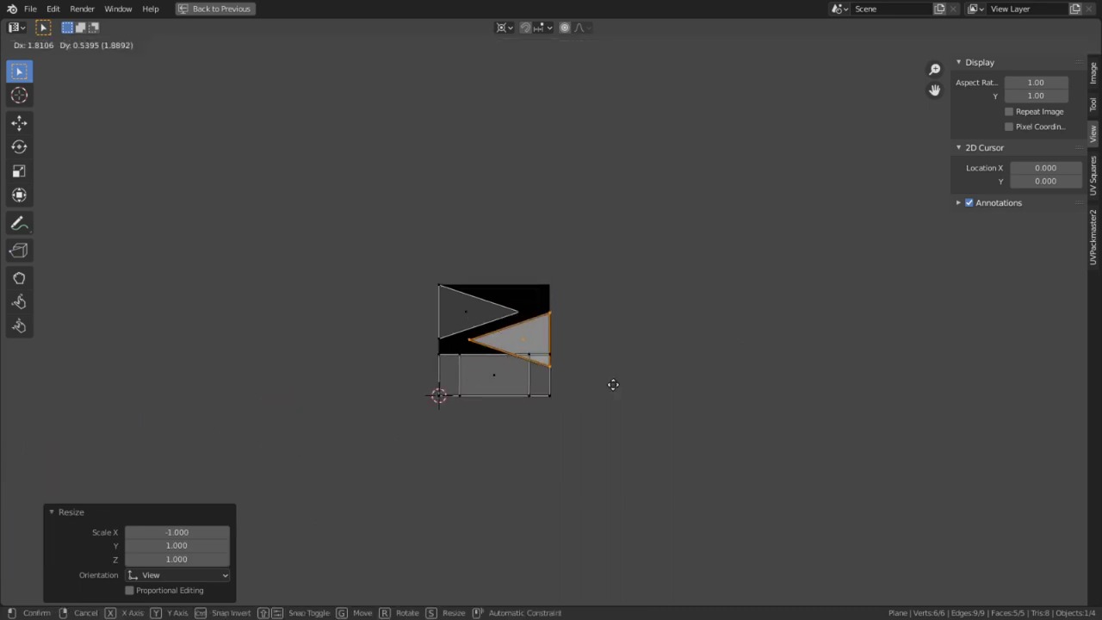
left_click(649, 268)
- Select all islands and scale them down slightly from the 2D cursor to make room between them
scroll(624, 297, "up", 5)
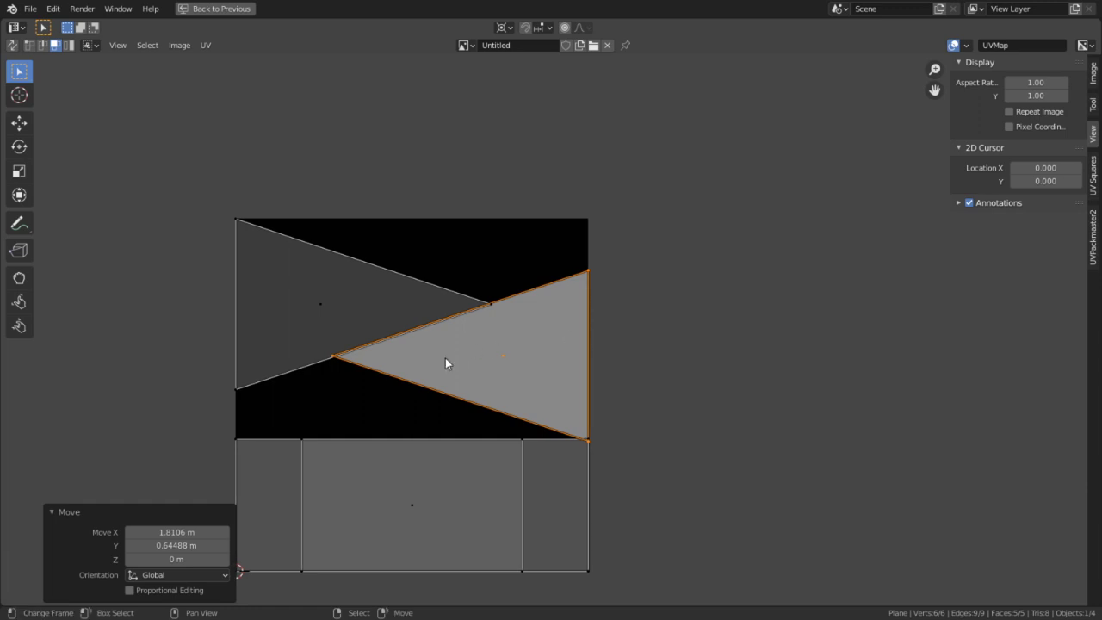
scroll(445, 363, "up", 4)
scroll(441, 365, "down", 4)
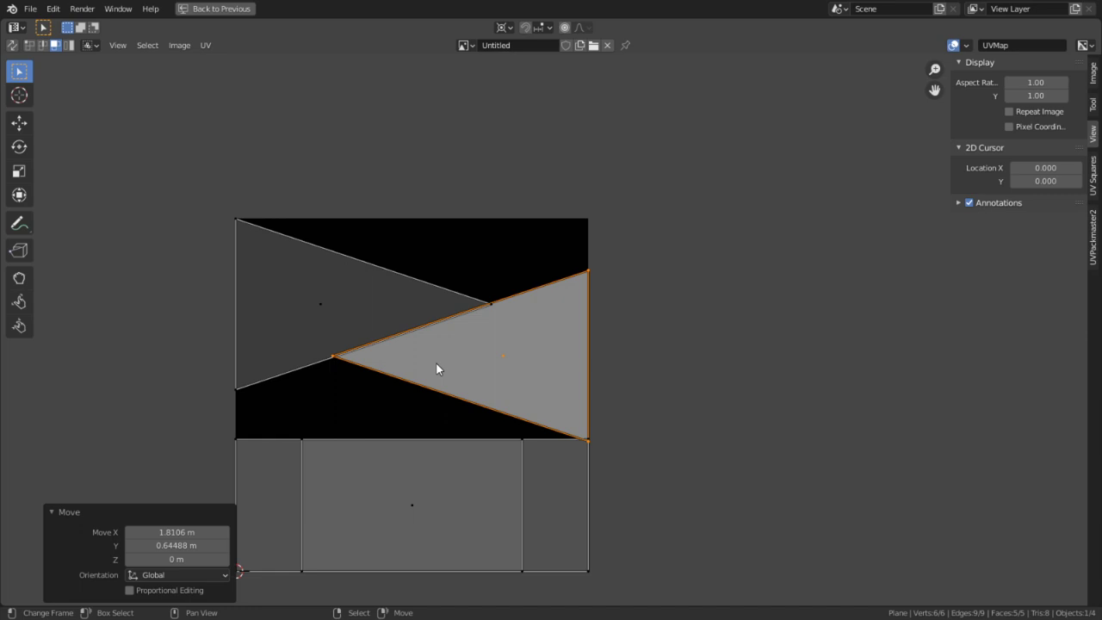
scroll(479, 446, "up", 3)
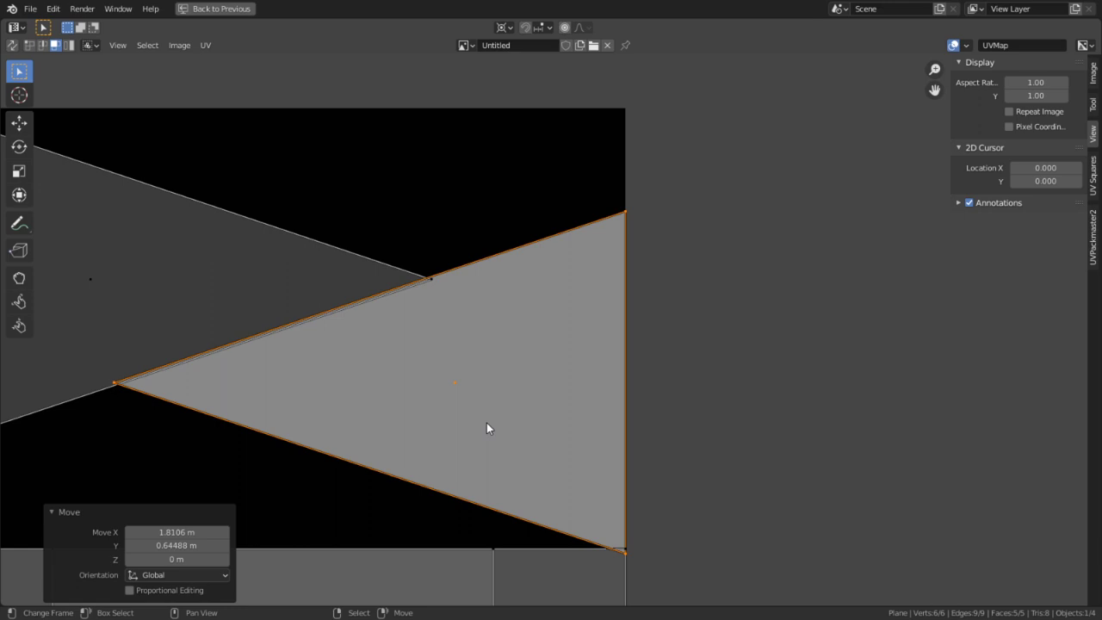
scroll(487, 428, "down", 2)
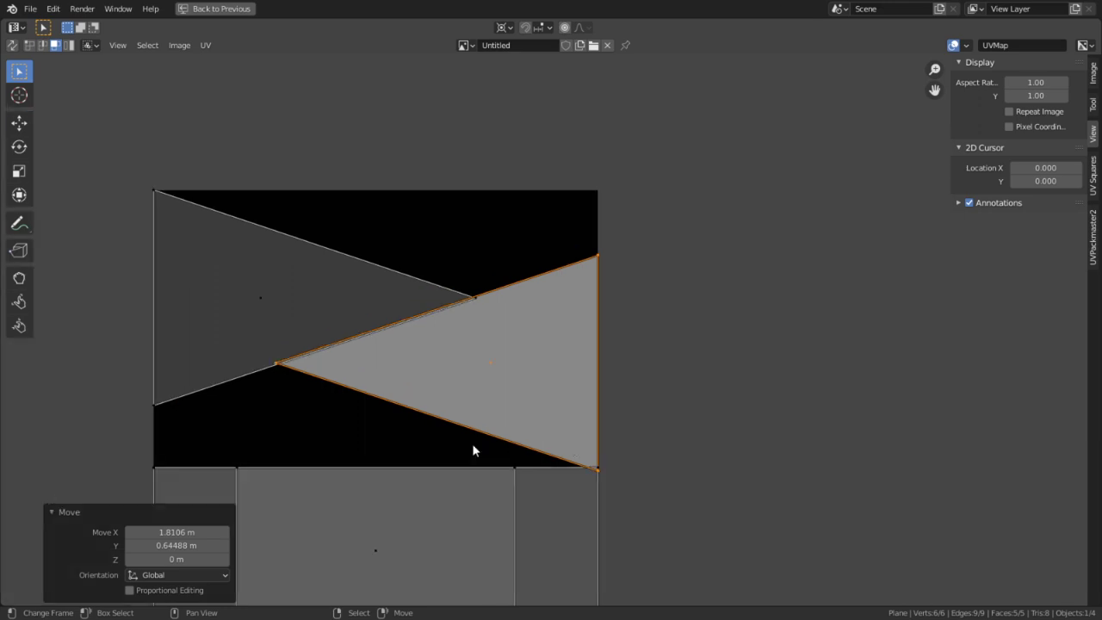
scroll(570, 383, "down", 2)
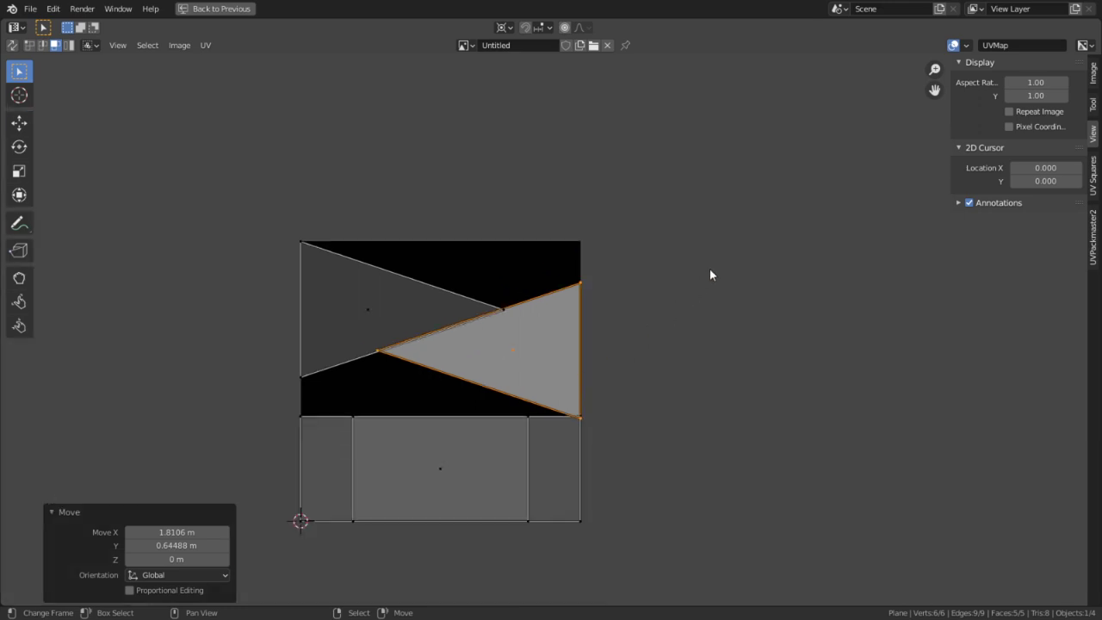
key("a")
key("s")
left_click(707, 268)
- Move the left triangle back into the upper-left corner and the right triangle flush with the right edge, leaving a gap between them
right_click(318, 333)
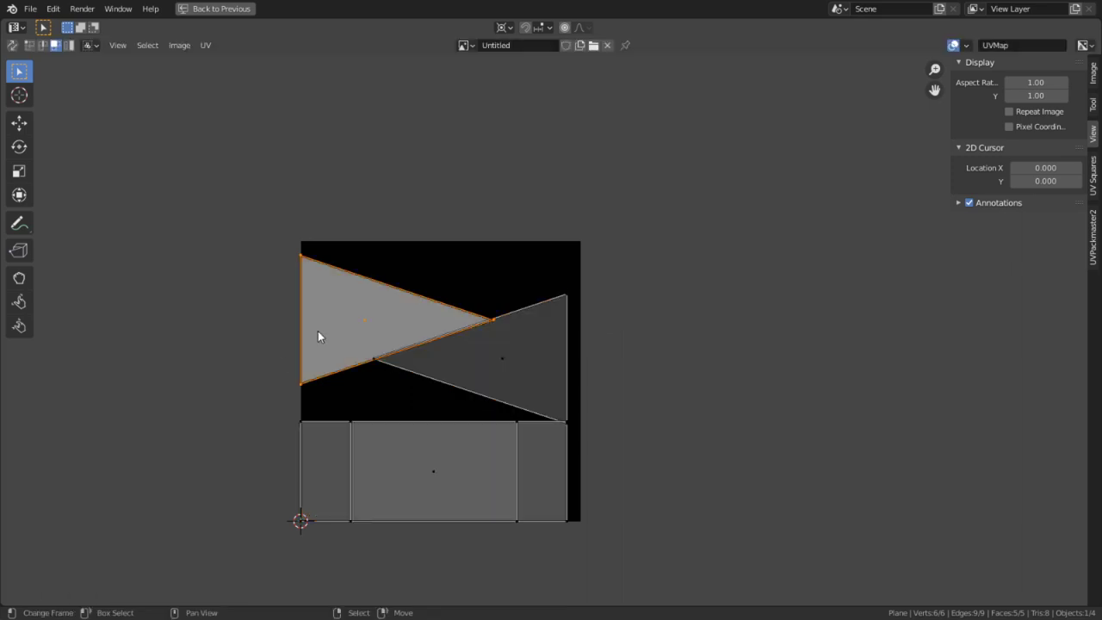
key("g")
left_click(300, 266)
right_click(553, 348)
key("g")
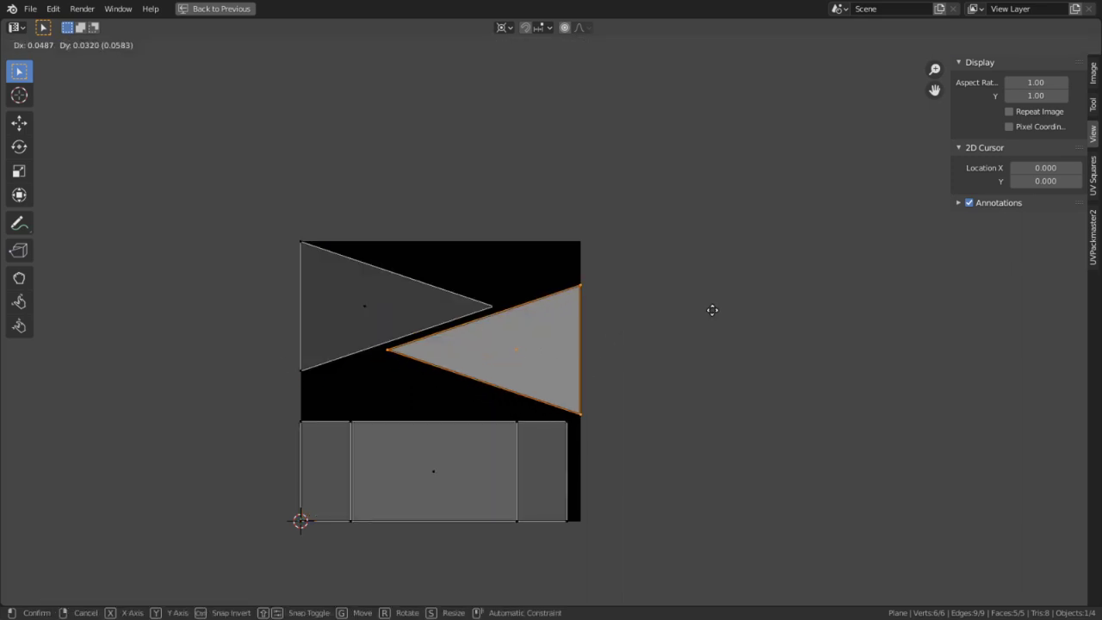
left_click(733, 359)
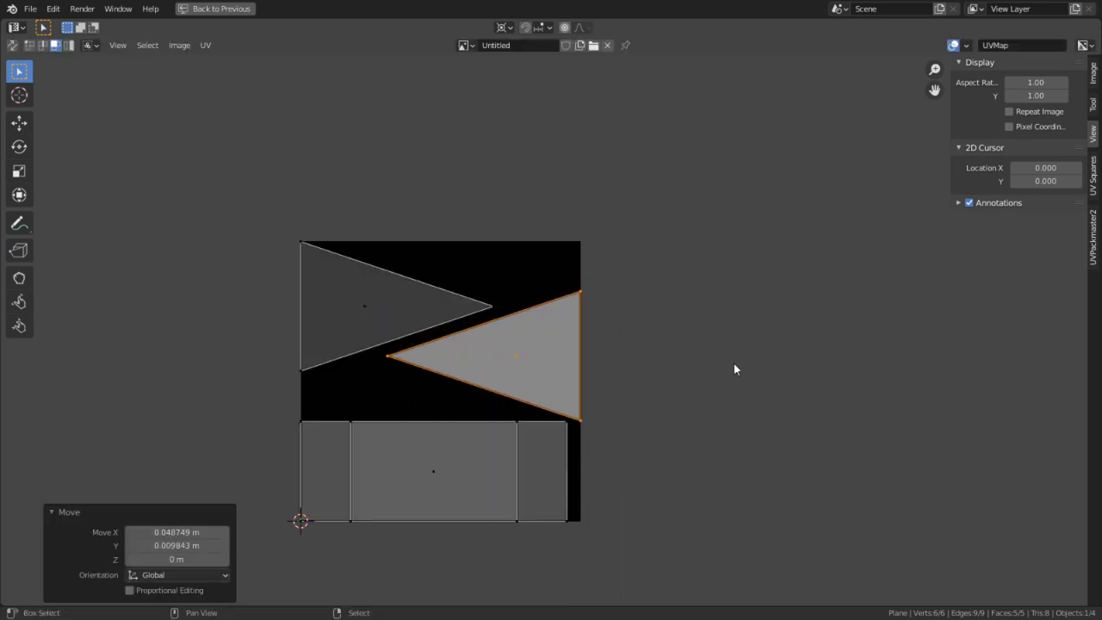
- Select all islands and snap them to the image's pixels
scroll(608, 457, "up", 3)
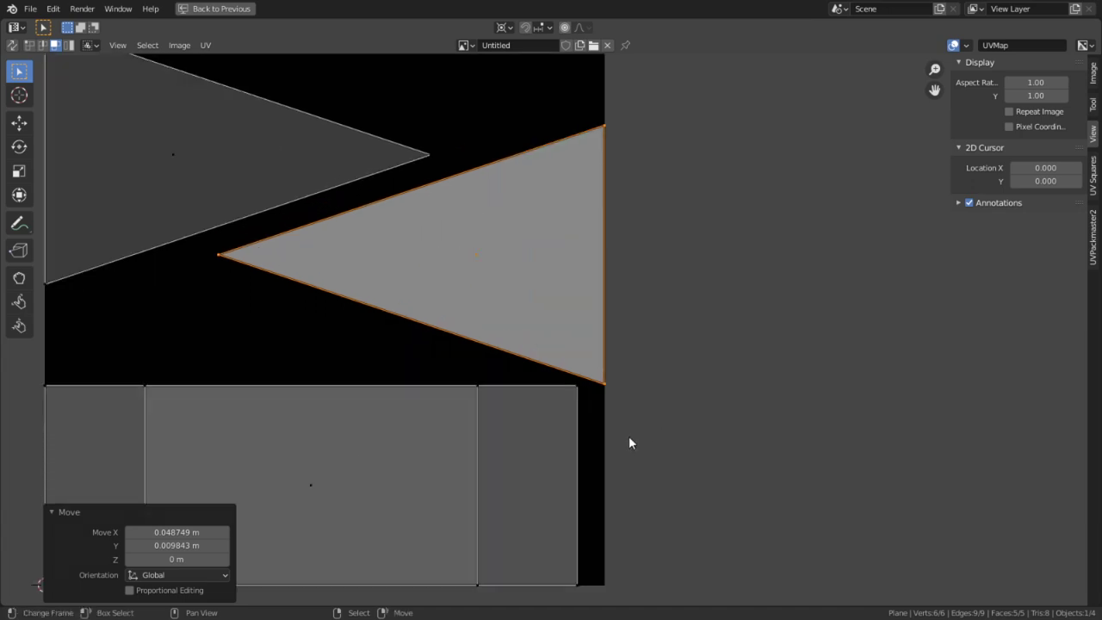
key("a")
key("shift+s")
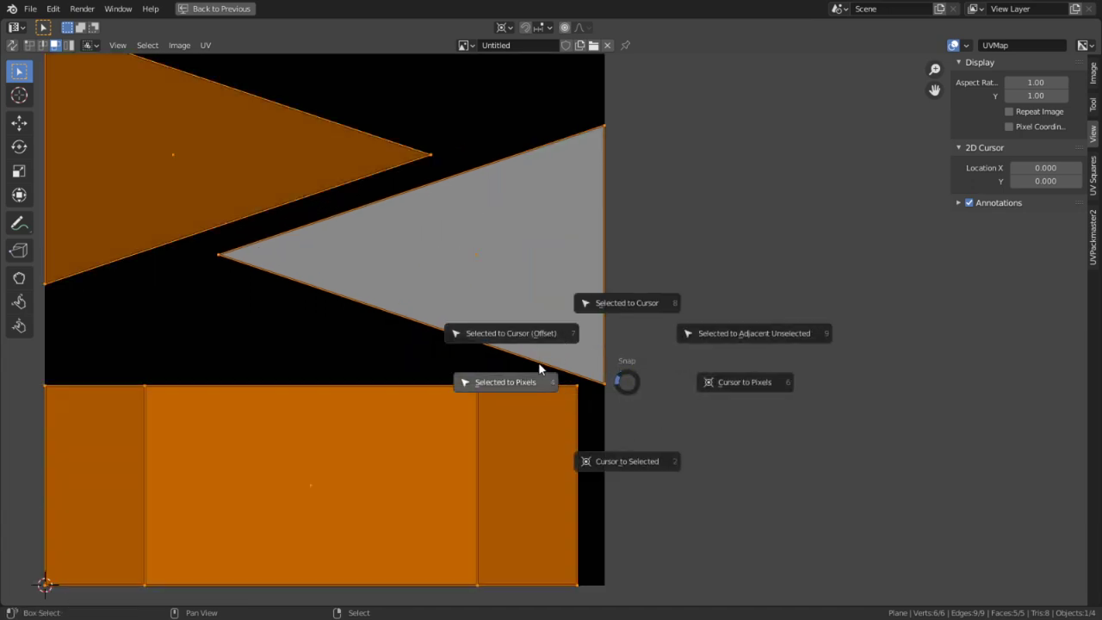
left_click(537, 373)
scroll(536, 386, "down", 1)
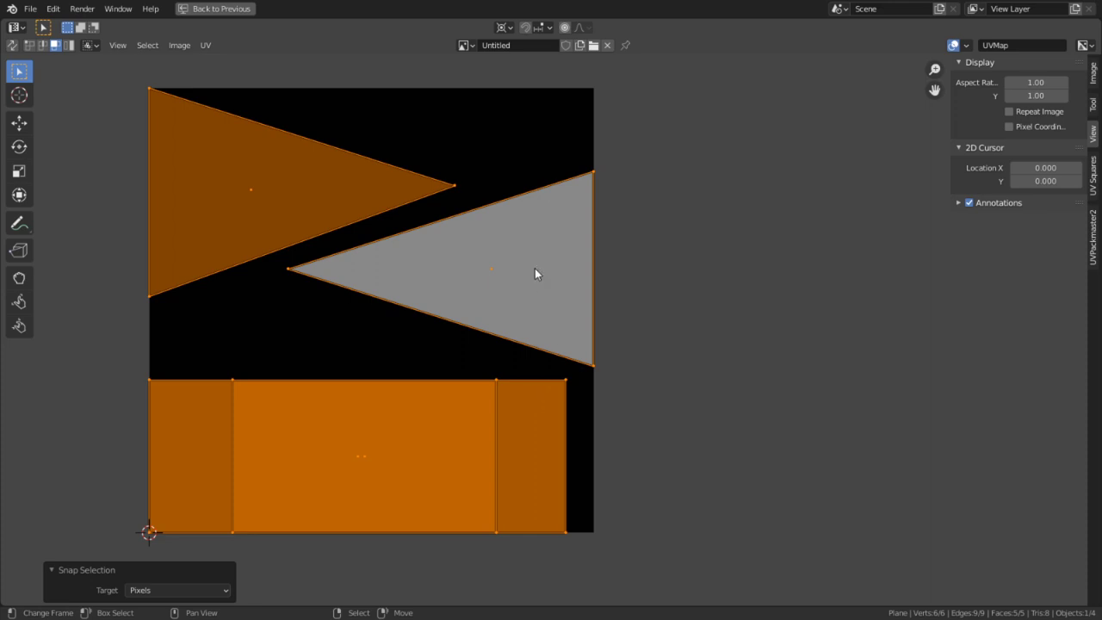
- Select the right triangle as an island, switch the pivot point away from the 2D cursor and move the triangle over the left one
left_click(507, 276)
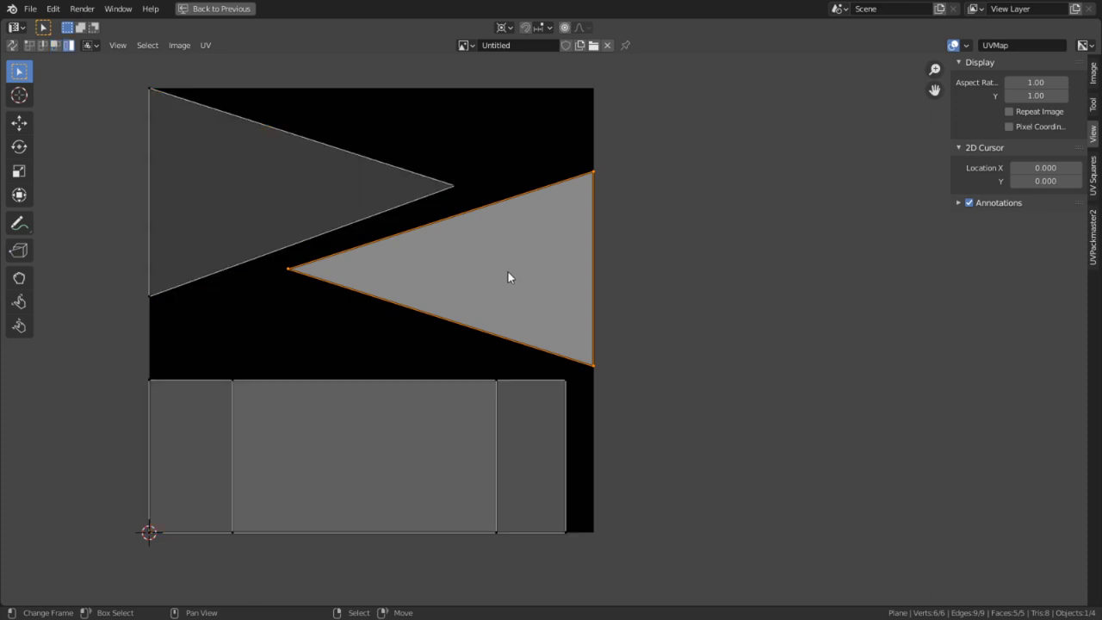
key("s")
key("x")
right_click(562, 255)
left_click(512, 31)
left_click(553, 42)
key("g")
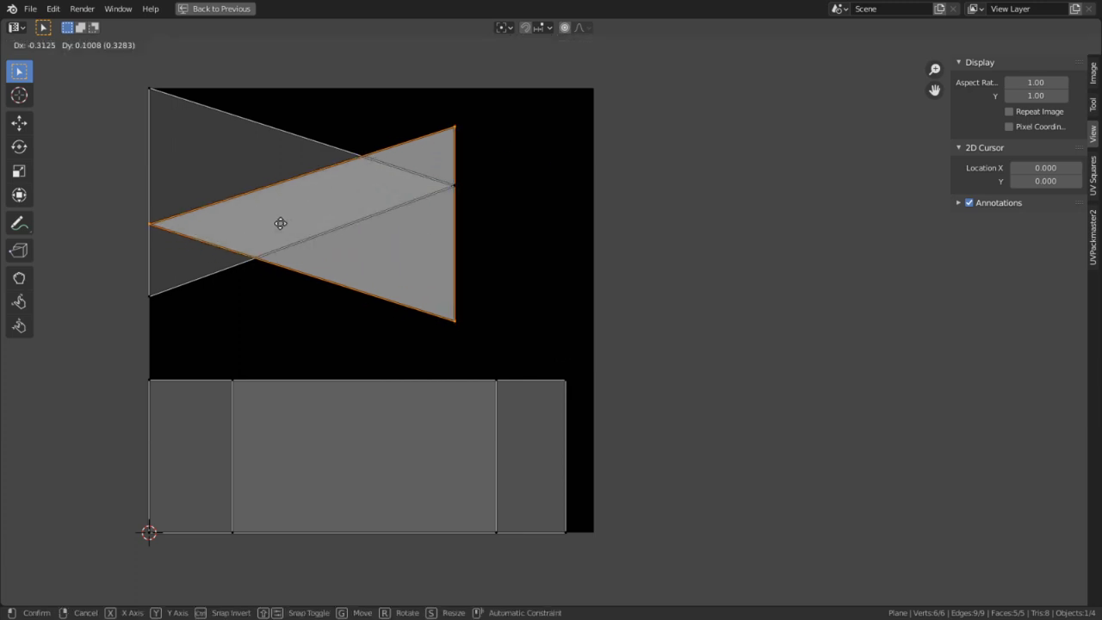
left_click(281, 222)
- Mirror the moved triangle with a scale of -1 along X and align its top corner and tip with the triangle beneath
type("sx-1")
key("Return")
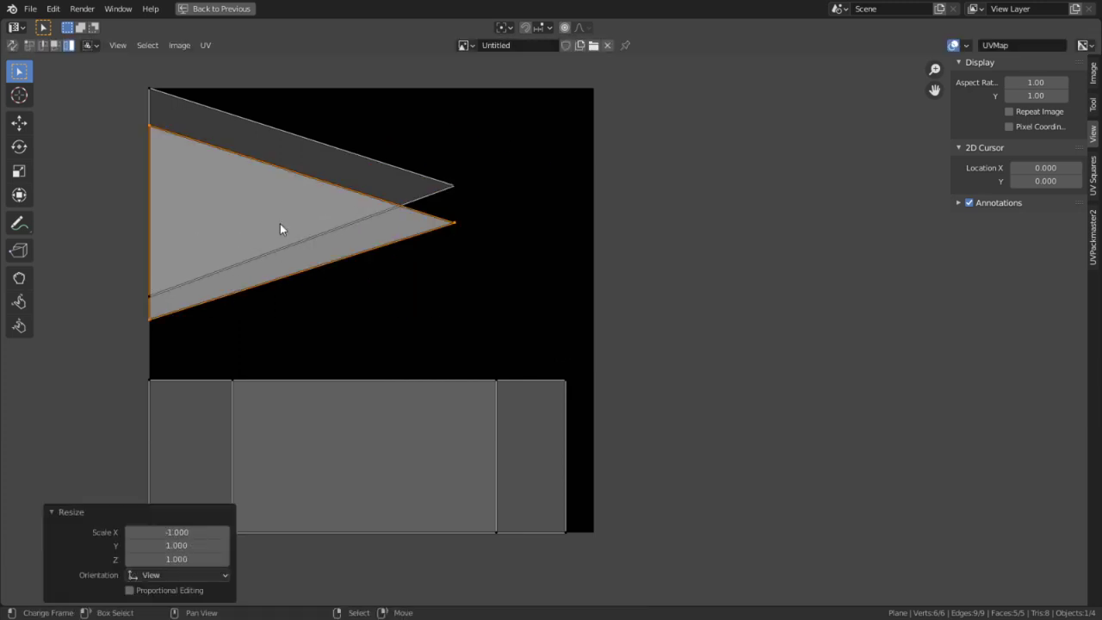
key("g")
left_click(269, 212)
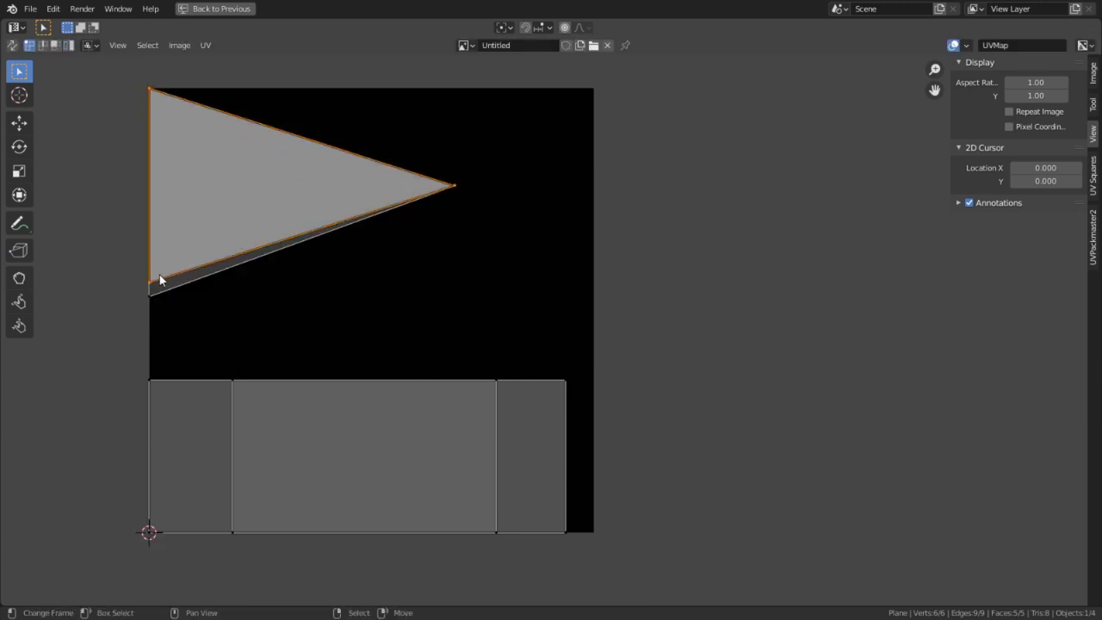
- Undo the triangle's alignment and its mirroring along X
middle_click_drag(158, 278, 312, 232)
key("ctrl+z")
key("ctrl+z")
key("ctrl+z")
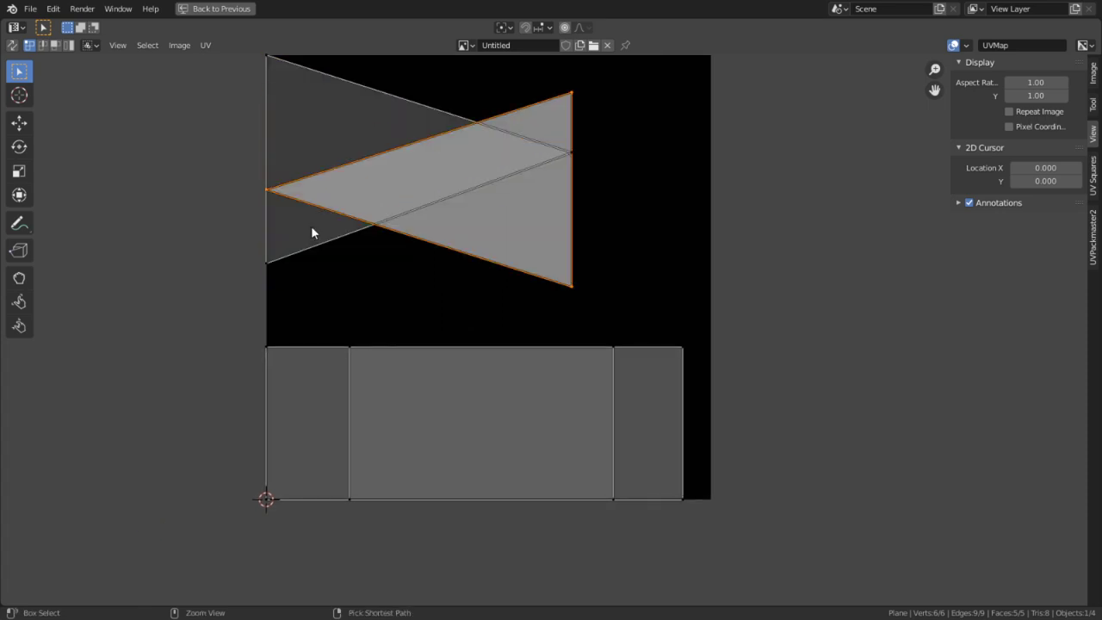
- Turn on corner snapping to pixels for moving UVs
left_click(211, 48)
mouse_move(266, 104)
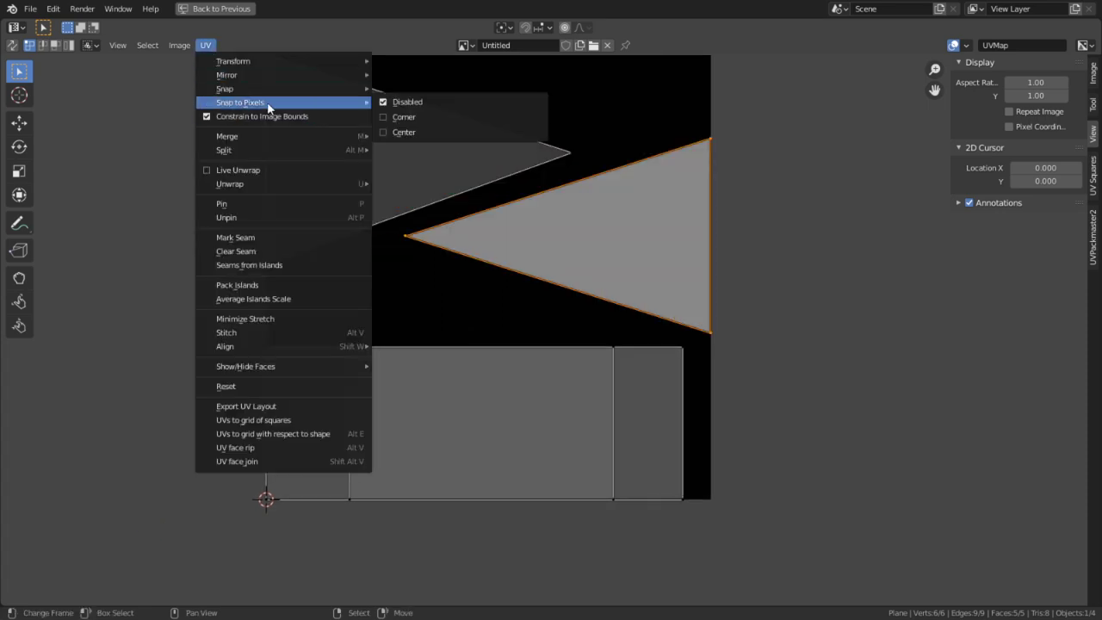
left_click(437, 116)
- Select the right triangle's face, mirror it with a scale of -1 along X and move it onto the left triangle
right_click(593, 189)
key("3")
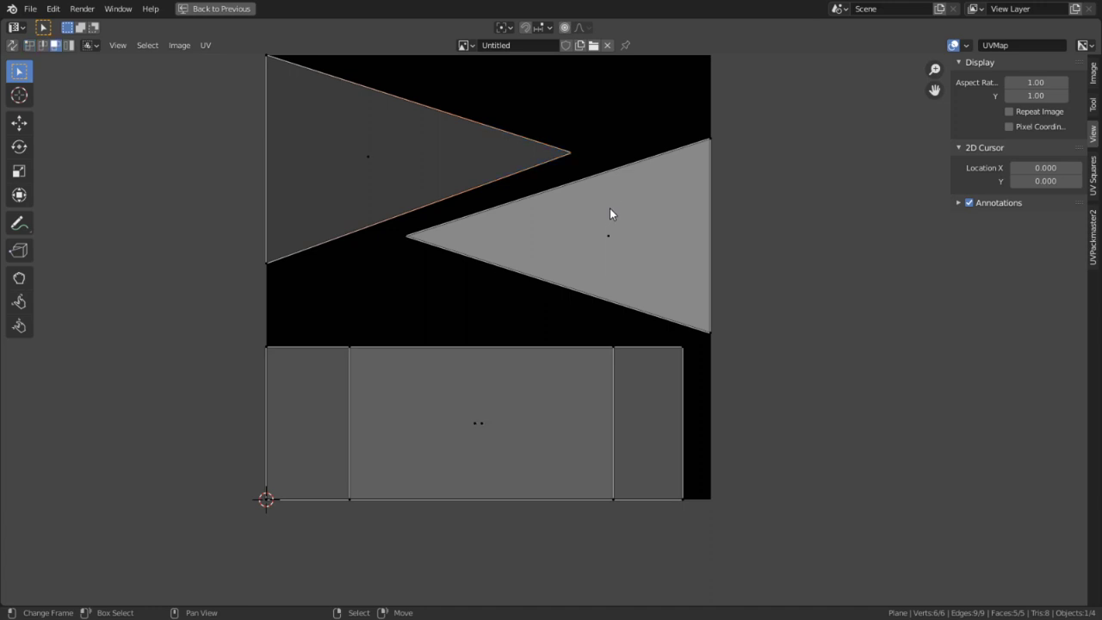
right_click(609, 208)
type("sx-1")
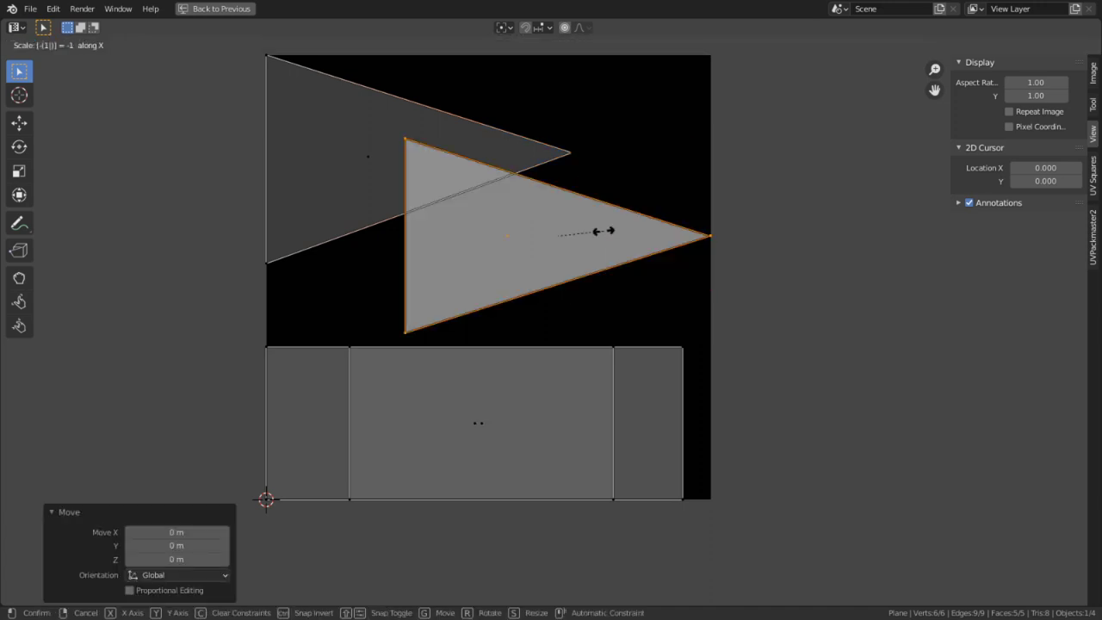
key("Return")
key("g")
left_click(423, 112)
- Move the overlaid triangle's lower corner down onto the matching corner of the triangle beneath
key("1")
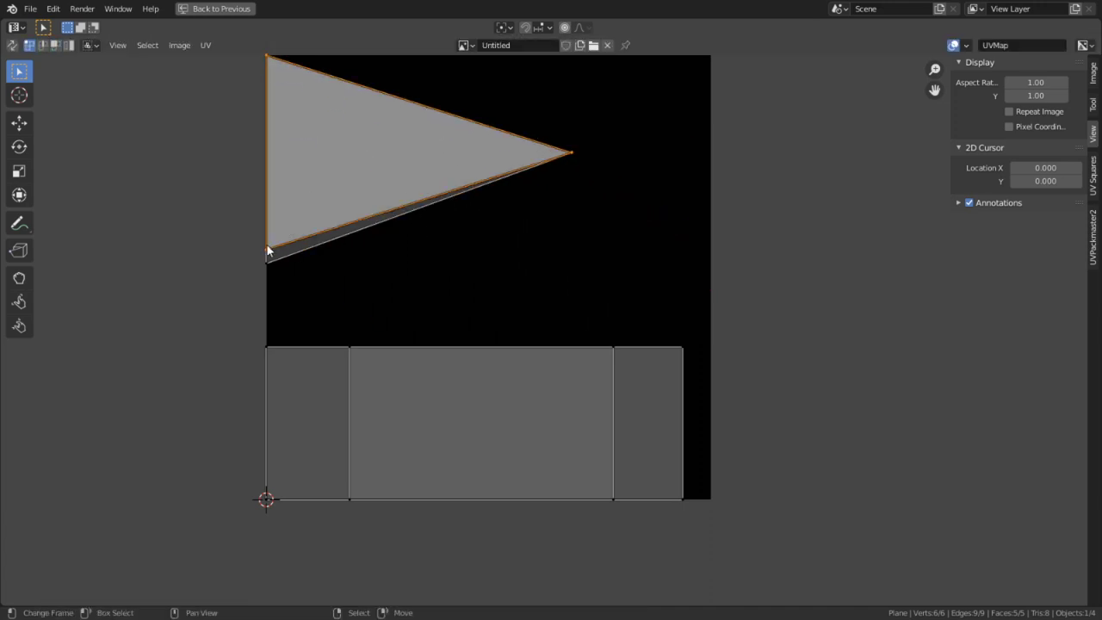
right_click(267, 245)
key("g")
left_click(264, 255)
- Mirror the matched triangle back with a scale of -1 along X and place it against the image's right edge, above the side islands
key("3")
right_click(332, 188)
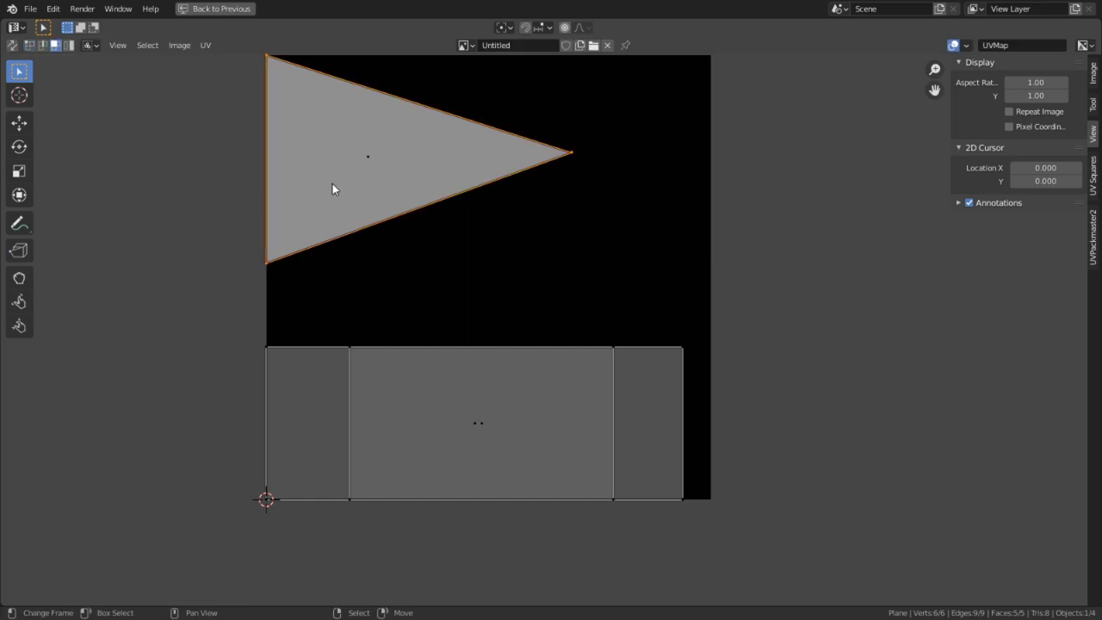
type("sx")
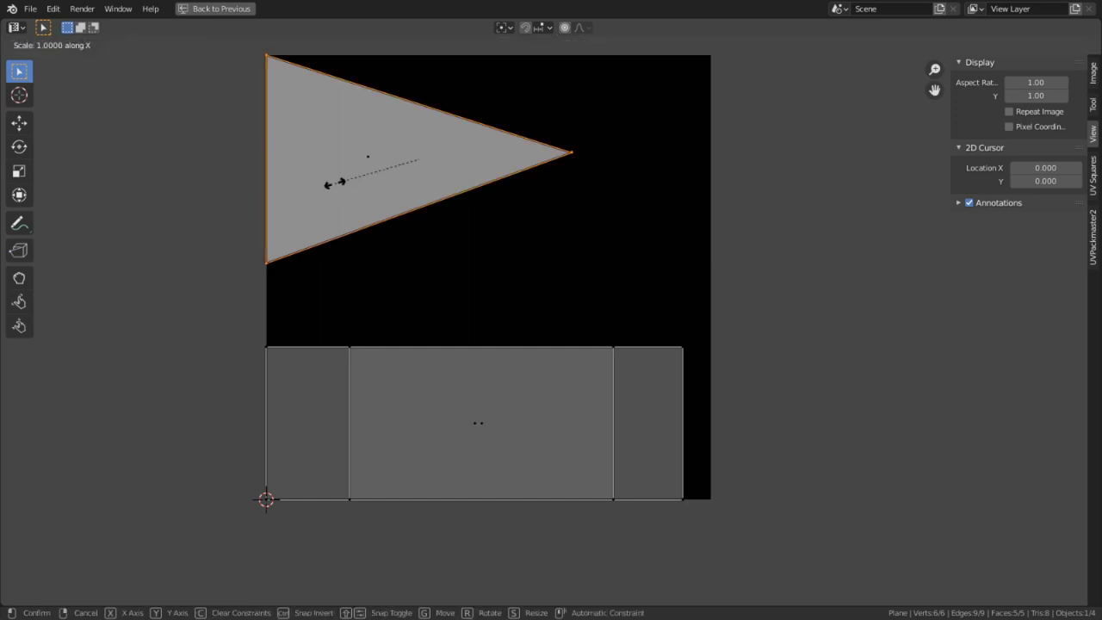
type("-1")
key("Return")
key("g")
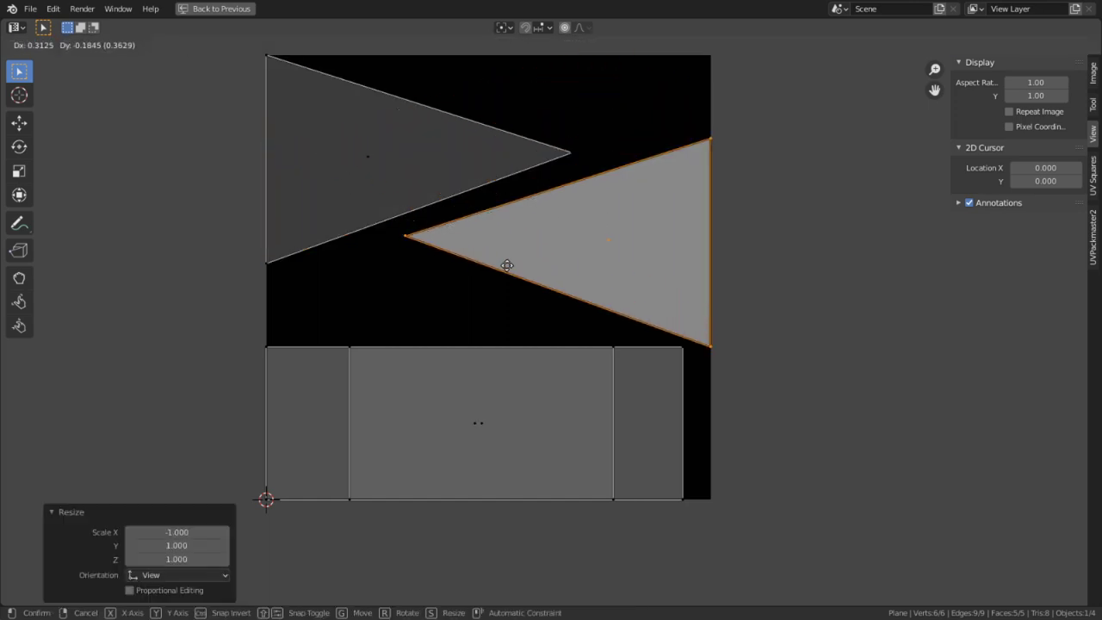
left_click(507, 266)
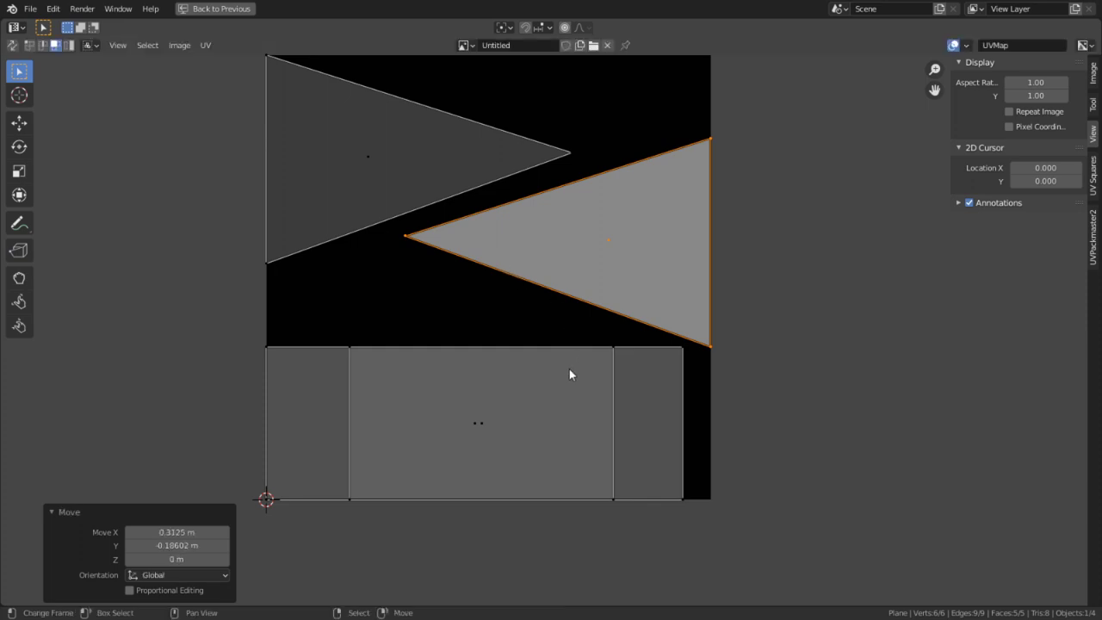
key("g")
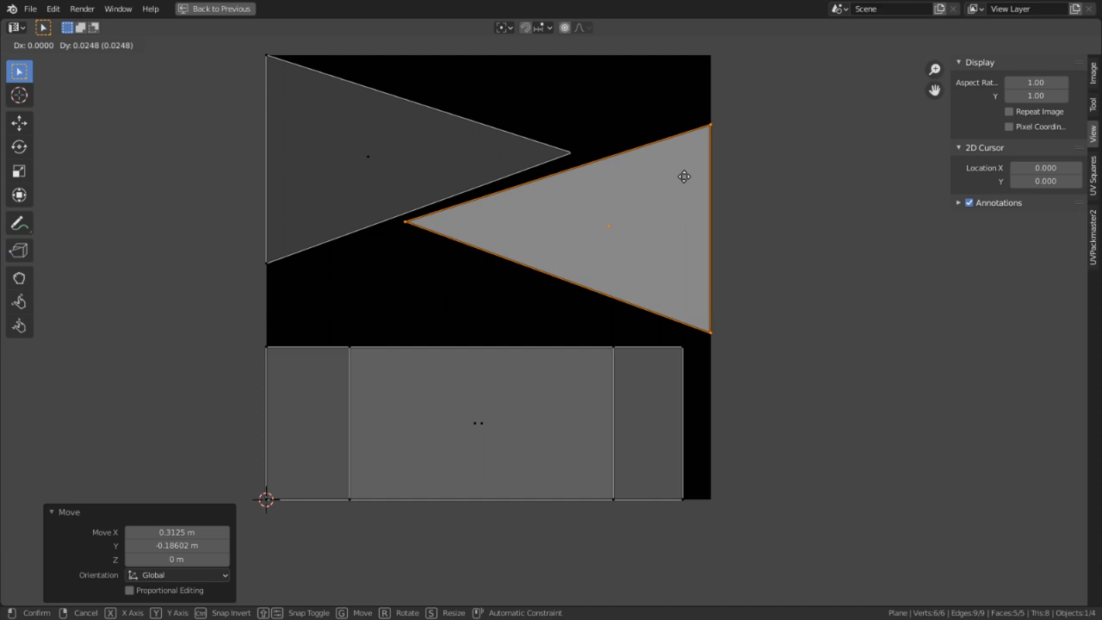
left_click(680, 232)
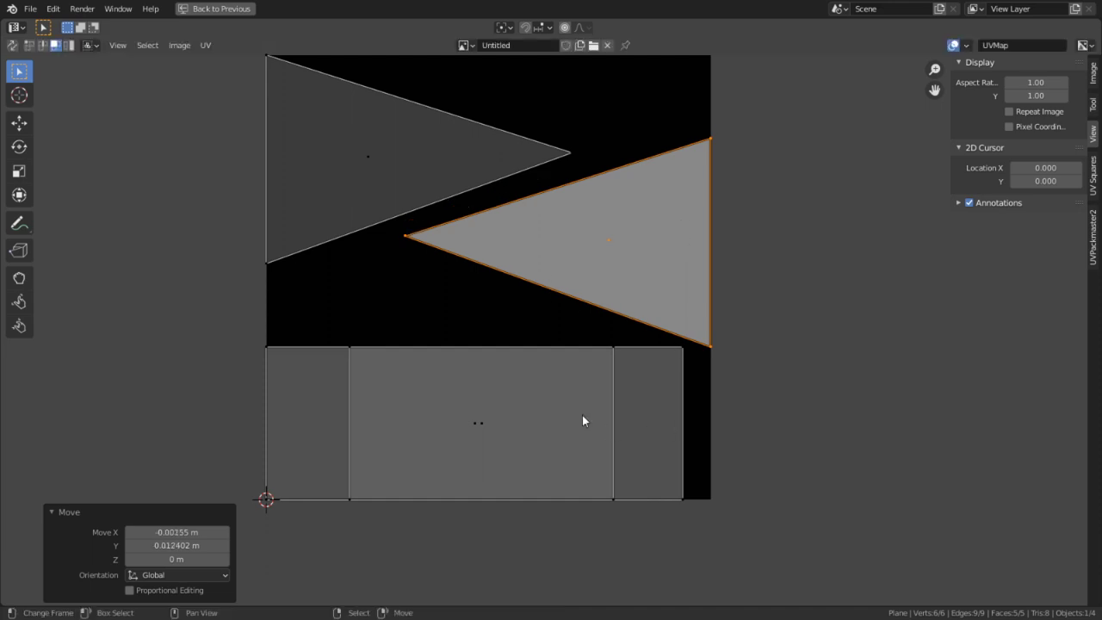
- Switch to the Texture Paint workspace and show the cake slice enlarged in a maximized 3D view
key("ctrl+space")
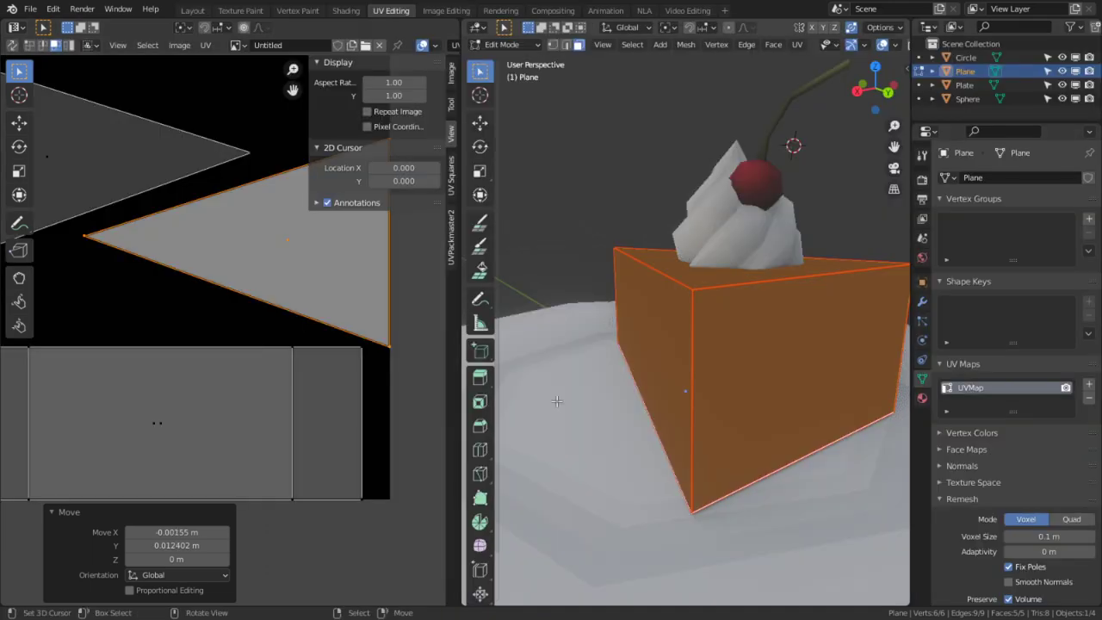
middle_click_drag(663, 408, 777, 373)
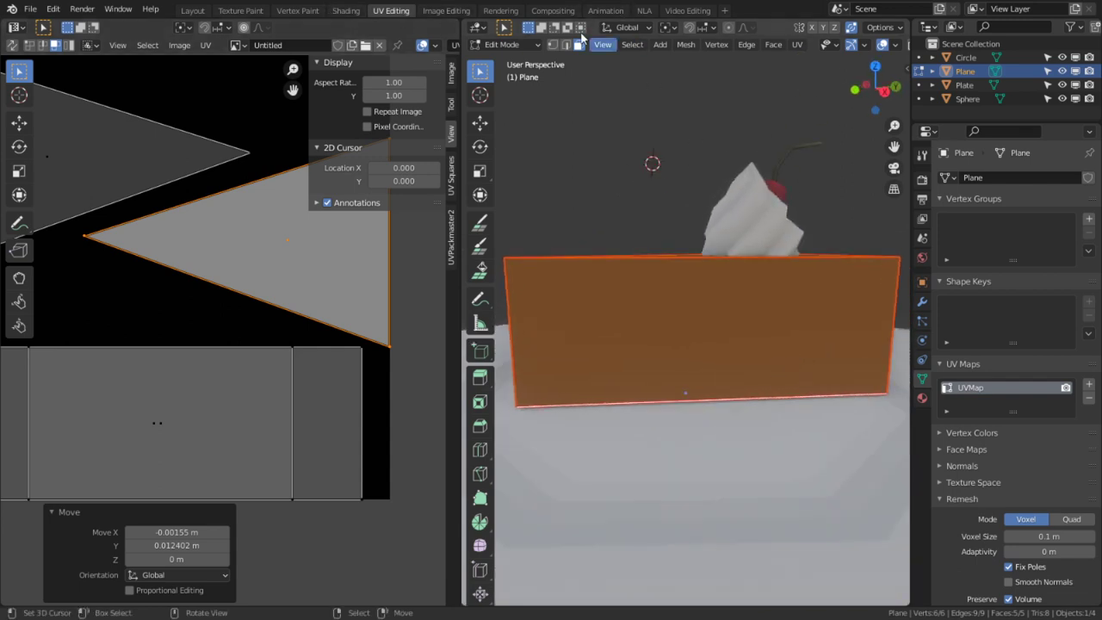
left_click(345, 10)
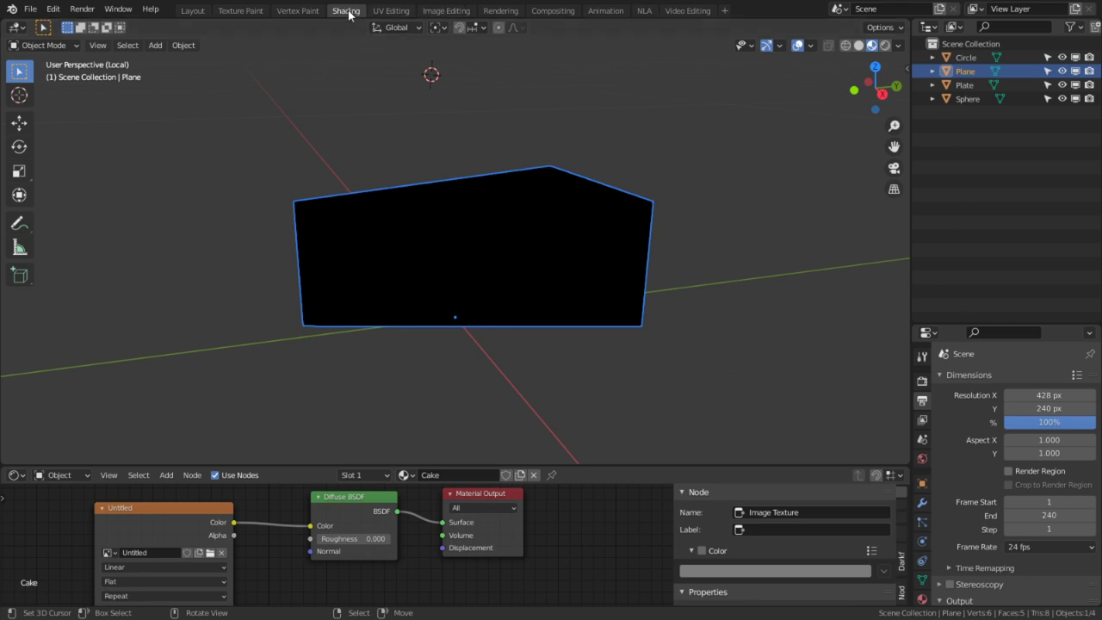
left_click(240, 10)
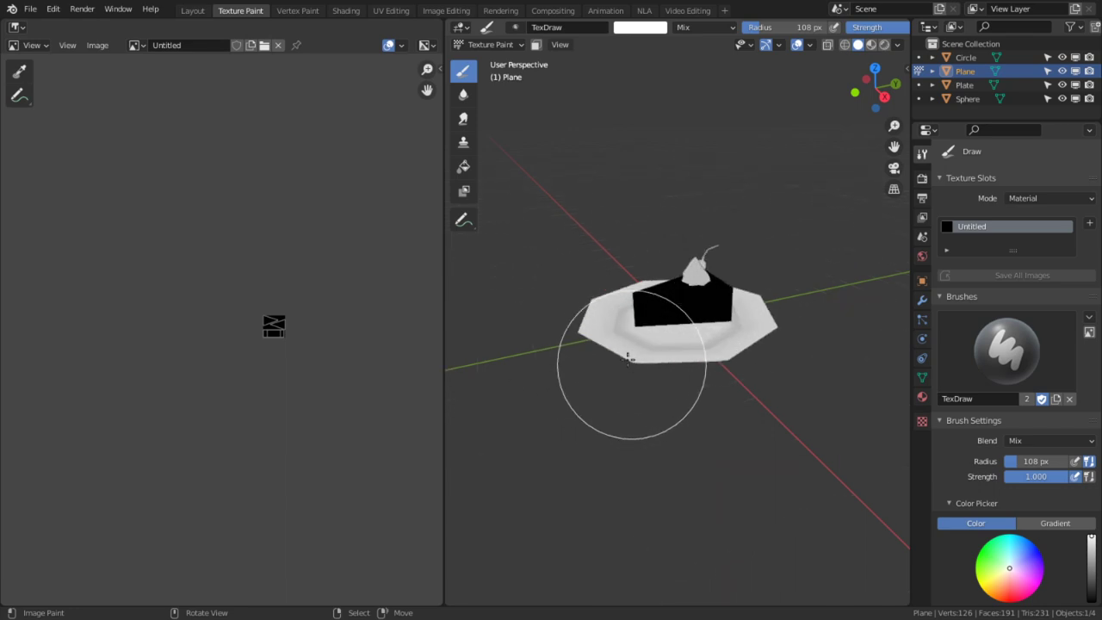
middle_click_drag(645, 255, 637, 349, "ctrl")
key("ctrl+space")
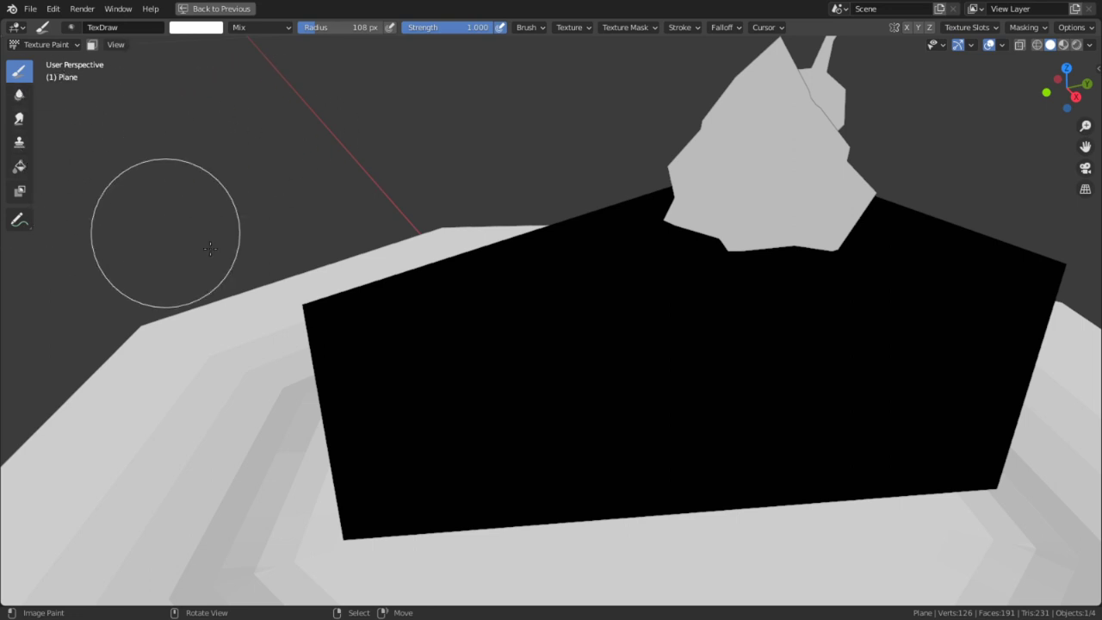
- Choose the Fill tool, enable the face selection paint mask and fill the slice's top face with white
left_click(20, 166)
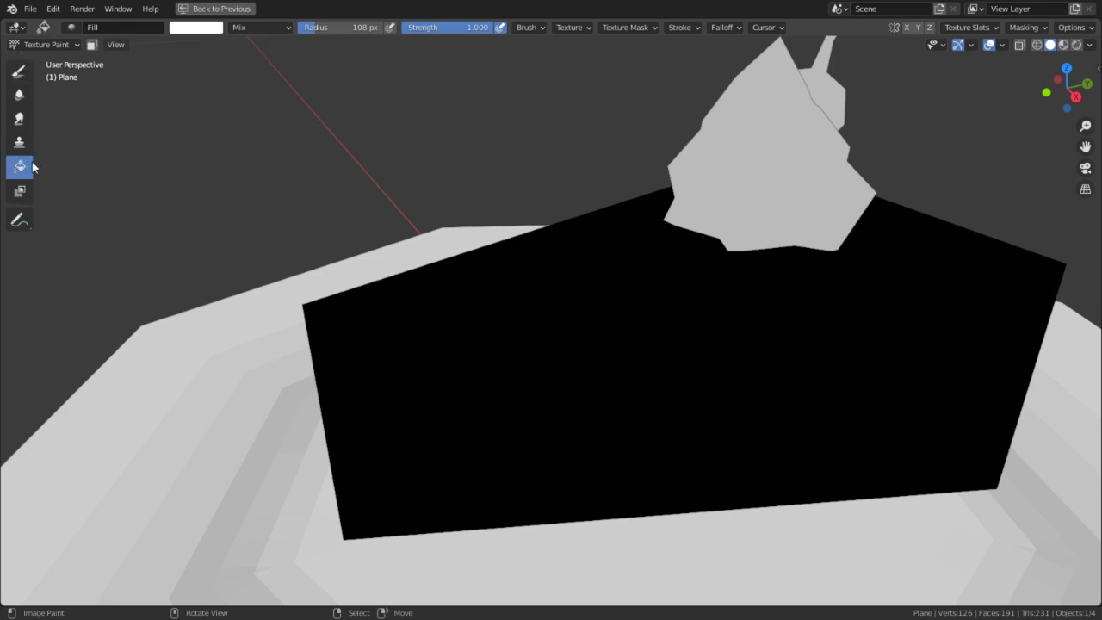
left_click(986, 43)
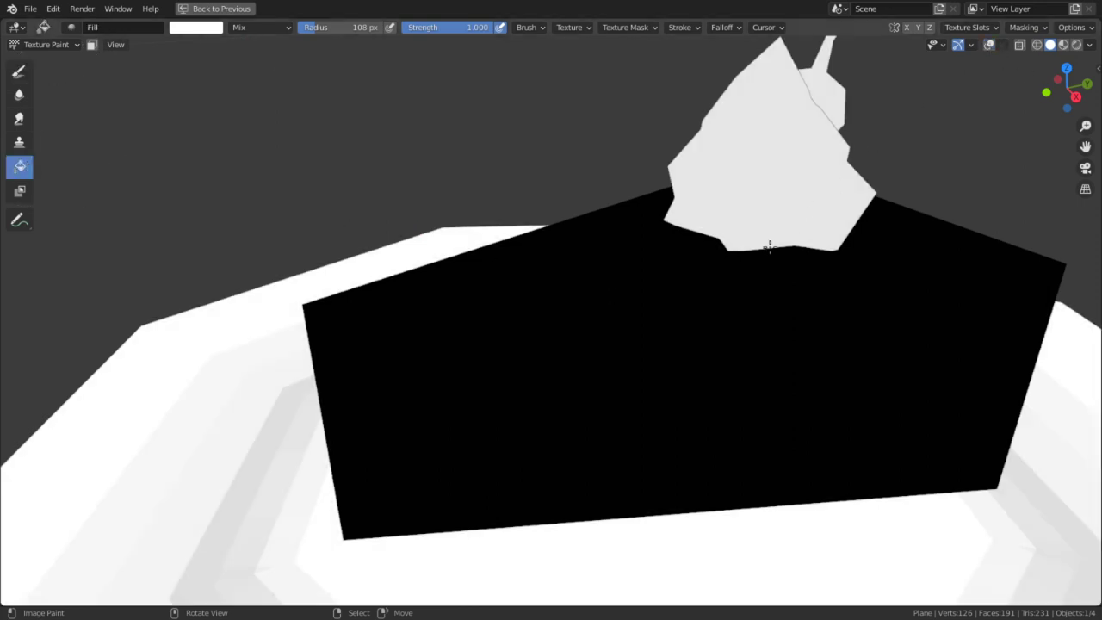
left_click(986, 43)
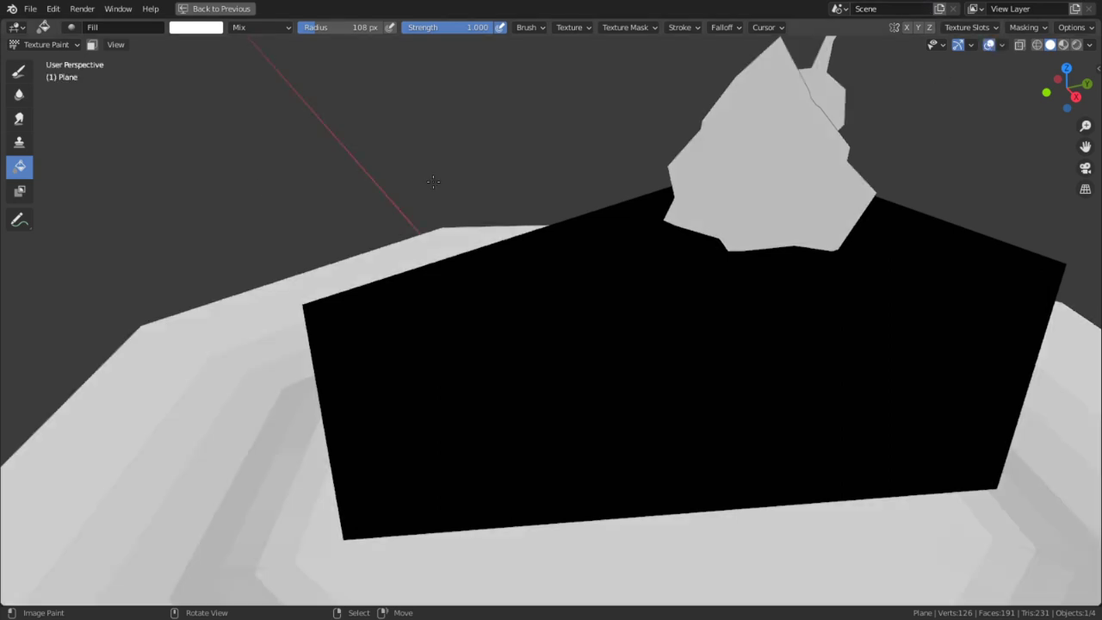
left_click(91, 44)
left_click(579, 266)
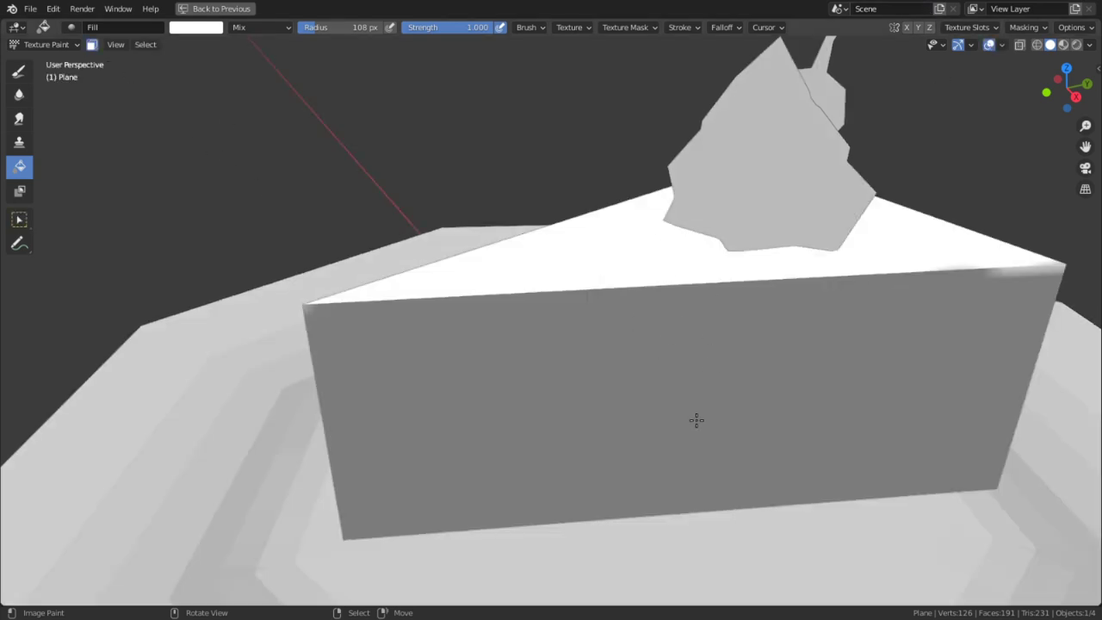
- Select the slice's large front side face, set the brush color to pale peach and fill the face
right_click(659, 377)
middle_click_drag(406, 301, 401, 284)
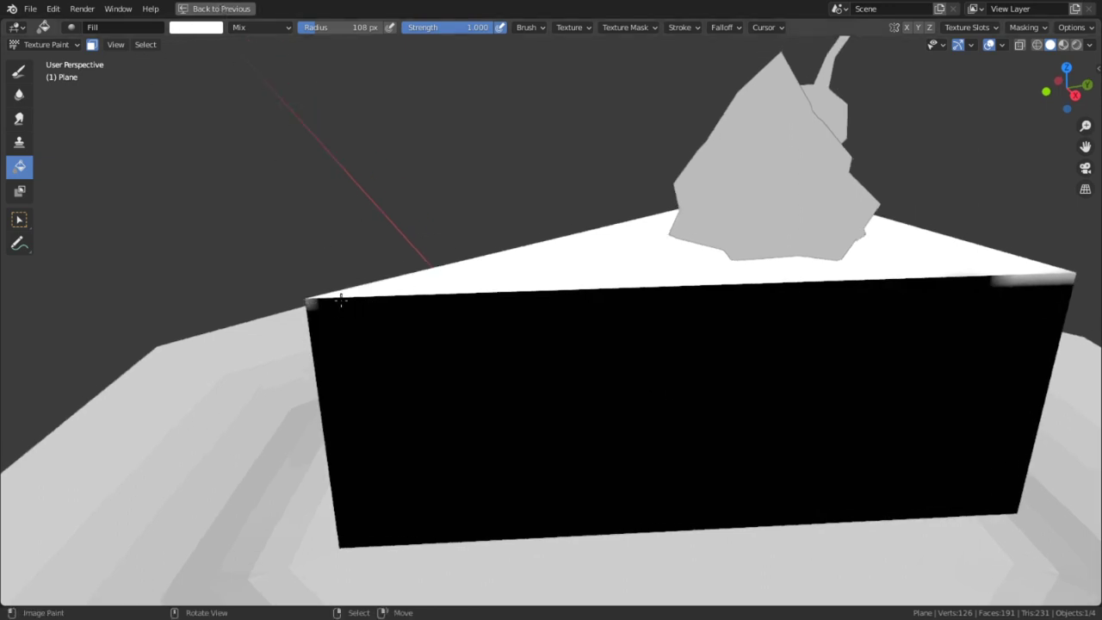
scroll(310, 303, "up", 6)
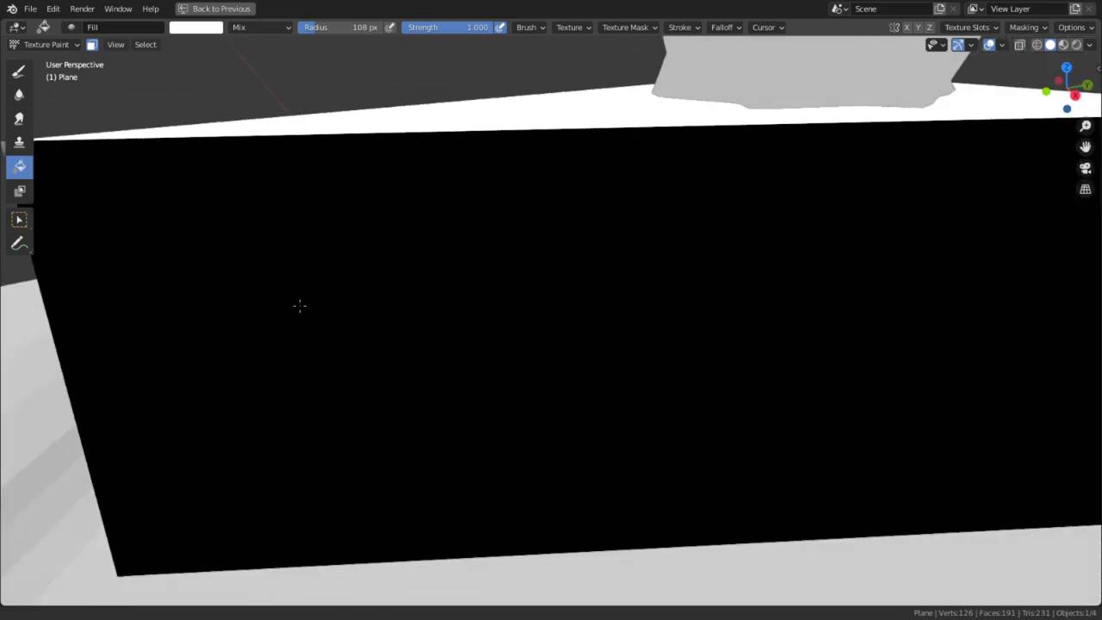
middle_click_drag(300, 304, 202, 284)
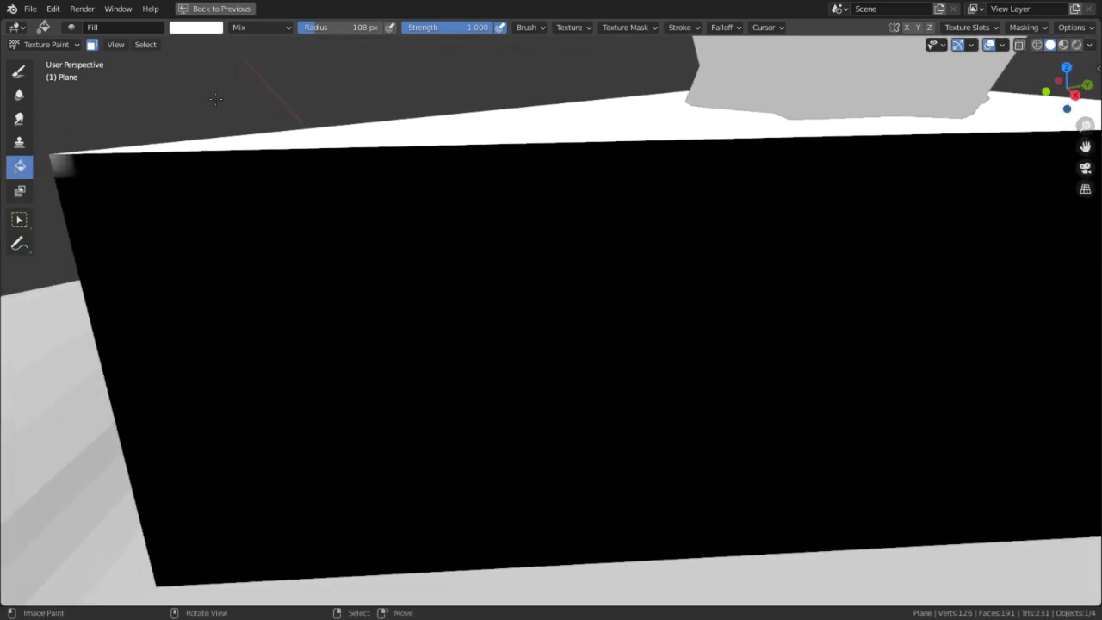
left_click(191, 27)
left_click_drag(242, 95, 219, 104)
left_click(556, 224)
- Restore the split layout and examine the painted texture enlarged in the image editor
middle_click_drag(556, 224, 1006, 278)
key("ctrl+space")
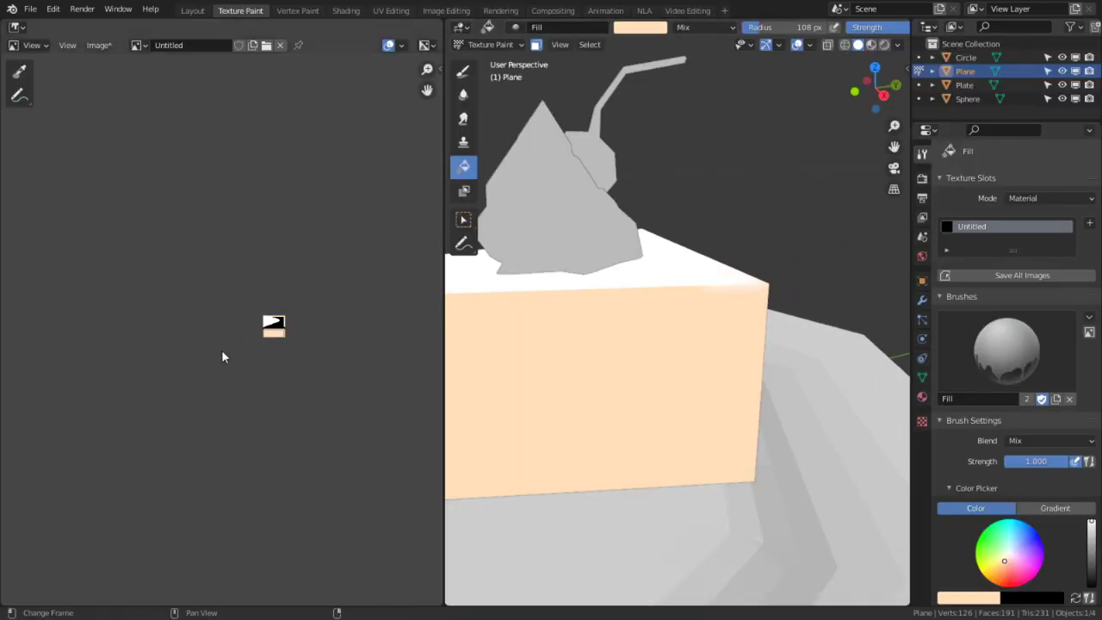
scroll(241, 357, "up", 5)
mouse_move(258, 366)
middle_mouse_down()
mouse_move(246, 338)
mouse_move(79, 383)
middle_mouse_up()
scroll(139, 377, "up", 3)
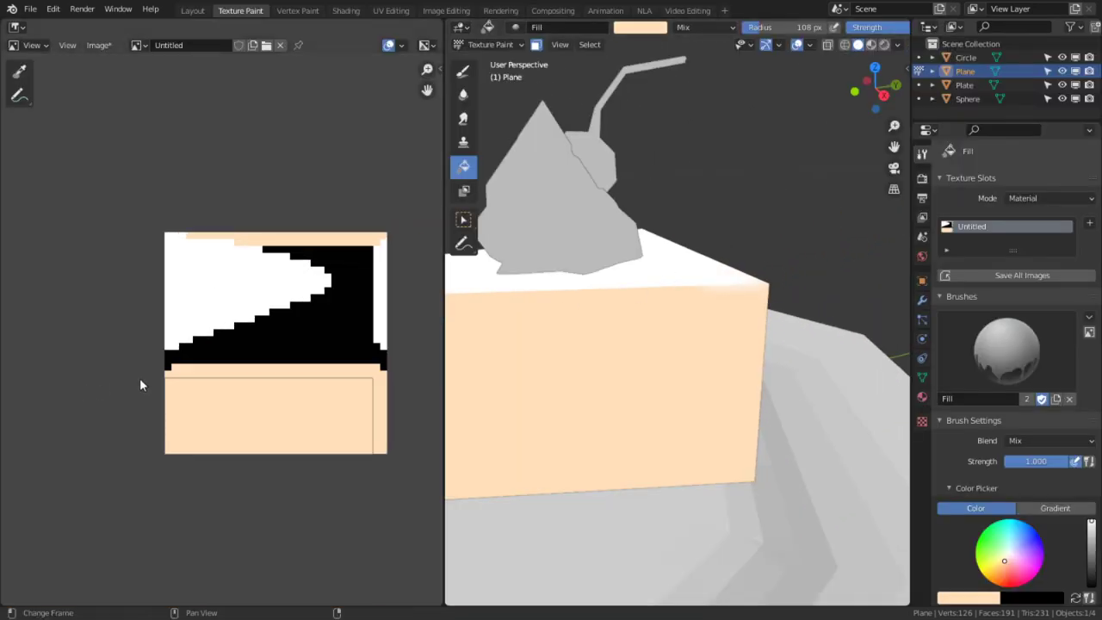
- Switch to material preview shading, isolate the cake slice in local view and reveal all its faces with the underside in view
middle_click_drag(571, 364, 614, 421)
key("h")
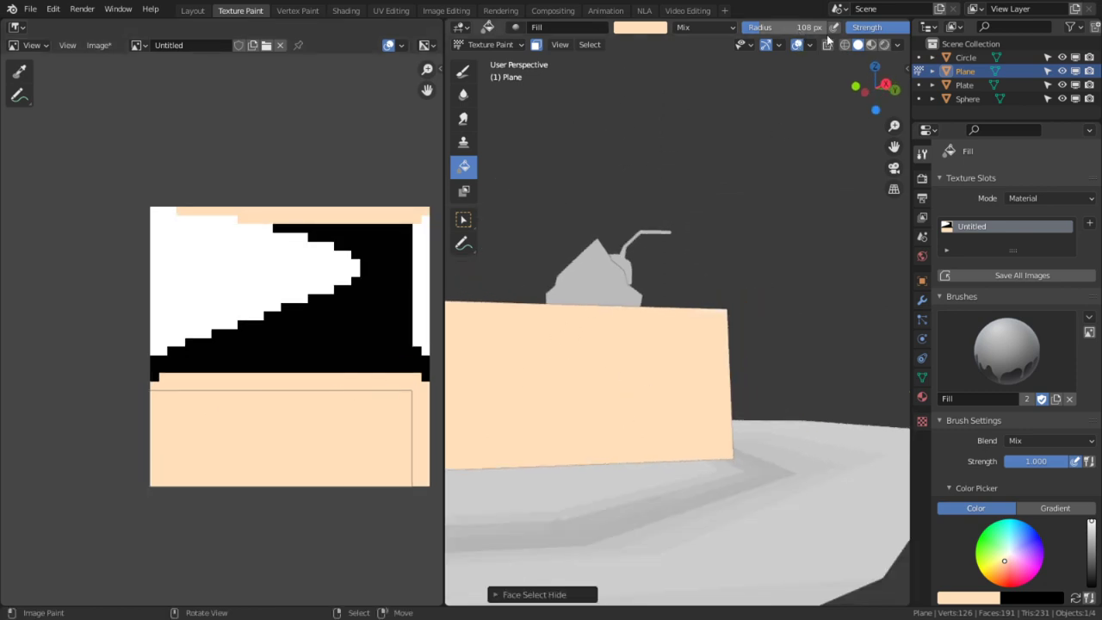
left_click(872, 47)
key("KP_Divide")
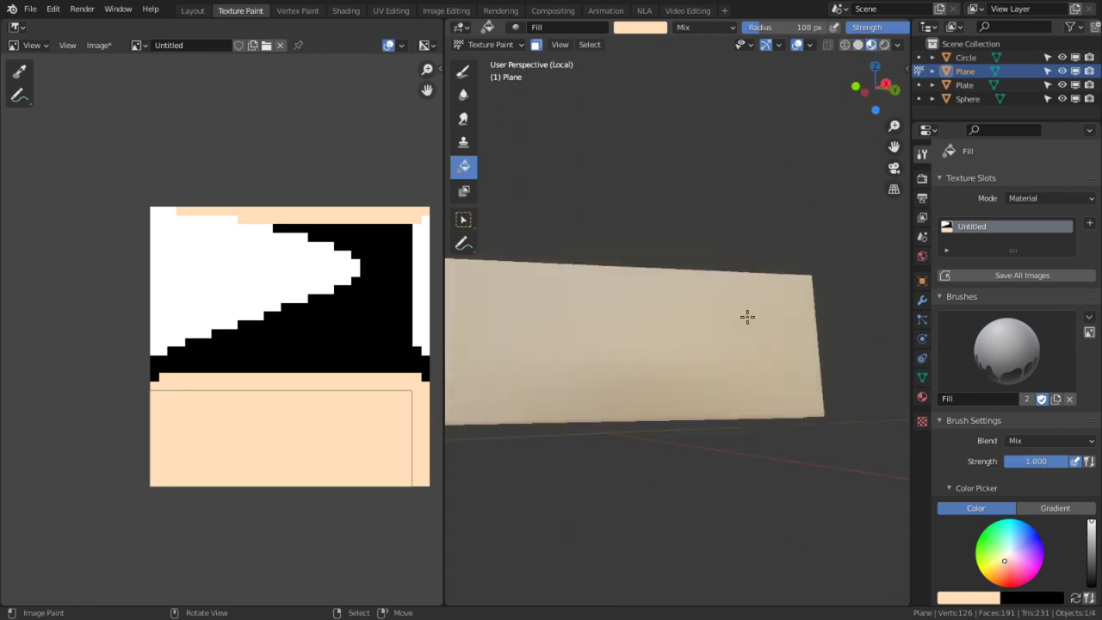
middle_click_drag(746, 315, 694, 309)
key("alt+h")
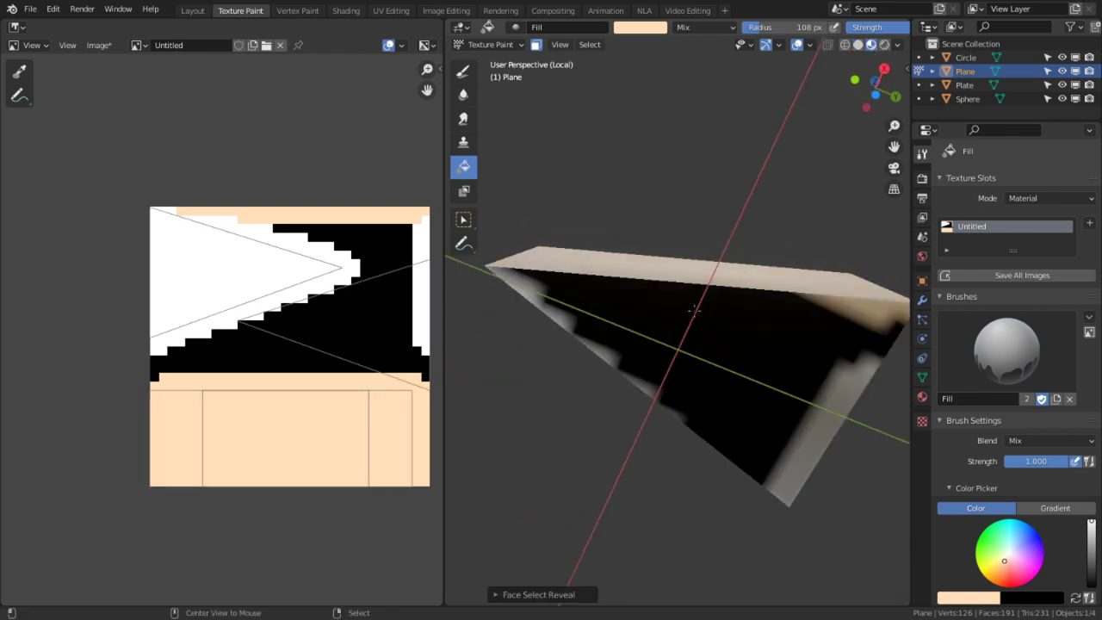
- Select the slice's bottom face, try filling it with the peach color and undo that fill
right_click(693, 316)
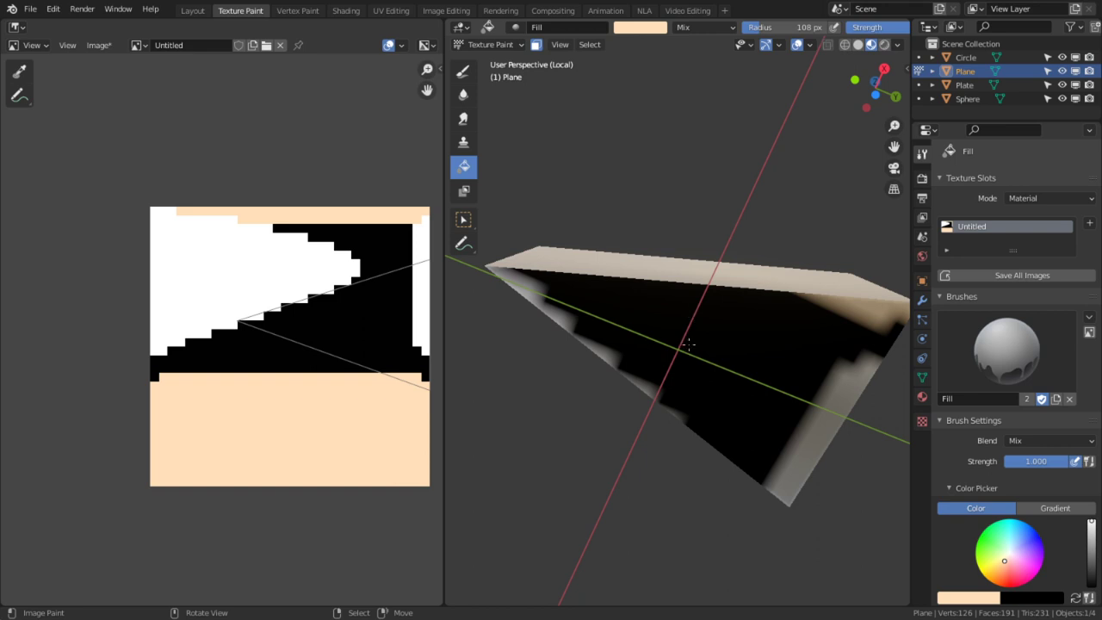
left_click(688, 344)
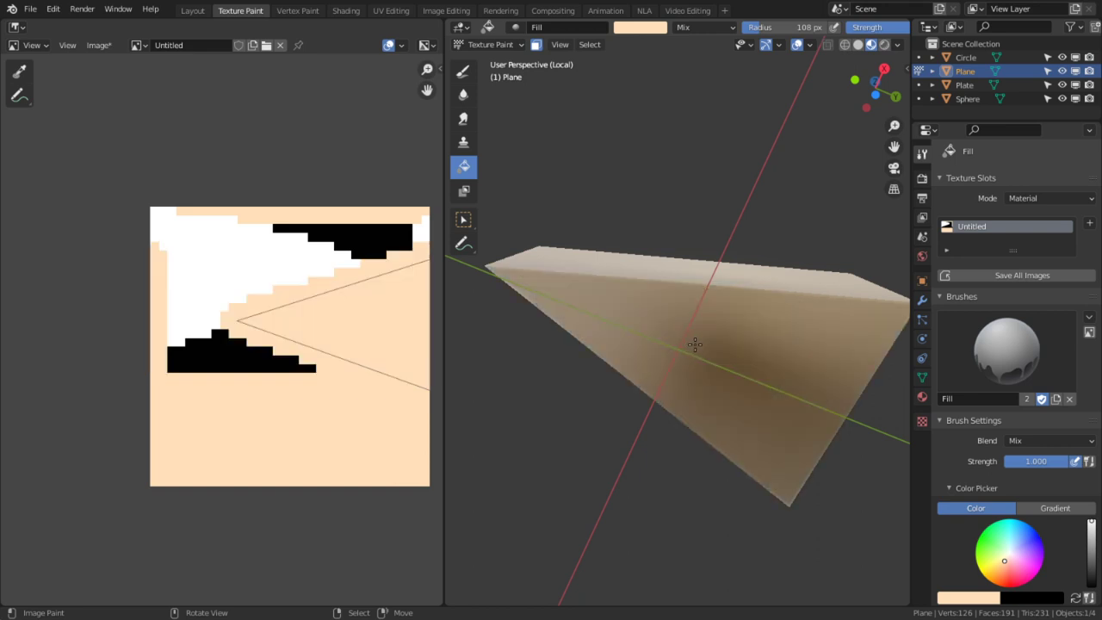
key("ctrl+z")
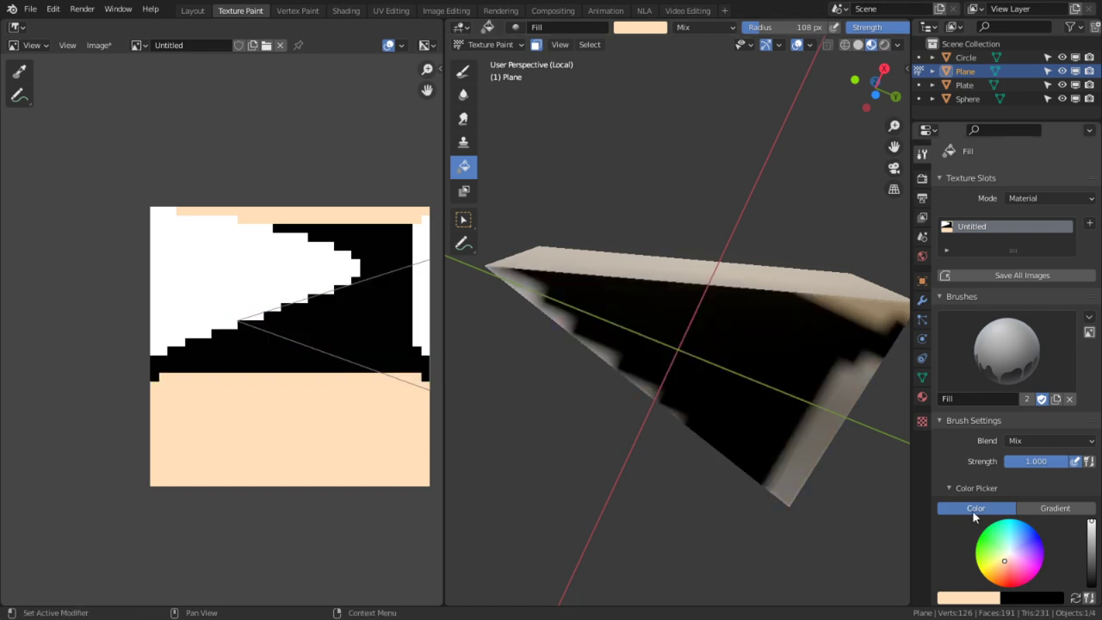
- Set the paint bleed to 1 px in the painting options
scroll(977, 535, "down", 5)
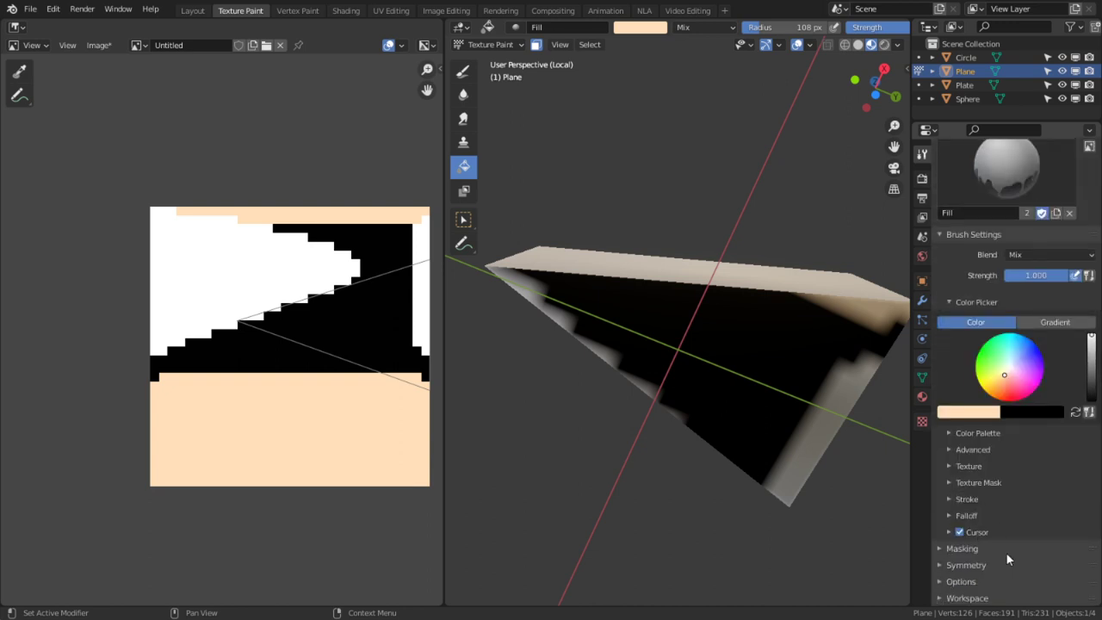
left_click(971, 551)
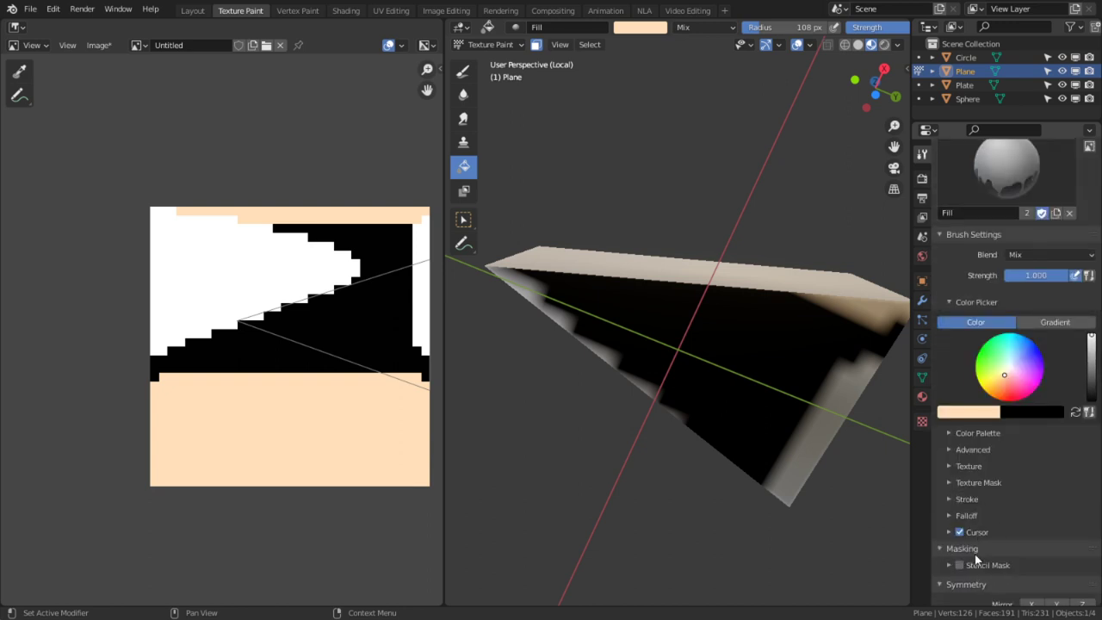
left_click(961, 547)
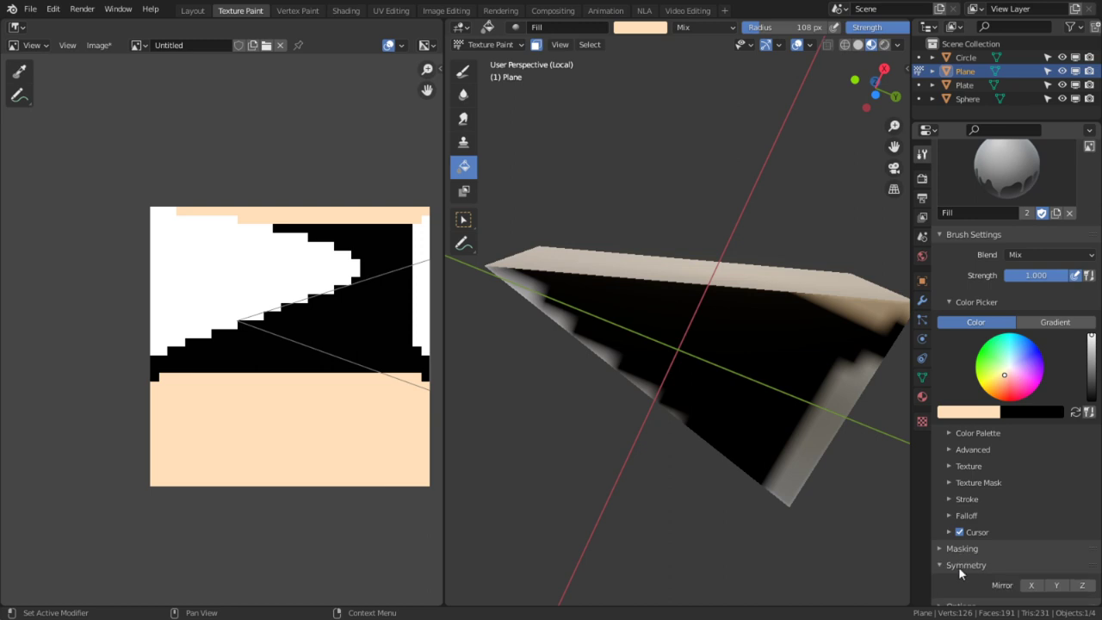
left_click(990, 585)
scroll(1024, 585, "down", 1)
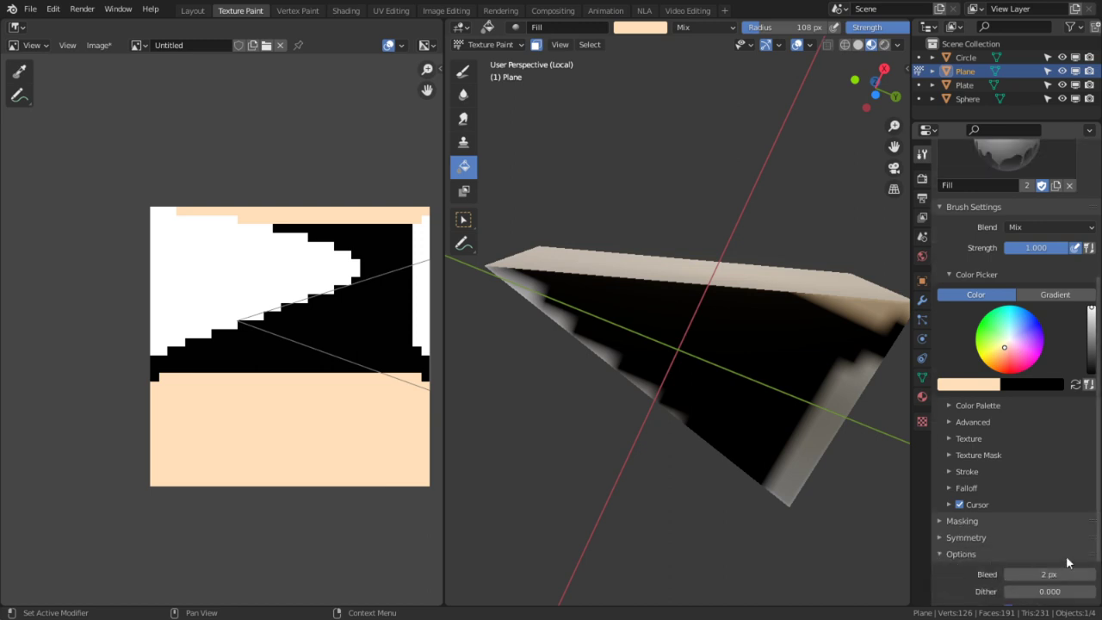
left_click(1010, 573)
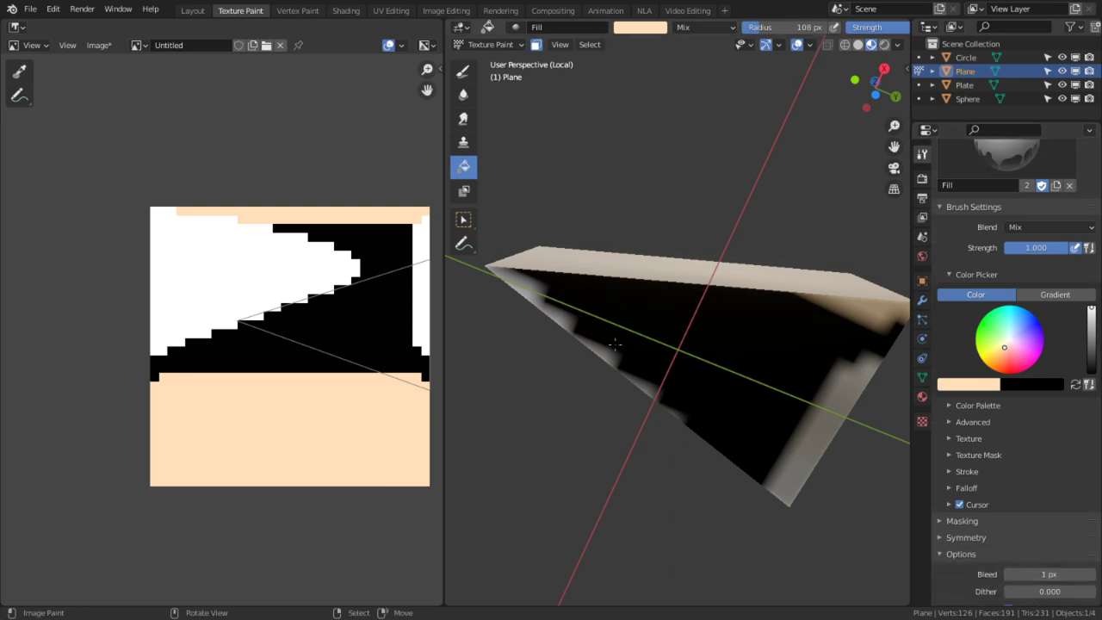
- Fill the slice's bottom face with the peach color and check the top and side faces for bleed
left_click(630, 336)
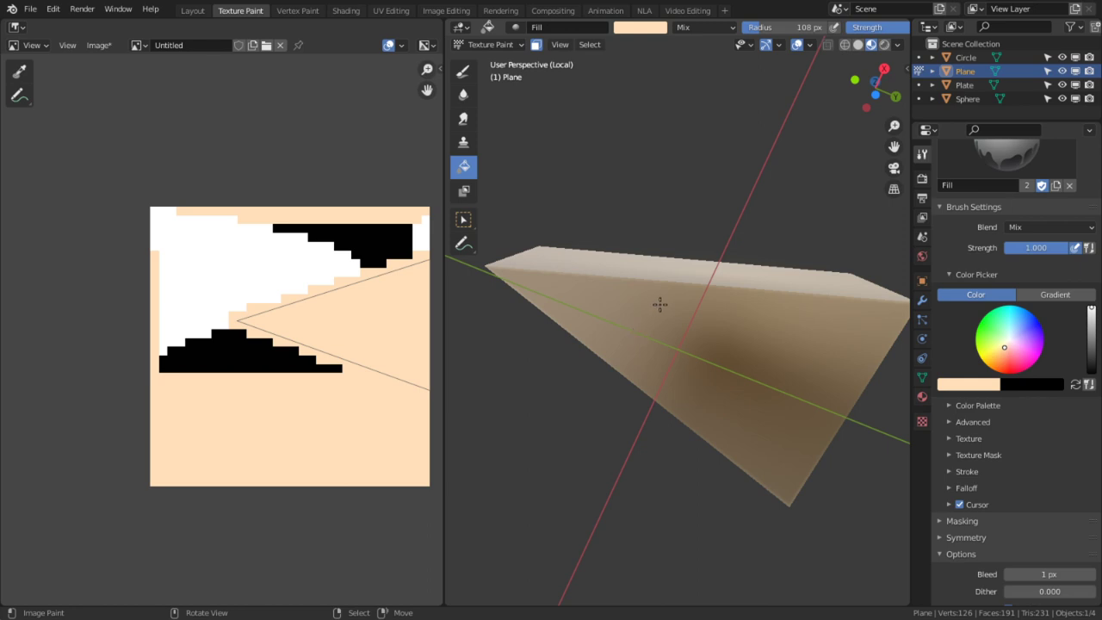
middle_click_drag(649, 304, 637, 223)
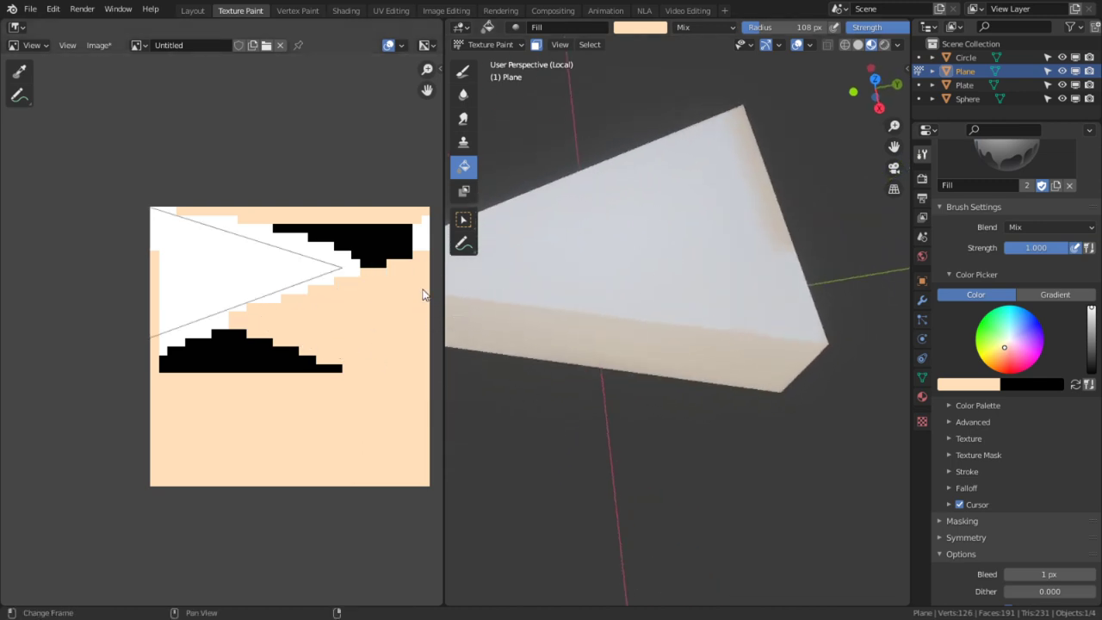
middle_click_drag(582, 409, 628, 263)
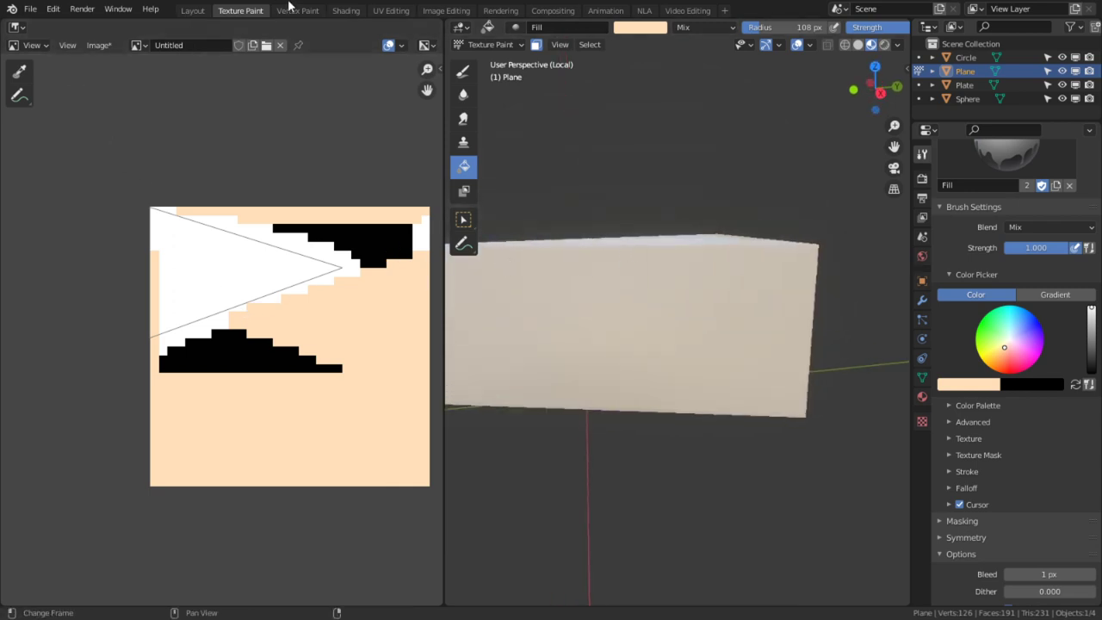
- Switch the image editor to Paint mode, show all the UV islands over the maximized texture and set the Draw brush radius to 1 px
left_click(31, 45)
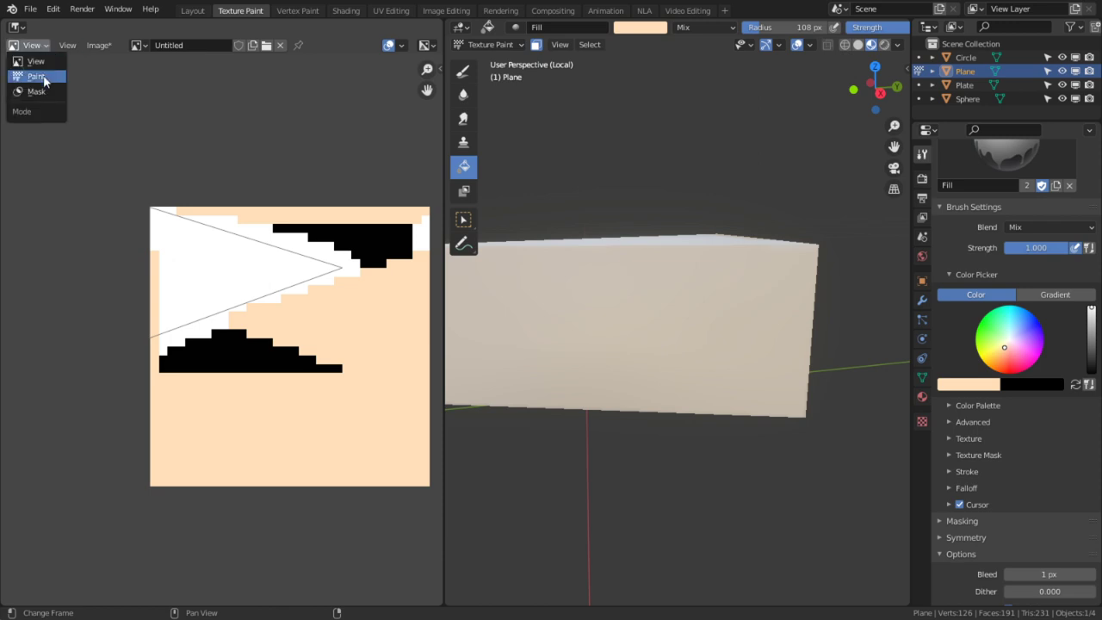
left_click(36, 76)
key("Tab")
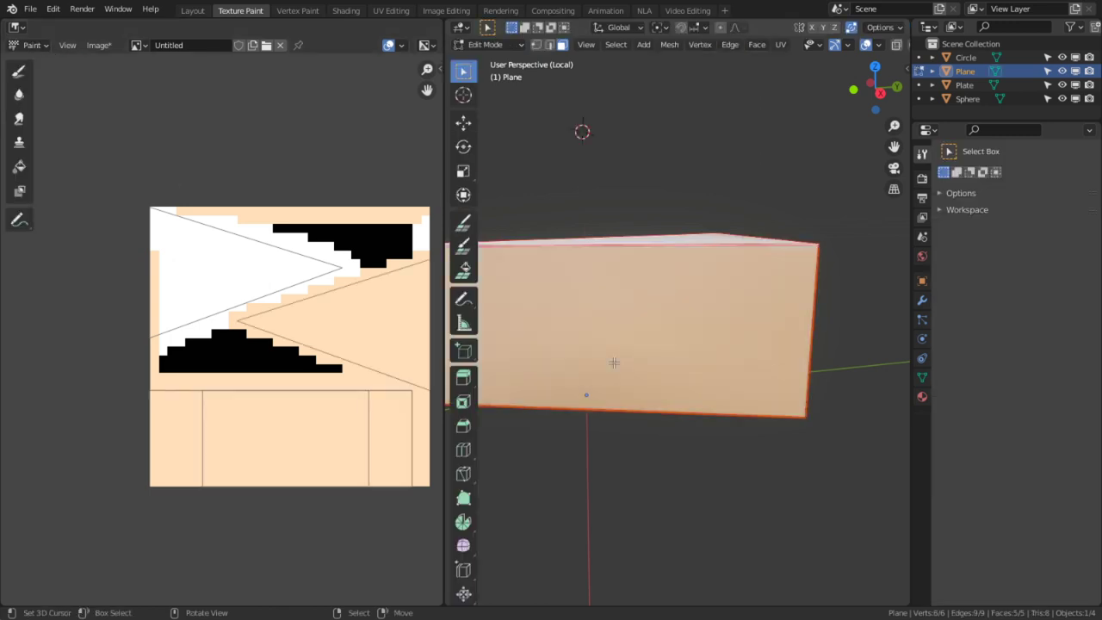
key("Tab")
key("ctrl+space")
scroll(354, 318, "up", 4)
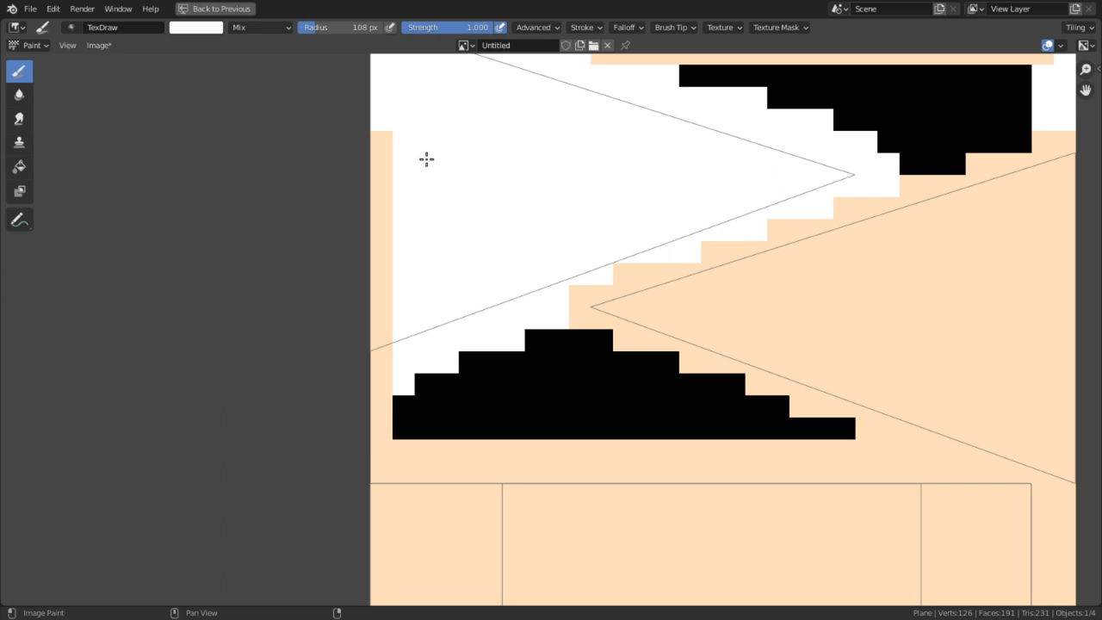
scroll(269, 164, "down", 4)
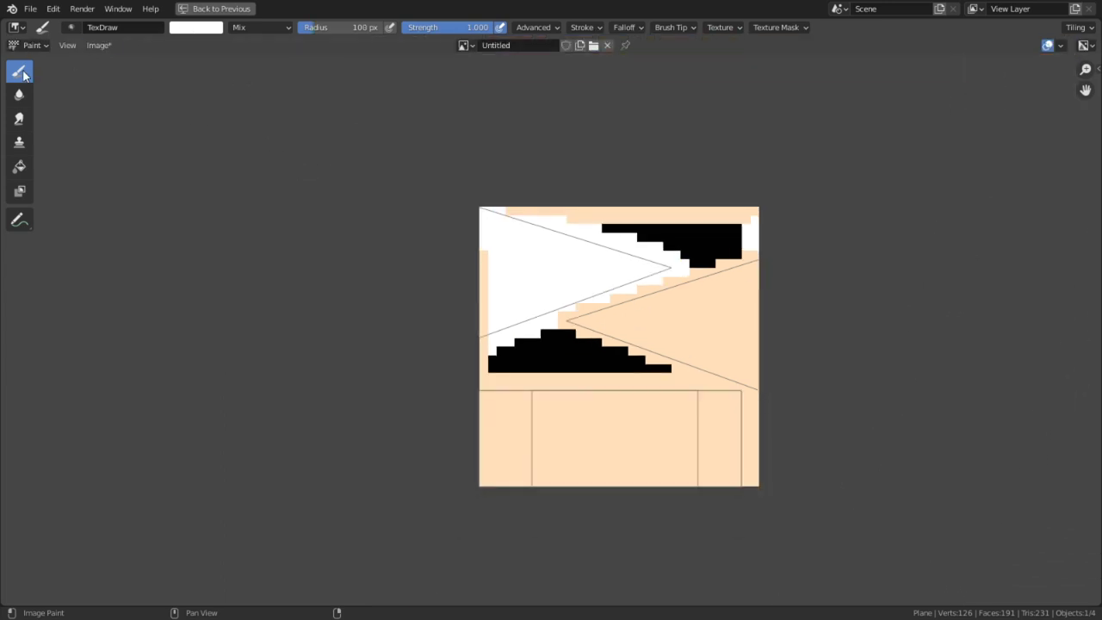
key("f")
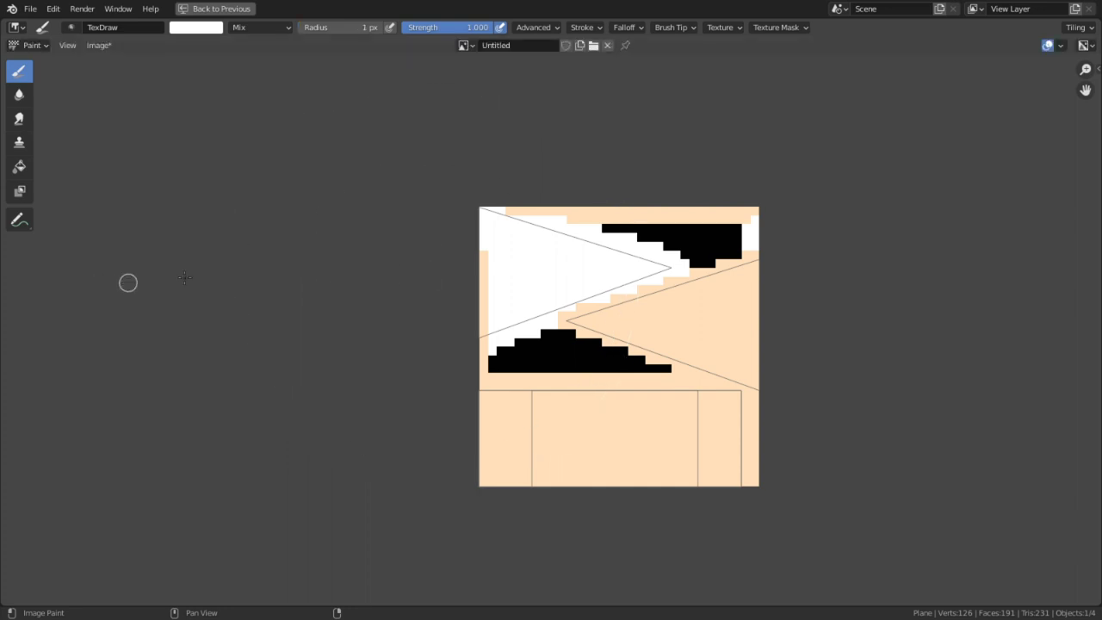
- Apply the constant falloff preset to the brush and paint white over the peach pixels along the texture's left edge
scroll(333, 264, "up", 4)
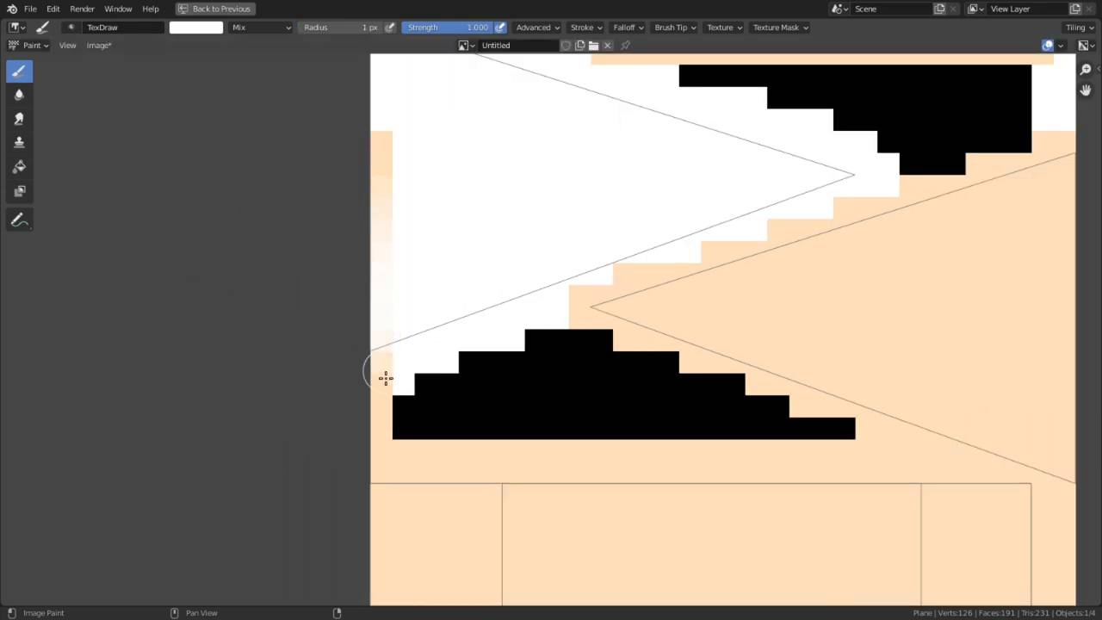
left_click_drag(386, 377, 381, 384)
right_click(374, 261)
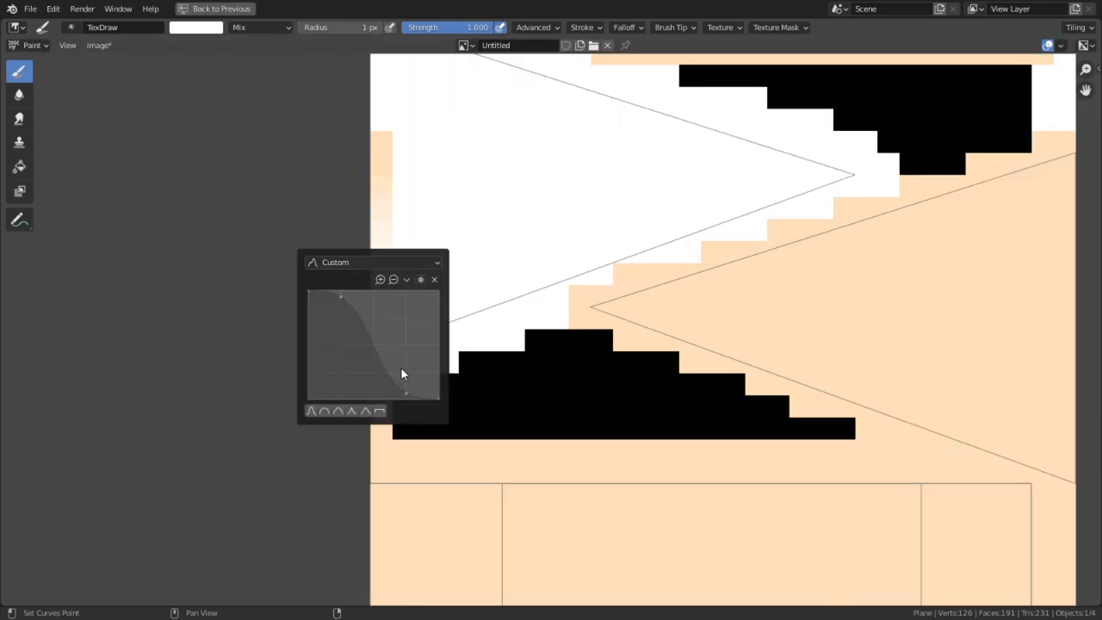
left_click(380, 410)
left_click_drag(413, 383, 393, 396)
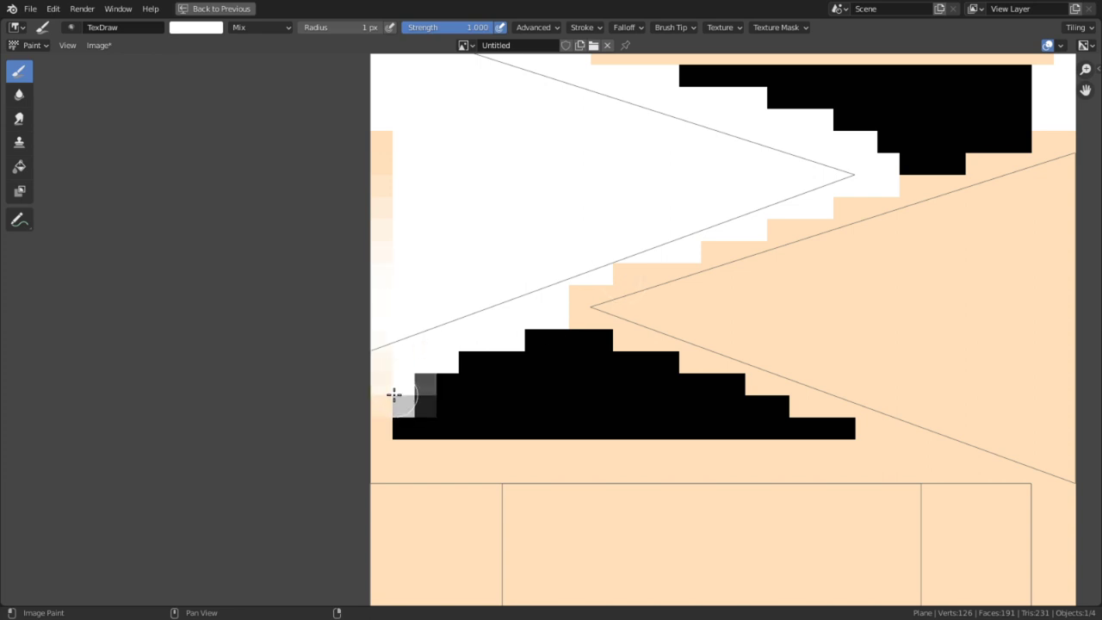
left_click_drag(382, 134, 382, 240)
- Paint white over the peach pixels along the upper edge of the white triangular island
scroll(383, 245, "down", 2)
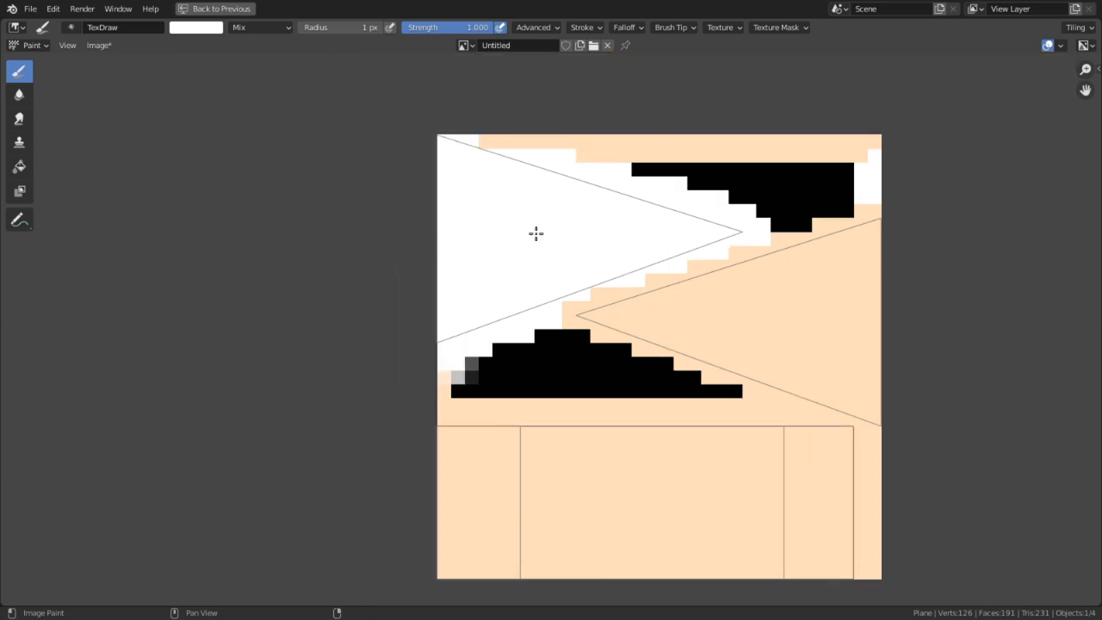
middle_click_drag(536, 233, 436, 251)
left_click_drag(381, 166, 556, 215)
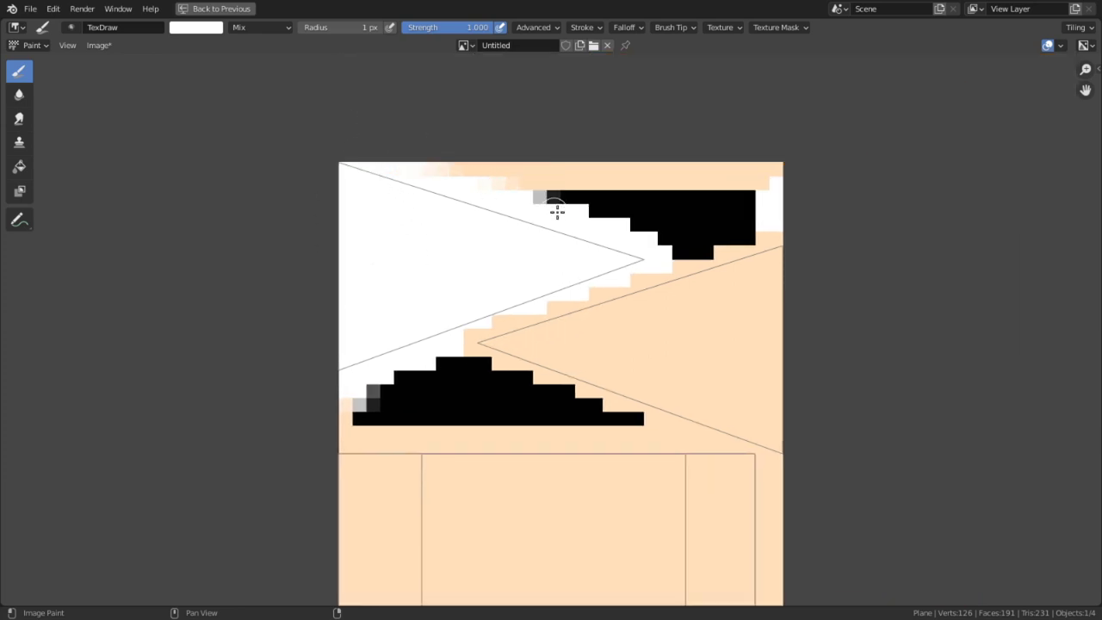
- Sample the peach color from the texture and set the Draw brush's blend mode to Multiply, undoing the accidental change
middle_click_drag(438, 301, 440, 239)
middle_click_drag(712, 422, 703, 374)
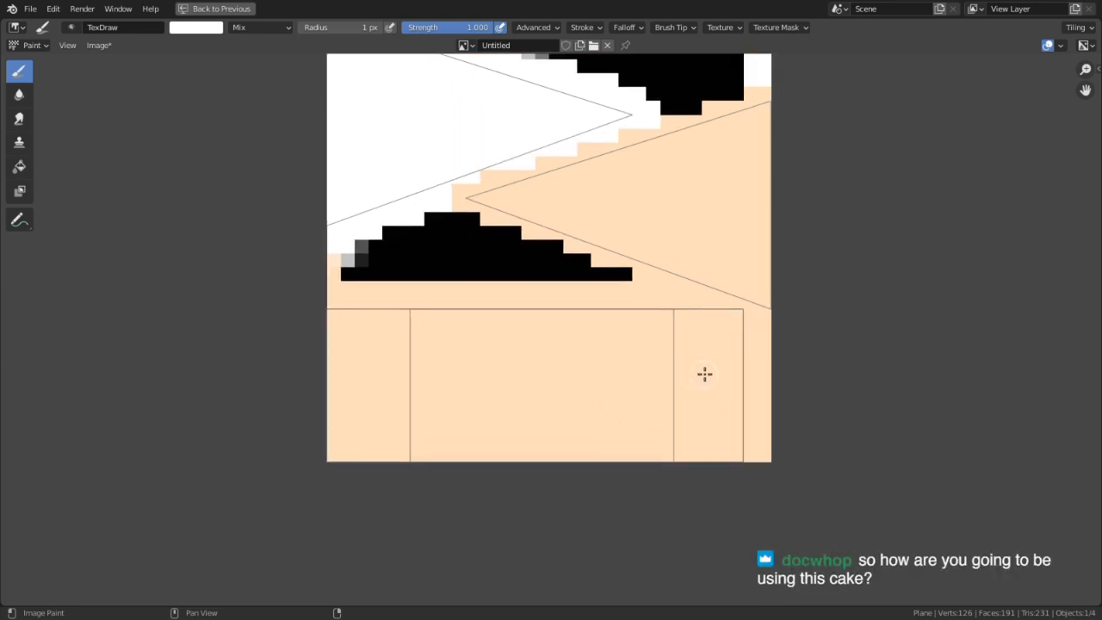
scroll(567, 417, "up", 3)
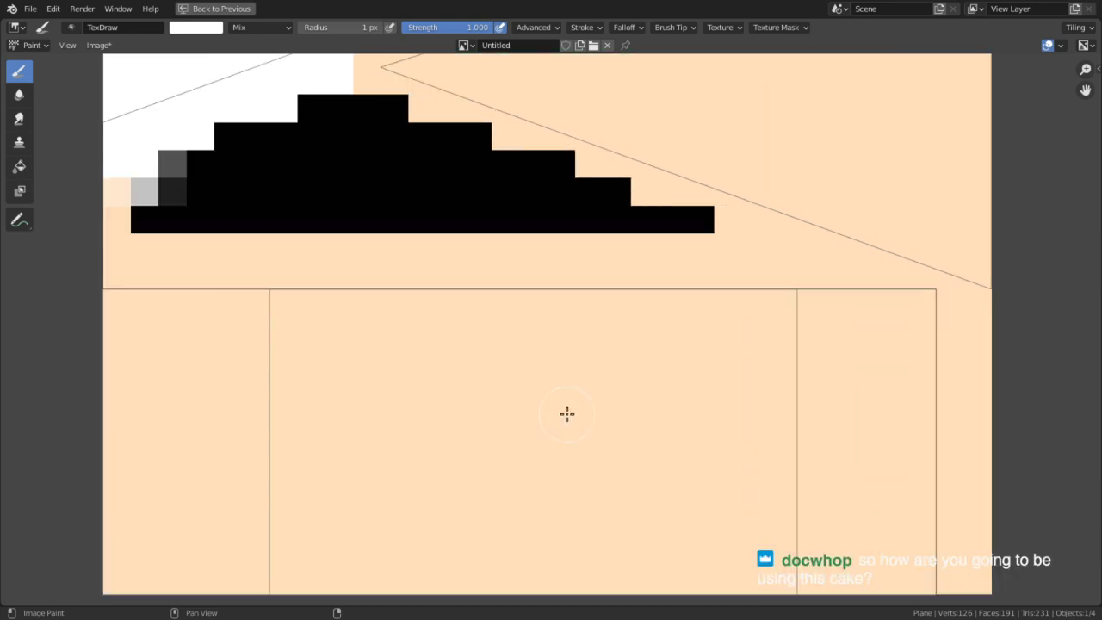
key("s")
left_click(209, 28)
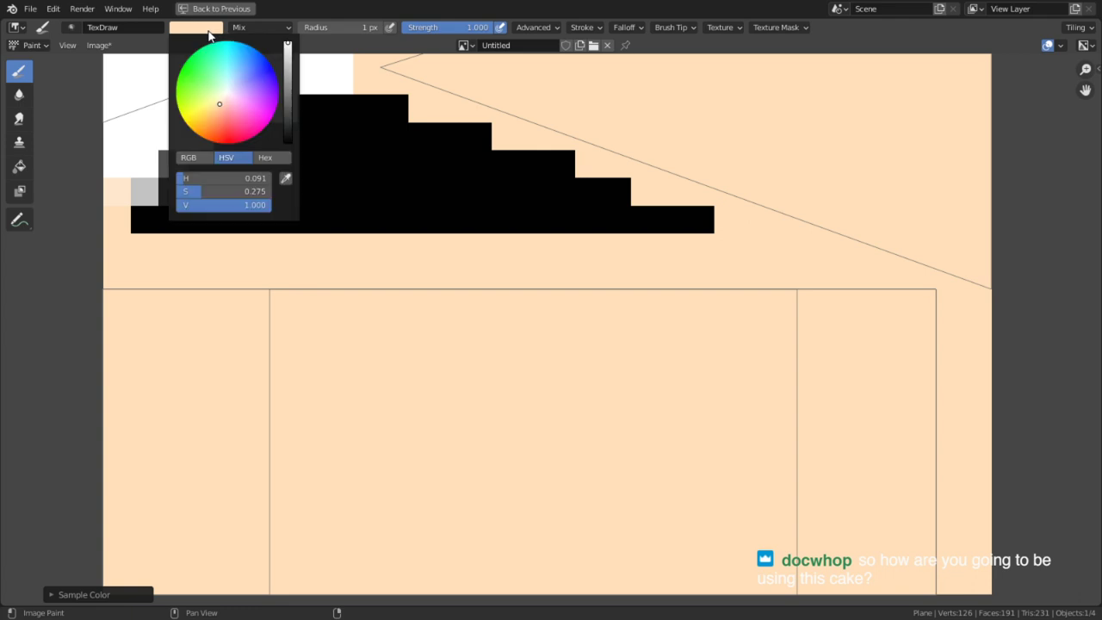
left_click(277, 26)
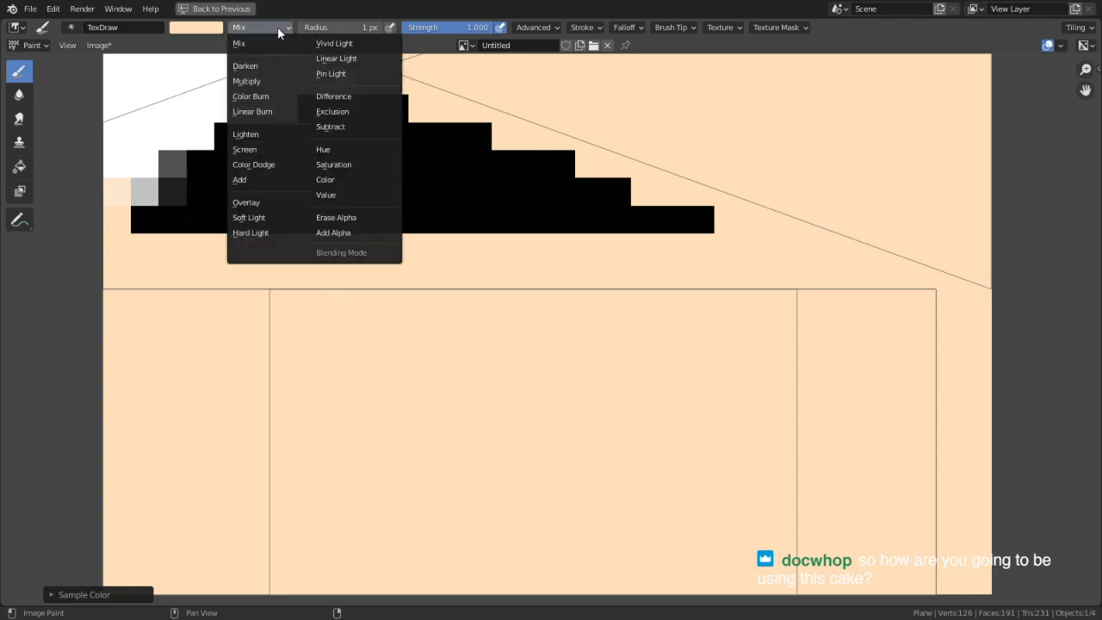
left_click(247, 81)
left_click(318, 314)
key("ctrl+z")
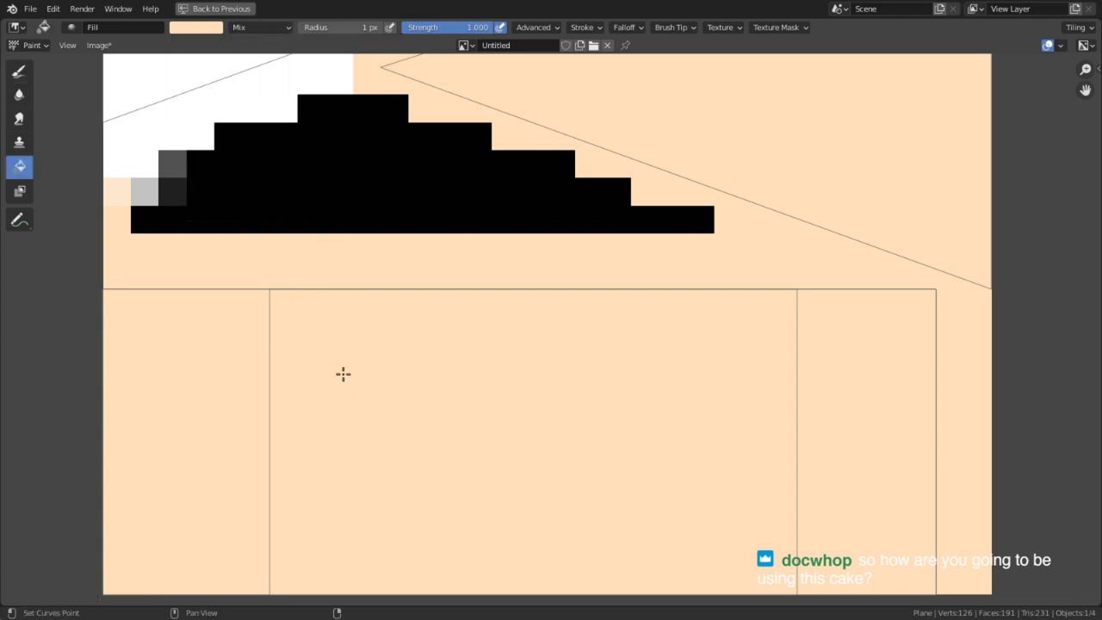
left_click(19, 71)
- Restore the split layout, switch to the Shading workspace and rename the cake material's texture image as lay_BaseCol
key("ctrl+space")
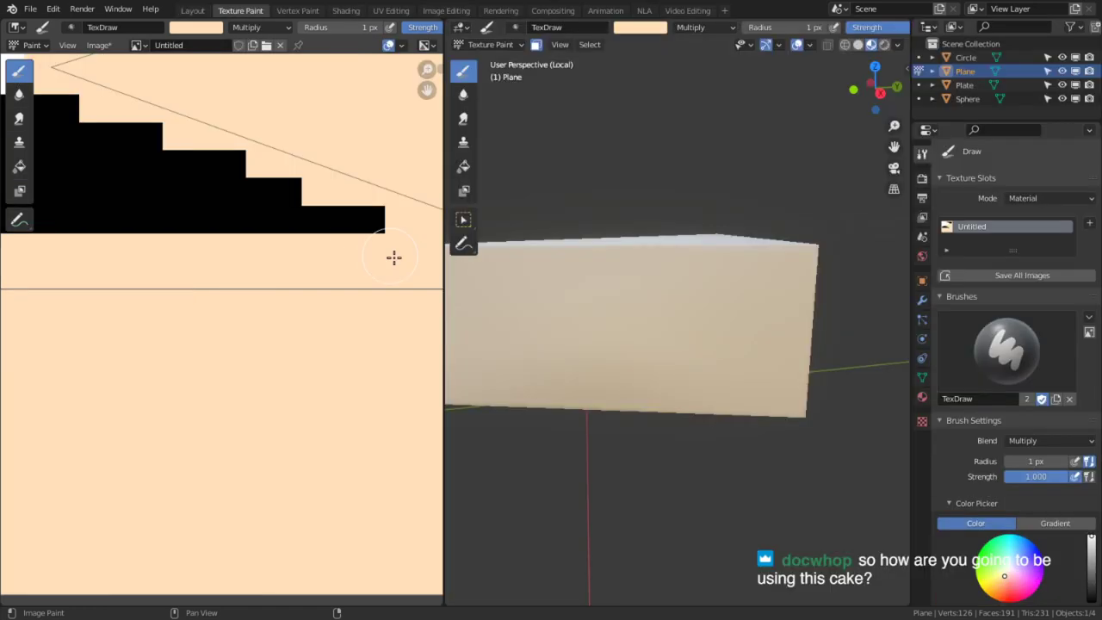
scroll(238, 72, "down", 4)
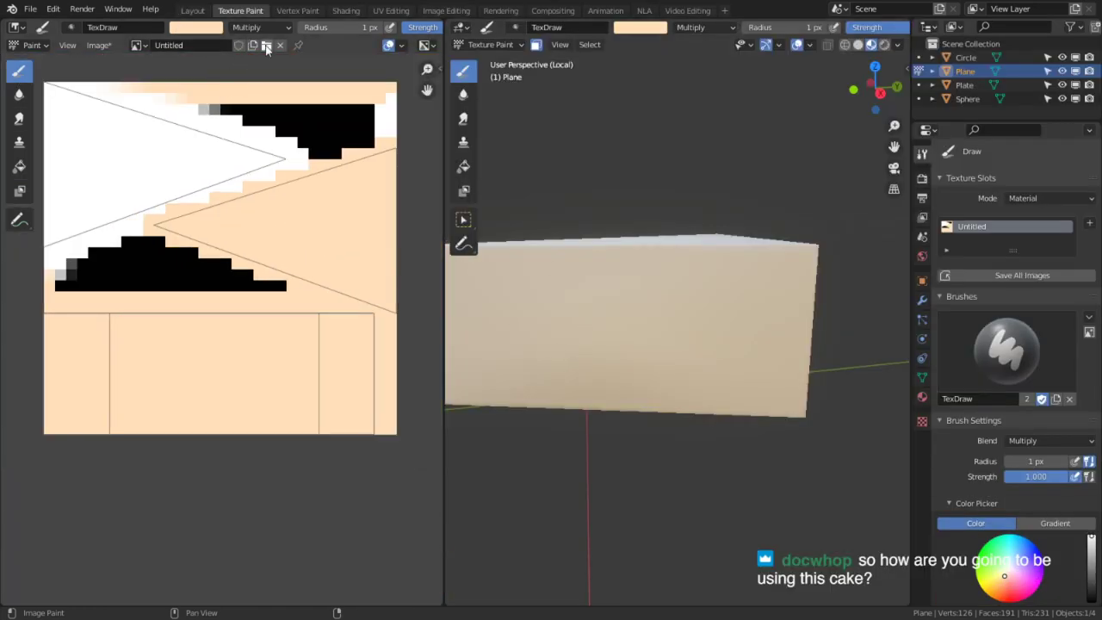
left_click(345, 10)
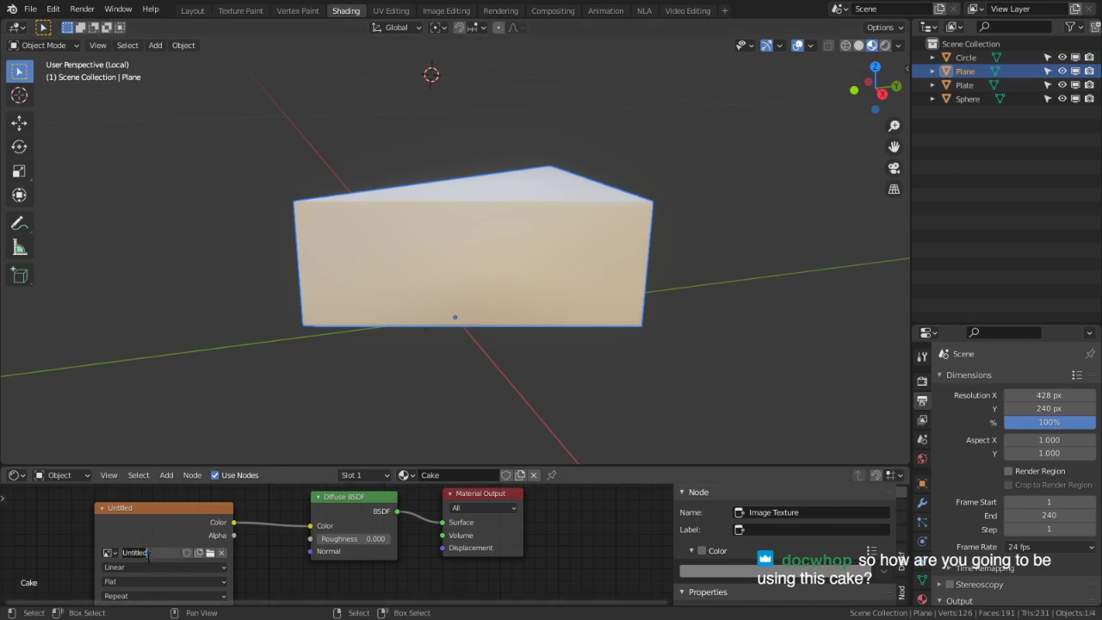
type("b")
type("ay_BaseC")
type("ol")
key("Return")
- Maximize the node editor, move the lay_BaseCol node away from the shader and delete the unused Vertex Color node
key("ctrl+space")
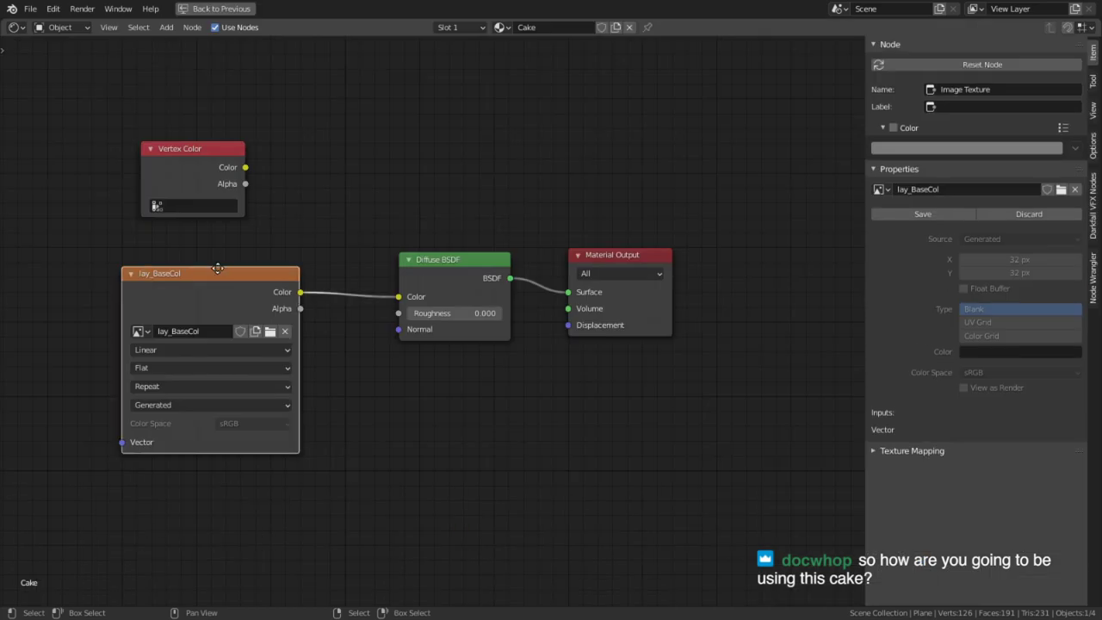
left_click_drag(216, 268, 72, 283)
middle_click_drag(175, 294, 319, 273)
left_click(338, 140)
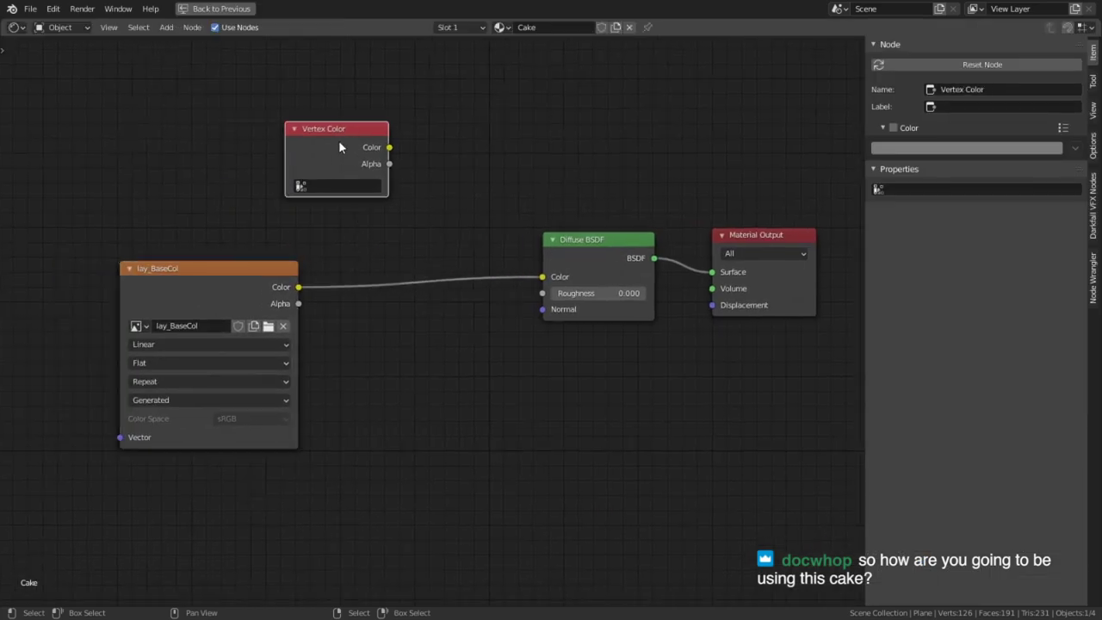
middle_click_drag(339, 140, 367, 283)
key("x")
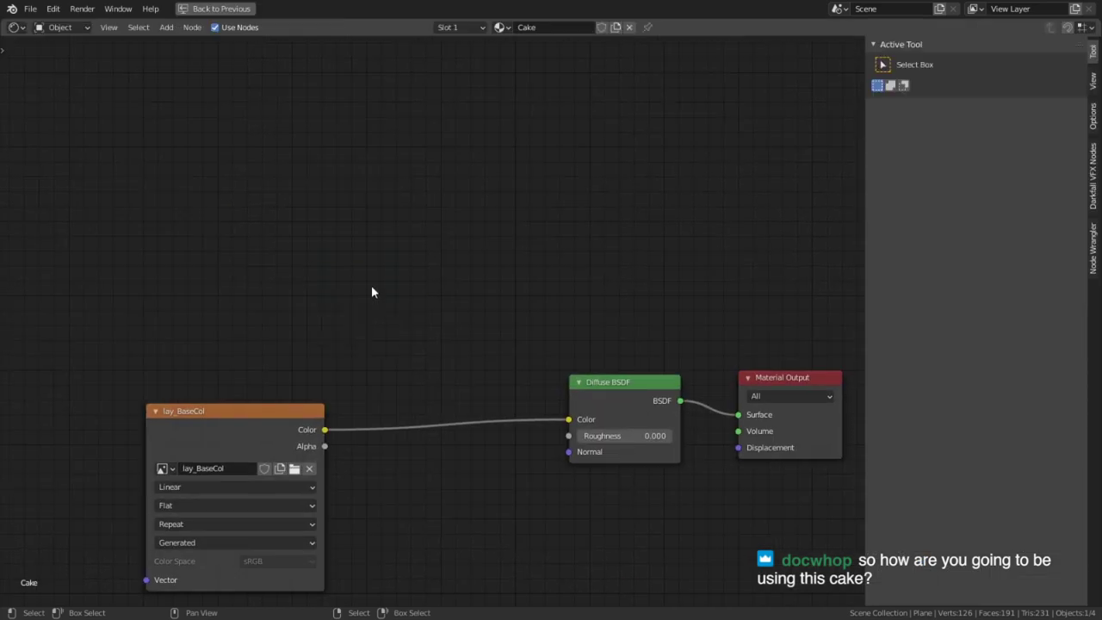
- Insert a MixRGB node between the lay_BaseCol texture and the Diffuse BSDF and set its blend mode to Multiply
key("shift+a")
key("Escape")
key("shift+a")
type("s")
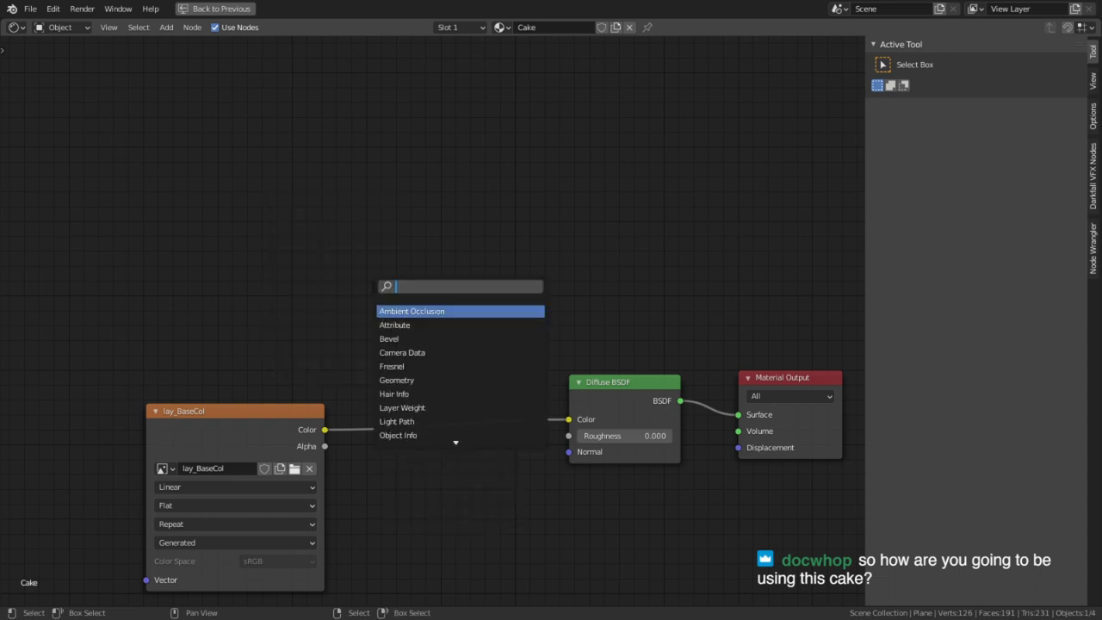
type("mix")
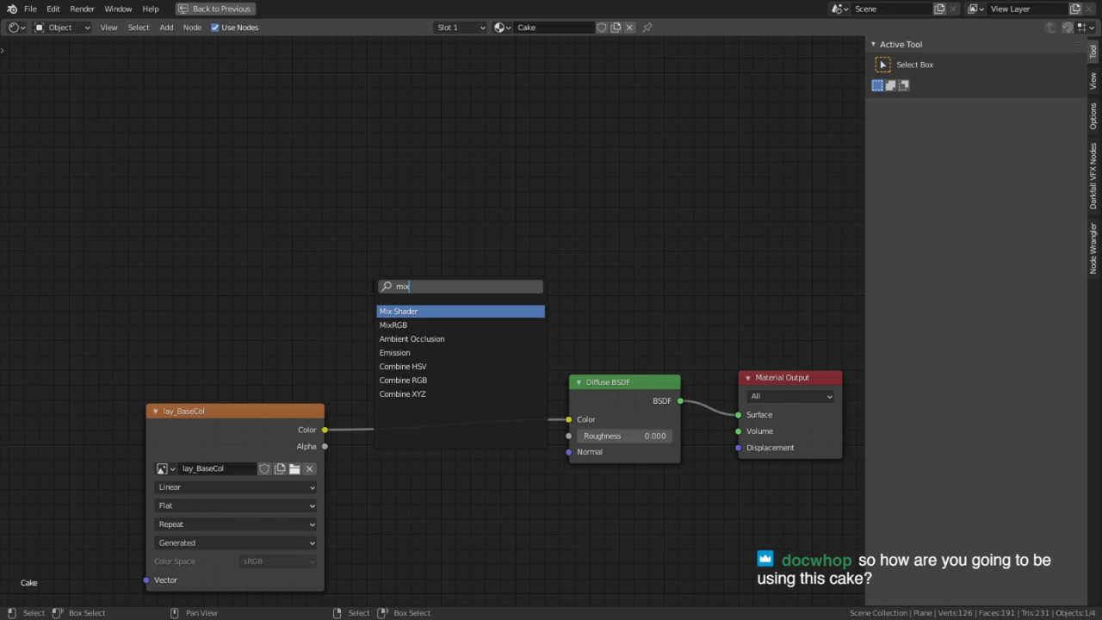
key("Down")
key("Return")
left_click(382, 356)
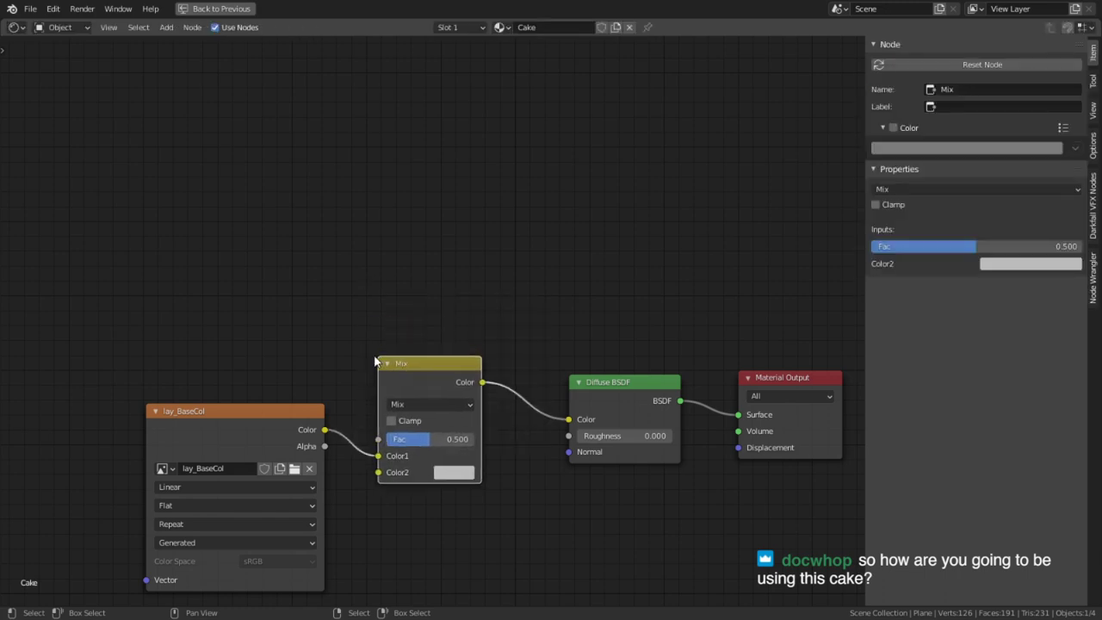
left_click(419, 404)
key("u")
- Spread the nodes apart, insert a duplicate of the Multiply node before the Diffuse BSDF and set it to Screen
left_click_drag(260, 413, 187, 289)
middle_click_drag(467, 403, 459, 351)
left_click_drag(438, 331, 400, 300)
left_click(452, 265)
left_click(354, 307)
key("shift+d")
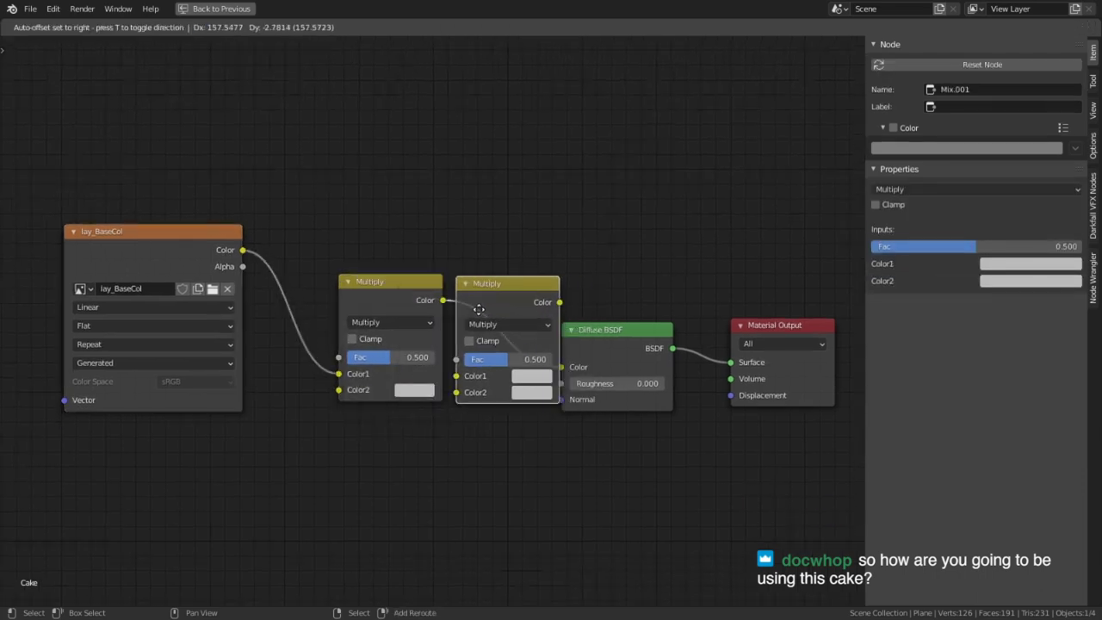
left_click(517, 304)
left_click(539, 317)
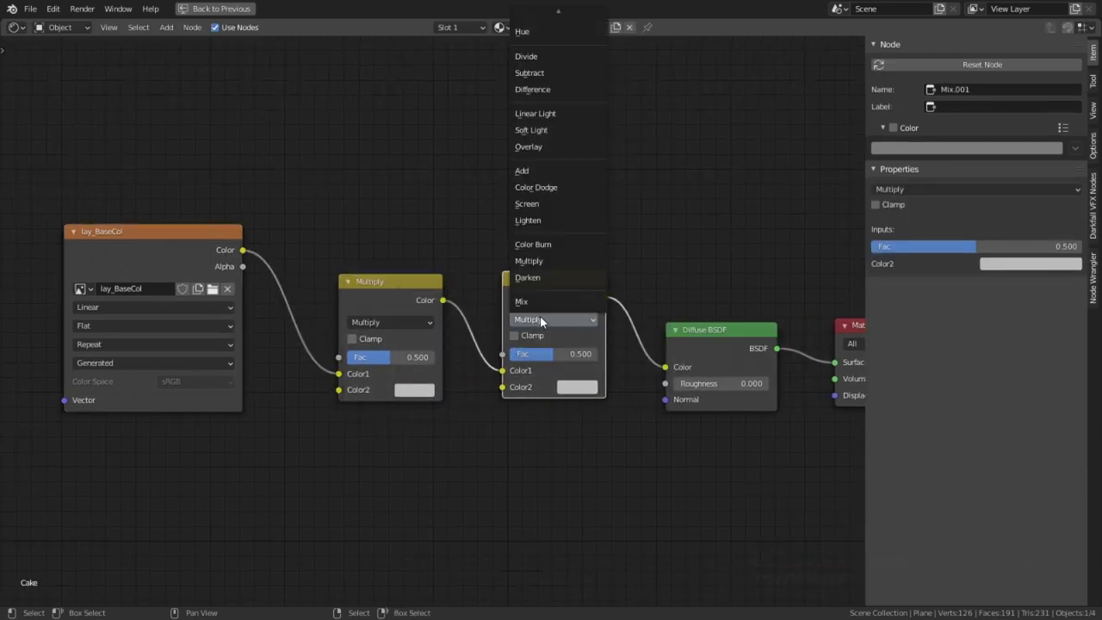
left_click(540, 250)
- Duplicate the lay_BaseCol node with a new image named Lay_Shade and link its color to the Multiply node's Color2
left_click(220, 316)
key("shift+d")
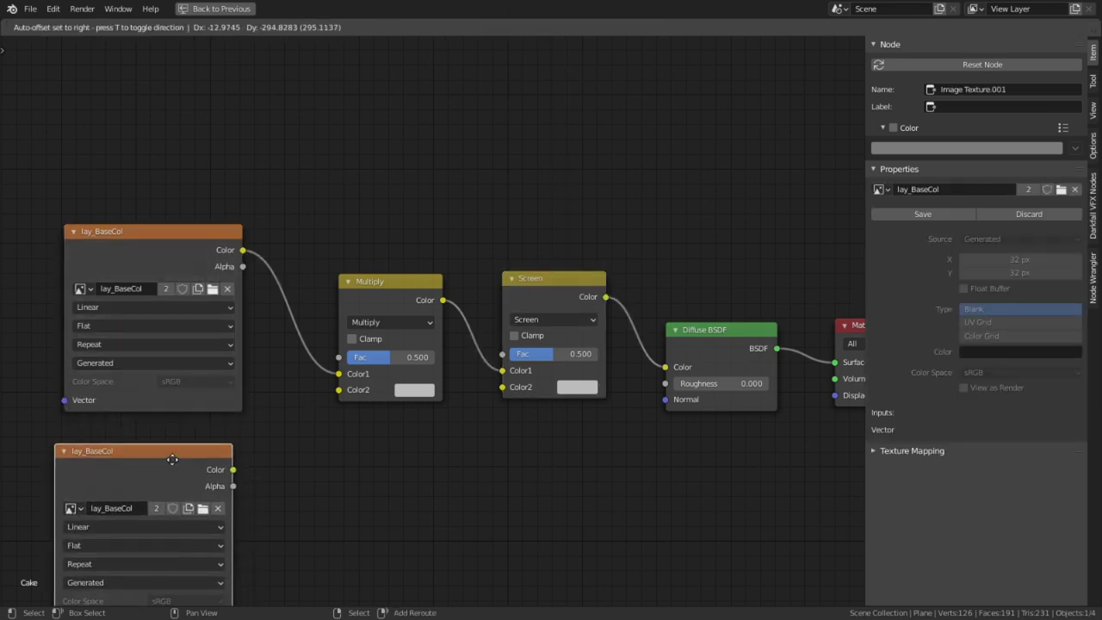
left_click(210, 534)
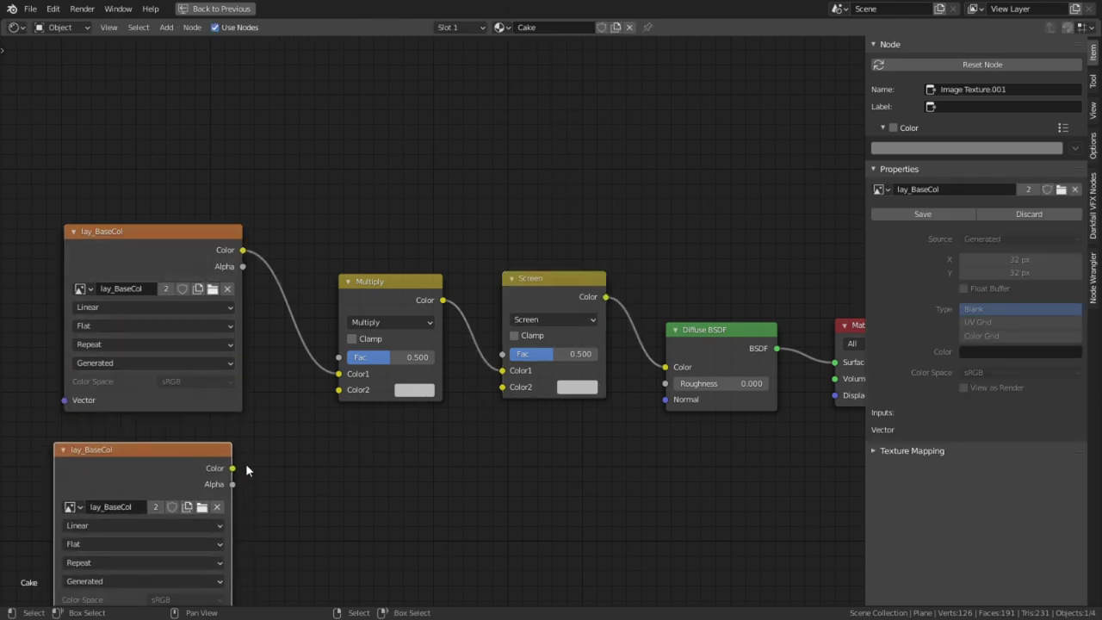
left_click(186, 506)
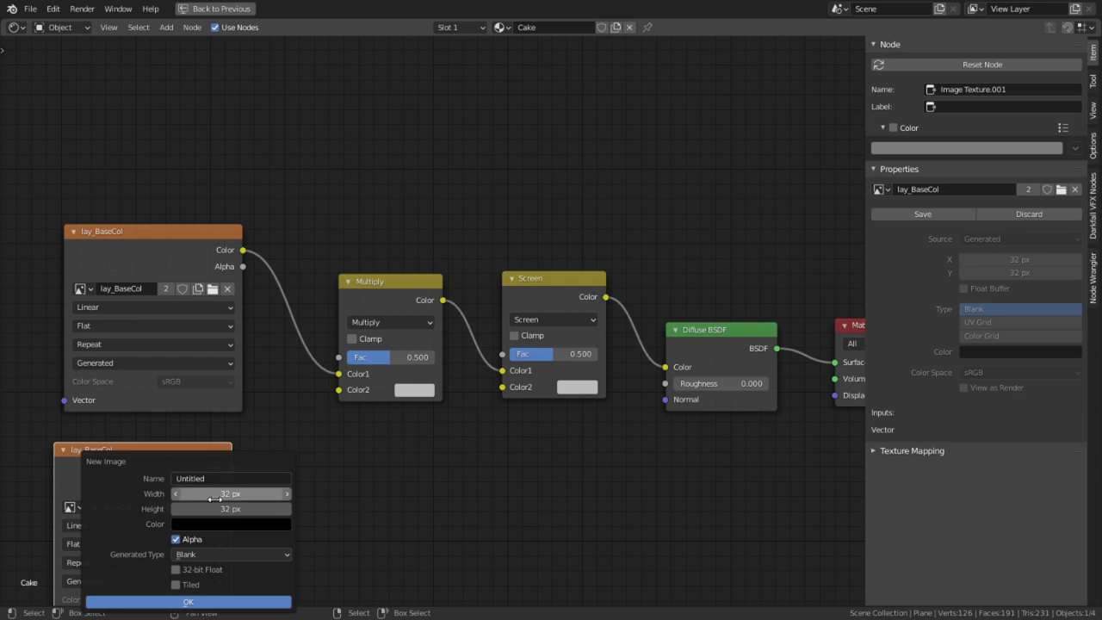
type("LAy")
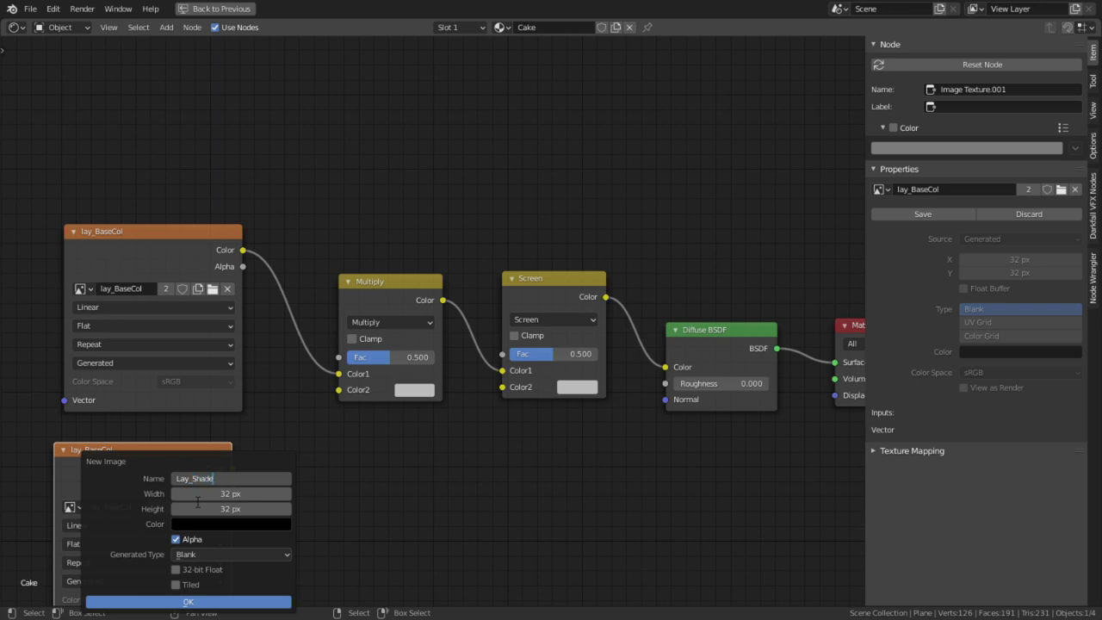
key("Return")
key("Return")
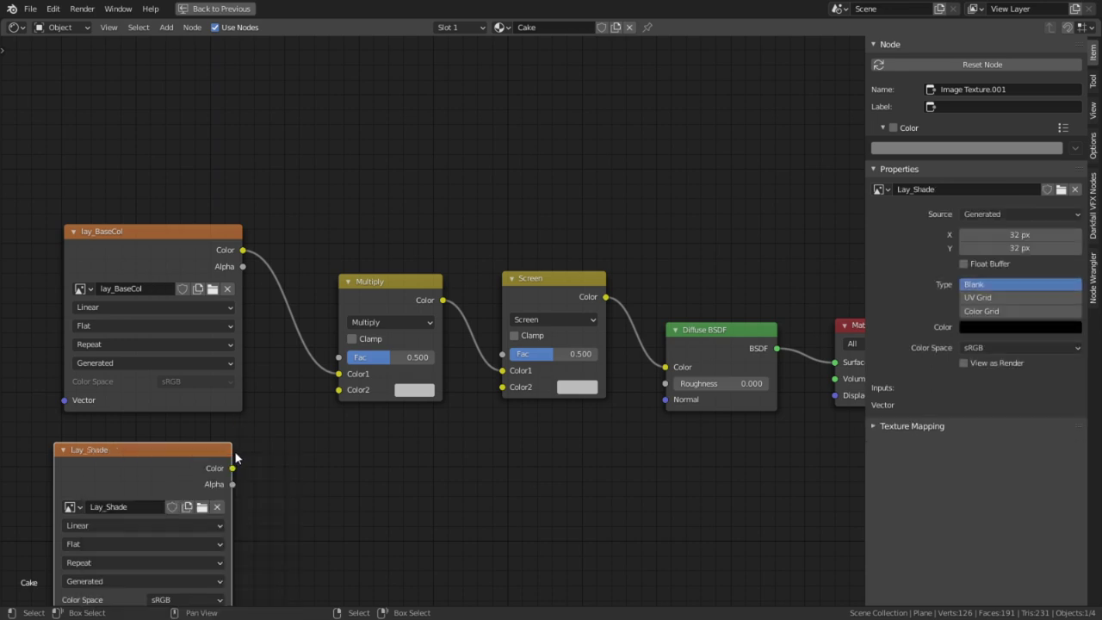
left_click_drag(232, 467, 340, 391)
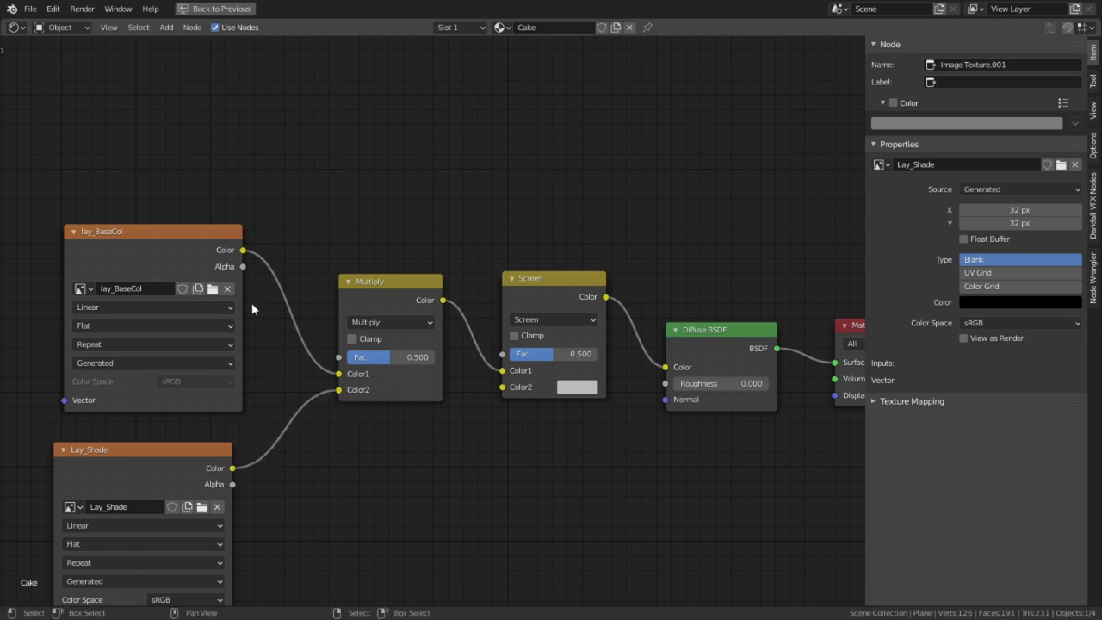
- Duplicate the lay_BaseCol node, place the copy above the node chain and give it a new image named DIF_Cake
left_click_drag(224, 251, 221, 246)
key("shift+d")
left_click(514, 105)
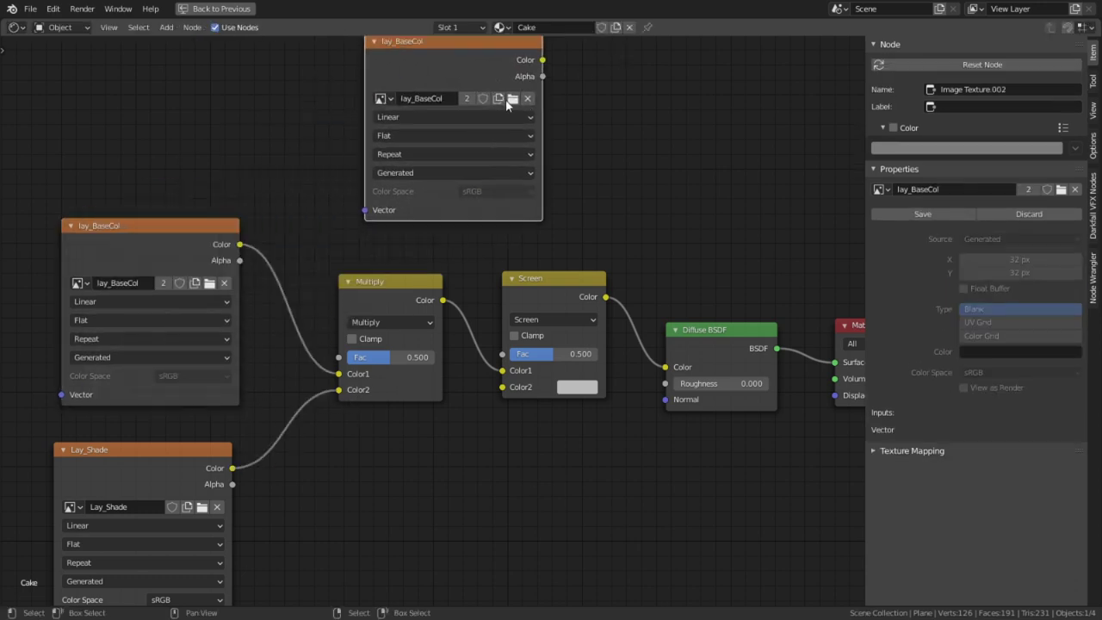
left_click(499, 99)
type("D")
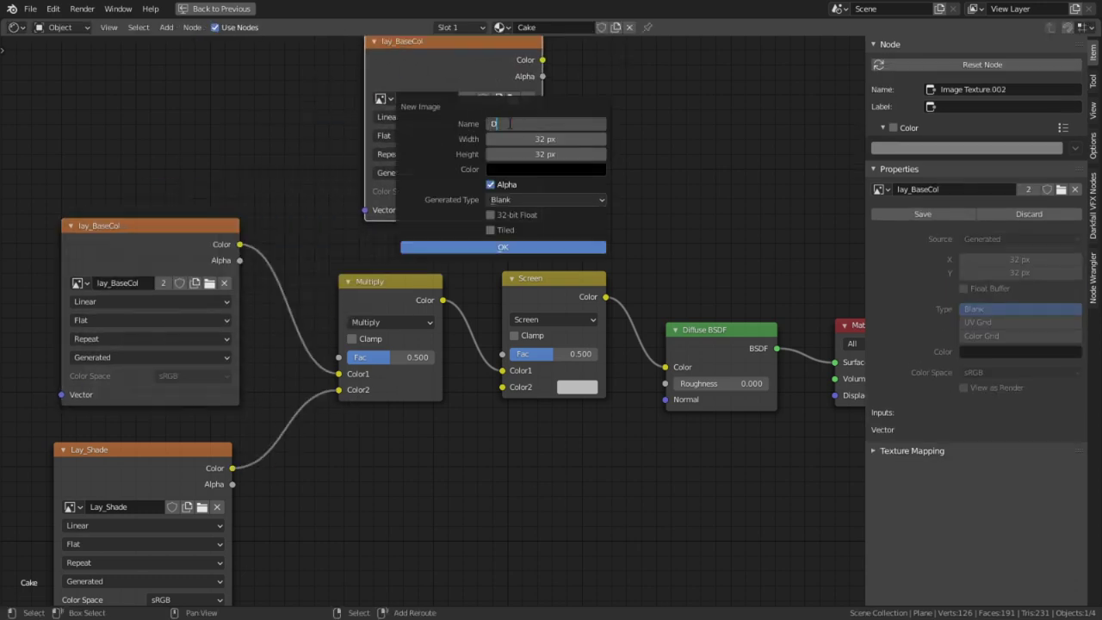
type("IF_Cake")
key("Return")
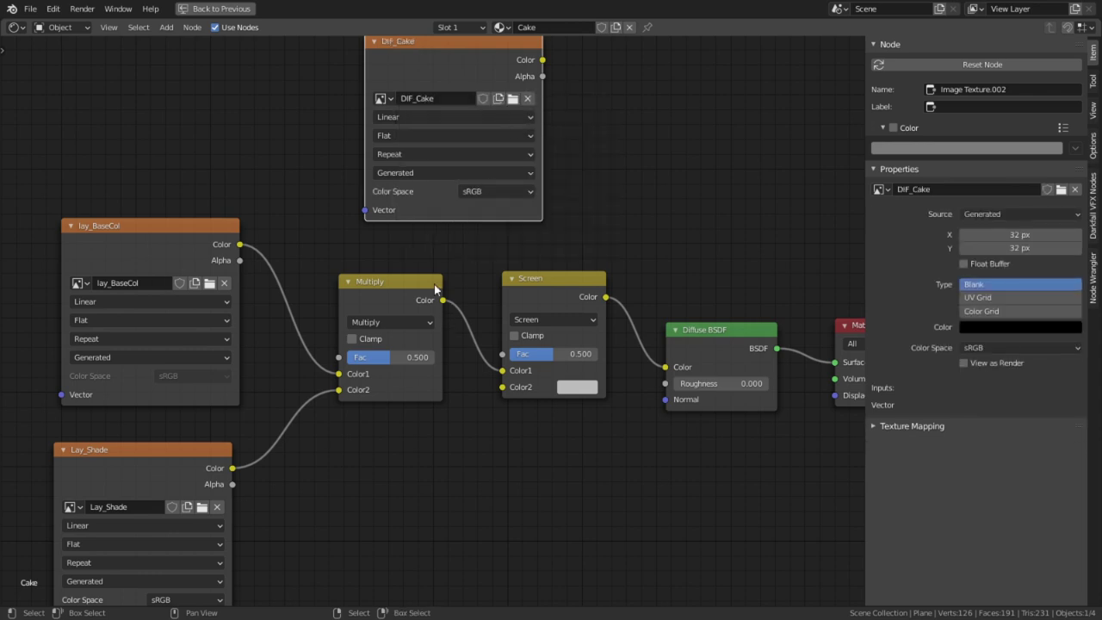
key("g")
left_click(466, 198)
- Duplicate the Lay_Shade texture node and place the copy directly below the original
middle_click_drag(471, 318, 464, 269)
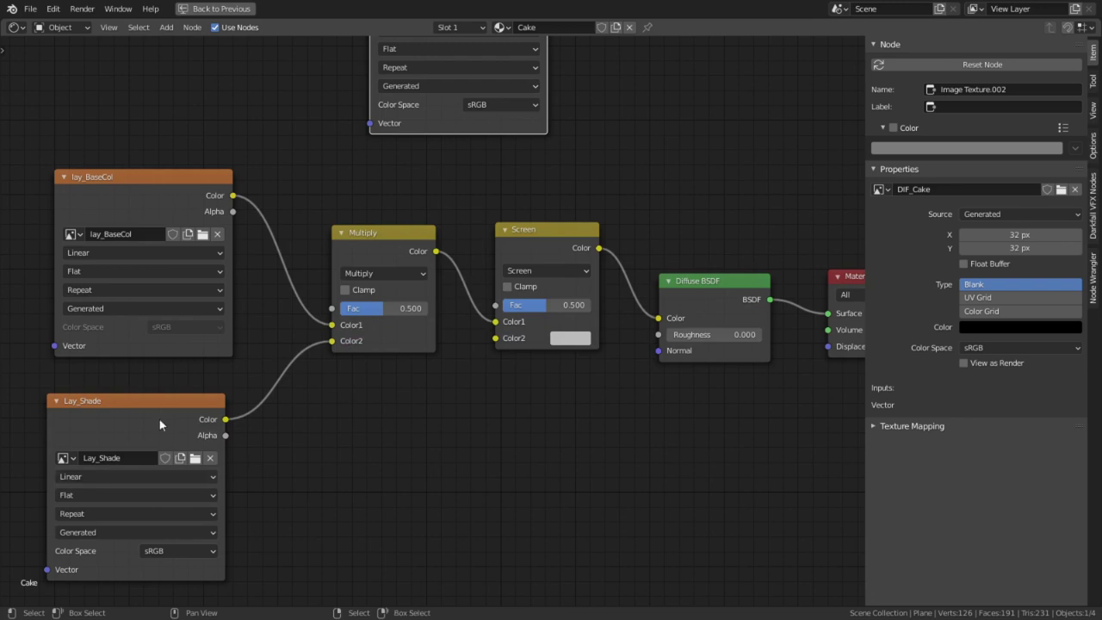
key("shift+d")
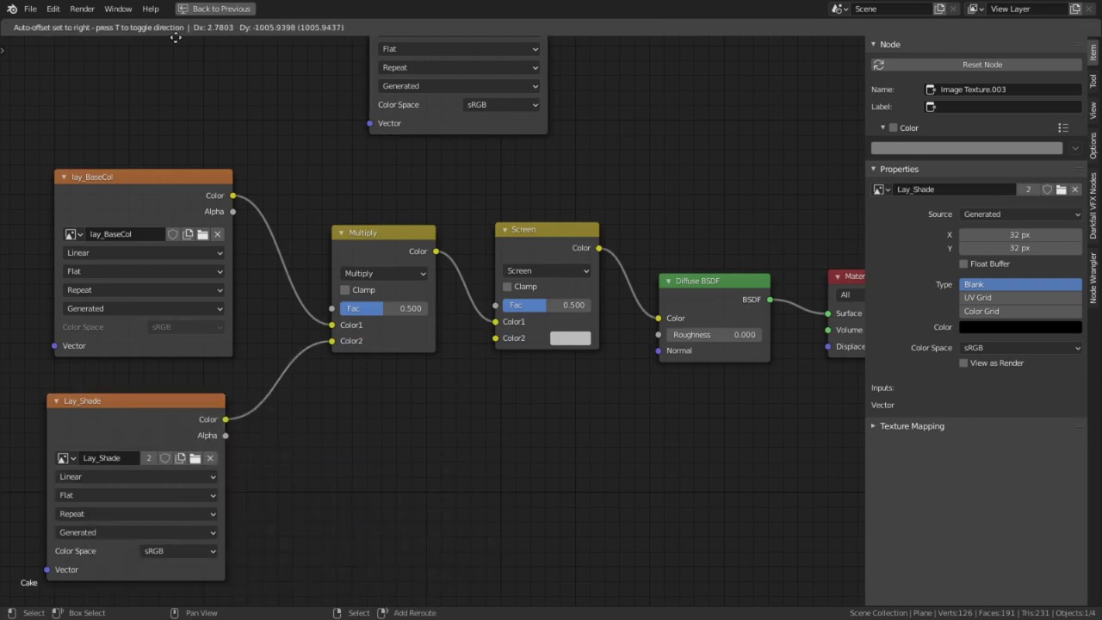
left_click(175, 38)
scroll(345, 272, "down", 5)
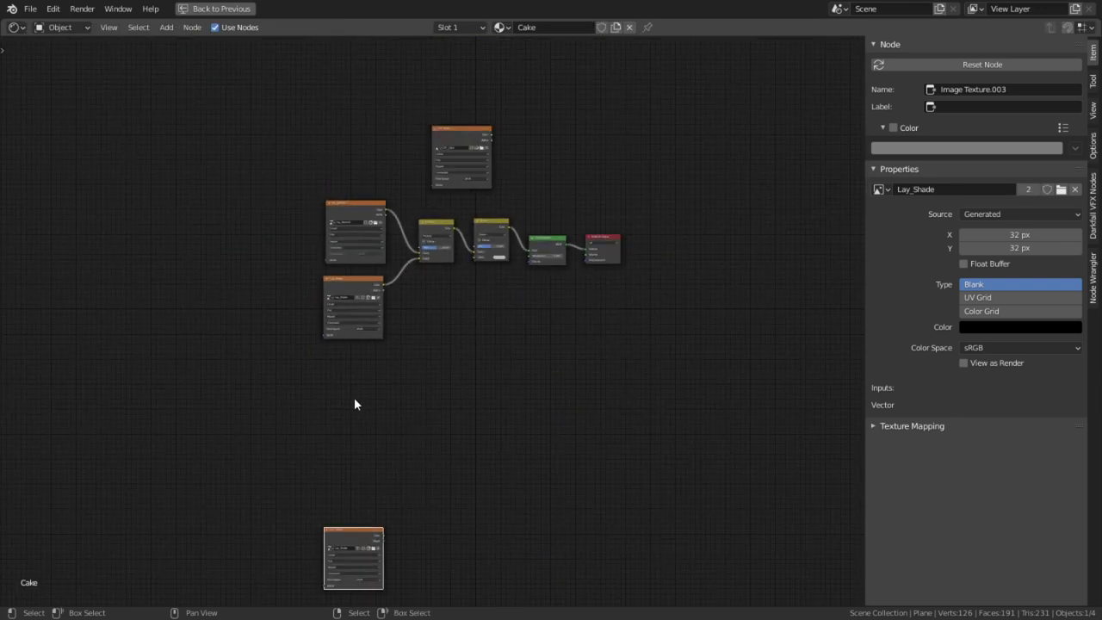
key("g")
left_click(359, 225)
scroll(367, 318, "up", 1)
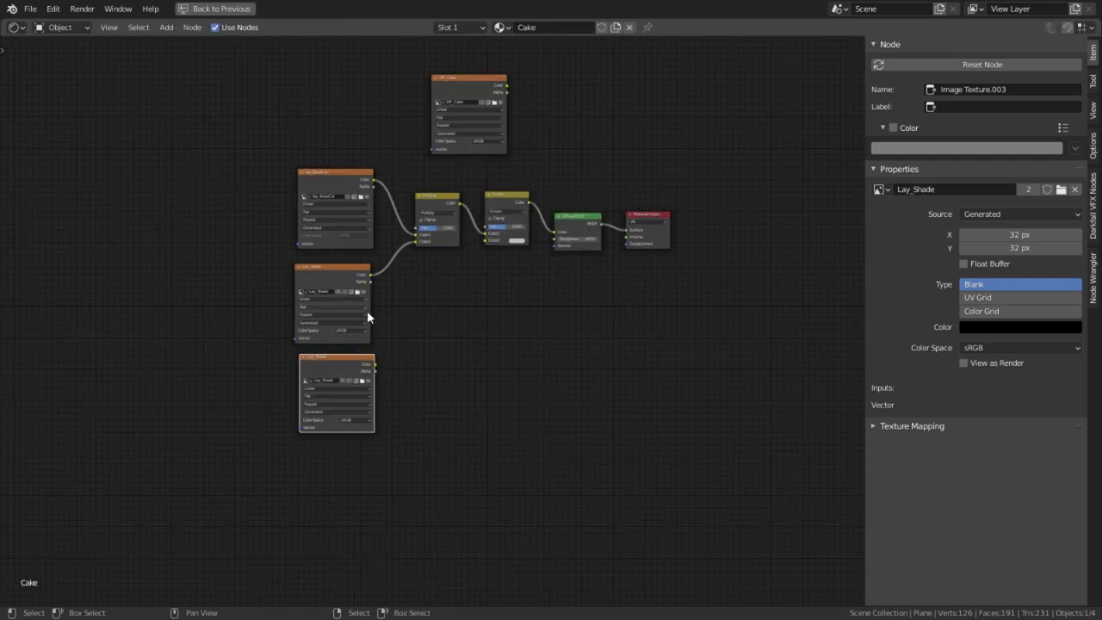
scroll(366, 317, "up", 2)
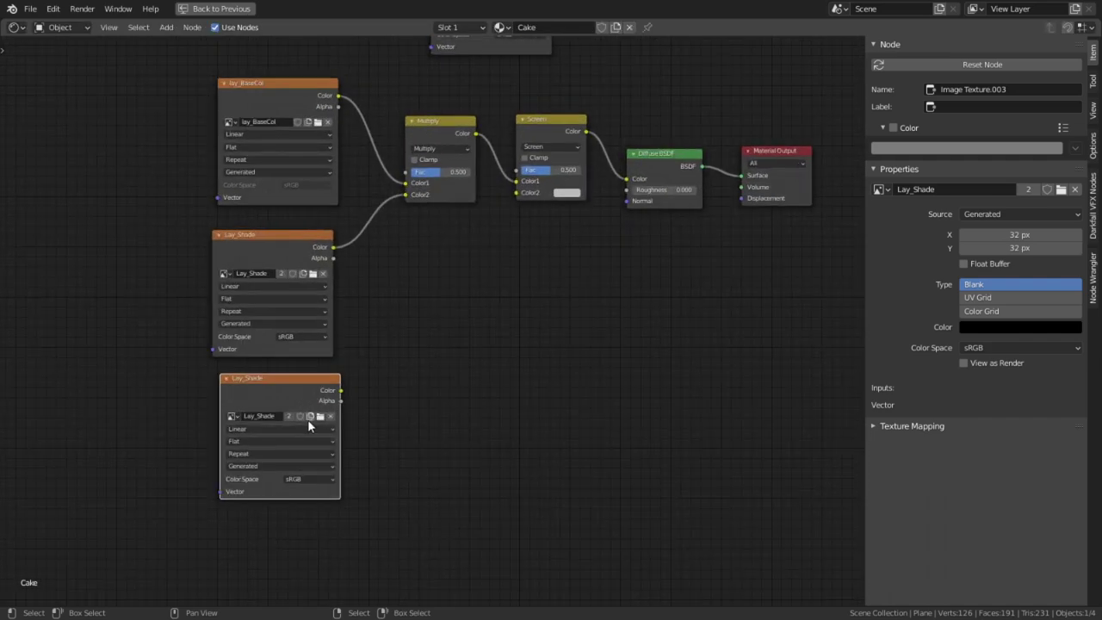
- Create a new image named LAY_Highlight in the duplicated Lay_Shade node
left_click(308, 416)
left_click(321, 445)
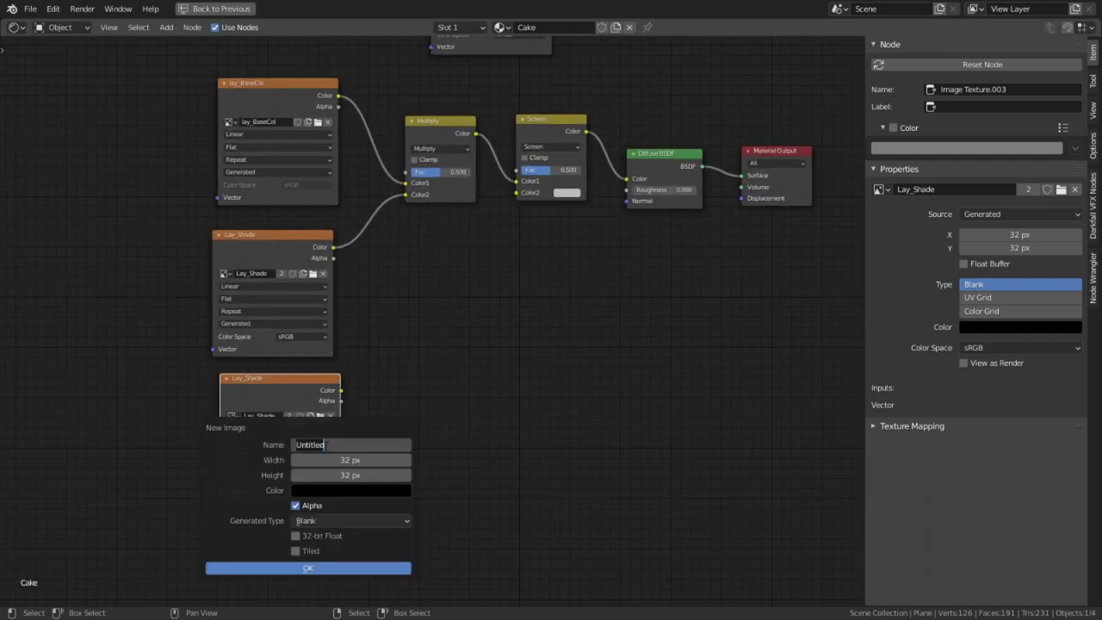
type("LAY_Hi")
key("Return")
key("Return")
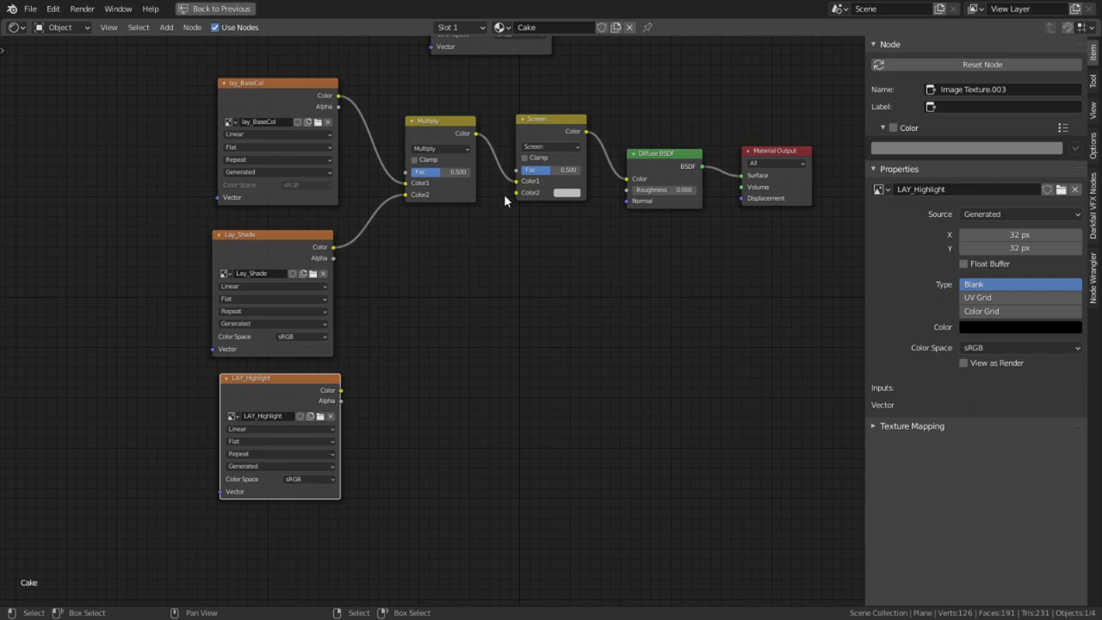
- Move the Screen node below the Multiply node and link LAY_Highlight's color to its Color2 input
left_click(567, 122)
left_click_drag(567, 122, 531, 234)
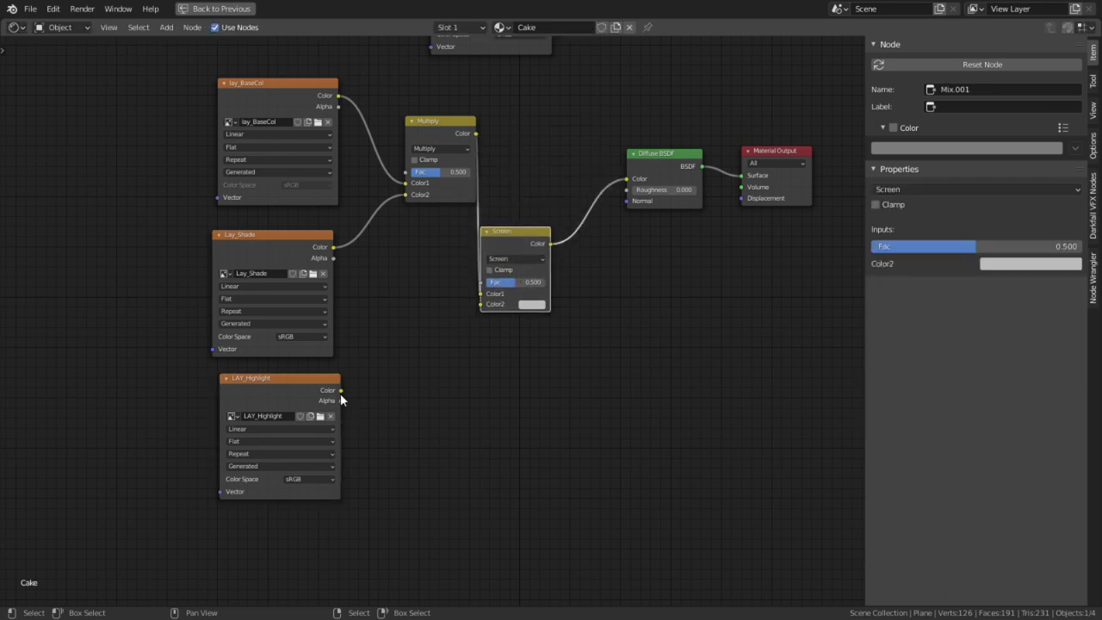
left_click_drag(341, 390, 480, 303)
left_click(508, 250)
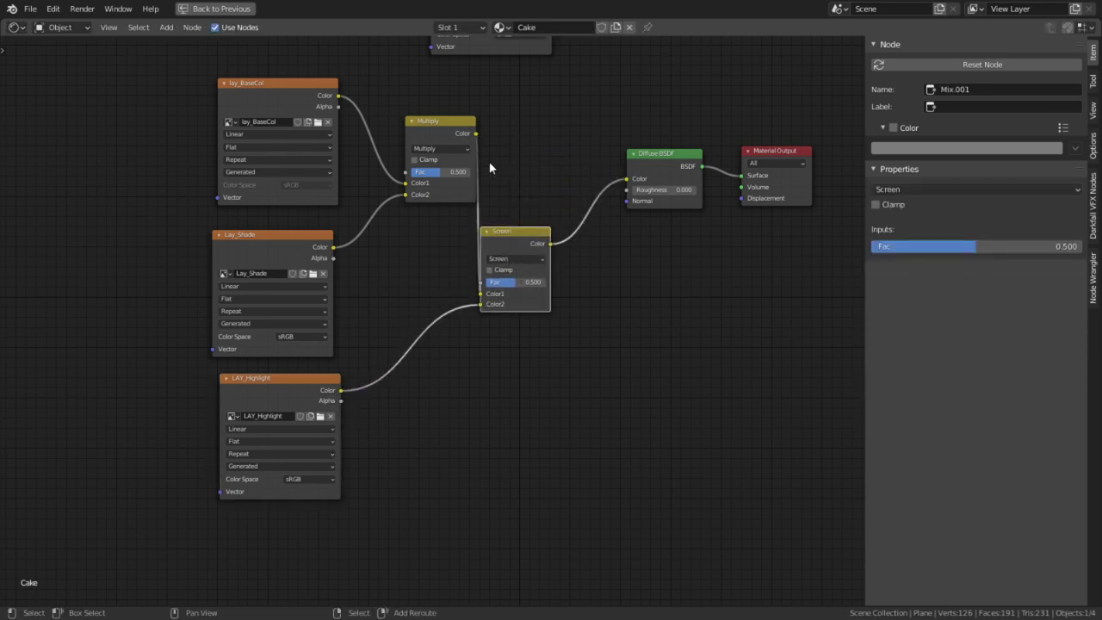
- Combine the Multiply and Screen nodes into one node group and return to the main node tree
left_click(448, 148)
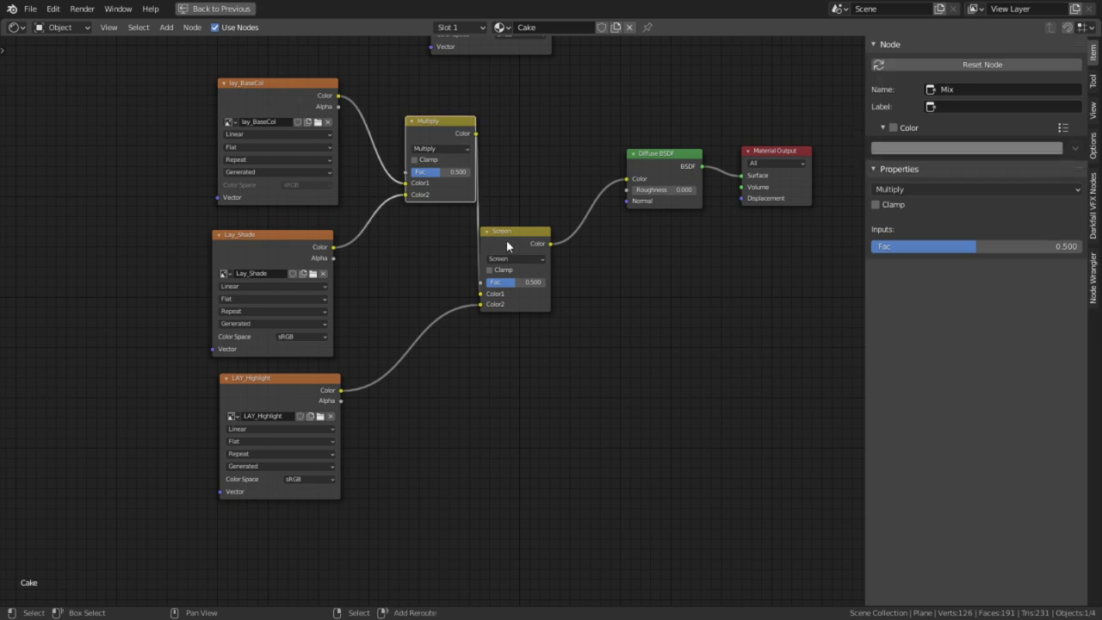
key("ctrl+g")
key("Tab")
middle_click_drag(483, 328, 458, 476)
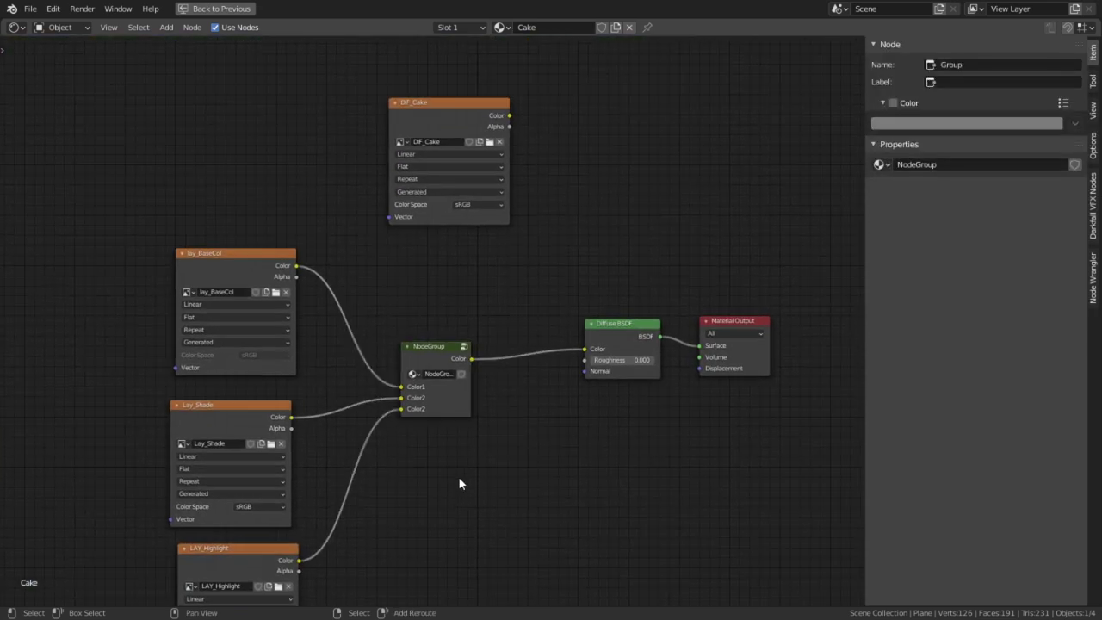
middle_click_drag(508, 381, 450, 491)
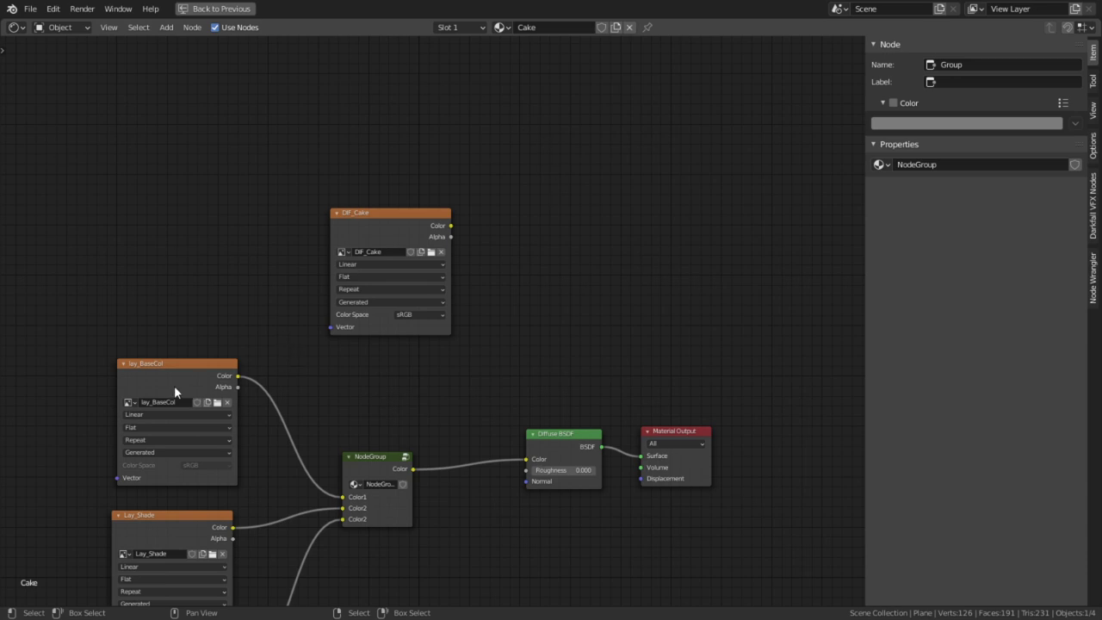
- Switch to the Texture Paint workspace, start saving LAY_Highlight under a new file and browse to the GoGodot Game Jam project's Assets folder
key("ctrl+space")
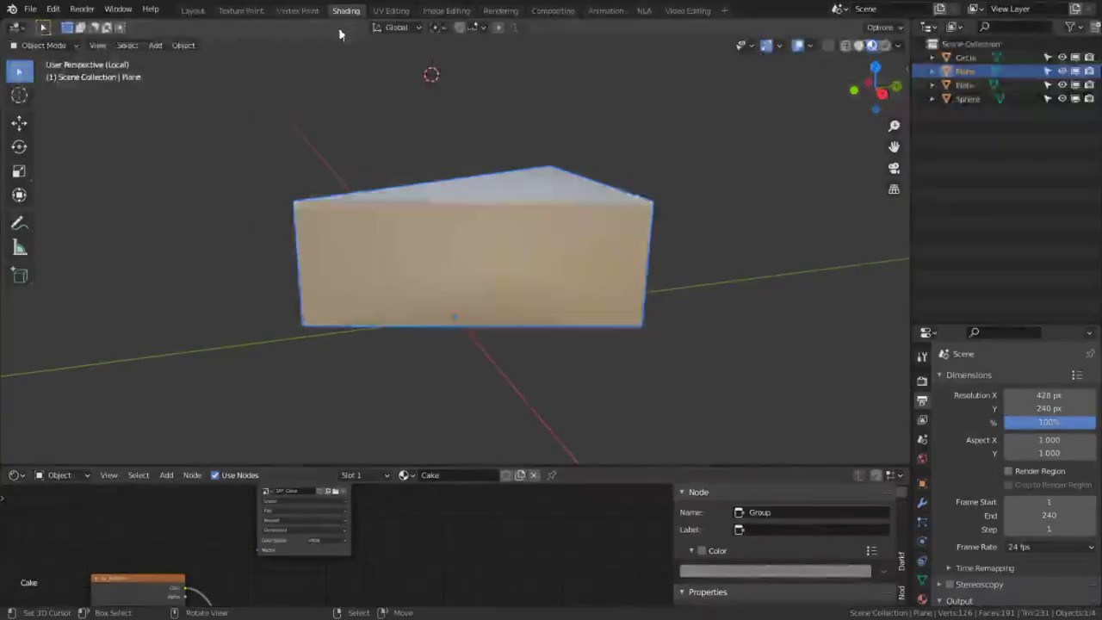
left_click(246, 11)
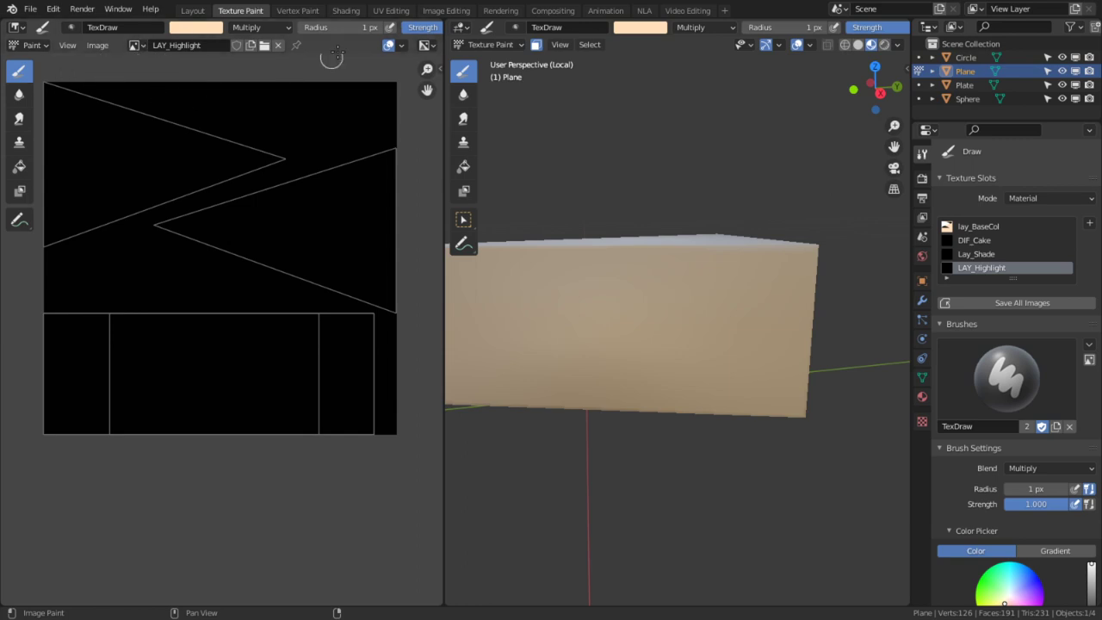
left_click(93, 45)
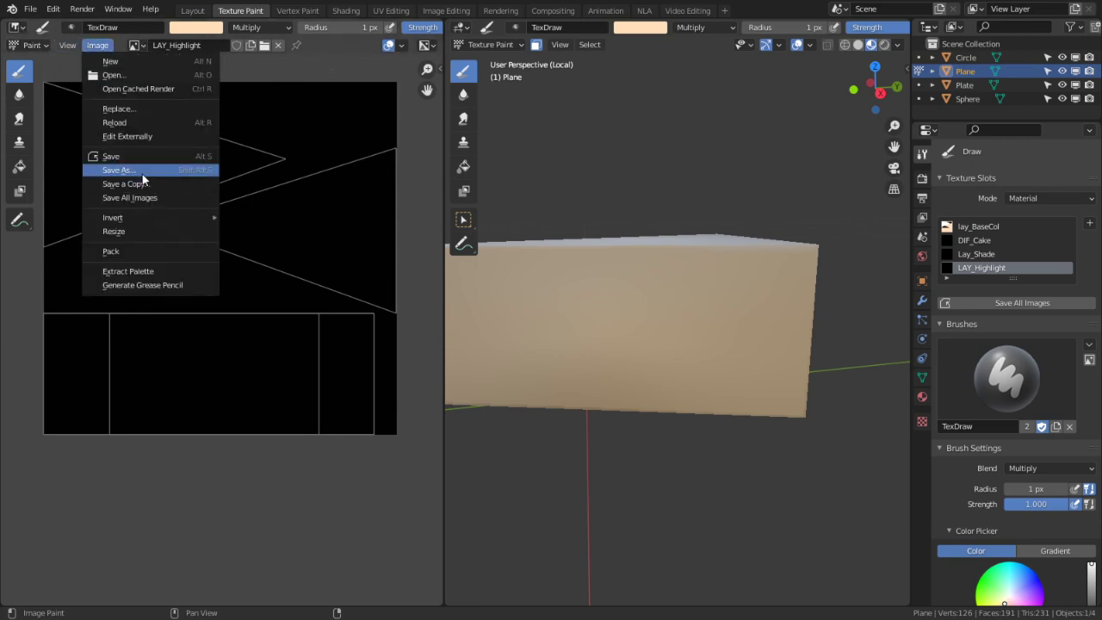
left_click(138, 171)
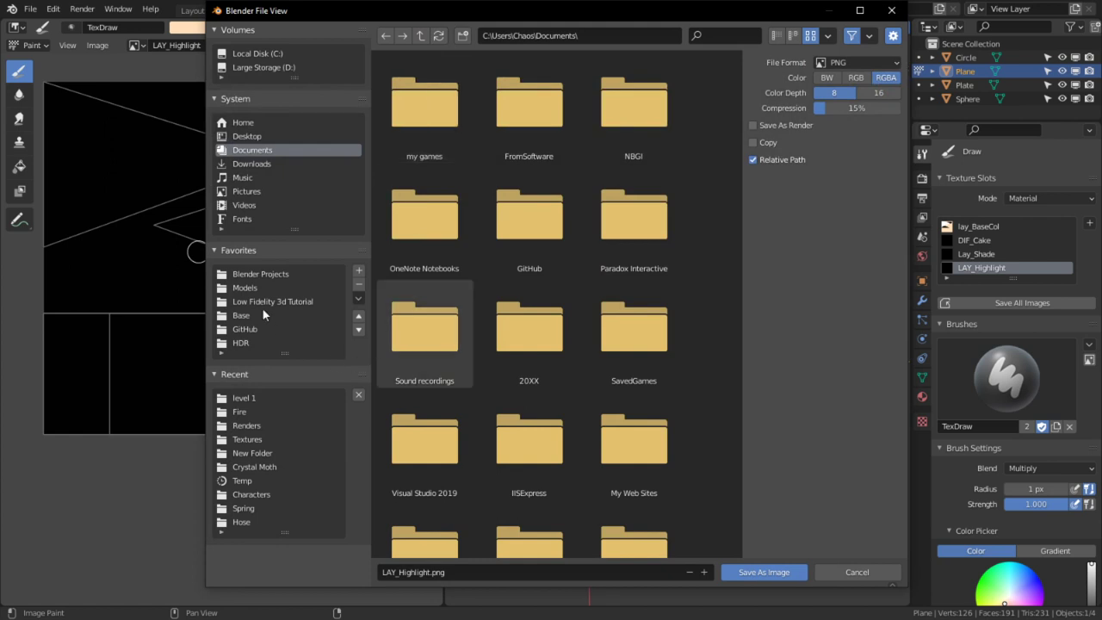
left_click(252, 396)
left_click(414, 37)
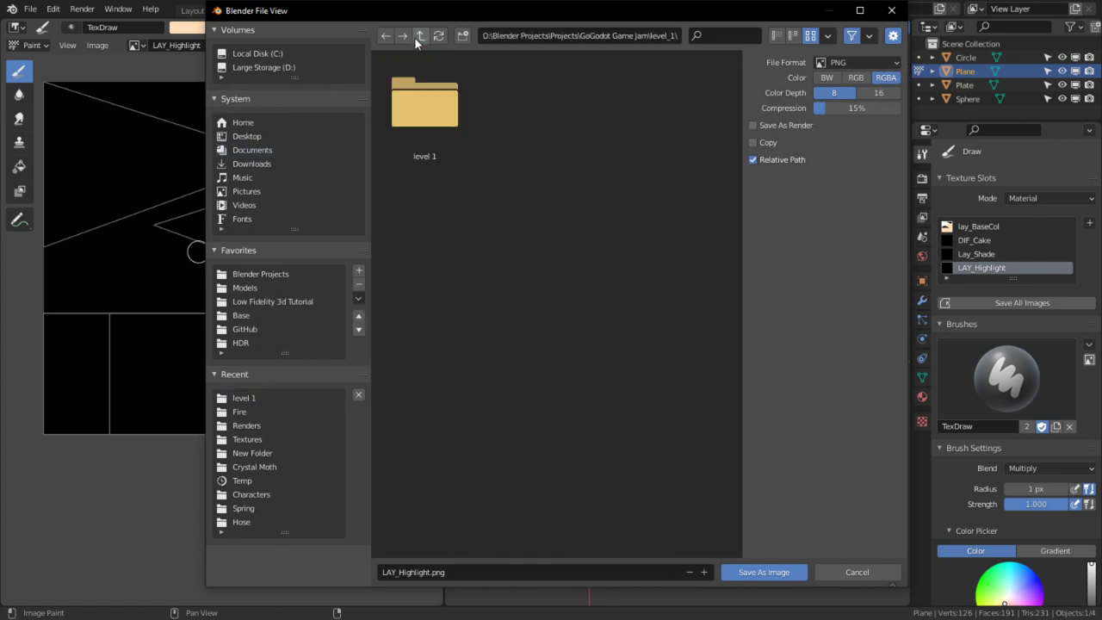
left_click(414, 37)
left_click(443, 207)
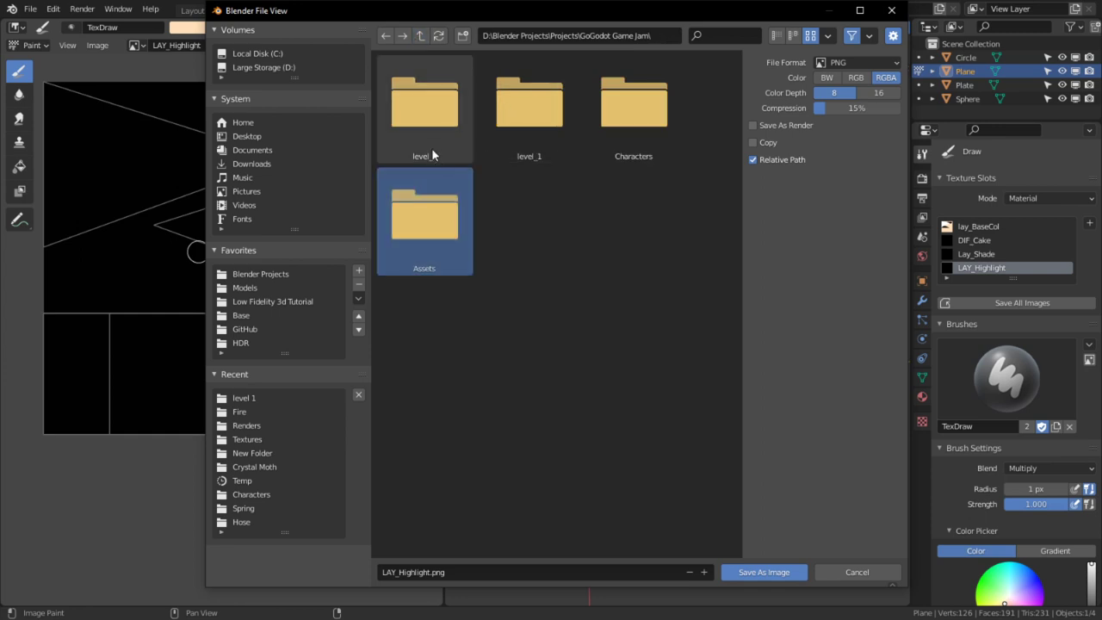
double_click(435, 195)
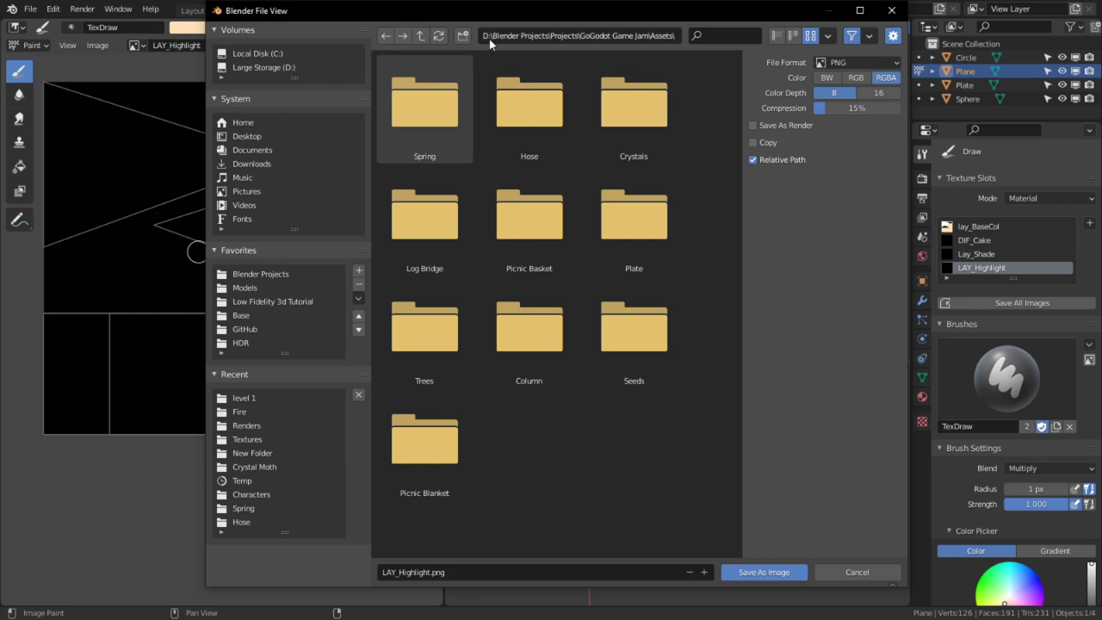
- Create a new folder in Assets with a subfolder named Textures and save LAY_Highlight.png there
left_click(462, 37)
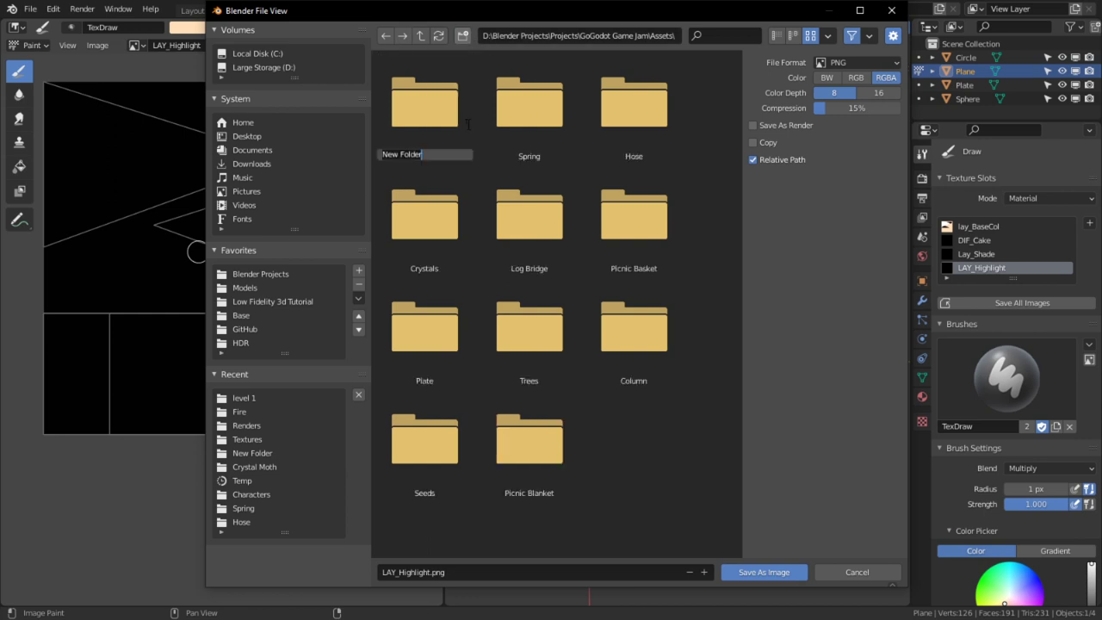
key("Return")
double_click(467, 124)
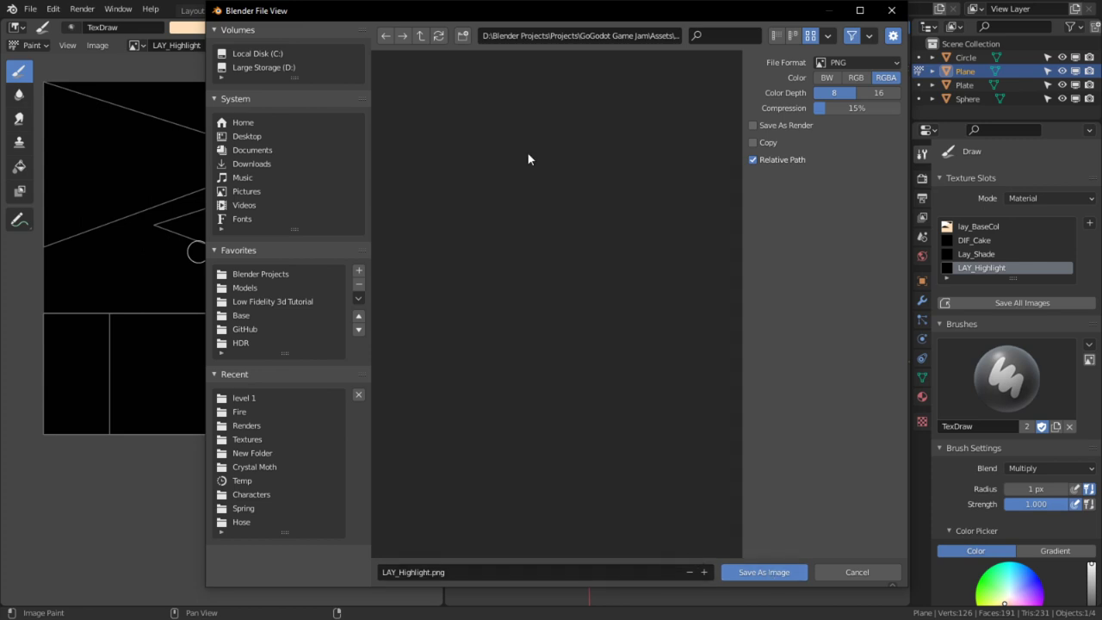
left_click(462, 36)
type("Te")
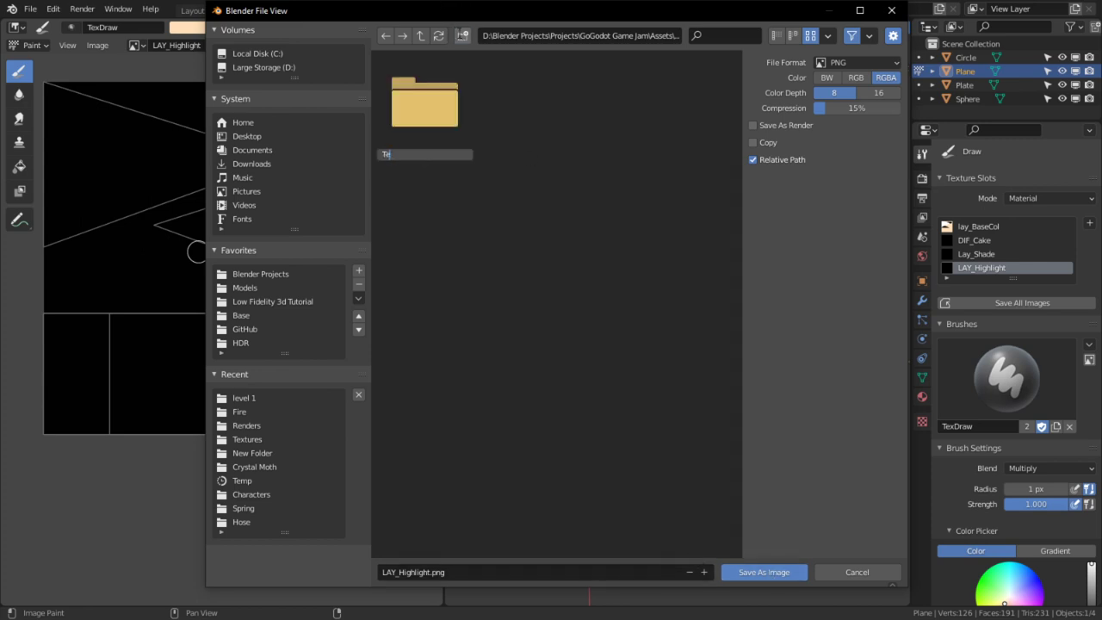
type("xtures")
key("Return")
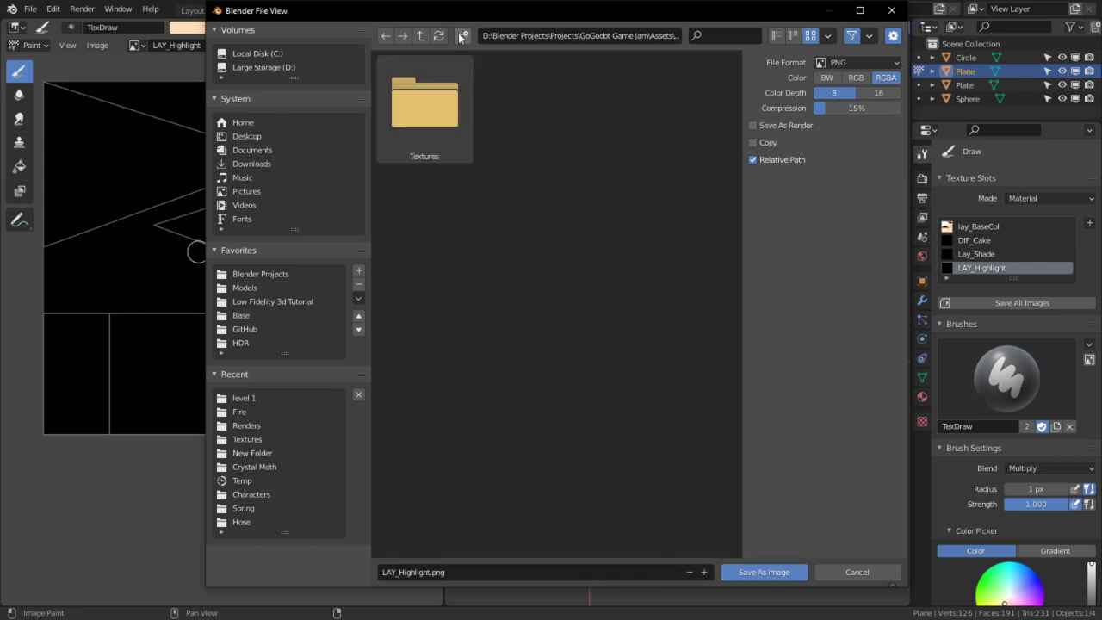
double_click(424, 105)
left_click(763, 572)
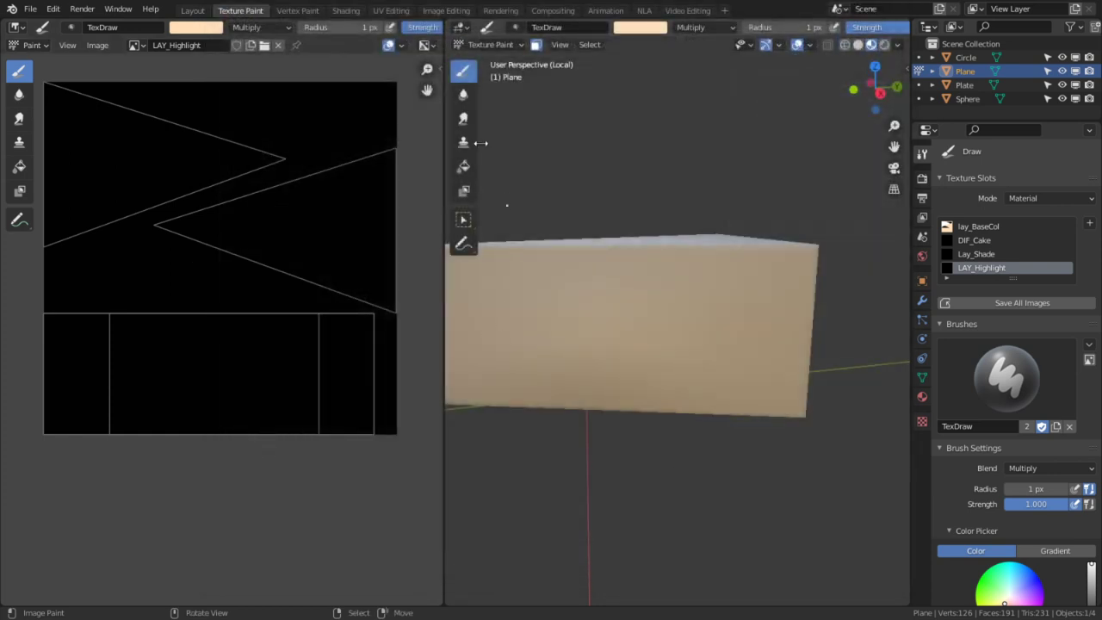
- Display the lay_BaseCol image and save it as a file in the same Textures folder
left_click(136, 46)
left_click(202, 92)
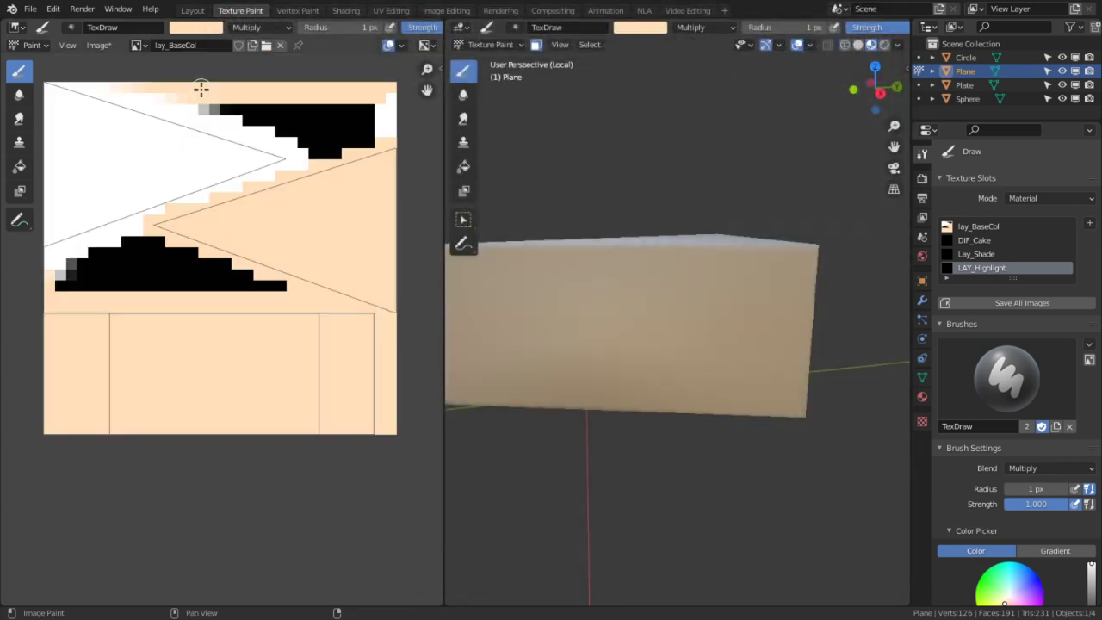
left_click(108, 44)
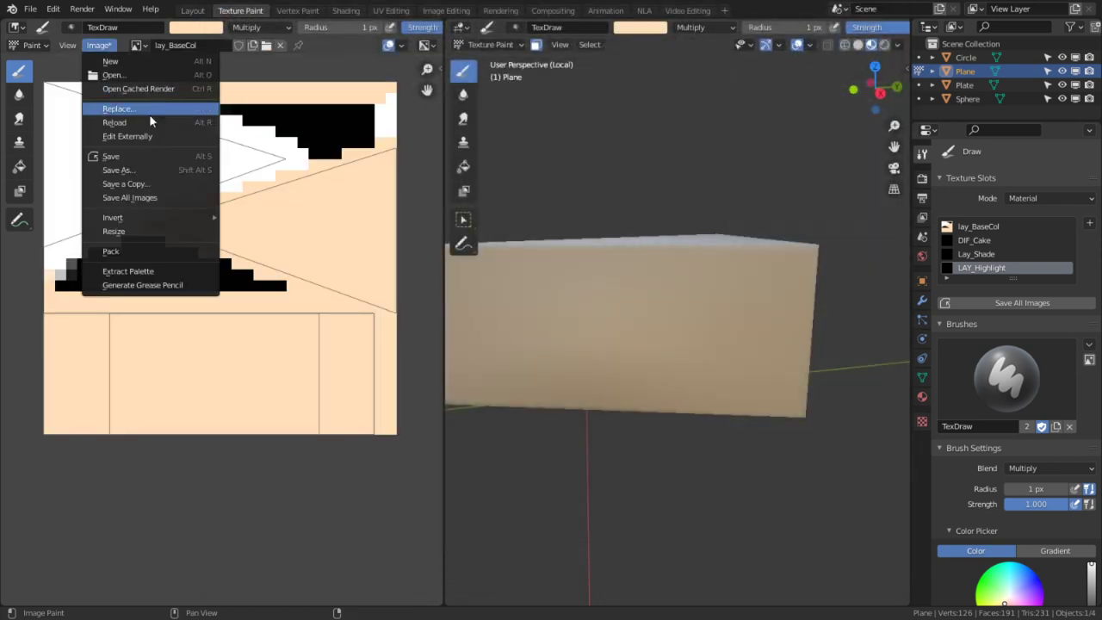
left_click(129, 168)
left_click(740, 571)
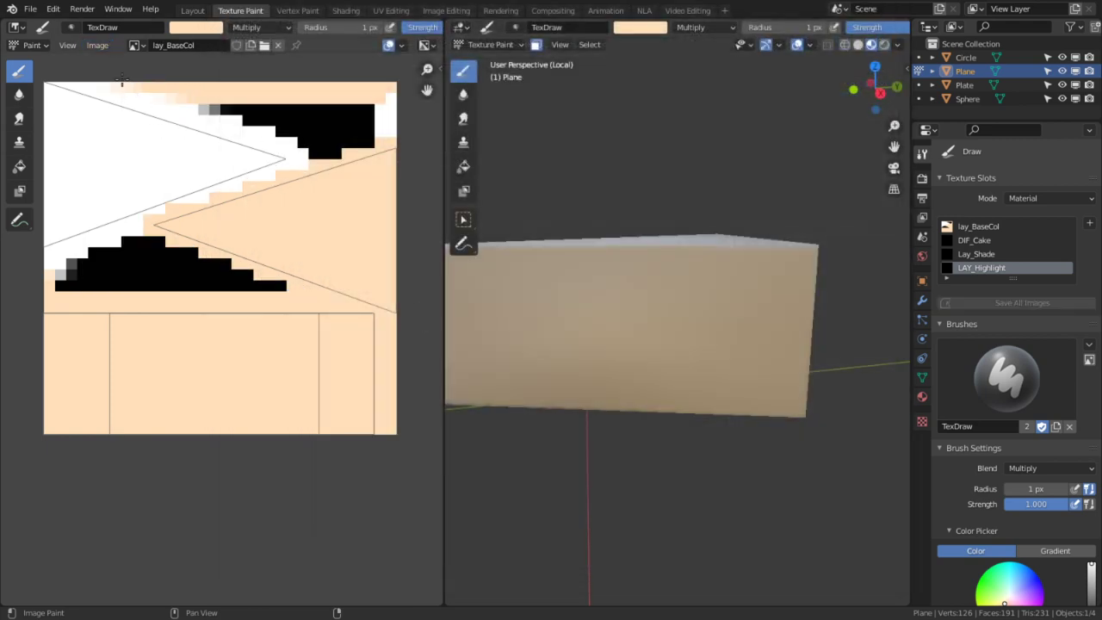
- Display the Lay_Shade image and set its generated blank color to white
left_click(98, 44)
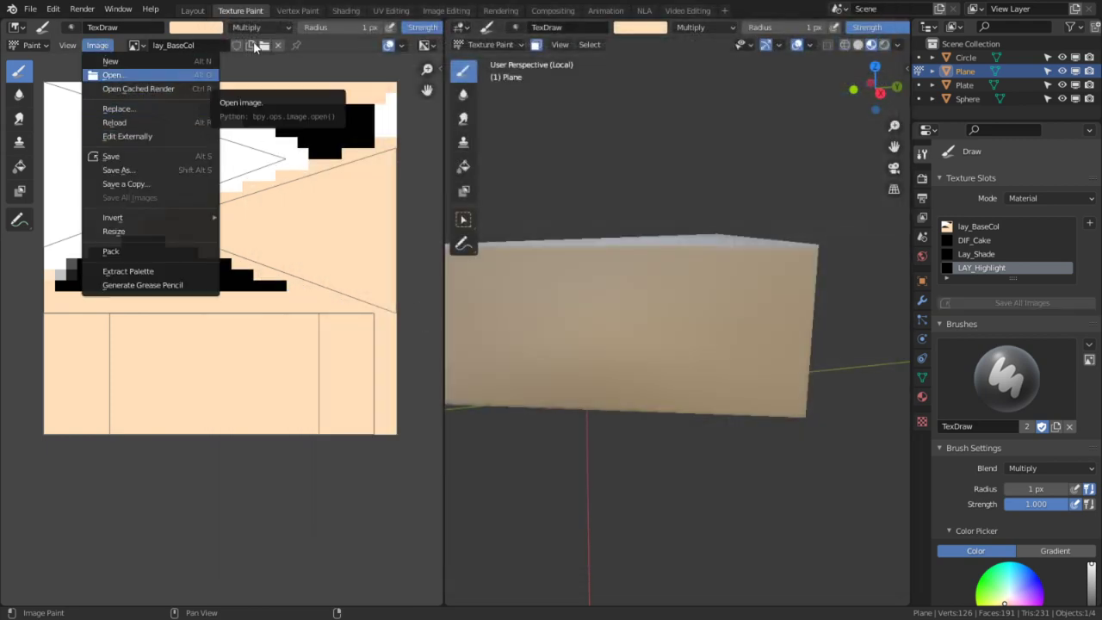
left_click(136, 45)
left_click(199, 118)
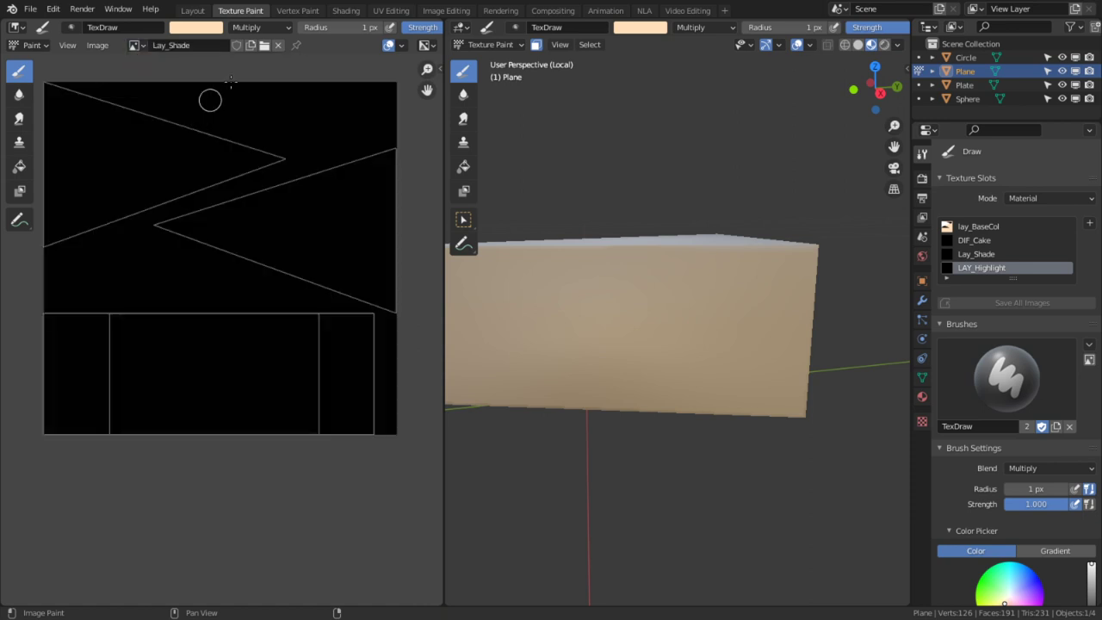
left_click(421, 114)
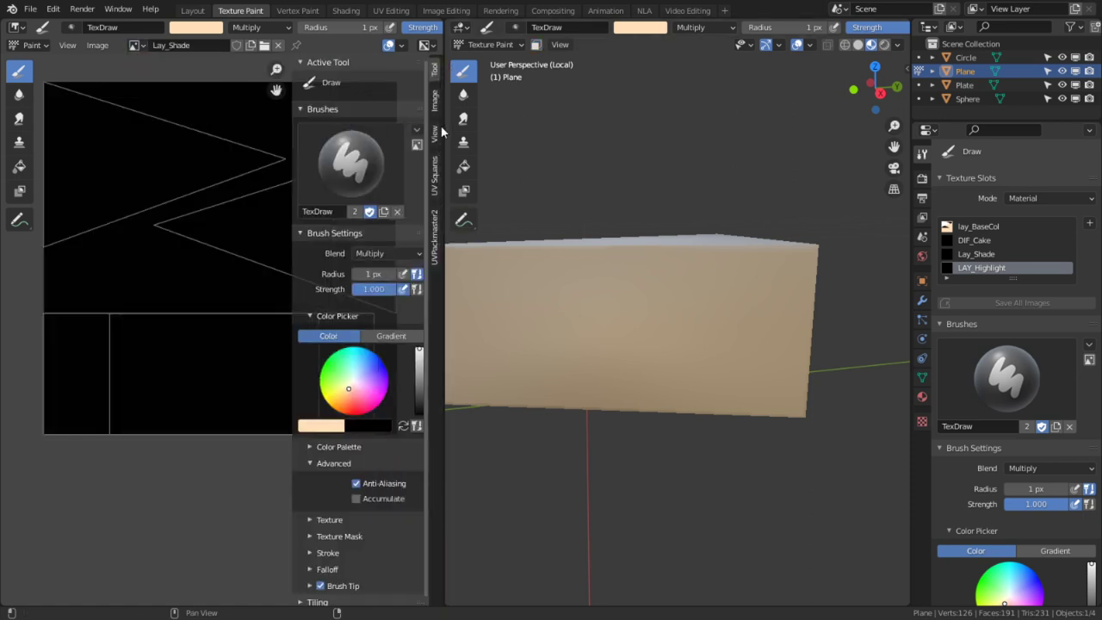
left_click(435, 99)
left_click(405, 196)
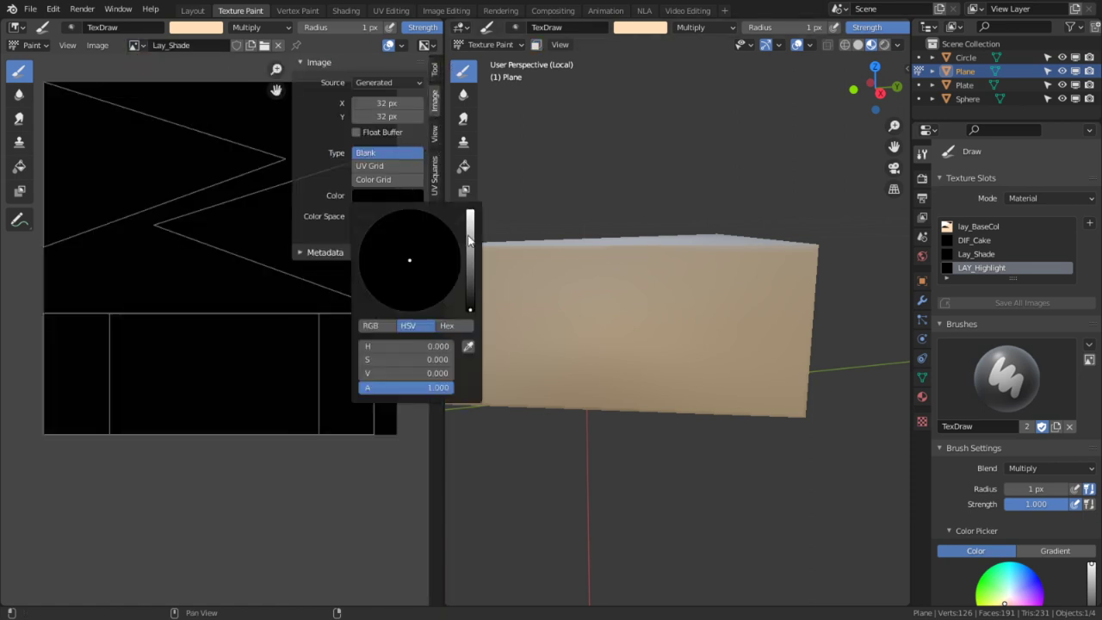
left_click_drag(469, 239, 469, 212)
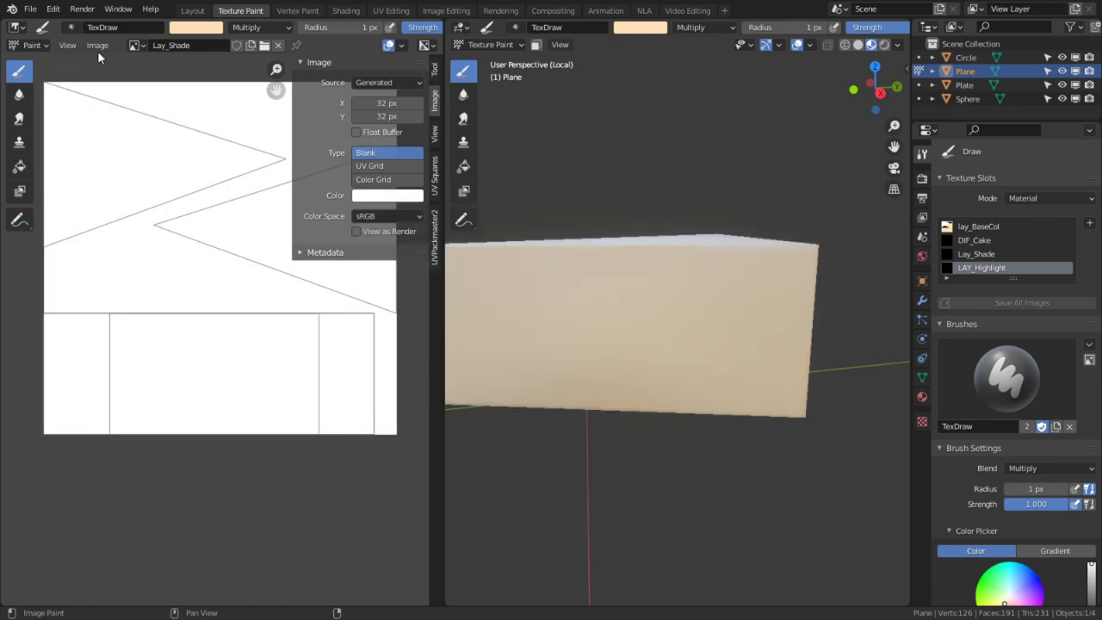
- Save the Lay_Shade image as Lay_Shade.png in the Cake Textures folder
left_click(97, 45)
left_click(139, 174)
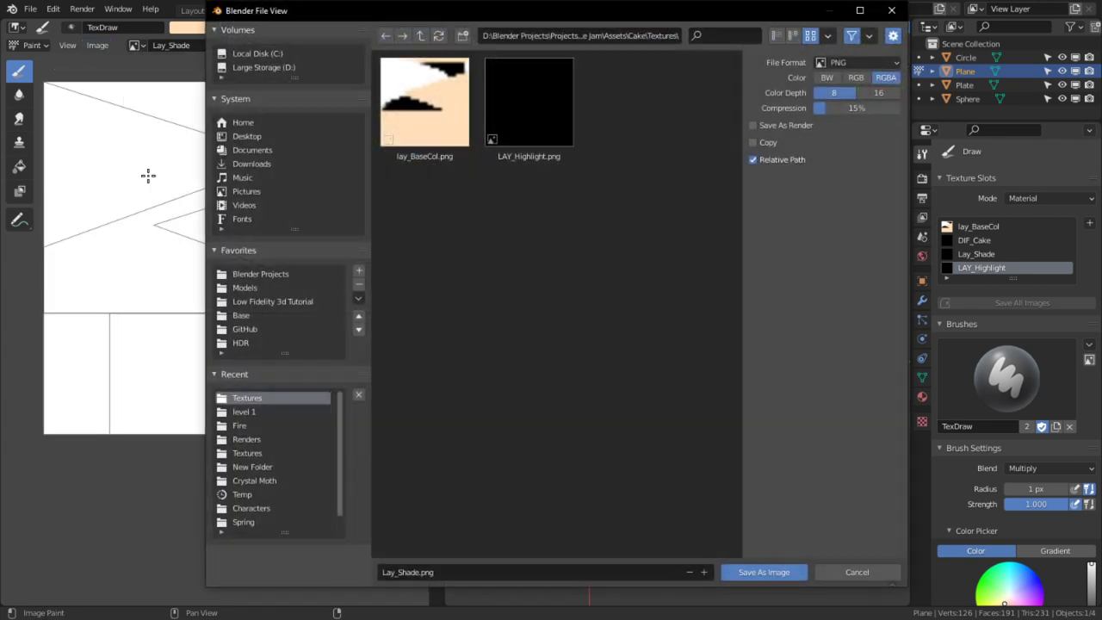
left_click(763, 572)
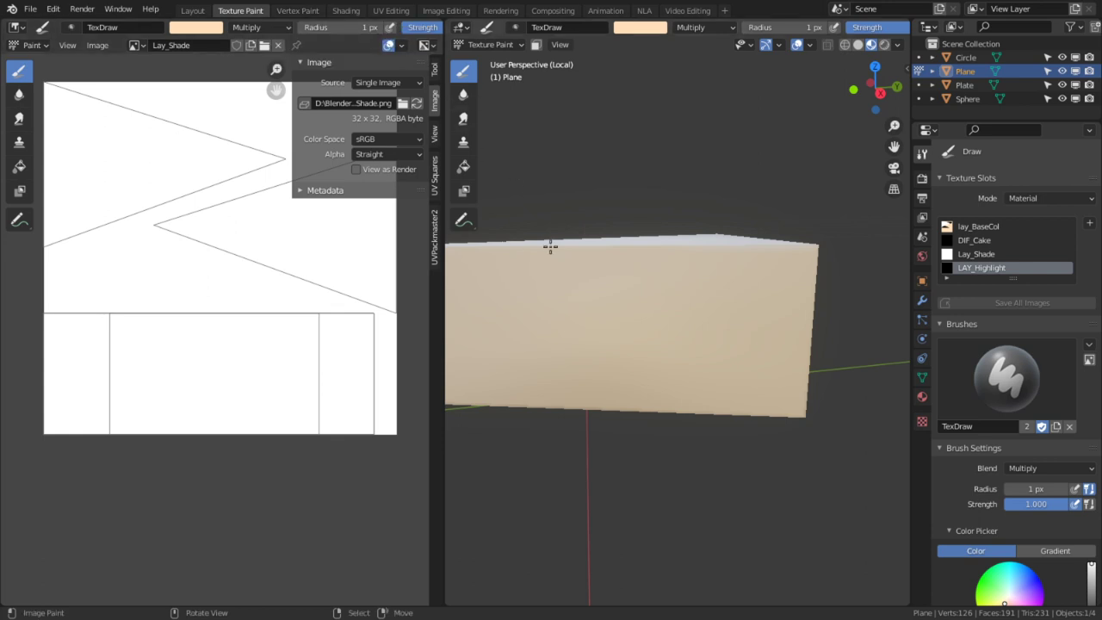
- In the Shading workspace, set the factor of the Multiply and Screen nodes inside the Cake material's node group to 1
left_click(347, 10)
key("ctrl+space")
middle_click_drag(427, 515, 426, 394)
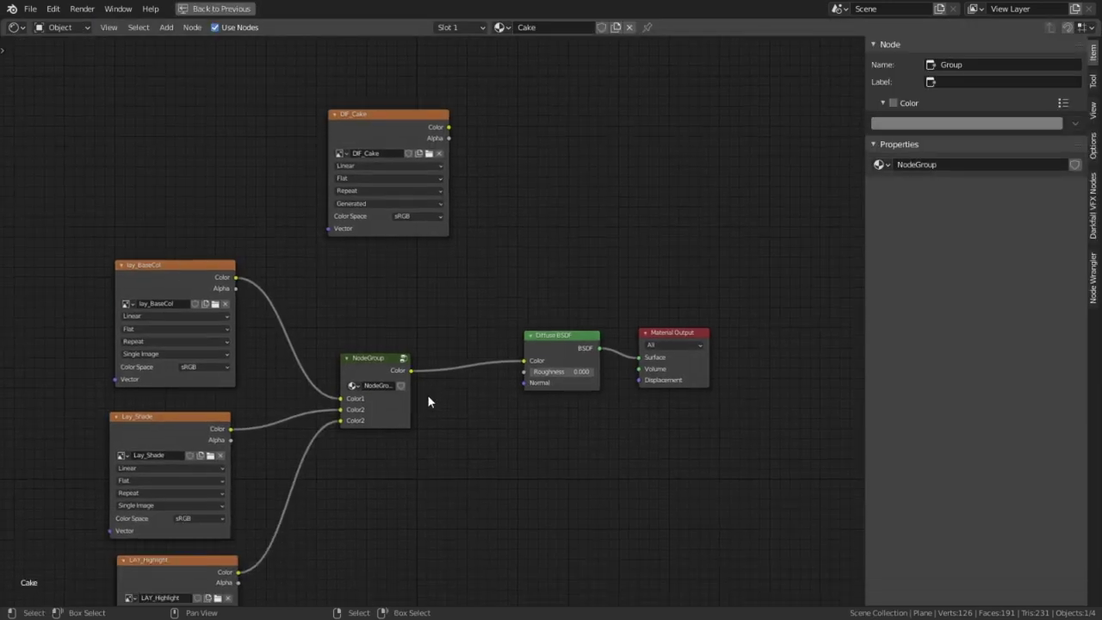
right_click(387, 383)
left_click(387, 383)
key("Tab")
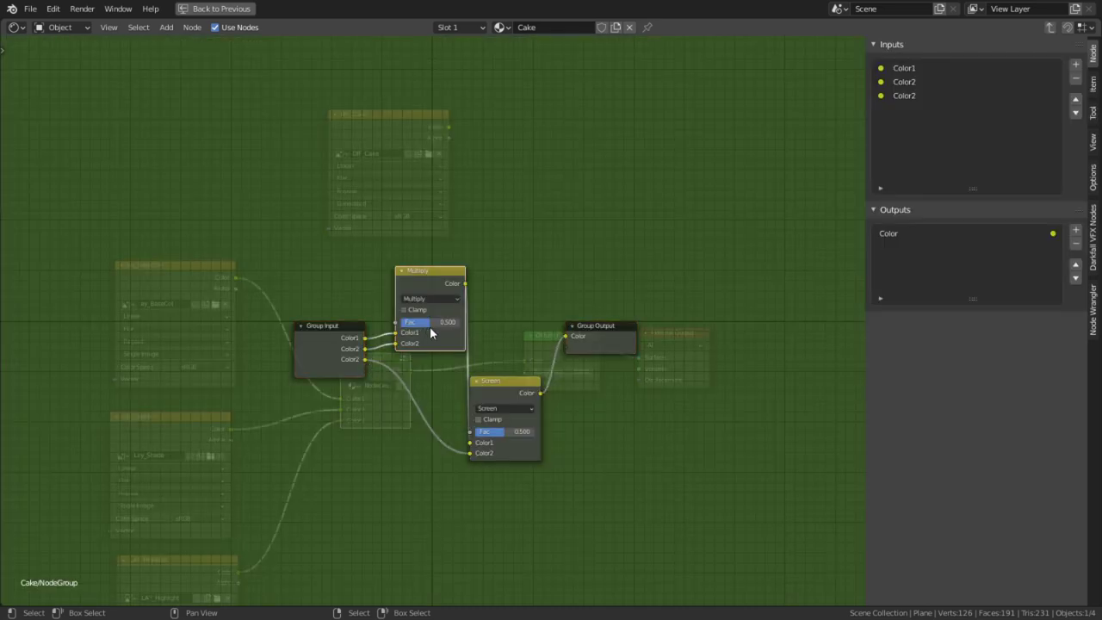
left_click(430, 322)
type("1")
key("Return")
left_click_drag(503, 442, 817, 412)
key("Tab")
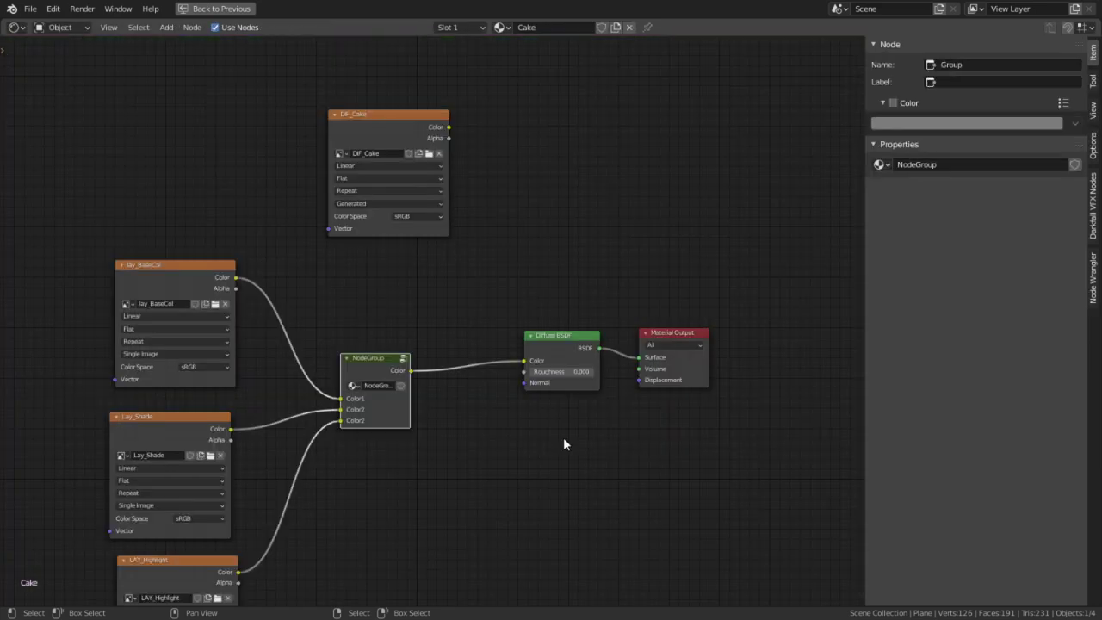
key("ctrl+space")
scroll(430, 327, "up", 2)
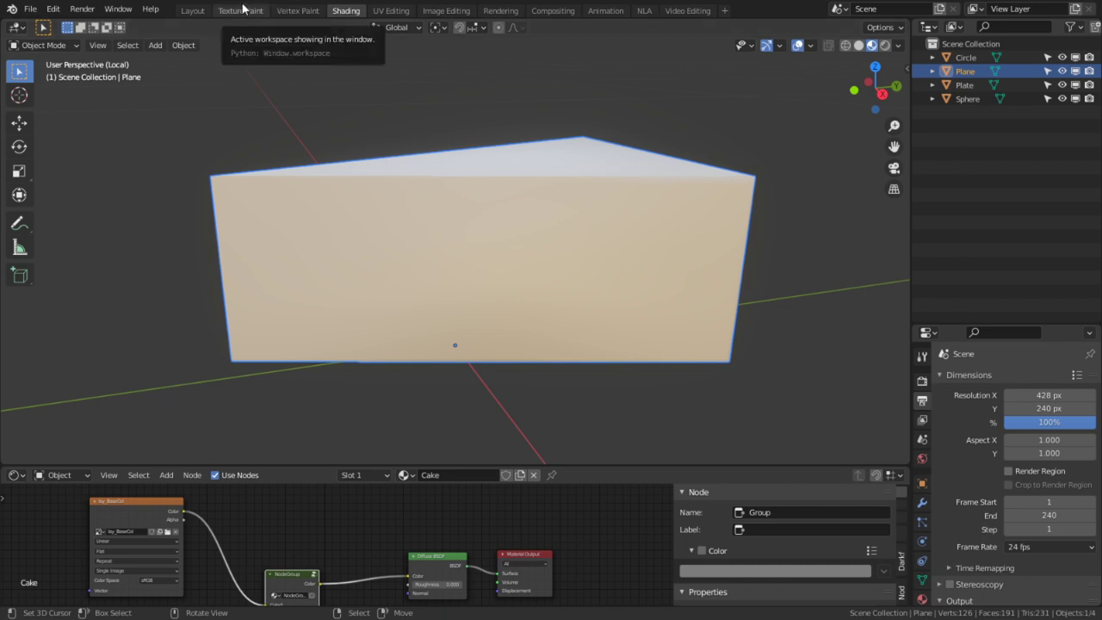
- Try the Overlay blending mode on the Multiply node inside the node group and check the cake slice
middle_click_drag(326, 550, 358, 506)
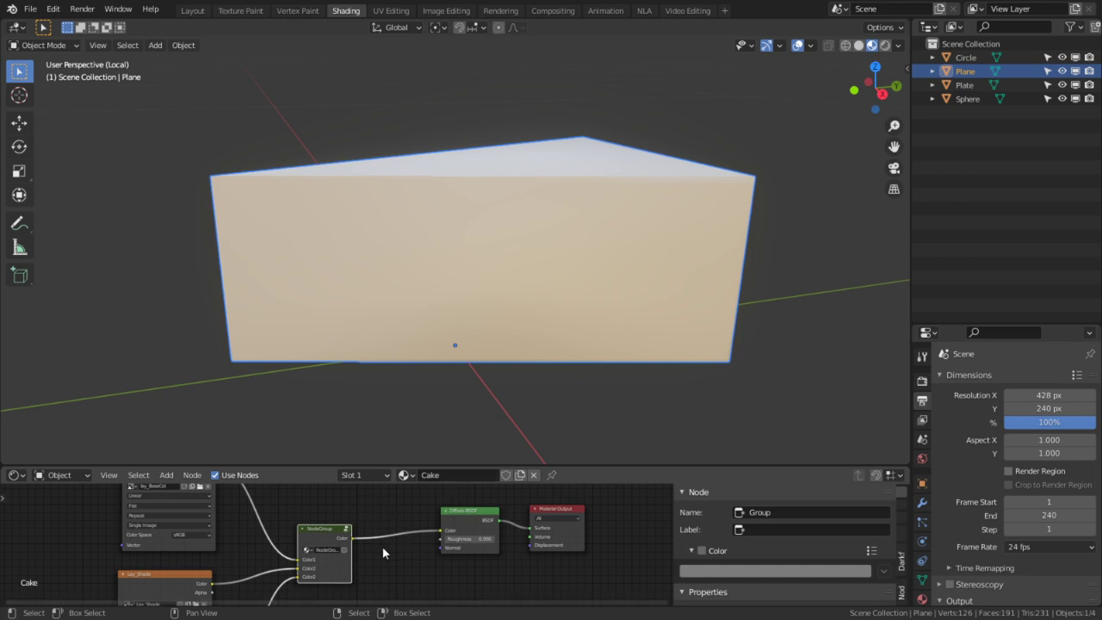
key("ctrl+space")
key("Tab")
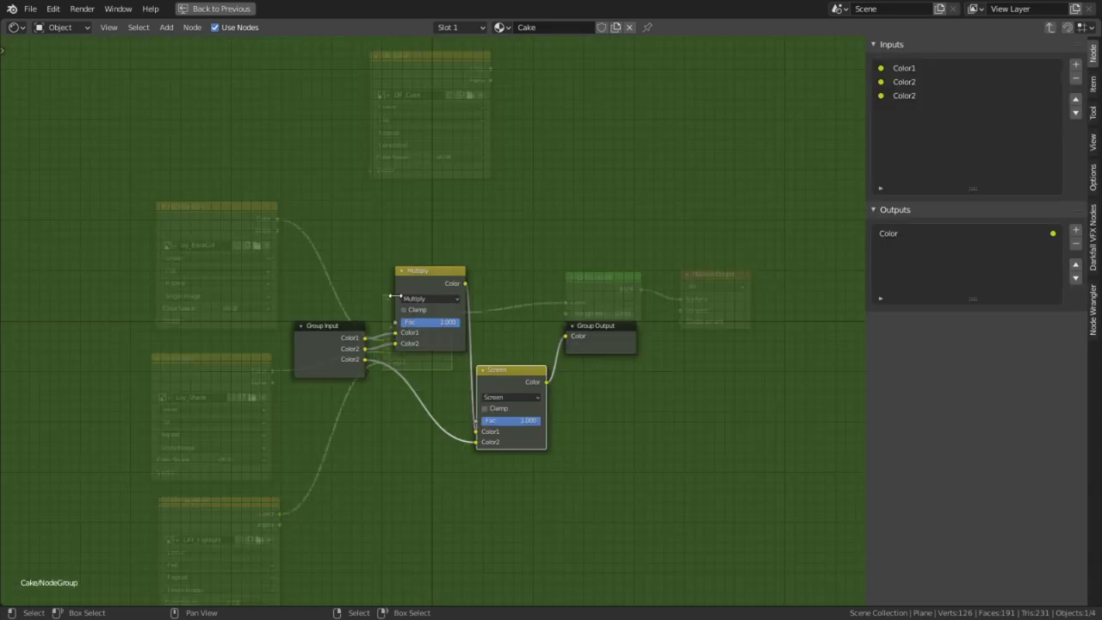
left_click(412, 300)
left_click(415, 415)
key("ctrl+space")
middle_click_drag(405, 320, 435, 325)
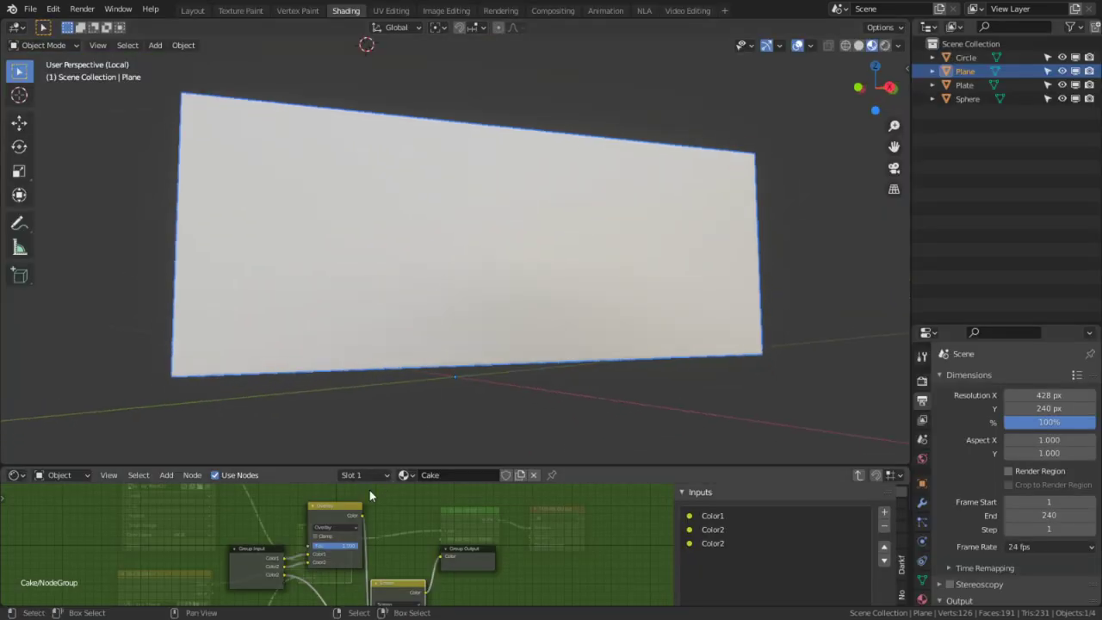
- Change the Overlay node in the node group back to Multiply blending
left_click(341, 519)
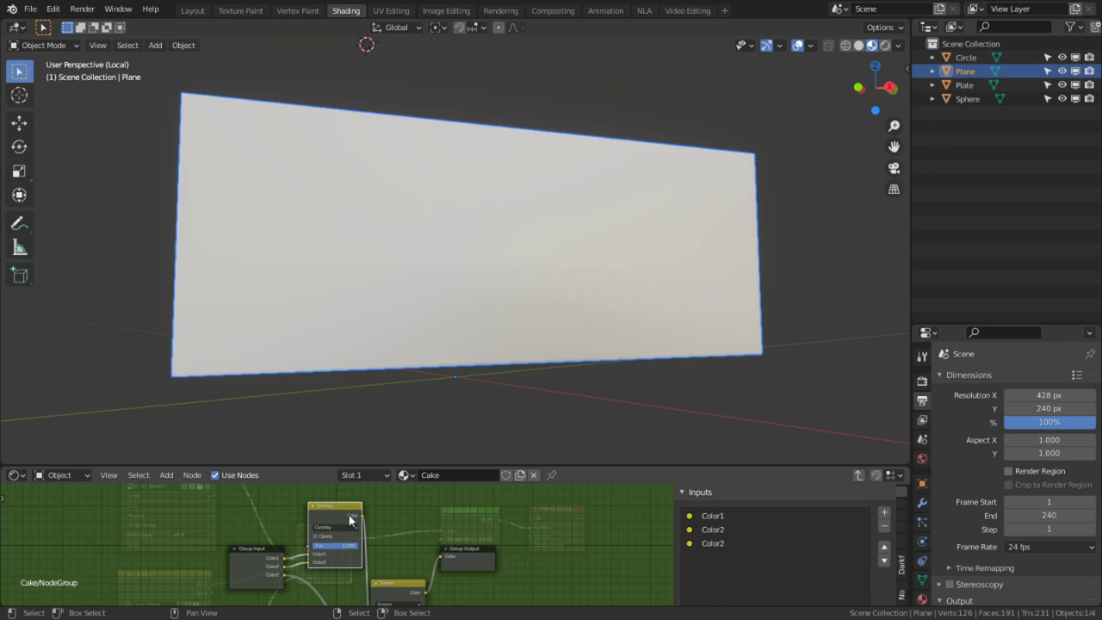
left_click(332, 527)
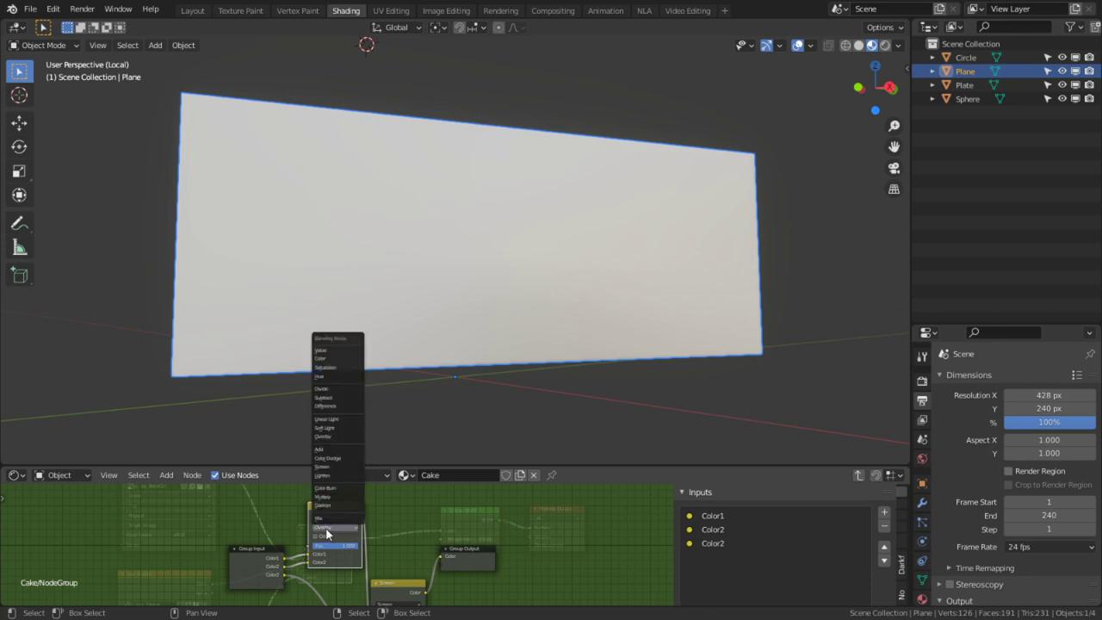
left_click(334, 361)
middle_click_drag(517, 292, 495, 343)
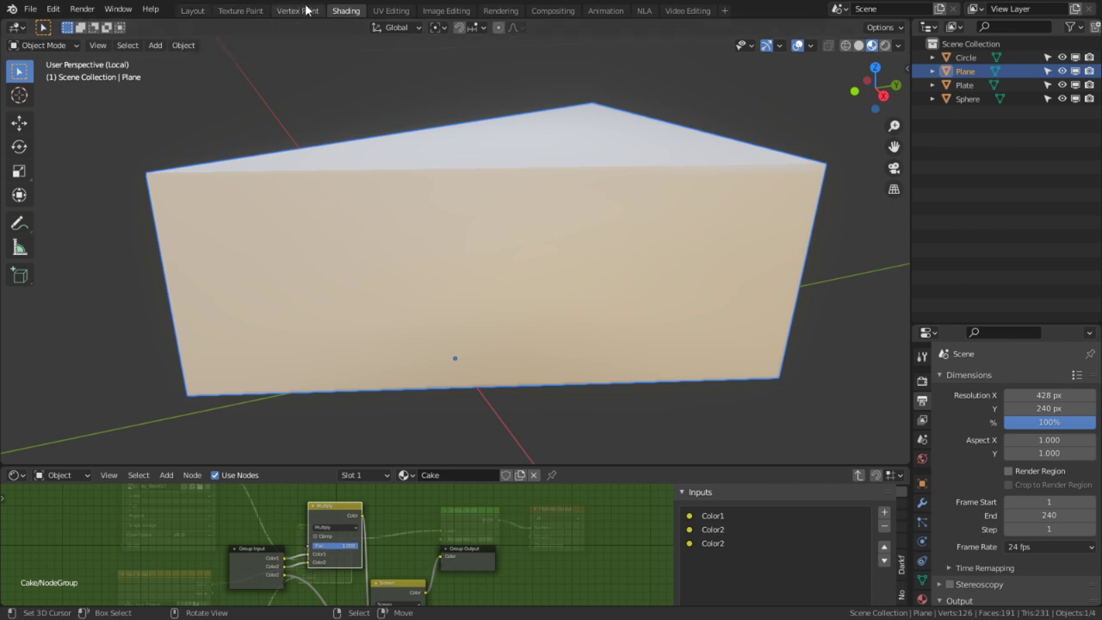
- Switch to the Texture Paint workspace, widen the 3D viewport over the side editors and show the active tool's settings in its sidebar
left_click(261, 10)
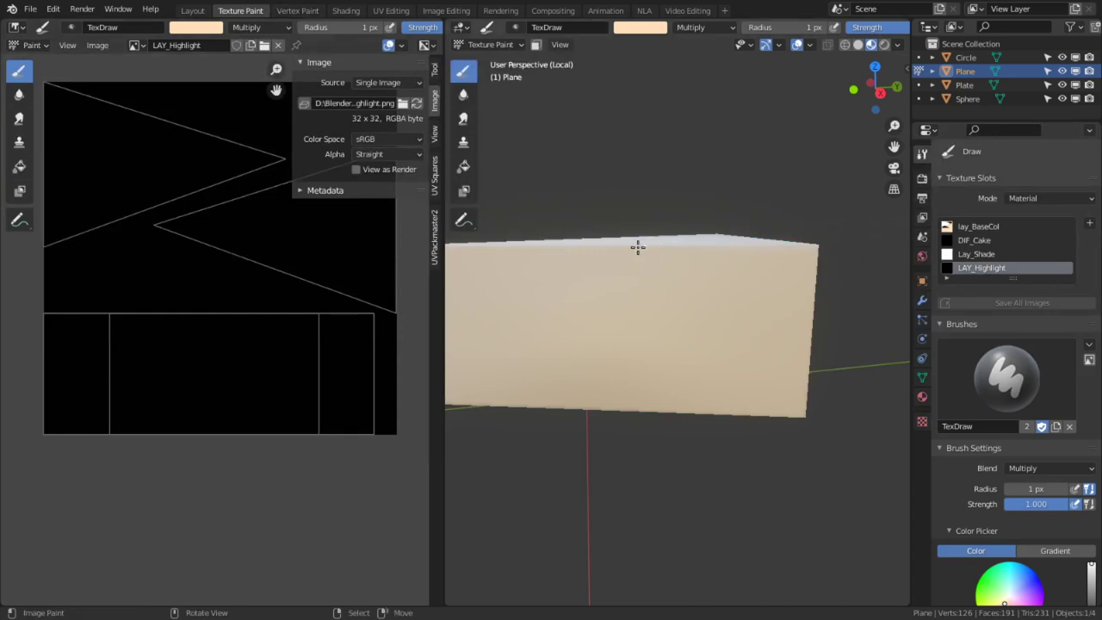
mouse_move(637, 247)
middle_mouse_down()
mouse_move(720, 233)
mouse_move(571, 123)
middle_mouse_up()
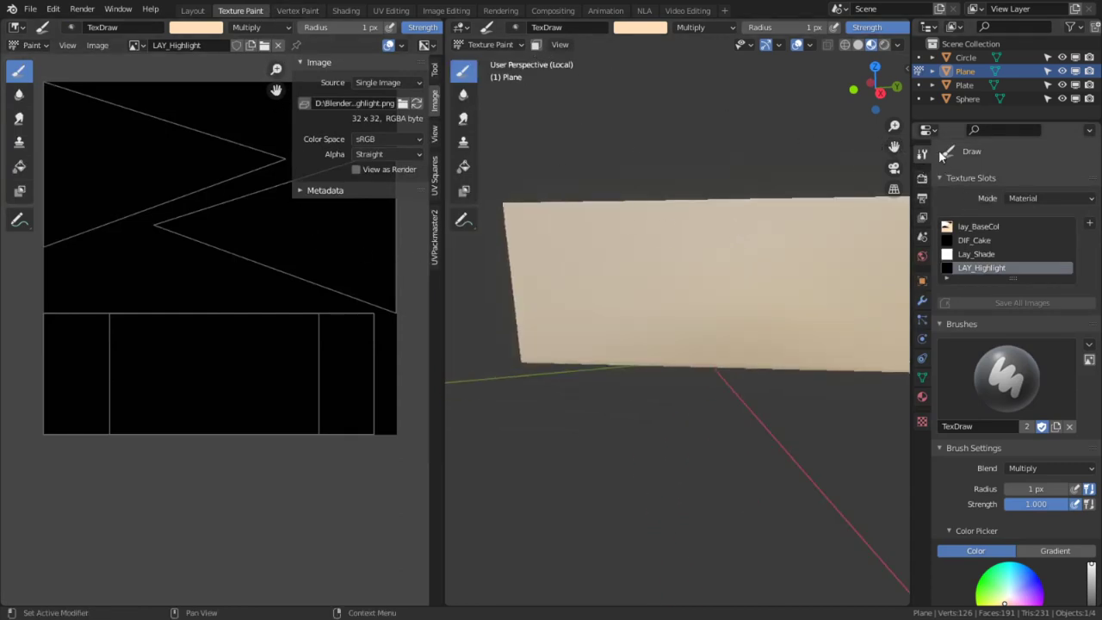
key("n")
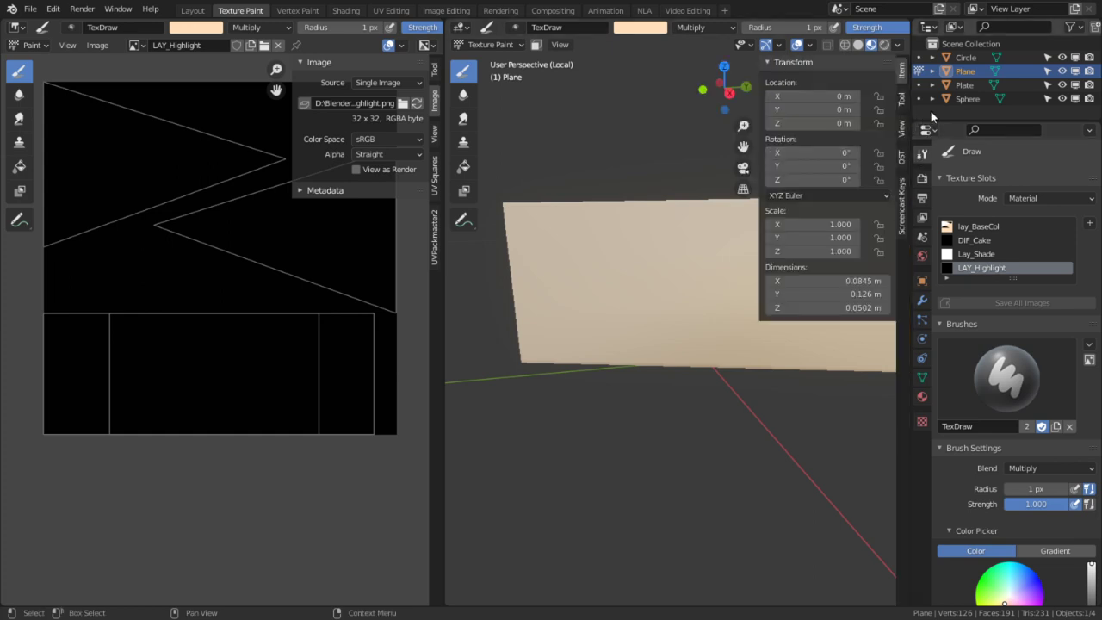
left_click_drag(918, 123, 840, 98)
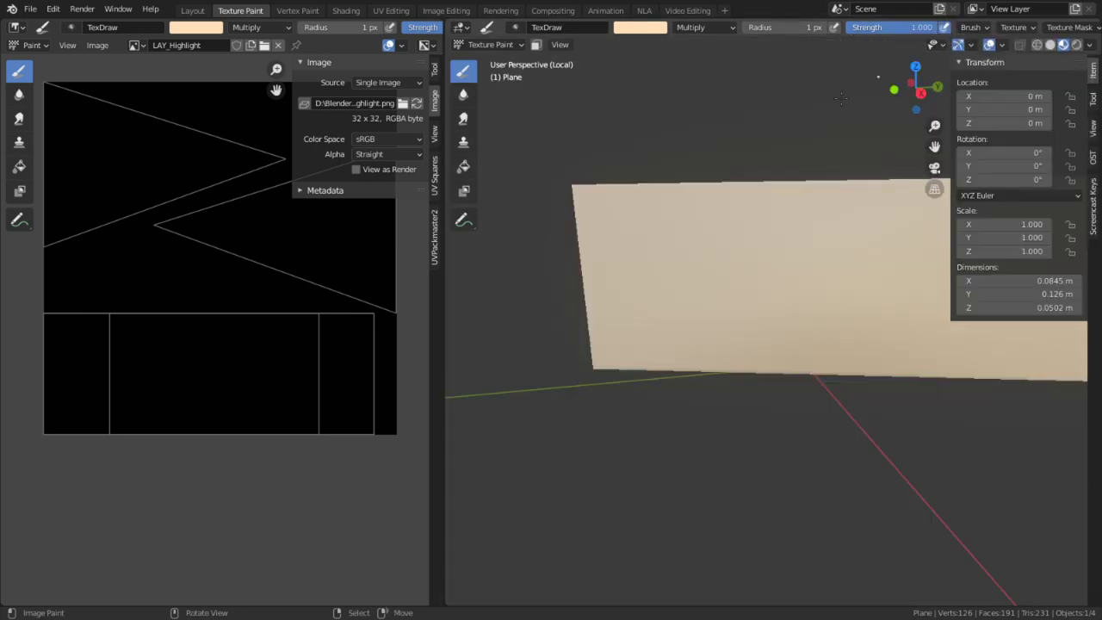
left_click(1093, 97)
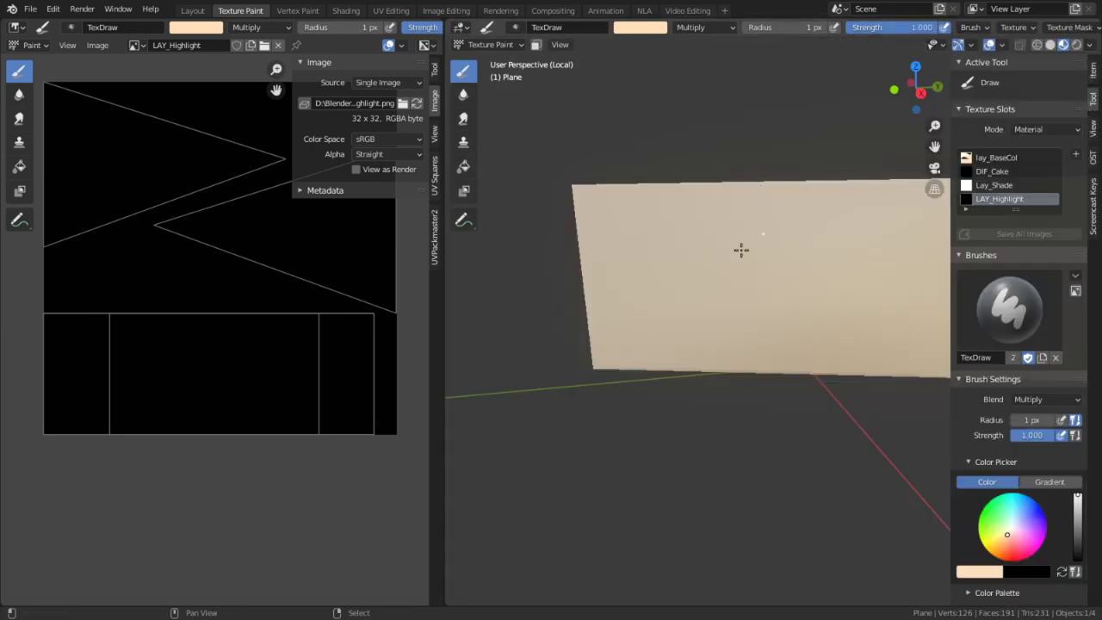
mouse_move(740, 249)
middle_mouse_down()
mouse_move(657, 268)
mouse_move(695, 292)
mouse_move(639, 324)
middle_mouse_up()
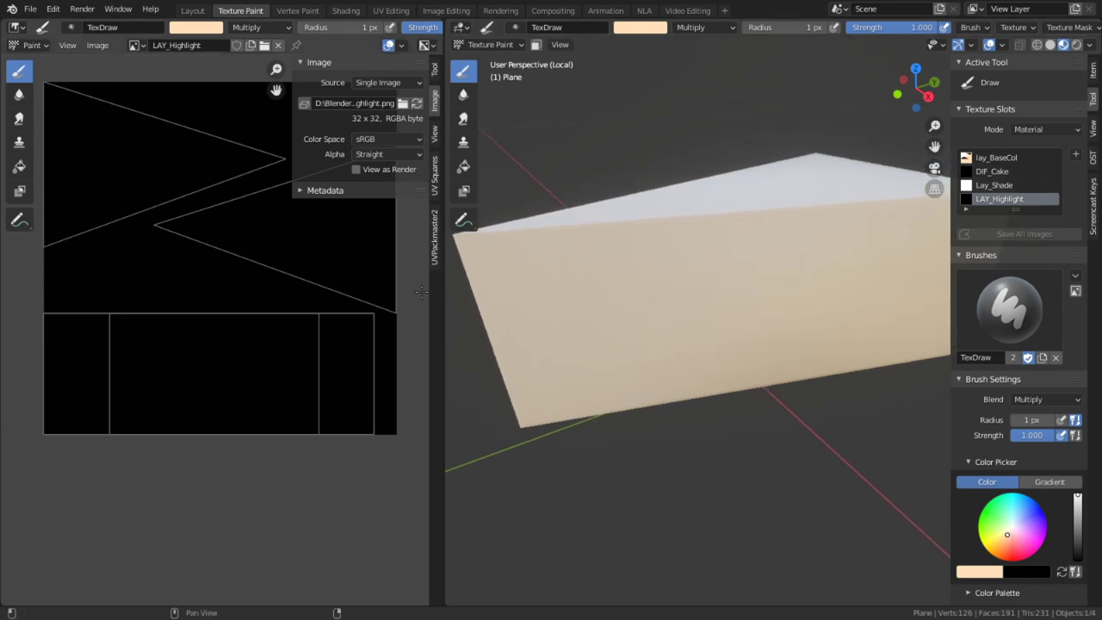
key("n")
- Try aligning the view to the slice's long side face in Edit Mode, and return to Texture Paint mode
middle_click_drag(659, 386, 816, 246)
key("Tab")
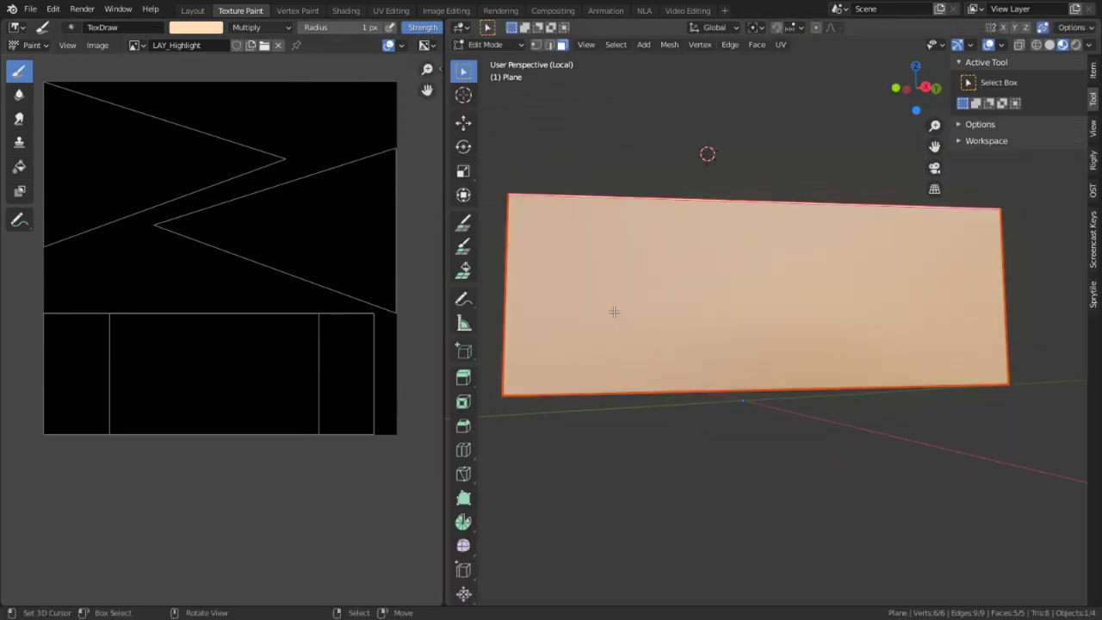
key("shift+KP_7")
key("Tab")
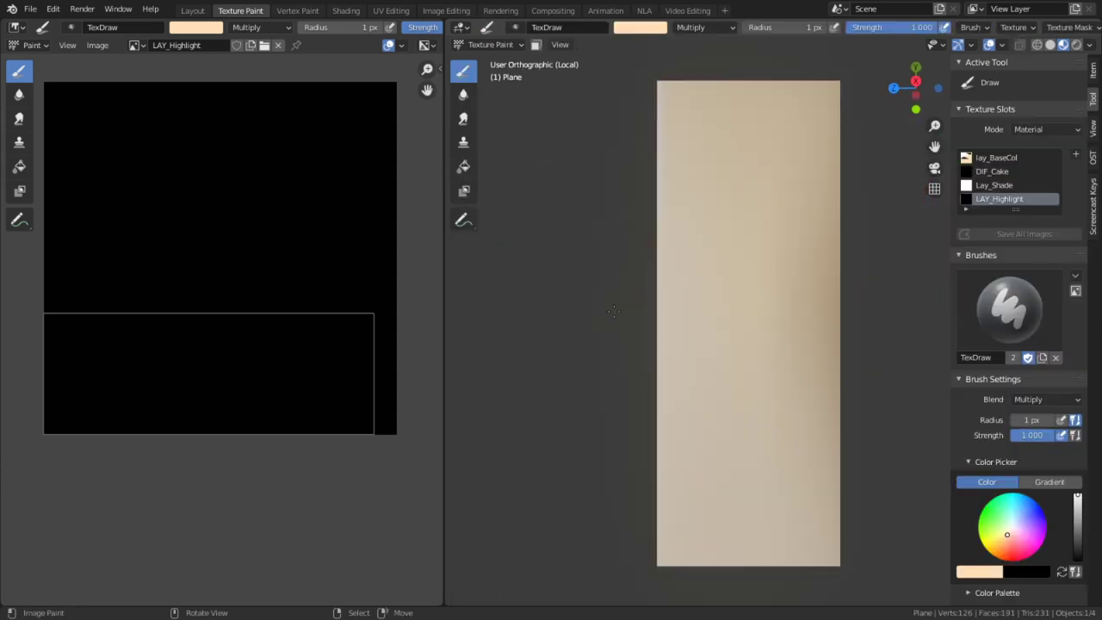
key("KP_4")
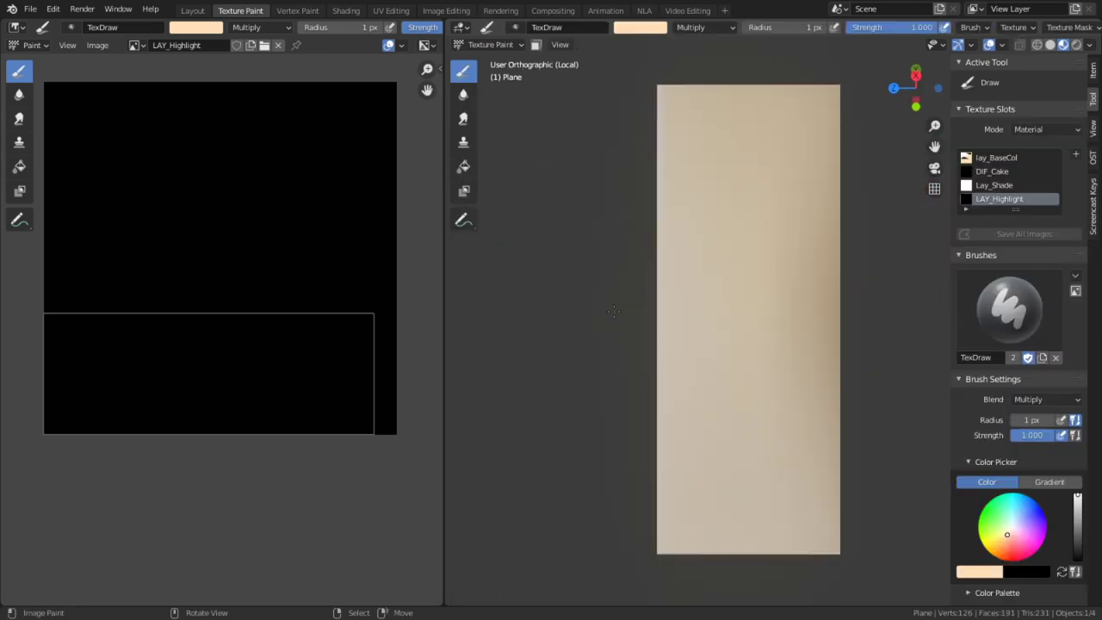
key("KP_6")
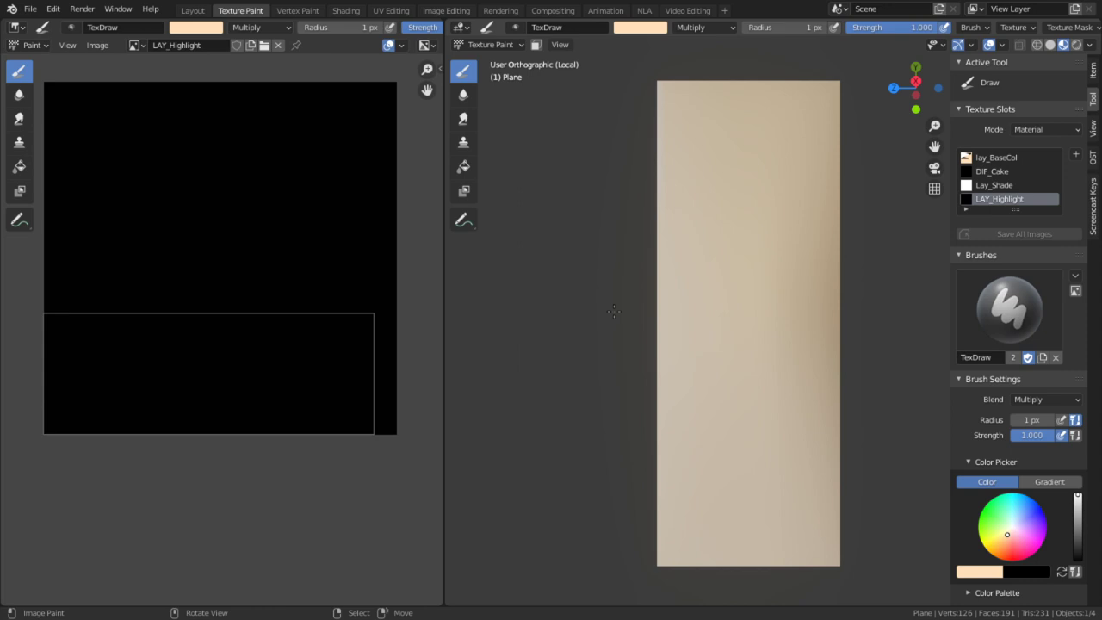
key("KP_7")
key("ctrl+KP_7")
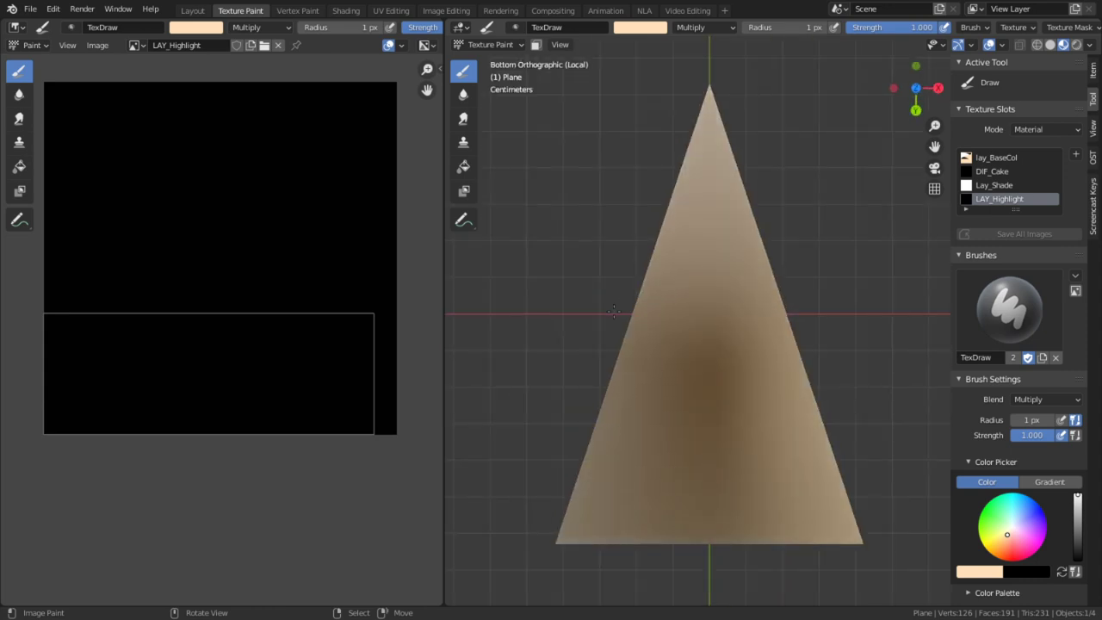
key("KP_6")
key("KP_5")
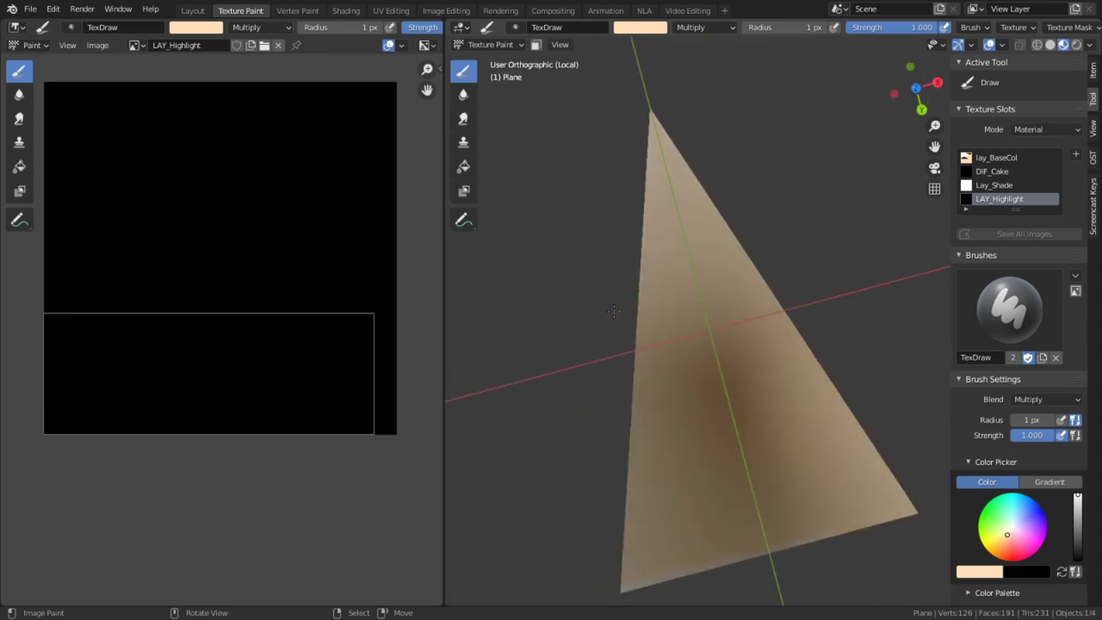
middle_click_drag(673, 237, 726, 292)
- In Edit Mode, align the view squarely to the slice's selected long side face
key("Tab")
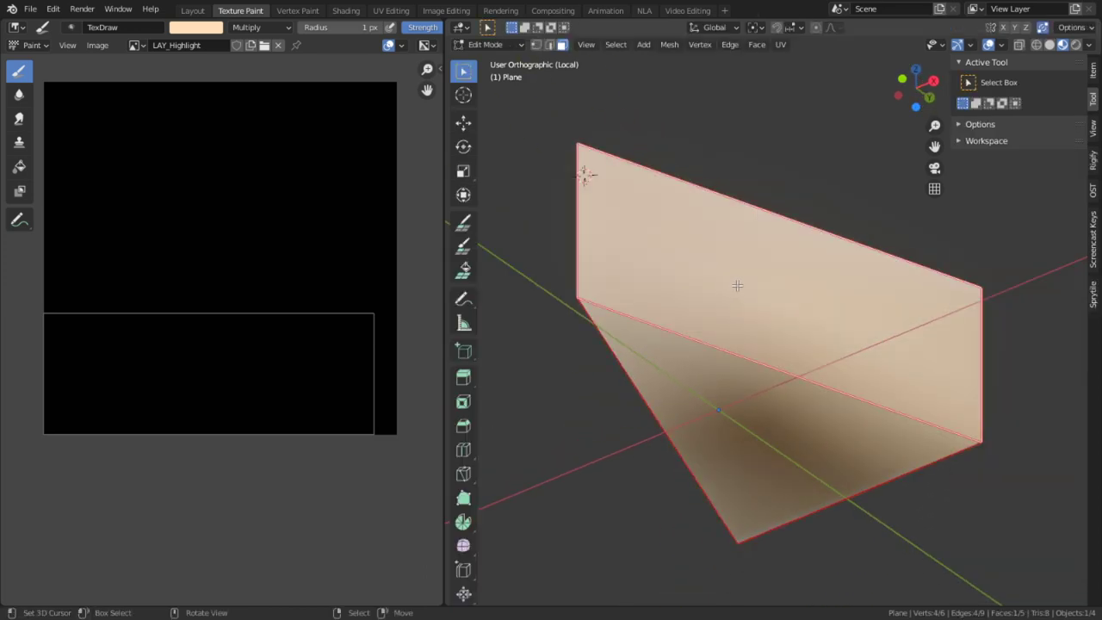
key("shift+KP_7")
key("KP_3")
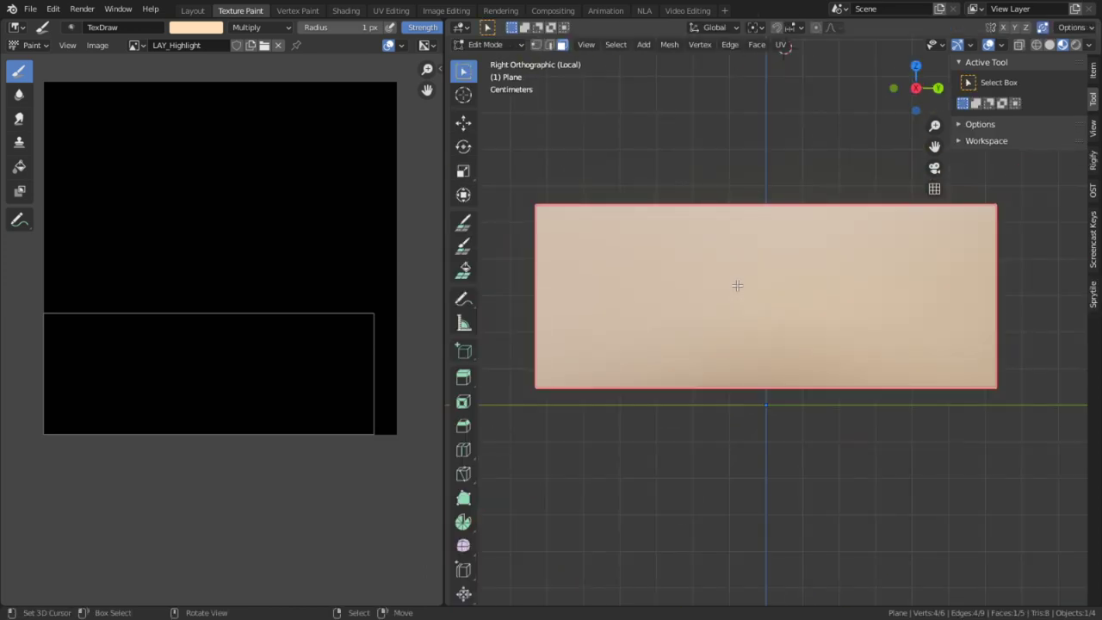
key("KP_7")
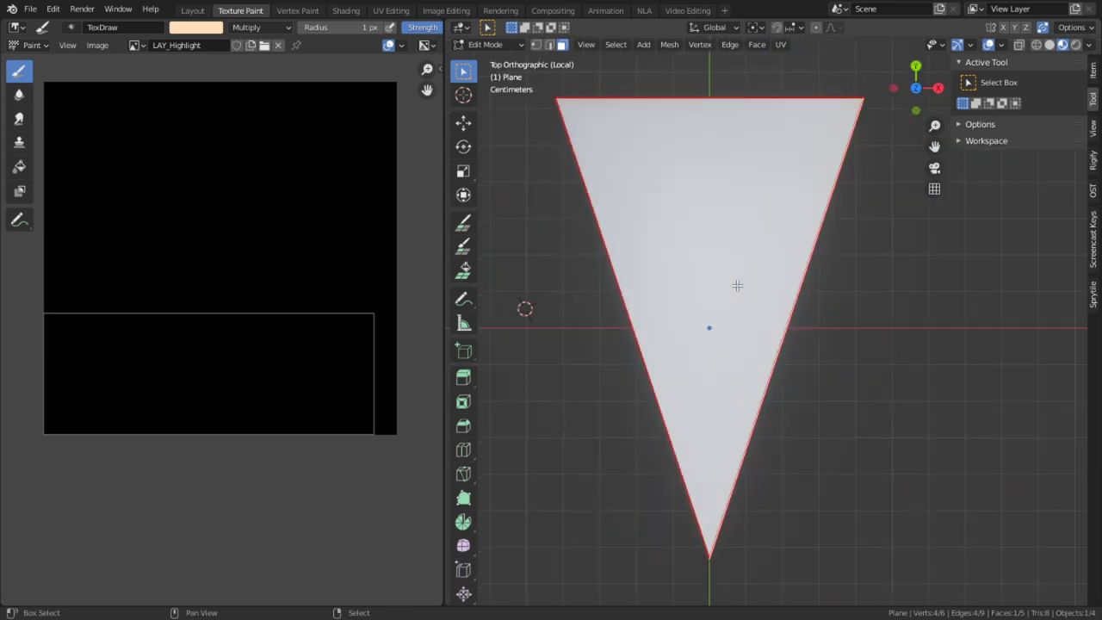
key("shift+KP_7")
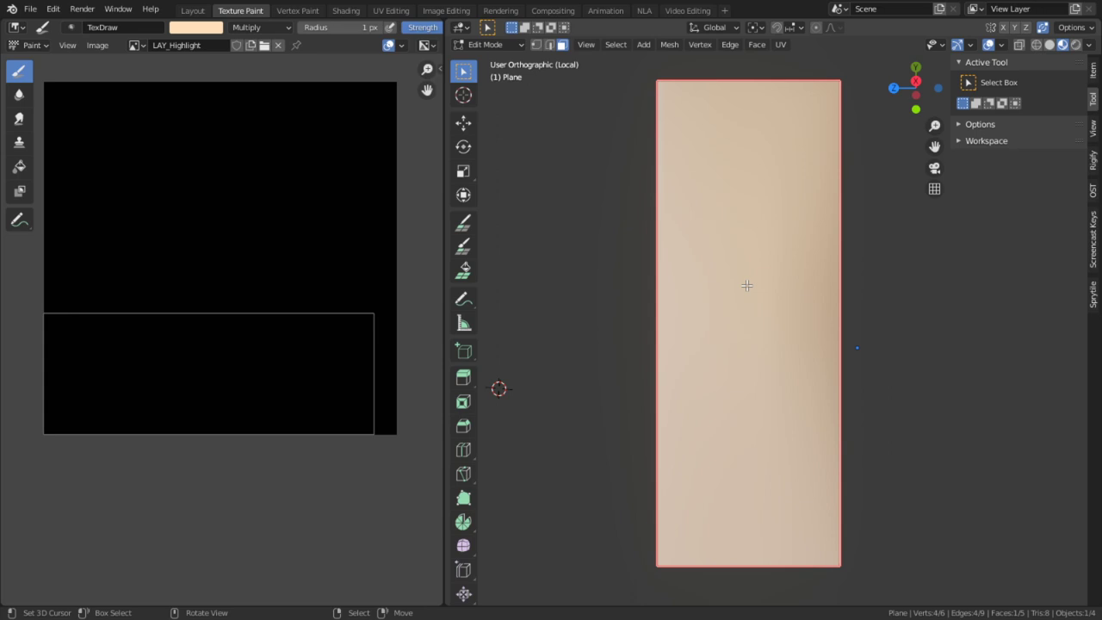
key("KP_2")
key("KP_8")
key("KP_8")
key("KP_8")
key("KP_8")
key("KP_8")
key("KP_8")
key("KP_8")
key("KP_8")
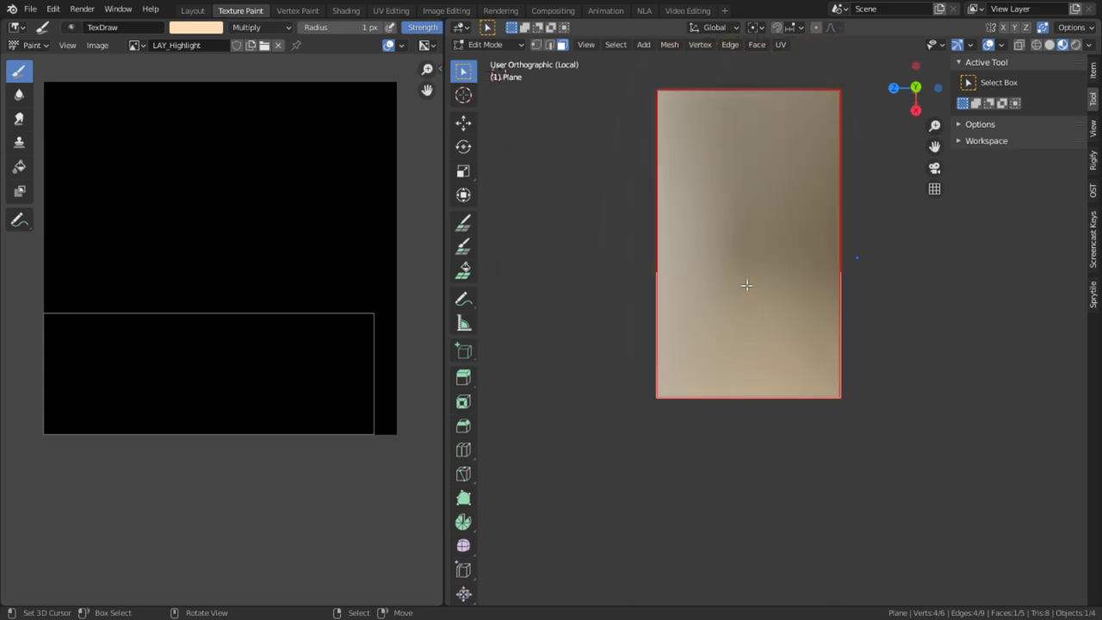
key("KP_8")
key("KP_8")
key("KP_8")
key("KP_8")
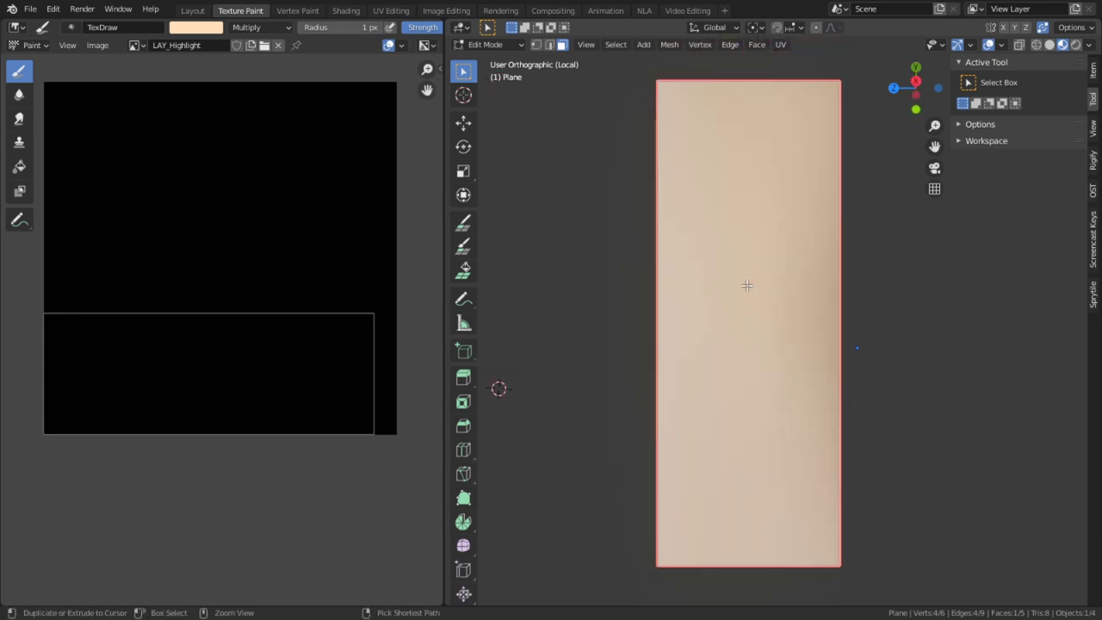
- Maximize the 3D viewport and switch the slice back to Texture Paint mode
key("ctrl+space")
scroll(750, 285, "down", 2)
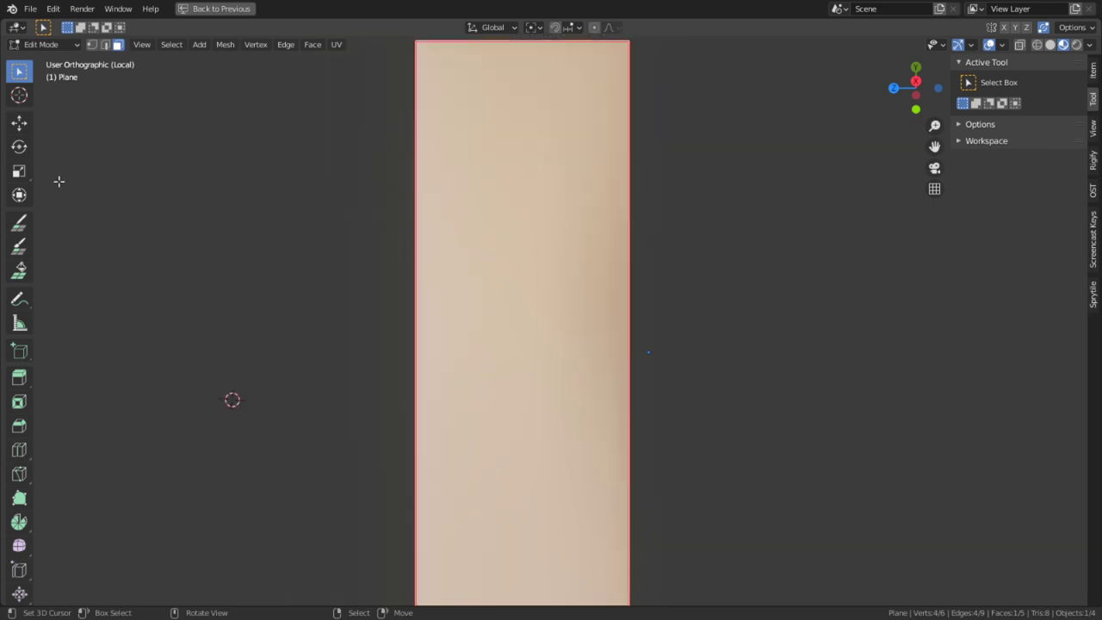
left_click(43, 44)
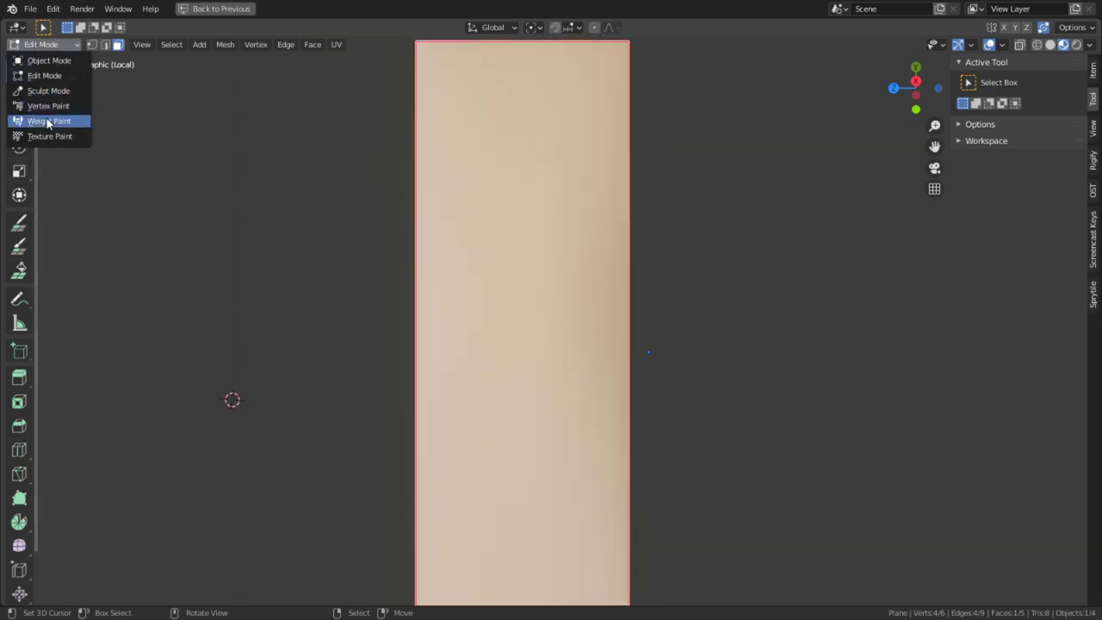
left_click(69, 138)
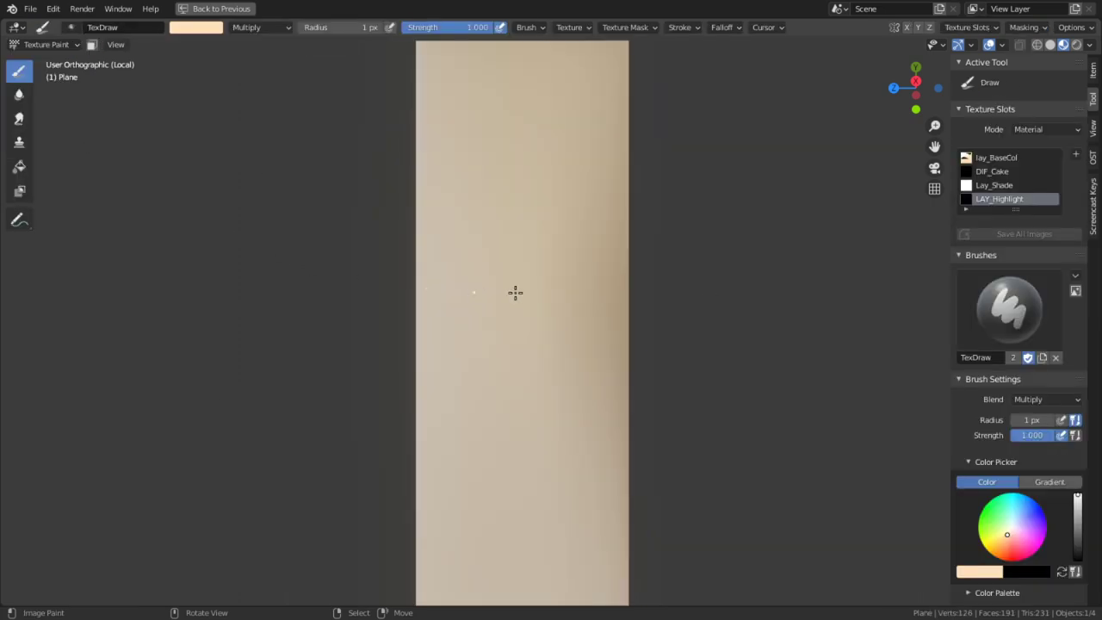
- Set the brush color to pink and its blending mode to Mix
left_click(215, 27)
left_click_drag(258, 116, 231, 114)
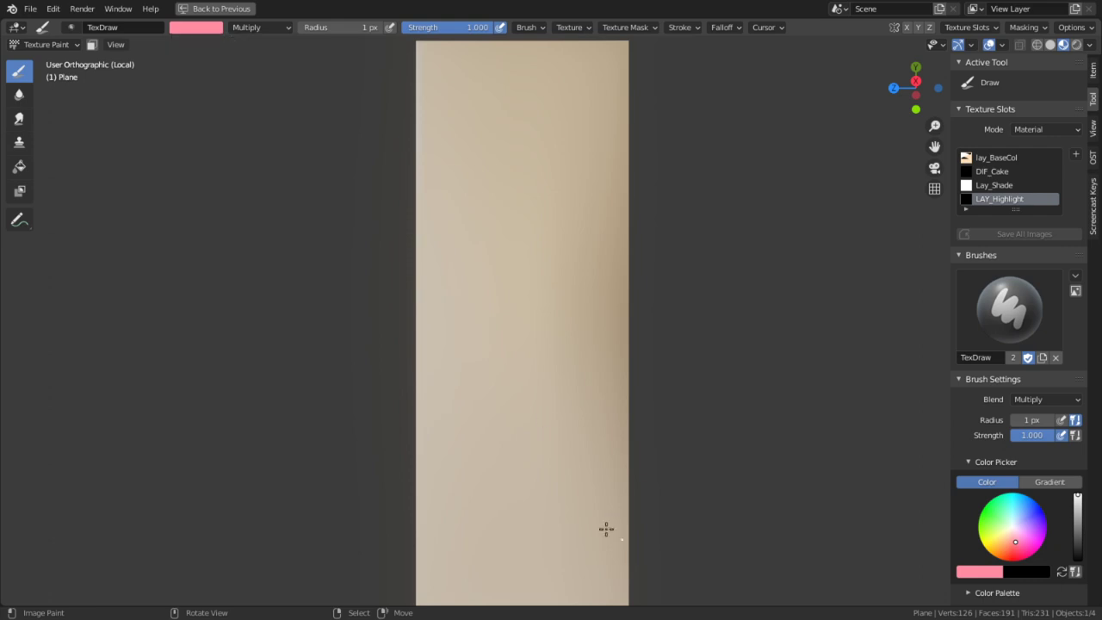
left_click(255, 30)
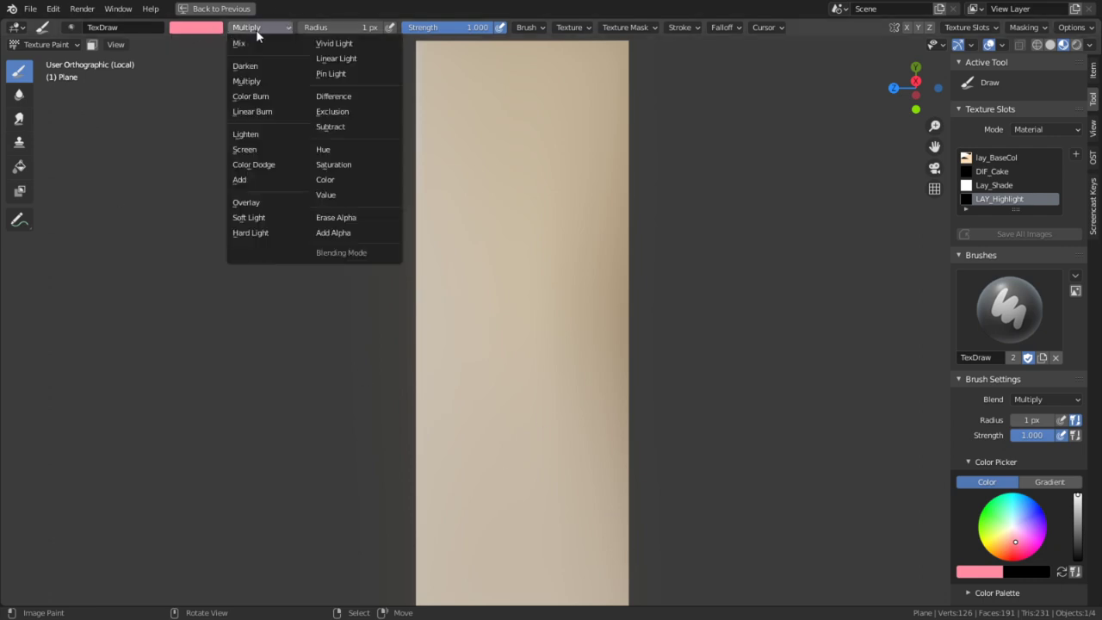
left_click(257, 37)
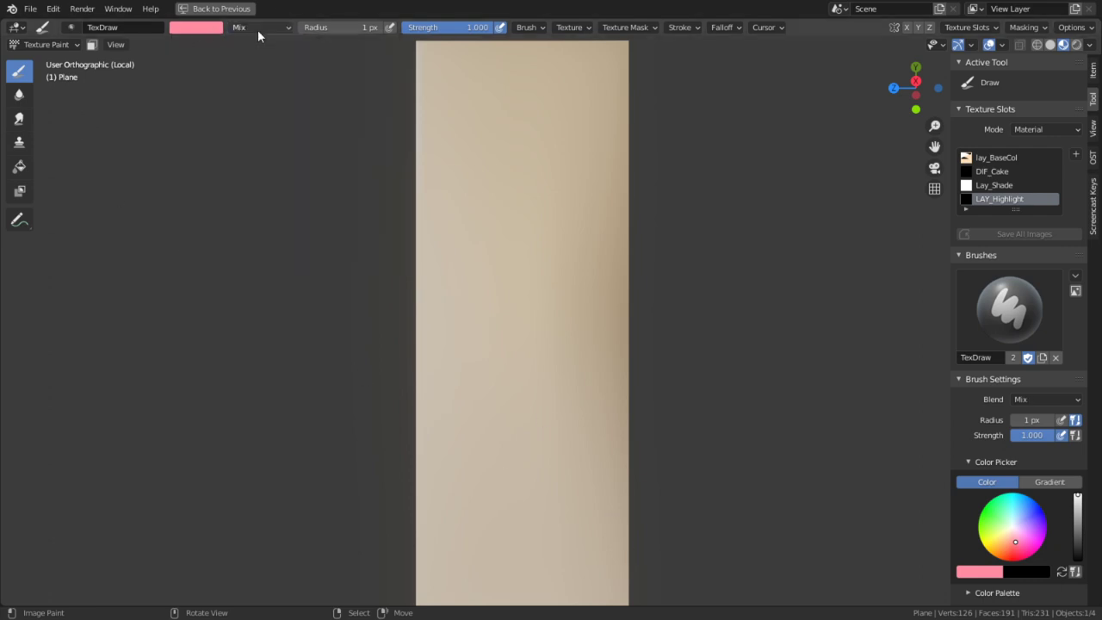
- Make lay_BaseCol the active paint slot and show the slice in Solid shading
left_click(1006, 161)
scroll(826, 155, "down", 1)
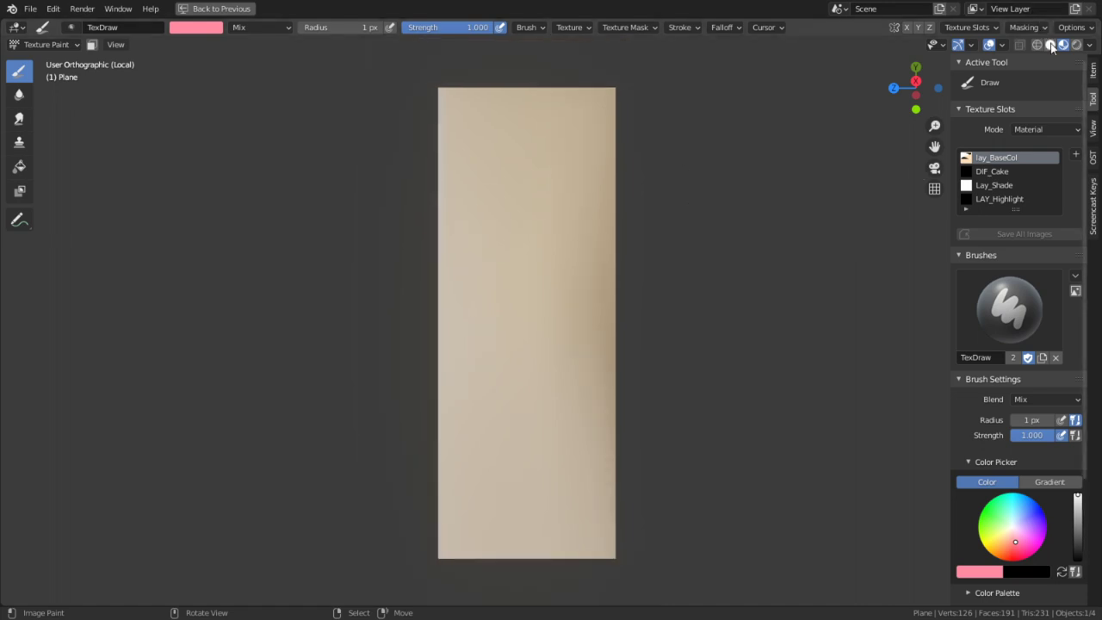
left_click(1050, 44)
- Set the brush radius to 18 px with the Line stroke method and paint a pink stripe along the side face's full length
key("f")
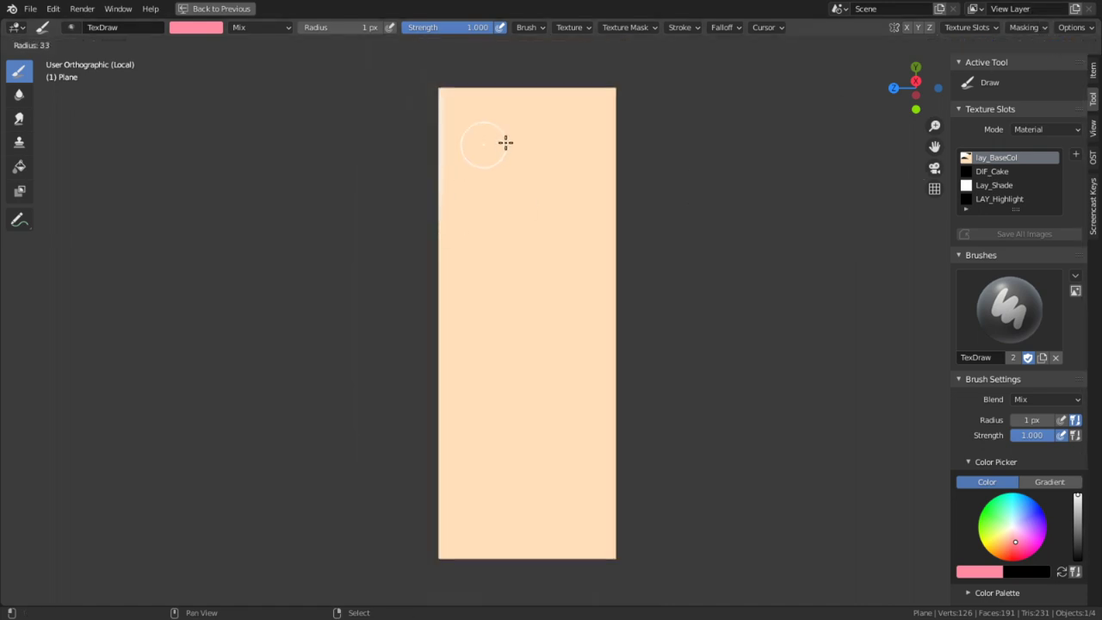
left_click(408, 152)
key("e")
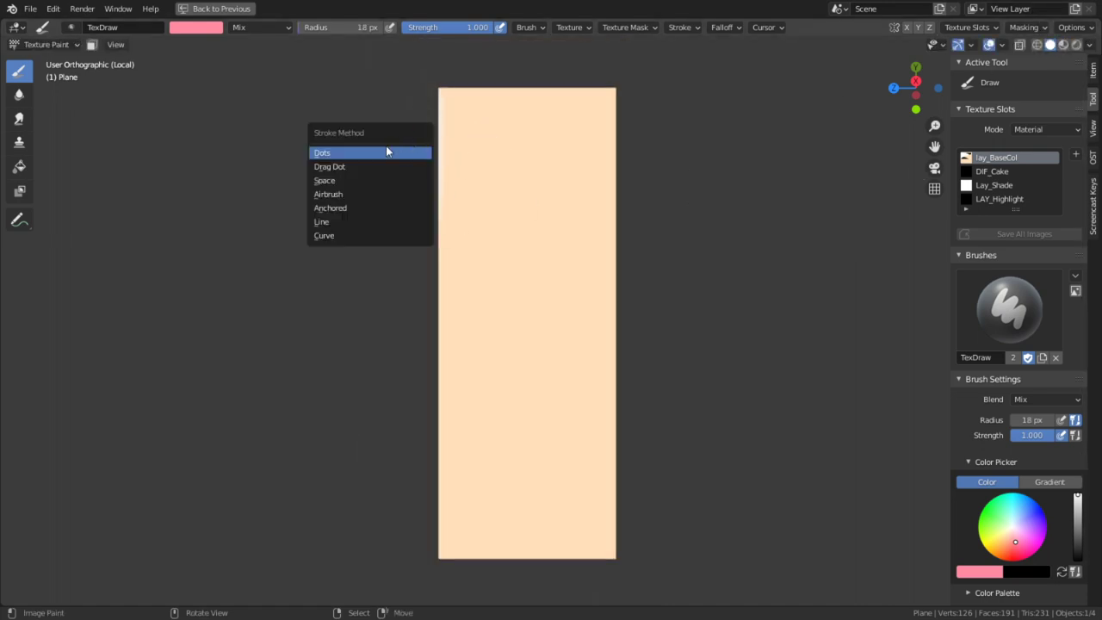
left_click(346, 222)
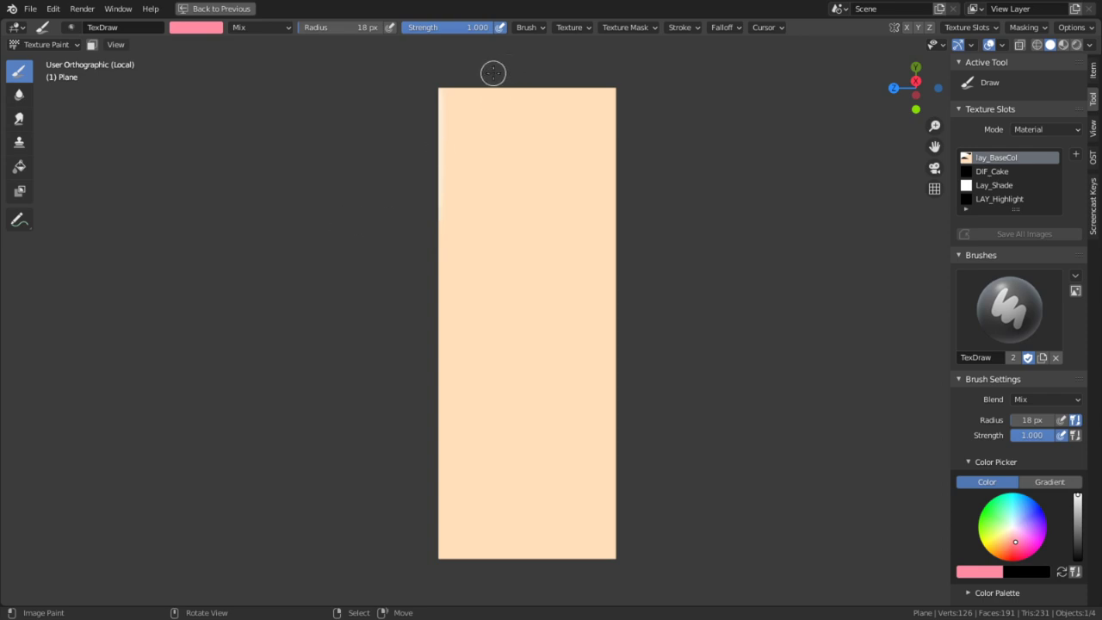
mouse_move(474, 70)
left_mouse_down()
mouse_move(462, 386)
mouse_move(430, 585)
mouse_move(448, 569)
left_mouse_up()
- Show the Cake material's nodes full-size in the Shading workspace and exit the node group
left_click(218, 10)
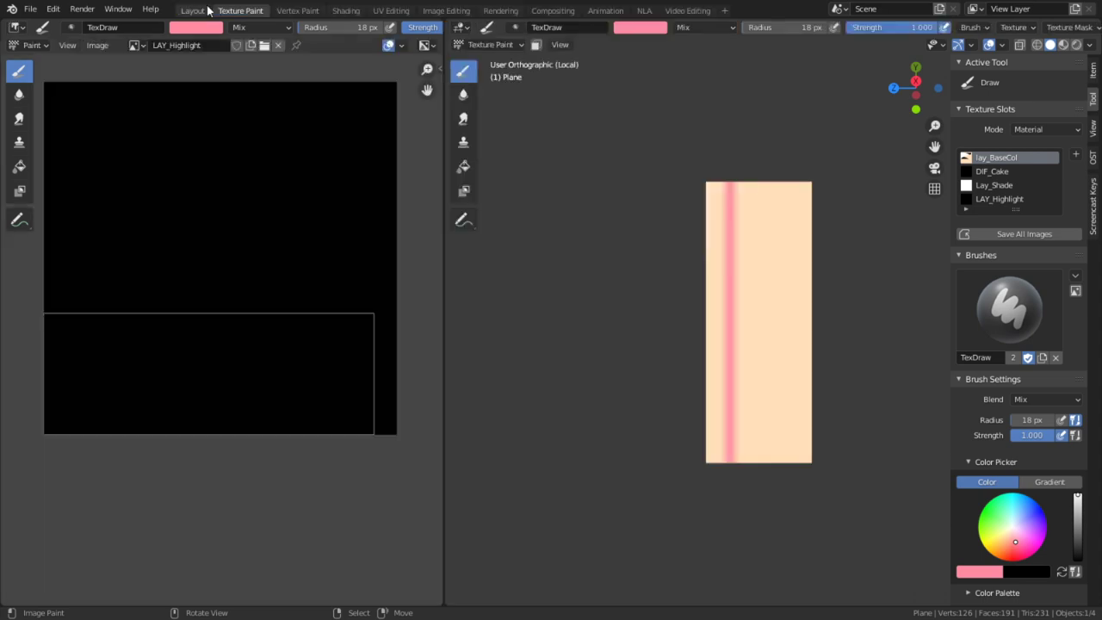
left_click(345, 10)
key("ctrl+space")
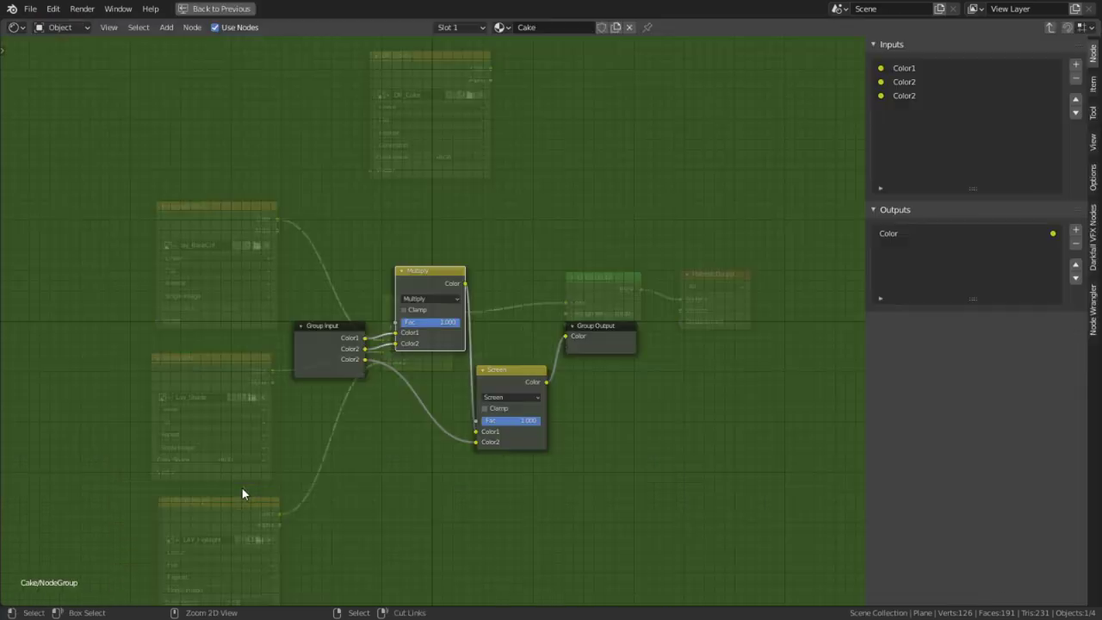
left_click(303, 218)
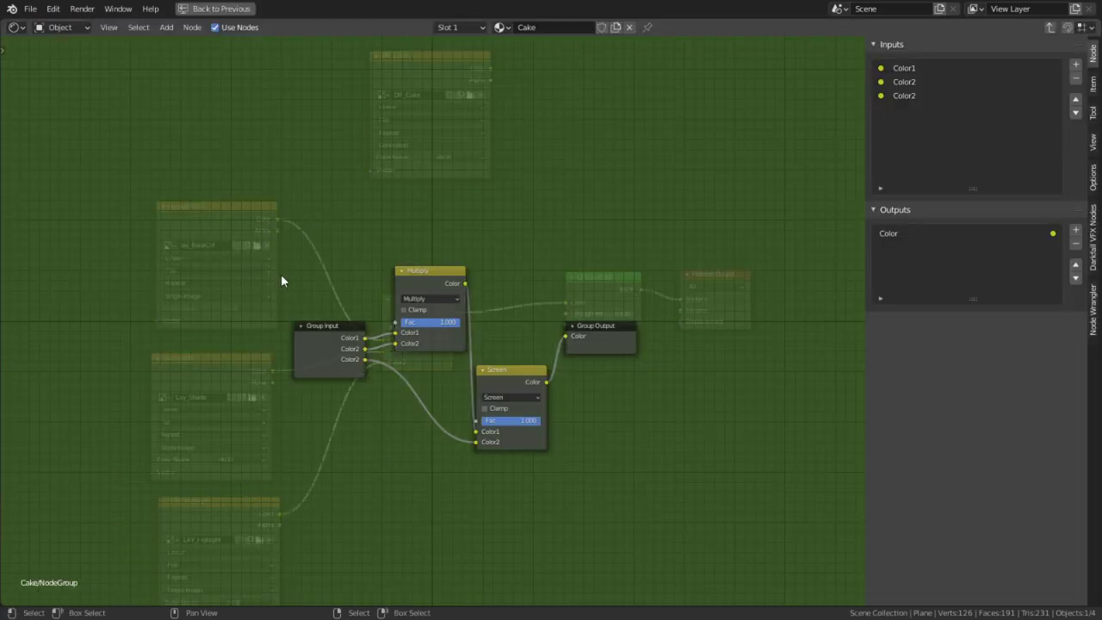
key("Tab")
- Set the interpolation of the lay_BaseCol and Lay_Shade image textures to Closest, and restore the split Shading layout
left_click(267, 258)
left_click(267, 275)
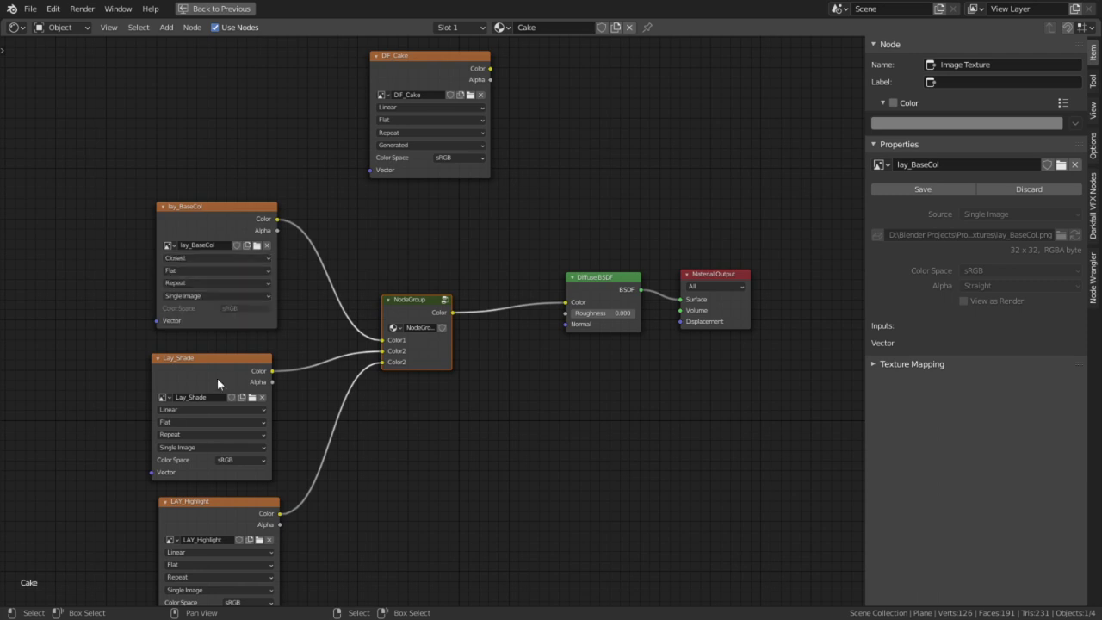
left_click(195, 405)
left_click(195, 426)
left_click_drag(191, 543, 191, 551)
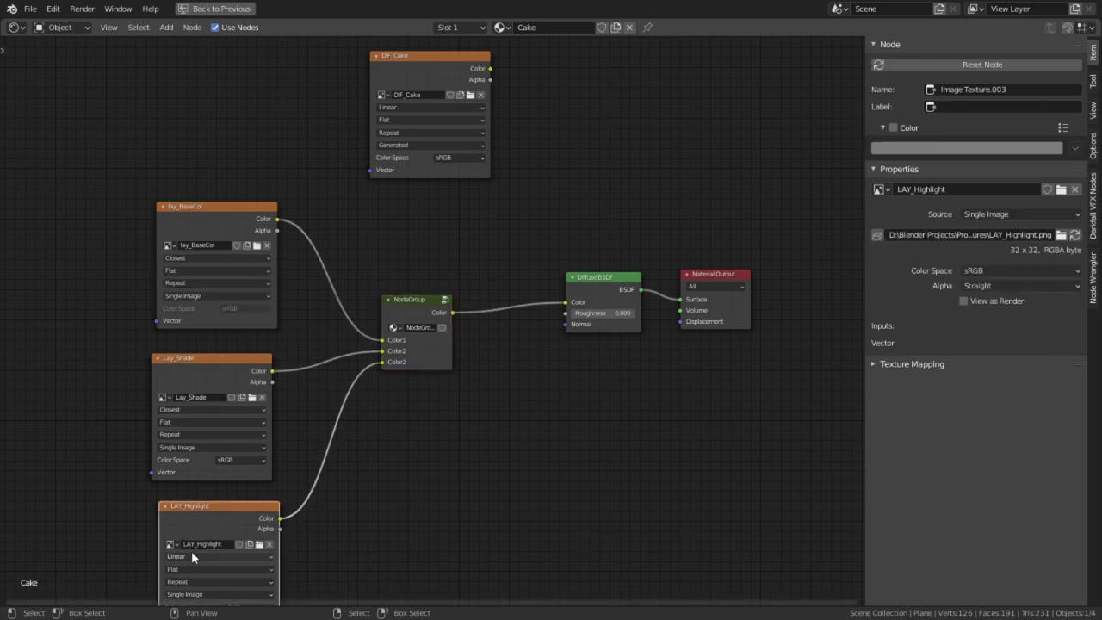
key("ctrl+space")
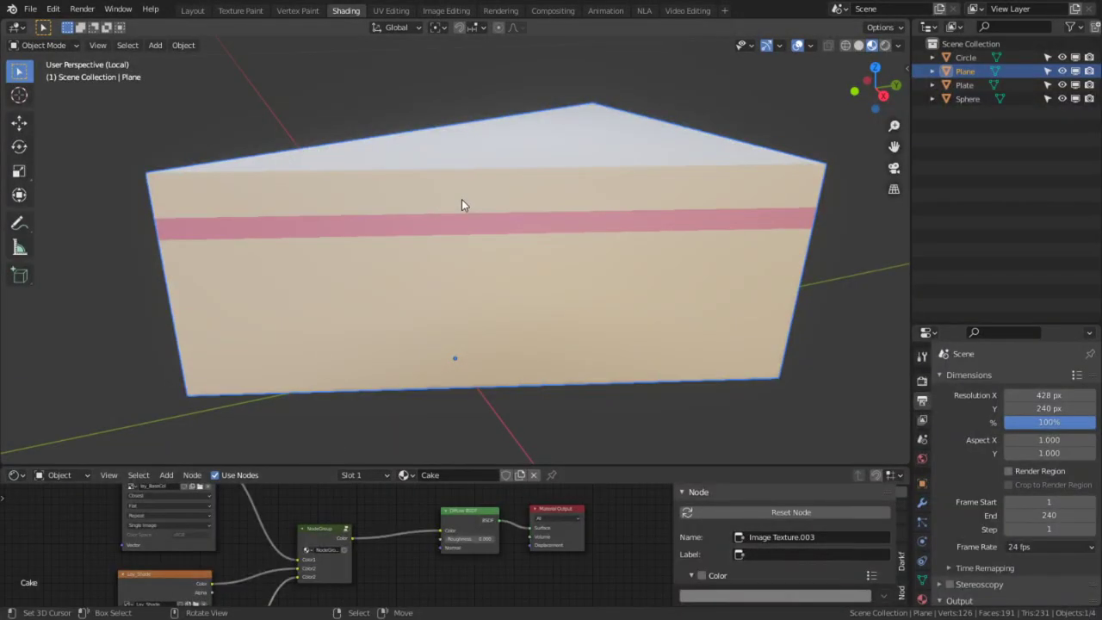
- Return to the Texture Paint workspace and make lay_BaseCol the active paint slot again
key("Tab")
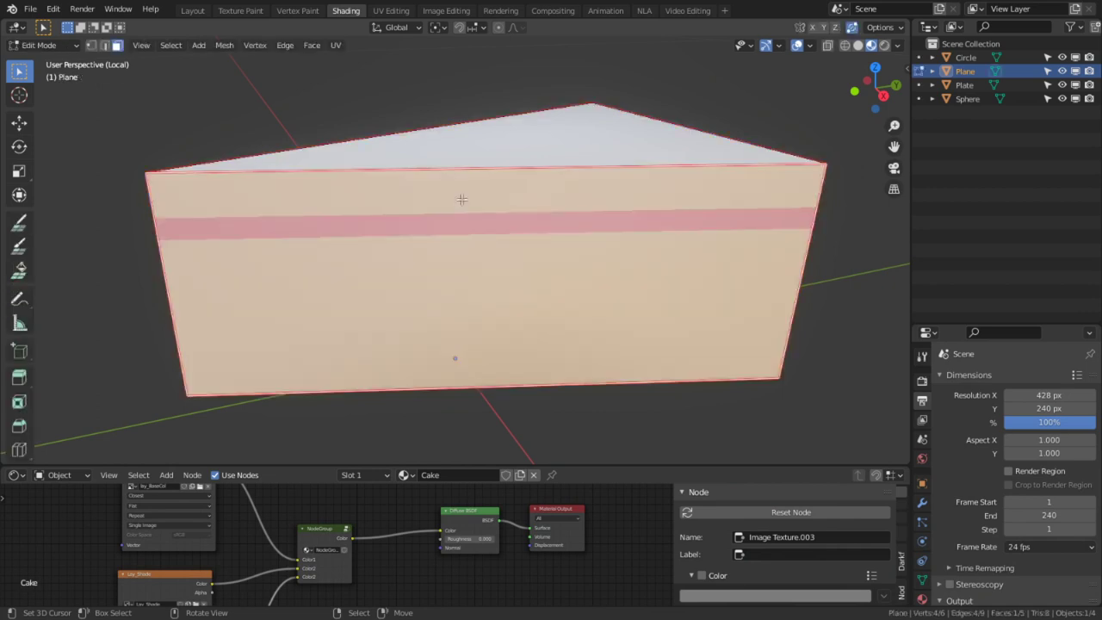
left_click(240, 11)
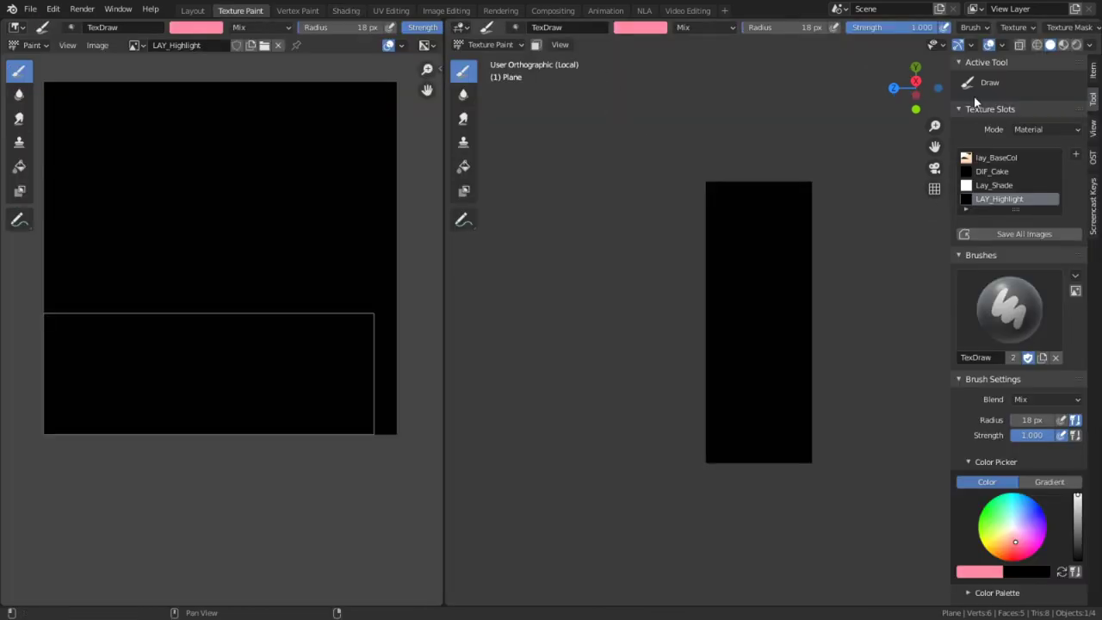
left_click(998, 159)
scroll(751, 222, "up", 3)
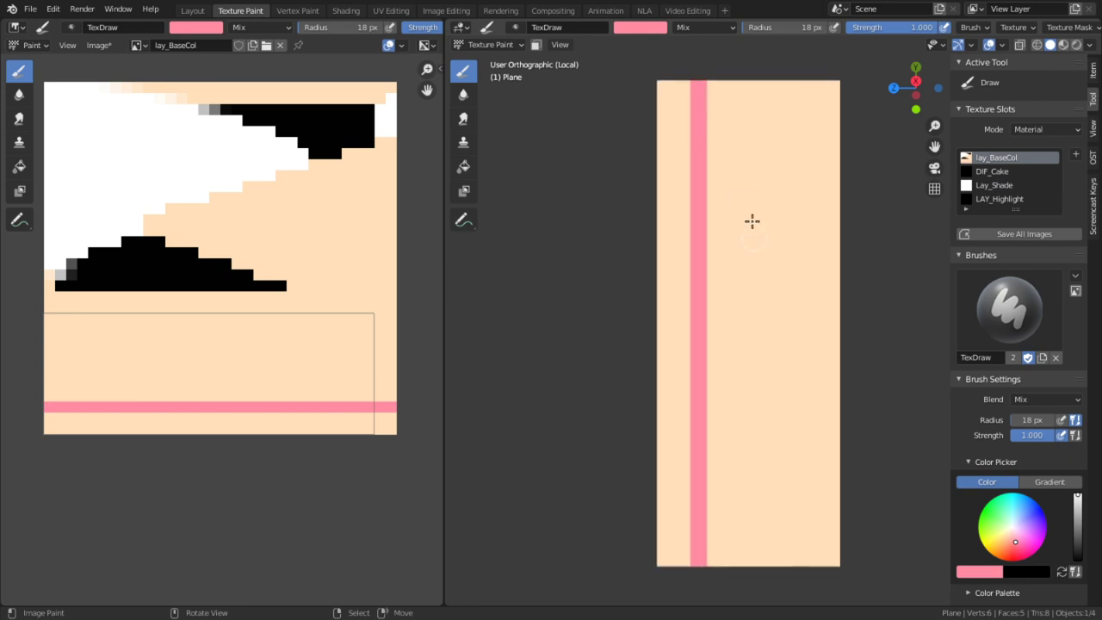
- Widen the pink stripe to twice its width and paint a second, equally wide pink stripe parallel to it
left_click_drag(714, 94, 713, 83)
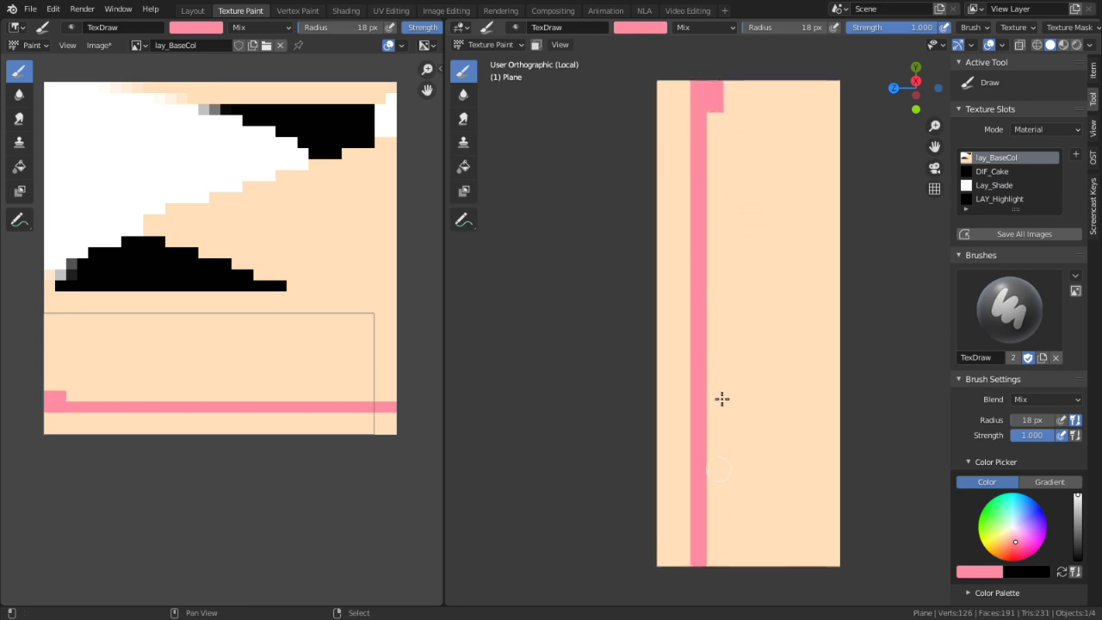
mouse_move(711, 191)
left_mouse_down()
mouse_move(680, 582)
mouse_move(715, 574)
left_mouse_up()
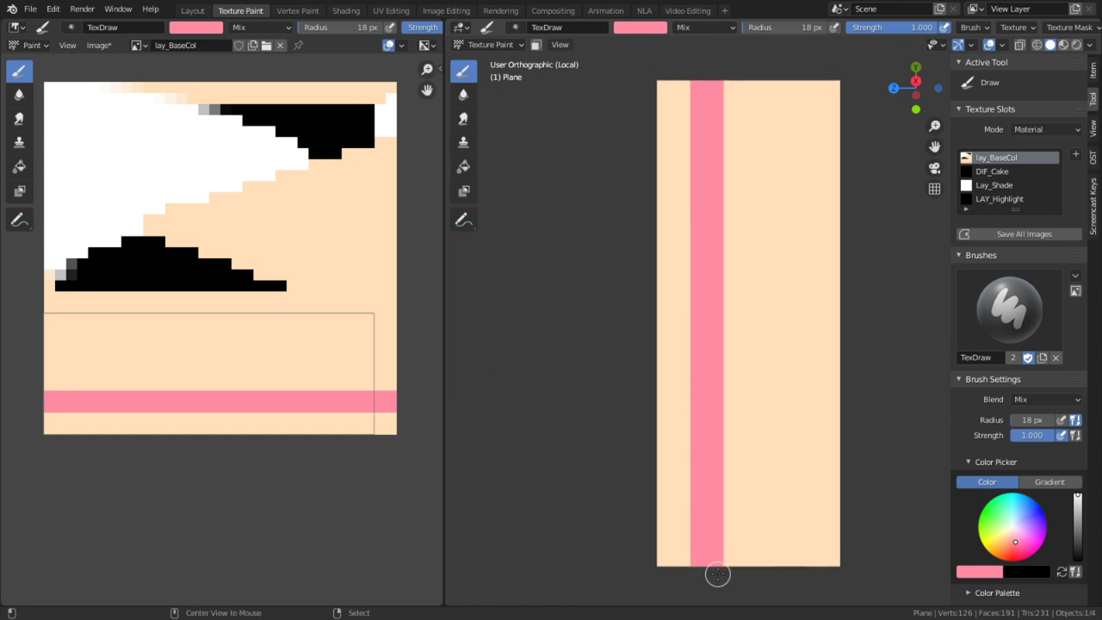
left_click_drag(779, 76, 780, 593)
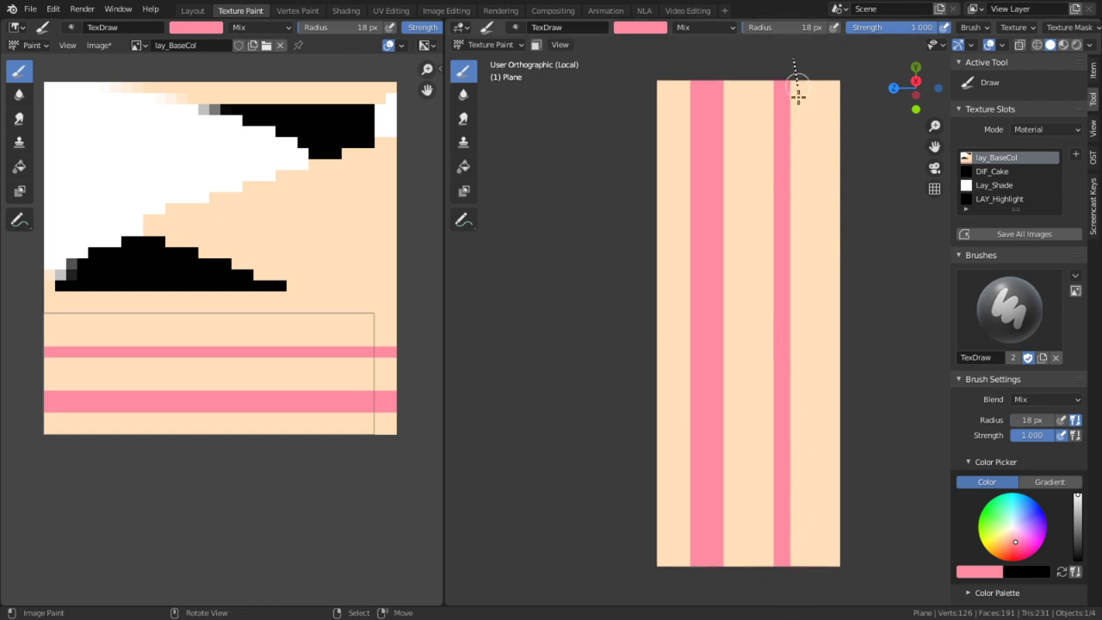
left_click_drag(797, 93, 802, 602)
- Look at the slice from the right, set the brush color to white and change the stroke method from Line to freehand painting
mouse_move(771, 165)
middle_mouse_down()
mouse_move(830, 249)
mouse_move(758, 351)
mouse_move(685, 408)
middle_mouse_up()
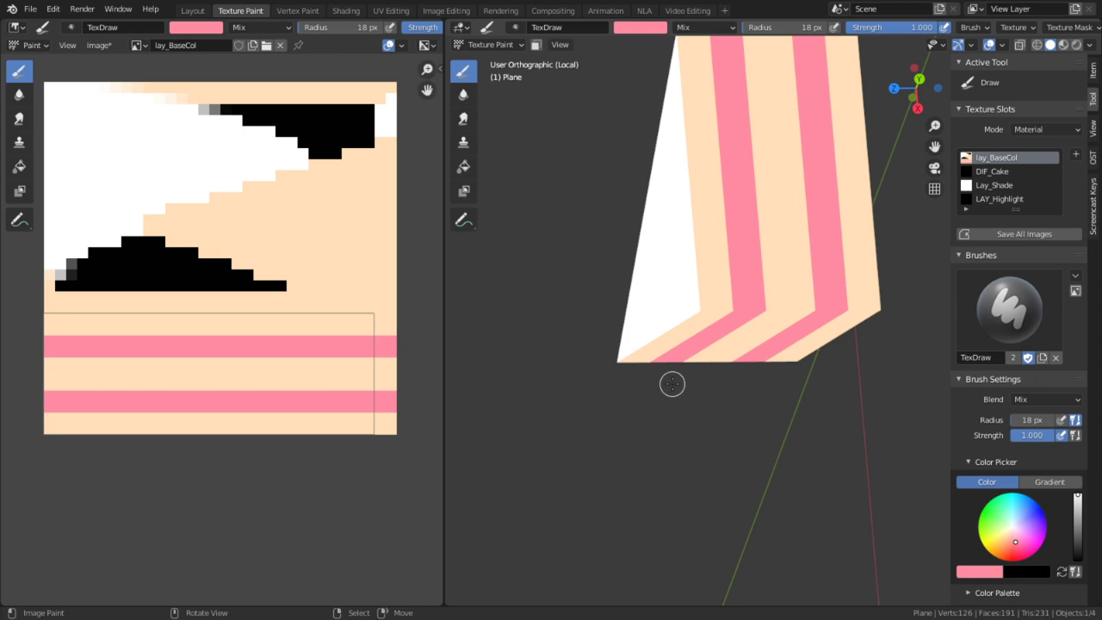
key("KP_3")
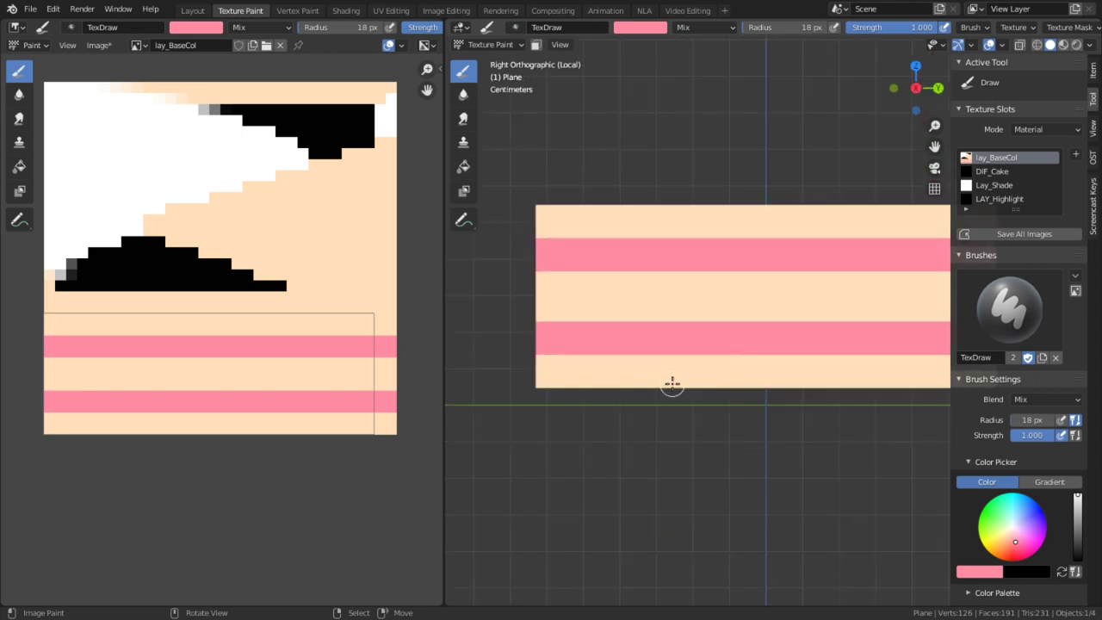
middle_click_drag(658, 256, 591, 307, "shift")
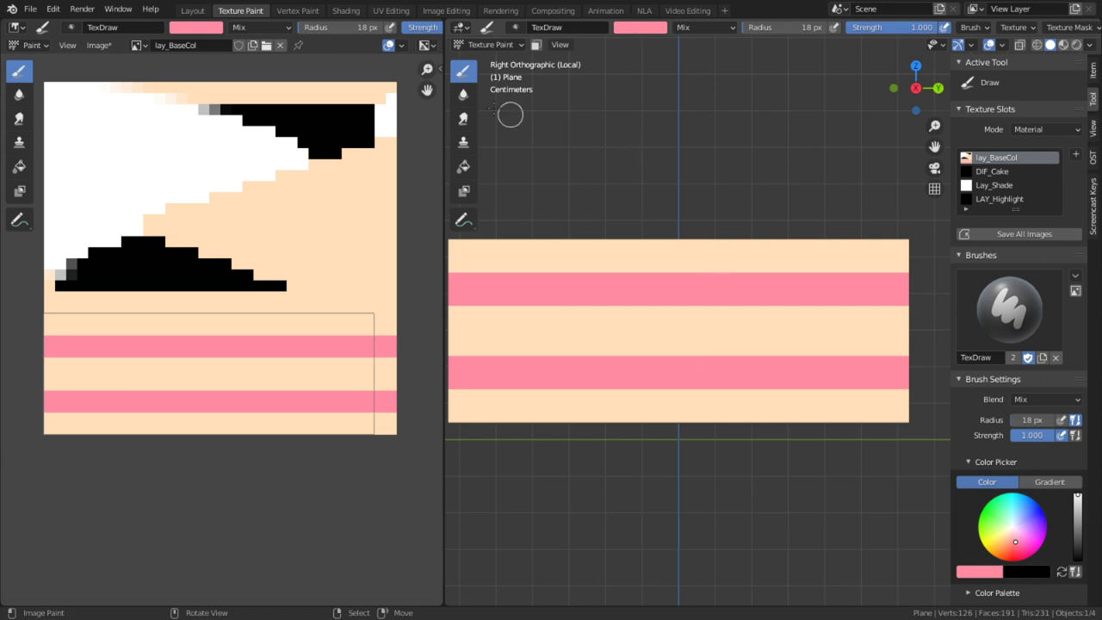
left_click(659, 29)
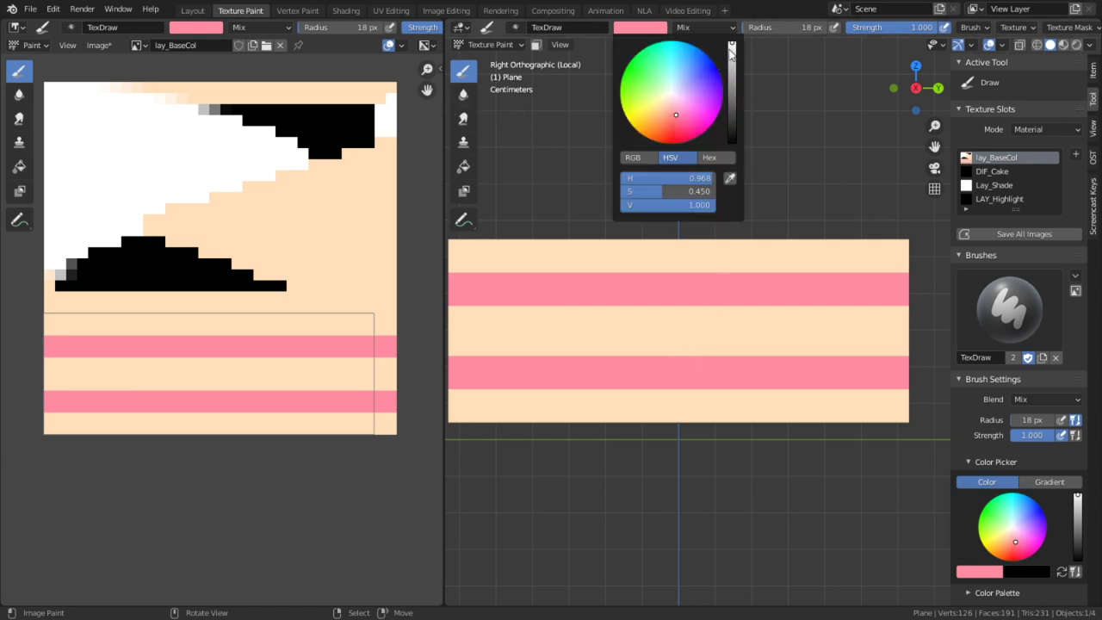
left_click(661, 30)
left_click_drag(703, 190, 613, 194)
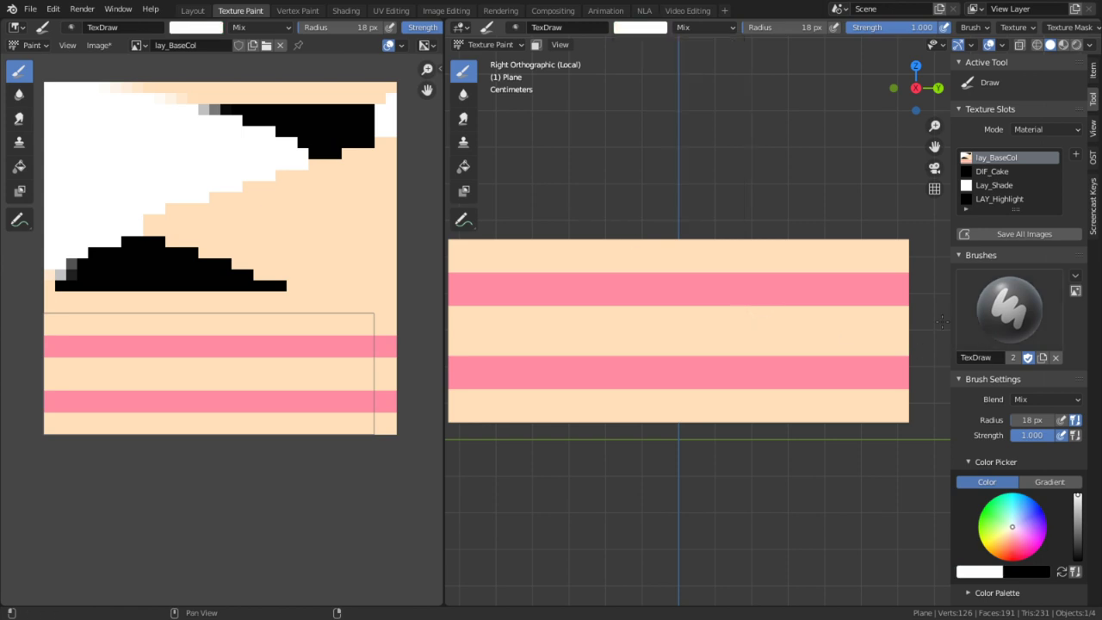
key("e")
left_click(767, 220)
- Try a white stroke across the upper pink stripe with a 22 px brush in the maximized viewport, and undo it
key("ctrl+space")
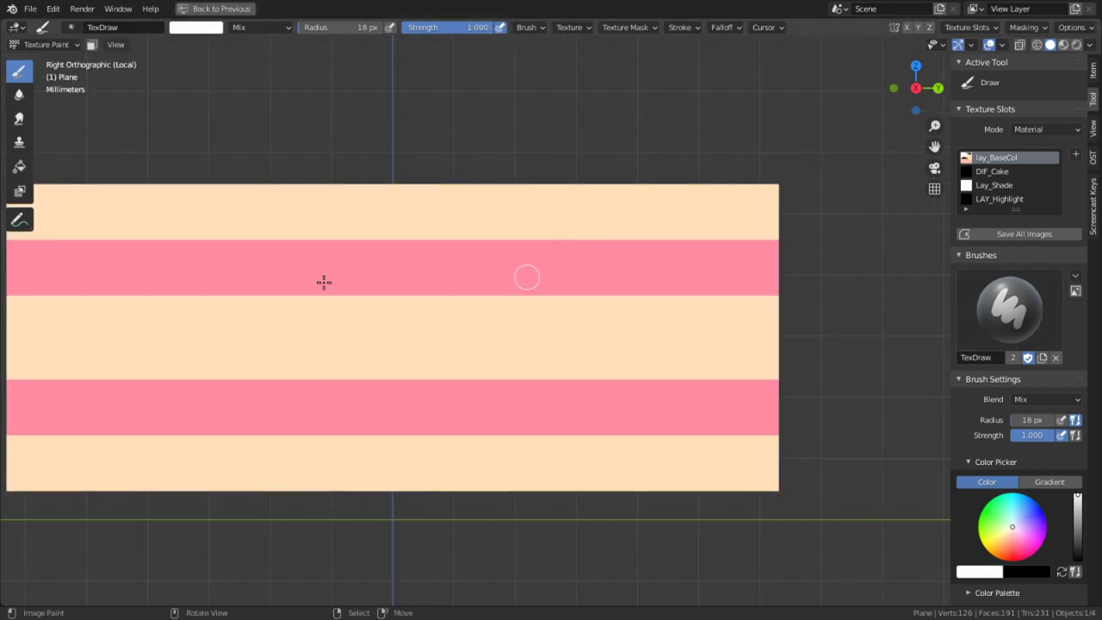
middle_click_drag(259, 271, 388, 282, "shift")
key("f")
left_click(180, 206)
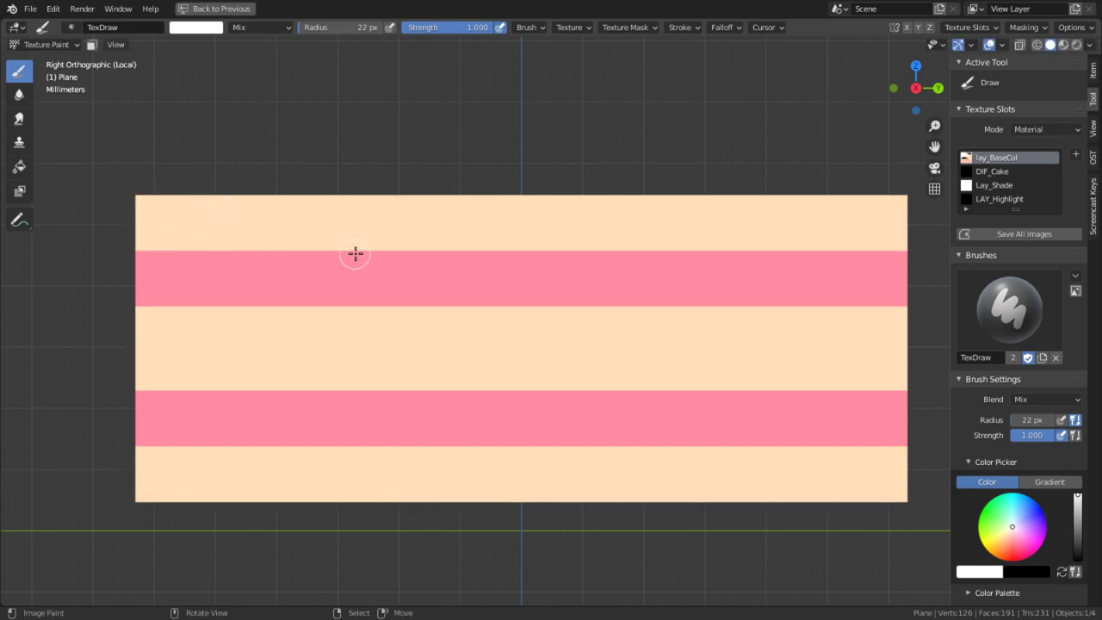
left_click_drag(509, 313, 531, 209)
key("ctrl+z")
- Set the brush radius to 39 px and its falloff to the sharp curve preset, testing and undoing a white stroke
key("shift+f")
left_click(220, 205)
key("f")
left_click(425, 202)
right_click(497, 199)
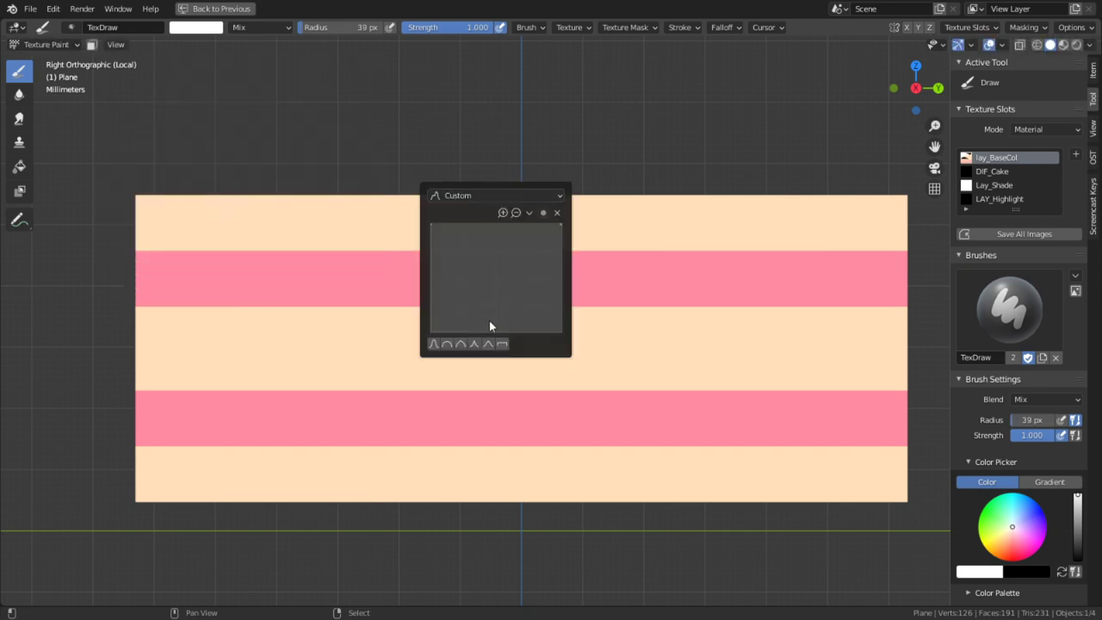
left_click(473, 344)
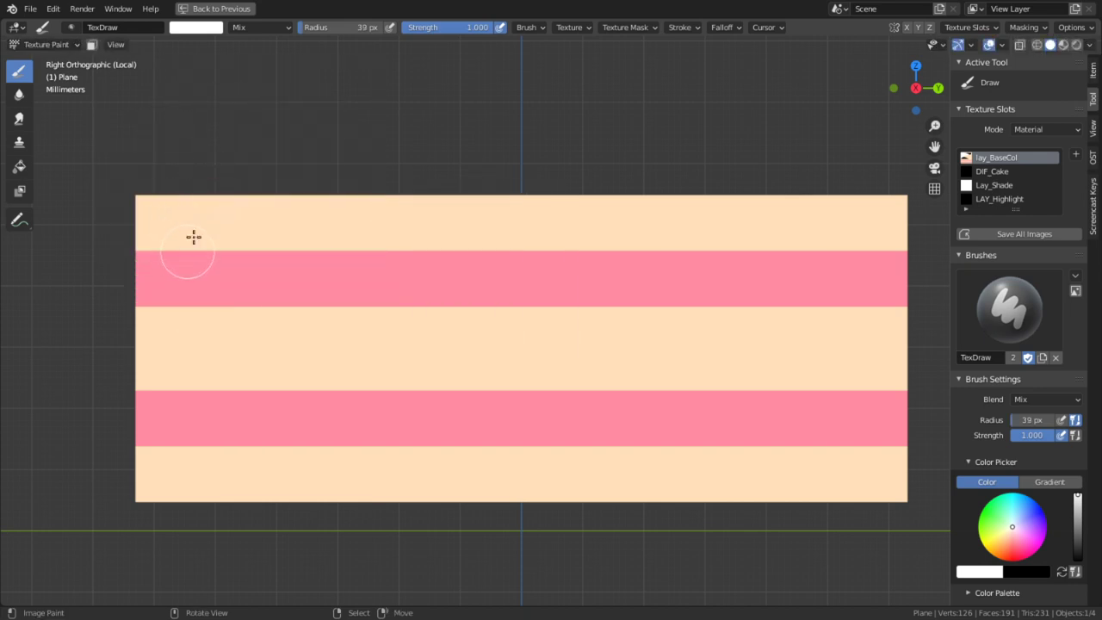
mouse_move(194, 237)
left_mouse_down()
mouse_move(278, 224)
mouse_move(214, 242)
left_mouse_up()
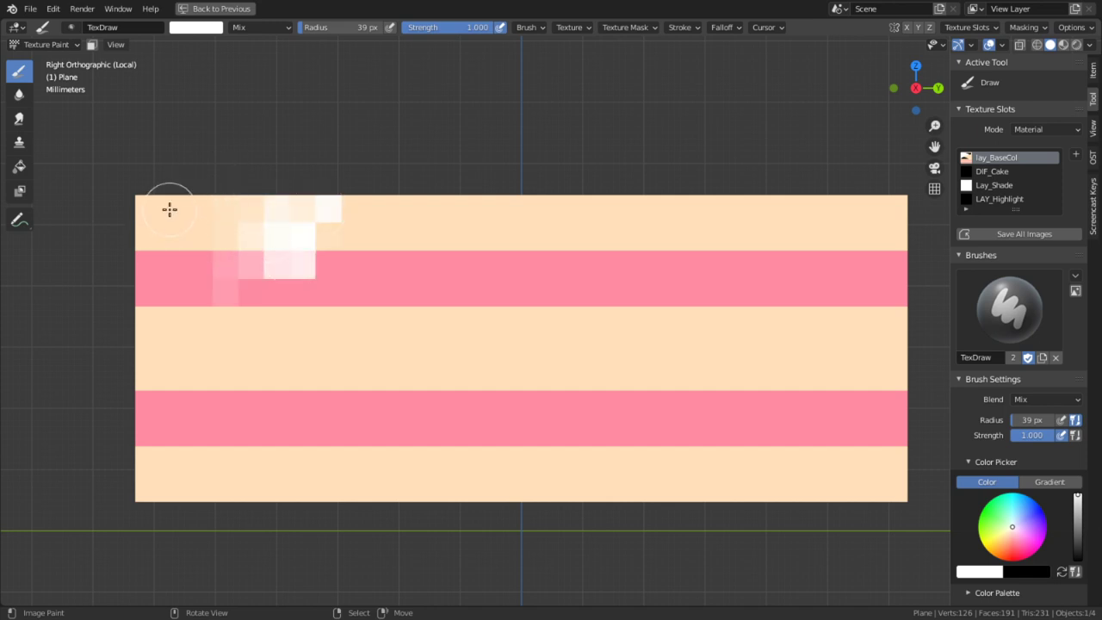
key("ctrl+z")
- Maximize the image editor showing lay_BaseCol and reduce the brush radius to 1 px
mouse_move(514, 266)
middle_mouse_down()
mouse_move(610, 284)
mouse_move(615, 304)
middle_mouse_up()
key("ctrl+space")
key("ctrl+space")
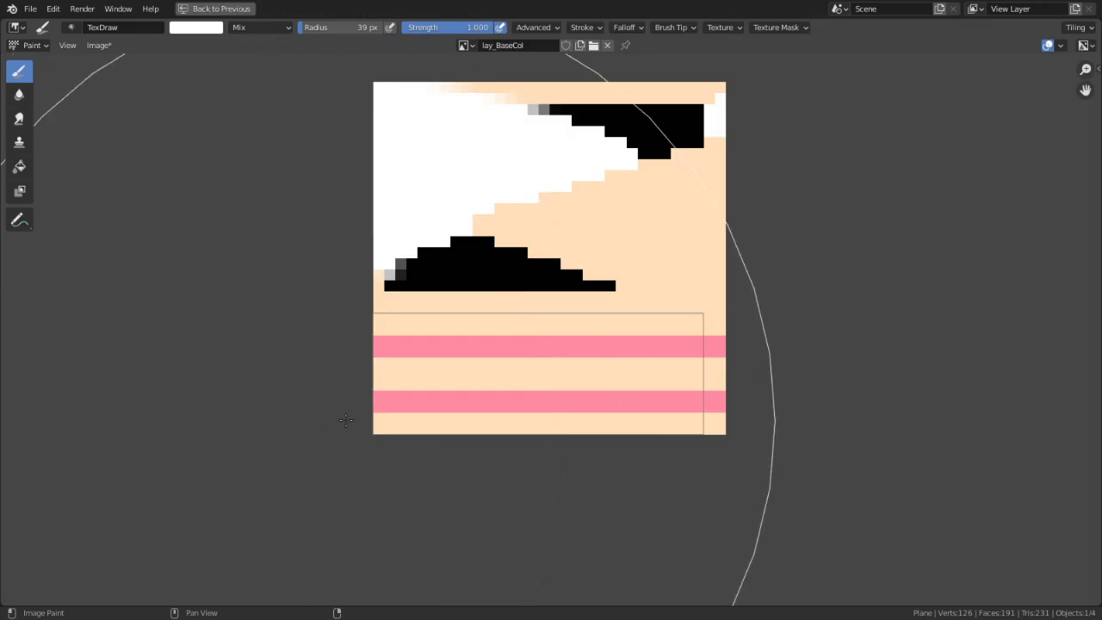
key("f")
left_click(84, 416)
key("f")
left_click(112, 361)
- Paint white icing with uneven drips over the upper pink stripe, along the upper edge of the side face's UV area
scroll(254, 355, "up", 4)
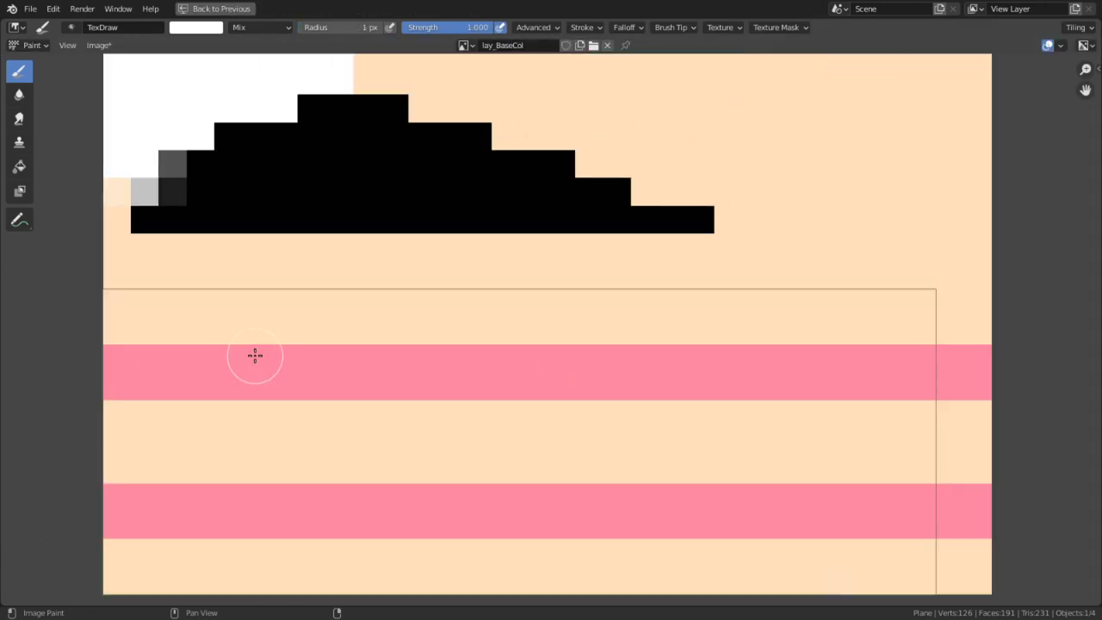
mouse_move(232, 291)
left_mouse_down()
mouse_move(160, 285)
mouse_move(197, 381)
mouse_move(128, 283)
mouse_move(230, 335)
mouse_move(212, 361)
mouse_move(219, 425)
mouse_move(253, 313)
mouse_move(327, 288)
mouse_move(293, 301)
mouse_move(410, 304)
mouse_move(444, 287)
mouse_move(411, 295)
mouse_move(511, 361)
mouse_move(561, 288)
mouse_move(598, 284)
mouse_move(666, 333)
mouse_move(681, 421)
mouse_move(672, 290)
mouse_move(696, 364)
mouse_move(846, 285)
mouse_move(865, 352)
mouse_move(802, 326)
mouse_move(704, 331)
left_mouse_up()
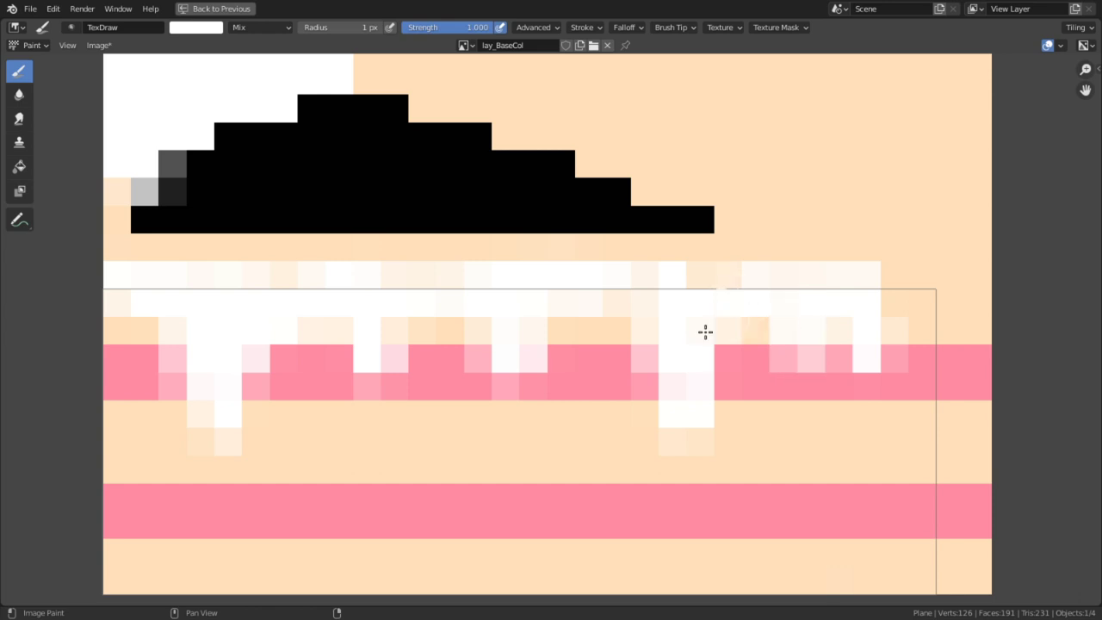
mouse_move(796, 302)
left_mouse_down()
mouse_move(905, 371)
mouse_move(935, 327)
mouse_move(889, 315)
mouse_move(918, 289)
left_mouse_up()
left_click_drag(553, 263, 622, 277)
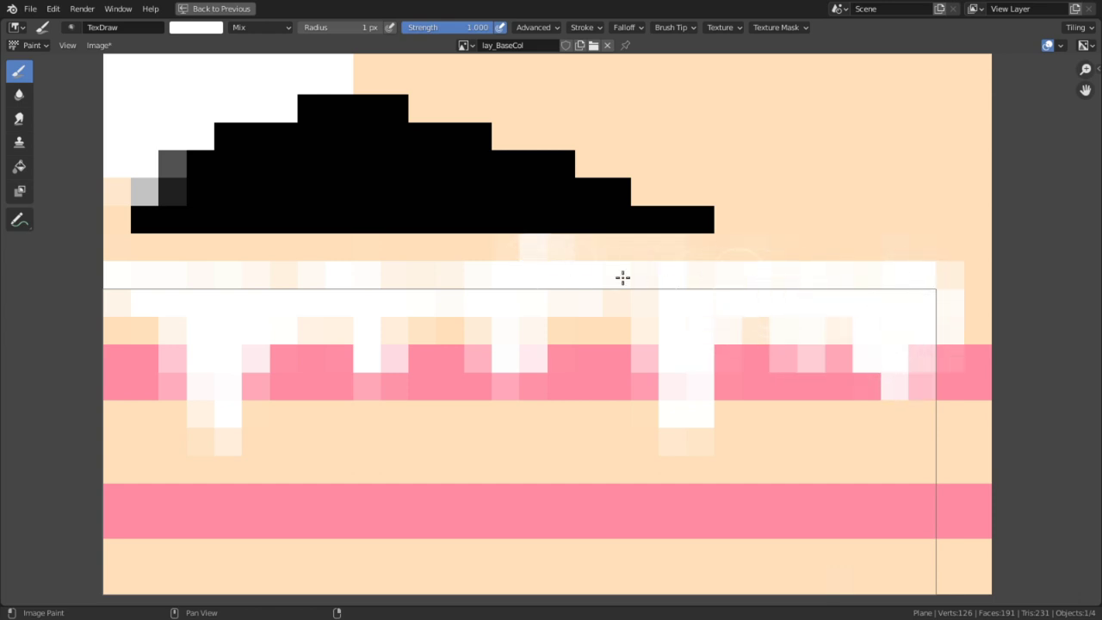
- Restore the split layout, inspect the icing on the 3D slice and switch the slice to Edit Mode
key("ctrl+space")
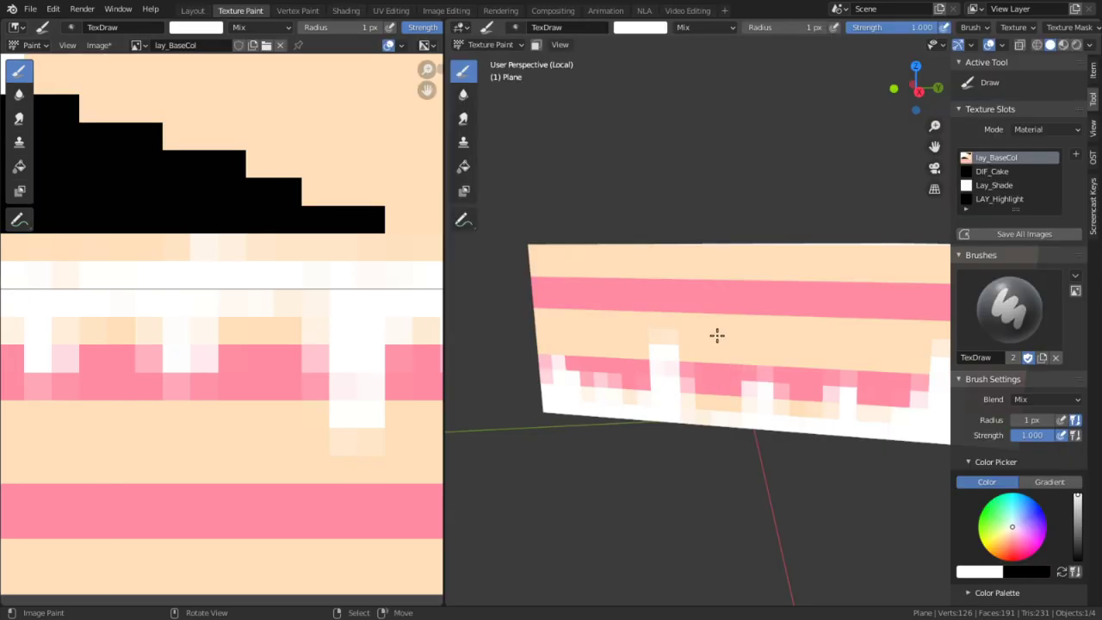
mouse_move(716, 335)
middle_mouse_down()
mouse_move(851, 351)
mouse_move(775, 327)
mouse_move(809, 361)
mouse_move(790, 355)
middle_mouse_up()
key("Tab")
scroll(263, 352, "down", 3)
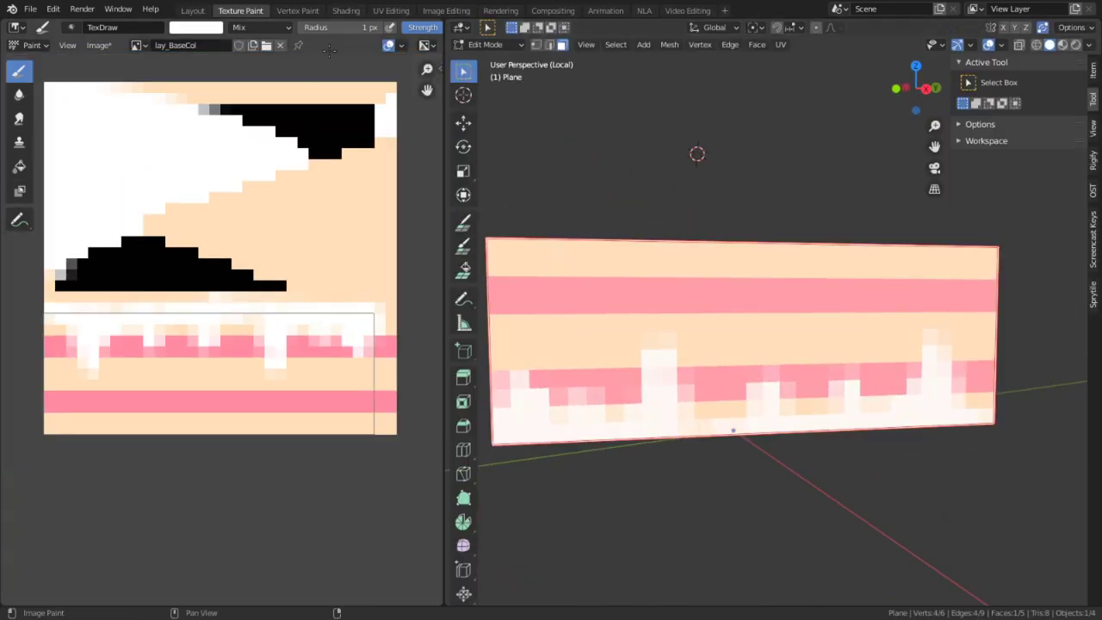
- Flip the UVs of the slice's side face vertically by scaling them -1 on Y in the UV Editing workspace
left_click(391, 10)
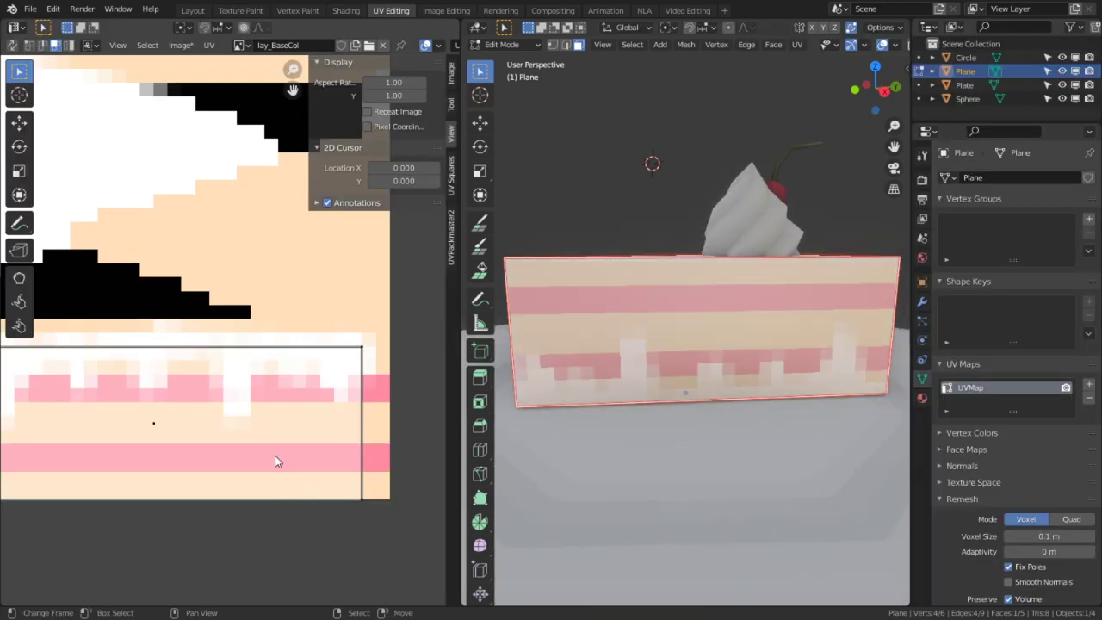
key("a")
scroll(207, 389, "down", 2)
scroll(206, 394, "down", 1)
type("s")
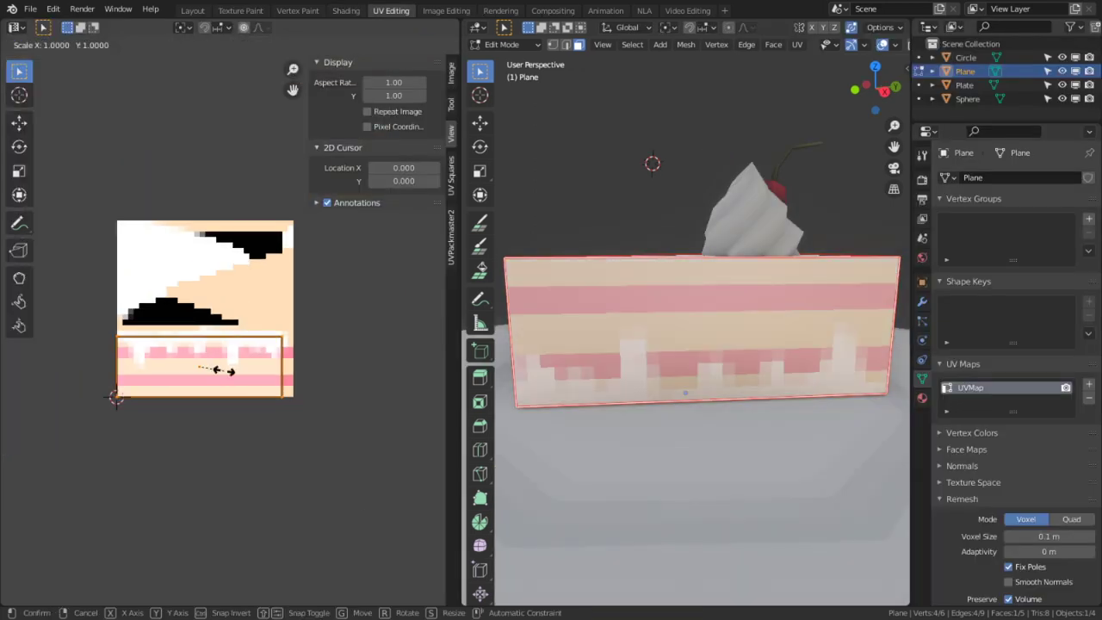
type("y-1")
key("Return")
key("Tab")
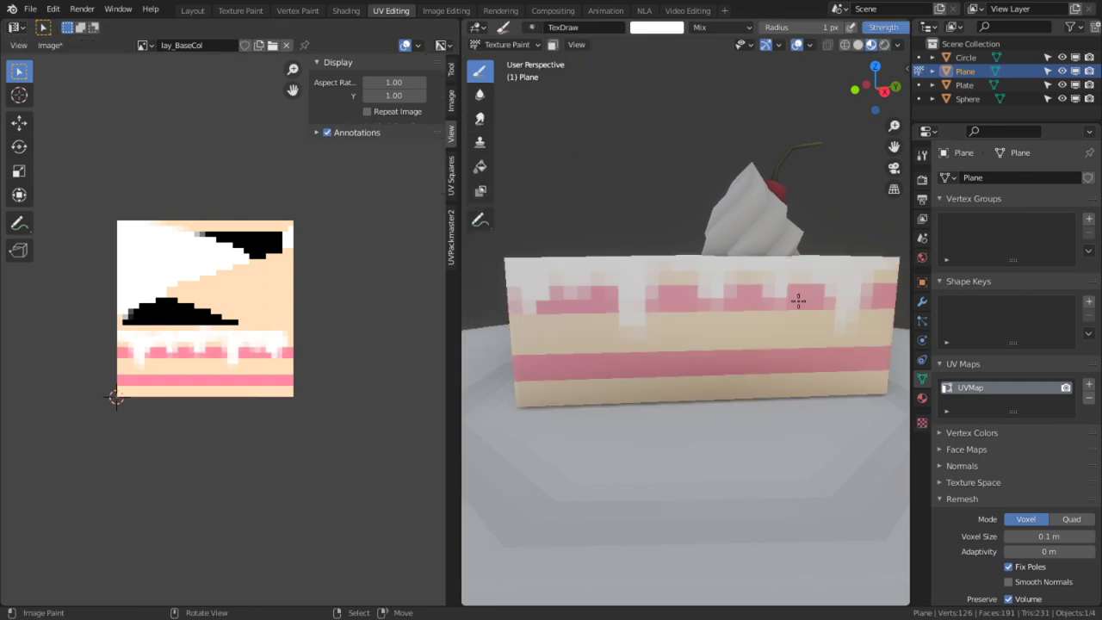
- Select the adjacent side face of the slice and mirror its UVs vertically with a Y scale of -1
middle_click_drag(797, 301, 628, 300)
key("Tab")
left_click(703, 321)
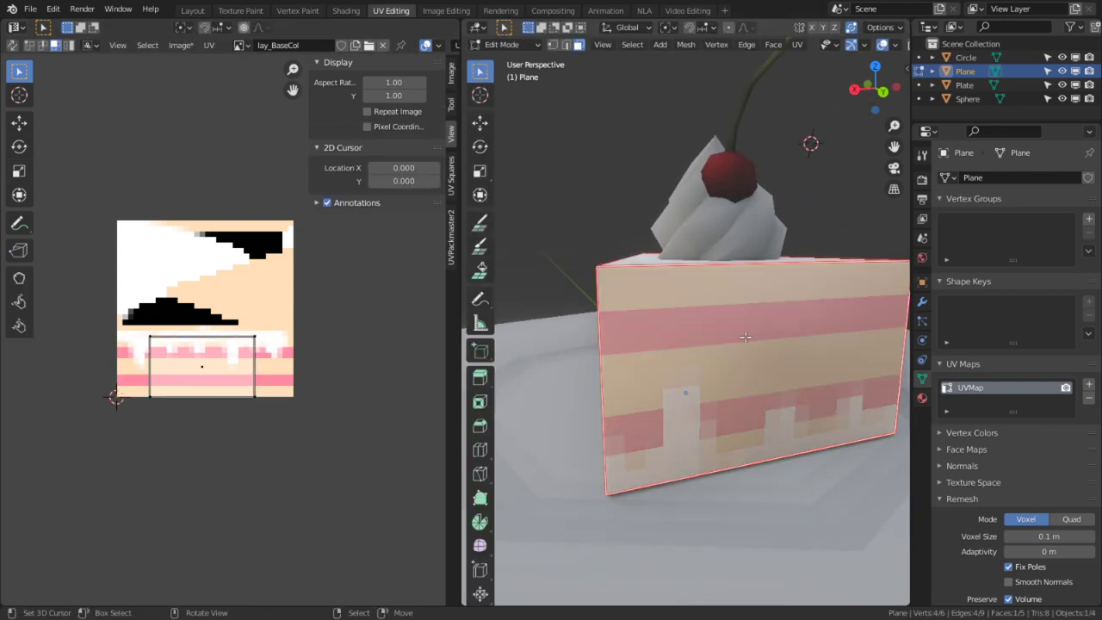
type("as")
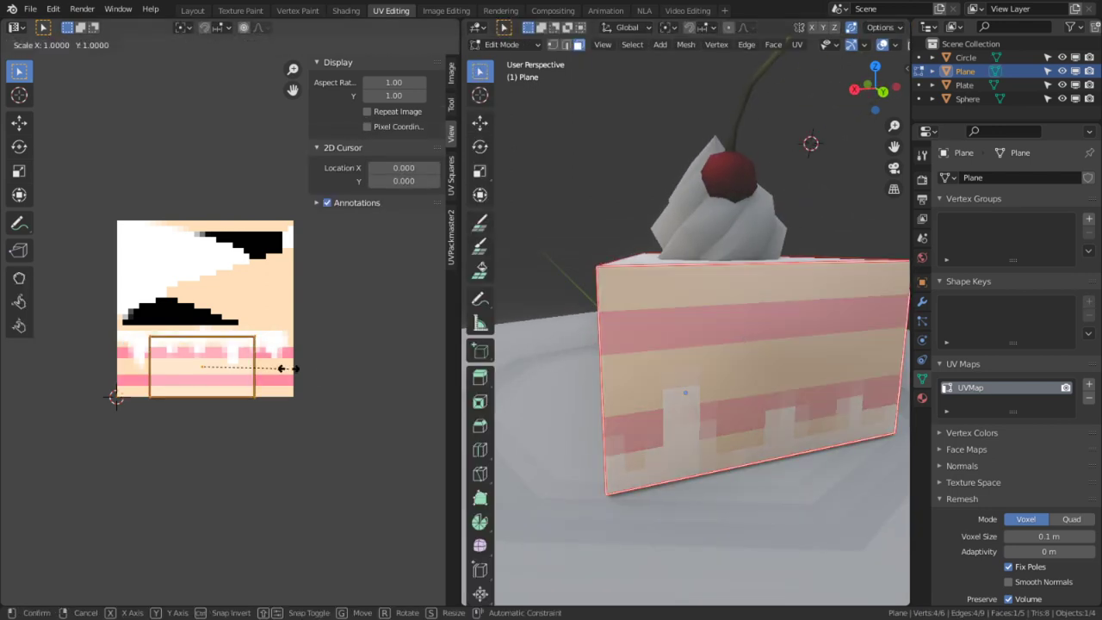
type("y-1")
key("Return")
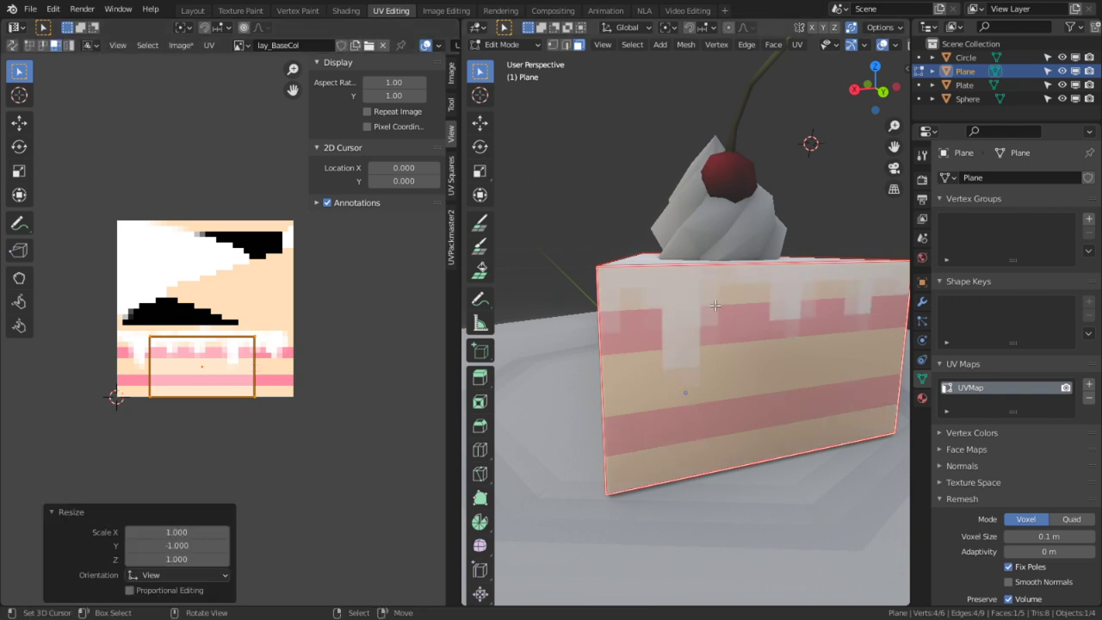
mouse_move(654, 318)
middle_mouse_down()
mouse_move(572, 319)
mouse_move(652, 317)
mouse_move(625, 326)
middle_mouse_up()
key("Tab")
- In the Texture Paint workspace's maximized image editor, extend the white icing over the upper pink stripe, then check it on the 3D slice
left_click(294, 12)
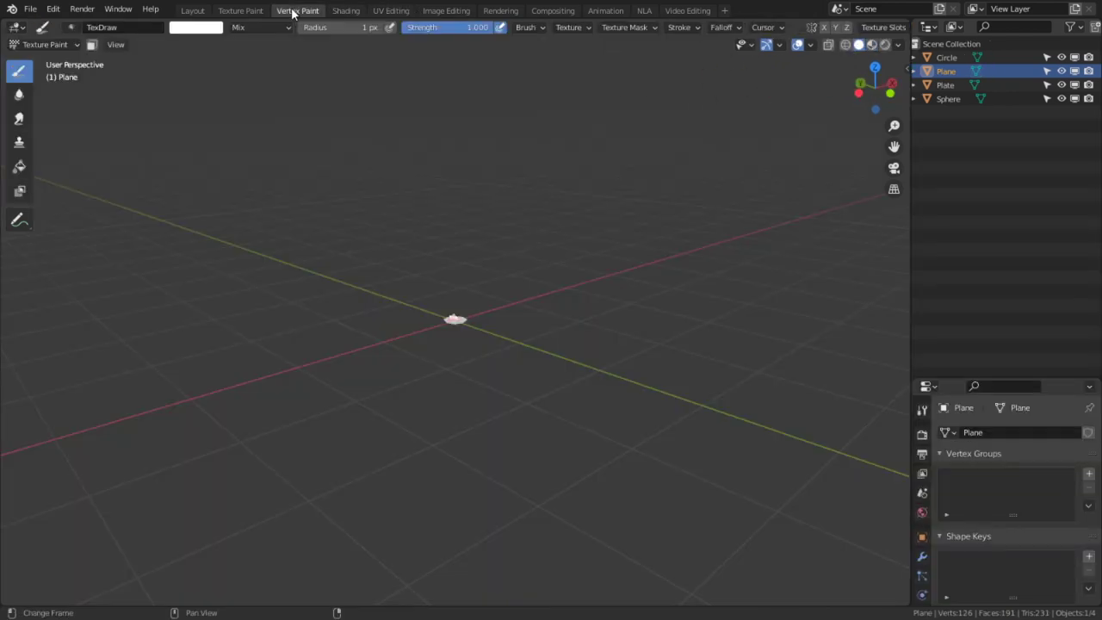
left_click(250, 12)
key("ctrl+space")
scroll(600, 331, "up", 3)
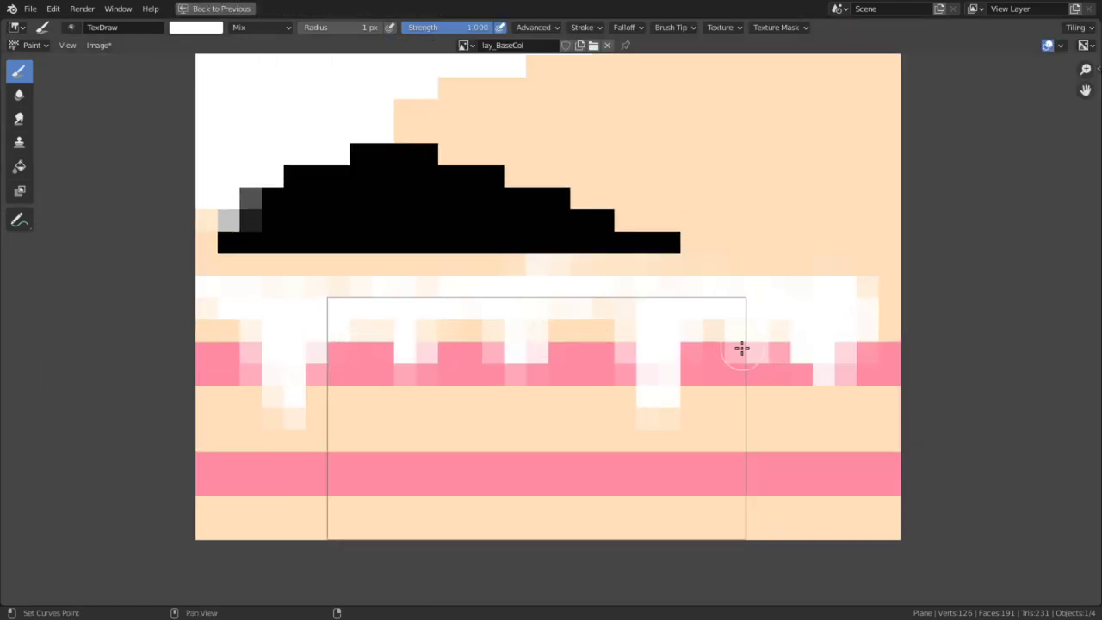
middle_click_drag(740, 347, 625, 337)
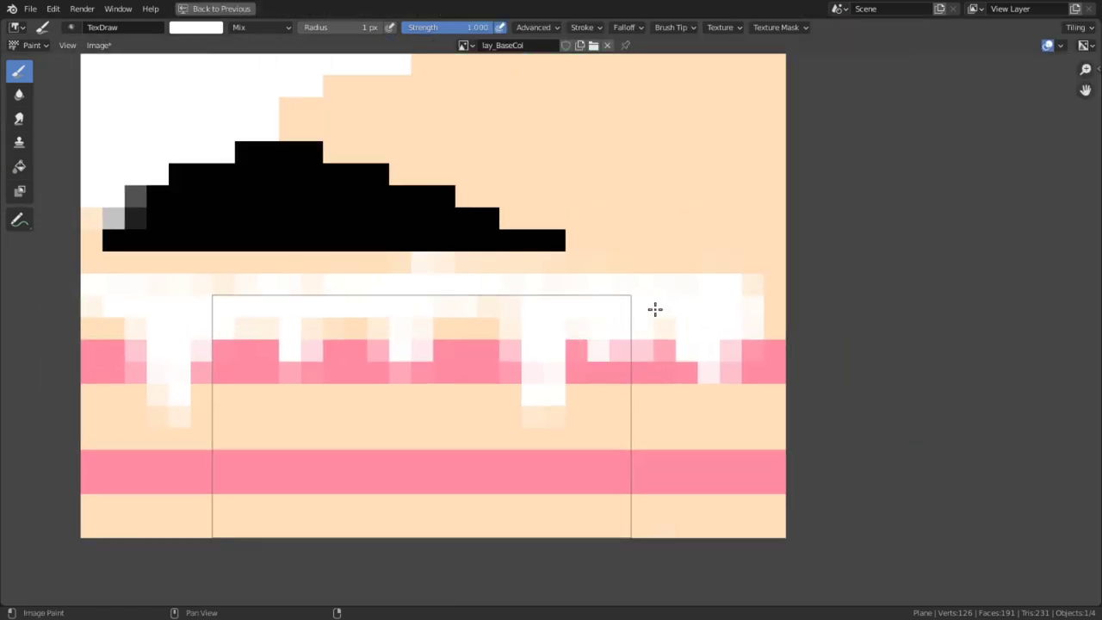
mouse_move(533, 316)
left_mouse_down()
mouse_move(352, 325)
mouse_move(284, 312)
mouse_move(91, 332)
mouse_move(125, 319)
left_mouse_up()
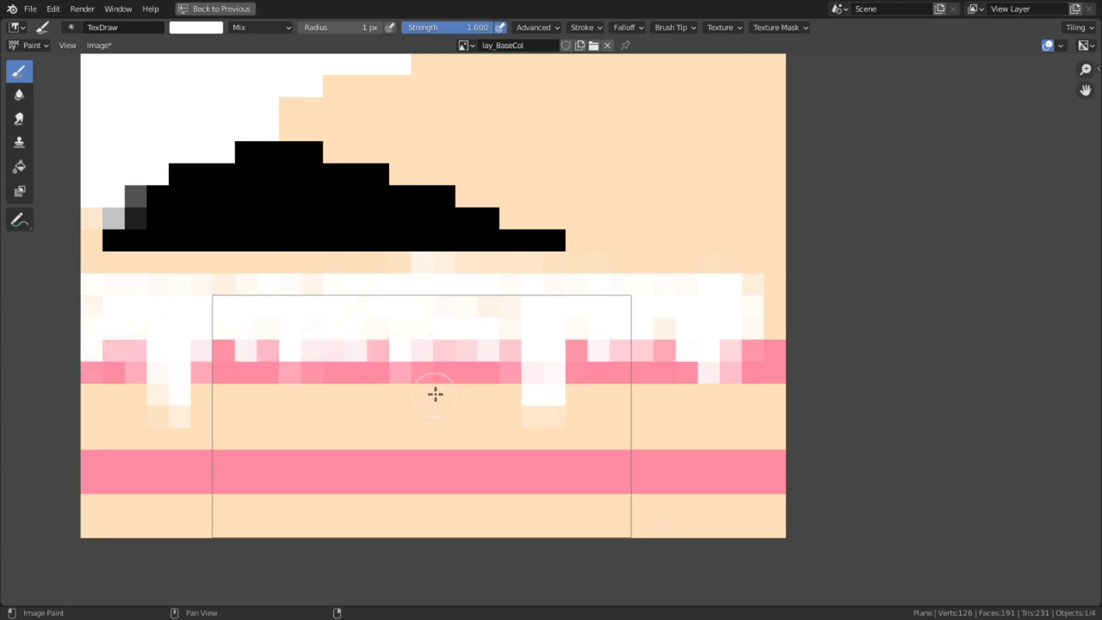
key("ctrl+space")
mouse_move(740, 281)
middle_mouse_down()
mouse_move(838, 297)
mouse_move(816, 310)
mouse_move(653, 296)
mouse_move(770, 315)
mouse_move(752, 339)
middle_mouse_up()
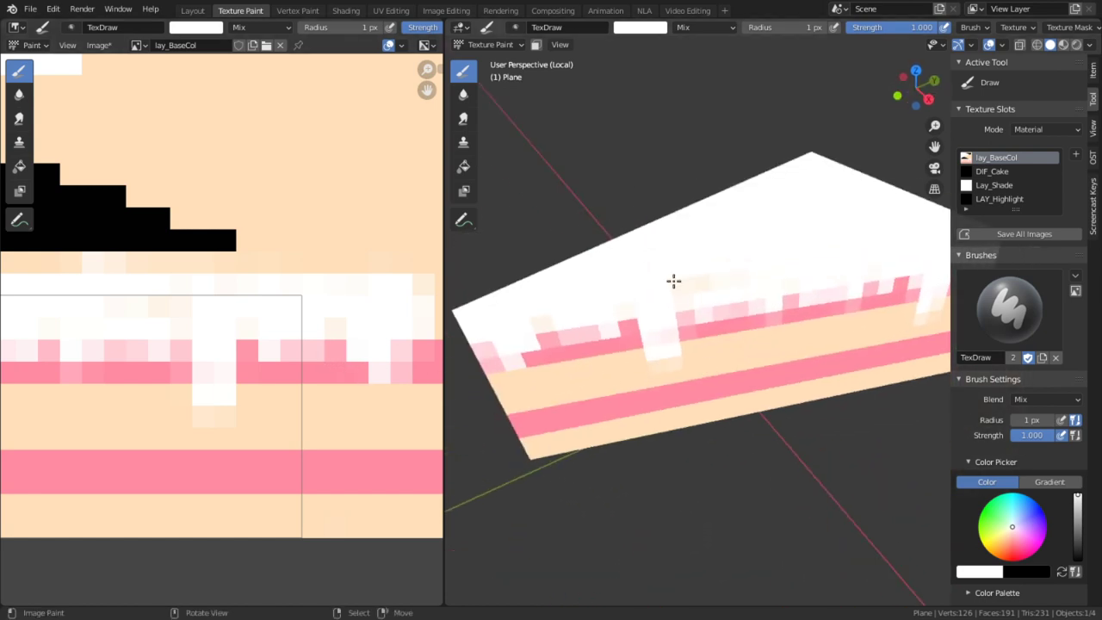
- Make Lay_Shade the active texture slot, darken the brush colour to a very light grey and view the slice in Material Preview
left_click(1022, 184)
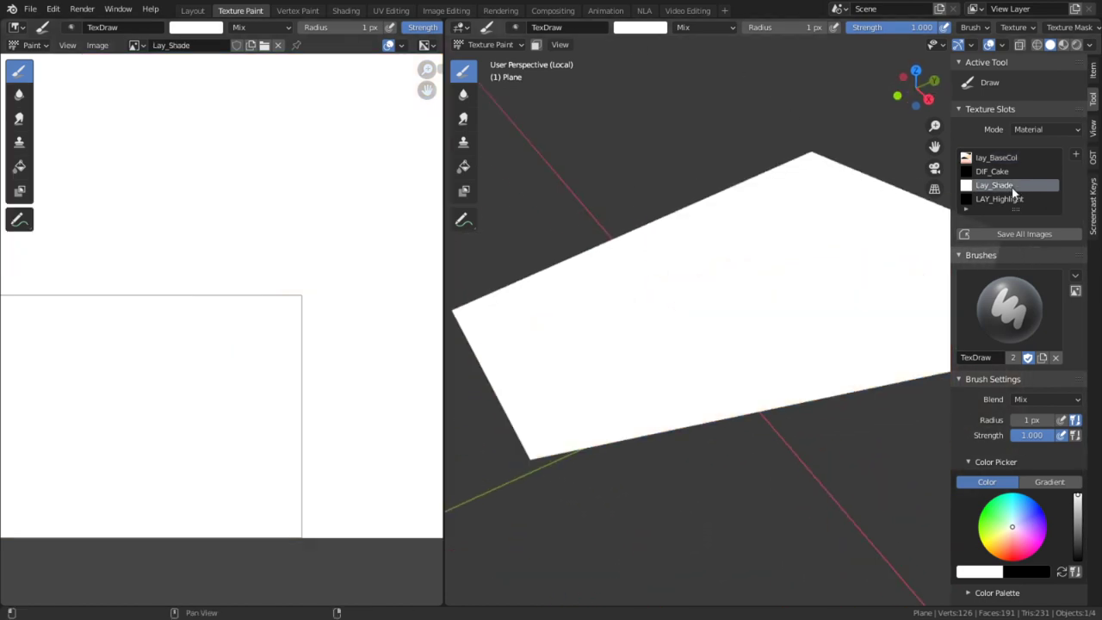
left_click(211, 29)
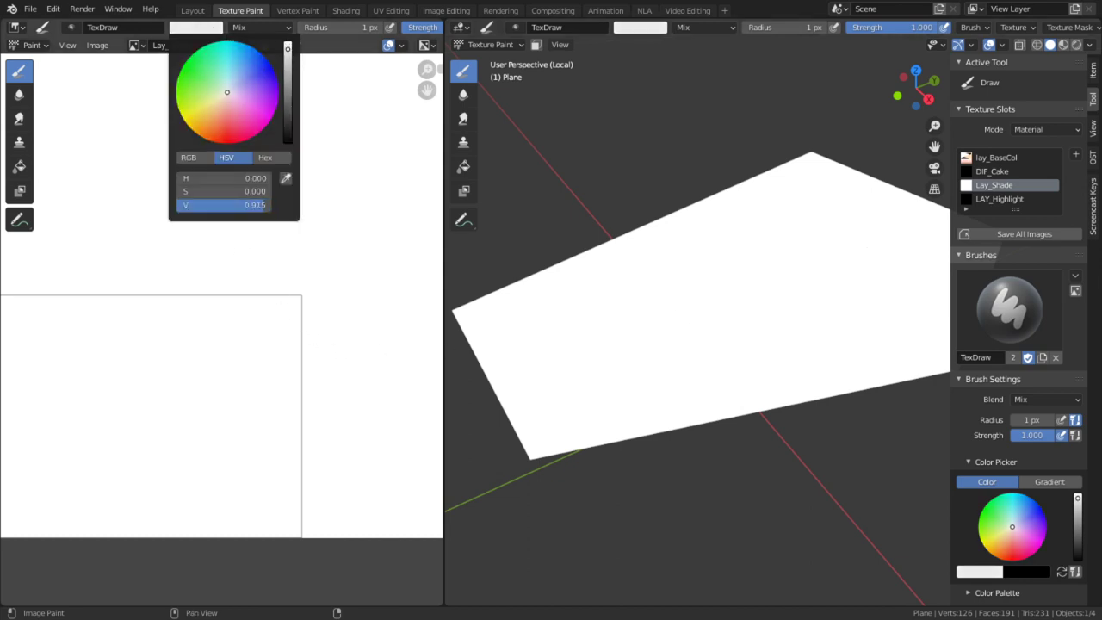
left_click(1062, 45)
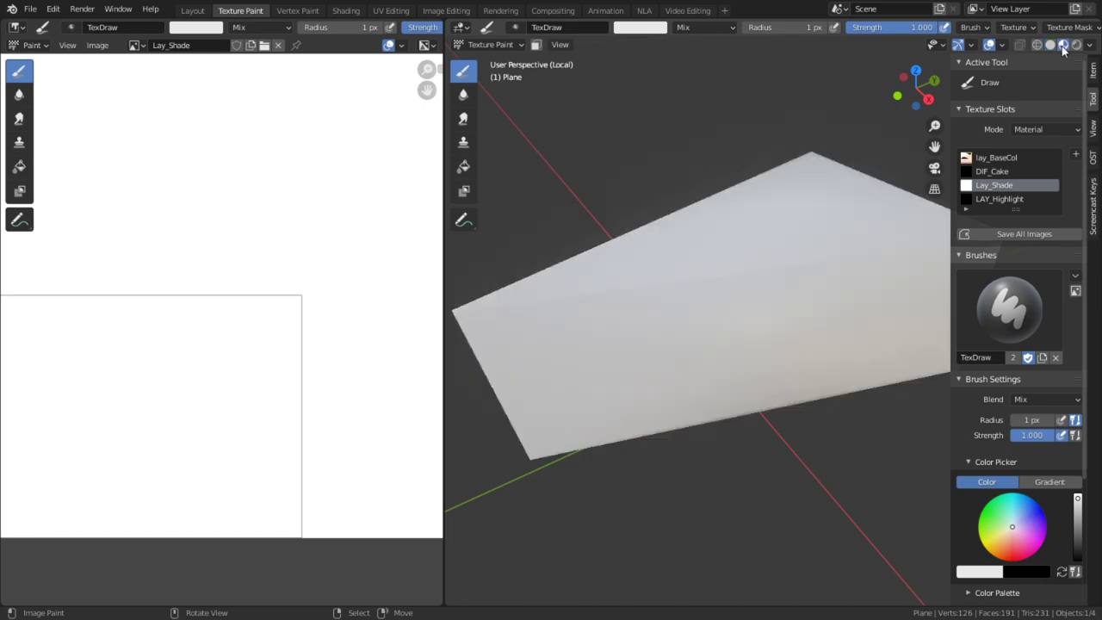
key("ctrl+space")
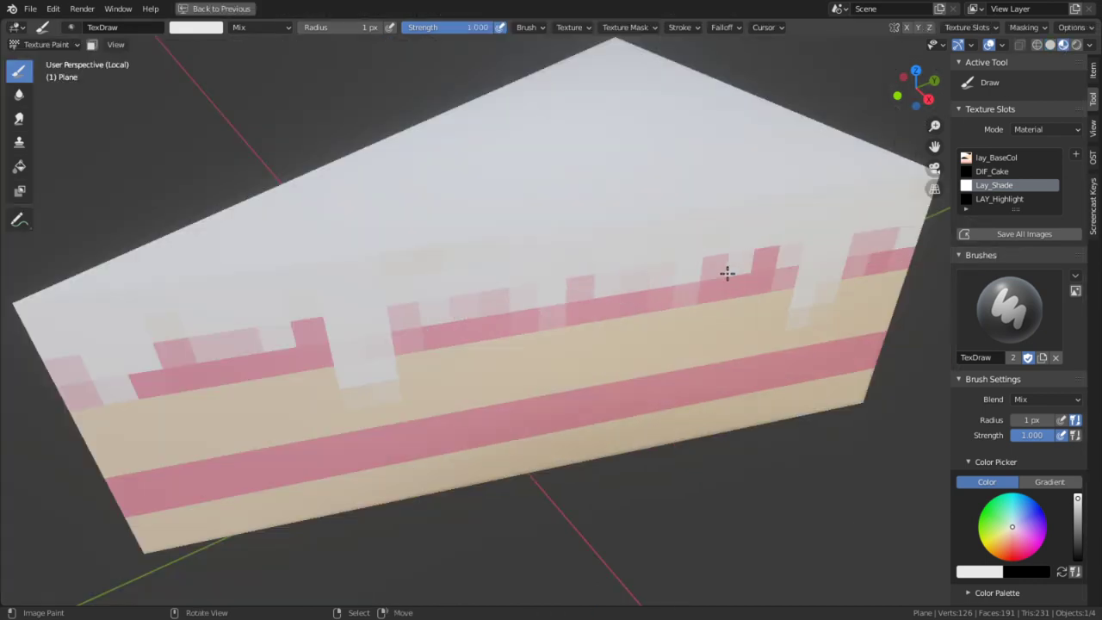
scroll(705, 275, "down", 5)
scroll(684, 259, "up", 6)
scroll(651, 211, "down", 2)
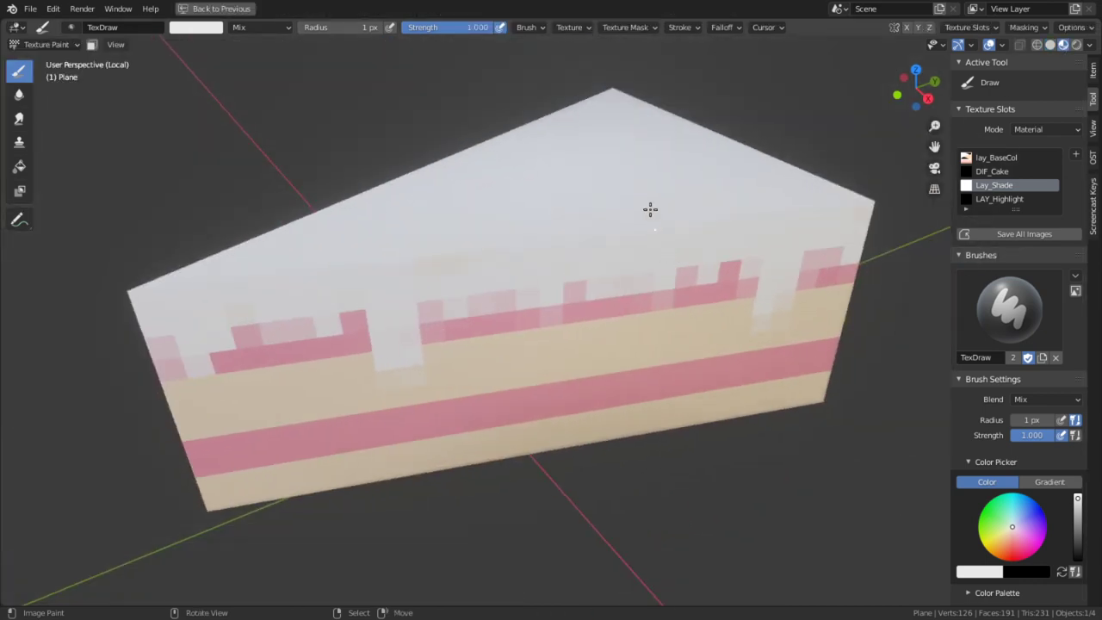
middle_click_drag(649, 209, 652, 160)
key("ctrl+space")
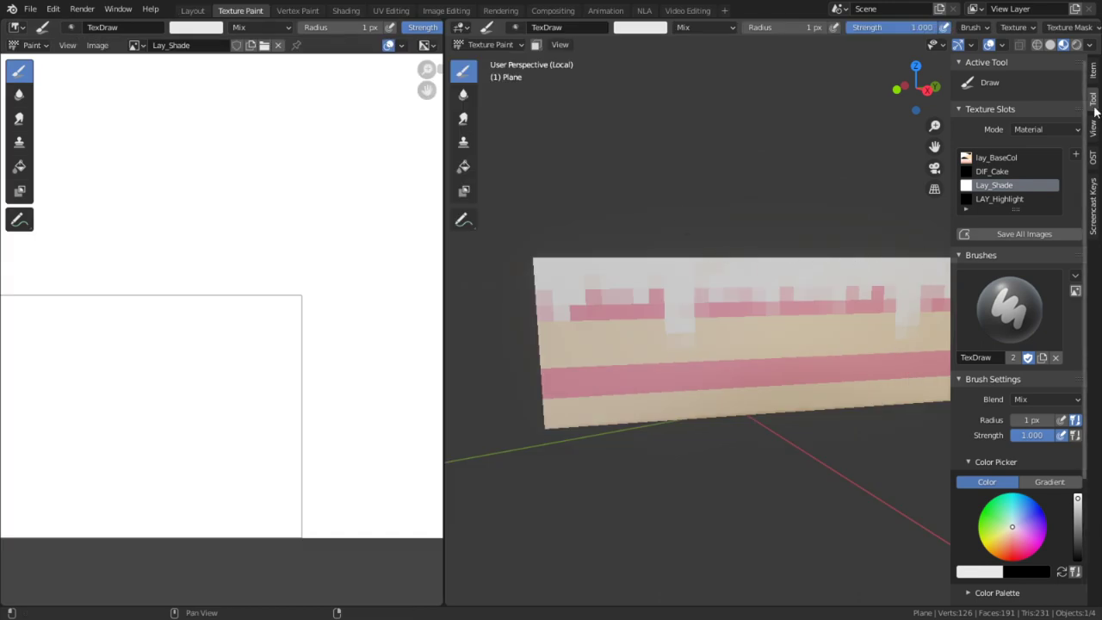
- Disable Bloom in the Eevee render settings from the Layout workspace and inspect the cake on its plate
left_click(194, 10)
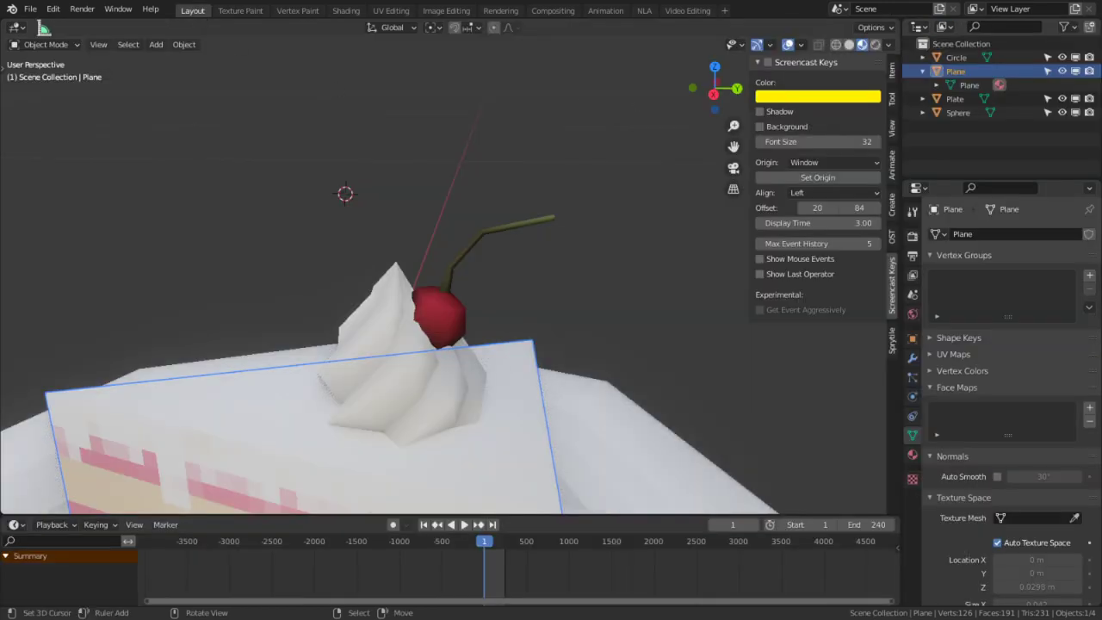
left_click(911, 236)
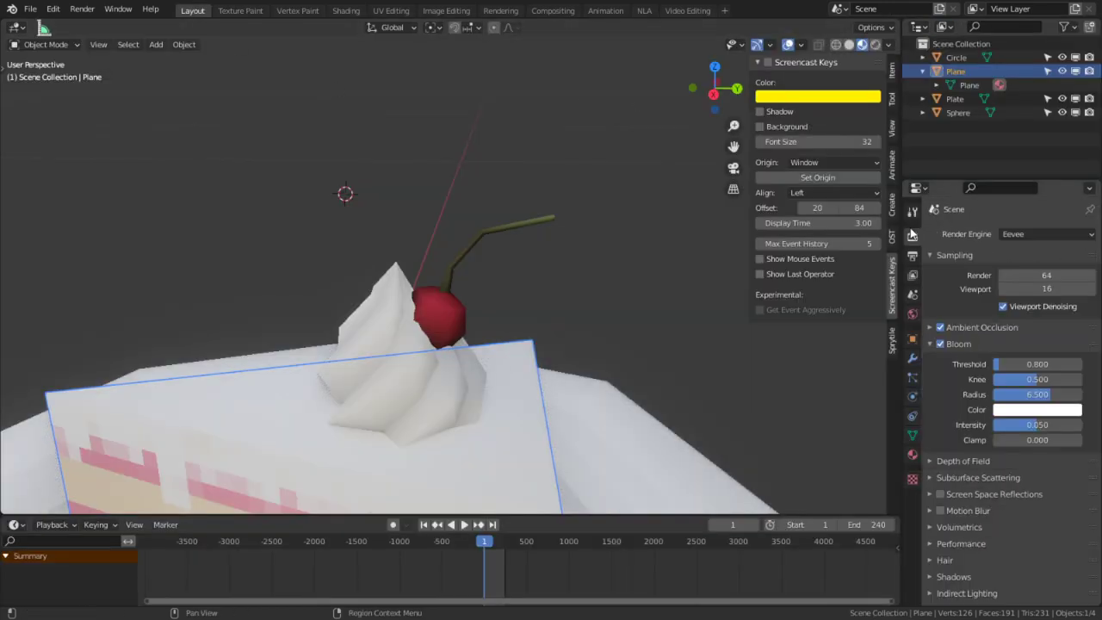
left_click(949, 343)
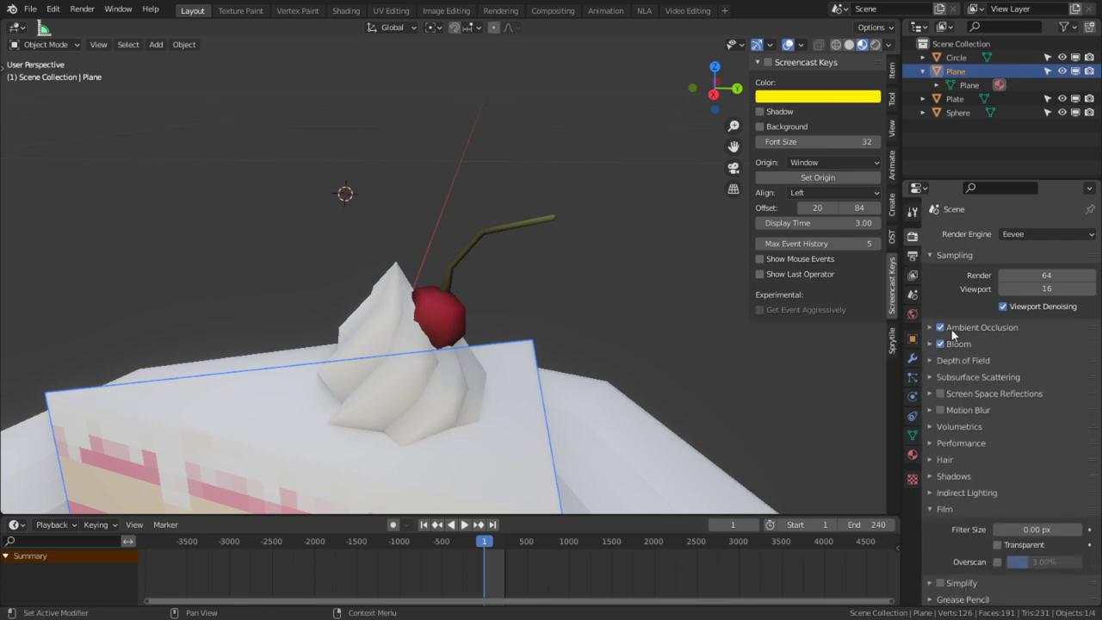
left_click(940, 343)
scroll(552, 341, "down", 4)
middle_click_drag(551, 341, 708, 309)
scroll(672, 327, "down", 5)
middle_click_drag(635, 341, 510, 347)
scroll(510, 347, "up", 5)
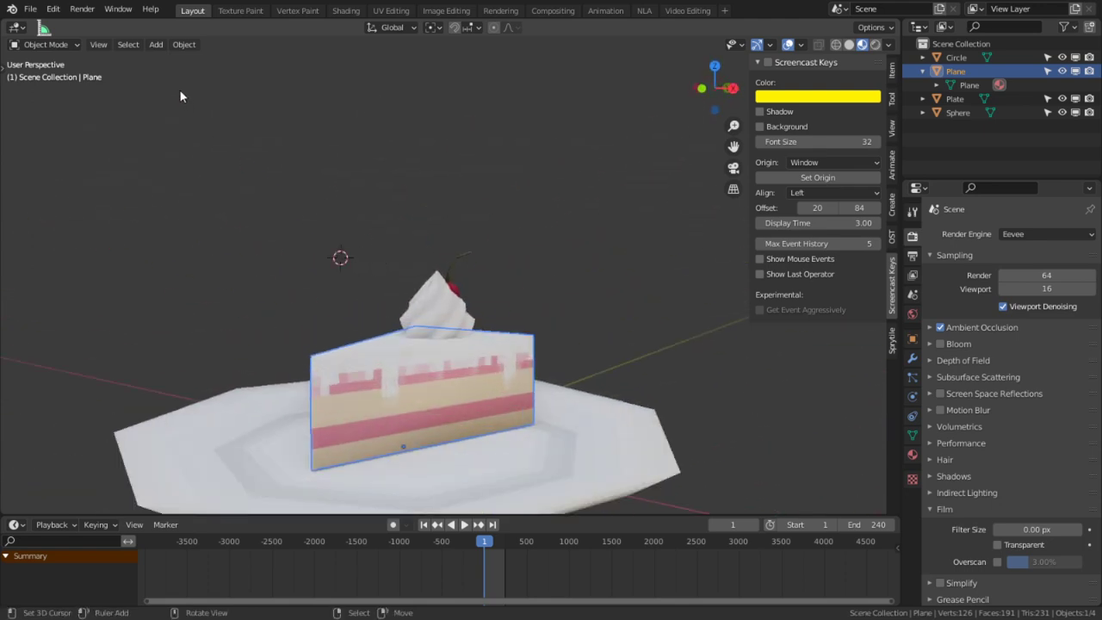
- Return to texture painting in a maximized viewport, set the brush radius to 26 px and dab faint grey shading on the slice's top face
left_click(239, 11)
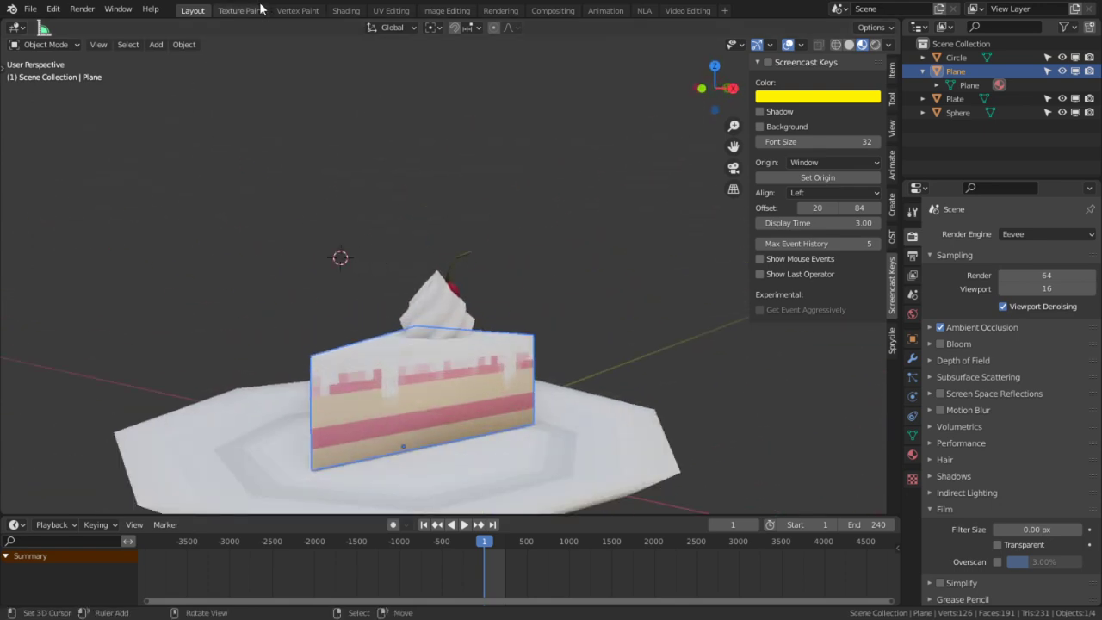
scroll(626, 253, "up", 1)
key("ctrl+space")
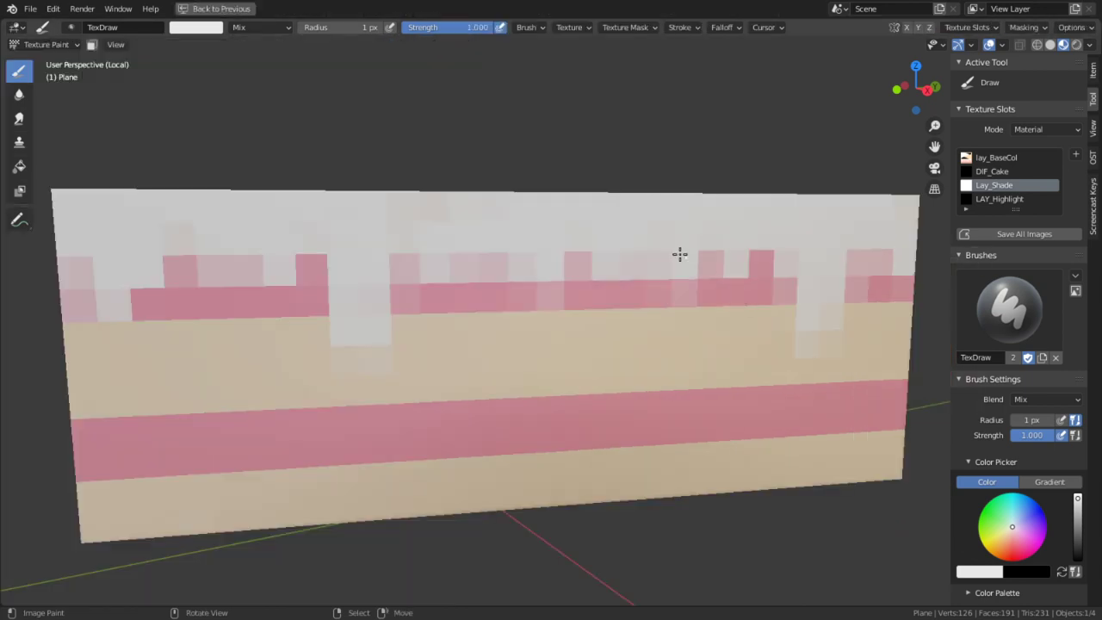
key("f")
left_click(636, 249)
middle_click_drag(430, 251, 396, 320)
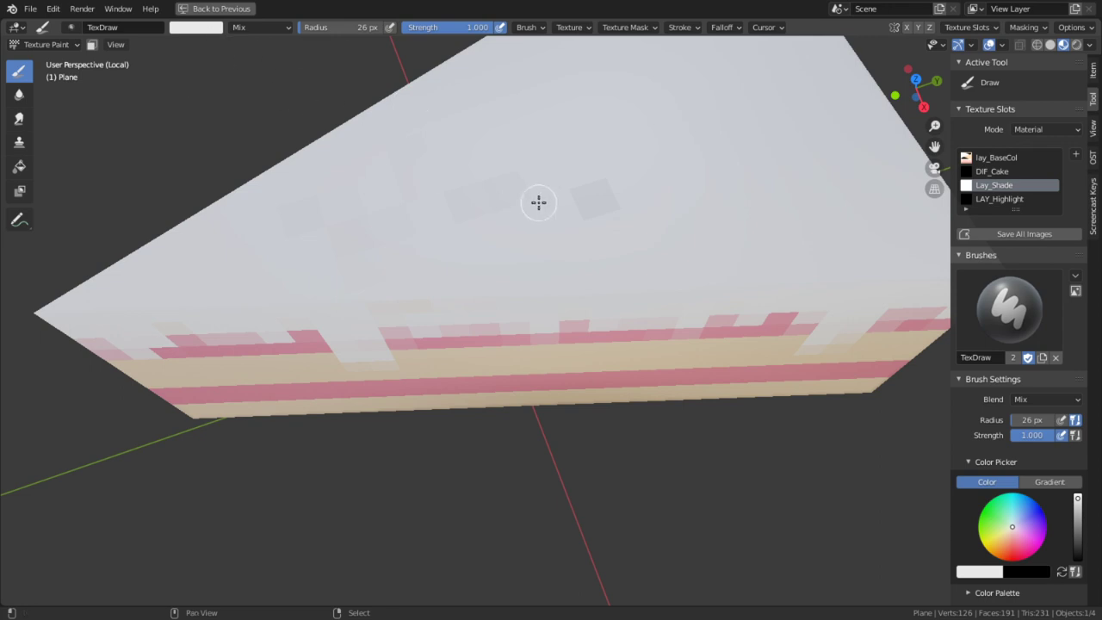
- View the slice from the top and set the brush radius to 70 px
key("KP_7")
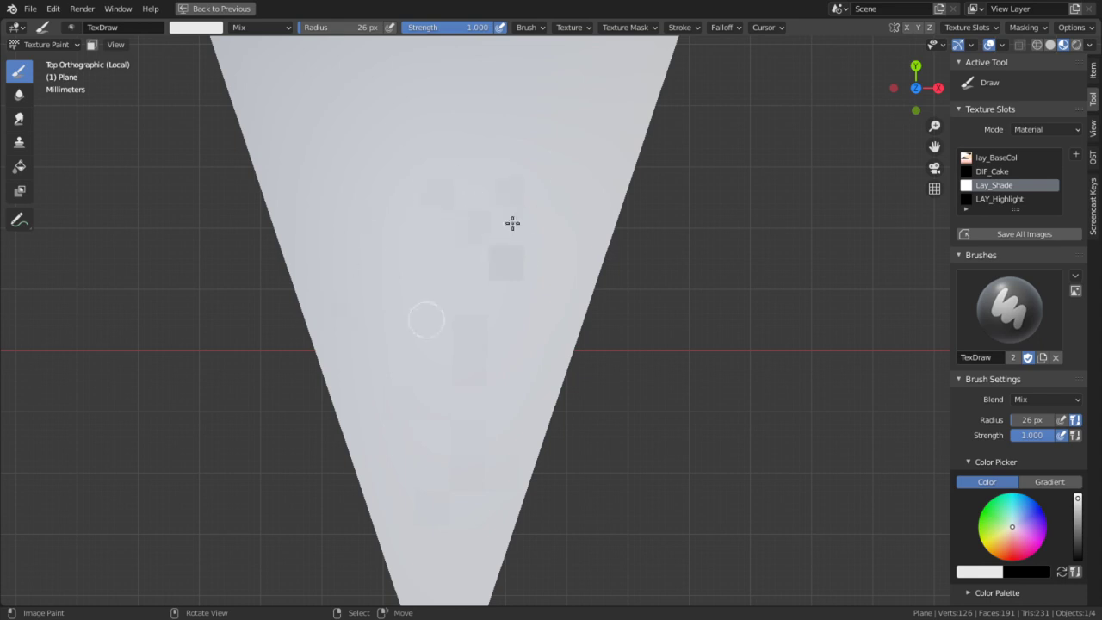
scroll(484, 317, "down", 4)
key("f")
left_click(578, 318)
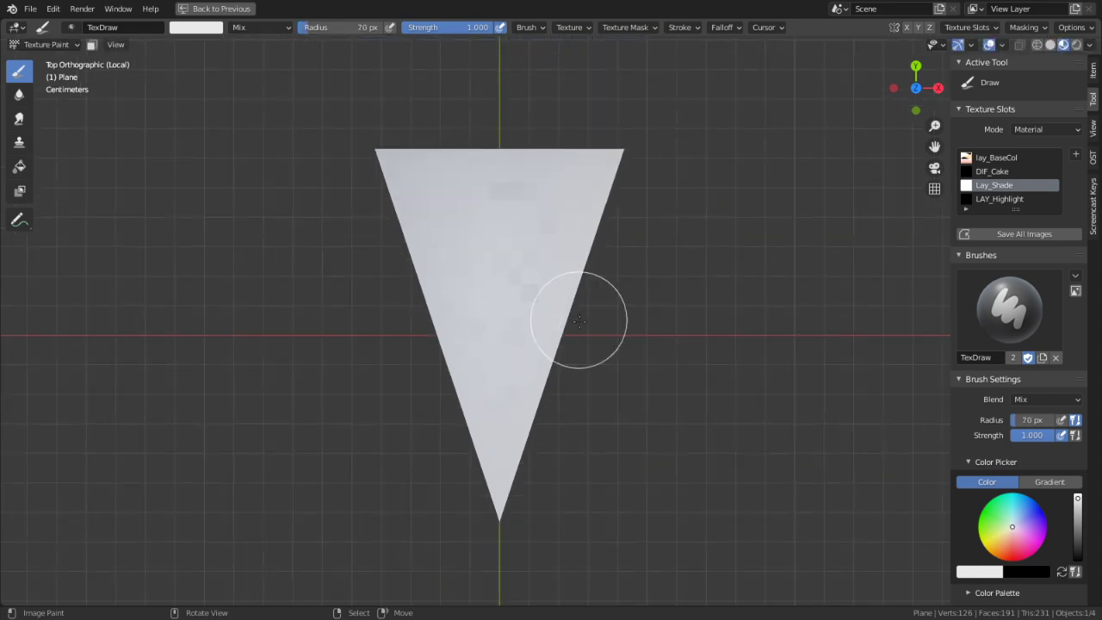
- Restore the split layout and add a new texture as the TexDraw brush's texture mask
key("ctrl+space")
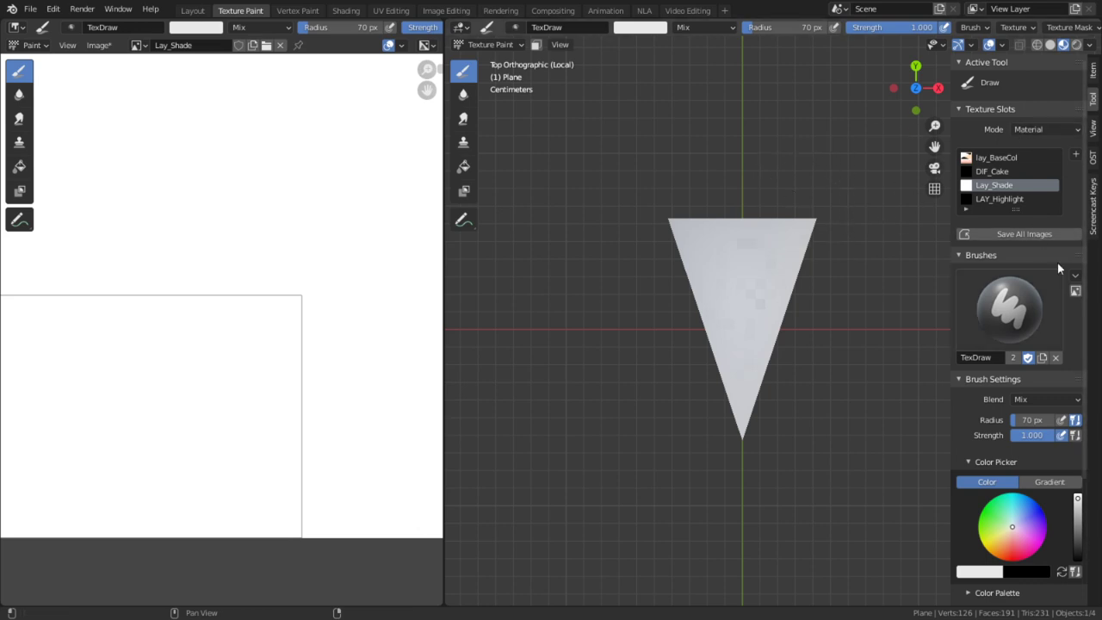
scroll(1024, 353, "down", 5)
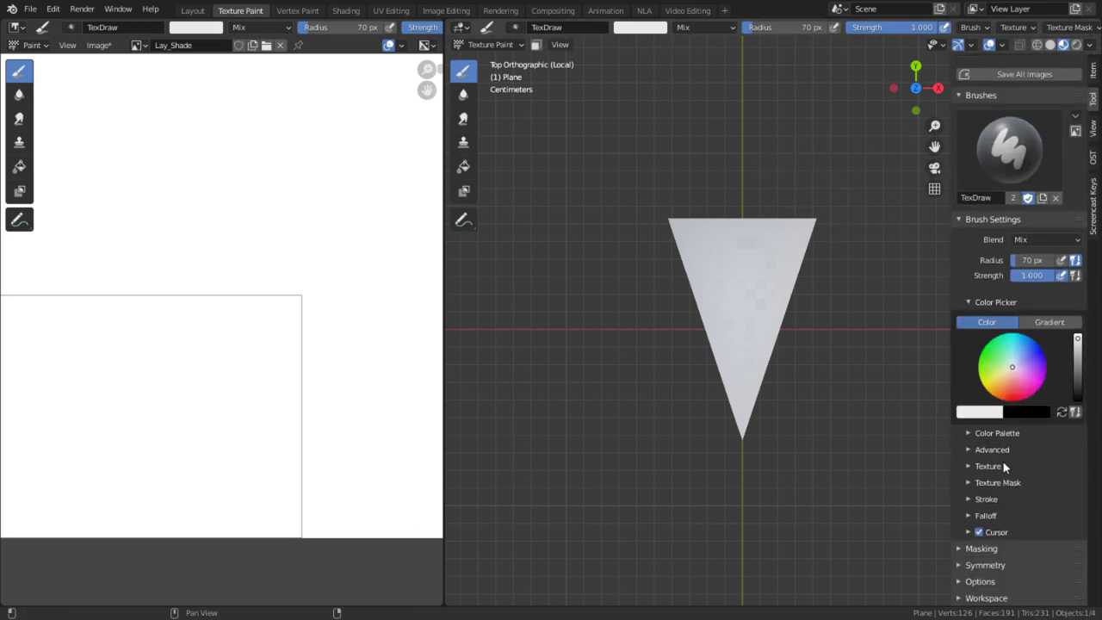
left_click(1000, 481)
left_click(1002, 481)
left_click(996, 482)
left_click(1016, 534)
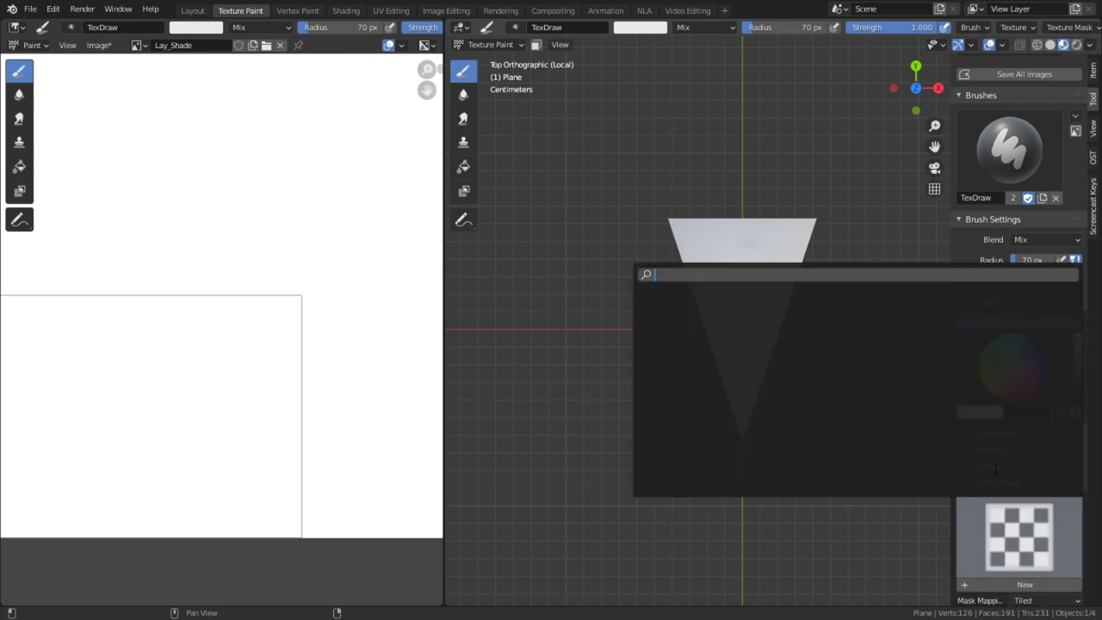
left_click(1023, 585)
scroll(1000, 520, "down", 3)
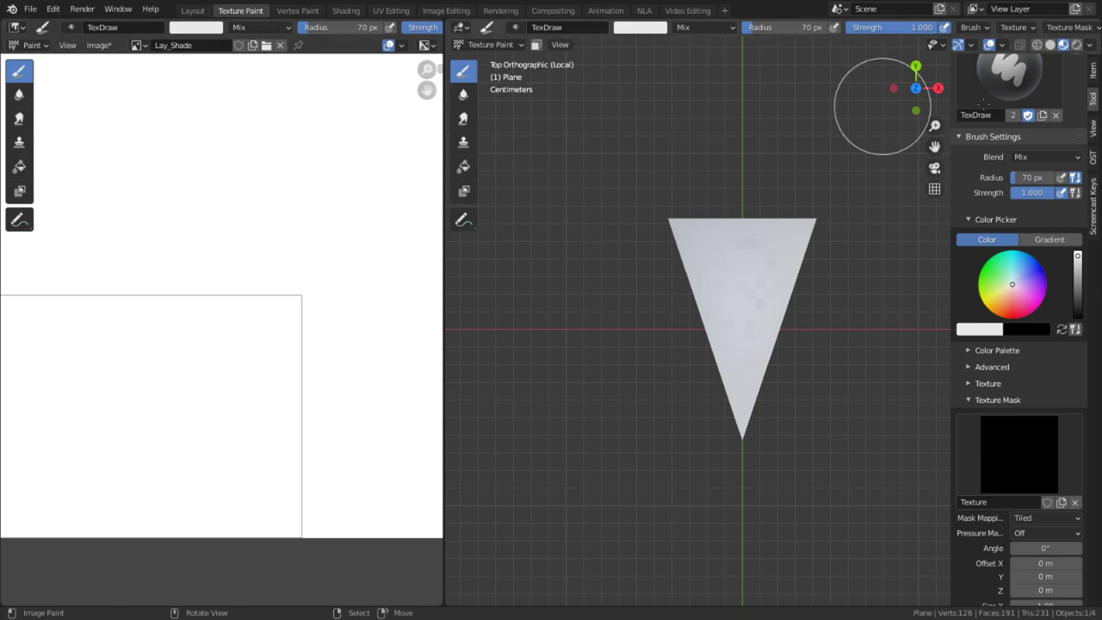
- Split off a narrow area beside the 3D viewport, turn it into a Properties editor and widen it
left_click_drag(1096, 23, 1065, 33)
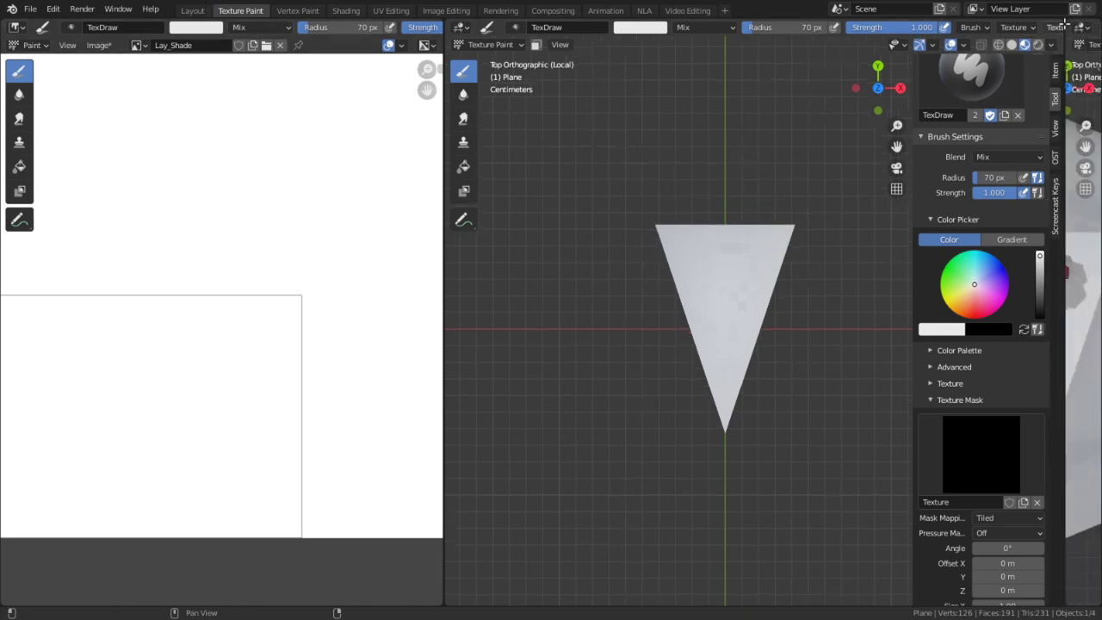
left_click(1077, 29)
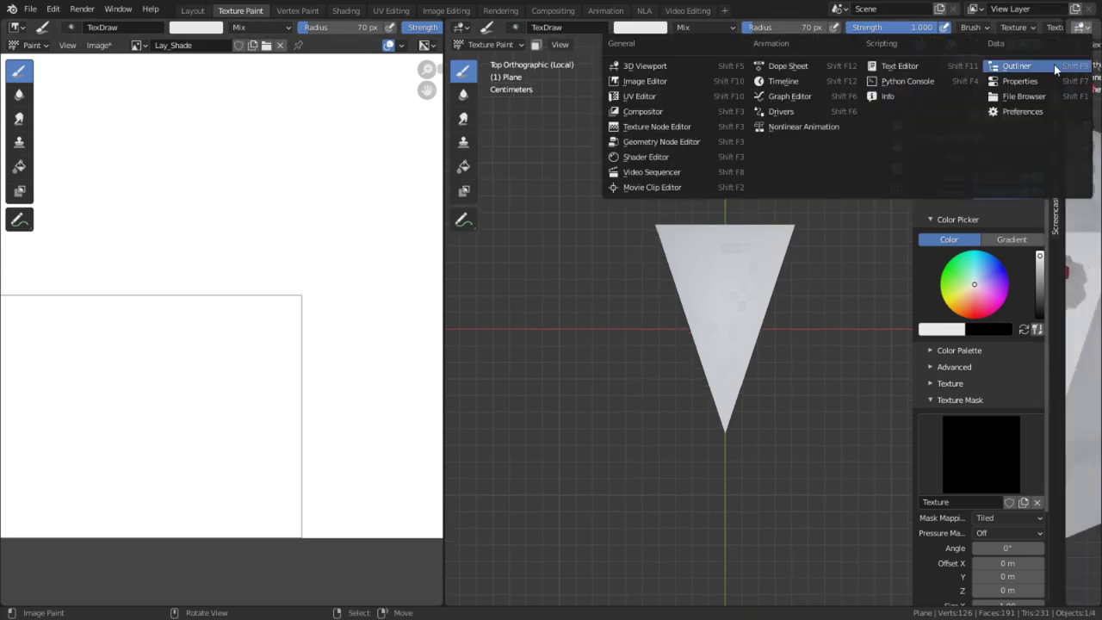
left_click(1011, 81)
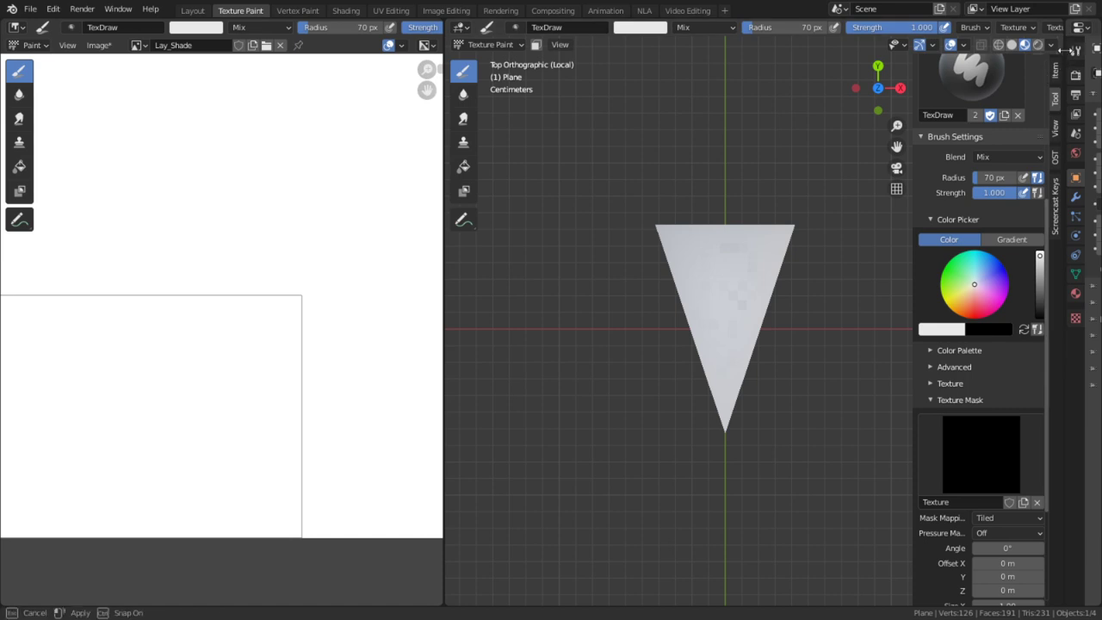
left_click_drag(1068, 47, 984, 258)
- Show the brush mask's texture in the Properties editor and set its type to Clouds
left_click(972, 293)
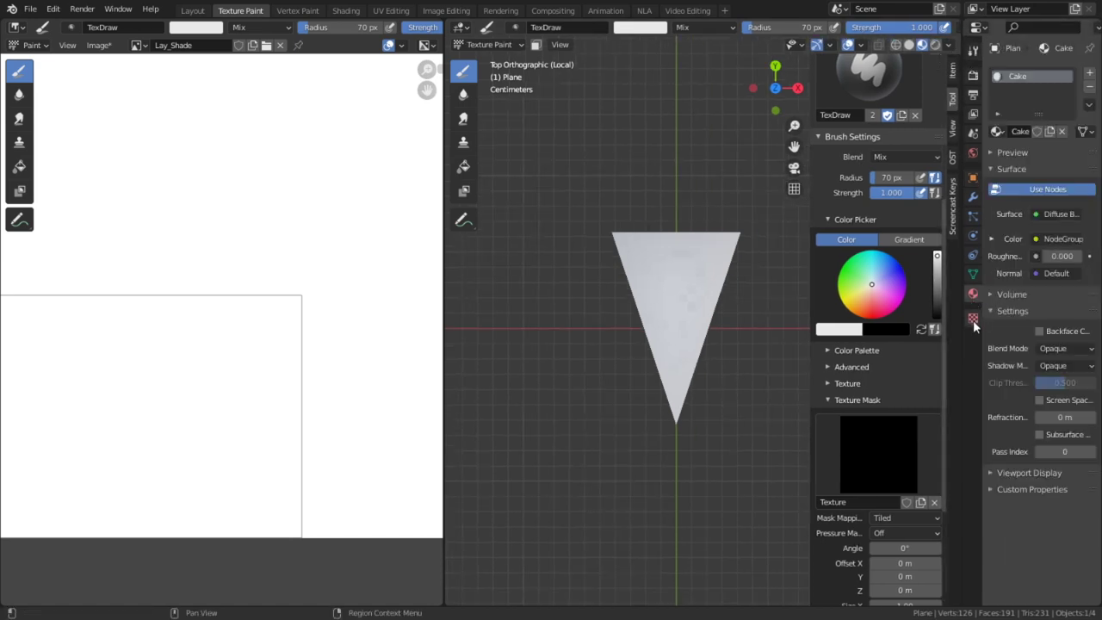
left_click(972, 318)
left_click(1000, 93)
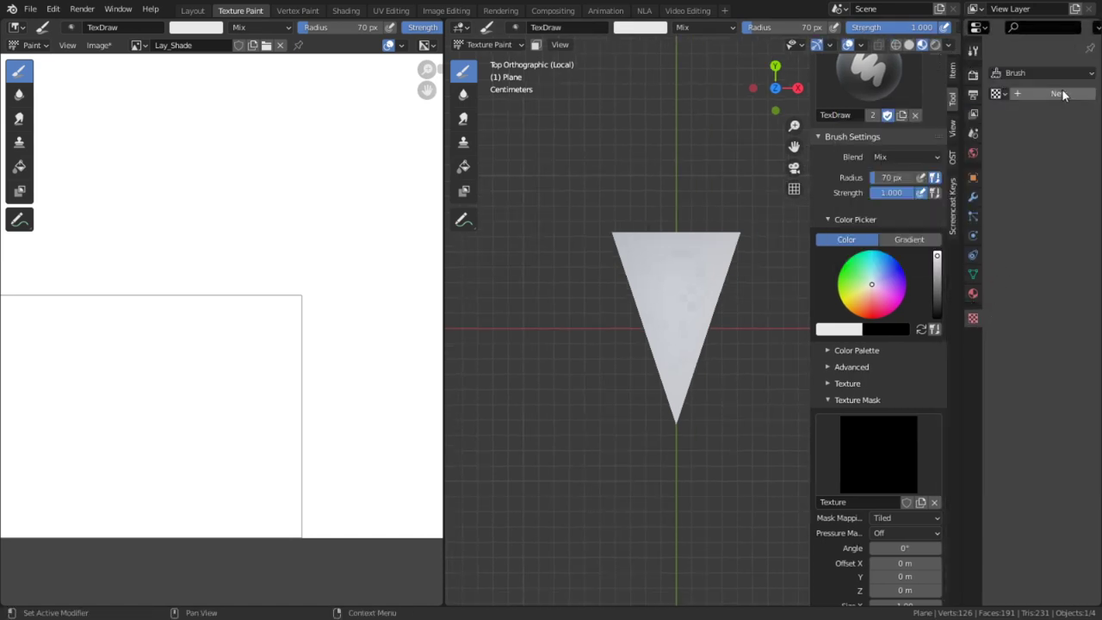
left_click(1041, 73)
left_click(1030, 117)
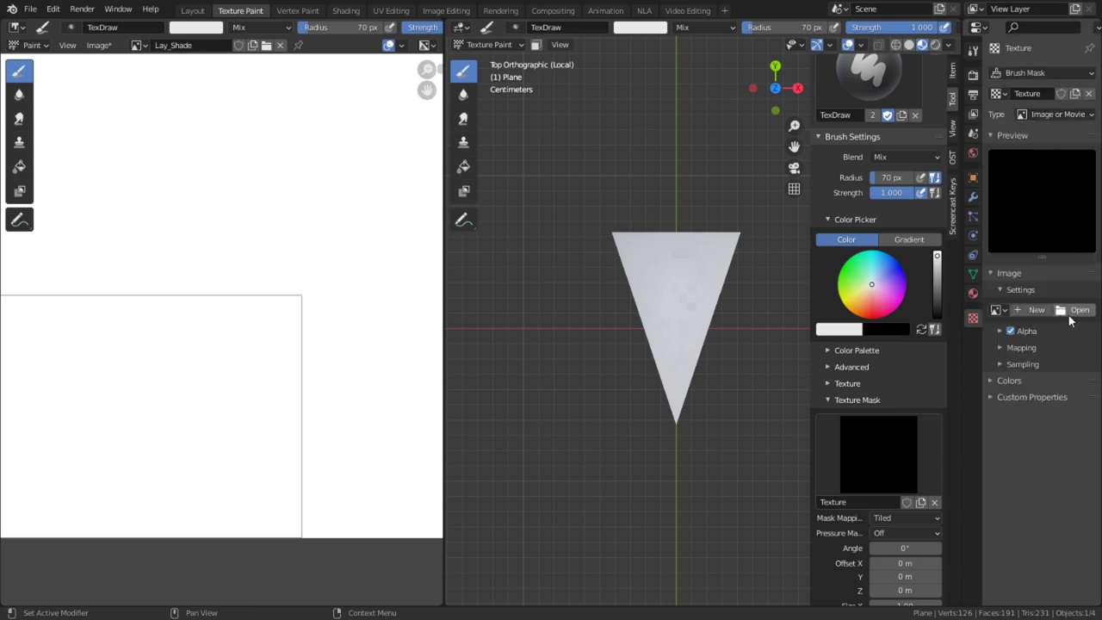
left_click(1064, 115)
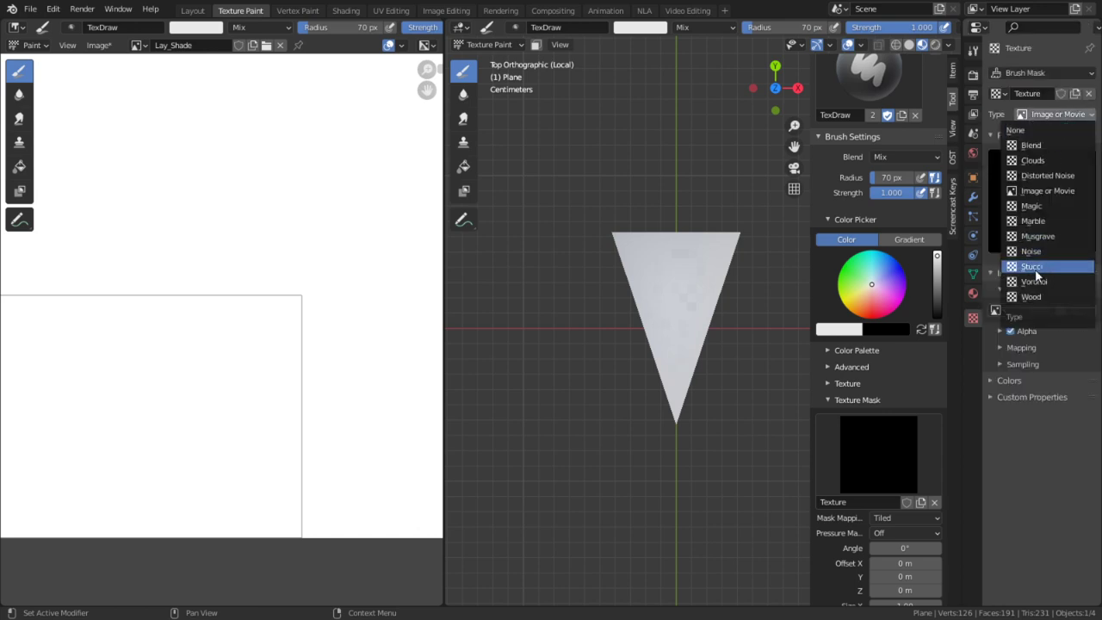
left_click(1037, 160)
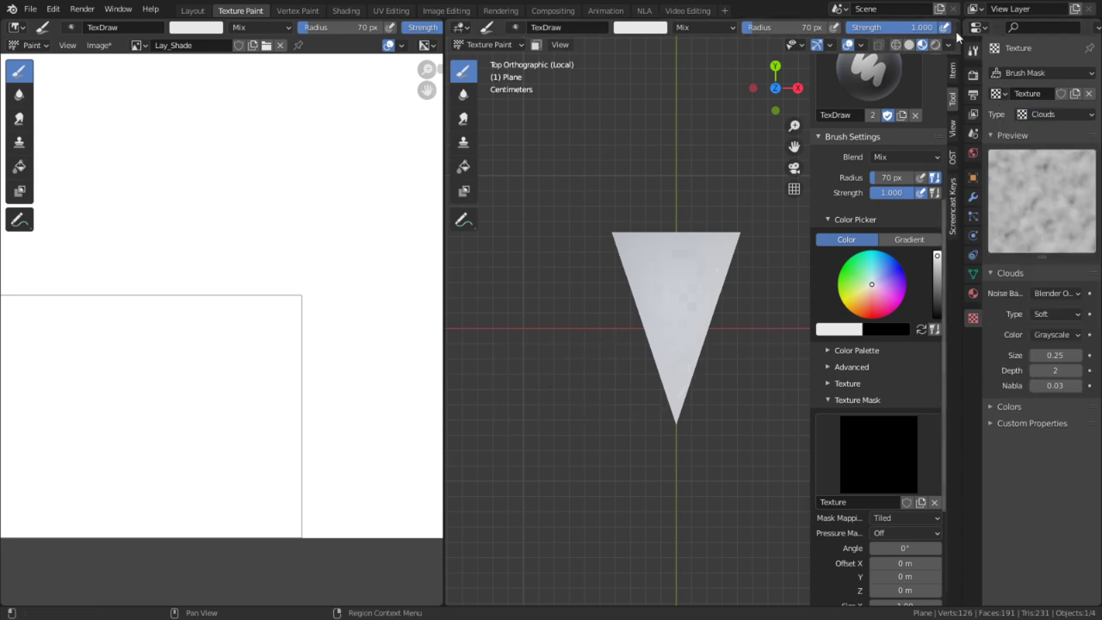
- Narrow the Properties editor, maximize the 3D viewport and set the brush radius to 125 px
left_click_drag(962, 44, 1088, 76)
key("ctrl+space")
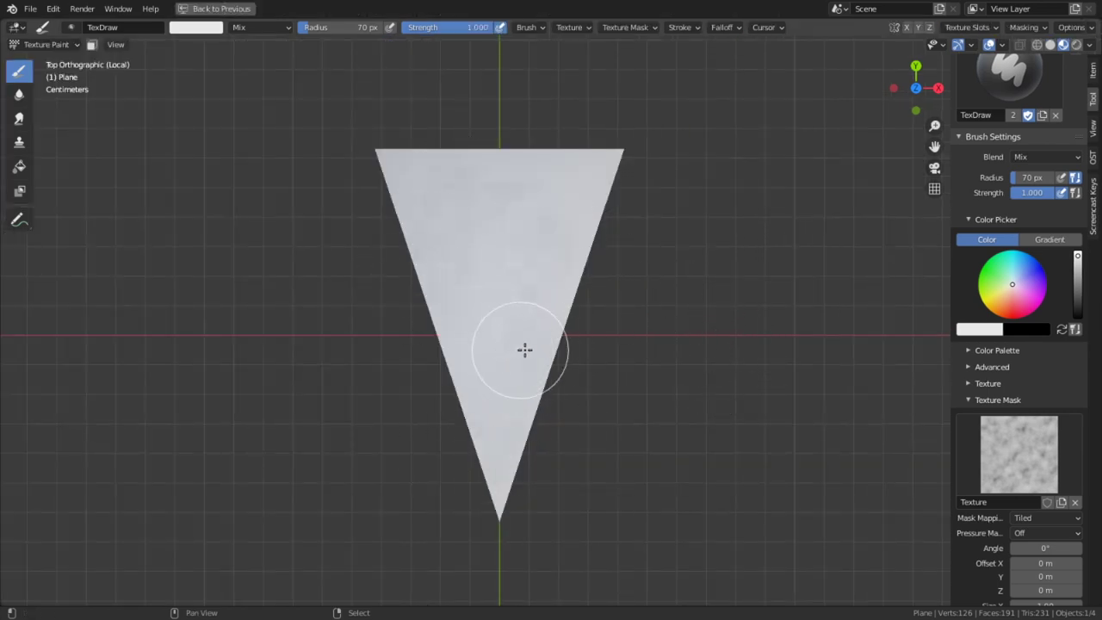
key("shift+f")
left_click(570, 346)
key("f")
left_click(706, 350)
- Darken the brush colour to a light grey and paint mottled shading over the slice's top face
mouse_move(549, 358)
left_mouse_down()
mouse_move(561, 327)
mouse_move(364, 157)
mouse_move(511, 153)
mouse_move(380, 201)
left_mouse_up()
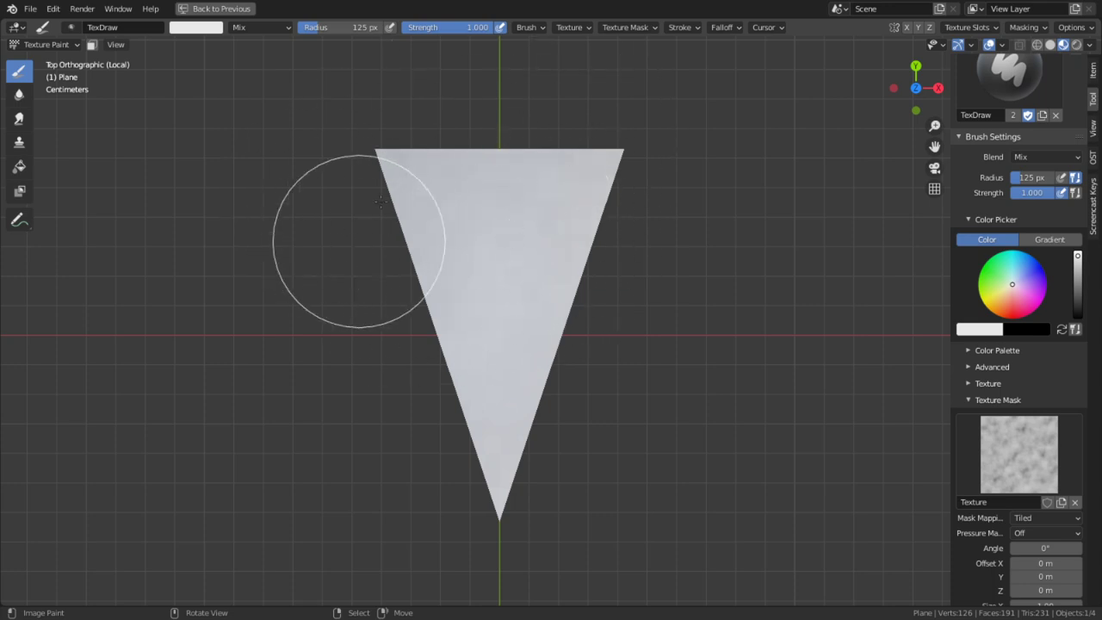
left_click(219, 27)
left_click_drag(288, 59, 288, 66)
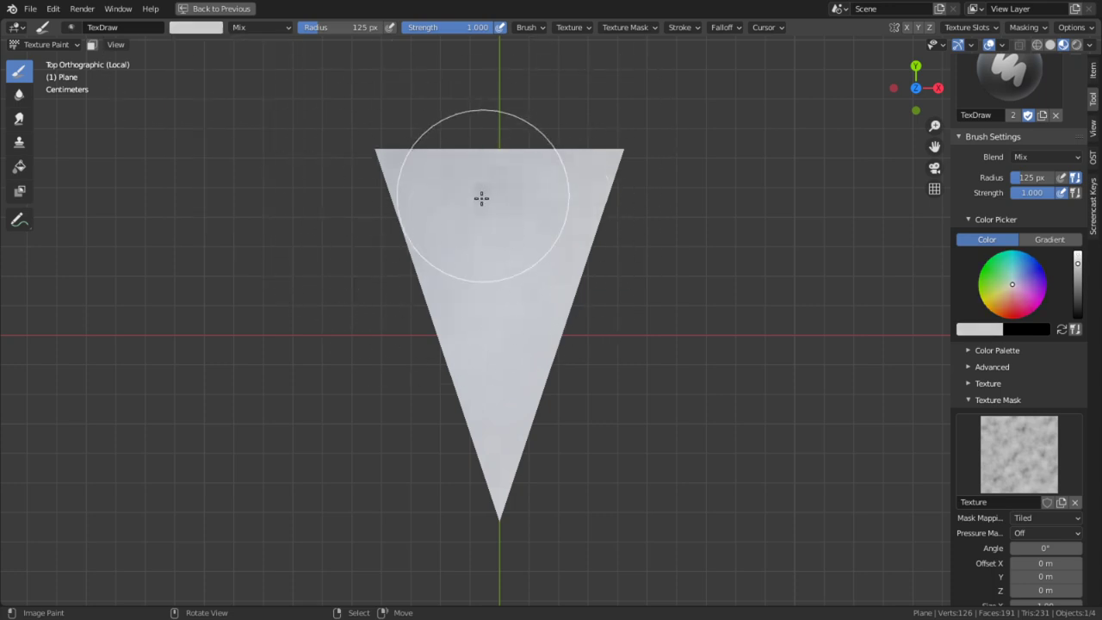
mouse_move(482, 197)
left_mouse_down()
mouse_move(429, 212)
mouse_move(552, 350)
left_mouse_up()
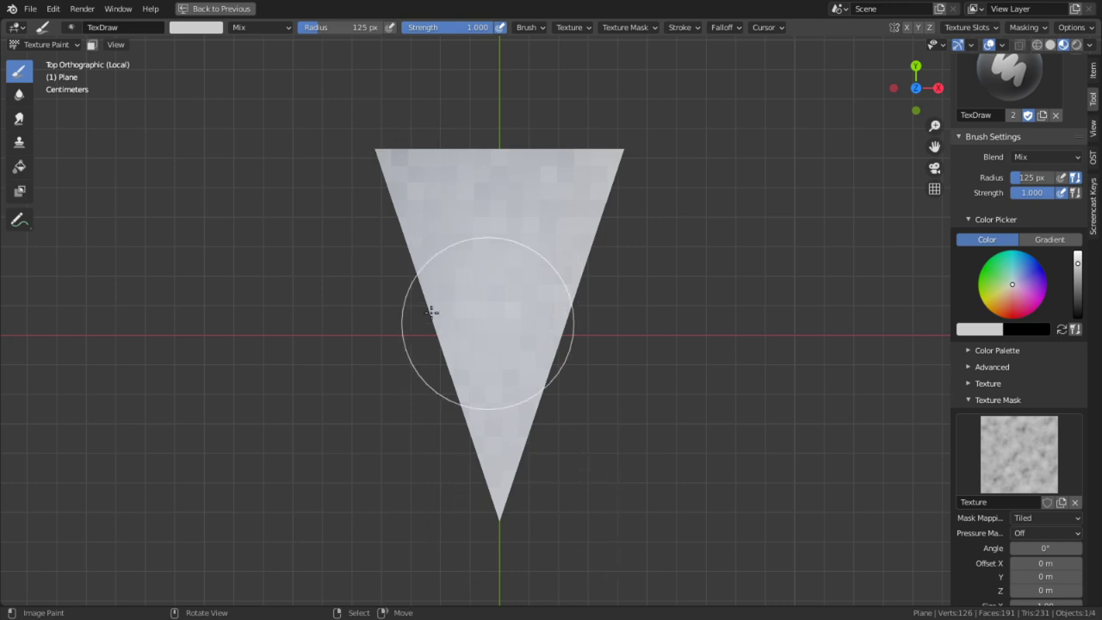
- Try to paint grey shading across the slice's side wall, and undo the stroke
middle_click_drag(433, 308, 453, 207)
scroll(454, 208, "up", 3)
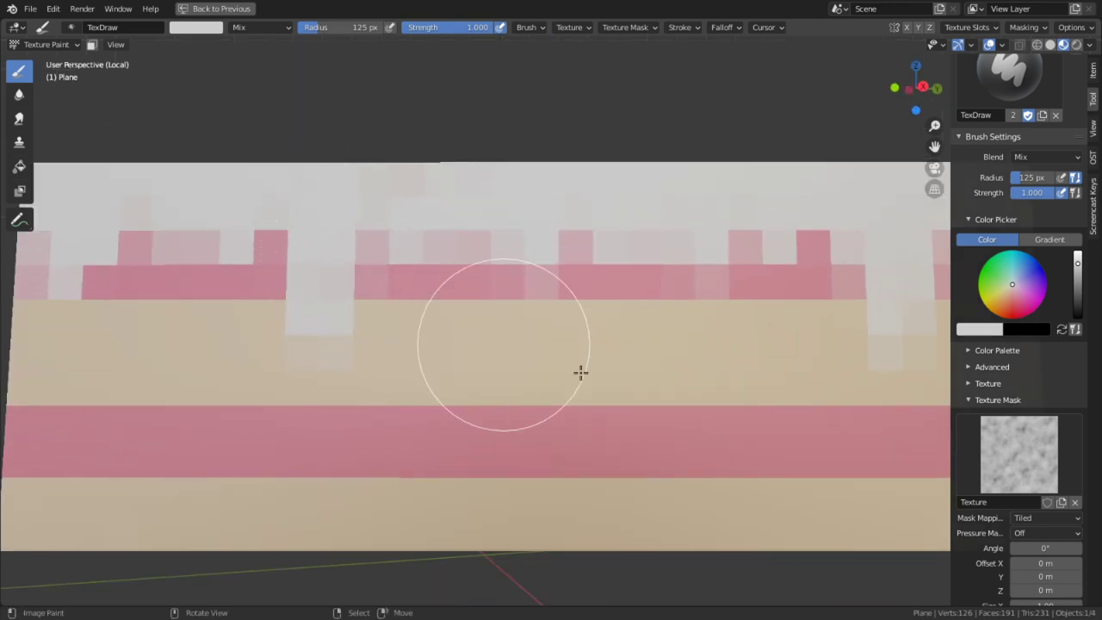
scroll(586, 368, "down", 2)
mouse_move(771, 343)
left_mouse_down()
mouse_move(823, 347)
mouse_move(453, 438)
mouse_move(109, 374)
mouse_move(307, 443)
left_mouse_up()
key("ctrl+z")
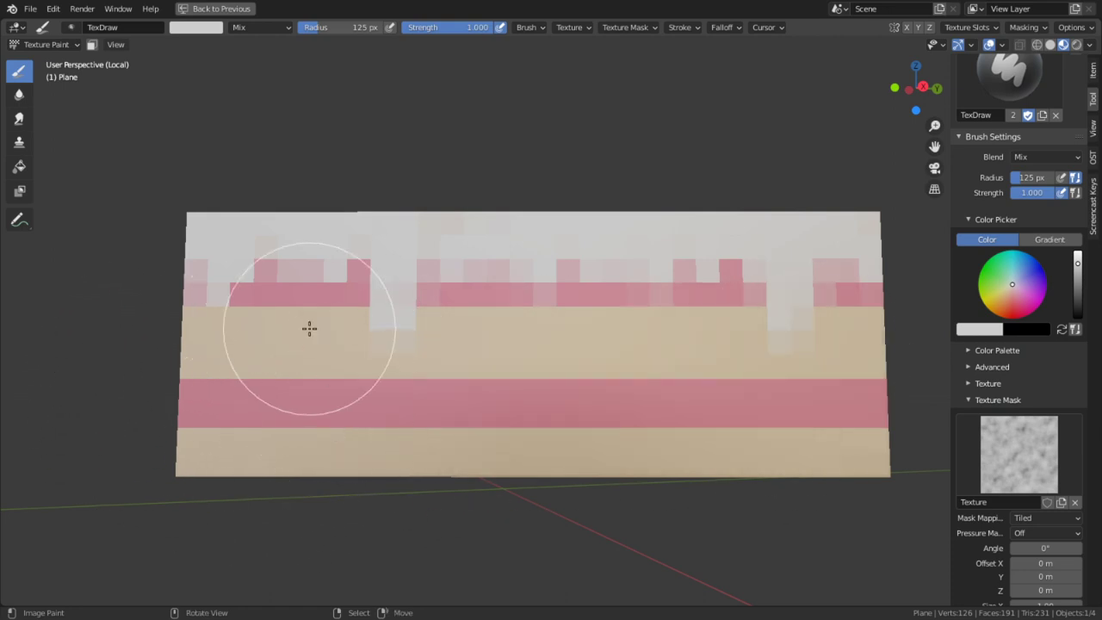
- Set the brush radius to 50 px and sample the sponge's cream colour from the lay_BaseCol layer
key("s")
key("f")
left_click(256, 327)
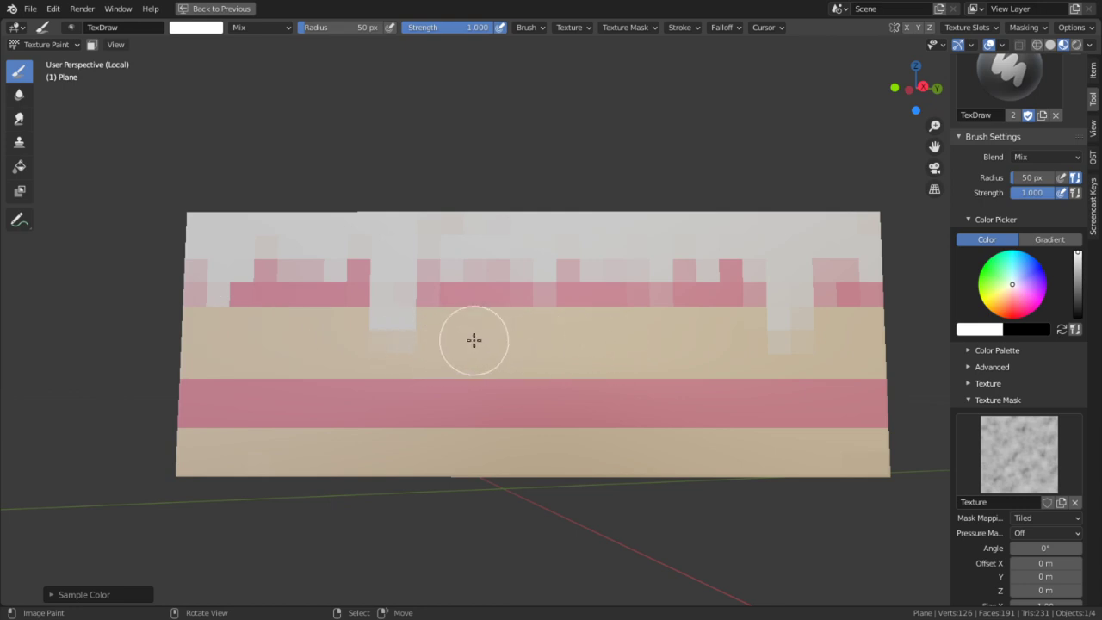
key("ctrl+space")
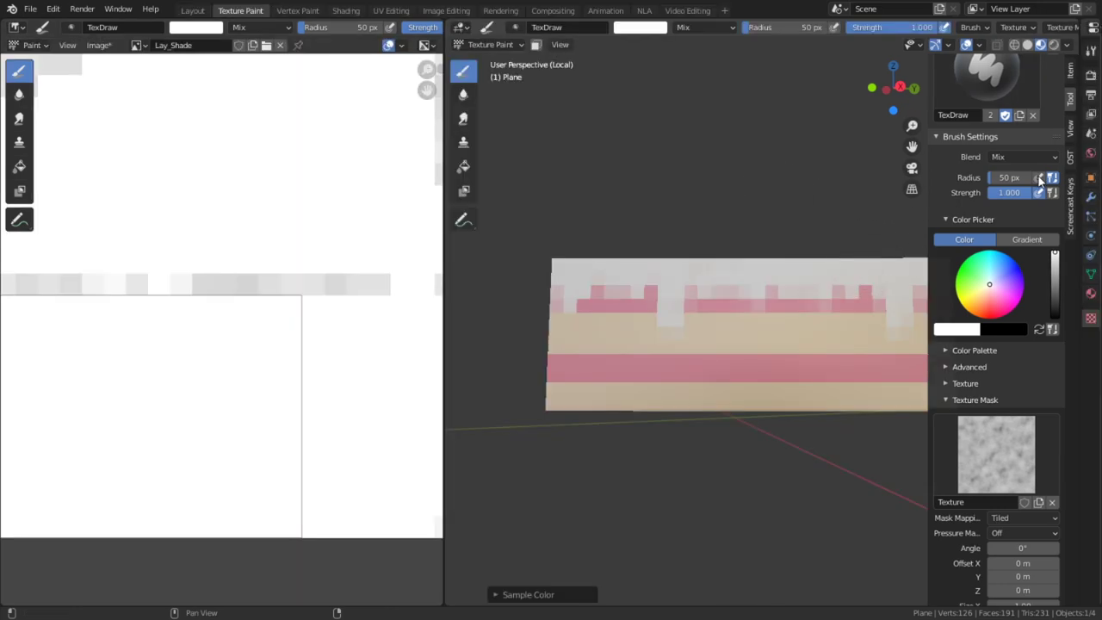
scroll(1034, 167, "up", 3)
left_click(981, 157)
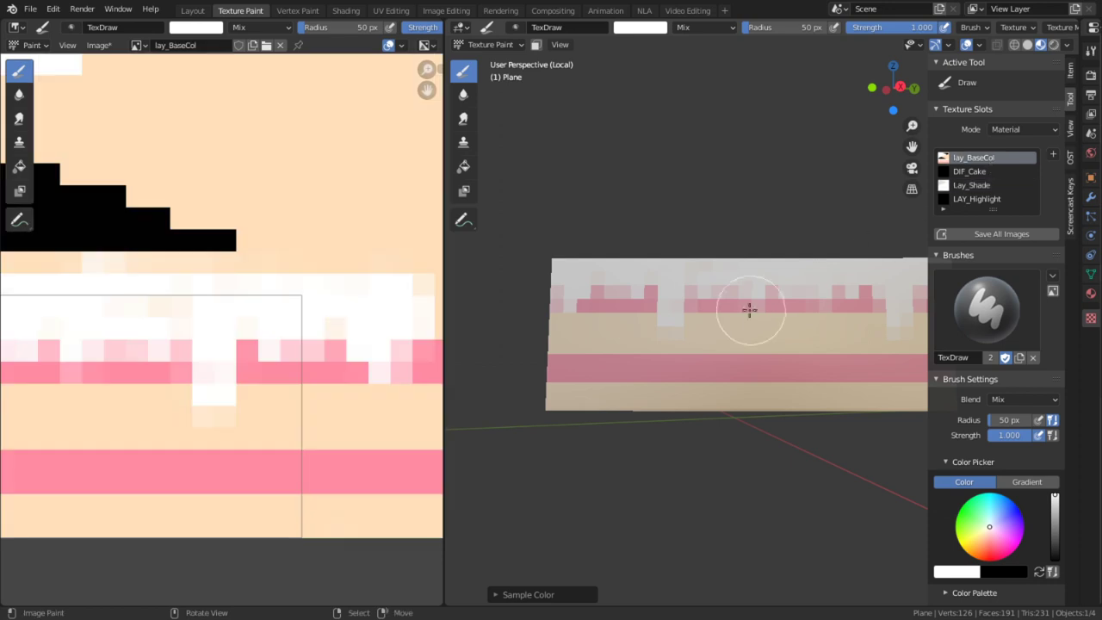
key("s")
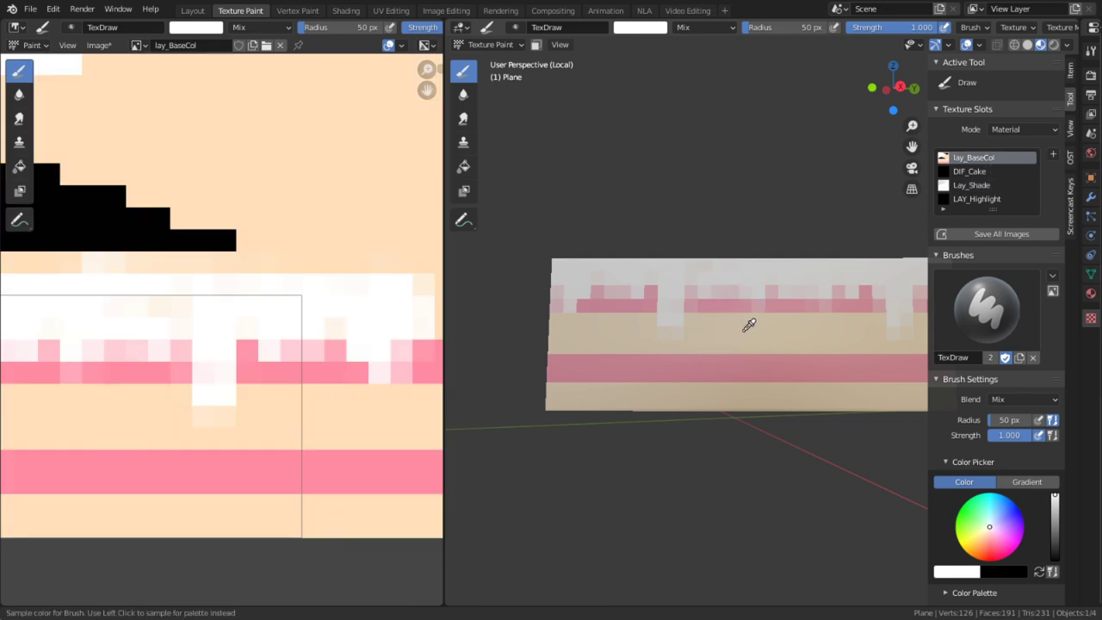
- Return to the Lay_Shade layer and shade the sponge side faintly in cream at strength 0.273, with the brush radius set to 63 px
left_click(981, 185)
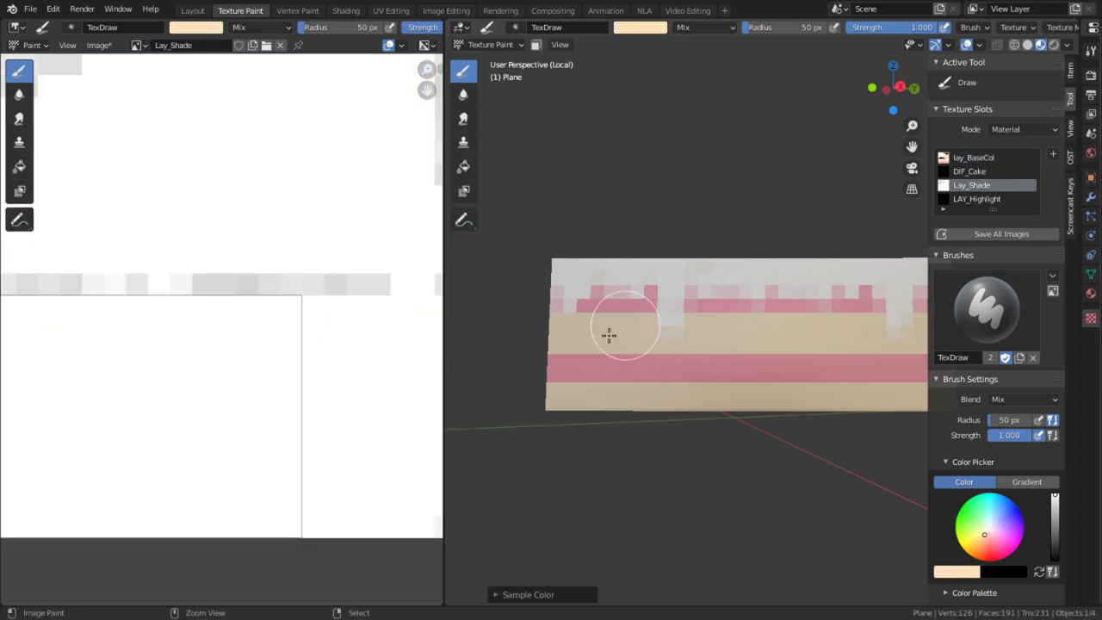
key("ctrl+space")
key("shift+f")
left_click(562, 351)
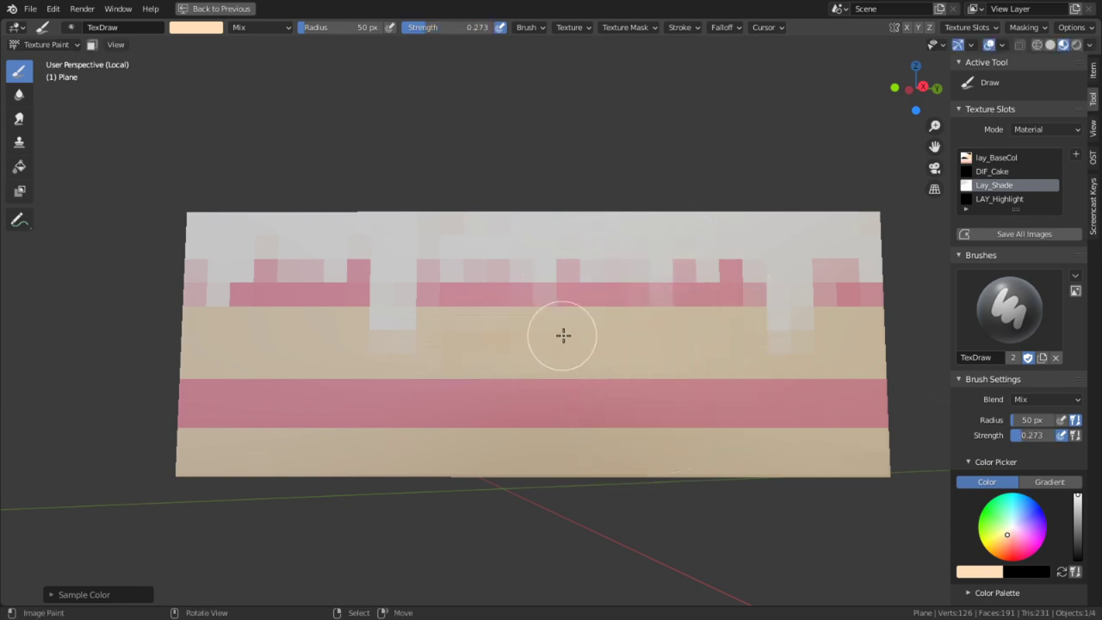
key("f")
left_click(864, 339)
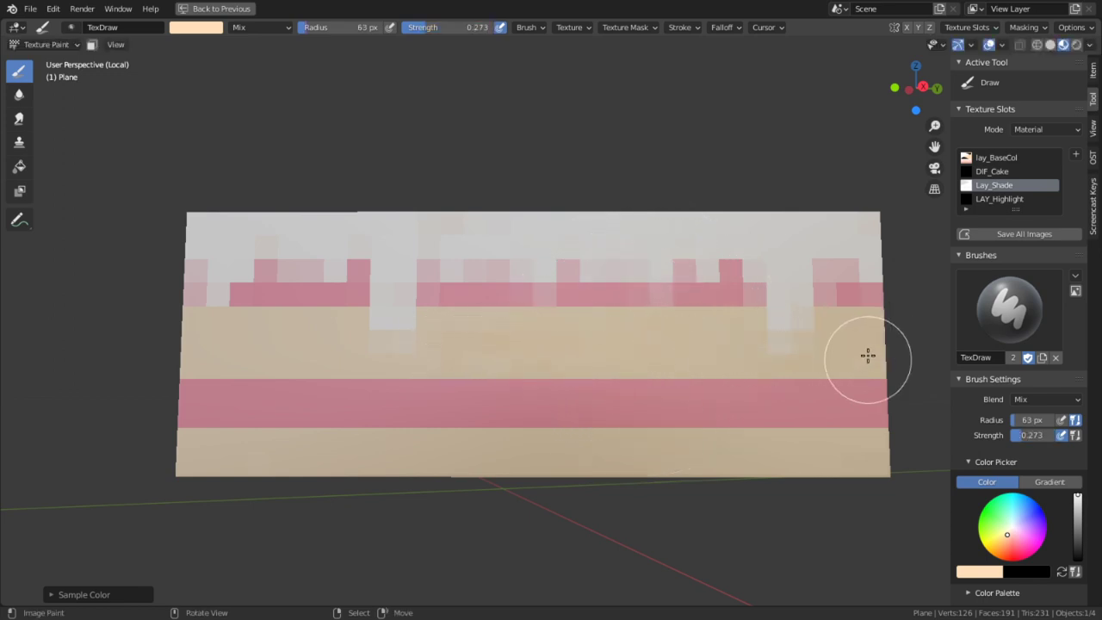
- Maximize the image editor, set the brush radius to 2 px and paint faint cream bands across the side-wall area of Lay_Shade
key("ctrl+space")
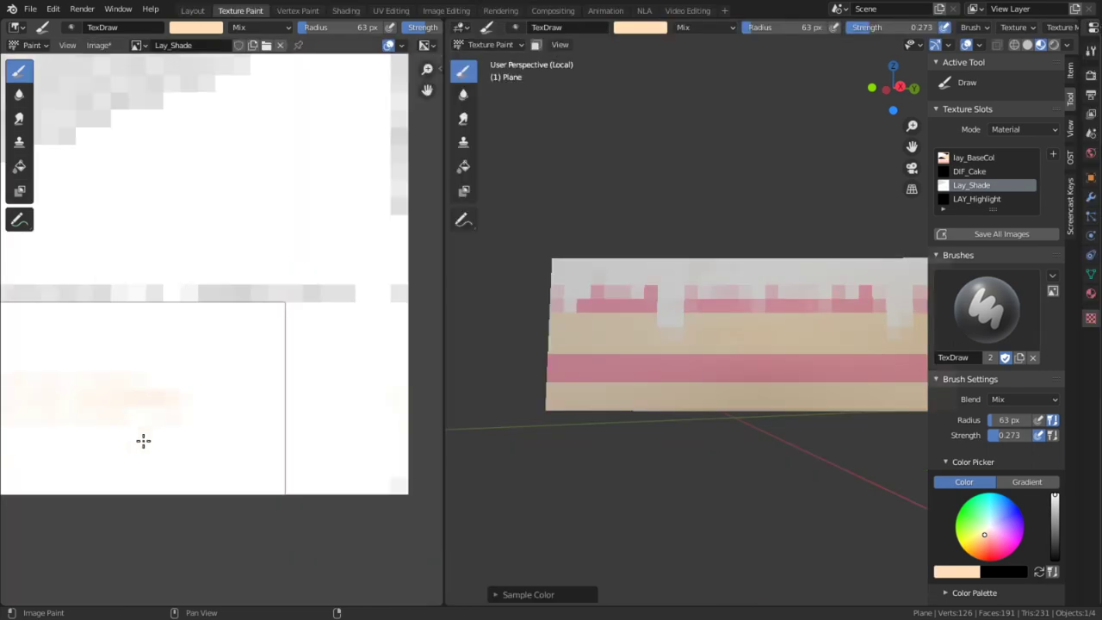
key("ctrl+space")
key("f")
left_click(178, 408)
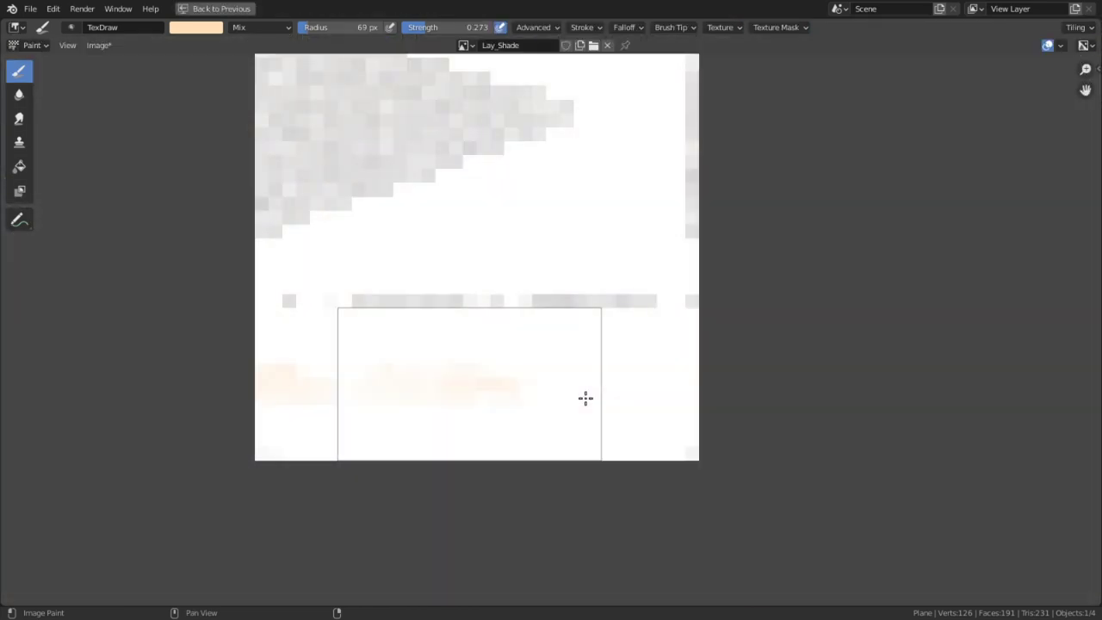
key("f")
left_click(301, 423)
key("f")
left_click(273, 421)
key("f")
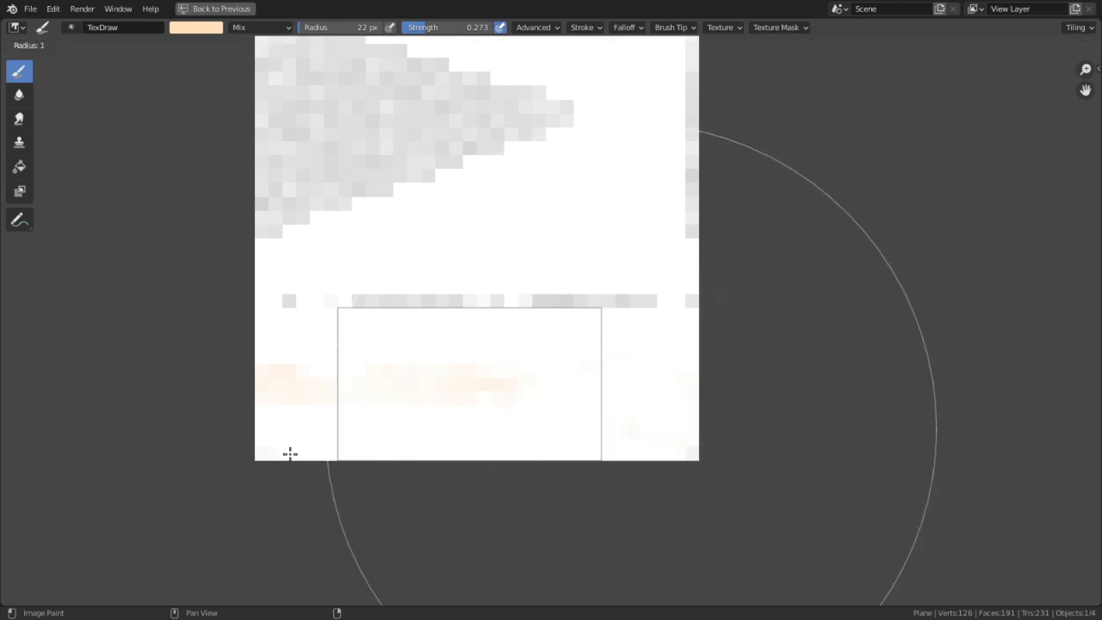
left_click(292, 453)
key("f")
left_click(396, 445)
scroll(429, 440, "up", 3)
scroll(147, 345, "down", 1)
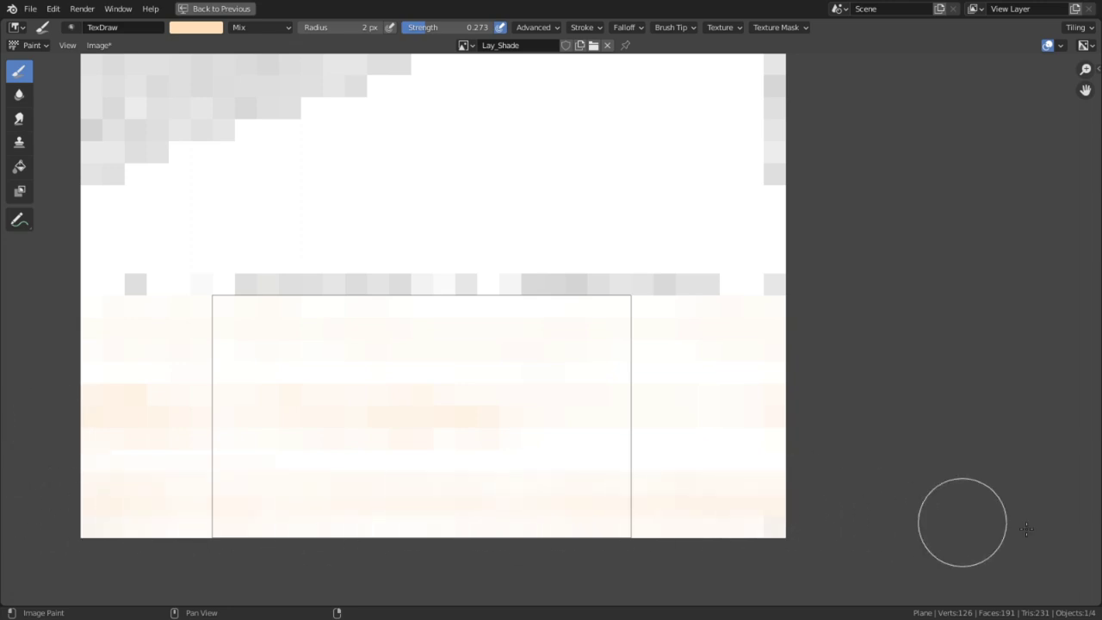
- Restore the split layout, set the brush radius to 69 px and add cream shading to the slice's side in the 3D viewport
key("ctrl+space")
middle_click_drag(710, 406, 681, 419)
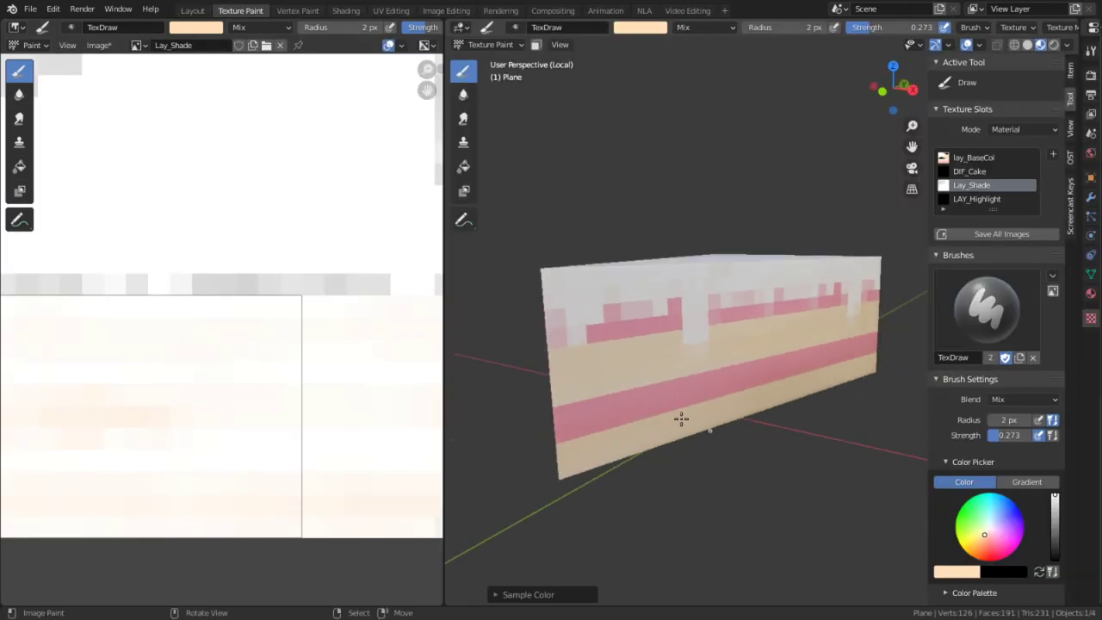
key("f")
left_click(684, 369)
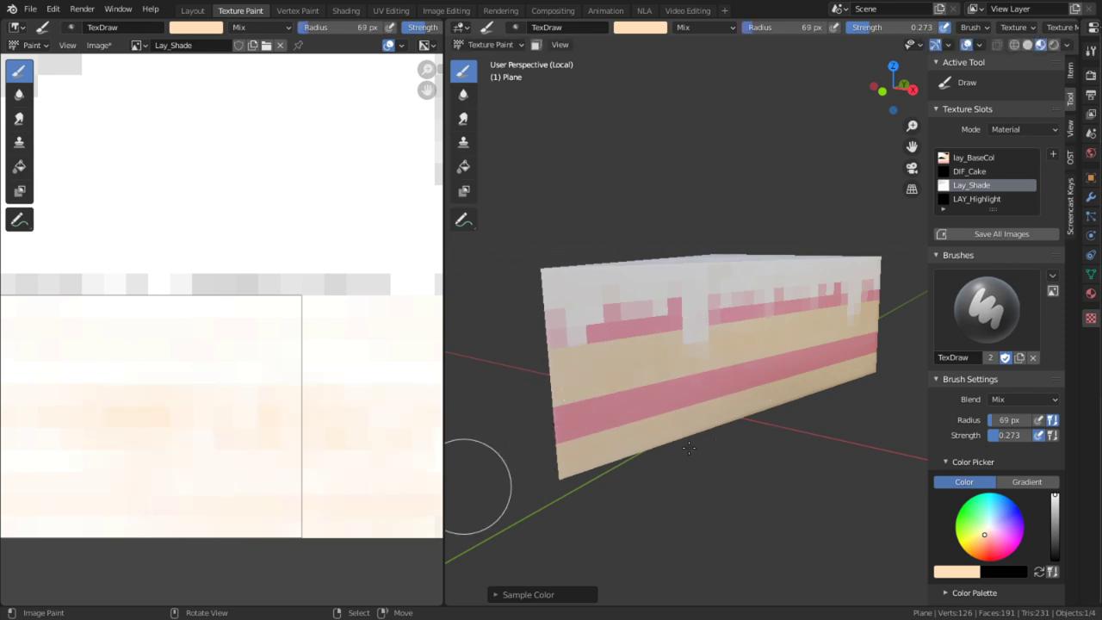
- Sample a light grey from the Lay_Shade image and maximize the 3D viewport close to the slice's side
mouse_move(489, 480)
middle_mouse_down()
mouse_move(602, 413)
mouse_move(735, 379)
mouse_move(671, 370)
mouse_move(650, 261)
middle_mouse_up()
key("s")
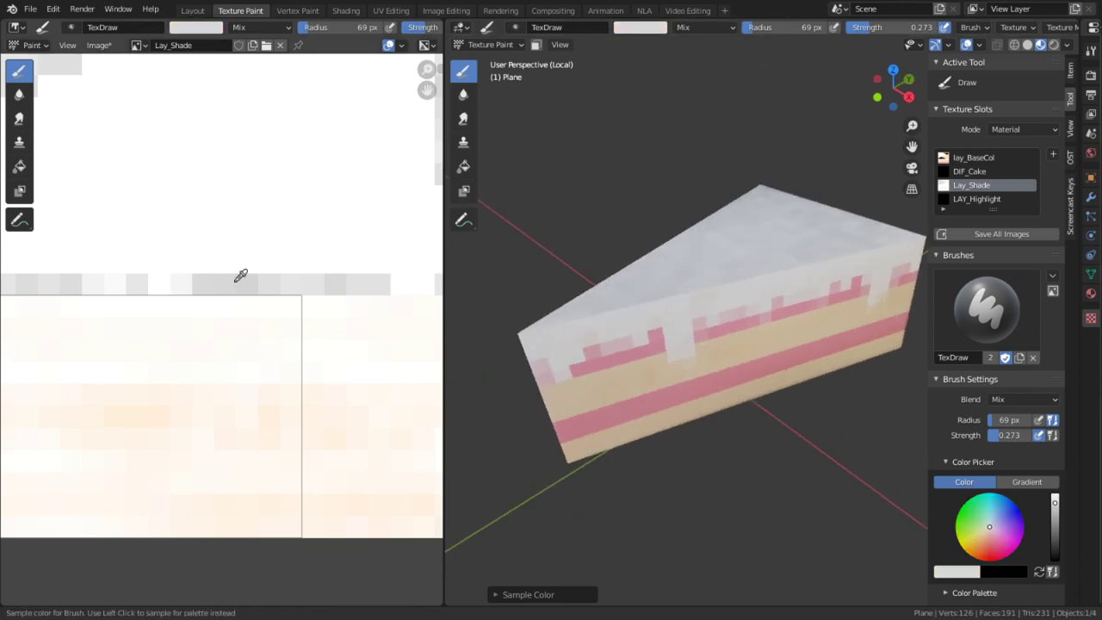
key("ctrl+space")
key("ctrl+space")
key("ctrl+space")
scroll(599, 283, "up", 5)
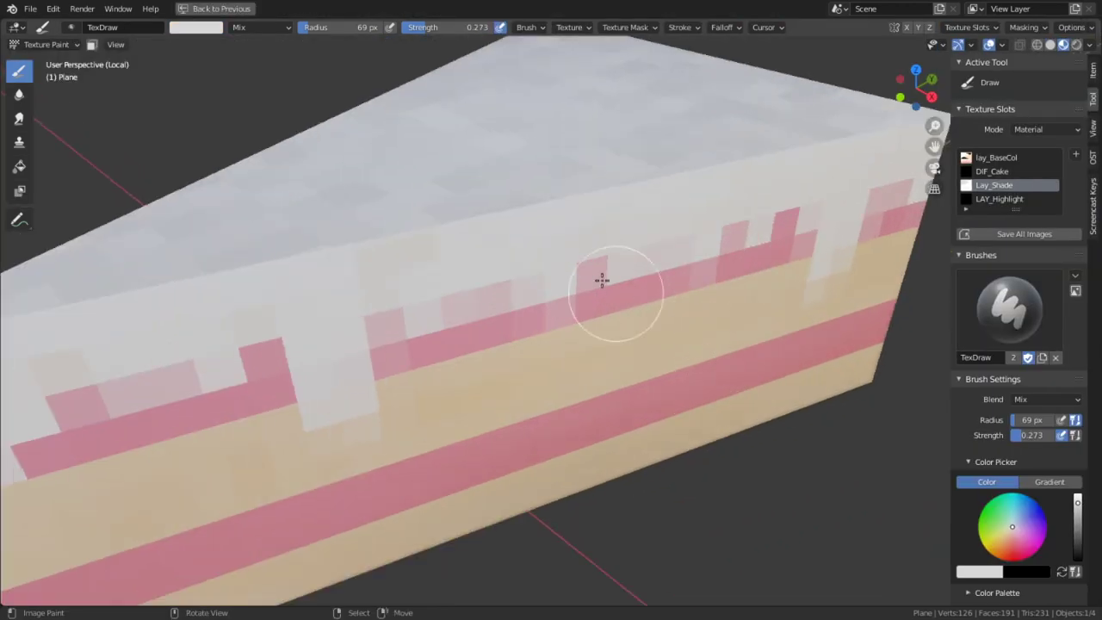
- View the icing side straight on and set the brush strength to 1.000 and the radius to 56 px
middle_click_drag(628, 215, 591, 178)
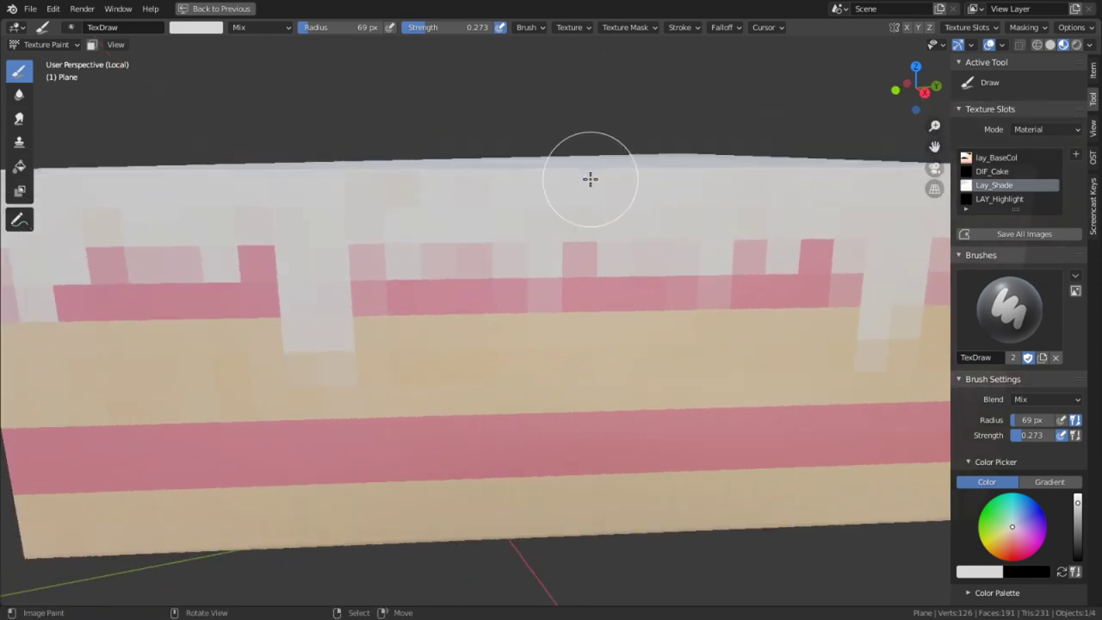
key("f")
left_click(657, 211)
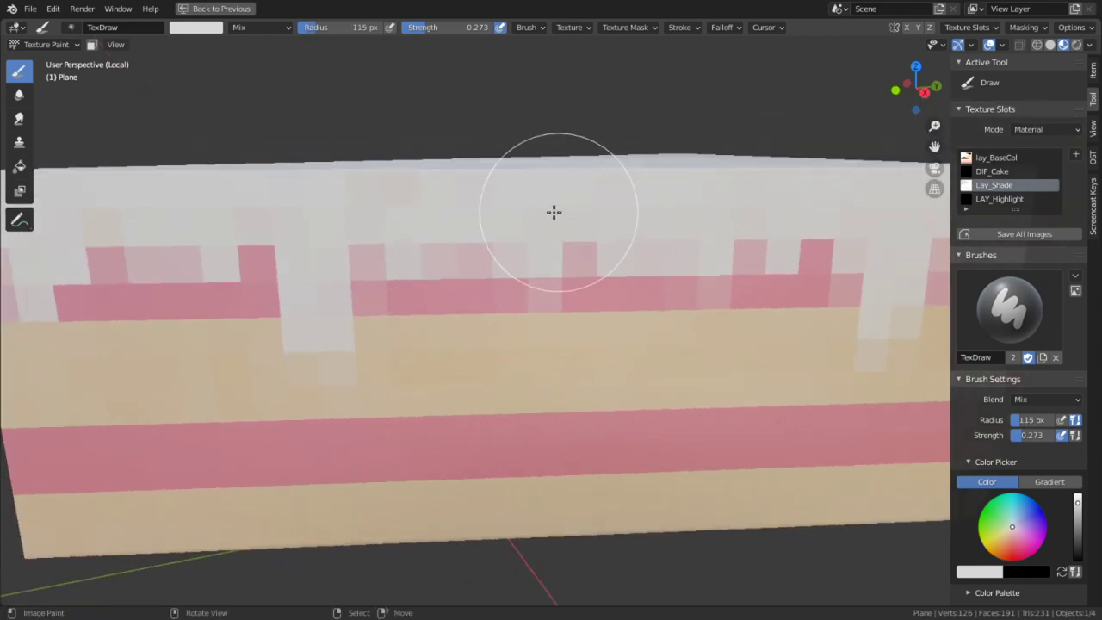
key("shift+f")
left_click(418, 284)
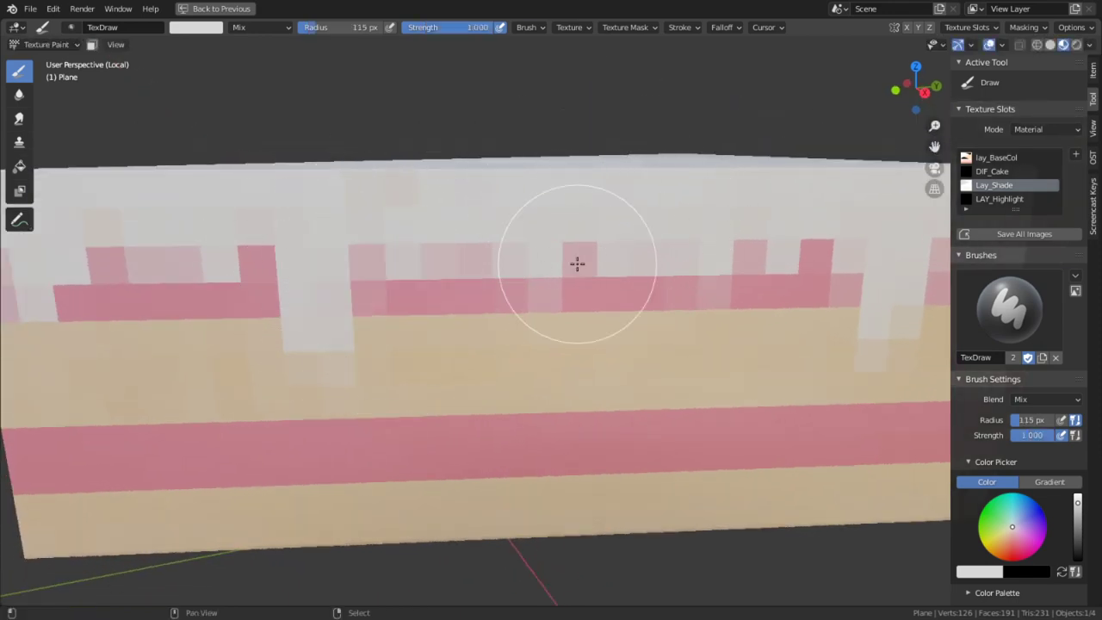
key("f")
left_click(523, 251)
- Restore the split layout and set the brush radius to 2 px for painting the Lay_Shade image
key("ctrl+space")
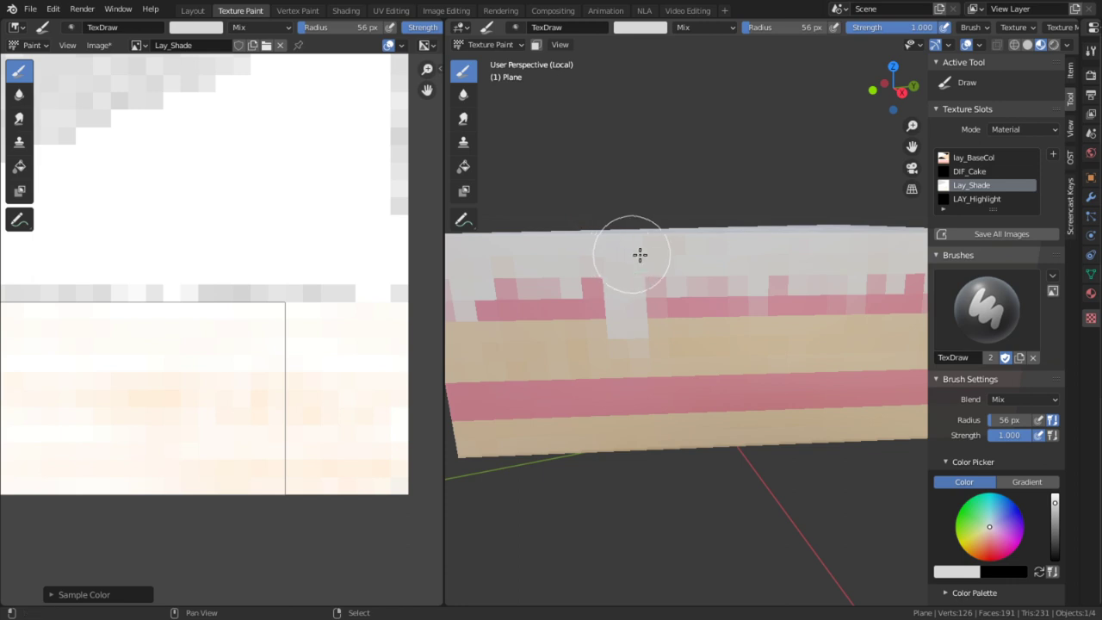
key("f")
left_click(122, 313)
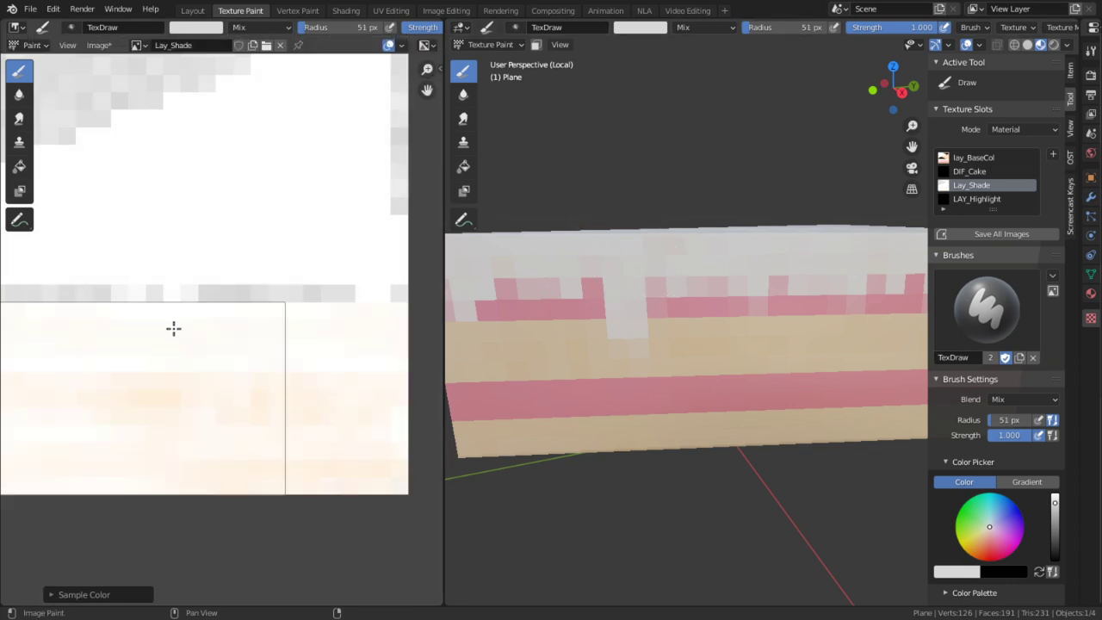
scroll(222, 327, "down", 6)
key("f")
left_click(51, 332)
key("f")
left_click(218, 314)
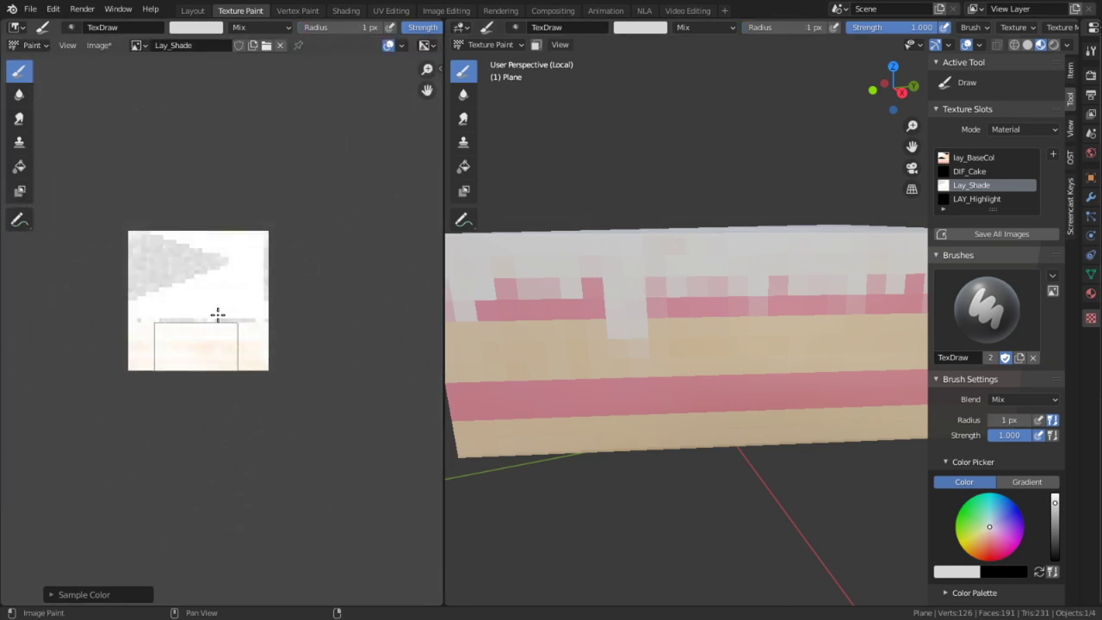
key("f")
left_click(224, 312)
scroll(220, 318, "up", 4)
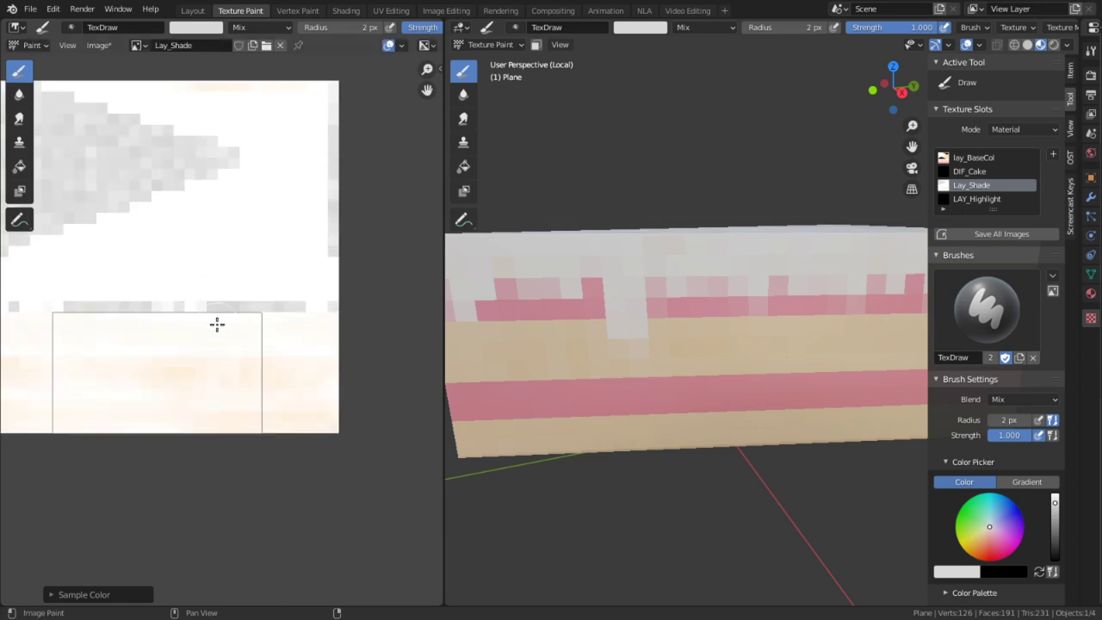
scroll(183, 339, "up", 1)
- Set the brush strength to 0.200 and paint soft grey shading along the upper edge of the slice's side on the Lay_Shade image
left_click_drag(197, 318, 243, 322)
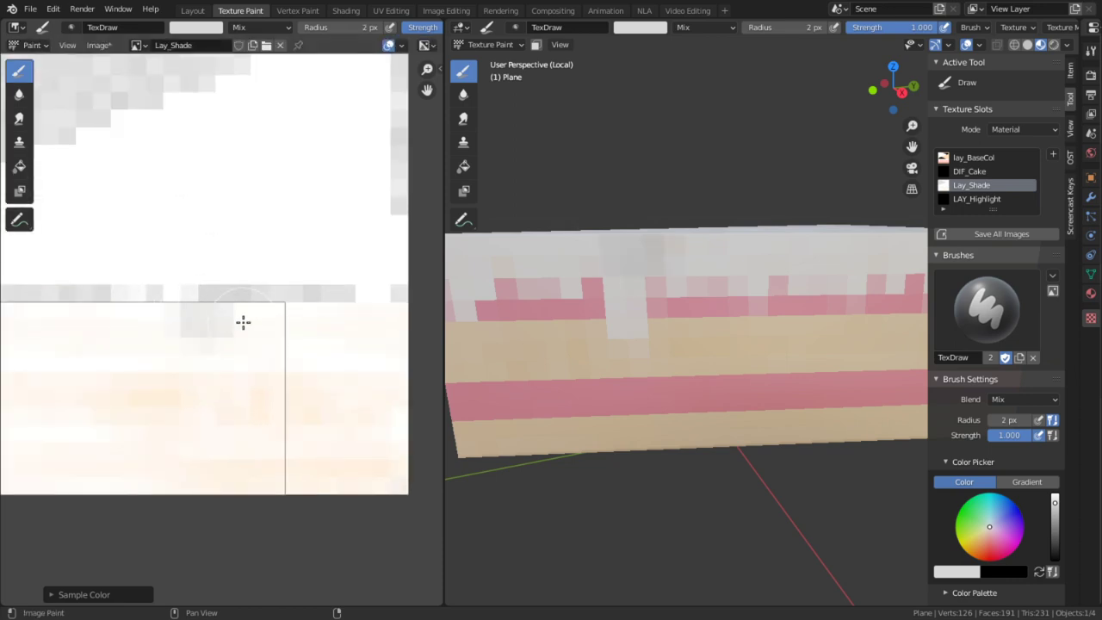
key("shift+f")
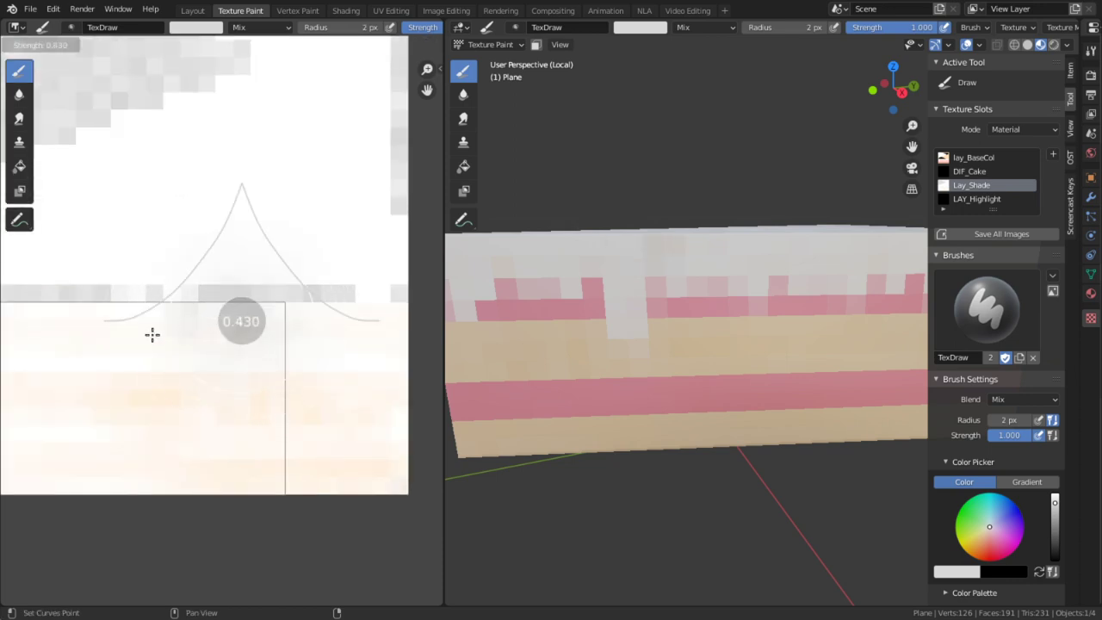
left_click(161, 331)
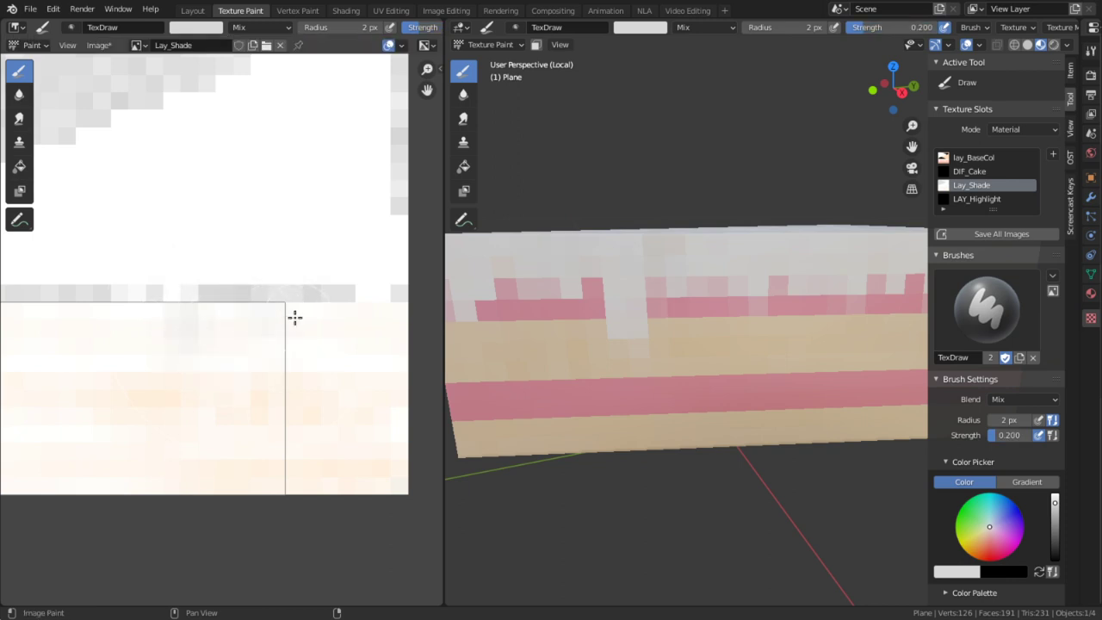
middle_click_drag(285, 325, 164, 339)
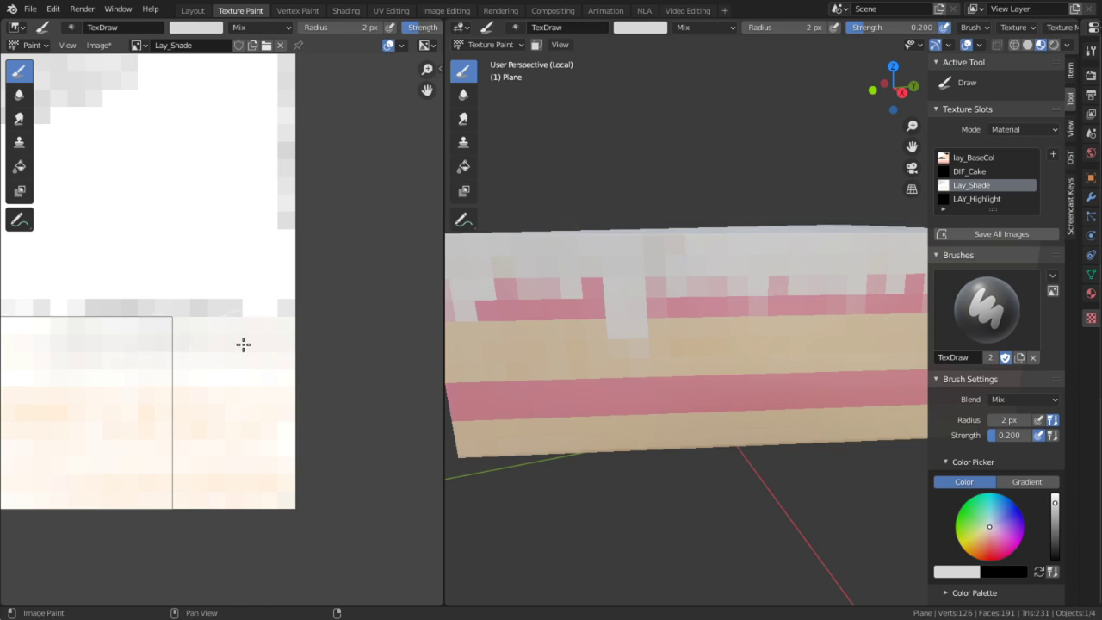
- Raise the brush strength to 0.455 and paint more grey along the icing strip of the Lay_Shade image
key("shift+f")
left_click(274, 341)
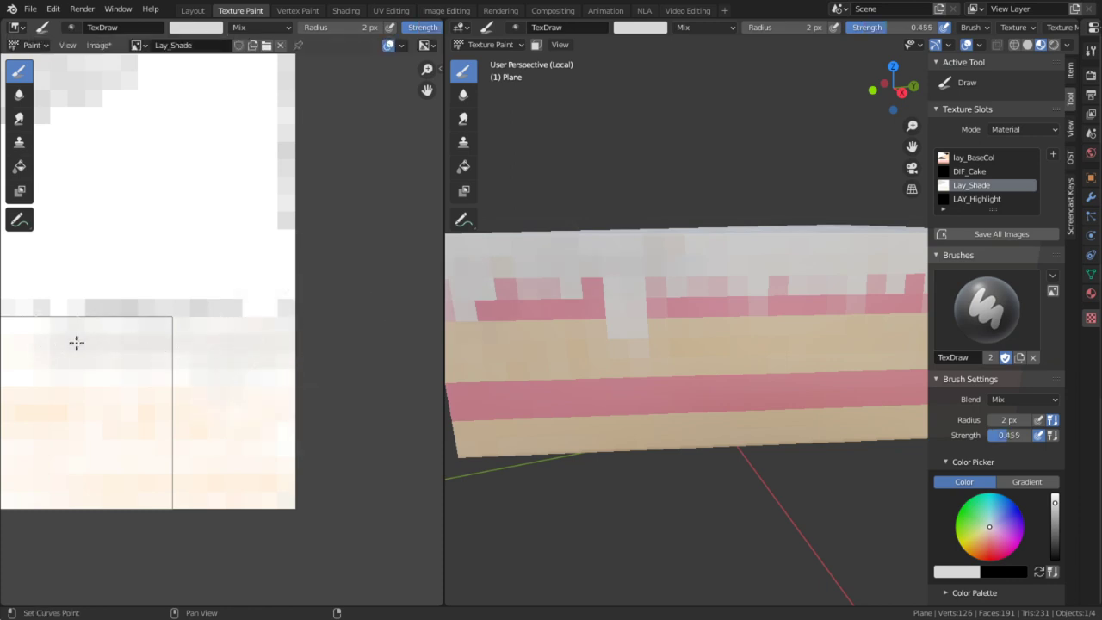
middle_click_drag(77, 342, 204, 331)
middle_click_drag(131, 333, 272, 315)
- Leave local view so all the objects show, and switch the cake slice to Object Mode
scroll(805, 317, "down", 3)
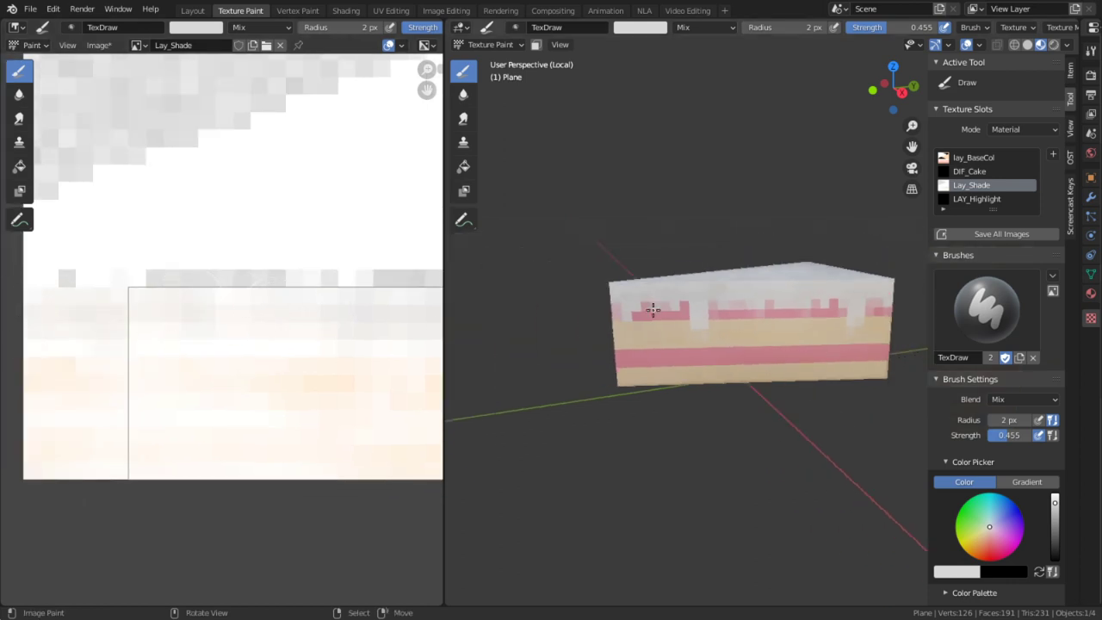
mouse_move(805, 317)
middle_mouse_down()
mouse_move(733, 344)
mouse_move(788, 331)
mouse_move(745, 339)
mouse_move(647, 243)
mouse_move(639, 295)
mouse_move(666, 261)
mouse_move(593, 197)
middle_mouse_up()
key("Tab")
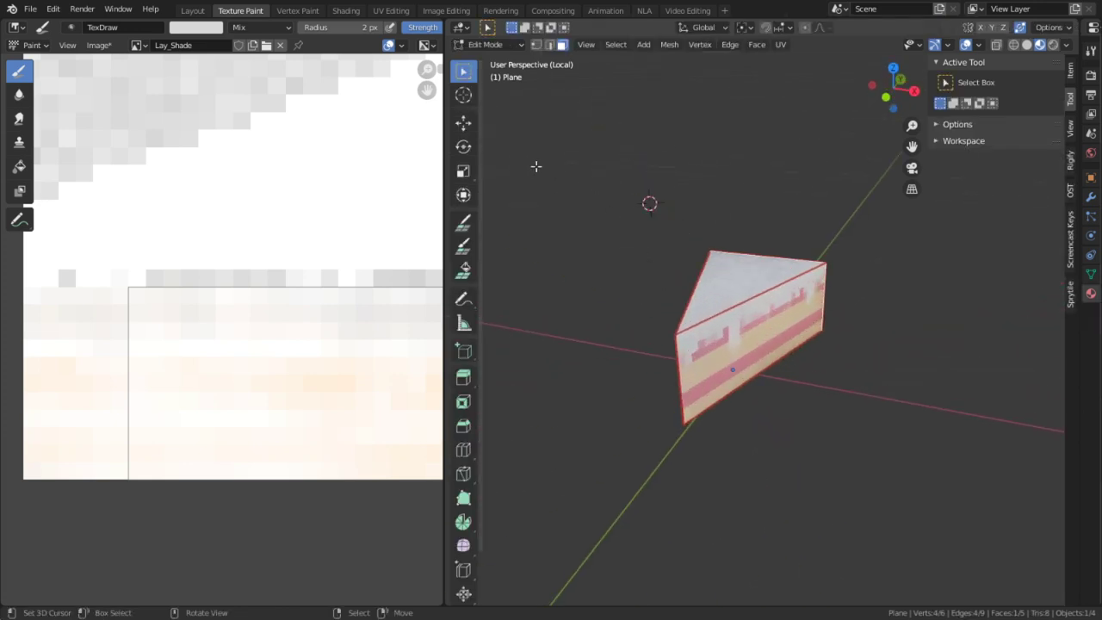
key("KP_Divide")
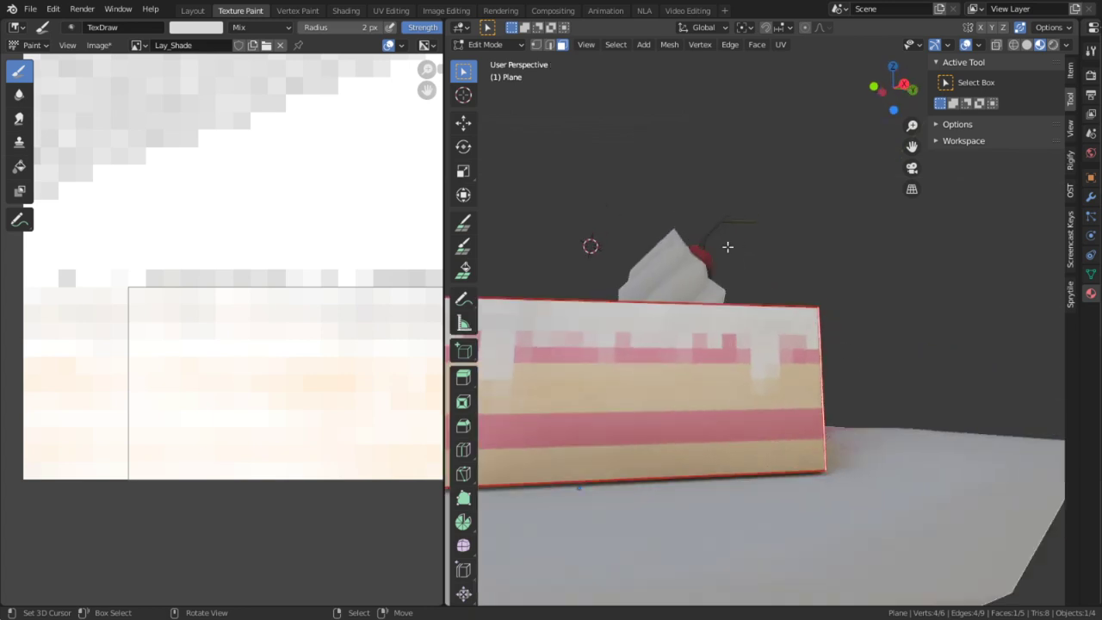
left_click(507, 44)
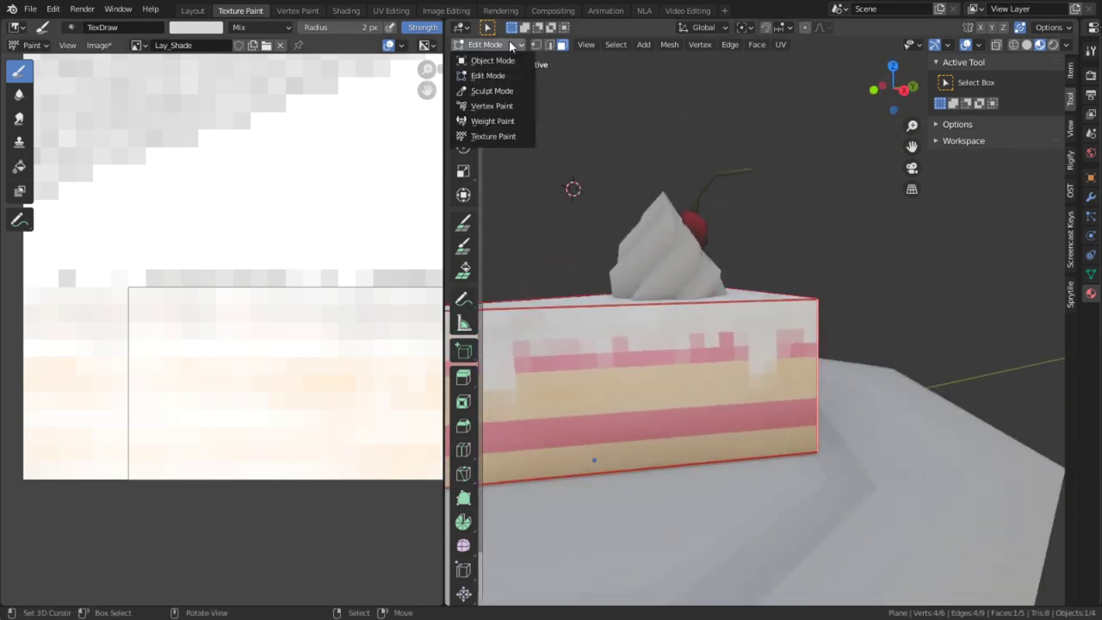
left_click(499, 59)
- Maximize the 3D viewport and compare the cake and plate from a distance in solid, rendered and material preview shading
key("ctrl+space")
scroll(723, 241, "down", 3)
middle_click_drag(676, 250, 551, 253)
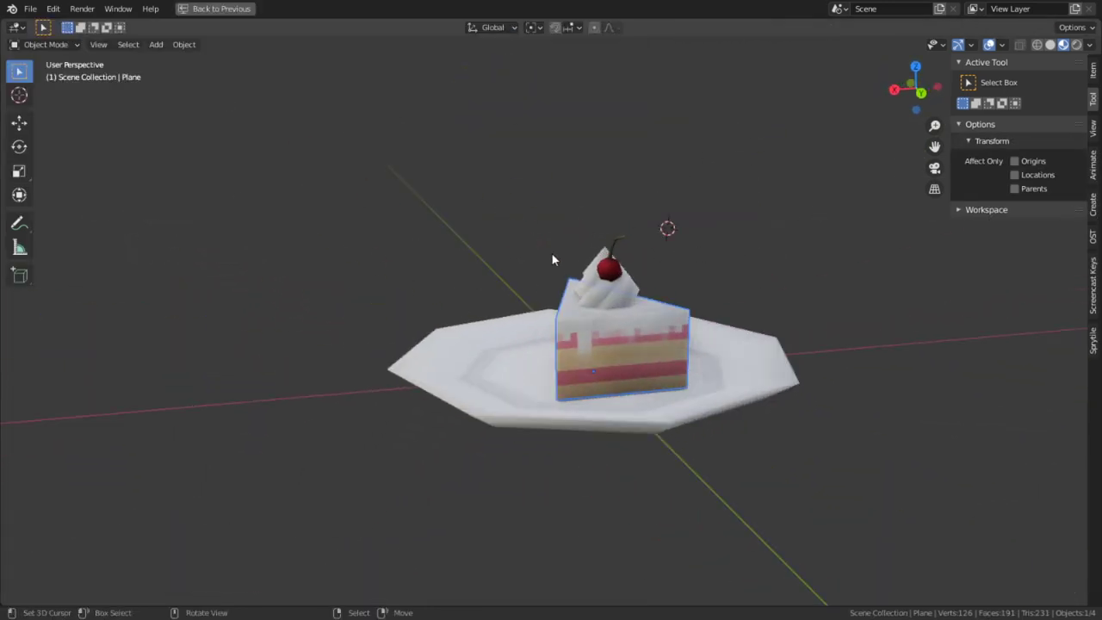
scroll(551, 253, "down", 5)
middle_click_drag(635, 291, 789, 307)
scroll(801, 279, "down", 3)
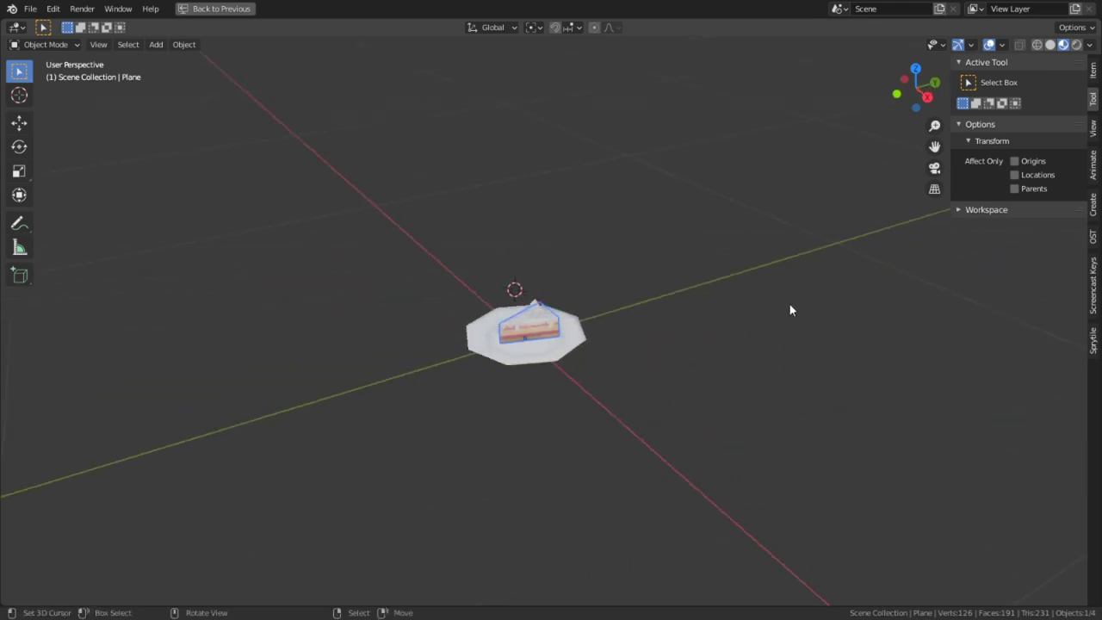
left_click(1050, 45)
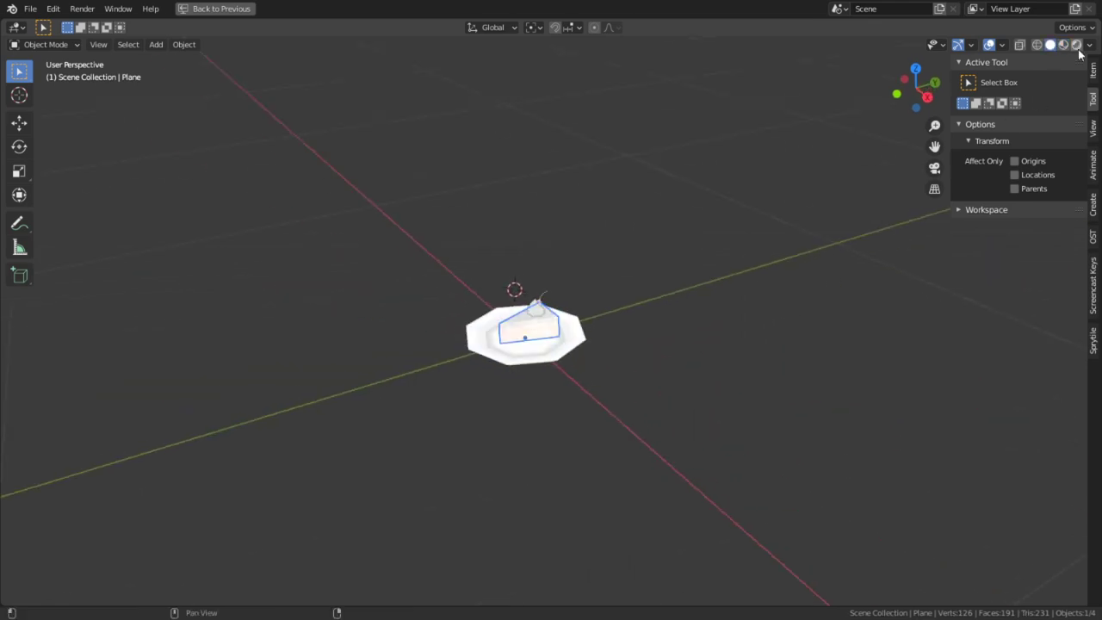
left_click(1075, 45)
left_click(1062, 45)
scroll(793, 180, "down", 2)
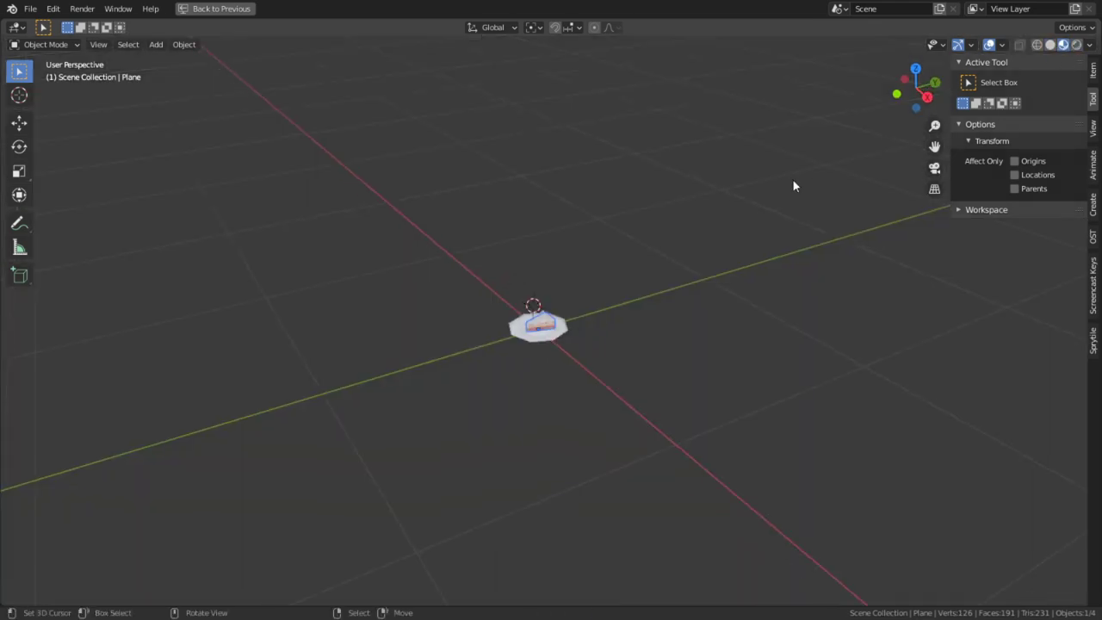
scroll(529, 198, "up", 2)
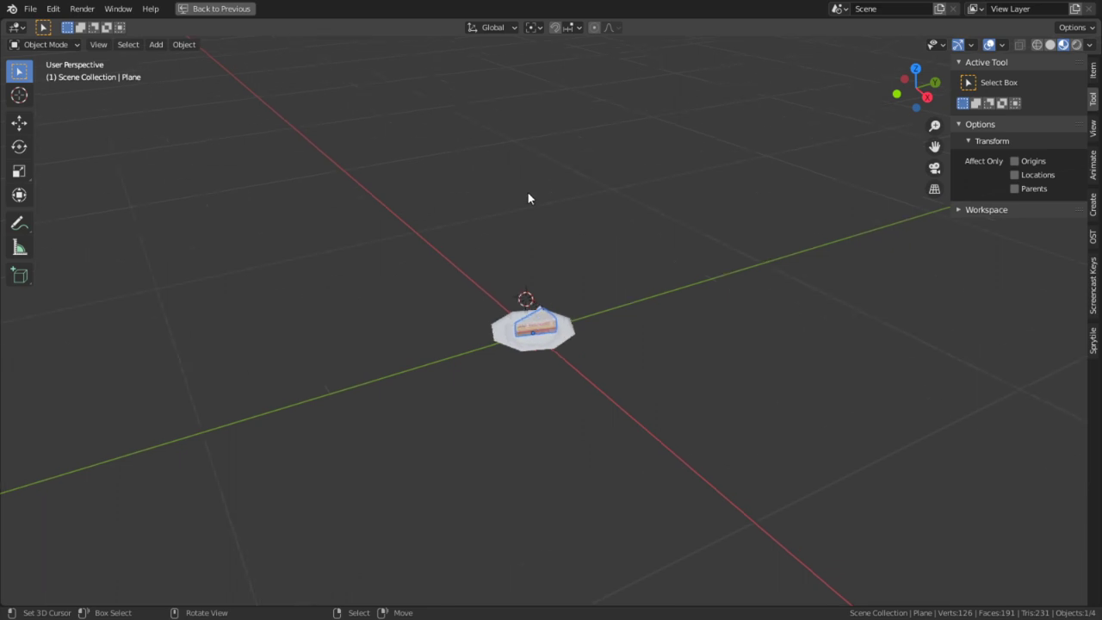
- Examine the textured cake from far and near with the viewport overlays hidden, and show the overlays again
left_click(988, 44)
middle_click_drag(723, 202, 561, 254)
scroll(405, 300, "up", 3)
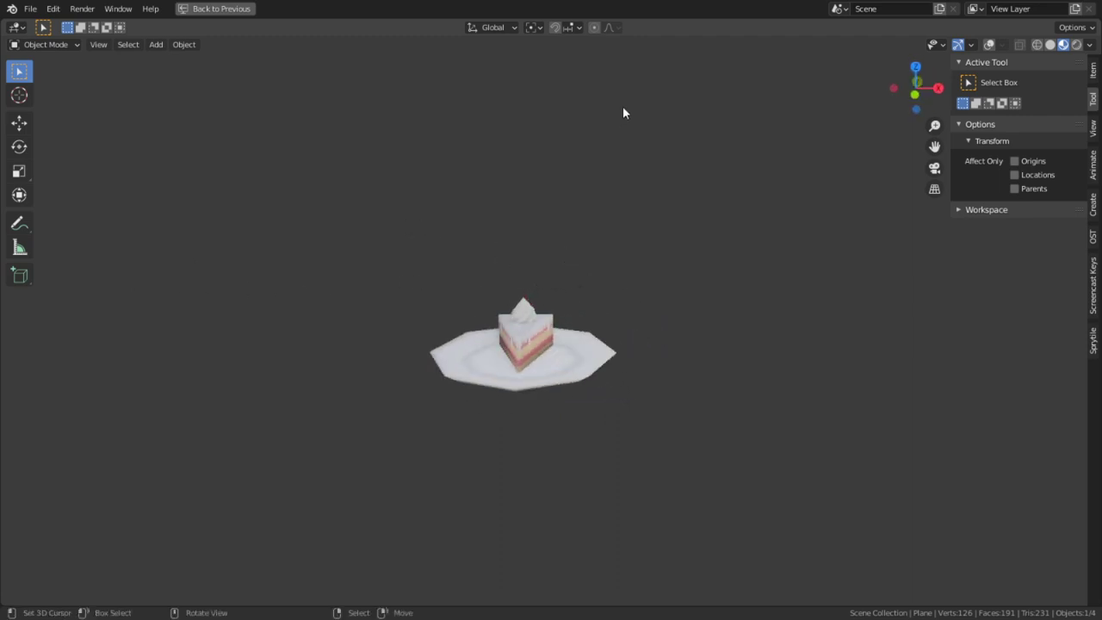
scroll(522, 286, "up", 2)
scroll(527, 402, "up", 5)
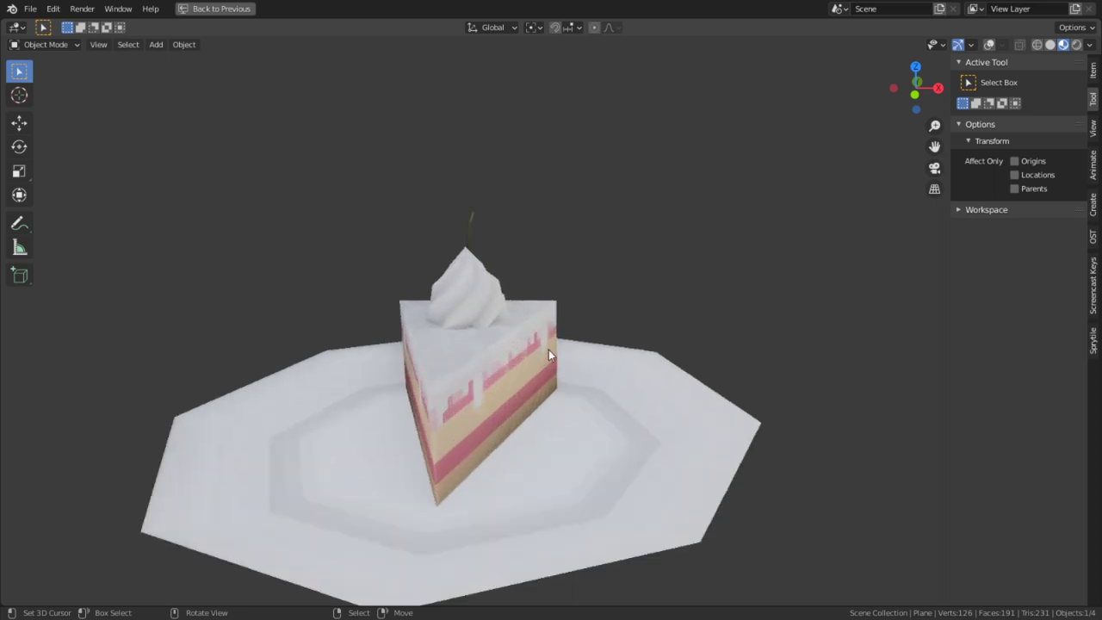
middle_click_drag(551, 352, 534, 266)
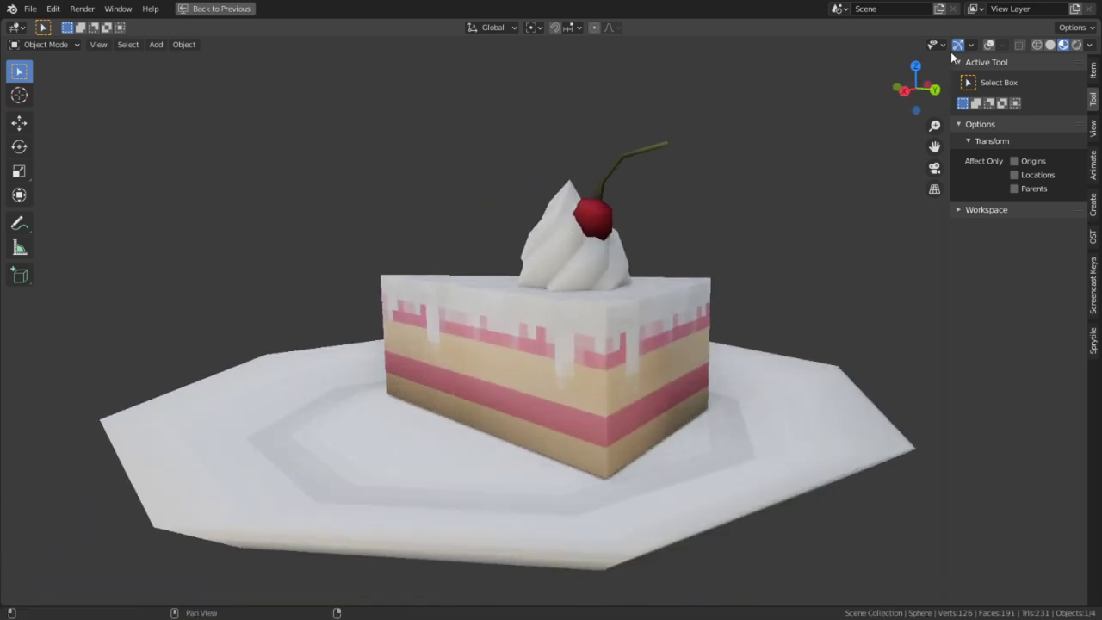
left_click(984, 43)
- Try to join the cherry, the whipped cream and the cake slice into one object
left_click(536, 246, "shift")
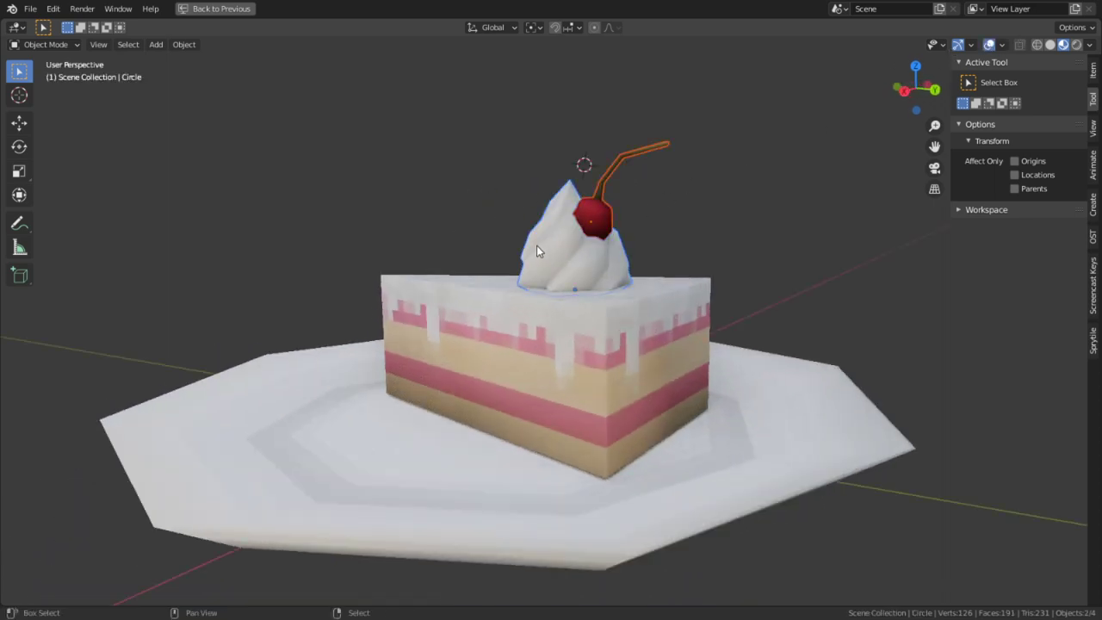
left_click(535, 313, "shift")
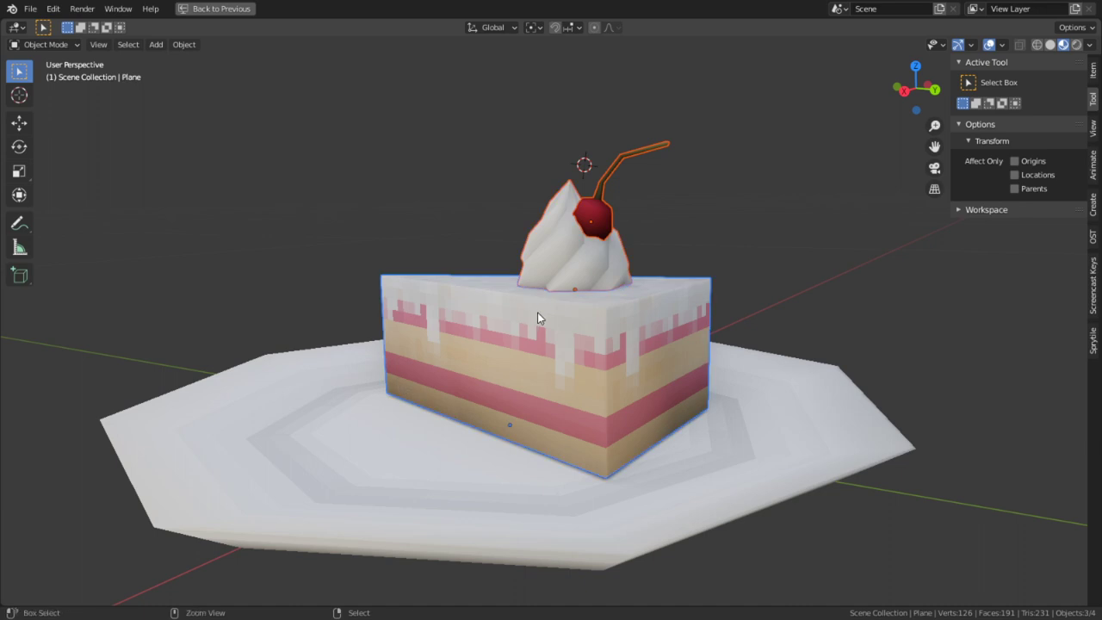
key("ctrl+j")
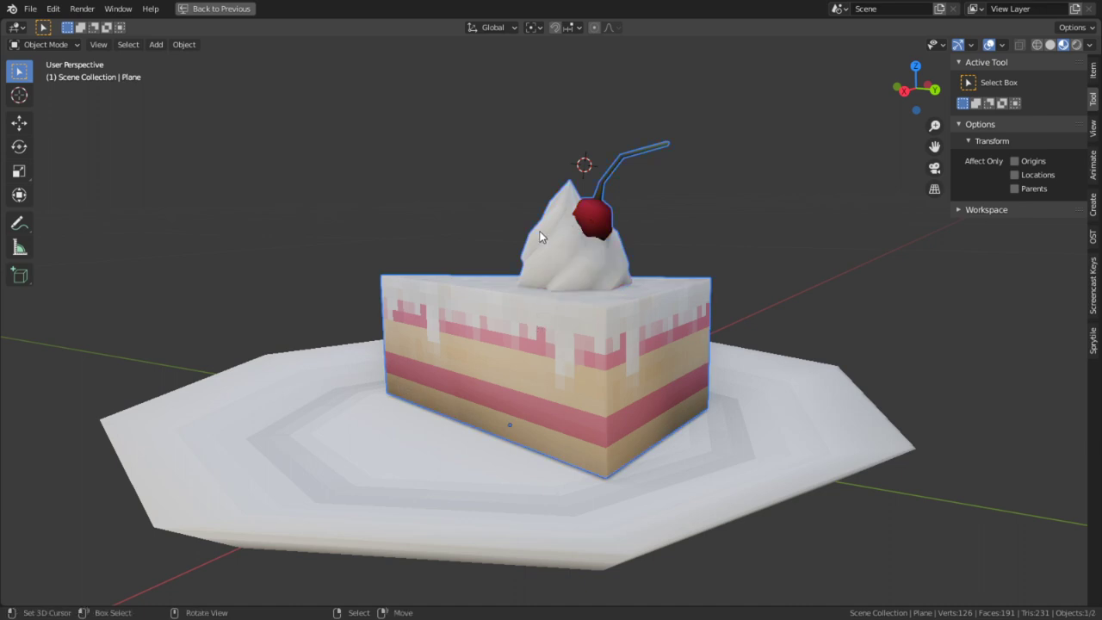
- Restore the split layout, undo the join and select only the cake slice
key("ctrl+space")
scroll(393, 489, "down", 5)
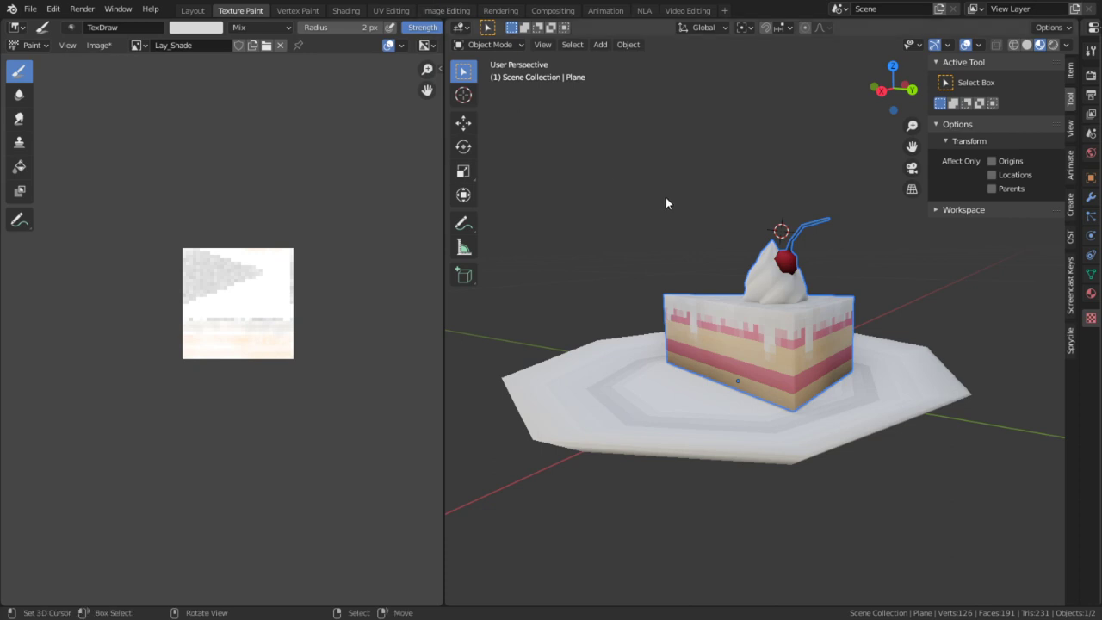
left_click(761, 338)
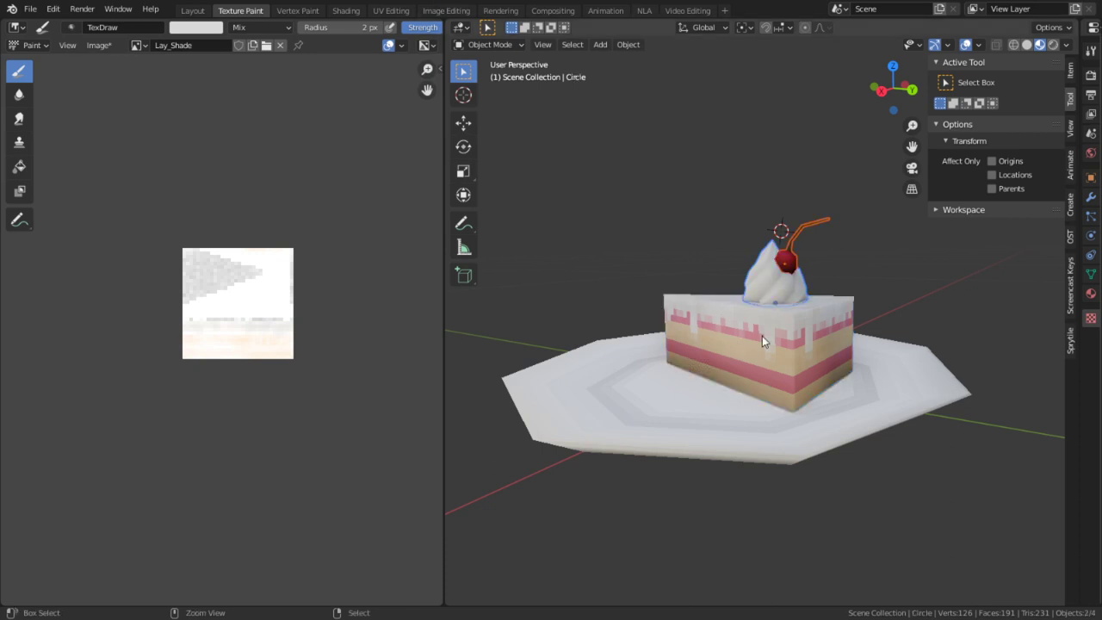
key("Tab")
key("Tab")
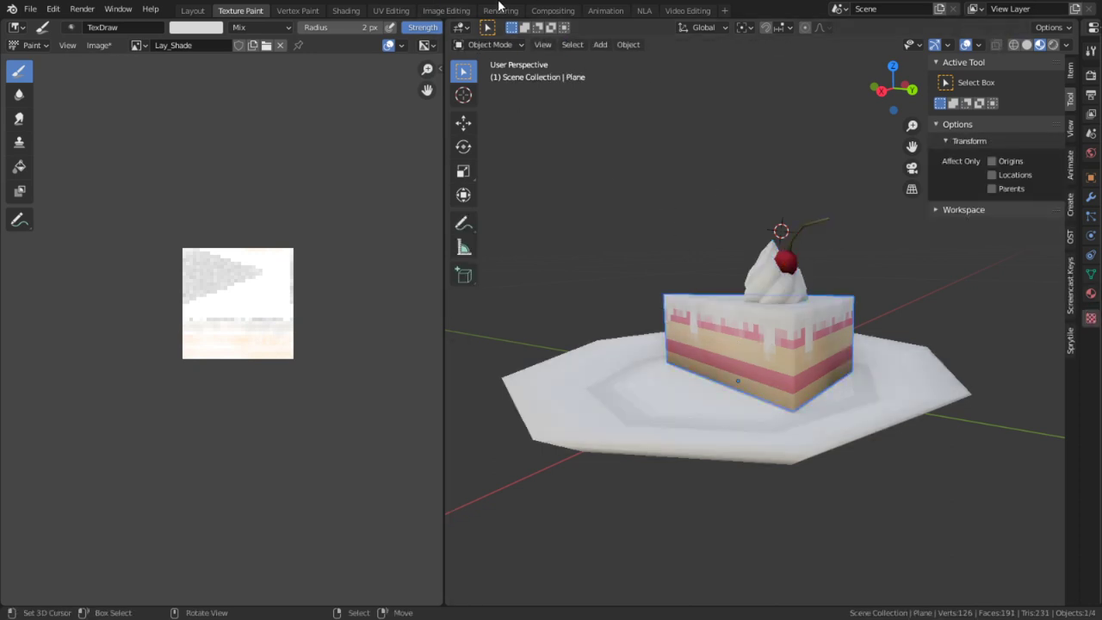
- In the Shading workspace, delete the Screen mix node inside the Cake material's NodeGroup while keeping the Multiply result connected to the output
left_click(347, 10)
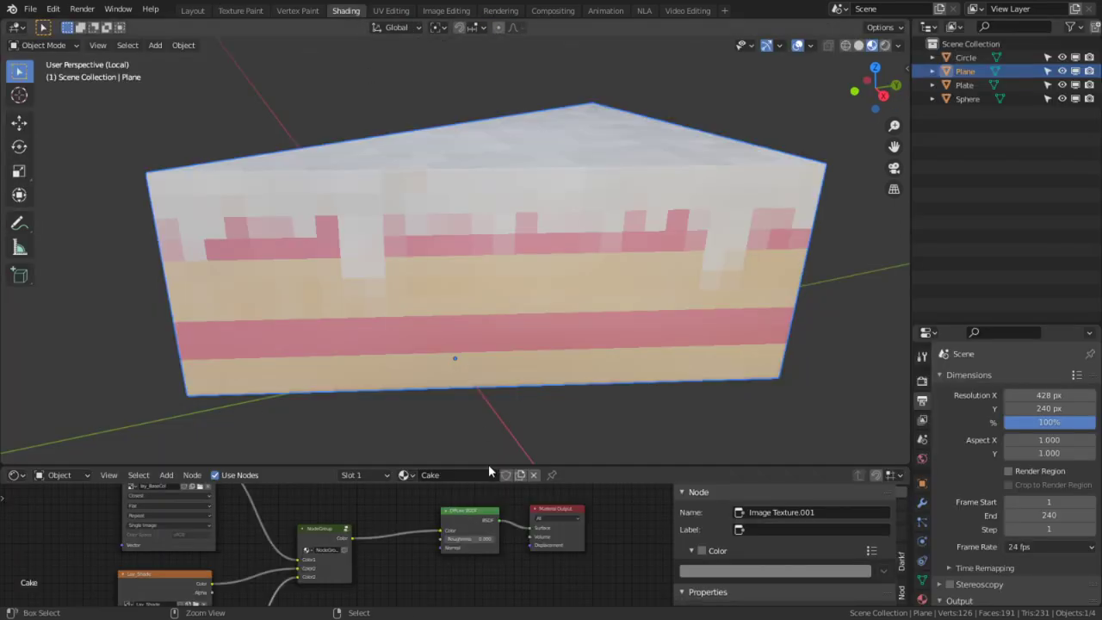
key("ctrl+space")
left_click(401, 327)
key("Tab")
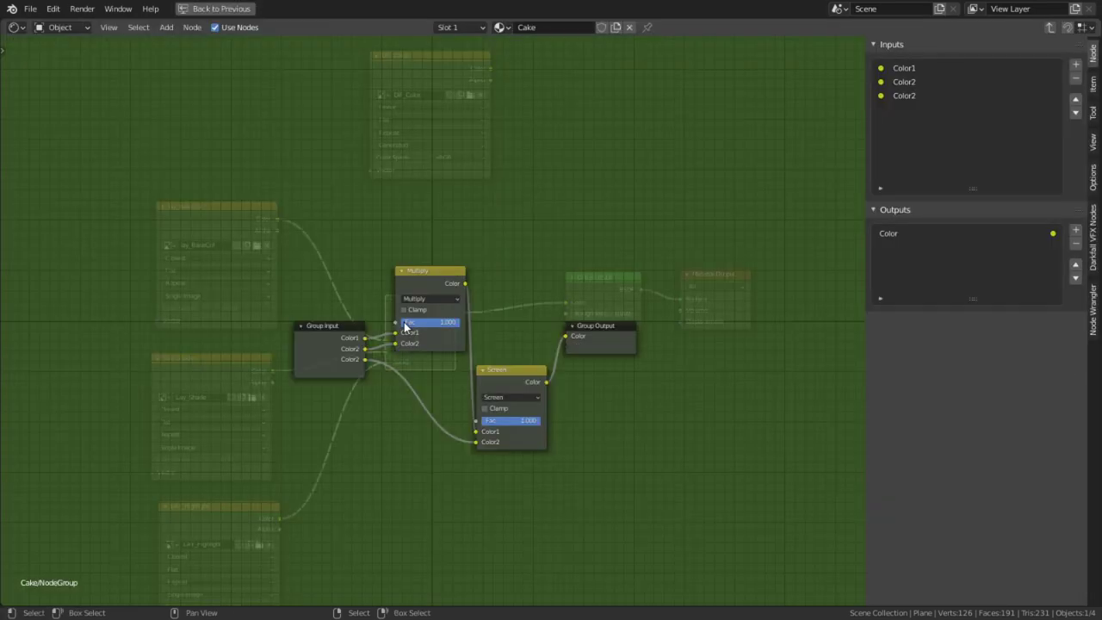
left_click(509, 380)
key("ctrl+x")
key("Tab")
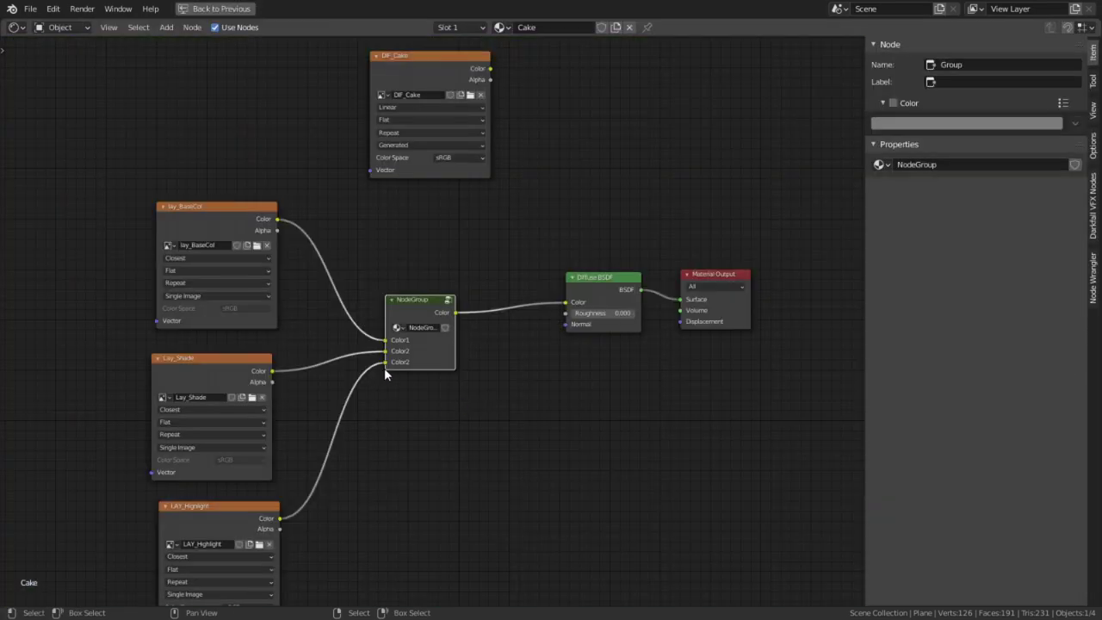
- Remove the unused third input, the second Color2, from the NodeGroup and return to the Cake material's main node tree
left_click(414, 368)
key("Tab")
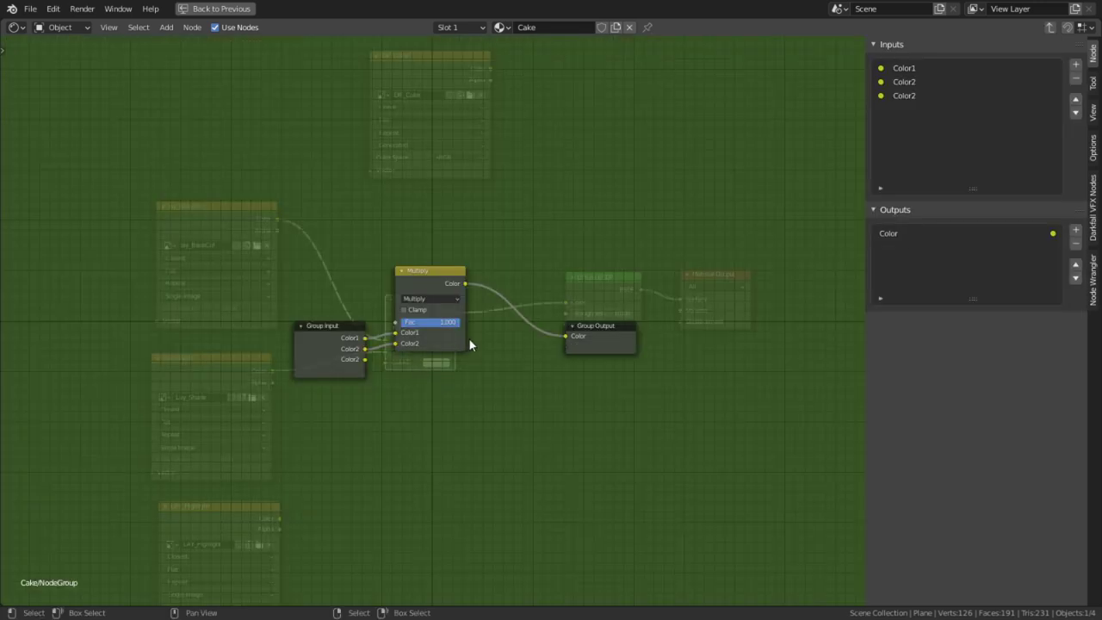
left_click(919, 96)
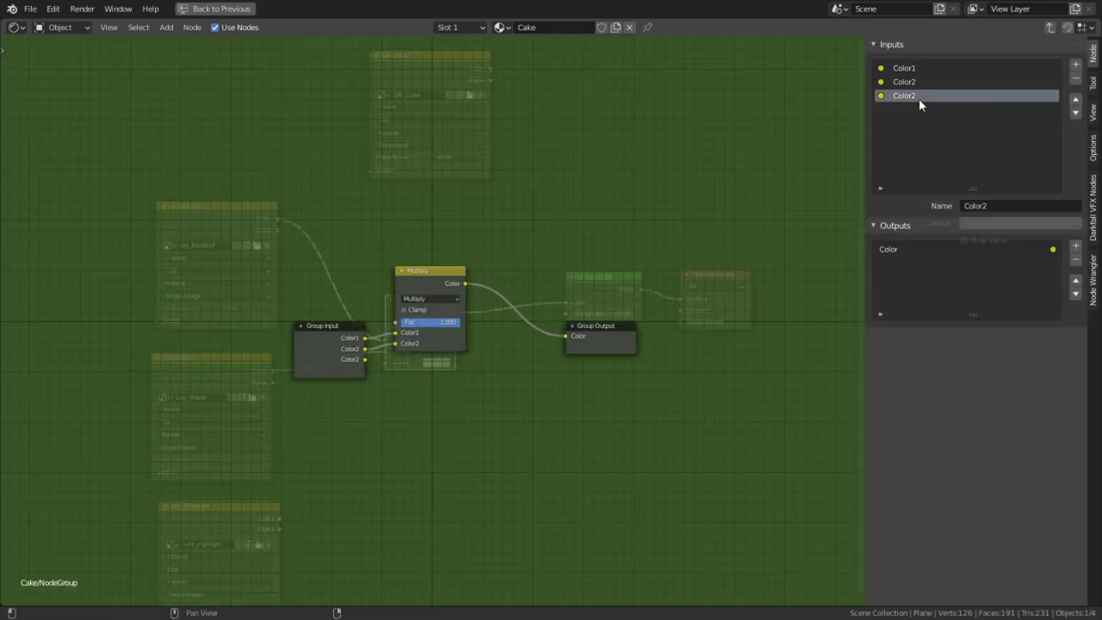
left_click(1075, 78)
key("Tab")
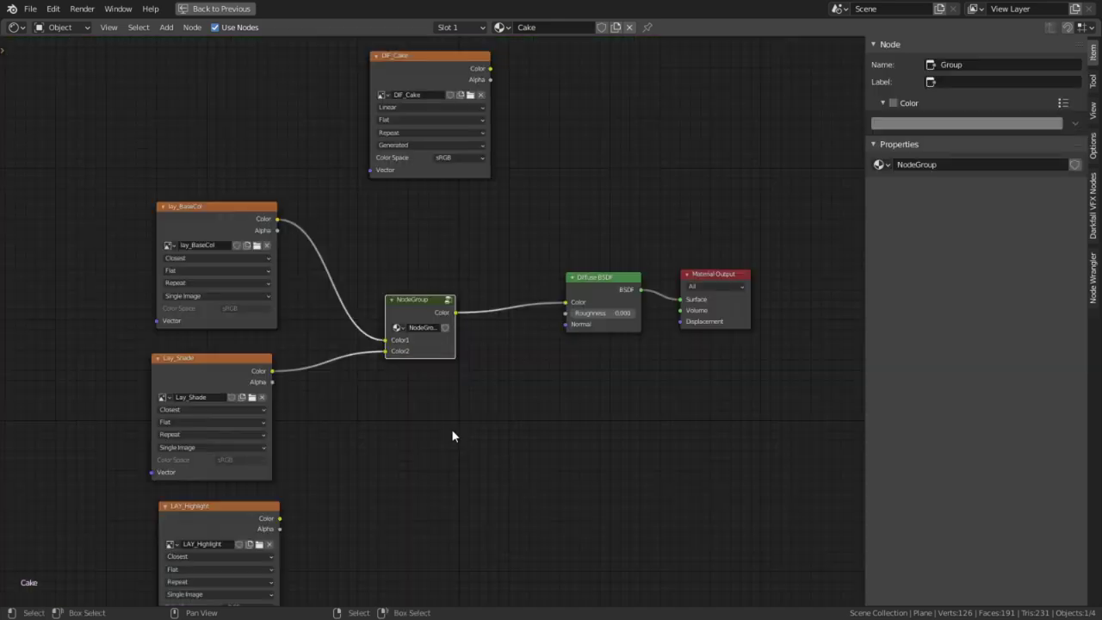
- Make the DIF_Cake image texture node active and set the render engine to Cycles for access to the Bake settings
left_click(466, 57)
key("ctrl+space")
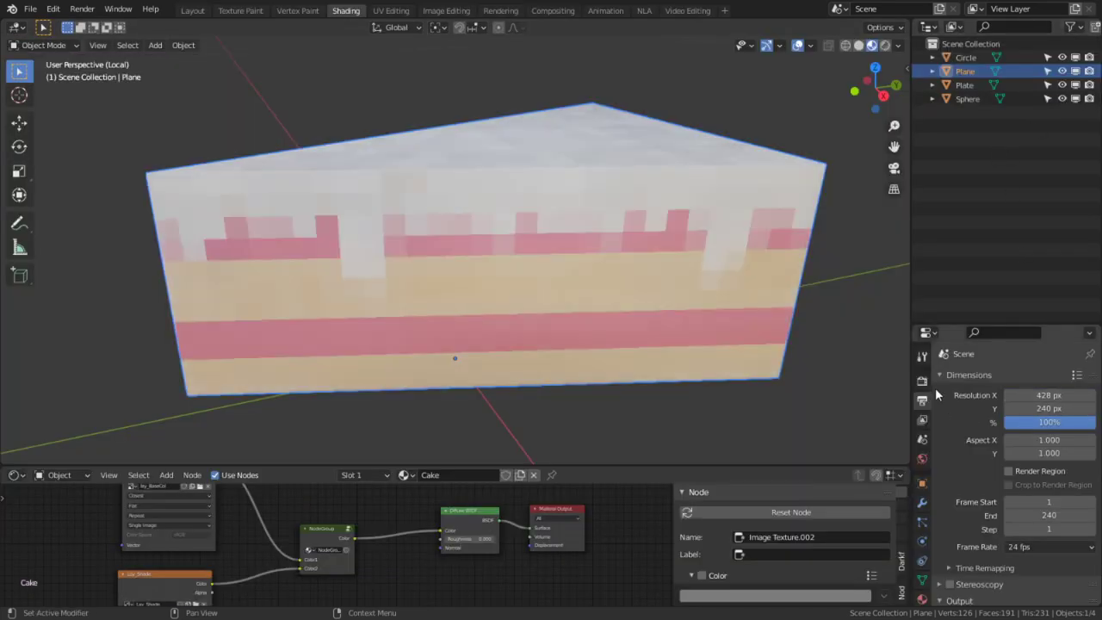
left_click(922, 380)
left_click(1045, 379)
left_click(1032, 395)
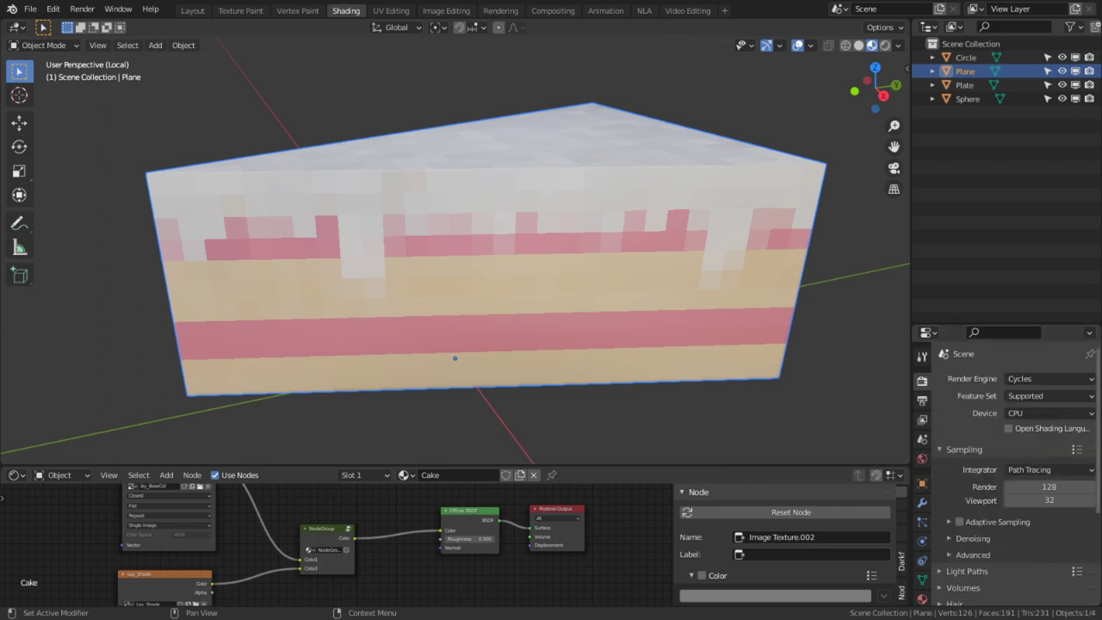
scroll(1029, 523, "down", 3)
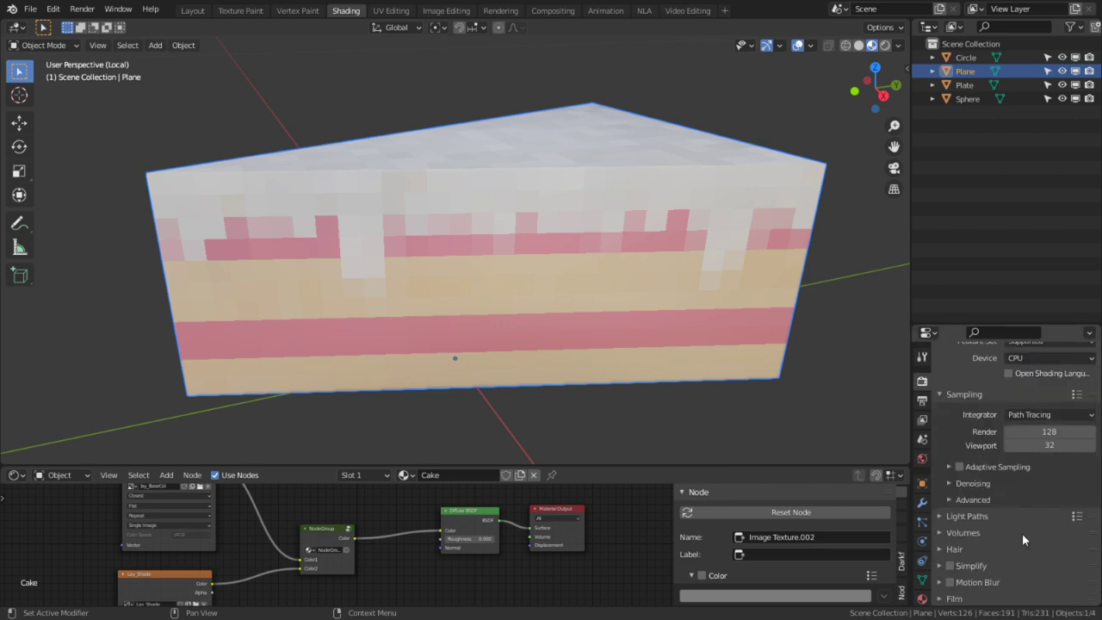
scroll(1022, 533, "down", 3)
scroll(1022, 540, "down", 1)
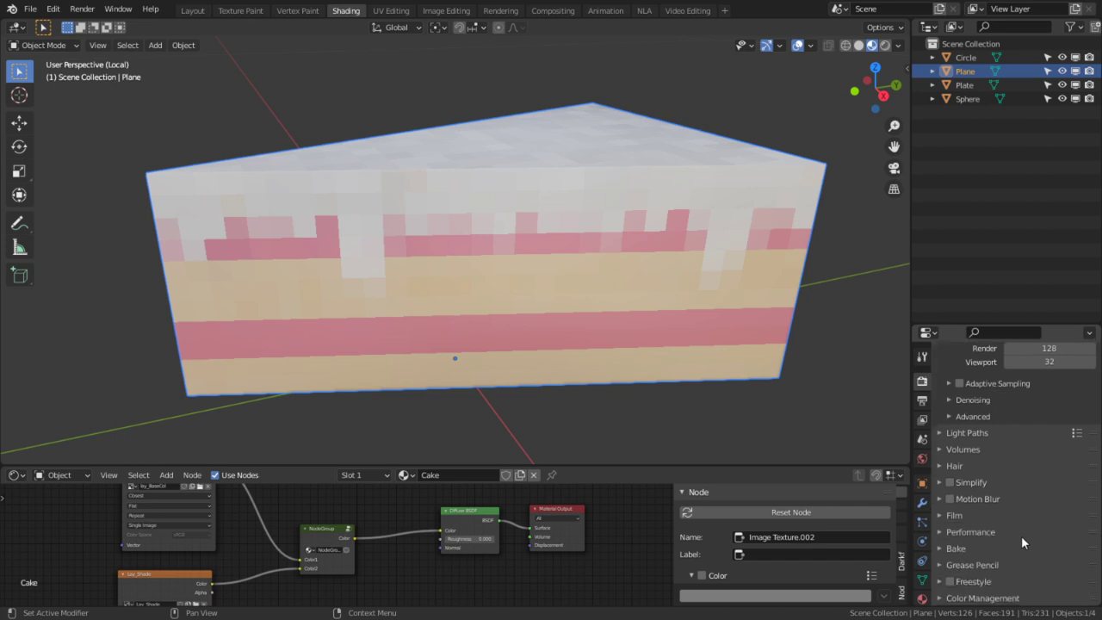
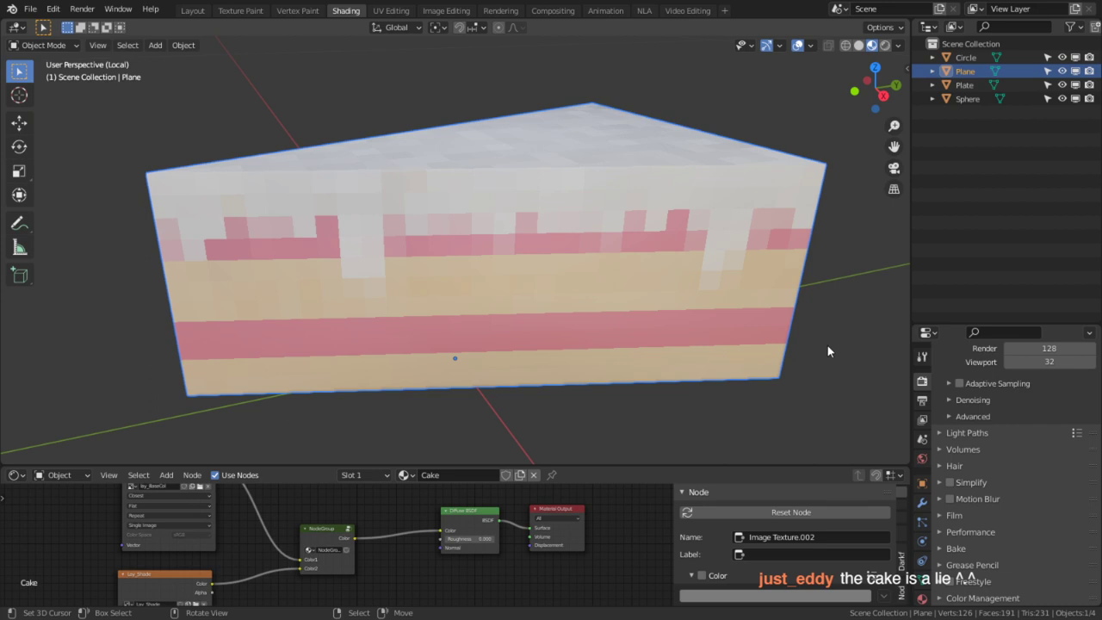
- Delete the selected cake slice object from the scene
key("Delete")
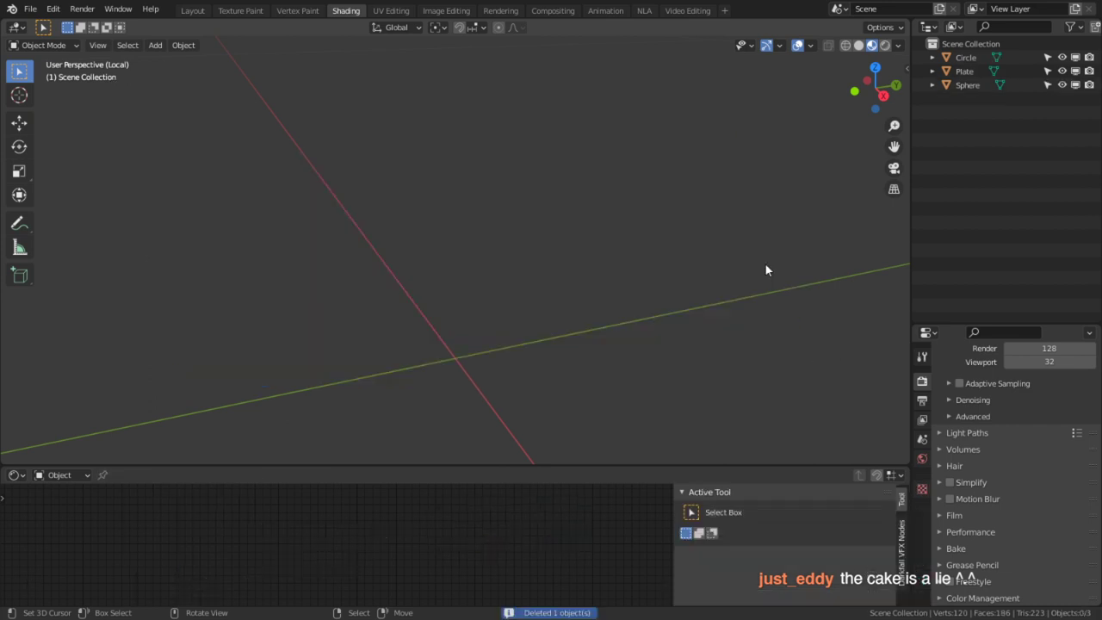
- Undo the deletion of the cake slice object
key("ctrl+z")
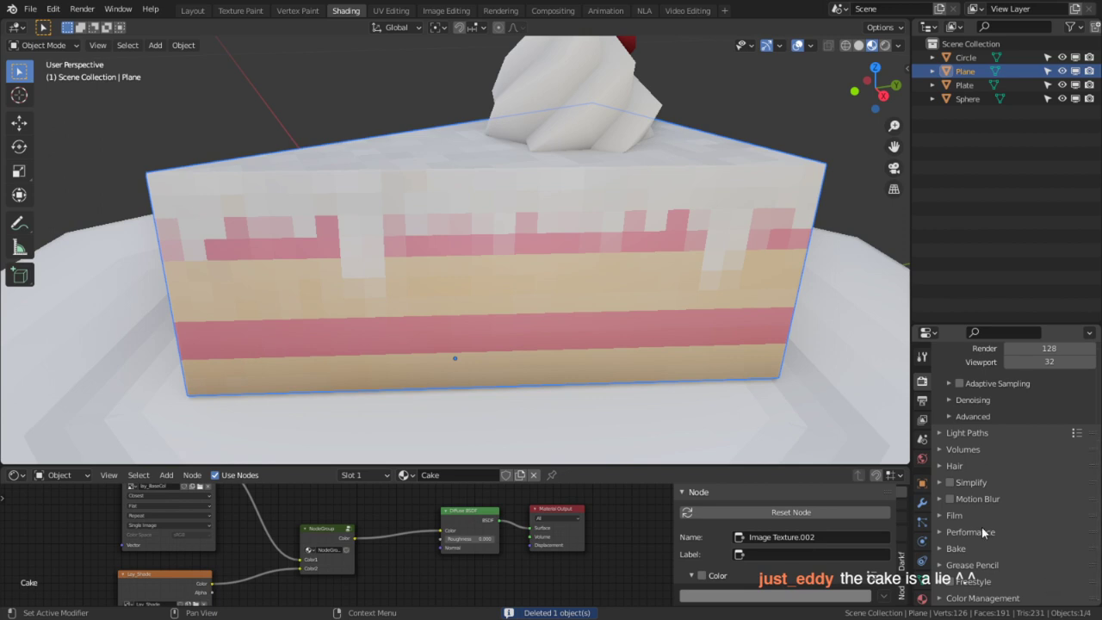
right_click(769, 343)
right_click(767, 212)
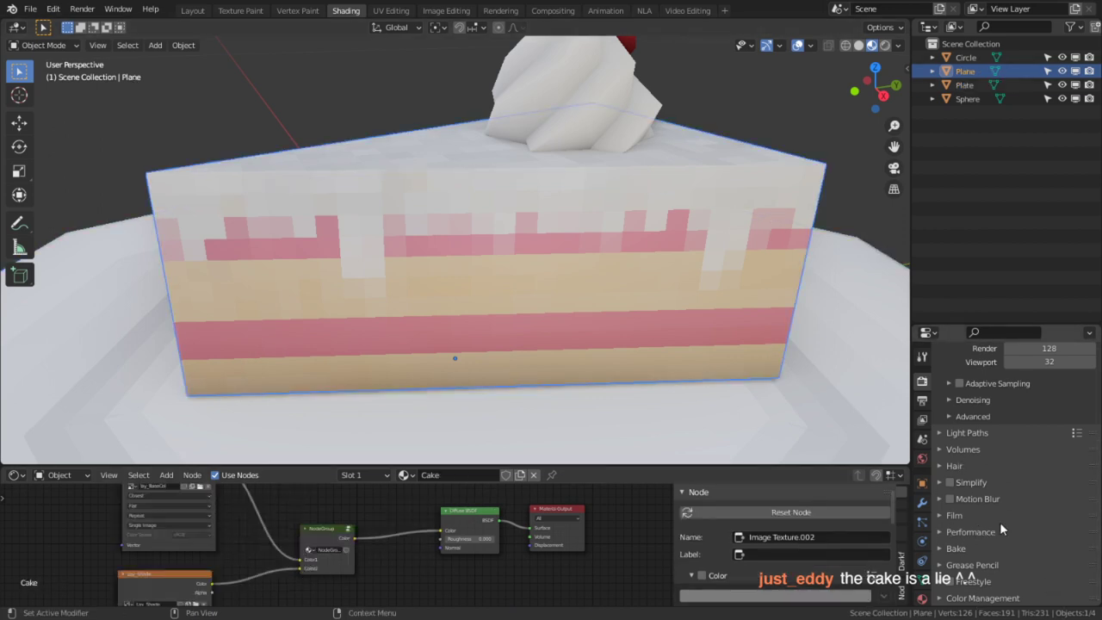
- Set the Bake Type to Diffuse and disable the Direct and Indirect contributions, leaving only Color enabled
left_click(977, 548)
scroll(1024, 521, "down", 3)
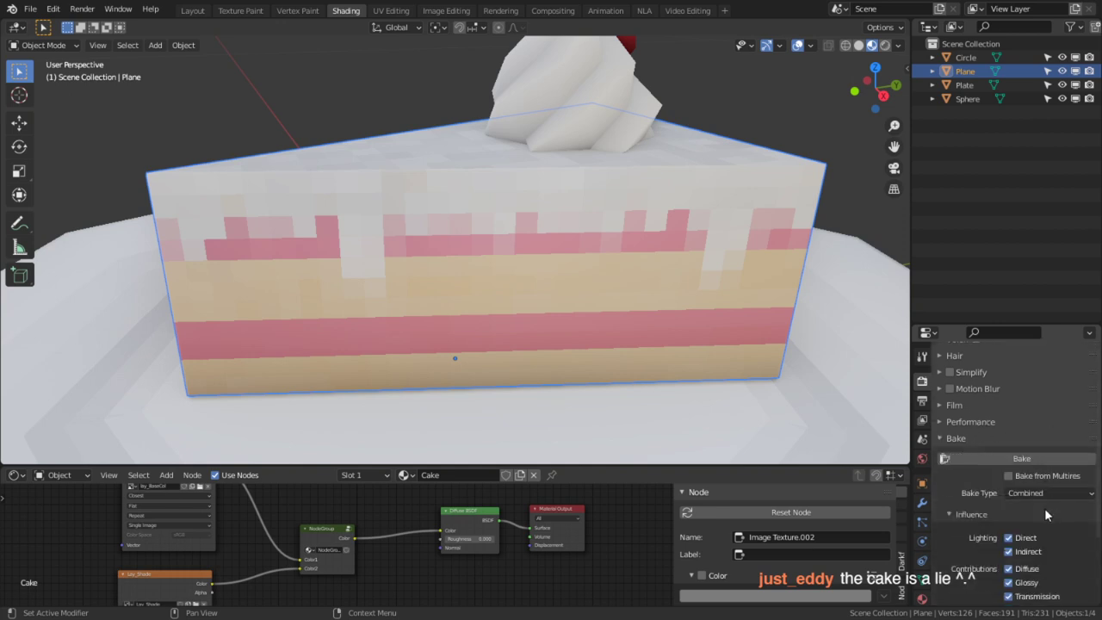
left_click(1048, 497)
left_click(1041, 356)
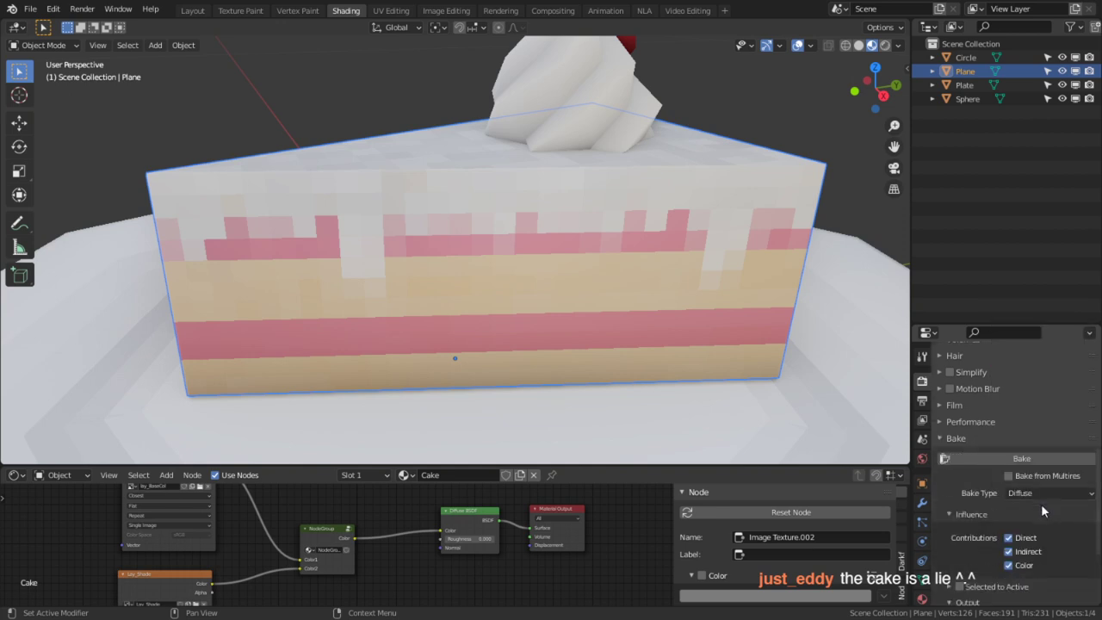
left_click(1008, 538)
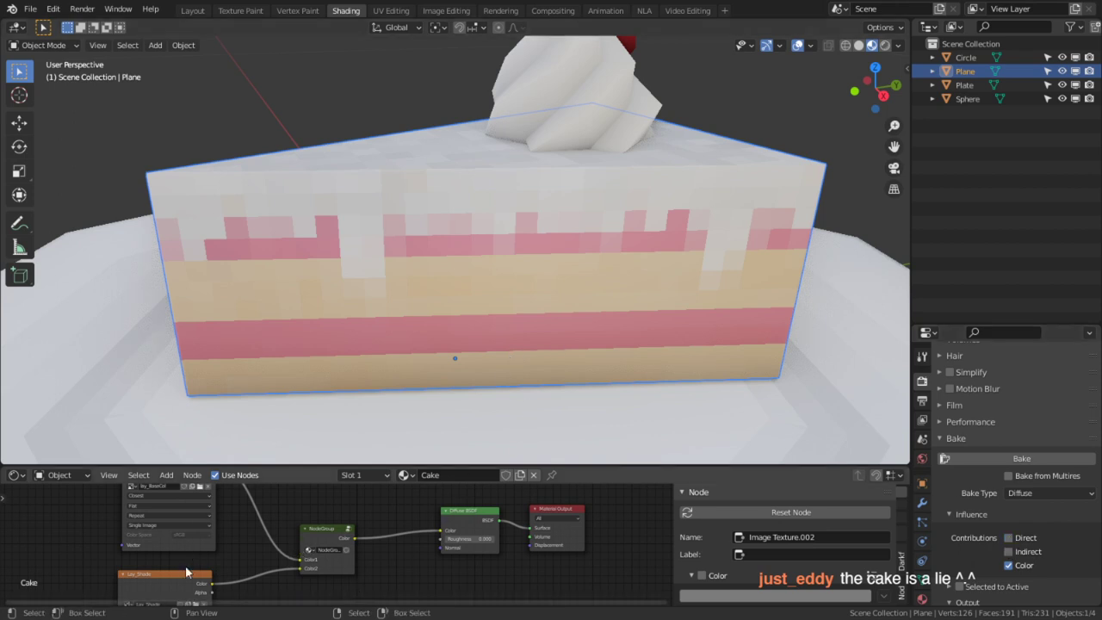
- Adjust the bake output margin with Image Textures as the target, and bake the cake's diffuse color into the DIF_Cake image
middle_click_drag(217, 489, 321, 589)
scroll(1034, 542, "down", 3)
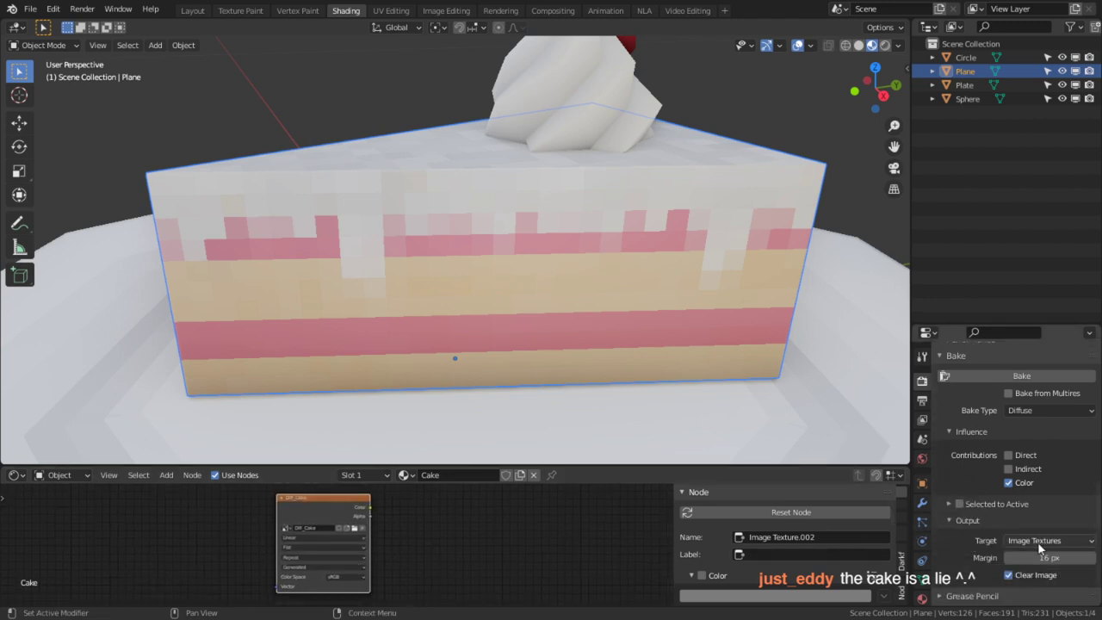
left_click(1037, 541)
left_click(1037, 555)
left_click(1040, 557)
key("Return")
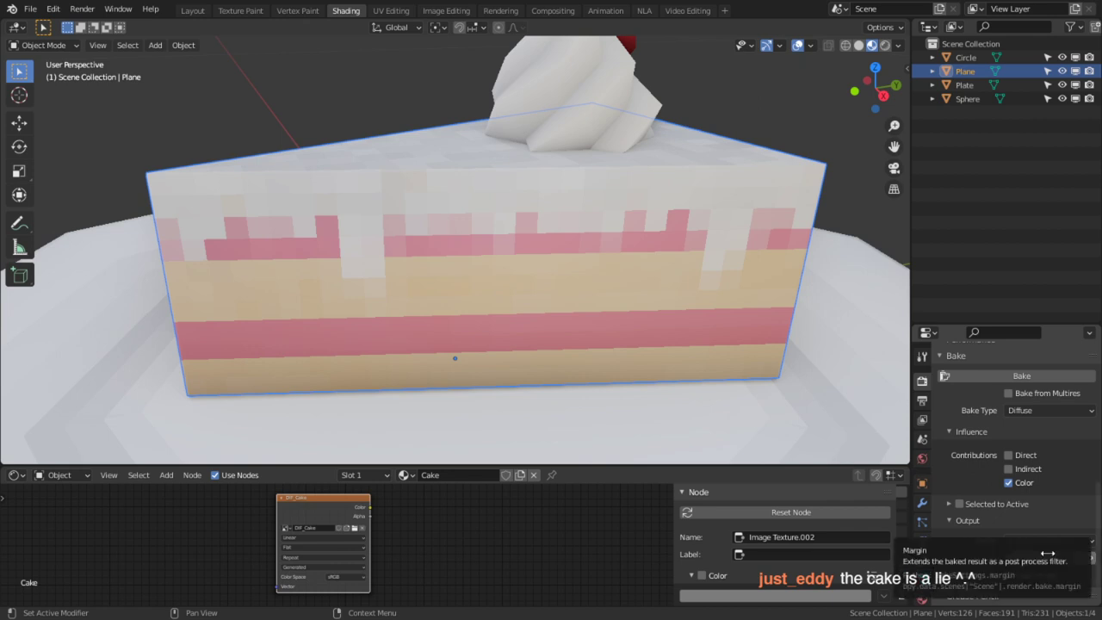
left_click(1038, 374)
- Switch to the Texture Paint workspace and examine the baked DIF_Cake image up close for correct colors and edges
middle_click_drag(391, 558, 375, 530)
left_click(251, 10)
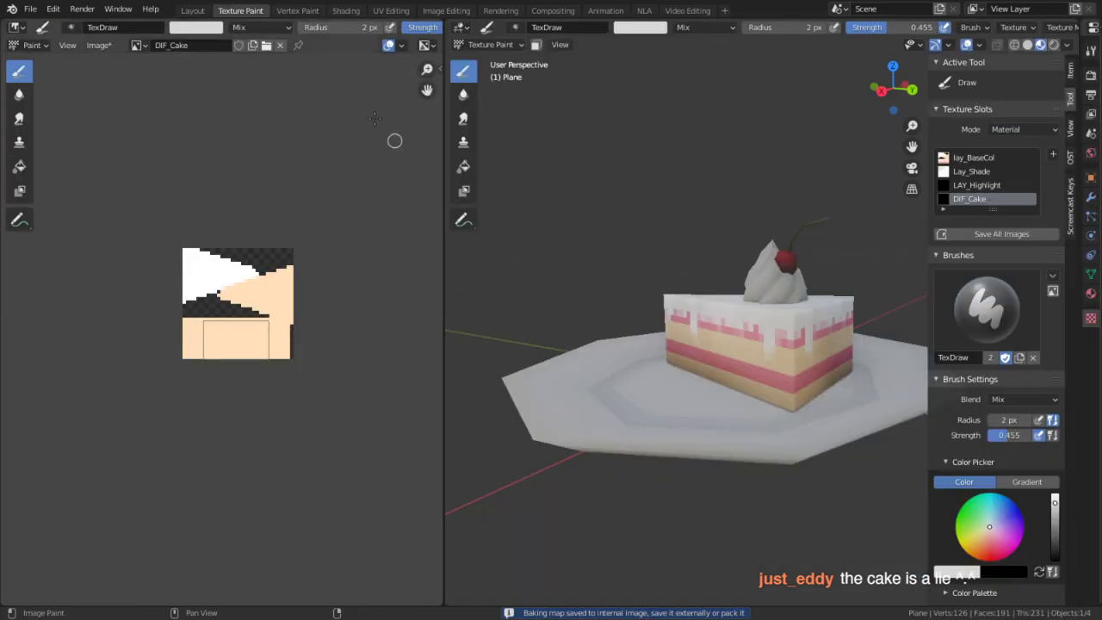
scroll(241, 224, "up", 4)
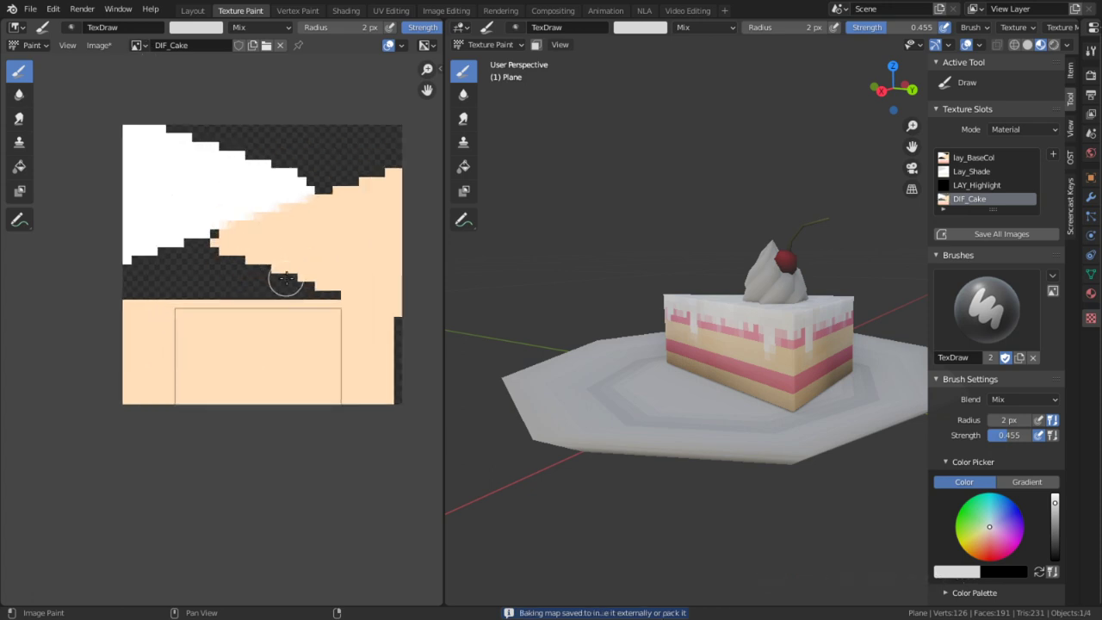
scroll(285, 132, "up", 2)
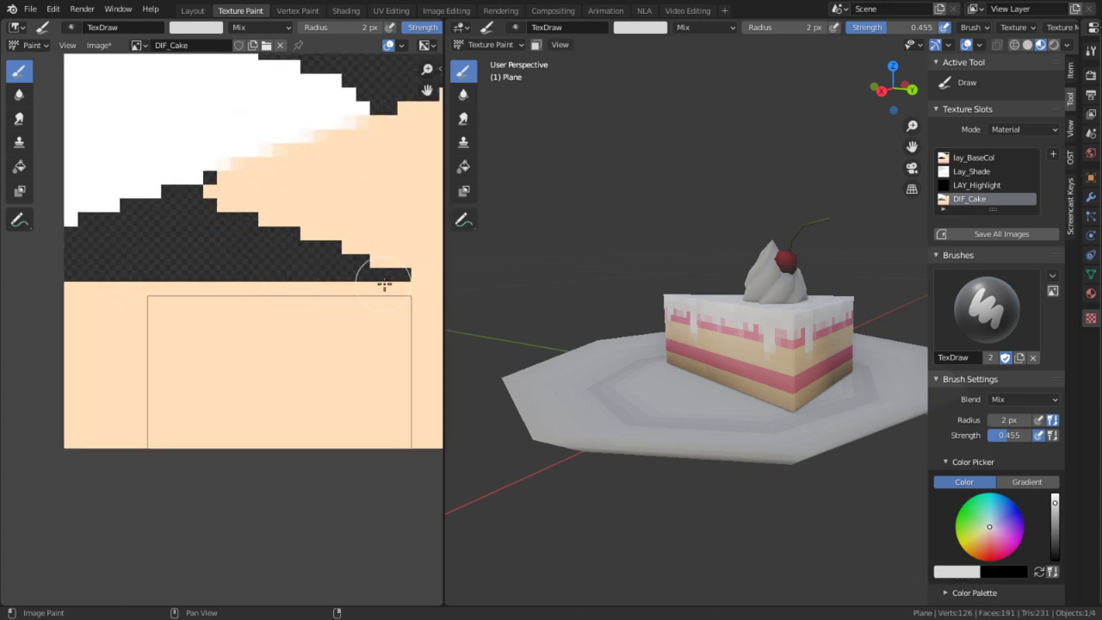
middle_click_drag(315, 258, 268, 349)
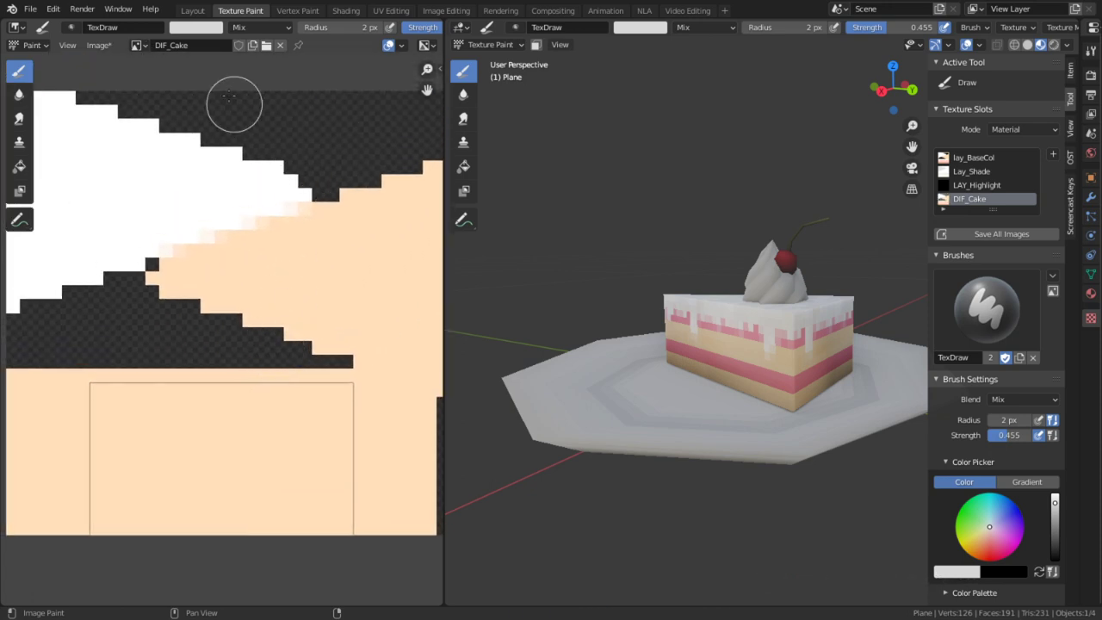
- Display the lay_BaseCol texture in the image editor and examine it against the cake model
left_click(138, 45)
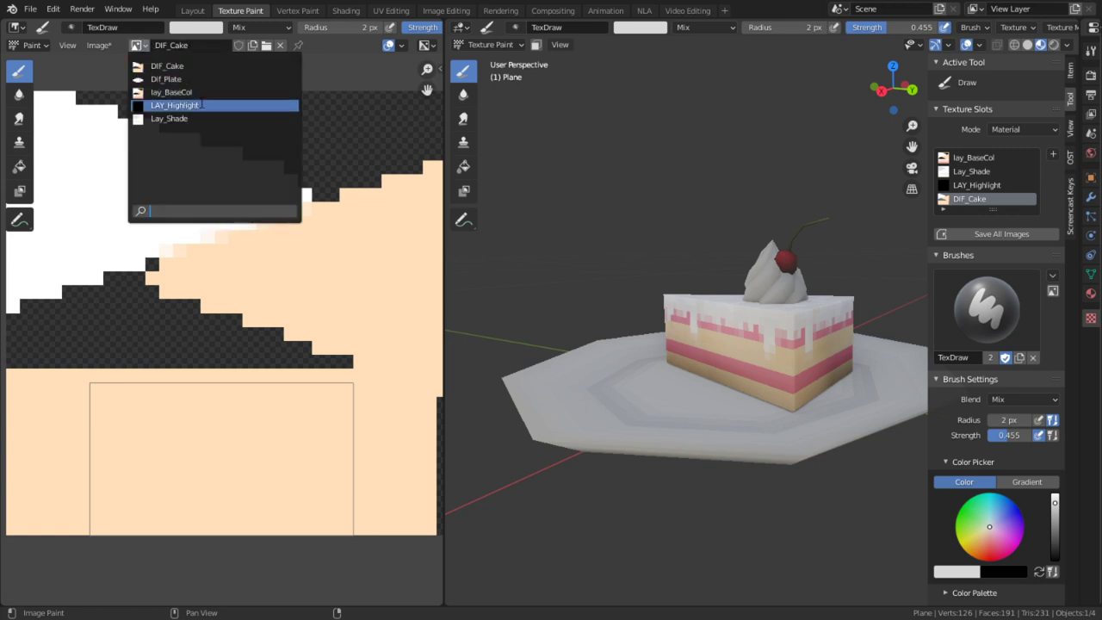
left_click(172, 92)
key("Home")
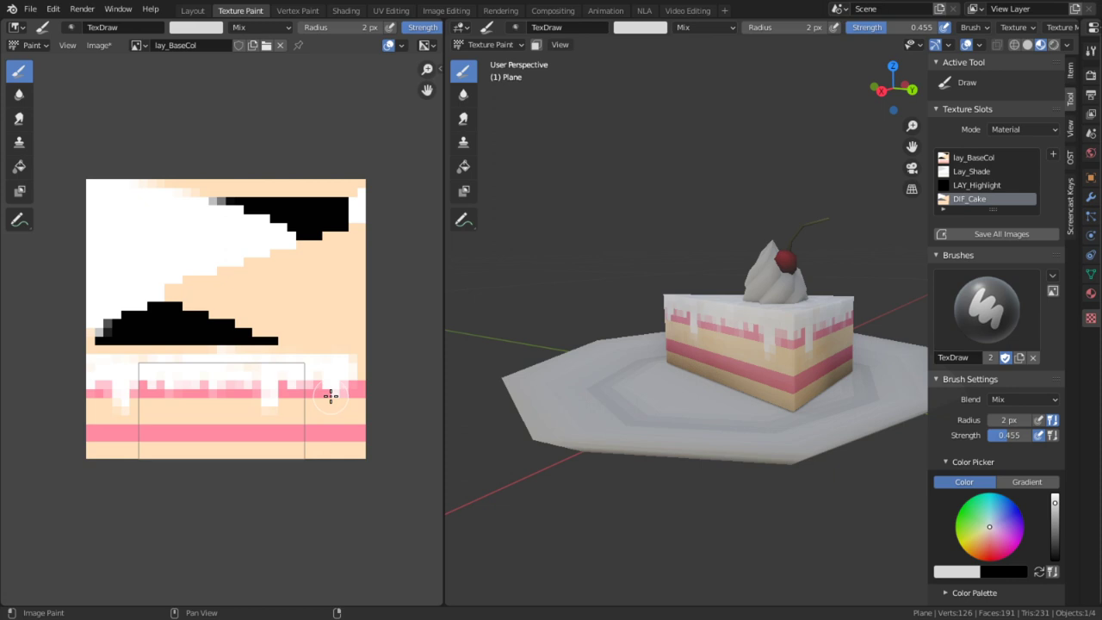
scroll(330, 396, "up", 3)
key("Home")
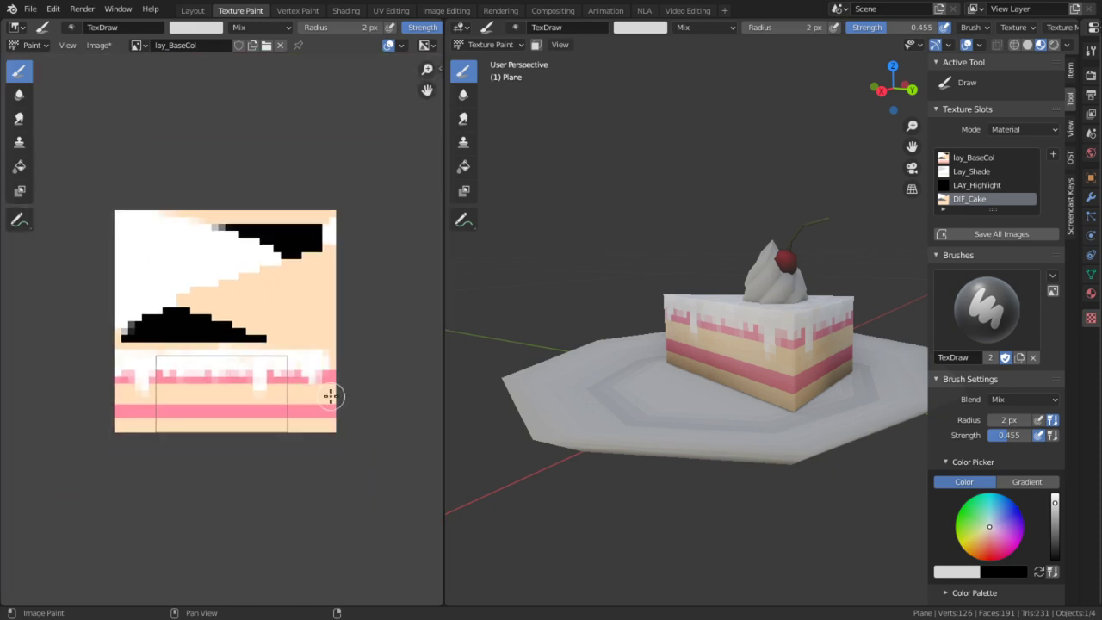
scroll(330, 396, "up", 3)
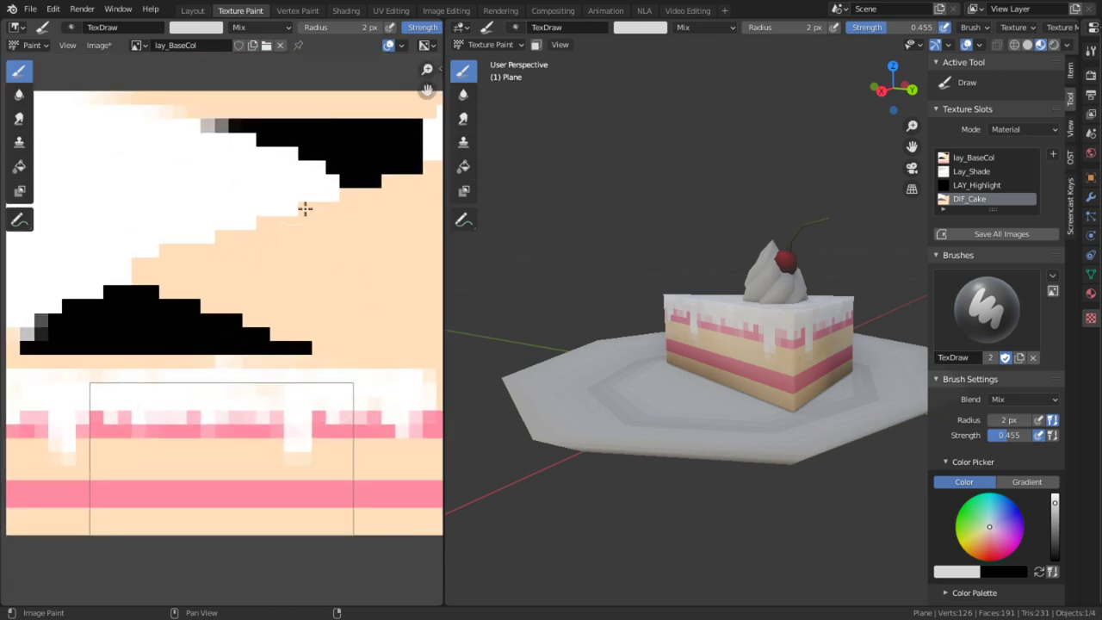
scroll(352, 273, "down", 3)
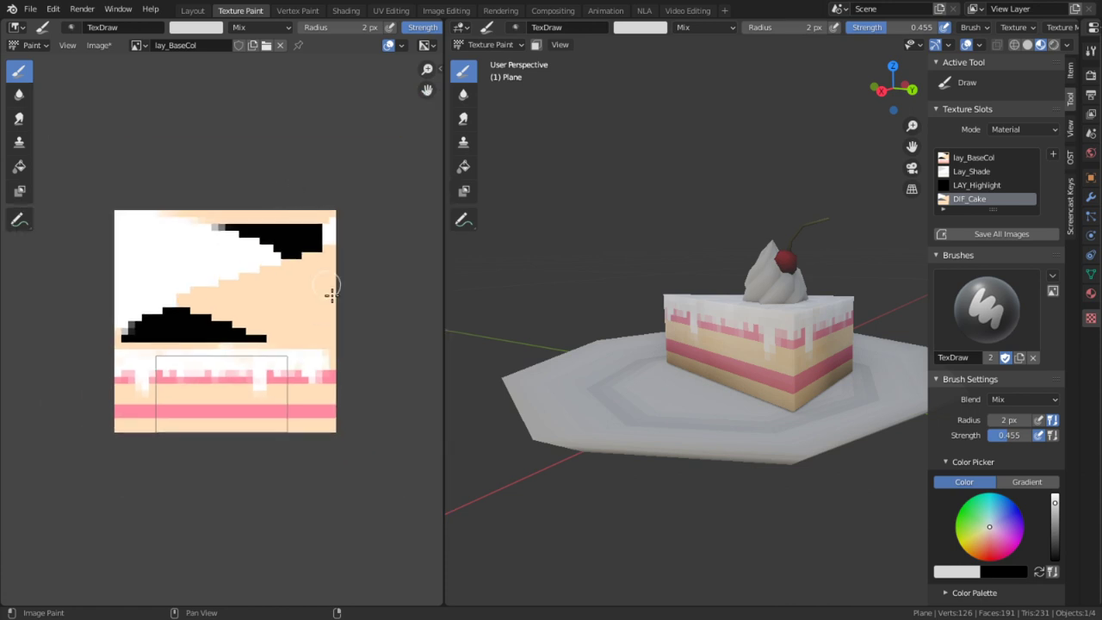
middle_click_drag(662, 375, 715, 353)
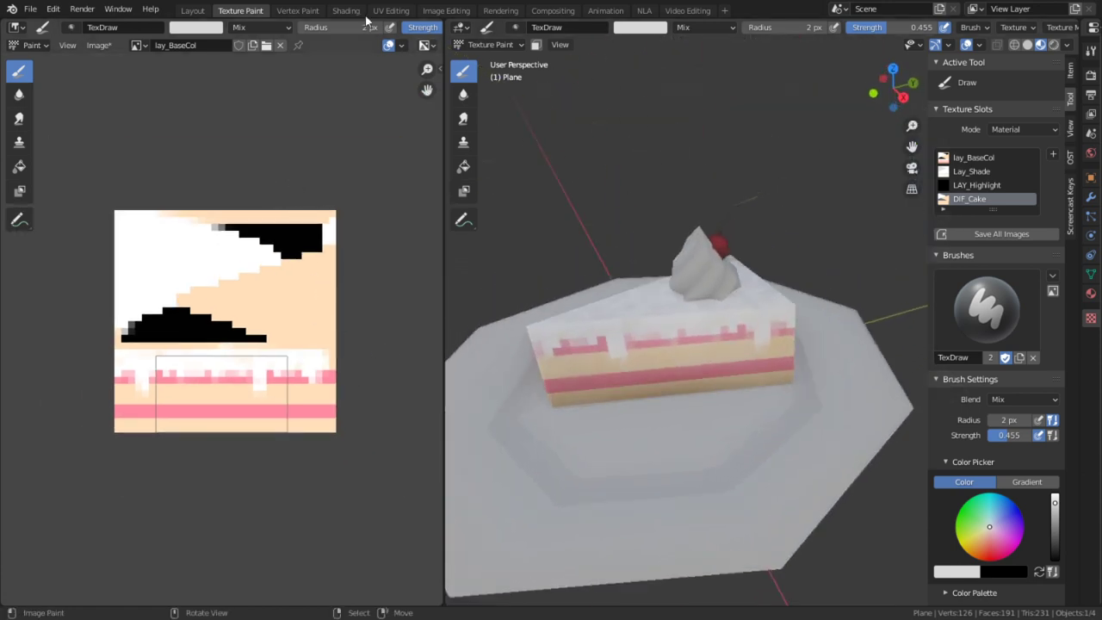
- Switch to the Shading workspace, maximize the shader node editor and move the DIF_Cake node down closer to the other nodes
left_click(312, 12)
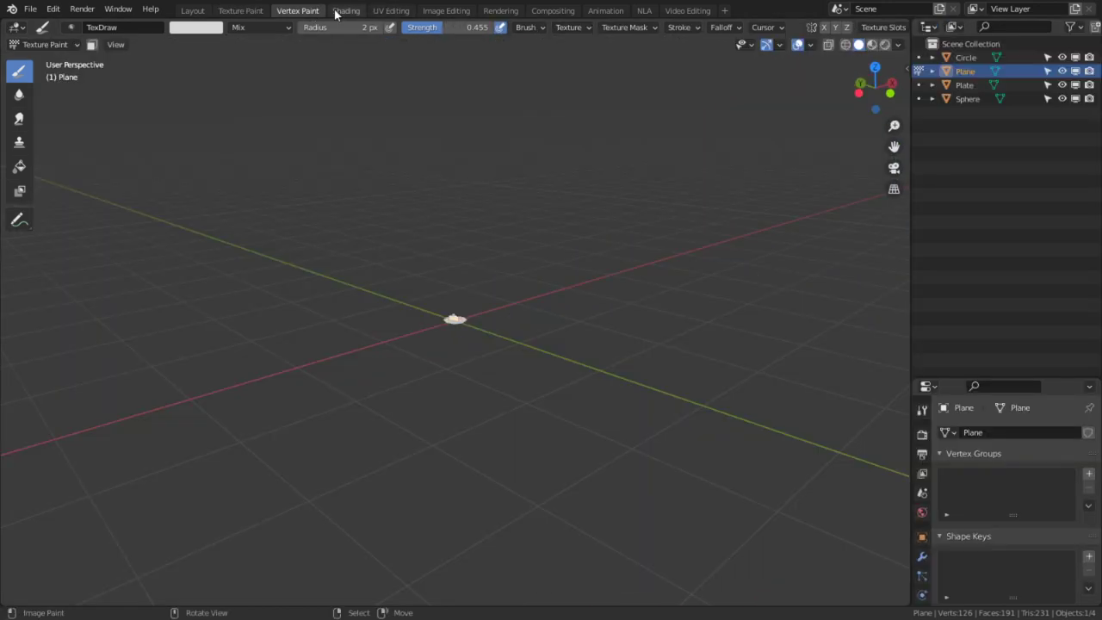
left_click(345, 11)
key("ctrl+space")
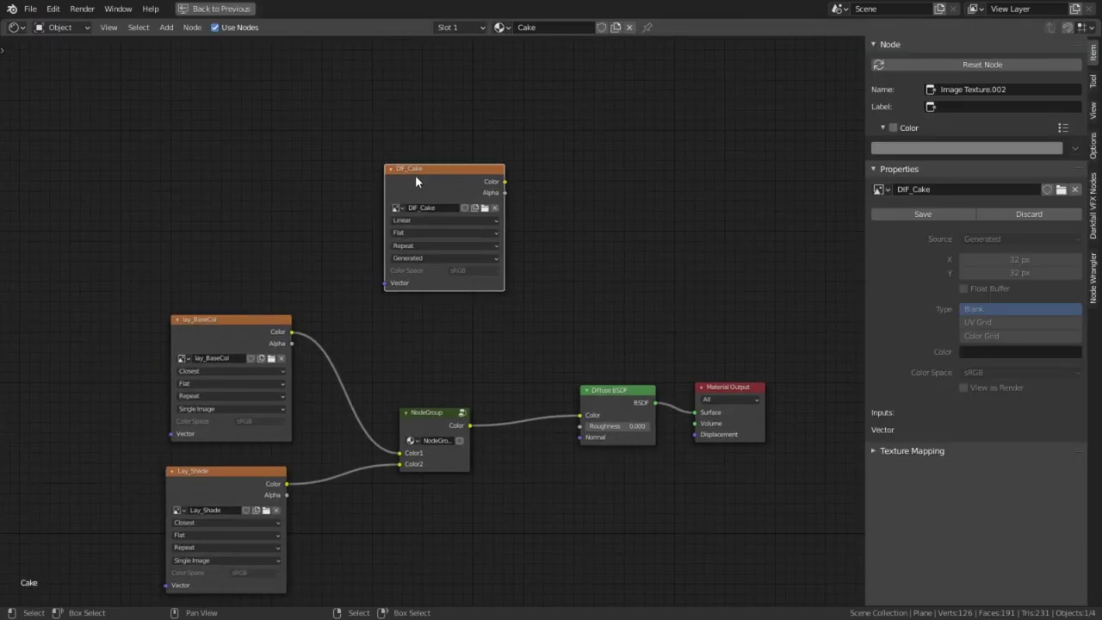
left_click_drag(416, 181, 425, 243)
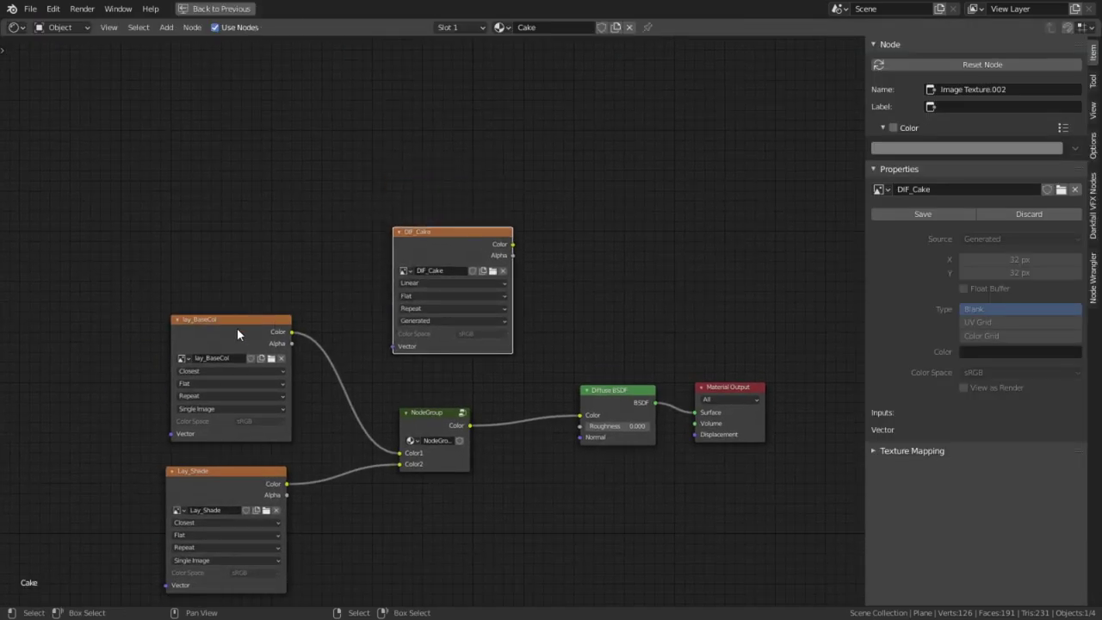
- Ungroup the NodeGroup node and move its Multiply node down, level with the Diffuse BSDF node
left_click(237, 334)
left_click(205, 475)
left_click(431, 267)
left_click(435, 432)
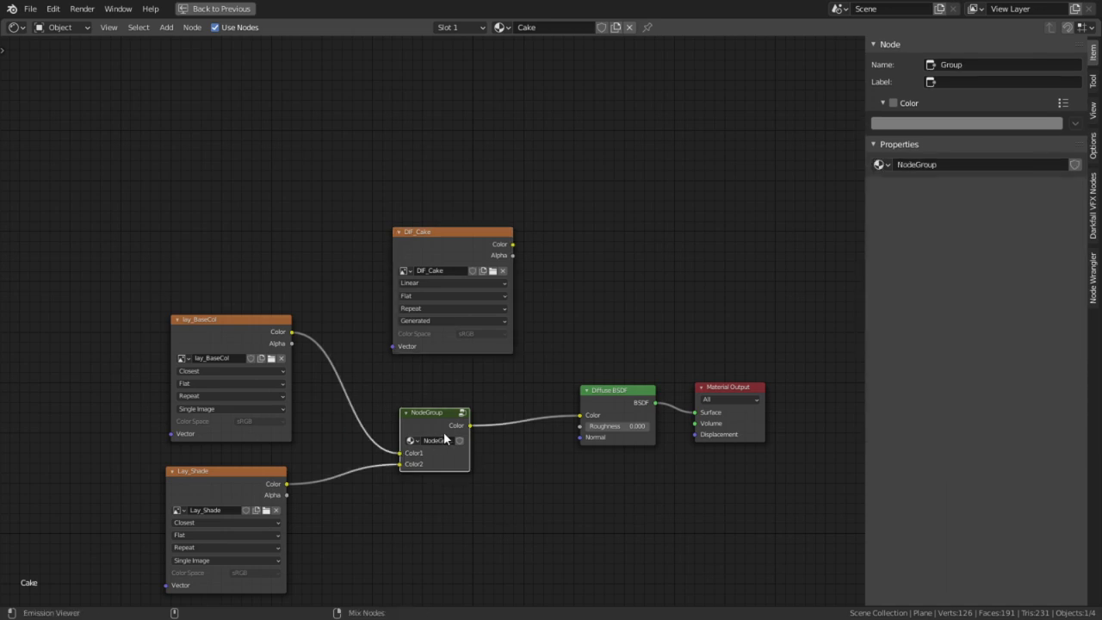
key("ctrl+shift+Tab")
key("ctrl+shift+g")
key("ctrl+alt+g")
key("h")
key("h")
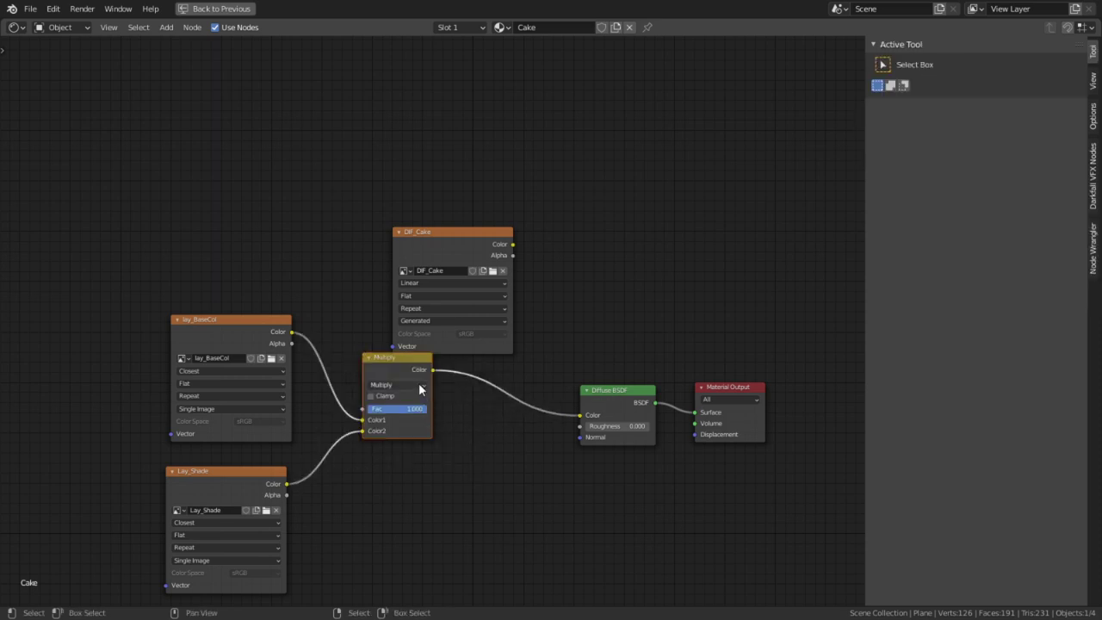
key("g")
left_click(431, 427)
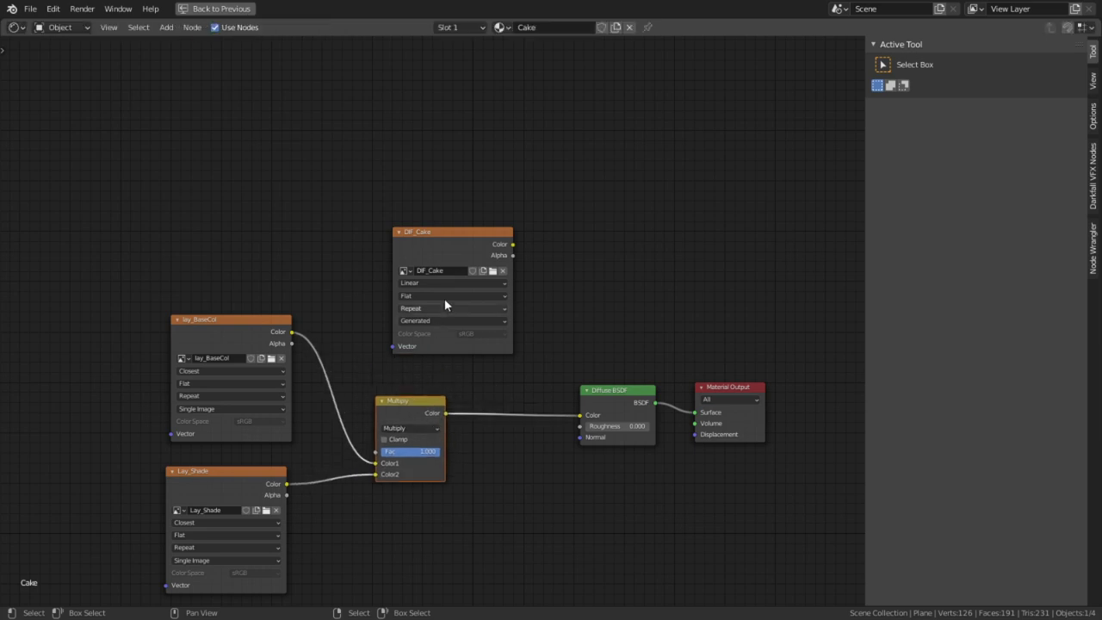
- Set the DIF_Cake image node's interpolation to Closest and restore the full Shading layout
left_click(455, 262)
left_click(450, 283)
left_click(449, 294)
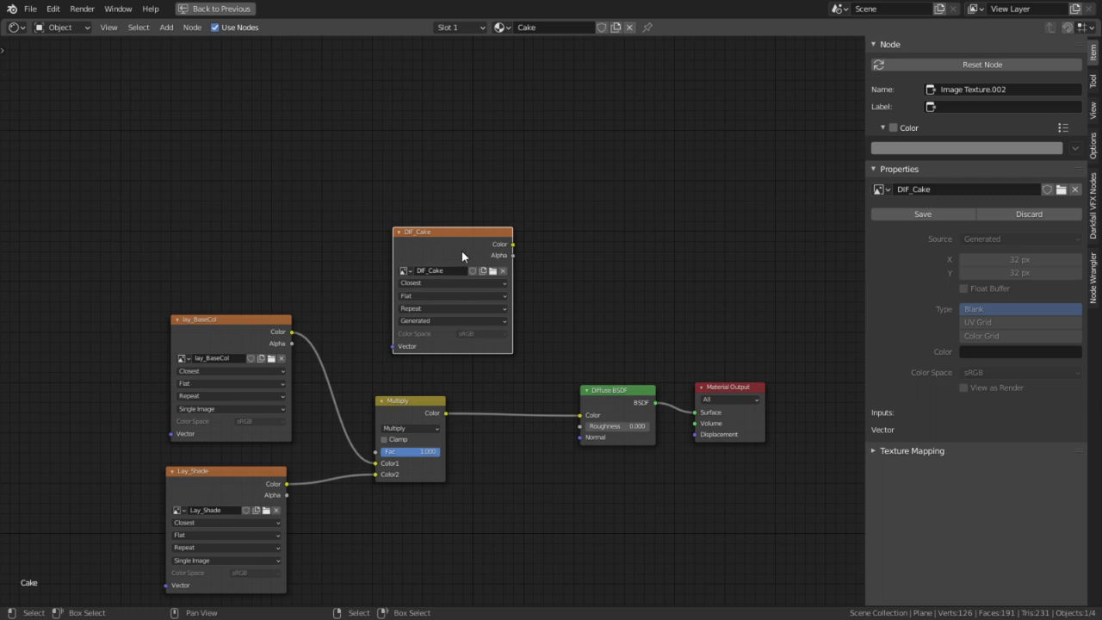
left_click(221, 8)
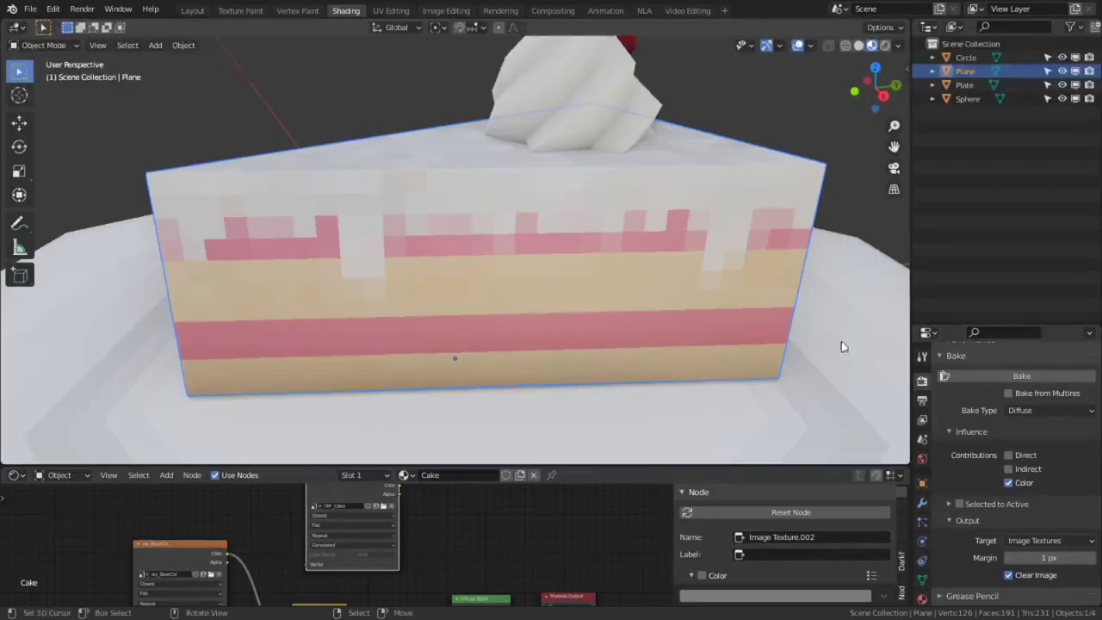
left_click(1065, 558)
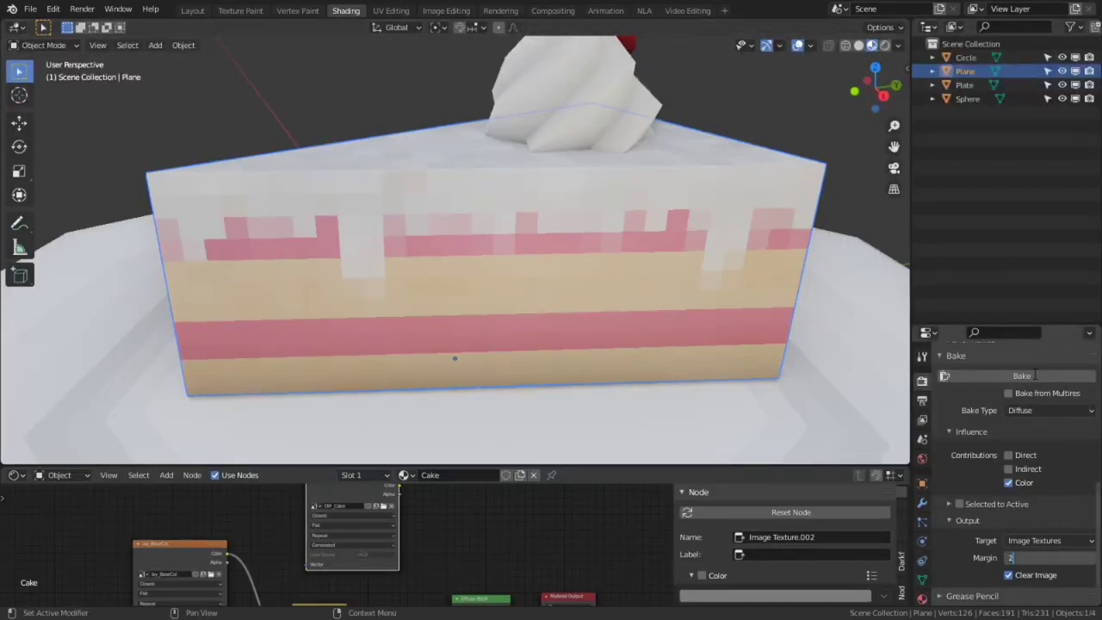
type("2")
key("Escape")
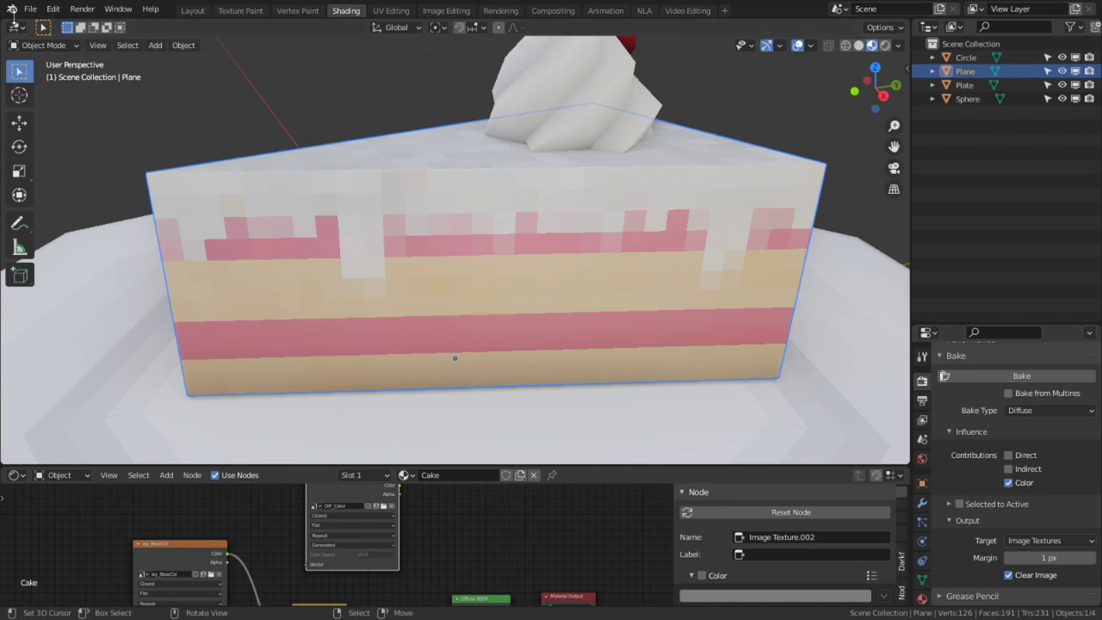
- Split the 3D viewport, turn the new area into an image editor and display the DIF_Cake image in it
left_click_drag(5, 19, 357, 28)
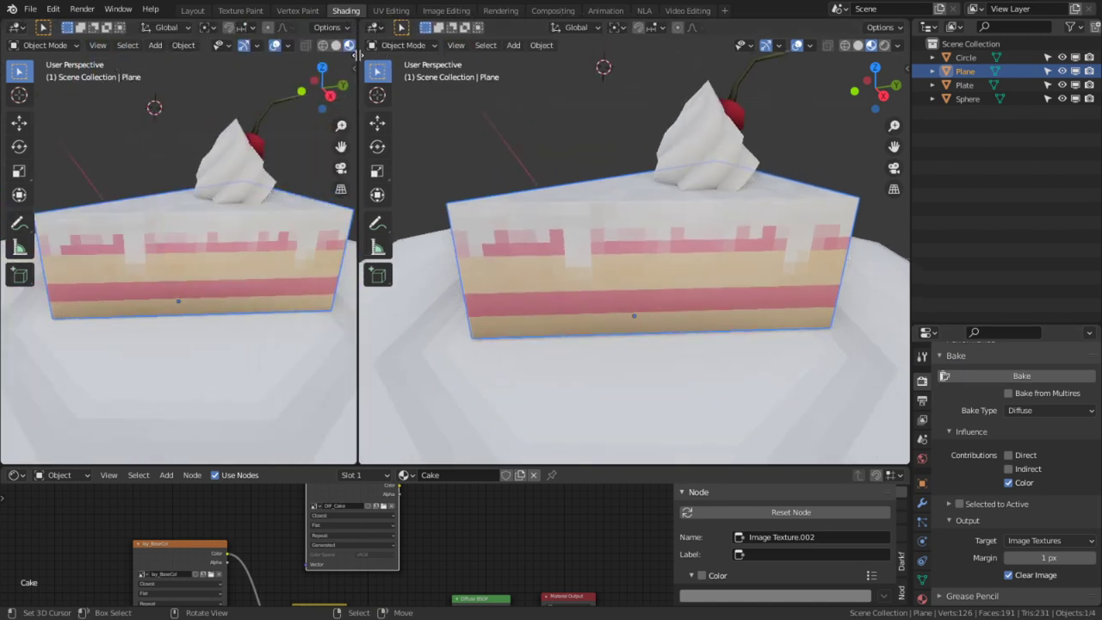
left_click(19, 27)
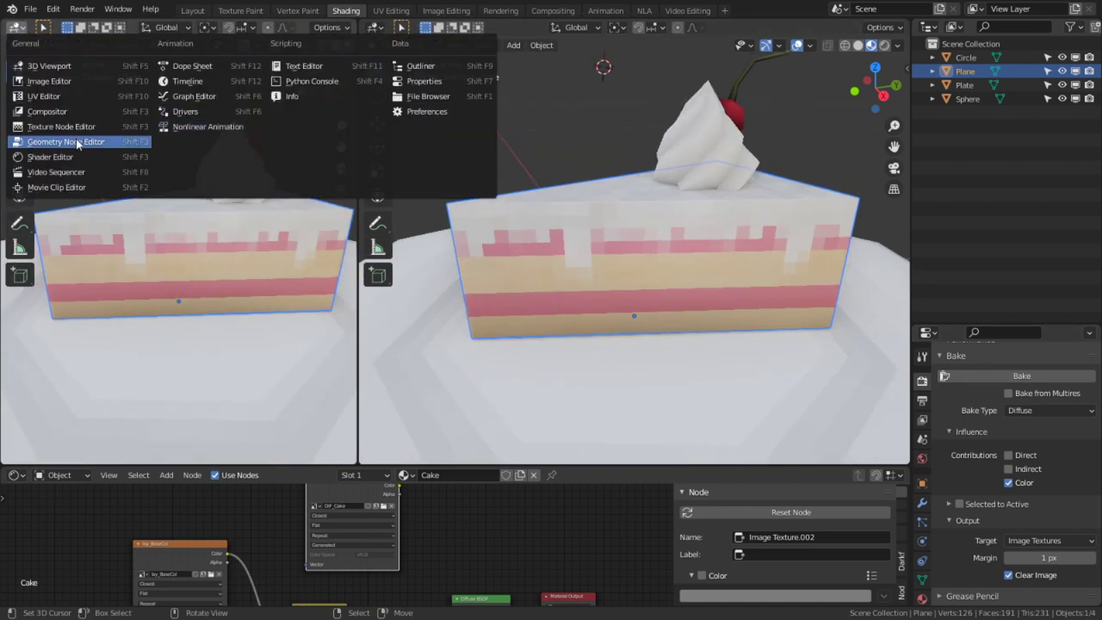
left_click(74, 83)
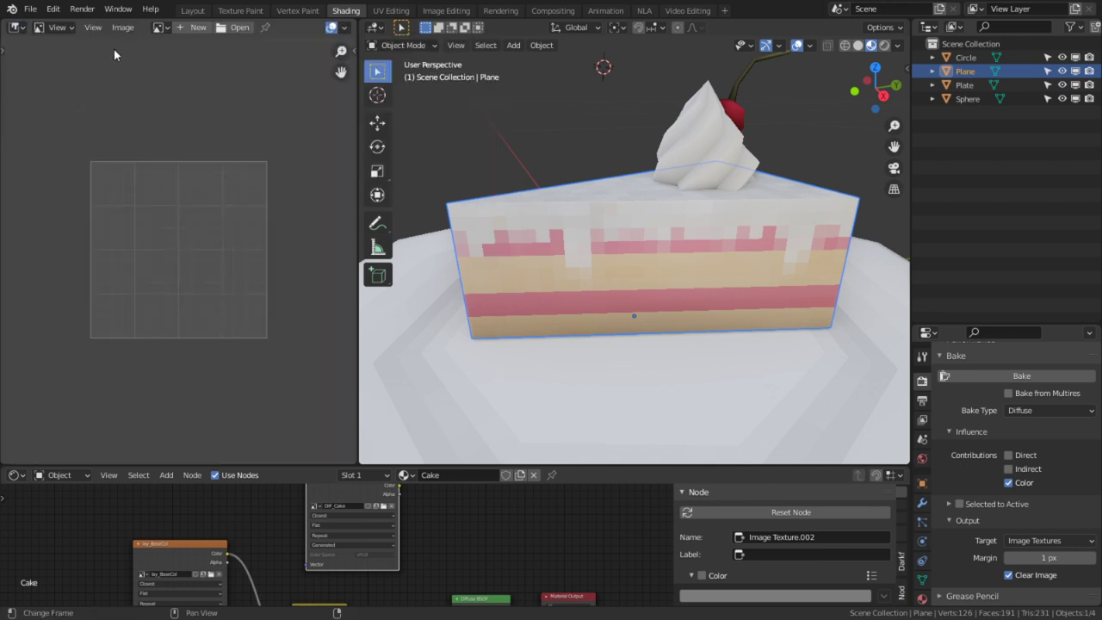
left_click(159, 28)
left_click(210, 50)
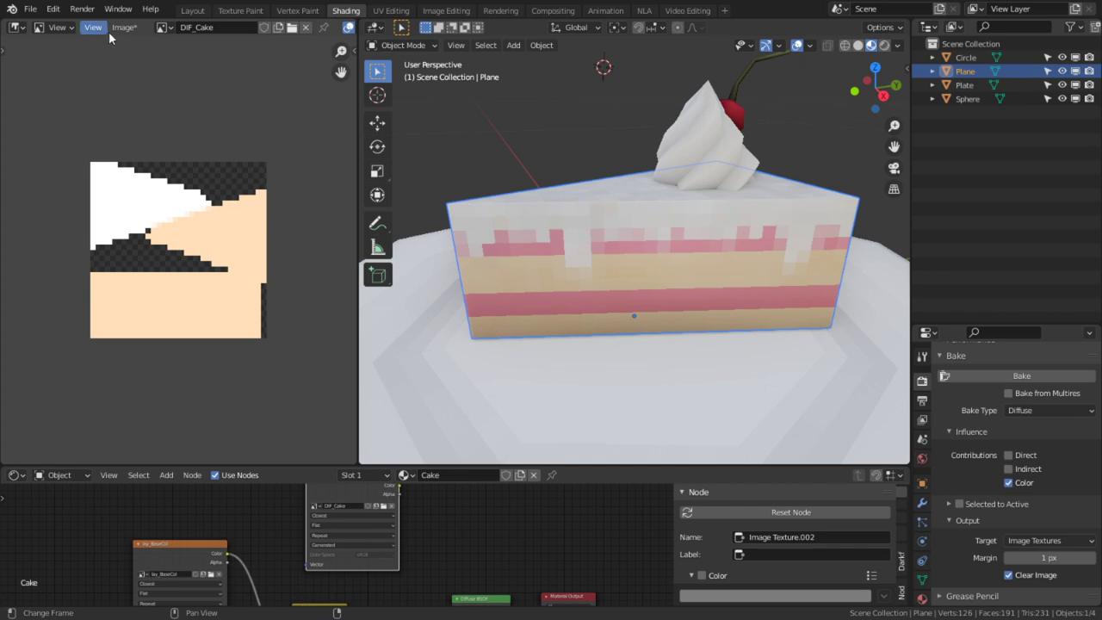
- Switch the image editor to Paint mode and activate the Draw brush
left_click(16, 28)
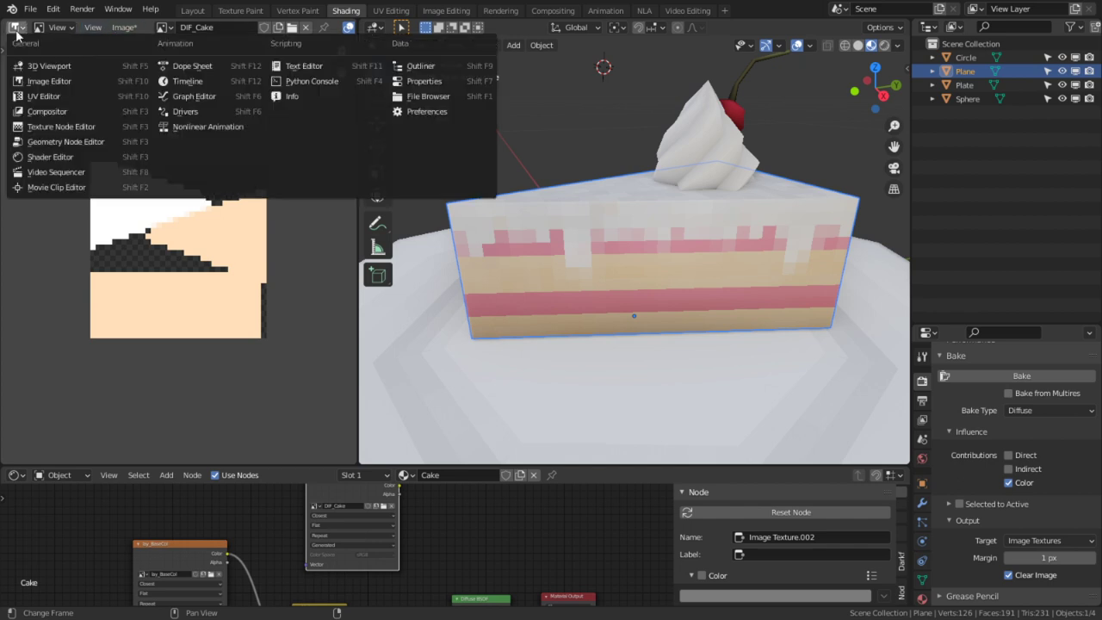
left_click(14, 51)
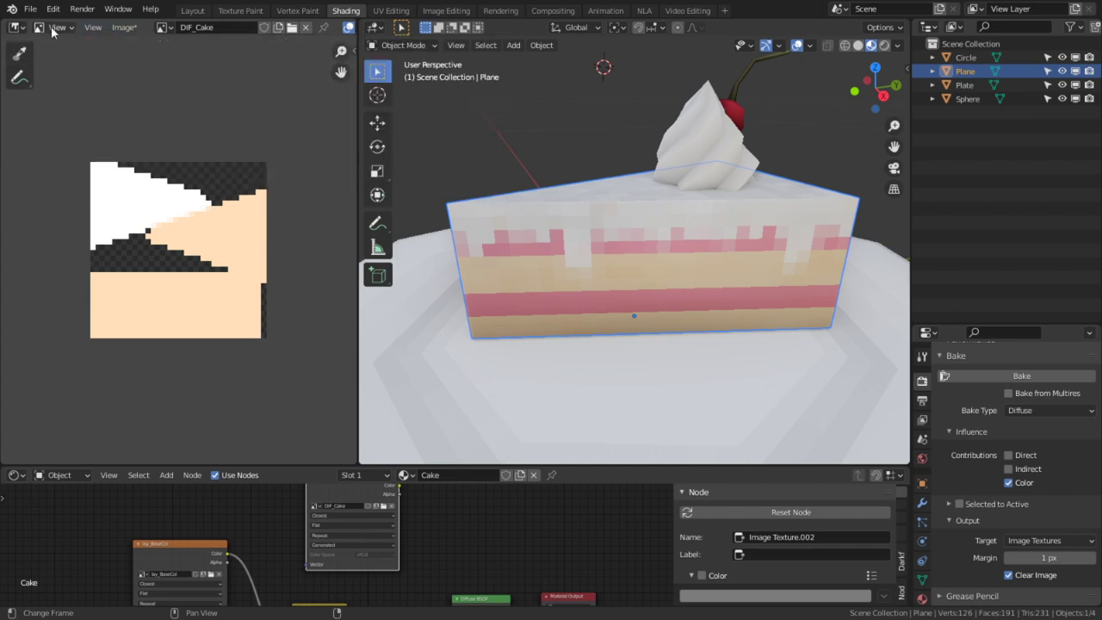
left_click(56, 28)
left_click(54, 59)
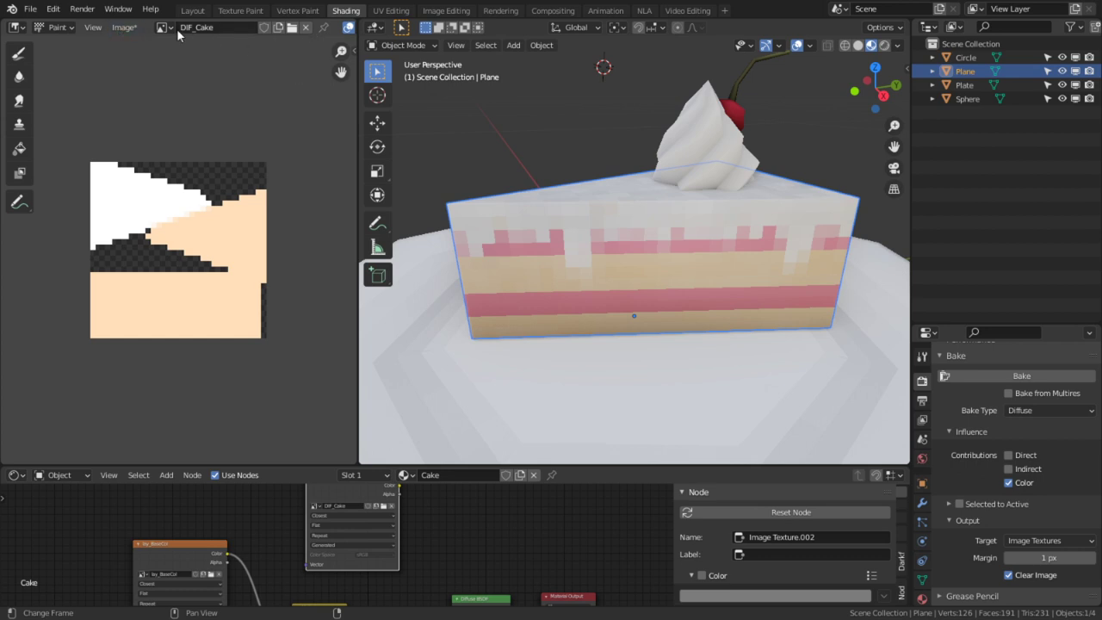
right_click(353, 36)
right_click(294, 29)
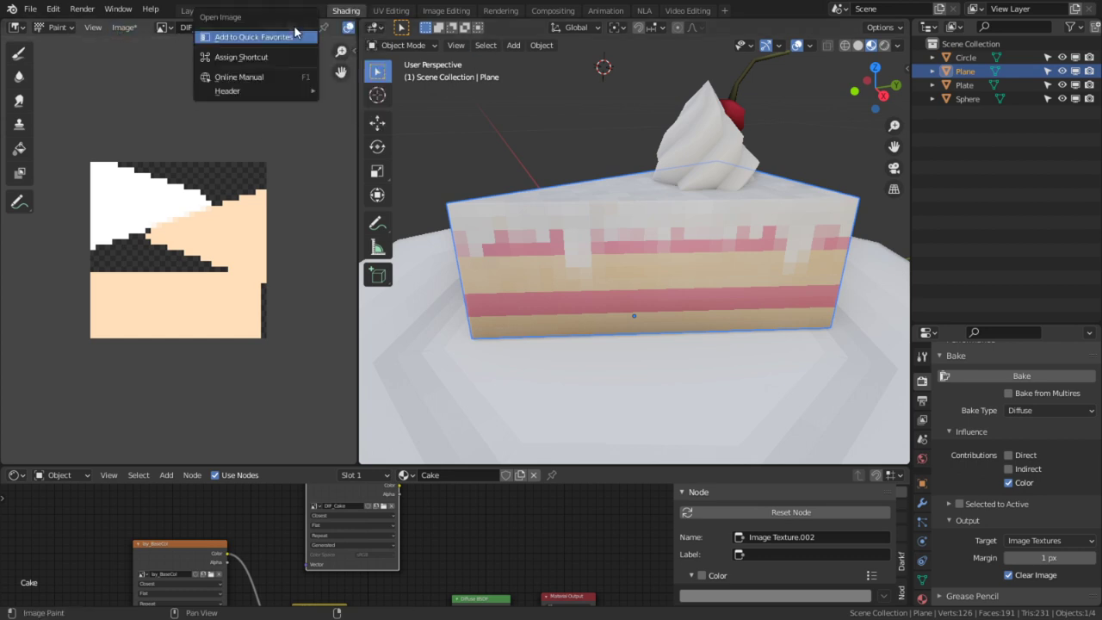
left_click(20, 54)
- Maximize the image editor and show its tool settings header
key("ctrl+space")
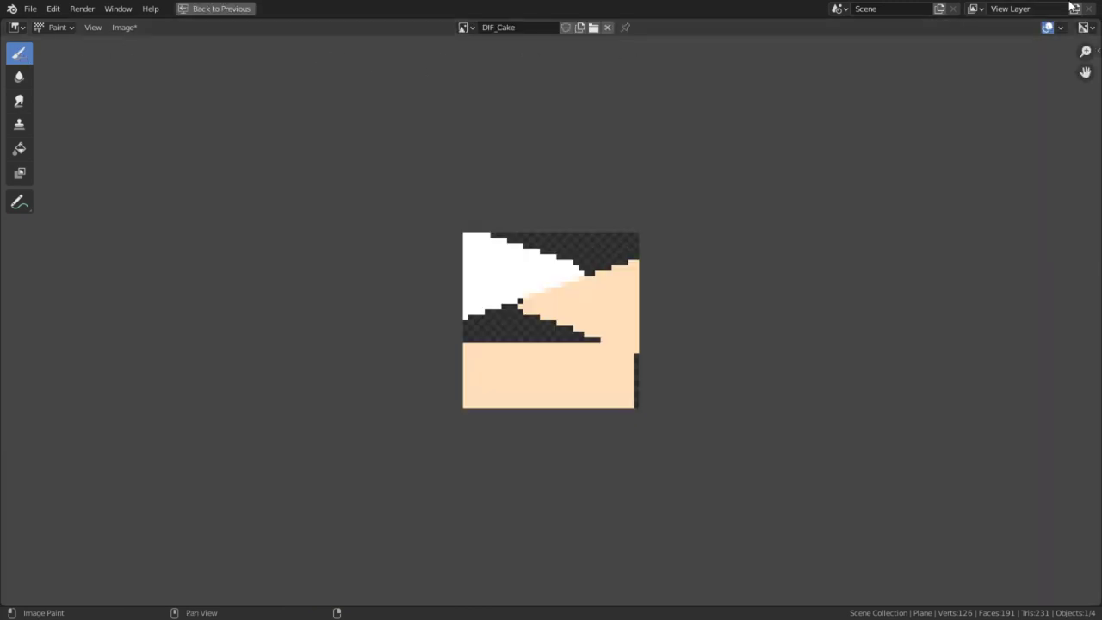
right_click(1043, 28)
mouse_move(1043, 37)
left_click(886, 50)
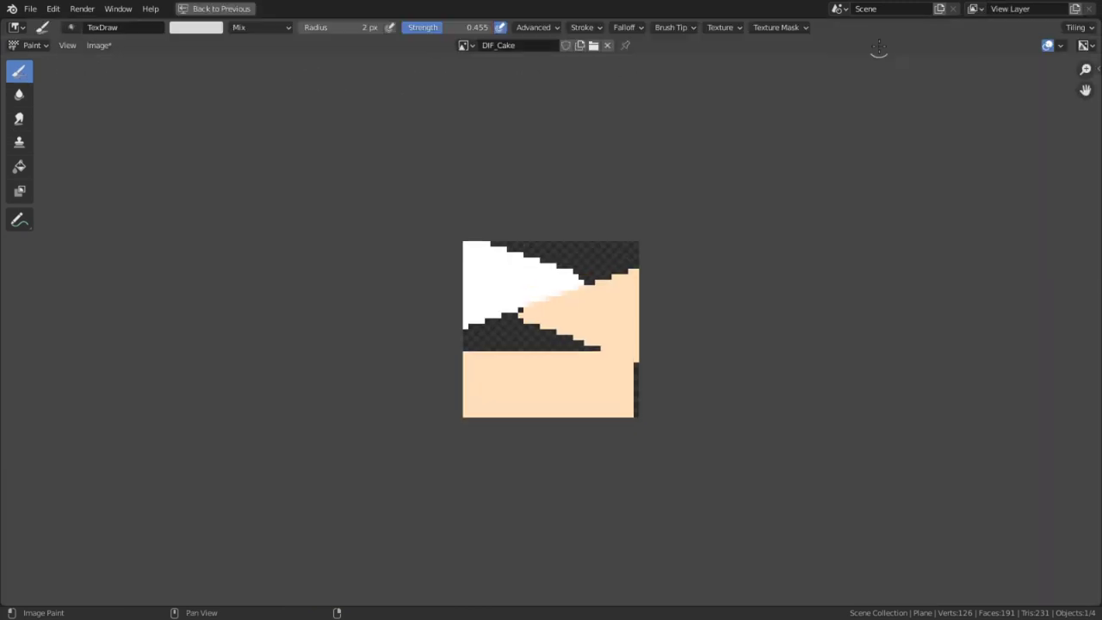
- Set the brush blend mode to Erase Alpha and its radius to 16 px
left_click(262, 31)
left_click(256, 162)
left_click(288, 27)
left_click(334, 112)
left_click(287, 27)
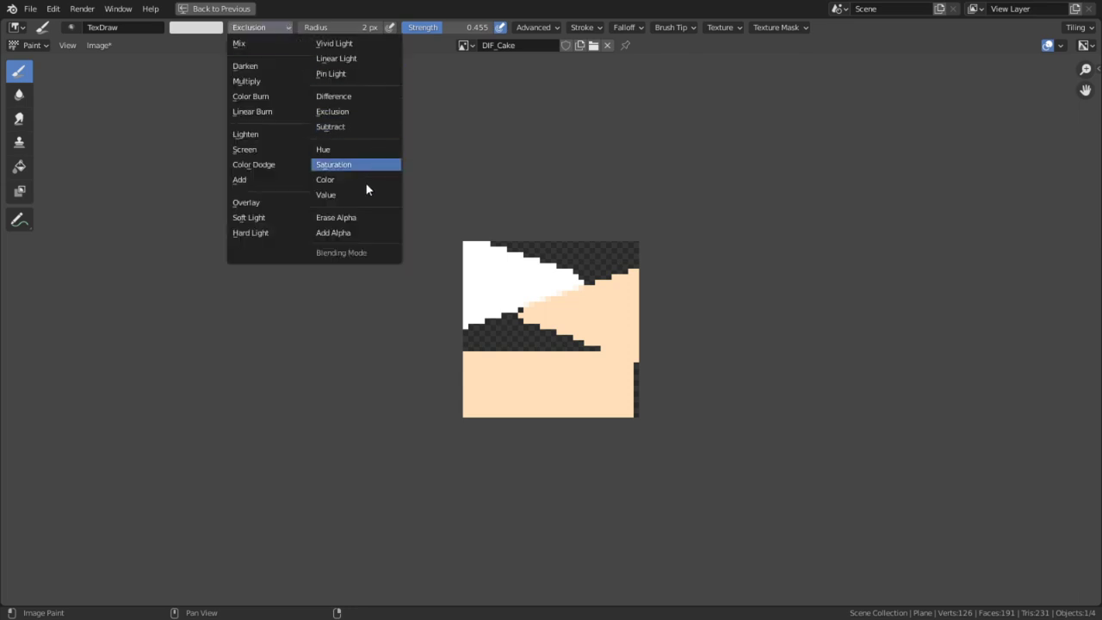
left_click(340, 217)
key("f")
left_click(572, 331)
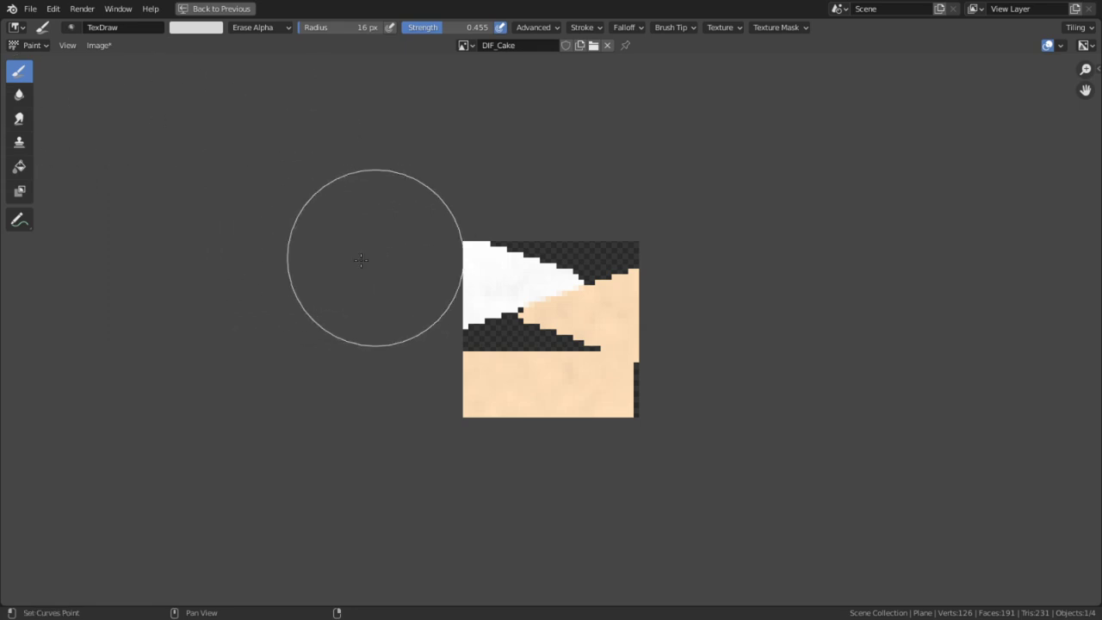
- Raise the brush strength to 1.000 and erase the entire DIF_Cake image to transparency
key("n")
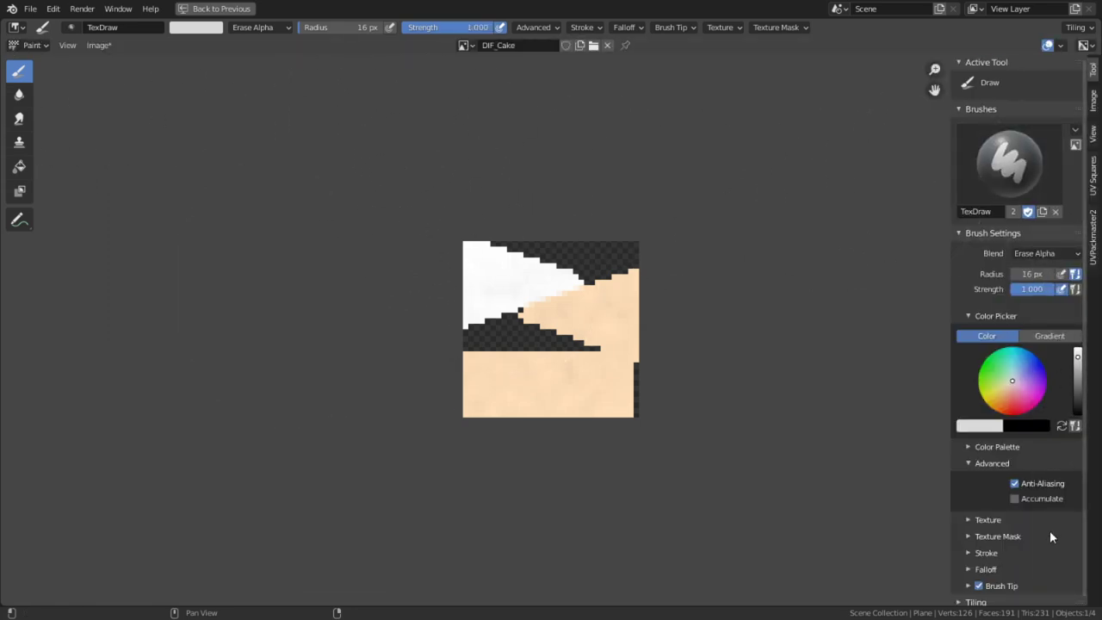
left_click(1049, 533)
scroll(1043, 542, "down", 4)
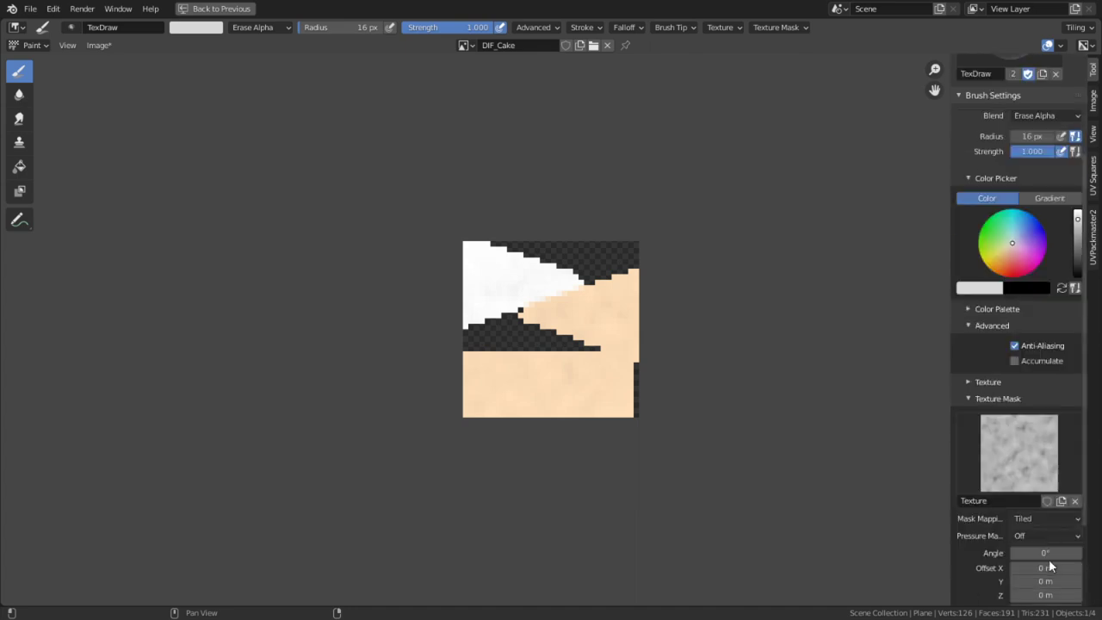
left_click(998, 398)
mouse_move(560, 284)
left_mouse_down()
mouse_move(555, 369)
mouse_move(612, 327)
mouse_move(622, 389)
mouse_move(502, 236)
mouse_move(433, 407)
left_mouse_up()
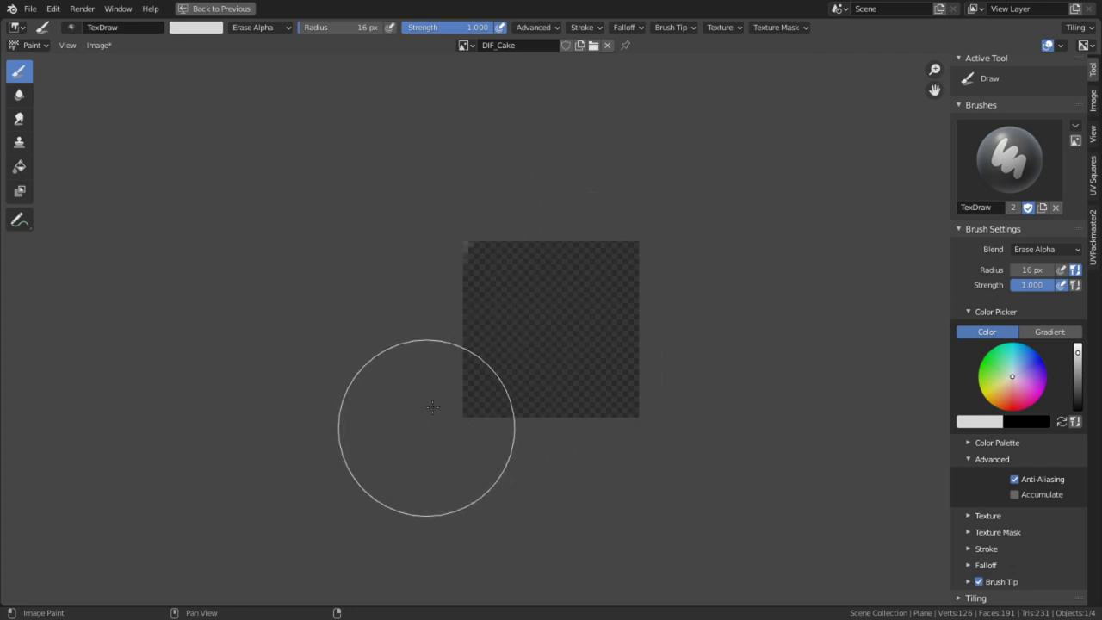
- Restore the Shading layout, hide the image editor's sidebar, return it to View mode and select the DIF_Cake node
key("ctrl+space")
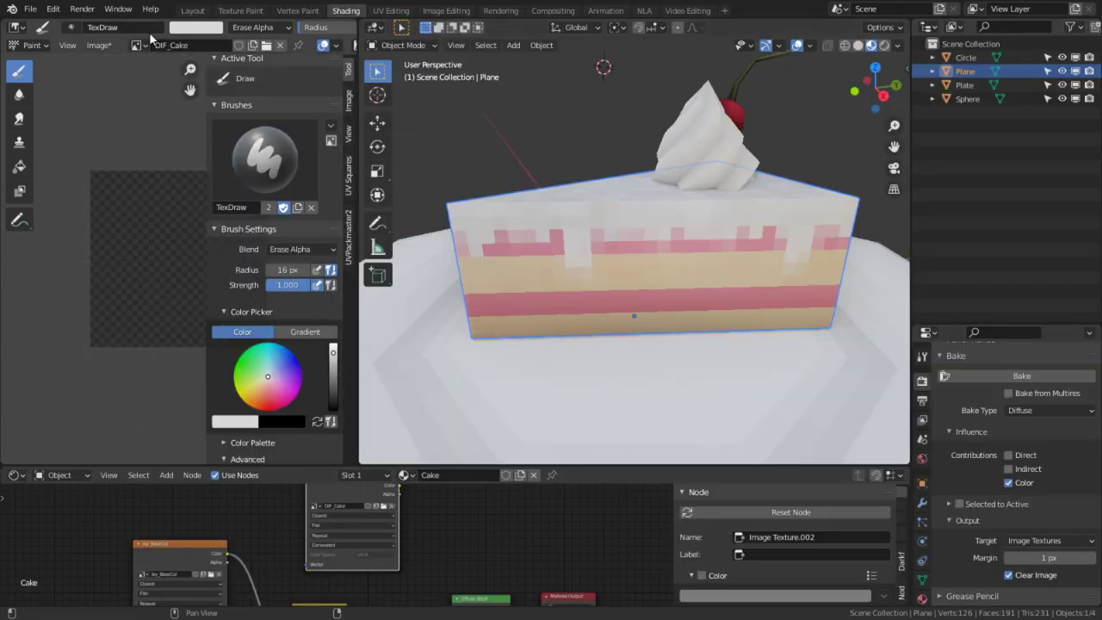
key("n")
left_click(36, 45)
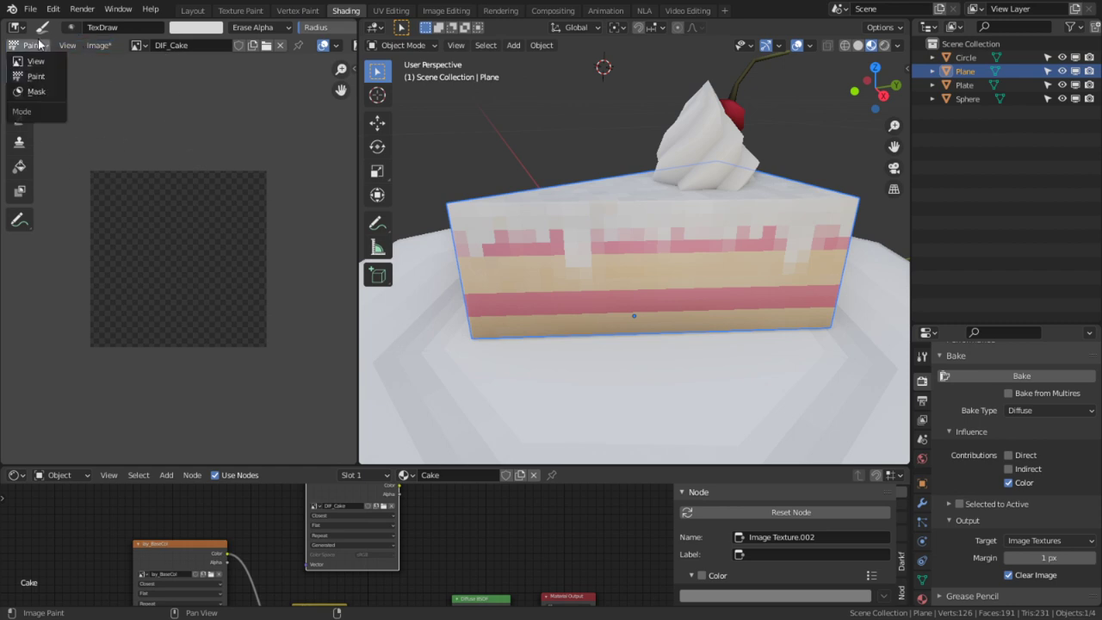
left_click(34, 61)
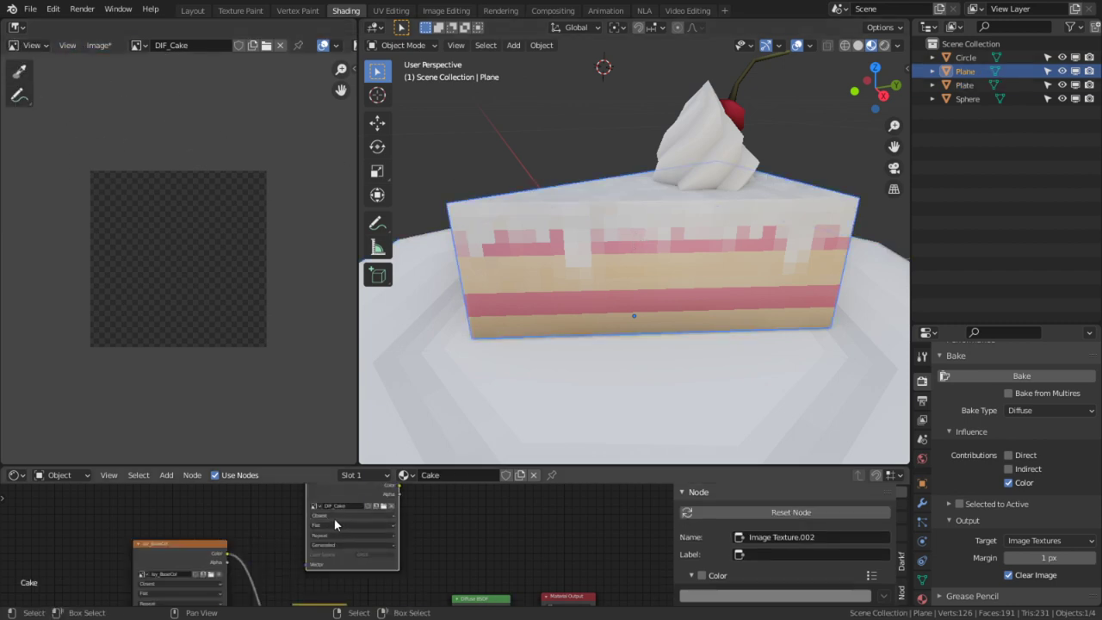
middle_click_drag(335, 520, 322, 534)
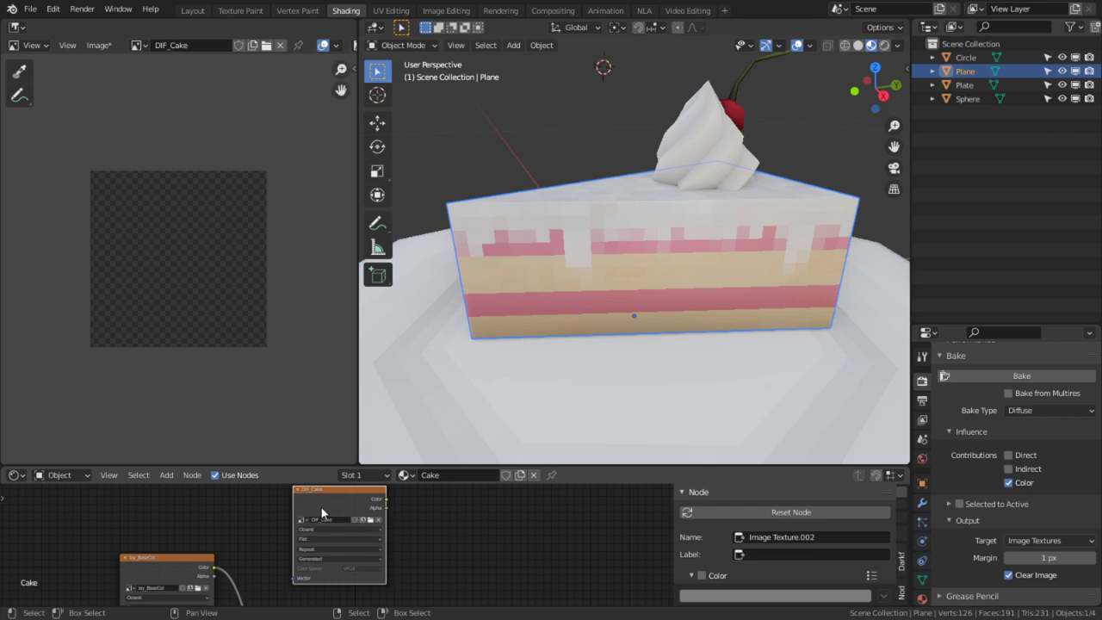
- Bake the diffuse colour into the DIF_Cake image and check the cake material's node connections
left_click(1034, 375)
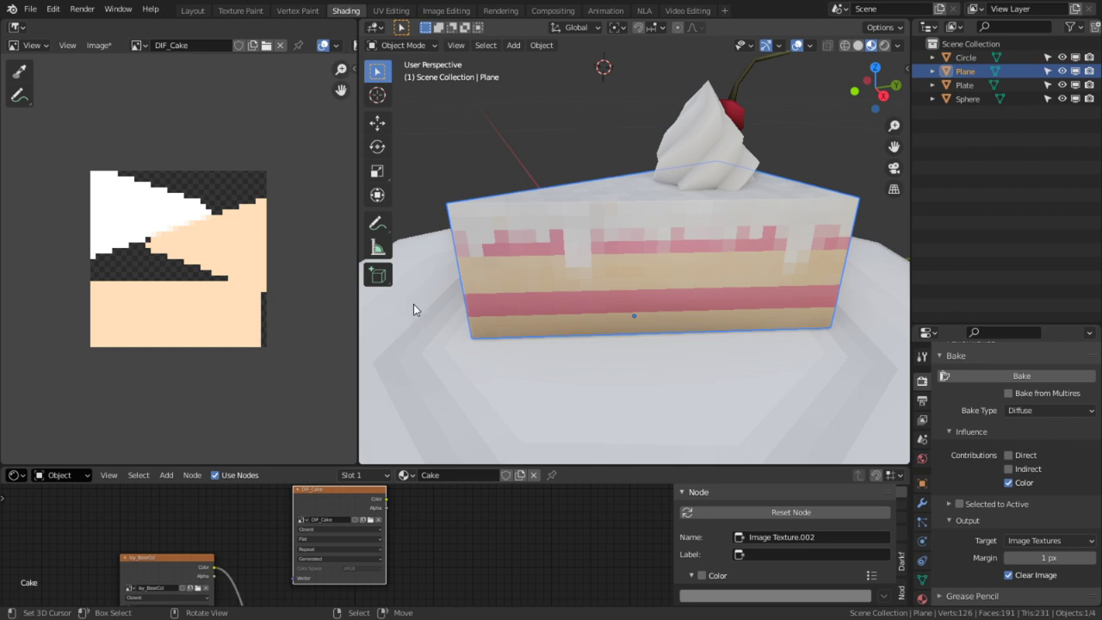
middle_click_drag(335, 555, 333, 583)
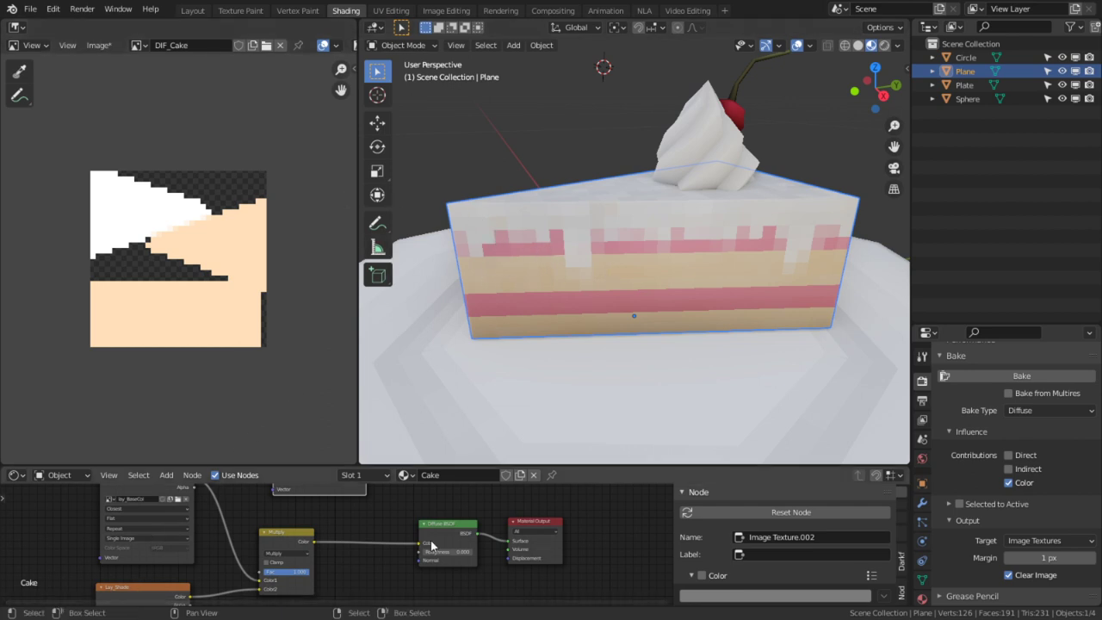
middle_click_drag(500, 510, 474, 605)
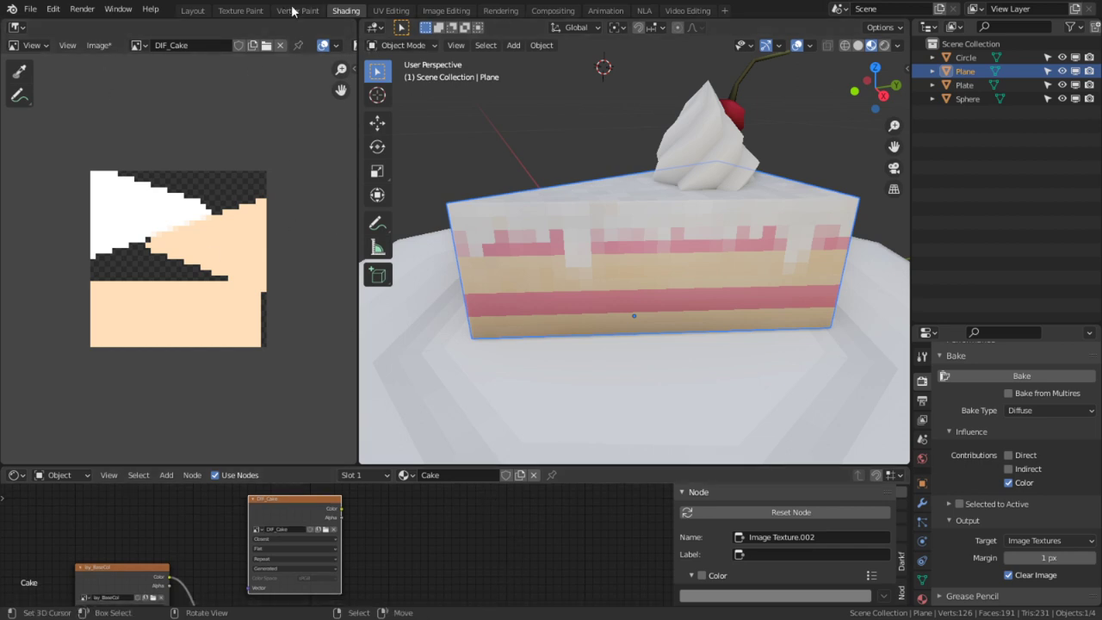
- In the Texture Paint workspace, save the lay_BaseCol image, open it in the external editor, and display Lay_Shade in the image editor
left_click(240, 10)
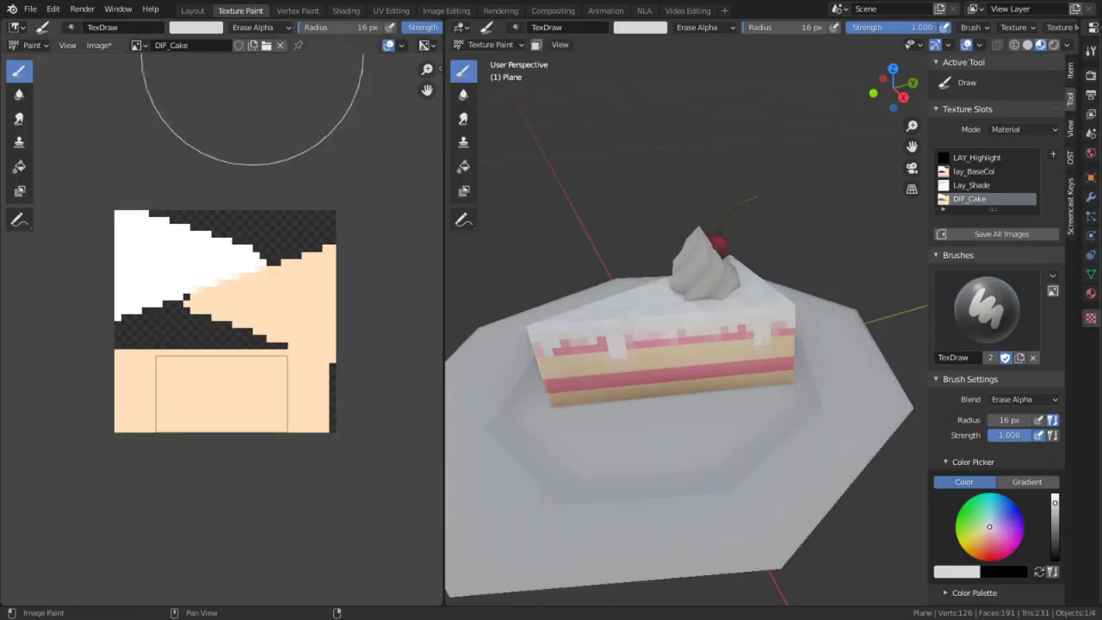
left_click(143, 46)
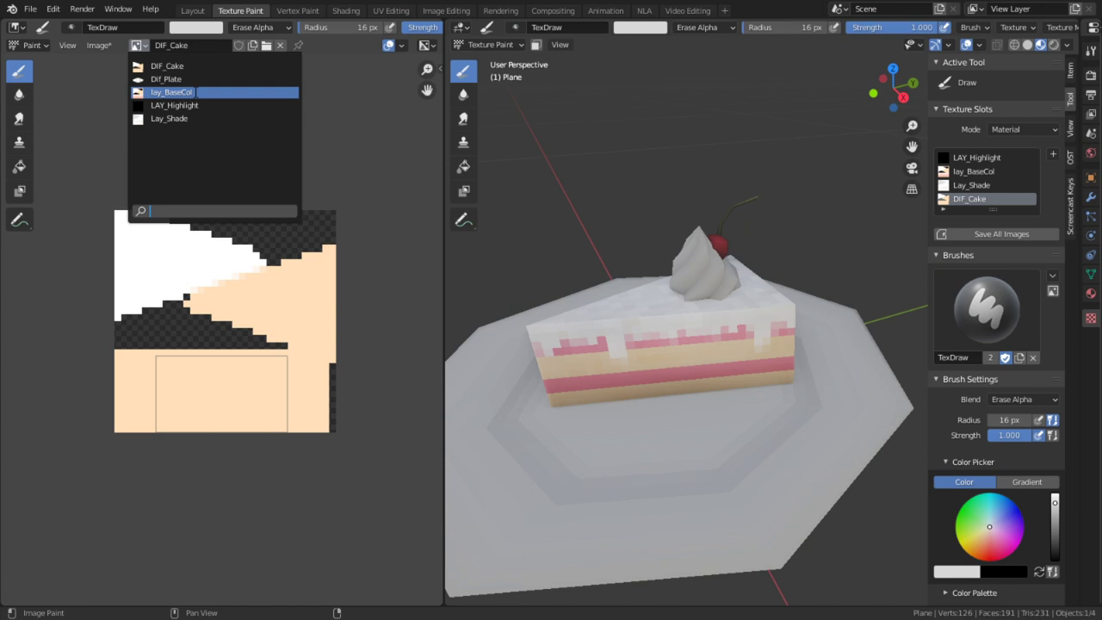
left_click(198, 92)
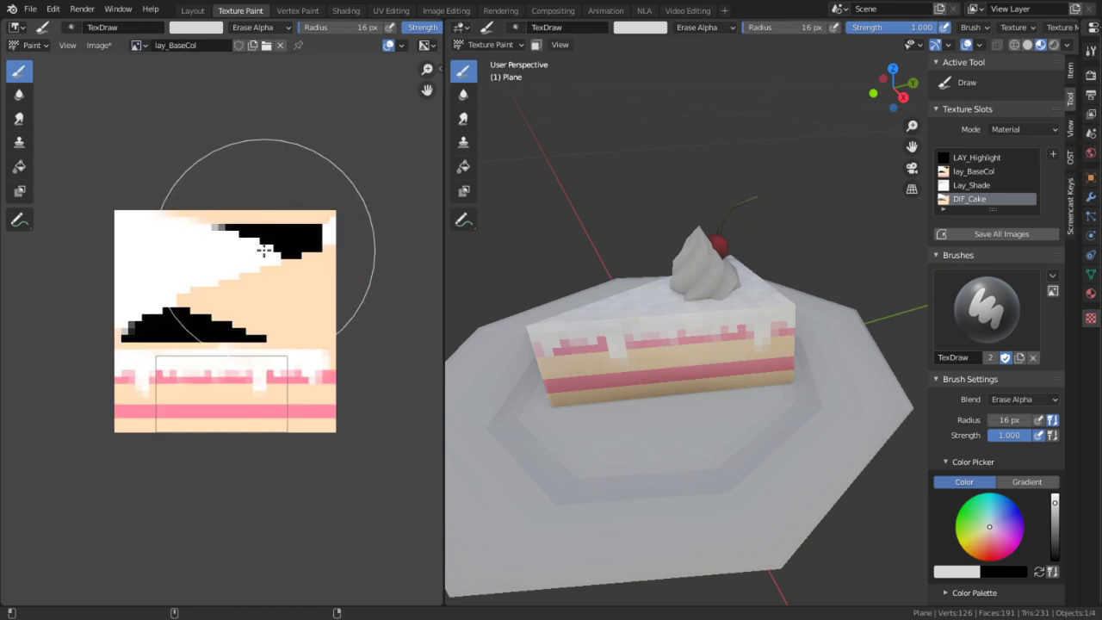
key("alt+s")
left_click(98, 44)
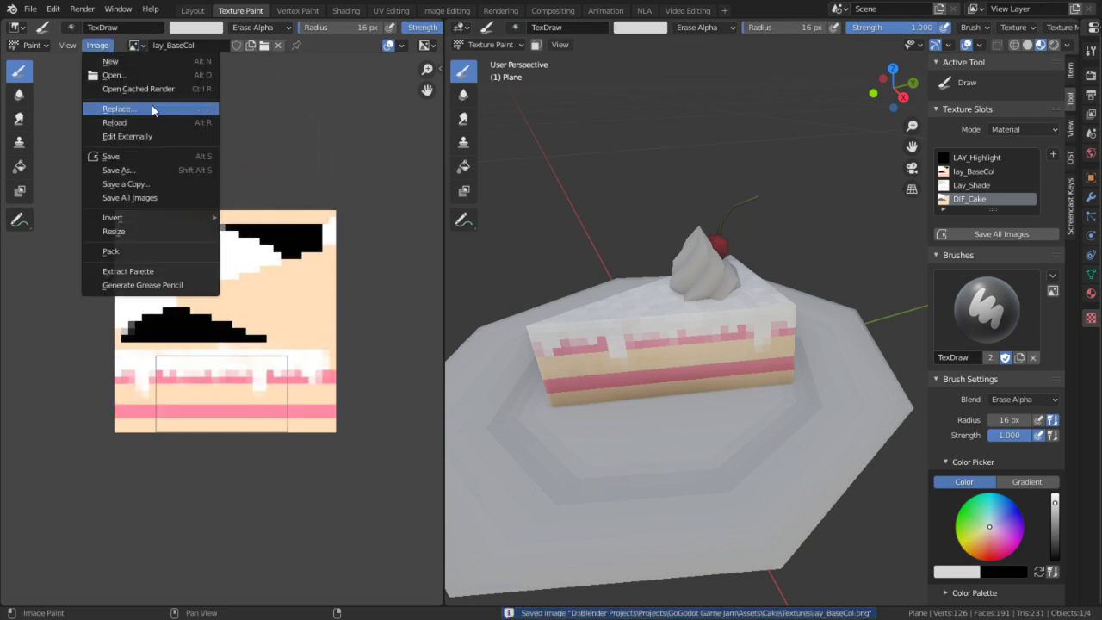
left_click(155, 136)
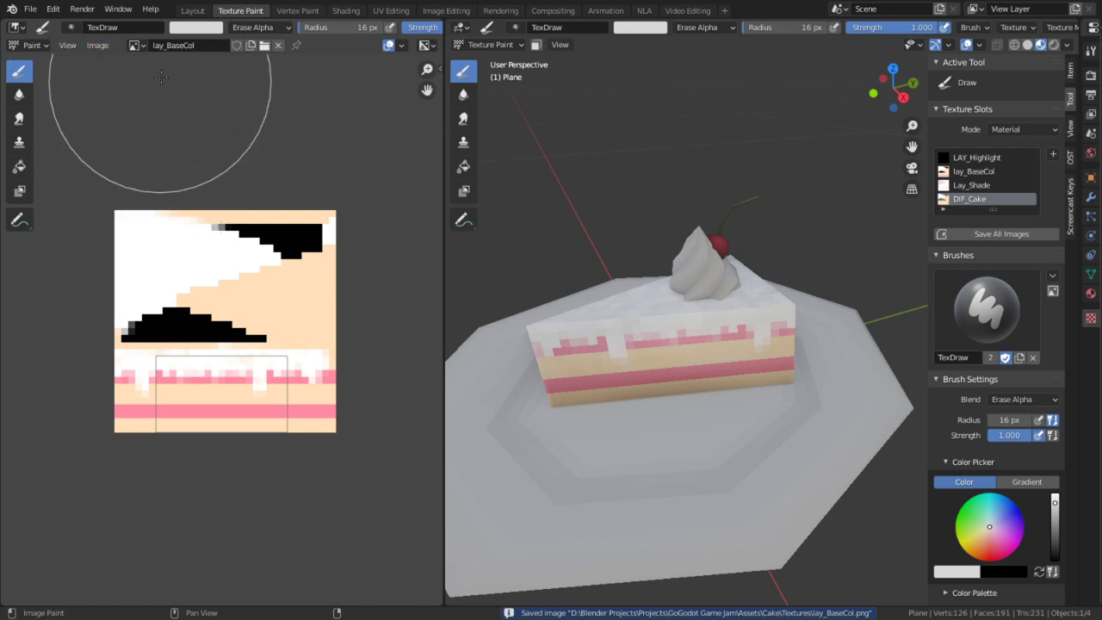
left_click(139, 46)
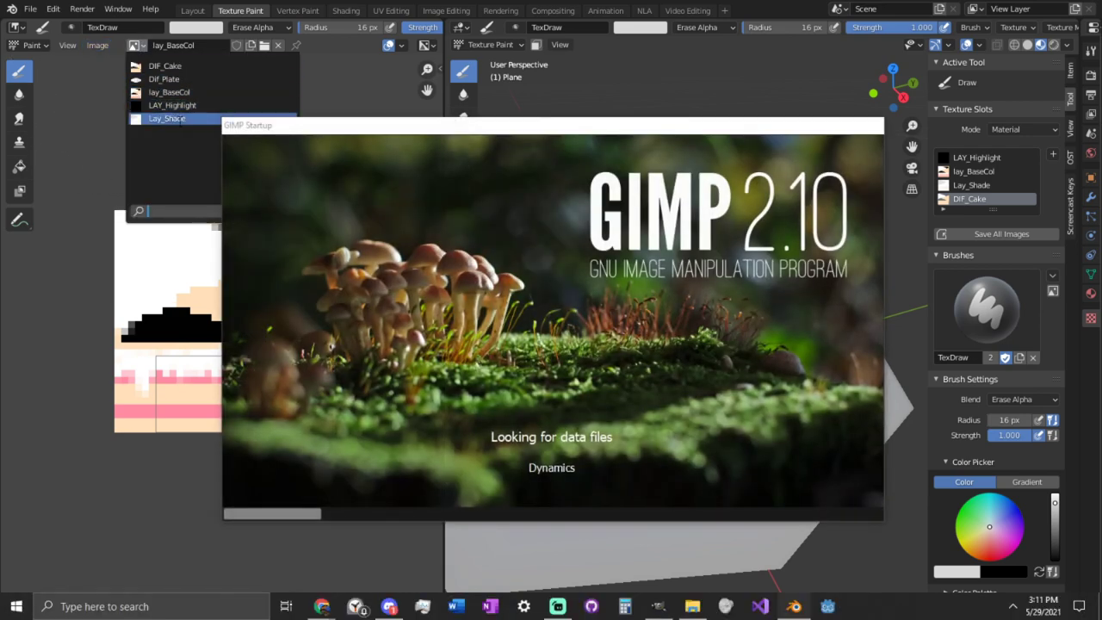
left_click(172, 118)
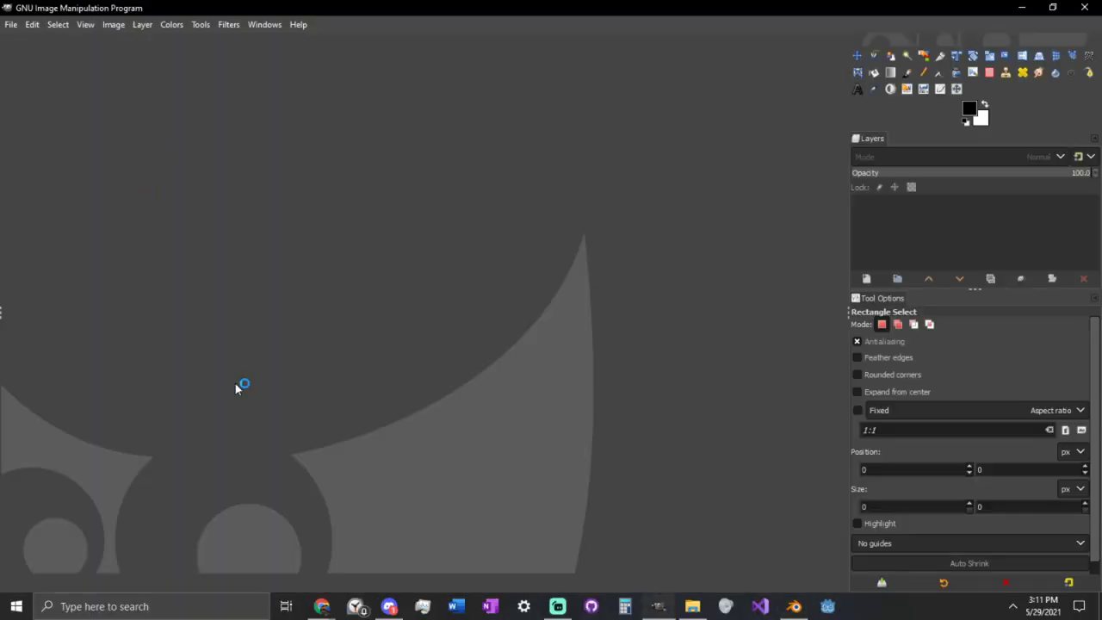
- Switch to Discord, check the PS1 Graphics server's media-notifications and introductions channels, and minimize it
left_click(389, 606)
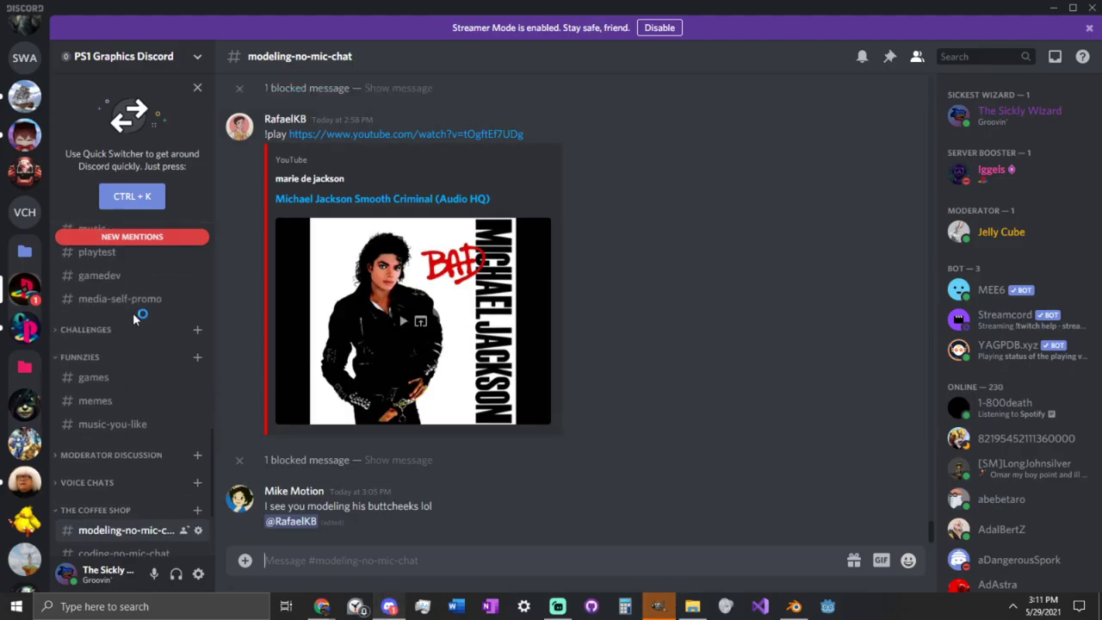
scroll(319, 362, "up", 4)
scroll(161, 365, "up", 8)
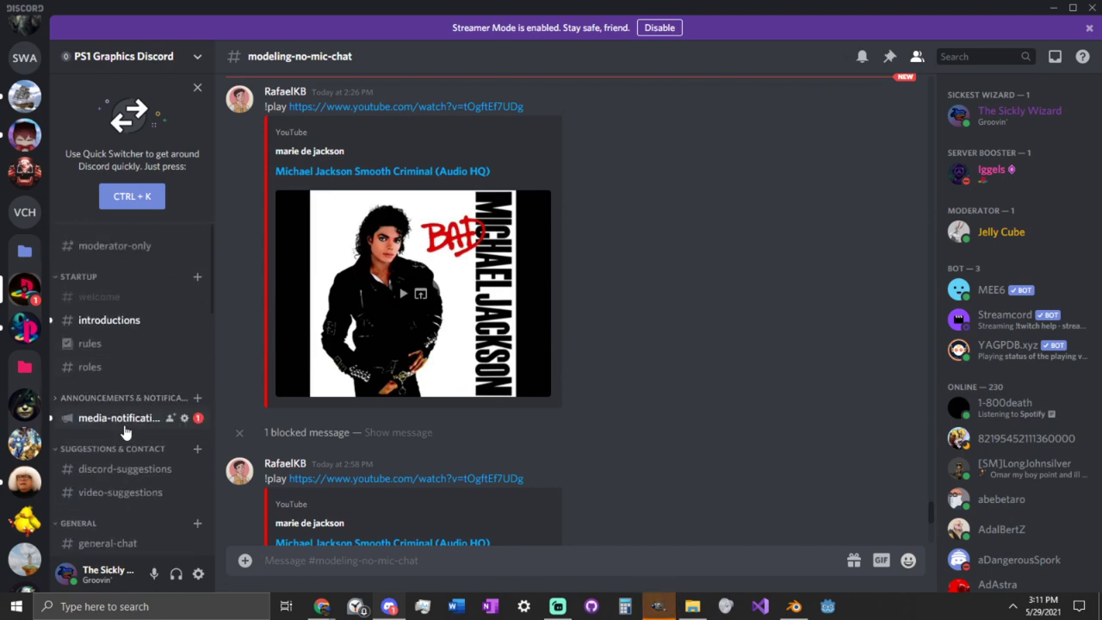
left_click(125, 427)
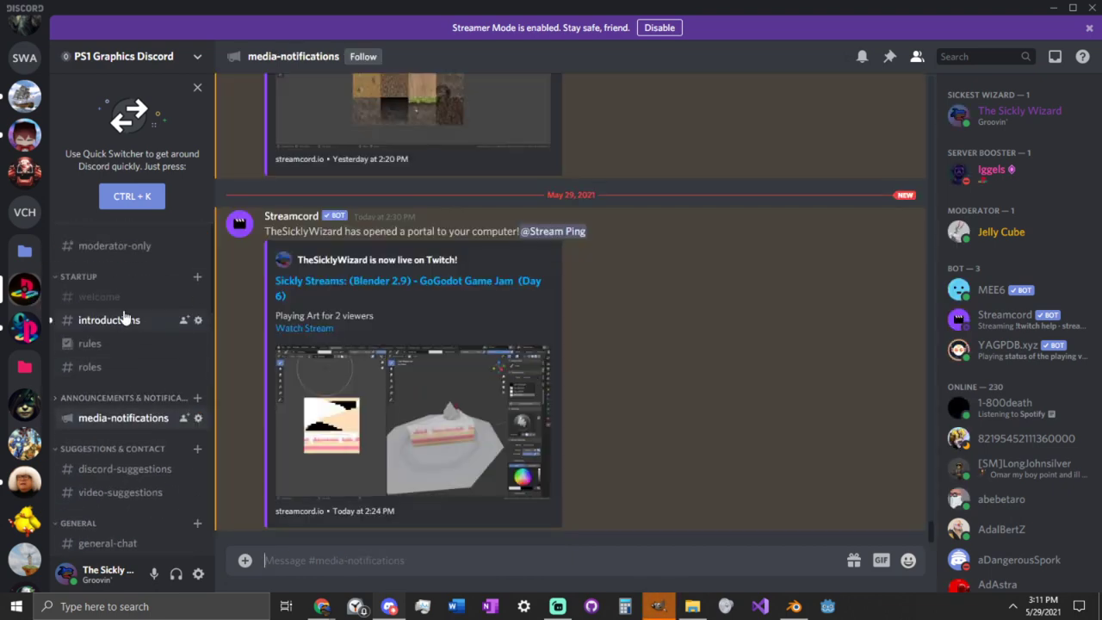
left_click(123, 320)
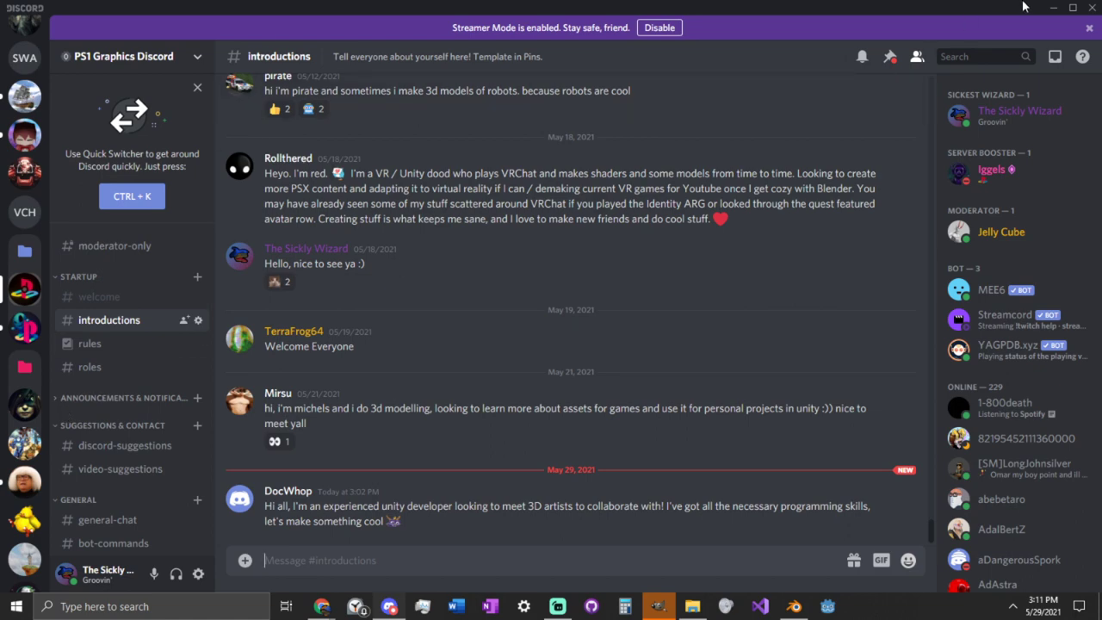
left_click(1059, 8)
- Switch back to Blender, save the Lay_Shade image and open it in the external editor
scroll(474, 396, "up", 5, "ctrl")
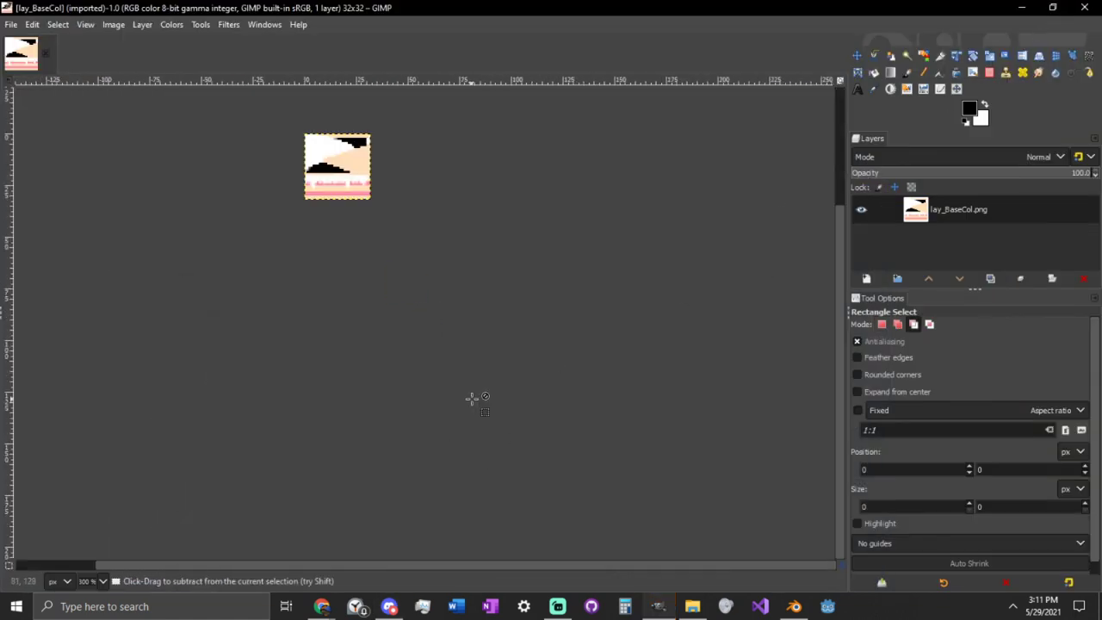
scroll(438, 313, "down", 1, "ctrl")
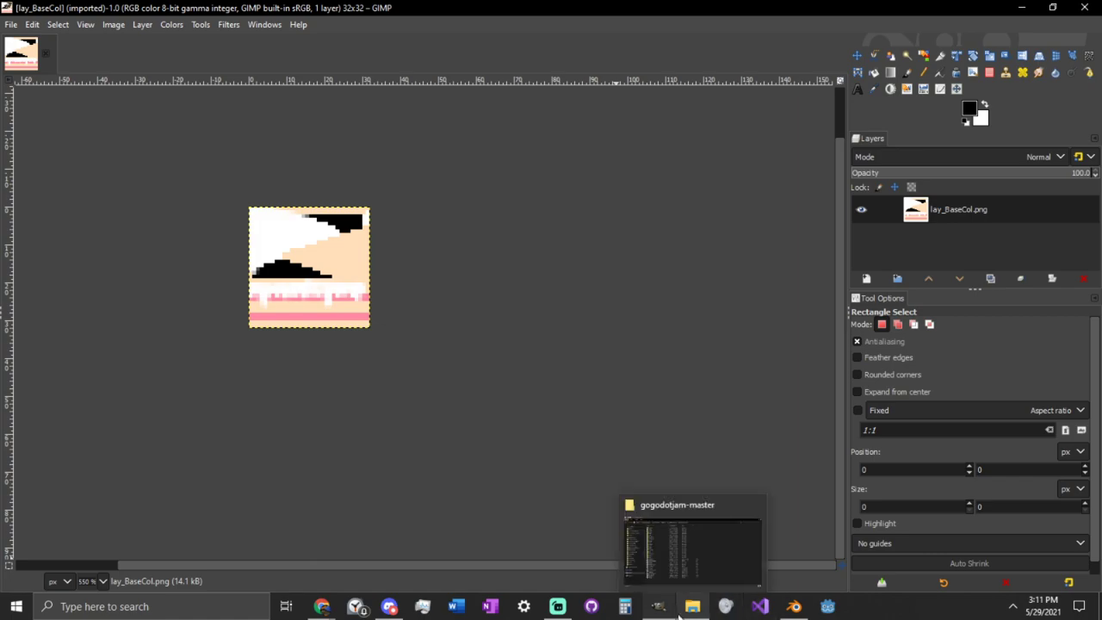
left_click(786, 608)
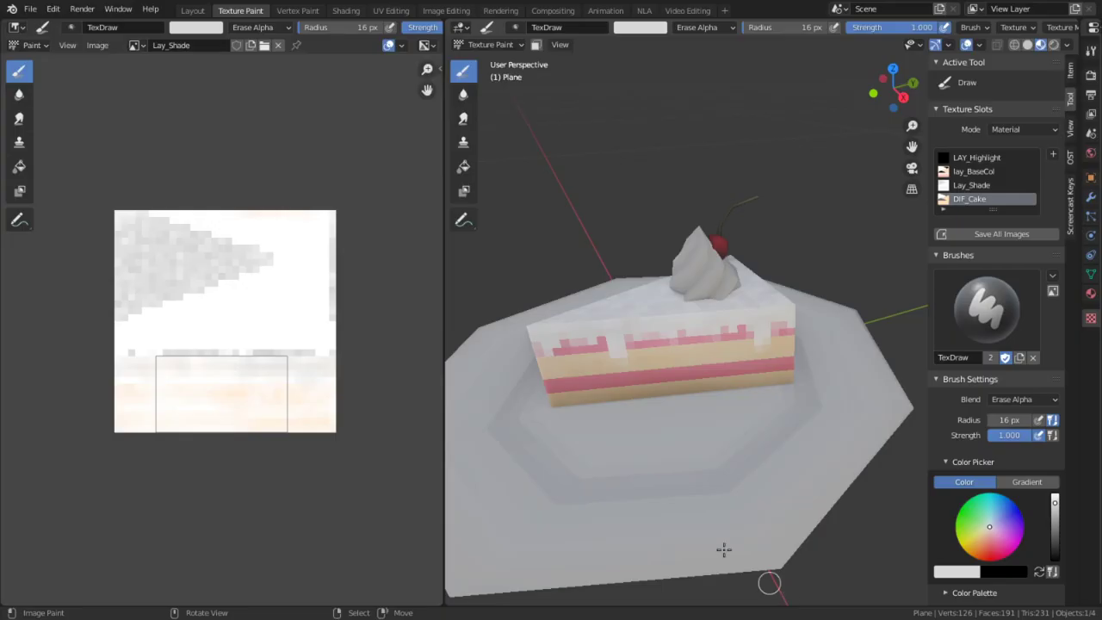
left_click(105, 46)
left_click(115, 157)
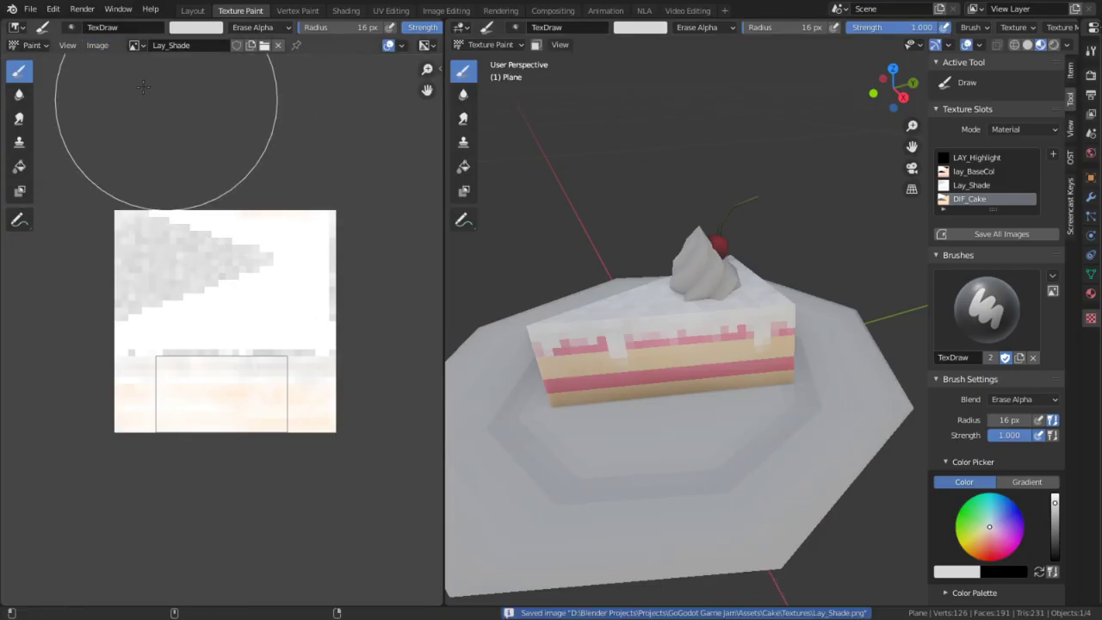
left_click(114, 48)
left_click(150, 141)
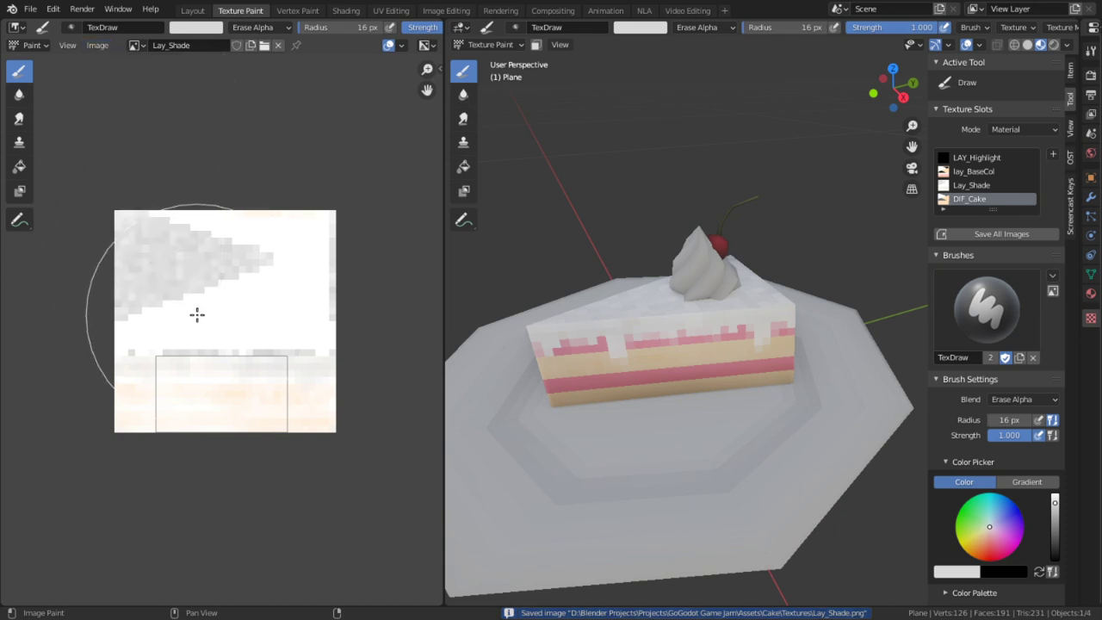
- In GIMP, cut the Lay_Shade image contents and paste them into the lay_BaseCol image as a new layer
scroll(396, 298, "up", 5, "ctrl")
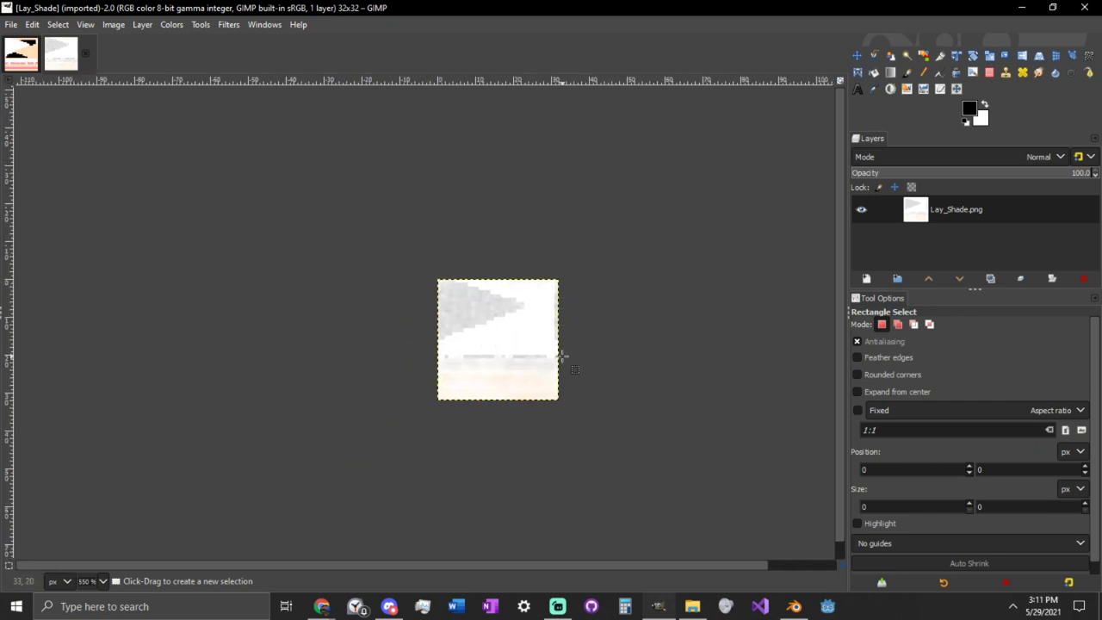
key("ctrl+x")
left_click(31, 57)
key("ctrl+v")
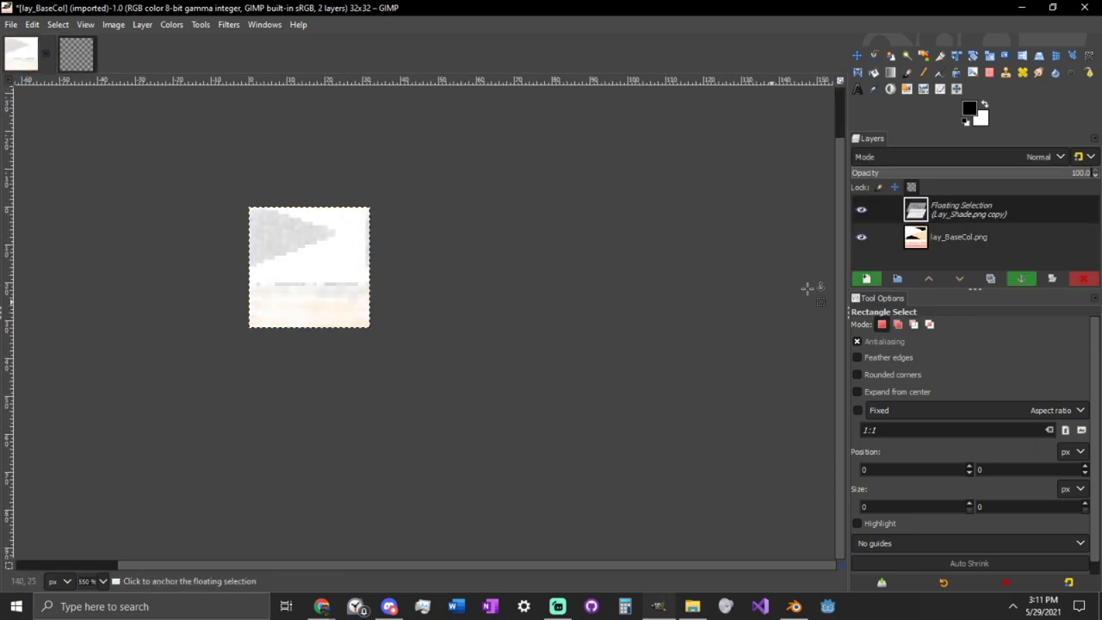
right_click(974, 214)
left_click(884, 100)
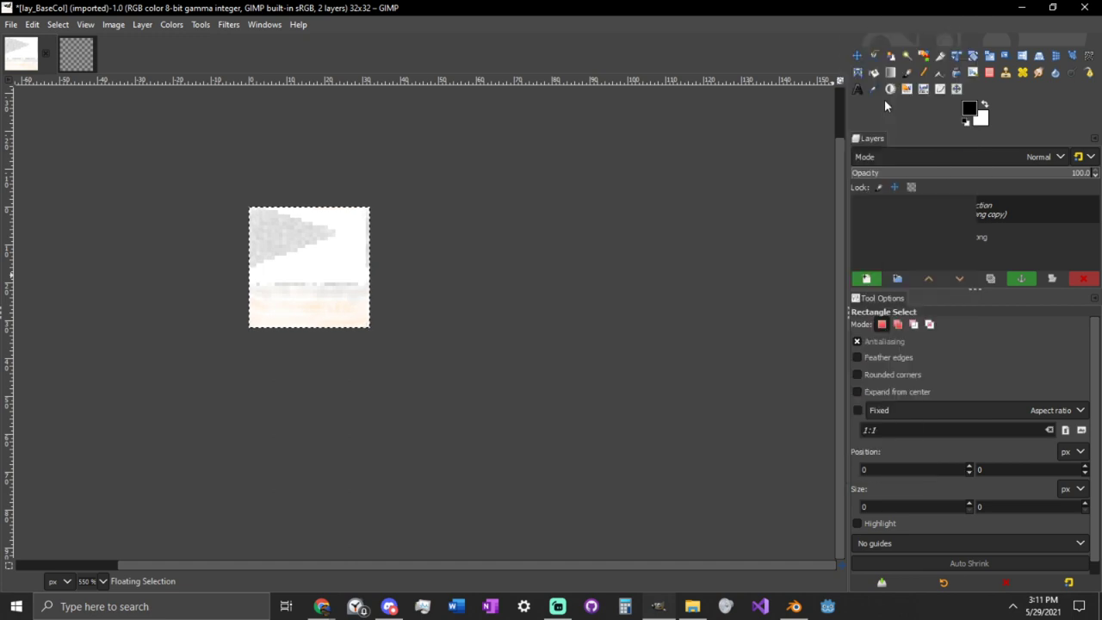
- Set the pasted Lay_Shade layer's blend mode to Multiply and its opacity to 49
left_click(1059, 156)
left_click(989, 397)
scroll(356, 295, "up", 3, "ctrl")
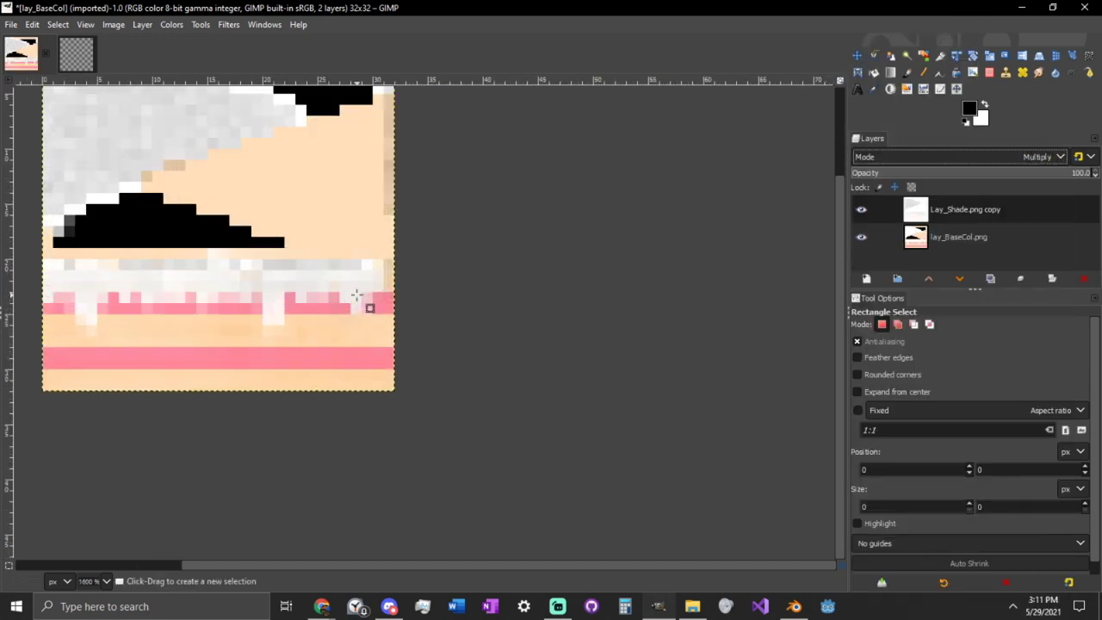
middle_click_drag(310, 275, 423, 369)
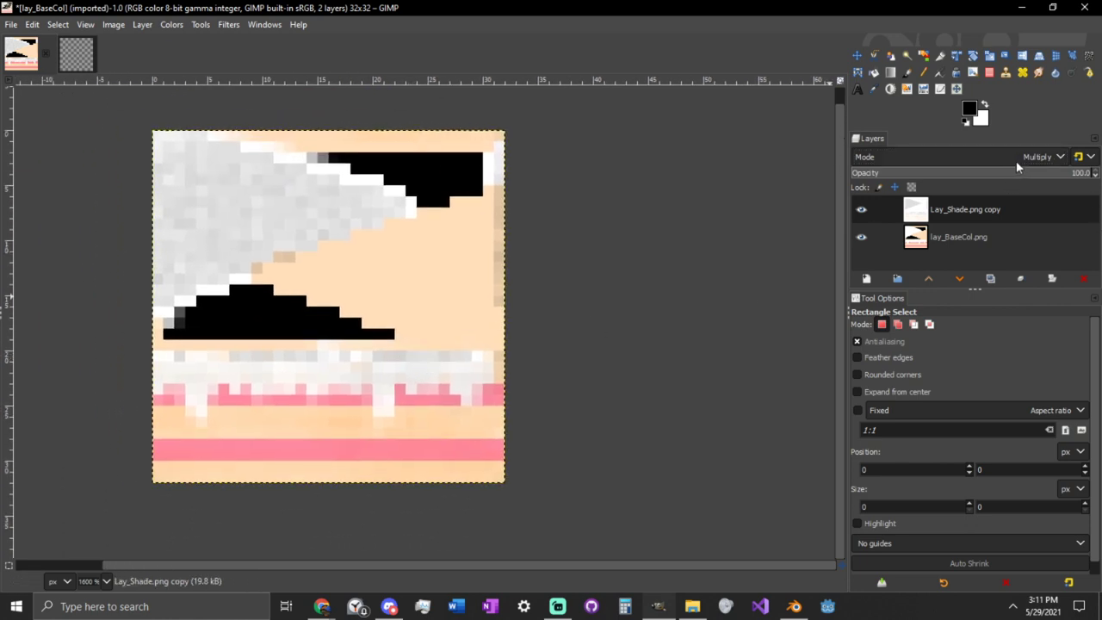
left_click_drag(1011, 177, 969, 197)
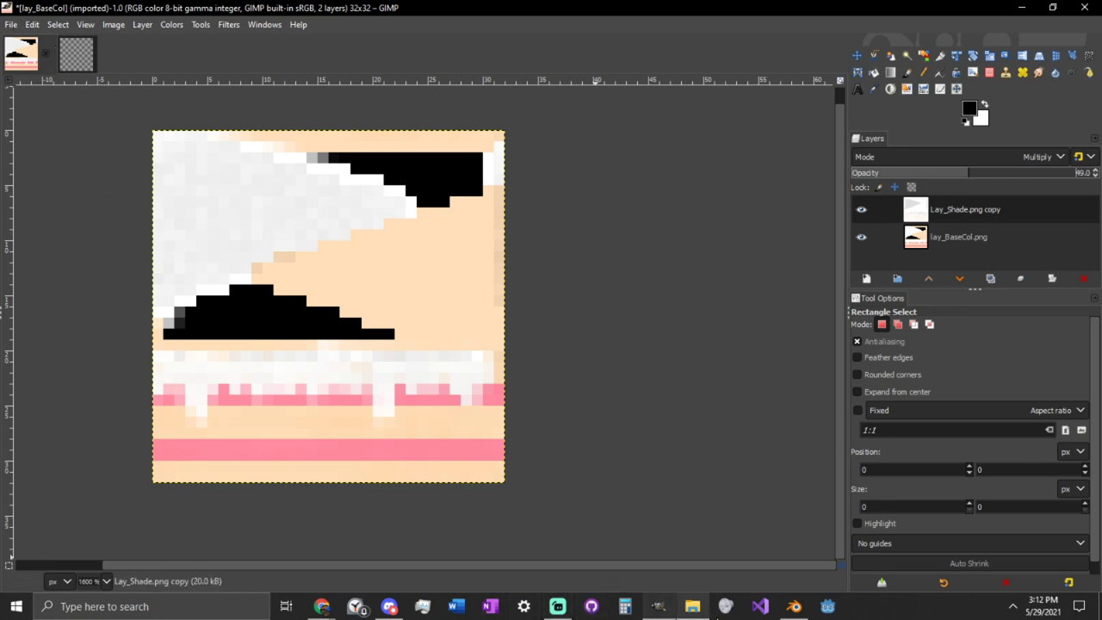
- Switch to Blender, put the cake mesh in Edit Mode and open the UV Editing workspace
left_click(794, 606)
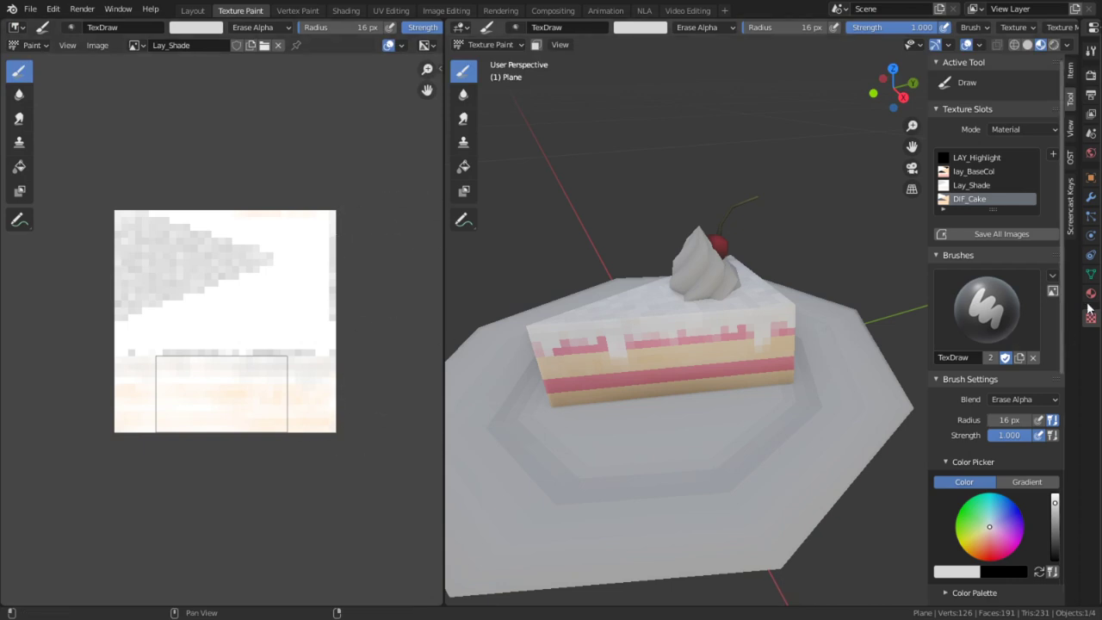
key("Tab")
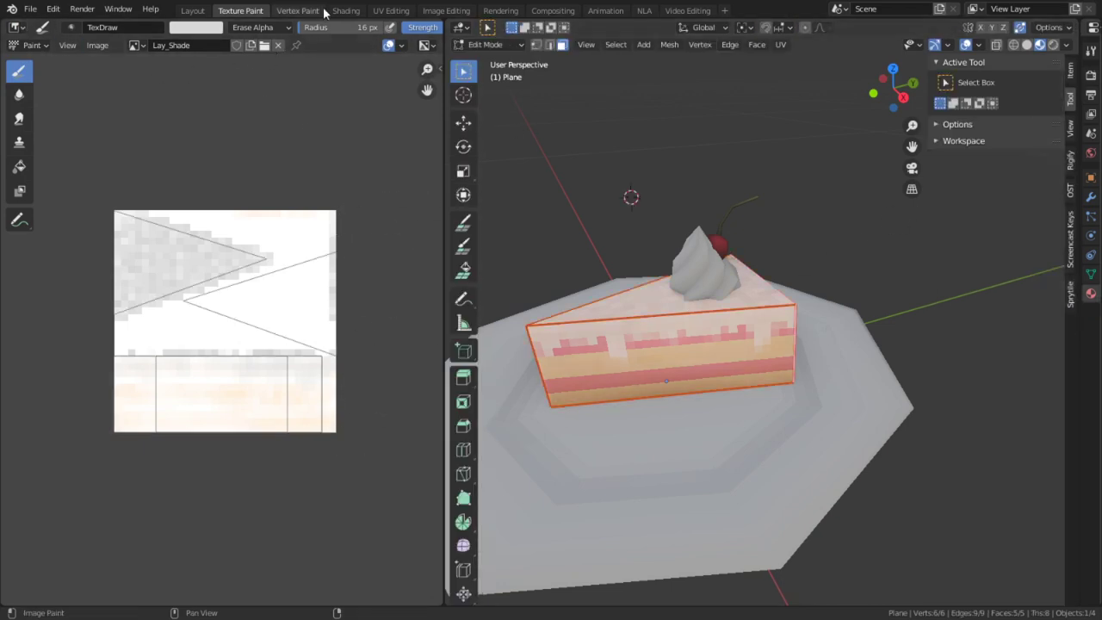
left_click(358, 10)
left_click(379, 11)
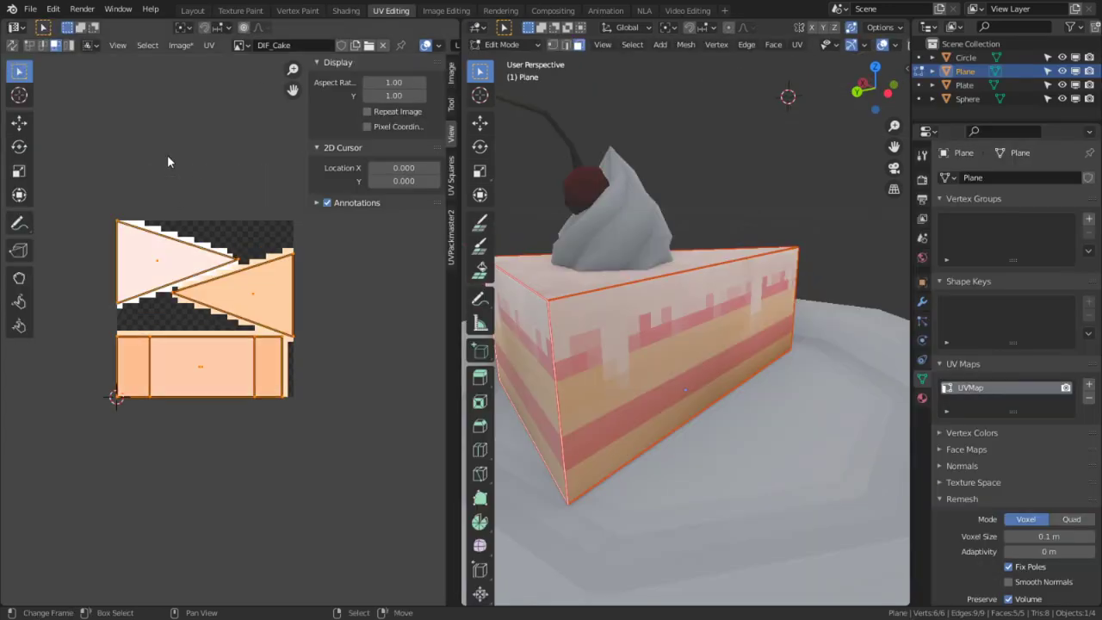
- Start exporting the cake's UV layout and set the format to Scalable Vector Graphic (.svg)
left_click(209, 44)
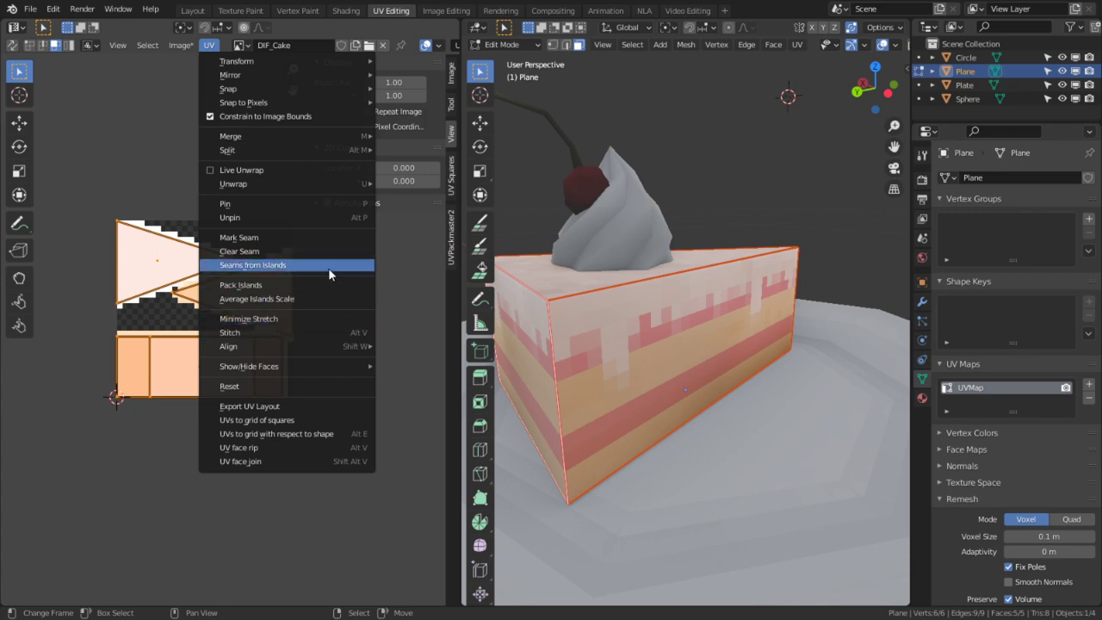
left_click(284, 406)
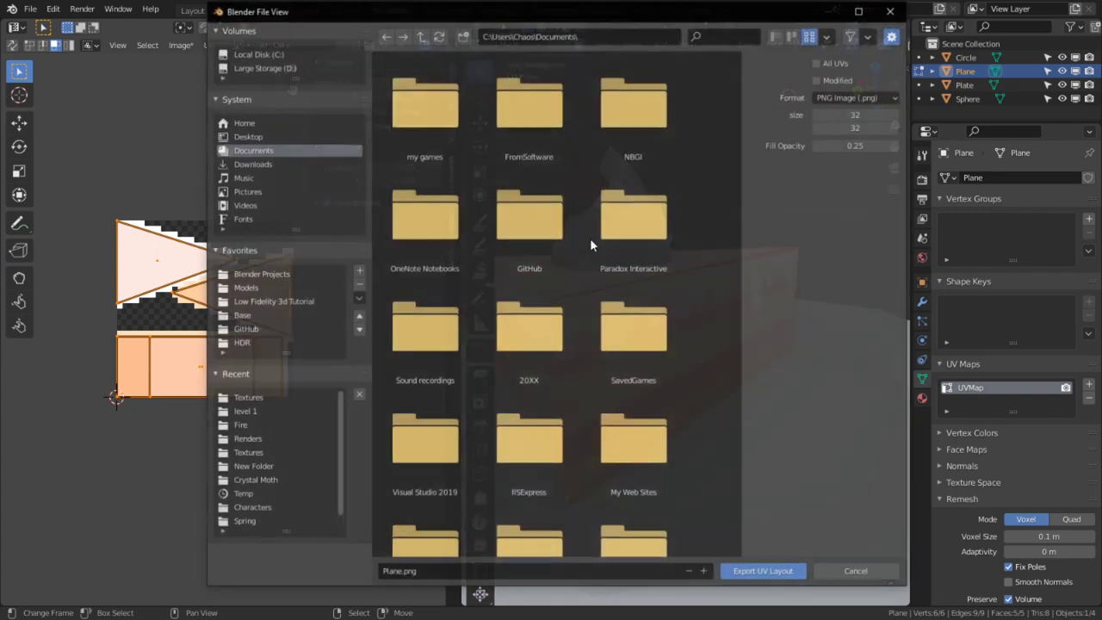
left_click(860, 97)
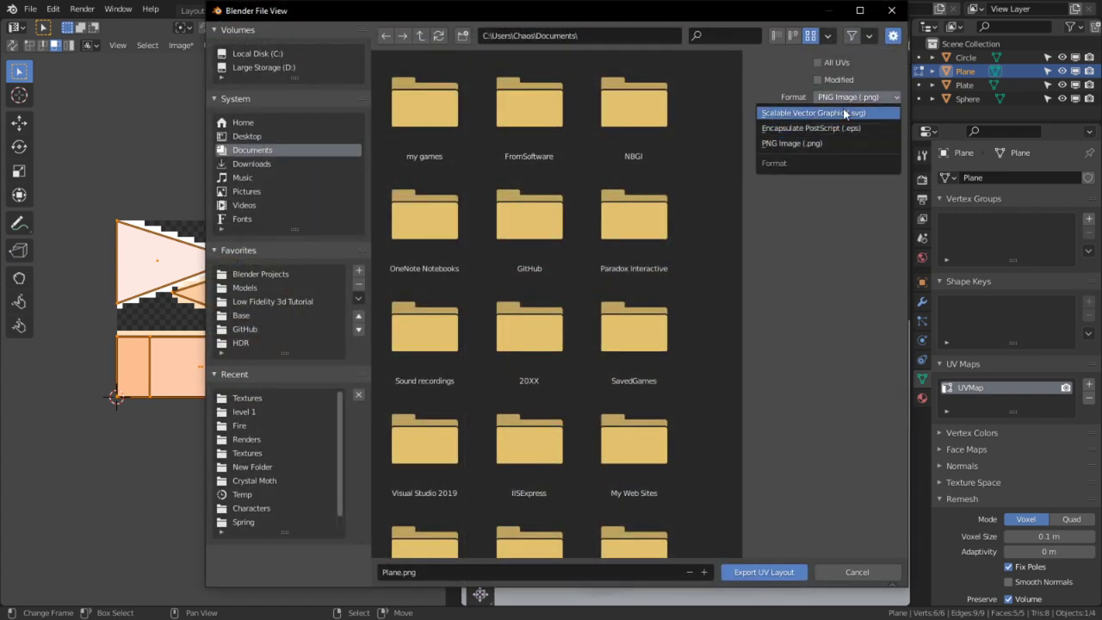
left_click(839, 115)
- Export the UV layout under the name UV_cake into the GoGodot Game Jam project's Assets/Cake/Textures folder
left_click(278, 272)
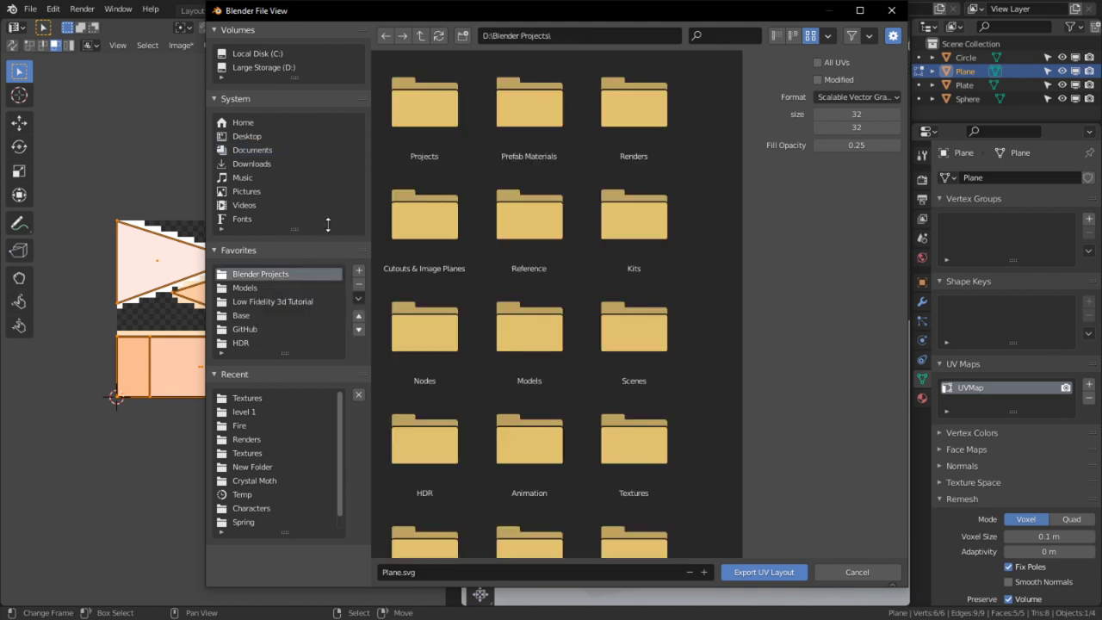
double_click(437, 132)
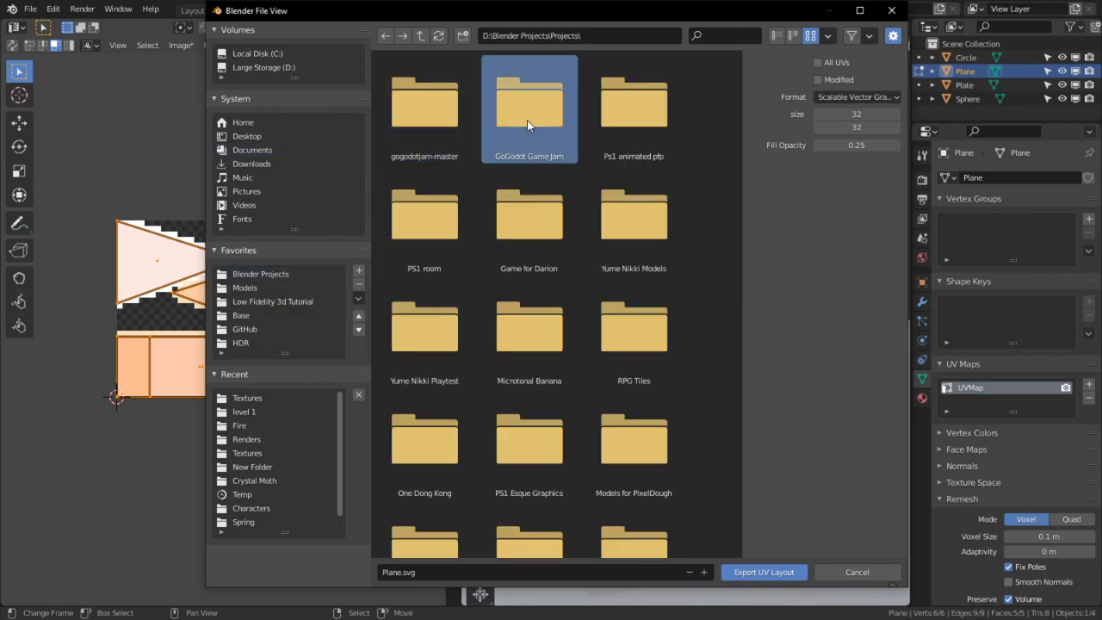
double_click(527, 119)
double_click(421, 129)
double_click(431, 126)
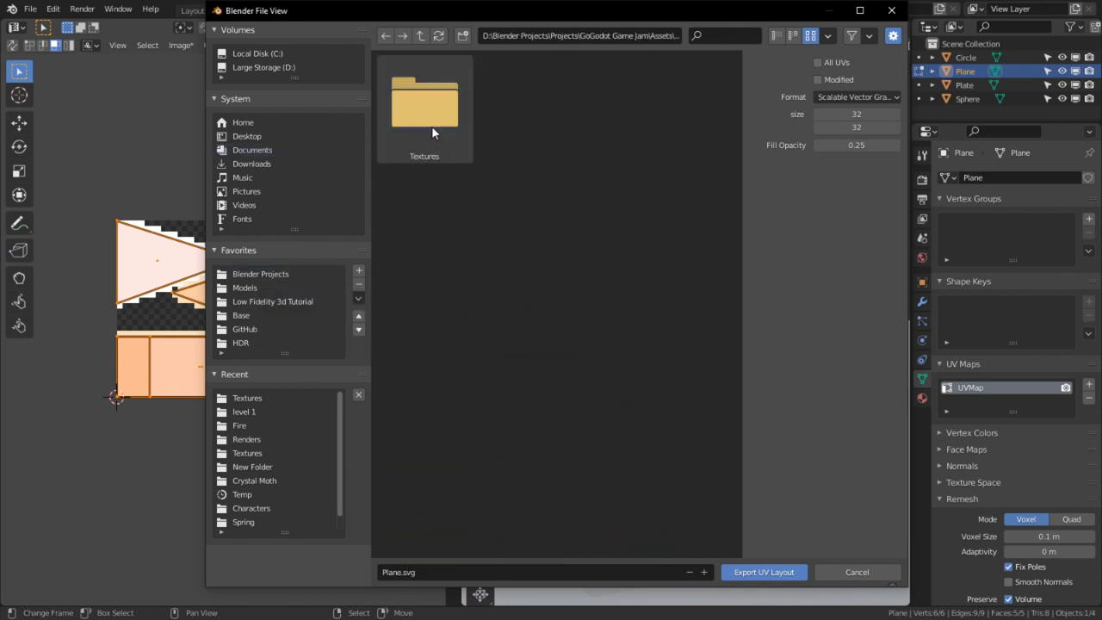
double_click(435, 158)
left_click(426, 570)
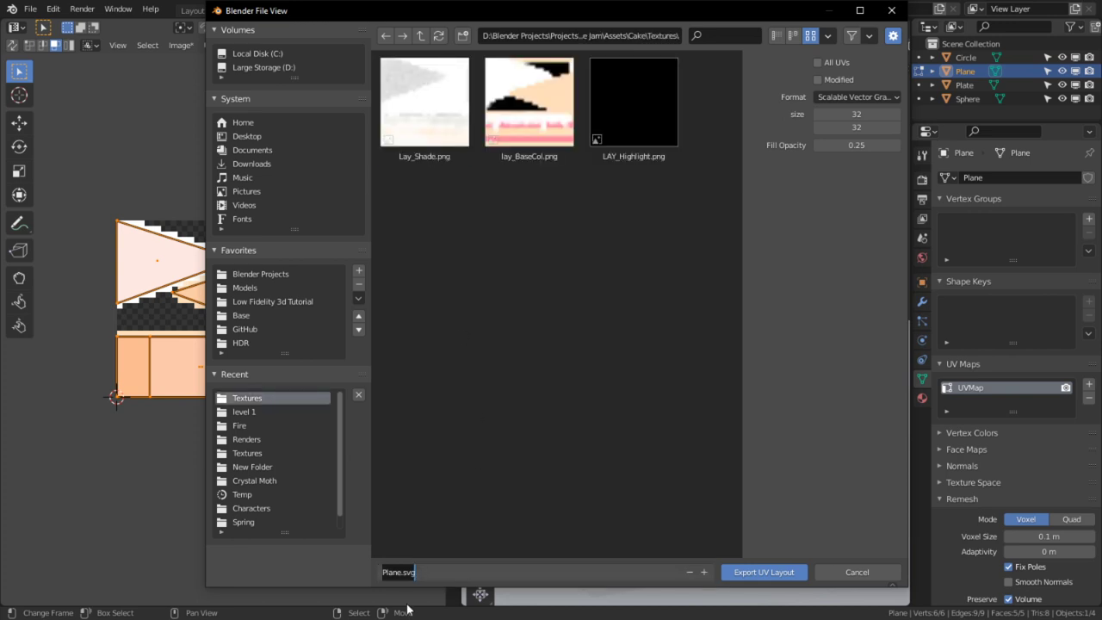
key("Home")
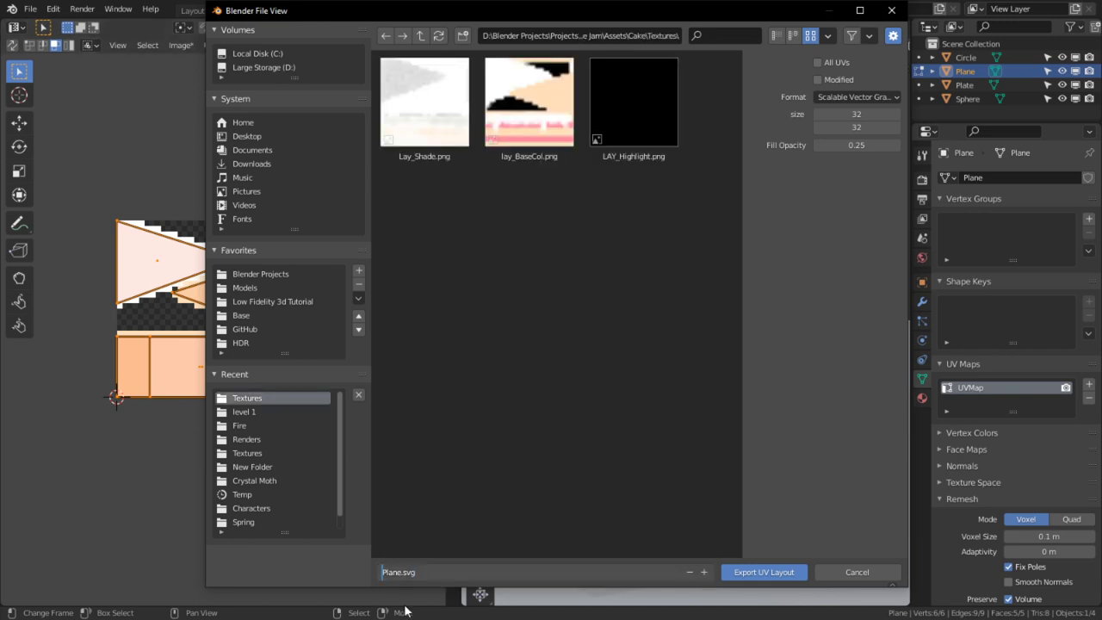
type("UV_cake")
key("Return")
- Switch to the lay_BaseCol image in GIMP
key("alt+Tab")
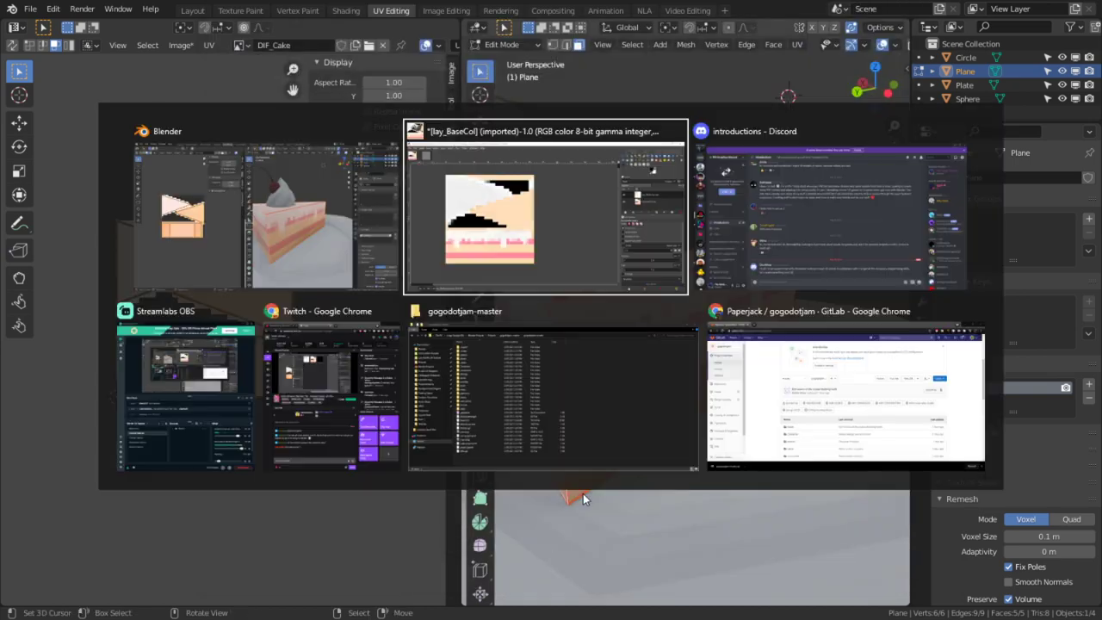
left_click(476, 265)
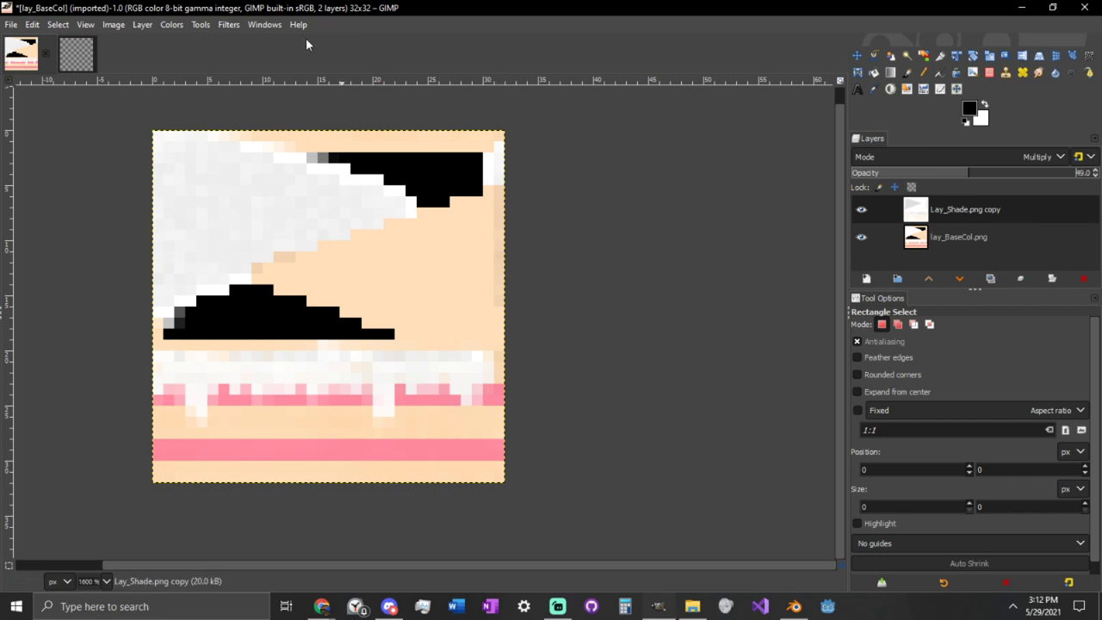
left_click(258, 24)
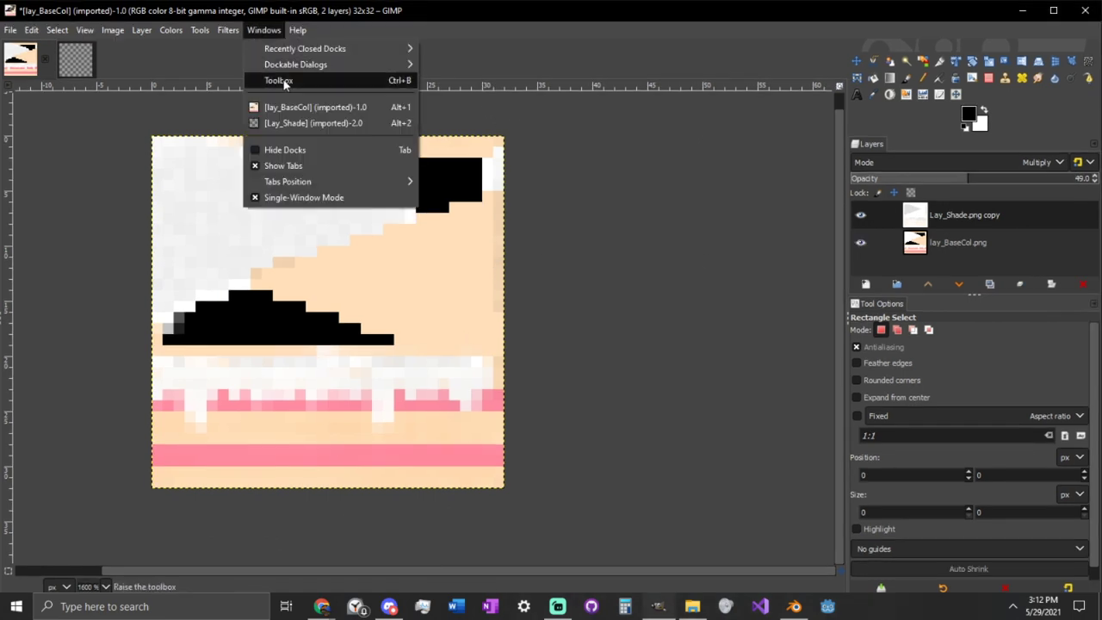
mouse_move(372, 64)
left_click(481, 155)
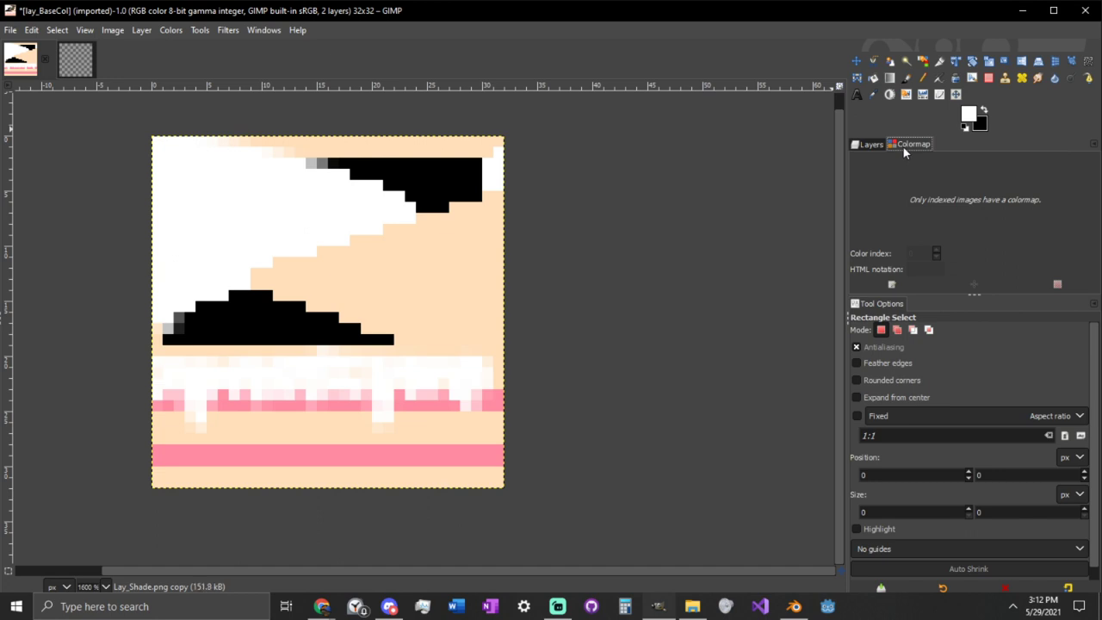
key("x")
left_click_drag(916, 145, 750, 222)
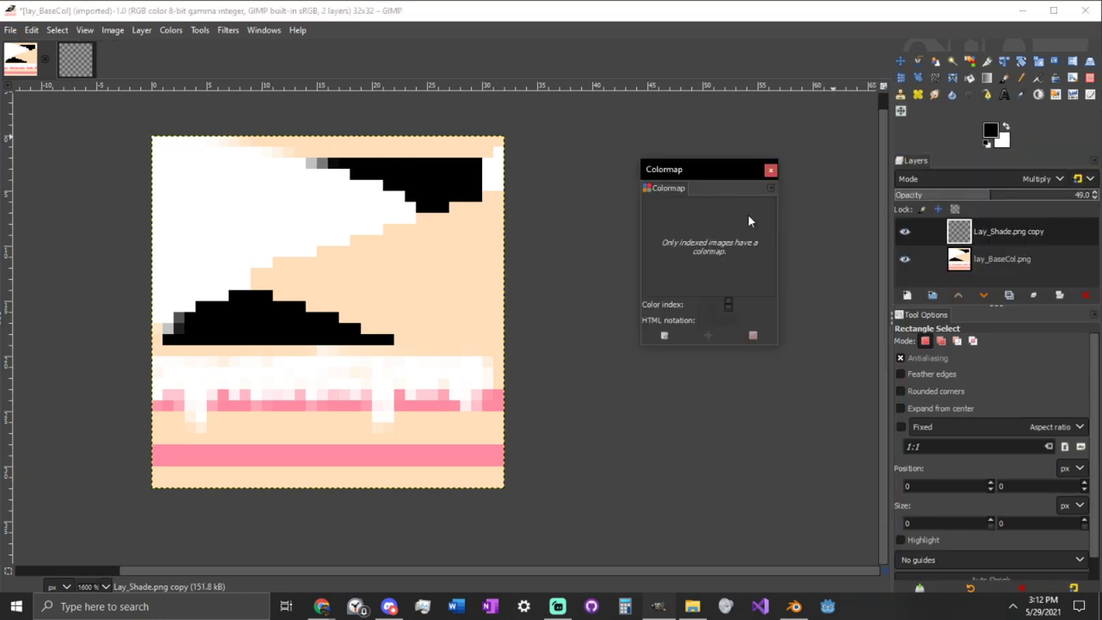
left_click(772, 167)
- Open the Paths dialog and start importing a path from an SVG file
left_click(264, 30)
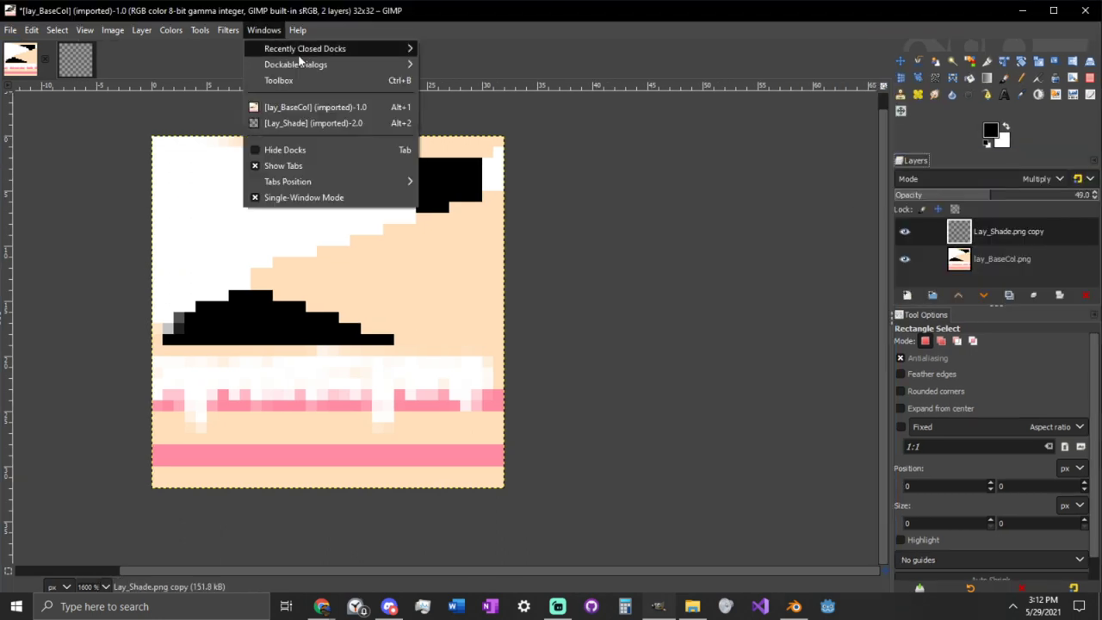
mouse_move(410, 65)
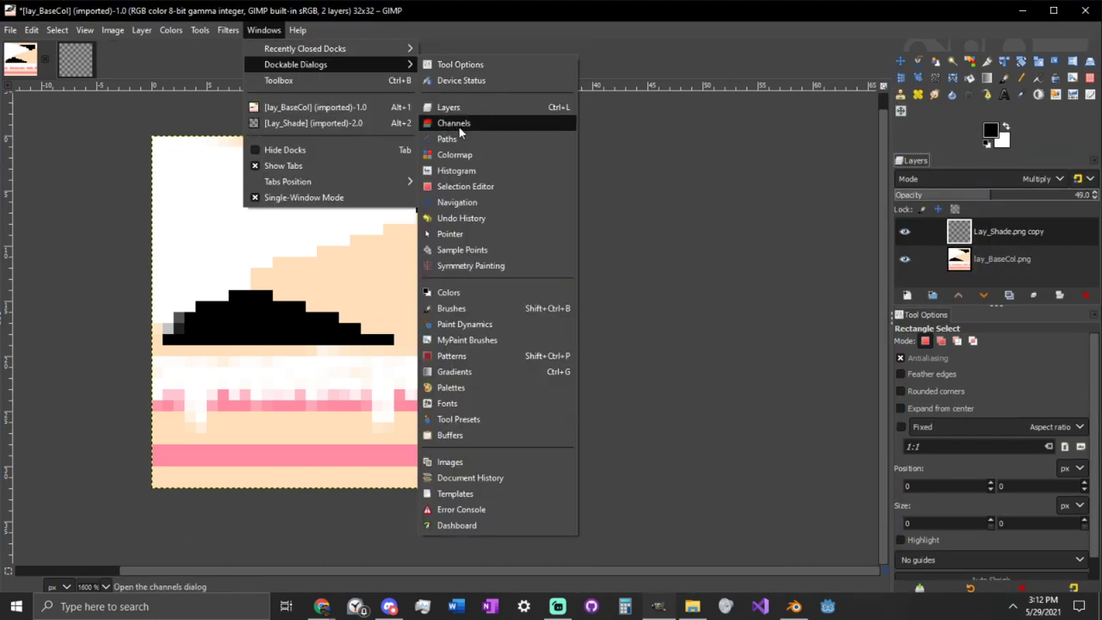
left_click(450, 138)
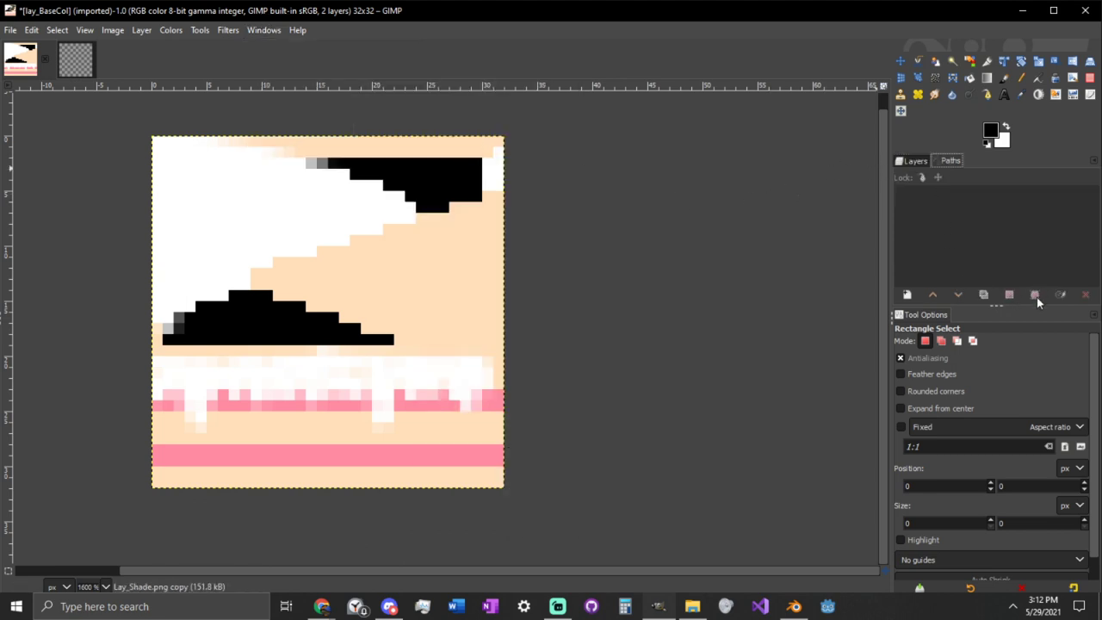
right_click(1000, 228)
left_click(907, 578)
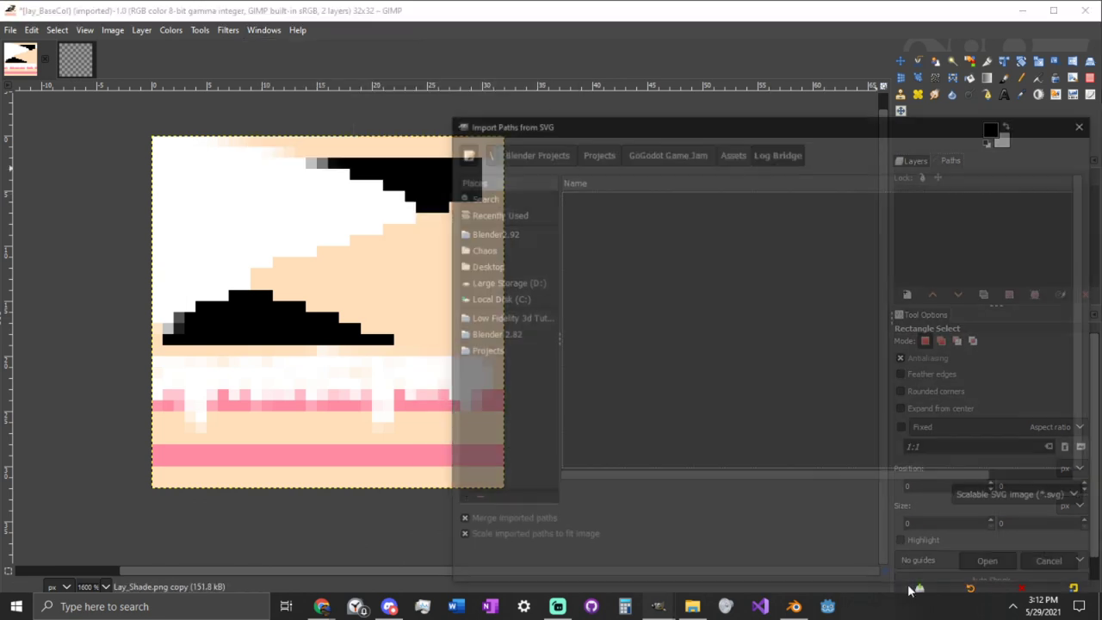
- Import the exported cake UV SVG as a path from Blender Projects/Projects/GoGodot Game Jam/Assets/Cake/Textures
left_click(494, 217)
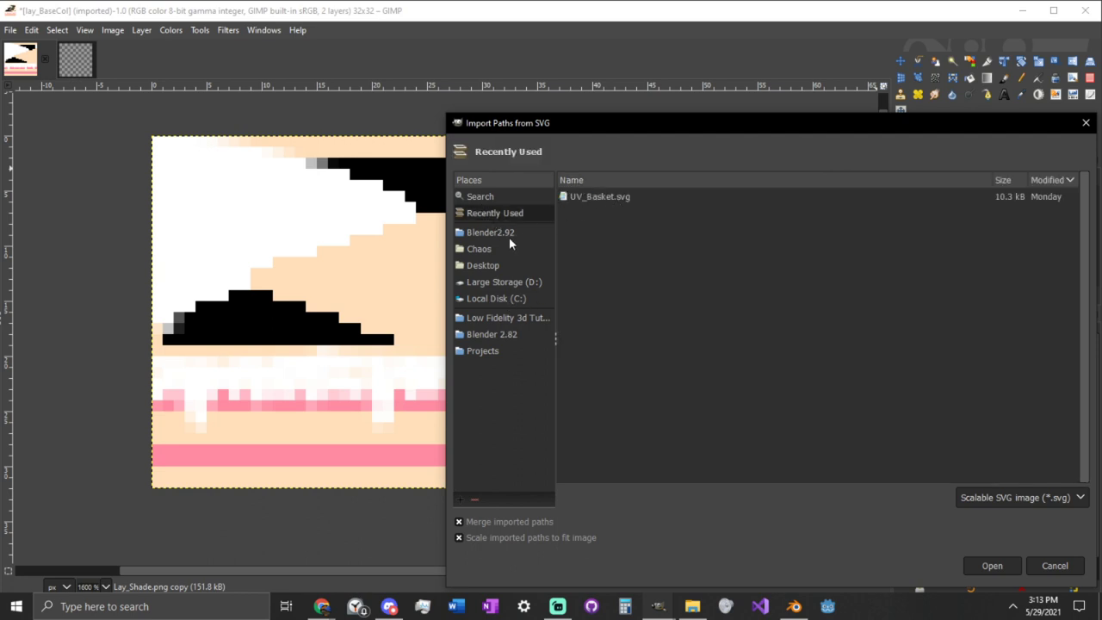
left_click(489, 351)
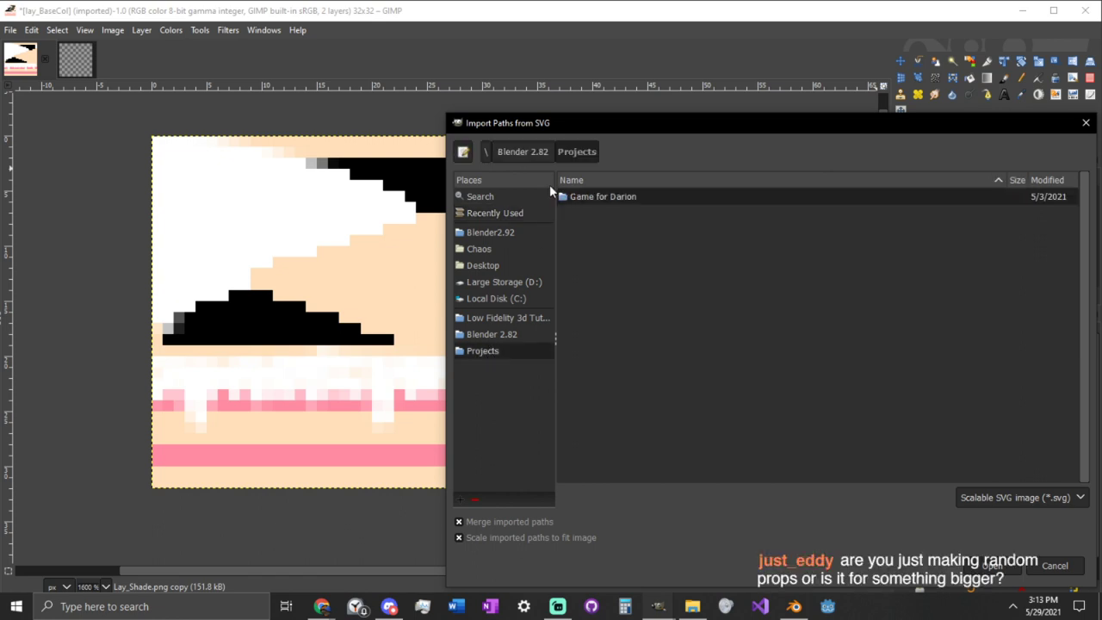
left_click(522, 152)
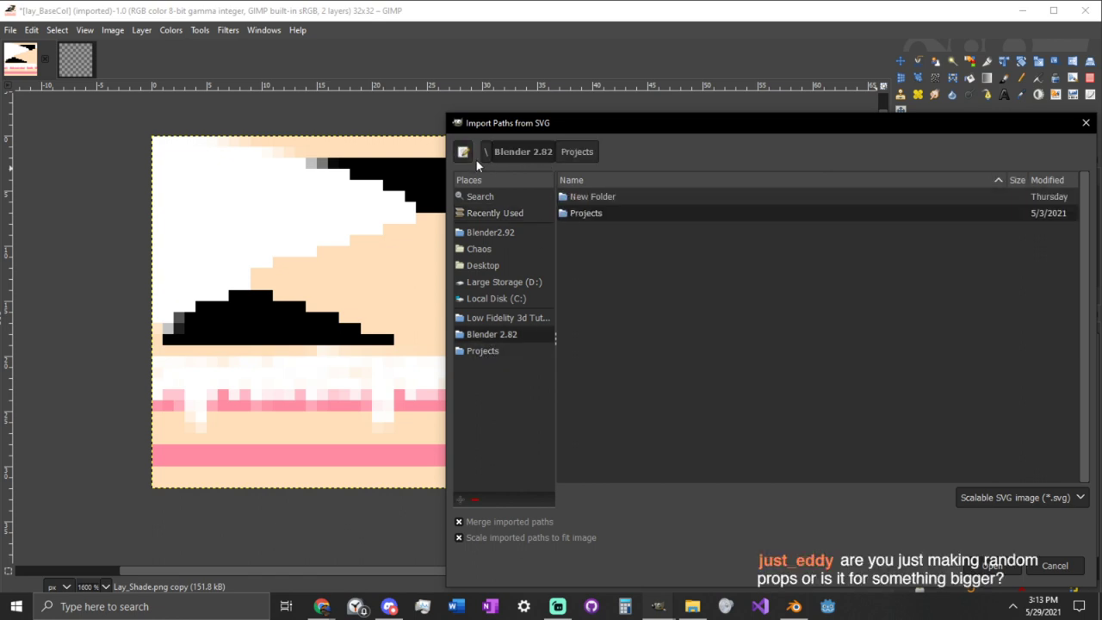
left_click(485, 153)
double_click(617, 262)
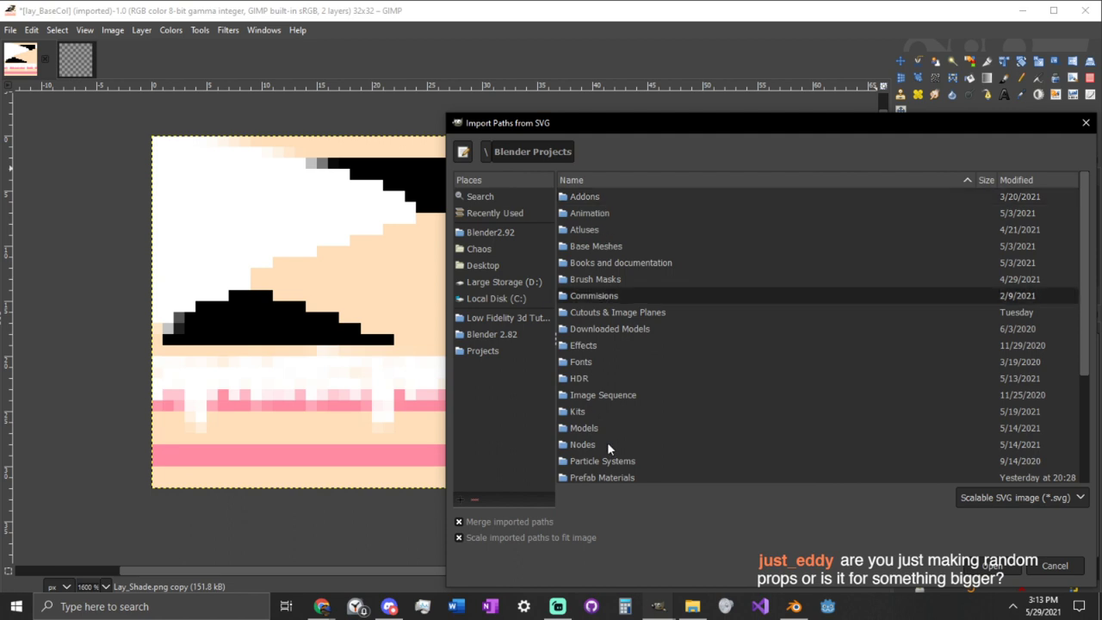
scroll(606, 441, "down", 3)
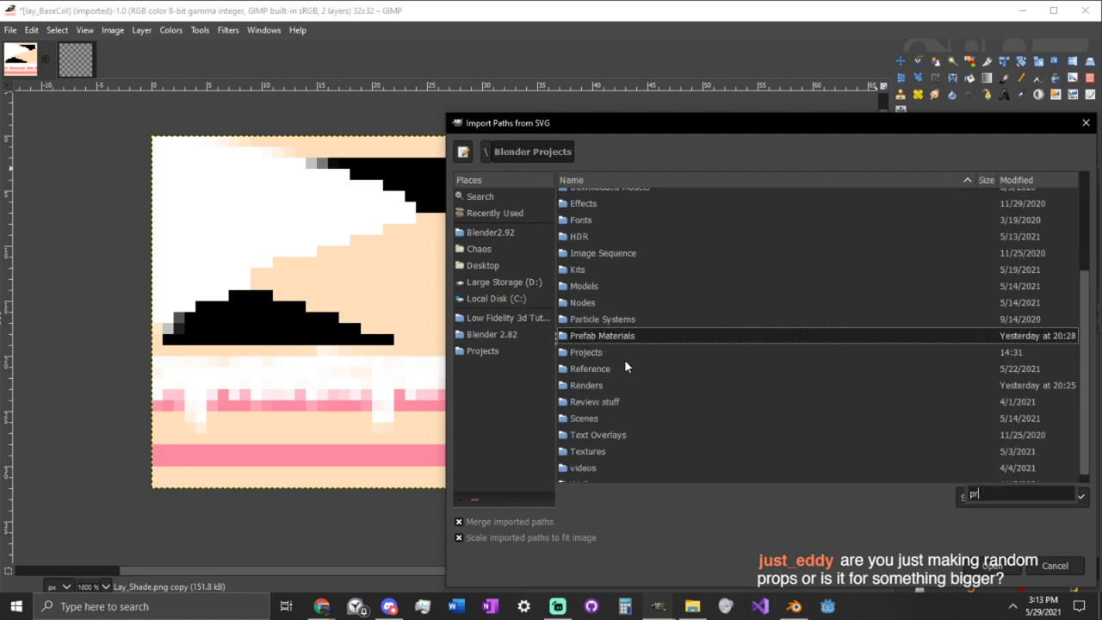
double_click(611, 352)
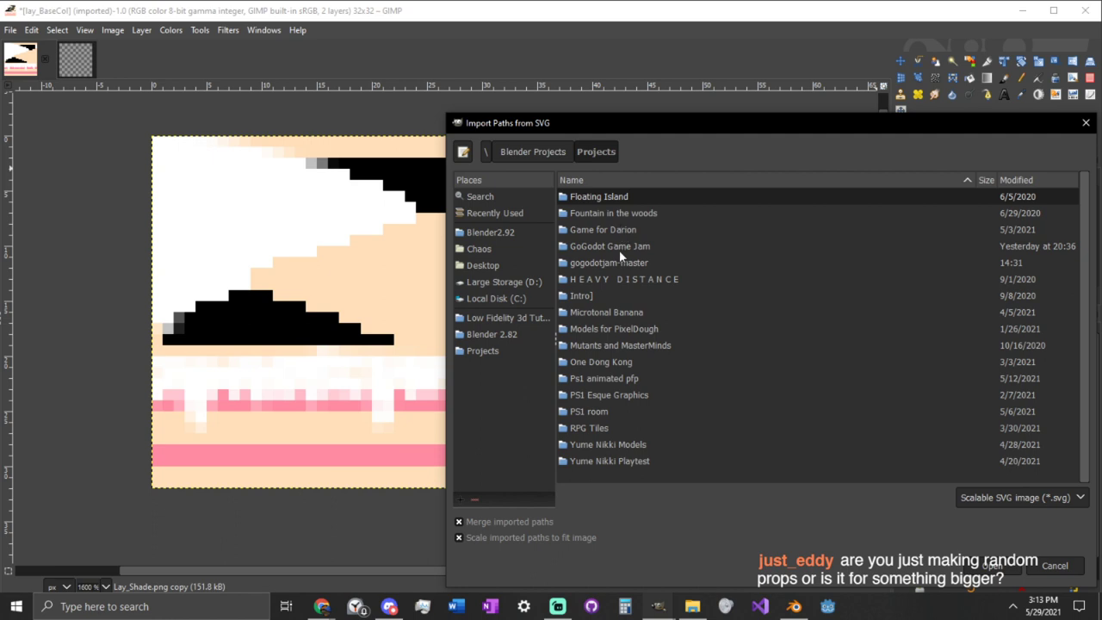
double_click(619, 252)
double_click(619, 200)
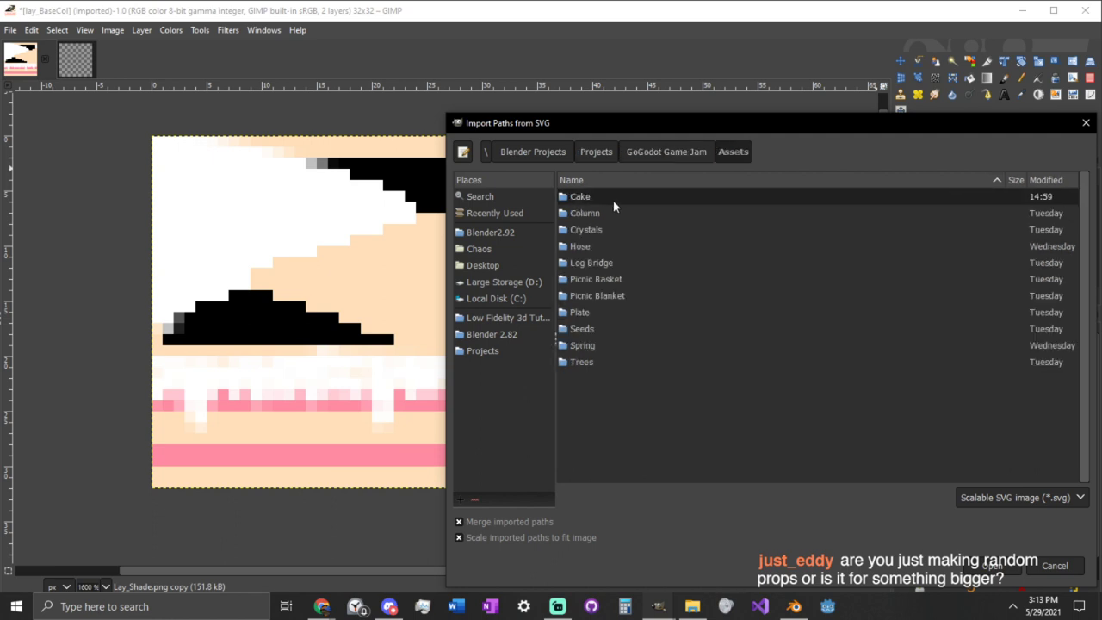
double_click(613, 200)
double_click(613, 200)
double_click(612, 200)
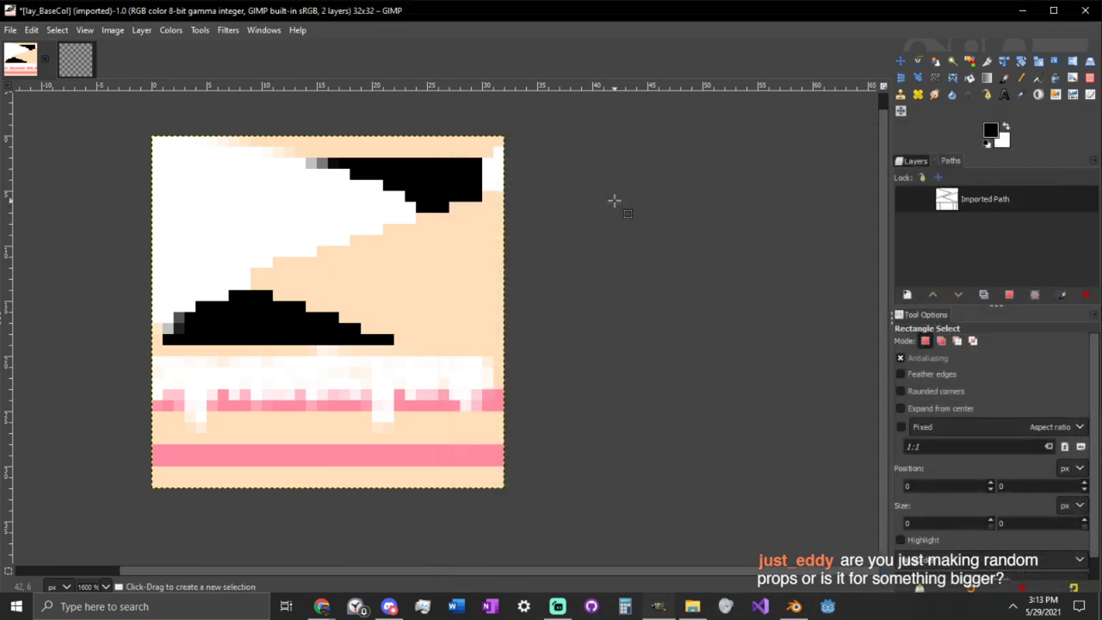
- Make the imported UV path visible and set the Eraser's size to 1
left_click(899, 199)
key("shift+e")
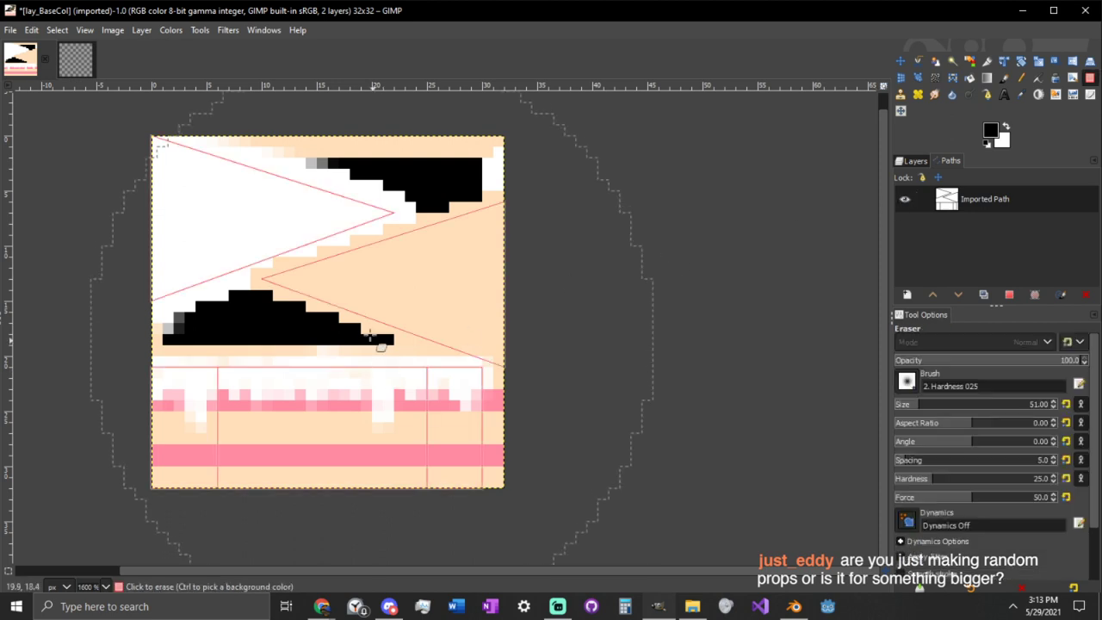
scroll(381, 342, "up", 1, "ctrl")
left_click(917, 405)
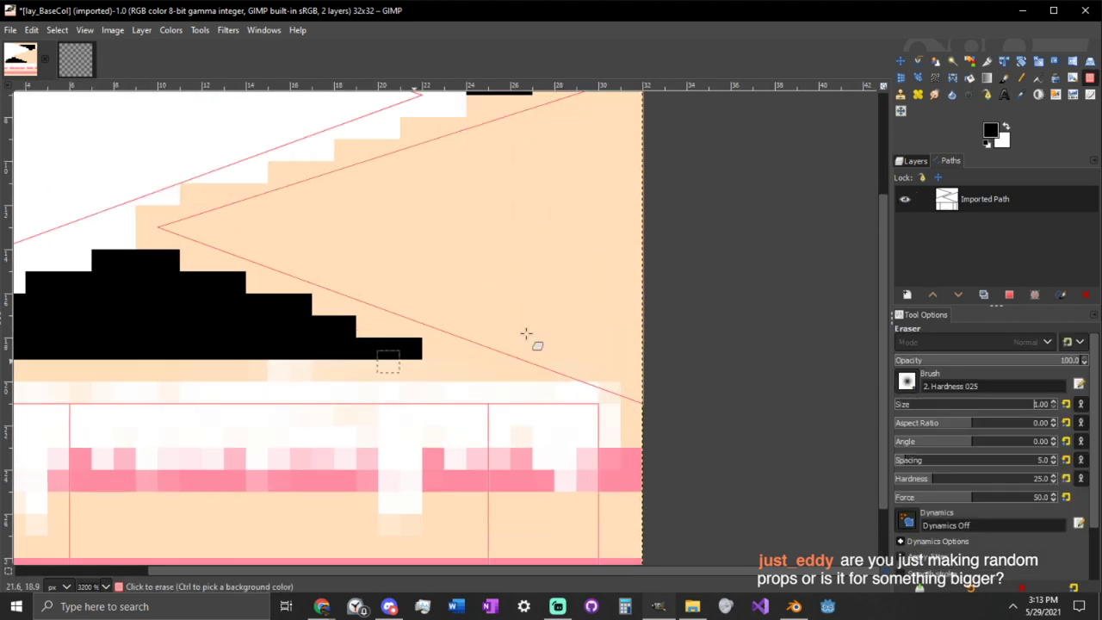
- Merge the Lay_Shade.png copy layer down into the lay_BaseCol layer
left_click(912, 165)
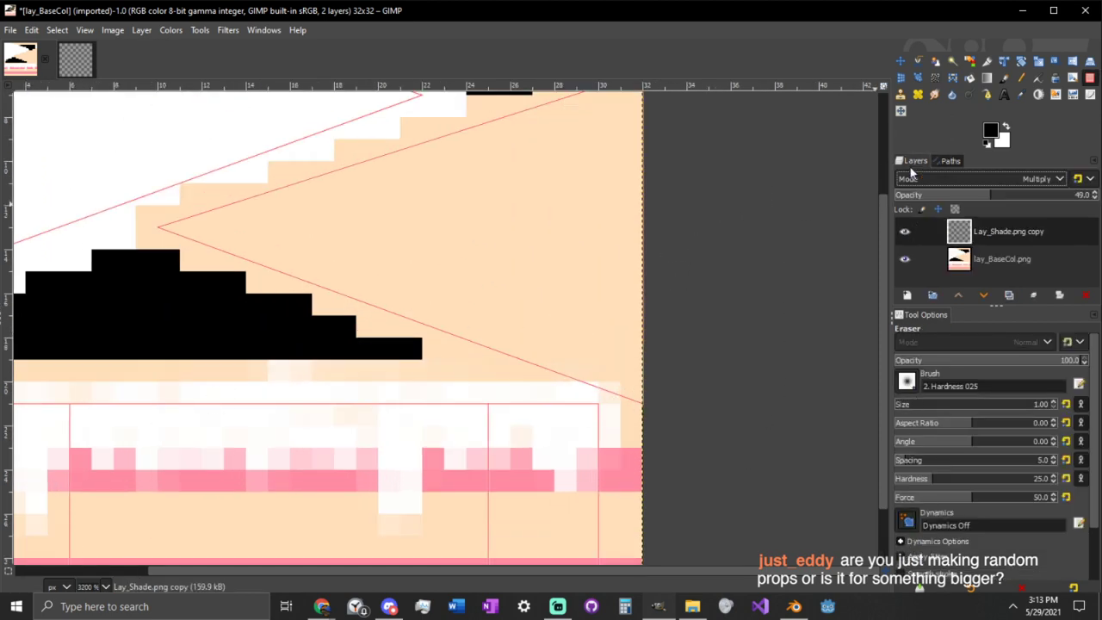
right_click(993, 236)
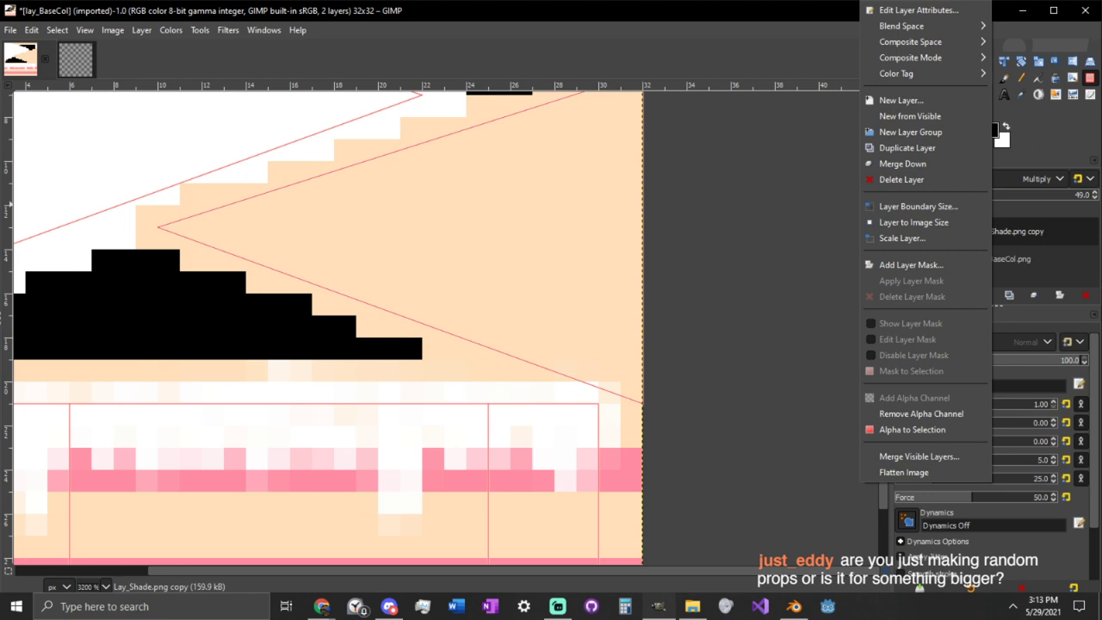
left_click(1056, 237)
right_click(1056, 236)
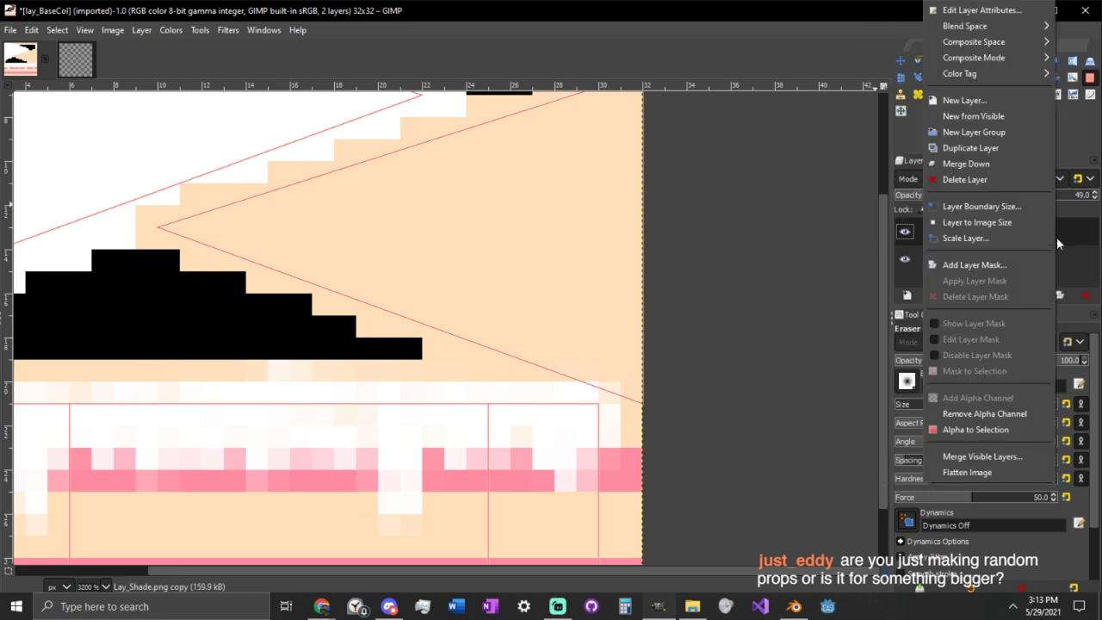
left_click(964, 164)
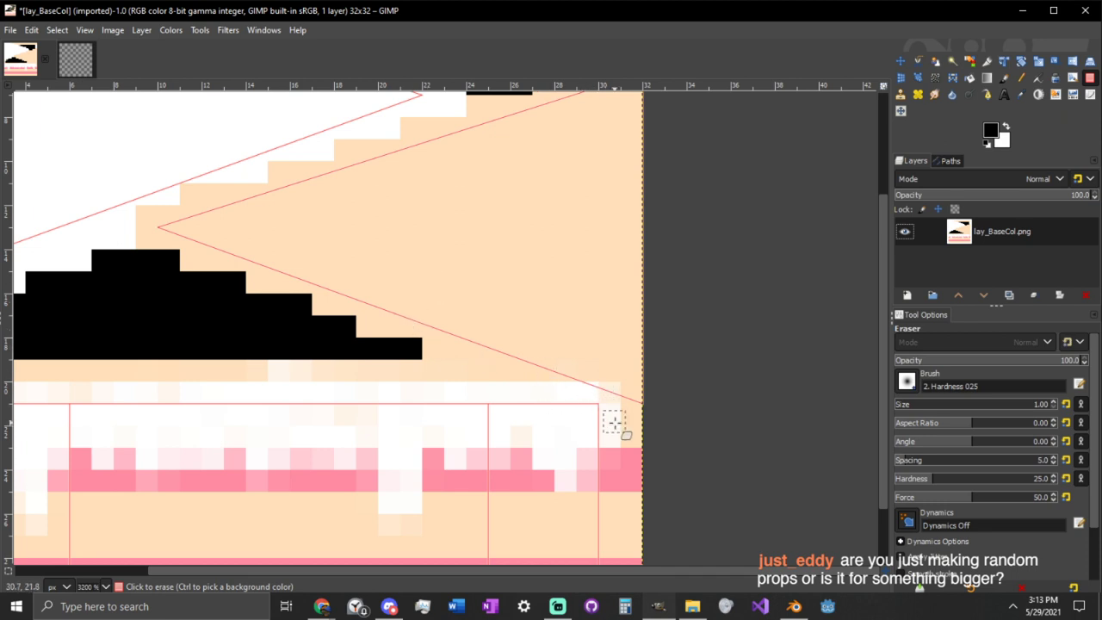
- Enable Hard edge for the Eraser and erase the two topmost pixels between the side UV outline and the texture's right edge
scroll(977, 433, "down", 2)
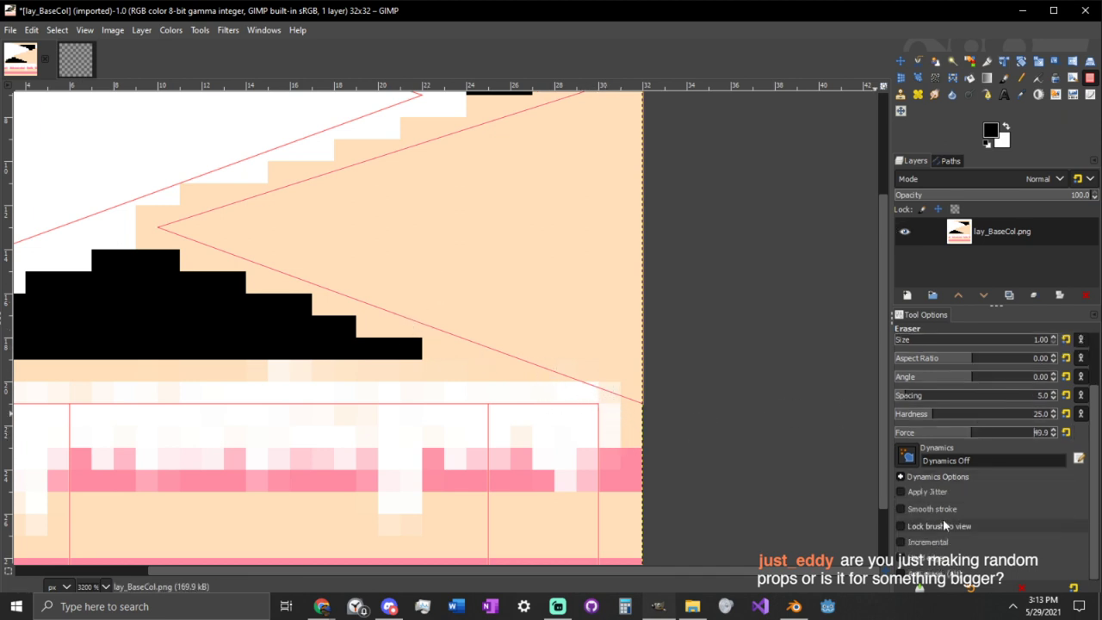
scroll(662, 415, "down", 1)
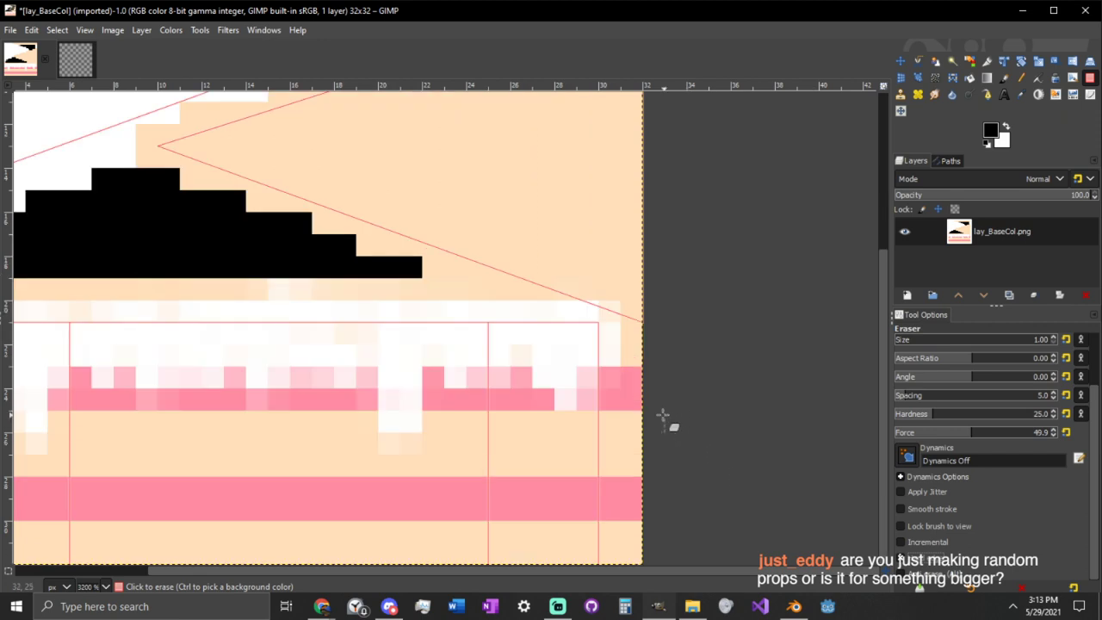
scroll(663, 415, "down", 2)
left_click(627, 185)
left_click(647, 185)
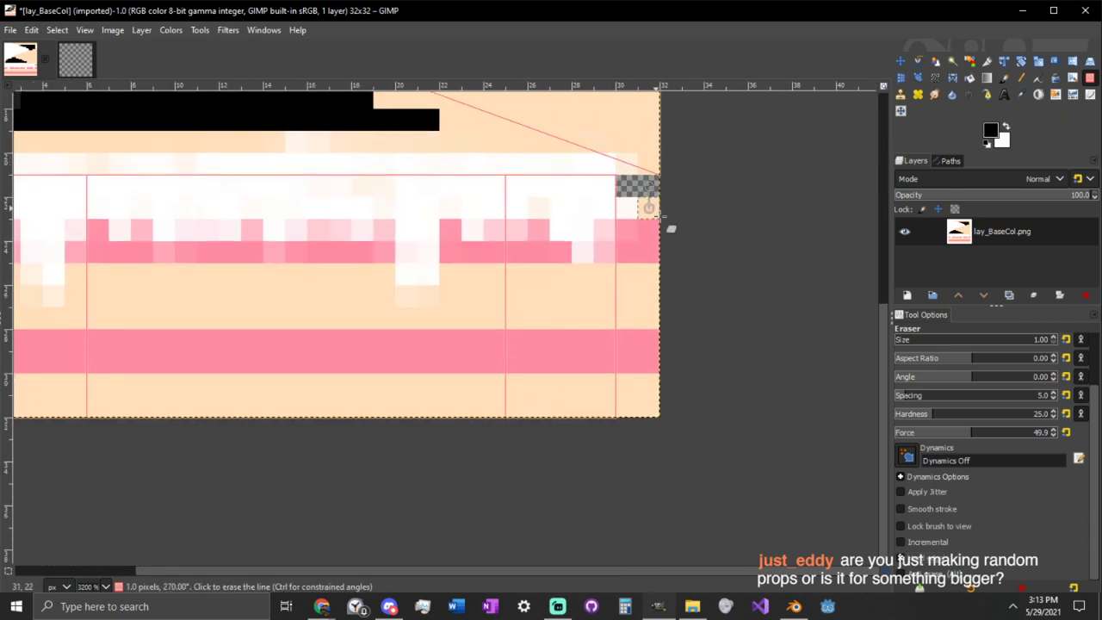
- Erase the rest of the two-pixel-wide strip outside the side UVs with straight strokes down to the texture's bottom edge
mouse_move(639, 209)
left_mouse_down()
mouse_move(622, 364)
mouse_move(632, 393)
left_mouse_up()
key("ctrl+z")
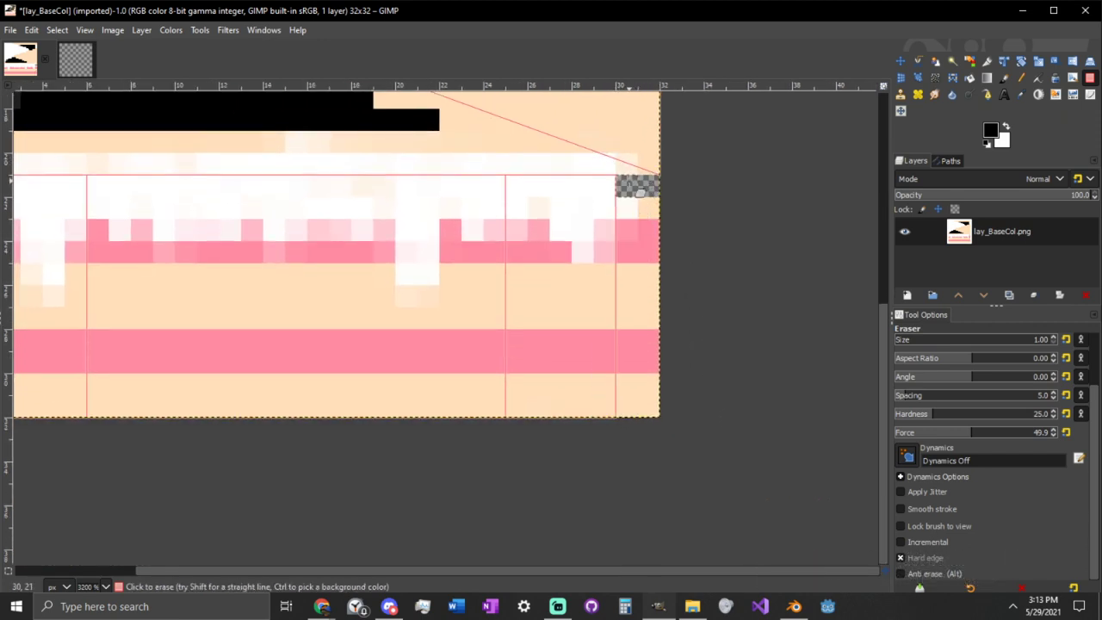
left_click(628, 185)
left_click(629, 406, "shift")
left_click(650, 404)
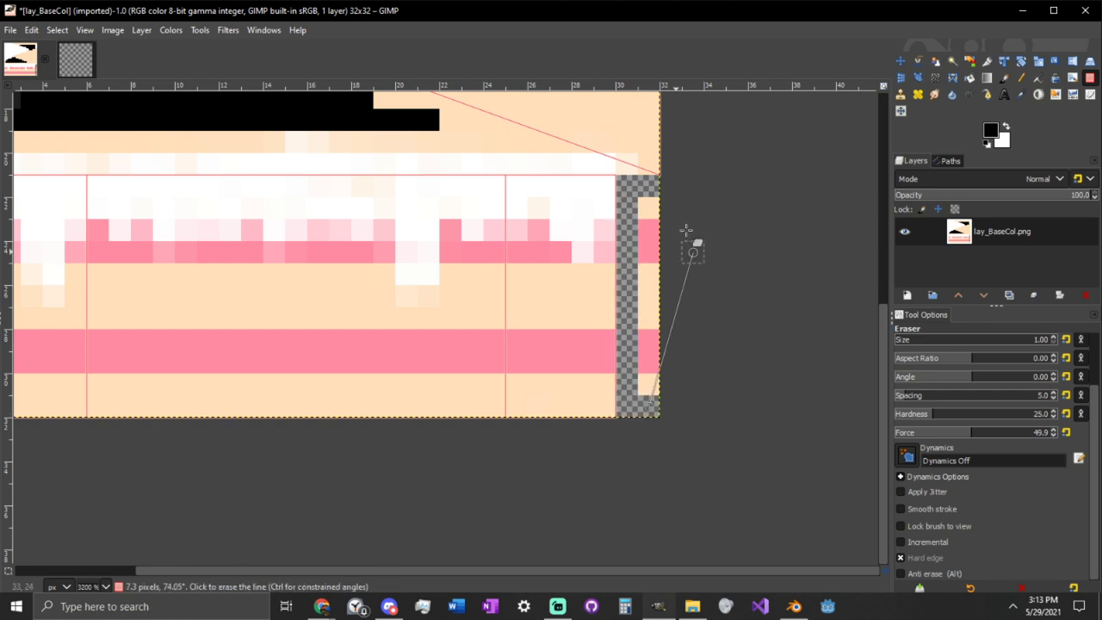
left_click(648, 186, "shift")
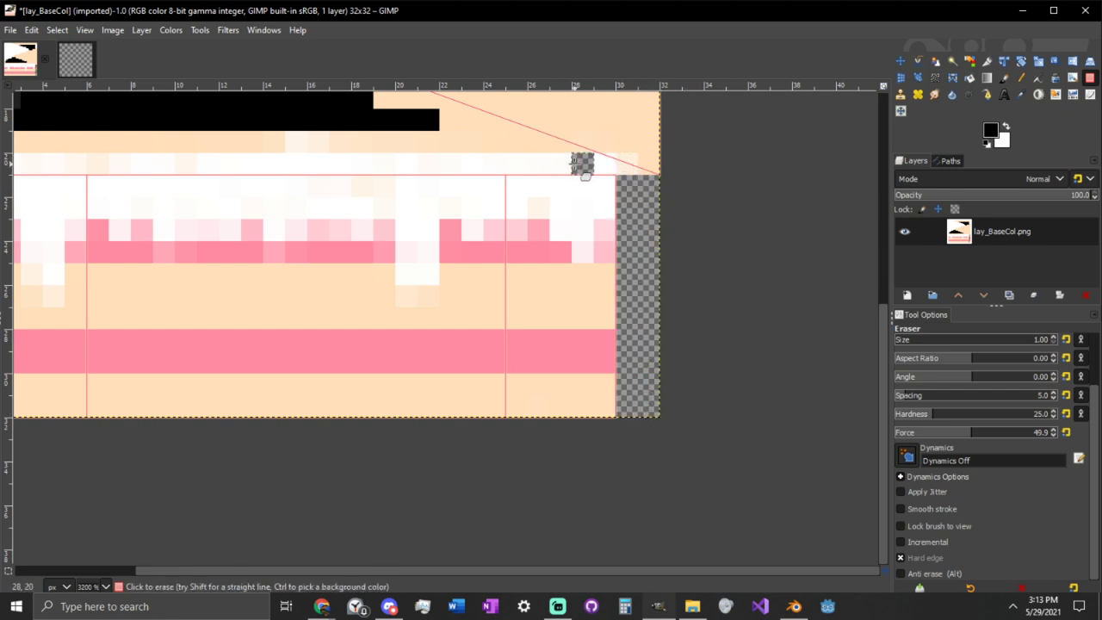
- Erase the pixel row directly above the side UVs with a straight stroke to the texture's left edge
scroll(569, 163, "down", 1, "ctrl")
scroll(438, 192, "left", 4, "shift")
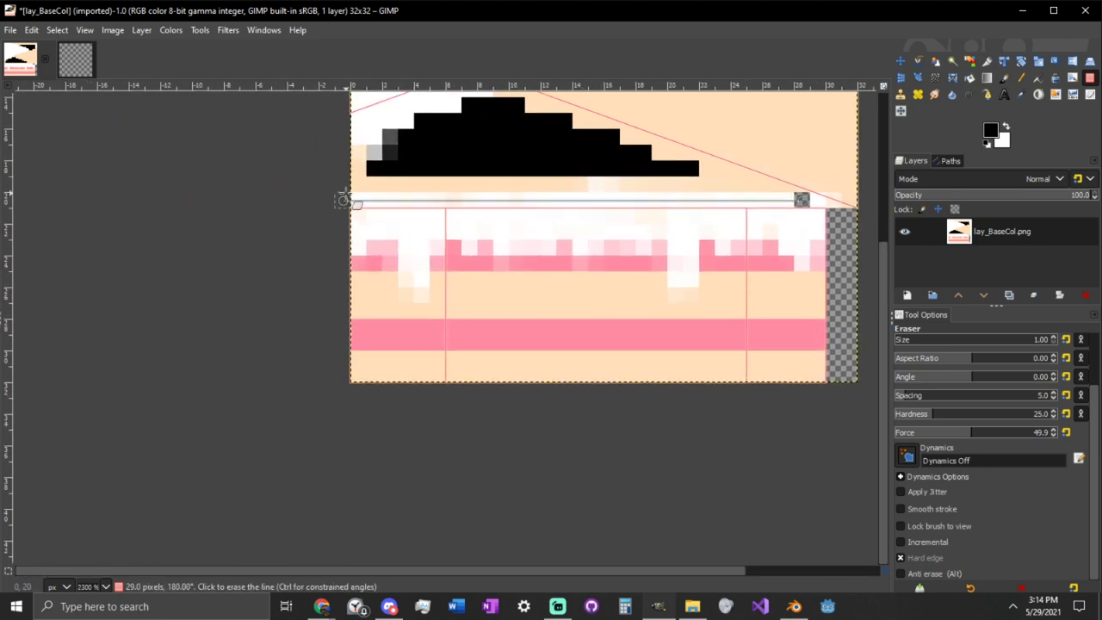
left_click(346, 199, "shift")
- Erase the stair-stepped pixels just below the beige triangle's lower UV edge in rows 14 to 16, starting at its left tip
mouse_move(517, 210)
middle_mouse_down()
mouse_move(505, 231)
mouse_move(389, 300)
middle_mouse_up()
scroll(389, 206, "up", 2)
scroll(401, 334, "up", 1, "ctrl")
scroll(401, 333, "up", 1, "ctrl")
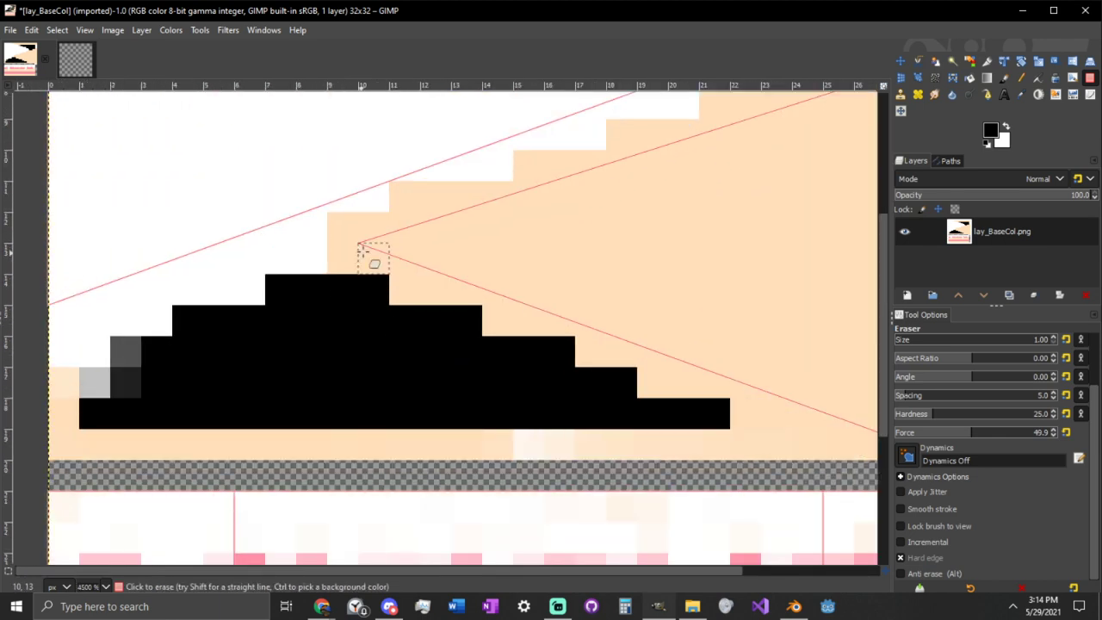
left_click(373, 287)
left_click(405, 289)
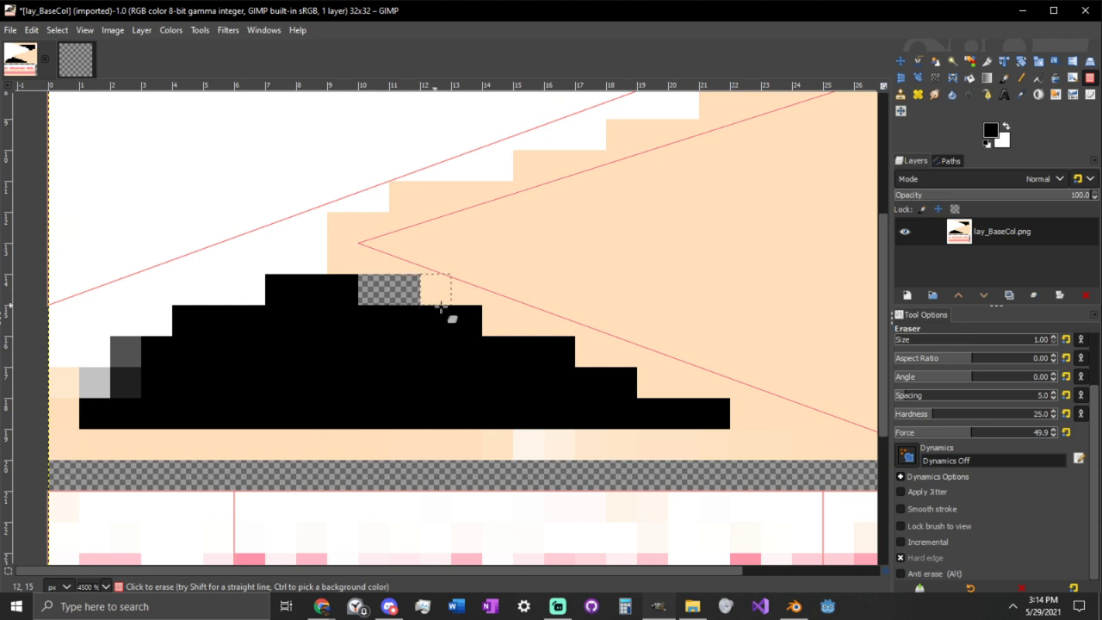
left_click(472, 320)
left_click(492, 321)
left_click_drag(528, 351, 557, 363)
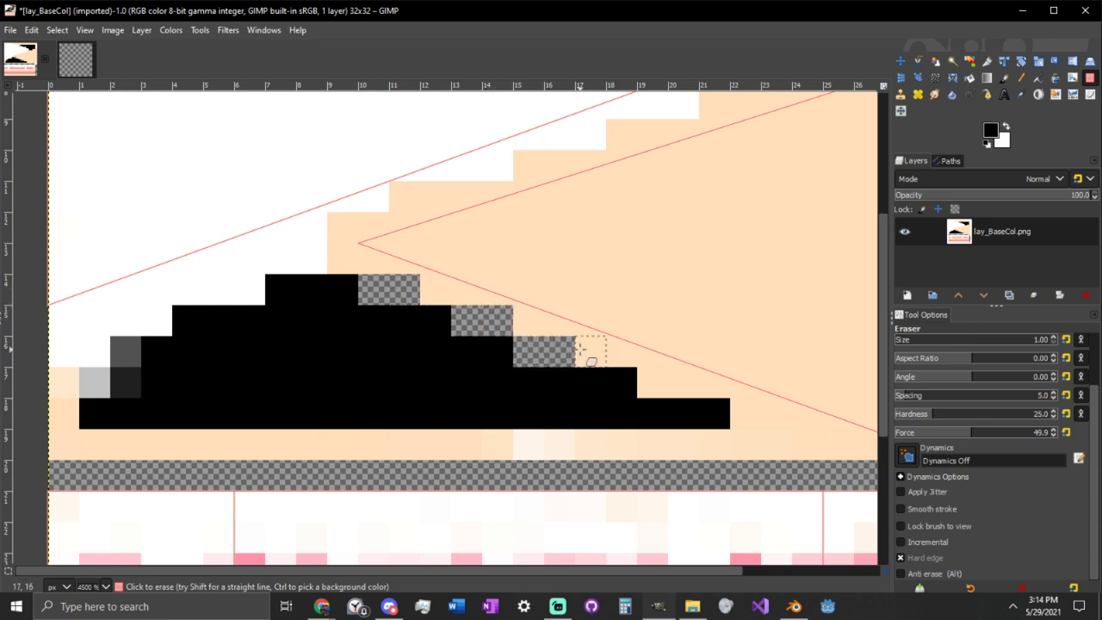
left_click(581, 348)
- Continue erasing the stair-stepped pixels below the beige triangle's lower UV edge through rows 17, 18 and 19
left_click(618, 381)
left_click(652, 382)
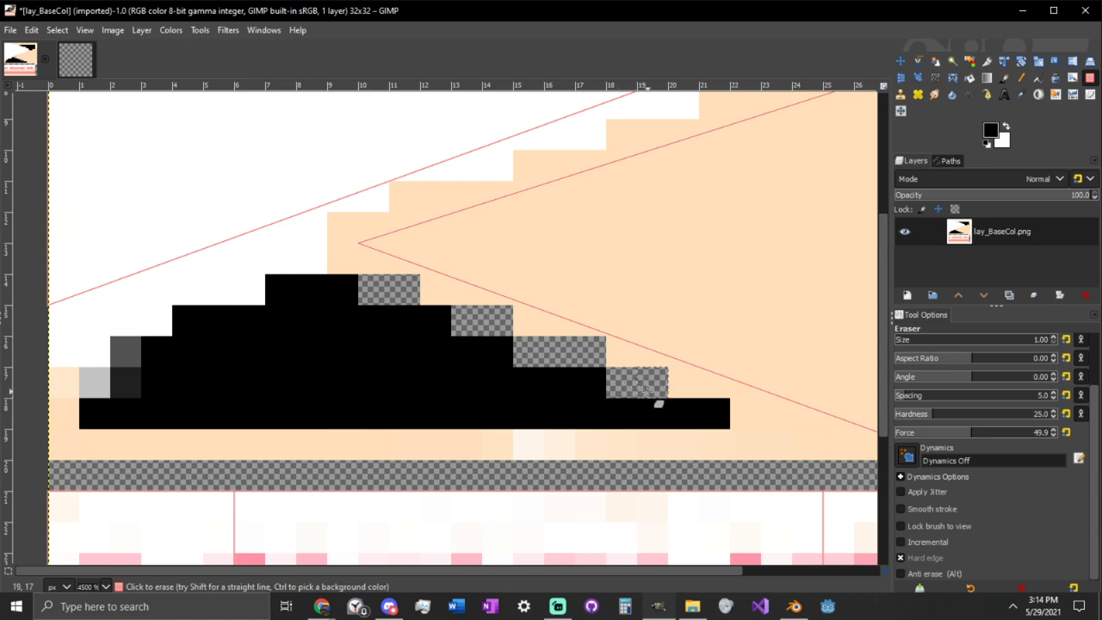
left_click(683, 383)
left_click(714, 413)
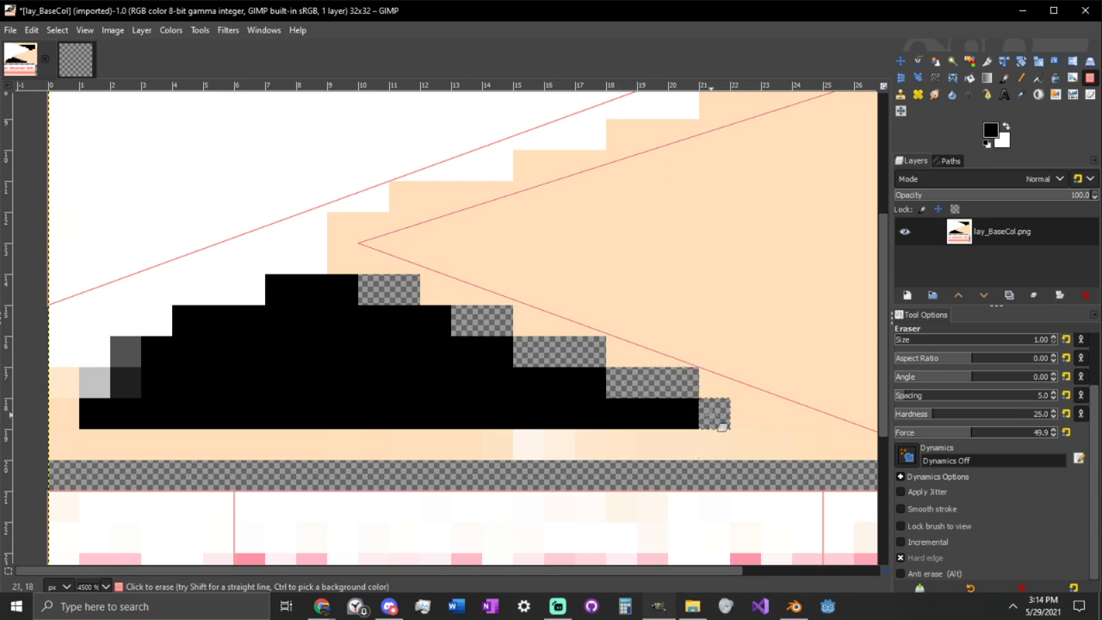
left_click(746, 413)
left_click(774, 445)
left_click(805, 446)
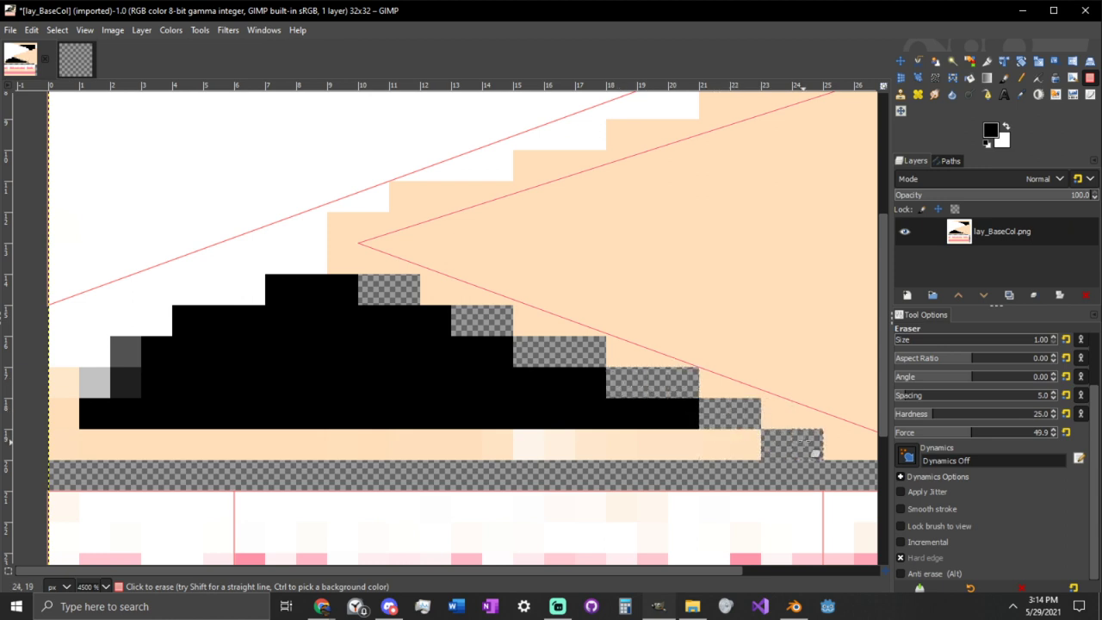
- Erase the rest of row 19, below the black area, with a straight stroke to the texture's left edge
middle_click_drag(817, 447, 658, 422)
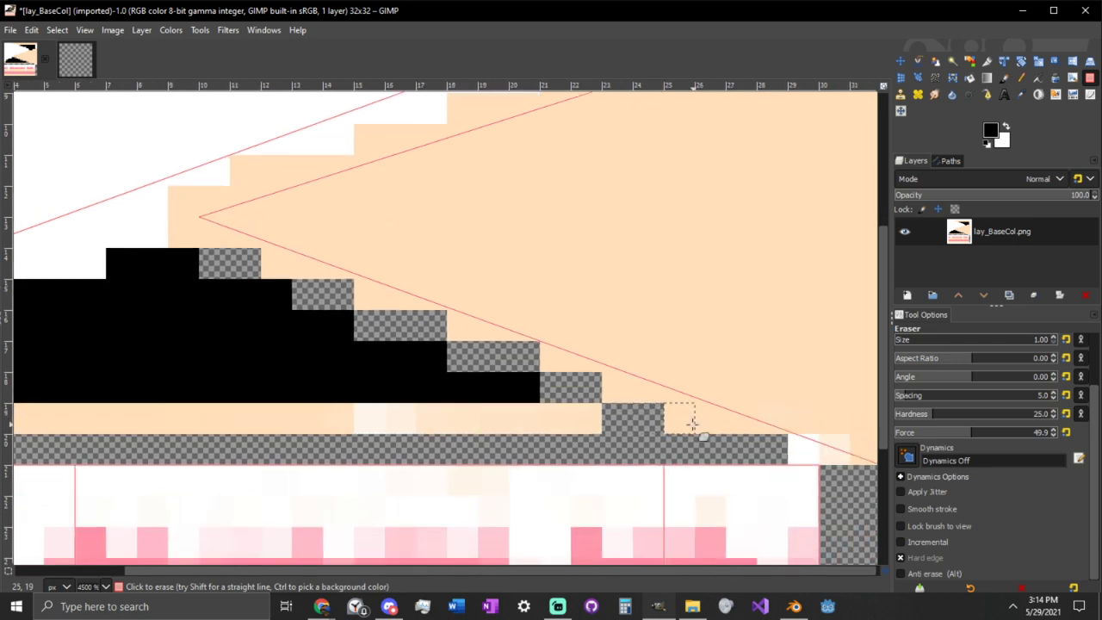
scroll(216, 366, "down", 4)
scroll(352, 275, "down", 1, "ctrl")
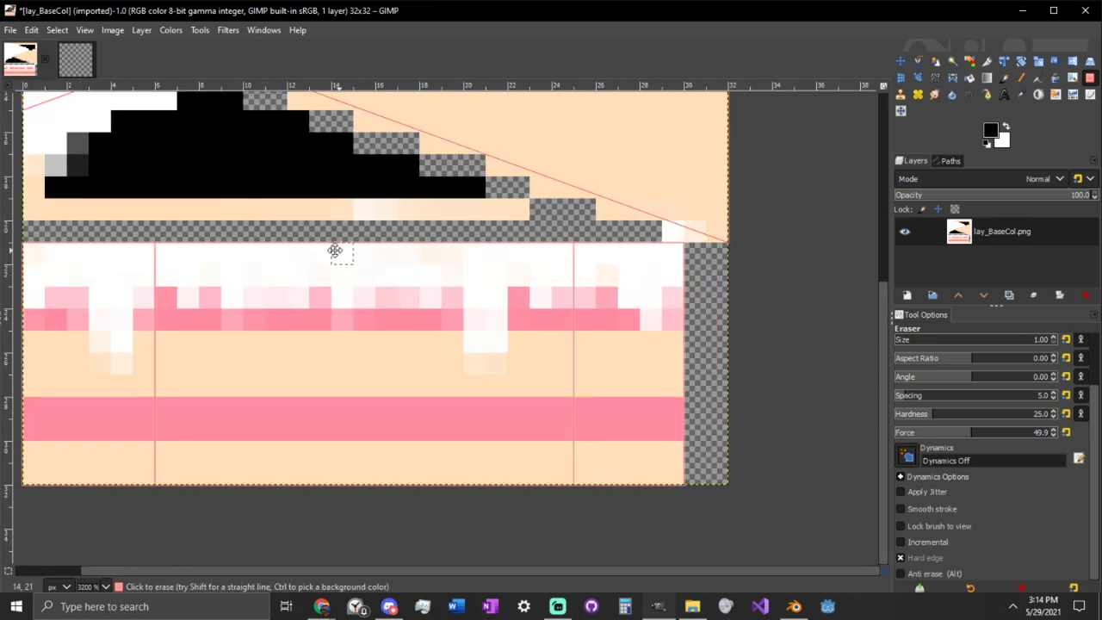
middle_click_drag(338, 249, 591, 441)
left_click(279, 394, "shift")
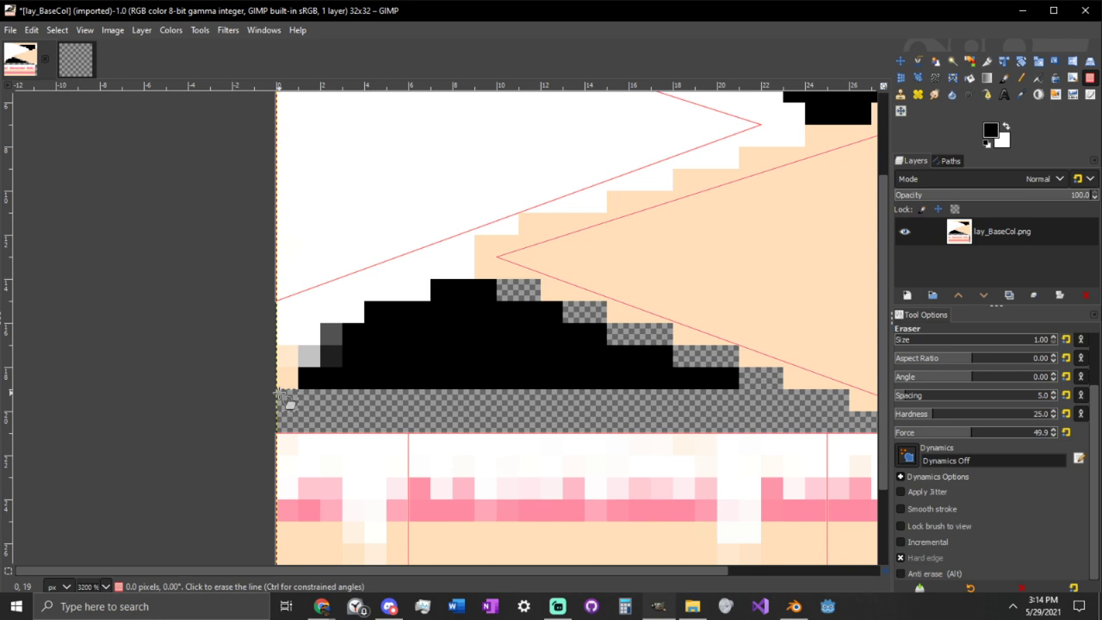
- Erase the pixels just outside the white triangle's lower UV edge in rows 12 and 13, beside the beige triangle's tip
left_click(482, 249)
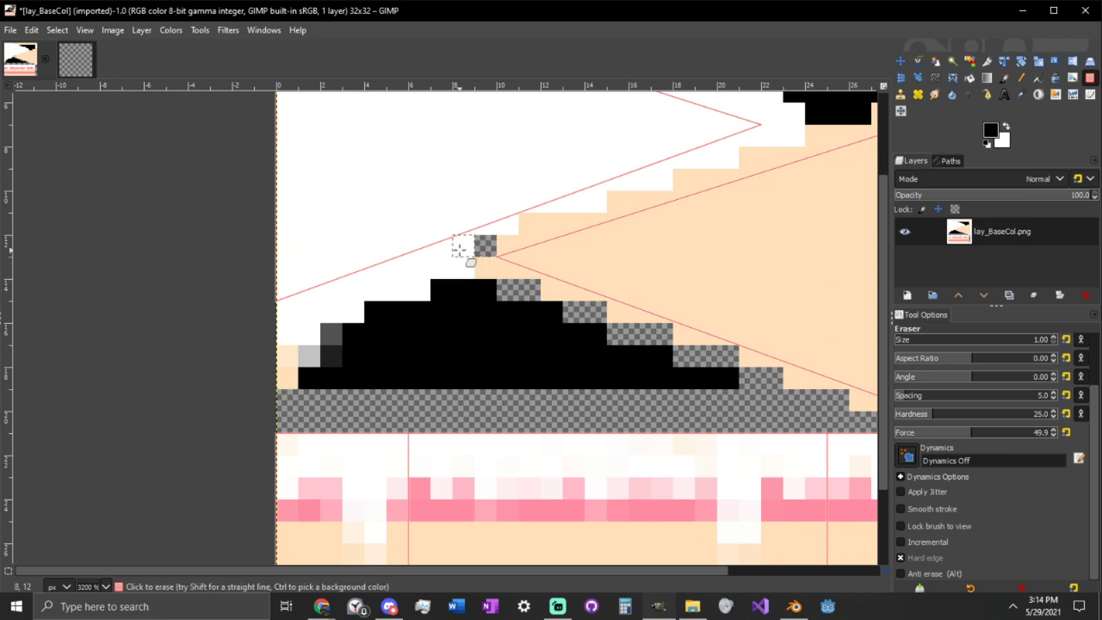
scroll(462, 247, "up", 1, "ctrl")
left_click(435, 284)
left_click(464, 289)
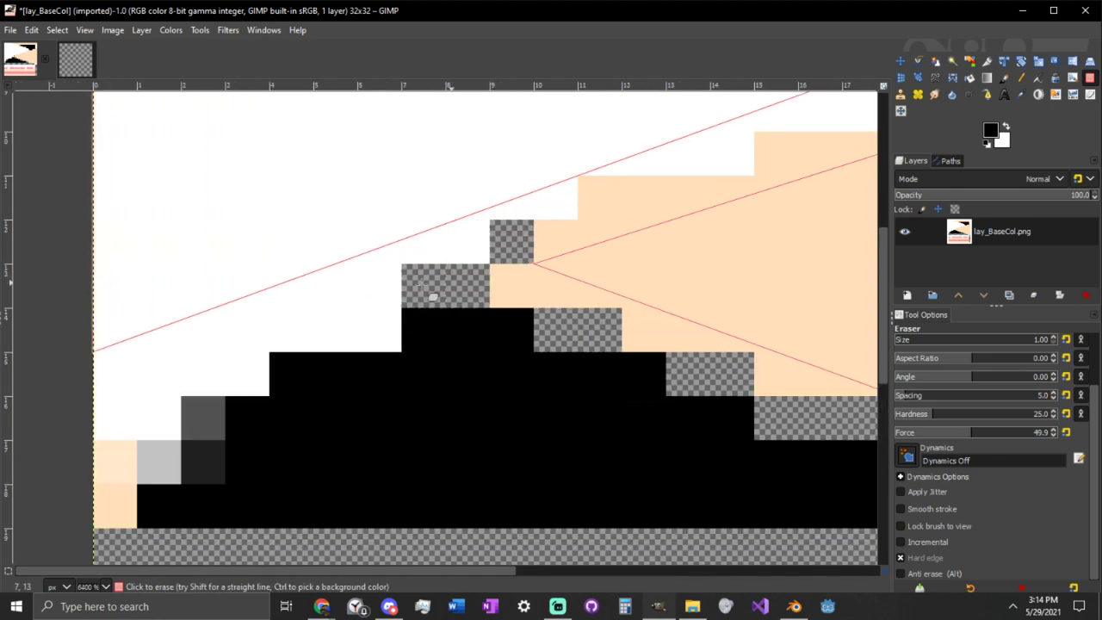
left_click(366, 290)
- Erase the pixels below the white triangle's lower UV edge in rows 14 and 15, out to the texture's left edge
left_click(345, 324)
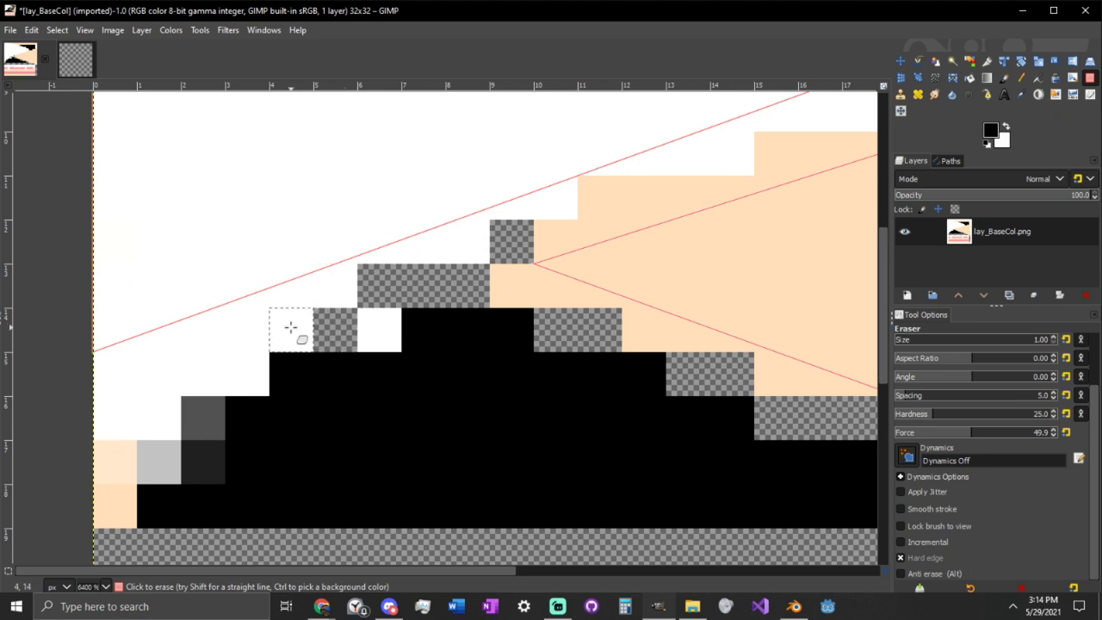
left_click(291, 327)
left_click(246, 327)
left_click(196, 370)
left_click(156, 372)
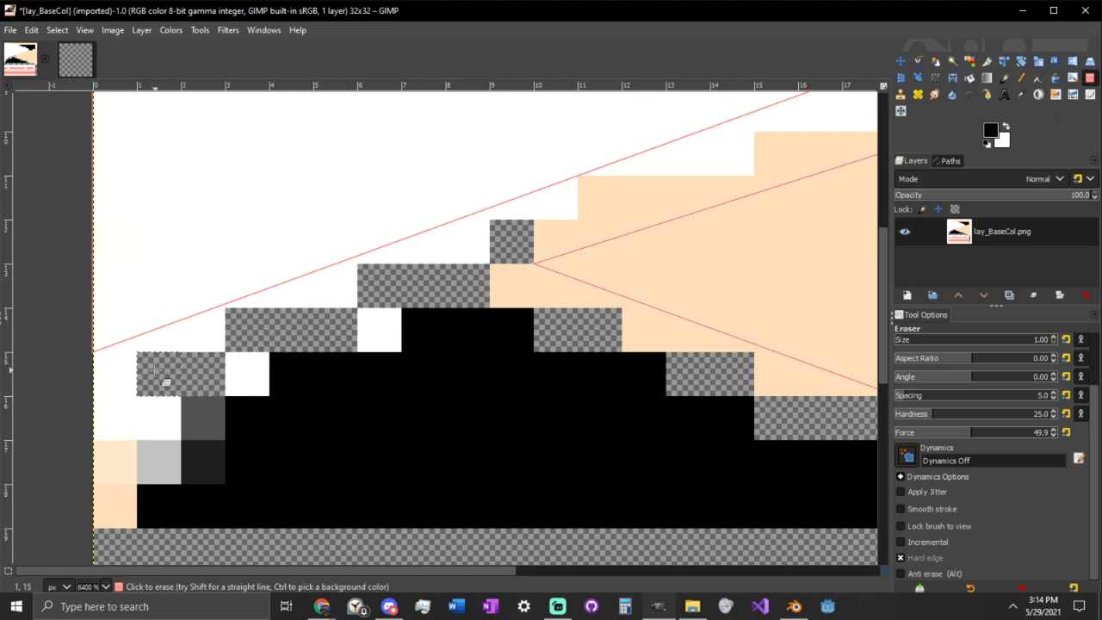
mouse_move(116, 377)
left_mouse_down()
mouse_move(315, 370)
mouse_move(387, 344)
left_mouse_up()
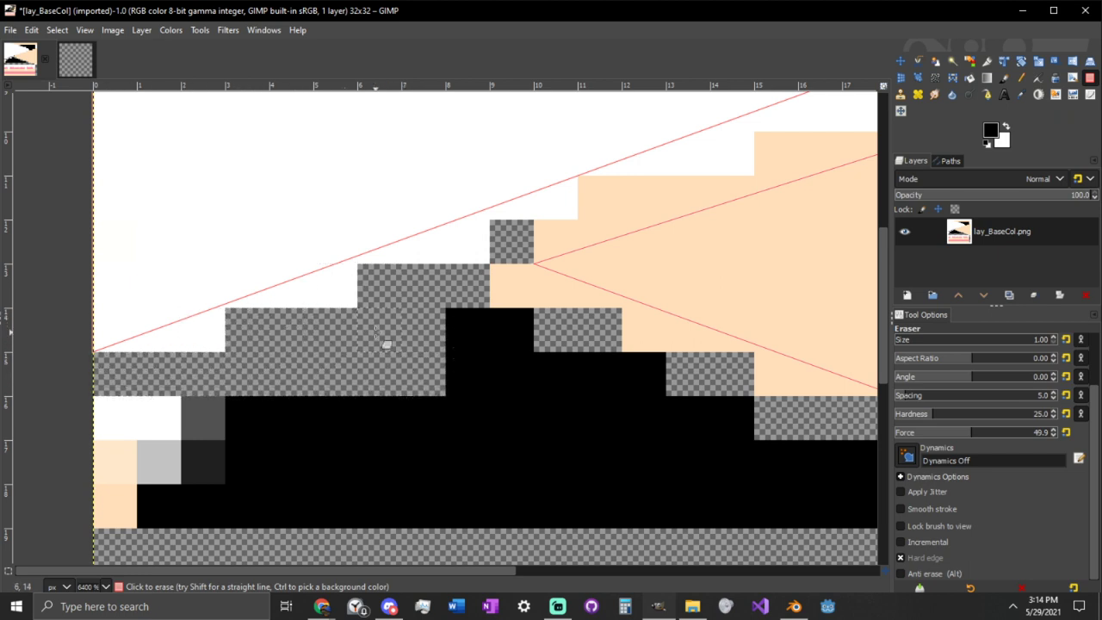
- Erase the leftover black and beige pixels around the lower black area's peak, just below the beige triangle's tip
left_click(460, 331)
left_click(512, 286)
left_click(516, 316)
left_click(598, 365)
left_click(644, 370)
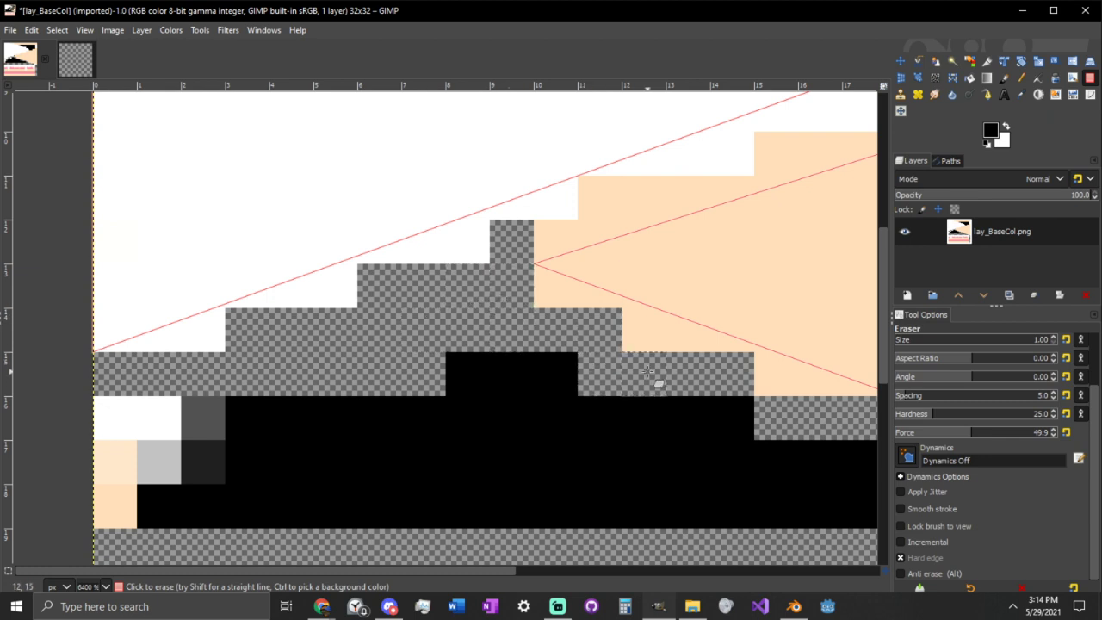
- Erase the black pixels at the right ends of rows 16 to 18, widening the cleared band below the beige triangle
scroll(647, 370, "down", 1, "ctrl")
left_click(702, 415)
left_click(792, 440)
scroll(809, 465, "down", 2)
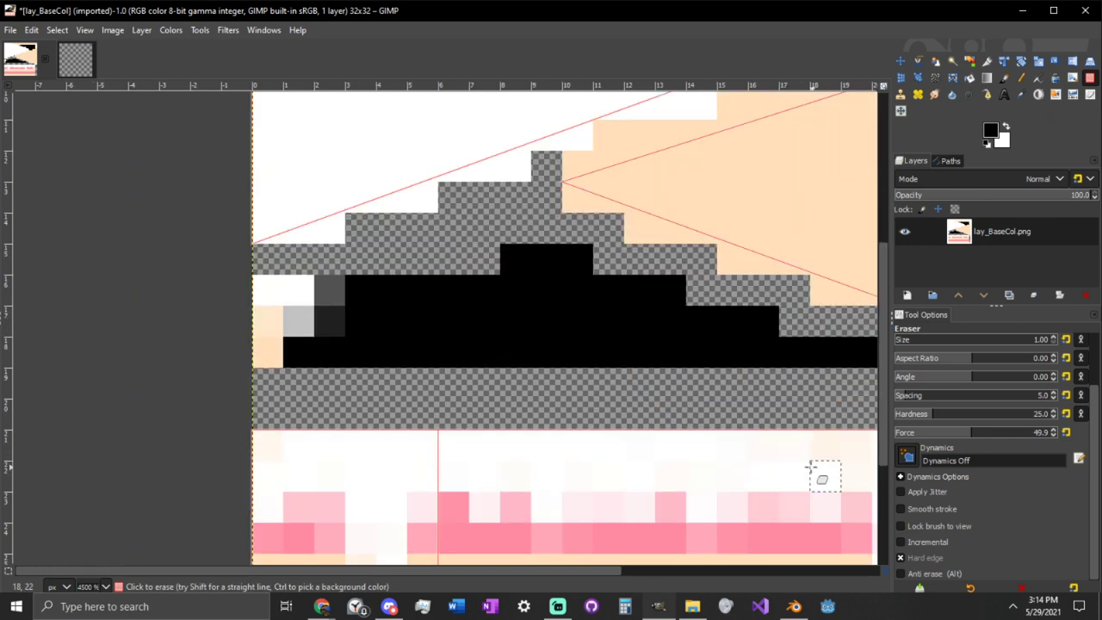
middle_click_drag(764, 456, 561, 480)
left_click(691, 376)
- Fuzzy Select the remaining lower black area, raise the threshold to 255 to include its differently coloured pixels, and delete the selection's contents
key("u")
left_click(421, 376)
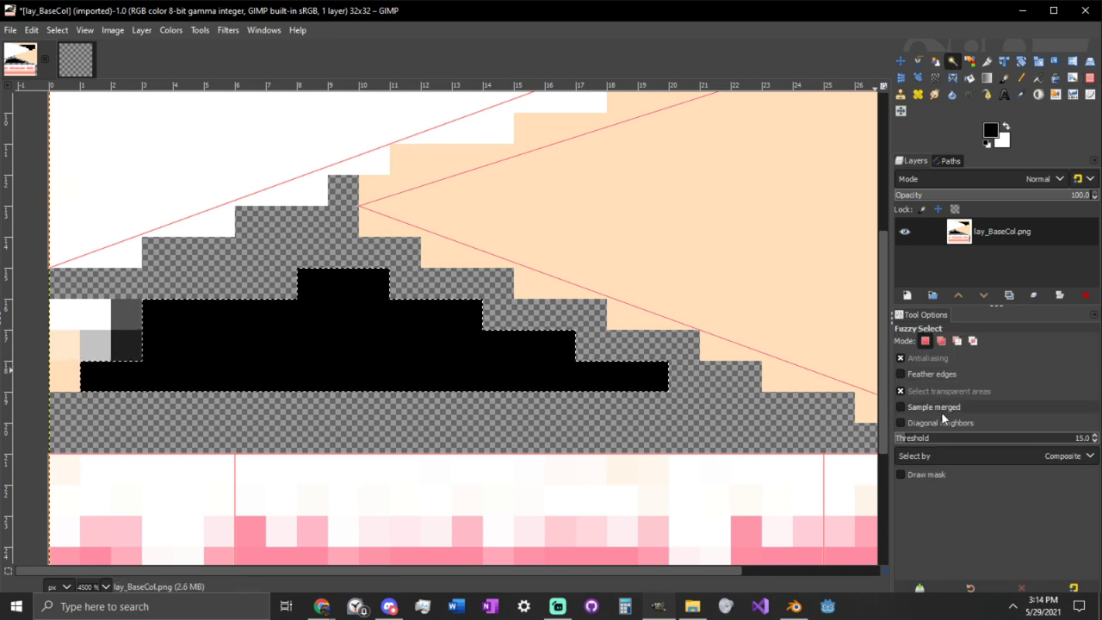
left_click_drag(926, 439, 1095, 439)
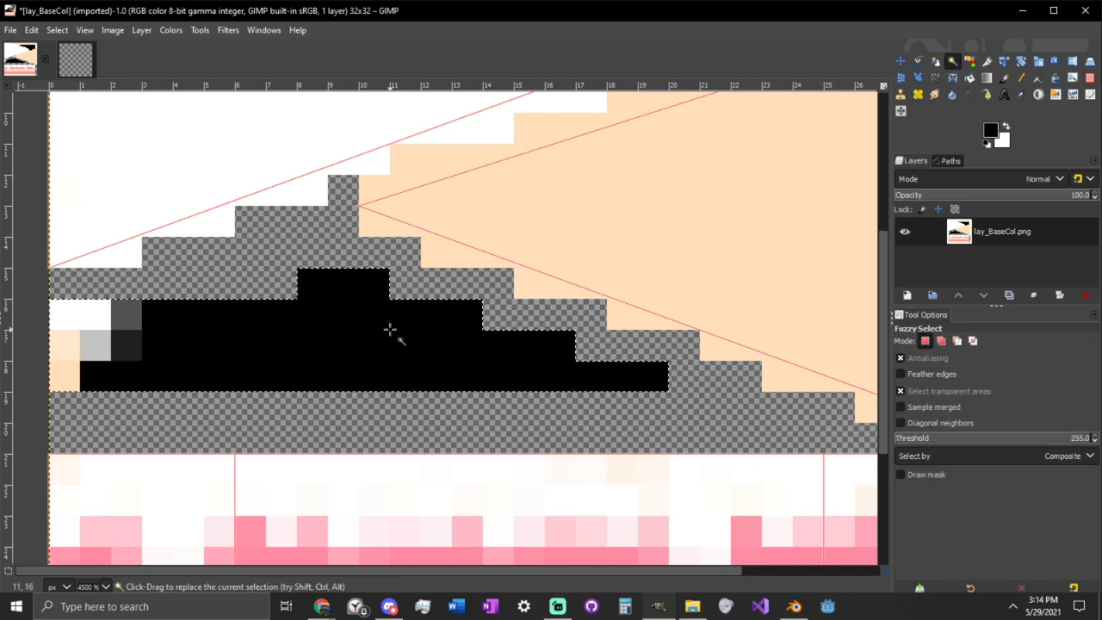
key("Delete")
- With the Eraser, clear the texture's top pixel row from column 4 straight across to the right edge
scroll(370, 353, "up", 5)
scroll(370, 353, "right", 5)
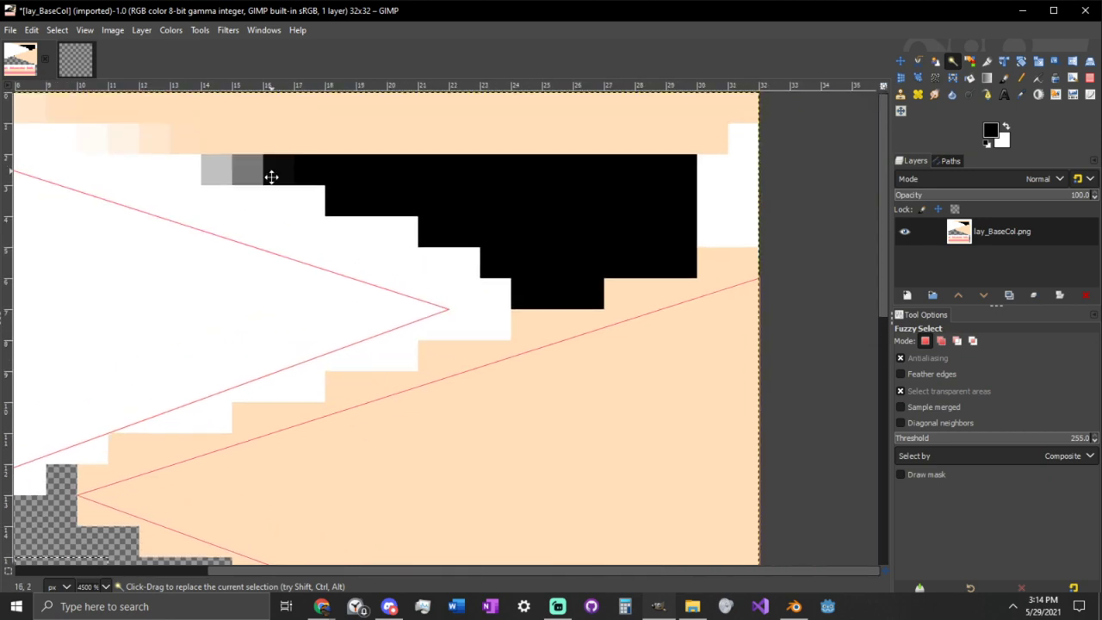
scroll(172, 206, "up", 3)
scroll(63, 231, "left", 5)
key("shift+e")
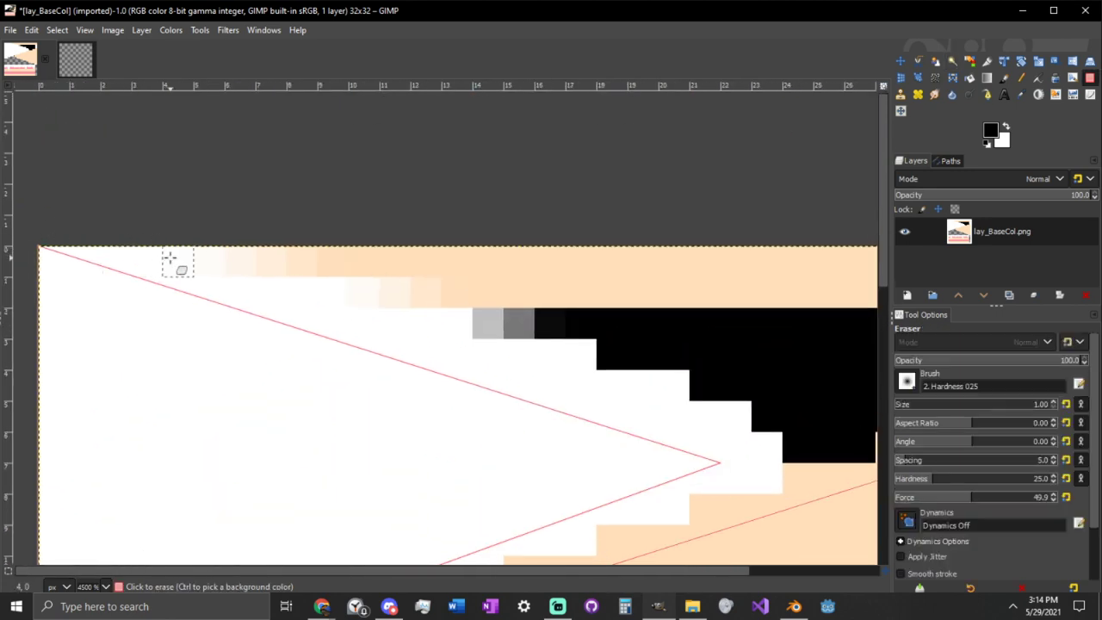
left_click(171, 259)
key("ctrl+z")
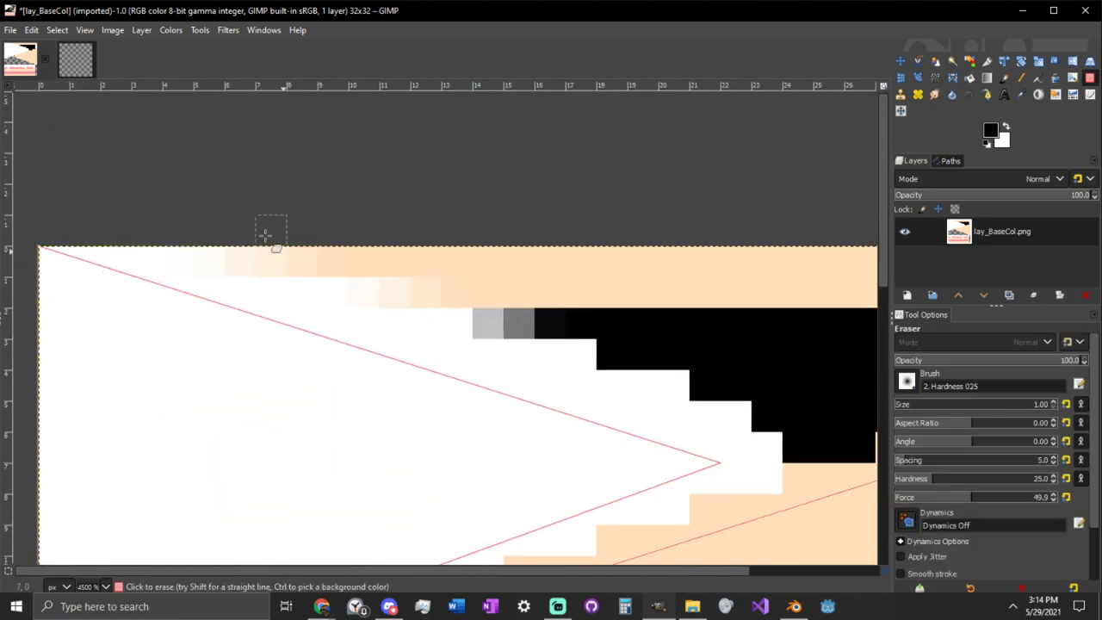
left_click(177, 263)
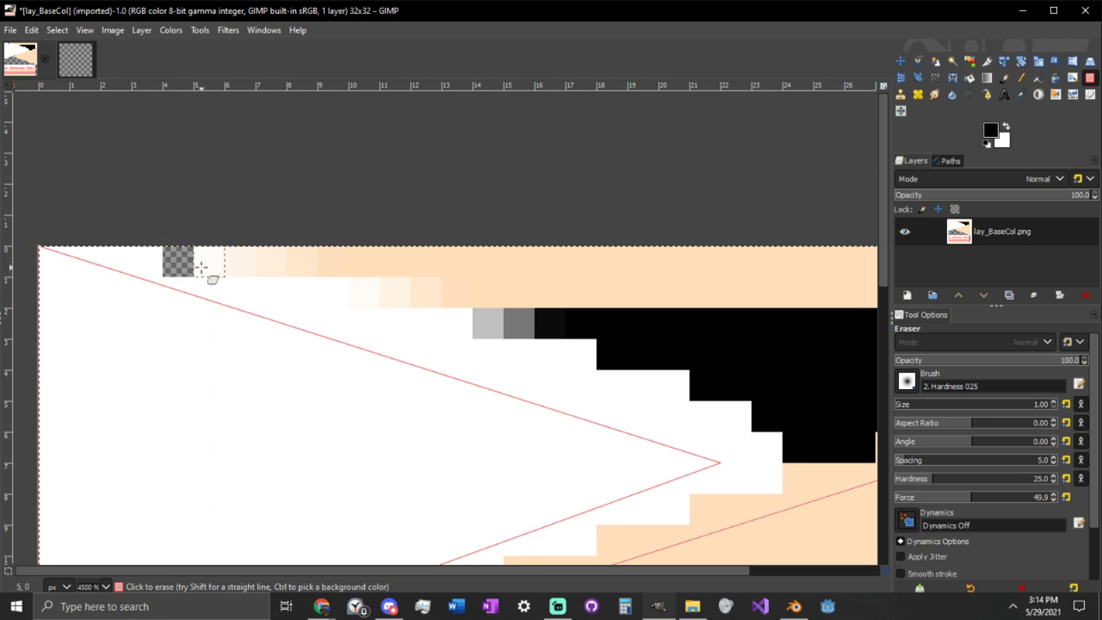
left_click(209, 261)
scroll(307, 249, "down", 2, "ctrl")
left_click(657, 253, "shift")
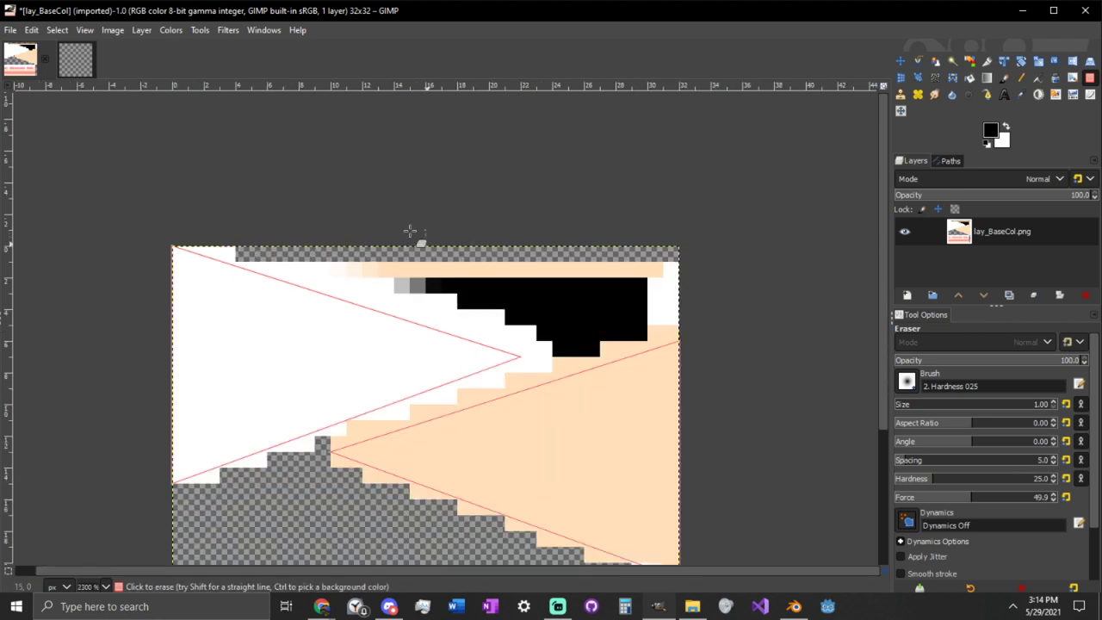
- Erase rows 1 and 2 from just outside the white triangle's upper UV edge to the texture's right edge
scroll(259, 271, "up", 1, "ctrl")
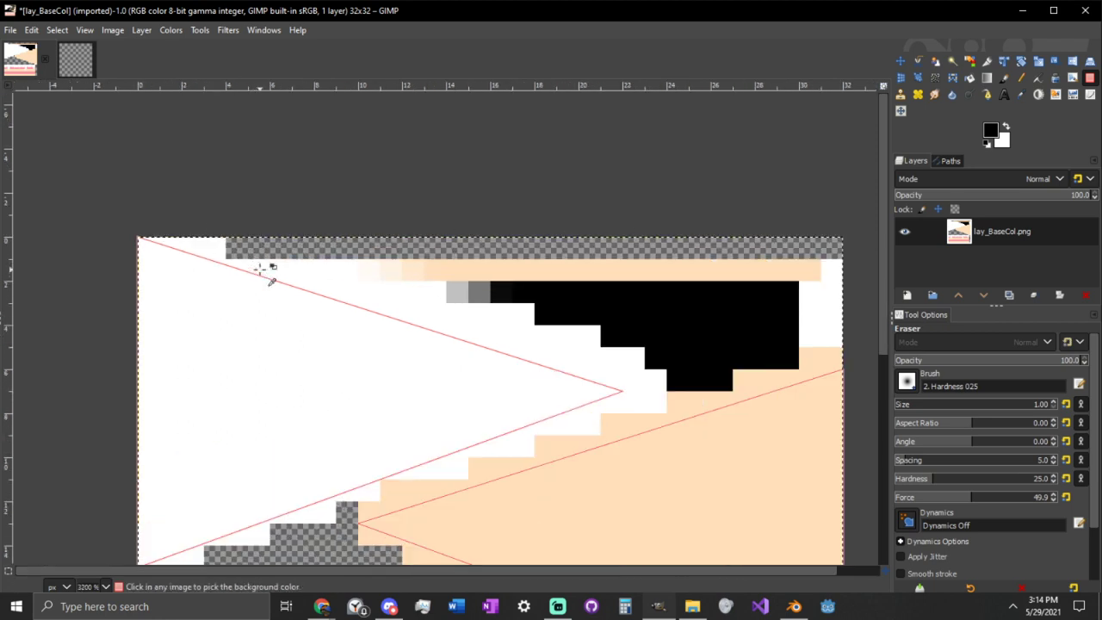
left_click(303, 270)
left_click(831, 269, "shift")
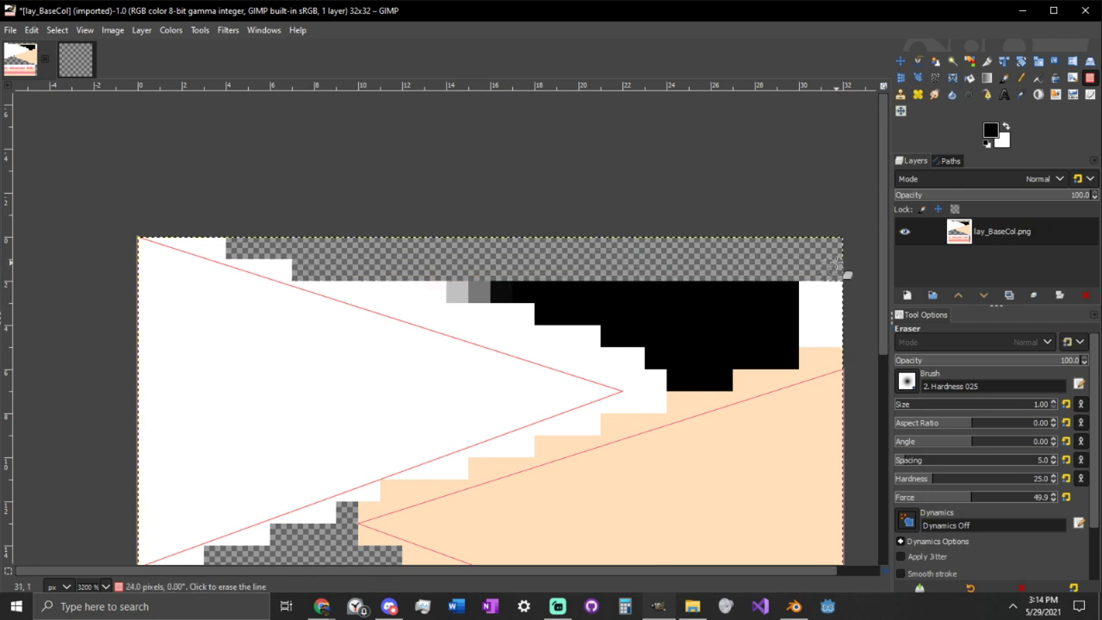
left_click(368, 292)
left_click(831, 291, "shift")
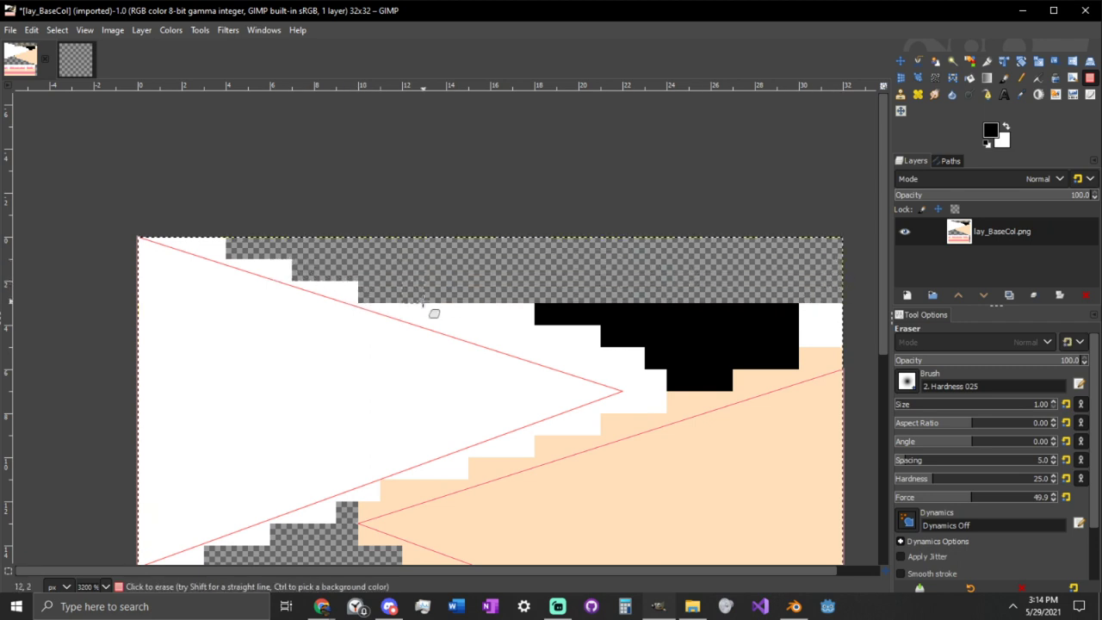
- Erase rows 3, 4 and 5 from the white triangle's upper UV edge to the texture's right edge with straight strokes
left_click(435, 314)
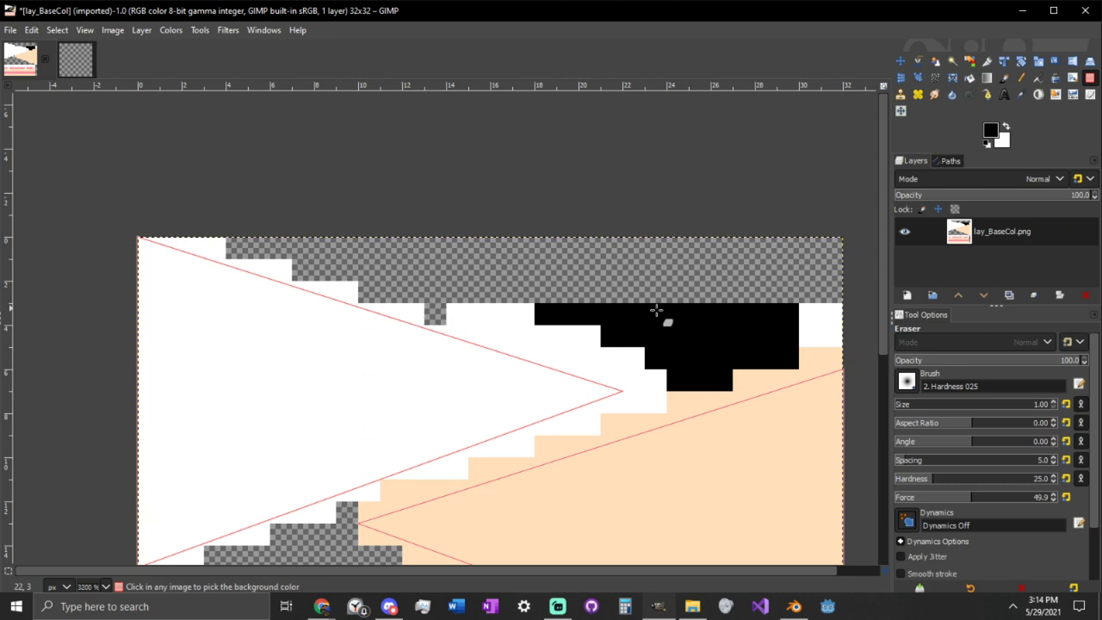
left_click(839, 315, "shift")
left_click(501, 335)
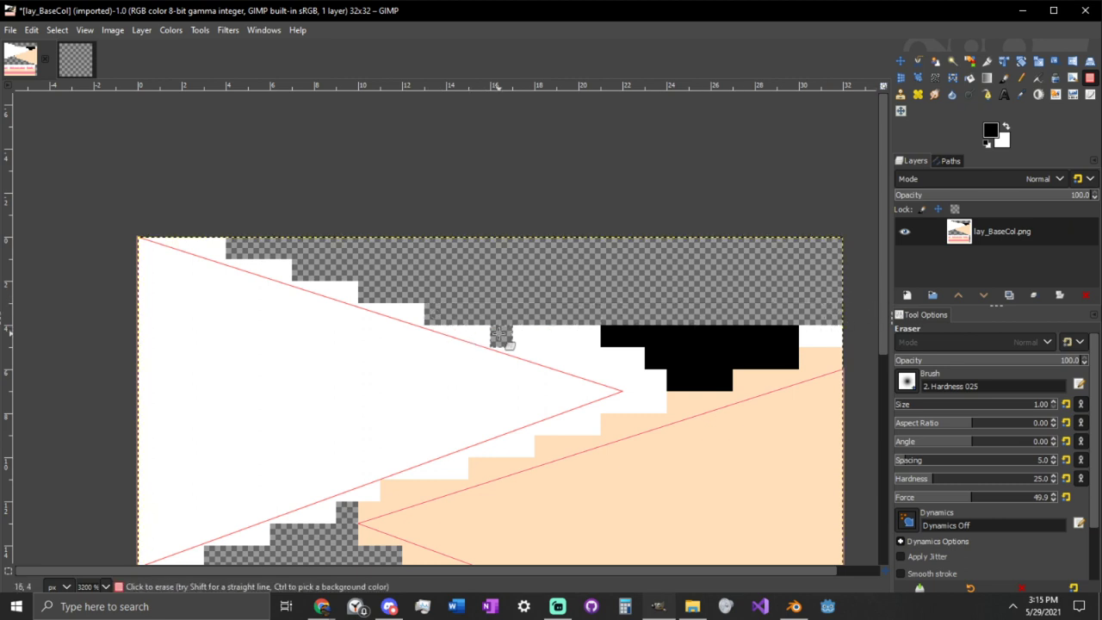
left_click(834, 336, "shift")
left_click(567, 359)
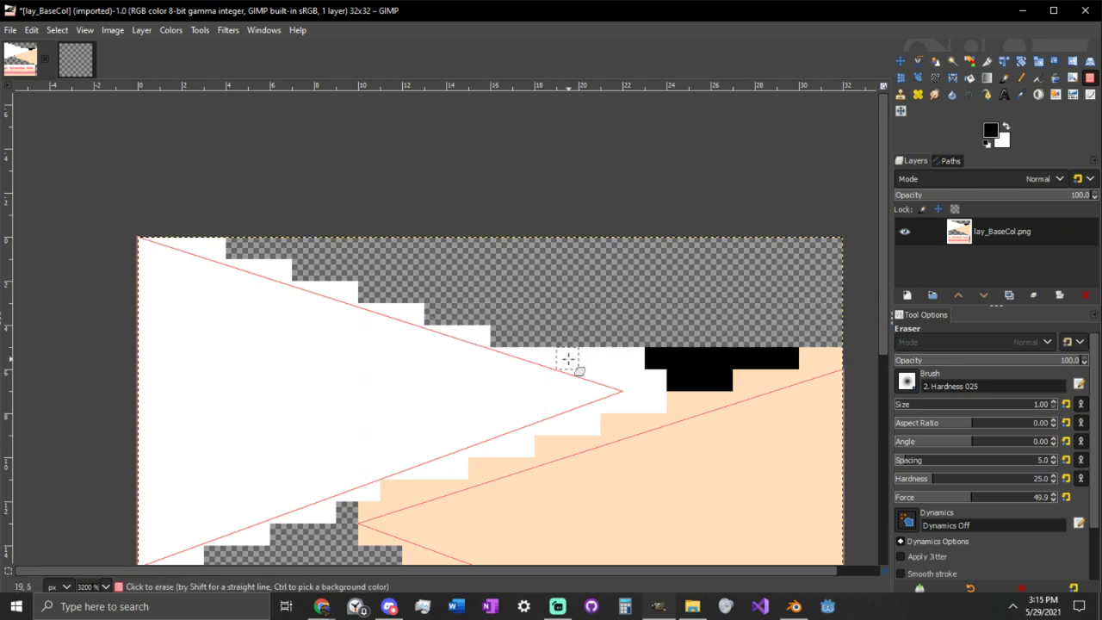
left_click(831, 358, "shift")
- Erase rows 6 and 7 between the white triangle's right tip and the beige triangle's upper UV edge
scroll(676, 400, "up", 1, "ctrl")
left_click(610, 354)
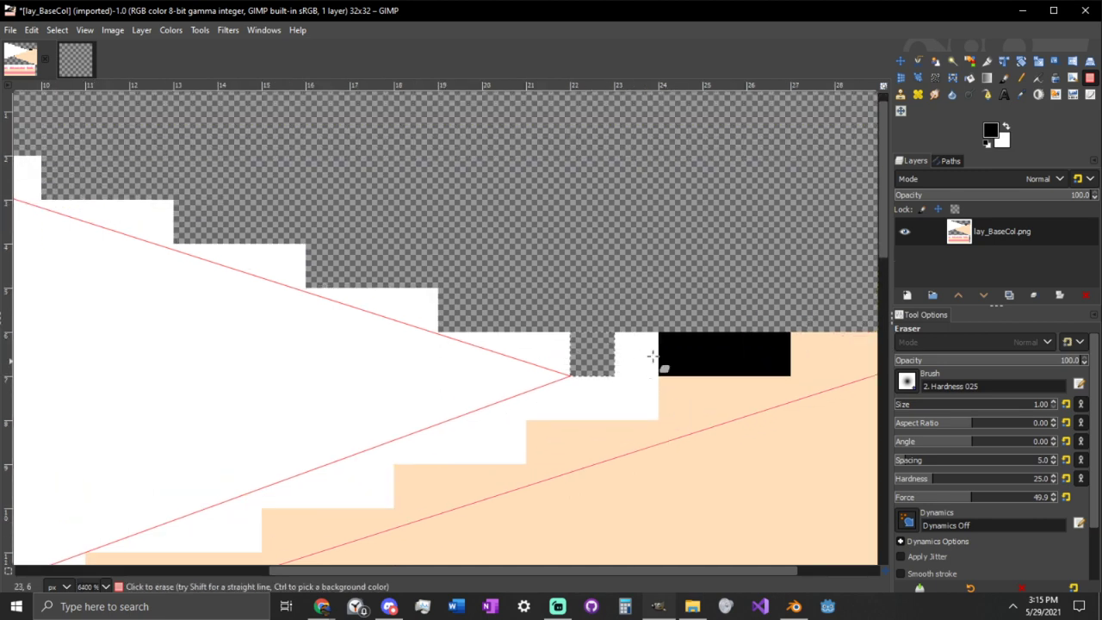
scroll(603, 353, "right", 2)
left_click(629, 353, "shift")
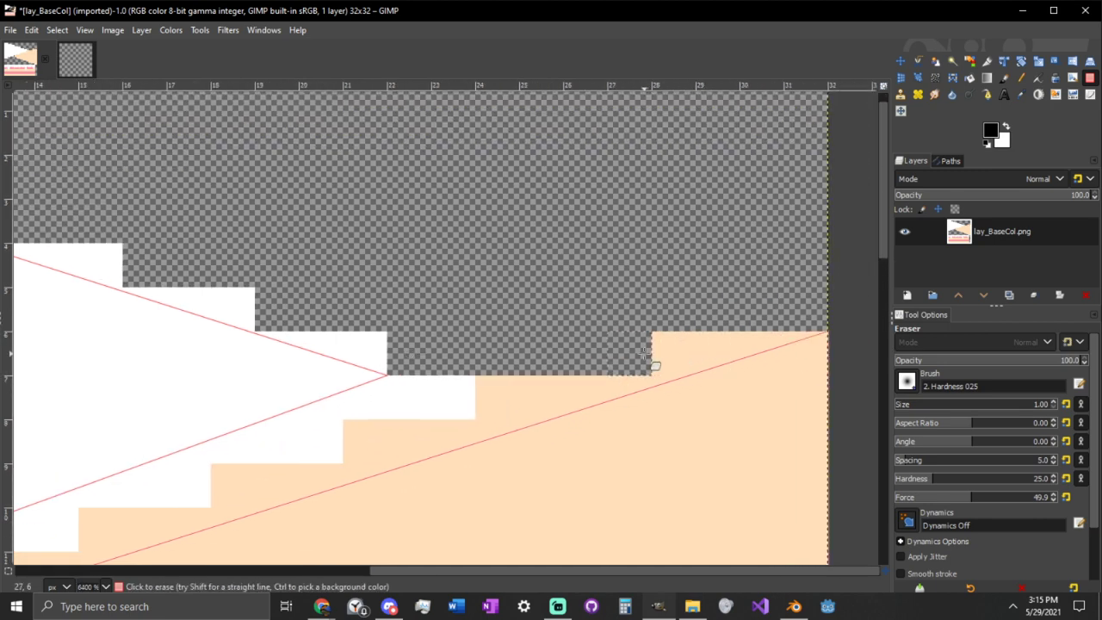
left_click(409, 396)
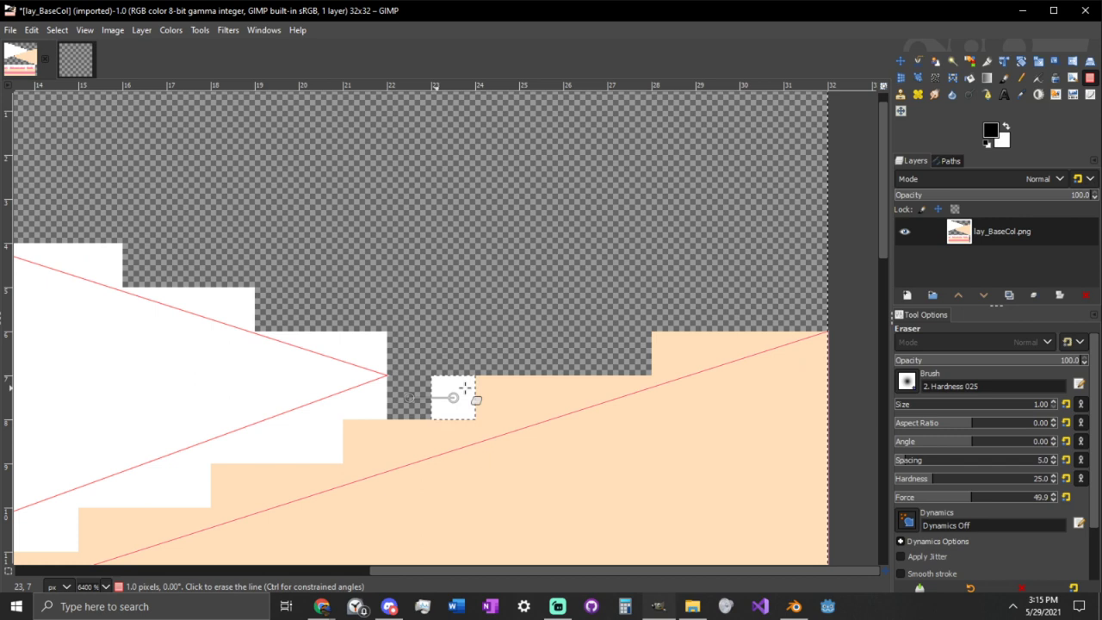
left_click(510, 399, "shift")
- Erase the two pixels at columns 20 and 21 of row 8, between the white and beige triangles
scroll(430, 387, "down", 1)
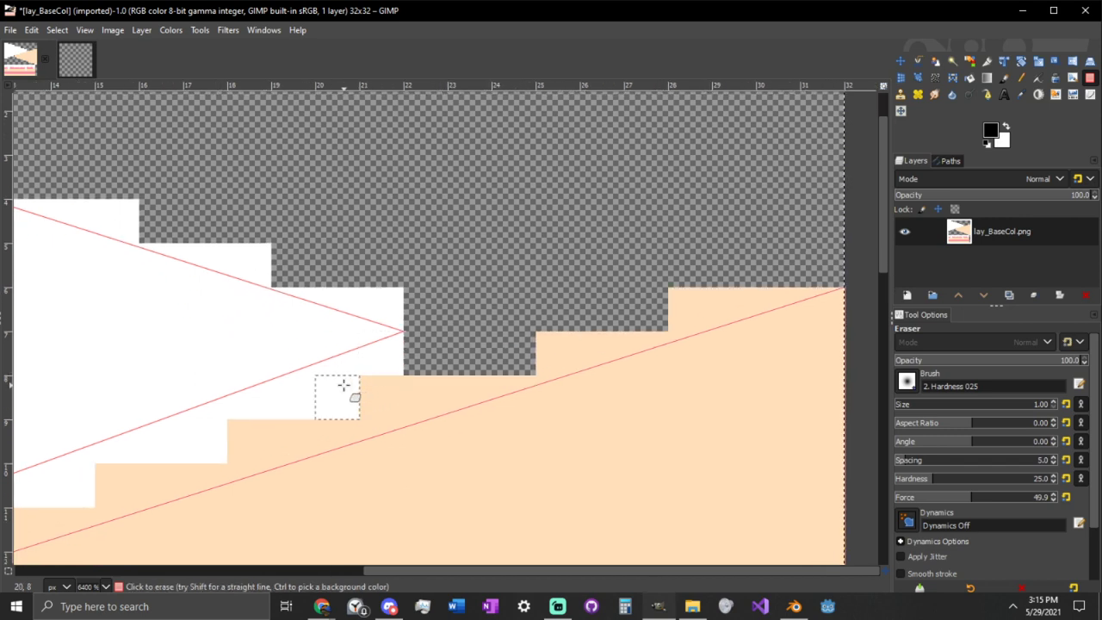
left_click_drag(342, 386, 408, 388)
key("ctrl+z")
left_click_drag(344, 405, 383, 402)
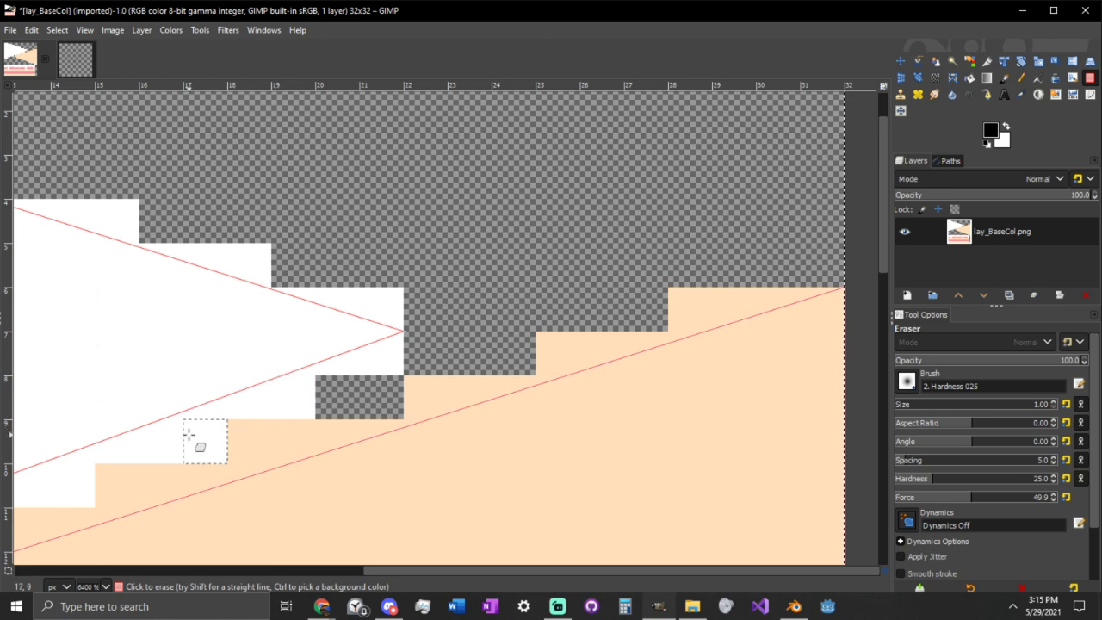
- Erase the two-pixel gaps between the white and beige triangles in row 9 (columns 17–18), row 10 (14–15) and row 11 (11–12)
left_click_drag(190, 434, 239, 430)
middle_click_drag(245, 430, 432, 338)
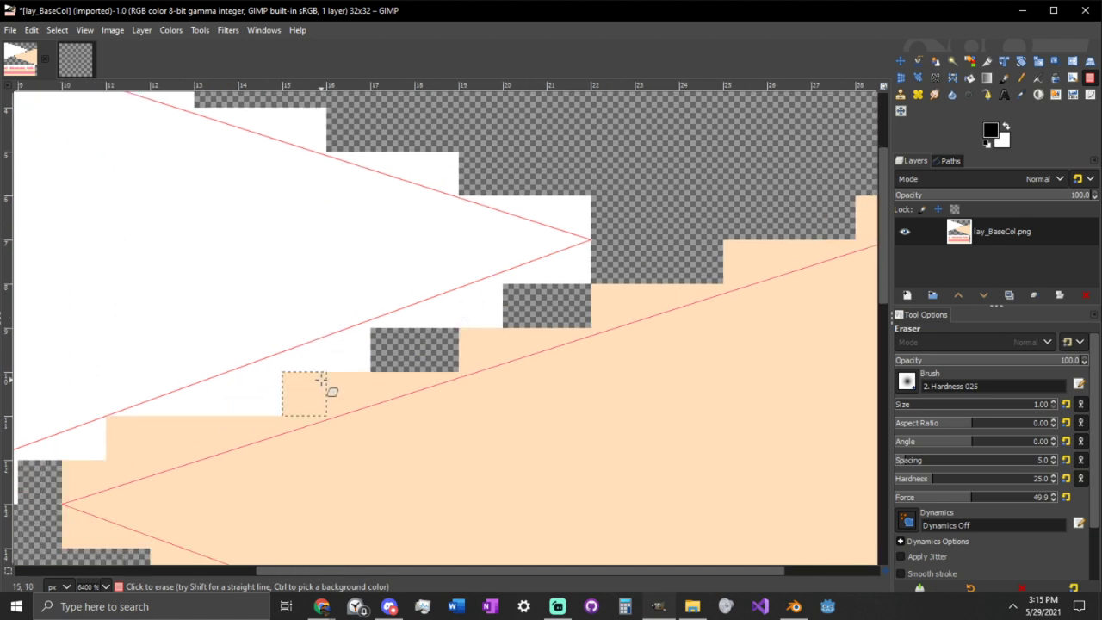
left_click_drag(319, 394, 283, 398)
middle_click_drag(173, 409, 405, 359)
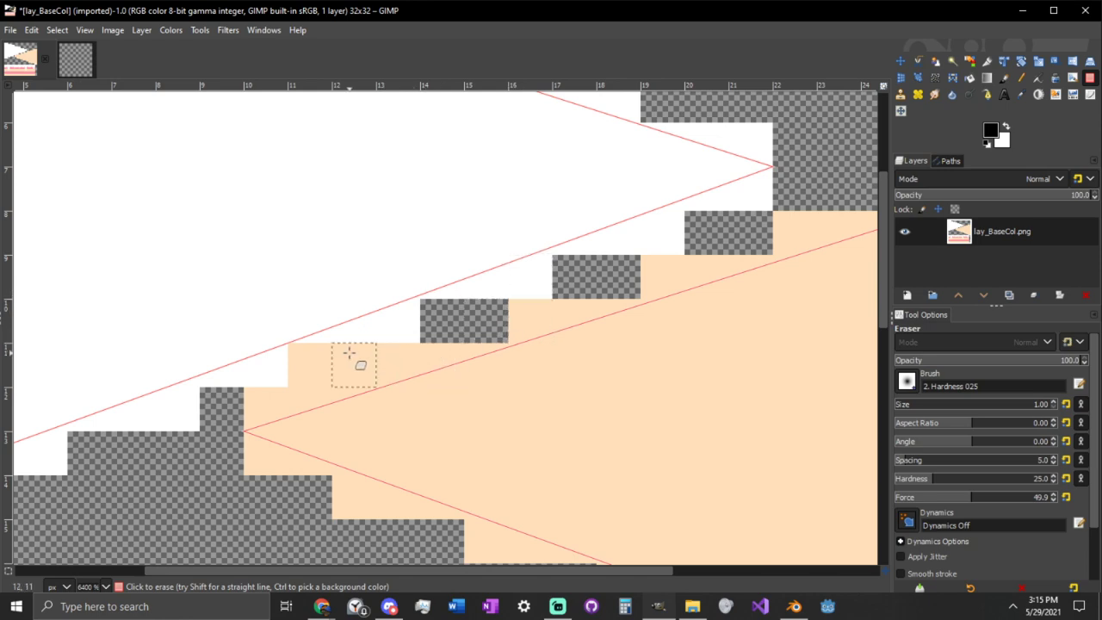
mouse_move(359, 365)
left_mouse_down()
mouse_move(307, 364)
mouse_move(318, 373)
left_mouse_up()
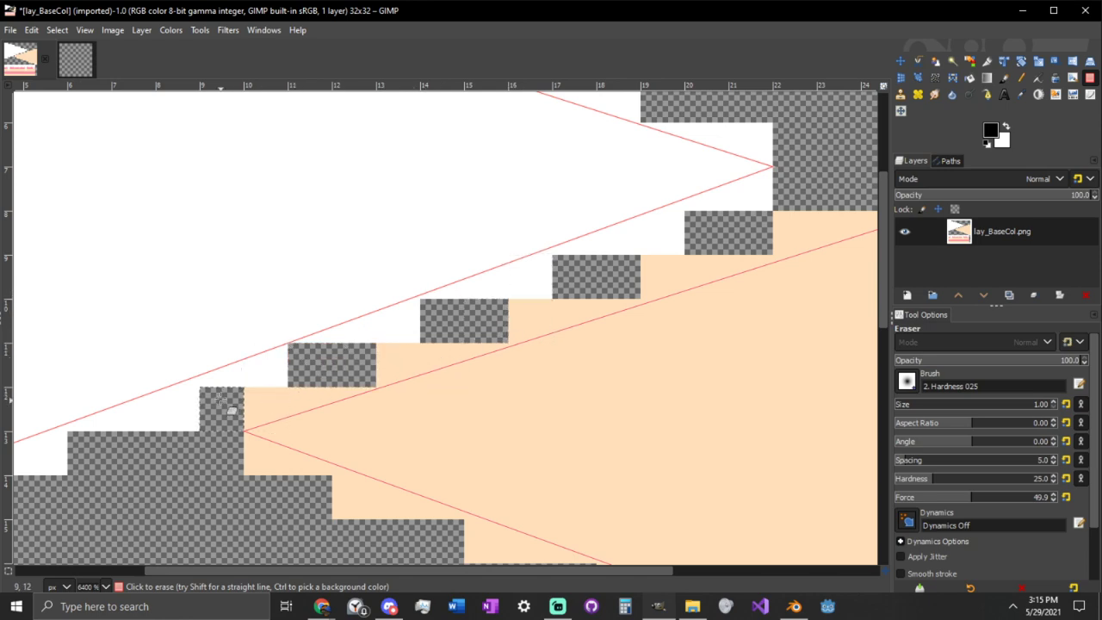
- Recolour the white pixels in row 20, columns 29 and 30, with the Pencil using beige sampled from the triangle
scroll(241, 386, "down", 6, "ctrl")
scroll(245, 389, "up", 2, "ctrl")
scroll(246, 389, "down", 4)
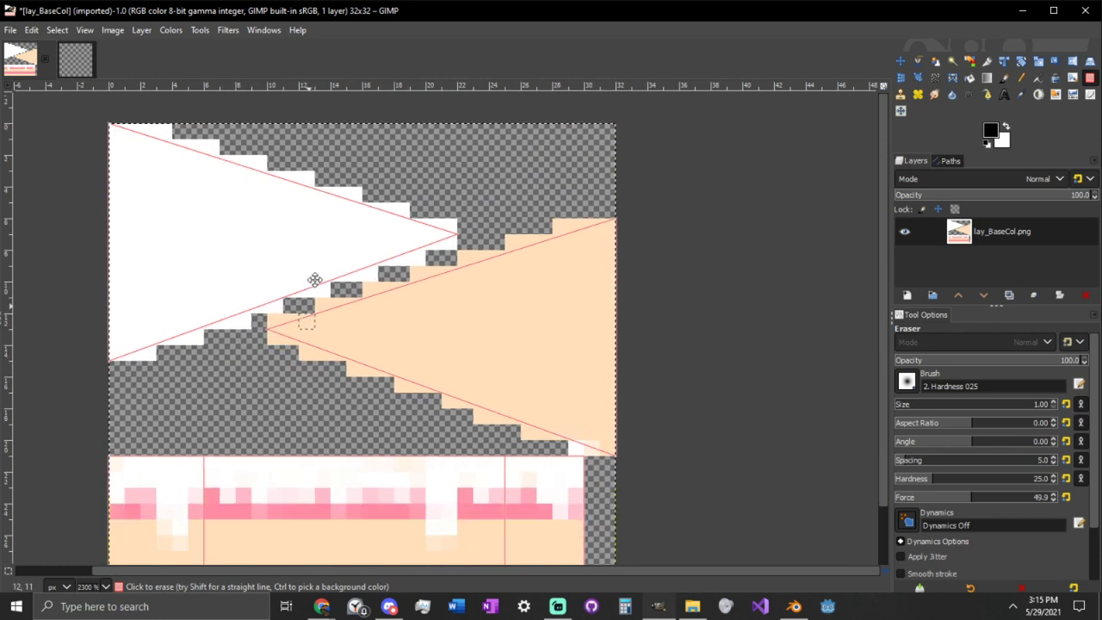
scroll(373, 259, "down", 1, "ctrl")
scroll(560, 352, "up", 2, "ctrl")
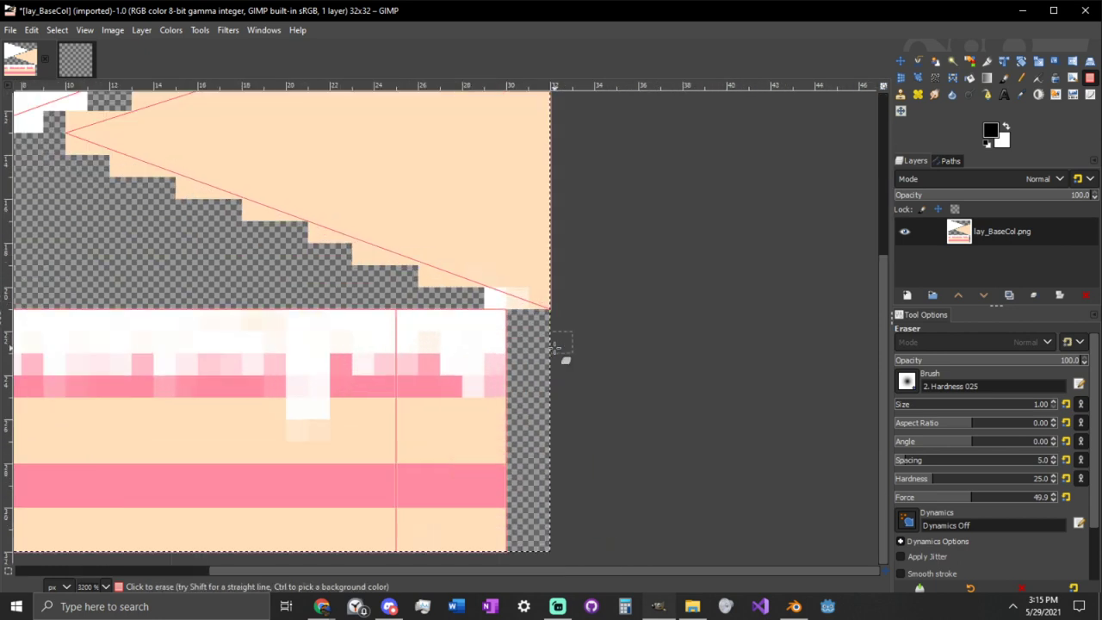
key("n")
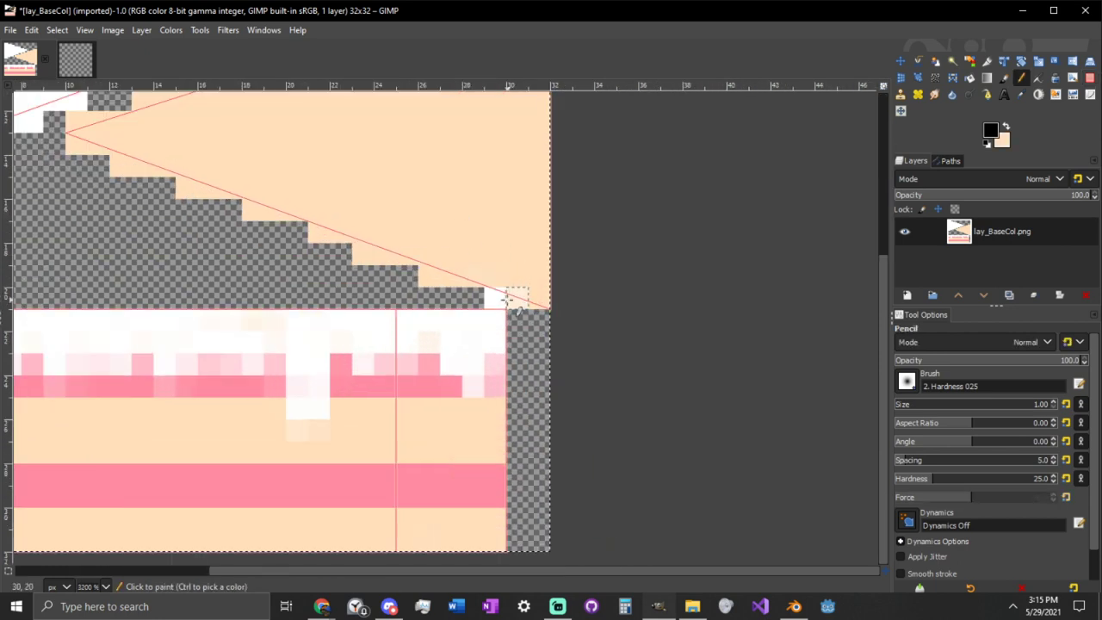
mouse_move(500, 299)
left_mouse_down()
mouse_move(540, 299)
mouse_move(523, 300)
left_mouse_up()
key("ctrl+z")
left_click(486, 255, "ctrl")
scroll(535, 249, "down", 2, "ctrl")
middle_click_drag(504, 250, 554, 289)
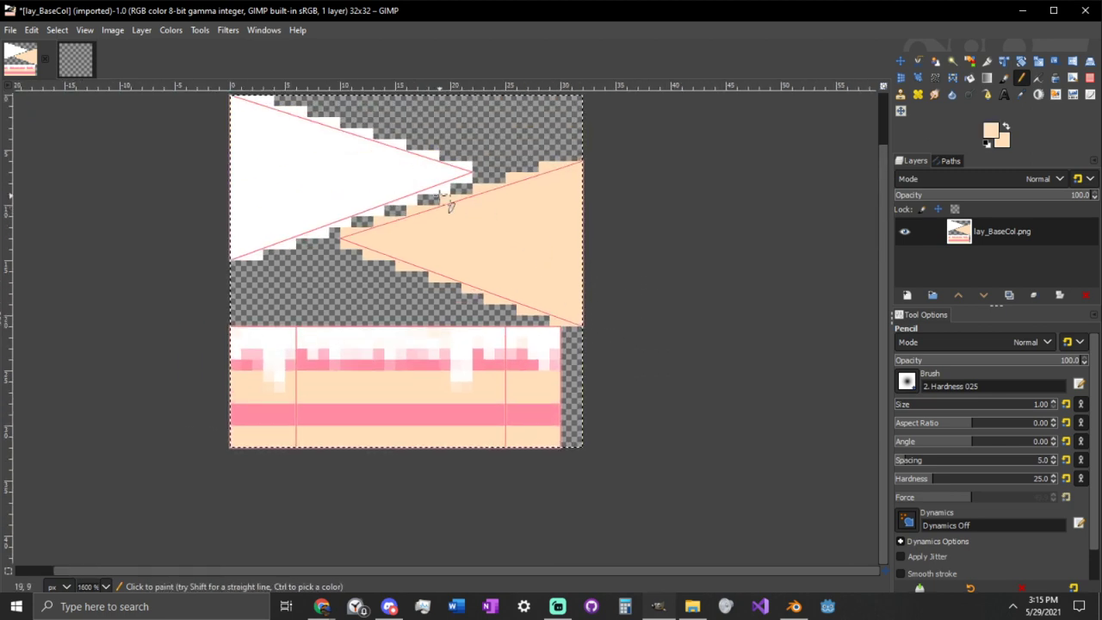
- Set up an export of the image as DIF_Cake.Jpg in the cake's Textures folder
left_click(9, 30)
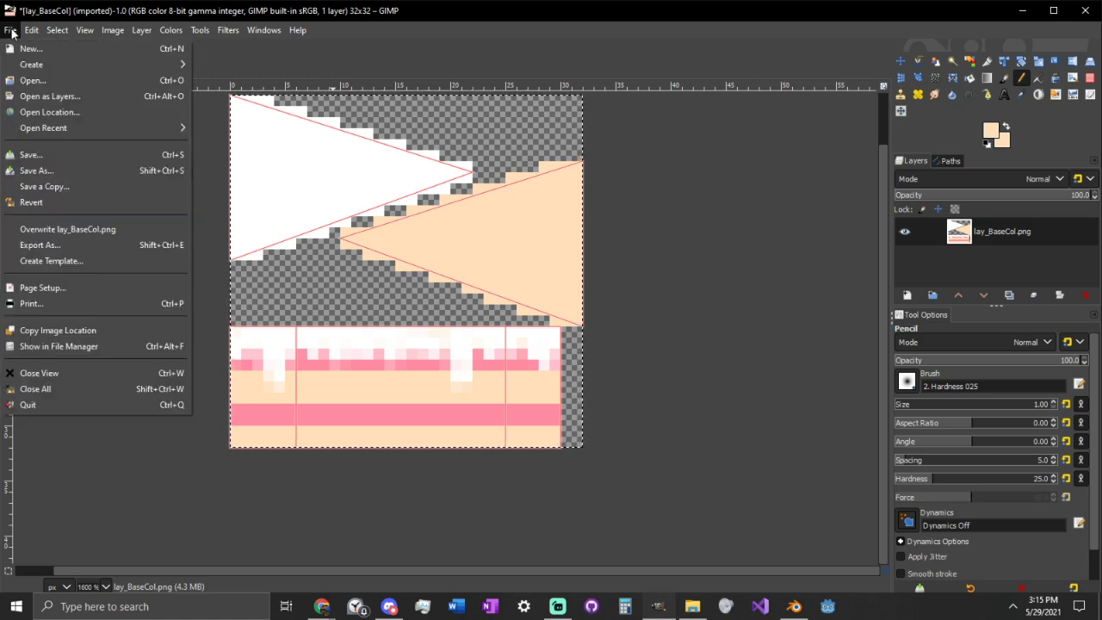
left_click(43, 310)
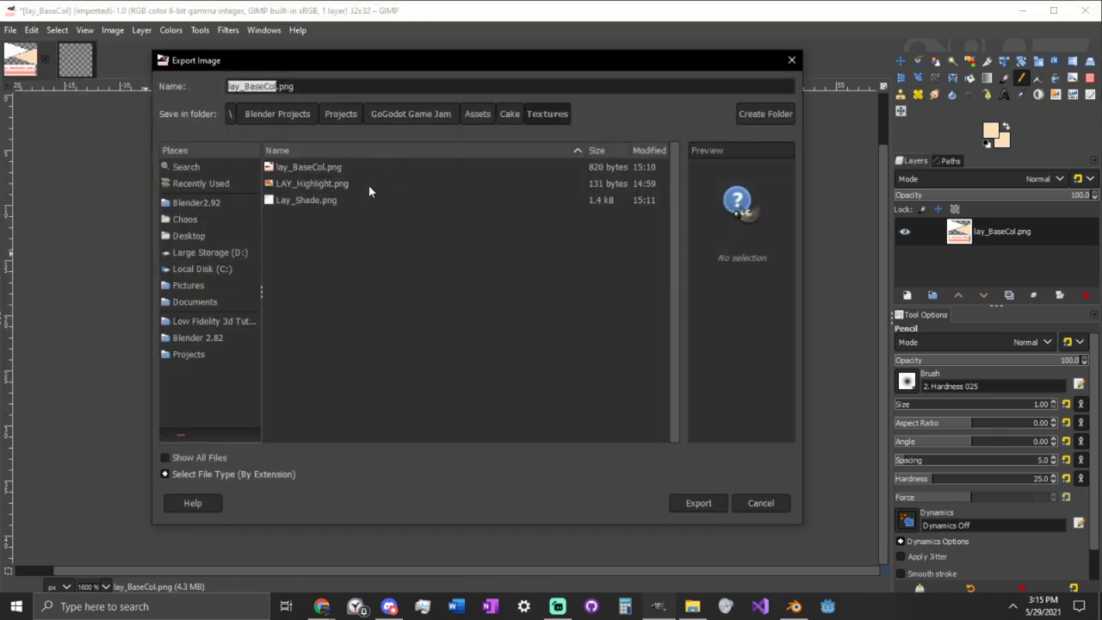
key("ctrl+shift+Left")
key("ctrl+a")
type("DIF")
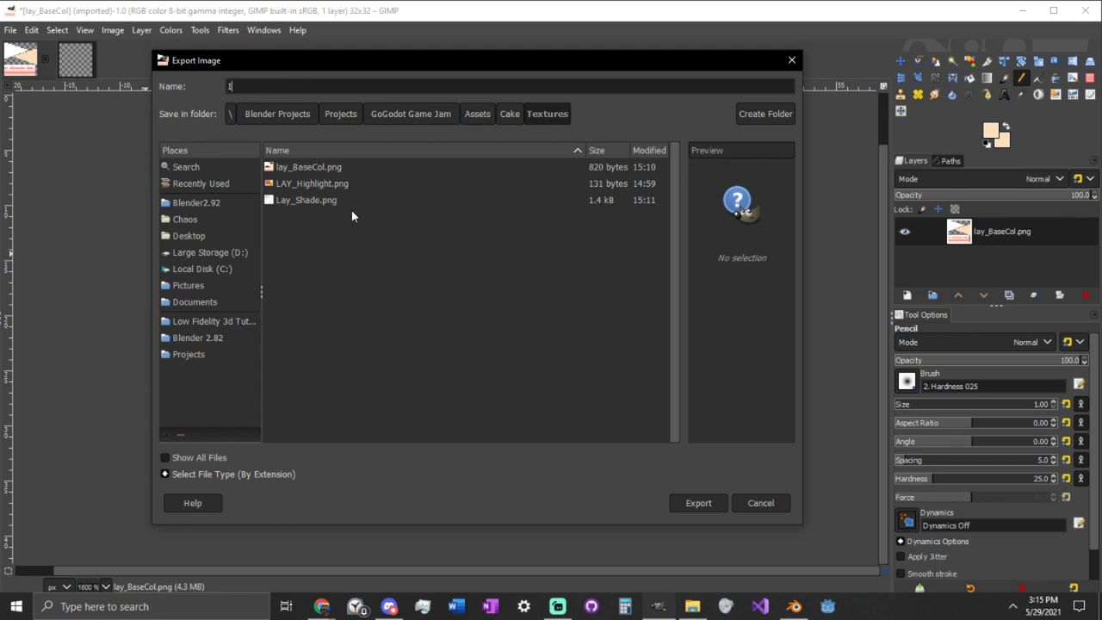
type("_Cake.Jpg")
key("Return")
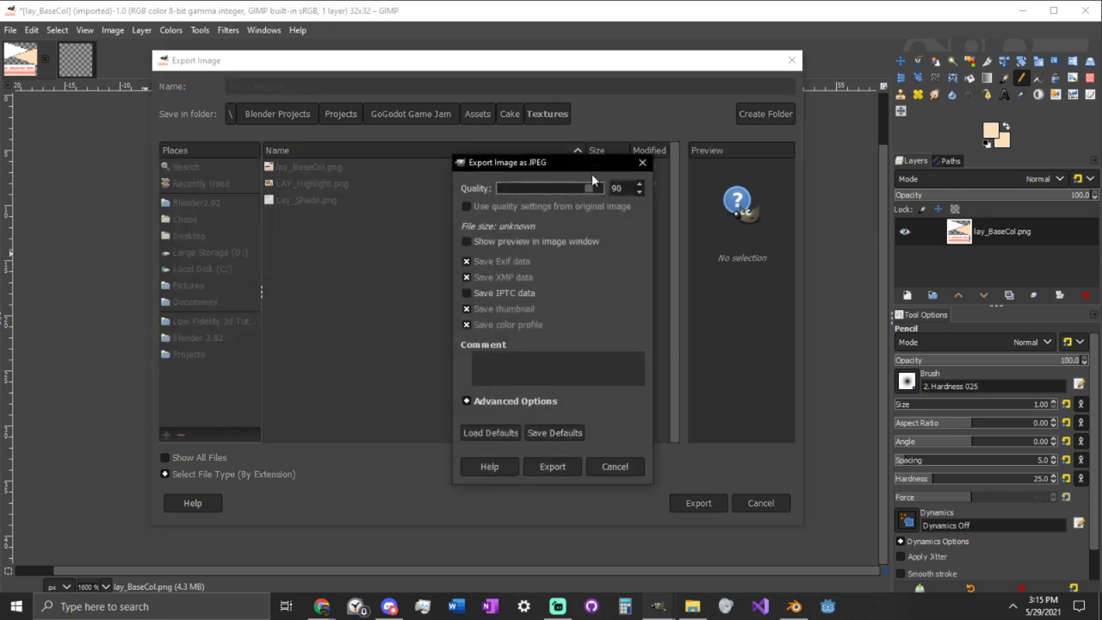
- Raise the JPEG quality and complete the export
left_click_drag(589, 188, 638, 191)
left_click(638, 187)
left_click(638, 187)
left_click(638, 191)
left_click(552, 466)
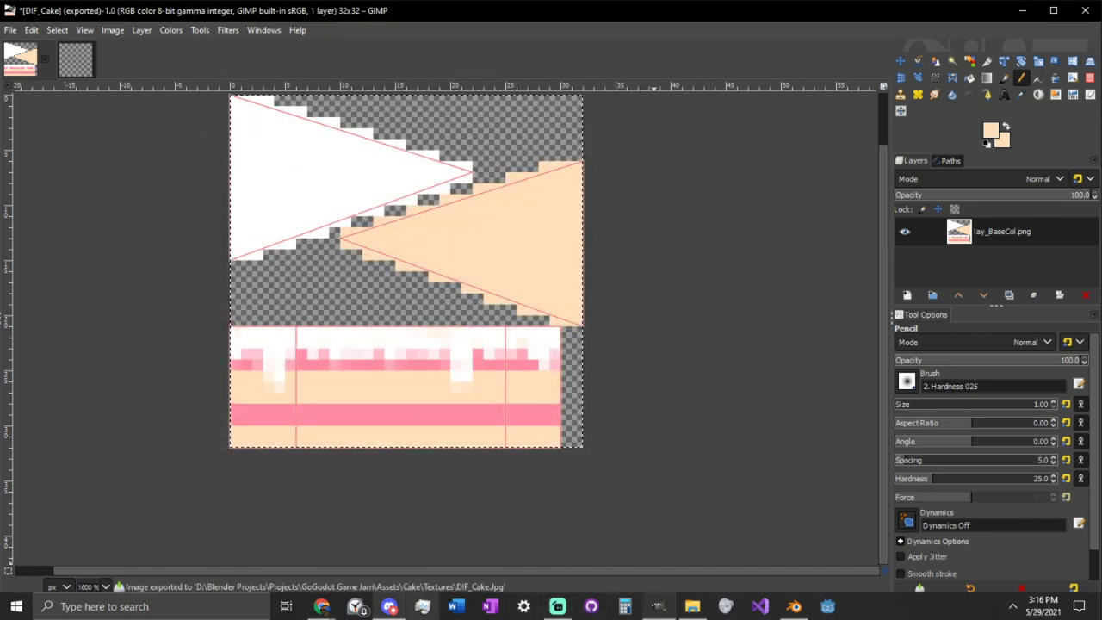
- Switch to File Explorer and open the Textures folder at Blender Projects, Projects, GoGodot Game Jam, Assets, Cake
left_click(701, 609)
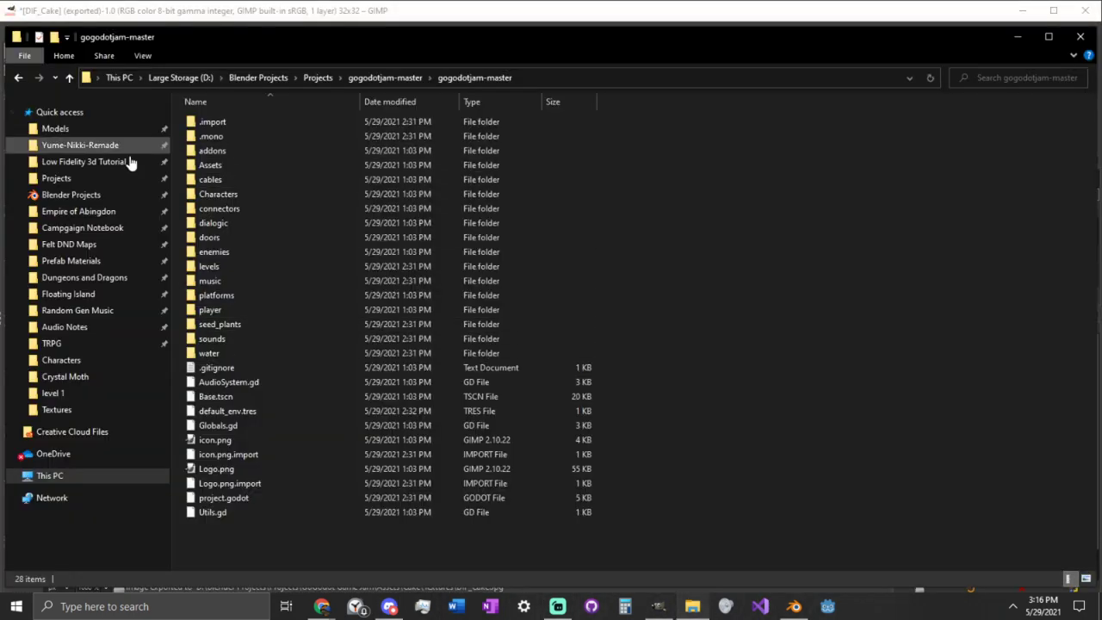
left_click(60, 195)
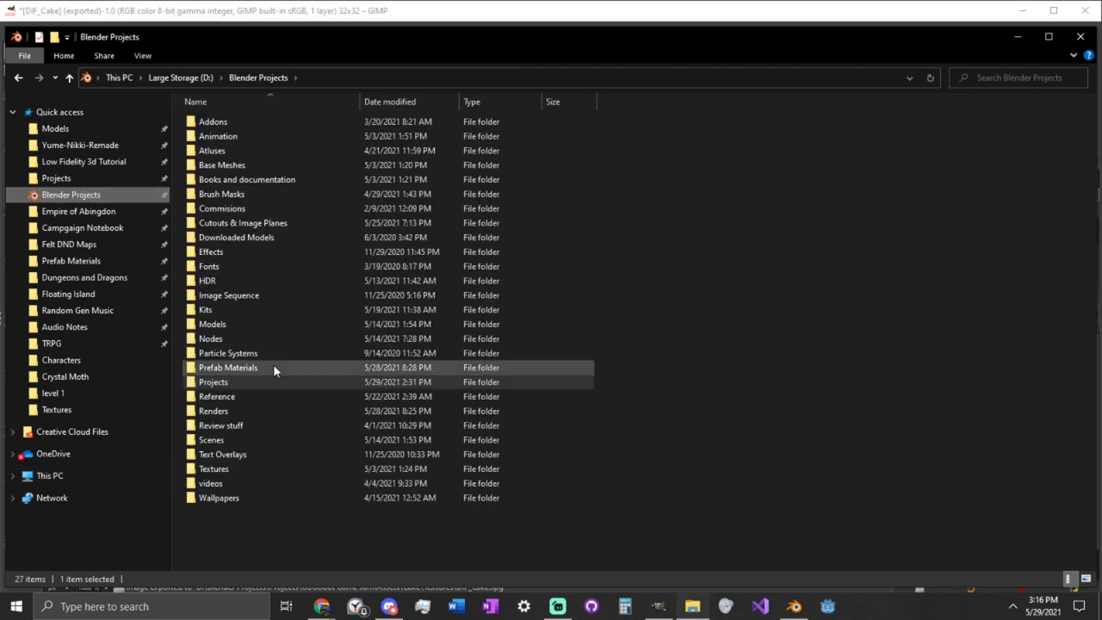
double_click(247, 382)
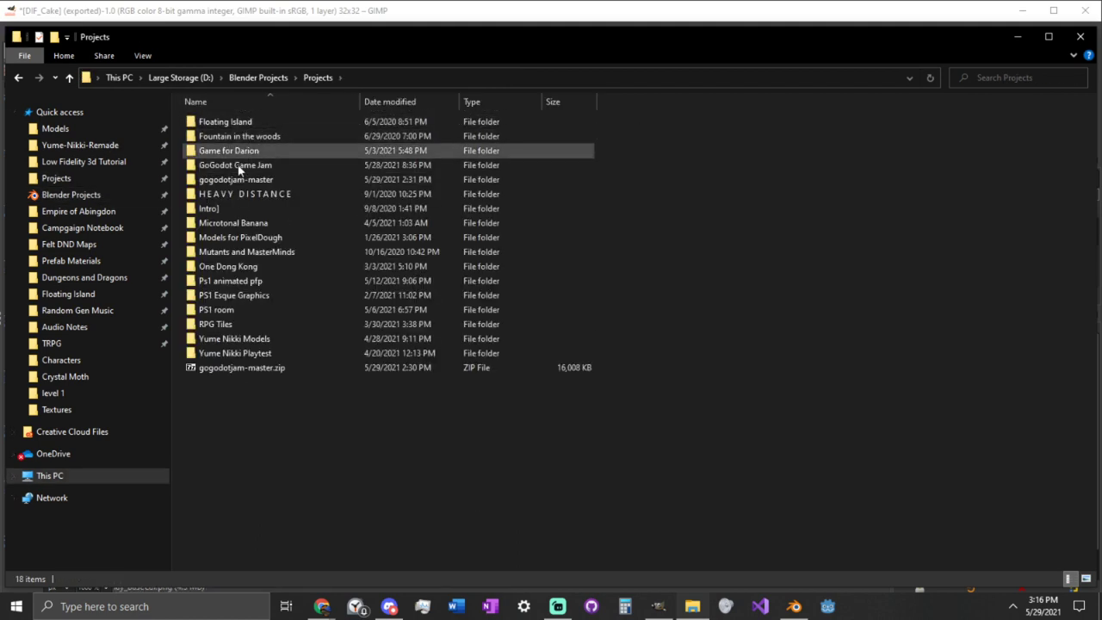
double_click(237, 164)
double_click(235, 122)
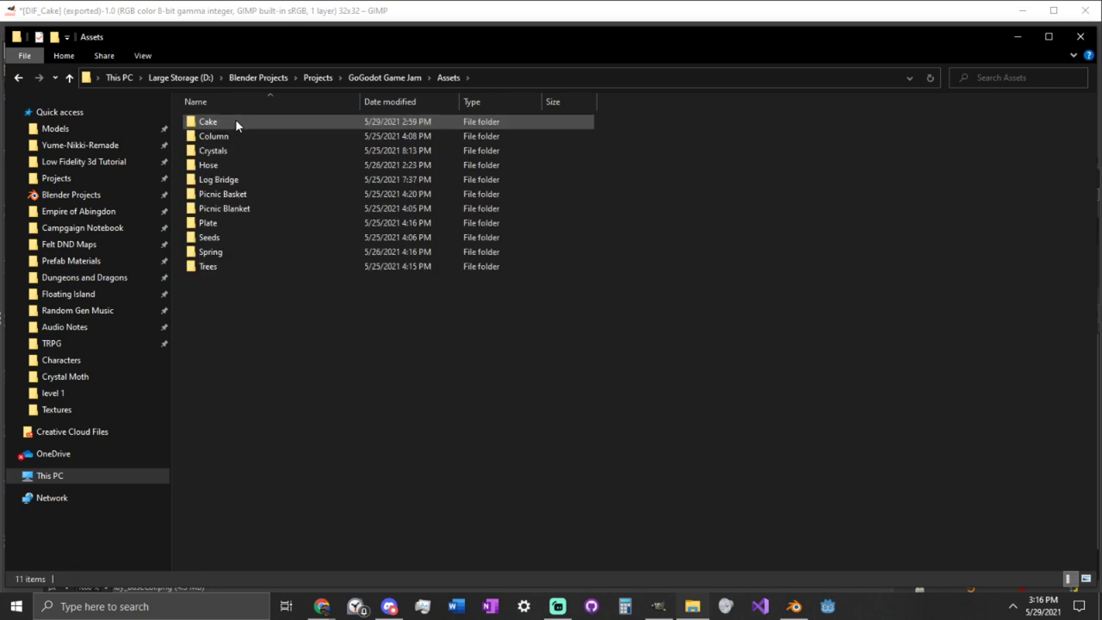
double_click(235, 122)
double_click(235, 122)
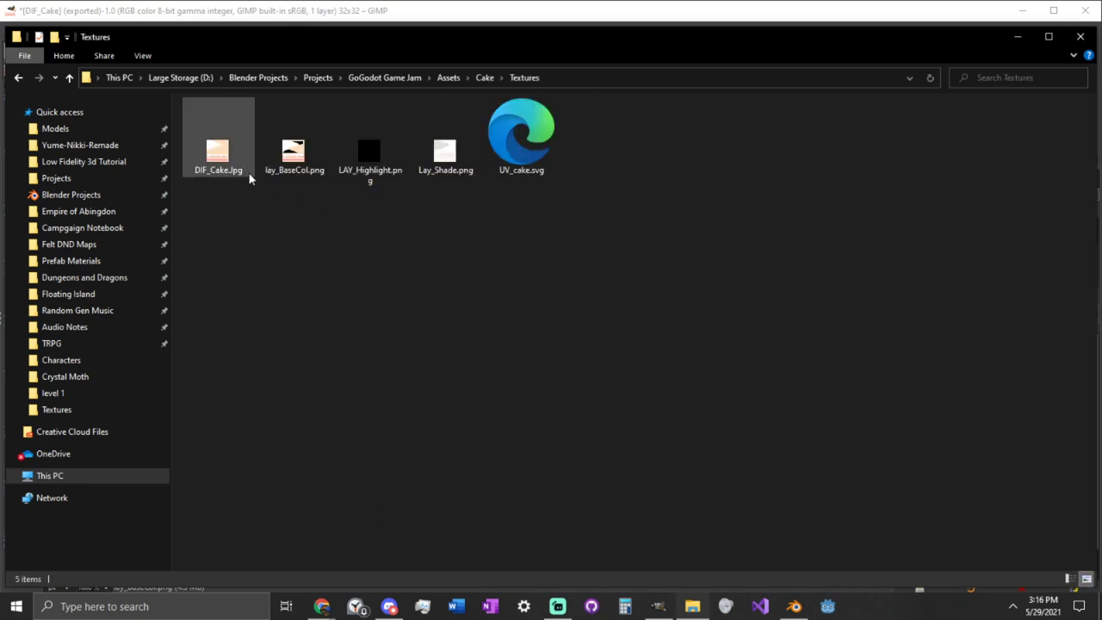
- Compare the file sizes of DIF_Cake.Jpg and lay_BaseCol.png
left_click(320, 155)
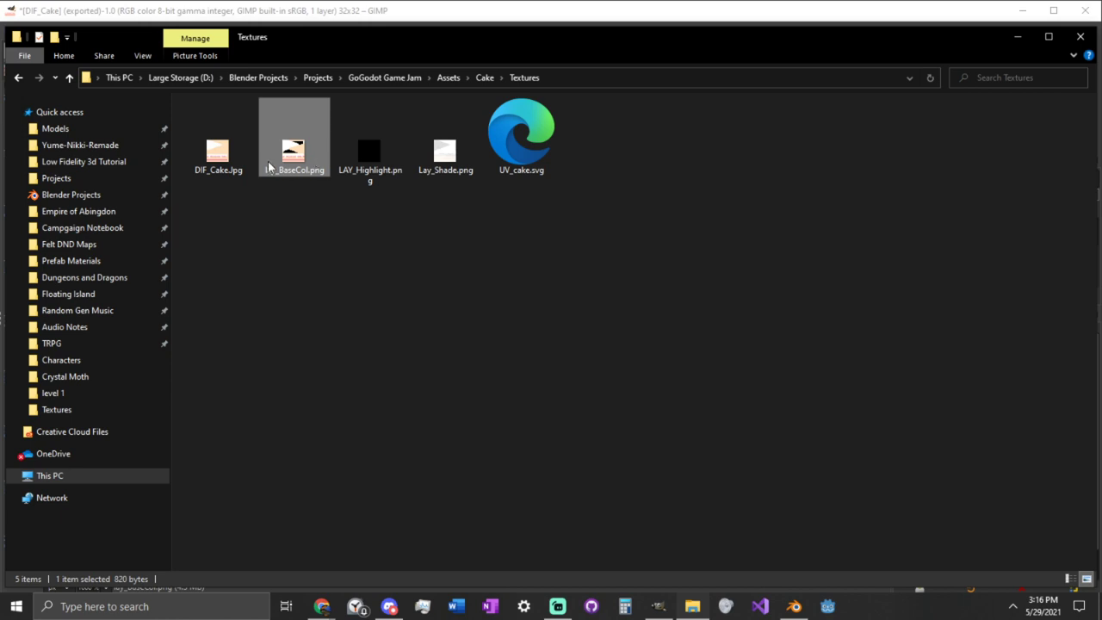
left_click(239, 168)
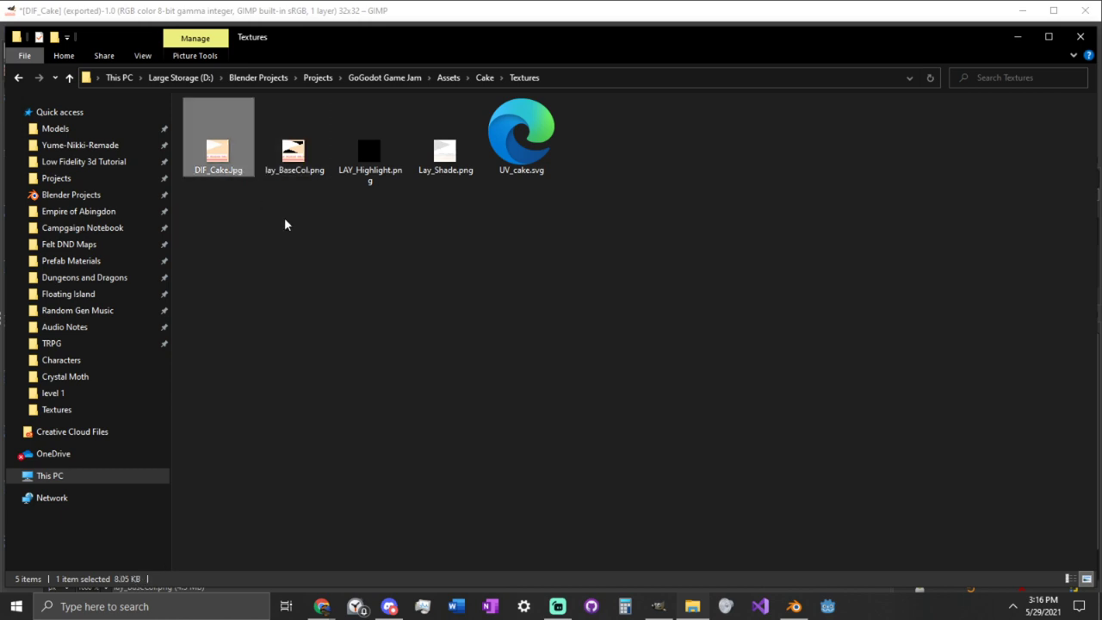
left_click(286, 170)
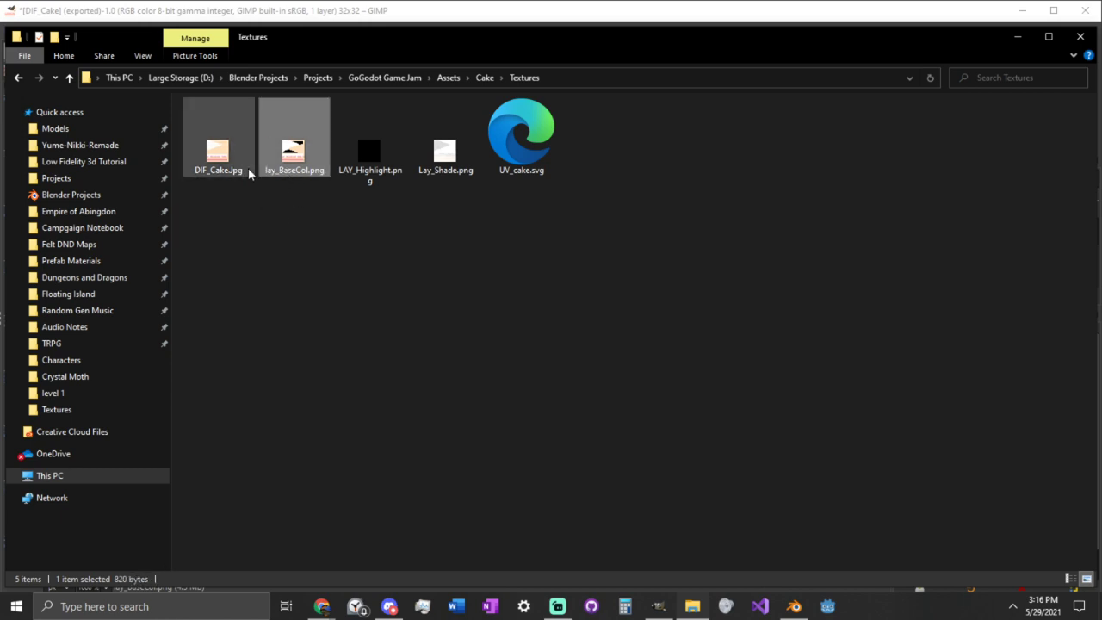
left_click(249, 174)
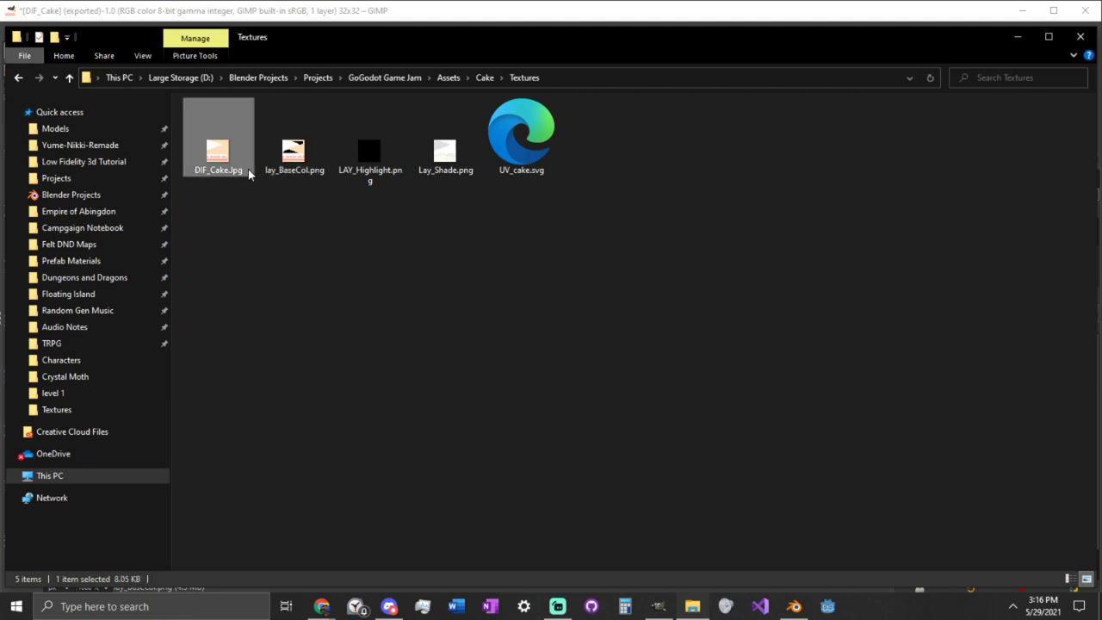
left_click(298, 152)
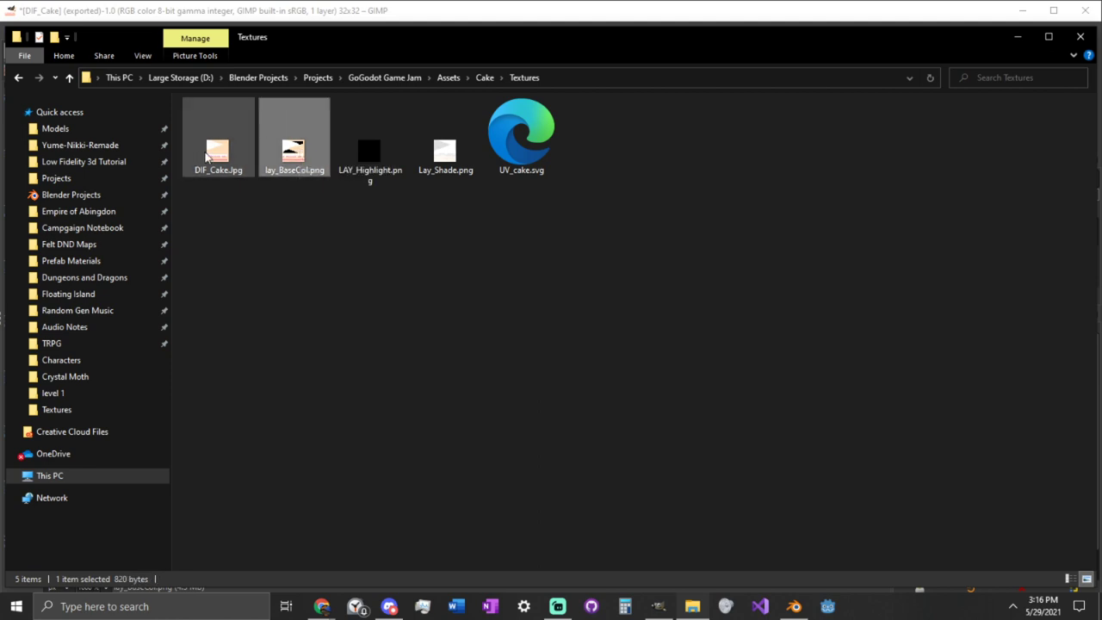
left_click(206, 155)
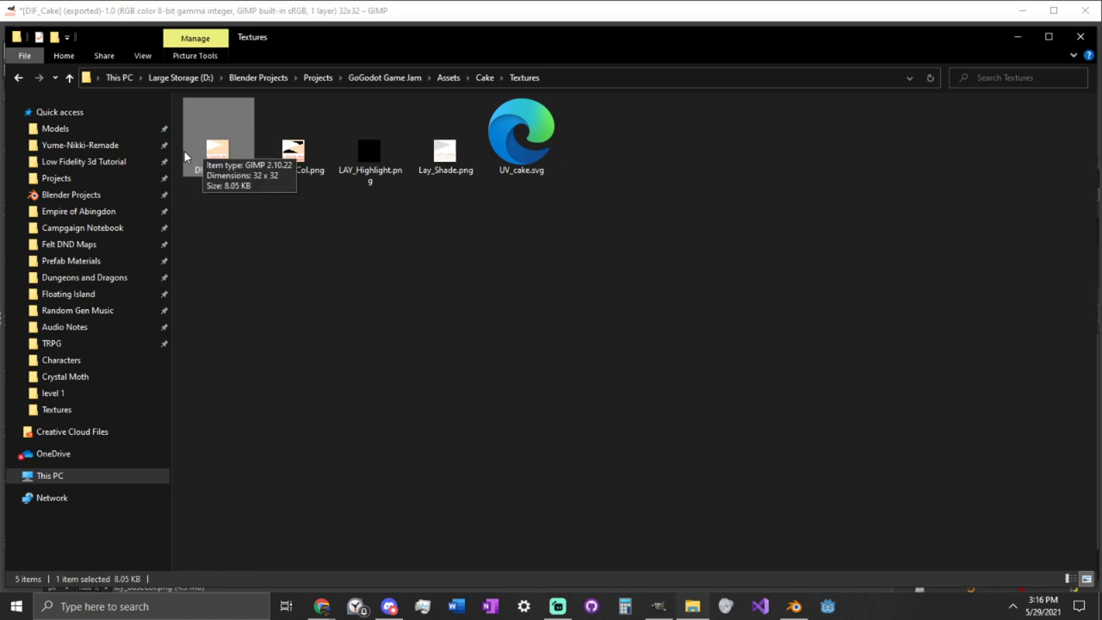
left_click(319, 144)
left_click(312, 352)
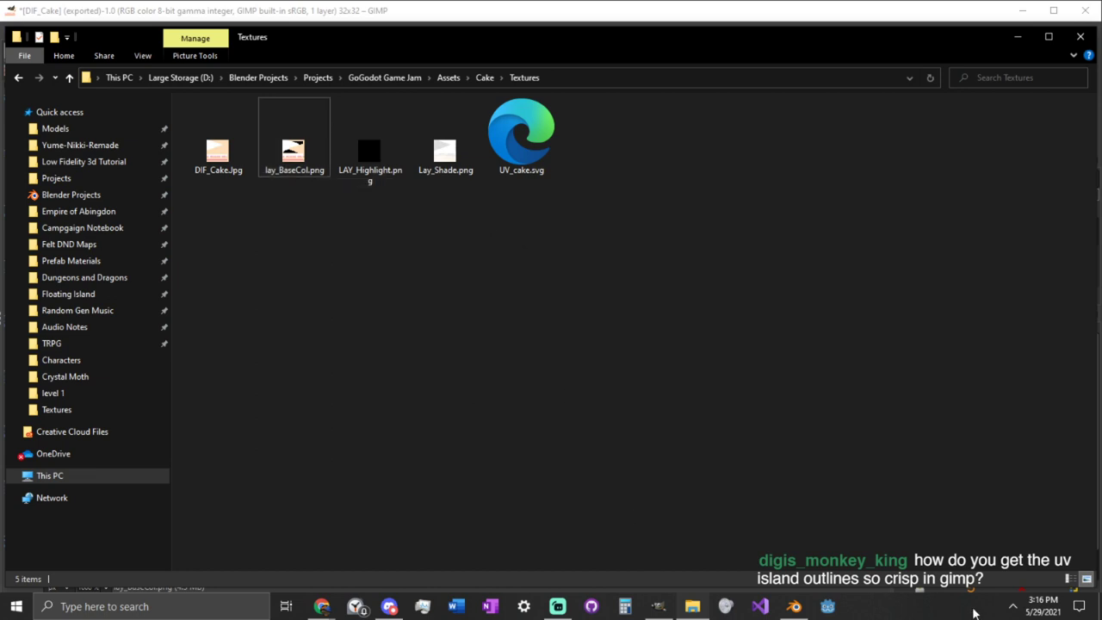
- Switch to Blender and view the textured cake slice on its plate without saving the file
left_click(789, 608)
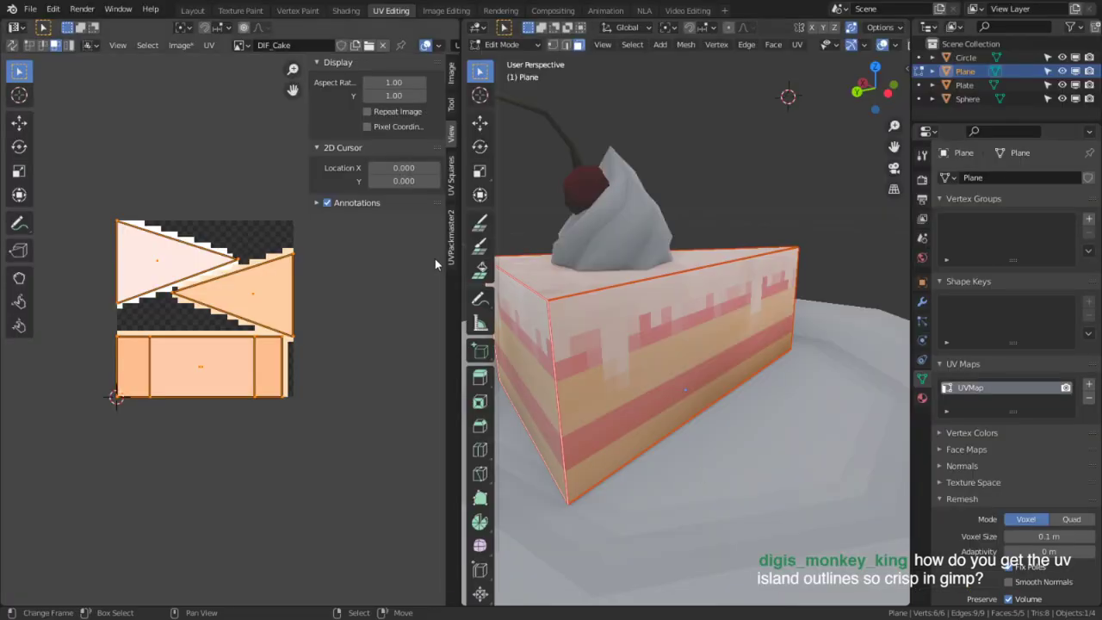
scroll(523, 256, "down", 3)
scroll(523, 255, "down", 3)
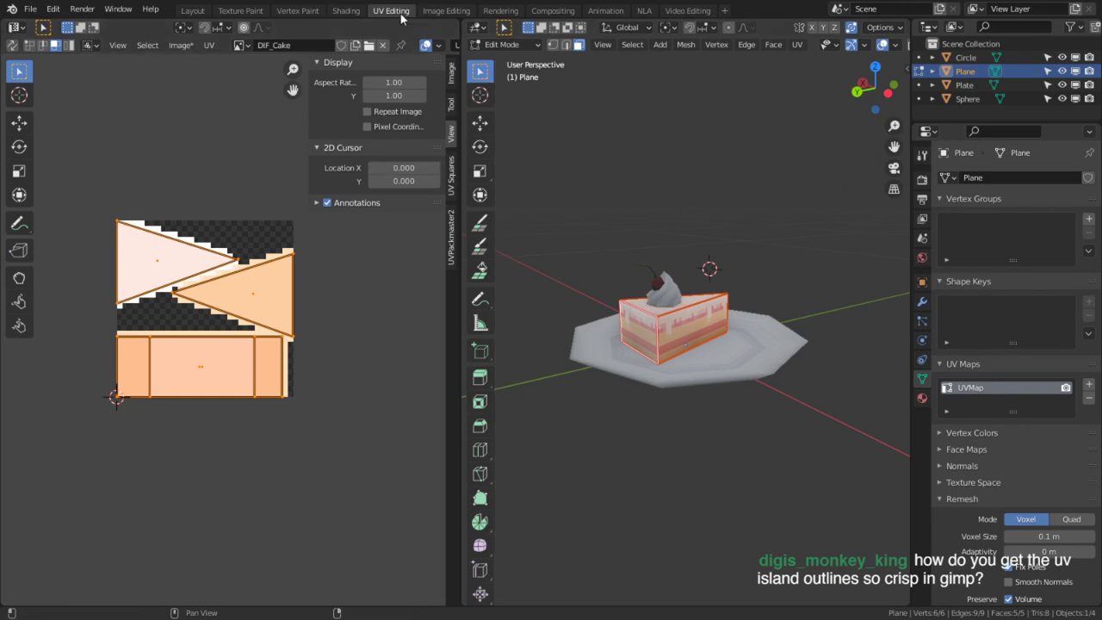
key("ctrl+s")
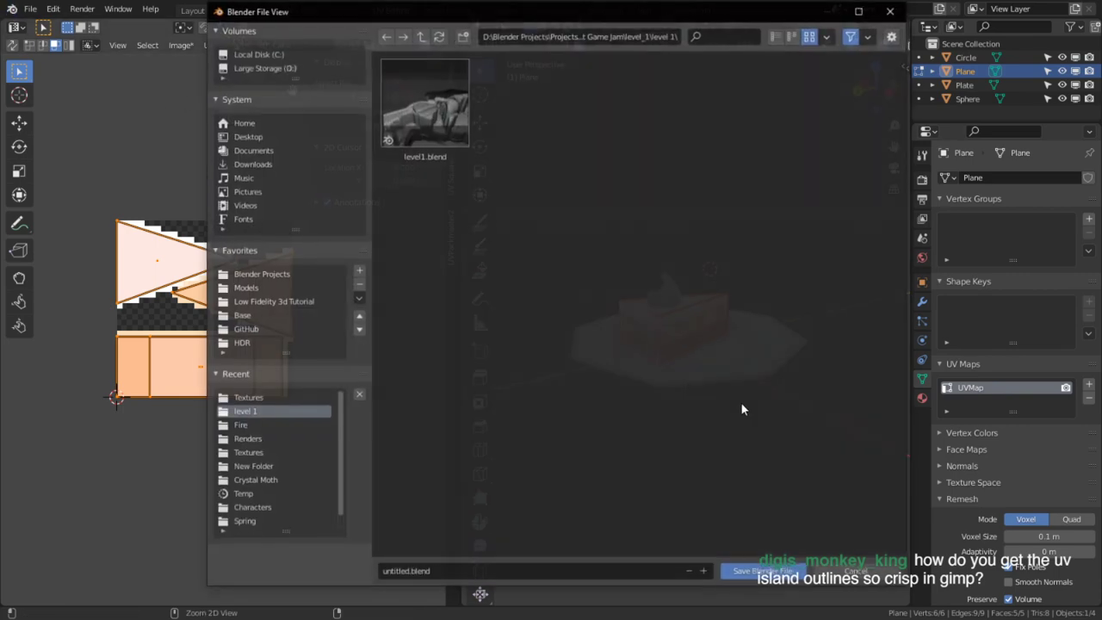
key("Escape")
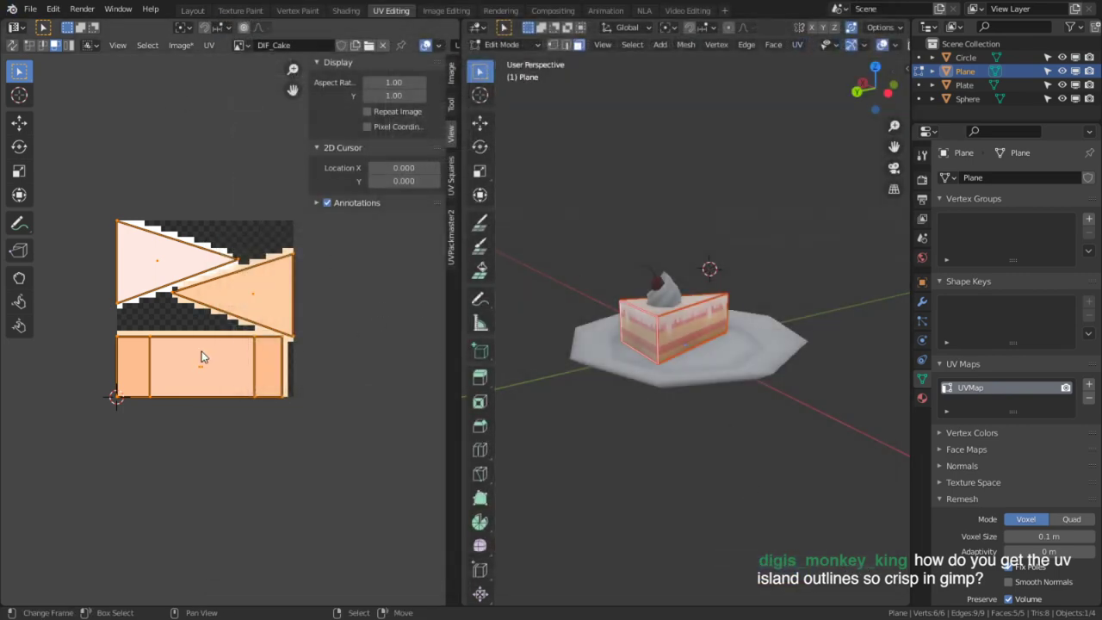
- Examine the format, size and fill opacity options for exporting the UV layout from the maximized UV editor, cancel, and restore the workspace
key("ctrl+space")
scroll(547, 400, "up", 4)
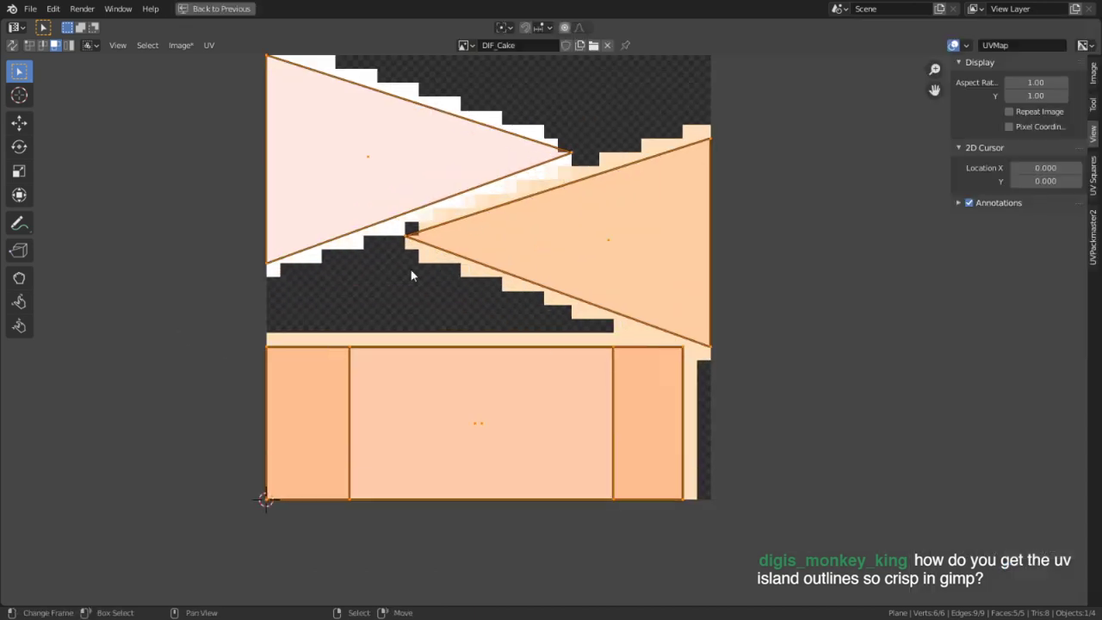
left_click(209, 45)
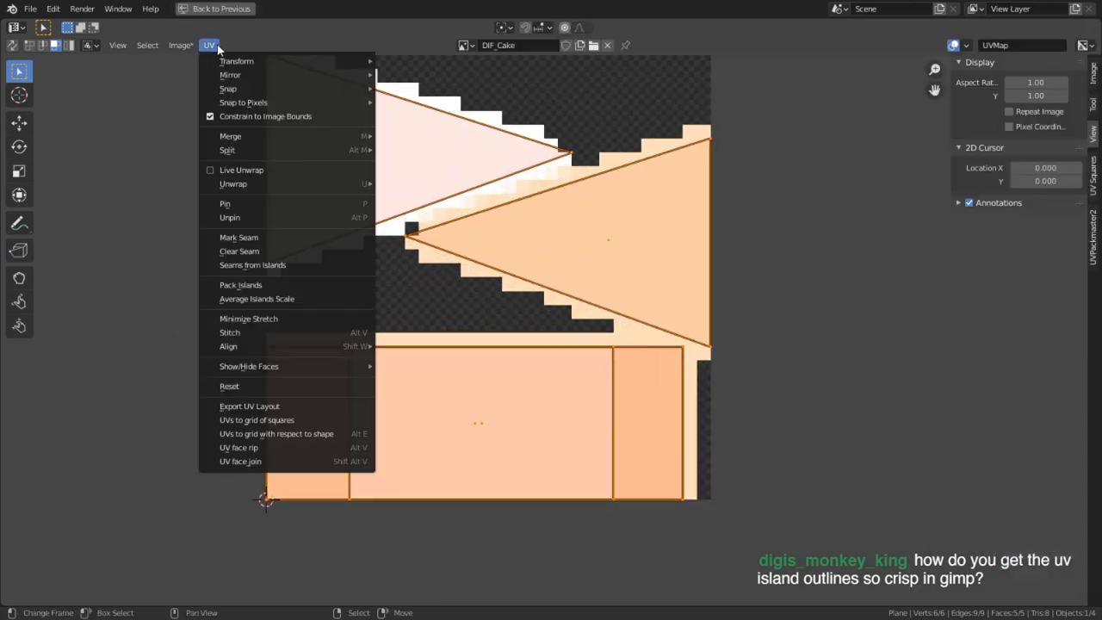
left_click(309, 407)
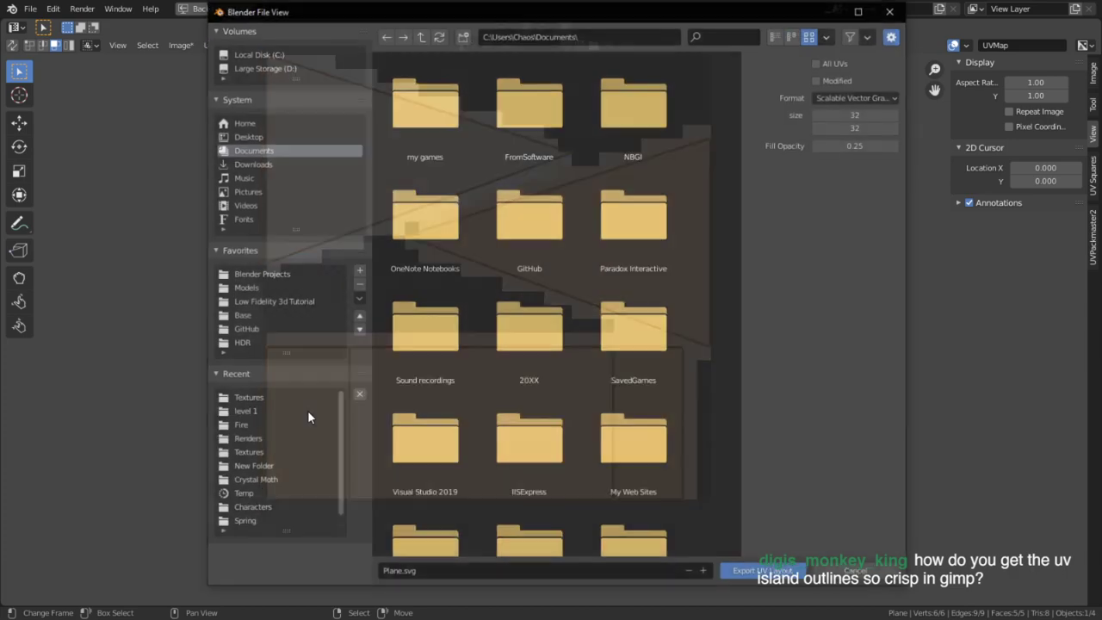
right_click(878, 98)
left_click(921, 443)
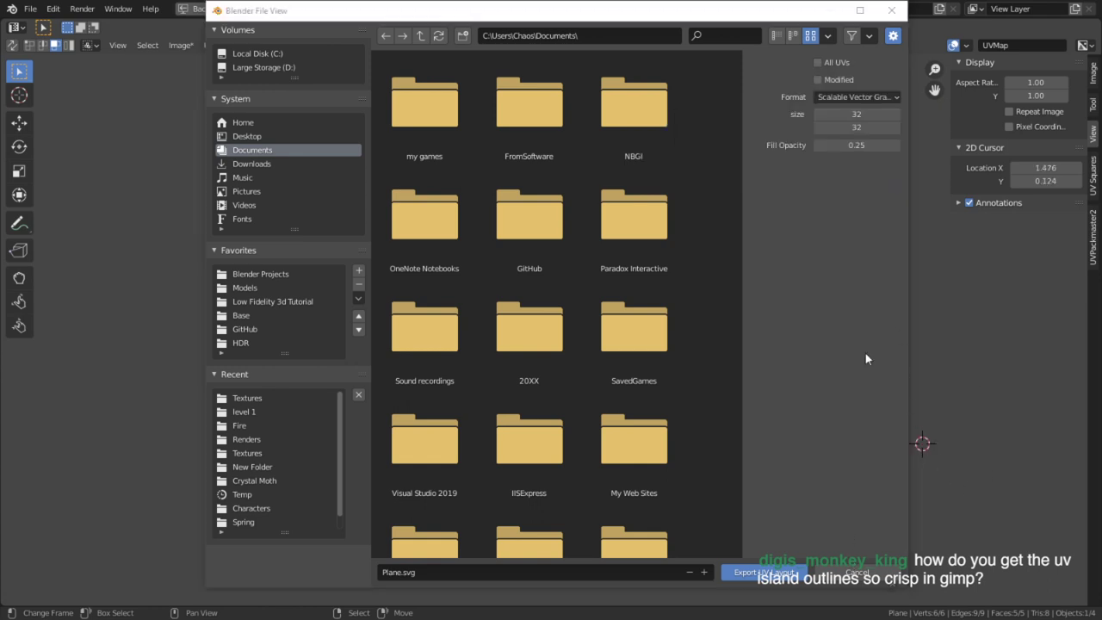
left_click(818, 63)
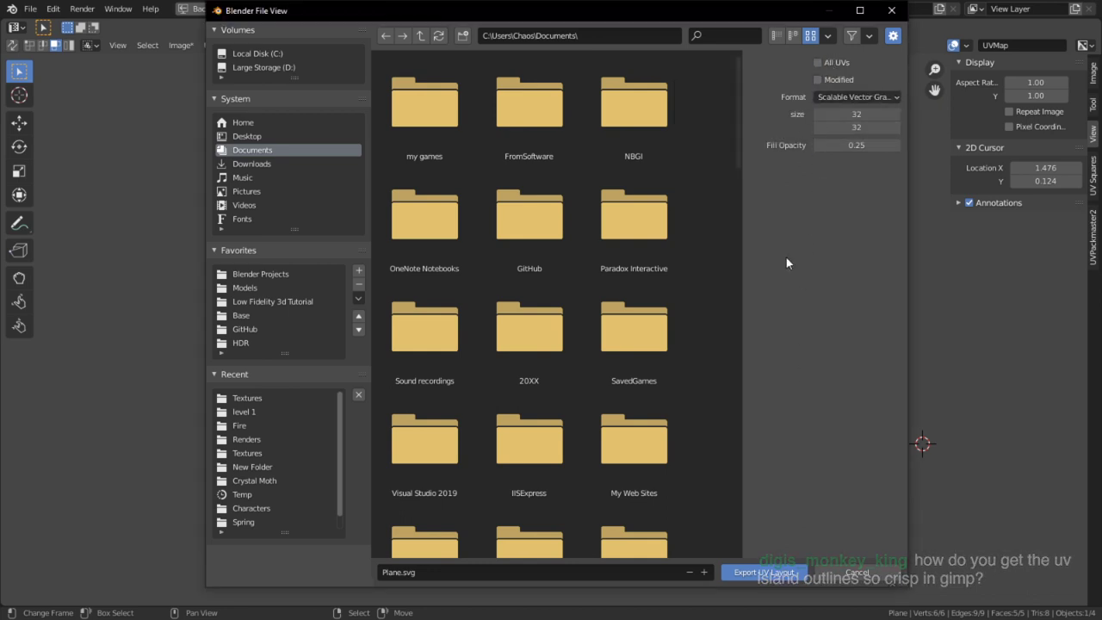
left_click(858, 572)
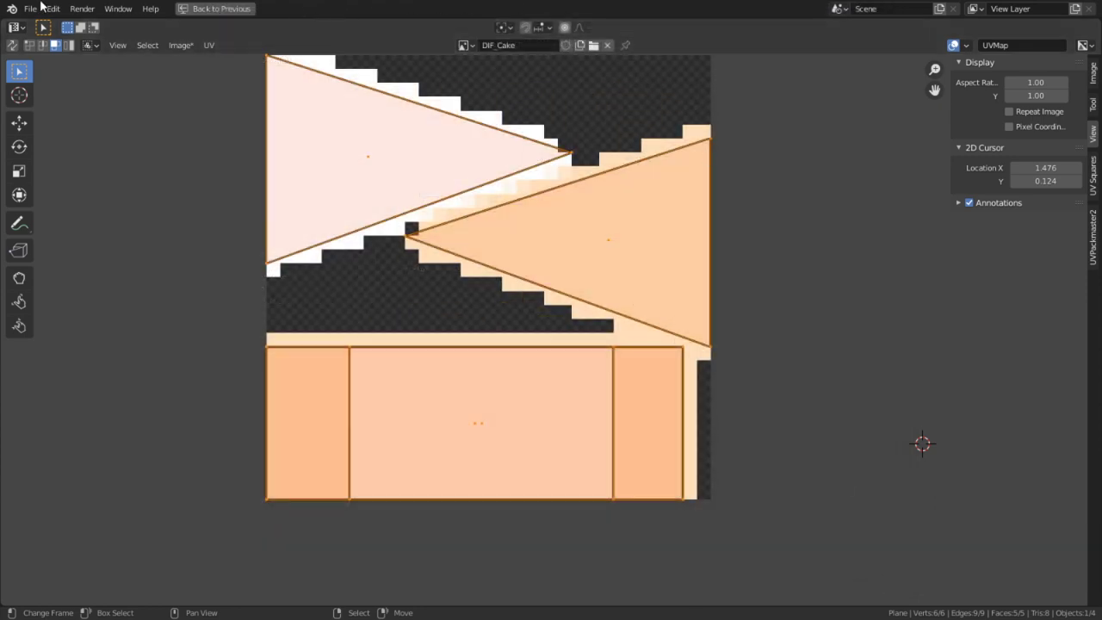
left_click(255, 8)
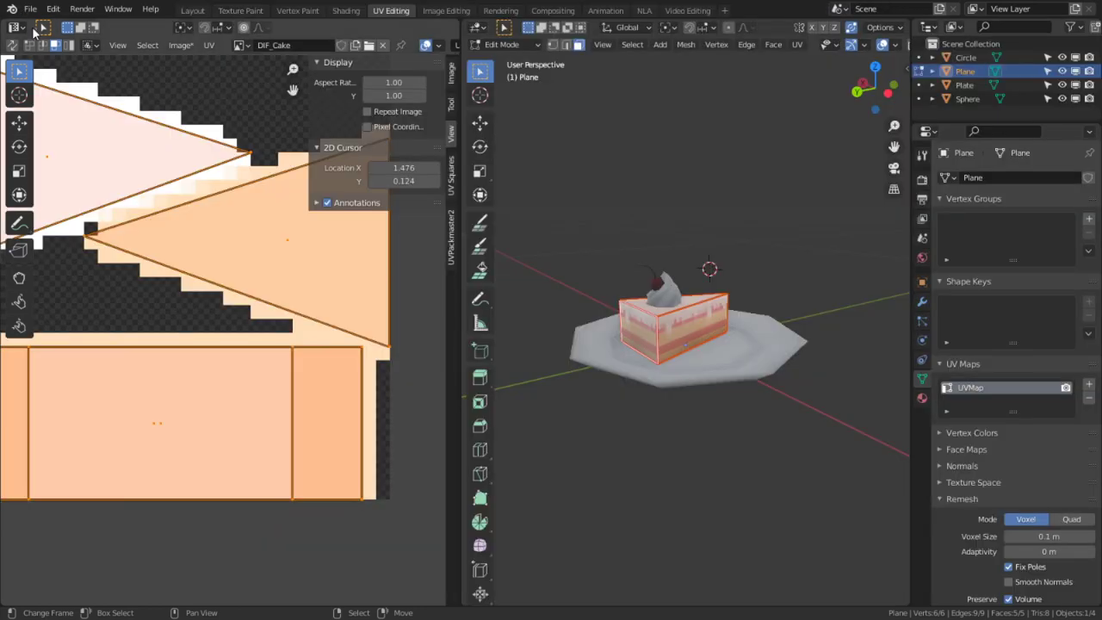
- Filter the add-ons in Blender's preferences for "uv", examine the details of Import-Export: UV Layout, and close the preferences
left_click(31, 9)
mouse_move(131, 228)
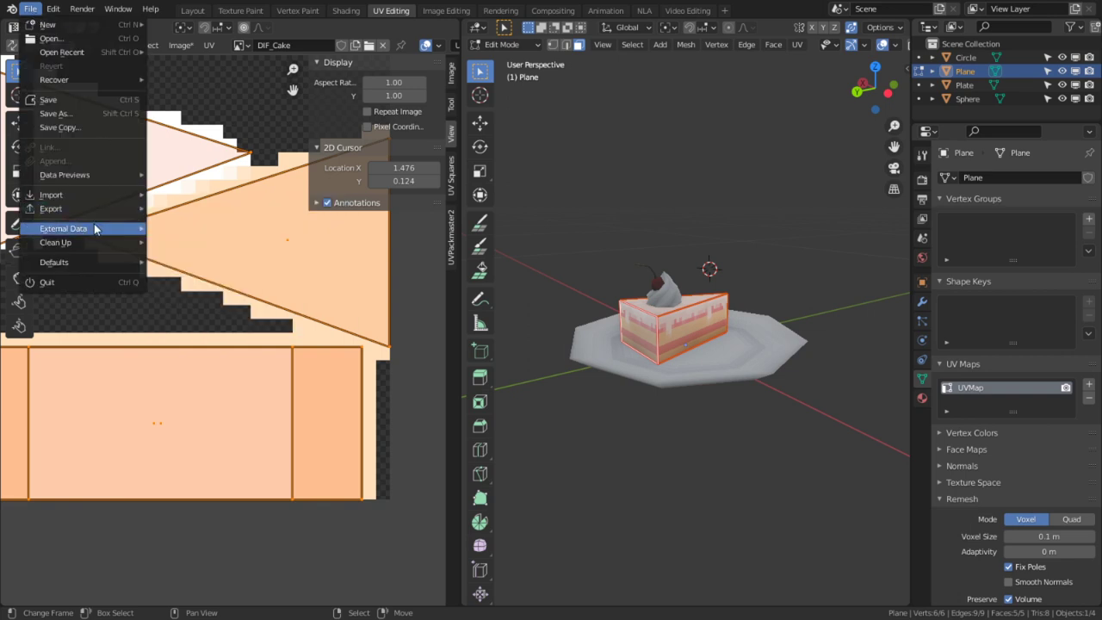
mouse_move(55, 12)
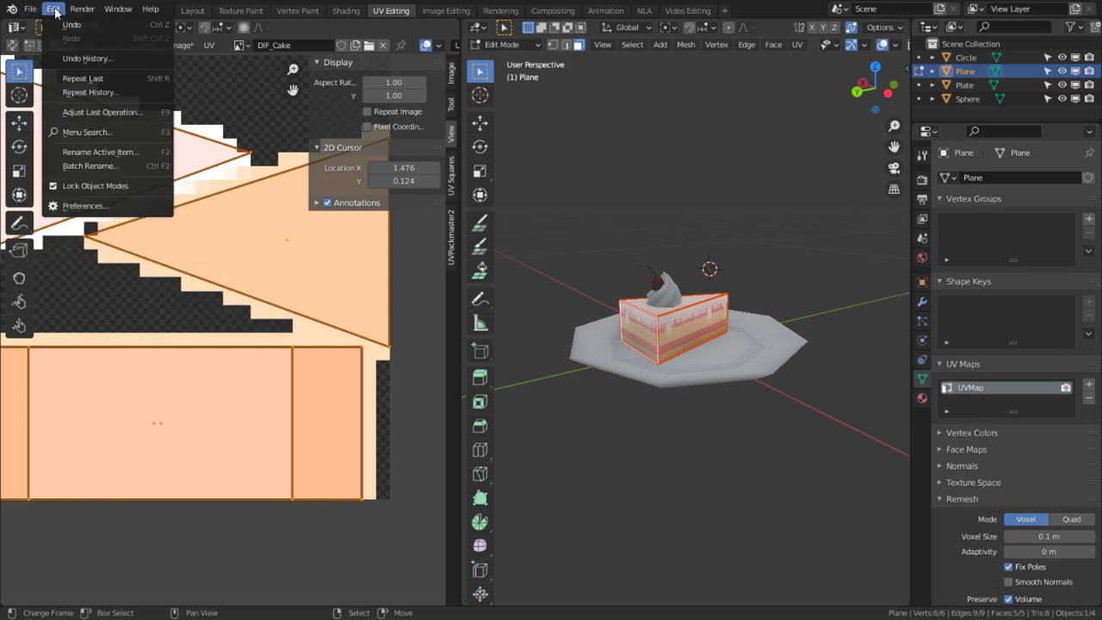
left_click(121, 206)
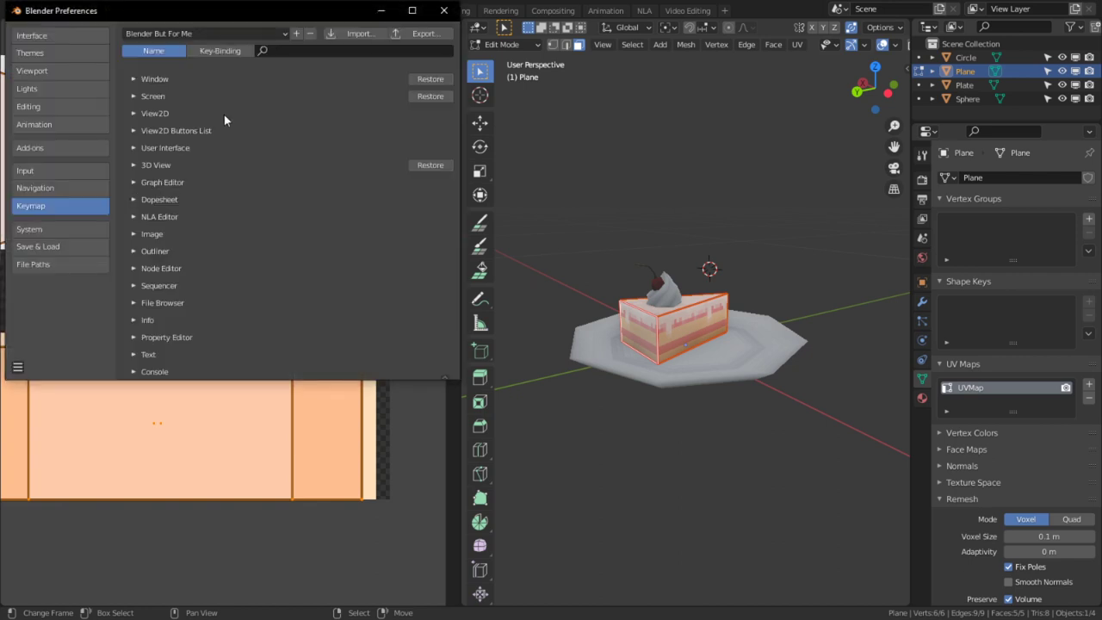
left_click(412, 10)
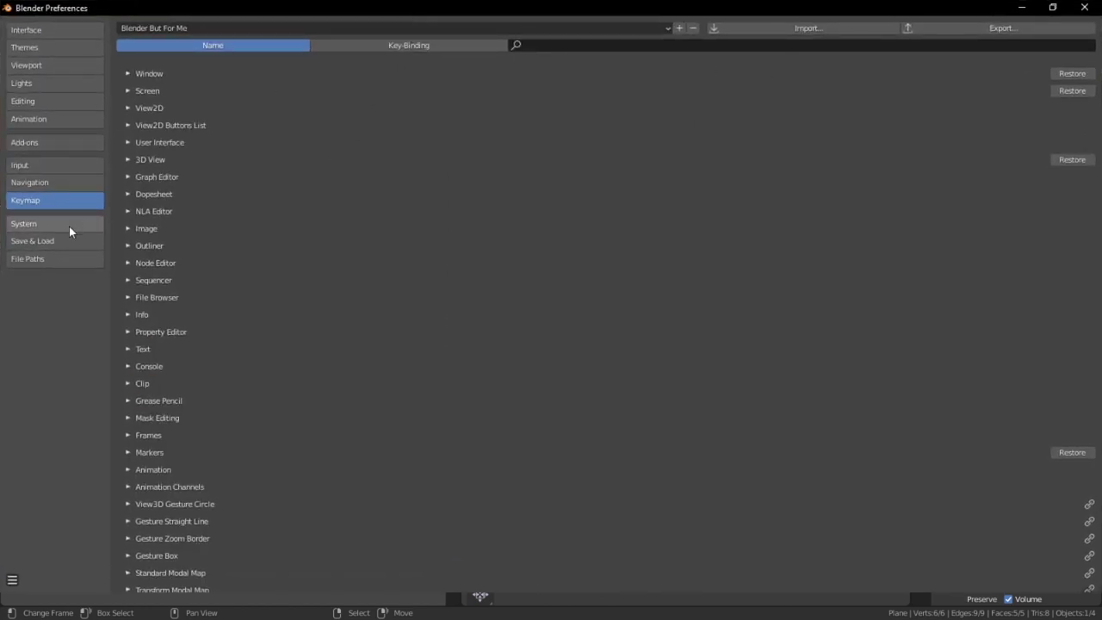
left_click(63, 142)
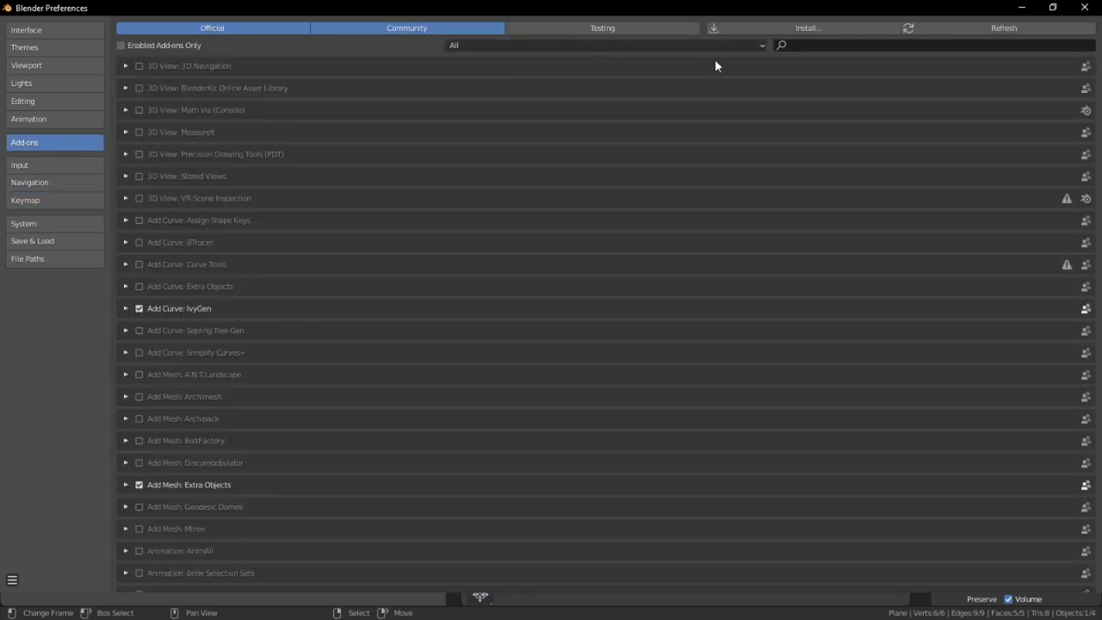
left_click(843, 47)
type("uv")
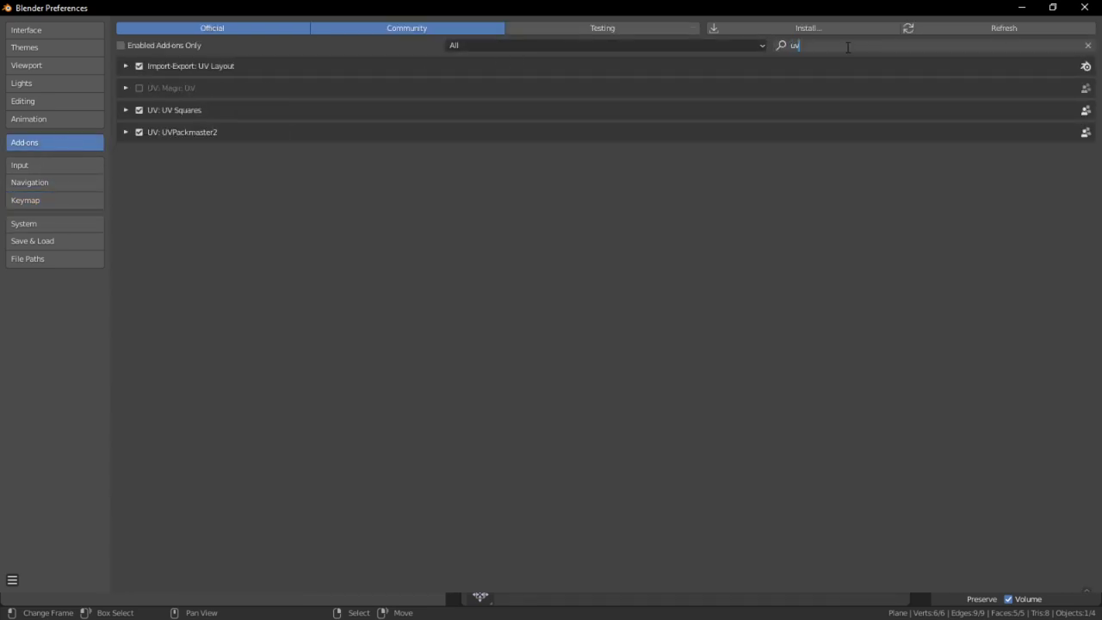
key("Return")
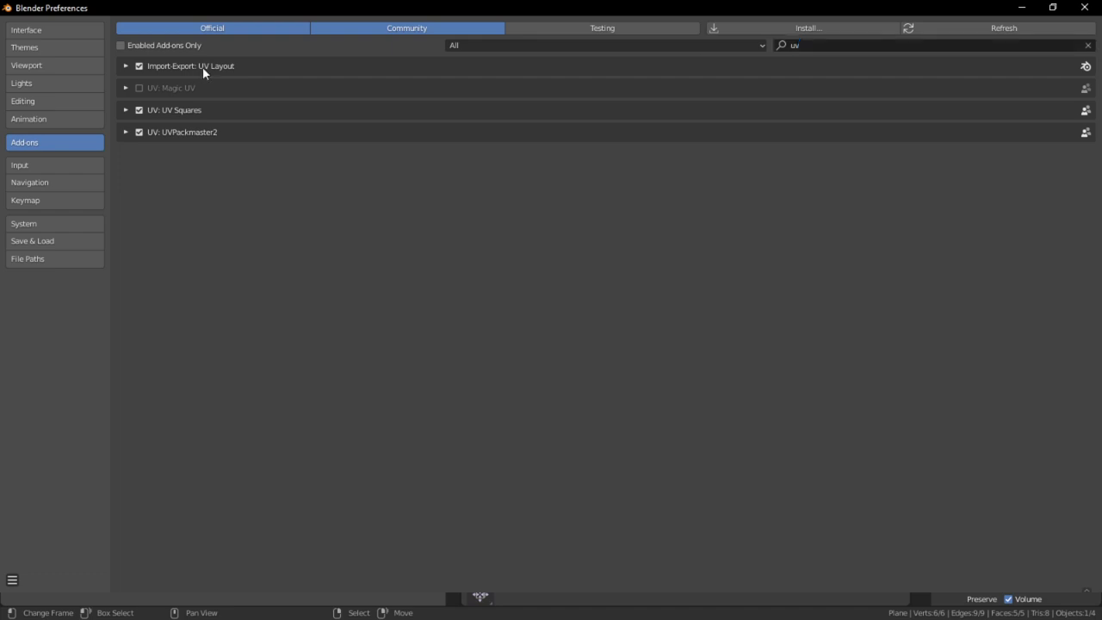
left_click(126, 66)
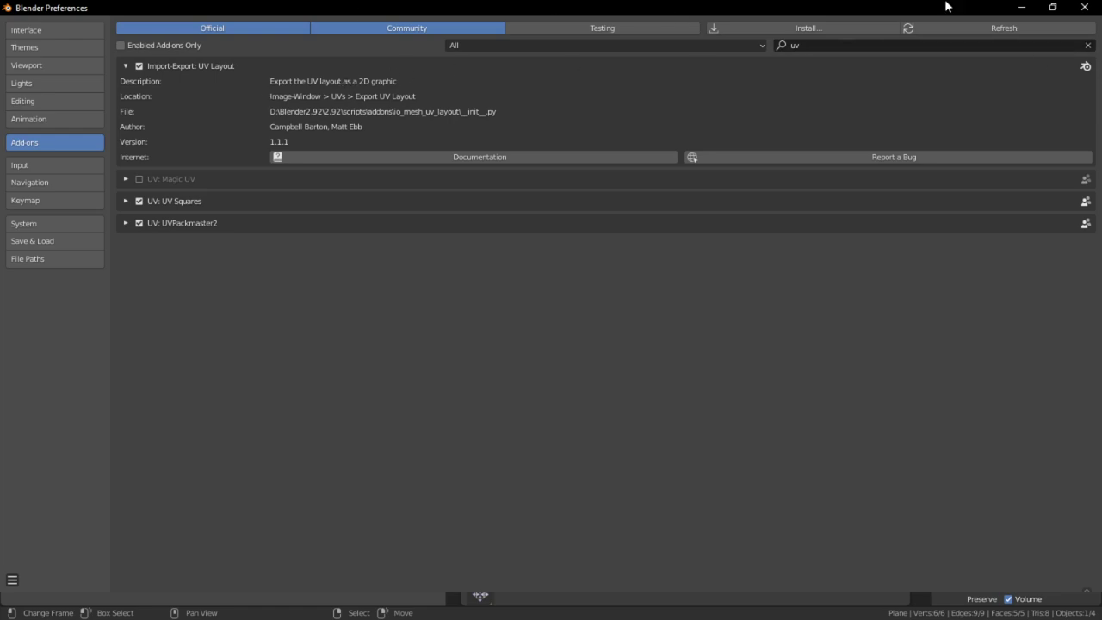
left_click(1083, 7)
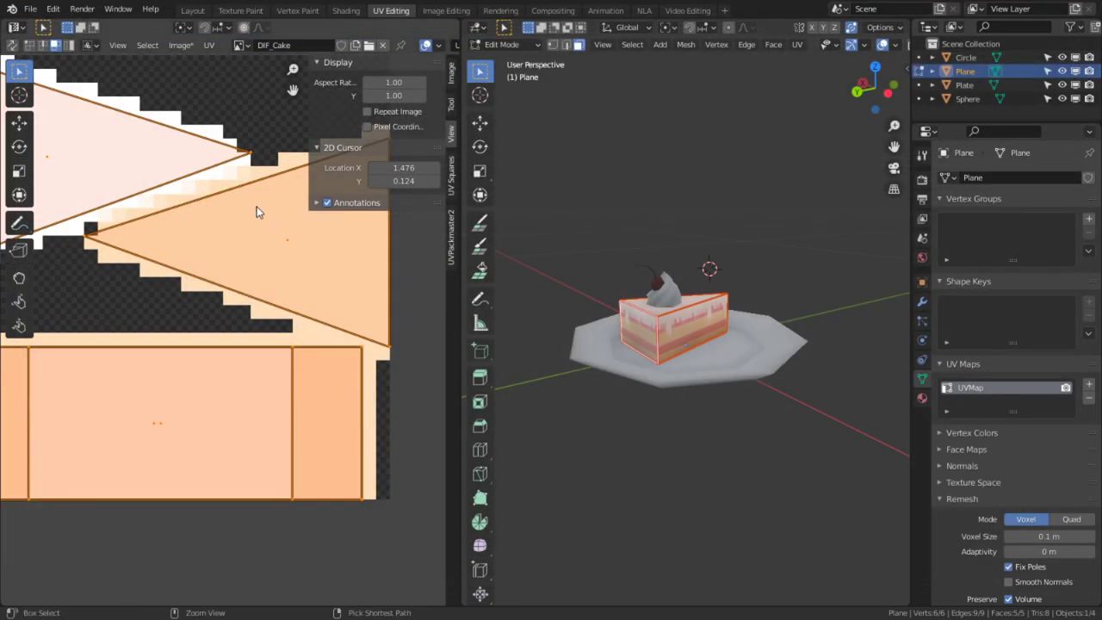
- Maximize the UV editor and view its Snap to Pixels options
key("ctrl+space")
left_click(208, 45)
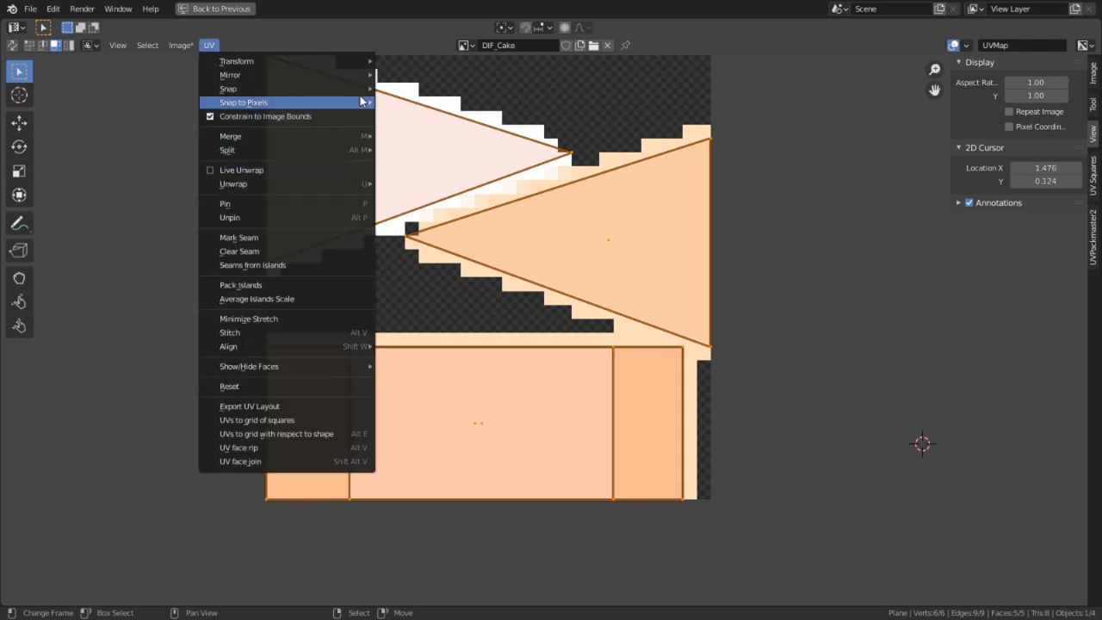
mouse_move(361, 102)
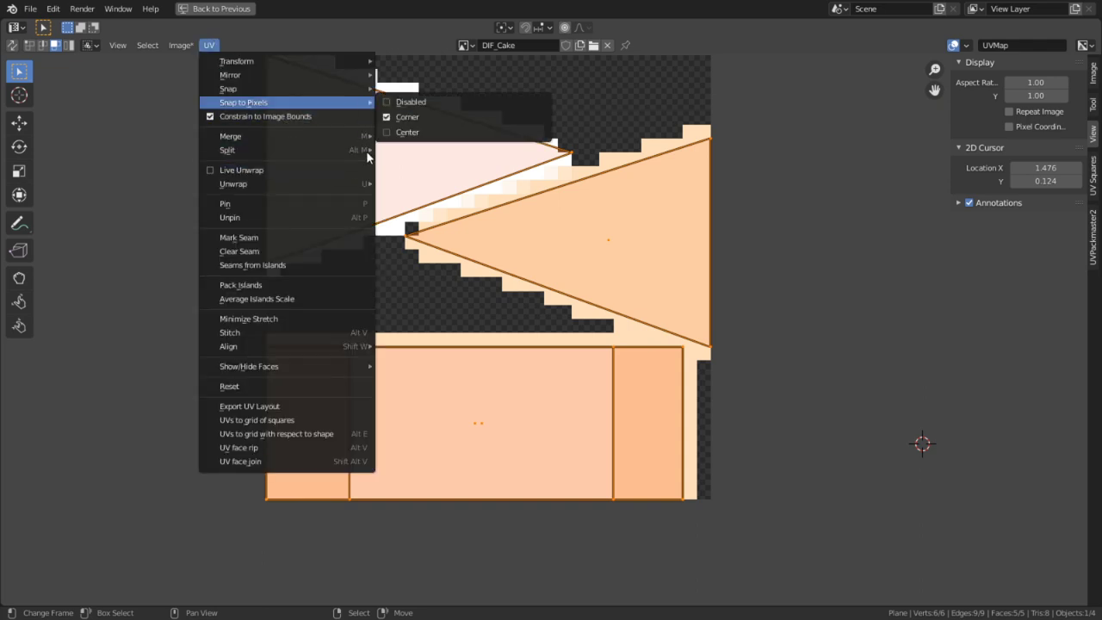
- Switch to GIMP and delete the imported UV path from the DIF_Cake image
key("alt+Tab")
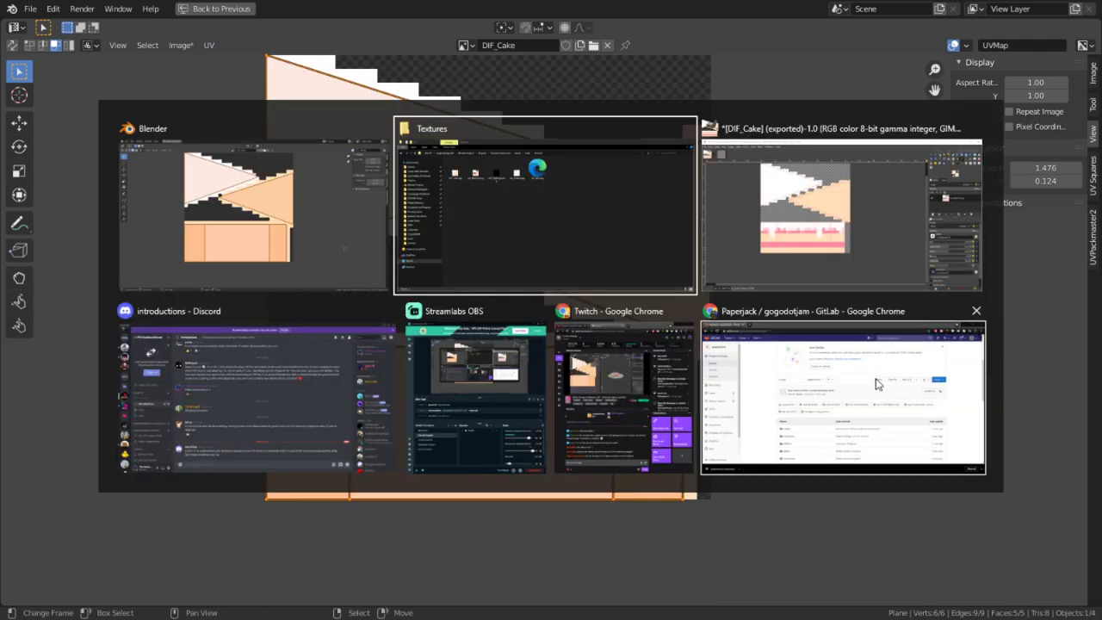
left_click(870, 240)
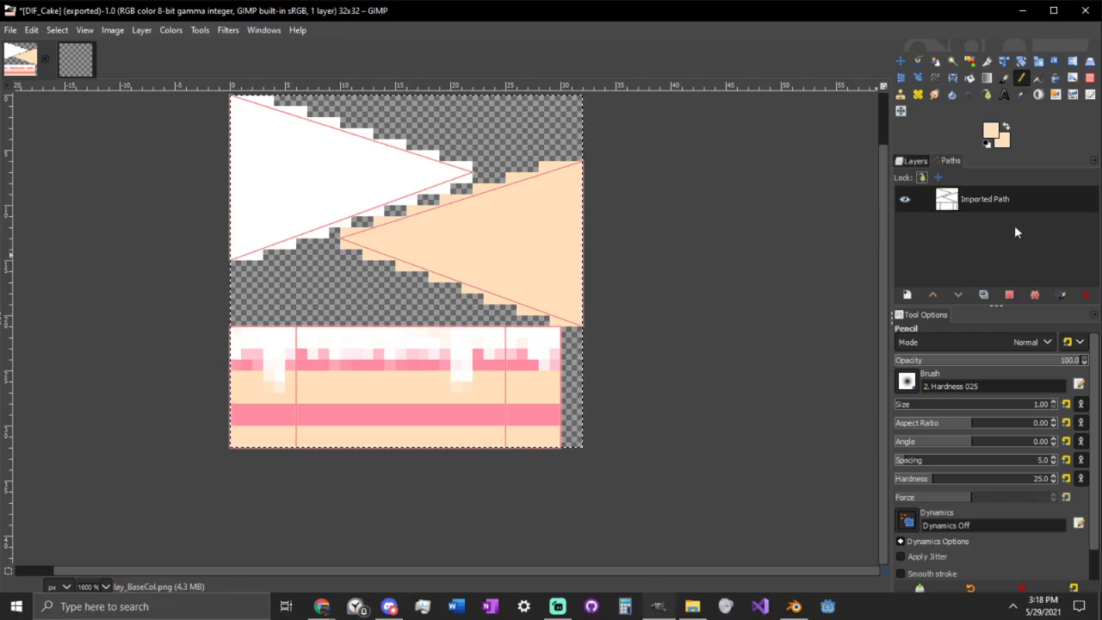
left_click(1083, 295)
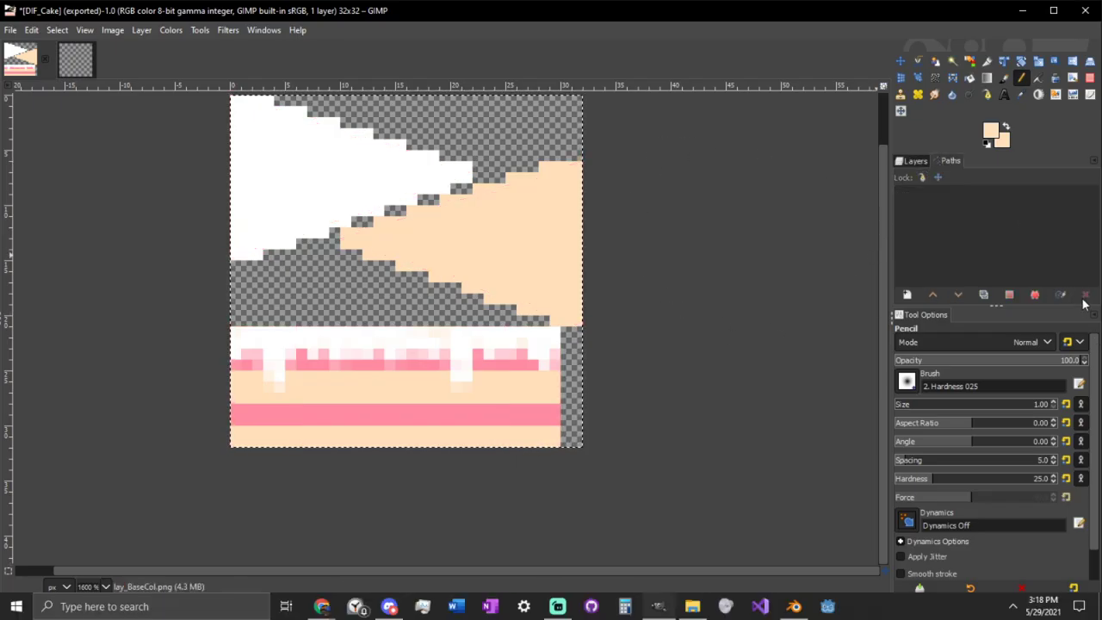
- Import UV_cake.svg from the Textures folder as a path scaled to fit the image, and make the path visible over the texture
right_click(951, 273)
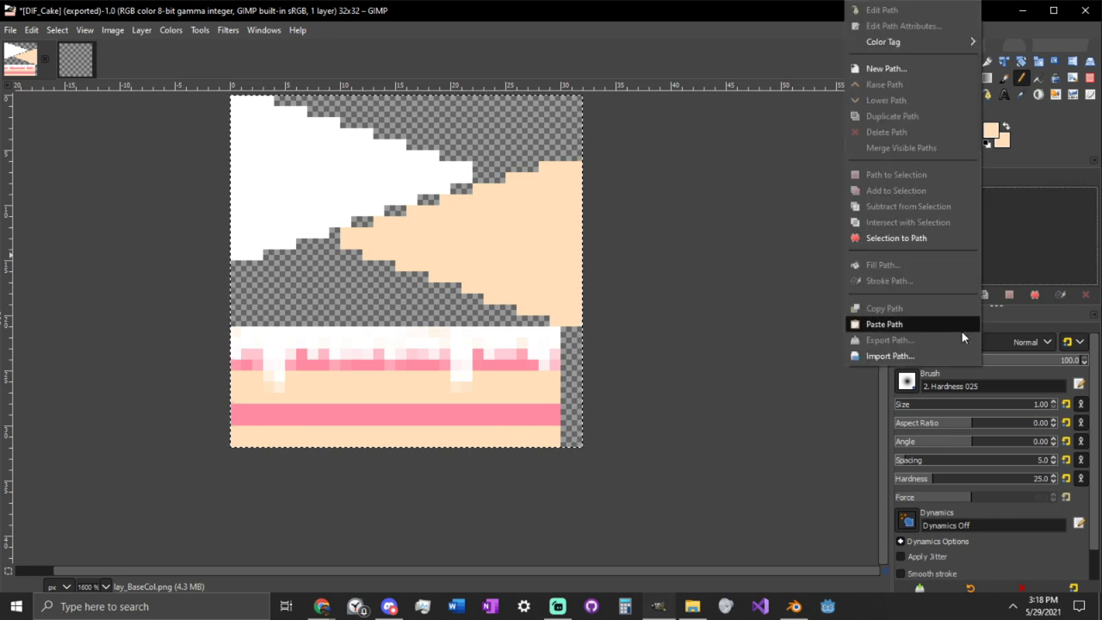
left_click(890, 355)
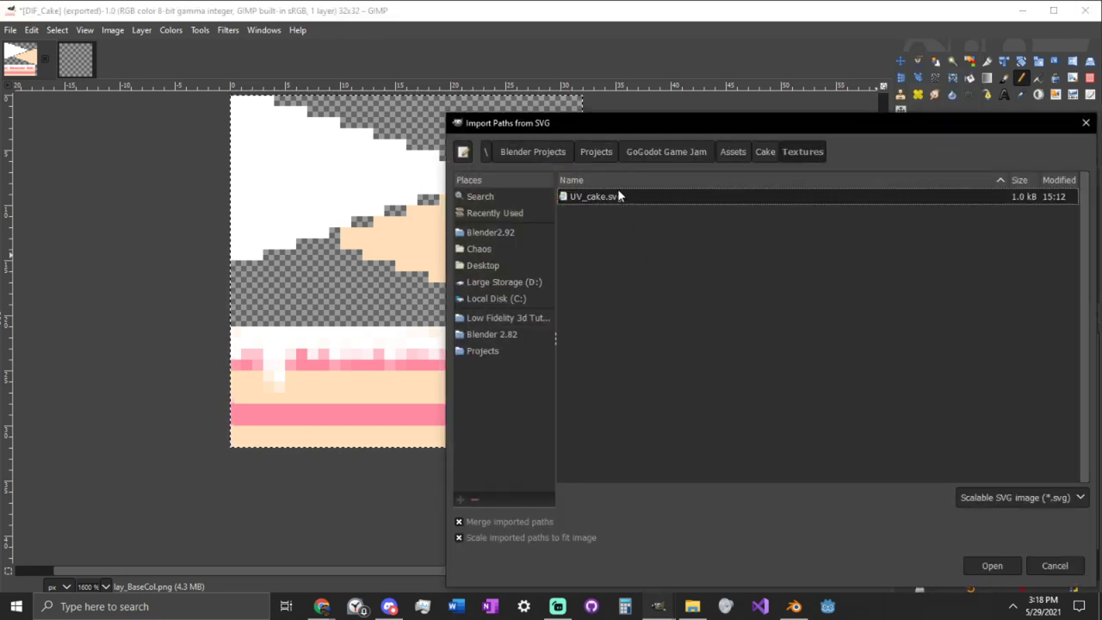
left_click_drag(704, 124, 649, 12)
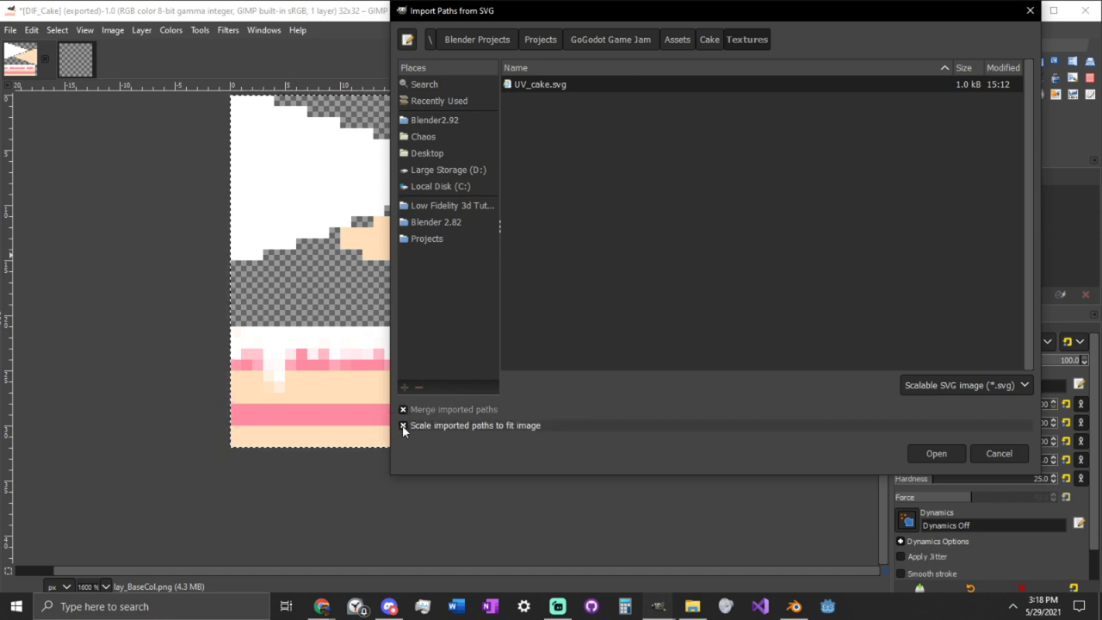
left_click(933, 453)
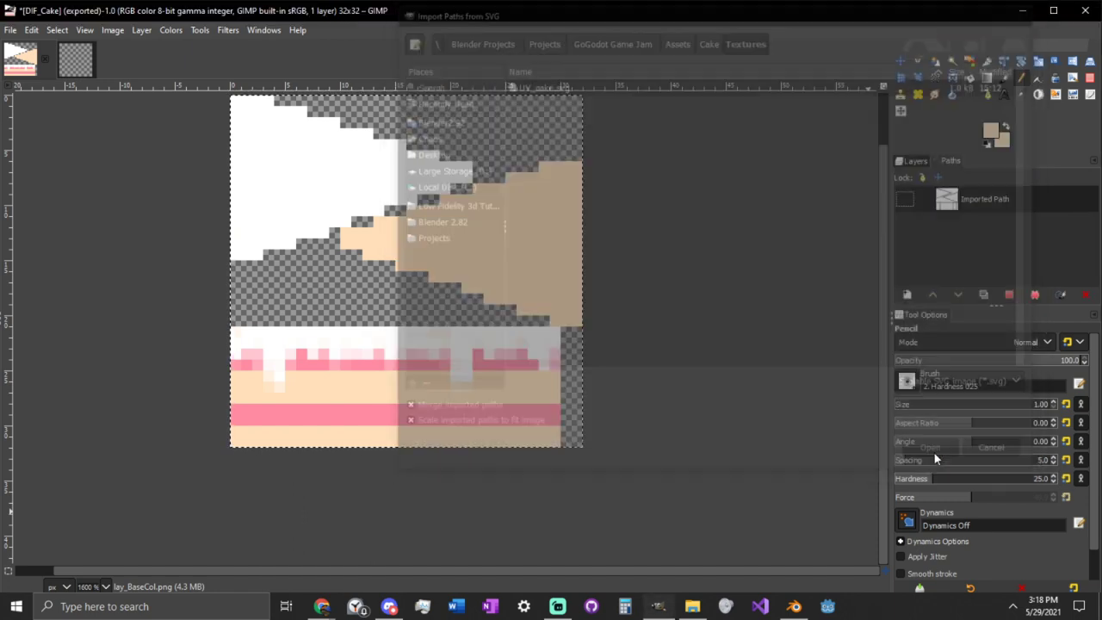
left_click(905, 198)
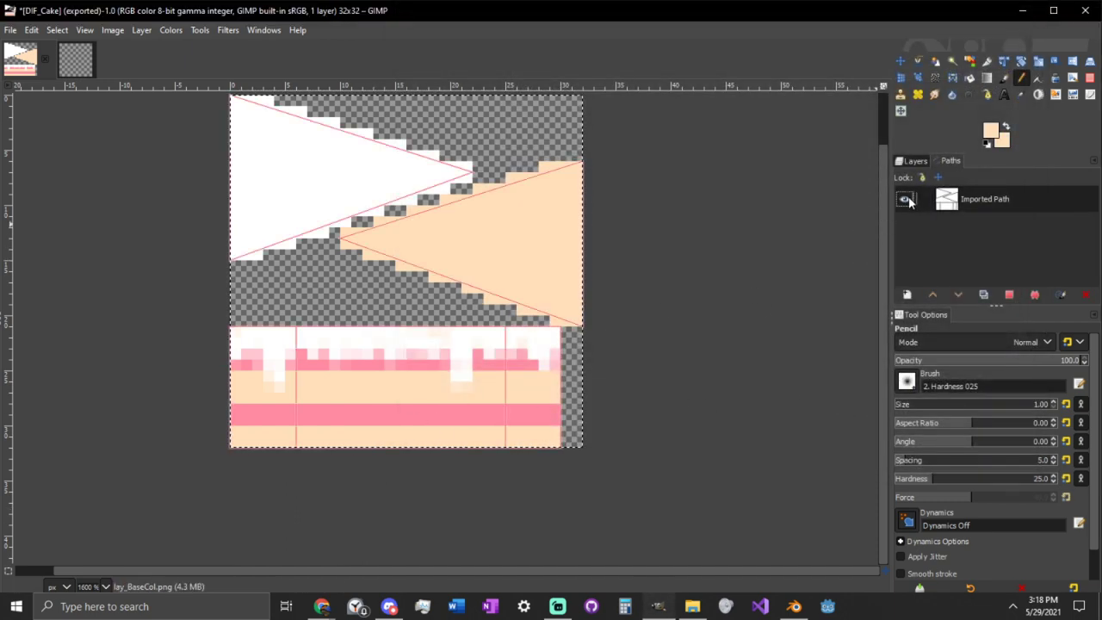
scroll(538, 428, "up", 3)
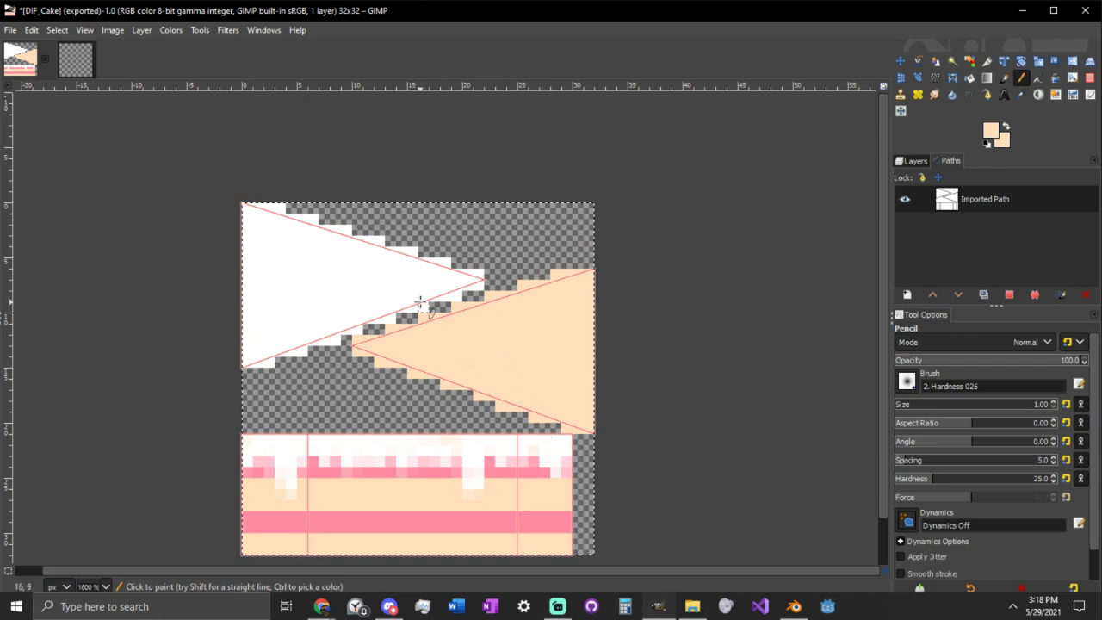
scroll(426, 301, "up", 1, "ctrl")
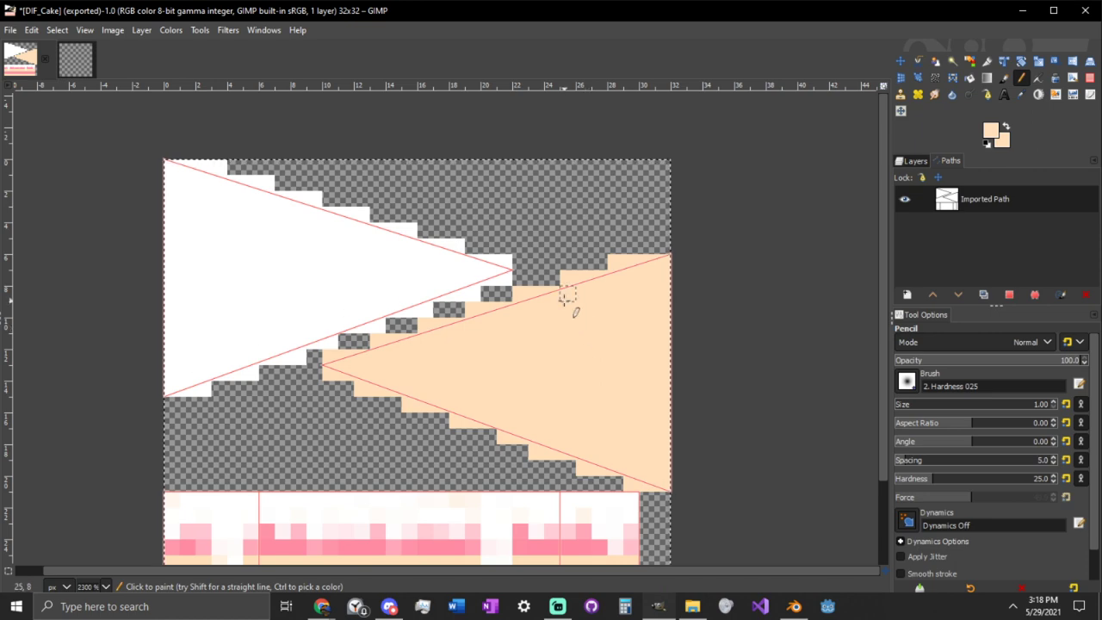
- Switch to Blender and export the UV layout in PNG format as Plane.png to the cake's Textures folder
key("alt+Tab")
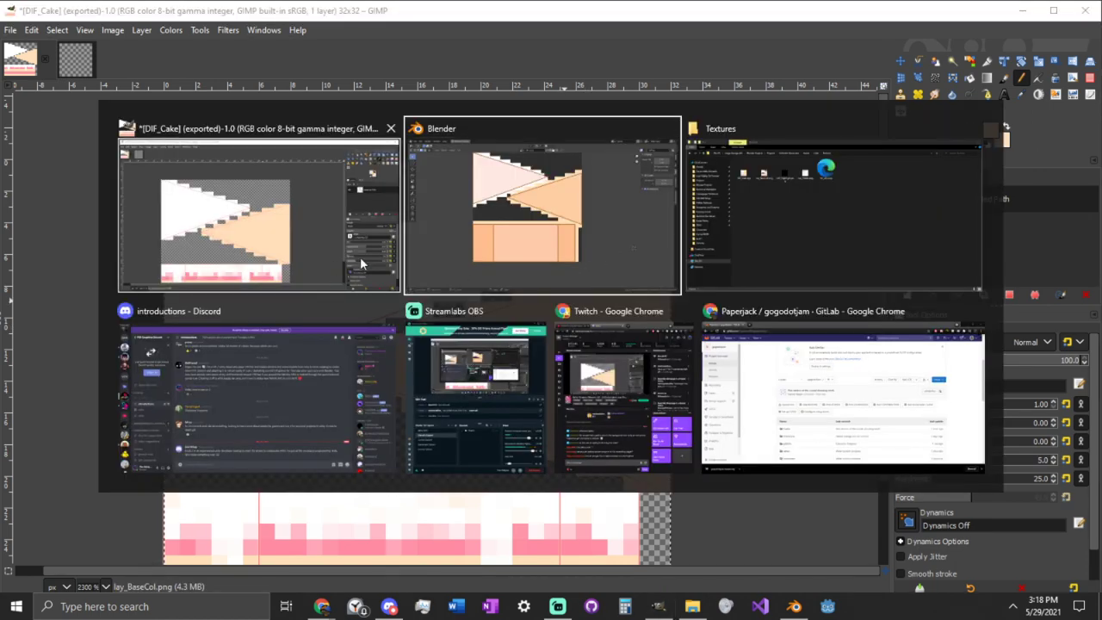
left_click(468, 252)
left_click(205, 46)
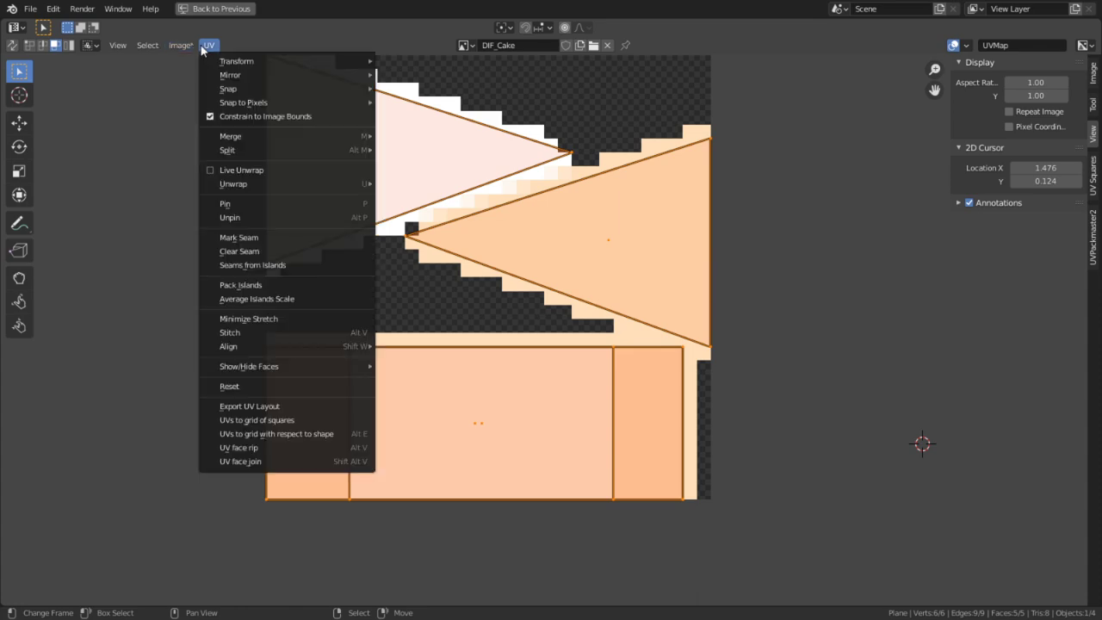
left_click(284, 406)
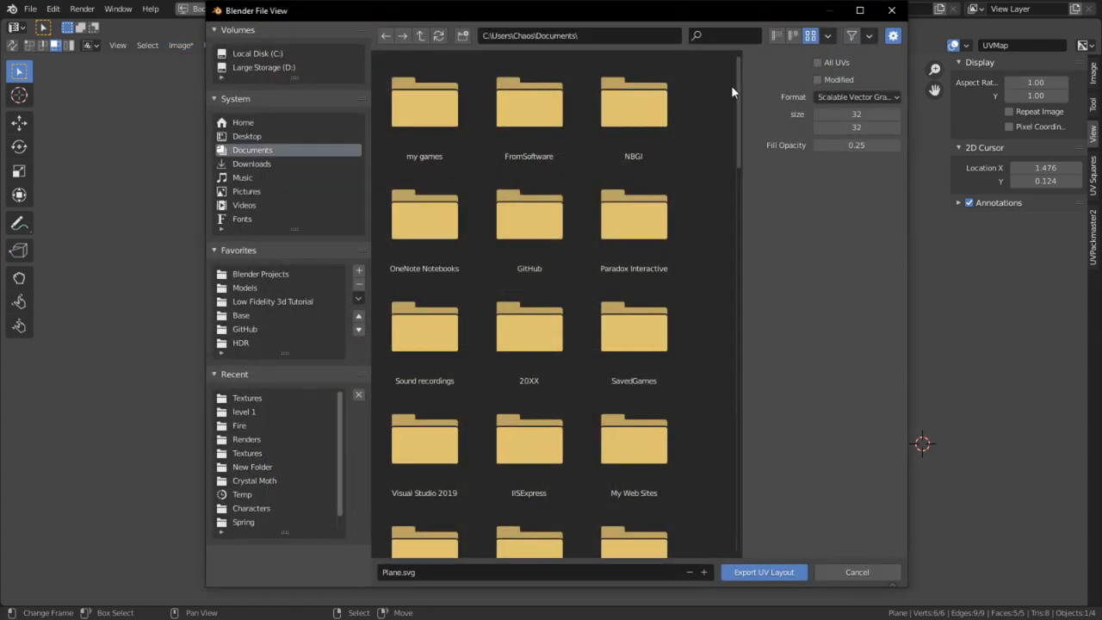
left_click(864, 93)
left_click(798, 146)
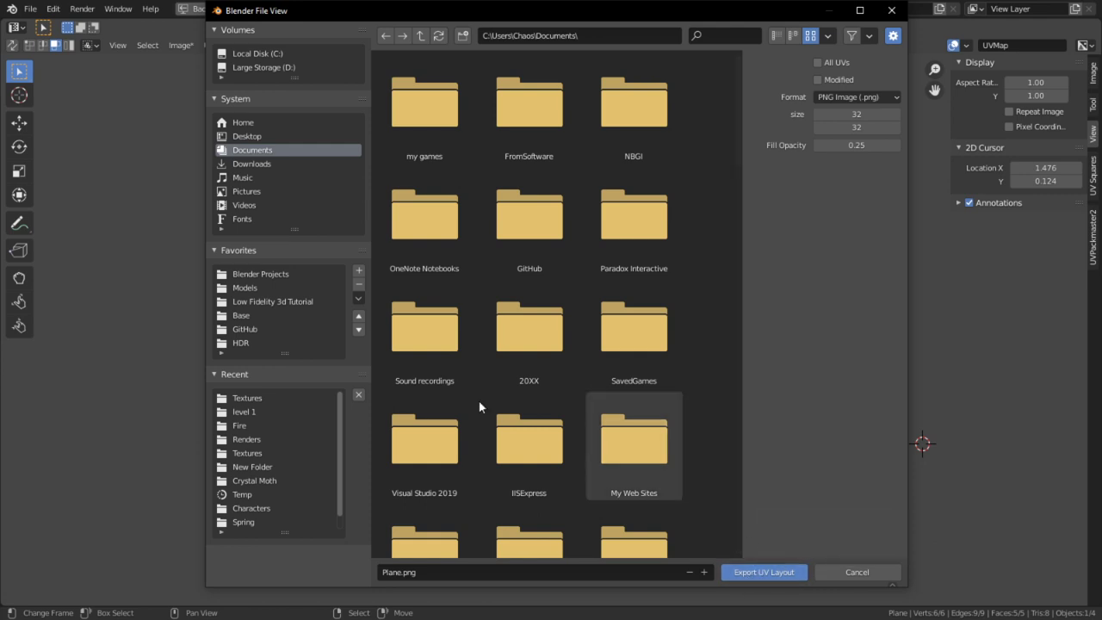
left_click(273, 396)
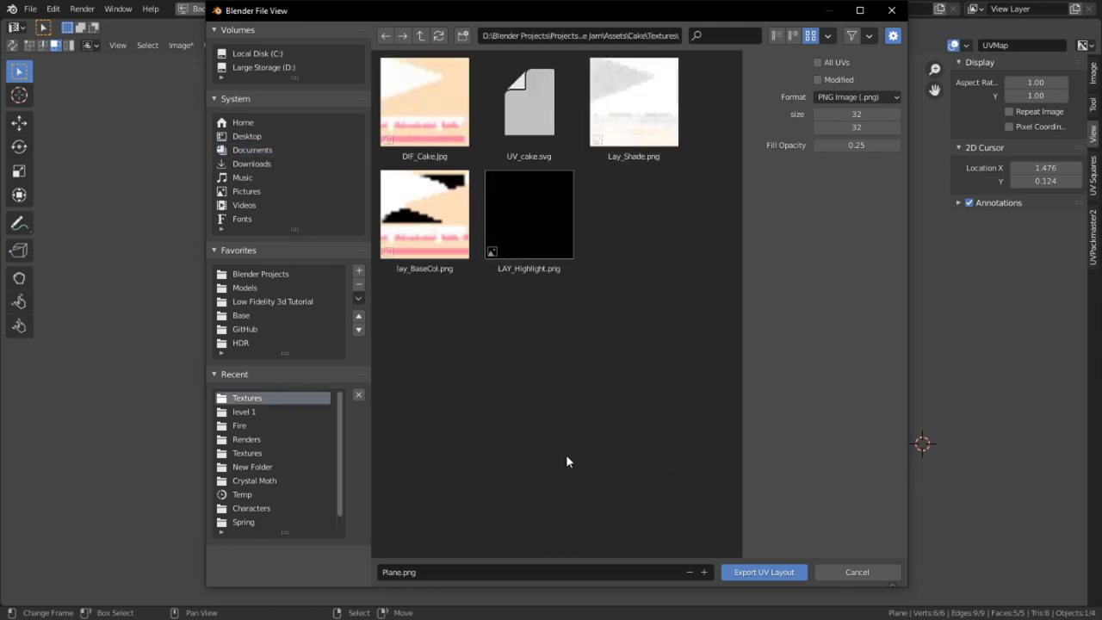
left_click(761, 571)
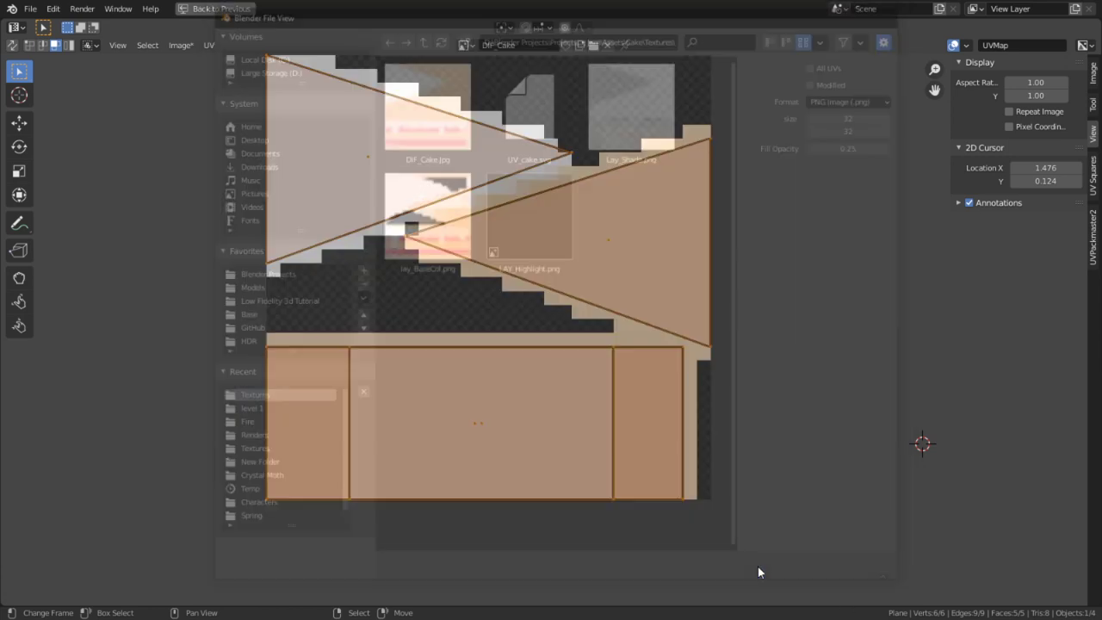
- Switch to File Explorer and add Plane.png from the Textures folder to the DIF_Cake image in GIMP as a new layer
key("alt+Tab")
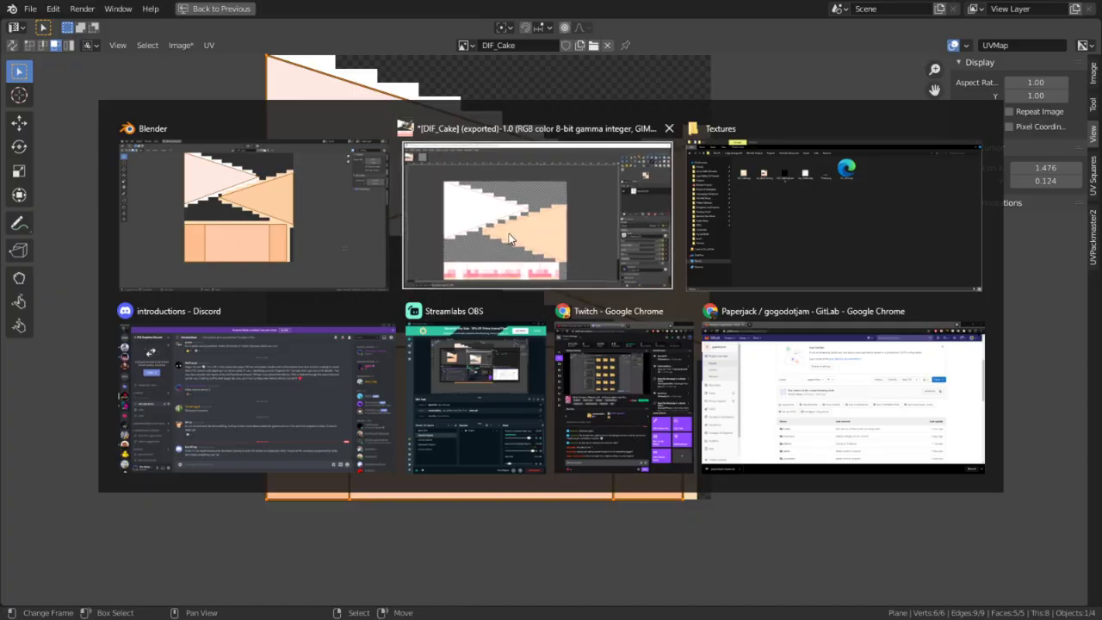
key("alt+Tab")
left_click(782, 160)
left_click_drag(641, 14, 527, 215)
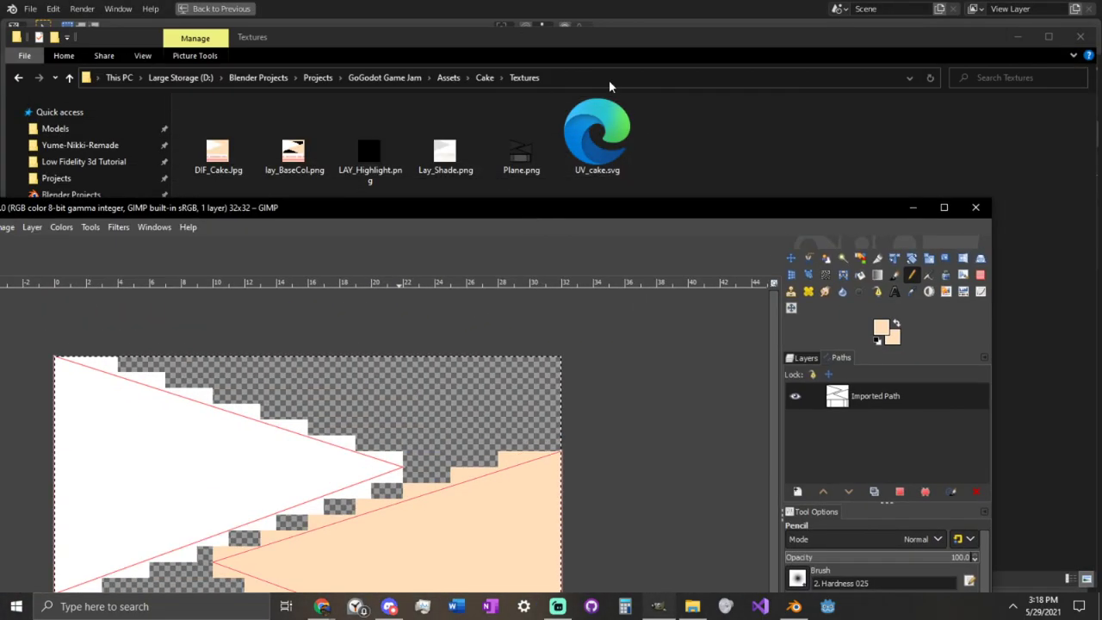
left_click(586, 52)
double_click(394, 31)
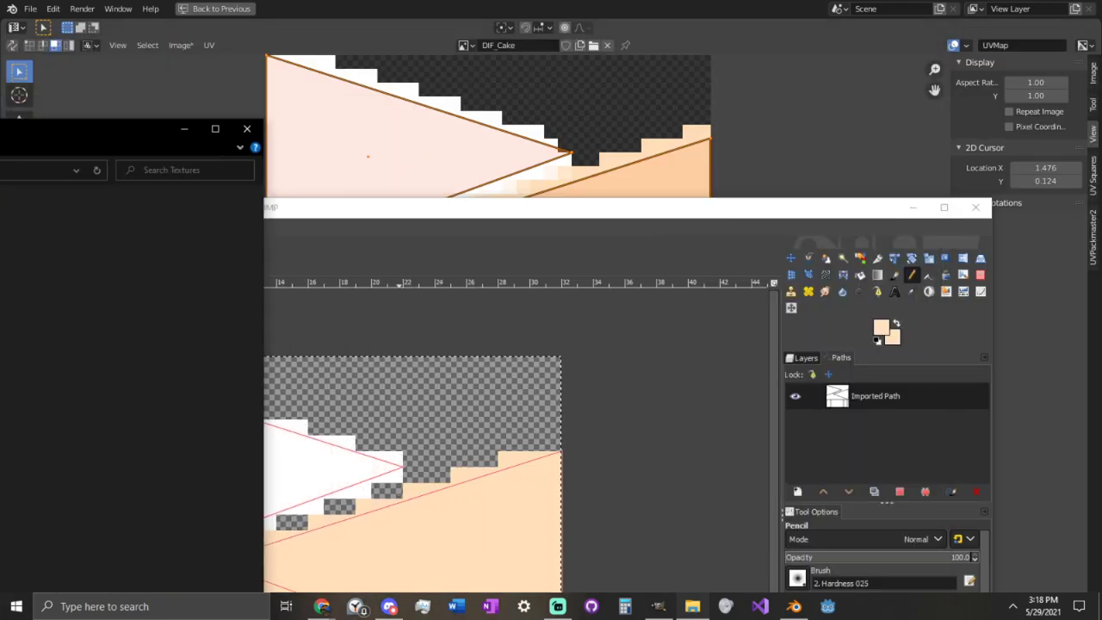
left_click_drag(379, 207, 502, 0)
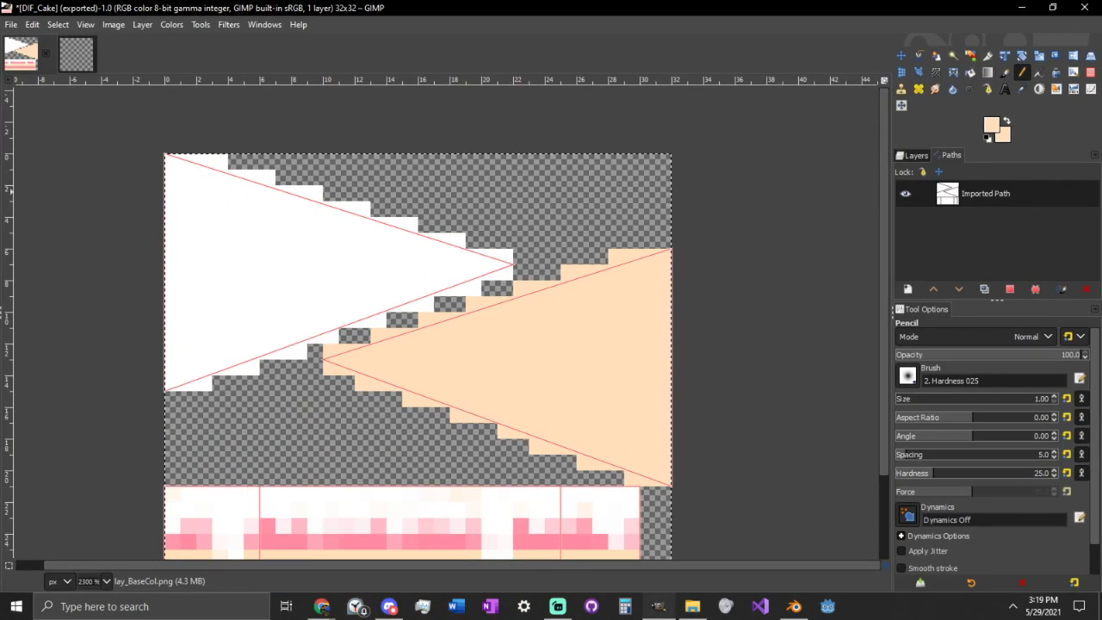
key("alt+Tab")
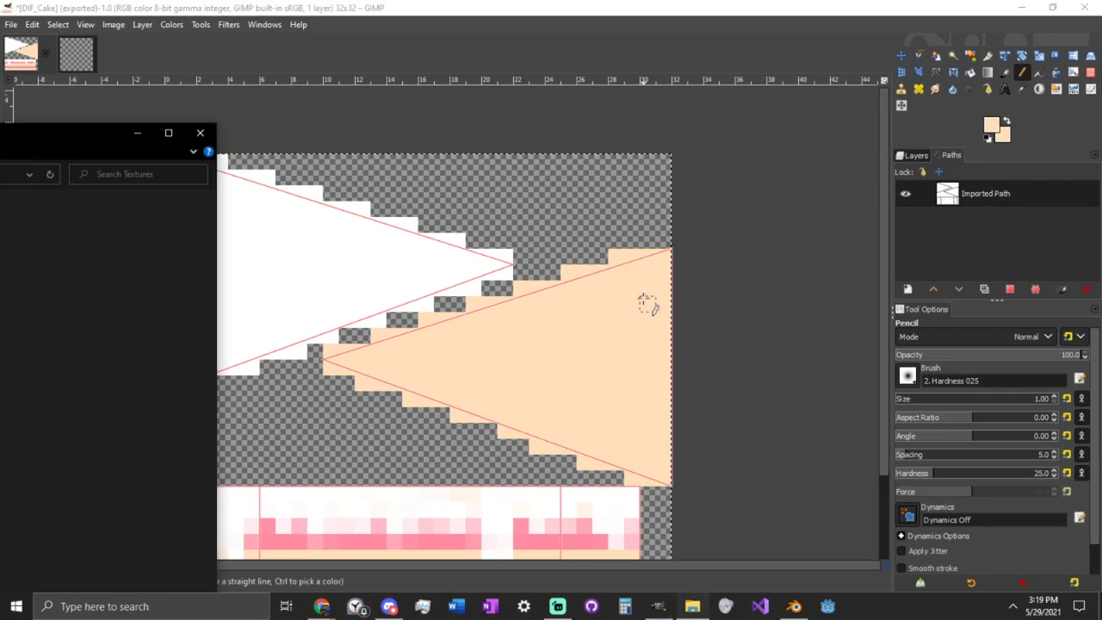
scroll(637, 333, "down", 2, "ctrl")
left_click_drag(637, 360, 637, 360)
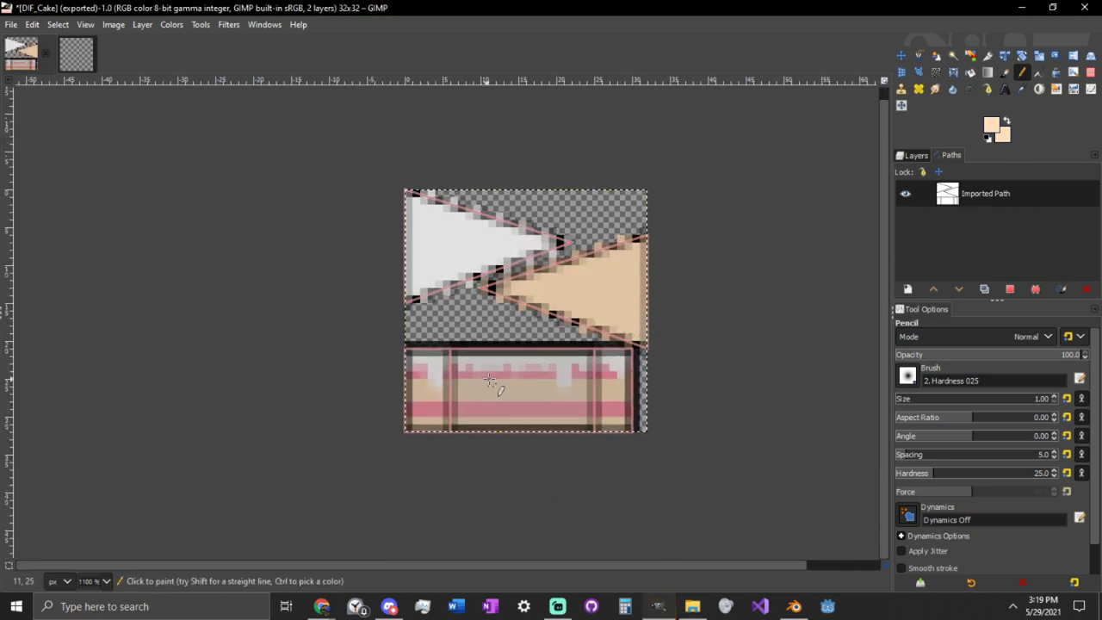
- Delete the Plane.png layer from the DIF_Cake image
left_click(917, 155)
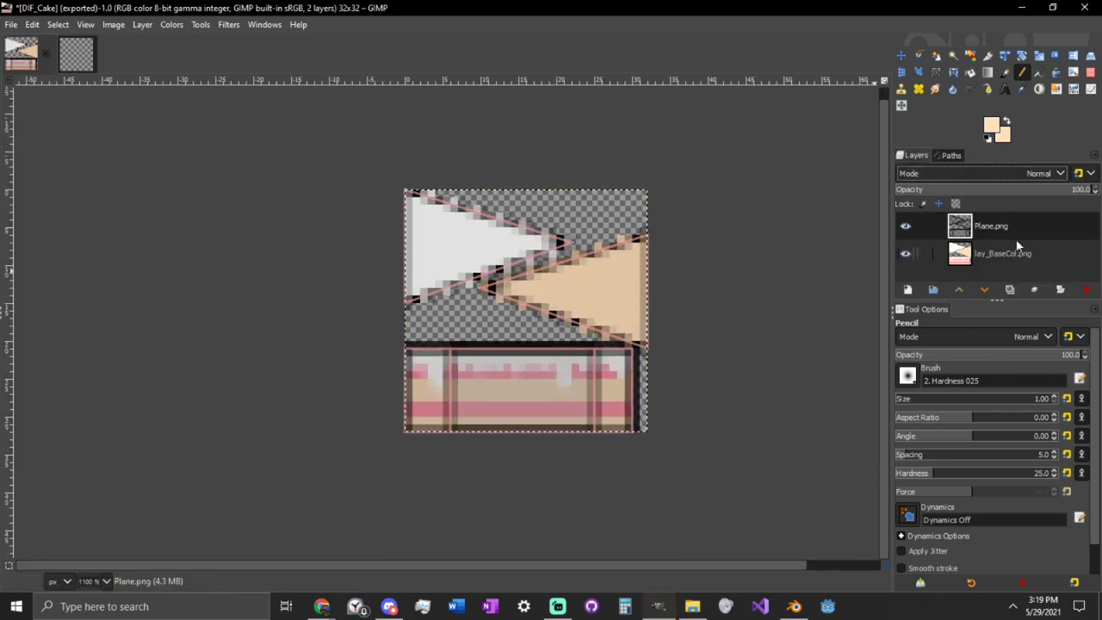
left_click(1086, 290)
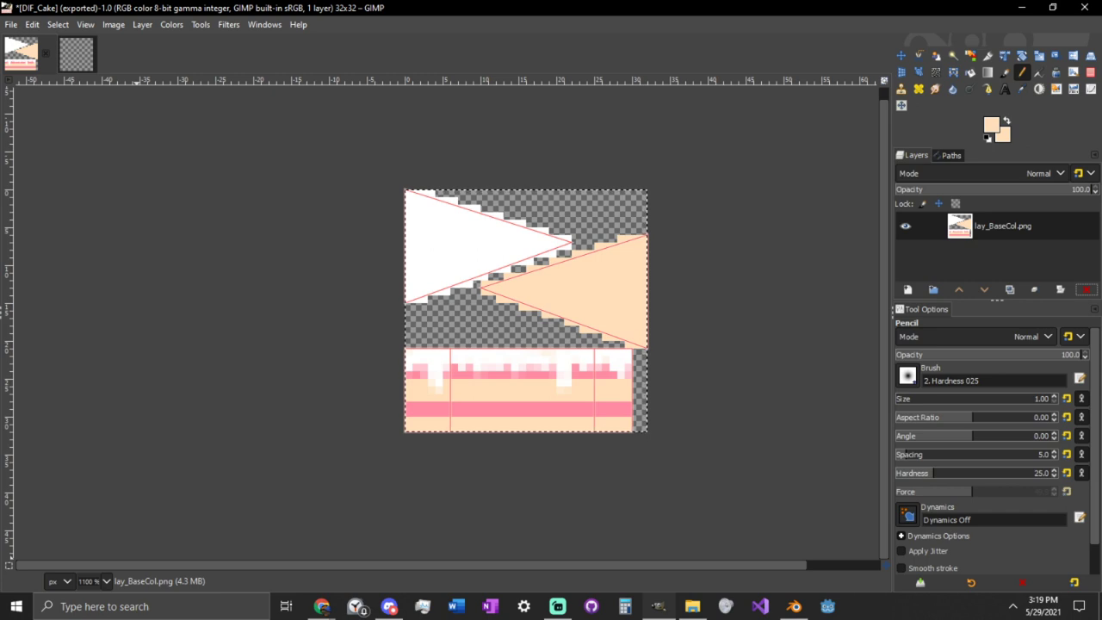
- Switch from GIMP to Blender, return the cake to Object Mode and open the Shading workspace
key("alt+Tab")
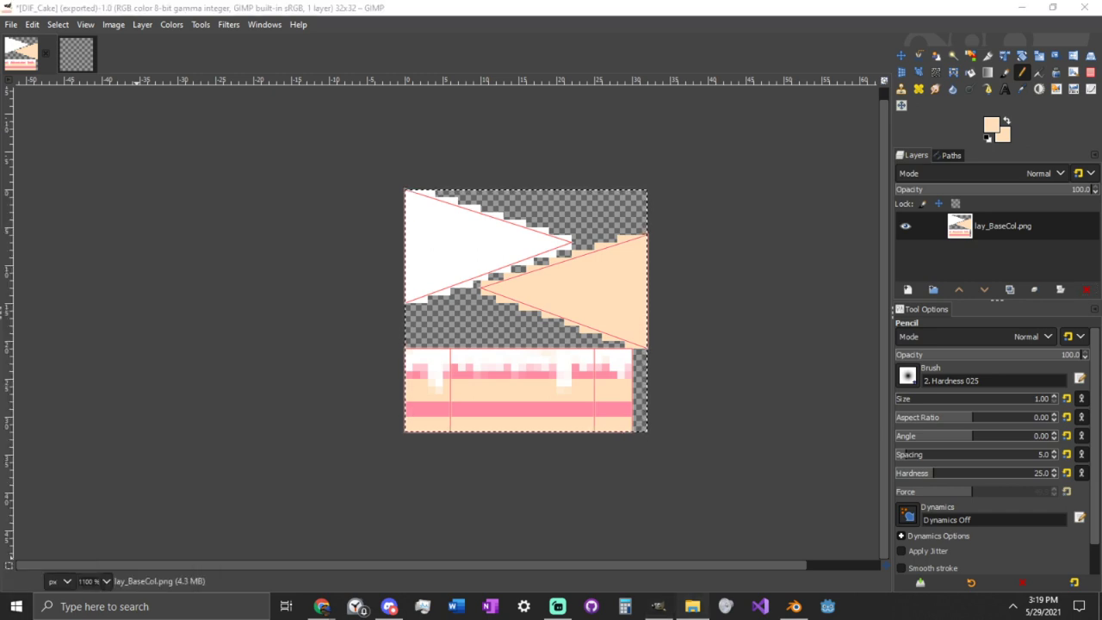
key("alt+Tab")
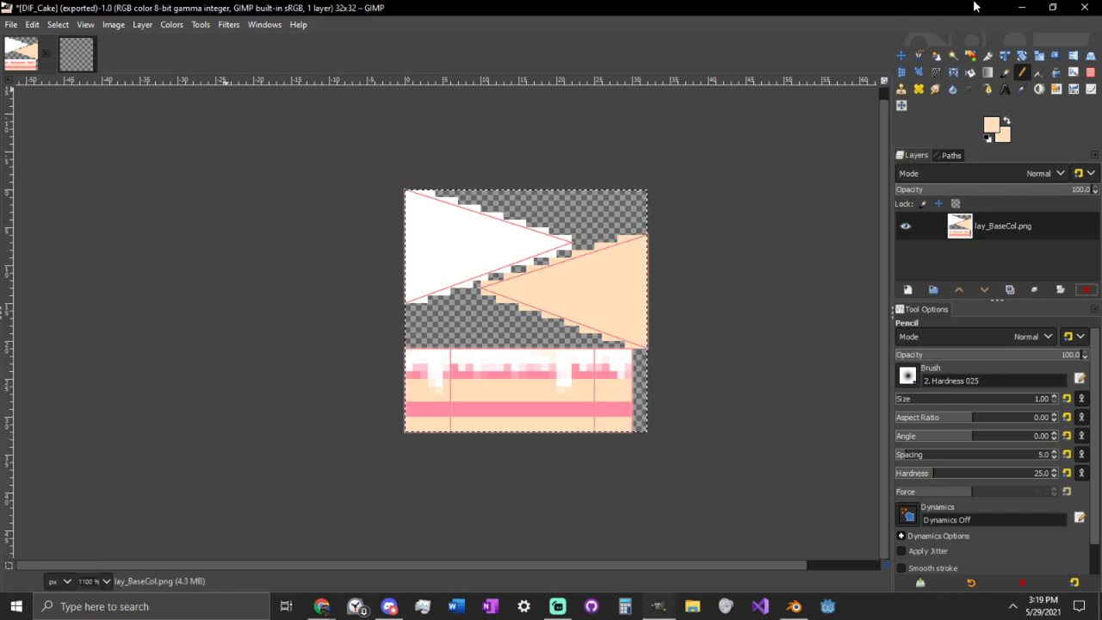
left_click(1084, 7)
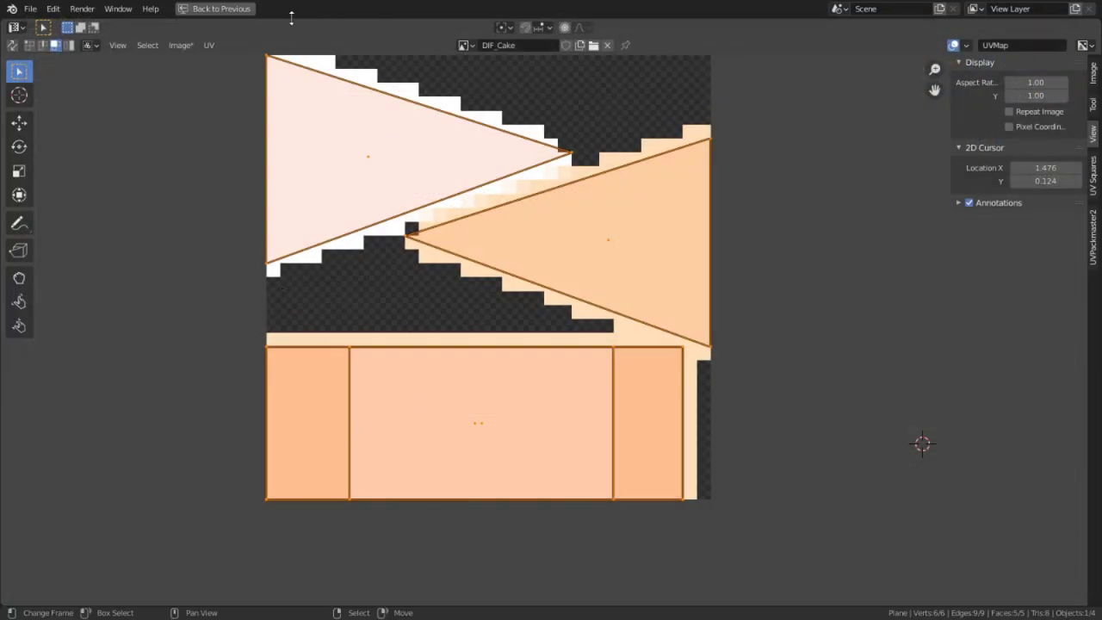
key("ctrl+space")
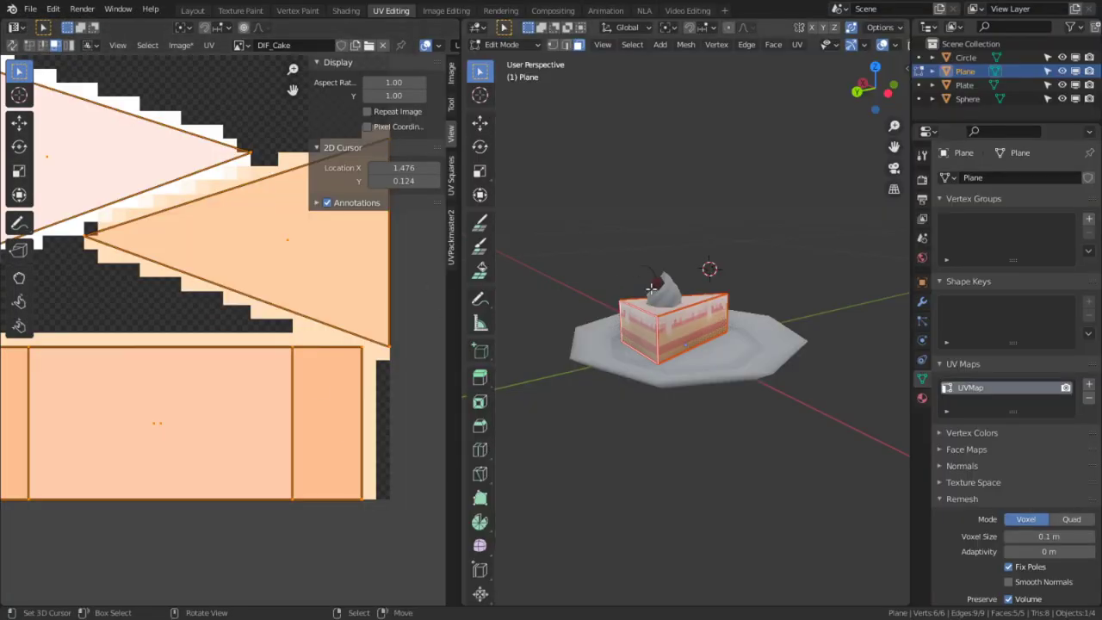
key("Tab")
left_click(727, 314)
right_click(722, 310)
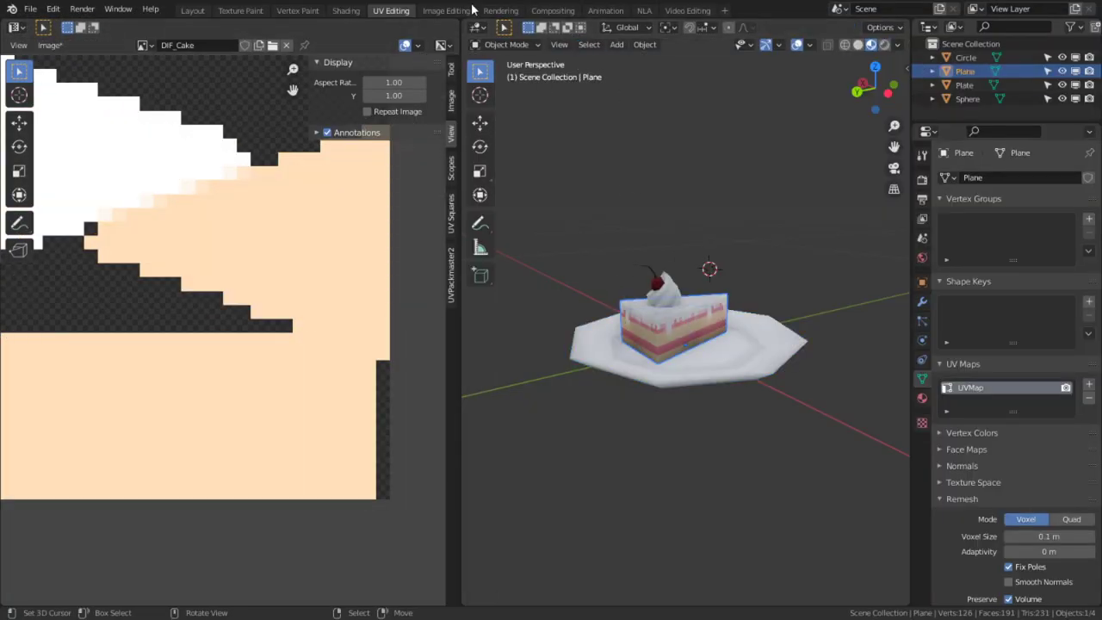
left_click(351, 10)
key("ctrl+space")
scroll(450, 380, "down", 2)
scroll(379, 443, "down", 2)
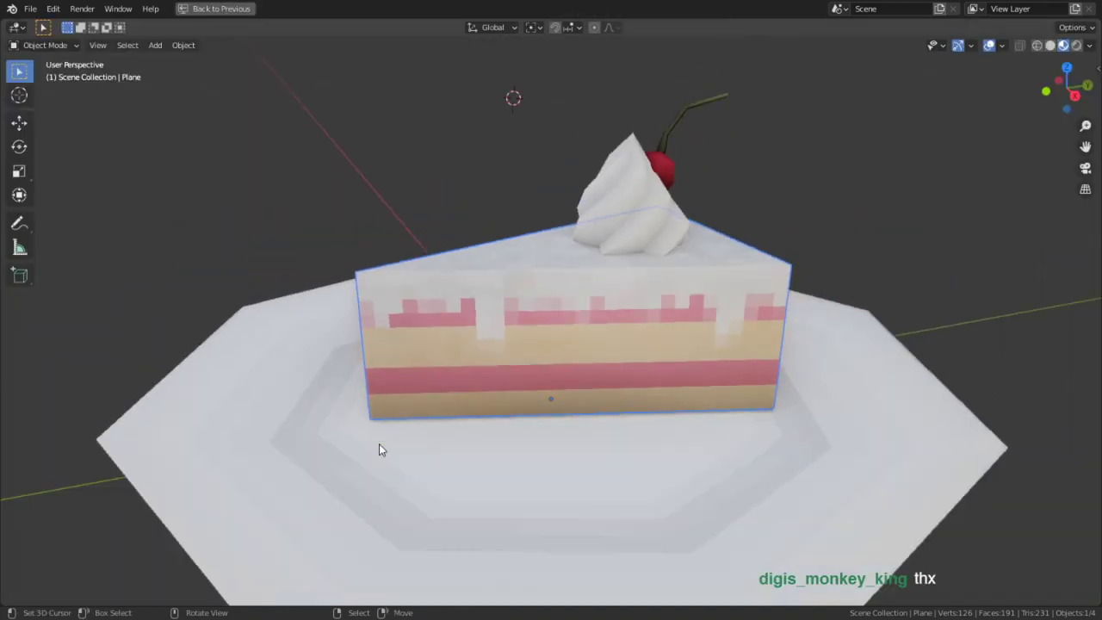
left_click(215, 9)
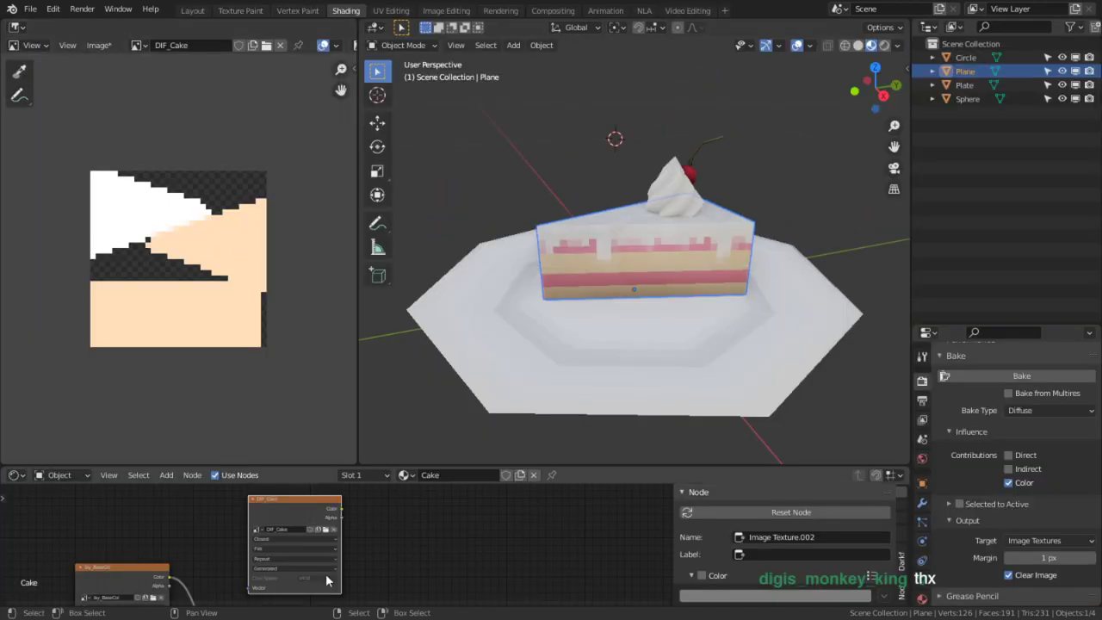
- Delete the lay_BaseCol, Lay_Shade and LAY_Highlight image textures and the Multiply node from the Cake material
key("ctrl+space")
middle_click_drag(315, 528, 289, 332)
left_click(334, 253)
scroll(288, 282, "down", 5)
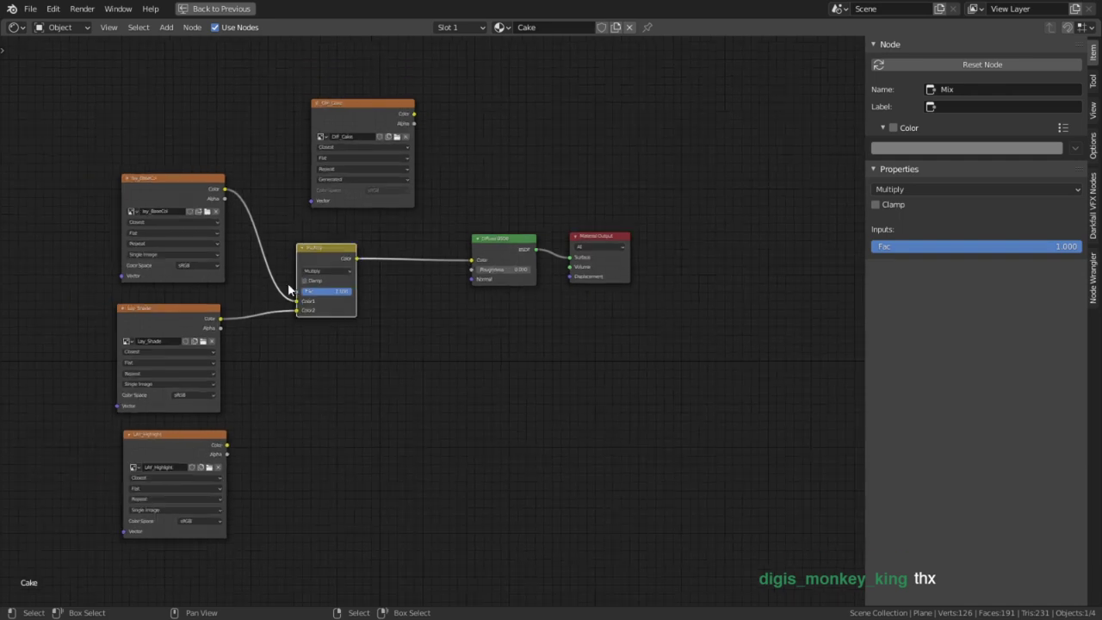
key("c")
left_click_drag(239, 274, 341, 428)
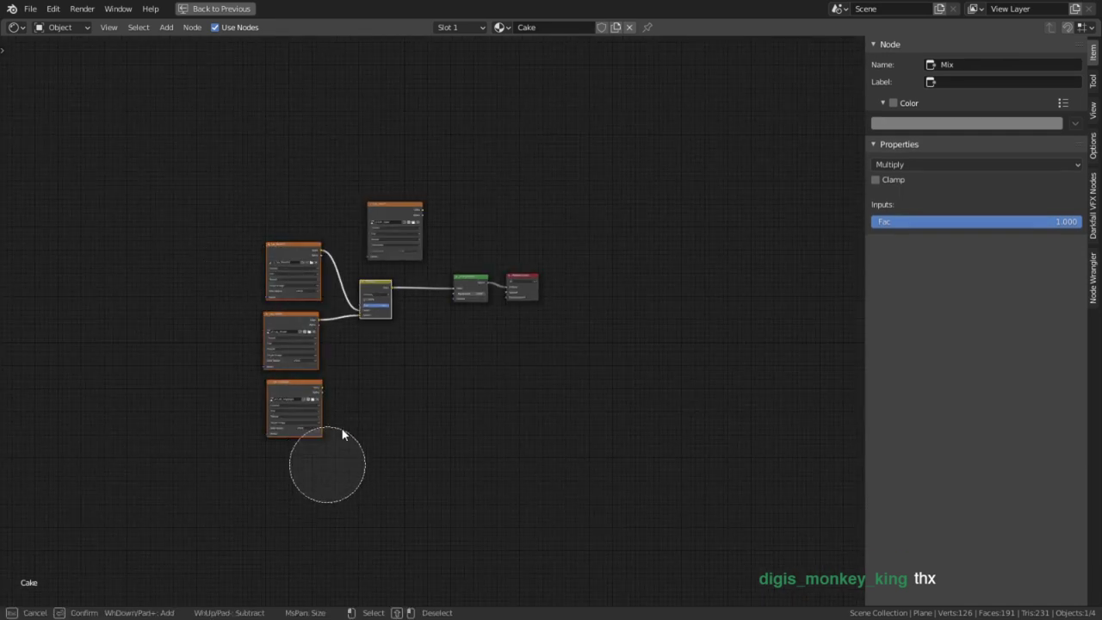
key("Escape")
key("x")
- Connect the DIF_Cake texture's color to the Diffuse BSDF and load DIF_Cake.jpg from the Textures folder into that node
mouse_move(401, 211)
left_mouse_down()
mouse_move(379, 292)
mouse_move(410, 234)
mouse_move(478, 250)
left_mouse_up()
scroll(379, 292, "up", 4)
left_click(344, 285)
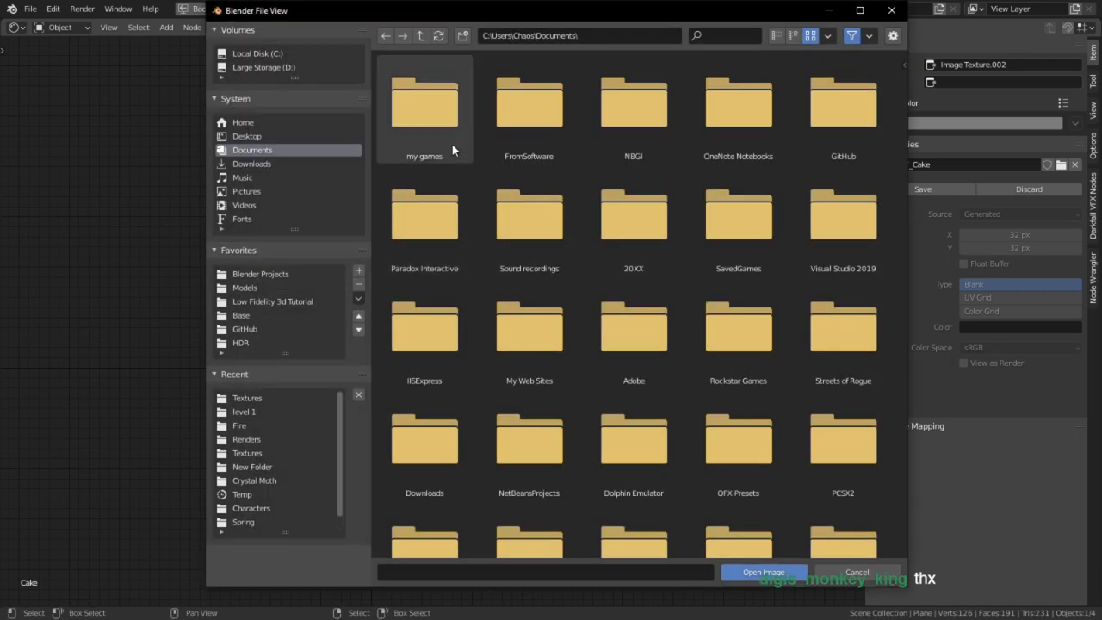
left_click(266, 399)
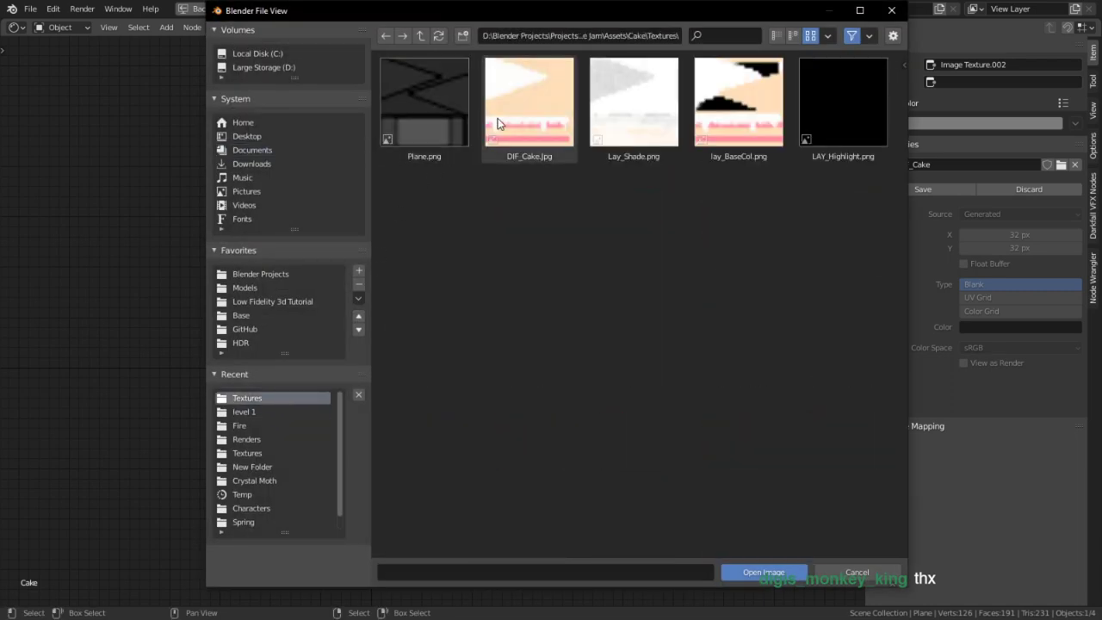
double_click(563, 129)
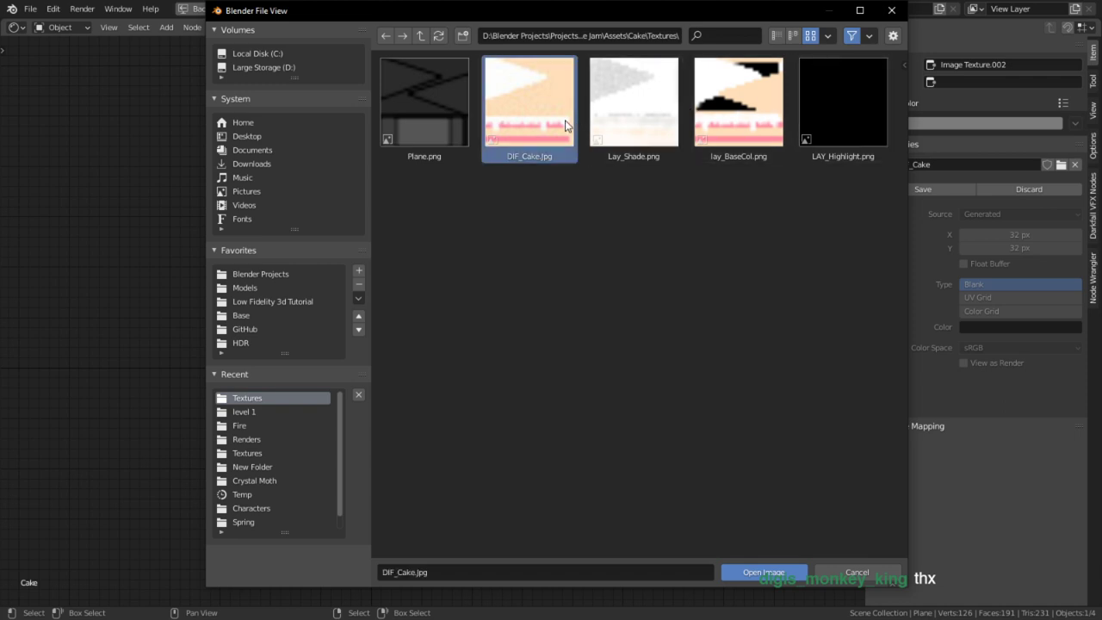
left_click_drag(310, 244, 339, 200)
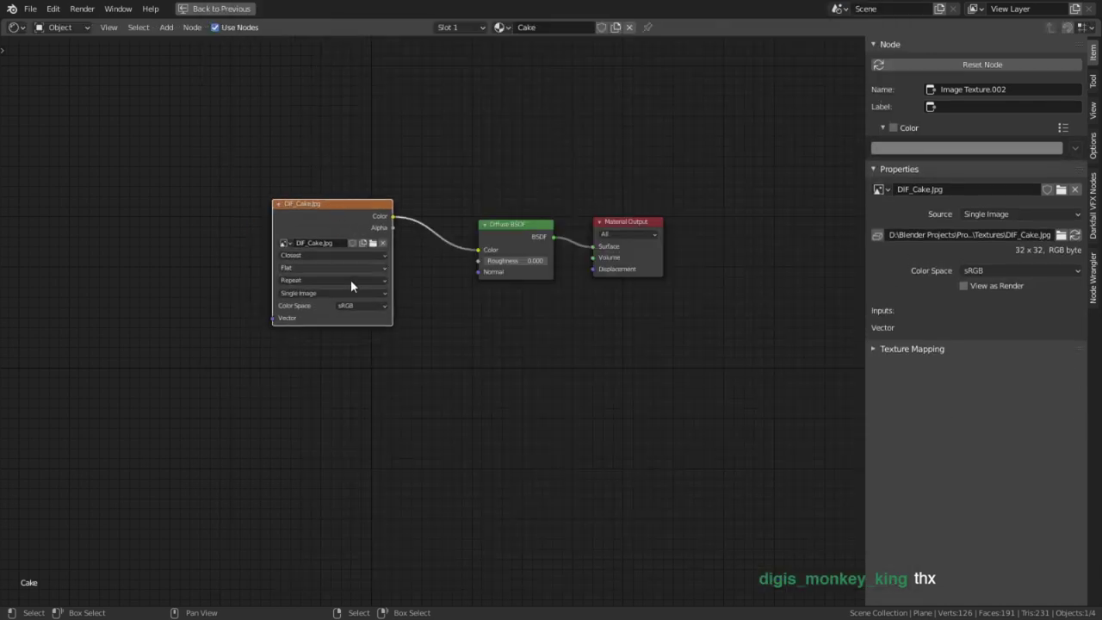
scroll(360, 294, "up", 3)
key("ctrl+space")
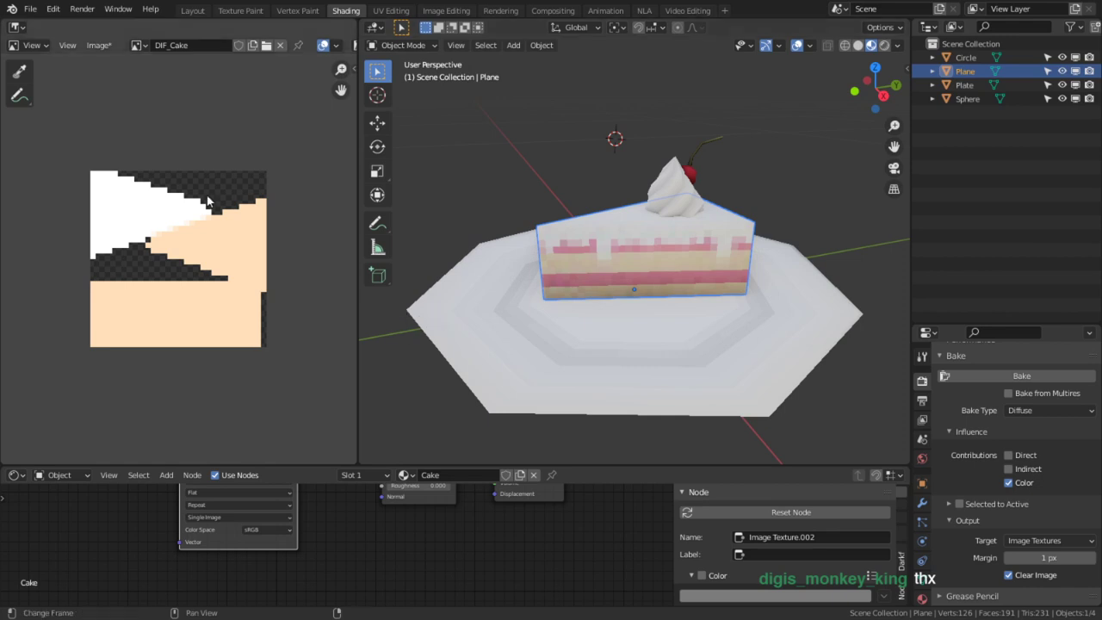
- Display DIF_Cake.jpg in the Image Editor
left_click(136, 46)
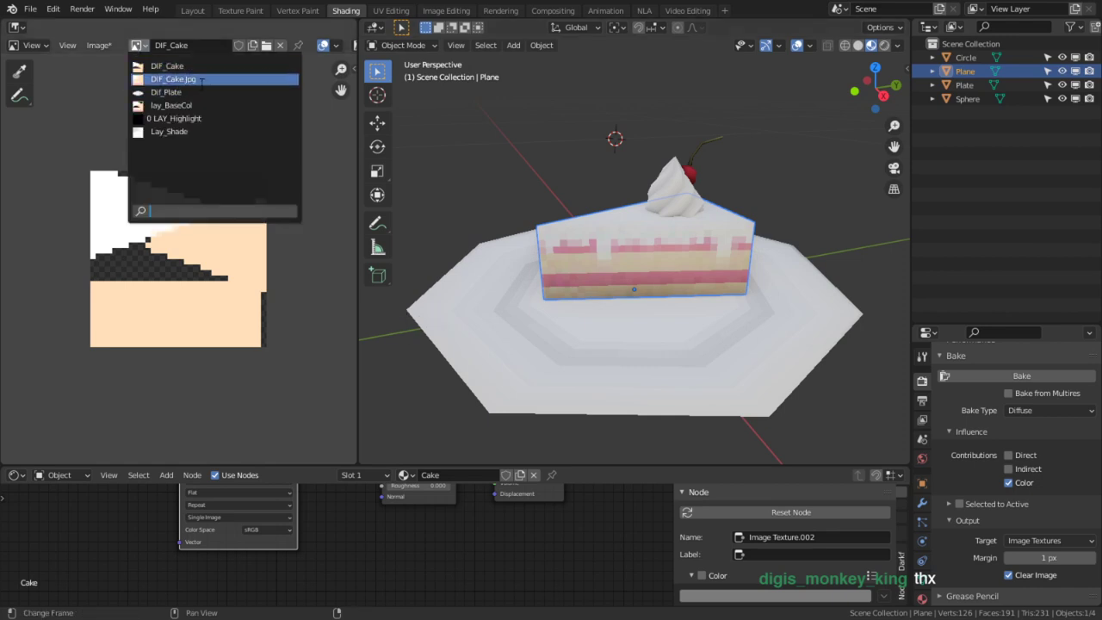
left_click(200, 79)
scroll(233, 276, "up", 4)
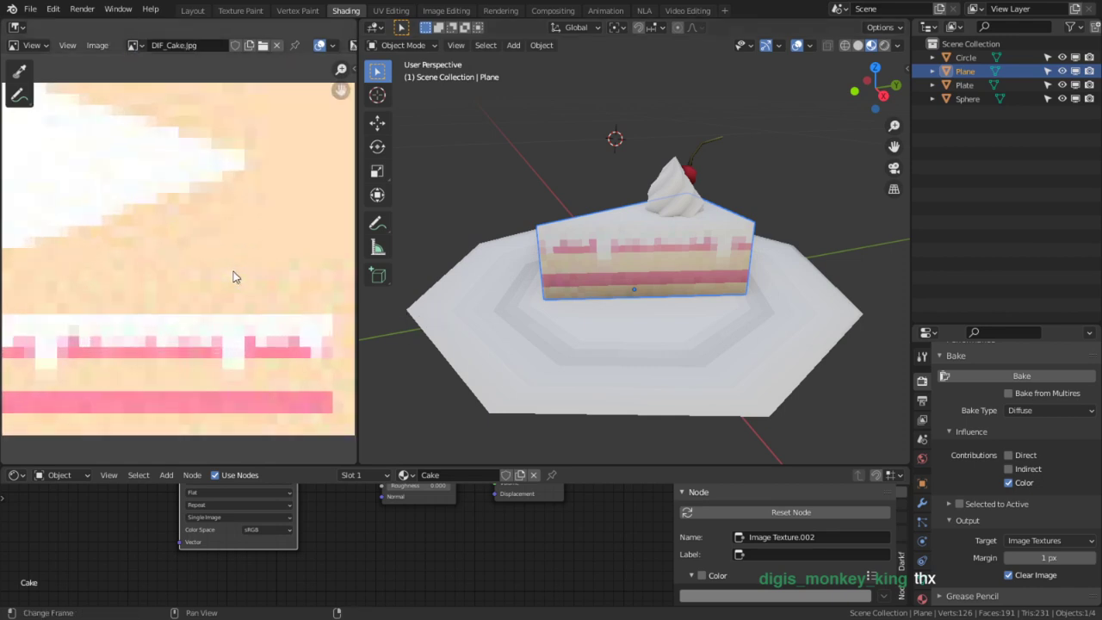
scroll(237, 275, "down", 2)
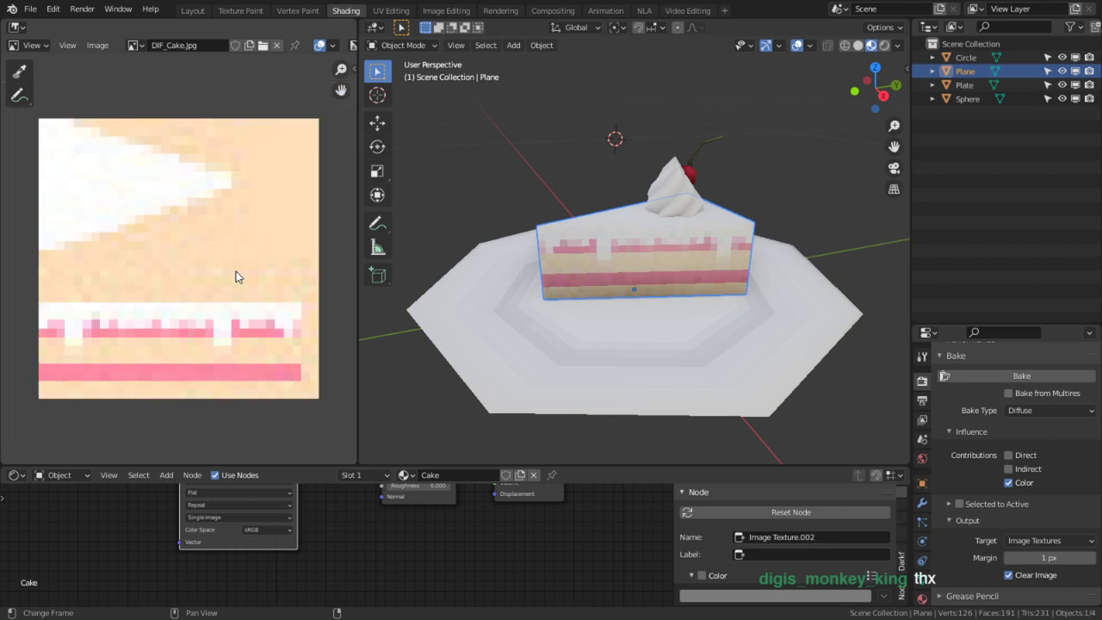
- Examine the pixel colors of DIF_Cake.jpg up close and on the cake's sides in the 3D view
key("ctrl+space")
scroll(599, 420, "up", 4)
scroll(600, 417, "up", 1)
middle_click_drag(589, 416, 536, 385)
middle_click_drag(442, 267, 374, 121)
scroll(482, 221, "down", 1)
scroll(482, 227, "down", 2)
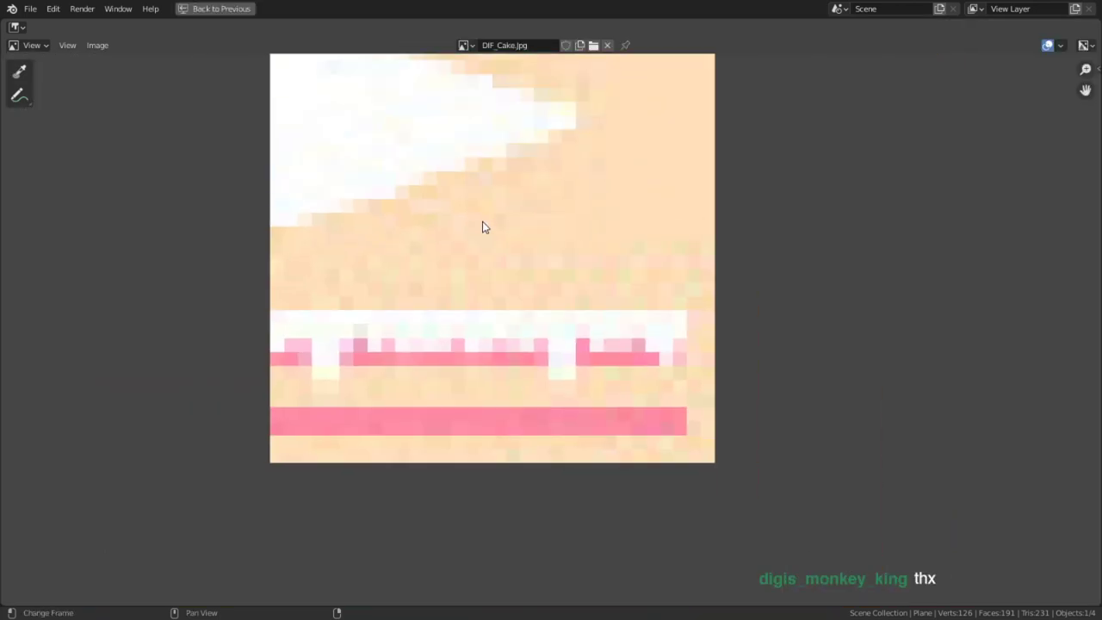
middle_click_drag(482, 226, 489, 310)
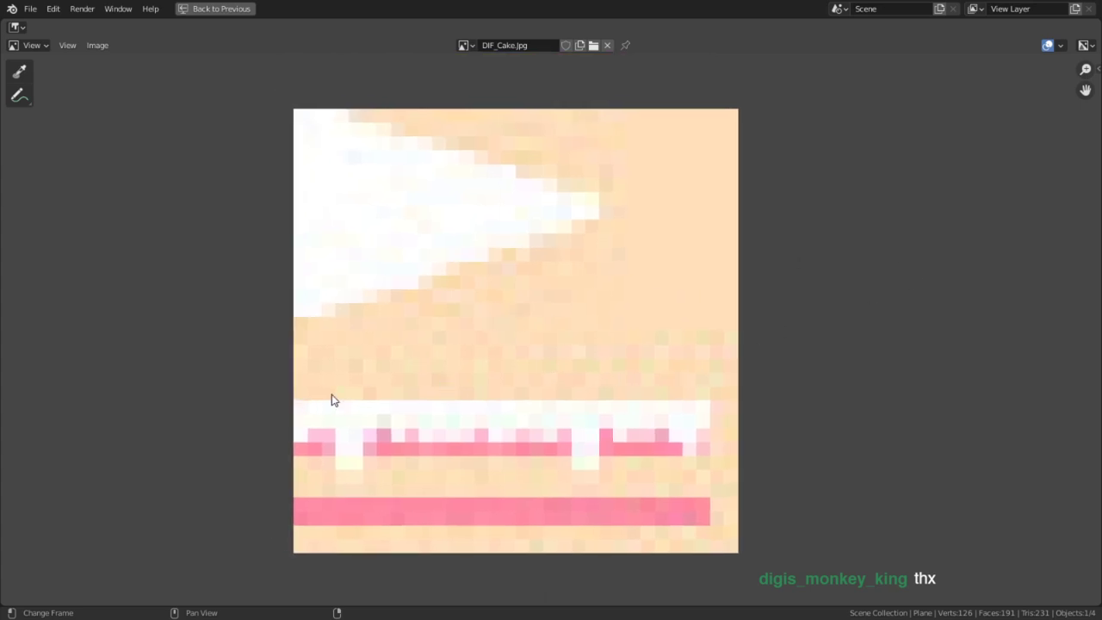
middle_click_drag(334, 400, 324, 352)
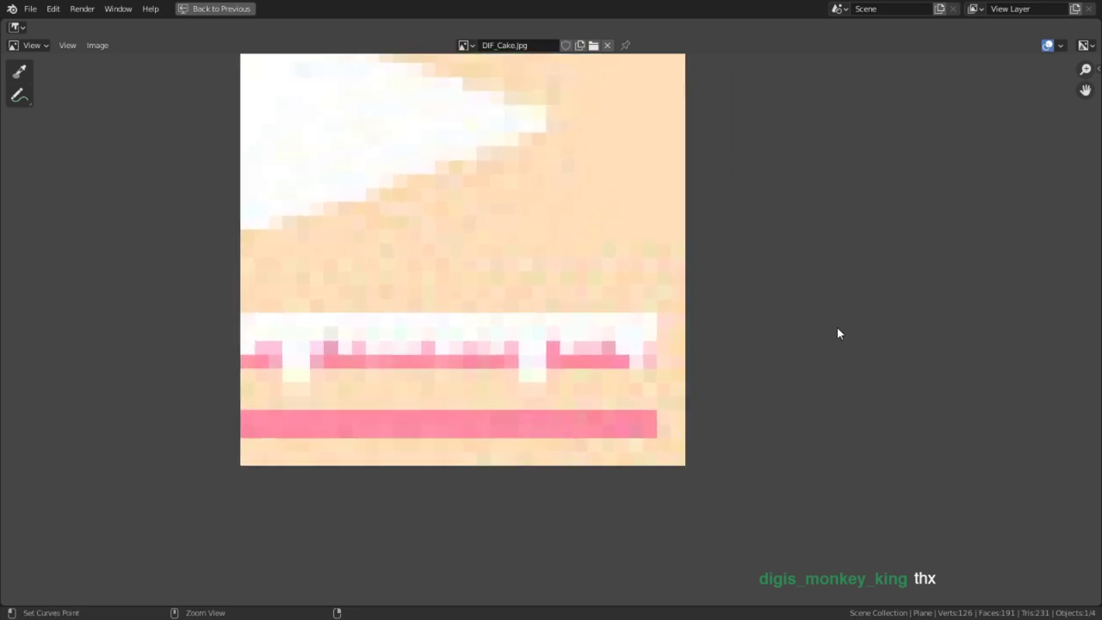
key("ctrl+space")
scroll(761, 362, "up", 3)
mouse_move(760, 362)
middle_mouse_down()
mouse_move(784, 295)
mouse_move(831, 301)
mouse_move(566, 295)
middle_mouse_up()
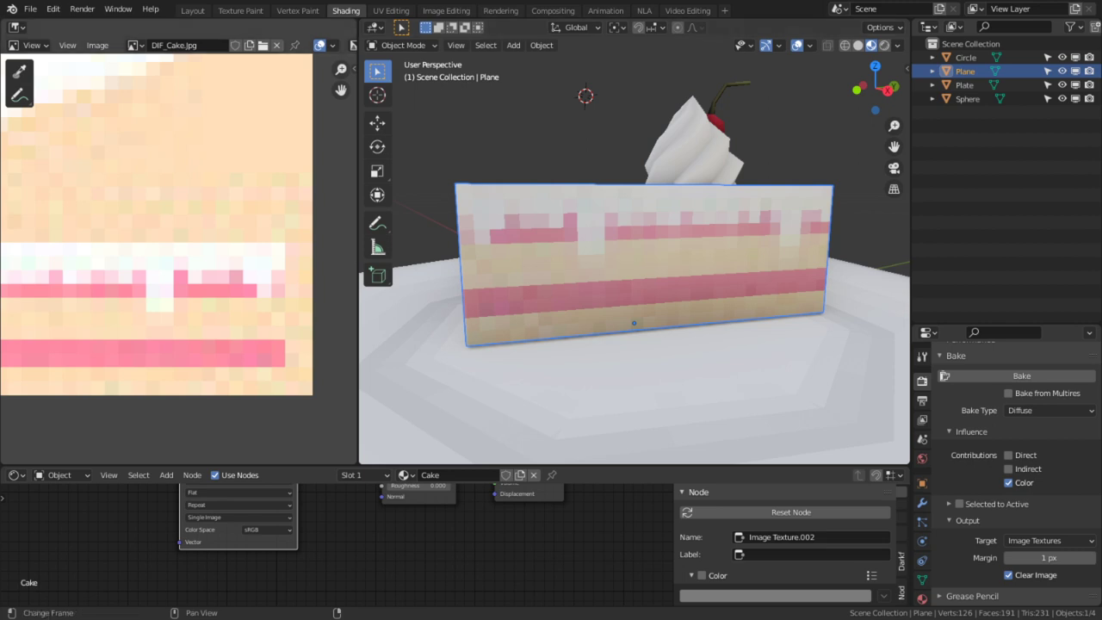
middle_click_drag(665, 278, 635, 229)
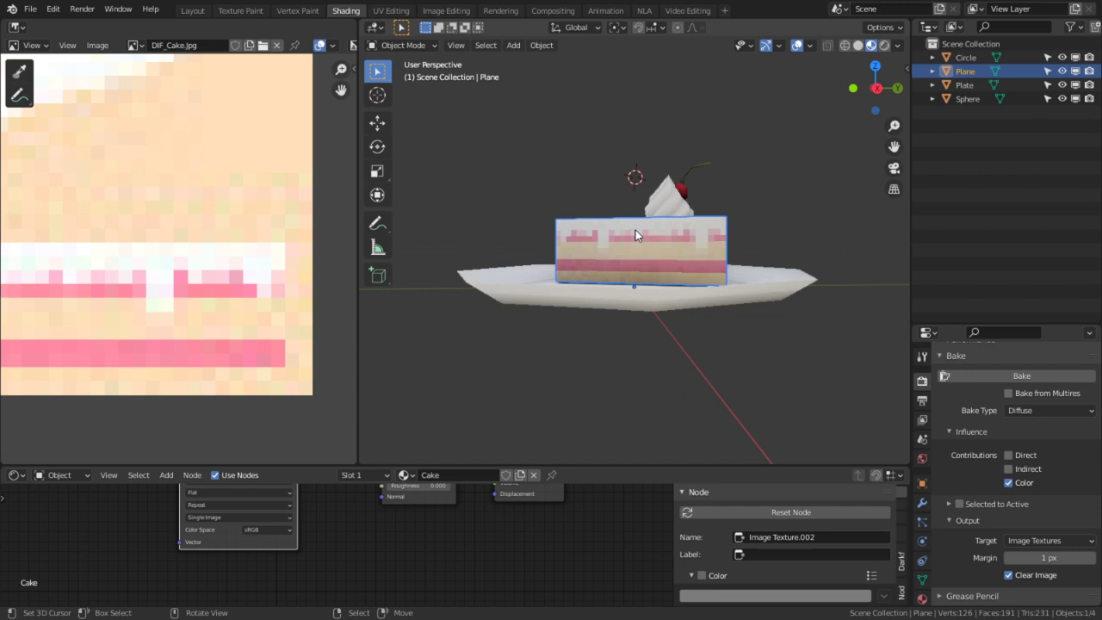
- Join the whipped cream and the cherry into the cake slice object
left_click(670, 197)
middle_click_drag(672, 198, 681, 213)
scroll(745, 169, "up", 3)
middle_click_drag(746, 167, 636, 245, "shift")
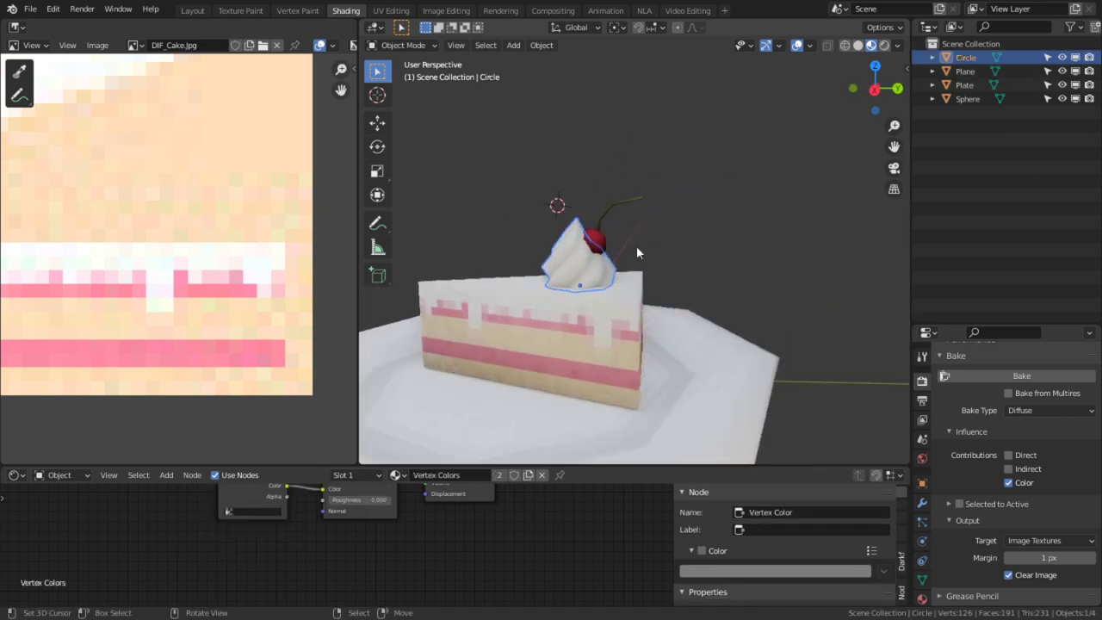
left_click(600, 229, "shift")
left_click(565, 281, "shift")
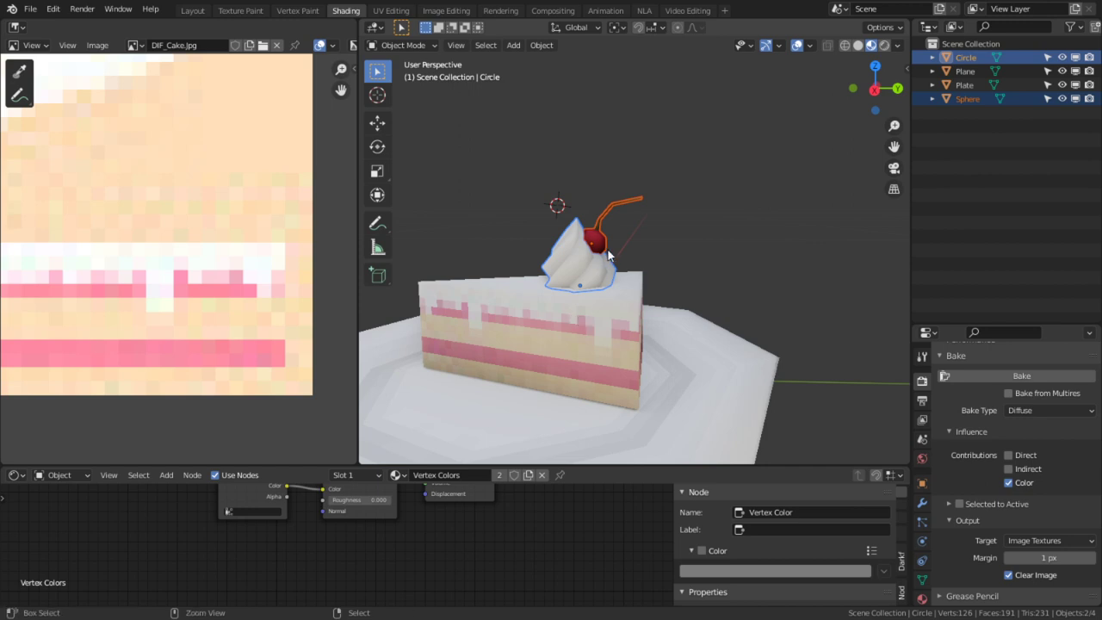
left_click(522, 318, "shift")
key("ctrl+j")
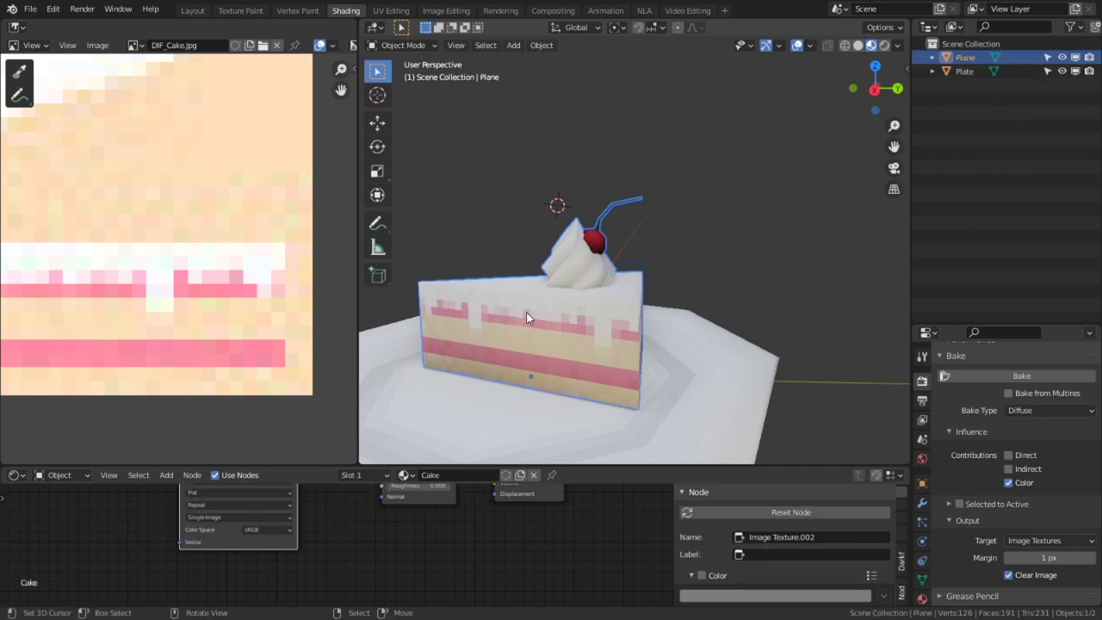
- Rename both the joined cake object and its mesh data to Cake
middle_click_drag(526, 311, 585, 298)
key("ctrl+space")
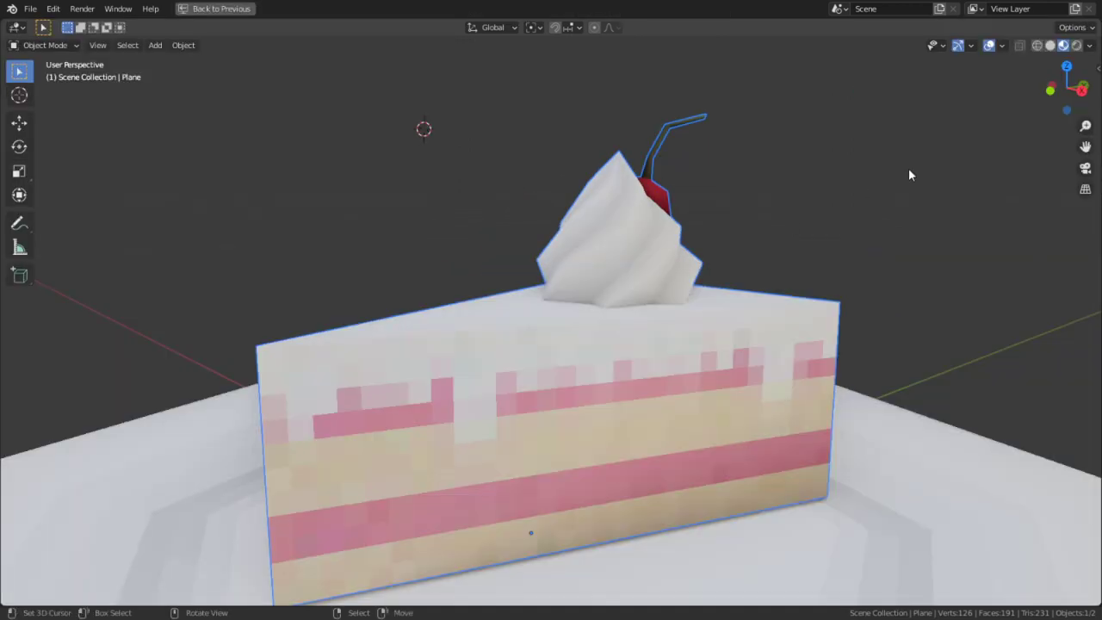
key("ctrl+space")
double_click(967, 58)
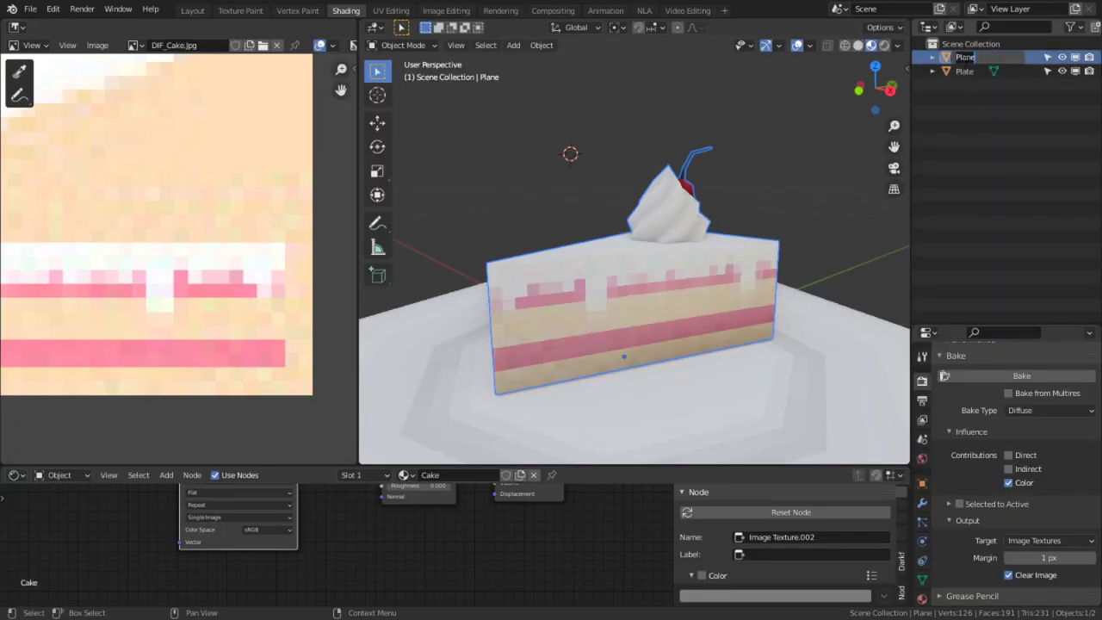
type("Cake")
key("Return")
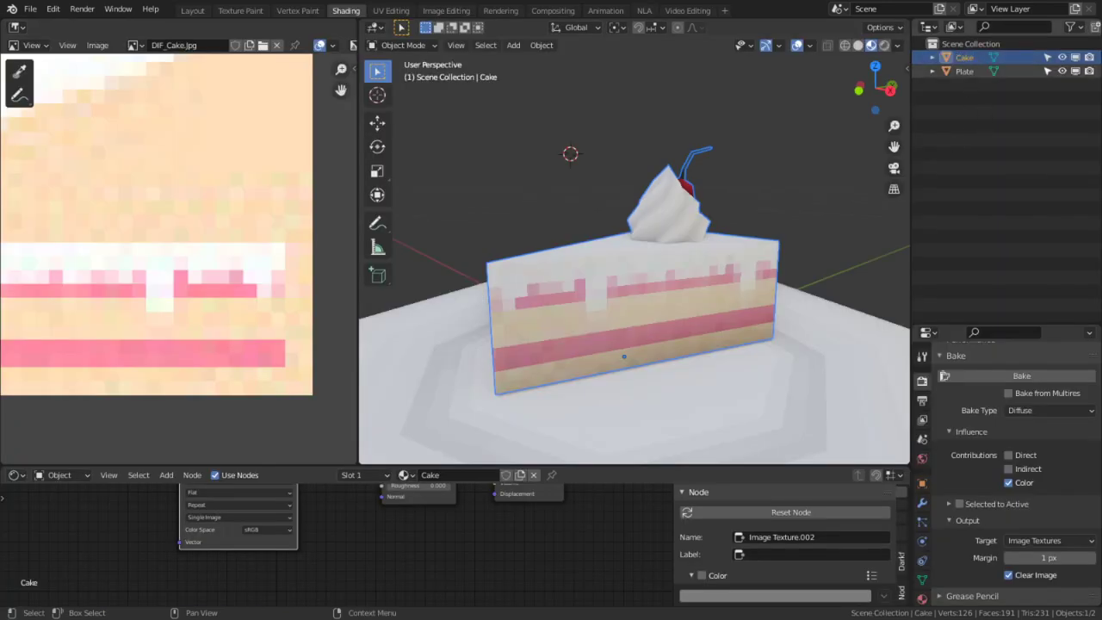
left_click(922, 576)
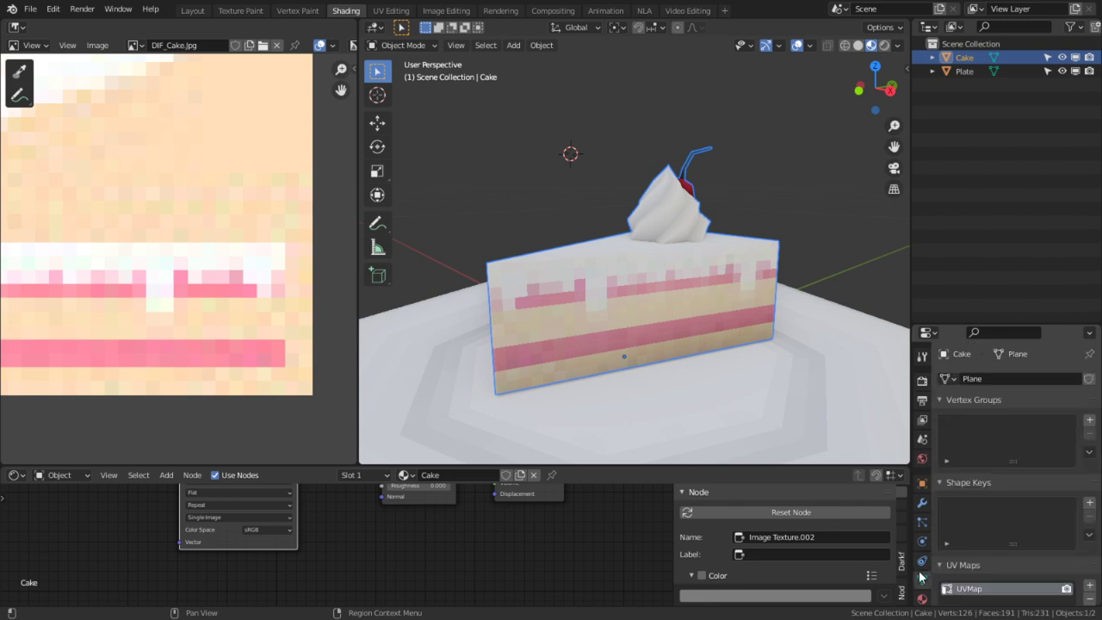
left_click(1025, 380)
type("Cake")
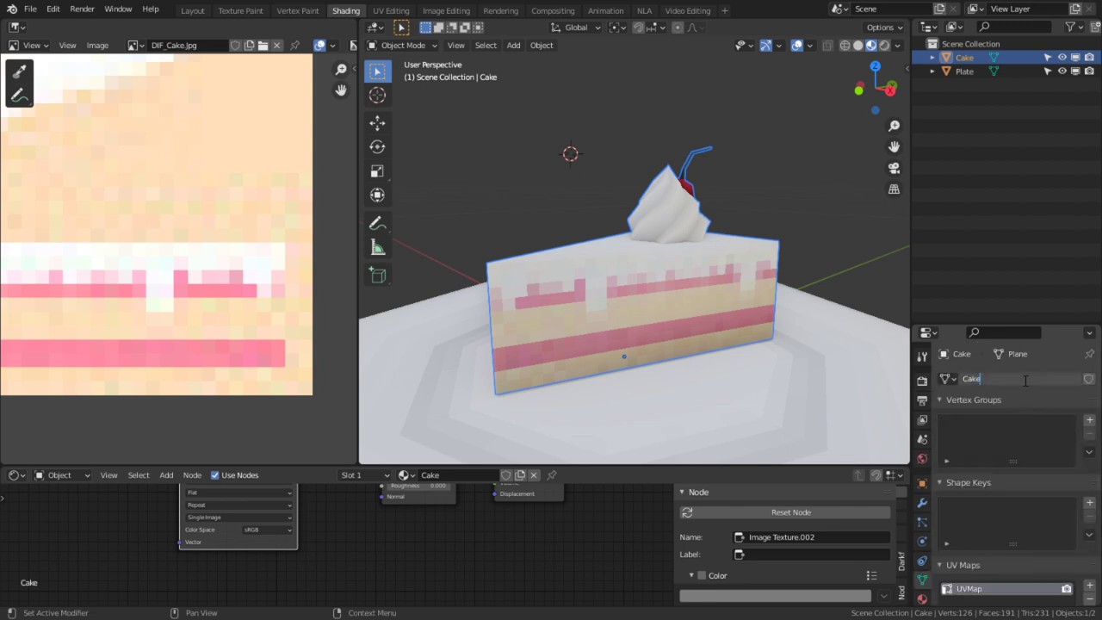
key("Return")
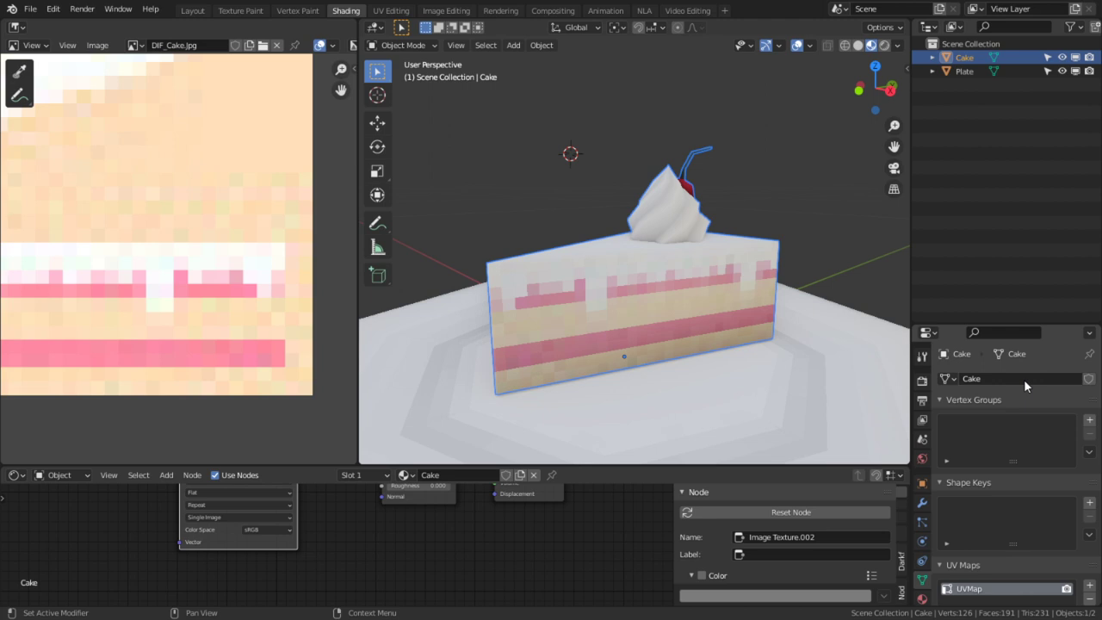
- Select the plate, frame it in the enlarged 3D view and inspect the plate and cake from above
right_click(816, 444)
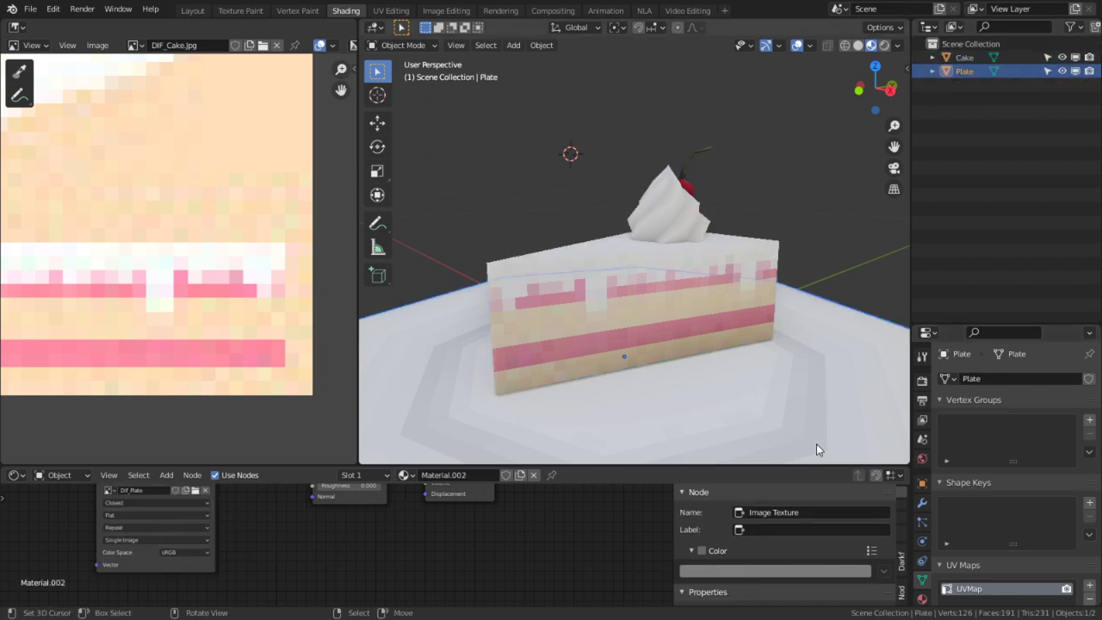
left_click(962, 59)
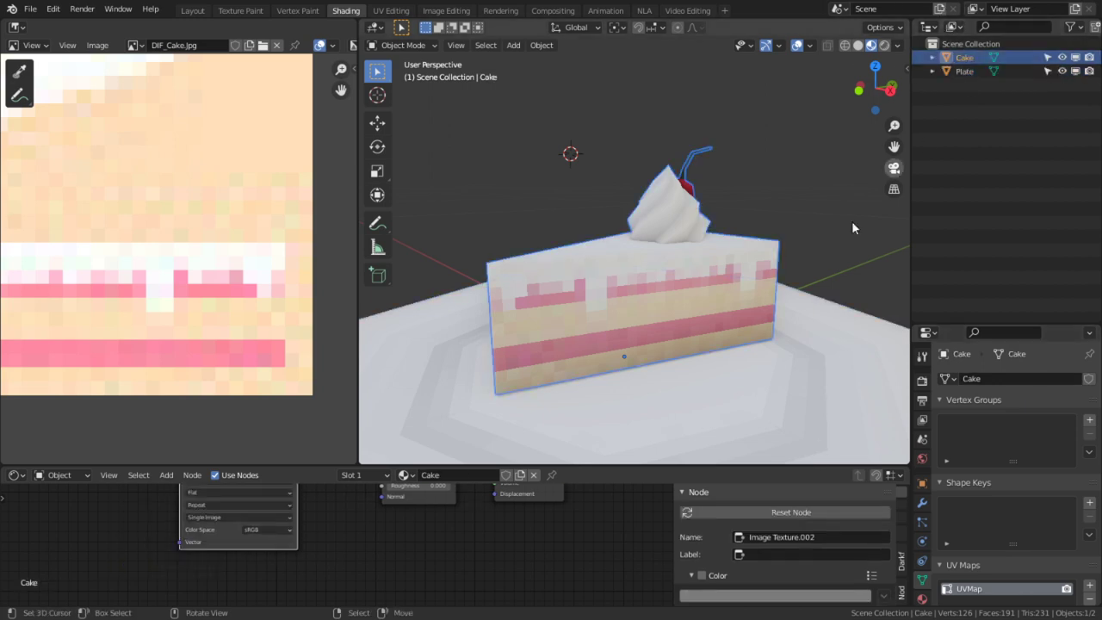
right_click(763, 303)
key("KP_Decimal")
key("ctrl+space")
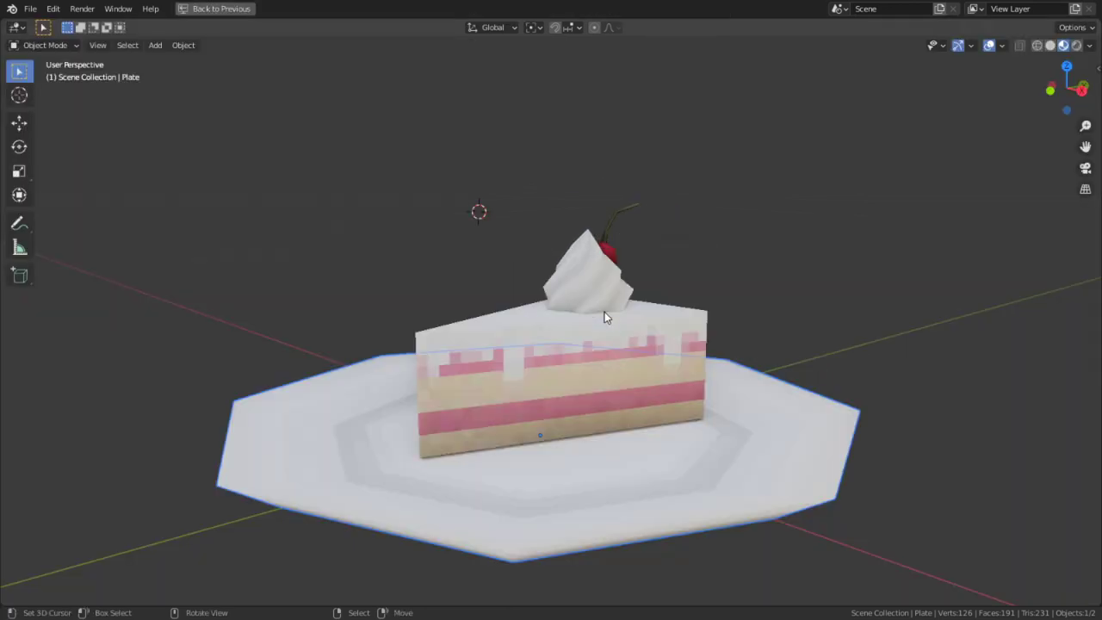
middle_click_drag(604, 315, 216, 29)
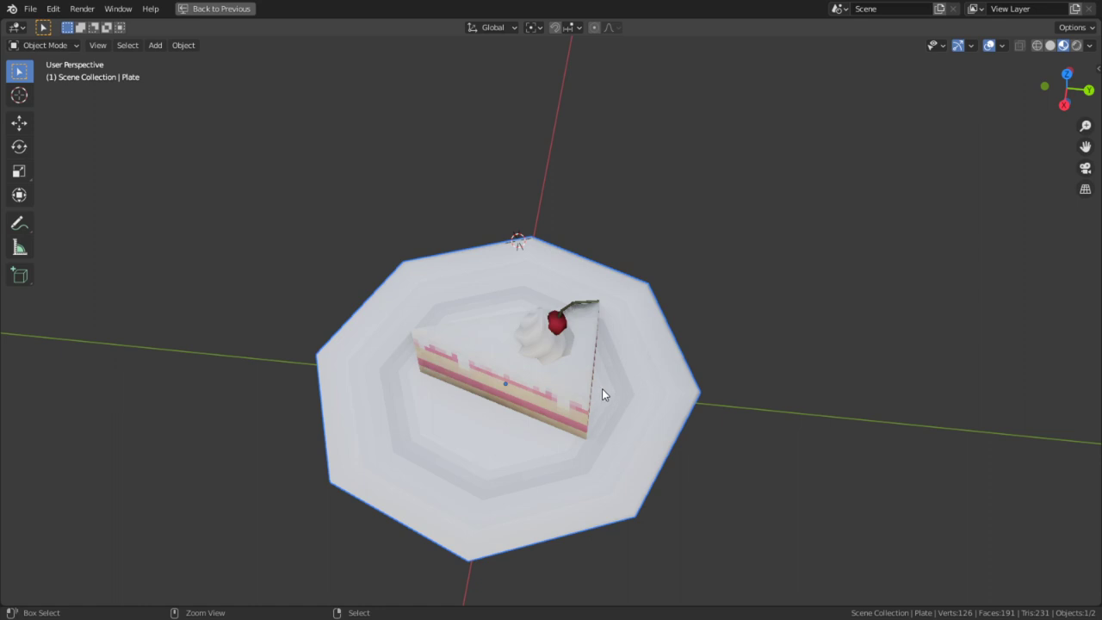
- Save the Blender file as BLD_Cake in the Cake asset folder, one level above Textures
key("ctrl+s")
left_click(268, 399)
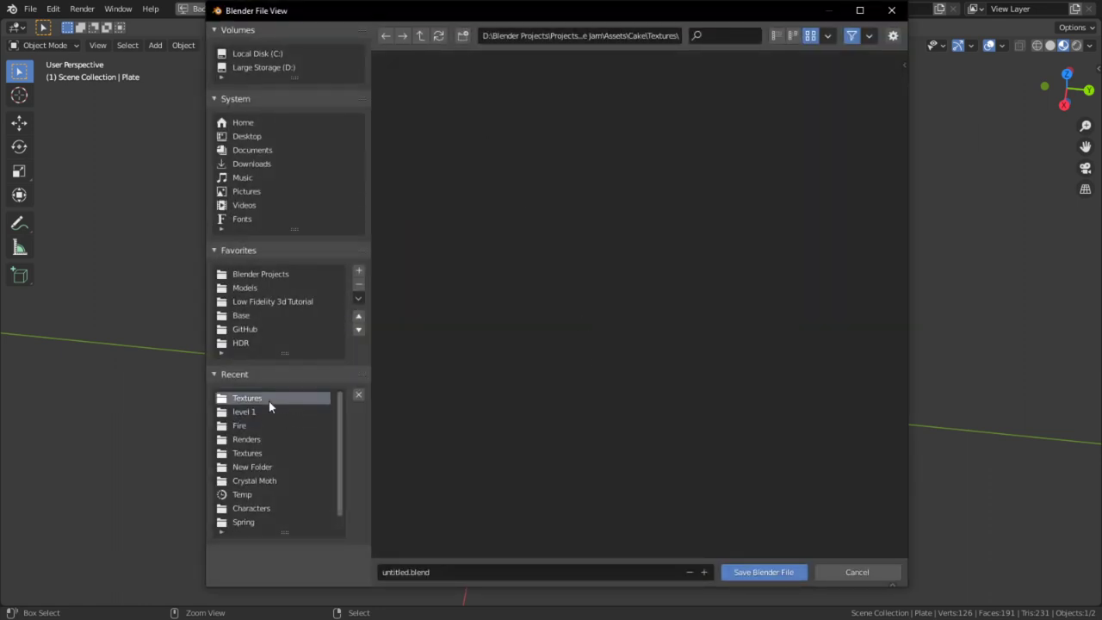
left_click(420, 36)
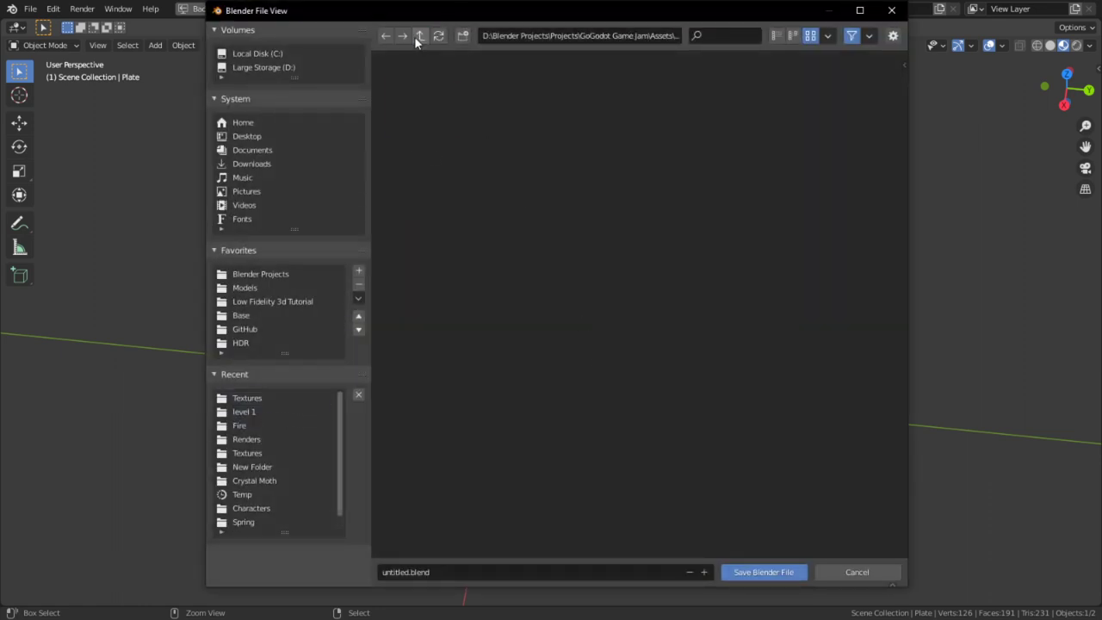
left_click(410, 572)
type("BLD")
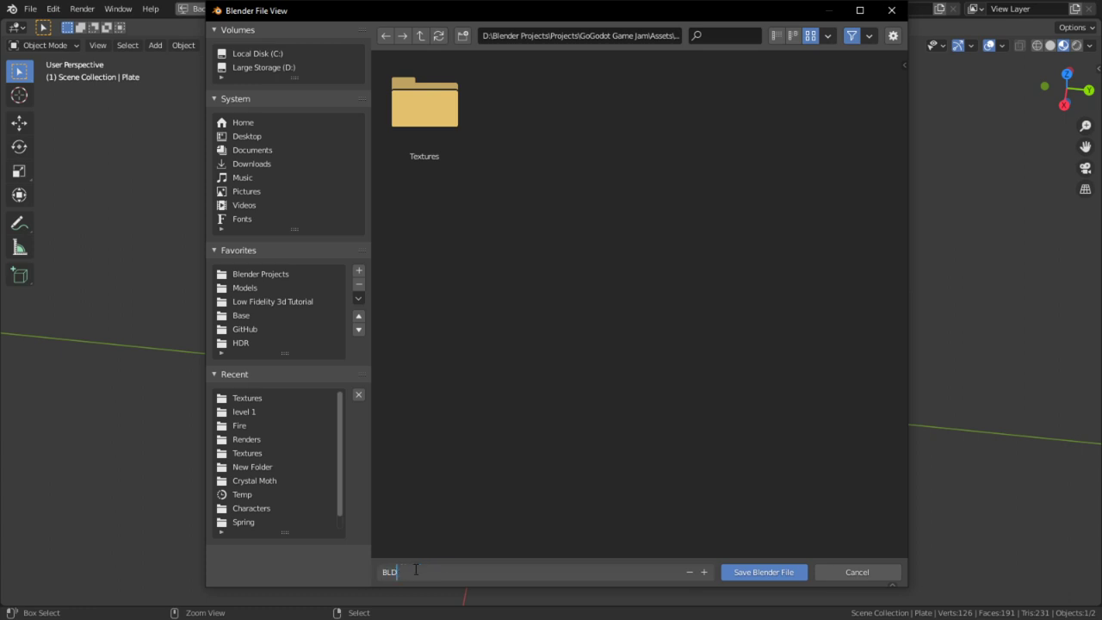
type("_Cake")
key("Return")
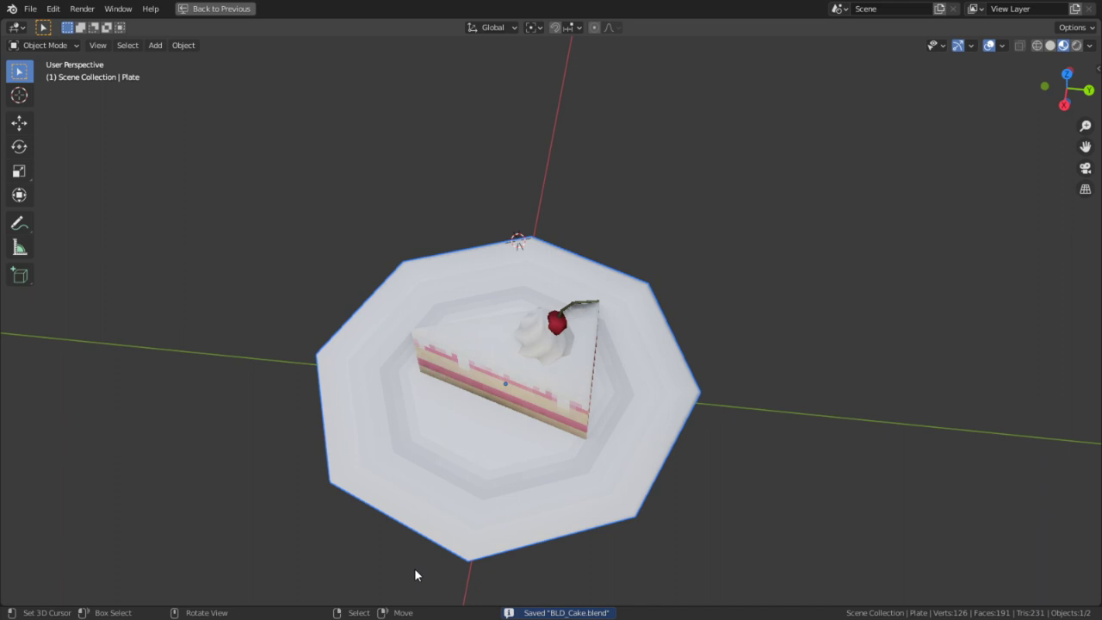
- Inspect the cake on its plate, select the cake object and clear its location
middle_click_drag(581, 437, 565, 341)
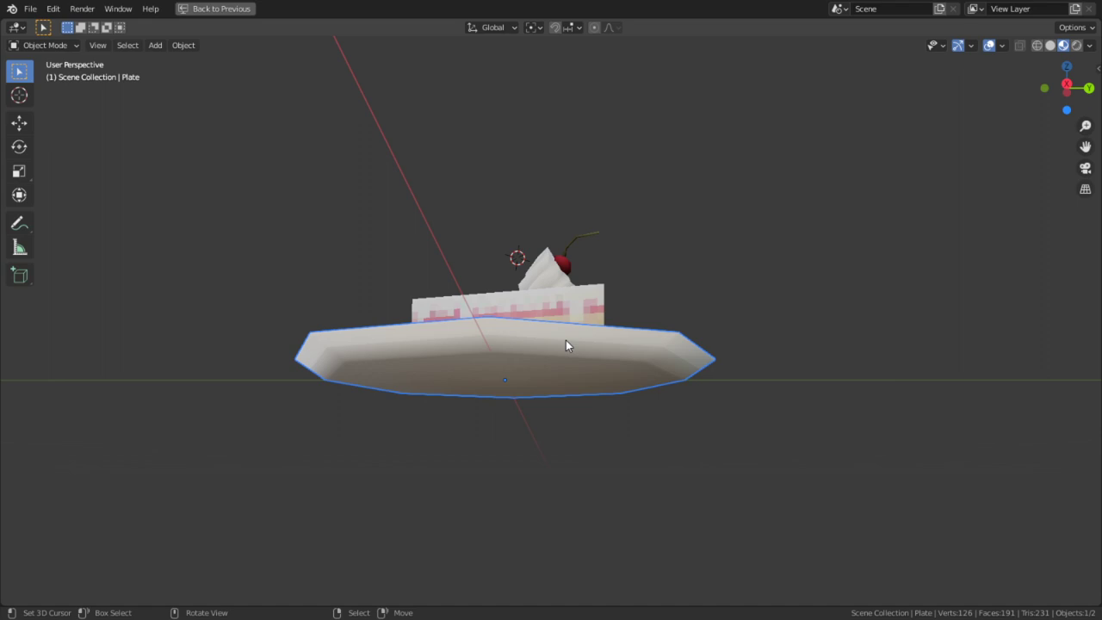
middle_click_drag(726, 290, 784, 362)
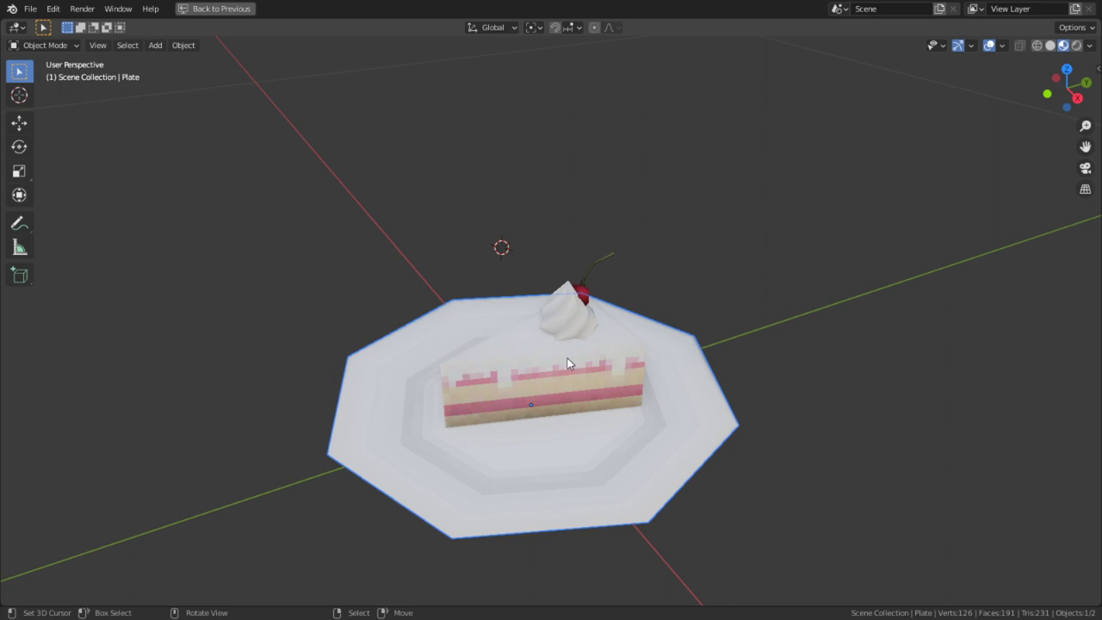
middle_click_drag(558, 357, 492, 356)
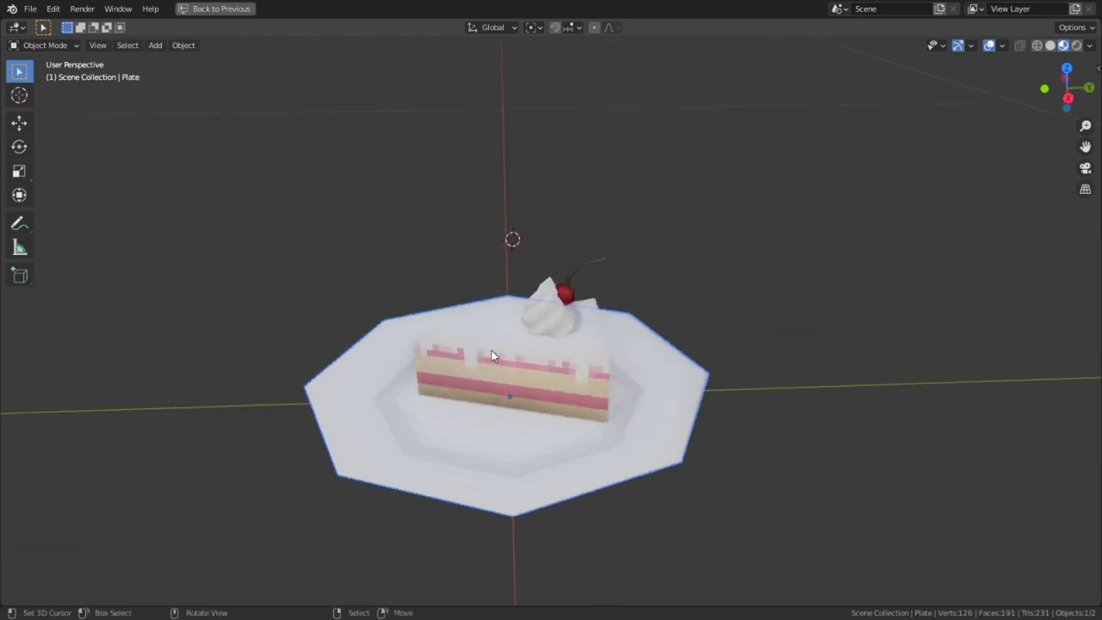
scroll(501, 350, "up", 5)
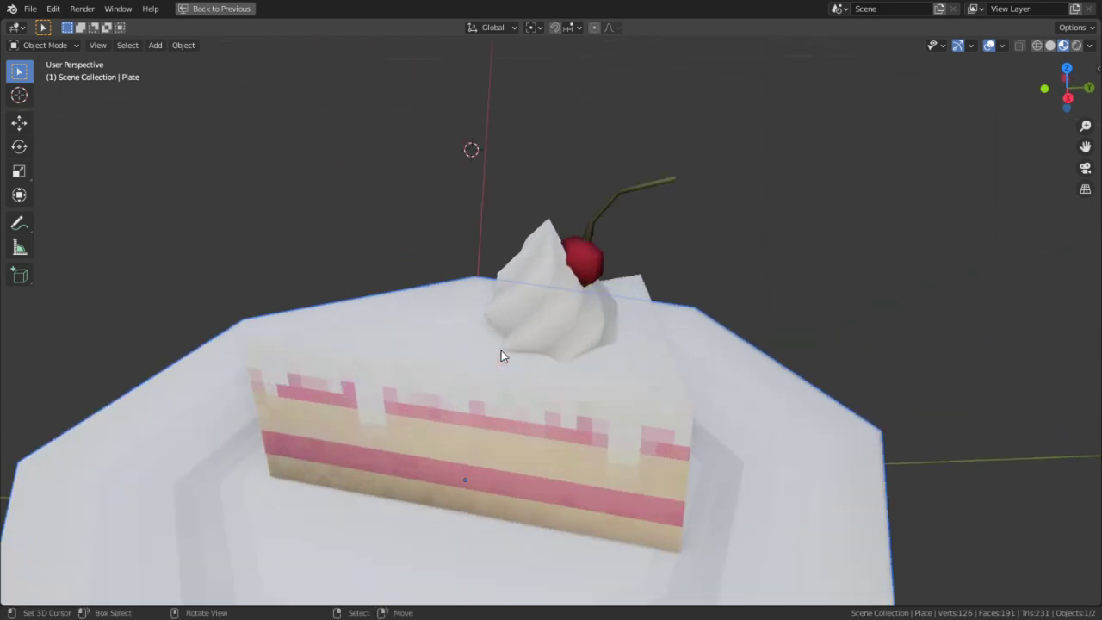
middle_click_drag(501, 350, 531, 315)
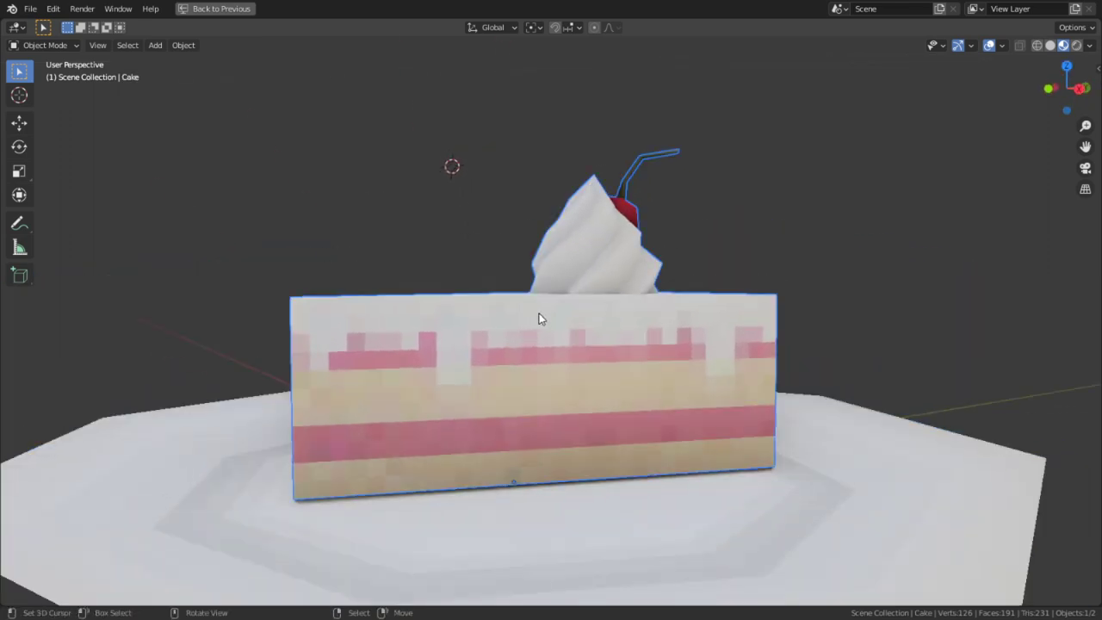
left_click(537, 316)
key("g")
key("z")
key("alt+g")
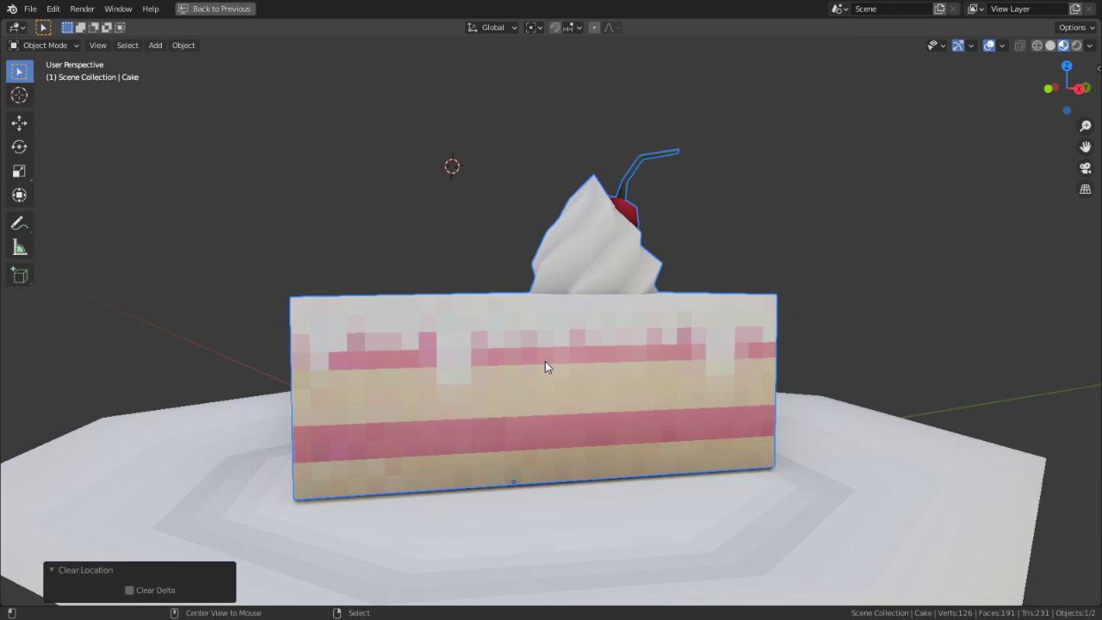
- Isolate the cake, set its origin to the 3D cursor at the centre of its bottom face, and return to the full scene
middle_click_drag(715, 327, 592, 339)
key("Tab")
scroll(560, 407, "up", 3)
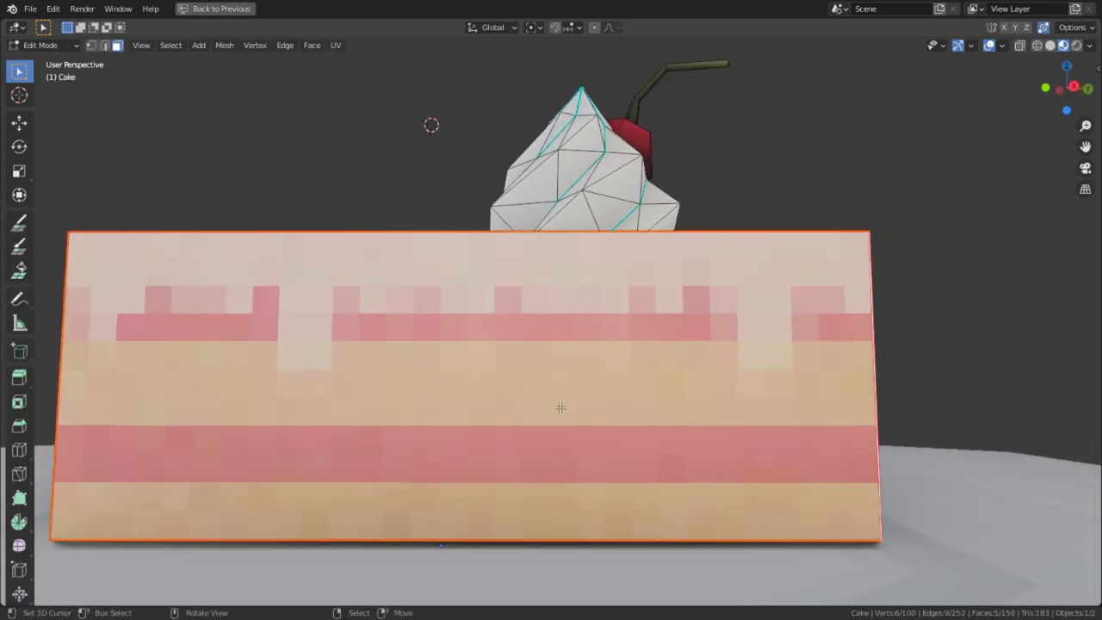
key("KP_Divide")
middle_click_drag(568, 379, 524, 485)
key("Tab")
key("q")
left_click(487, 506)
key("Tab")
scroll(539, 477, "up", 4)
key("Tab")
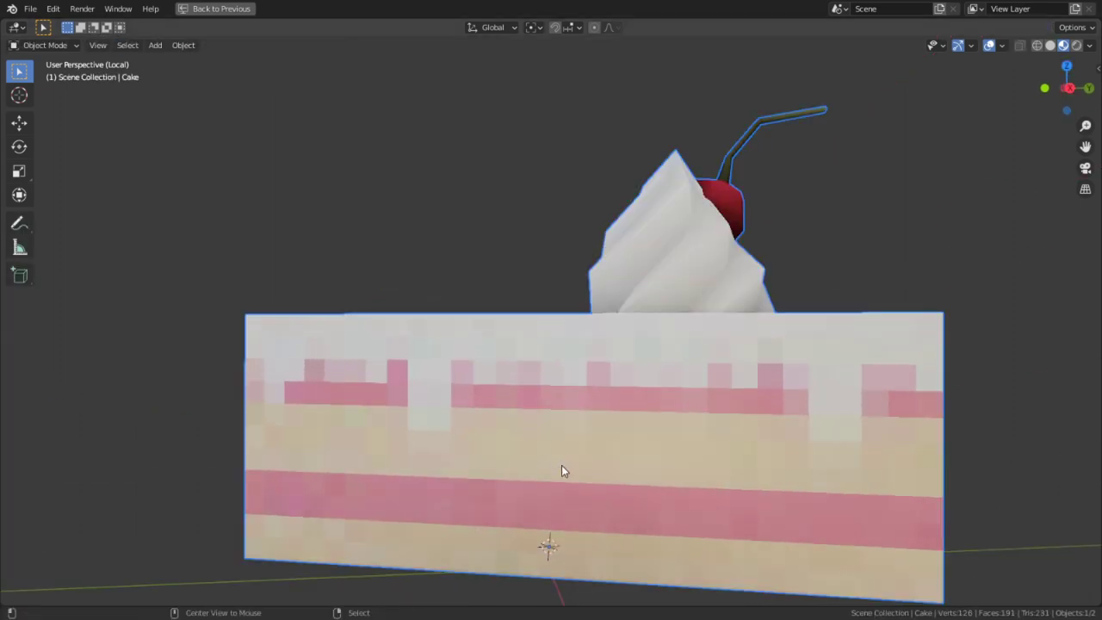
key("KP_Divide")
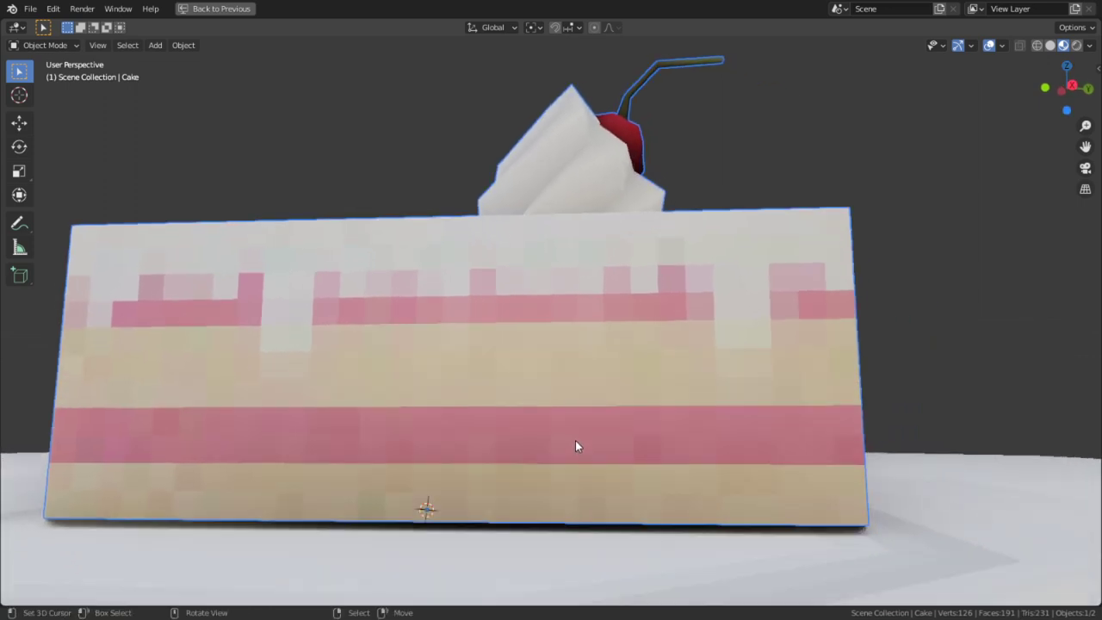
- Lower the cake slightly along the Z axis onto the plate and check the contact from several sides
key("g")
key("z")
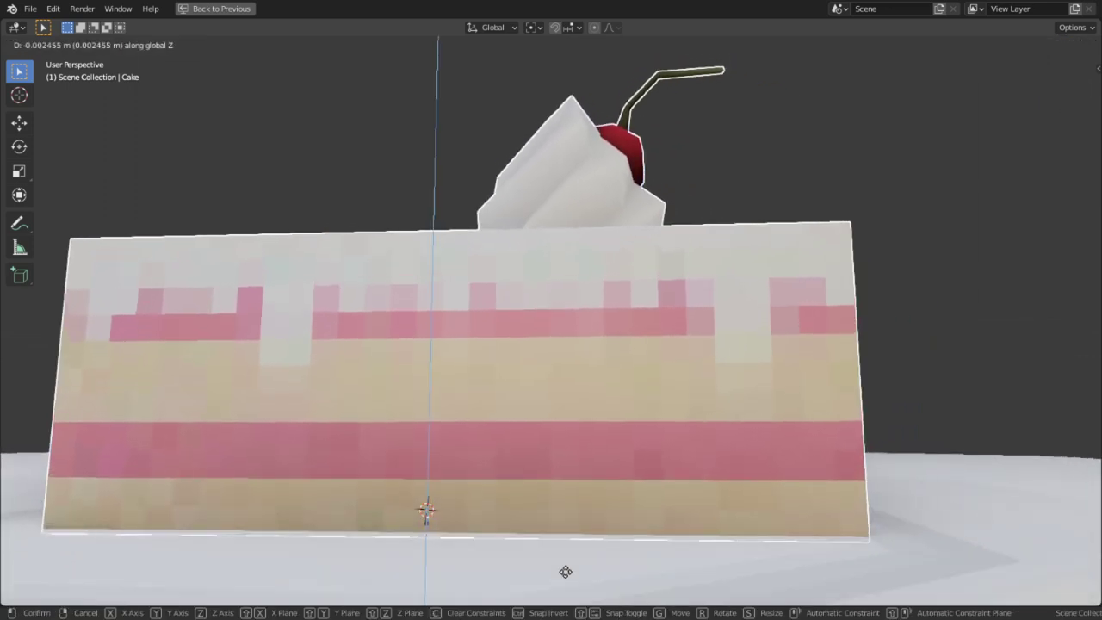
left_click(566, 541)
scroll(559, 484, "down", 2)
middle_click_drag(558, 479, 578, 520)
key("Tab")
middle_click_drag(607, 411, 838, 413)
key("Tab")
scroll(826, 388, "down", 4)
middle_click_drag(816, 367, 621, 349)
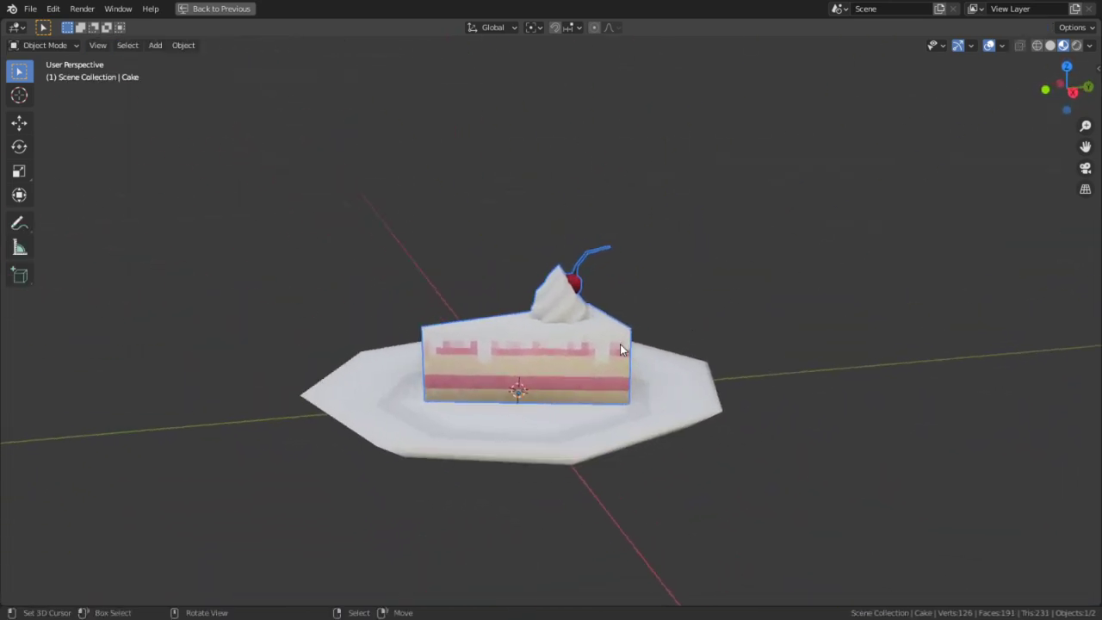
- Delete the plate object, leaving only the cake in the scene
scroll(629, 342, "down", 2)
middle_click_drag(728, 332, 764, 325)
scroll(729, 319, "up", 2)
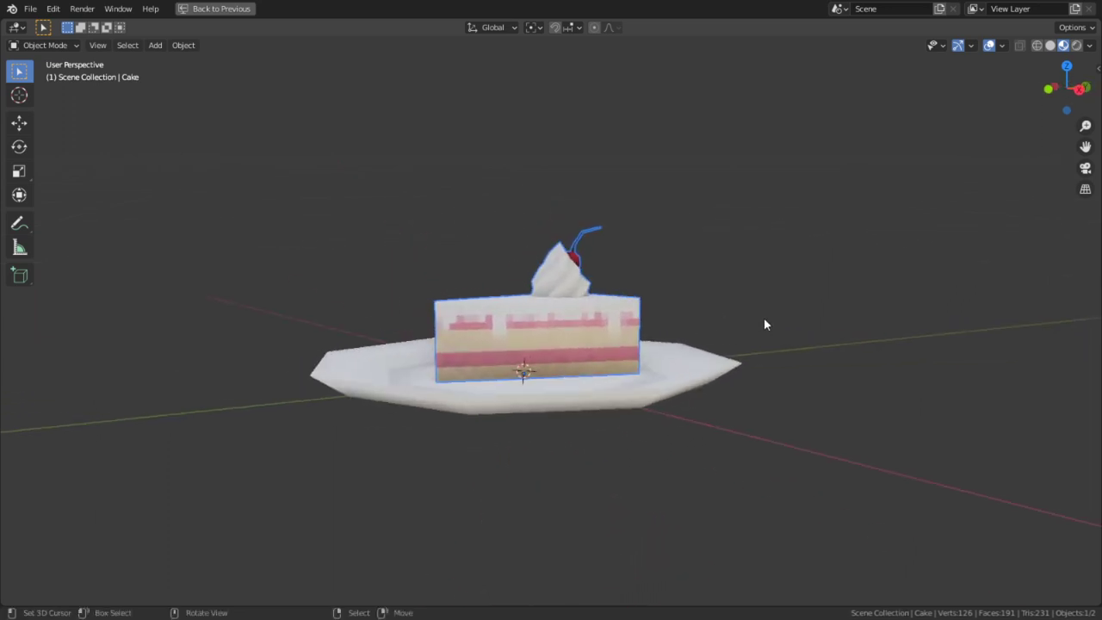
left_click(627, 384)
key("x")
left_click(627, 388)
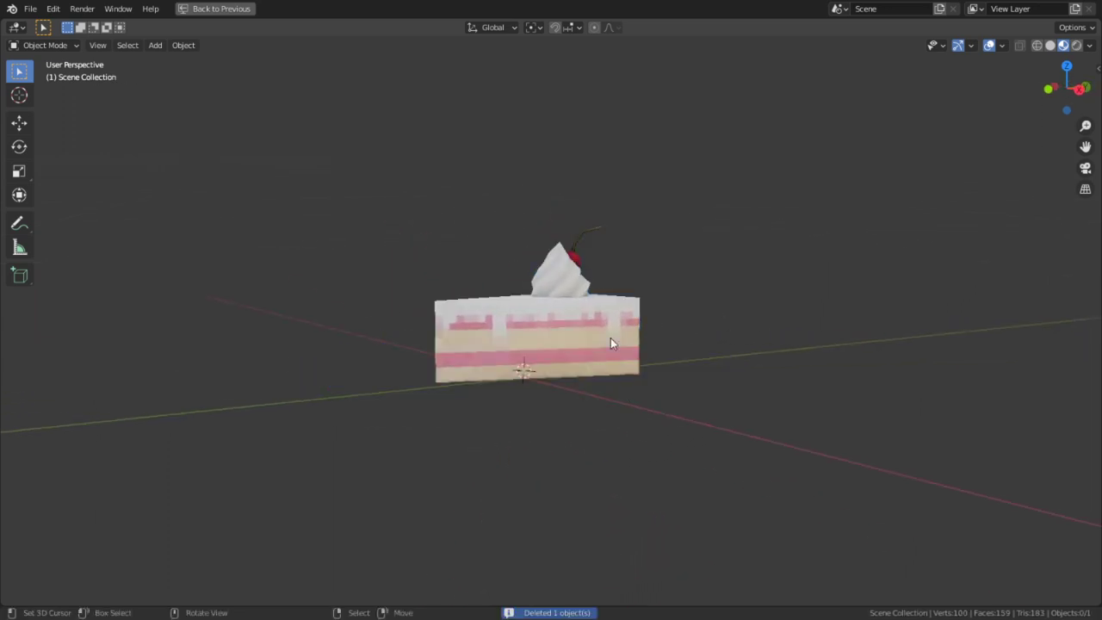
- Clear the cake's location to put it at the world origin and save the file
left_click(609, 333)
key("alt+g")
scroll(659, 404, "up", 3)
middle_click_drag(659, 404, 850, 248)
key("ctrl+s")
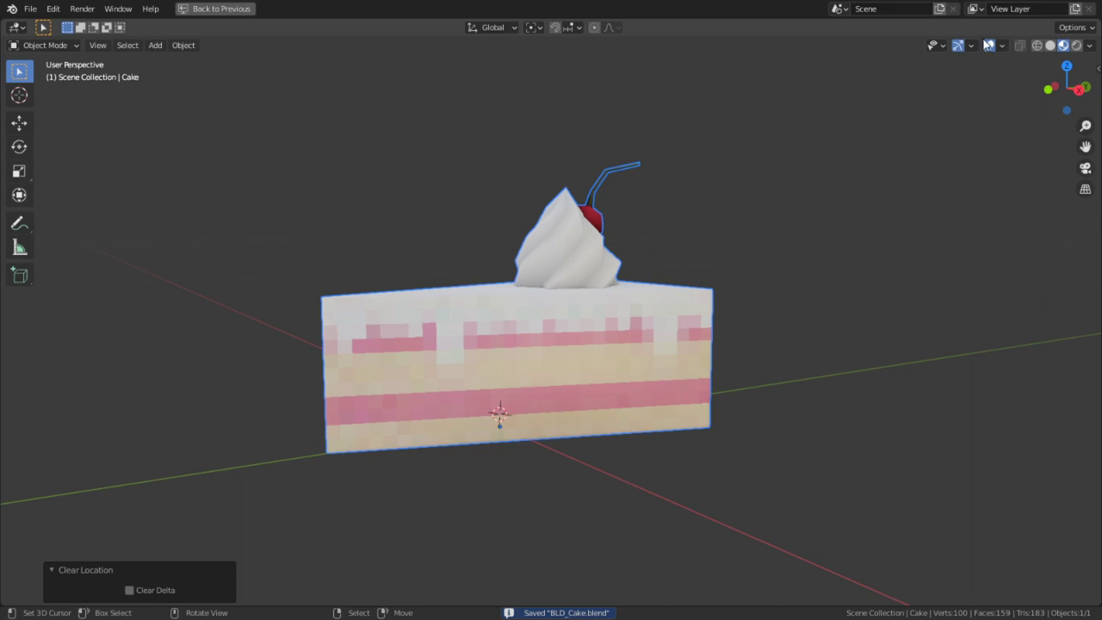
- Hide the viewport overlays, angle the view on the cake and capture a screenshot region around it
left_click(989, 47)
mouse_move(858, 140)
middle_mouse_down()
mouse_move(737, 198)
mouse_move(698, 199)
mouse_move(749, 224)
mouse_move(731, 200)
middle_mouse_up()
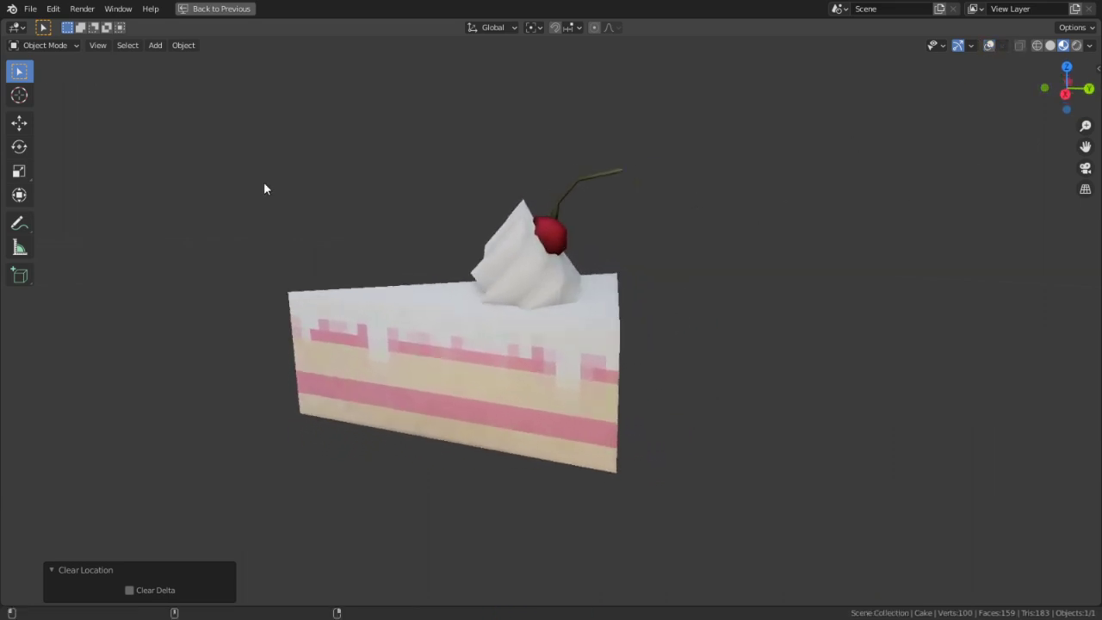
key("super+shift+s")
left_click_drag(215, 101, 713, 527)
- Switch to Discord and post the cake screenshot in the PS1 Graphics Discord's art channel with the comment "cake"
key("alt+Tab")
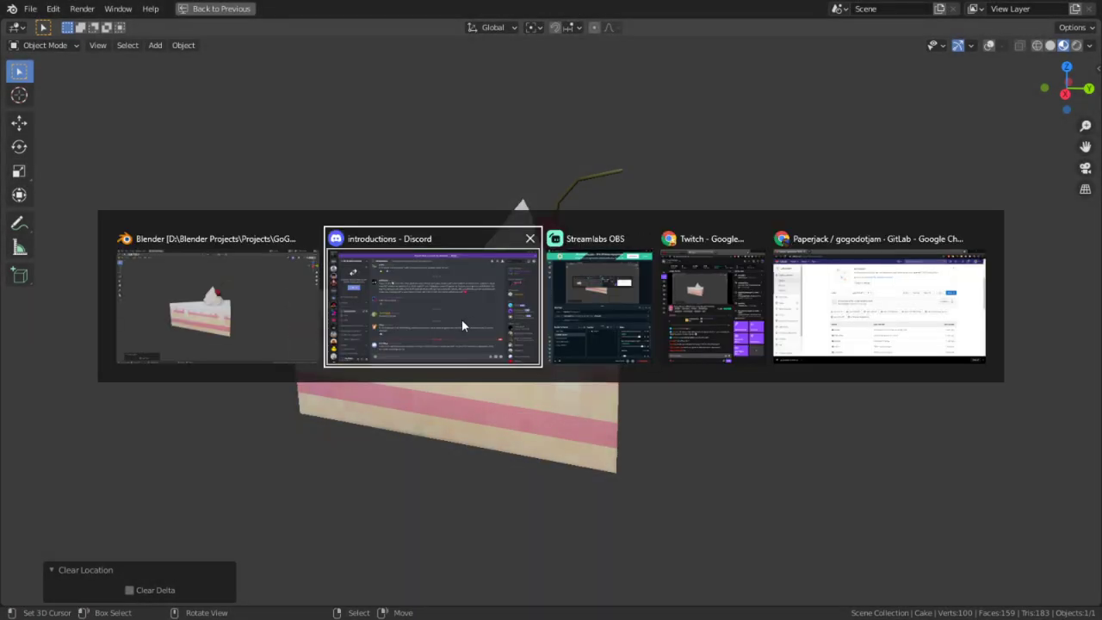
scroll(113, 405, "down", 8)
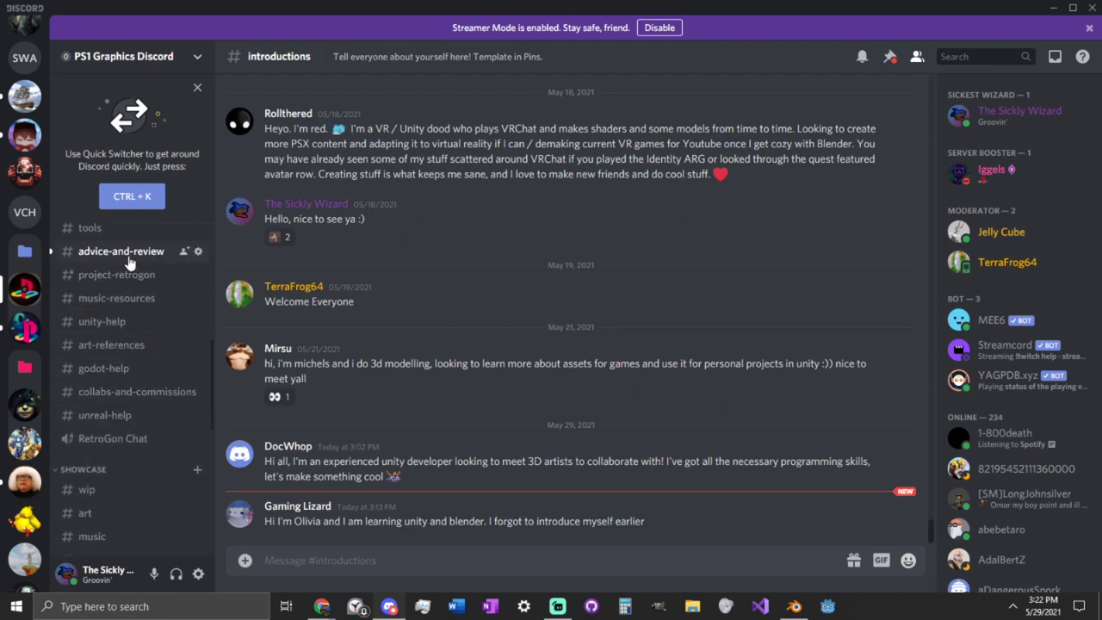
scroll(116, 439, "down", 3)
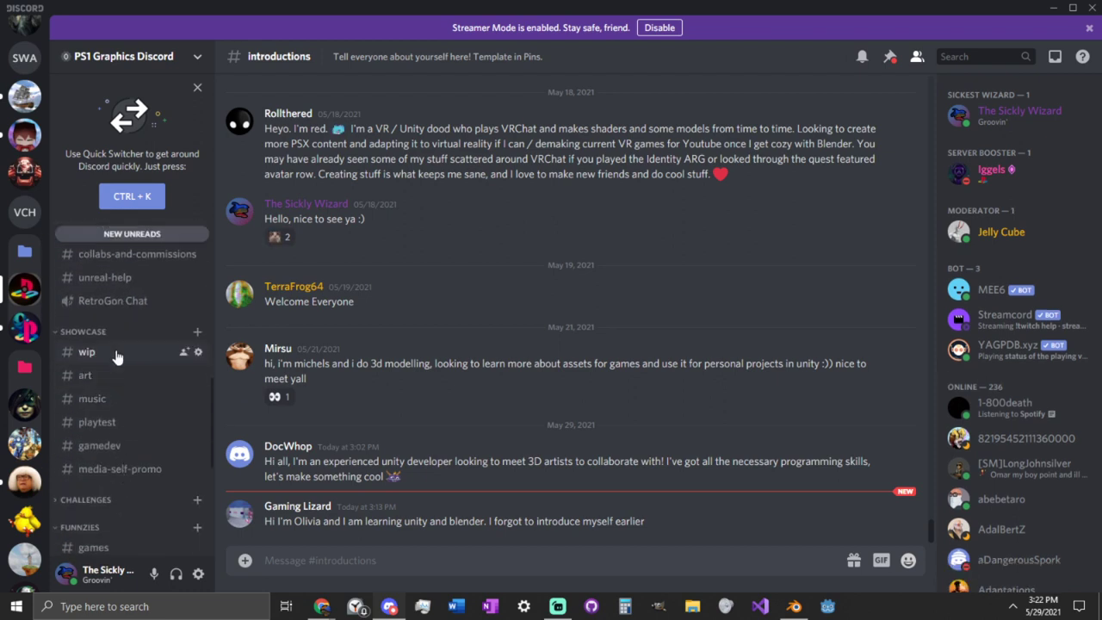
left_click(87, 352)
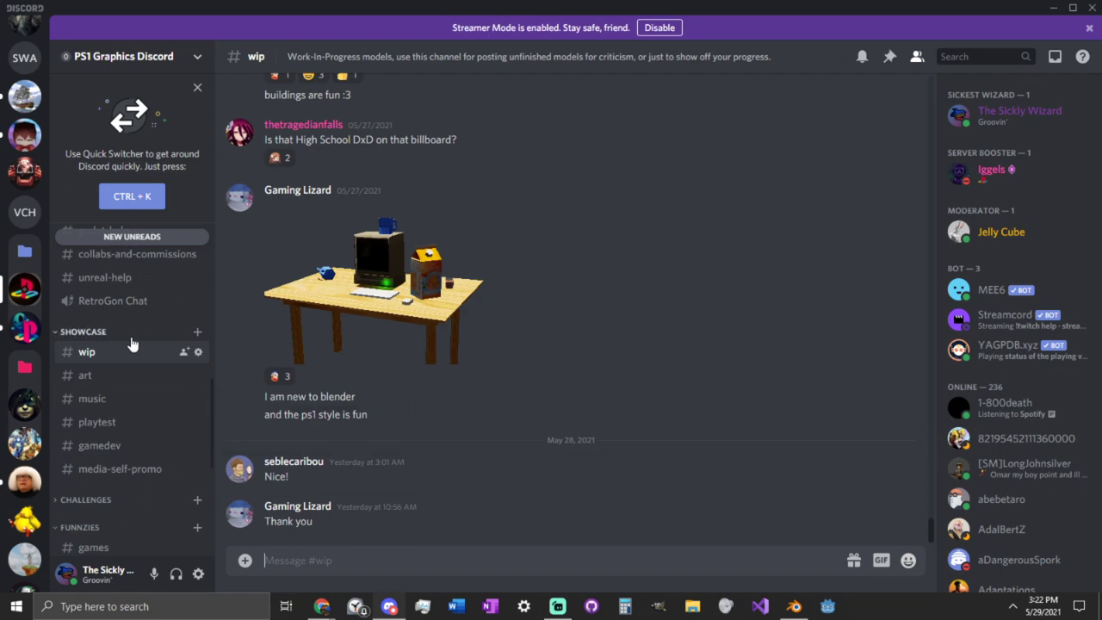
left_click(111, 375)
key("ctrl+v")
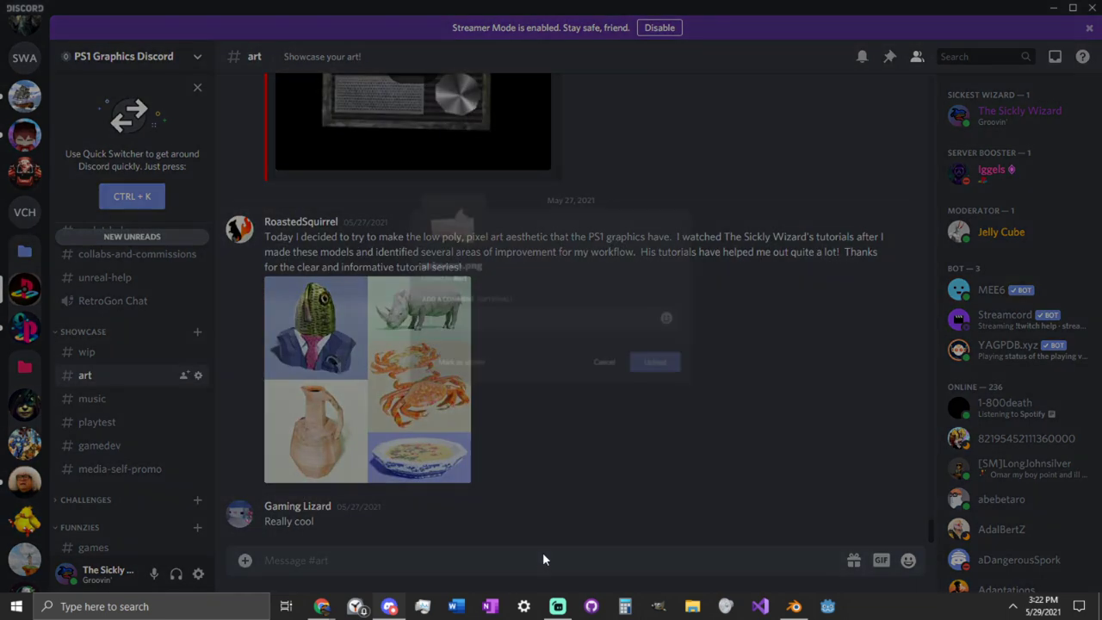
type("cake")
key("Return")
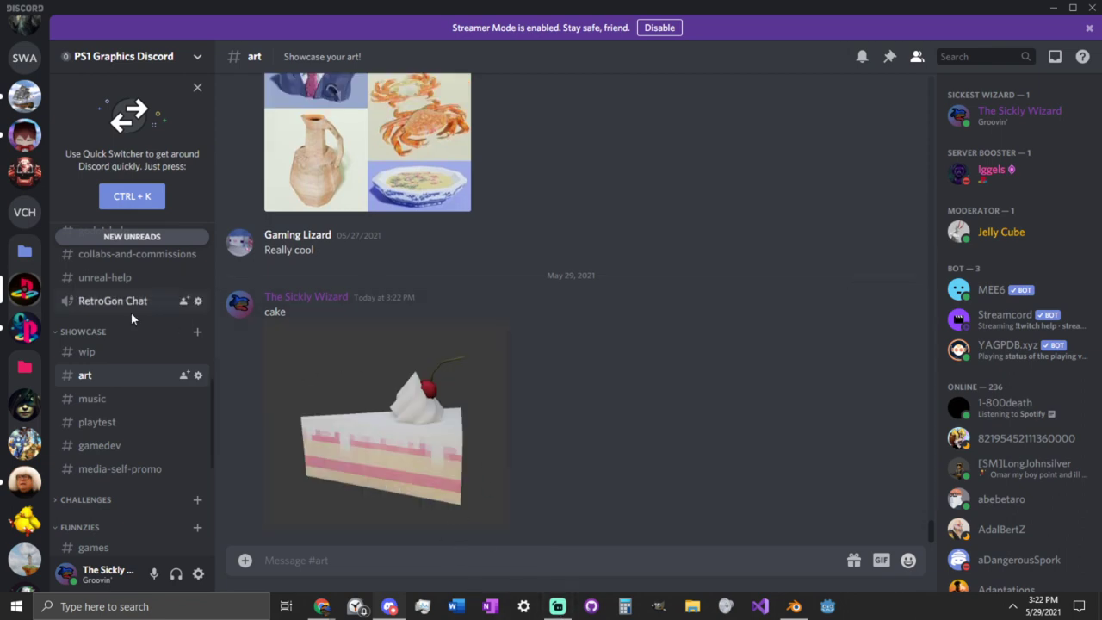
- Look through the recent posts in the advice-and-review channel
scroll(130, 311, "up", 5)
scroll(133, 378, "down", 3)
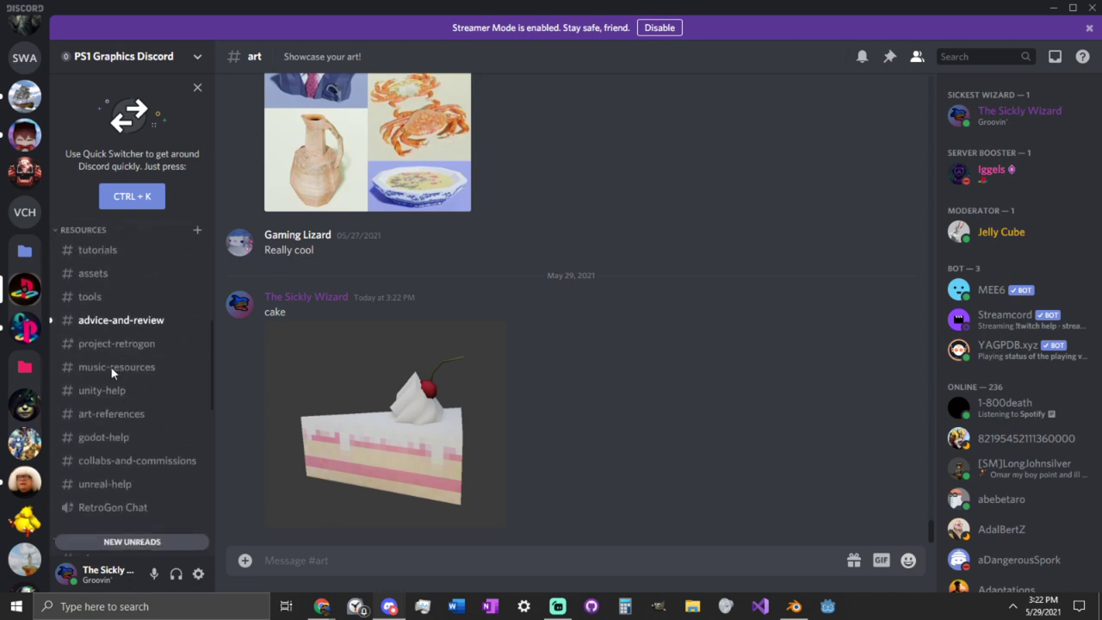
left_click(146, 323)
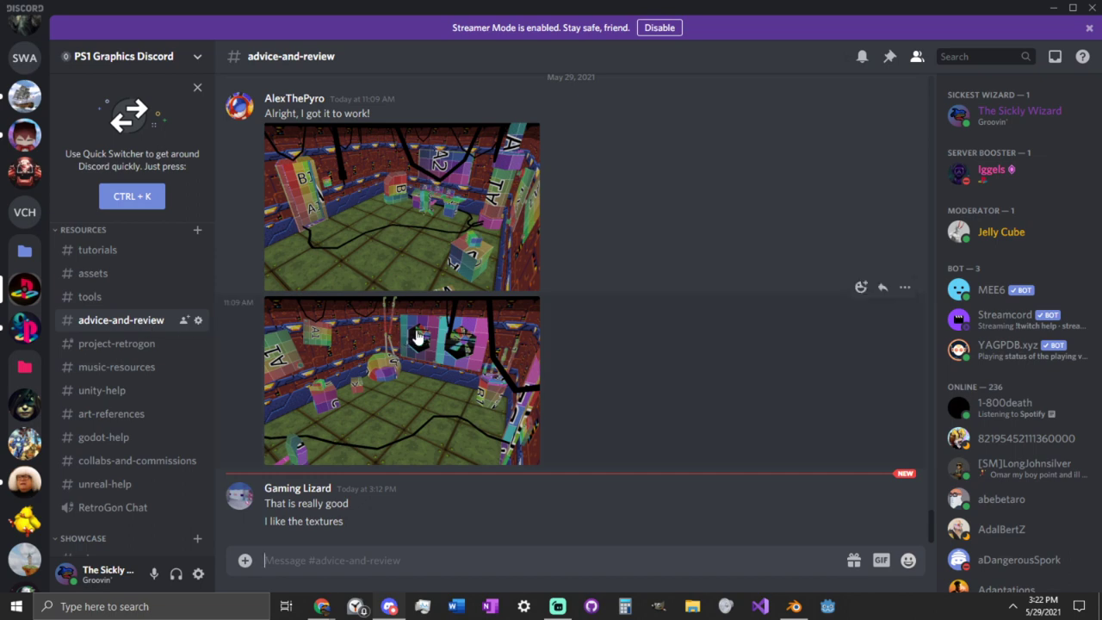
scroll(411, 338, "up", 1)
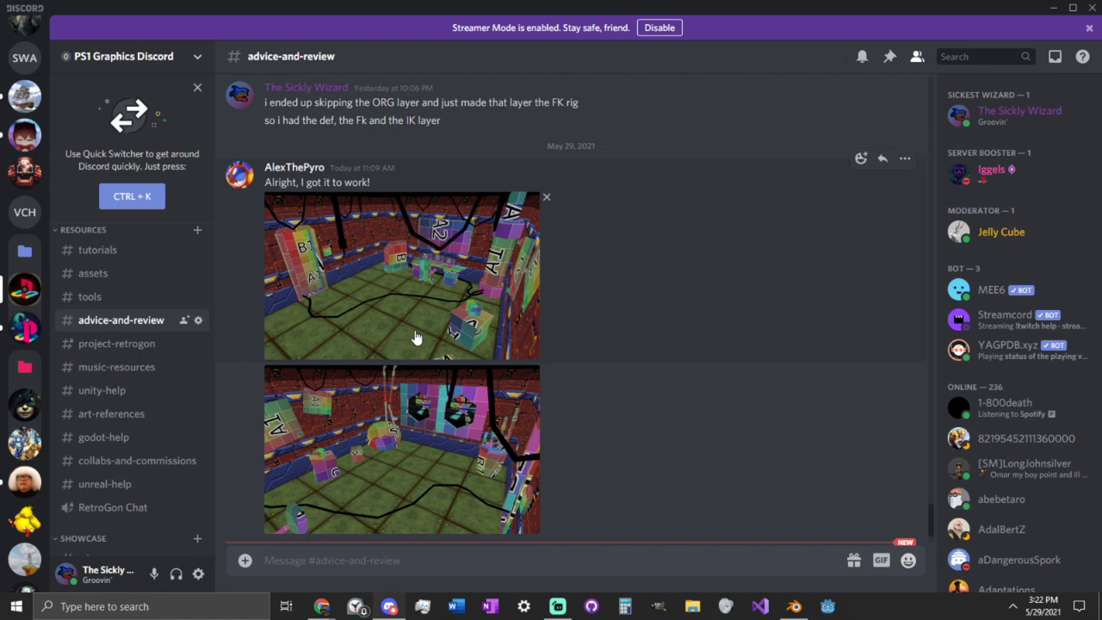
scroll(145, 361, "up", 5)
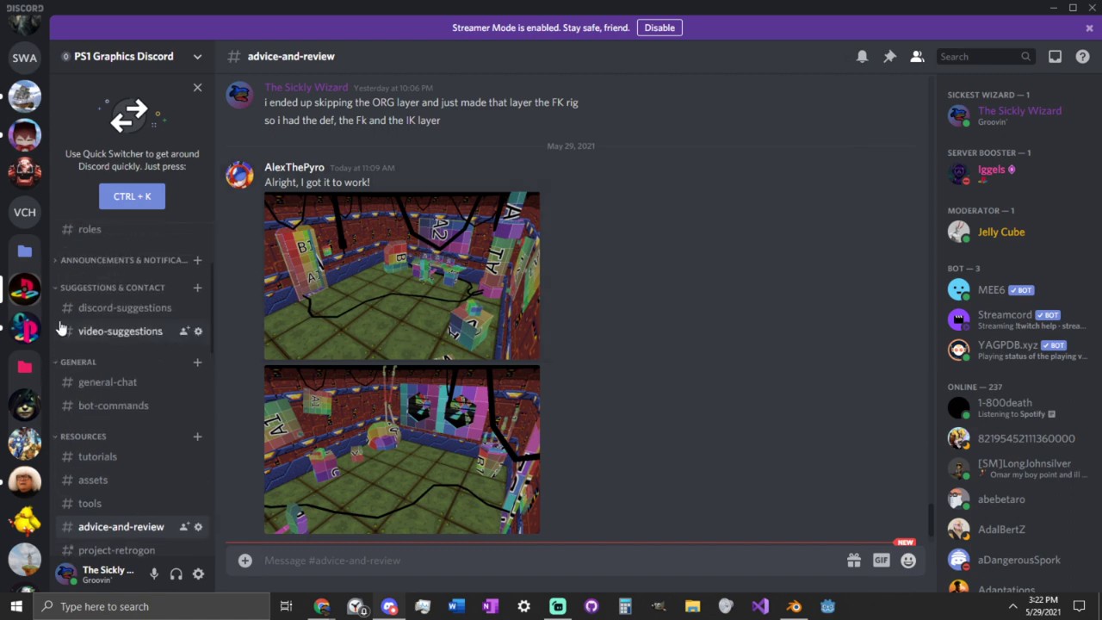
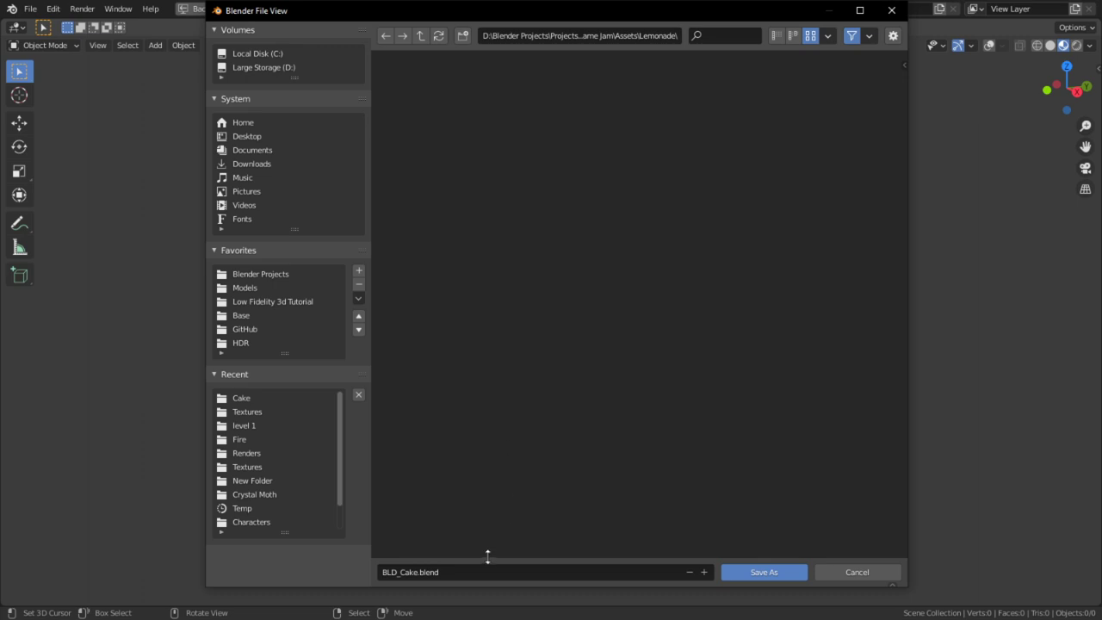
- Save the emptied Blender scene as BLD_Lemonade.blend in the Lemonade asset folder
left_click(487, 568)
left_click(470, 568)
key("Left")
key("Left")
key("Left")
key("Left")
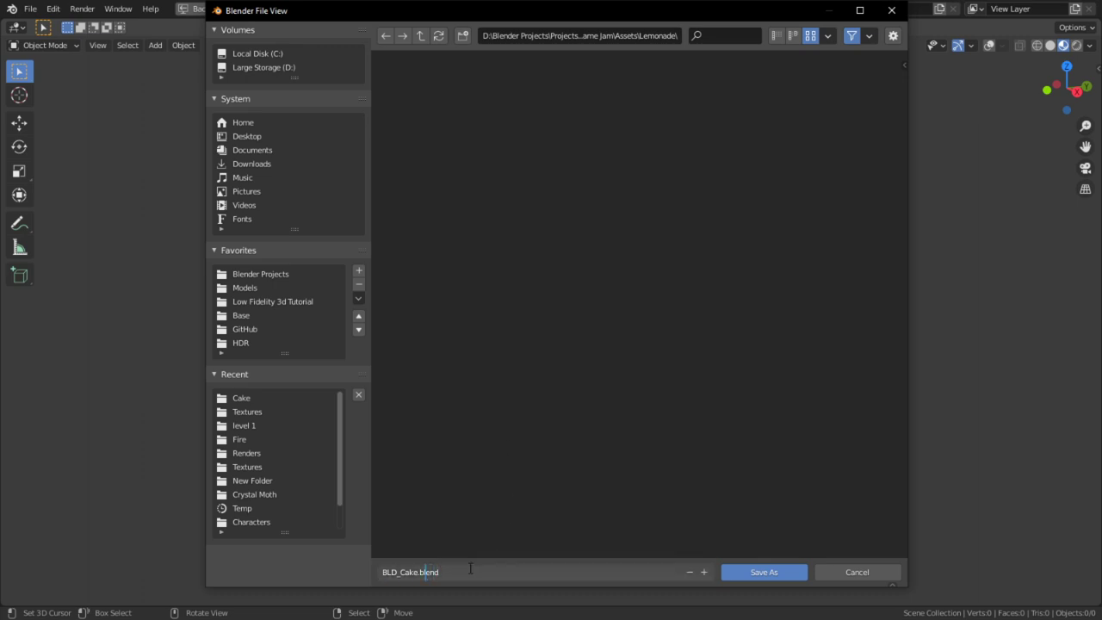
key("shift+Home")
key("shift+Right")
key("shift+Right")
key("shift+Right")
key("shift+Right")
type("Lemonad")
key("BackSpace")
type("id")
key("BackSpace")
key("BackSpace")
type("de")
key("Return")
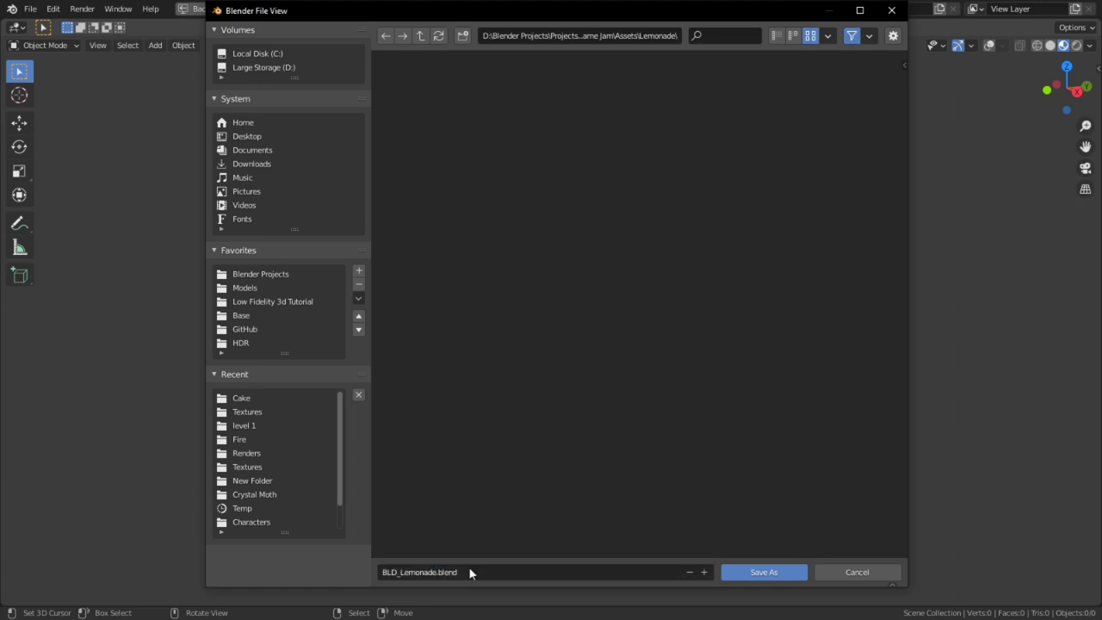
left_click(731, 571)
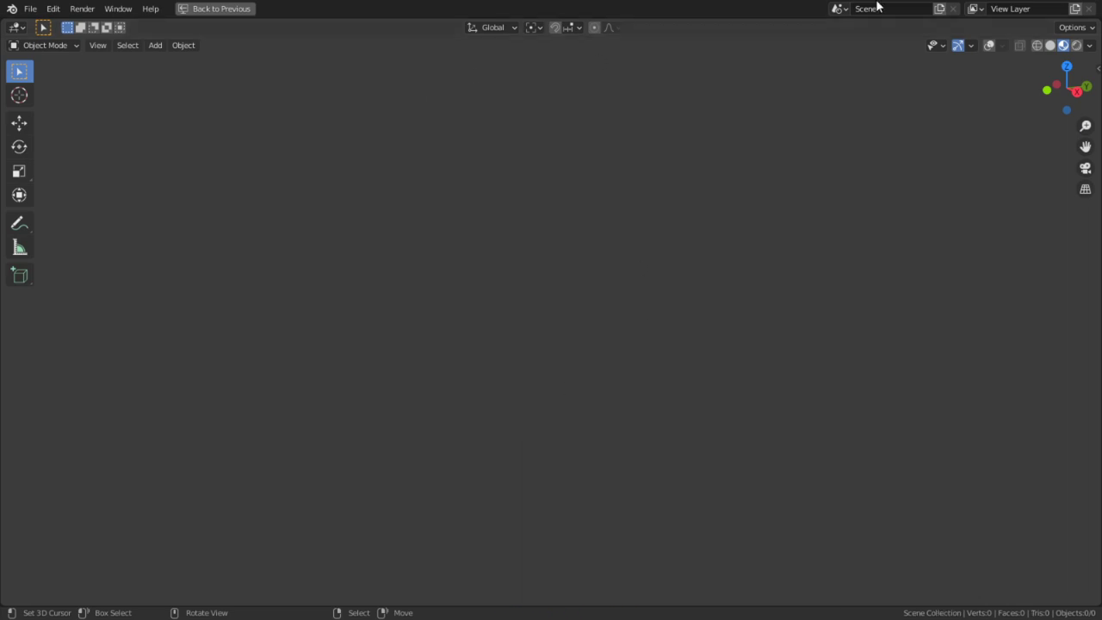
- Show the viewport overlays again and append the Plate mesh from BLD_Plate.blend as a size reference
left_click(988, 45)
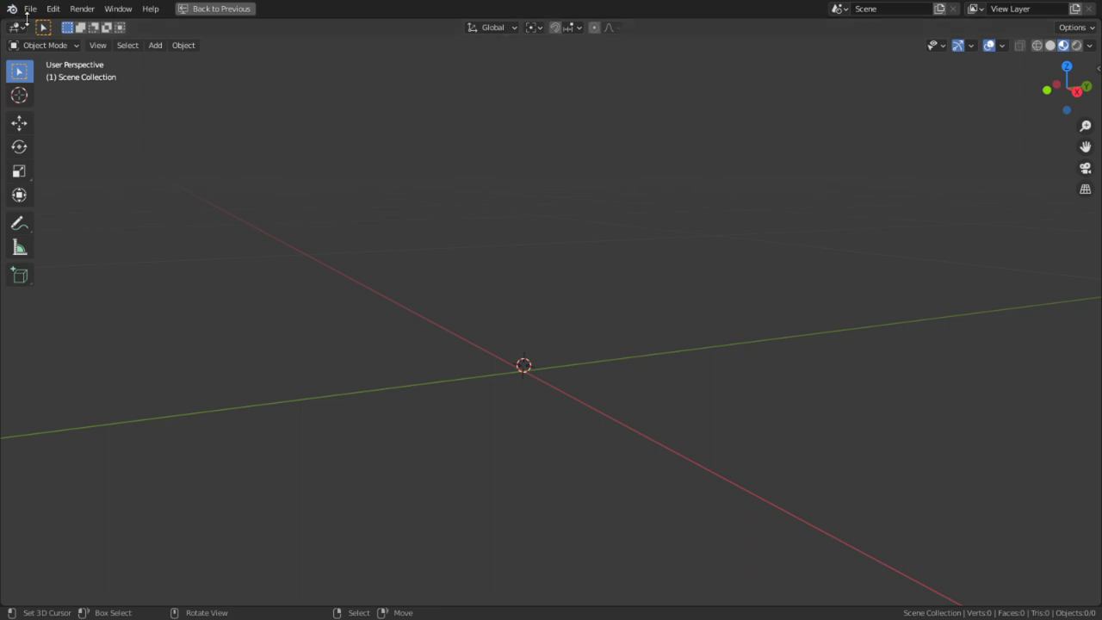
left_click(30, 8)
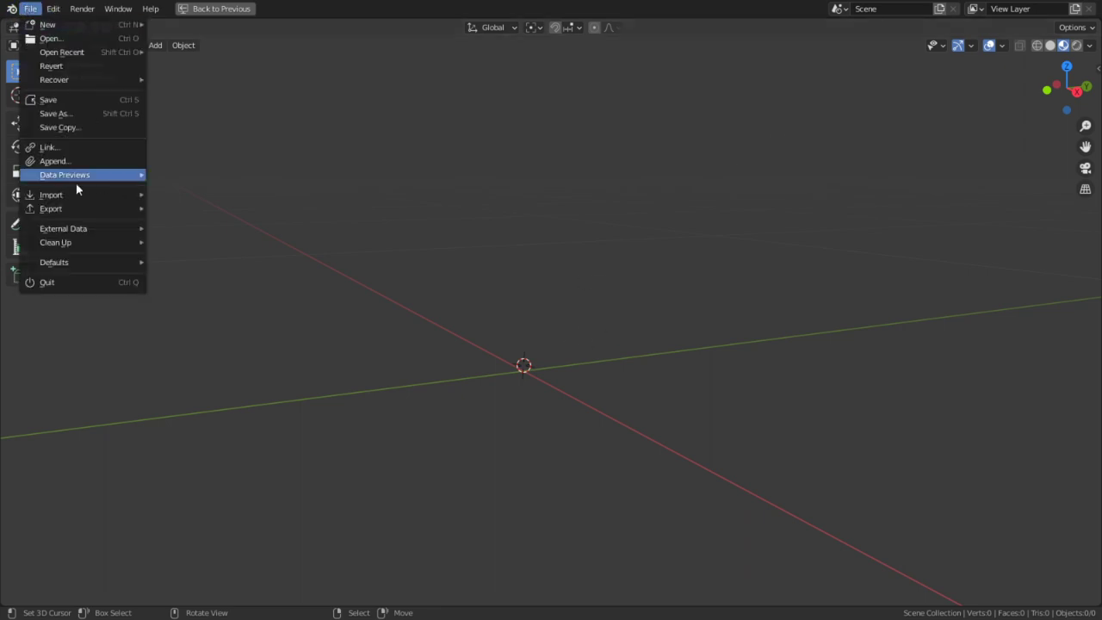
left_click(65, 161)
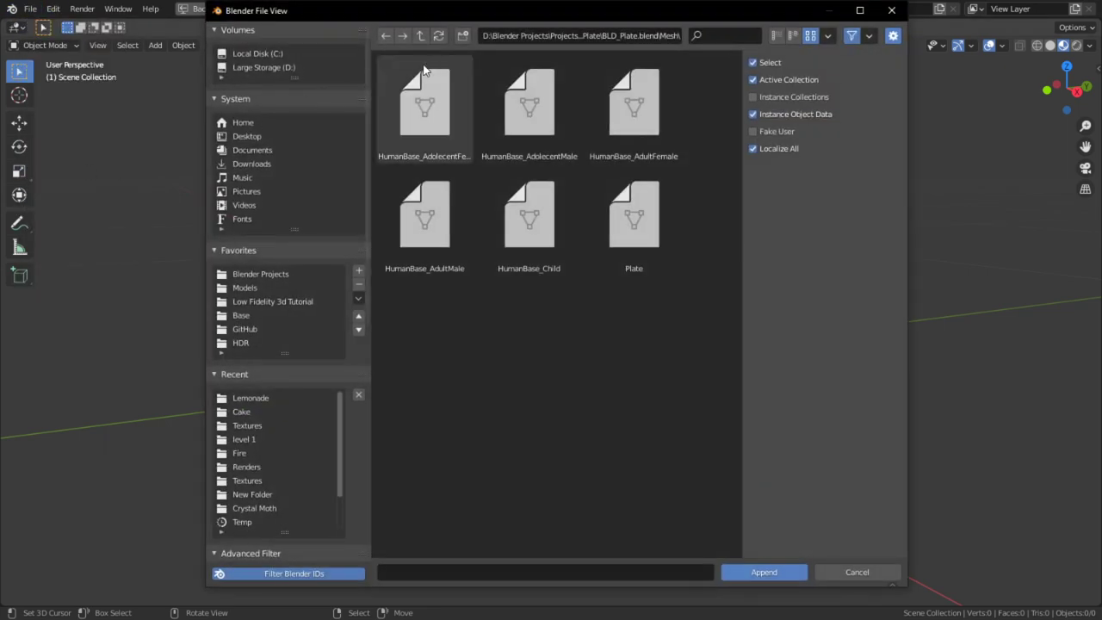
double_click(650, 214)
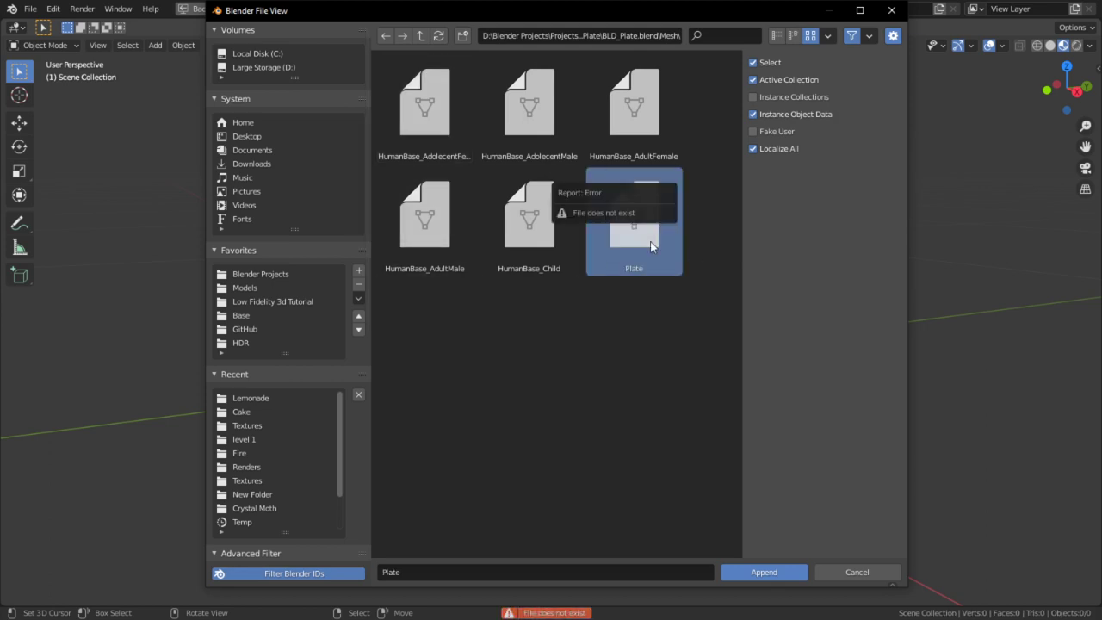
double_click(650, 242)
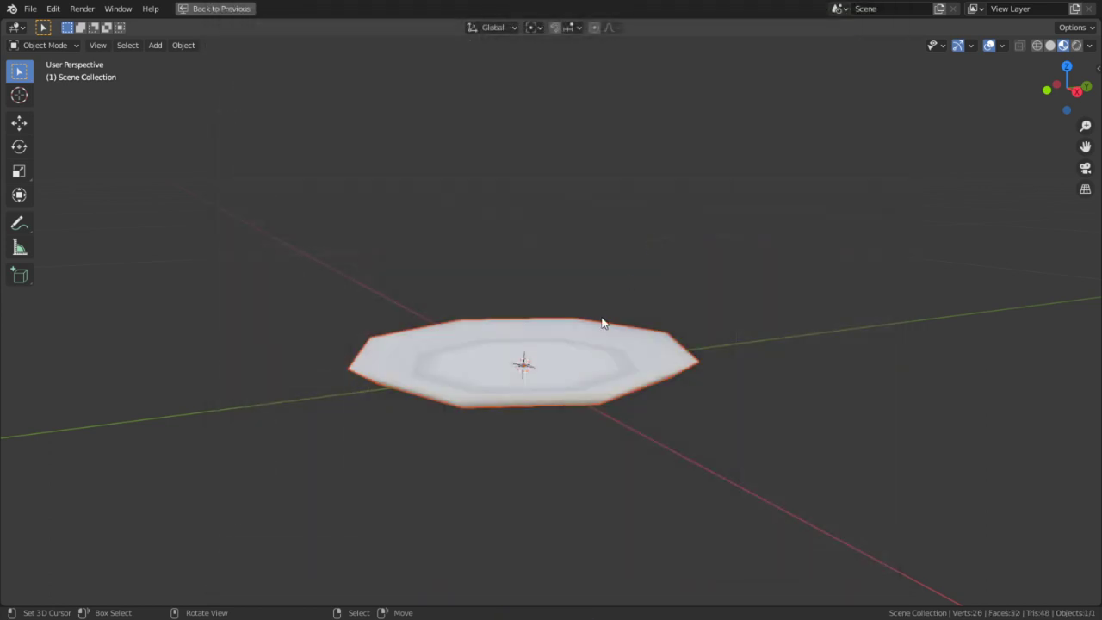
- Move the appended plate about -0.435 m along the X axis, away from the world origin
middle_click_drag(601, 323, 700, 351)
middle_click_drag(721, 448, 686, 388)
key("g")
key("x")
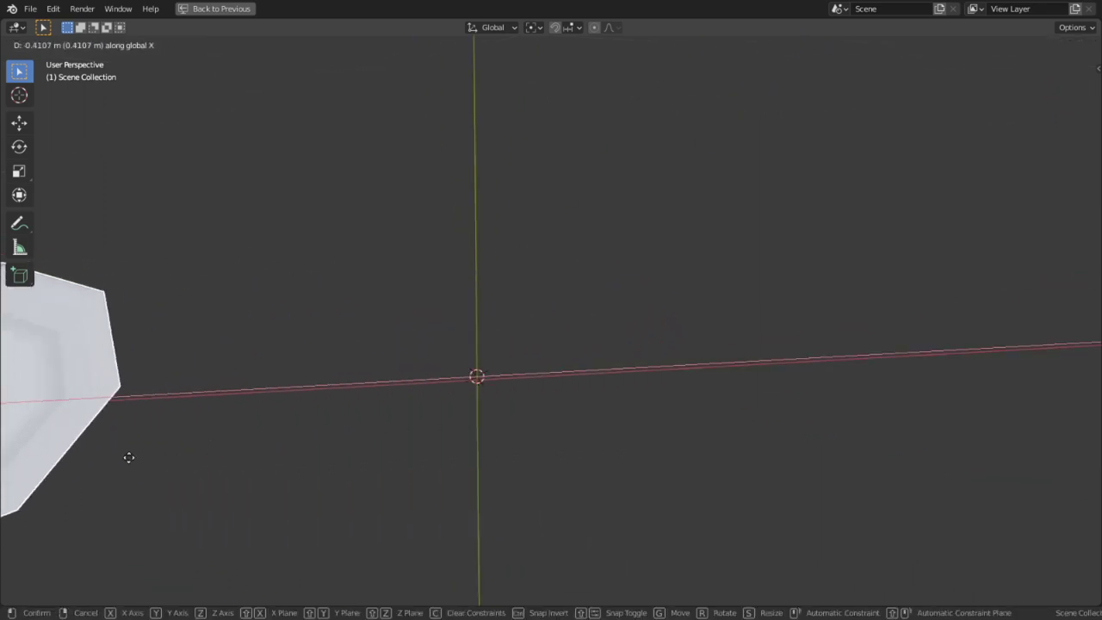
left_click(108, 459)
- Add a mesh circle with 7 vertices at the 3D cursor beside the plate
middle_click_drag(232, 416, 357, 357, "shift")
key("shift+a")
mouse_move(413, 324)
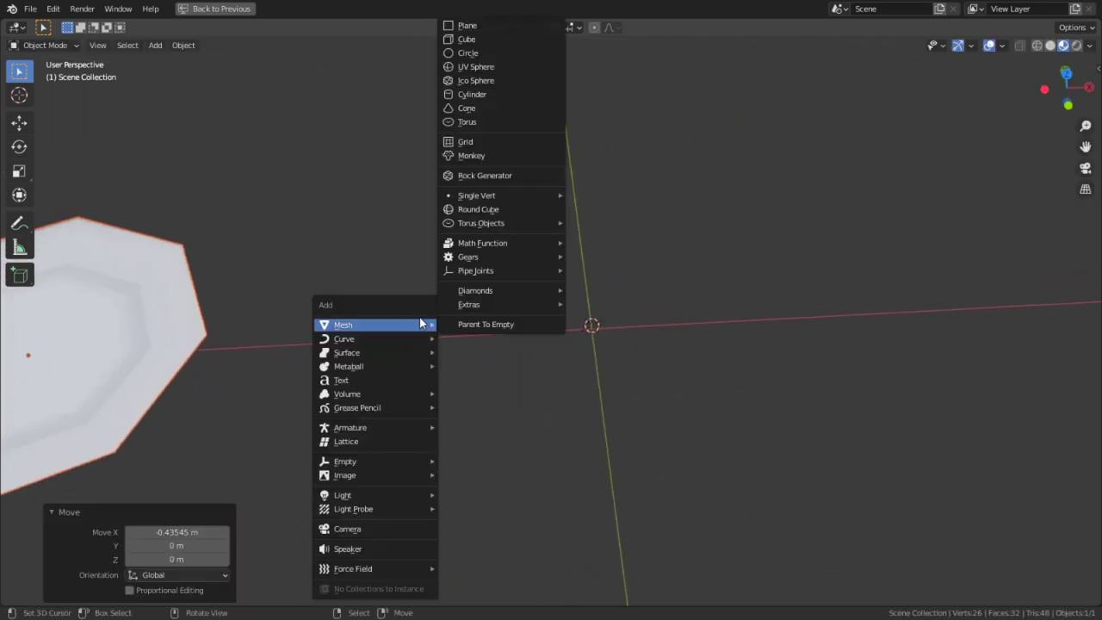
left_click(511, 56)
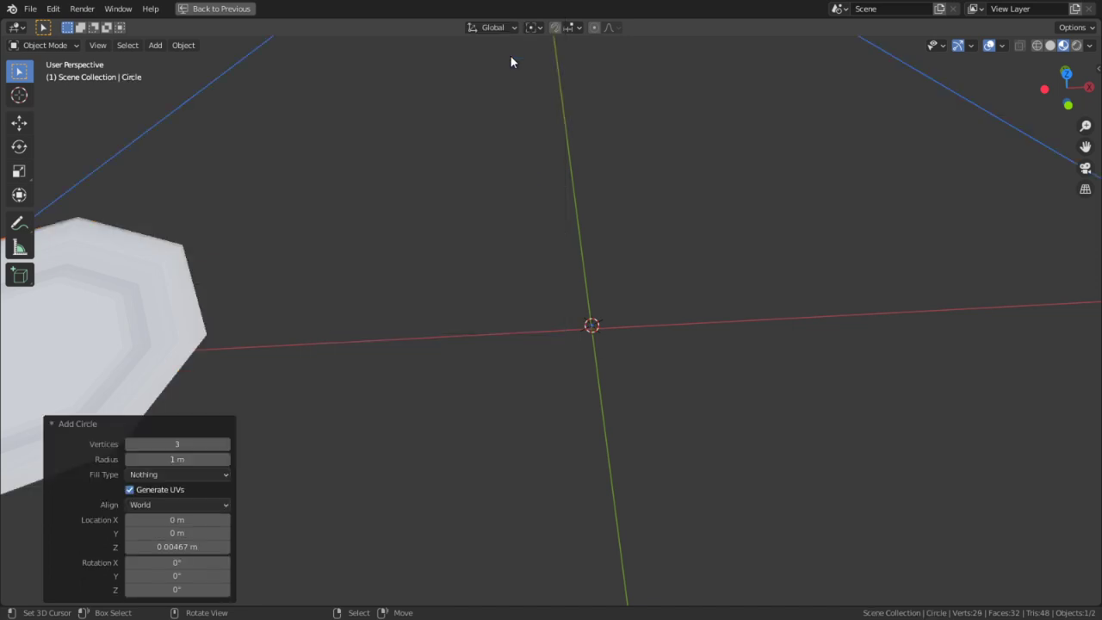
left_click(206, 444)
type("7")
key("Return")
- Set the new circle's radius to 3 in, keeping it unfilled
scroll(612, 163, "down", 6)
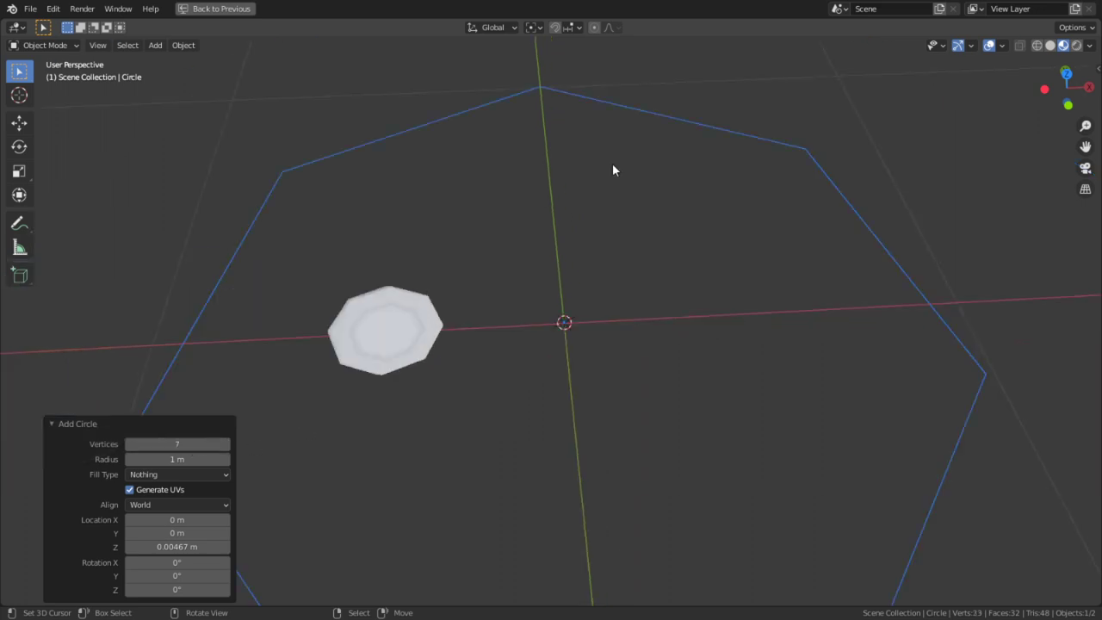
left_click_drag(177, 459, 414, 420)
left_click(196, 459)
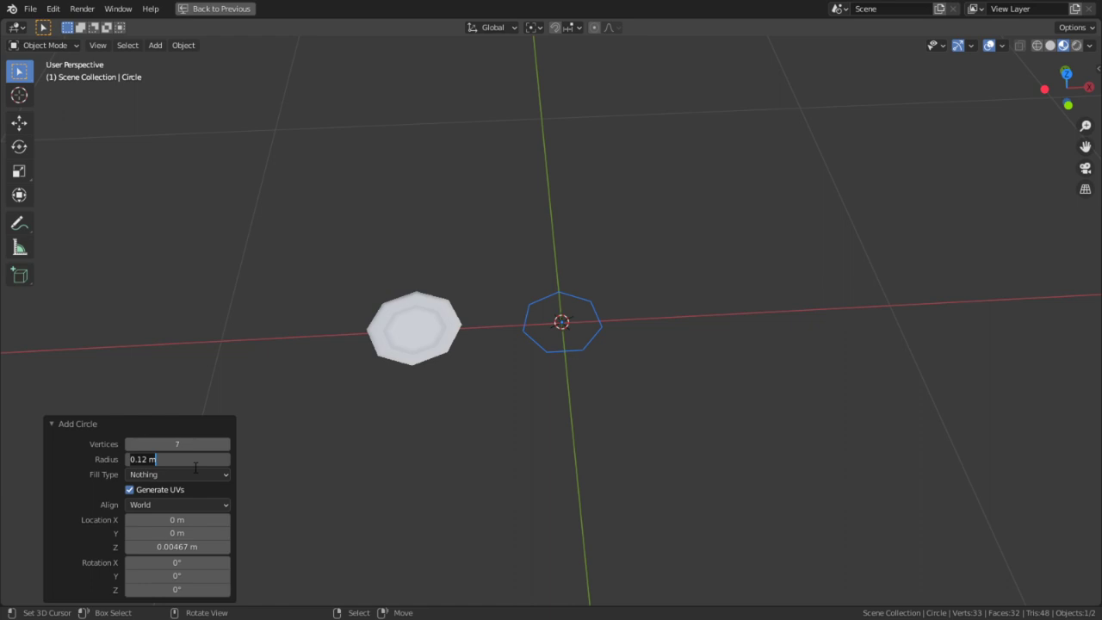
type("3in")
key("Return")
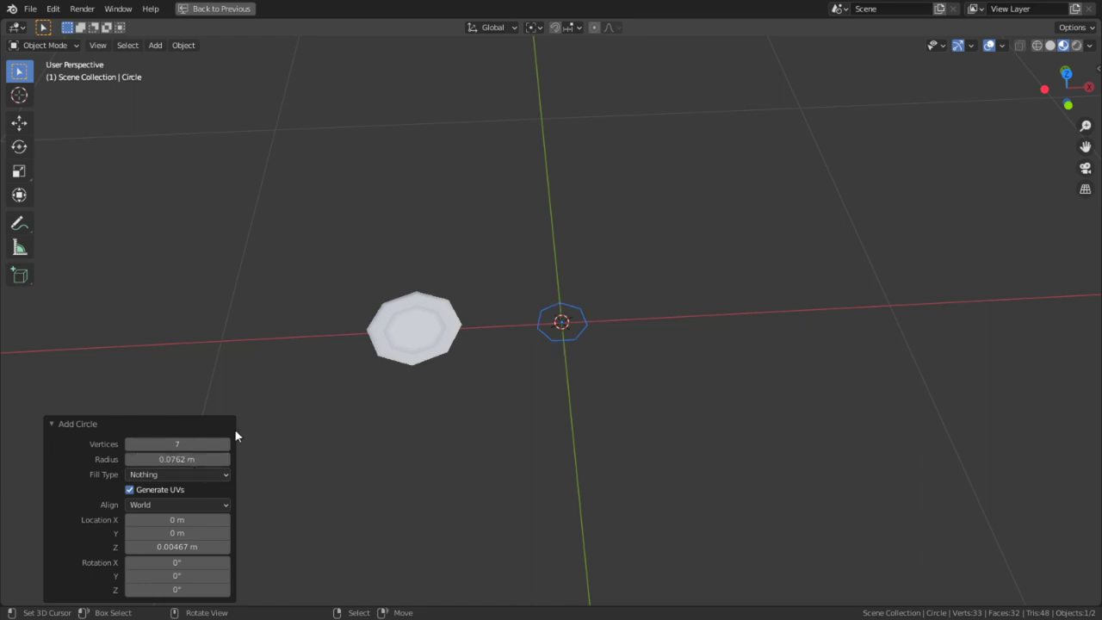
- Enter Edit Mode on the circle and fill its outline with a face
scroll(560, 392, "up", 8)
key("Tab")
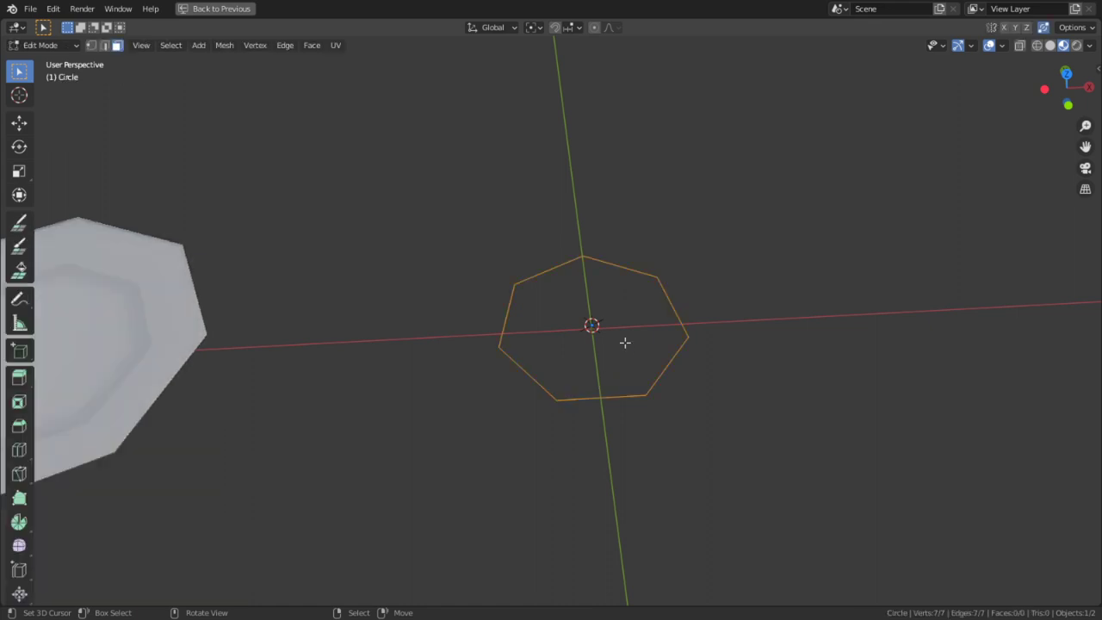
key("f")
- Select the whole boundary edge loop of the heptagon and scale it up by about 1.136
middle_click_drag(746, 258, 735, 348)
scroll(735, 348, "up", 2)
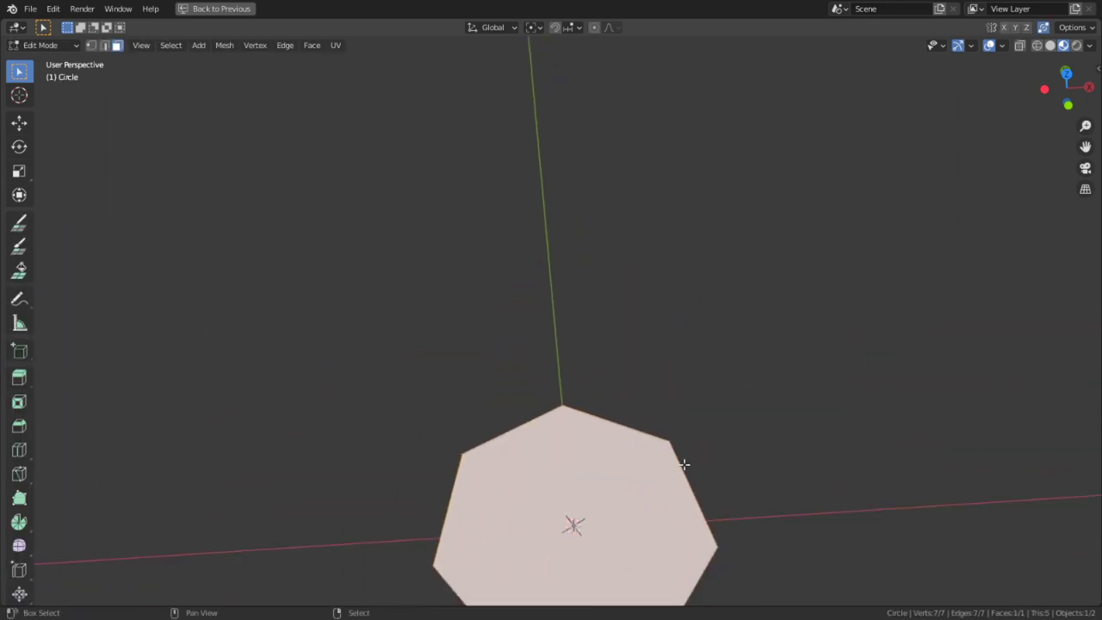
middle_click_drag(681, 462, 705, 396, "shift")
key("2")
left_click(709, 389)
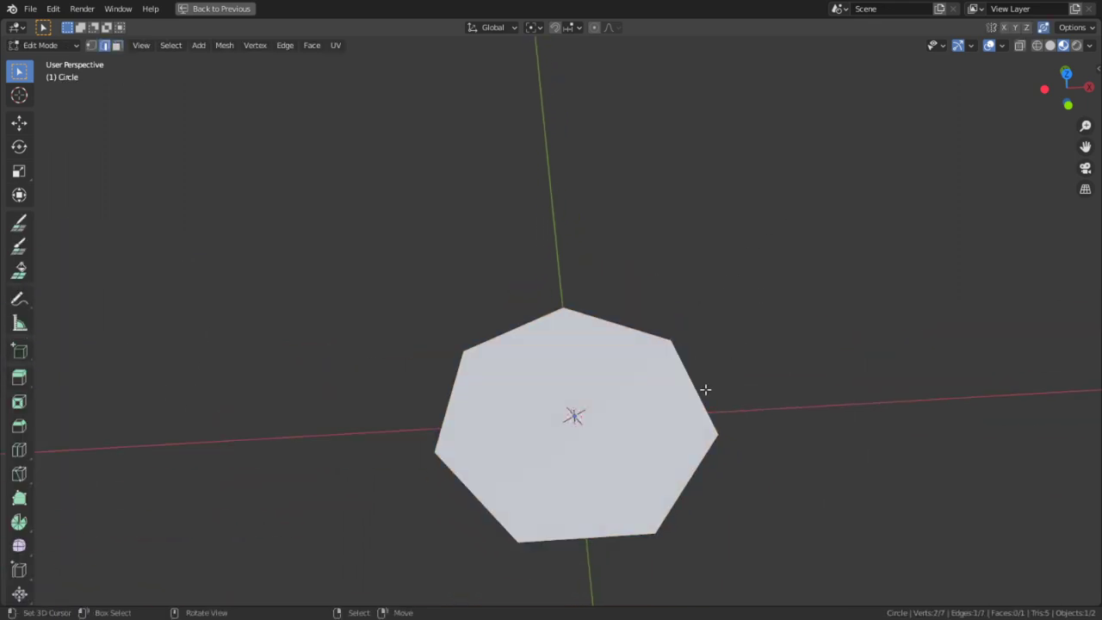
right_click(706, 389, "alt")
middle_click_drag(692, 349, 686, 337)
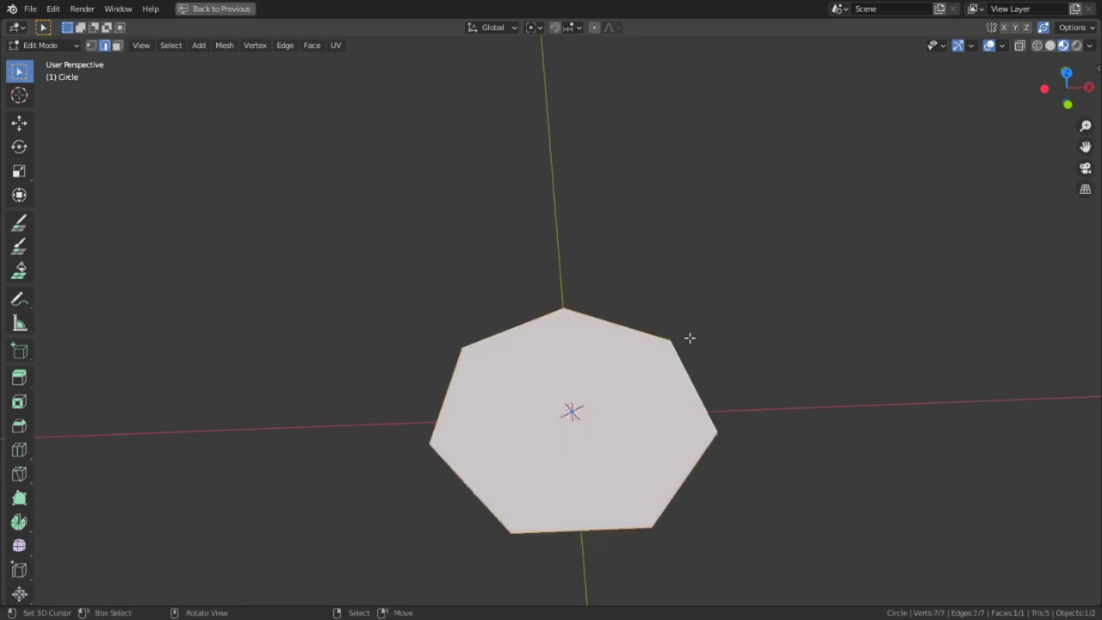
key("s")
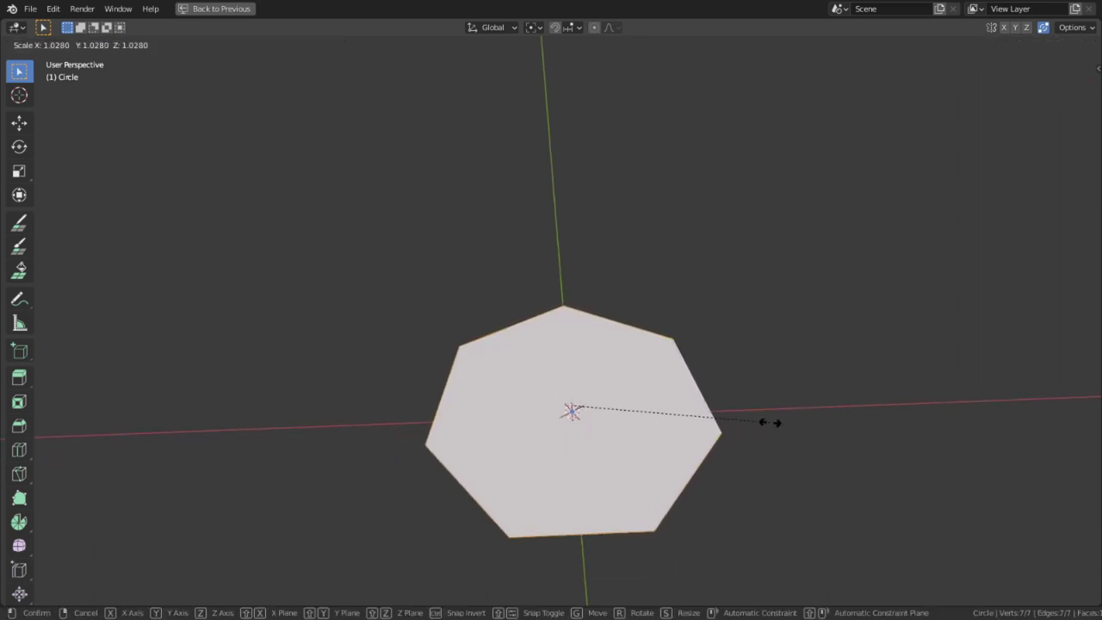
left_click(788, 419)
- Extrude the heptagon about 0.216 m upward into a pitcher body and rotate the whole mesh 180° around Z
key("e")
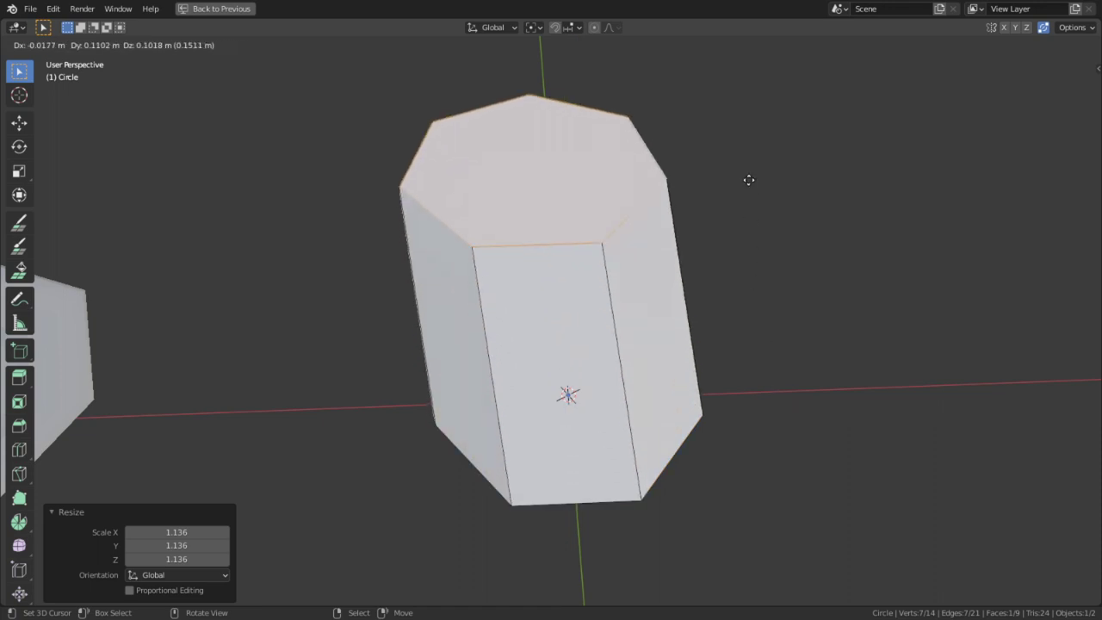
left_click(760, 153)
scroll(773, 205, "down", 3)
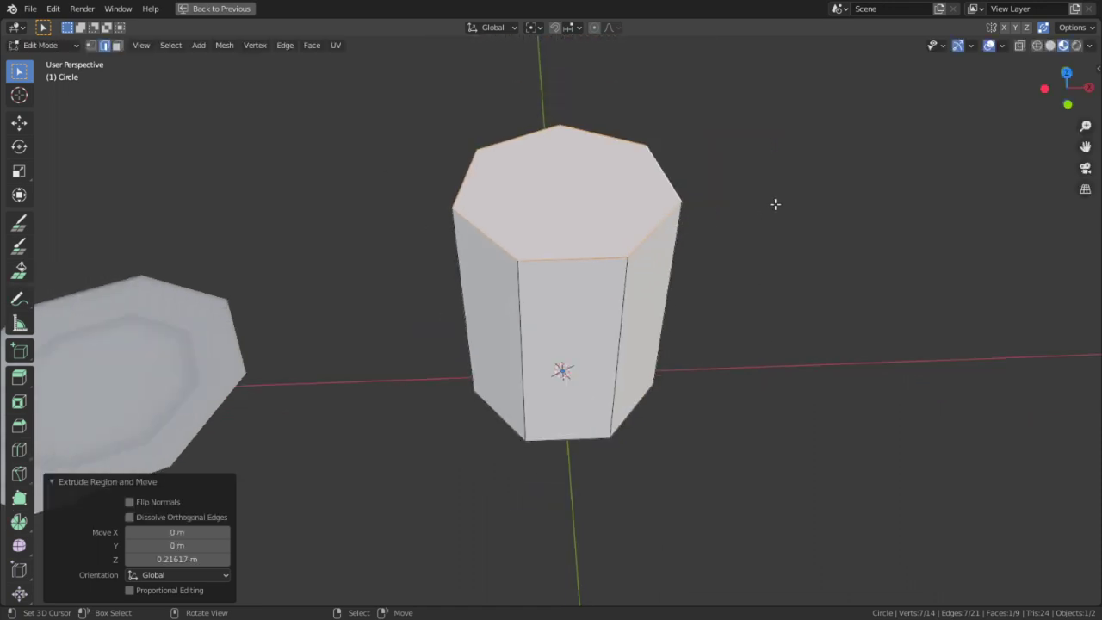
type("ar180")
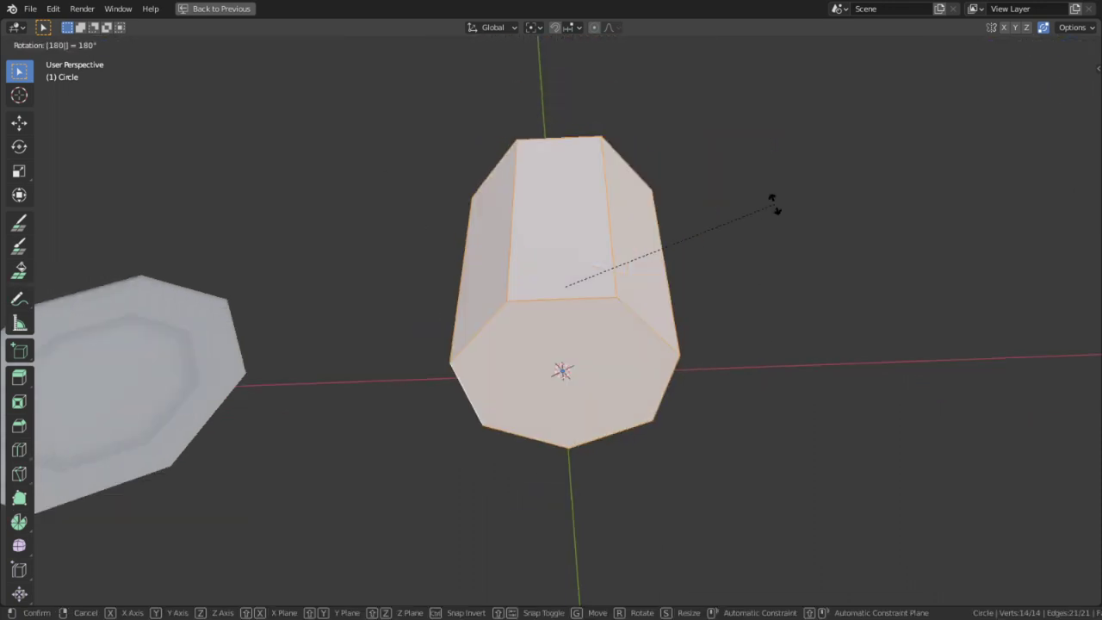
type("z")
key("Return")
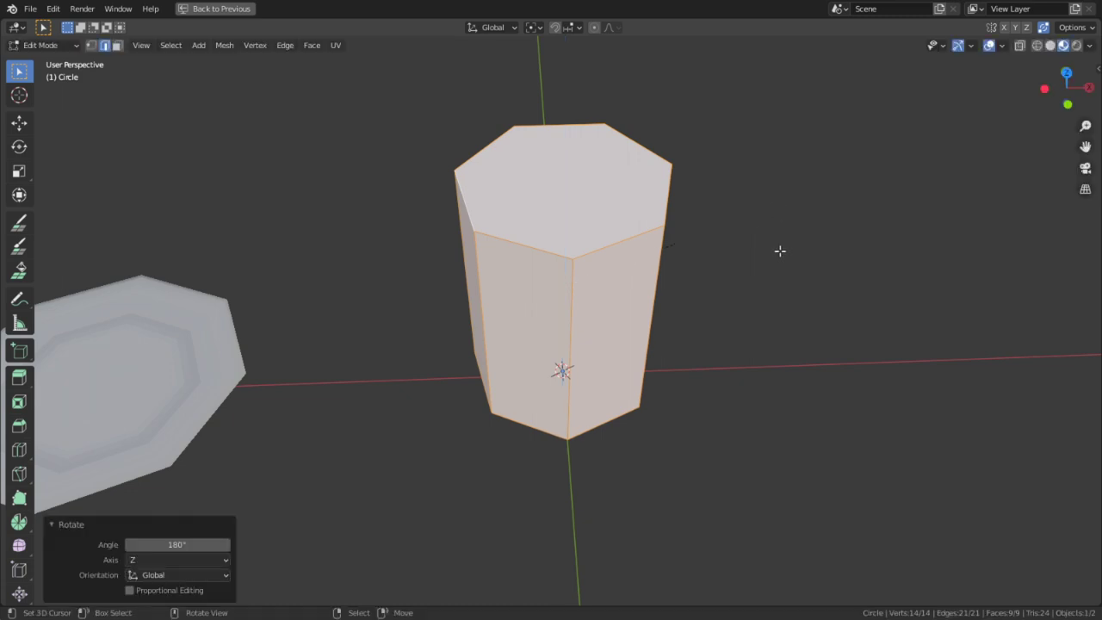
- Apply smooth shading to all faces of the extruded pitcher body
middle_click_drag(779, 249, 522, 252)
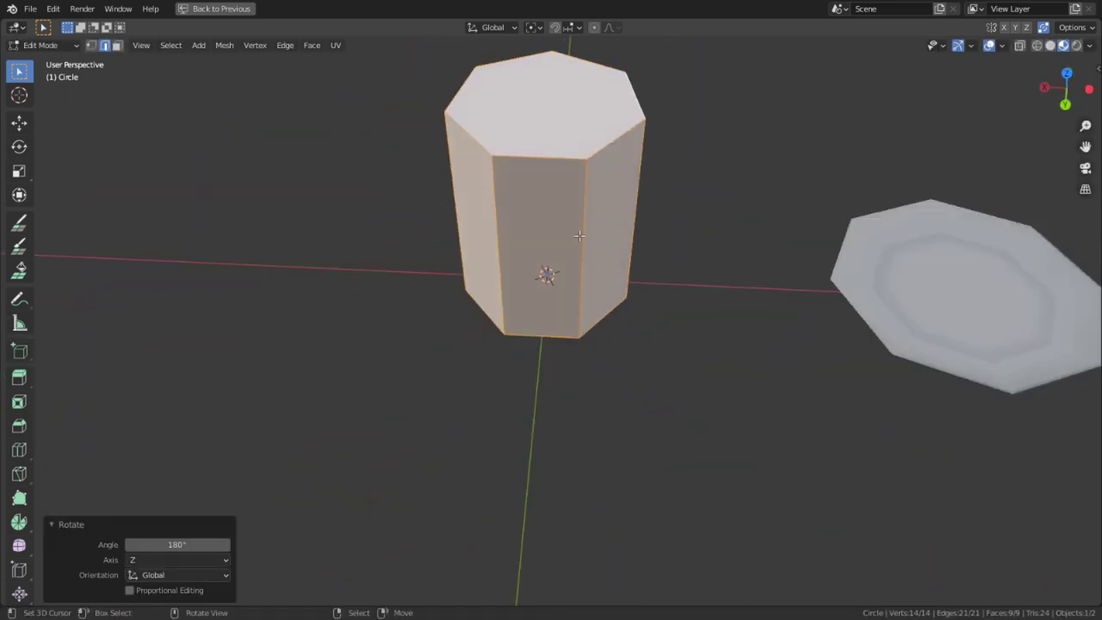
right_click(551, 226)
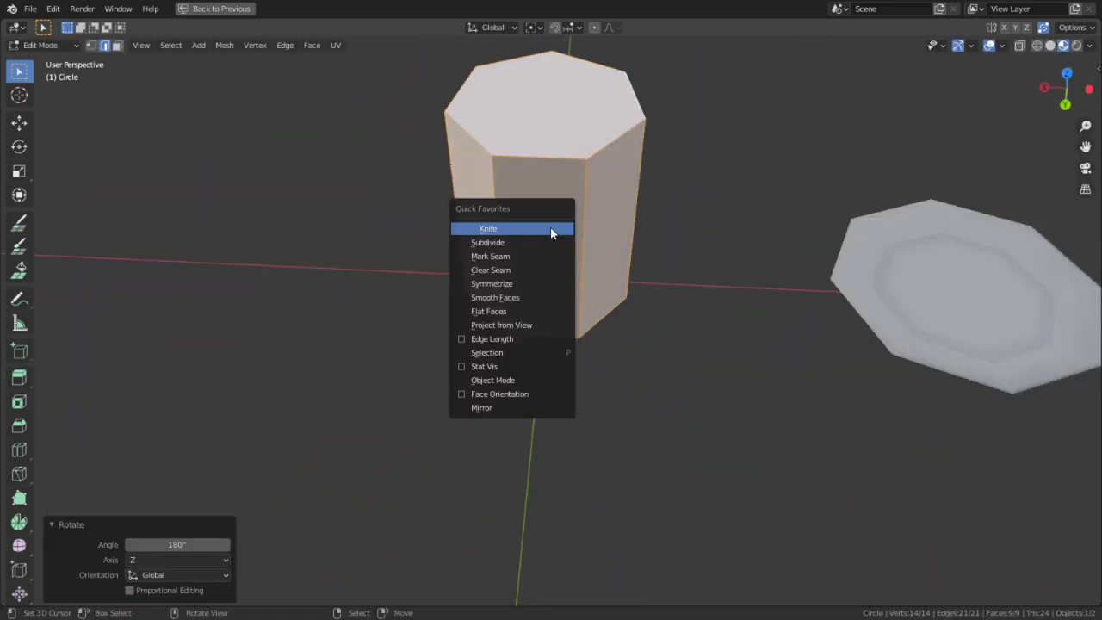
left_click(541, 298)
middle_click_drag(626, 271, 567, 402)
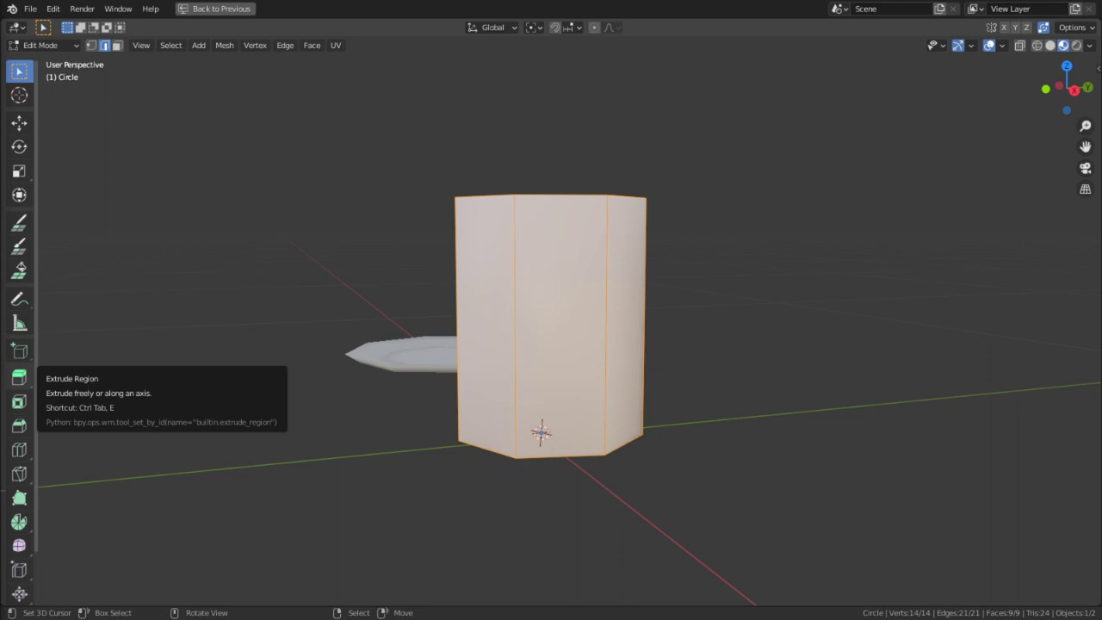
- Switch to the browser, narrow the Ecosia pitcher image search to Glass, and examine the pitcher shapes for reference
left_click_drag(288, 615, 370, 1)
scroll(183, 151, "up", 2)
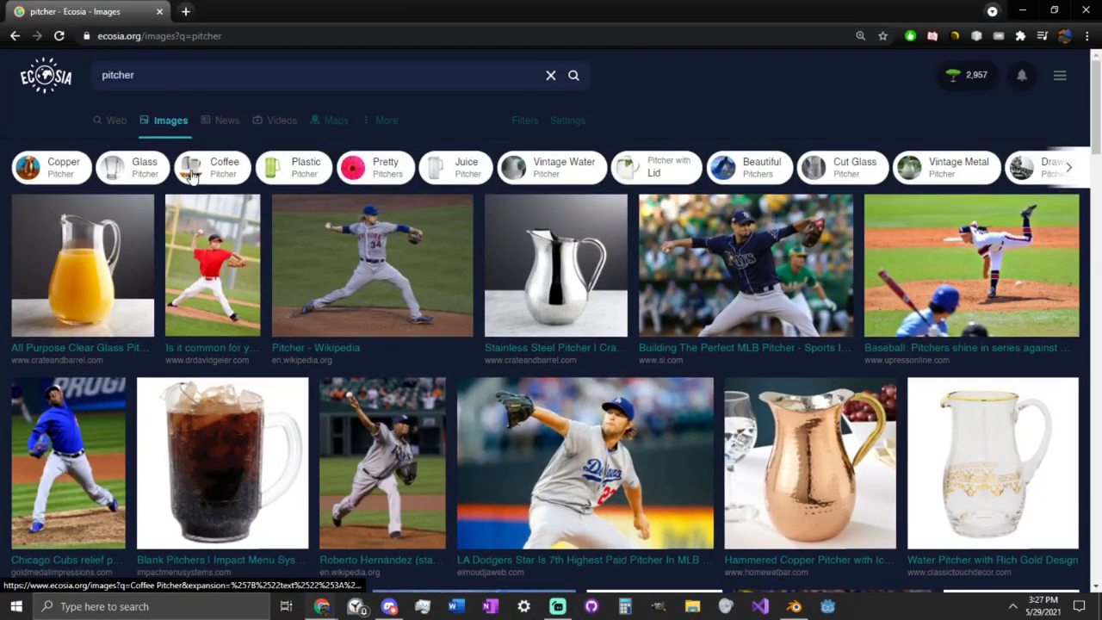
left_click(129, 177)
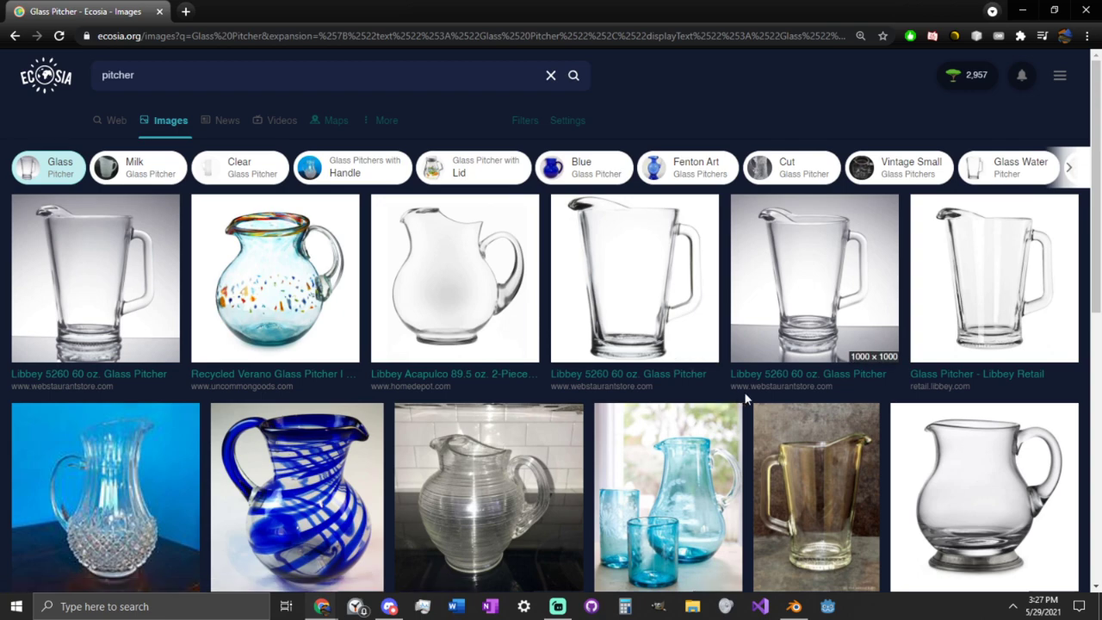
scroll(516, 295, "down", 1)
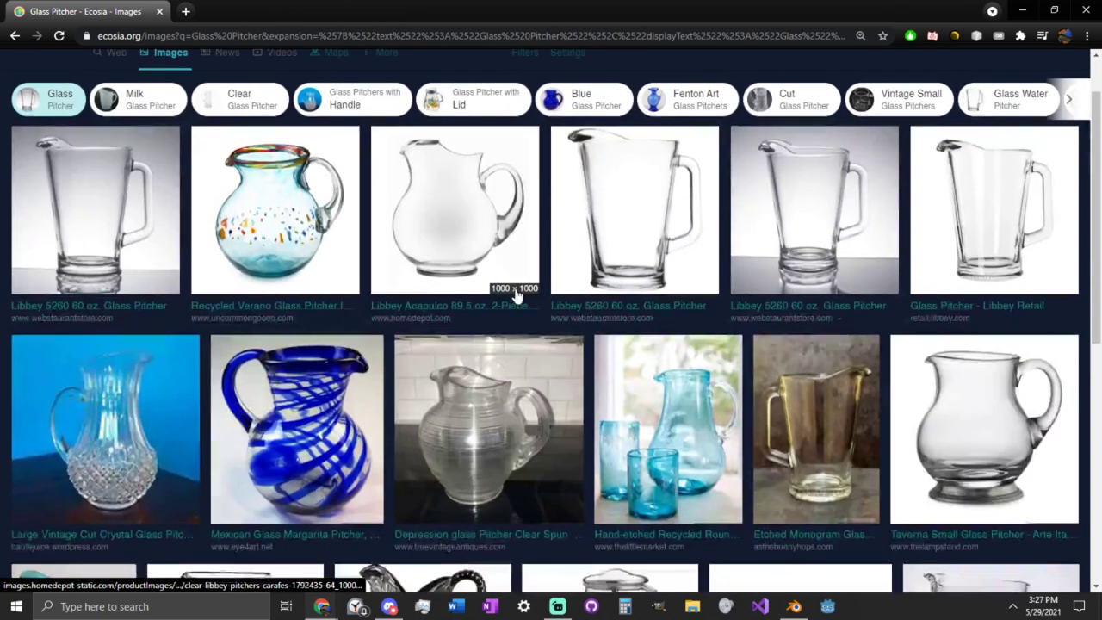
scroll(516, 295, "down", 3)
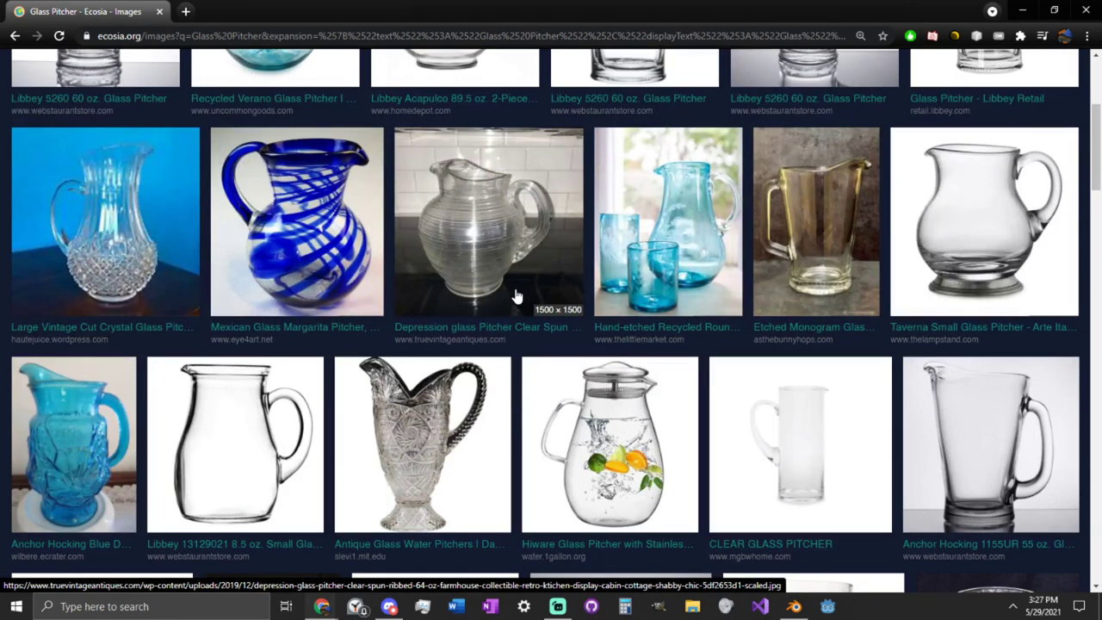
scroll(511, 297, "up", 2)
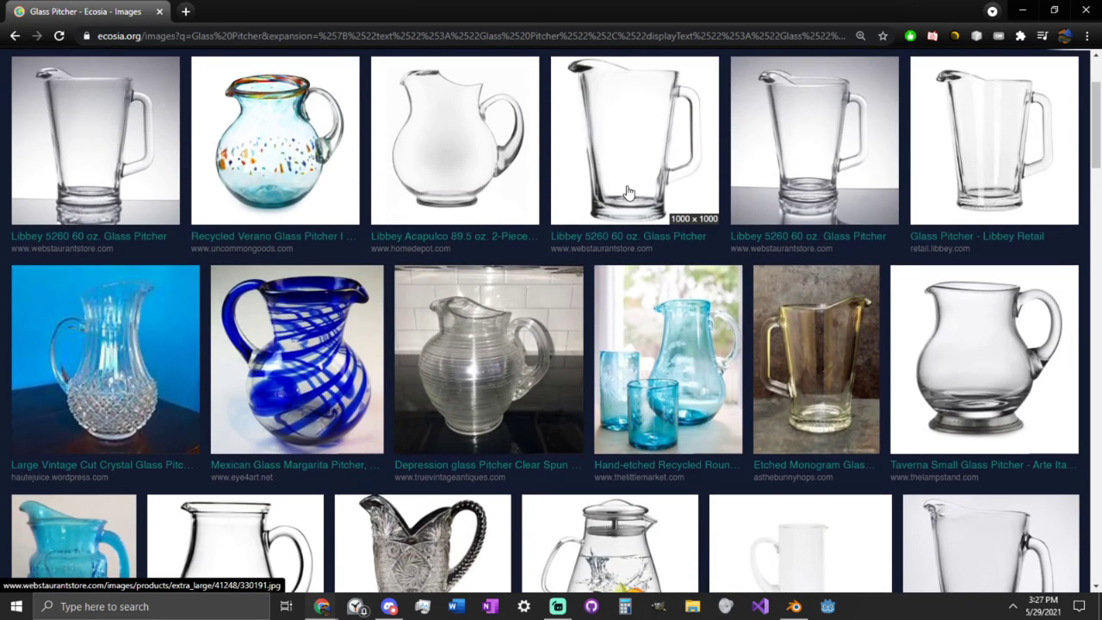
scroll(628, 191, "down", 7)
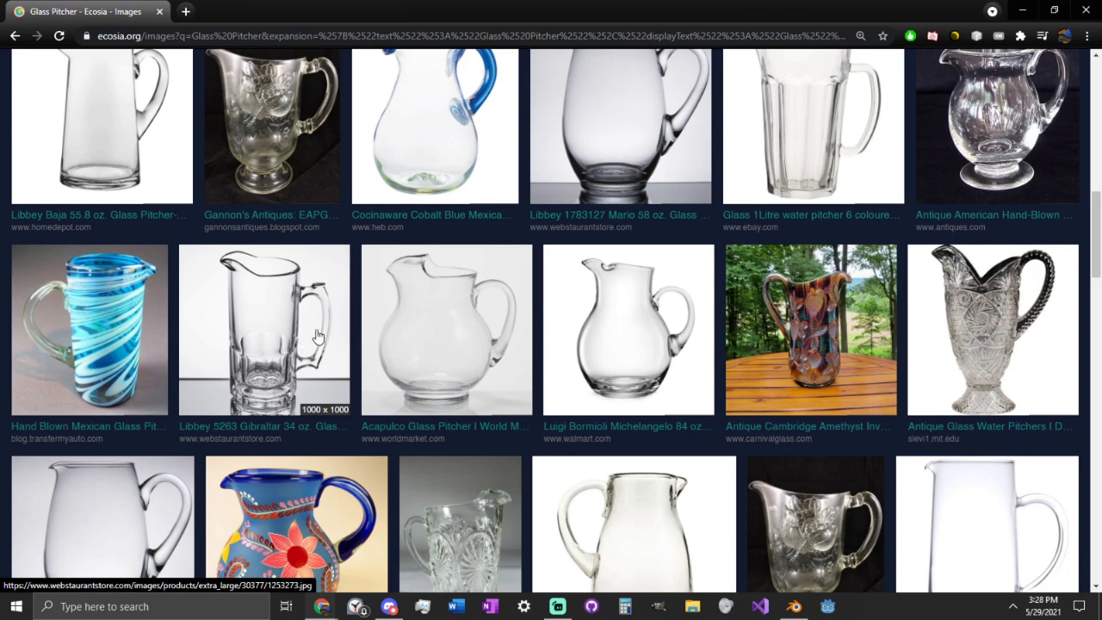
scroll(499, 441, "down", 5)
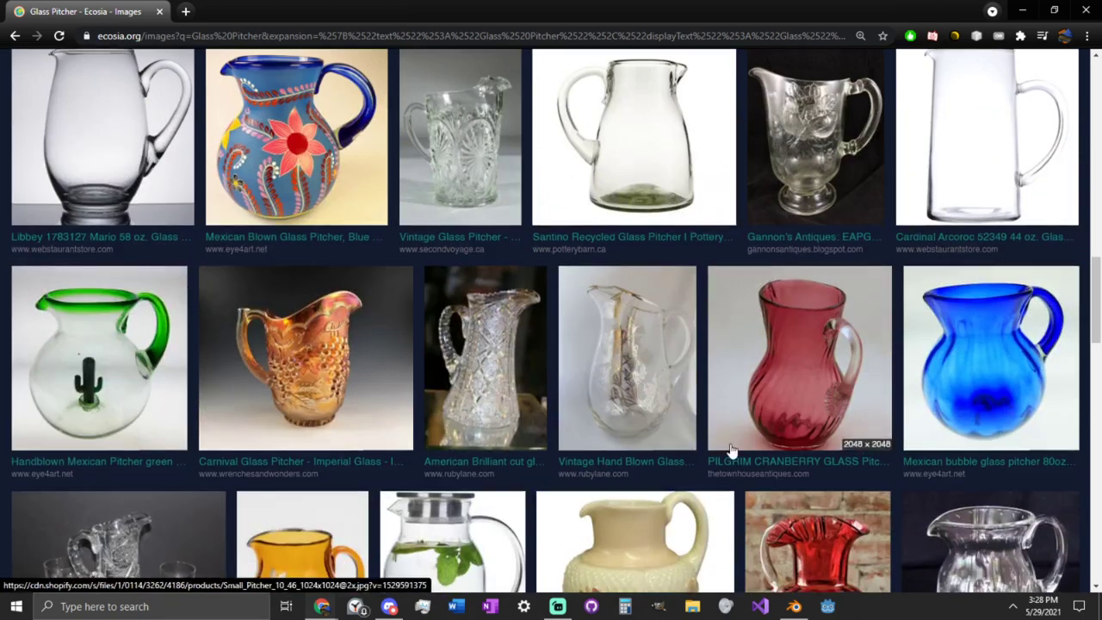
scroll(730, 450, "down", 2)
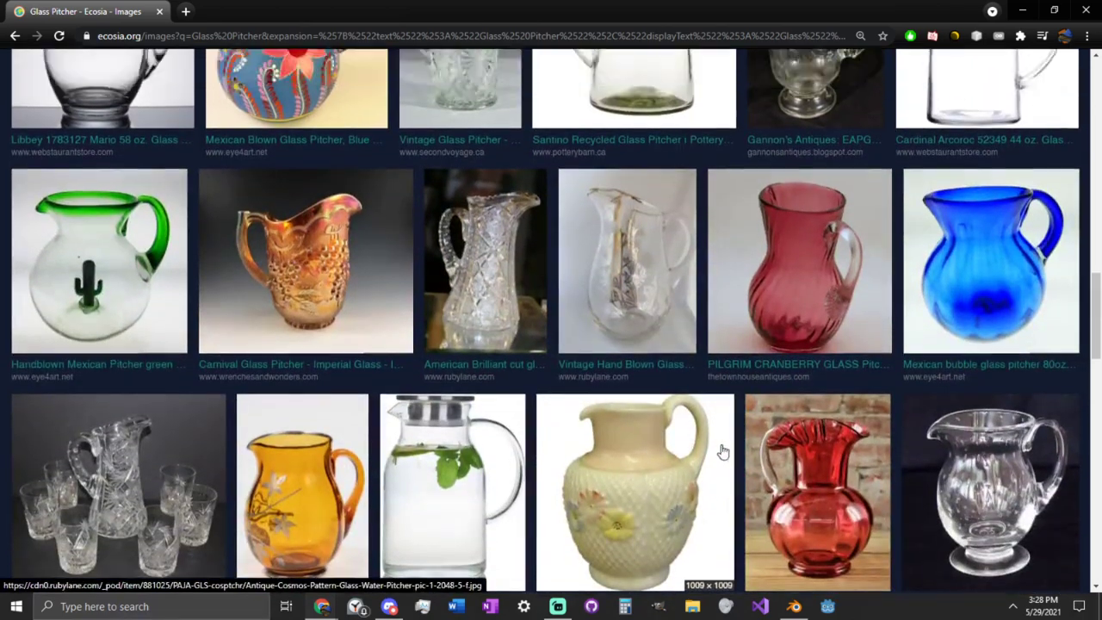
scroll(729, 449, "up", 5)
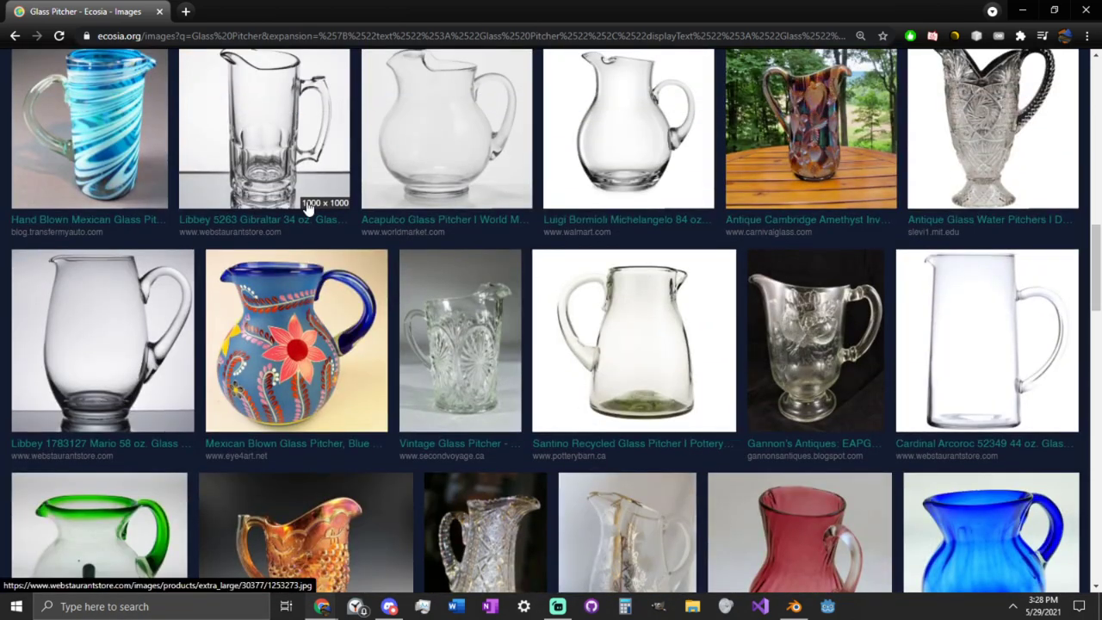
scroll(308, 207, "up", 1)
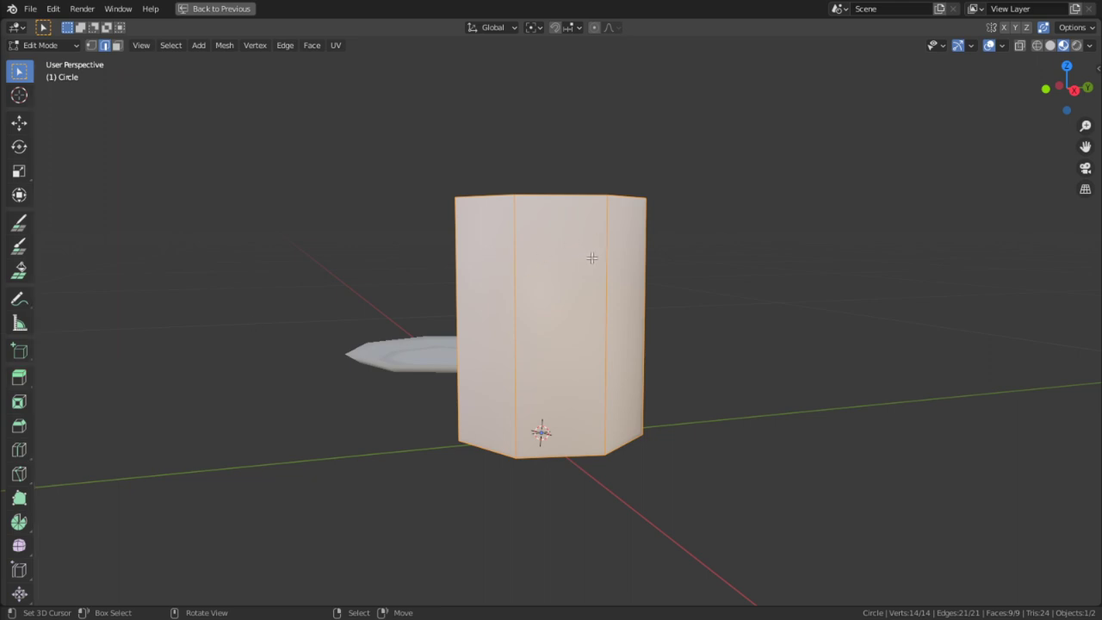
- Return to Blender and scale down the pitcher body's bottom face so the sides taper toward the base
middle_click_drag(808, 431, 775, 380)
key("3")
right_click(568, 379)
key("s")
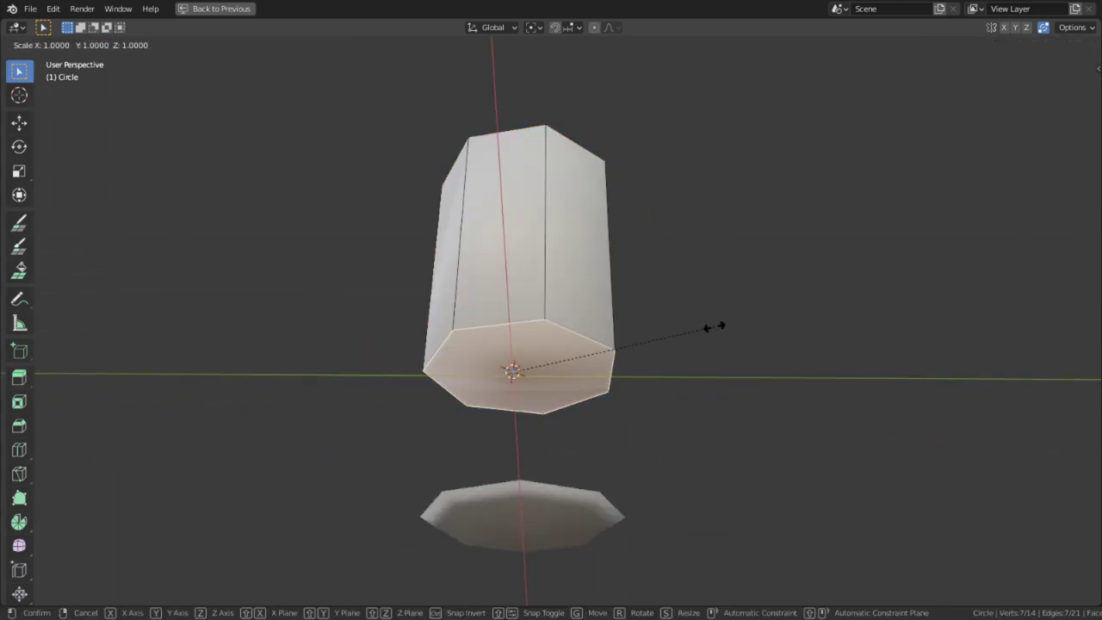
left_click(571, 322)
- Inset the pitcher's top face by about 0.008 m to form the rim thickness
middle_click_drag(571, 322, 681, 387)
key("2")
key("3")
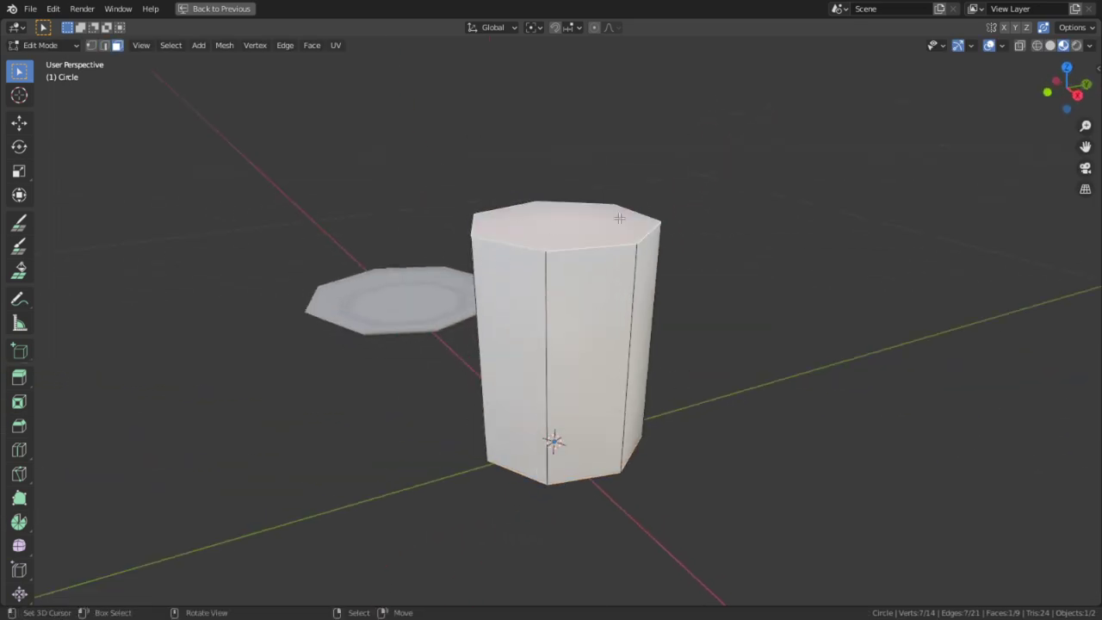
middle_click_drag(518, 226, 649, 177)
key("i")
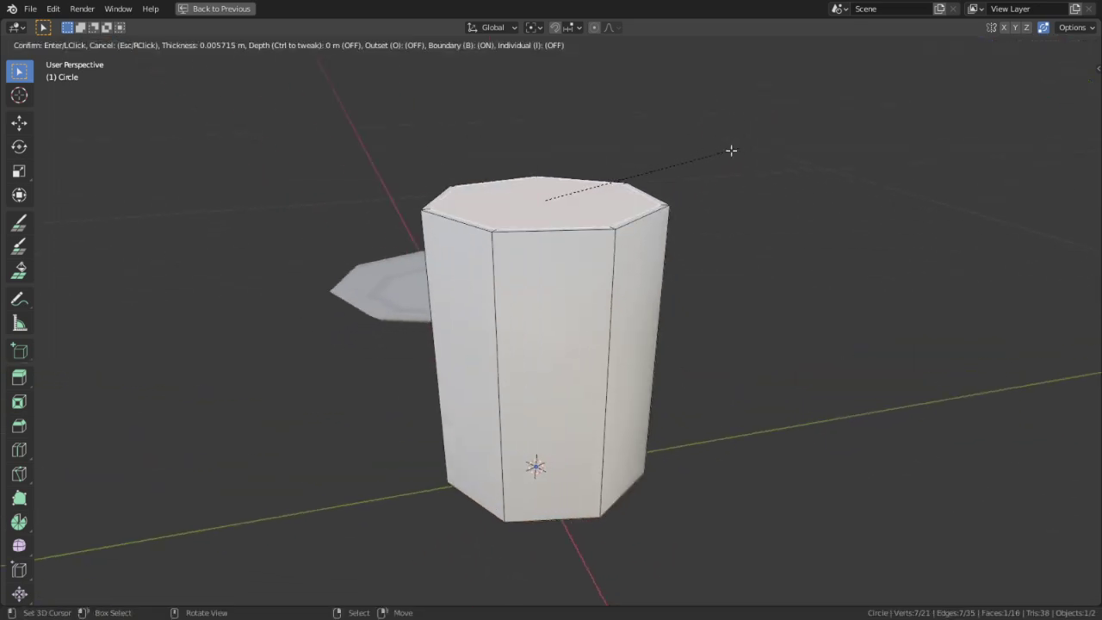
left_click(811, 143)
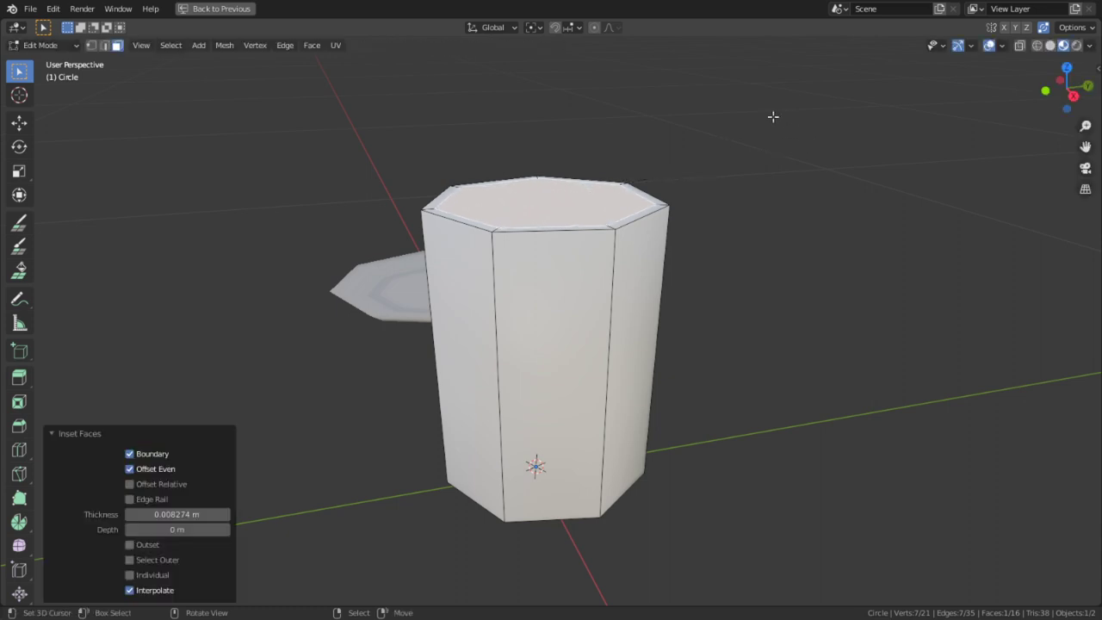
- Extrude the inset top face about 0.117 m down into the body and scale it to 0.951
key("e")
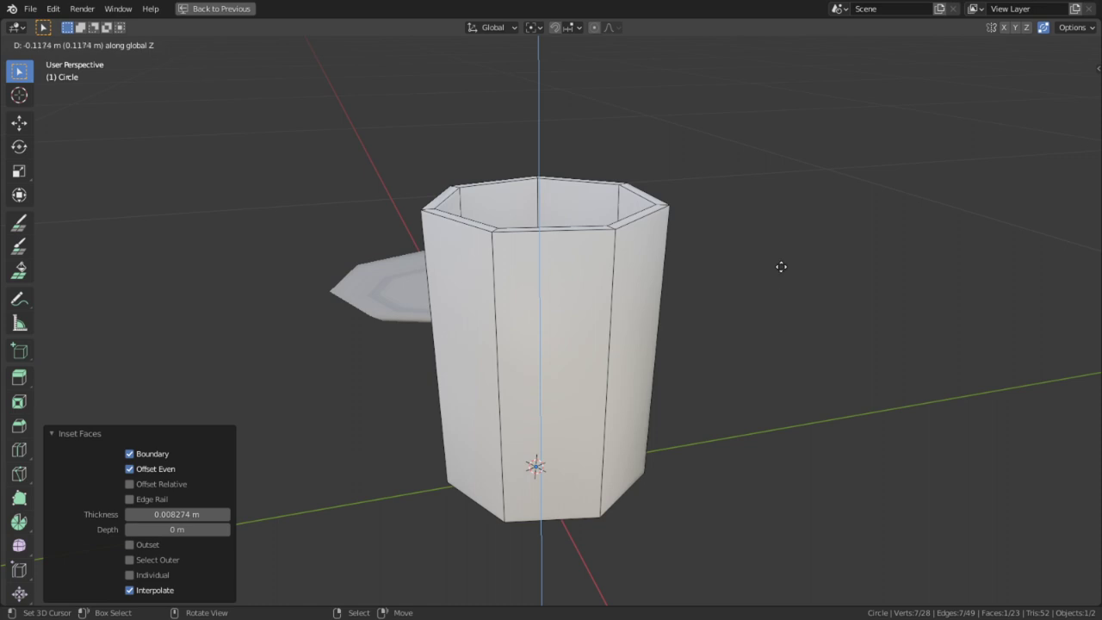
left_click(780, 266)
key("s")
left_click(718, 285)
middle_click_drag(718, 284, 704, 260)
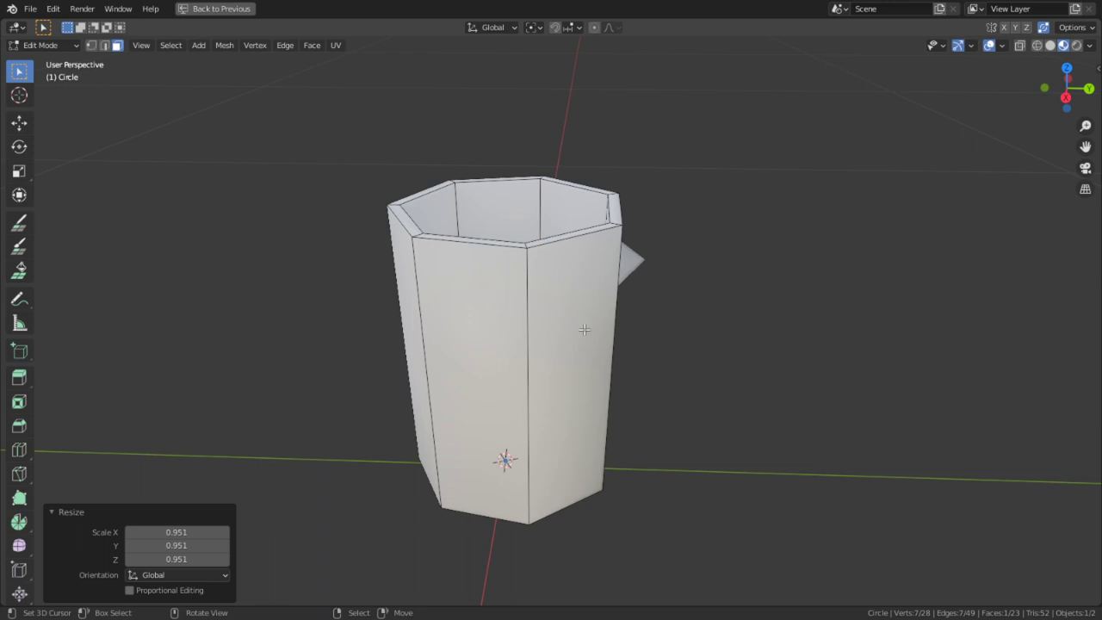
- Extrude the inner face another 0.093 m down to just above the pitcher's base and scale it to 0.949
left_click(1039, 46)
key("KP_3")
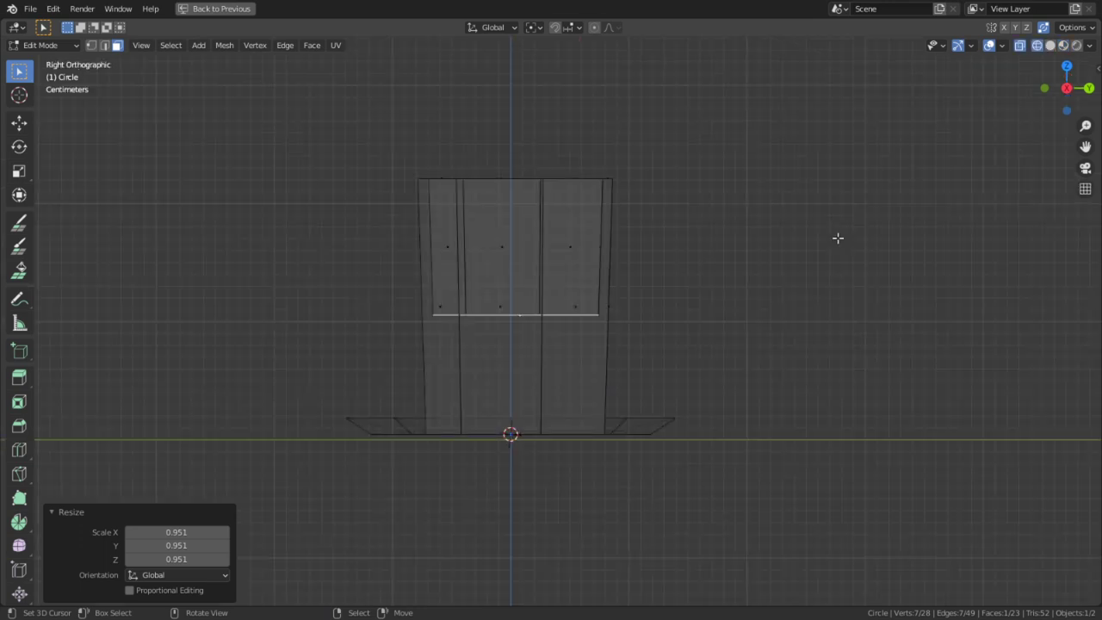
scroll(843, 367, "up", 4)
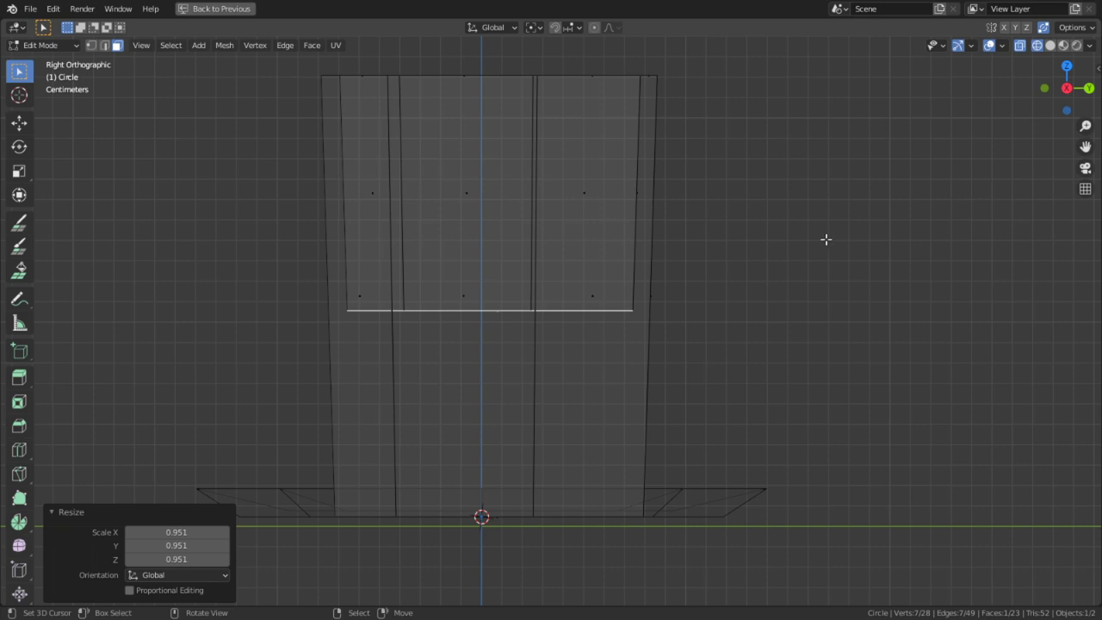
key("e")
key("z")
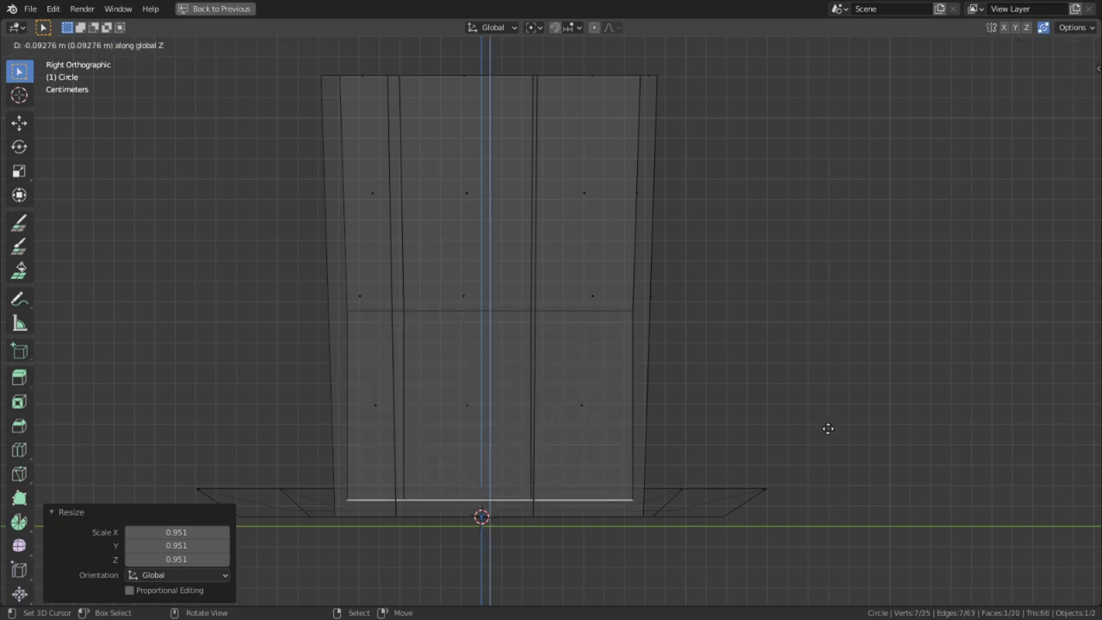
left_click(828, 431)
key("s")
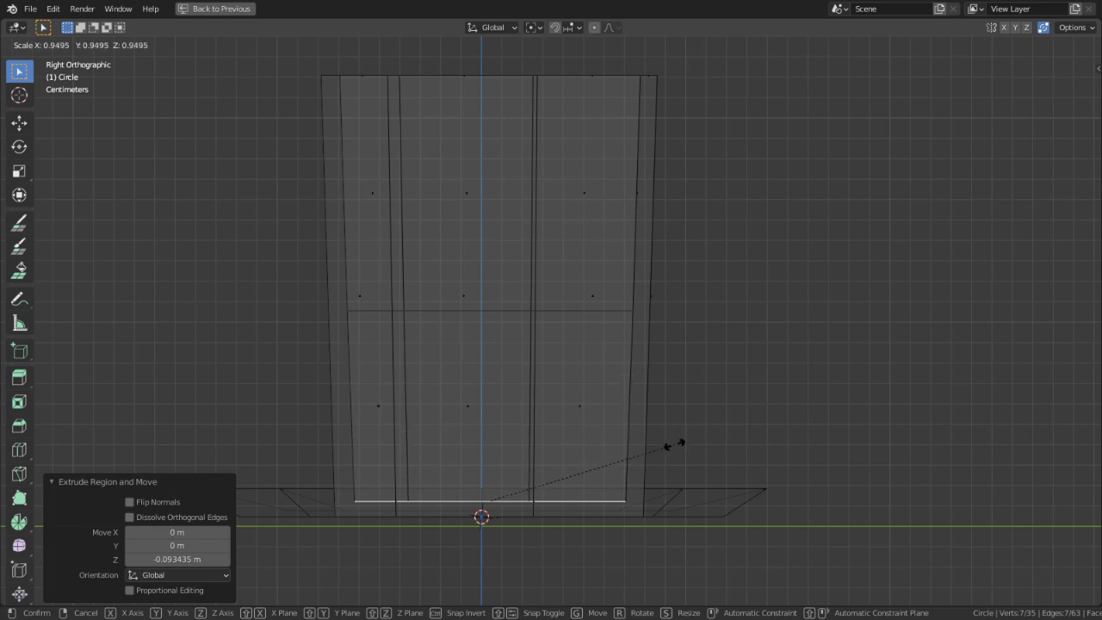
left_click(674, 445)
middle_click_drag(674, 445, 593, 389)
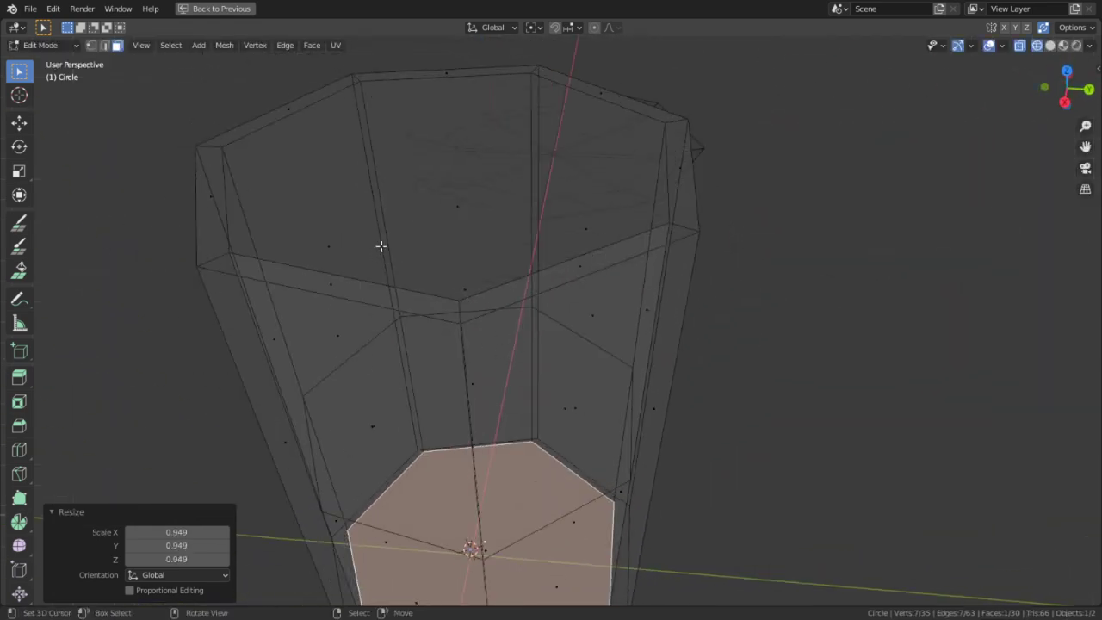
- Add one centered loop cut around the pitcher's outer wall
right_click(245, 125)
key("2")
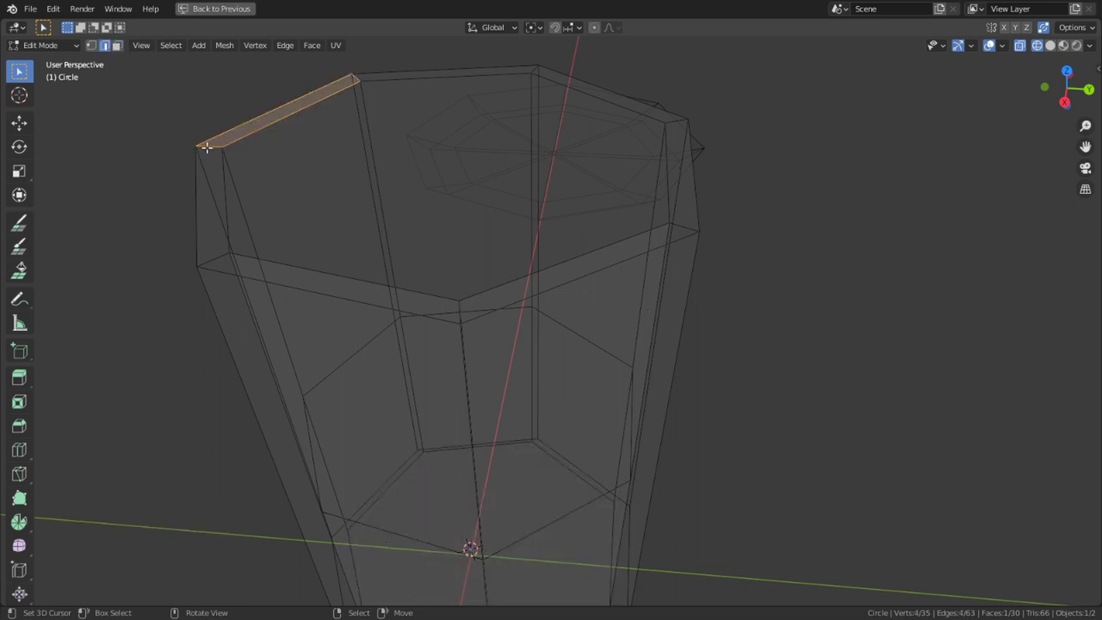
right_click(206, 148)
key("KP_3")
key("ctrl+r")
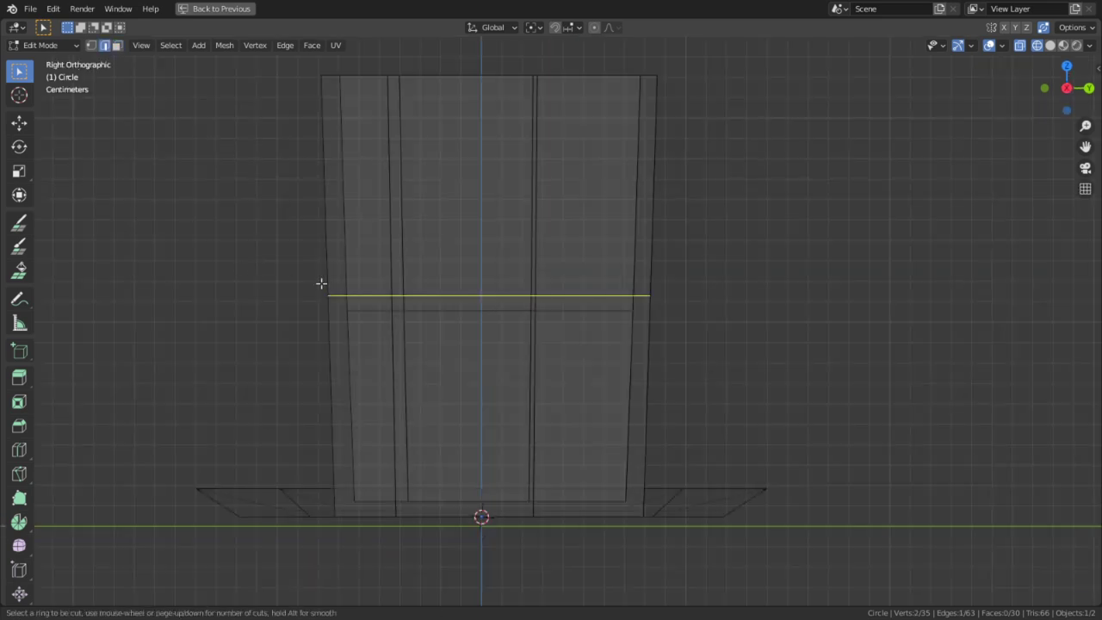
left_click(320, 284)
right_click(325, 283)
middle_click_drag(325, 283, 269, 274)
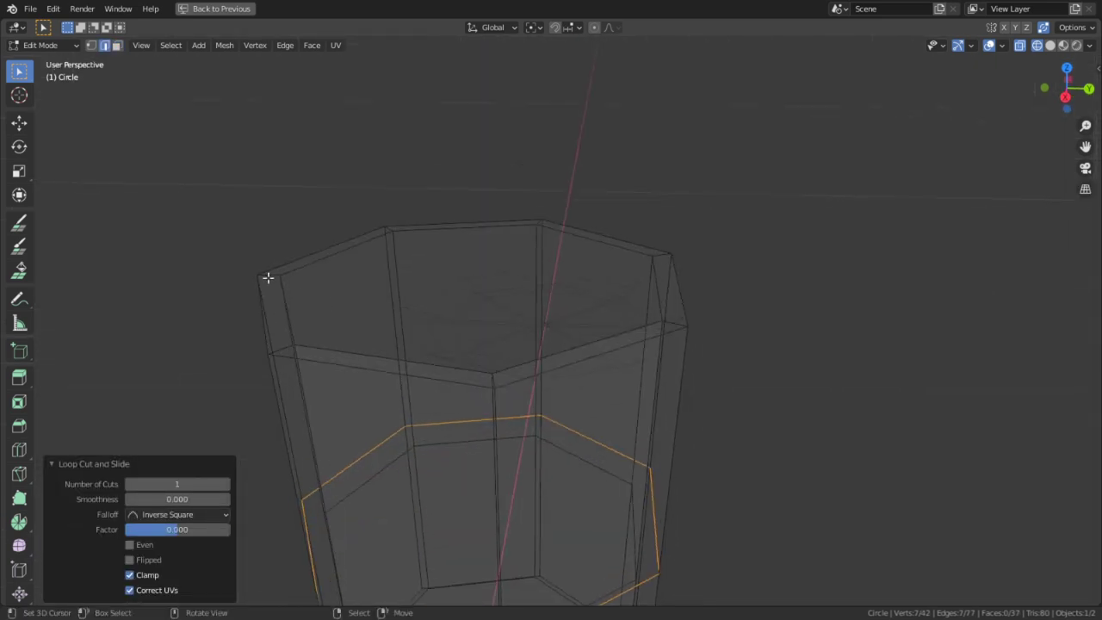
- Move one rim corner edge upward and outward as a pouring spout, and rotate it about 25.3°
right_click(268, 273)
key("KP_3")
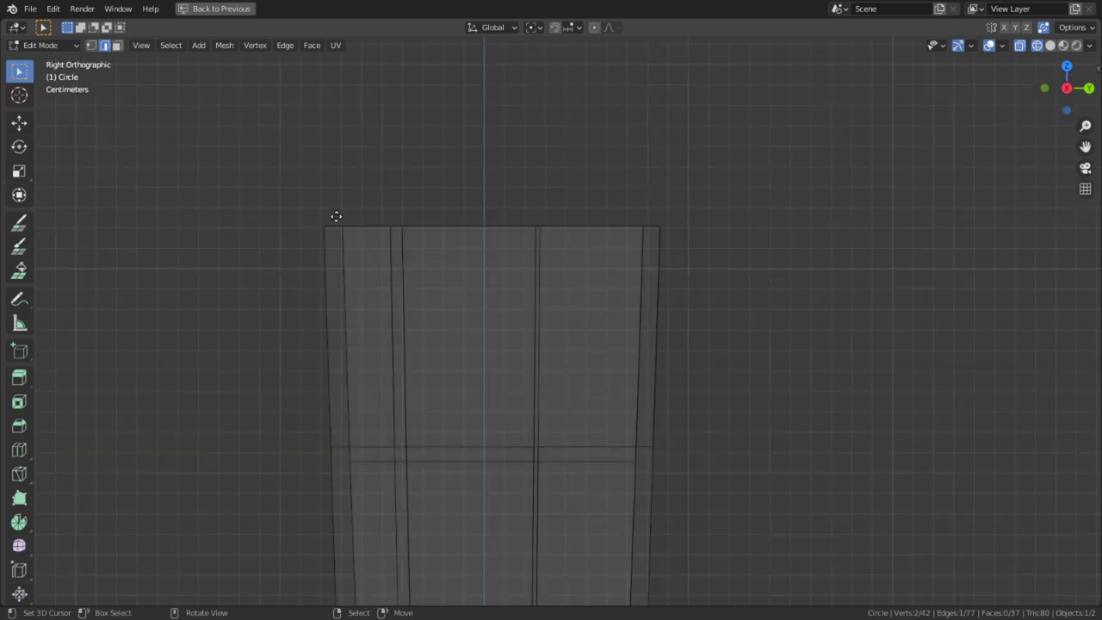
key("g")
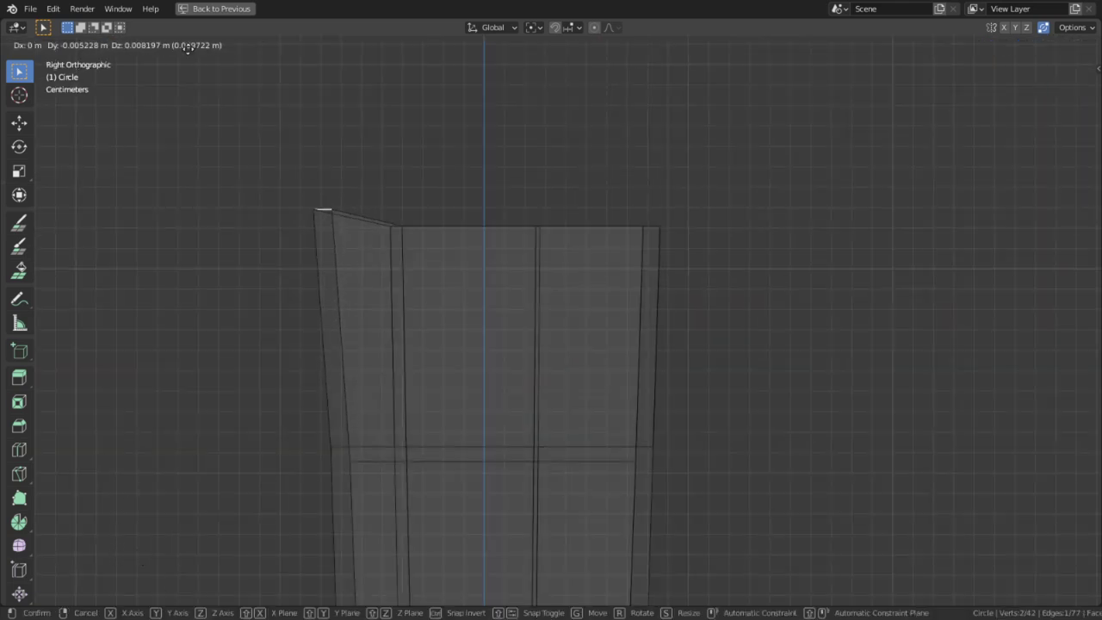
key("Escape")
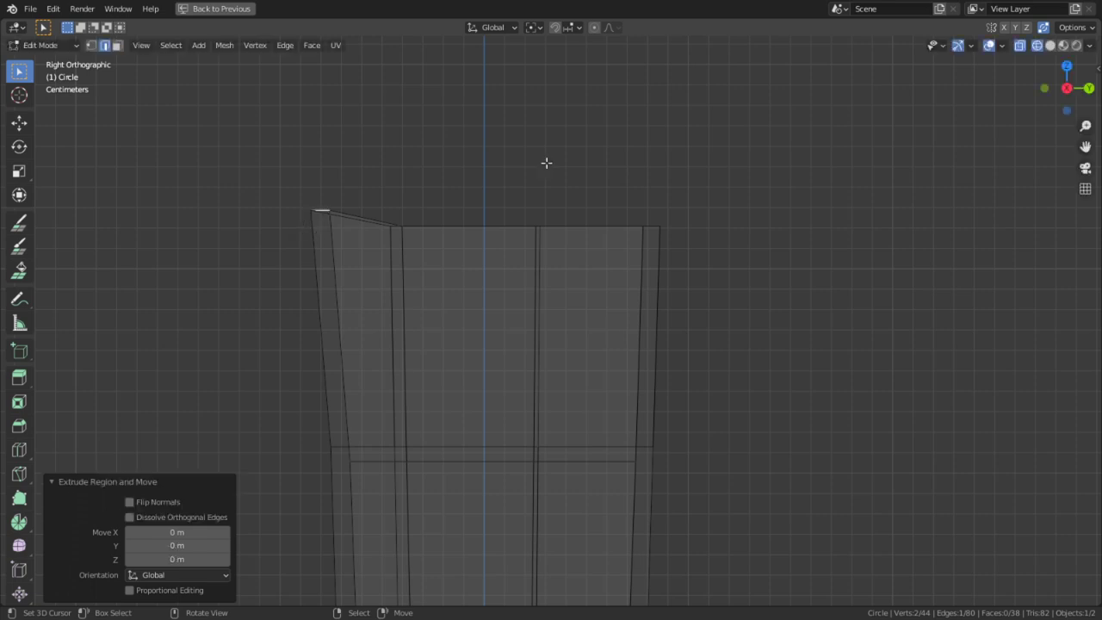
key("r")
left_click(601, 247)
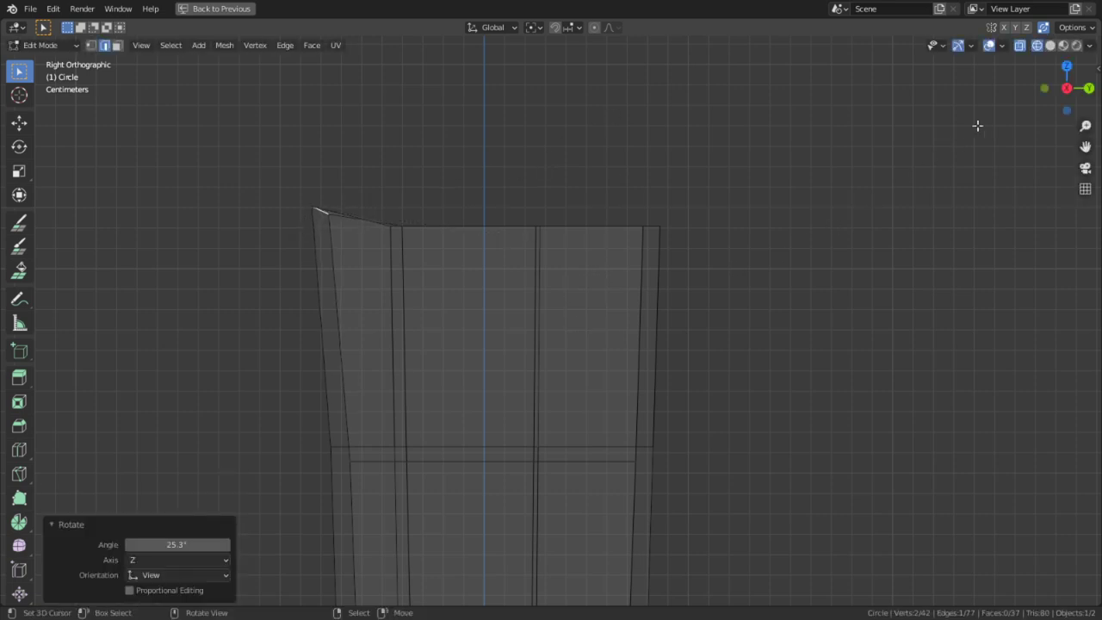
- Duplicate the upper outer wall face opposite the spout in place and scale the copy to 0.276 as the handle's start
left_click(1049, 45)
left_click(1085, 188)
middle_click_drag(869, 190, 799, 227)
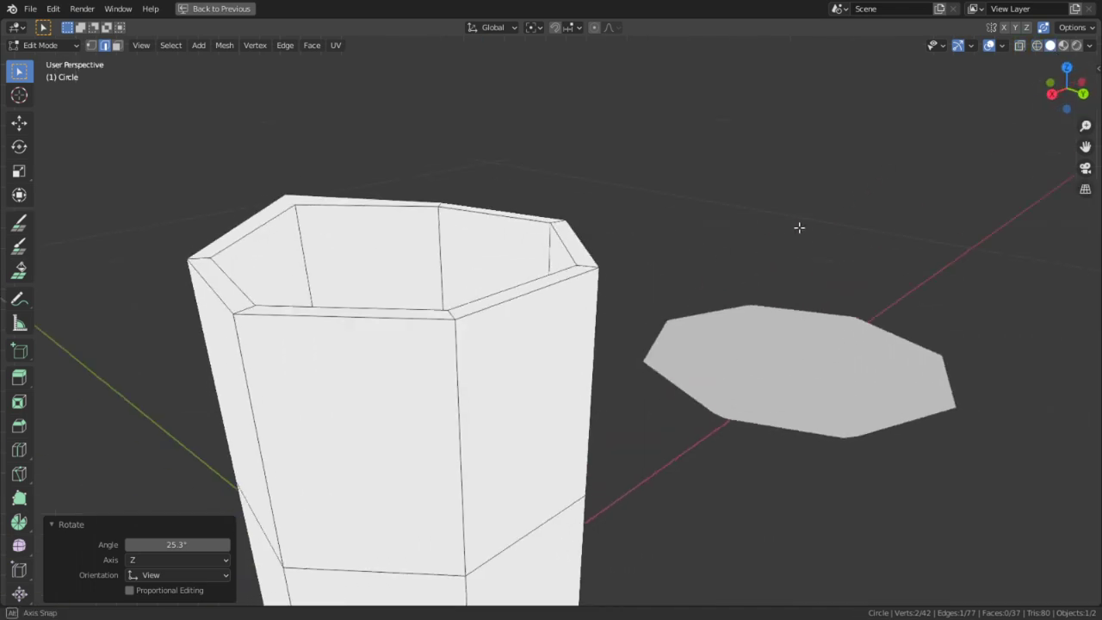
middle_click_drag(653, 393, 647, 309)
key("3")
left_click(532, 306)
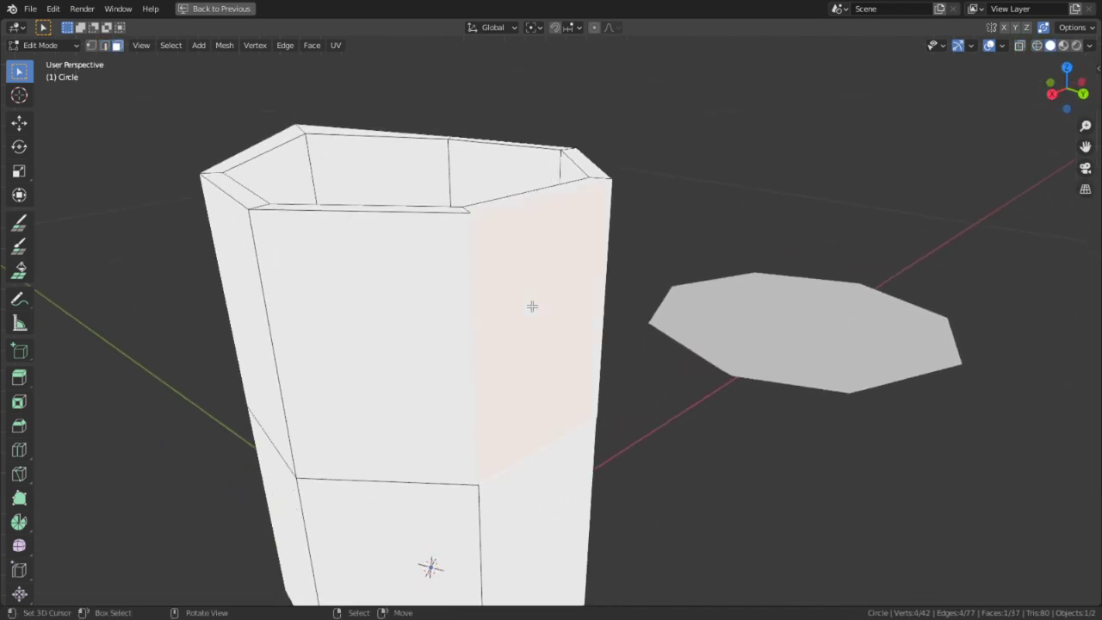
middle_click_drag(652, 281, 651, 250)
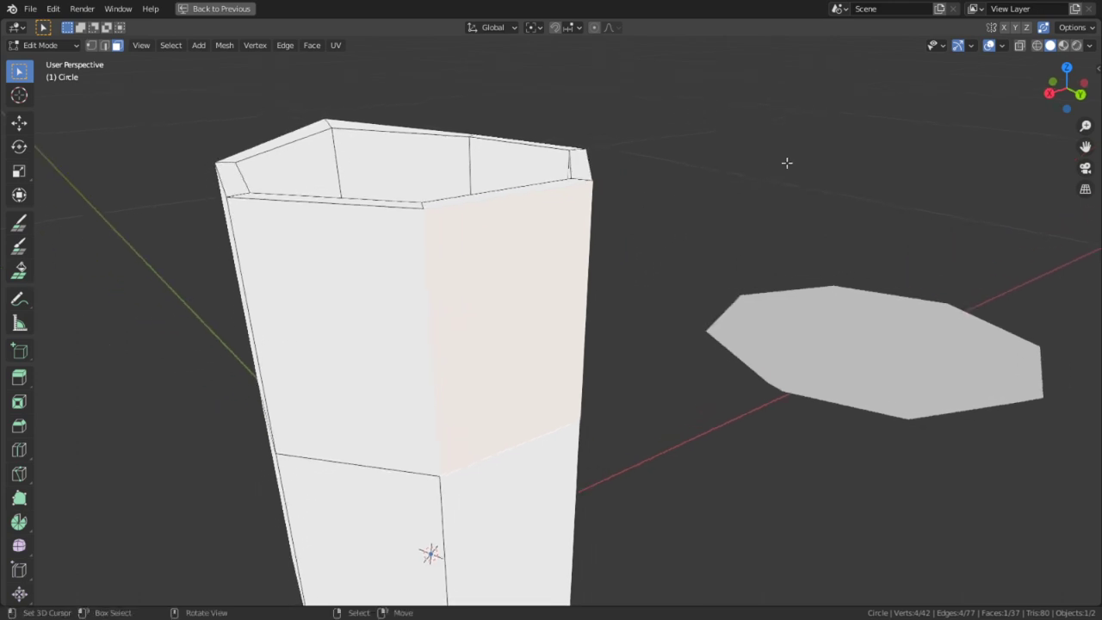
key("shift+d")
right_click(761, 183)
key("s")
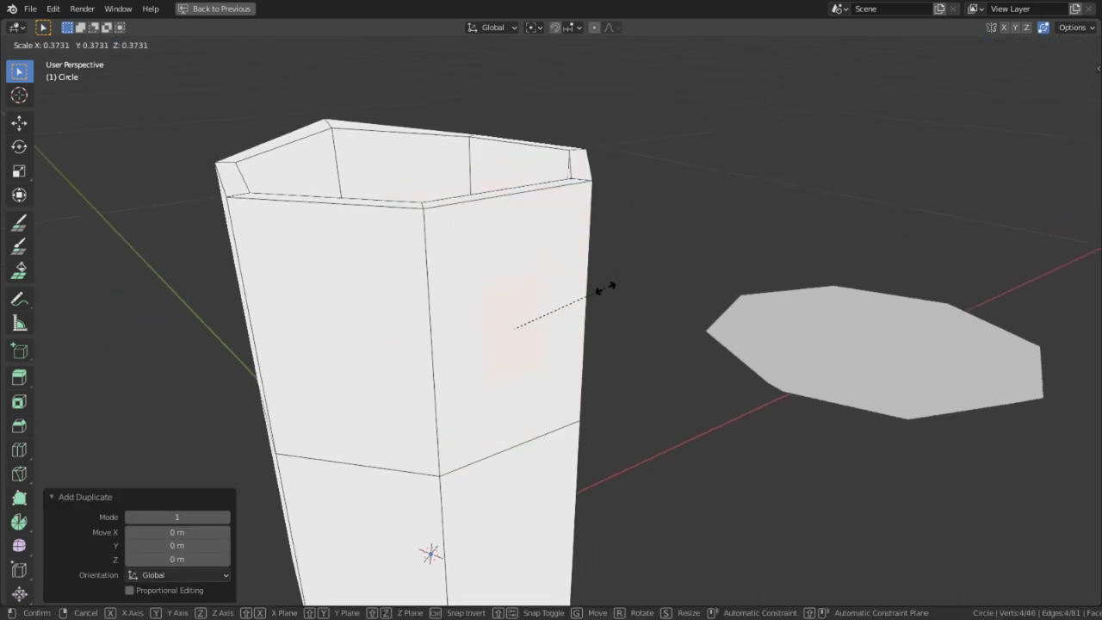
left_click(585, 297)
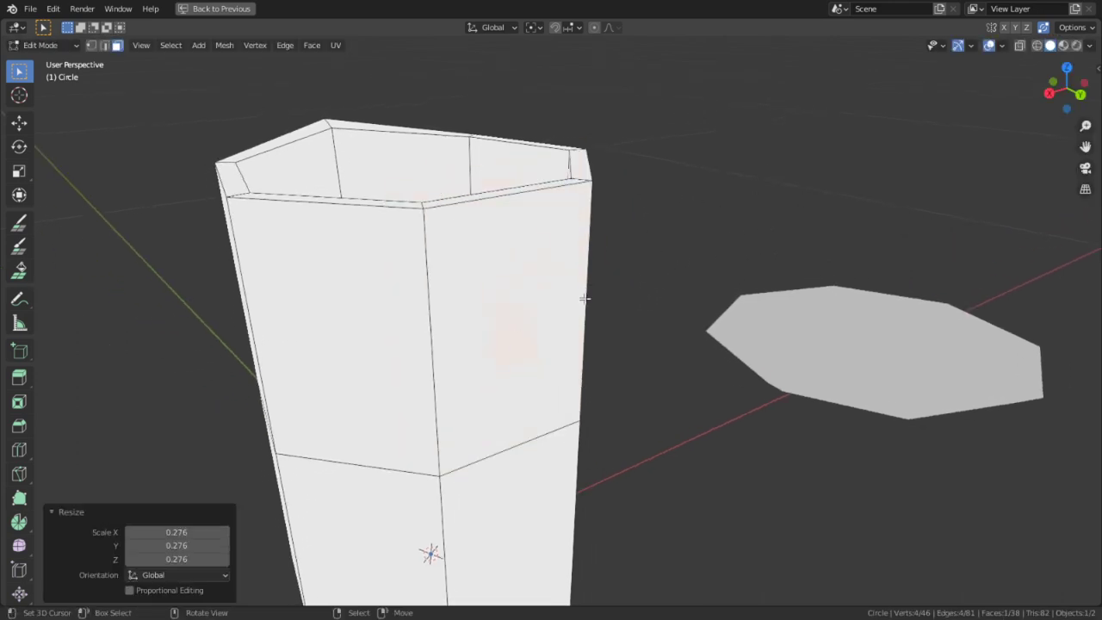
- Collapse the small face's lower edge to a single point by scaling it to 0, making the face a triangle
left_click(1063, 45)
middle_click_drag(676, 194, 657, 196)
key("2")
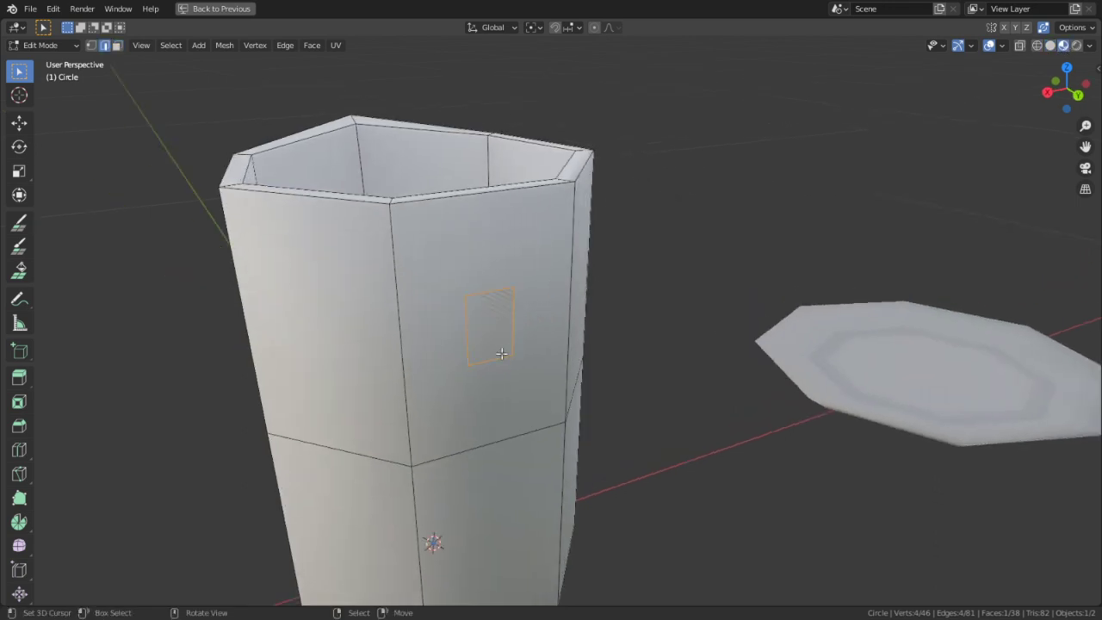
left_click(504, 354)
key("s")
key("0")
key("Return")
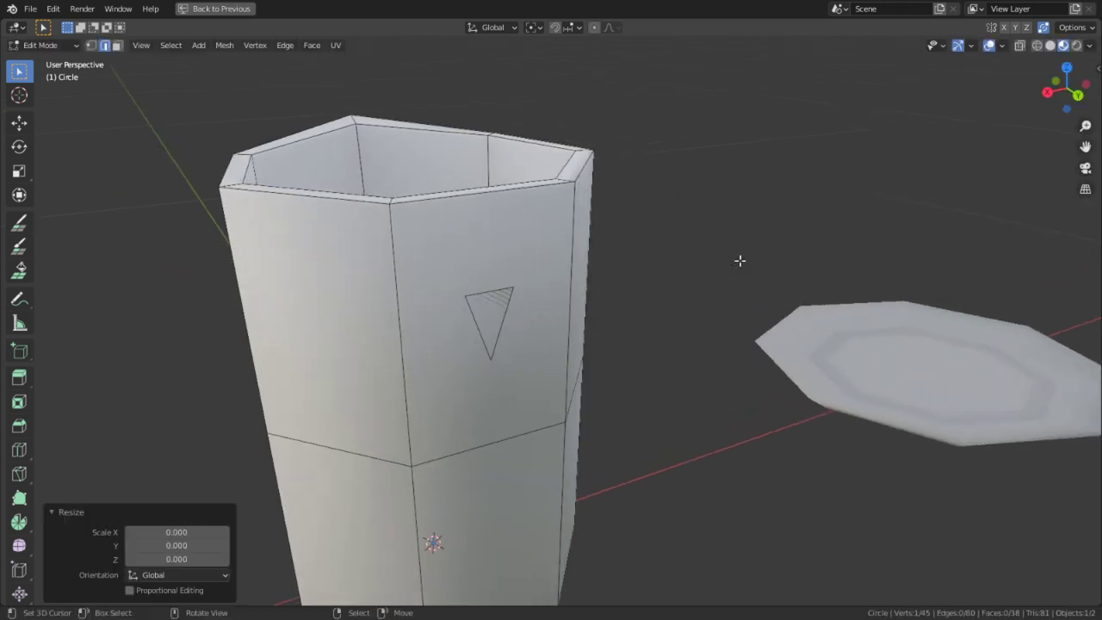
left_click(503, 293)
key("g")
key("z")
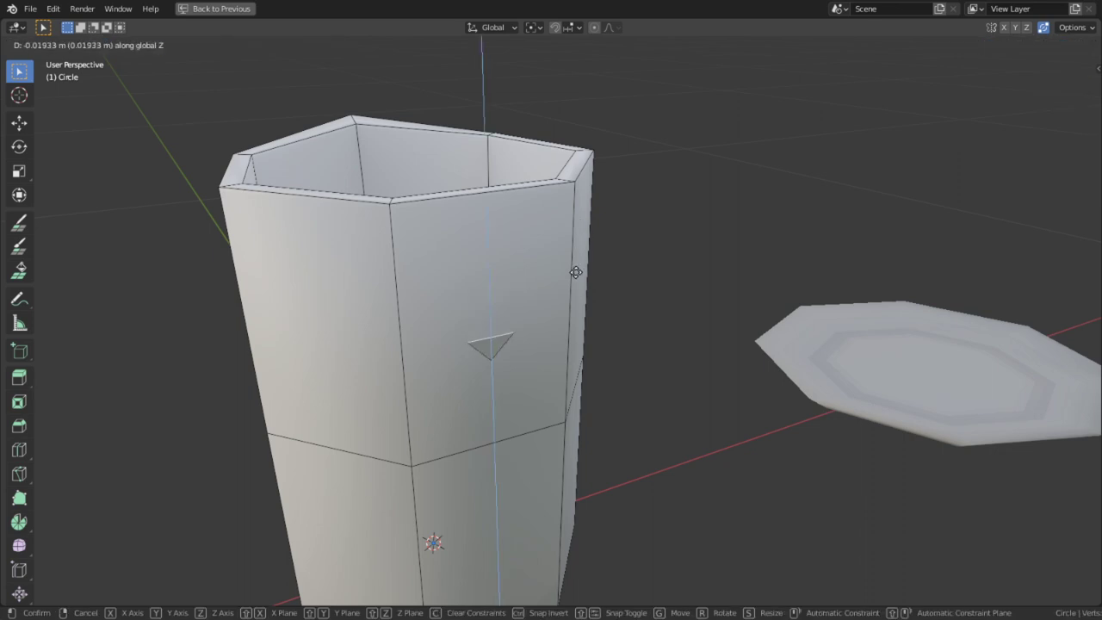
key("Escape")
middle_click_drag(511, 268, 497, 153)
scroll(495, 150, "up", 2)
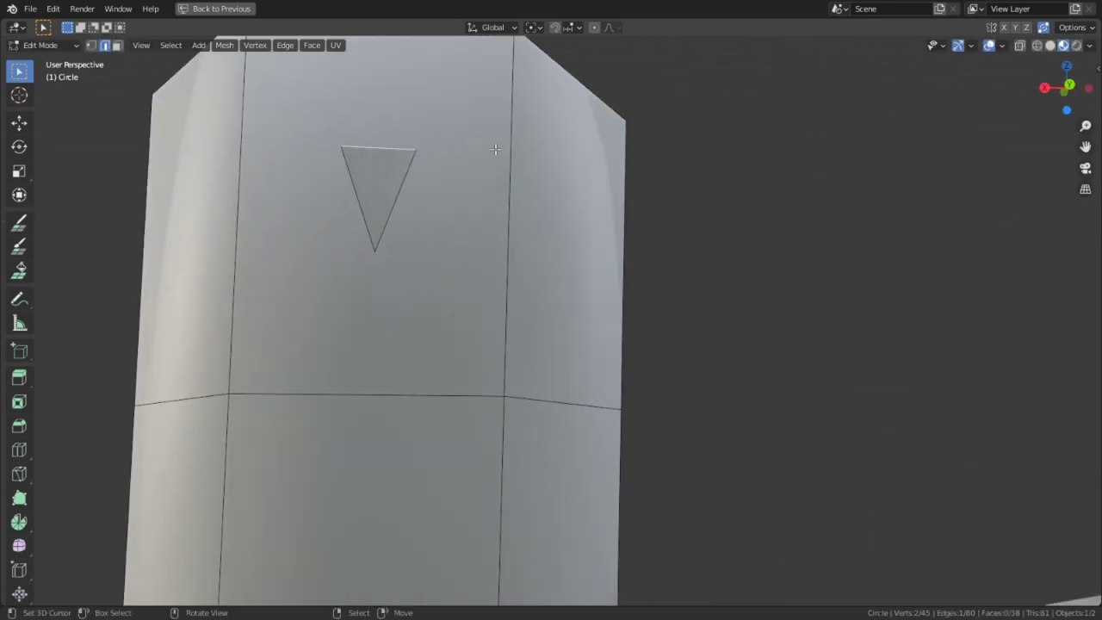
key("1")
right_click(380, 260)
key("g")
key("g")
right_click(388, 193)
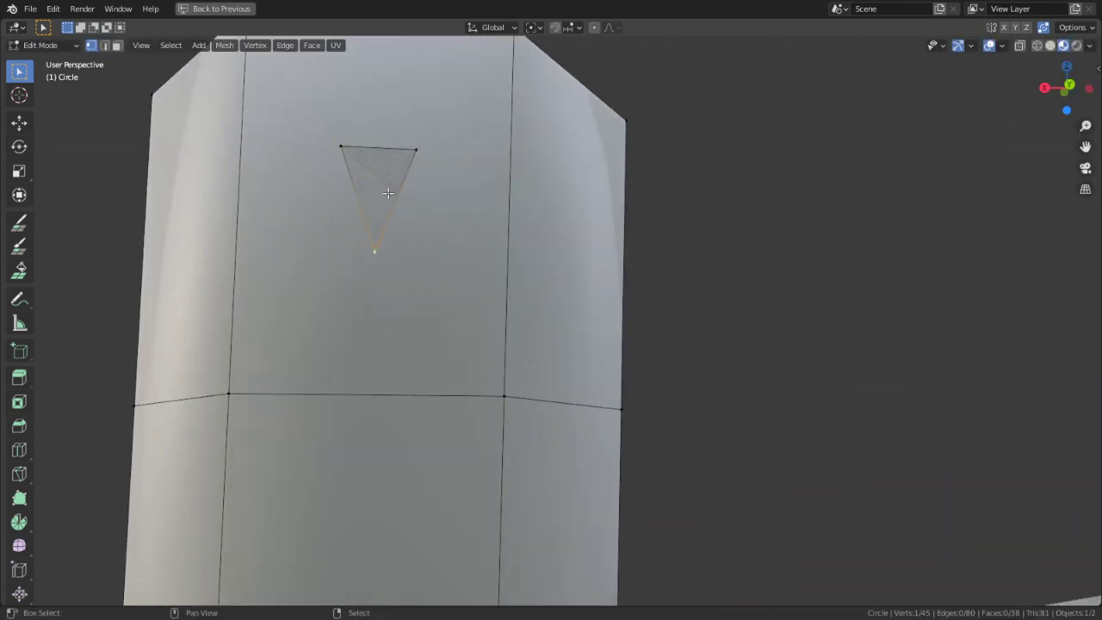
- Snap the 3D cursor to the middle of the small triangle's upper edge
key("2")
right_click(383, 149)
key("shift+s")
key("2")
- Use the 3D cursor as the pivot point and scale the triangle's lower vertex toward the upper edge to shorten it
key("1")
right_click(375, 253)
key("s")
right_click(506, 164)
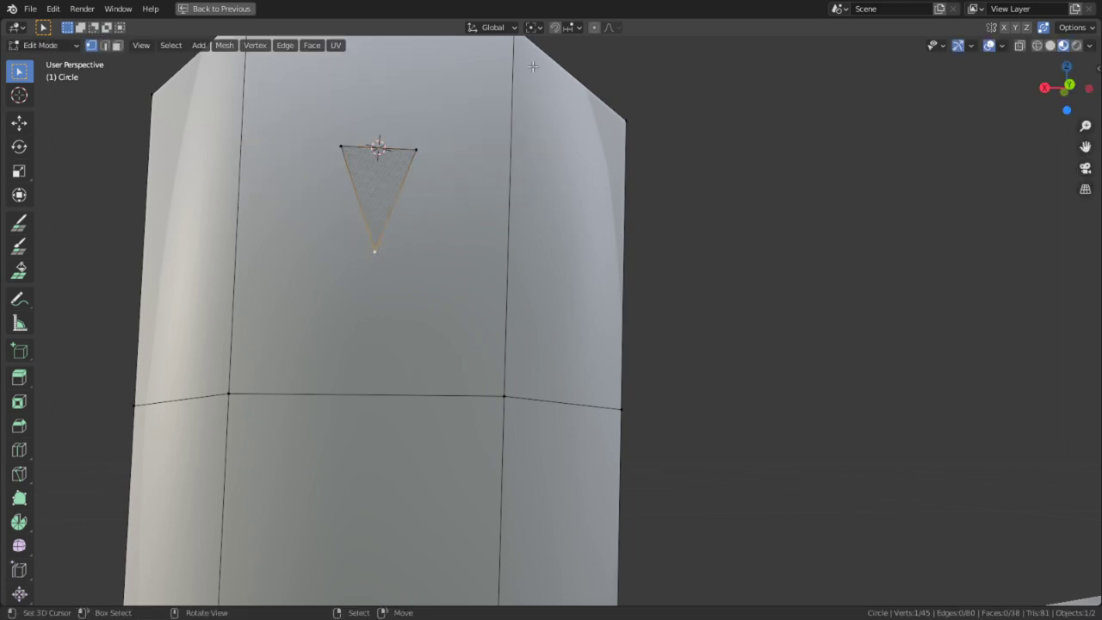
left_click(539, 29)
left_click(571, 57)
key("s")
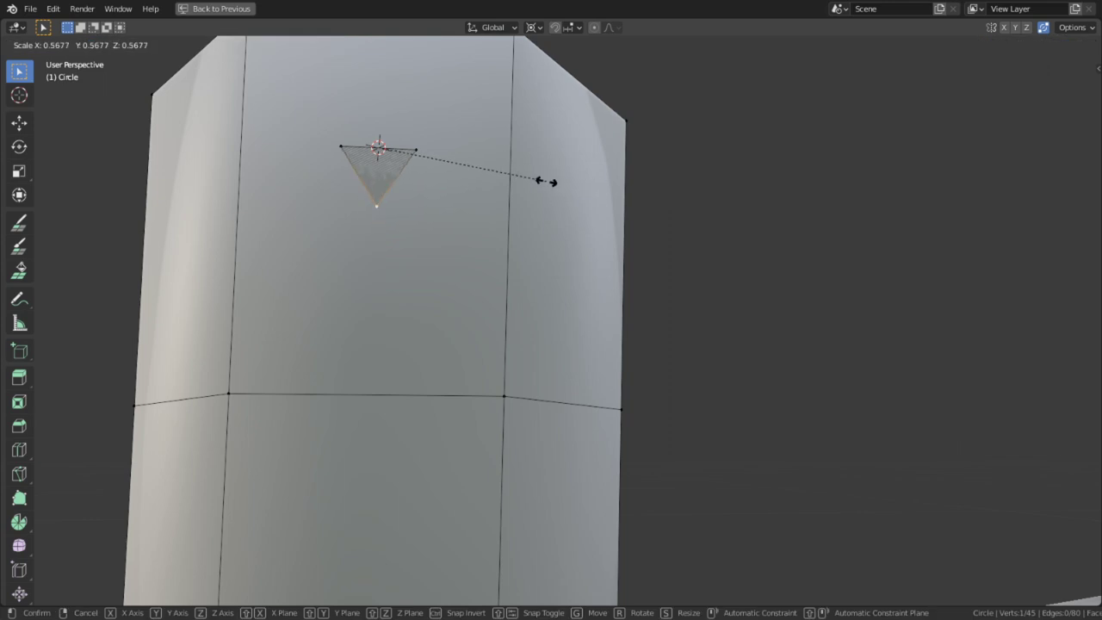
left_click(497, 179)
- Extrude the triangle face outward and down the pitcher's side in four segments to form a curved handle
middle_click_drag(516, 216, 585, 229)
key("3")
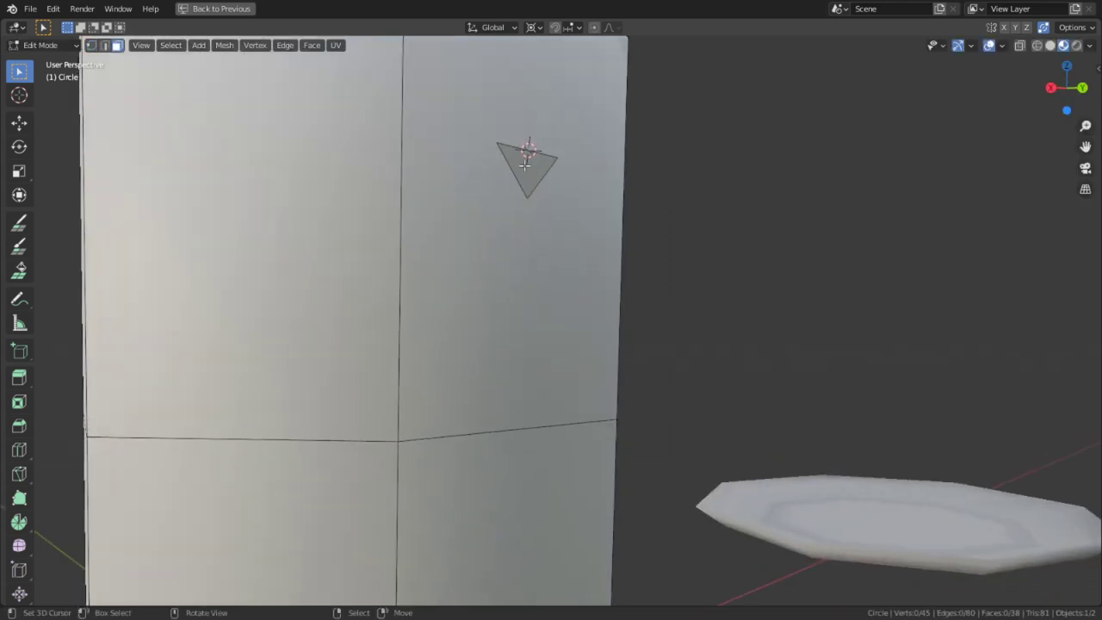
right_click(524, 166)
key("KP_3")
middle_click_drag(795, 227, 695, 205, "shift")
right_click(631, 208, "ctrl")
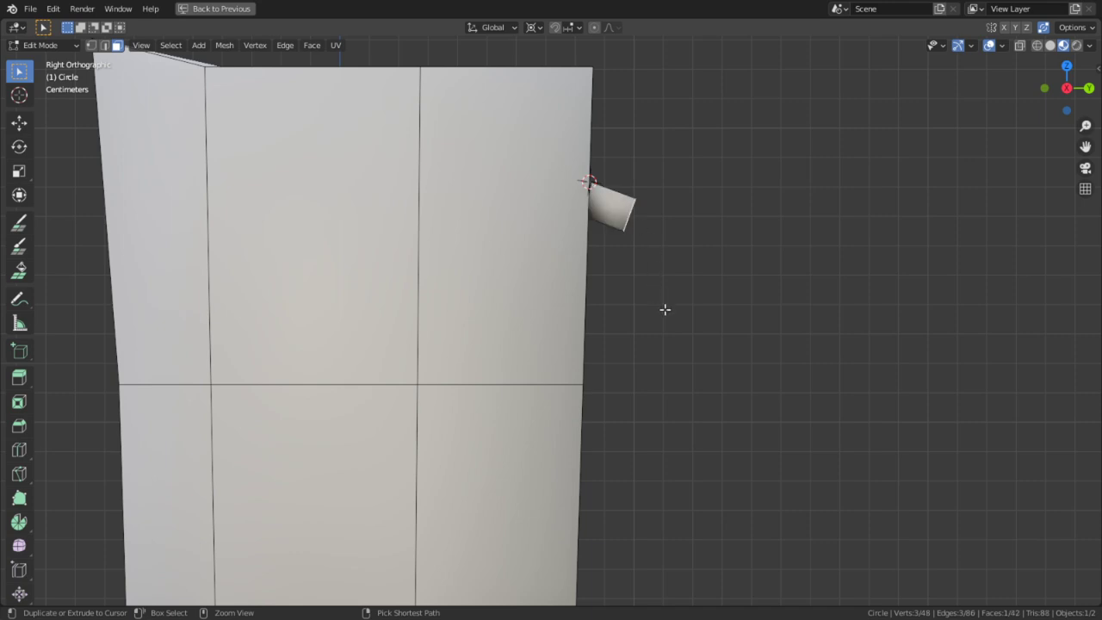
right_click(664, 309, "ctrl")
right_click(672, 404, "ctrl")
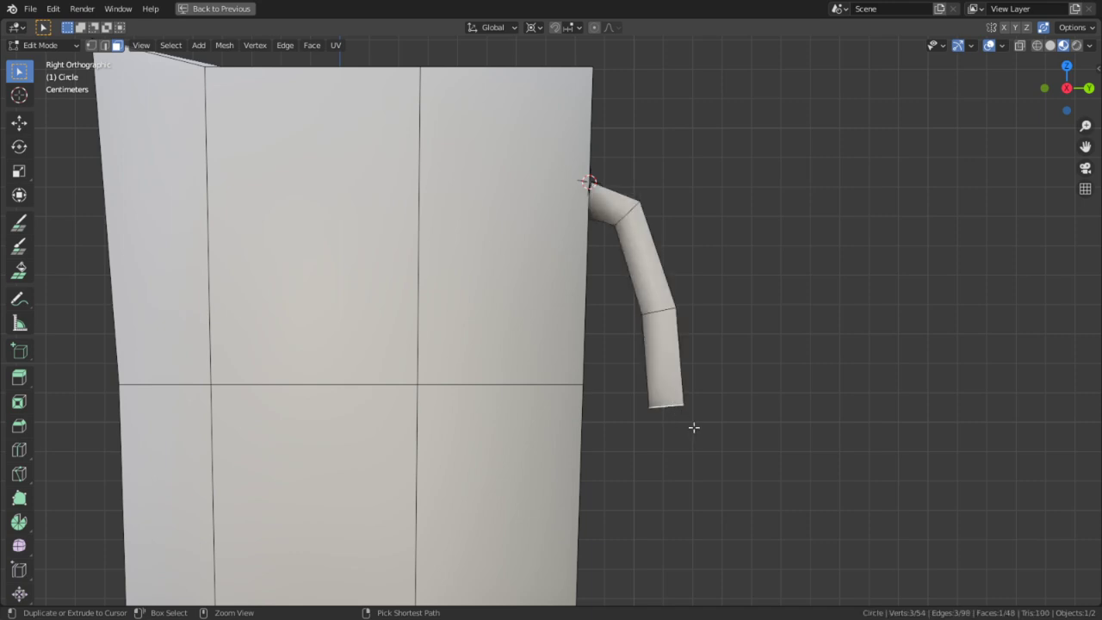
right_click(700, 441, "ctrl")
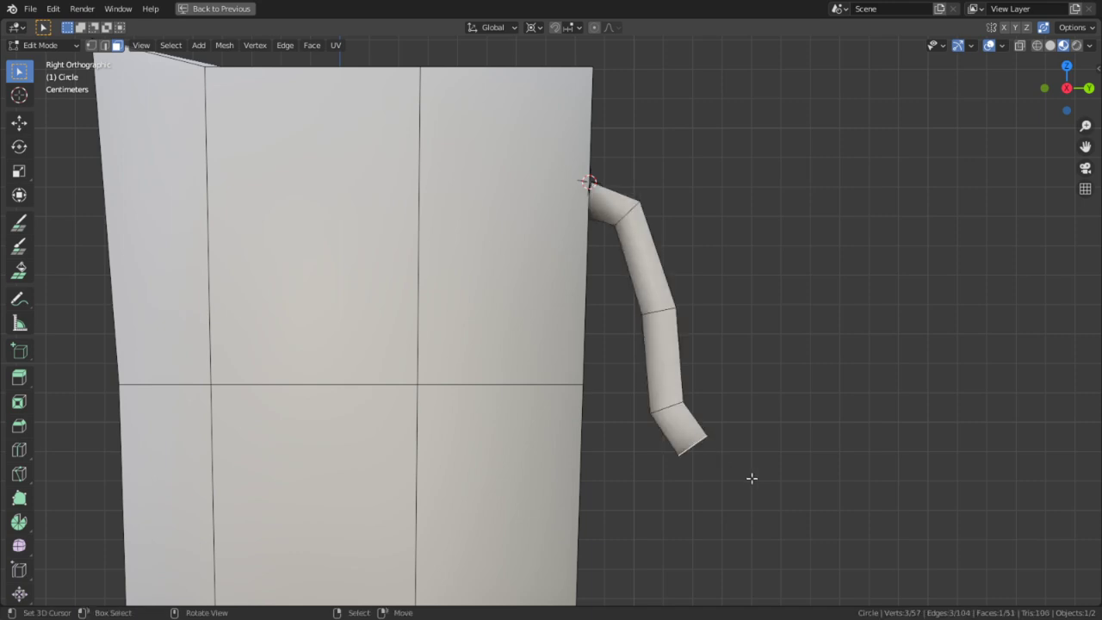
- Collapse the triangle at the handle's lower end to a single point by scaling it to 0 about its own centre
key("1")
right_click(694, 457)
middle_click_drag(693, 457, 663, 388)
key("2")
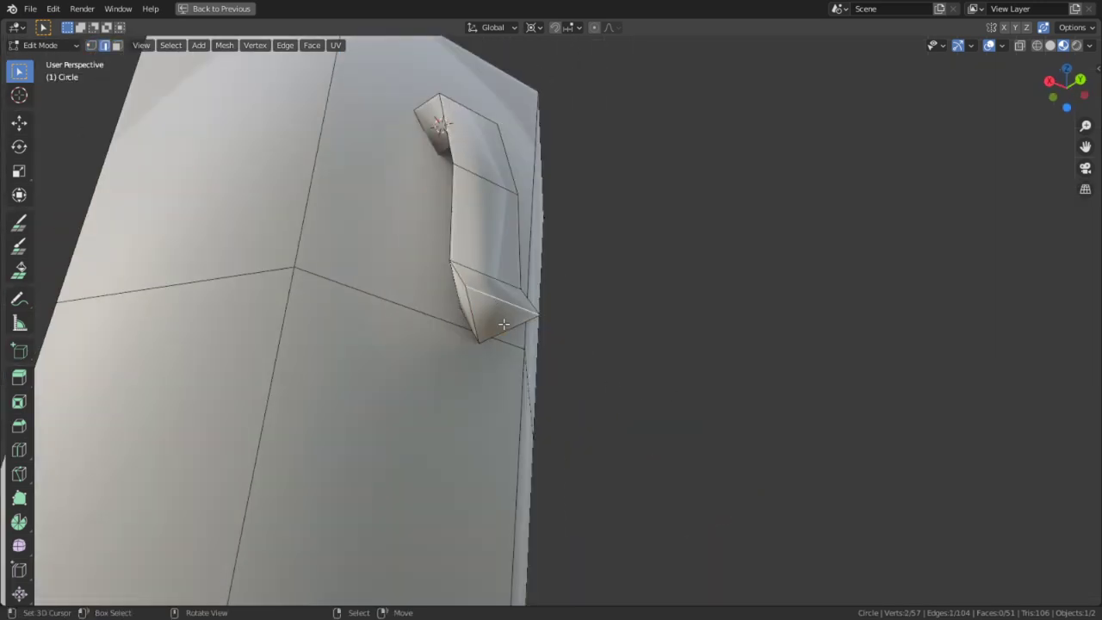
left_click(479, 332, "shift")
left_click(490, 315, "shift")
key("s")
key("Escape")
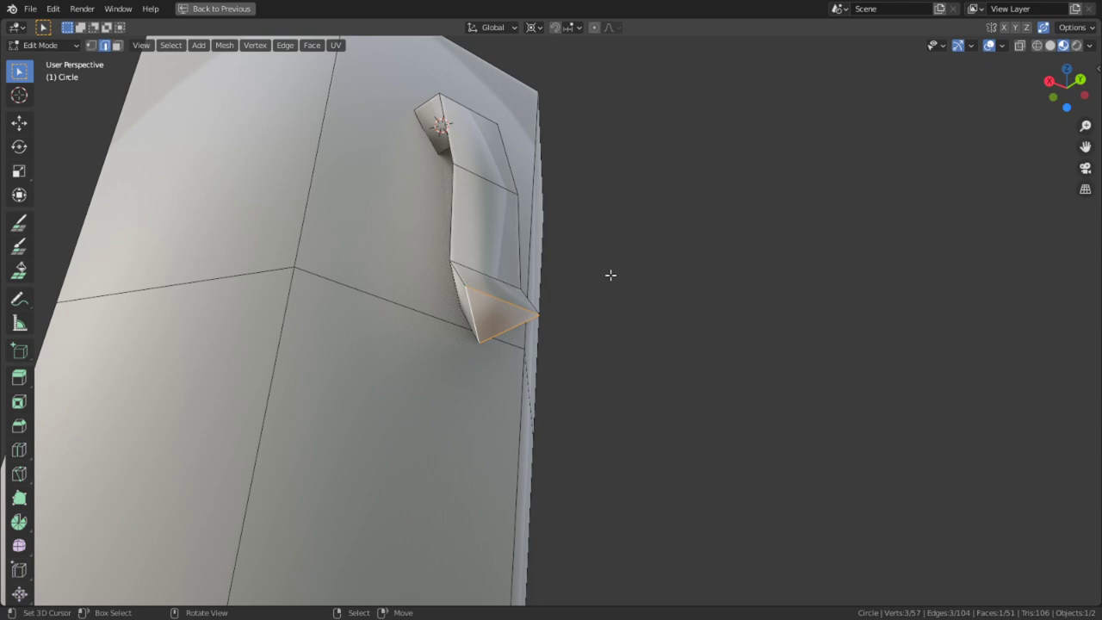
left_click(533, 26)
left_click(551, 89)
type("s0")
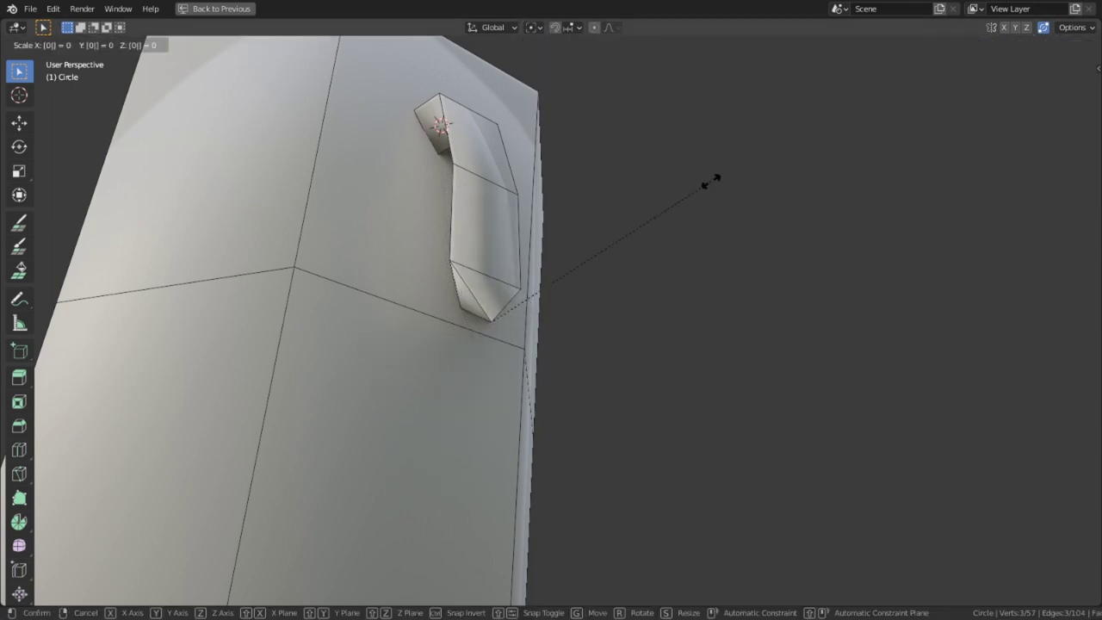
key("Return")
- Move the handle's pointed end segment in see-through right view outward by about 0.0033 m in Y and 0.0005 m in Z
middle_click_drag(513, 330, 585, 359)
key("1")
right_click(624, 376)
key("KP_3")
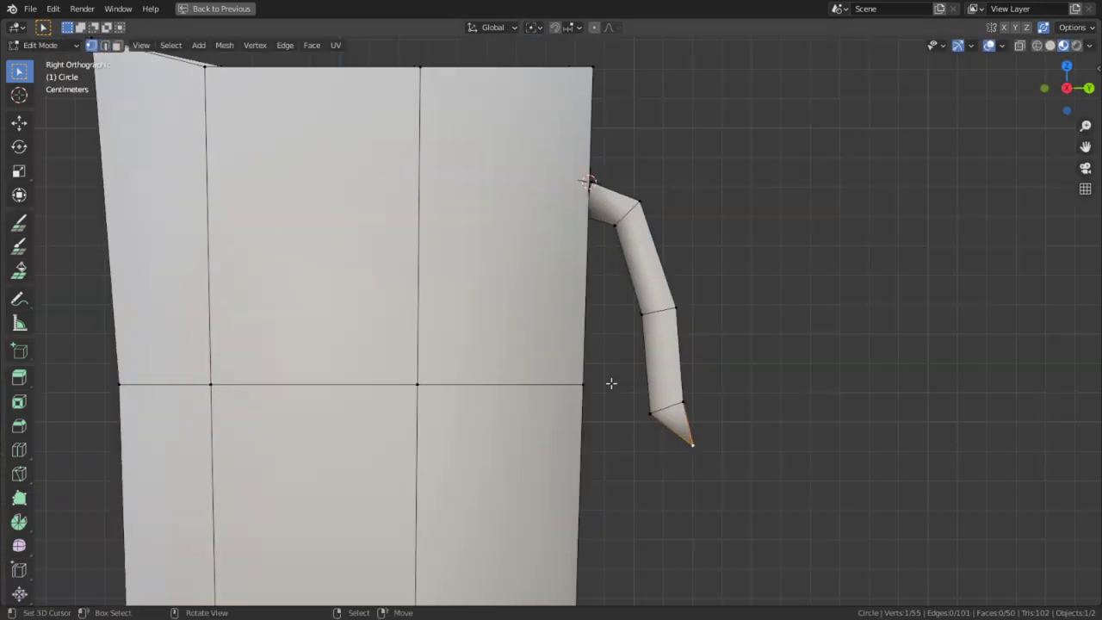
key("3")
key("alt+z")
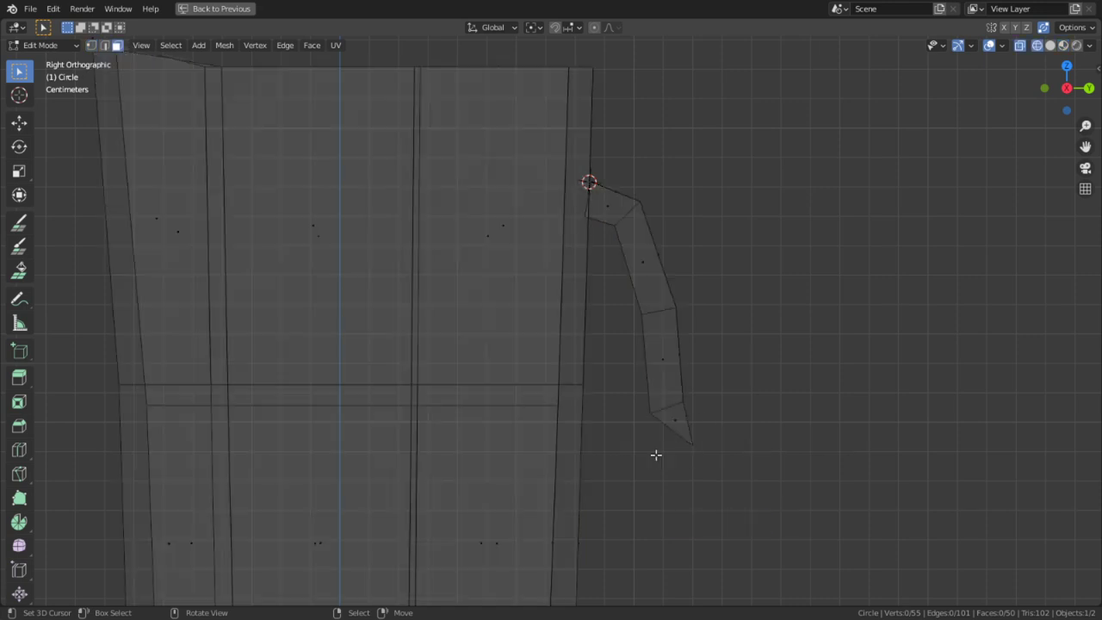
key("c")
left_click(674, 430)
right_click(672, 431)
key("g")
left_click(743, 417)
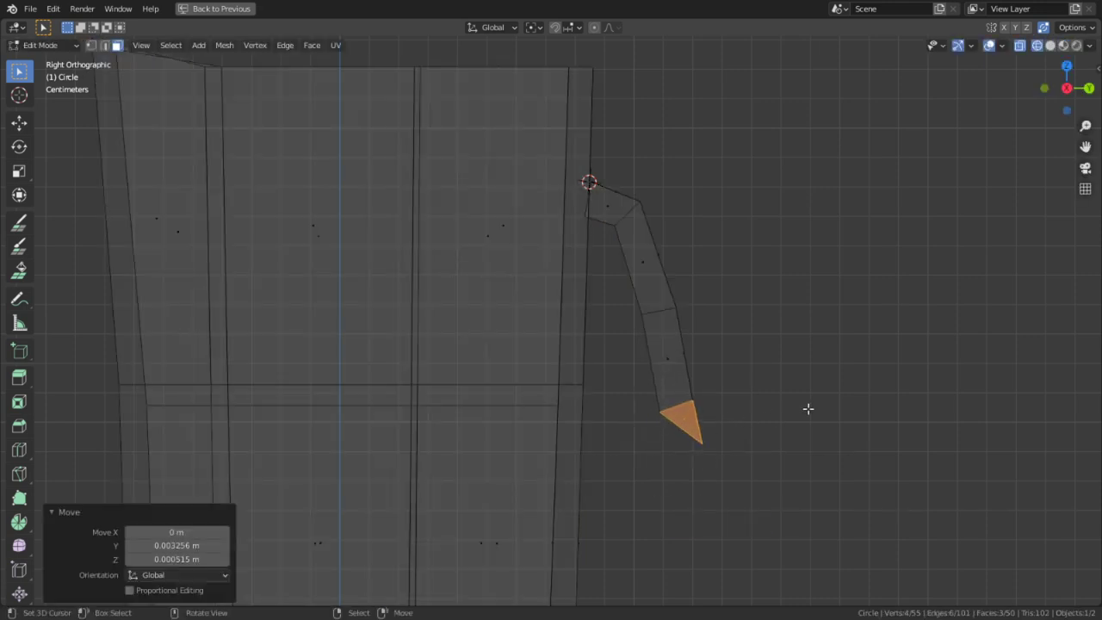
- Rotate the handle's end segment so its tip points farther away from the pitcher, and adjust its position slightly
key("r")
left_click(809, 378)
key("g")
left_click(833, 371)
- Move the inner vertex of the handle's lowest joint about 0.0044 m in Y and 0.0022 m in Z to narrow the handle
key("1")
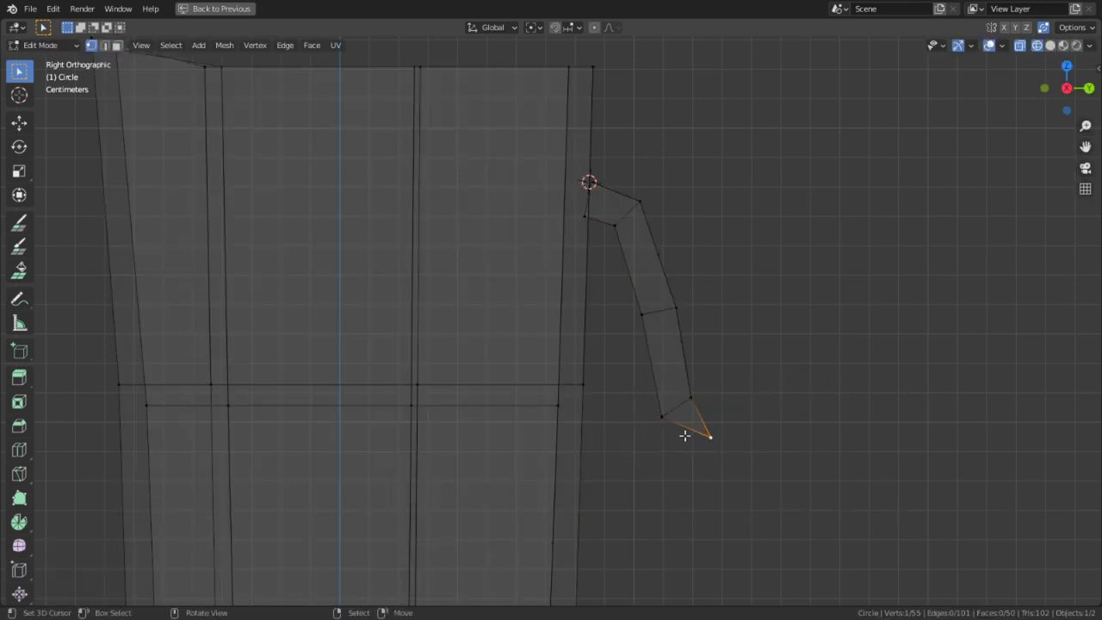
left_click(674, 415)
key("g")
left_click(796, 371)
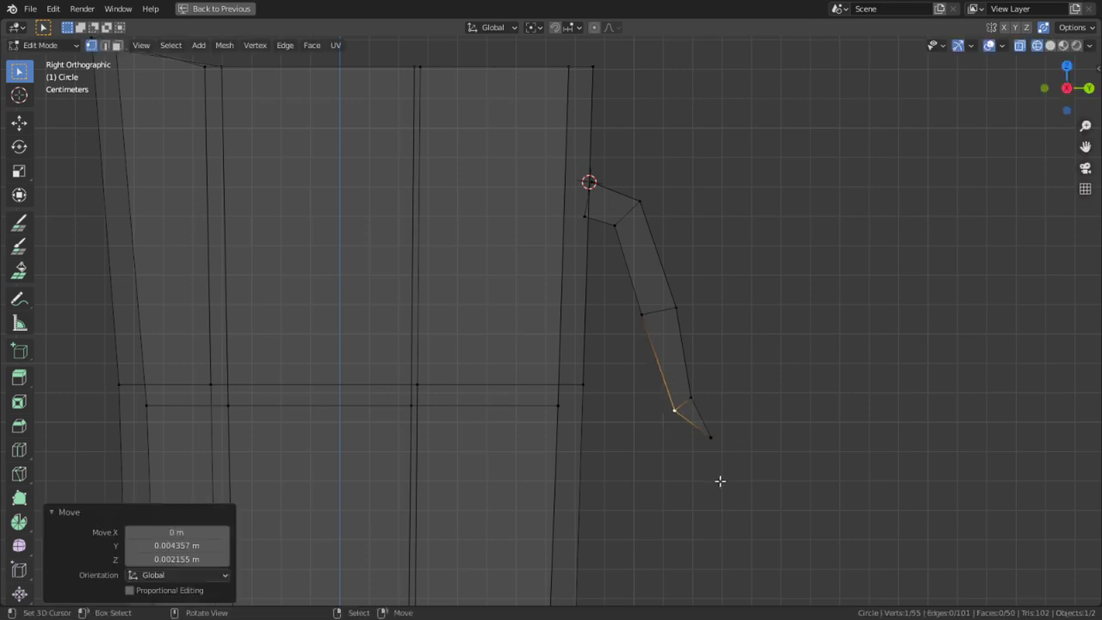
- Move the handle's whole tip segment toward the pitcher and down, about -0.013 m in Y and -0.0086 m in Z
key("c")
left_click(701, 418)
right_click(700, 418)
key("g")
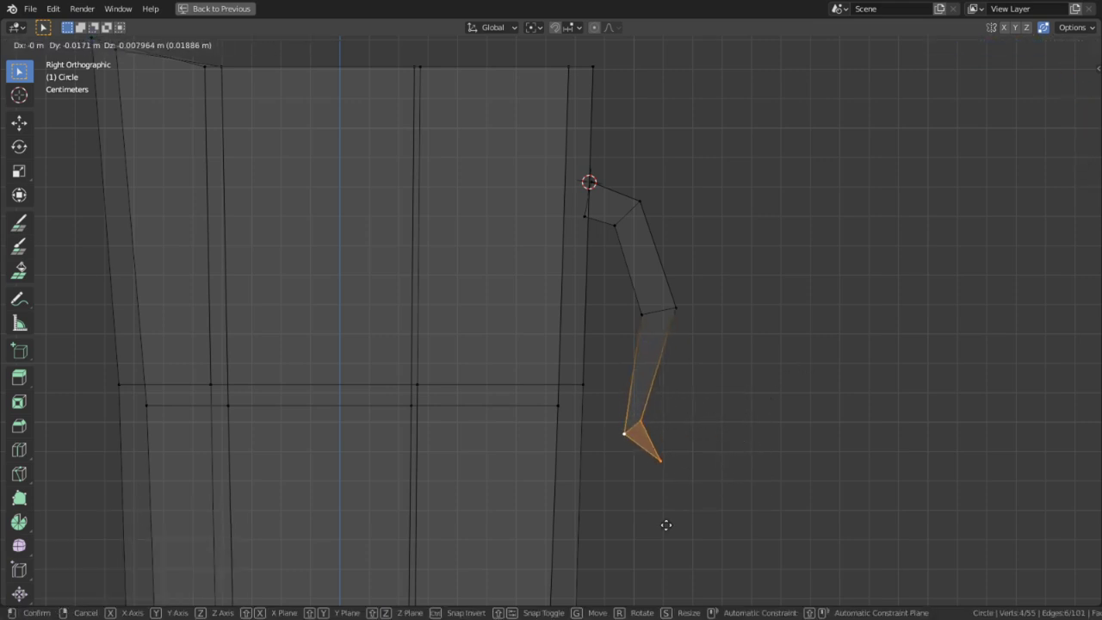
left_click(783, 543)
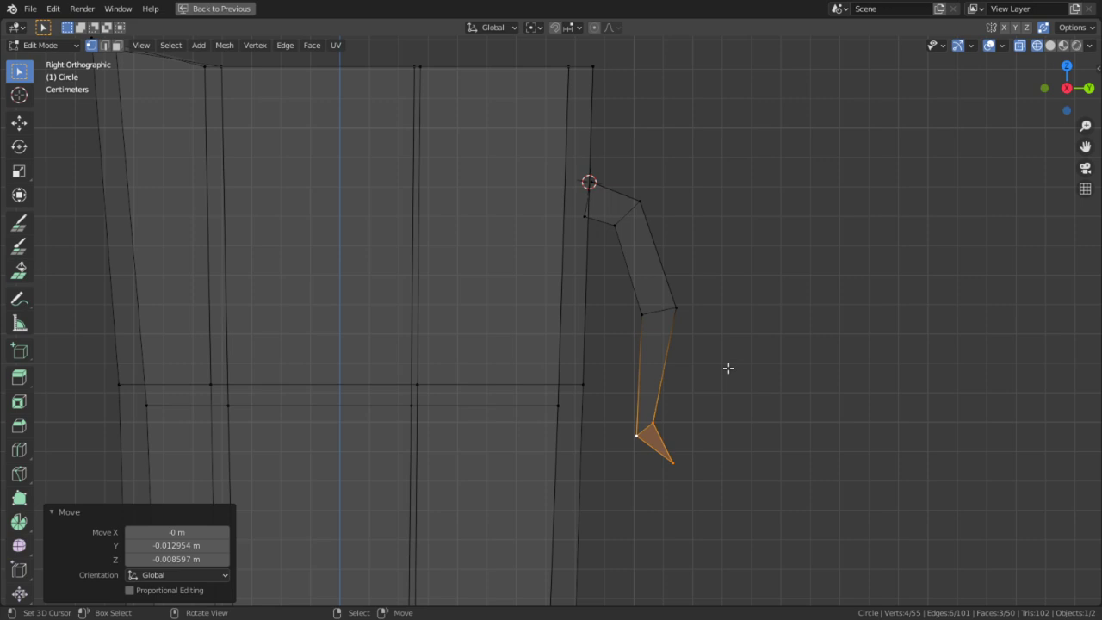
- Delete only the triangular end face where the handle's upper end meets the pitcher wall, keeping its edges
middle_click(588, 172, "alt")
scroll(674, 318, "up", 6)
key("alt+a")
key("c")
left_click(564, 405)
right_click(602, 371)
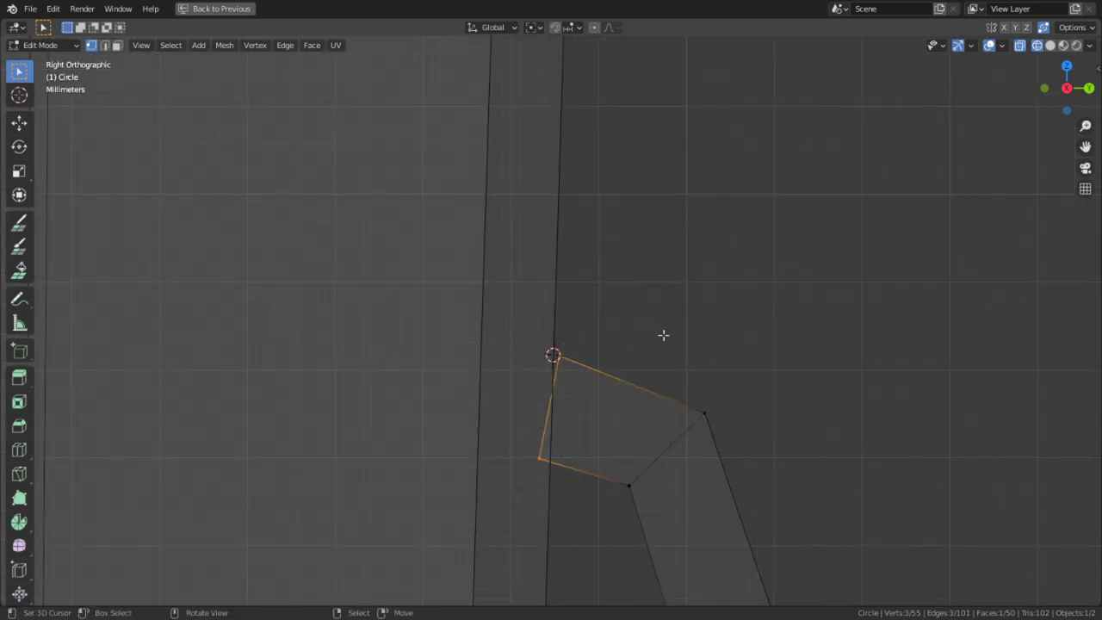
key("x")
left_click(627, 366)
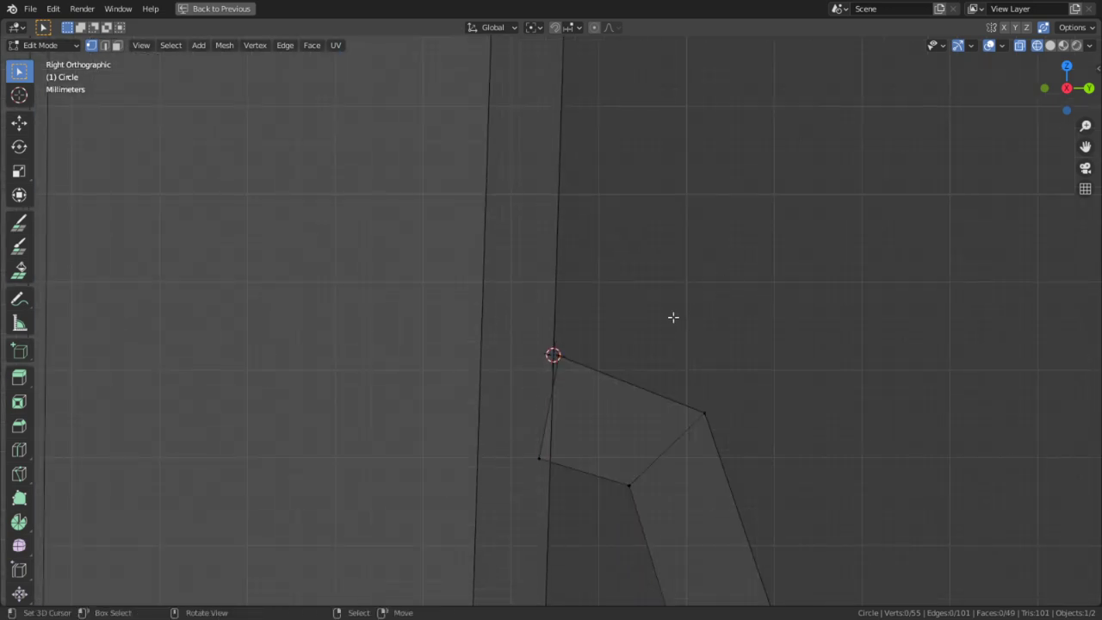
- Rotate the open triangle at the handle's upper end by about 9.4° to align it with the pitcher's outer wall
key("c")
left_click_drag(583, 376, 545, 467)
right_click(547, 465)
key("r")
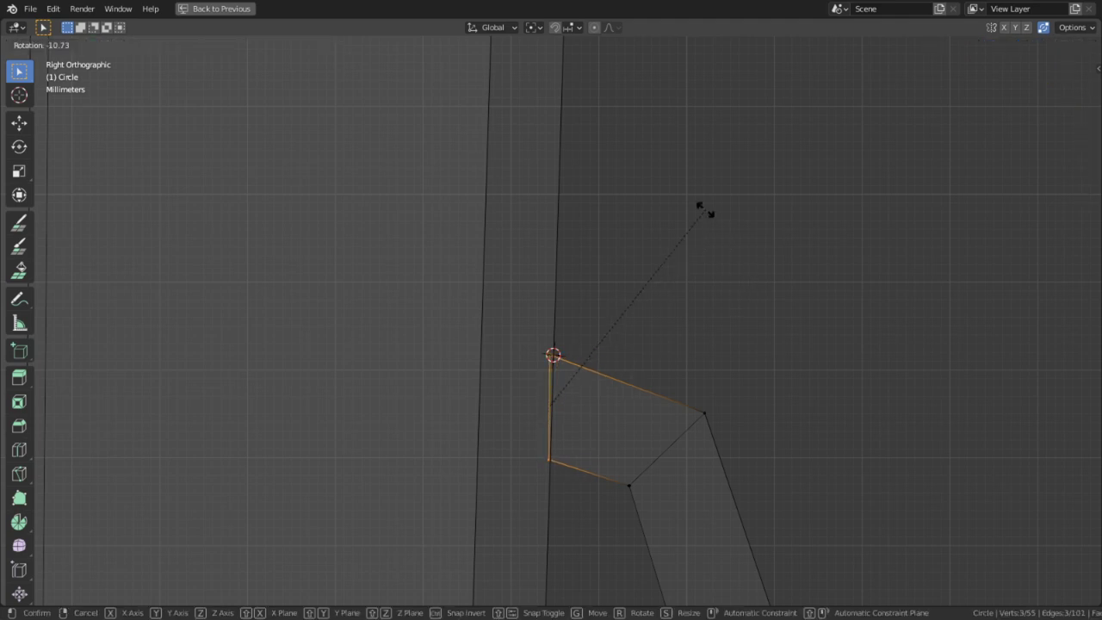
left_click(697, 252)
scroll(720, 287, "down", 5)
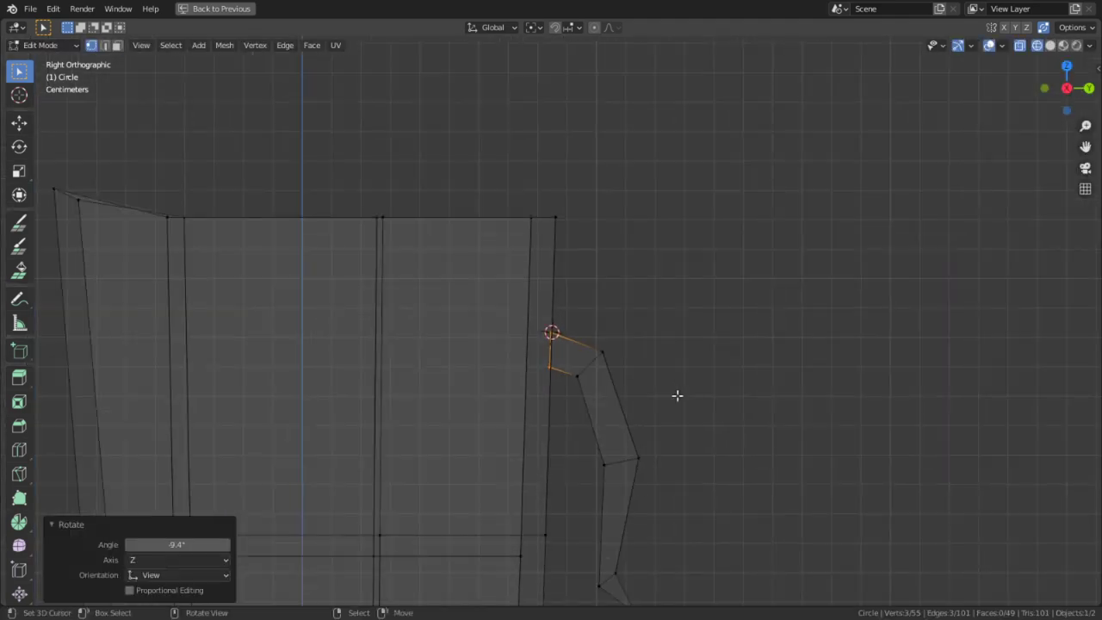
- Move the lower part of the handle, from its middle joint to the tip, about 0.0088 m down and 0.0015 m toward the mug
middle_click_drag(667, 395, 657, 218, "shift")
key("c")
middle_click(514, 169)
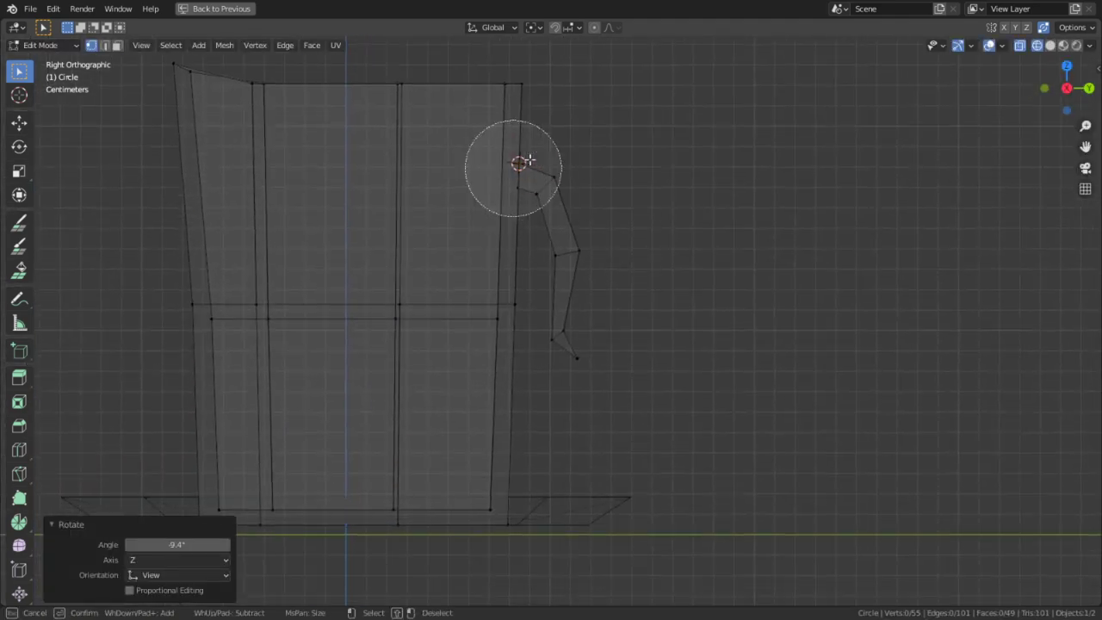
mouse_move(603, 284)
left_mouse_down()
mouse_move(576, 294)
mouse_move(567, 363)
left_mouse_up()
right_click(564, 365)
key("g")
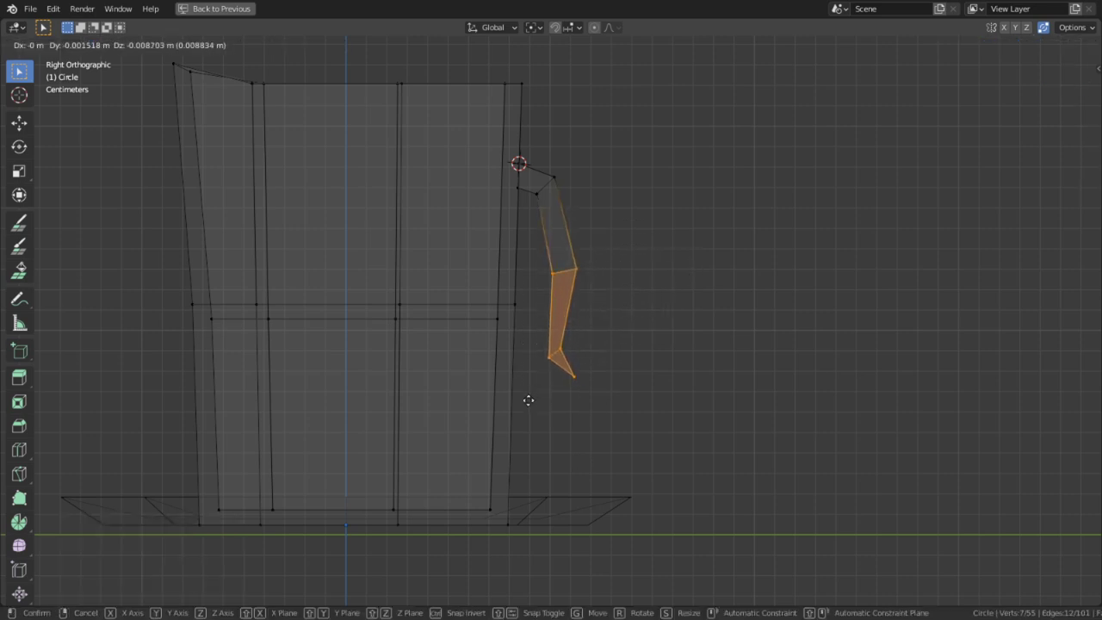
left_click(526, 401)
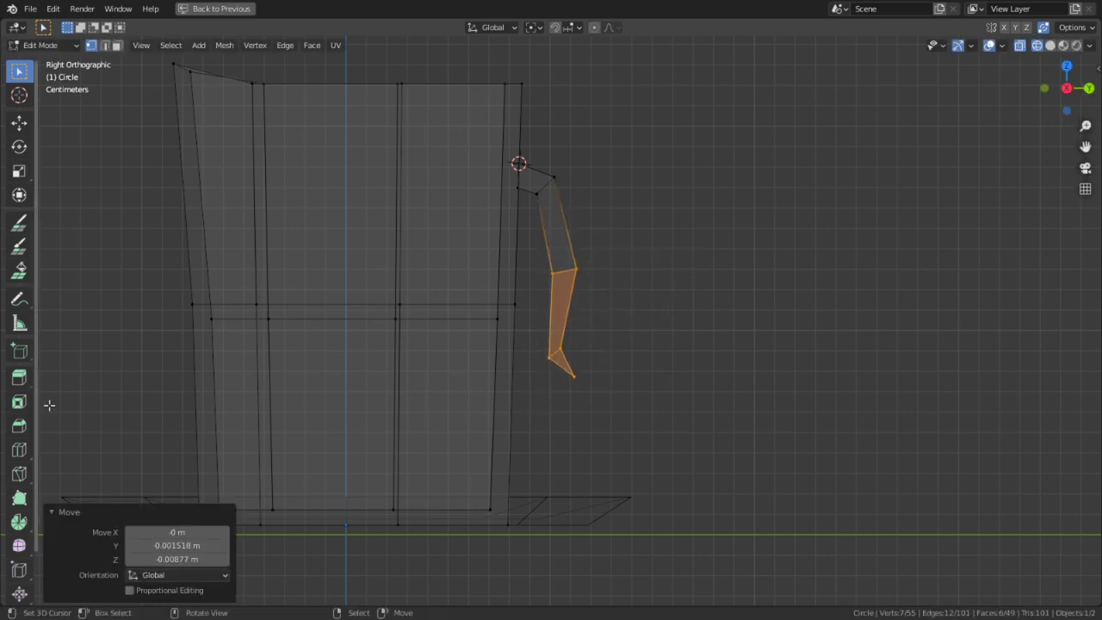
- Narrow the handle selection to the pointed tip at its lower end and delete that tip's vertices
key("c")
middle_click(564, 273)
right_click(565, 273)
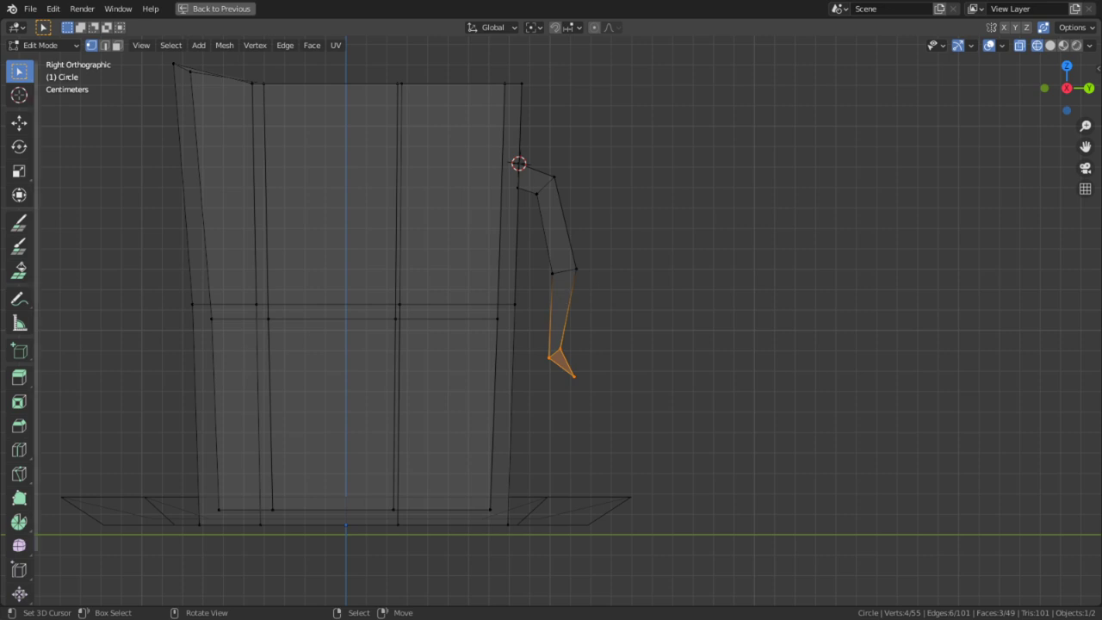
key("c")
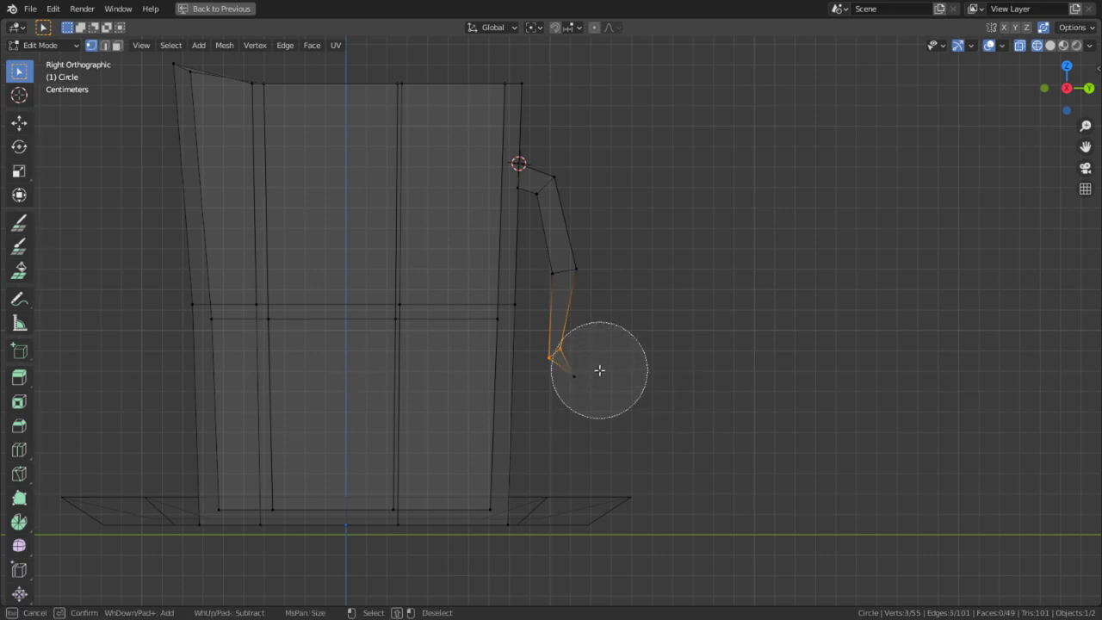
right_click(609, 401)
key("c")
middle_click(536, 328)
right_click(543, 328)
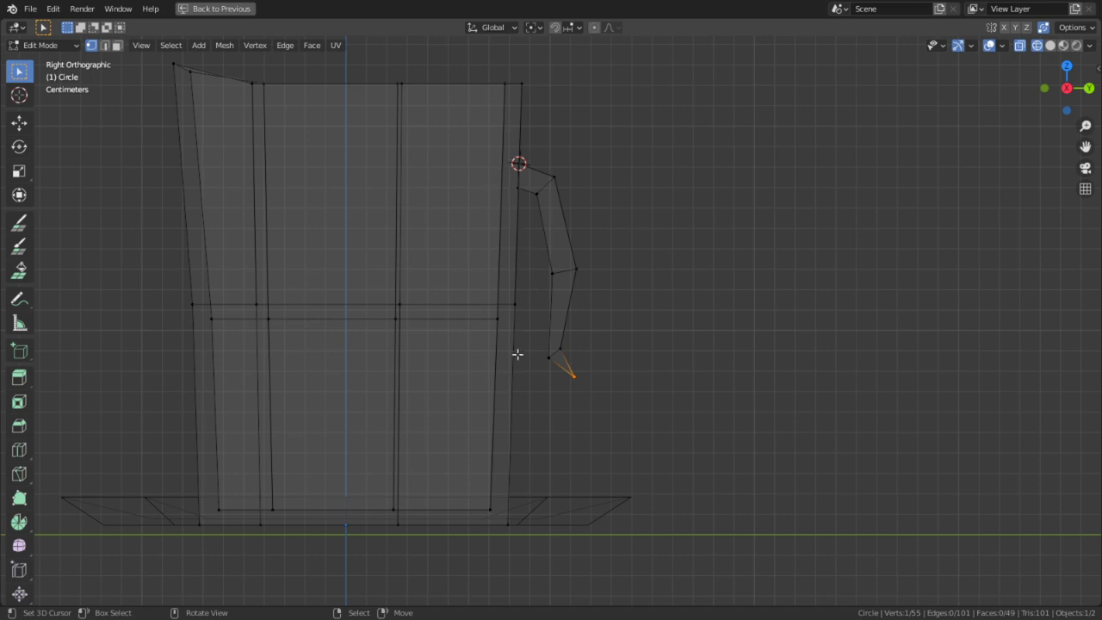
key("x")
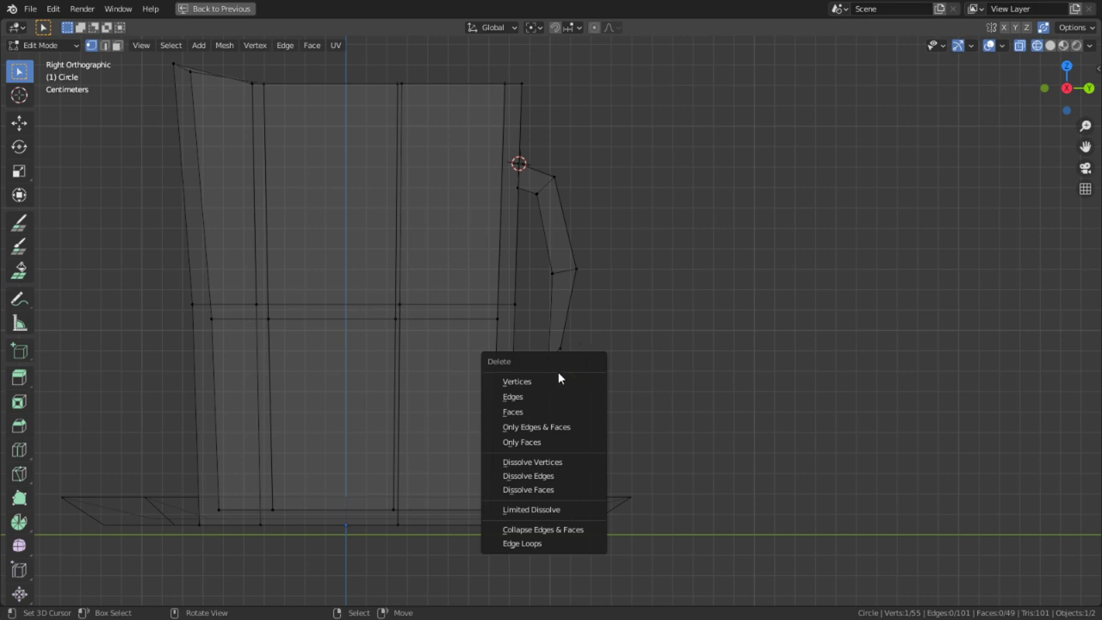
left_click(546, 379)
- Rotate the handle's lower end edge roughly horizontal and extrude it in two segments curving back to the mug wall
scroll(546, 378, "up", 3)
key("c")
left_click(583, 381)
right_click(578, 385)
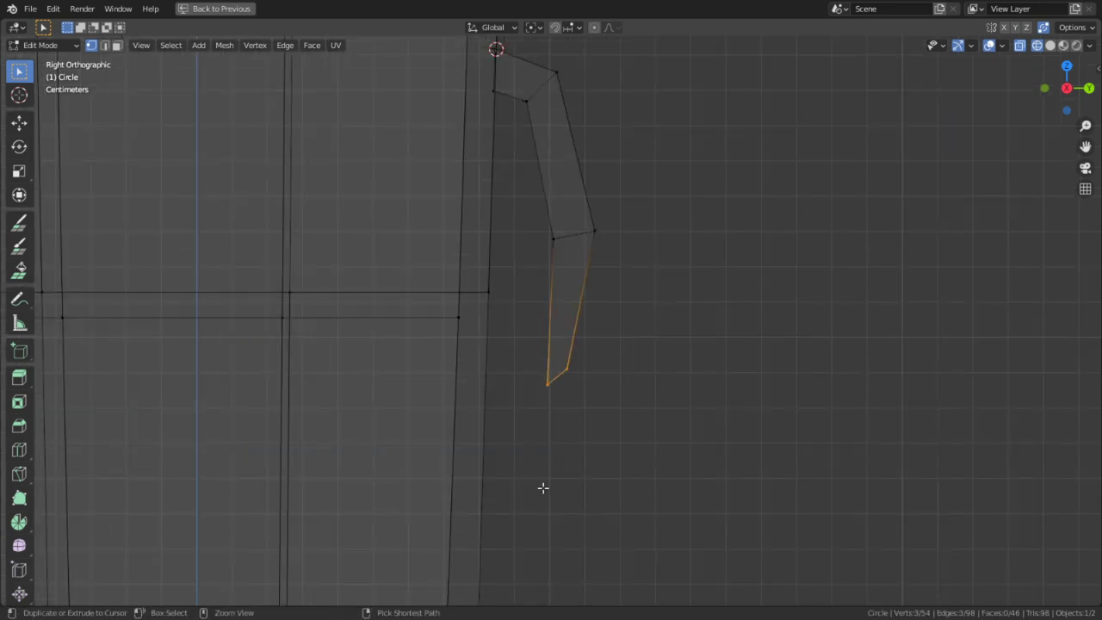
key("r")
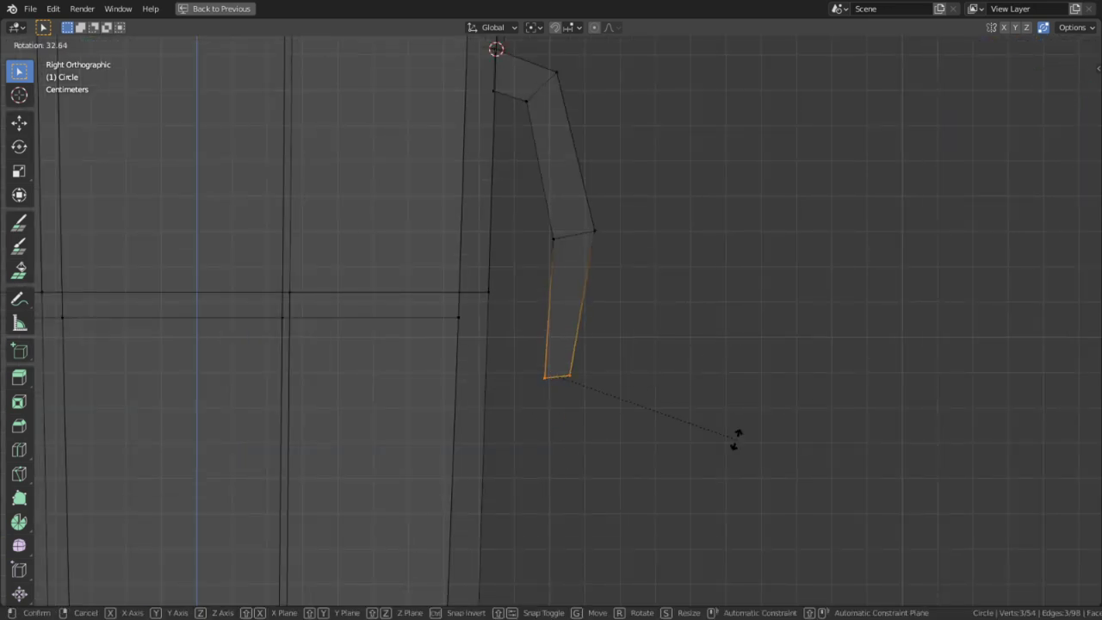
left_click(638, 480)
right_click(525, 484, "ctrl")
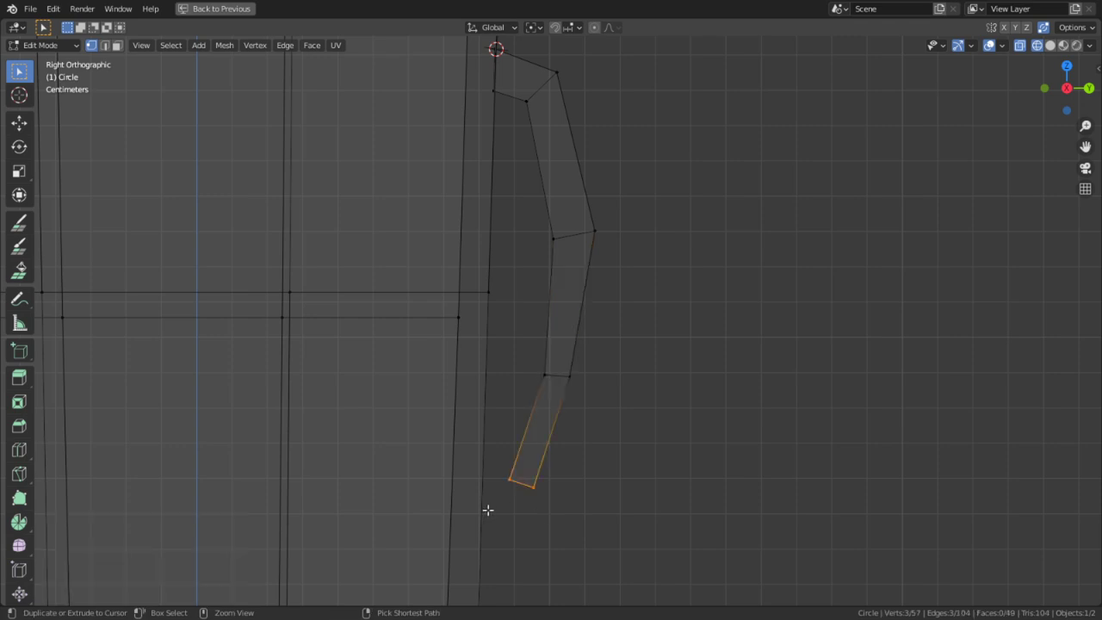
right_click(472, 503, "ctrl")
key("e")
right_click(693, 485)
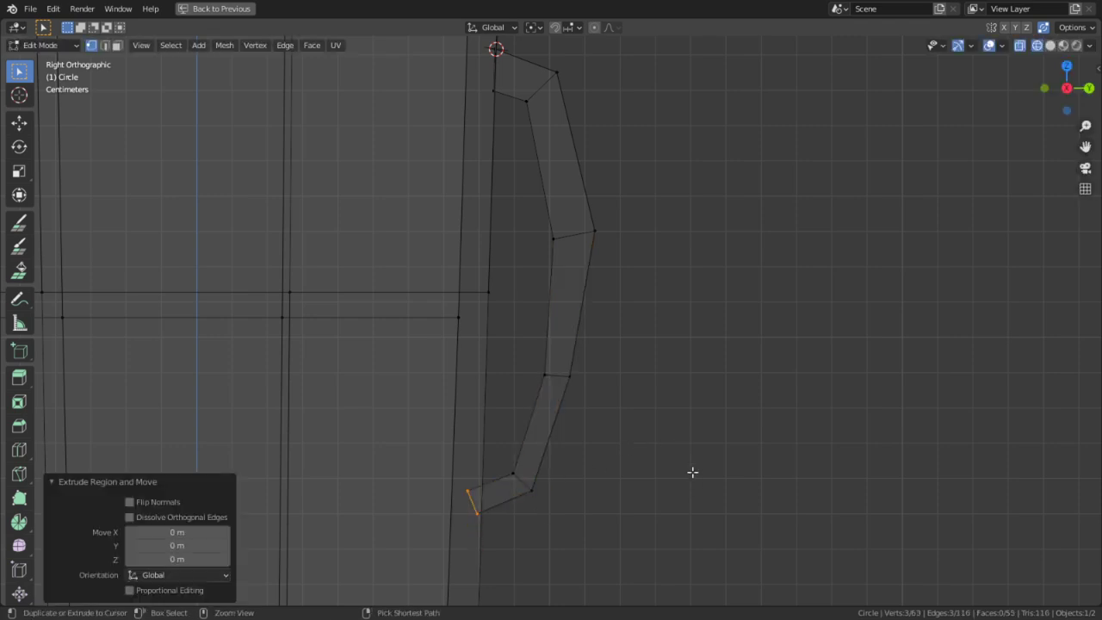
key("e")
right_click(745, 447)
key("r")
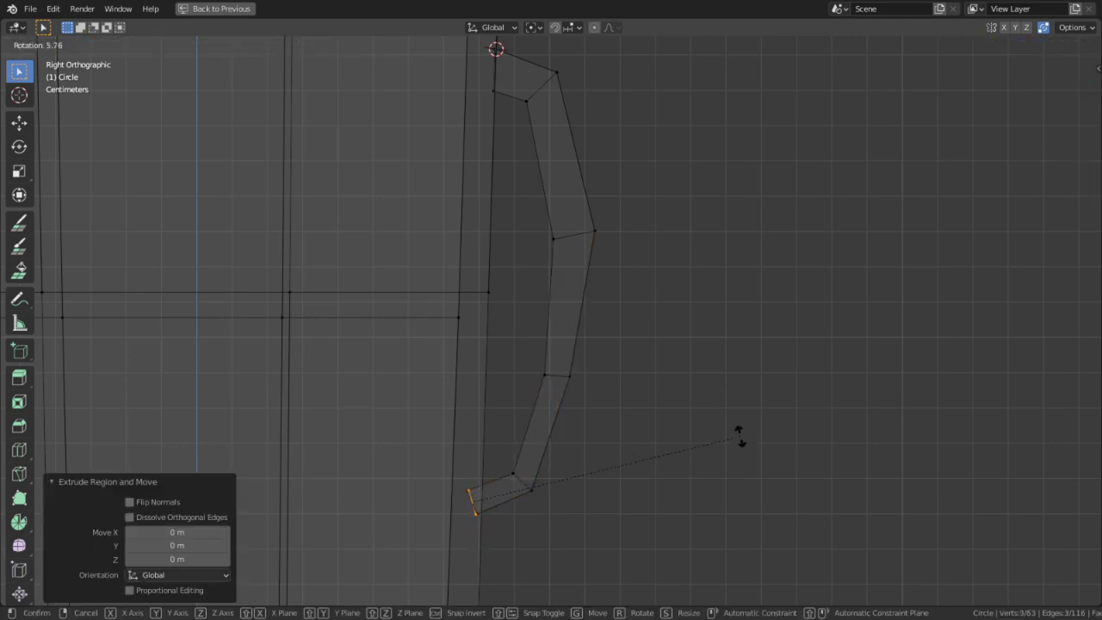
right_click(728, 479)
key("z")
right_click(730, 478)
key("ctrl+z")
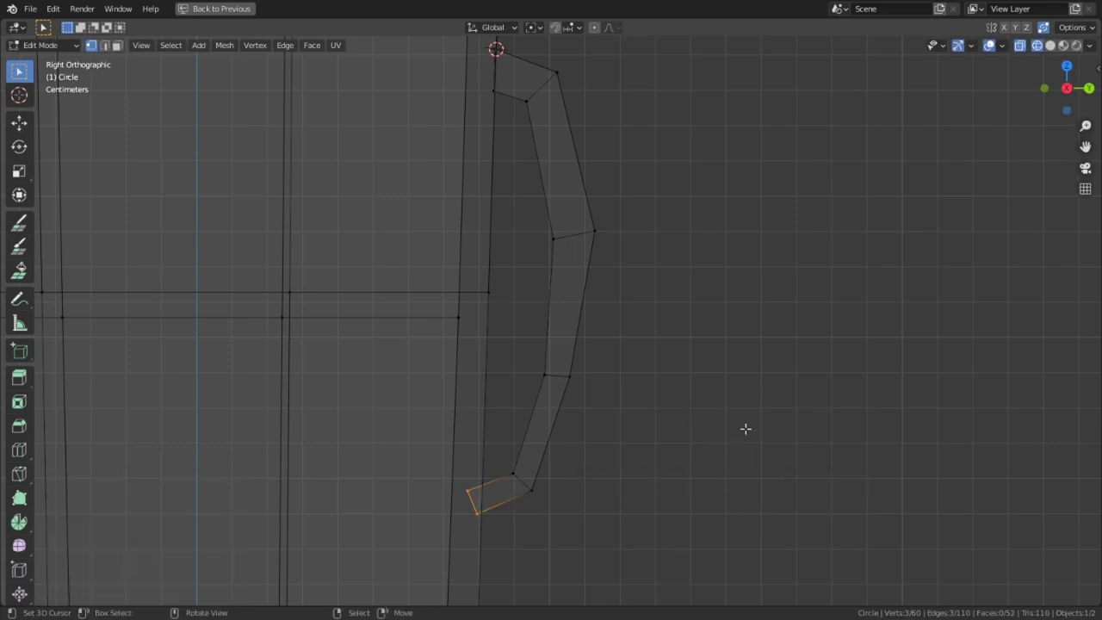
- Rotate the handle's lower end by 23.2° and move it about 0.0017 m along Y so it meets the mug wall
key("r")
left_click(740, 536)
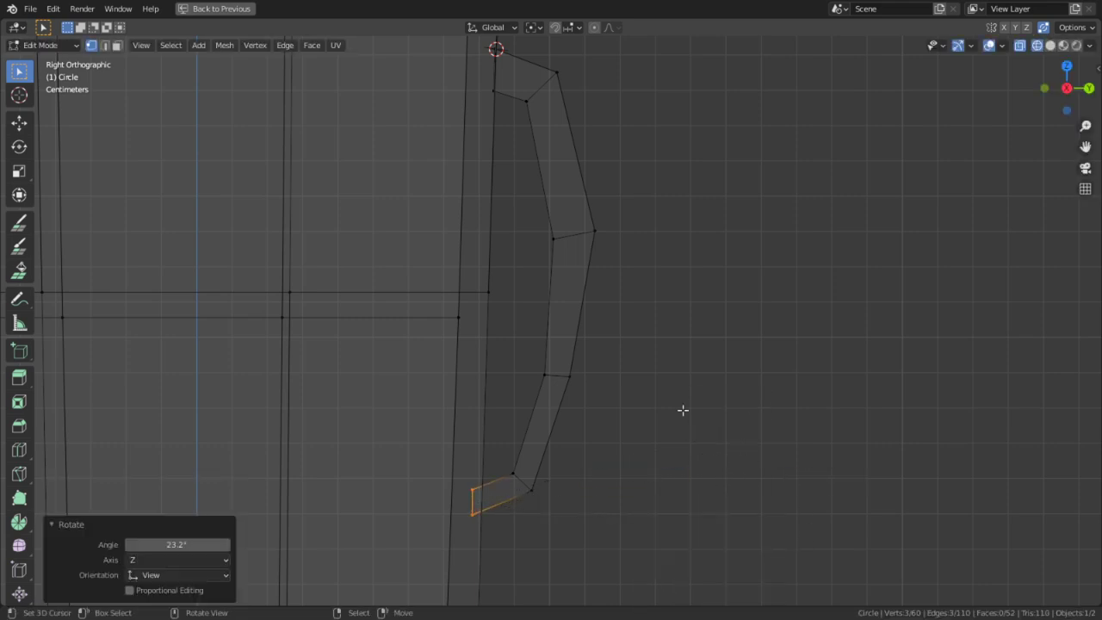
key("ctrl+z")
key("g")
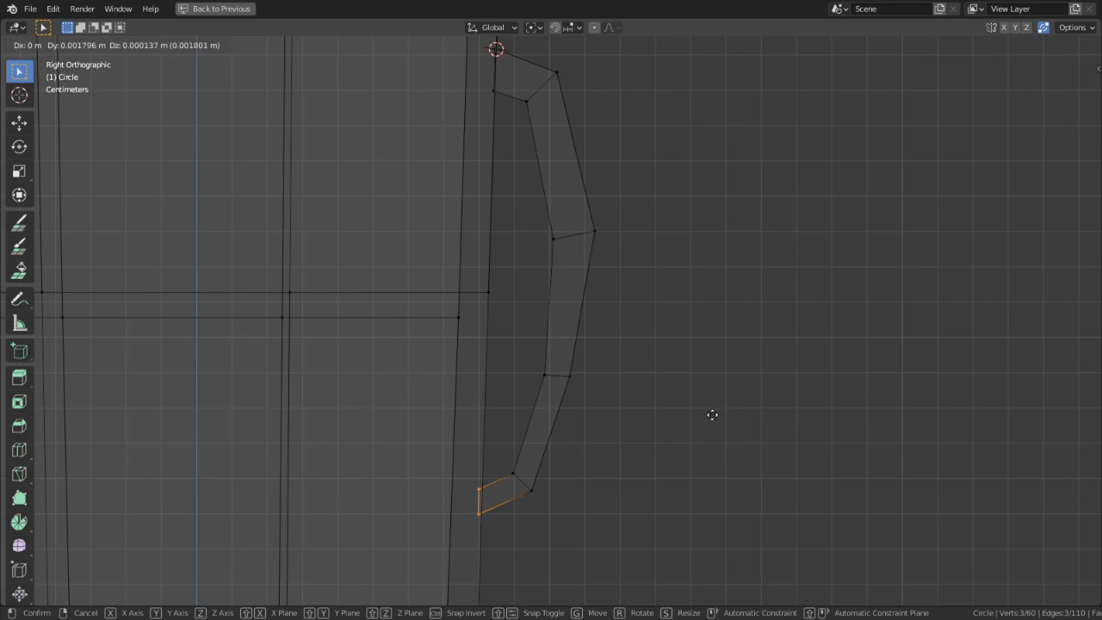
left_click(711, 415)
- Inspect the mug and its handle in Rendered, Solid and Material Preview shading
middle_click_drag(690, 358, 657, 378)
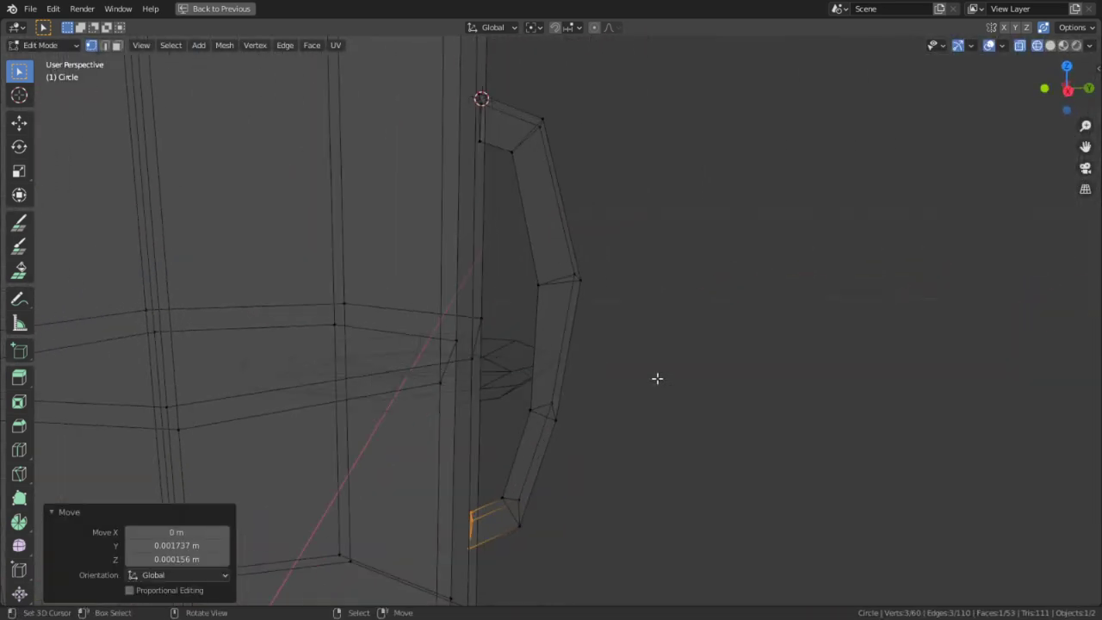
left_click(1075, 45)
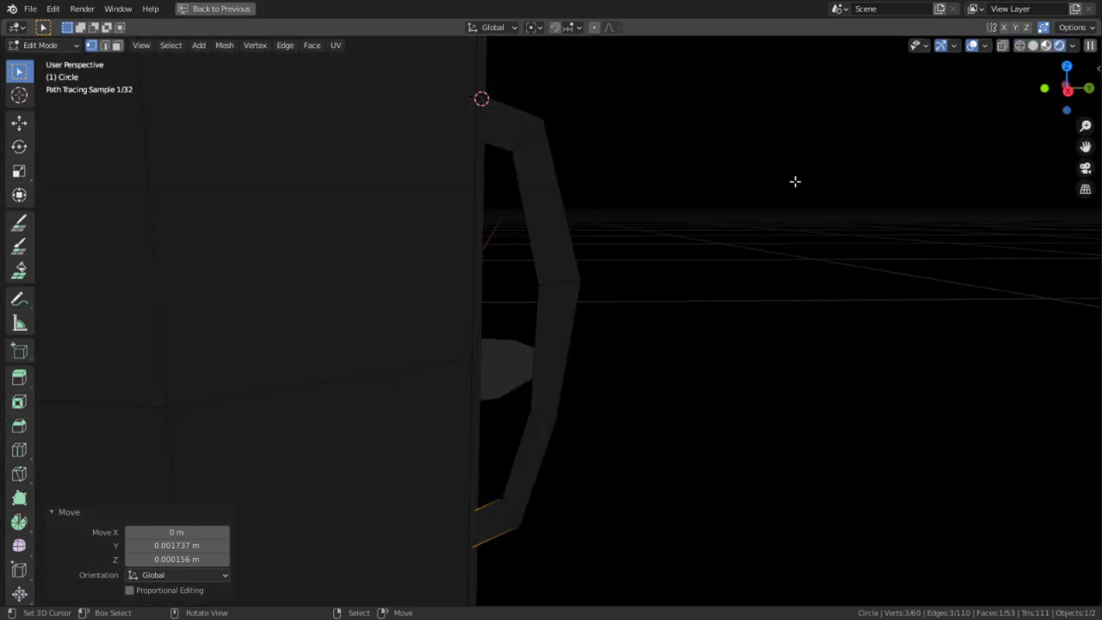
scroll(794, 180, "down", 4)
left_click(1035, 47)
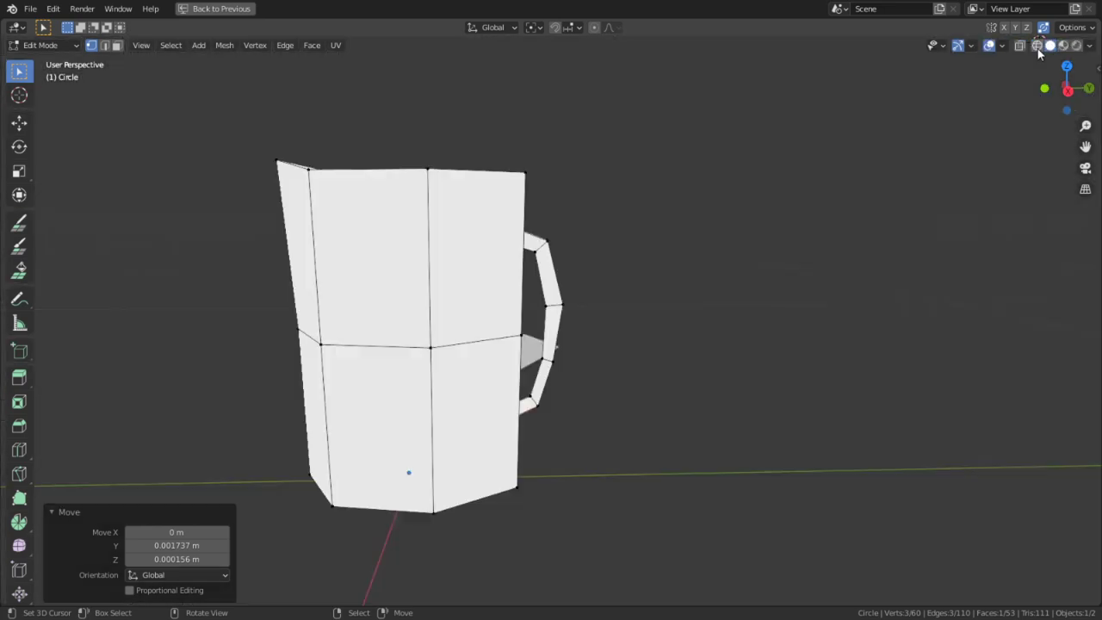
middle_click_drag(713, 153, 687, 225)
left_click(1062, 45)
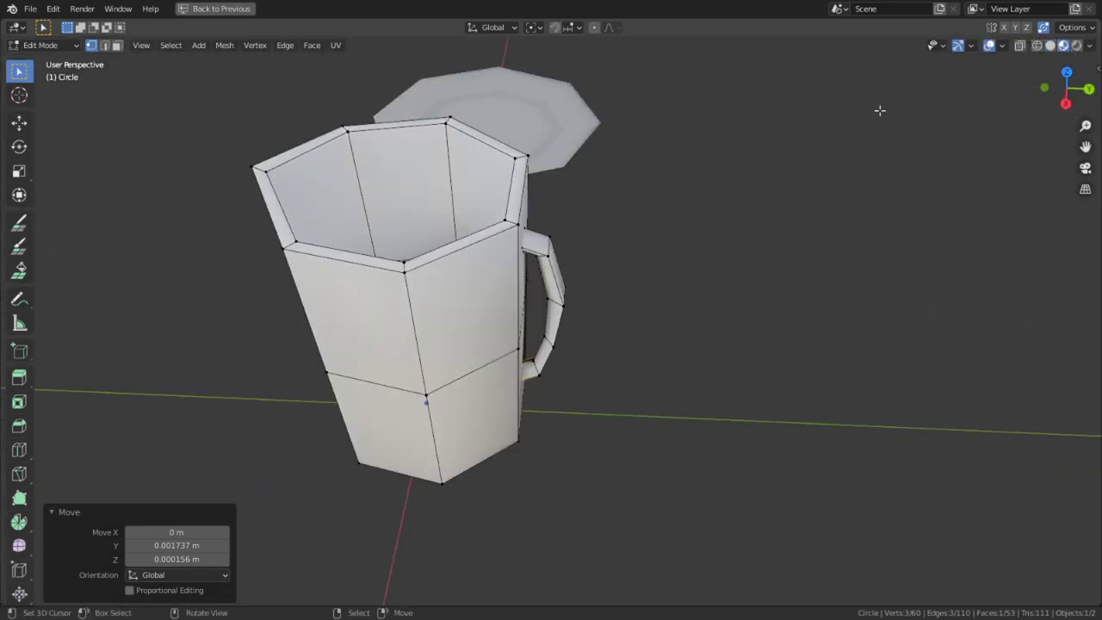
- Split the mug's inner bottom face and the lower ring of inner wall faces from the rest of the mesh
middle_click_drag(551, 281, 627, 305)
key("3")
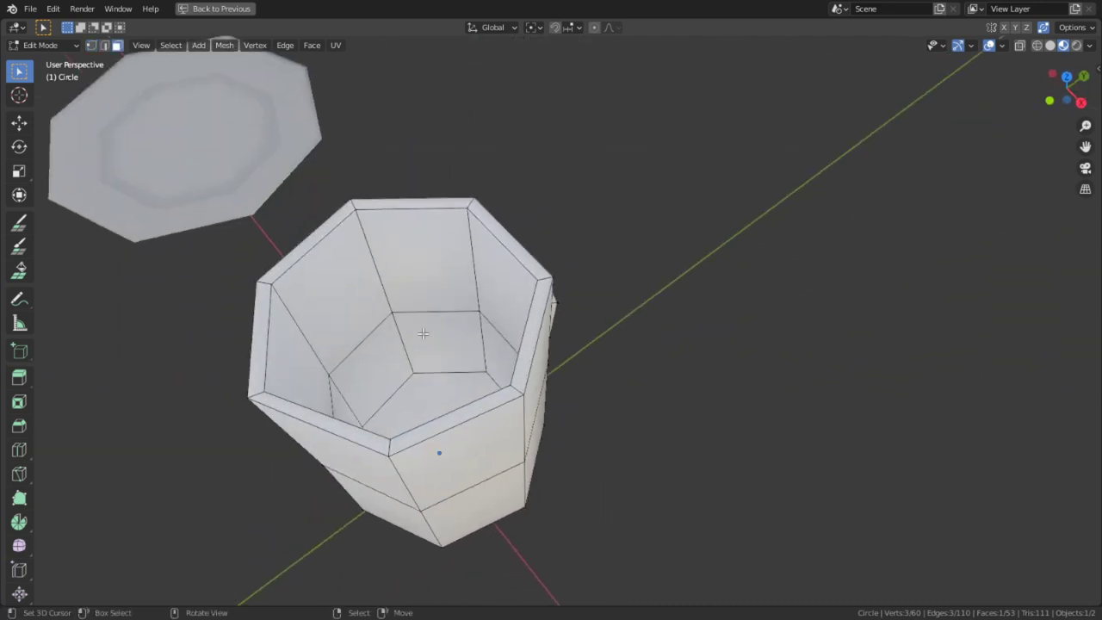
right_click(422, 334, "alt")
right_click(421, 385, "shift")
key("y")
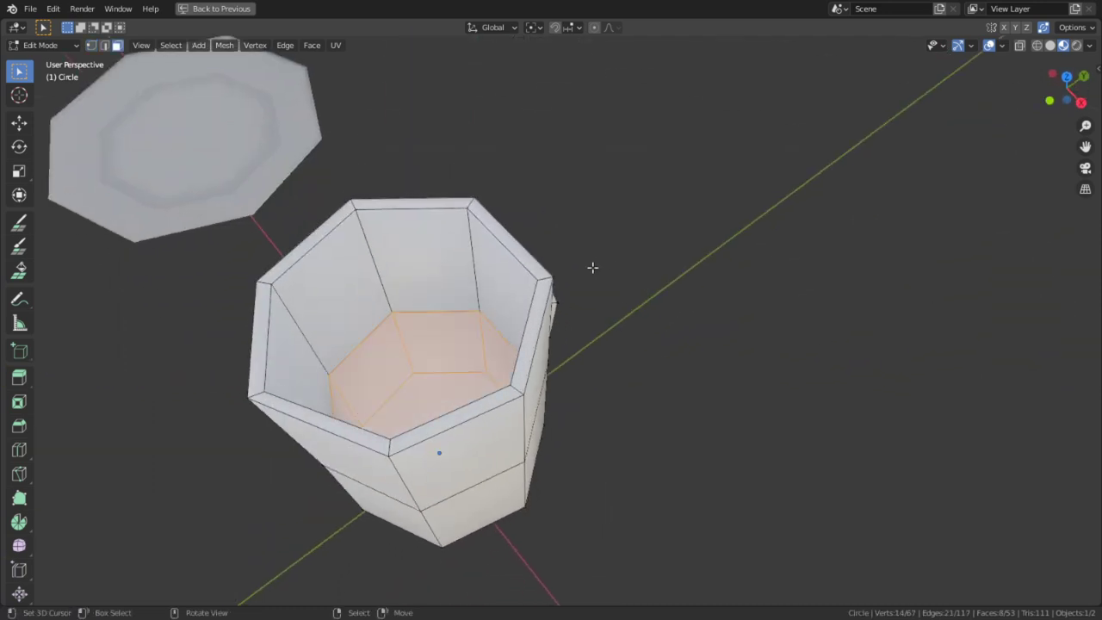
key("x")
- Isolate the split inner faces, fill their open top edge loop with a face, and reveal the rest of the mug
key("shift+h")
key("2")
right_click(430, 308, "alt")
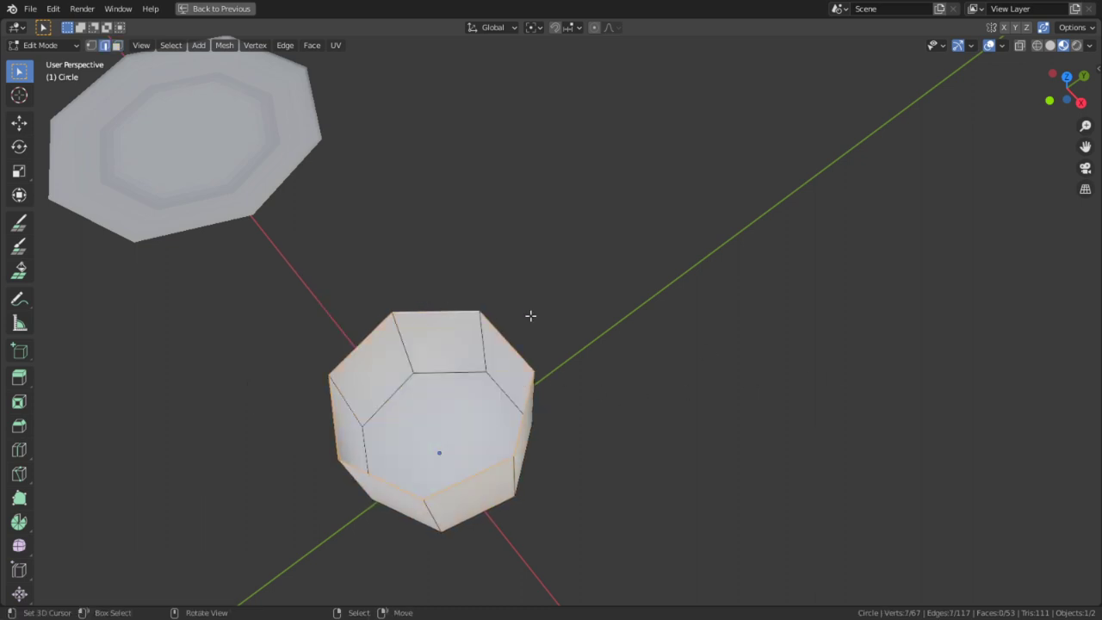
key("a")
key("alt+h")
key("alt+a")
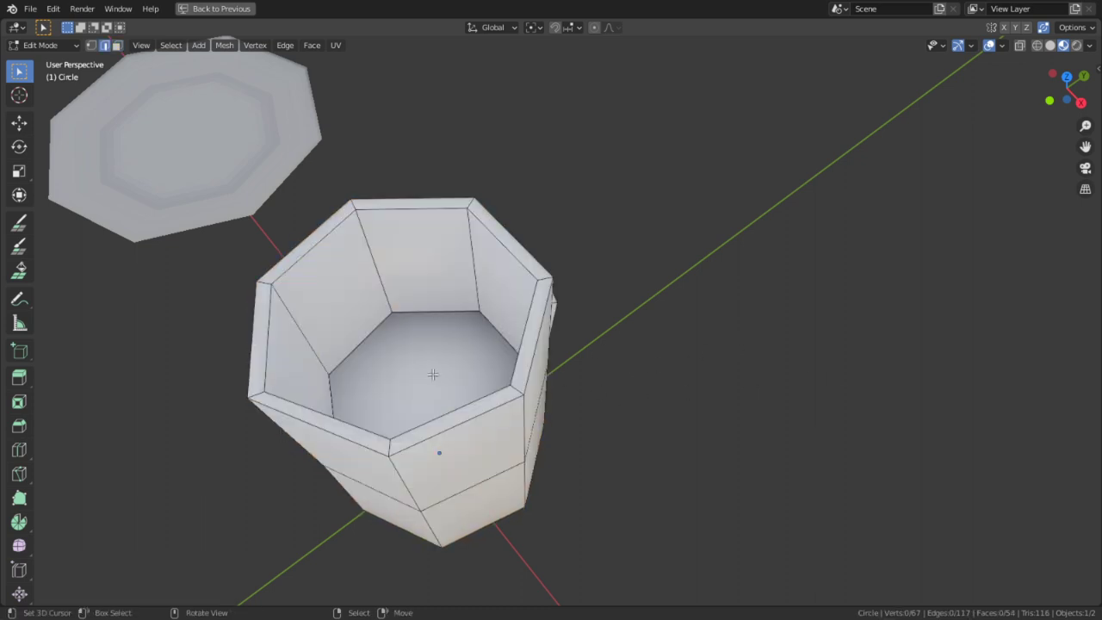
key("a")
key("alt+a")
- Select the whole capped volume inside the mug and duplicate it in place
key("3")
left_click(423, 369)
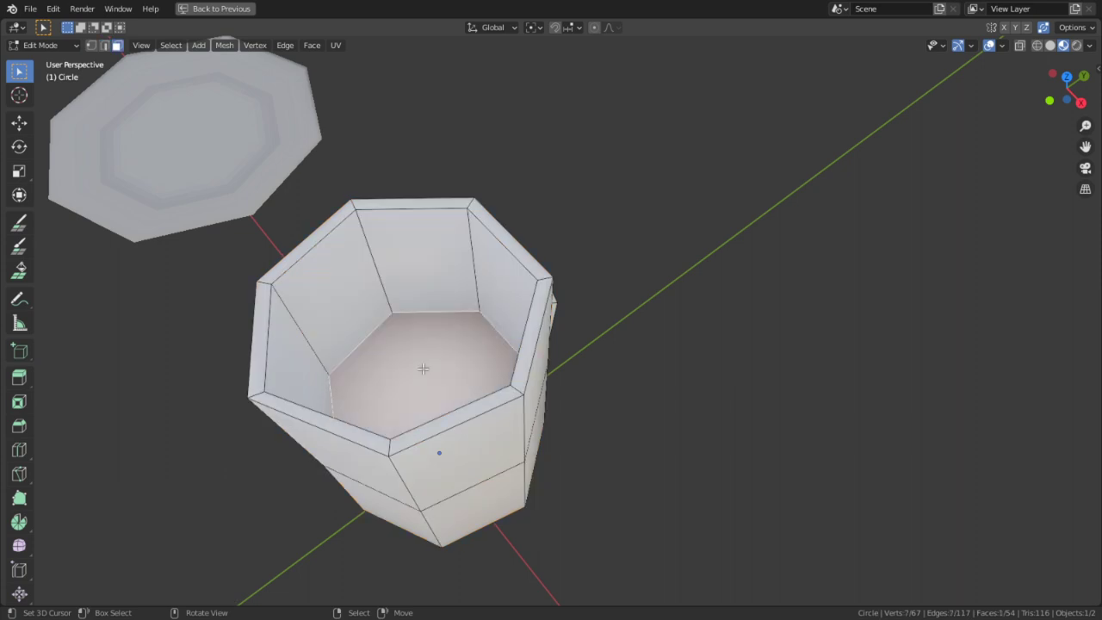
key("l")
middle_click_drag(422, 368, 523, 383)
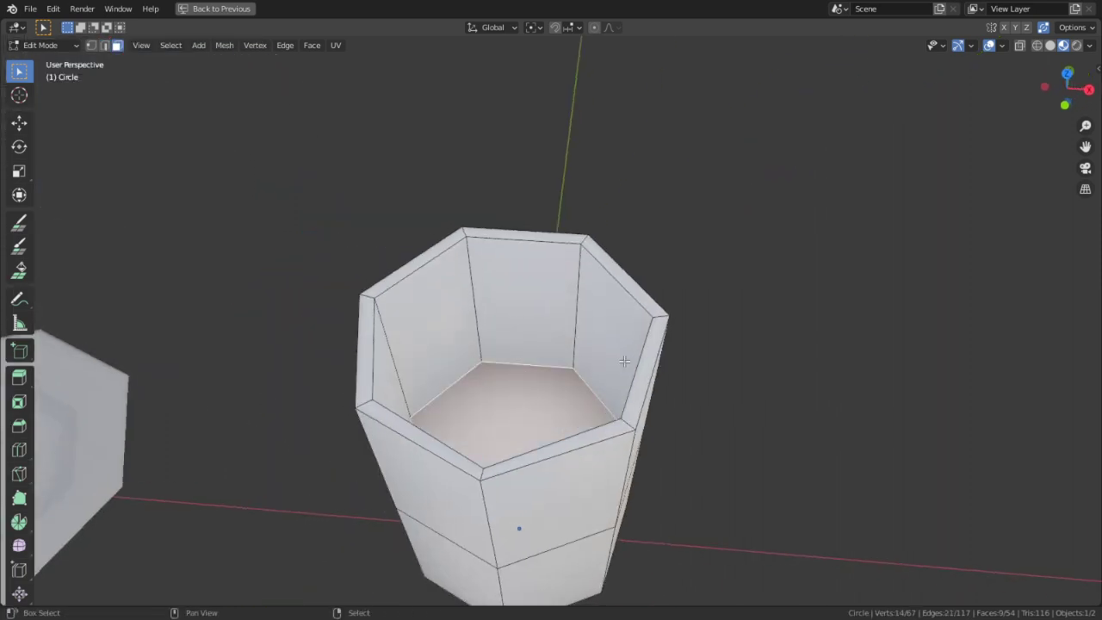
key("shift+d")
key("Escape")
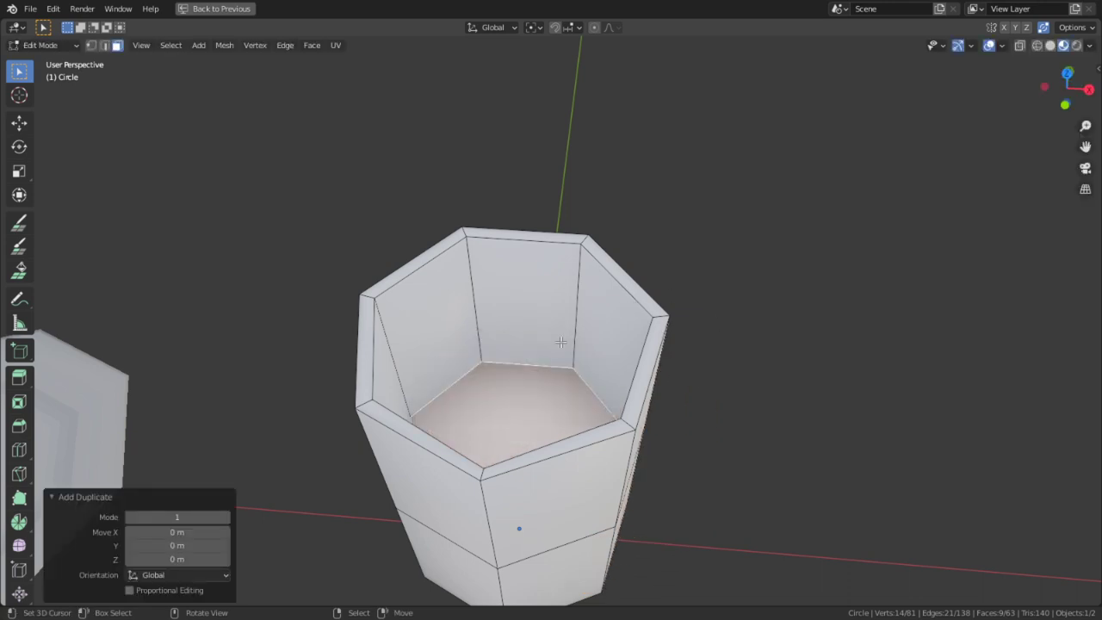
- Isolate the duplicated volume, delete its top face, and reveal the rest of the mug
key("shift+h")
left_click(496, 426)
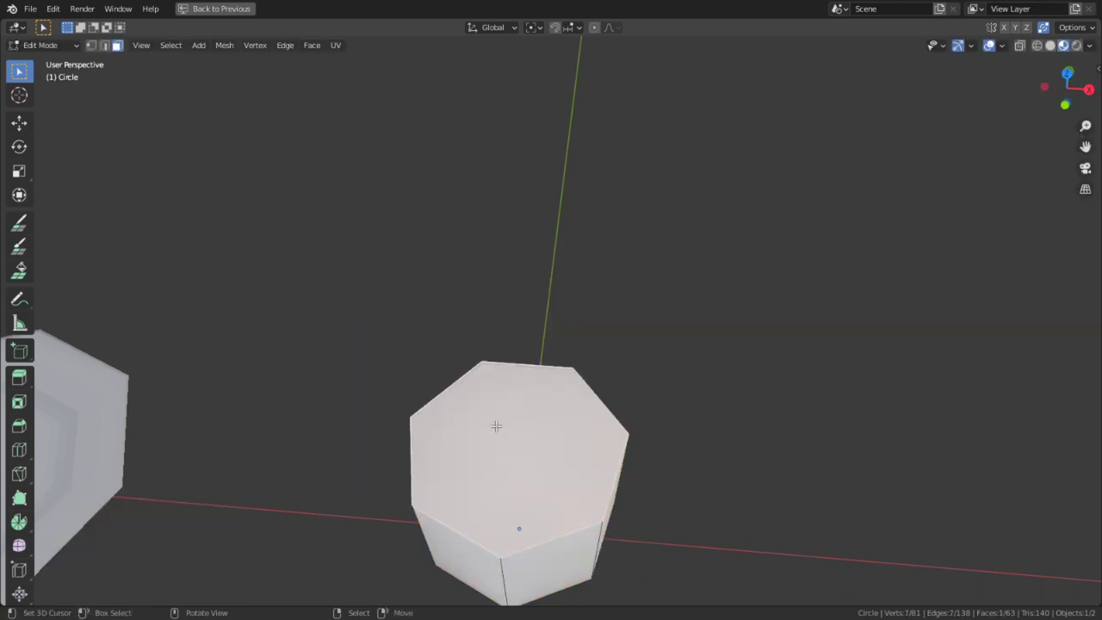
key("x")
left_click(474, 455)
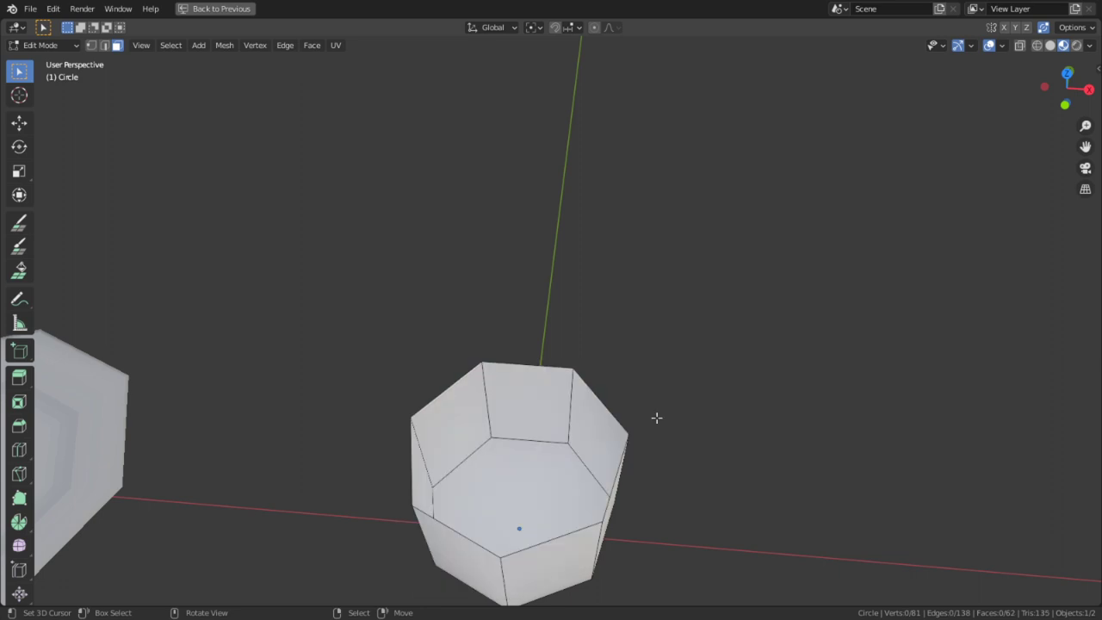
key("alt+h")
- With the capped volume hidden, merge the open bottom shell's vertices back into the mug's inner wall and reveal everything
key("l")
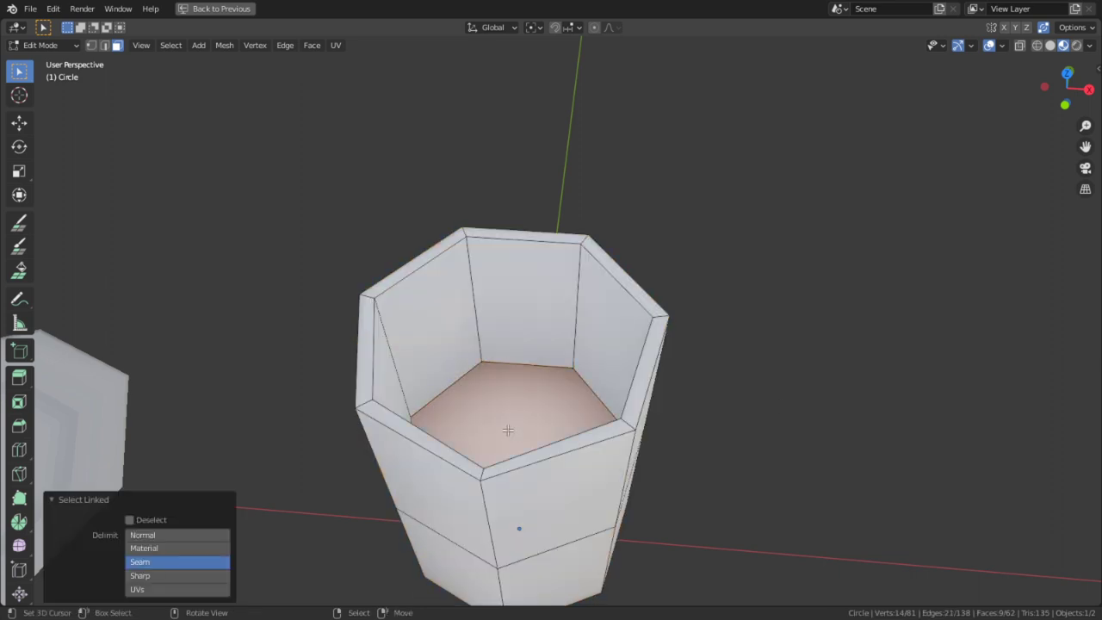
key("h")
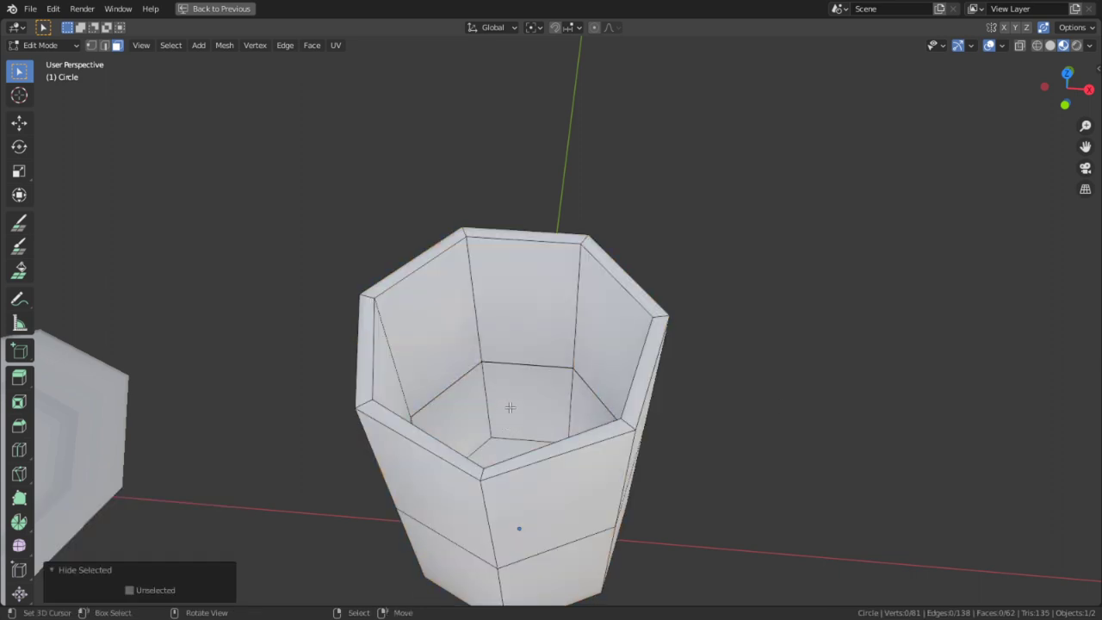
key("l")
key("g")
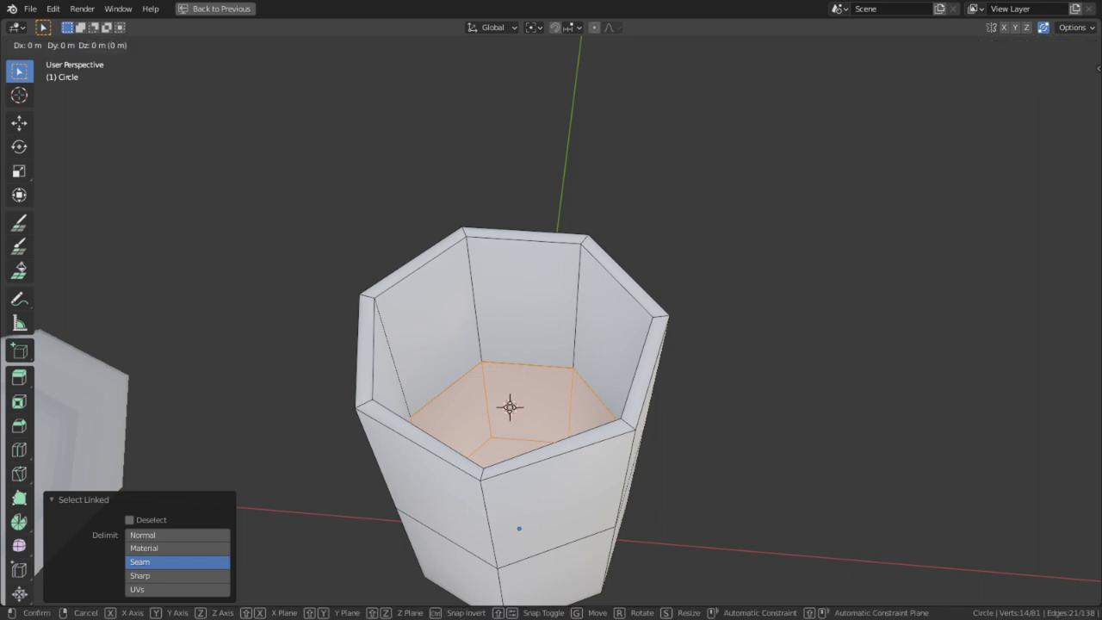
left_click(511, 407)
right_click(510, 407)
middle_click_drag(587, 419, 514, 472)
key("ctrl+l")
key("h")
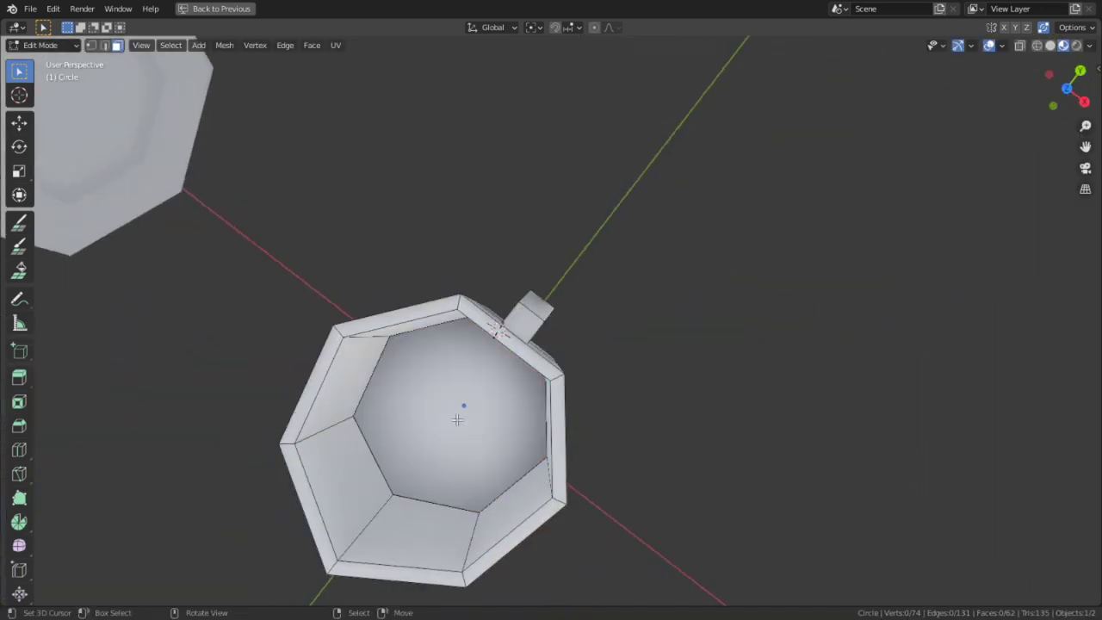
- Select the capped inner volume in Wireframe shading and restore the full multi-editor workspace layout
key("l")
middle_click_drag(458, 420, 744, 193)
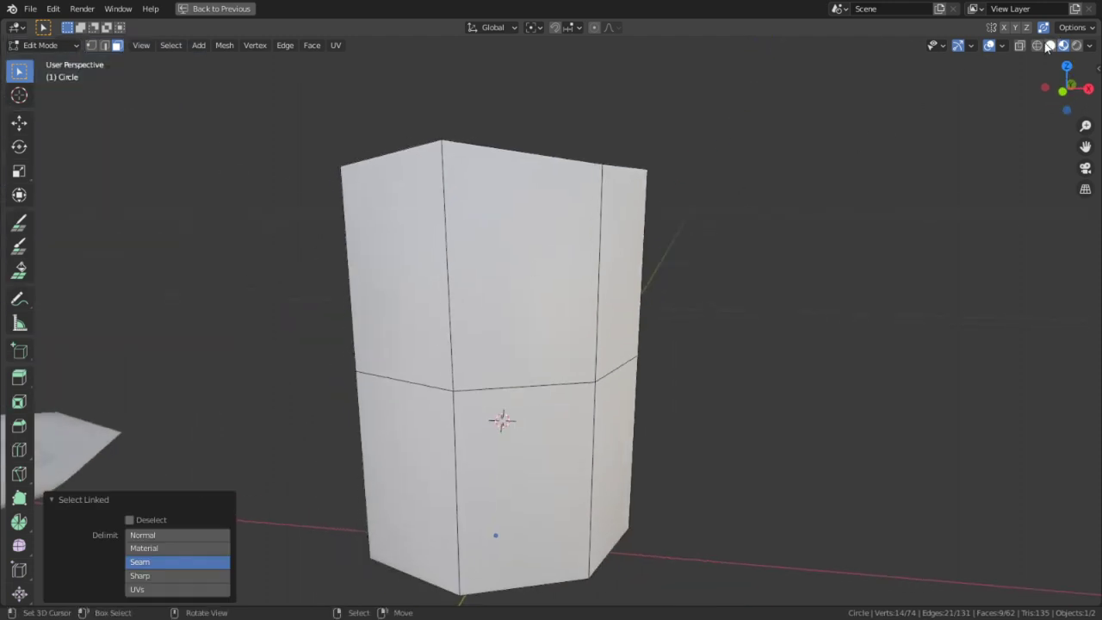
left_click(1037, 46)
key("g")
right_click(665, 168)
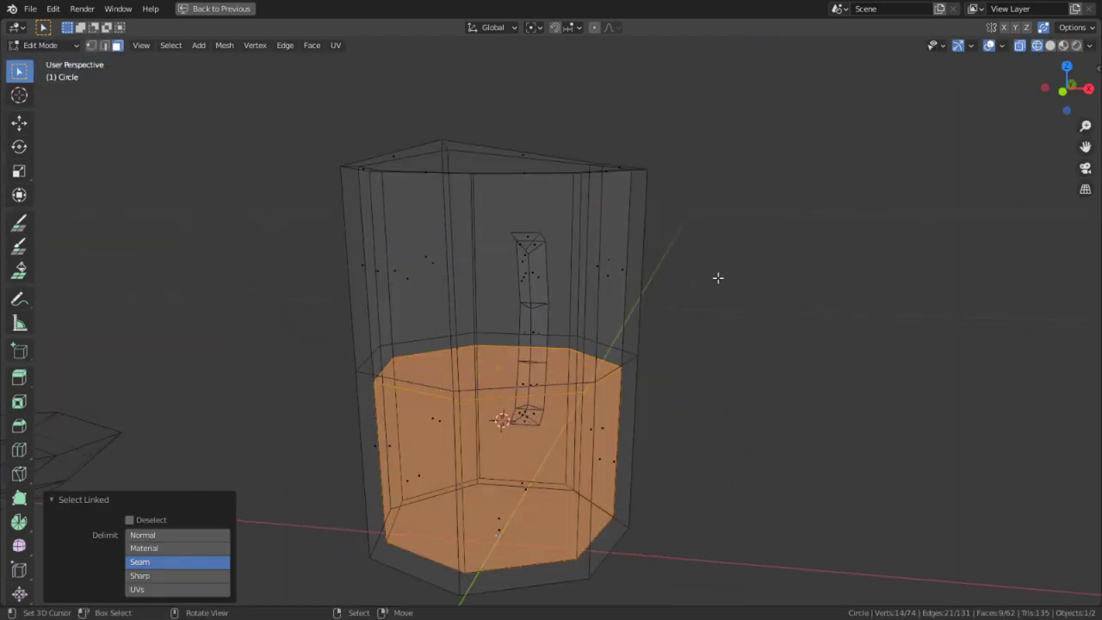
key("ctrl+space")
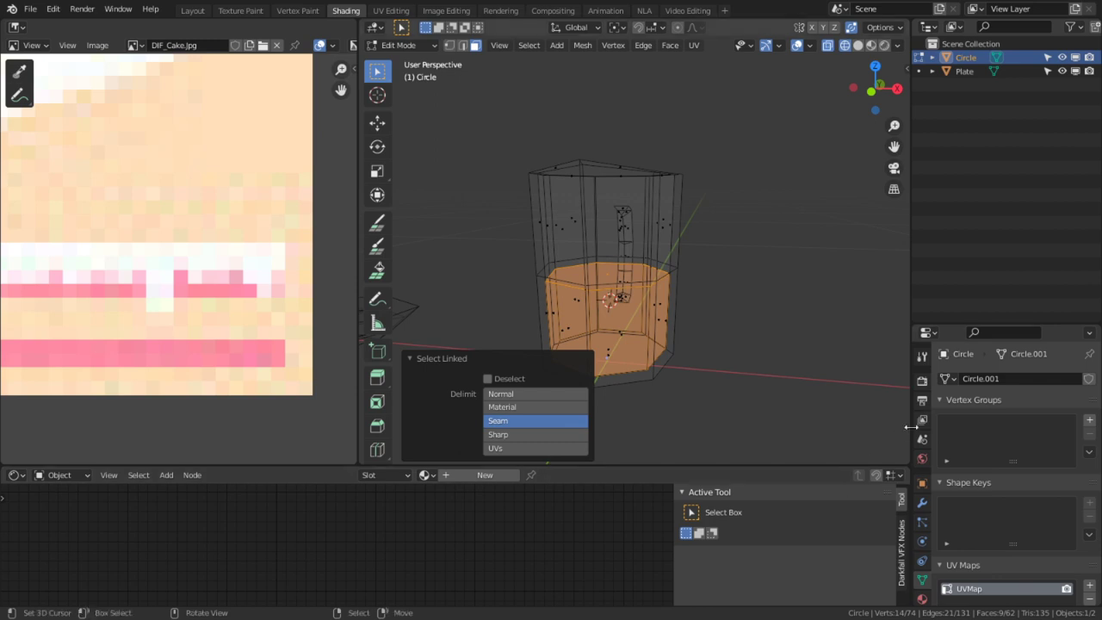
- Recalculate the normals of the capped inner volume to face outside, and clear the selection
key("alt+n")
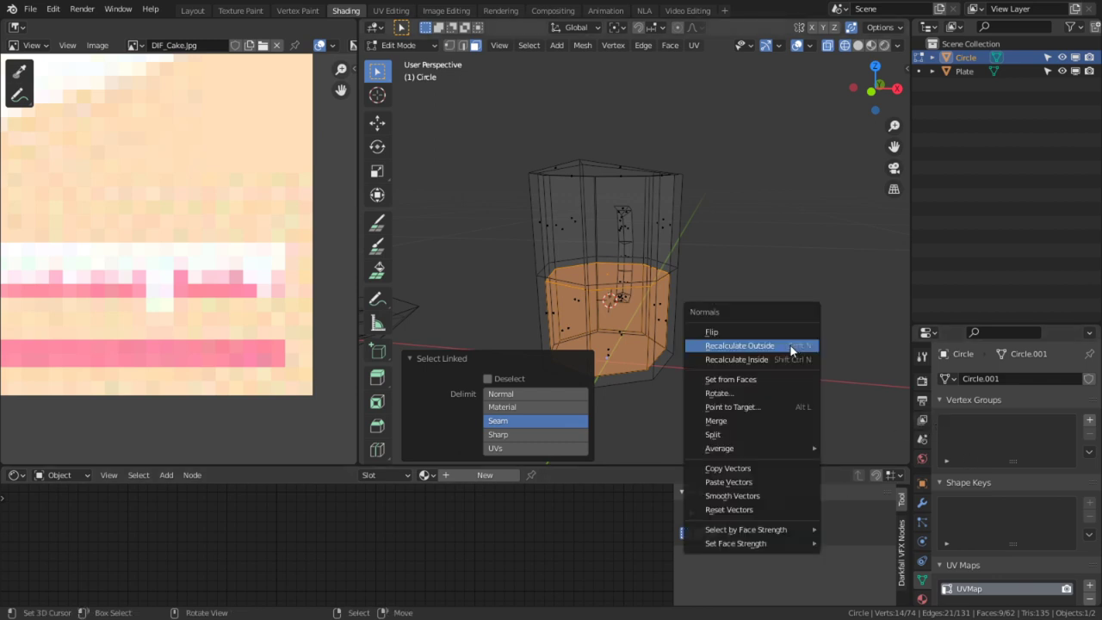
left_click(790, 346)
left_click(811, 189)
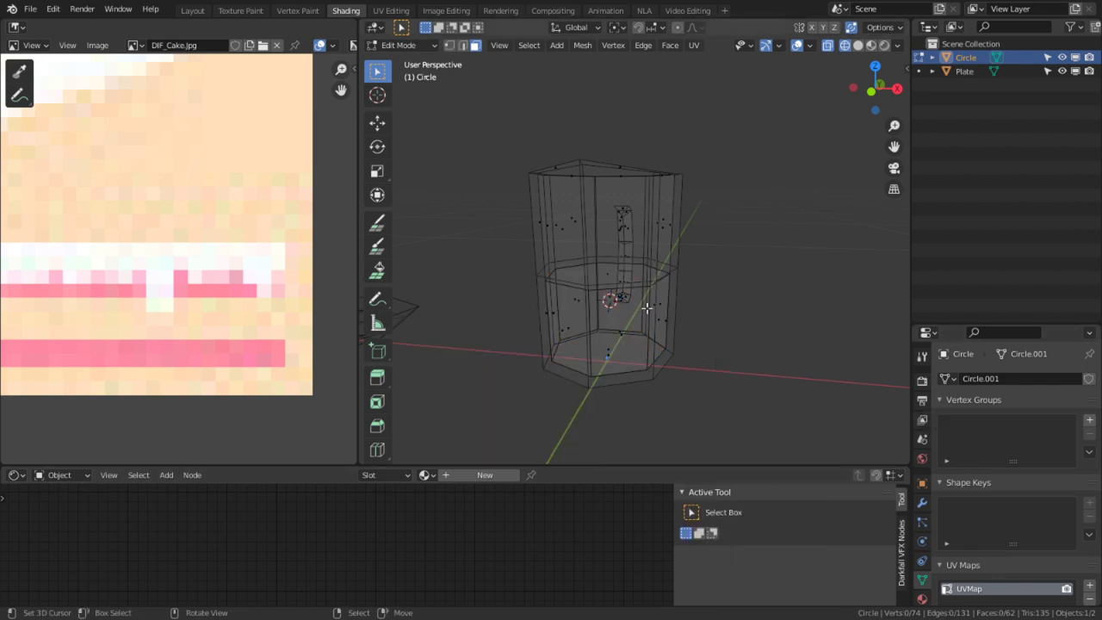
- Select the linked inner liquid volume and create a vertex group named Mesh_Fluid
mouse_move(670, 308)
middle_mouse_down()
mouse_move(665, 66)
mouse_move(667, 288)
middle_mouse_up()
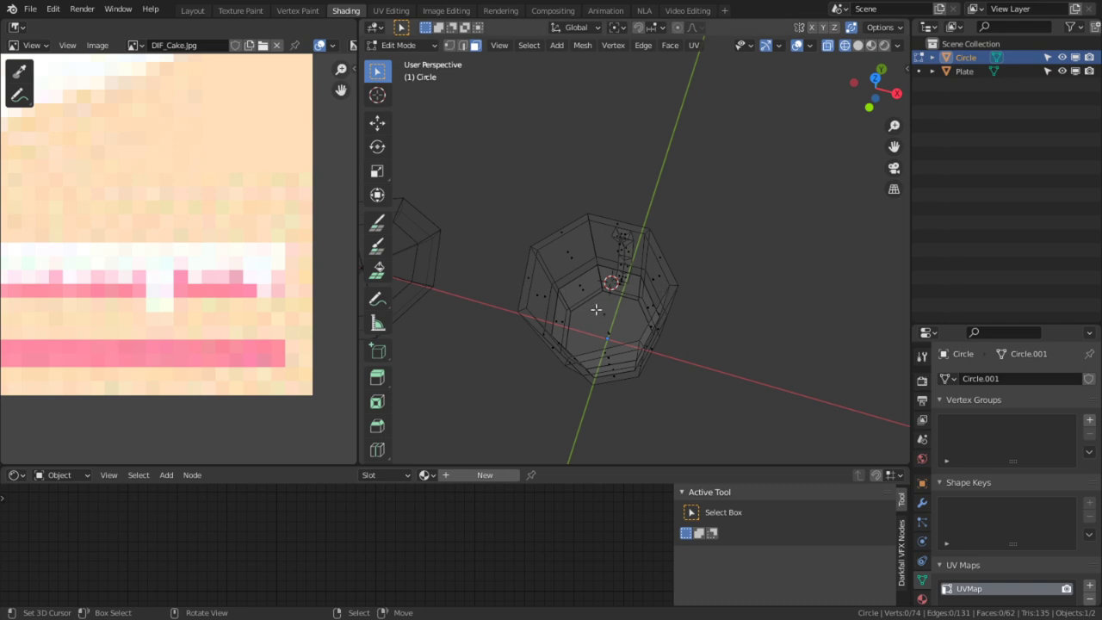
key("l")
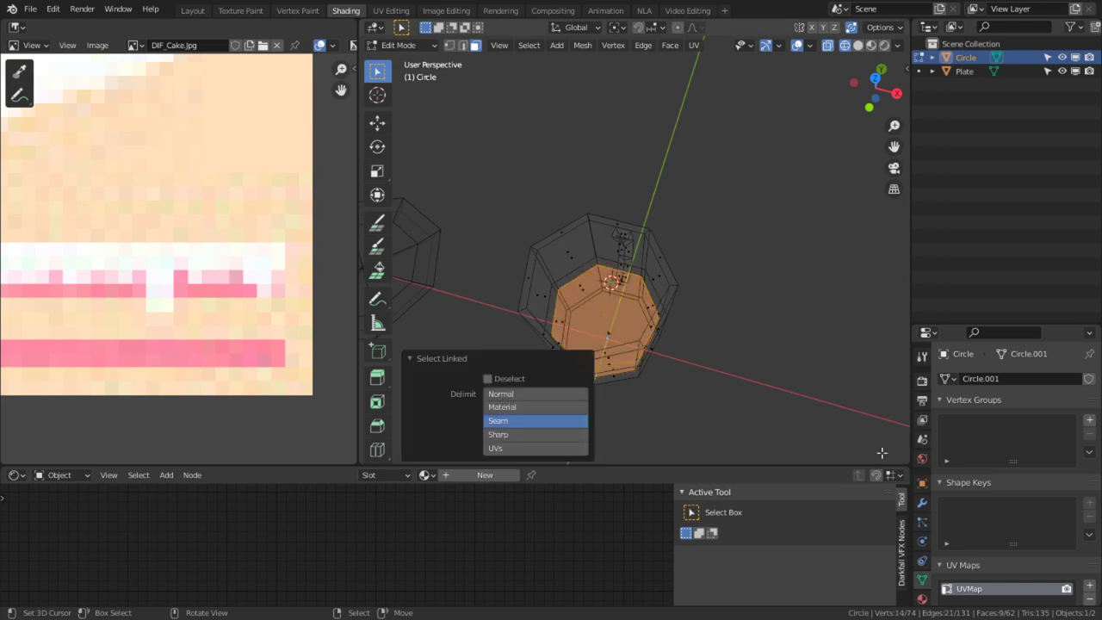
left_click(1088, 422)
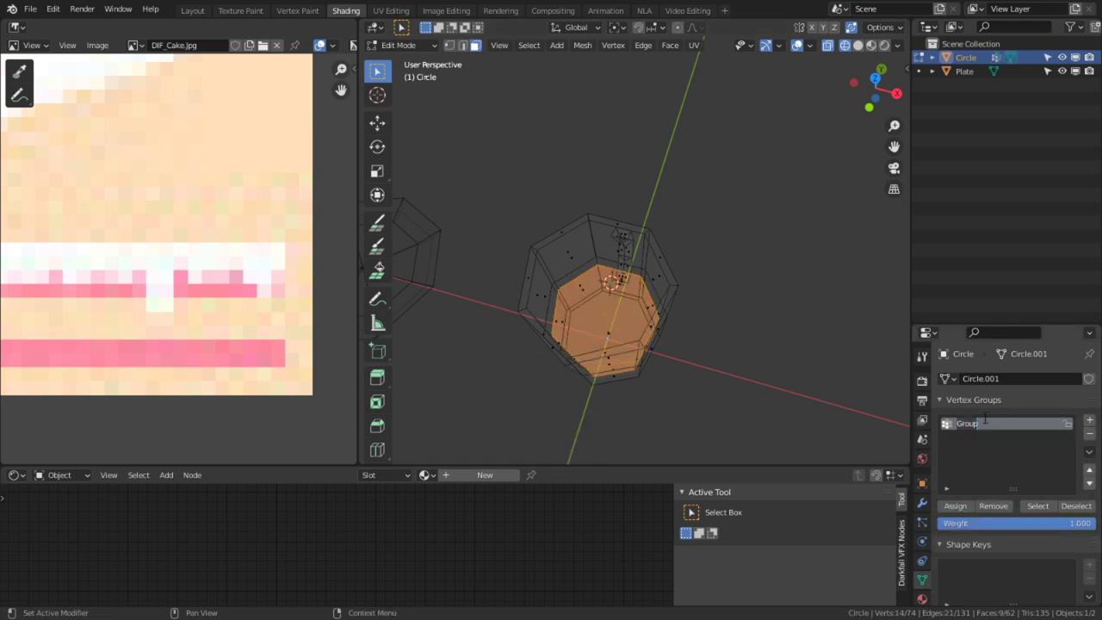
type("Mesh")
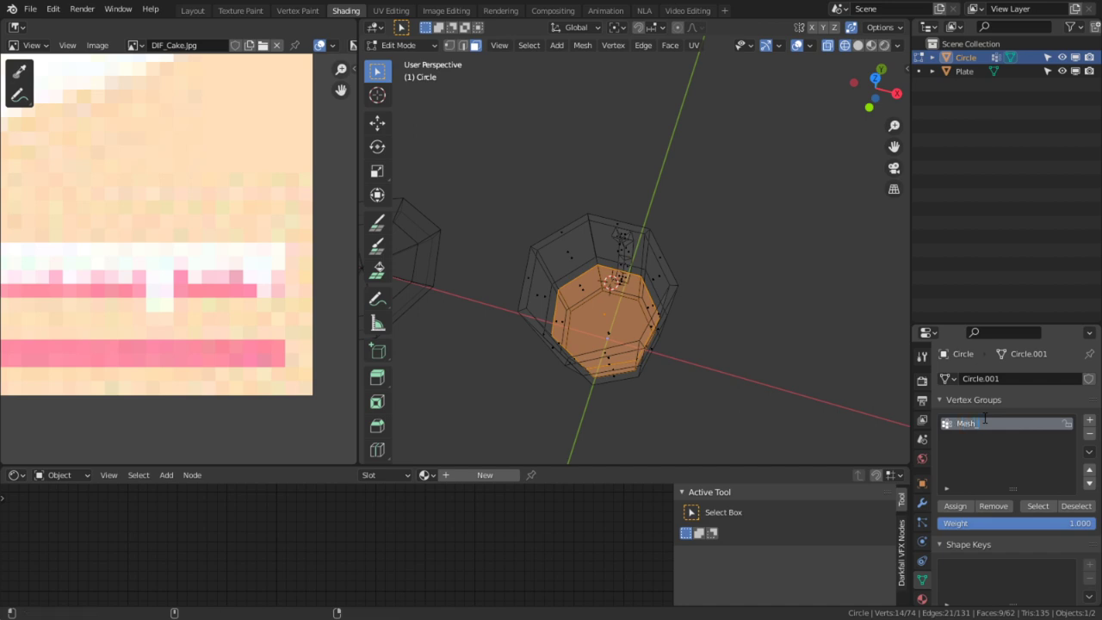
type("_Fluid")
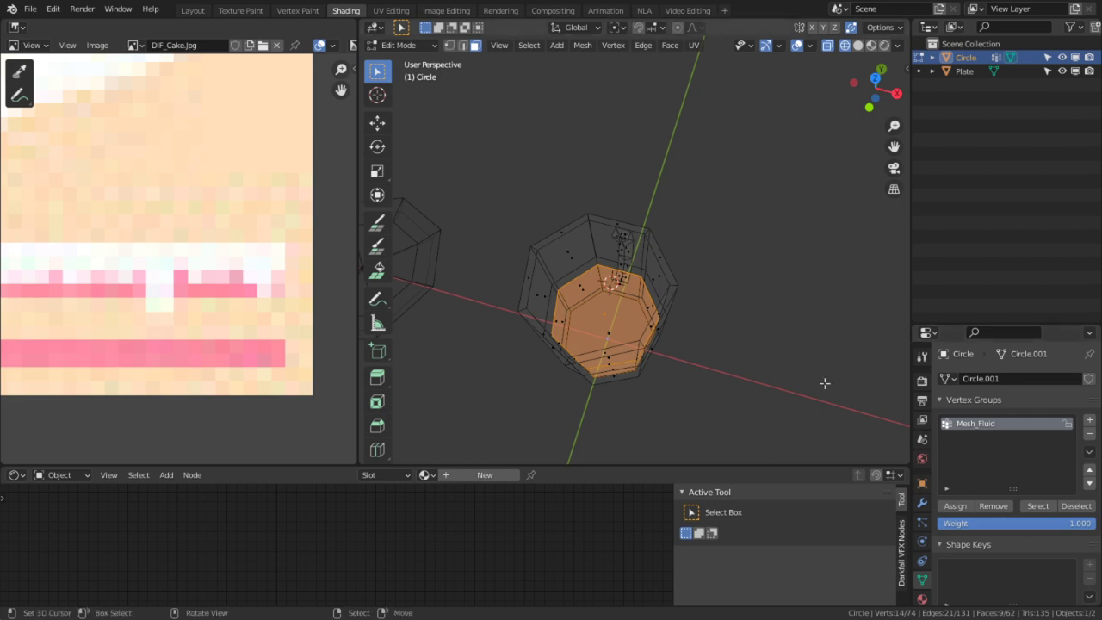
- Invert the selection to the mug shell and handle, shade those faces smooth and recalculate their normals
key("ctrl+i")
key("q")
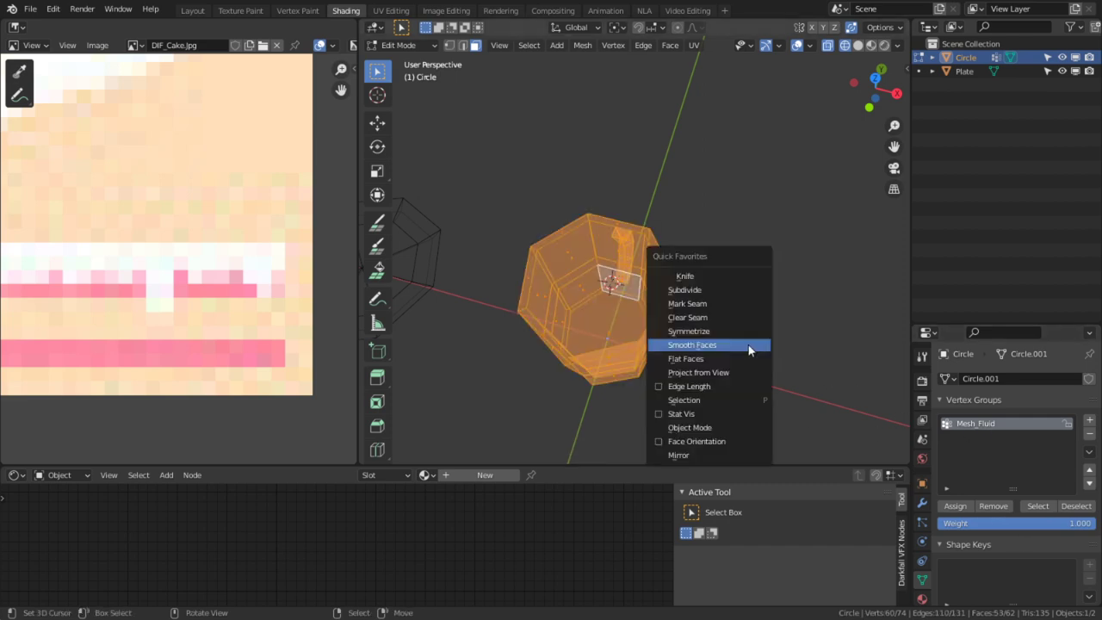
left_click(748, 345)
key("alt+n")
left_click(760, 362)
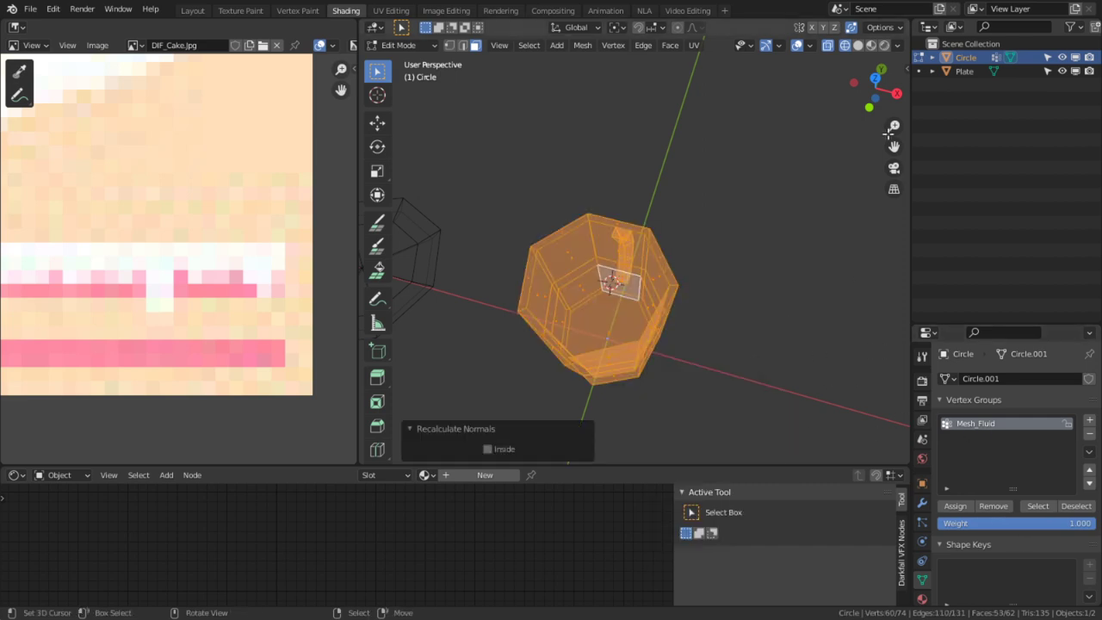
- Create a vertex group named Pitcher, recalculate the normals outside, and show the mug in Object Mode with Material Preview shading
left_click(1089, 420)
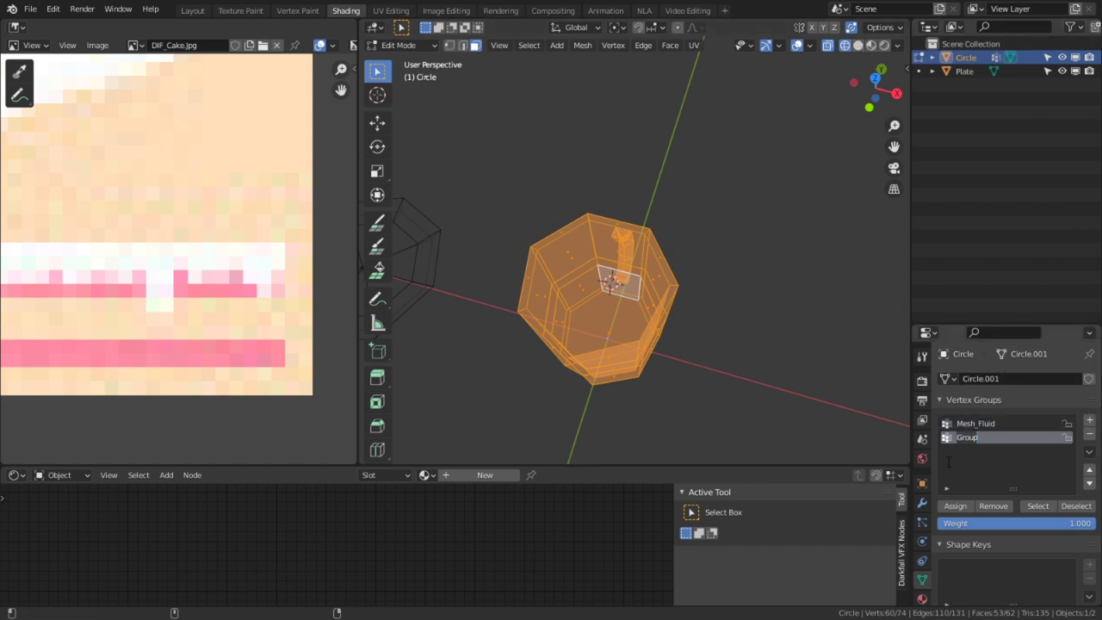
type("Pitcher")
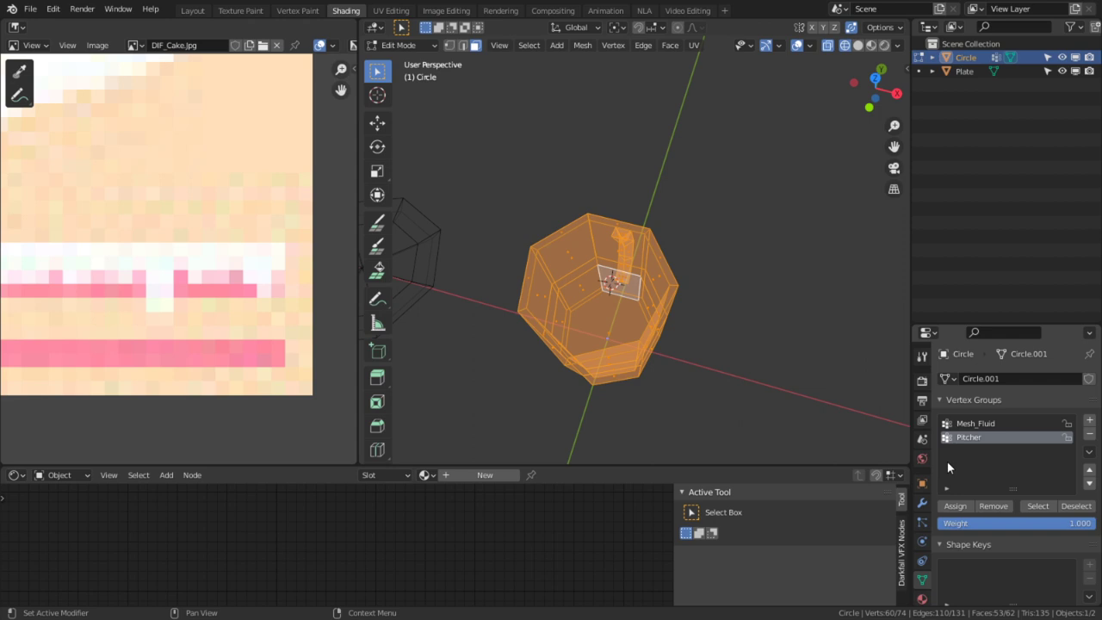
left_click(873, 44)
key("shift+n")
key("Tab")
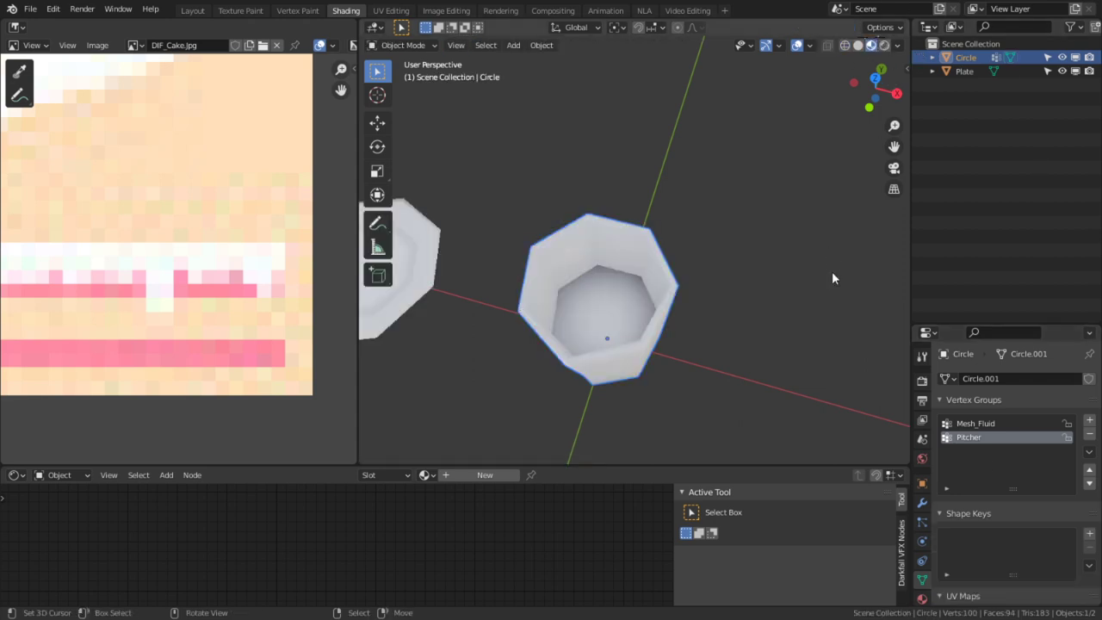
middle_click_drag(736, 372, 686, 322)
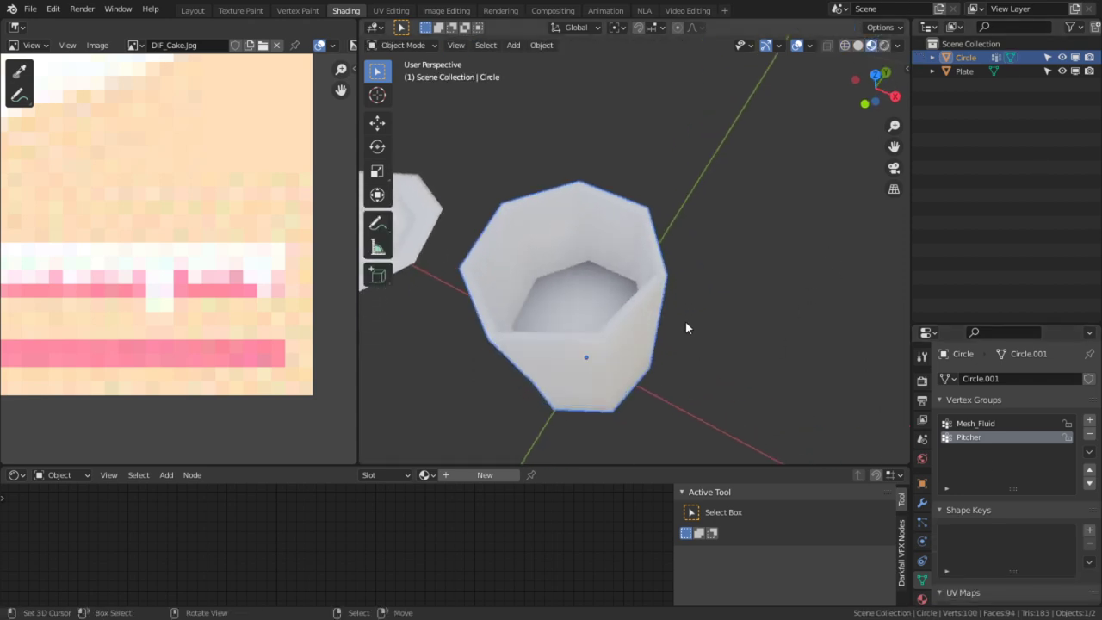
- Add two material slots to the mug and create a material named Glass in the first one
left_click(921, 598)
left_click(1089, 378)
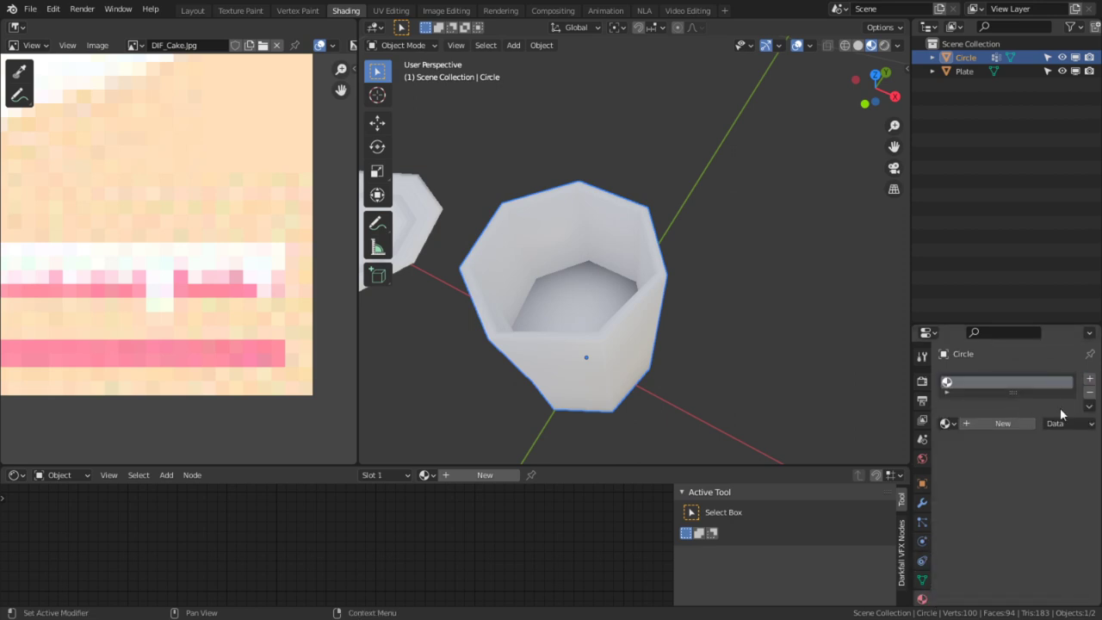
left_click(1089, 379)
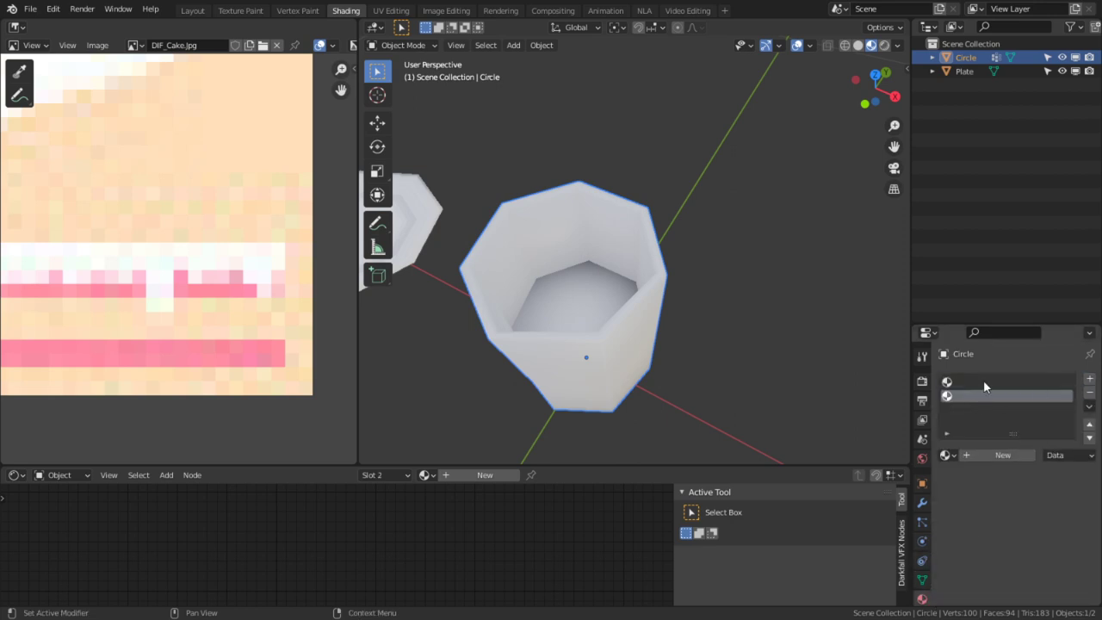
left_click(983, 381)
left_click(996, 455)
double_click(1002, 383)
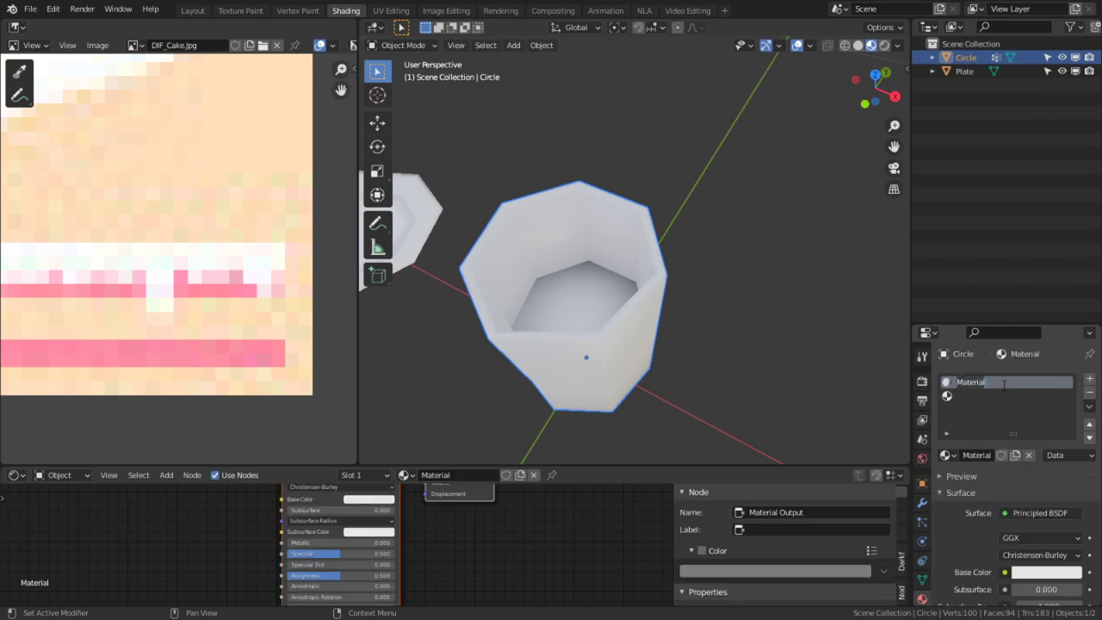
type("Glass")
key("Return")
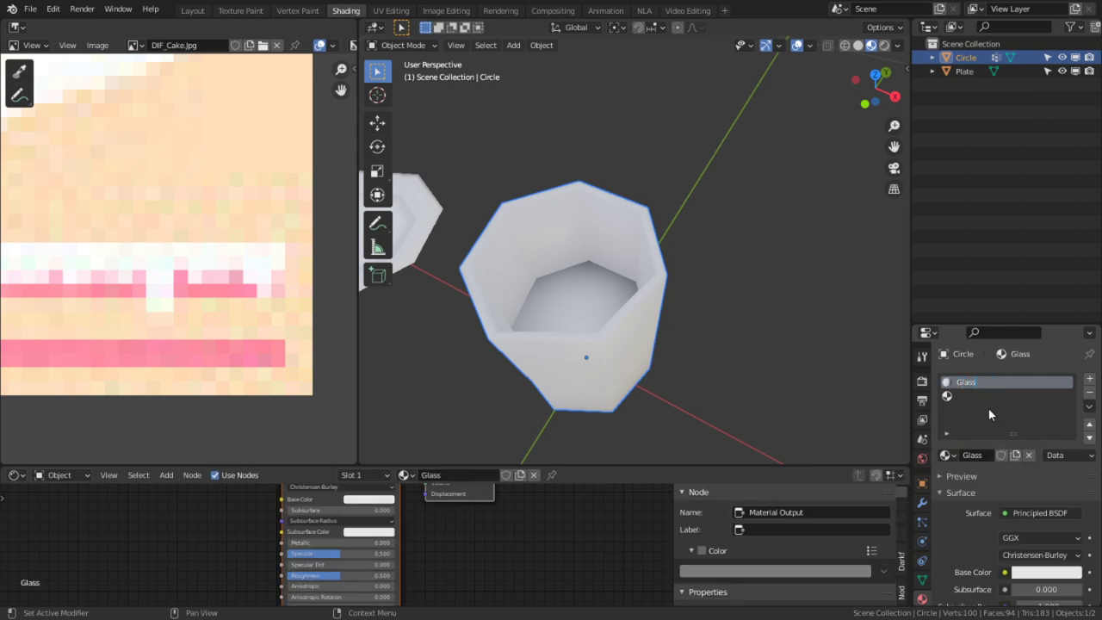
- Create a material named Liquid in the second slot, removing the surplus third slot
left_click(1091, 379)
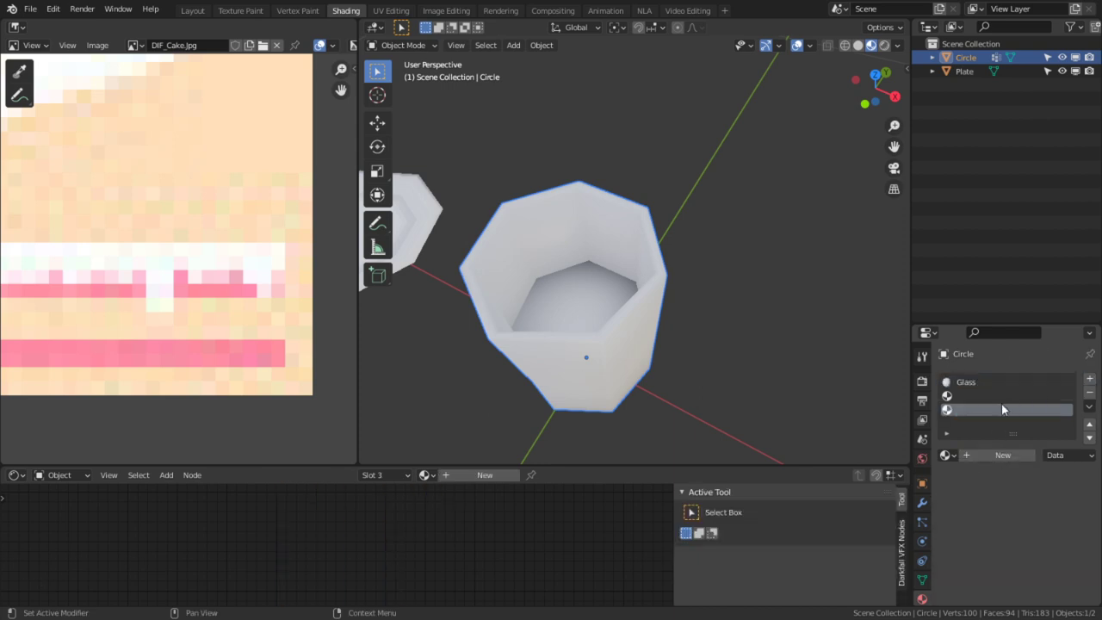
left_click(1089, 392)
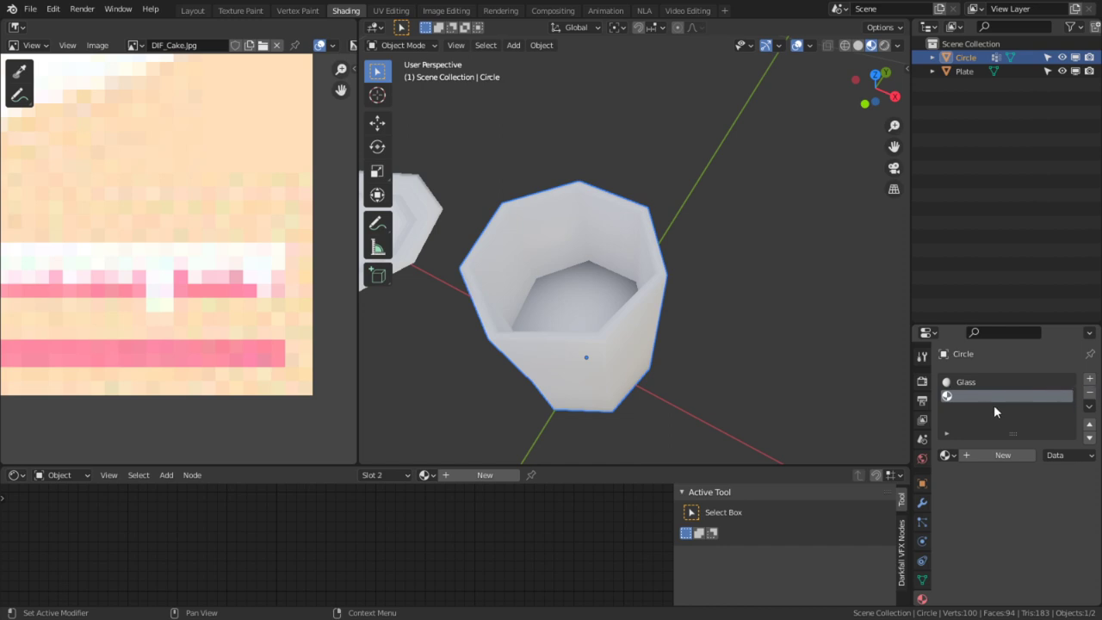
left_click(1000, 453)
double_click(980, 391)
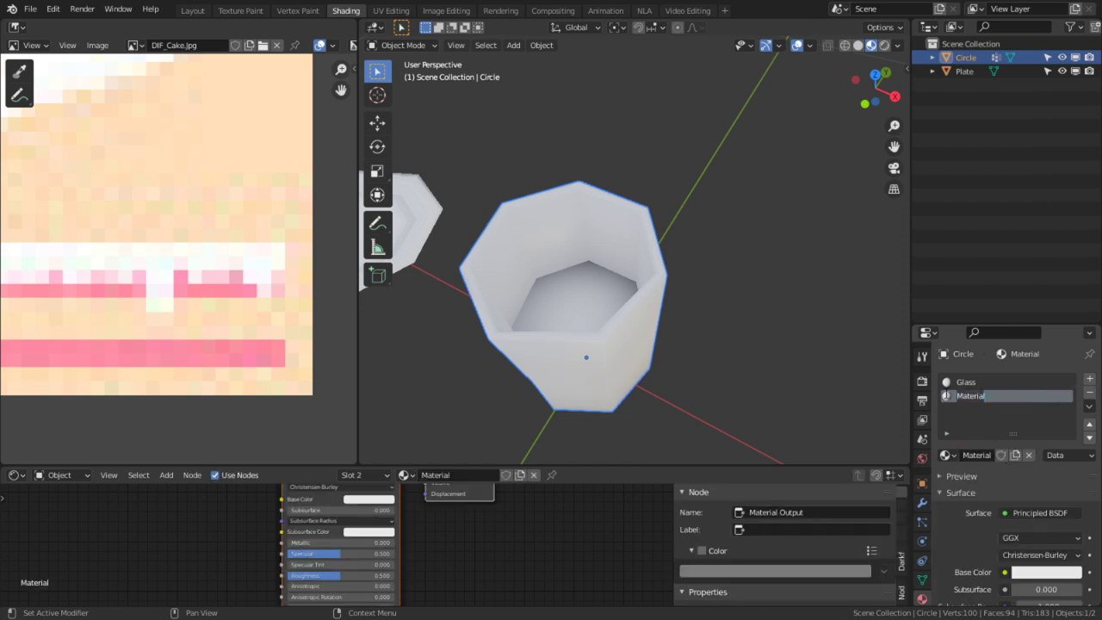
type("Licquid")
key("Return")
left_click(979, 394)
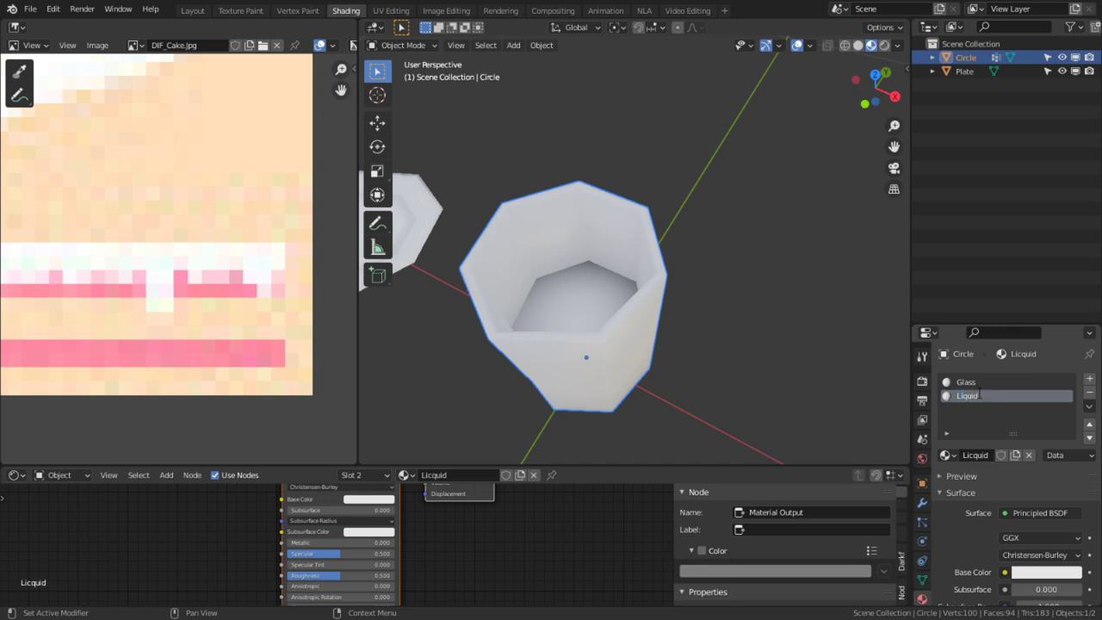
key("Return")
- In the maximized shader editor, replace the Glass material's Principled BSDF with a Diffuse BSDF linked to the Material Output's Surface
left_click(981, 381)
key("ctrl+space")
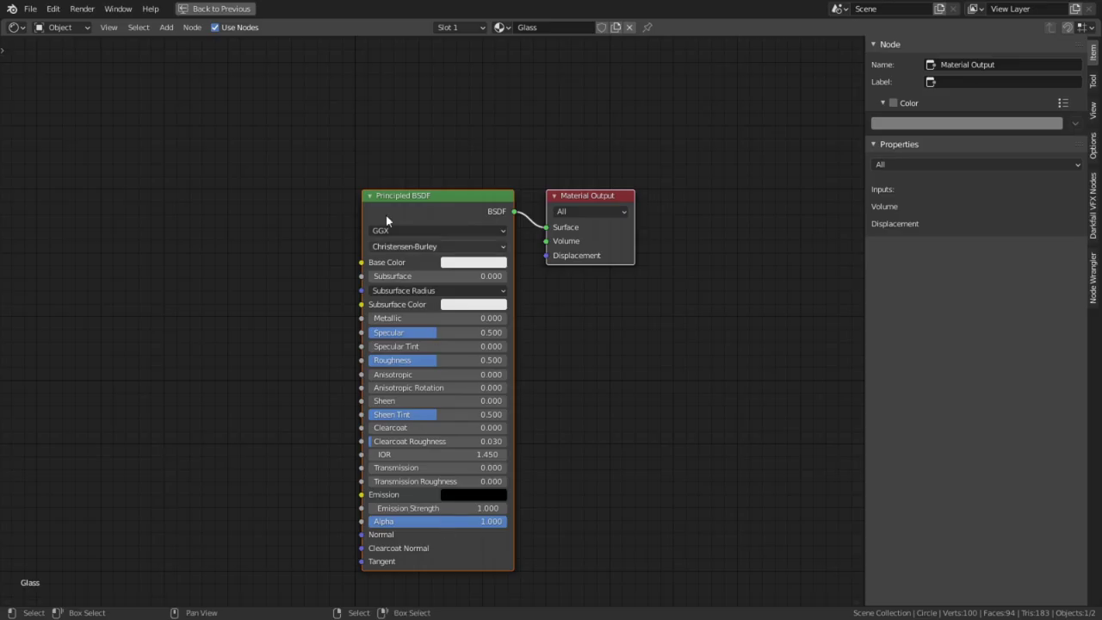
left_click(457, 209)
key("x")
key("shift+a")
type("d")
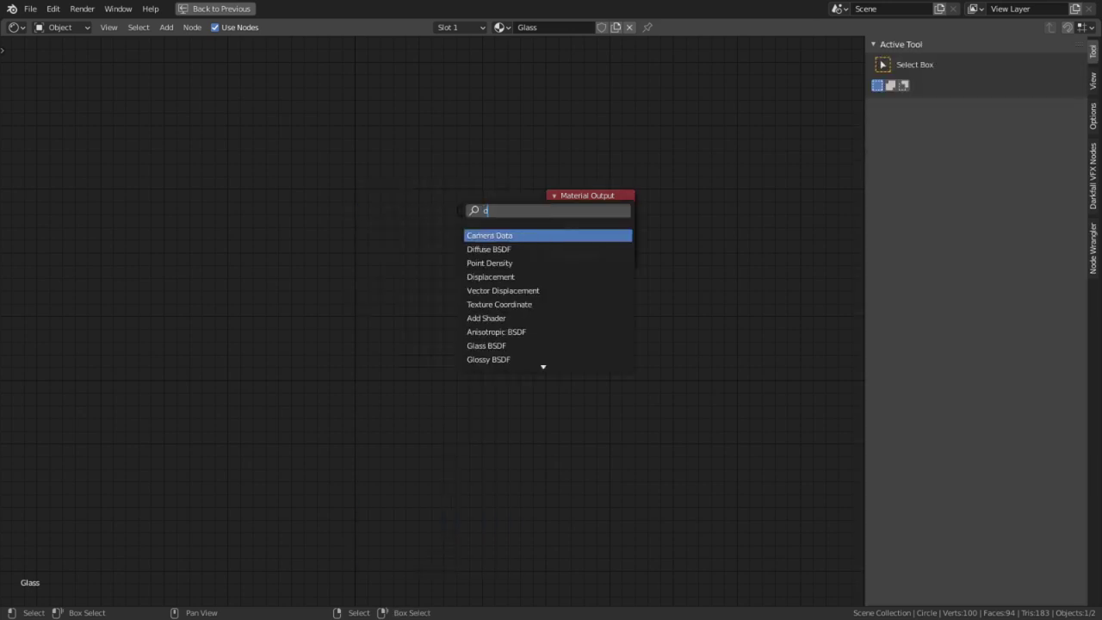
type("iffu")
key("Return")
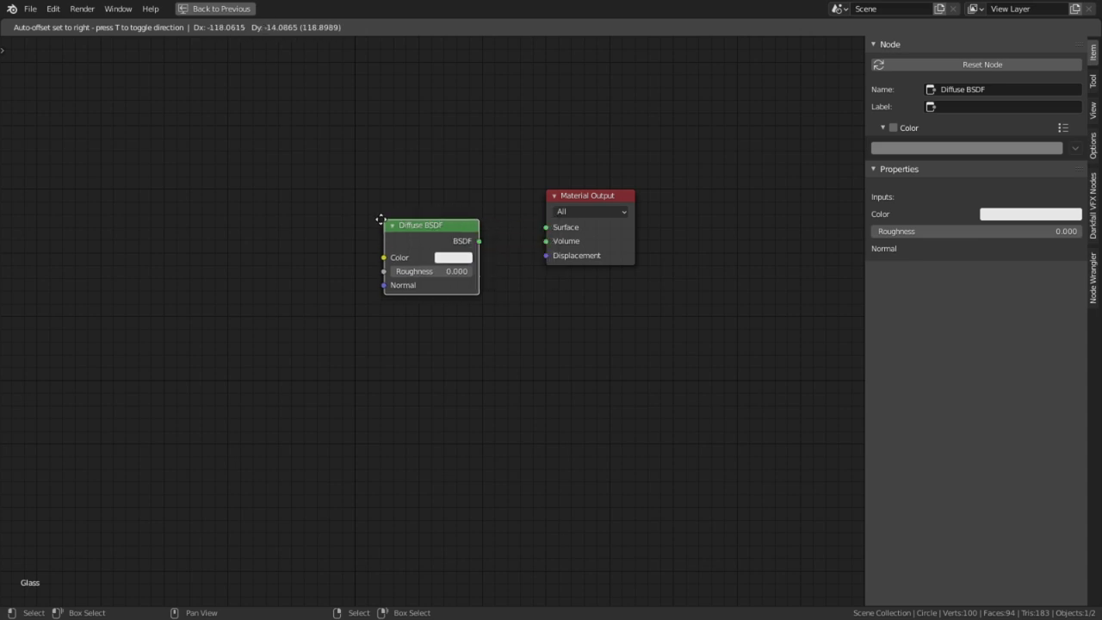
left_click(363, 226)
left_click_drag(464, 249, 546, 227)
key("g")
left_click(438, 216)
- Insert a Mix Shader between the Diffuse BSDF and Material Output, with the Diffuse BSDF feeding its second Shader input
key("shift+a")
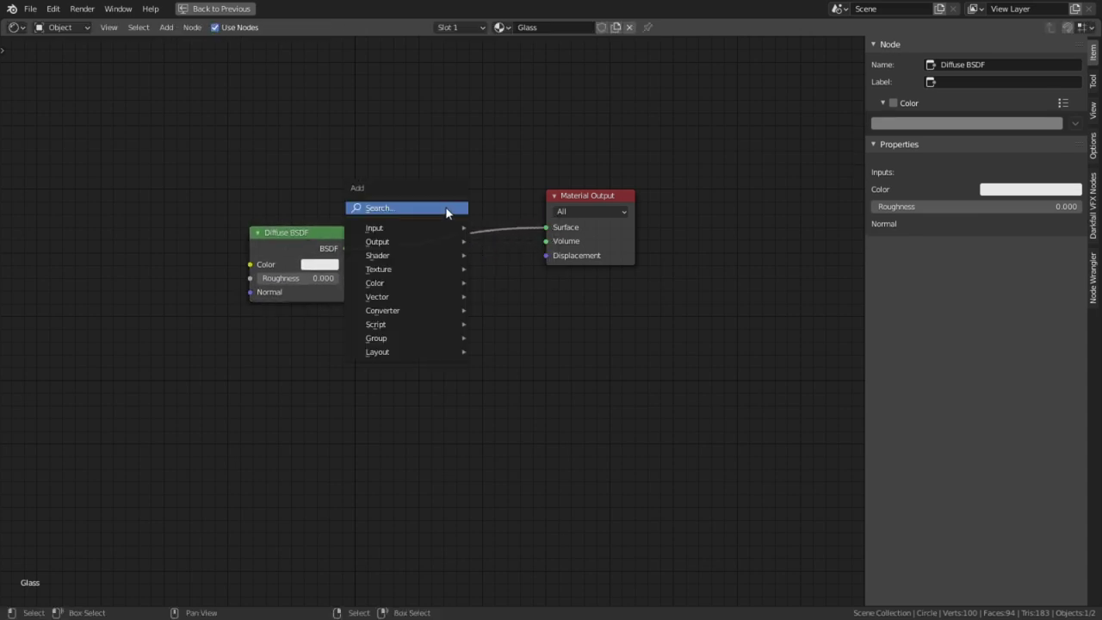
left_click(450, 212)
type("mix")
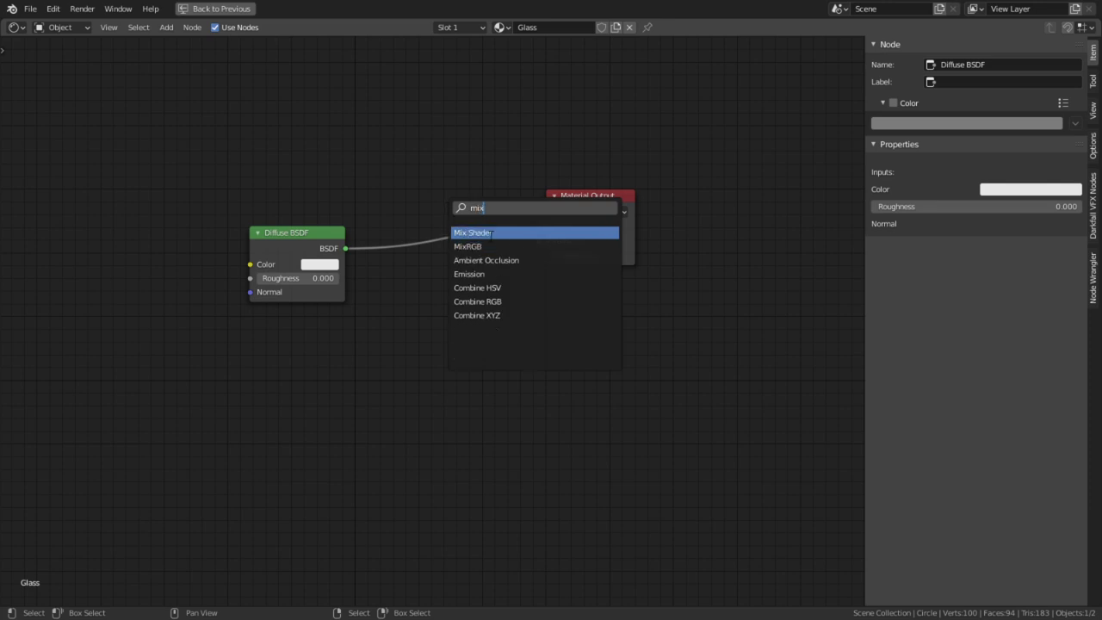
left_click(493, 234)
left_click(454, 195)
left_click_drag(408, 215, 413, 232)
- Add a Transparent BSDF above the Diffuse BSDF and link it to the Mix Shader's first Shader input
left_click(302, 148)
key("shift+a")
left_click(301, 153)
type("tra")
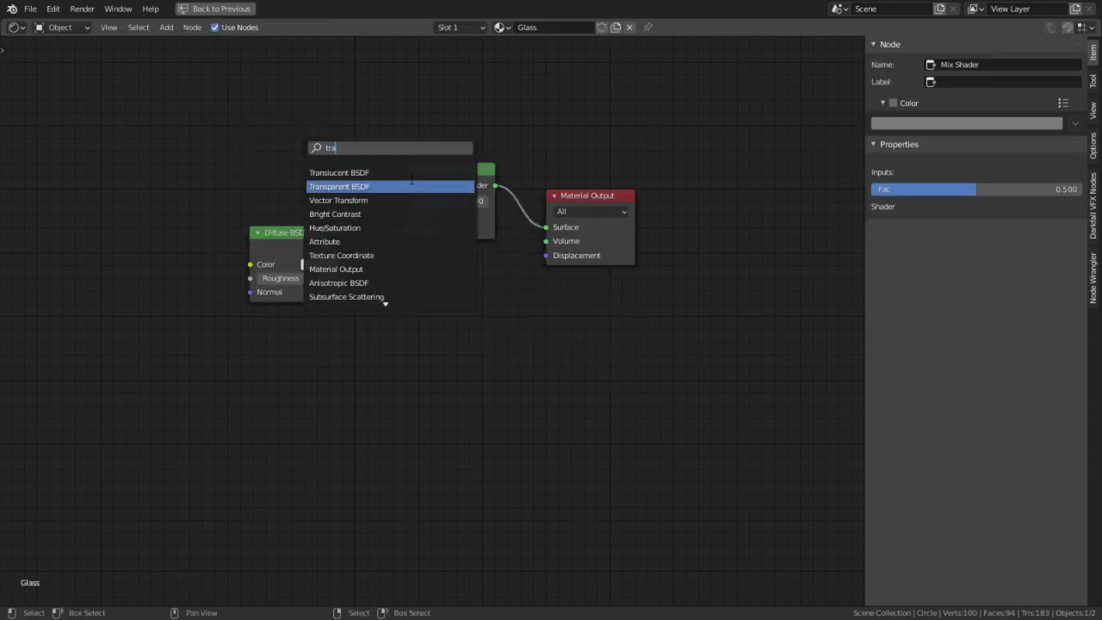
left_click(387, 187)
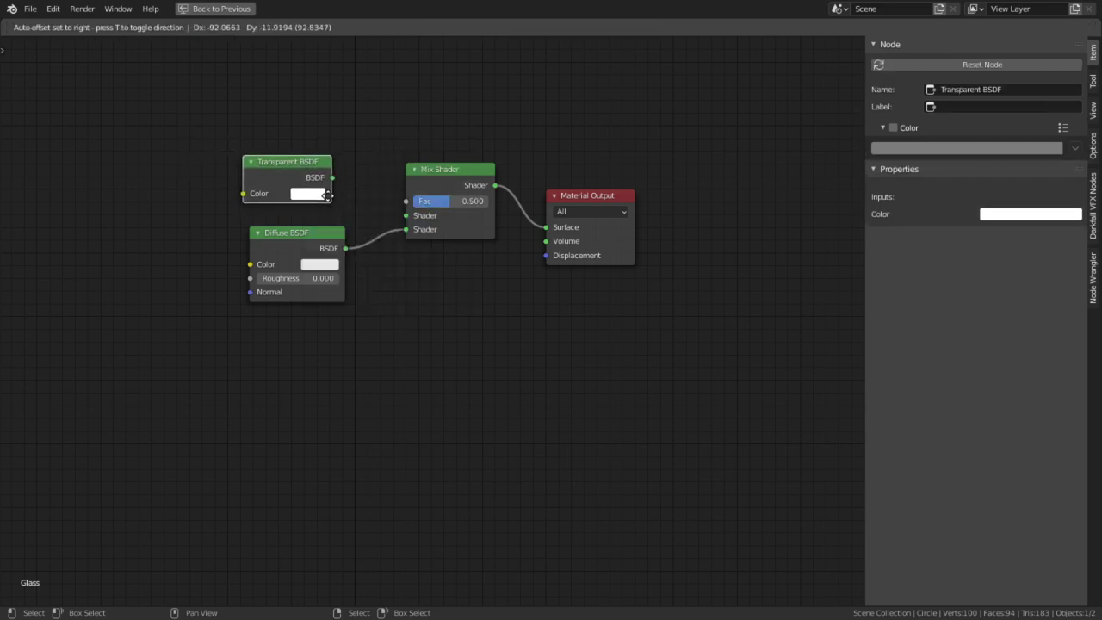
left_click(331, 182)
left_click_drag(332, 178, 406, 215)
- Add a Vertex Color node, link its Color output to the Diffuse BSDF's Color, and restore the multi-editor layout
key("shift+a")
left_click(111, 314)
type("t")
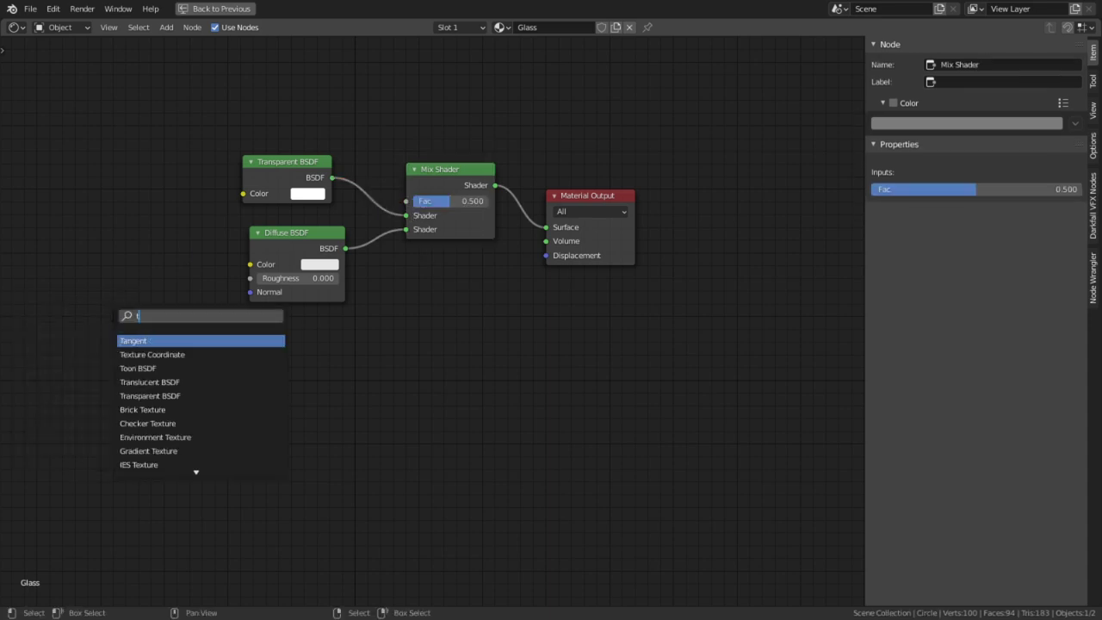
type("ver")
key("ctrl+a")
type("vert")
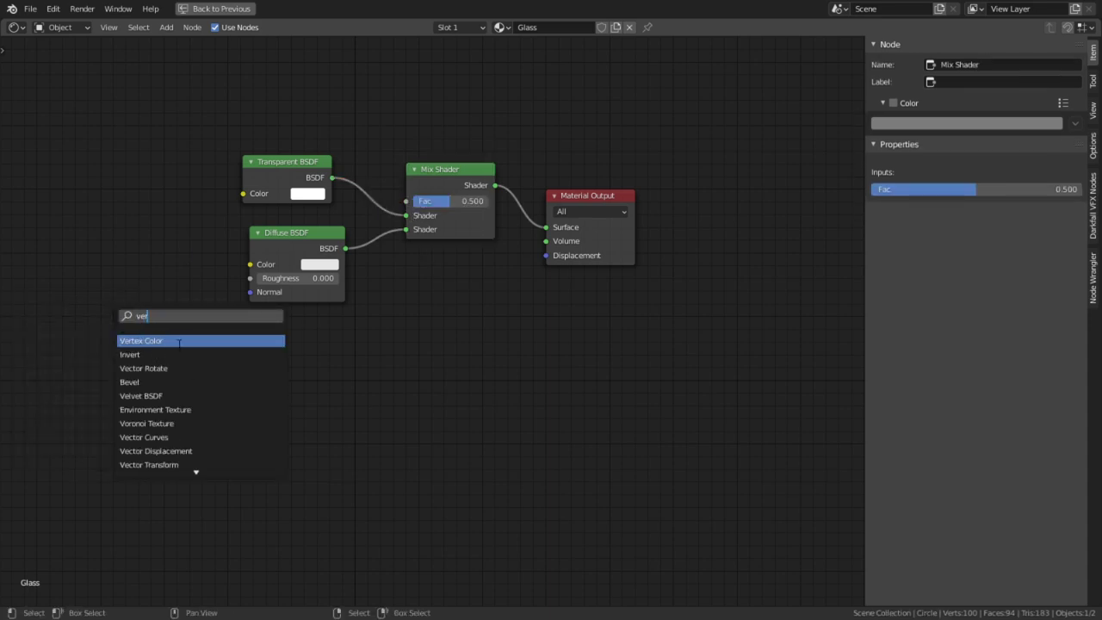
key("Return")
left_click(160, 253)
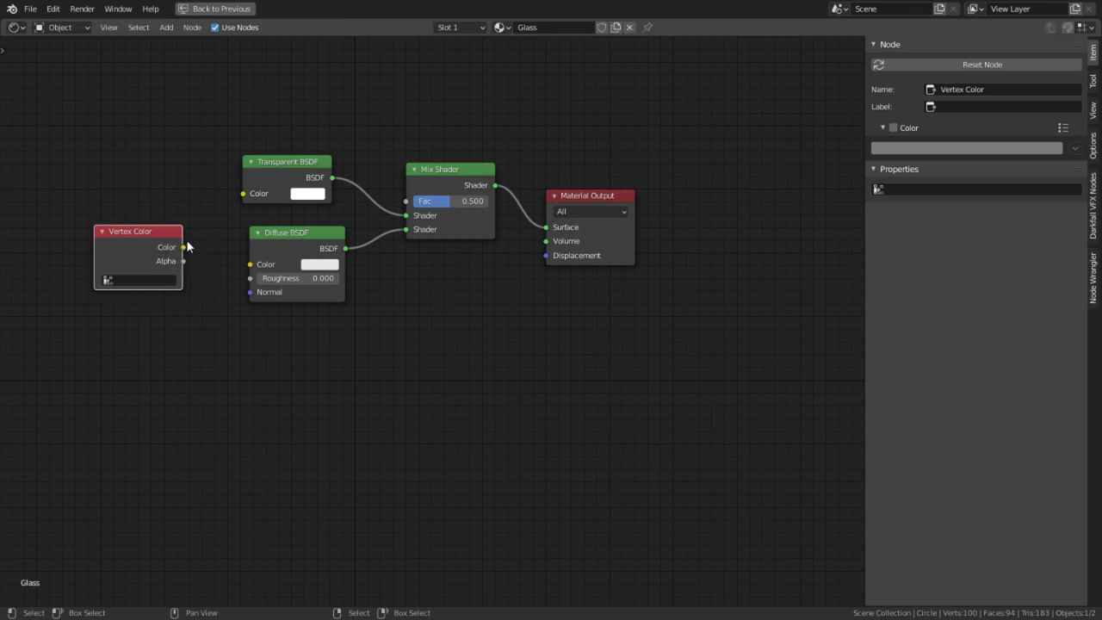
left_click_drag(181, 248, 253, 266)
left_click_drag(126, 229, 152, 239)
key("ctrl+space")
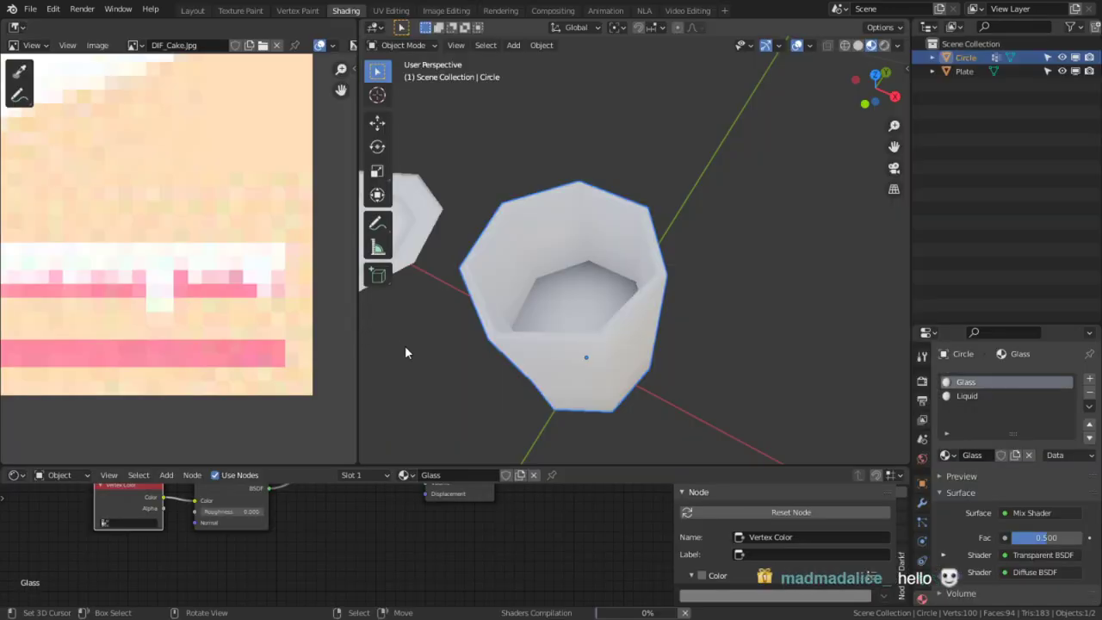
- Switch the mug object to Vertex Paint mode
middle_click_drag(593, 322, 594, 301)
left_click(403, 45)
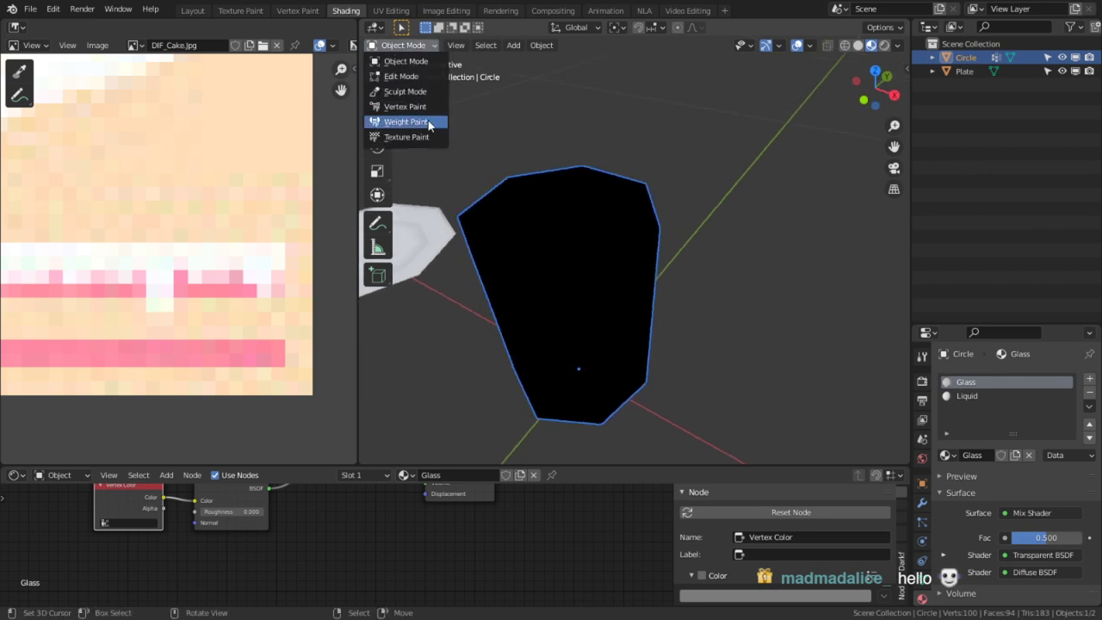
left_click(415, 106)
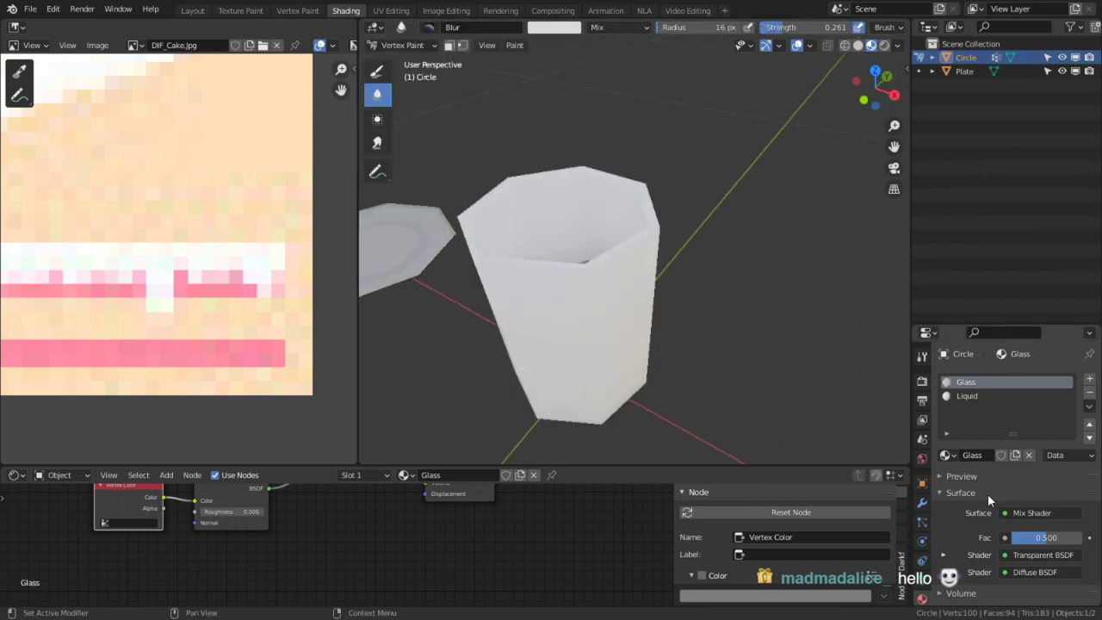
scroll(987, 493, "down", 3)
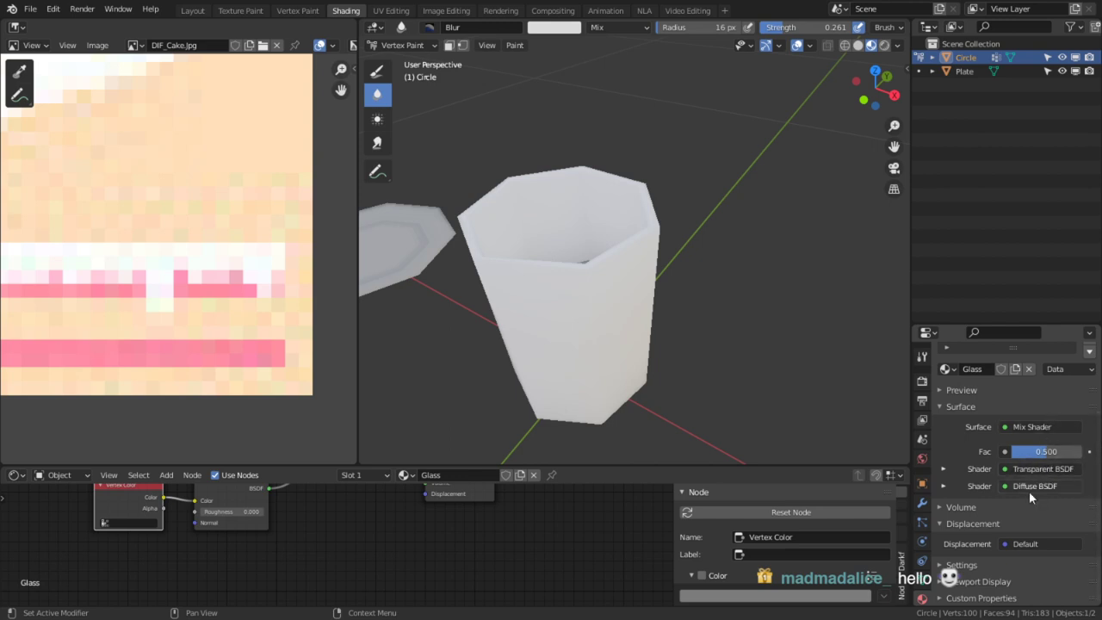
- Switch the scene's render engine from Cycles to Eevee
left_click(979, 564)
scroll(978, 563, "down", 3)
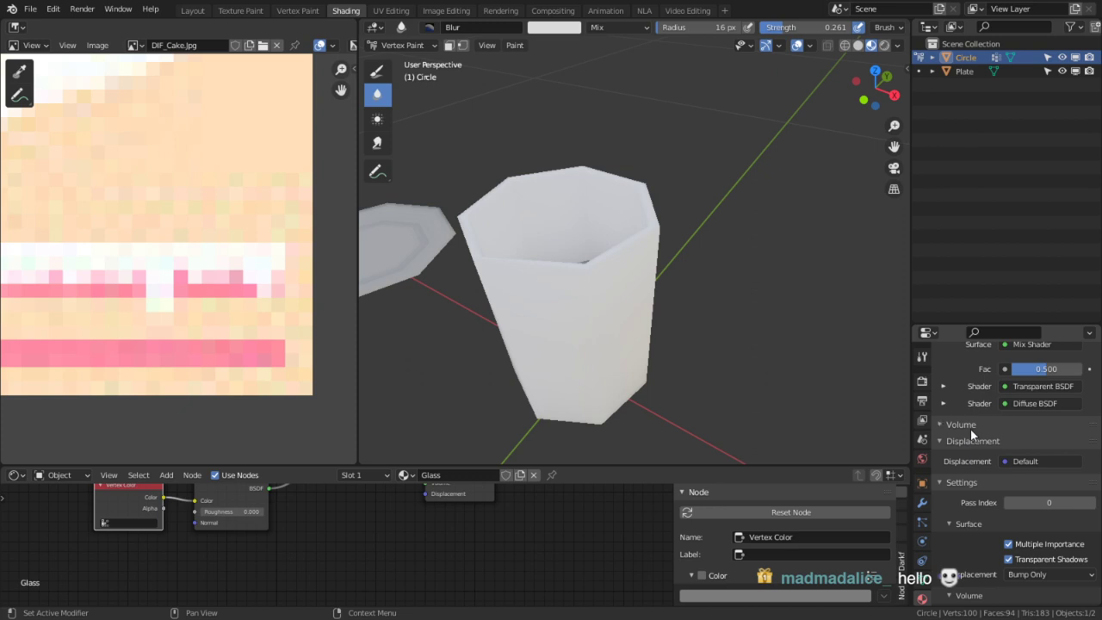
scroll(969, 429, "up", 3)
scroll(973, 428, "up", 2)
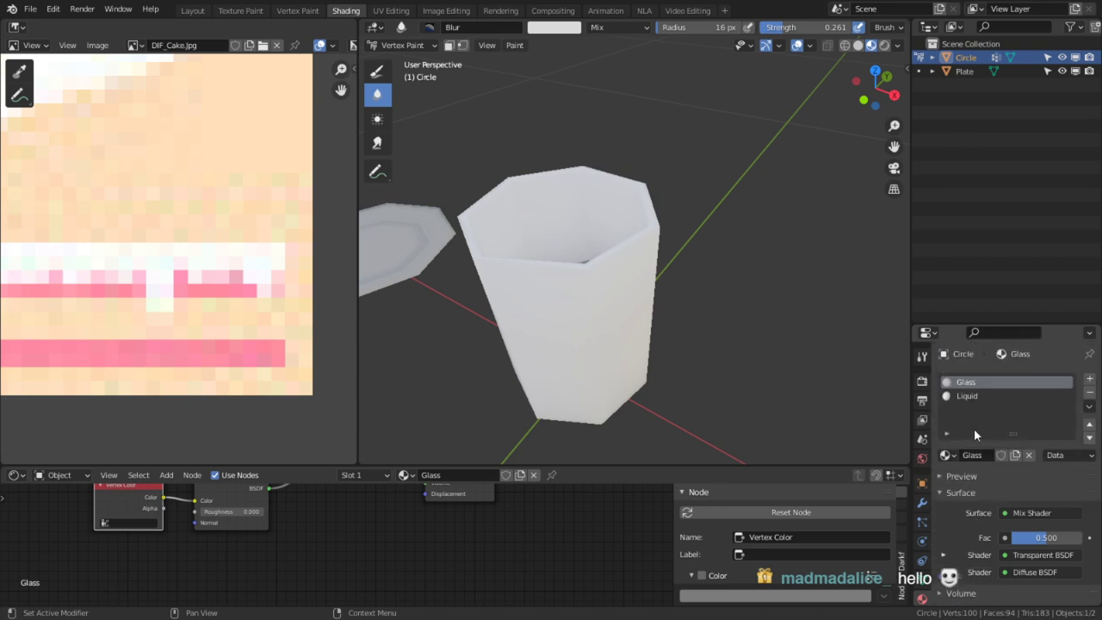
left_click(921, 380)
left_click(1029, 378)
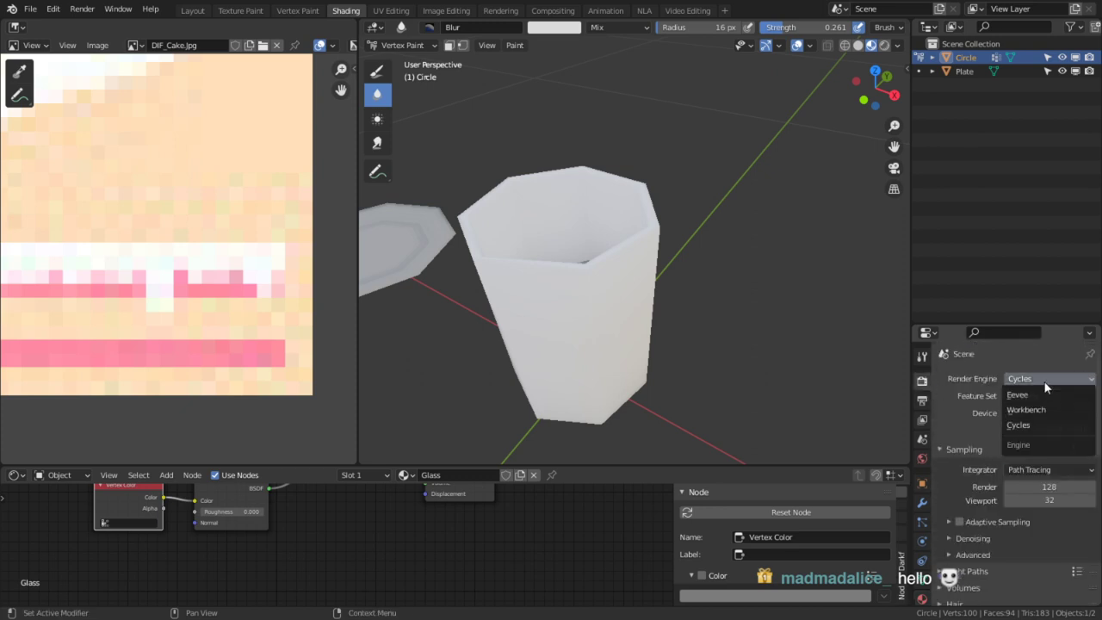
left_click(1024, 395)
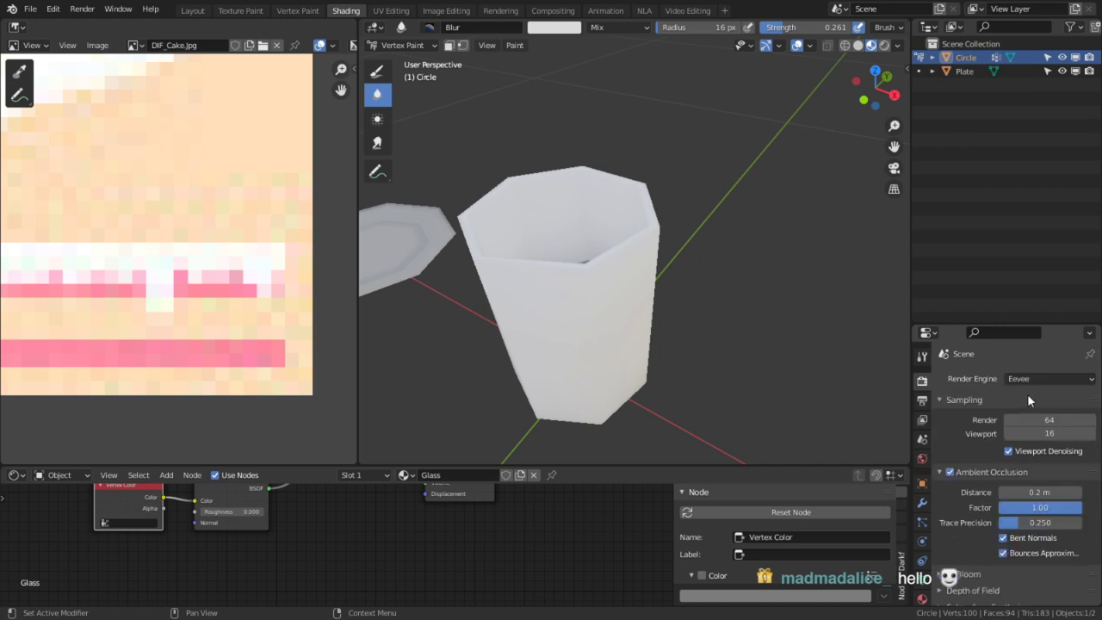
- Set the Glass material's blend mode to Alpha Blend in its settings
left_click(921, 598)
scroll(969, 556, "down", 5)
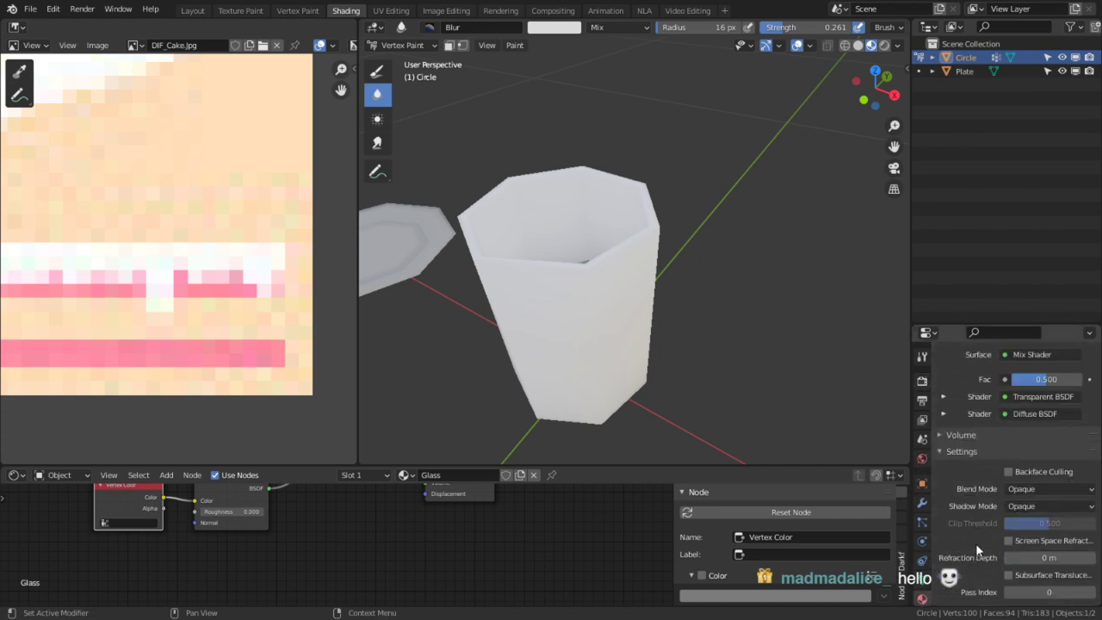
left_click(1036, 488)
left_click(1027, 549)
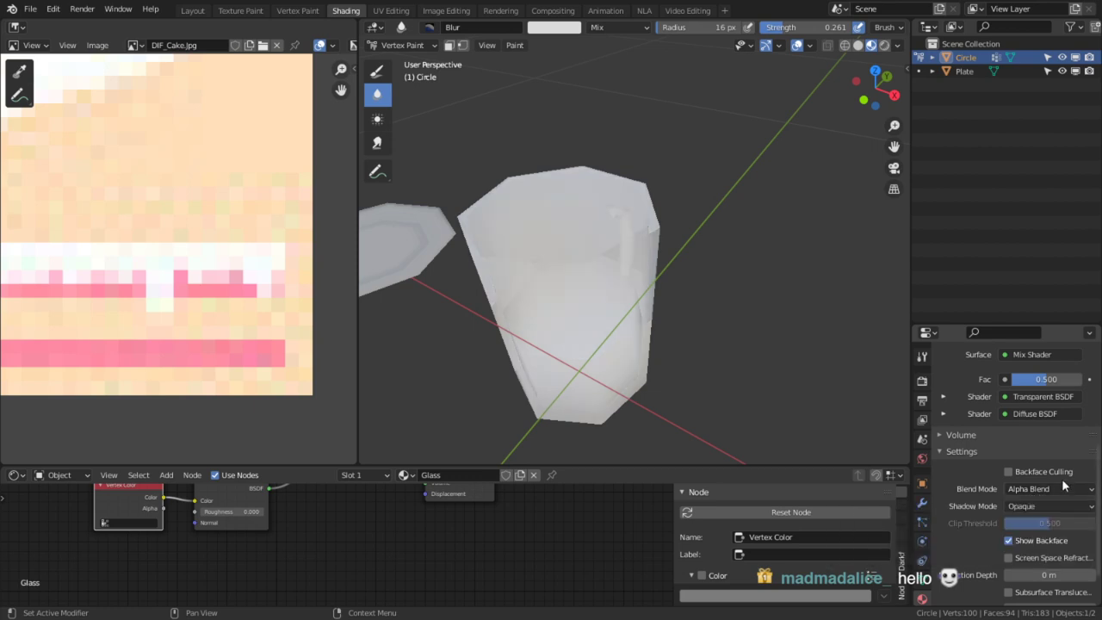
- Turn off Show Backface for the Glass material
middle_click_drag(727, 396, 708, 345)
key("Tab")
key("a")
key("q")
left_click(572, 325)
key("Tab")
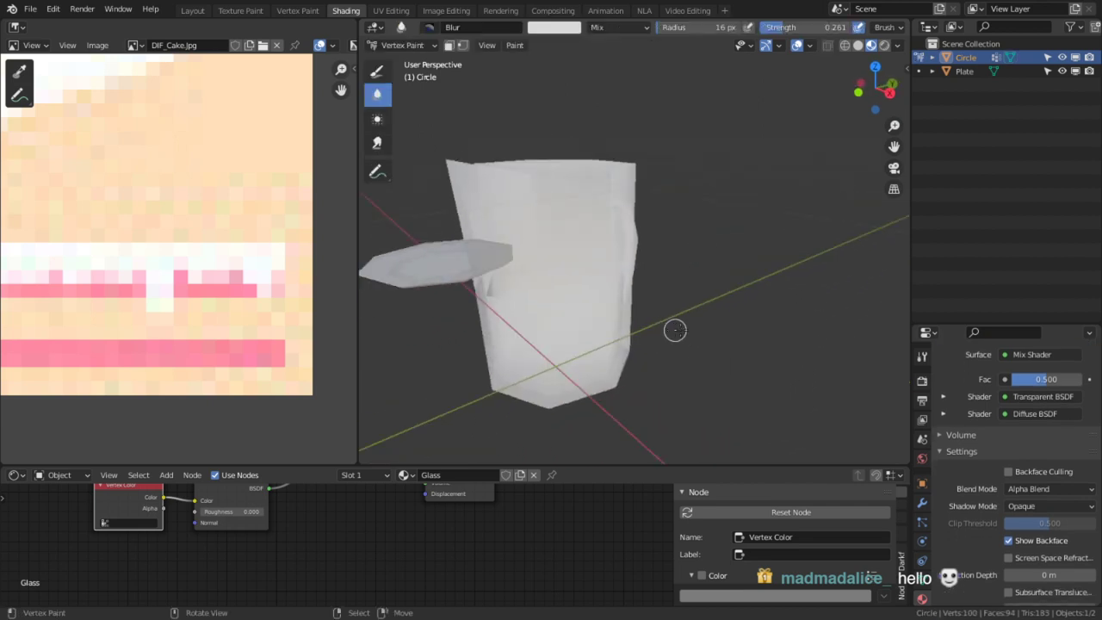
left_click(1005, 535)
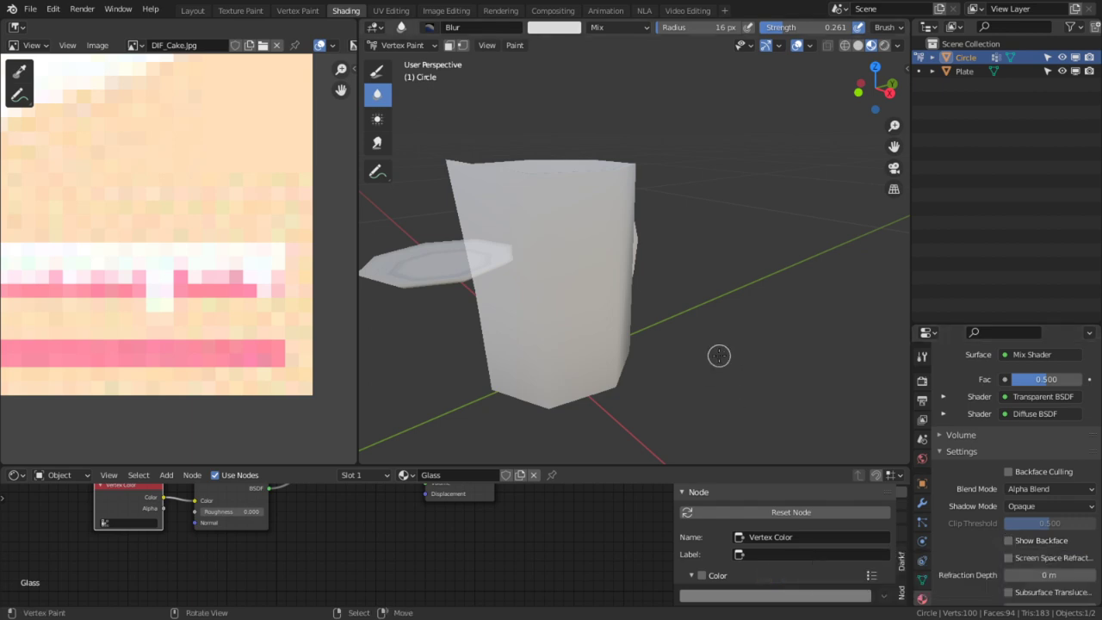
- Select the linked faces of the liquid volume inside the mug and assign the Liquid material to them
middle_click_drag(718, 354, 639, 376)
key("Tab")
key("alt+a")
key("l")
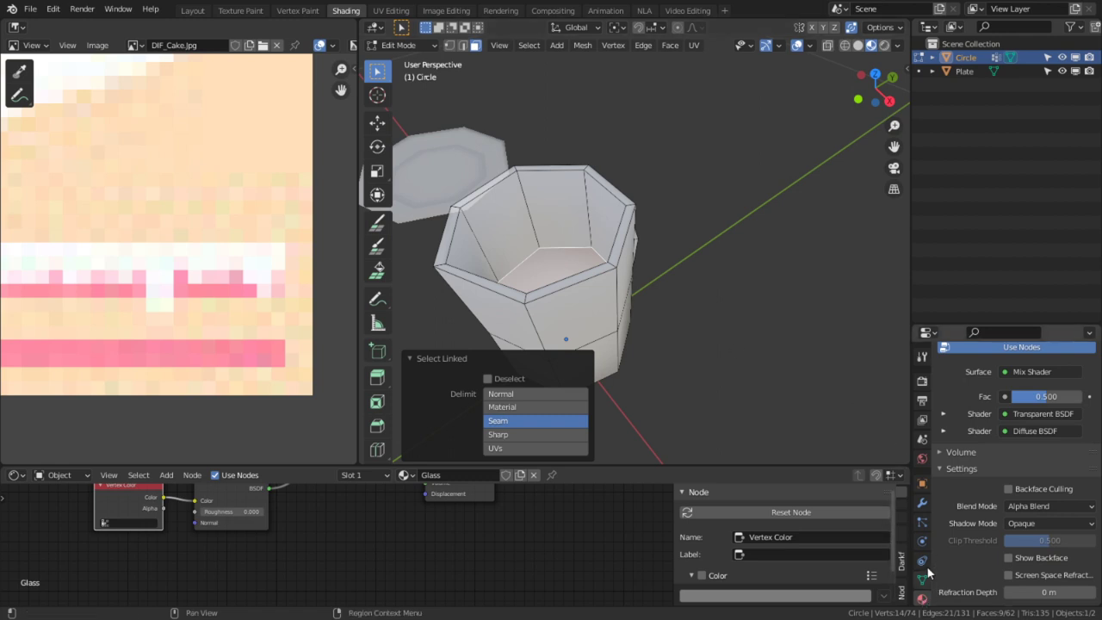
scroll(996, 469, "up", 6)
left_click(986, 396)
left_click(962, 482)
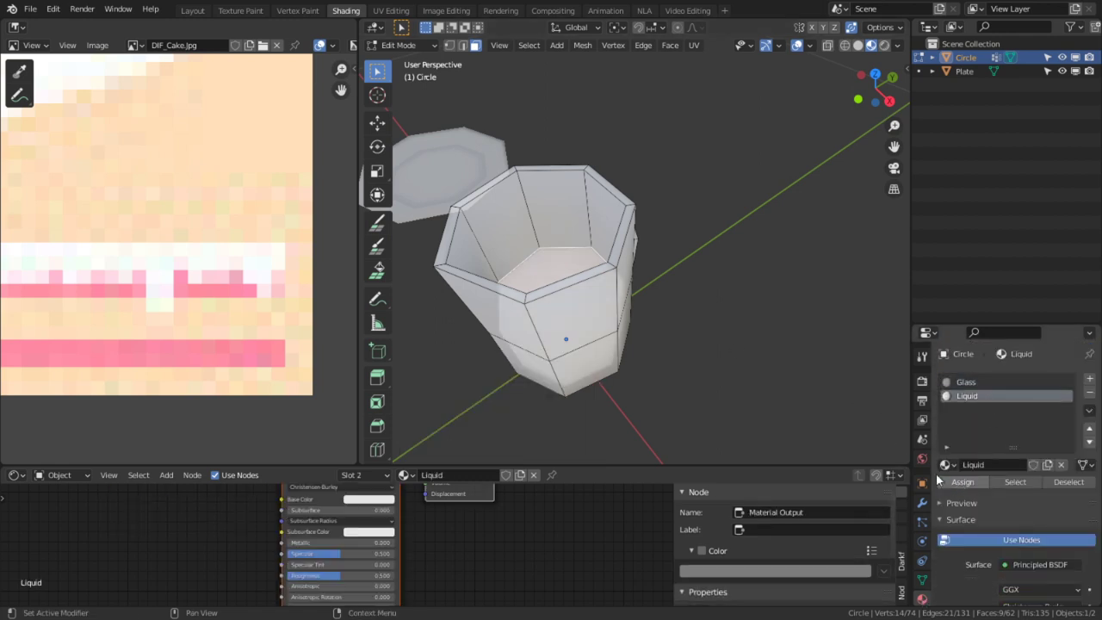
key("Tab")
mouse_move(533, 284)
middle_mouse_down()
mouse_move(599, 271)
mouse_move(662, 302)
mouse_move(654, 309)
mouse_move(682, 328)
middle_mouse_up()
key("Tab")
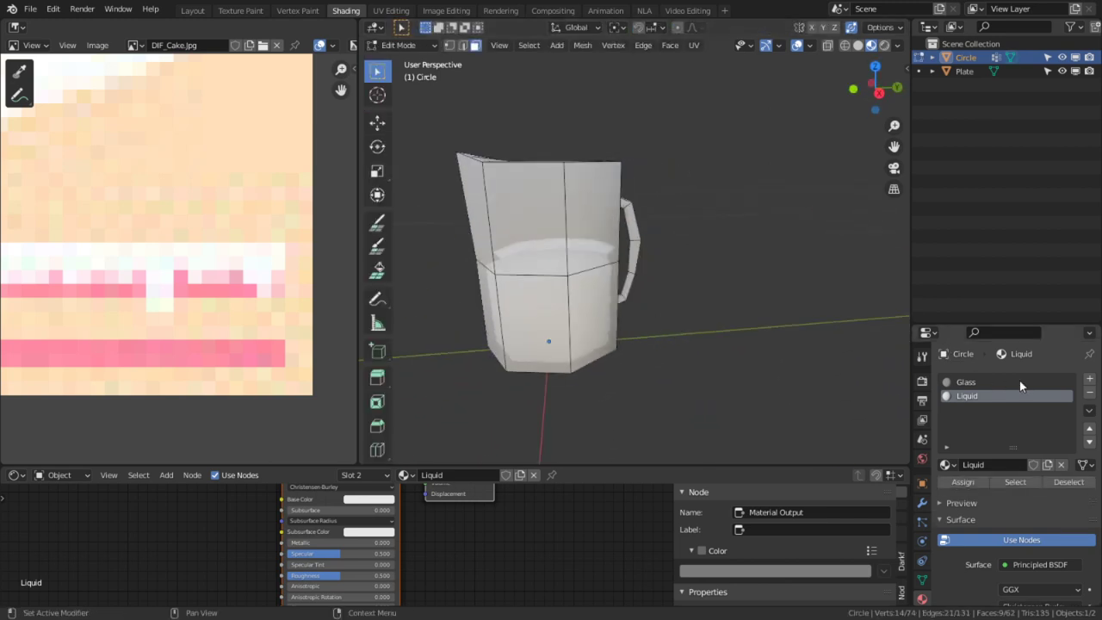
- Replace the material in the Liquid slot with Glass and make it an independent single-user copy
left_click(977, 384)
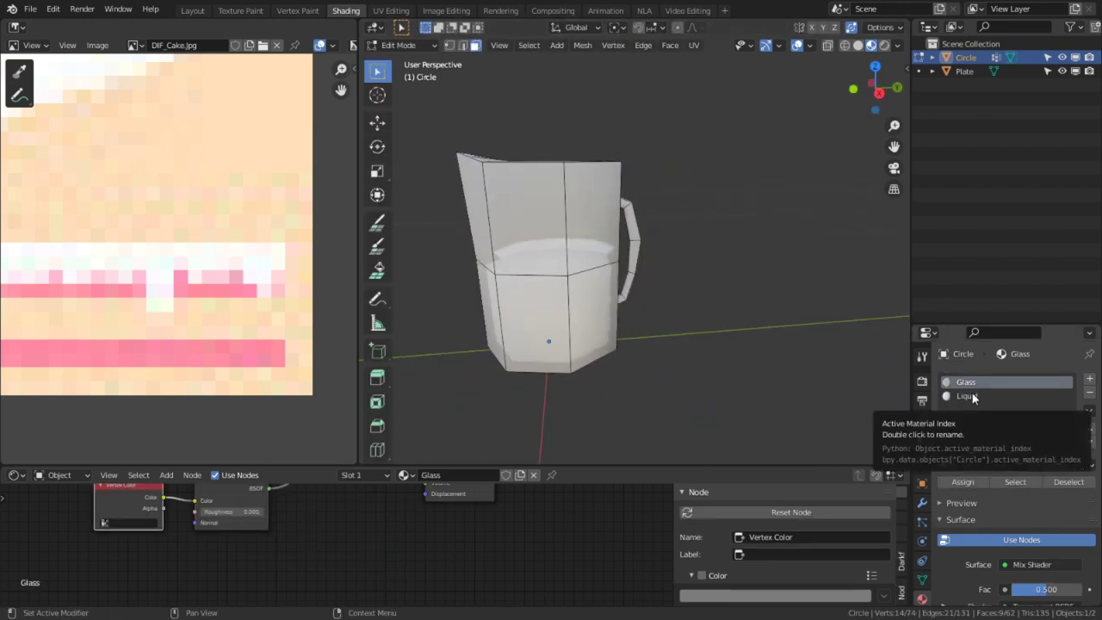
left_click(973, 395)
left_click(1089, 391)
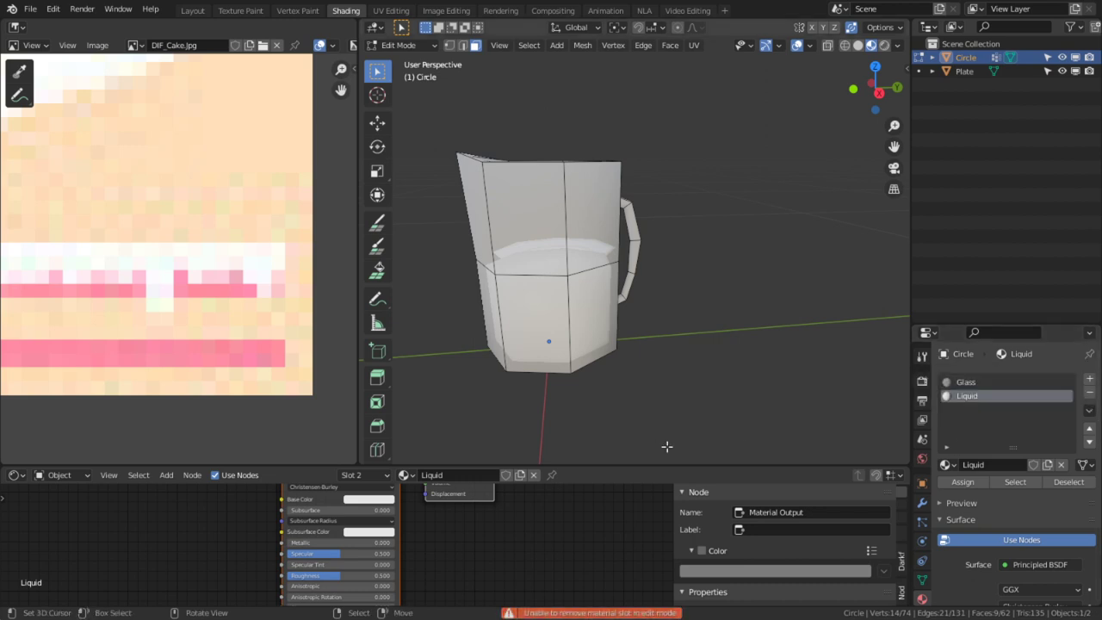
key("Tab")
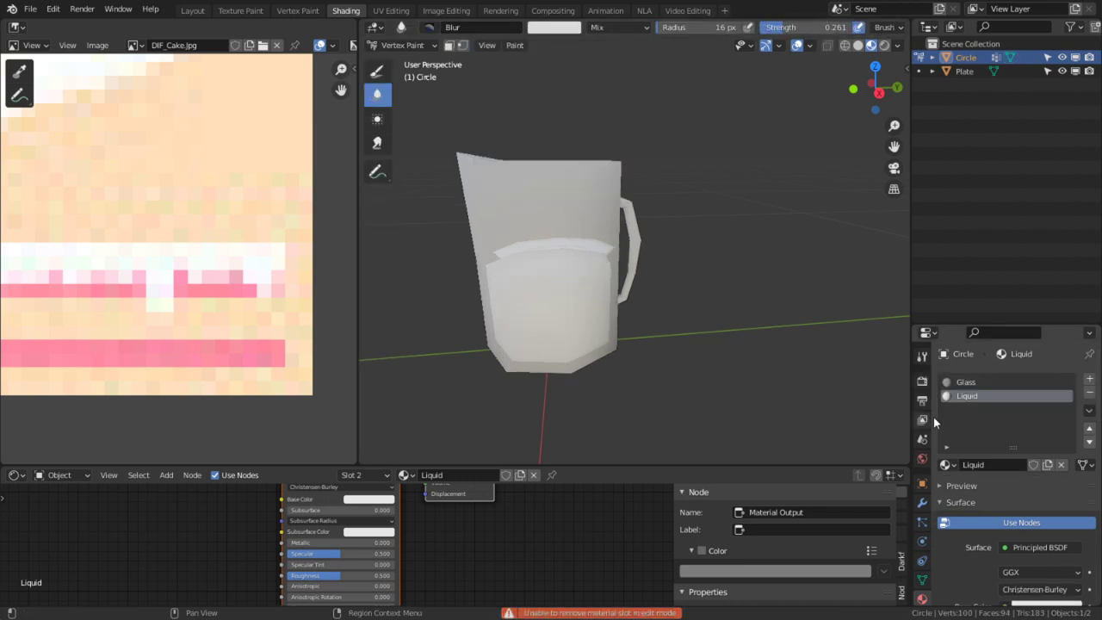
left_click(954, 463)
left_click(869, 335)
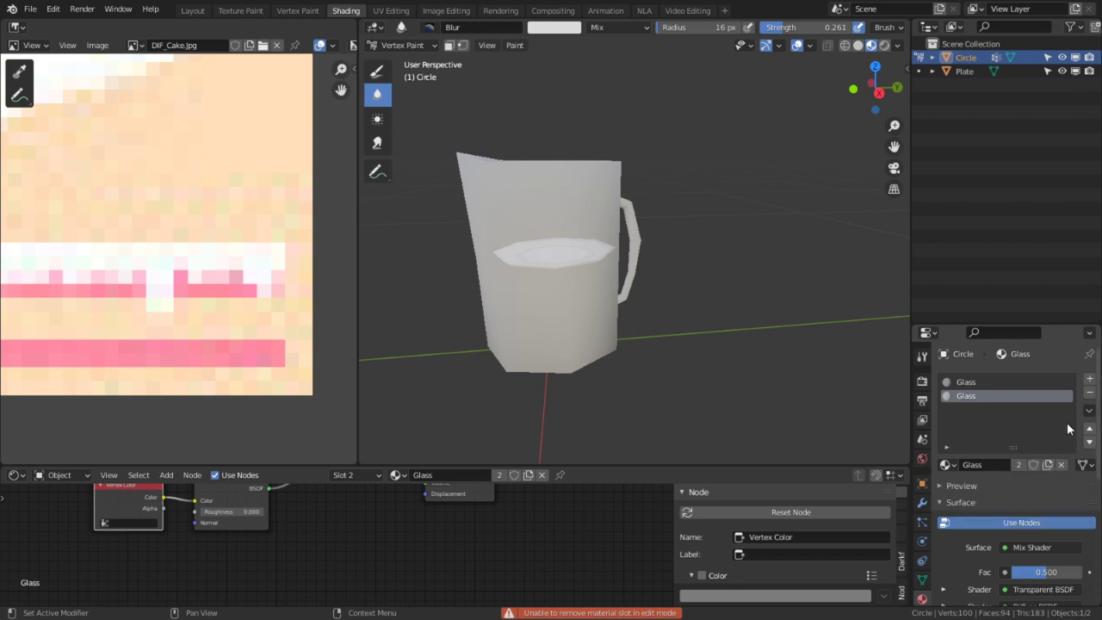
left_click(503, 477)
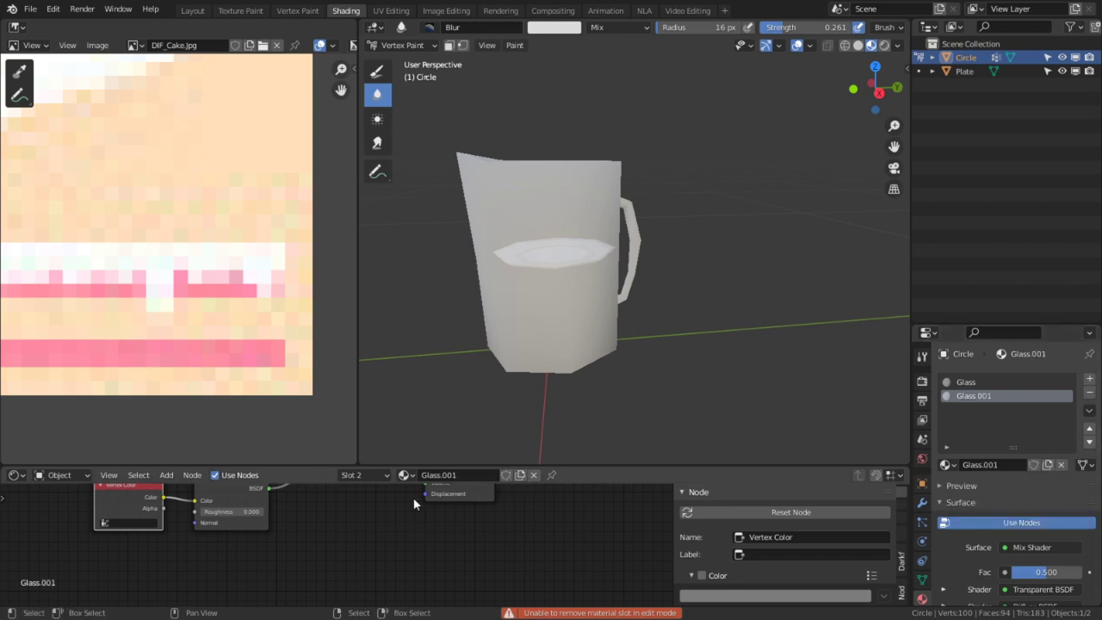
- Delete the copied material's Vertex Color node and set its Diffuse BSDF color to a light yellow-green
key("Delete")
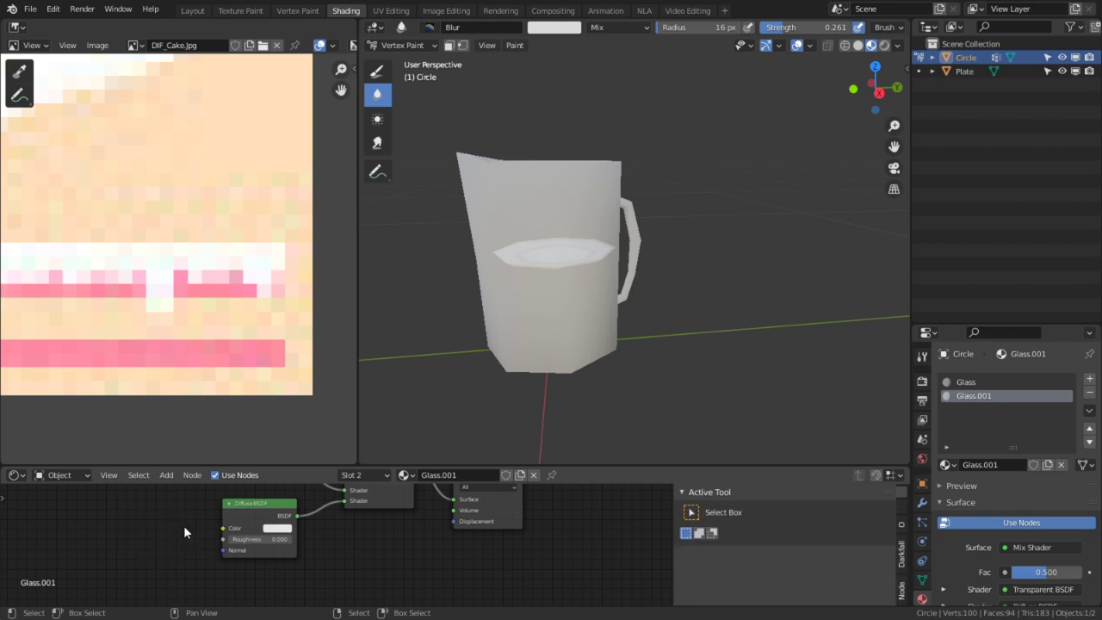
left_click(289, 531)
mouse_move(312, 440)
left_mouse_down()
mouse_move(285, 423)
mouse_move(287, 446)
mouse_move(292, 399)
mouse_move(285, 426)
left_mouse_up()
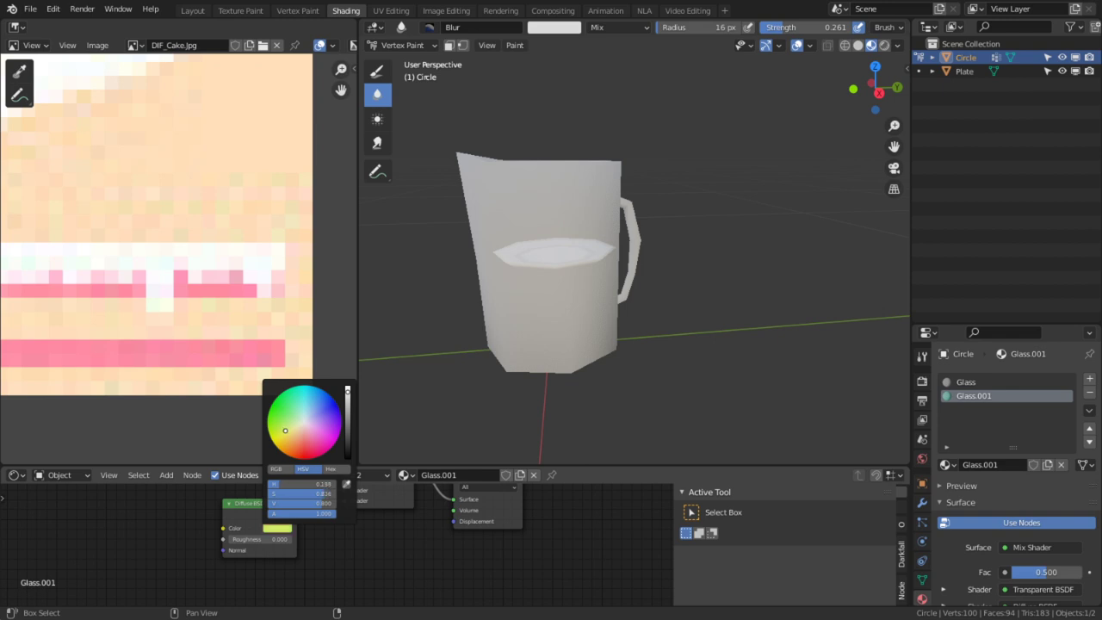
middle_click_drag(749, 167, 704, 289)
middle_click_drag(730, 246, 720, 177)
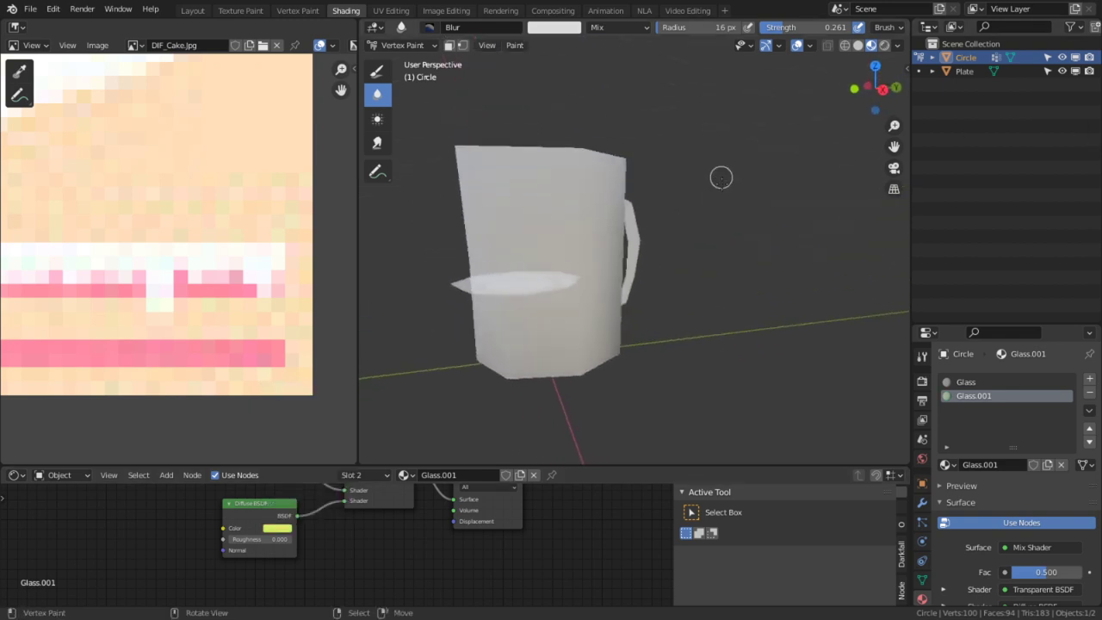
- Turn Show Backface on for the Glass material in the first slot
scroll(972, 508, "down", 5)
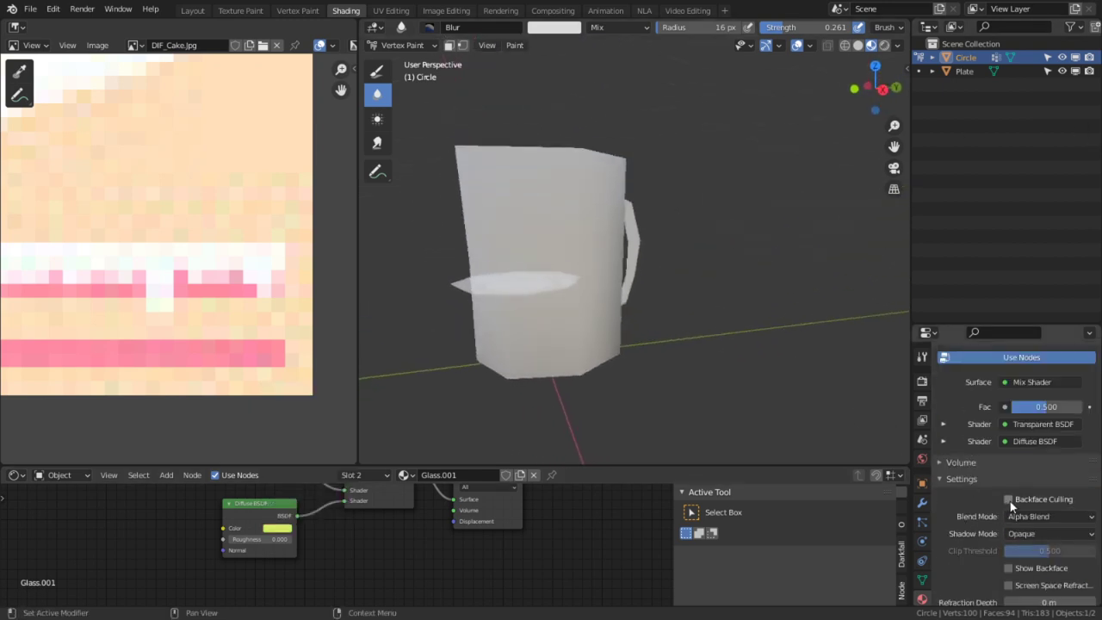
scroll(1009, 502, "down", 3)
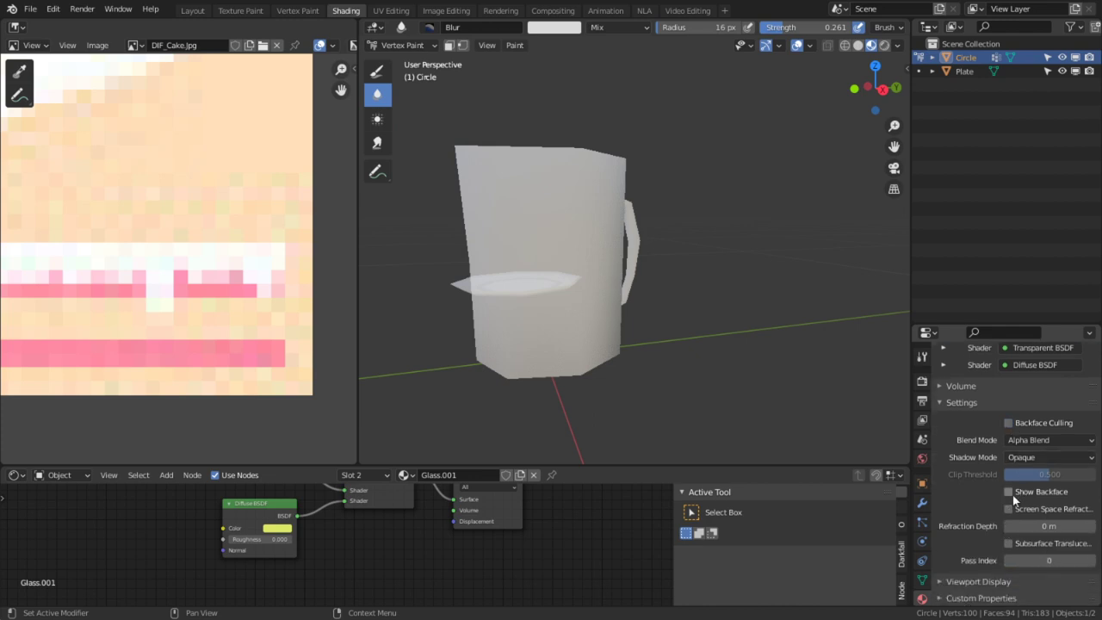
scroll(1013, 491, "up", 8)
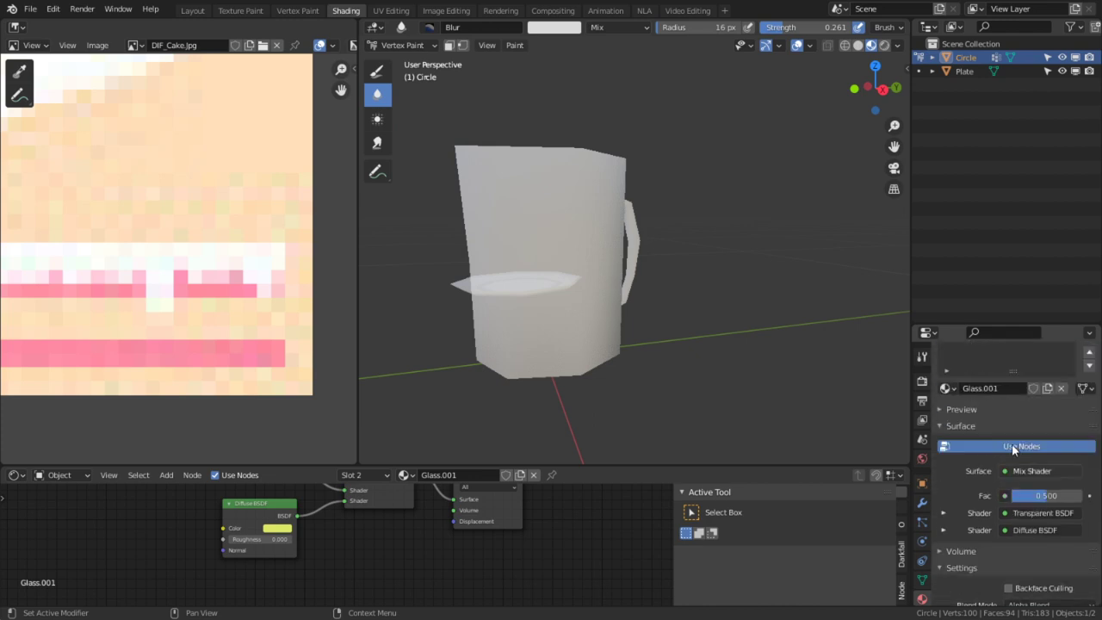
left_click(995, 381)
scroll(1009, 470, "down", 8)
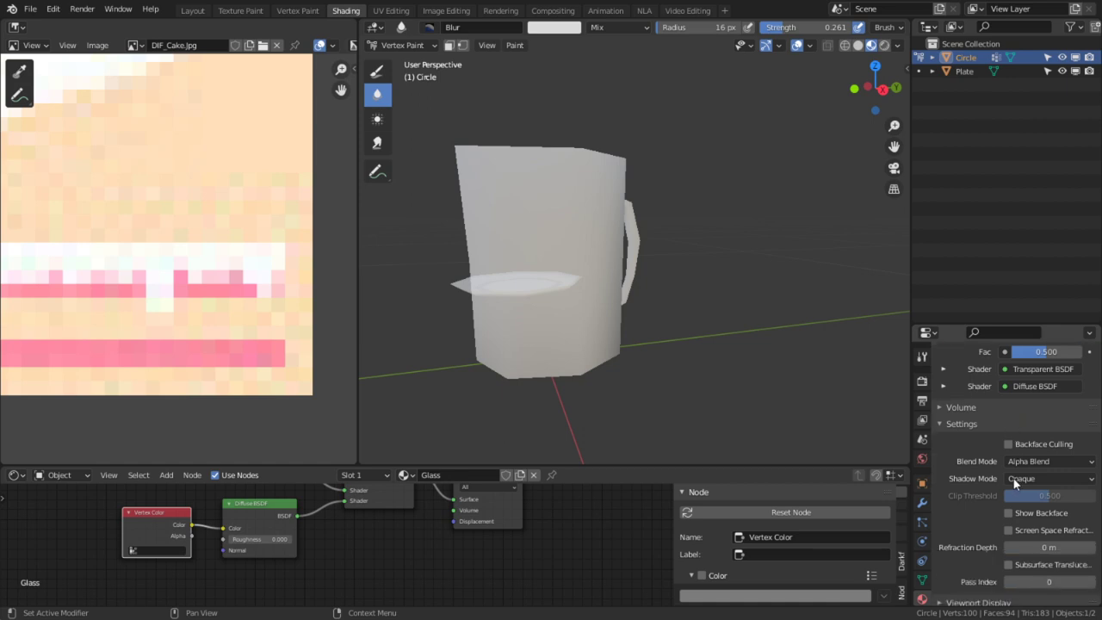
left_click(1009, 492)
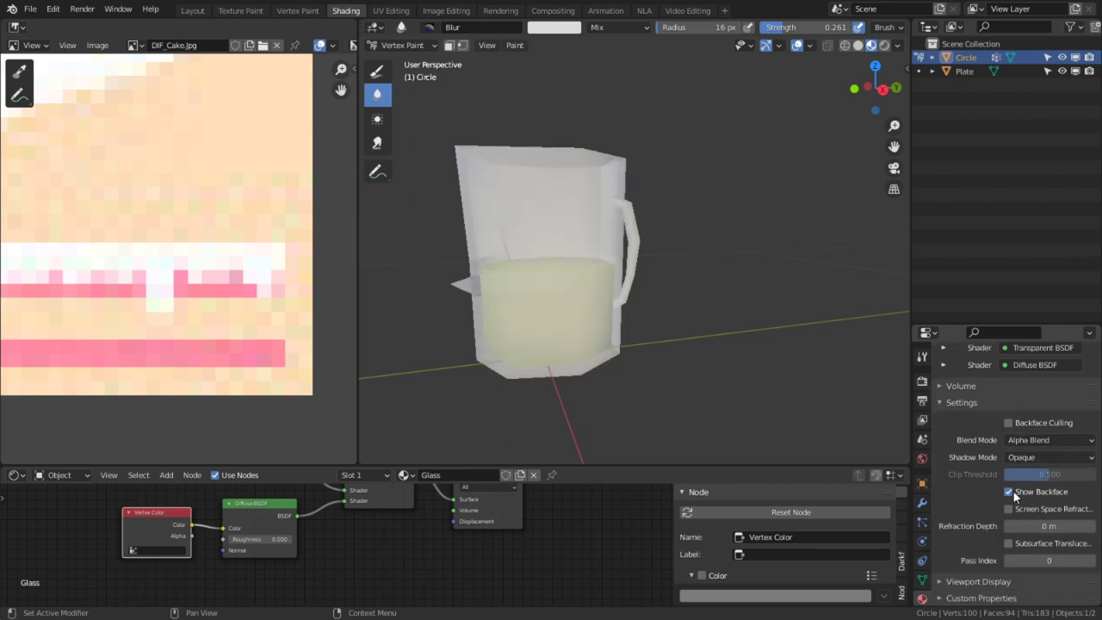
- Enable Backface Culling on the Glass material together with Show Backface
middle_click_drag(570, 287, 513, 323)
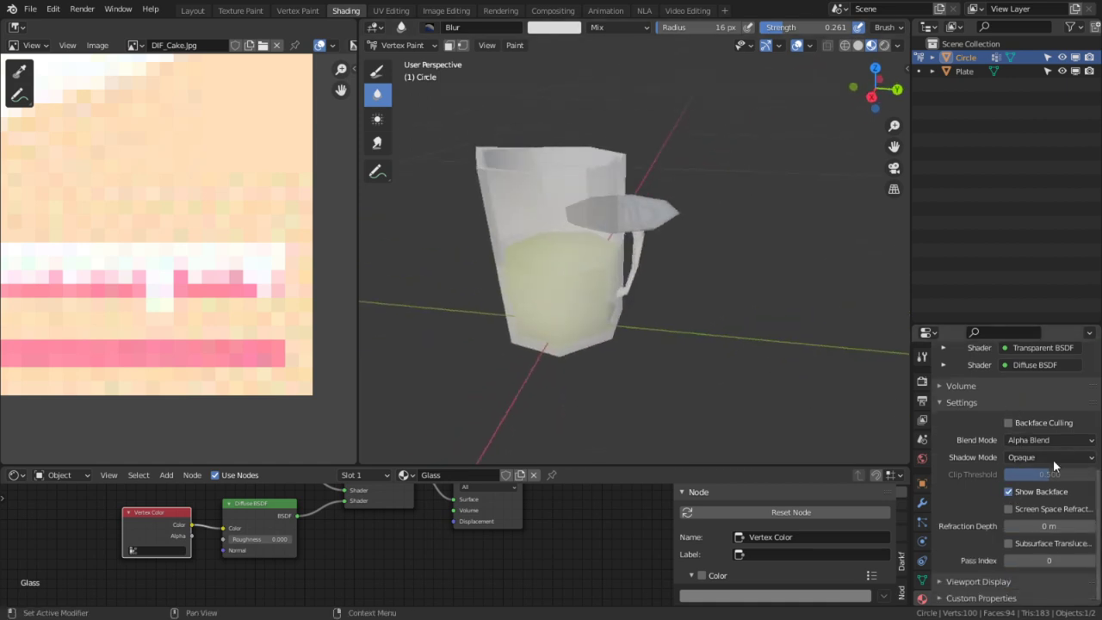
left_click(1008, 491)
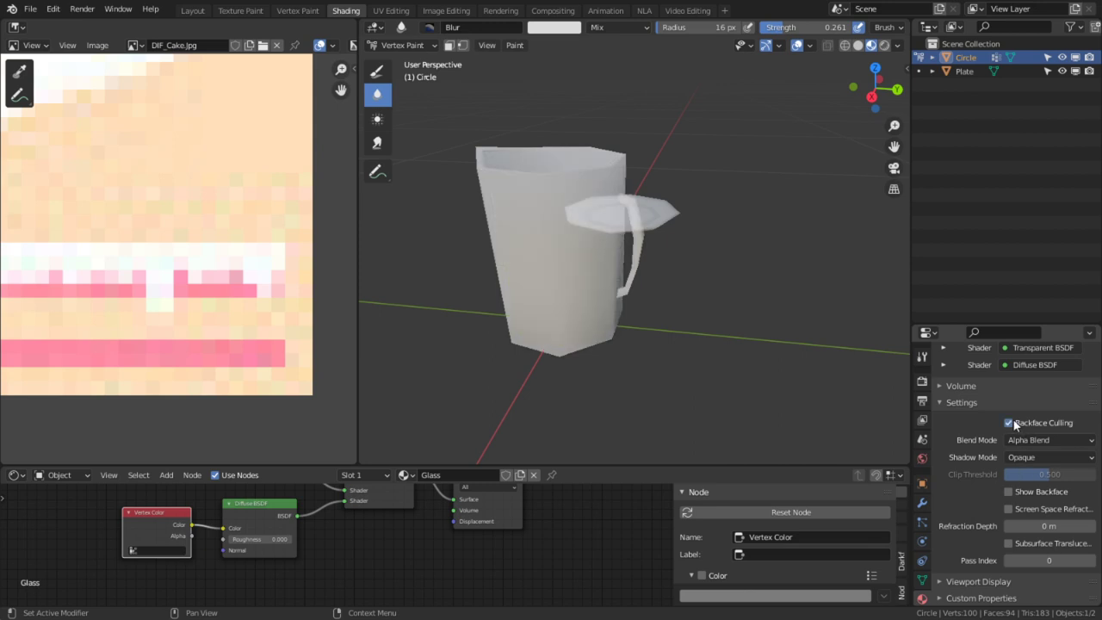
left_click(1008, 491)
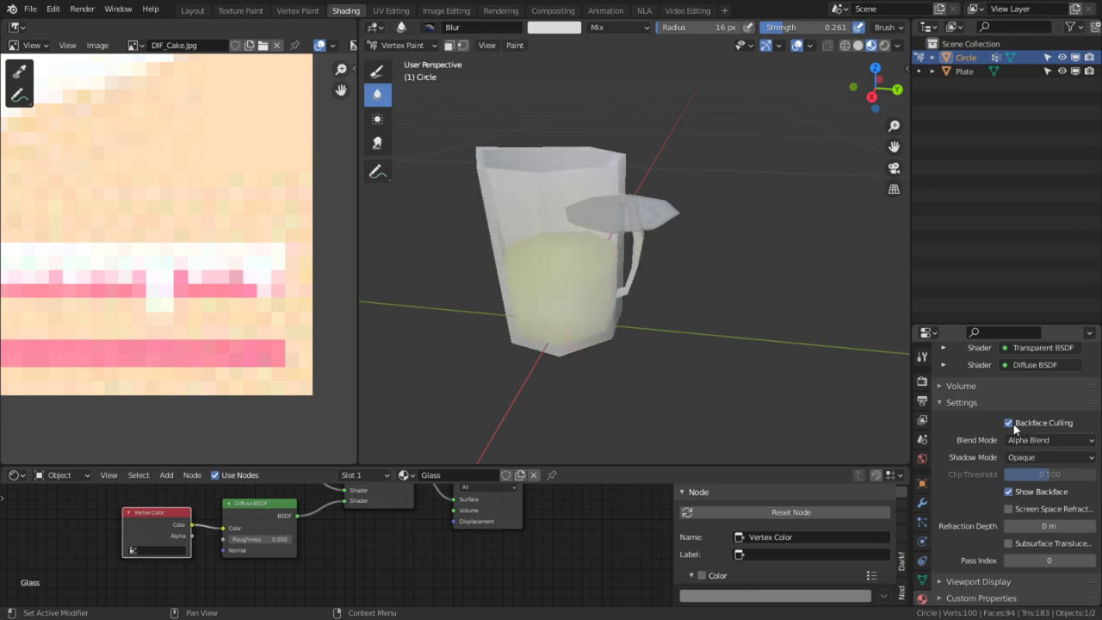
middle_click_drag(612, 321, 536, 295)
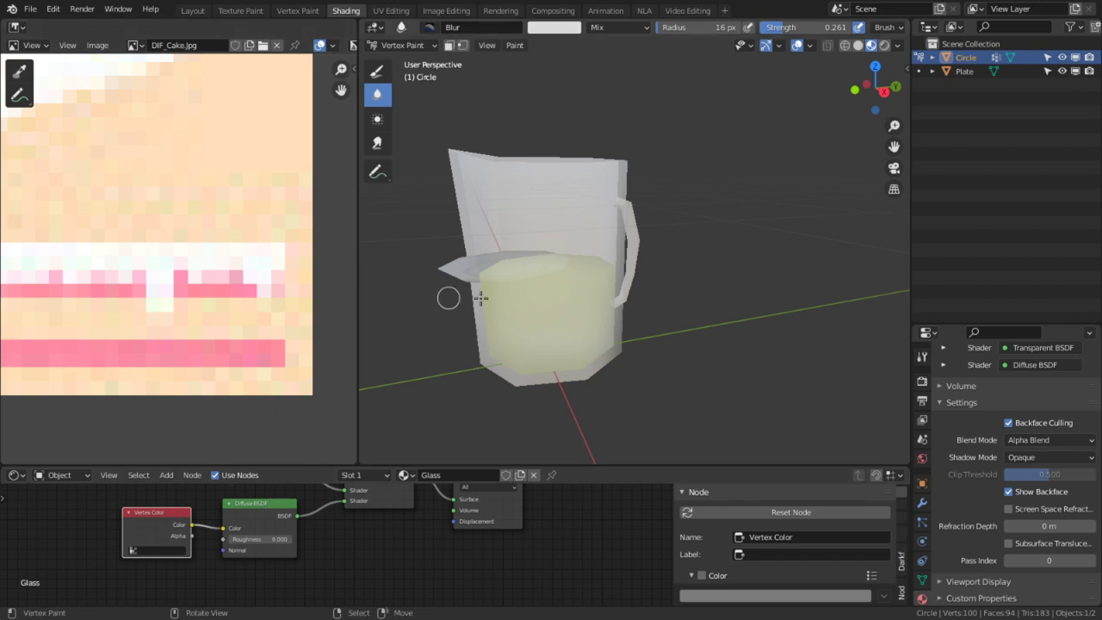
middle_click_drag(450, 298, 536, 301)
middle_click_drag(344, 541, 345, 560)
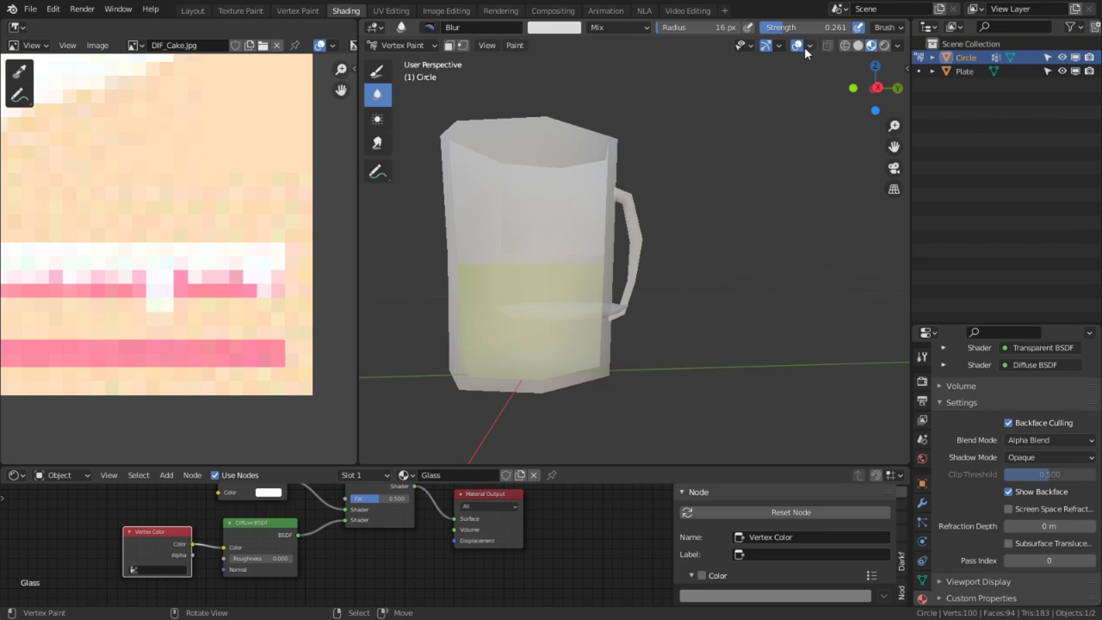
- Maximize the 3D viewport and enter Edit Mode on the mug in edge selection with overlays shown
key("ctrl+space")
mouse_move(737, 84)
middle_mouse_down()
mouse_move(742, 244)
mouse_move(655, 239)
mouse_move(583, 266)
mouse_move(266, 290)
middle_mouse_up()
middle_click_drag(632, 342, 617, 279, "shift")
scroll(617, 278, "down", 2)
key("Tab")
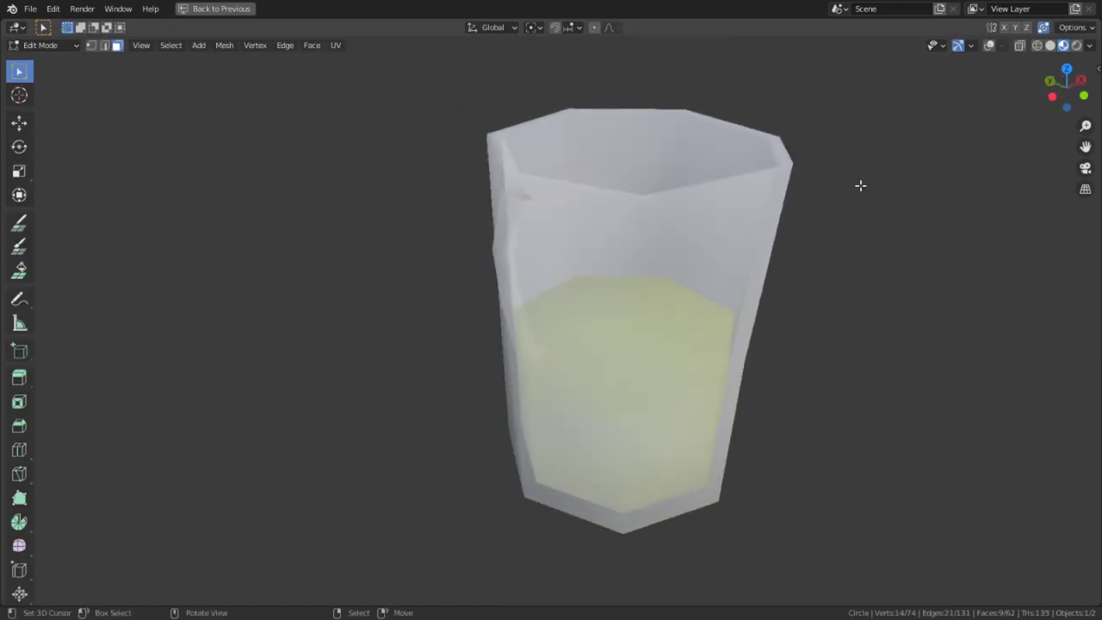
left_click(988, 46)
key("2")
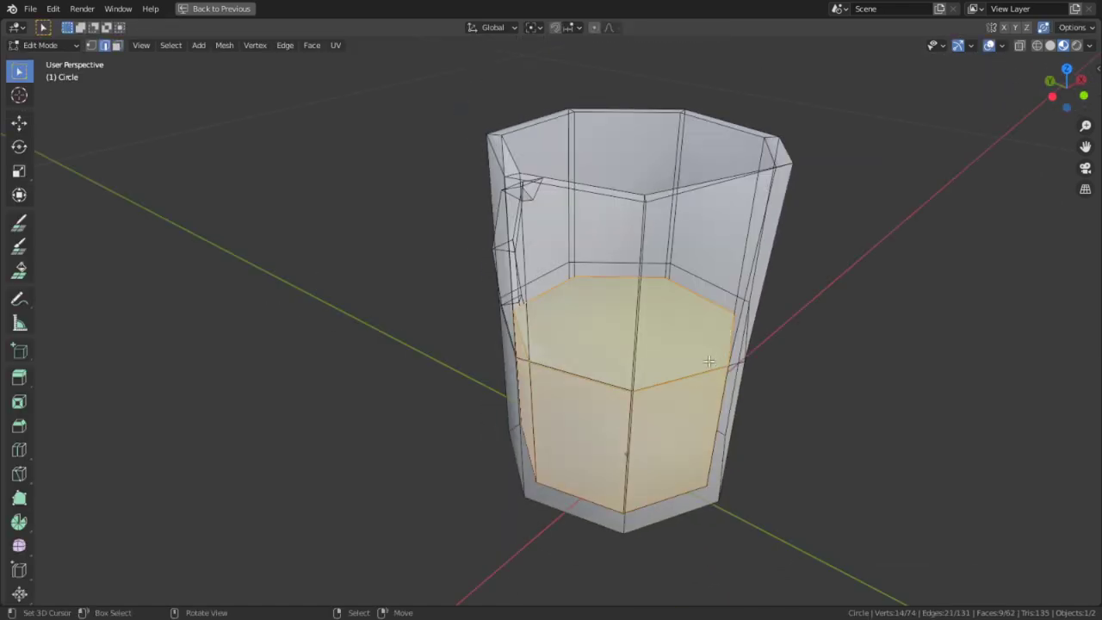
- Slide the glass wall's horizontal edge loop near the liquid surface upward by a factor of about -0.227
middle_click_drag(602, 344, 430, 302)
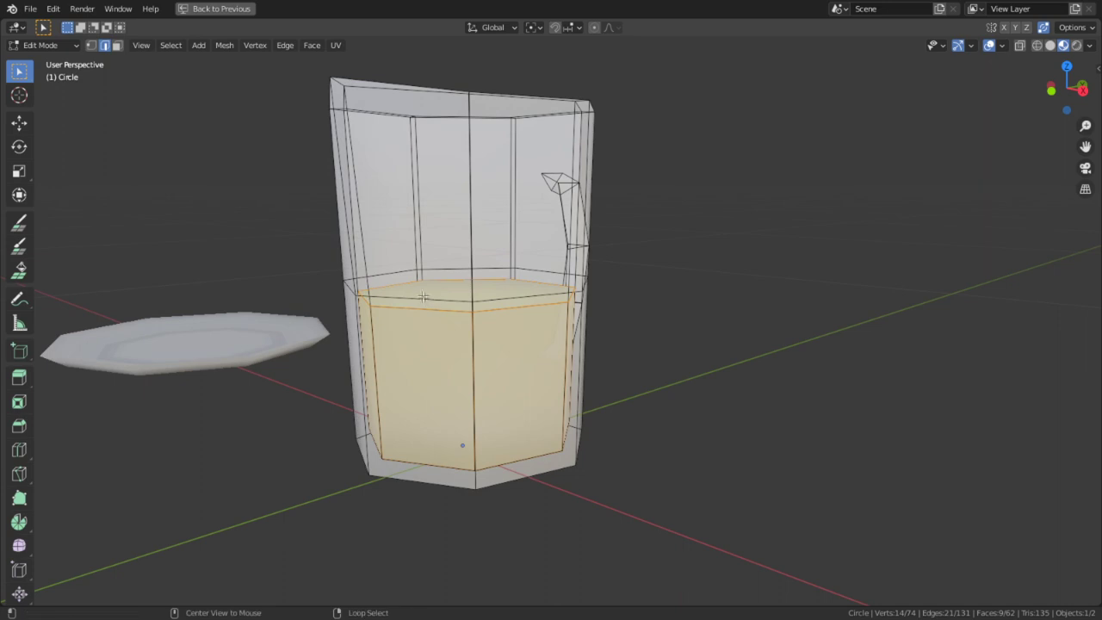
left_click(429, 302, "alt")
middle_click_drag(735, 301, 636, 291)
key("g")
key("g")
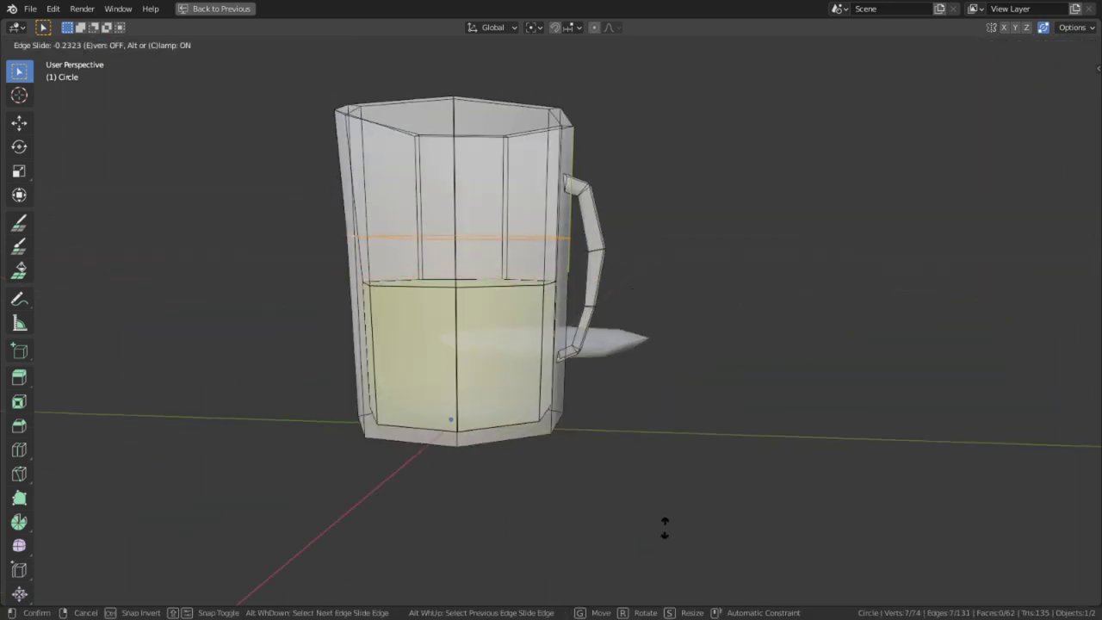
left_click(669, 534)
middle_click_drag(743, 400, 498, 483)
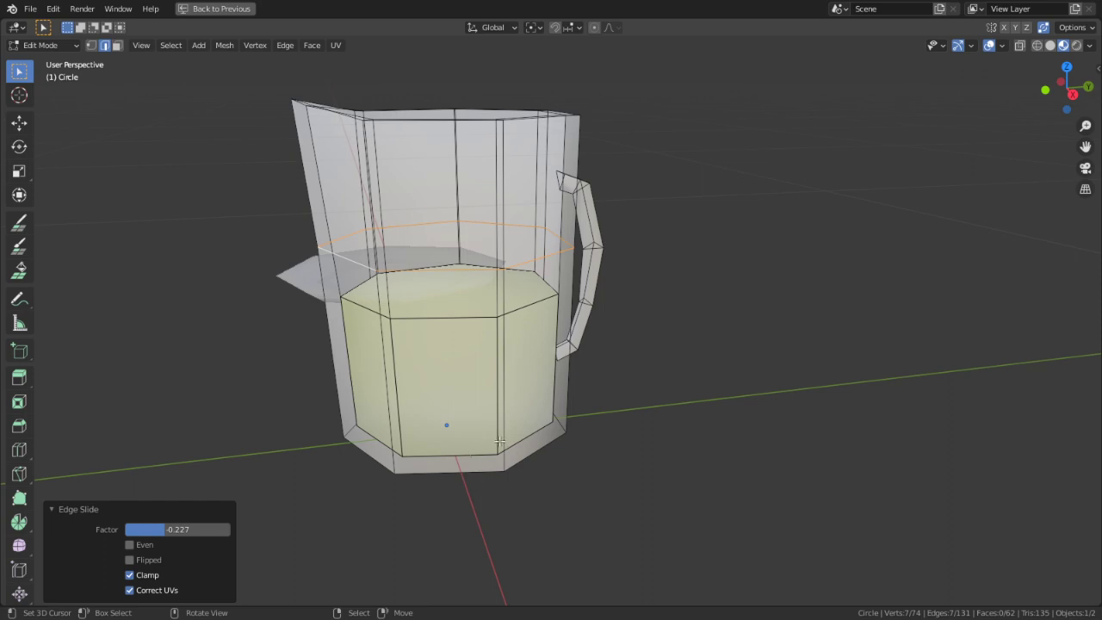
key("3")
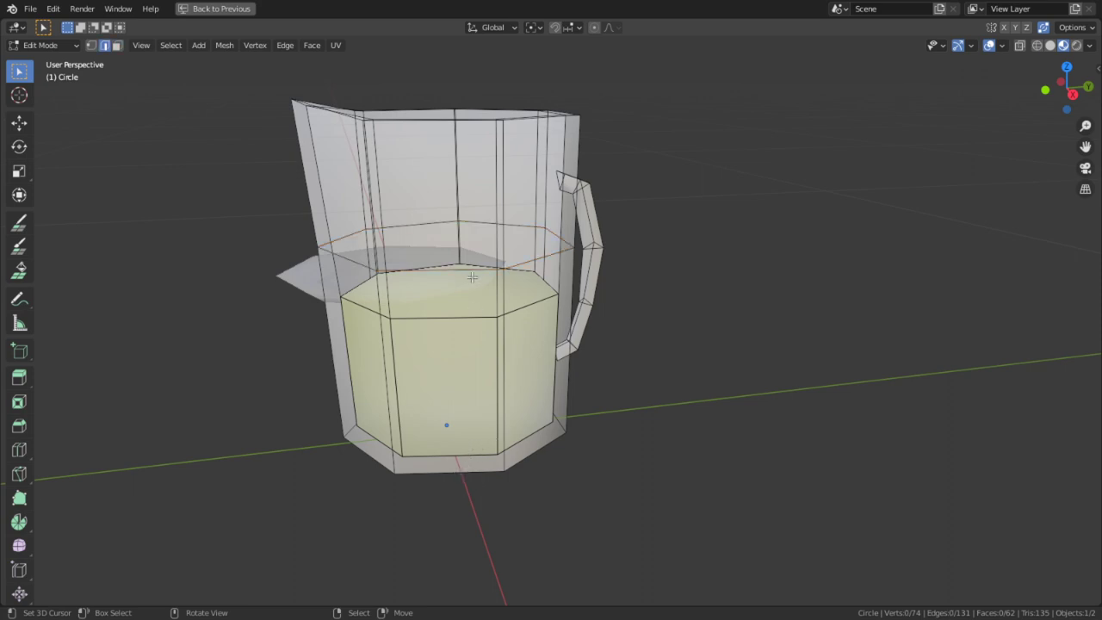
- Select the outer glass wall's middle edge loop and its base edge loop, and subdivide them with 1 cut
middle_click_drag(474, 273, 457, 330)
right_click(454, 337, "ctrl+alt")
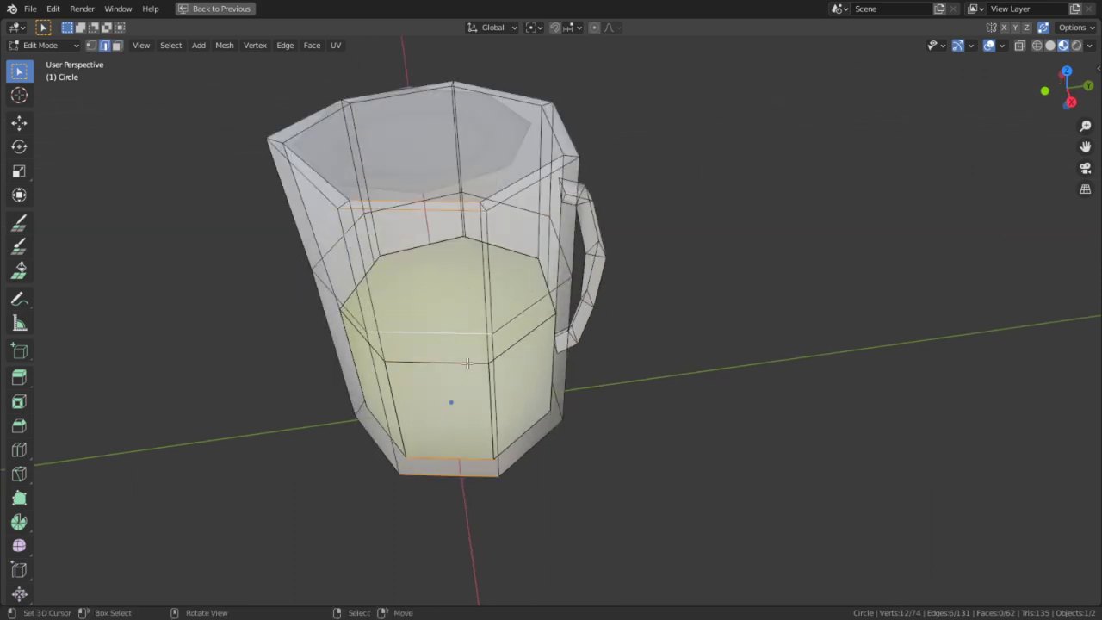
right_click(451, 322, "alt")
right_click(452, 495, "alt+shift")
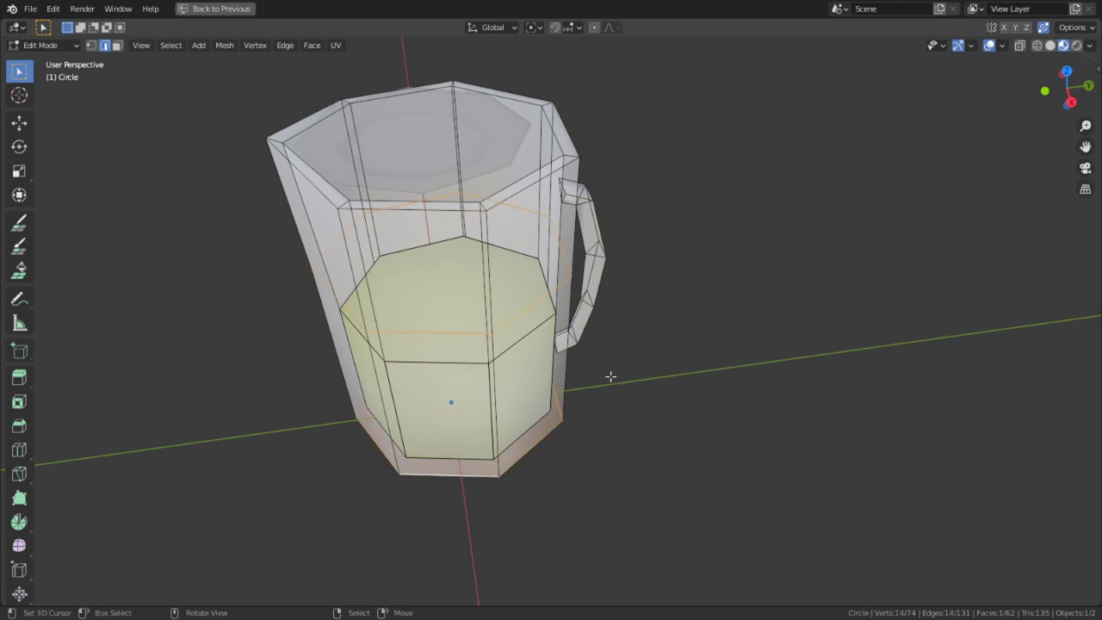
key("w")
left_click(593, 234)
middle_click_drag(603, 396, 491, 352)
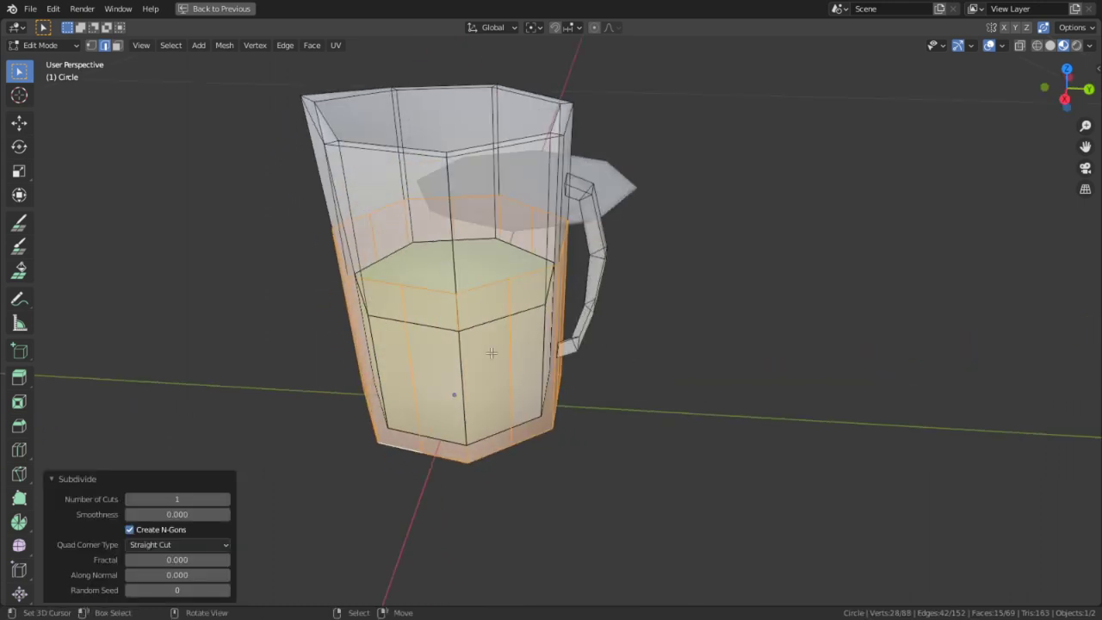
- Switch to face selection and select outer glass wall faces above the subdivided edge loop
key("3")
right_click(433, 282)
right_click(523, 274, "alt")
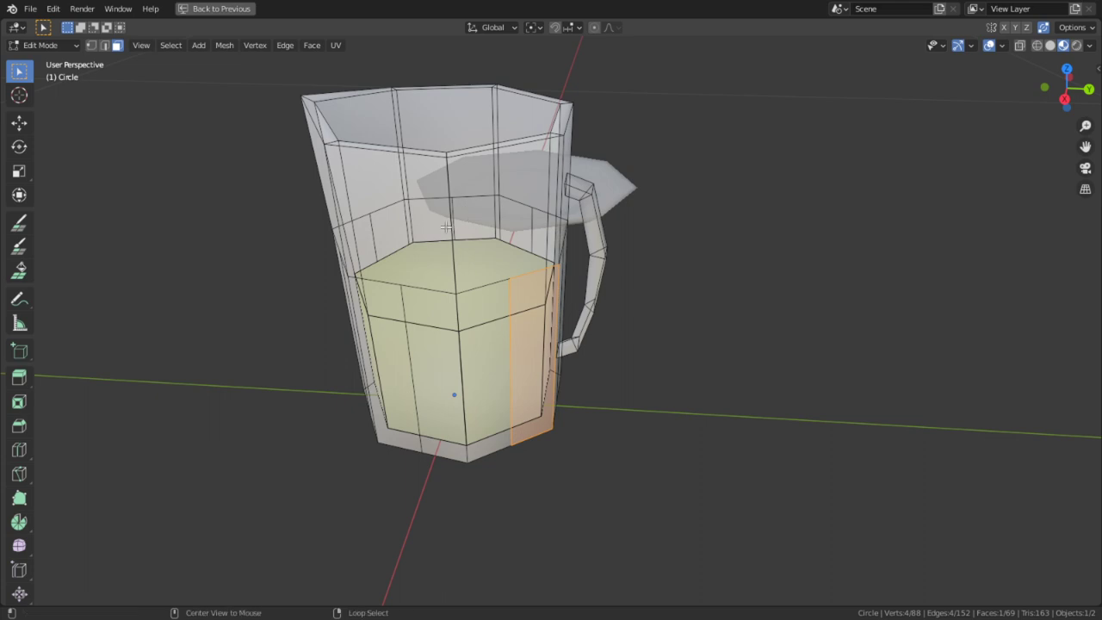
middle_click_drag(445, 227, 580, 184)
right_click(611, 174)
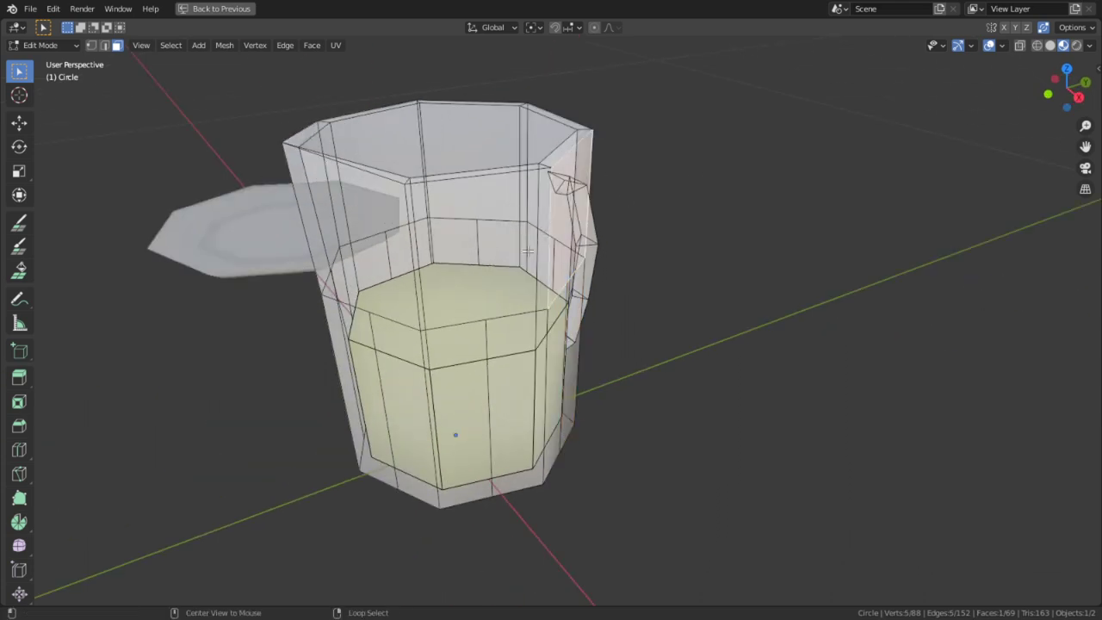
right_click(413, 276, "alt+shift")
right_click(488, 251, "shift")
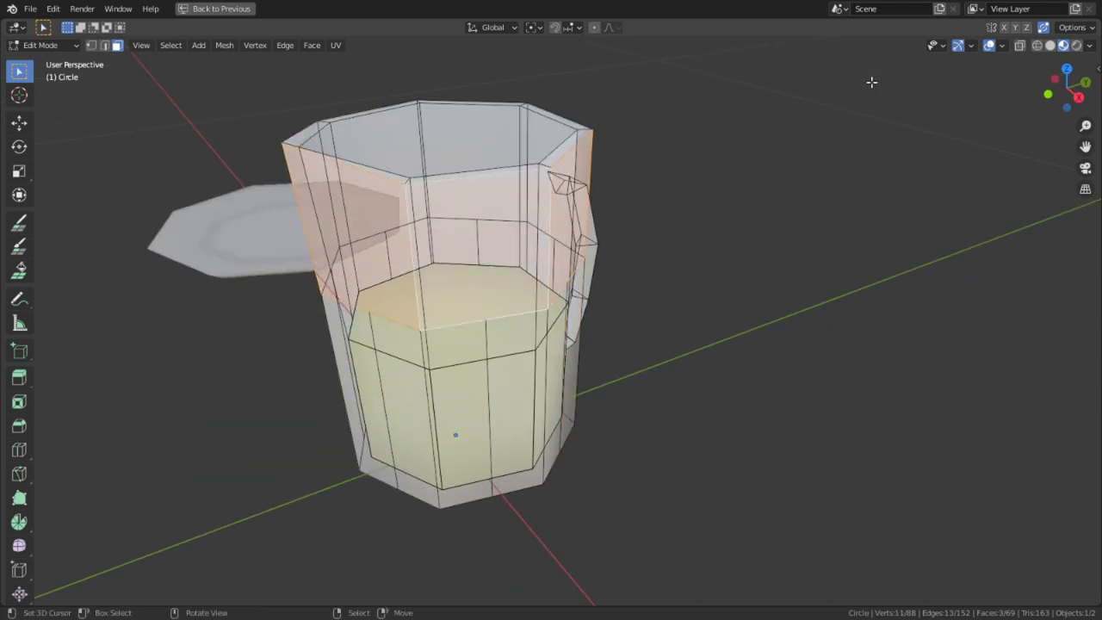
- Set the viewport to solid shading with MatCap lighting
left_click(1049, 45)
left_click(1087, 47)
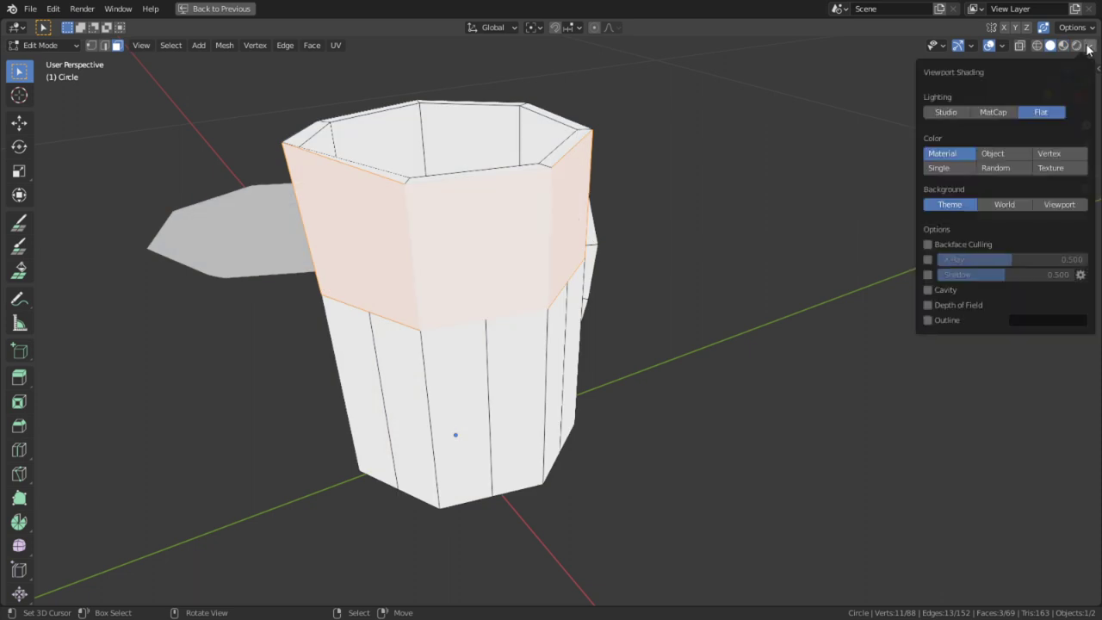
left_click(991, 116)
- Add the remaining faces of the upper outer wall ring to the selection and triangulate all seven
middle_click_drag(731, 216, 629, 268)
left_click(630, 269, "shift")
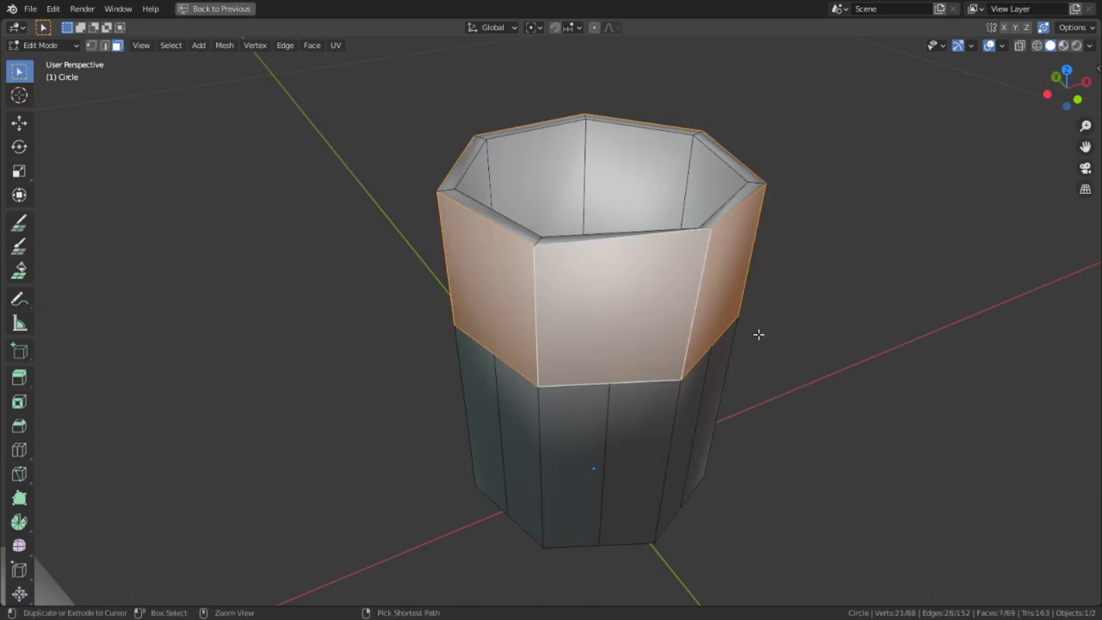
key("ctrl+t")
- Select the vertical edges running down the middle of each lower wall panel, all around the mug
key("2")
left_click(600, 460)
middle_click_drag(717, 461, 541, 462)
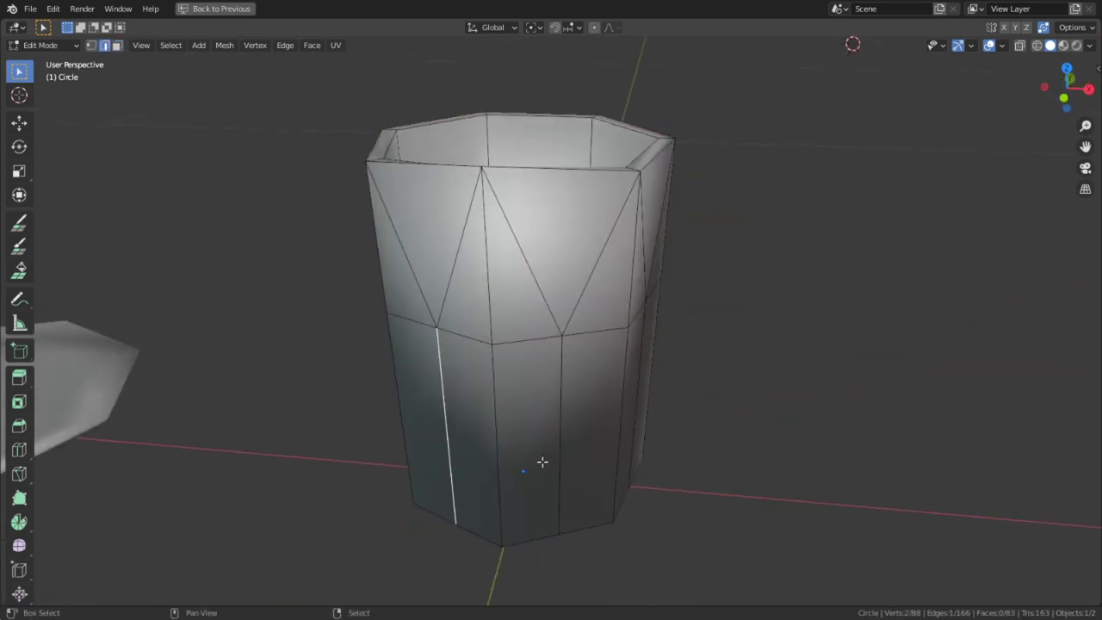
left_click(555, 462, "shift")
middle_click_drag(718, 432, 579, 383)
left_click(530, 372, "shift")
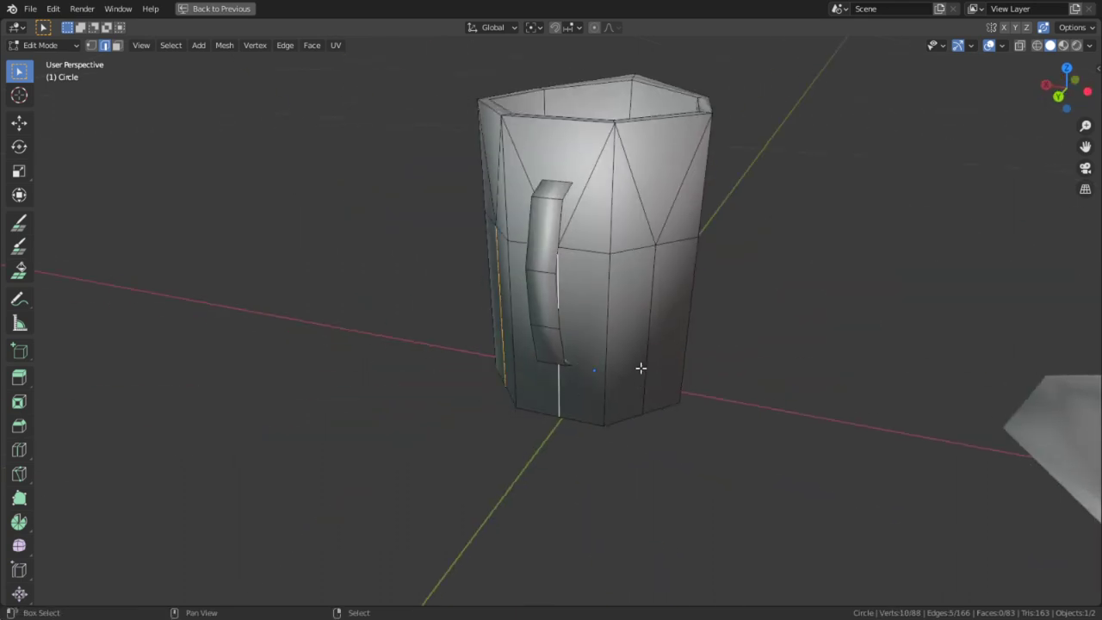
middle_click_drag(678, 365, 664, 399)
left_click(664, 400, "shift")
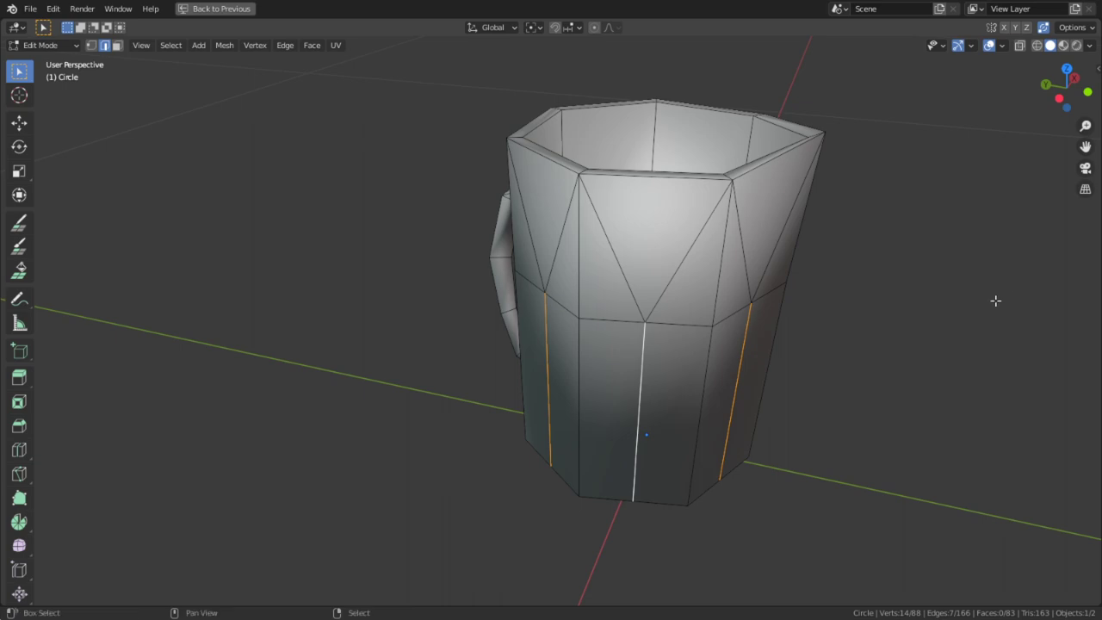
key("shift+super+s")
key("Escape")
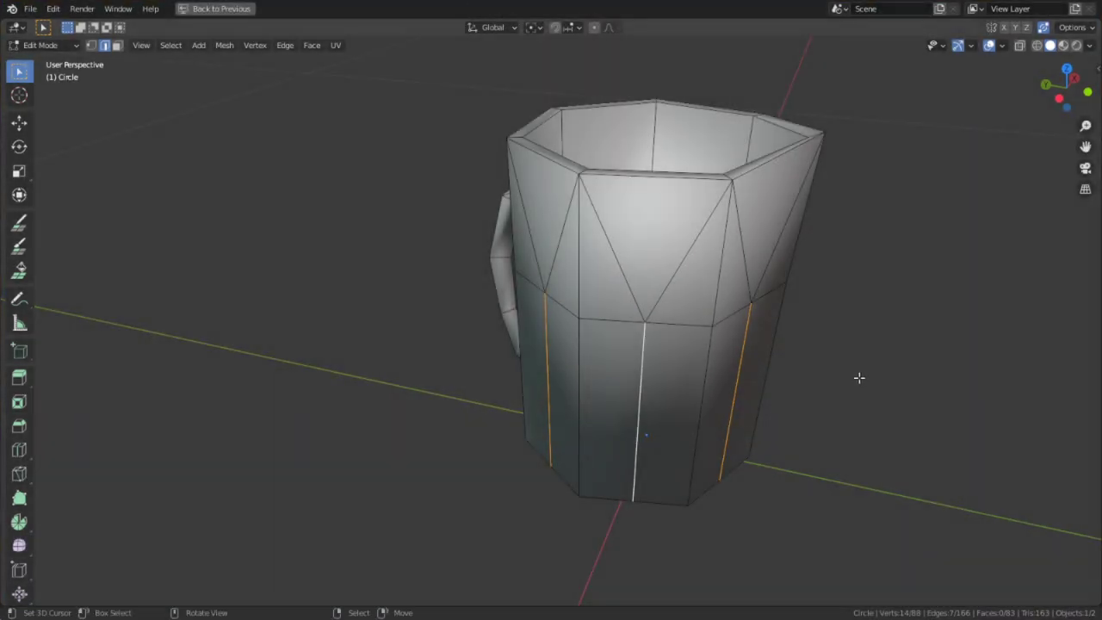
key("super")
key("Escape")
key("super")
key("Escape")
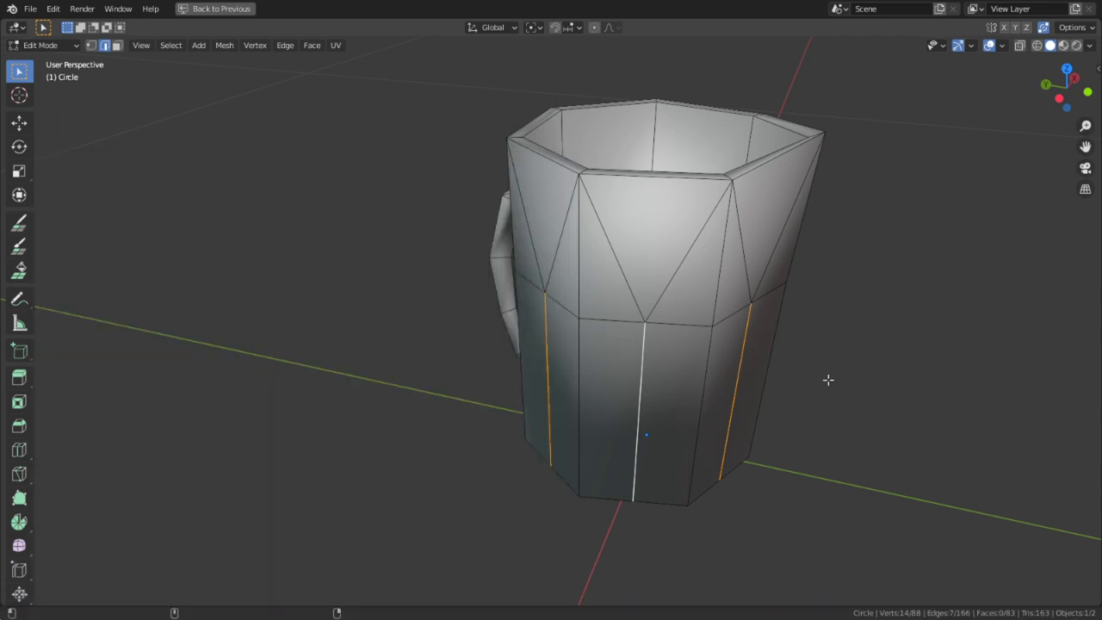
- Shrink the selected vertical edges inward with a Shrink/Fatten offset of -0.0028 m and mark them sharp
key("alt+s")
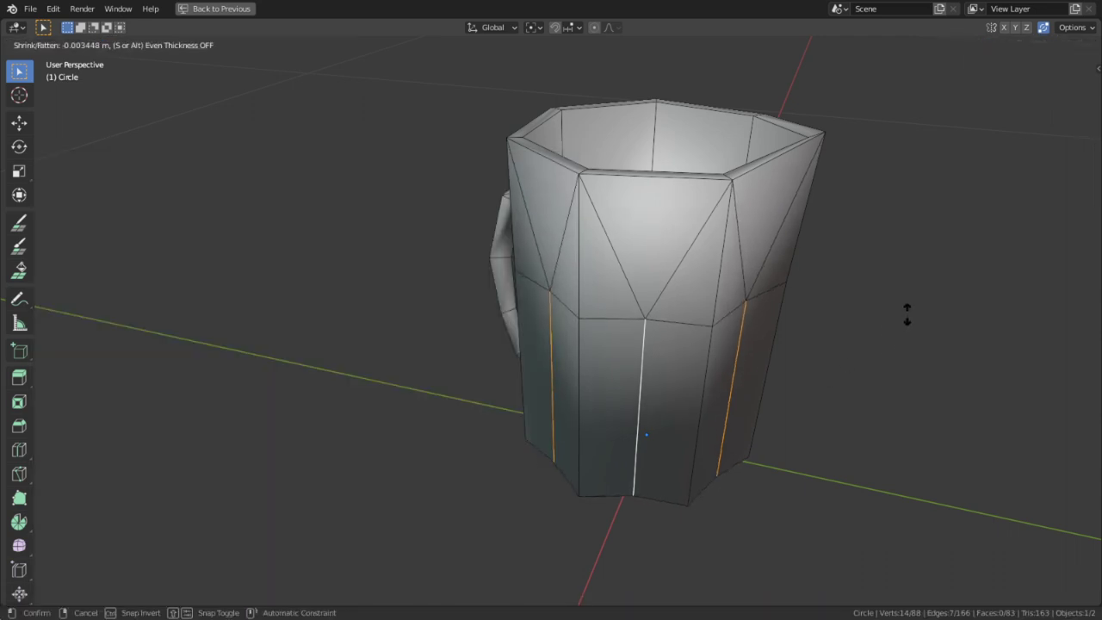
left_click(903, 323)
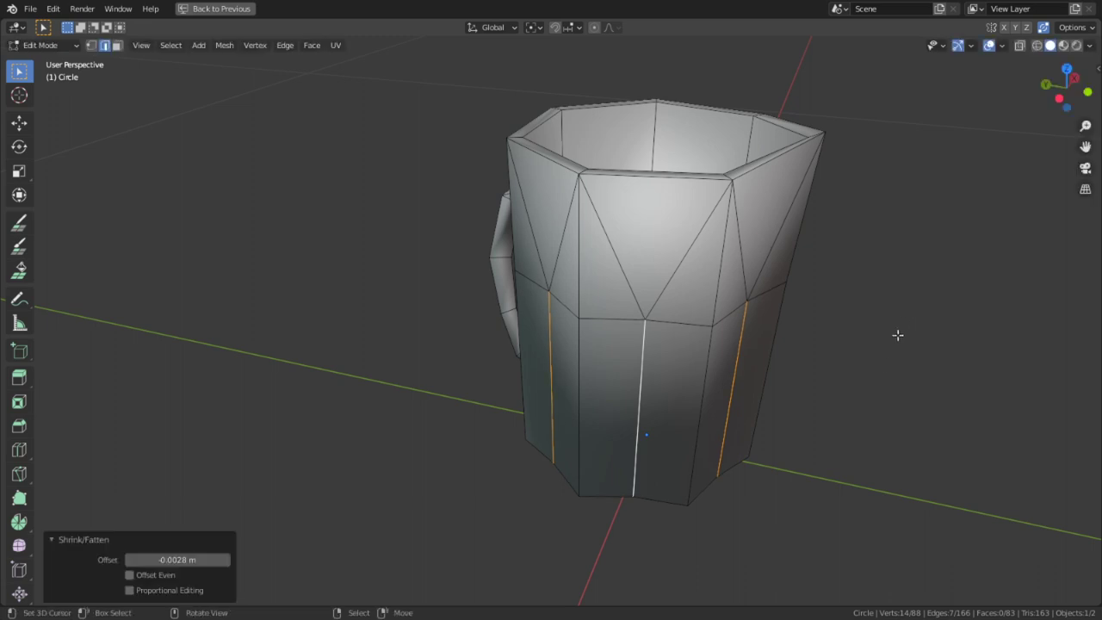
middle_click_drag(898, 332, 837, 388)
key("ctrl+e")
left_click(843, 387)
- Restore the multi-editor layout and enable Auto Smooth at 180° in the mug's mesh normals
key("ctrl+space")
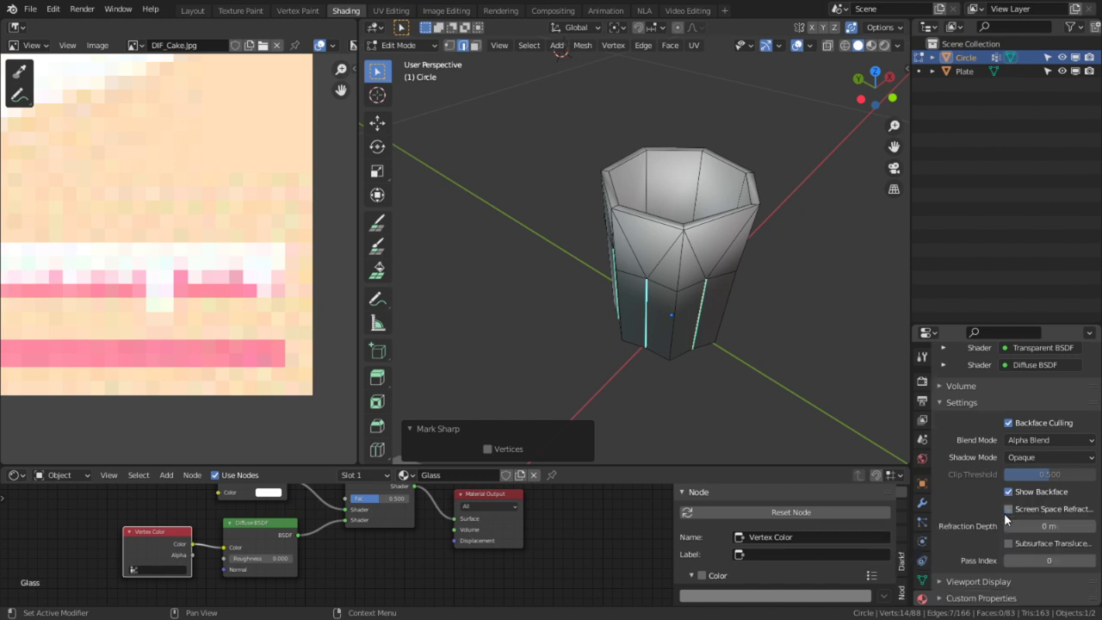
scroll(982, 531, "up", 3)
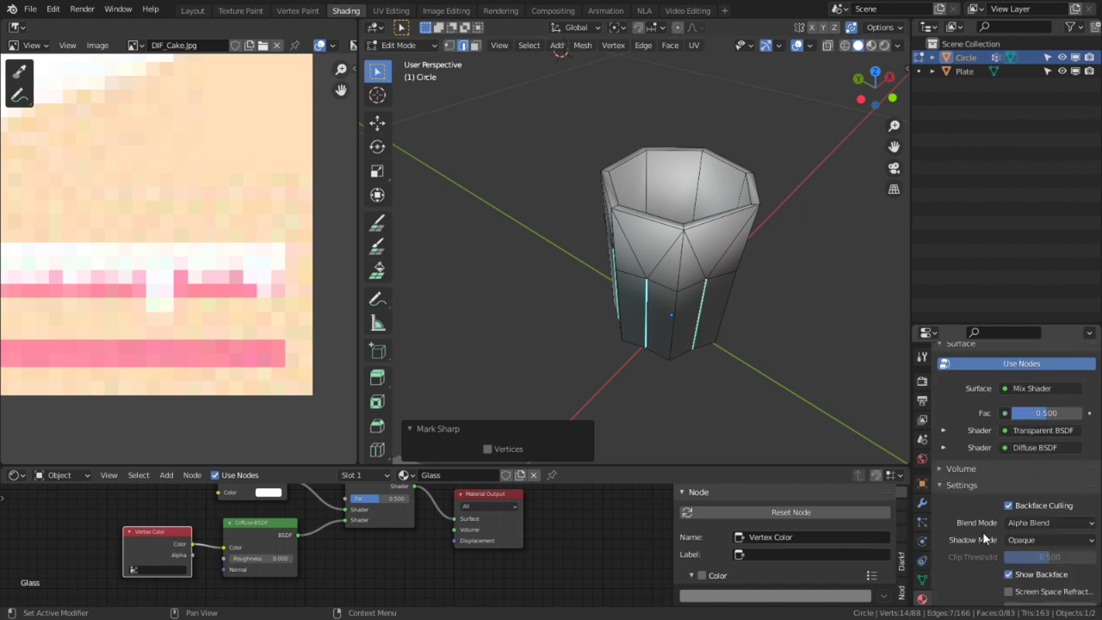
left_click(921, 579)
scroll(964, 564, "down", 2)
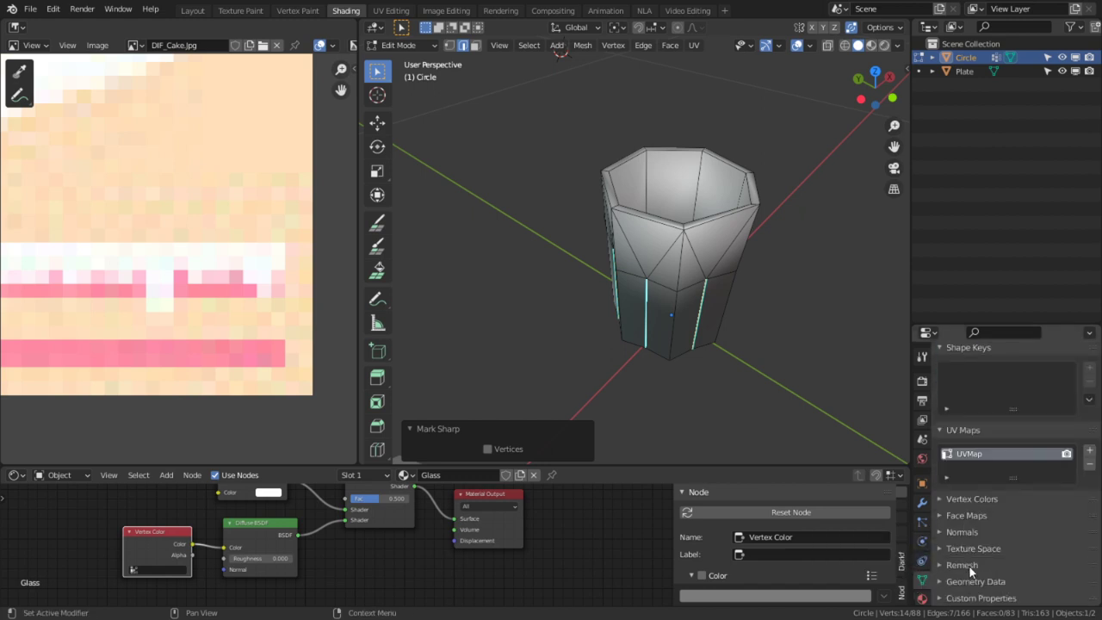
left_click(982, 535)
left_click(1004, 551)
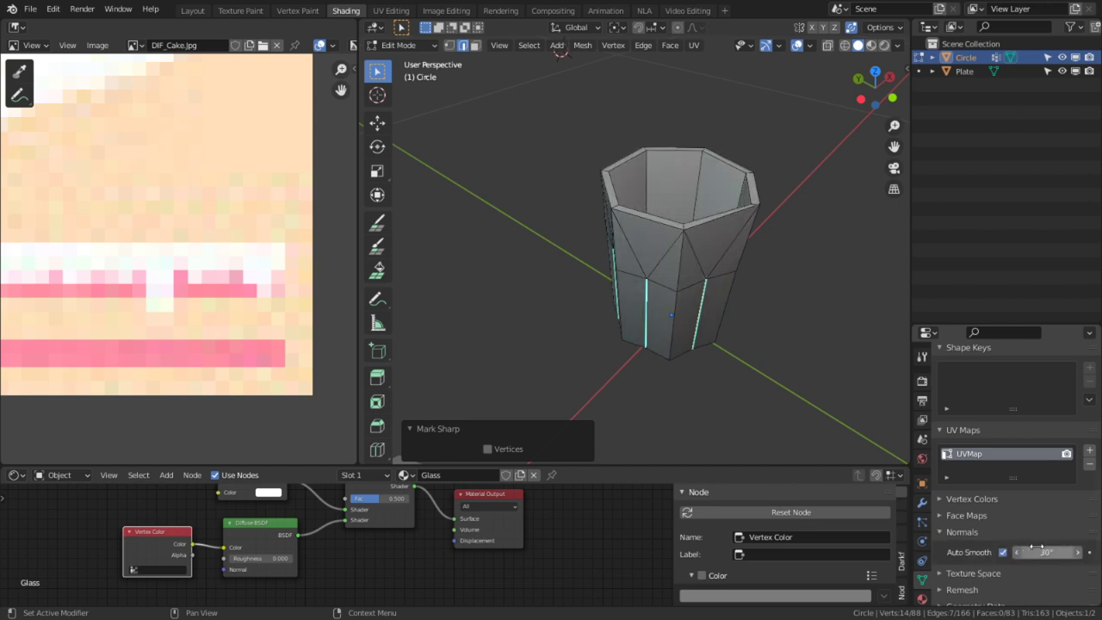
left_click_drag(1038, 549, 1091, 549)
middle_click_drag(597, 278, 624, 103)
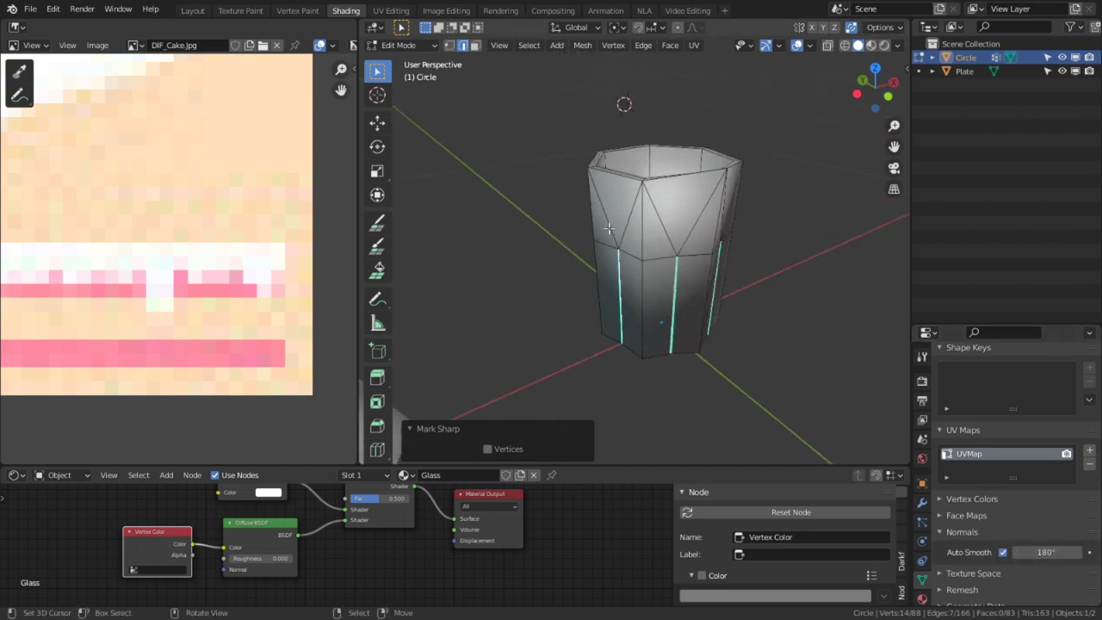
- Deselect the base vertices and move the upper ends of the sharp edges up 0.017446 m along global Z
scroll(587, 201, "up", 6)
middle_click_drag(587, 200, 563, 213)
key("1")
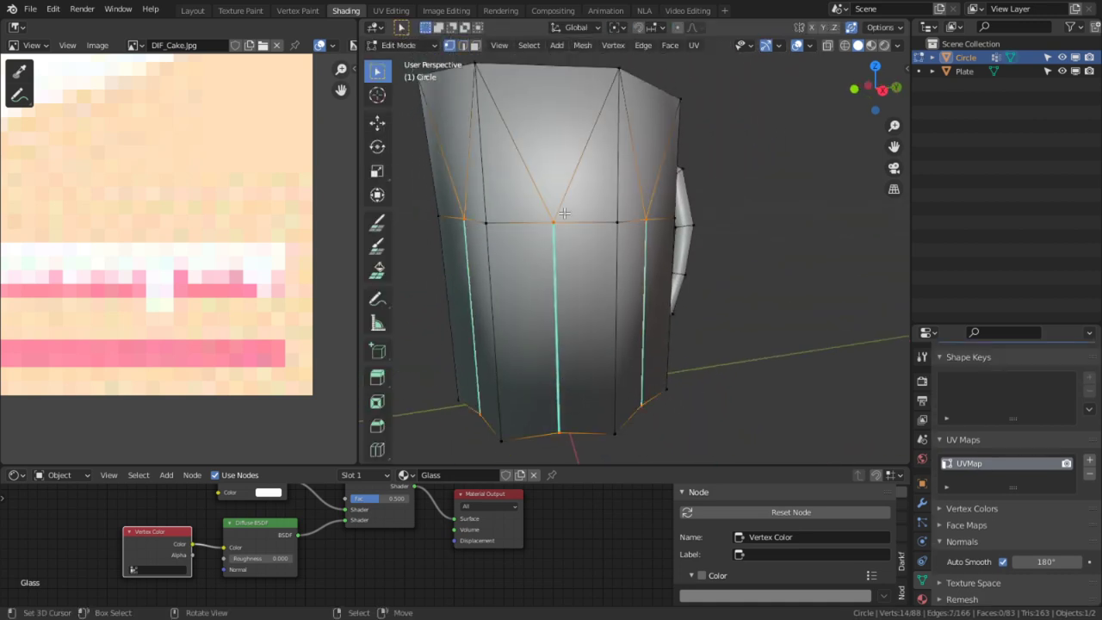
key("alt+z")
key("c")
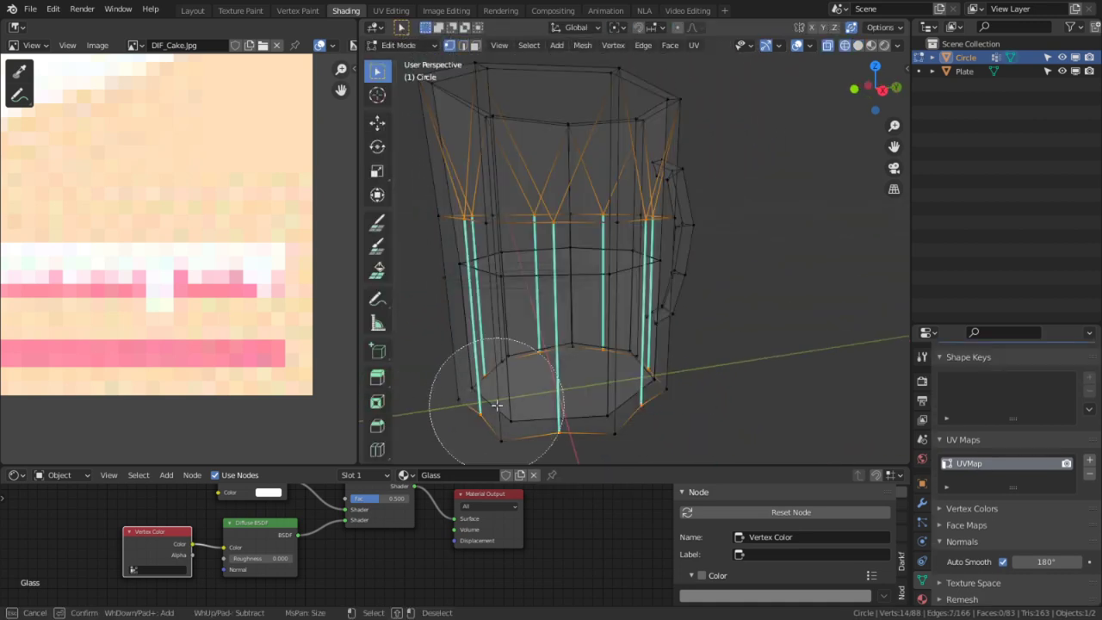
middle_click_drag(479, 394, 676, 381)
right_click(676, 381)
key("g")
key("z")
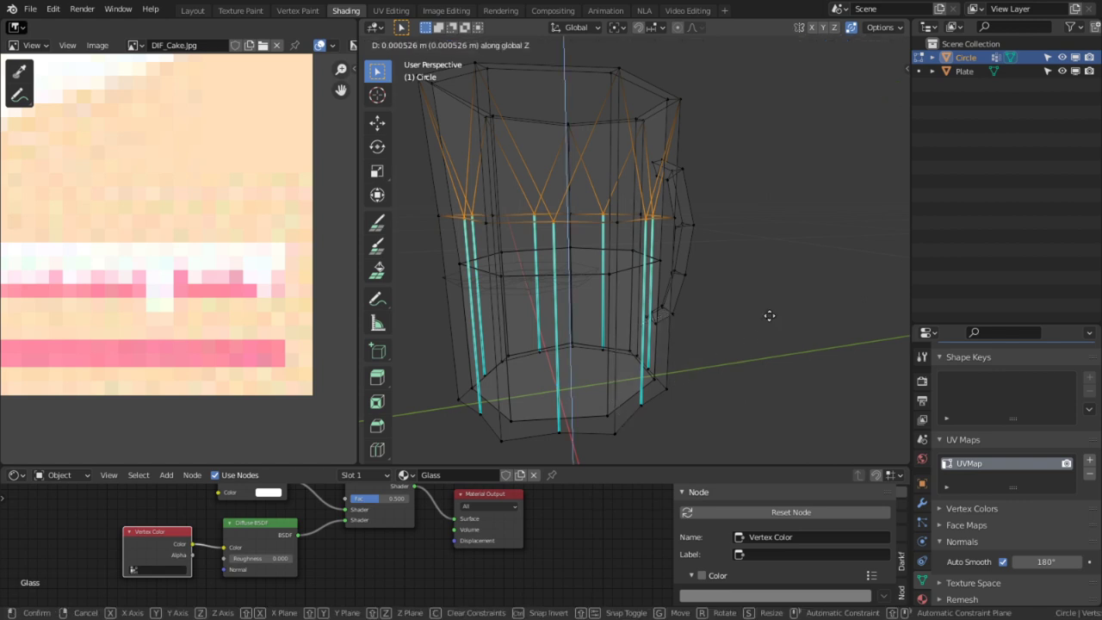
left_click(742, 93)
left_click(858, 45)
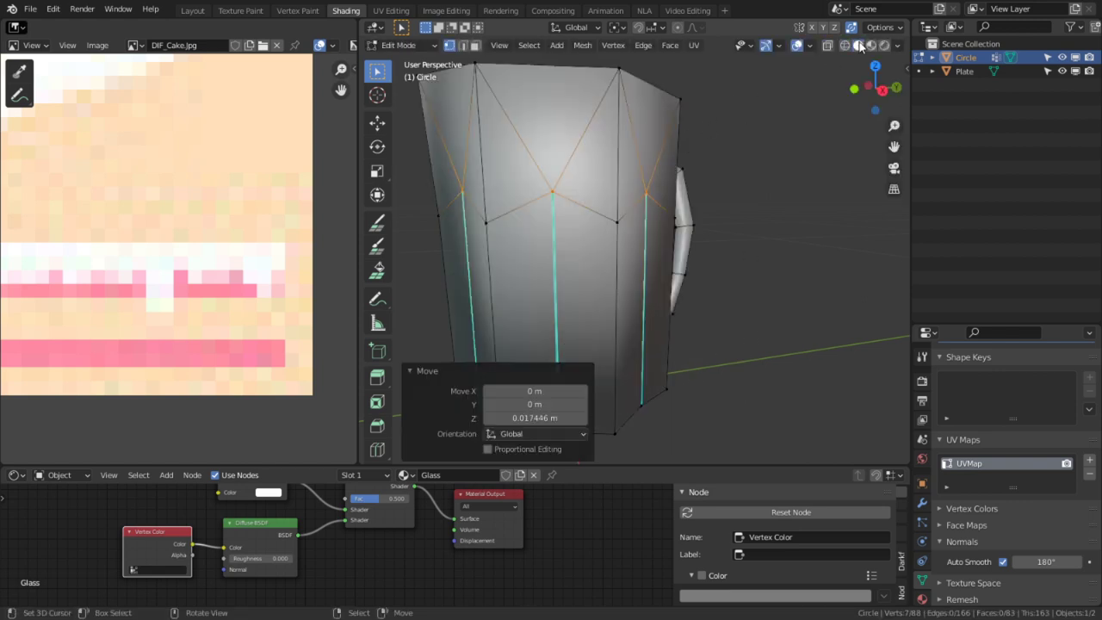
- Select the zigzag edge loop around the outer wall in edge mode and mark it sharp
middle_click_drag(740, 109, 663, 142)
key("2")
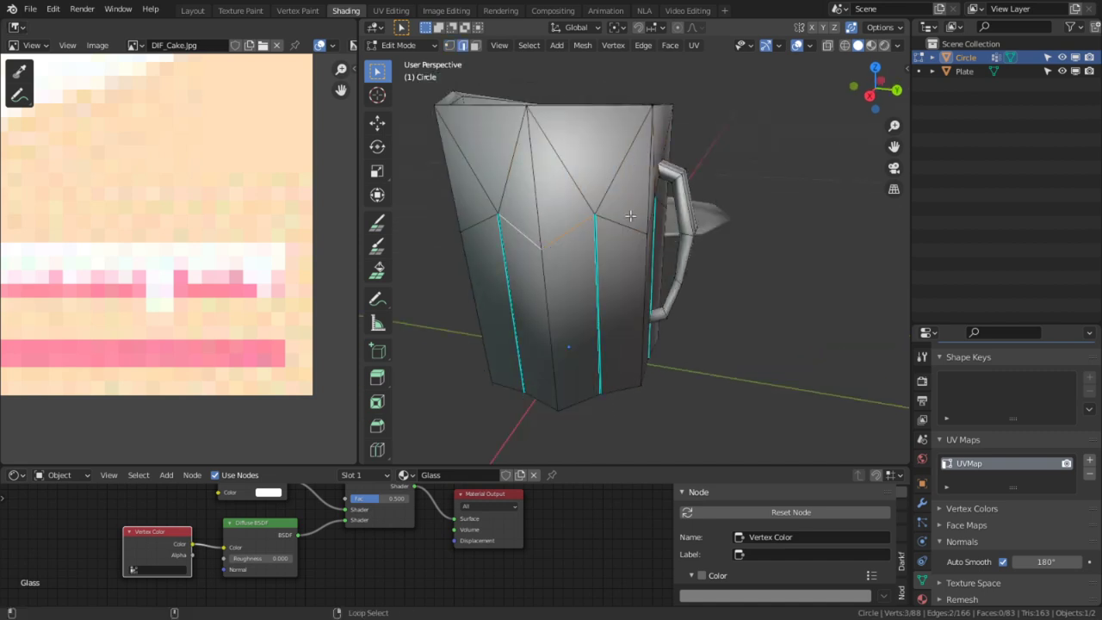
left_click(629, 222, "alt+shift")
left_click(475, 227, "alt+shift")
middle_click_drag(477, 226, 608, 222)
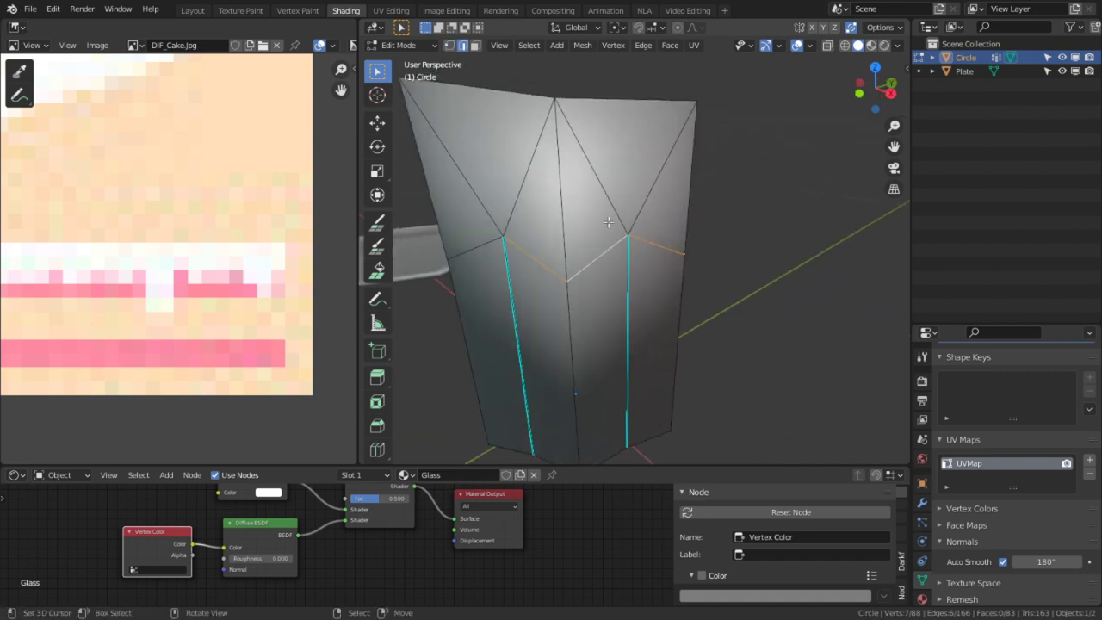
left_click(472, 254, "alt+shift")
middle_click_drag(472, 254, 667, 255)
left_click(614, 253, "alt+shift")
middle_click_drag(563, 248, 465, 246)
left_click(678, 239, "alt+shift")
left_click(654, 215, "alt+shift")
key("ctrl+e")
left_click(688, 295)
- Return to Vertex Paint mode and view the mug in material preview shading
key("Tab")
middle_click_drag(578, 225, 562, 268)
scroll(562, 269, "up", 1)
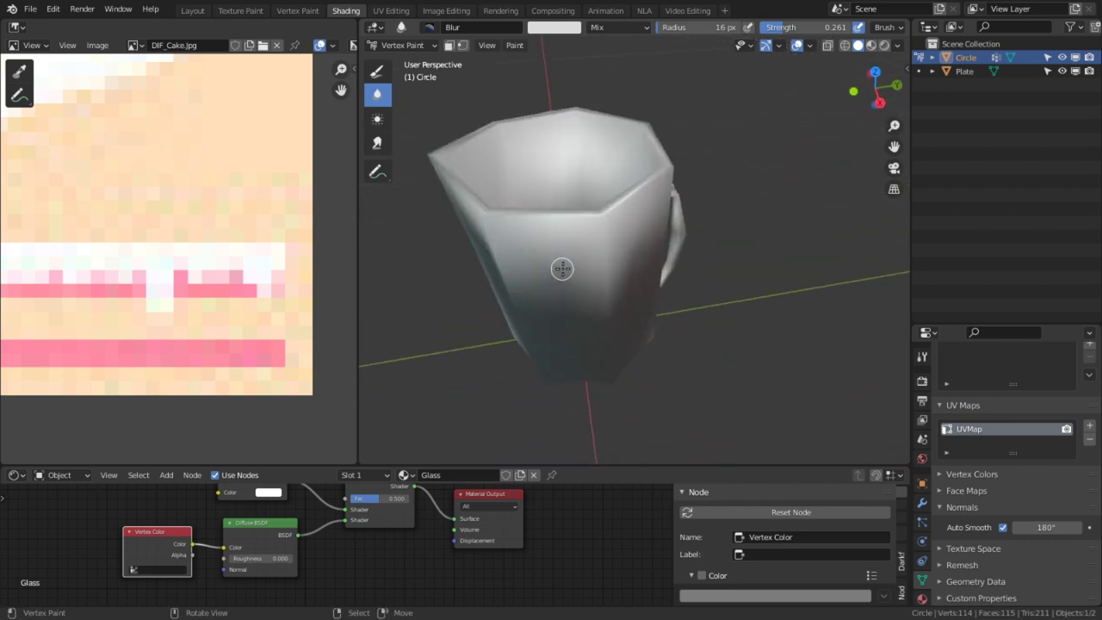
left_click(874, 46)
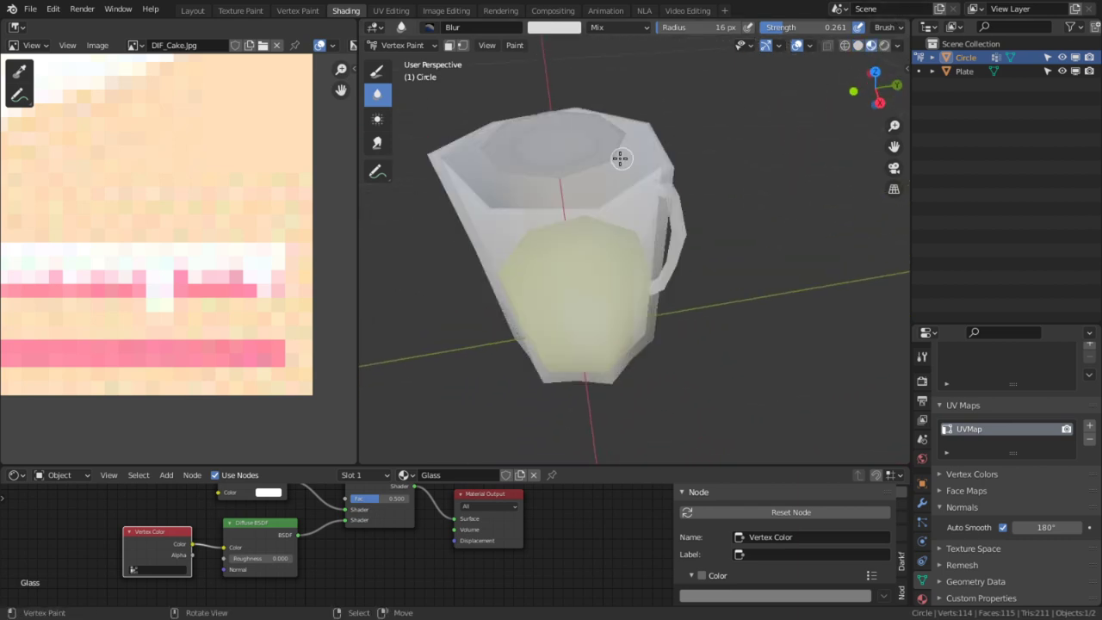
middle_click_drag(620, 158, 625, 100)
- Enter Edit Mode, pick one sharp vertical edge, and select all edges of similar sharpness
key("Tab")
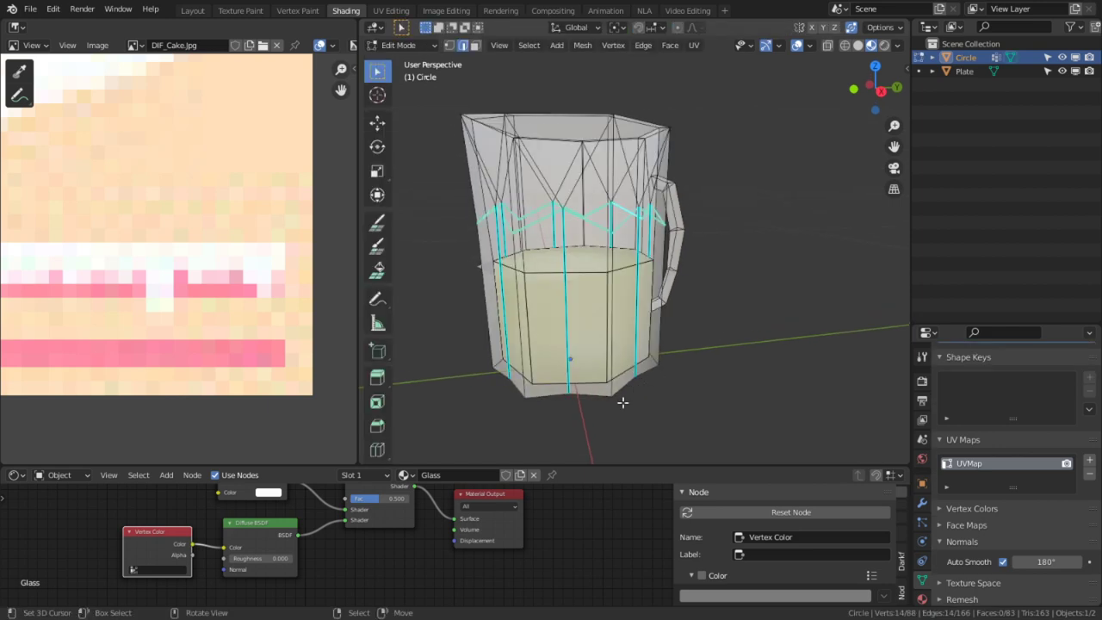
left_click(569, 369)
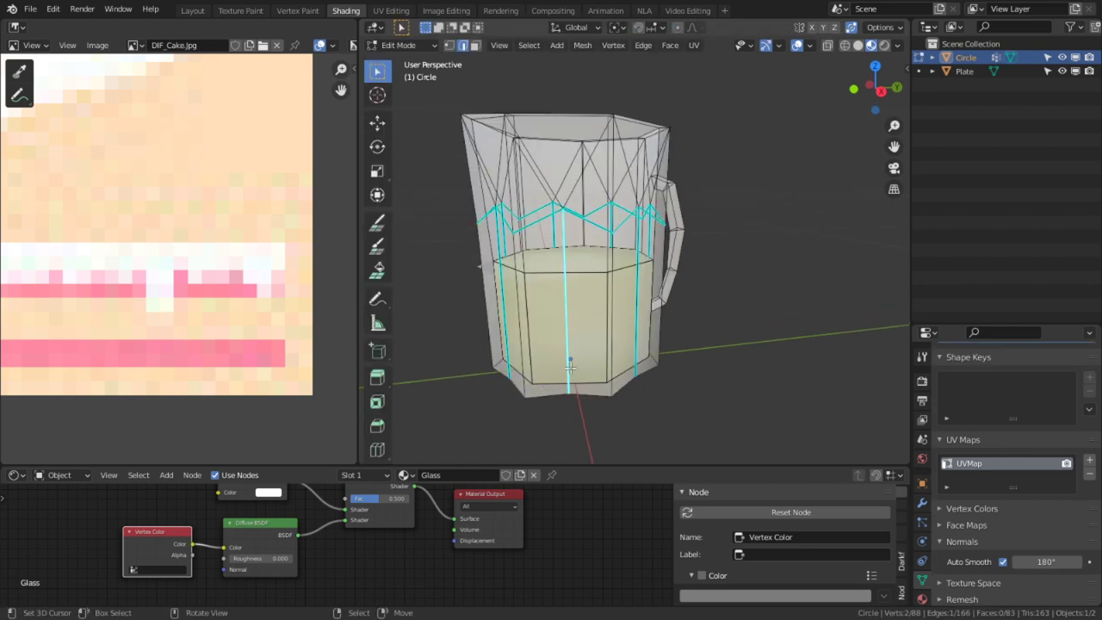
left_click(528, 45)
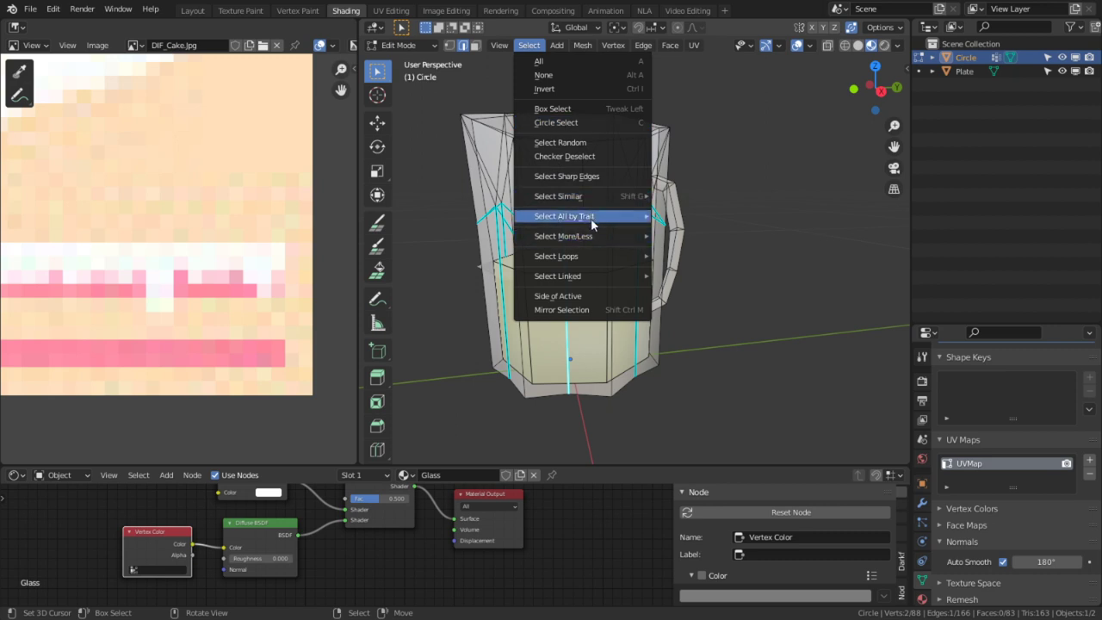
mouse_move(591, 198)
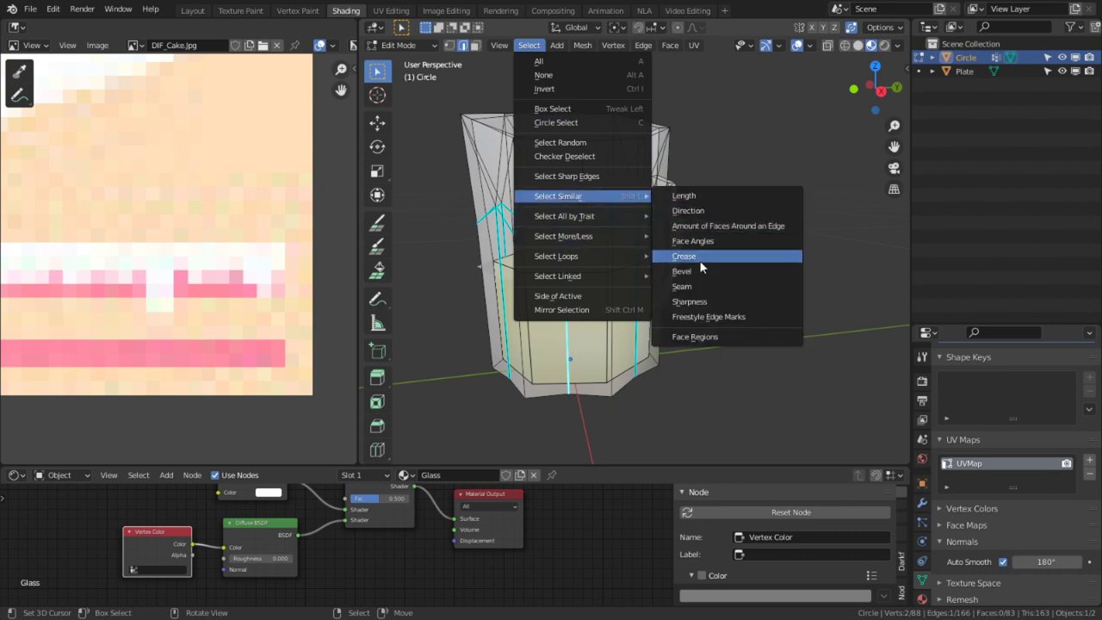
left_click(693, 300)
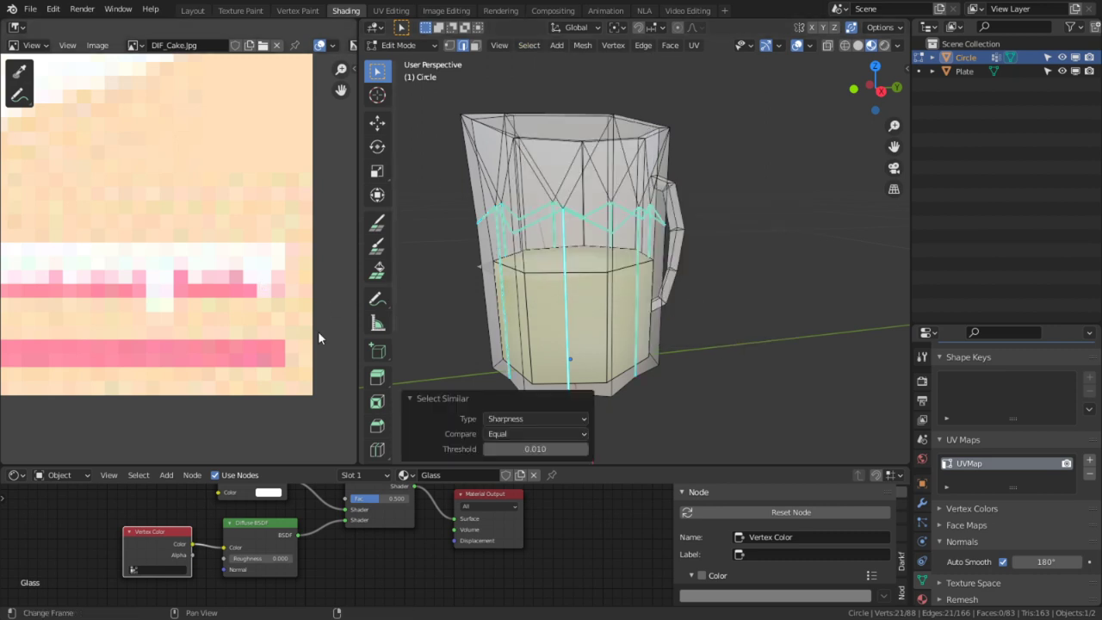
- Switch the mug to Vertex Paint mode and set the viewport to solid shading
left_click(402, 47)
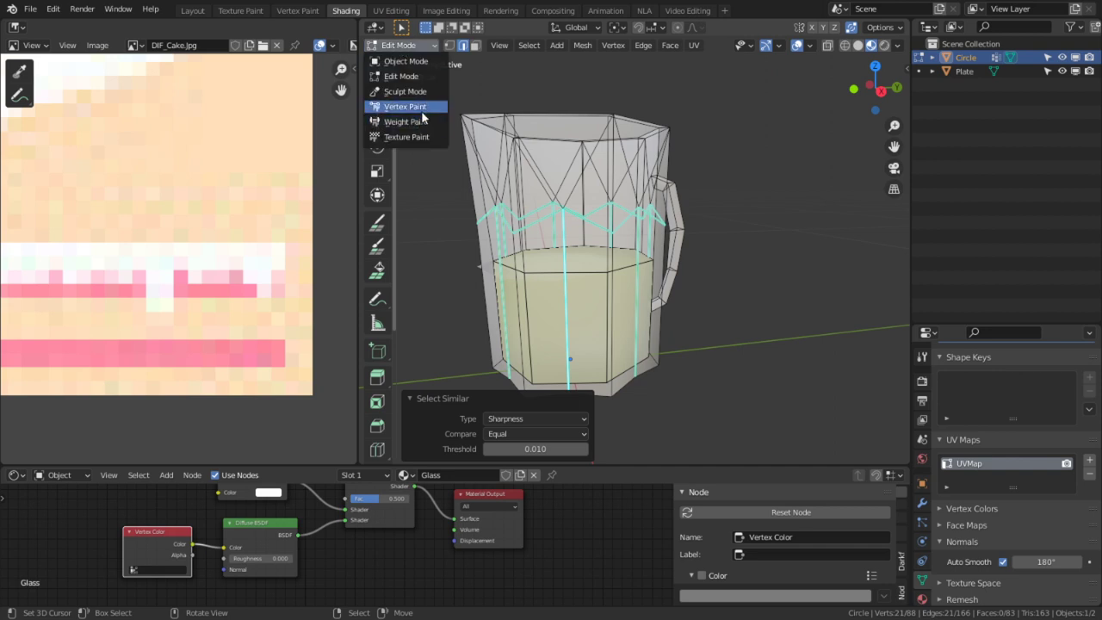
left_click(424, 110)
left_click(857, 47)
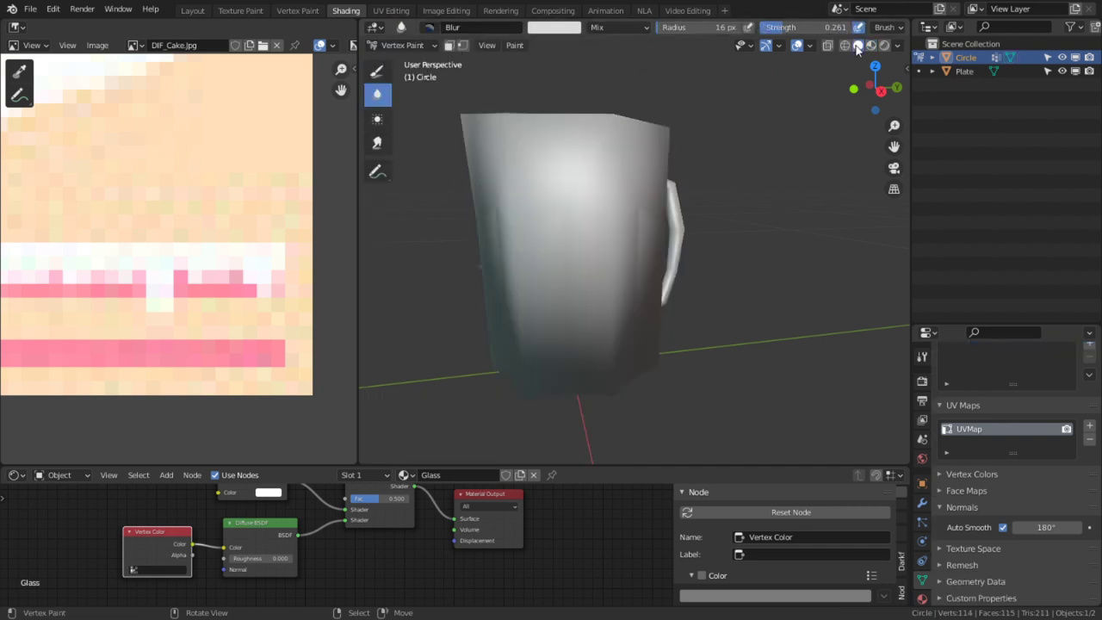
- Set the solid viewport lighting to Flat and choose a pale blue-grey paint color with vertex selection masking on
left_click(897, 46)
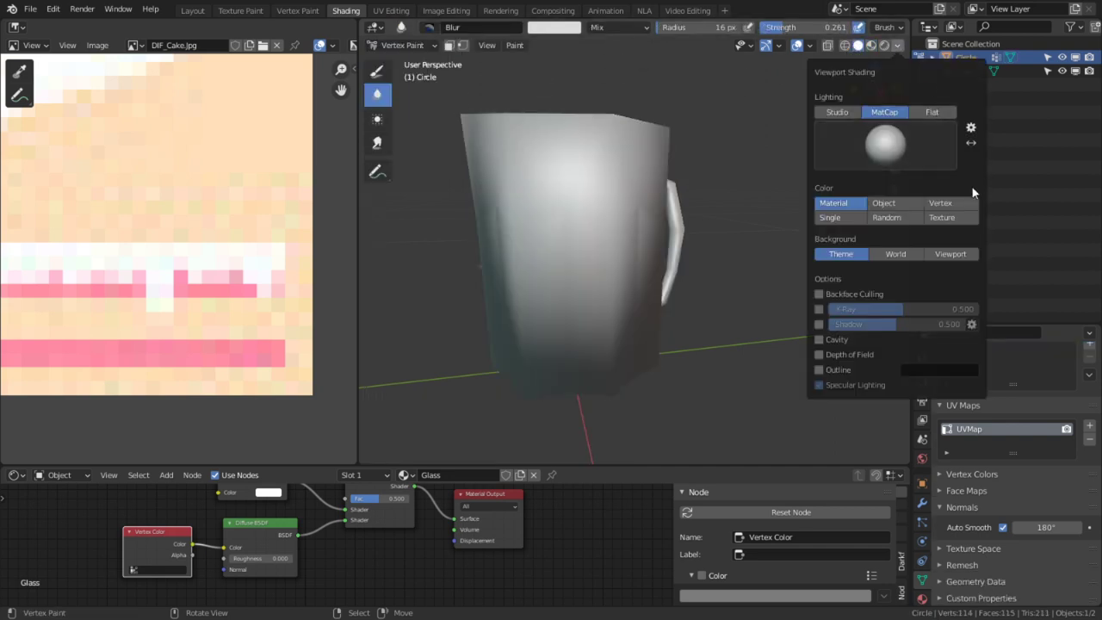
left_click(933, 113)
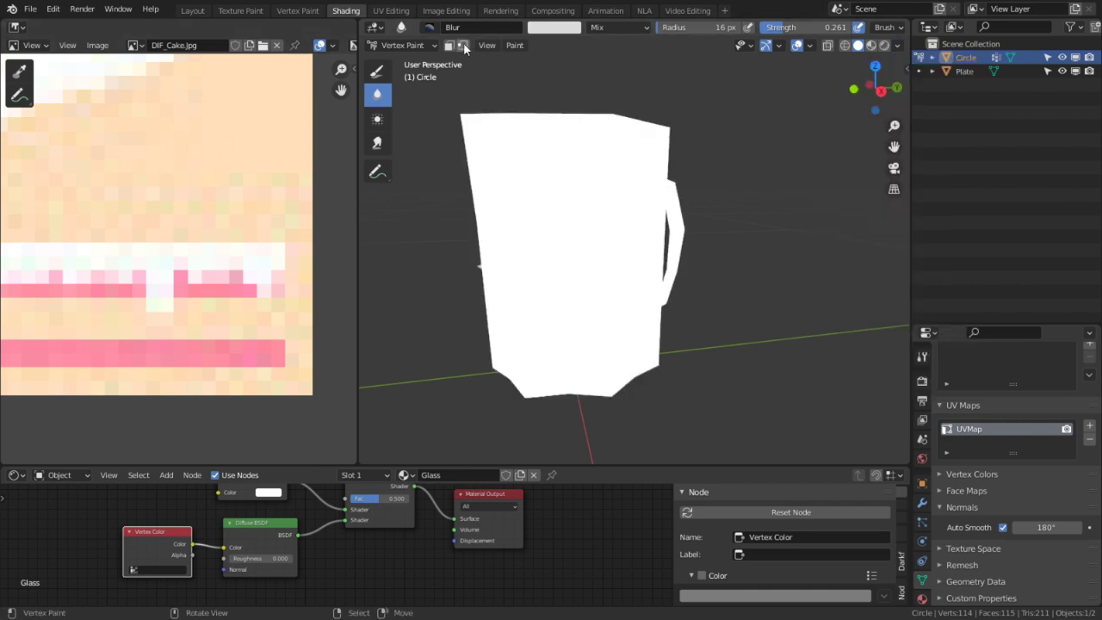
left_click(560, 29)
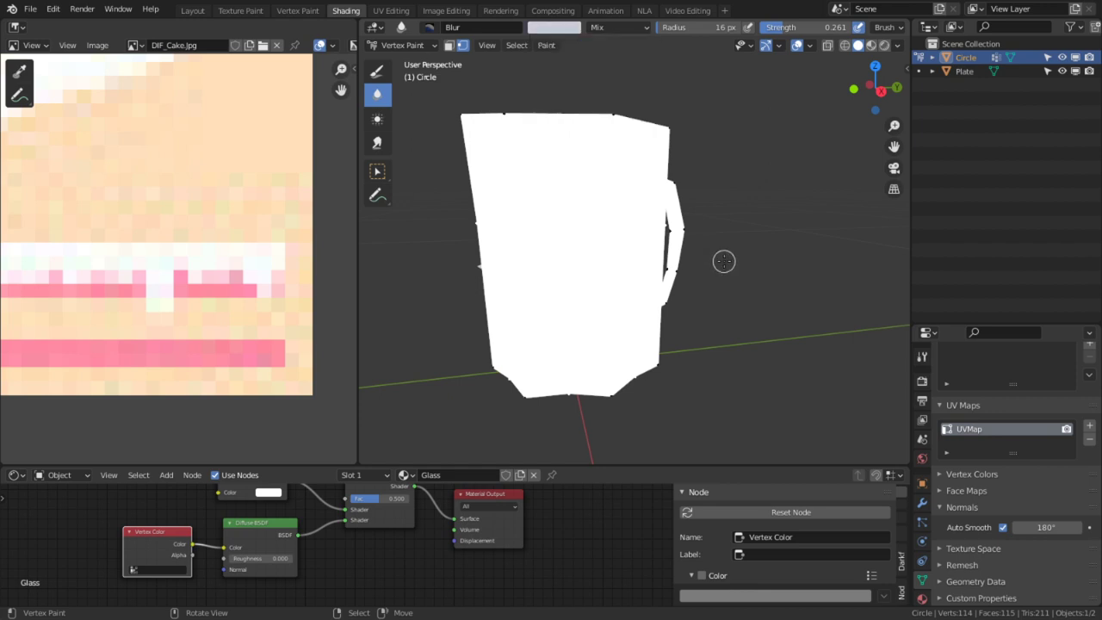
- Try filling the mug's masked vertices with the pale blue-grey color, and undo the fill
scroll(693, 240, "up", 4)
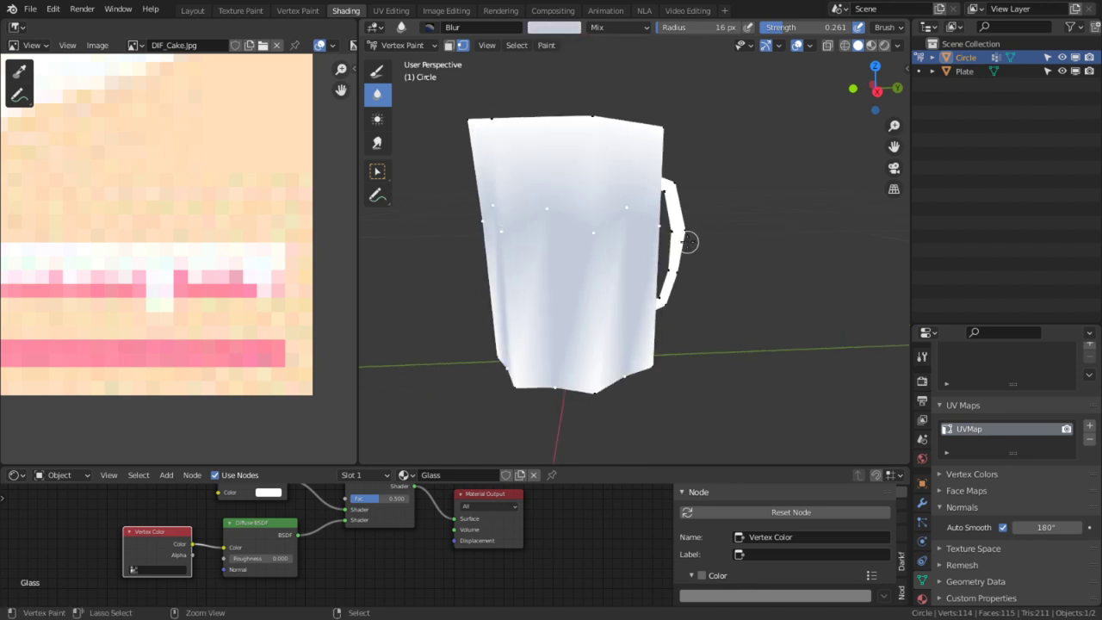
key("v")
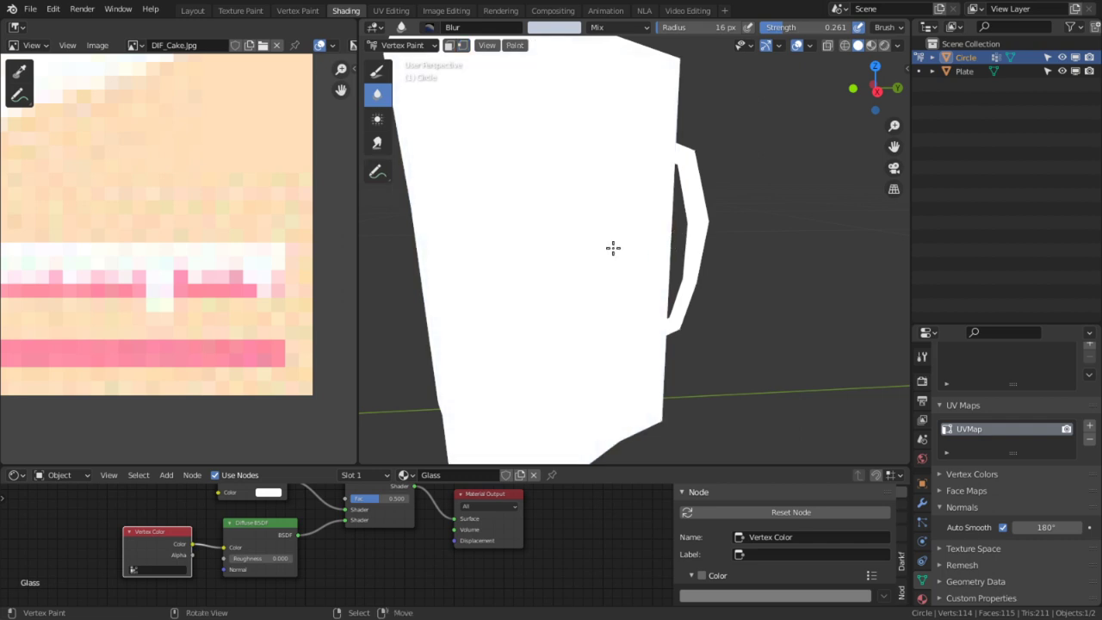
key("shift+k")
key("ctrl+z")
- Select the faces of the mug's lower outer wall in face mode, triangulate them, and return to Vertex Paint mode
key("Tab")
key("3")
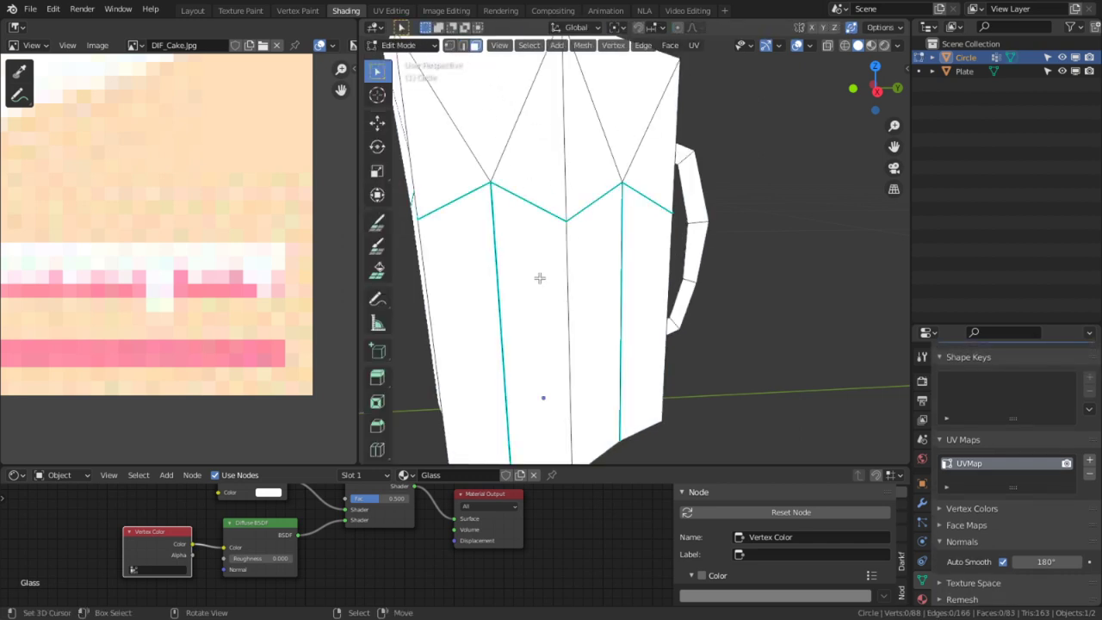
left_click(539, 290)
key("a")
key("ctrl+t")
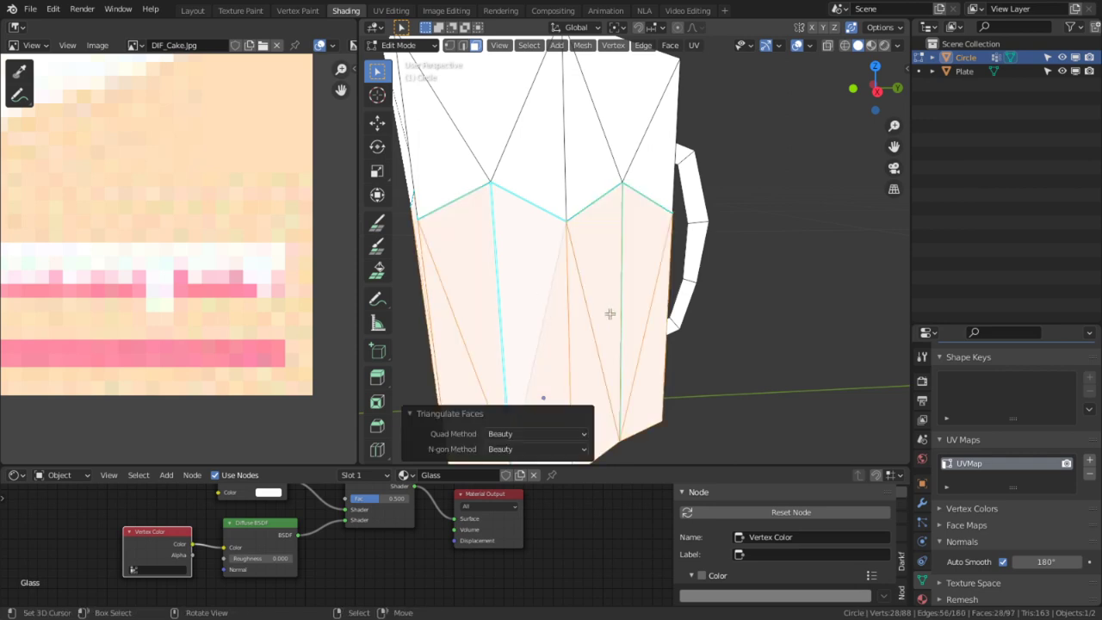
middle_click_drag(607, 312, 905, 315)
scroll(537, 180, "up", 6)
key("Tab")
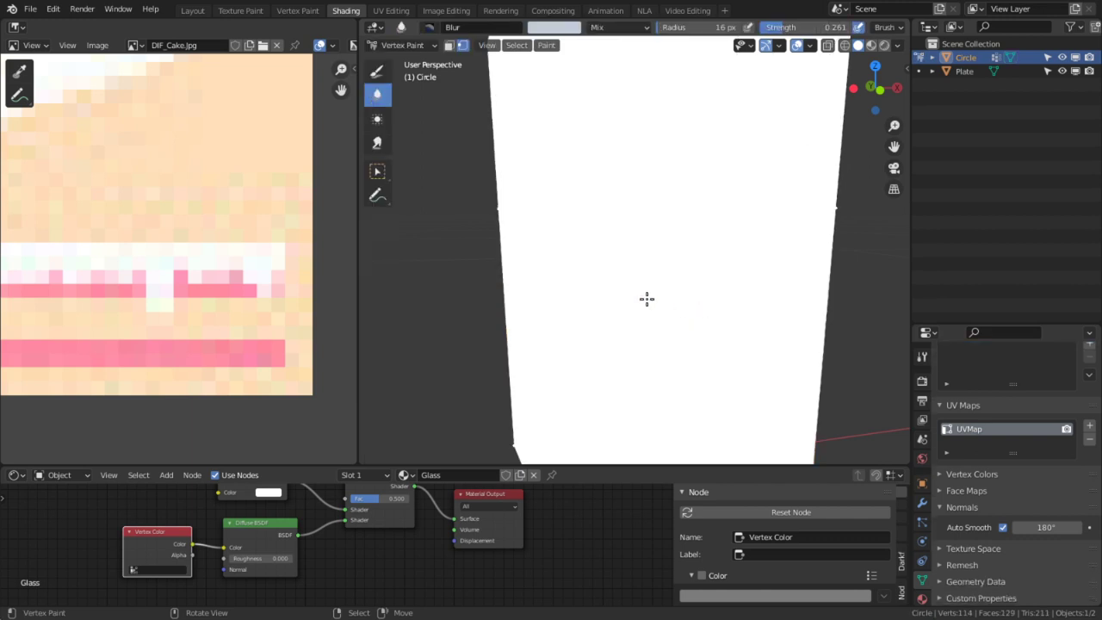
- In Edit Mode, select the sharp vertical edges of the lower outer wall all around the mug
key("Tab")
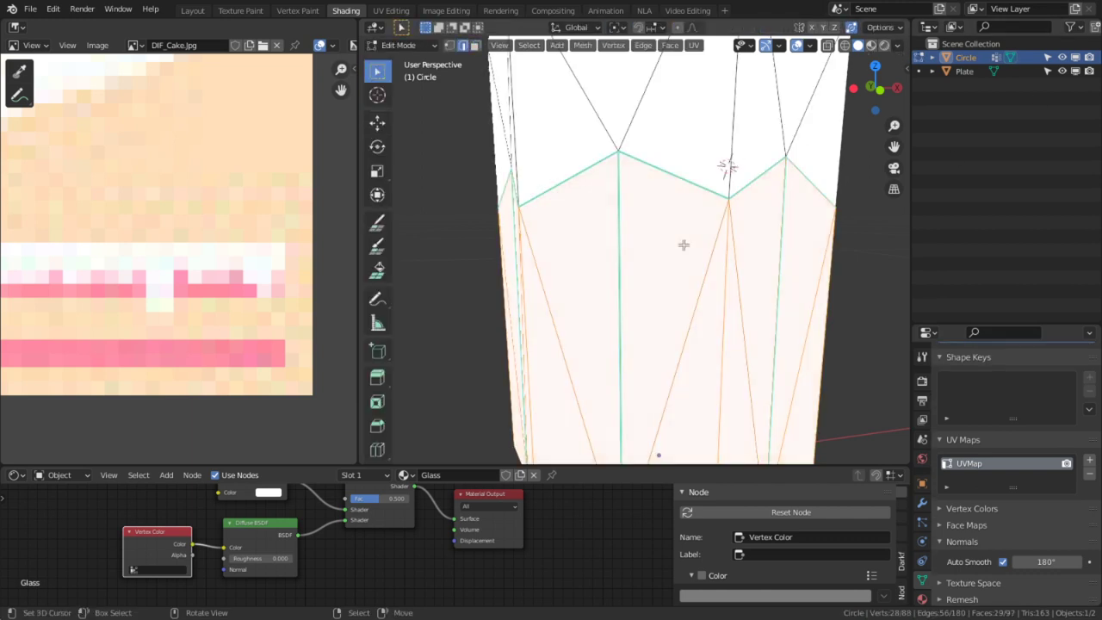
left_click(696, 300)
scroll(699, 293, "down", 3)
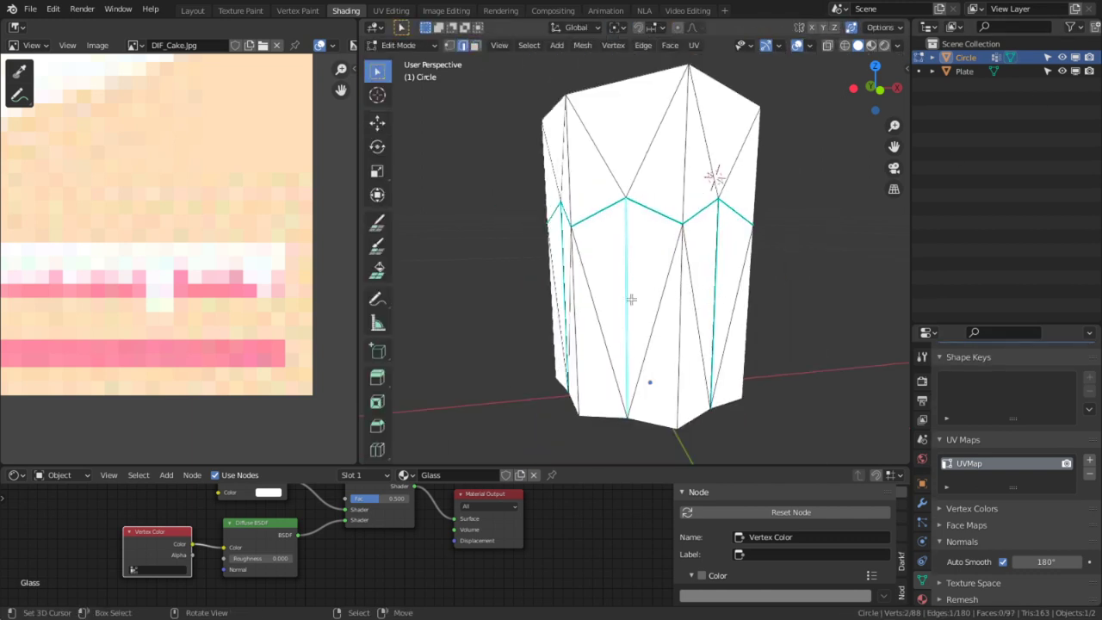
middle_click_drag(713, 241, 630, 259)
left_click(678, 255, "shift")
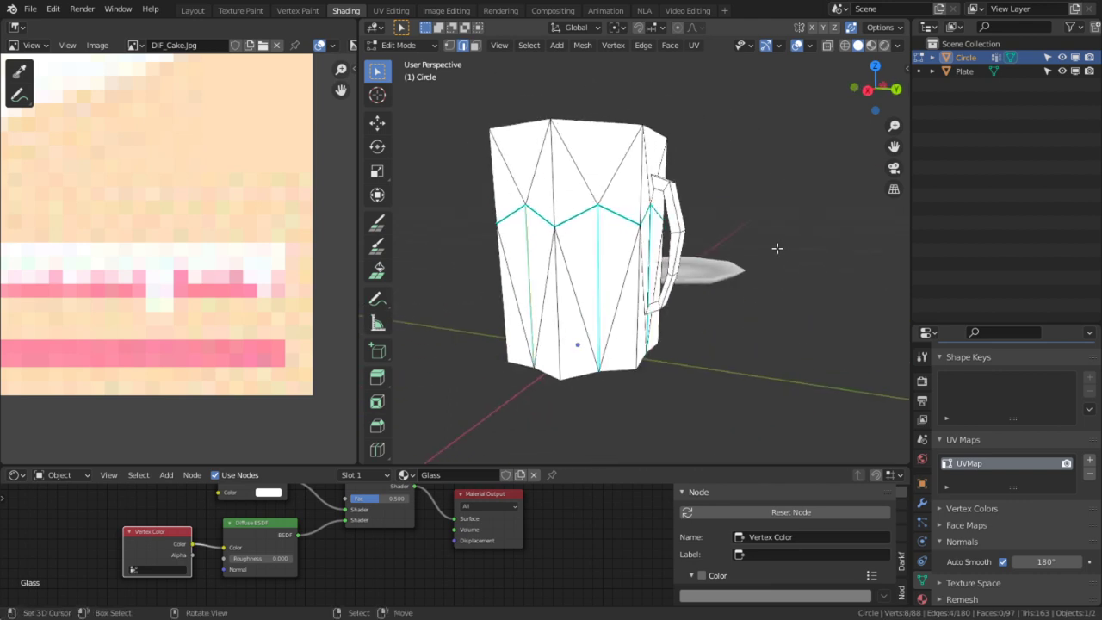
middle_click_drag(777, 248, 695, 261)
left_click(654, 235, "shift")
left_click(720, 238, "shift")
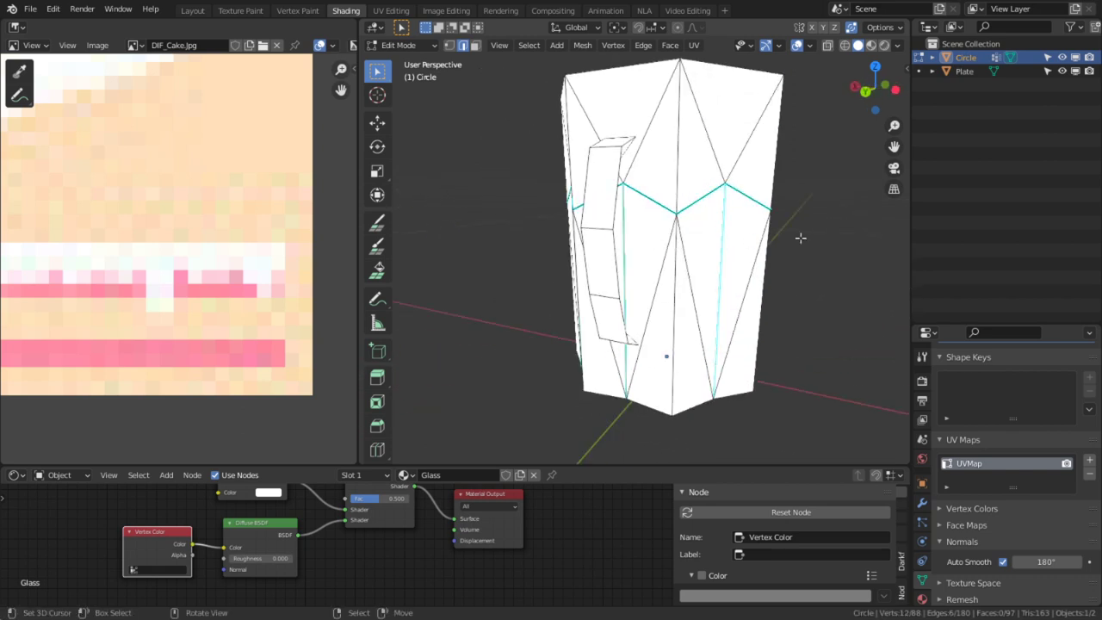
middle_click_drag(799, 238, 676, 246)
left_click(768, 267, "shift")
middle_click_drag(768, 267, 704, 247)
- Fill the masked vertices of the selected edges with pale blue-grey in Vertex Paint mode and switch to material preview shading
key("ctrl+Tab")
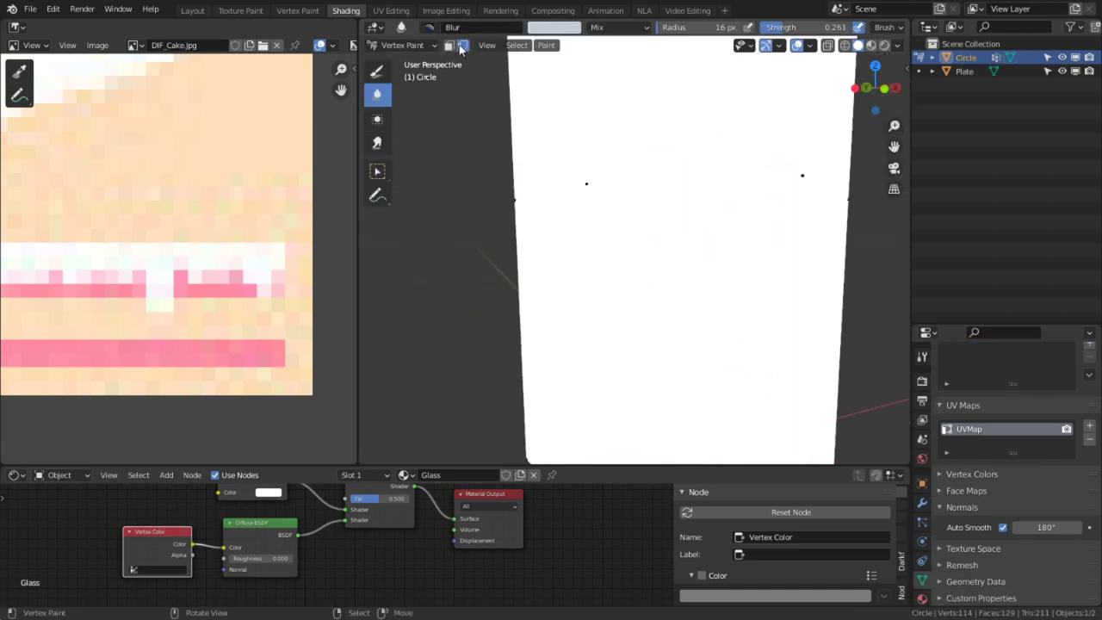
scroll(668, 203, "down", 4)
middle_click_drag(662, 216, 434, 238)
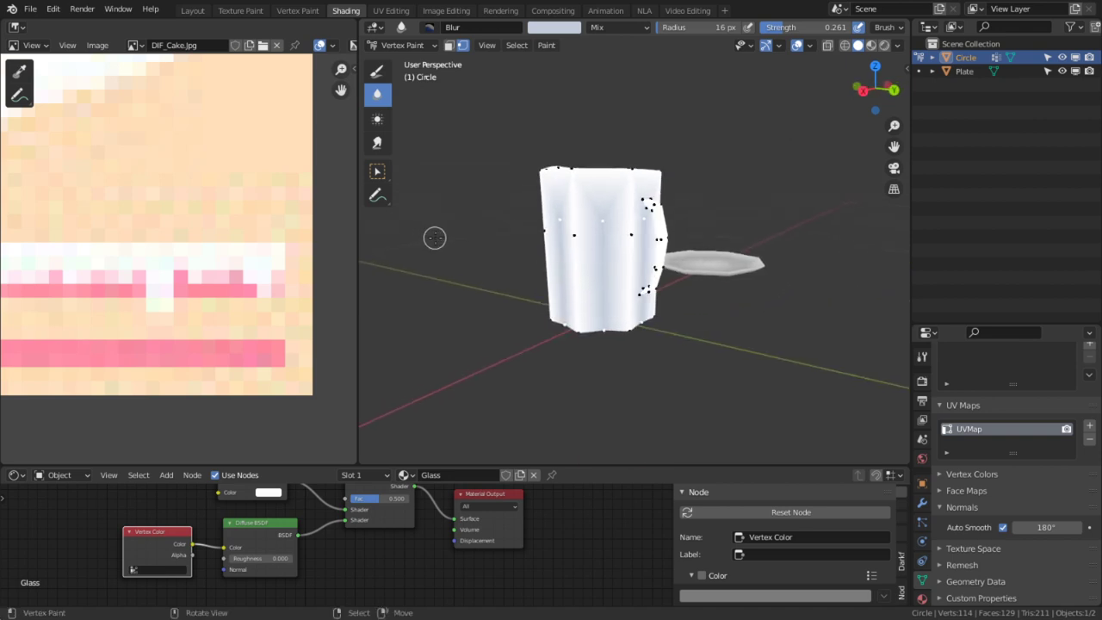
left_click(870, 45)
scroll(737, 228, "up", 3)
middle_click_drag(737, 229, 488, 171)
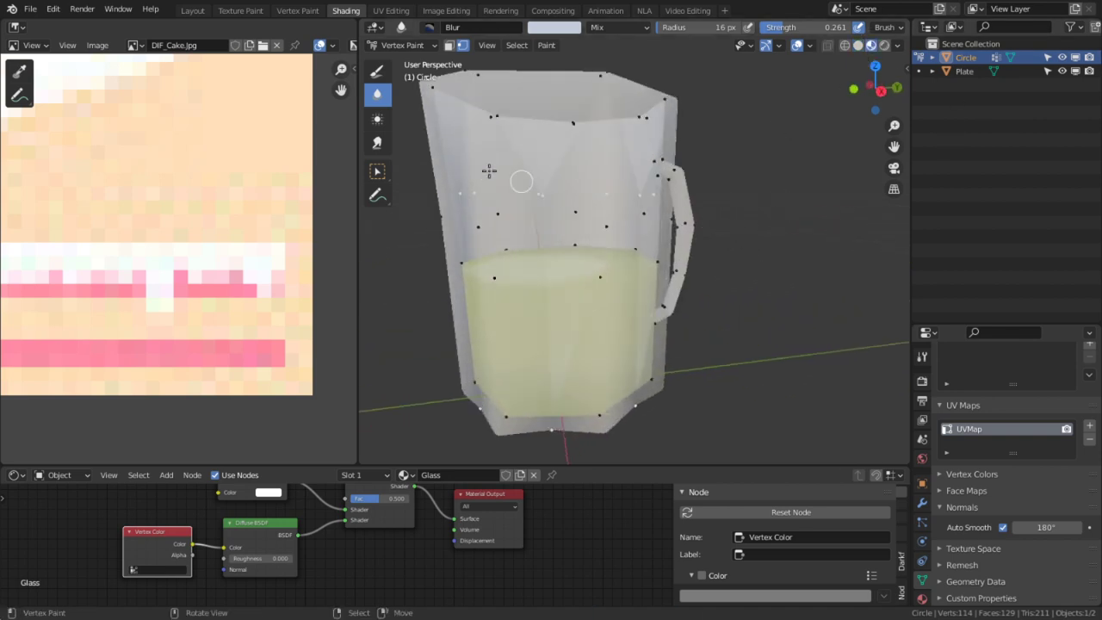
- Switch to Object Mode and examine the glass mug and its liquid full-screen, in right view, and from several angles
left_click(402, 45)
left_click(414, 55)
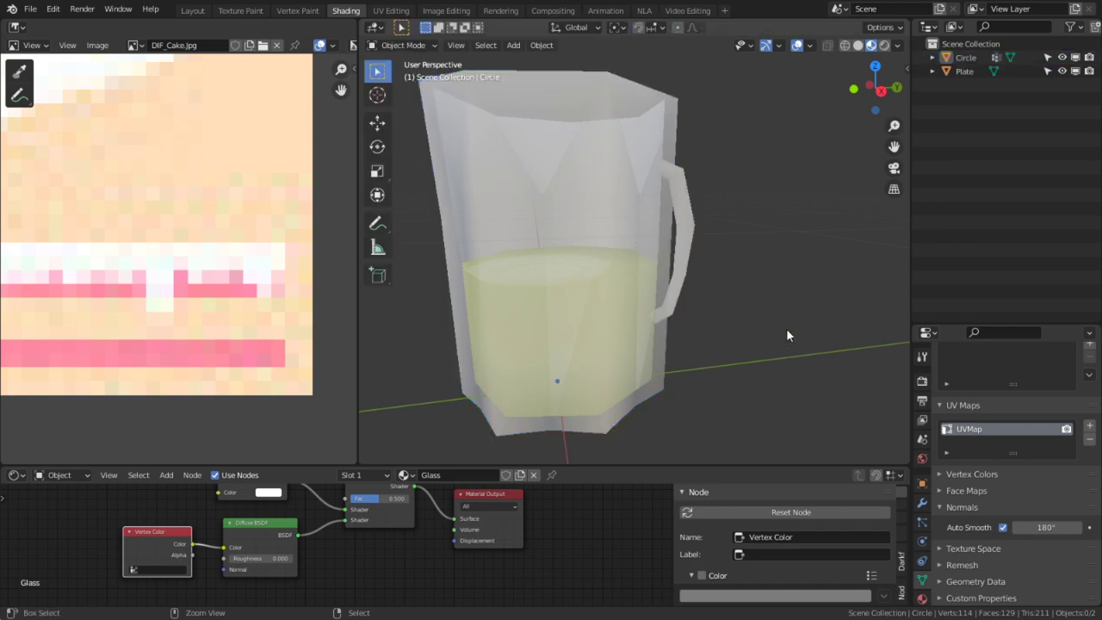
key("ctrl+space")
middle_click_drag(786, 328, 585, 256)
scroll(585, 256, "down", 3)
middle_click_drag(677, 308, 791, 194)
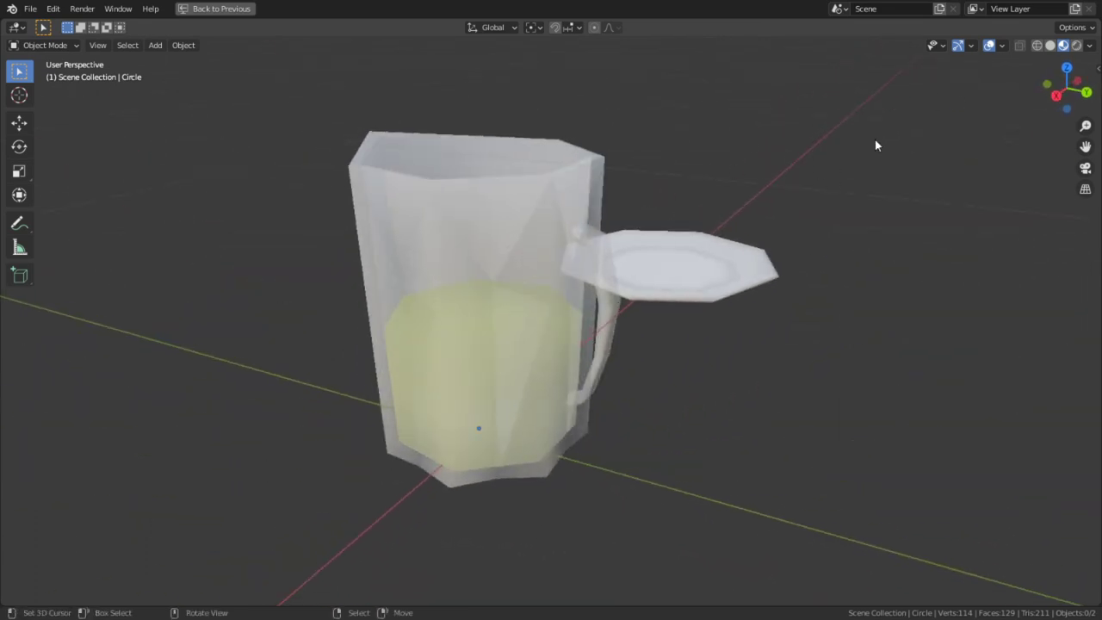
key("ctrl+alt+space")
mouse_move(623, 302)
middle_mouse_down()
mouse_move(696, 233)
mouse_move(616, 311)
middle_mouse_up()
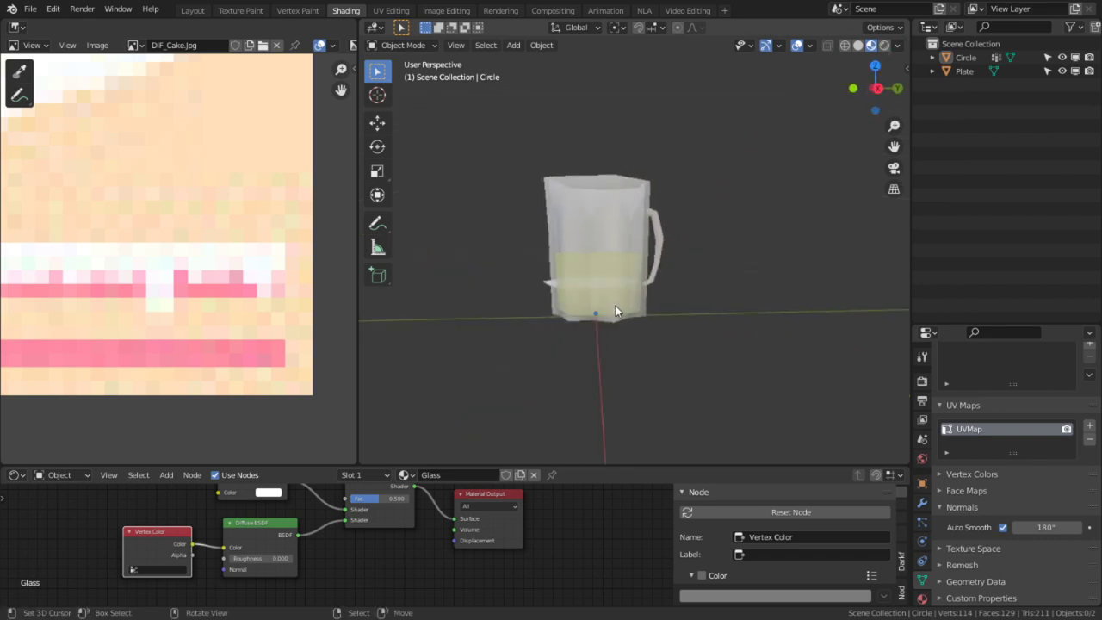
key("KP_3")
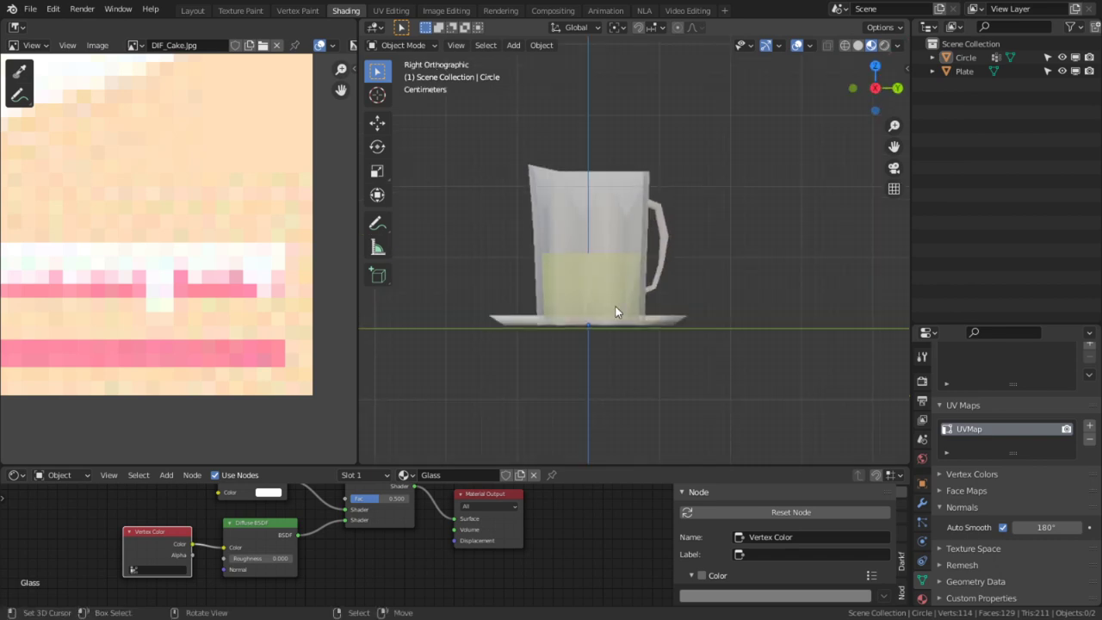
scroll(616, 312, "up", 4)
middle_click_drag(583, 324, 556, 314)
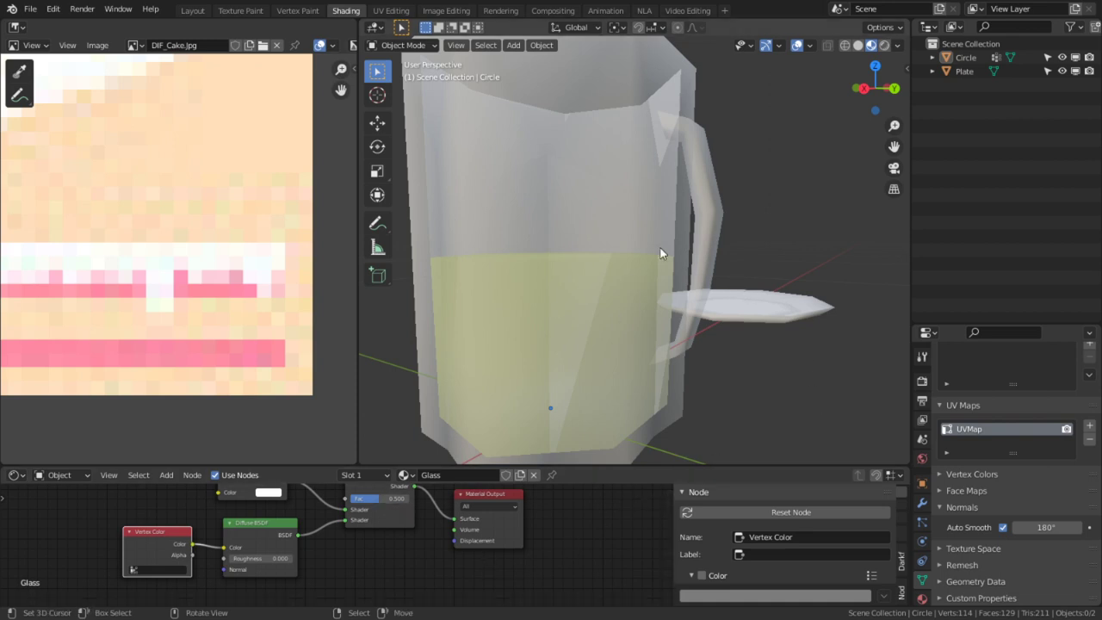
middle_click_drag(662, 250, 868, 345)
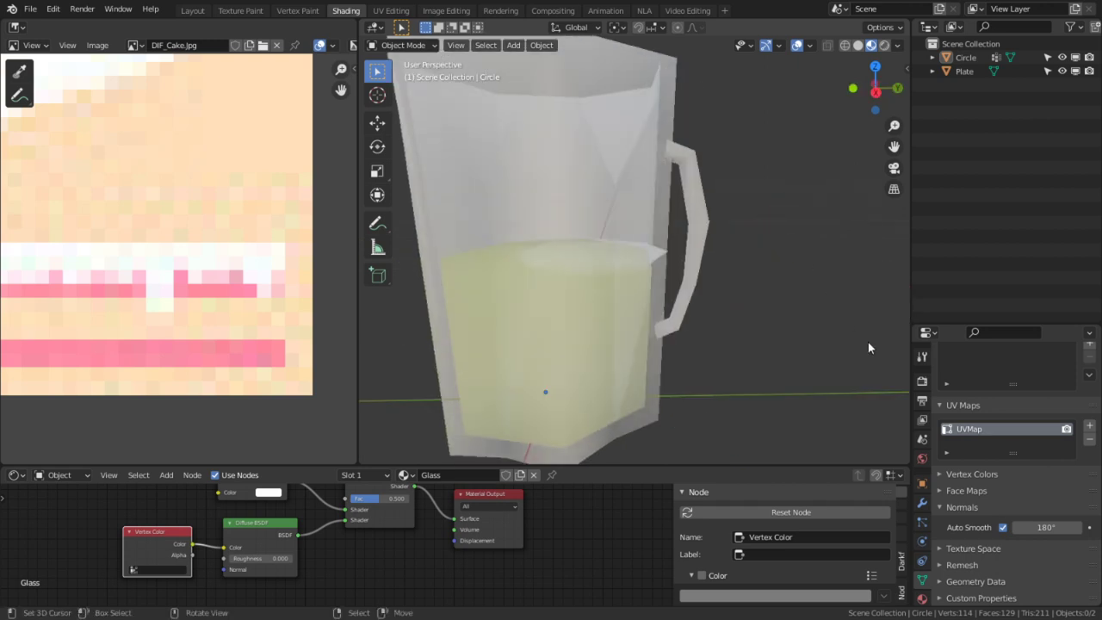
- Open the render settings and inspect the mug's mesh from above in Edit Mode
scroll(934, 428, "up", 3)
left_click(922, 381)
scroll(1040, 363, "up", 4)
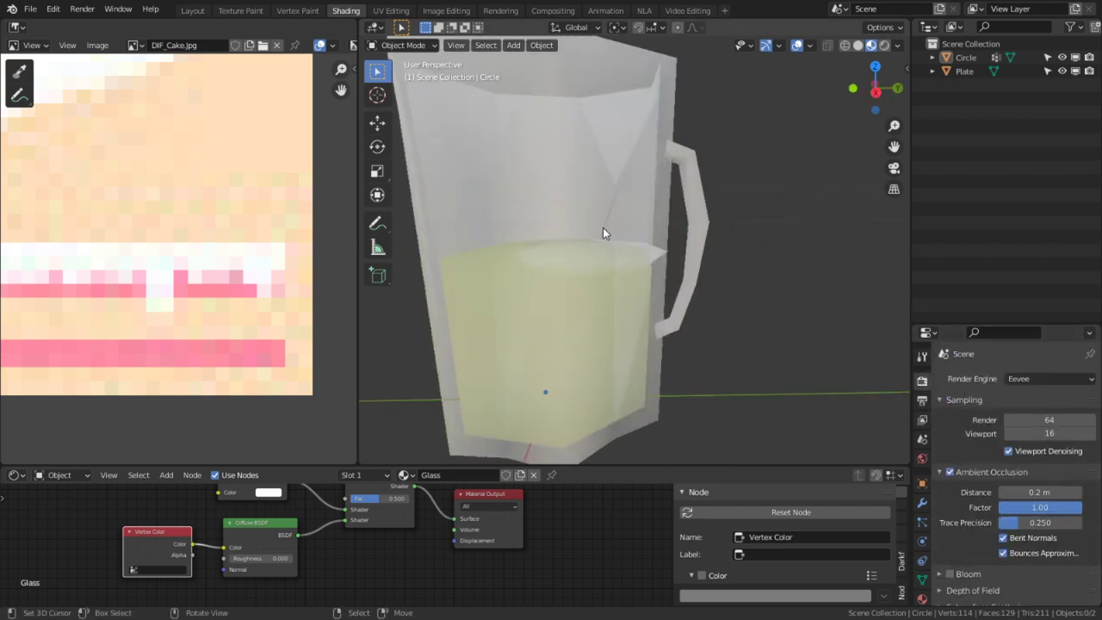
mouse_move(604, 229)
middle_mouse_down()
mouse_move(686, 231)
mouse_move(684, 221)
mouse_move(433, 238)
mouse_move(559, 238)
mouse_move(559, 175)
mouse_move(595, 196)
mouse_move(610, 233)
middle_mouse_up()
left_click(603, 192)
key("Tab")
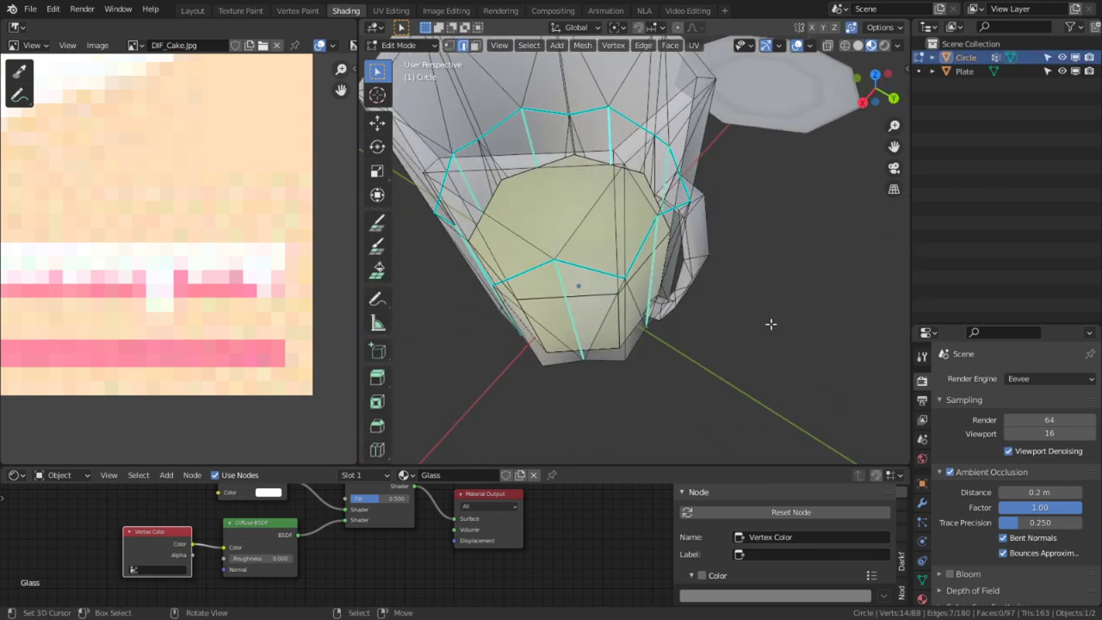
- Change the render engine to Cycles and return the mug to Object Mode
scroll(972, 524, "down", 4)
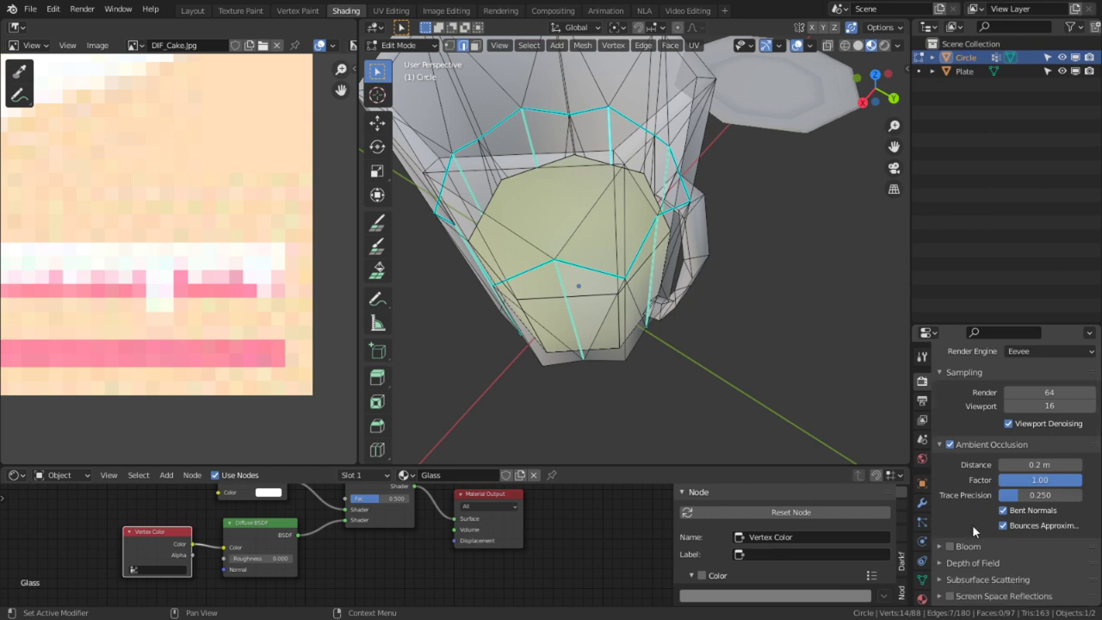
left_click(922, 400)
scroll(940, 371, "up", 4)
left_click(922, 380)
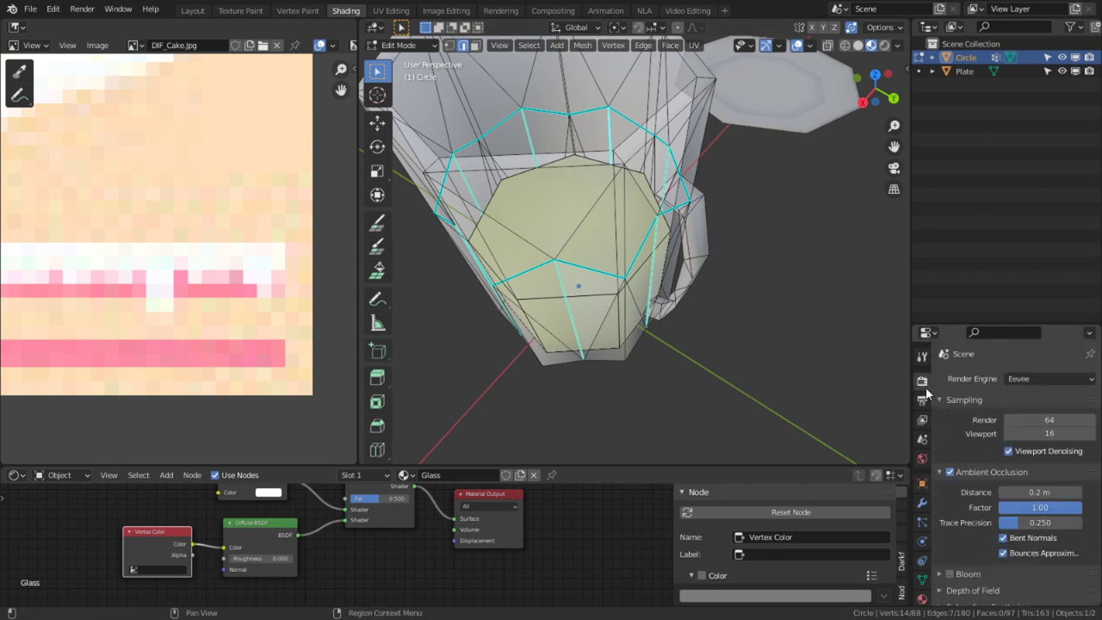
left_click(1042, 380)
left_click(1031, 424)
key("Tab")
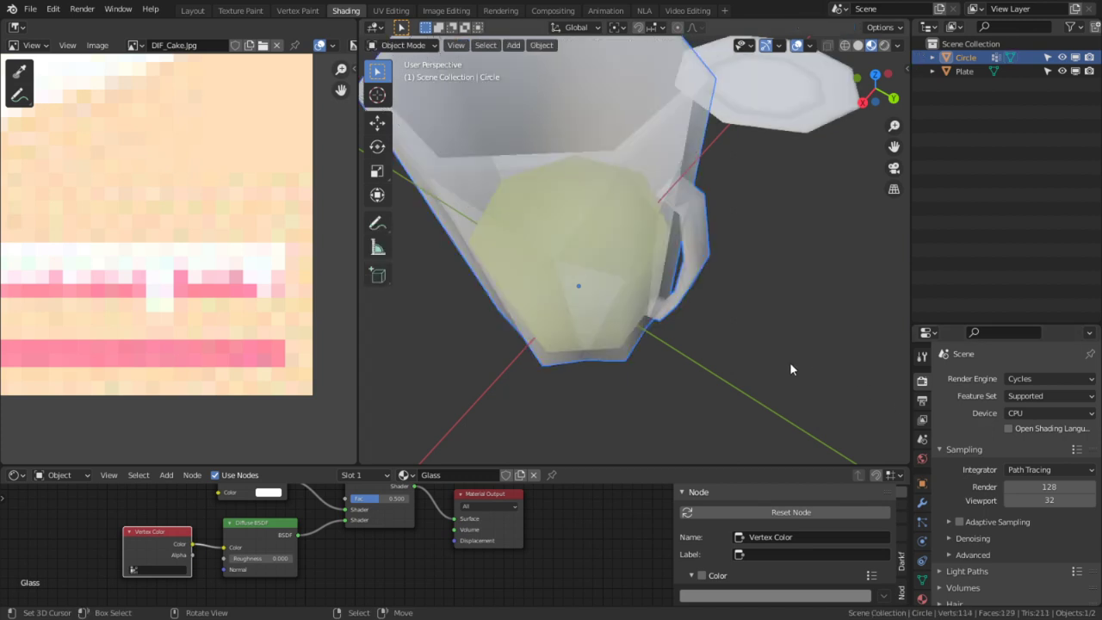
- Add a Sun light to the scene and move it up to a spot above the mug
key("shift+a")
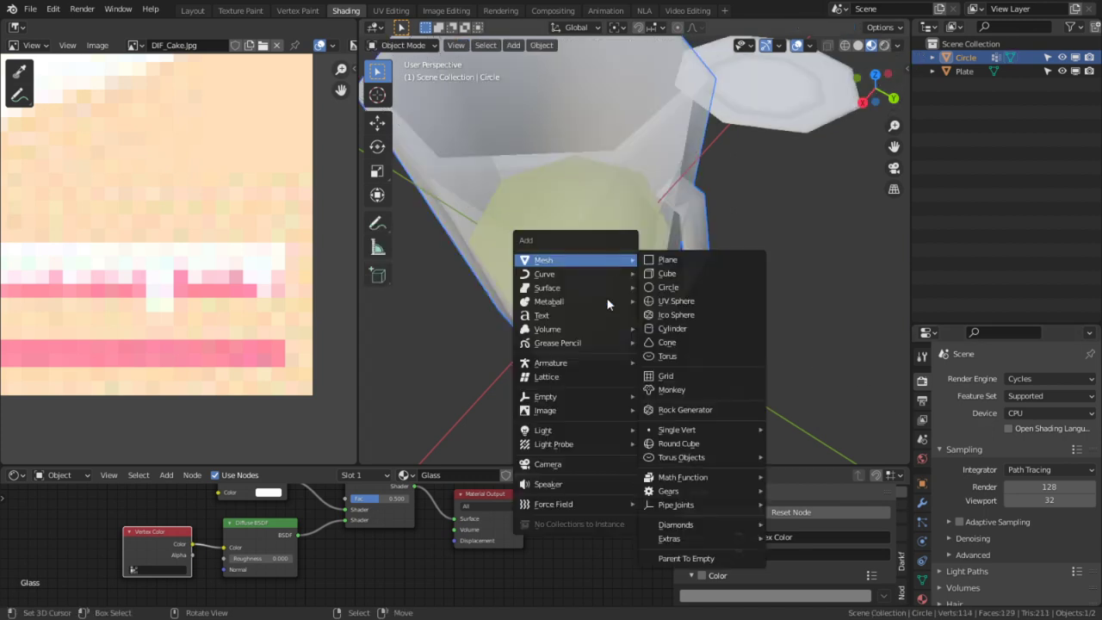
mouse_move(603, 431)
left_click(707, 449)
scroll(669, 332, "down", 6)
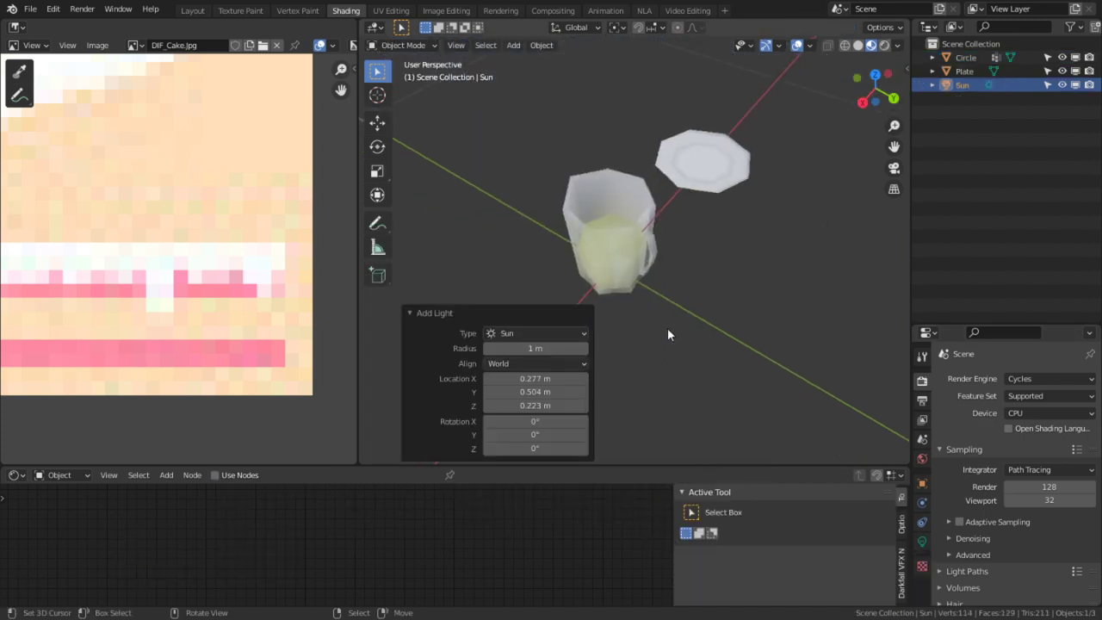
middle_click_drag(667, 328, 766, 265)
key("g")
left_click(728, 112)
scroll(713, 163, "down", 7)
key("g")
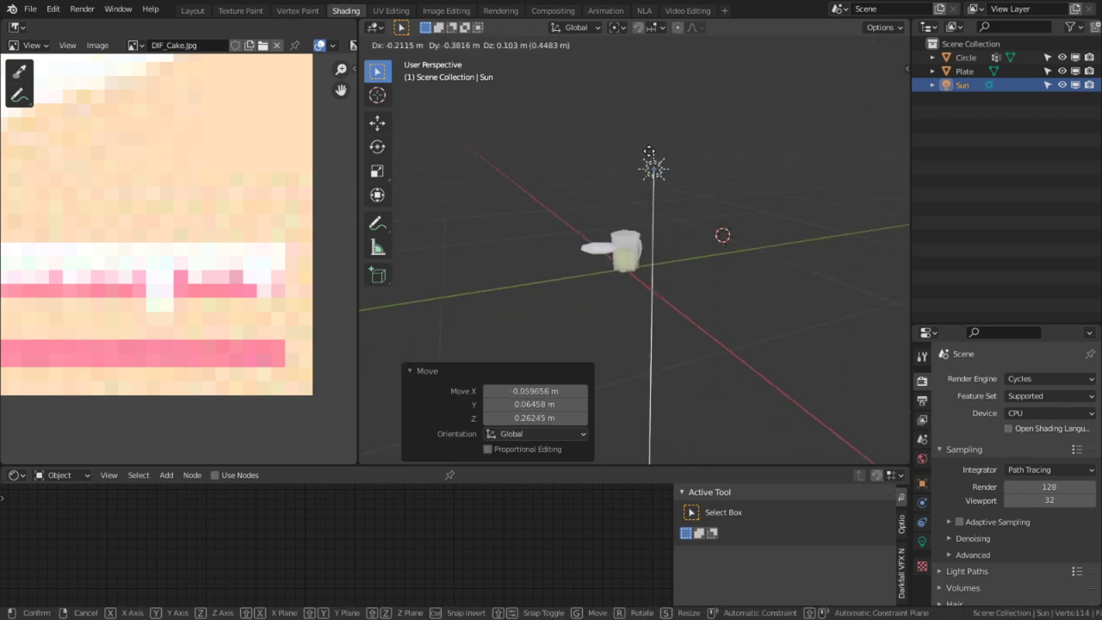
left_click(628, 149)
- Trackball-rotate the sun light by about 58.4° so its rays come in at an angle
key("r")
key("r")
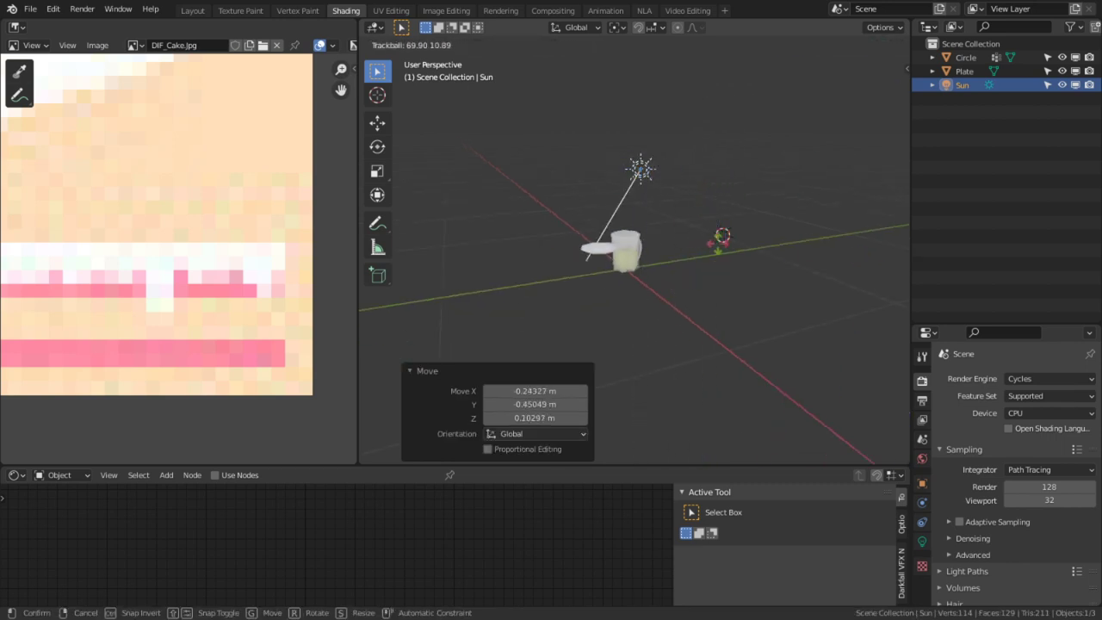
left_click(704, 235)
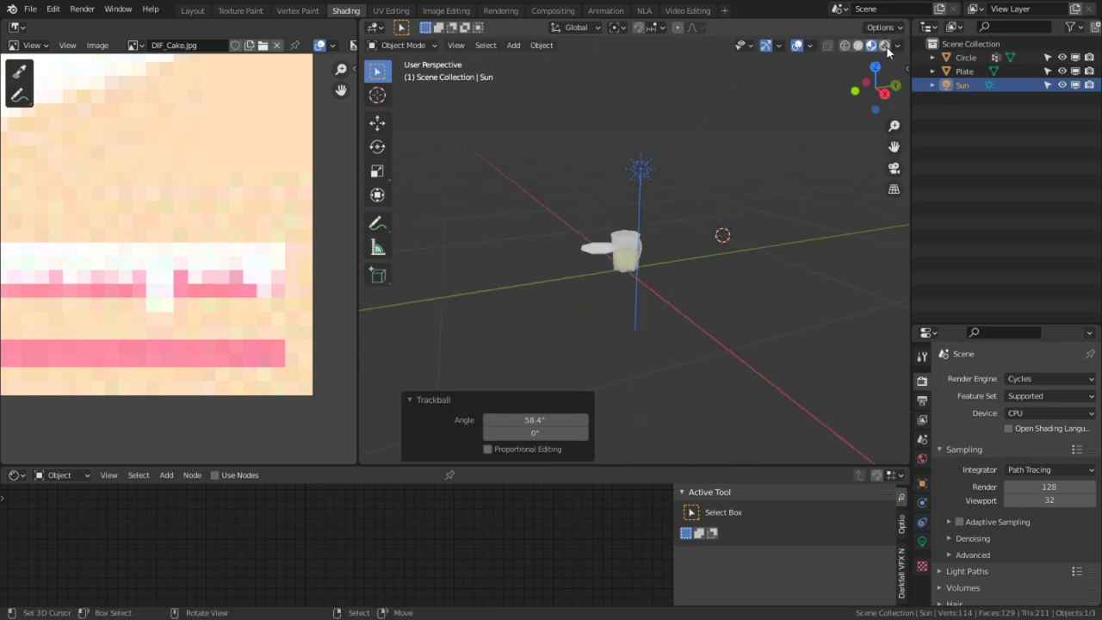
- Switch the viewport to rendered shading and trackball-rotate the sun light further by about 17.8° and 9.74°
left_click(884, 45)
scroll(708, 219, "up", 5)
middle_click_drag(669, 276, 768, 253)
key("r")
key("r")
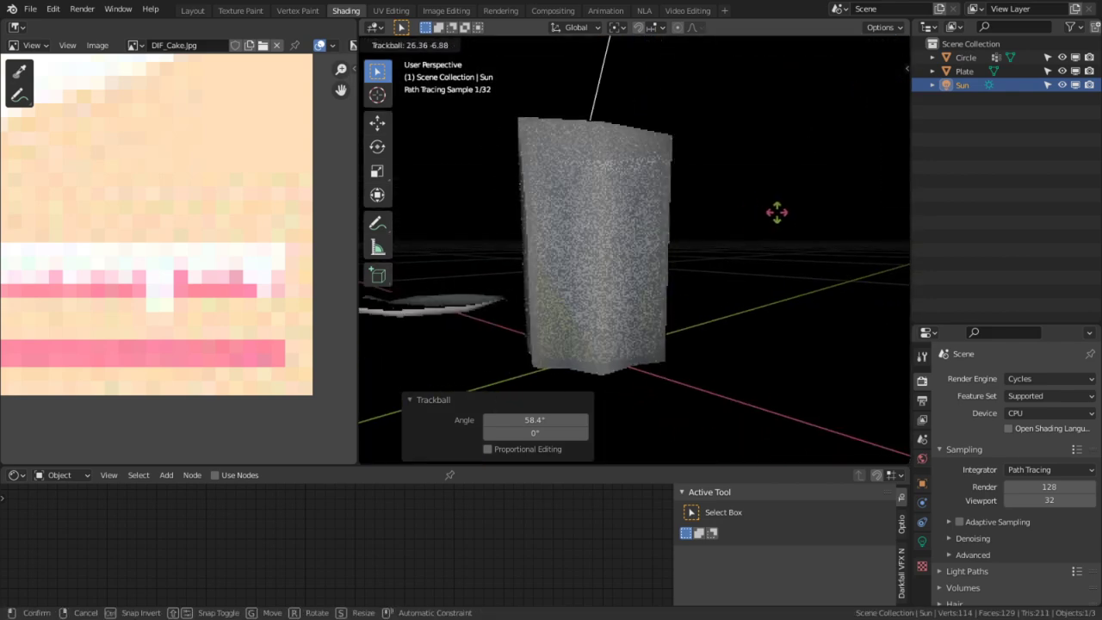
left_click(797, 203)
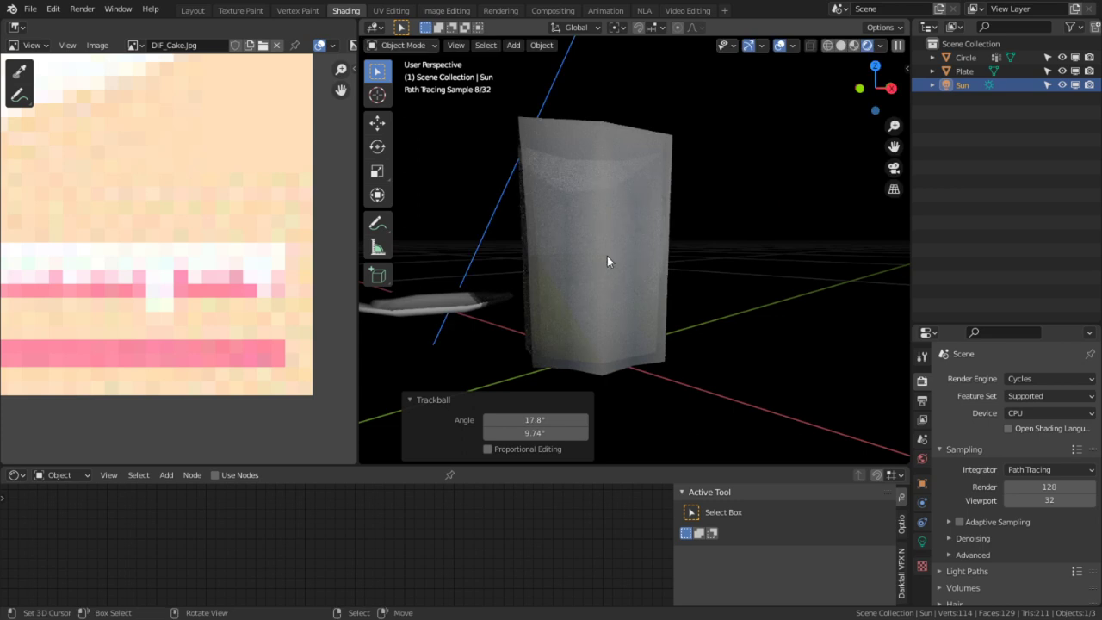
- Select the mug and set the Glass material's shader mix factor to 0.250
left_click(607, 255)
left_click_drag(383, 501, 349, 499)
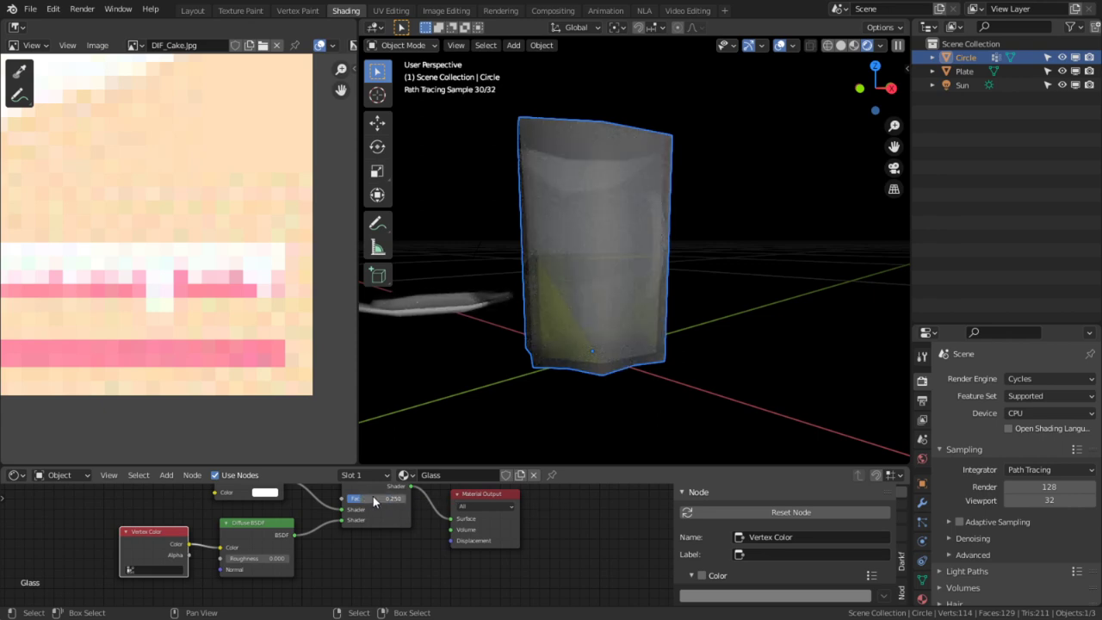
mouse_move(751, 255)
middle_mouse_down()
mouse_move(544, 295)
mouse_move(674, 350)
mouse_move(695, 256)
mouse_move(824, 247)
mouse_move(669, 333)
middle_mouse_up()
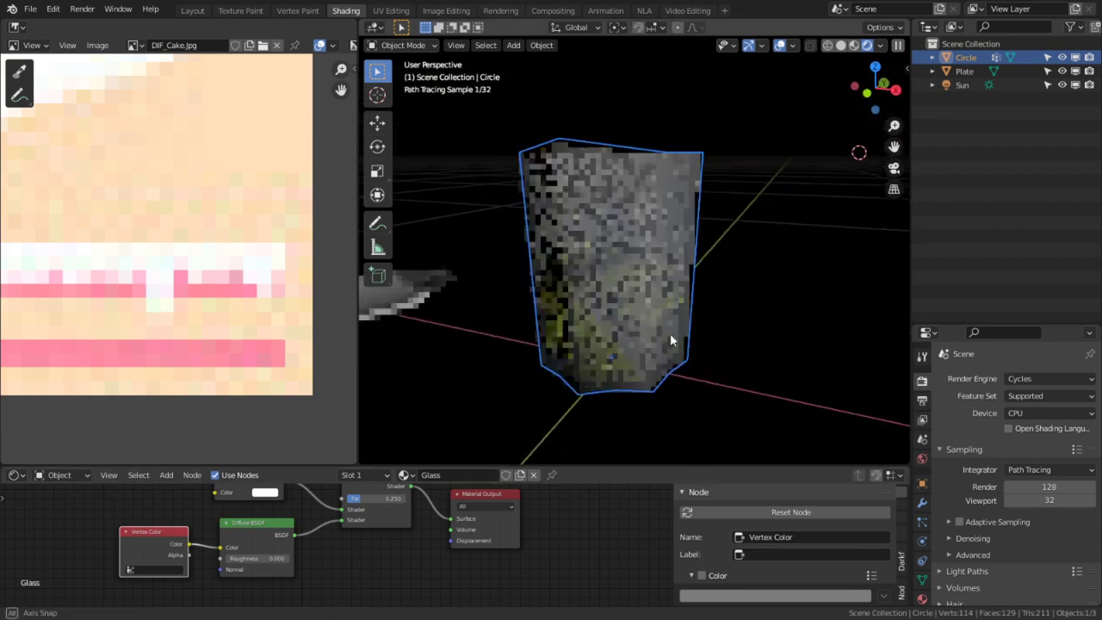
- Insert an Add Shader node between the Glass material's Mix Shader and Material Output nodes
key("ctrl+space")
left_click_drag(635, 256, 705, 254)
key("shift+a")
left_click(639, 229)
type("add")
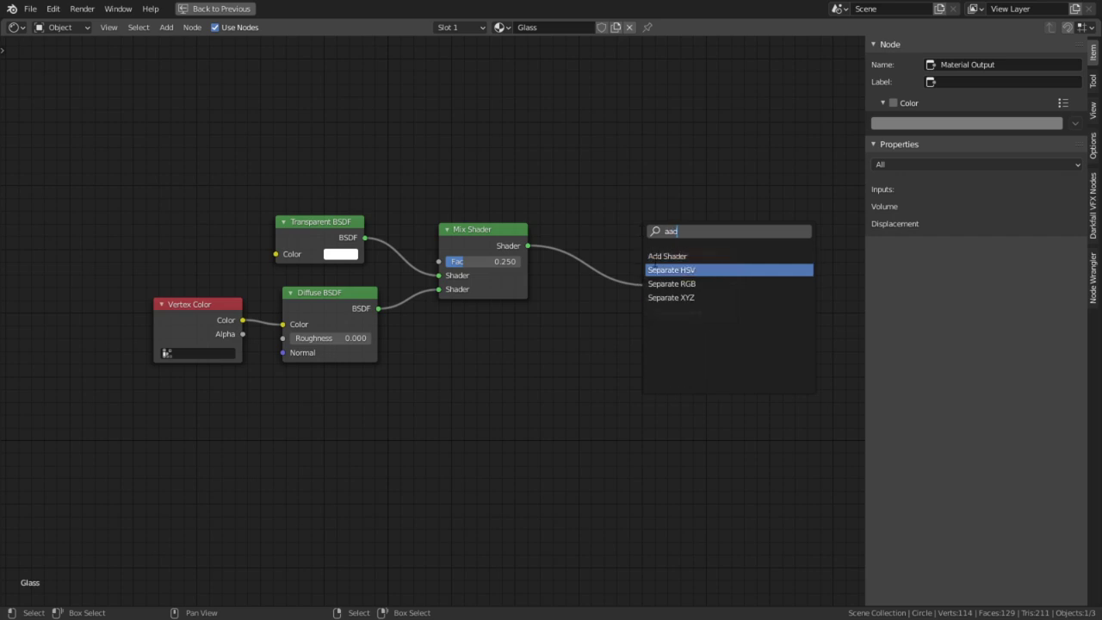
key("Return")
left_click(527, 326)
key("shift+a")
left_click(518, 336)
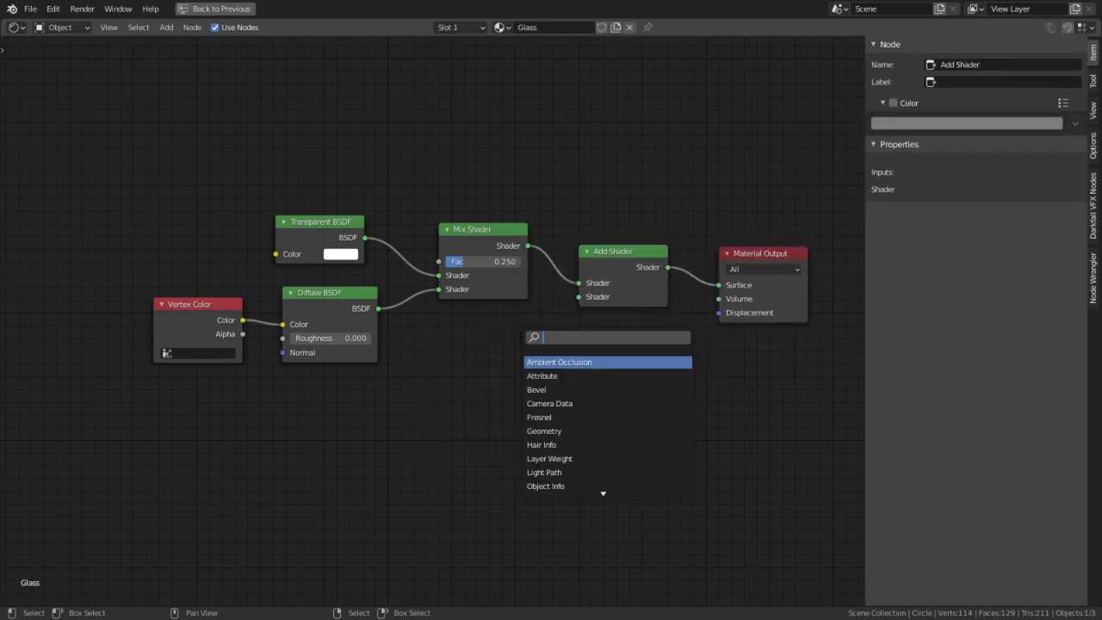
type("glos")
key("Escape")
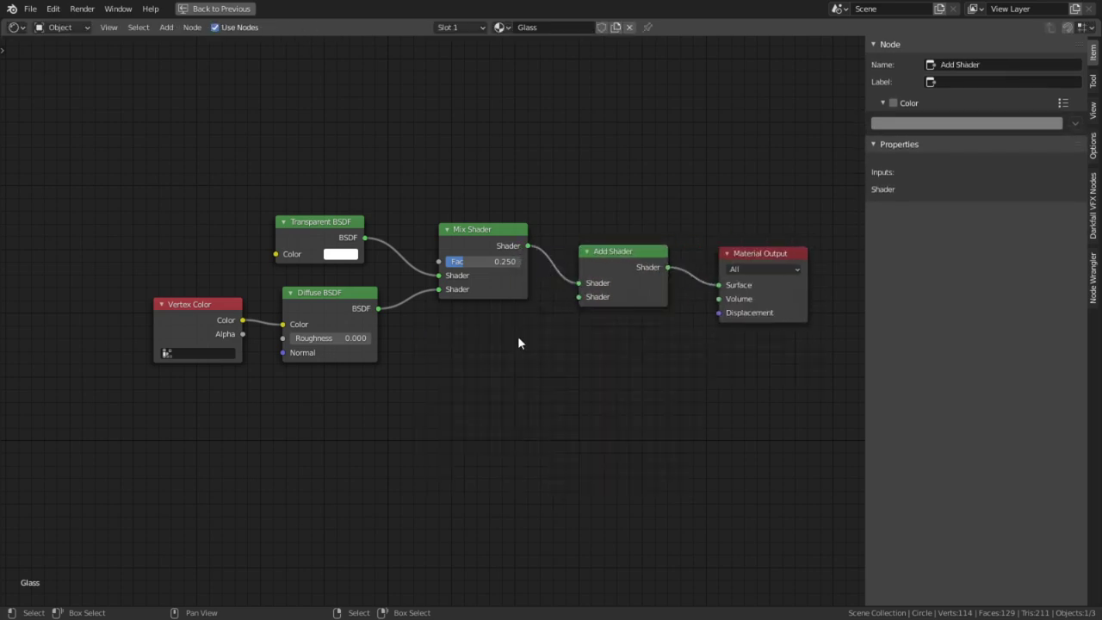
- Add a Glossy BSDF node below the Mix Shader and connect it to the Add Shader's second input
key("shift+a")
left_click(507, 350)
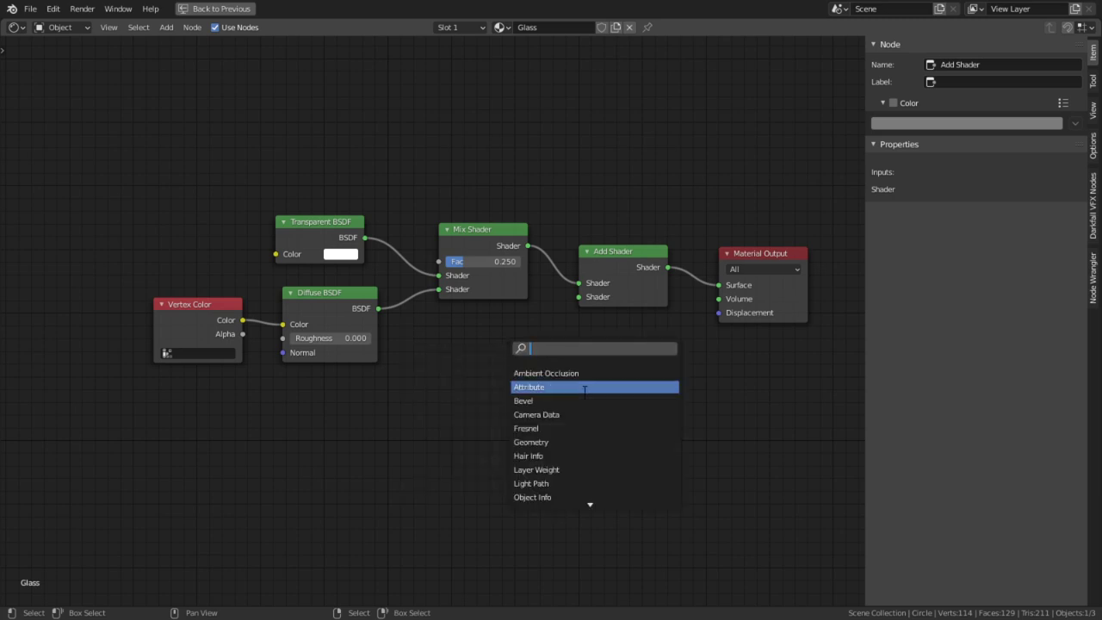
type("go")
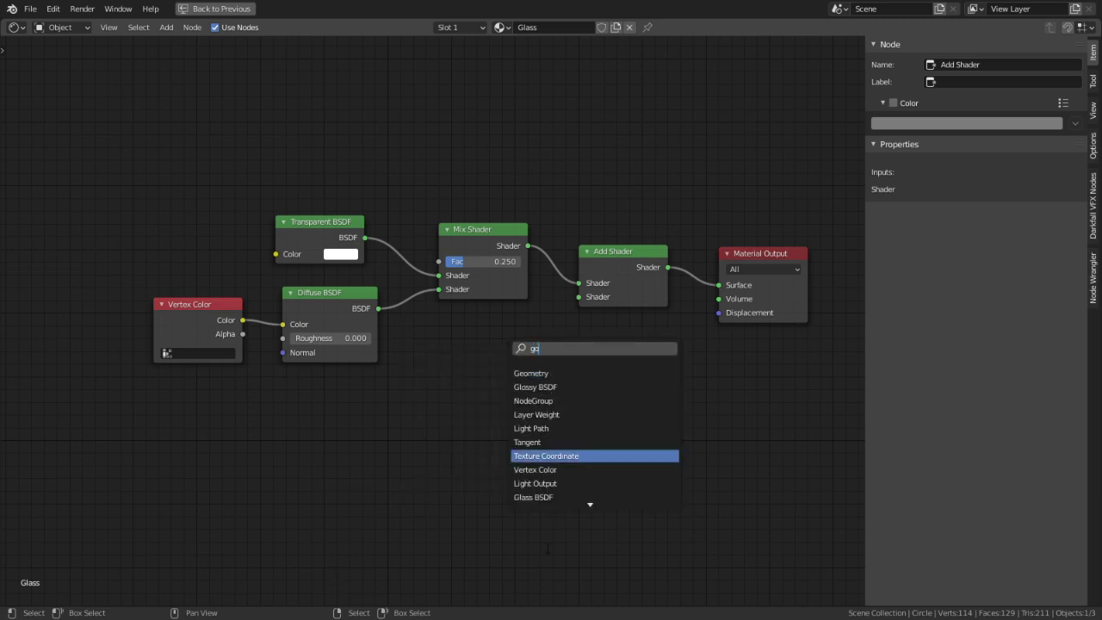
left_click(534, 386)
left_click(521, 339)
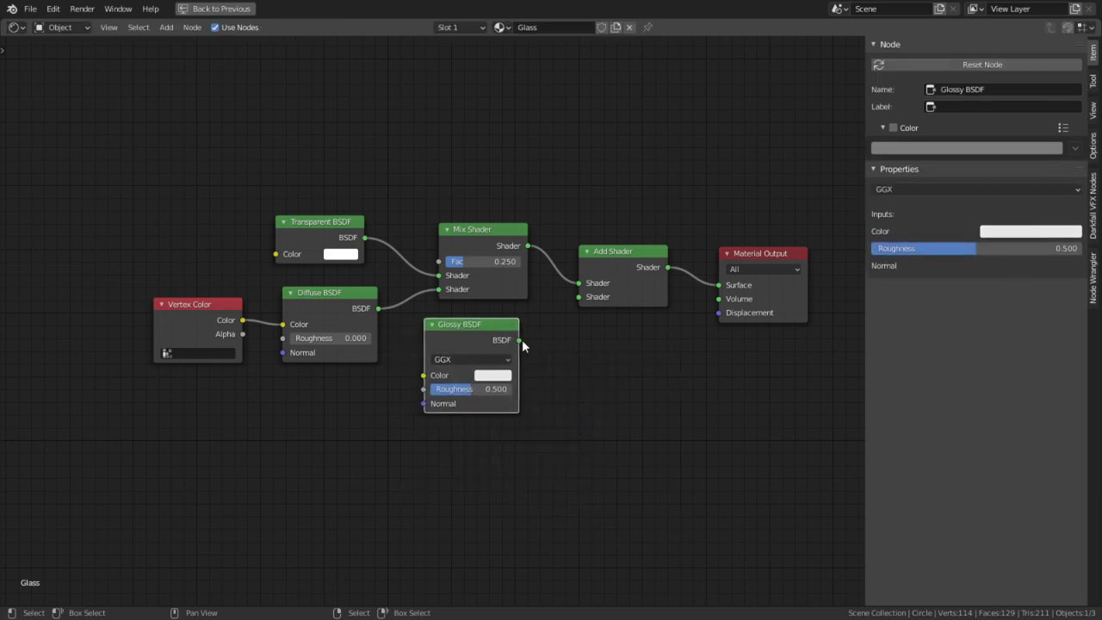
left_click_drag(574, 297, 575, 297)
key("ctrl+space")
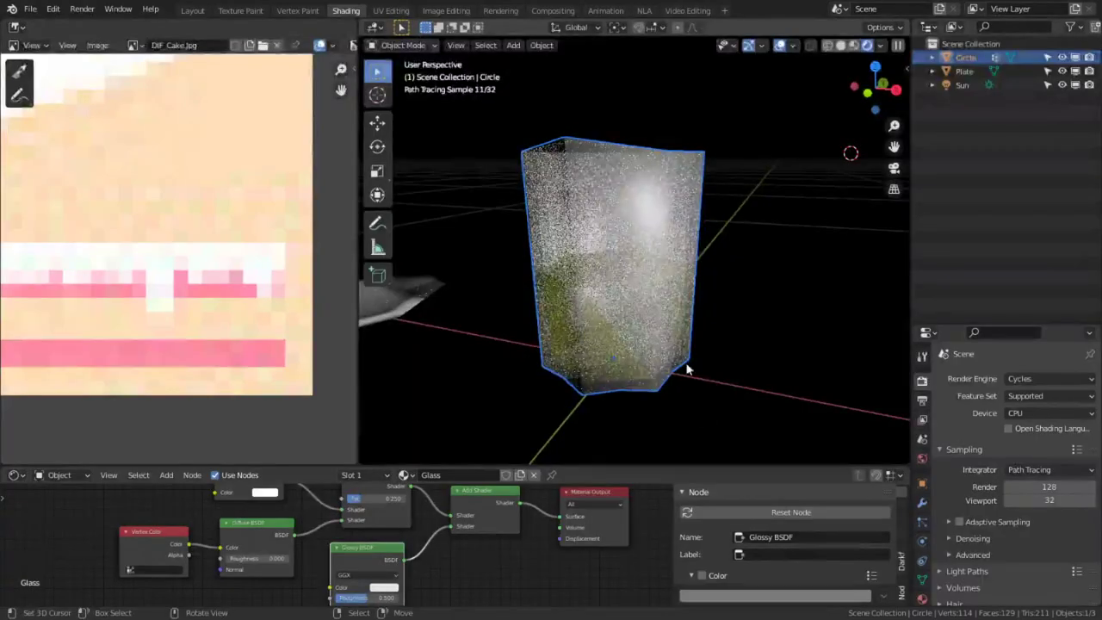
- Set the Glossy BSDF's roughness to 0.377
middle_click_drag(381, 602, 387, 572)
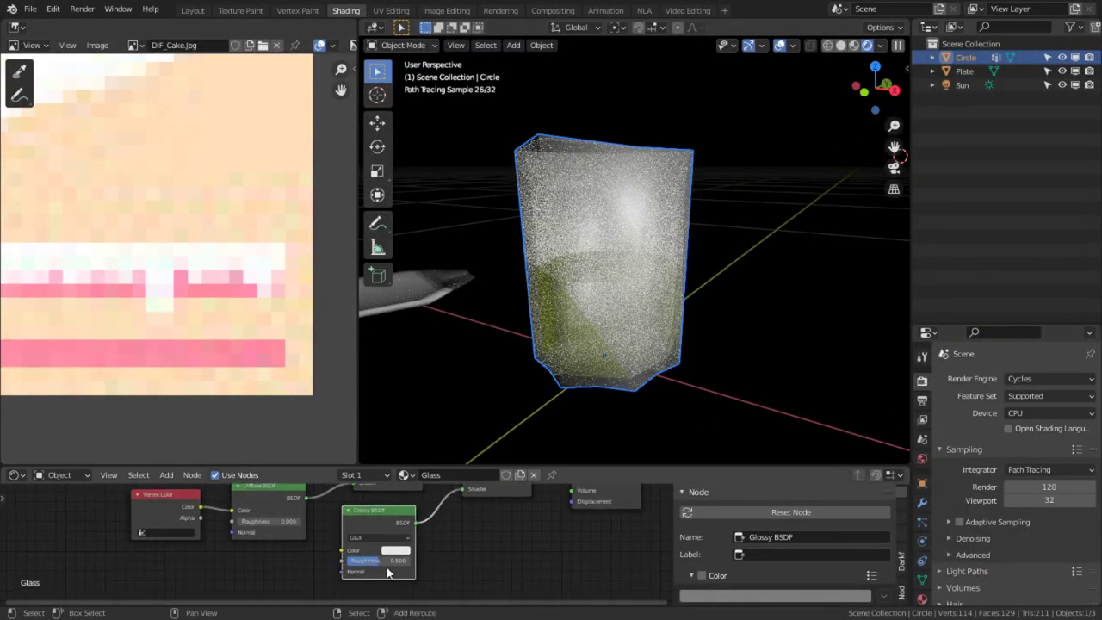
left_click_drag(379, 560, 396, 561)
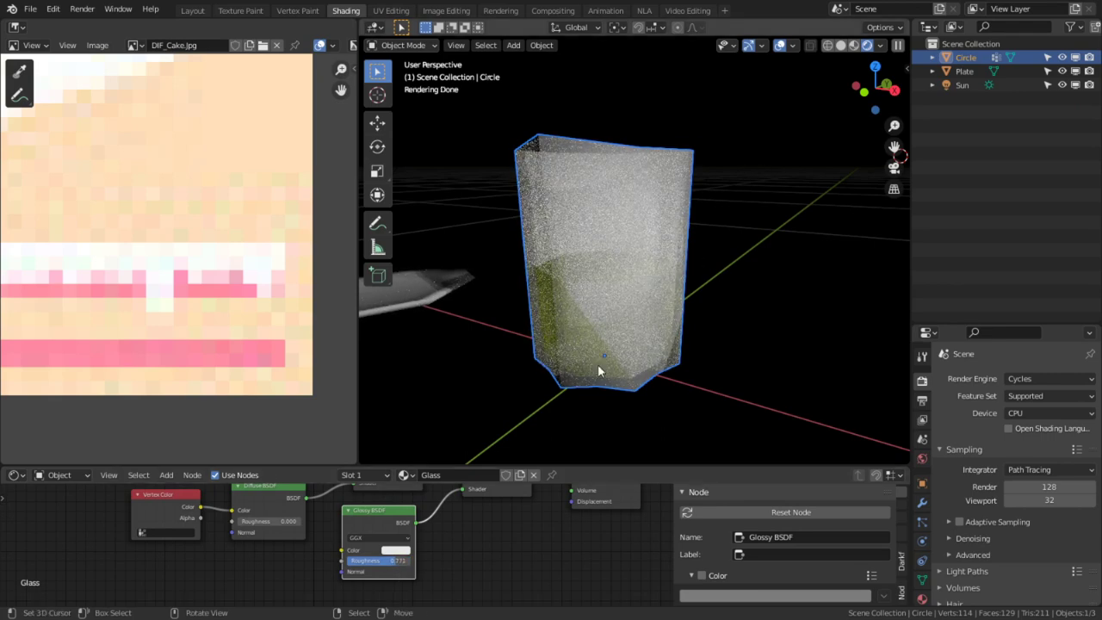
left_click_drag(396, 560, 378, 561)
middle_click_drag(819, 254, 727, 301)
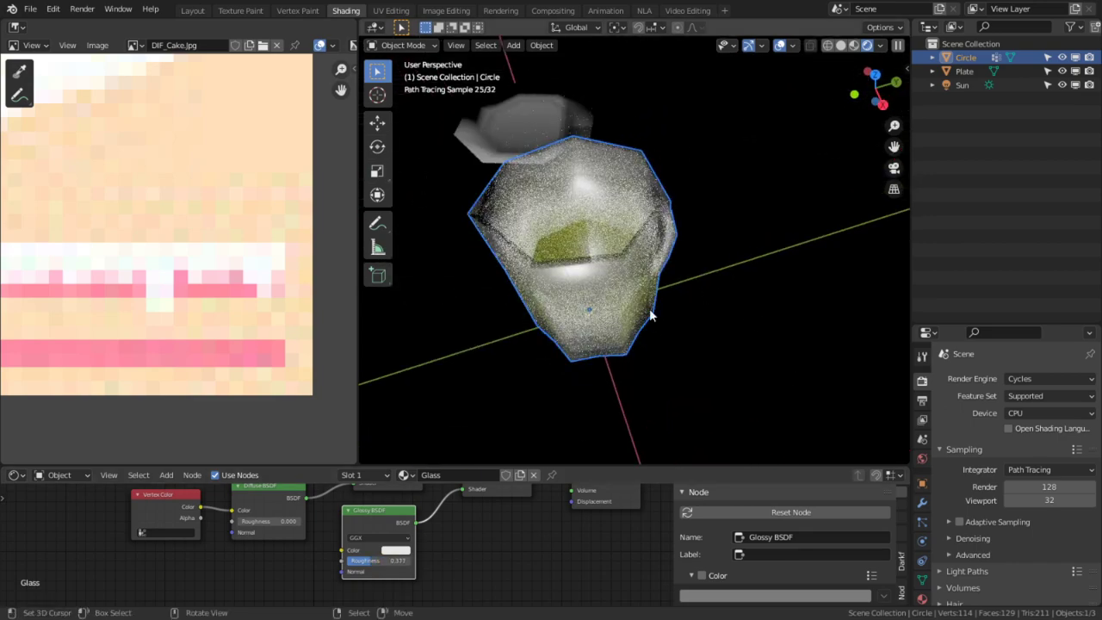
middle_click_drag(649, 315, 771, 233)
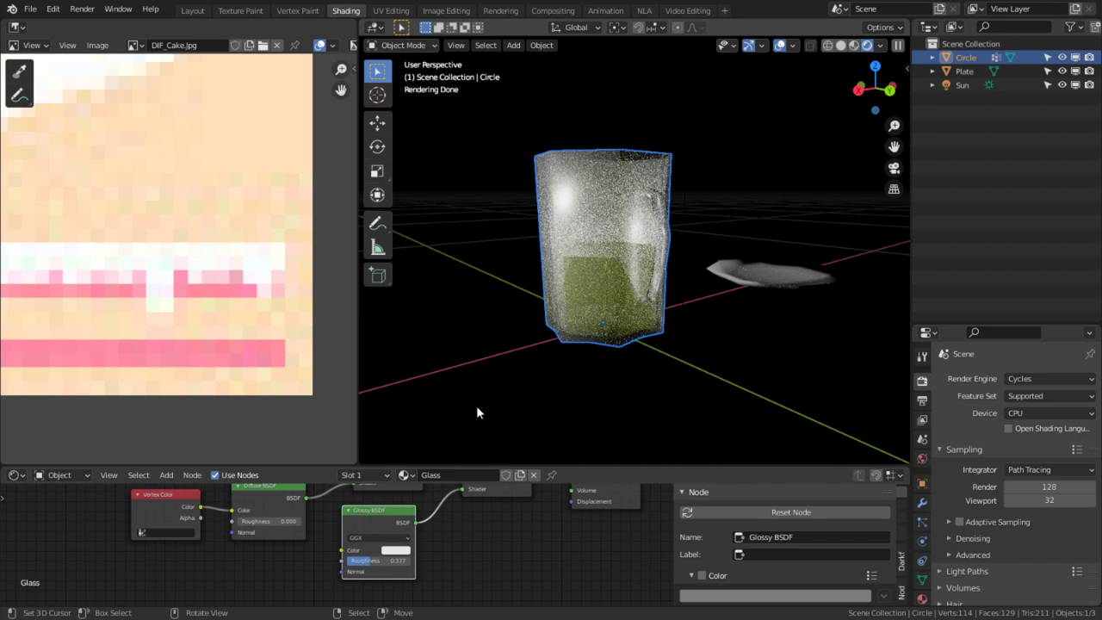
- Switch the viewport to material preview shading and examine the glossy mug from several sides
left_click(853, 45)
mouse_move(548, 462)
middle_mouse_down()
mouse_move(654, 300)
mouse_move(738, 285)
mouse_move(678, 255)
mouse_move(659, 163)
mouse_move(611, 196)
mouse_move(730, 169)
mouse_move(522, 204)
mouse_move(584, 227)
mouse_move(603, 168)
mouse_move(500, 189)
mouse_move(613, 197)
mouse_move(612, 215)
middle_mouse_up()
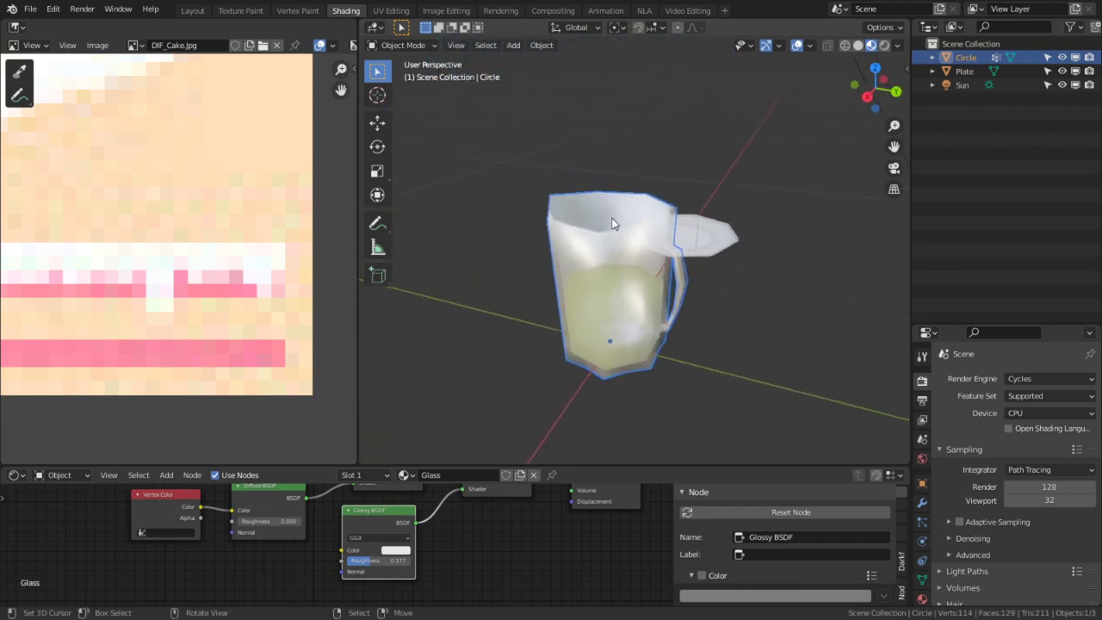
scroll(694, 180, "up", 4)
middle_click_drag(696, 186, 616, 182)
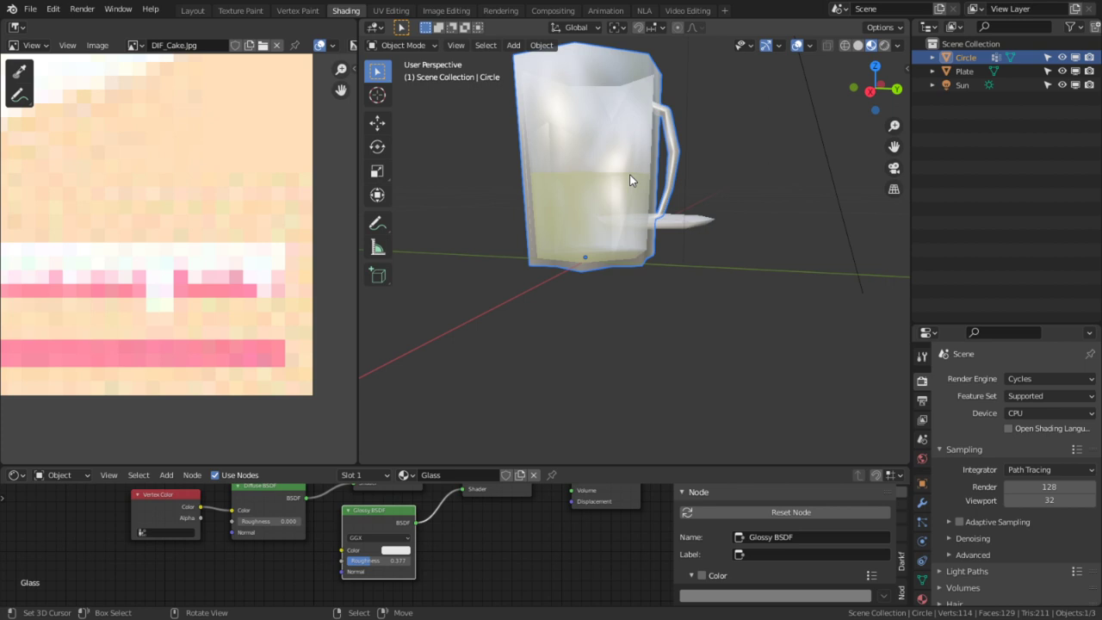
middle_click_drag(629, 179, 637, 333)
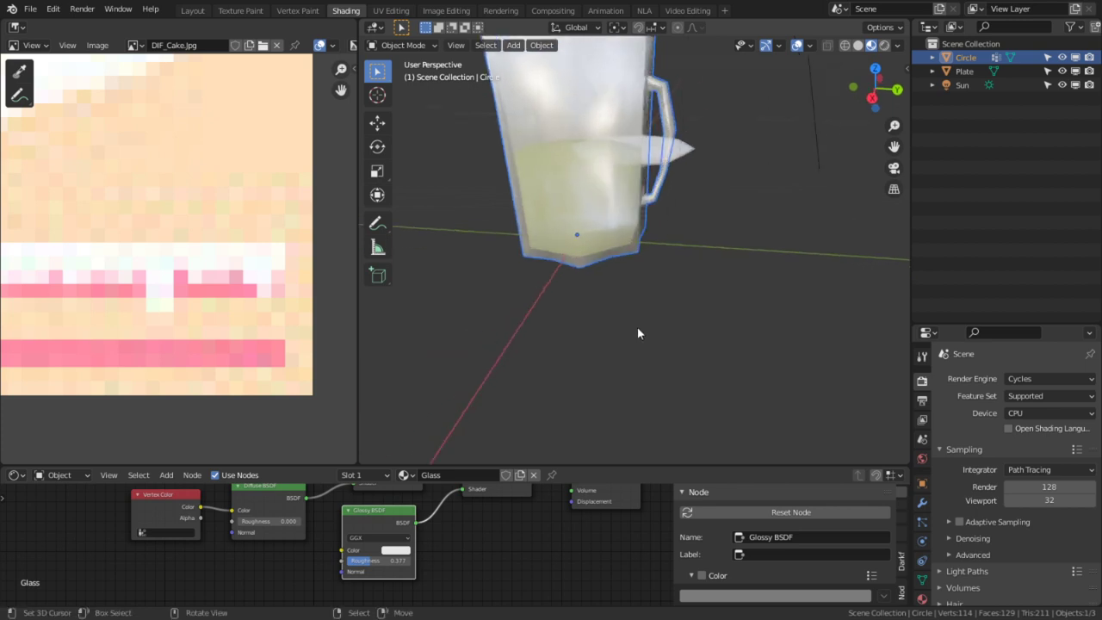
- Delete the plate and the sun light from the scene
left_click(679, 157)
middle_click_drag(678, 157, 542, 282)
left_click(796, 149, "shift")
key("Delete")
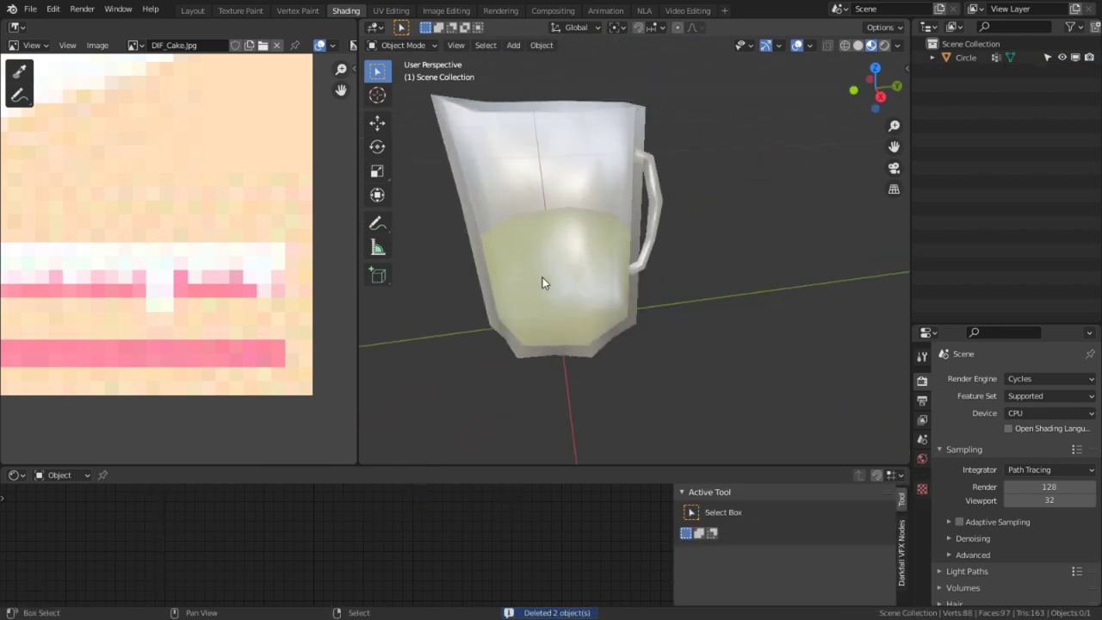
- Rename both the mug object and its mesh data to "Pitcher"
left_click(503, 238)
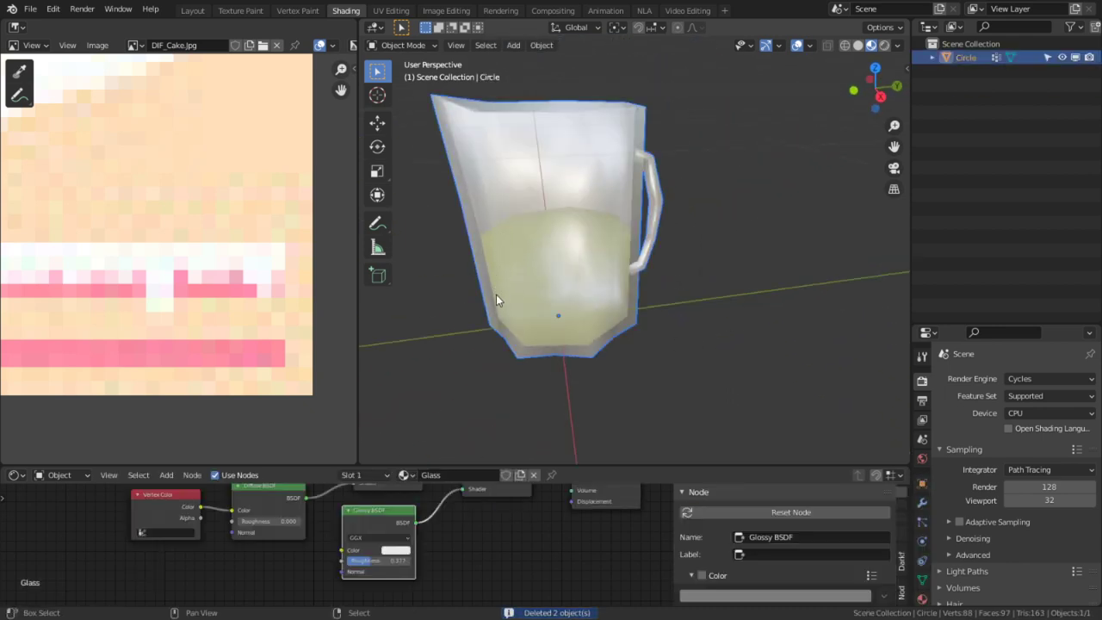
double_click(967, 56)
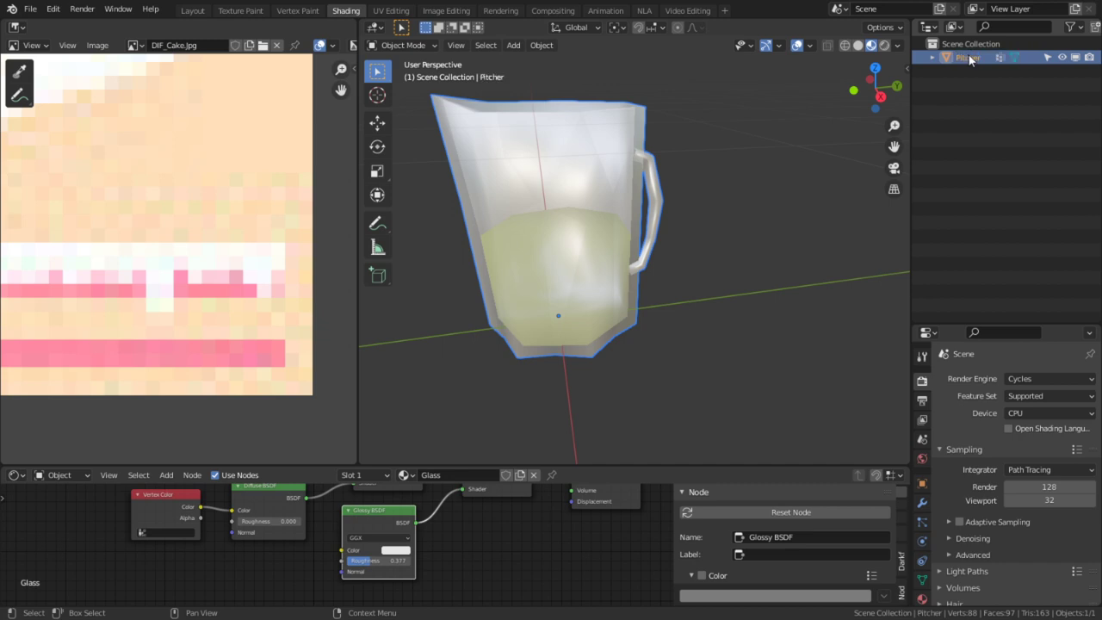
left_click(923, 580)
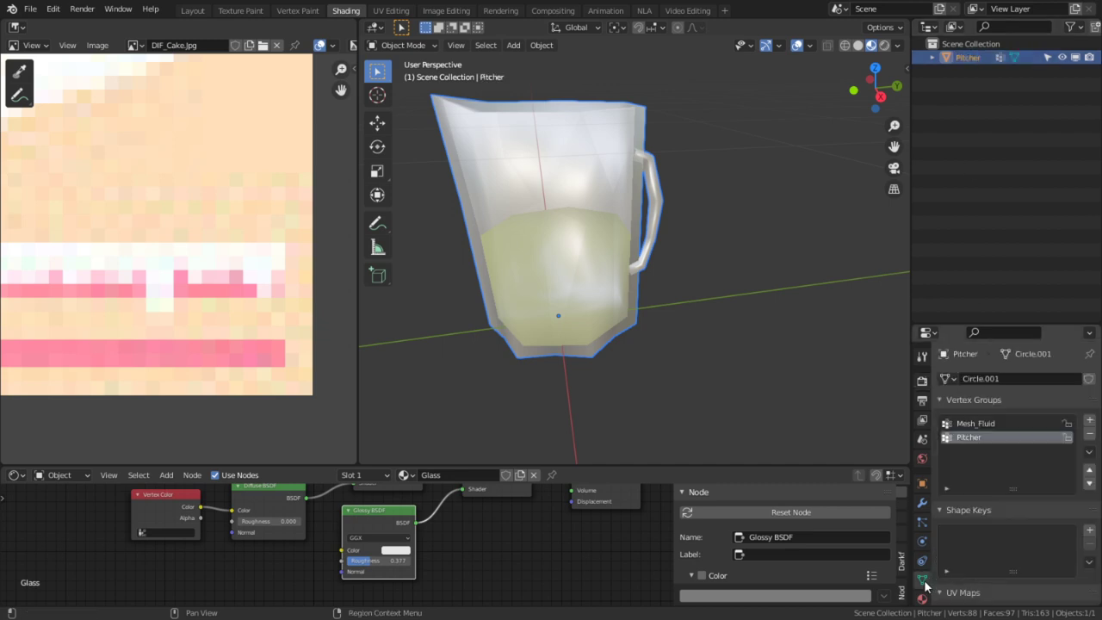
left_click(990, 380)
type("Pitcher")
key("Return")
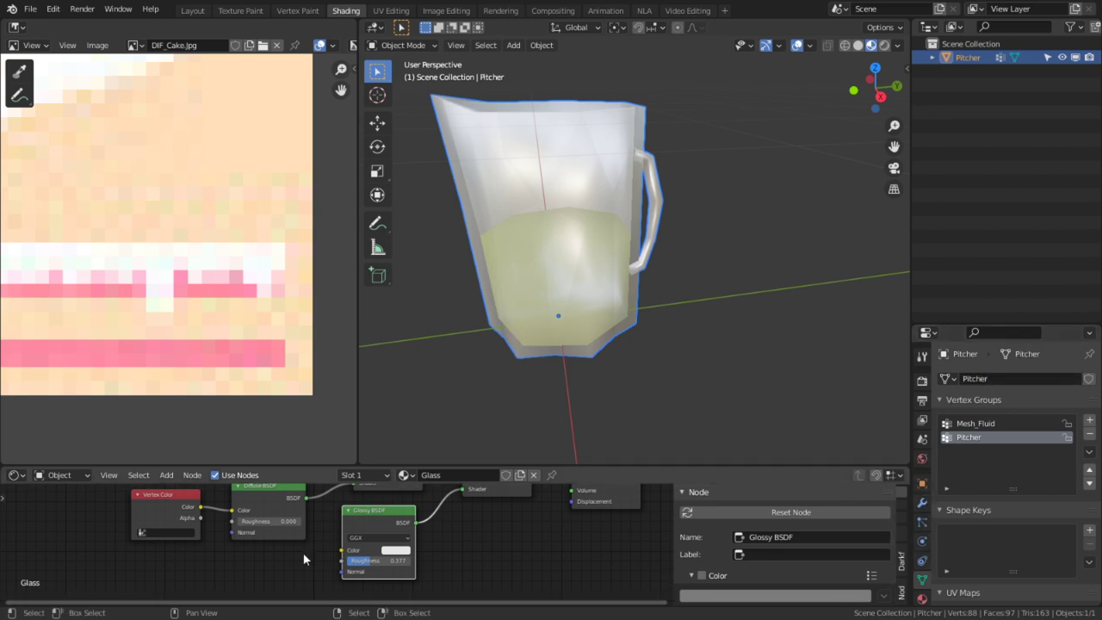
- Select the inward-set vertices around the pitcher's outer bottom edge in Edit Mode and scale them outward by 1.129
middle_click_drag(268, 533, 236, 535)
middle_click_drag(631, 166, 523, 359)
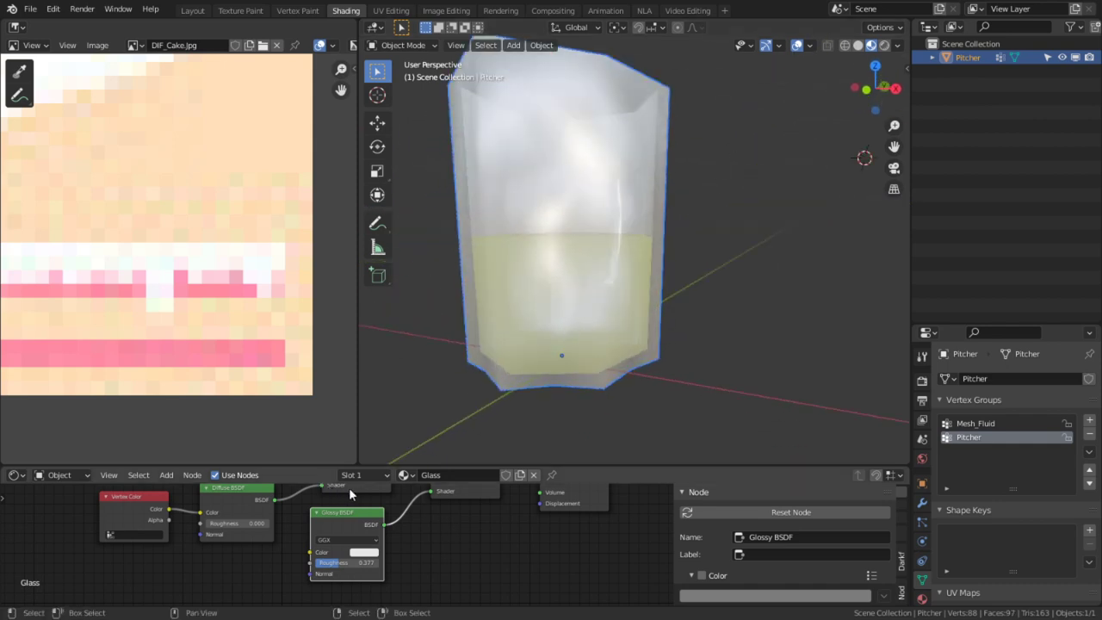
scroll(451, 358, "down", 2)
middle_click_drag(603, 285, 516, 375)
key("Tab")
middle_click(599, 378, "alt")
scroll(607, 369, "up", 2)
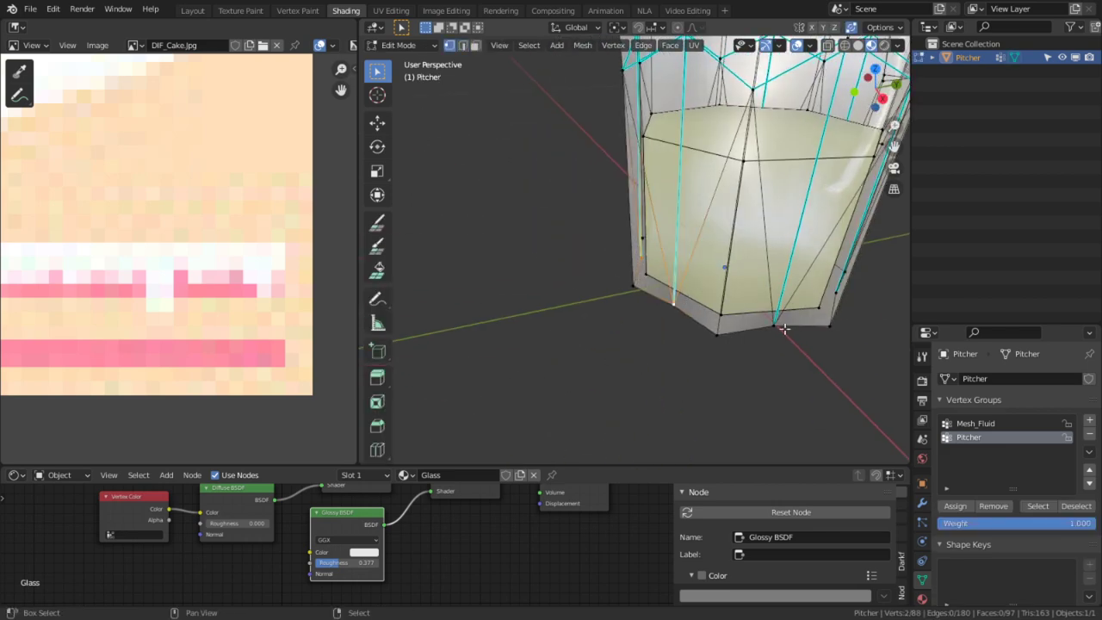
middle_click_drag(767, 327, 666, 310)
right_click(699, 457, "shift")
right_click(686, 324, "shift")
right_click(678, 263, "shift")
middle_click_drag(679, 263, 605, 275)
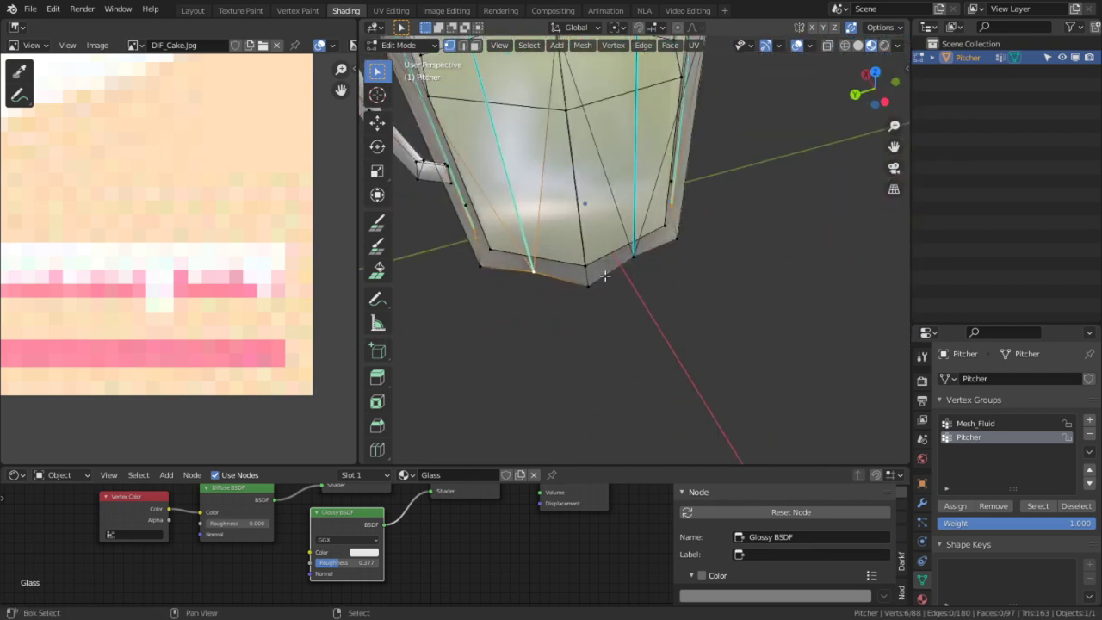
key("s")
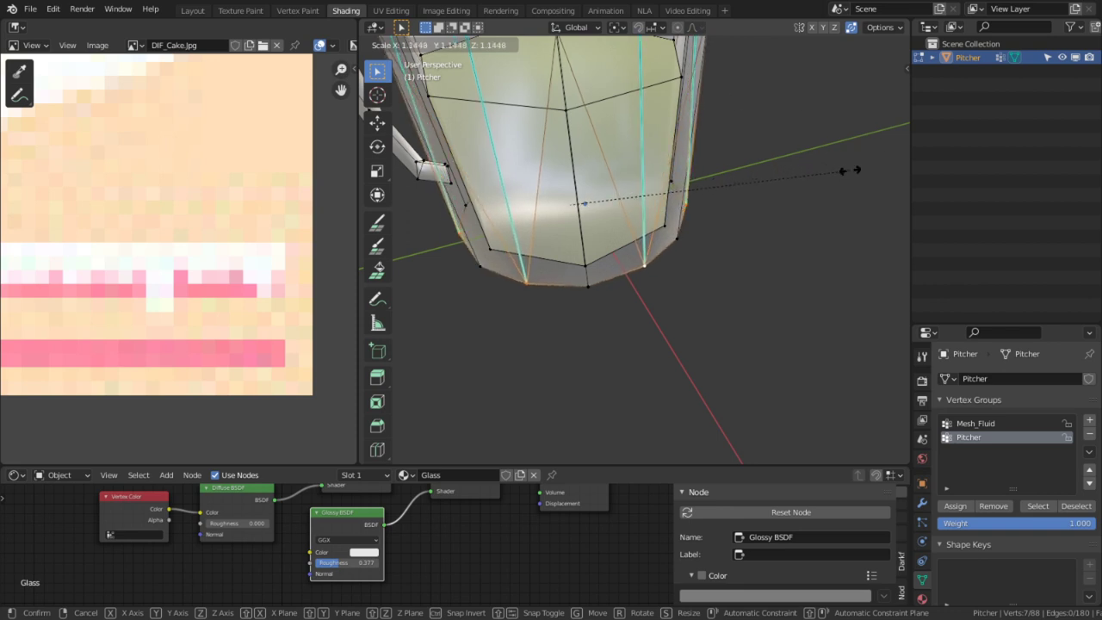
left_click(823, 179)
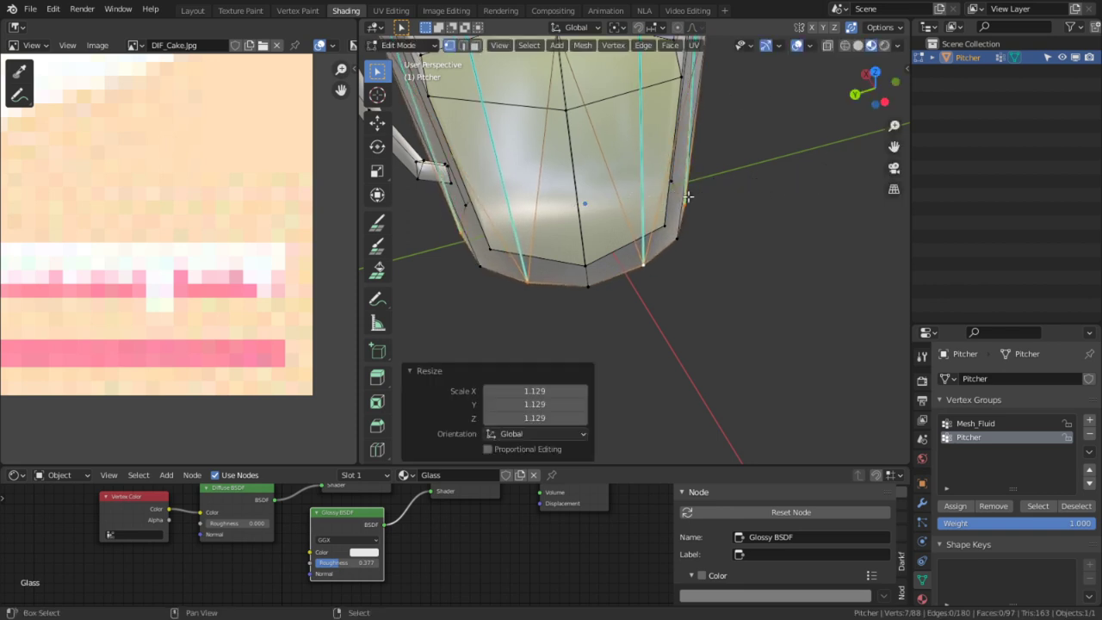
key("Tab")
- Check the pitcher's rounded base from several sides and save the file BLD_Lemonade.blend
middle_click_drag(823, 179, 588, 278)
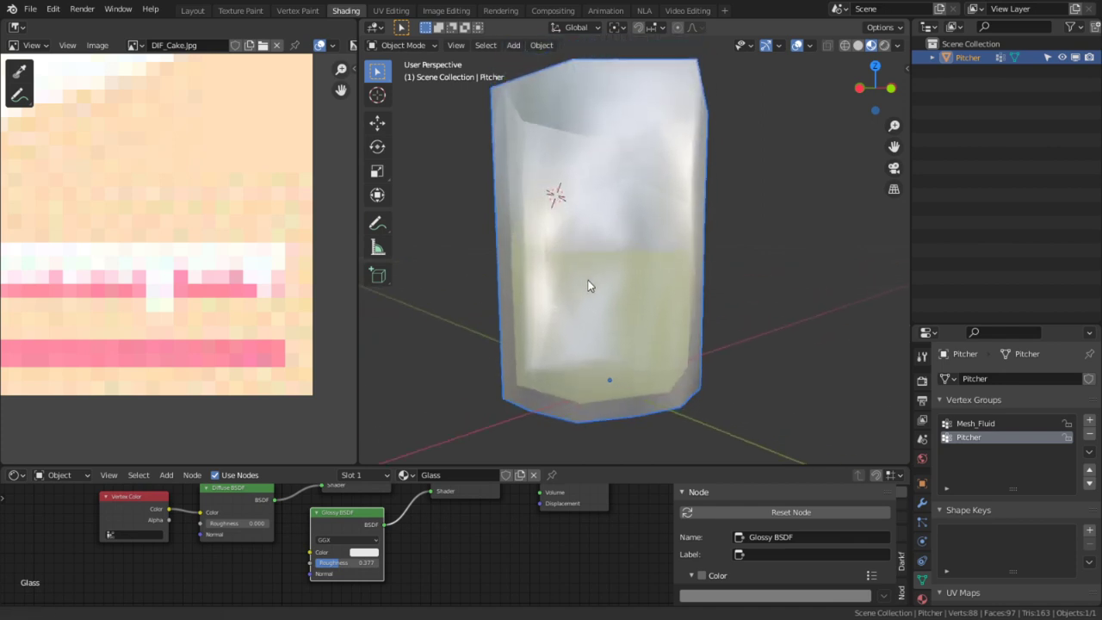
scroll(591, 277, "down", 2)
middle_click_drag(703, 241, 747, 262)
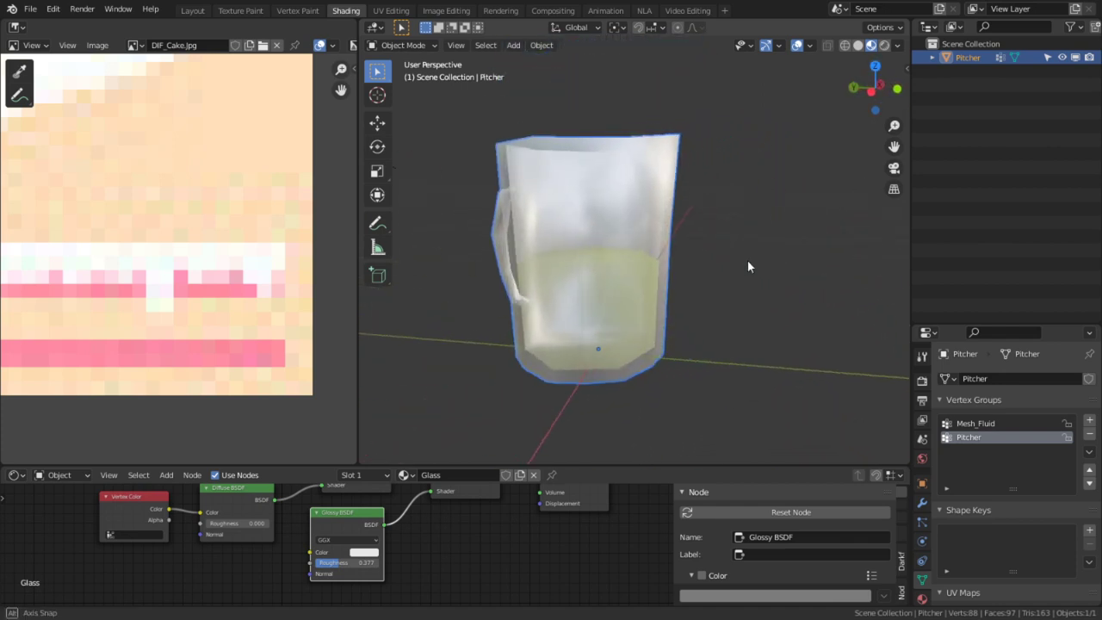
mouse_move(569, 260)
middle_mouse_down()
mouse_move(700, 238)
mouse_move(682, 252)
mouse_move(585, 226)
mouse_move(554, 240)
mouse_move(551, 257)
middle_mouse_up()
key("ctrl+s")
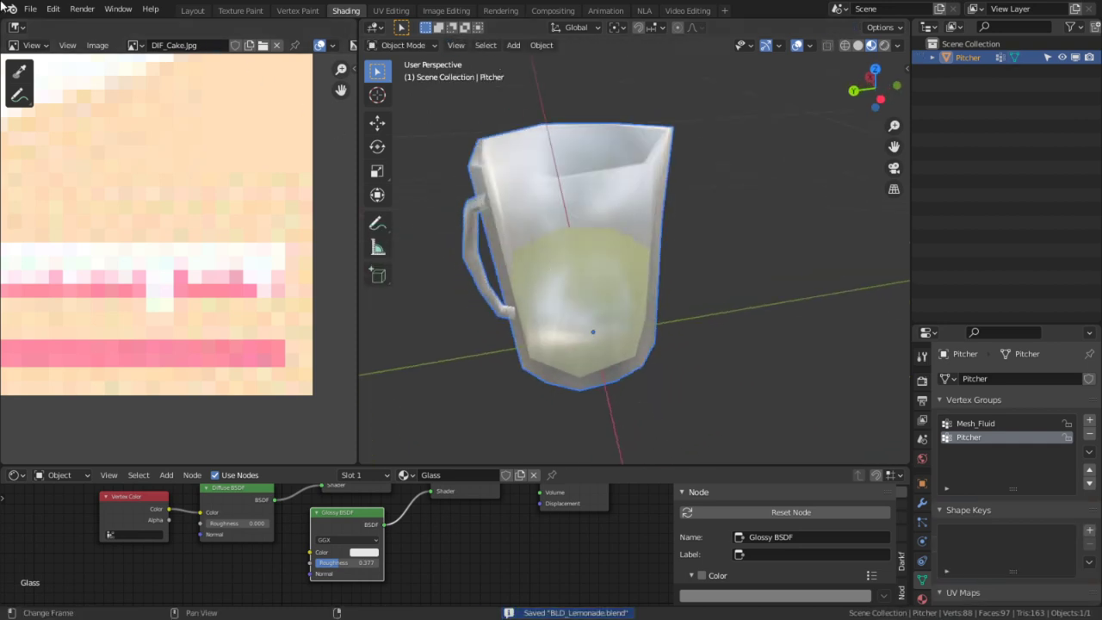
- Add a Subdivision Surface modifier to the pitcher
left_click(921, 503)
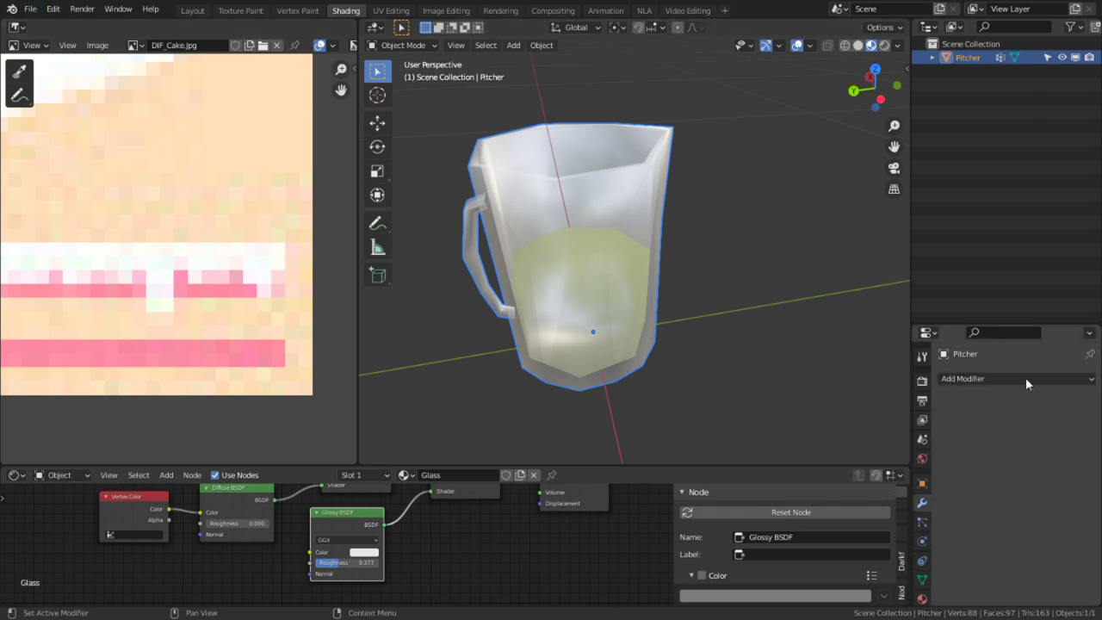
left_click(1018, 379)
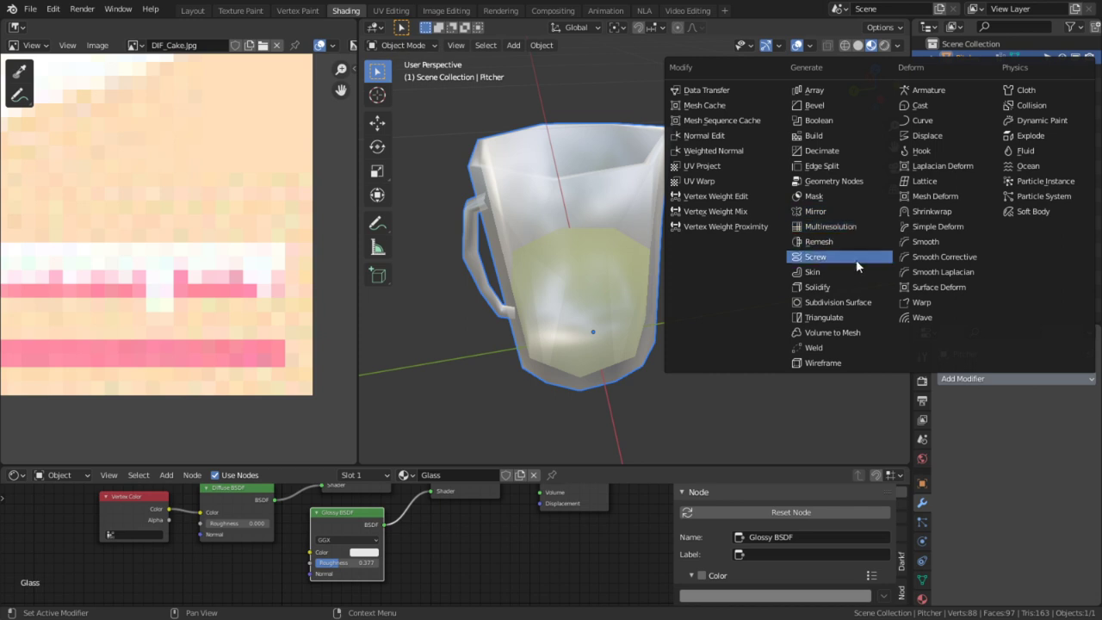
left_click(845, 303)
middle_click_drag(737, 315, 760, 290)
scroll(706, 253, "up", 4)
- Select the pitcher's outer bottom face in Edit Mode and flatten it by scaling to 0 along Z
key("Tab")
left_click(639, 342)
key("s")
key("z")
key("0")
key("Return")
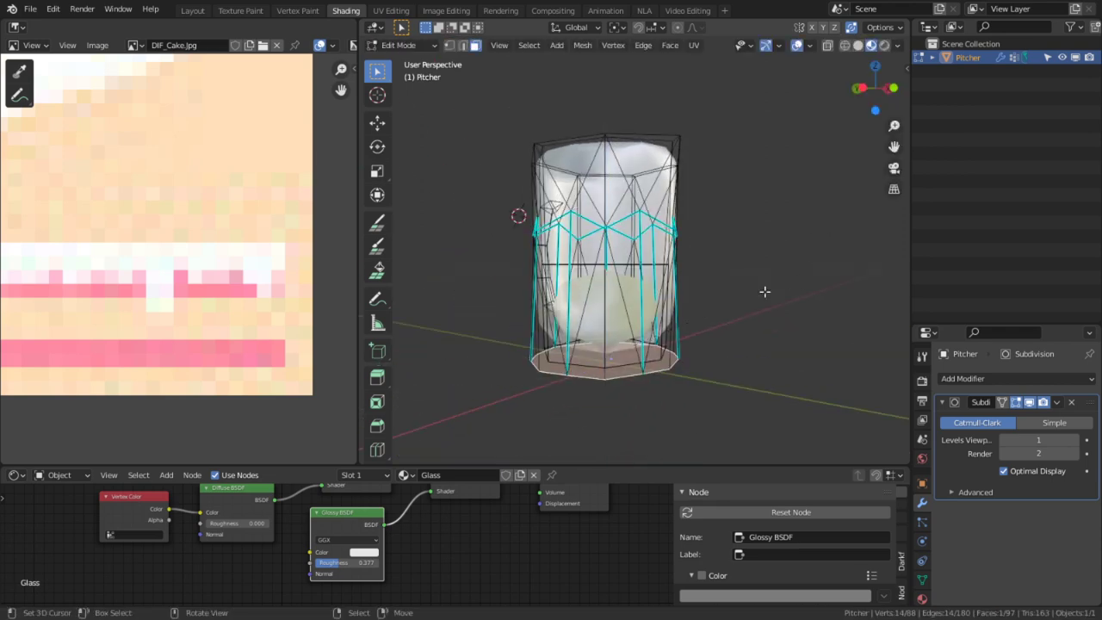
key("s")
key("z")
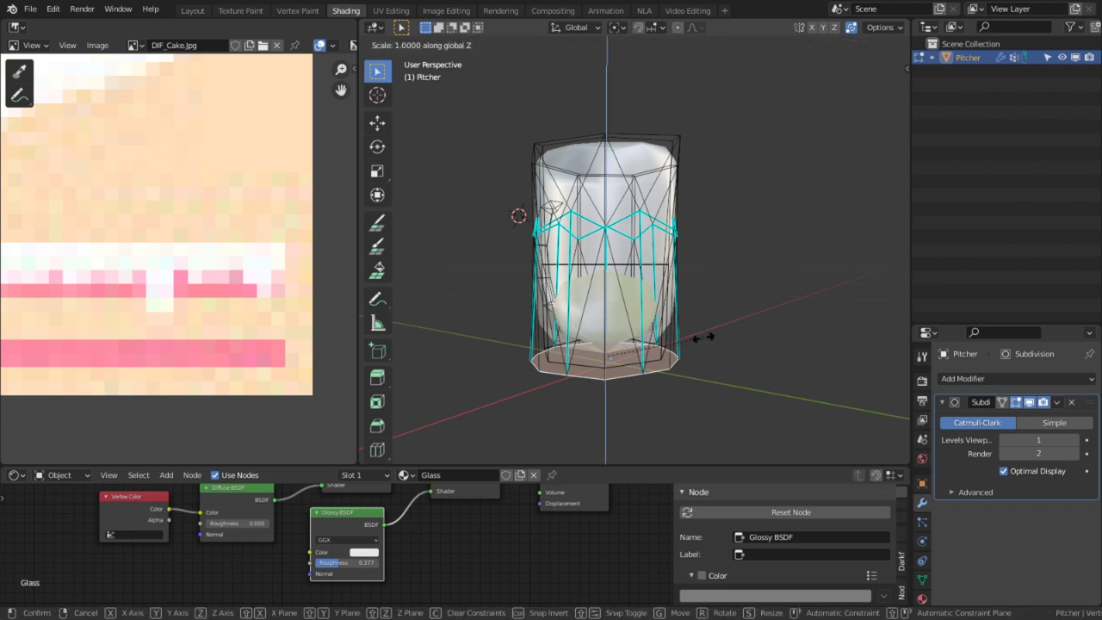
key("Return")
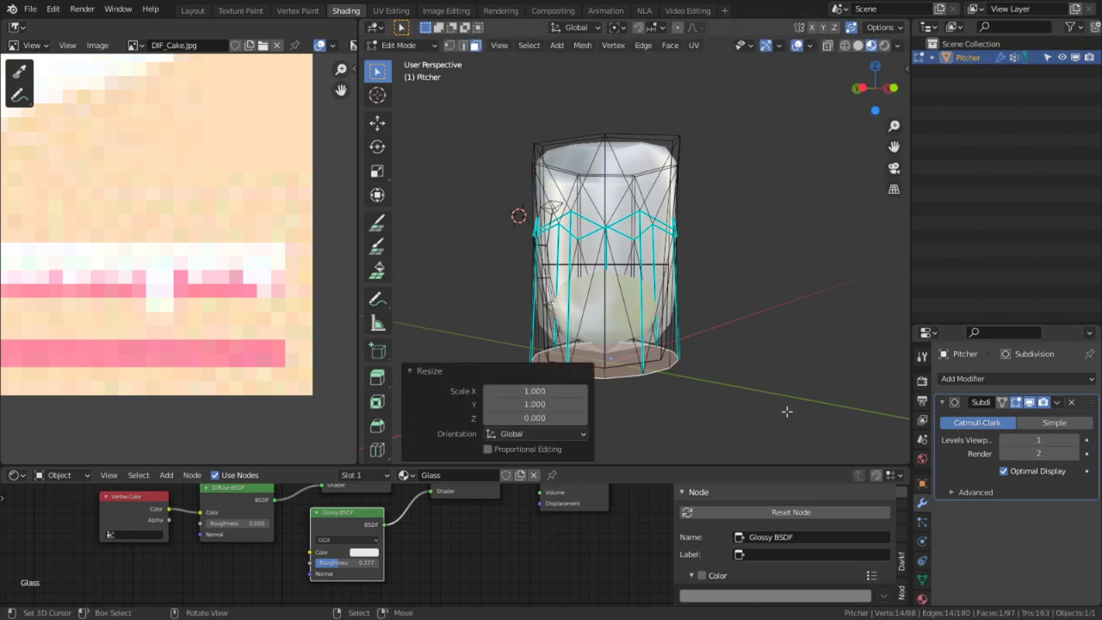
- Hide the pitcher's outer bottom face together with its border edges
middle_click_drag(753, 422, 796, 295, "shift")
scroll(573, 305, "up", 5)
middle_click_drag(654, 258, 654, 237)
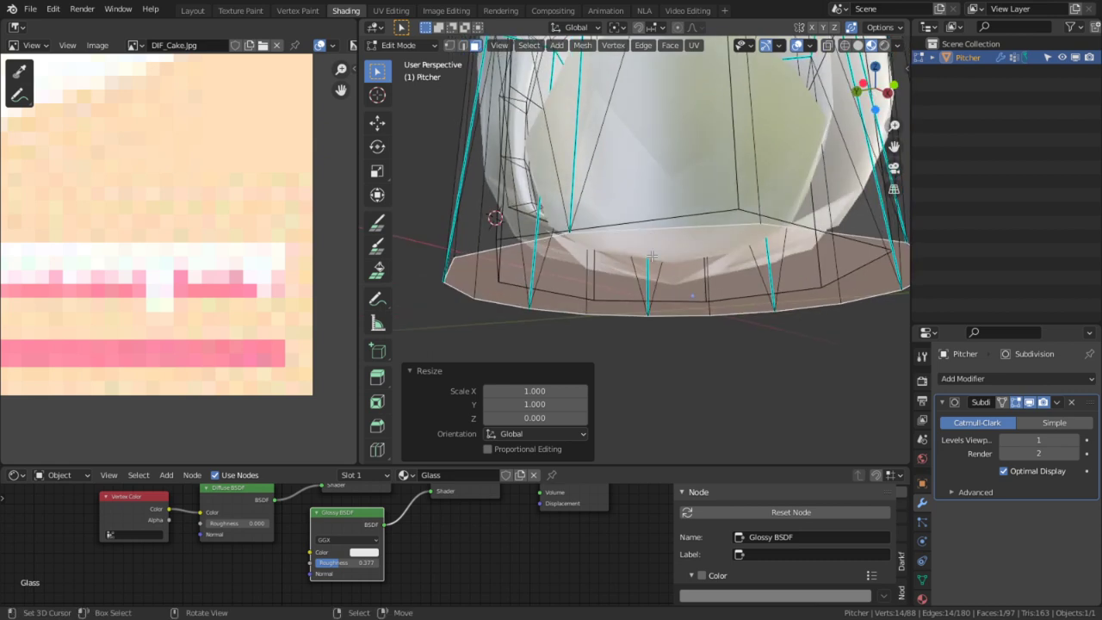
right_click(651, 255)
key("2")
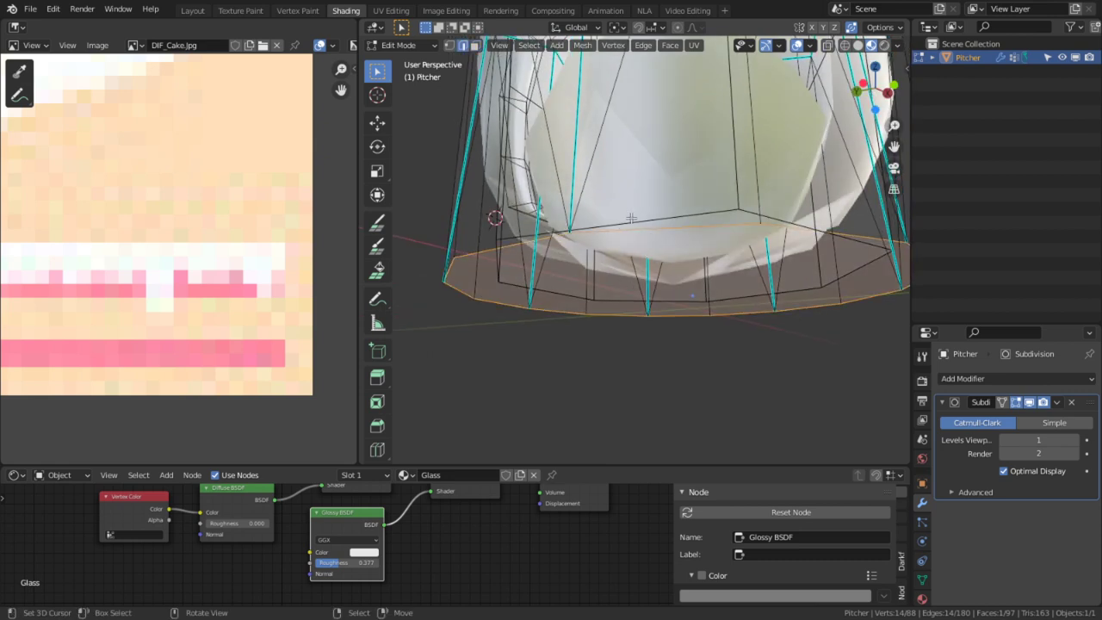
key("h")
- Flatten the pitcher's inner bottom face by scaling it to 0 along Z, reveal the hidden geometry and return to Object Mode
key("3")
right_click(668, 287)
key("s")
key("z")
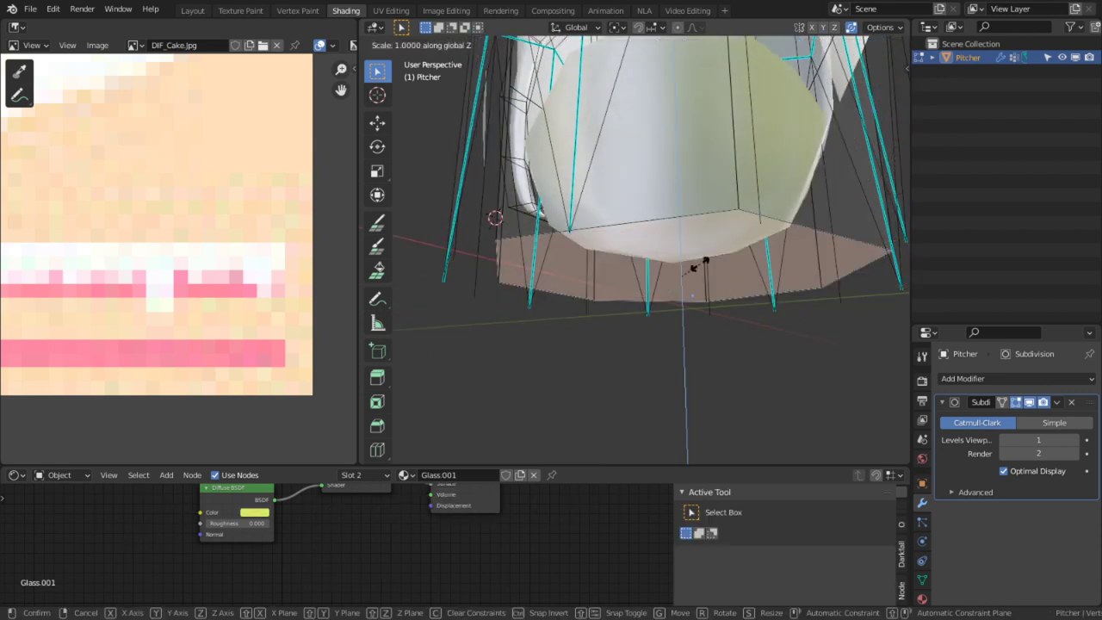
key("0")
key("Return")
key("alt+h")
key("Tab")
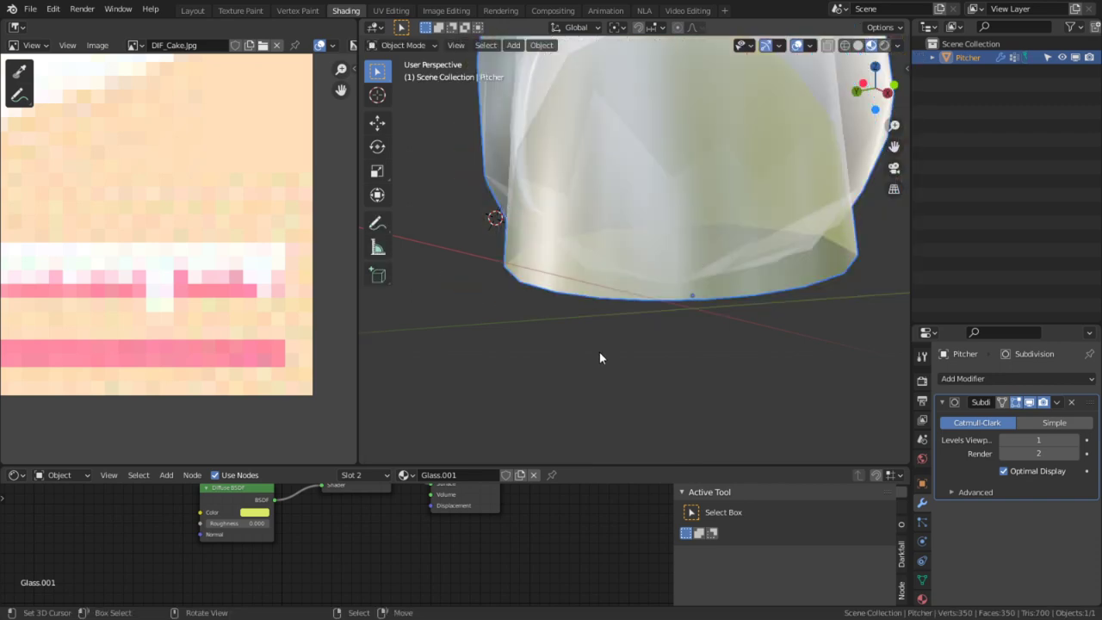
- Inset the pitcher's outer bottom face twice, the first time by about 0.0049 m, and check the smoothed base
scroll(623, 356, "down", 2)
middle_click_drag(685, 315, 686, 284)
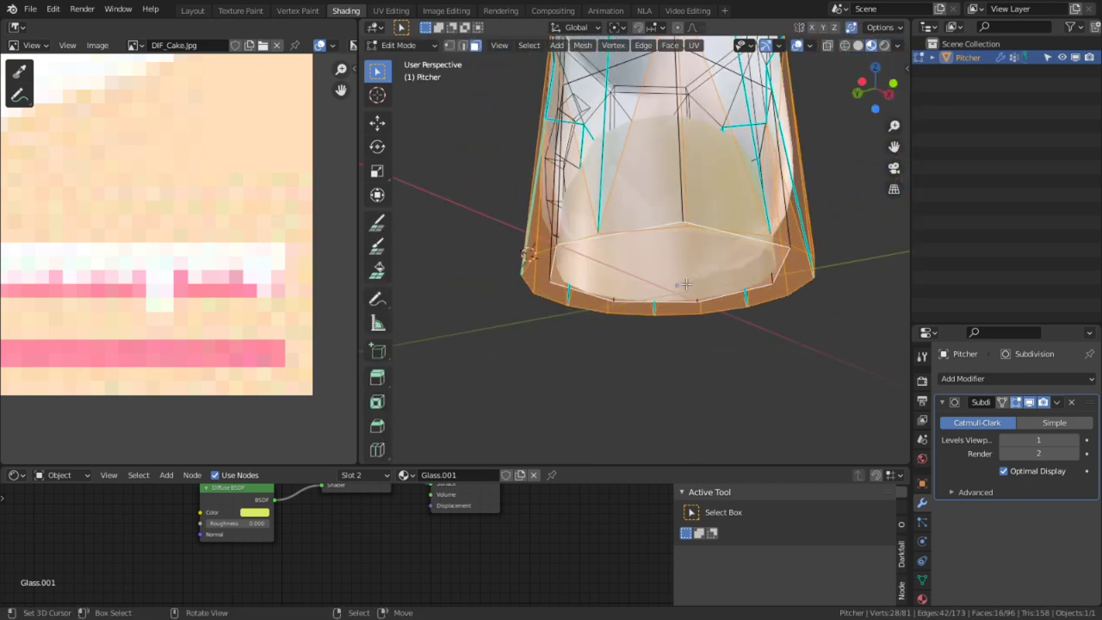
key("alt+a")
right_click(685, 298)
key("i")
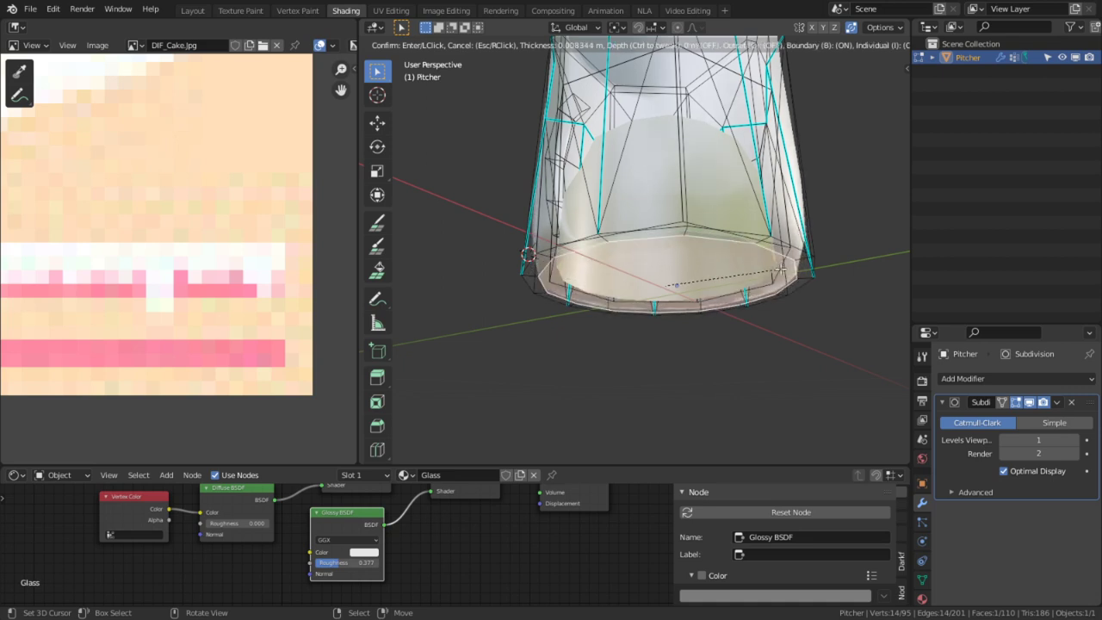
left_click(787, 267)
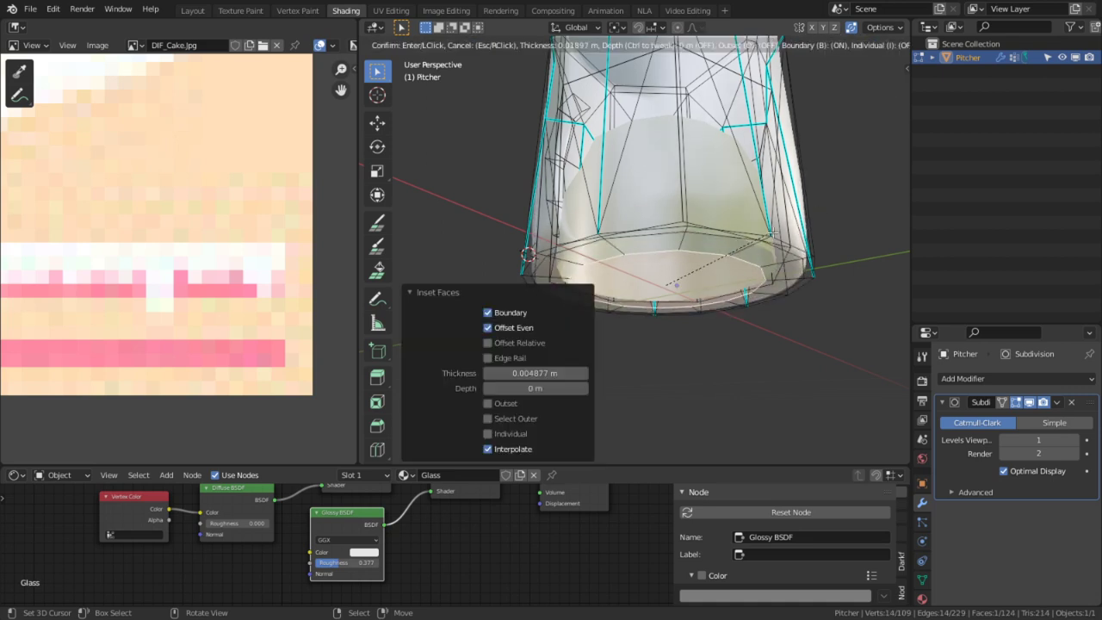
key("Tab")
middle_click_drag(822, 213, 448, 233)
key("Tab")
- Undo the base insets and the flattening of the inner bottom face, and remove the Subdivision Surface modifier from the pitcher
key("ctrl+z")
key("ctrl+z")
key("ctrl+z")
key("ctrl+z")
key("ctrl+z")
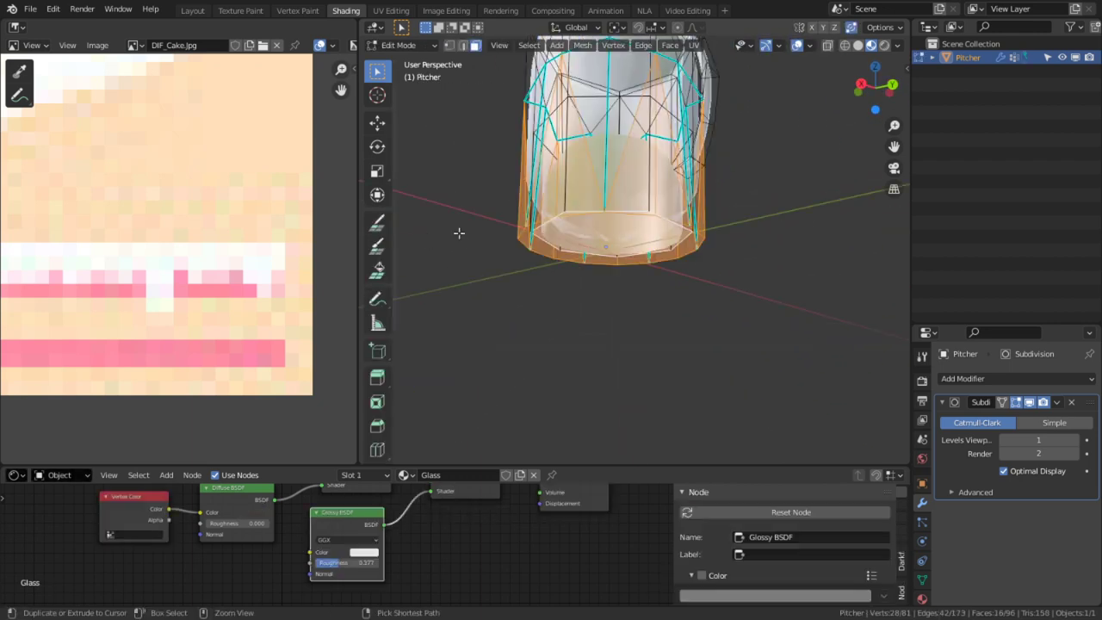
key("ctrl+shift+z")
key("ctrl+shift+z")
key("ctrl+shift+z")
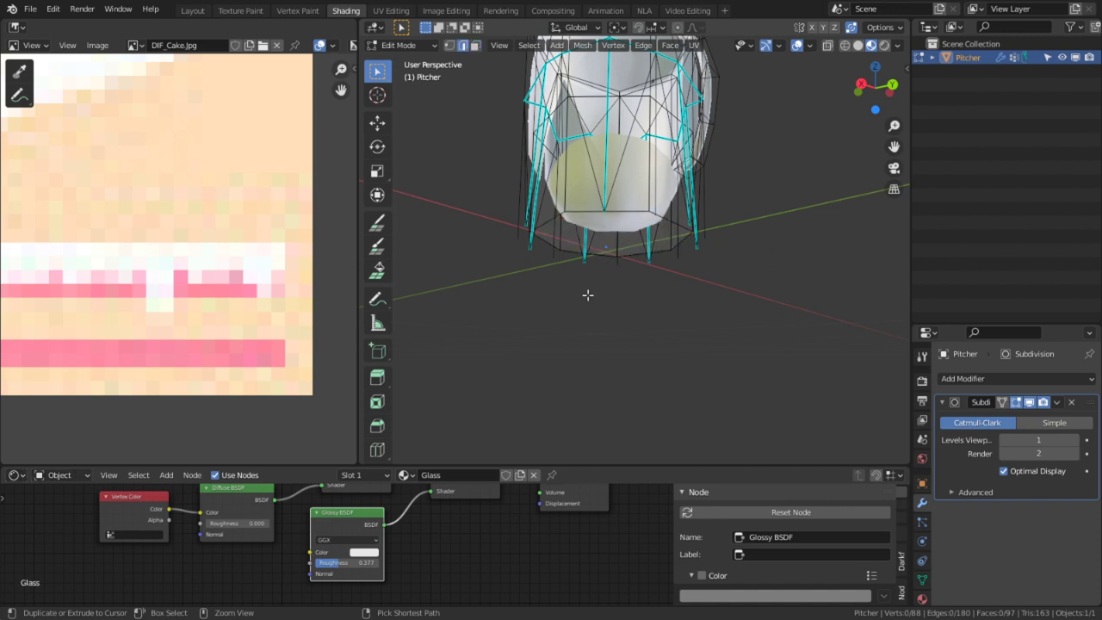
left_click(1071, 402)
middle_click_drag(732, 338, 705, 383)
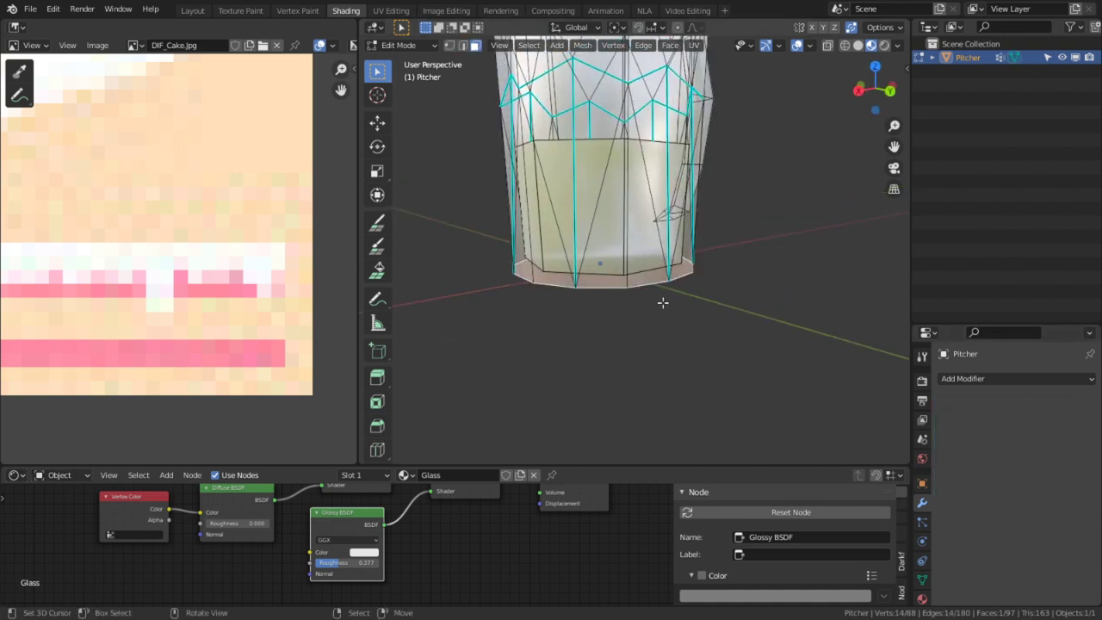
- Select the linked glass body of the pitcher and isolate it in Edit Mode by hiding the lemonade and handle
key("l")
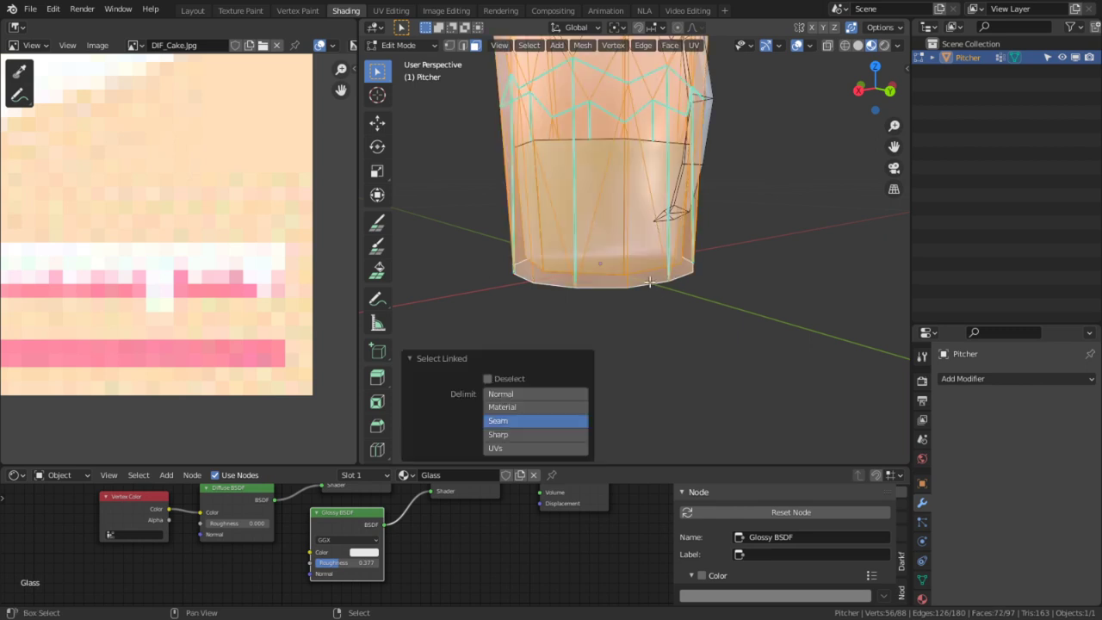
key("Tab")
middle_click_drag(675, 289, 683, 359)
key("Tab")
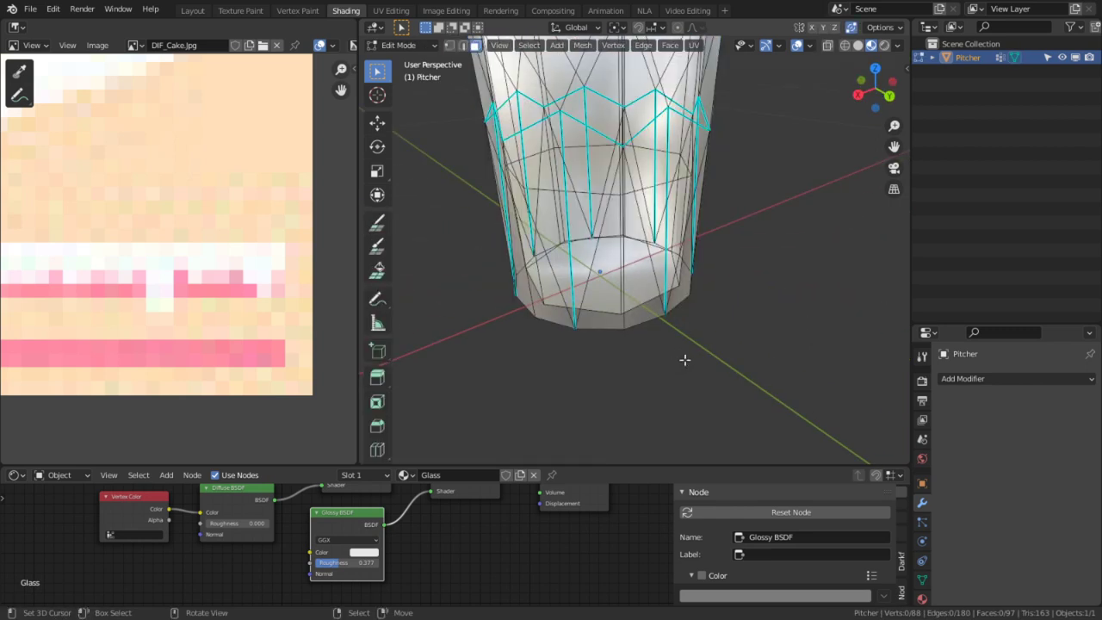
- Turn off the viewport overlays and examine the isolated glass body from several sides in solid and material preview shading
left_click(798, 46)
mouse_move(703, 197)
middle_mouse_down()
mouse_move(646, 183)
mouse_move(578, 129)
mouse_move(671, 177)
mouse_move(660, 228)
mouse_move(826, 229)
mouse_move(797, 266)
middle_mouse_up()
scroll(677, 177, "down", 3)
left_click(862, 46)
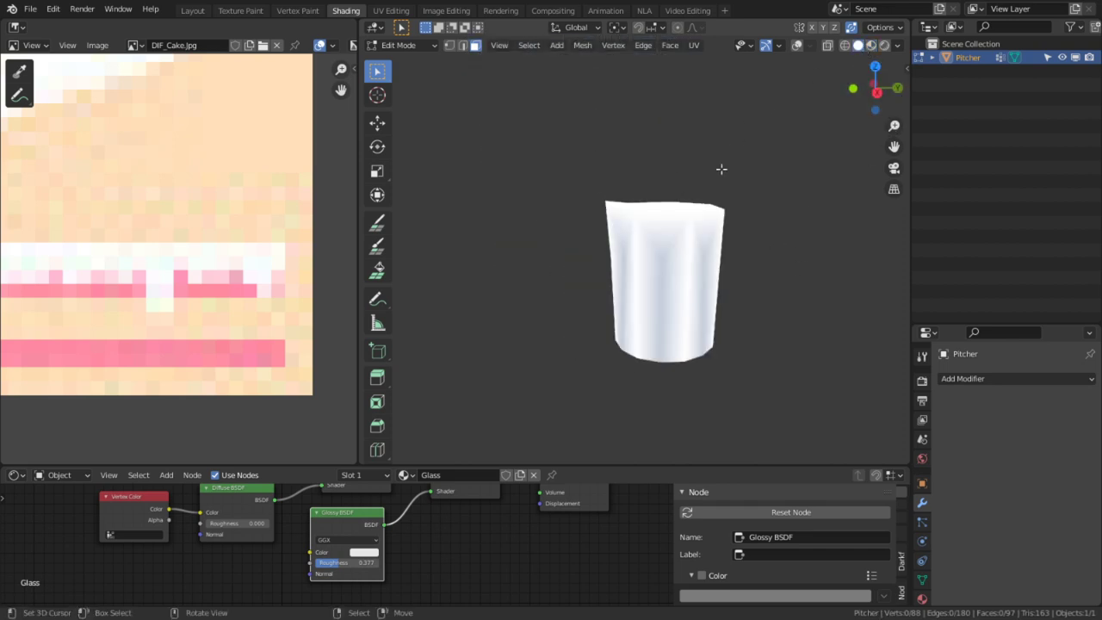
middle_click_drag(721, 169, 603, 236)
left_click(872, 49)
middle_click_drag(602, 198, 750, 185)
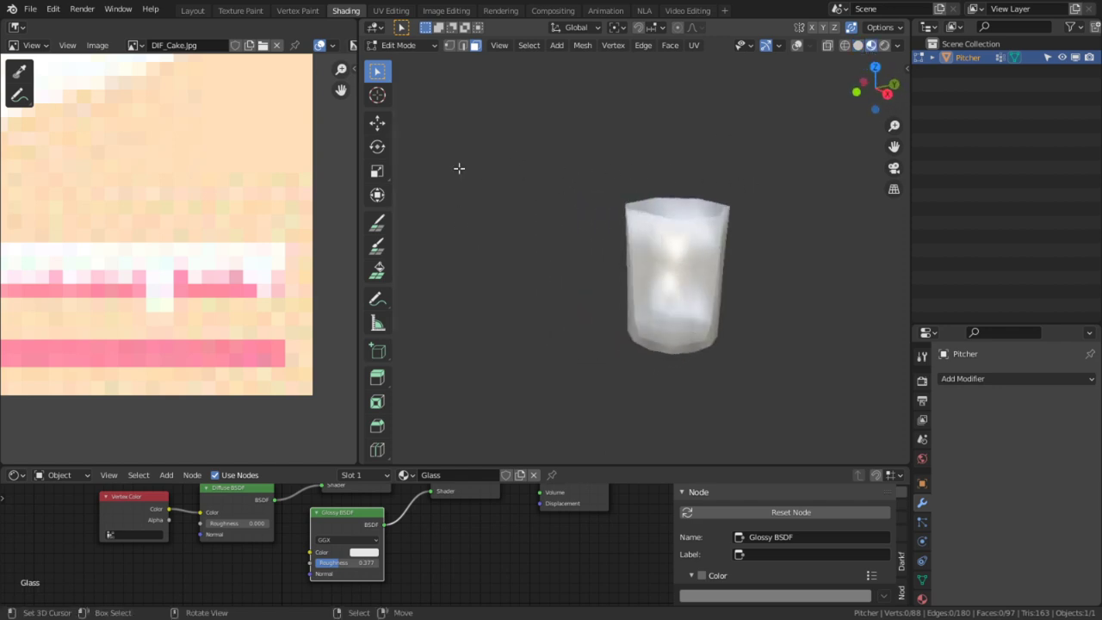
middle_click_drag(577, 179, 556, 180, "shift")
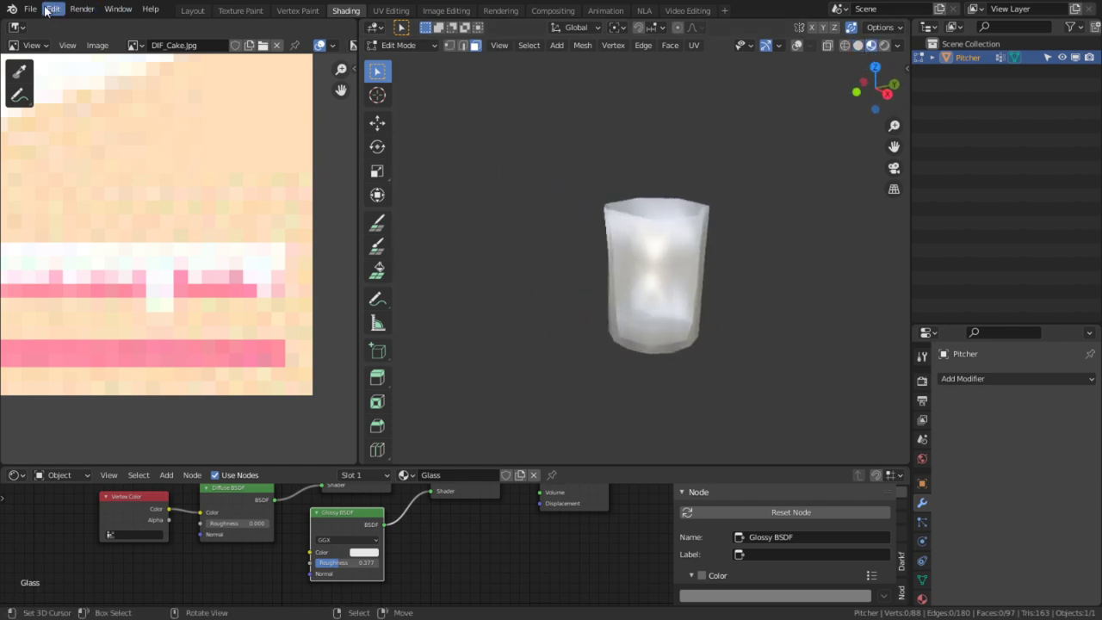
- Save BLD_Lemonade.blend, return to Object Mode to check the whole pitcher, and save again
key("ctrl+s")
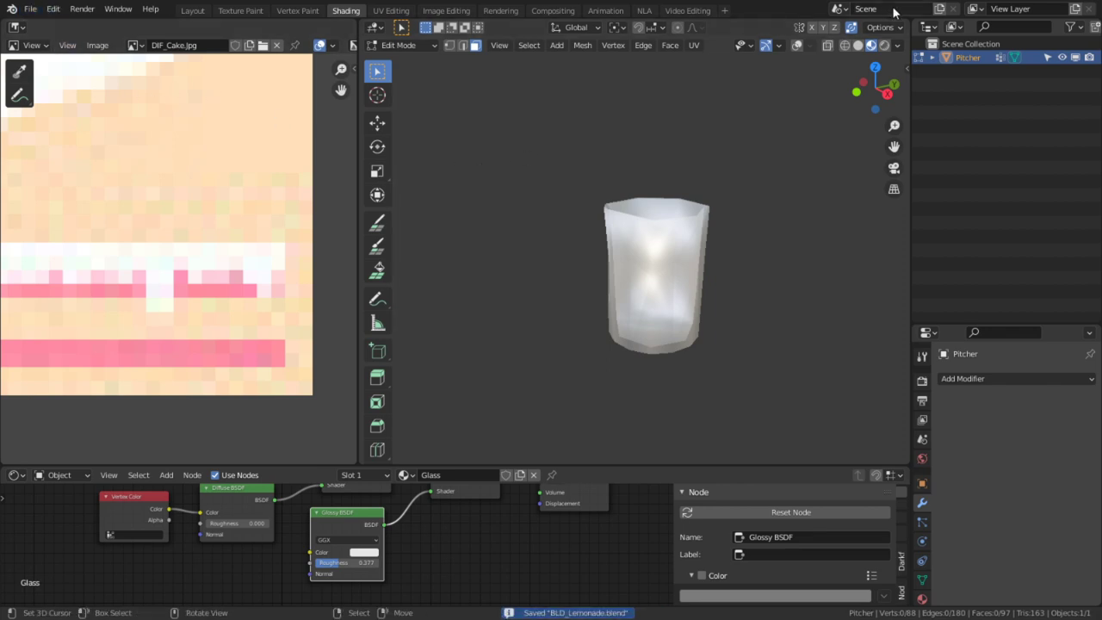
key("Tab")
middle_click_drag(671, 178, 520, 158)
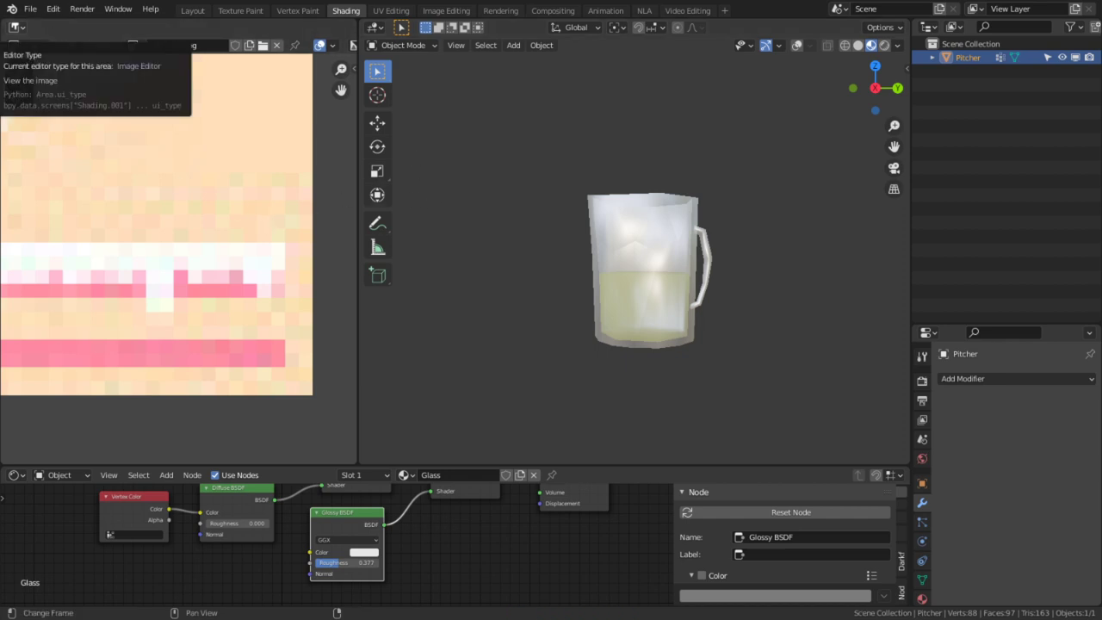
key("ctrl+s")
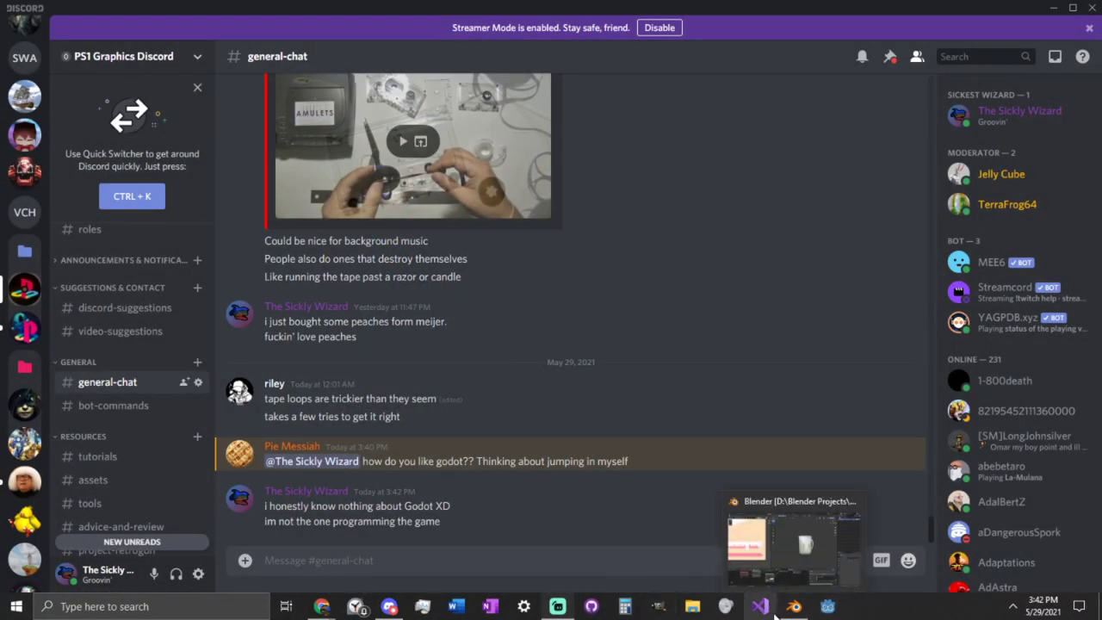
- Read the project team's group conversation in Discord's direct messages and switch back to Blender
scroll(33, 59, "up", 3)
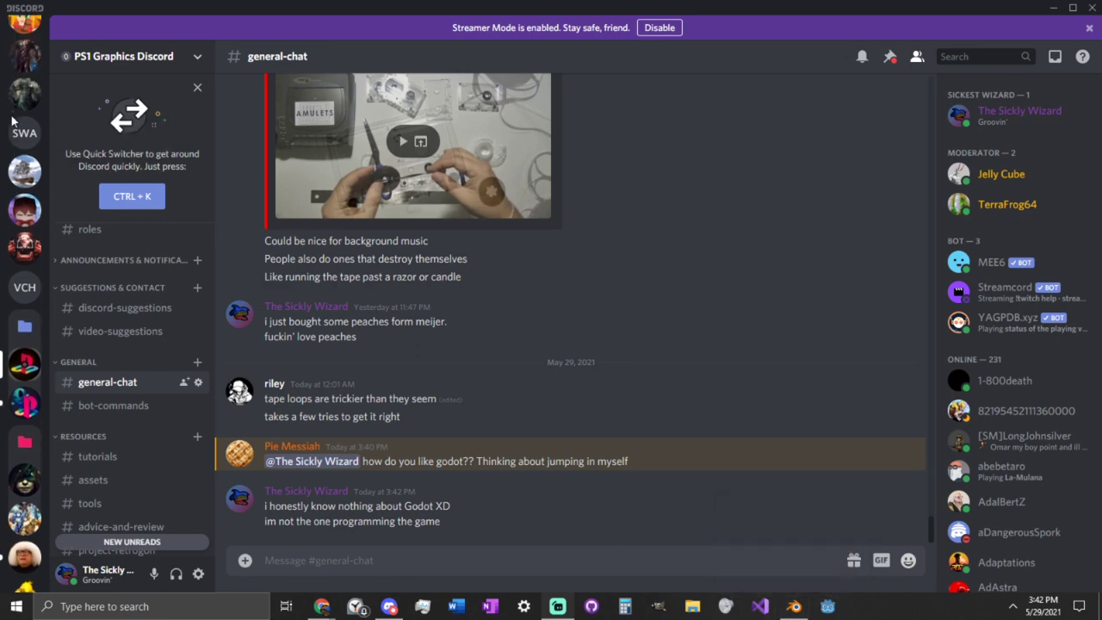
left_click(25, 35)
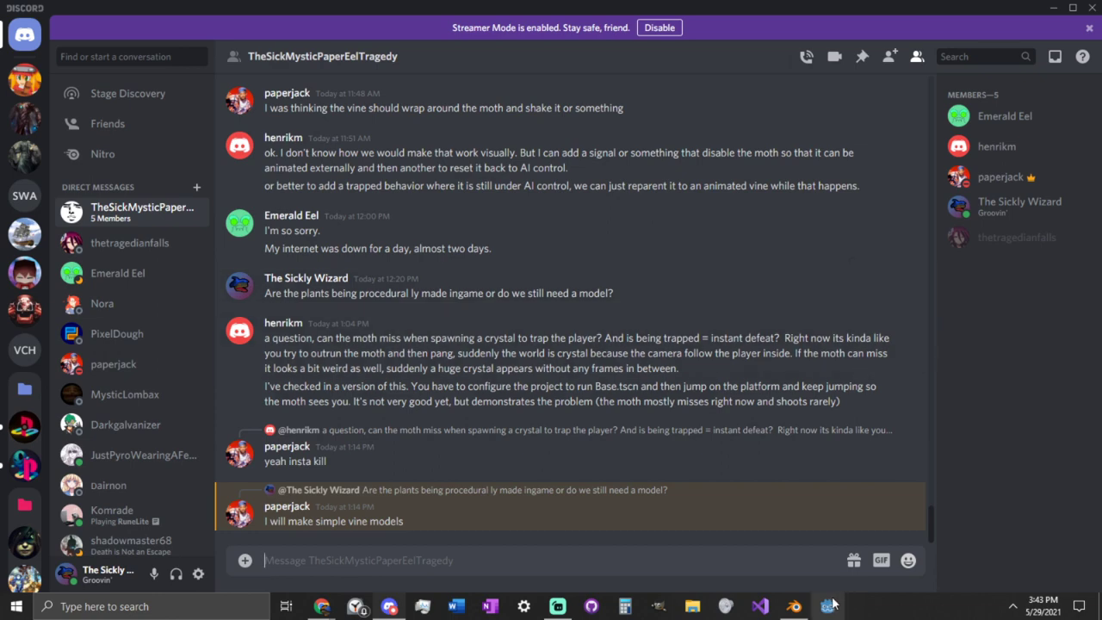
mouse_move(793, 606)
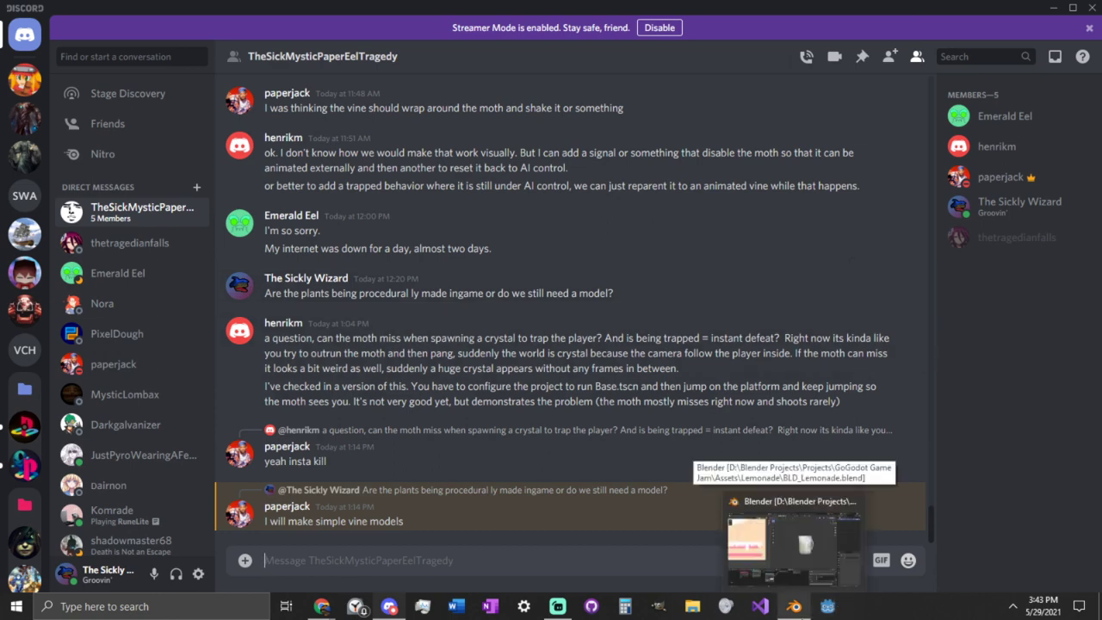
left_click(771, 525)
middle_click_drag(684, 343, 641, 366)
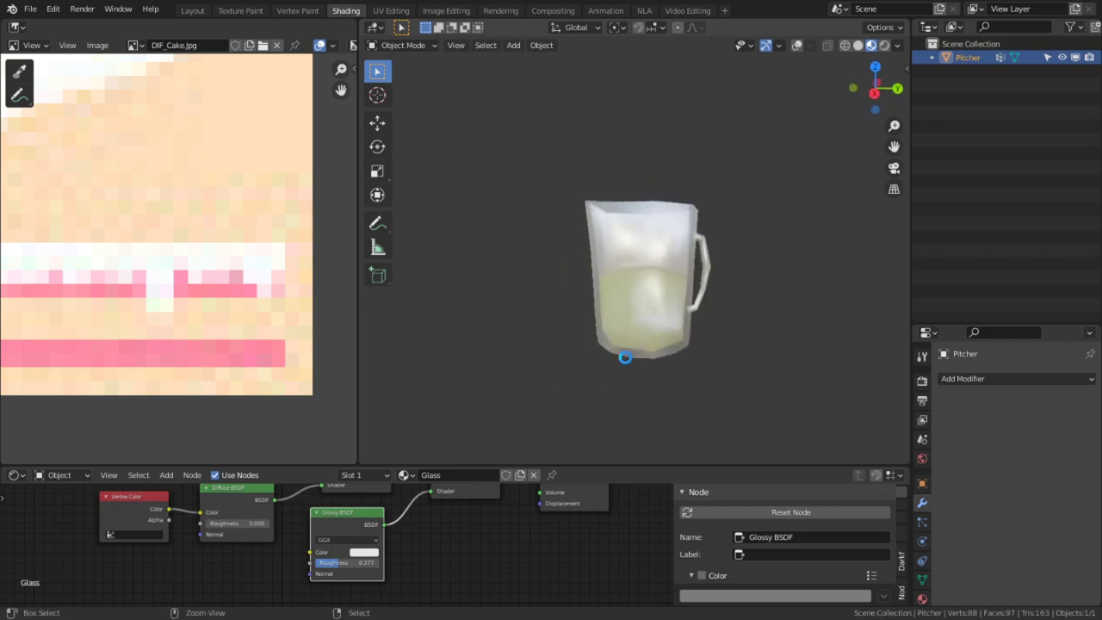
- Save BLD_Lemonade.blend and delete the pitcher from the scene
key("ctrl+s")
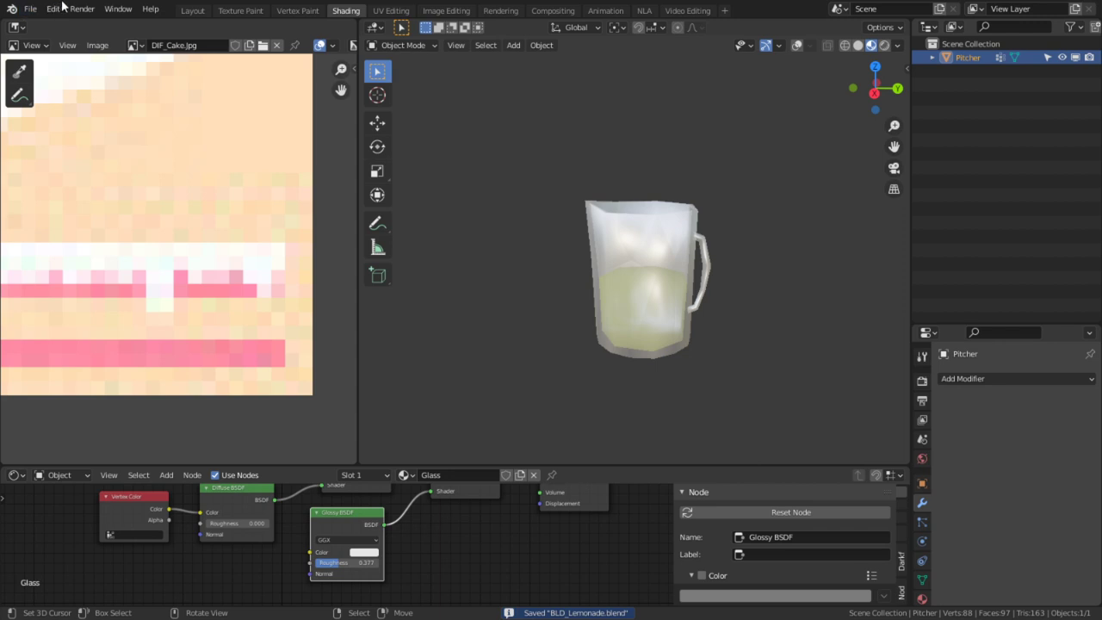
left_click(34, 10)
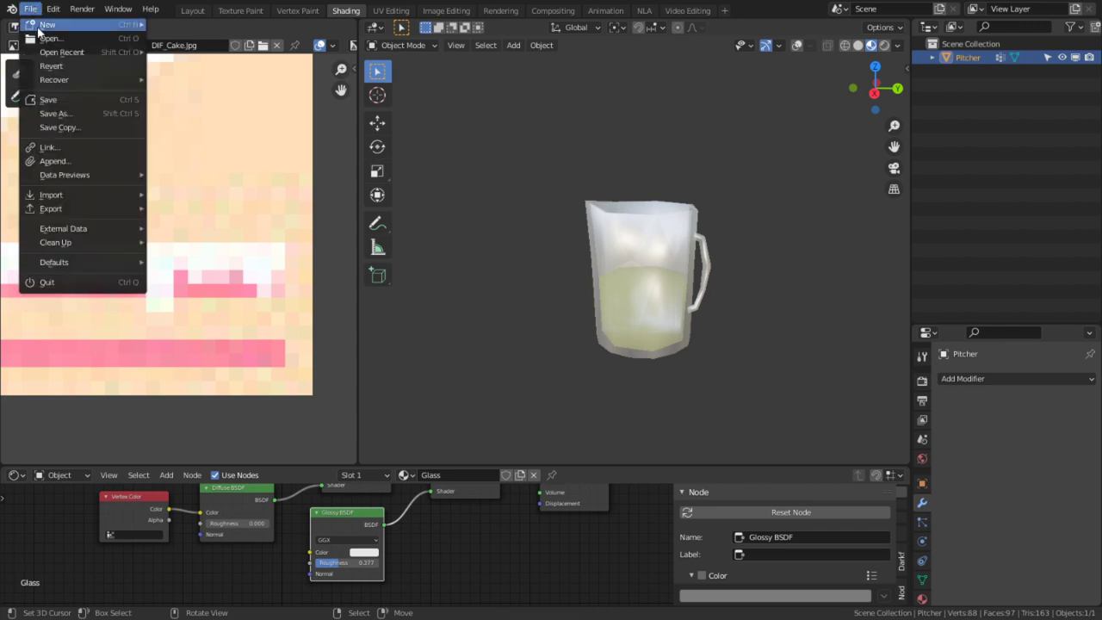
mouse_move(40, 32)
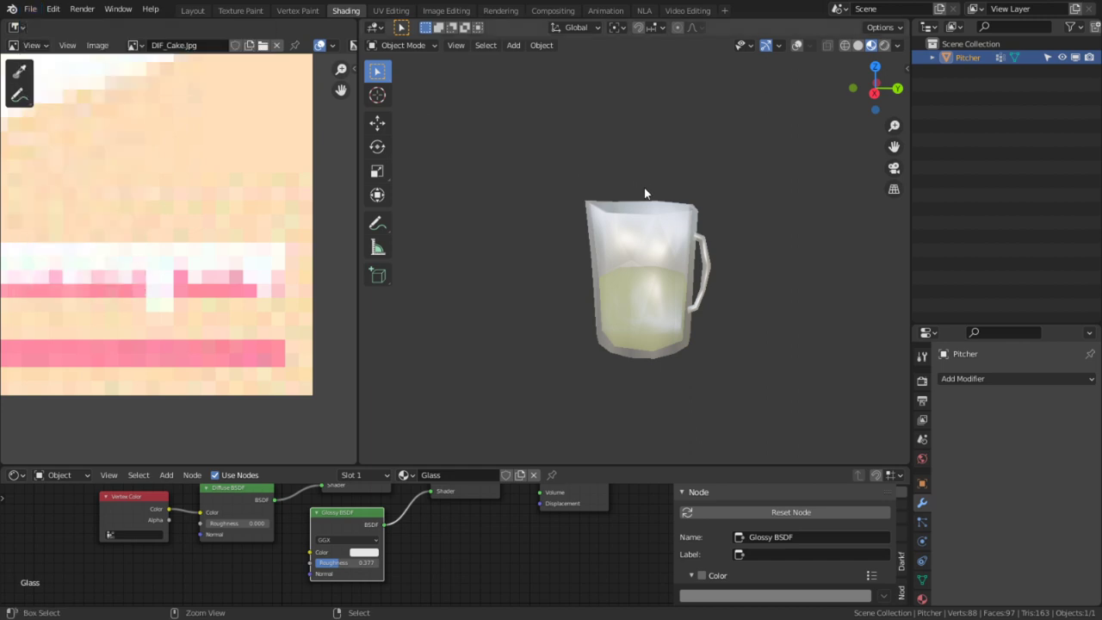
key("x")
left_click(620, 258)
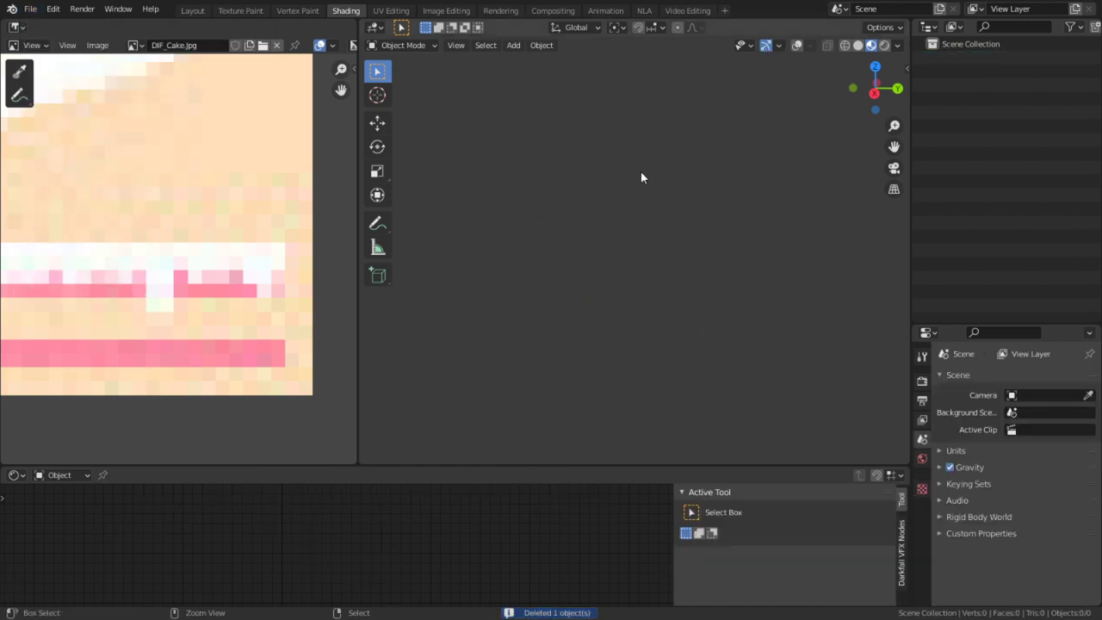
- Undo the deletion back through the pitcher's earlier states and restore the emptied scene
key("ctrl+z")
key("ctrl+z")
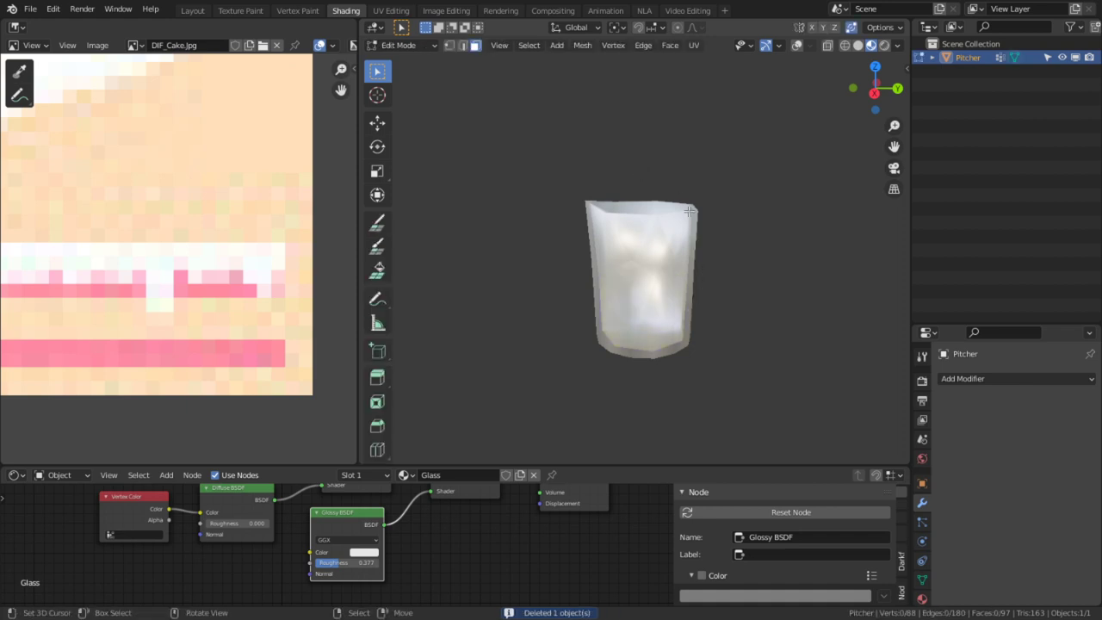
key("ctrl+z")
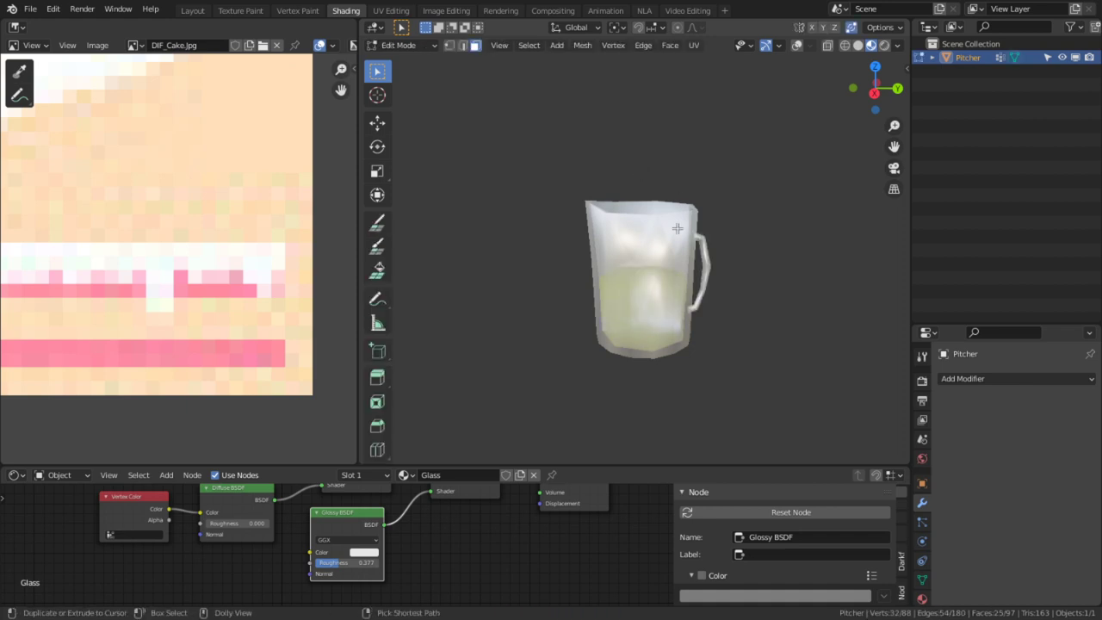
key("ctrl+z")
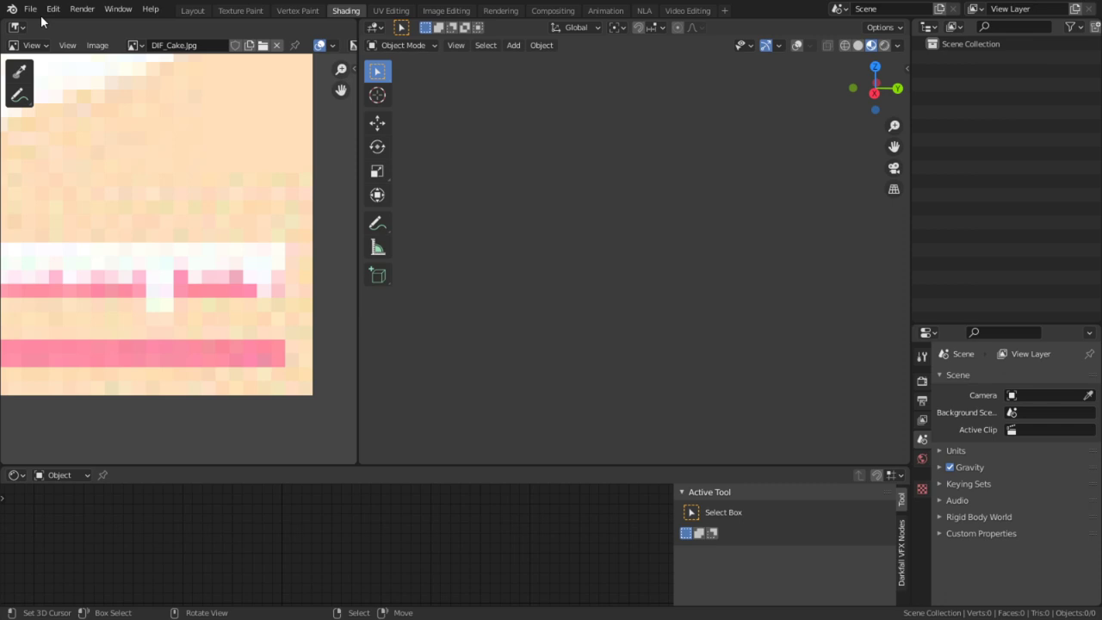
- Append the Plate from BLD_Plate.blend, clear its location and centre it in view
left_click(34, 10)
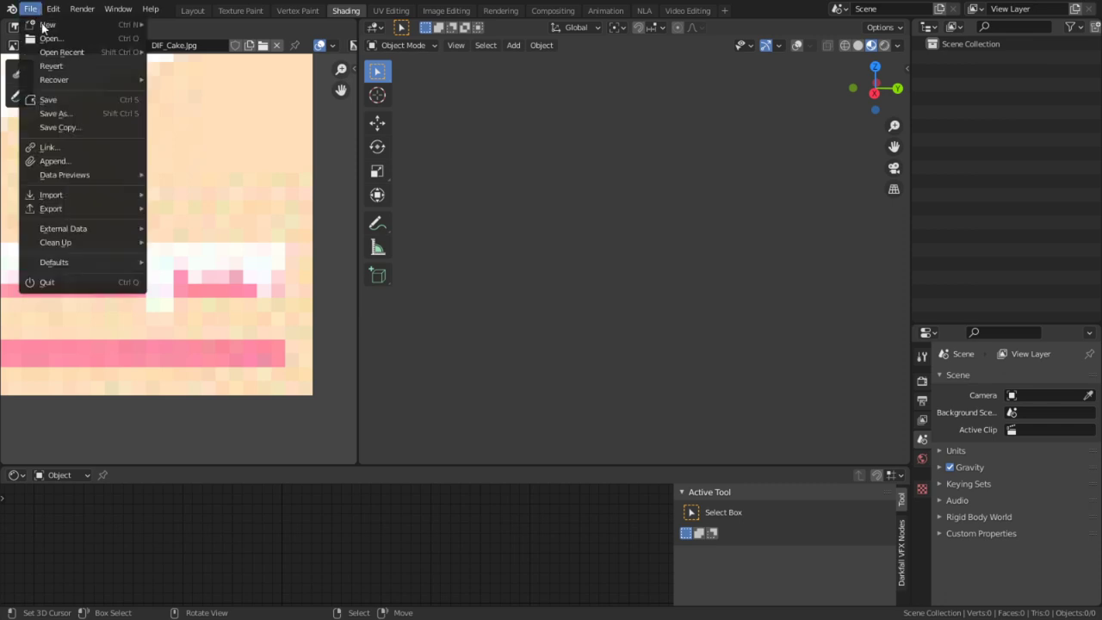
left_click(52, 160)
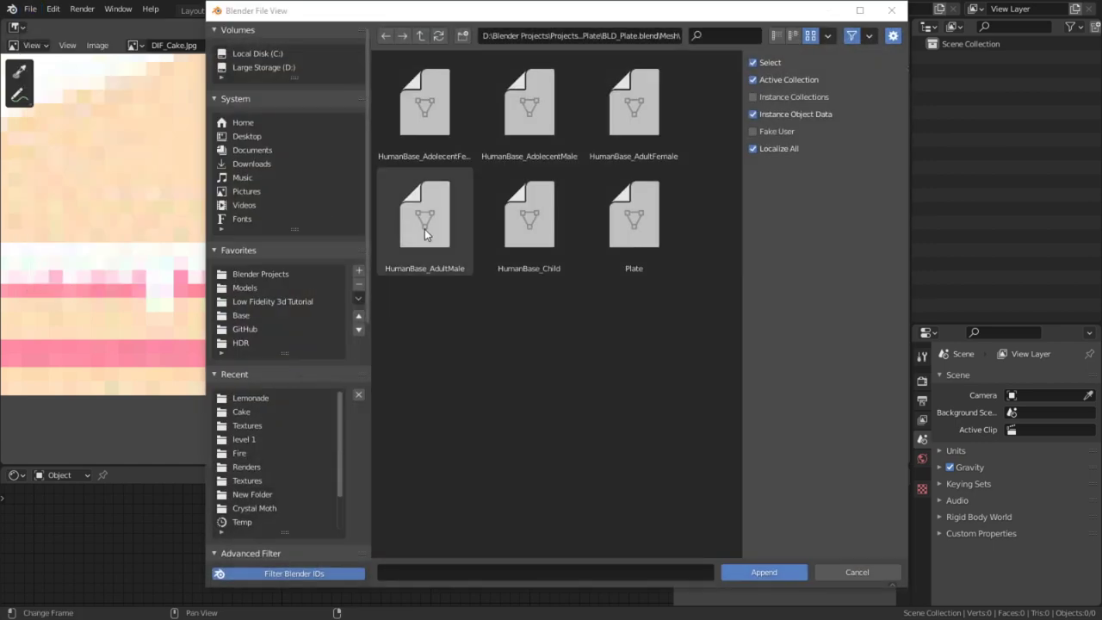
double_click(586, 216)
key("alt+g")
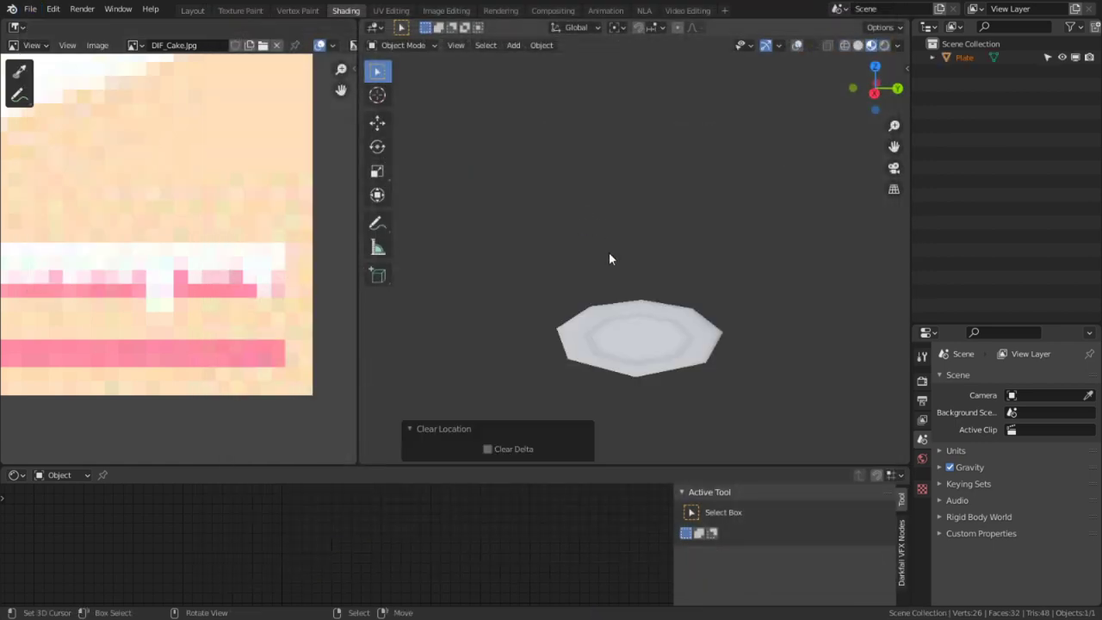
middle_click(648, 331, "alt")
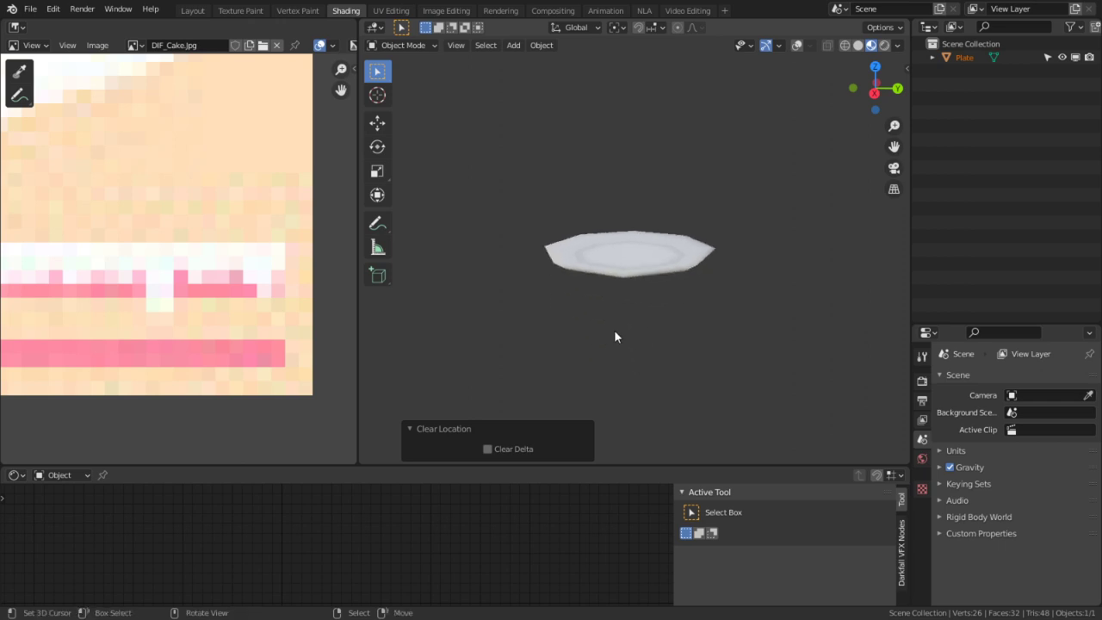
middle_click_drag(677, 332, 663, 507)
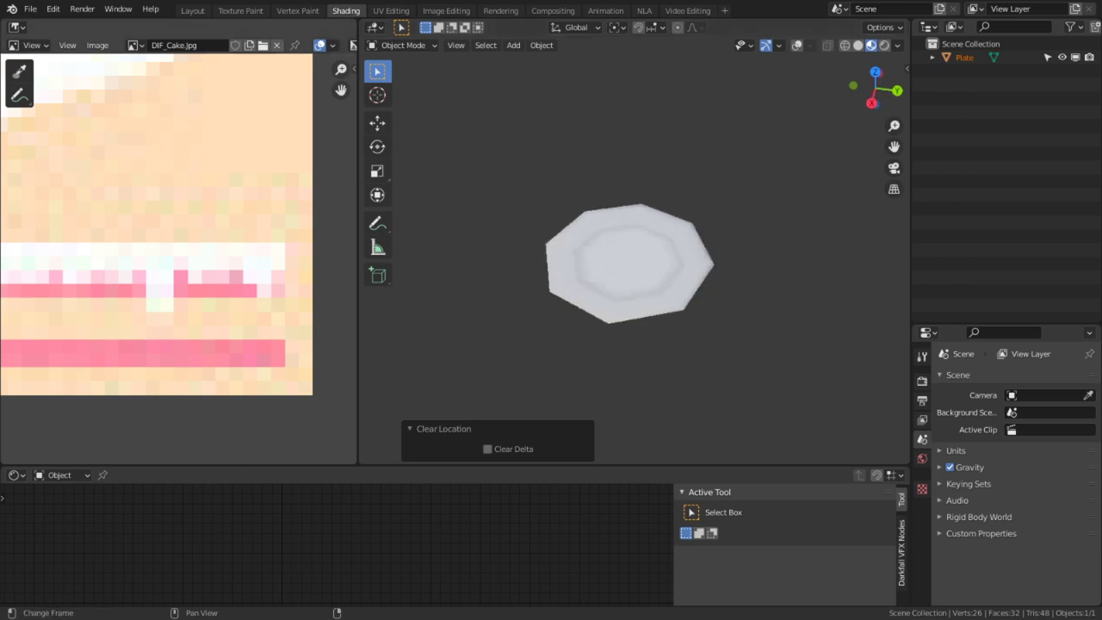
- Switch to the Layout workspace, start saving under a new name, and create and open a Sausage folder in the project's Assets folder
left_click(192, 10)
left_click(52, 8)
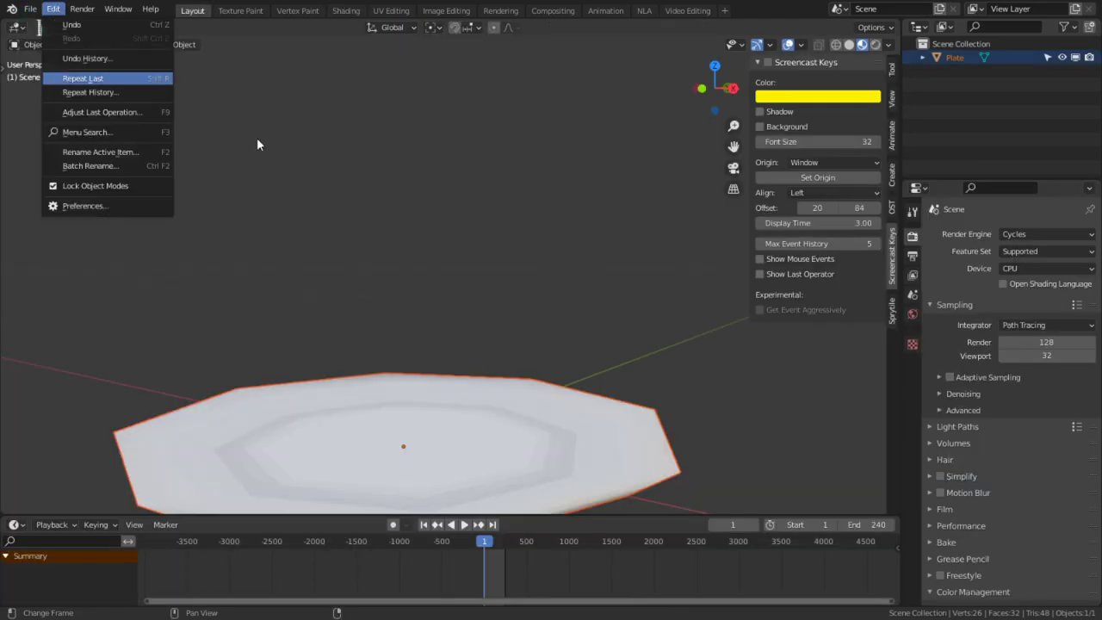
left_click(30, 8)
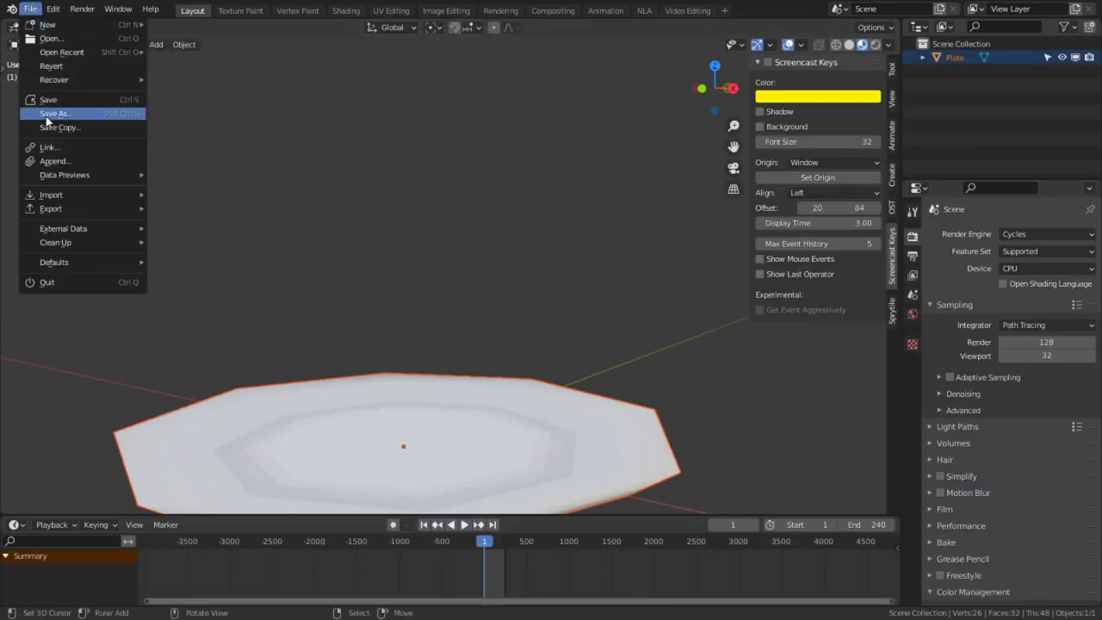
left_click(50, 119)
left_click(420, 35)
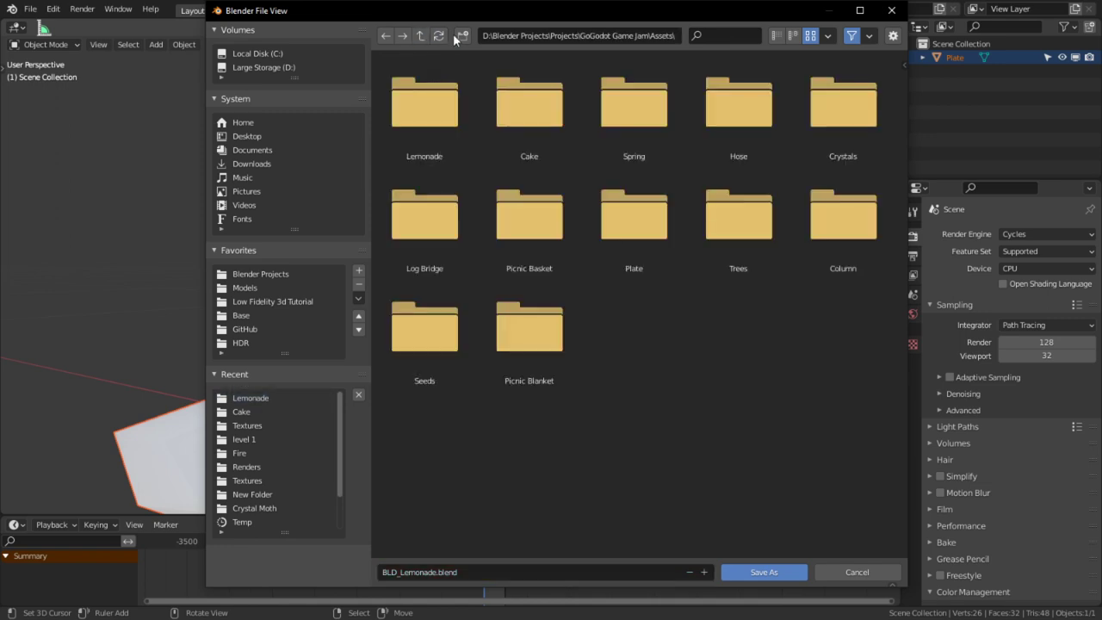
left_click(461, 36)
type("Sausage")
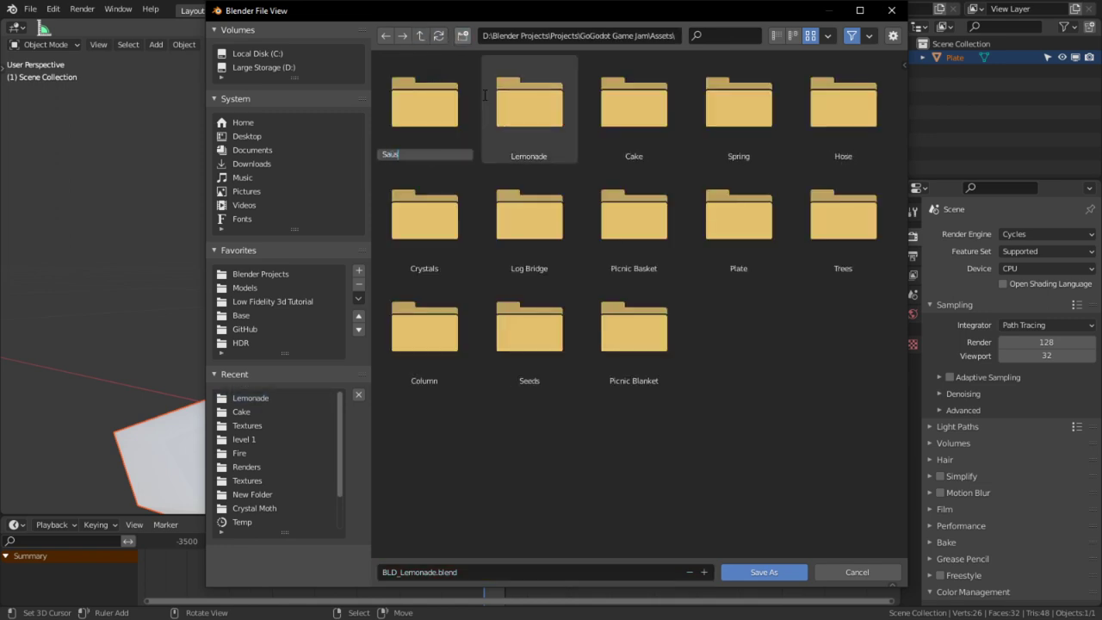
key("Return")
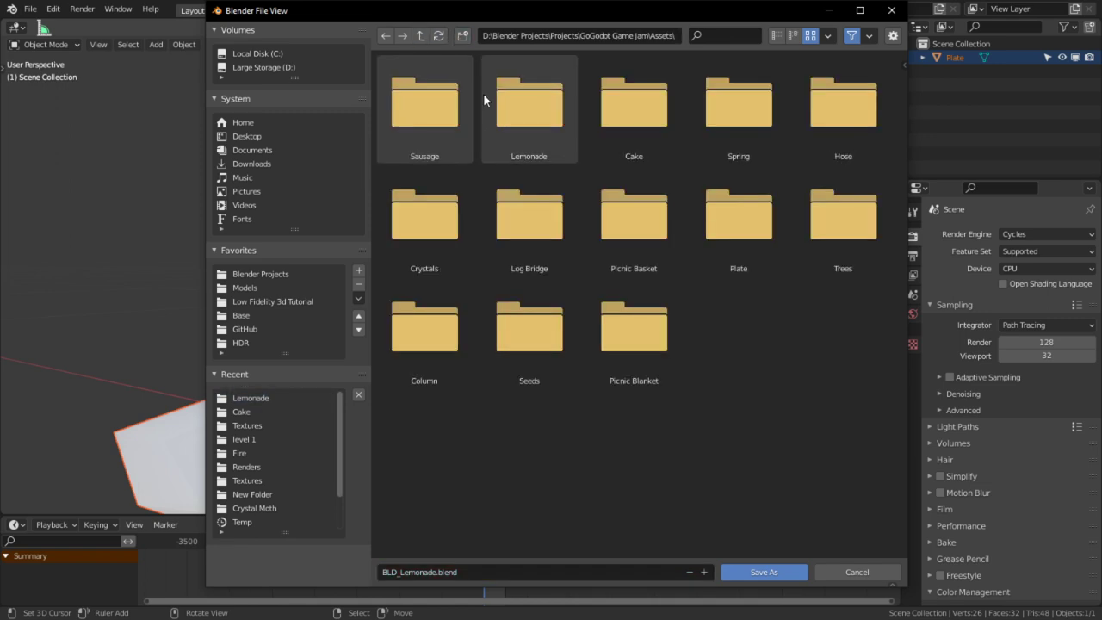
double_click(410, 103)
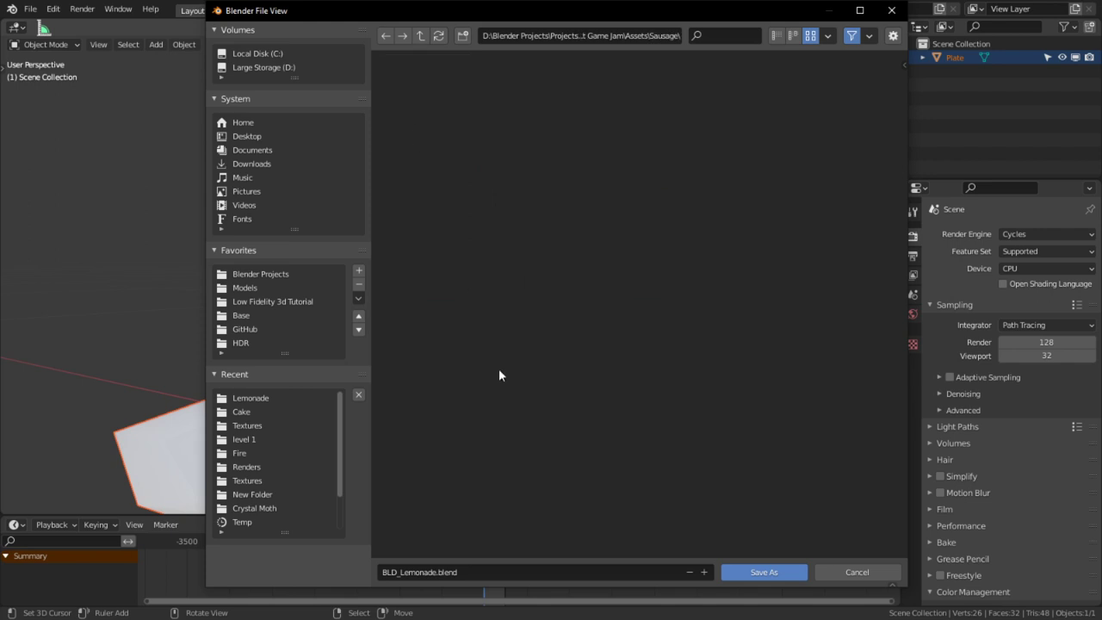
- Save the file as BLD_Sausage.blend in the Sausage folder
left_click(400, 571)
left_click_drag(401, 571, 435, 572)
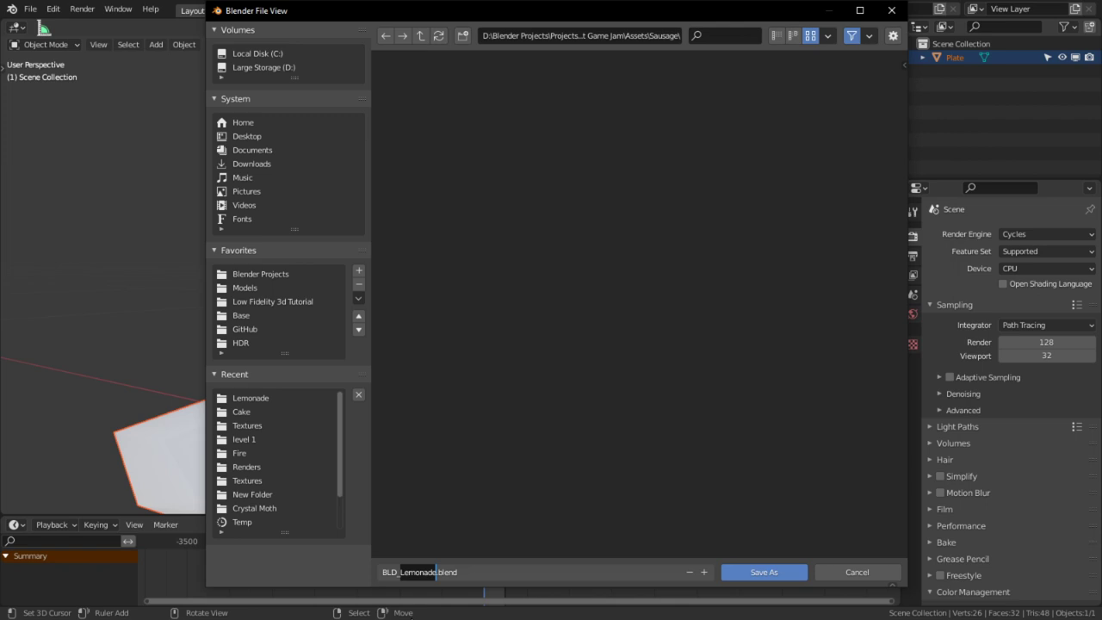
type("Sausage")
key("Return")
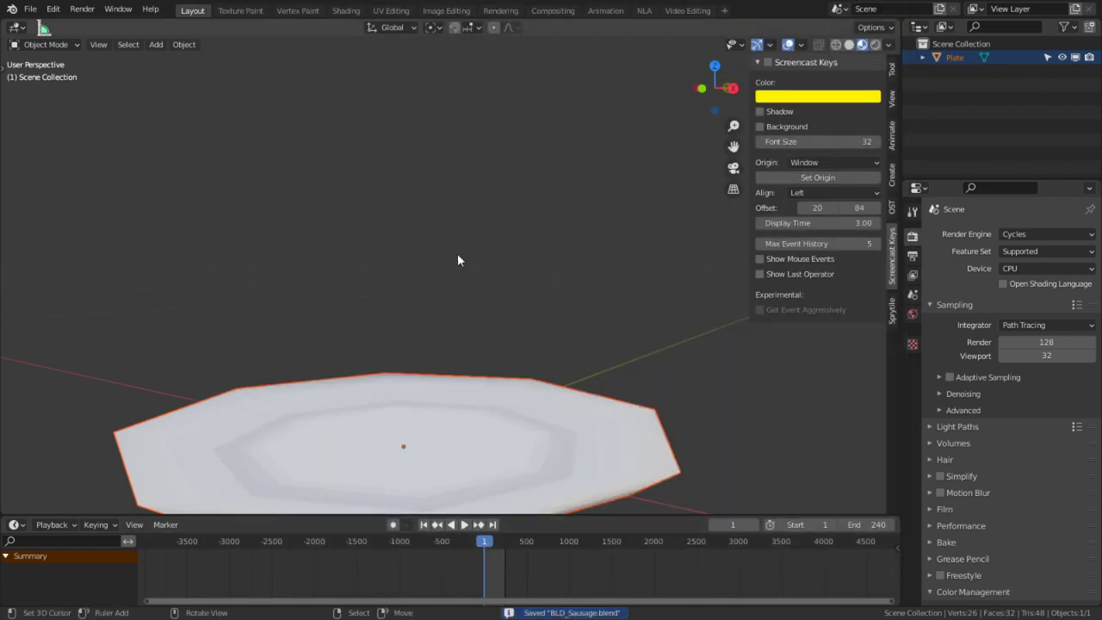
- Purge all unused data-blocks from the file
middle_click_drag(457, 260, 421, 254)
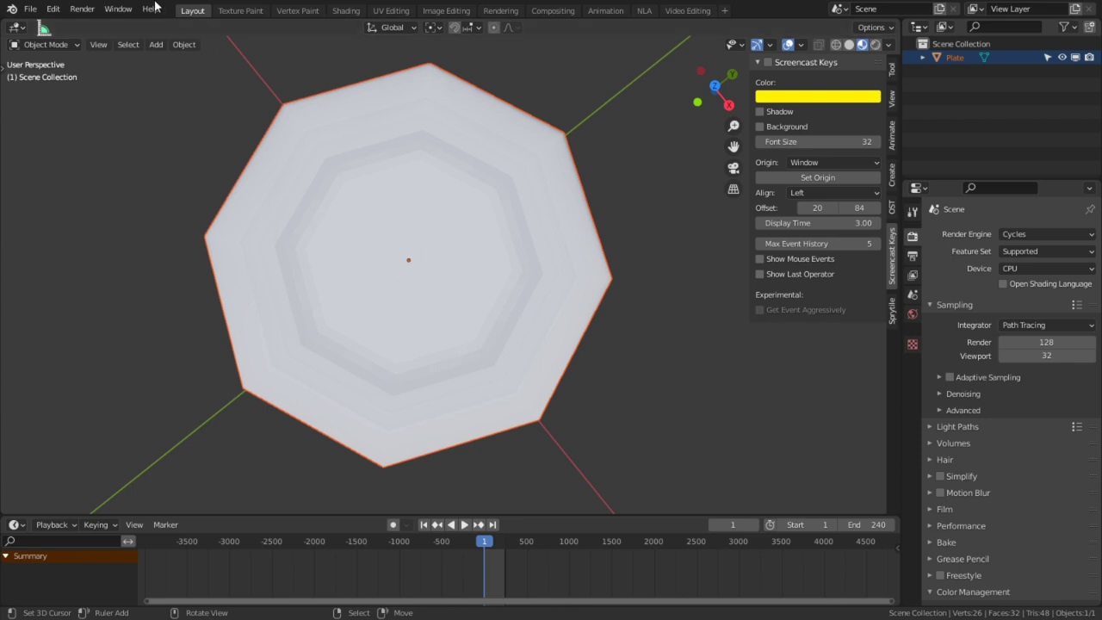
left_click(30, 9)
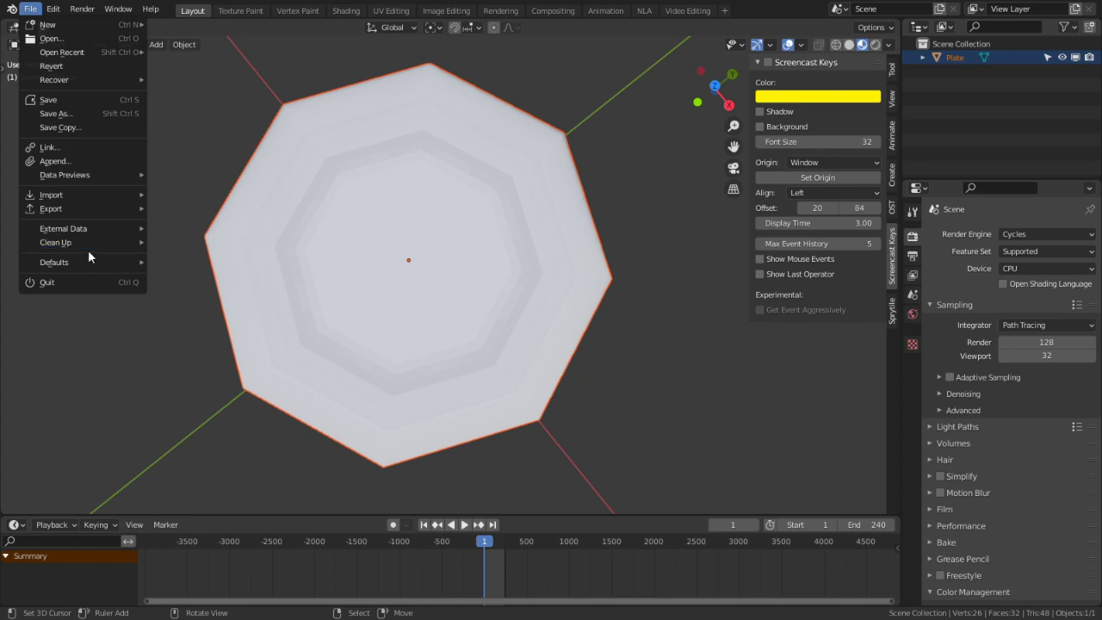
mouse_move(136, 243)
left_click(209, 240)
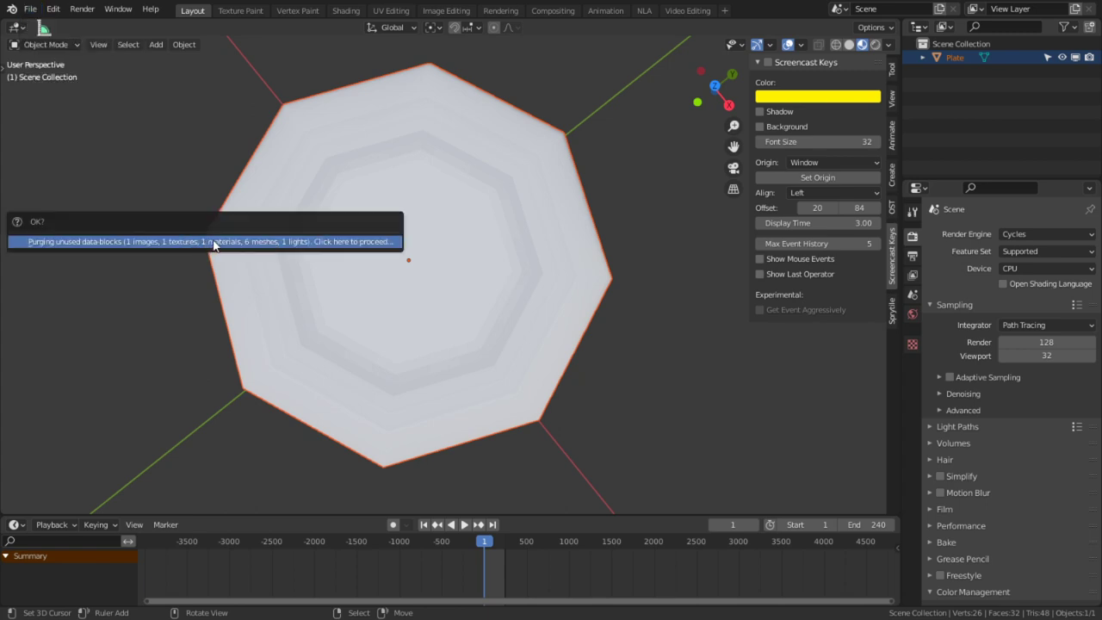
left_click(210, 242)
- Add a mesh circle with 5 vertices beside the plate
key("shift+a")
mouse_move(410, 291)
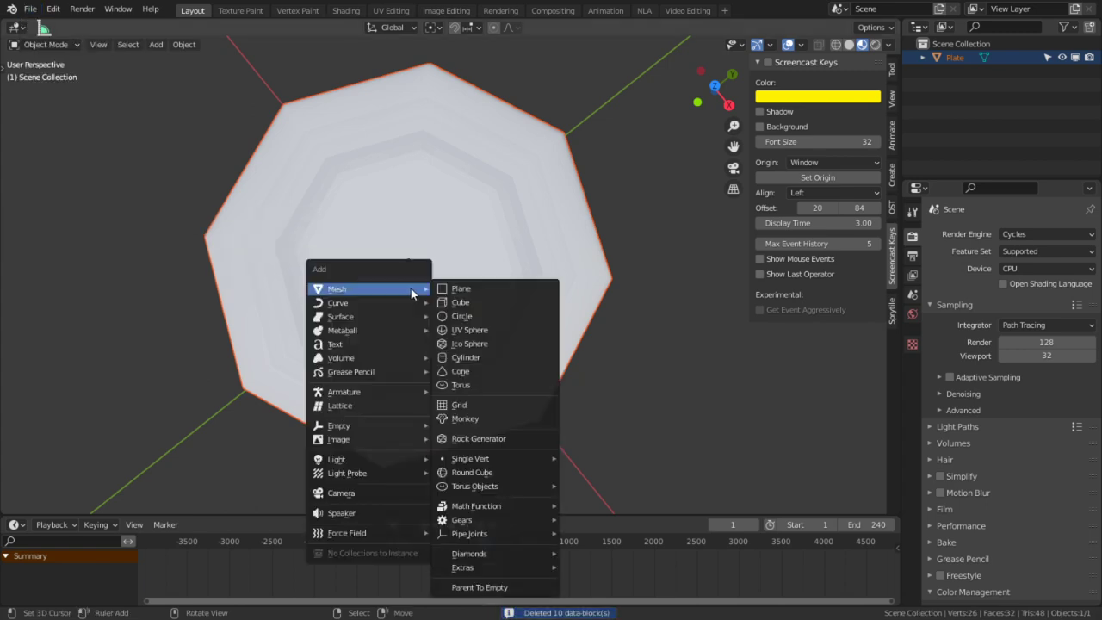
left_click(478, 323)
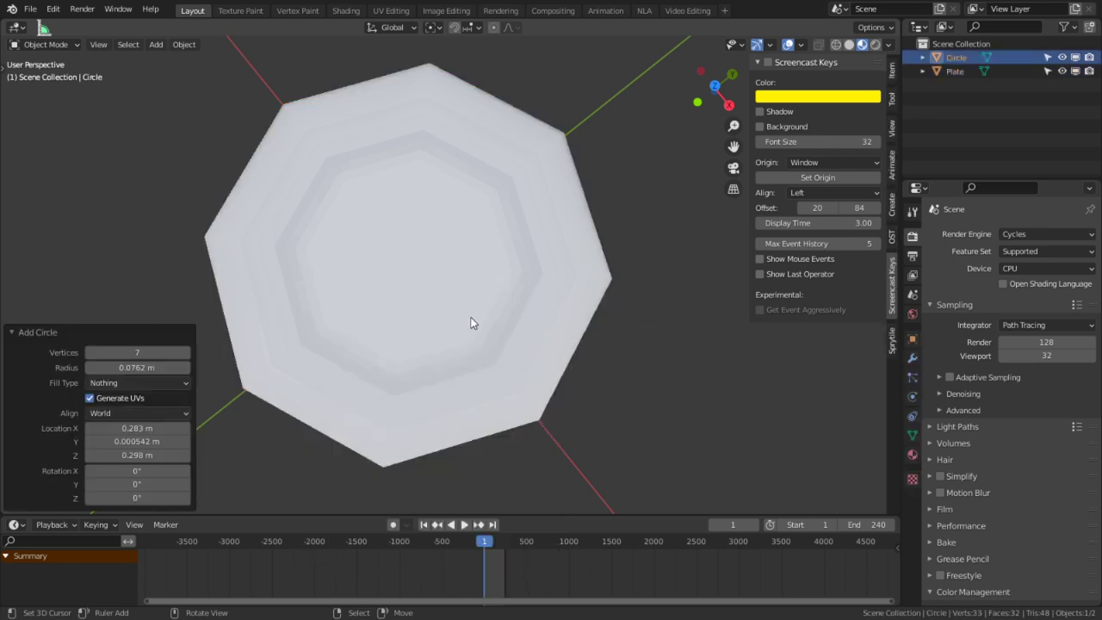
left_click(176, 353)
type("5")
key("Return")
scroll(450, 225, "down", 4)
middle_click_drag(450, 225, 610, 265)
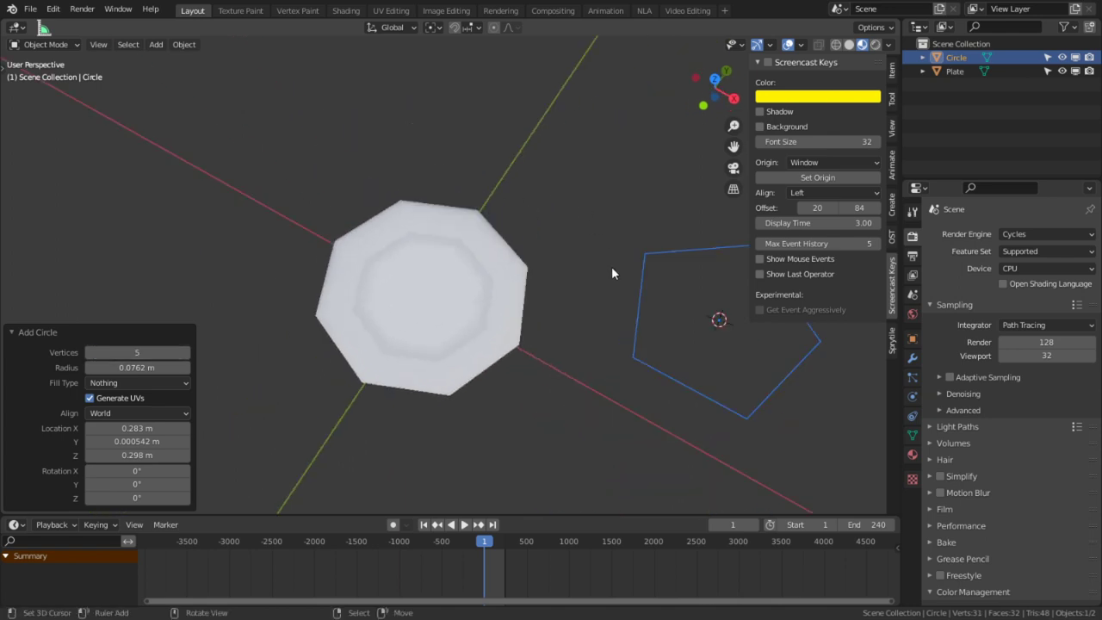
- Scale the pentagon's vertices to about 0.371, rotate them 90° around X, and scale them again to about 0.773
key("s")
left_click(704, 342)
key("r")
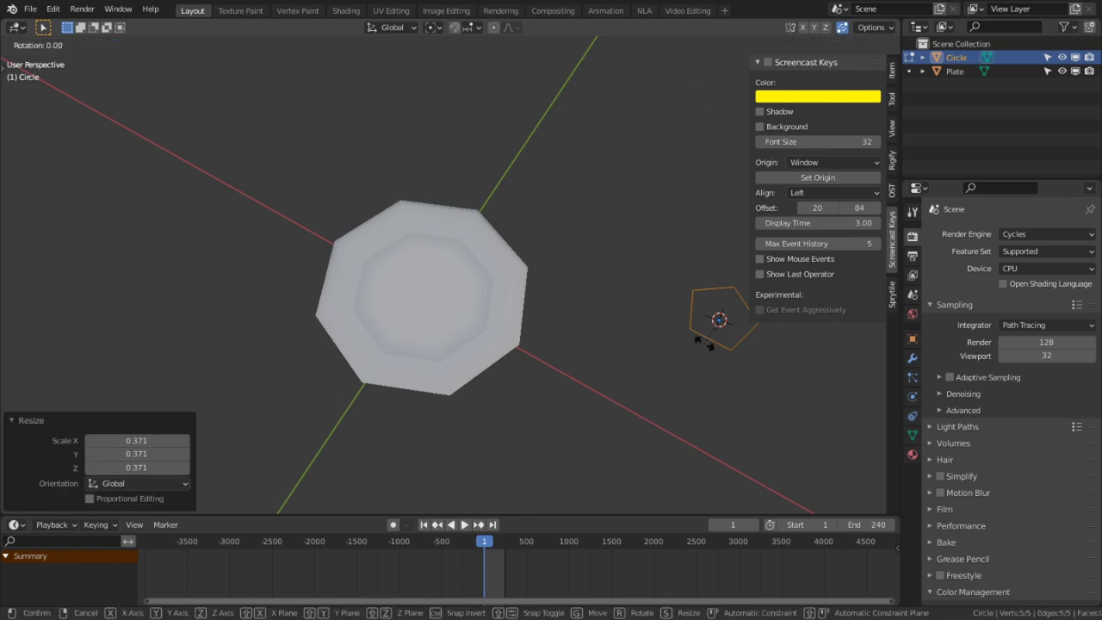
type("x90")
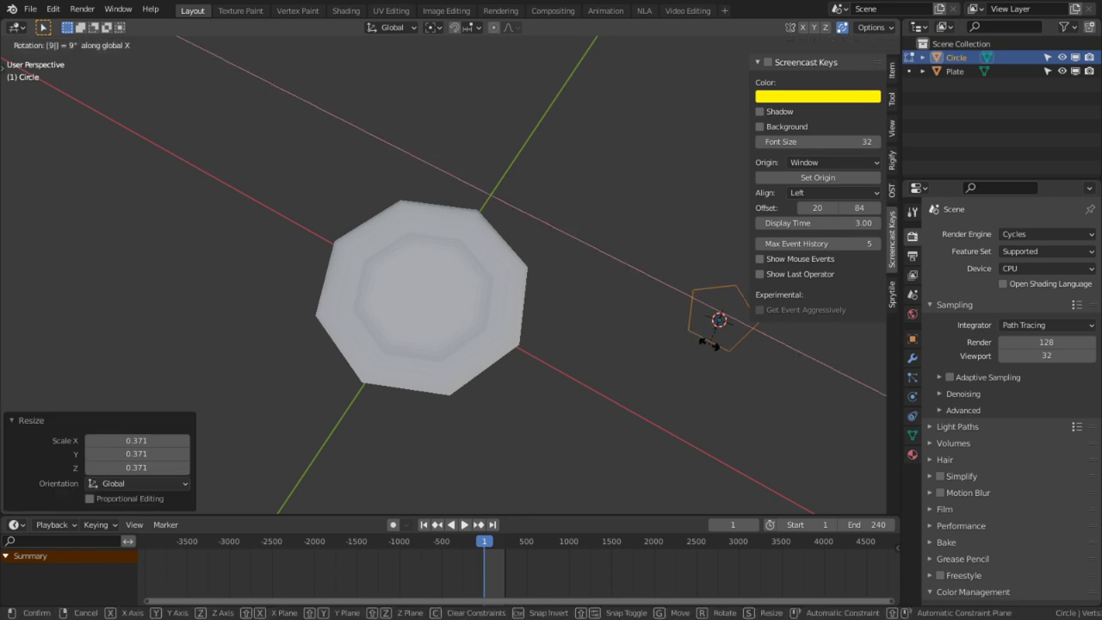
key("Return")
key("s")
left_click(780, 374)
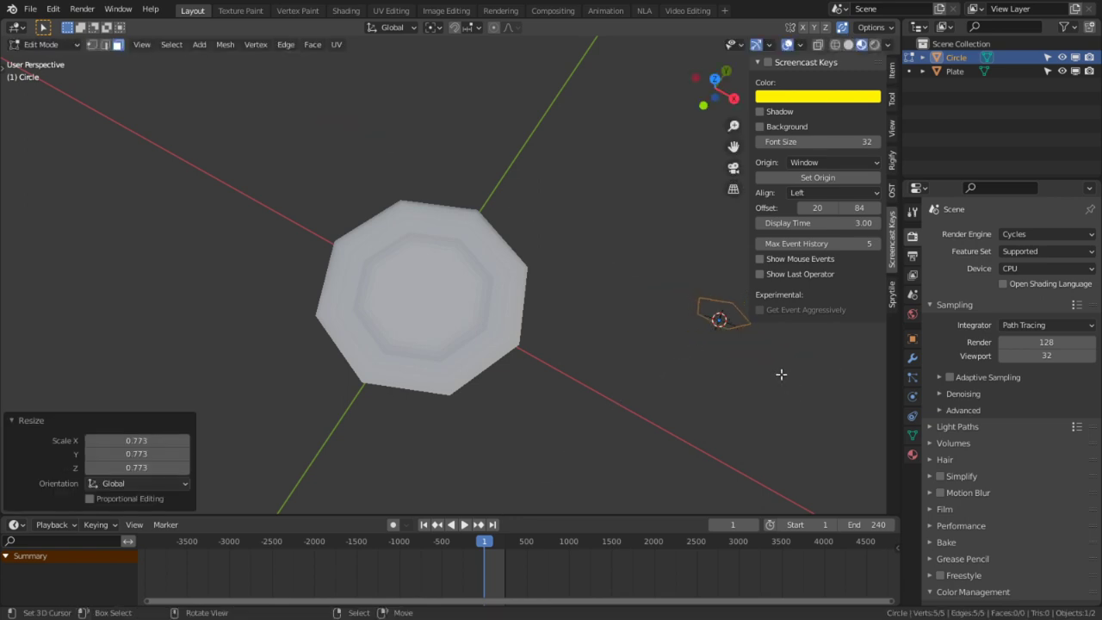
key("KP_7")
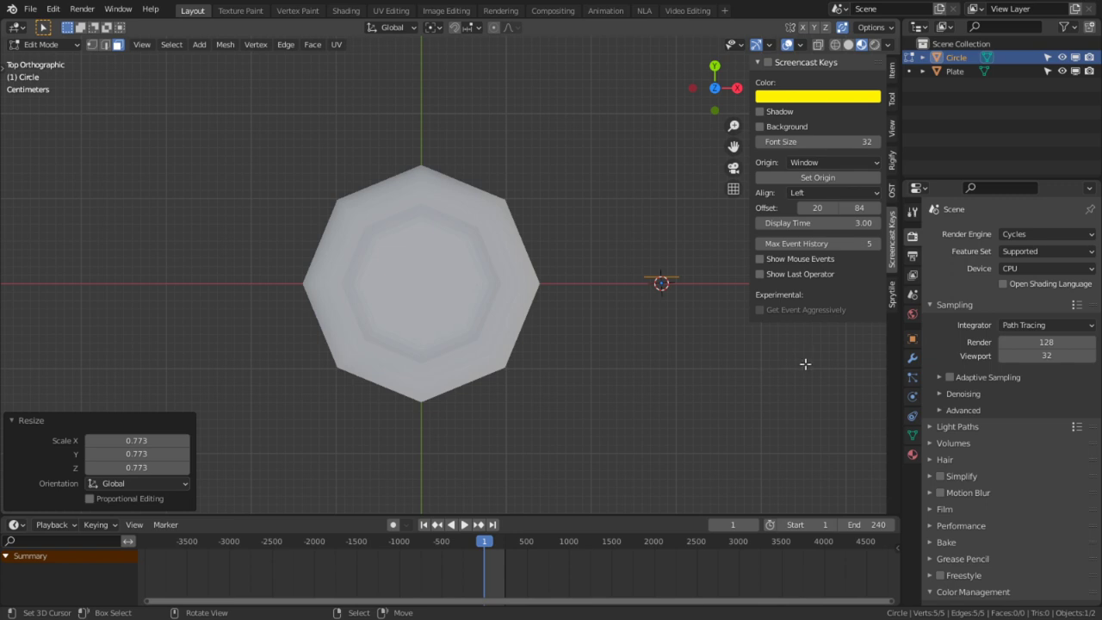
middle_click_drag(805, 364, 524, 398)
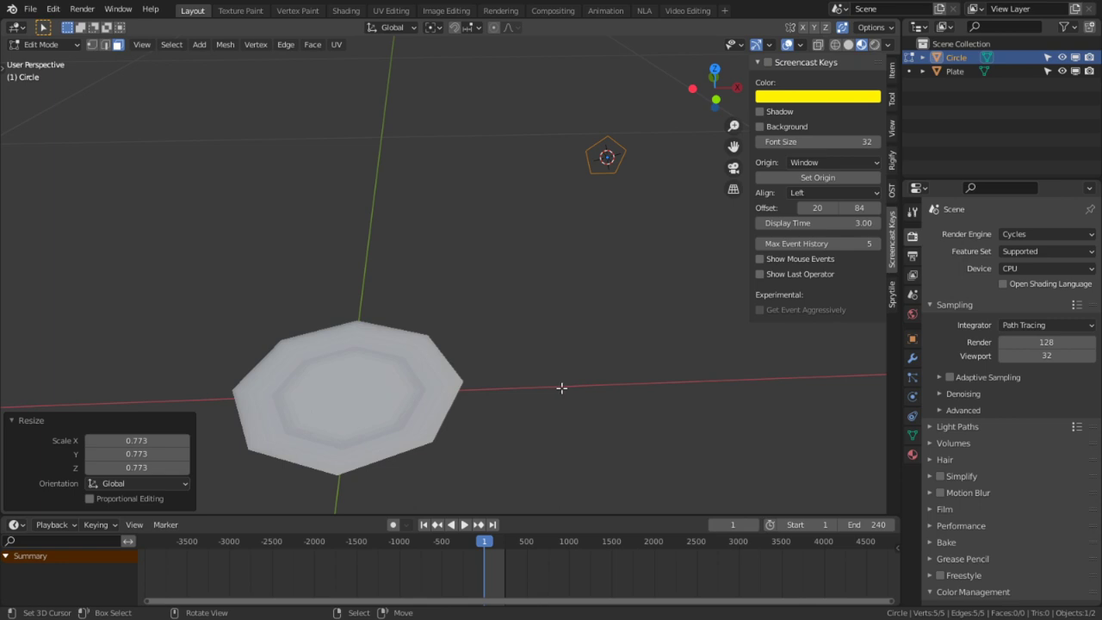
- Try to run Connect Vertex Path on the pentagon's vertices
key("F3")
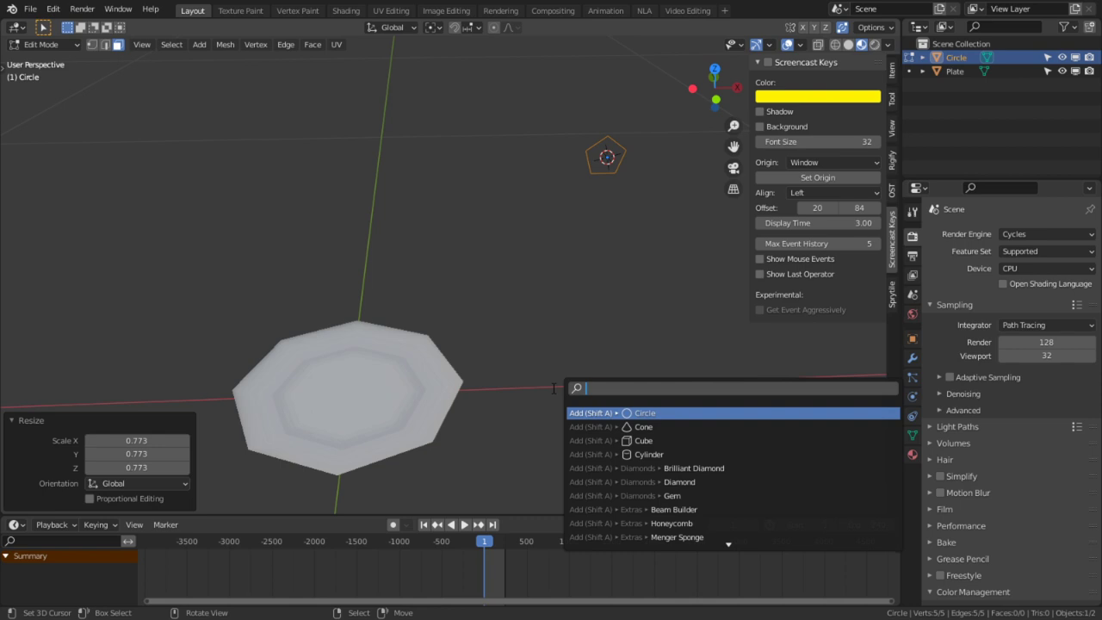
type("conver")
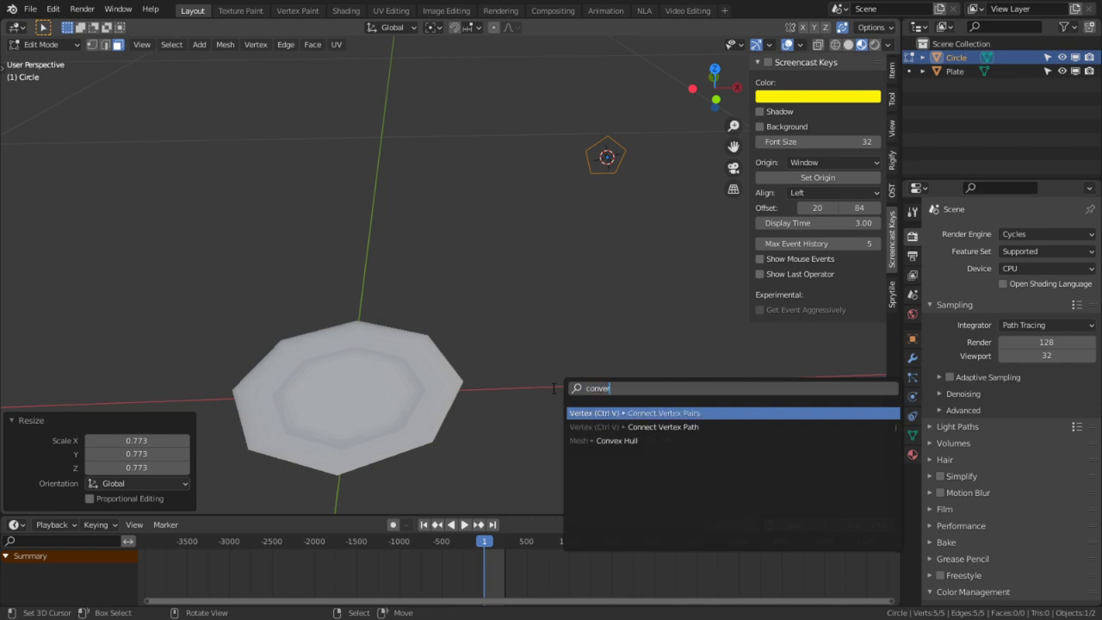
key("Down")
key("Return")
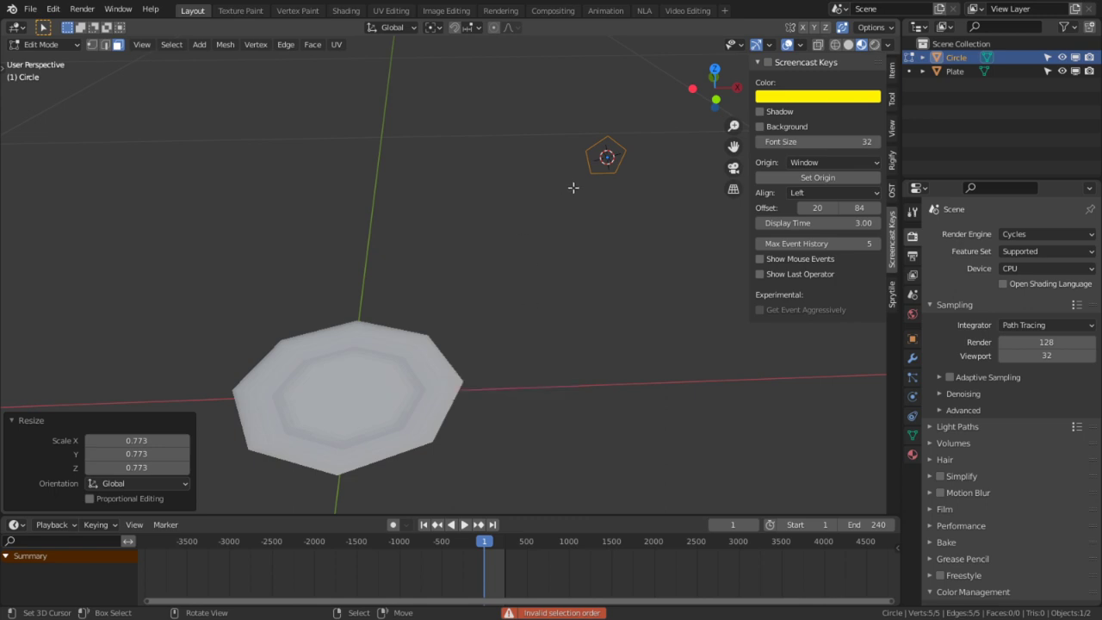
- Convert the pentagon mesh object to a curve and check its control points in Edit Mode
key("Tab")
key("F3")
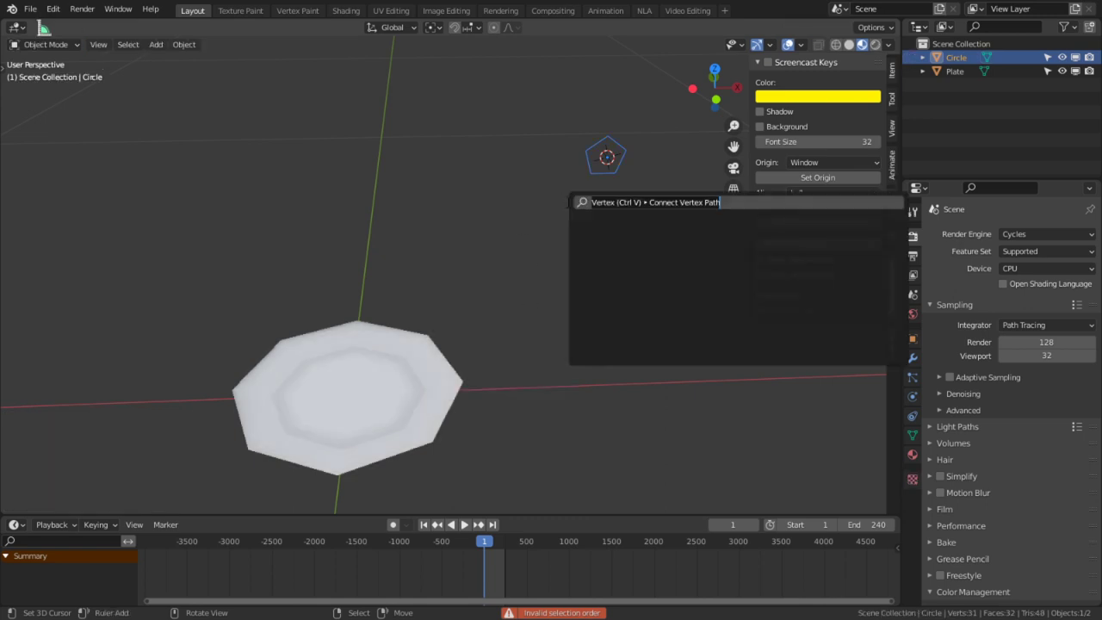
type("convert")
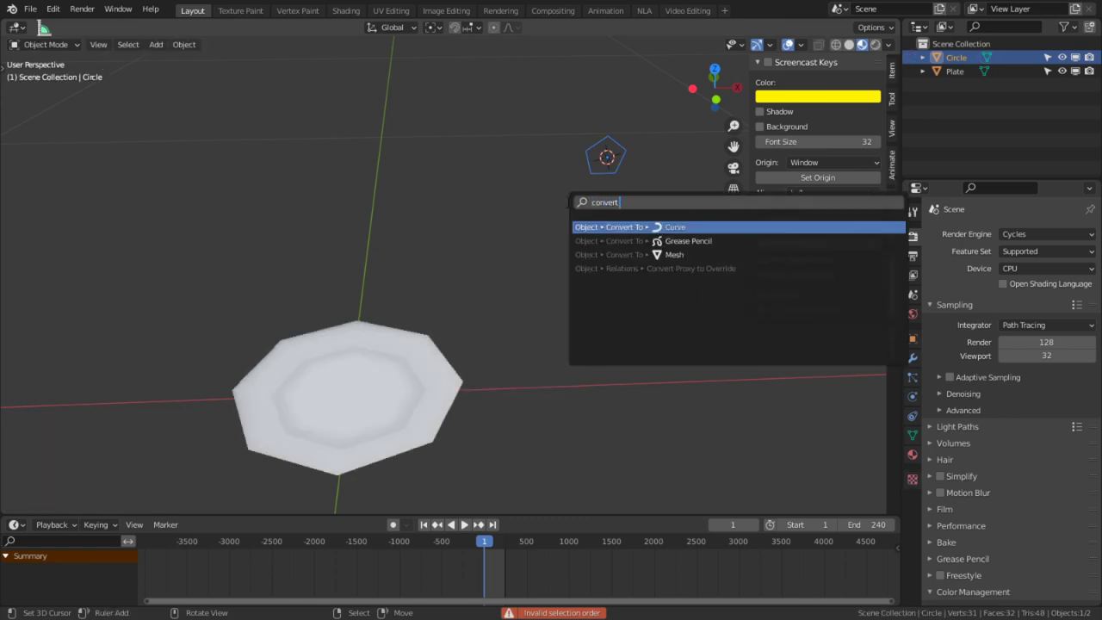
key("Return")
key("Tab")
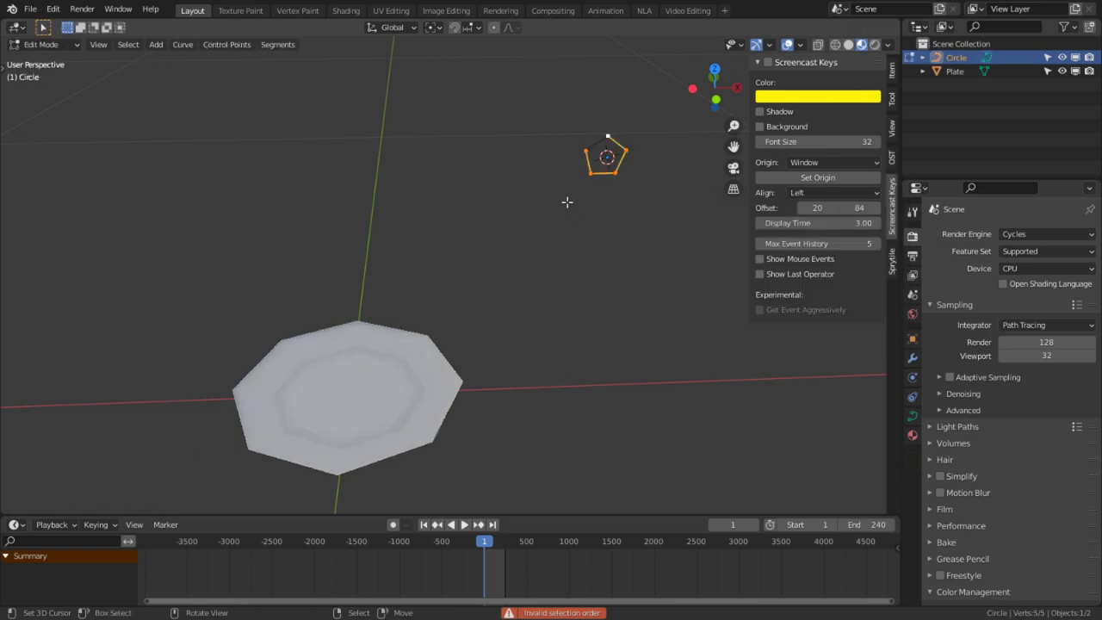
key("Tab")
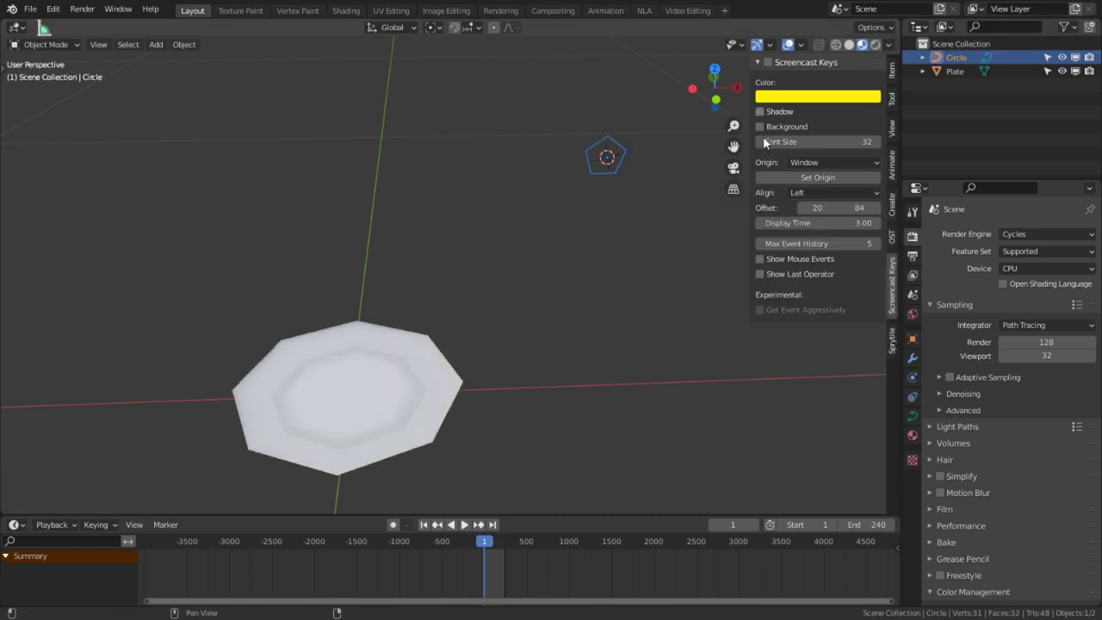
- Add a Bezier curve with a 1 m radius at the 3D cursor on the plate
key("shift+a")
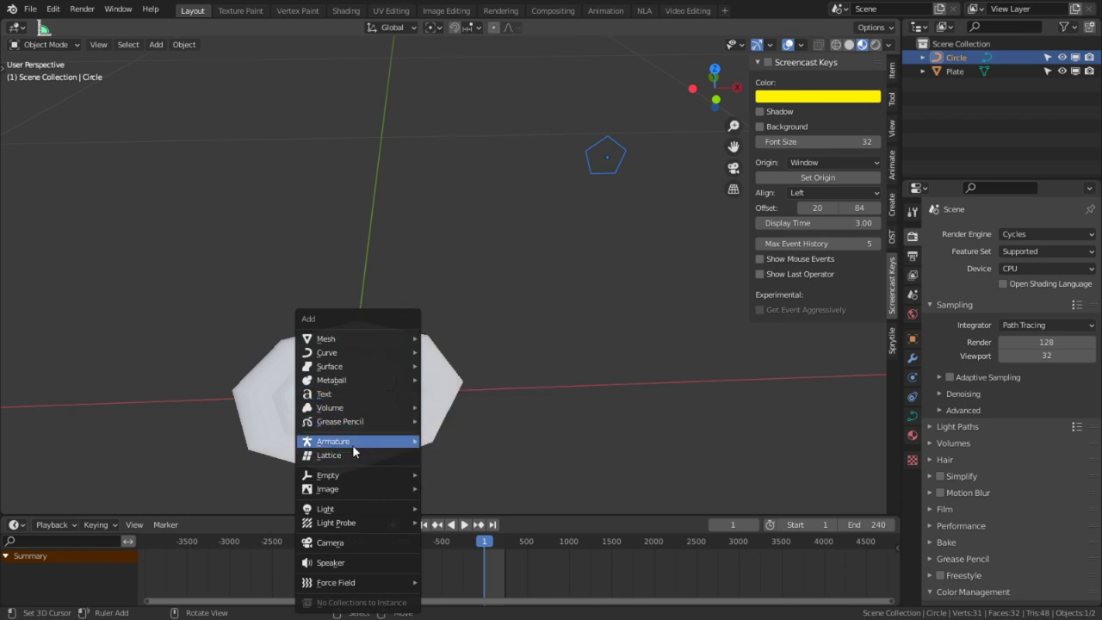
mouse_move(358, 491)
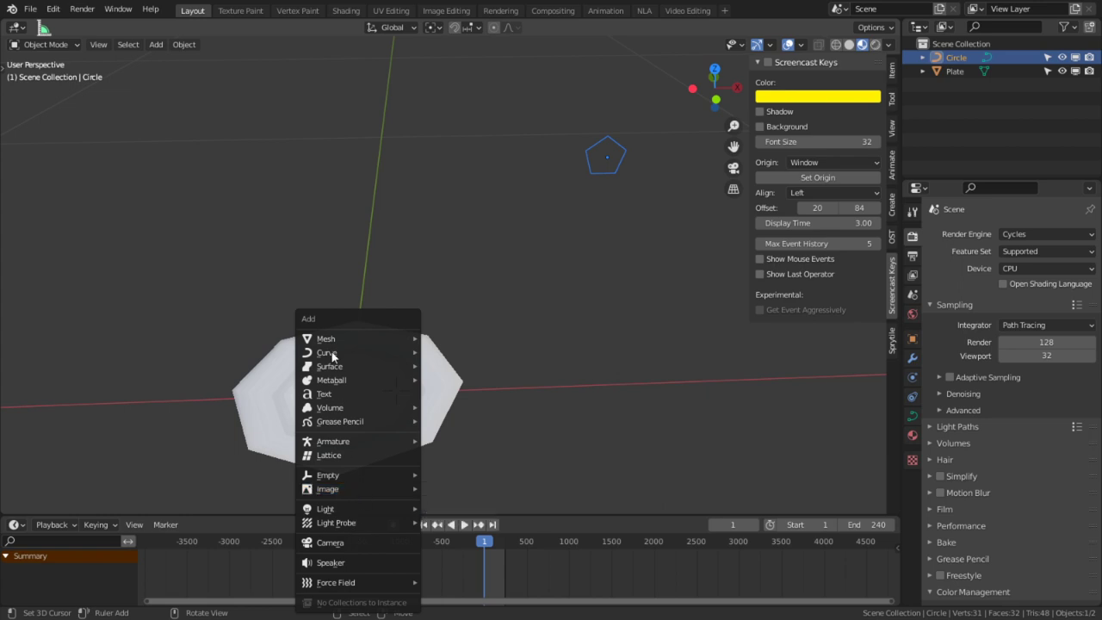
mouse_move(334, 353)
left_click(453, 357)
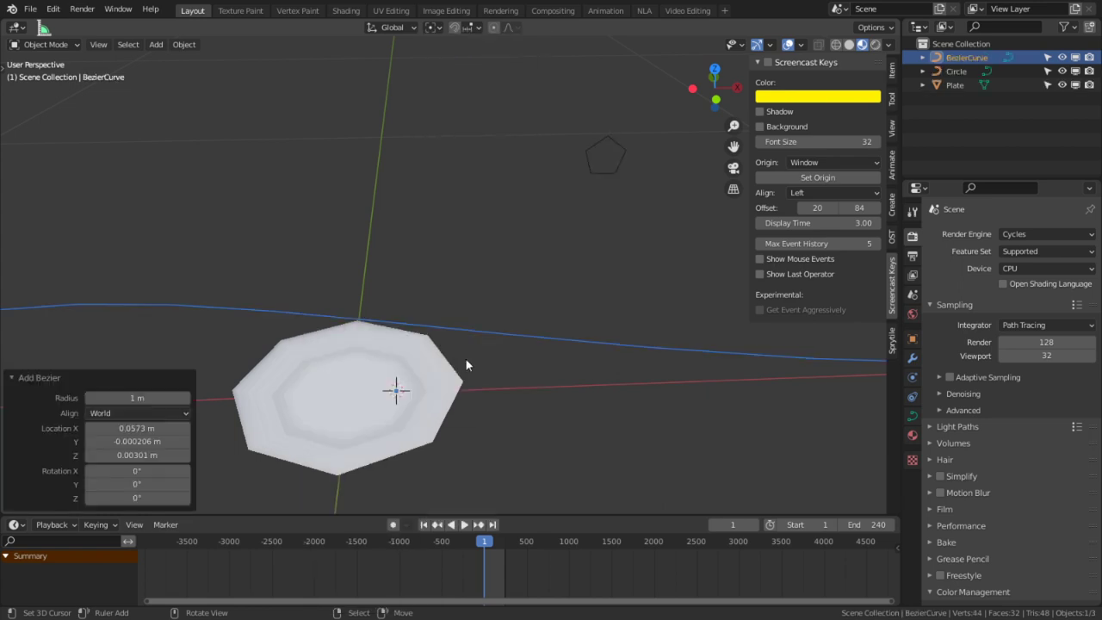
scroll(458, 358, "down", 7)
scroll(529, 333, "up", 4)
right_click(558, 319)
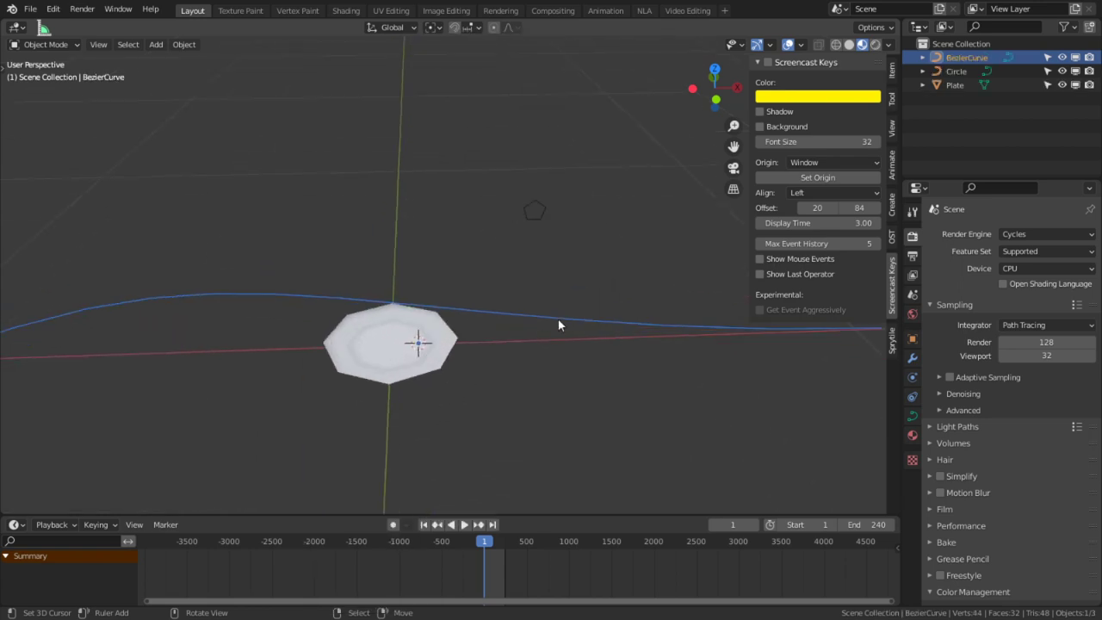
- Set the Bezier curve's bevel type to Object and pick the pentagon curve as its bevel object
left_click(533, 209)
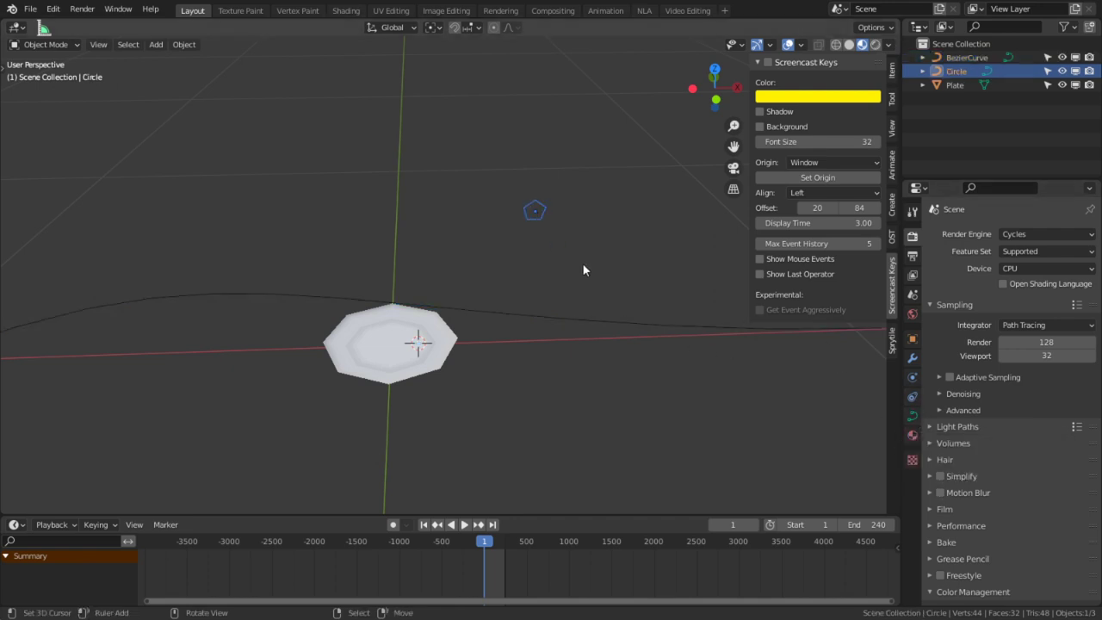
left_click(579, 318)
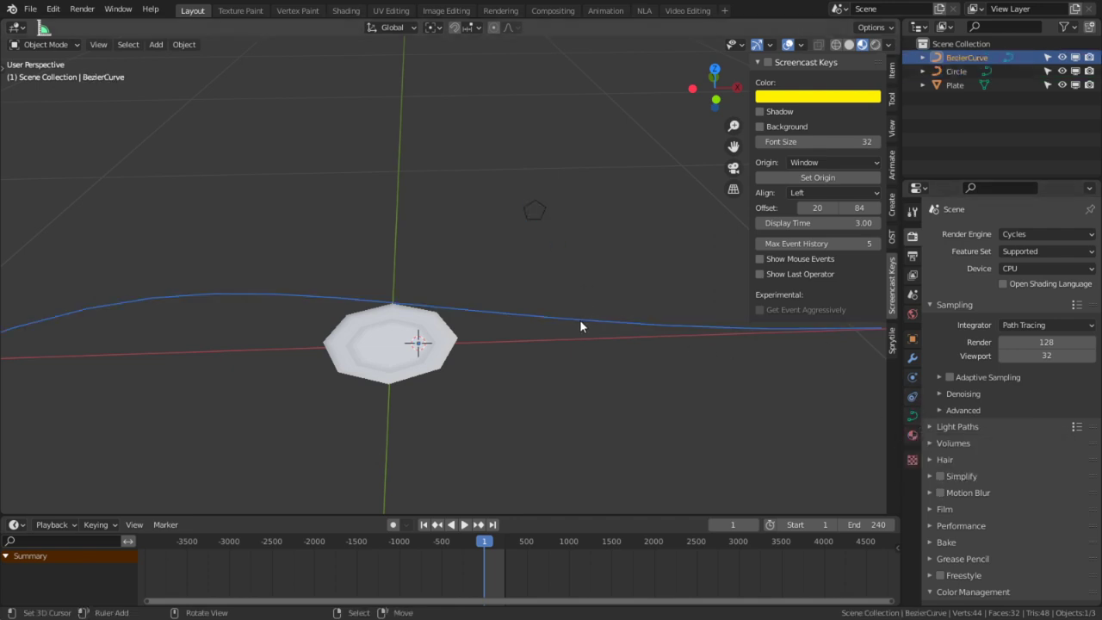
left_click(912, 417)
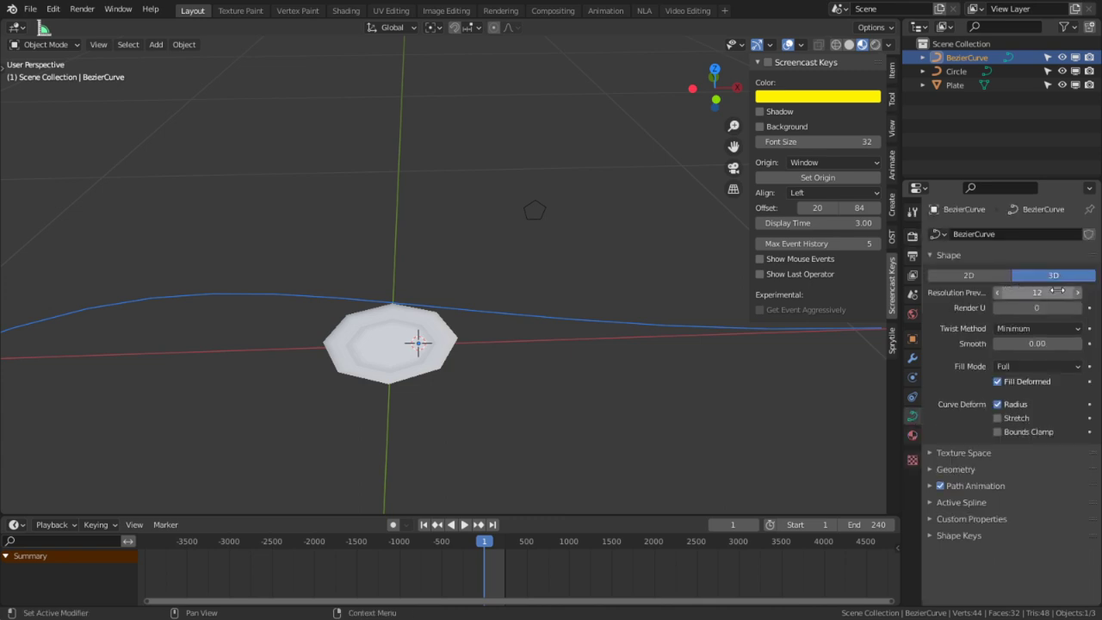
left_click(962, 467)
left_click(1011, 575)
left_click(1074, 593)
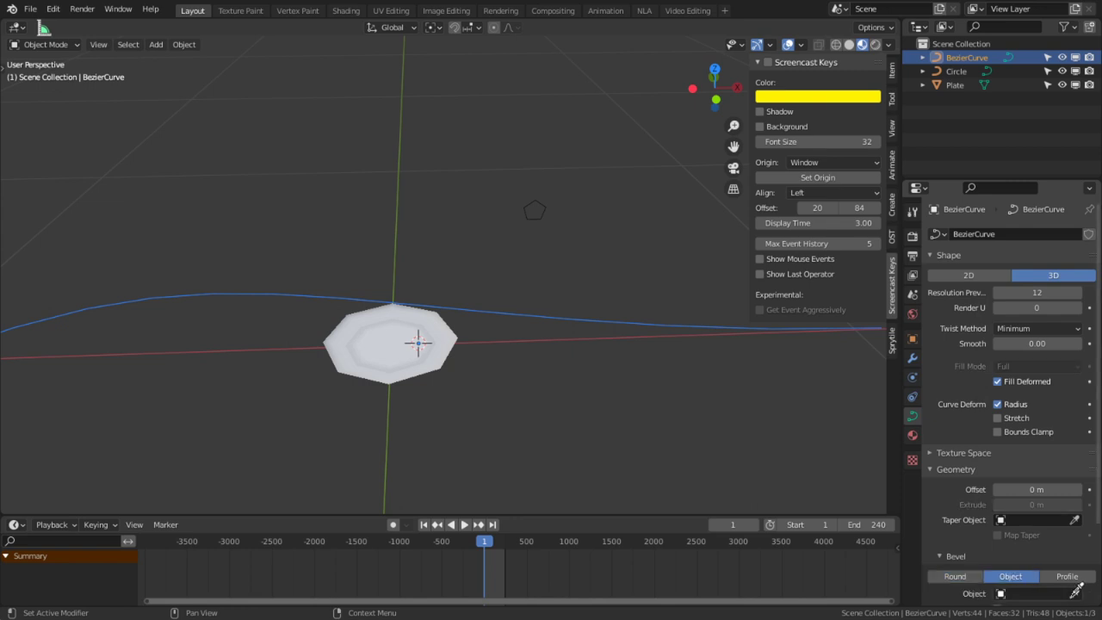
left_click(534, 209)
- Rotate the pentagon profile curve's control points 90° about the X axis in Edit Mode
middle_click_drag(522, 256, 445, 251)
left_click(451, 190)
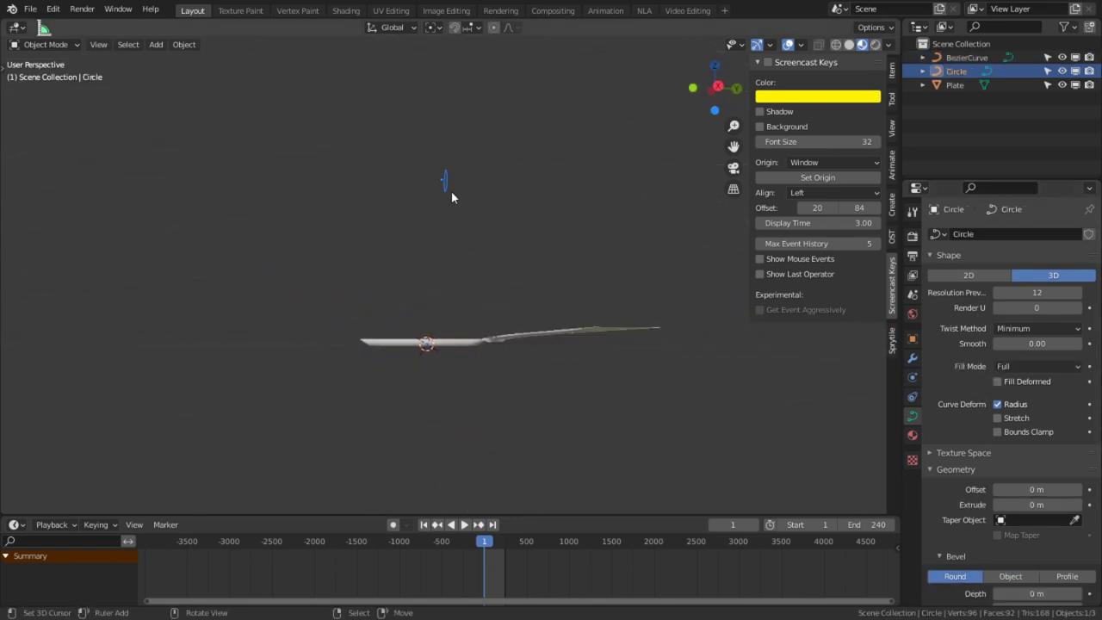
key("Tab")
type("rx90")
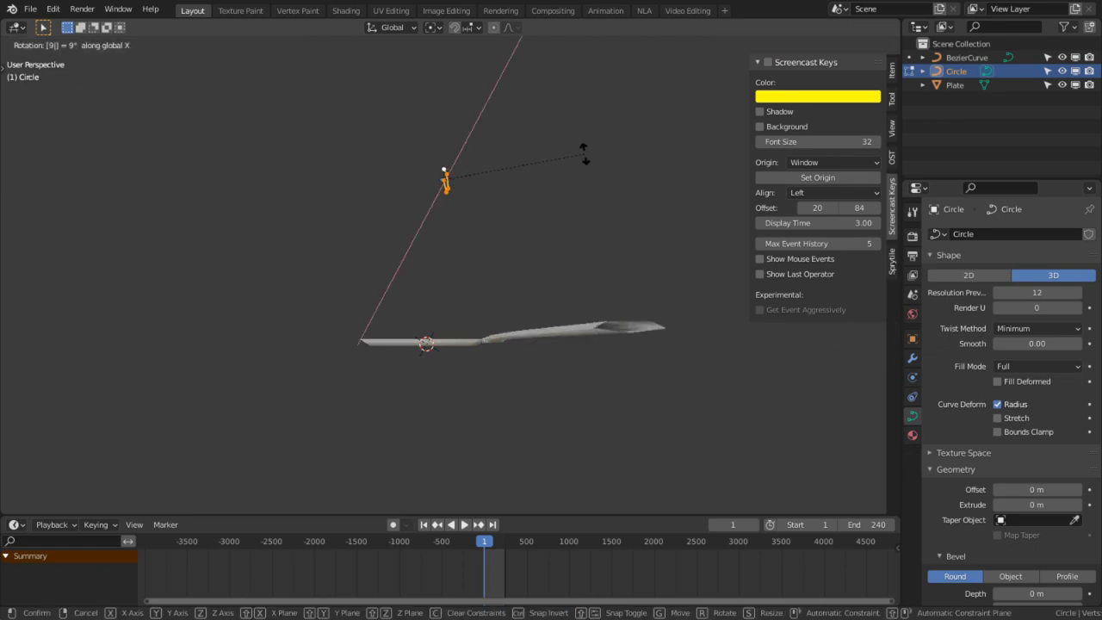
key("Return")
middle_click_drag(585, 152, 795, 301)
key("Tab")
- Scale all of the Bezier curve's control points down to about 0.082 so the tube fits the plate
left_click(582, 413)
key("Tab")
key("s")
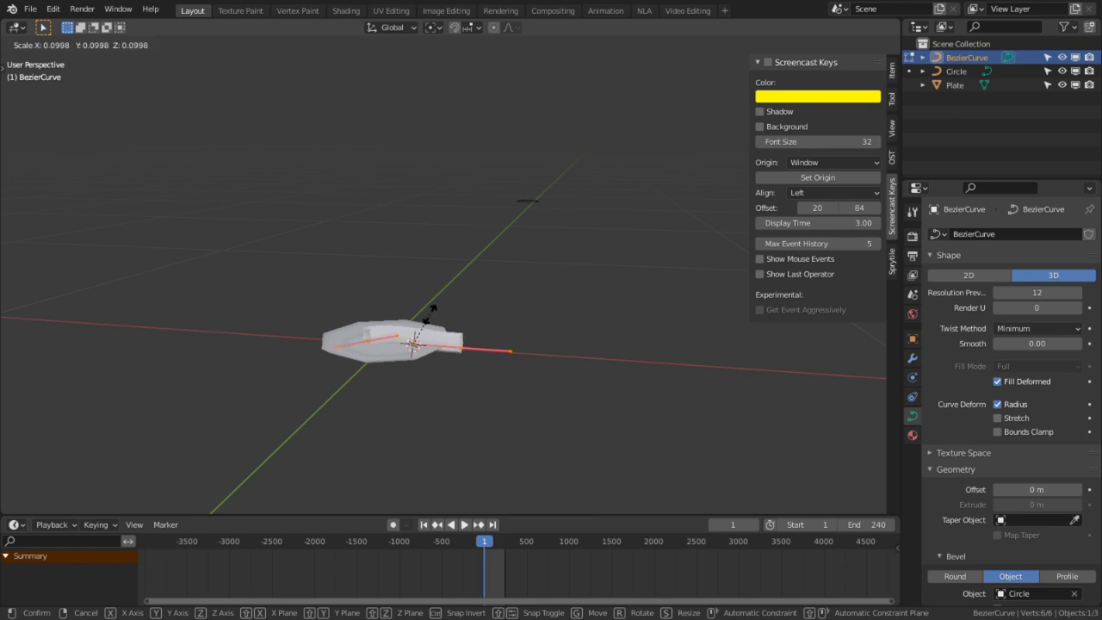
left_click(422, 379)
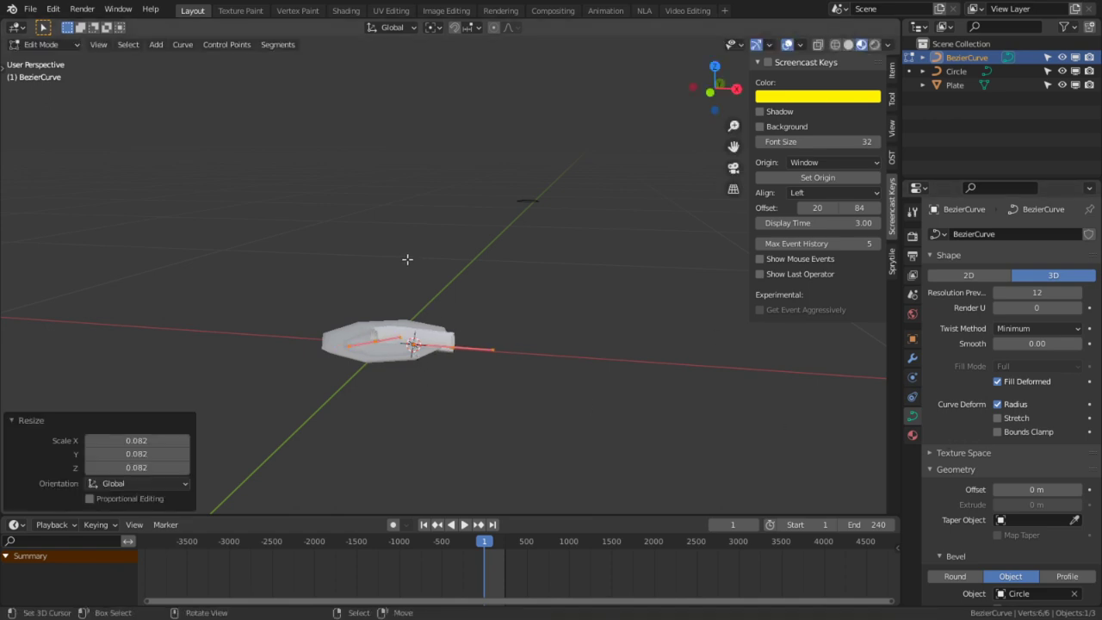
- In top view, rotate the control point at the curve's +X end clockwise by about 70° and shorten its handles slightly
middle_click_drag(405, 259, 445, 370)
scroll(461, 368, "up", 3)
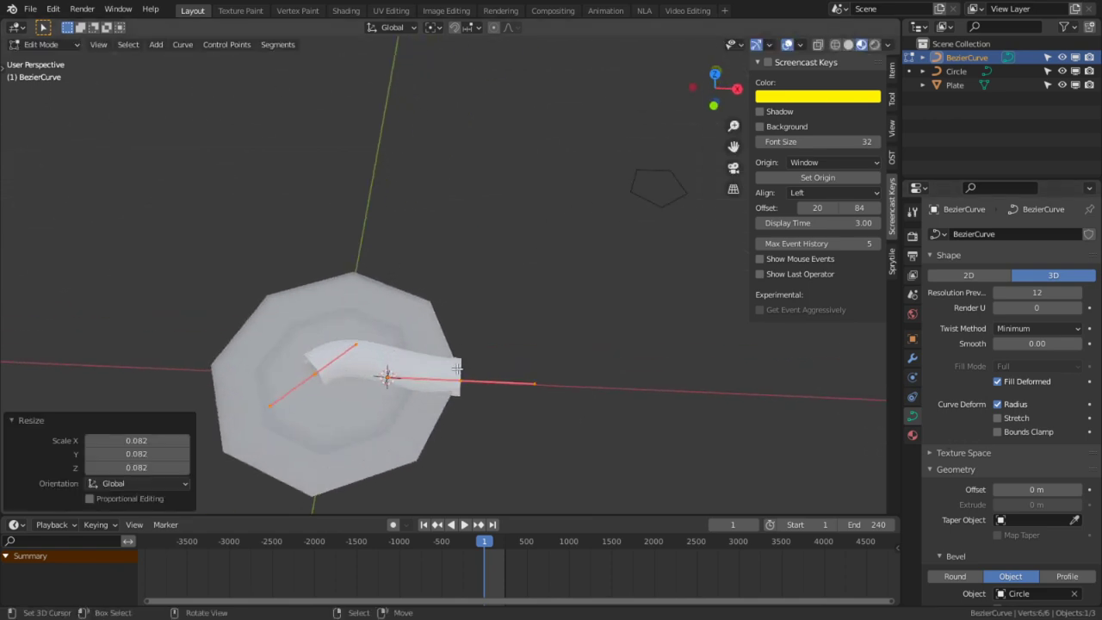
key("KP_7")
middle_click_drag(420, 308, 515, 315, "shift")
scroll(516, 317, "up", 2)
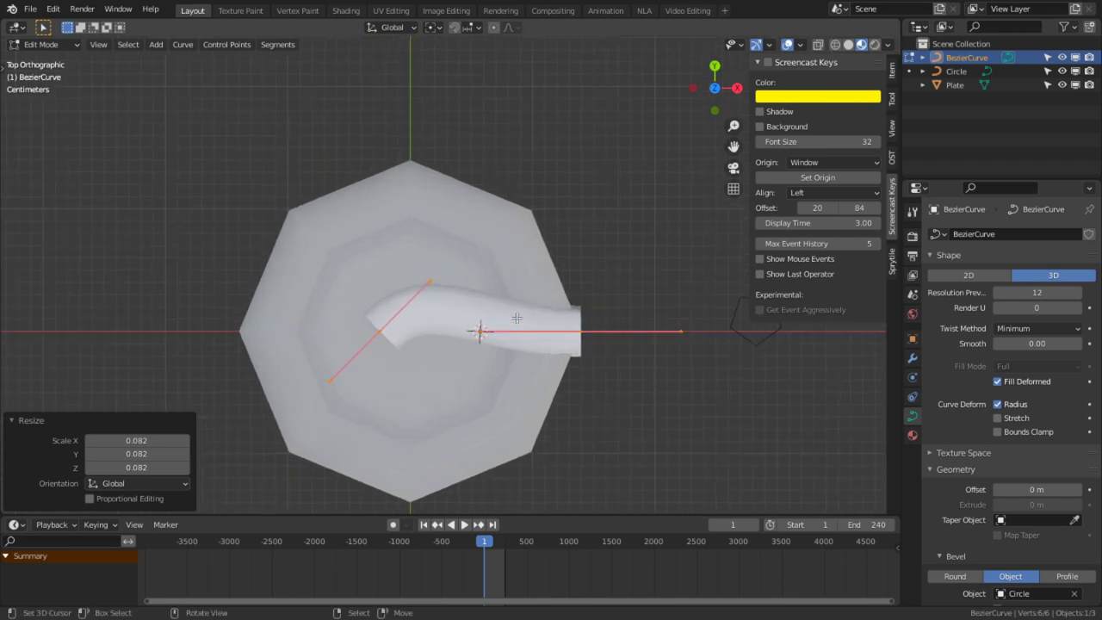
right_click(637, 343)
key("r")
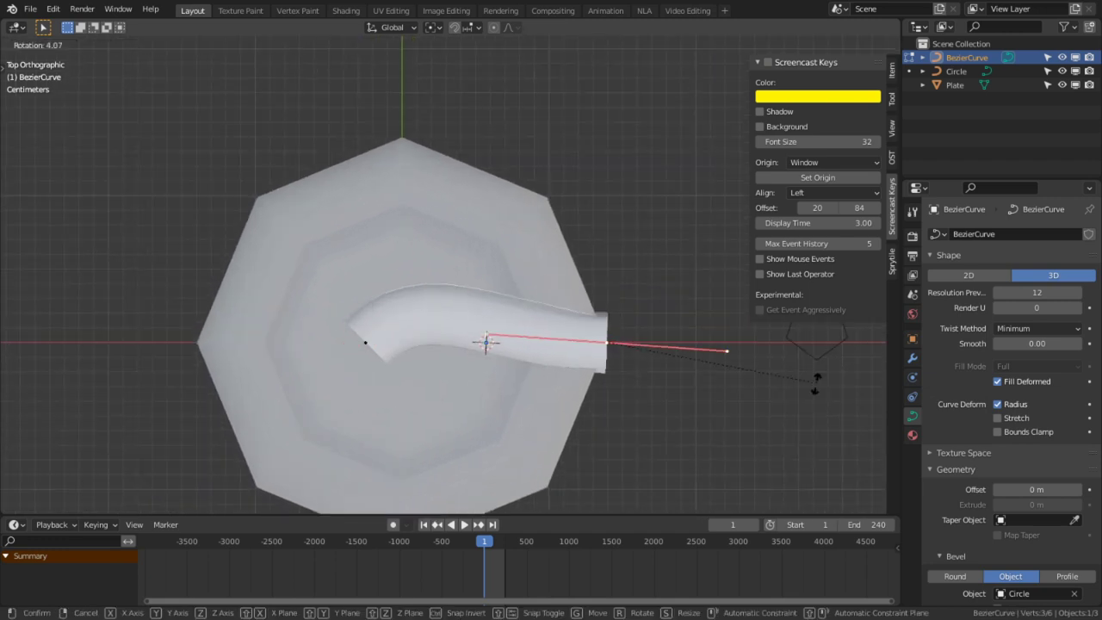
left_click(661, 465)
key("r")
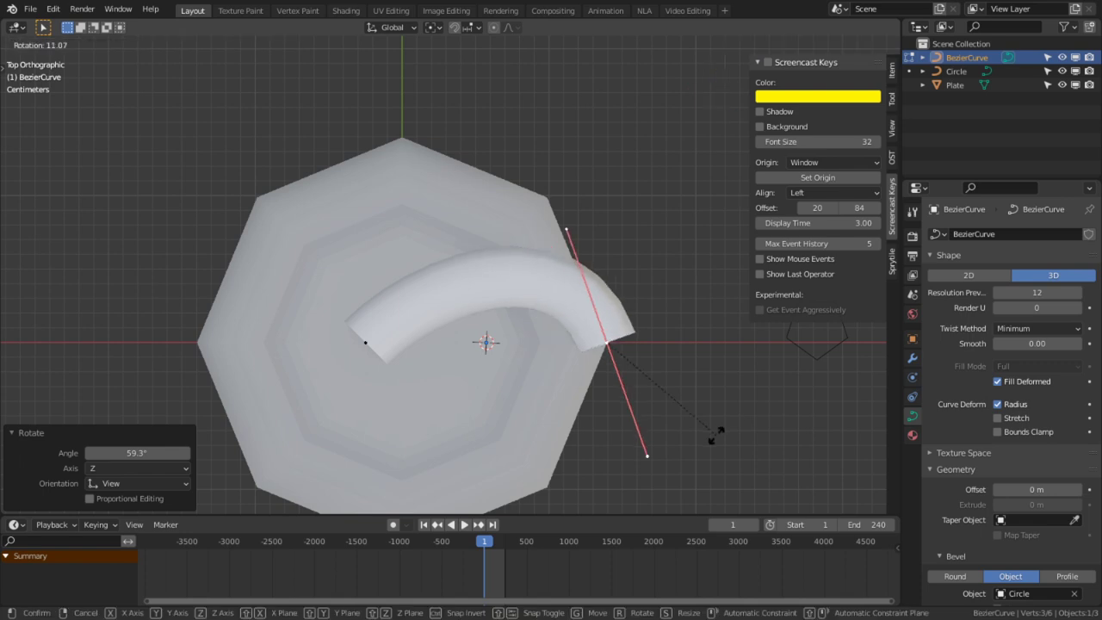
left_click(716, 436)
key("s")
left_click(674, 366)
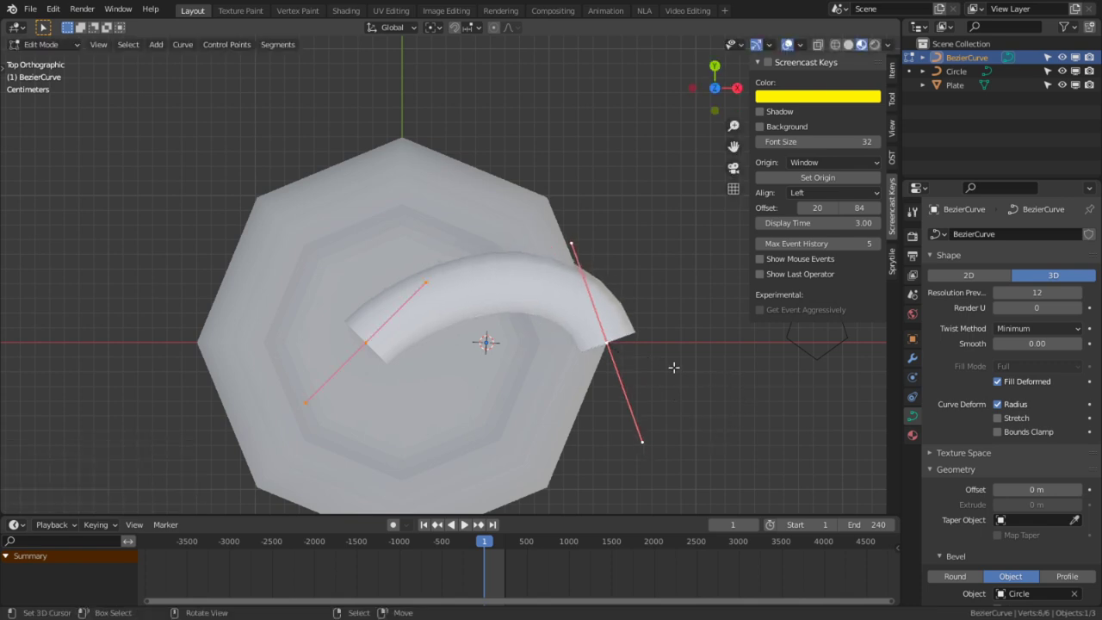
- Move the whole curve about -0.043 m in X and 0.007 m in Y toward the plate's centre
key("a")
key("g")
left_click(38, 265)
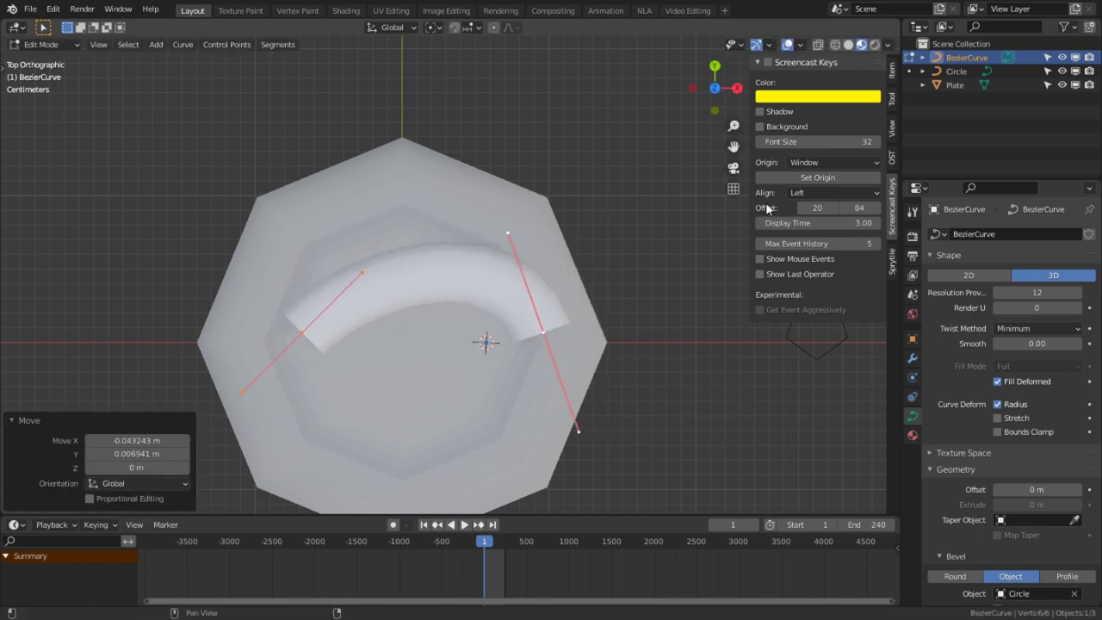
- Scale the pentagon profile's control points down slightly to make the sausage tube thinner
key("Tab")
left_click(799, 351)
key("Tab")
key("s")
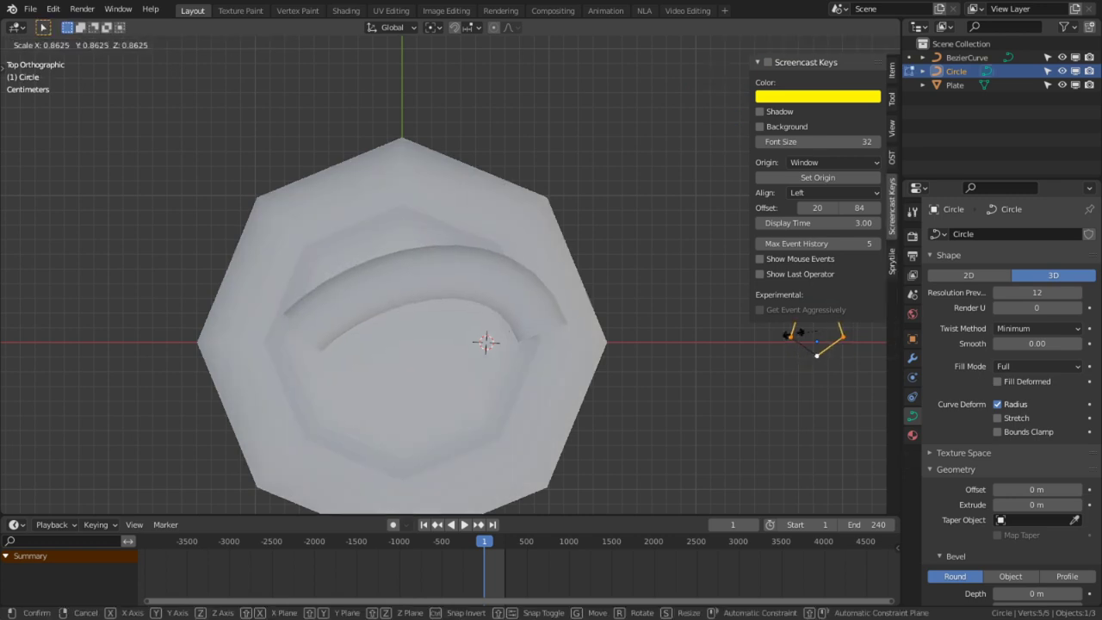
left_click(592, 330)
key("Tab")
- Move the Bezier curve's +X end point about -0.027 m in X and -0.019 m in Y to shorten the sausage
left_click(552, 331)
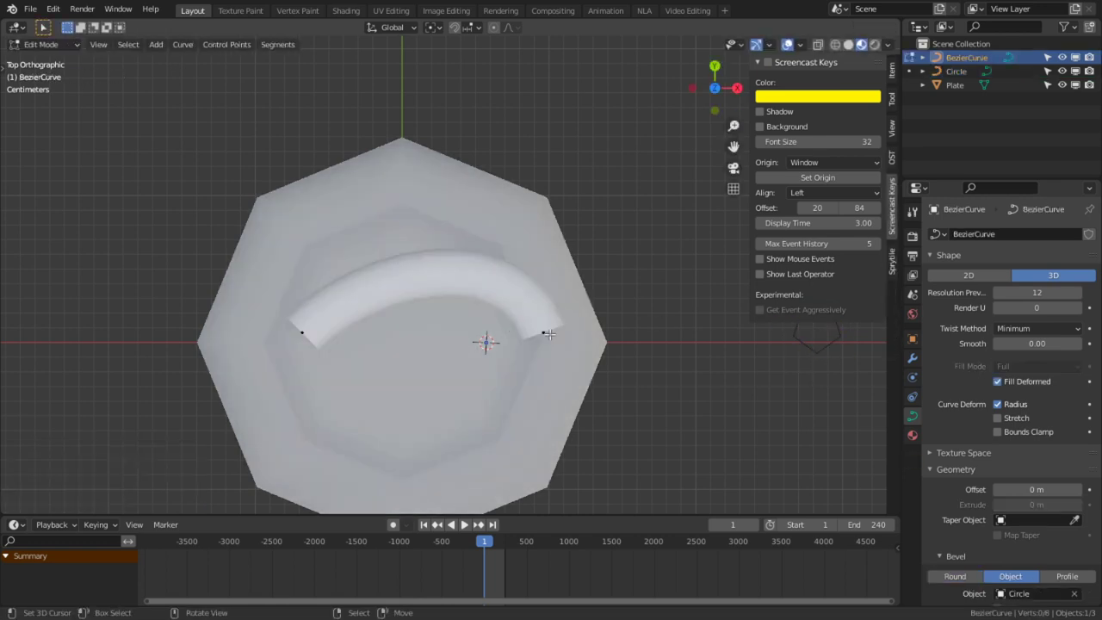
key("Tab")
key("g")
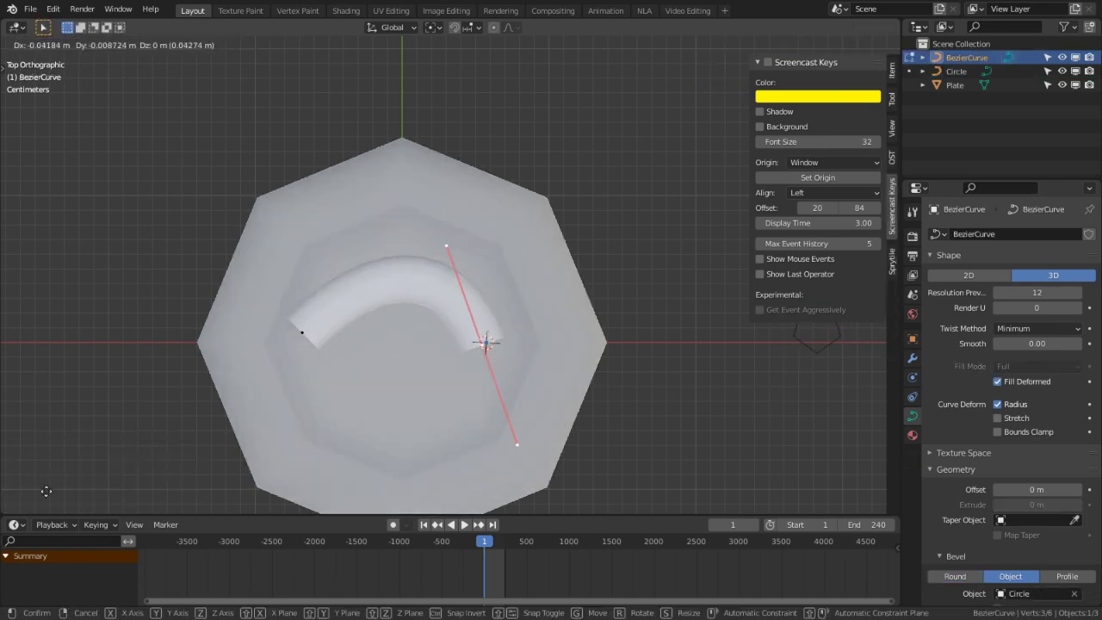
left_click(243, 156)
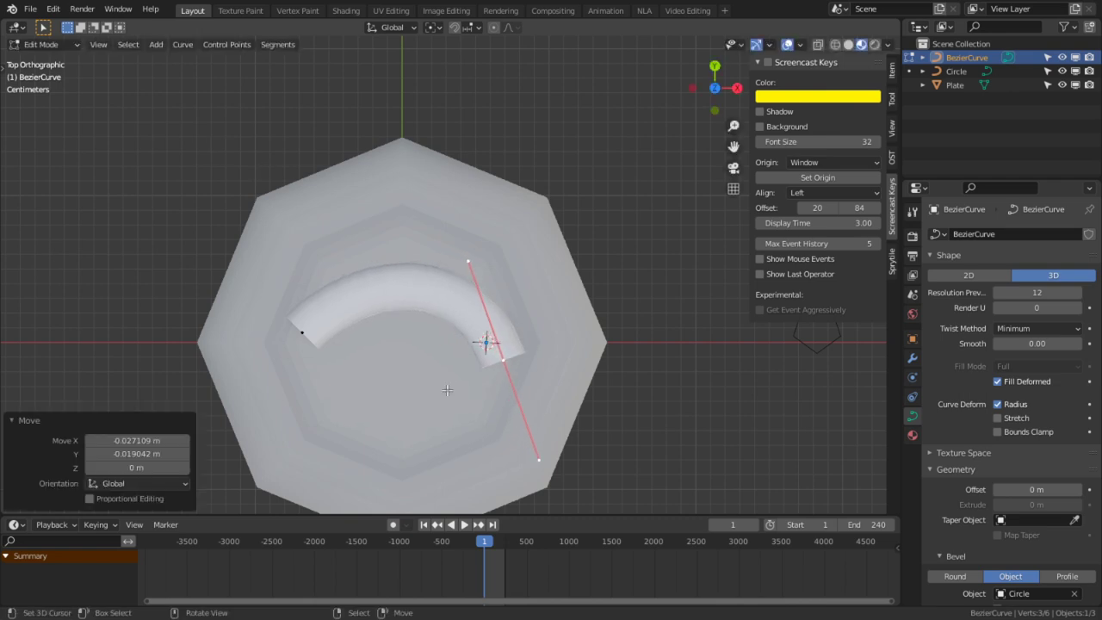
middle_click_drag(588, 394, 526, 436)
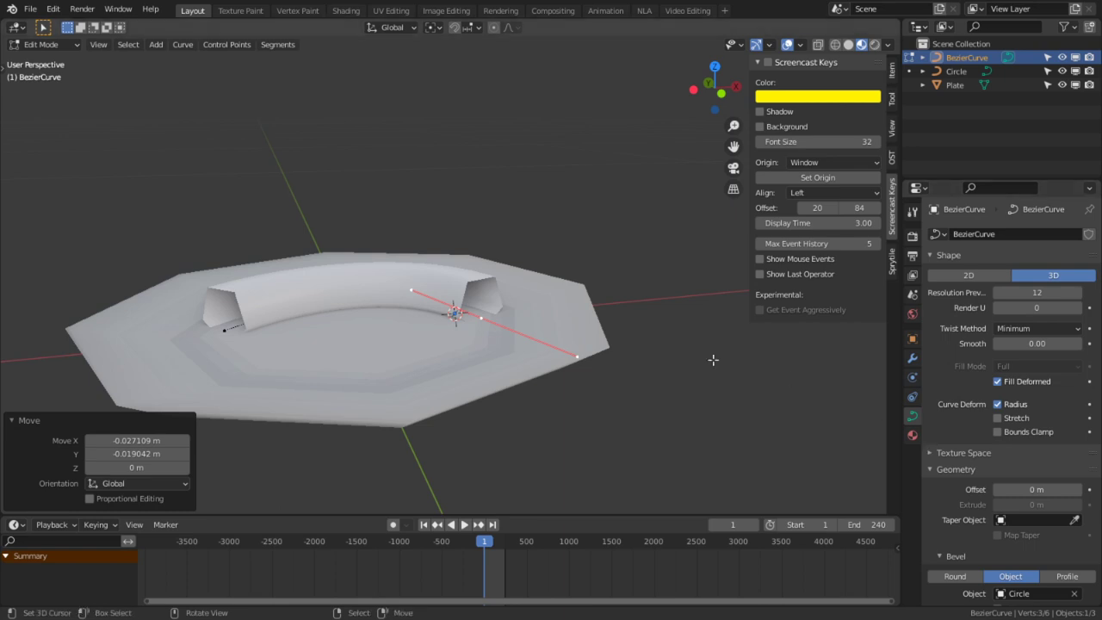
key("a")
key("r")
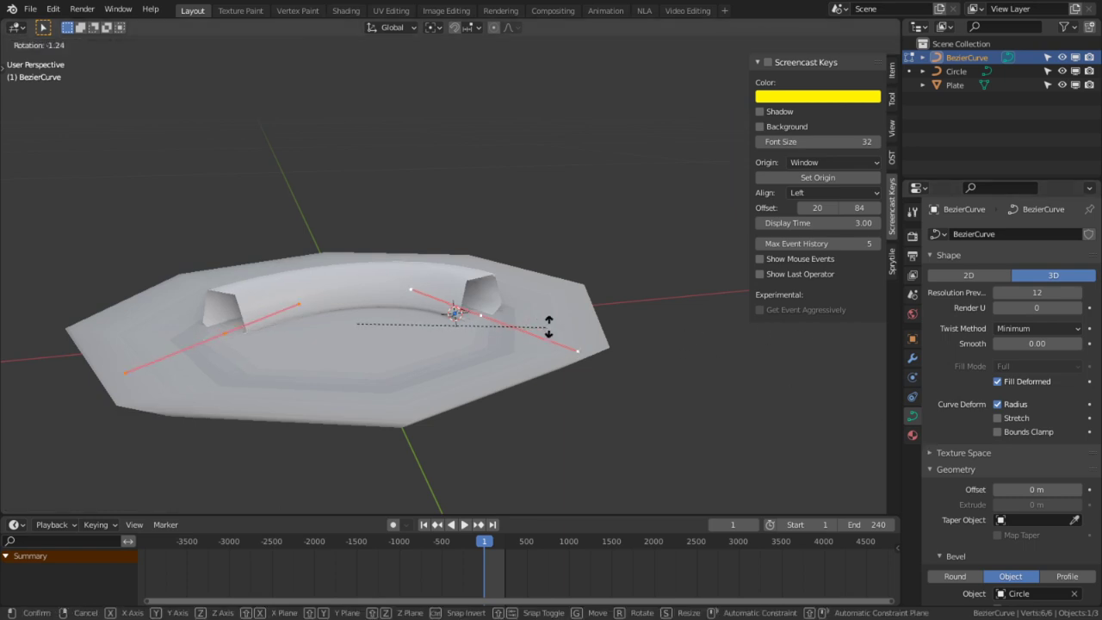
right_click(606, 323)
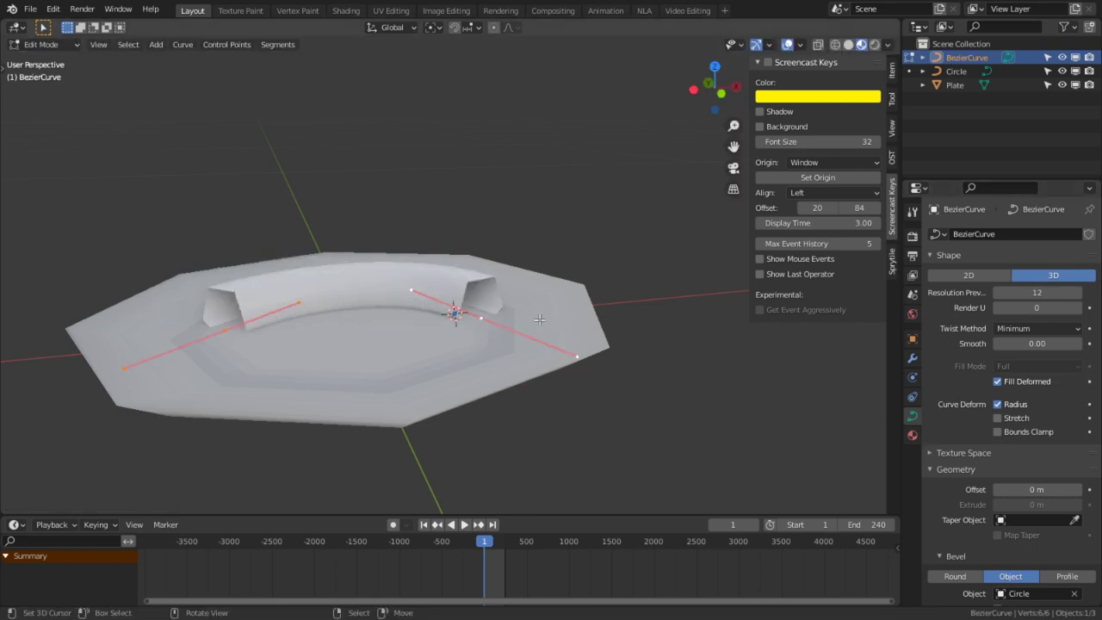
- Tilt all of the curve's control points with the angle set to 360/5
key("ctrl+t")
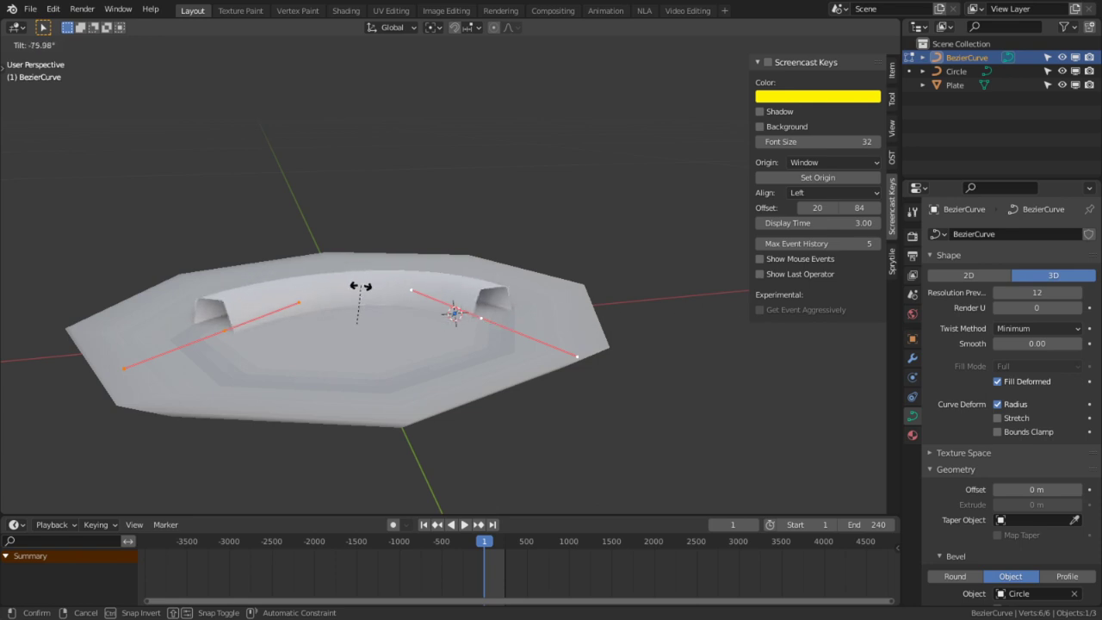
left_click(350, 293)
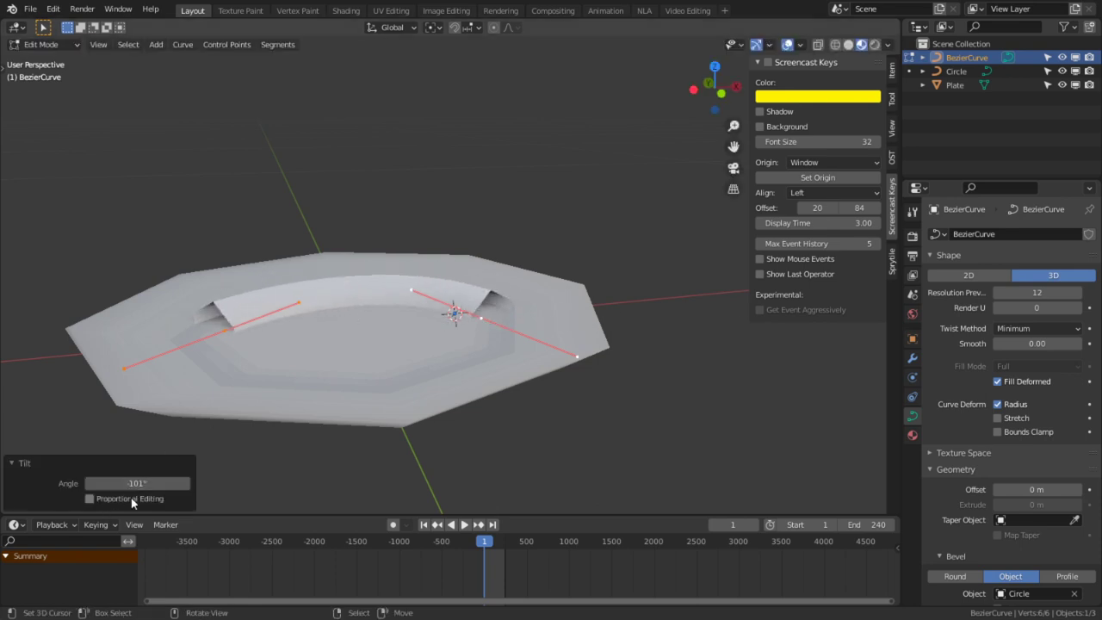
left_click(146, 483)
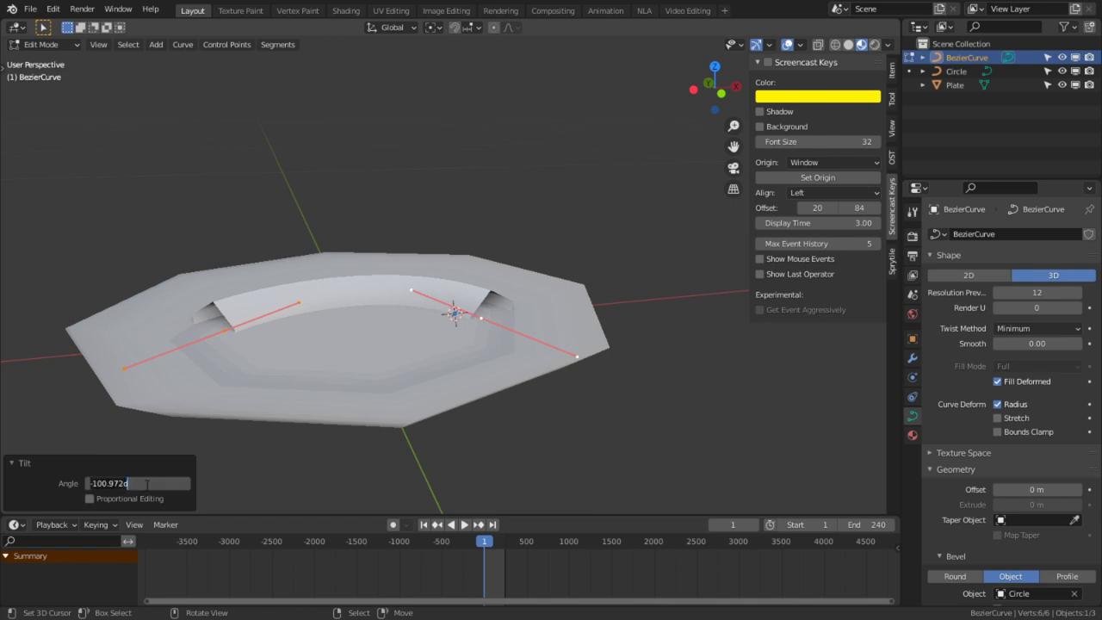
type("360/5")
key("Return")
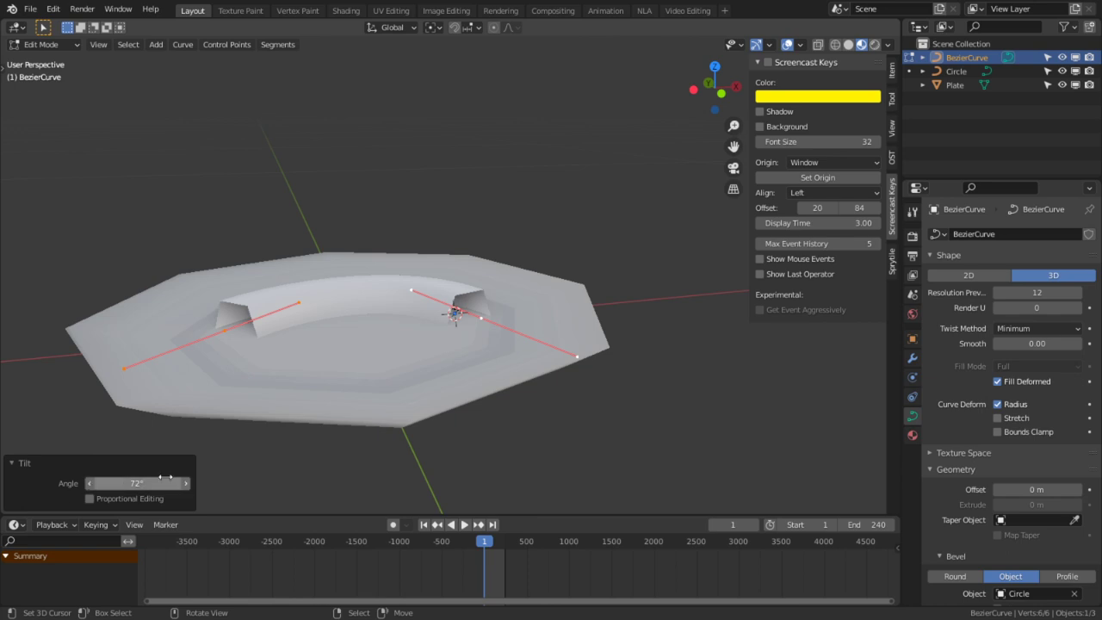
- Try doubling the tilt angle to 144°, and undo the tilt
left_click(164, 481)
key("End")
type("*")
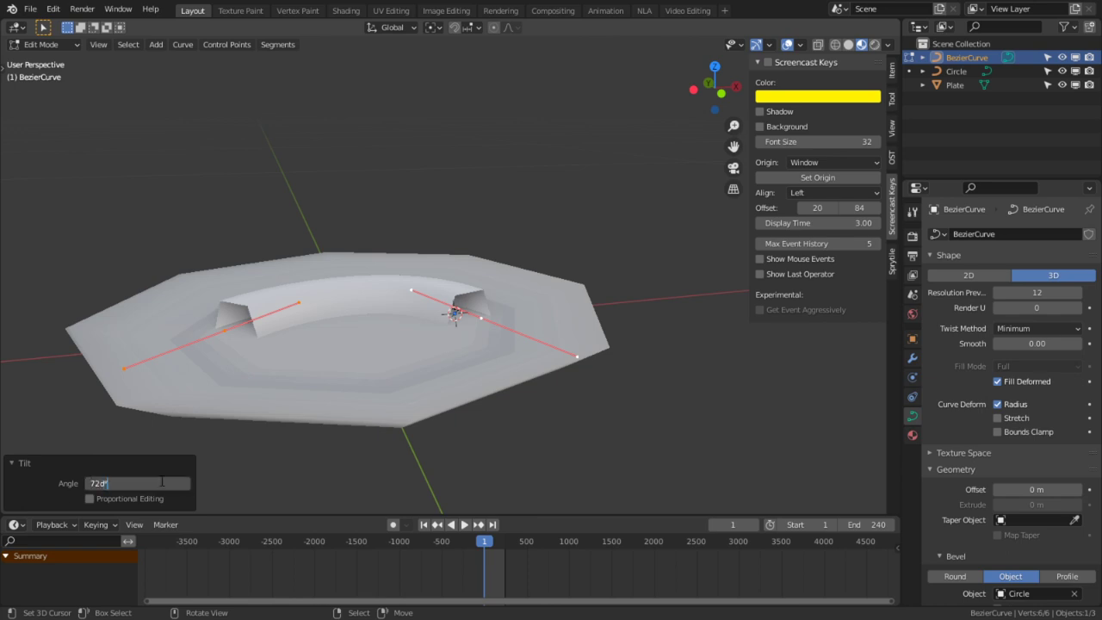
type("2")
key("Return")
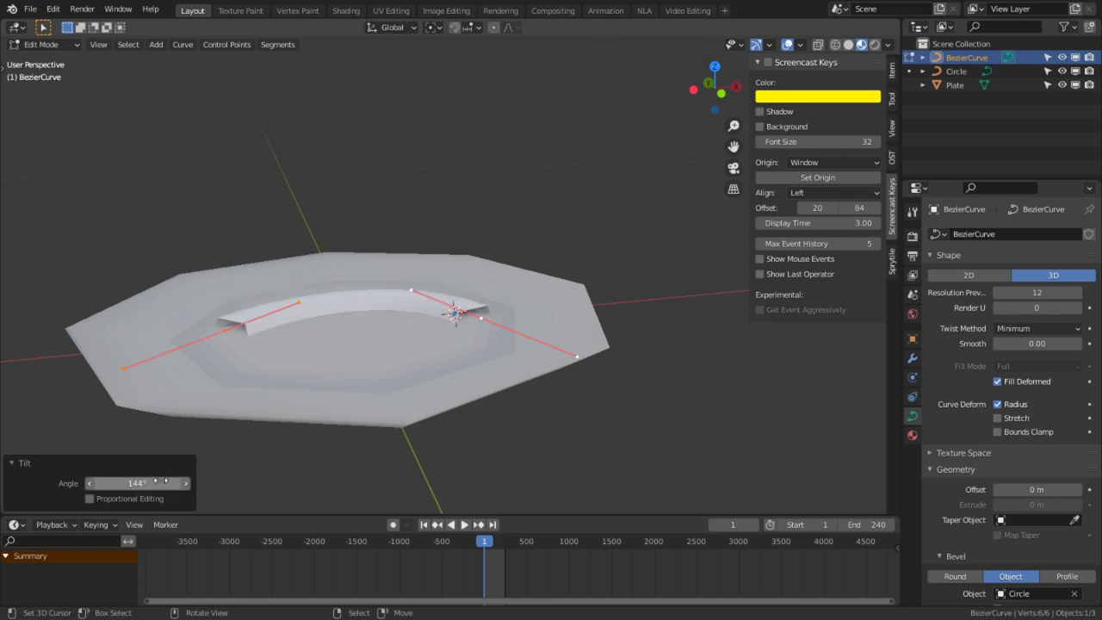
key("ctrl+z")
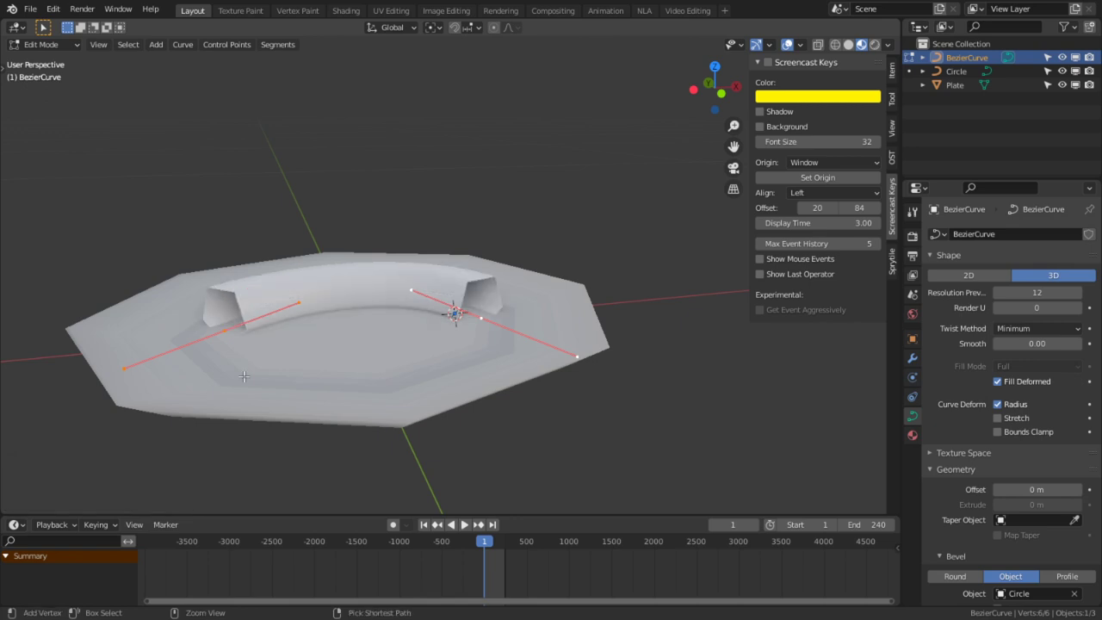
- Tilt all of the curve's control points by 72/2, giving a 36° angle
key("ctrl+t")
left_click(207, 405)
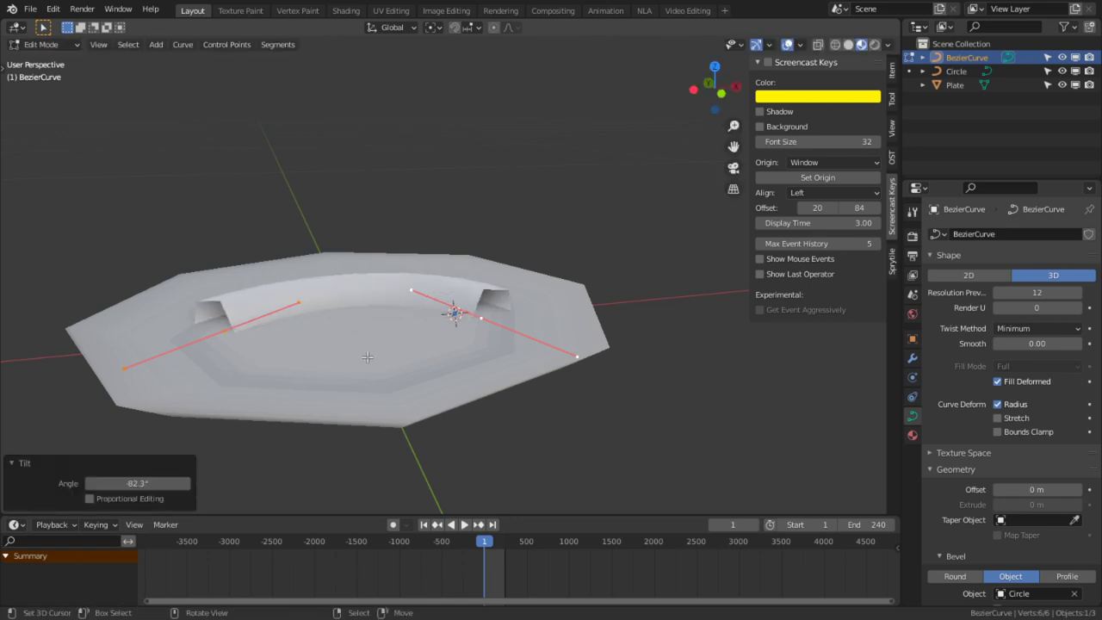
left_click(133, 485)
type("7")
type("2/2")
key("Return")
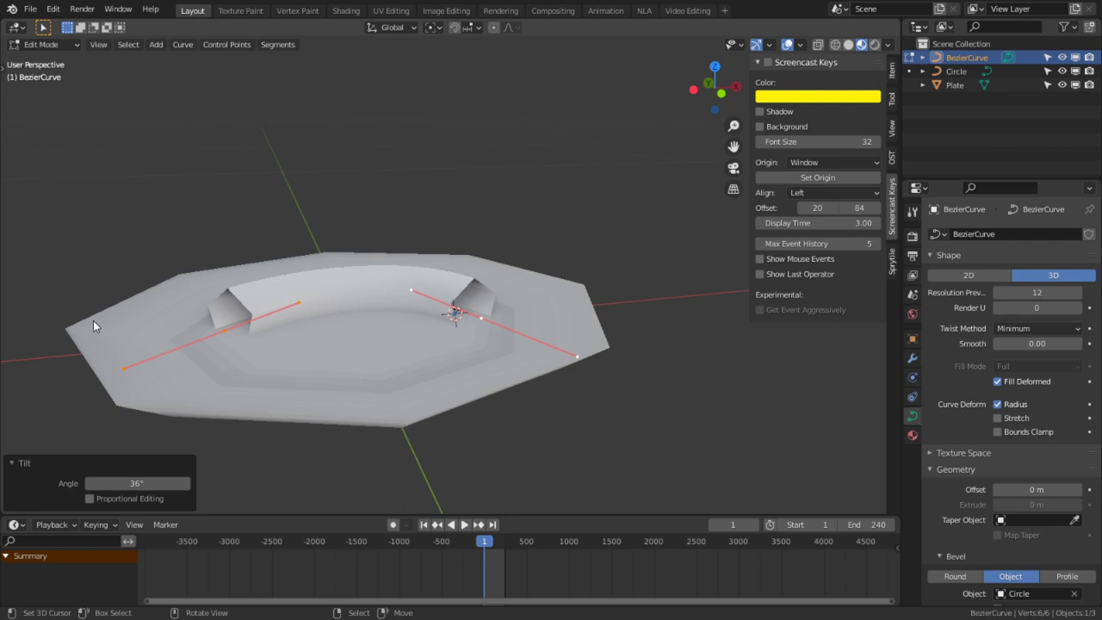
- Lower the Bezier curve's preview resolution to 3 after comparing it with 4
middle_click_drag(93, 320, 457, 336)
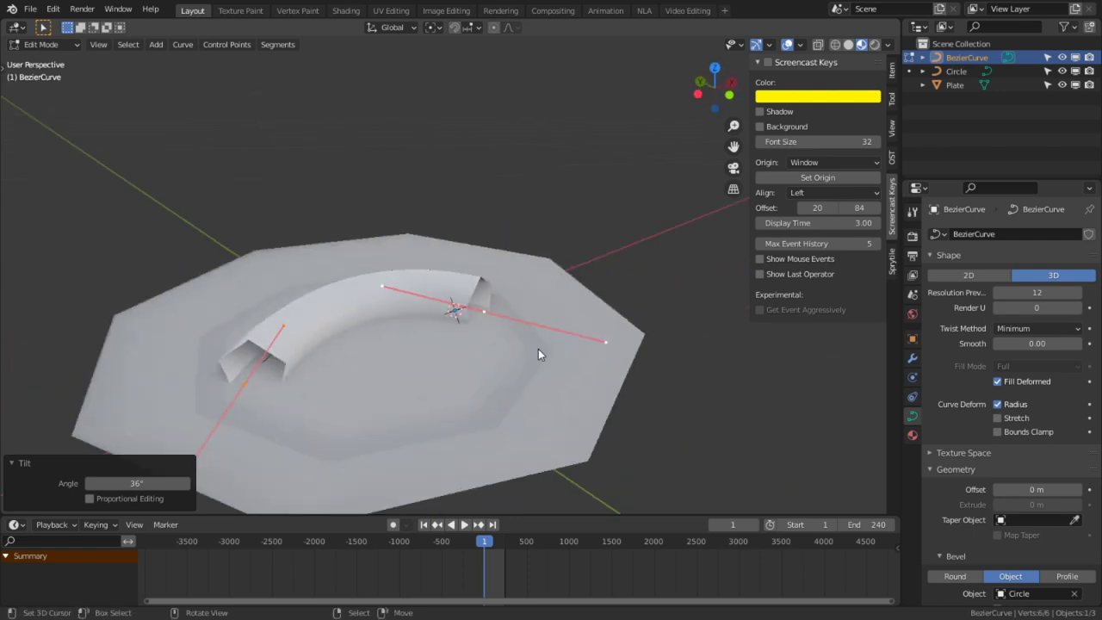
left_click_drag(1065, 294, 998, 293)
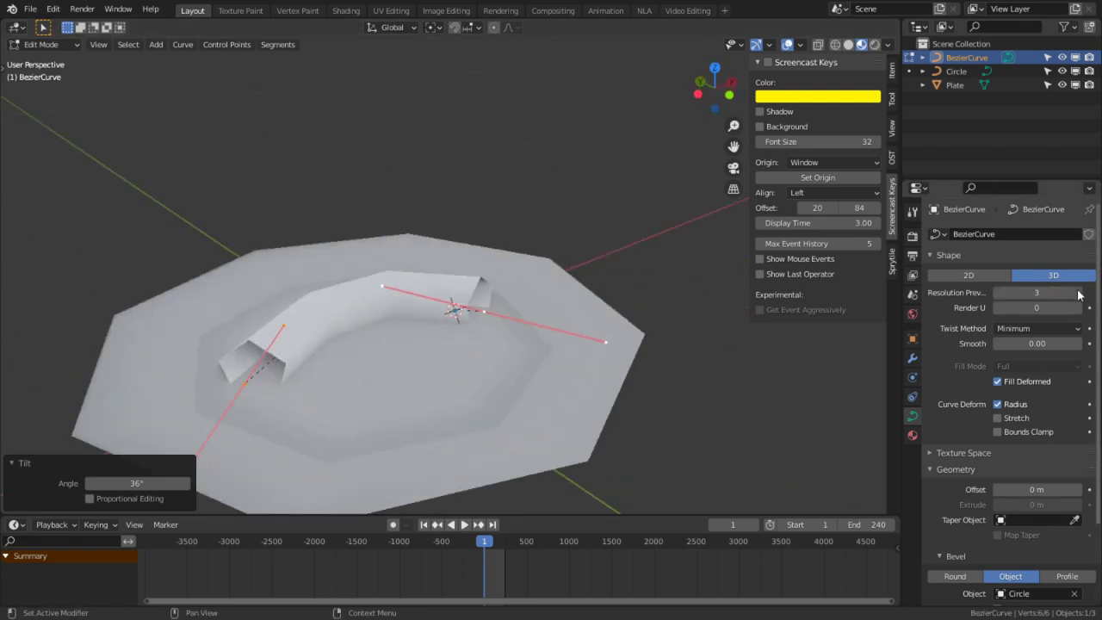
left_click(1078, 294)
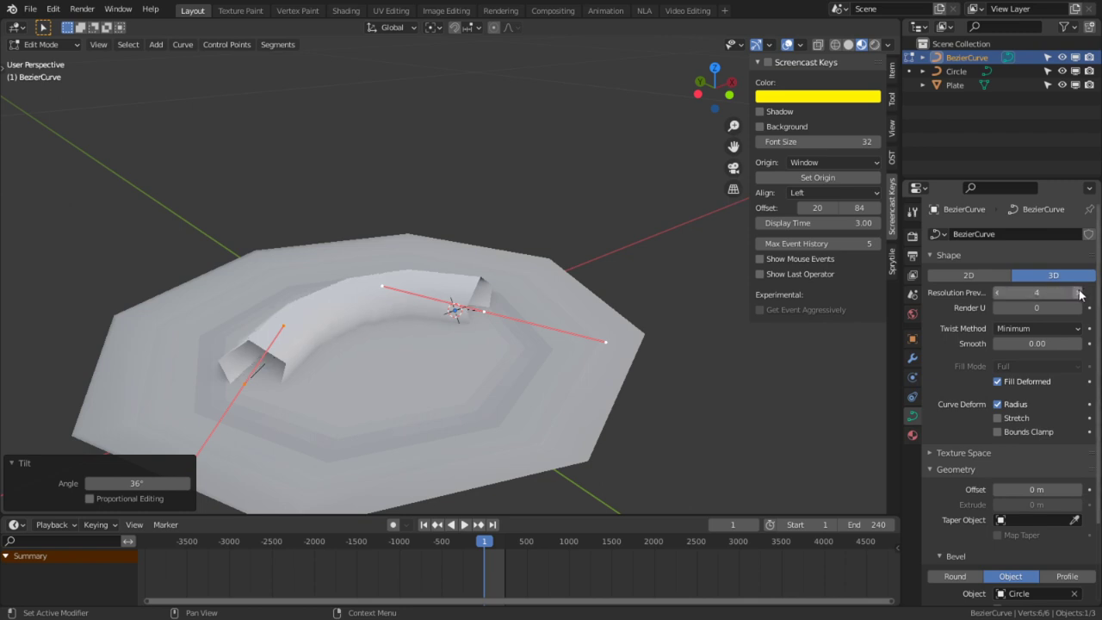
middle_click_drag(605, 337, 632, 371)
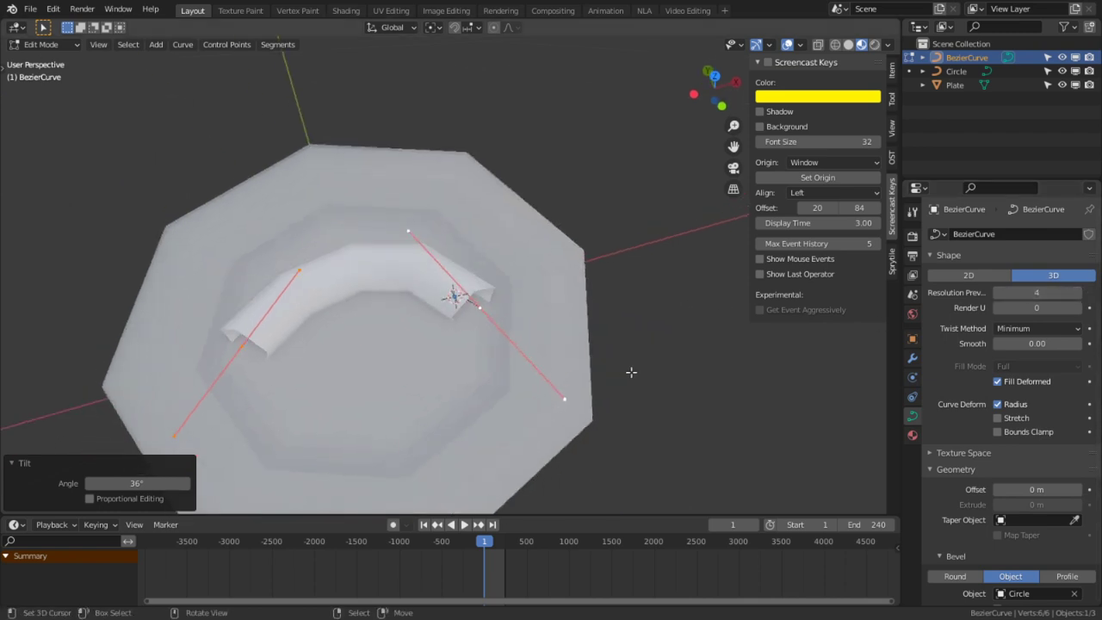
left_click(995, 291)
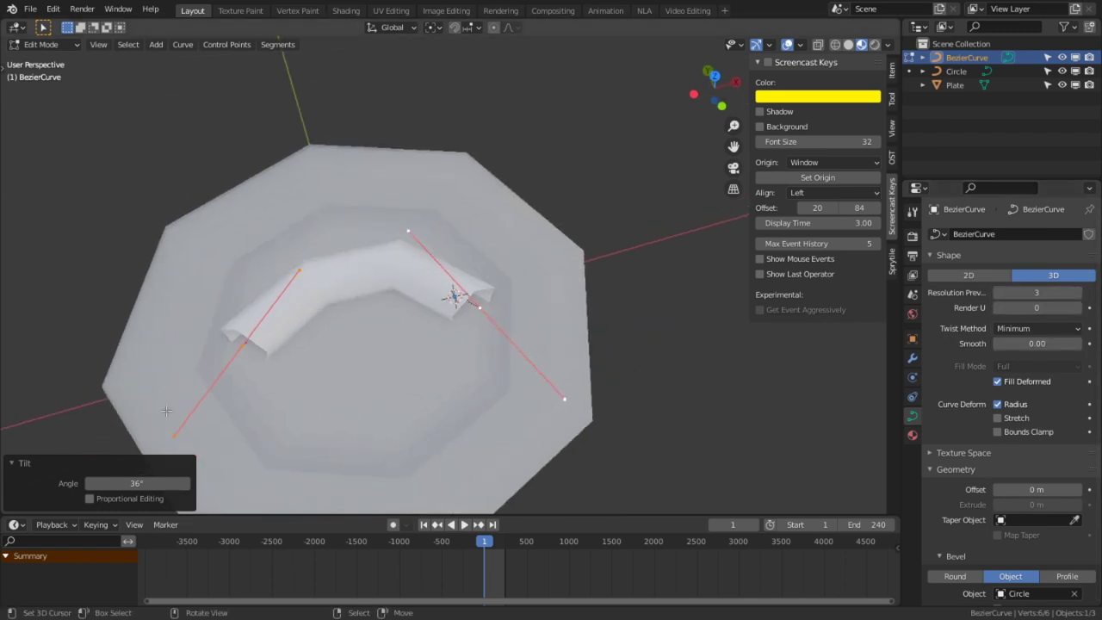
- Return to Object Mode and raise the sausage curve about 0.0097 m along the Z axis
middle_click_drag(166, 411, 413, 387)
key("Tab")
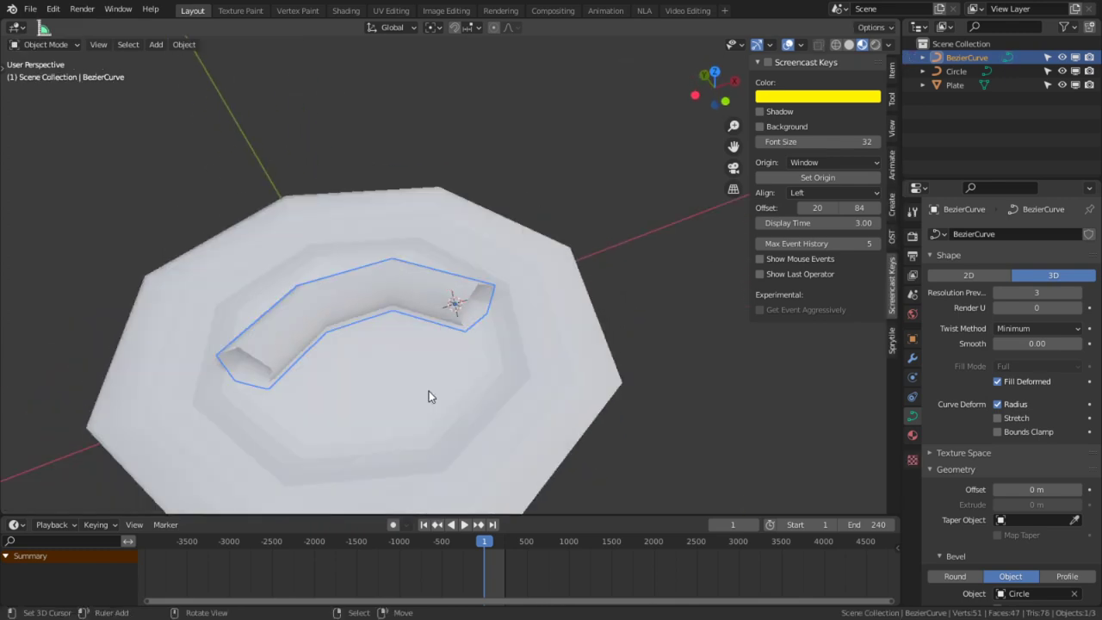
key("g")
key("z")
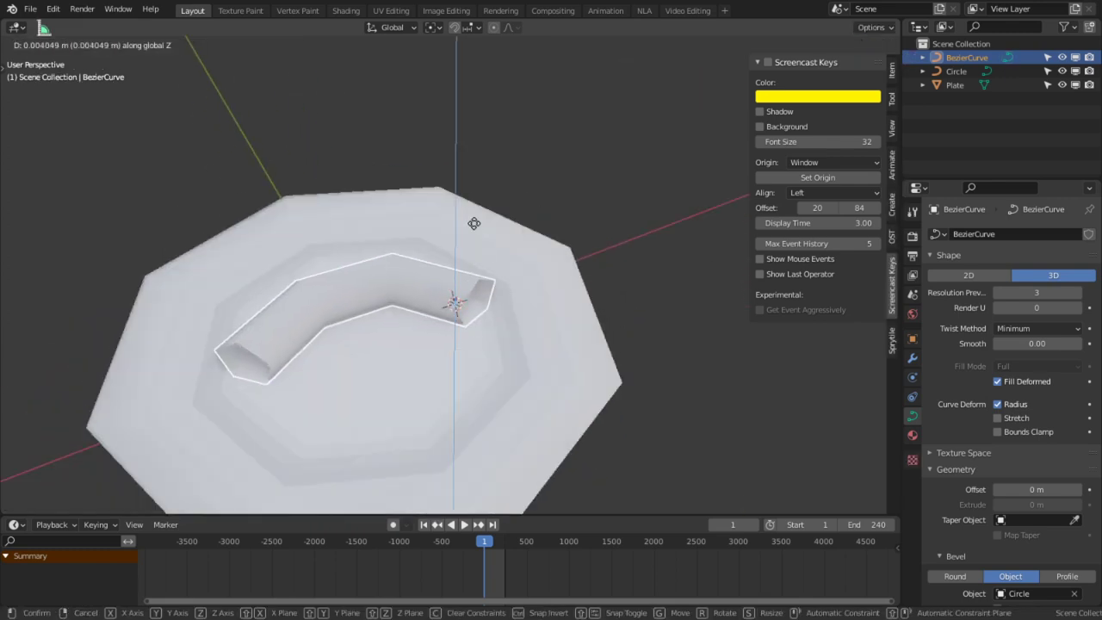
left_click(469, 181)
- Lower the sausage curve about 0.0029 m along Z to rest it on the plate's surface
scroll(482, 284, "up", 5)
middle_click_drag(500, 376, 444, 265)
key("g")
key("z")
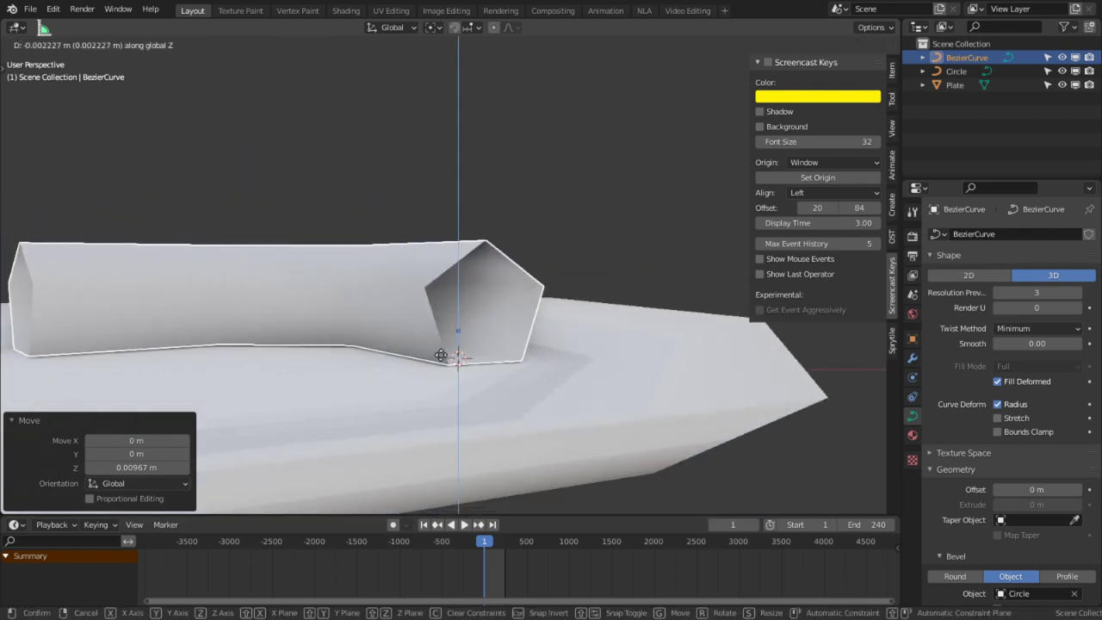
left_click(441, 379)
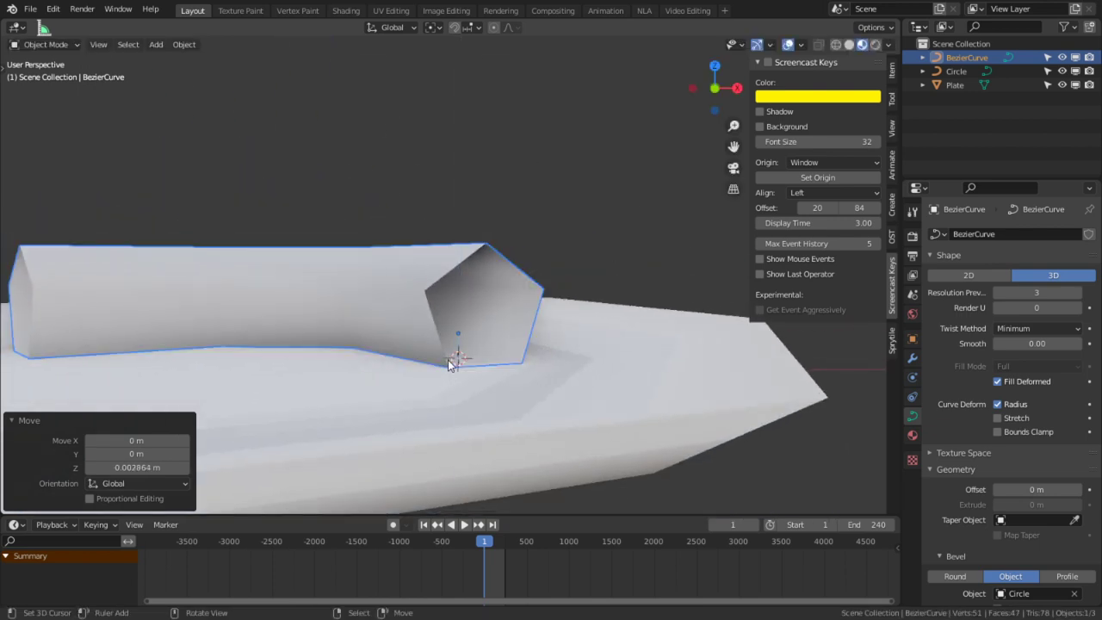
key("F3")
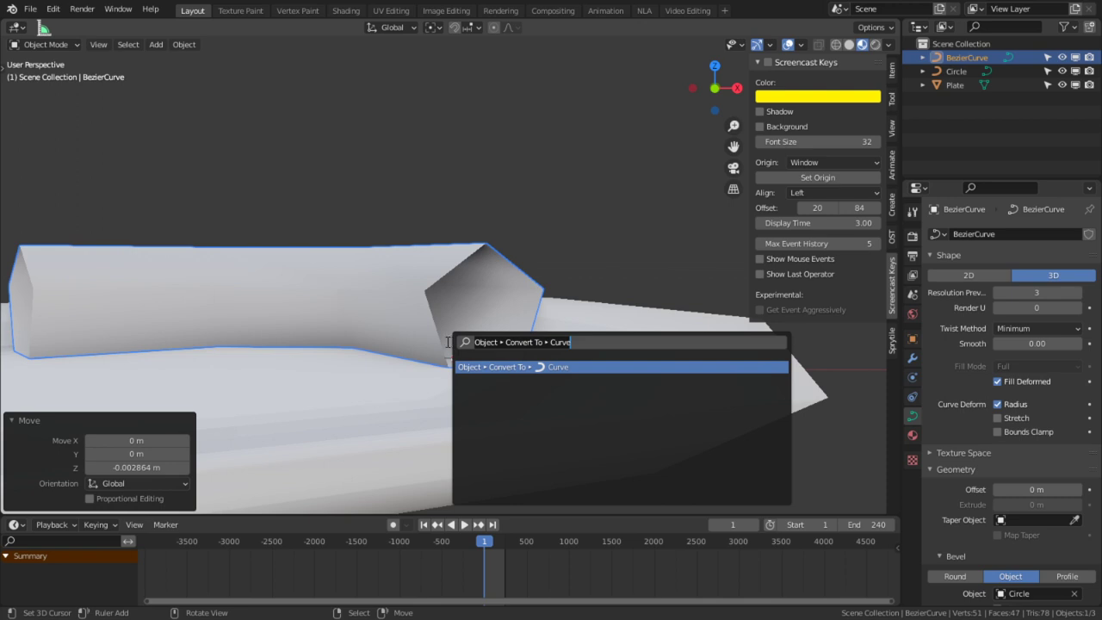
type("convert to")
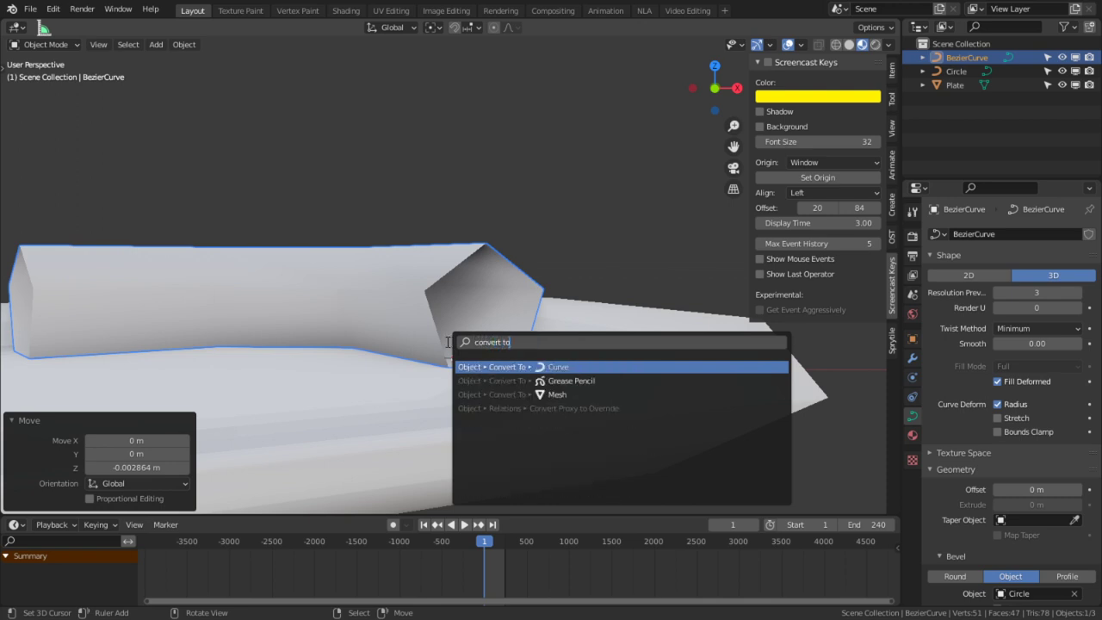
type(" sa")
key("Return")
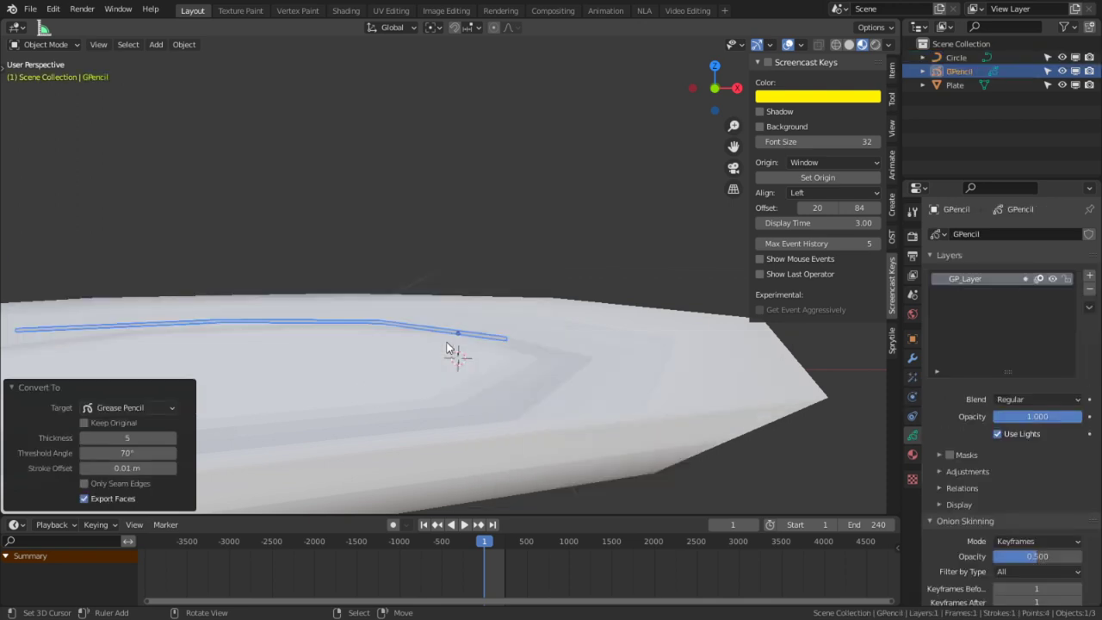
key("ctrl+z")
- Convert the sausage Bezier curve to a mesh
key("F3")
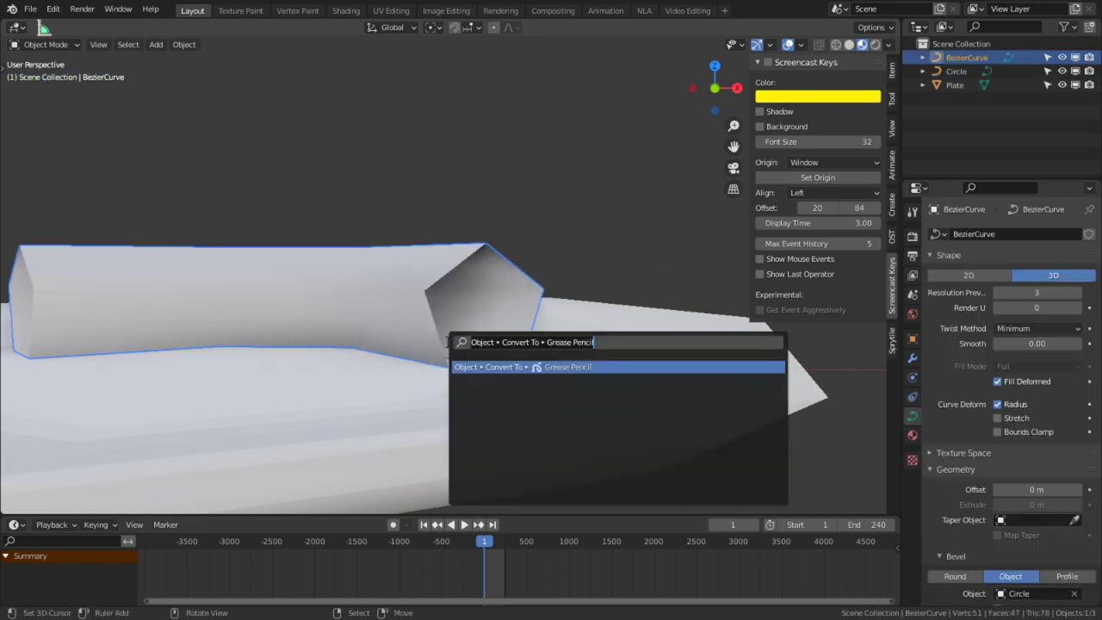
type("conver")
key("Down")
key("Down")
key("Return")
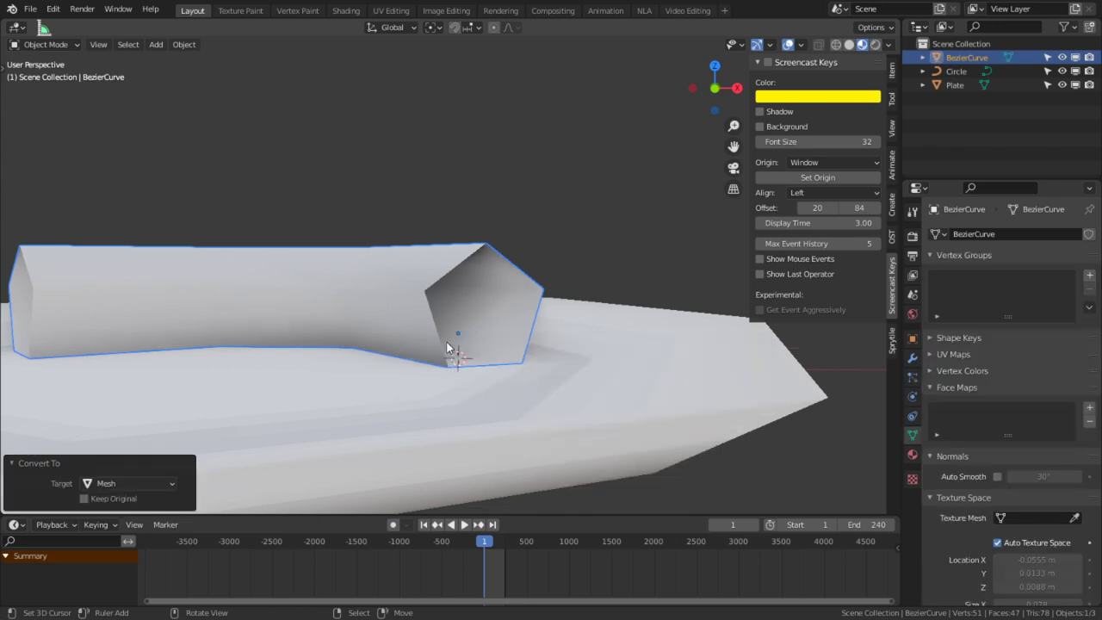
- Enter Edit Mode and fill the edge loop at the sausage's open end nearest the 3D cursor with a face
key("Tab")
middle_click_drag(460, 129, 518, 262)
key("2")
left_click(439, 313, "alt")
key("f")
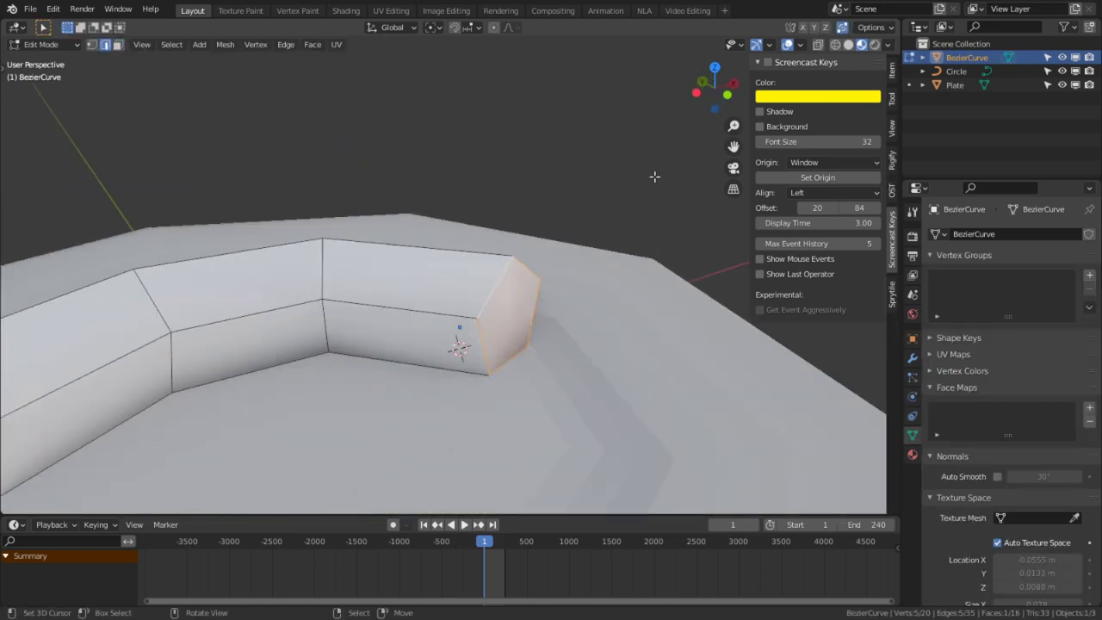
- Try to inset the new end face about 0.0068 m with a depth of -0.0091 m and collapse it by scaling to 0
key("i")
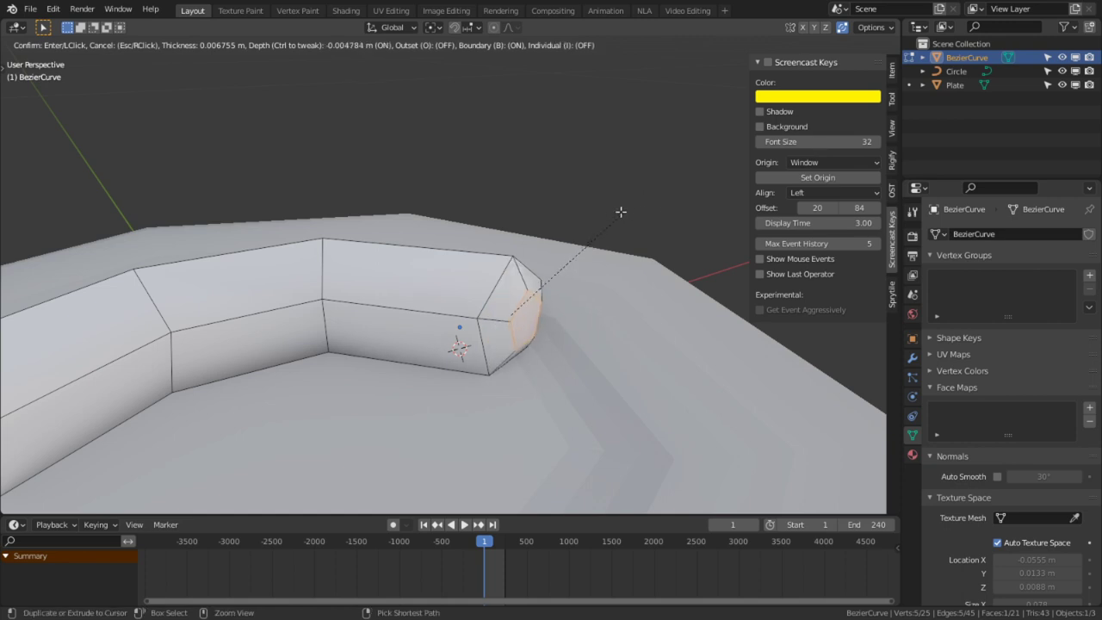
left_click(610, 218)
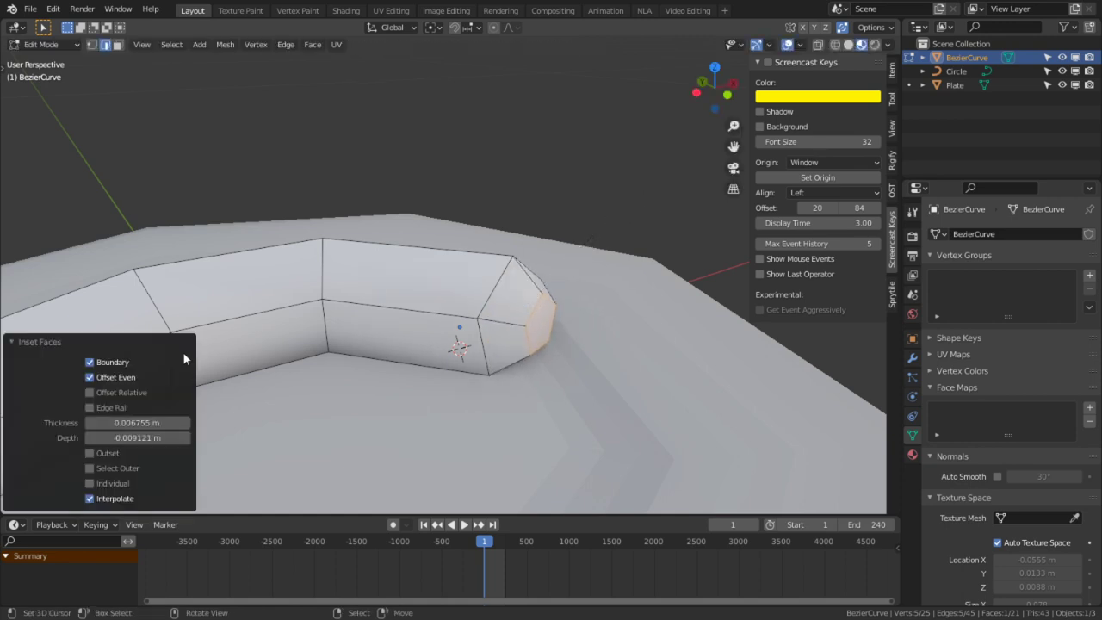
key("s")
key("0")
left_click(406, 265)
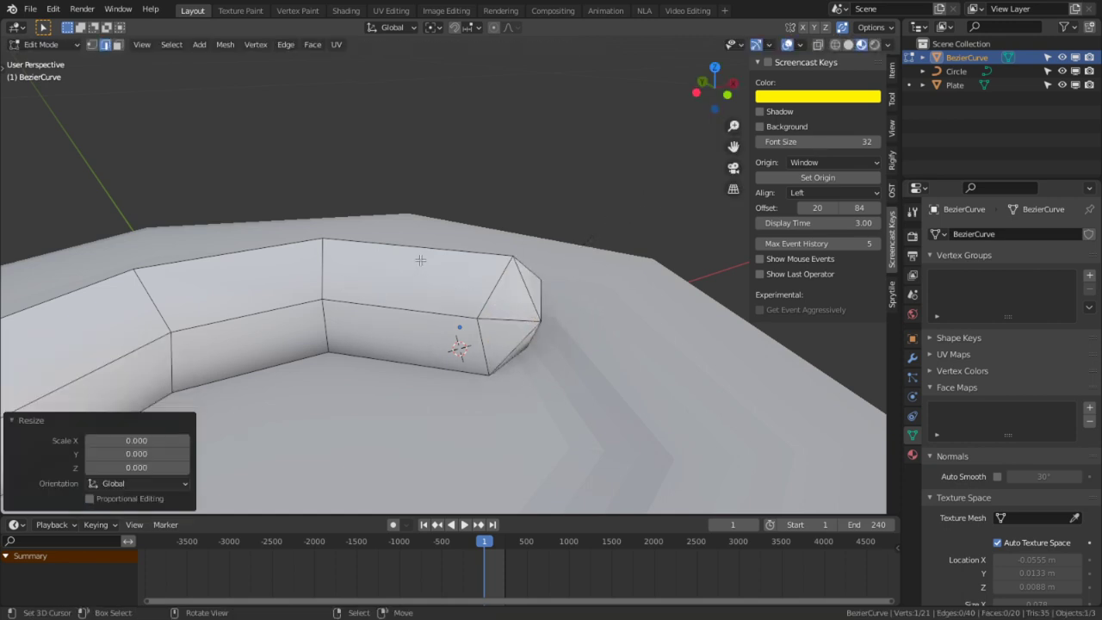
middle_click_drag(420, 261, 462, 302)
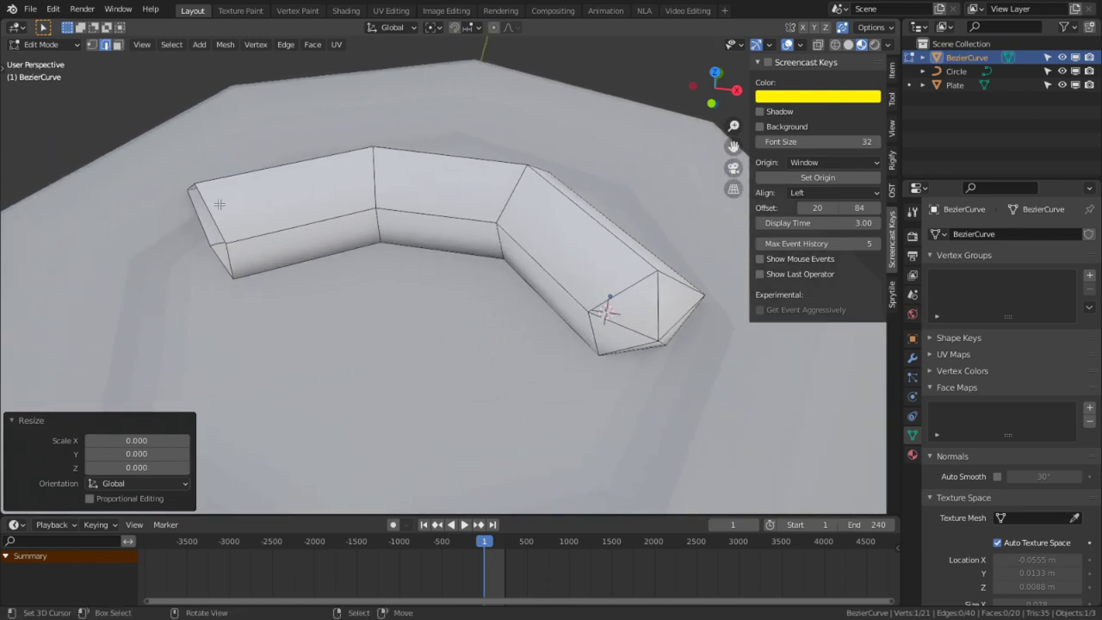
key("ctrl+z")
key("ctrl+z")
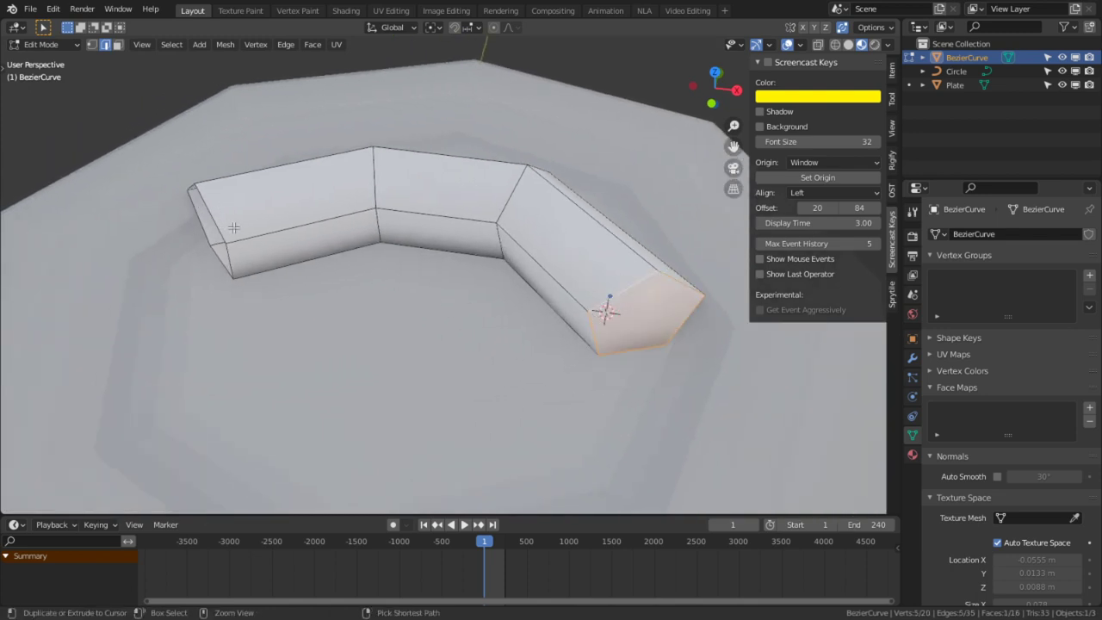
- Select the edge loop at the sausage's other open end and fill it with a face
right_click(227, 228)
right_click(226, 228, "alt")
key("f")
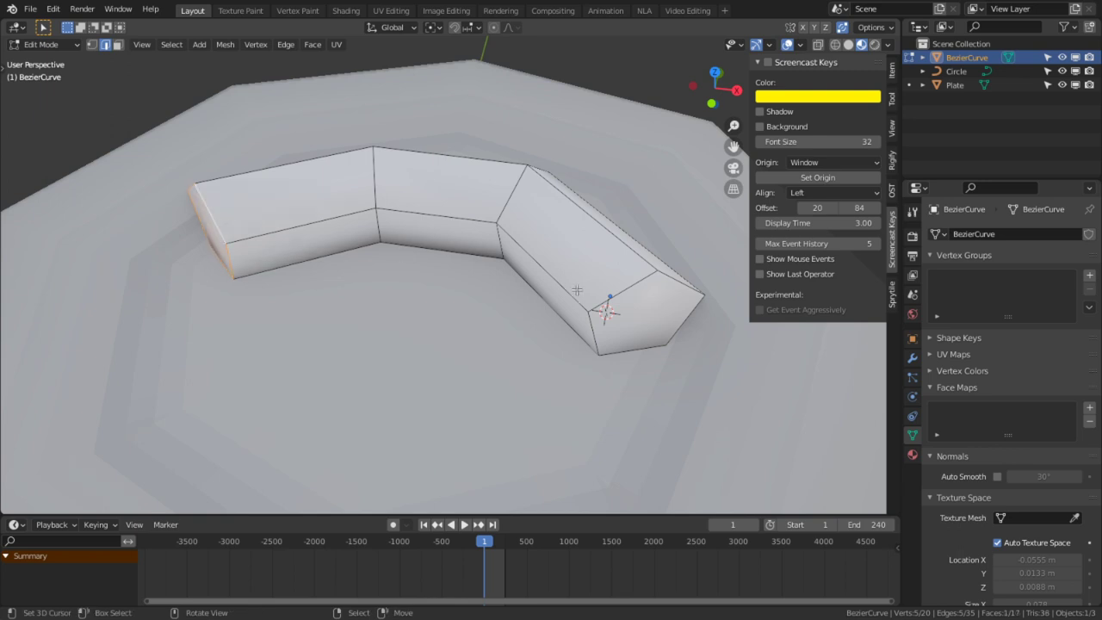
- Select both end faces and inset them together with a thickness of about 0.0063 m and an outward depth of about 0.0085 m
key("3")
right_click(655, 307)
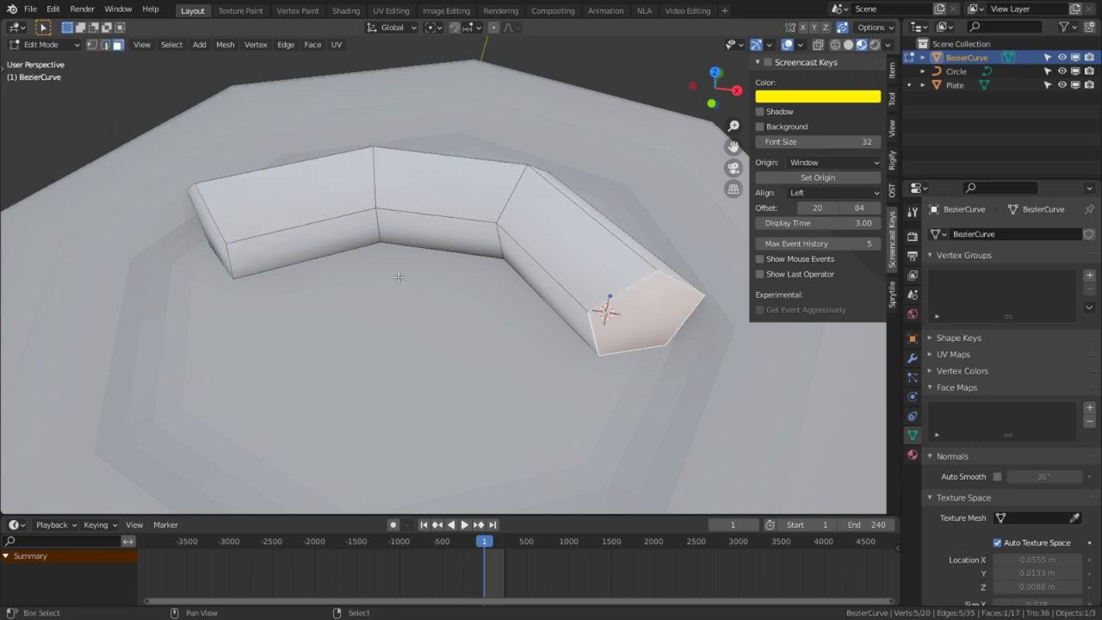
right_click(213, 216, "shift")
key("i")
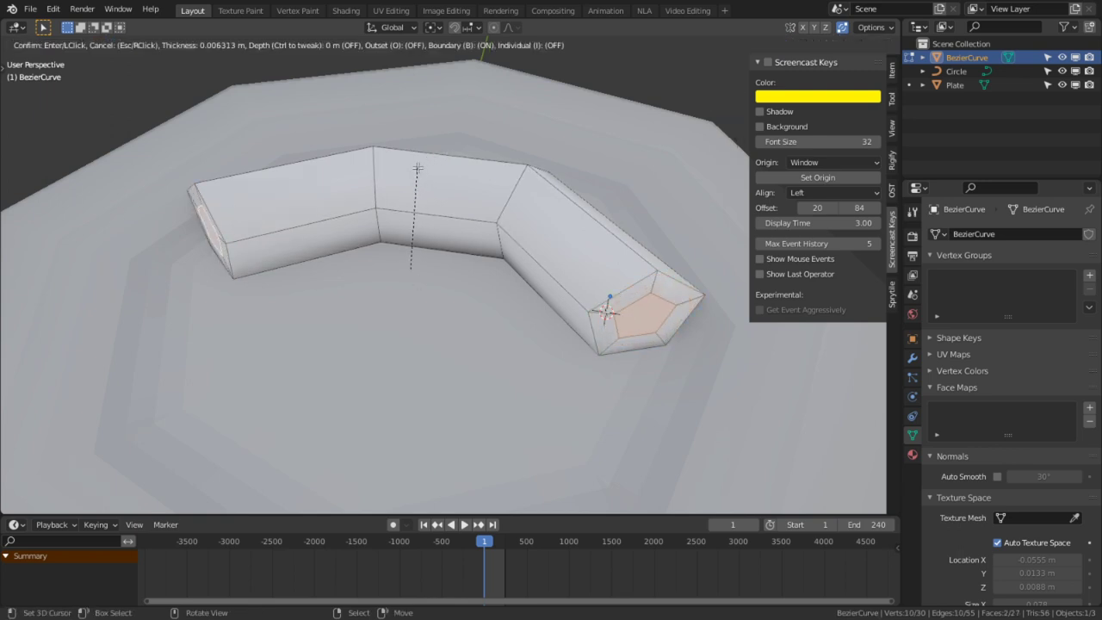
key("ctrl")
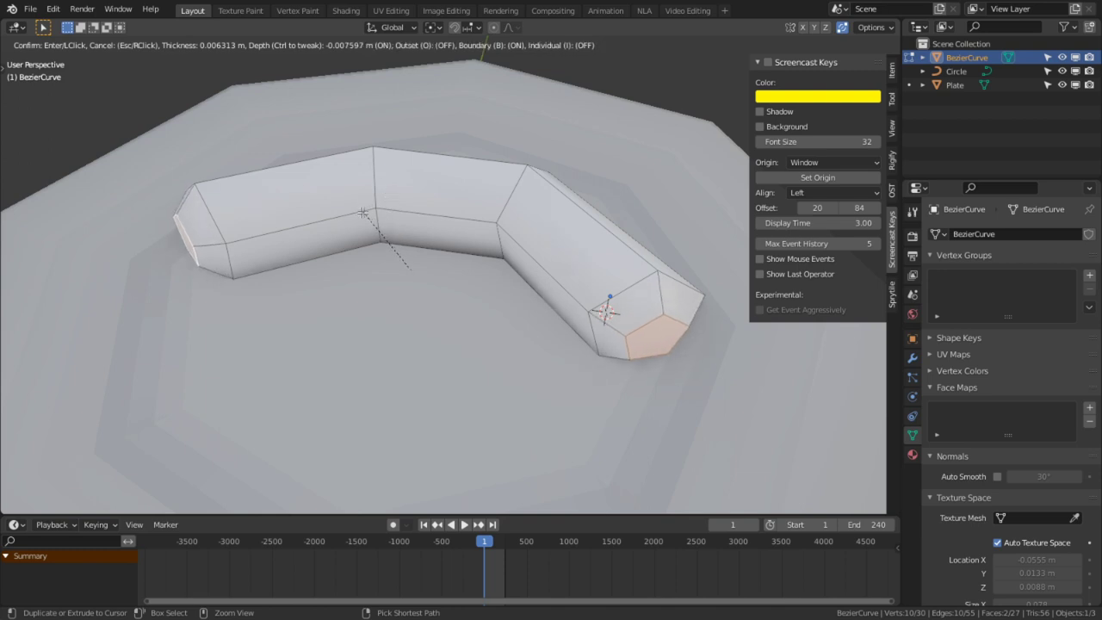
left_click(363, 211)
key("s")
key("0")
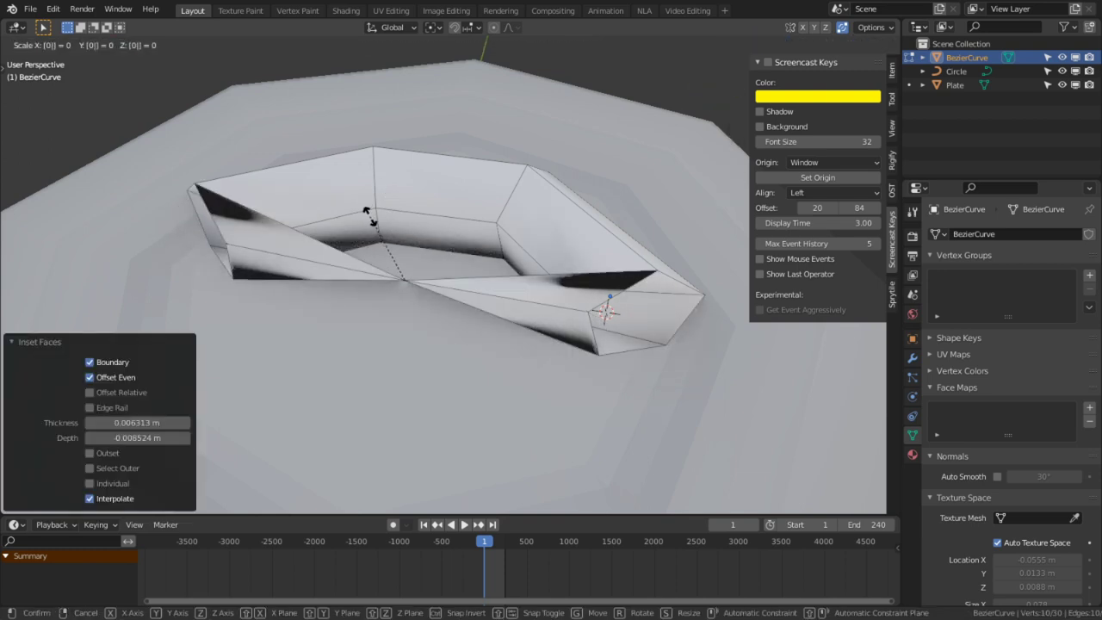
key("Escape")
- Set the transform pivot to Individual Origins and scale both inset end faces to 0 so each collapses to a point
left_click(432, 27)
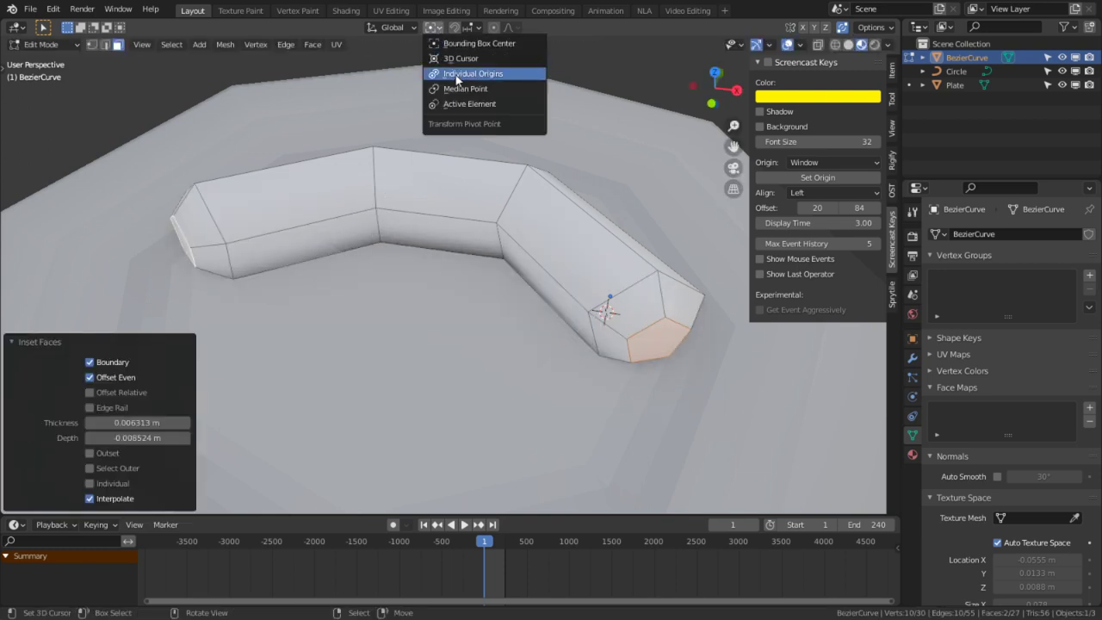
left_click(472, 74)
key("s")
key("0")
key("Return")
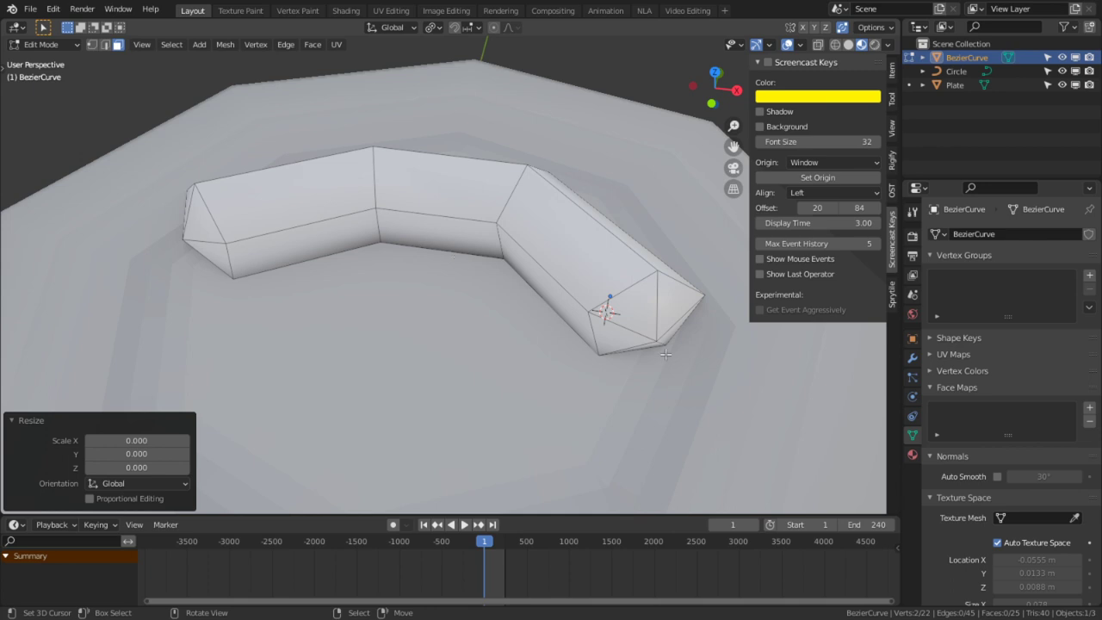
- Switch to vertex selection and push both tip vertices slightly outward along their normals
key("1")
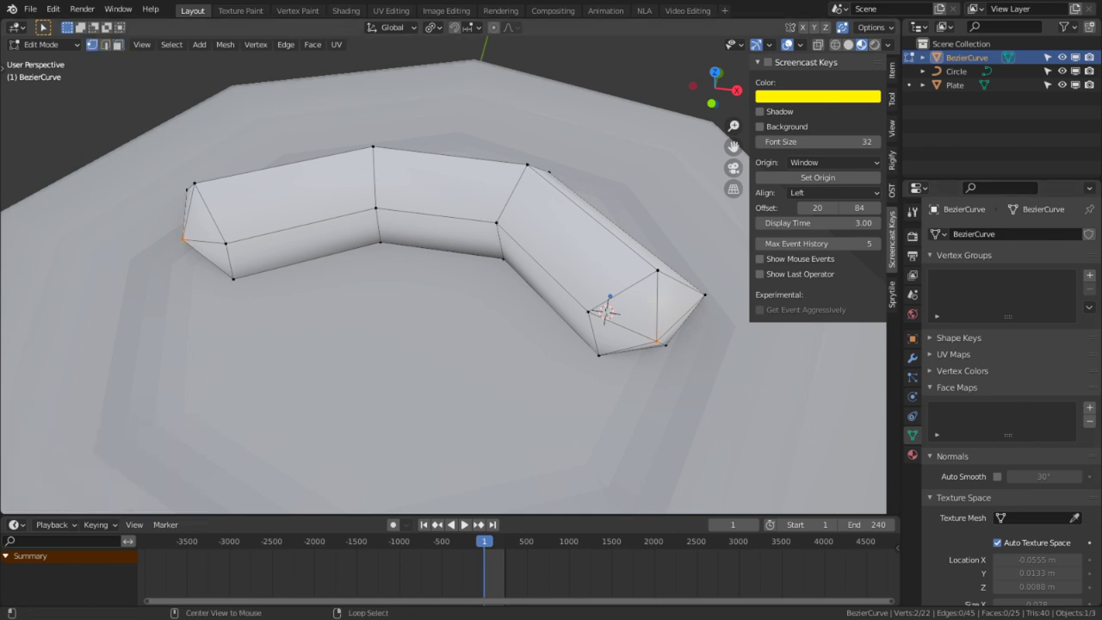
key("alt+s")
left_click(425, 273)
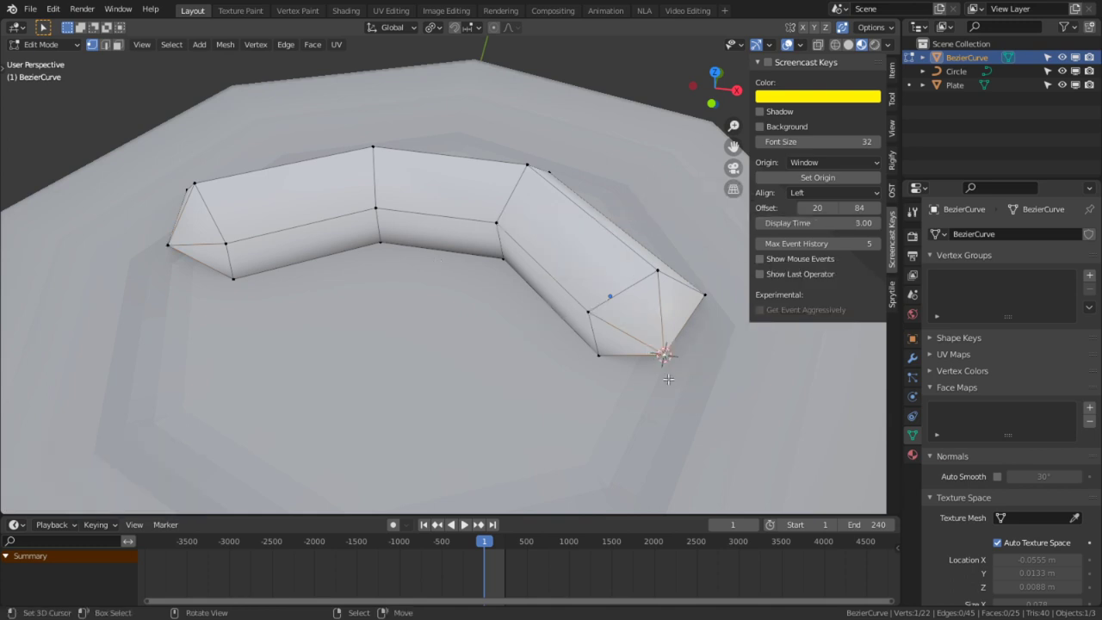
- Add a cone with 3 vertices at the 3D cursor on the sausage's tip
key("shift+a")
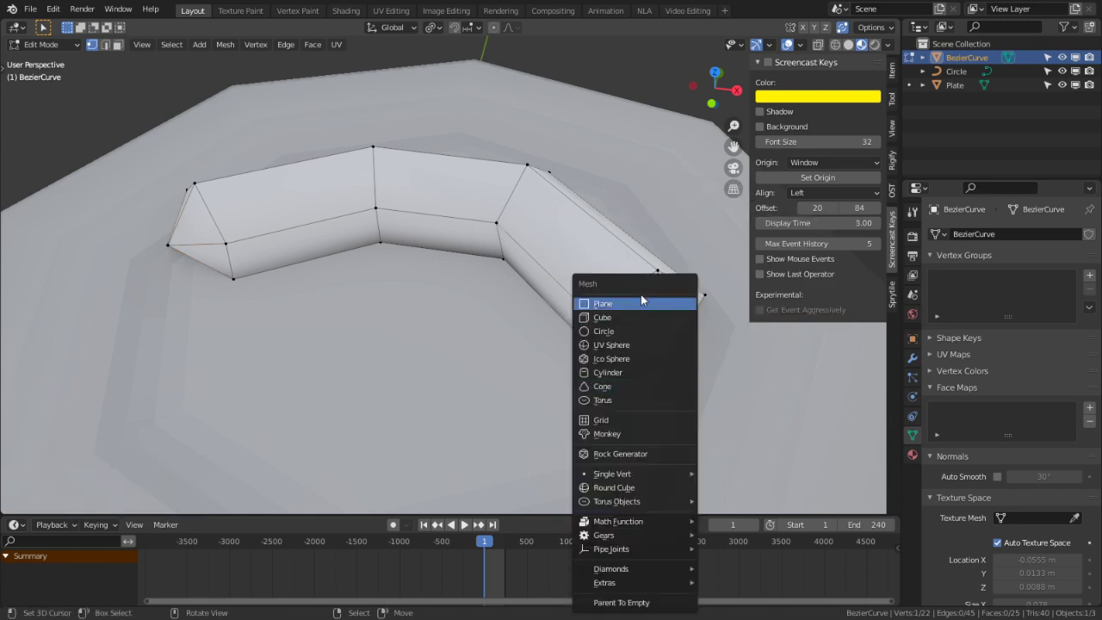
left_click(617, 388)
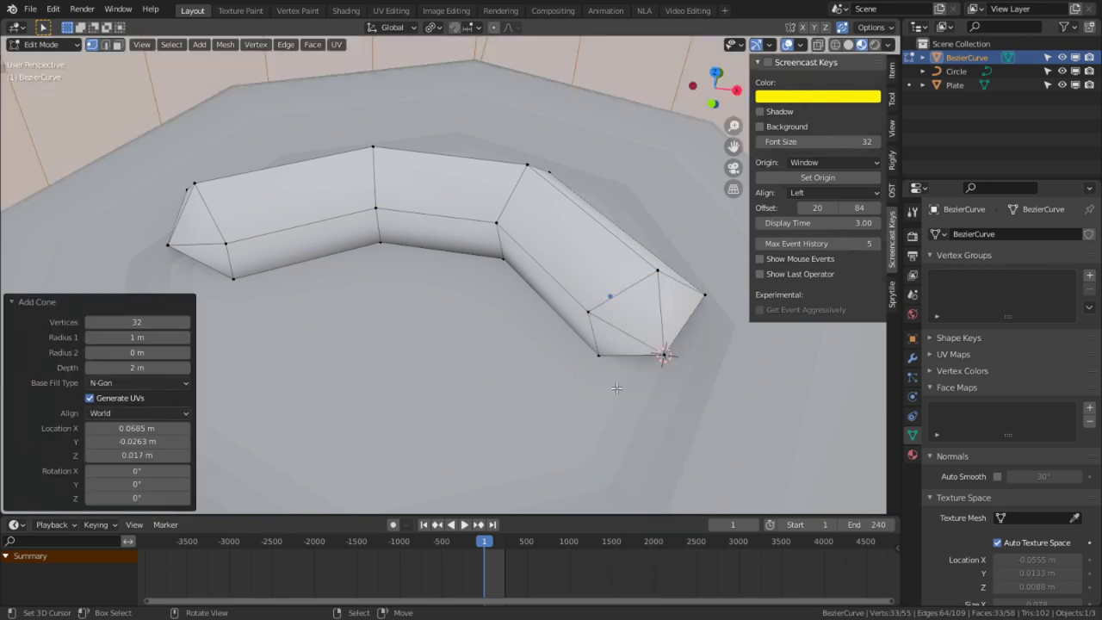
scroll(594, 387, "down", 5)
left_click(158, 322)
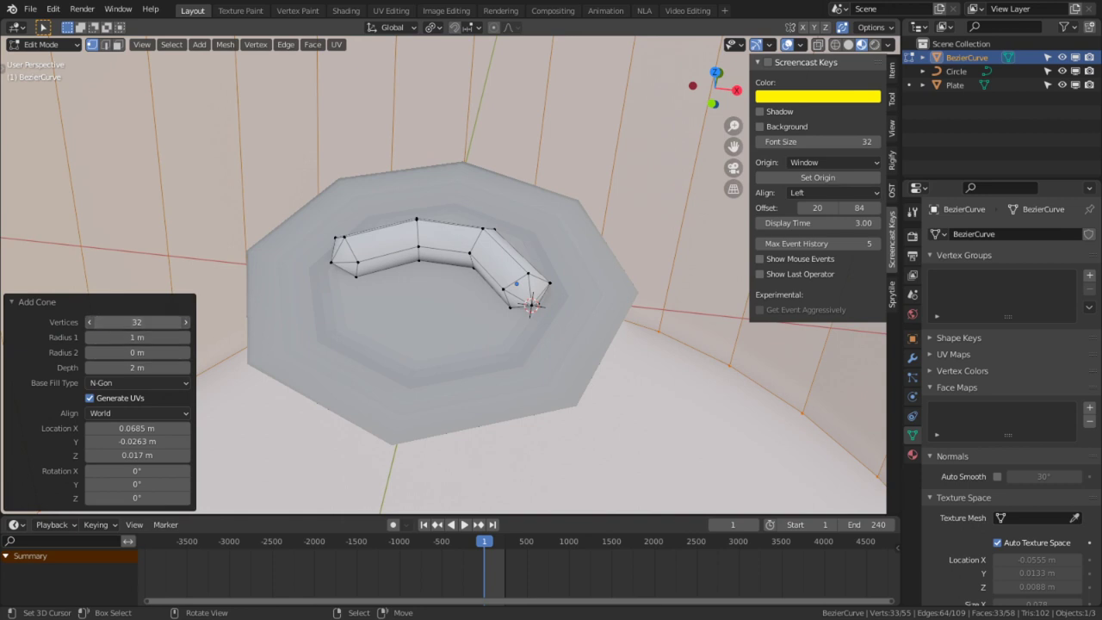
type("3")
key("Return")
- Change the transform pivot to the 3D cursor and scale the cone to about 0.081
key("s")
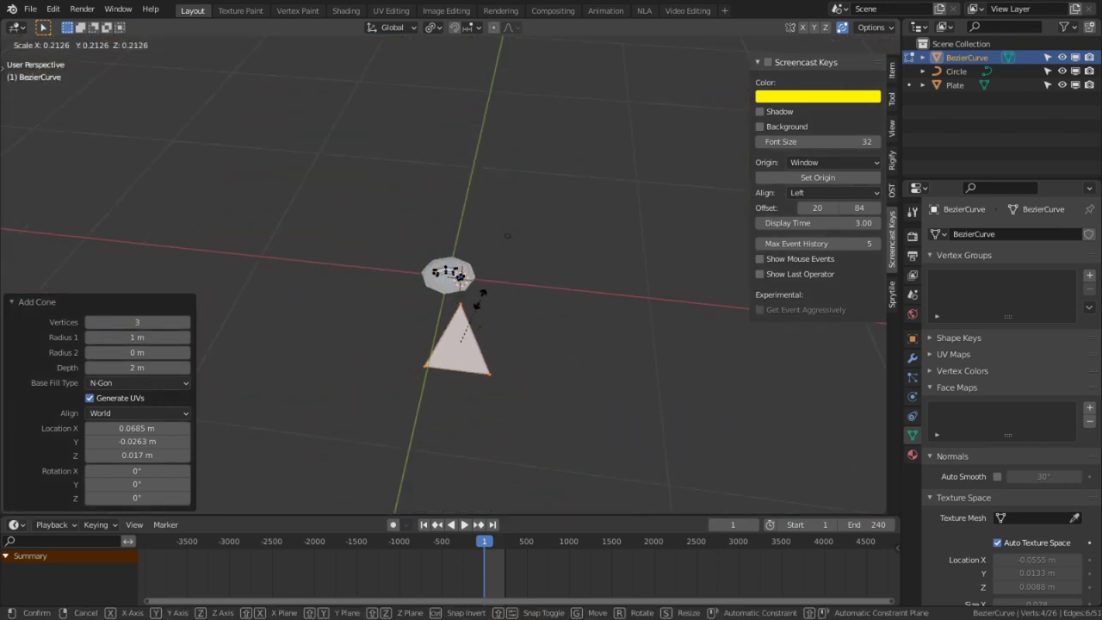
key("Escape")
left_click(434, 26)
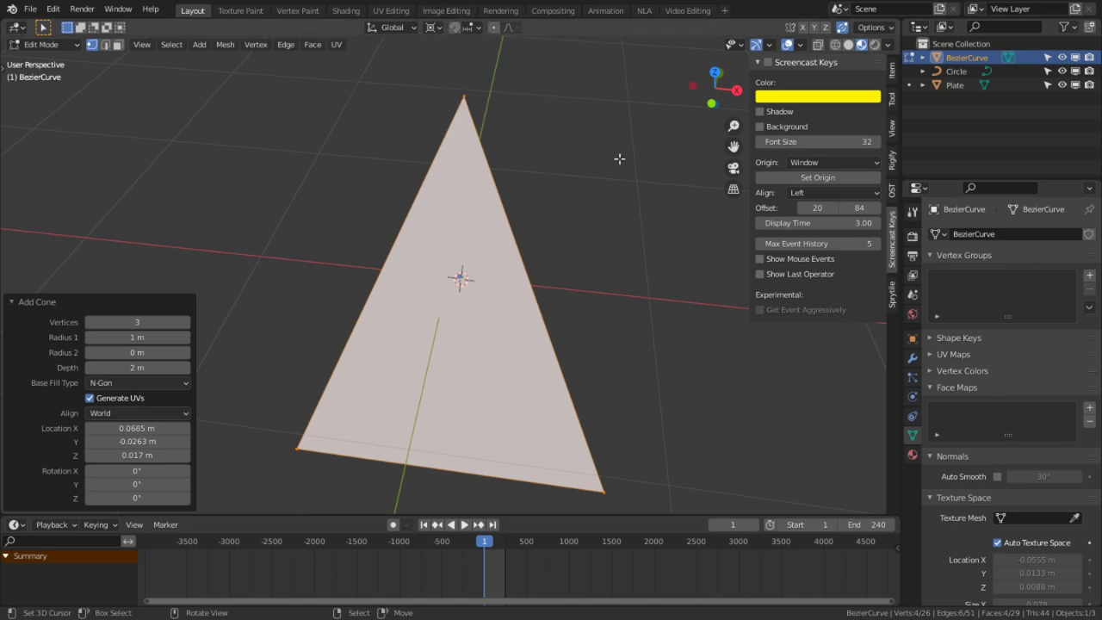
key("s")
left_click(474, 269)
scroll(497, 295, "up", 9)
scroll(582, 288, "up", 1)
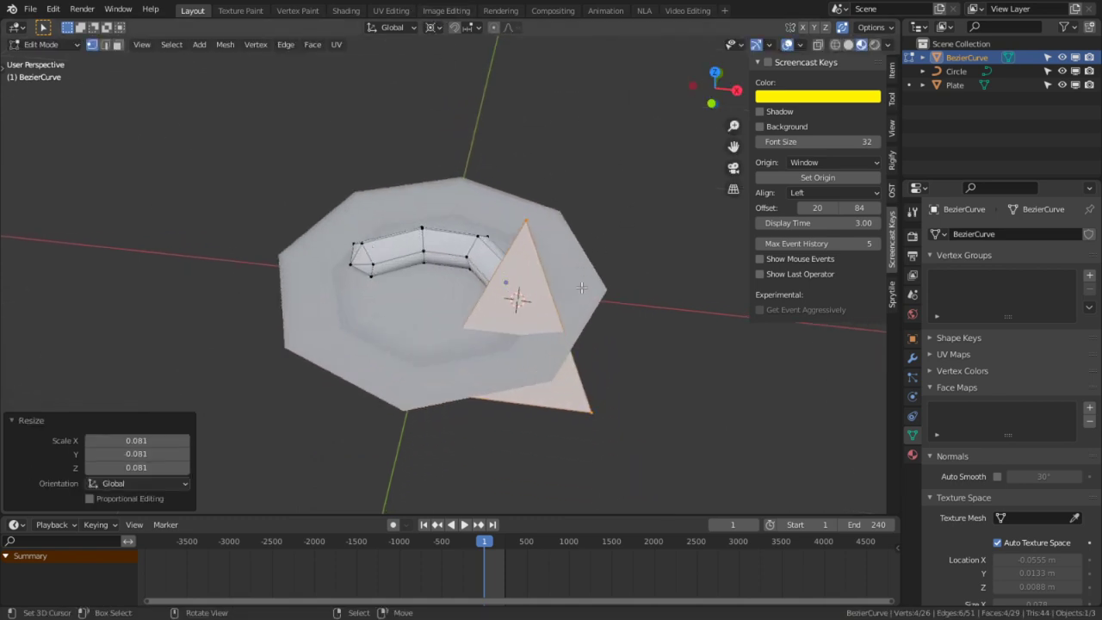
scroll(581, 287, "up", 2)
- Rotate the cone freely with trackball rotation and scale it down to about 0.1 around the sausage's tip
key("r")
key("r")
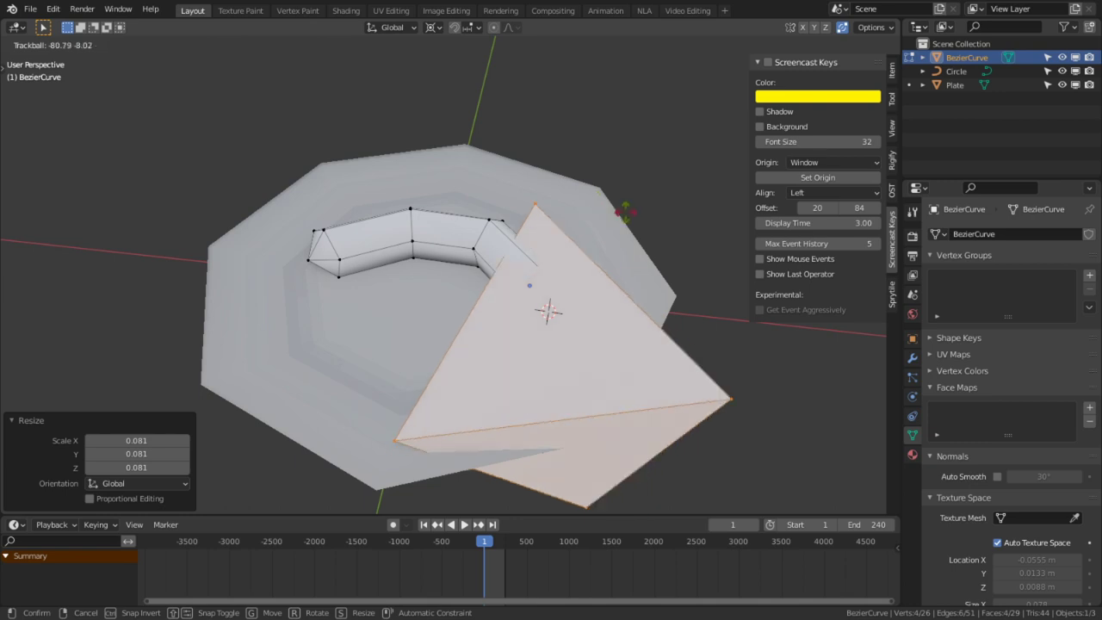
left_click(628, 212)
key("s")
left_click(528, 295)
scroll(641, 238, "up", 3)
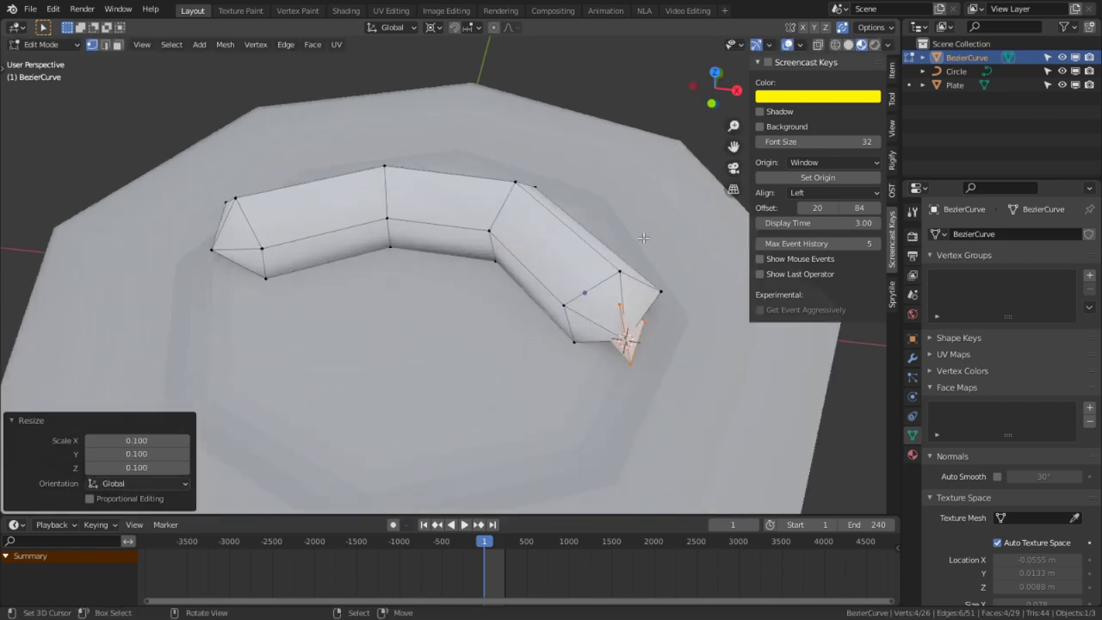
- Flip the cone through the 3D cursor with a scale of -1 and shrink it to about 0.781
type("s-1")
key("Return")
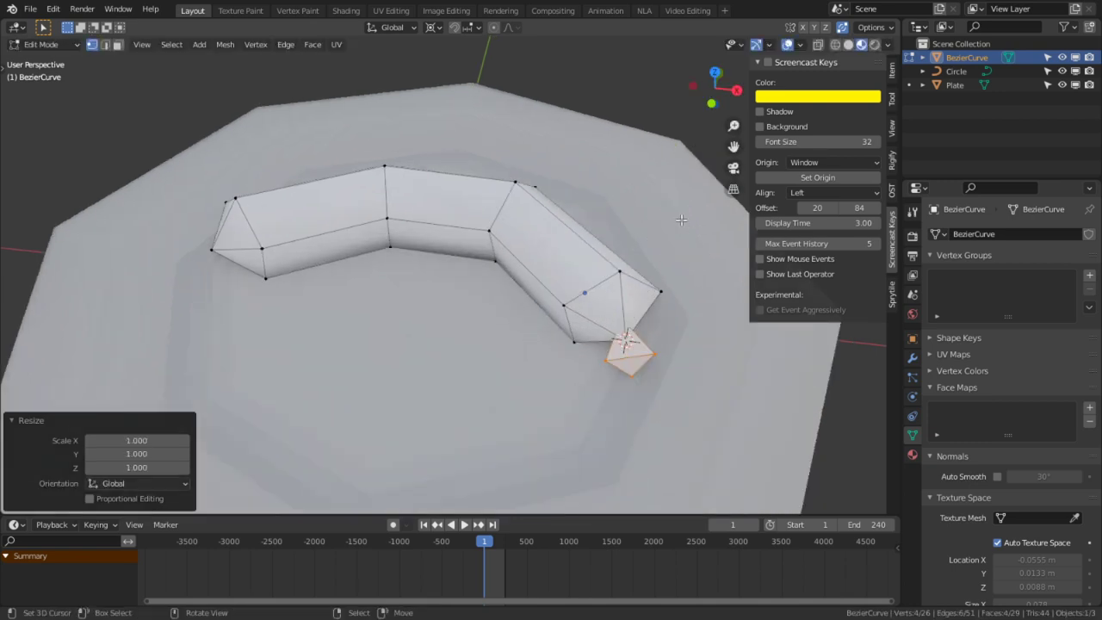
key("s")
left_click(661, 240)
- Select the tip vertex at the sausage's opposite end and snap the 3D cursor to it
middle_click_drag(568, 275, 328, 381)
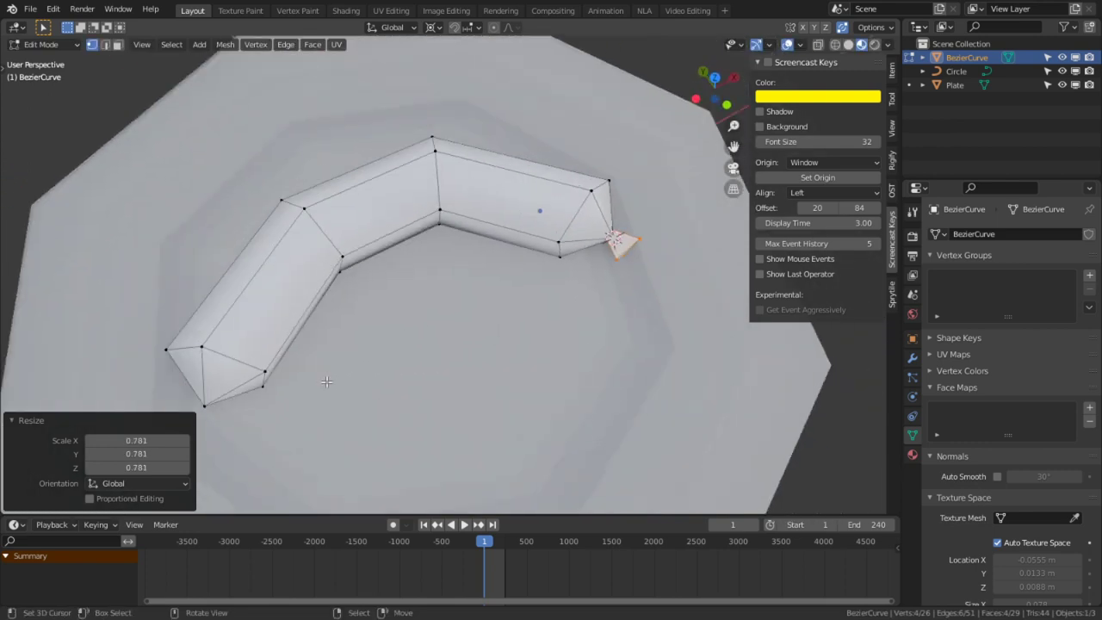
left_click(201, 406)
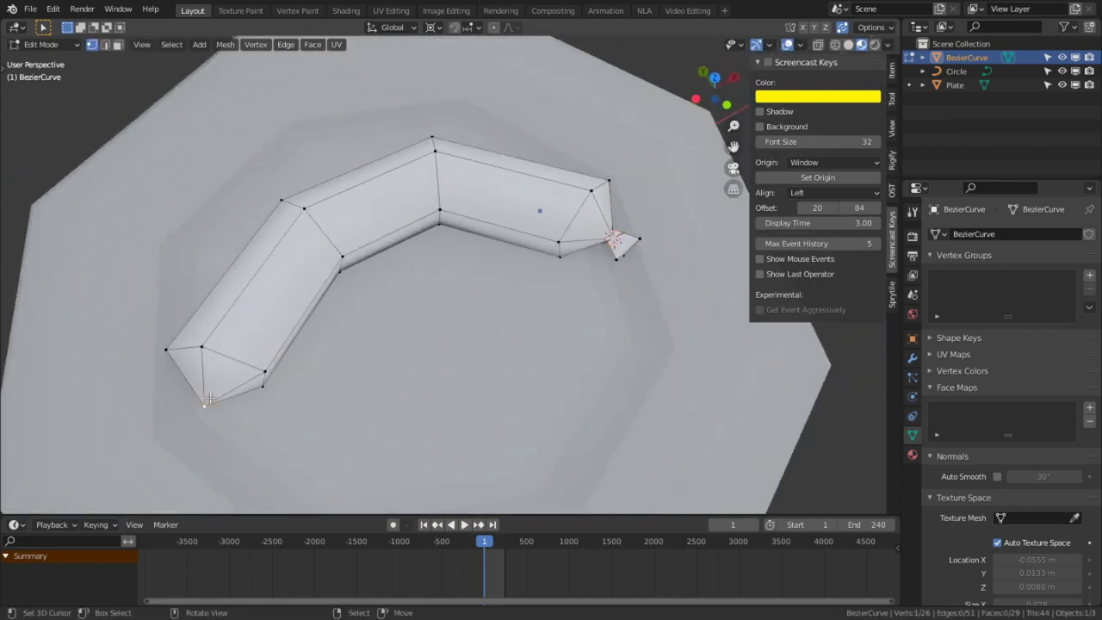
right_click(626, 244, "shift")
left_click(406, 295)
key("shift+s")
key("2")
- Try to snap the linked cone geometry, together with the selected tip vertex, to the 3D cursor with Offset
key("l")
key("shift+s")
left_click(547, 293)
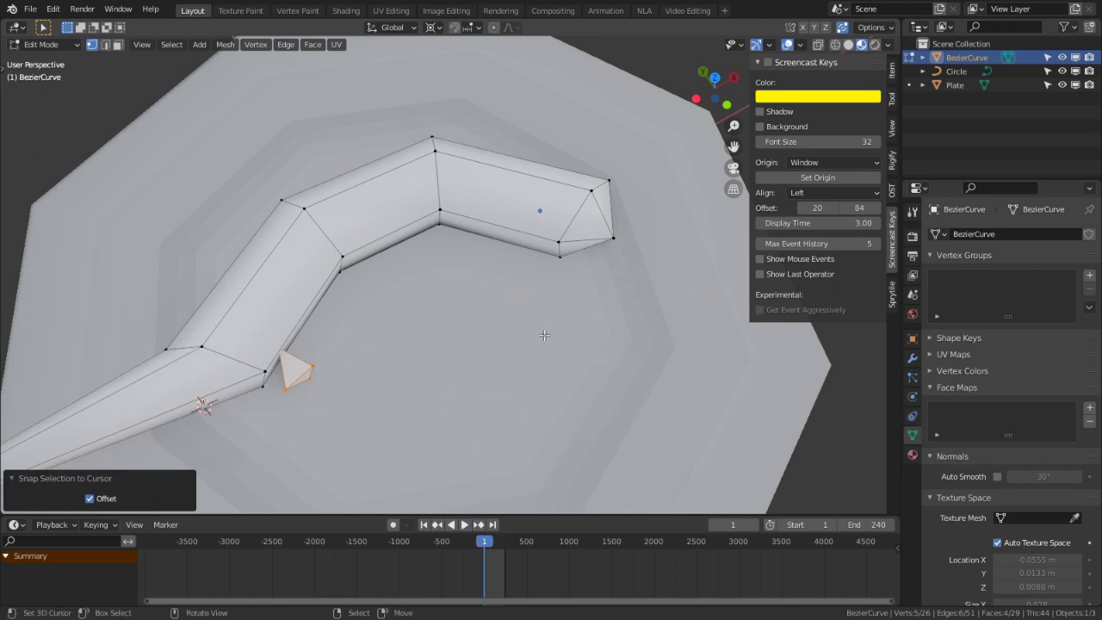
key("ctrl+z")
- Place a duplicate of only the cone on the opposite tip using the 3D cursor and rotate it by about -49.6°
right_click(209, 408, "shift")
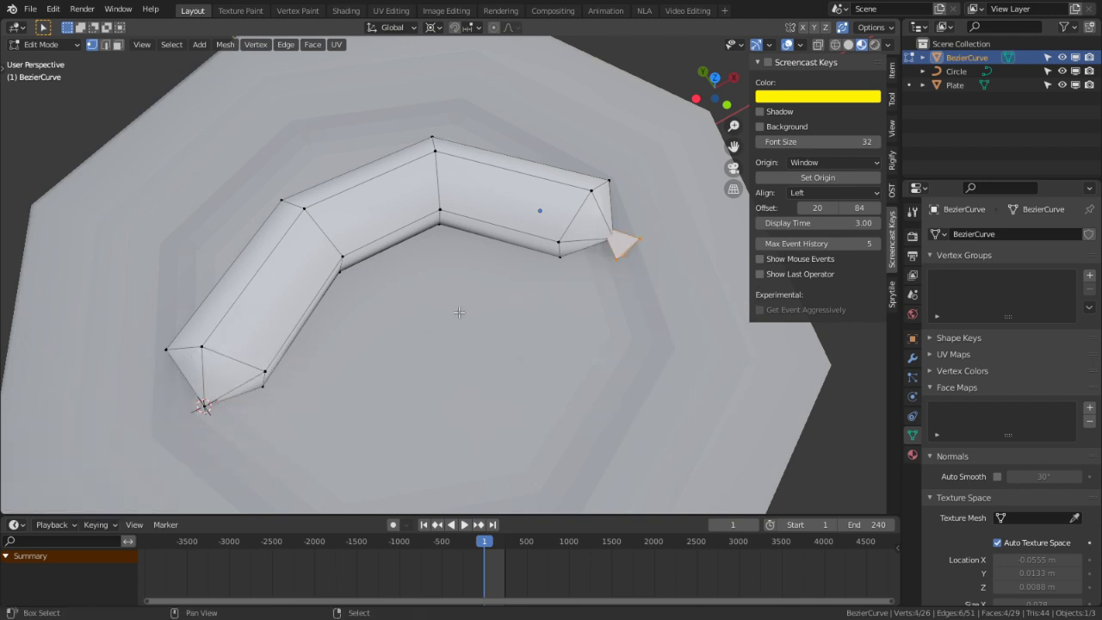
key("shift+d")
right_click(506, 328)
key("shift+s")
left_click(381, 285)
key("r")
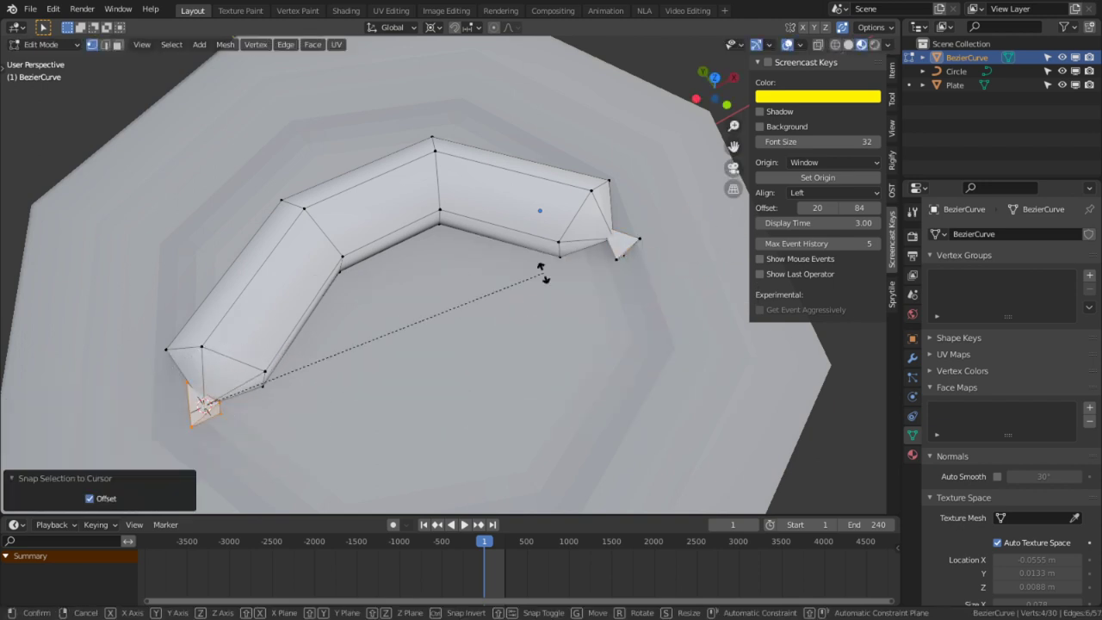
left_click(298, 455)
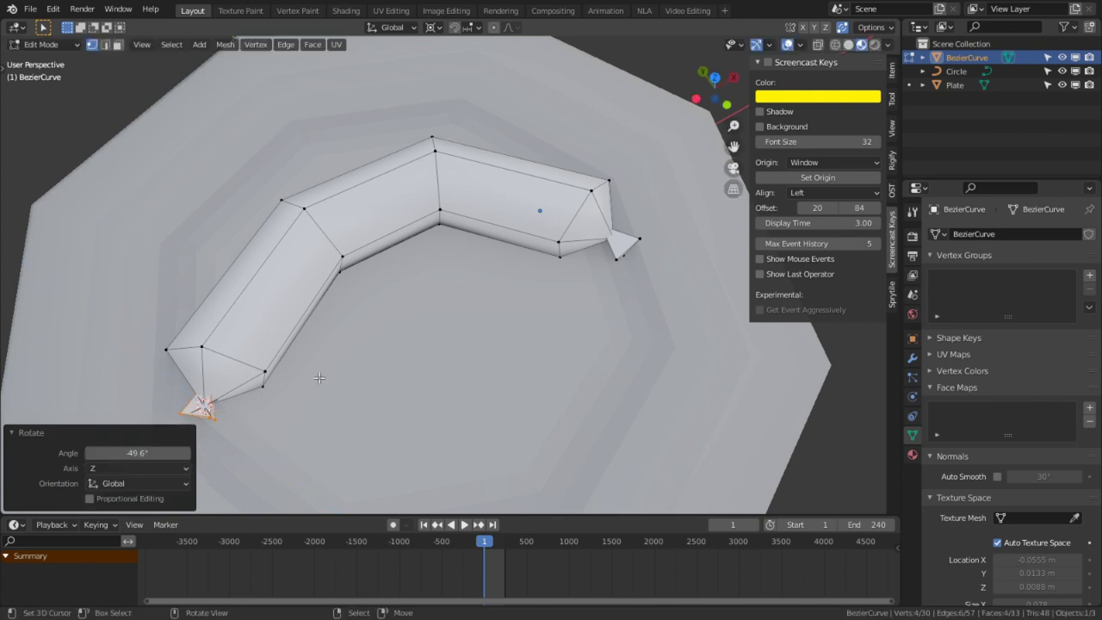
- Move the duplicated cone tip horizontally by about -0.0015 m in X and -0.0025 m in Y, with Z locked
middle_click_drag(395, 203, 387, 293)
key("g")
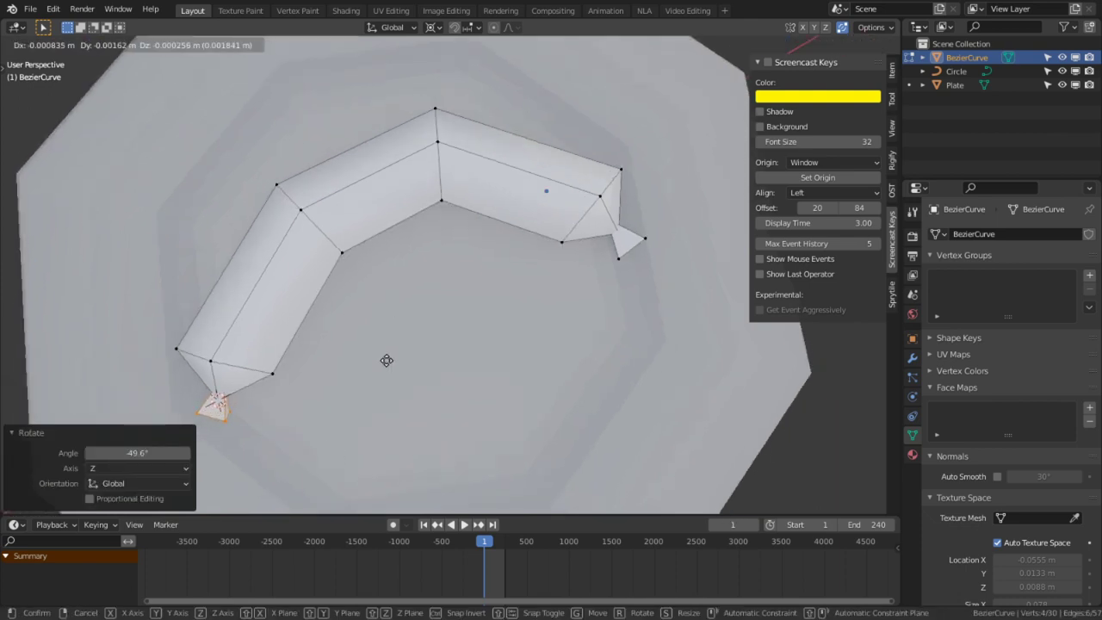
key("shift+z")
left_click(379, 396)
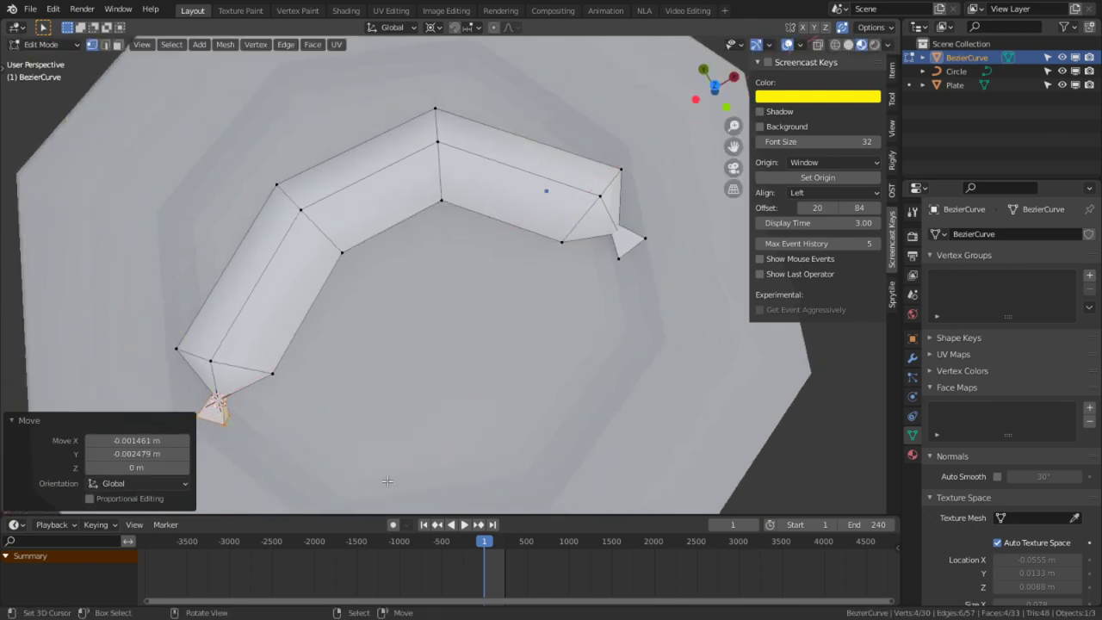
- Select all of the sausage's vertices and merge them by distance
middle_click_drag(471, 409, 318, 234)
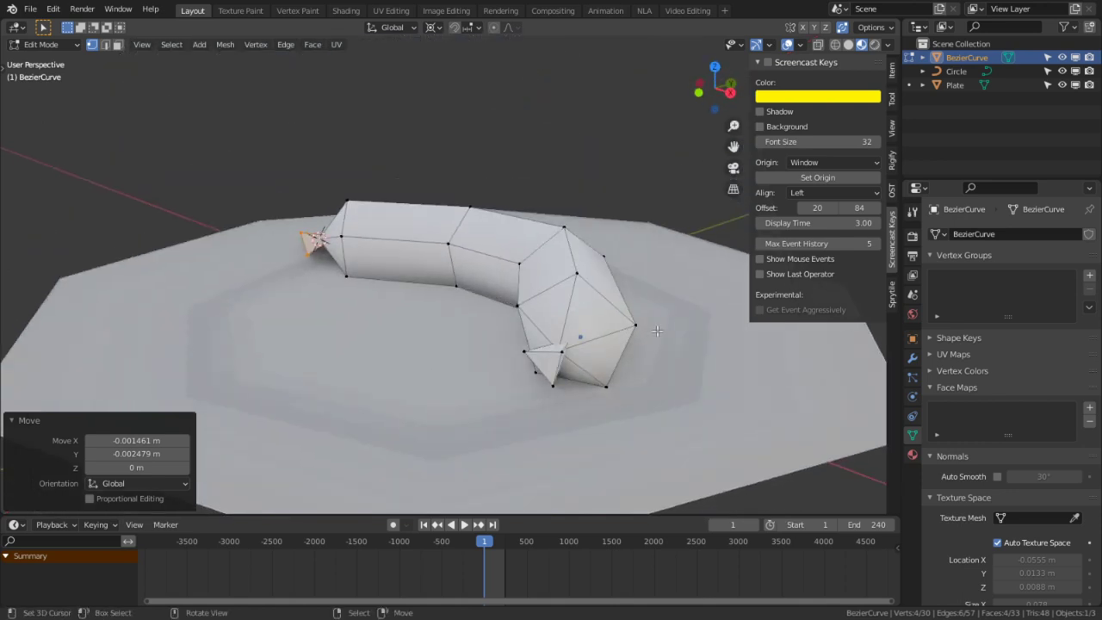
key("a")
key("m")
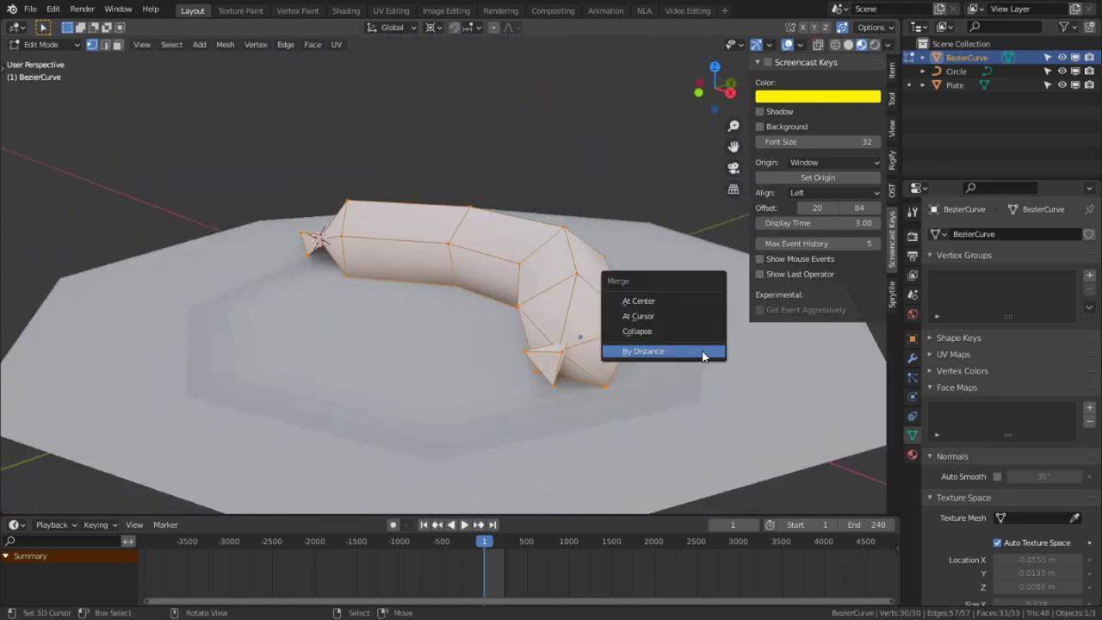
left_click(704, 351)
middle_click_drag(652, 143, 275, 111)
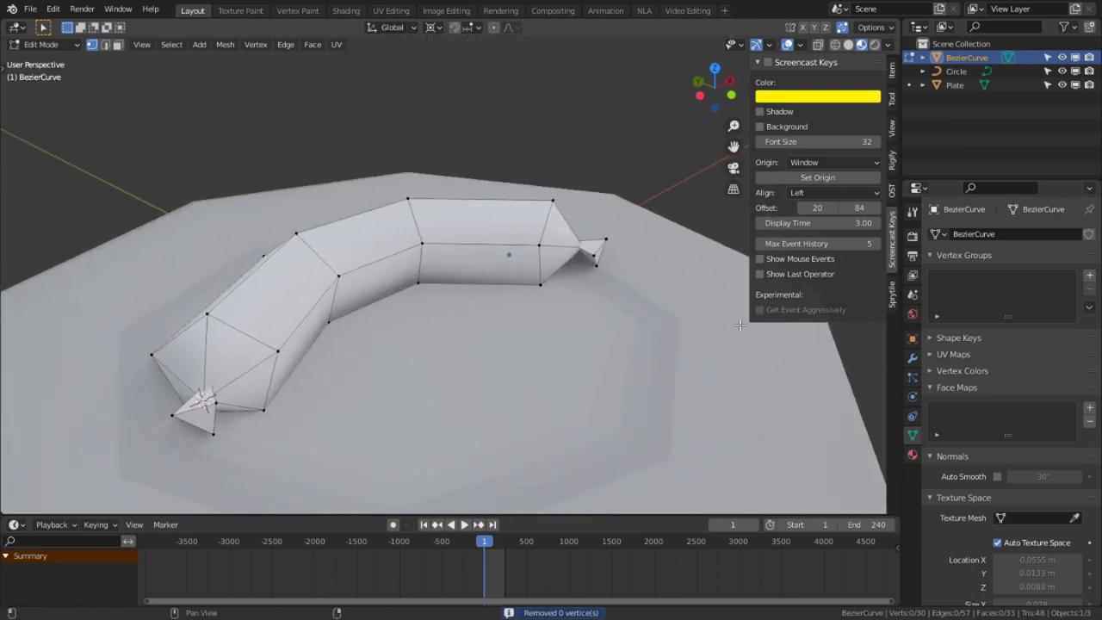
- Switch to the Shading workspace, select the plate and examine its material's node setup in the maximized node editor
left_click(299, 11)
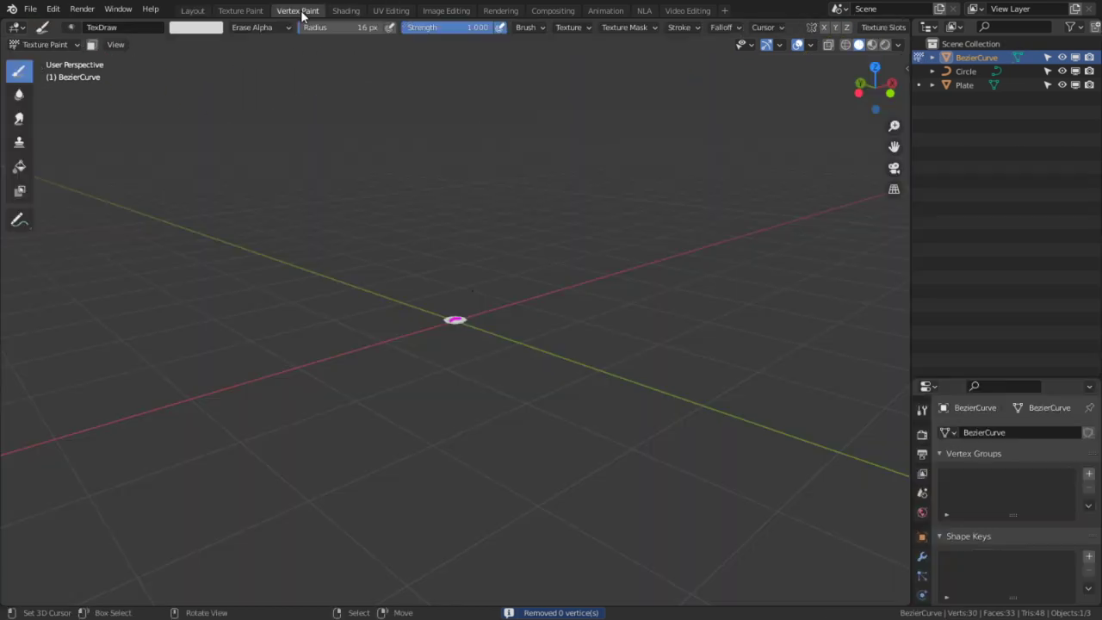
left_click(346, 10)
left_click(647, 256)
key("ctrl+space")
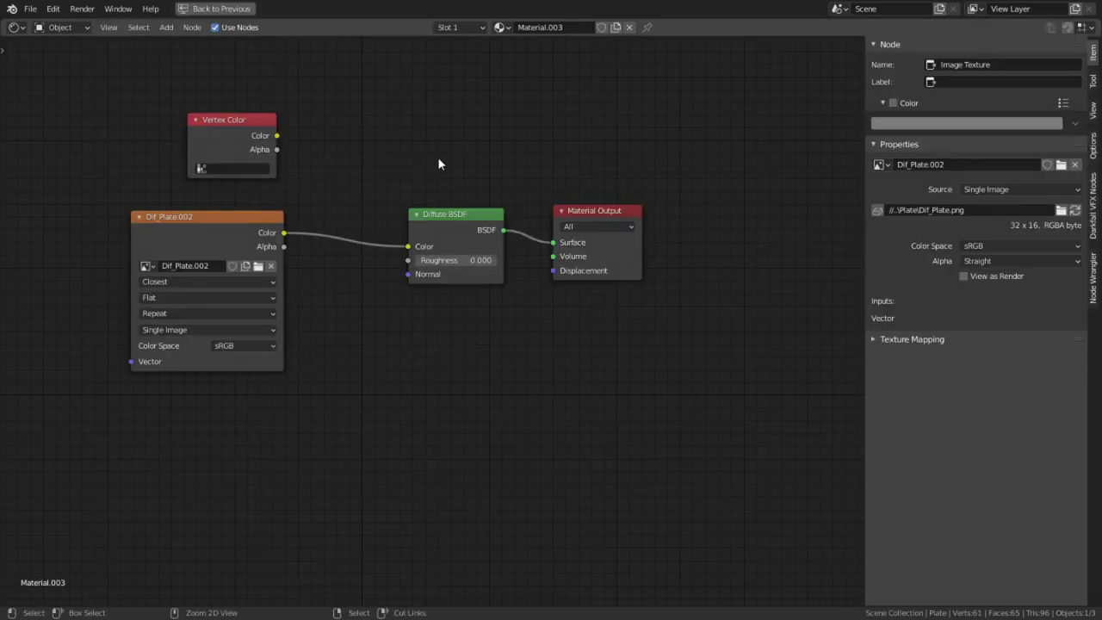
key("ctrl+space")
- Assign the existing Cake material to the sausage and maximize the node editor to show its nodes
left_click(644, 268)
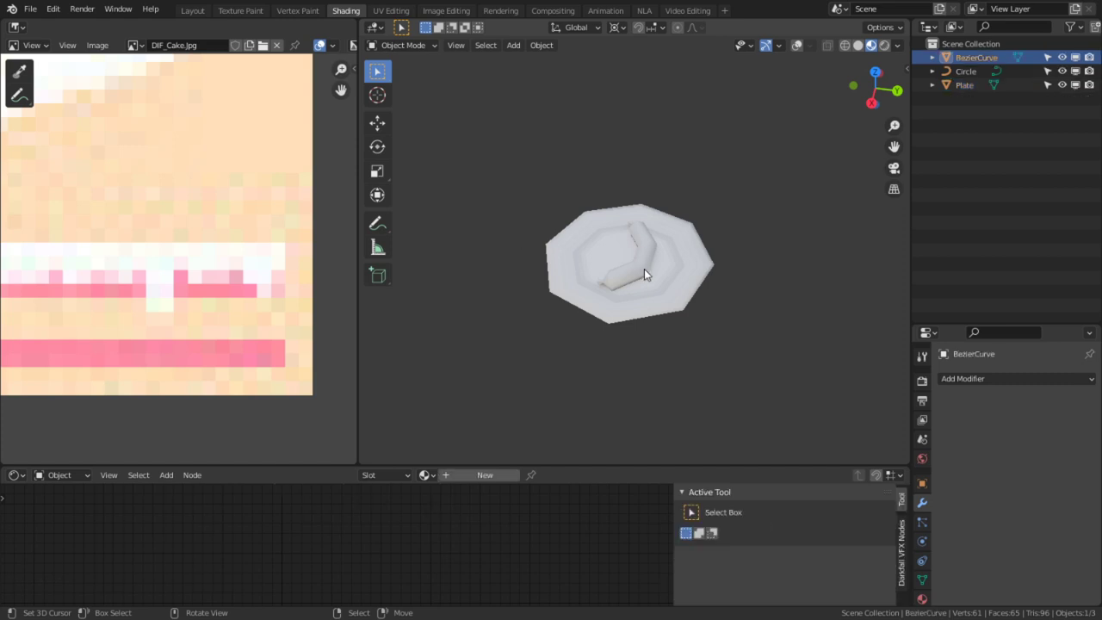
left_click(921, 597)
left_click(947, 424)
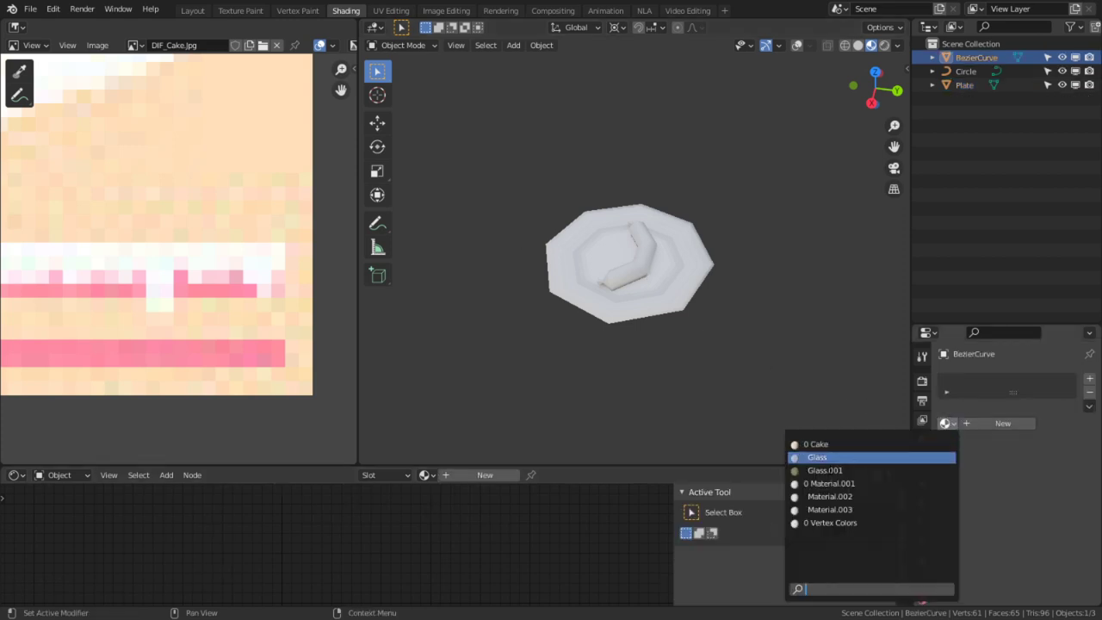
left_click(826, 445)
key("ctrl+space")
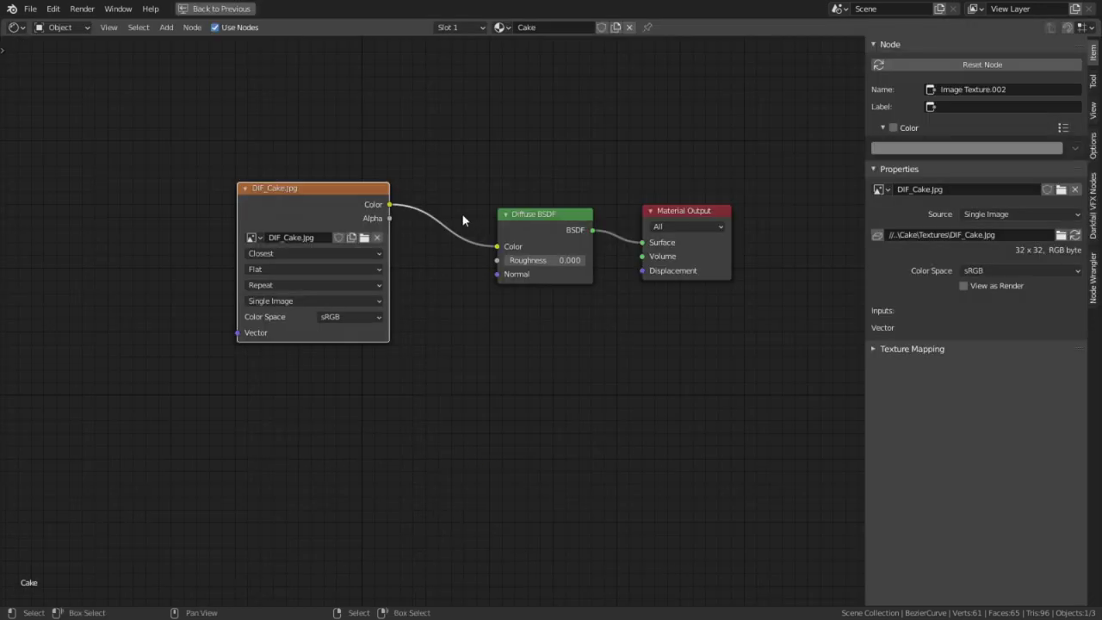
- Replace the DIF_Cake.jpg image texture with a Vertex Color node and link its colour output to the Diffuse BSDF colour
left_click(355, 238)
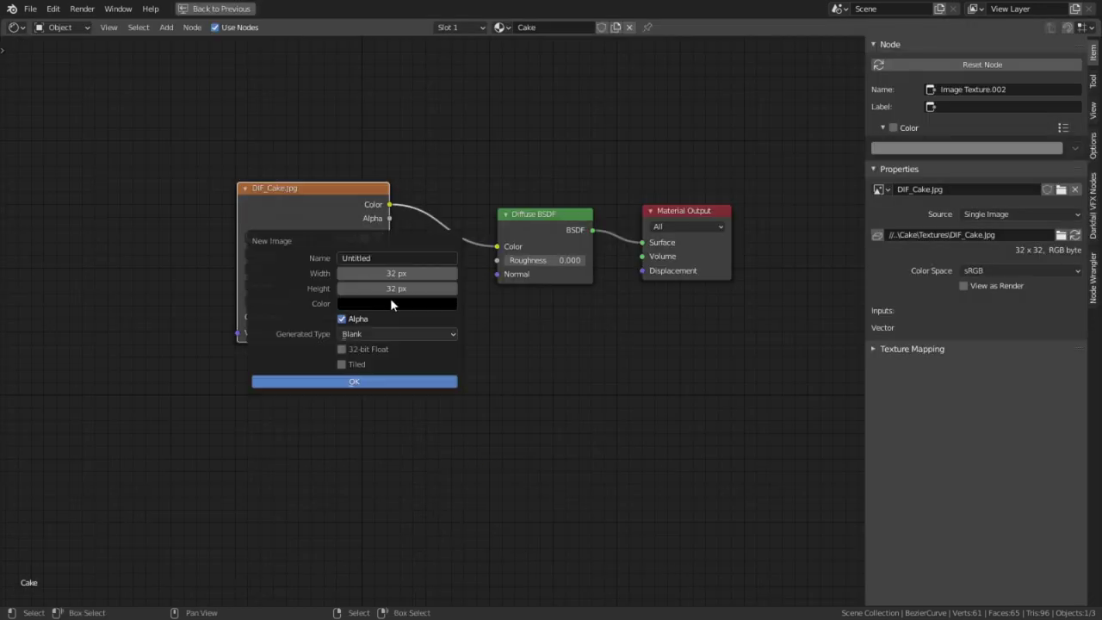
key("Delete")
key("shift+a")
left_click(376, 185)
type("vert")
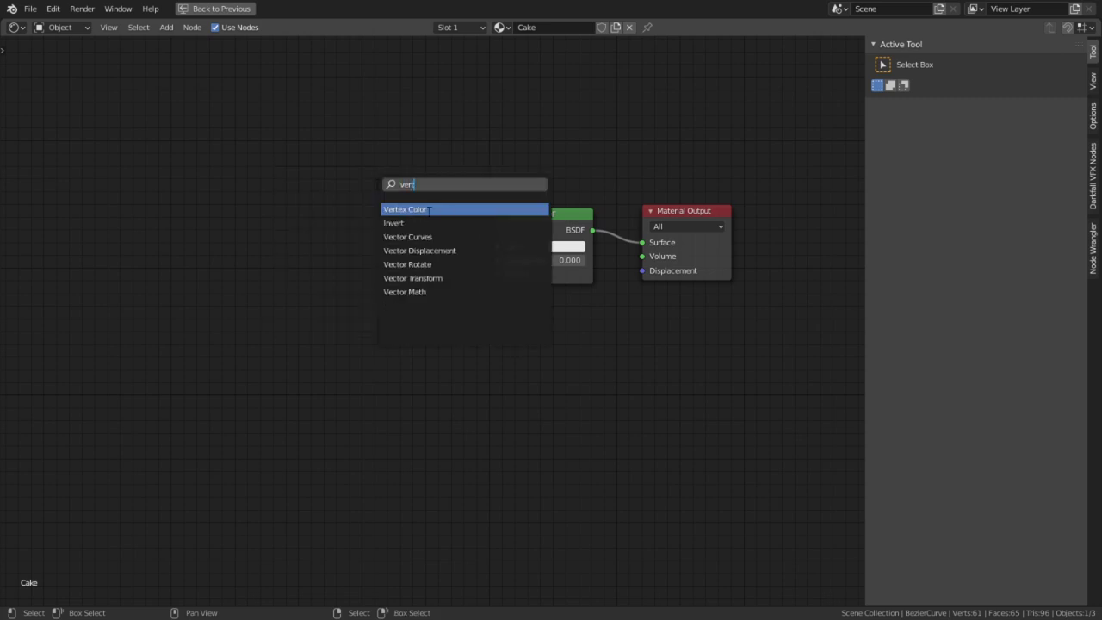
key("Return")
left_click(384, 227)
left_click_drag(420, 222, 419, 220)
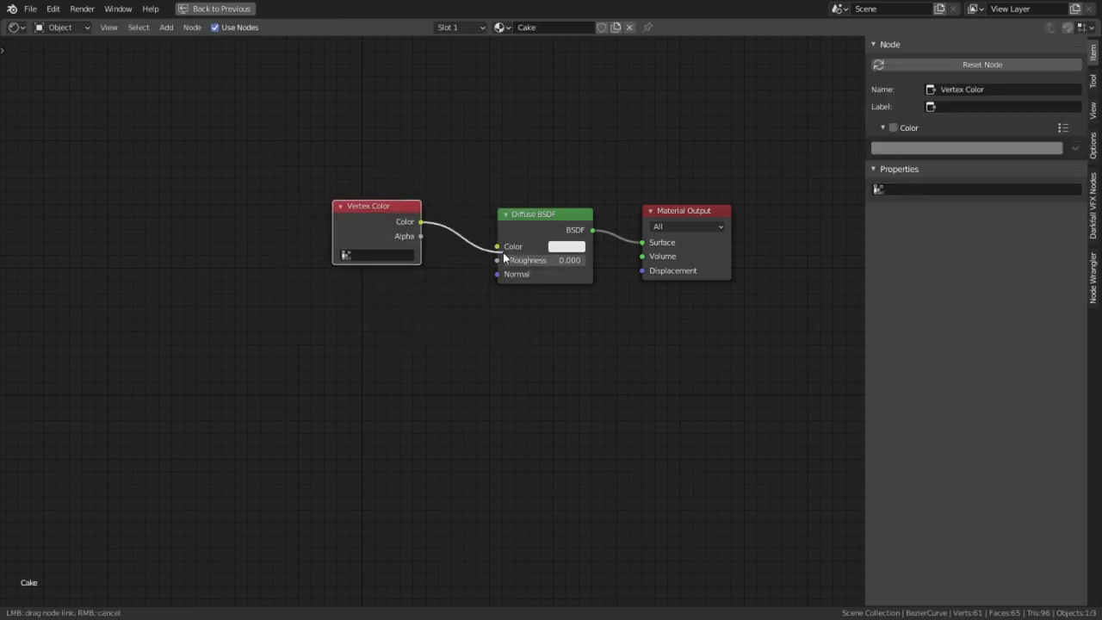
left_click_drag(503, 256, 499, 252)
key("ctrl+space")
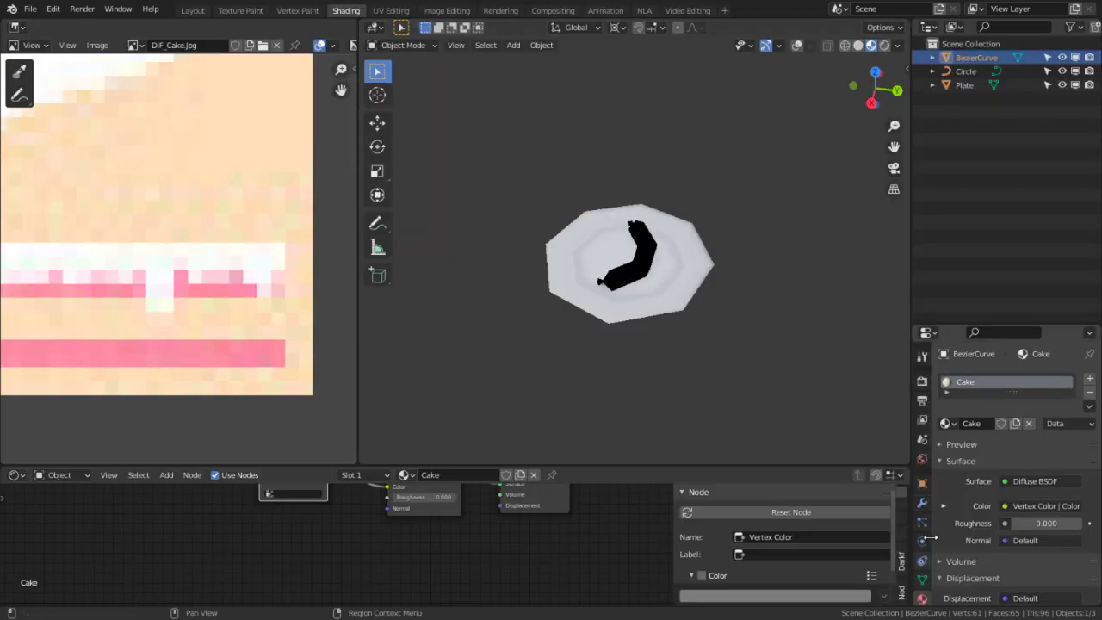
- Rename both the BezierCurve object and its mesh data as Sausage
left_click(922, 483)
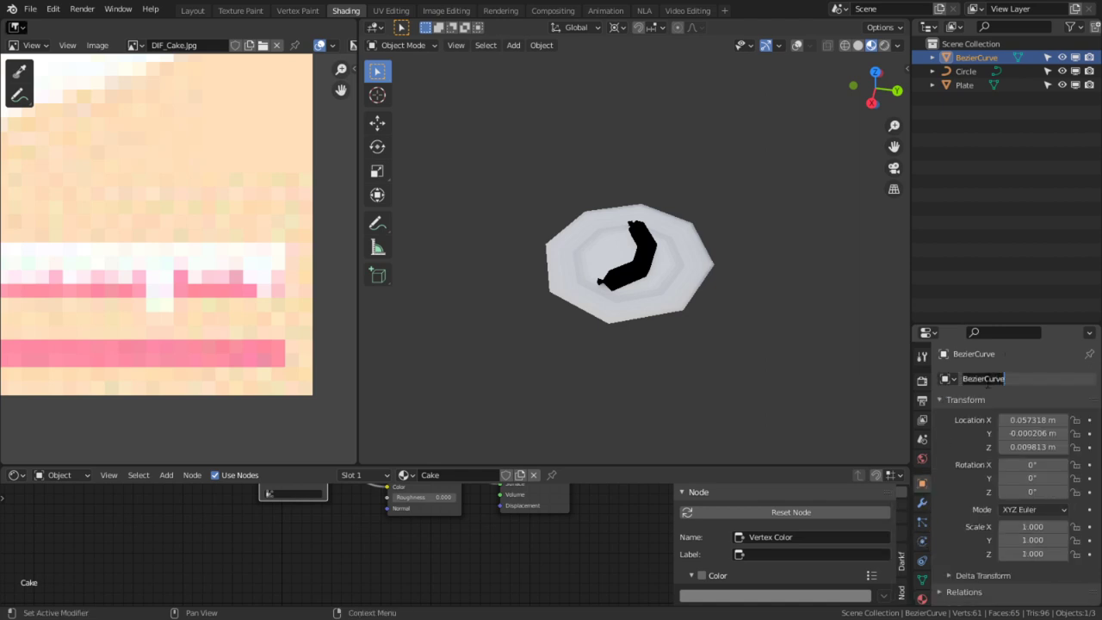
type("Sausage")
key("Return")
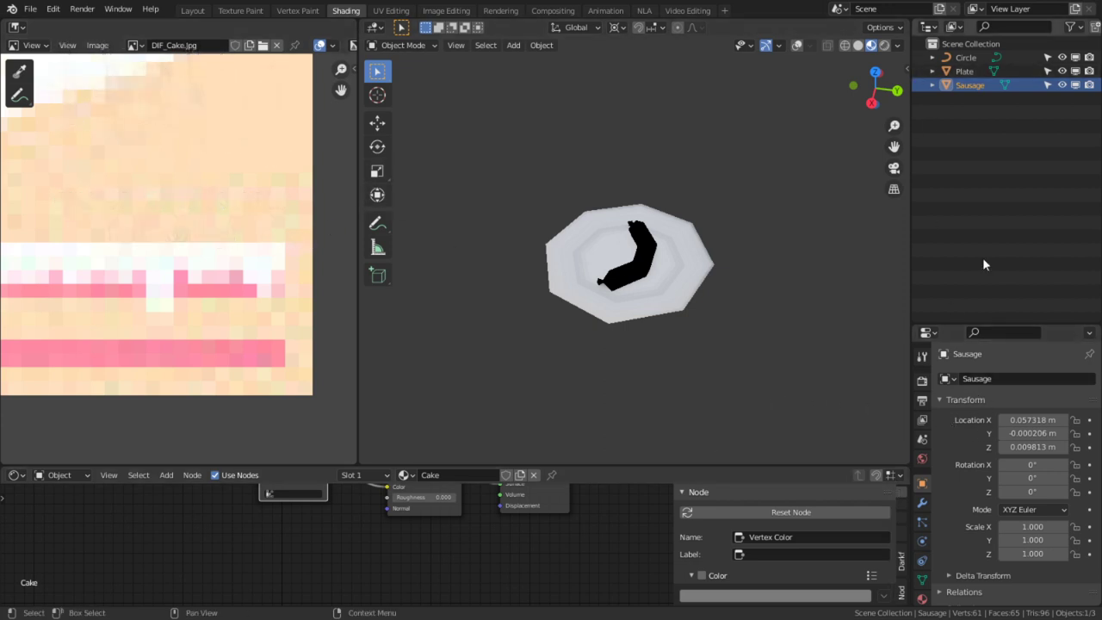
left_click(921, 579)
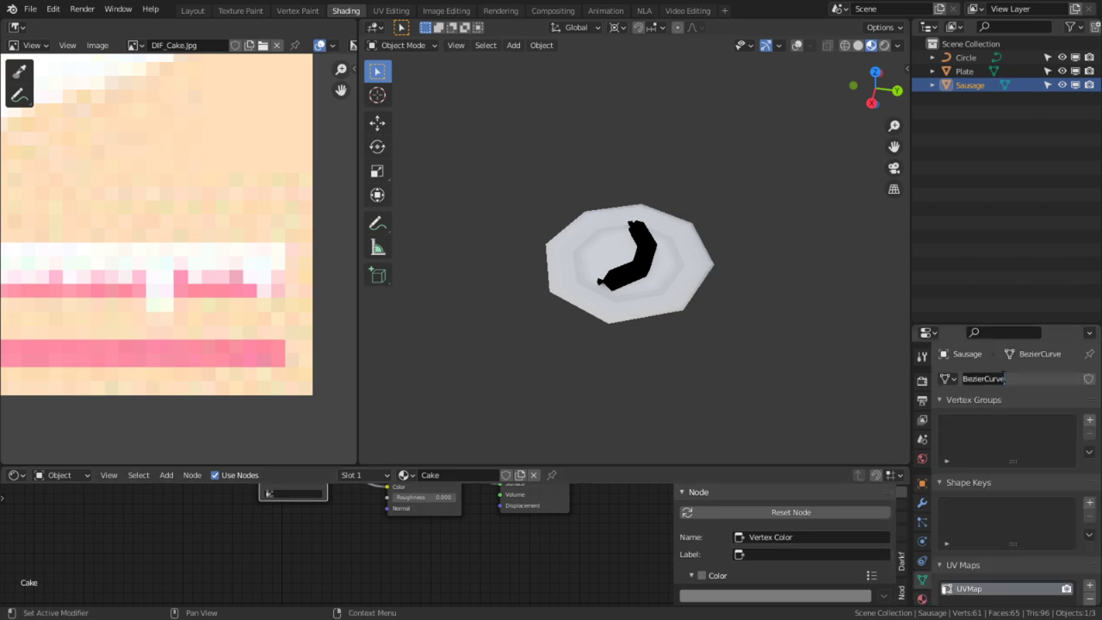
type("Sausage")
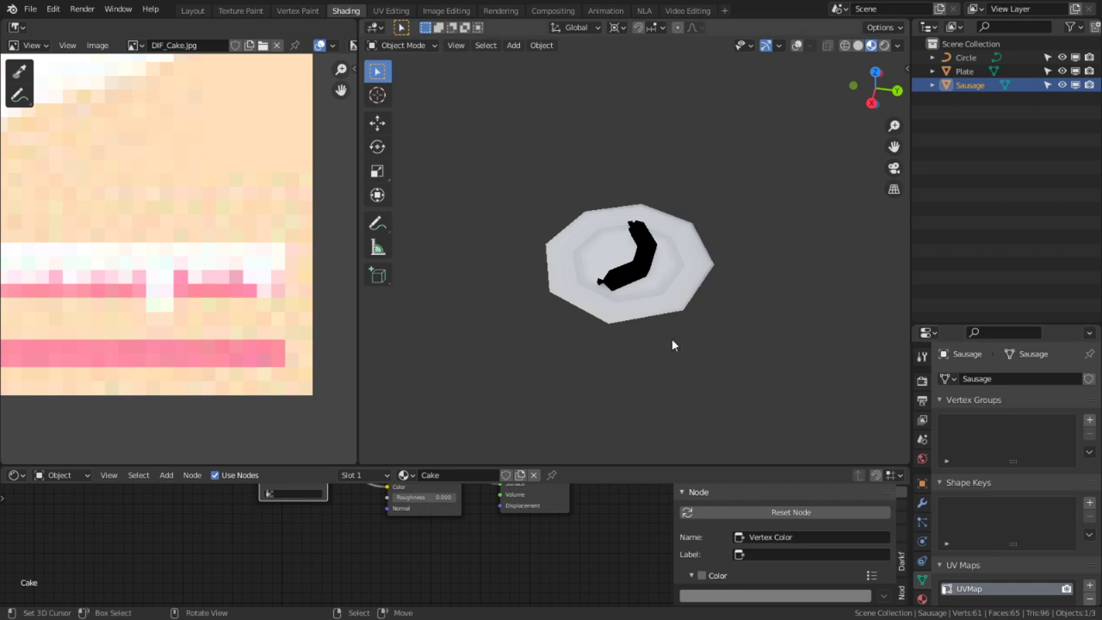
- Delete the plate object from the scene
middle_click_drag(672, 339, 726, 235)
left_click(719, 221)
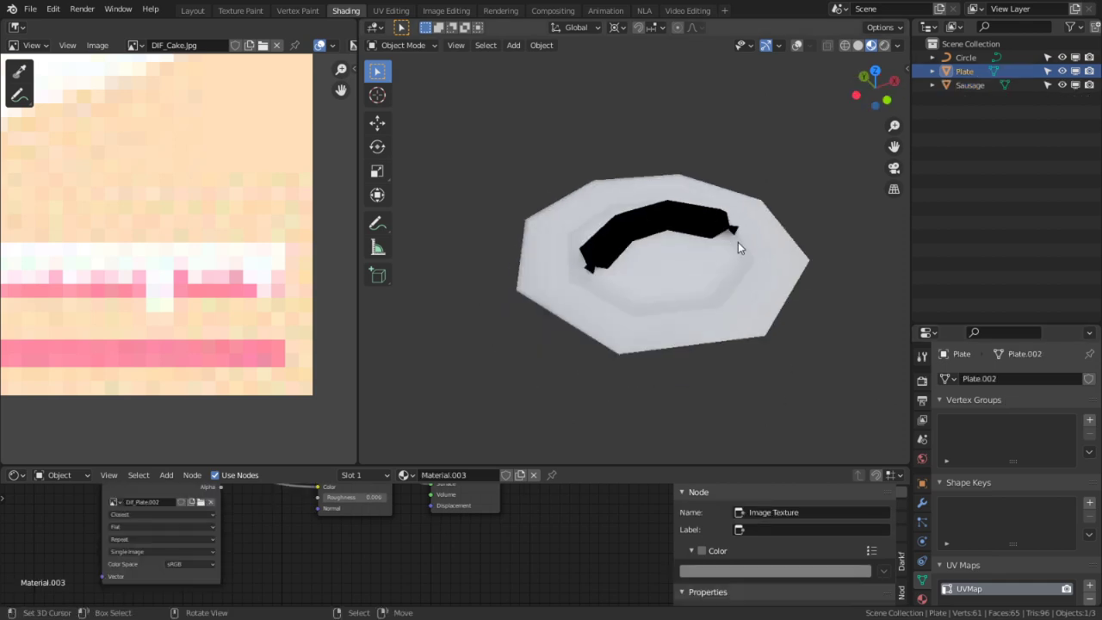
key("x")
left_click(668, 341)
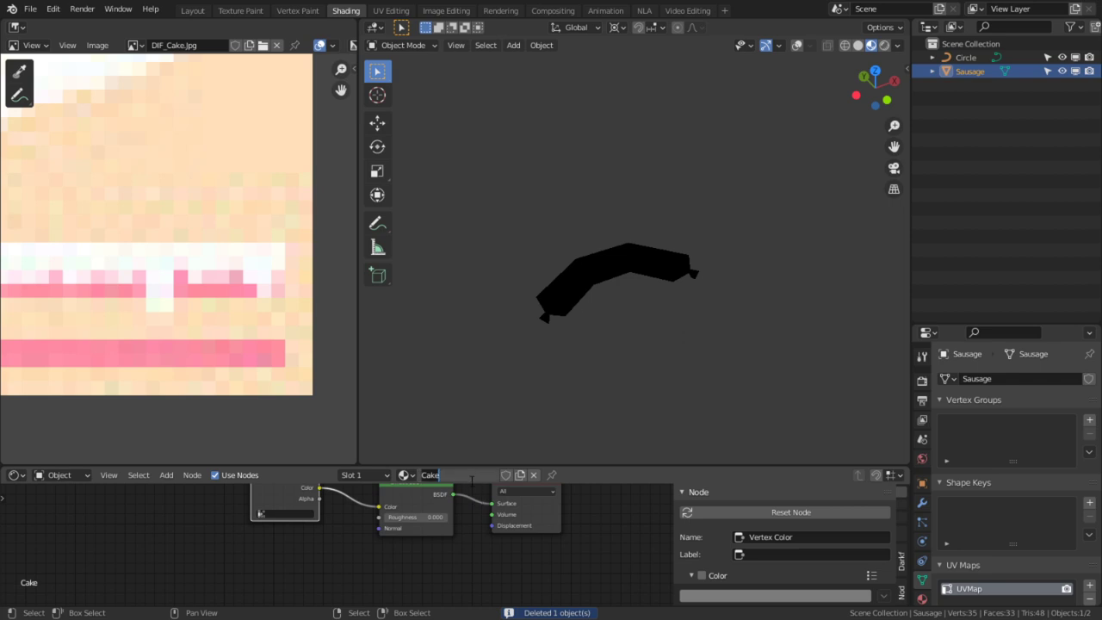
- Rename the sausage's Cake material as Sausage
type("]")
key("Return")
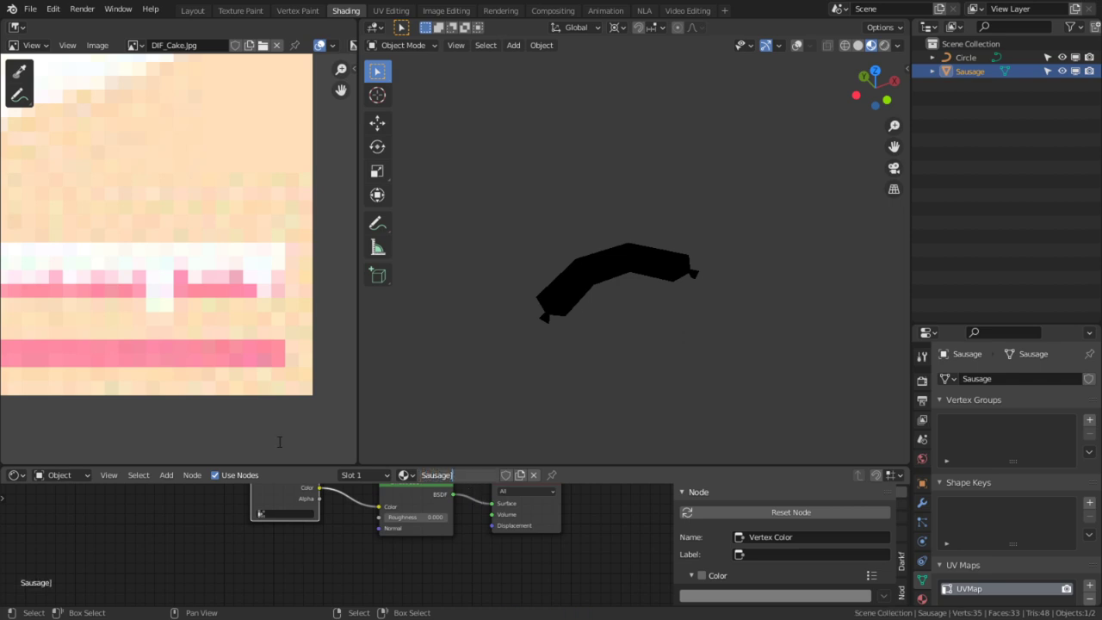
key("Return")
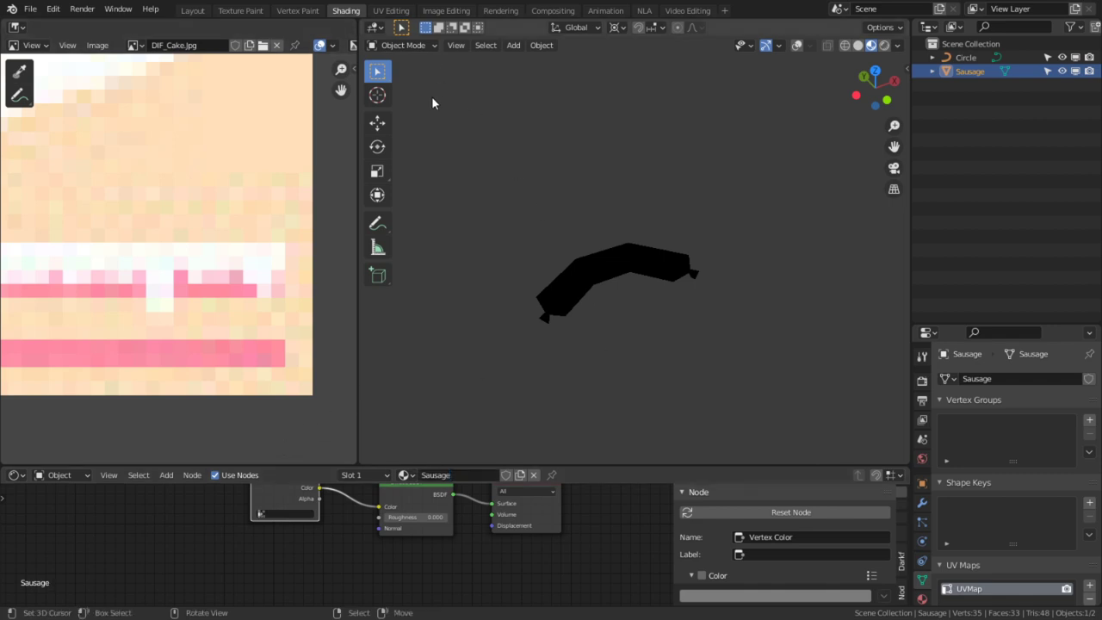
- Switch the sausage to Vertex Paint mode
left_click(398, 45)
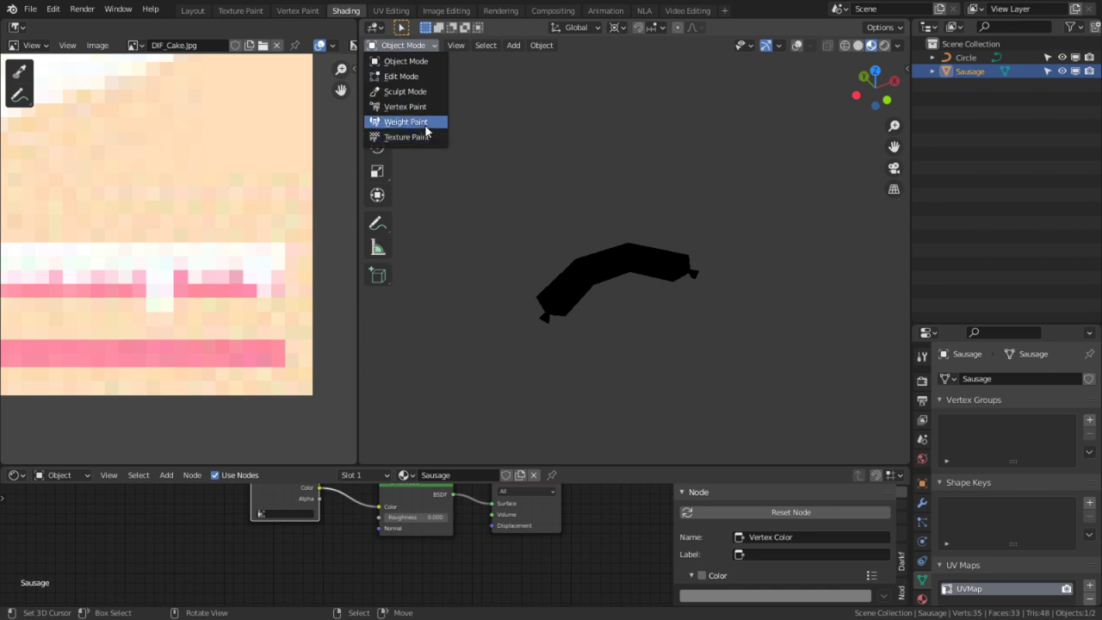
left_click(400, 45)
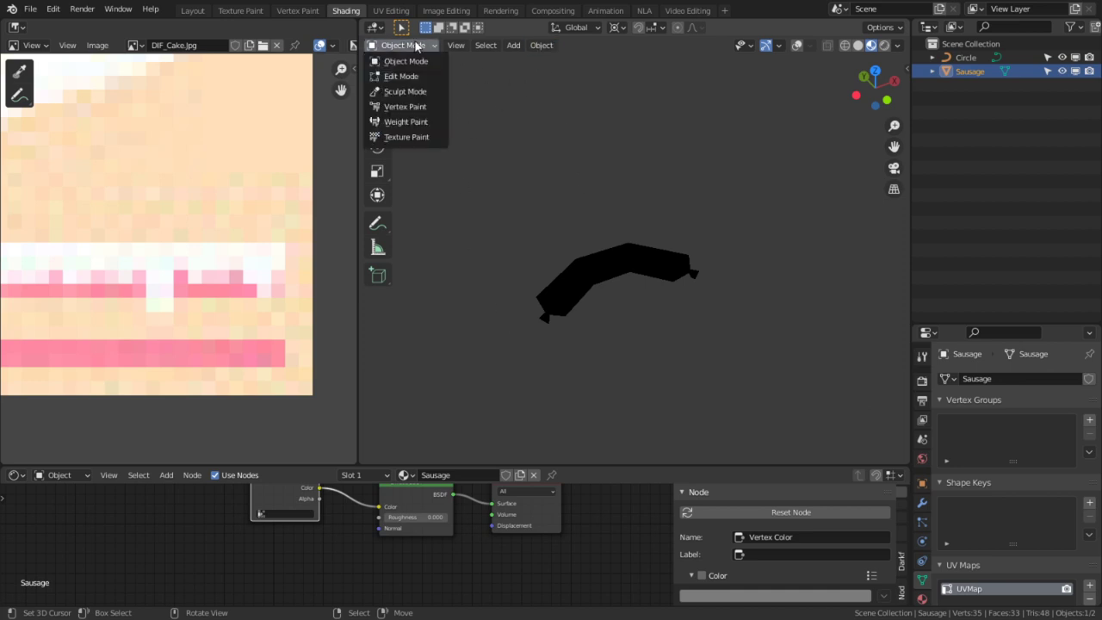
left_click(406, 106)
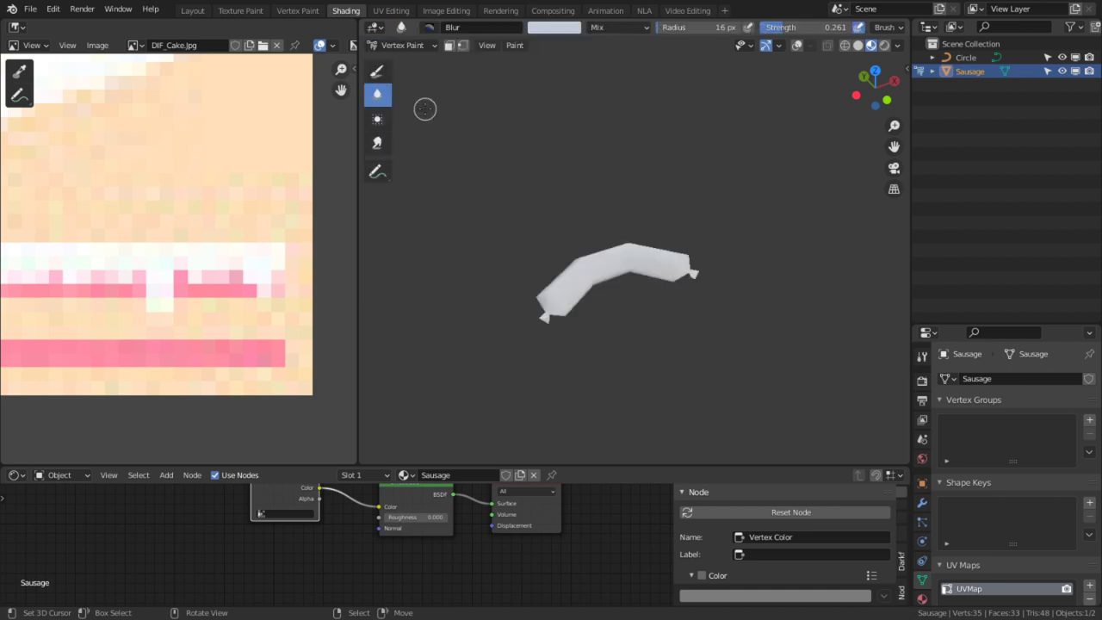
- Choose a muted tan brown brush colour with hue about 0.084 and saturation about 0.416, and fill the whole sausage with it
left_click(539, 28)
left_click_drag(591, 82, 577, 118)
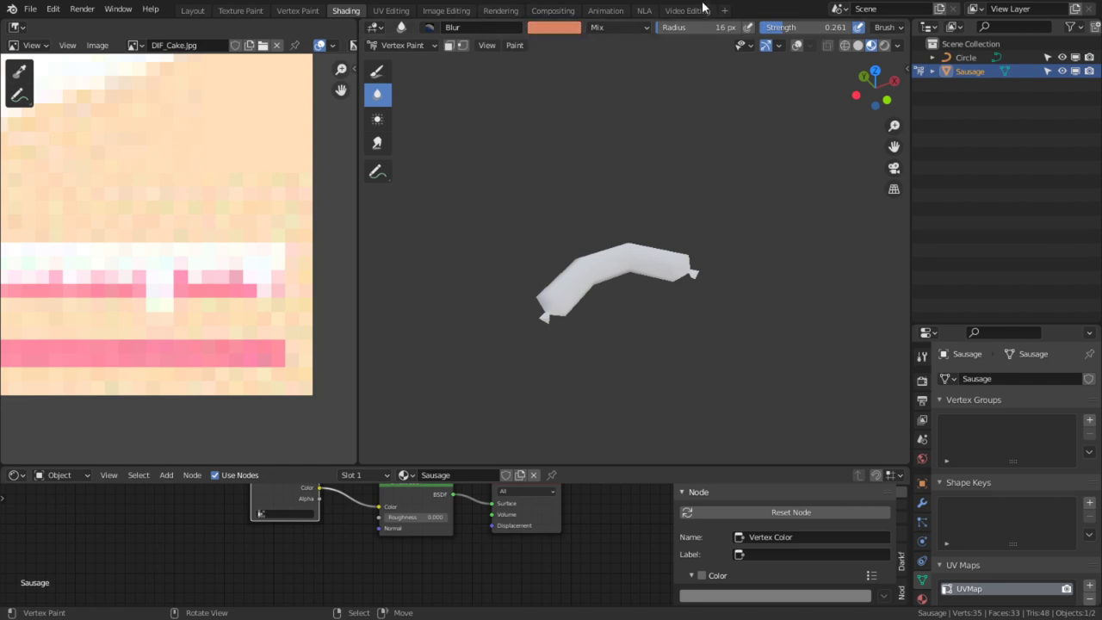
left_click(555, 27)
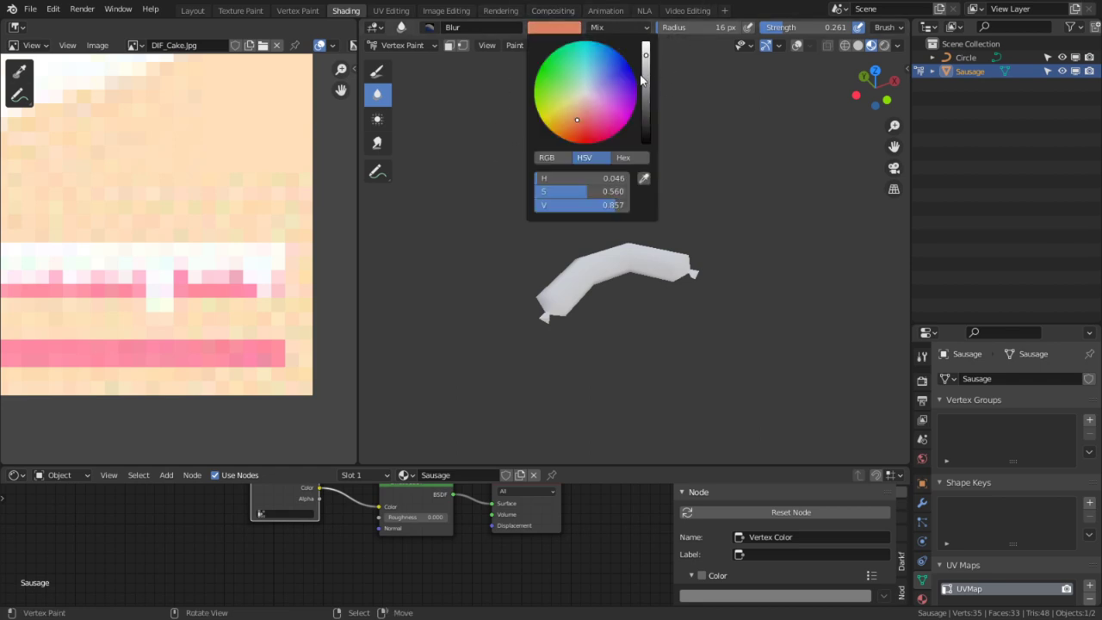
mouse_move(645, 79)
left_mouse_down()
mouse_move(646, 96)
mouse_move(645, 71)
left_mouse_up()
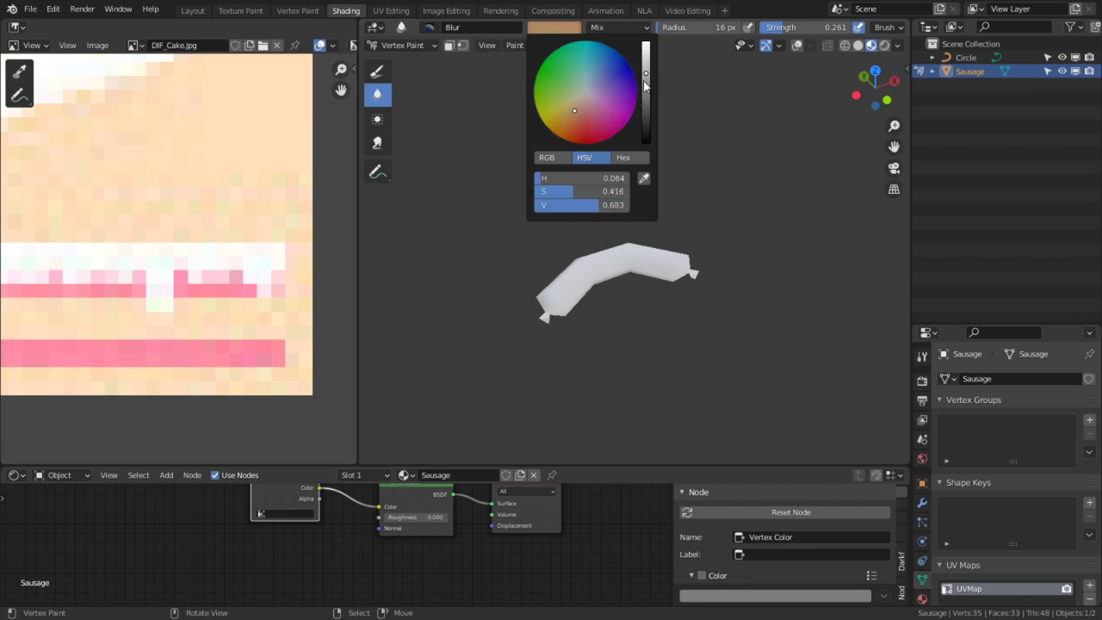
left_click_drag(645, 82, 645, 87)
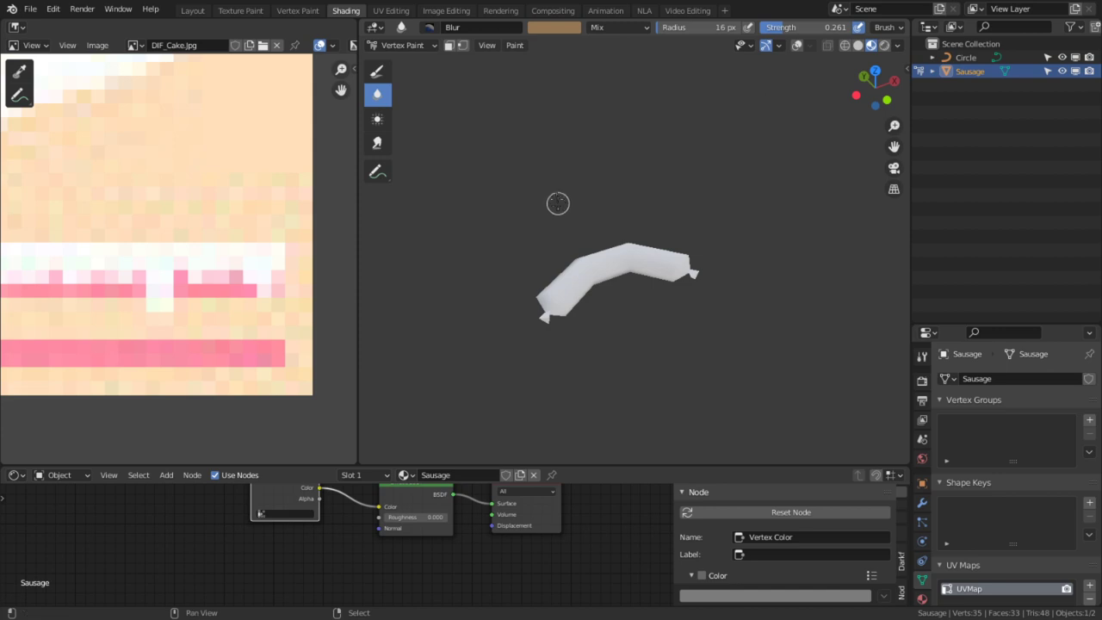
key("shift+k")
- Set the brush to a reddish brown (H 0.038, S 0.575, V 0.585), Add blending and a 96 px radius
scroll(645, 199, "up", 4)
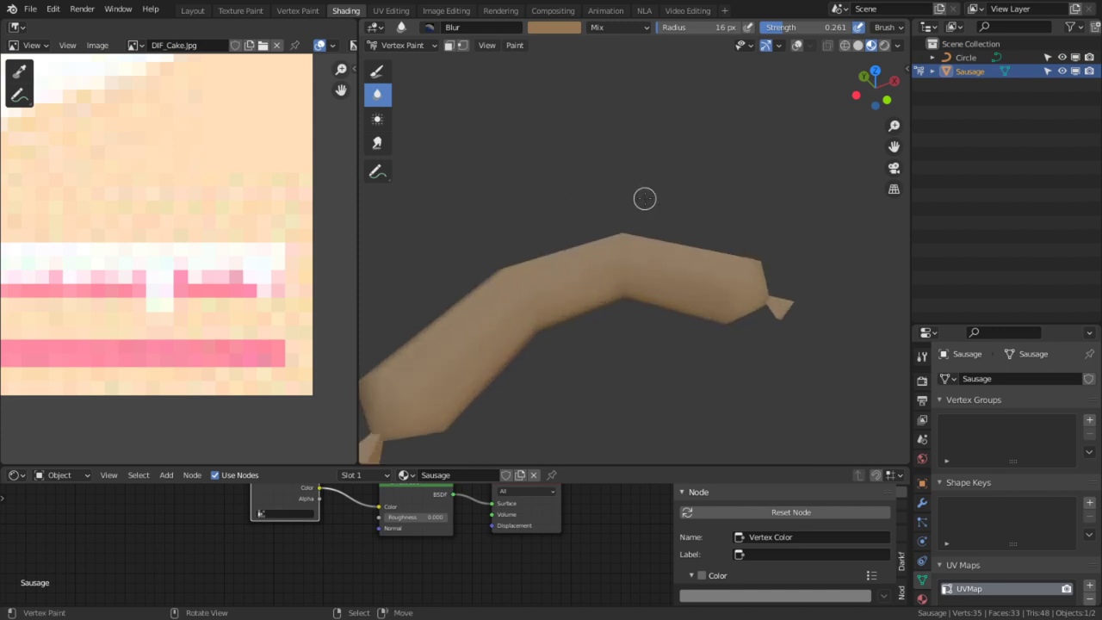
left_click(559, 29)
left_click(579, 122)
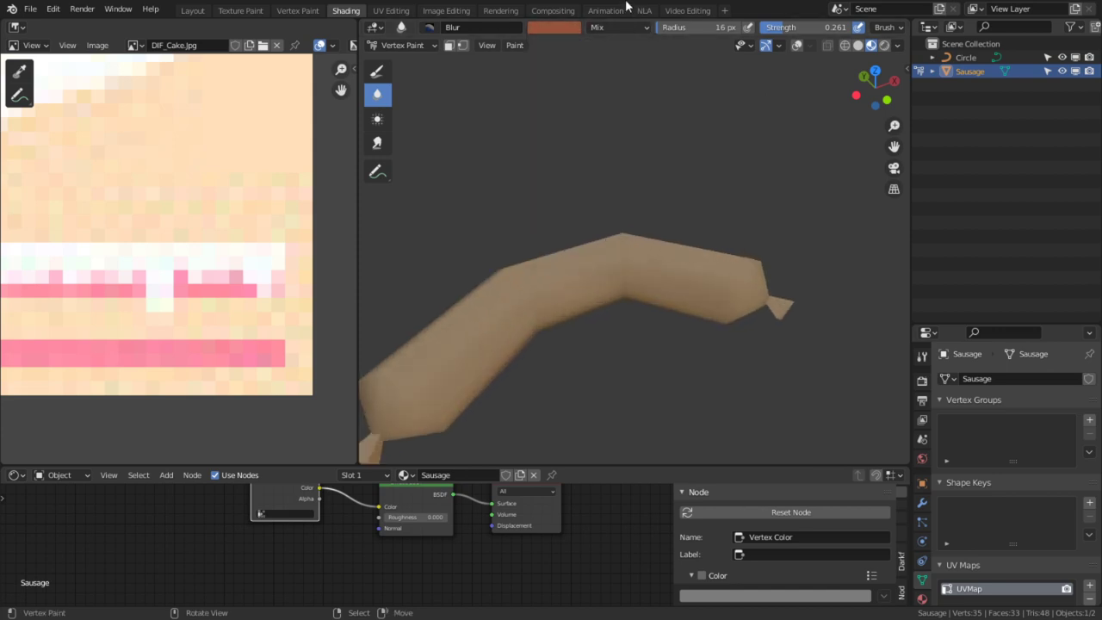
left_click(617, 26)
left_click(604, 163)
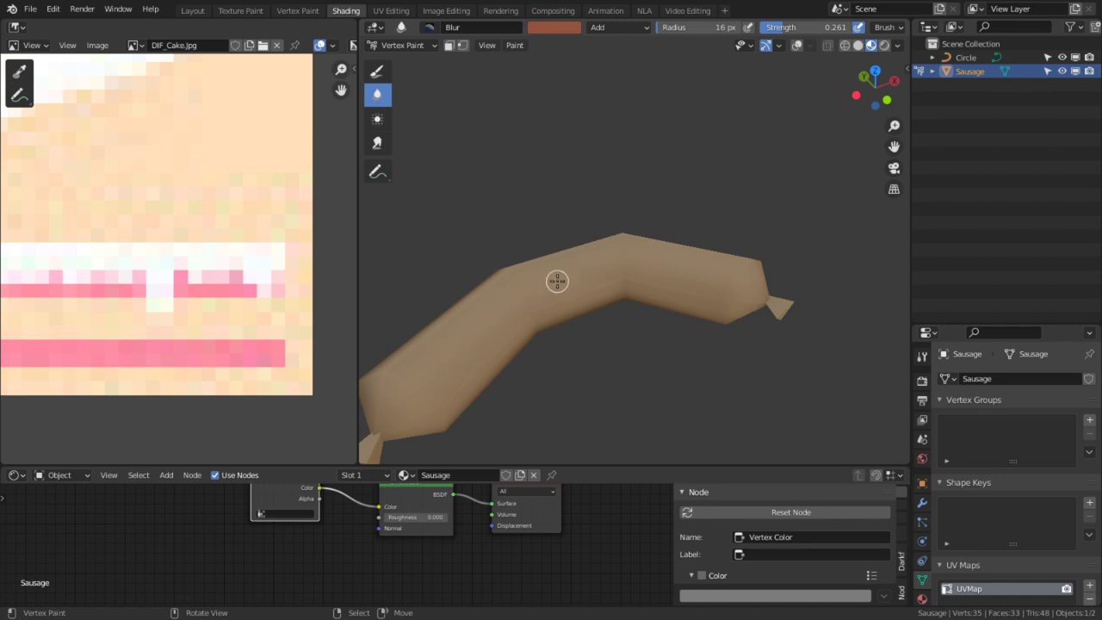
key("f")
left_click(468, 342)
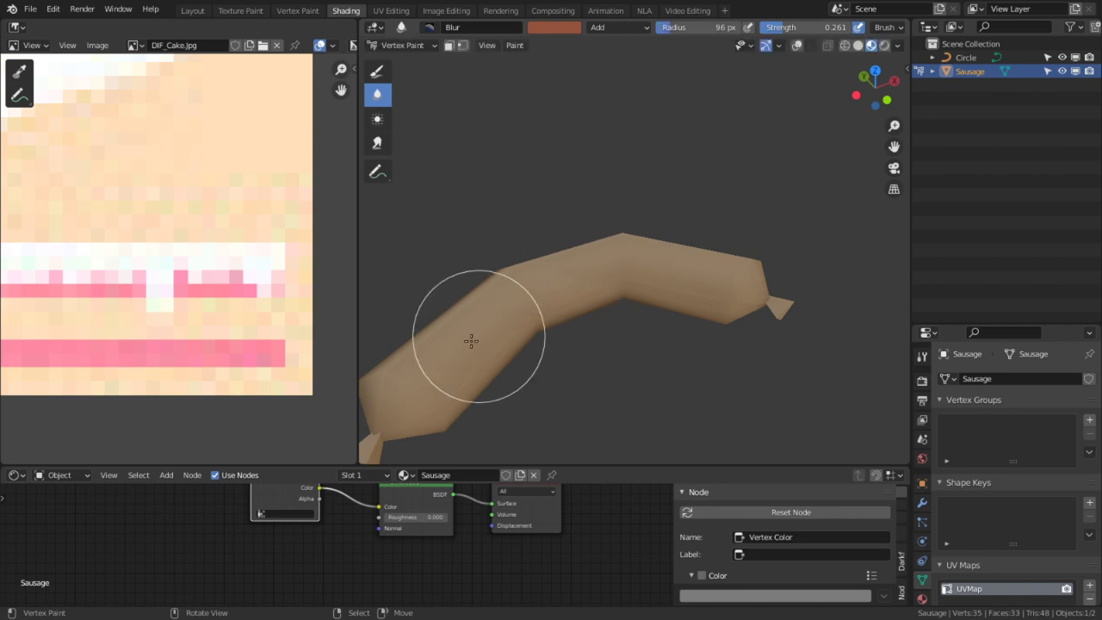
- Set the brush blending to Multiply and darken the sausage's body with reddish-brown strokes from several sides
left_click(567, 28)
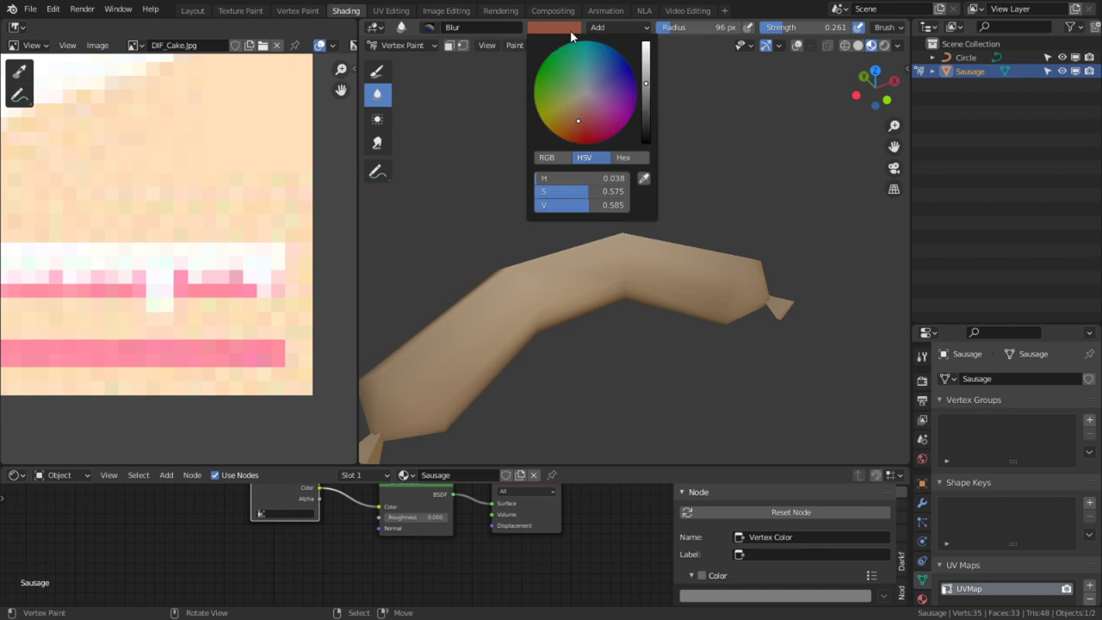
left_click(614, 24)
left_click(604, 74)
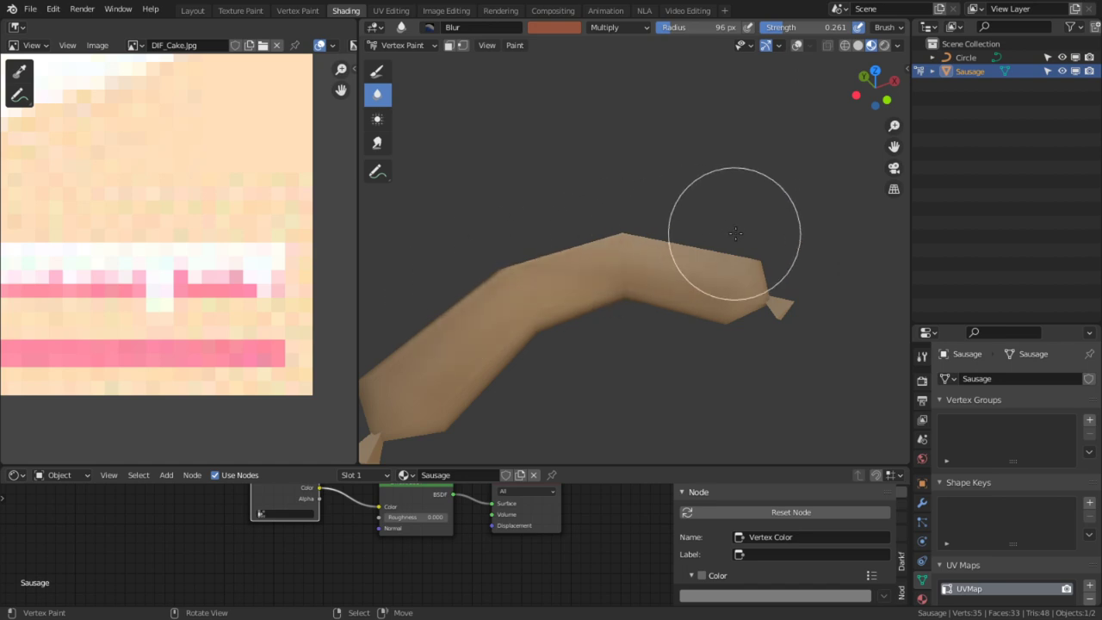
mouse_move(735, 232)
middle_mouse_down()
mouse_move(450, 275)
mouse_move(750, 284)
mouse_move(732, 307)
middle_mouse_up()
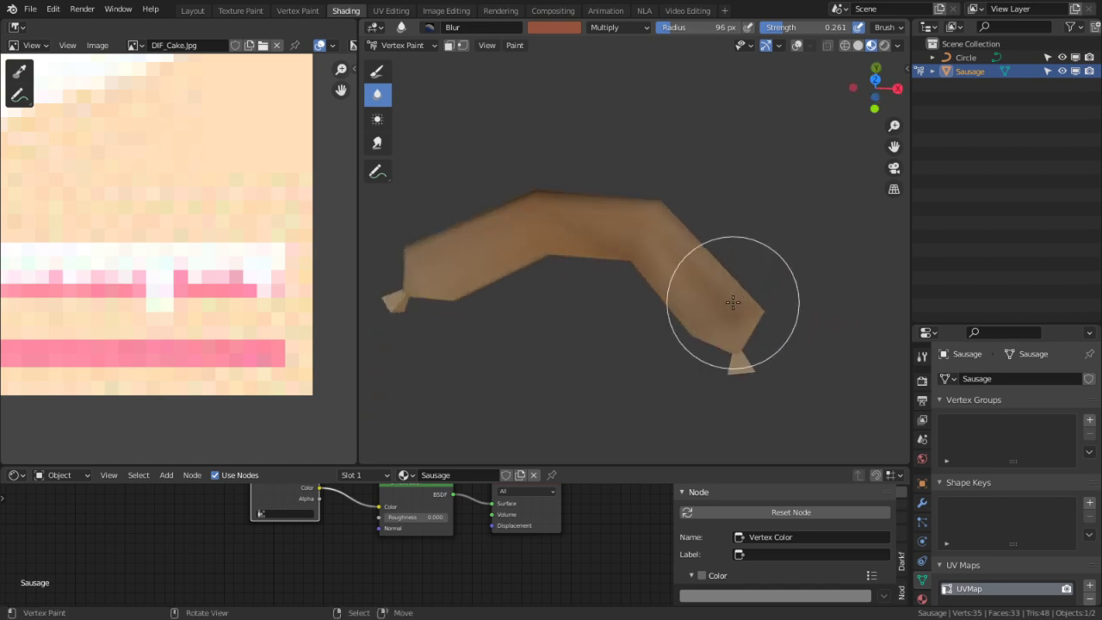
mouse_move(732, 302)
left_mouse_down()
mouse_move(643, 232)
mouse_move(521, 206)
mouse_move(410, 278)
mouse_move(419, 270)
left_mouse_up()
middle_click_drag(418, 270, 684, 174)
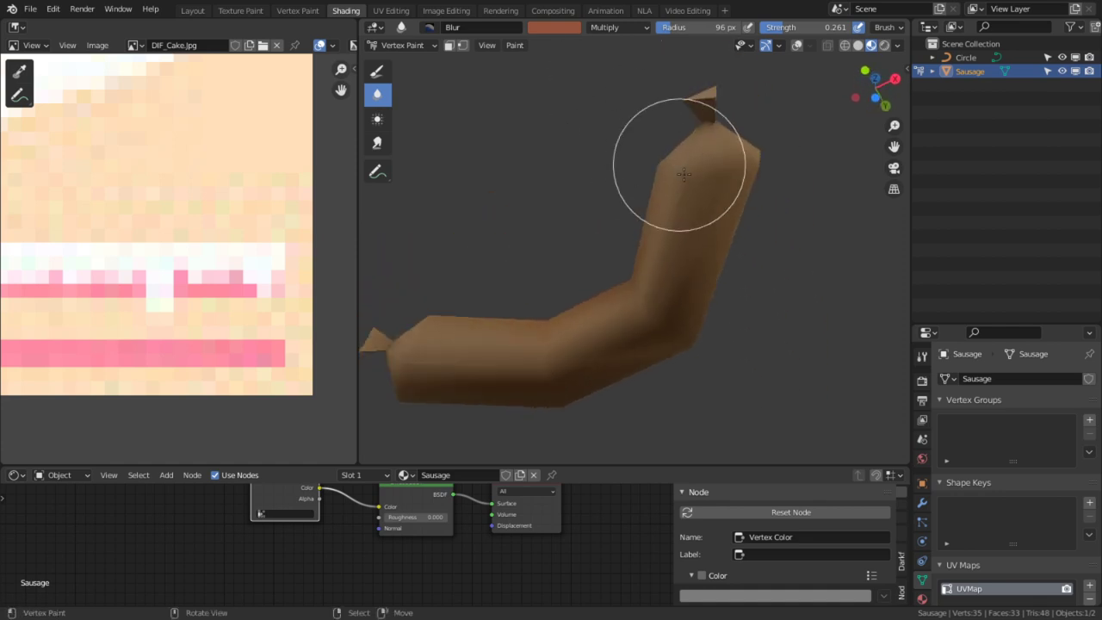
mouse_move(683, 174)
left_mouse_down()
mouse_move(694, 187)
mouse_move(666, 302)
mouse_move(536, 367)
mouse_move(445, 361)
left_mouse_up()
mouse_move(583, 251)
middle_mouse_down()
mouse_move(605, 332)
mouse_move(526, 320)
middle_mouse_up()
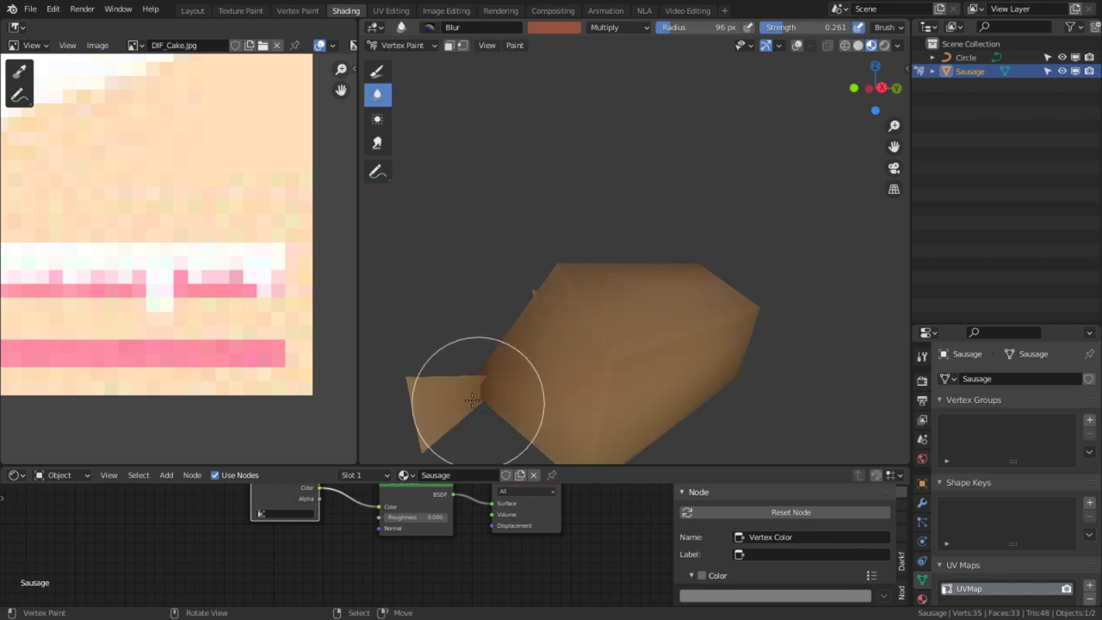
mouse_move(471, 399)
middle_mouse_down()
mouse_move(767, 315)
mouse_move(504, 295)
mouse_move(711, 365)
mouse_move(659, 332)
mouse_move(669, 288)
mouse_move(634, 307)
mouse_move(594, 287)
middle_mouse_up()
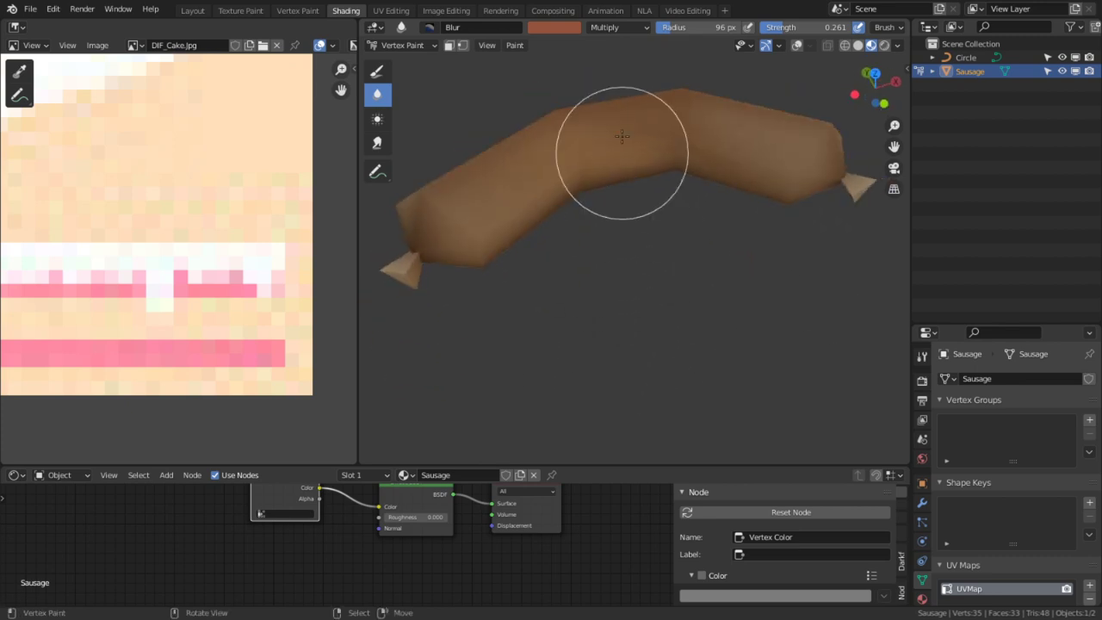
- Set the brush colour to a very dark red, about H 0.004, S 0.669, V 0.181, keeping Multiply blending
left_click(618, 27)
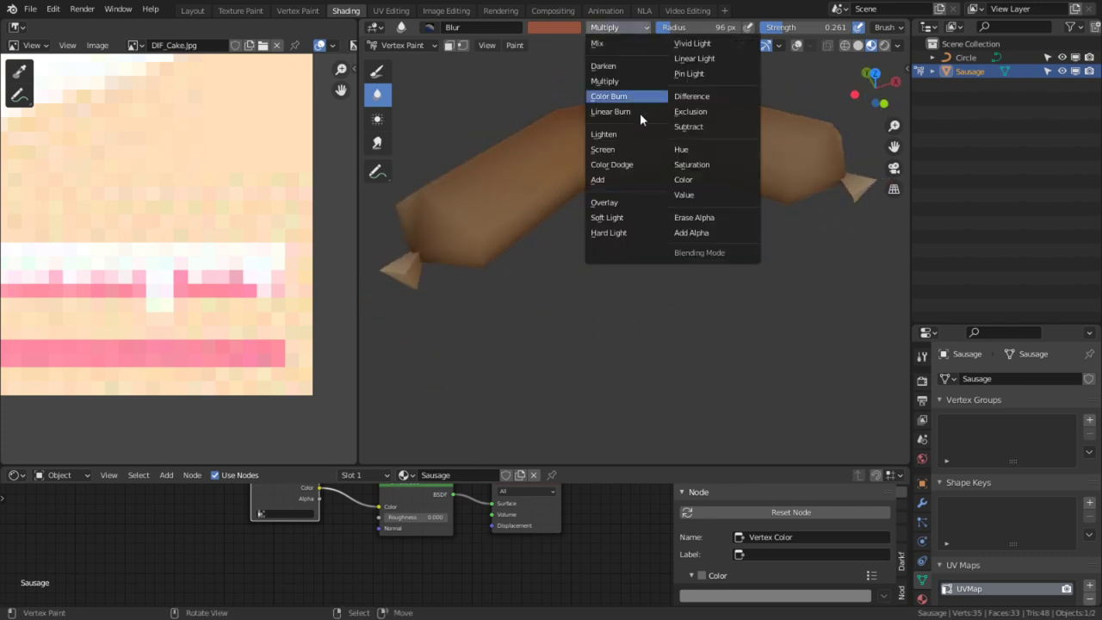
left_click(560, 30)
left_click_drag(652, 116, 646, 122)
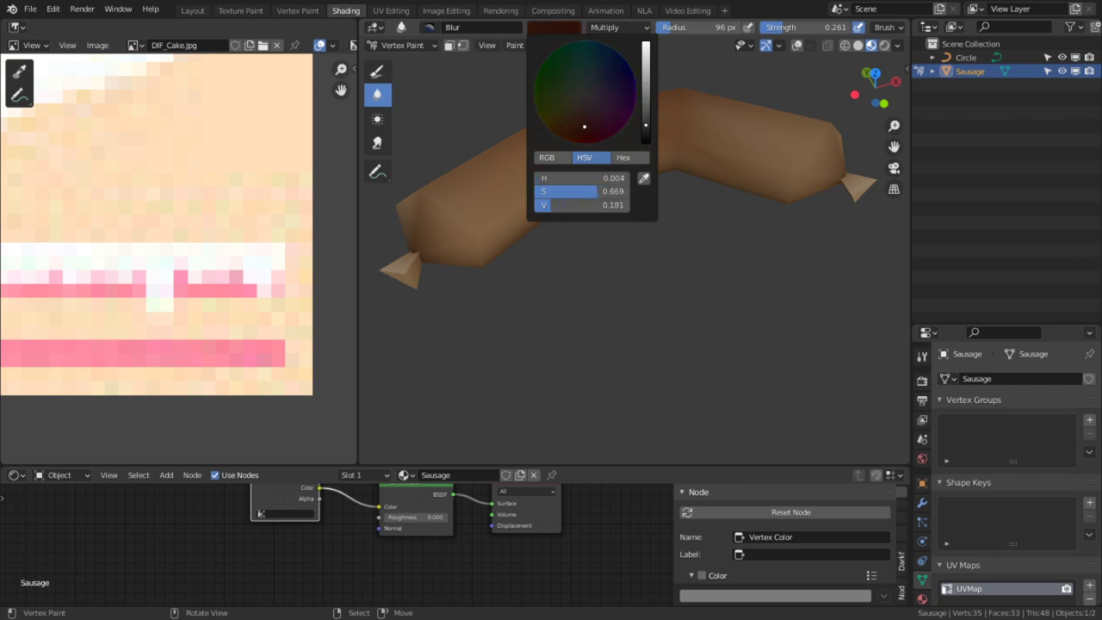
- Darken the sausage's body along its bends and end sections with very dark red Multiply strokes from several sides
middle_click_drag(758, 117, 706, 188)
left_click_drag(597, 123, 580, 113)
middle_click_drag(793, 167, 659, 157, "shift")
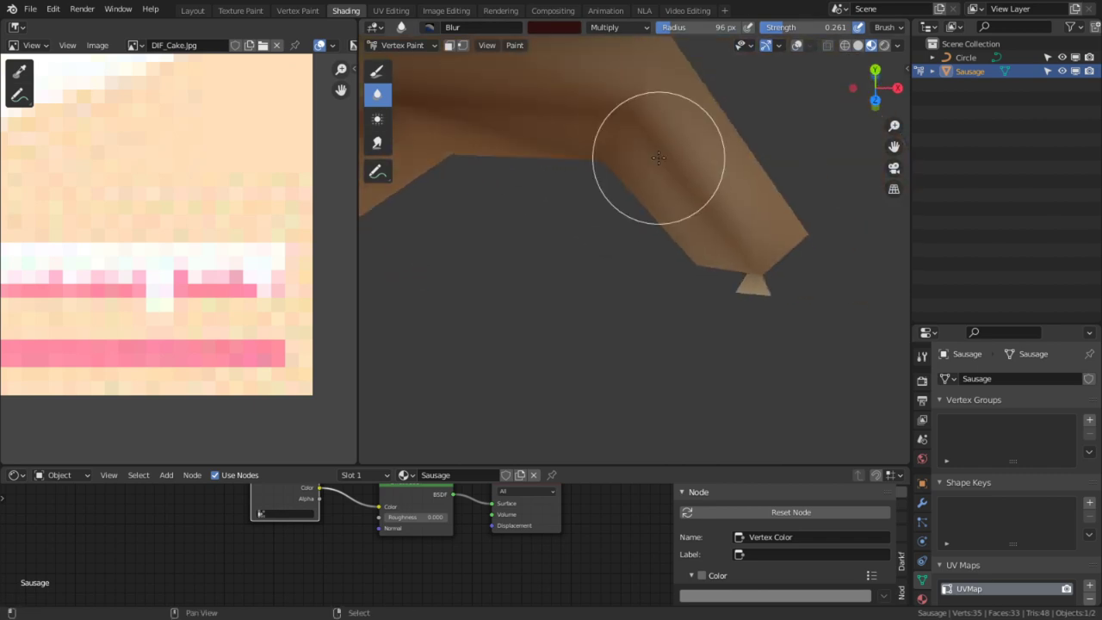
mouse_move(658, 158)
left_mouse_down()
mouse_move(645, 98)
mouse_move(703, 207)
mouse_move(745, 251)
mouse_move(735, 239)
left_mouse_up()
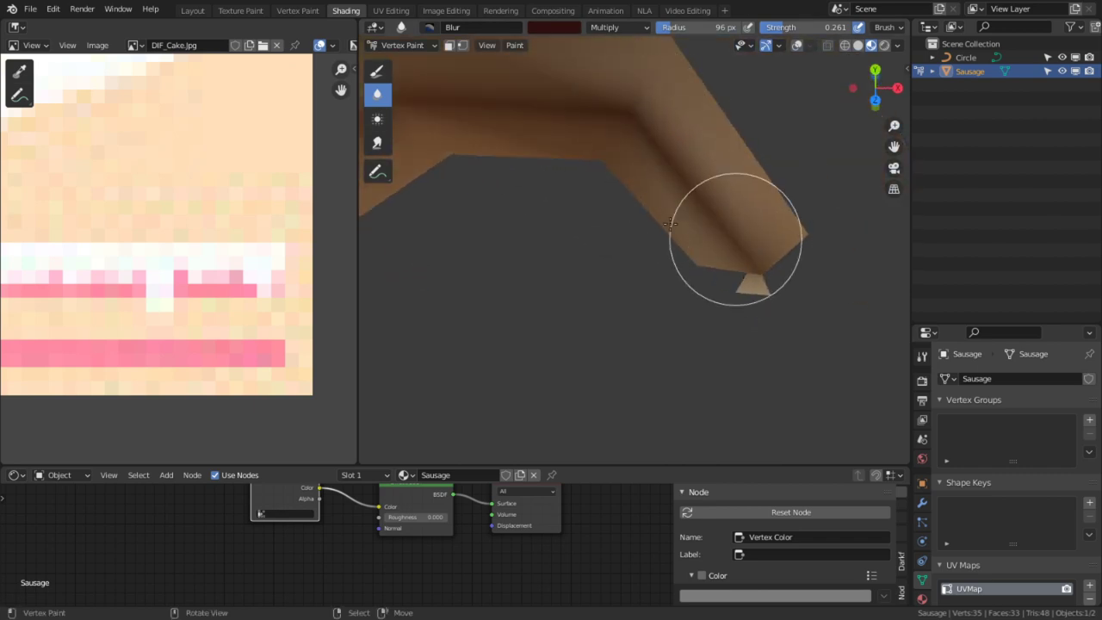
middle_click_drag(470, 203, 831, 184, "shift")
left_click_drag(602, 186, 608, 186)
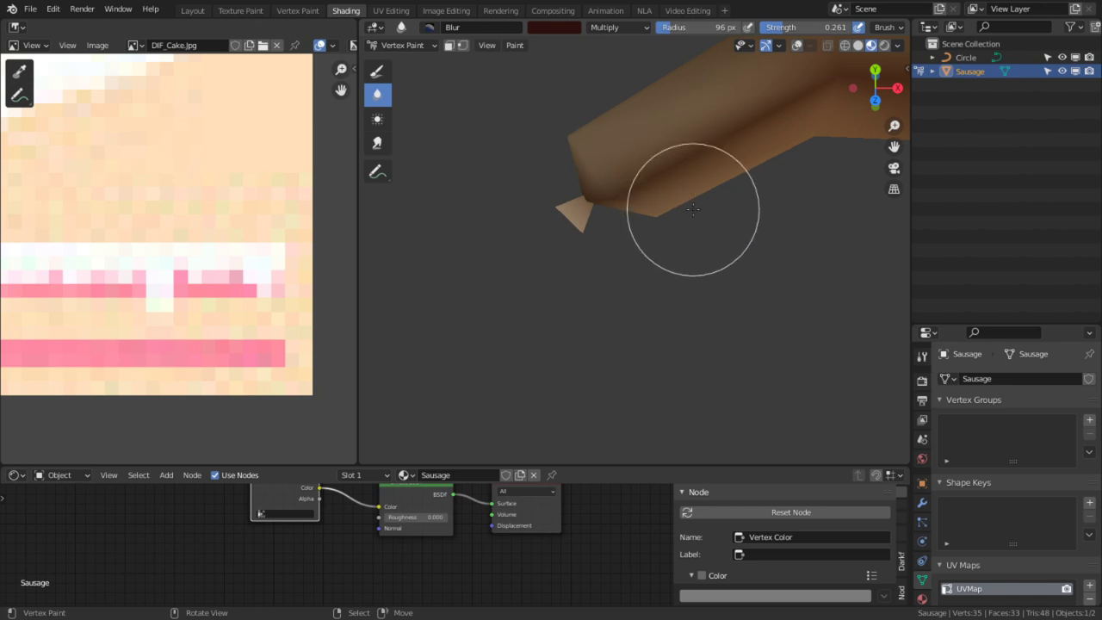
middle_click_drag(595, 249, 577, 78)
middle_click_drag(588, 378, 604, 253)
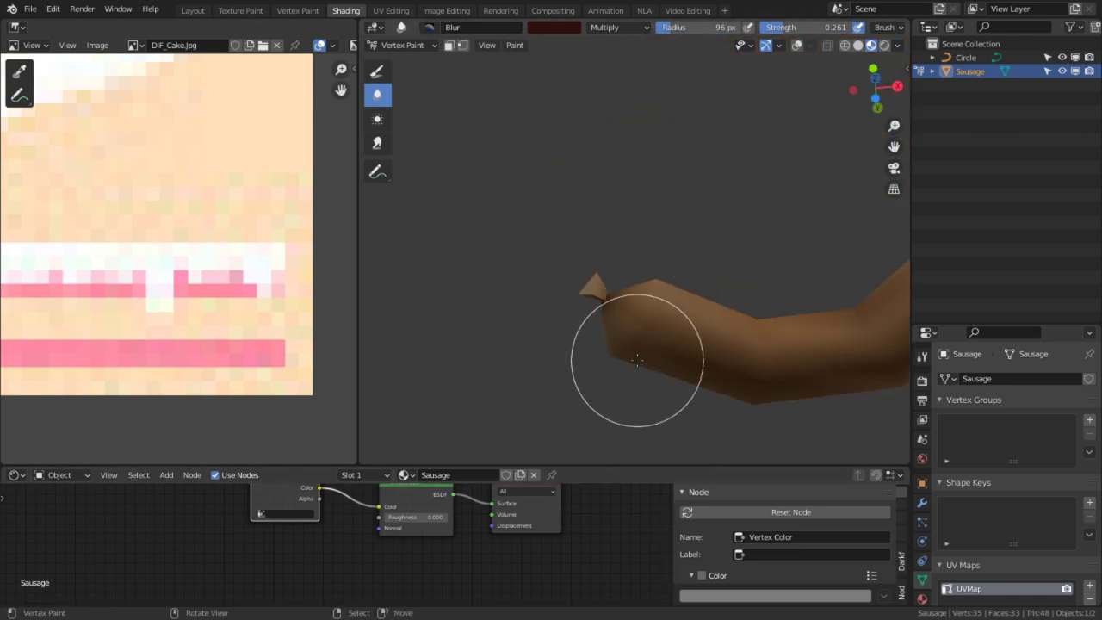
middle_click_drag(748, 384, 635, 410, "shift")
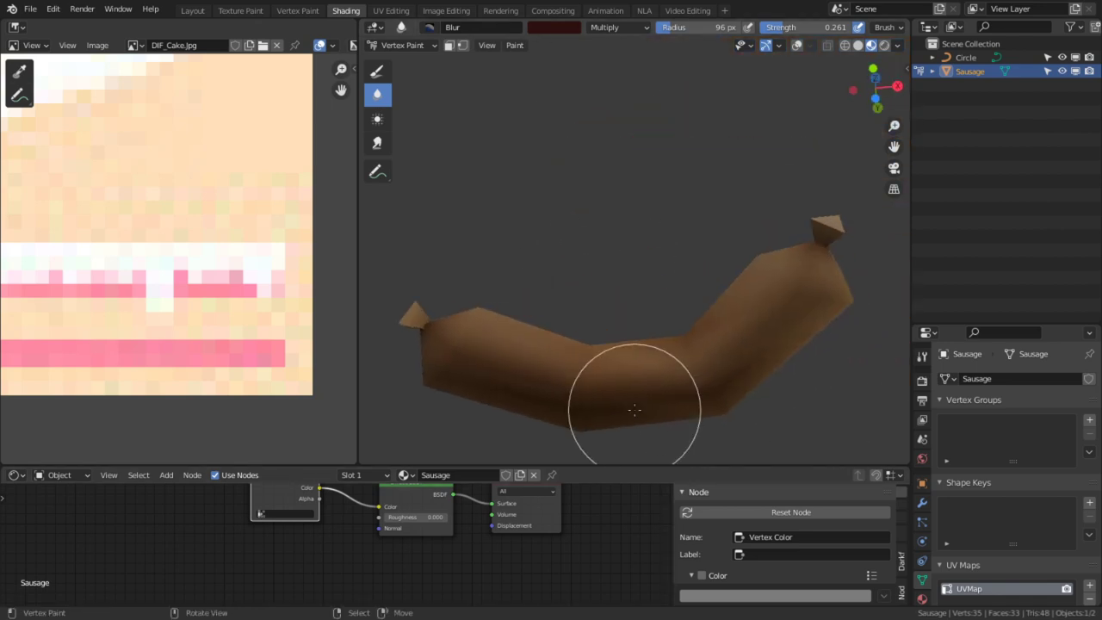
left_click(679, 376)
middle_click_drag(812, 332, 732, 454)
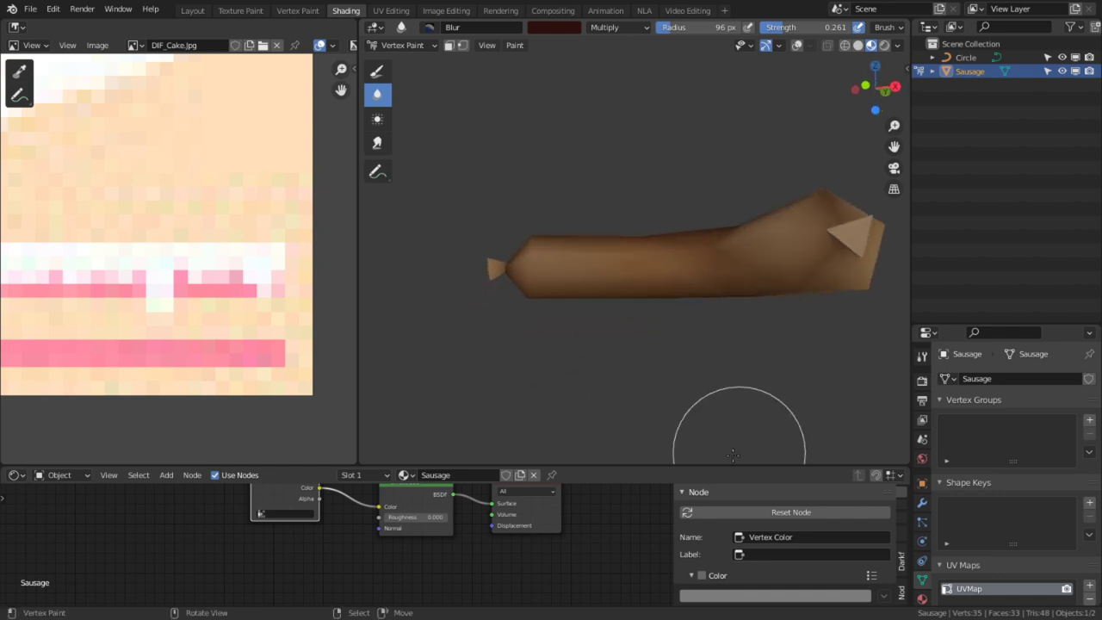
middle_click_drag(679, 275, 784, 362)
- Show the viewport overlays, select the end faces of both sausage tips, and fill them with dark red using vertex selection masking
key("Tab")
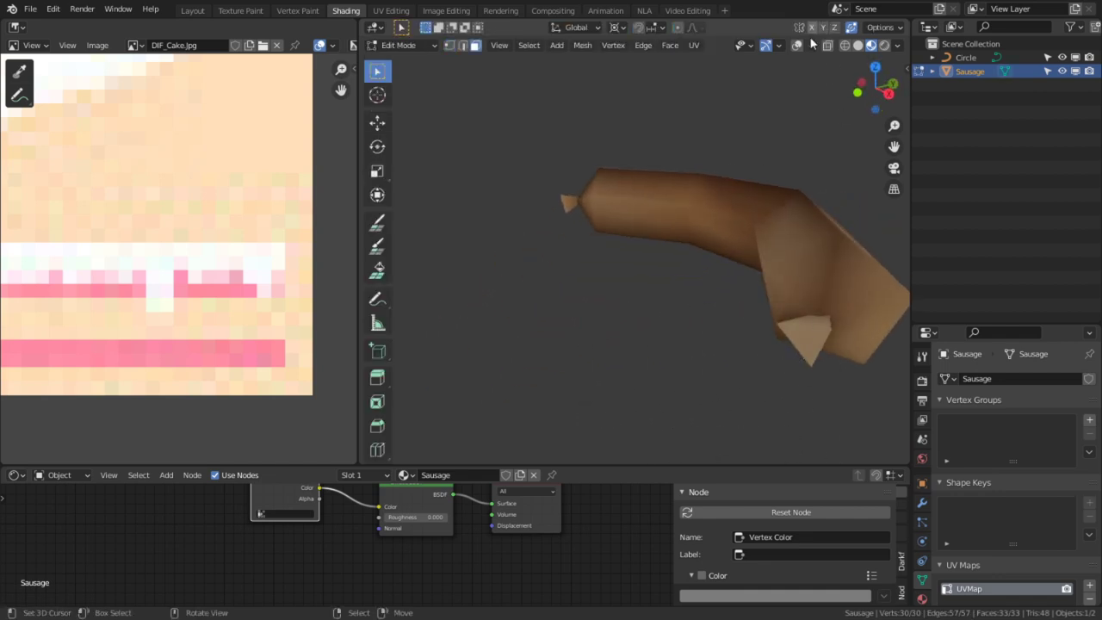
left_click(797, 44)
left_click(814, 338)
middle_click_drag(813, 339, 686, 216)
left_click(538, 295)
middle_click_drag(643, 250, 612, 281)
key("Tab")
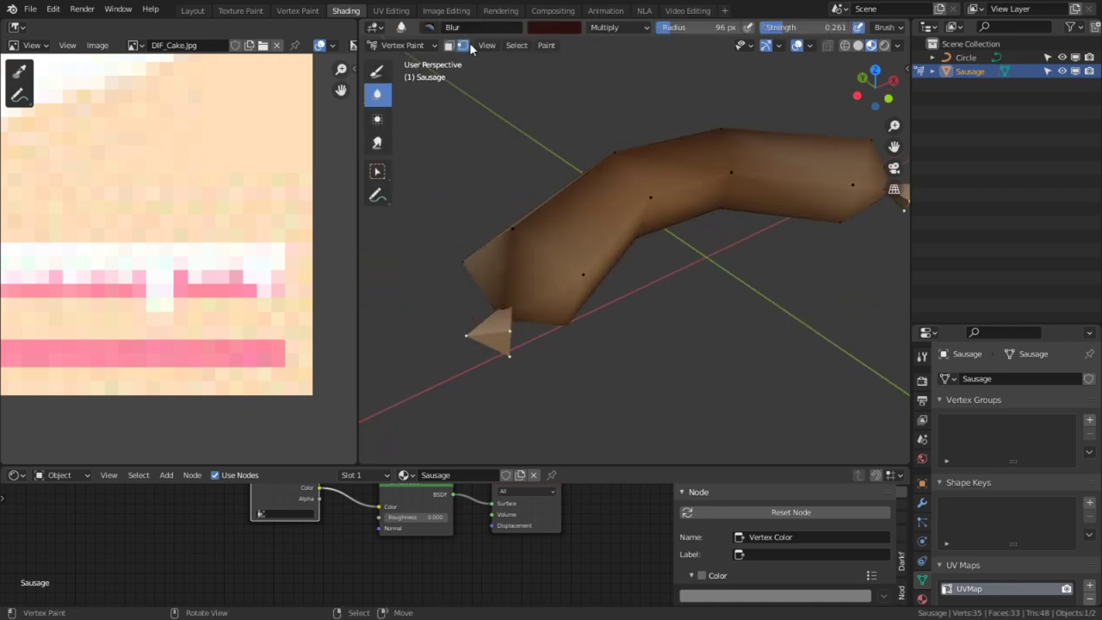
key("shift+k")
- Undo the dark red fill on the tips, sample a dark brown from the sausage's body and fill both tips with it
middle_click_drag(588, 291, 546, 318)
scroll(546, 318, "down", 2)
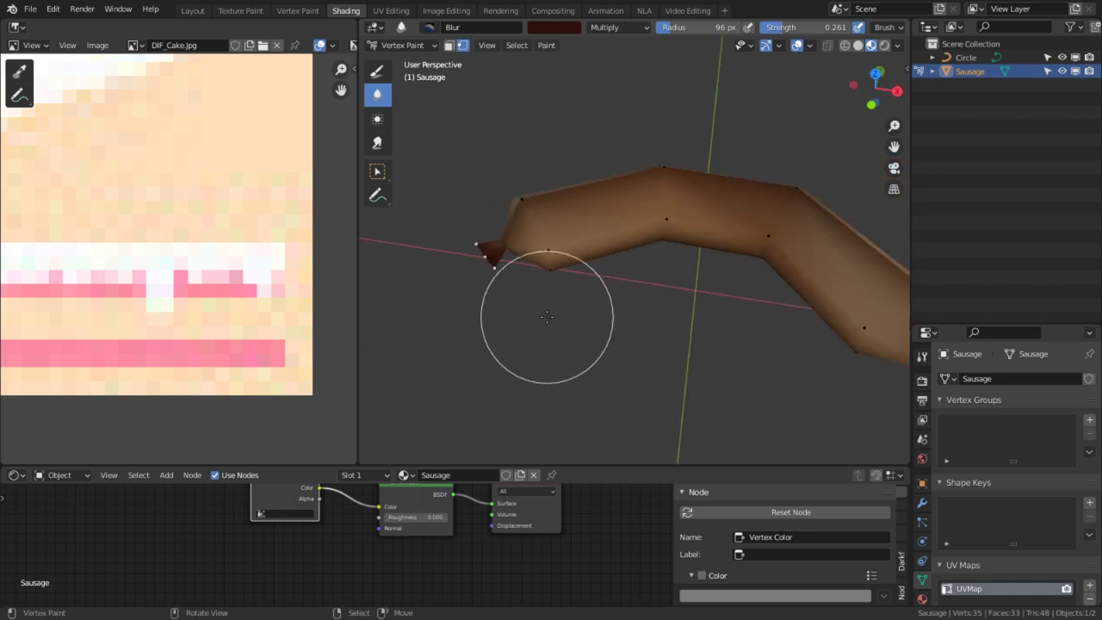
middle_click_drag(695, 272, 615, 266, "shift")
scroll(628, 248, "up", 2)
key("s")
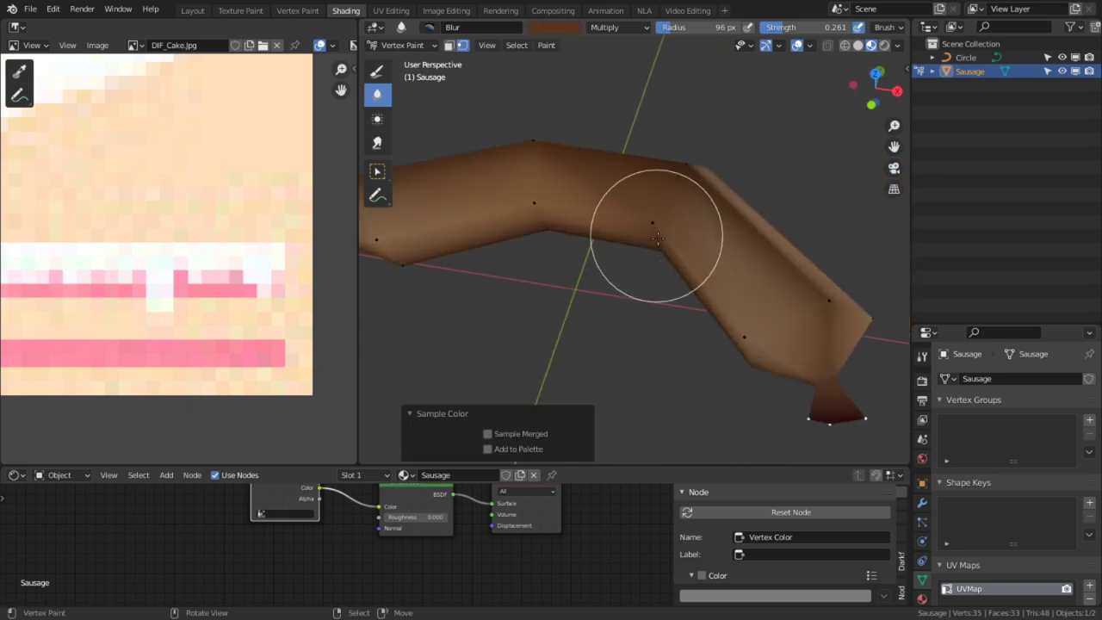
key("ctrl+z")
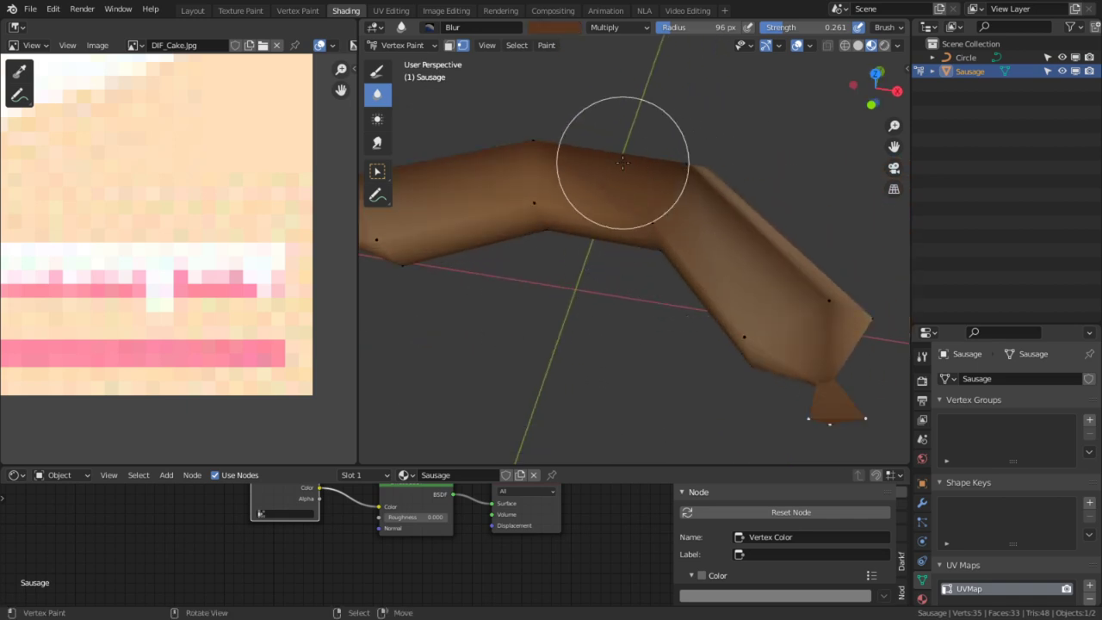
key("s")
key("shift+k")
scroll(667, 235, "down", 3)
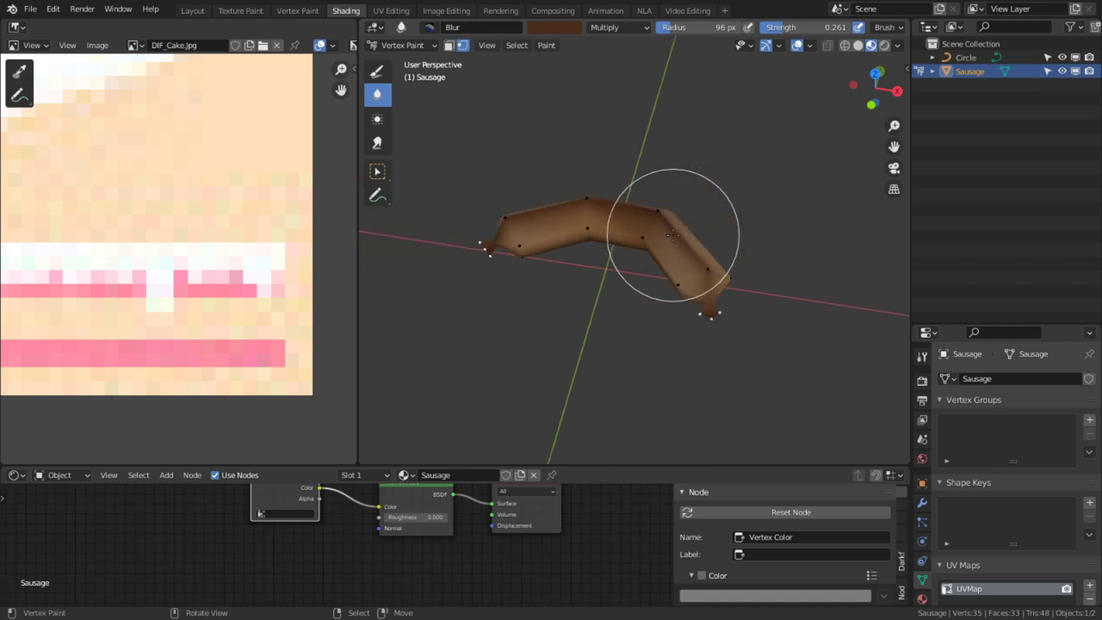
- Select a single vertex on the lower edge near the sausage's end, darken it, and sample the nearby brown
key("Tab")
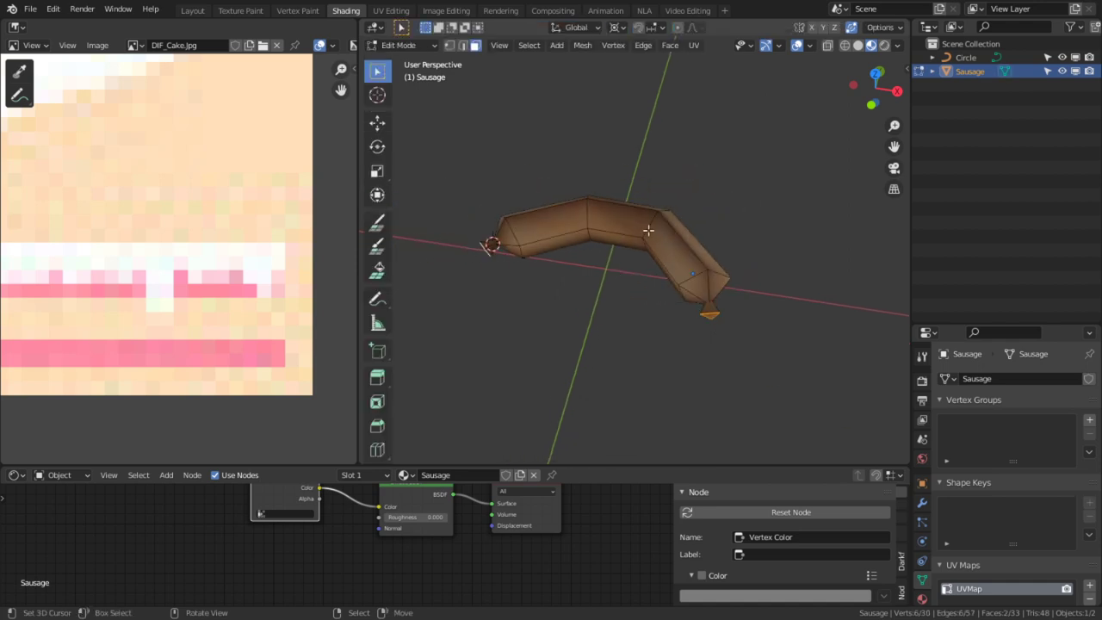
key("Tab")
scroll(676, 344, "up", 4)
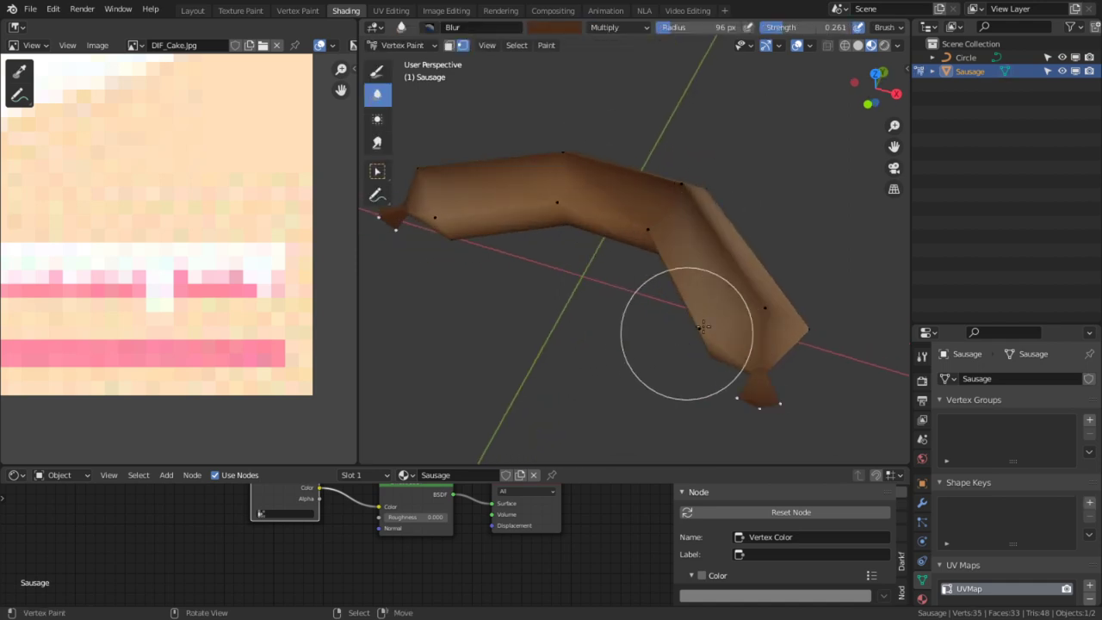
right_click(699, 325)
left_click(701, 328)
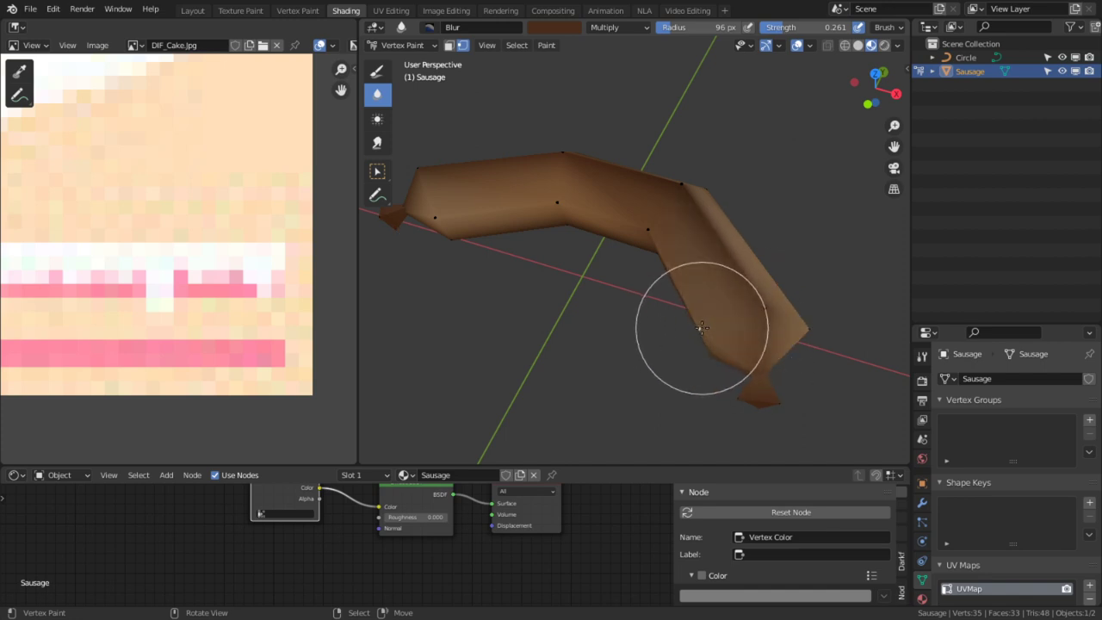
left_click(698, 325)
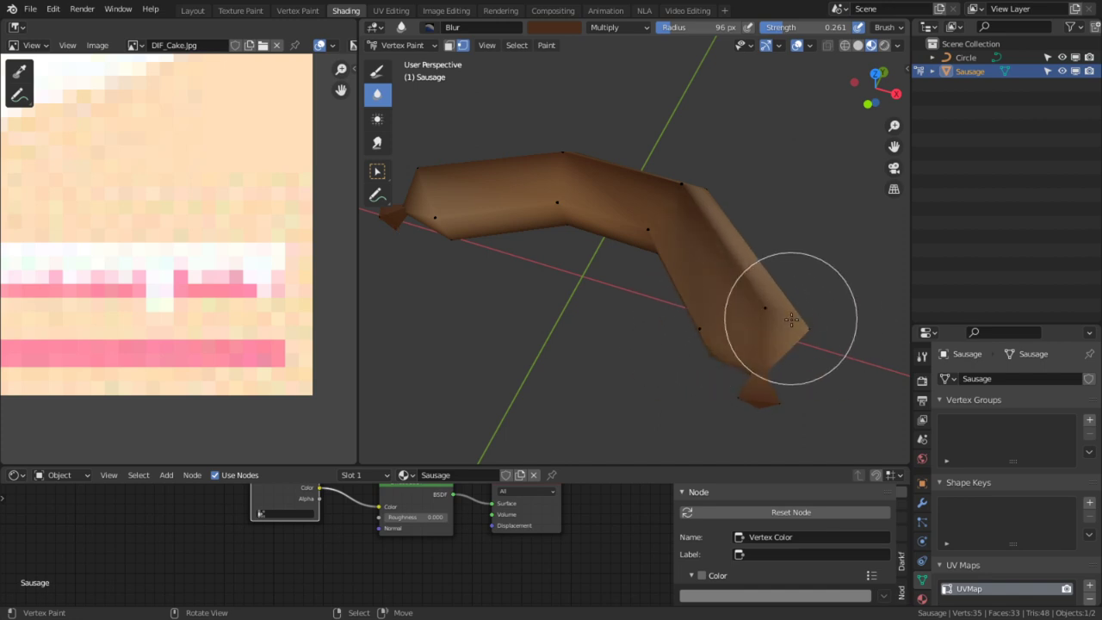
key("s")
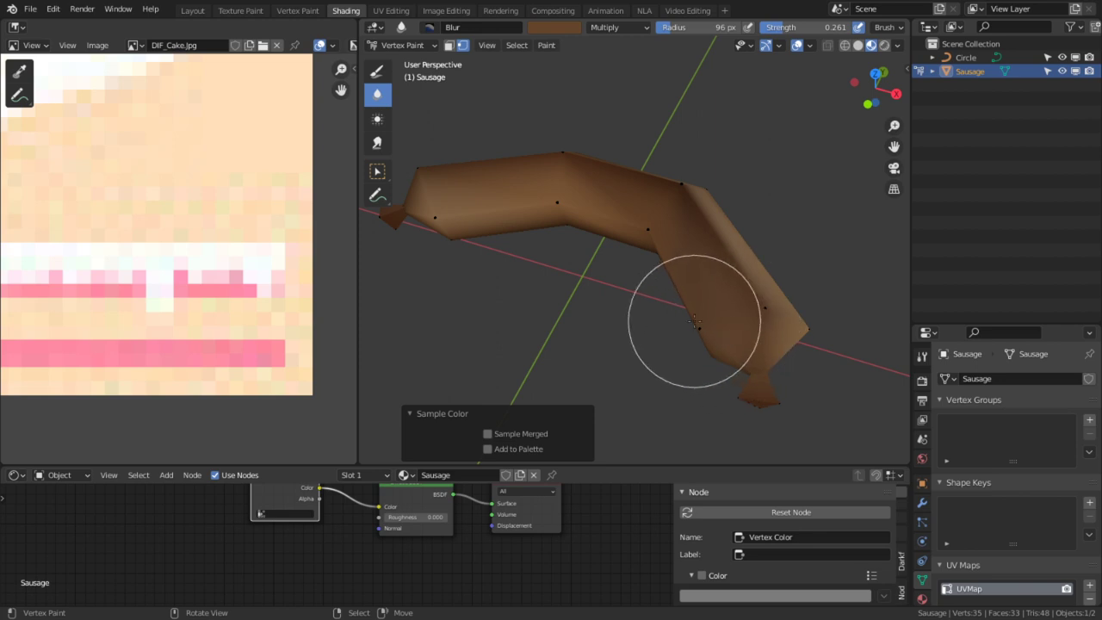
left_click(703, 326)
- Set the brush blending to Mix and its strength to 1.000, and target the vertex near the sausage's end
left_click(618, 26)
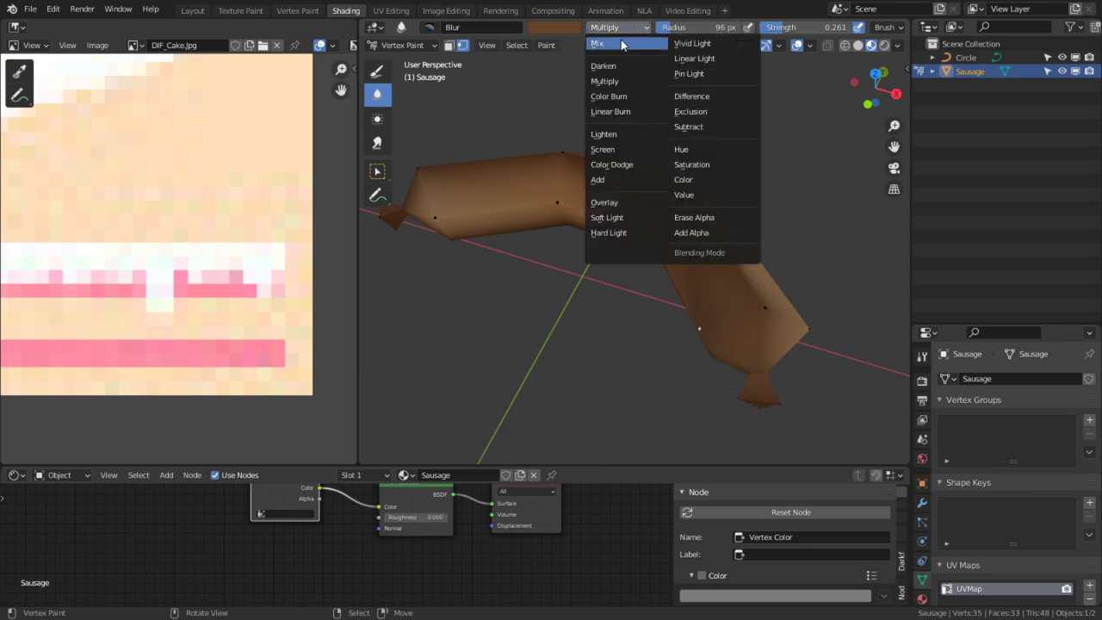
left_click(603, 41)
key("shift+f")
left_click(698, 323)
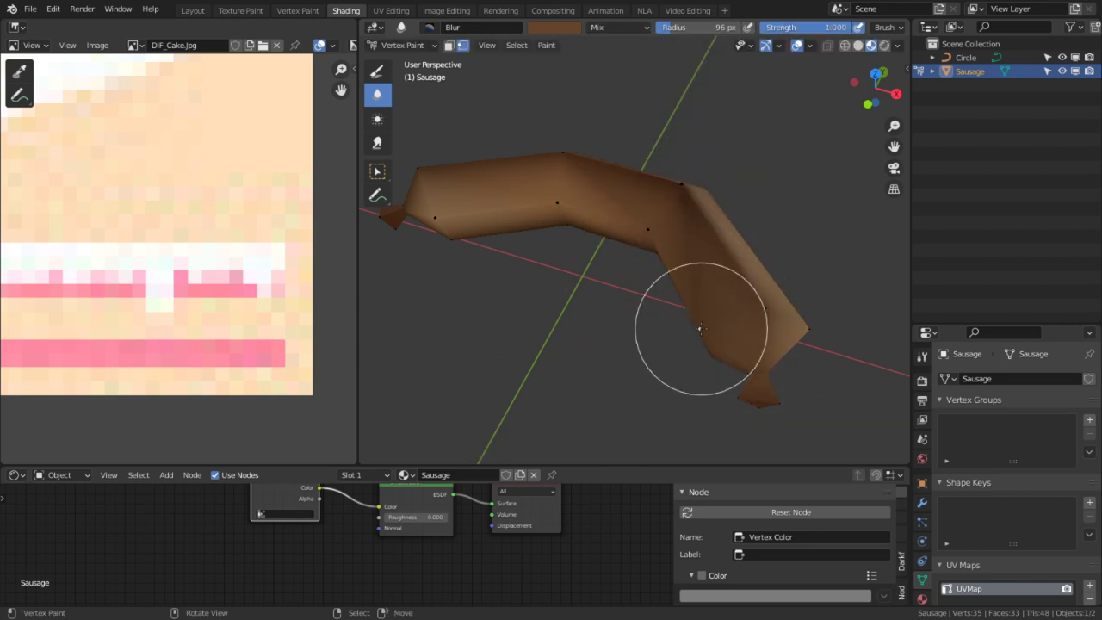
- Sample a lighter brown from the body and even out the colour of the selected vertex near the sausage's end
mouse_move(700, 320)
middle_mouse_down()
mouse_move(719, 293)
mouse_move(644, 357)
middle_mouse_up()
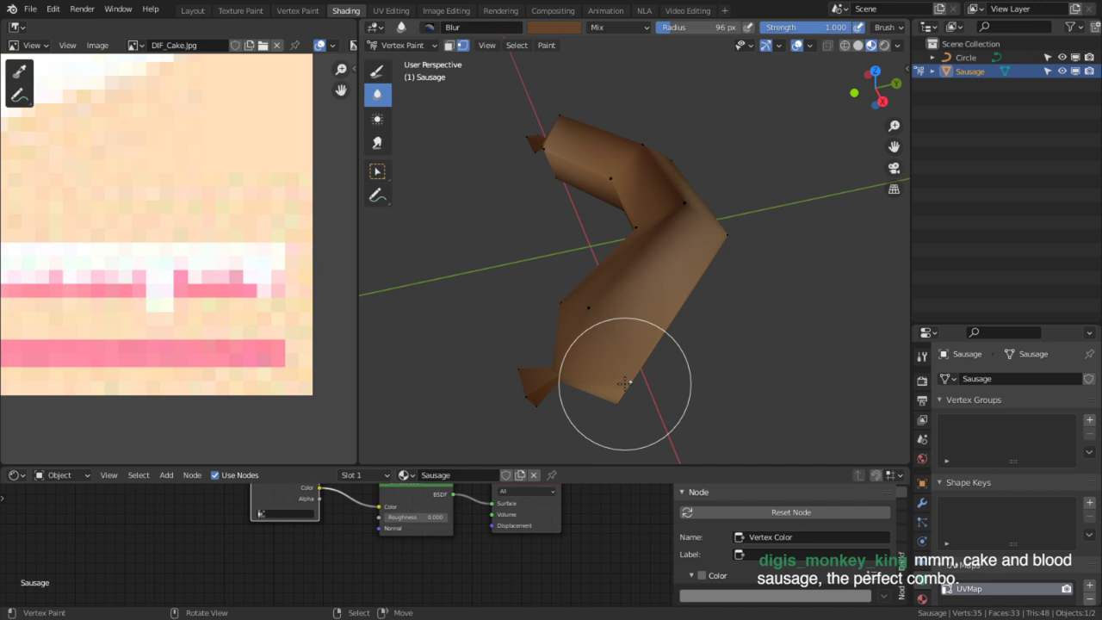
middle_click_drag(616, 368, 671, 345)
scroll(674, 290, "up", 3)
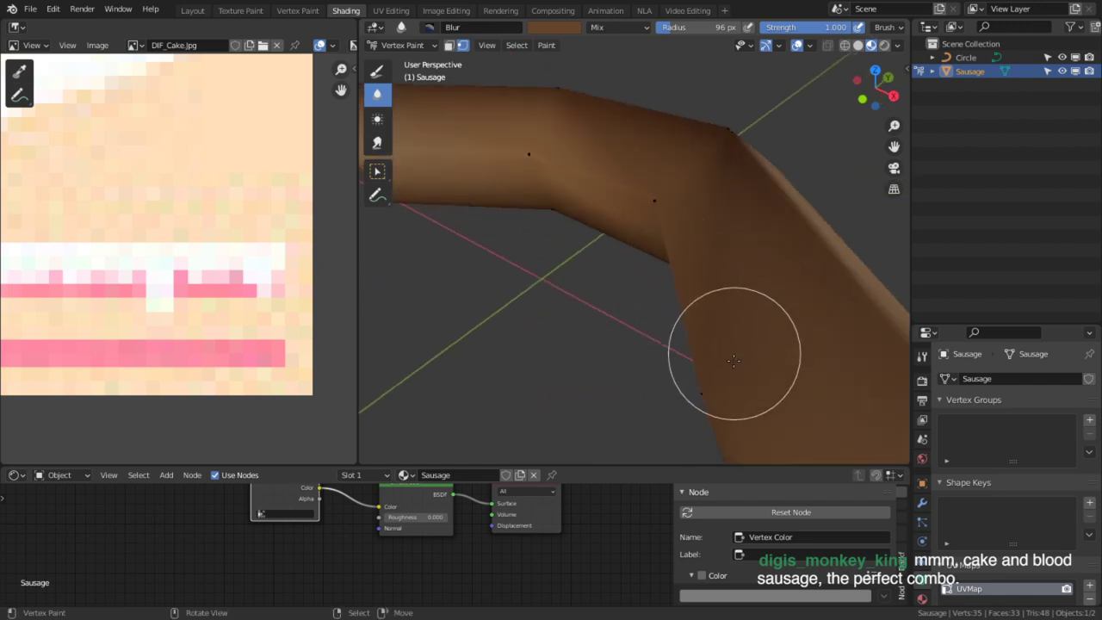
scroll(689, 370, "down", 2)
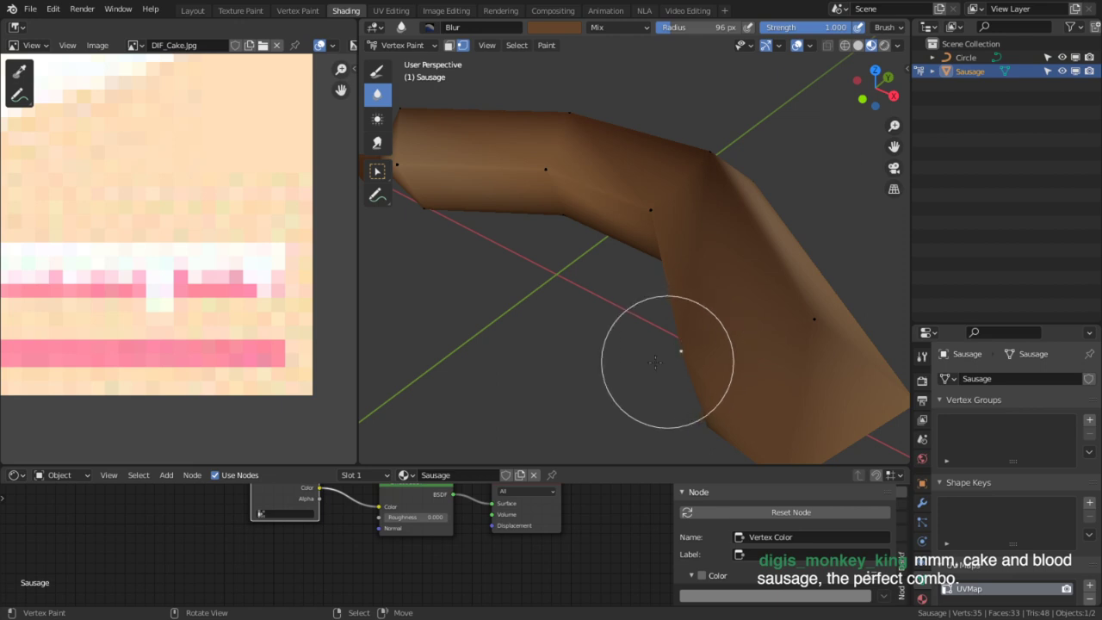
key("s")
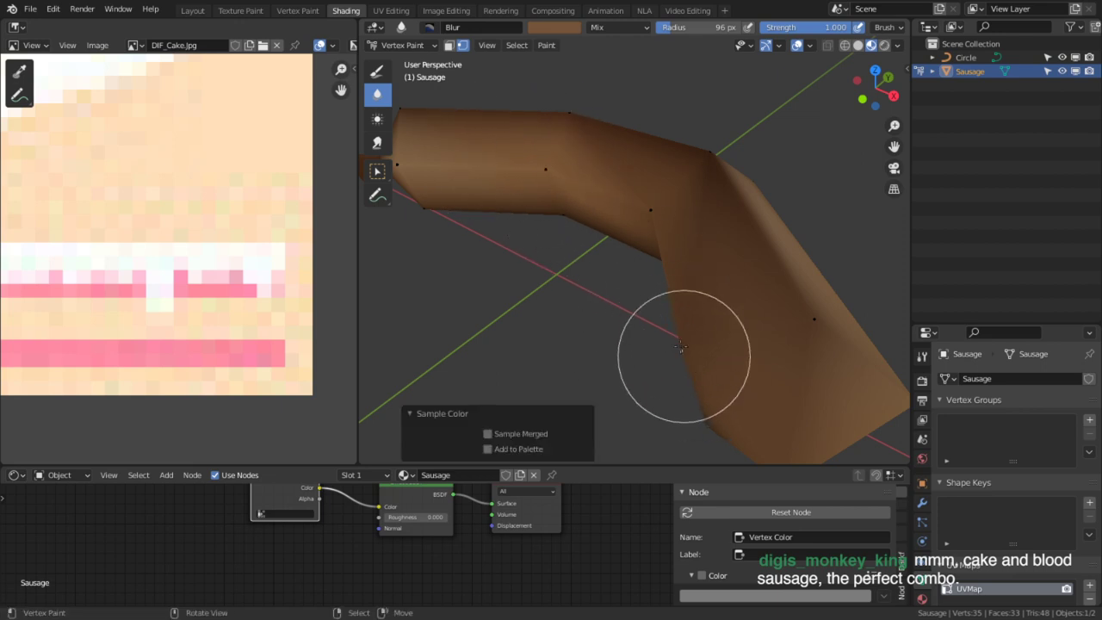
middle_click_drag(683, 327, 782, 308)
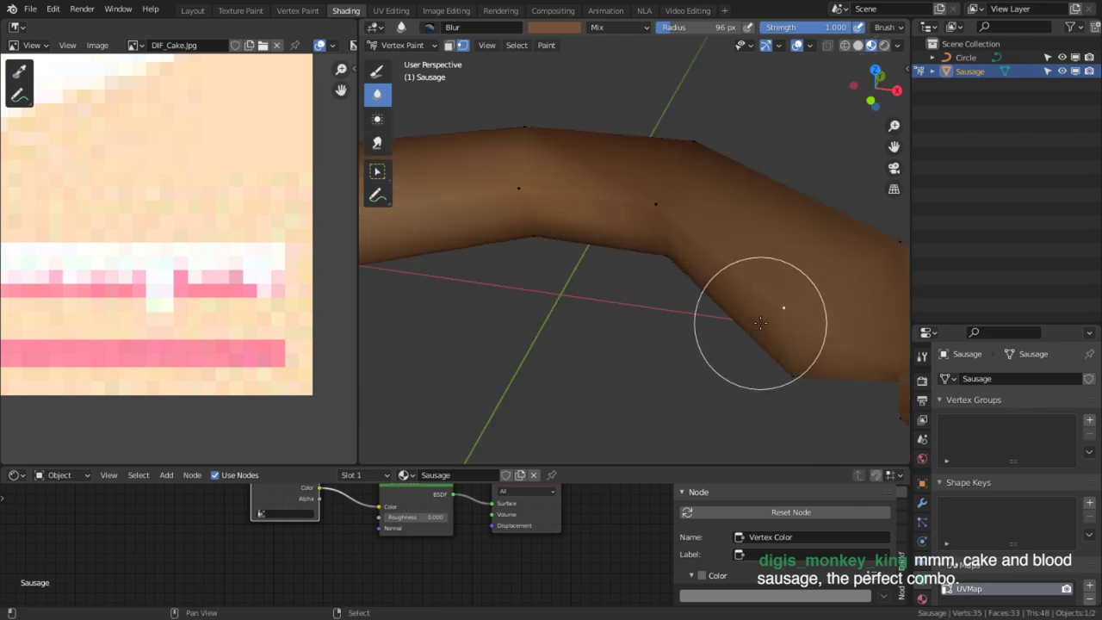
middle_click_drag(784, 268, 641, 370)
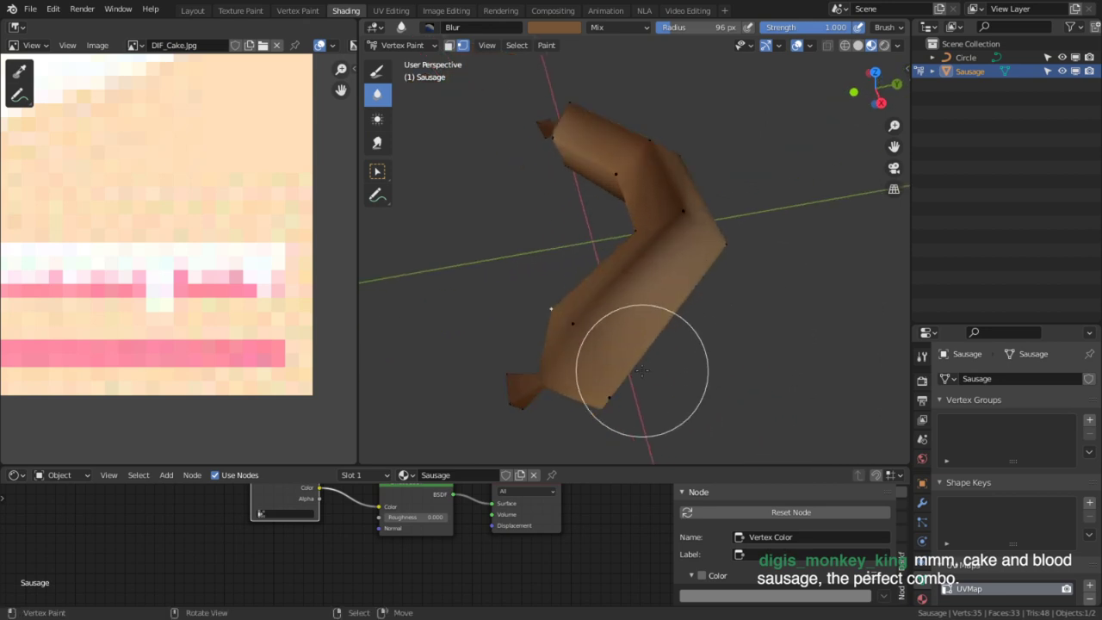
middle_click_drag(694, 290, 614, 290)
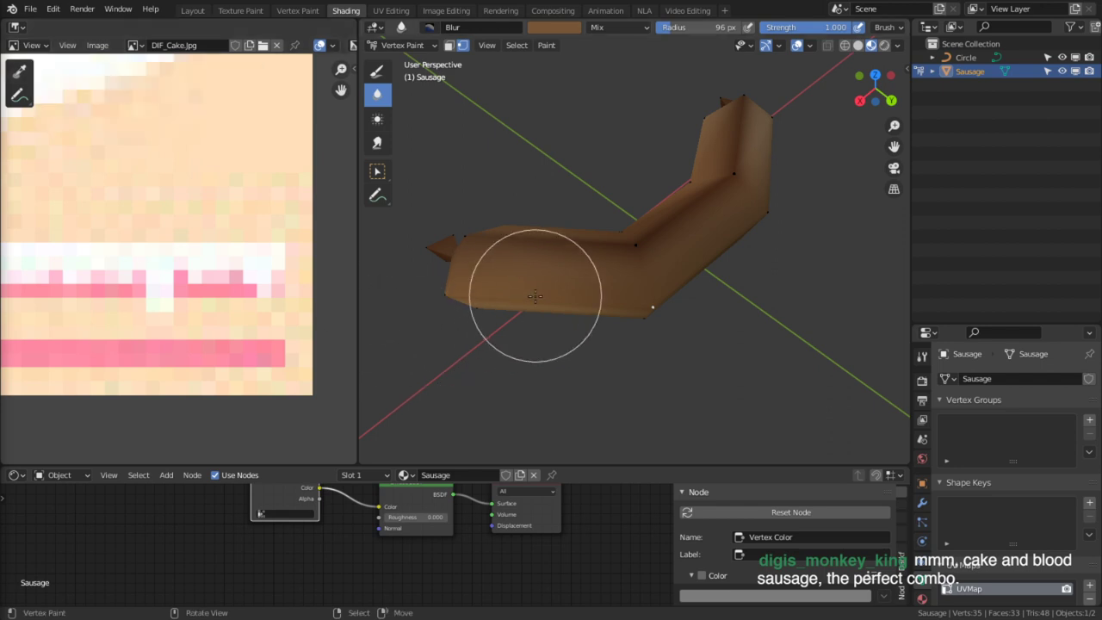
middle_click_drag(536, 295, 585, 253)
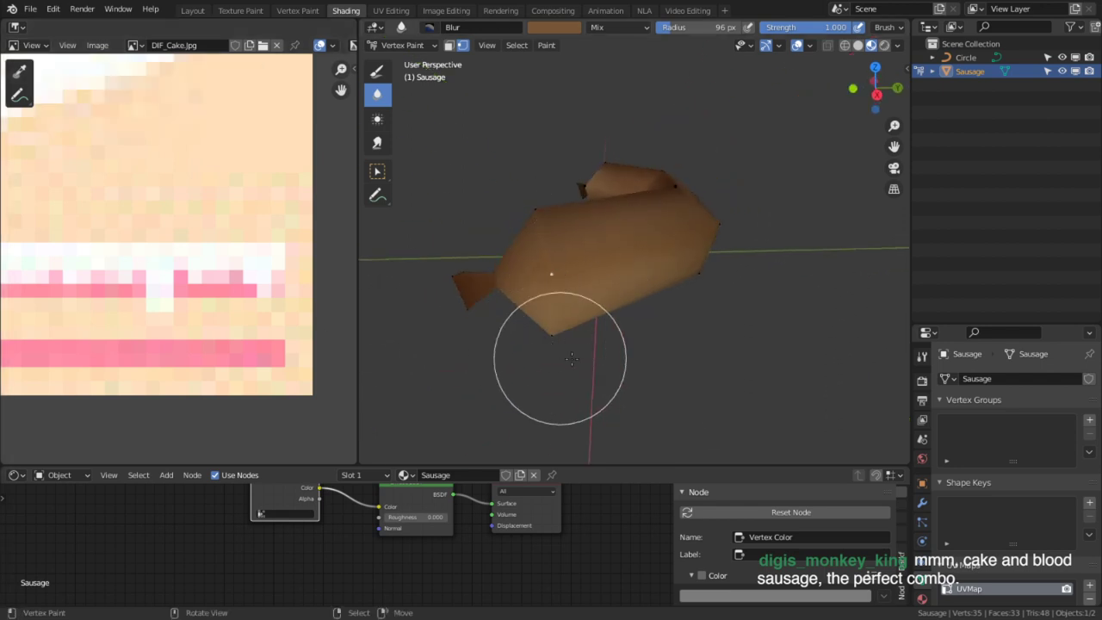
- Sample a brown from the end section and recolour the pale vertices along its lower edge
key("s")
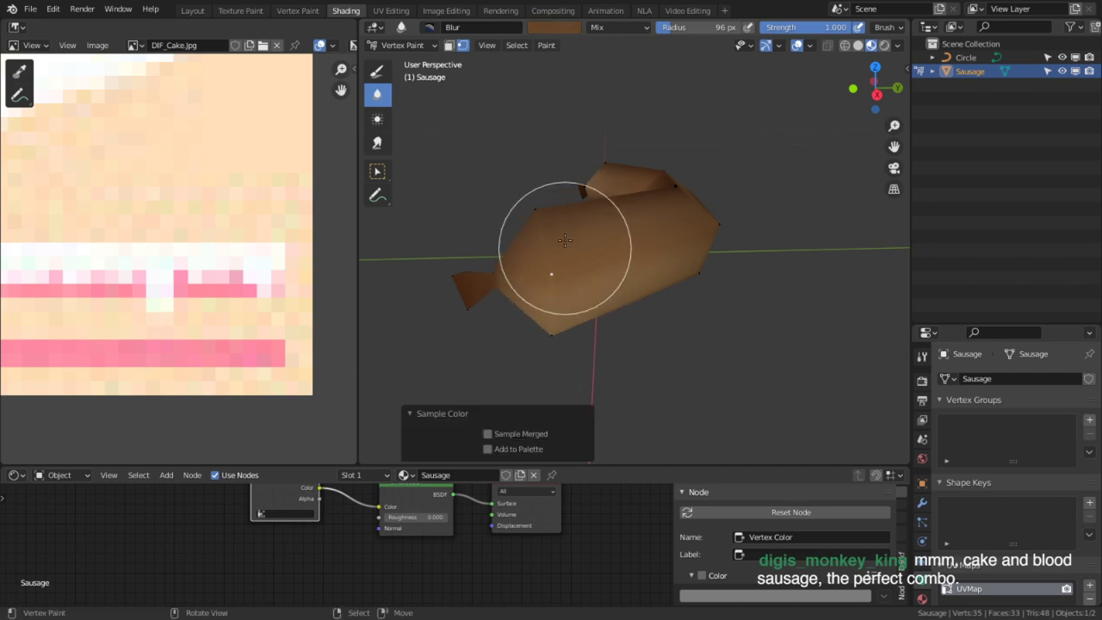
key("s")
right_click(555, 336)
left_click(579, 318)
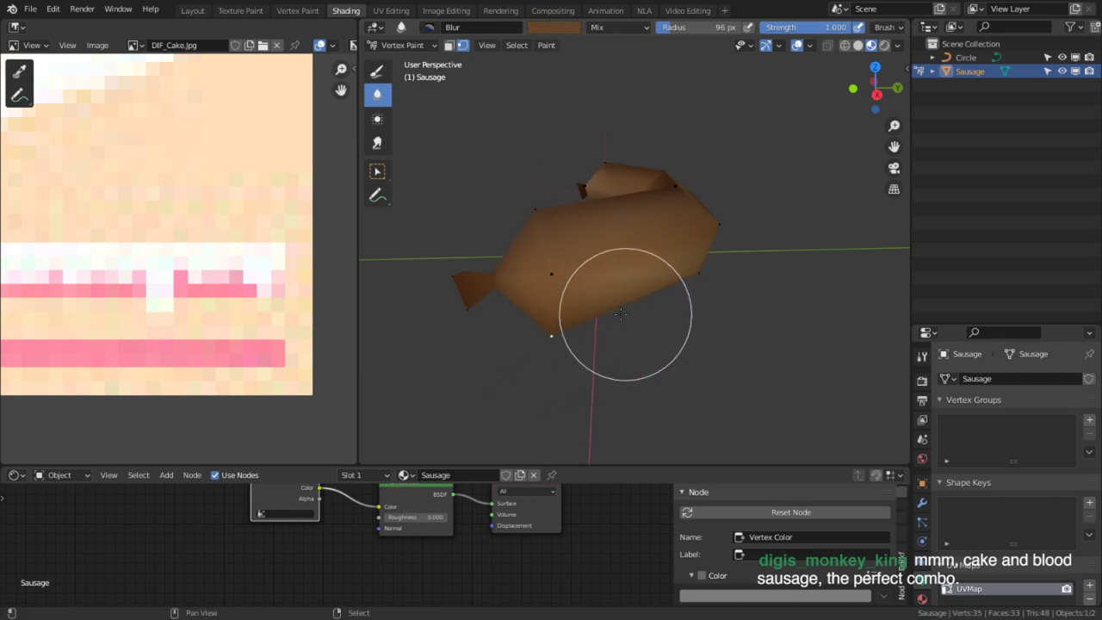
middle_click_drag(626, 314, 577, 324)
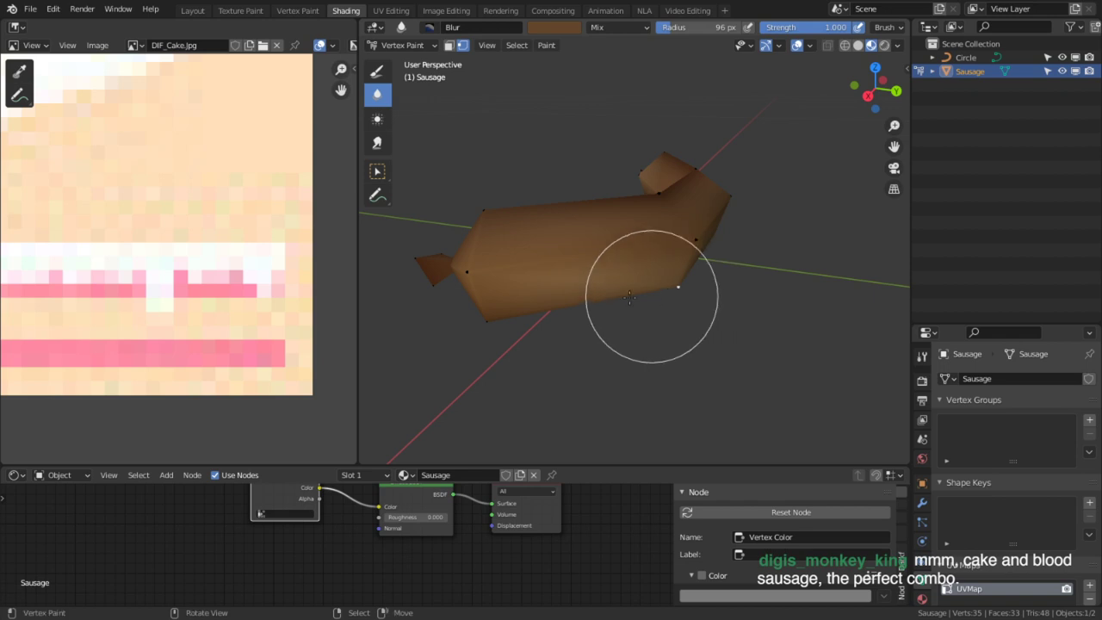
mouse_move(662, 289)
middle_mouse_down()
mouse_move(580, 308)
mouse_move(822, 311)
mouse_move(796, 262)
middle_mouse_up()
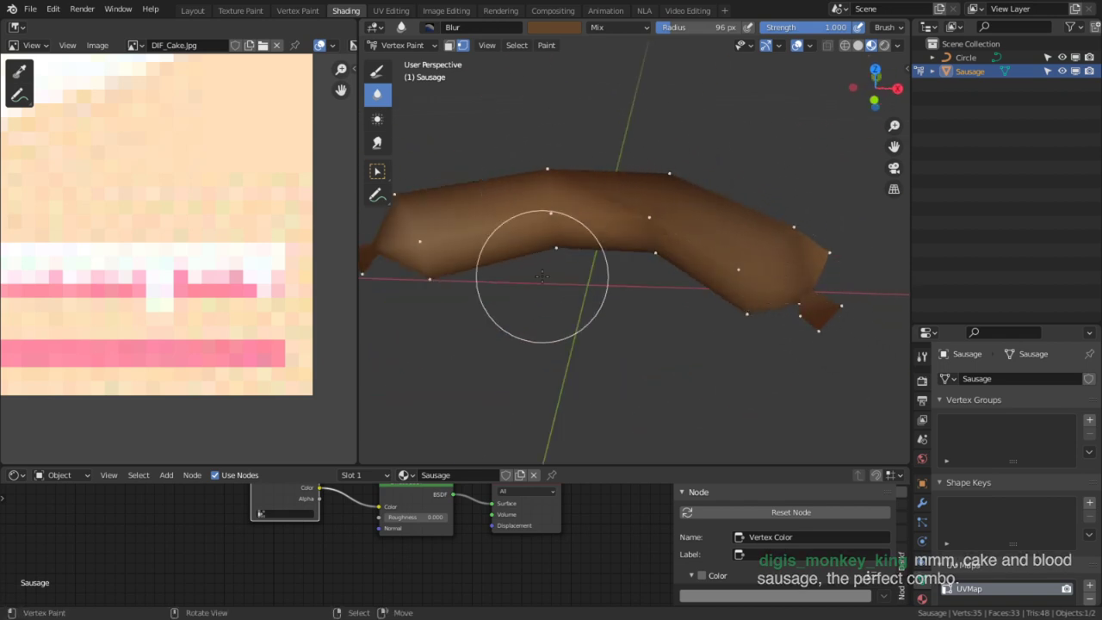
- Switch the sausage to Object Mode and apply its scale
middle_click_drag(541, 307, 439, 163)
left_click(28, 10)
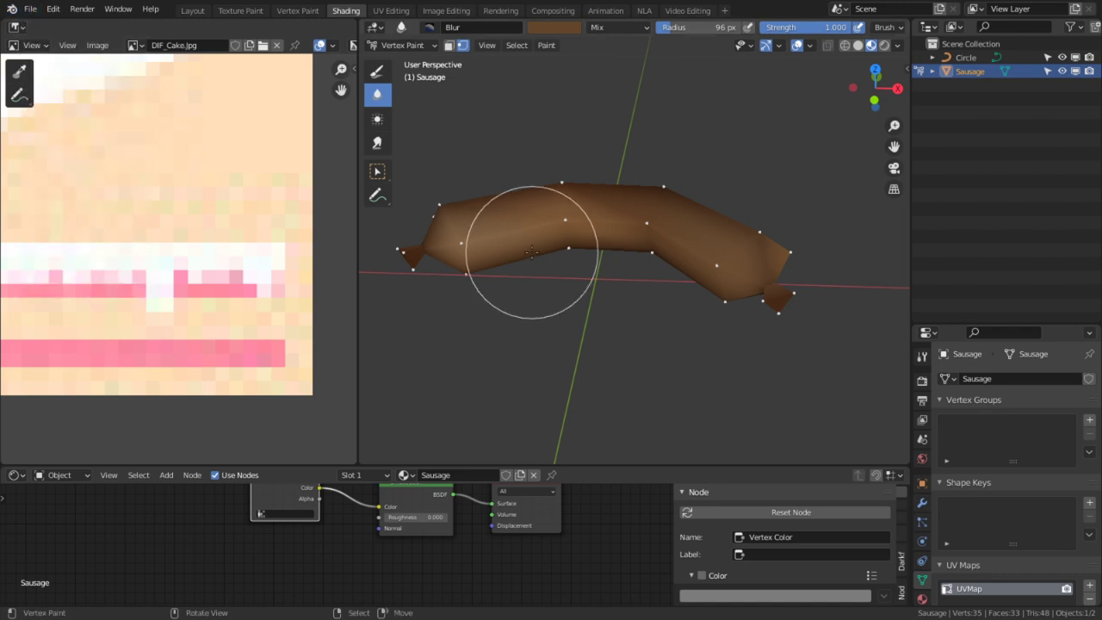
key("Tab")
key("Tab")
key("ctrl+Tab")
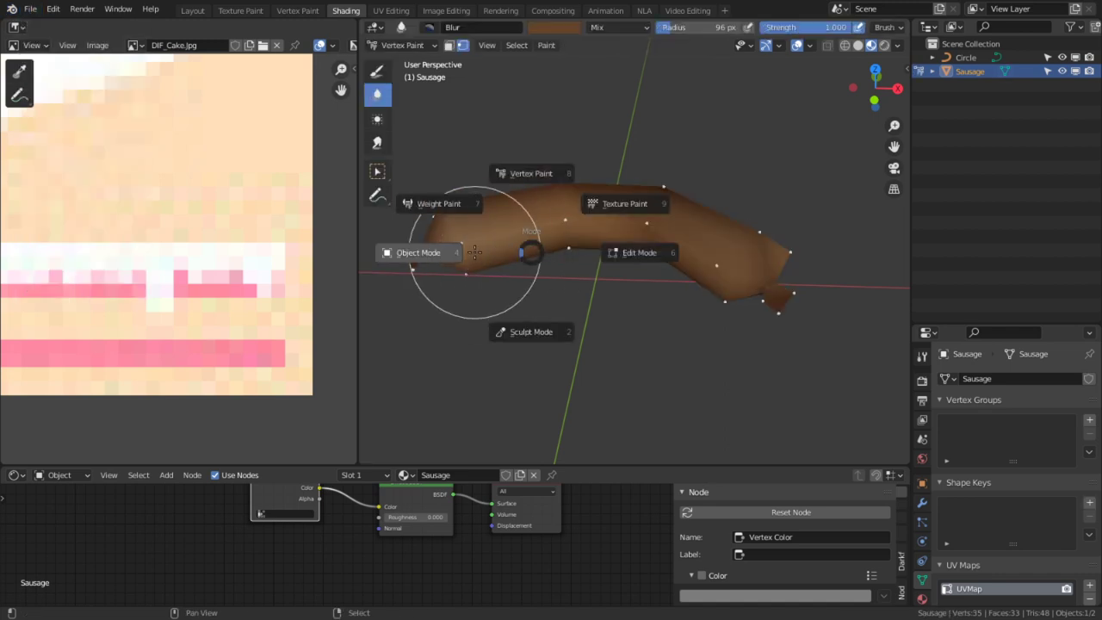
left_click(474, 253)
key("ctrl+a")
left_click(519, 258)
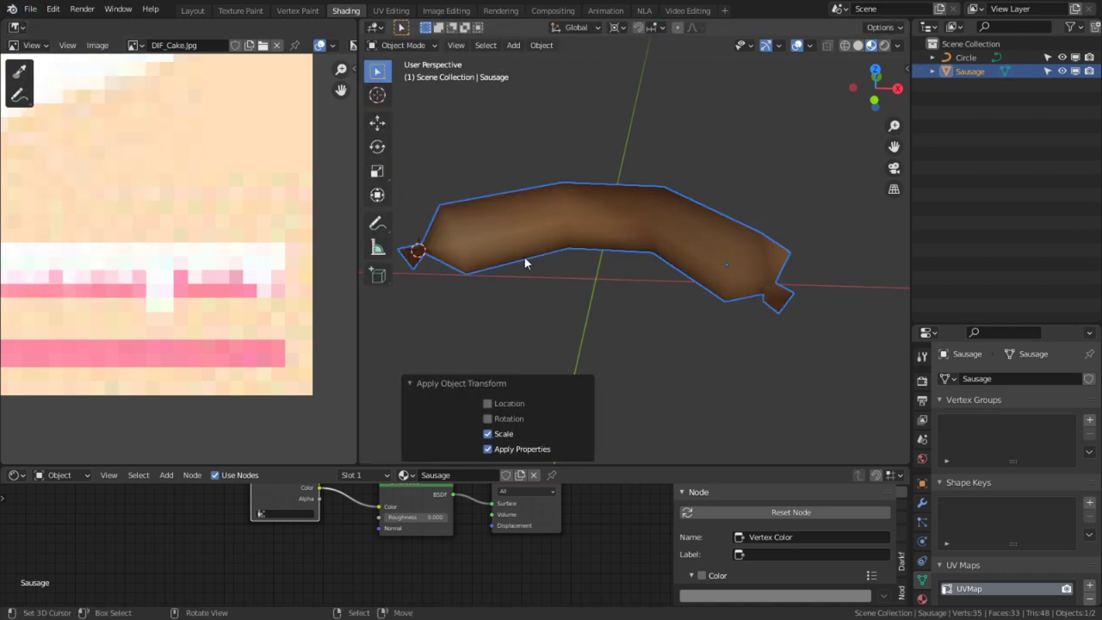
- Snap the 3D cursor to the centre of the sausage's selected mesh and return to Object Mode
key("Tab")
key("shift+s")
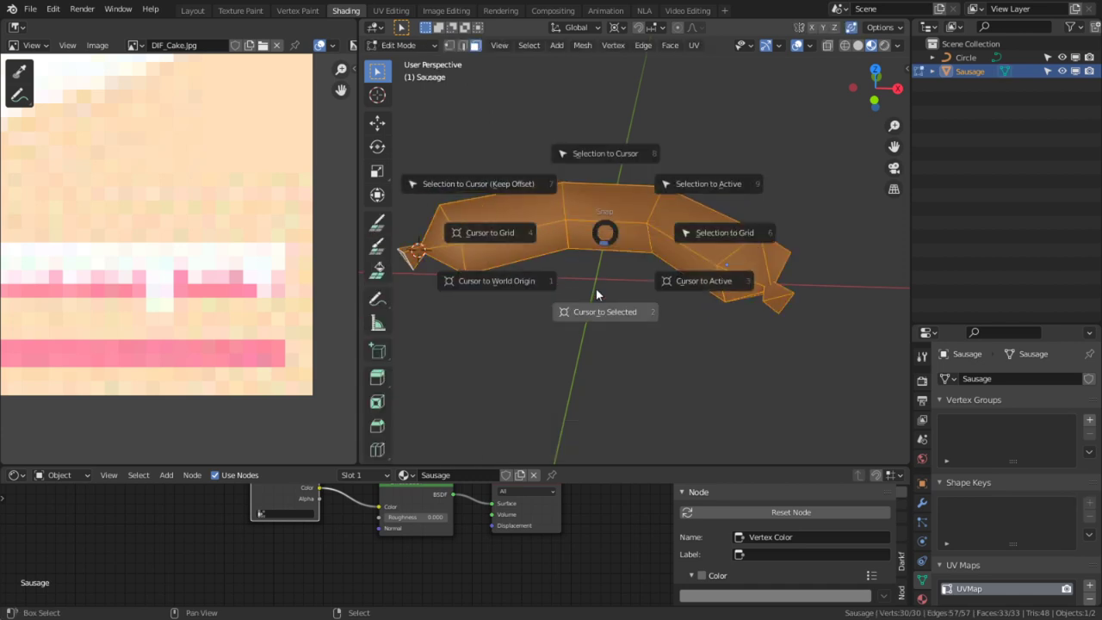
left_click(595, 288)
key("Tab")
- Set the sausage's origin to the 3D cursor and clear its location
key("q")
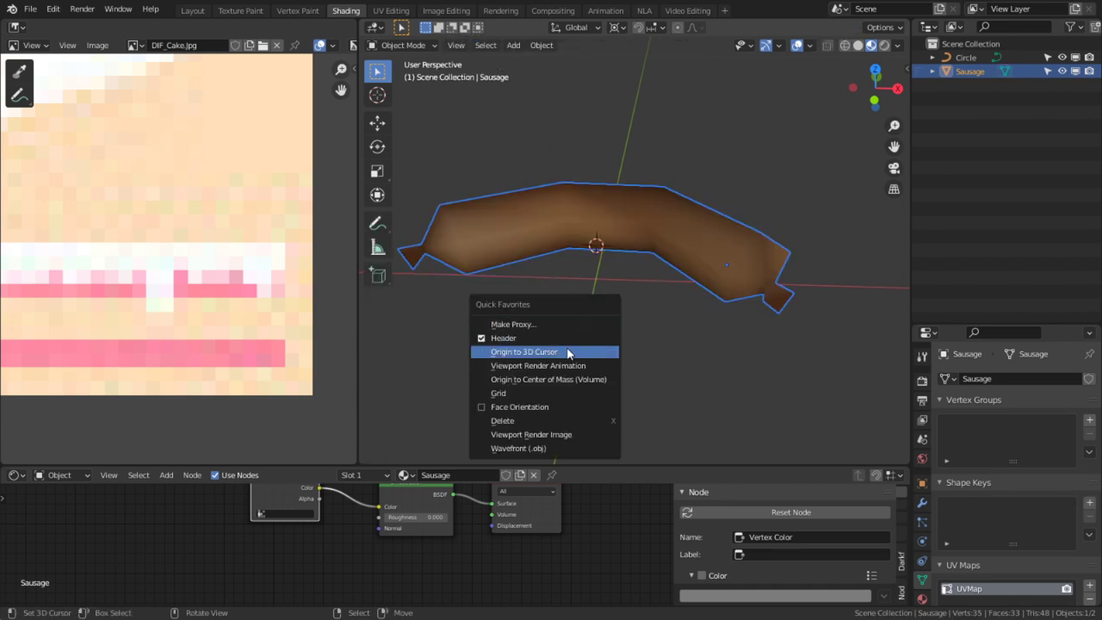
left_click(567, 352)
key("alt+g")
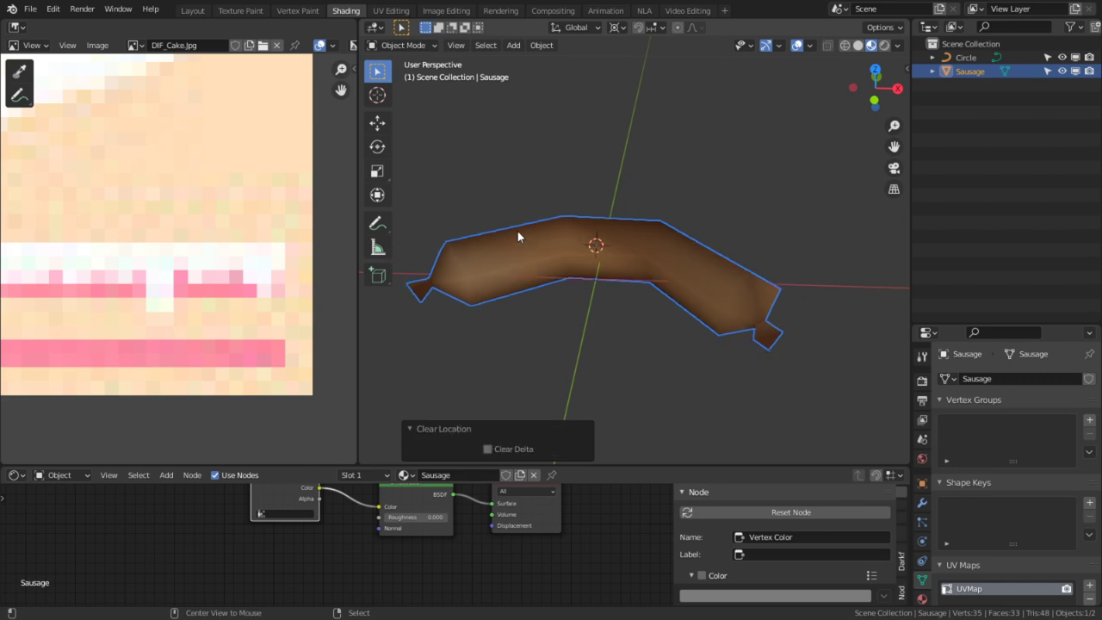
- Purge the unused data-blocks from the file
left_click(28, 11)
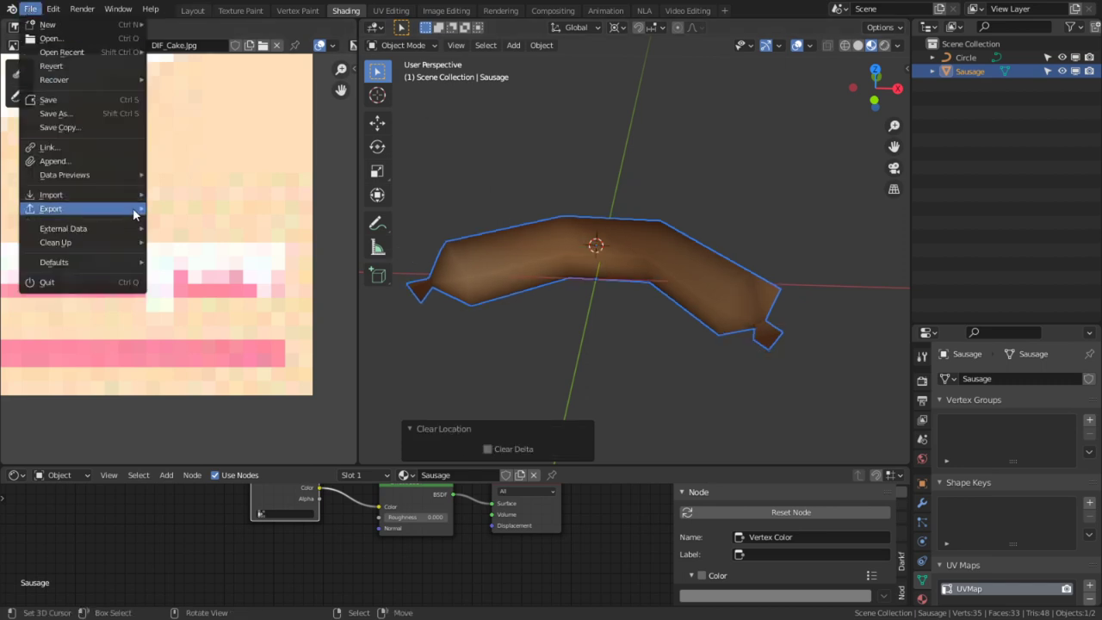
mouse_move(88, 180)
mouse_move(82, 232)
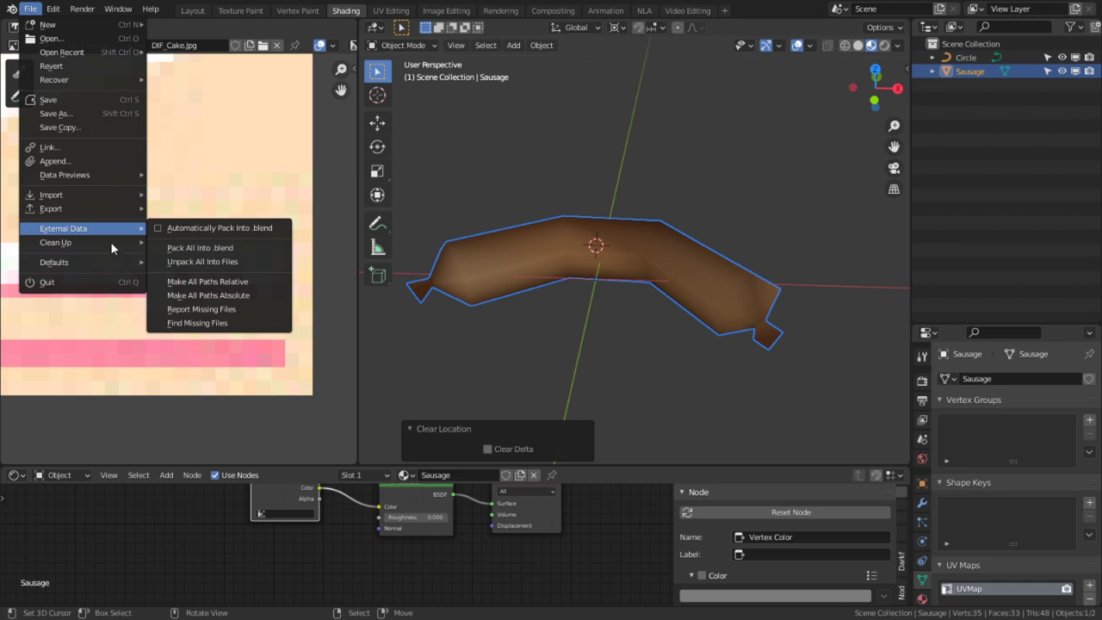
left_click(226, 247)
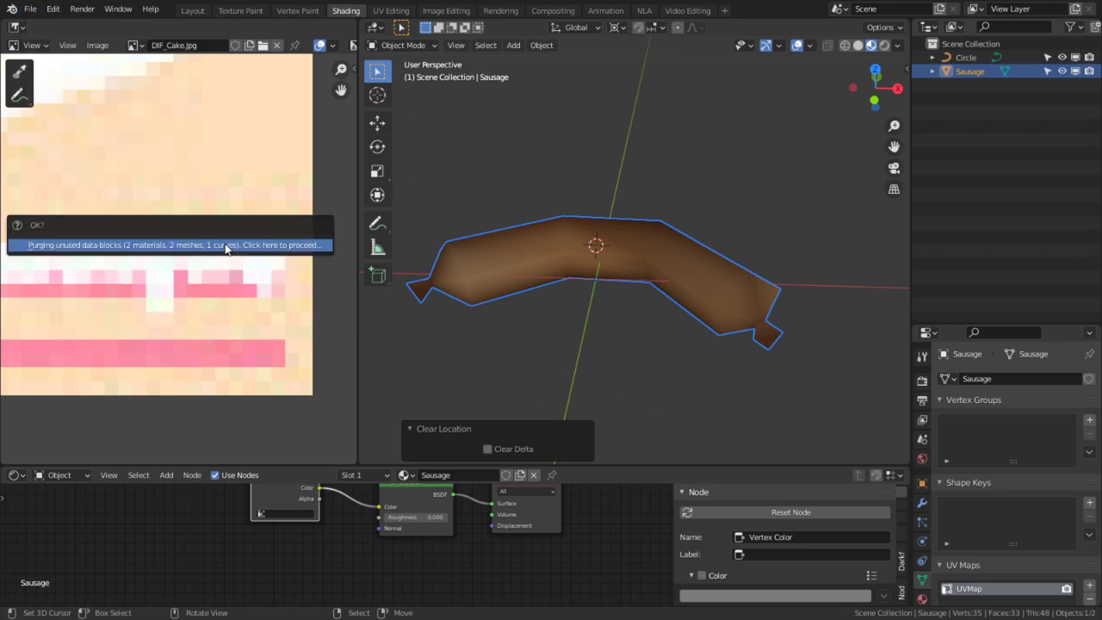
left_click(226, 245)
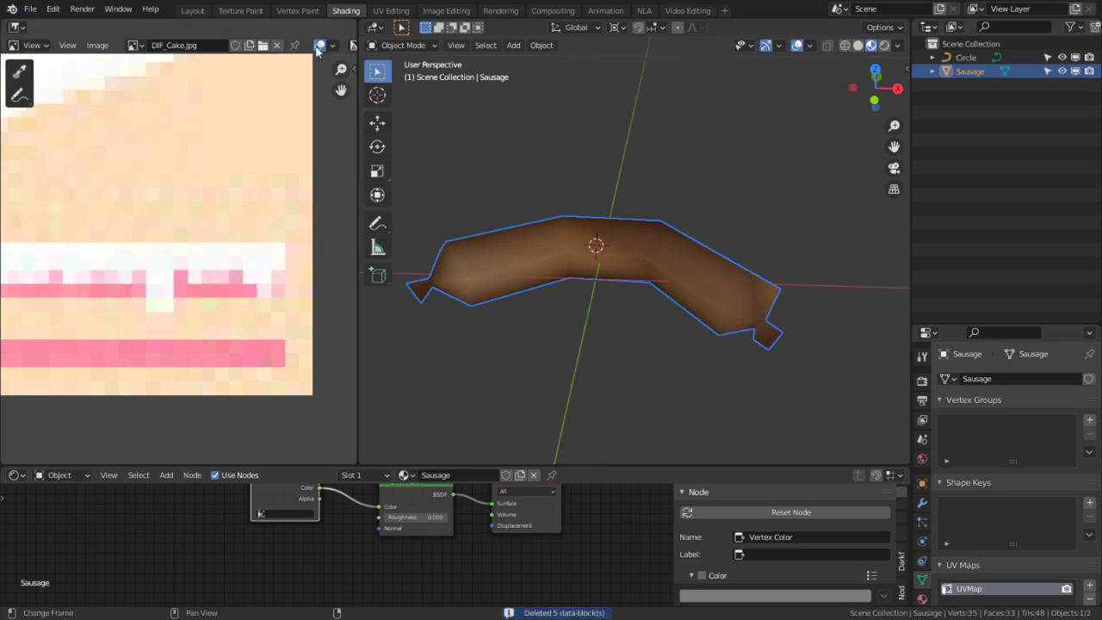
- Unlink the DIF_Cake.jpg image from the image editor and delete the Circle curve from the scene
left_click(263, 45)
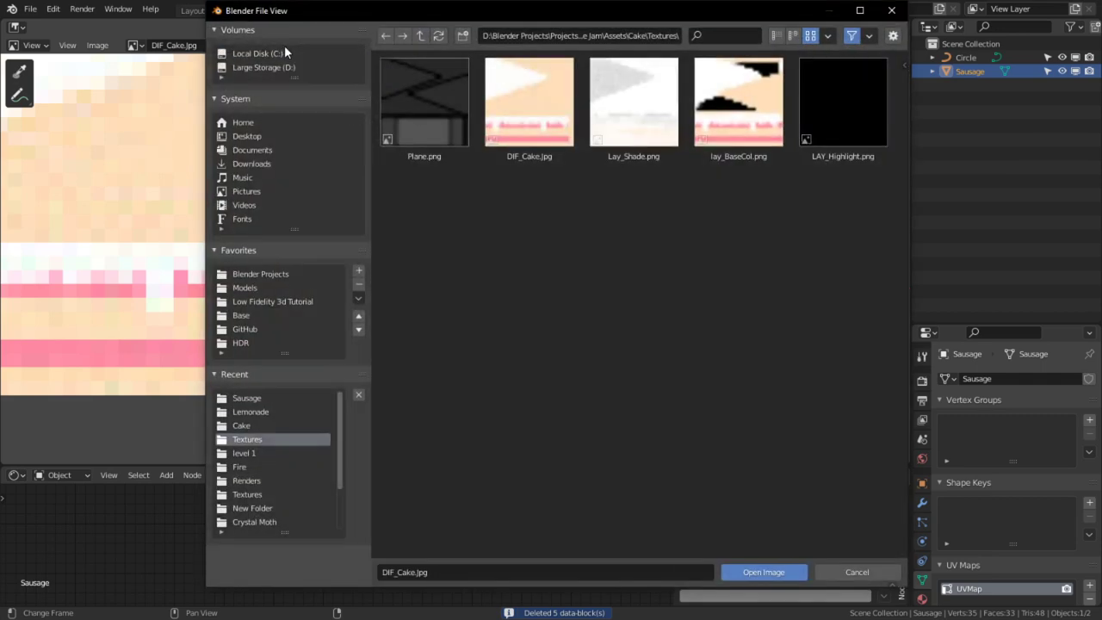
key("Escape")
left_click(280, 45)
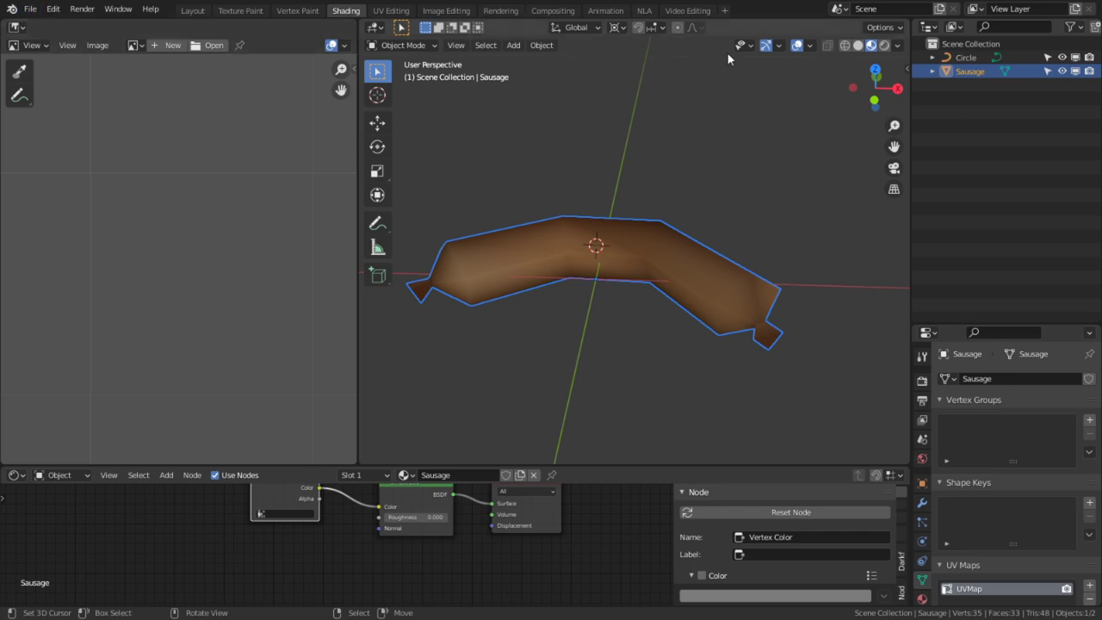
left_click(964, 59)
key("Delete")
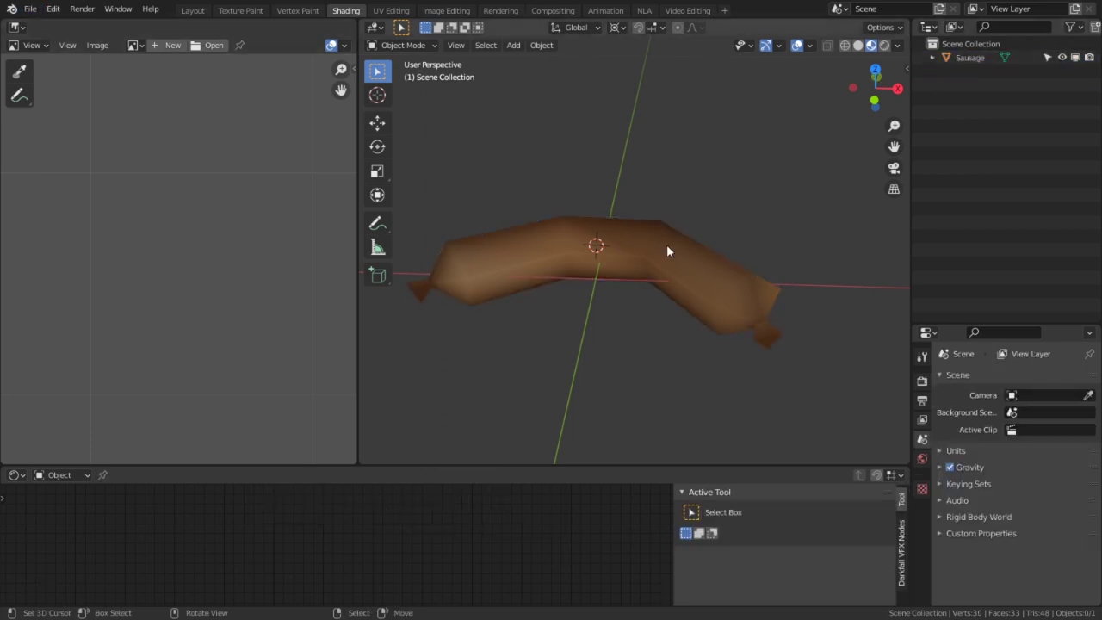
- Save the cleaned-up sausage scene over the existing BLD_Sausage.blend file in the Sausage folder
middle_click_drag(666, 244, 487, 358)
scroll(486, 358, "down", 3)
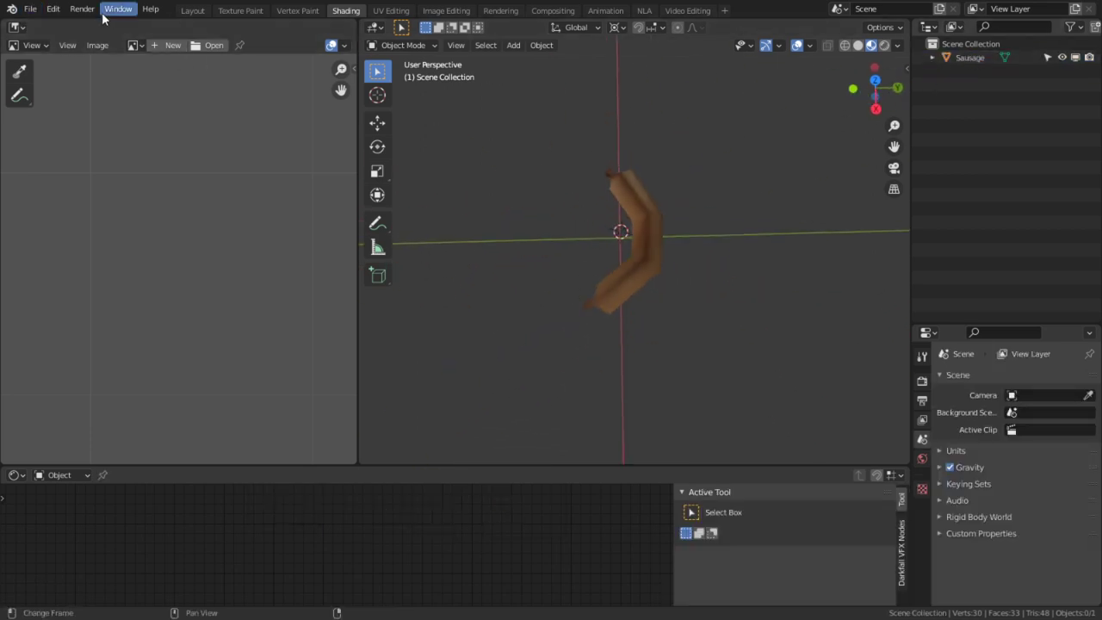
left_click(32, 11)
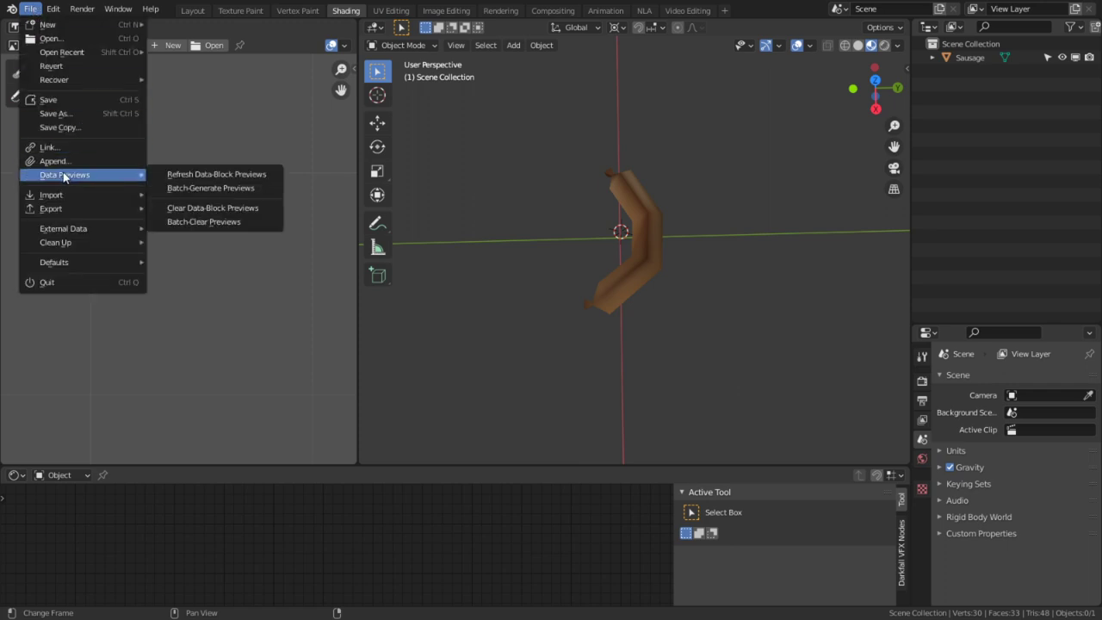
left_click(76, 115)
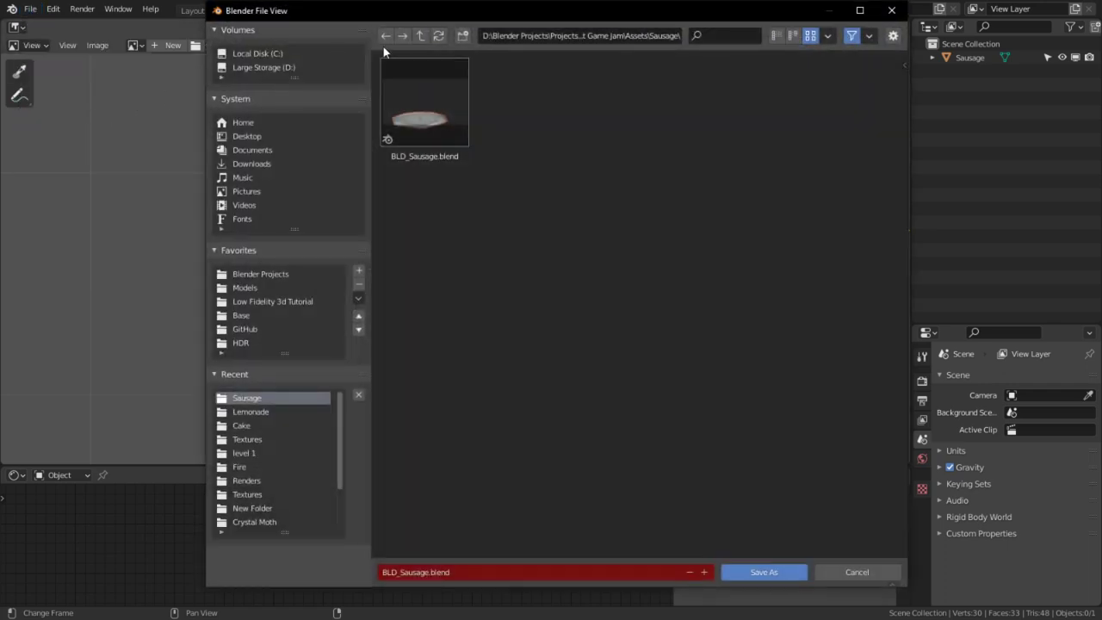
double_click(435, 146)
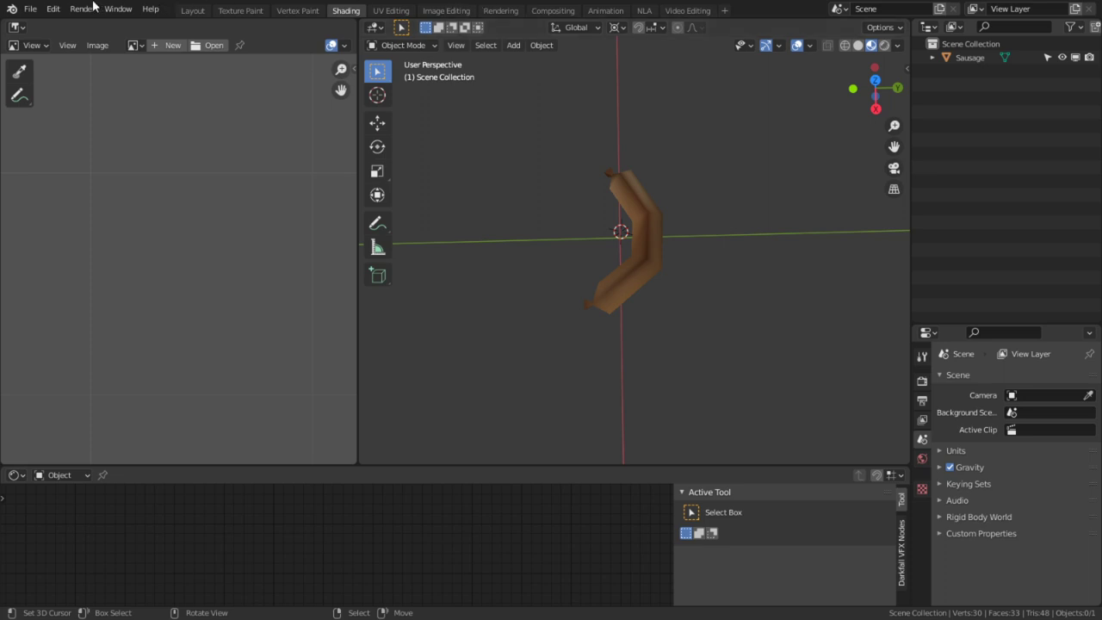
- Overwrite BLD_Sausage.blend once more with the current scene
left_click(30, 8)
left_click(30, 8)
left_click(30, 9)
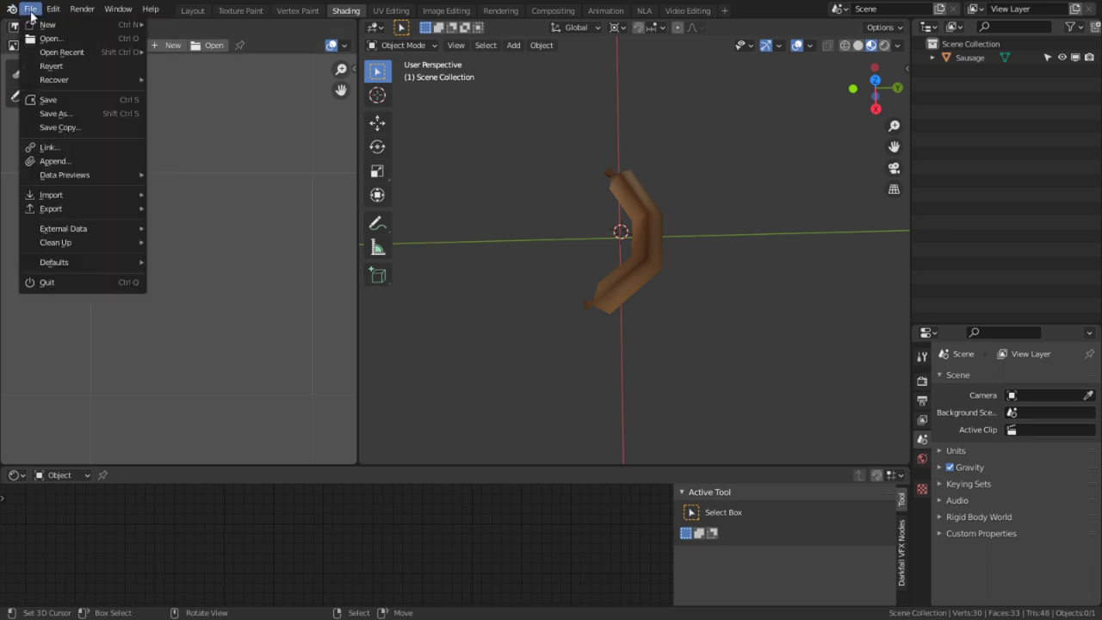
left_click(65, 115)
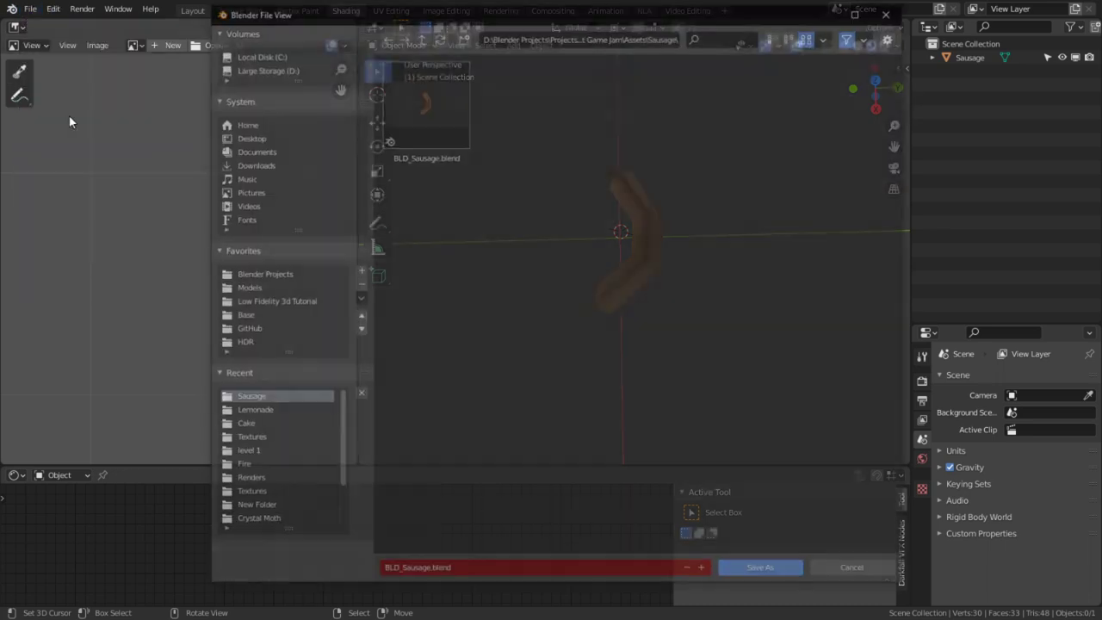
double_click(453, 129)
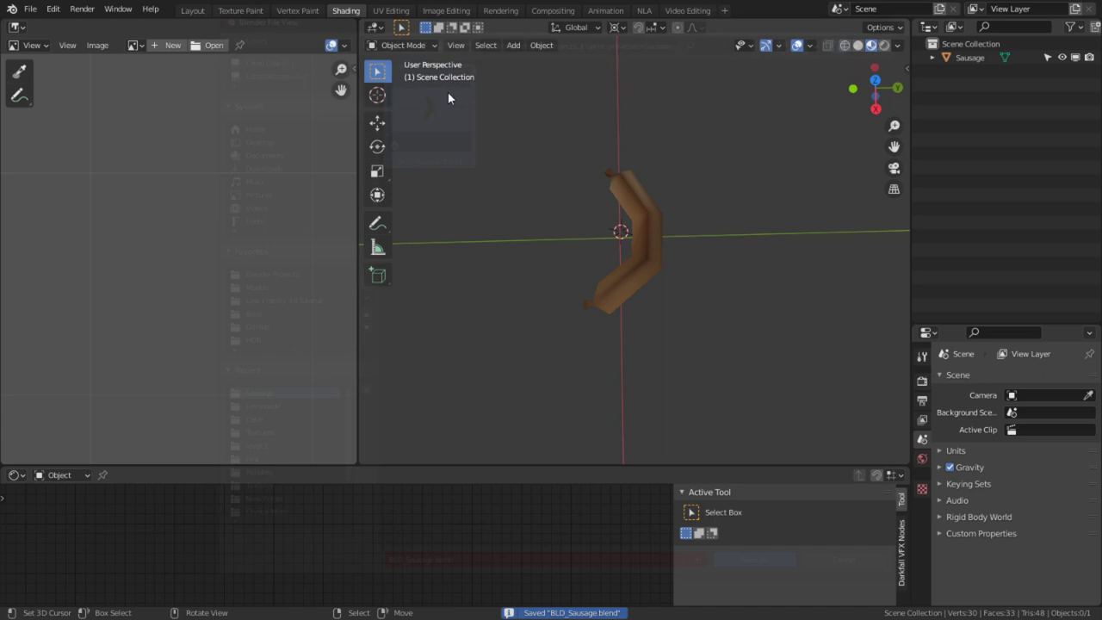
- Look through the asset folders in the project's Assets directory without opening a file
left_click(30, 8)
left_click(43, 46)
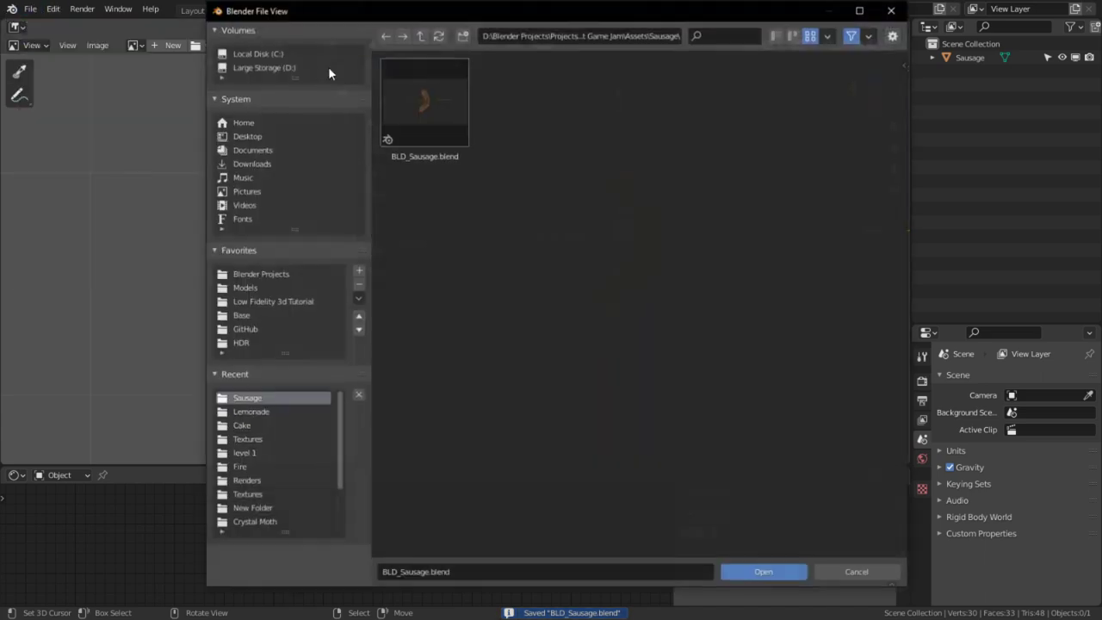
left_click(420, 36)
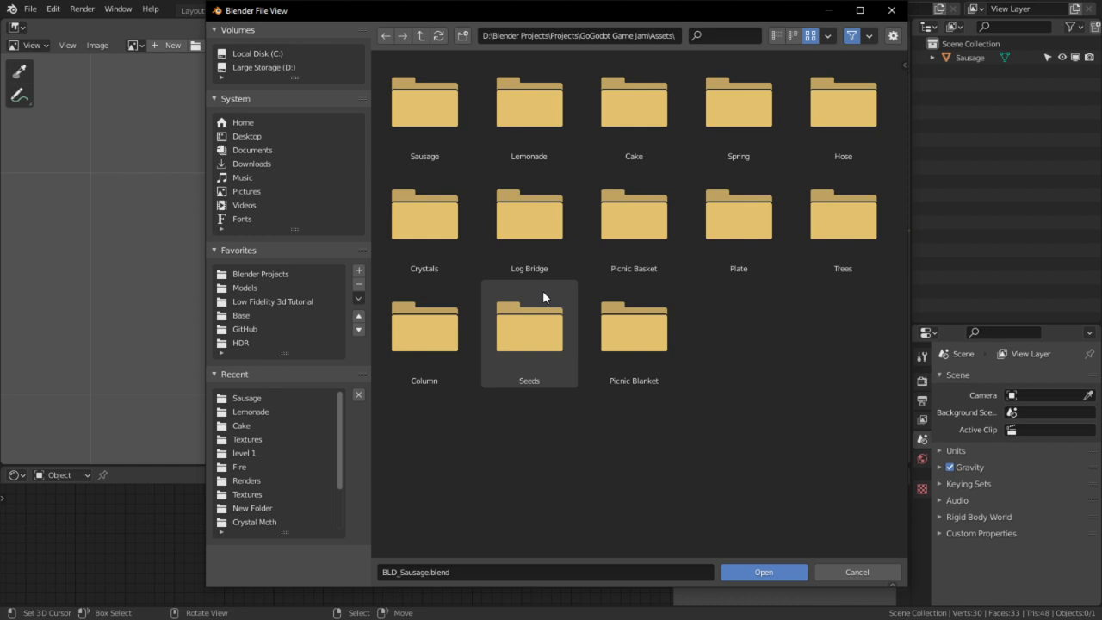
key("Escape")
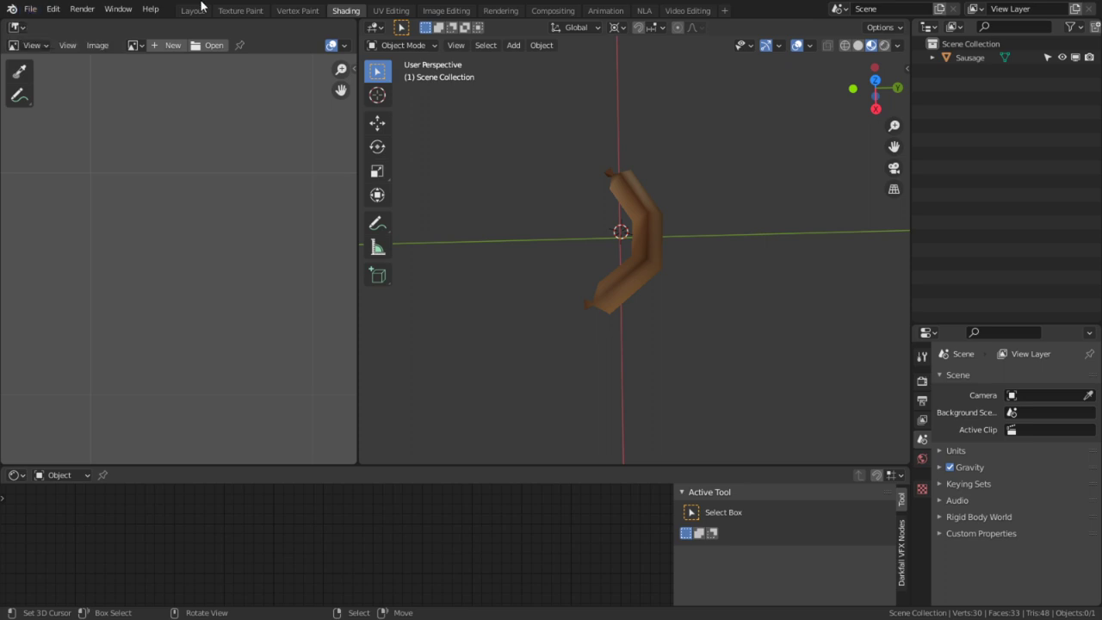
middle_click_drag(504, 140, 563, 241)
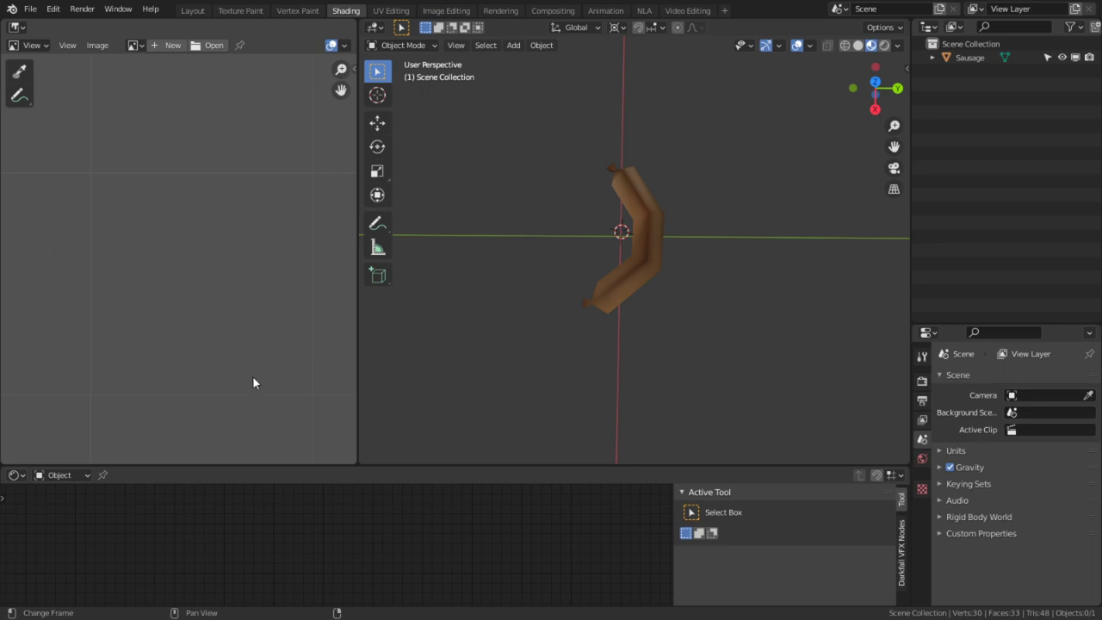
left_click(30, 8)
mouse_move(78, 31)
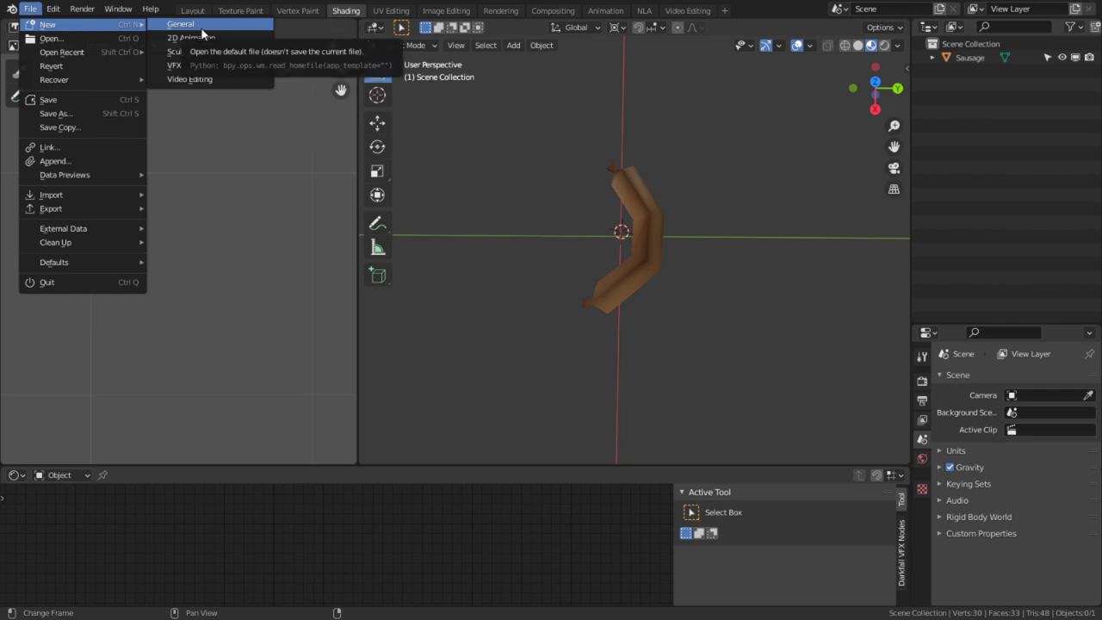
- Switch to Discord and send the message "Ive made some more assets for the picnic" to the team's group chat
key("alt+Tab")
left_click(490, 262)
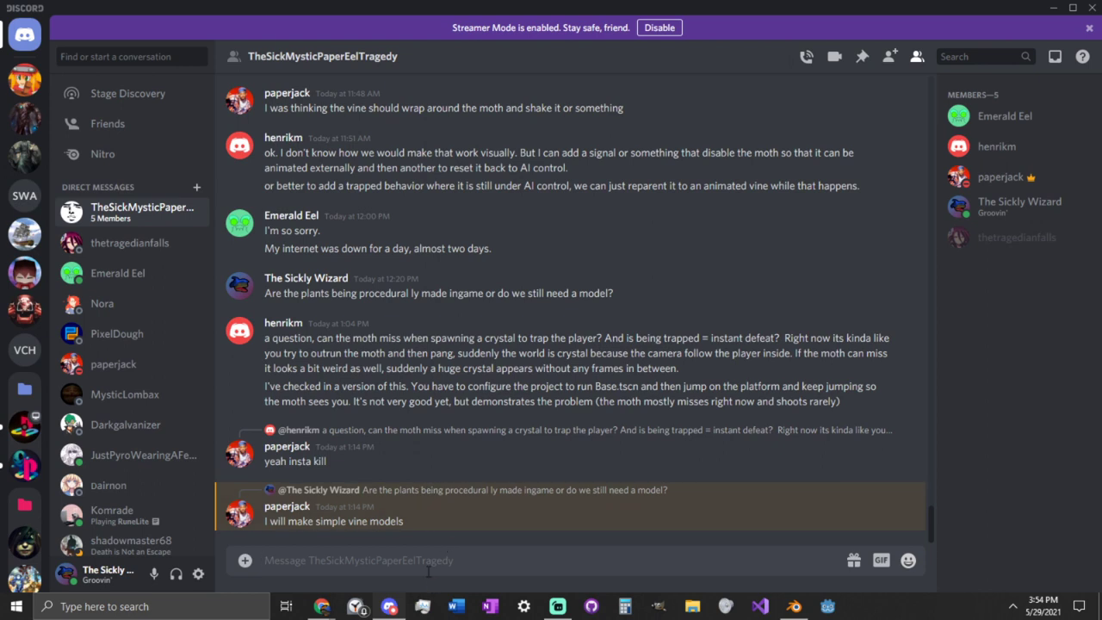
type("Ive made som")
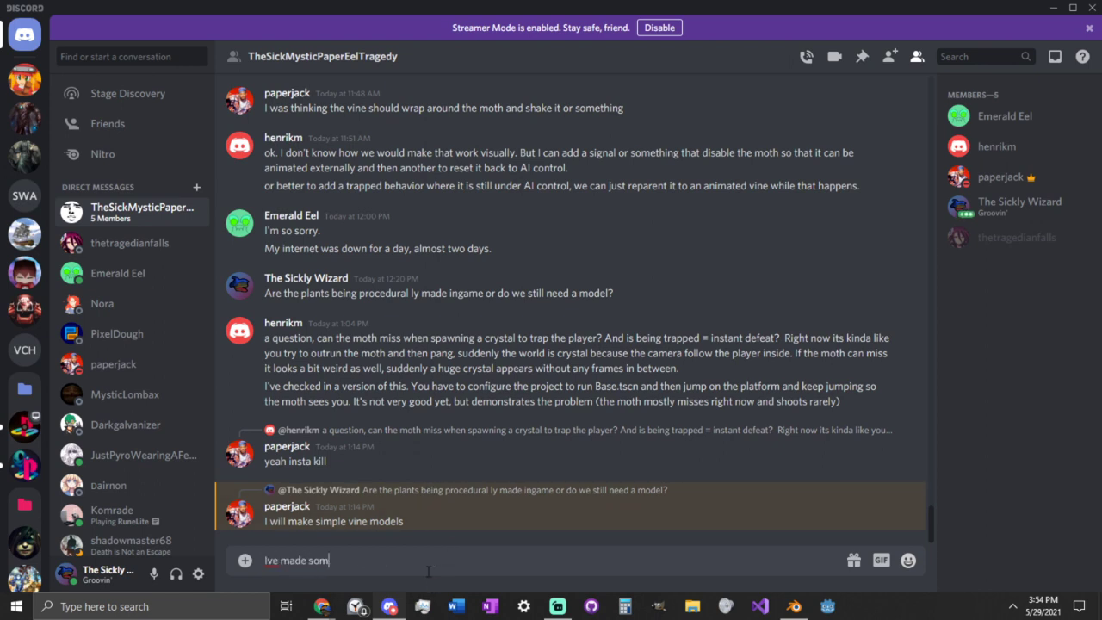
type("e more assets for the picnic")
key("Return")
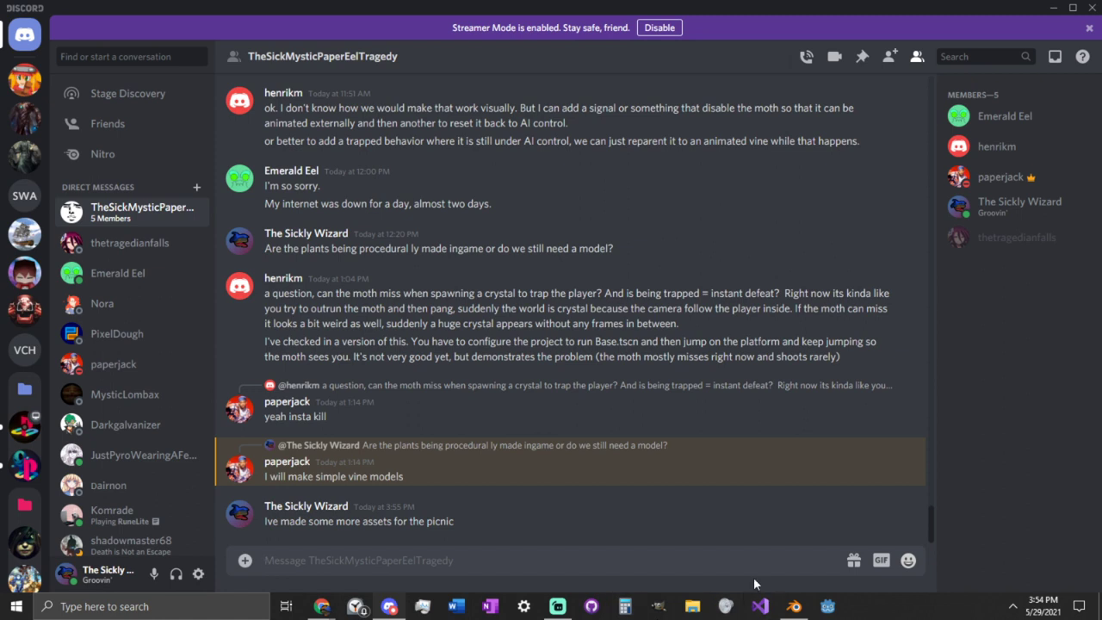
- Switch back to Blender, save the sausage file and open the recent file BLD_Cake.blend
left_click(793, 606)
key("ctrl+s")
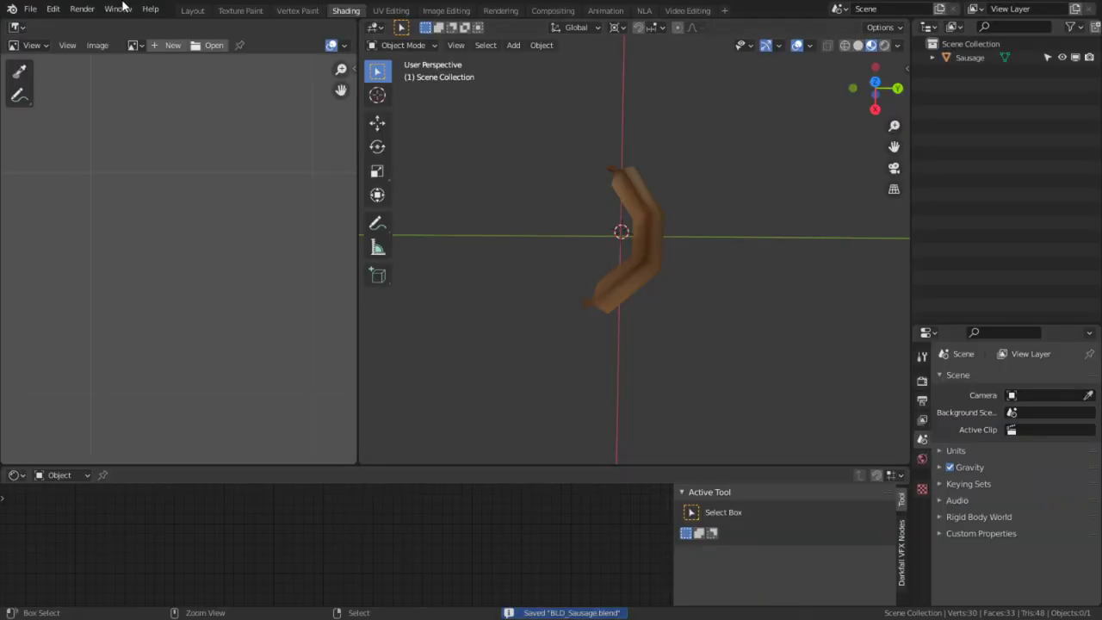
left_click(30, 9)
mouse_move(69, 51)
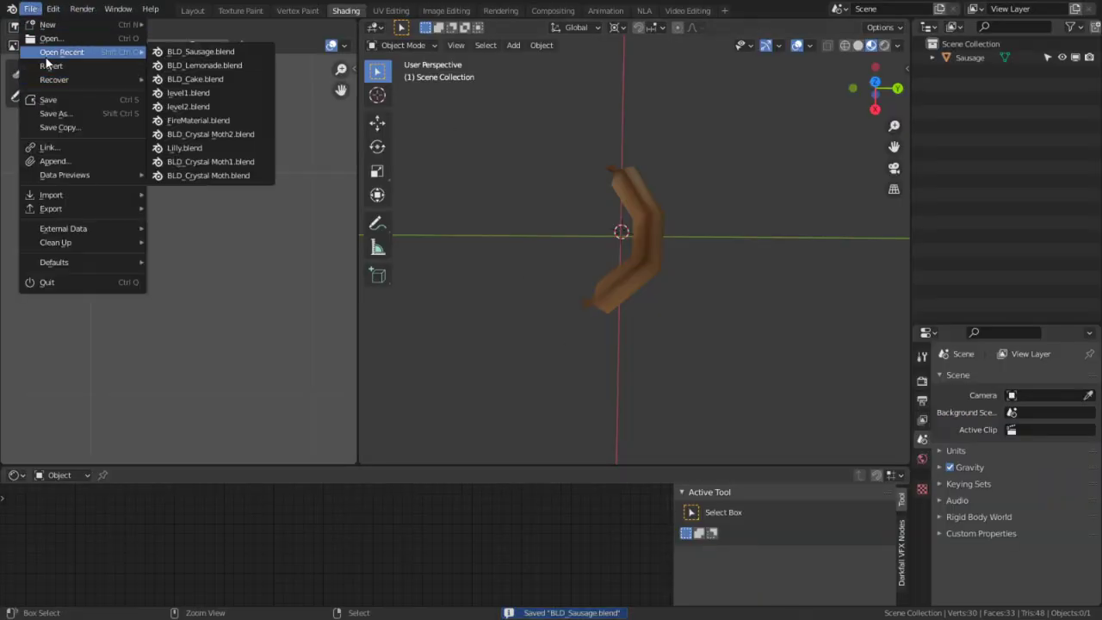
left_click(200, 79)
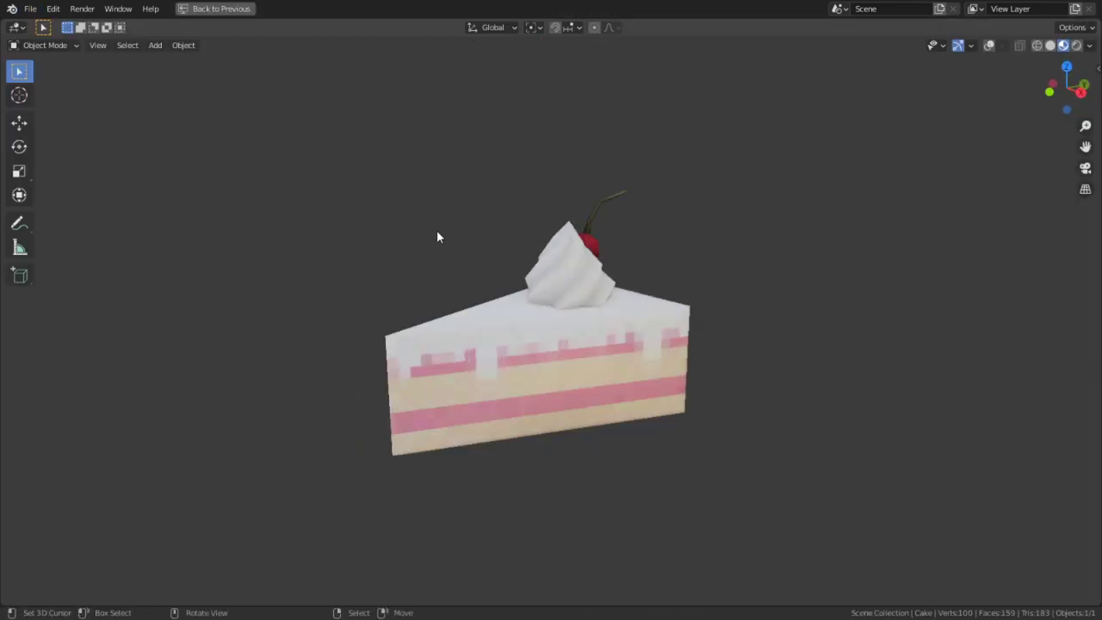
- Capture a screenshot of the whole cake slice from the side and upload it to the Discord group chat
middle_click_drag(436, 237, 472, 239)
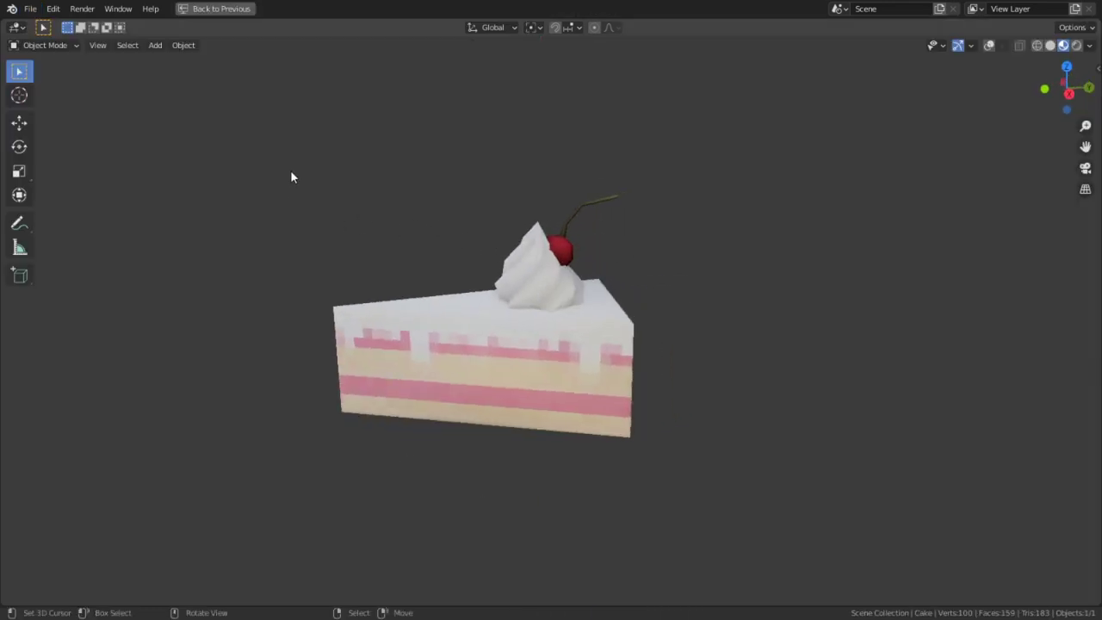
key("super+shift+s")
left_click_drag(282, 160, 733, 516)
key("alt+Tab")
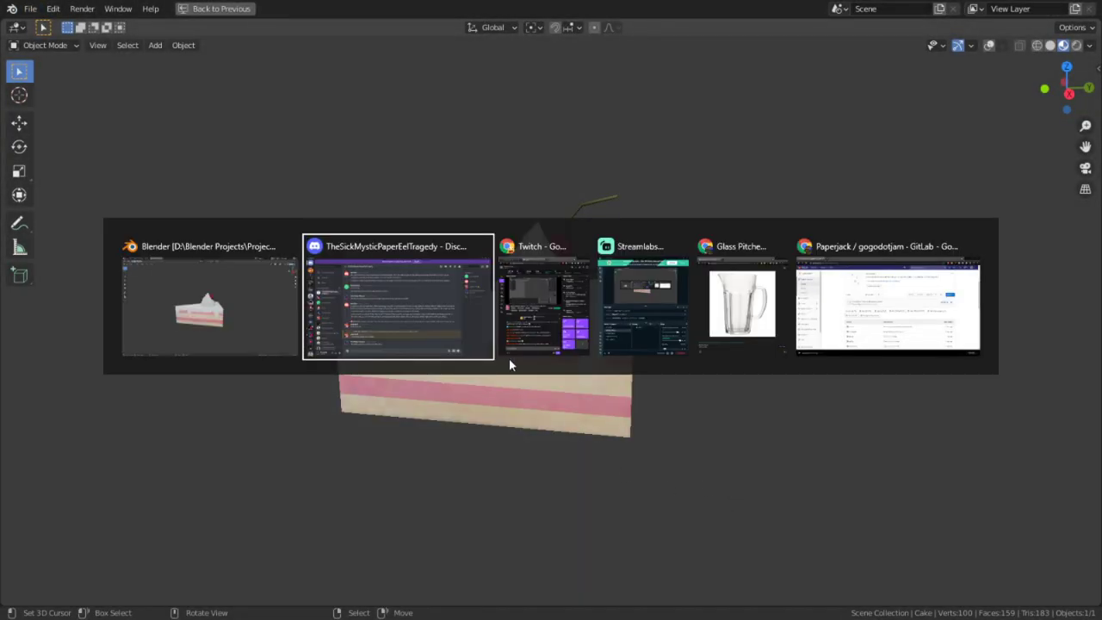
key("ctrl+v")
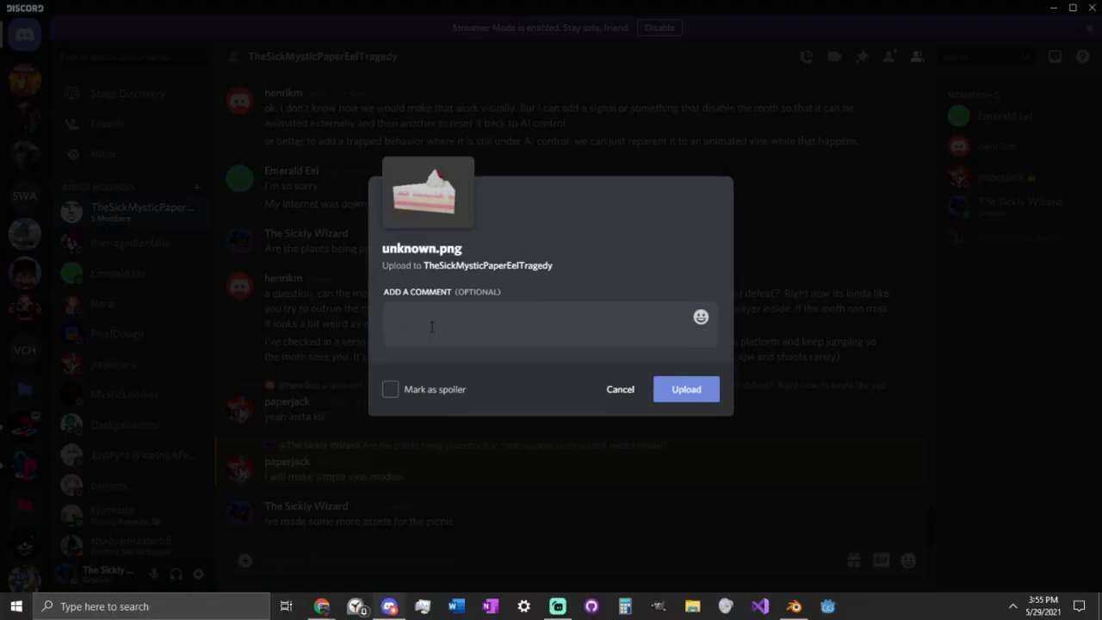
key("Return")
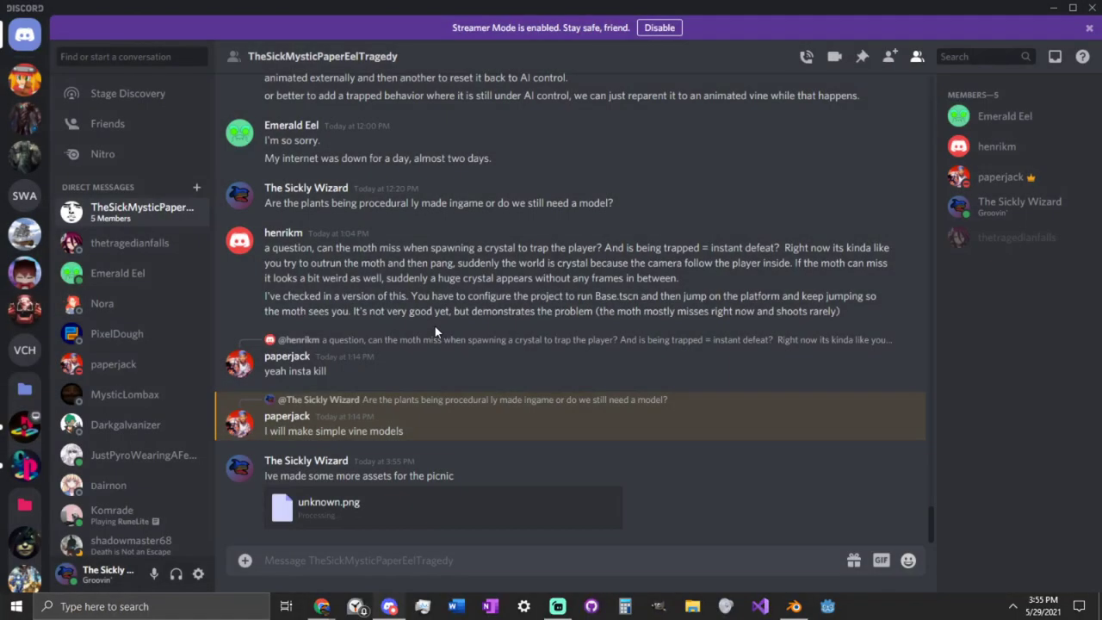
- Switch back to Blender and open the recent file BLD_Lemonade.blend
key("alt+Tab")
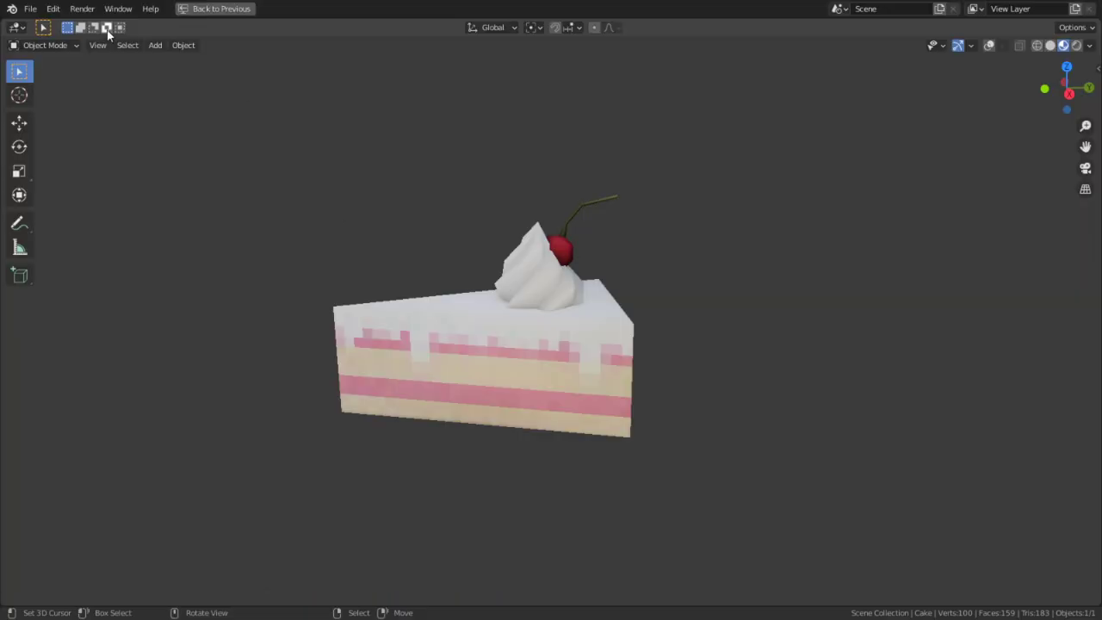
left_click(53, 9)
mouse_move(30, 9)
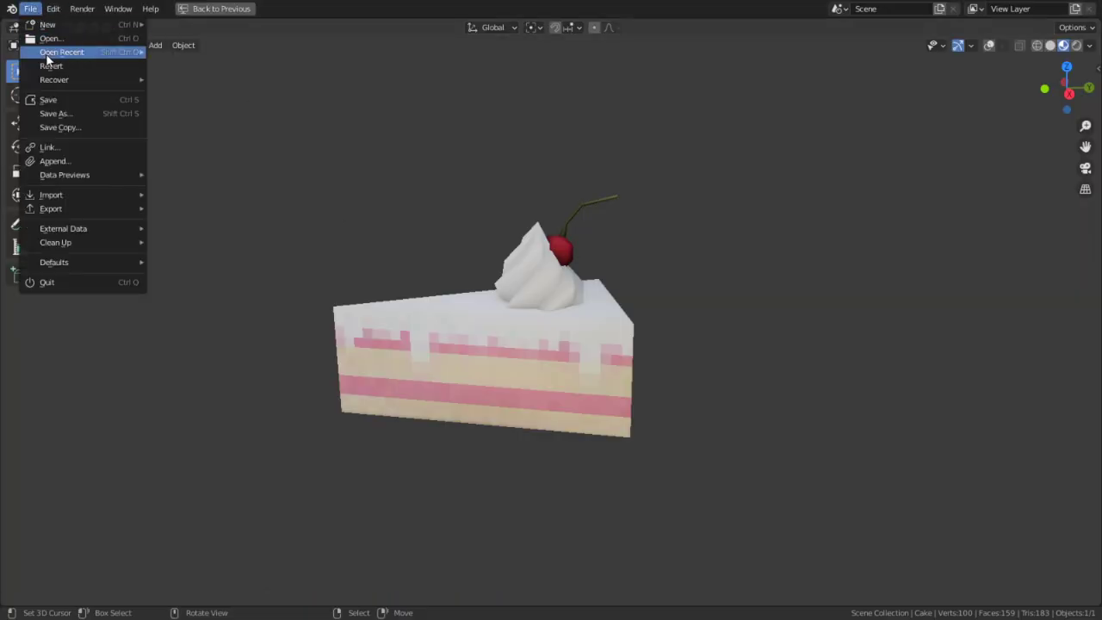
mouse_move(52, 53)
left_click(215, 79)
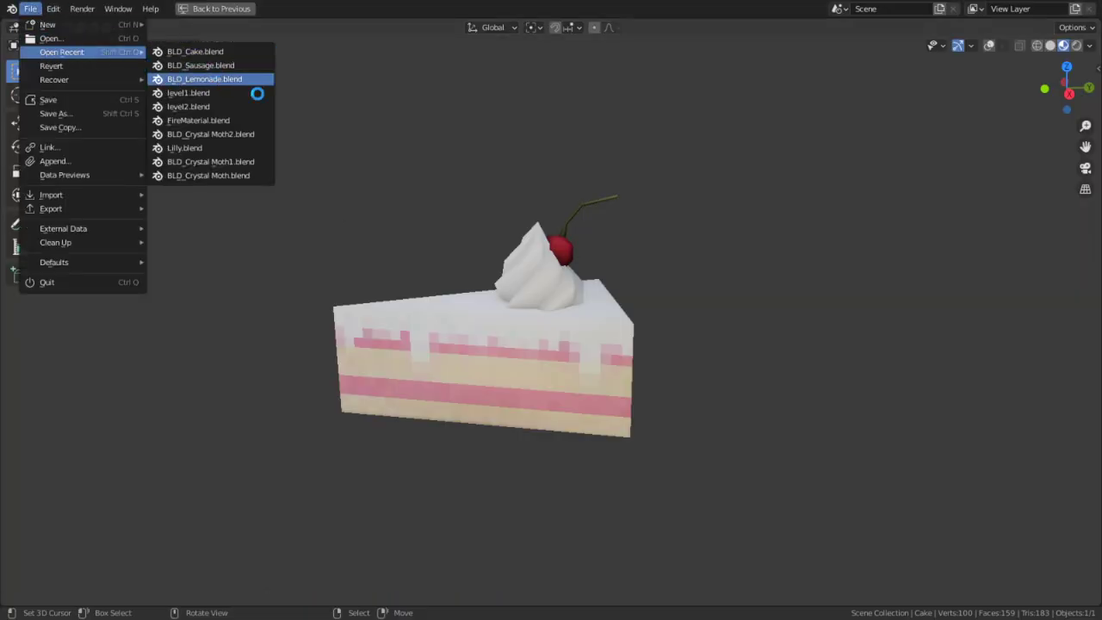
- Capture a screenshot of the whole lemonade pitcher from the side and upload it to the Discord group chat
key("ctrl+space")
scroll(688, 303, "up", 3)
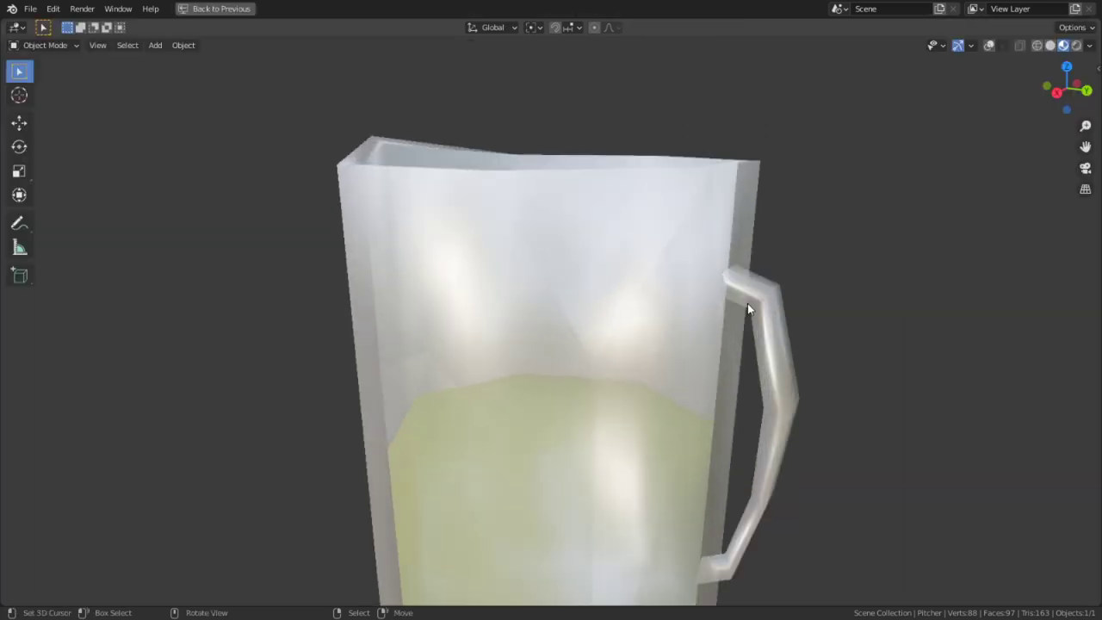
scroll(747, 318, "down", 3)
middle_click_drag(747, 340, 691, 336)
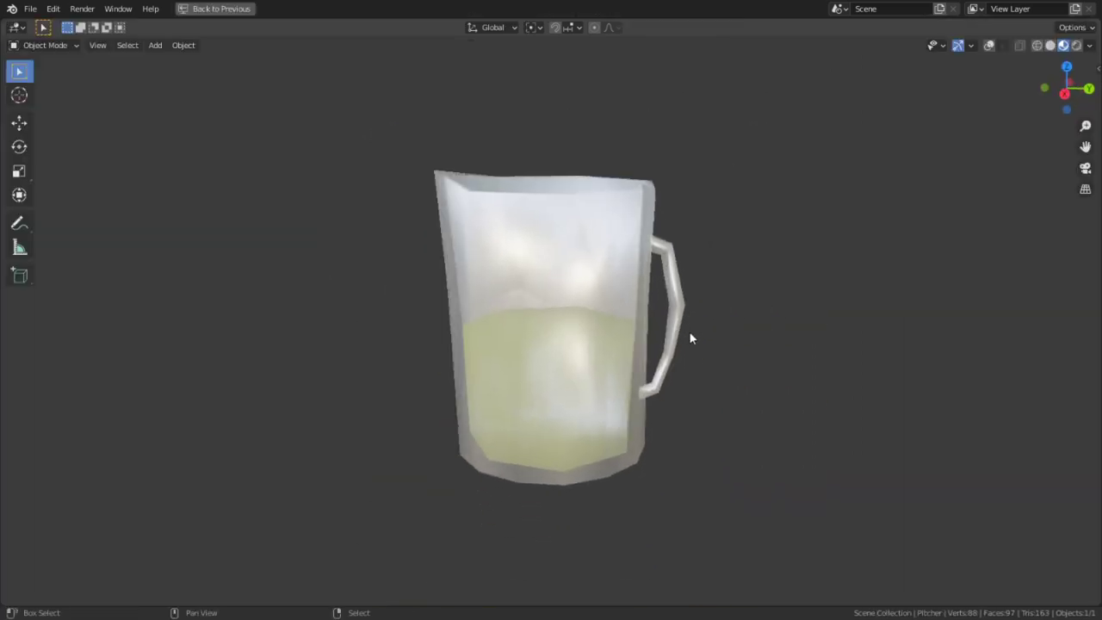
key("super+shift+s")
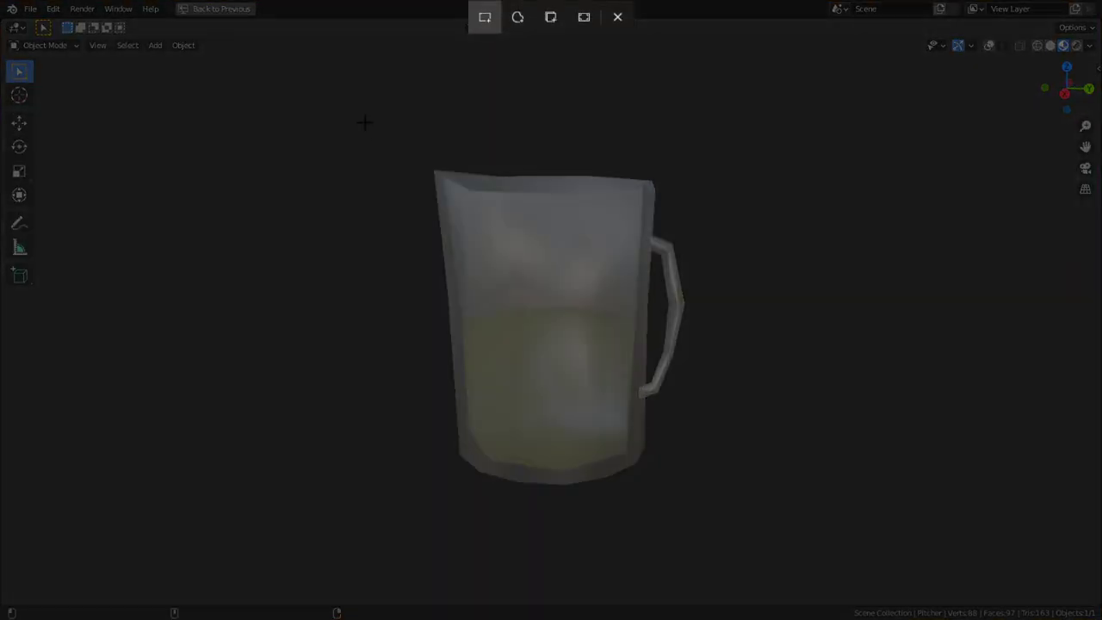
left_click_drag(365, 122, 748, 540)
key("alt+Tab")
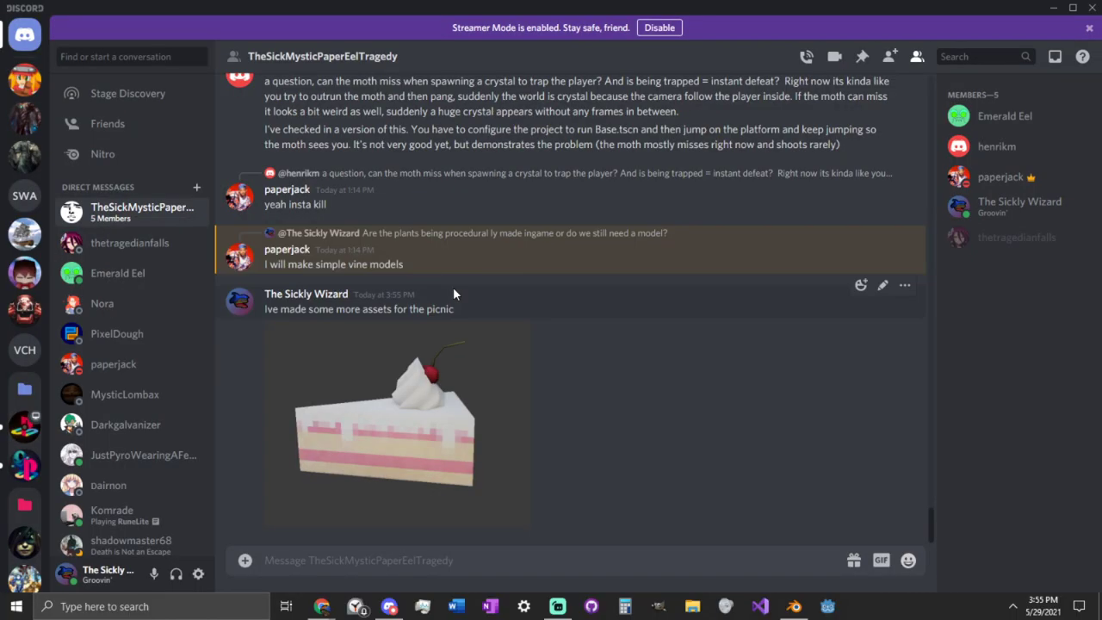
key("ctrl+v")
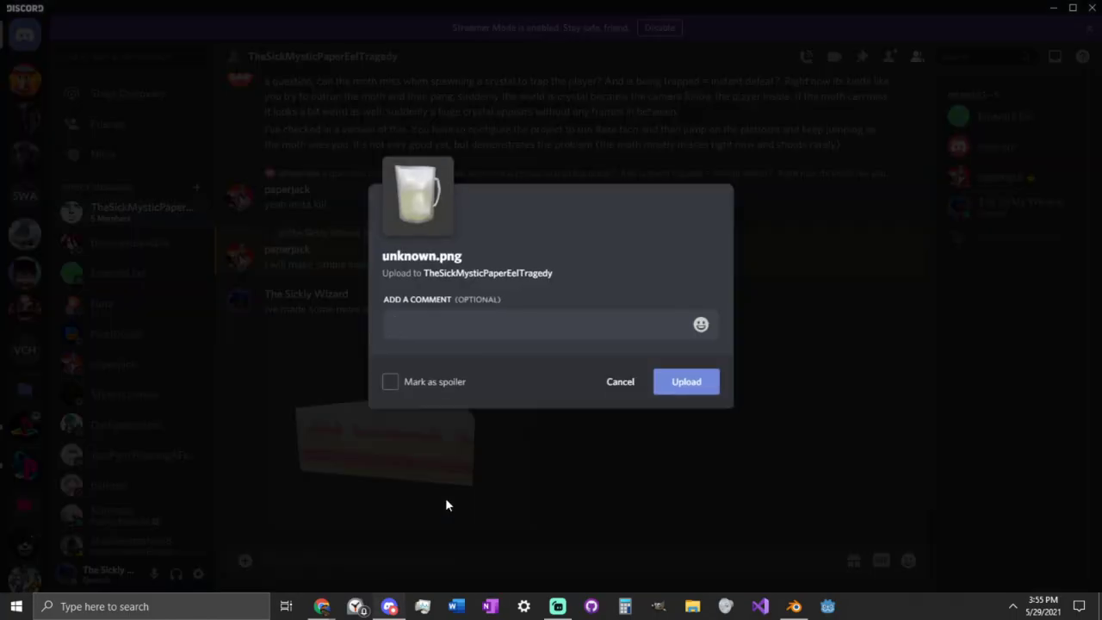
key("Return")
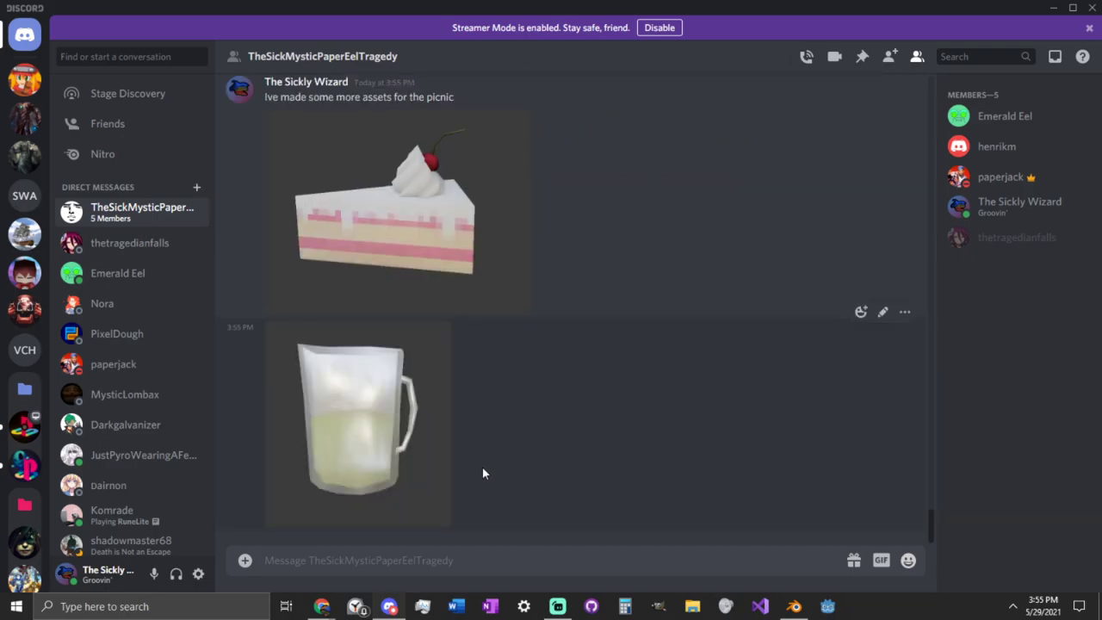
- Switch back to Blender and open the recent file BLD_Sausage.blend
key("alt+Tab")
left_click(30, 8)
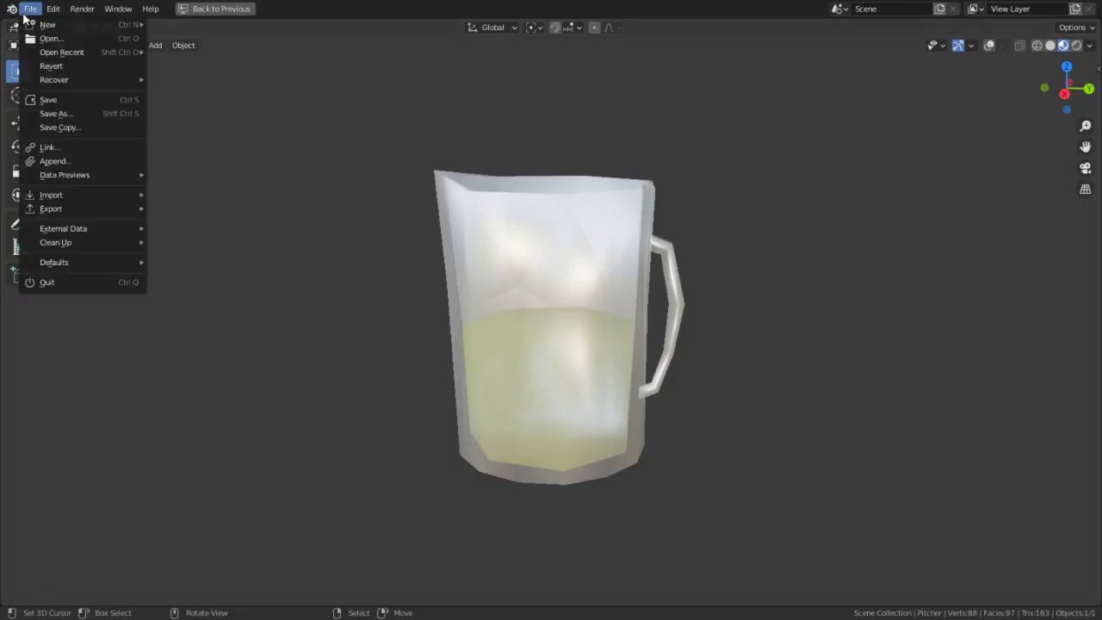
mouse_move(95, 55)
left_click(199, 78)
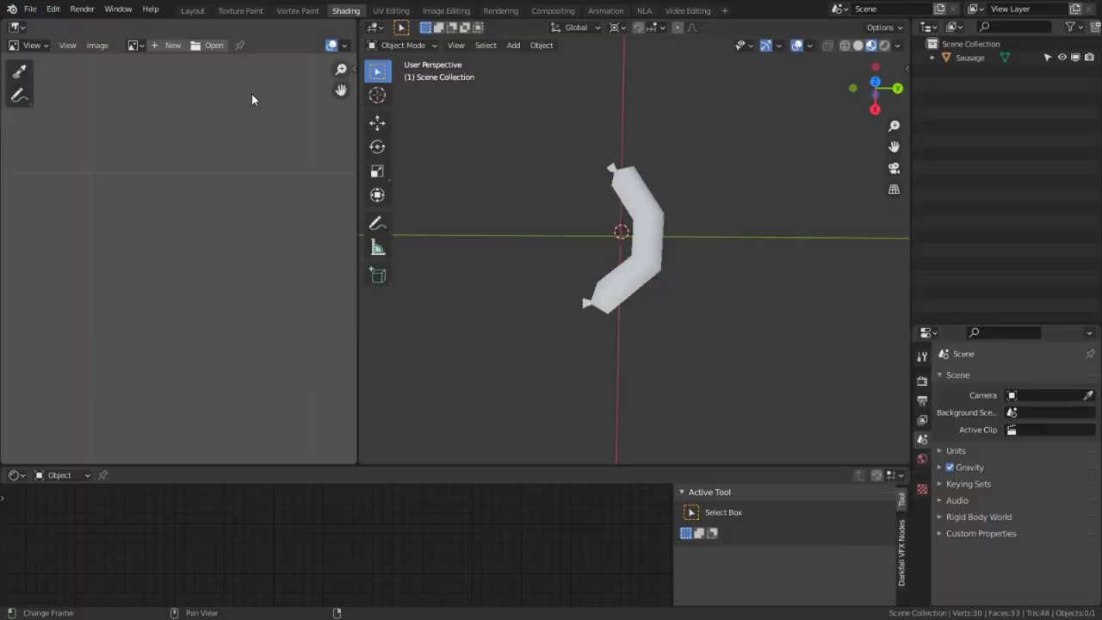
- Capture a screenshot of the sausage lying horizontally and upload it to the Discord group chat
middle_click_drag(648, 164, 531, 169)
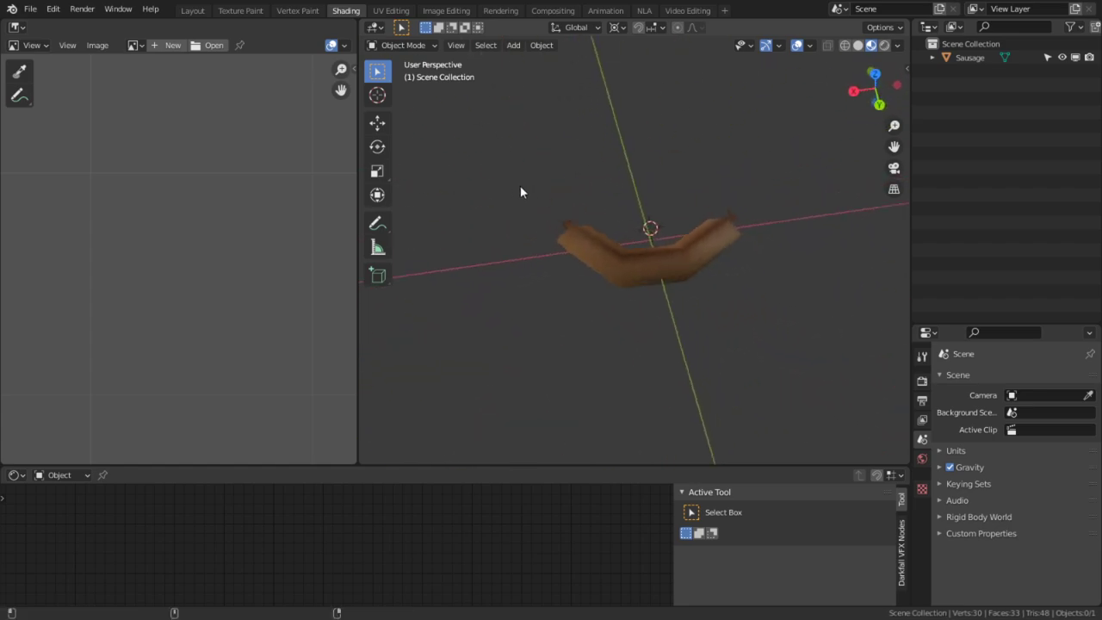
key("super+shift+s")
left_click_drag(495, 127, 823, 364)
key("alt+Tab")
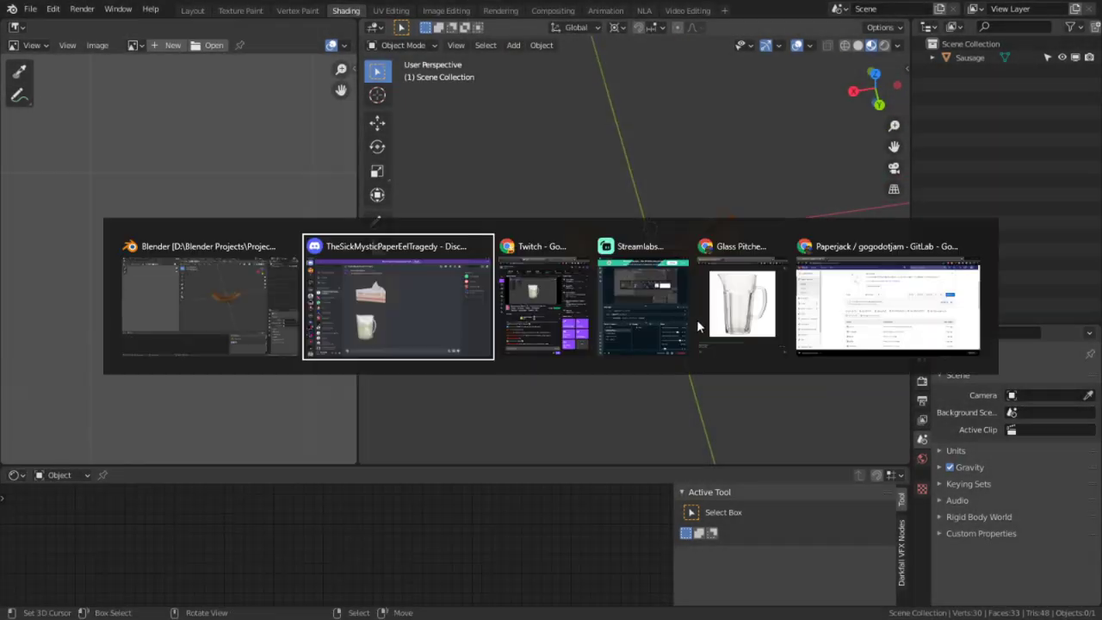
left_click(425, 303)
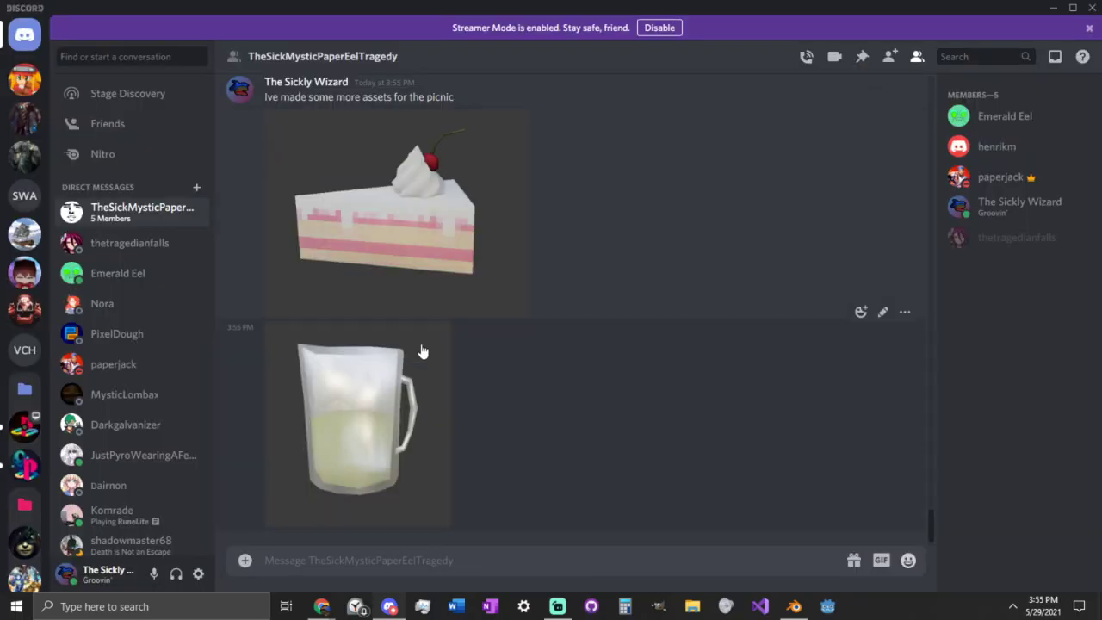
left_click(424, 564)
key("ctrl+v")
key("Return")
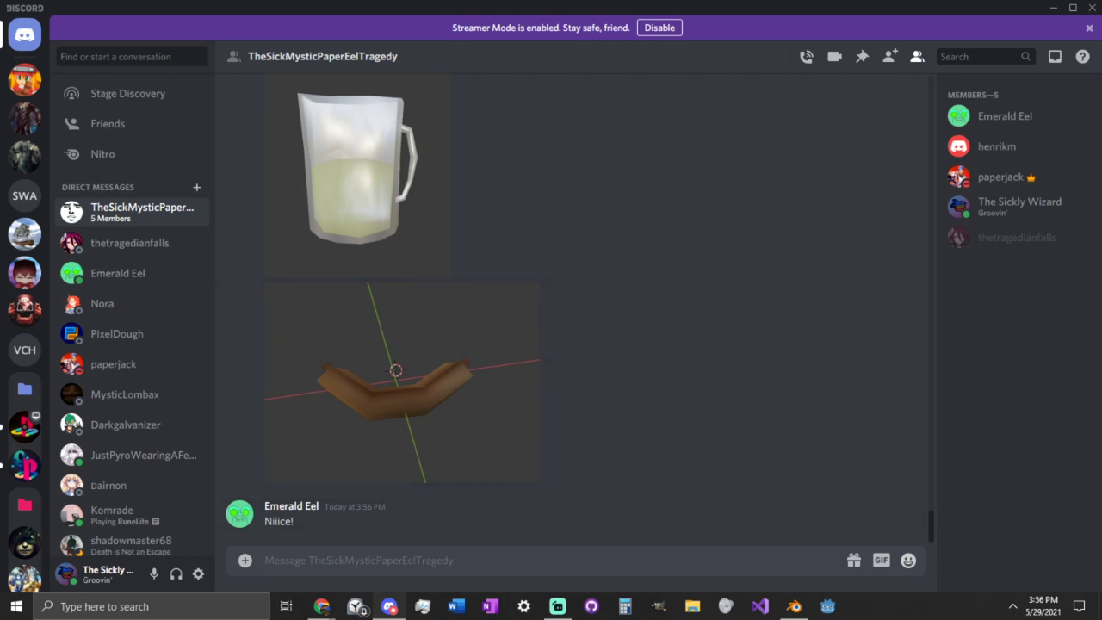
- Open the art channel of the PS1 Graphics Discord server and look through the server's channel list
left_click(28, 432)
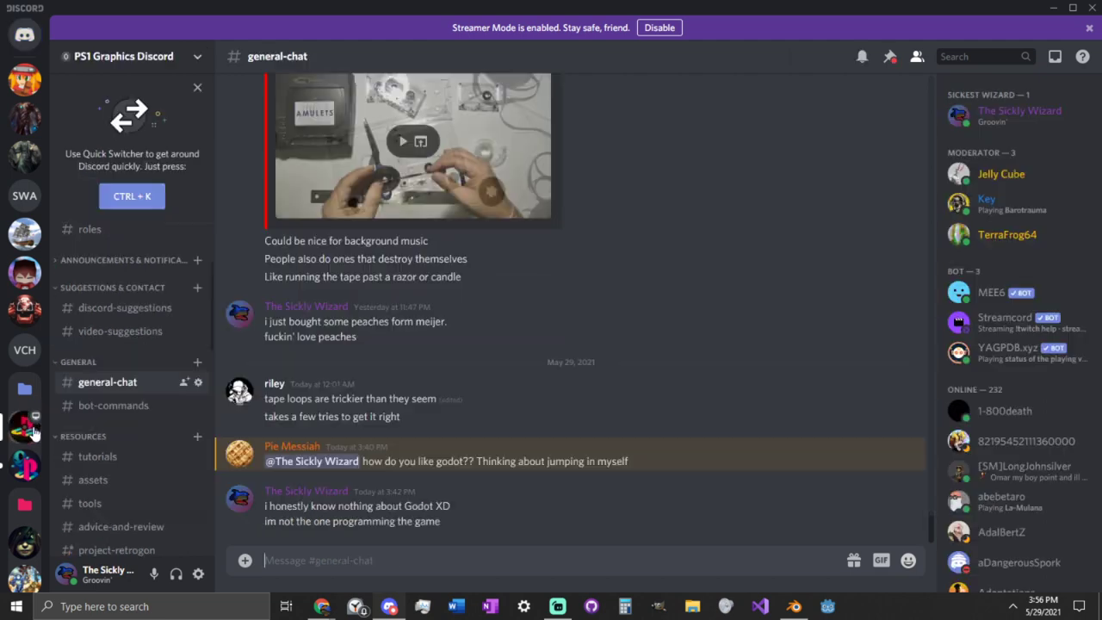
scroll(160, 454, "down", 5)
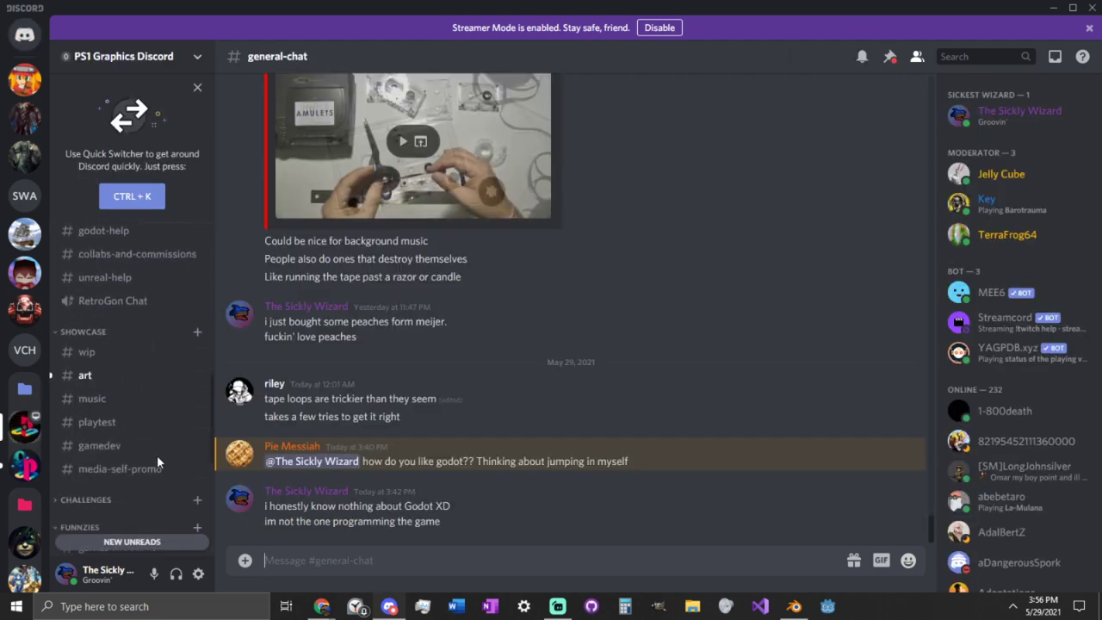
scroll(132, 427, "down", 5)
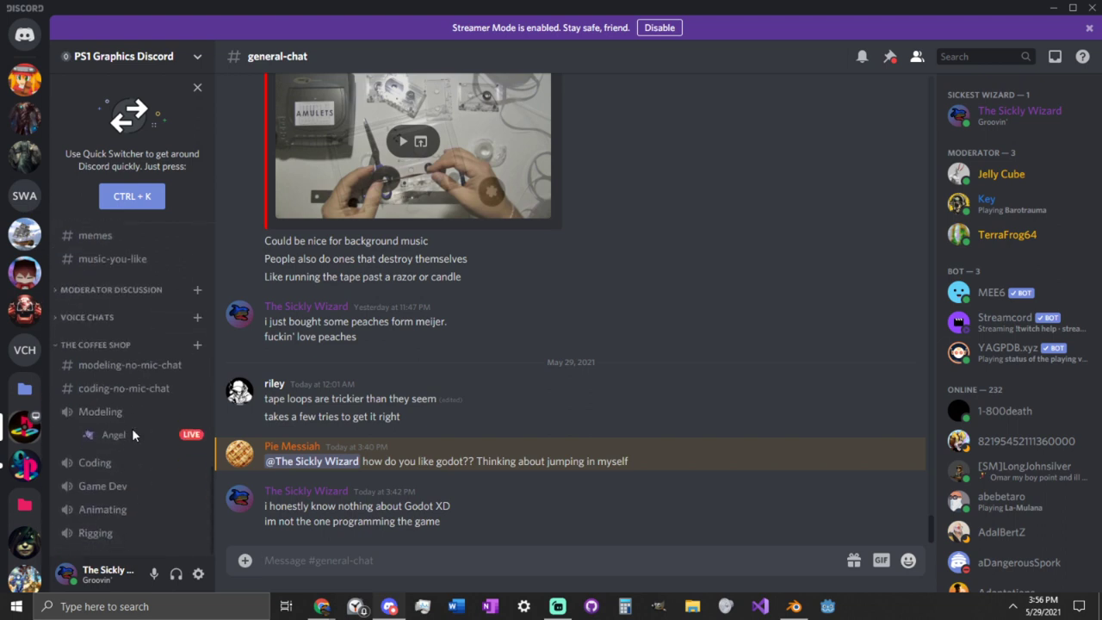
scroll(122, 416, "up", 2)
scroll(122, 416, "up", 3)
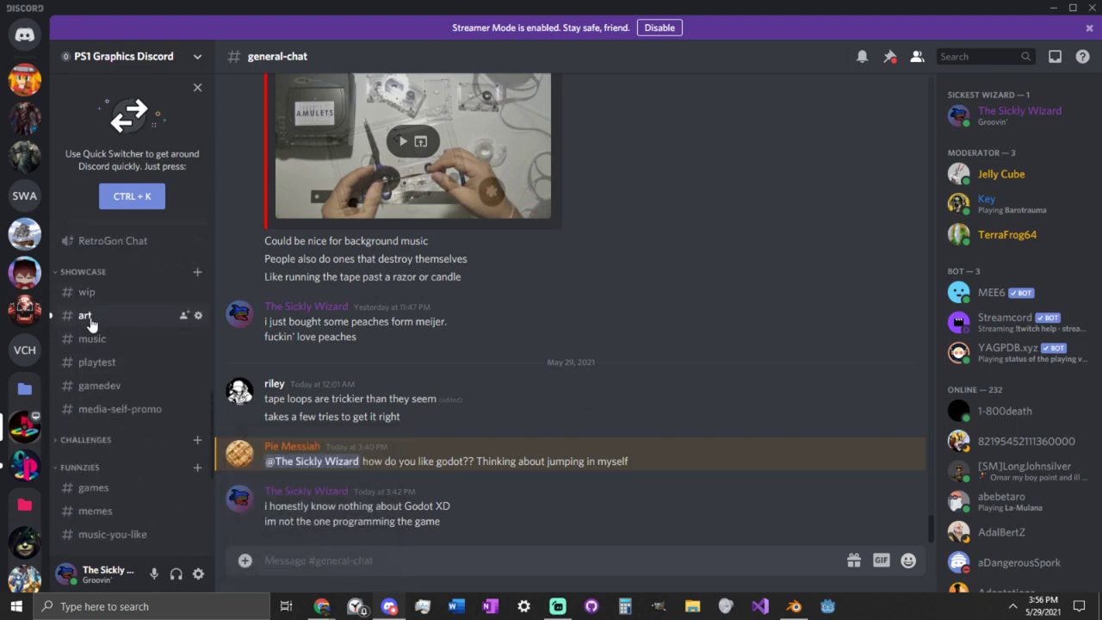
left_click(87, 316)
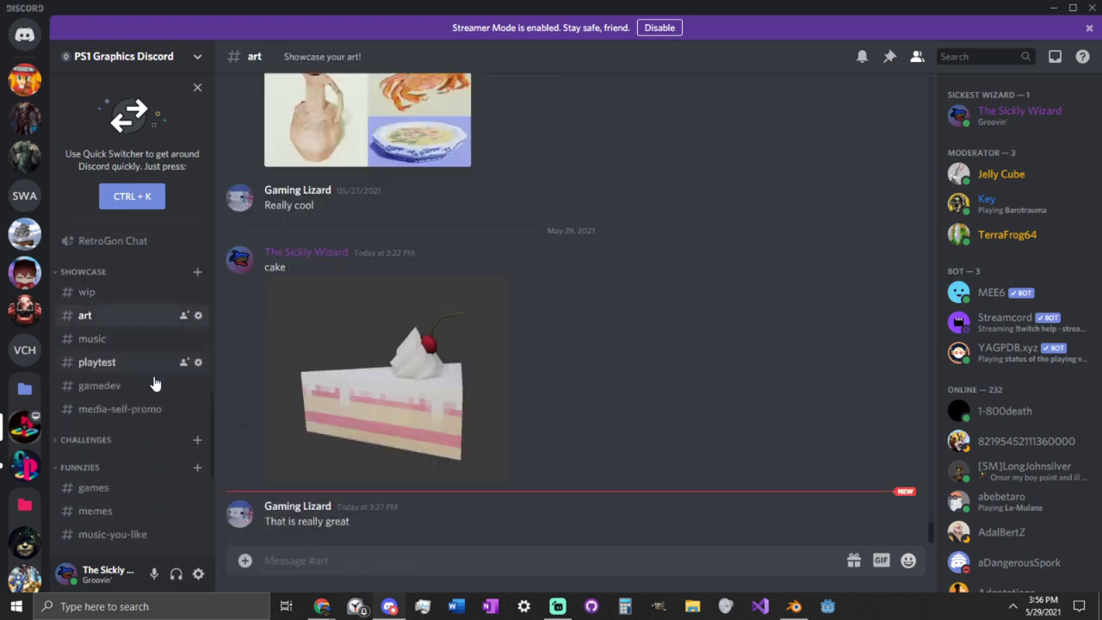
scroll(101, 400, "up", 3)
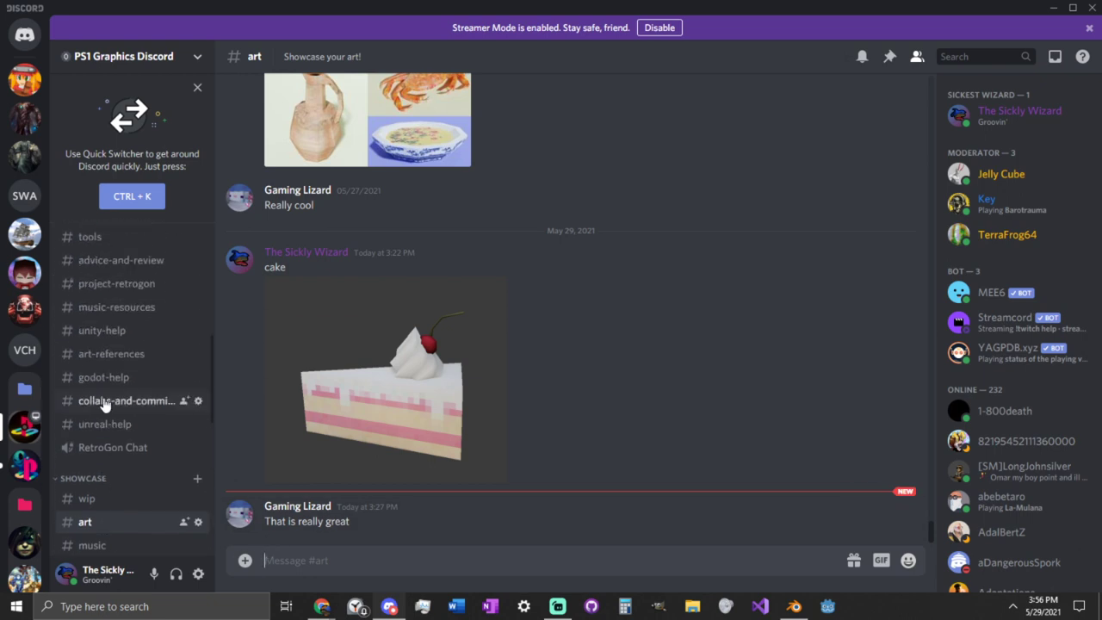
scroll(135, 398, "up", 3)
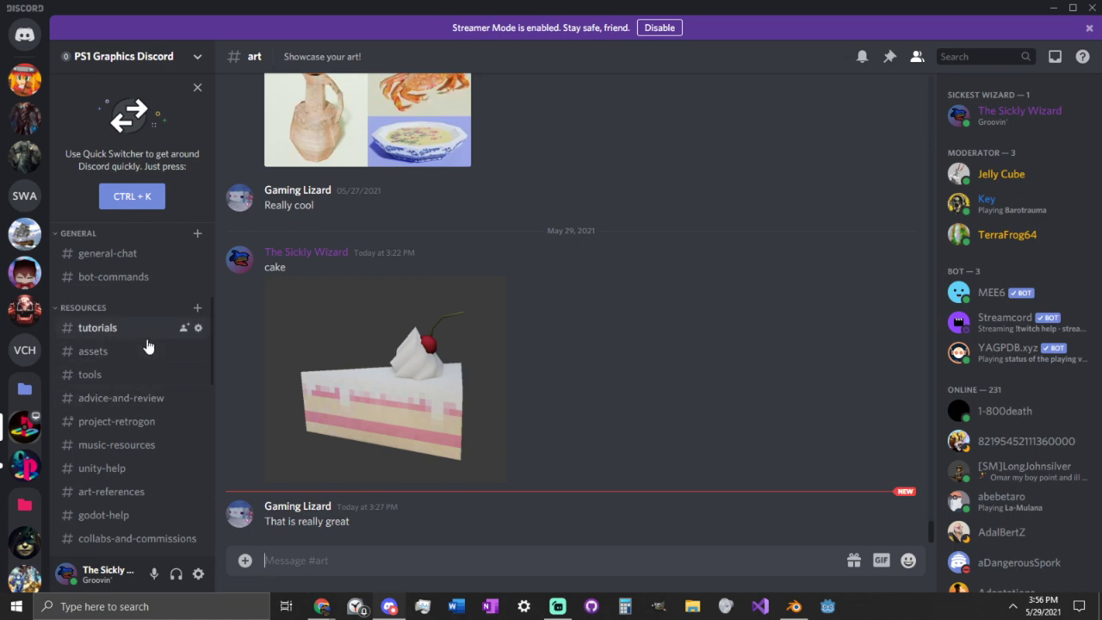
scroll(146, 343, "up", 3)
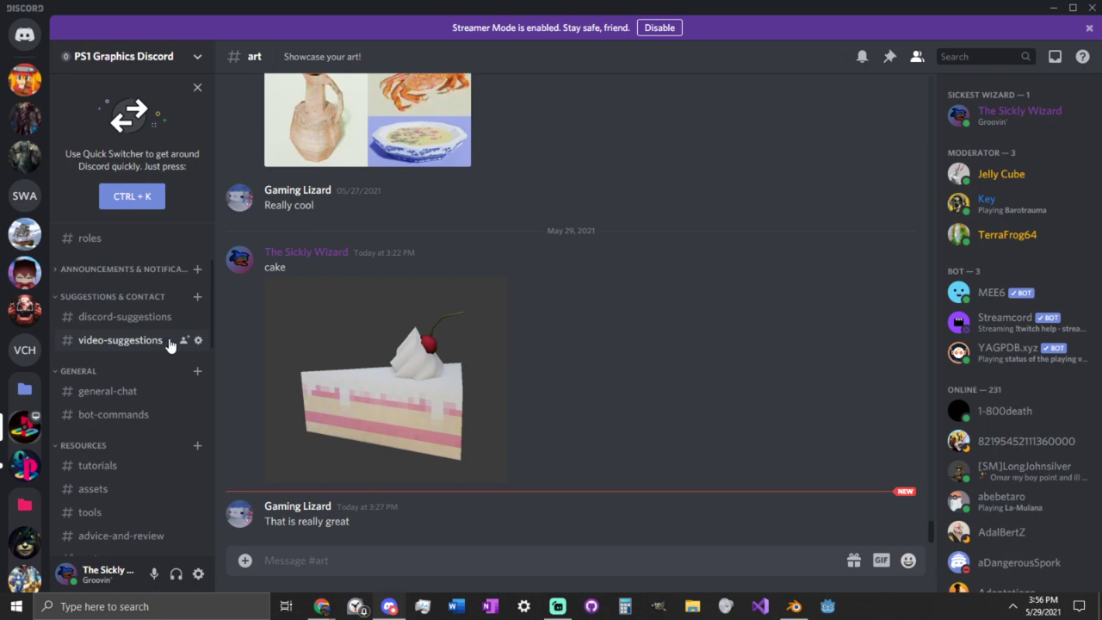
scroll(150, 368, "up", 3)
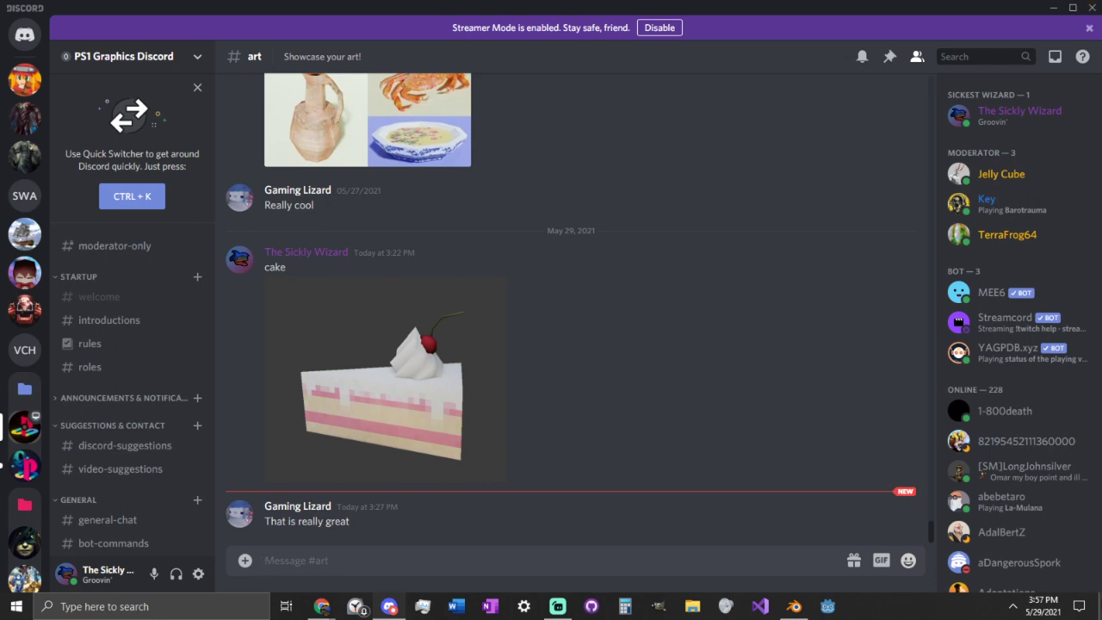
- Switch back to Blender and start a new file
left_click(793, 606)
left_click(30, 8)
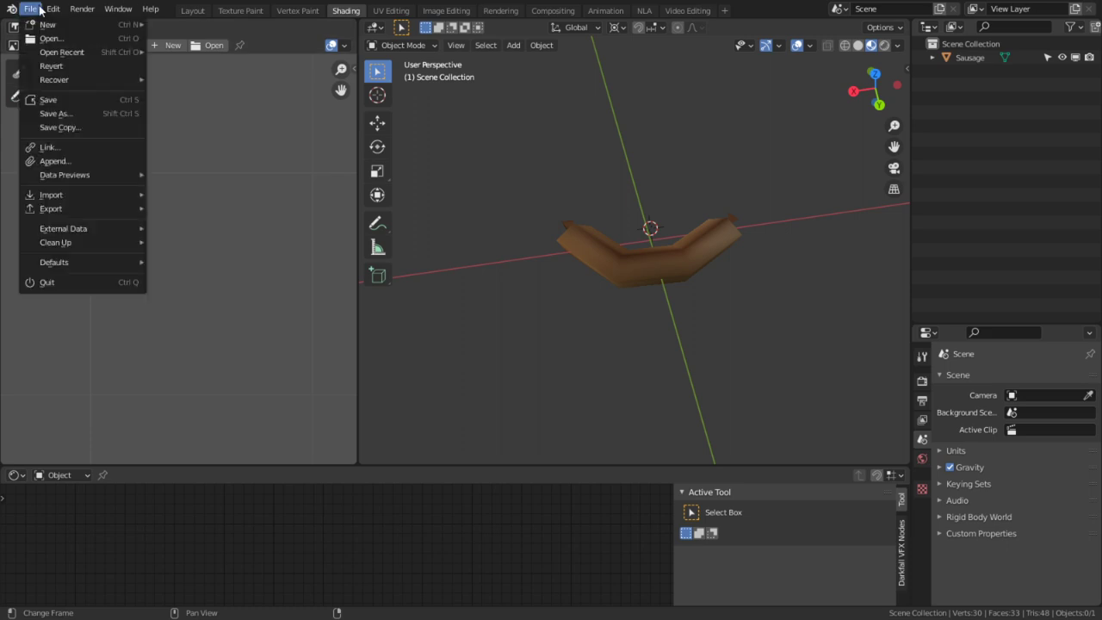
mouse_move(53, 9)
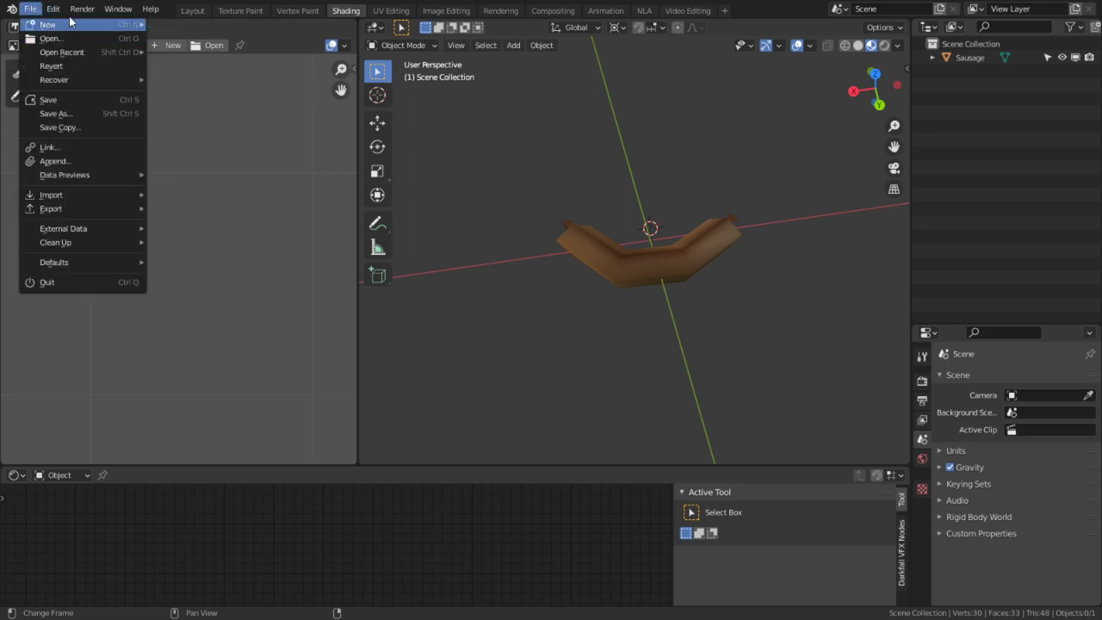
mouse_move(73, 24)
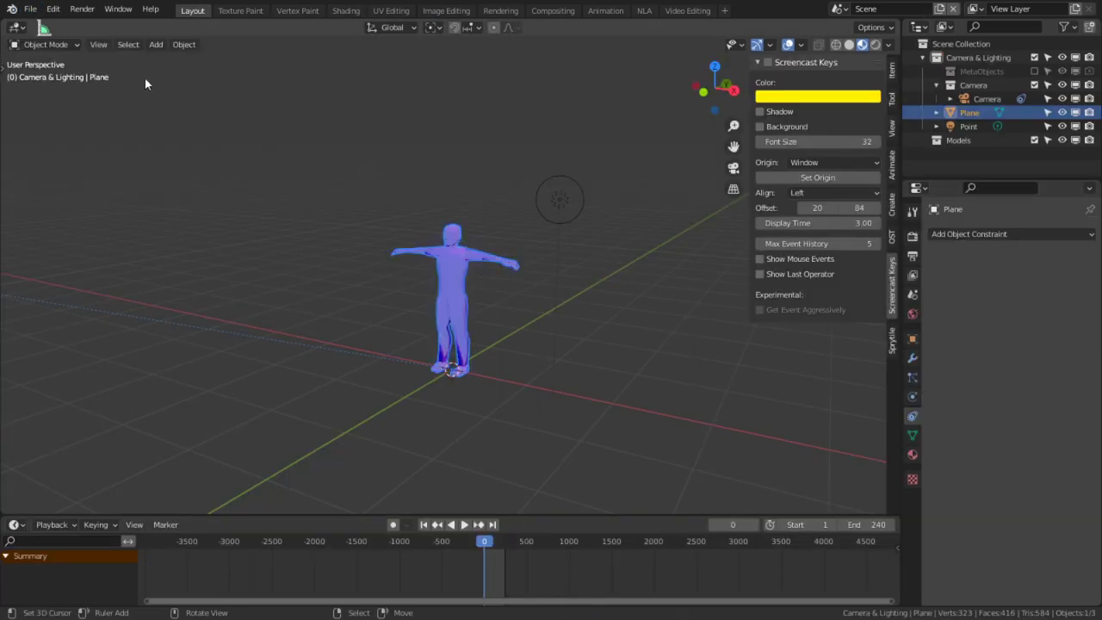
- Reopen the recent file BLD_Sausage.blend and place the 3D cursor on the lower bend of the sausage
left_click(32, 10)
mouse_move(53, 54)
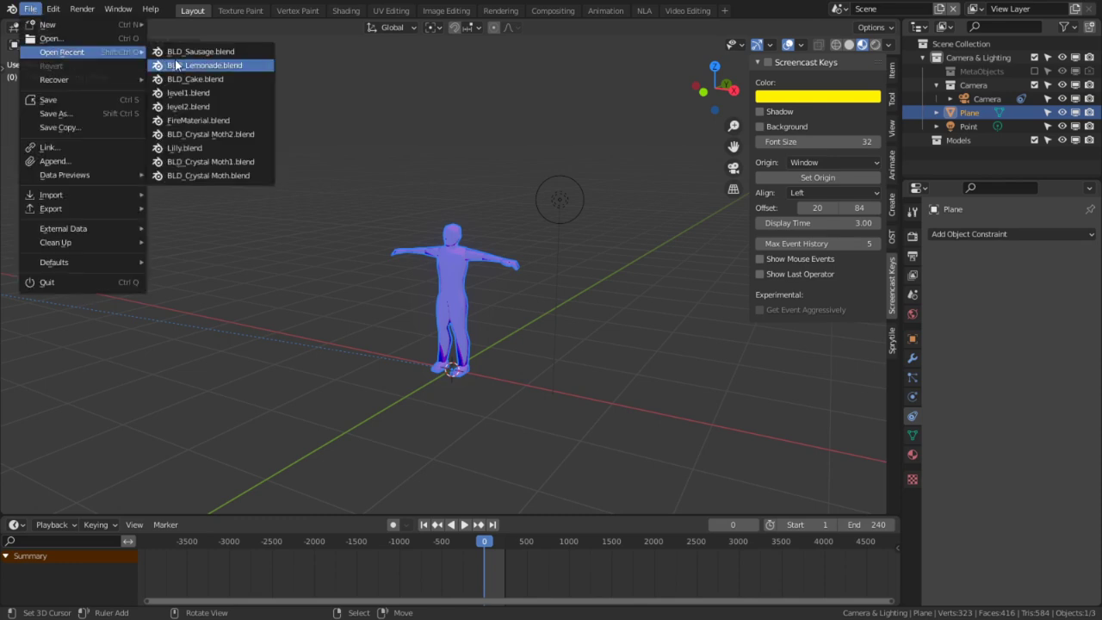
left_click(180, 53)
left_click(634, 275)
- Delete the sausage and undo the deletion
right_click(644, 278)
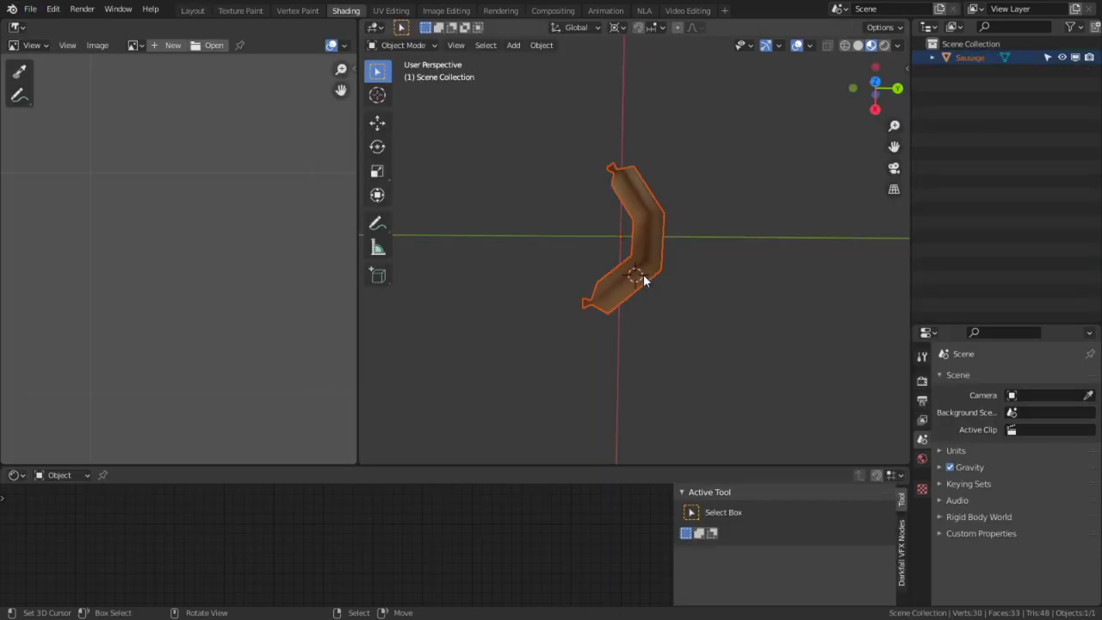
key("Delete")
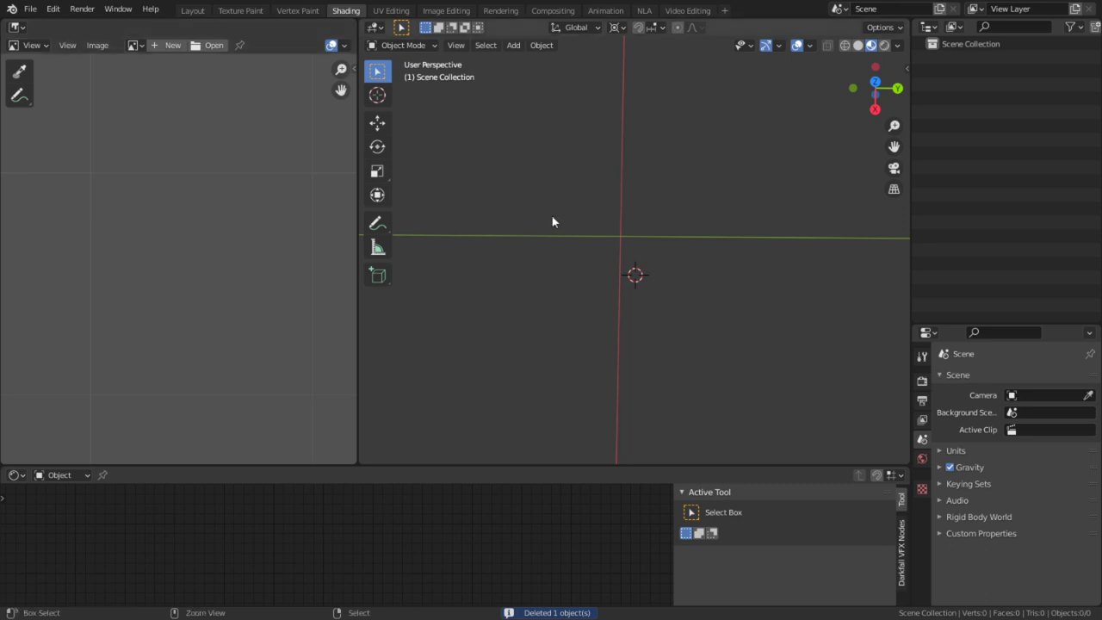
key("ctrl+z")
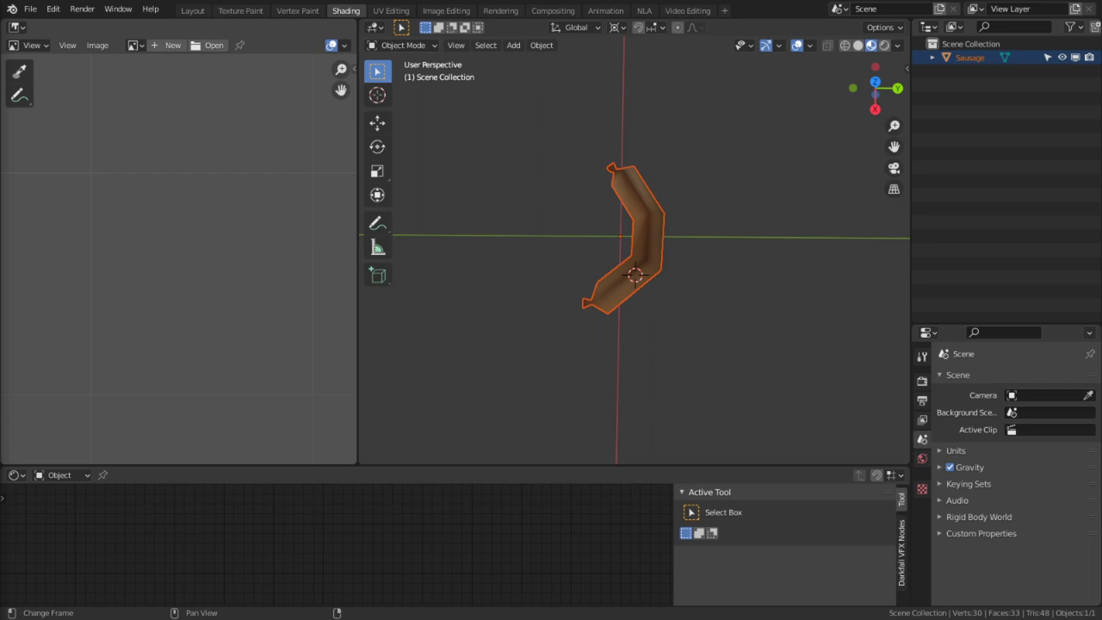
- Add a UV sphere at the 3D cursor with 6 segments and 5 rings
middle_click_drag(651, 291, 679, 220)
key("shift+a")
mouse_move(752, 220)
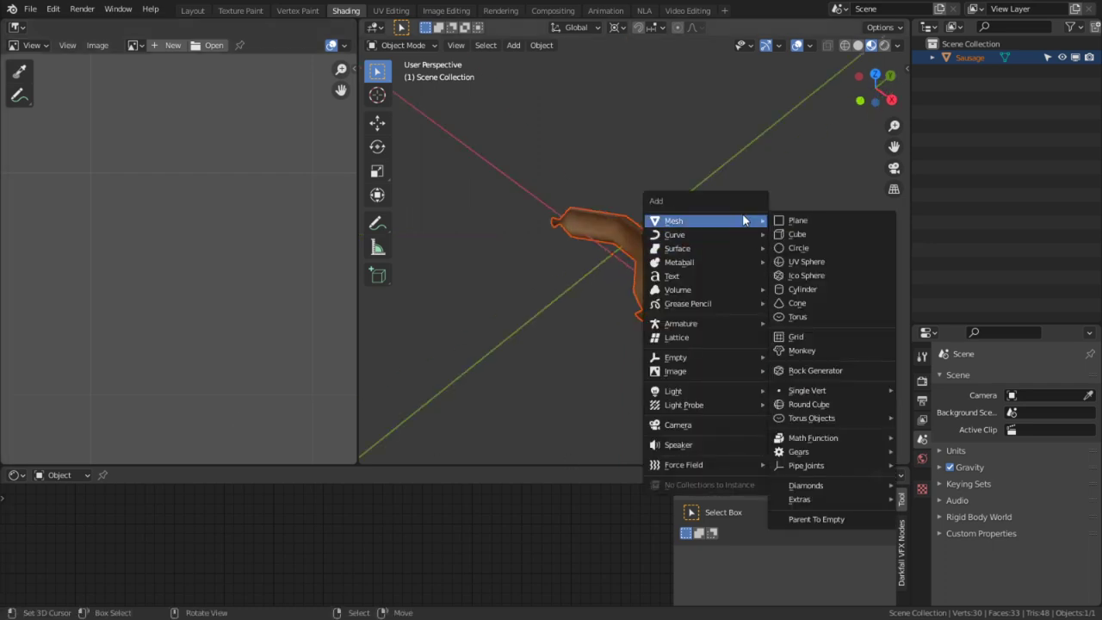
left_click(819, 261)
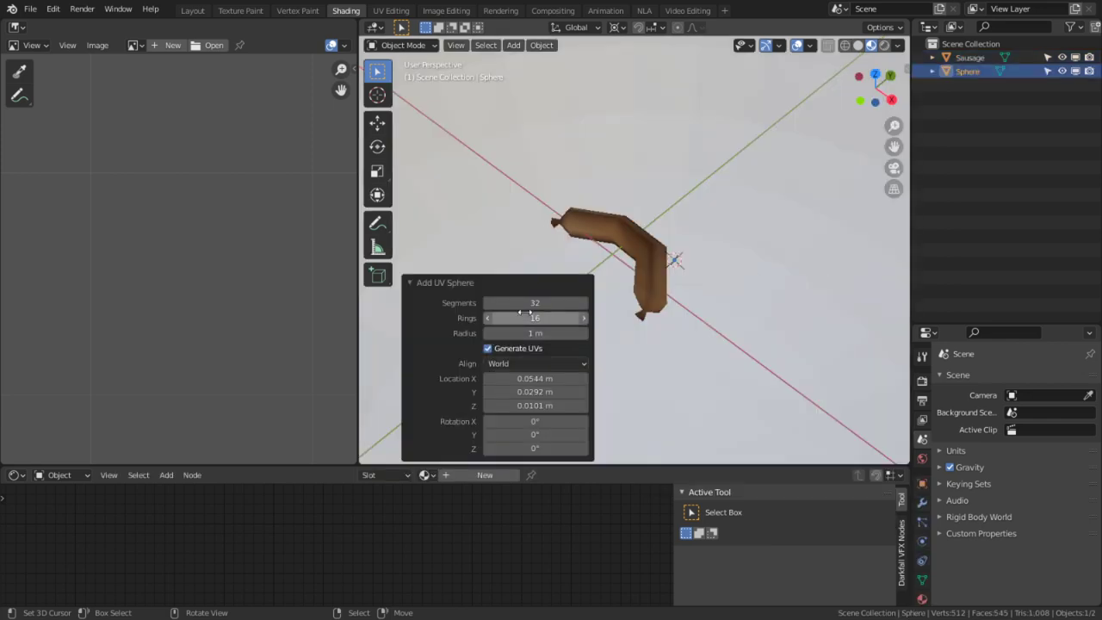
left_click(539, 302)
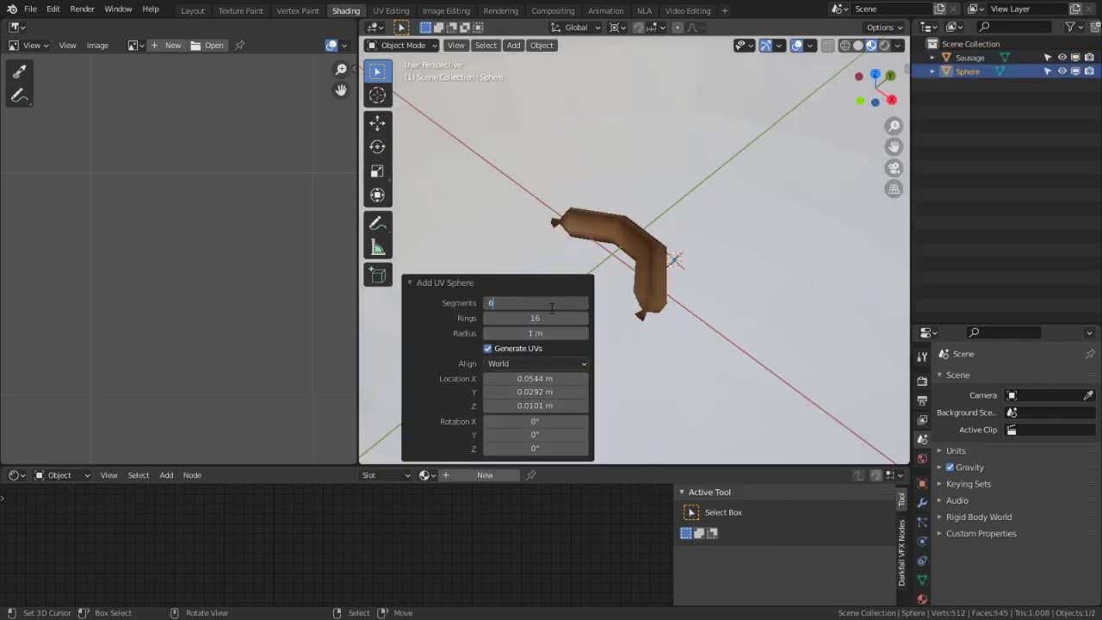
type("6")
left_click(534, 316)
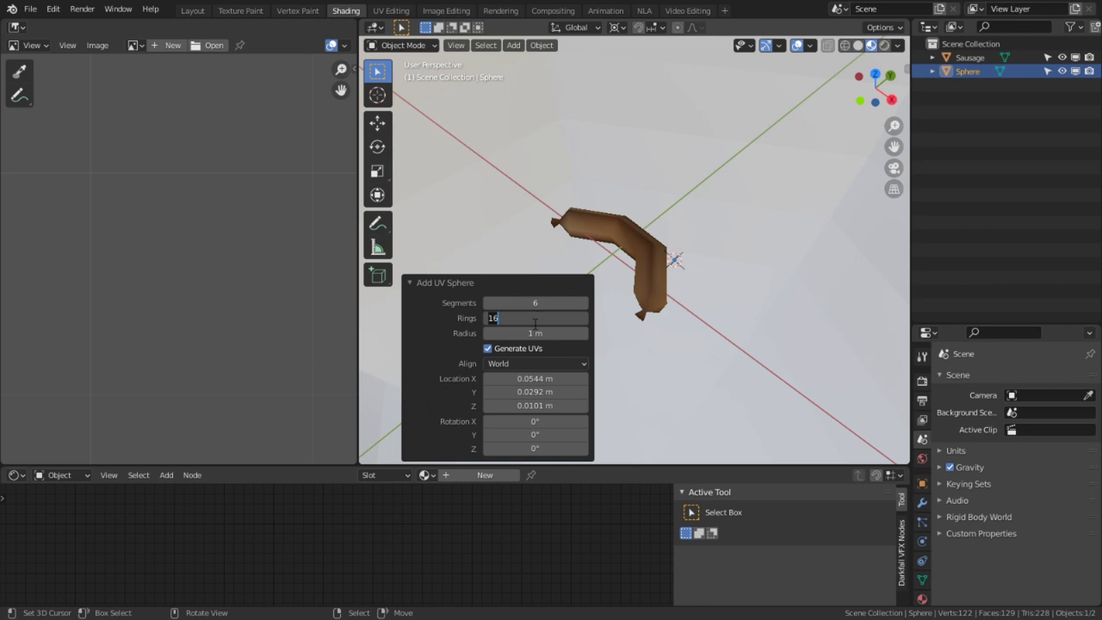
type("5")
key("Return")
- Frame the new sphere and raise its segment count to 8
key("KP_Decimal")
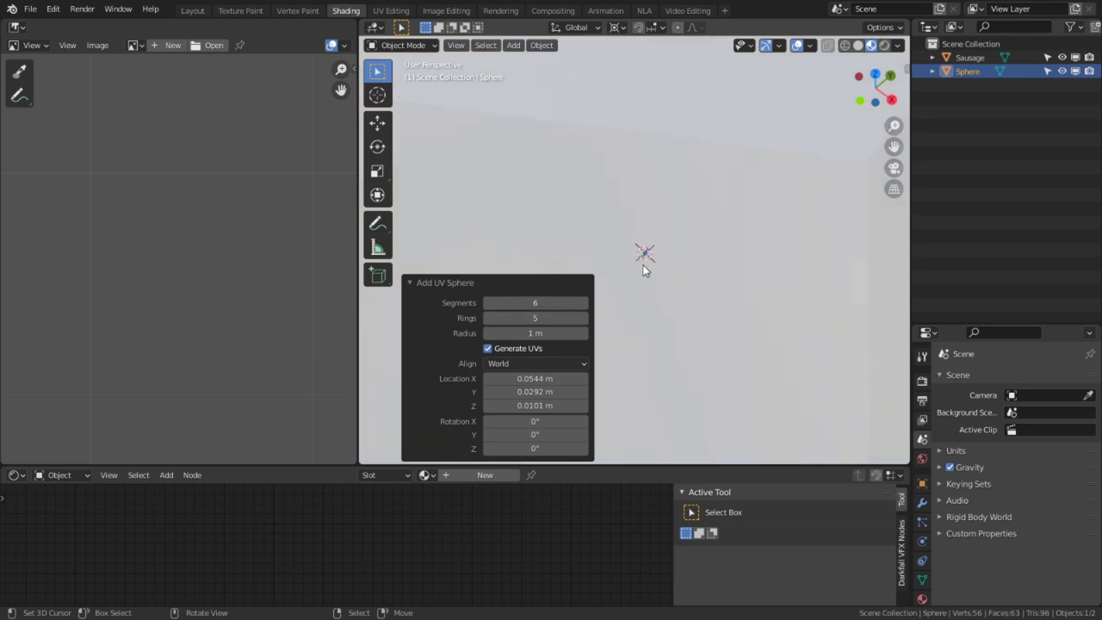
middle_click_drag(645, 227, 723, 366)
left_click(583, 302)
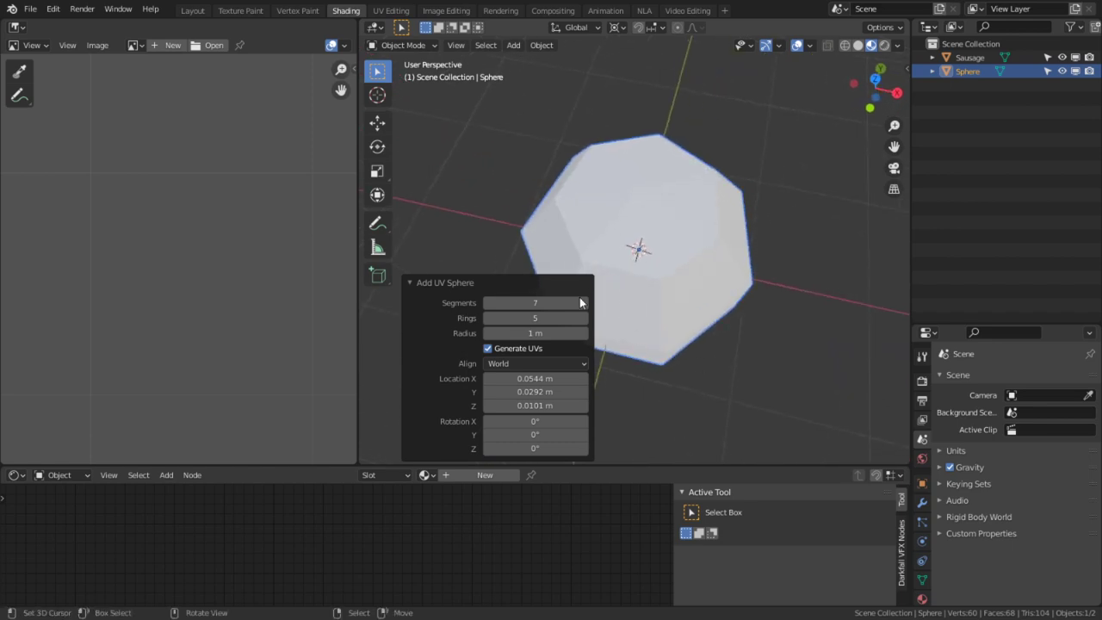
left_click(583, 302)
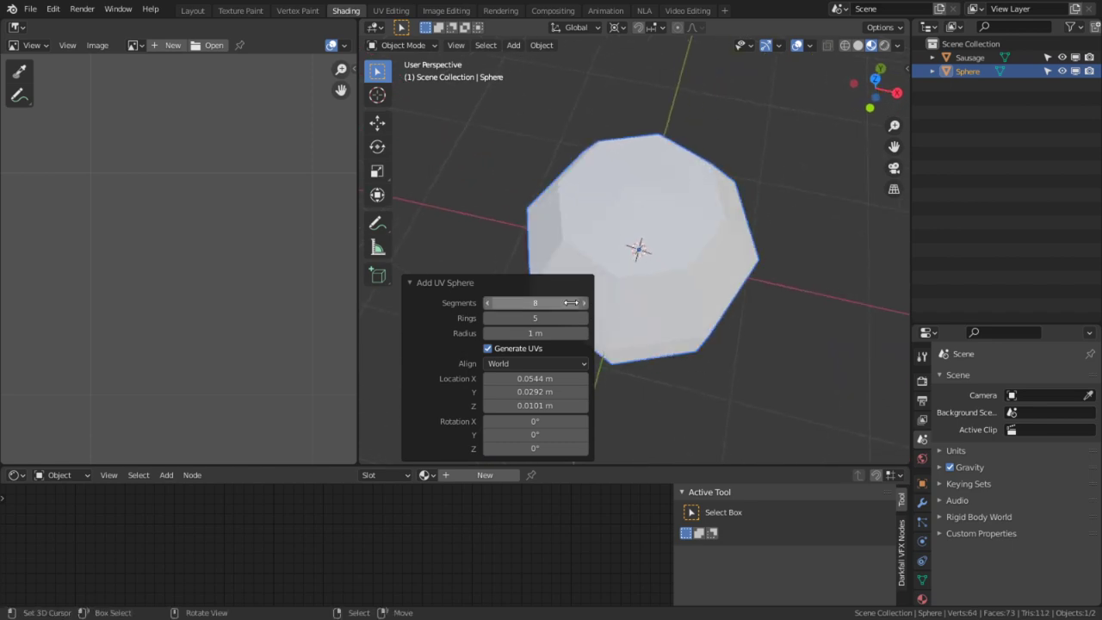
- Compare 6 and 8 segments on the UV sphere, keeping 8, and reduce its rings to 4
left_click(486, 302)
left_click(485, 302)
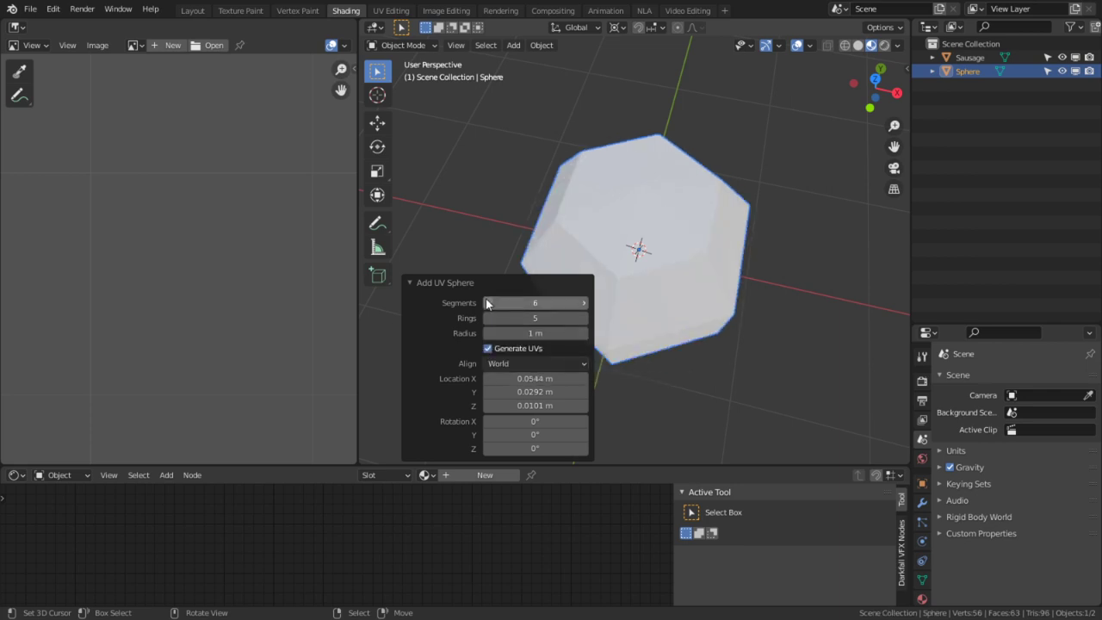
left_click(584, 304)
left_click(585, 302)
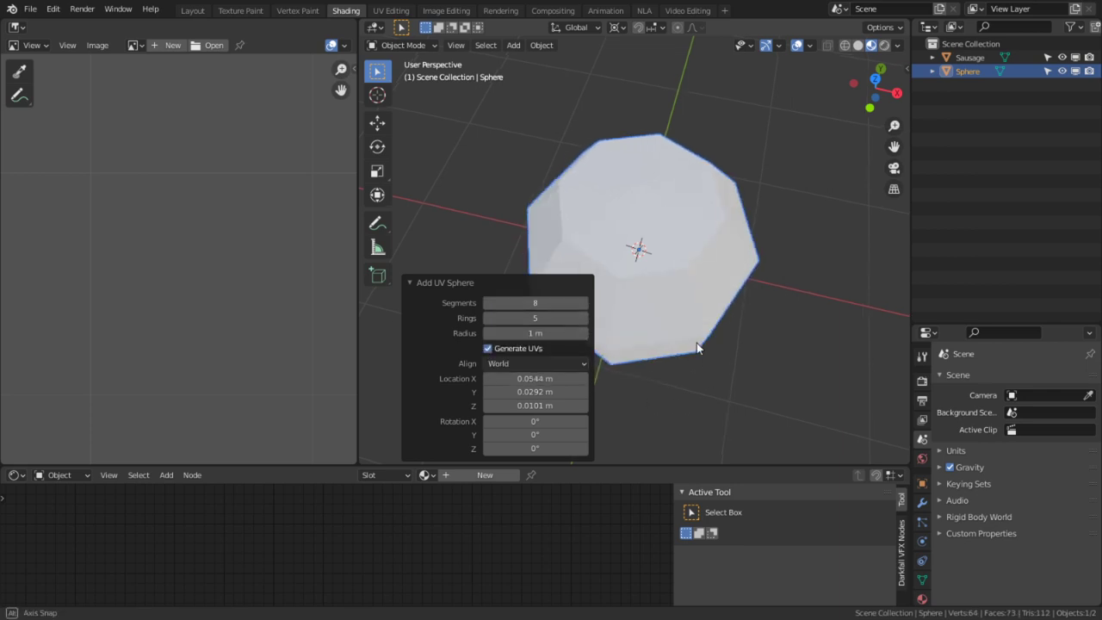
middle_click_drag(697, 342, 603, 235)
left_click(486, 318)
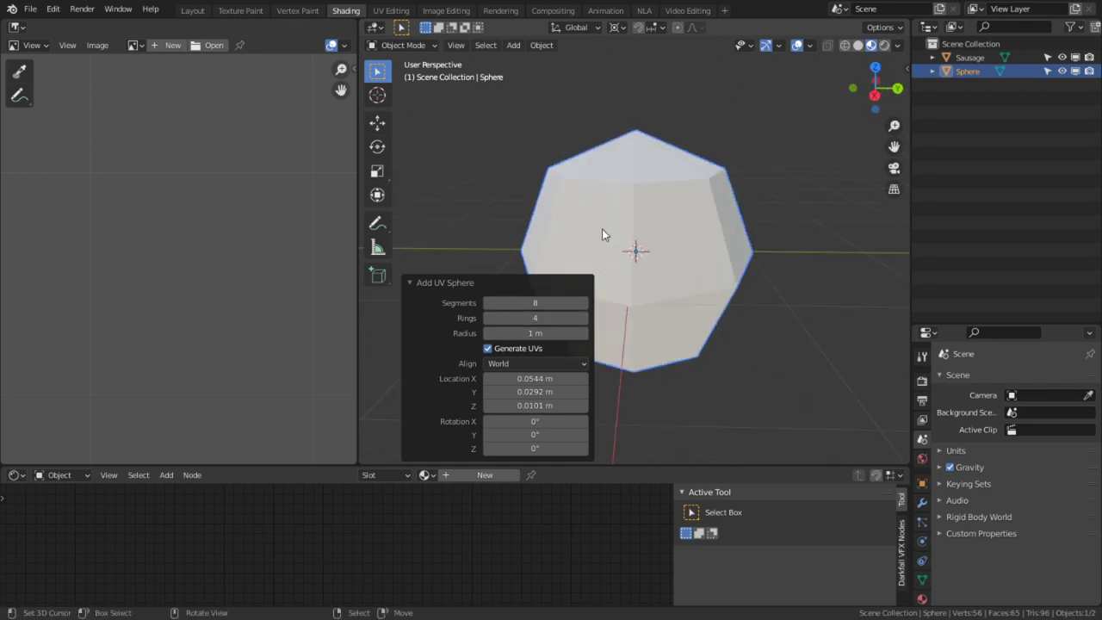
- Enter Edit Mode on the sphere and shade all its faces smooth
key("Tab")
key("q")
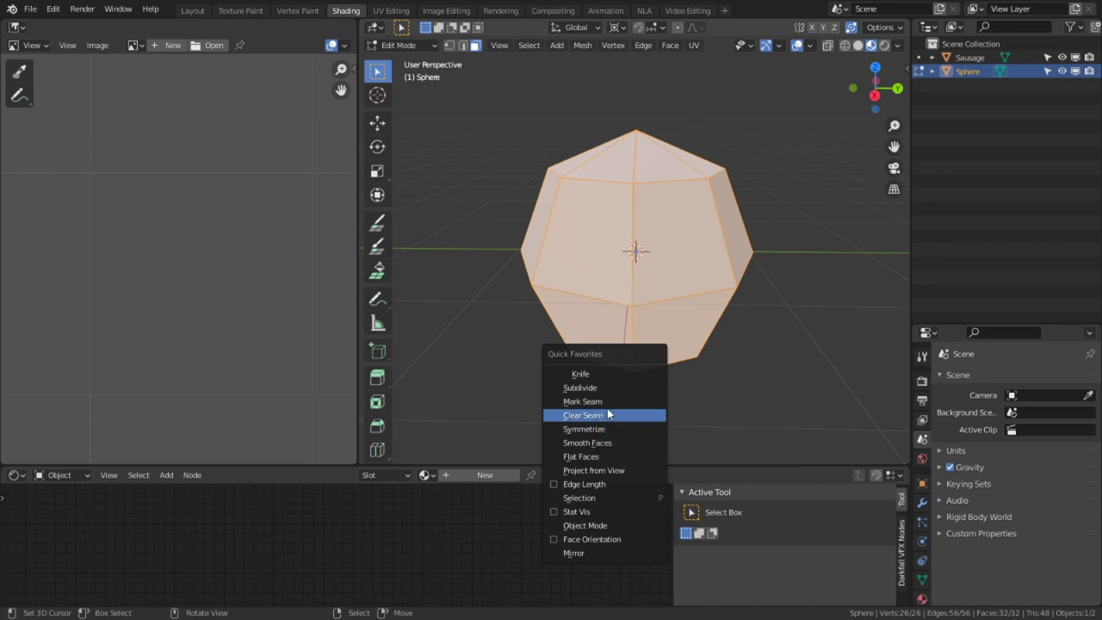
left_click(596, 444)
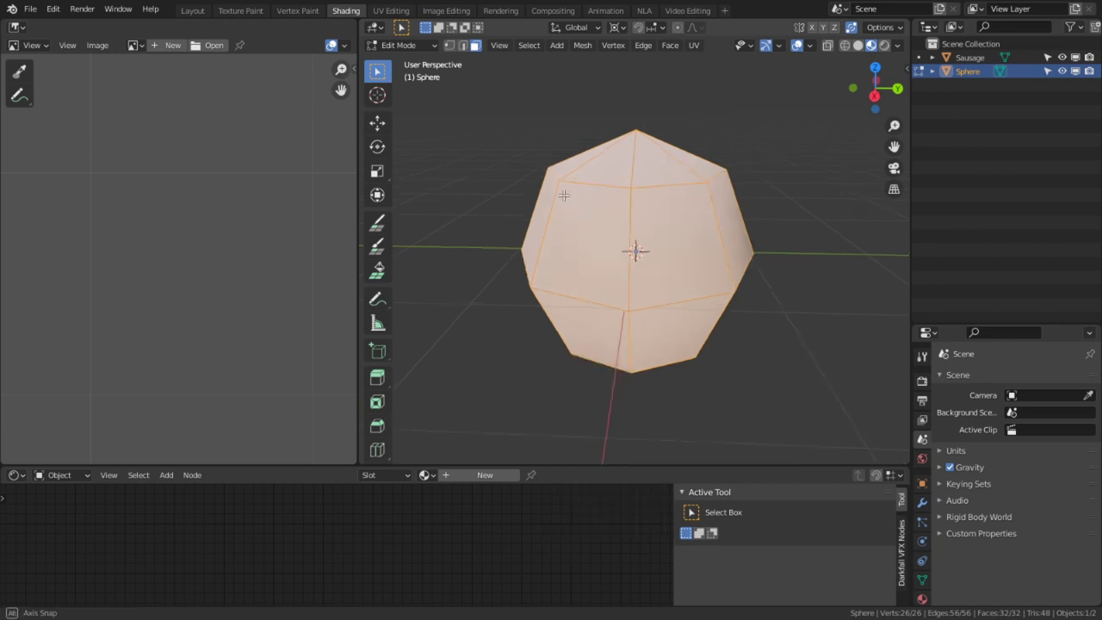
- Move the sphere's top pole vertex about 0.58 m down along the global Z axis to form a dent
middle_click_drag(566, 197, 551, 268)
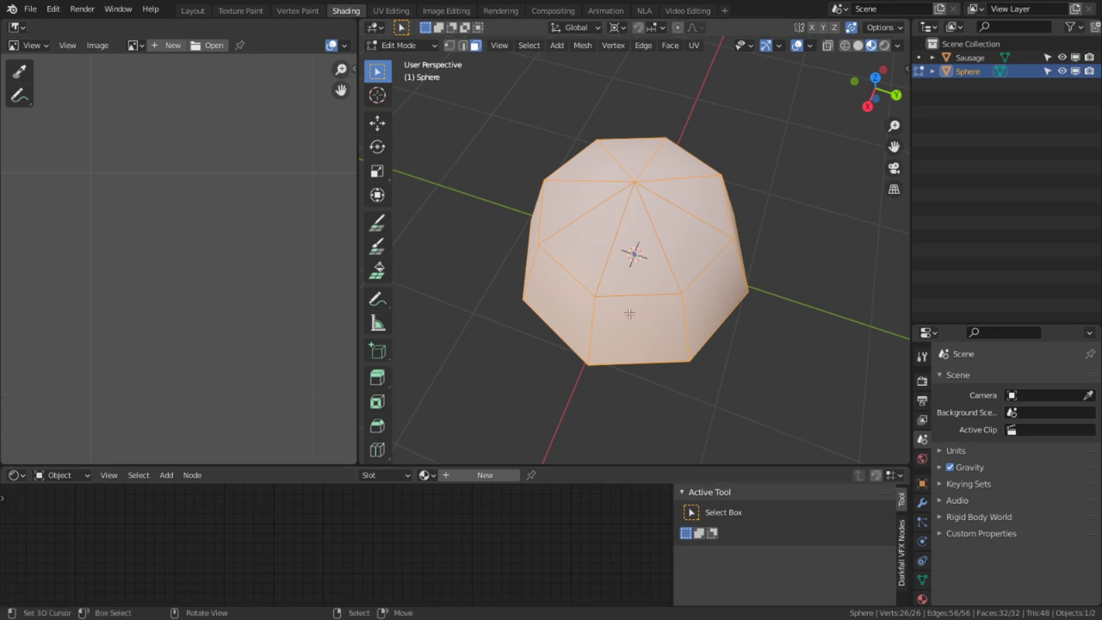
middle_click_drag(616, 202, 584, 262, "shift")
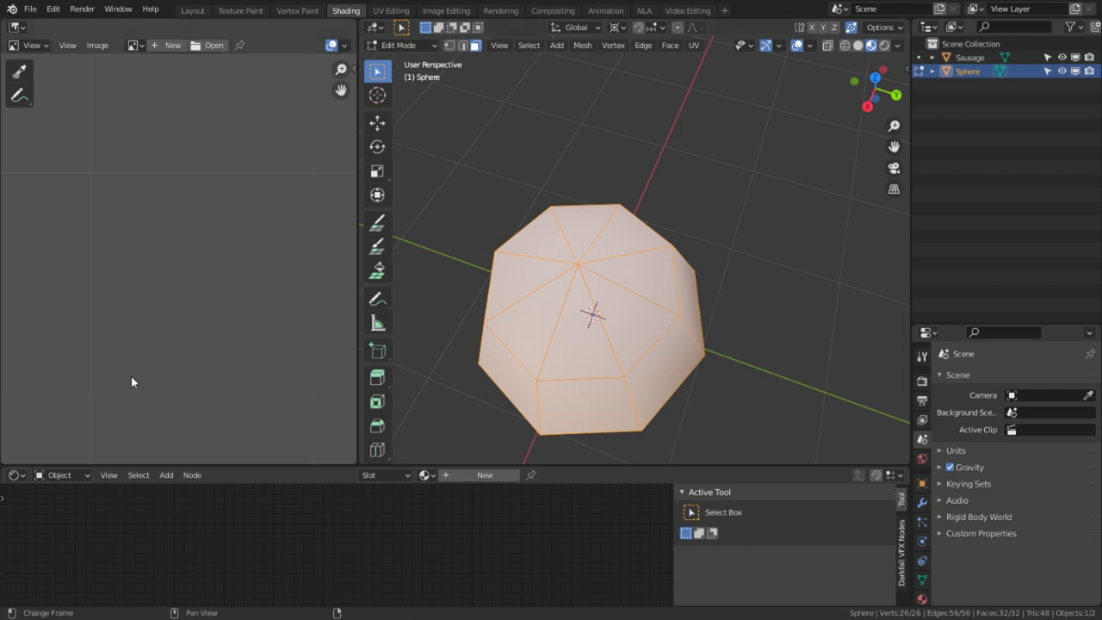
middle_click_drag(689, 235, 732, 173)
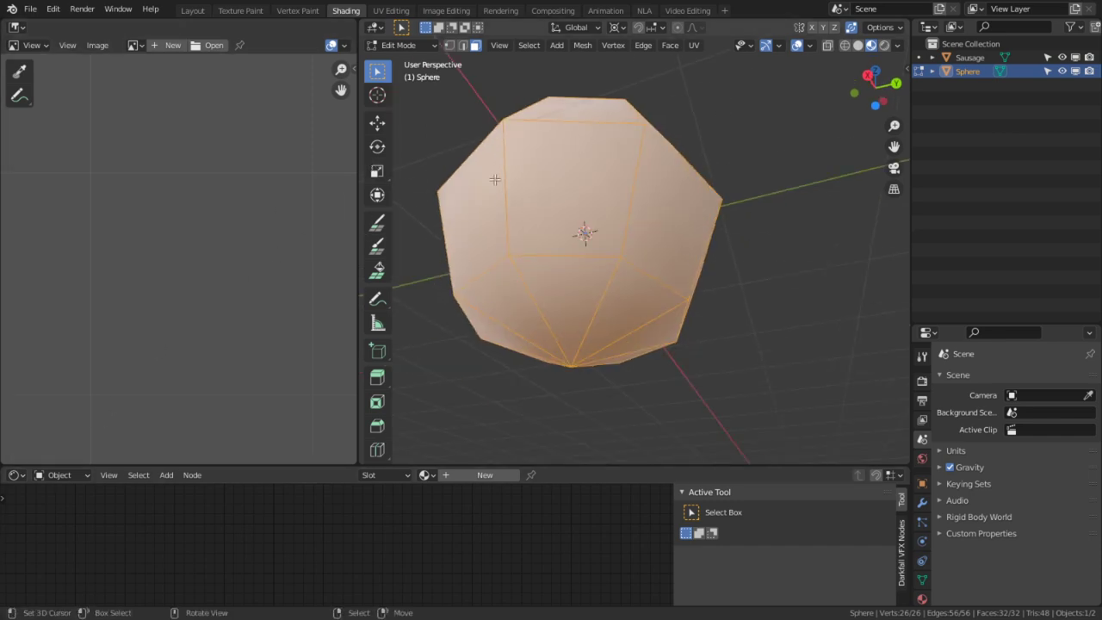
middle_click_drag(492, 177, 592, 249)
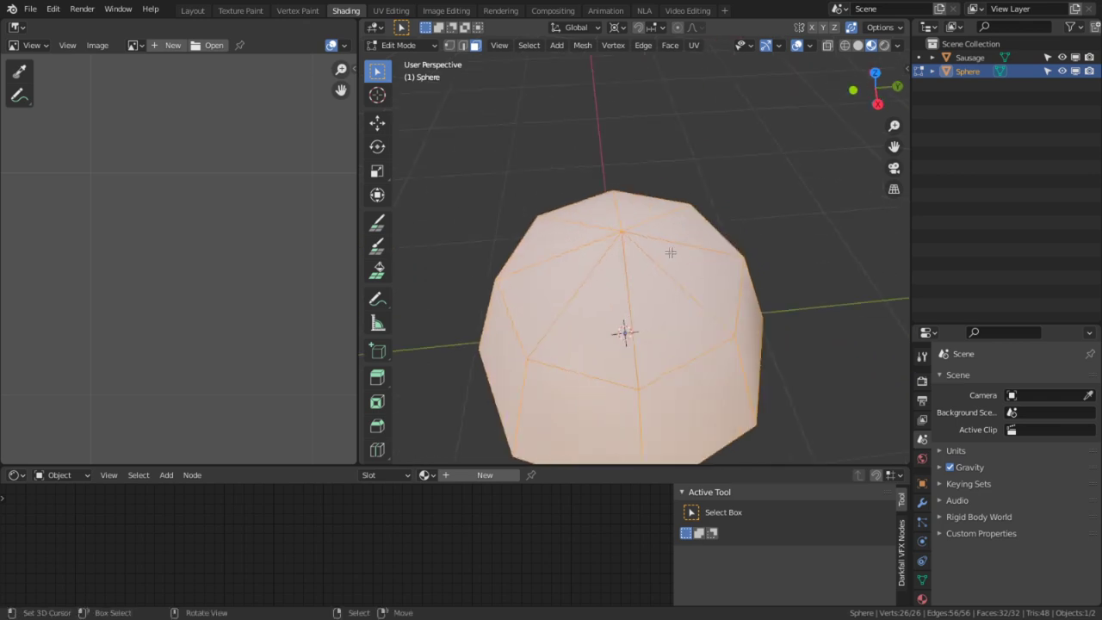
key("ctrl+space")
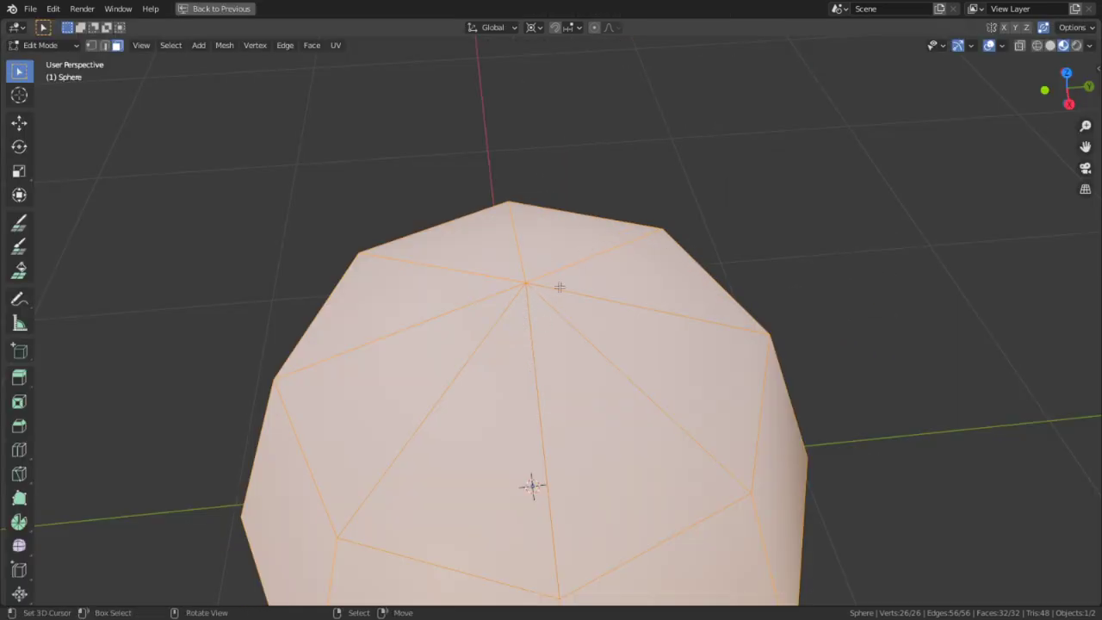
left_click(525, 285)
middle_click_drag(526, 285, 576, 243)
key("g")
key("z")
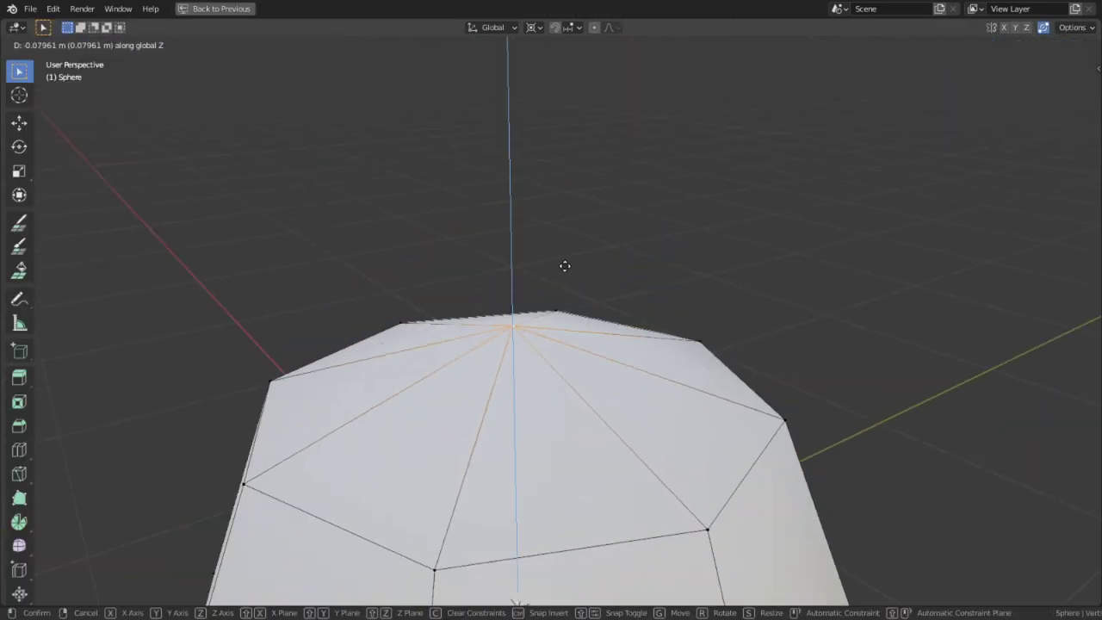
left_click(637, 437)
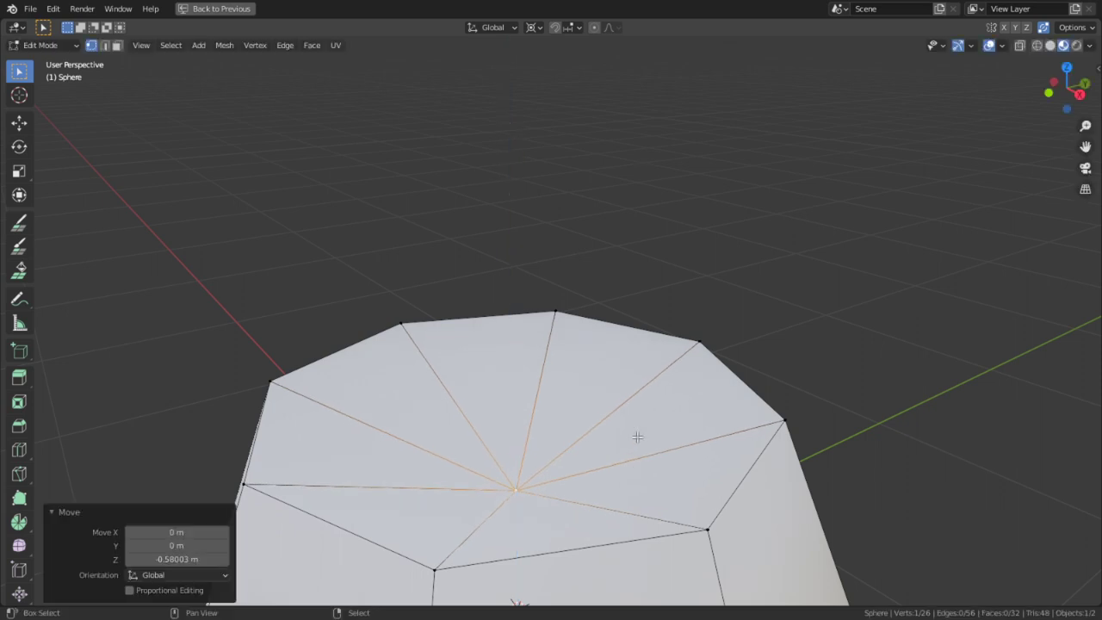
scroll(529, 393, "down", 3)
key("ctrl+space")
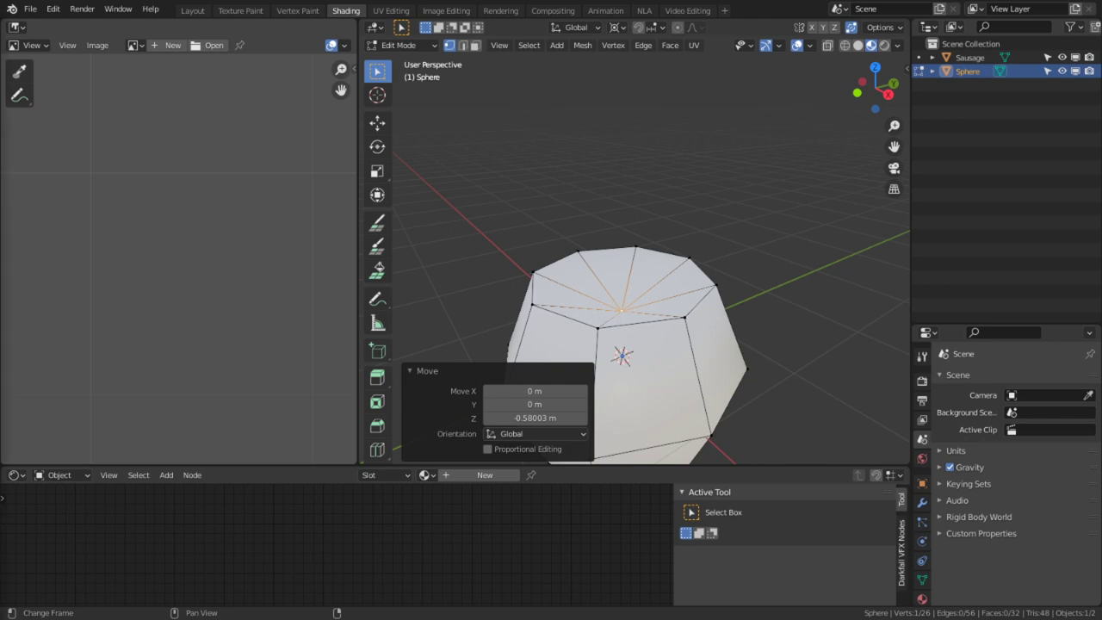
- Select the vertical edge chain down one side of the sphere and shrink it inward by about 0.183 m
middle_click_drag(747, 333, 638, 231)
left_click(572, 206)
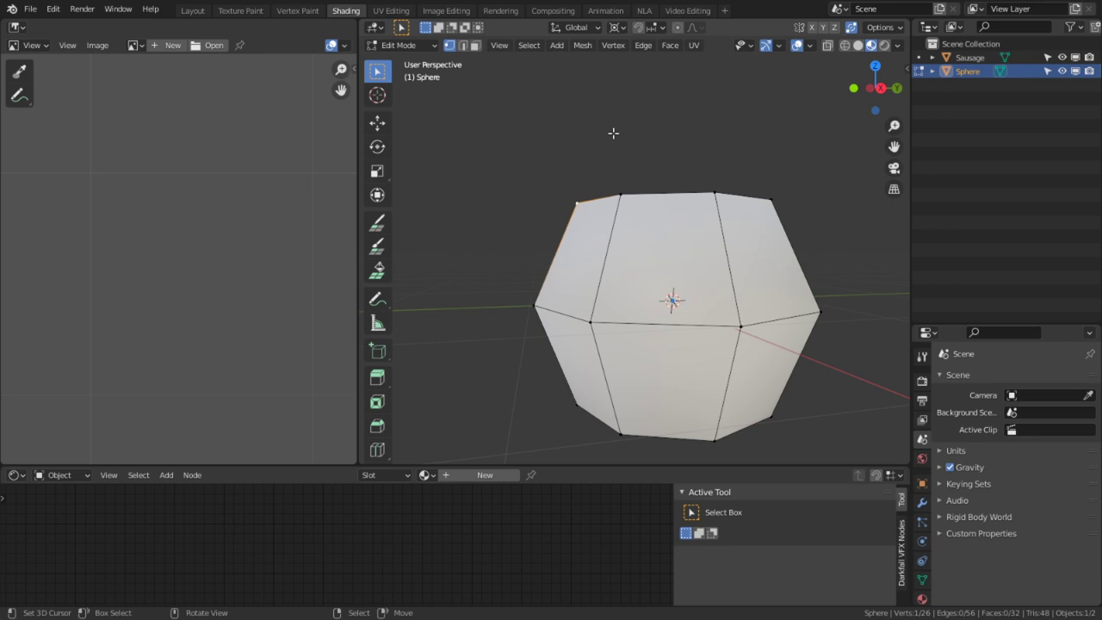
right_click(560, 249, "shift")
middle_click_drag(555, 351, 539, 256)
right_click(575, 371, "shift")
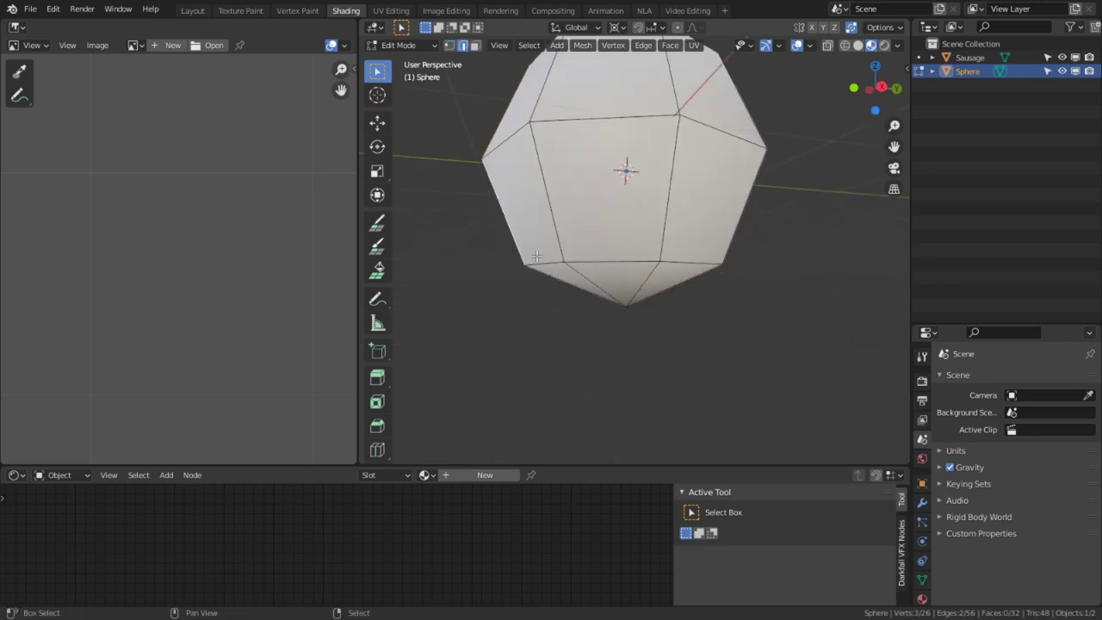
right_click(547, 275, "shift")
key("alt+s")
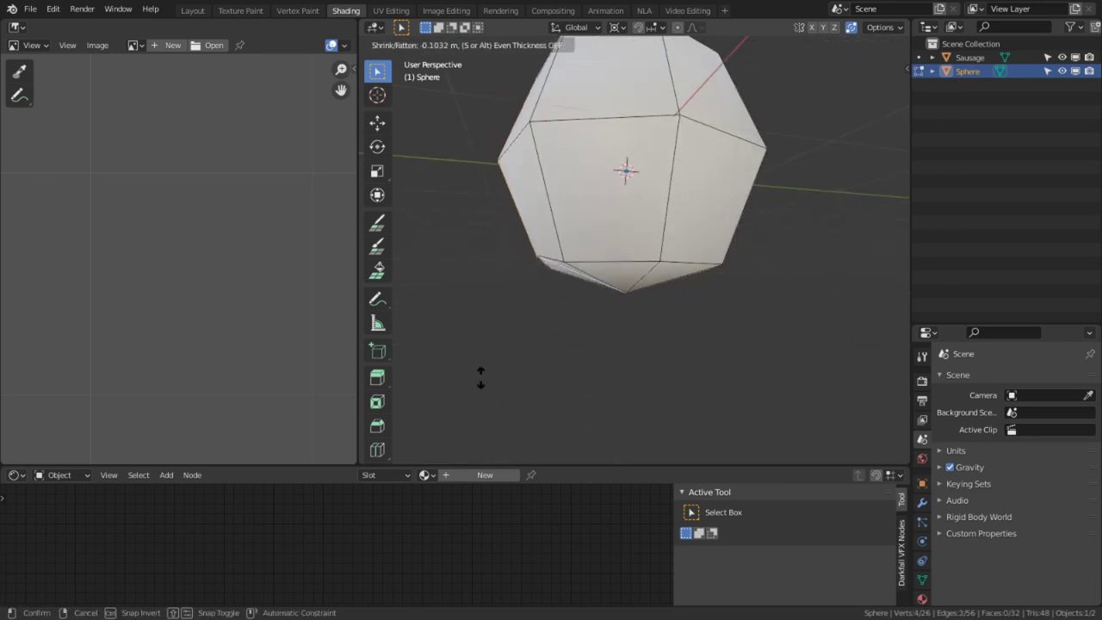
left_click(446, 427)
- Nudge the vertex at the lower end of the upper crease edge, and fatten that edge outward slightly
middle_click_drag(513, 266, 613, 350)
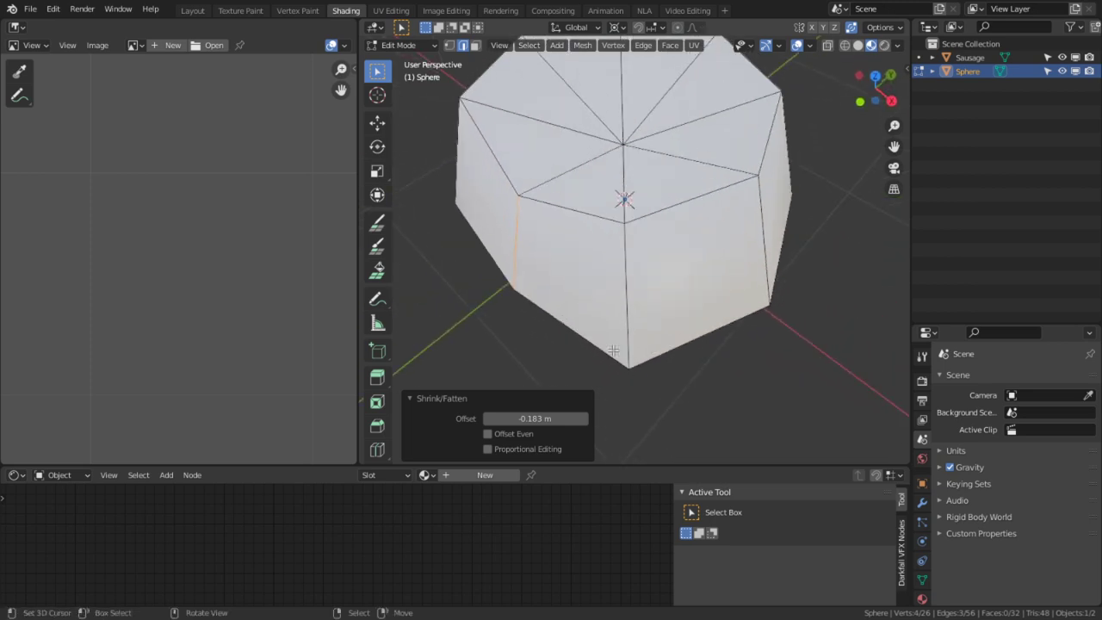
key("g")
left_click(571, 246)
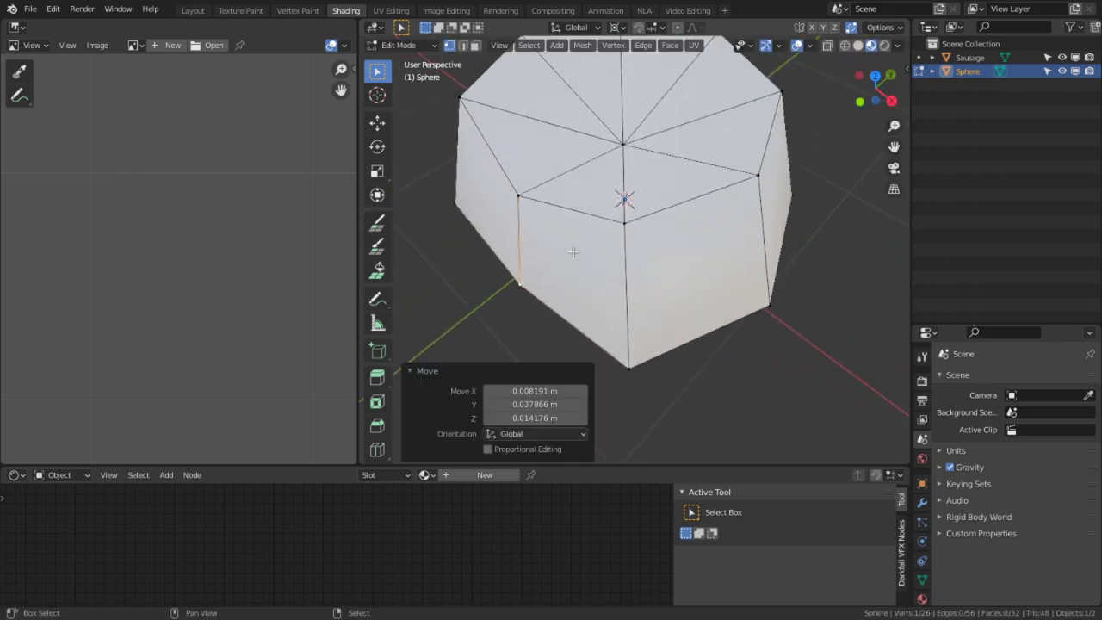
left_click(528, 261)
key("alt+s")
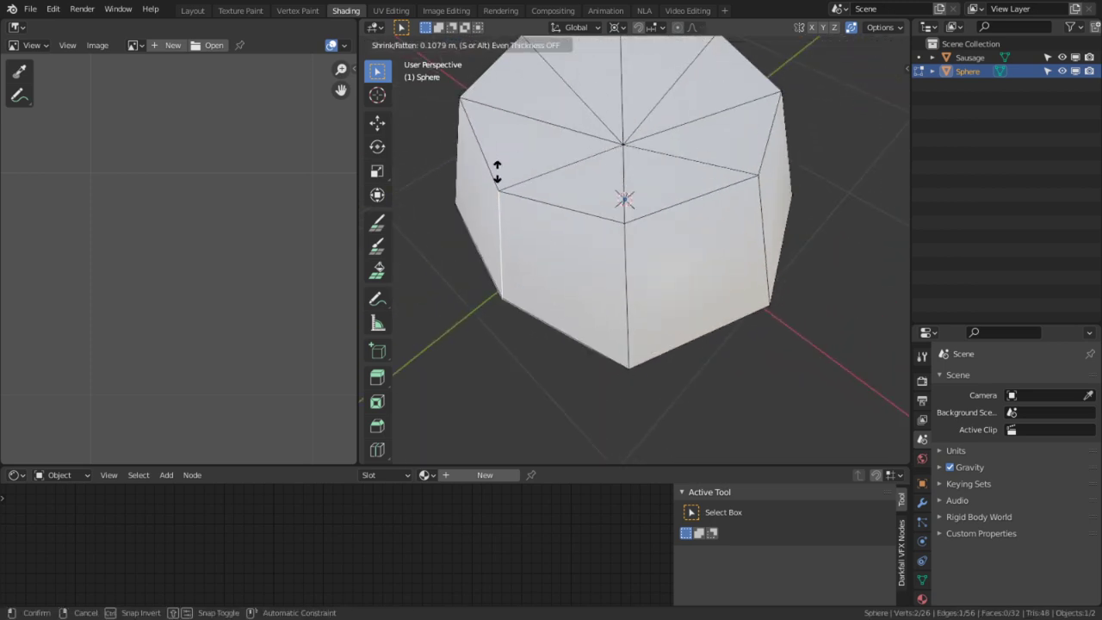
left_click(494, 200)
- Select the full crease edge chain from the top pole down the side and mark it sharp
left_click(562, 183, "alt")
key("ctrl+e")
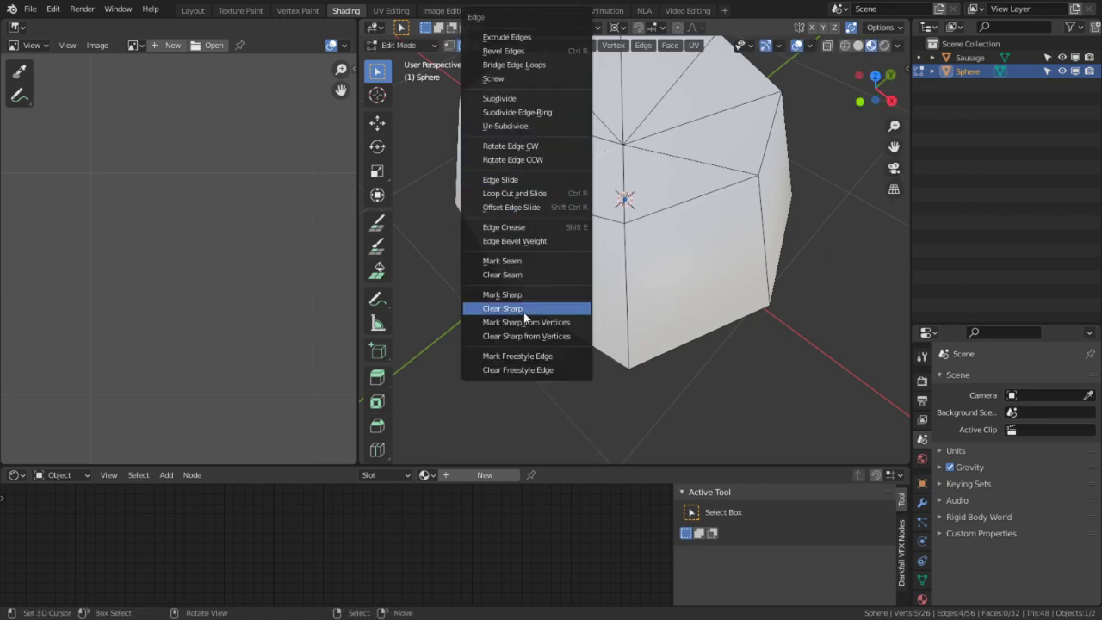
left_click(504, 294)
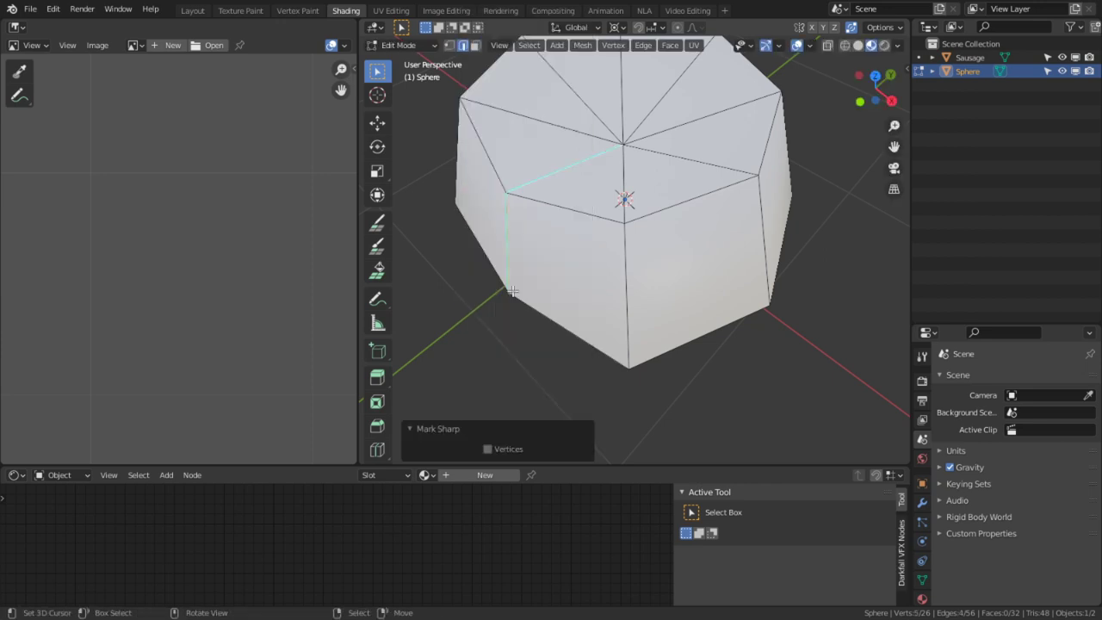
- Inspect the underside in Object Mode, and in Edit Mode move the bottom pole vertex downward along the global Z axis
key("Tab")
middle_click_drag(516, 292, 692, 193)
key("ctrl+space")
middle_click_drag(676, 238, 632, 204)
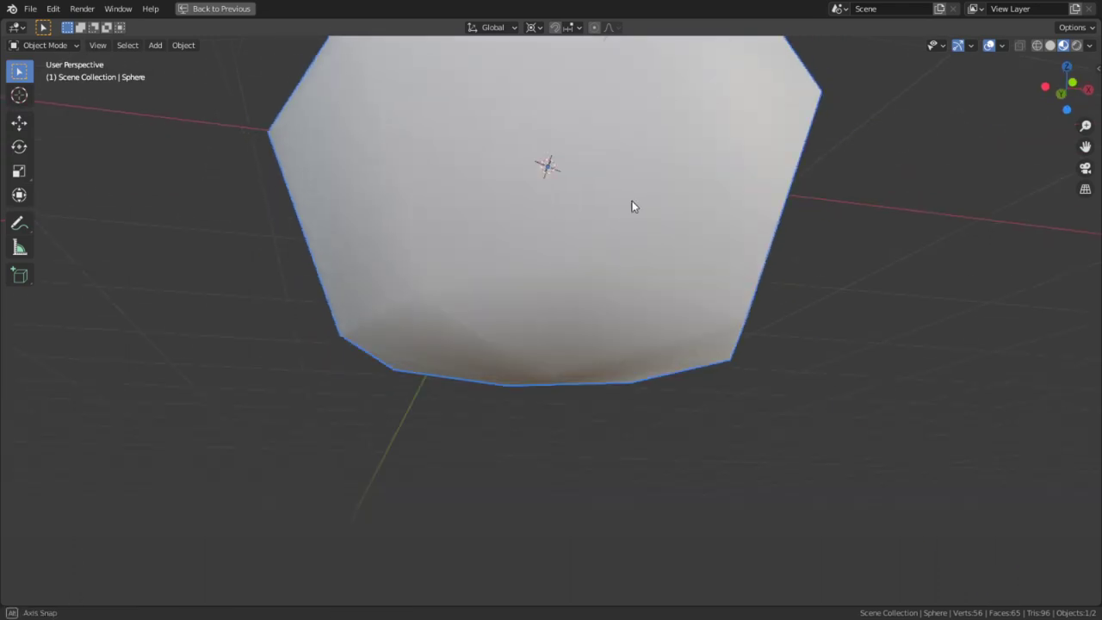
key("Tab")
key("g")
key("z")
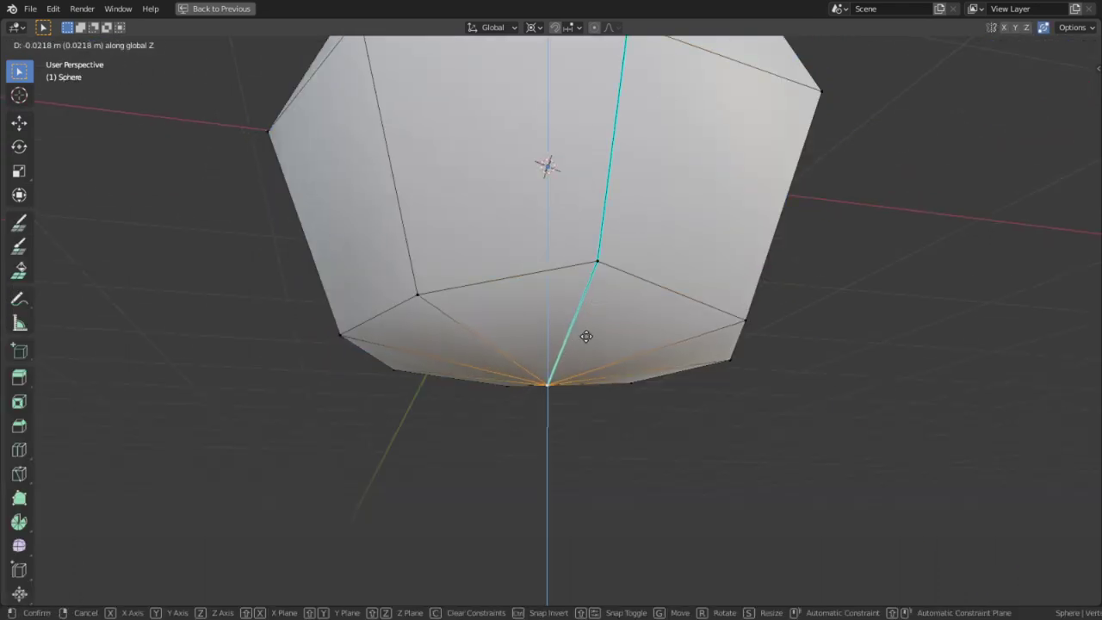
left_click(610, 479)
- Select the sharp crease edges down the side and bevel them with 2 segments and a width of about 0.14 m
key("2")
left_click(612, 204)
left_click(579, 291, "shift")
middle_click_drag(611, 180, 558, 298)
right_click(517, 410, "shift")
scroll(553, 363, "down", 4)
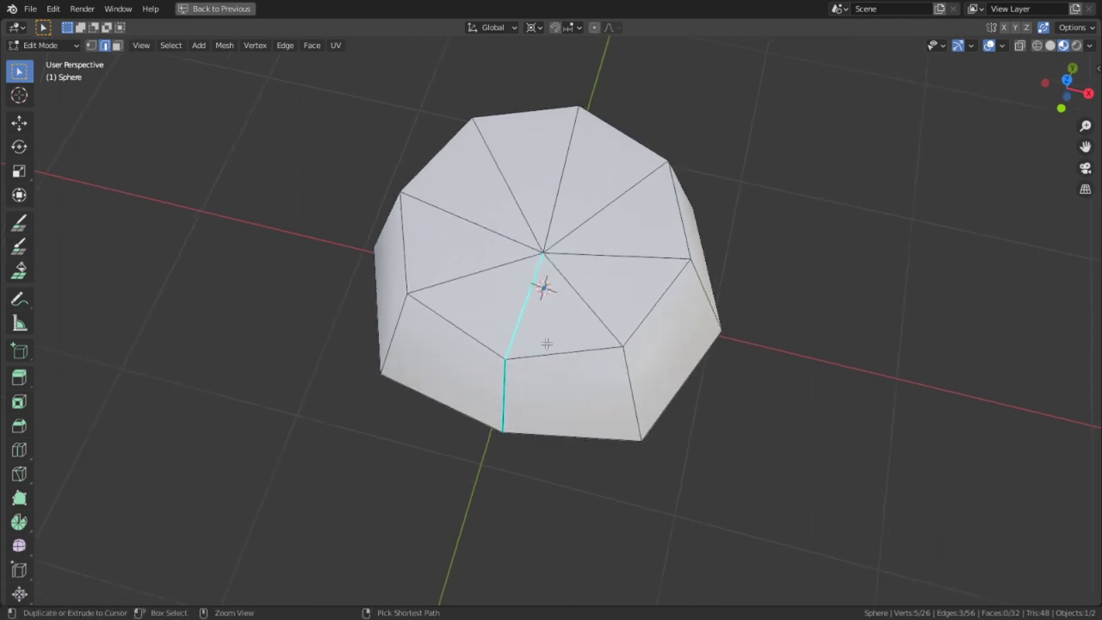
right_click(511, 395)
middle_click_drag(511, 396, 583, 273)
right_click(582, 274, "shift")
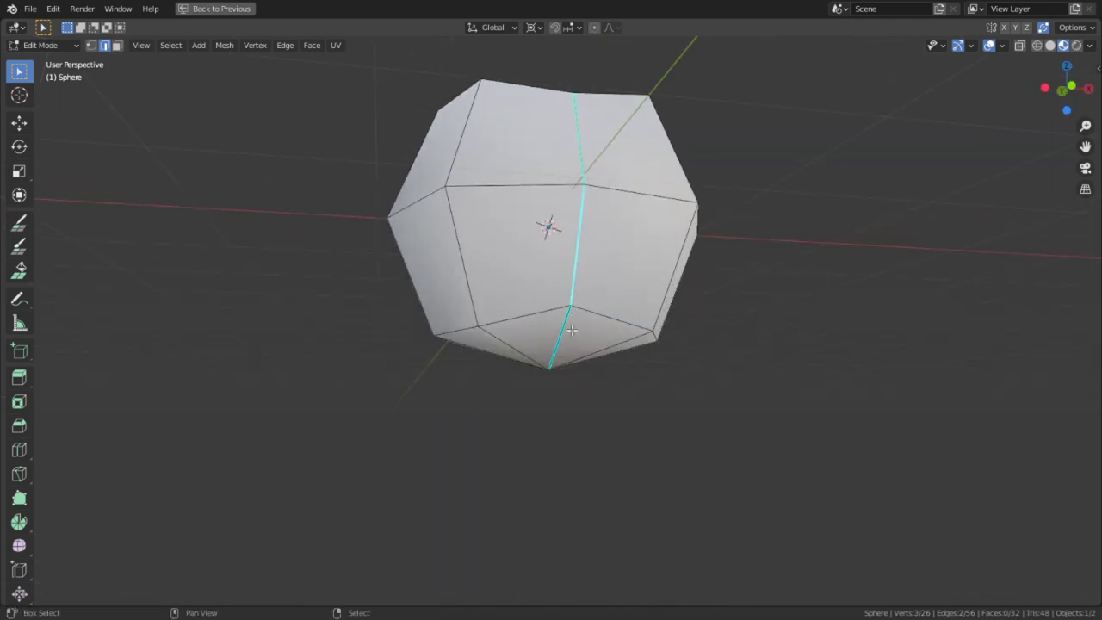
key("ctrl+b")
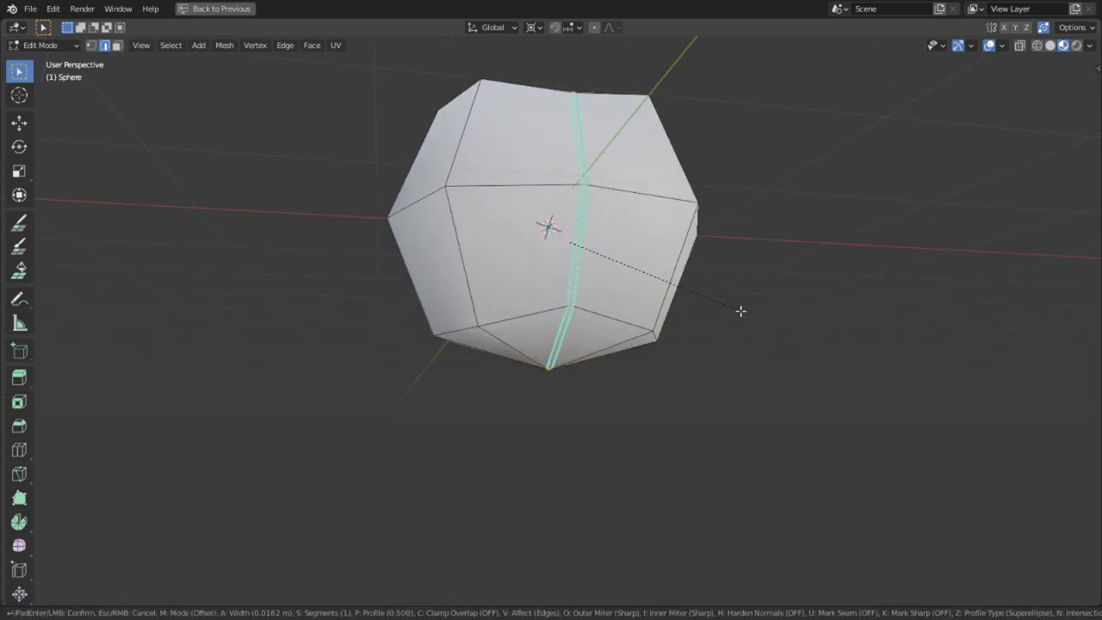
scroll(748, 313, "up", 1)
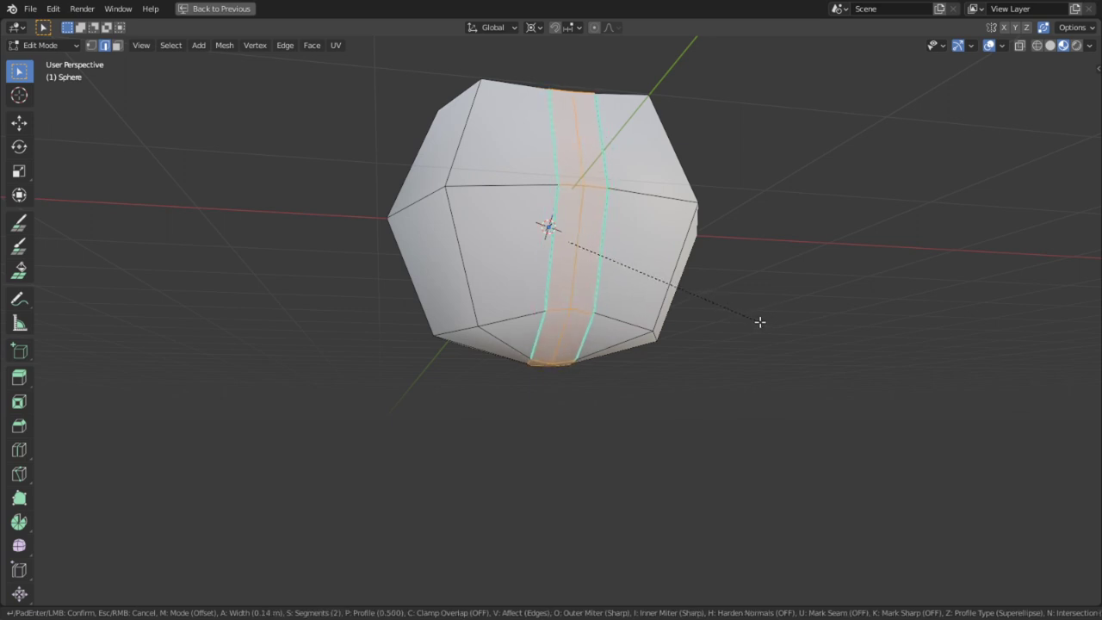
left_click(759, 322)
- Clear the selection and circle-select the ring of bevel vertices around the bottom pole
middle_click_drag(759, 322, 765, 288)
key("alt+a")
key("1")
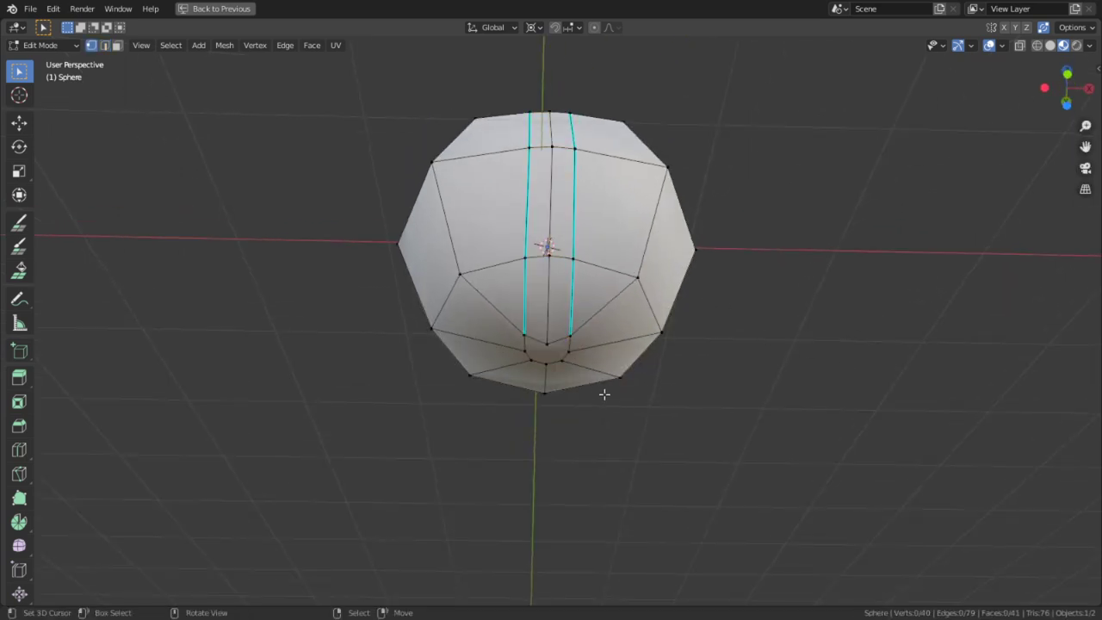
key("c")
left_click_drag(554, 352, 537, 354)
key("Escape")
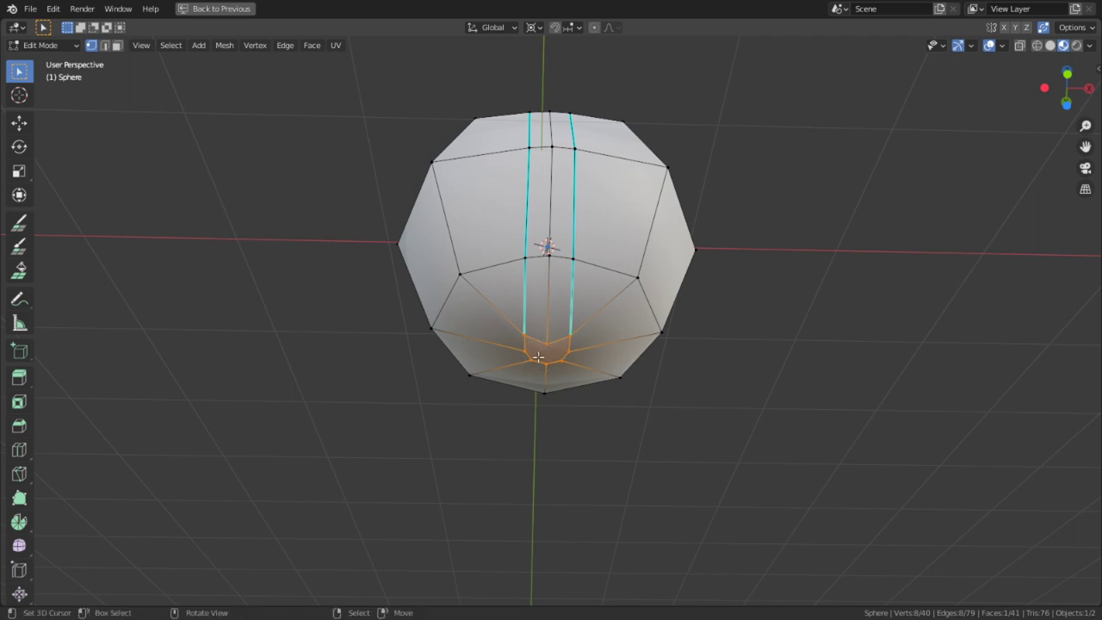
type("s0")
key("Return")
key("ctrl+z")
- Set the transform pivot to Median Point and collapse the selected bottom vertices to one point by scaling to 0
left_click(536, 28)
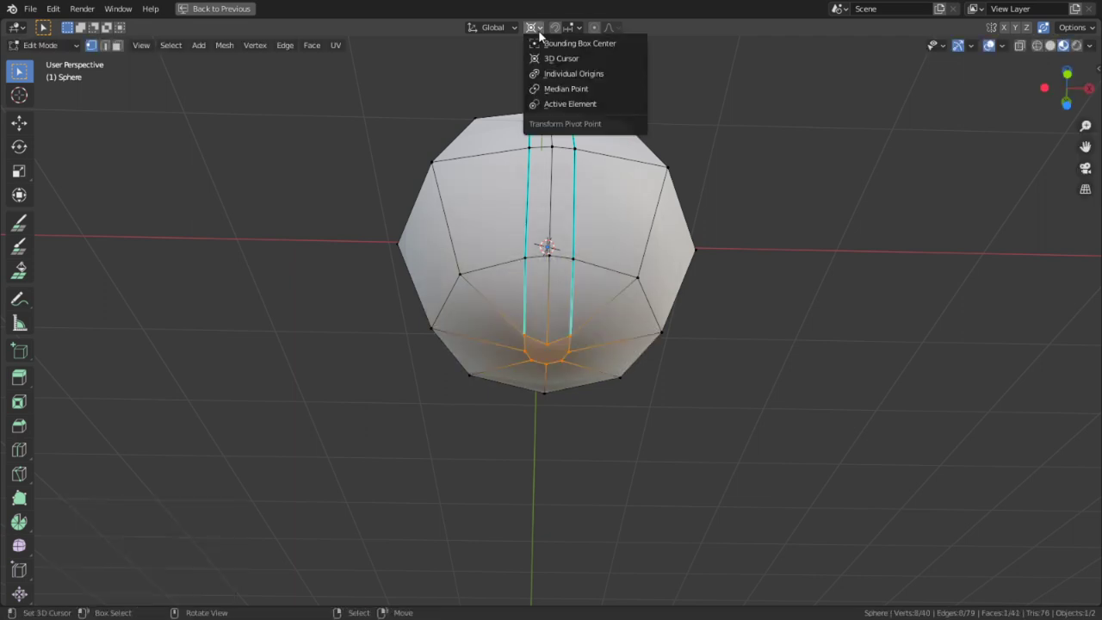
left_click(565, 89)
type("s0")
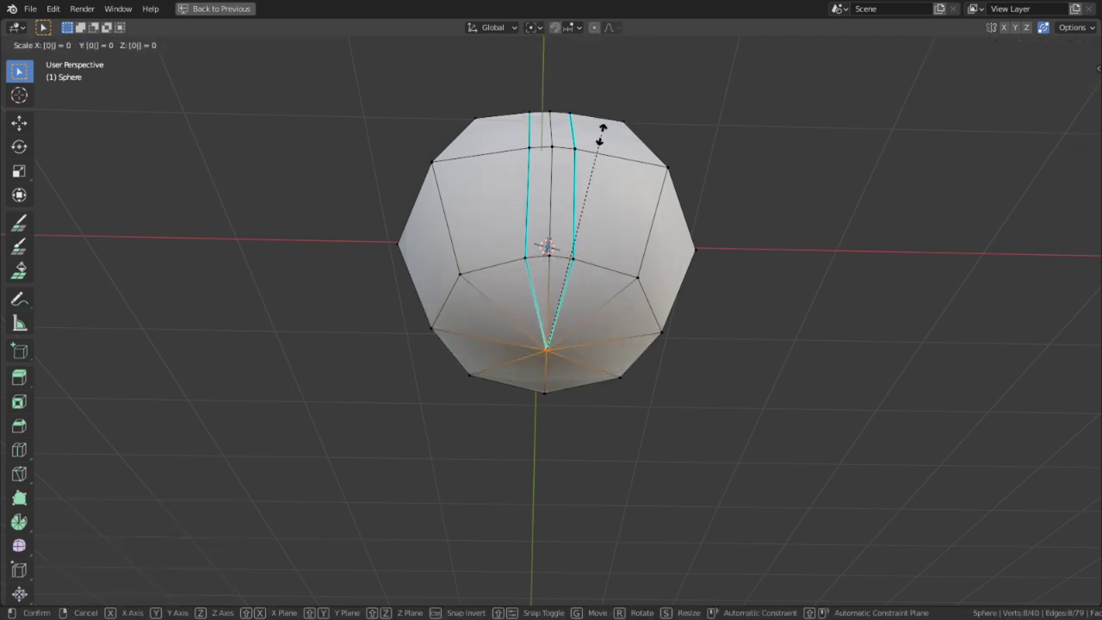
key("Return")
- Clear the sharp marking from the two outer edge chains of the bevelled strip
scroll(584, 216, "up", 2)
key("2")
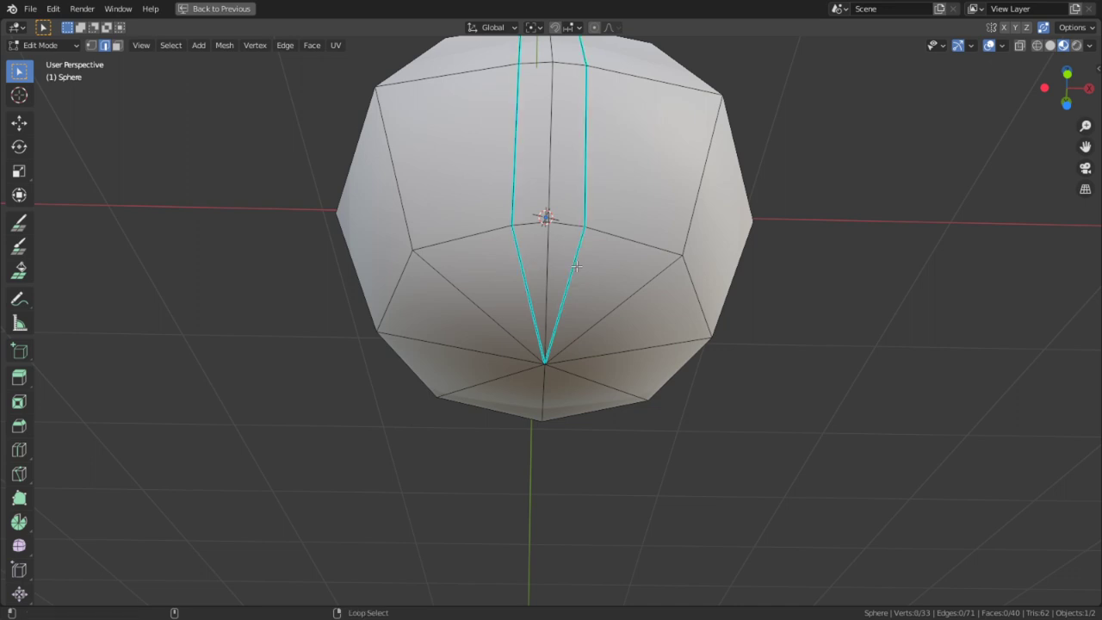
key("ctrl+e")
left_click(571, 274)
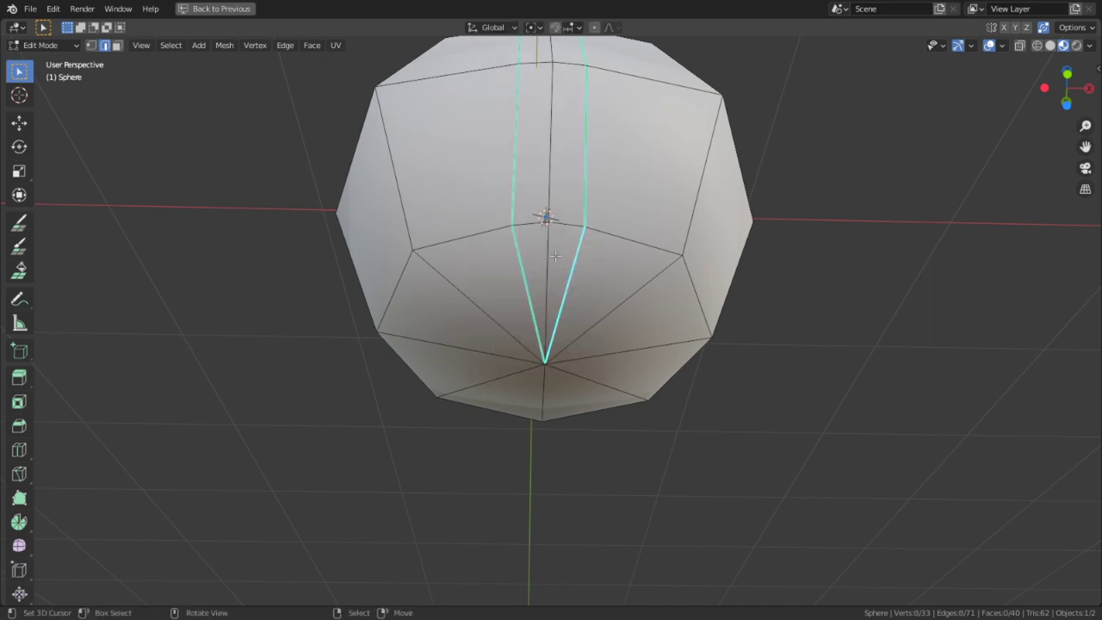
key("ctrl+e")
left_click(555, 308)
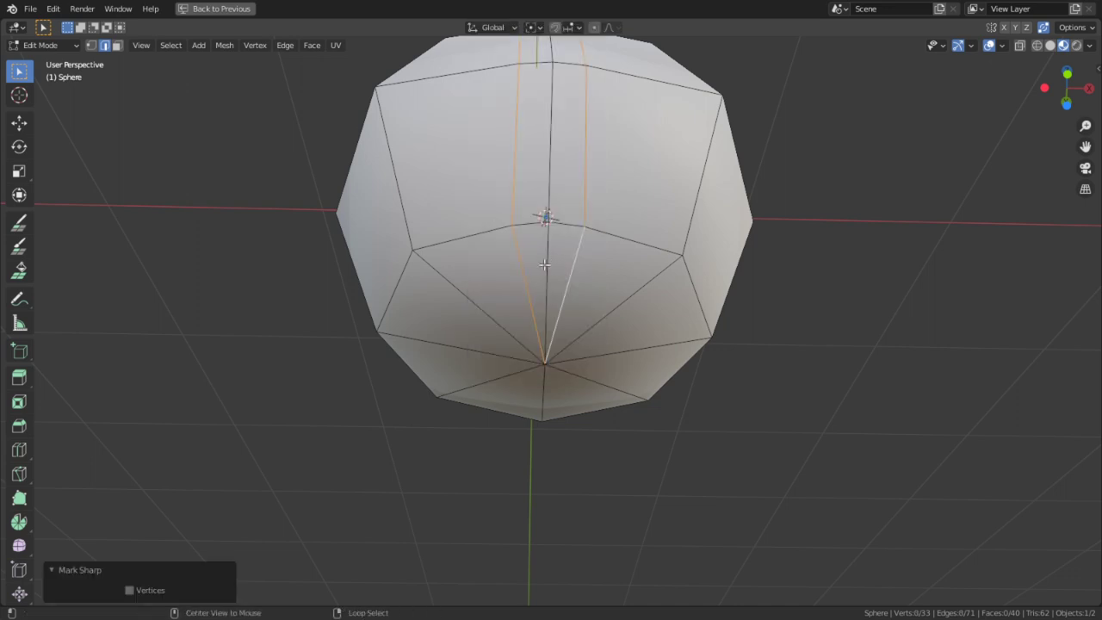
- Slide the middle crease vertex beside the top pole all the way onto the pole with Vertex Slide at factor 1
left_click(548, 202)
middle_click_drag(562, 220, 546, 301)
left_click(546, 306, "shift")
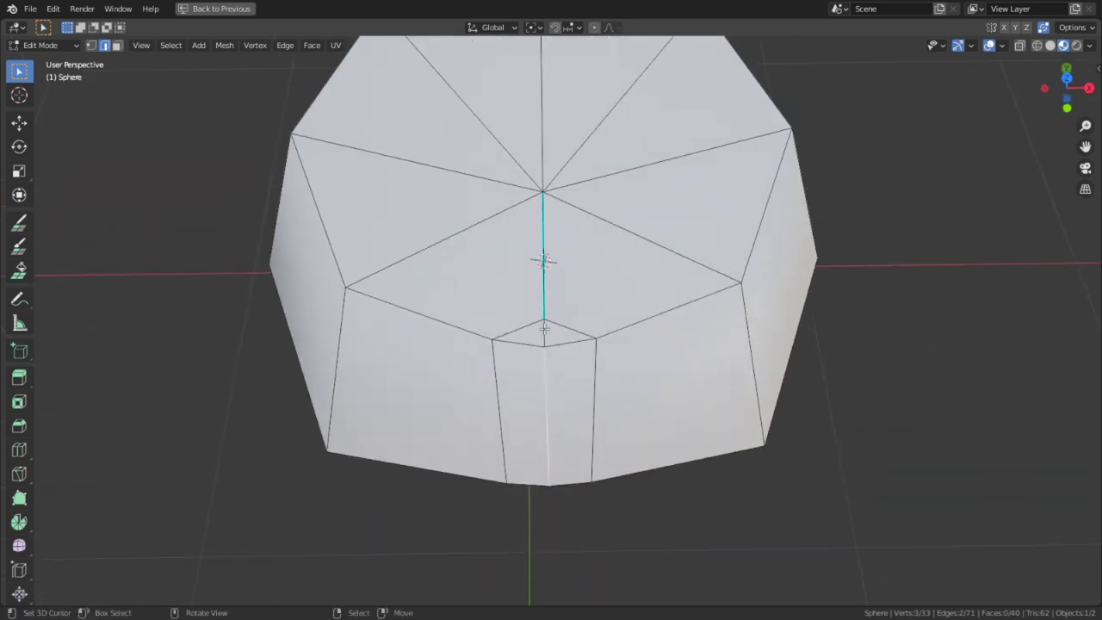
key("1")
left_click(544, 324)
key("shift+v")
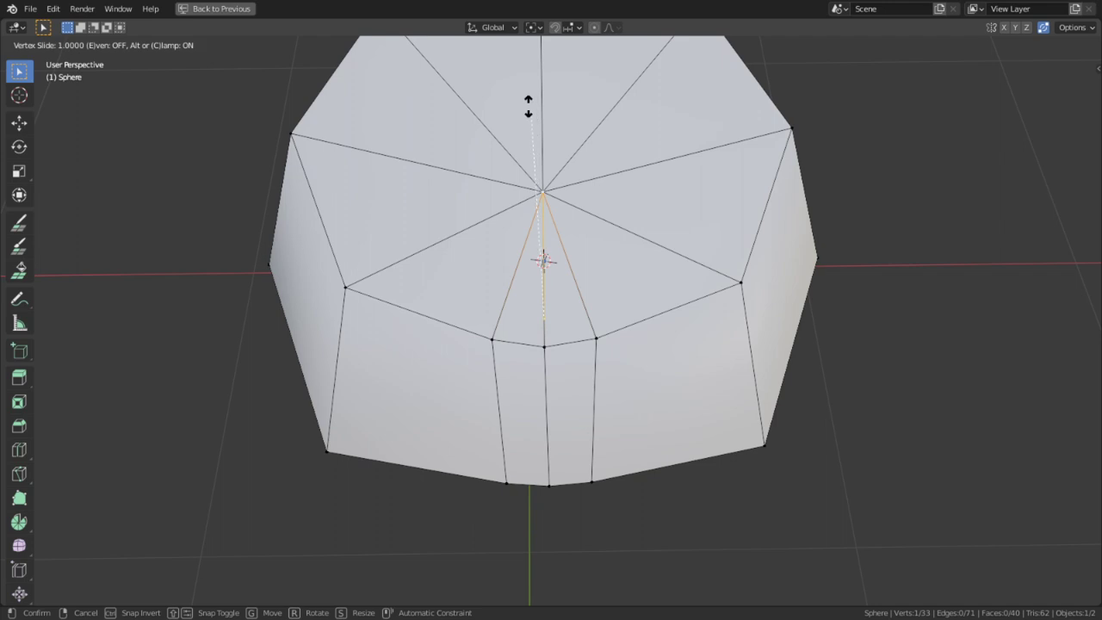
left_click(527, 106)
- Select the middle edge chain of the bevelled side strip and push it inward with Shrink/Fatten to form a groove
middle_click_drag(557, 401, 518, 402)
right_click(560, 227, "shift")
key("alt+s")
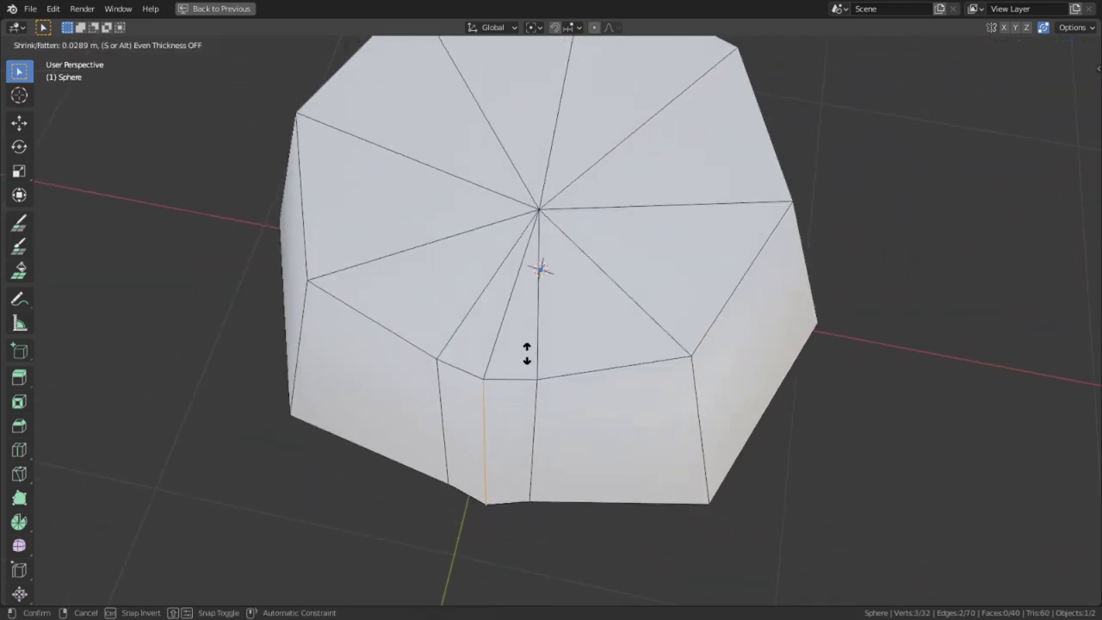
left_click(472, 560)
- Select the two widest-ring vertices on either side of the groove and offset them along their normals with Shrink/Fatten
middle_click_drag(472, 559, 423, 275)
key("1")
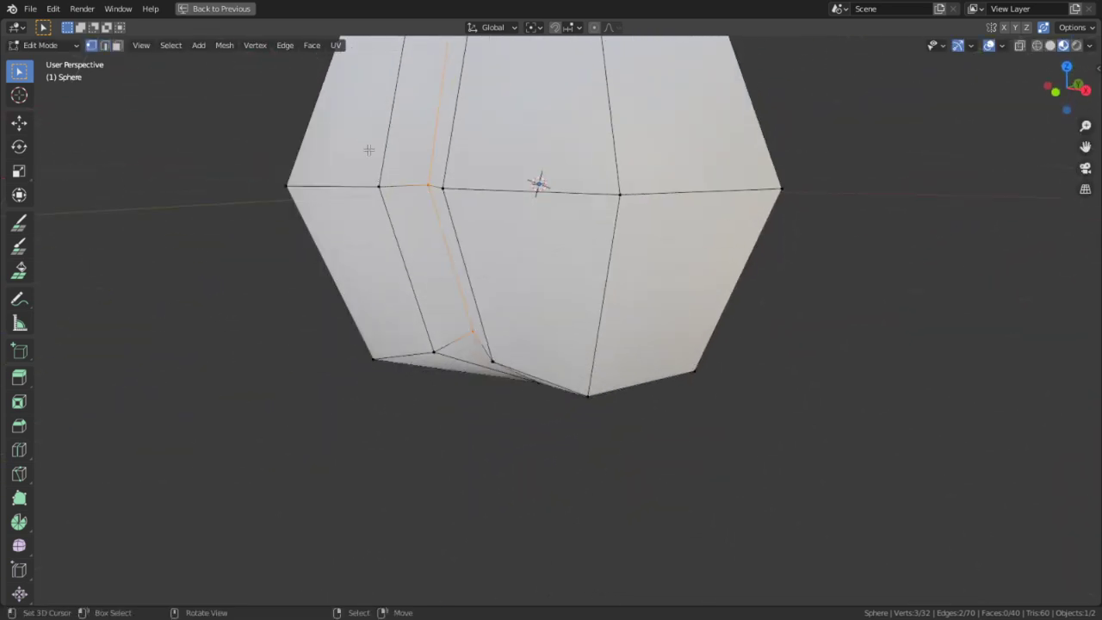
right_click(369, 151)
middle_click_drag(410, 202, 413, 364)
key("2")
right_click(405, 247)
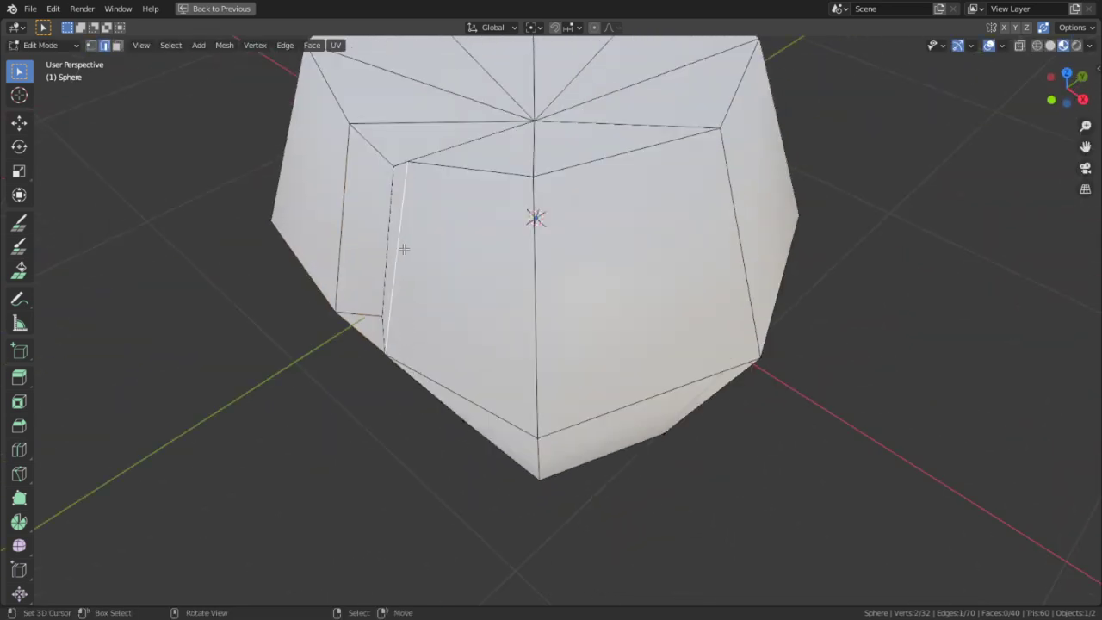
right_click(347, 216, "shift")
key("1")
right_click(338, 303)
middle_click_drag(387, 343, 433, 290)
right_click(391, 240, "shift")
key("alt+s")
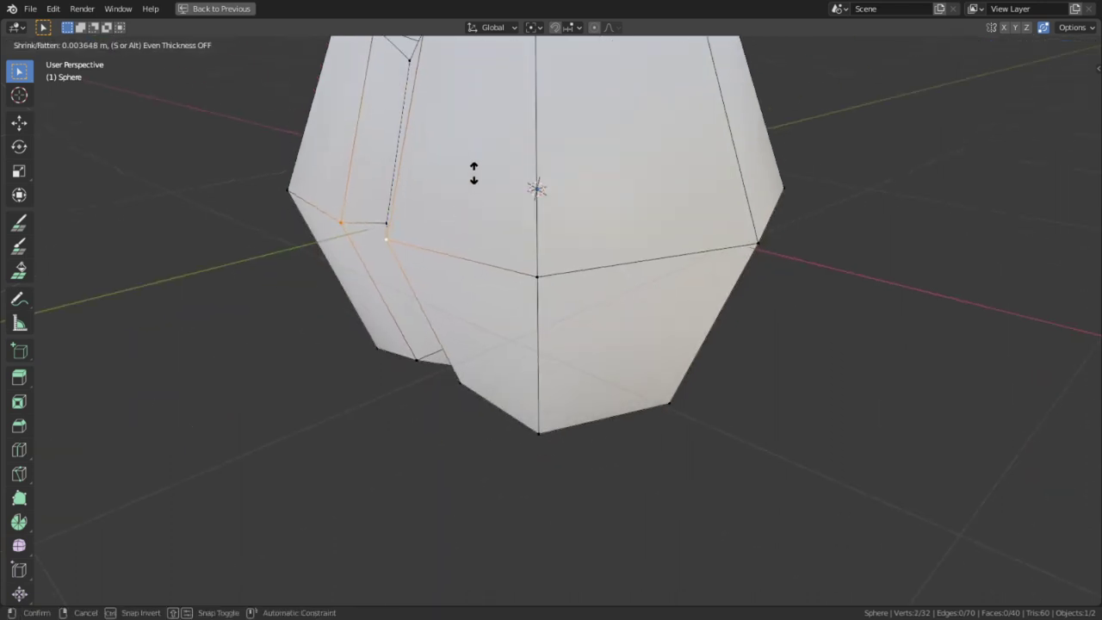
left_click(459, 197)
- Mark the groove's centre edge chain as sharp and check the shape in Object Mode
key("a")
key("q")
left_click(452, 224)
middle_click_drag(452, 224, 444, 260)
key("2")
right_click(421, 223, "alt")
key("ctrl+e")
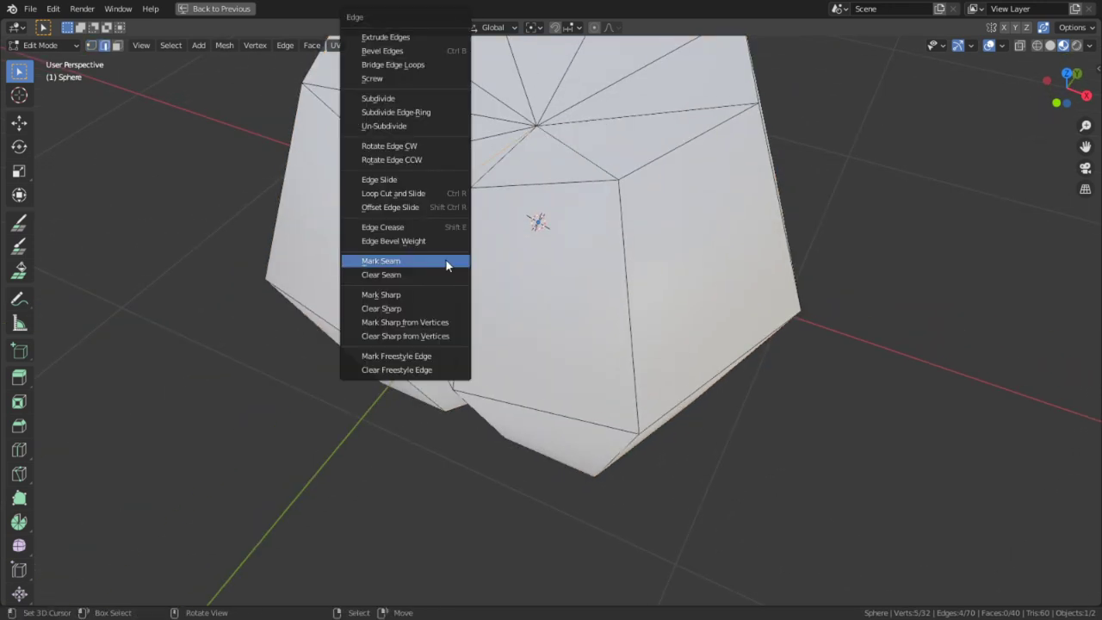
left_click(430, 297)
key("Tab")
scroll(541, 297, "down", 4)
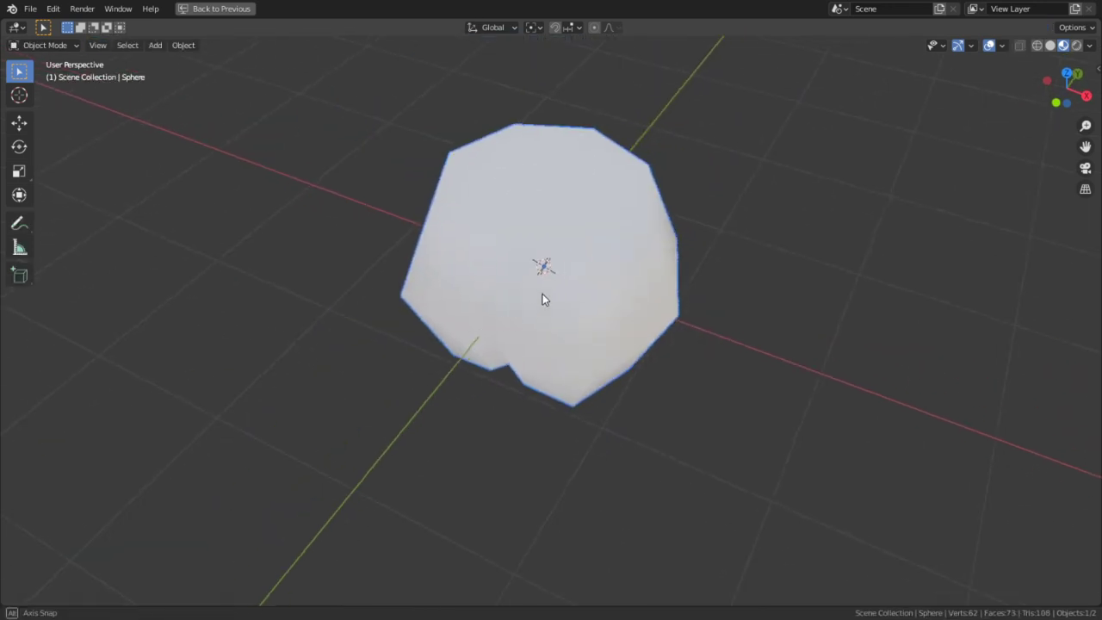
middle_click_drag(541, 297, 546, 417)
- In wireframe top view, circle-select all vertices of the groove strip and move them outward along the Y axis
key("Tab")
key("z")
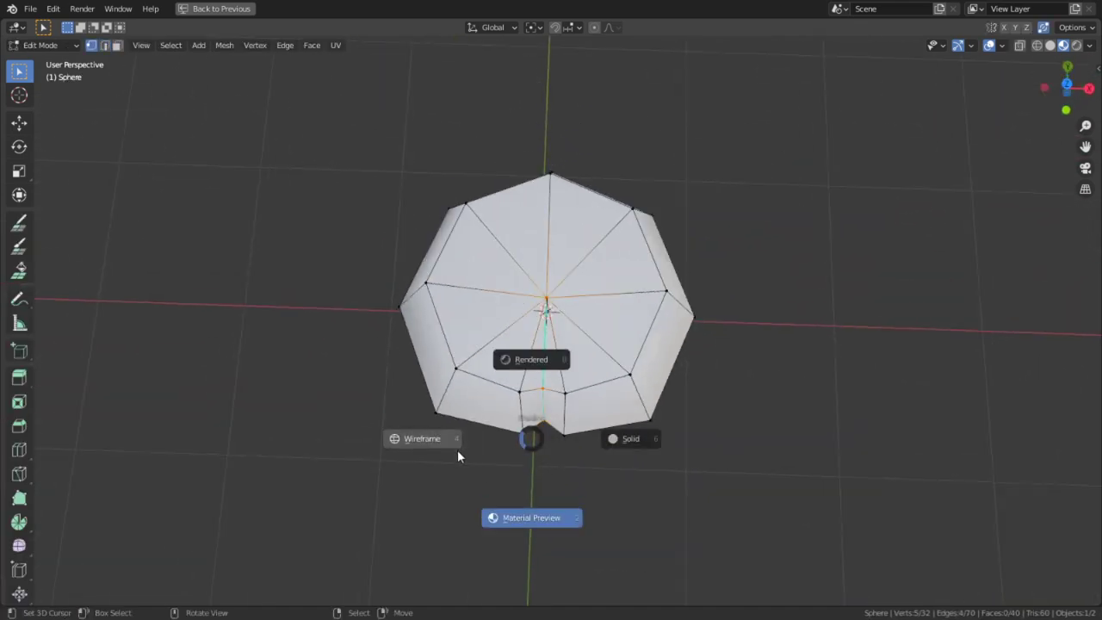
left_click(511, 456)
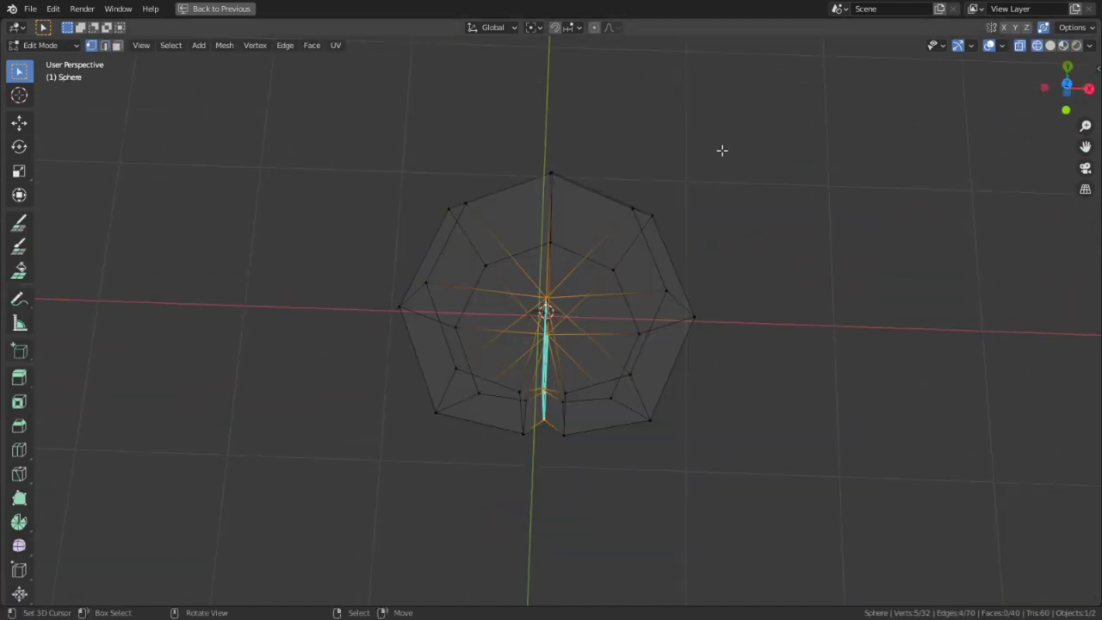
key("KP_7")
scroll(594, 506, "up", 2)
key("c")
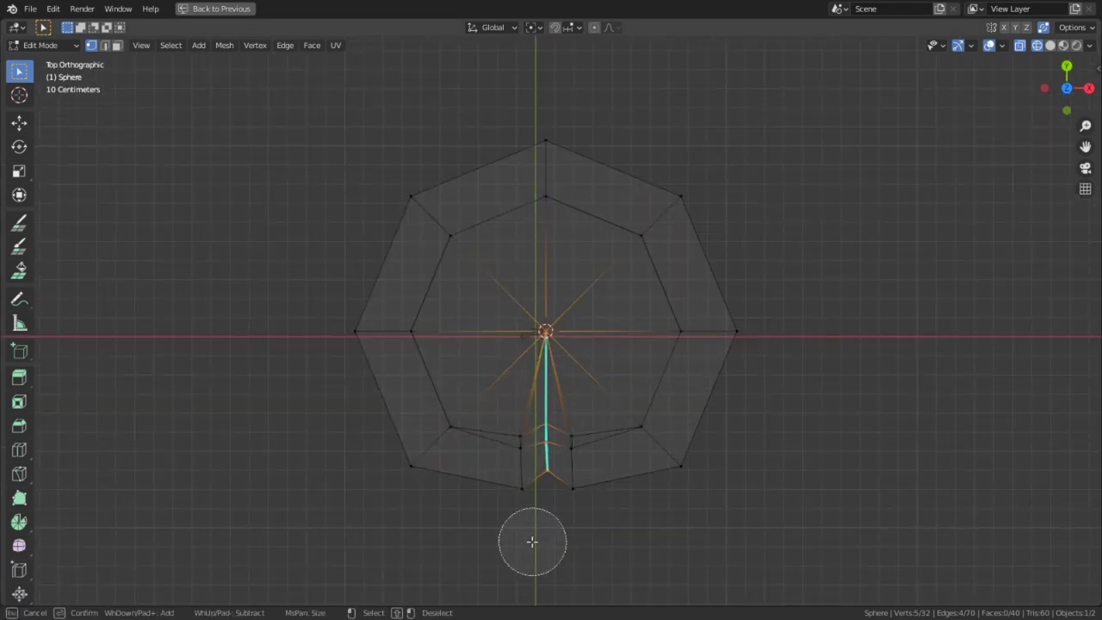
middle_click_drag(497, 314, 519, 458)
left_click_drag(518, 459, 561, 457)
key("Return")
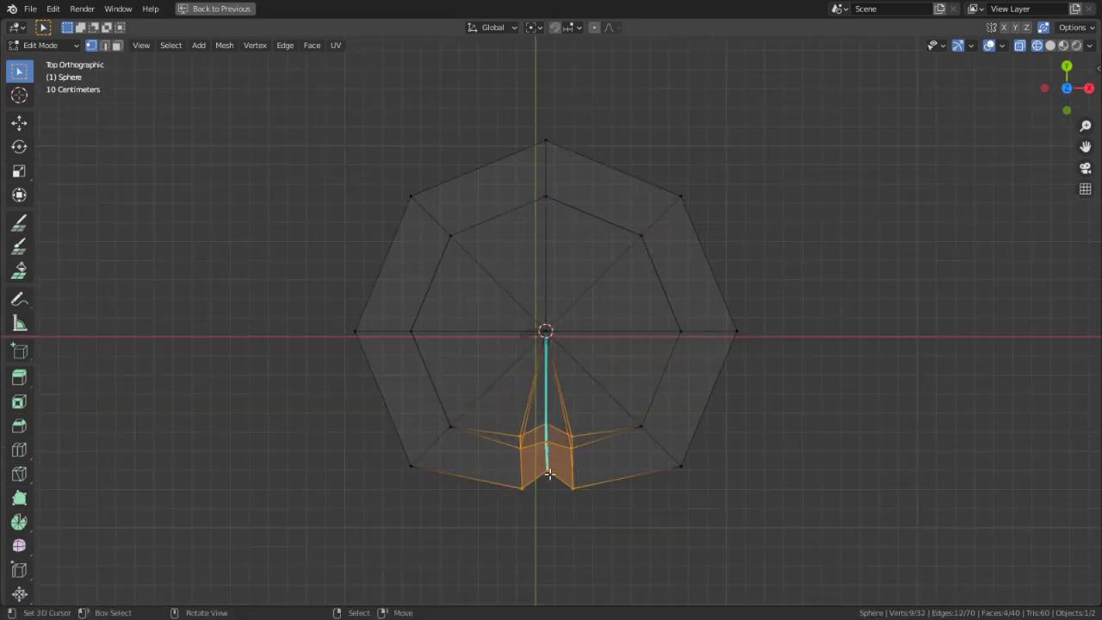
key("g")
key("y")
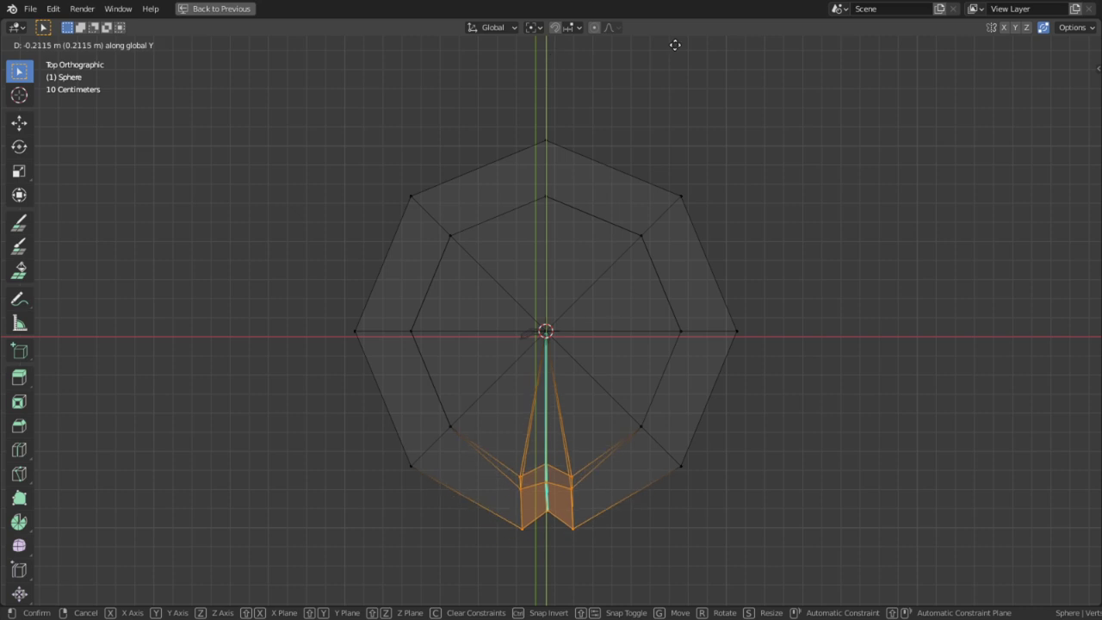
left_click(683, 494)
- Examine the grooved form in Object Mode under different viewport shading modes
middle_click_drag(682, 494, 663, 454)
key("Tab")
left_click(1051, 48)
middle_click_drag(686, 271, 618, 424, "shift")
left_click(1063, 45)
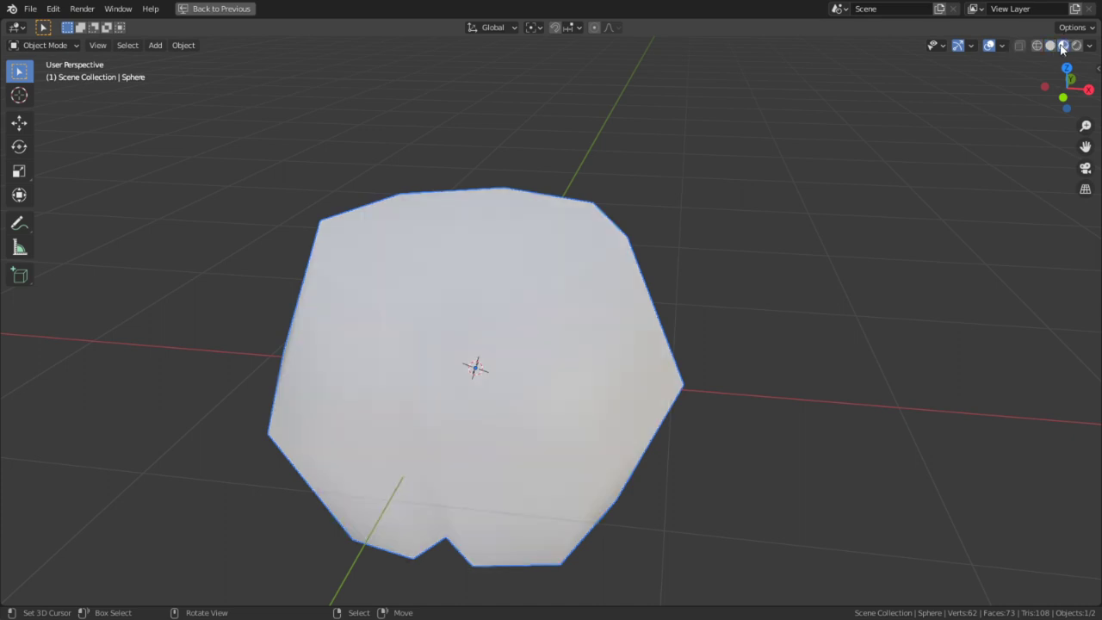
left_click(1037, 46)
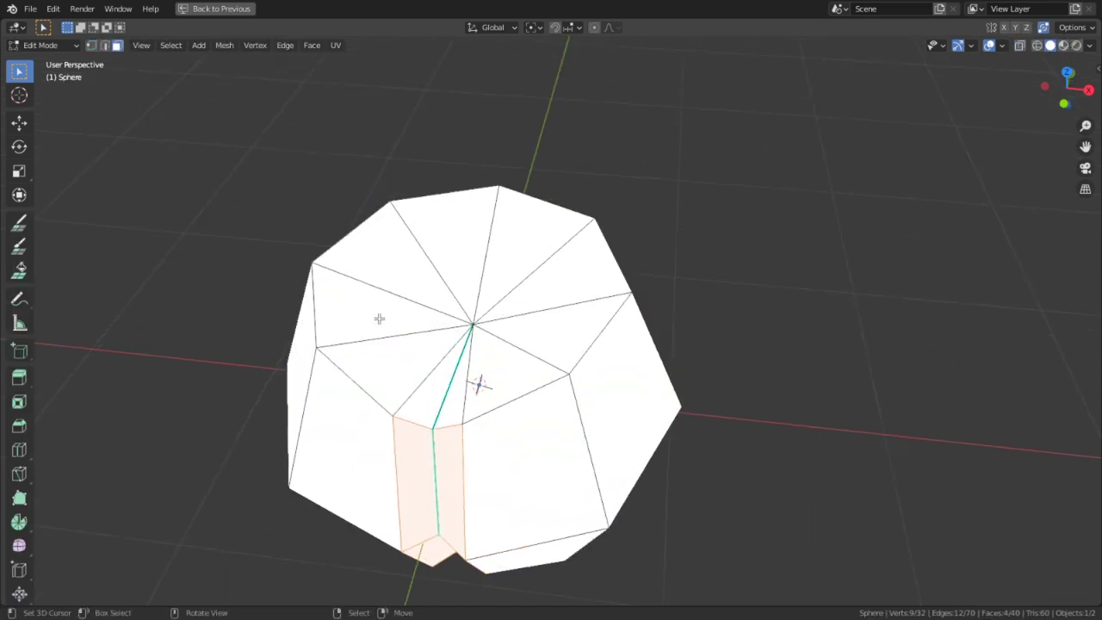
- Circle-select the full fan of ten faces around the top pole in solid shading
left_click(733, 265)
key("c")
left_click_drag(568, 284, 446, 321)
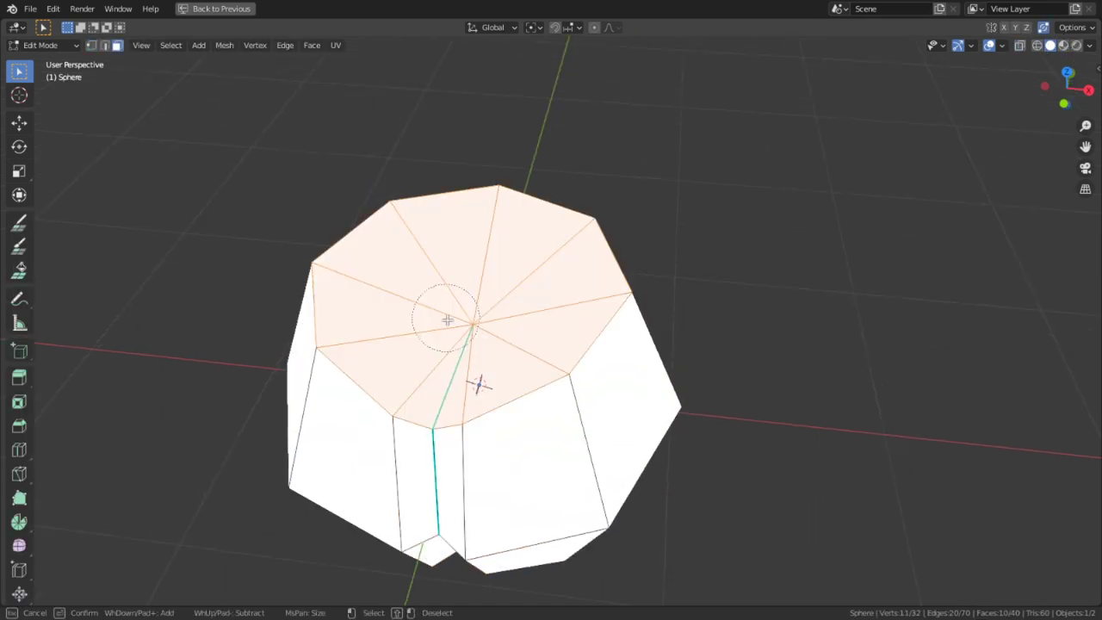
key("Escape")
key("i")
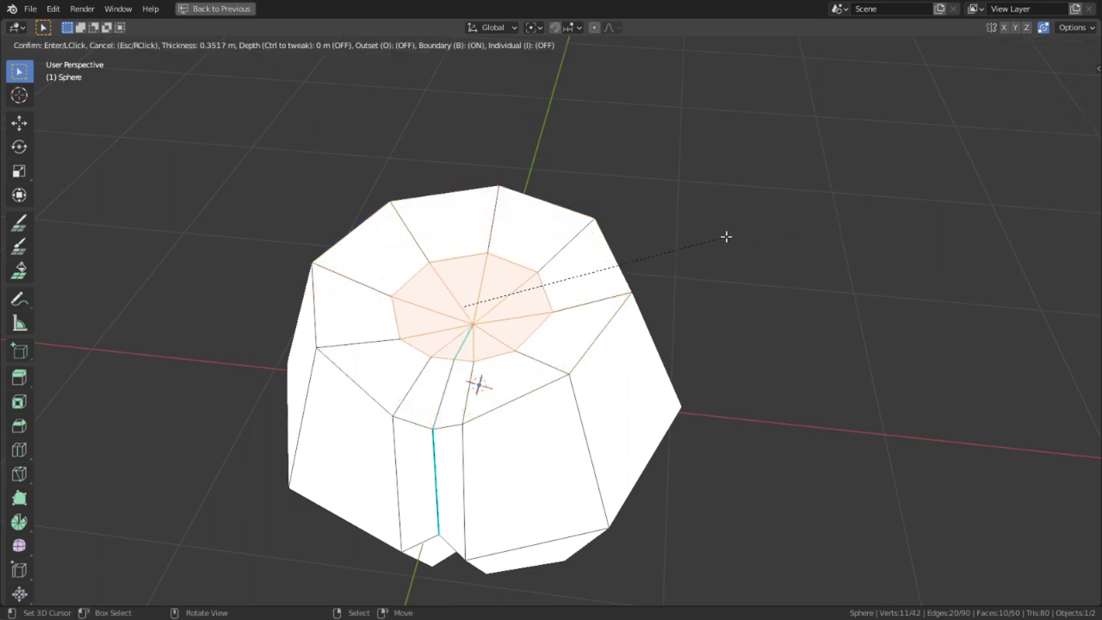
key("ctrl")
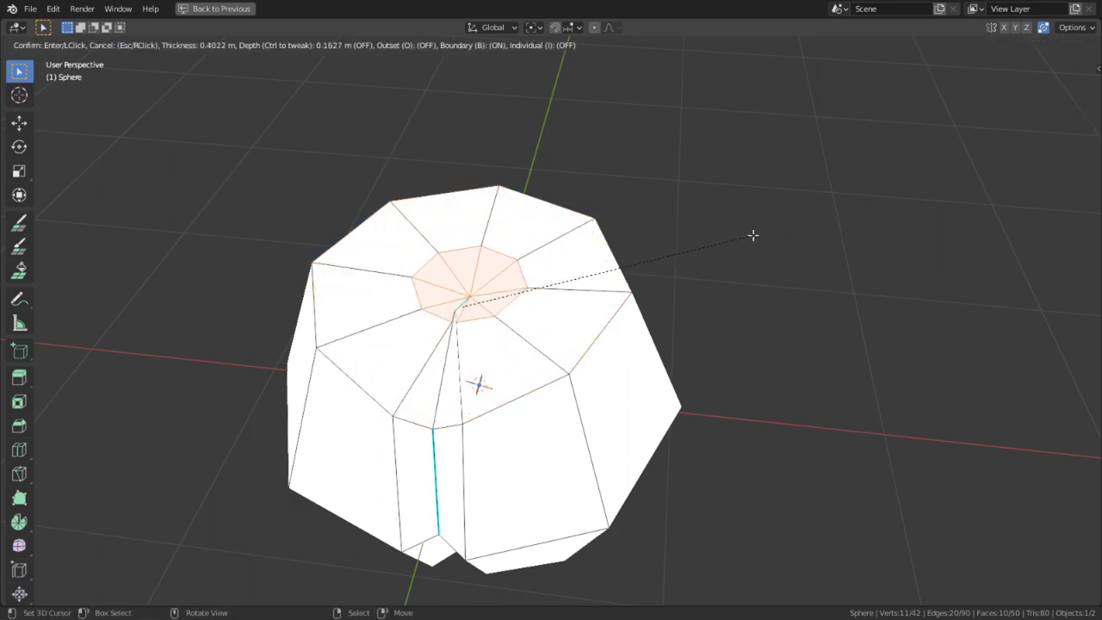
key("Escape")
key("g")
key("Escape")
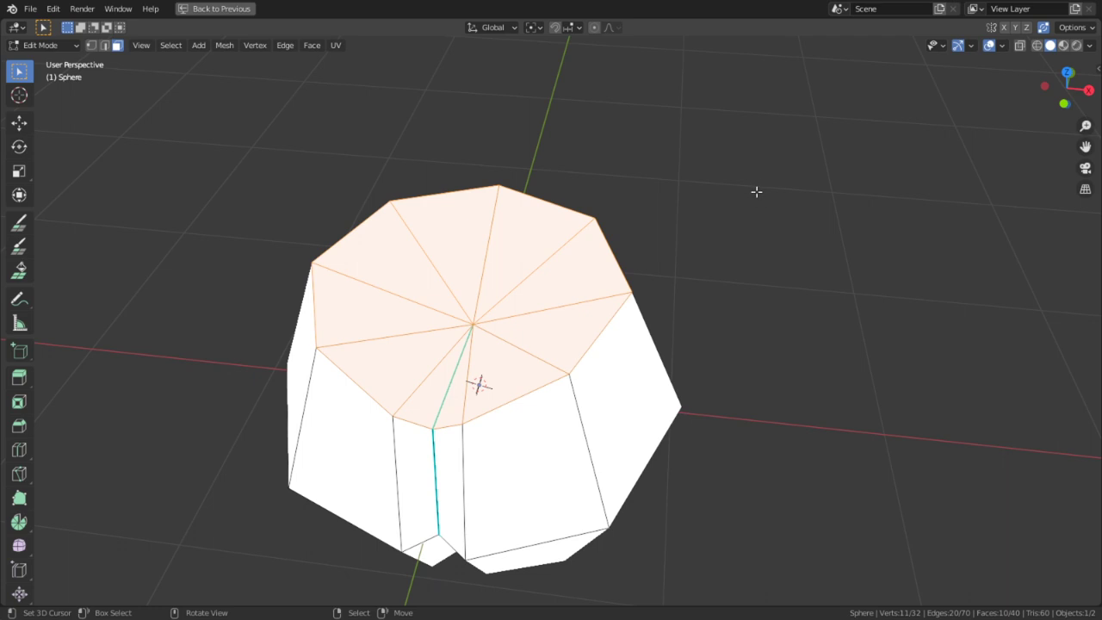
- Inset the selected top faces by about 0.36 m and raise the inset faces about 0.24 m along Z
key("i")
left_click(680, 233)
key("g")
key("z")
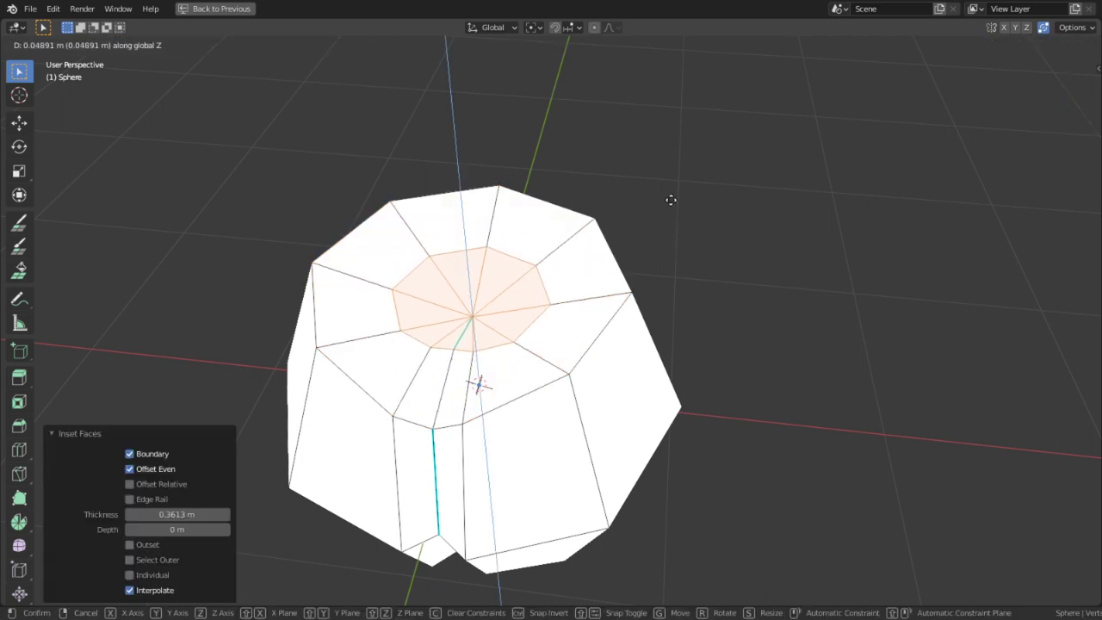
left_click(624, 452)
middle_click_drag(628, 450, 722, 147)
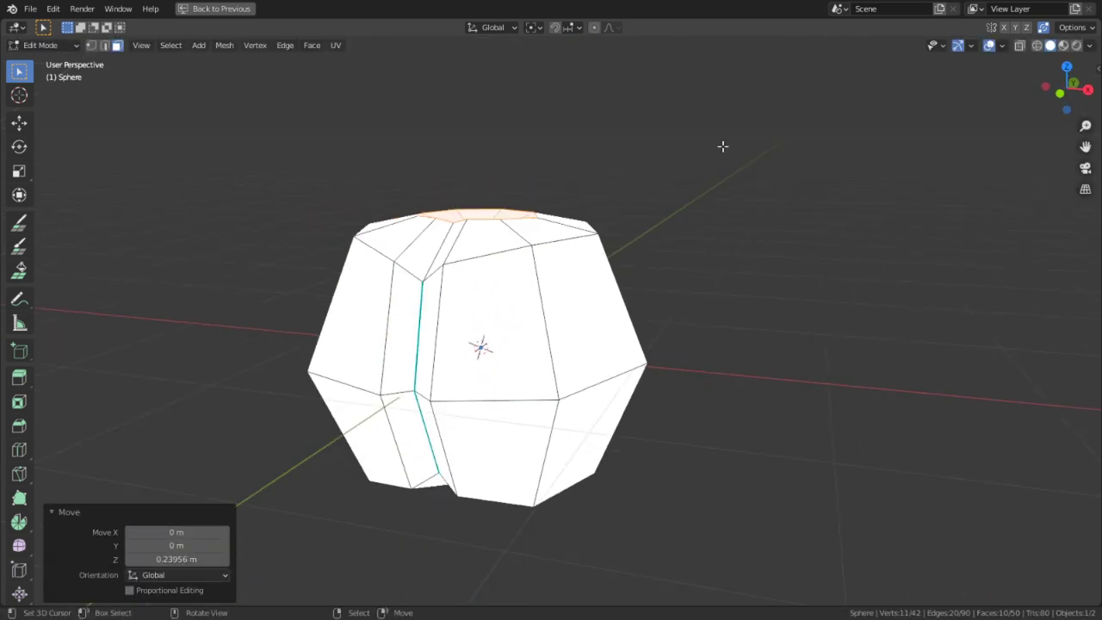
- Flip the inset faces by scaling them -1 along Z and flatten them with a Z scale of about 0.28
type("sz")
type("-1")
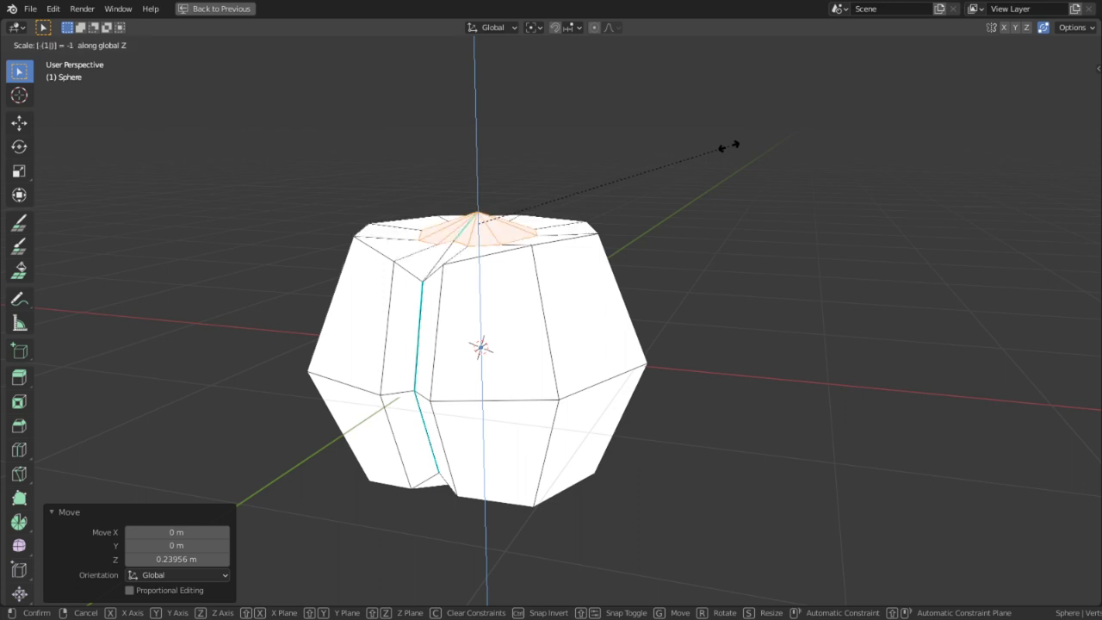
key("Return")
type("sz")
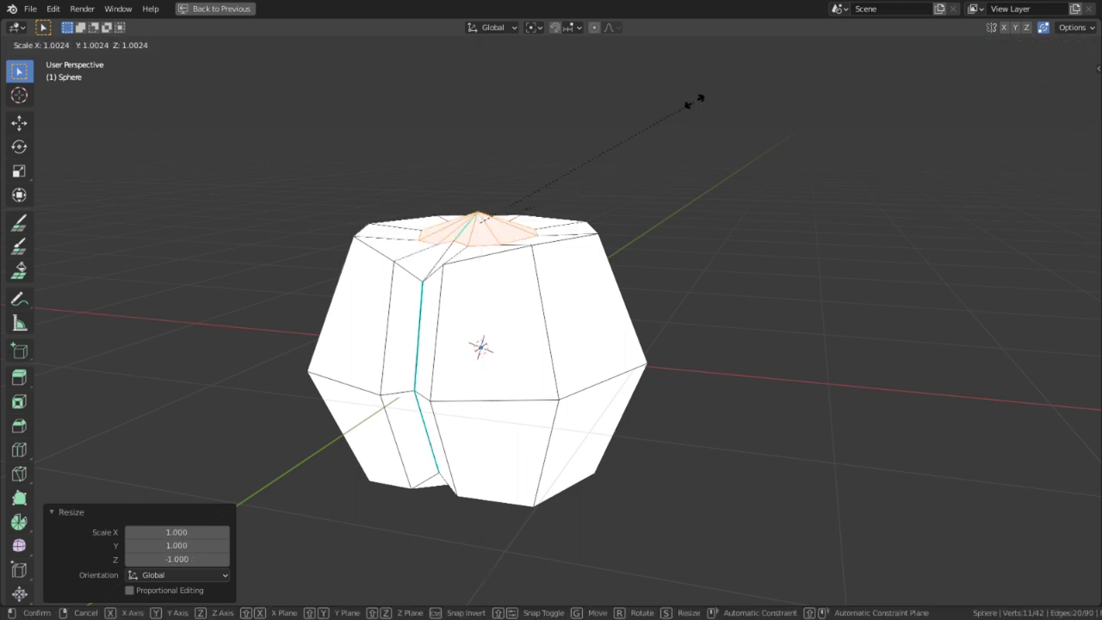
type("0")
key("Return")
- Adjust the height of the inset faces along Z and lower the pole vertex to dent the top
key("g")
key("z")
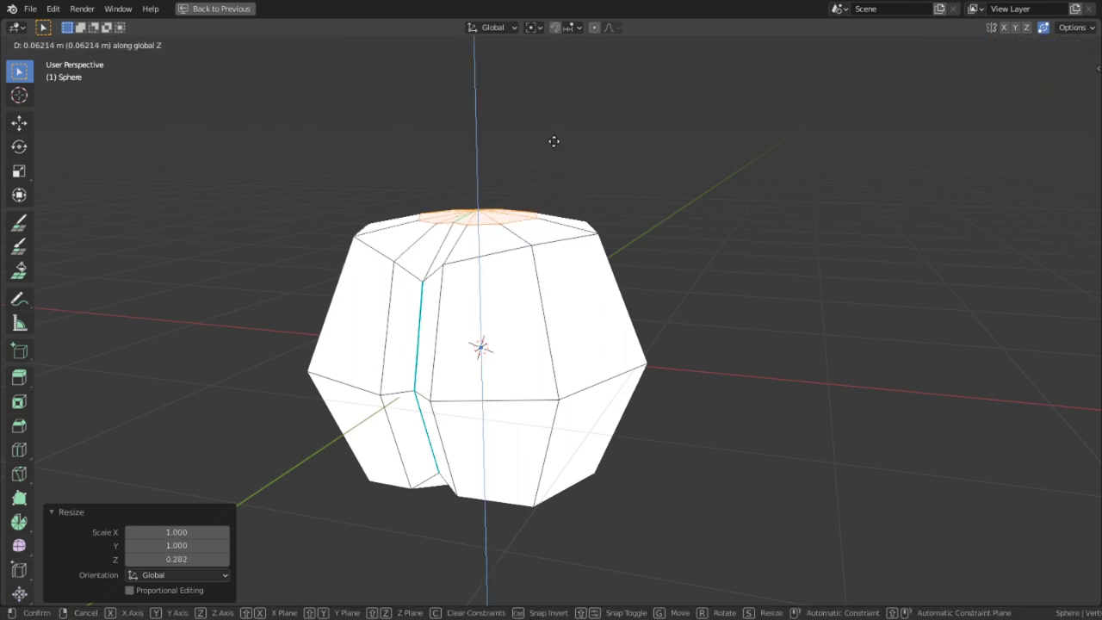
left_click(546, 262)
key("1")
right_click(476, 223)
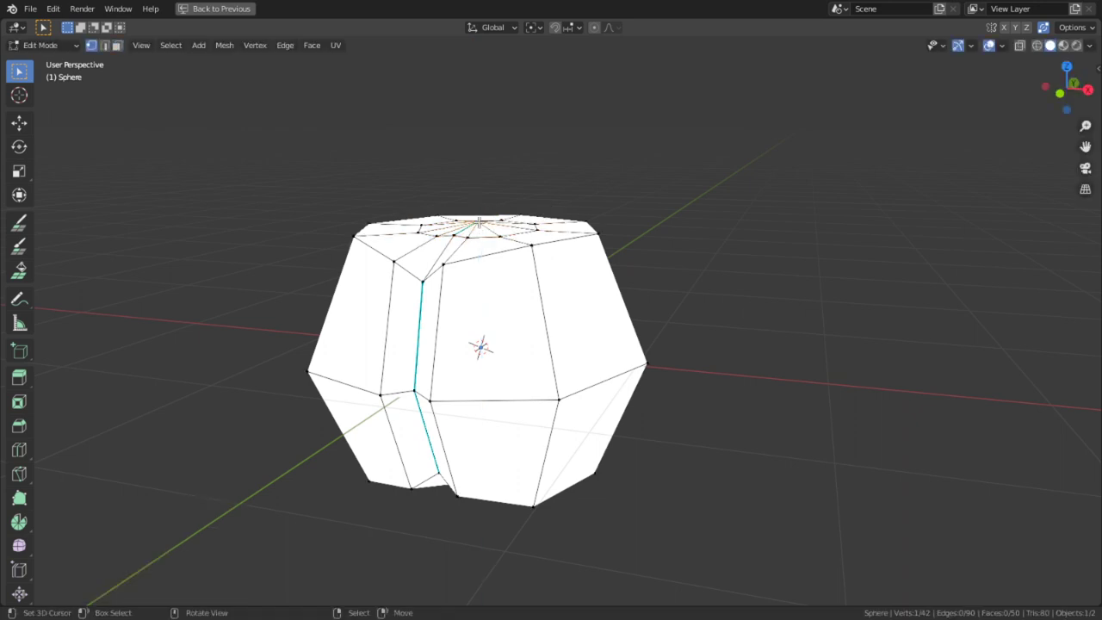
key("g")
key("z")
left_click(474, 379)
- Select the inset edge loop around the dent and raise it about 0.06 m along Z
key("2")
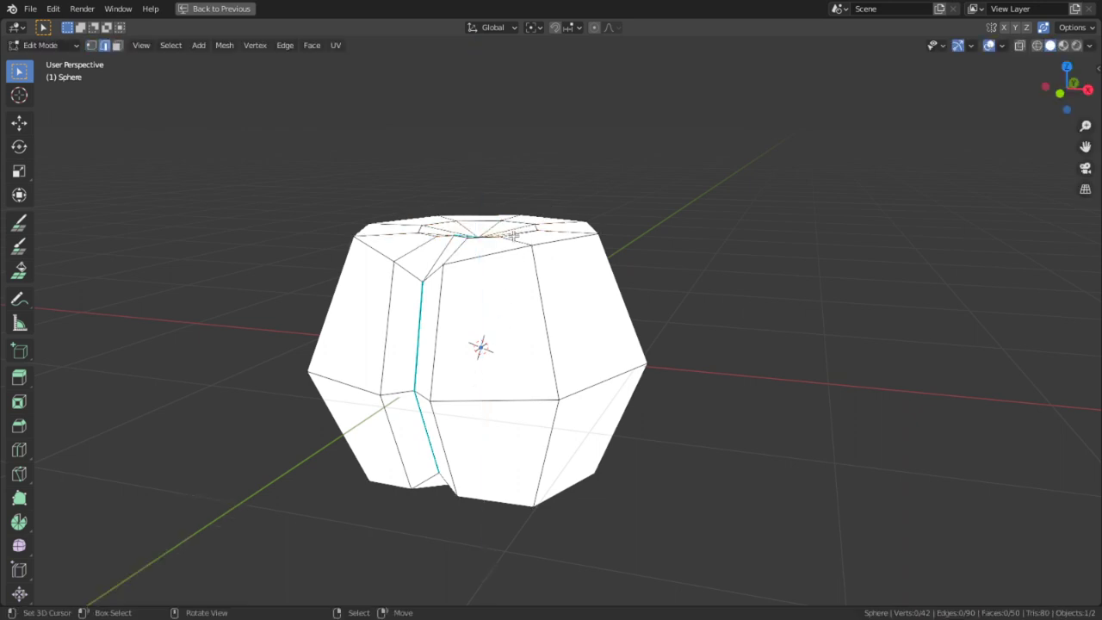
right_click(542, 233, "alt")
middle_click_drag(534, 246, 540, 327)
right_click(546, 226, "alt")
middle_click_drag(545, 227, 523, 335)
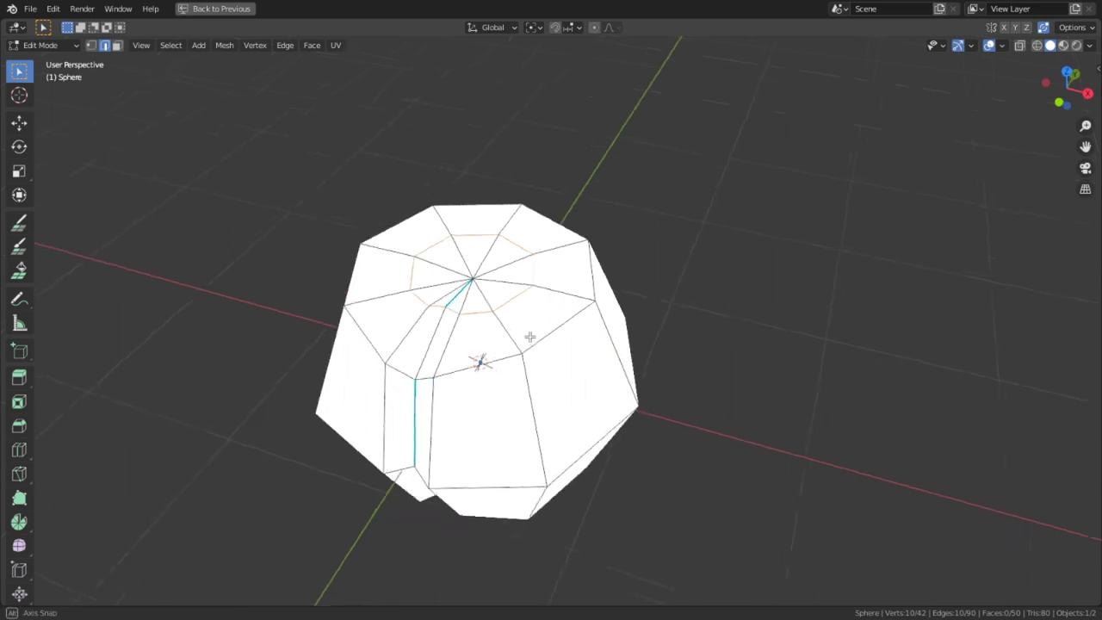
key("g")
key("z")
left_click(564, 370)
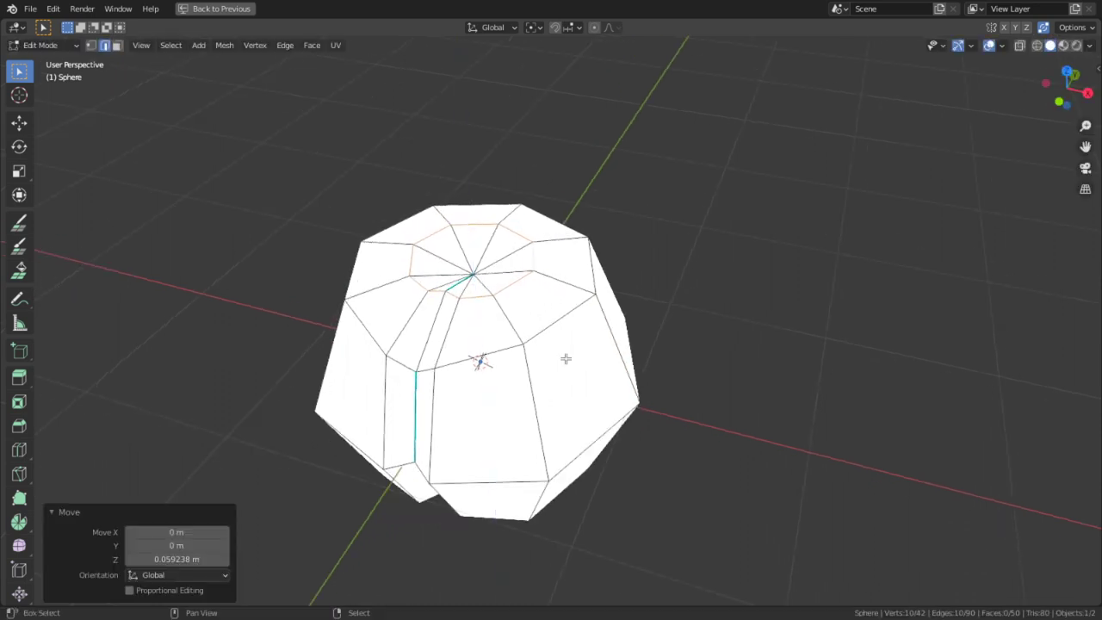
- Push the groove's middle vertex on the dent's rim inward with Shrink/Fatten
key("1")
right_click(453, 293)
middle_click_drag(452, 294, 519, 243)
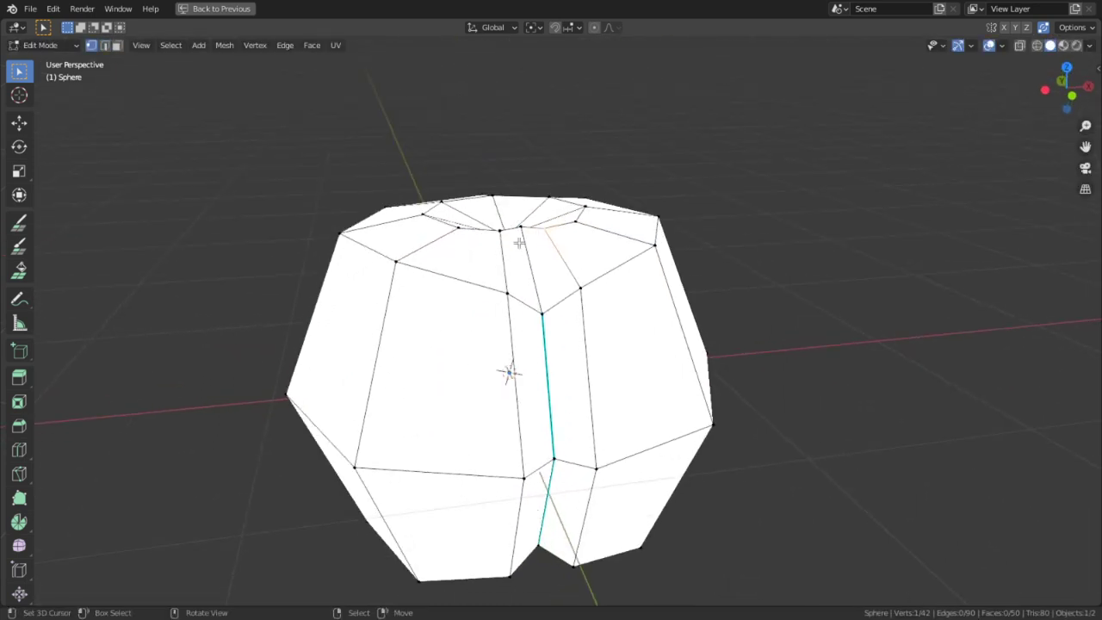
key("alt+s")
left_click(595, 264)
- Select the groove's centre edge chain up to the dent's rim and mark it as sharp
key("2")
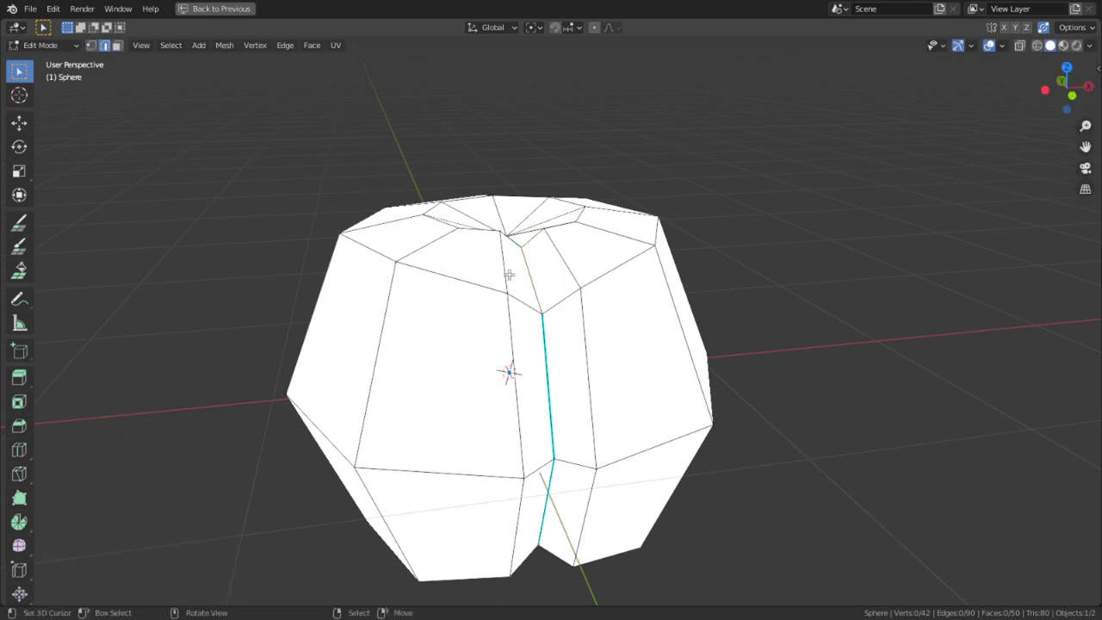
right_click(530, 275, "alt")
key("ctrl+e")
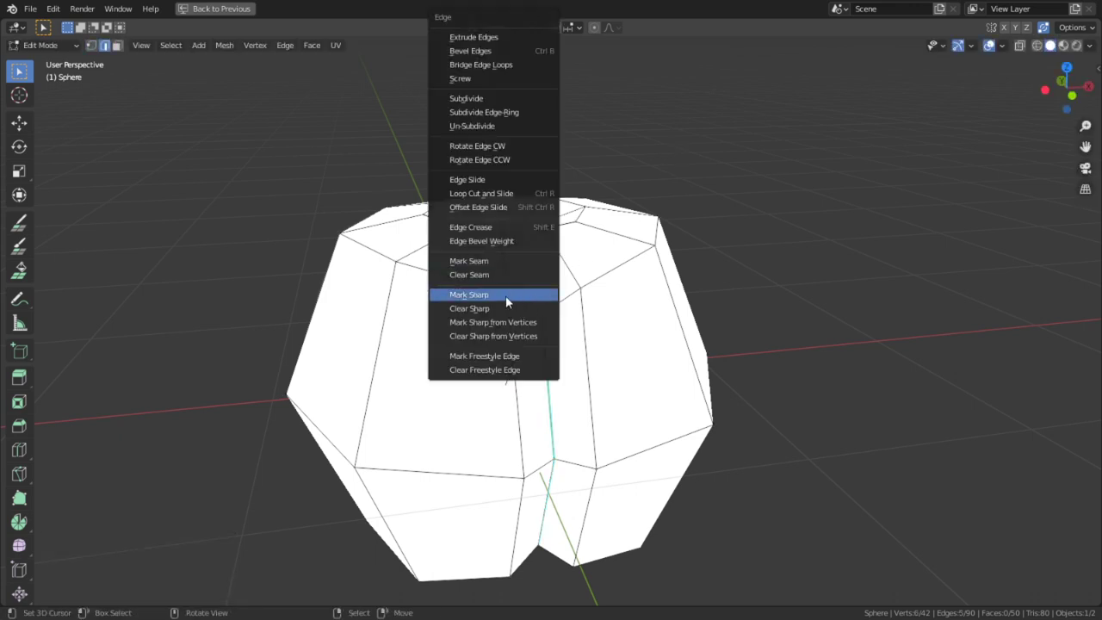
left_click(505, 295)
- Examine the dented, grooved form in material preview shading from above and from below
left_click(1063, 45)
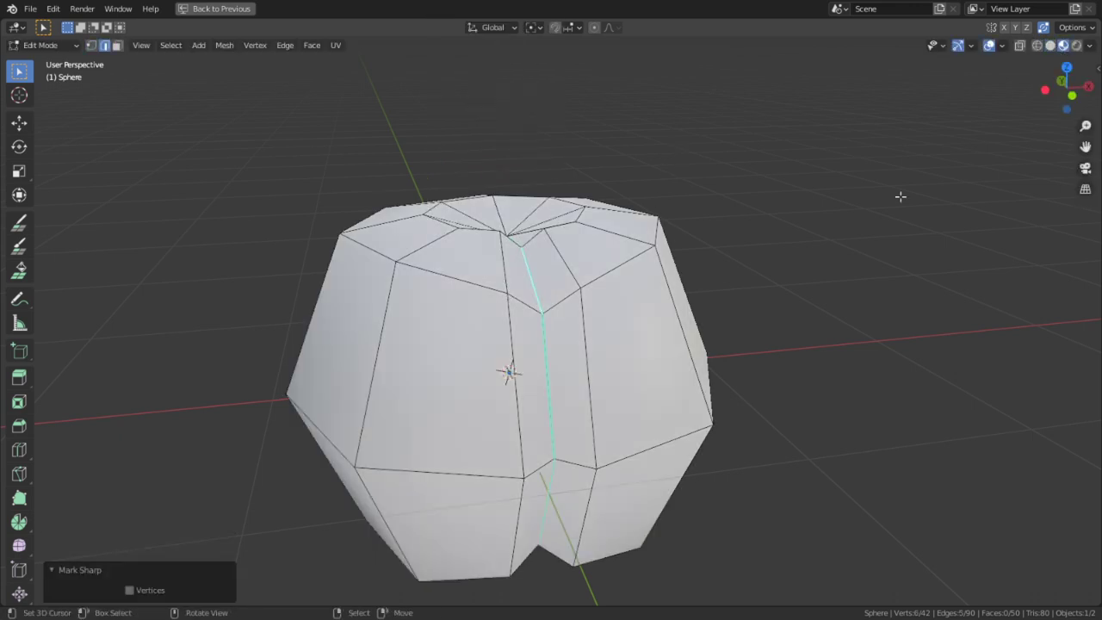
mouse_move(632, 505)
middle_mouse_down()
mouse_move(548, 362)
mouse_move(543, 418)
middle_mouse_up()
key("Tab")
scroll(654, 327, "down", 10)
middle_click_drag(682, 273, 620, 369)
scroll(618, 383, "up", 3)
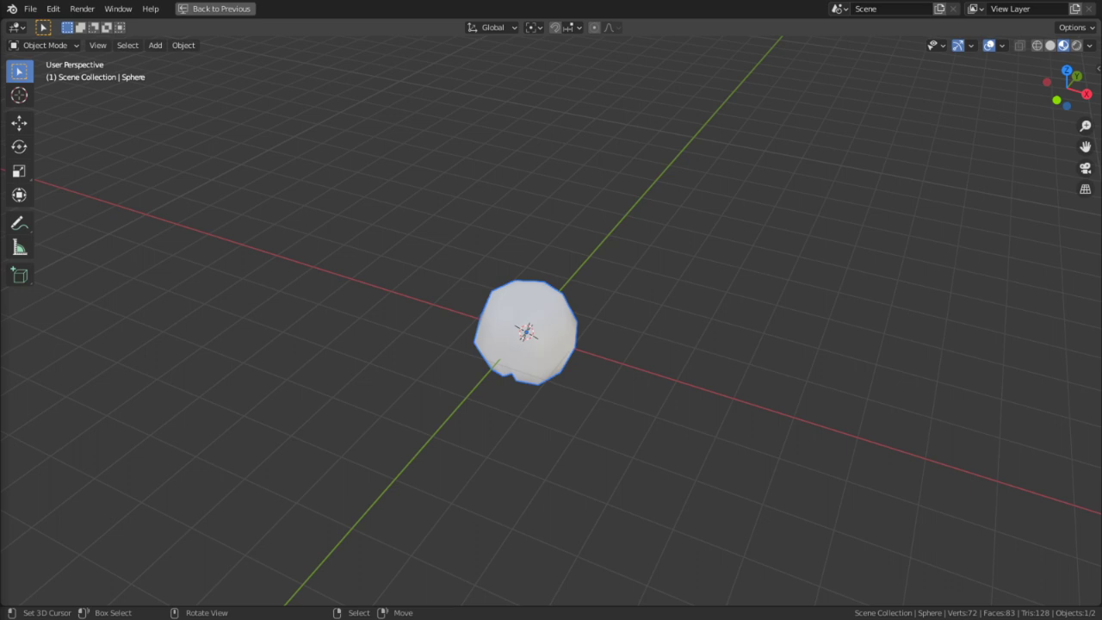
middle_click_drag(515, 521, 553, 403)
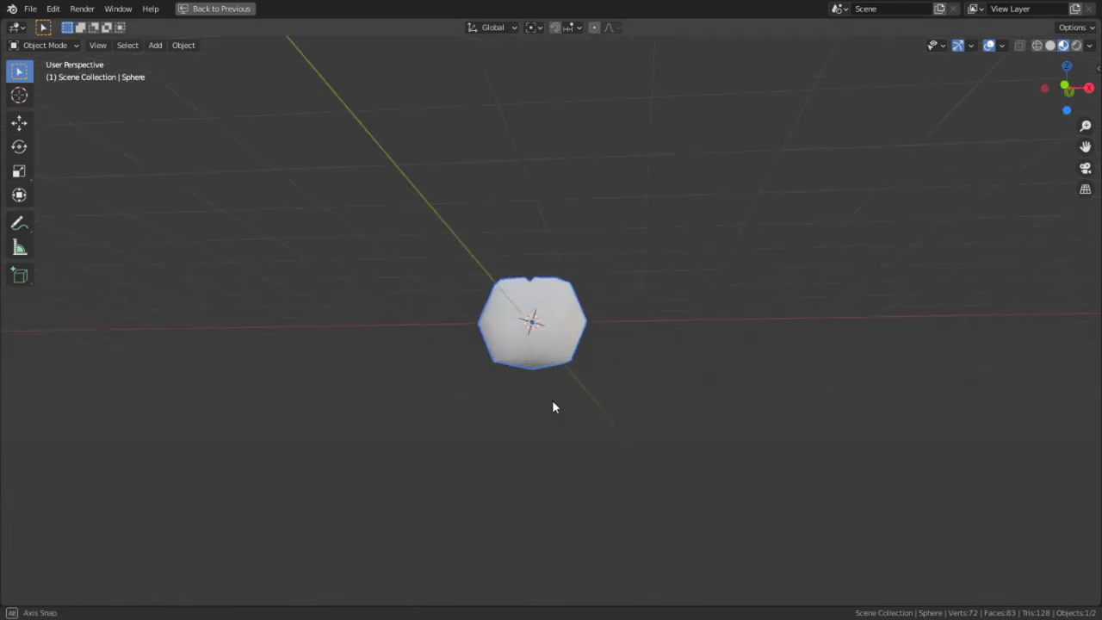
scroll(564, 413, "up", 2)
key("Tab")
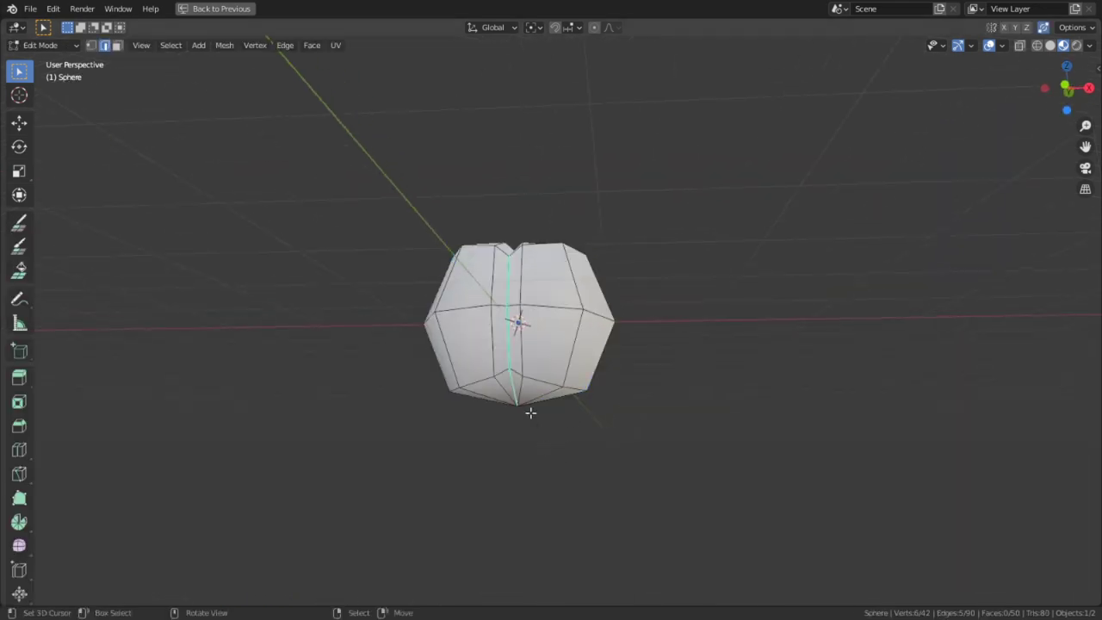
- Select the groove's centre vertex just above the form's bottom point and move it along Z
left_click(517, 365, "alt")
scroll(517, 366, "up", 2)
left_click(503, 391)
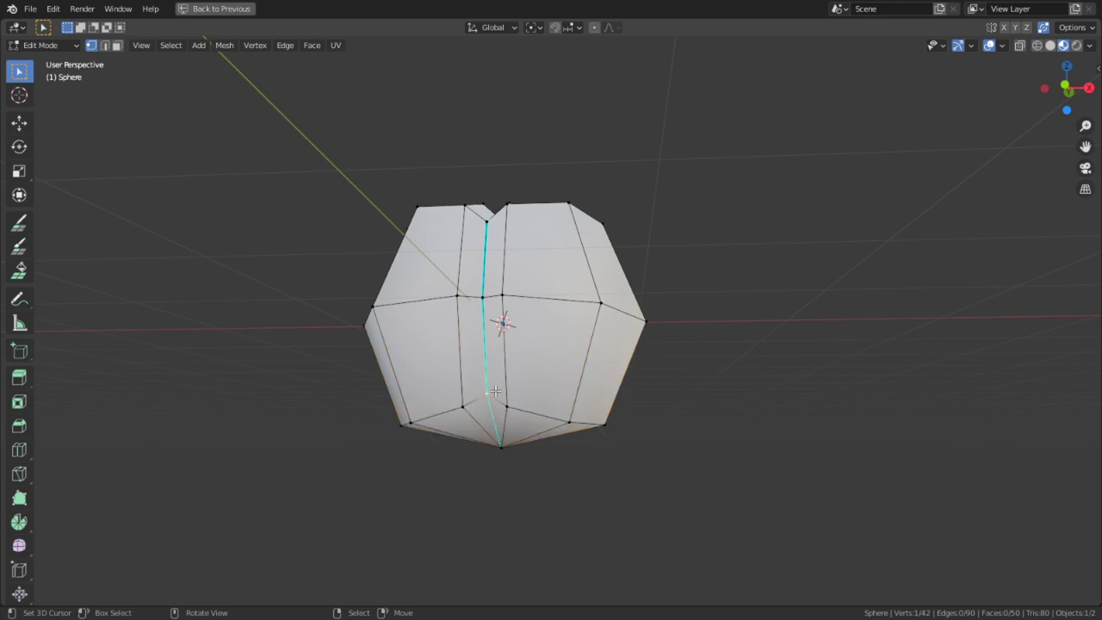
key("g")
key("x")
key("Escape")
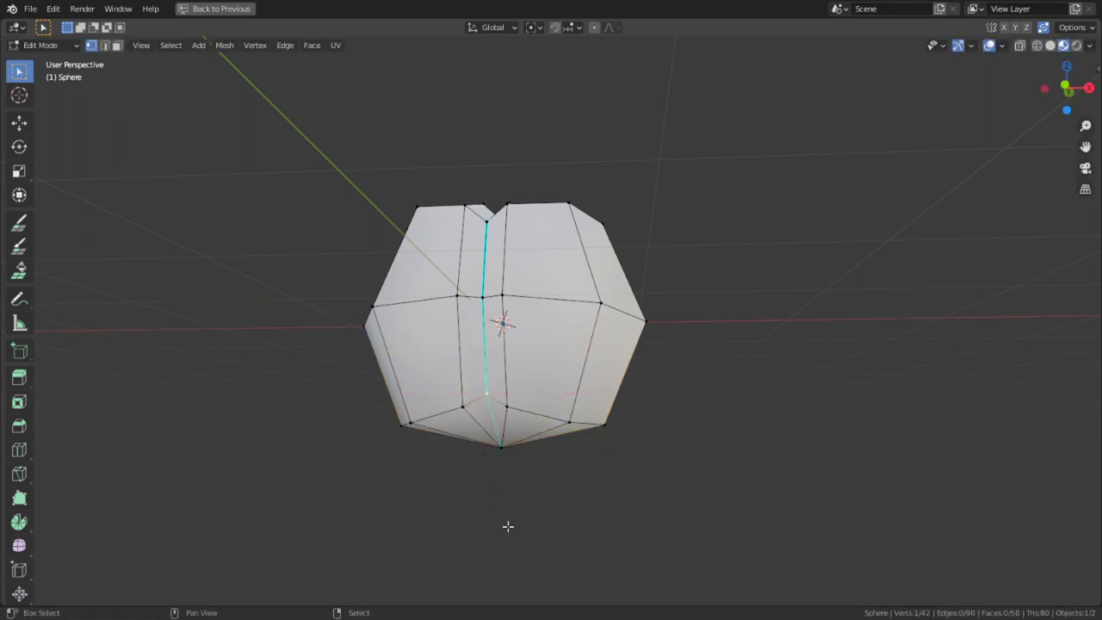
key("g")
key("z")
left_click(677, 303)
- Select the lowest edge loop around the form's bottom point and raise it about 0.045 m along Z
middle_click_drag(643, 340, 662, 401)
key("2")
left_click(591, 423, "alt")
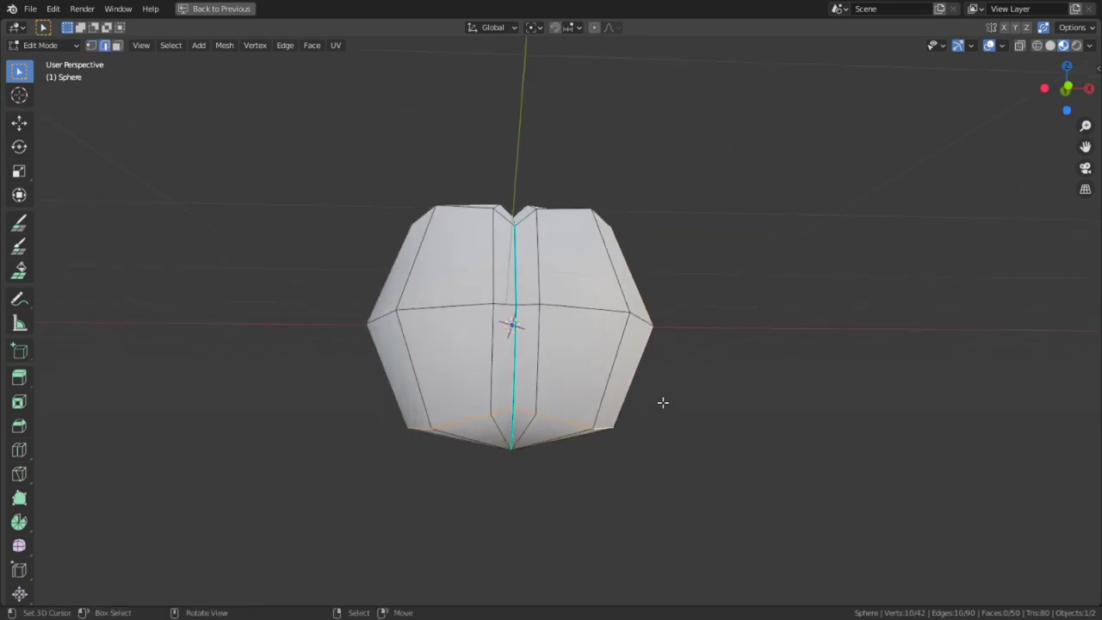
key("g")
key("z")
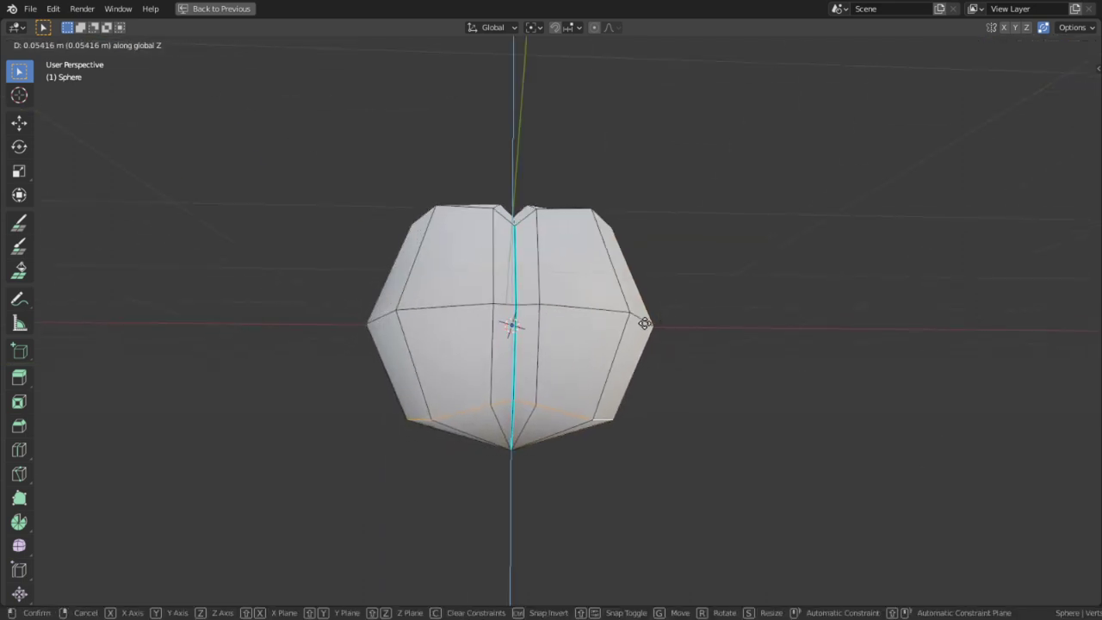
left_click(643, 336)
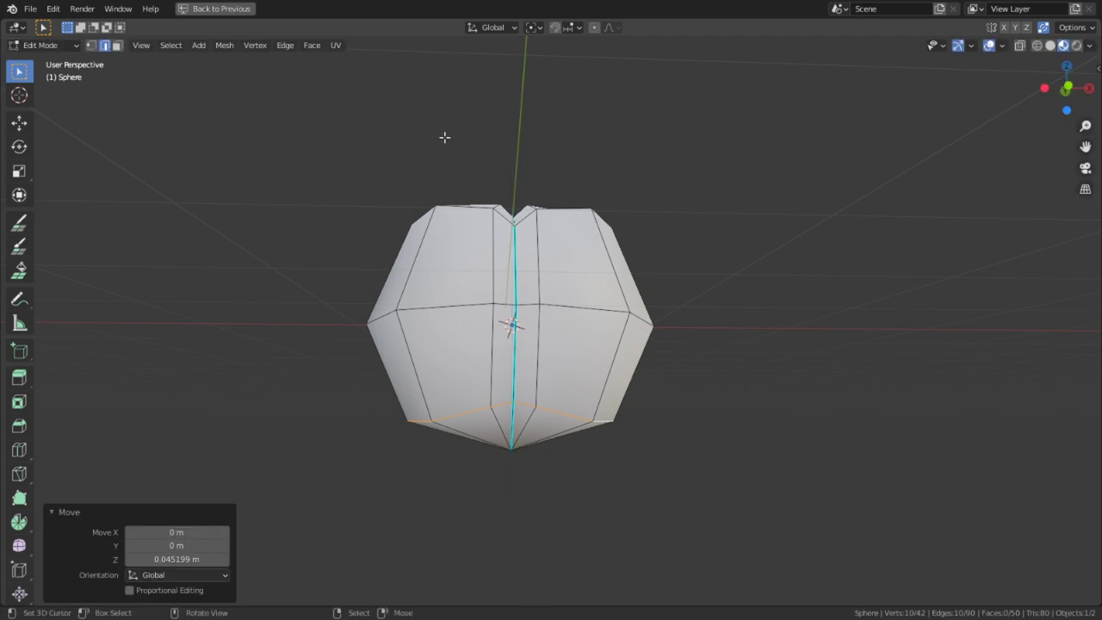
- Select the vertex at the centre of the top dent and snap the 3D cursor to it
middle_click_drag(444, 138, 405, 257)
scroll(481, 249, "up", 3)
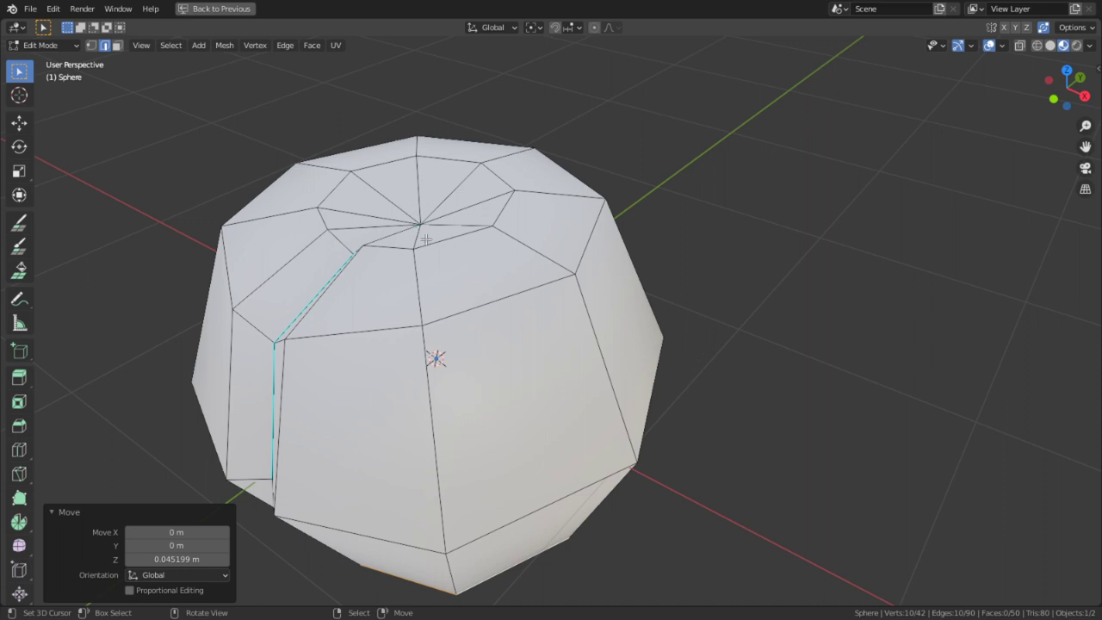
key("1")
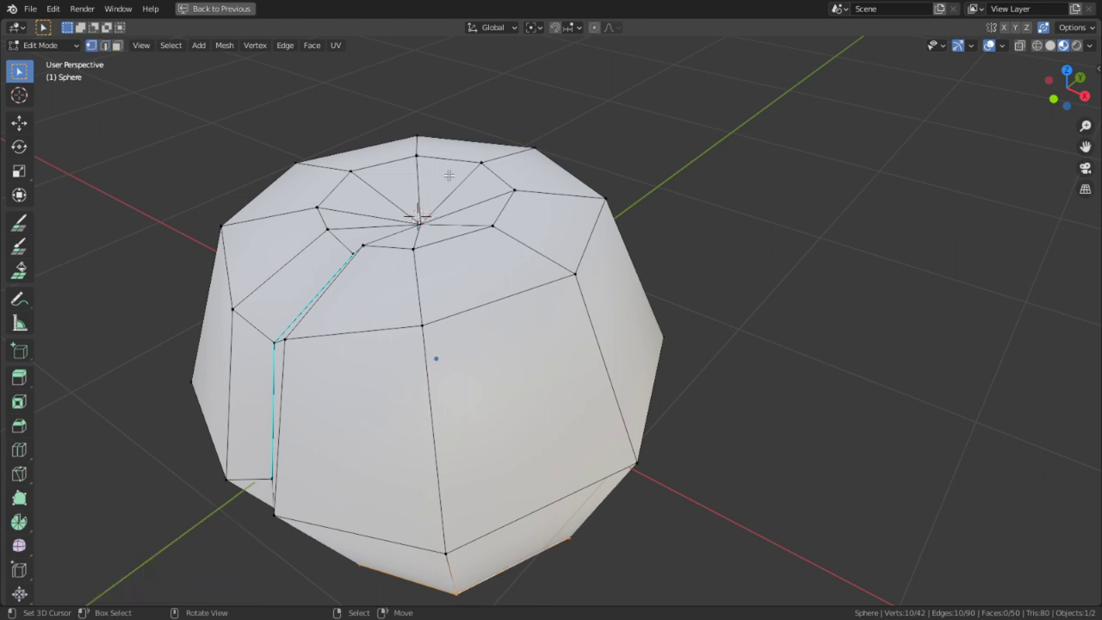
middle_click_drag(448, 175, 424, 219)
left_click(418, 231)
key("shift+s")
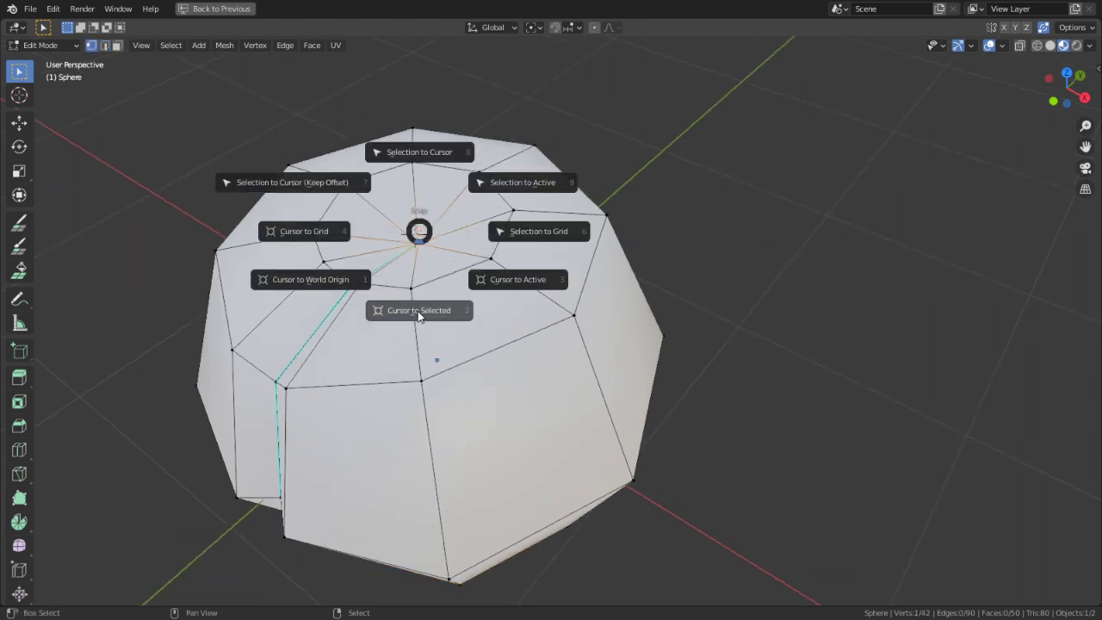
left_click(418, 311)
- Add a mesh circle with 3 vertices at the 3D cursor
key("shift+a")
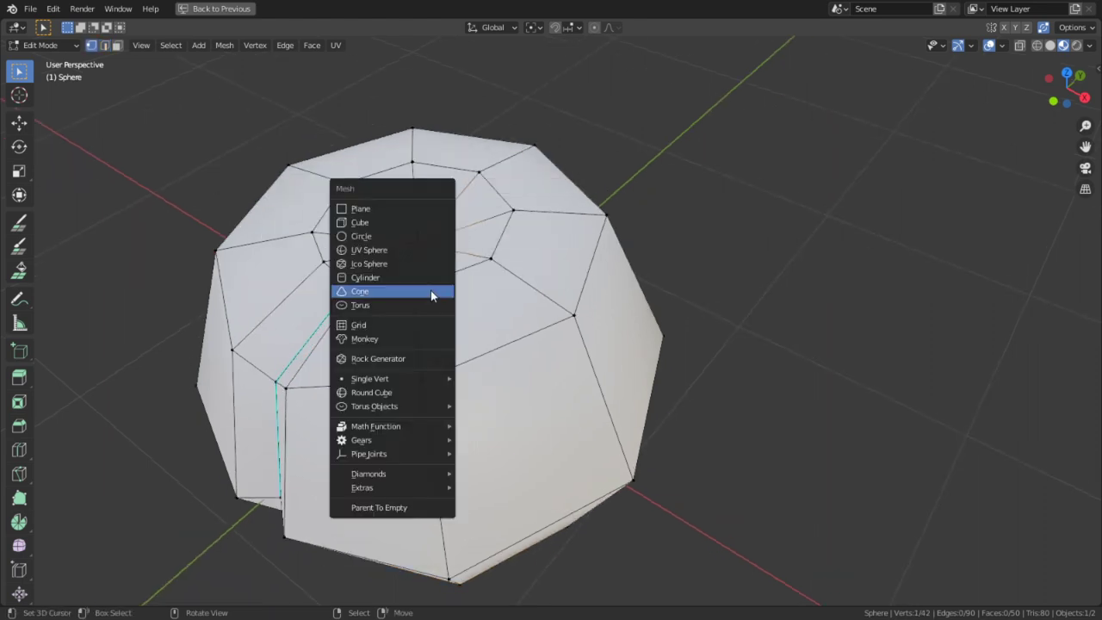
left_click(385, 236)
left_click(169, 443)
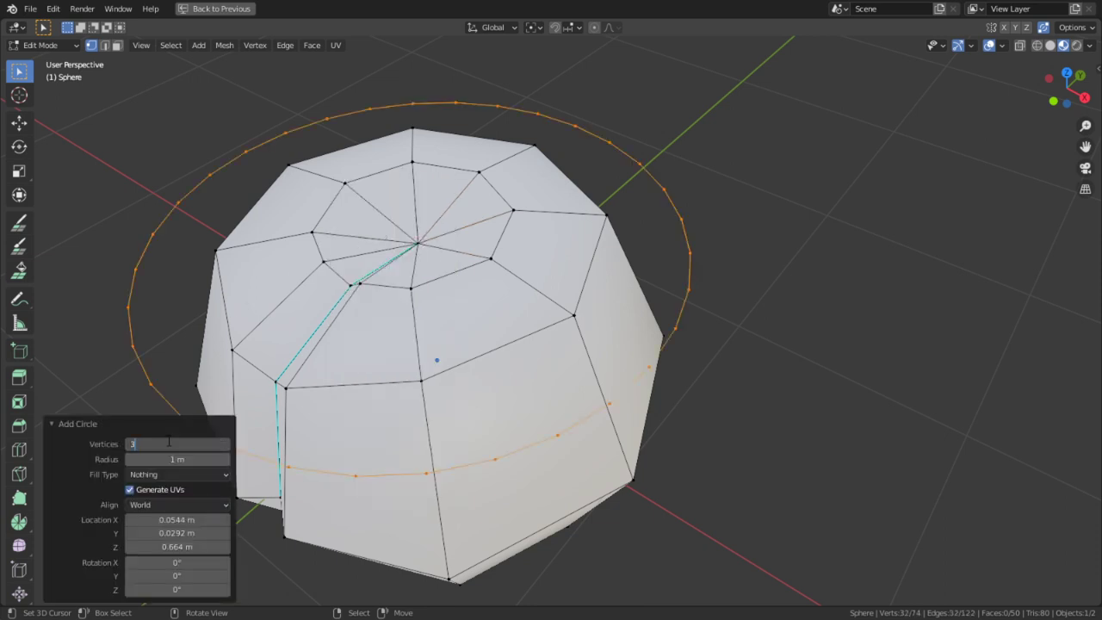
type("3")
key("Return")
- Snap the 3D cursor to the triangle and return it to the dent's centre vertex
key("shift+s")
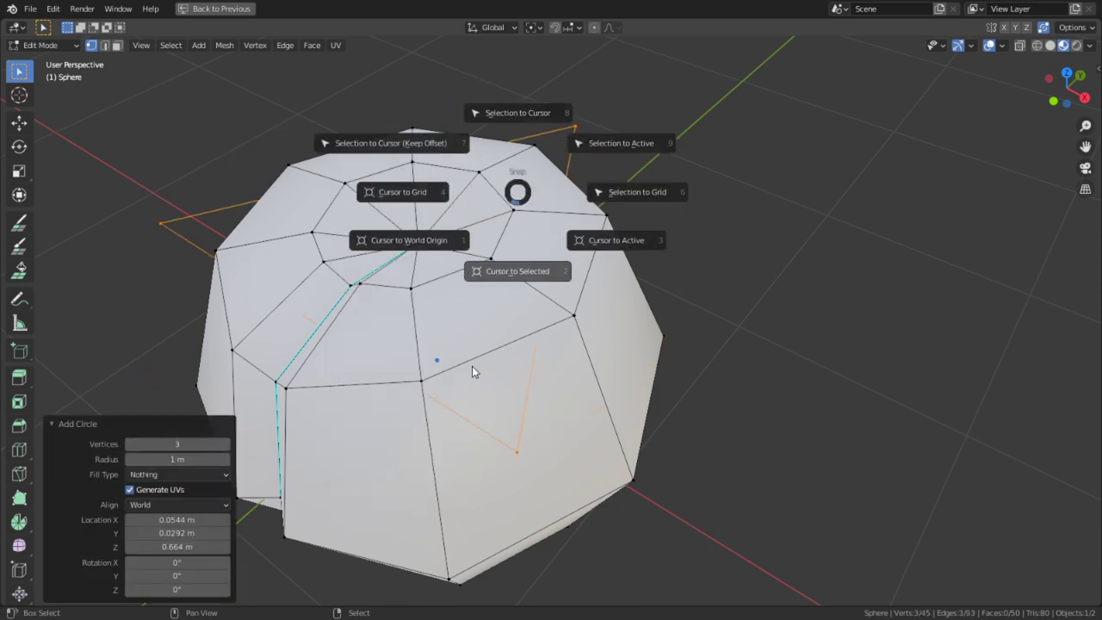
left_click(471, 368)
right_click(411, 233)
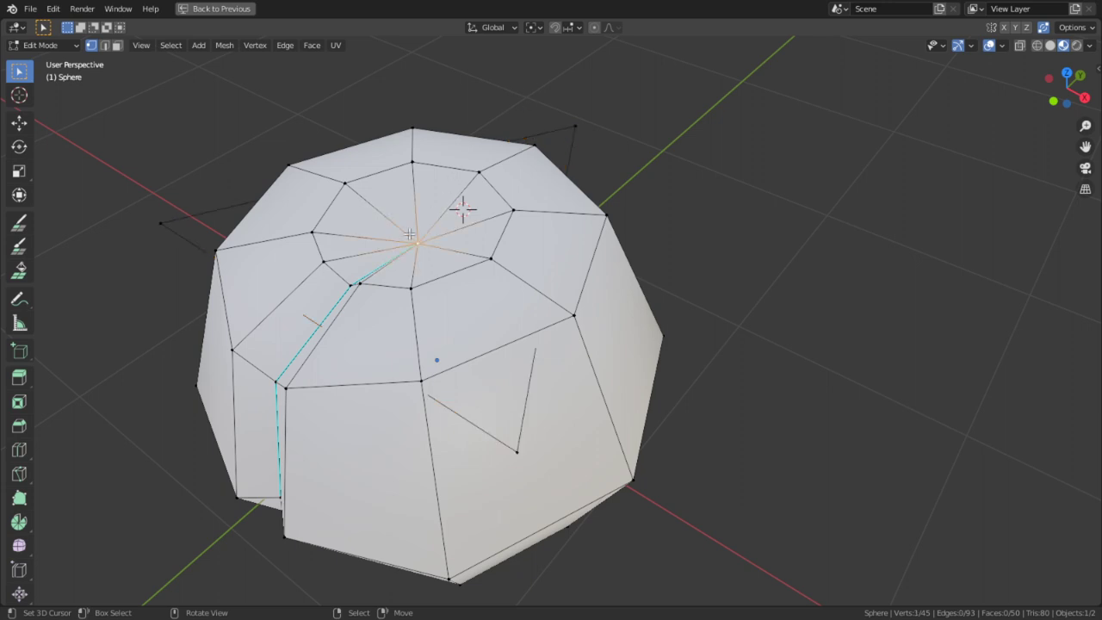
key("shift+s")
left_click(416, 301)
- Select the whole triangle, use the 3D Cursor as pivot point, and scale it to about 0.226
right_click(543, 135)
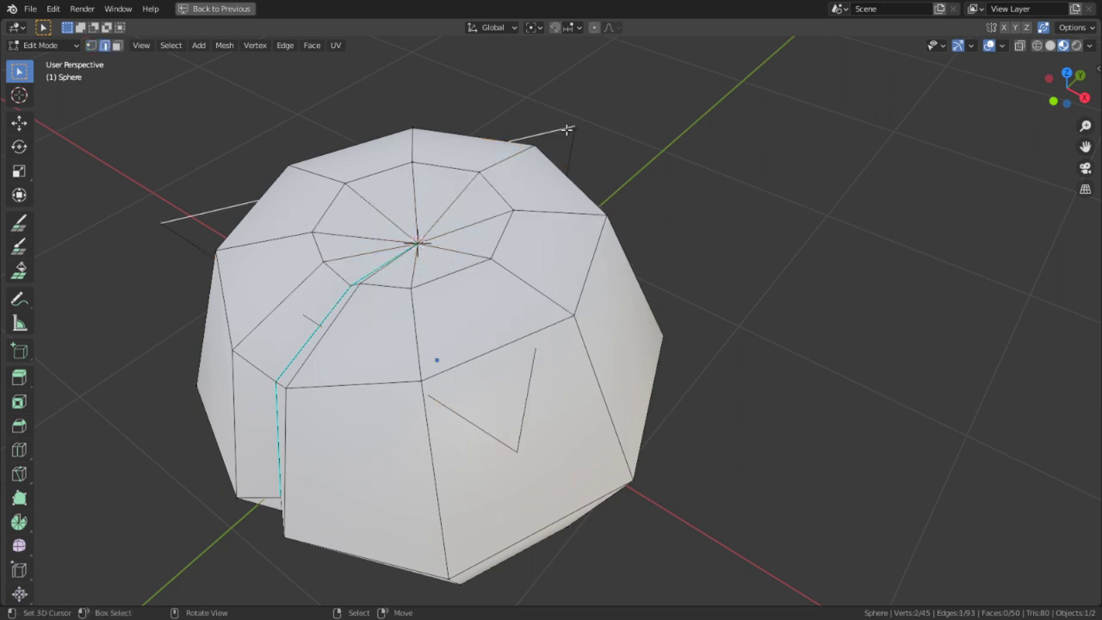
key("l")
left_click(533, 27)
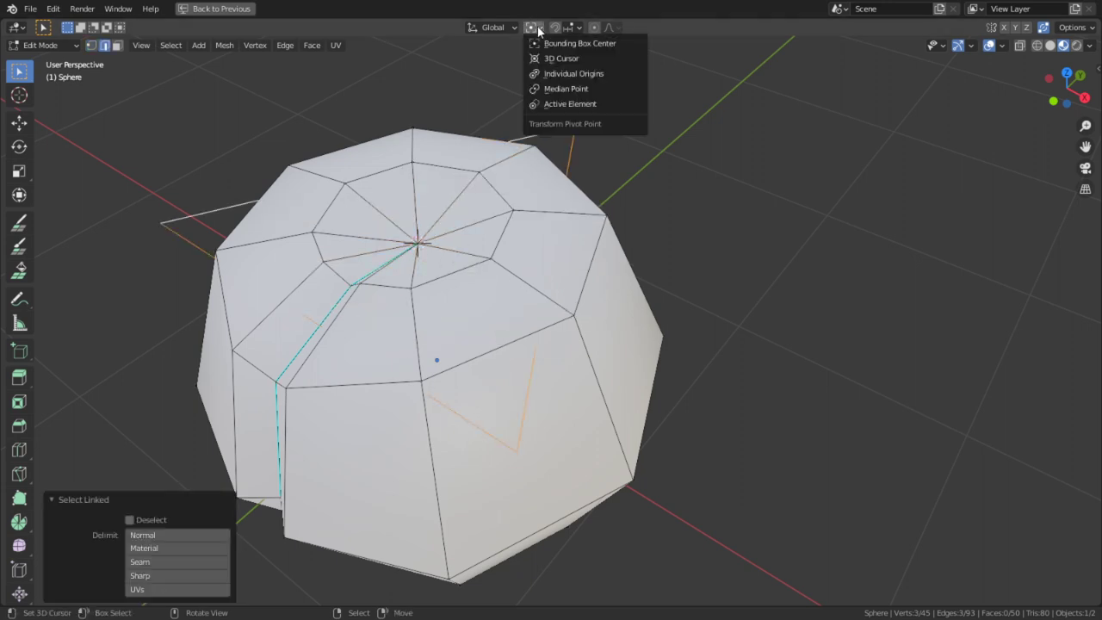
left_click(544, 59)
key("s")
left_click(474, 196)
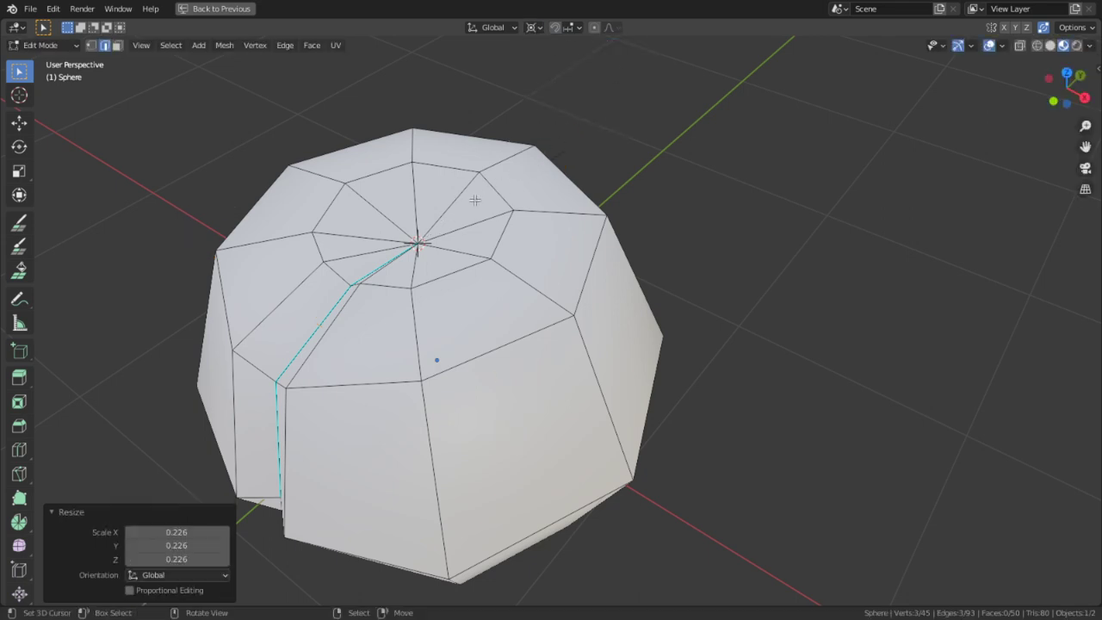
- Extrude the triangle about 0.32 m upward along Z and thin the resulting stem with Shrink/Fatten
key("e")
key("z")
left_click(487, 127)
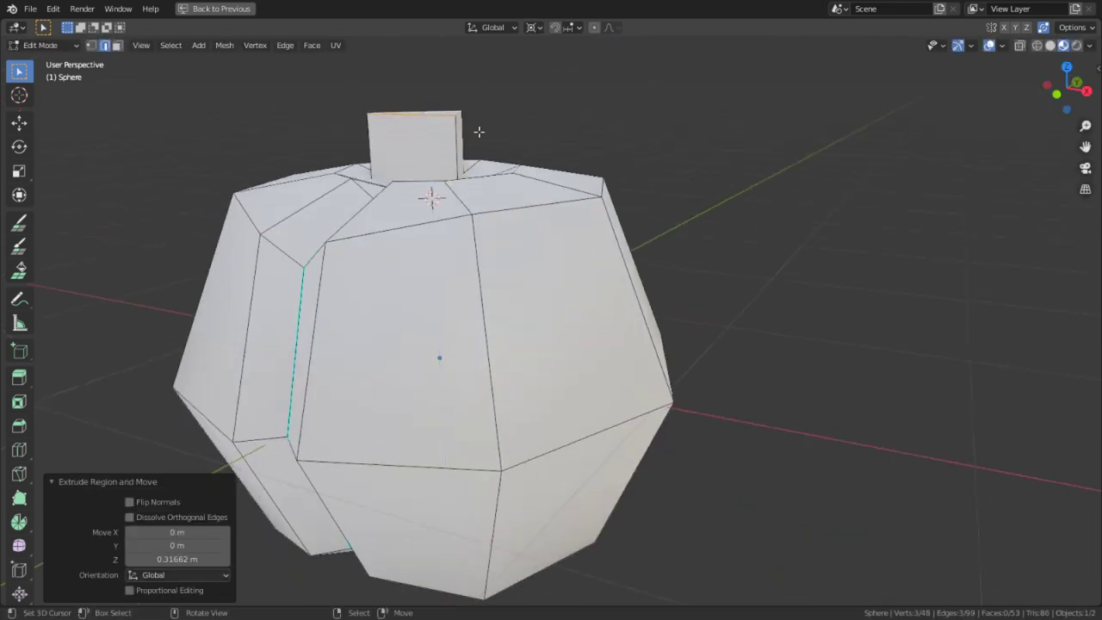
key("ctrl+l")
key("alt+s")
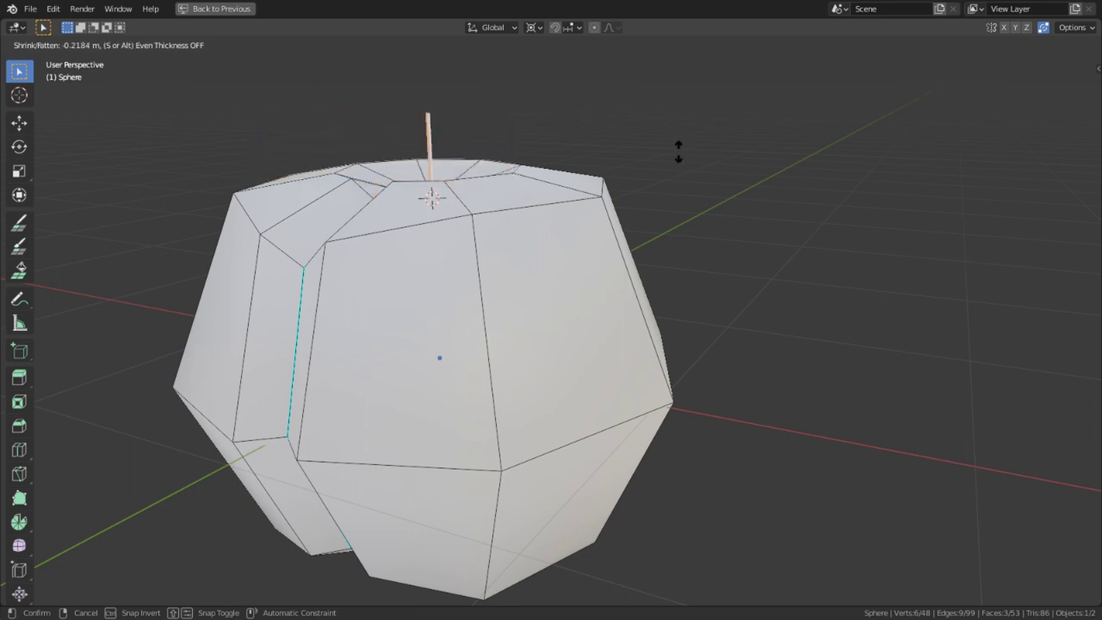
left_click(792, 592)
- Select the stem's top edge loop, shift it slightly sideways and about 0.15 m down, and scale it to about 0.807
middle_click_drag(721, 413, 739, 464)
key("2")
left_click(487, 274, "alt")
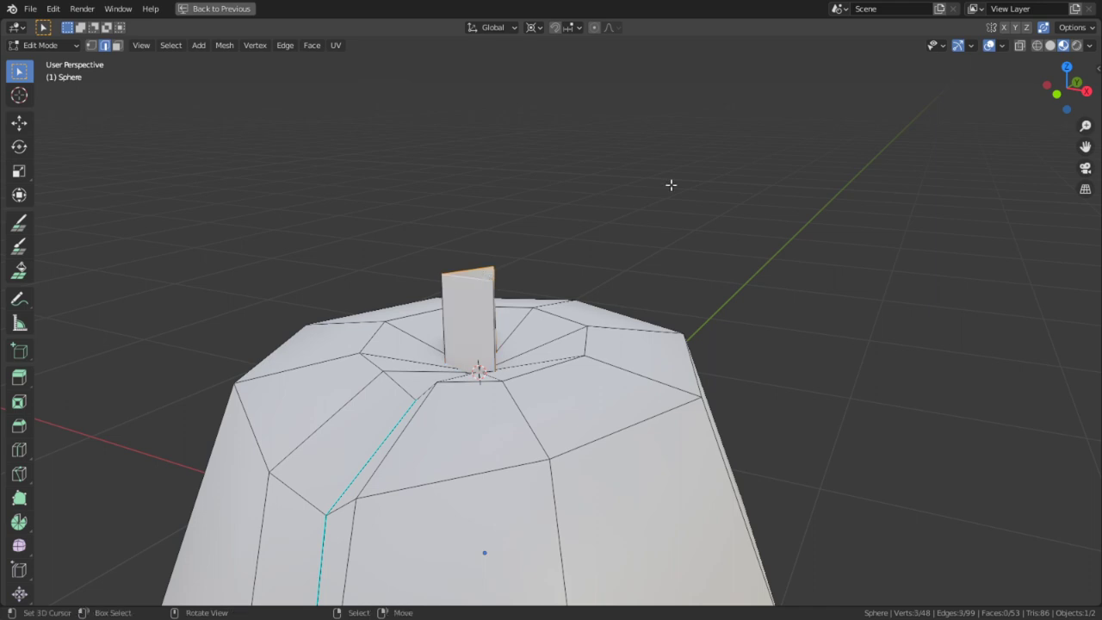
key("g")
left_click(759, 124)
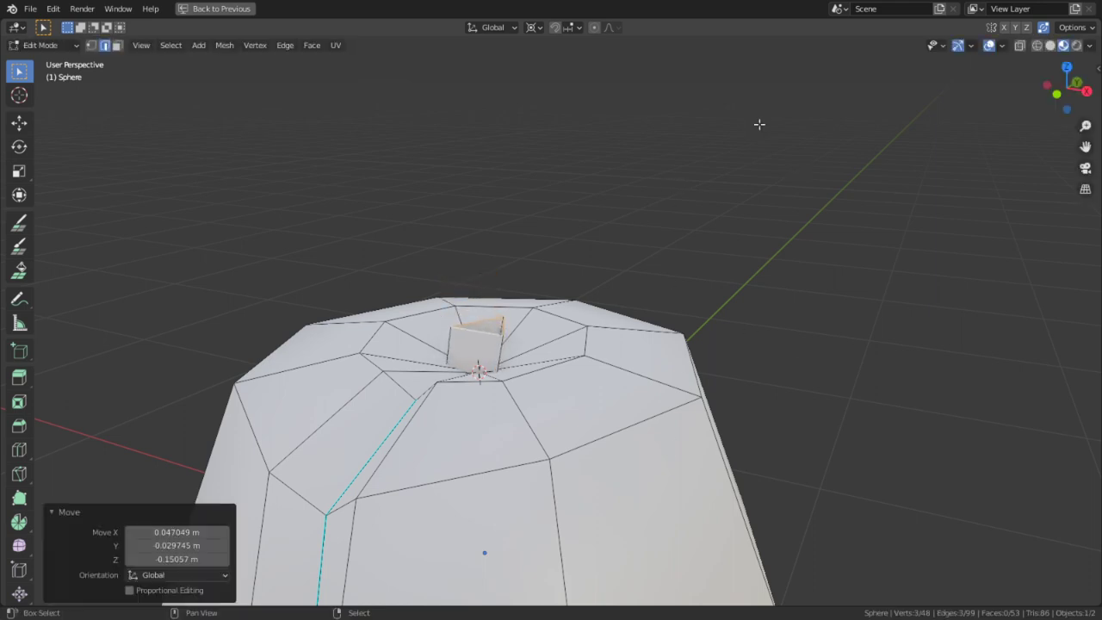
key("s")
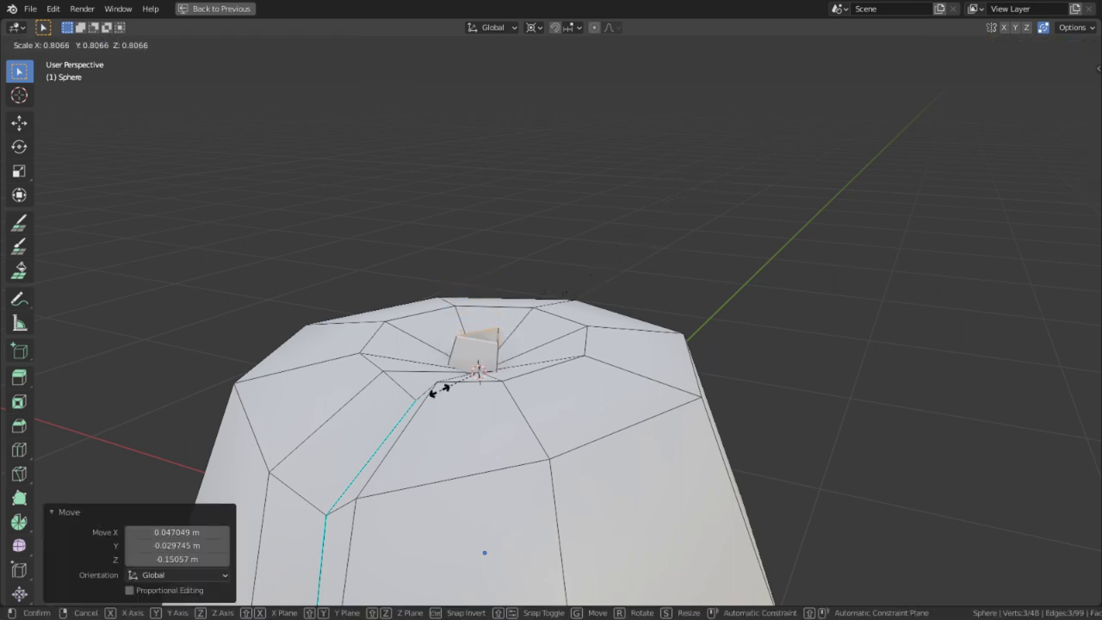
left_click(439, 389)
- Extrude a slanted segment from the stem's top loop and scale its end to 0 about its own centre
middle_click_drag(439, 390, 596, 261)
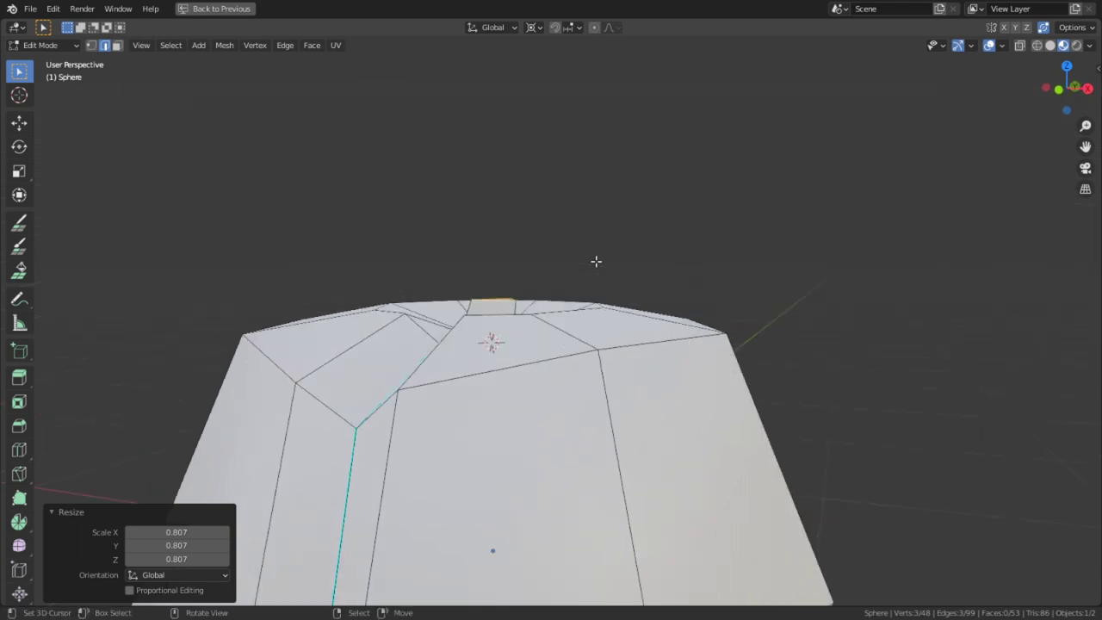
right_click(520, 267, "ctrl")
key("s")
key("Escape")
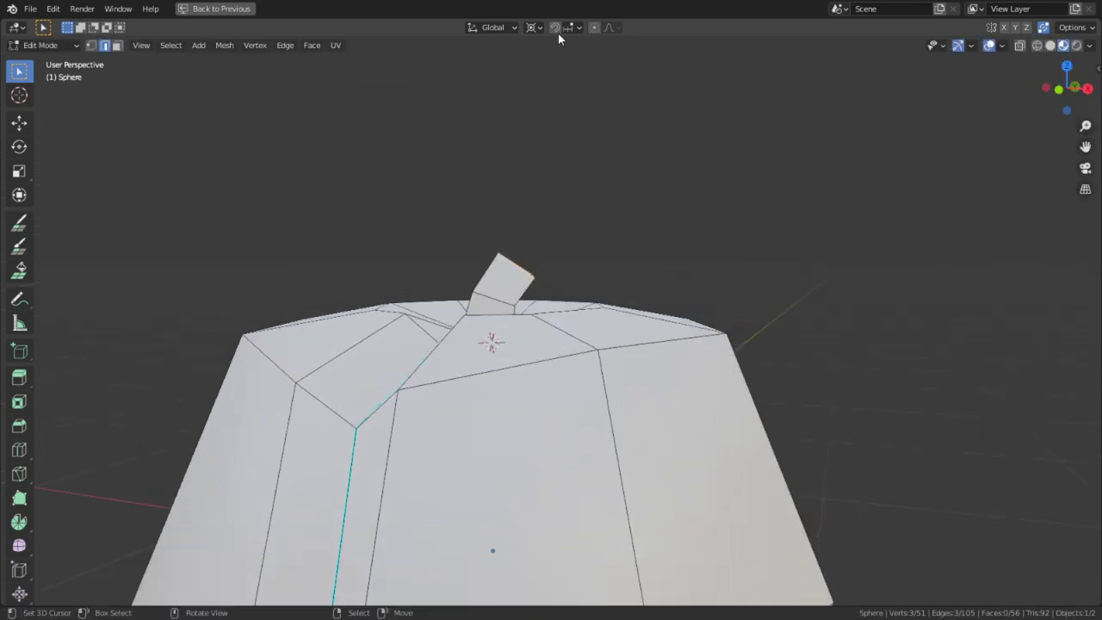
left_click(533, 28)
left_click(554, 76)
type("s")
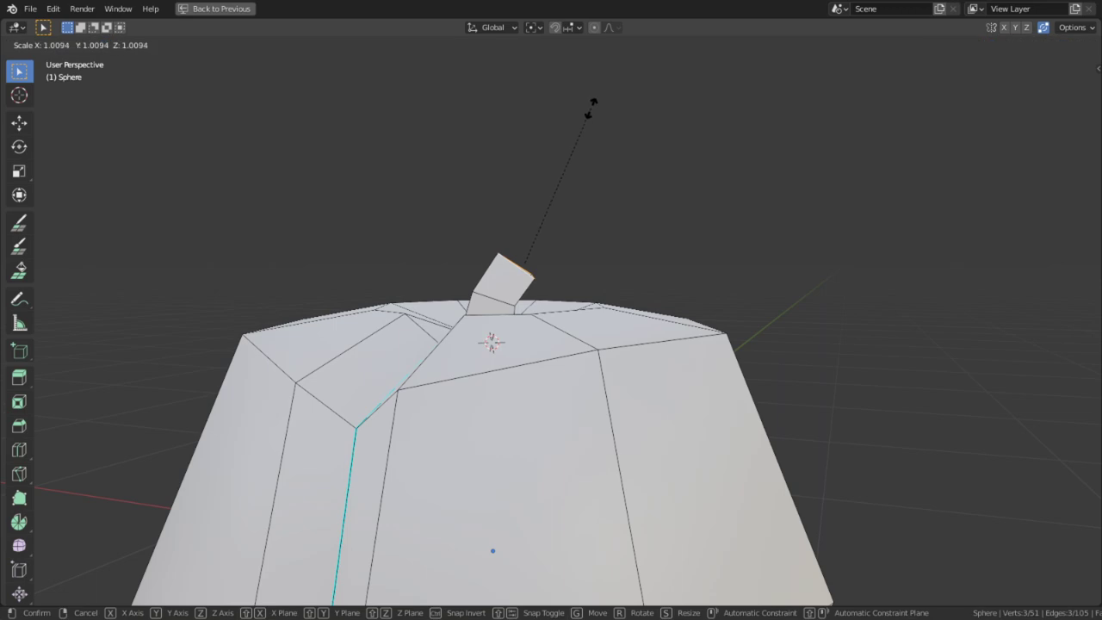
type("0")
key("Return")
- Select one edge on the stem, snap the 3D cursor to it, and duplicate that edge in place
middle_click_drag(584, 179, 450, 276)
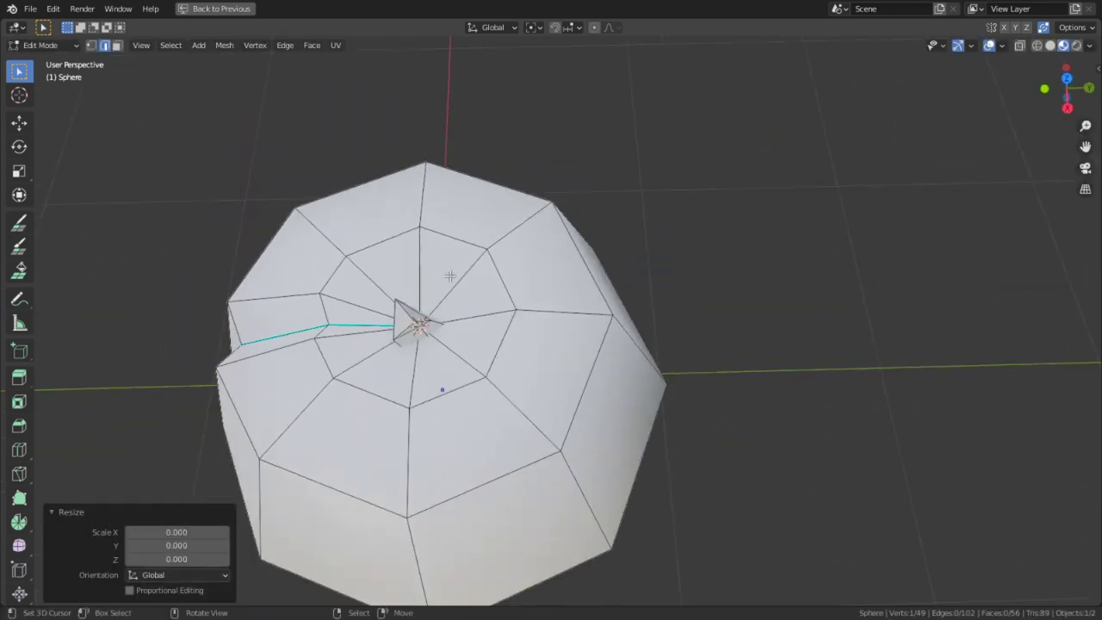
right_click(415, 328)
key("shift+s")
left_click(443, 381)
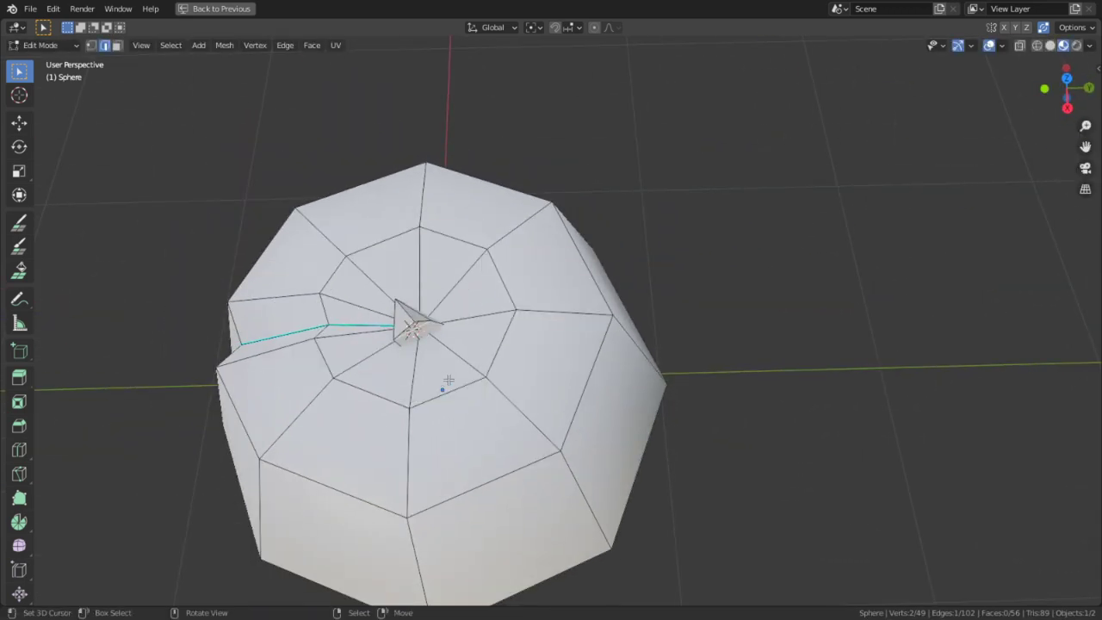
middle_click_drag(445, 385, 520, 340)
key("shift+d")
right_click(525, 348)
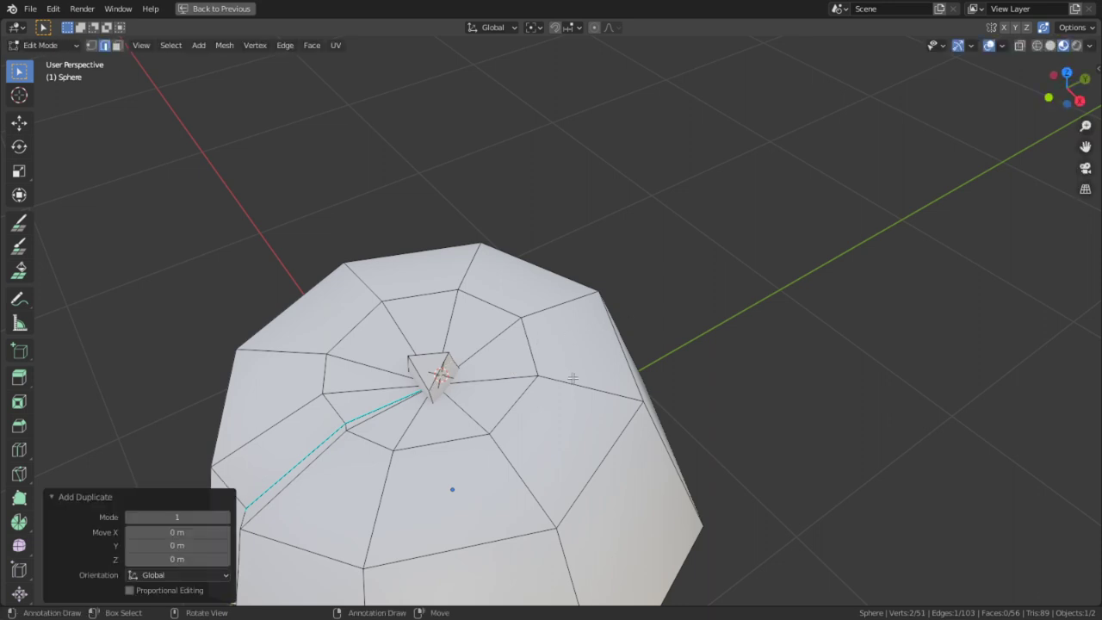
- Extrude the duplicated edge outward in two segments as a leaf and scale the end edge to 0 for a pointed tip
middle_click_drag(572, 378, 762, 340)
right_click(711, 304, "ctrl")
right_click(790, 360, "ctrl")
key("s")
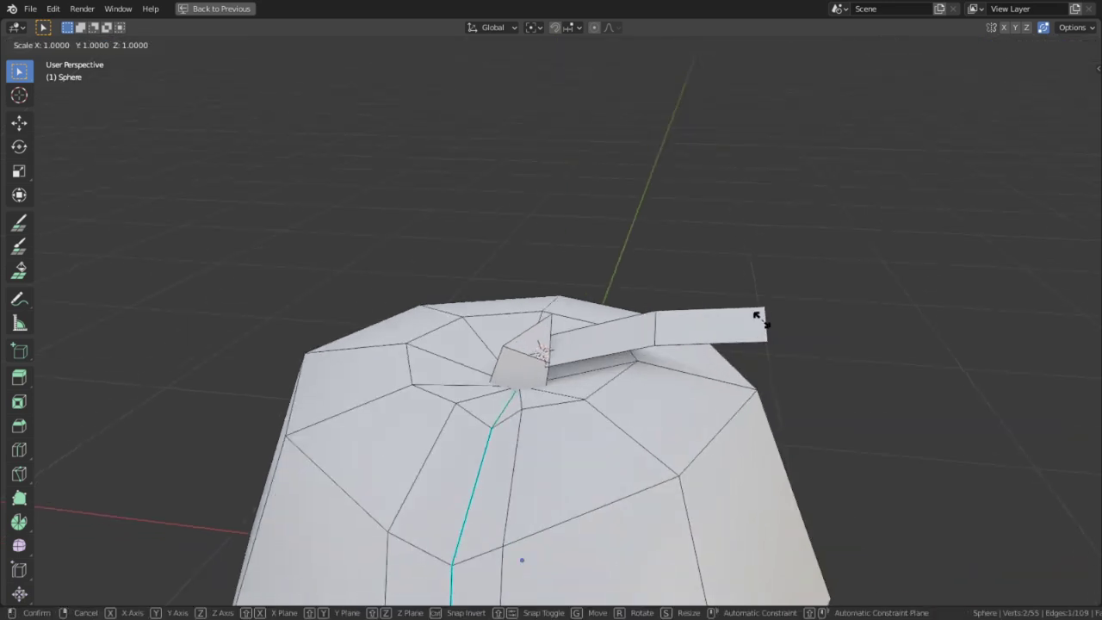
key("0")
key("Return")
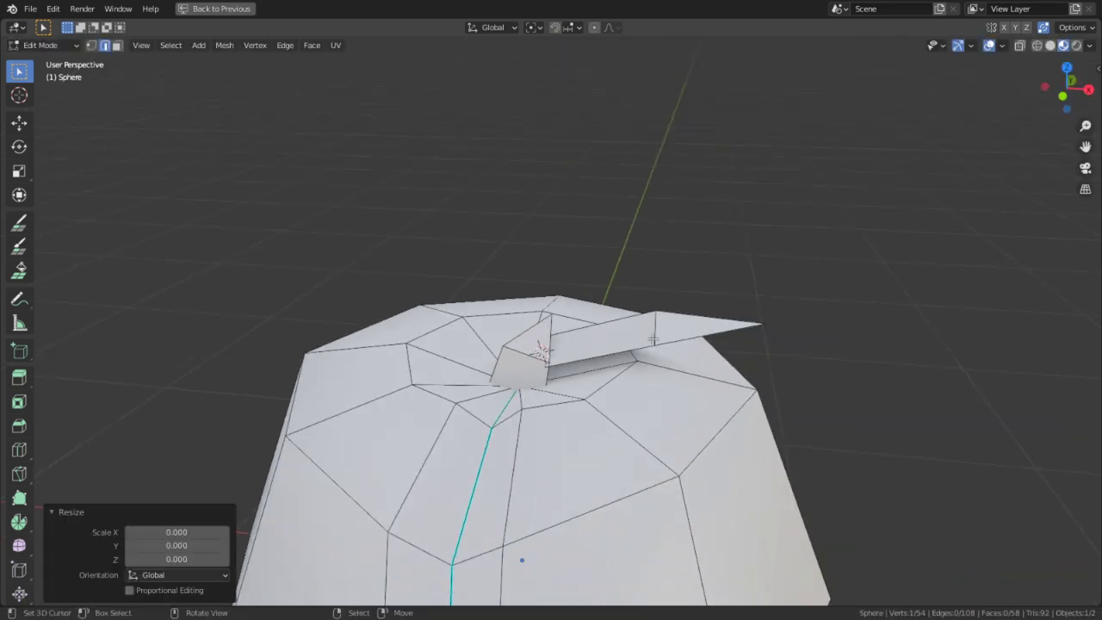
- Move the leaf's middle edge about 0.18 m toward the stem and widen it by scaling to about 2.8
middle_click_drag(649, 332, 548, 376)
key("g")
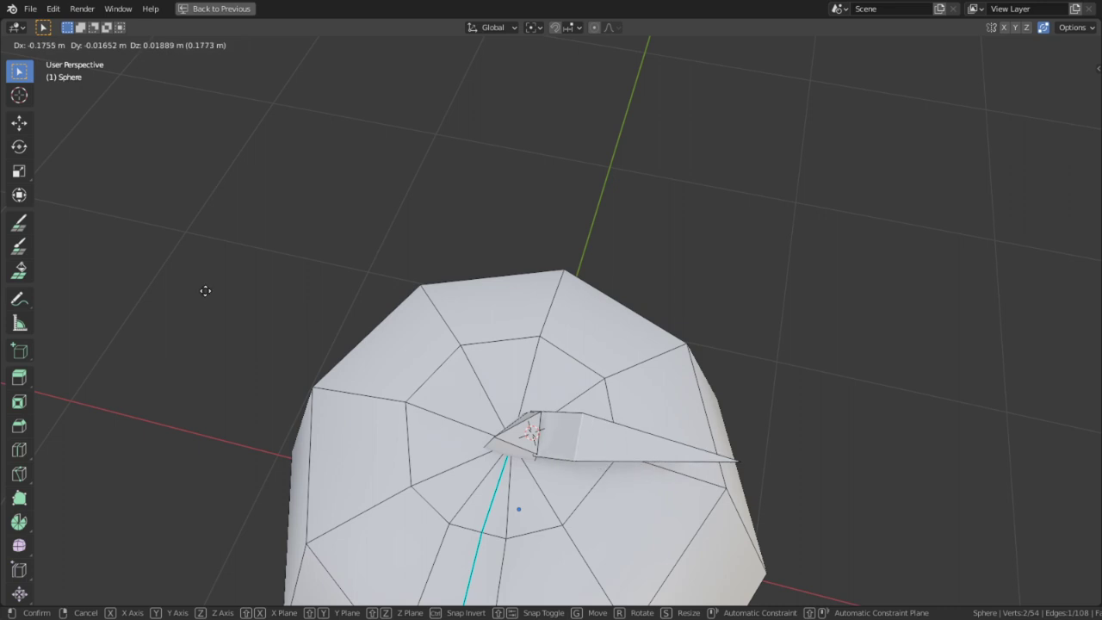
left_click(489, 309)
key("s")
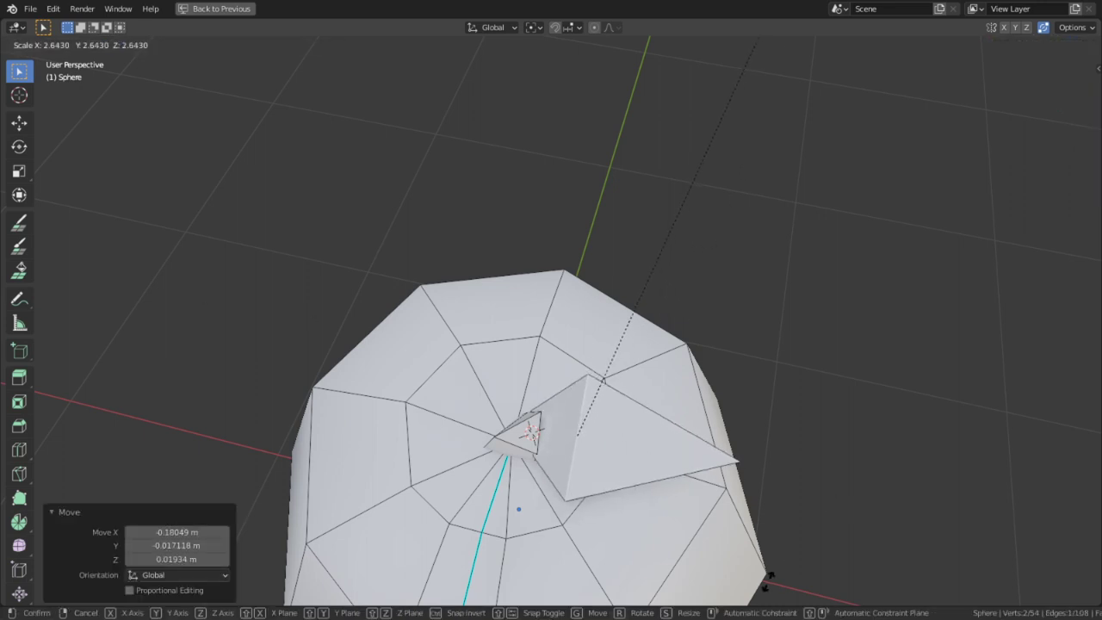
left_click(770, 555)
- Bevel the leaf's middle edge with 2 segments and a width of about 0.142 m, and dissolve the bevel's centre edge
key("ctrl+b")
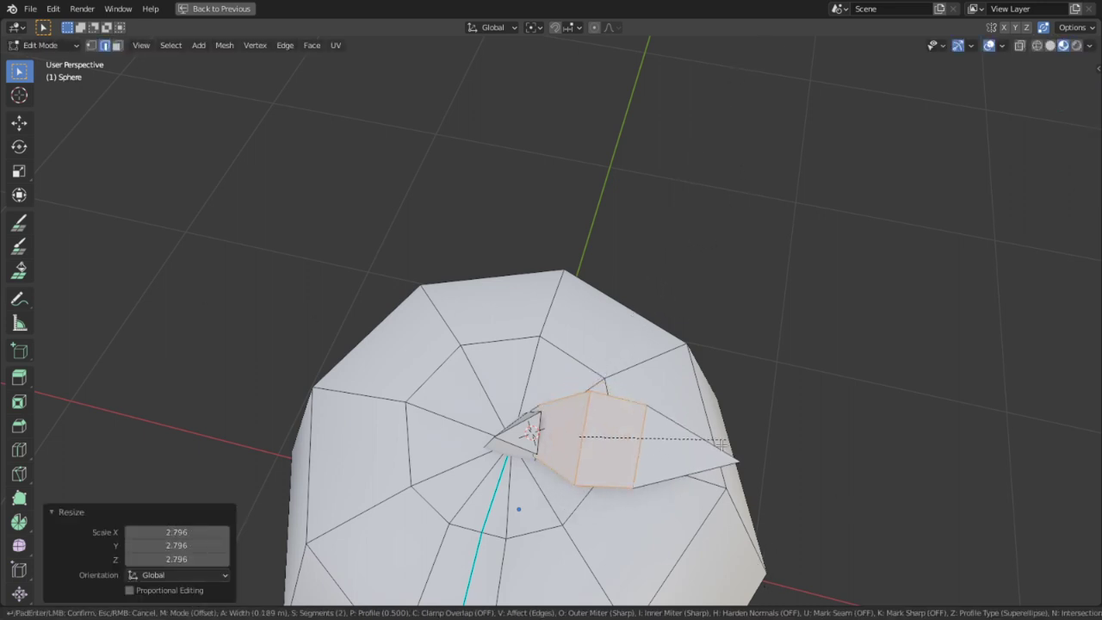
left_click(709, 451)
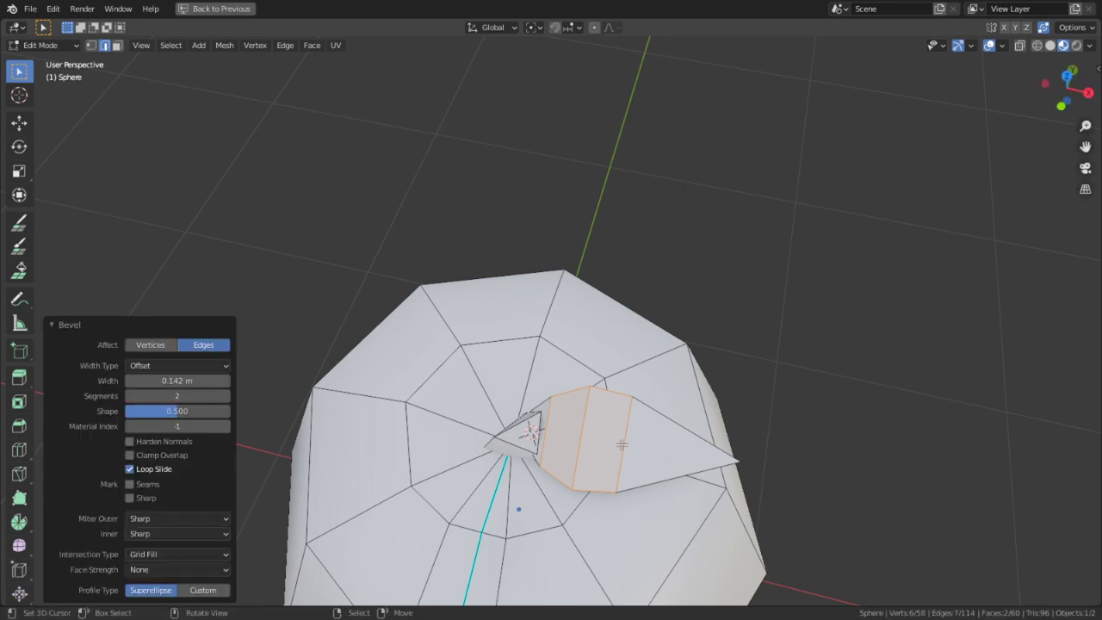
right_click(566, 447, "ctrl")
right_click(576, 444)
key("ctrl+x")
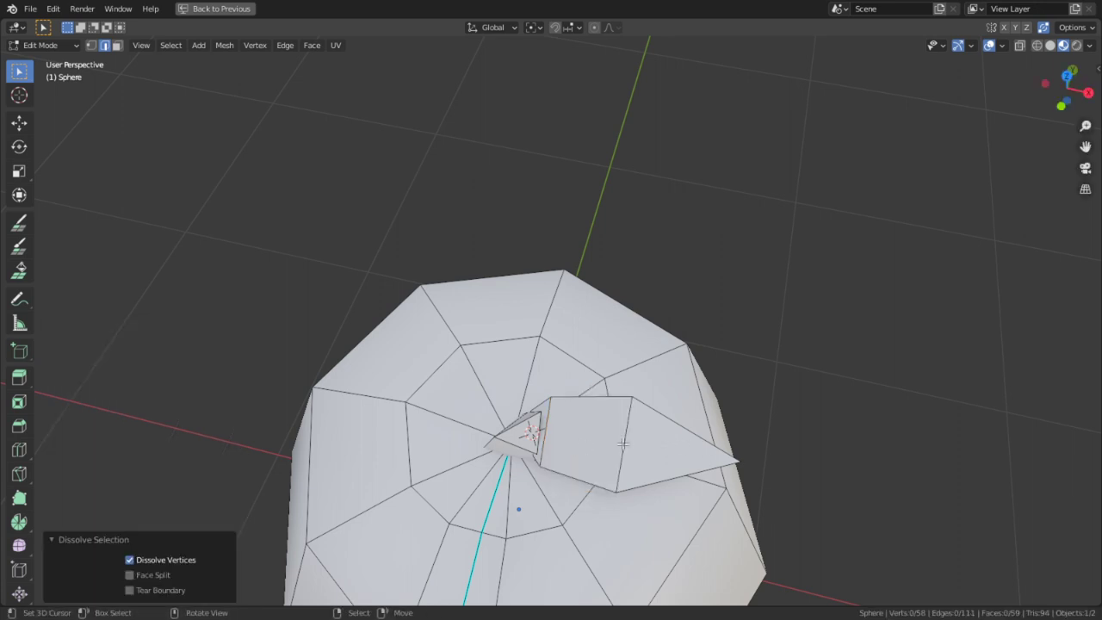
- Select all of the leaf's linked geometry and return from the maximized viewport to the full Shading workspace
middle_click_drag(622, 443, 790, 439)
key("l")
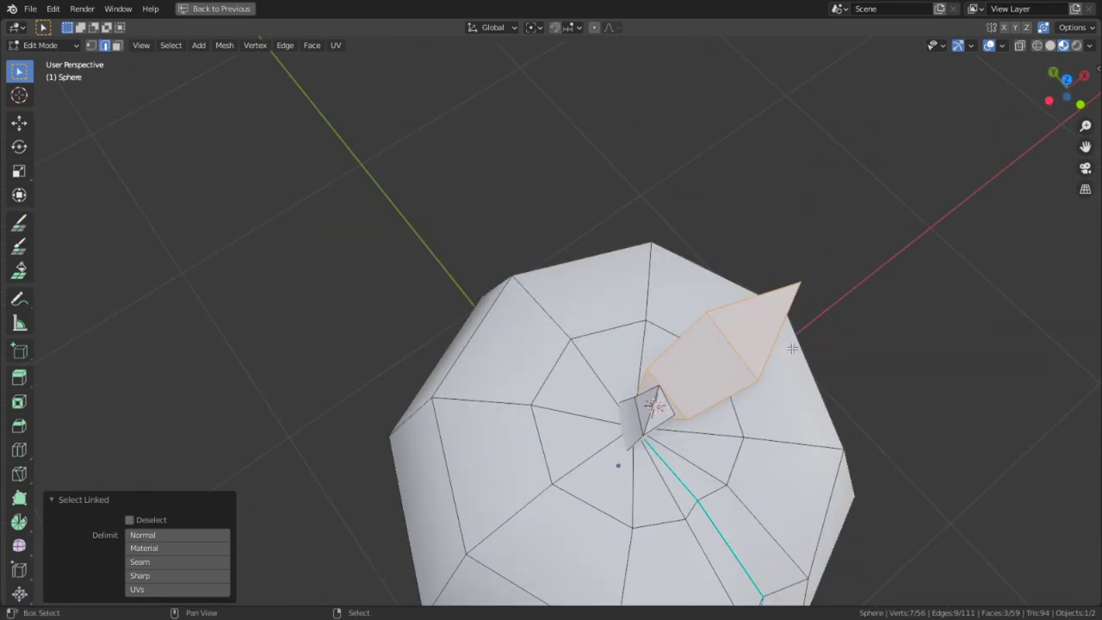
middle_click_drag(746, 313, 731, 211)
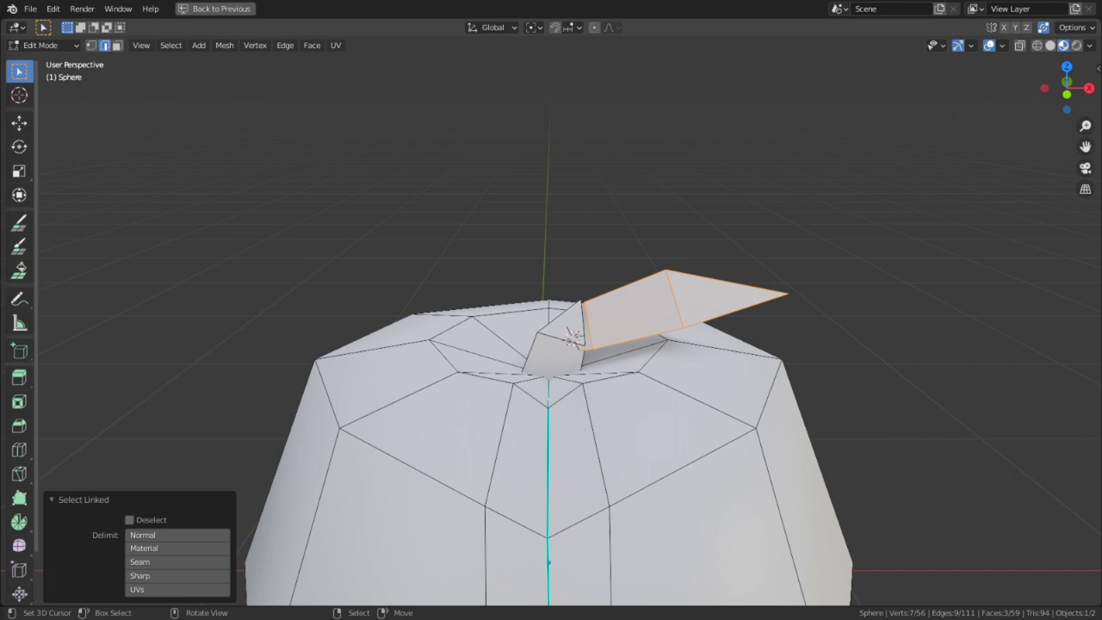
left_click(217, 9)
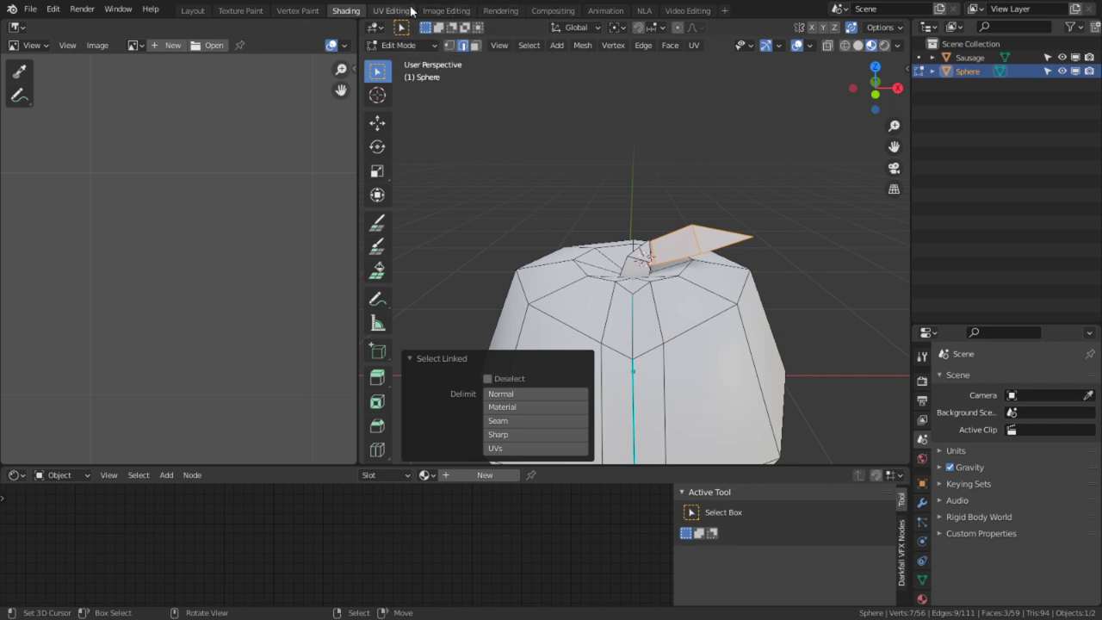
- Assign the existing Sausage material to the fruit and rename that material VertColor
left_click(424, 475)
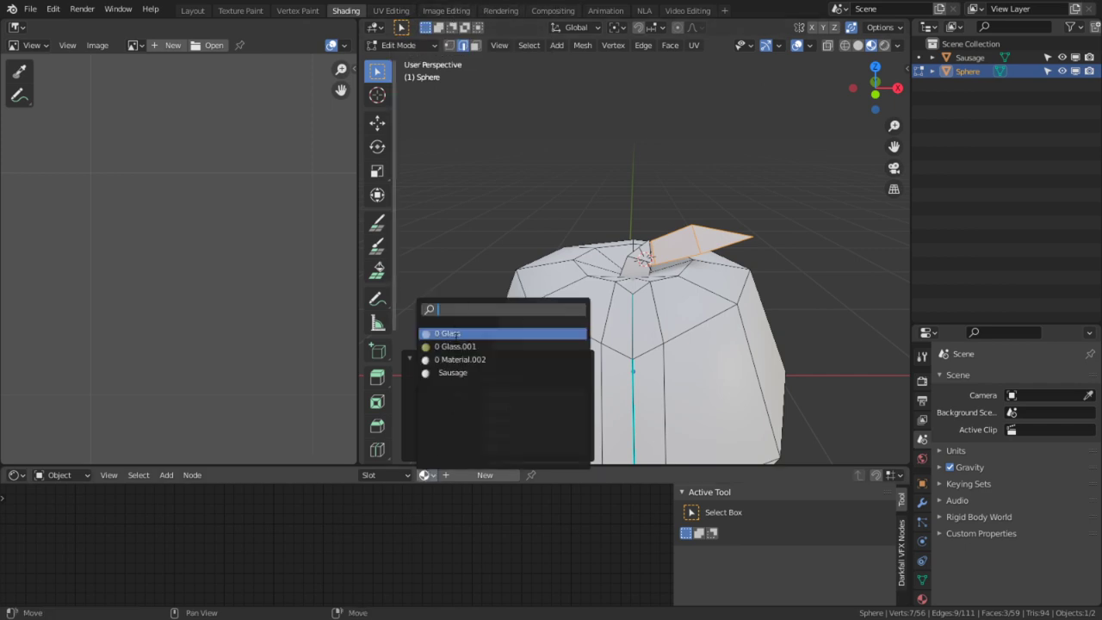
left_click(453, 372)
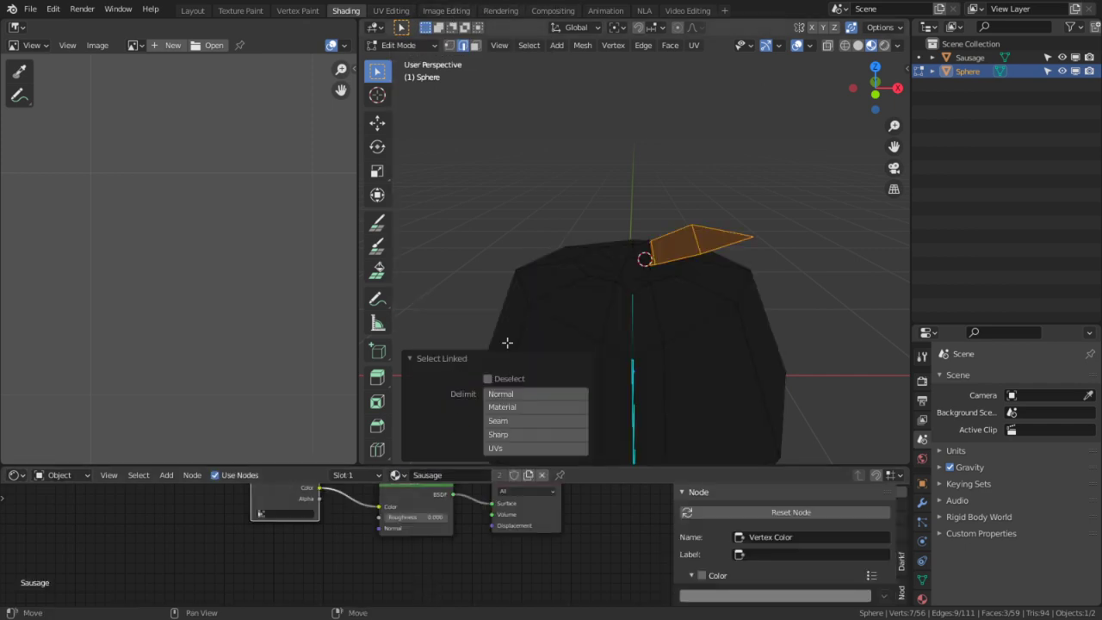
double_click(464, 475)
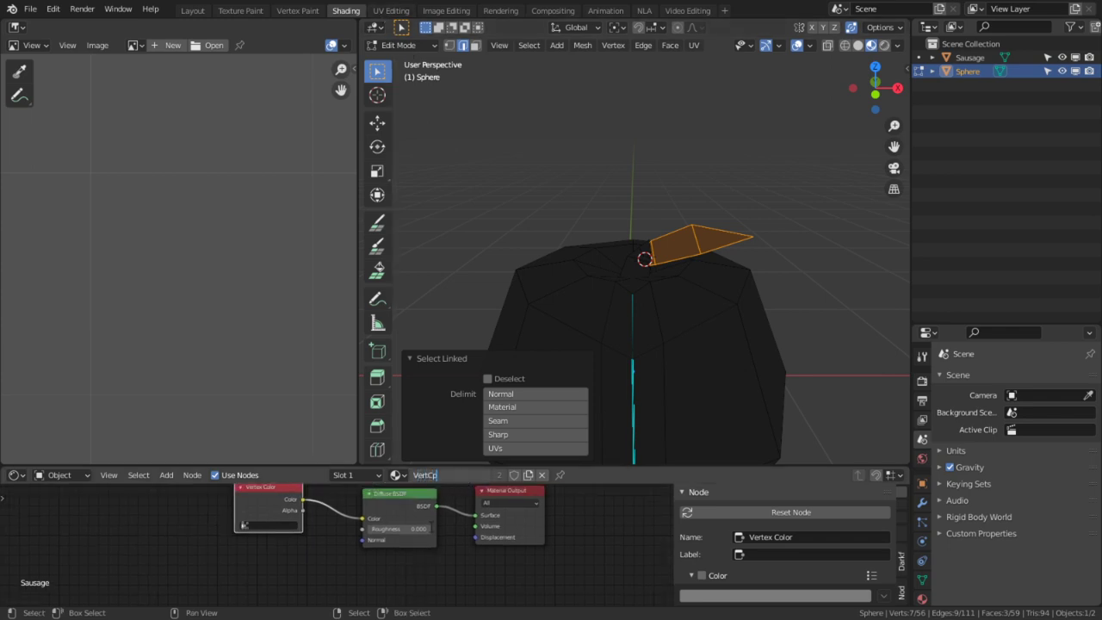
type("VertColor")
key("Return")
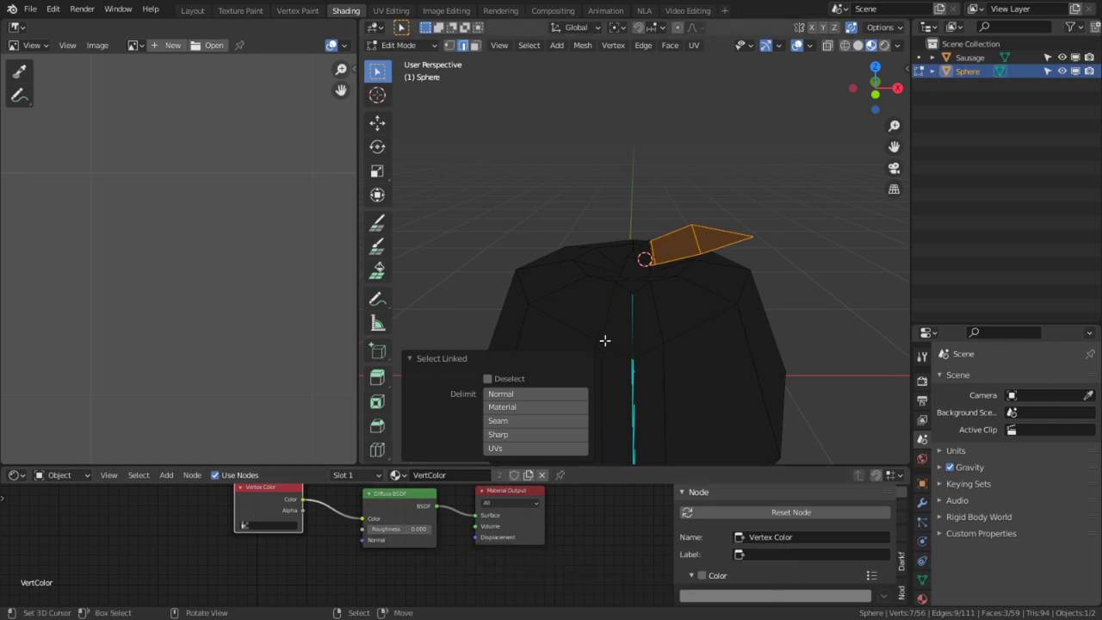
key("Tab")
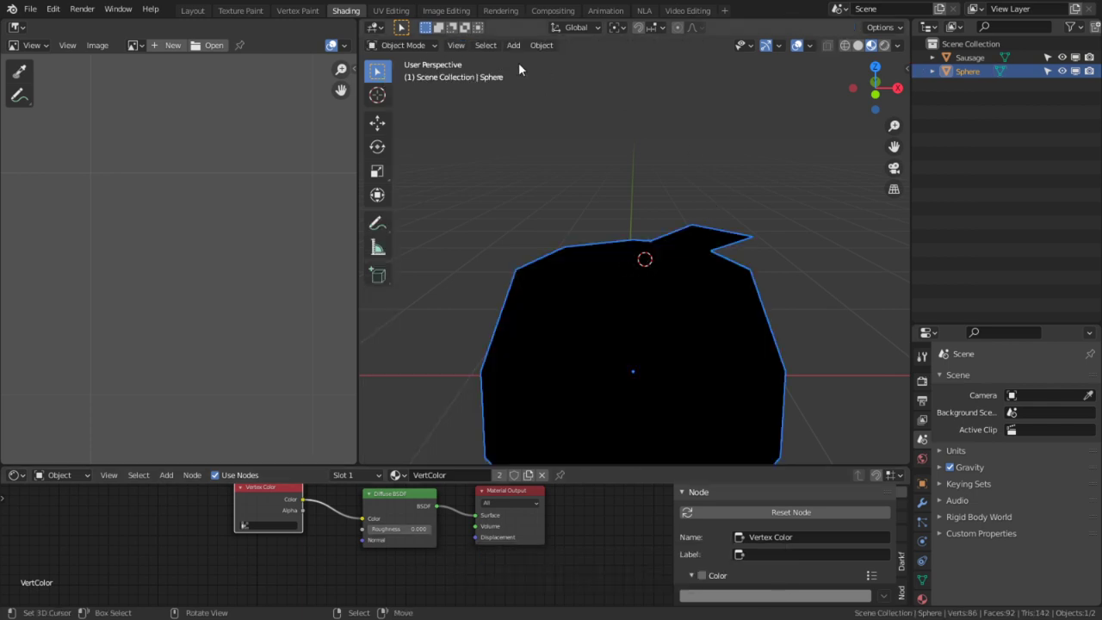
key("Tab")
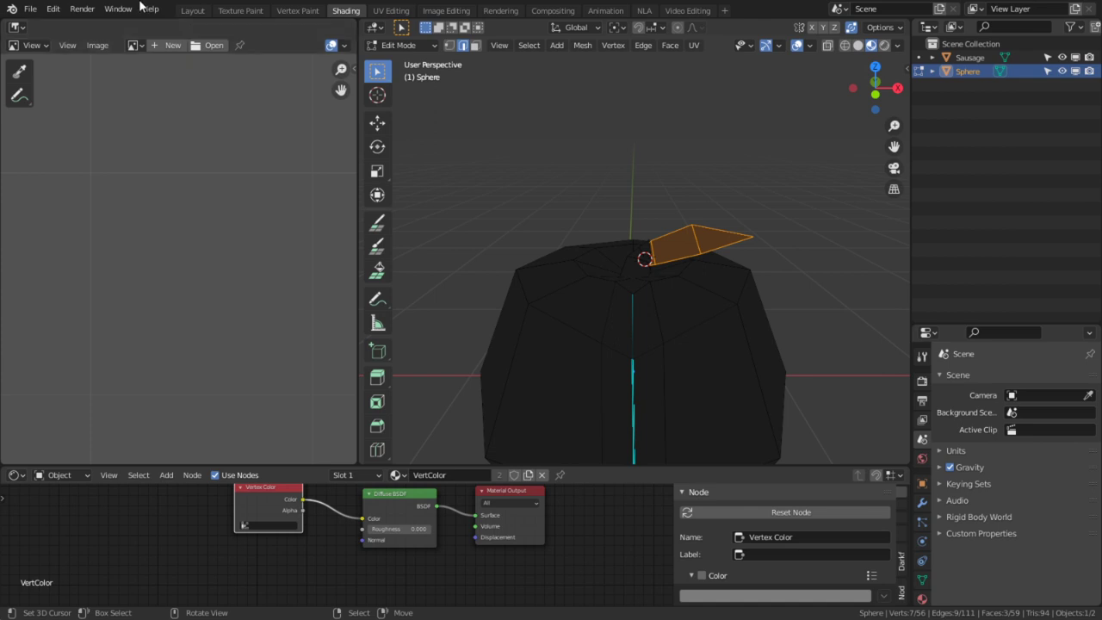
- In the Layout workspace, scale the fruit down to about 0.042, then enlarge it by 1.15 to suit the sausage
left_click(205, 12)
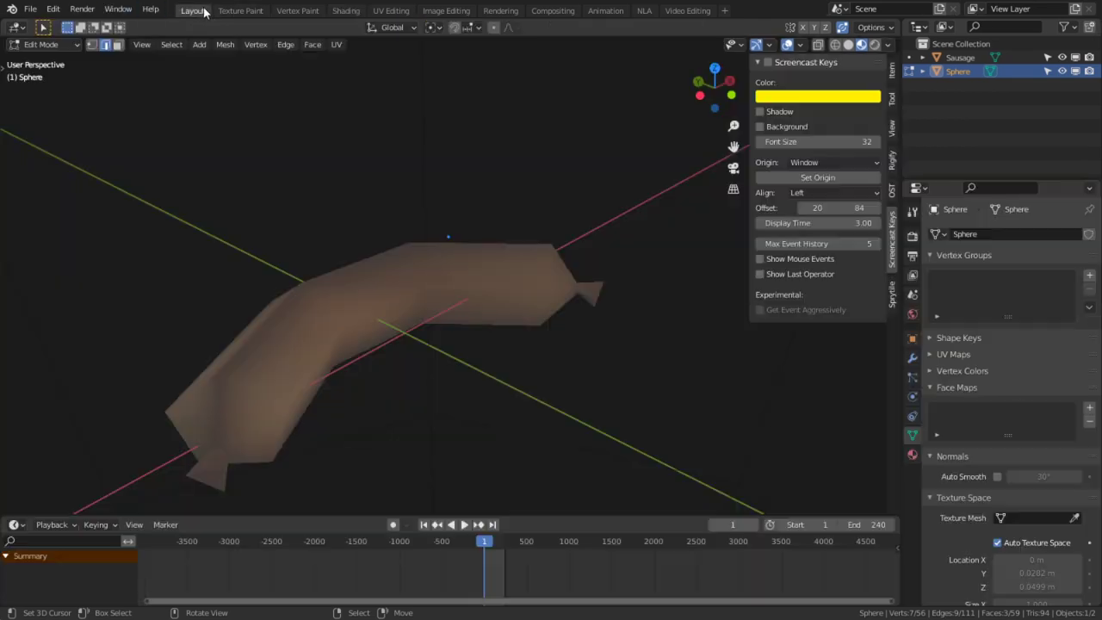
scroll(477, 259, "down", 5)
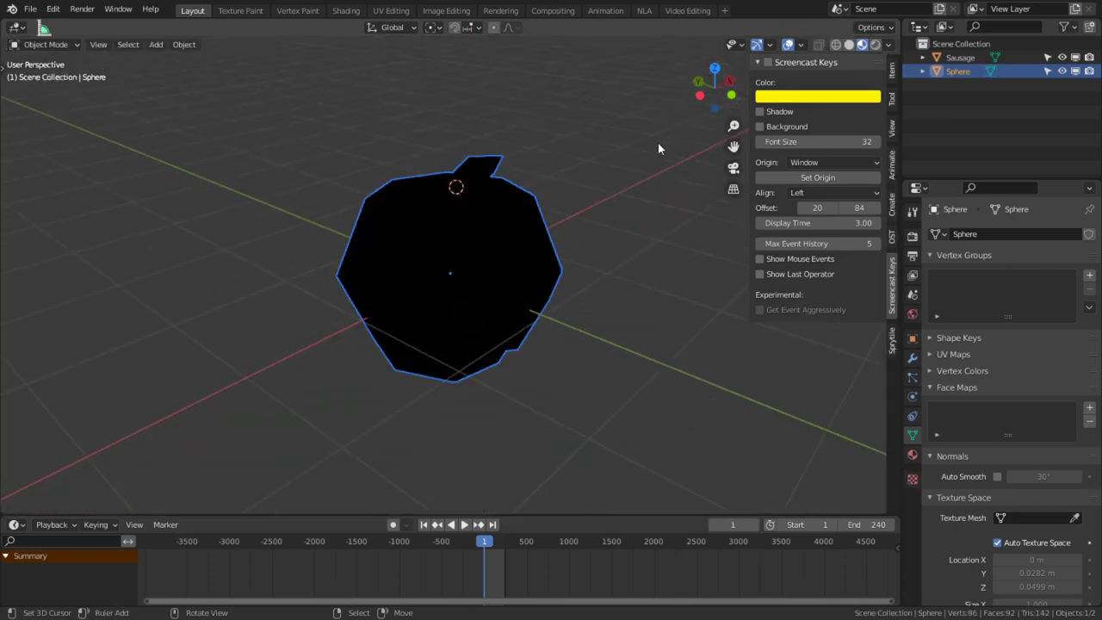
key("s")
left_click(450, 270)
scroll(450, 270, "up", 10)
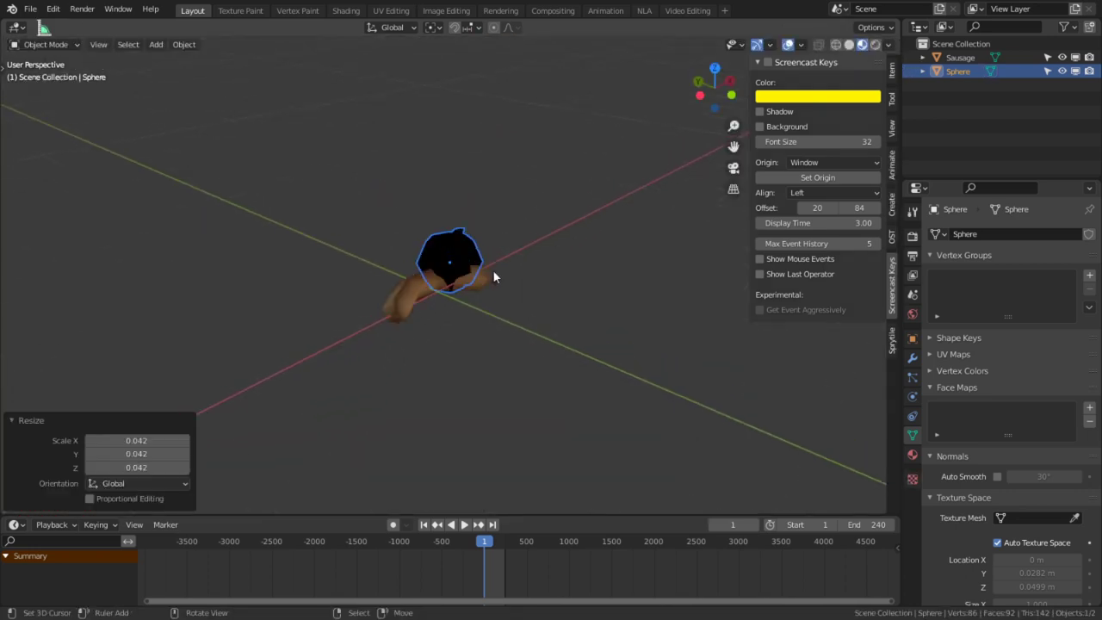
middle_click_drag(493, 269, 605, 261)
key("s")
left_click(616, 260)
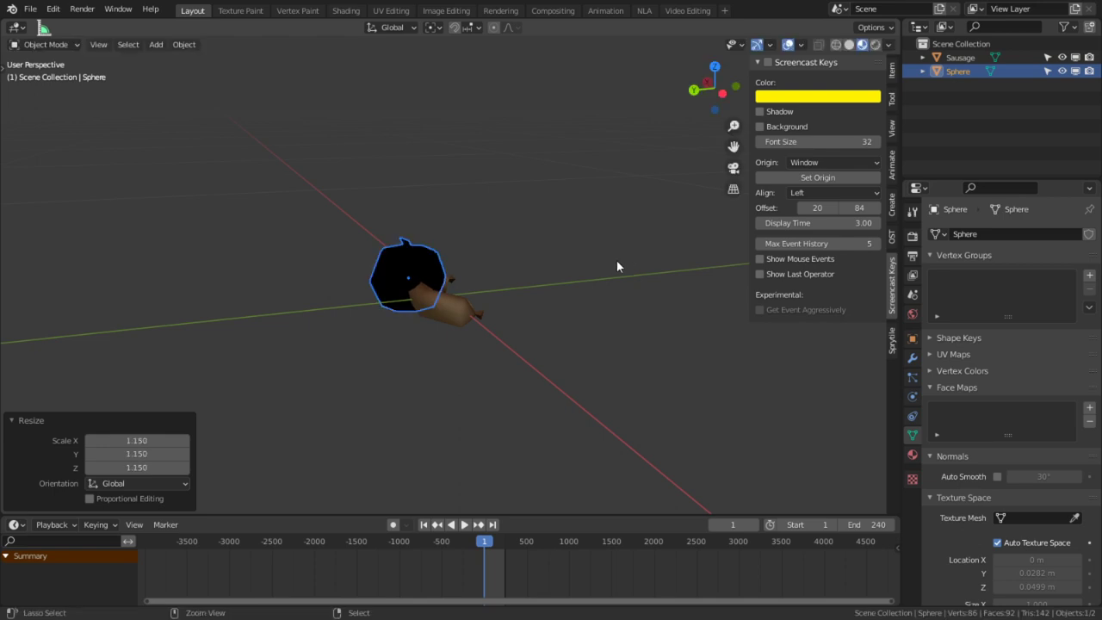
- Apply the fruit's scale and clear its location so it sits at the world origin
key("ctrl+a")
left_click(616, 260)
scroll(474, 314, "up", 3)
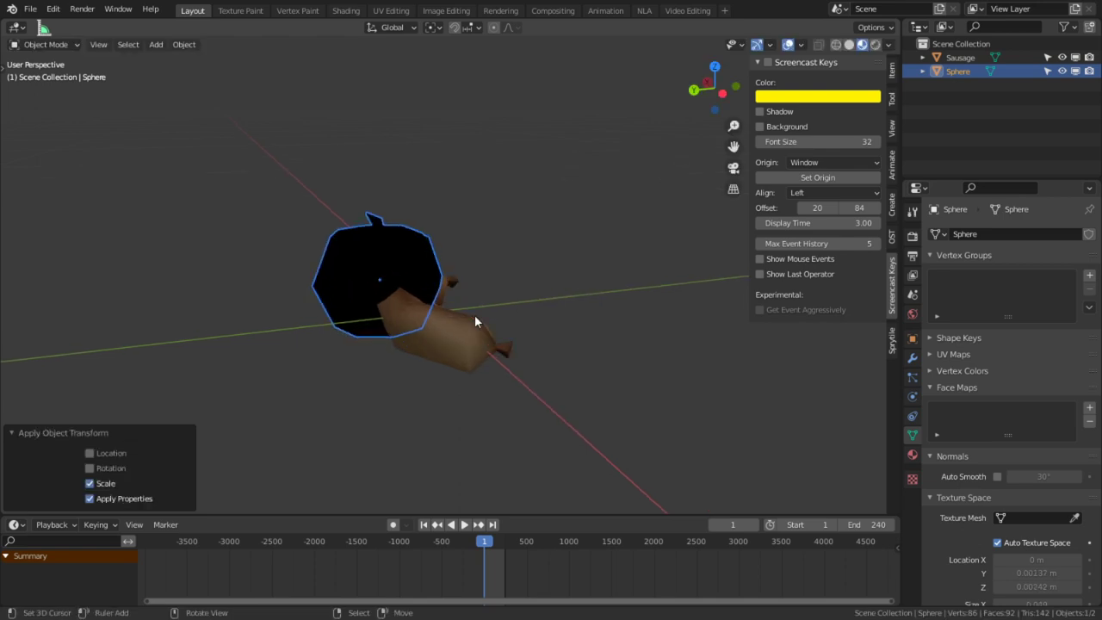
key("alt+g")
scroll(475, 314, "up", 1)
mouse_move(475, 315)
middle_mouse_down()
mouse_move(432, 338)
mouse_move(342, 317)
middle_mouse_up()
- Switch the fruit to Vertex Paint mode and set the brush to a light green with a hue of about 0.273
key("Tab")
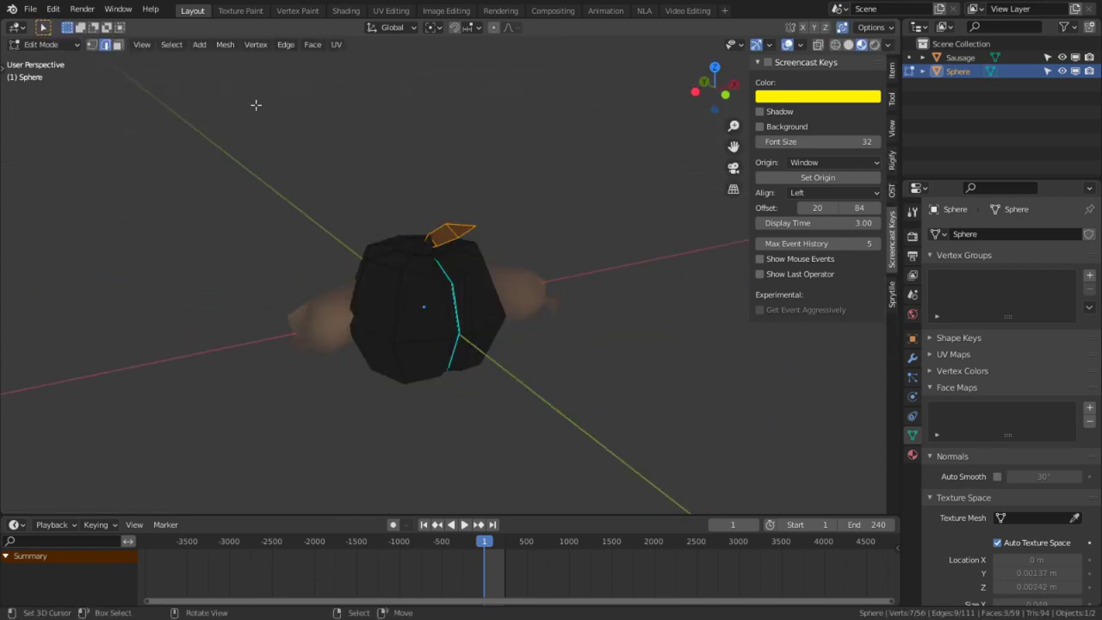
left_click(43, 44)
left_click(68, 108)
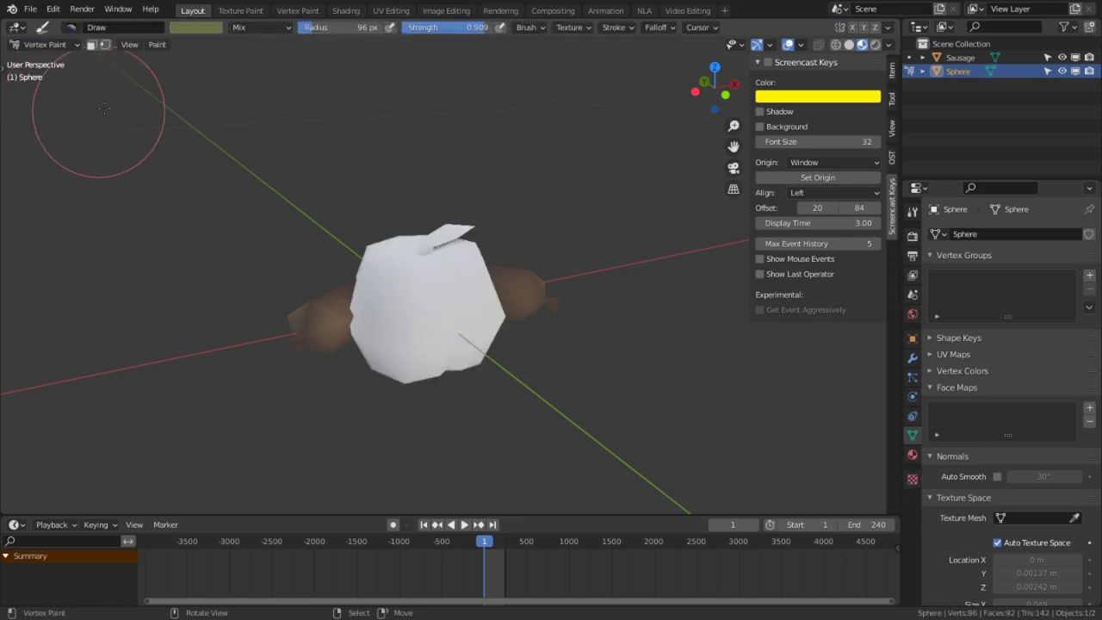
left_click(193, 30)
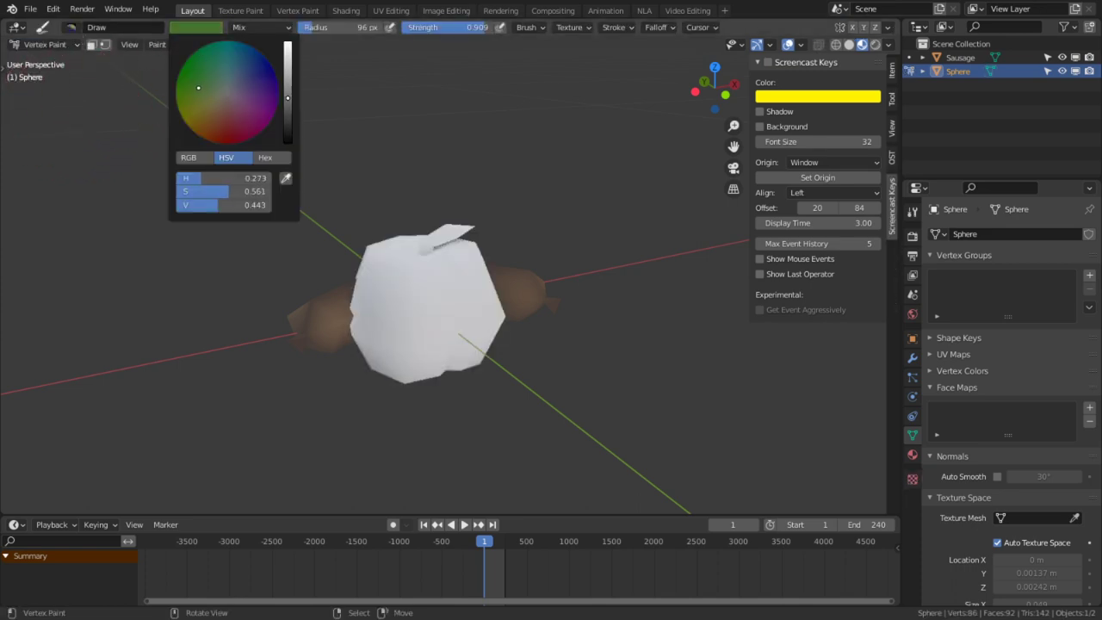
left_click_drag(287, 92, 287, 44)
scroll(479, 233, "up", 3)
- In Edit Mode, subdivide the leaf's middle and base cross edges with one cut to split the section between them lengthwise
key("Tab")
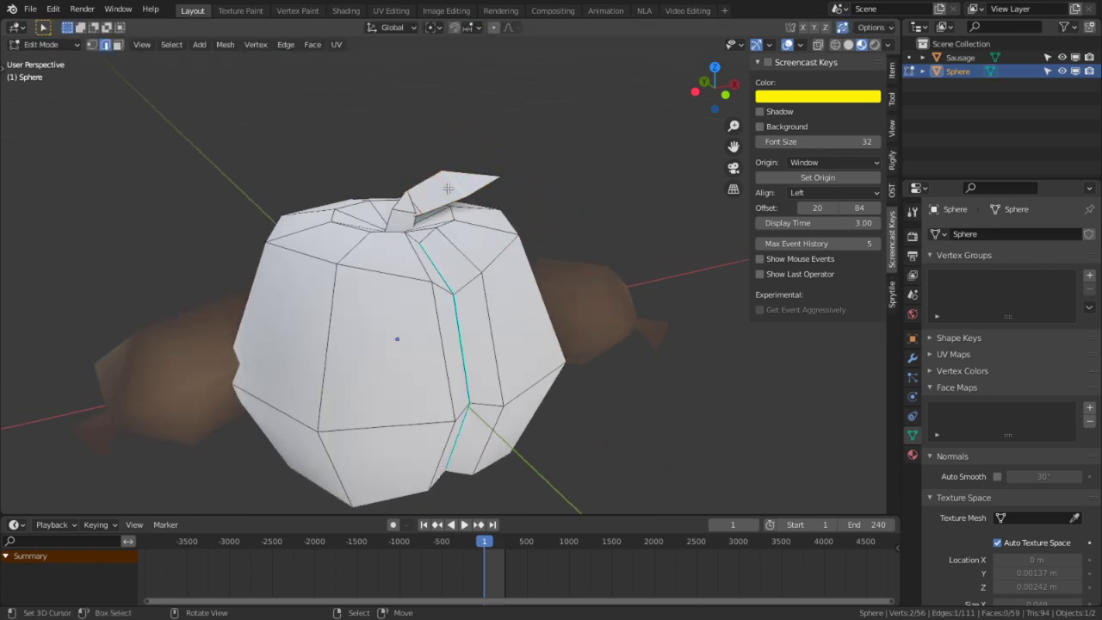
middle_click_drag(447, 187, 465, 276)
scroll(464, 275, "up", 3)
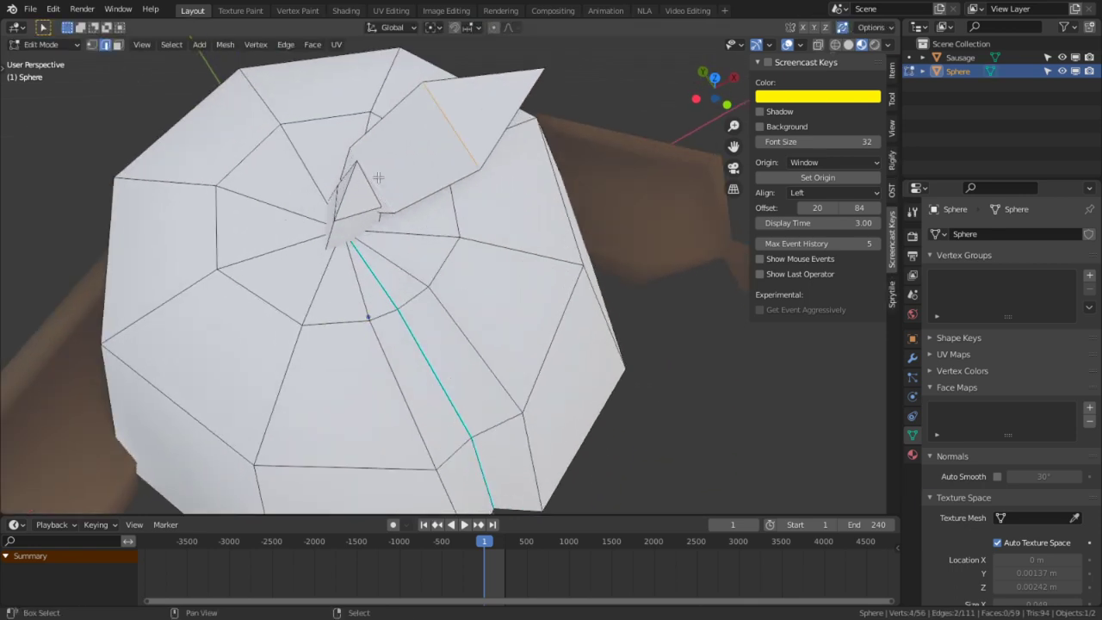
middle_click_drag(378, 177, 404, 283)
right_click(410, 294)
left_click(375, 239)
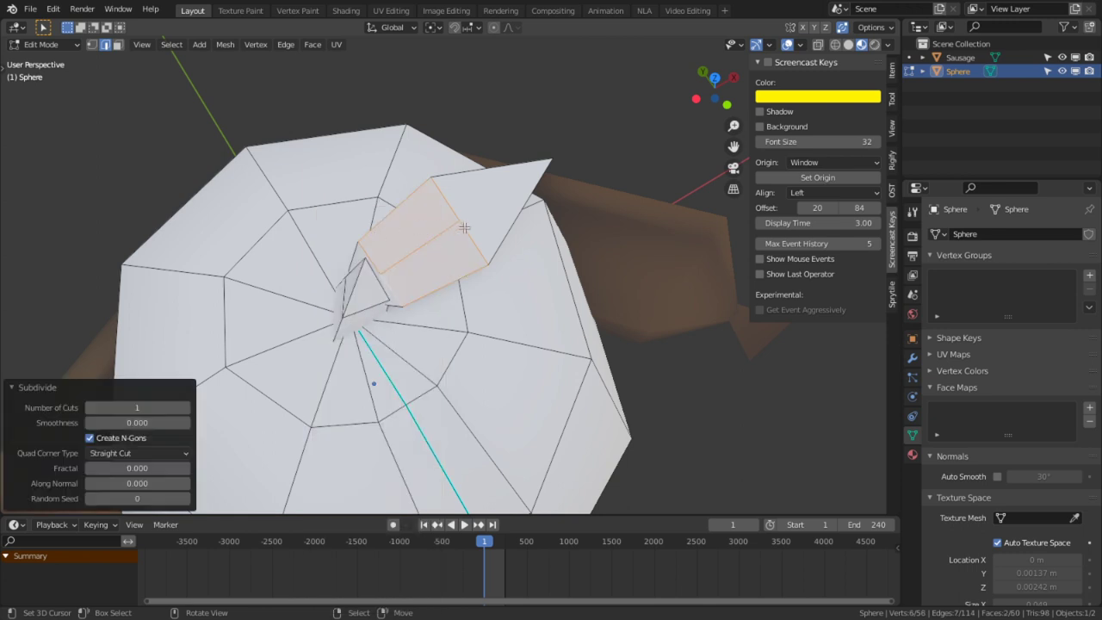
- Triangulate the leaf's tip face and the face at its base beside the stem
key("ctrl+t")
scroll(336, 314, "up", 3)
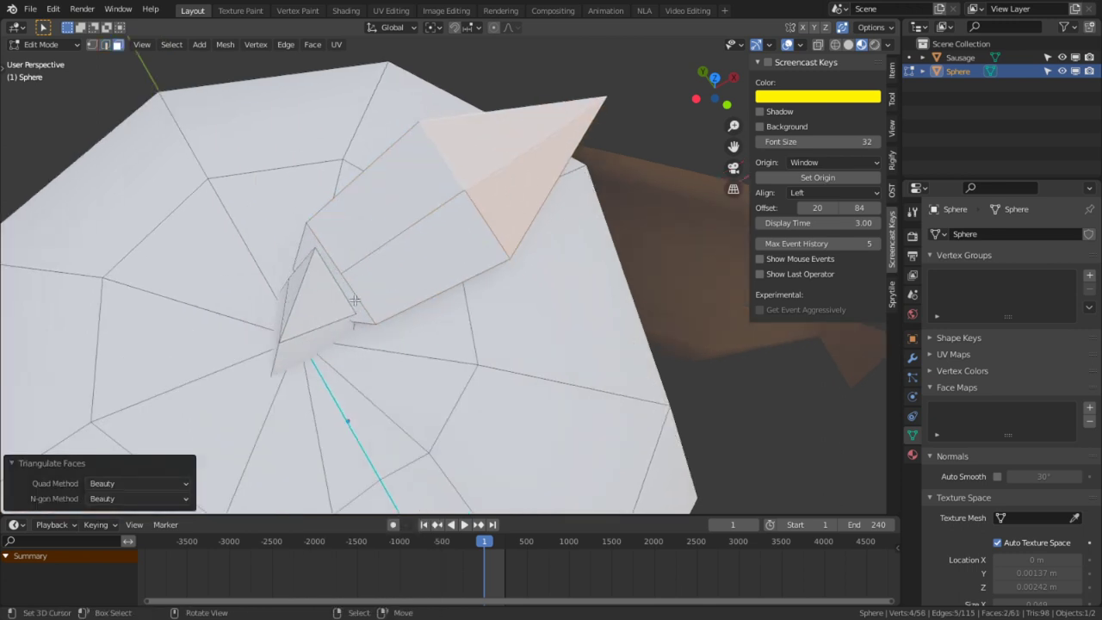
right_click(355, 300)
key("ctrl+t")
- Crease the leaf by offsetting its lengthwise centre edge about -0.0016 m with Shrink/Fatten
key("2")
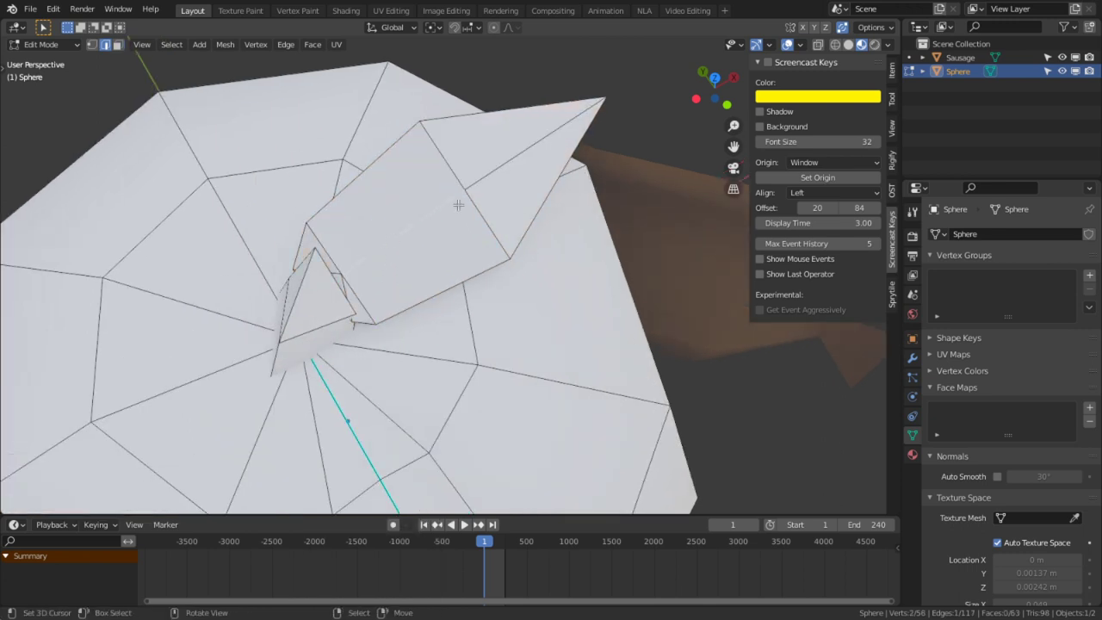
middle_click_drag(476, 190, 433, 115)
middle_click_drag(489, 137, 600, 152)
key("s")
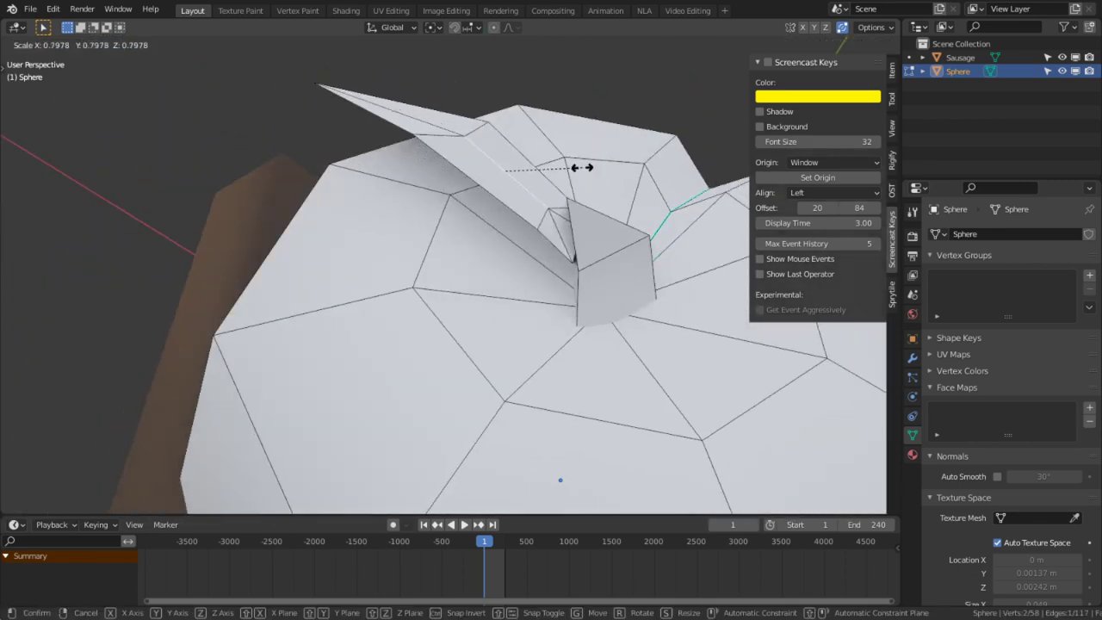
right_click(586, 166)
key("alt+s")
left_click(460, 253)
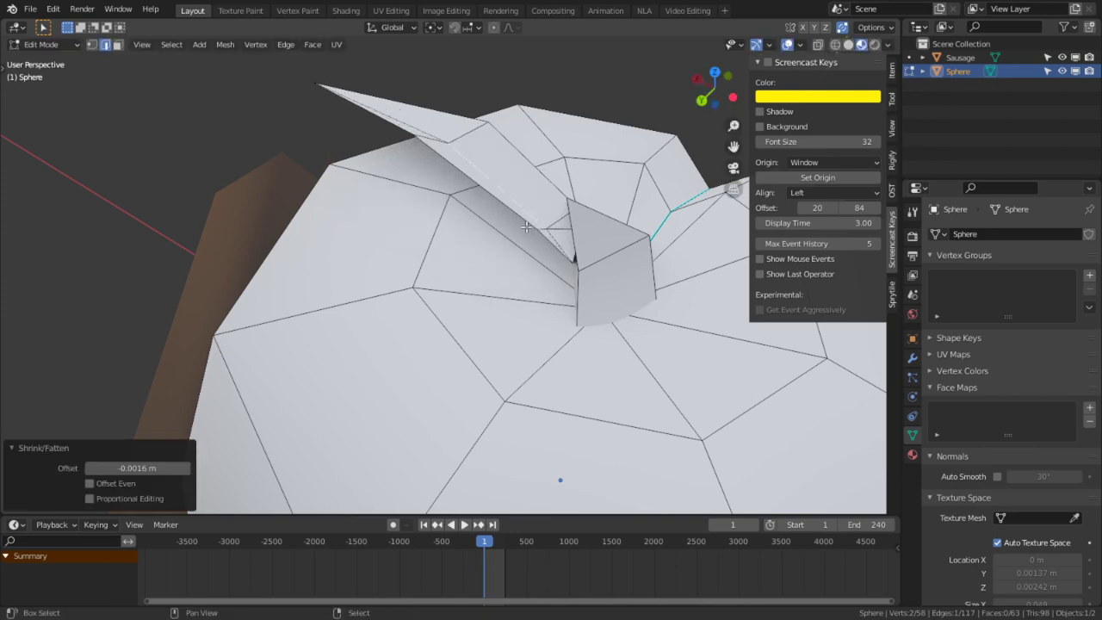
middle_click_drag(460, 253, 459, 298)
- Select the leaf's linked geometry, then narrow the selection to the two lengthwise centre edges
key("Tab")
key("Tab")
key("a")
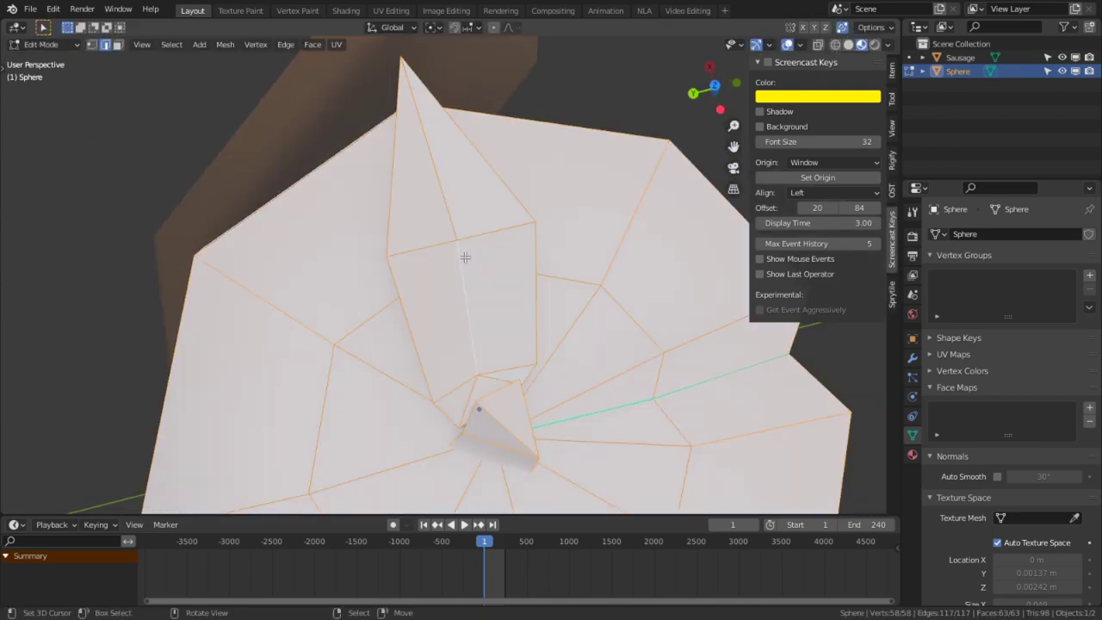
key("ctrl+z")
key("ctrl+l")
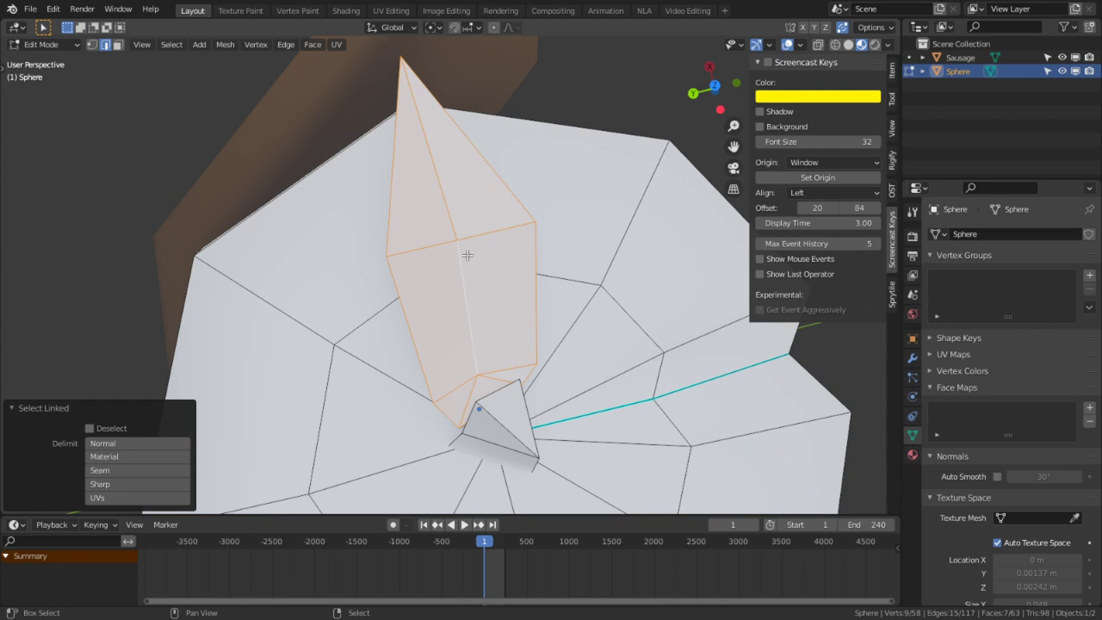
key("k")
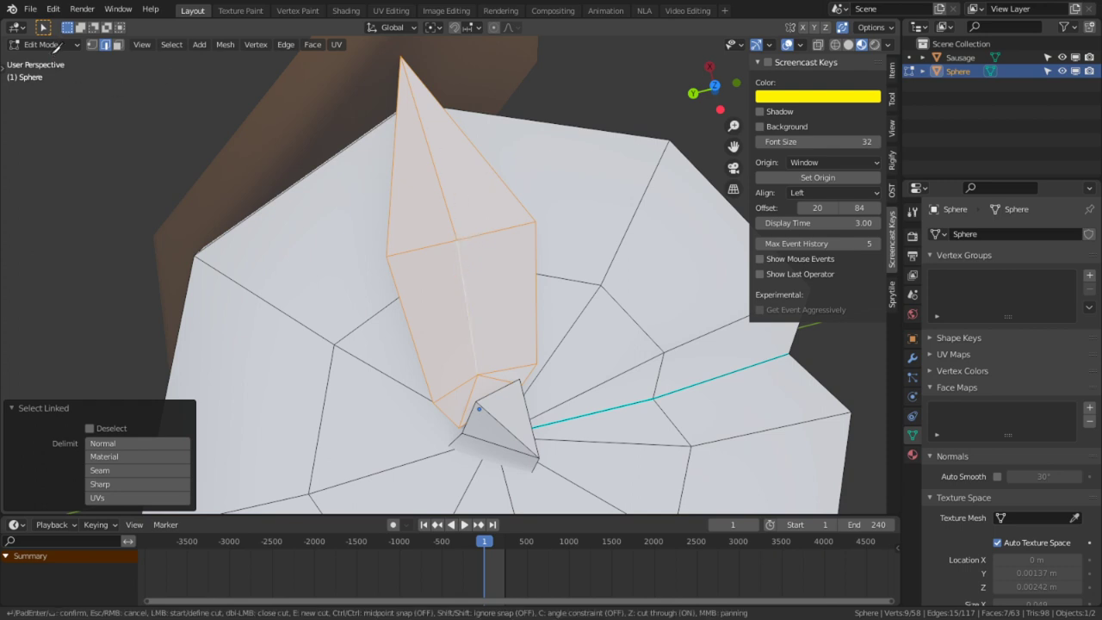
key("Escape")
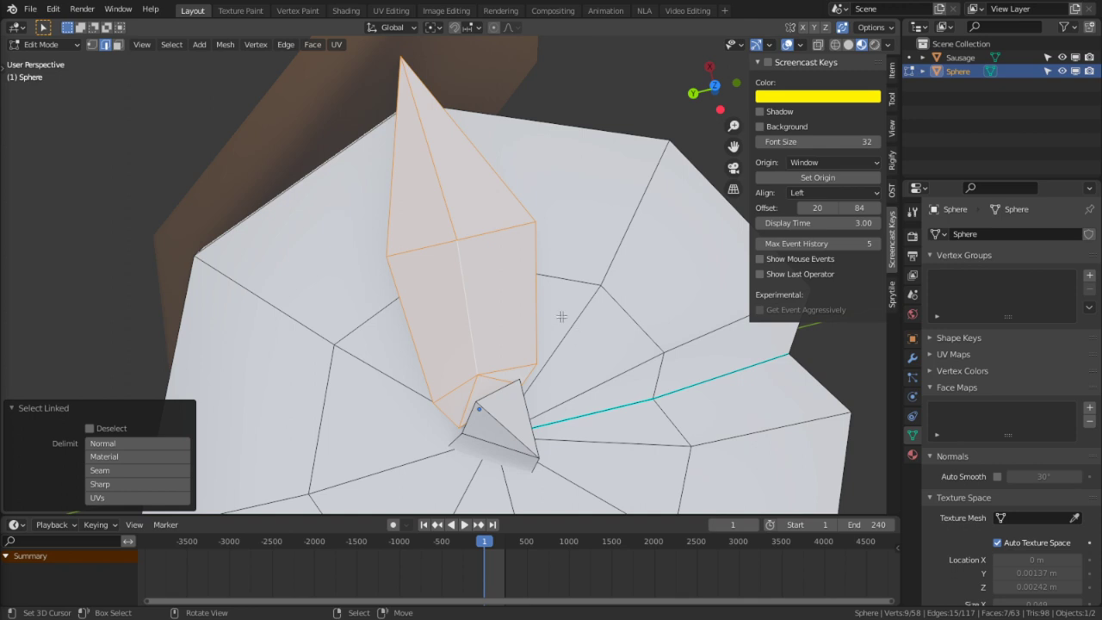
right_click(461, 274)
right_click(461, 275, "alt")
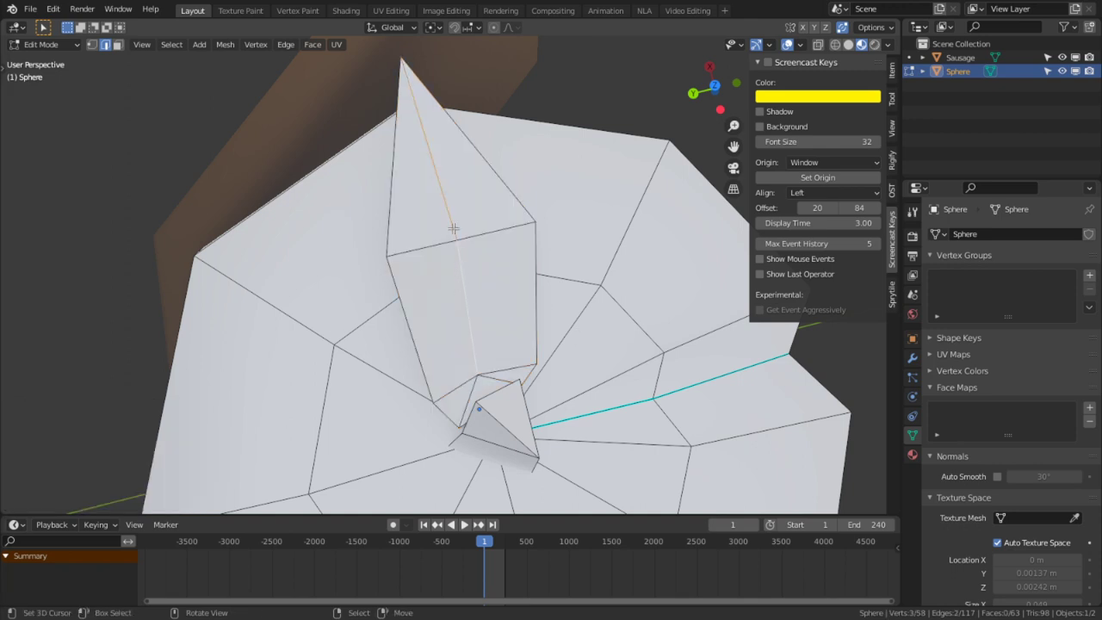
- Colour the whole leaf light green in Vertex Paint with face masking, and smooth its faces in Edit Mode
left_click(47, 45)
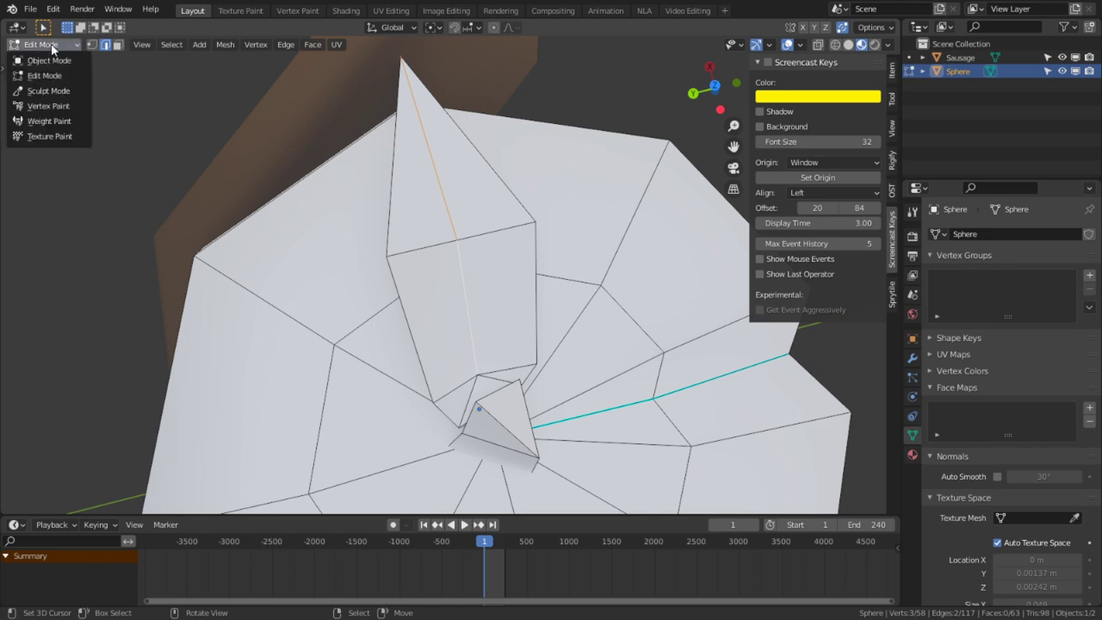
left_click(69, 106)
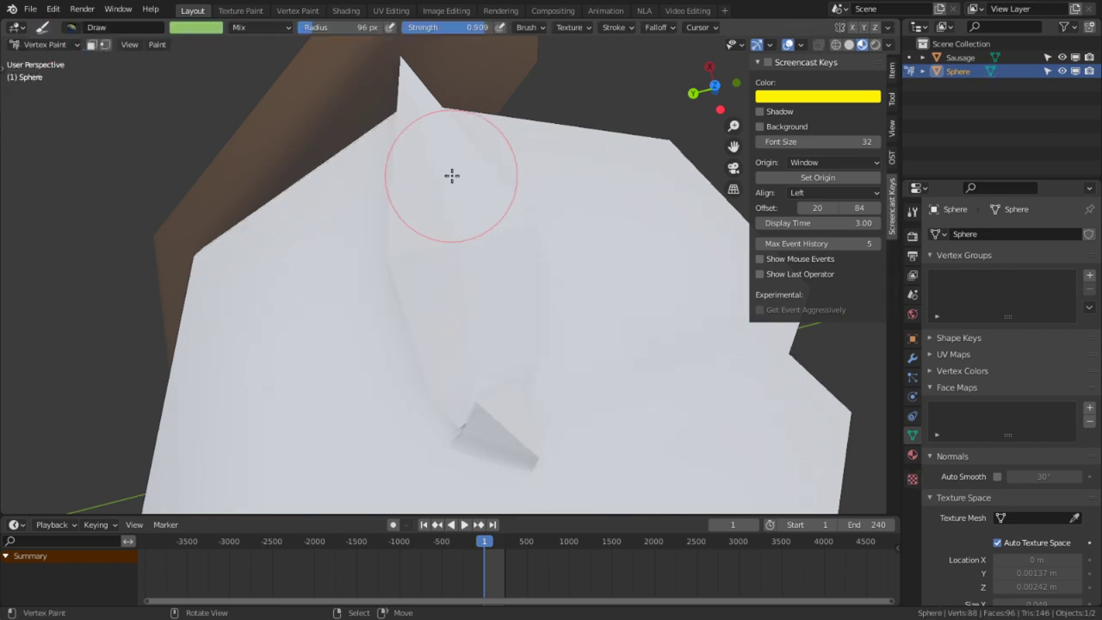
left_click(91, 44)
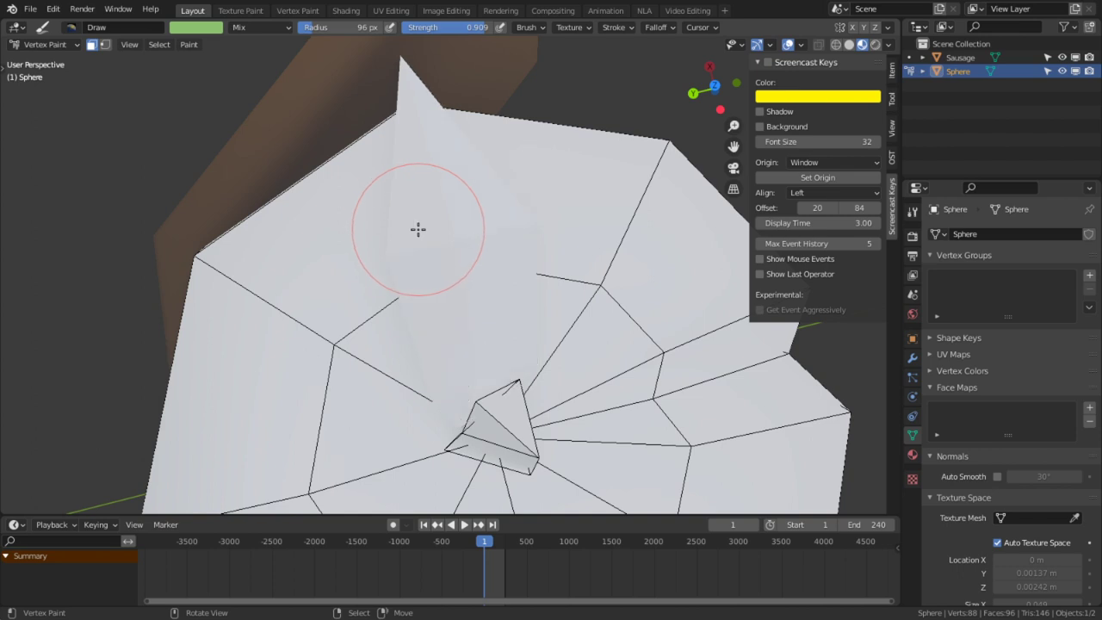
left_click(419, 228)
right_click(446, 240)
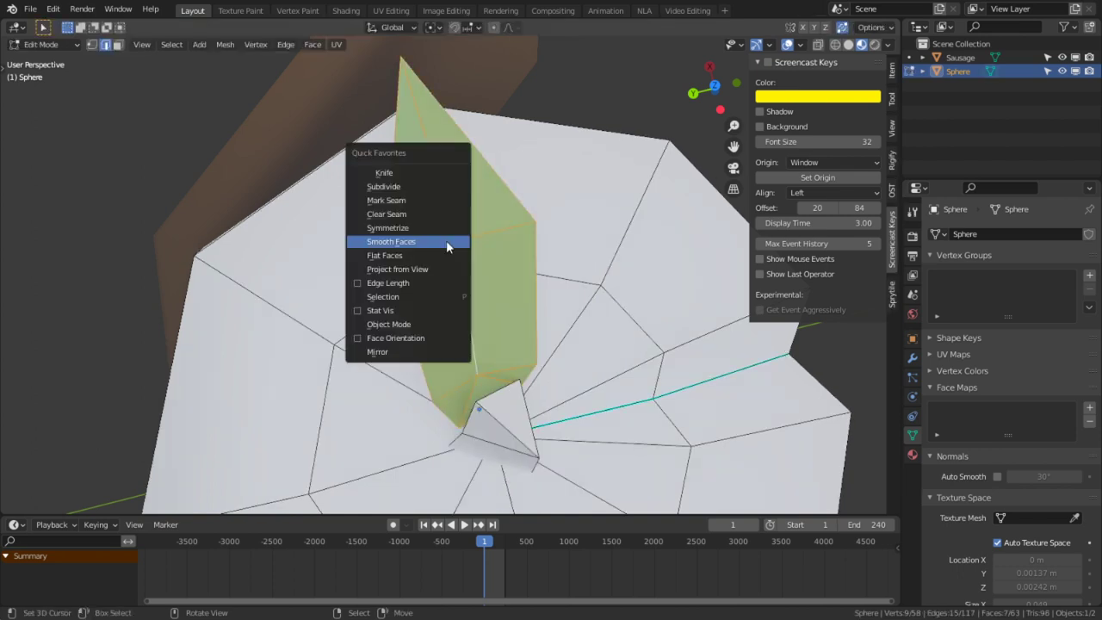
left_click(446, 240)
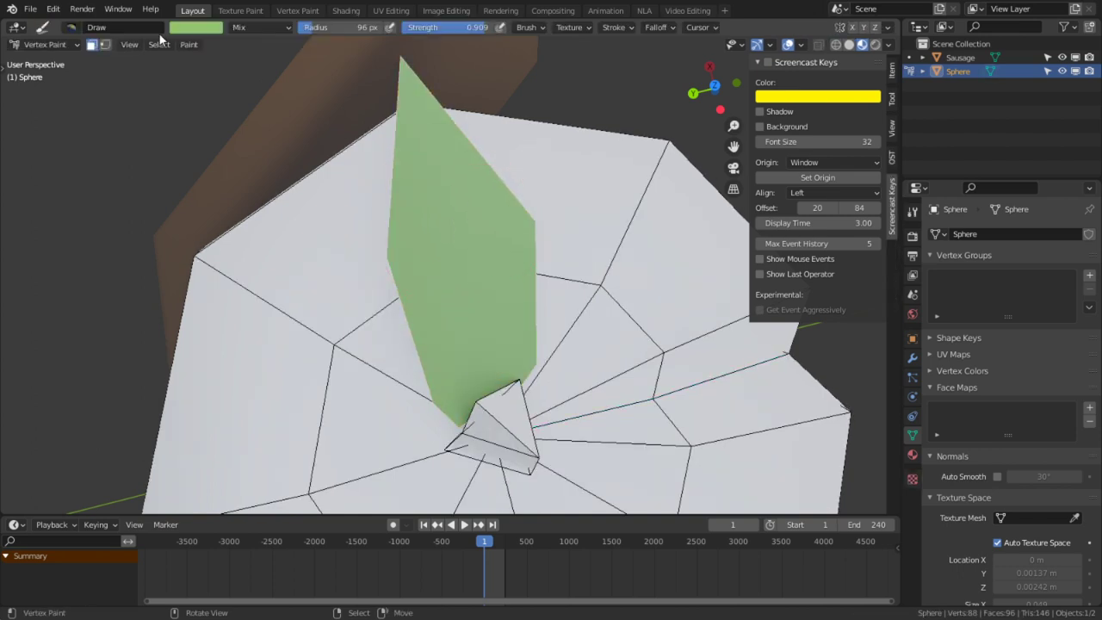
- Enable vertex selection masking for painting and set the brush blending mode to Multiply
left_click(104, 44)
left_click(203, 28)
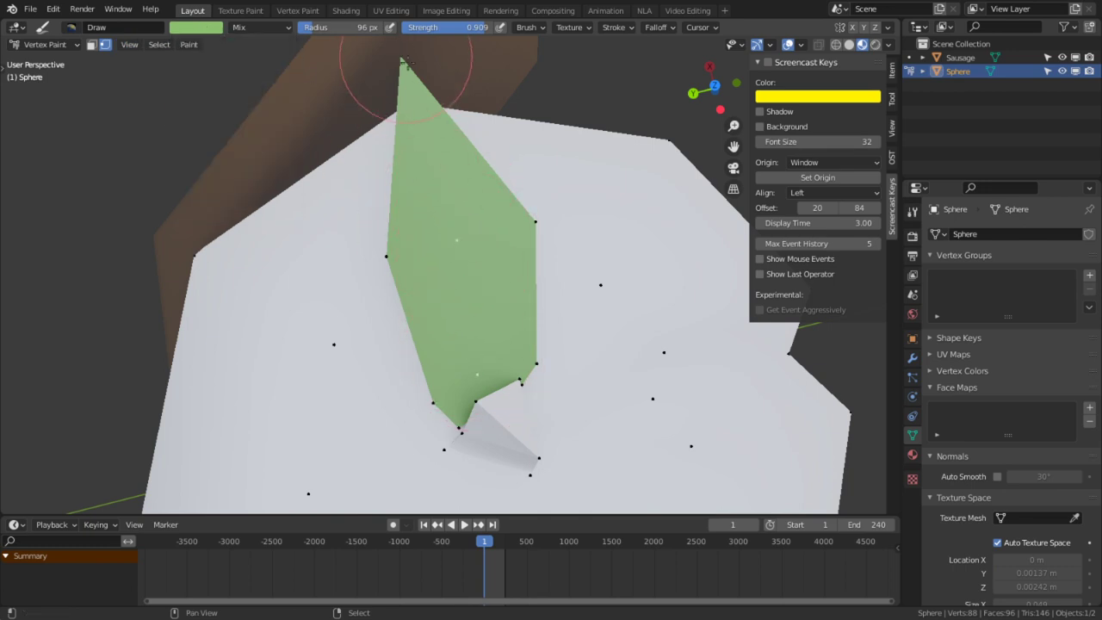
left_click(210, 29)
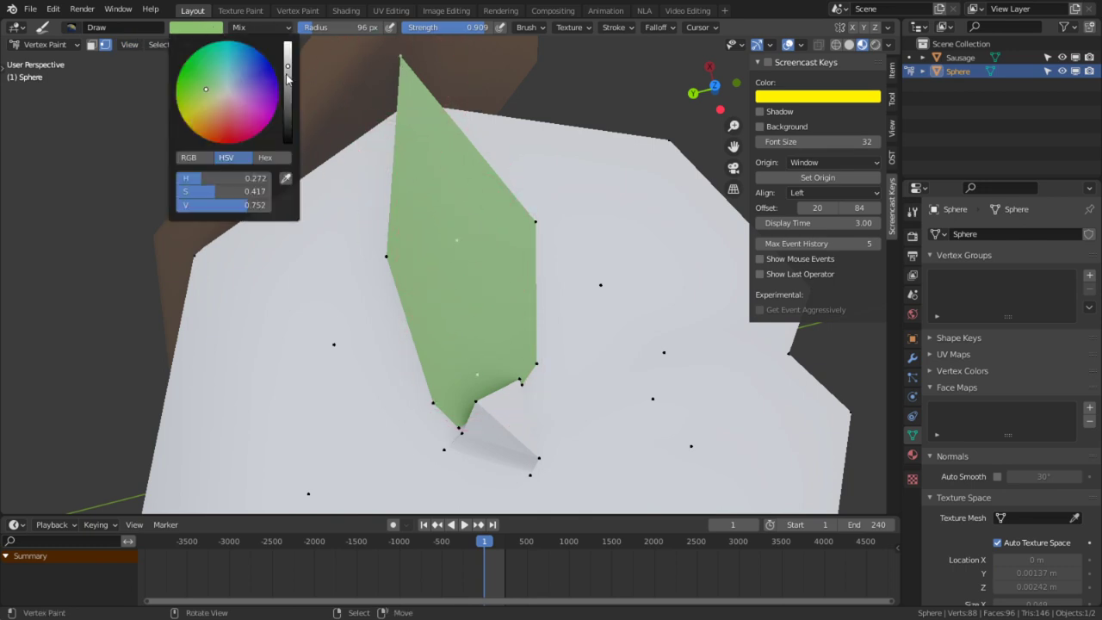
left_click(267, 28)
left_click(258, 78)
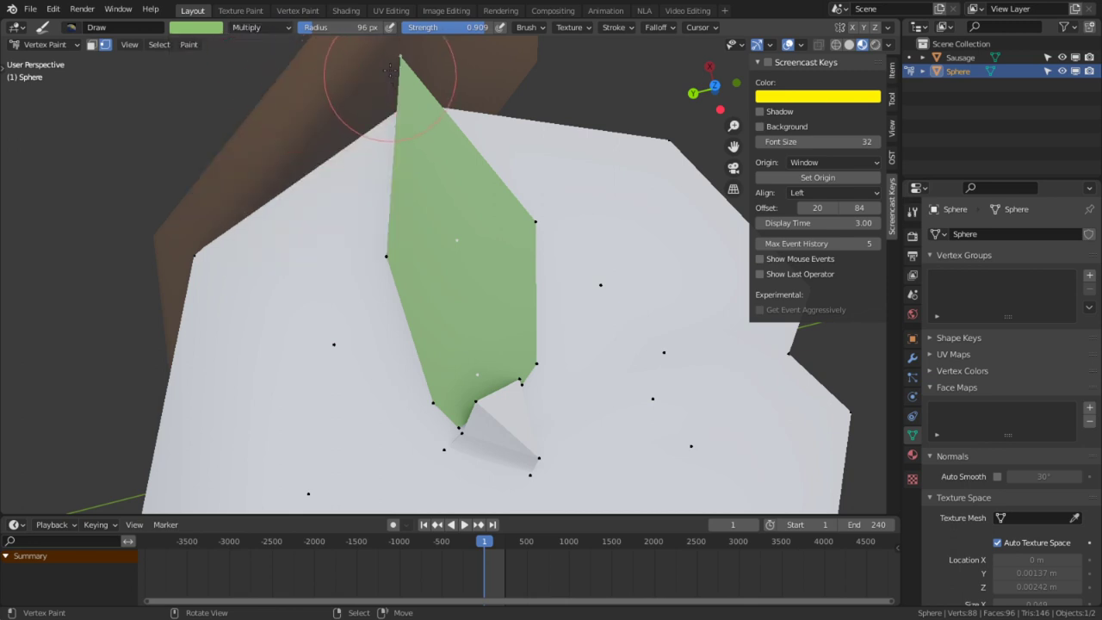
- Shade the leaf's centre crease with a darker, desaturated green using the Multiply brush
left_click_drag(391, 73, 498, 378)
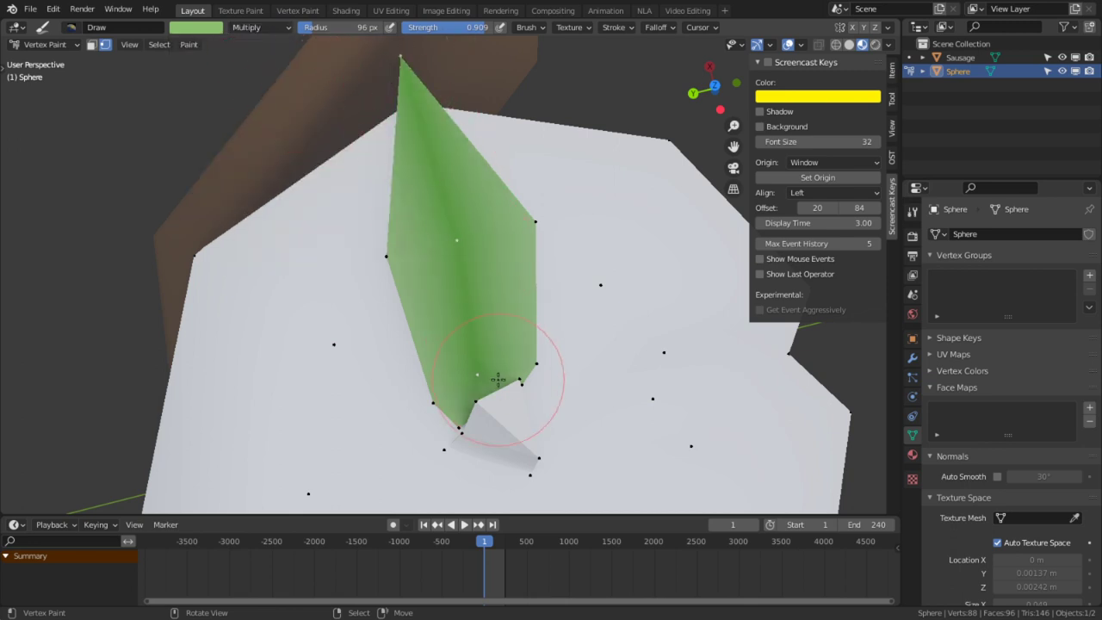
key("ctrl+z")
left_click(219, 27)
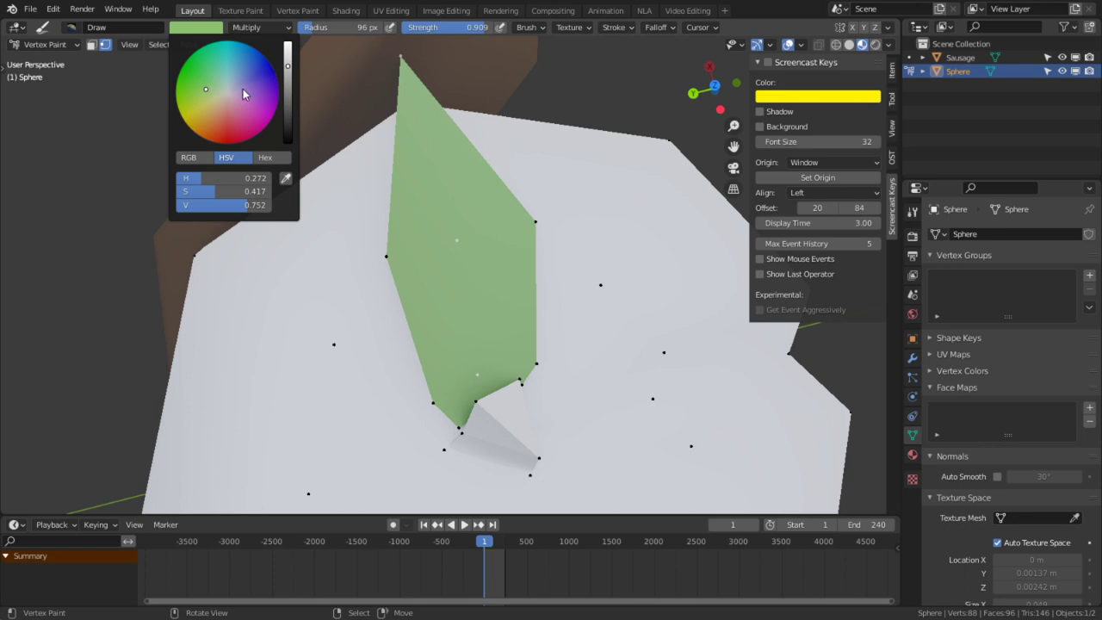
left_click(219, 32)
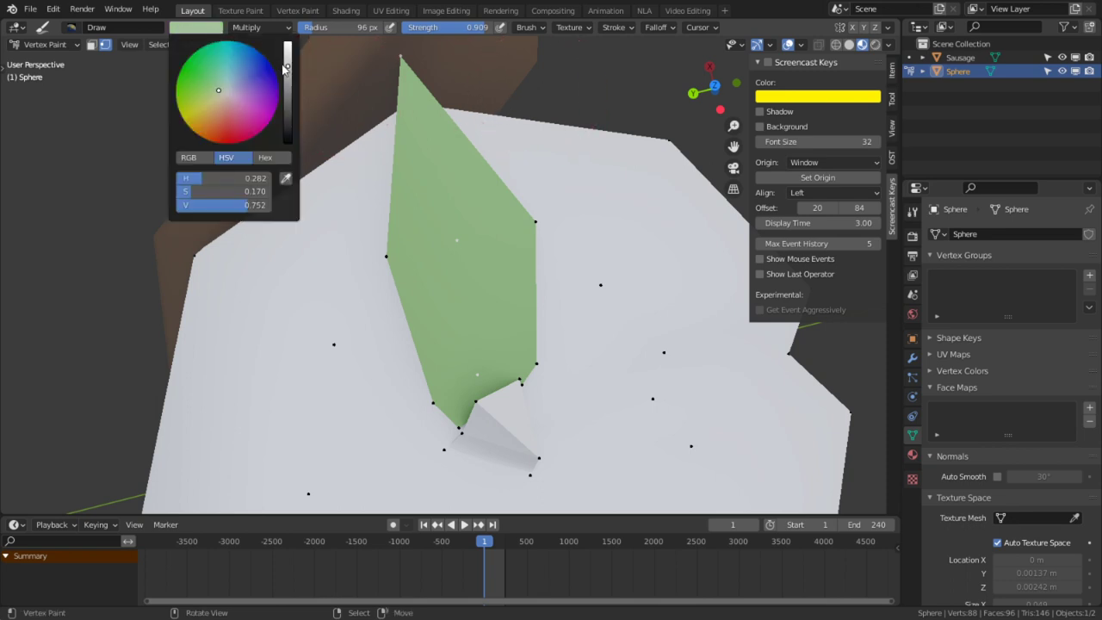
left_click_drag(287, 67, 287, 110)
mouse_move(392, 129)
left_mouse_down()
mouse_move(431, 177)
mouse_move(480, 377)
left_mouse_up()
- Select the stem's linked geometry in Edit Mode and shade its faces smooth
mouse_move(486, 374)
middle_mouse_down()
mouse_move(517, 234)
mouse_move(408, 226)
mouse_move(364, 209)
middle_mouse_up()
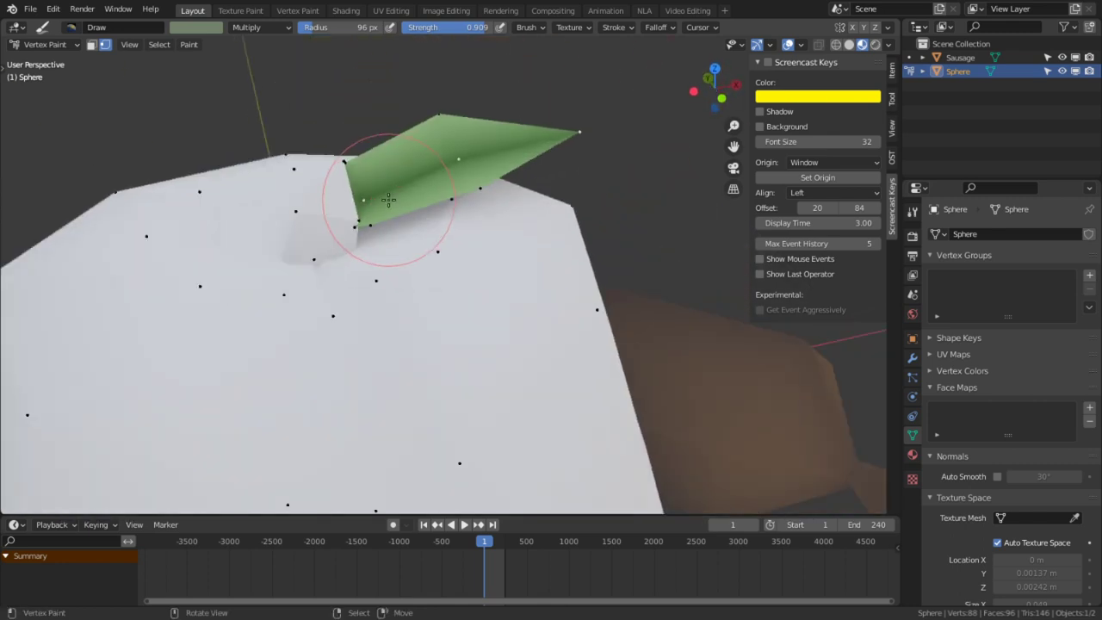
key("Tab")
key("l")
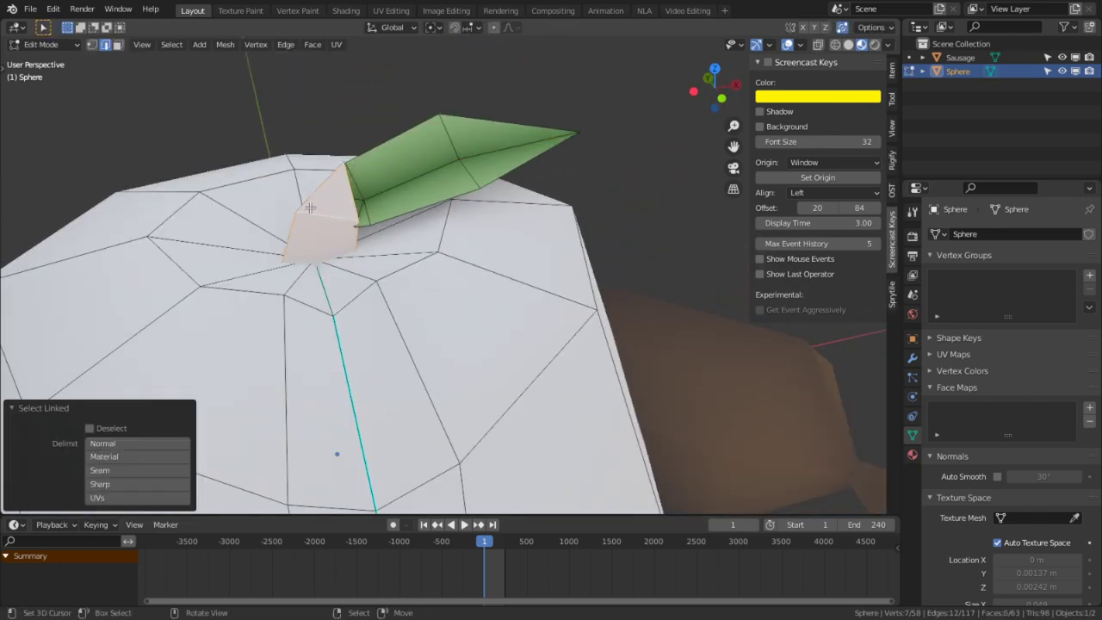
key("q")
left_click(310, 208)
key("Tab")
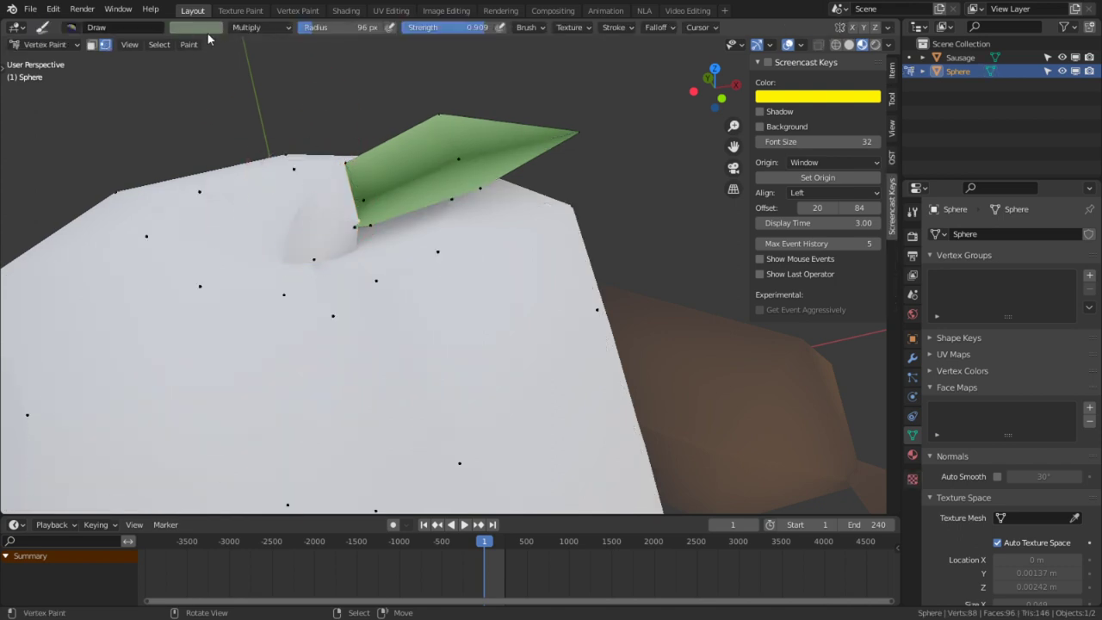
- Colour the stem dark brown in Vertex Paint with hue 0.058, saturation 0.271 and value 0.333
left_click(205, 27)
key("s")
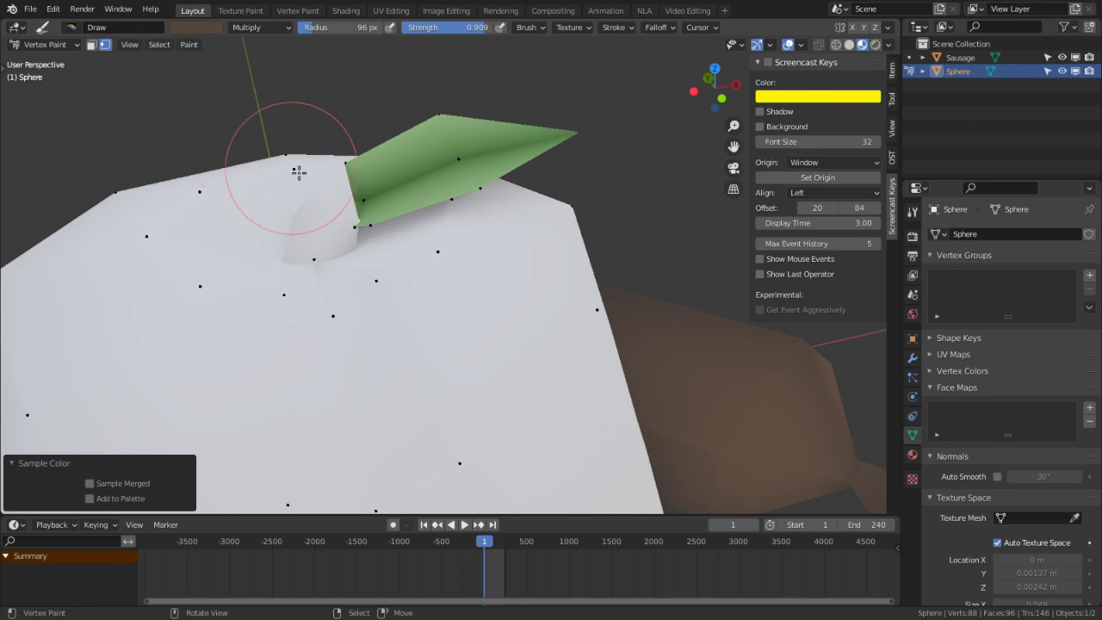
left_click_drag(295, 172, 310, 179)
middle_click_drag(310, 180, 538, 303)
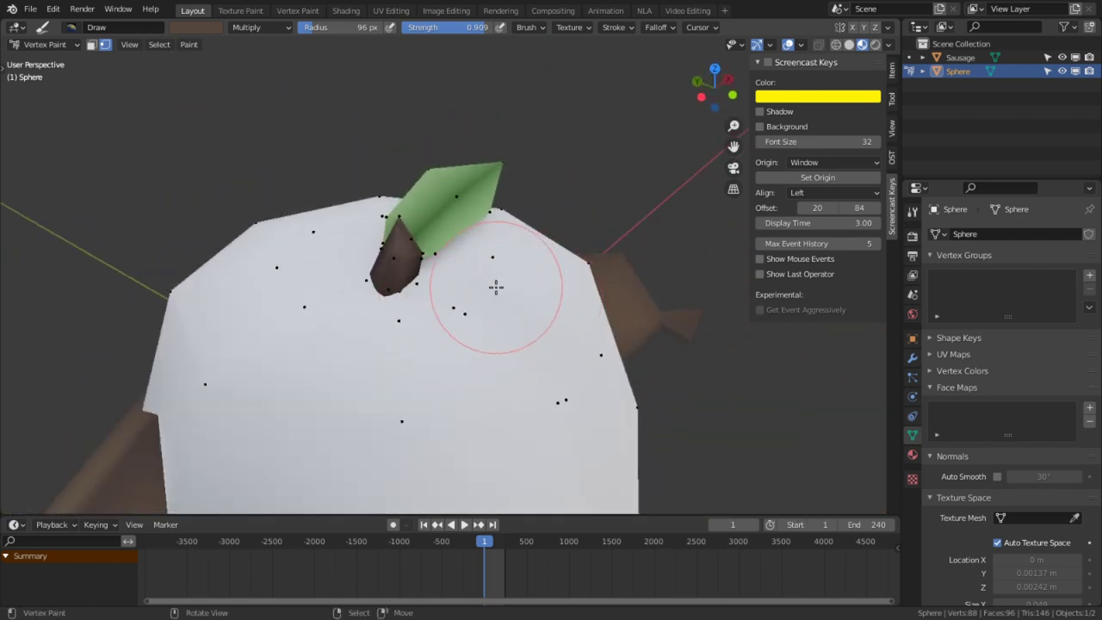
- Select the fruit body's linked vertices and fill them with a golden yellow vertex colour
key("Tab")
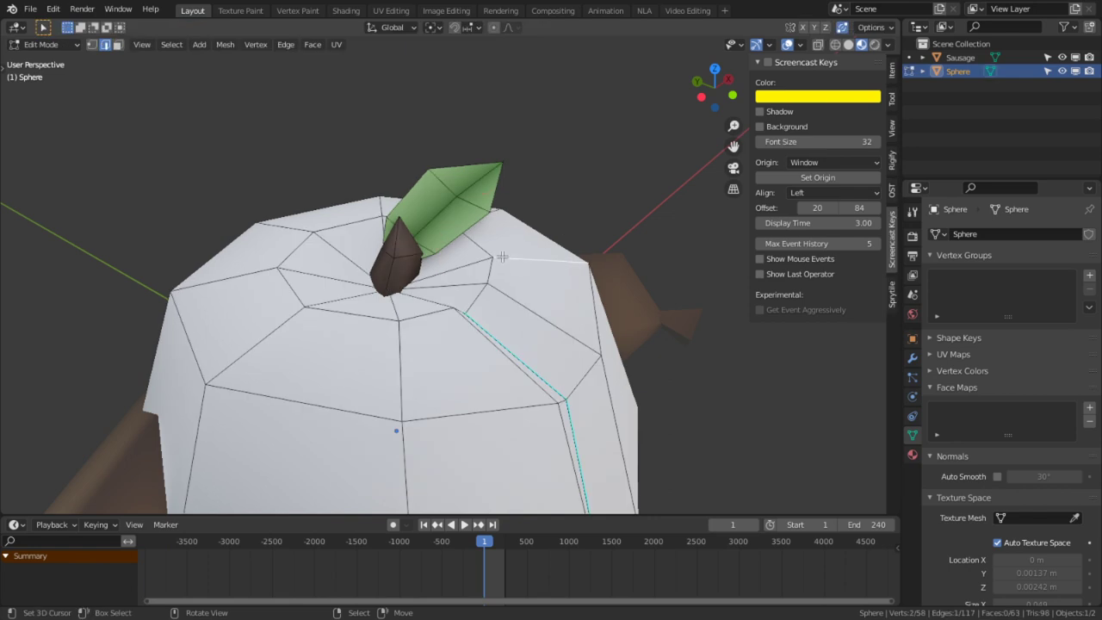
key("Tab")
left_click(219, 29)
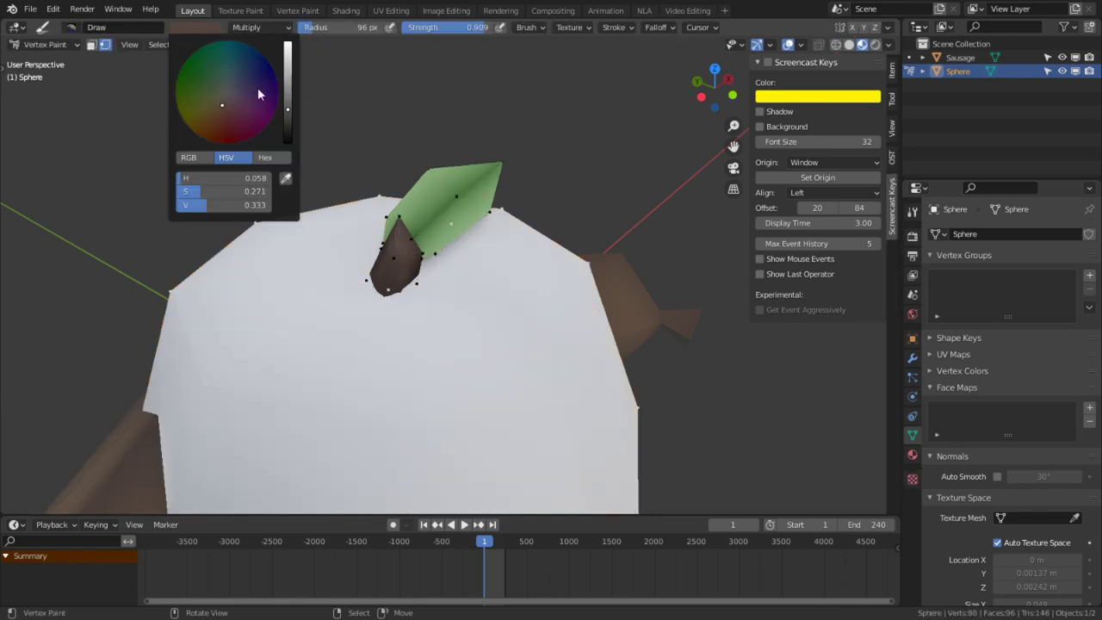
left_click_drag(288, 105, 287, 83)
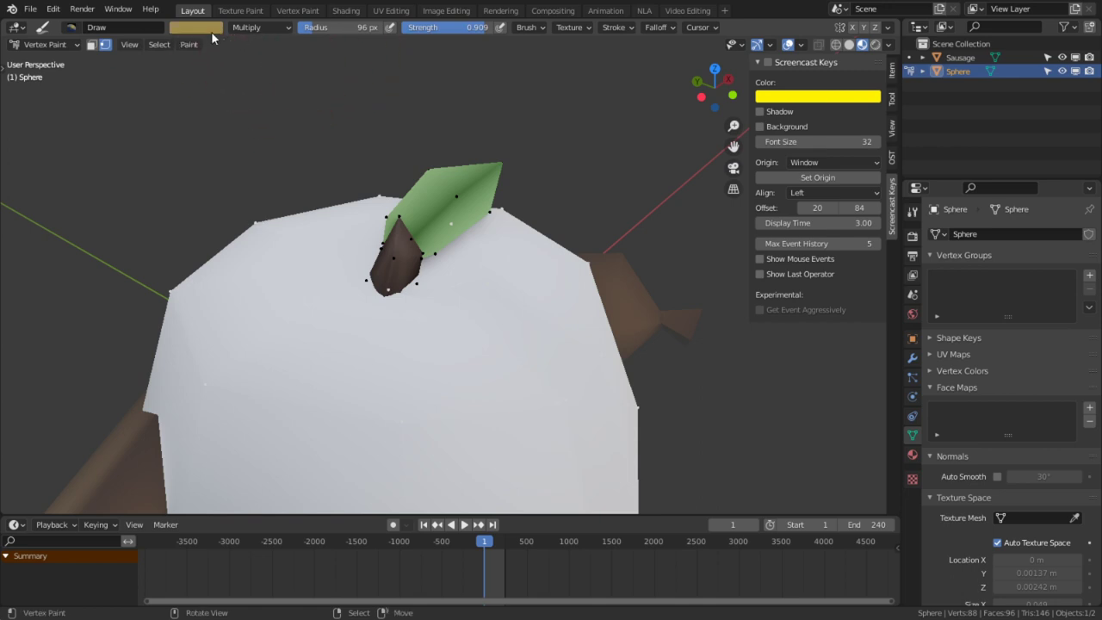
left_click(210, 31)
mouse_move(292, 72)
left_mouse_down()
mouse_move(288, 42)
mouse_move(287, 66)
left_mouse_up()
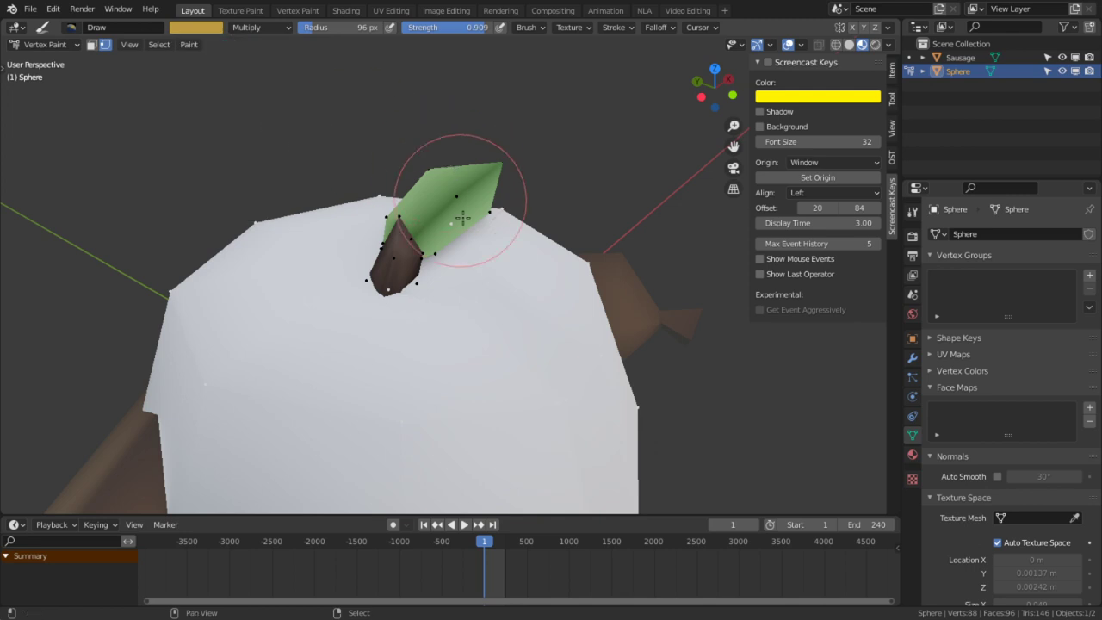
key("shift+k")
middle_click_drag(534, 401, 403, 383)
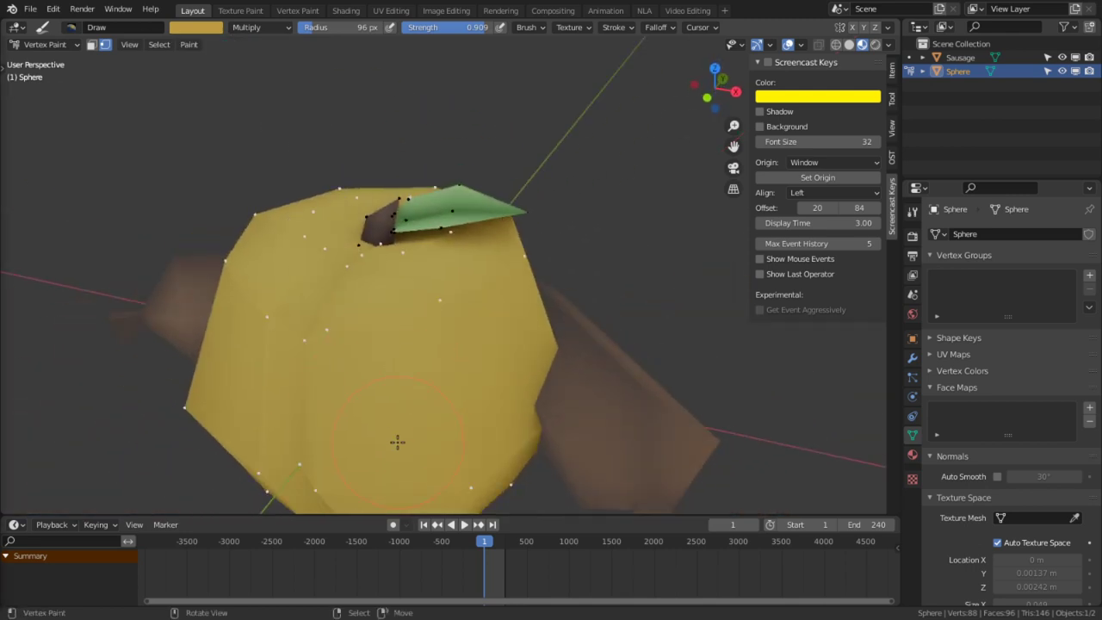
- Select only the fruit body's linked geometry in Edit Mode and merge its vertices by distance
mouse_move(397, 442)
middle_mouse_down()
mouse_move(394, 283)
mouse_move(461, 352)
middle_mouse_up()
key("Tab")
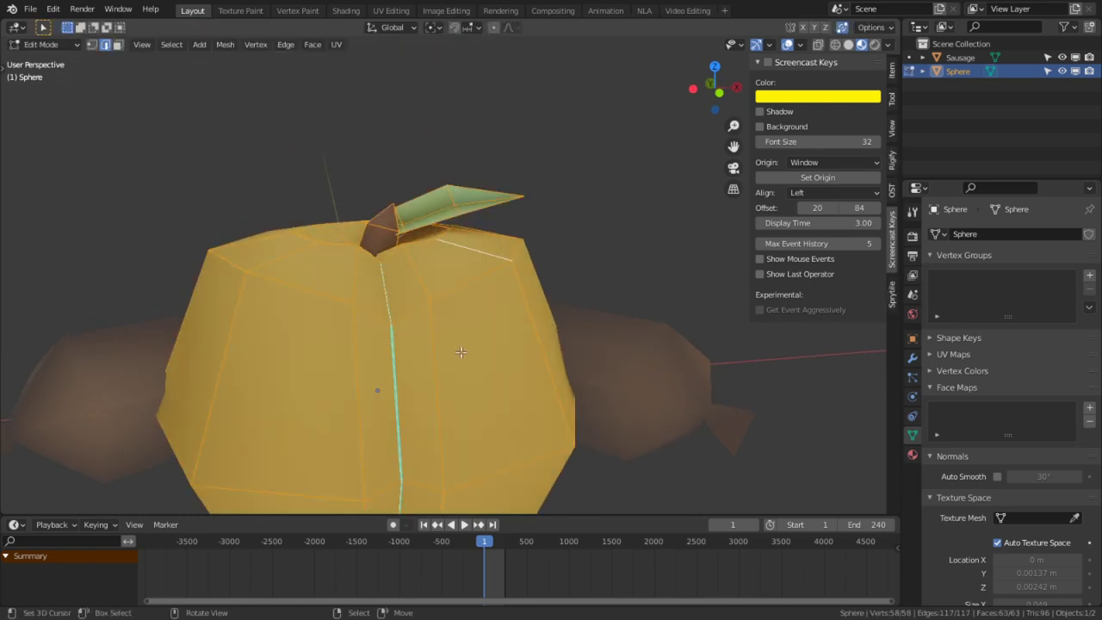
right_click(460, 352)
key("Escape")
key("alt+a")
key("l")
key("m")
left_click(452, 317)
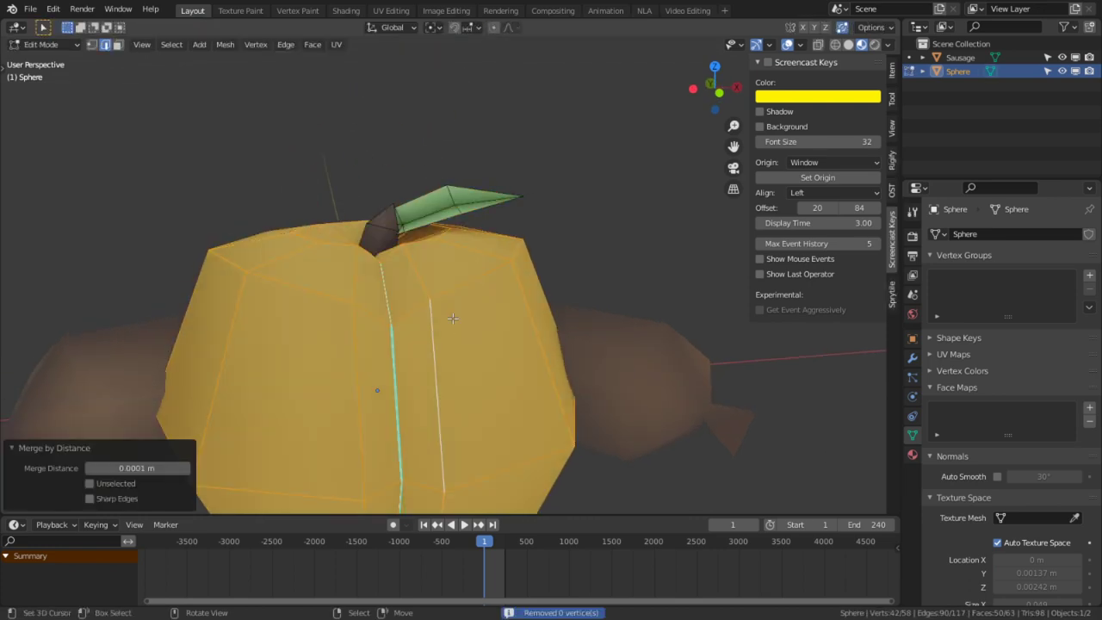
- Set an orange brush colour, select only the vertices along the fruit's vertical groove, and fill them with it
key("Tab")
left_click(196, 27)
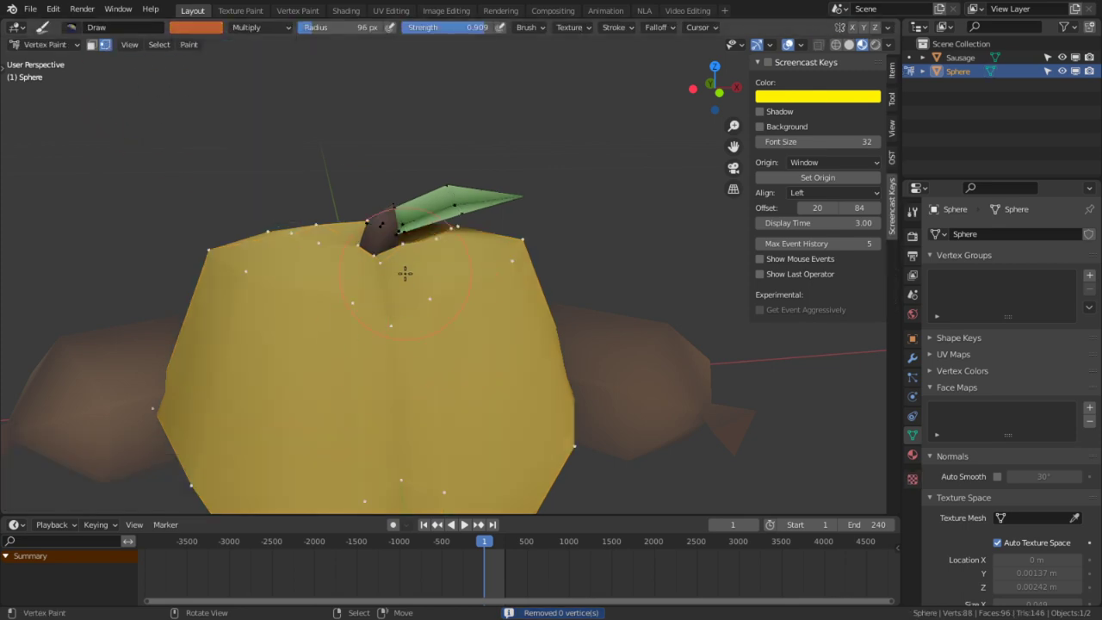
key("alt+a")
middle_click_drag(383, 321, 427, 316)
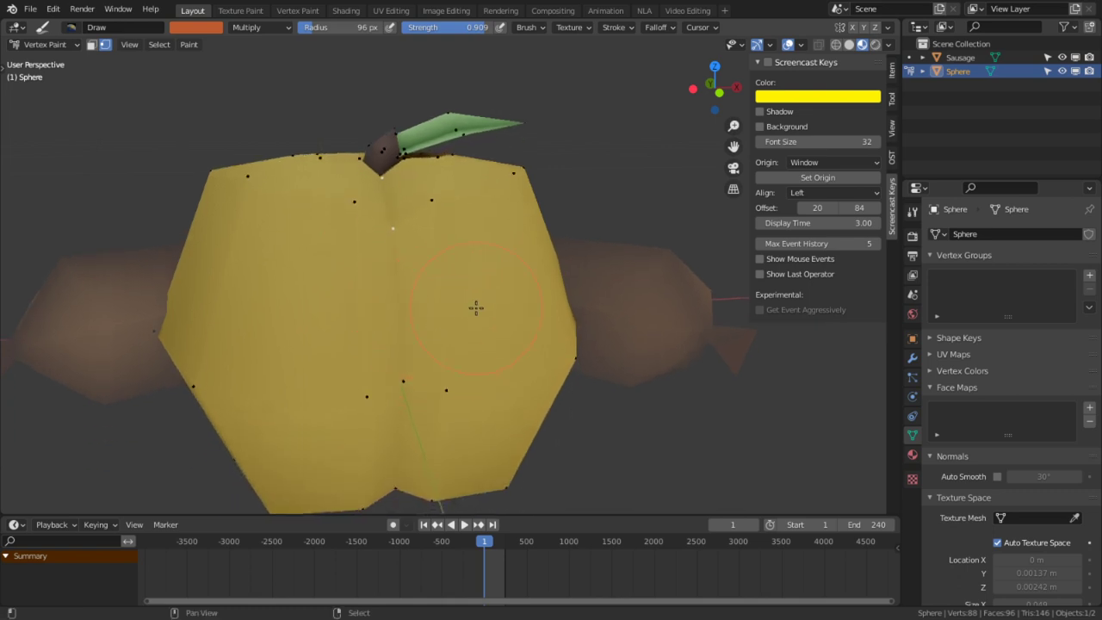
middle_click_drag(409, 369, 404, 394)
middle_click_drag(406, 437, 419, 294, "shift")
right_click(377, 400, "shift")
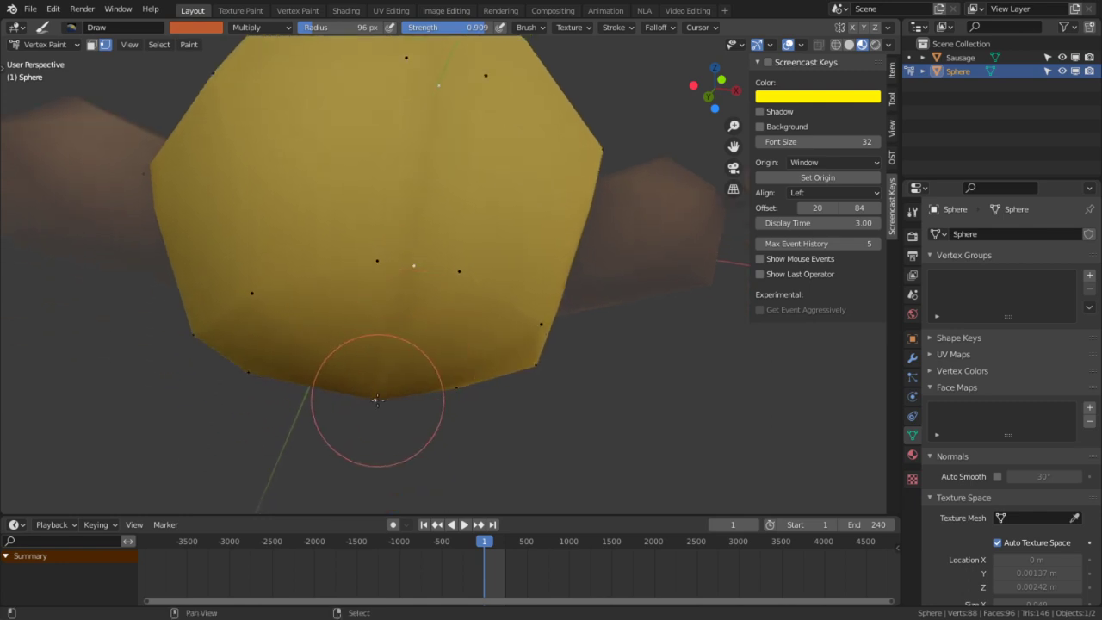
key("shift+k")
middle_click_drag(535, 270, 433, 297)
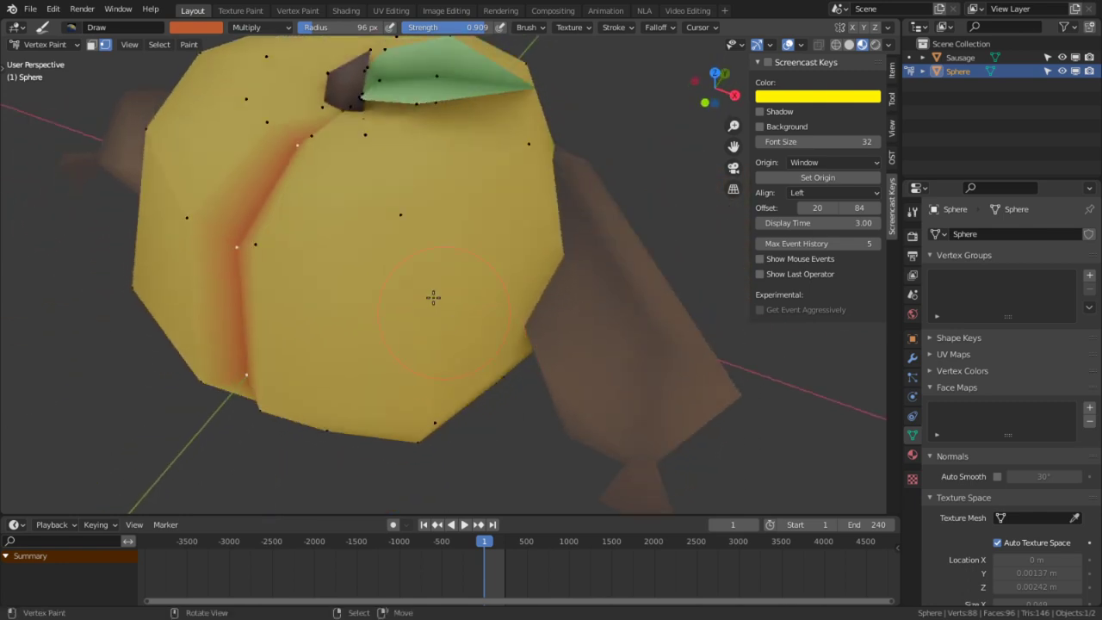
- Select all of the mesh's vertices and switch the brush blending mode to Mix
middle_click_drag(425, 230, 433, 204)
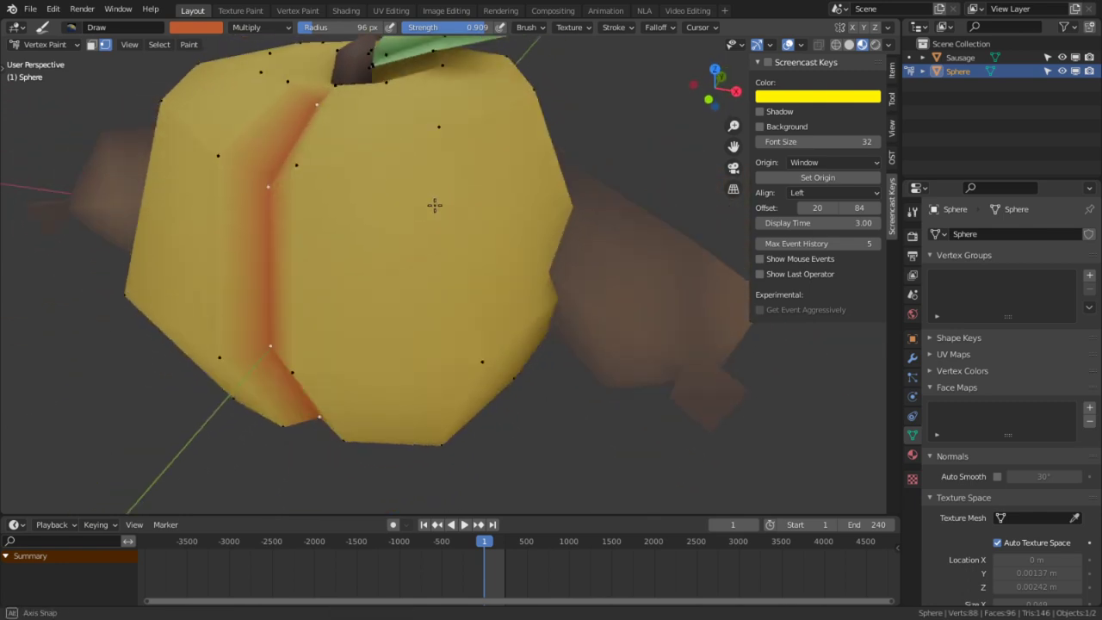
key("a")
left_click_drag(436, 130, 436, 163)
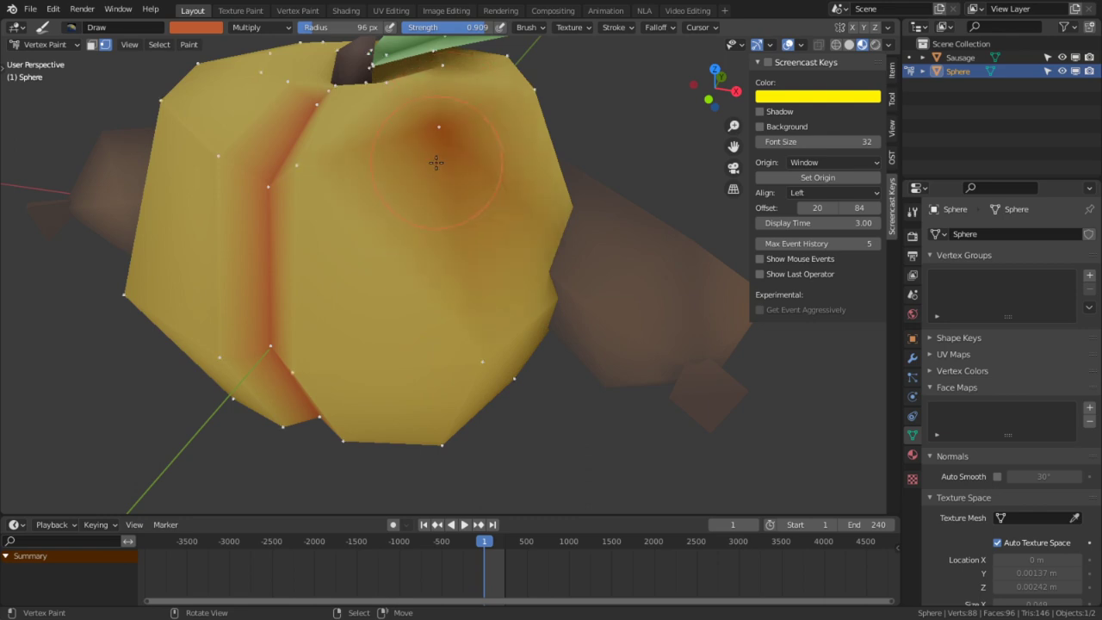
key("ctrl+z")
left_click(258, 26)
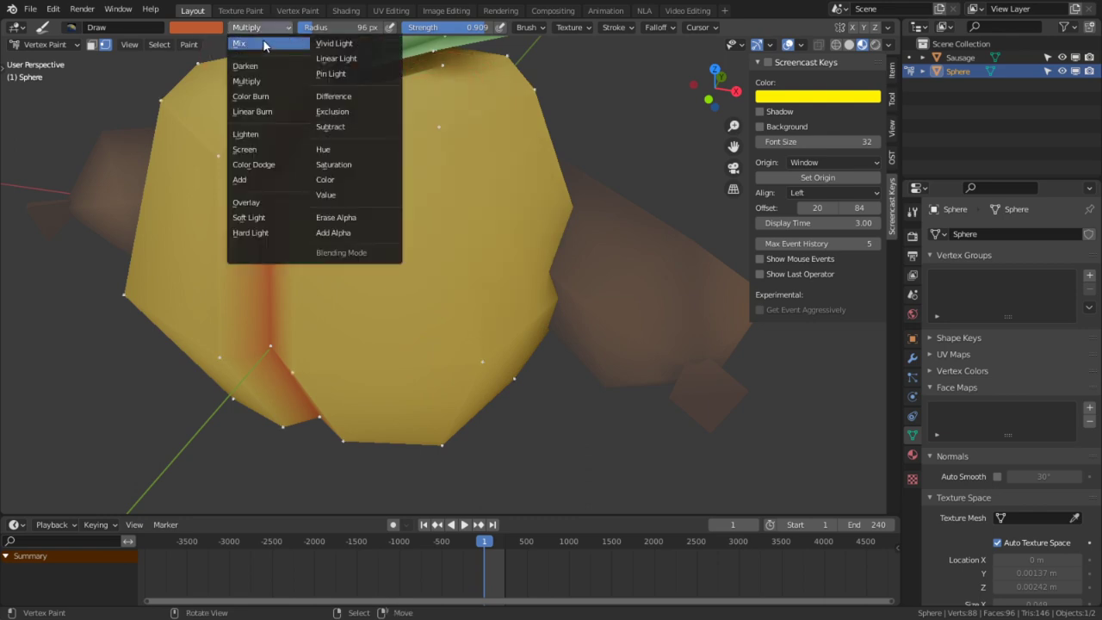
left_click(247, 41)
- Paint orange patches around the fruit's sides, back and top over the yellow base colour
left_click_drag(430, 118, 451, 210)
middle_click_drag(451, 210, 422, 275)
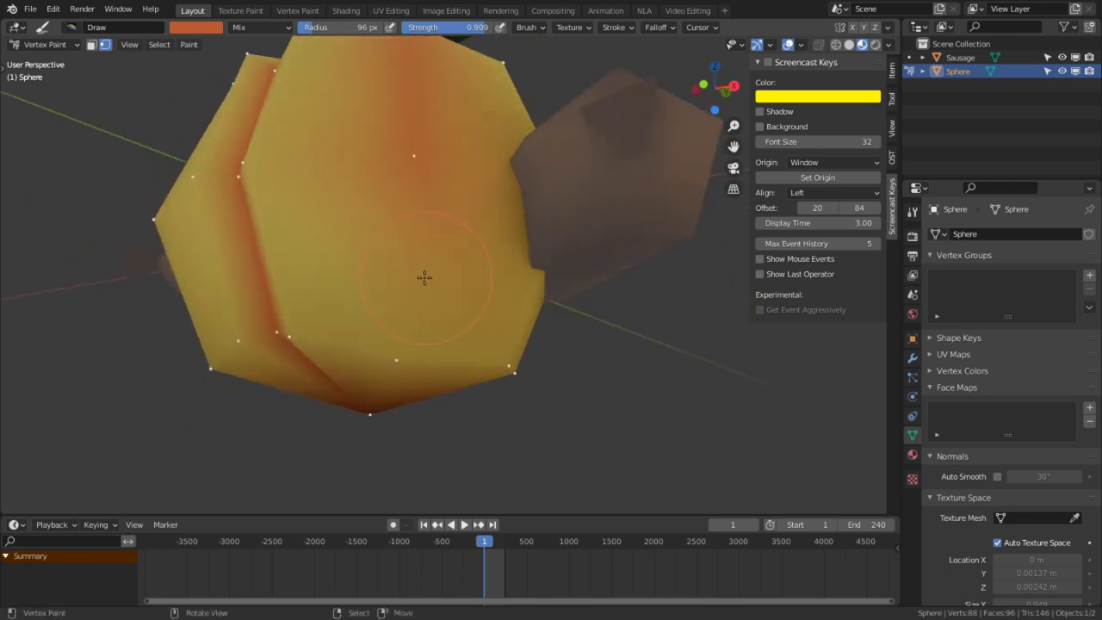
mouse_move(369, 405)
middle_mouse_down()
mouse_move(406, 283)
mouse_move(438, 227)
mouse_move(435, 413)
mouse_move(388, 356)
mouse_move(383, 161)
middle_mouse_up()
left_click_drag(482, 167, 551, 172)
middle_click_drag(566, 318, 487, 227)
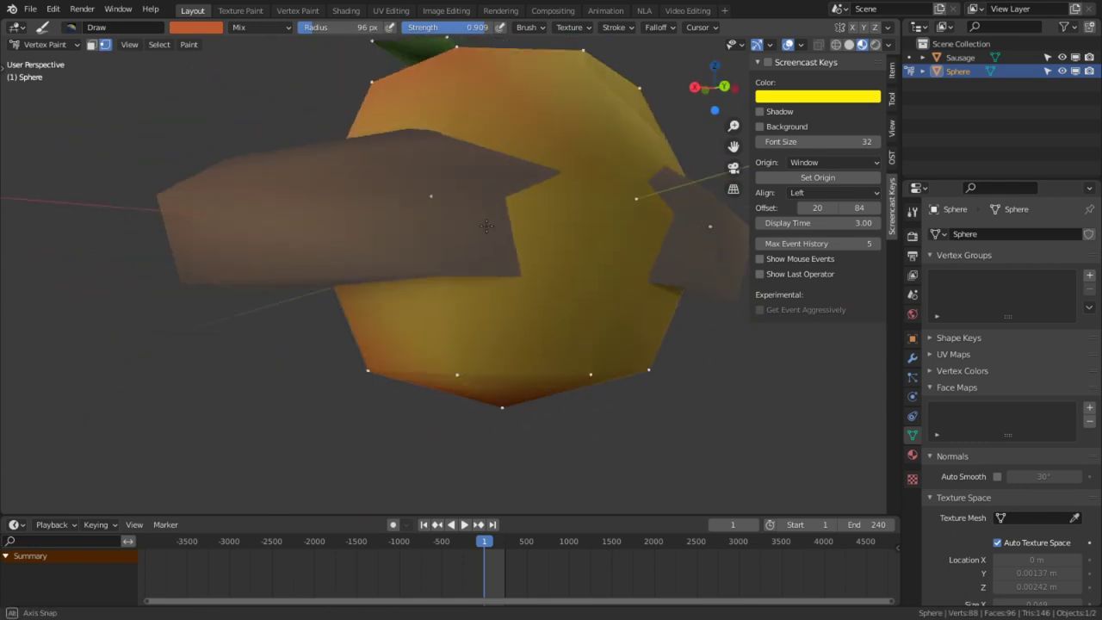
mouse_move(491, 215)
left_mouse_down()
mouse_move(452, 208)
mouse_move(633, 186)
mouse_move(609, 418)
mouse_move(629, 405)
left_mouse_up()
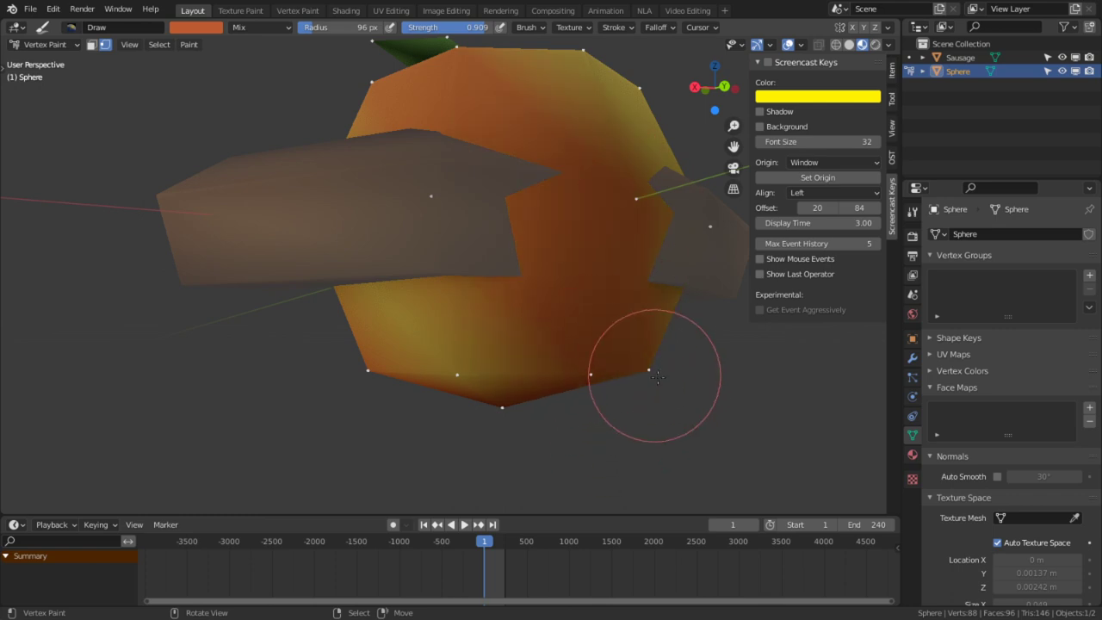
middle_click_drag(629, 405, 517, 262)
mouse_move(518, 263)
left_mouse_down()
mouse_move(593, 170)
mouse_move(615, 215)
left_mouse_up()
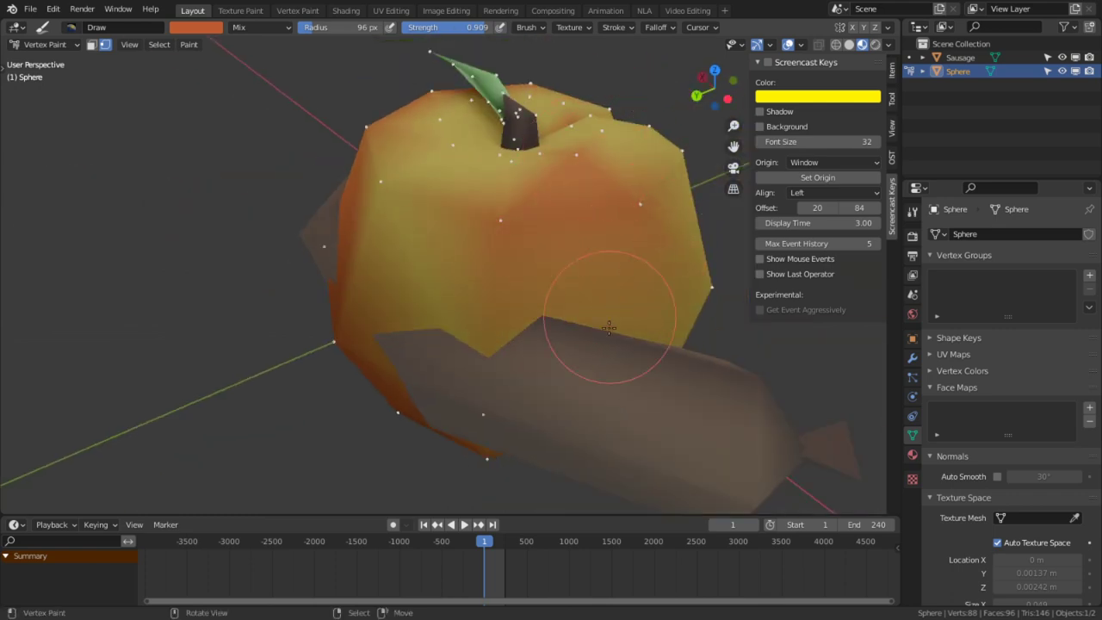
middle_click_drag(641, 346, 534, 325)
mouse_move(521, 260)
left_mouse_down()
mouse_move(530, 219)
mouse_move(556, 332)
left_mouse_up()
middle_click_drag(556, 333, 492, 381)
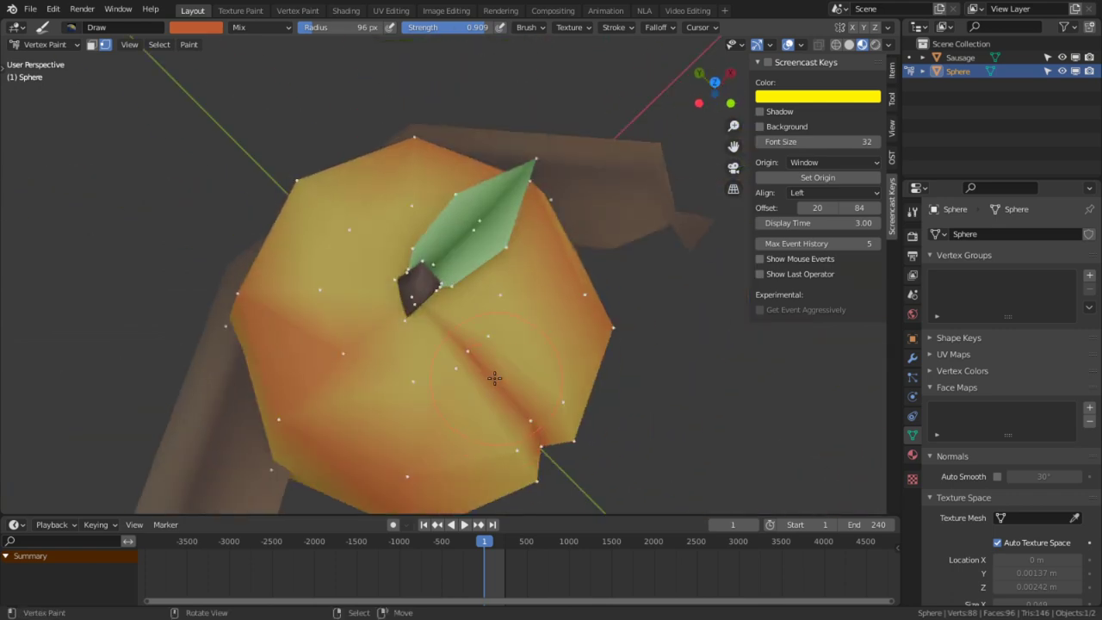
mouse_move(492, 381)
left_mouse_down()
mouse_move(422, 382)
mouse_move(450, 378)
left_mouse_up()
middle_click_drag(463, 433, 484, 298)
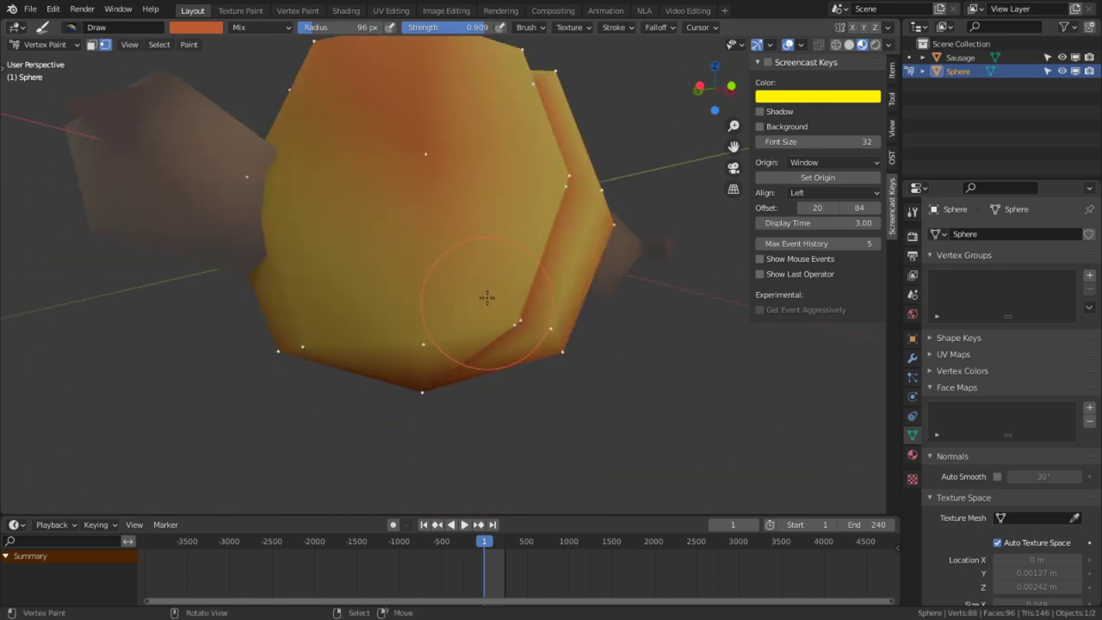
mouse_move(305, 173)
middle_mouse_down()
mouse_move(319, 442)
mouse_move(436, 227)
mouse_move(398, 238)
mouse_move(524, 258)
mouse_move(601, 294)
middle_mouse_up()
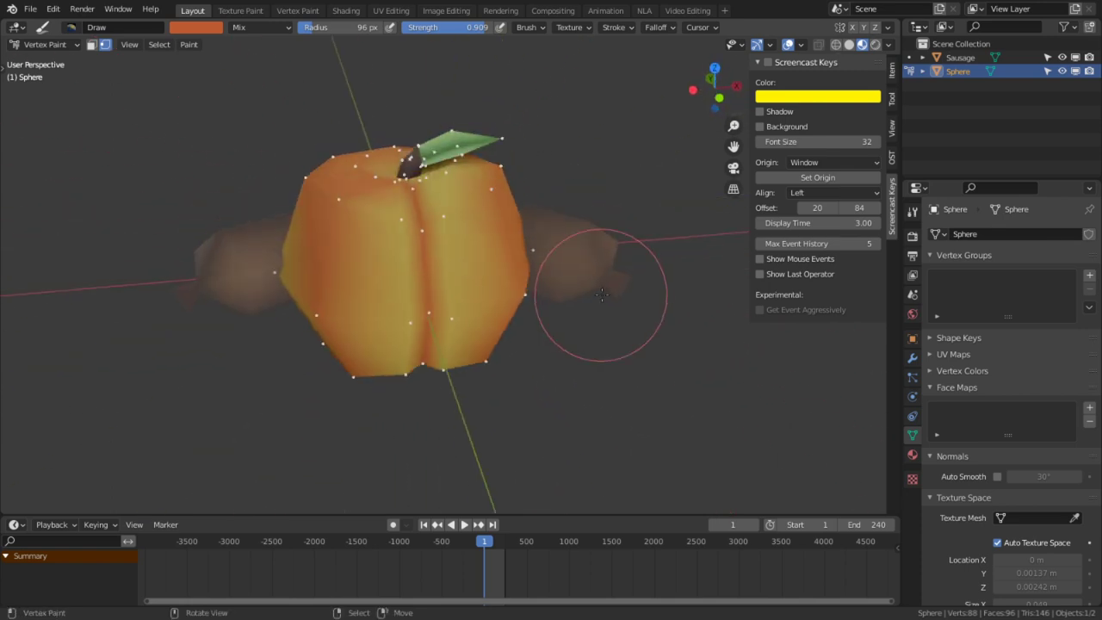
- Hide the viewport overlays in Edit Mode and examine the painted fruit beside the sausage
scroll(491, 336, "up", 5)
key("Tab")
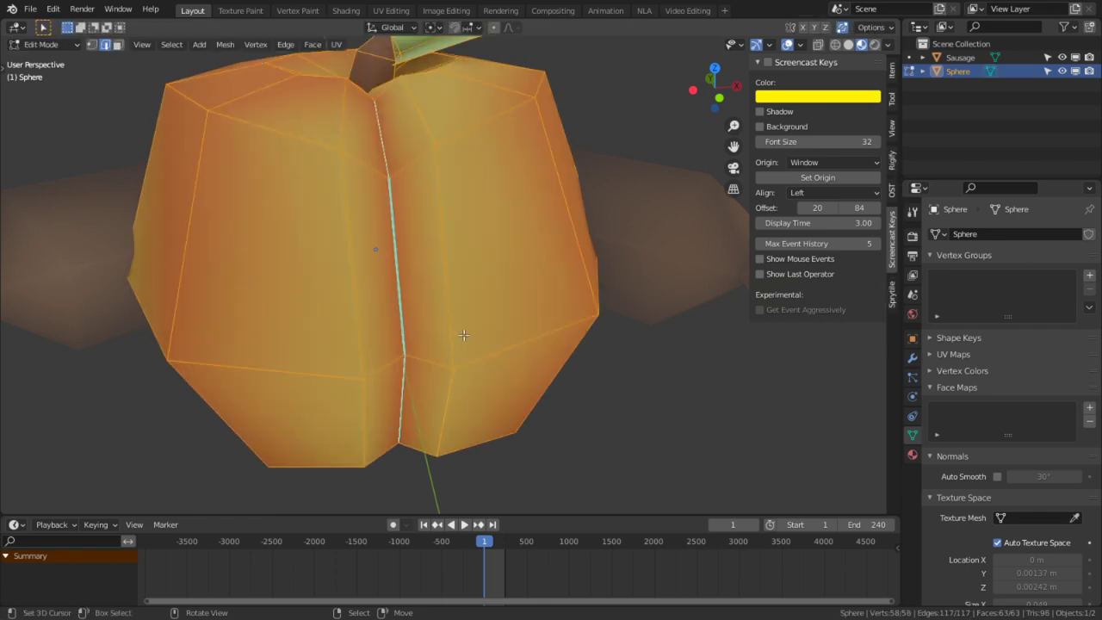
key("Tab")
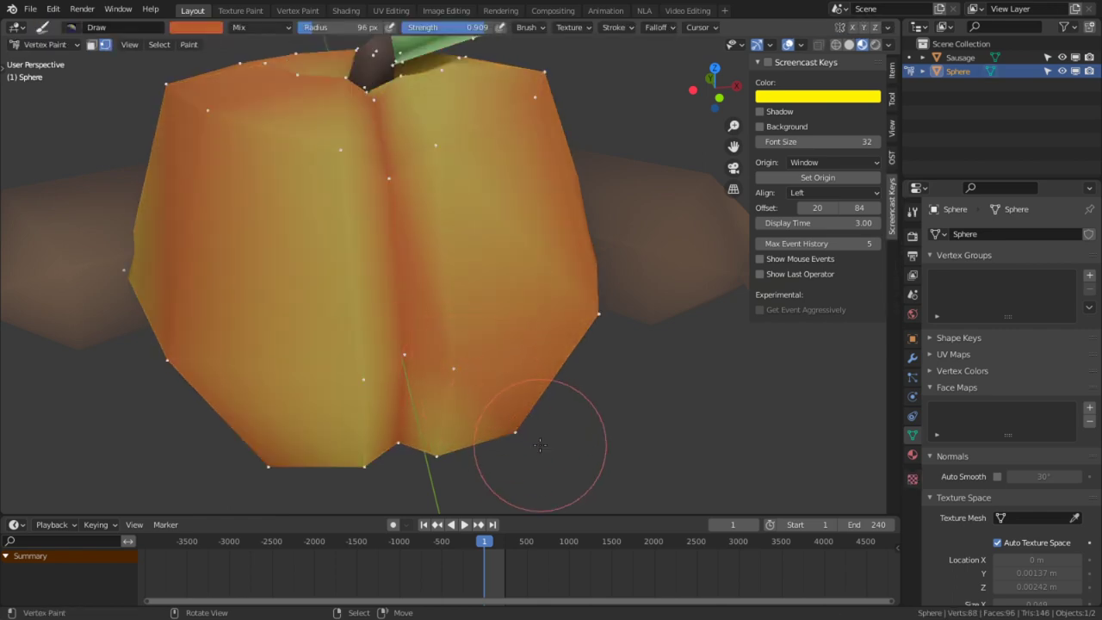
scroll(535, 416, "down", 5)
middle_click_drag(526, 419, 542, 281)
scroll(542, 281, "down", 1)
key("Tab")
left_click(787, 45)
scroll(596, 220, "down", 3)
mouse_move(590, 225)
middle_mouse_down()
mouse_move(369, 246)
mouse_move(553, 230)
middle_mouse_up()
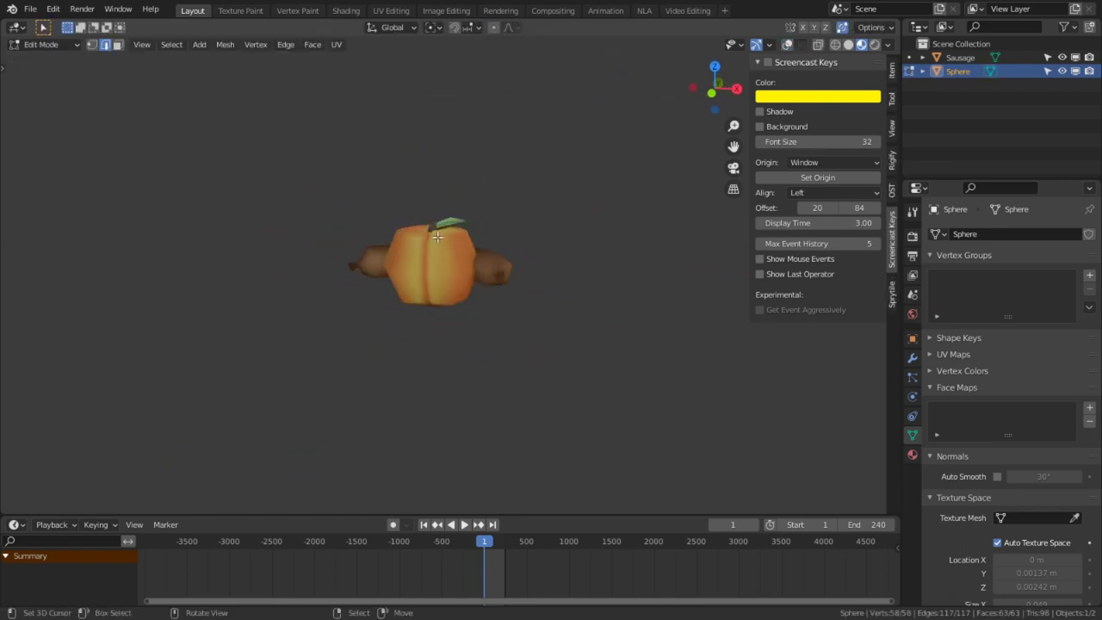
scroll(439, 237, "up", 6)
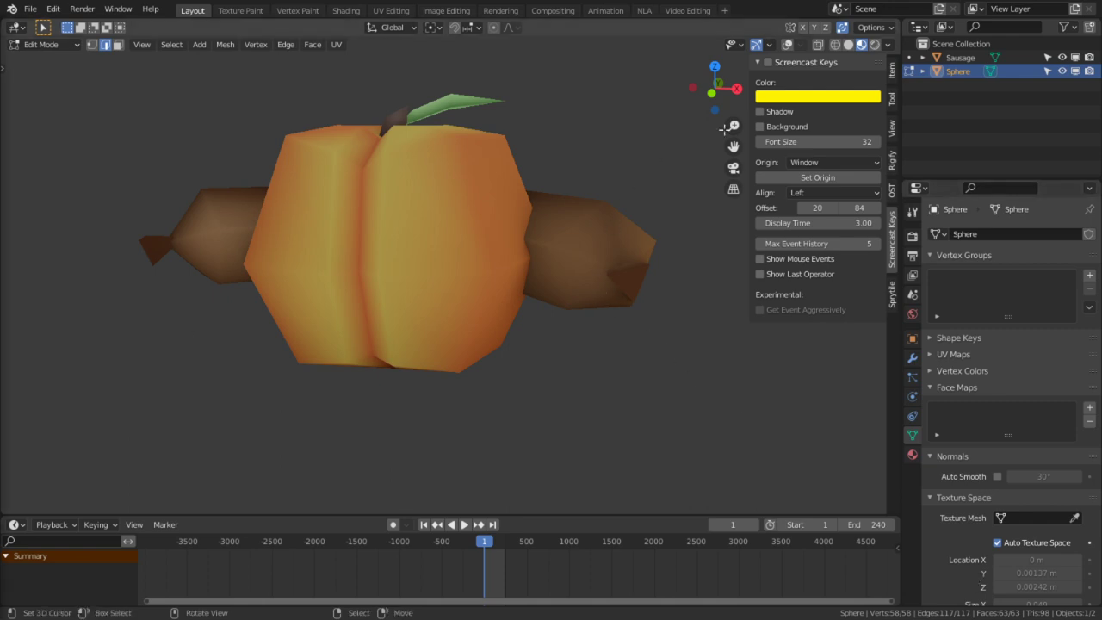
left_click(625, 246)
key("x")
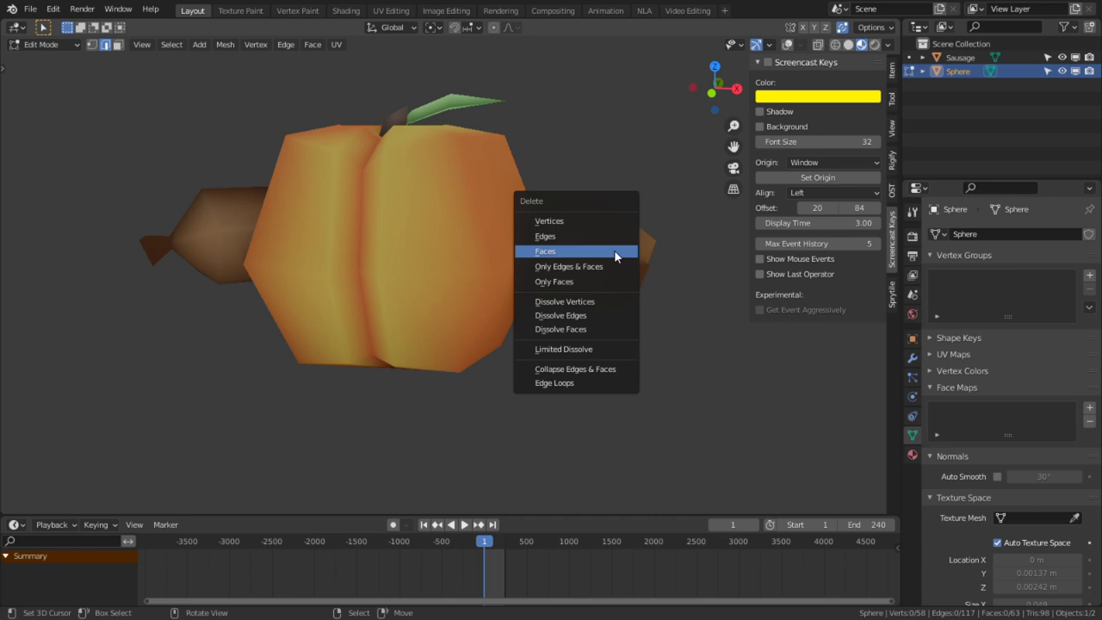
left_click(577, 222)
- Leave Edit Mode, switch to Object Mode and delete the sausage from the scene
key("Tab")
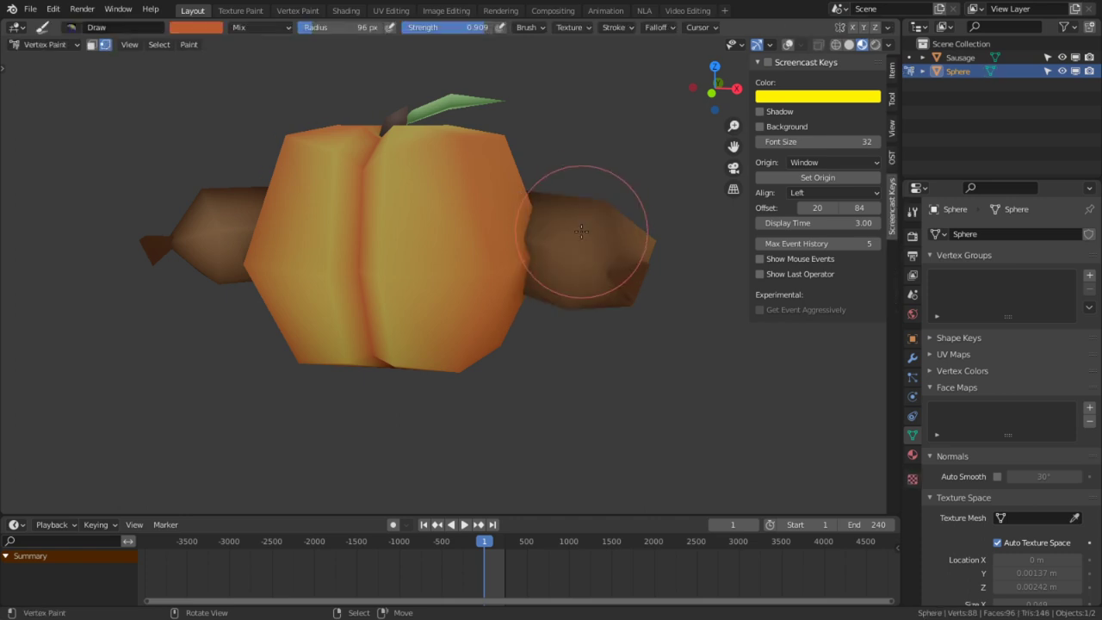
left_click(43, 44)
left_click(43, 56)
left_click(600, 249)
key("Delete")
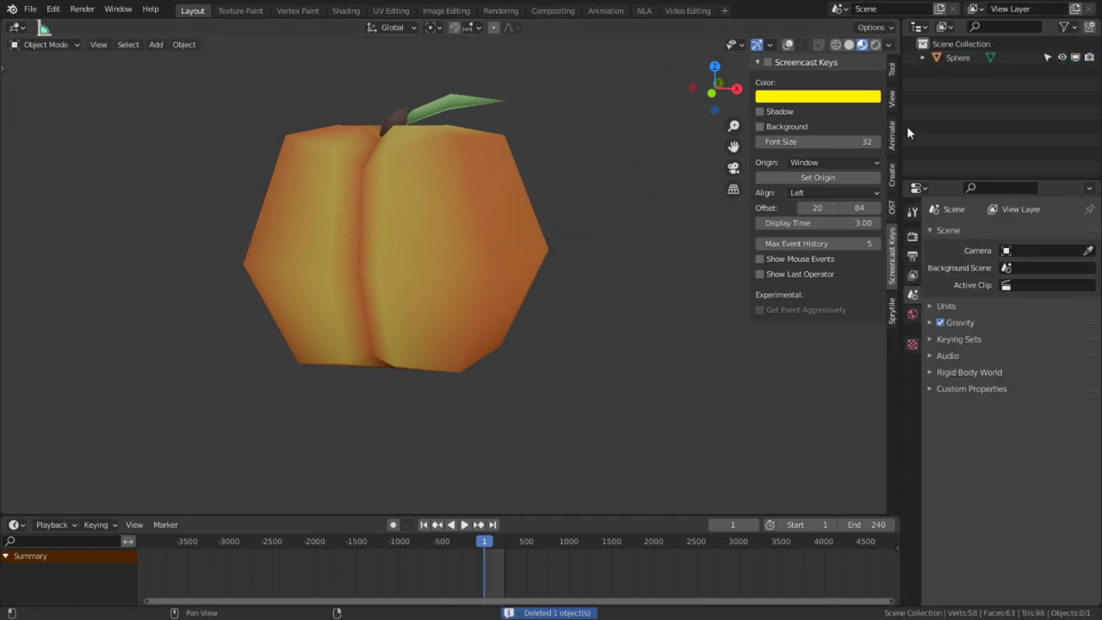
- Rename the fruit object as Peach
double_click(956, 57)
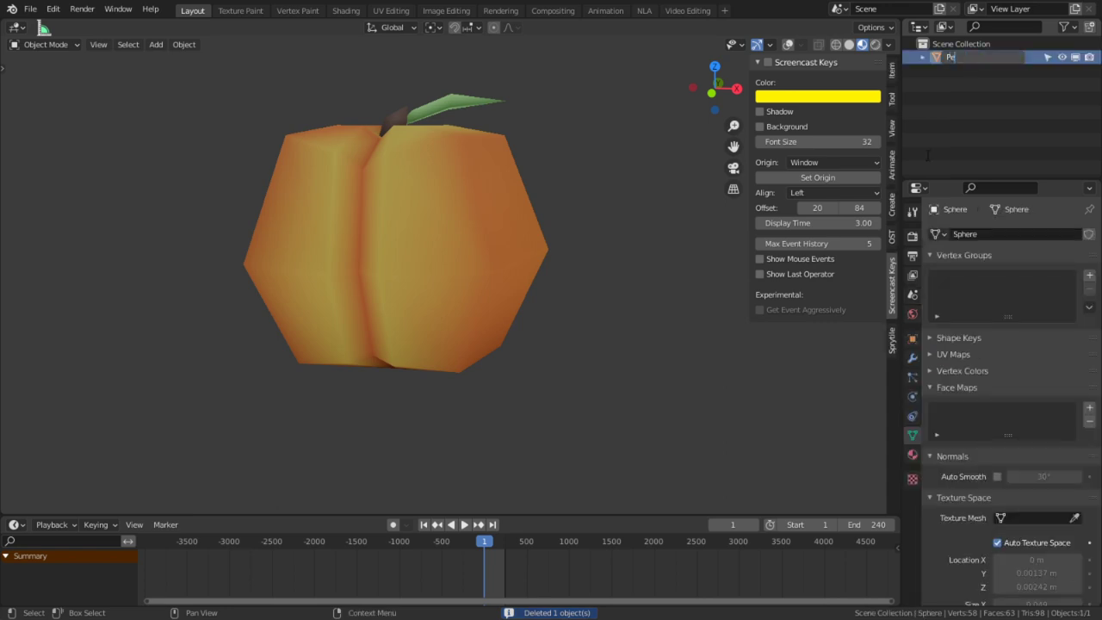
type("Peach")
key("Return")
- Return the fruit to Vertex Paint mode and set a redder brush colour of R 0.743, G 0.244, B 0.147
middle_click_drag(514, 284, 662, 288)
key("Tab")
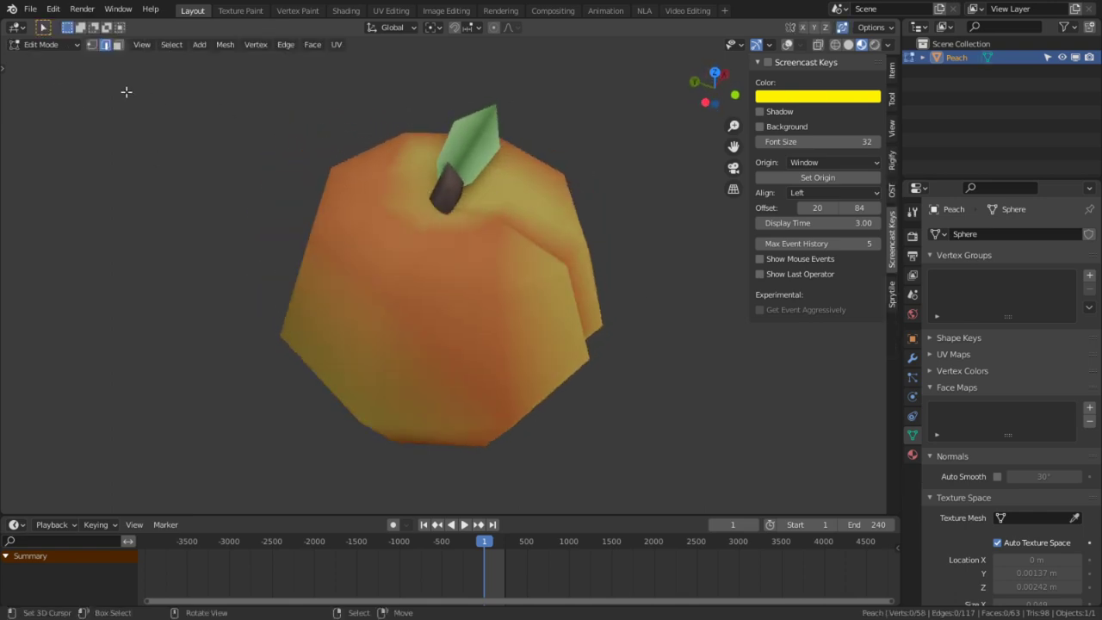
left_click(52, 45)
left_click(50, 105)
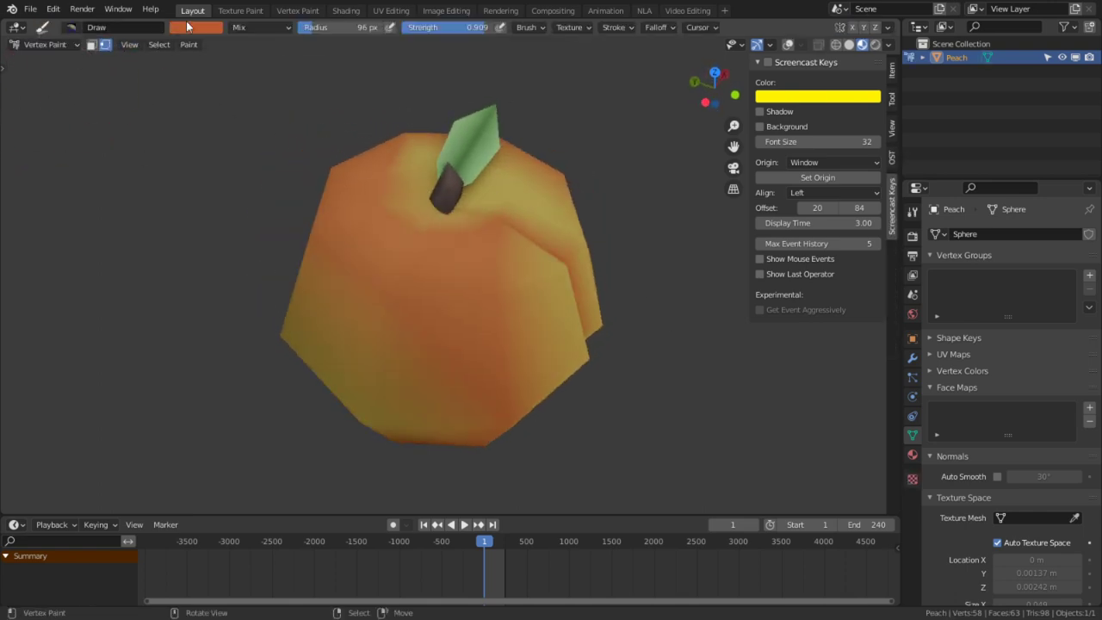
left_click(195, 27)
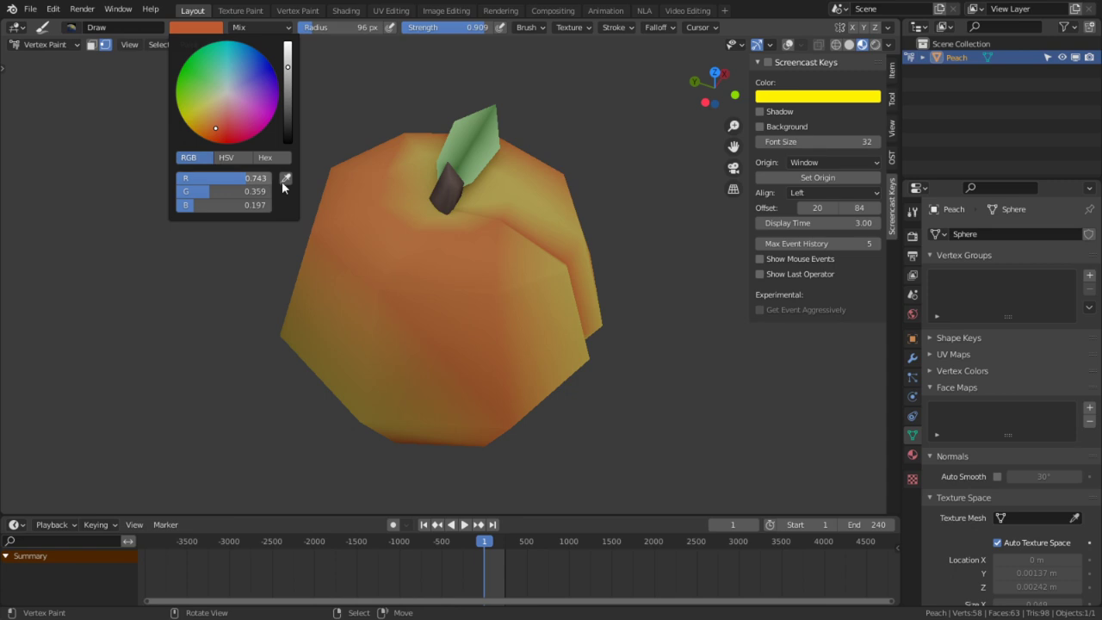
left_click(213, 29)
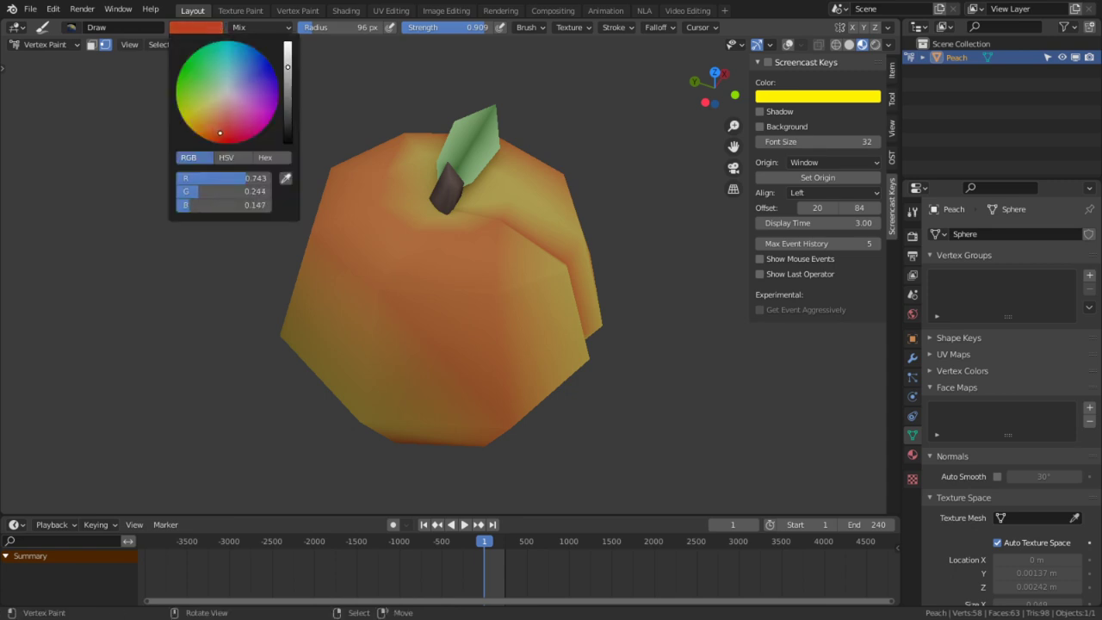
- Enlarge the brush radius to 141 px and paint red patches over the back and sides of the peach
middle_click_drag(394, 319, 462, 248)
key("f")
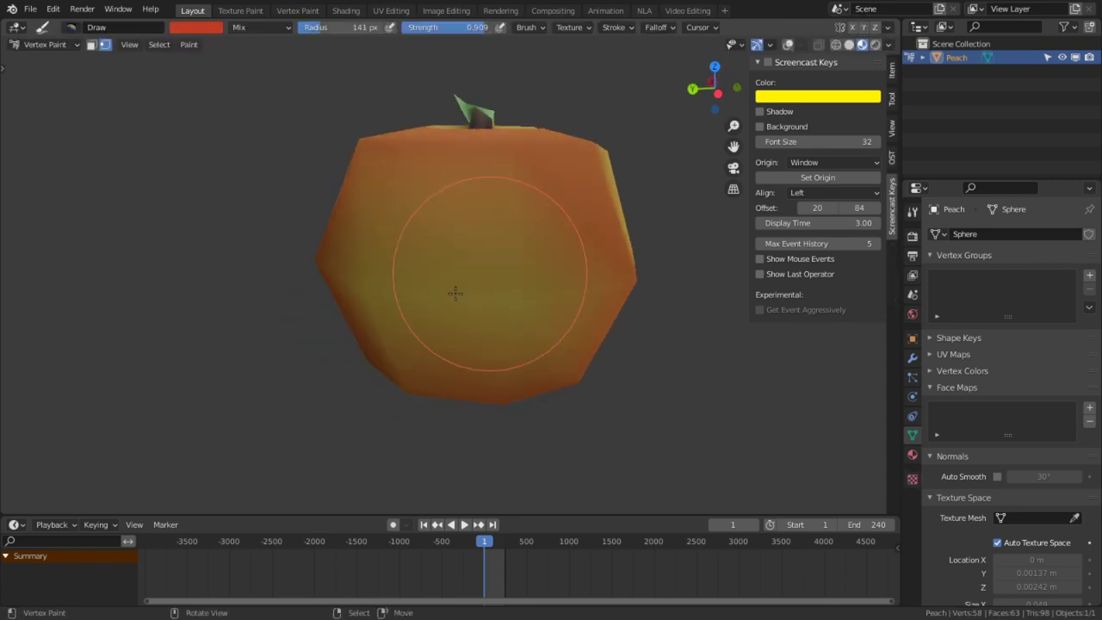
middle_click_drag(454, 293, 499, 224)
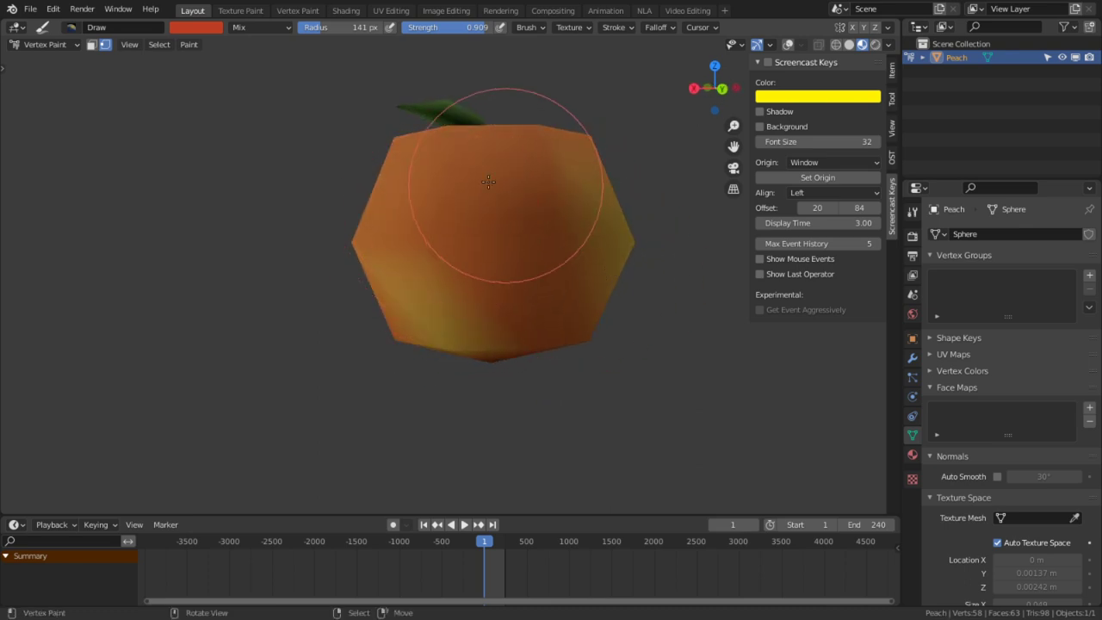
mouse_move(488, 181)
left_mouse_down()
mouse_move(435, 199)
mouse_move(427, 234)
mouse_move(482, 216)
mouse_move(540, 175)
left_mouse_up()
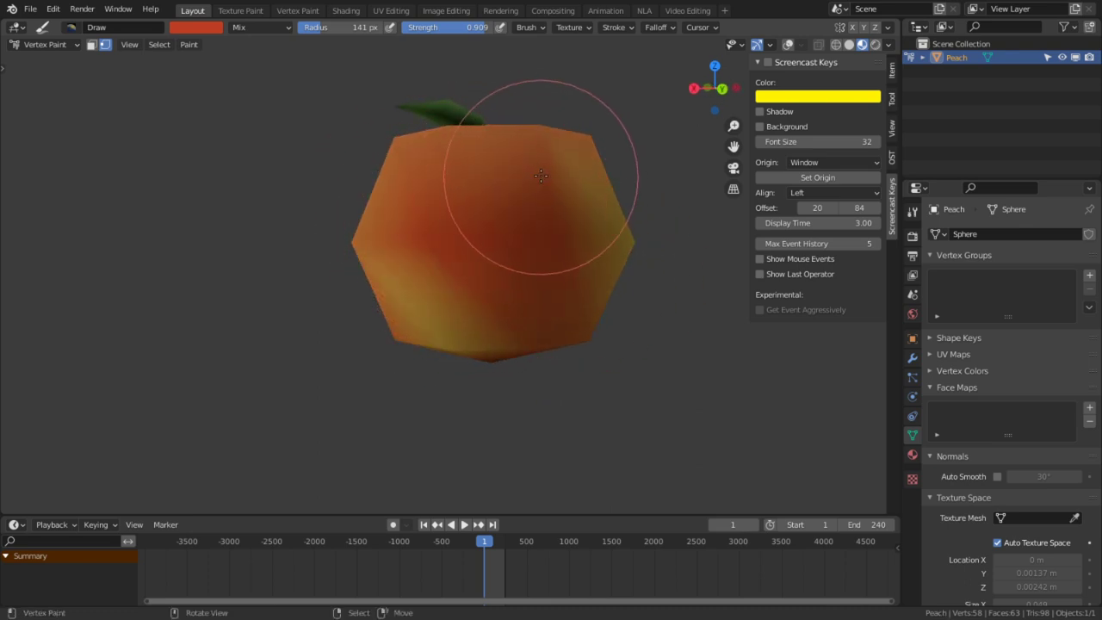
middle_click_drag(571, 123, 620, 242)
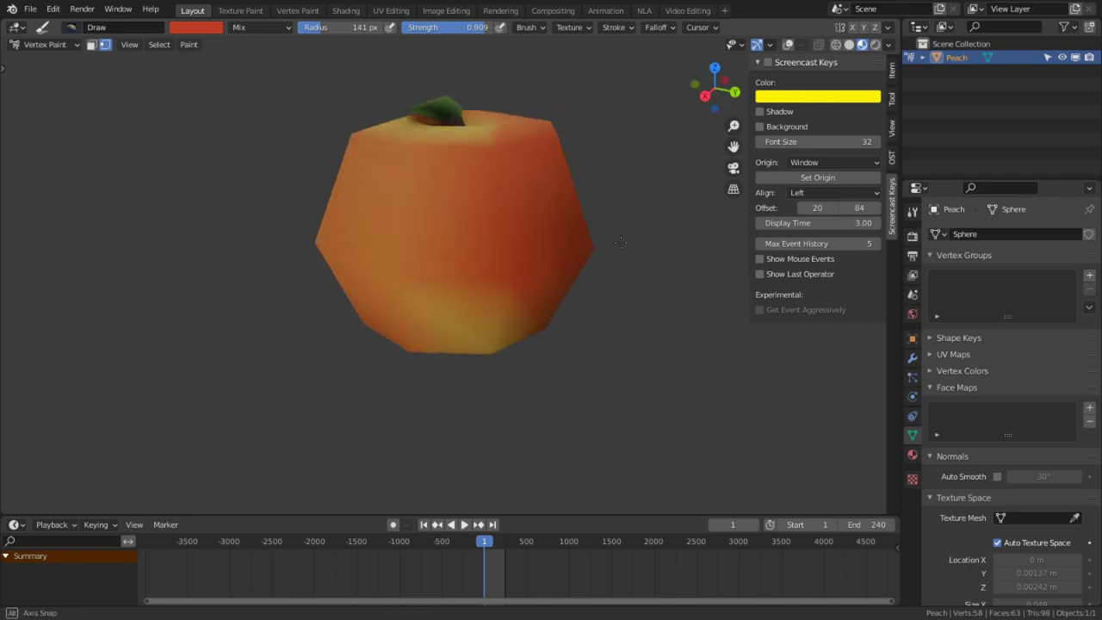
left_click(384, 253)
mouse_move(495, 267)
middle_mouse_down()
mouse_move(509, 259)
mouse_move(357, 222)
mouse_move(479, 209)
mouse_move(482, 219)
mouse_move(372, 224)
middle_mouse_up()
left_click(426, 167)
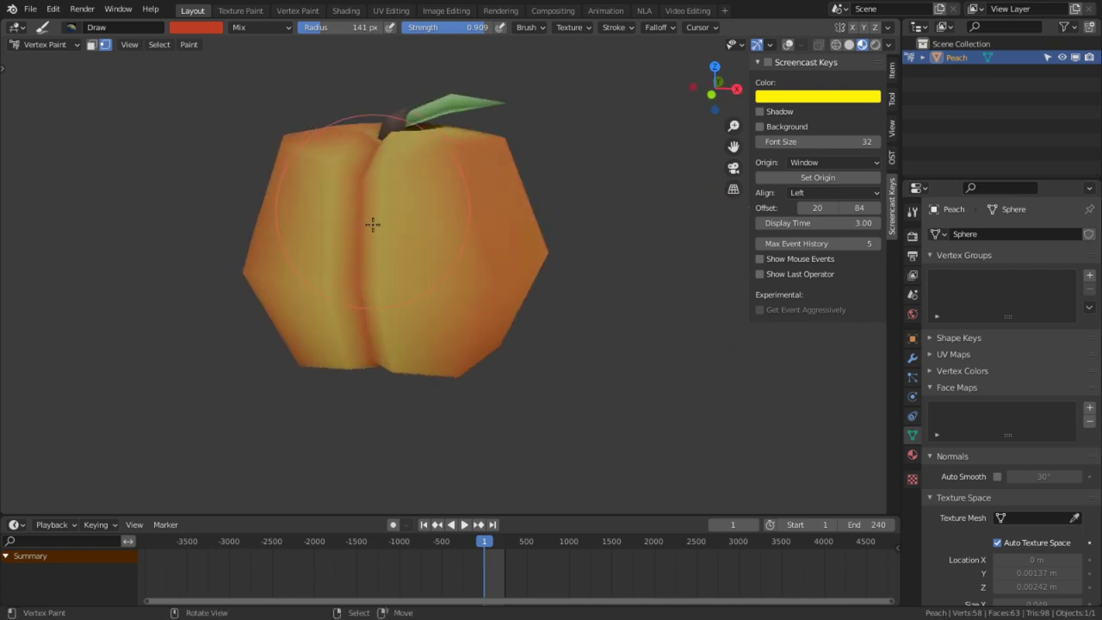
- Rename the fruit's mesh data as Peach and save the file
left_click(38, 13)
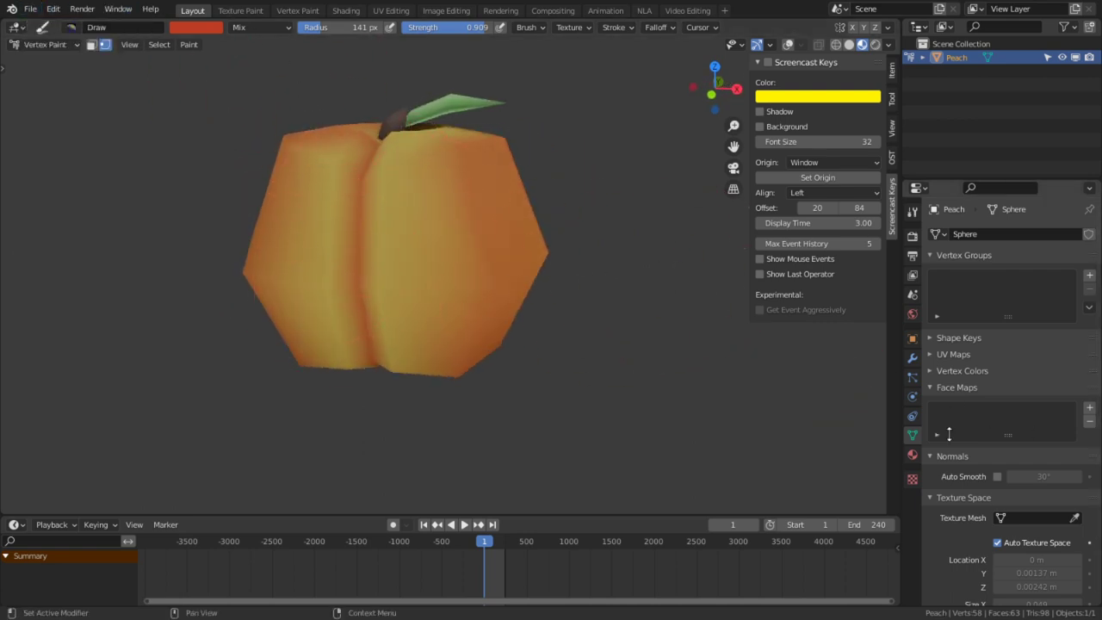
left_click(996, 234)
left_click(1003, 233)
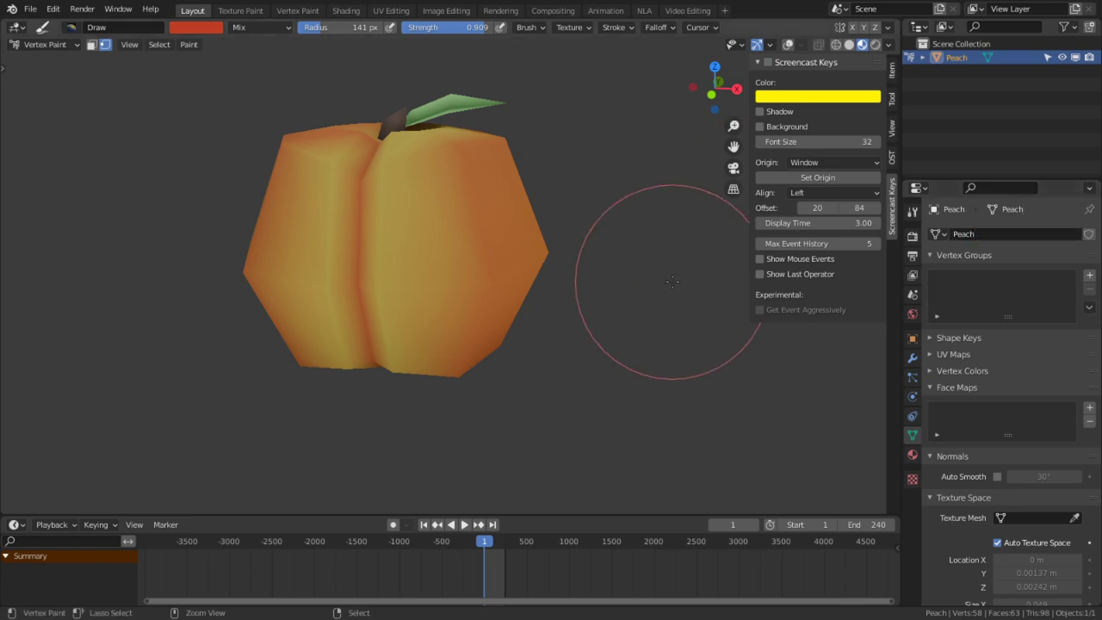
key("ctrl+s")
- Start saving the file under a new name, and create and open a folder named Peach inside the Assets folder
left_click(12, 9)
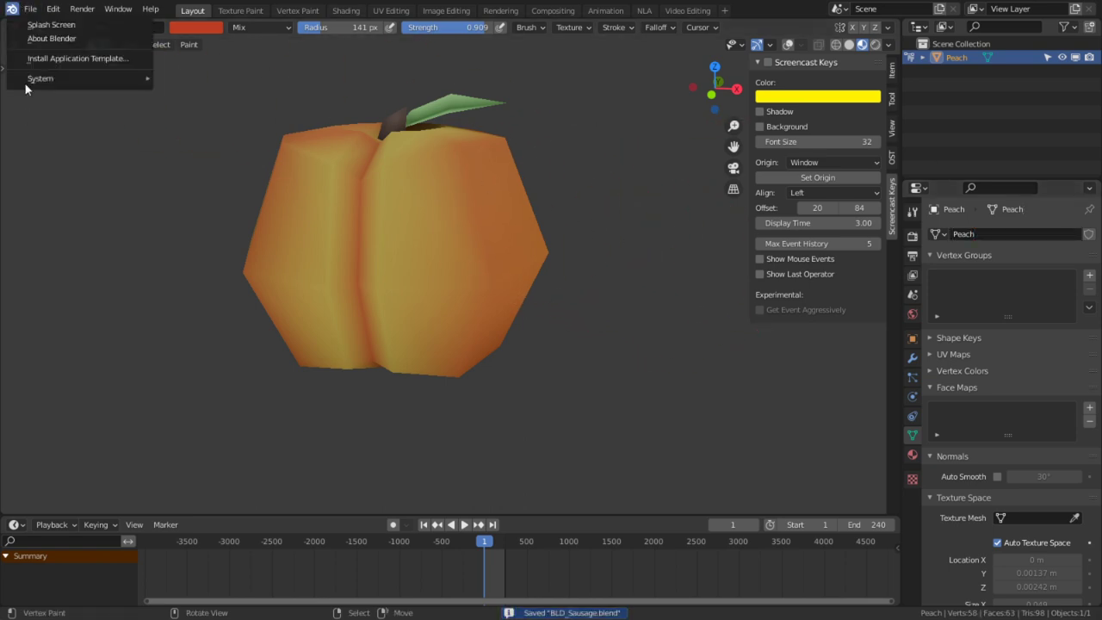
left_click(31, 9)
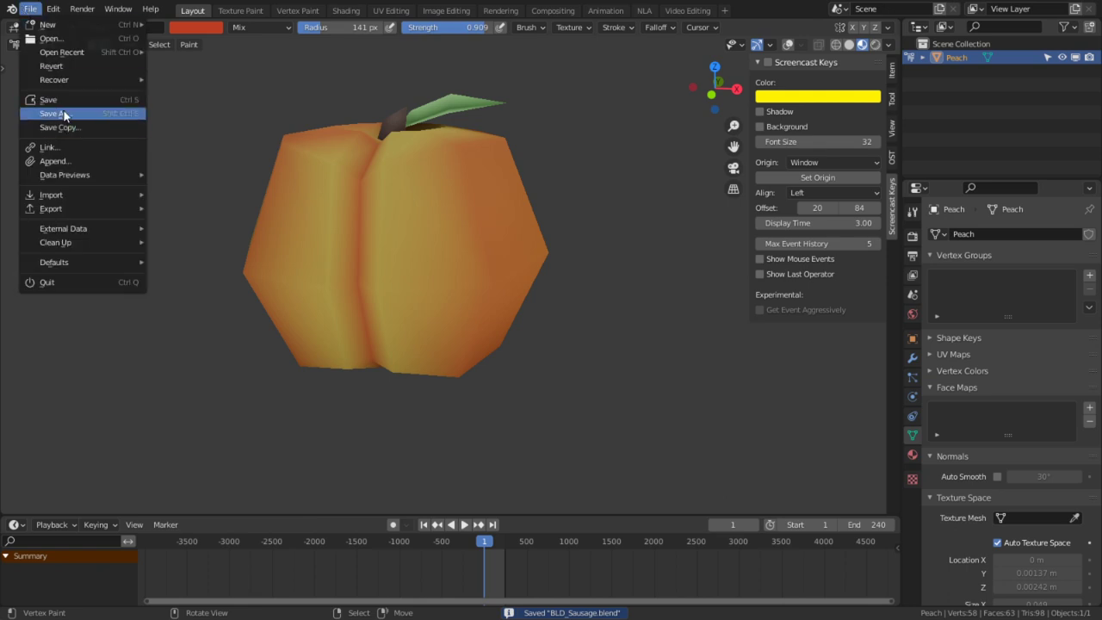
left_click(51, 113)
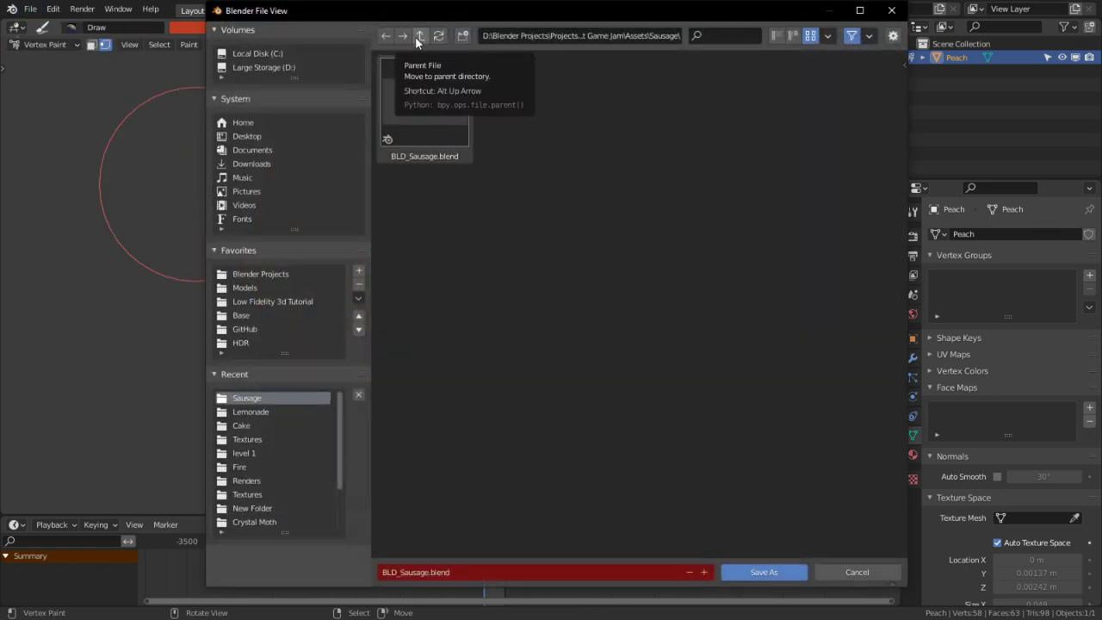
left_click(419, 35)
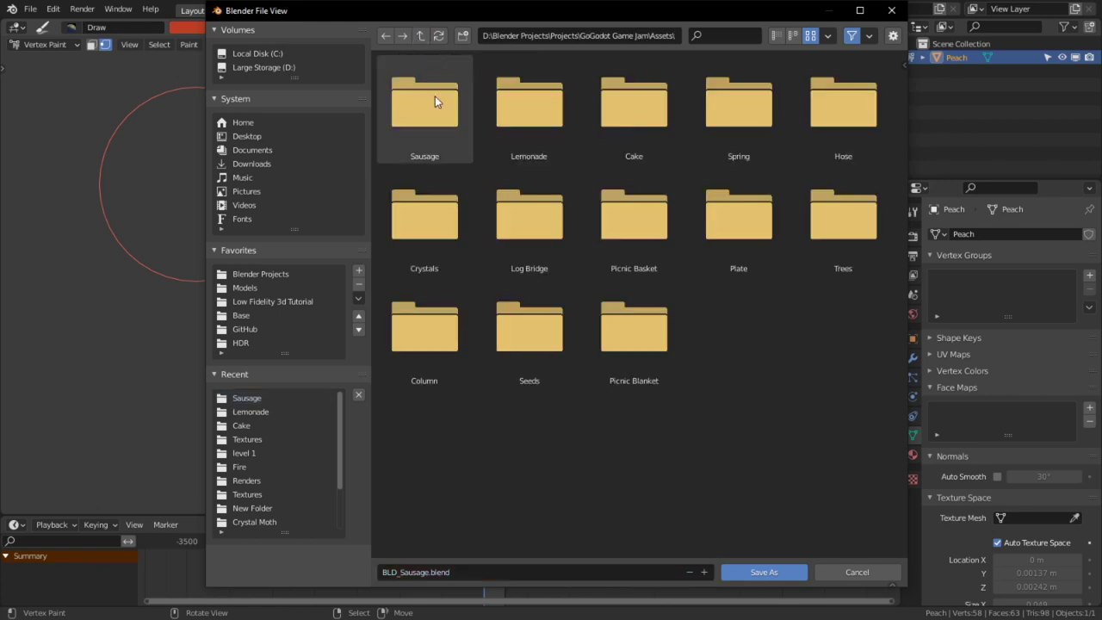
left_click(463, 39)
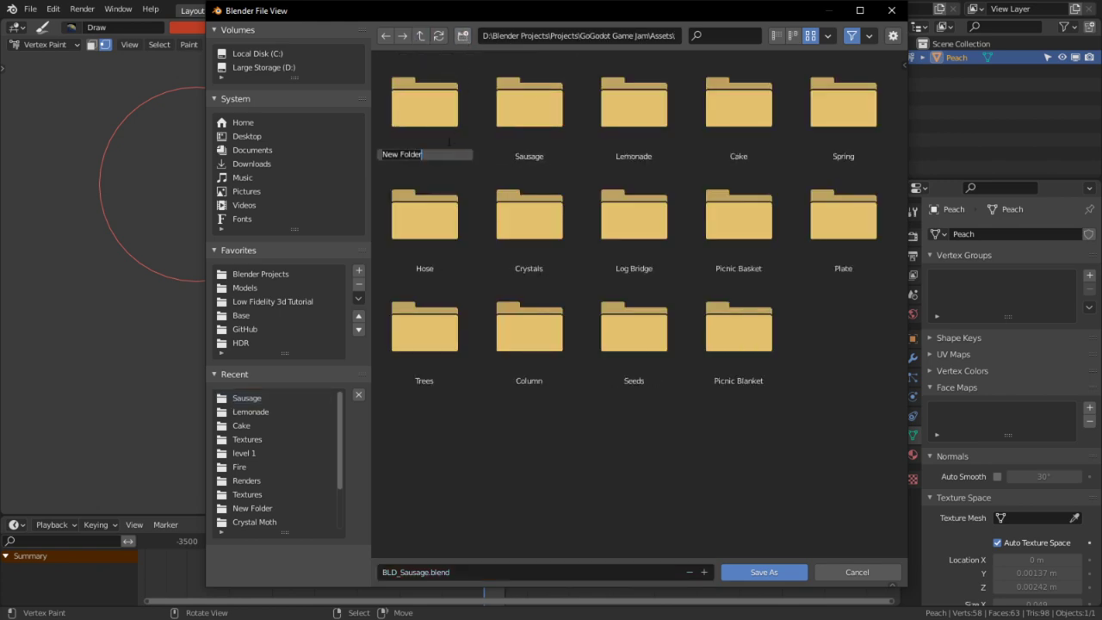
type("Peach")
key("Return")
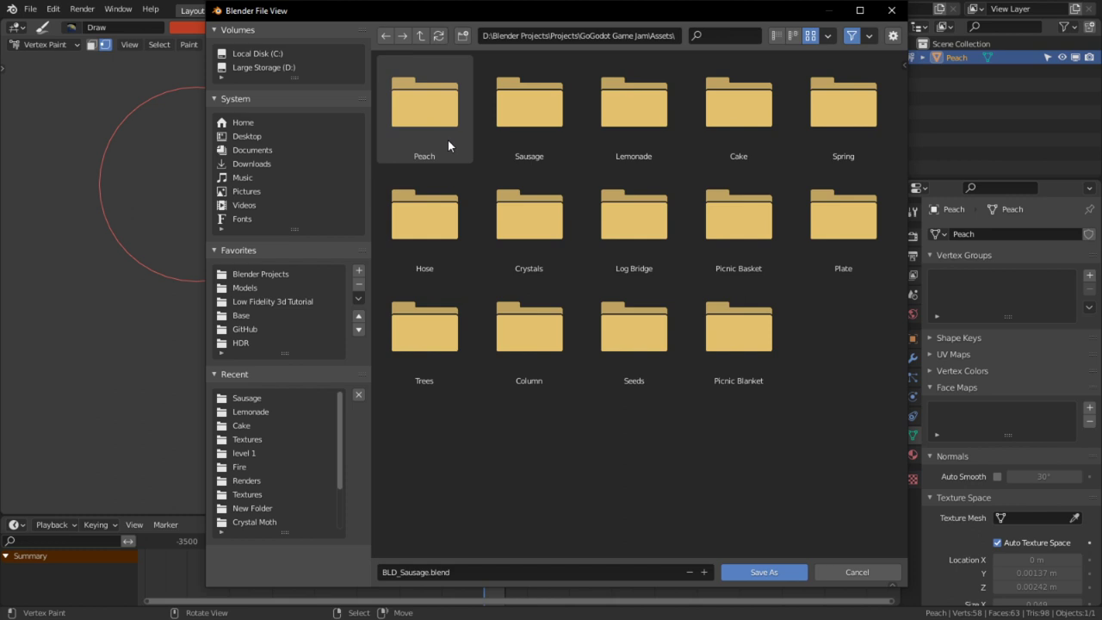
double_click(448, 139)
- Name the file BLD_Peach.blend and save it in the Peach folder
left_click(435, 570)
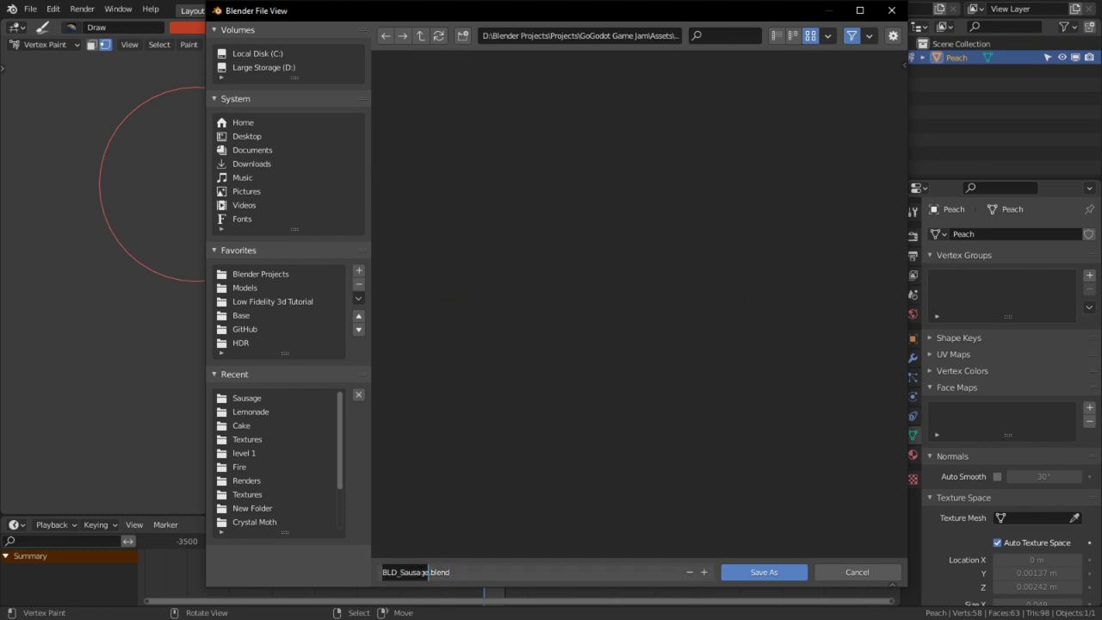
key("Right")
key("ctrl+shift+Left")
key("shift+Right")
key("shift+Right")
key("shift+Right")
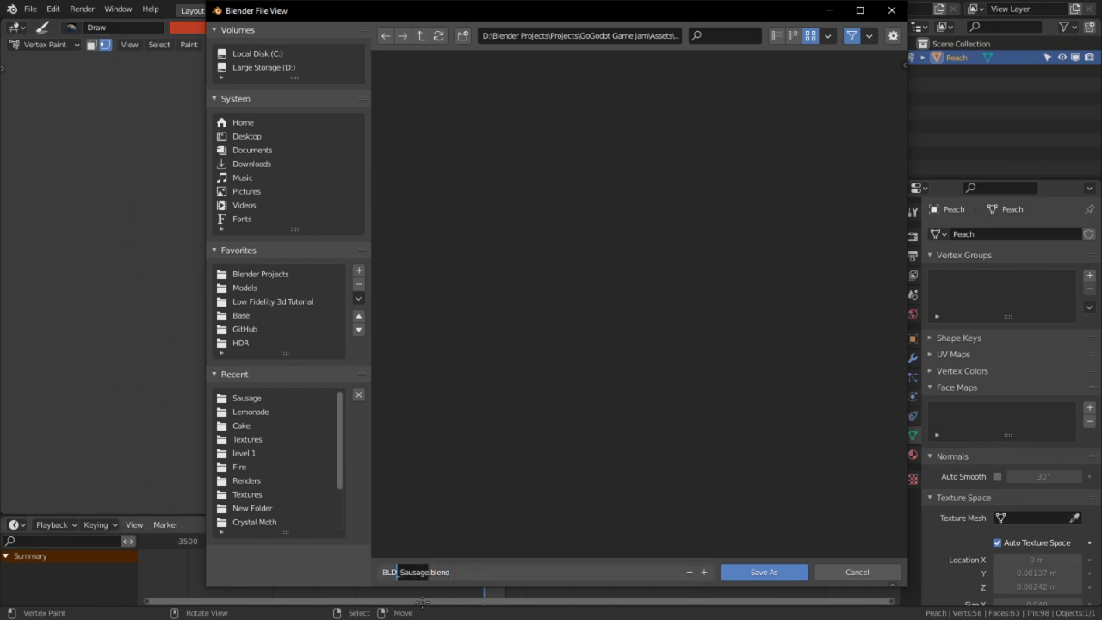
key("shift+Right")
type("Peach")
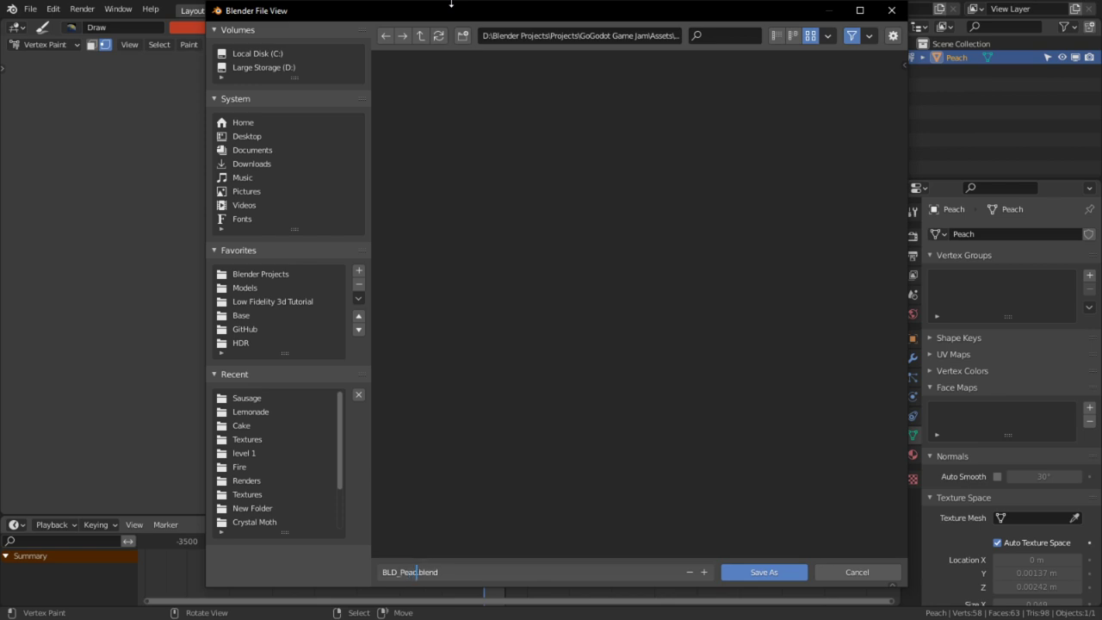
key("Return")
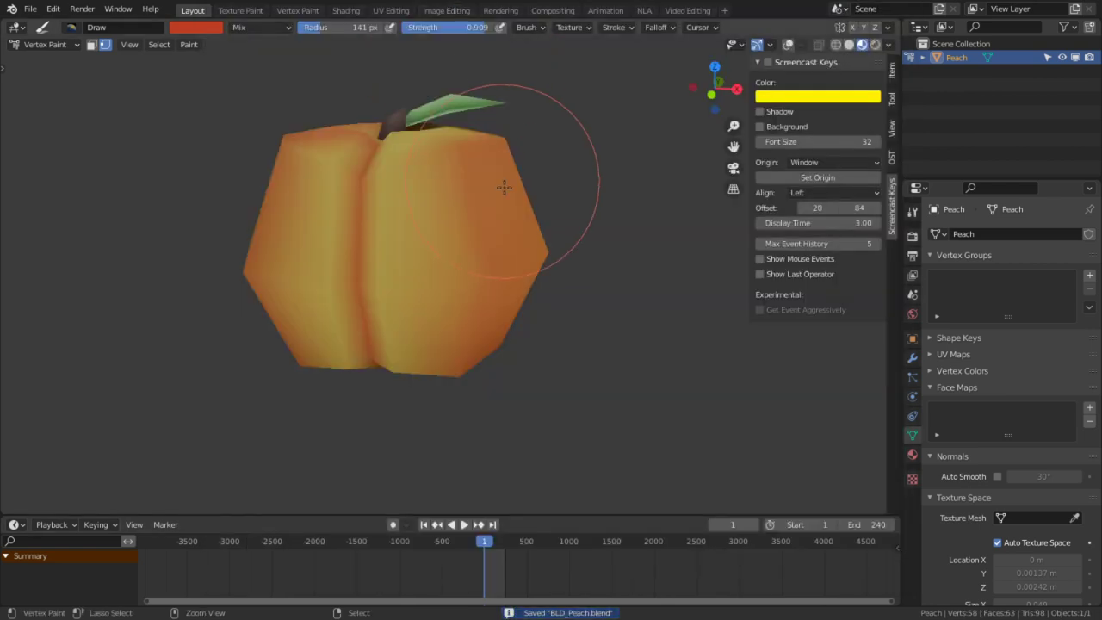
- Undo the recent edits back past the deletion of the sausage
key("ctrl+z")
key("ctrl+z")
key("ctrl+z")
key("ctrl+z")
key("ctrl+z")
key("ctrl+z")
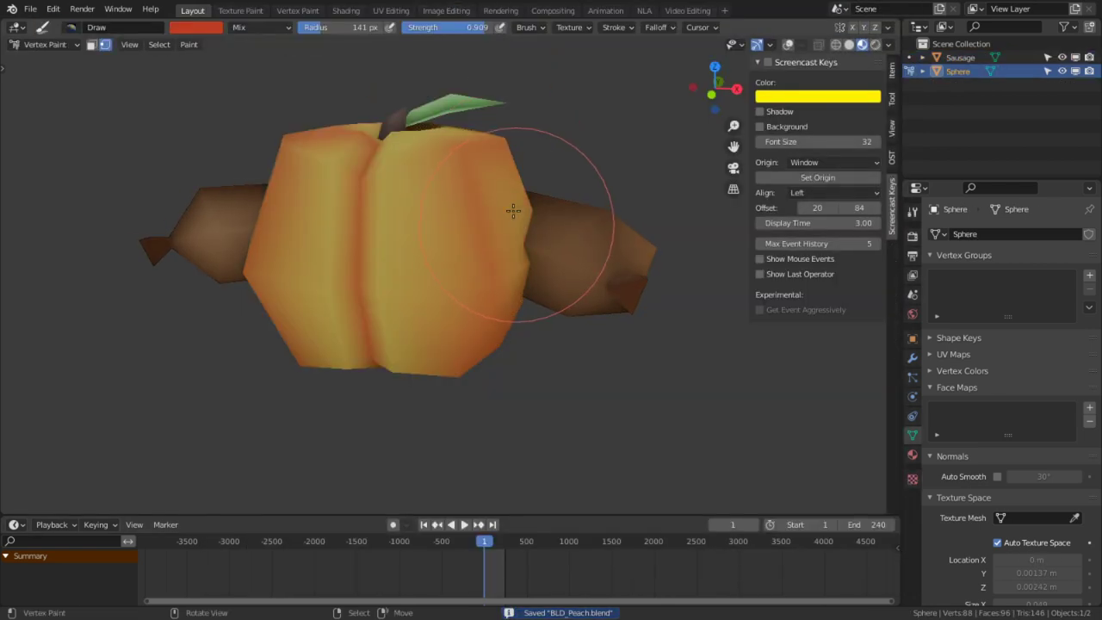
- Switch to Object Mode and delete the fruit so only the sausage is left in the scene
left_click(41, 44)
left_click(39, 60)
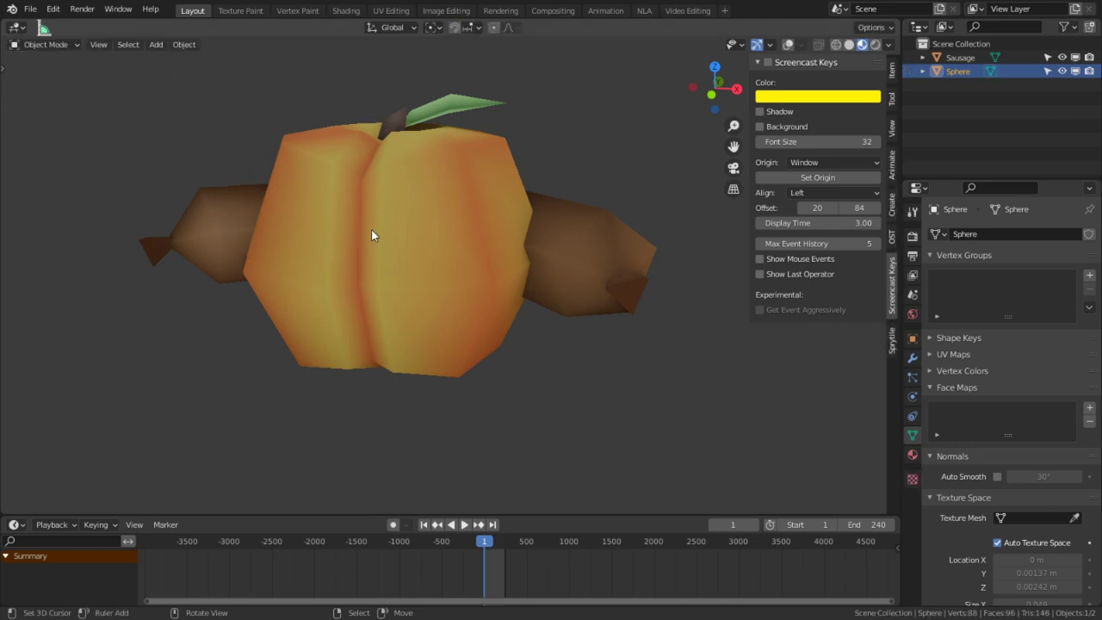
key("x")
left_click(371, 229)
key("ctrl+z")
right_click(448, 174)
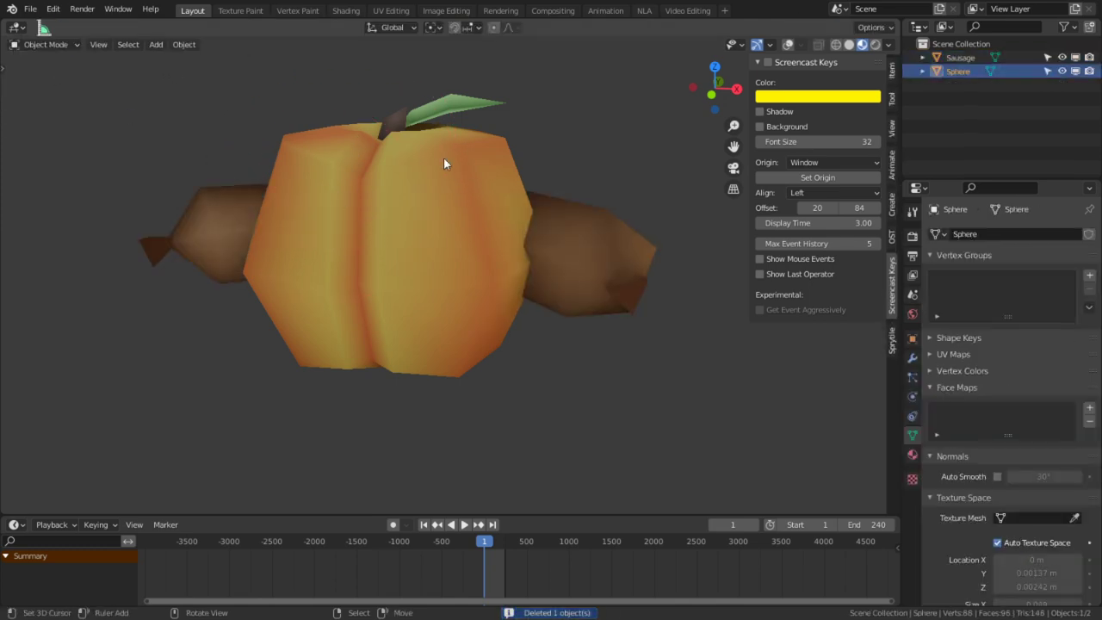
key("x")
left_click(384, 158)
- Save the sausage-only scene over BLD_Sausage.blend in the Sausage folder
left_click(37, 10)
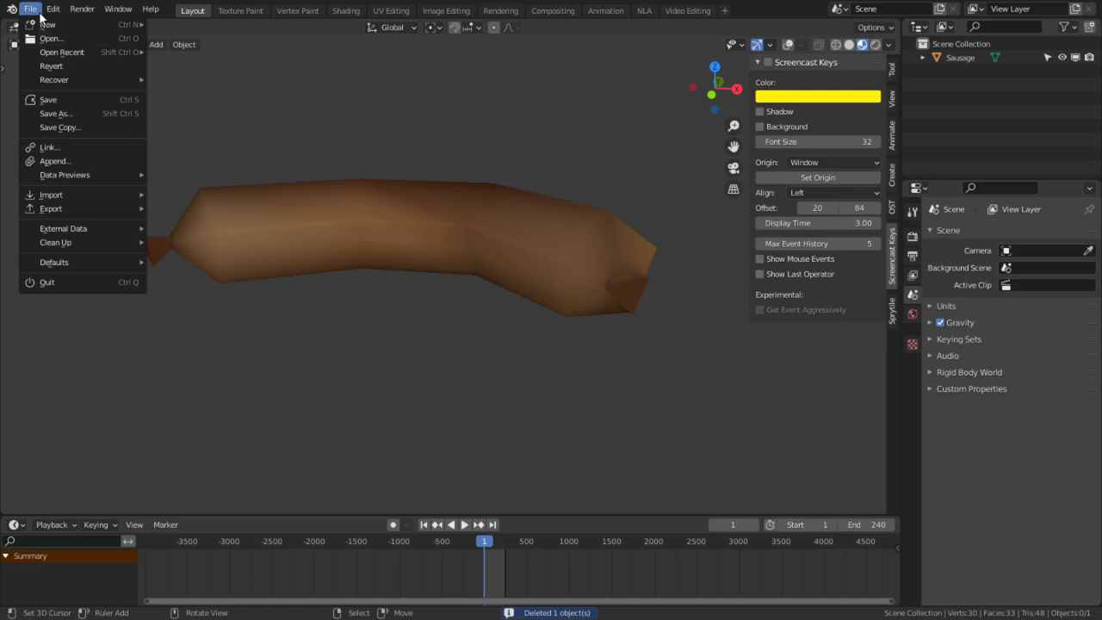
left_click(83, 114)
left_click(421, 35)
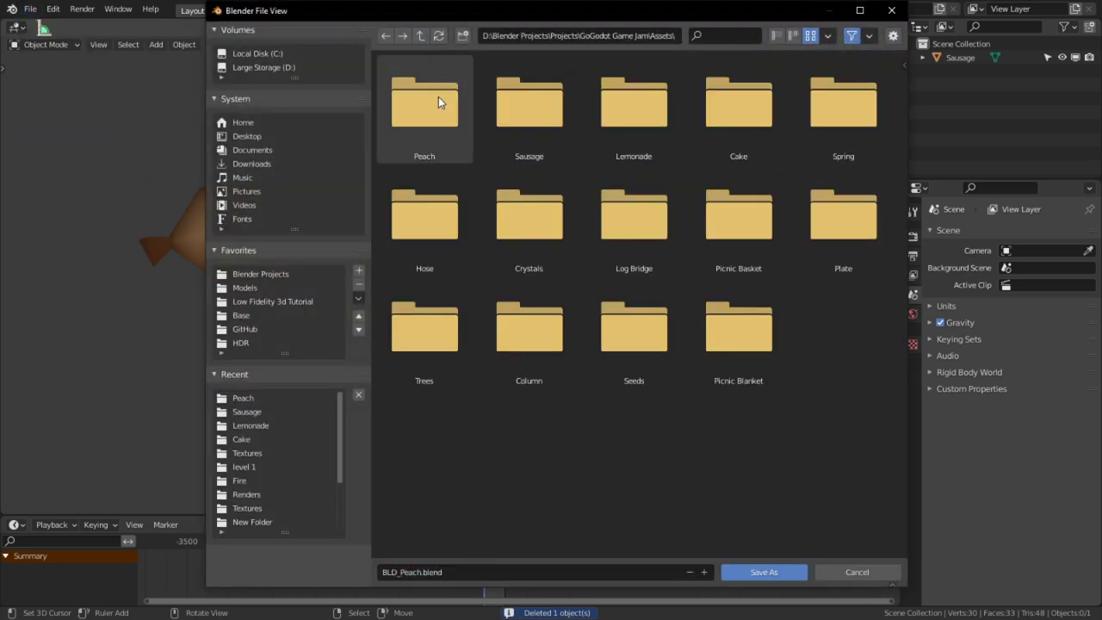
double_click(538, 120)
double_click(431, 131)
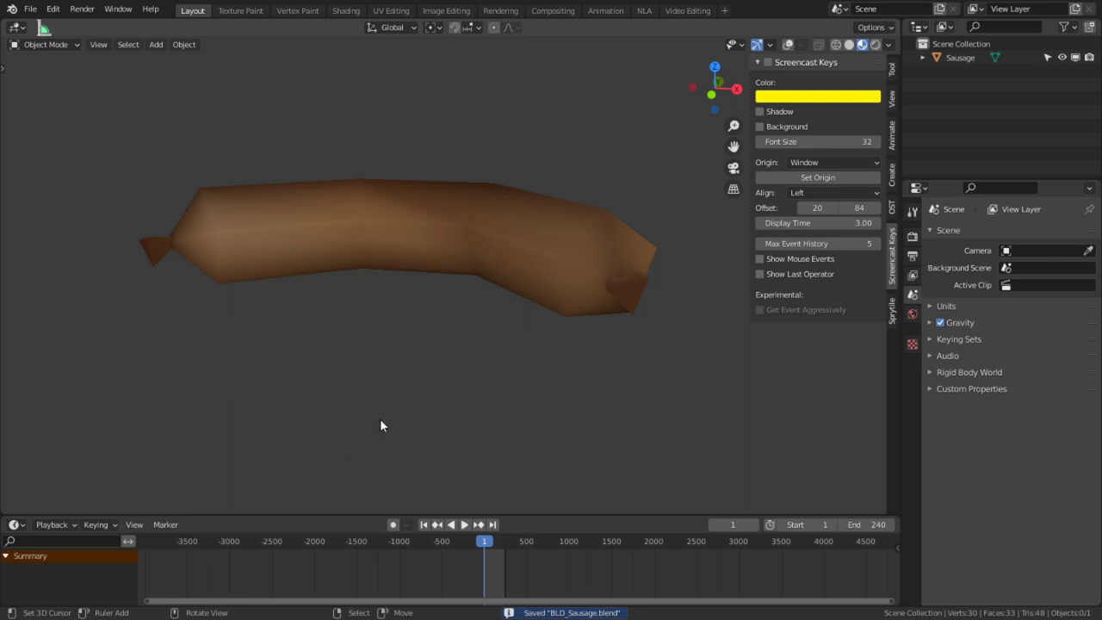
middle_click_drag(381, 423, 368, 333)
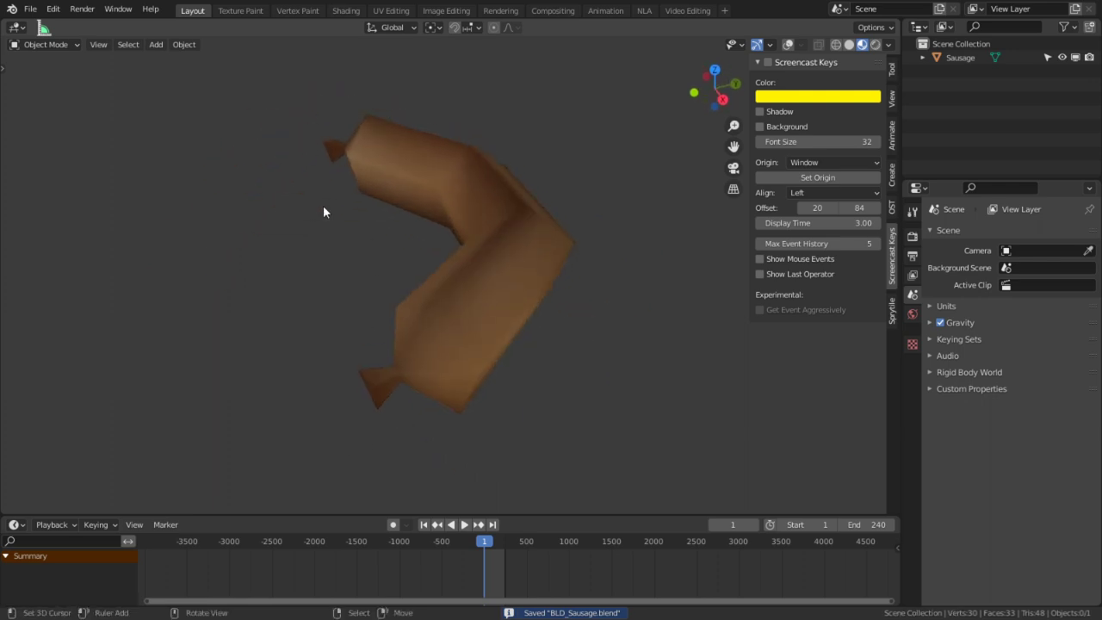
middle_click_drag(457, 290, 591, 270)
scroll(591, 264, "down", 1)
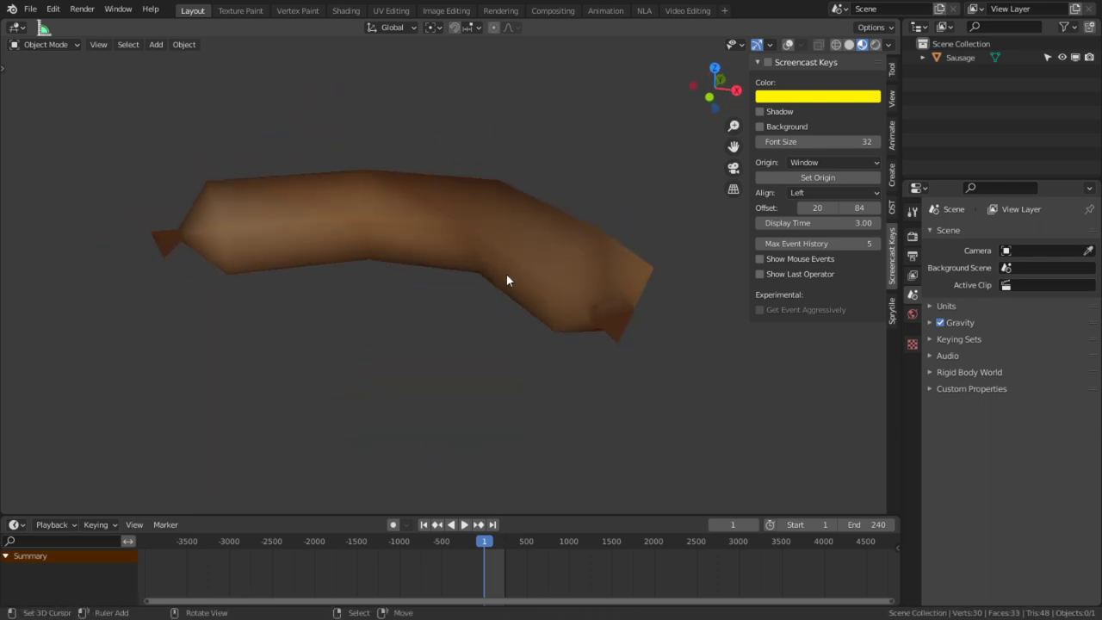
middle_click_drag(506, 272, 534, 305)
scroll(534, 304, "down", 4)
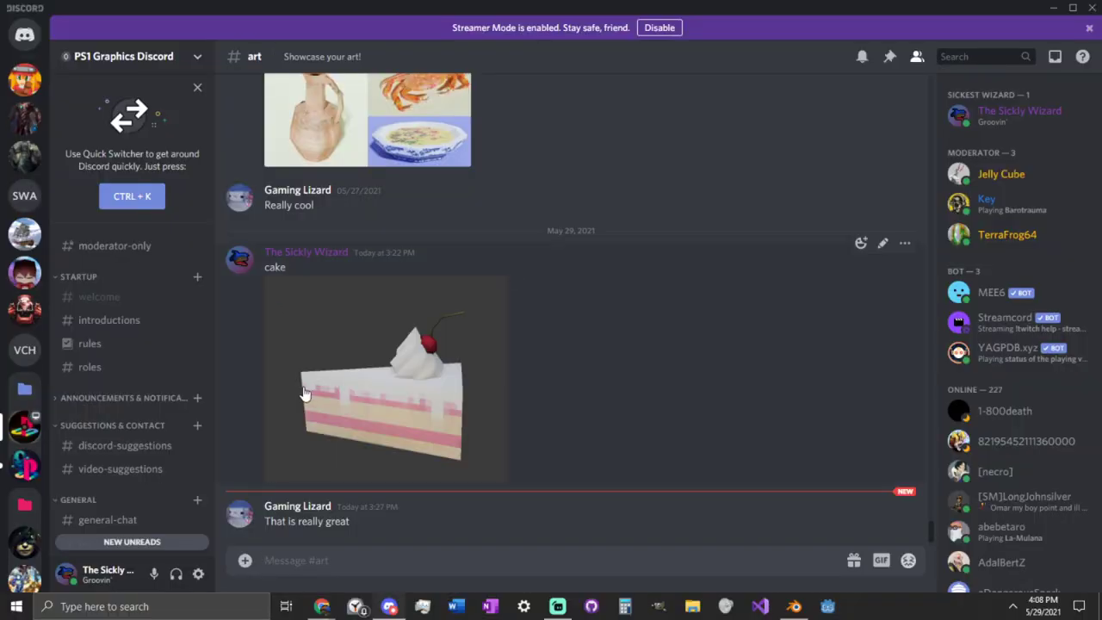
- Bring up the group direct message in Discord, switch to Blender and reopen the recent peach file
left_click(24, 35)
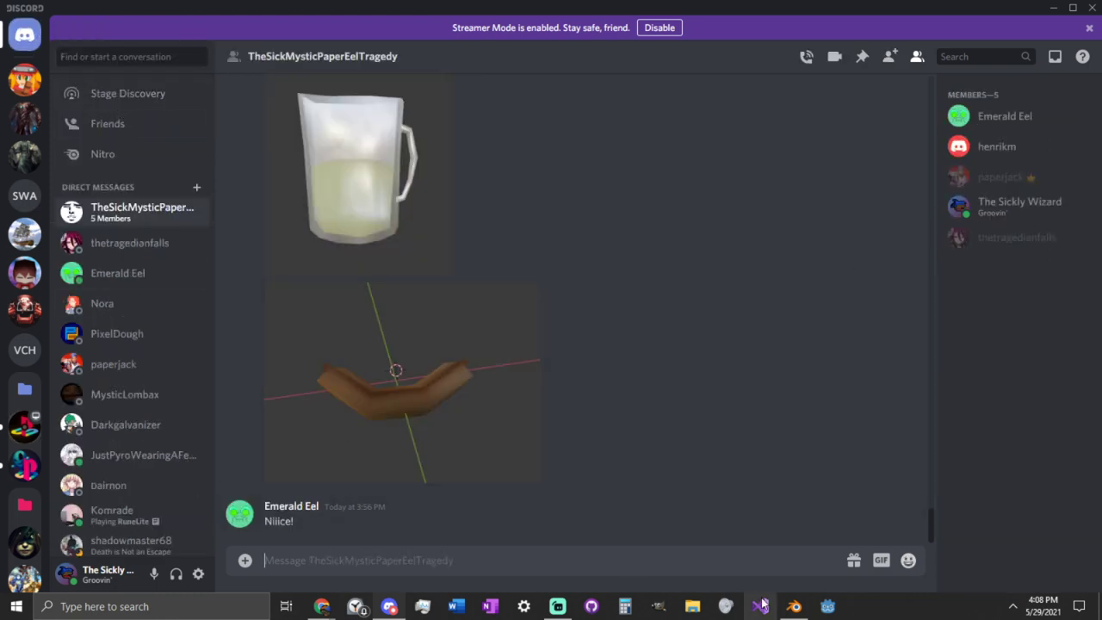
left_click(793, 606)
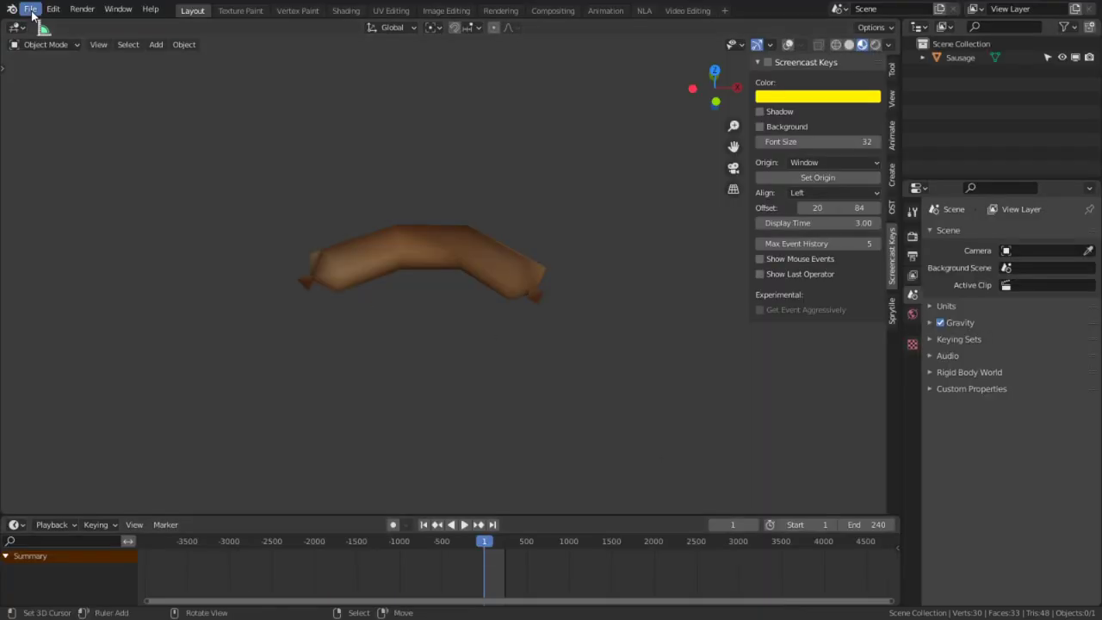
left_click(31, 10)
mouse_move(90, 54)
left_click(196, 66)
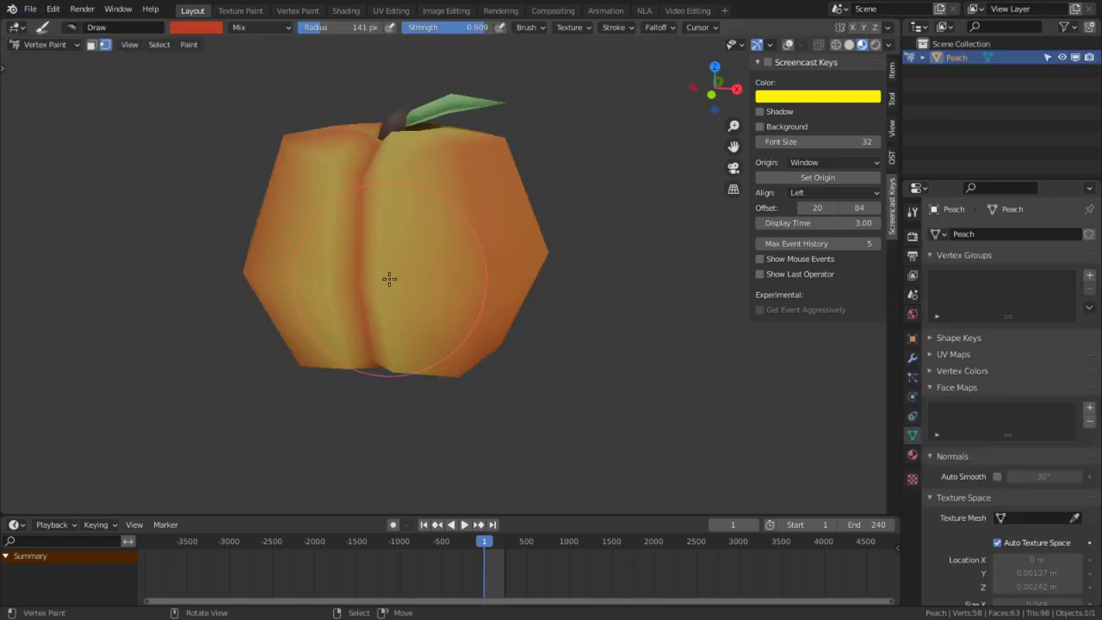
- Maximize the 3D viewport with overlays hidden and switch the peach from Vertex Paint to Object Mode
middle_click_drag(457, 327, 476, 297)
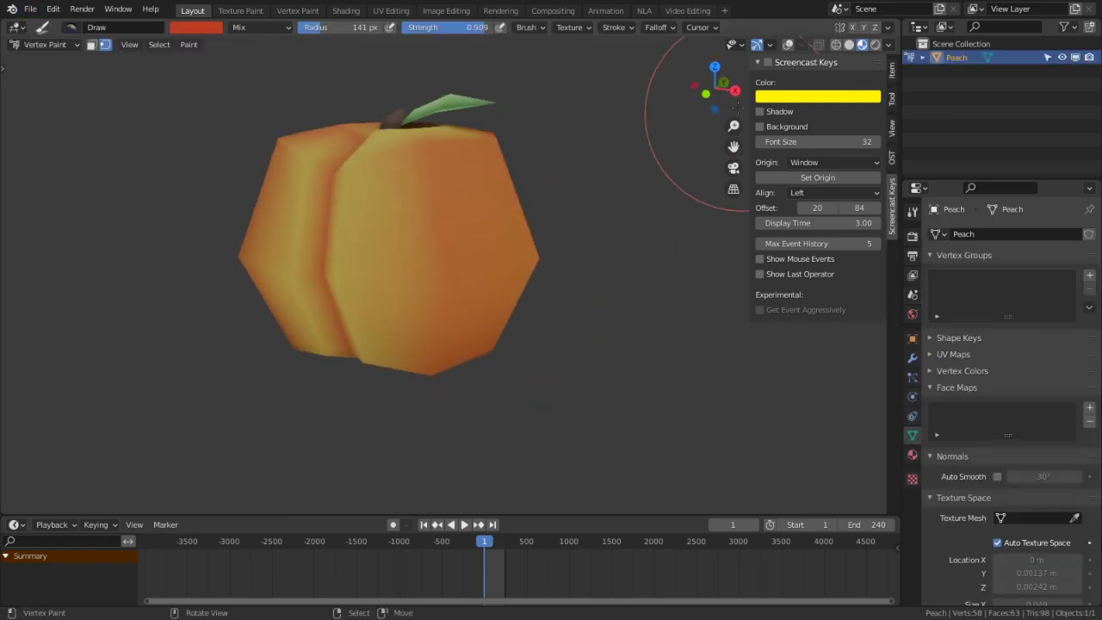
left_click(792, 47)
scroll(594, 185, "down", 2)
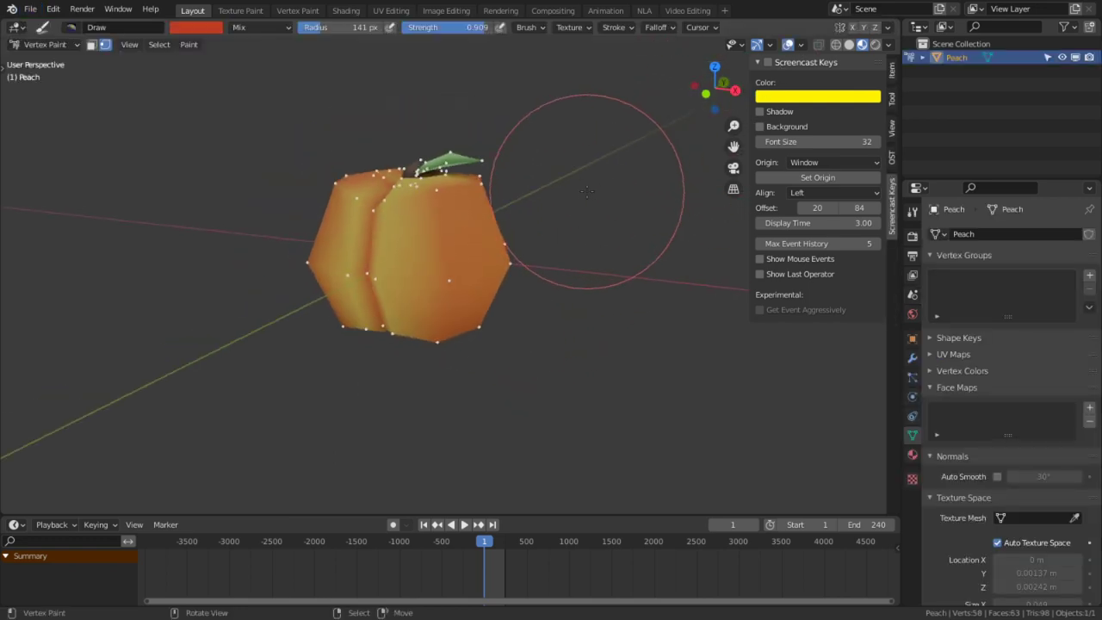
left_click(792, 46)
key("ctrl+space")
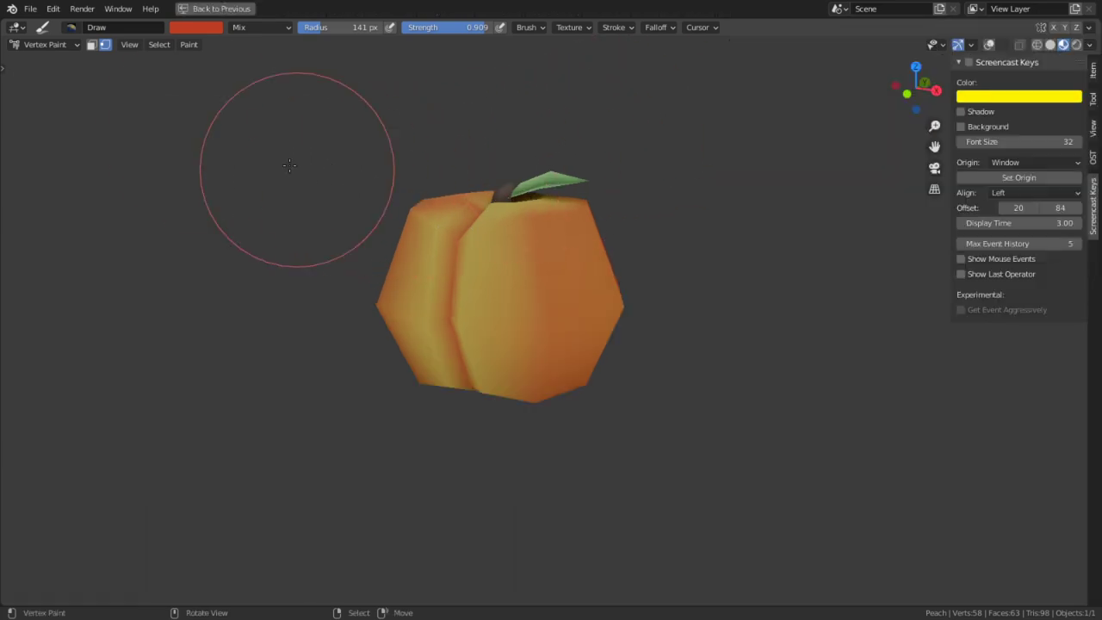
left_click(54, 44)
left_click(57, 61)
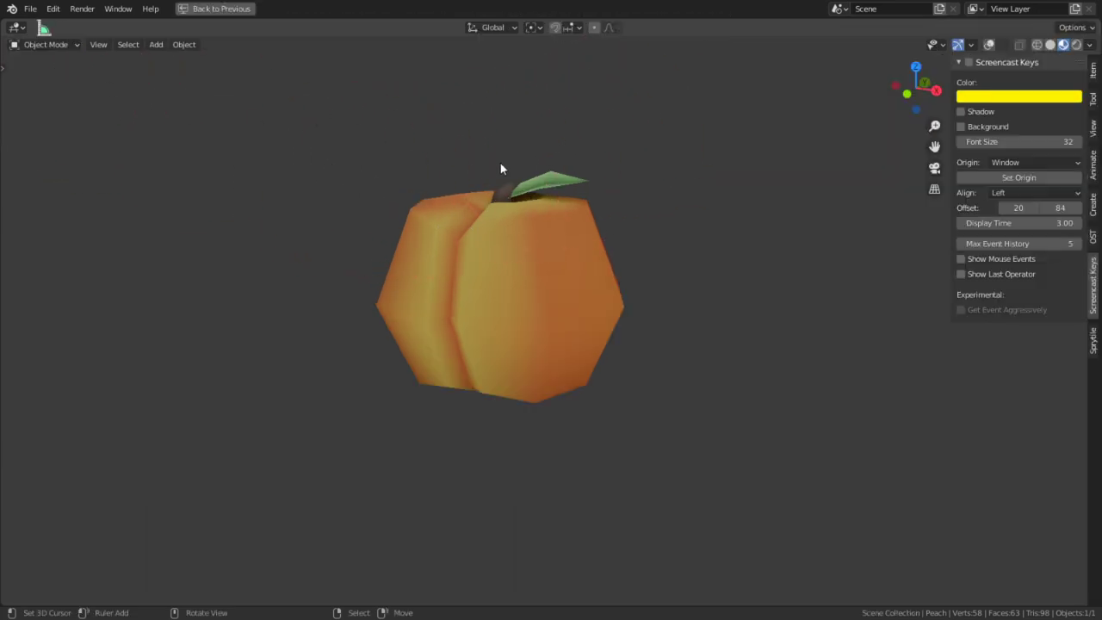
- Capture a screen snip of the peach's creased side and post it in the Discord group chat
middle_click_drag(502, 164, 600, 172)
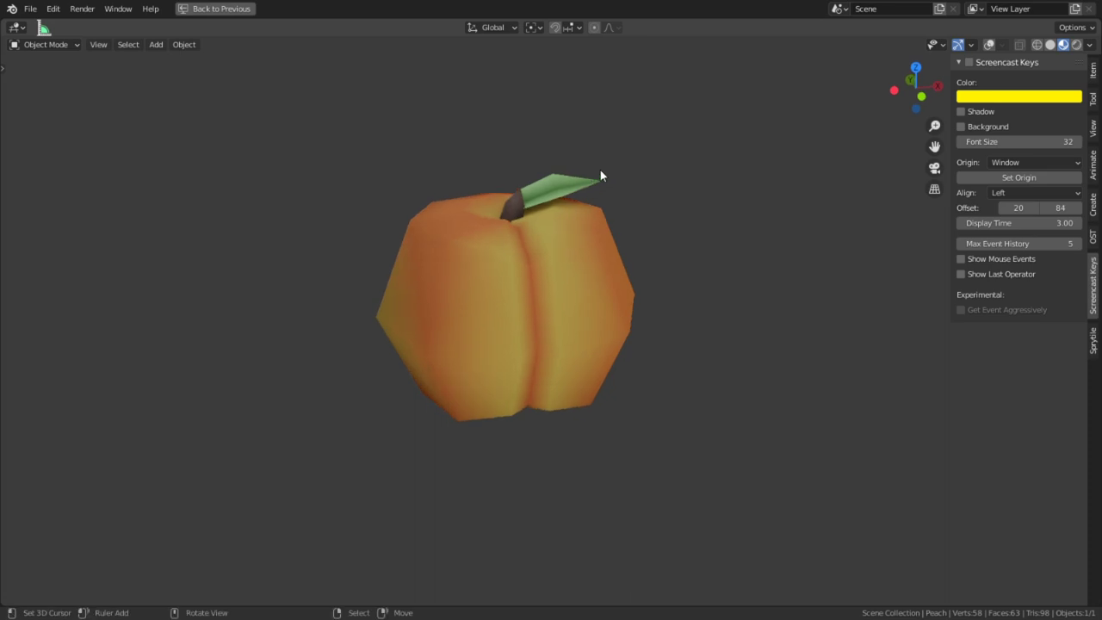
key("super+shift+s")
left_click_drag(732, 86, 250, 480)
key("alt+Tab")
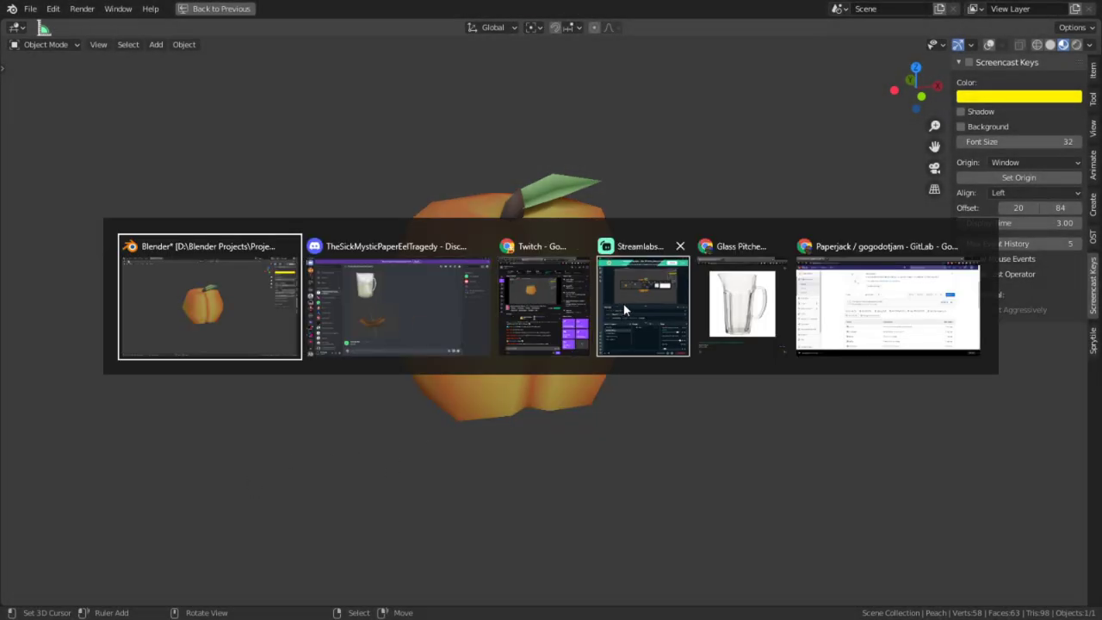
left_click(418, 319)
key("ctrl+v")
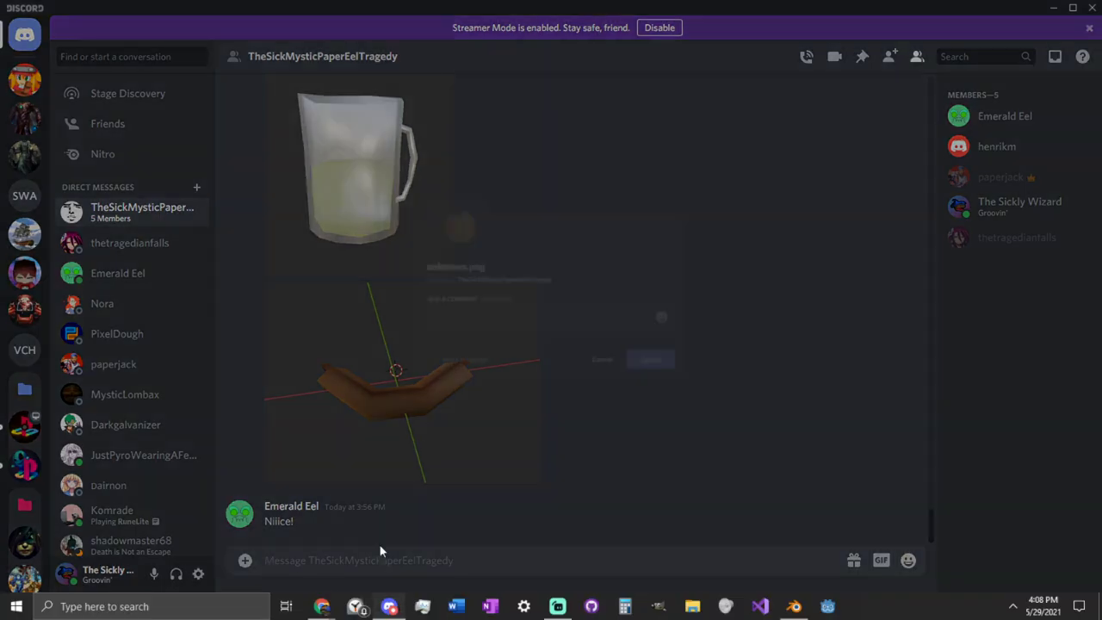
key("Return")
- Return to Blender, snip the peach's redder, uncreased side and post that image in the Discord group chat
left_click(793, 606)
middle_click_drag(688, 505, 290, 382)
middle_click_drag(471, 262, 450, 239)
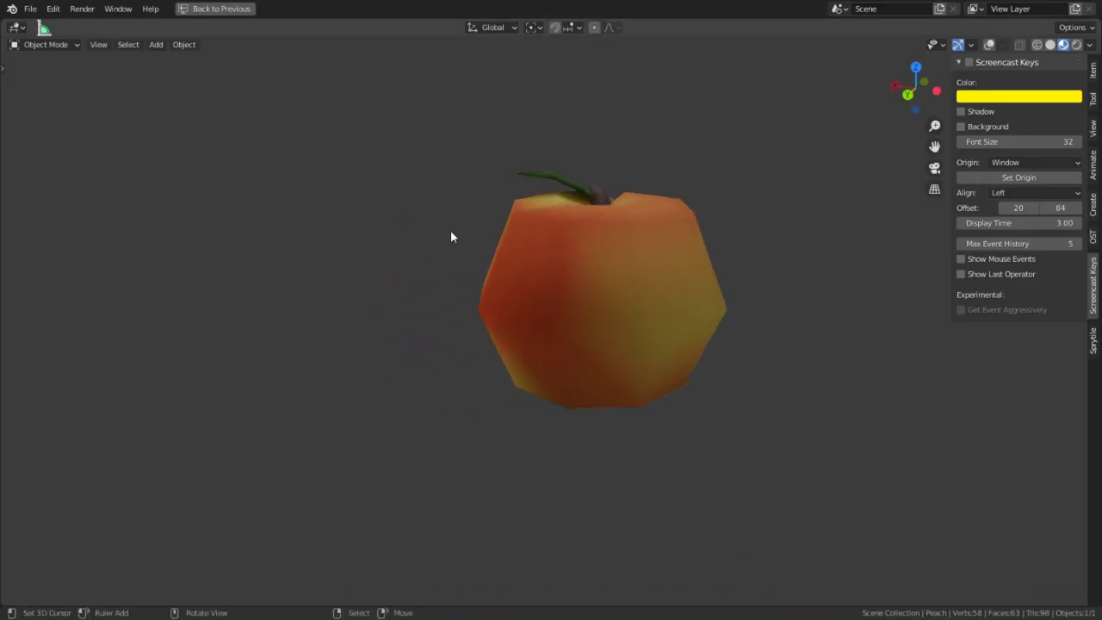
key("super+shift+s")
left_click_drag(413, 123, 774, 478)
key("alt+Tab")
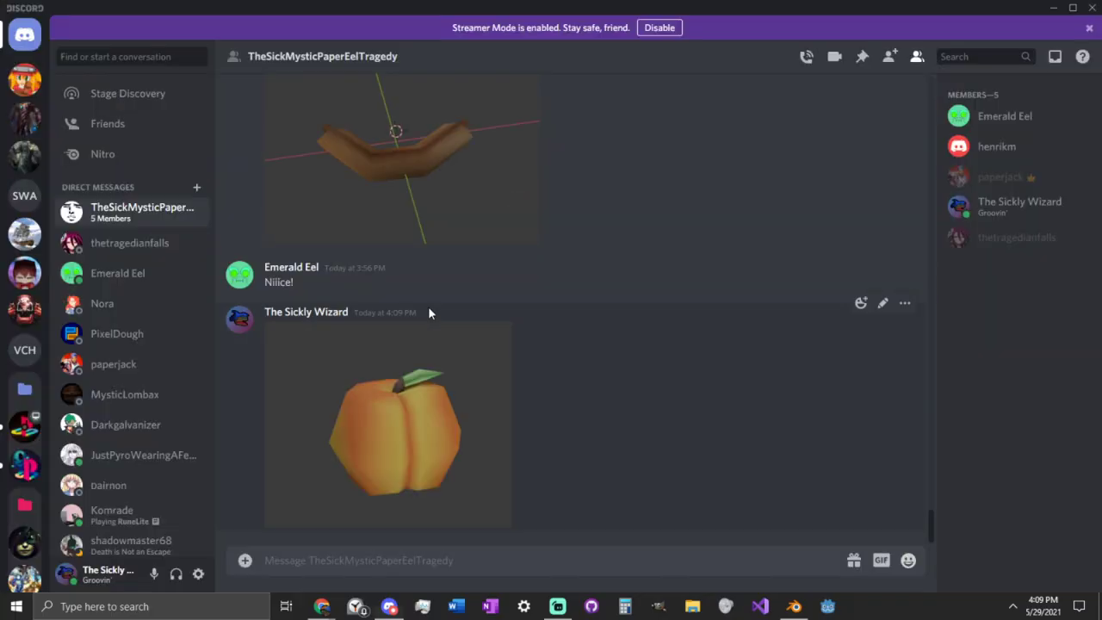
key("ctrl+v")
key("Return")
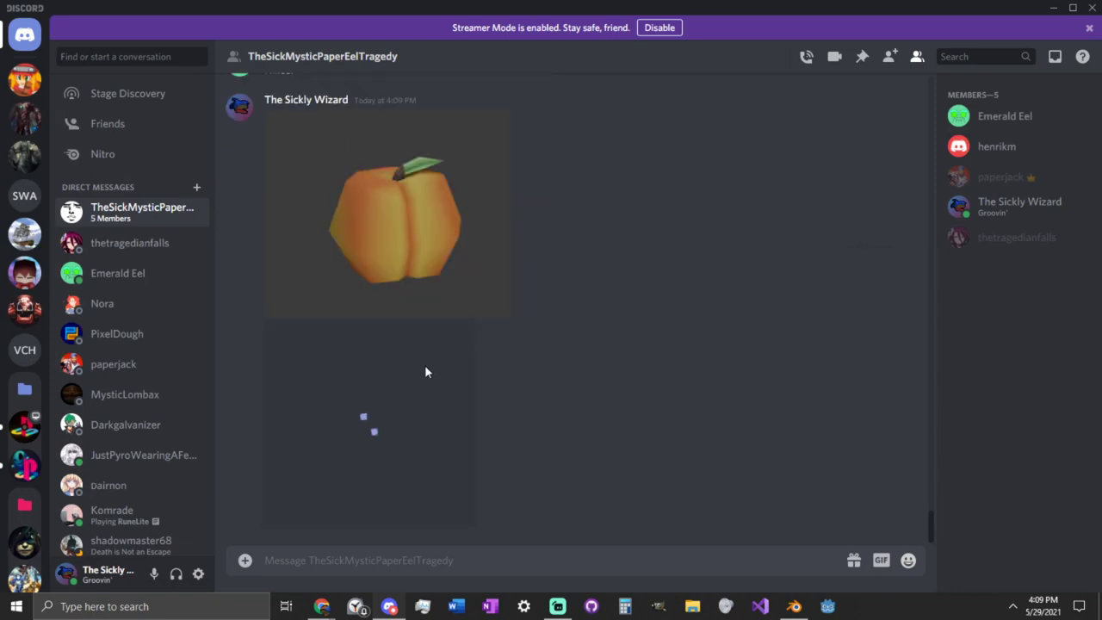